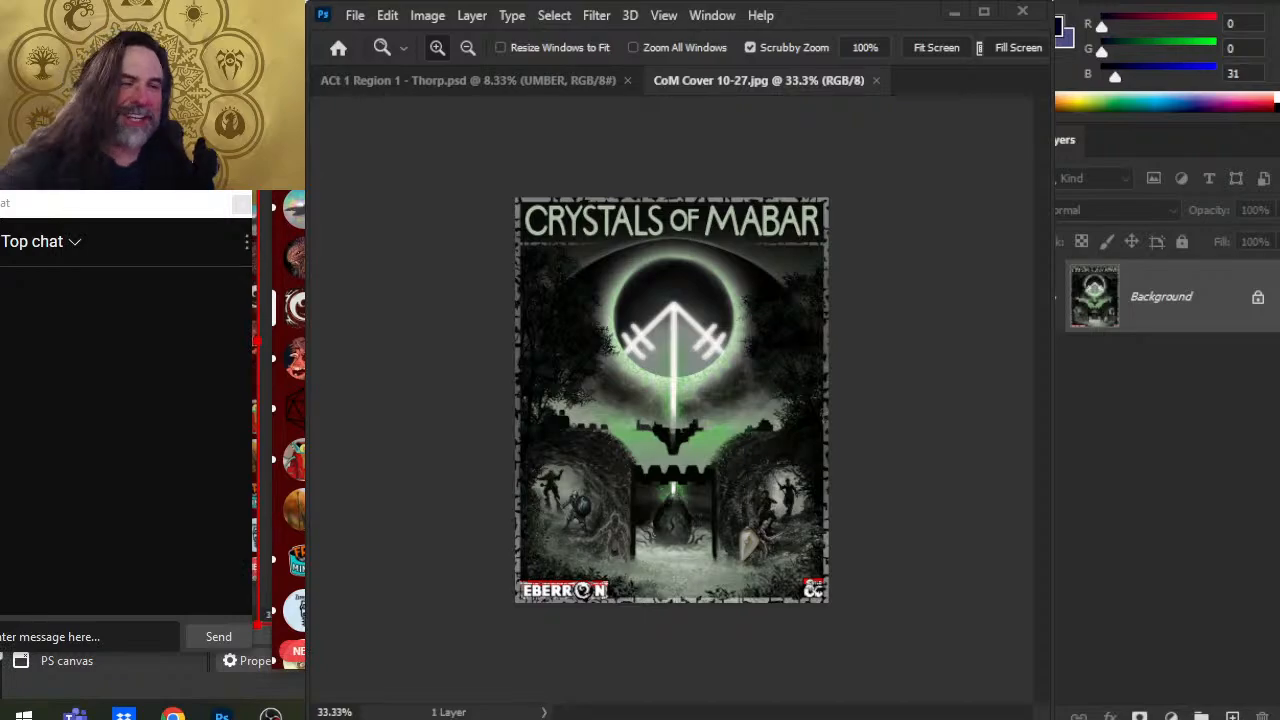
Step: Look through the community servers in the server list one after another
click(294, 360)
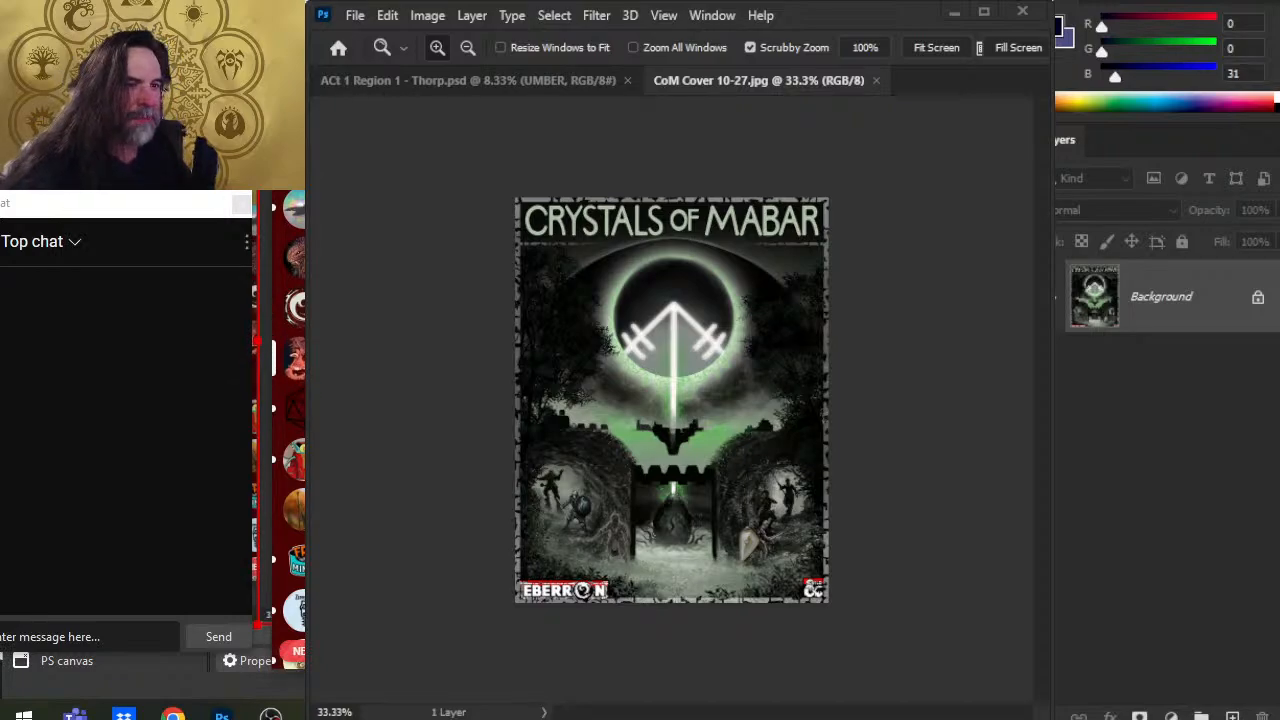
click(294, 408)
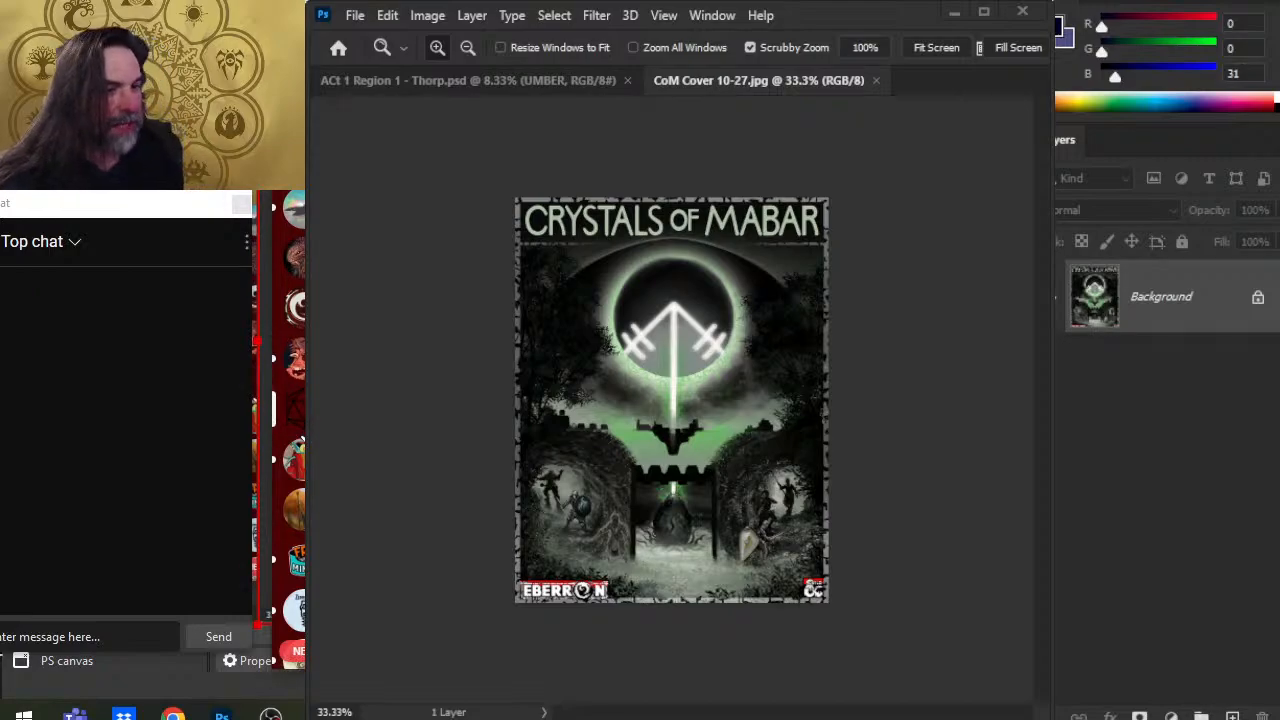
click(296, 458)
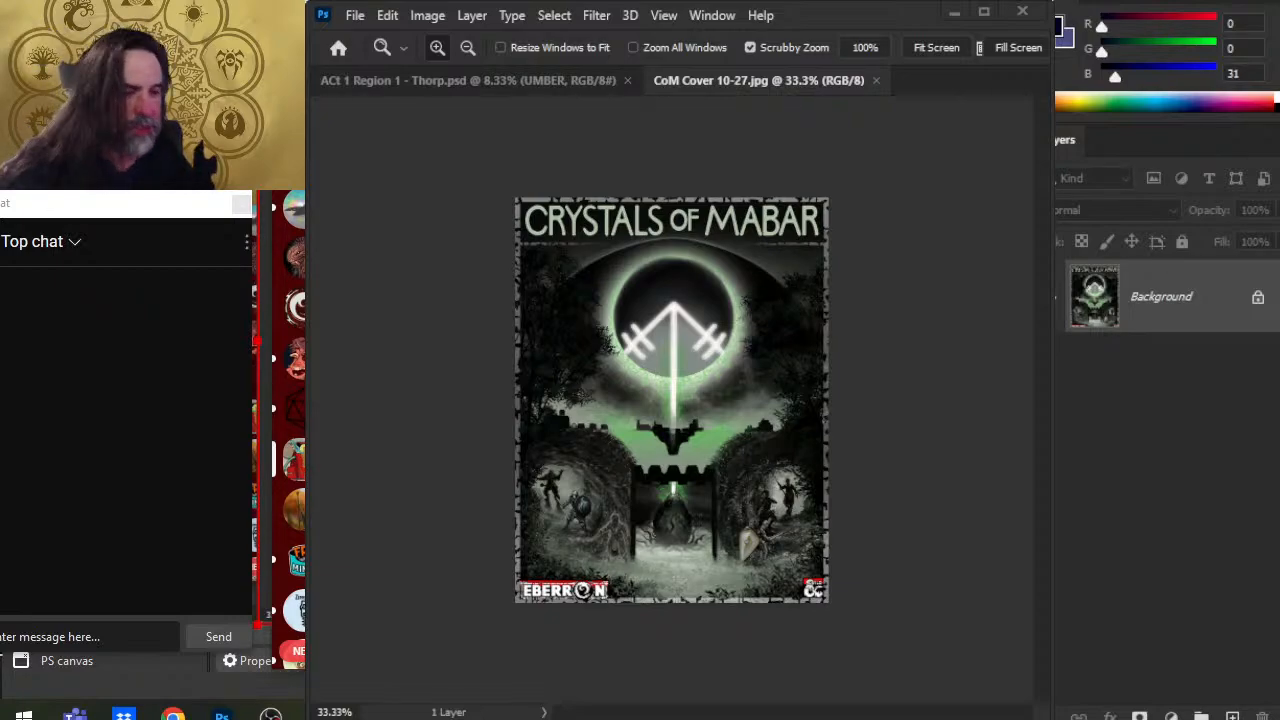
click(294, 508)
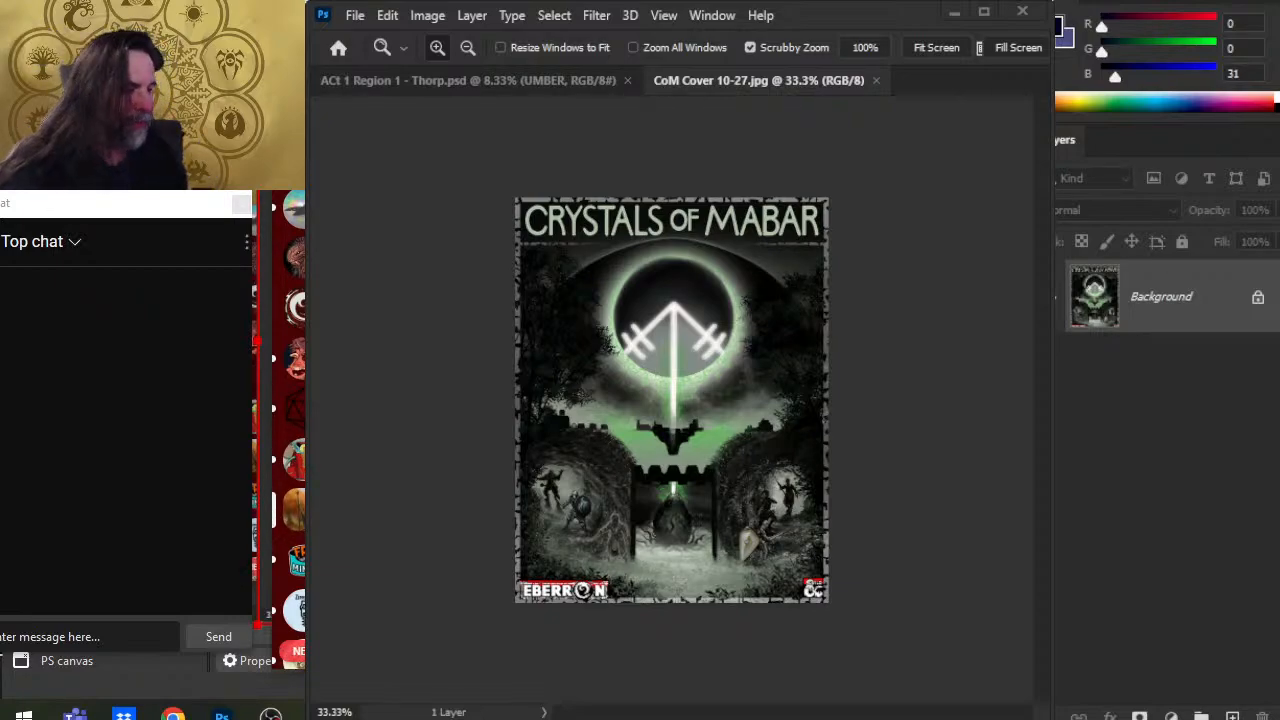
scroll(294, 430, down, 2)
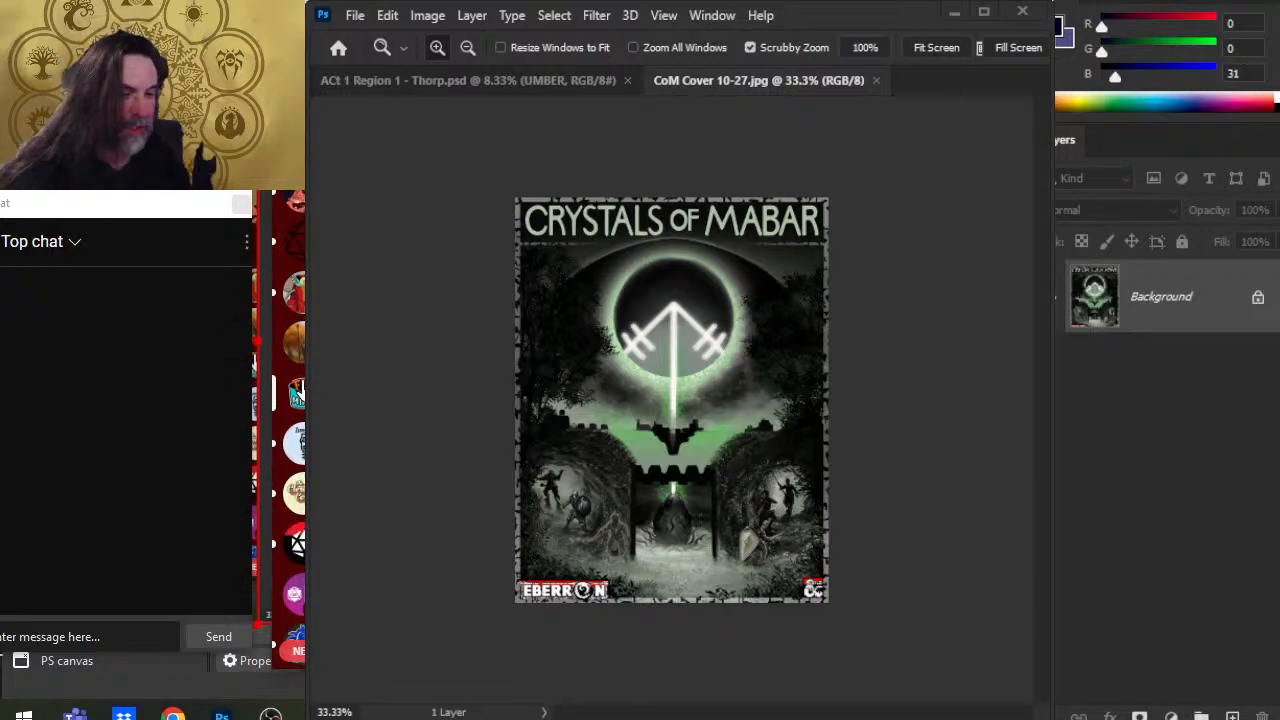
click(294, 443)
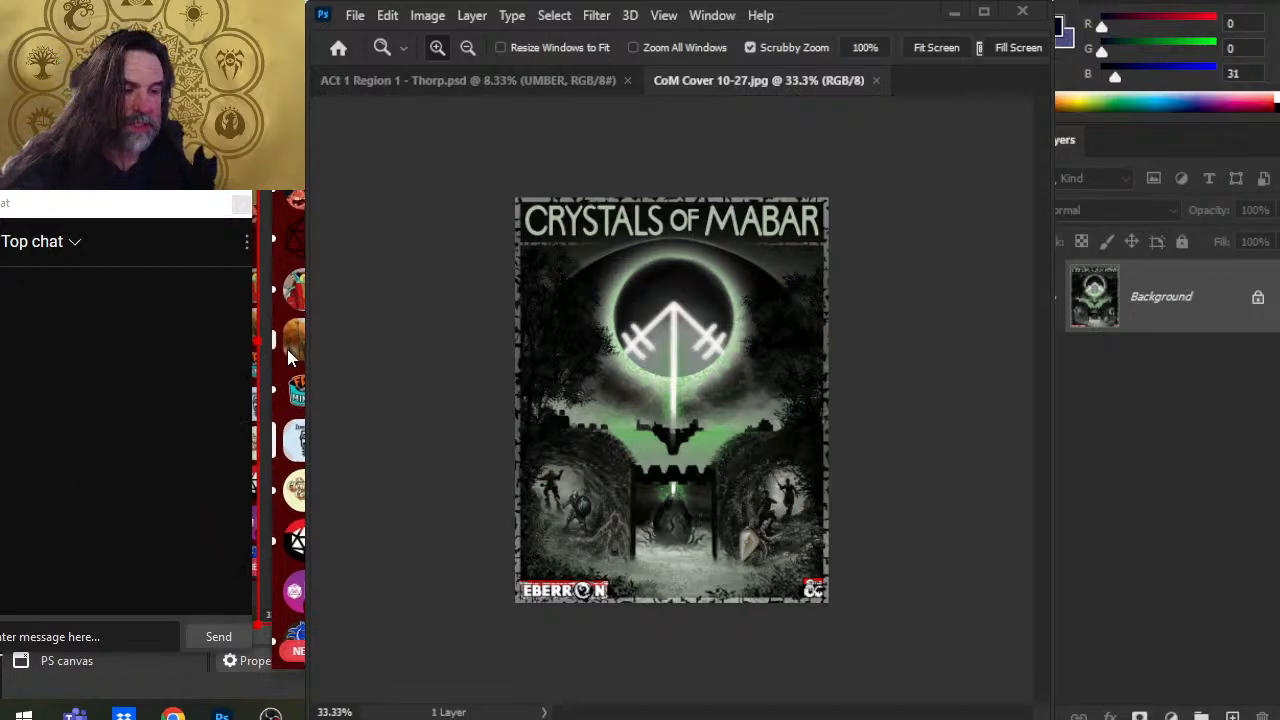
scroll(289, 355, down, 3)
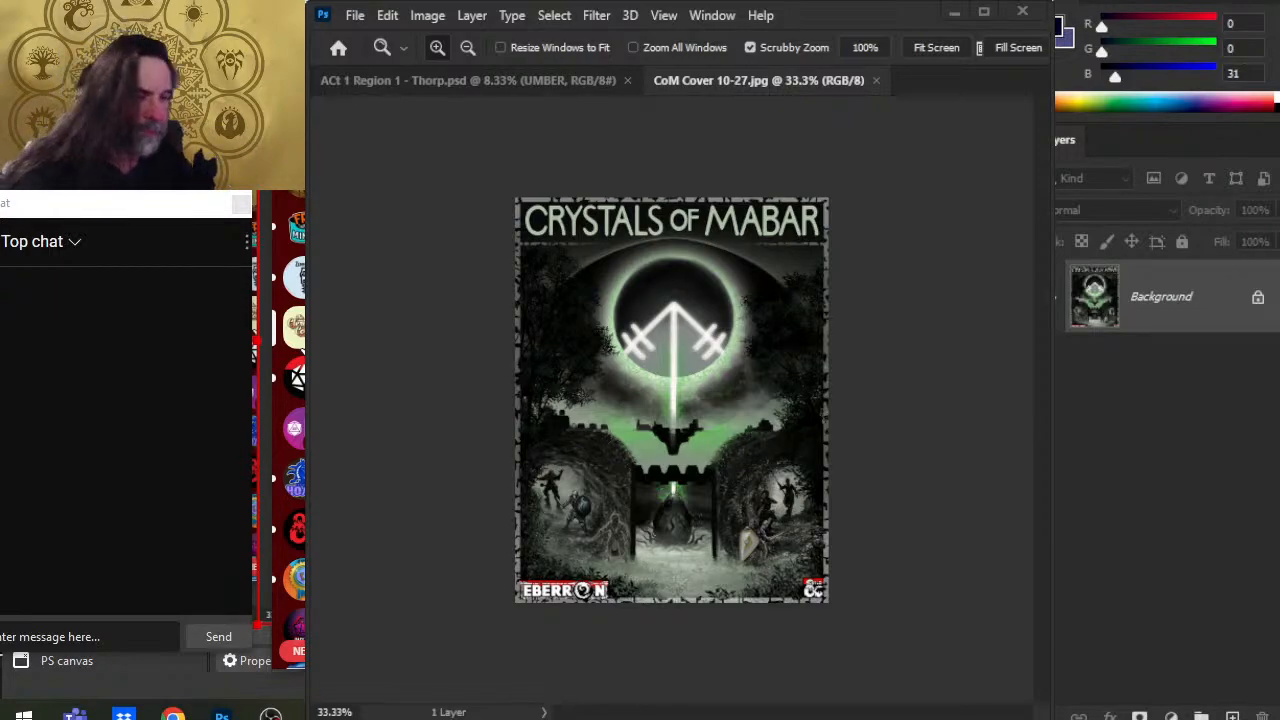
click(294, 377)
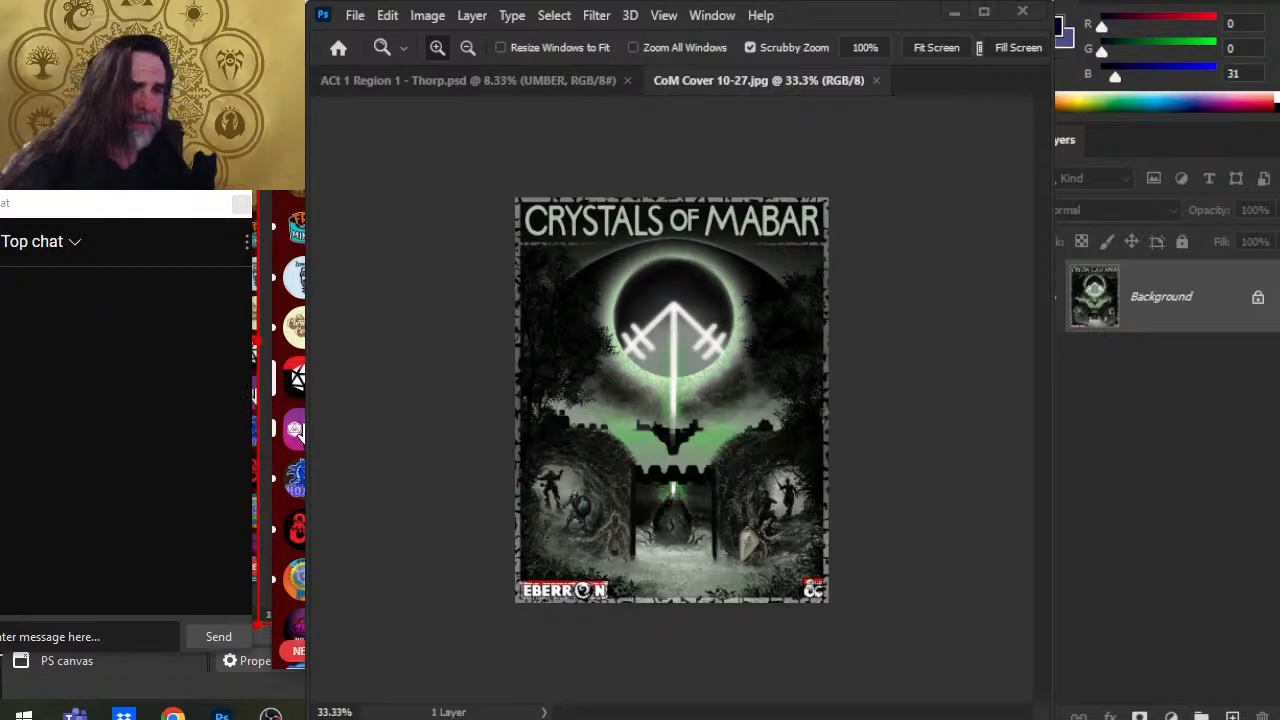
click(296, 430)
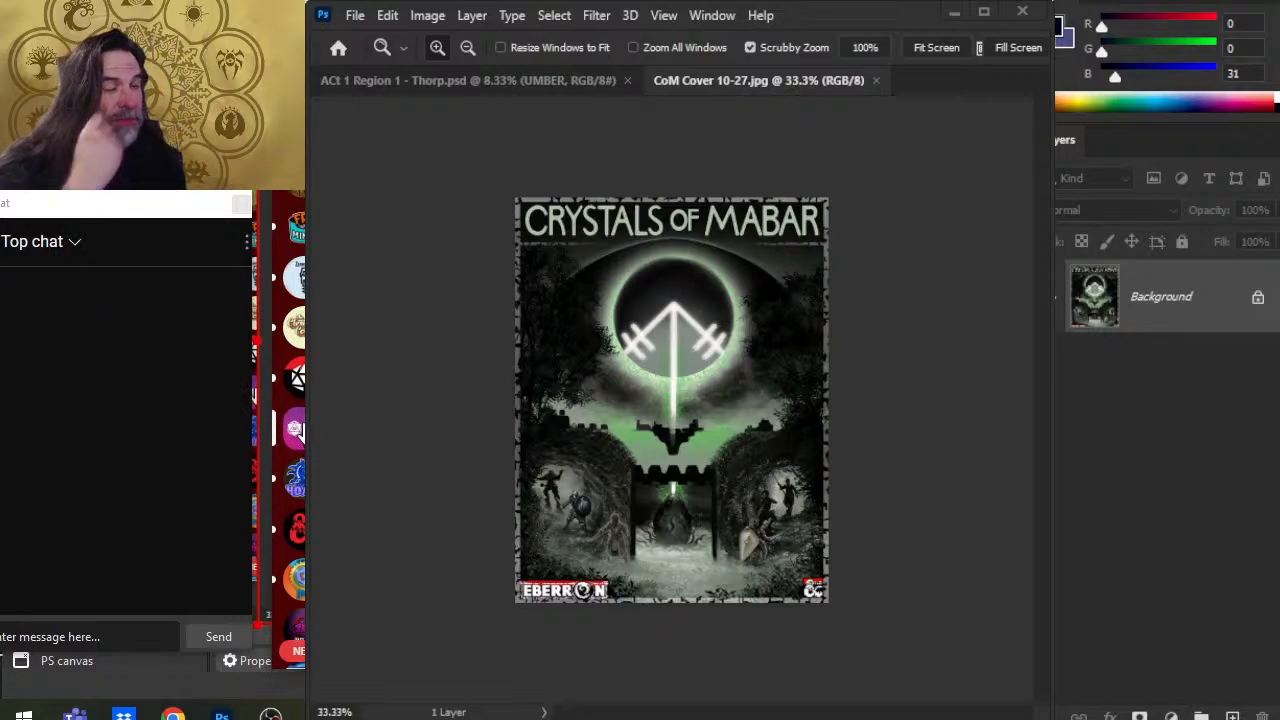
click(295, 477)
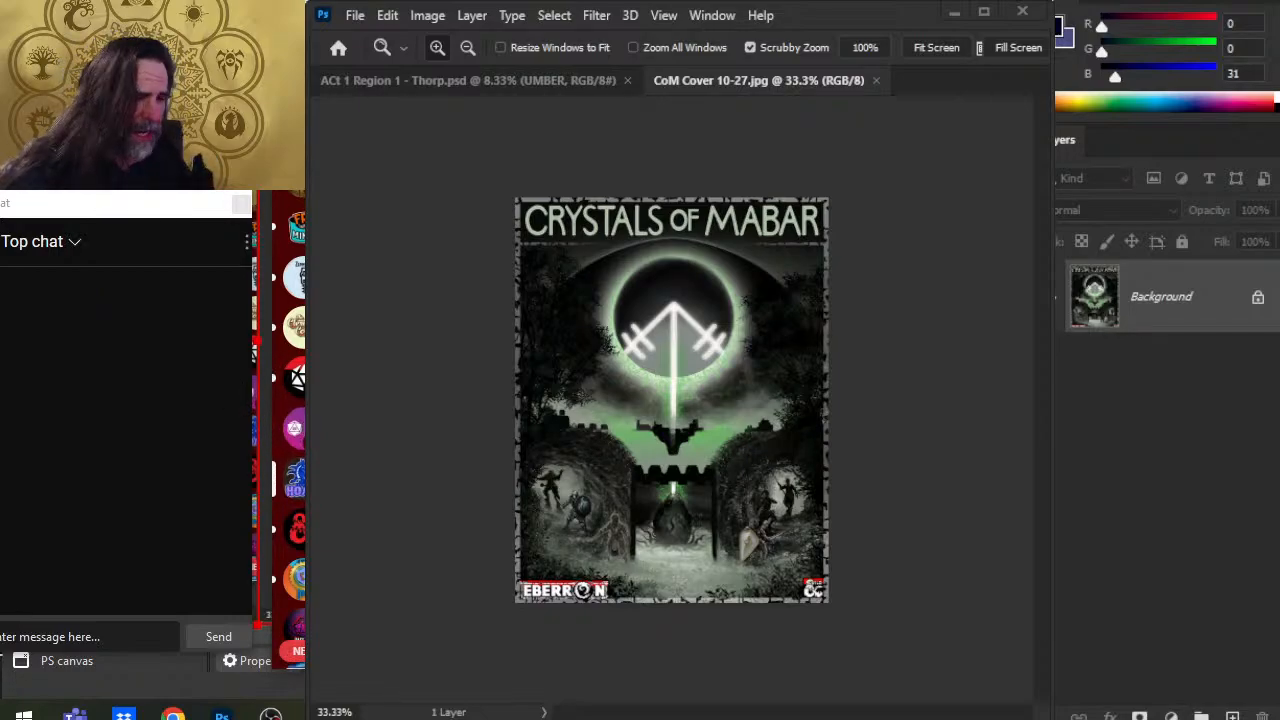
click(297, 532)
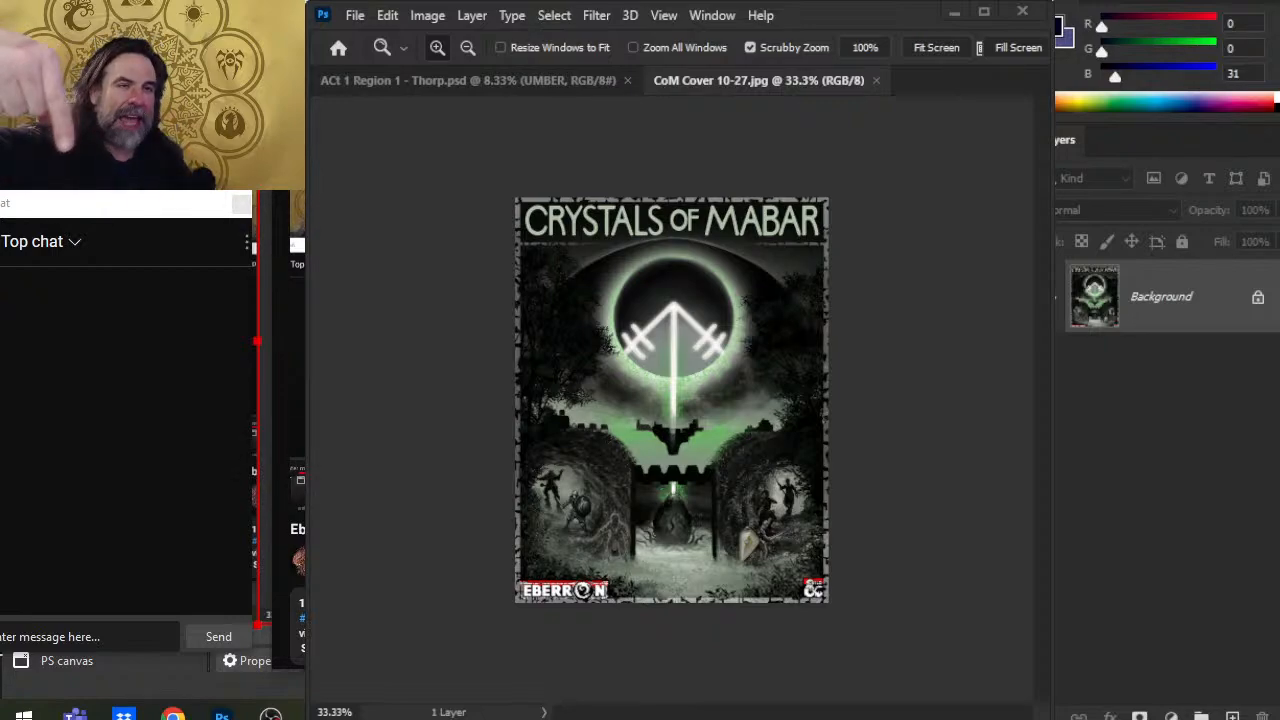
Step: Switch to the YouTube page of the live stream in Chrome and like the video
key(alt+Tab)
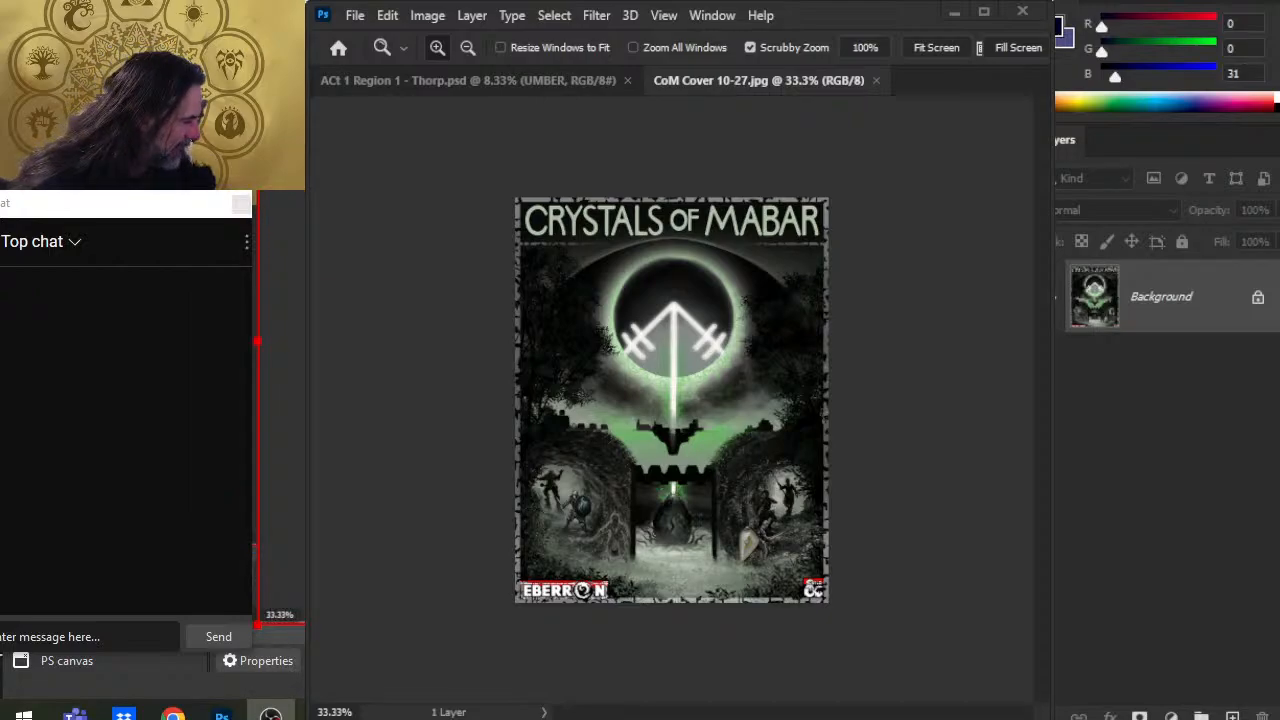
key(alt+Tab)
key(alt+Tab)
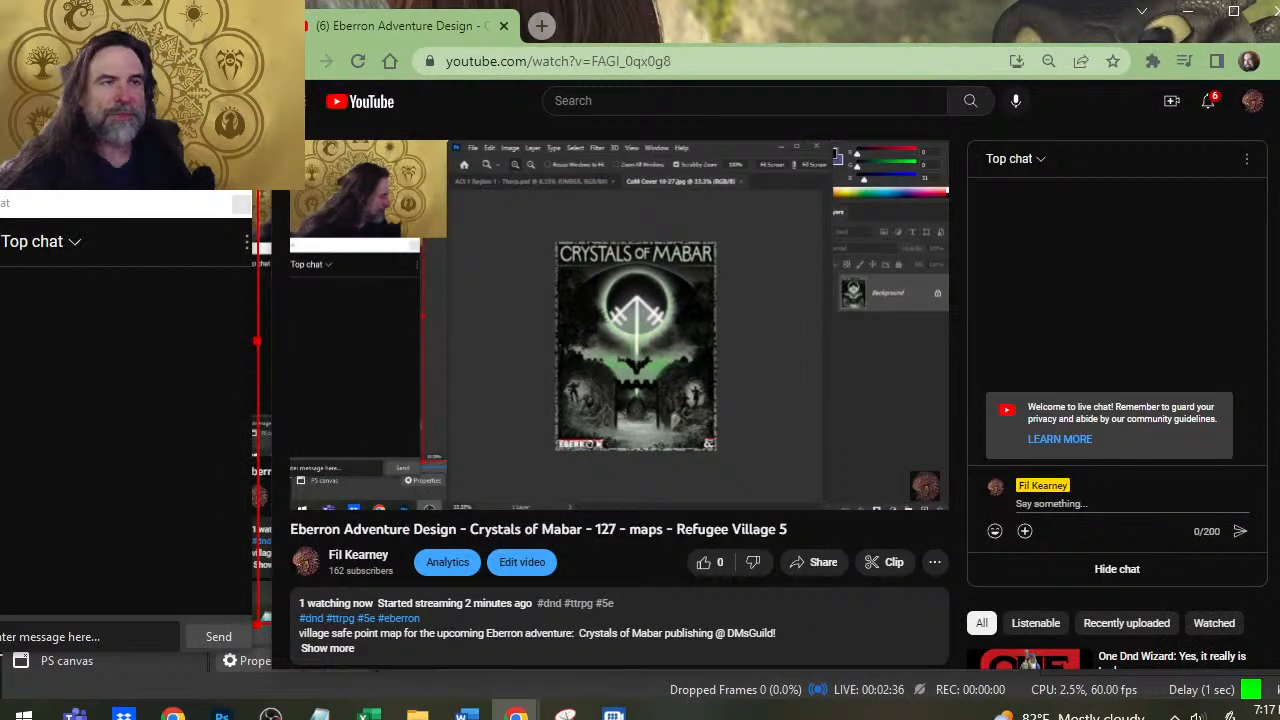
click(706, 562)
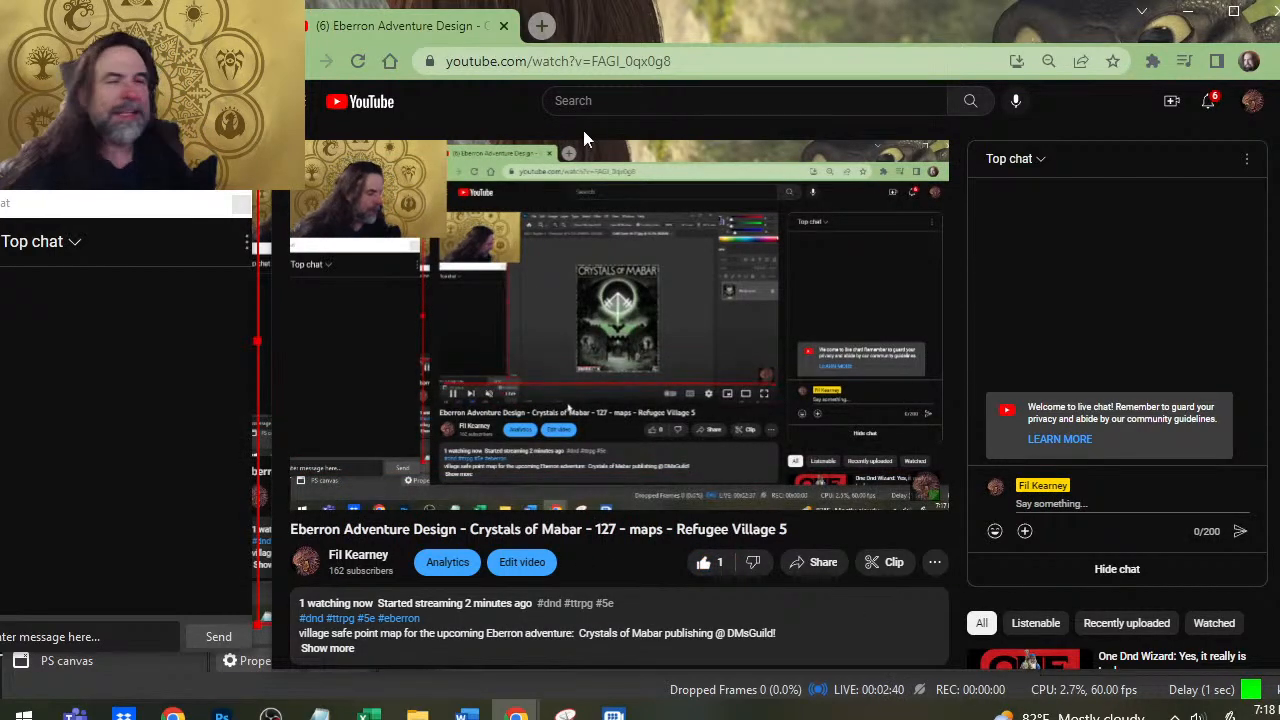
Step: Switch back to Photoshop and close the CoM Cover 10-27.jpg image
key(alt+Tab)
key(alt+Tab)
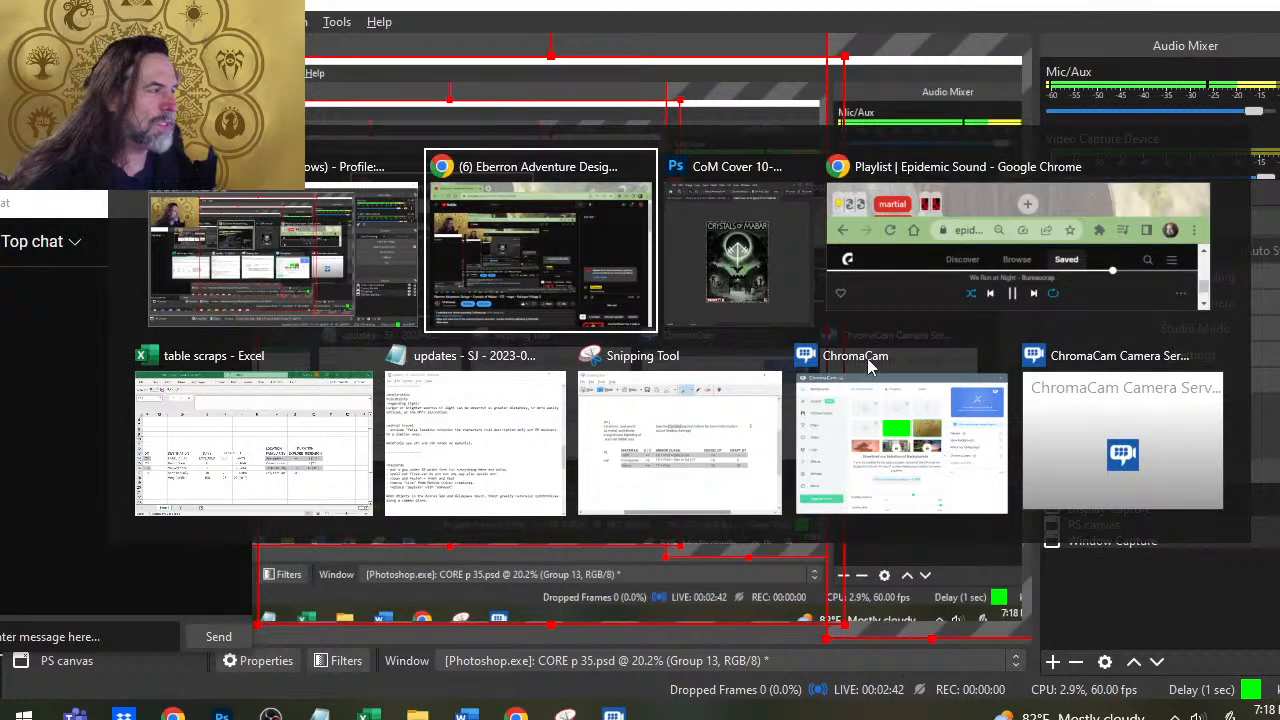
key(alt+Tab)
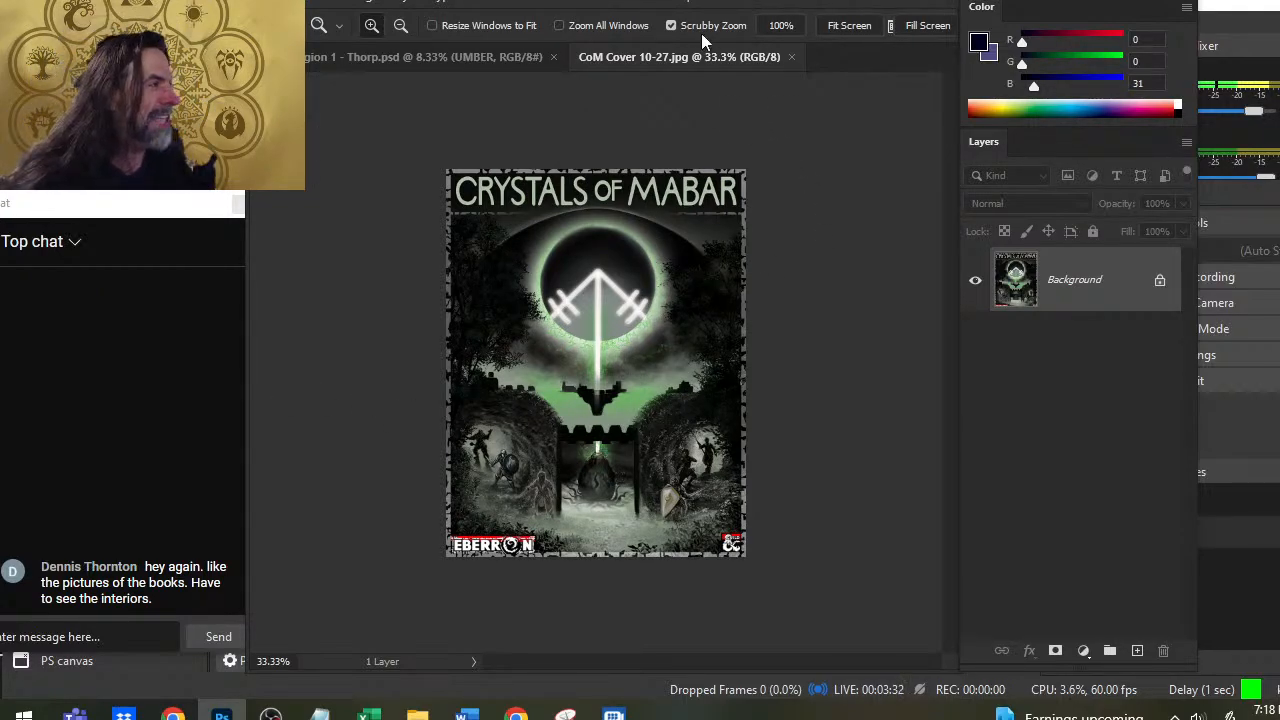
click(791, 57)
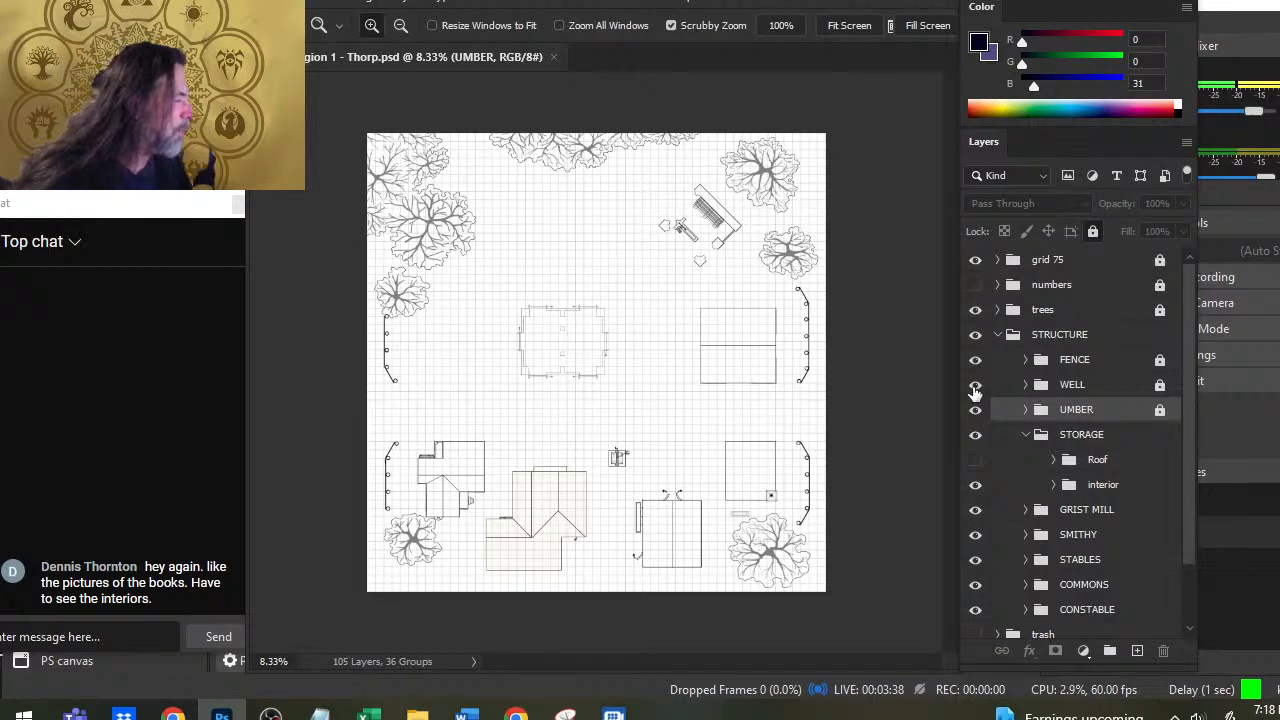
Step: Examine the buildings on the Thorp map, hiding and reshowing the STORAGE group and its interior group to identify the storage building
drag(684, 226, 829, 251)
drag(831, 299, 705, 313)
drag(669, 431, 731, 387)
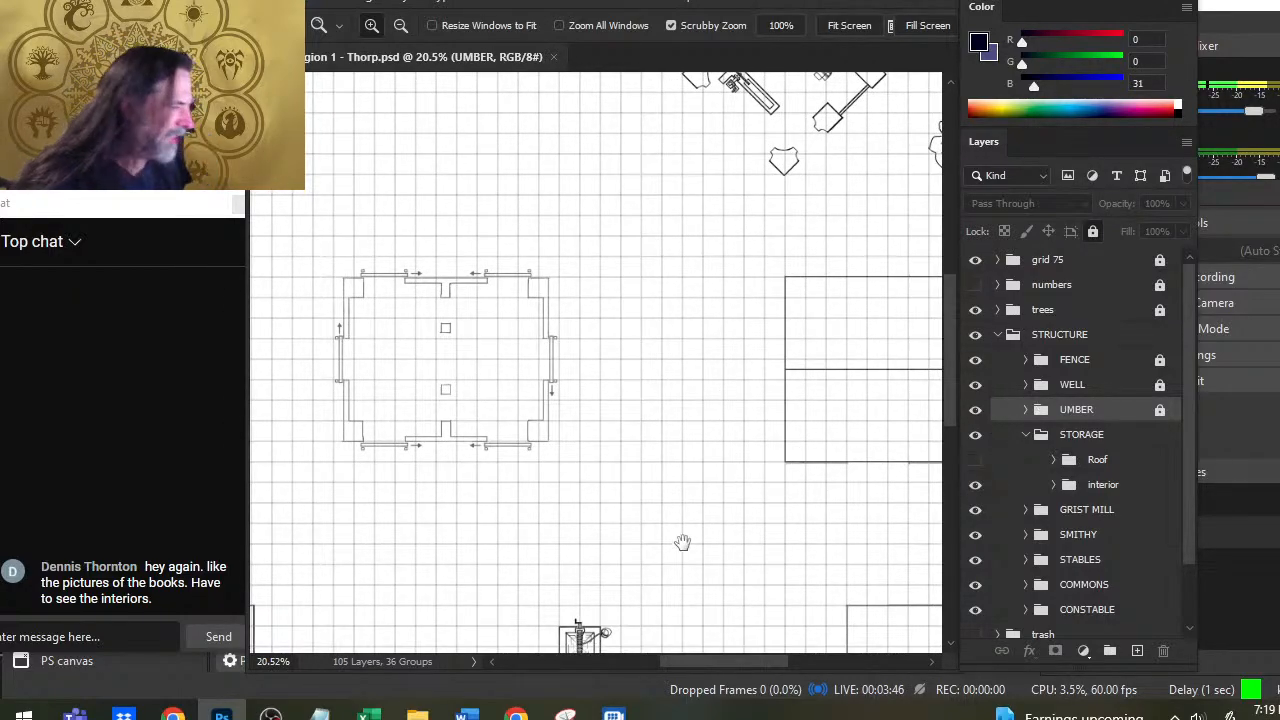
drag(683, 540, 715, 415)
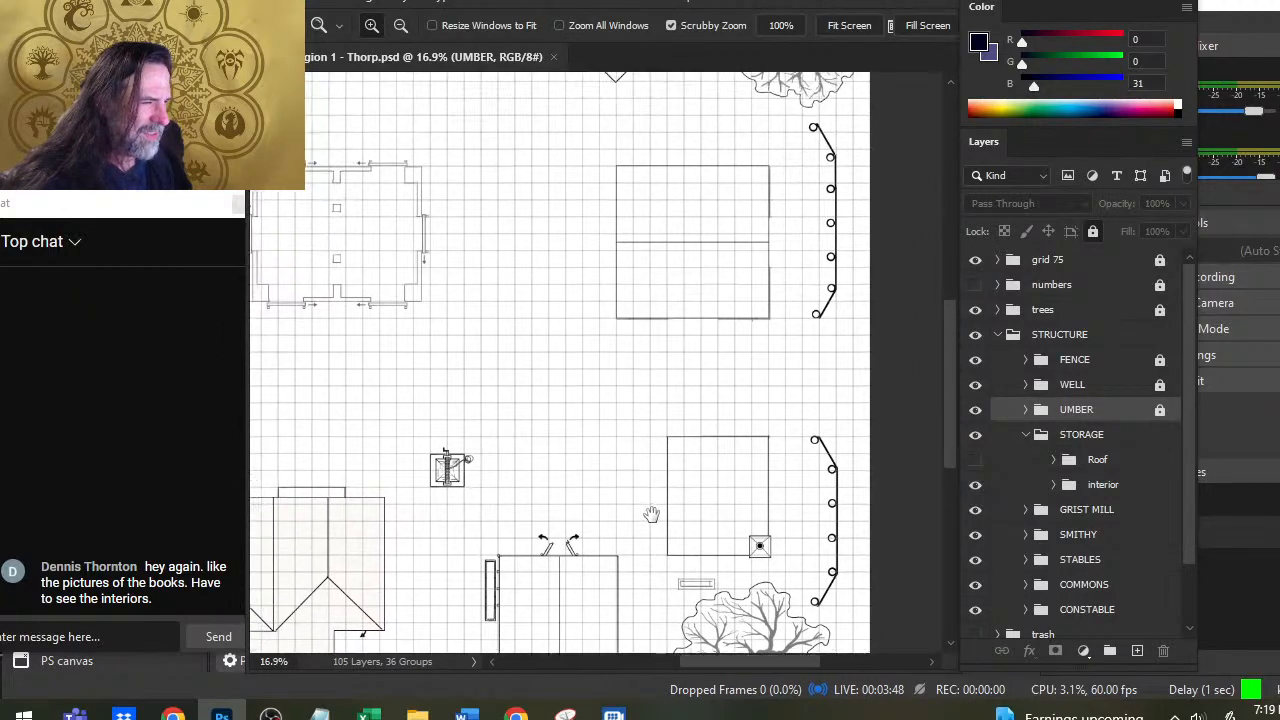
drag(650, 260, 700, 400)
drag(600, 230, 593, 355)
drag(571, 492, 723, 297)
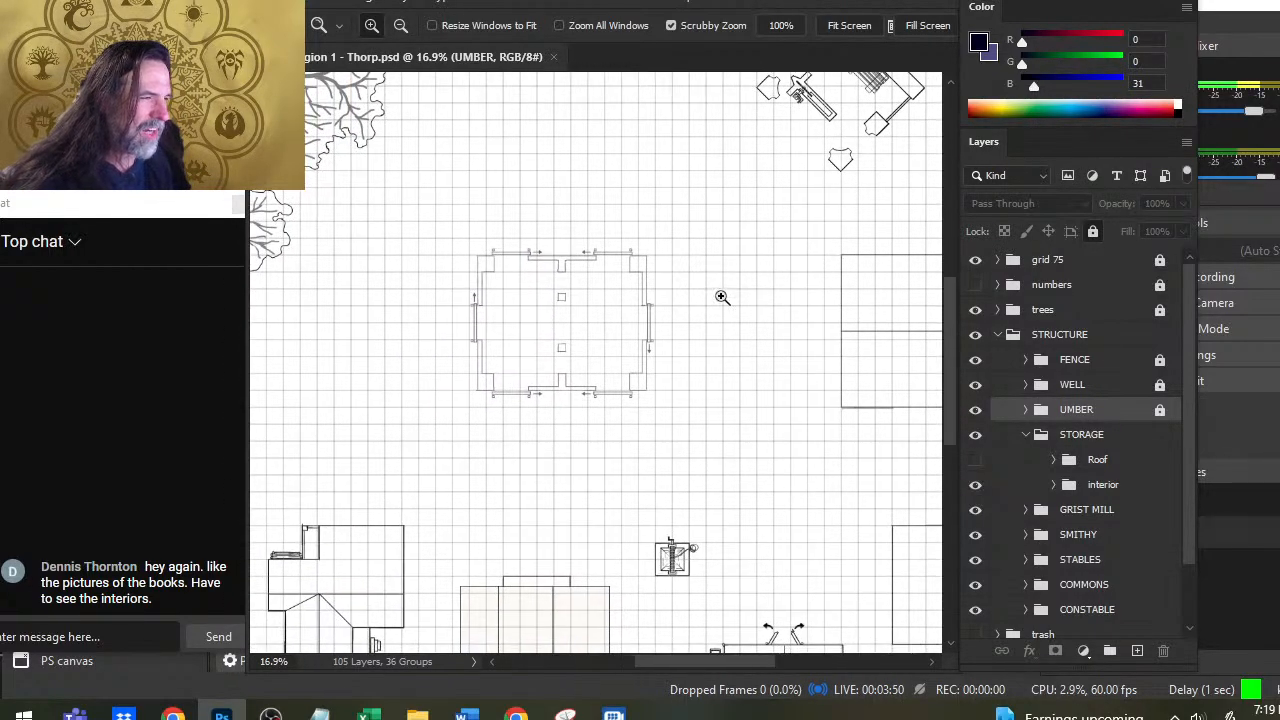
click(976, 435)
click(976, 435)
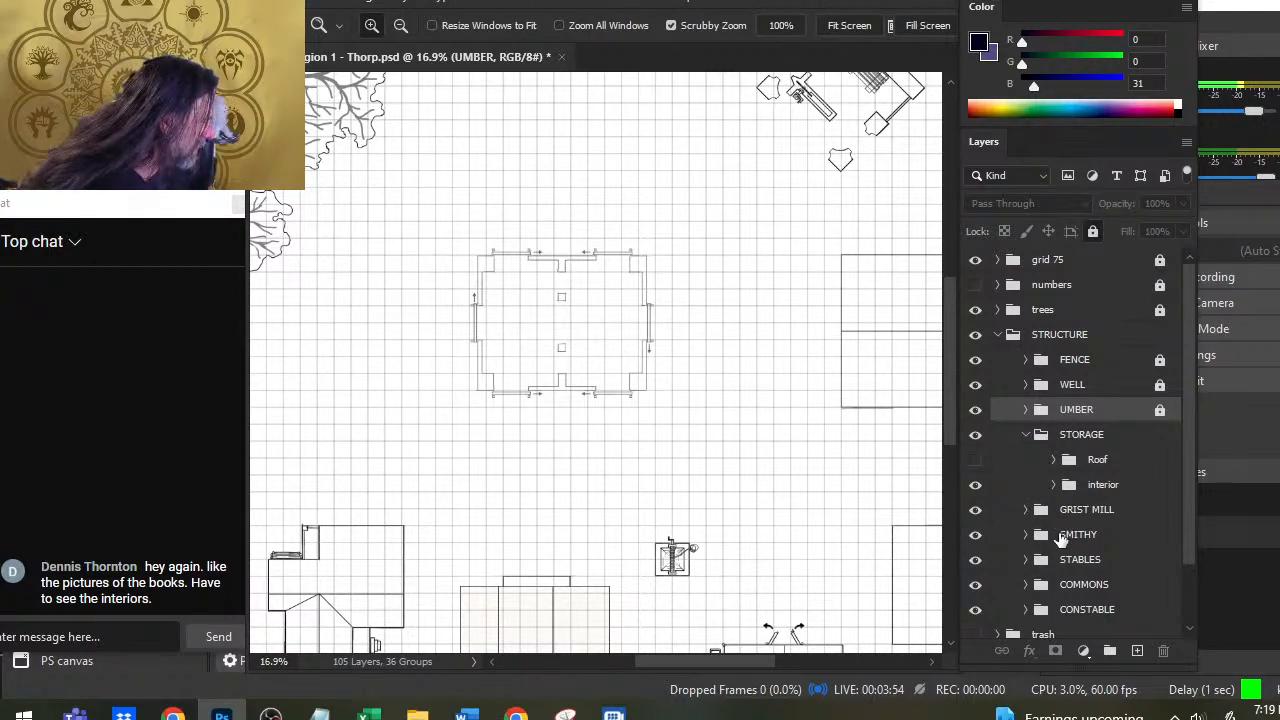
click(977, 485)
click(976, 485)
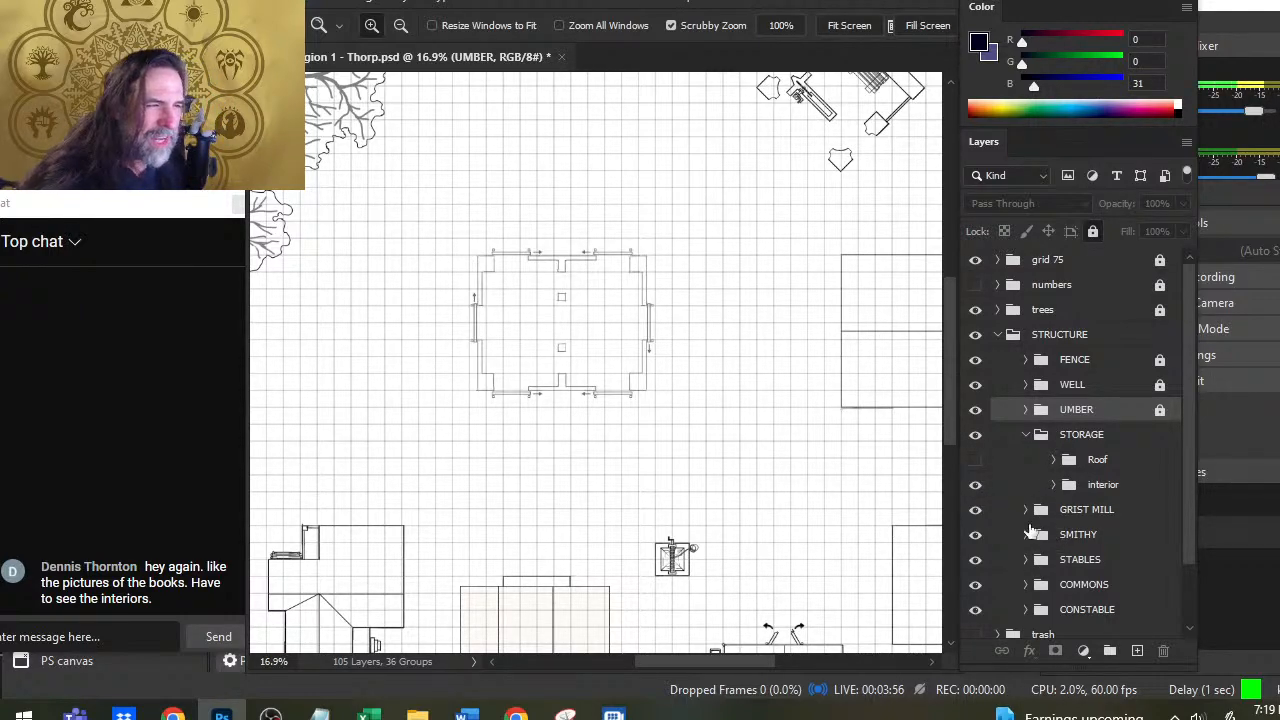
Step: Add a new layer above the interior group in STORAGE and set the brush colour to black (RGB 0, 0, 0)
click(1103, 485)
click(1137, 651)
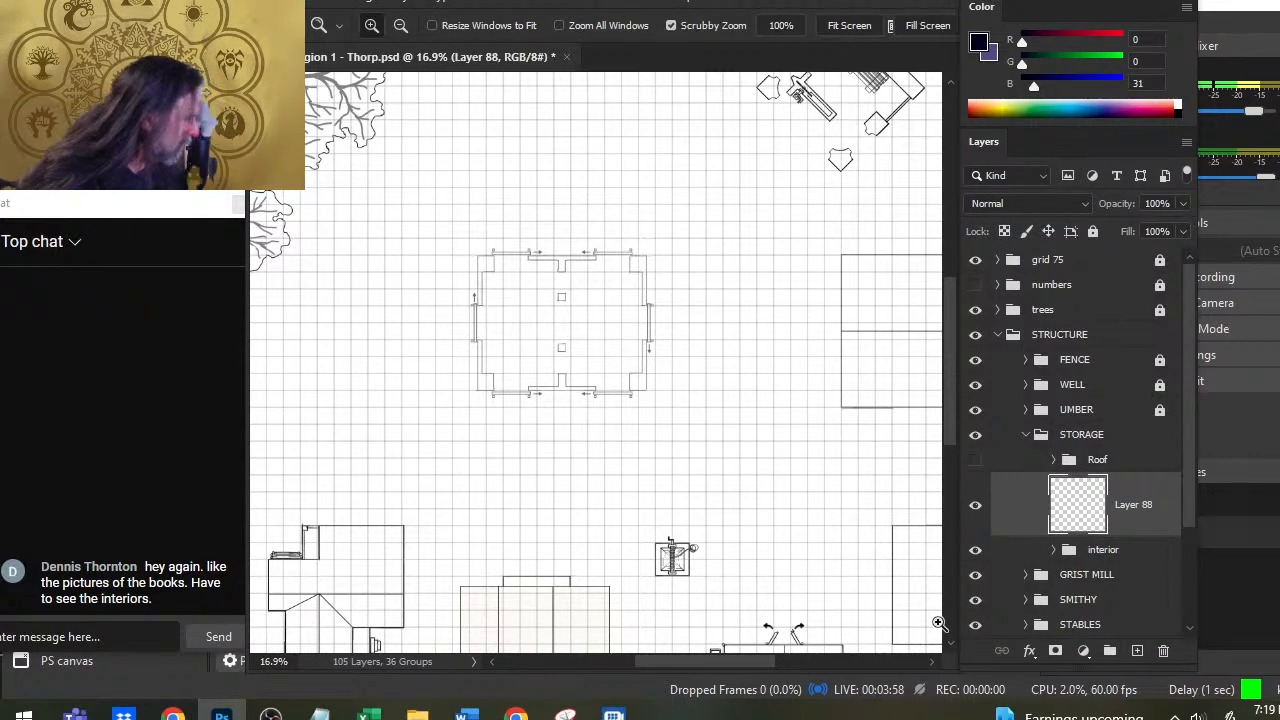
key(b)
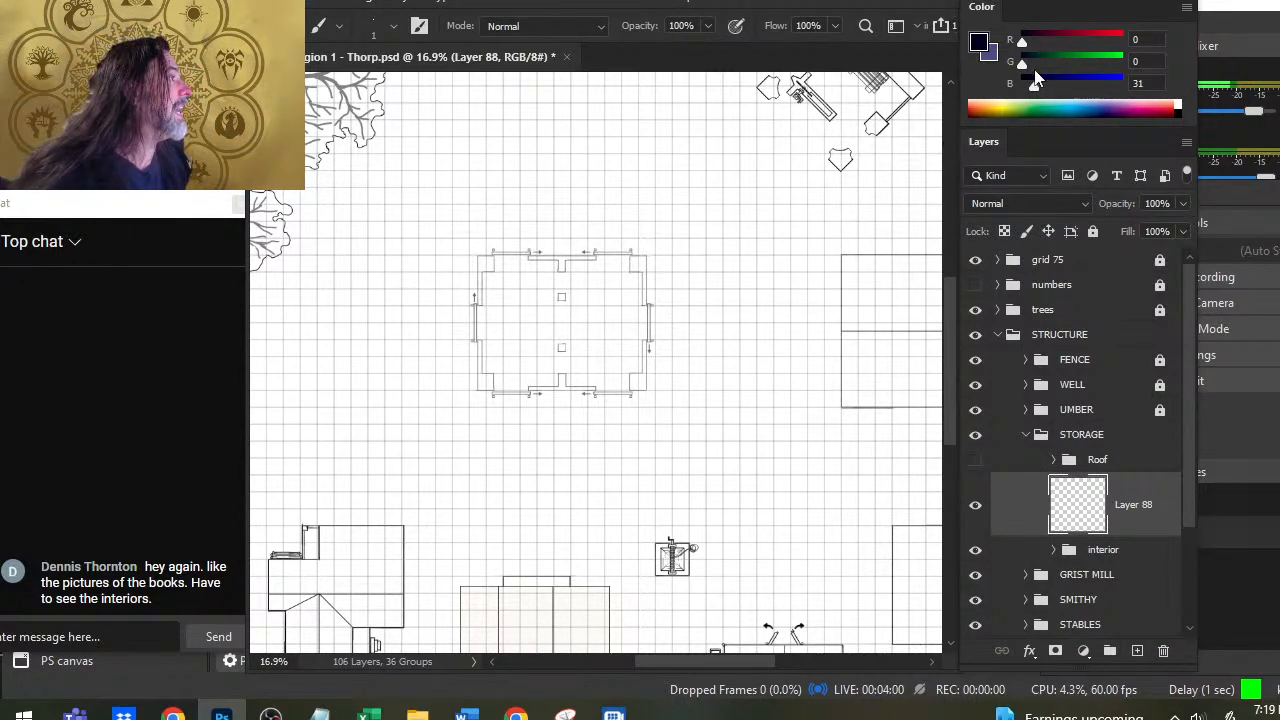
drag(1036, 80, 1020, 82)
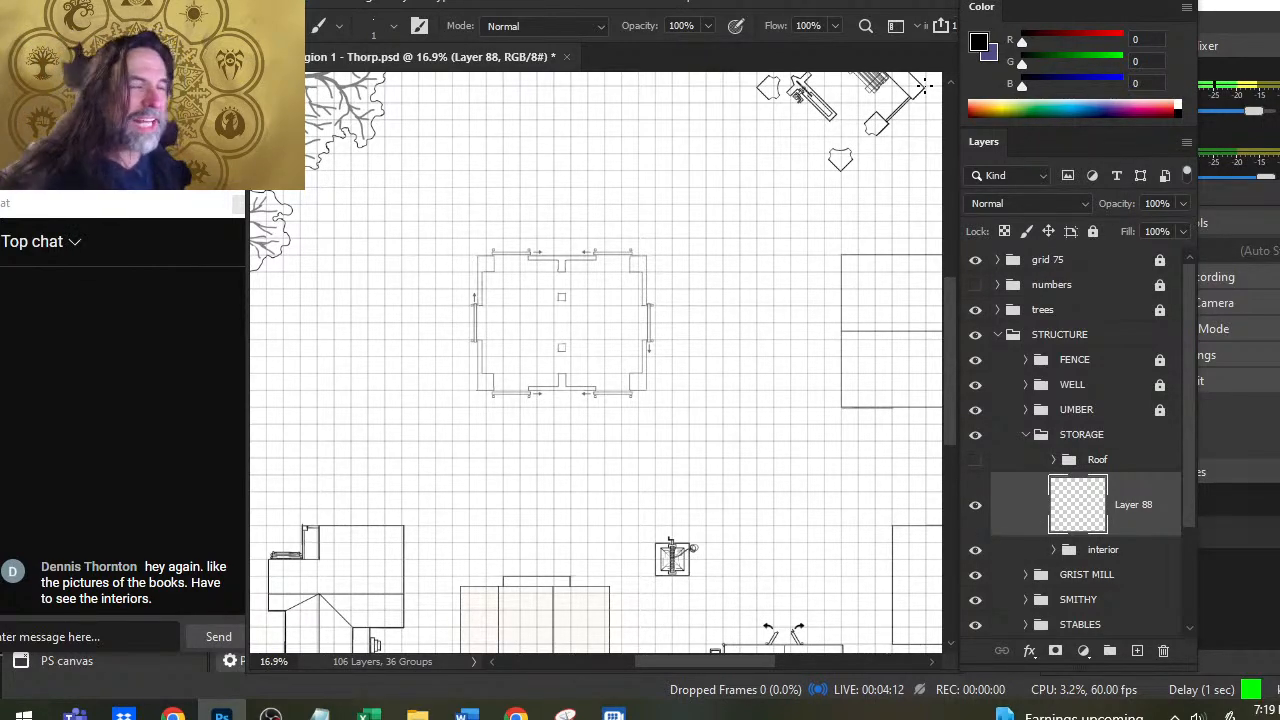
Step: Lower the STORAGE interior group's opacity until its draft lines are light grey, and reselect the new empty layer above it
key(z)
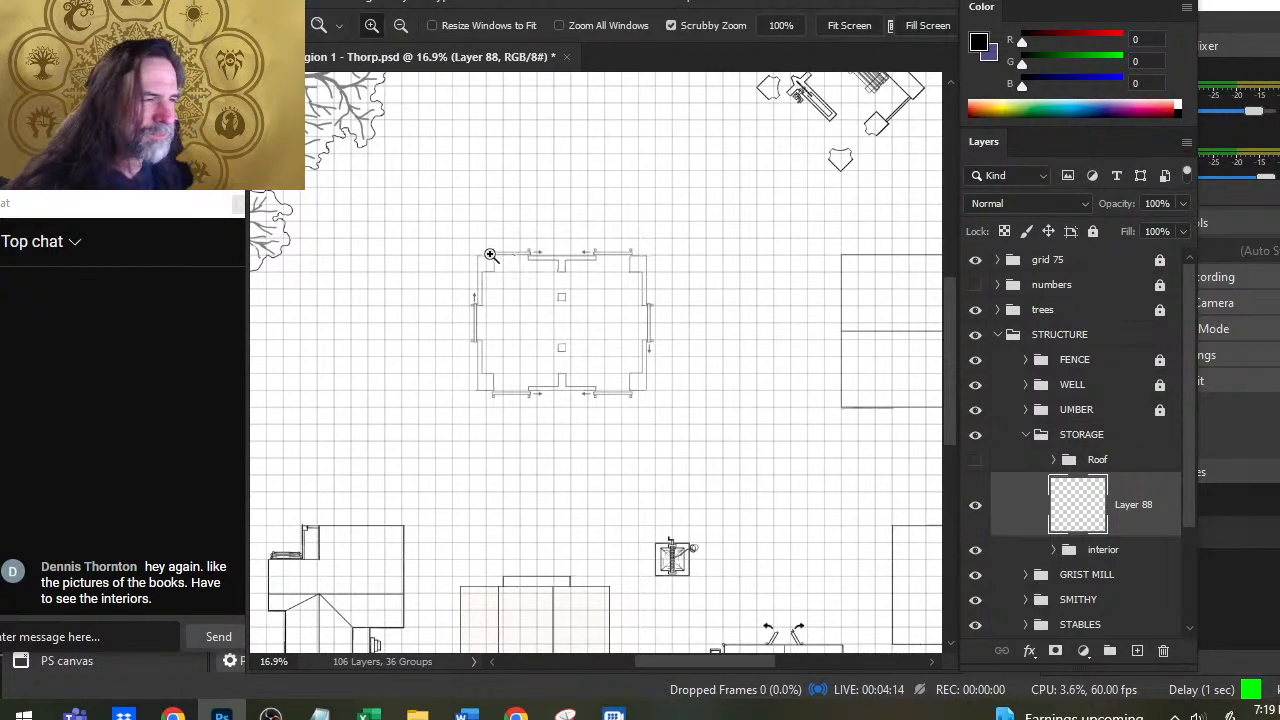
drag(491, 257, 582, 363)
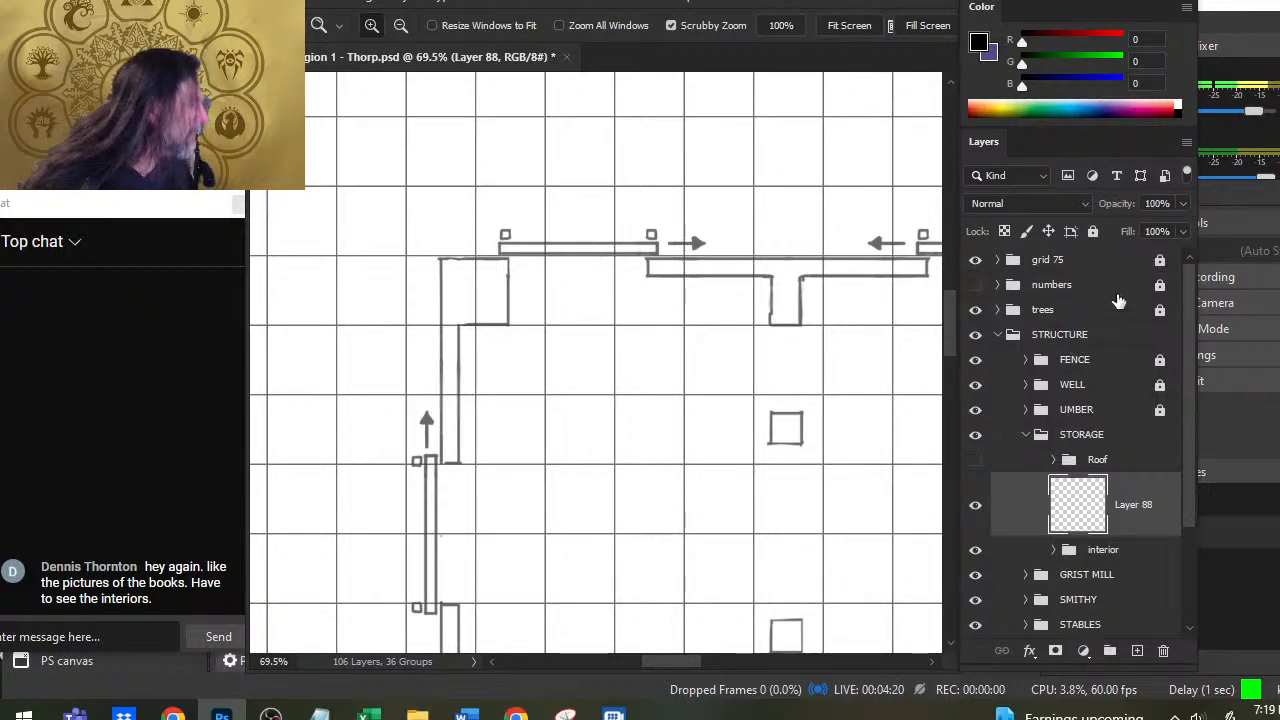
click(1018, 554)
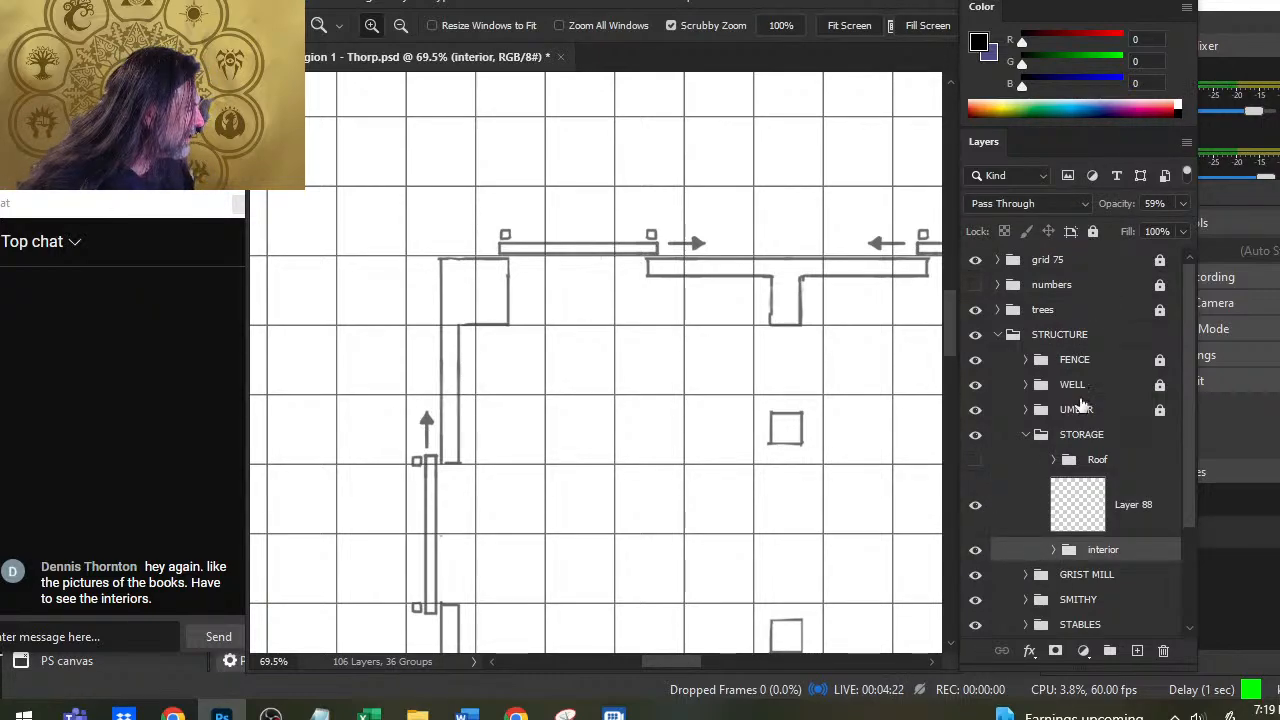
click(1182, 204)
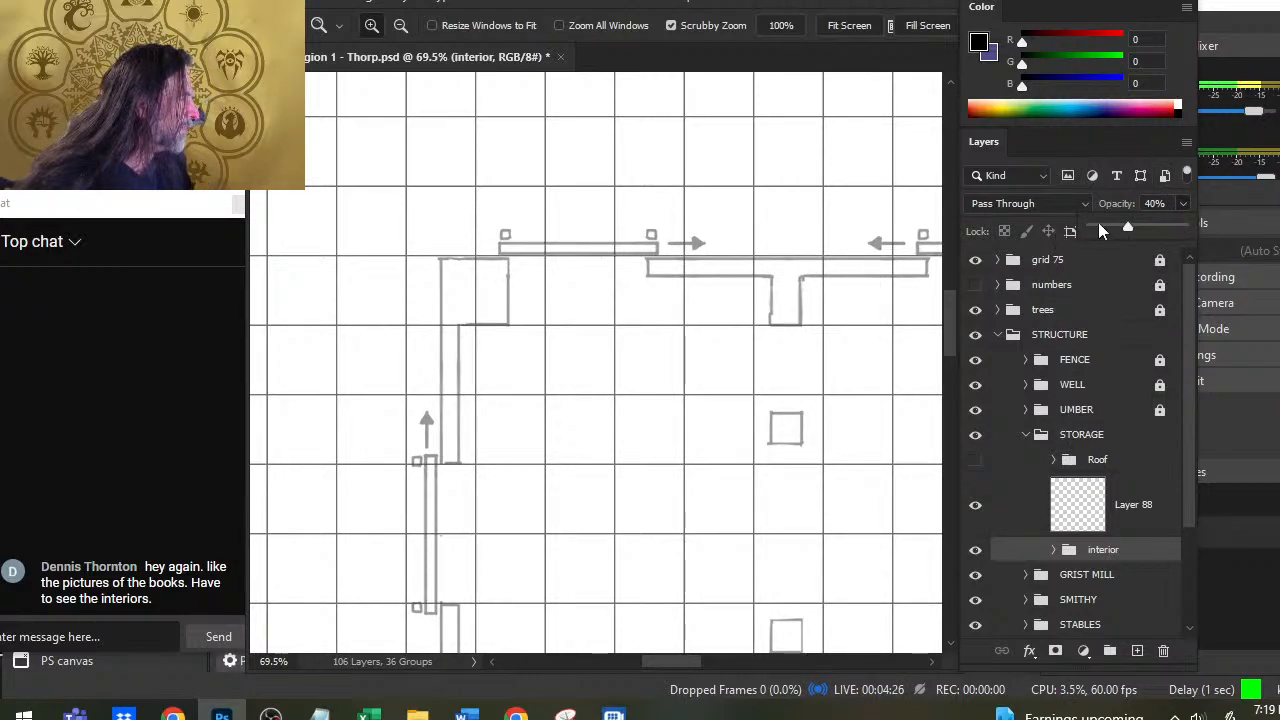
click(1015, 532)
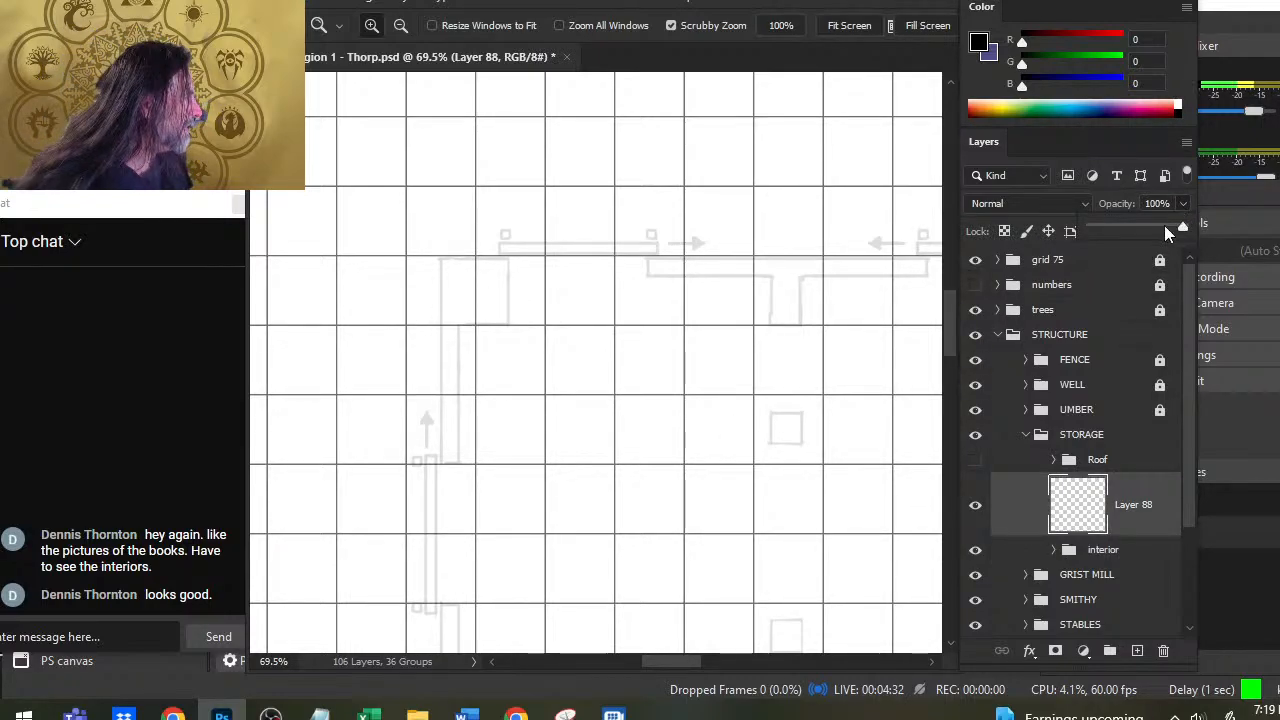
click(1104, 551)
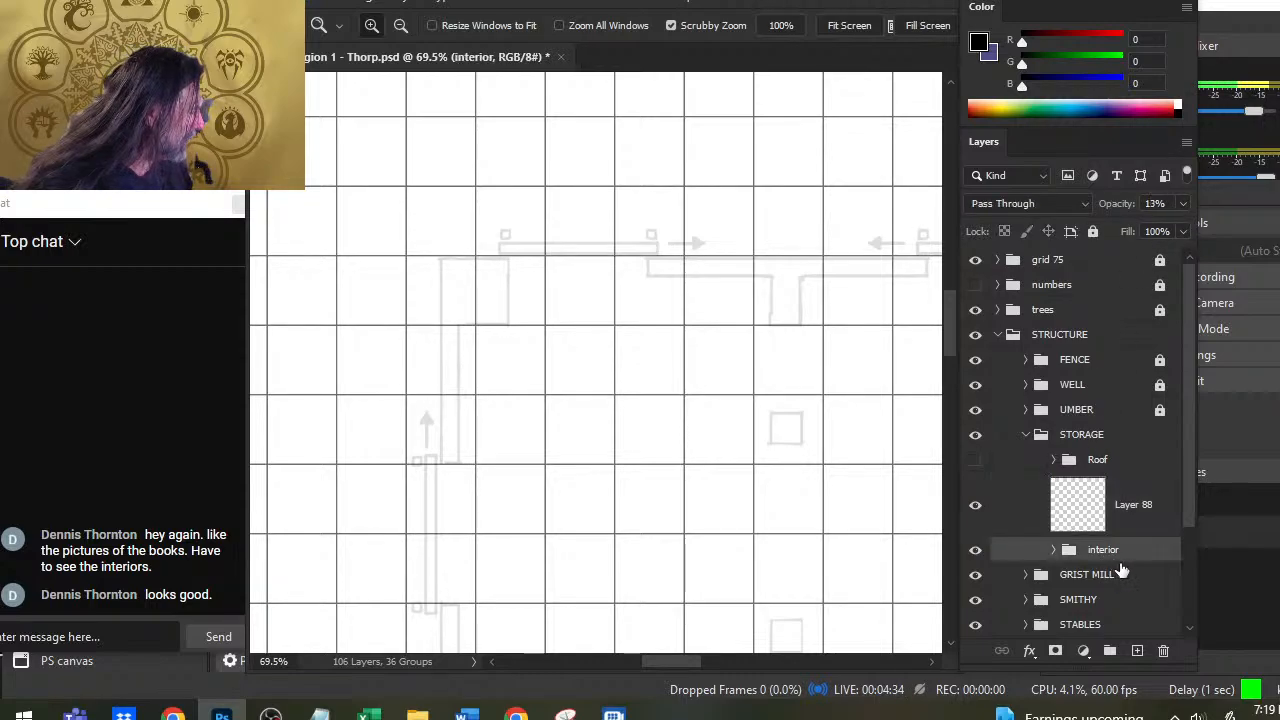
click(1183, 204)
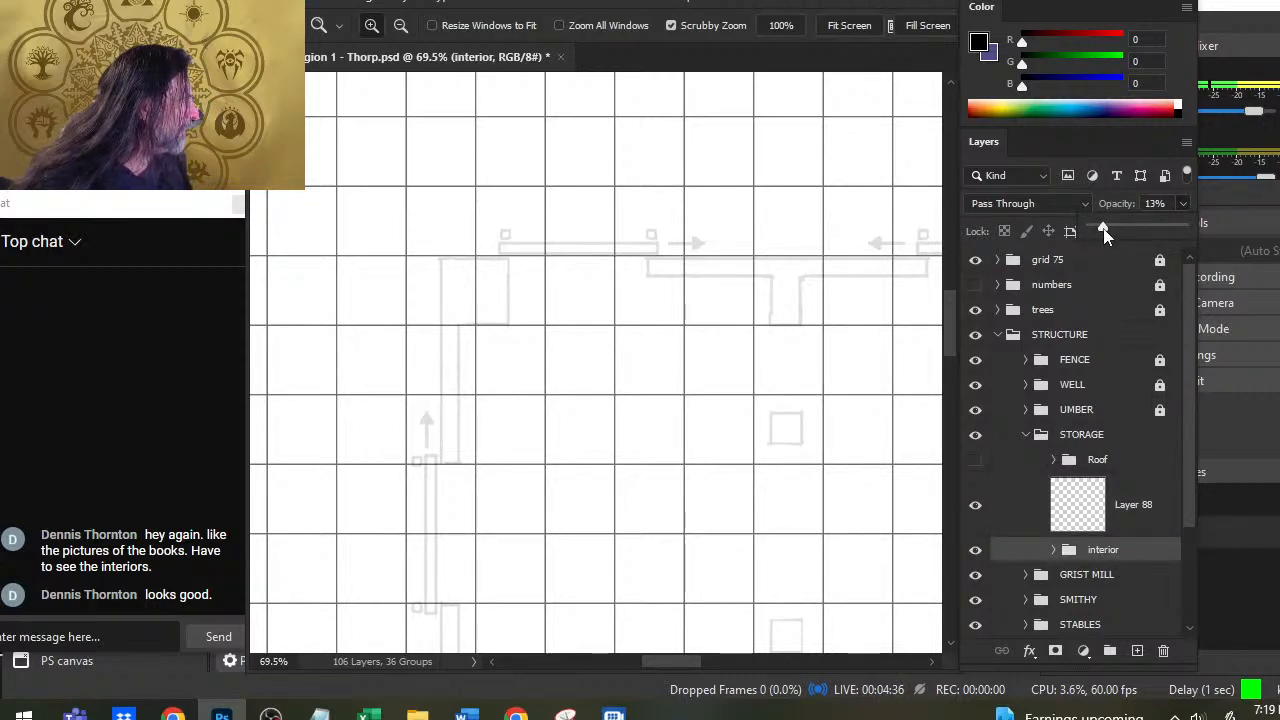
drag(1104, 233, 1118, 236)
click(1028, 505)
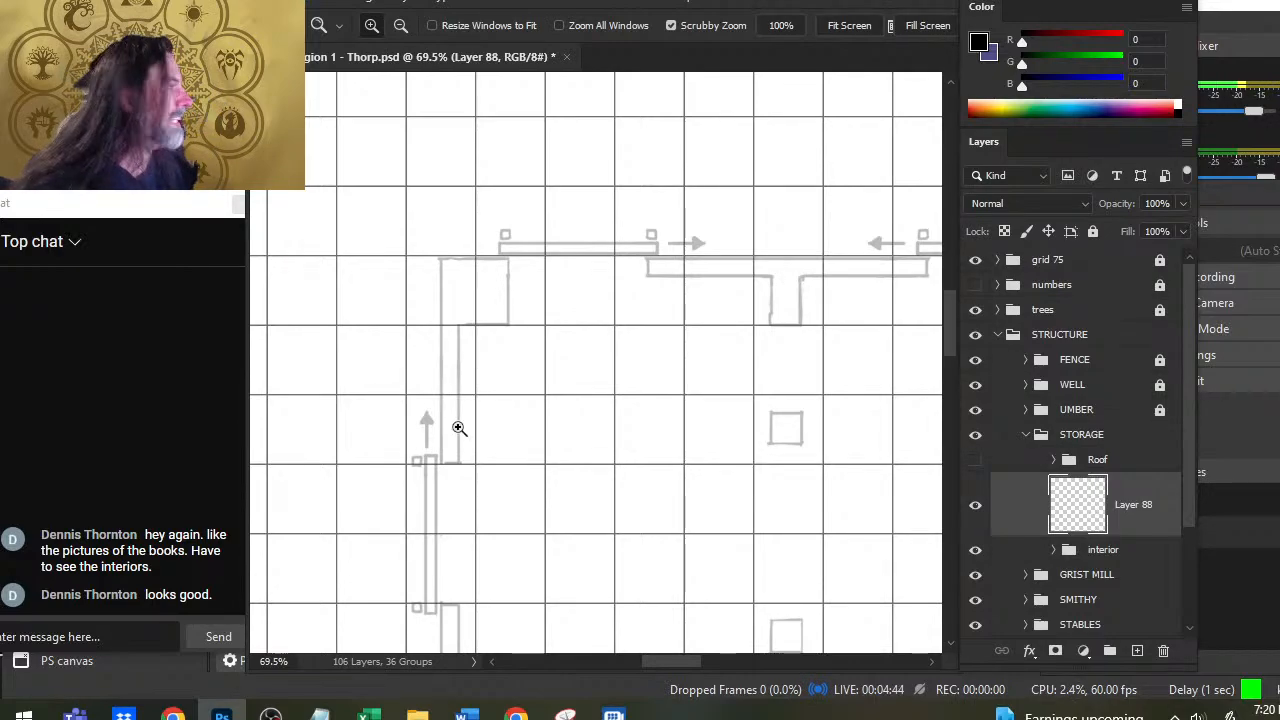
Step: Ink the top and outer left edges of the storage building's upper-left wall with a 4 px brush, trimming the top edge at the corner block
key(b)
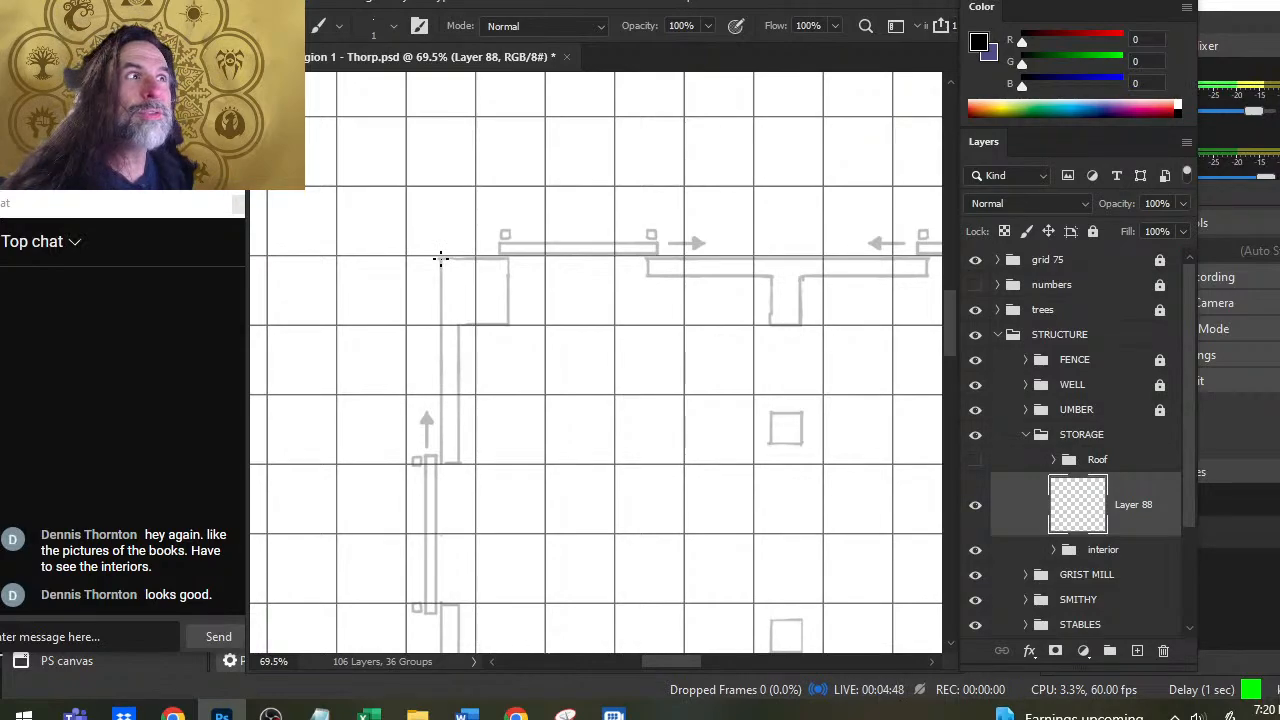
ctrl+click(505, 255)
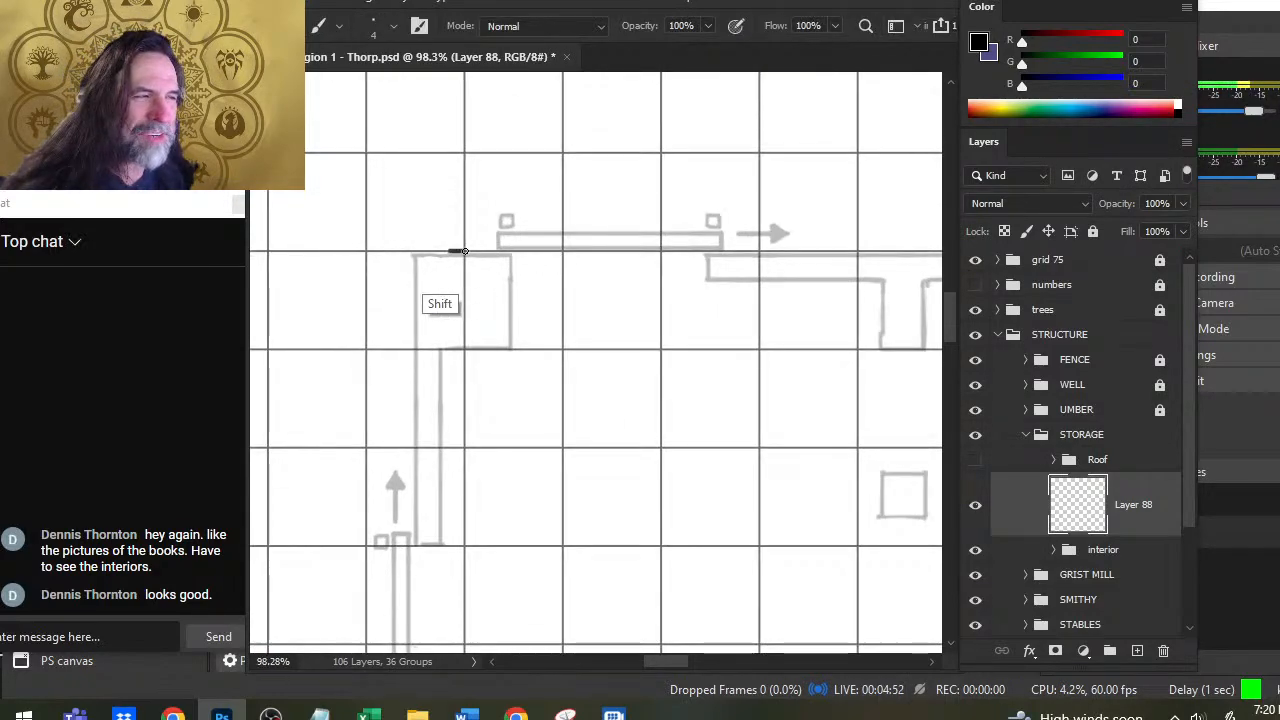
mouse_move(466, 251)
mouse_down()
mouse_move(413, 251)
mouse_move(413, 548)
mouse_up()
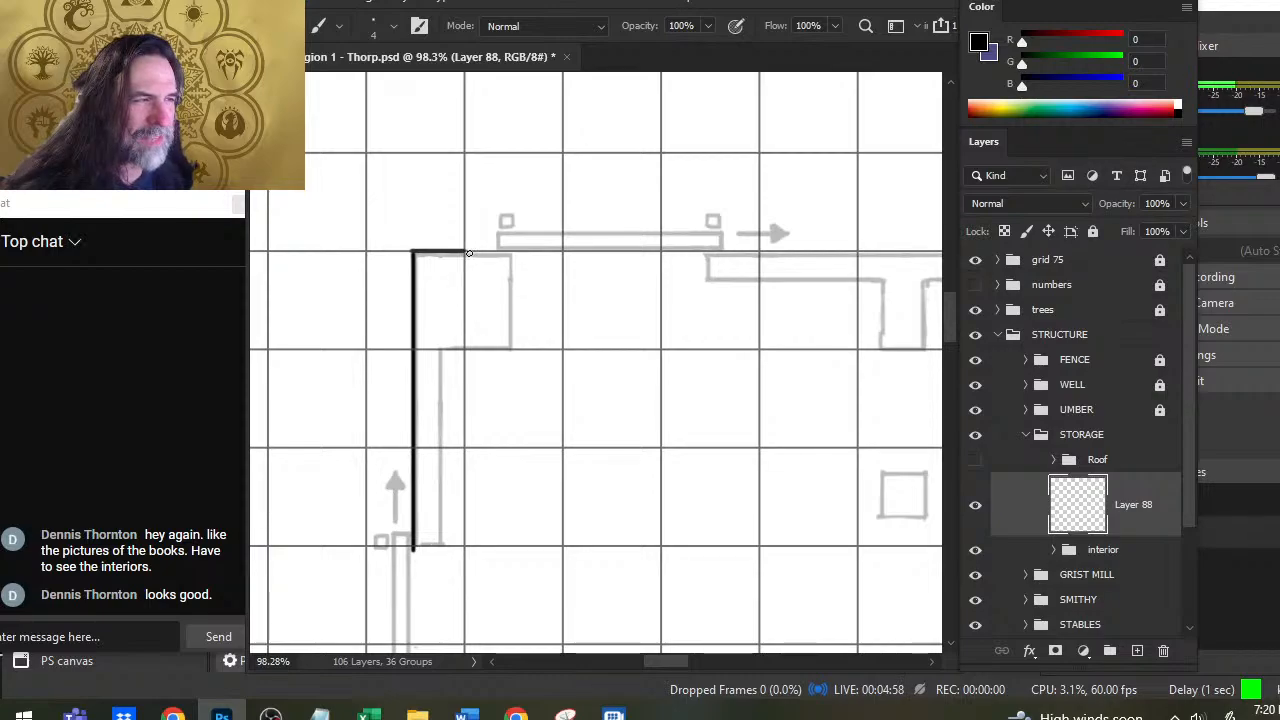
key(r)
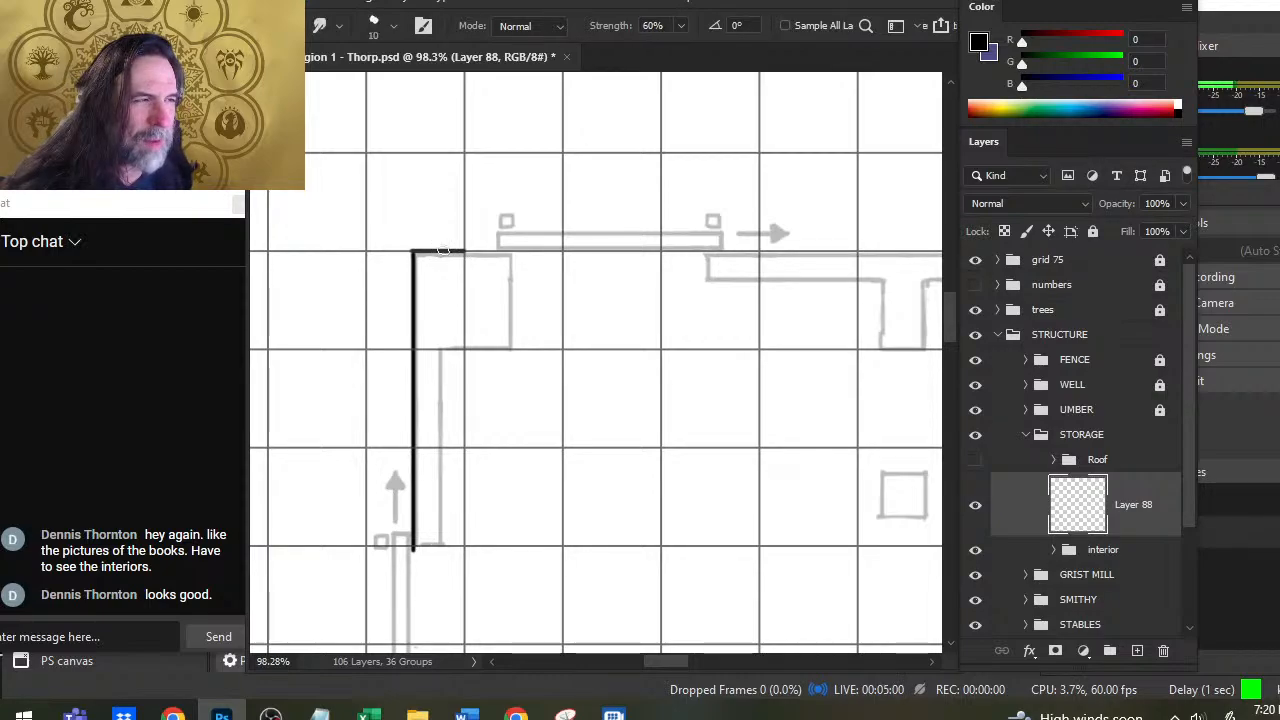
mouse_move(505, 251)
mouse_down()
mouse_move(443, 251)
mouse_move(467, 251)
mouse_up()
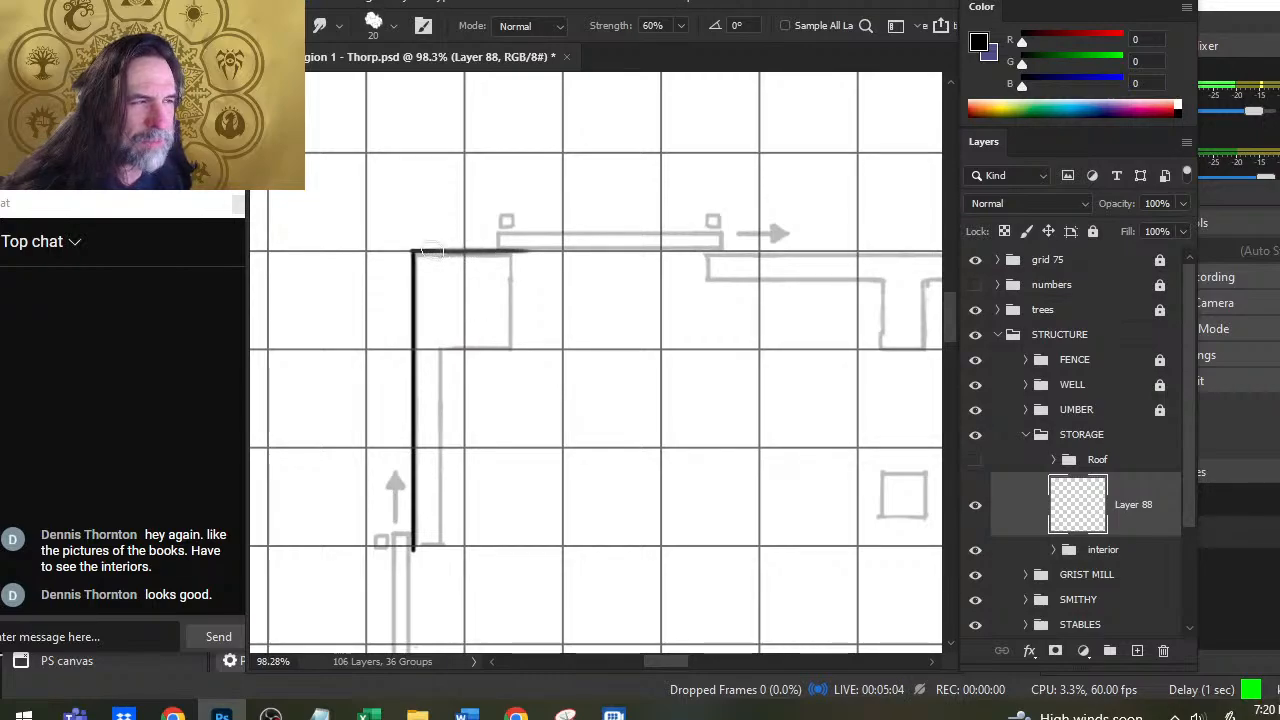
shift+click(432, 251)
key(e)
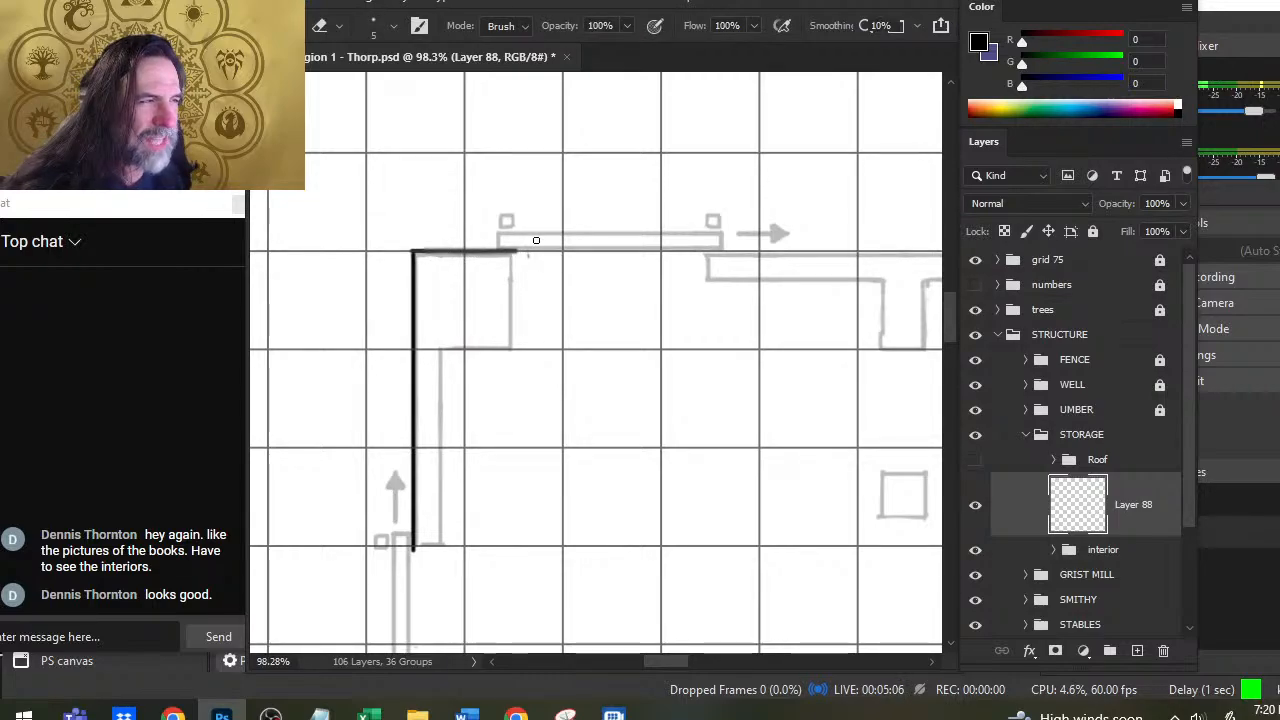
Step: Ink the right and bottom edges of the upper-left corner block, erasing and redrawing the bottom edge along the grid line
key(b)
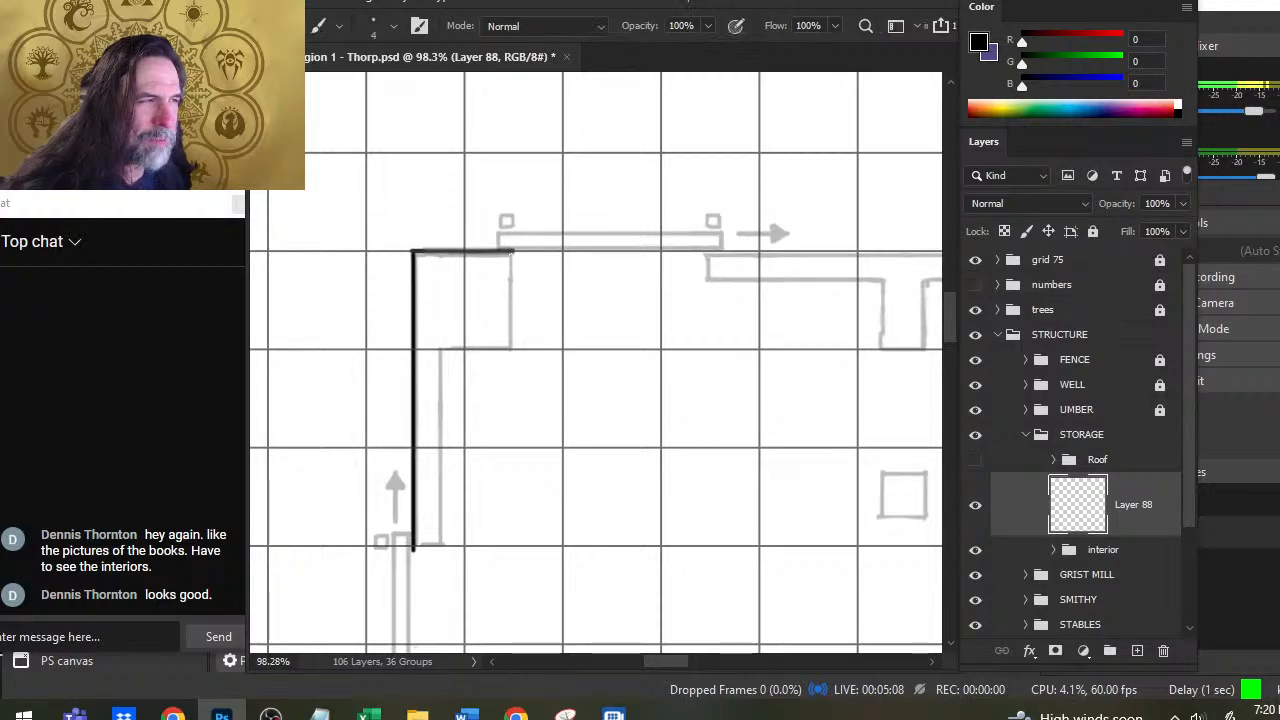
click(513, 290)
shift+click(513, 251)
shift+click(513, 350)
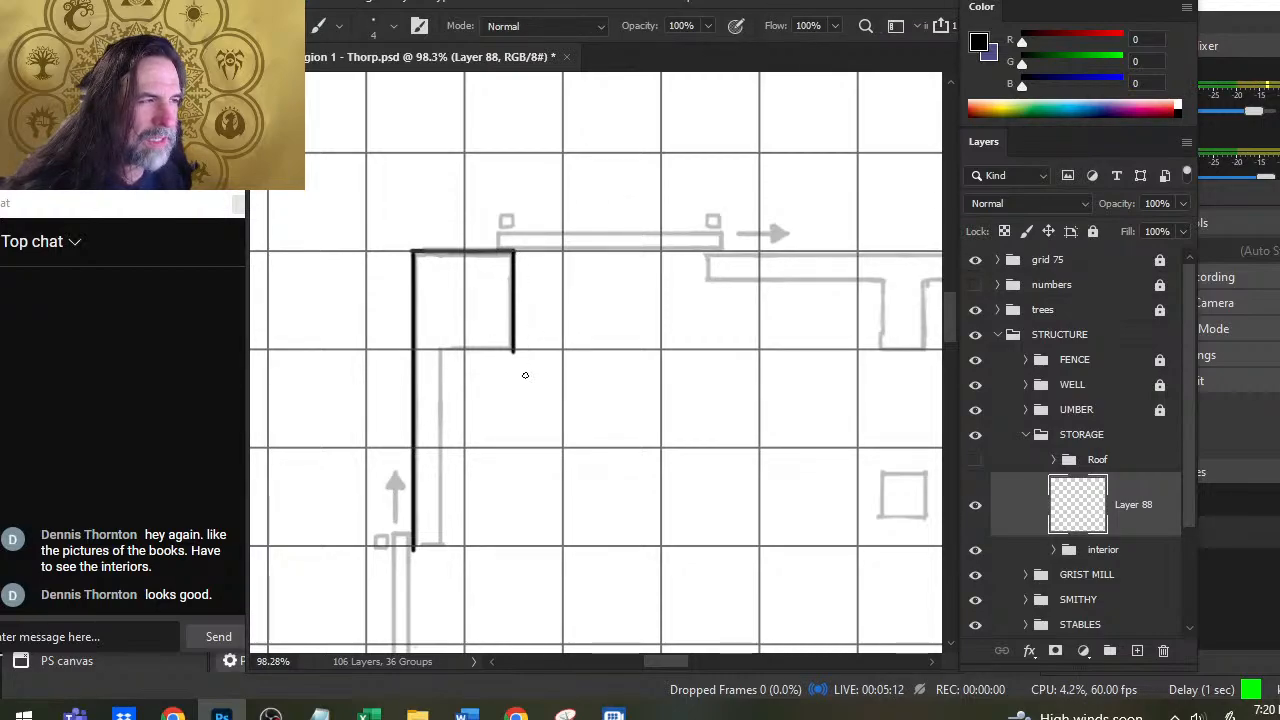
shift+click(470, 352)
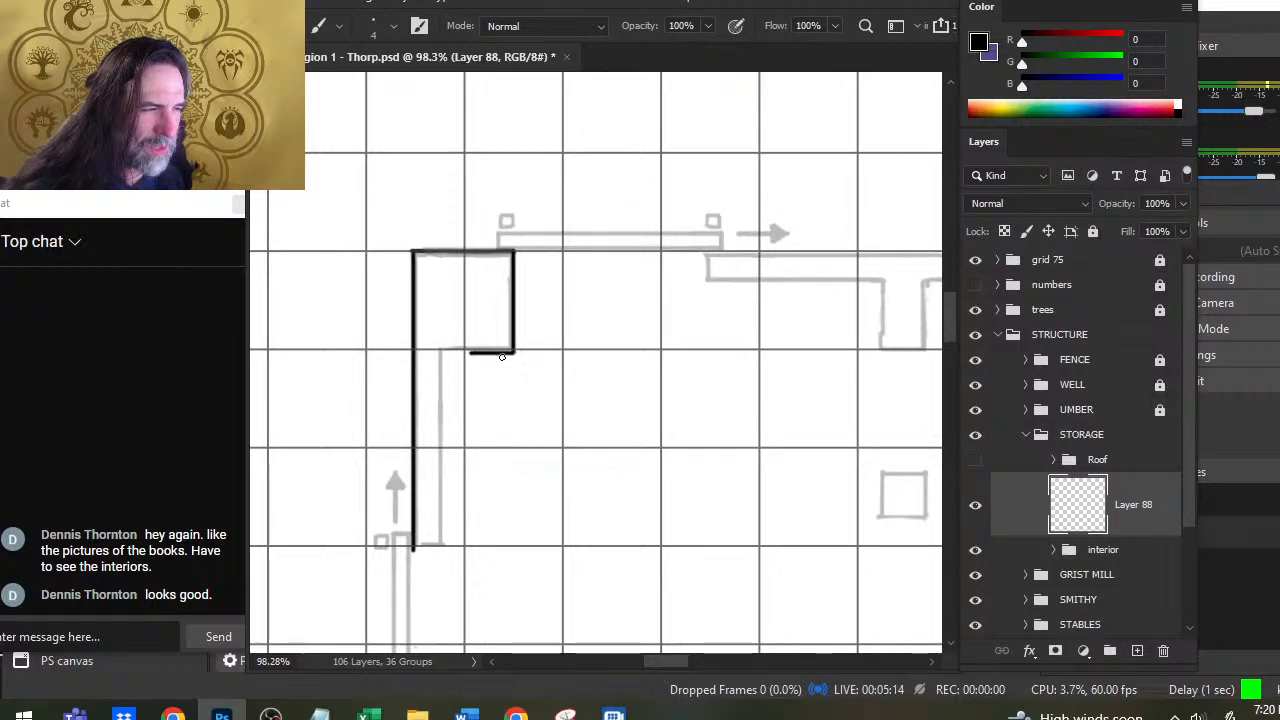
key(e)
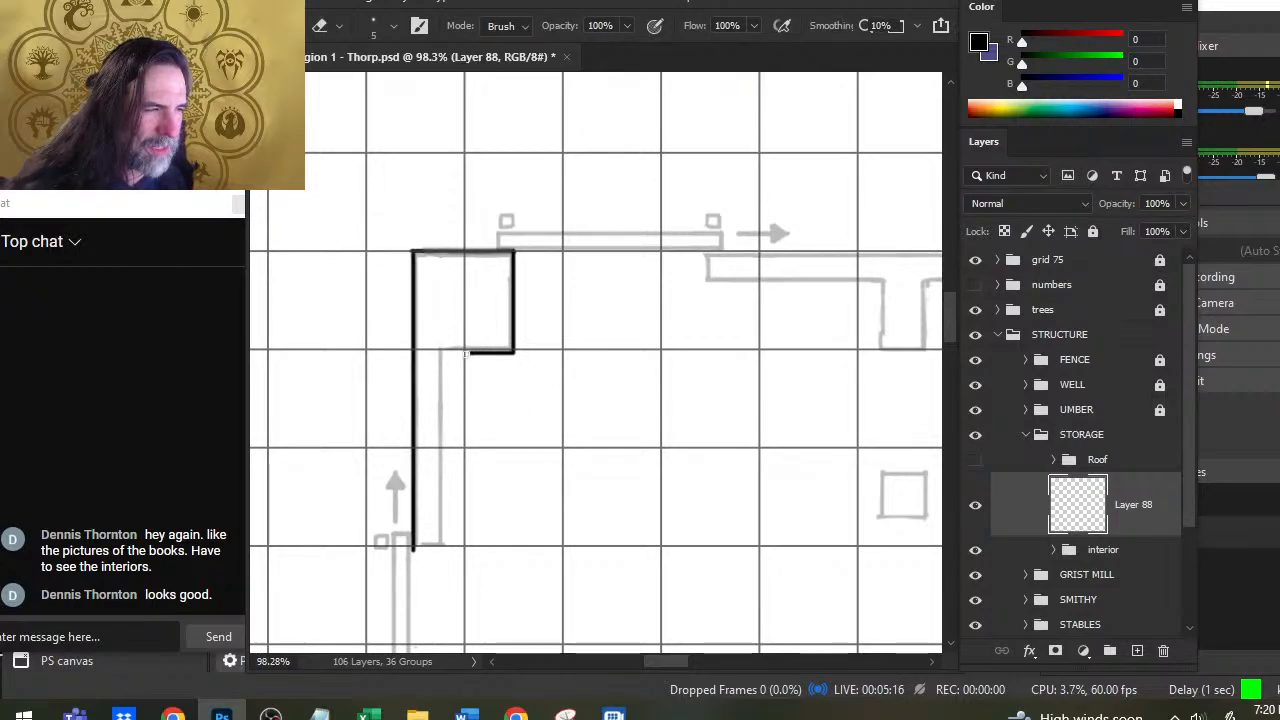
click(466, 356)
key(b)
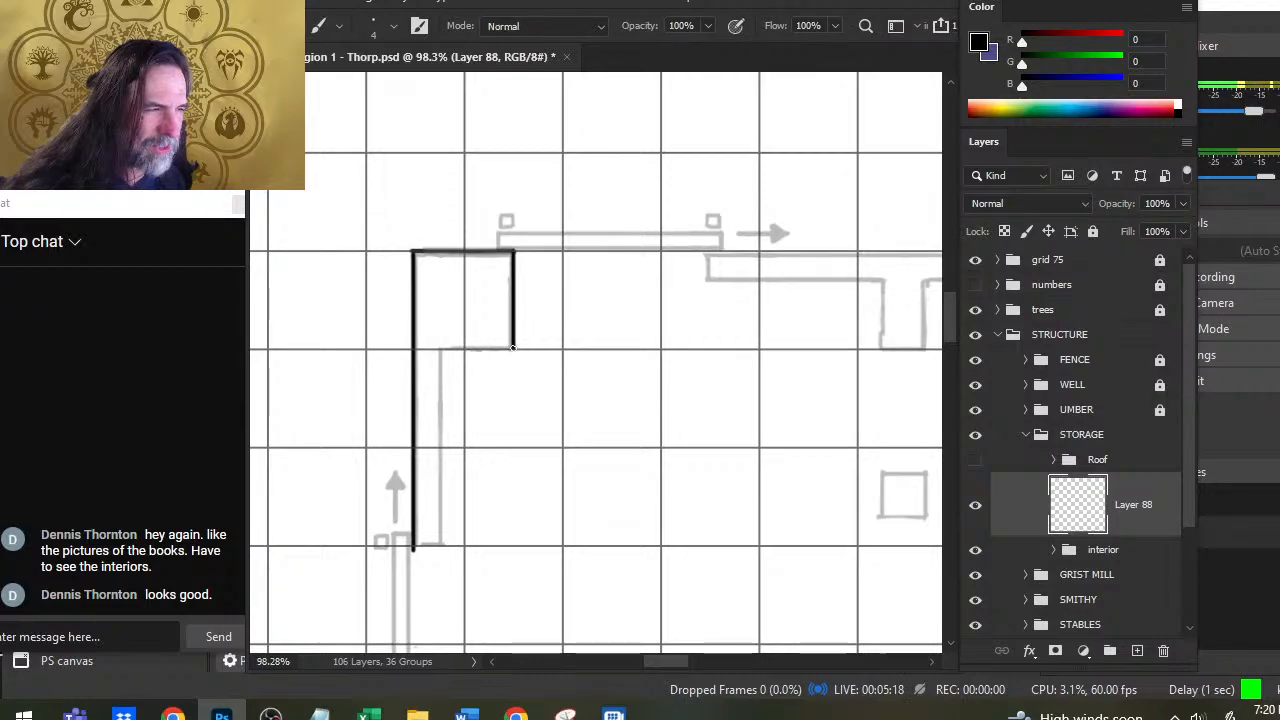
shift+click(512, 348)
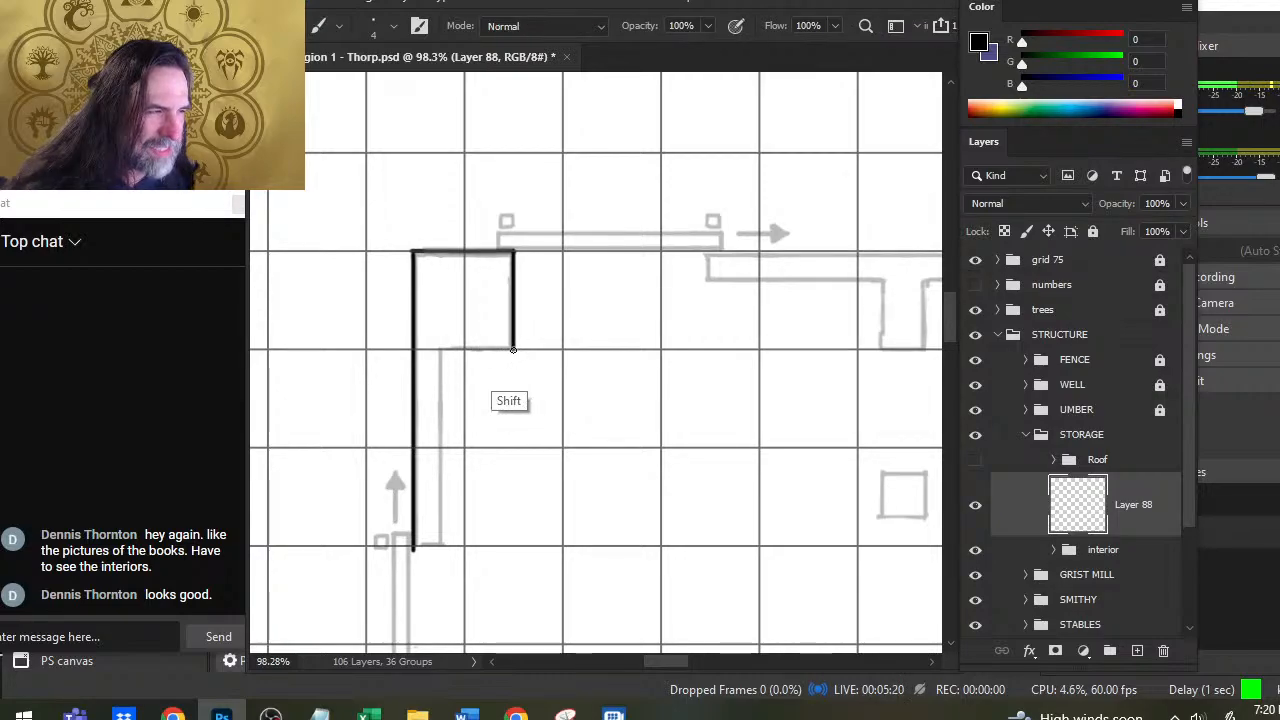
shift+click(513, 350)
shift+click(438, 350)
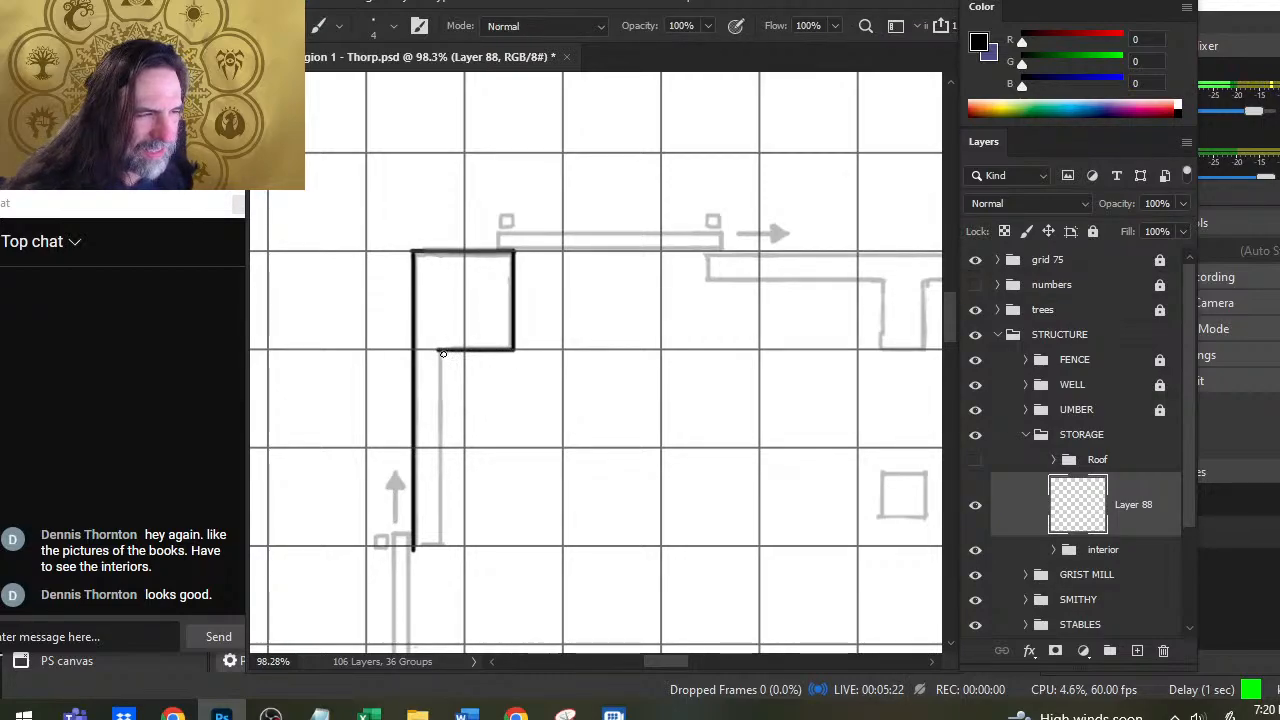
Step: Ink the inner edge and closed lower end of the upper-left wall, and erase the overshooting line end
drag(443, 353, 441, 545)
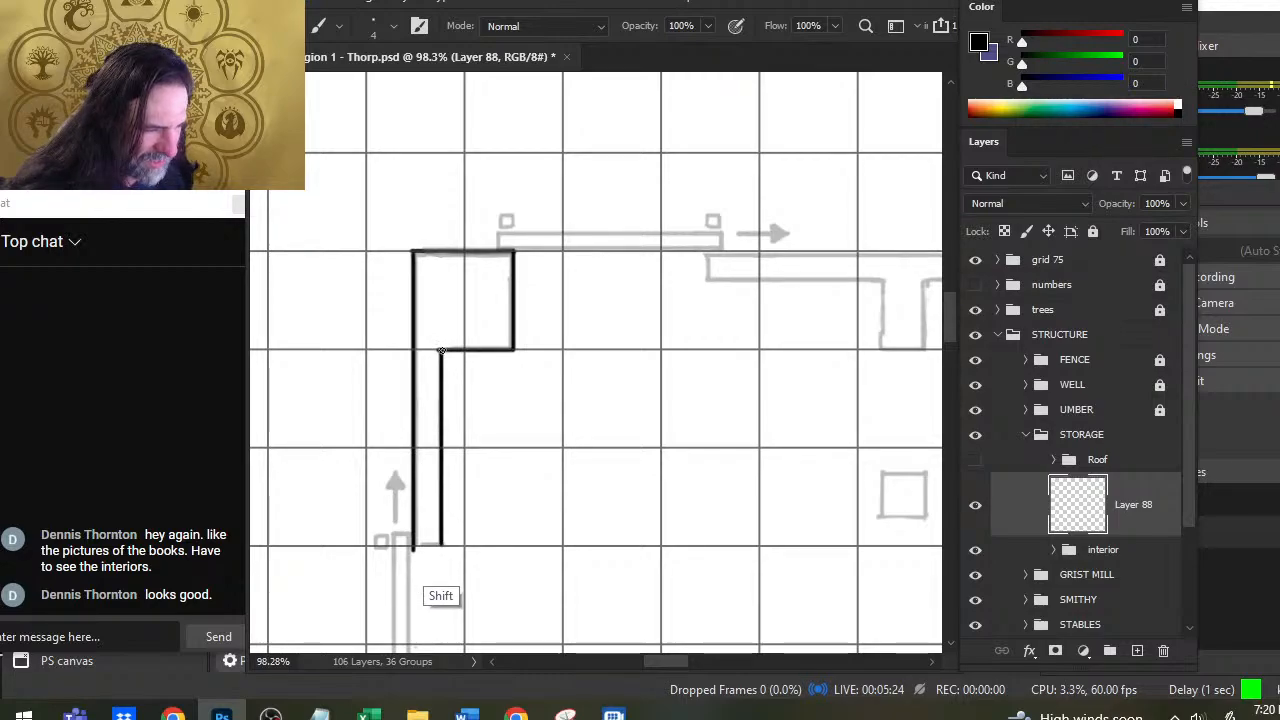
shift+click(414, 546)
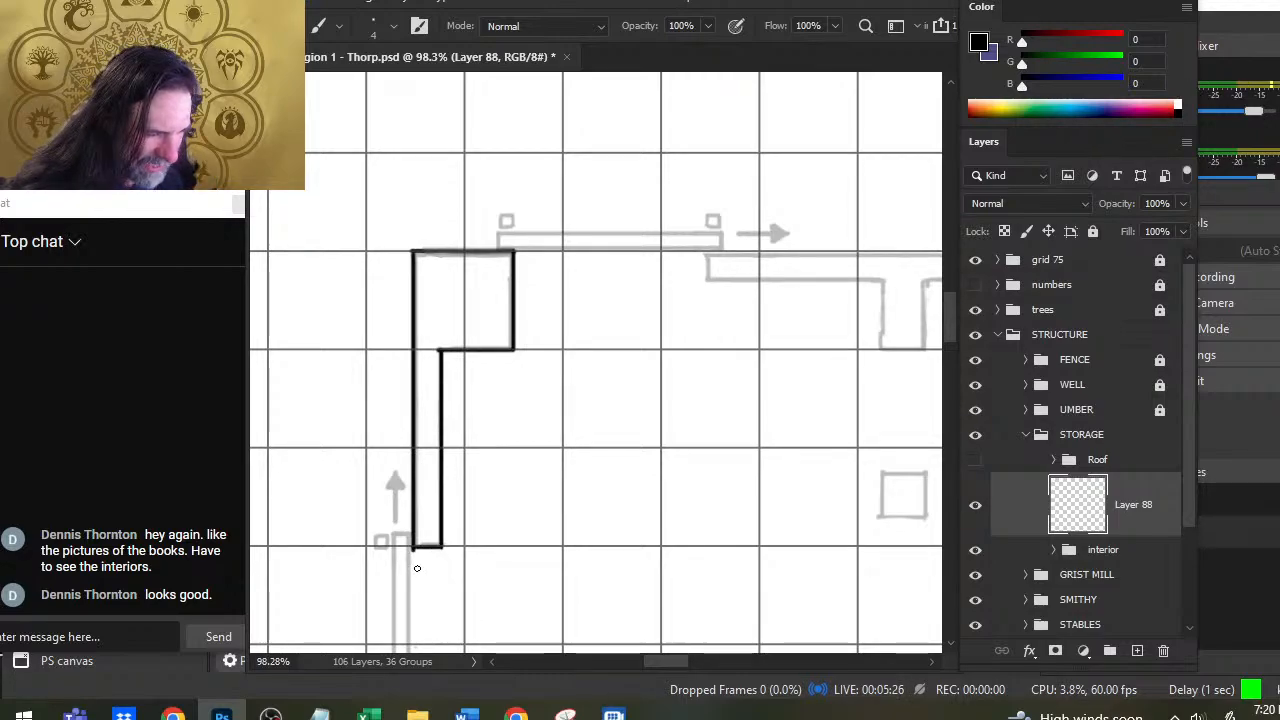
key(e)
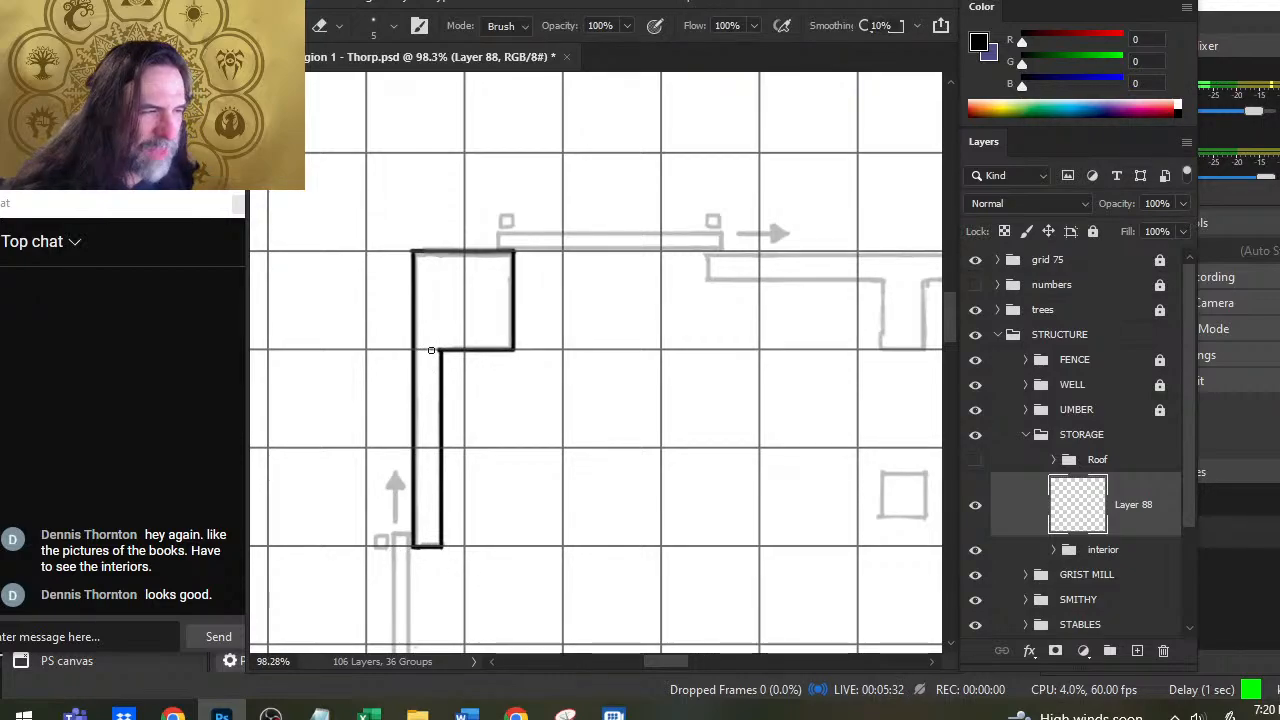
drag(479, 416, 401, 400)
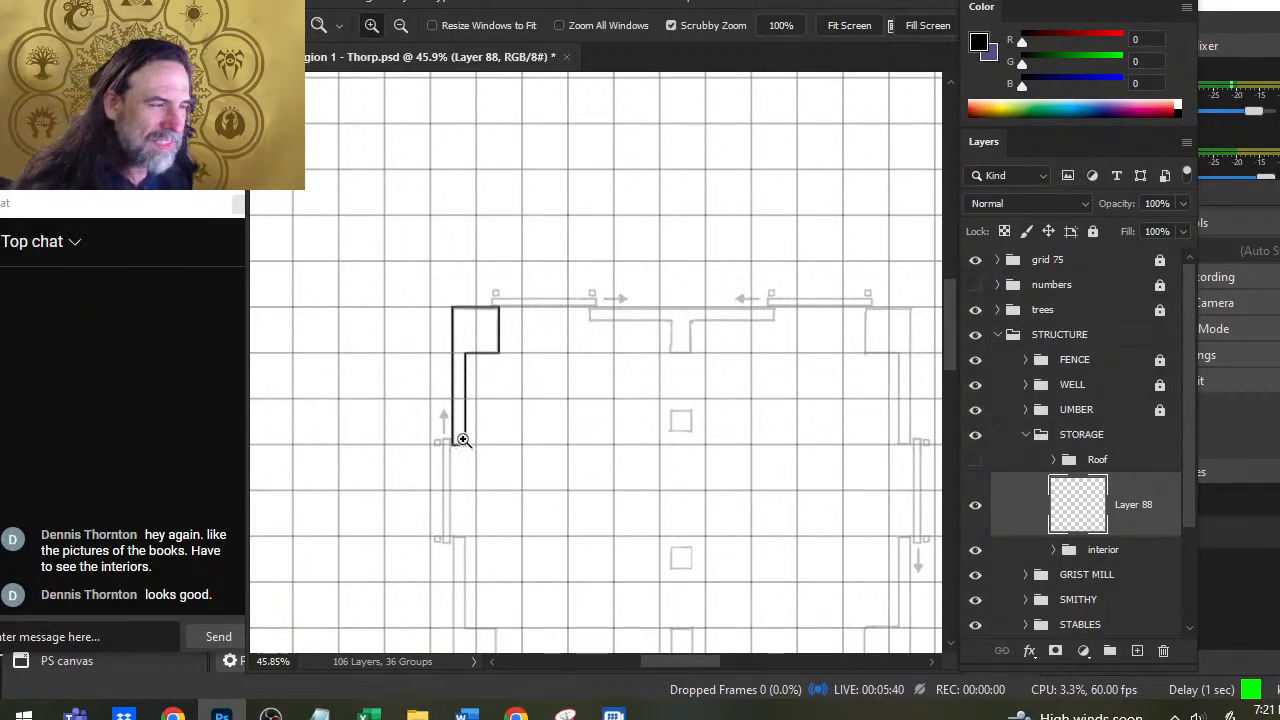
Step: Ink the outer edge, upper end and inner edge of the lower-left wall, and erase the inner line inside the corner block
drag(474, 371, 609, 254)
key(b)
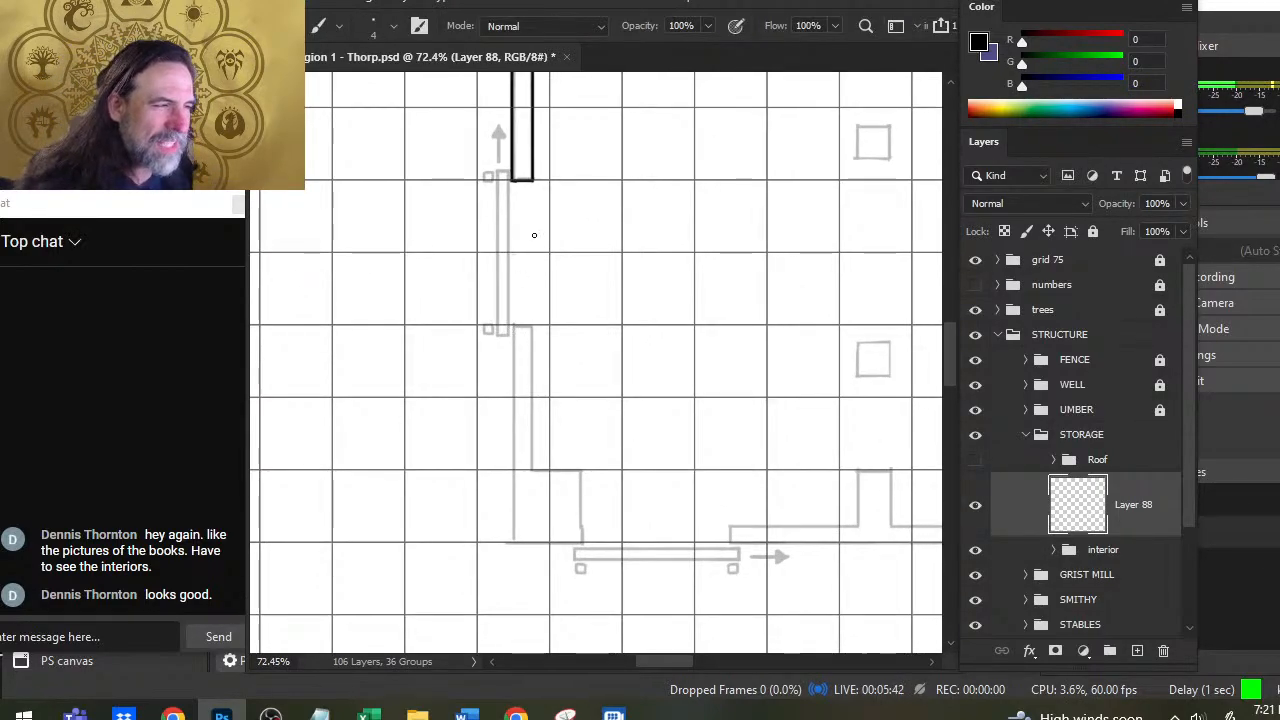
drag(513, 185, 513, 545)
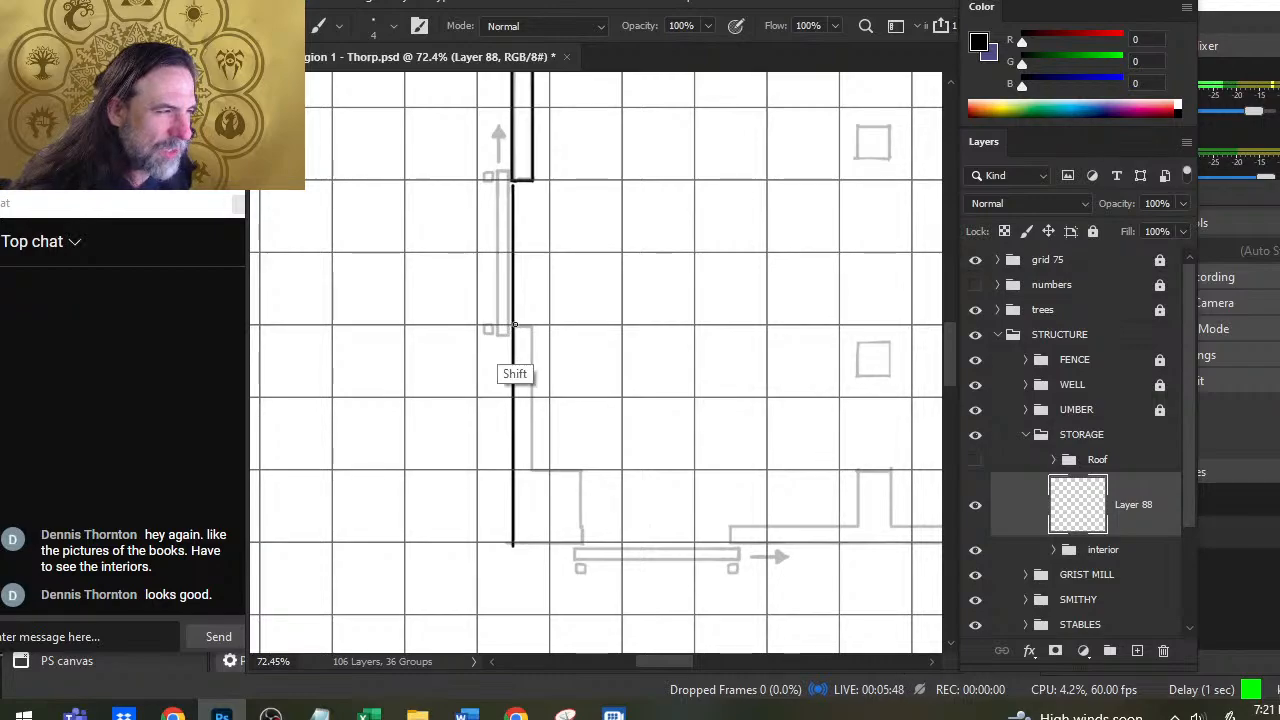
drag(513, 325, 534, 325)
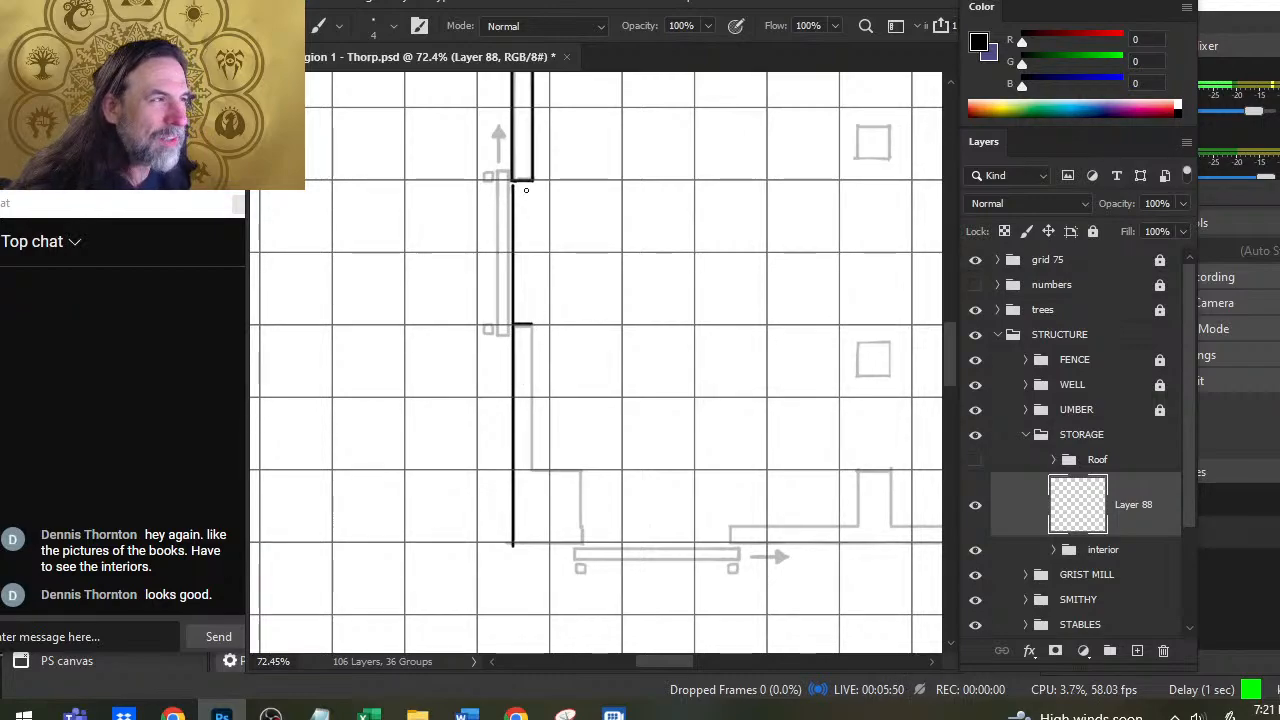
drag(530, 188, 531, 541)
key(e)
shift+click(529, 479)
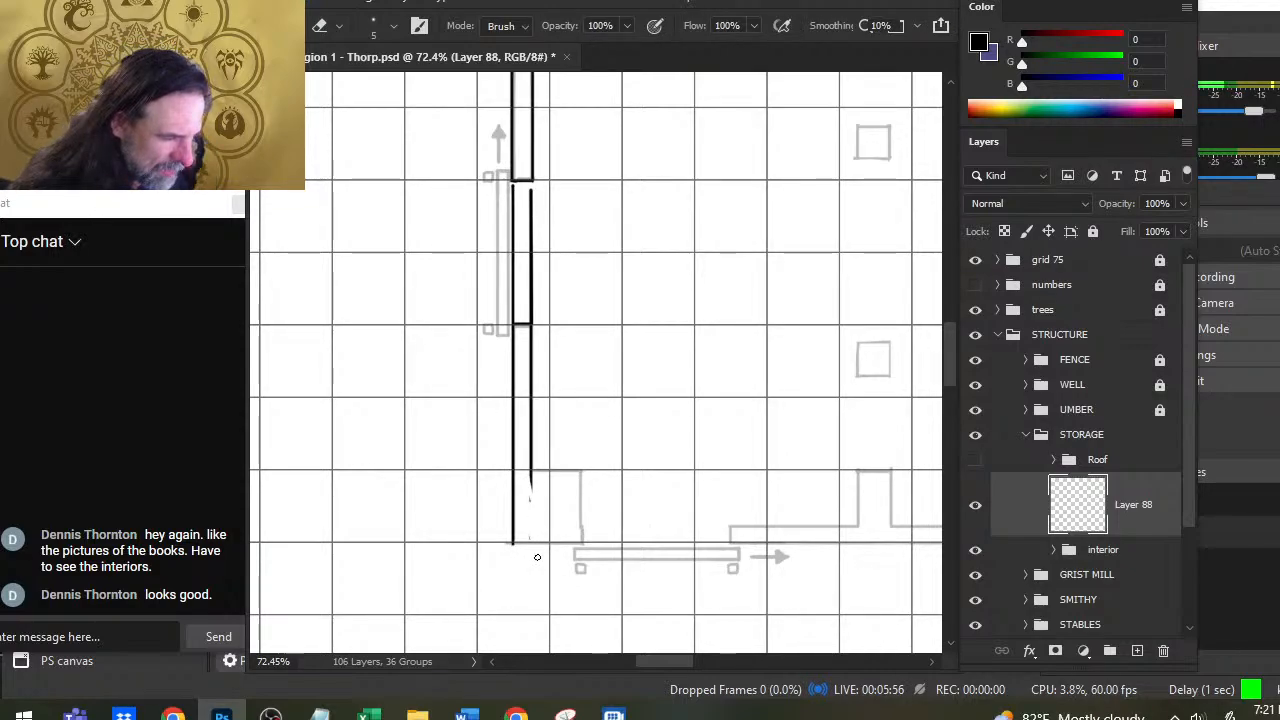
Step: Ink the bottom, right and top edges of the lower-left corner block, redrawing misplaced strokes
key(b)
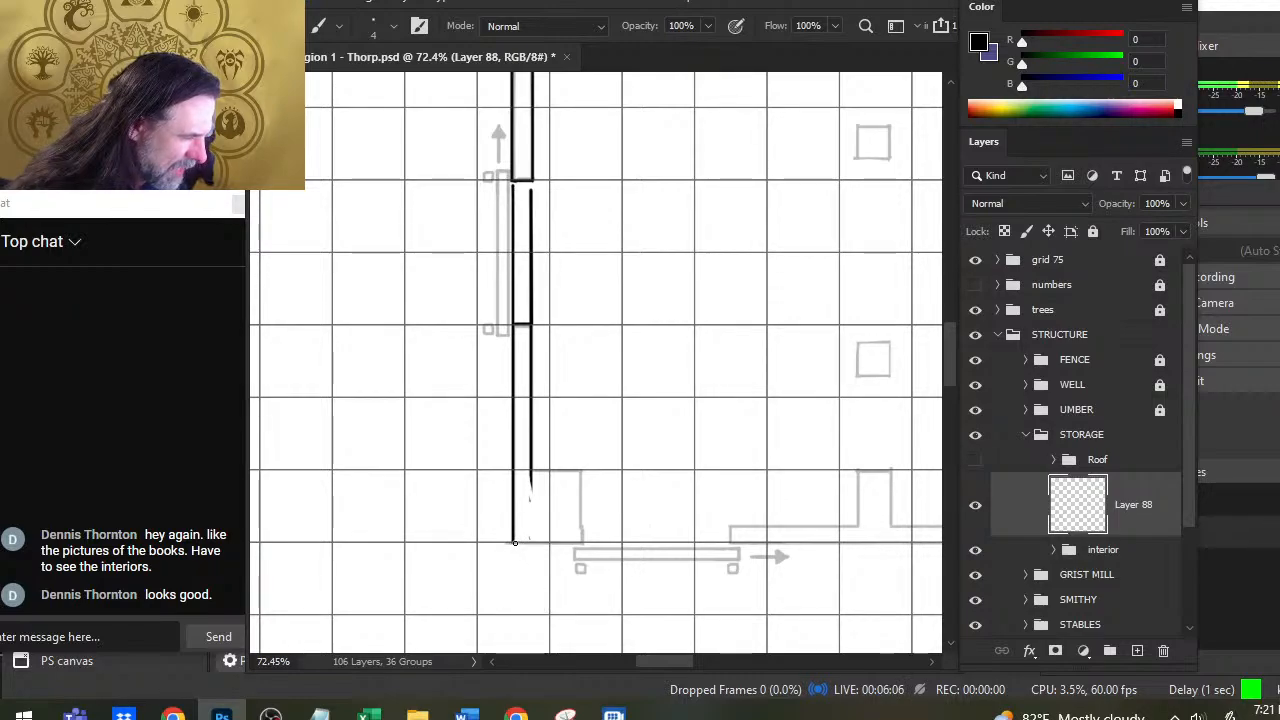
mouse_move(515, 543)
mouse_down()
mouse_move(582, 543)
mouse_move(579, 487)
mouse_up()
key(ctrl+z)
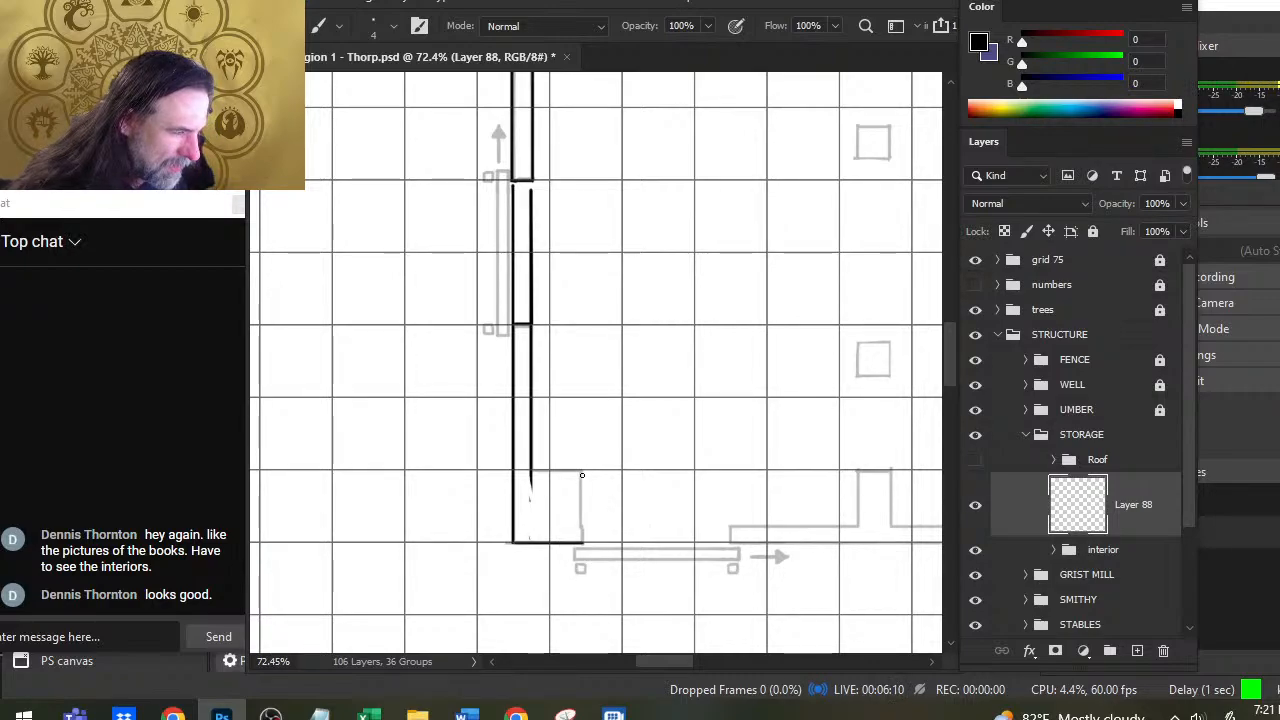
mouse_move(586, 543)
mouse_down()
mouse_move(570, 471)
mouse_move(533, 470)
mouse_up()
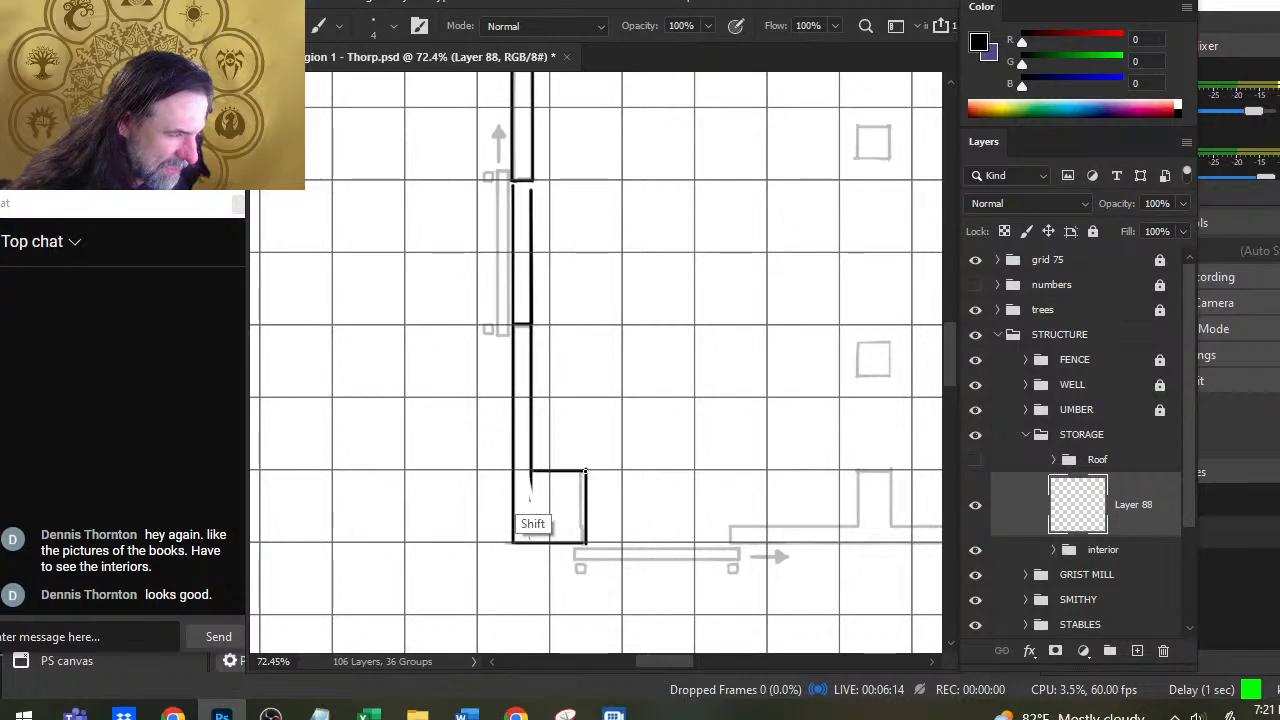
key(ctrl)
key(shift)
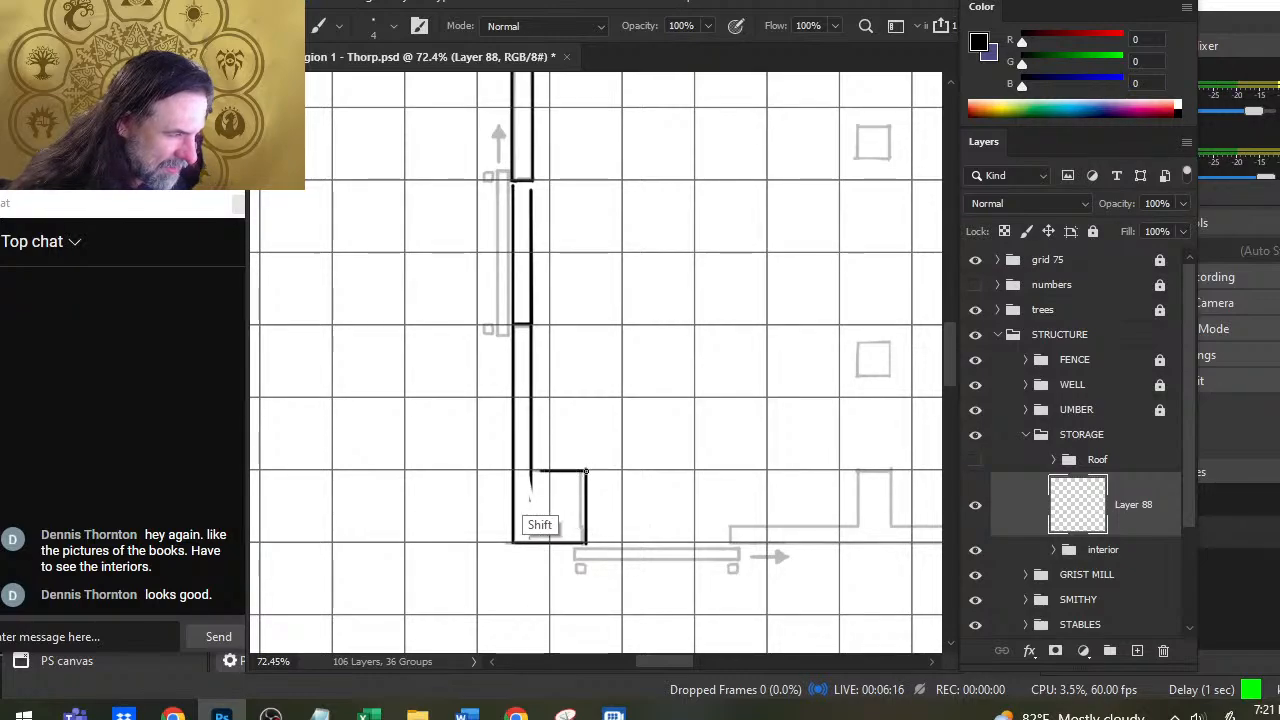
Step: Erase the stray marks inside the lower-left corner block and the lines across the left doorway, enlarging the eraser to 8 px
key(e)
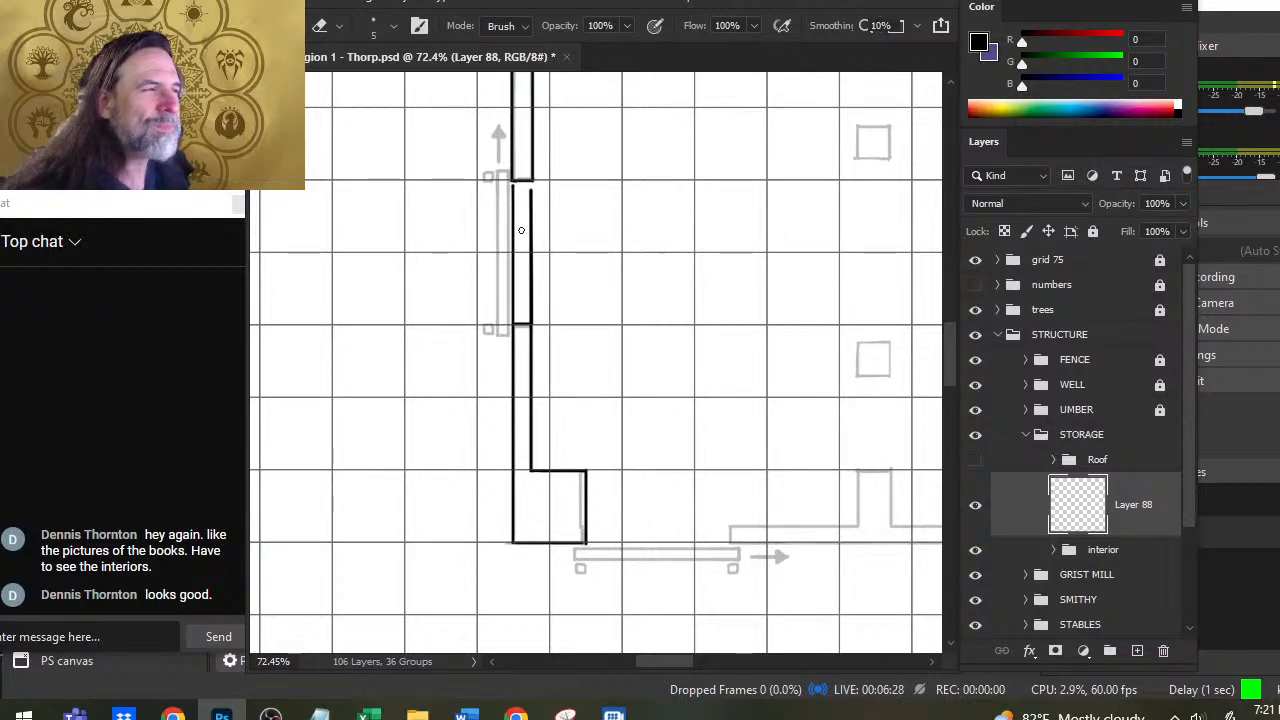
key(bracketright)
key(bracketright)
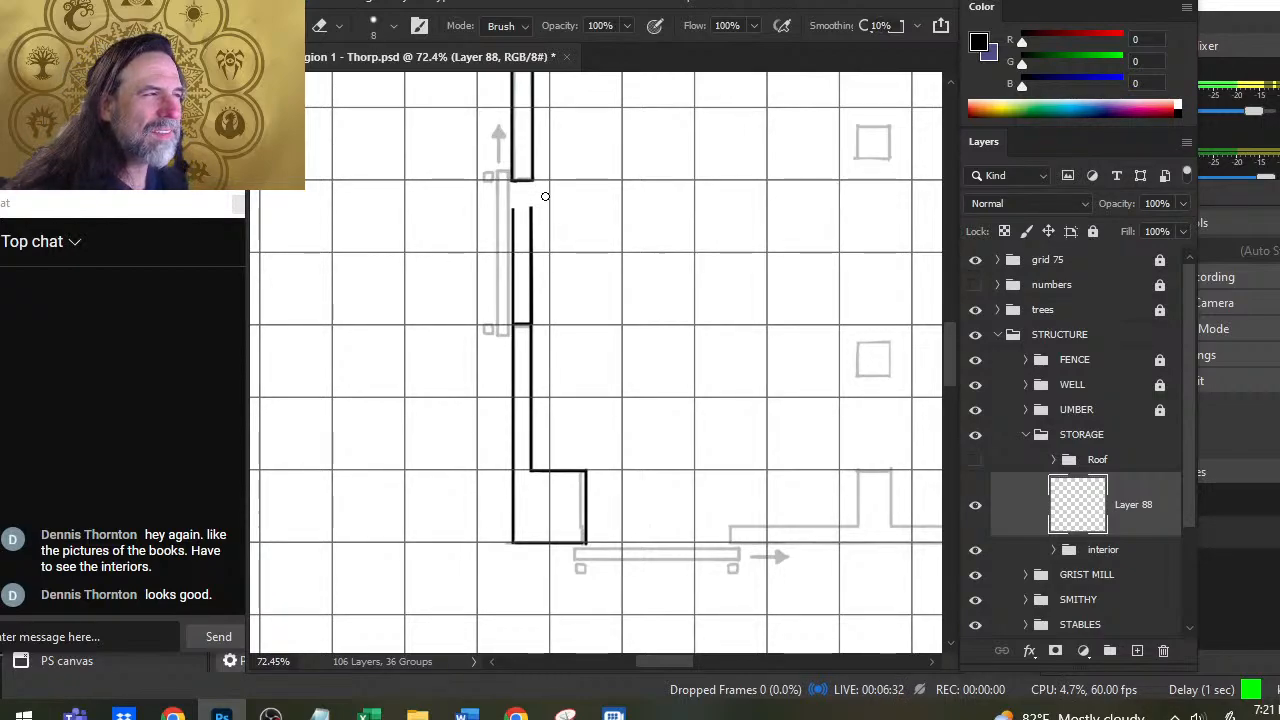
mouse_move(531, 208)
mouse_down()
mouse_move(514, 219)
mouse_move(531, 234)
mouse_move(531, 314)
mouse_up()
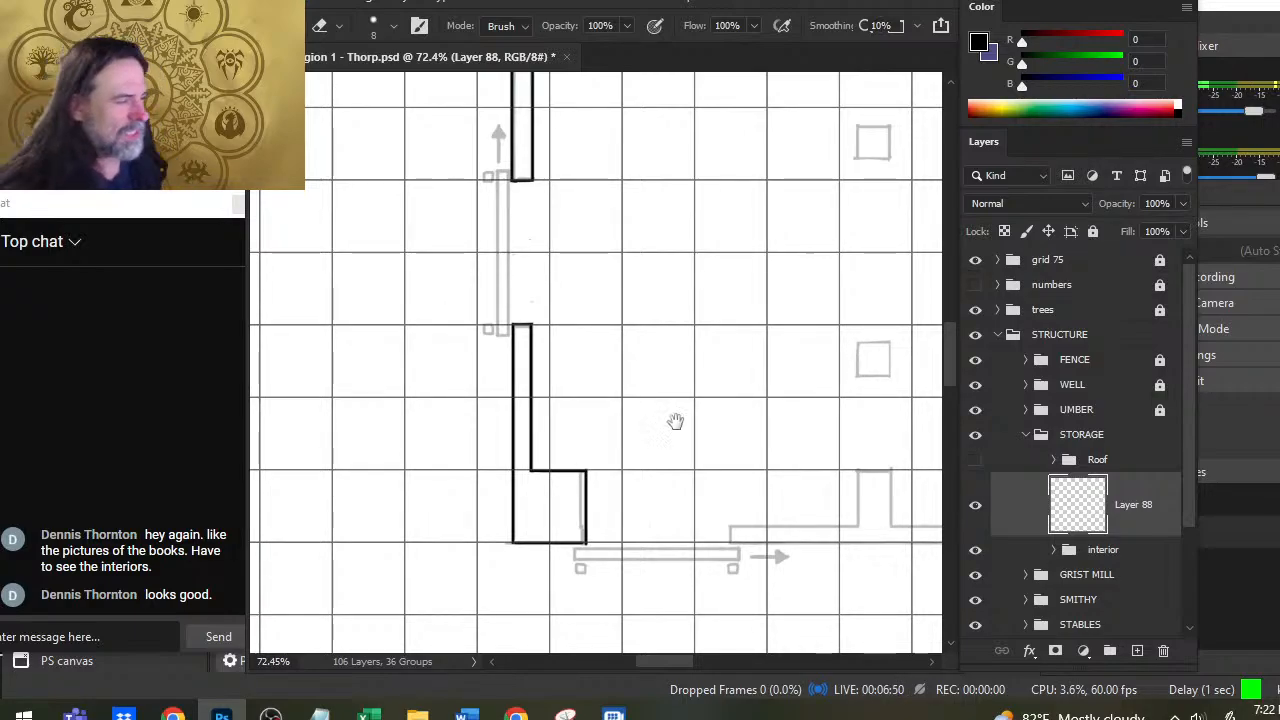
Step: Ink the closed left end, the outer edge and the inner edge up to the stem of the top middle wall
drag(674, 423, 606, 566)
drag(617, 258, 474, 252)
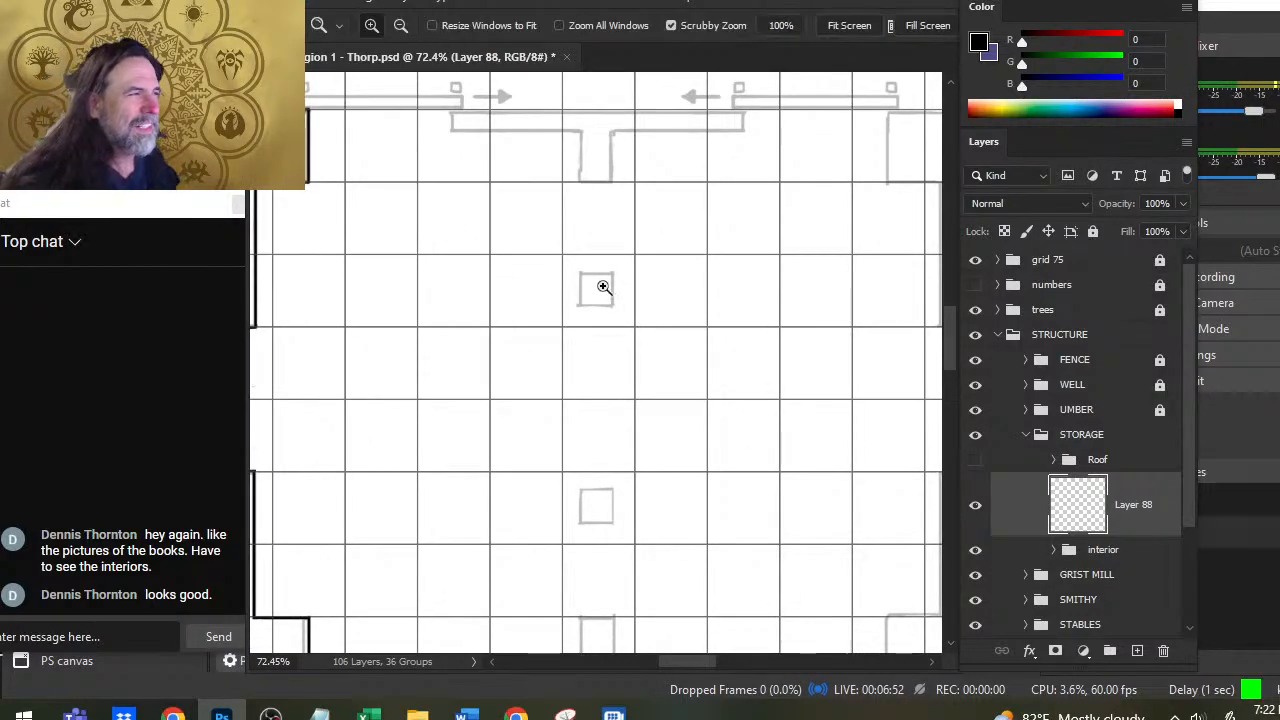
drag(601, 285, 486, 273)
mouse_move(556, 232)
mouse_down()
mouse_move(617, 237)
mouse_move(594, 251)
mouse_up()
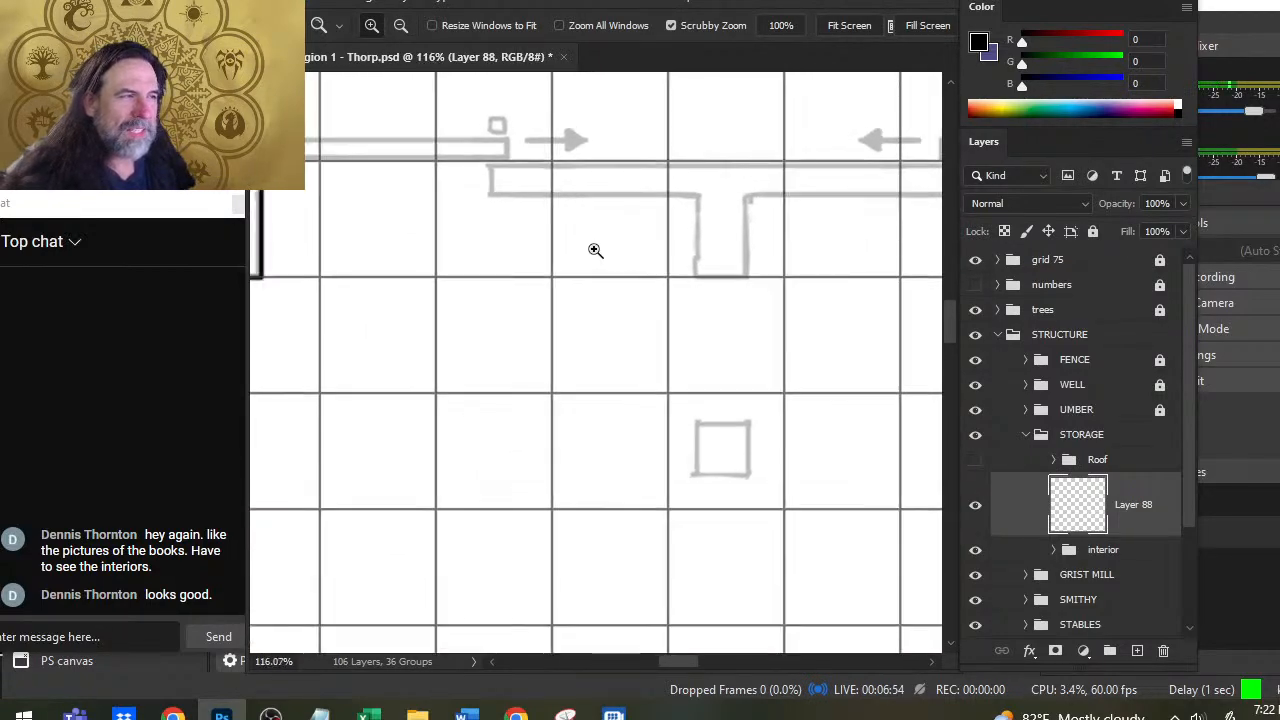
shift+click(492, 163)
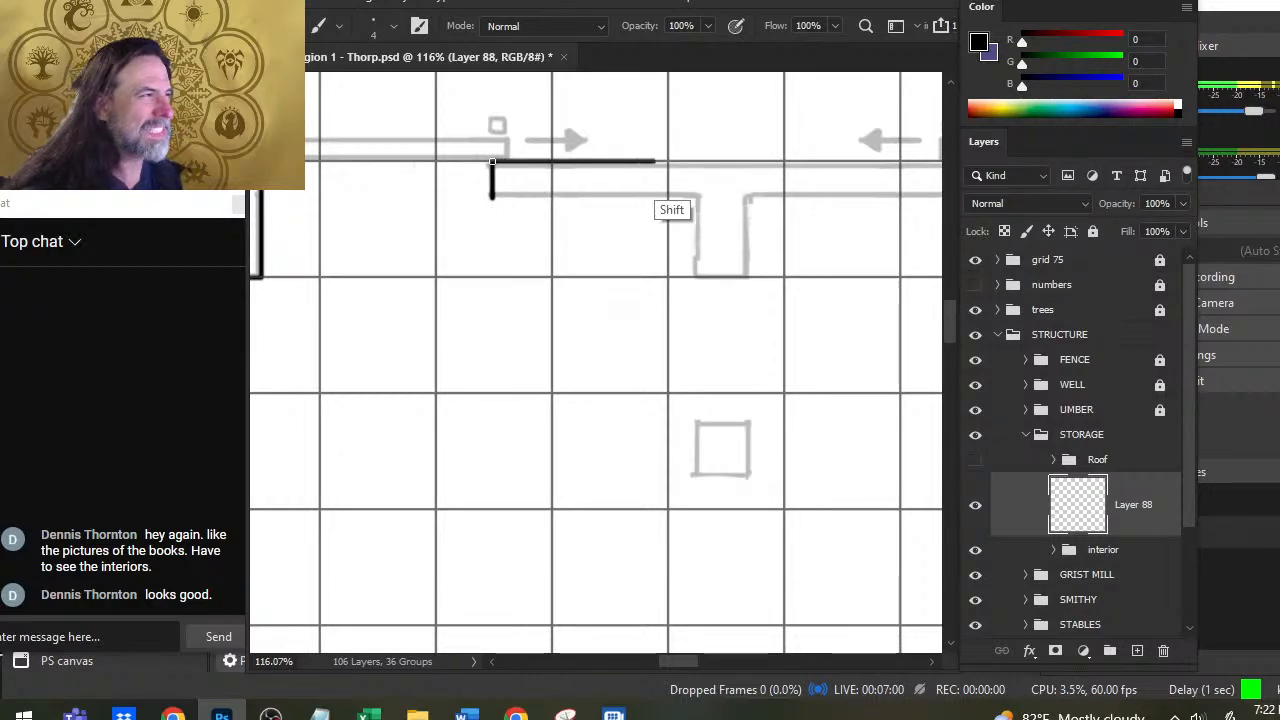
shift+click(786, 162)
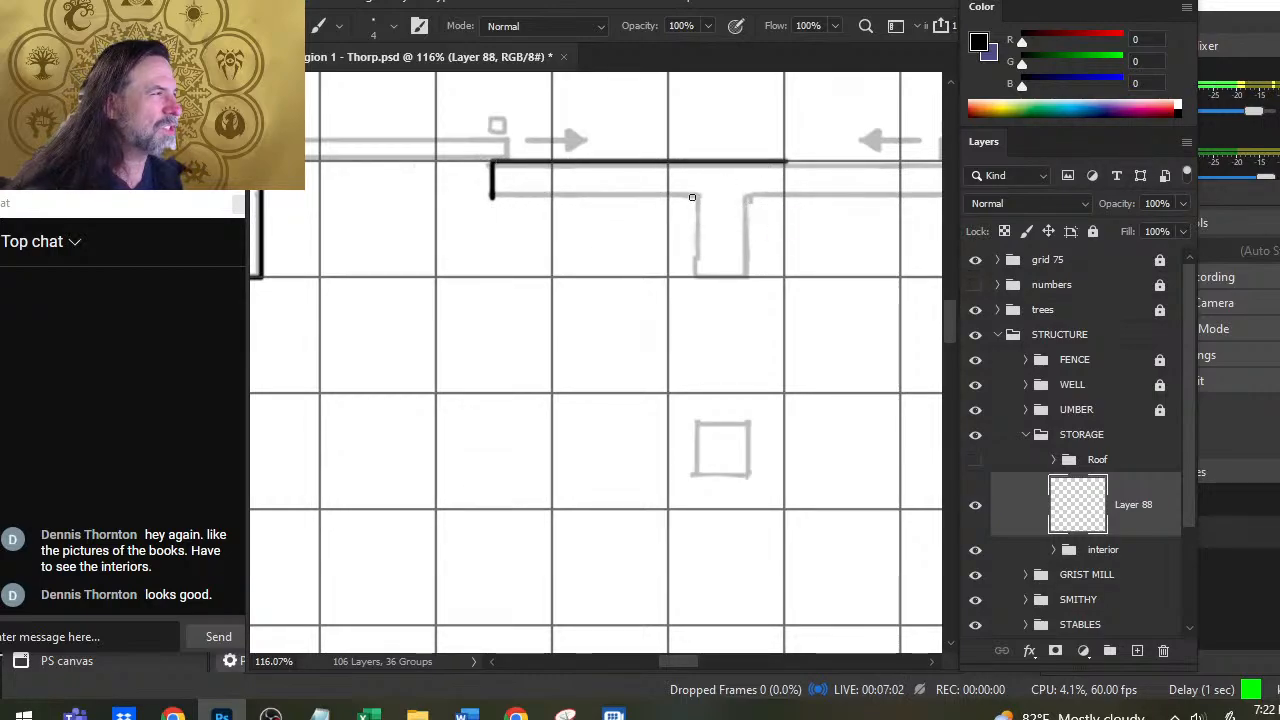
click(492, 197)
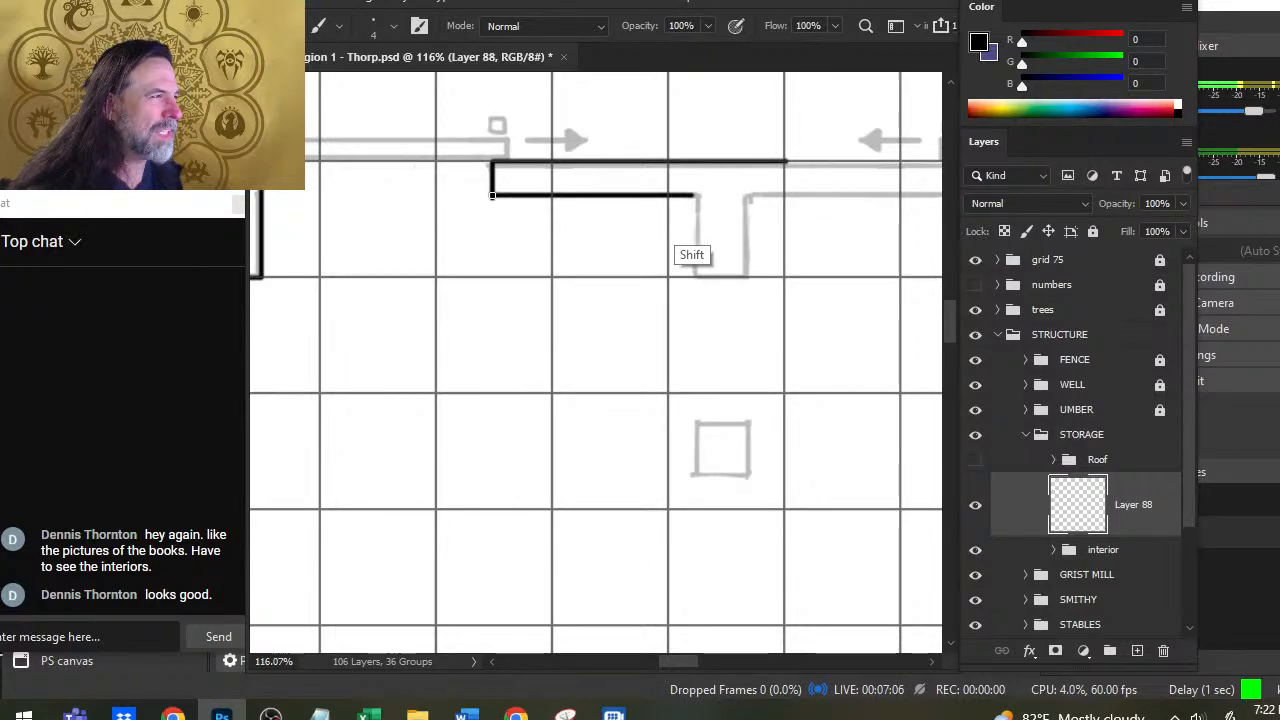
shift+click(694, 207)
key(e)
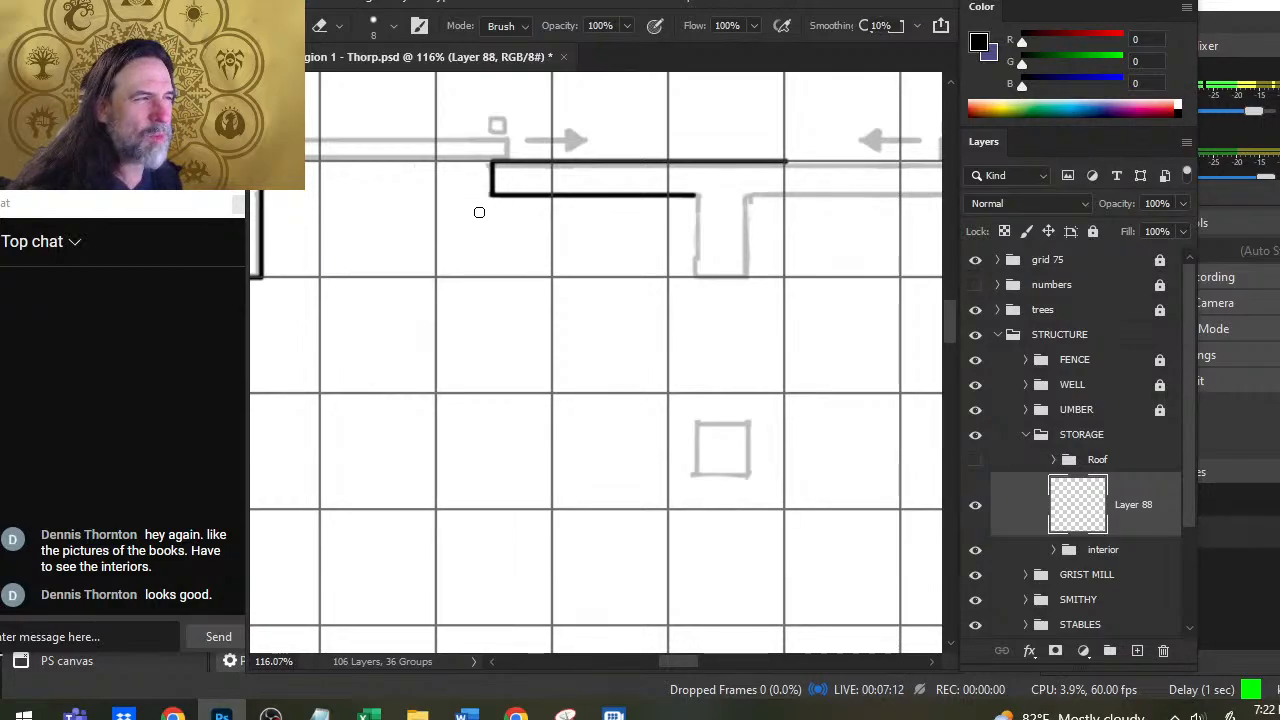
key(b)
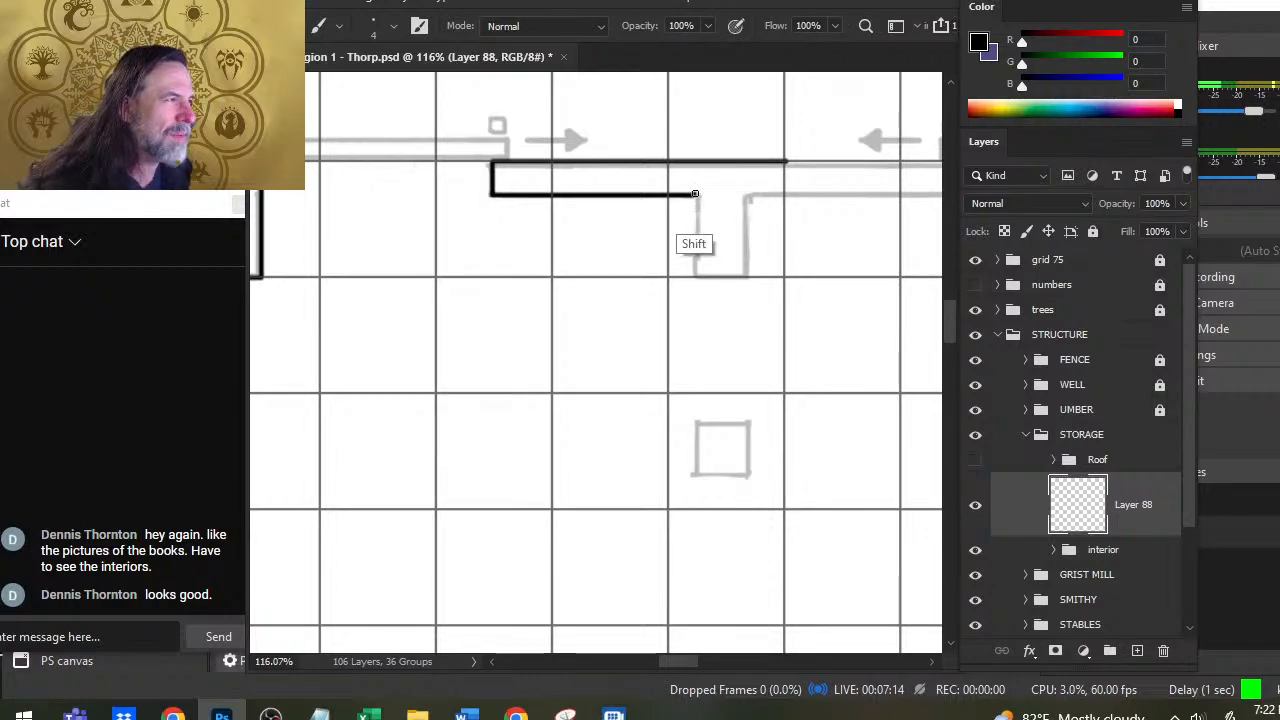
Step: Ink the left, lower and right edges of the stem projecting inward from the top middle wall
shift+click(697, 277)
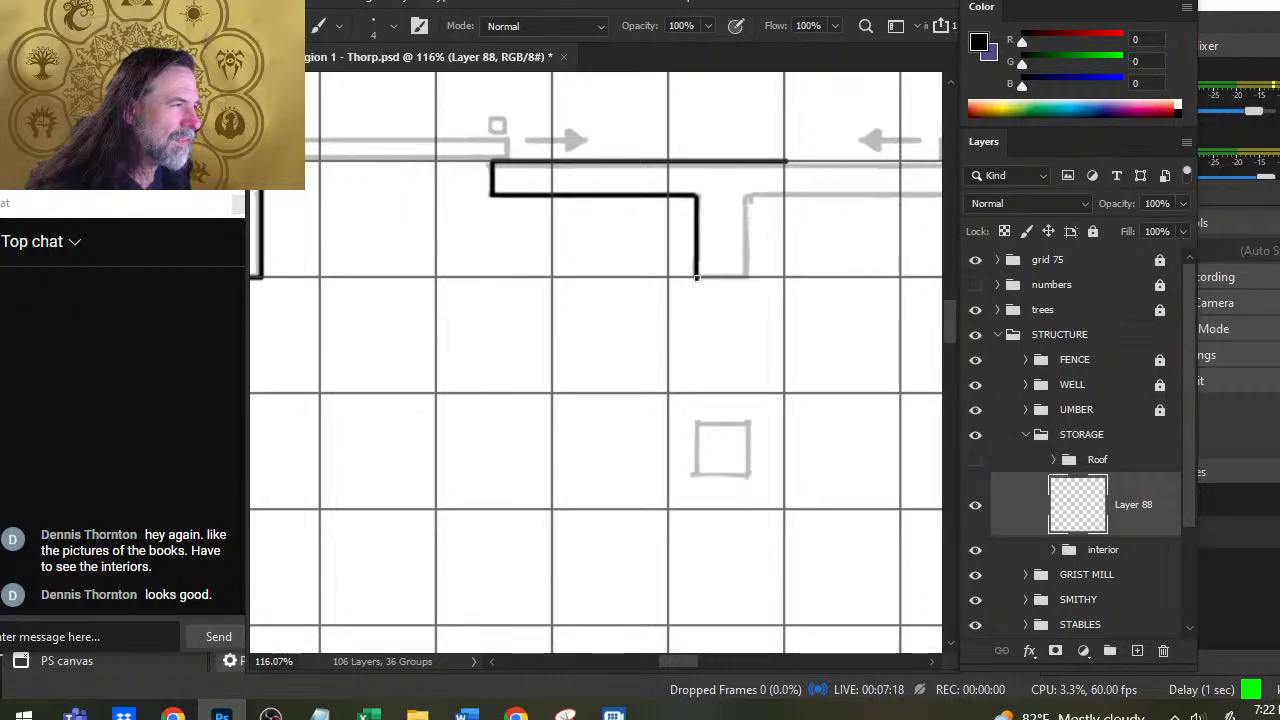
shift+click(750, 277)
key(e)
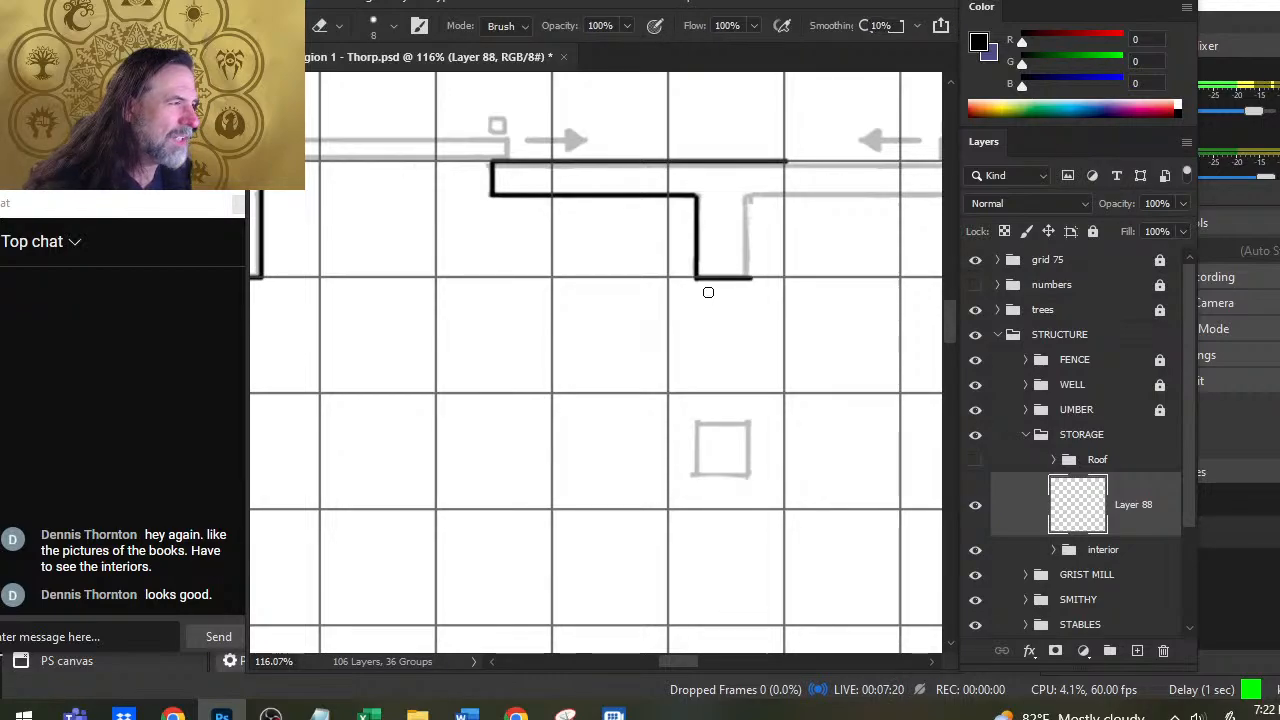
key(b)
drag(748, 277, 748, 197)
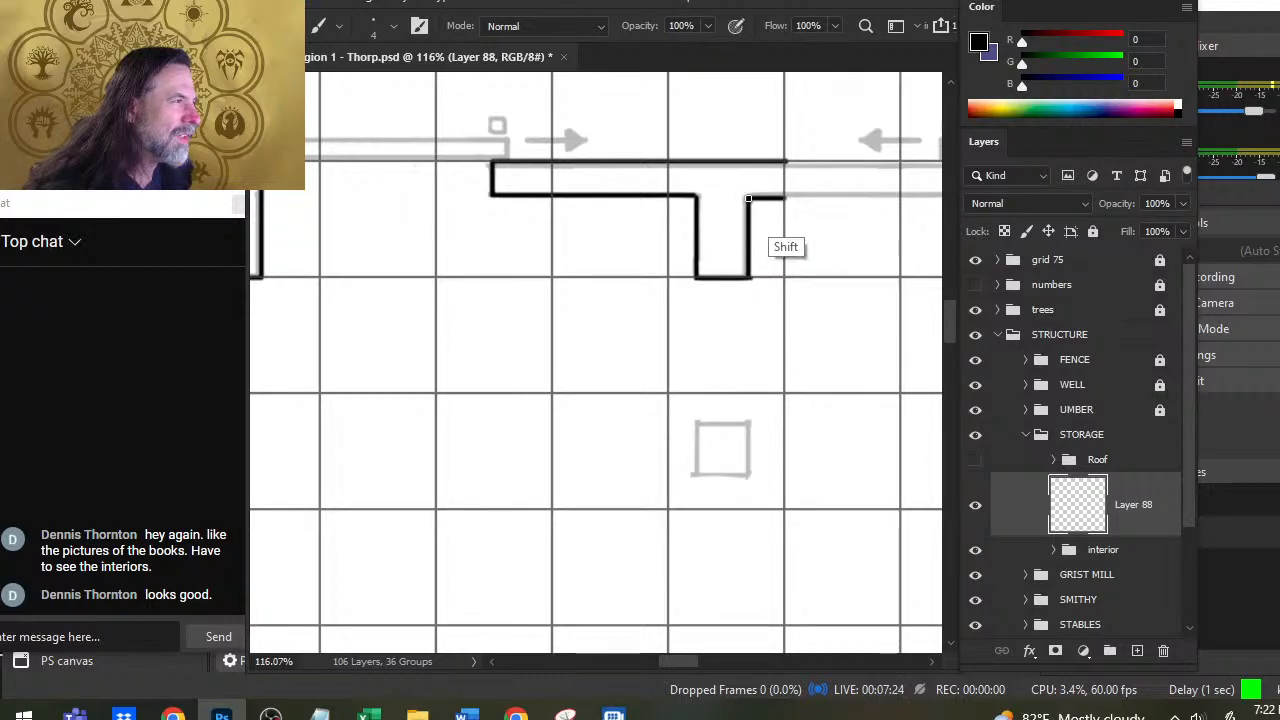
drag(794, 249, 653, 345)
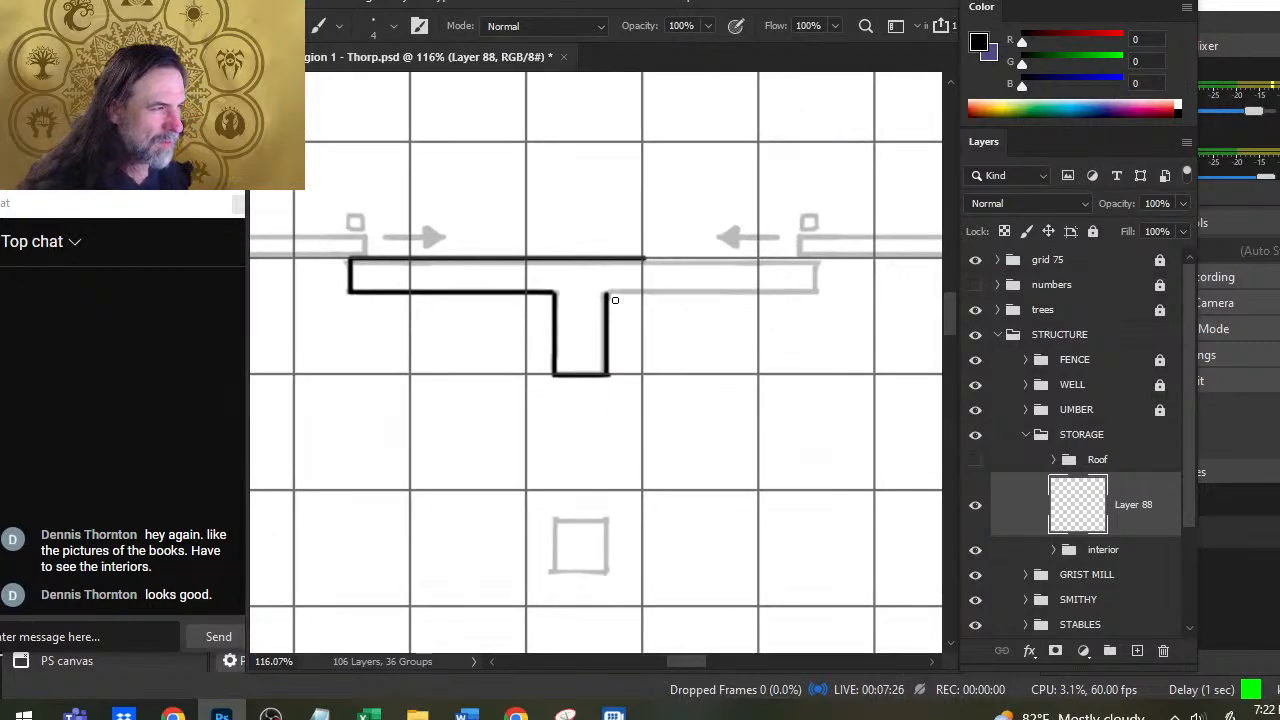
Step: Ink the four sides of the upper square pillar, starting its vertical lines just below the wall stem to keep them aligned
key(z)
drag(688, 398, 609, 422)
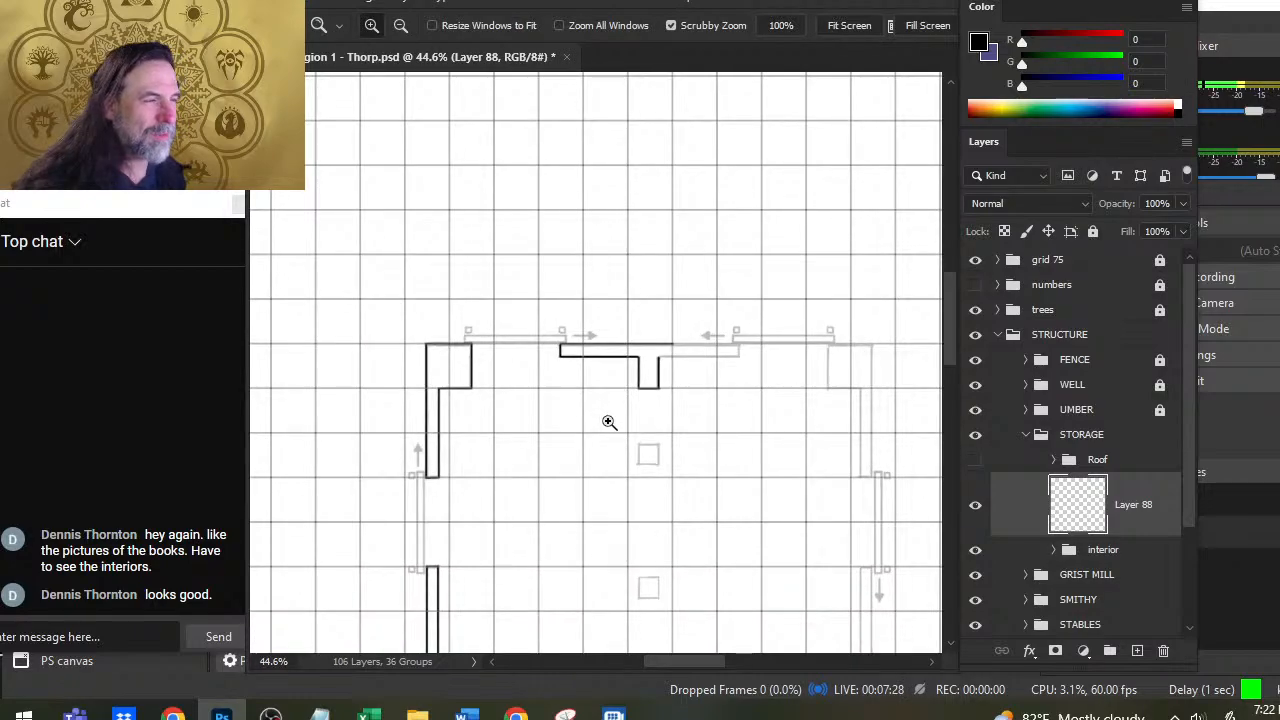
drag(711, 530, 620, 334)
drag(523, 283, 597, 271)
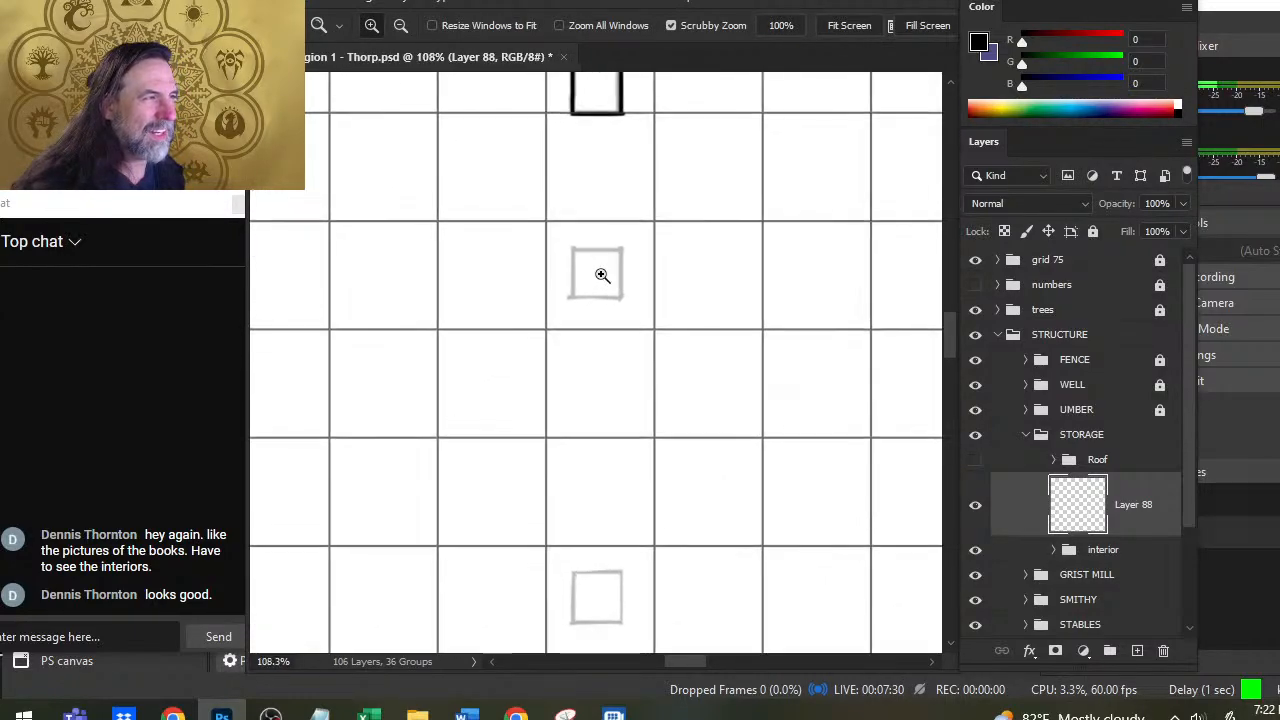
key(b)
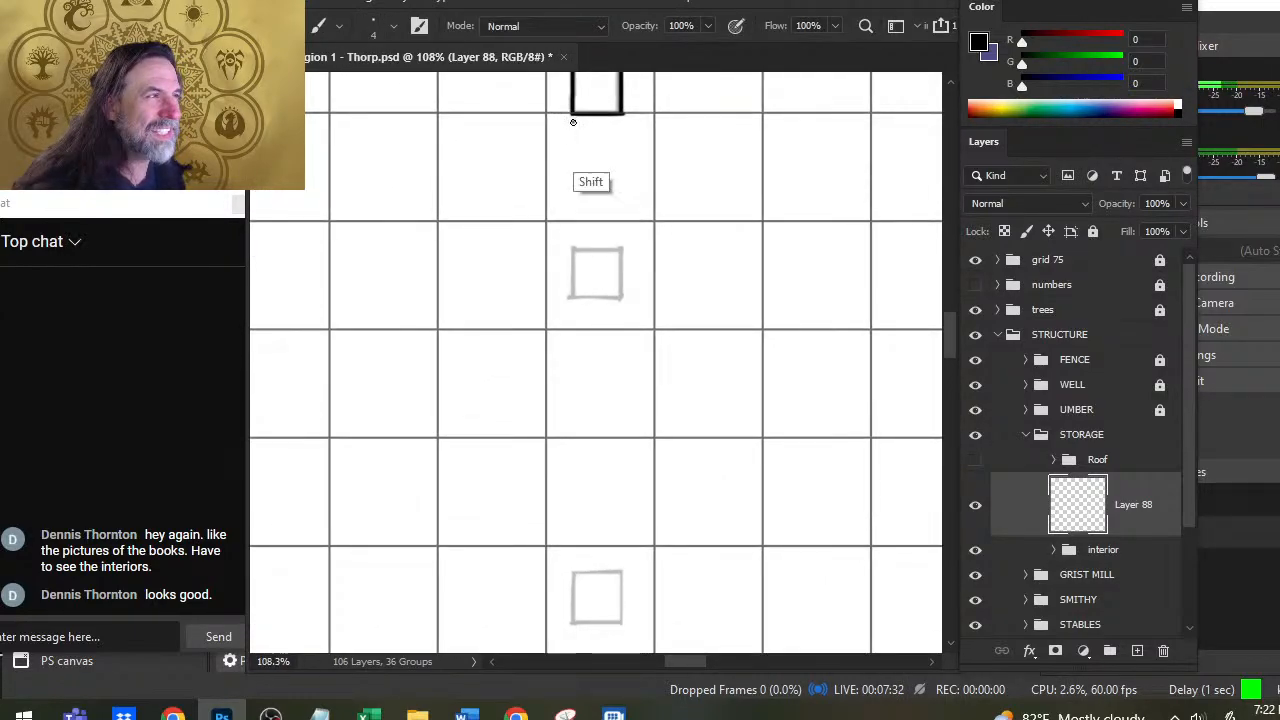
drag(574, 118, 574, 288)
key(ctrl+z)
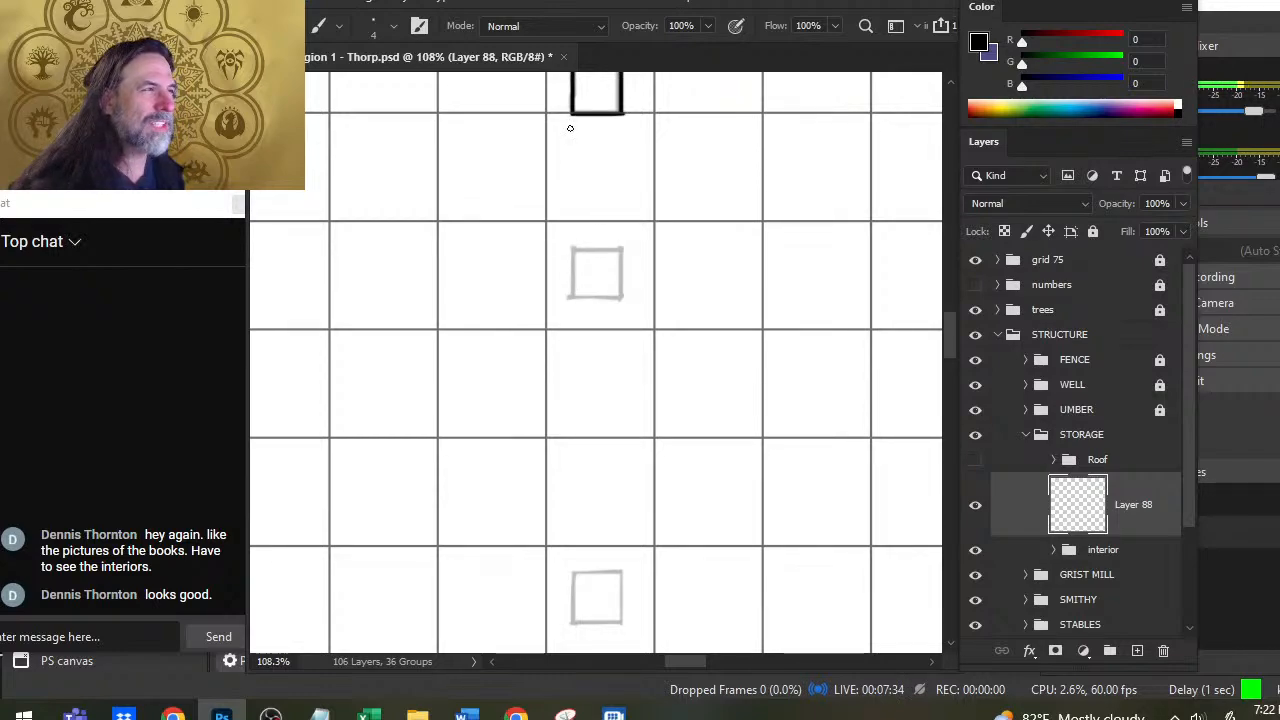
drag(573, 125, 573, 298)
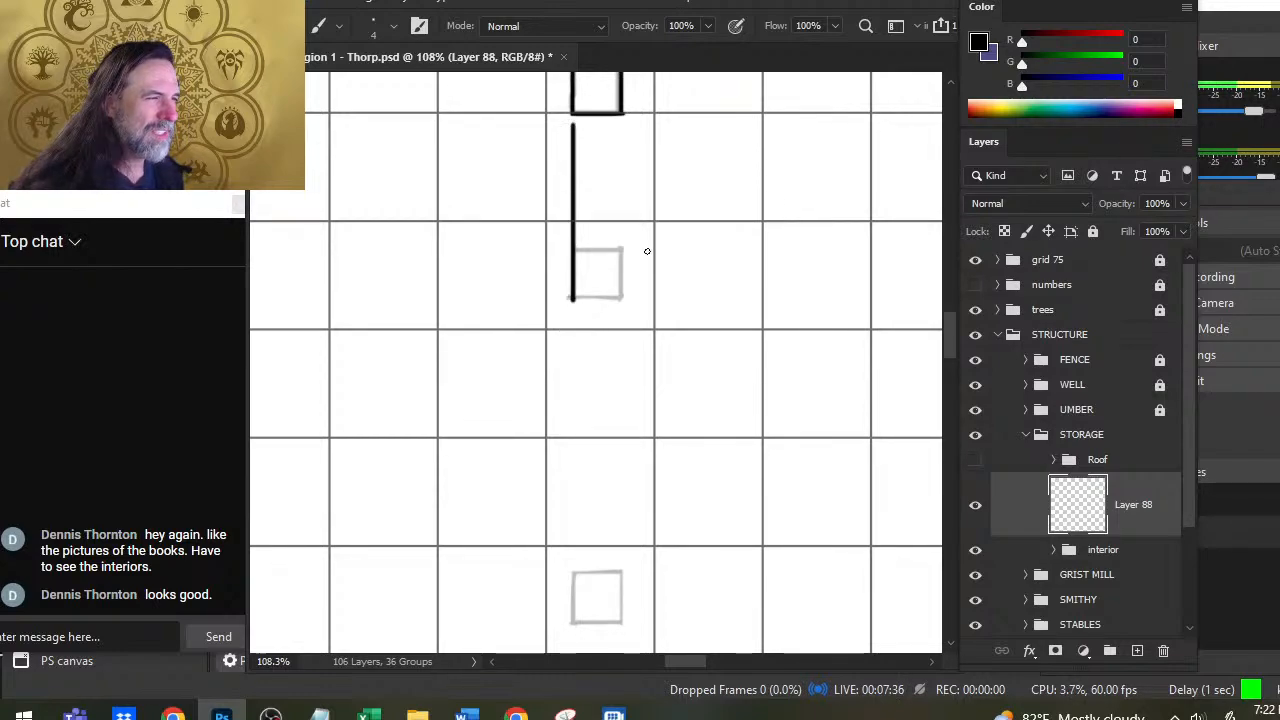
mouse_move(621, 128)
mouse_down()
mouse_move(622, 299)
mouse_move(573, 299)
mouse_up()
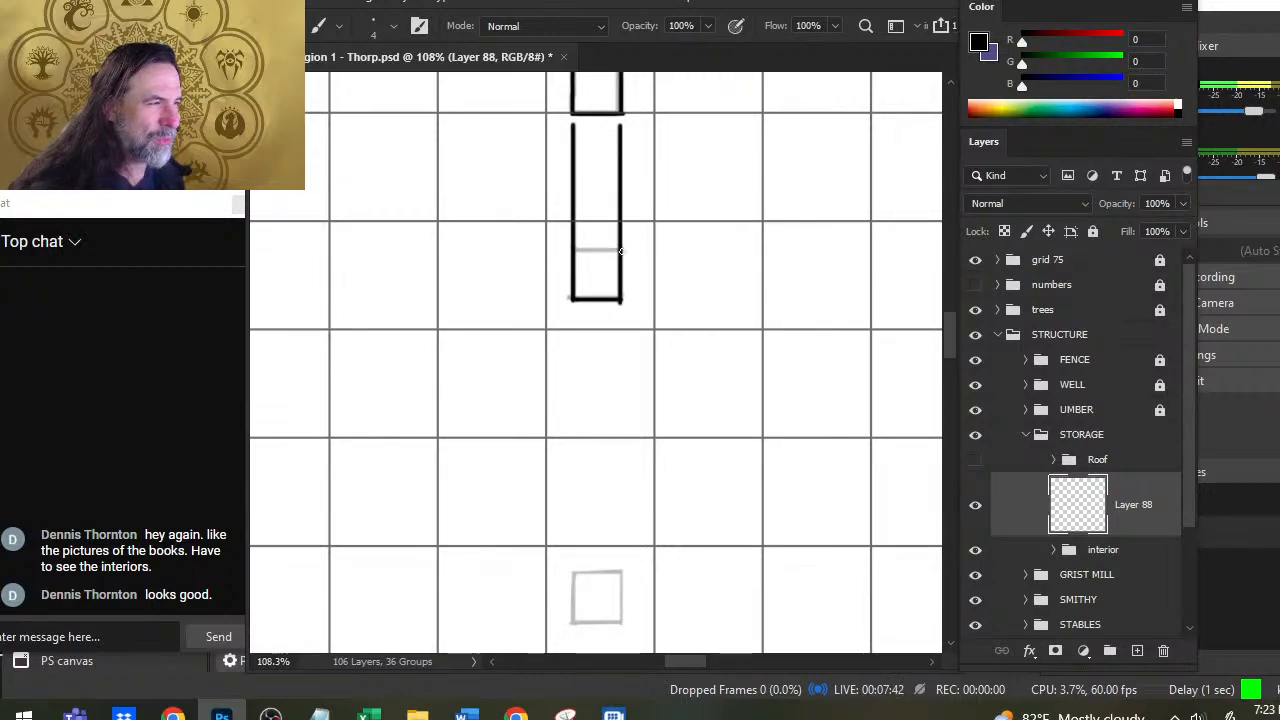
drag(620, 246, 572, 246)
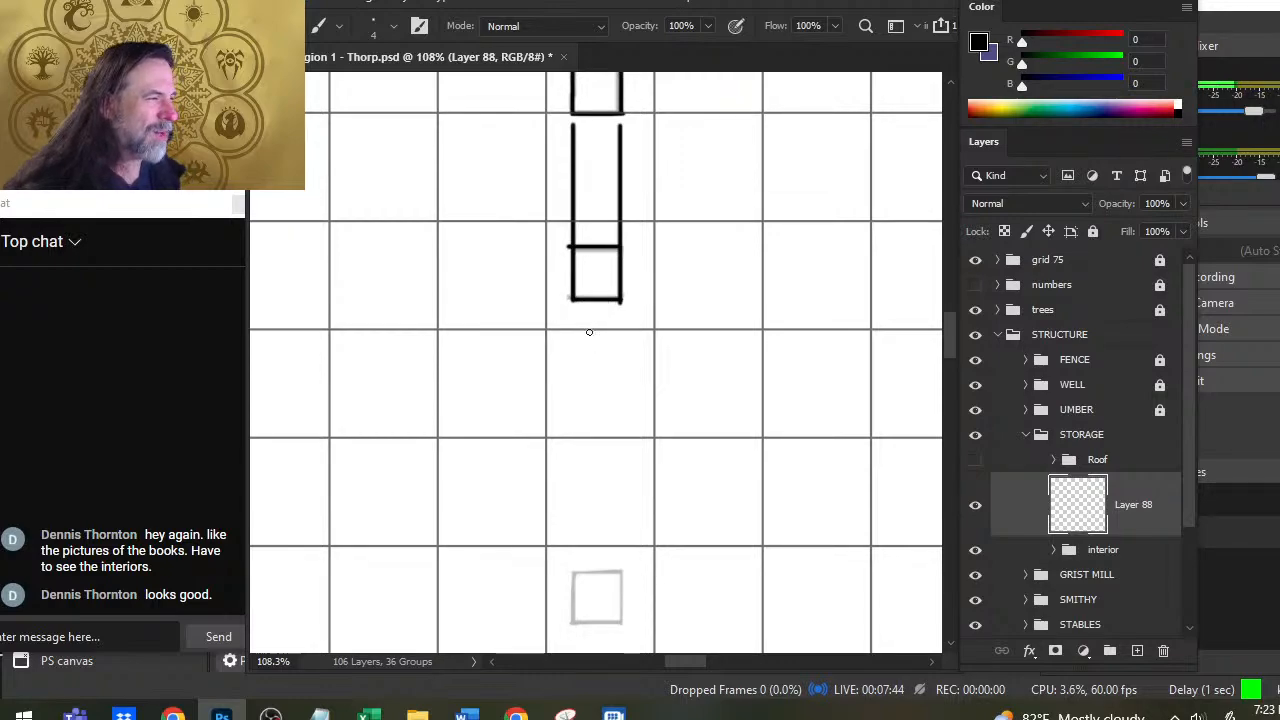
Step: Erase the vertical guide lines above the upper pillar and the line ends overshooting its corners
key(e)
key(b)
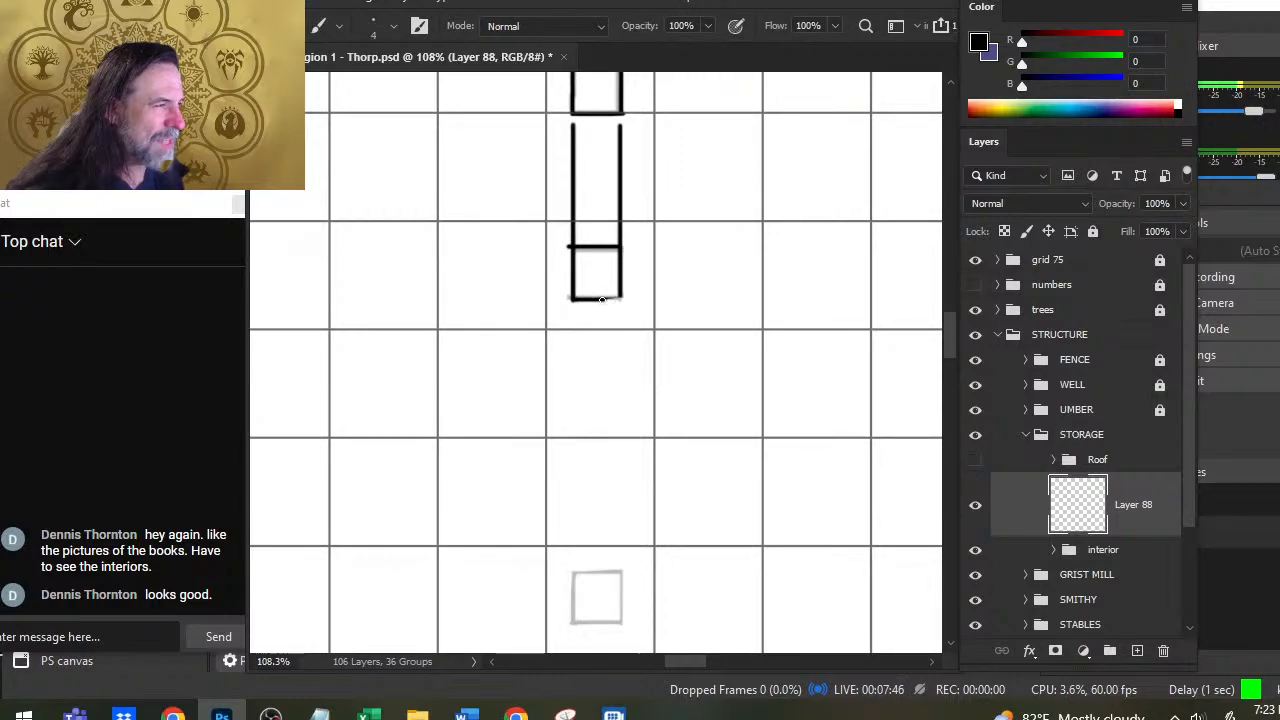
key(e)
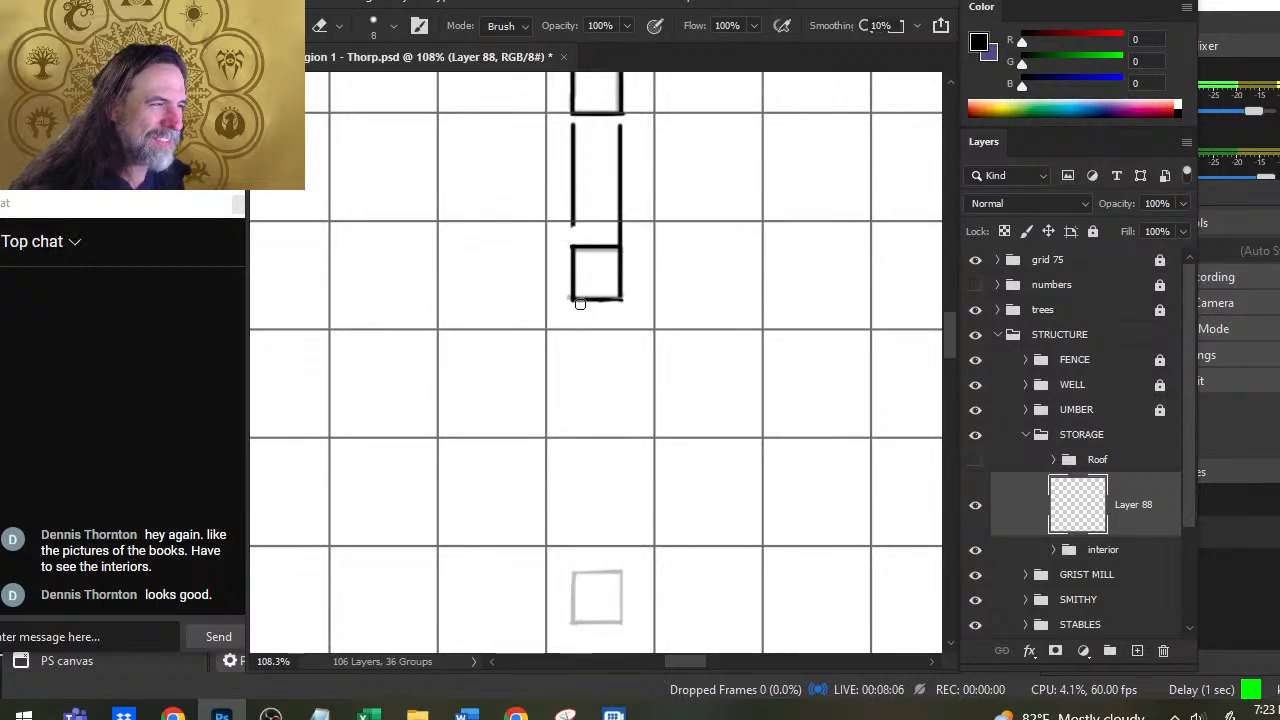
shift+click(624, 299)
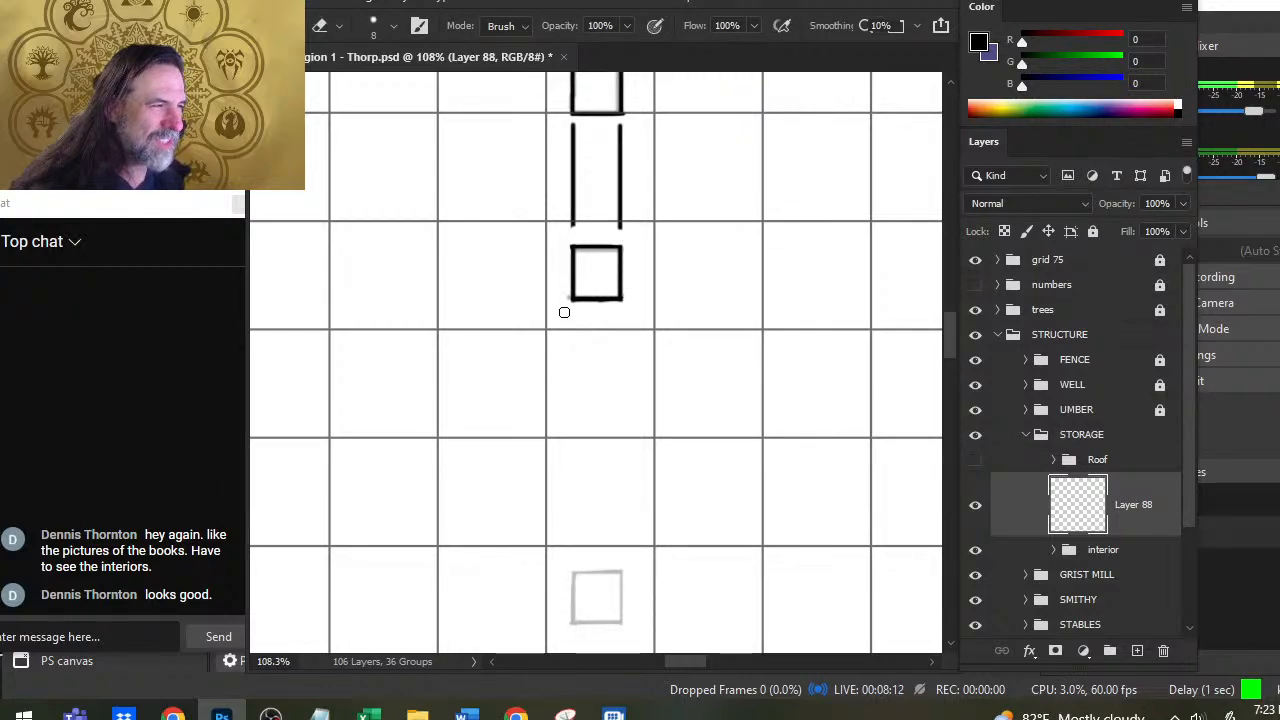
key(shift)
key(shift)
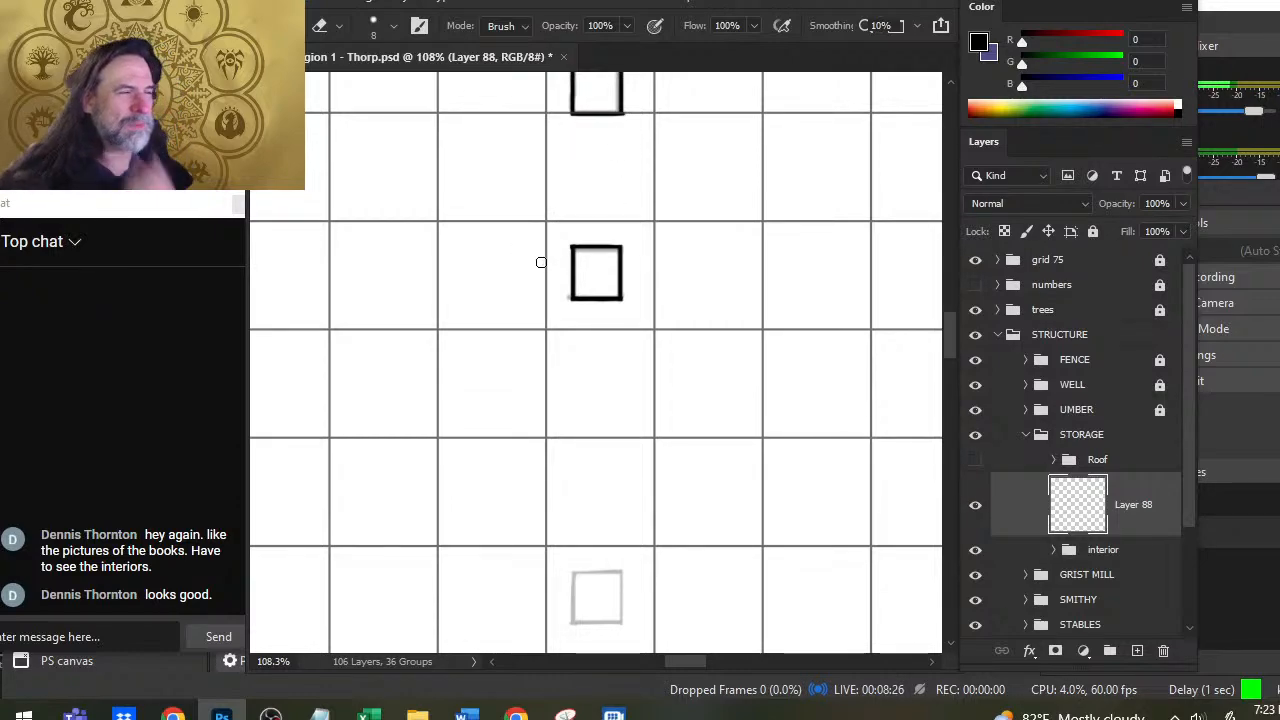
Step: Lasso the inked upper pillar, nudge it a few pixels to the right and deselect it
key(l)
drag(634, 223, 657, 206)
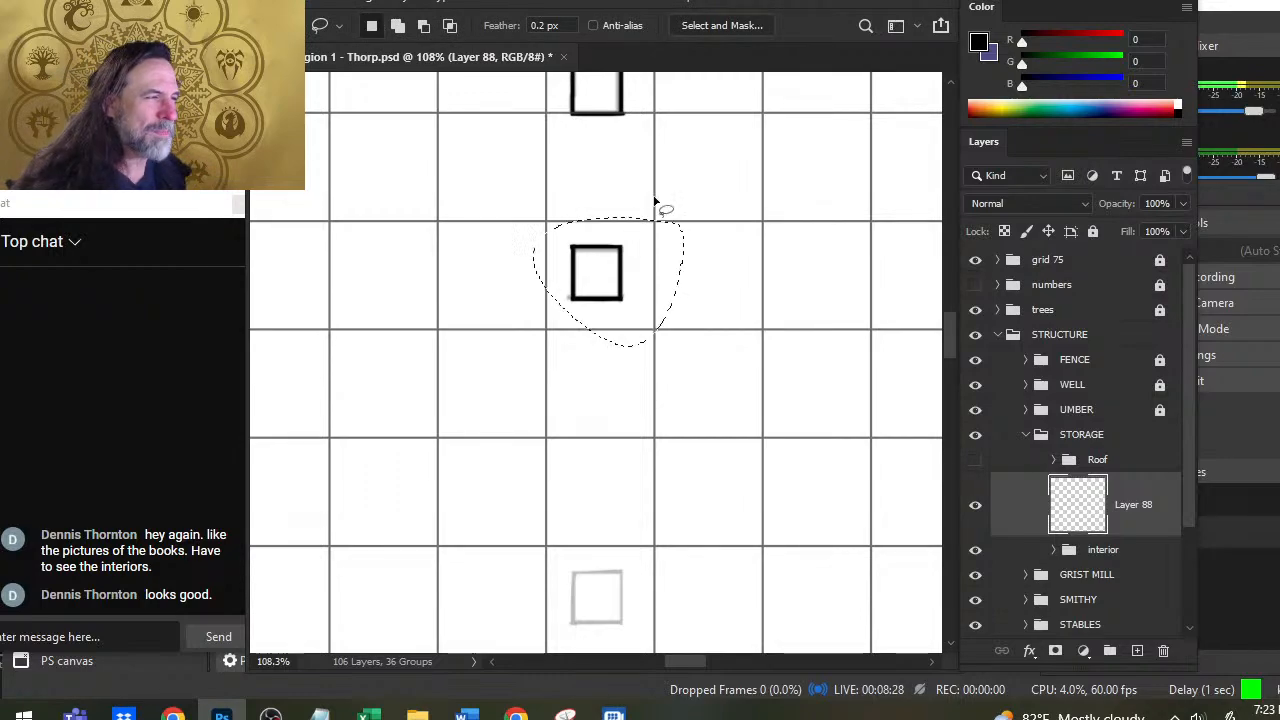
key(v)
key(Right)
key(Right)
key(Right)
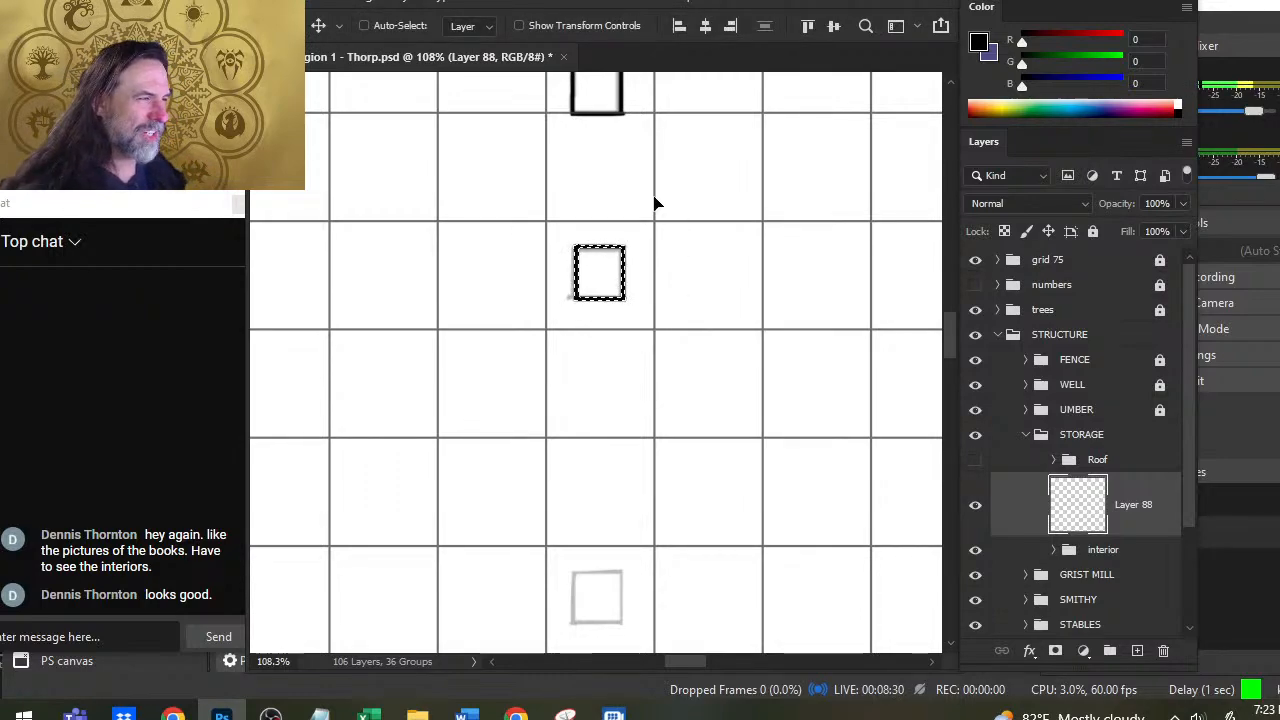
key(l)
key(ctrl+d)
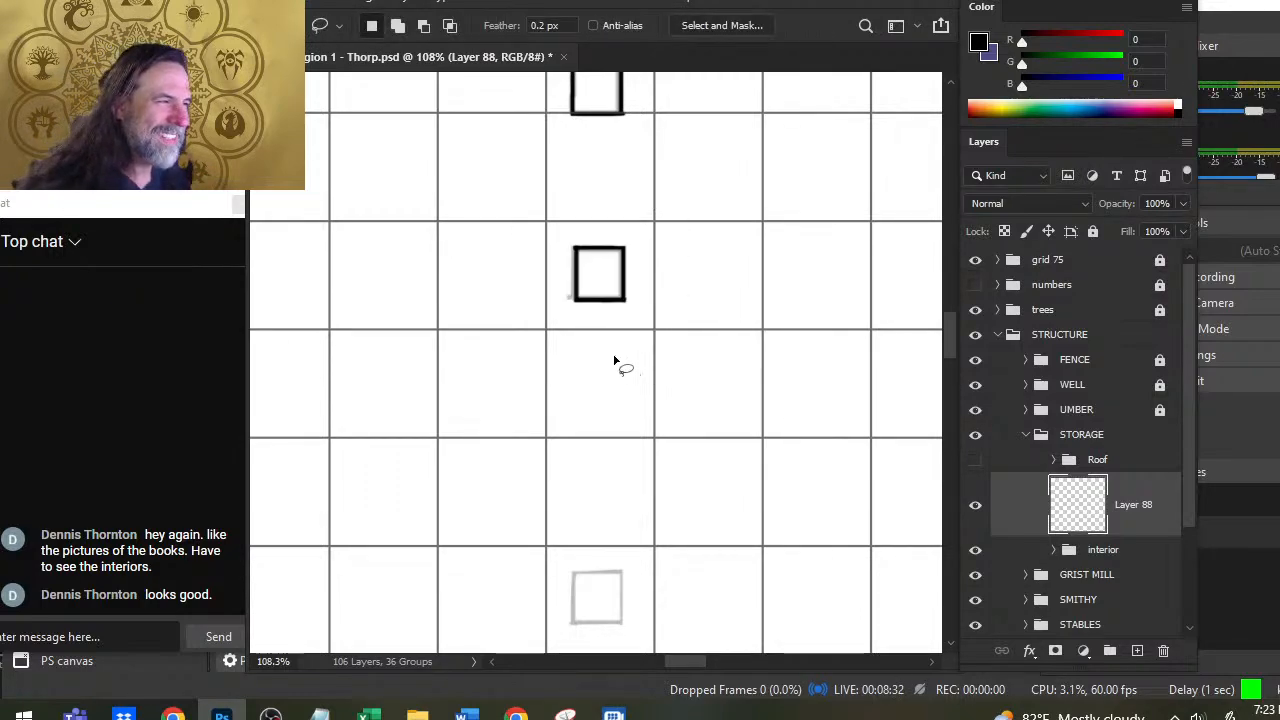
Step: Lasso the upper pillar again, fine-tune its position with one small nudge and clear the selection
key(e)
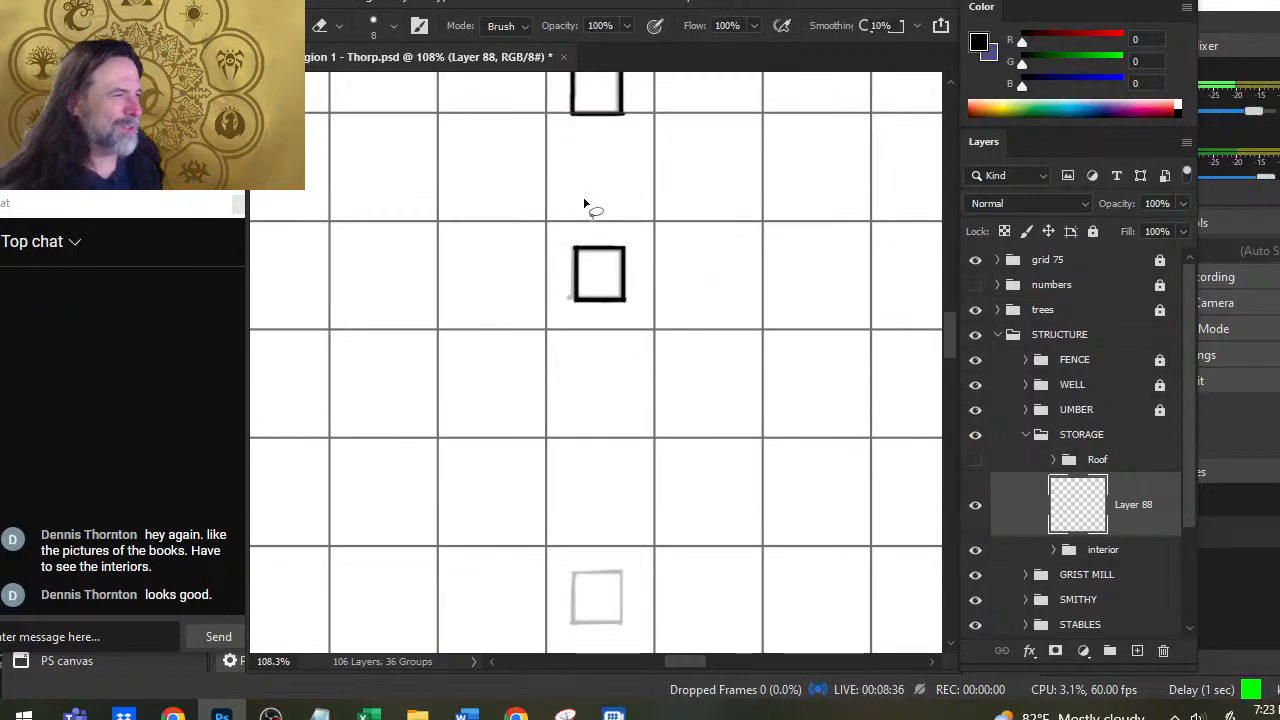
key(l)
mouse_move(612, 222)
mouse_down()
mouse_move(654, 237)
mouse_move(703, 217)
mouse_up()
key(v)
key(Right)
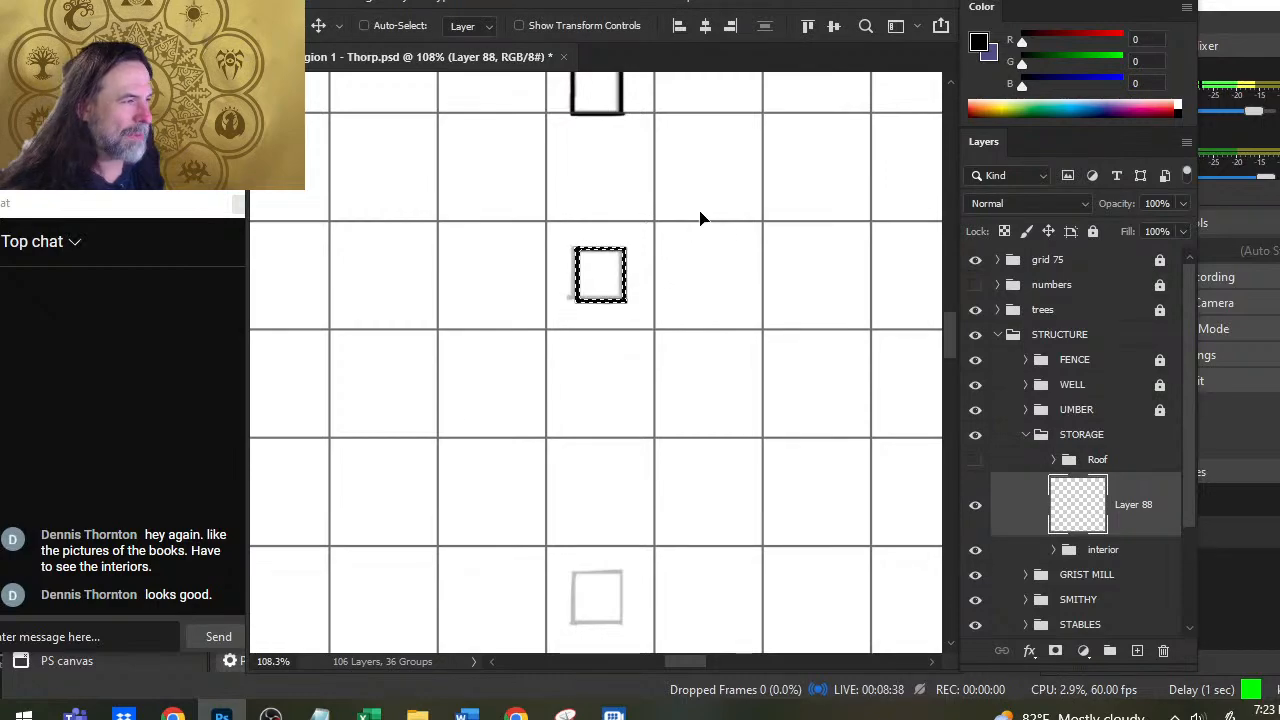
key(l)
key(ctrl+d)
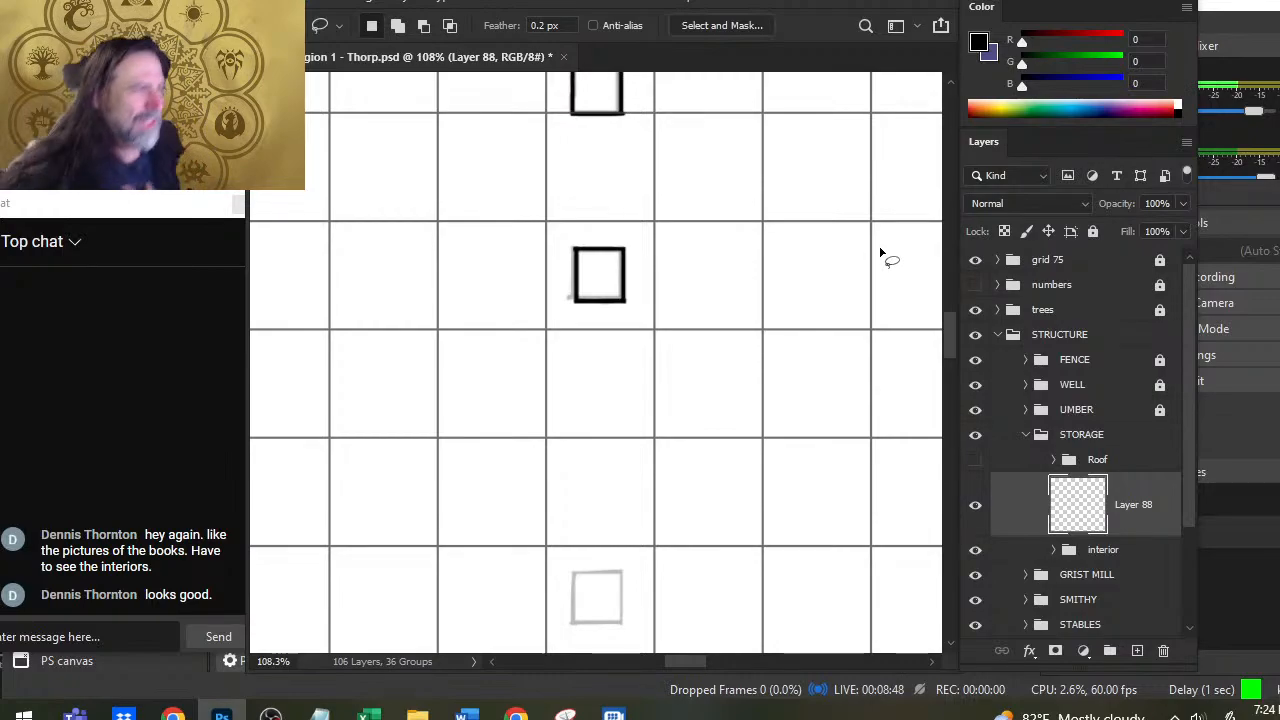
Step: Lasso the inked top middle wall together with the upper pillar and copy them to a new layer
key(z)
drag(736, 347, 668, 400)
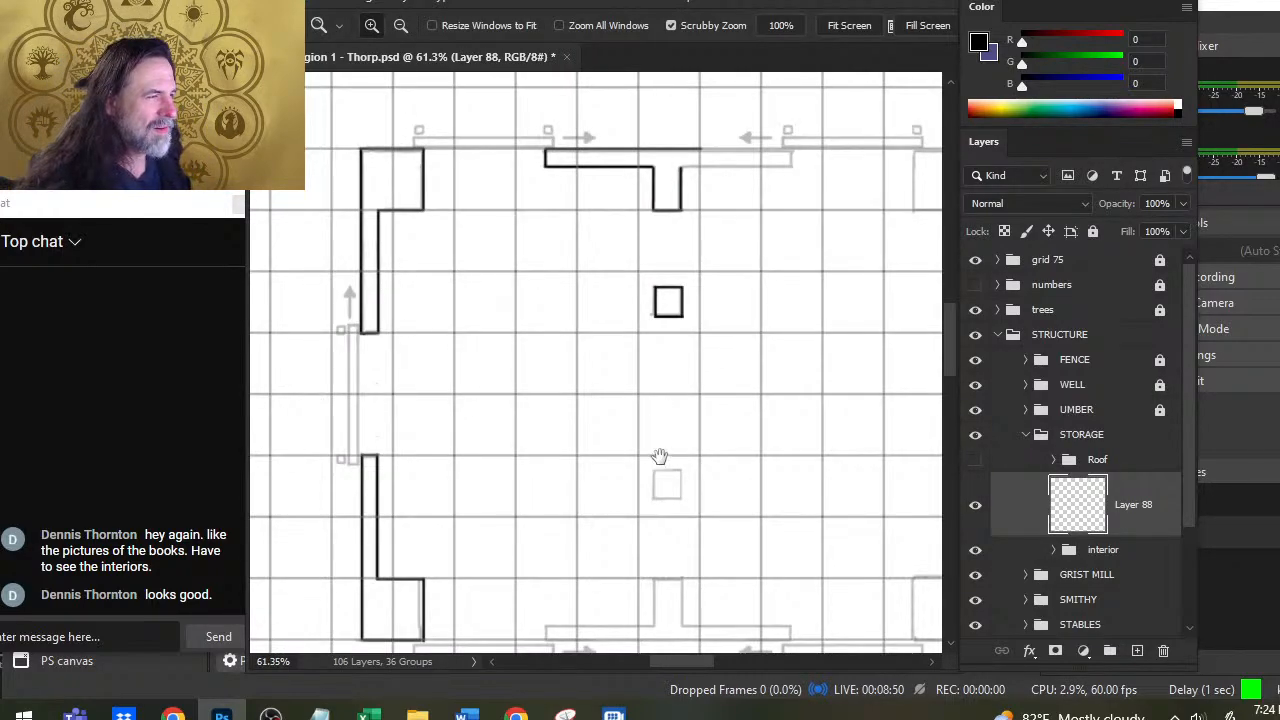
mouse_move(660, 457)
mouse_down()
mouse_move(669, 300)
mouse_move(677, 309)
mouse_up()
drag(637, 246, 654, 346)
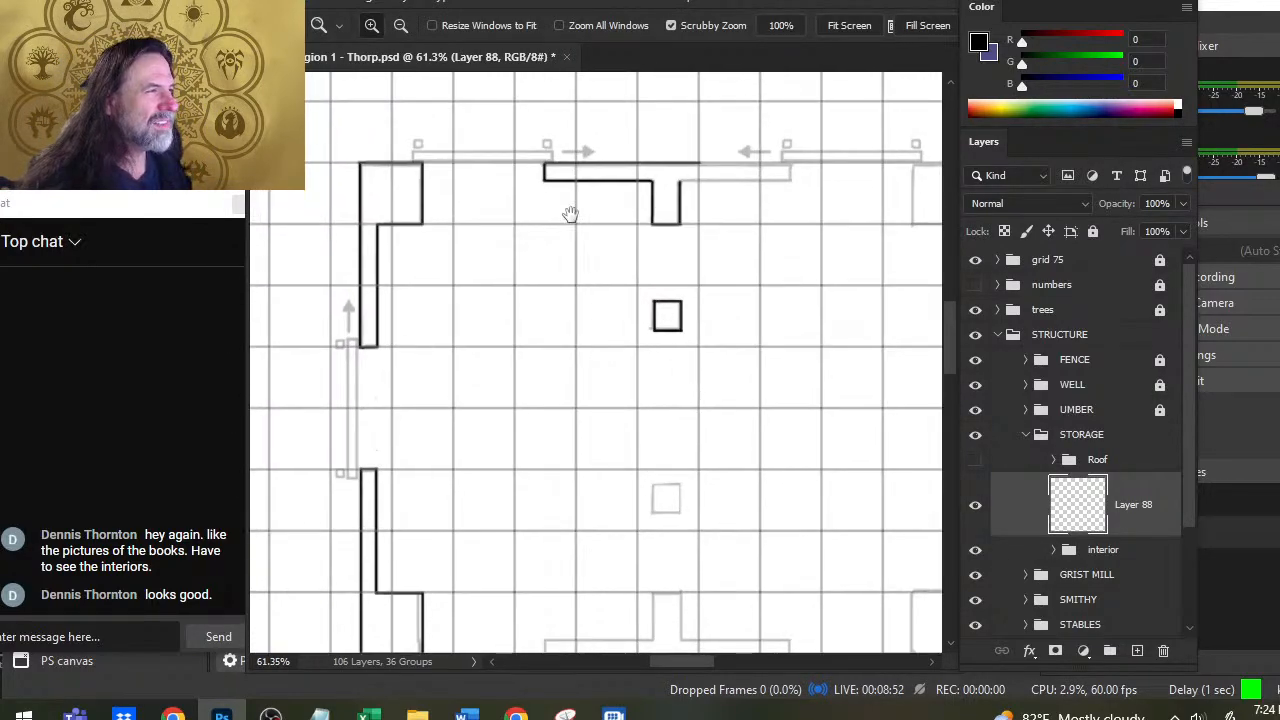
key(l)
mouse_move(620, 128)
mouse_down()
mouse_move(648, 380)
mouse_move(622, 129)
mouse_up()
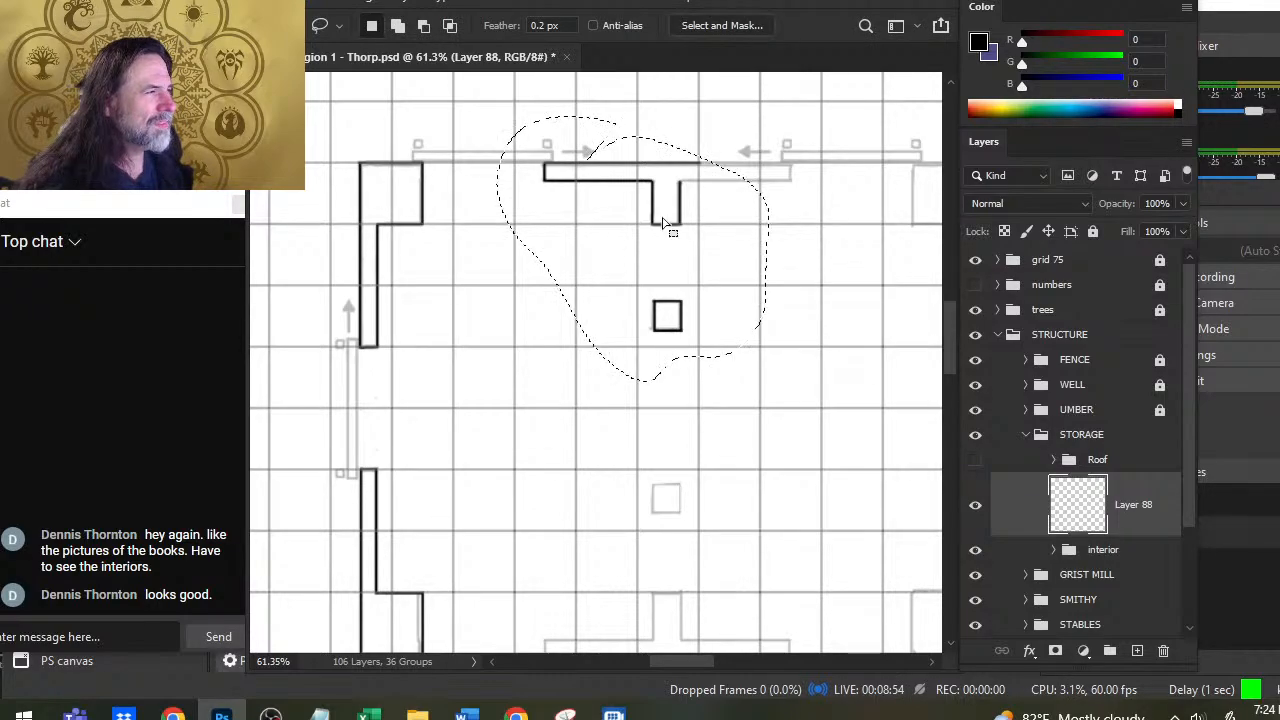
key(ctrl+j)
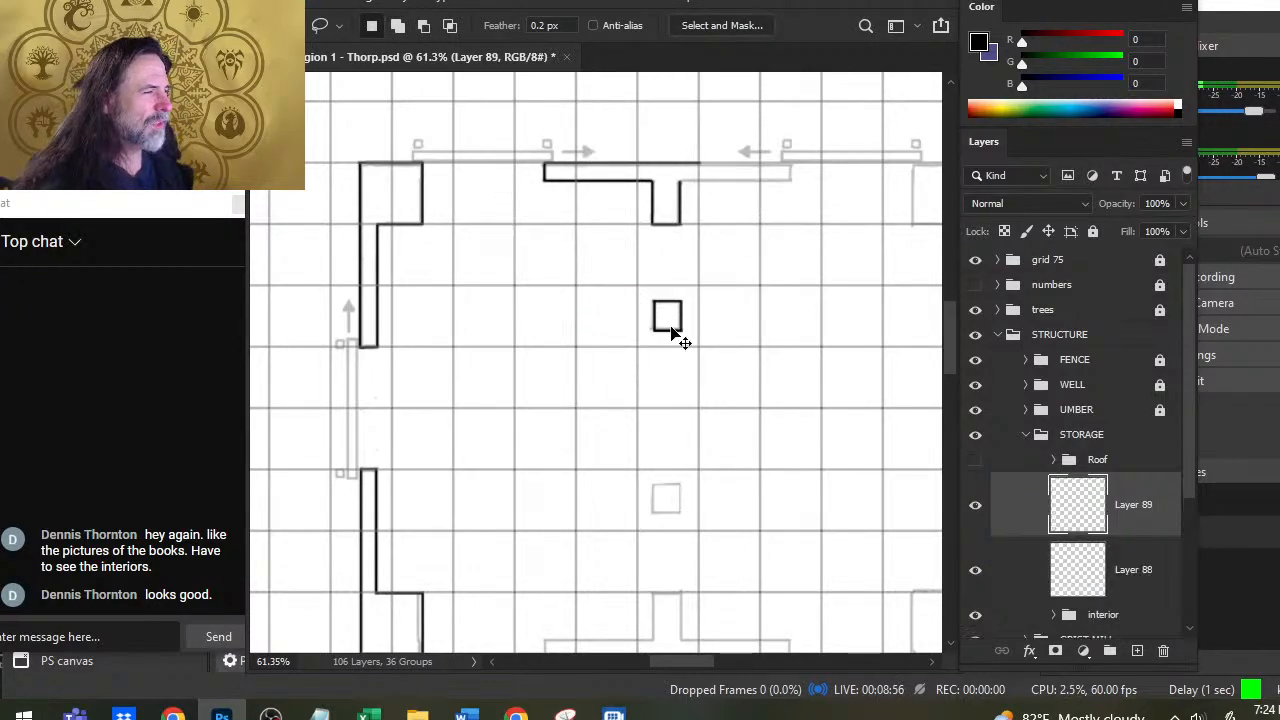
Step: Flip the copied wall and pillar vertically with Free Transform and apply the transformation
right_click(703, 352)
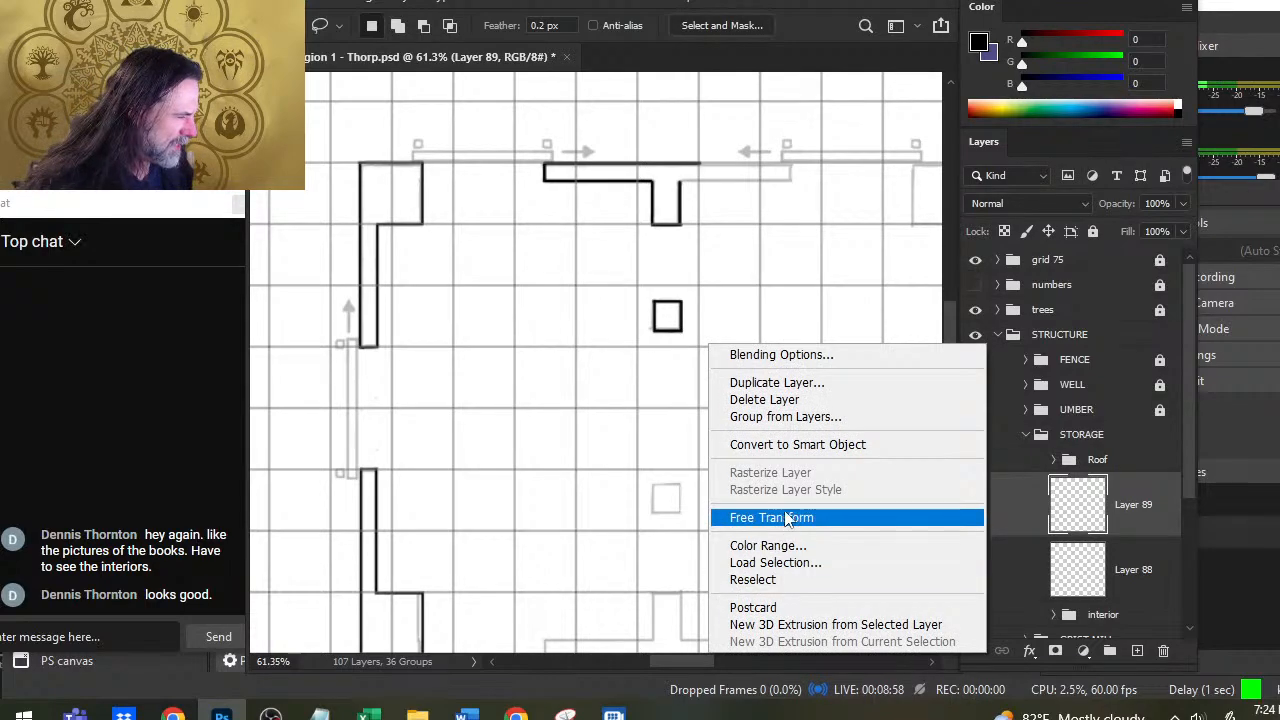
click(780, 517)
right_click(697, 356)
click(770, 343)
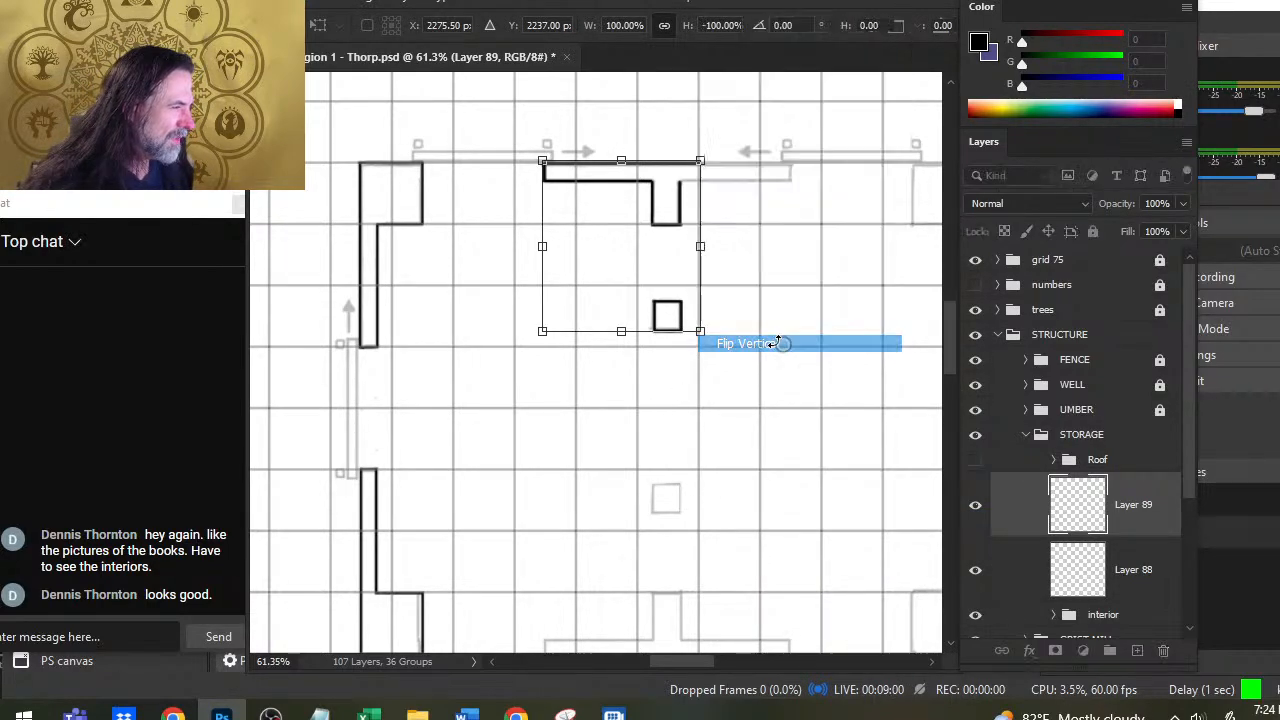
key(Return)
Step: Move the flipped wall and pillar copy straight down until it sits over the faded bottom middle wall and lower pillar
key(v)
key(Down)
key(Down)
key(Down)
key(Down)
key(Down)
key(Down)
key(Down)
key(Down)
key(Down)
key(Down)
key(Down)
key(Down)
key(Down)
key(Down)
key(Down)
key(Down)
key(Down)
key(Down)
key(Down)
key(Down)
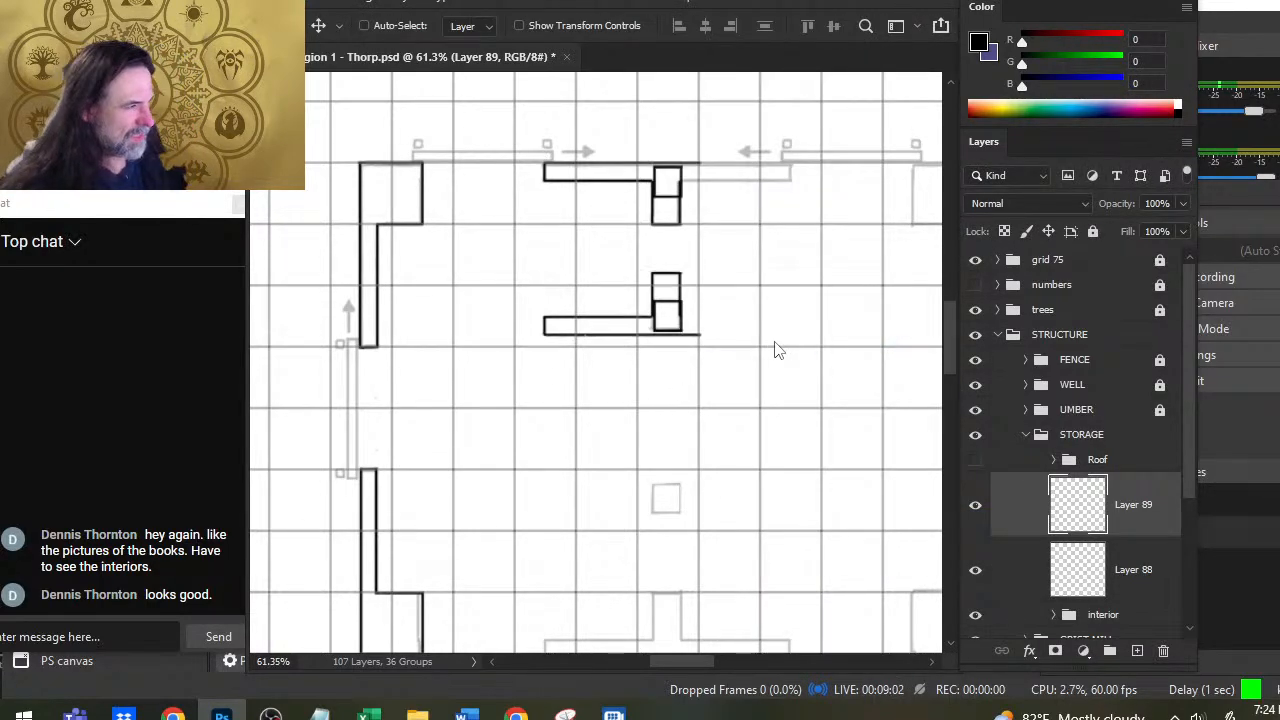
key(Down)
key(Down)
key(Down)
key(Down)
key(Down)
key(Down)
key(Down)
key(Down)
key(Down)
key(Down)
key(Down)
key(Down)
key(Down)
key(Down)
key(Down)
key(Down)
key(Down)
key(Down)
key(Down)
key(Down)
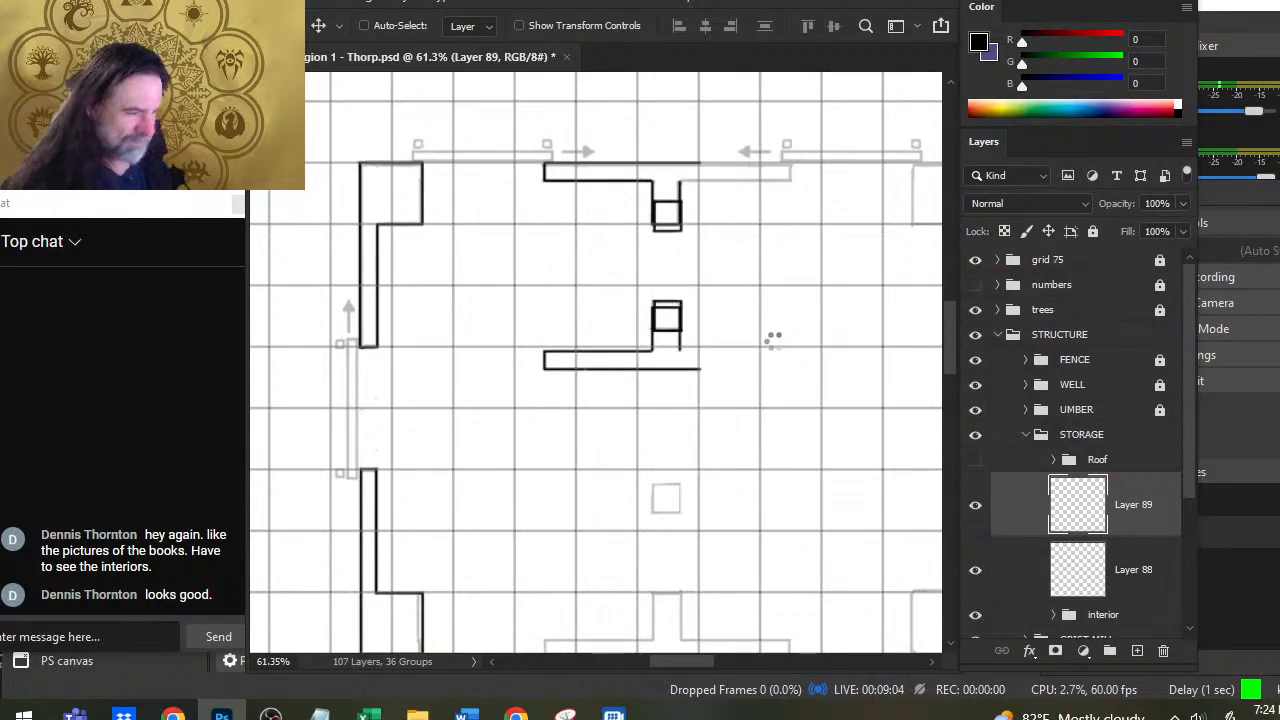
key(Down)
key(Down)
key(Down)
key(Down)
key(Down)
key(Down)
key(Down)
key(Down)
key(Down)
key(Down)
key(Down)
key(Down)
key(Down)
key(Down)
key(Down)
key(Down)
key(Down)
key(Down)
key(Down)
key(Down)
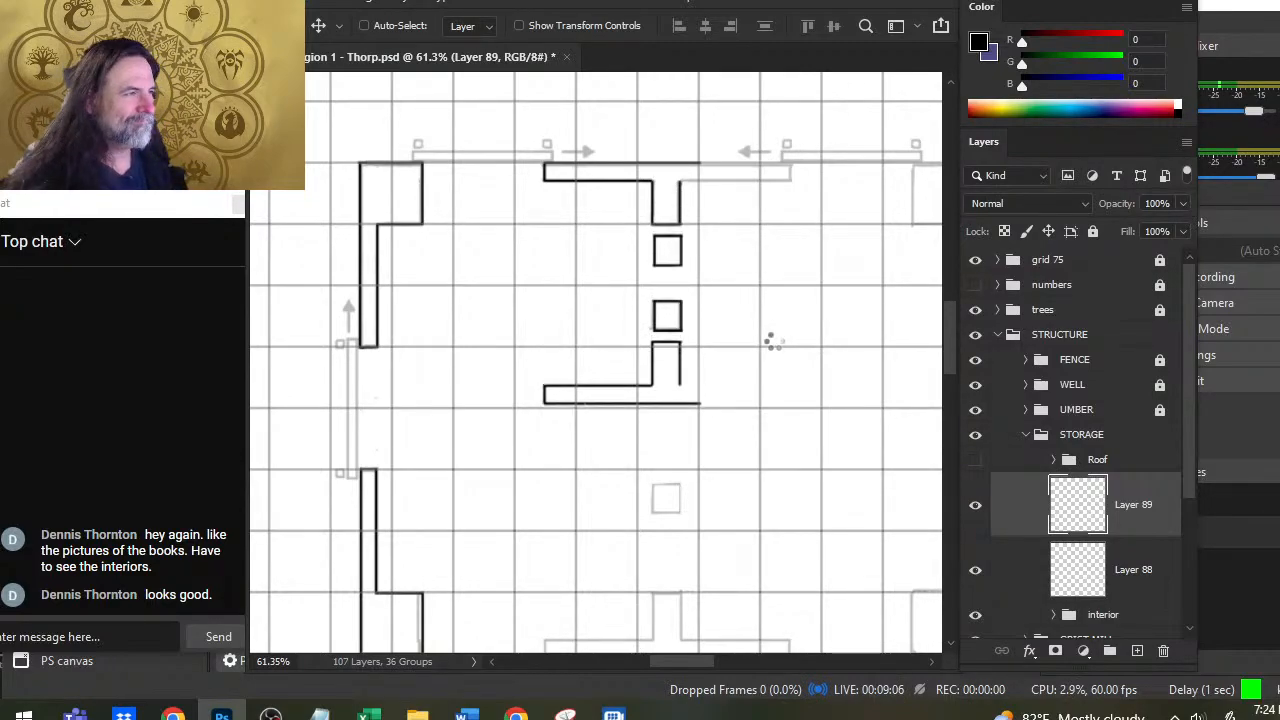
key(Down)
key(Down)
key(Down)
key(Down)
key(Down)
key(Down)
key(Down)
key(Down)
key(Down)
key(Down)
key(Down)
key(Down)
key(Down)
key(Down)
key(Down)
key(Down)
key(Down)
key(Down)
key(Down)
key(Down)
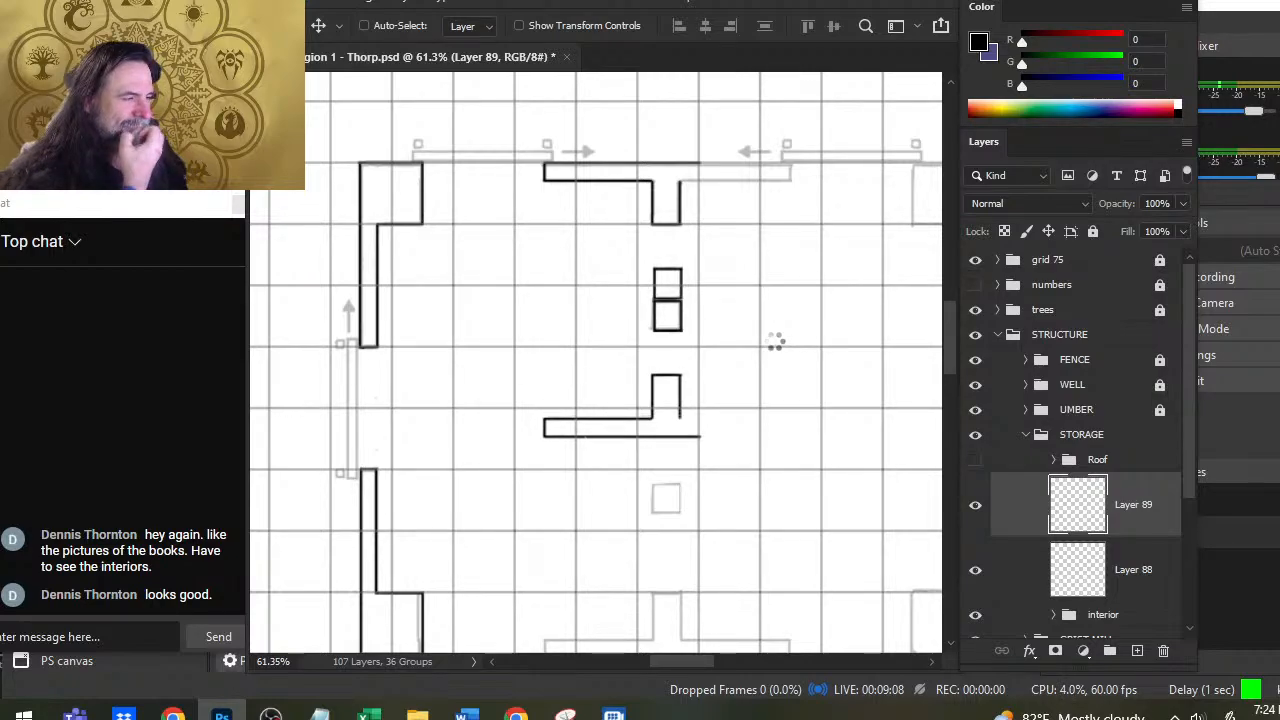
key(Down)
key(Down)
key(Down)
key(Down)
key(Down)
key(Down)
key(Down)
key(Down)
key(Down)
key(Down)
key(Down)
key(Down)
key(Down)
key(Down)
key(Down)
key(Down)
key(Down)
key(Down)
key(Down)
key(Down)
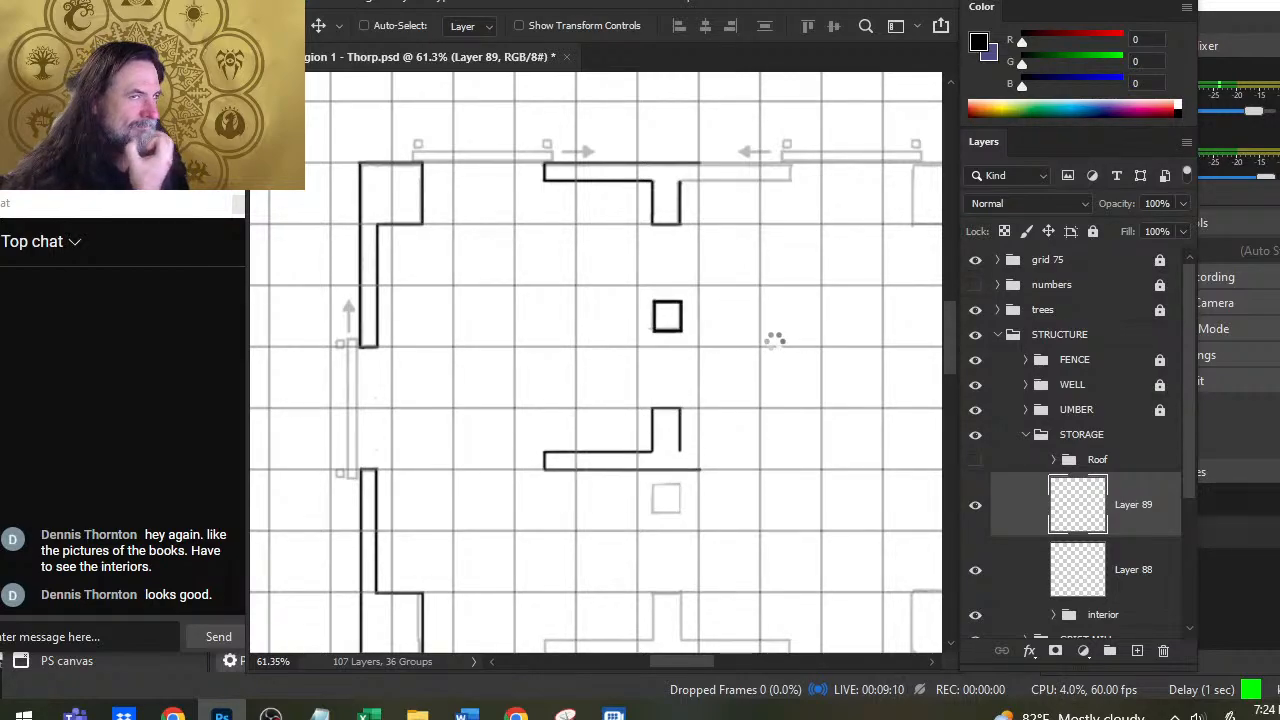
key(Down)
key(Down)
key(Down)
key(Down)
key(Down)
key(Down)
key(Down)
key(Down)
key(Down)
key(Down)
key(Down)
key(Down)
key(Down)
key(Down)
key(Down)
key(Down)
key(Down)
key(Down)
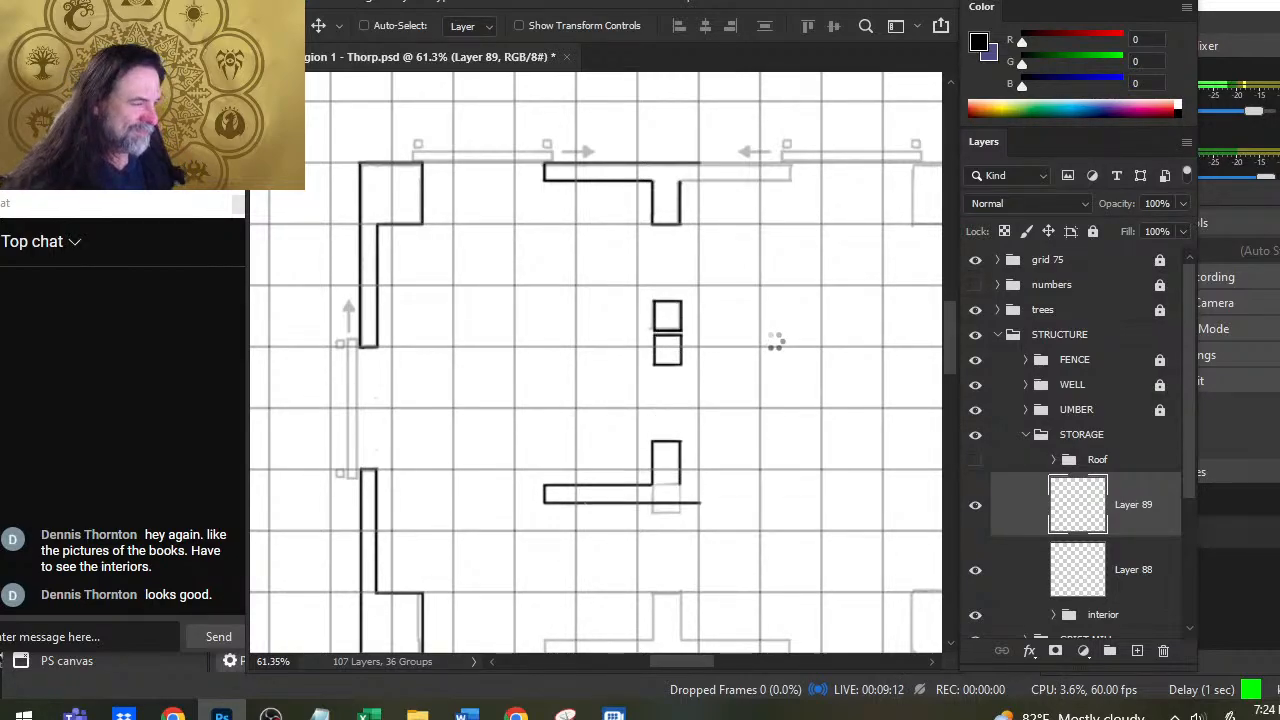
drag(780, 349, 750, 270)
key(ctrl+space)
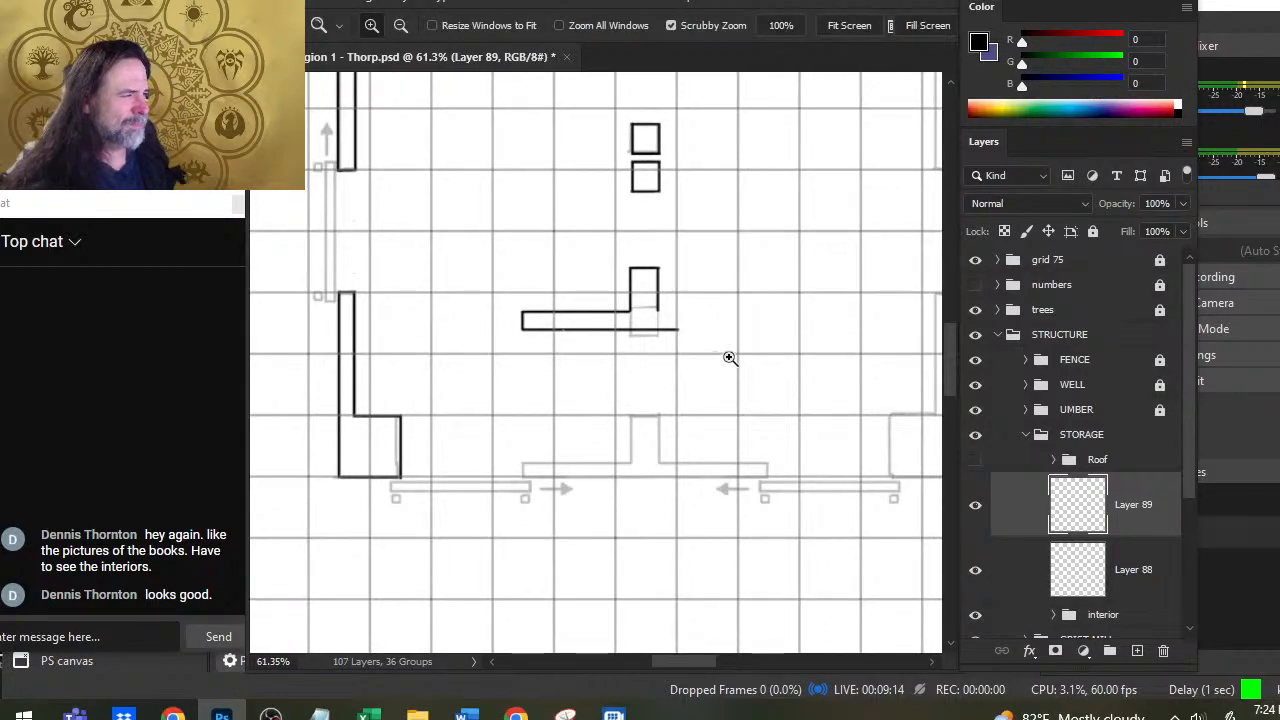
drag(728, 357, 657, 371)
key(shift+Down)
key(shift+Down)
key(shift+Down)
key(shift+Down)
key(shift+Down)
key(shift+Down)
key(shift+Down)
key(shift+Down)
key(shift+Down)
key(shift+Down)
key(shift+Down)
key(shift+Down)
key(shift+Down)
key(shift+Down)
key(shift+Down)
key(shift+Down)
key(shift+Down)
key(shift+Down)
key(shift+Down)
key(shift+Down)
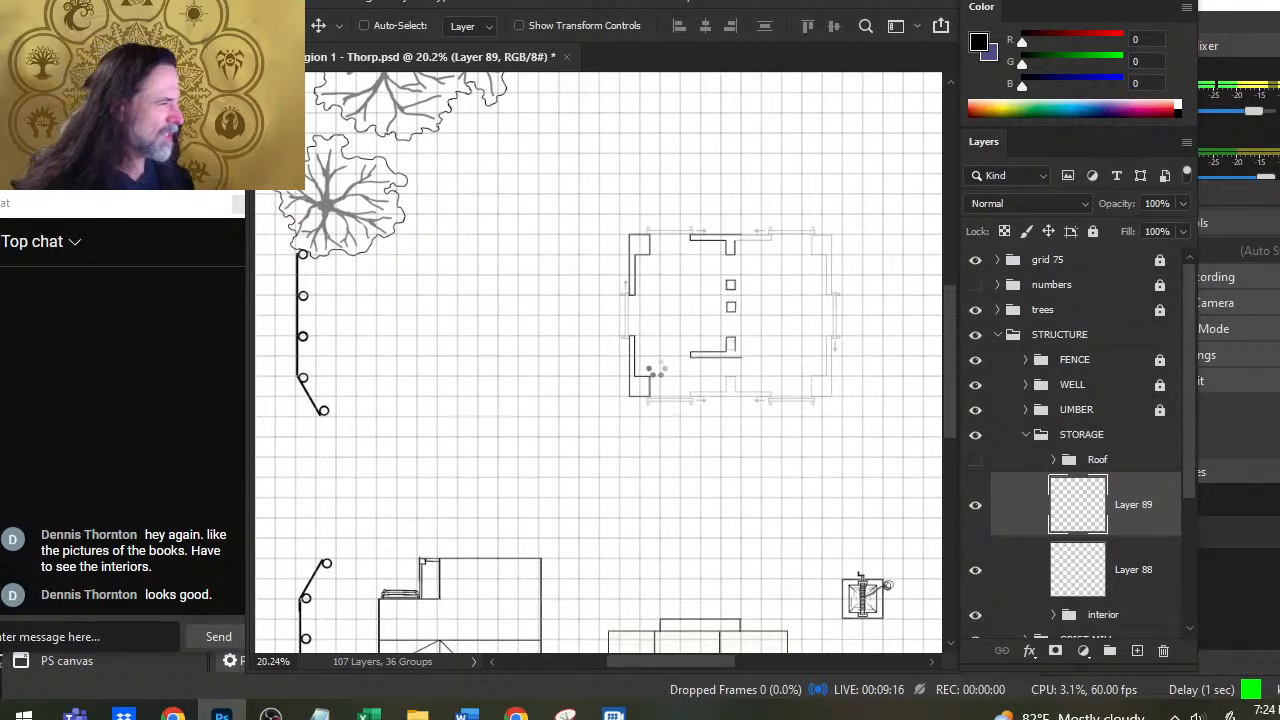
key(shift+Down)
key(shift+Down)
key(shift+Down)
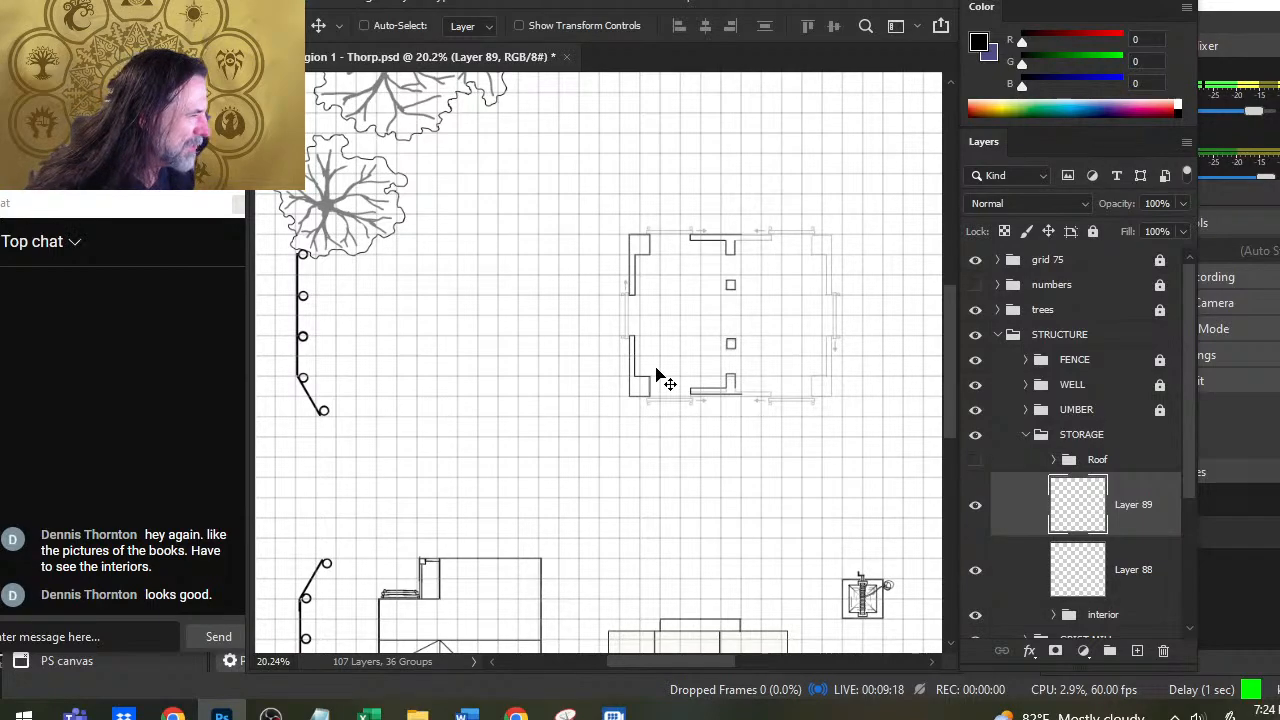
Step: Compare the flipped wall with the faded bottom wall by nudging it up off the draft and back down
key(ctrl+space)
drag(789, 429, 886, 449)
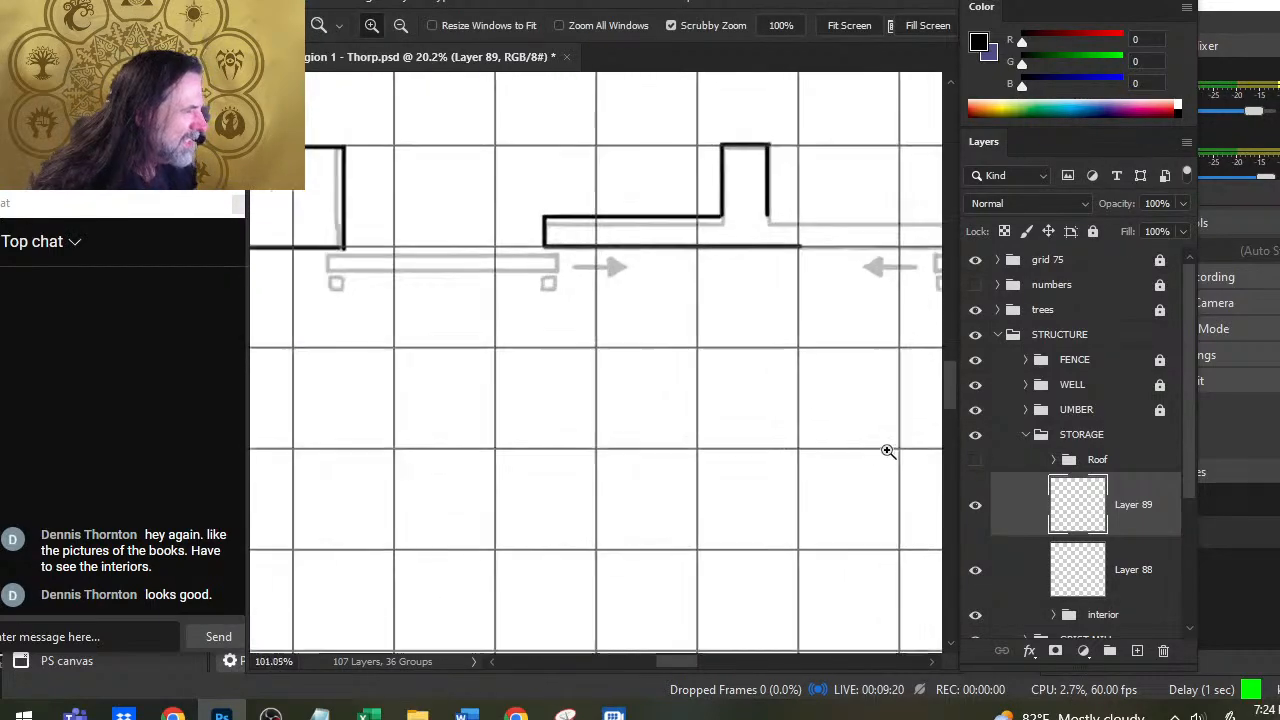
drag(660, 321, 640, 534)
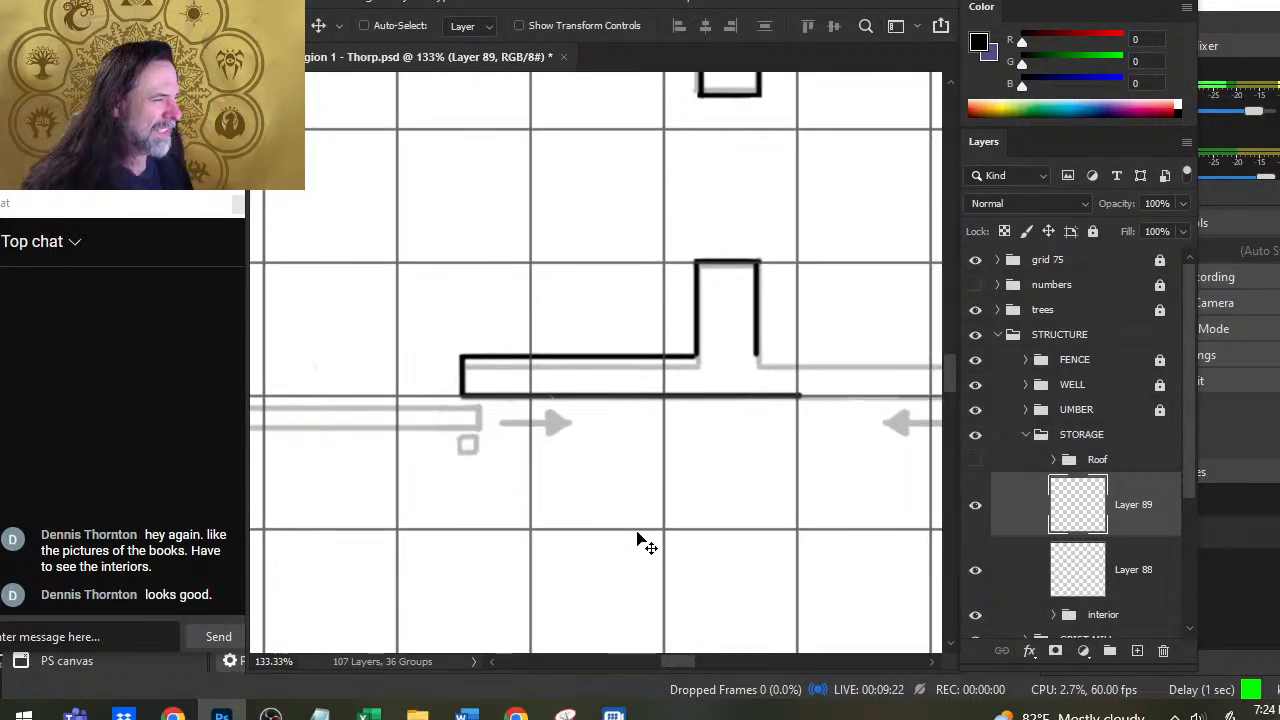
key(shift+Up)
key(shift+Up)
key(shift+Up)
key(shift+Up)
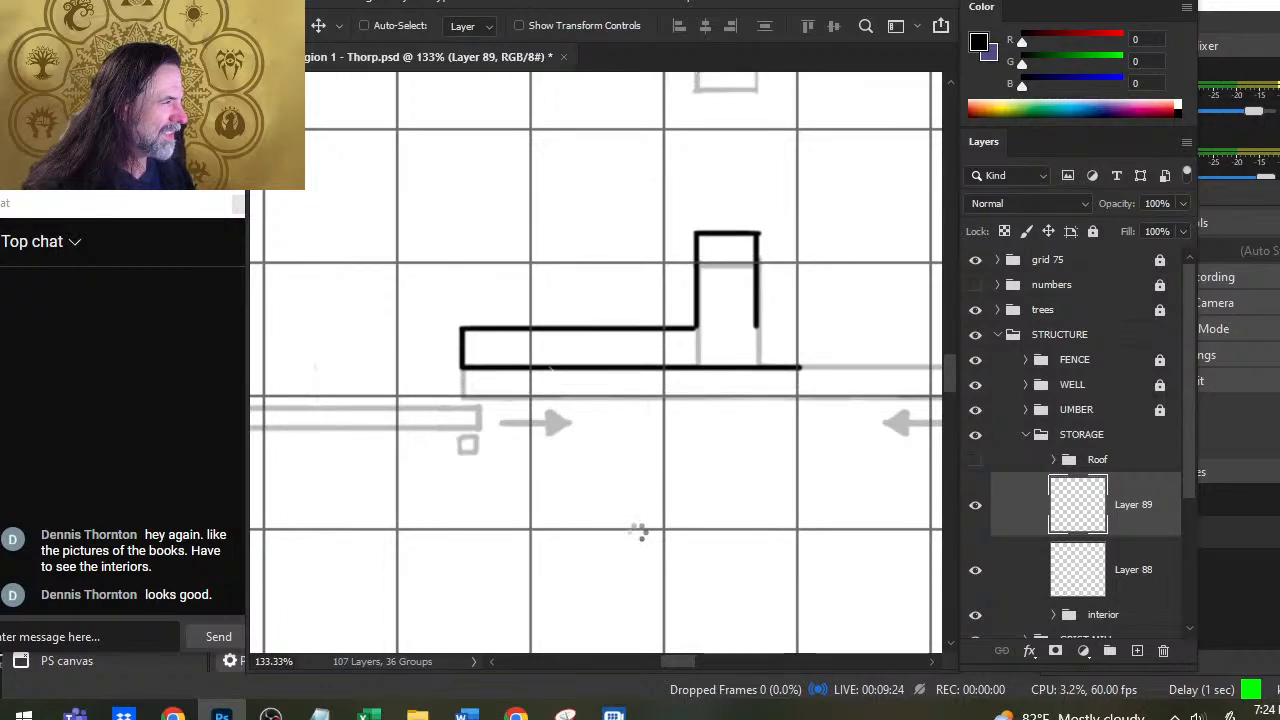
key(shift+Down)
key(shift+Down)
key(shift+Down)
key(shift+Down)
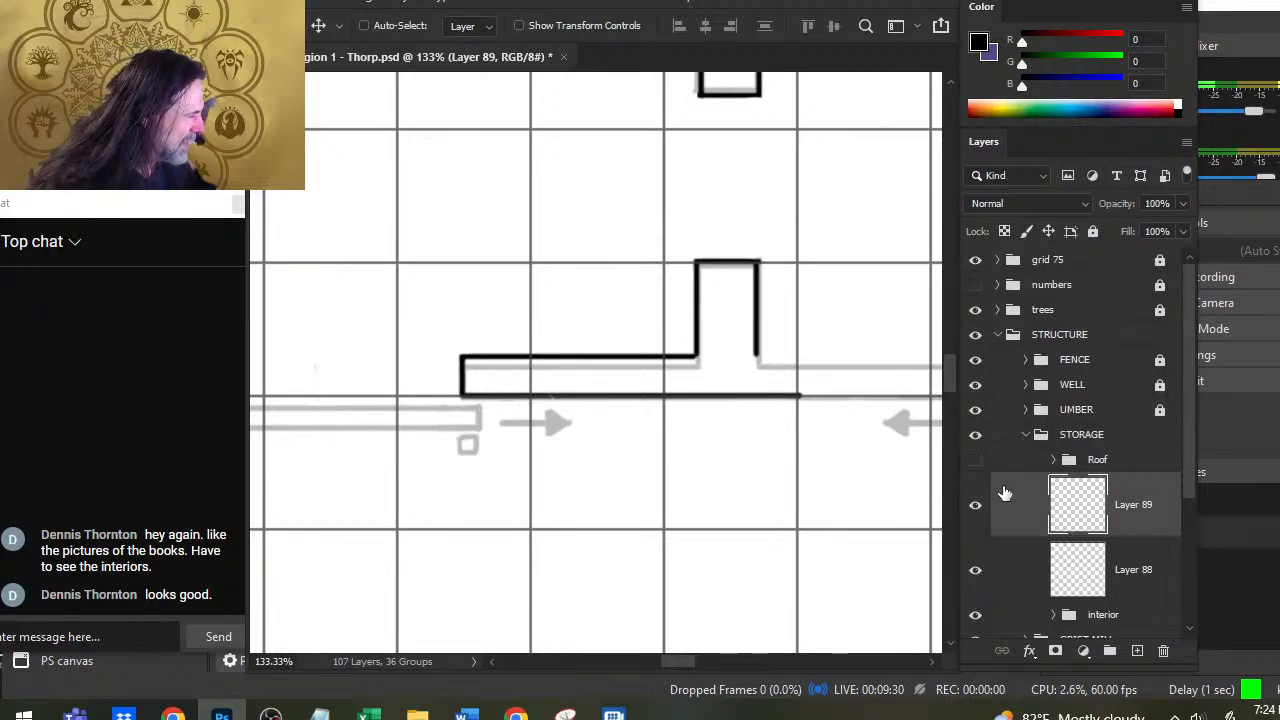
Step: Merge the flipped wall layer down into Layer 88 with the other inked walls
right_click(1020, 515)
click(1062, 569)
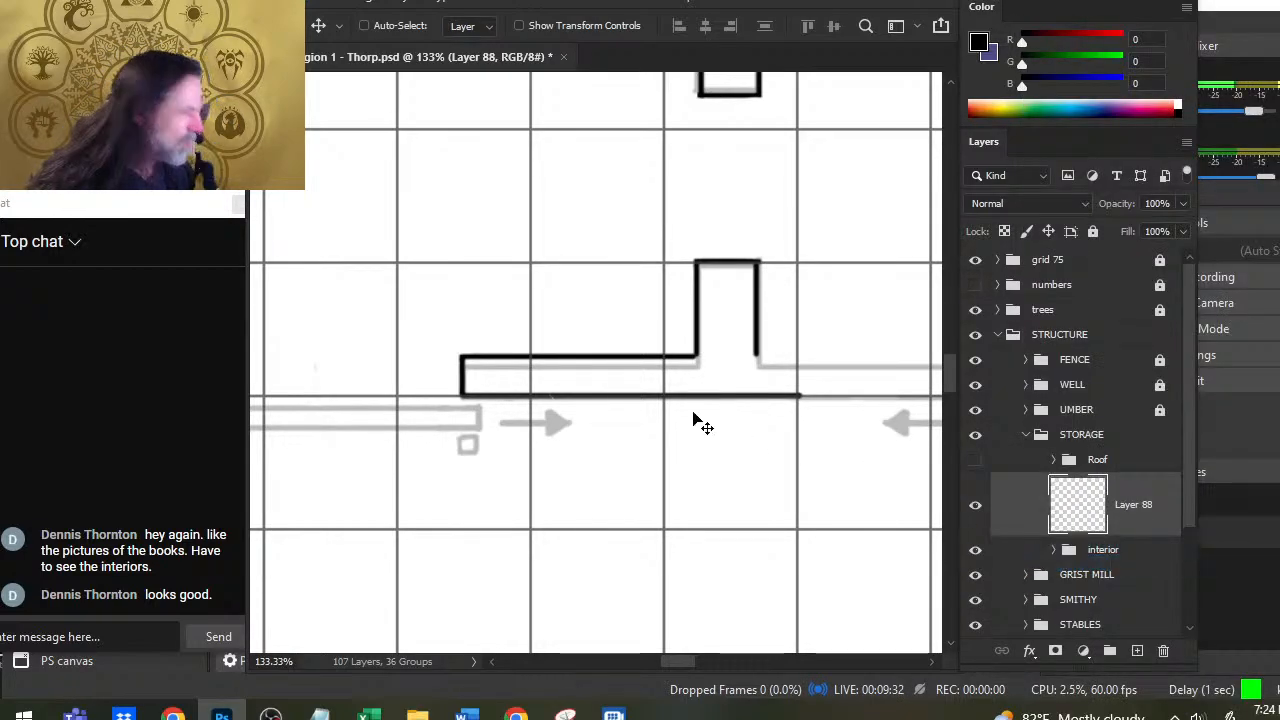
key(z)
drag(726, 371, 589, 359)
key(l)
mouse_move(755, 283)
mouse_down()
mouse_move(547, 400)
mouse_move(758, 481)
mouse_up()
mouse_move(477, 217)
mouse_down()
mouse_move(400, 478)
mouse_move(765, 298)
mouse_move(757, 287)
mouse_up()
drag(643, 214, 723, 514)
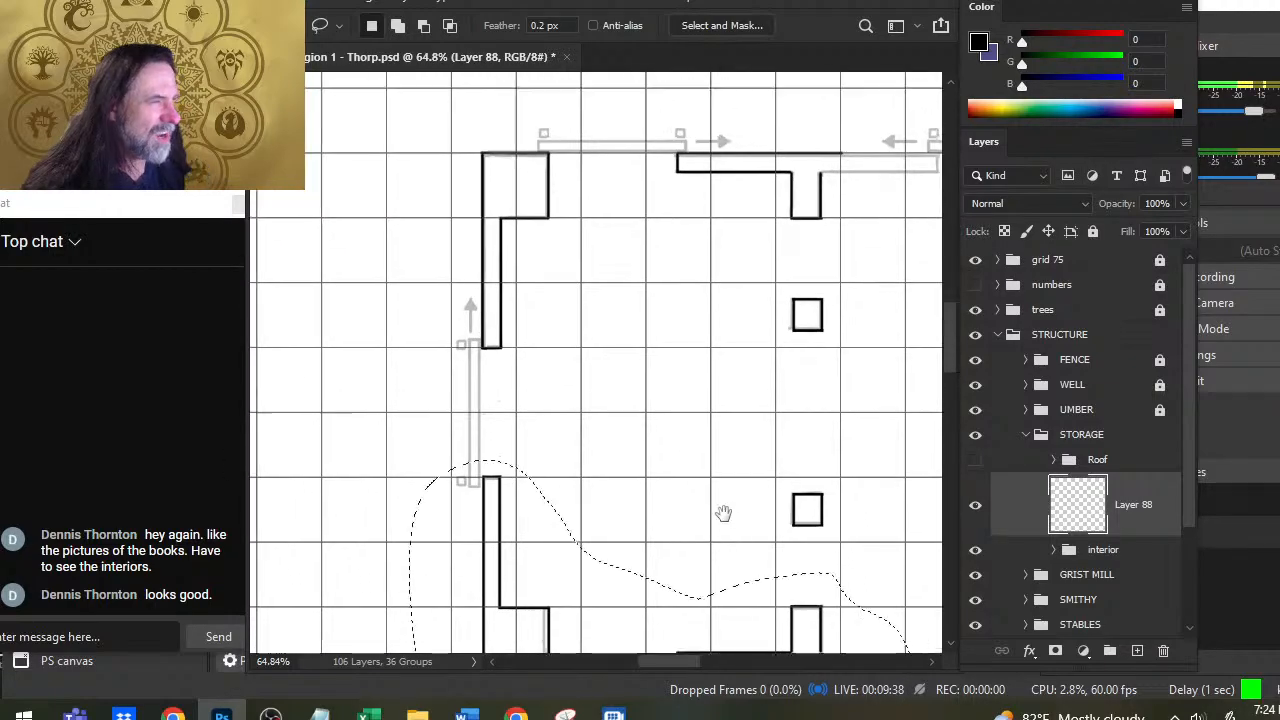
key(ctrl+d)
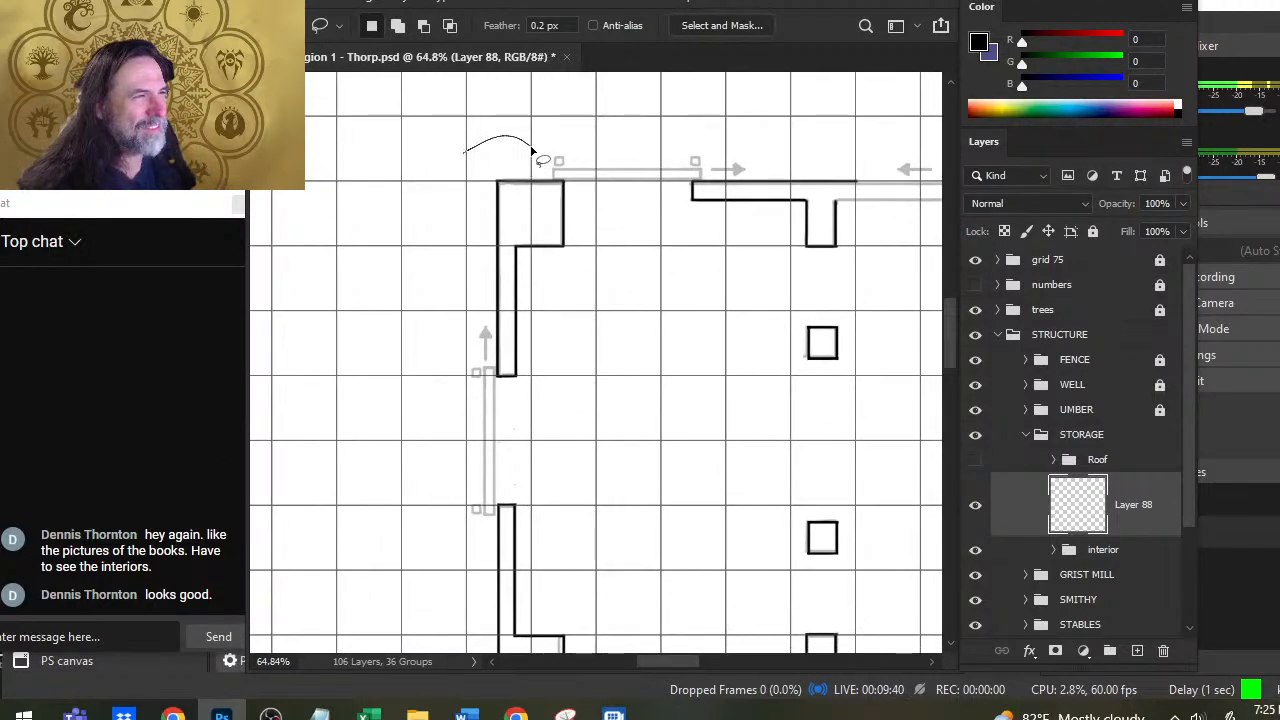
drag(533, 150, 428, 257)
key(ctrl+d)
Step: Lasso the inked upper and lower walls of the storage building's left half, excluding the square pillars, and copy them to a new layer
mouse_move(540, 135)
mouse_down()
mouse_move(509, 407)
mouse_move(708, 377)
mouse_move(754, 283)
mouse_move(915, 267)
mouse_move(638, 168)
mouse_up()
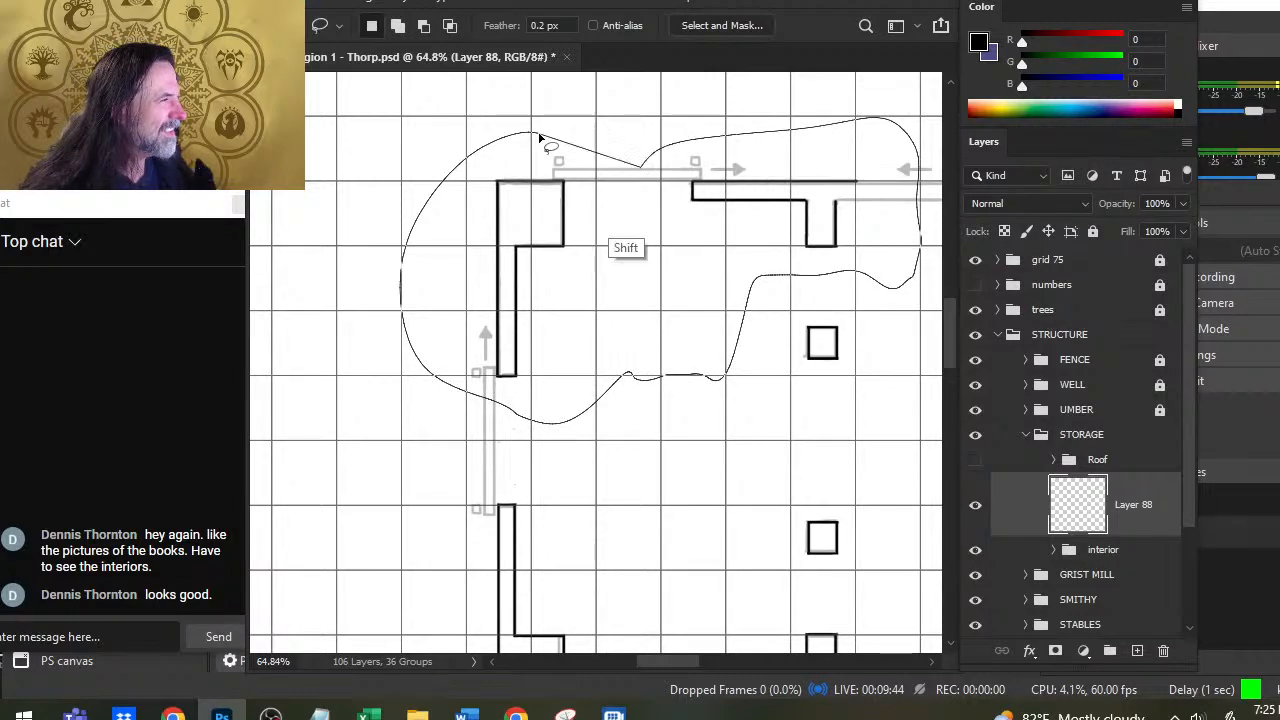
key(ctrl+d)
mouse_move(712, 374)
mouse_down()
mouse_move(735, 245)
mouse_move(729, 137)
mouse_up()
mouse_move(650, 155)
mouse_down()
mouse_move(533, 163)
mouse_move(580, 465)
mouse_move(940, 440)
mouse_up()
mouse_move(941, 358)
mouse_down()
mouse_move(709, 209)
mouse_move(630, 195)
mouse_up()
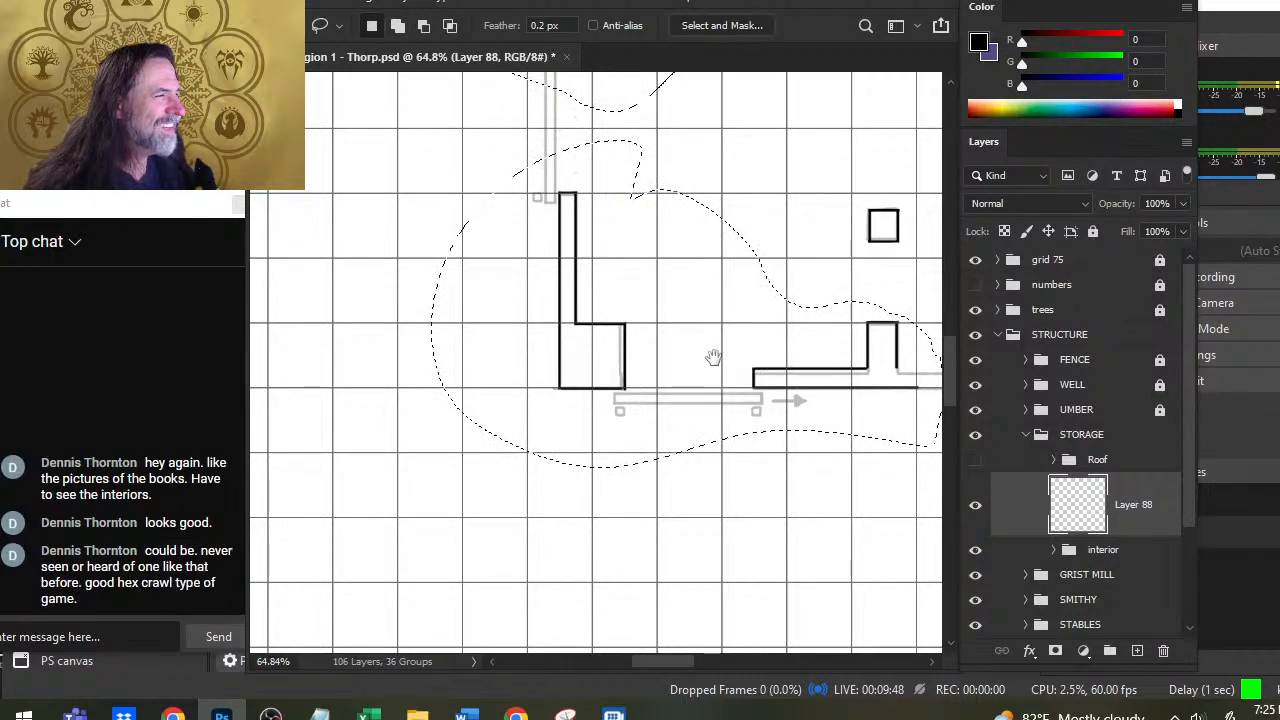
mouse_move(755, 363)
mouse_down()
mouse_move(382, 373)
mouse_move(384, 355)
mouse_move(432, 351)
mouse_up()
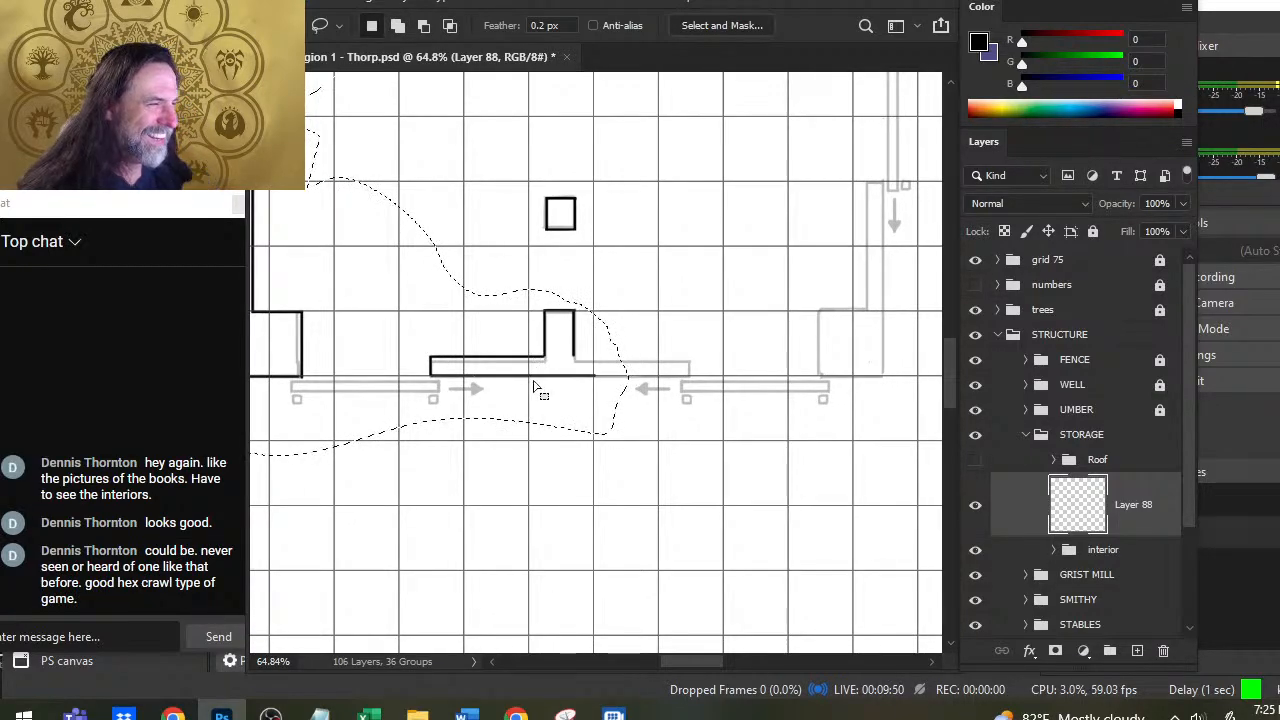
key(ctrl+j)
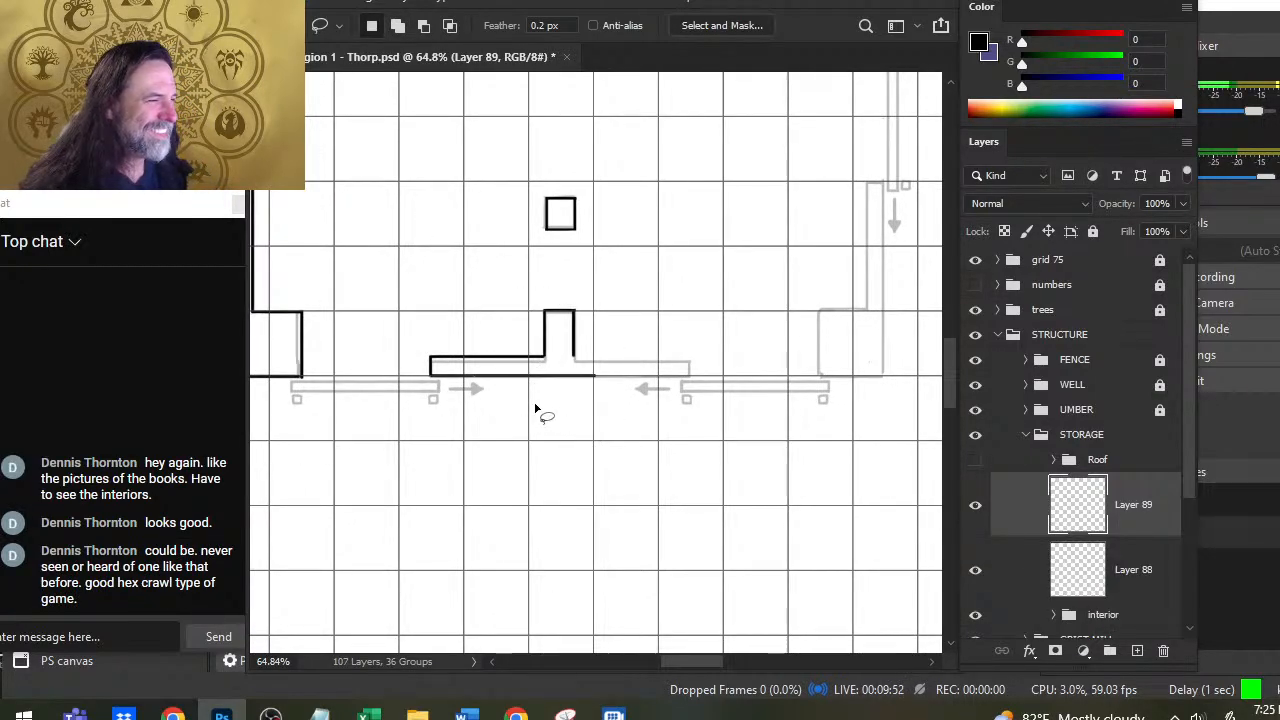
Step: Flip the copied left-half walls horizontally with Free Transform and apply the transformation
right_click(535, 408)
click(645, 484)
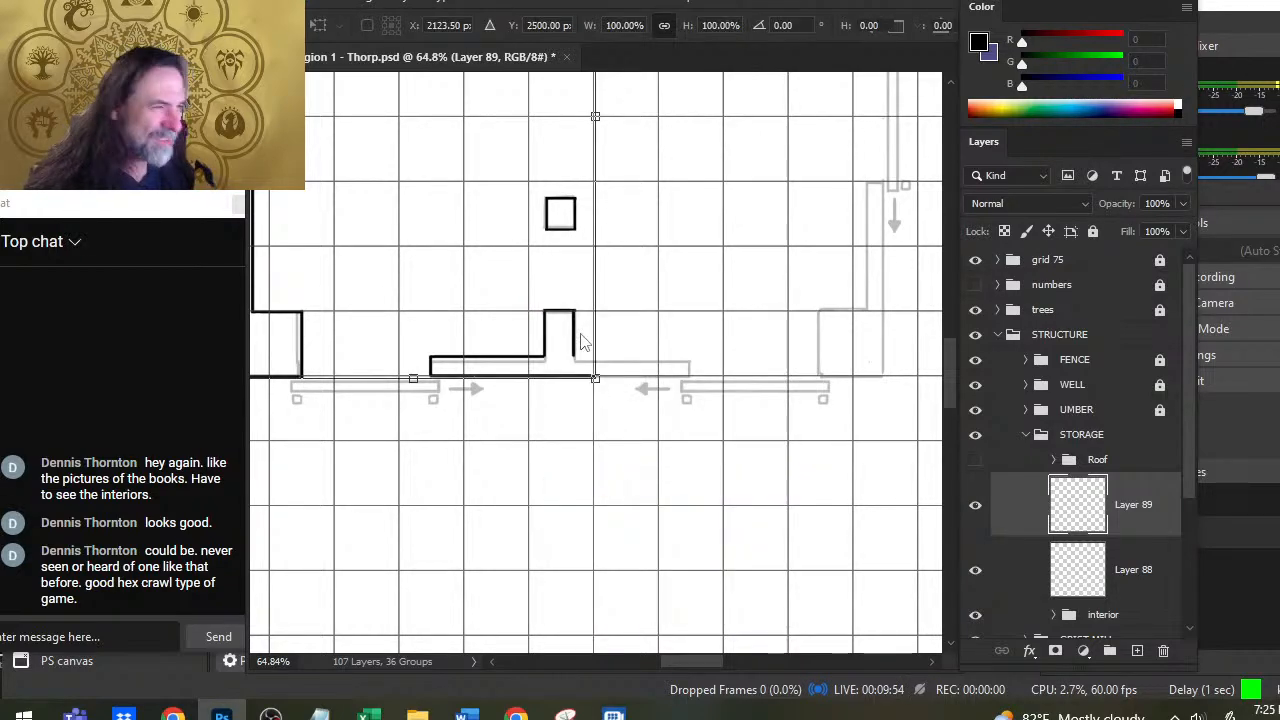
right_click(584, 342)
click(678, 675)
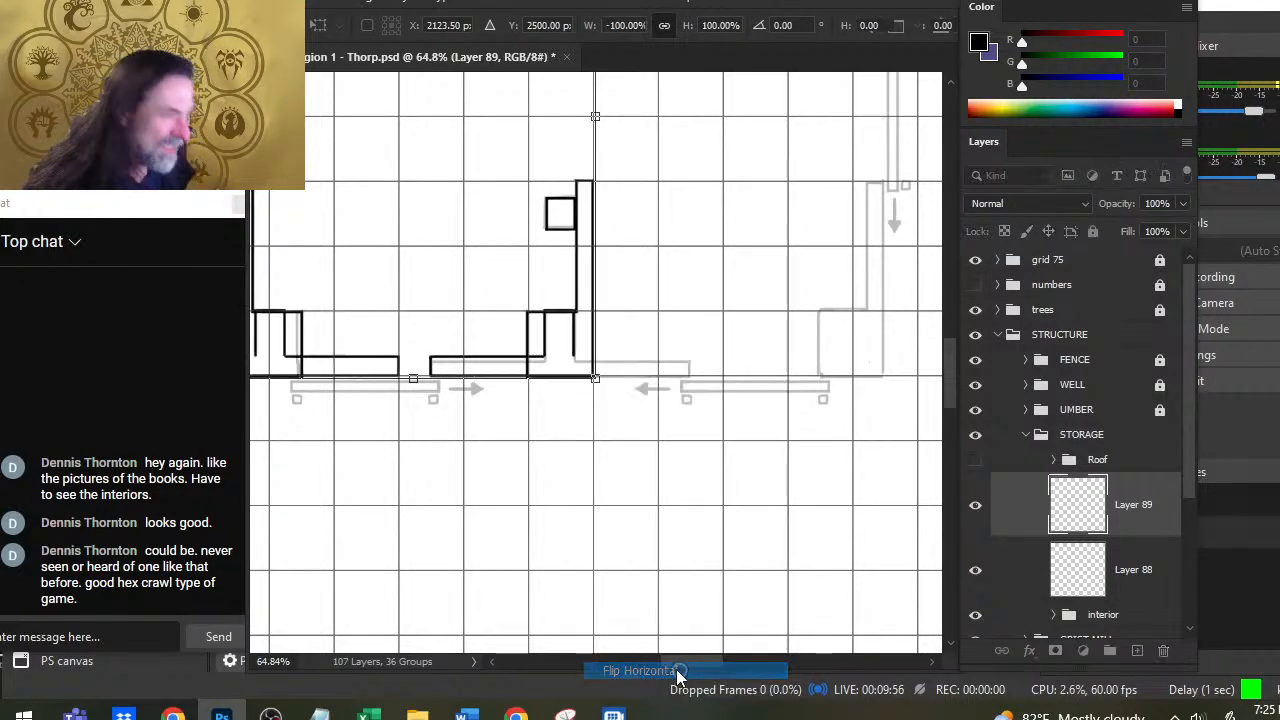
key(Return)
Step: Nudge the flipped copy of the left-half walls on Layer 89 horizontally to the right, toward the storage building's faded right-hand walls
key(Right)
key(Right)
key(Right)
key(Right)
key(Right)
key(Right)
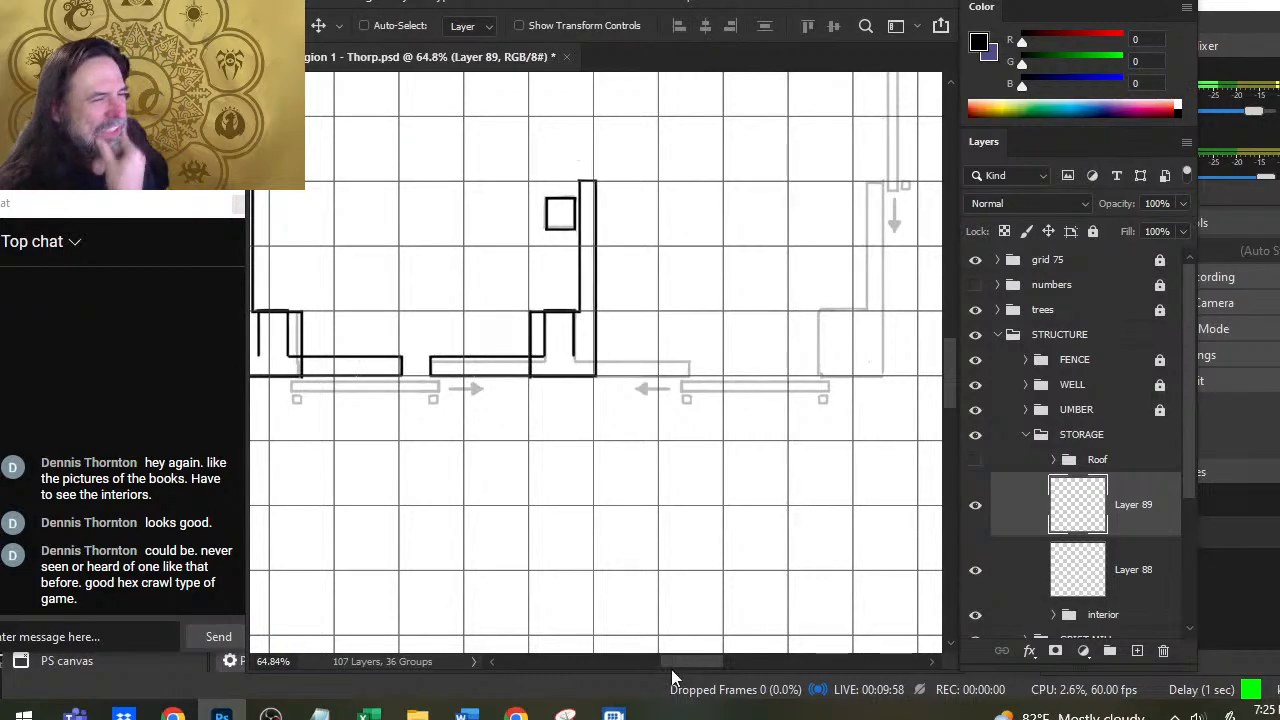
key(Right)
key(Right)
key(Right)
key(Right)
key(Right)
key(Right)
key(Right)
key(Right)
key(Right)
key(Right)
key(Right)
key(Right)
key(Right)
key(Right)
key(Right)
key(Right)
key(Right)
key(Right)
key(Right)
key(Right)
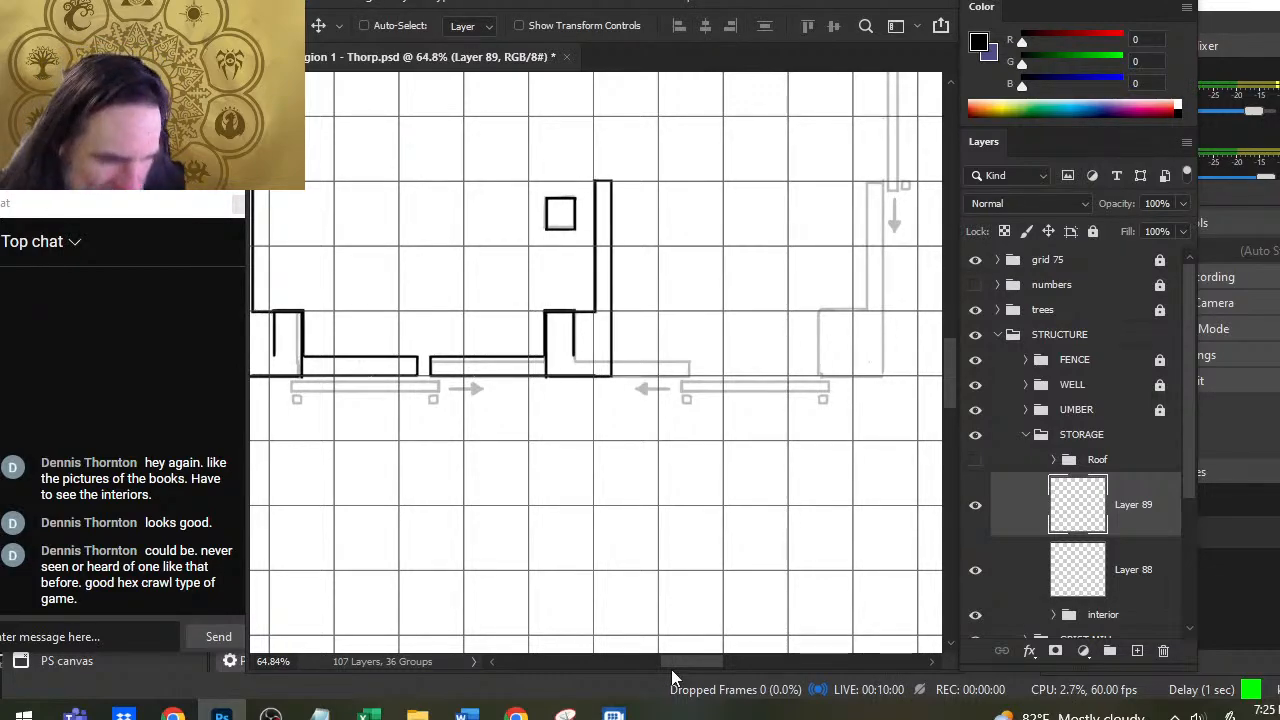
key(Right)
key(Right)
key(Right)
key(Right)
key(Right)
key(Right)
key(Right)
key(Right)
key(Right)
key(Right)
key(Right)
key(Right)
key(Right)
key(Right)
key(Right)
key(Right)
key(Right)
key(Right)
key(Right)
key(Right)
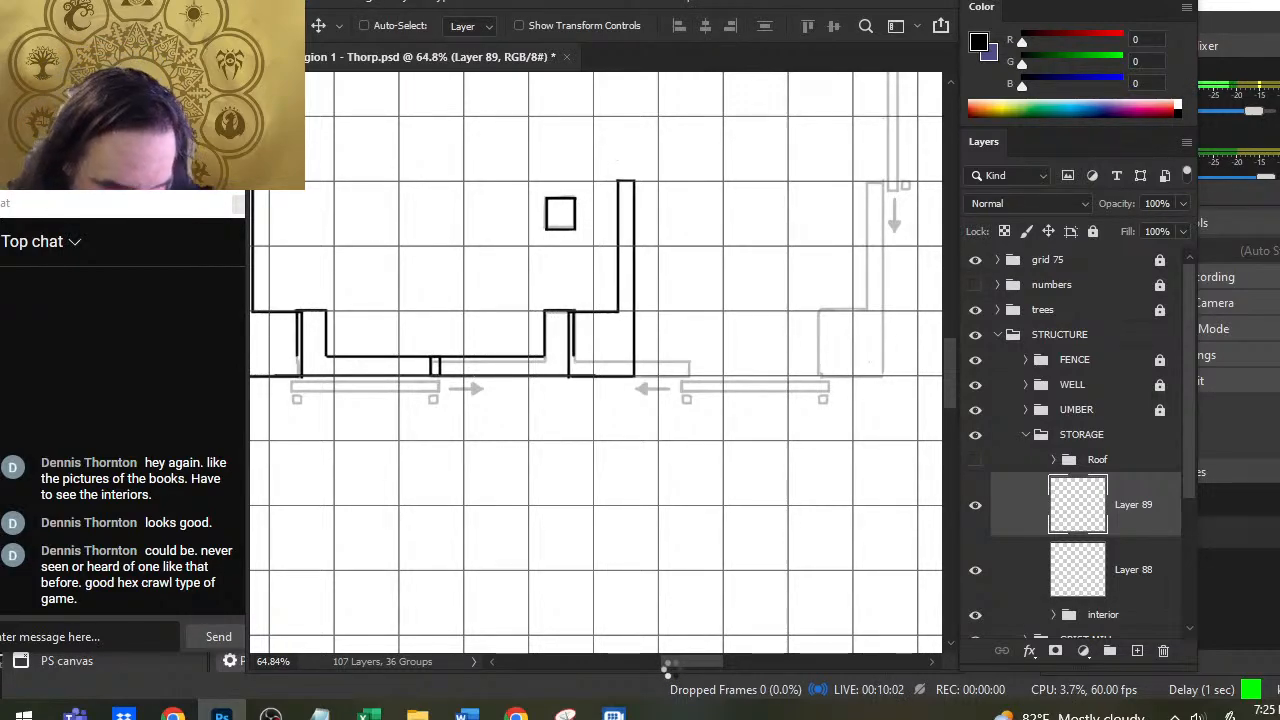
key(Right)
key(Right)
key(Right)
key(Right)
key(Right)
key(Right)
key(Right)
key(Right)
key(Right)
key(Right)
key(Right)
key(Right)
key(Right)
key(Right)
key(Right)
key(Right)
key(Right)
key(Right)
key(Right)
key(Right)
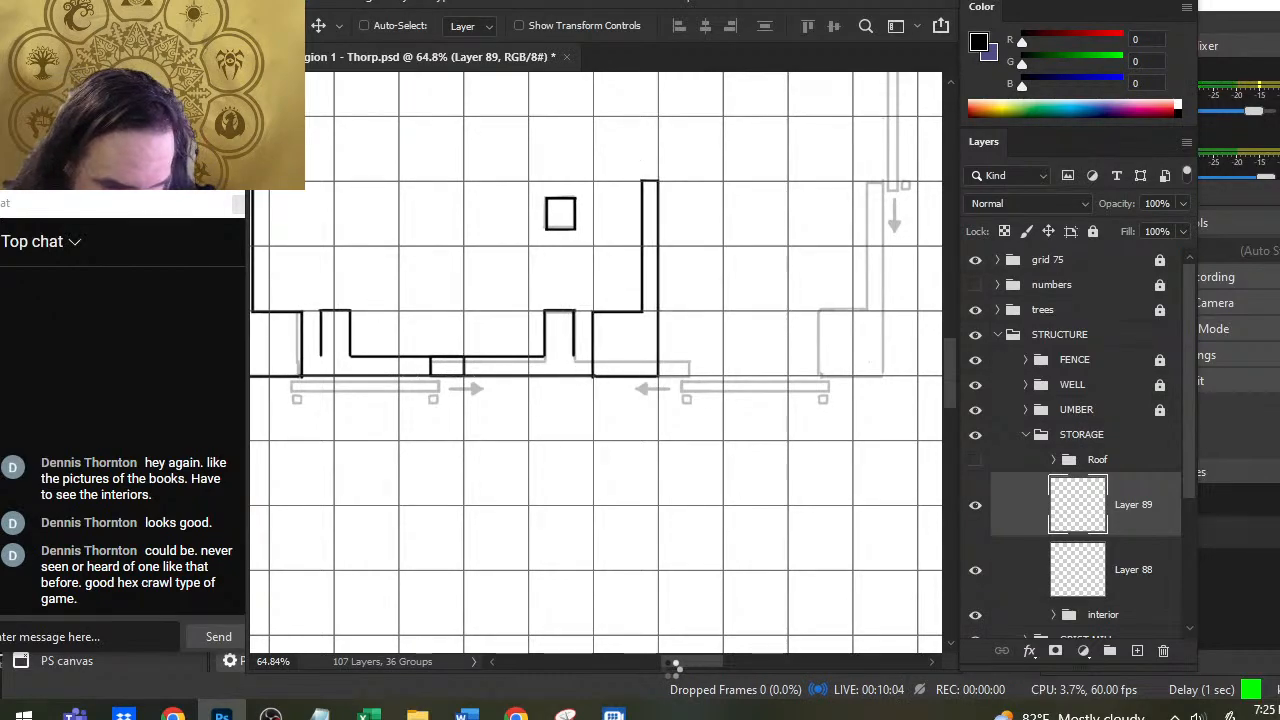
key(Right)
key(Right)
key(Right)
key(Right)
key(Right)
key(Right)
key(Right)
key(Right)
key(Right)
key(Right)
key(Right)
key(Right)
key(Right)
key(Right)
key(Right)
key(Right)
key(Right)
key(Right)
key(Right)
key(Right)
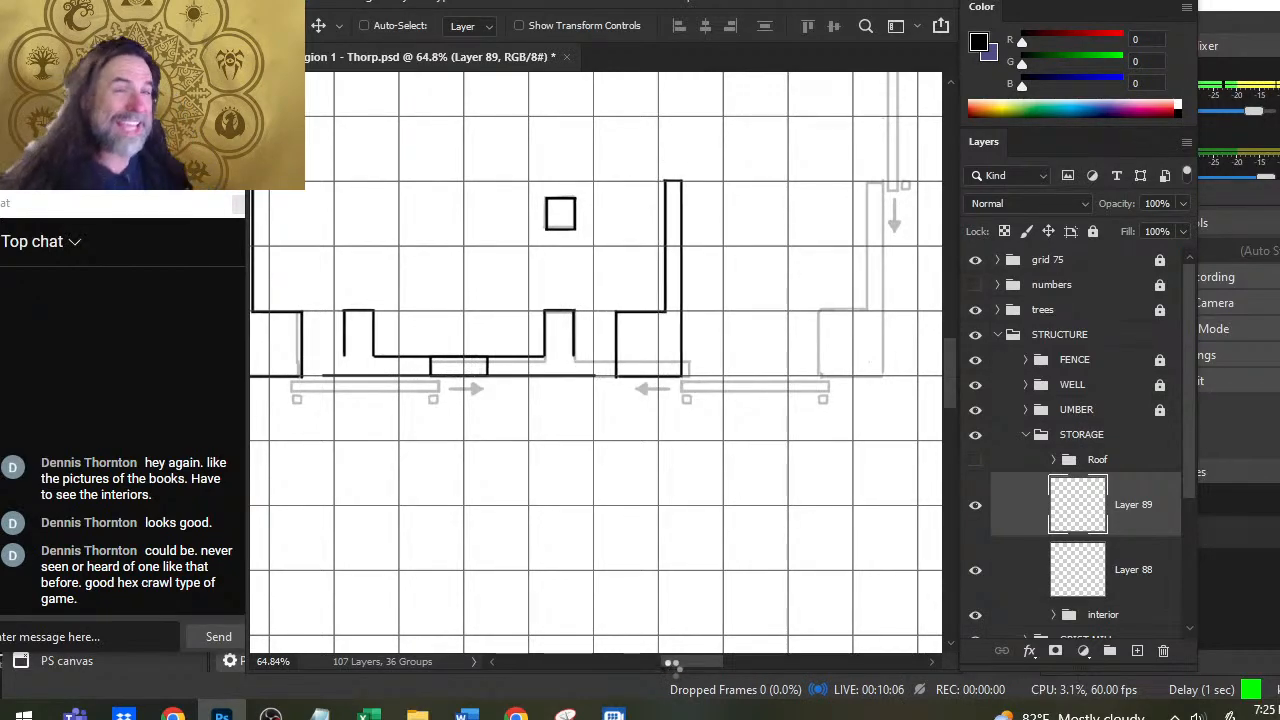
key(Right)
key(Right)
key(Right)
key(Right)
key(Right)
key(Right)
key(Right)
key(Right)
key(Right)
key(Right)
key(Right)
key(Right)
key(Right)
key(Right)
key(Right)
key(Right)
key(Right)
key(Right)
key(Right)
key(Right)
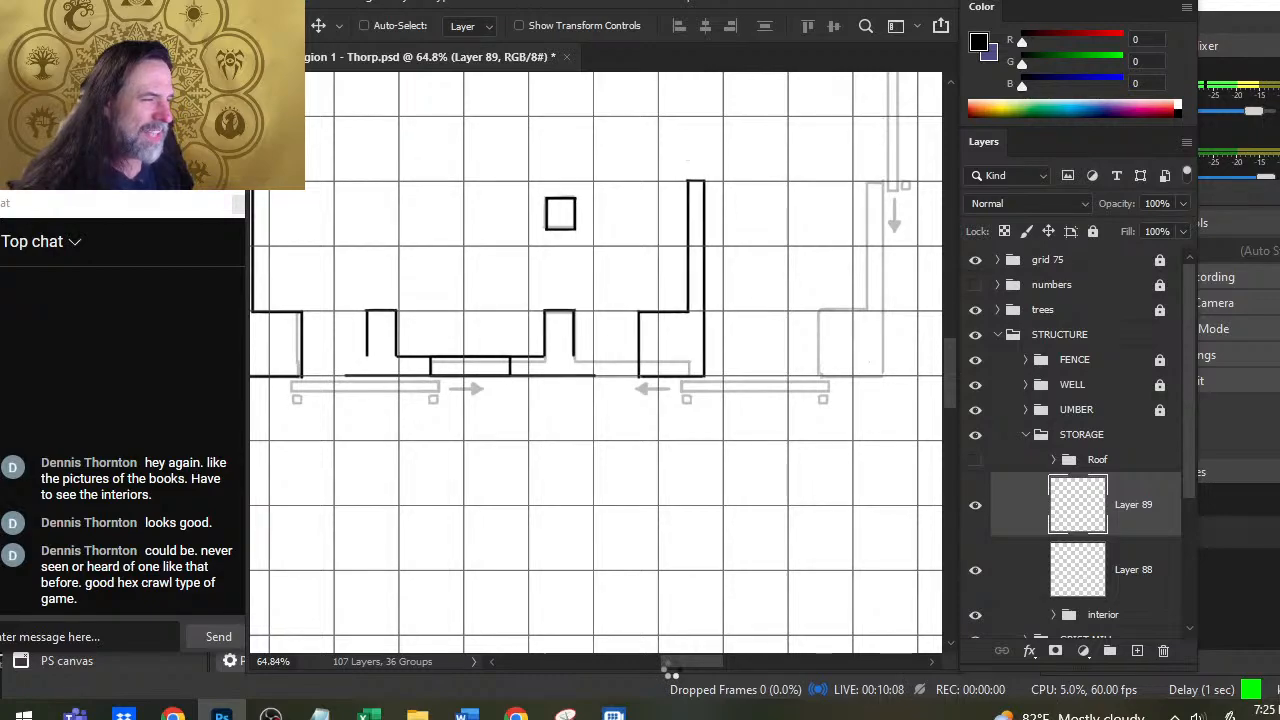
key(Right)
key(Right)
key(Right)
key(Right)
key(Right)
key(Right)
key(Right)
key(Right)
key(Right)
key(Right)
key(Right)
key(Right)
key(Right)
key(Right)
key(Right)
key(Right)
key(Right)
key(Right)
key(Right)
key(Right)
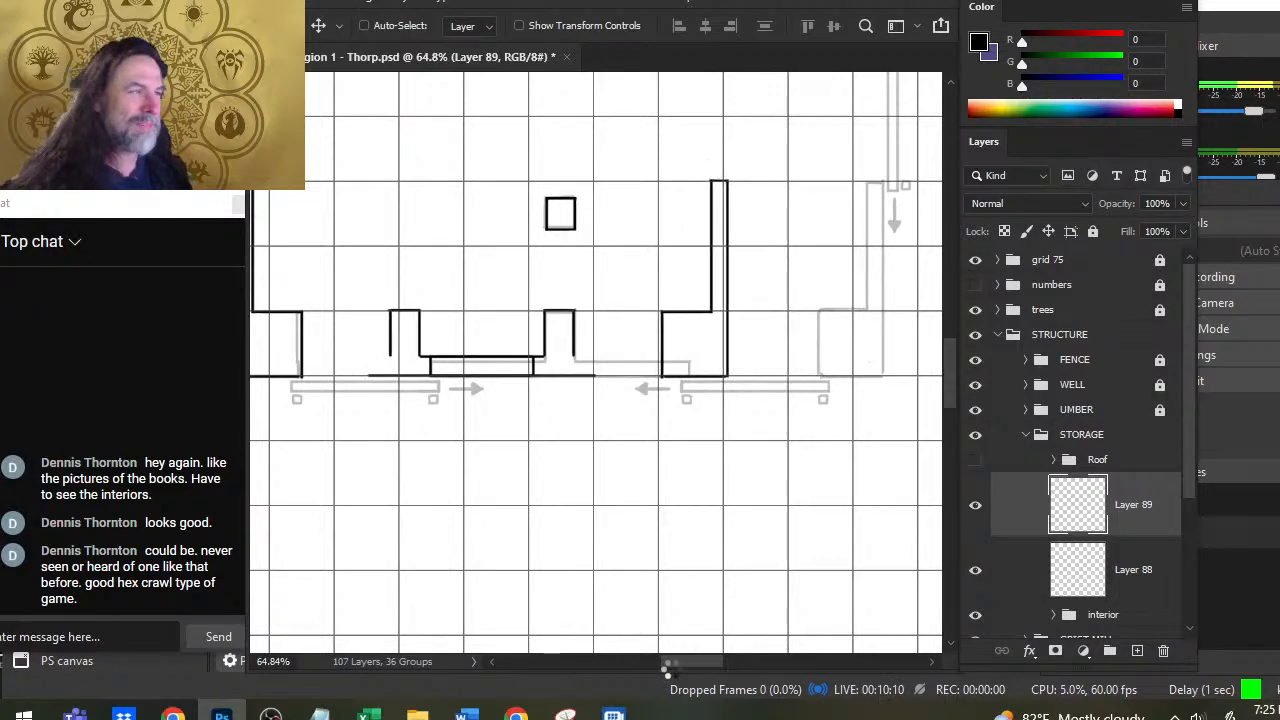
key(Right)
key(Right)
key(Right)
key(Right)
key(Right)
key(Right)
key(Right)
key(Right)
key(Right)
key(Right)
key(Right)
key(Right)
key(Right)
key(Right)
key(Right)
key(Right)
key(Right)
key(Right)
key(Right)
key(Right)
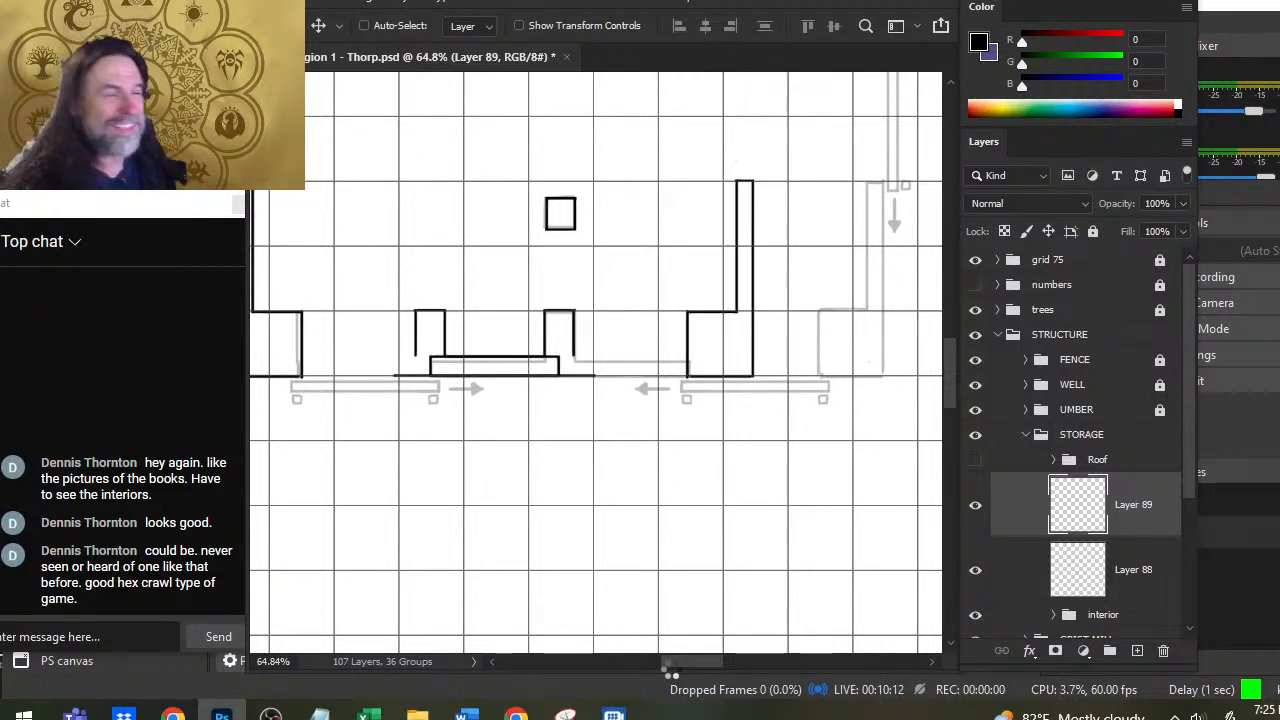
Step: Nudge the flipped walls on Layer 89 right until they cover the storage building's faded right-hand walls and meet the central stub
key(Right)
key(Right)
key(Right)
key(Right)
key(Right)
key(Right)
key(Right)
key(Right)
key(Right)
key(Right)
key(Right)
key(Right)
key(Right)
key(Right)
key(Right)
key(Right)
key(Right)
key(Right)
key(Right)
key(Right)
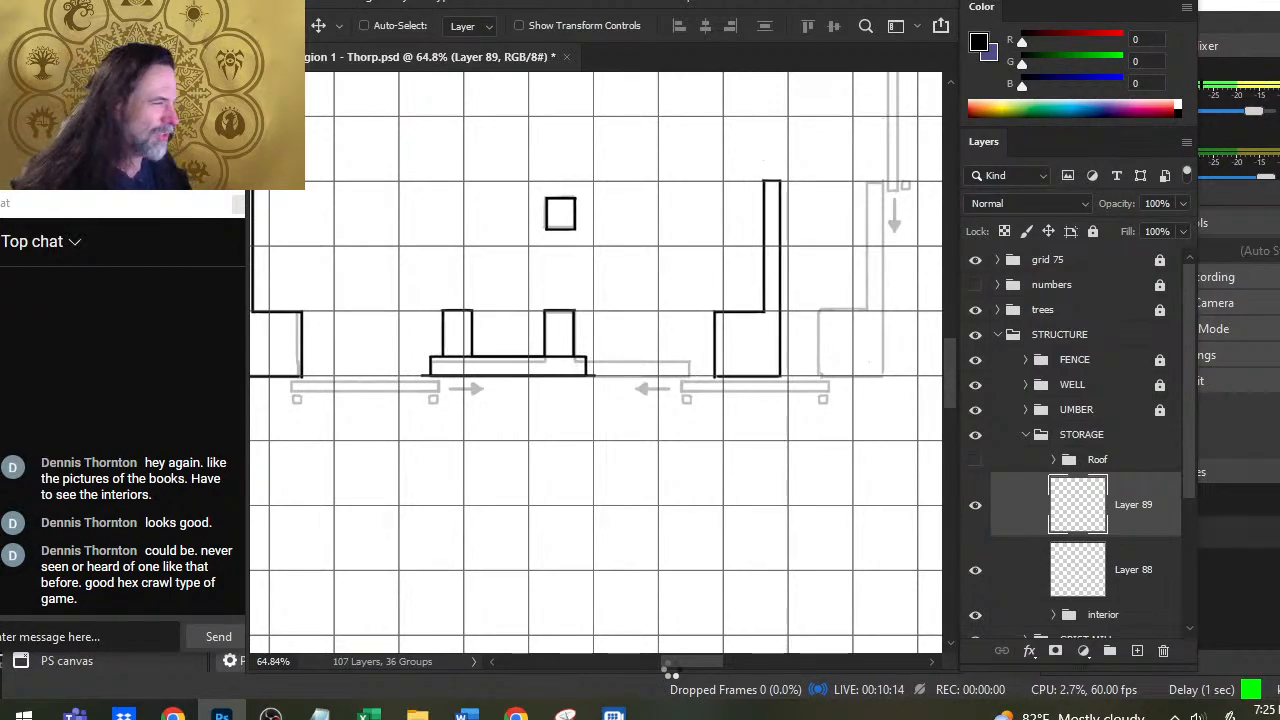
key(Right)
key(Right)
key(Right)
key(Right)
key(Right)
key(Right)
key(Right)
key(Right)
key(Right)
key(Right)
key(Right)
key(Right)
key(Right)
key(Right)
key(Right)
key(Right)
key(Right)
key(Right)
key(Right)
key(Right)
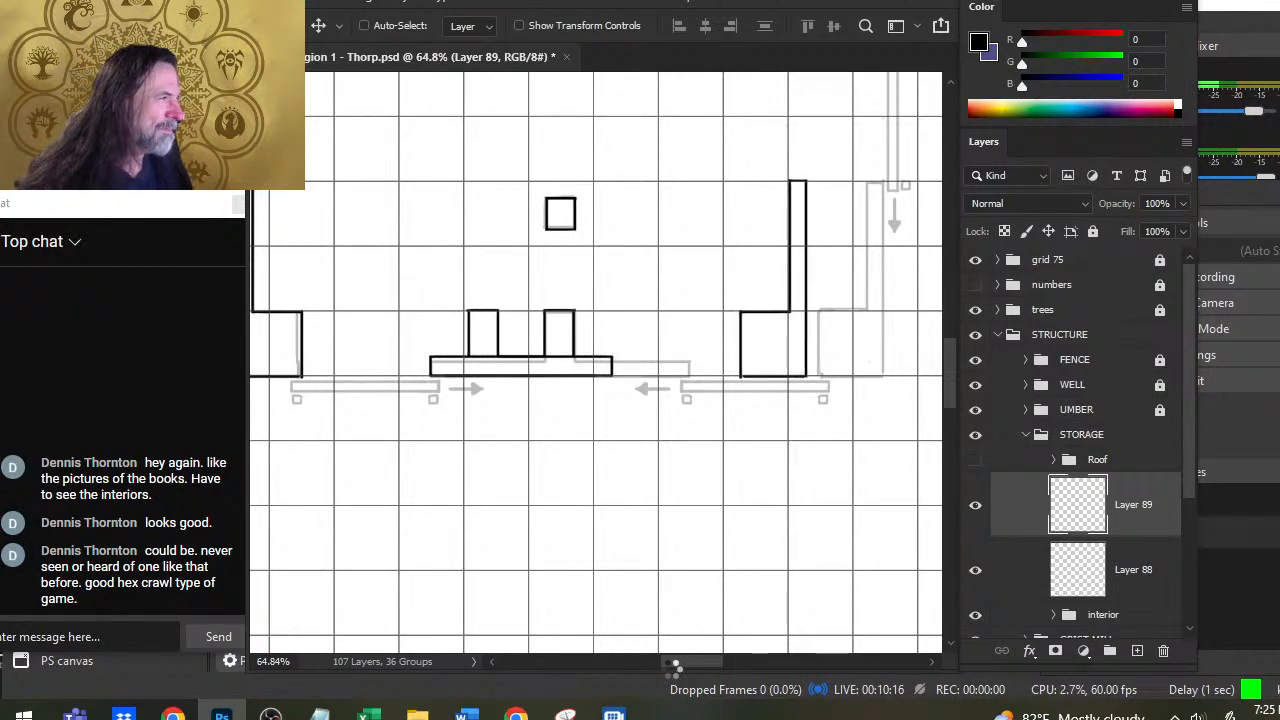
key(Right)
key(Right)
key(Right)
key(Right)
key(Right)
key(Right)
key(Right)
key(Right)
key(Right)
key(Right)
key(Right)
key(Right)
key(Right)
key(Right)
key(Right)
key(Right)
key(Right)
key(Right)
key(Right)
key(Right)
key(Right)
key(Right)
key(Right)
key(Right)
key(Right)
key(Right)
key(Right)
key(Right)
key(Right)
key(Right)
key(Right)
key(Right)
key(Right)
key(Right)
key(Right)
key(Right)
key(Right)
key(Right)
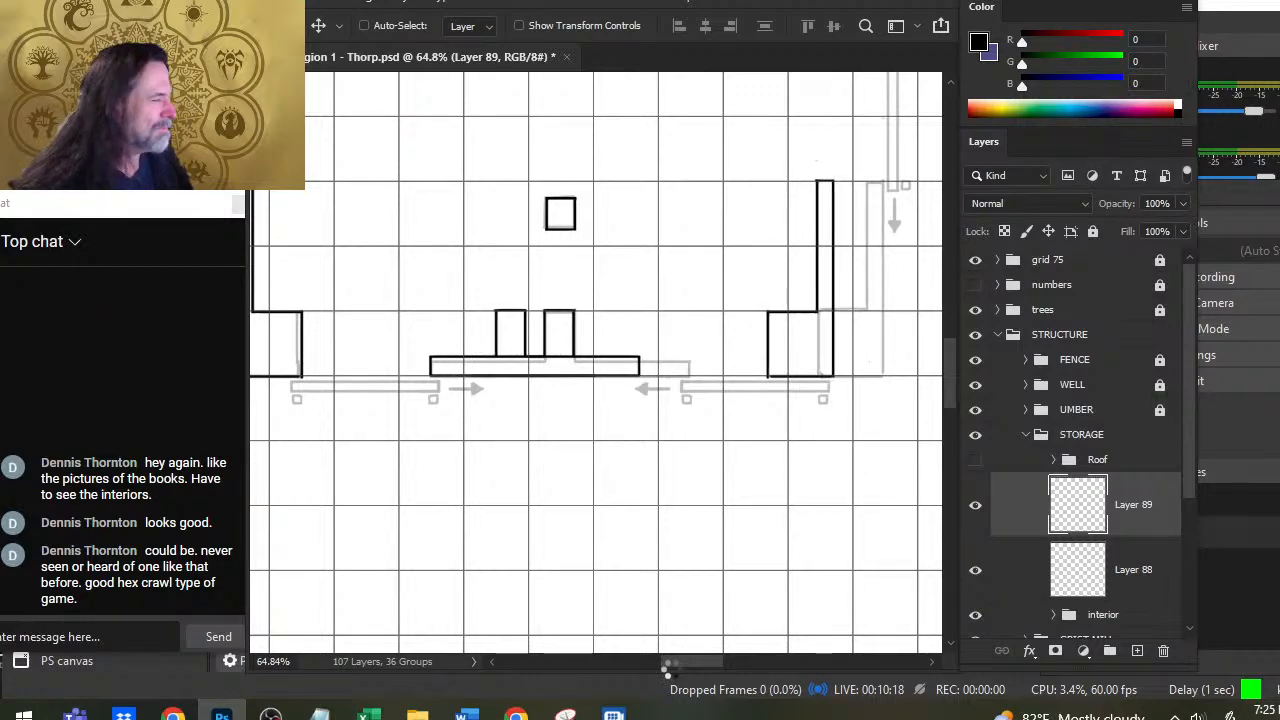
key(Right)
key(Right)
key(Right)
key(Right)
key(Right)
key(Right)
key(Right)
key(Right)
key(Right)
key(Right)
key(Right)
key(Right)
key(Right)
key(Right)
key(Right)
key(Right)
key(Right)
key(Right)
key(Right)
key(Right)
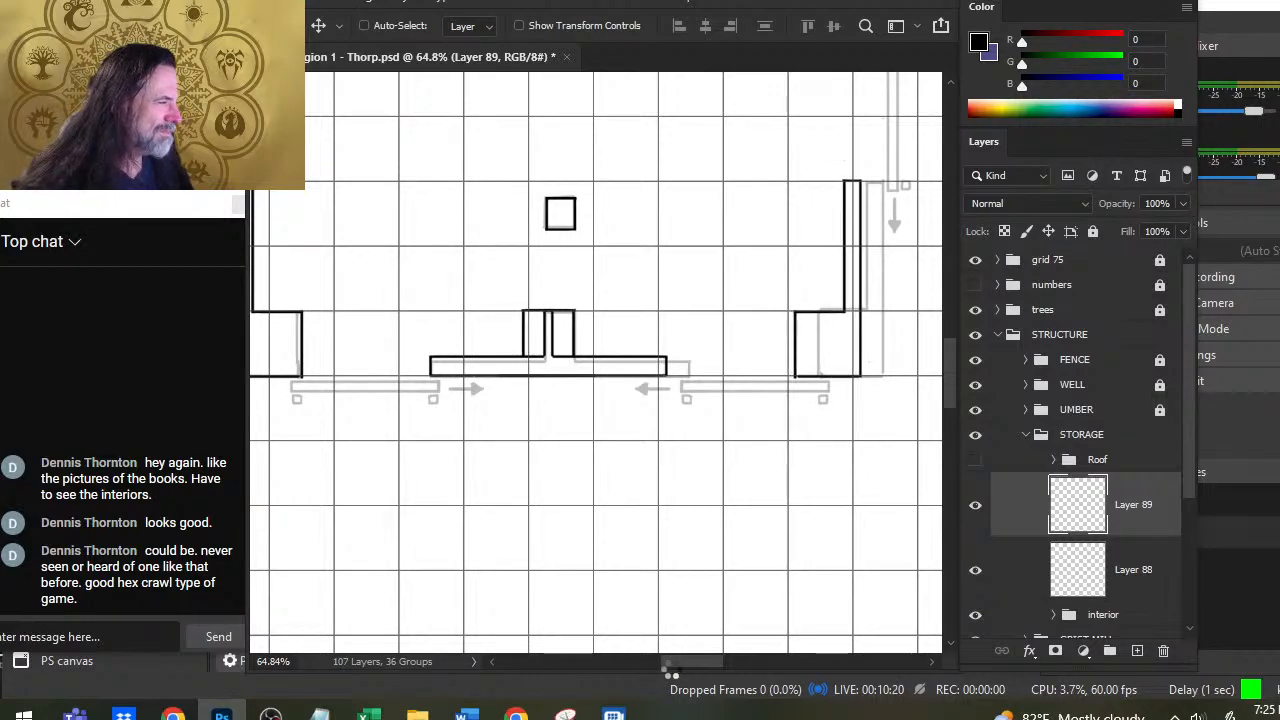
key(Right)
key(Right)
key(Right)
key(Right)
key(Right)
key(Right)
key(Right)
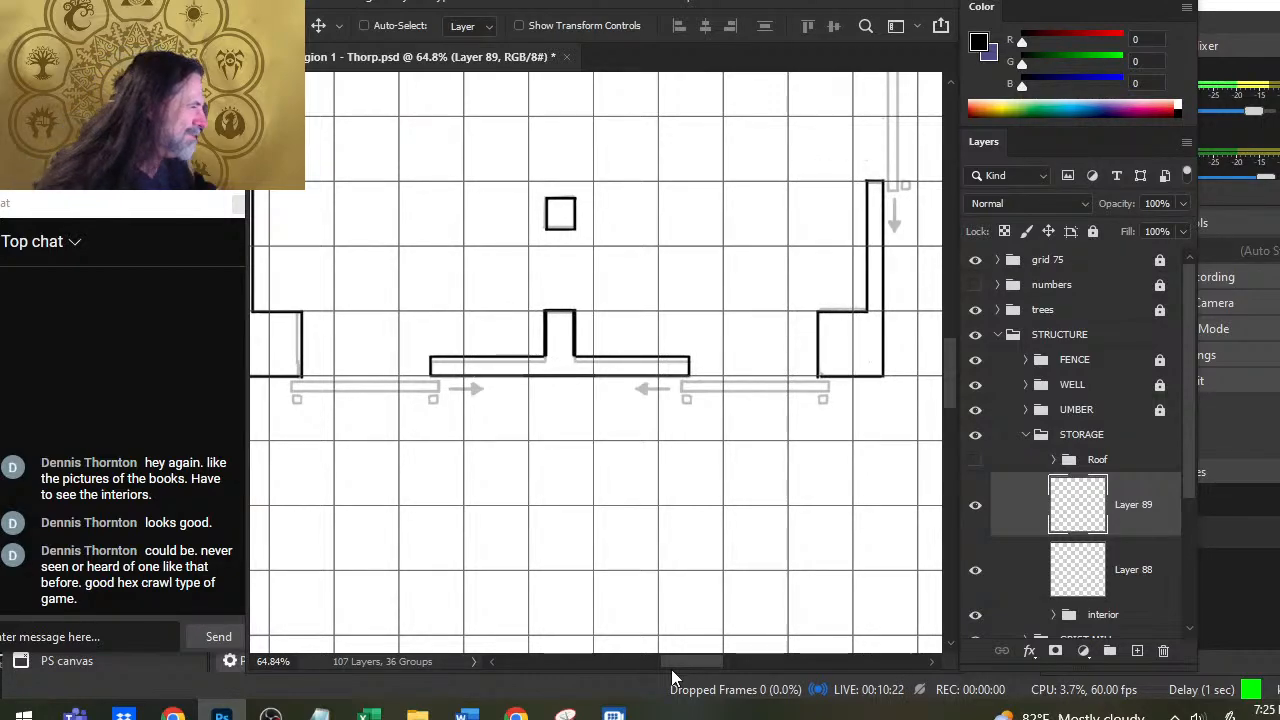
Step: Fine-tune the horizontal position of the flipped walls so their lines overlap the central T-shaped wall cleanly
key(Left)
key(Left)
key(Left)
key(Left)
key(Left)
key(Left)
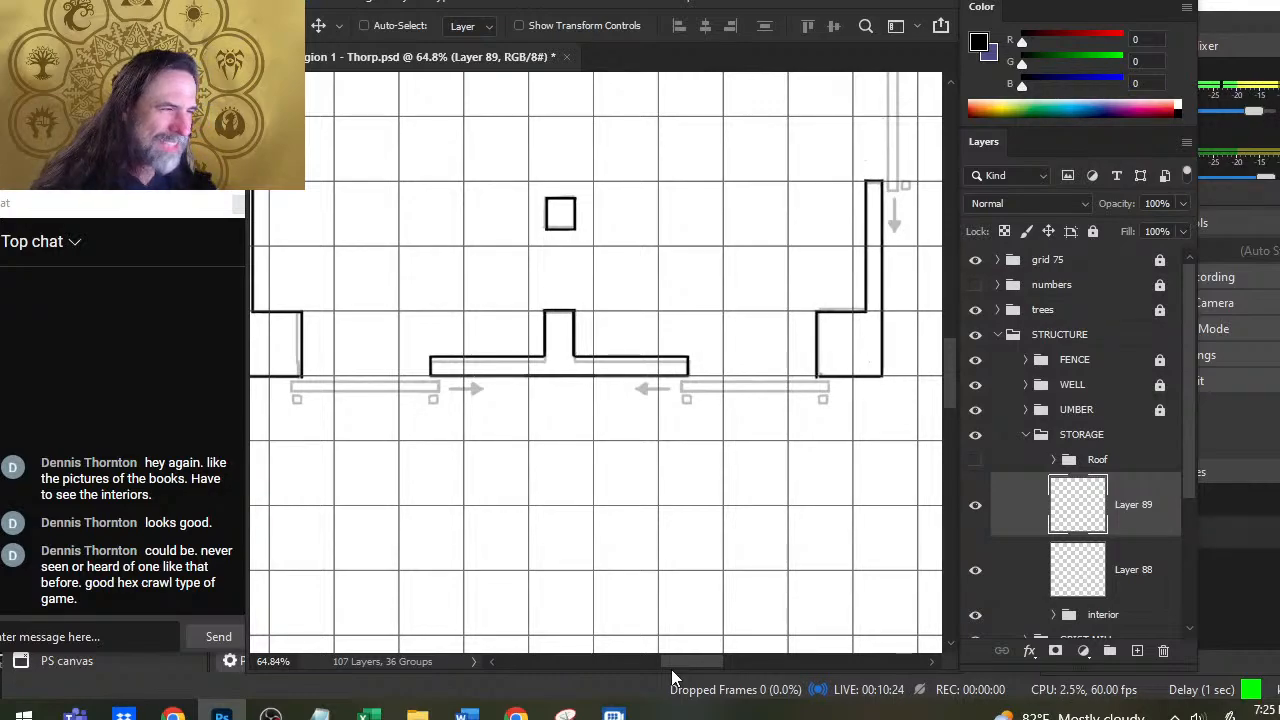
key(Left)
key(Left)
key(Left)
key(Left)
key(Left)
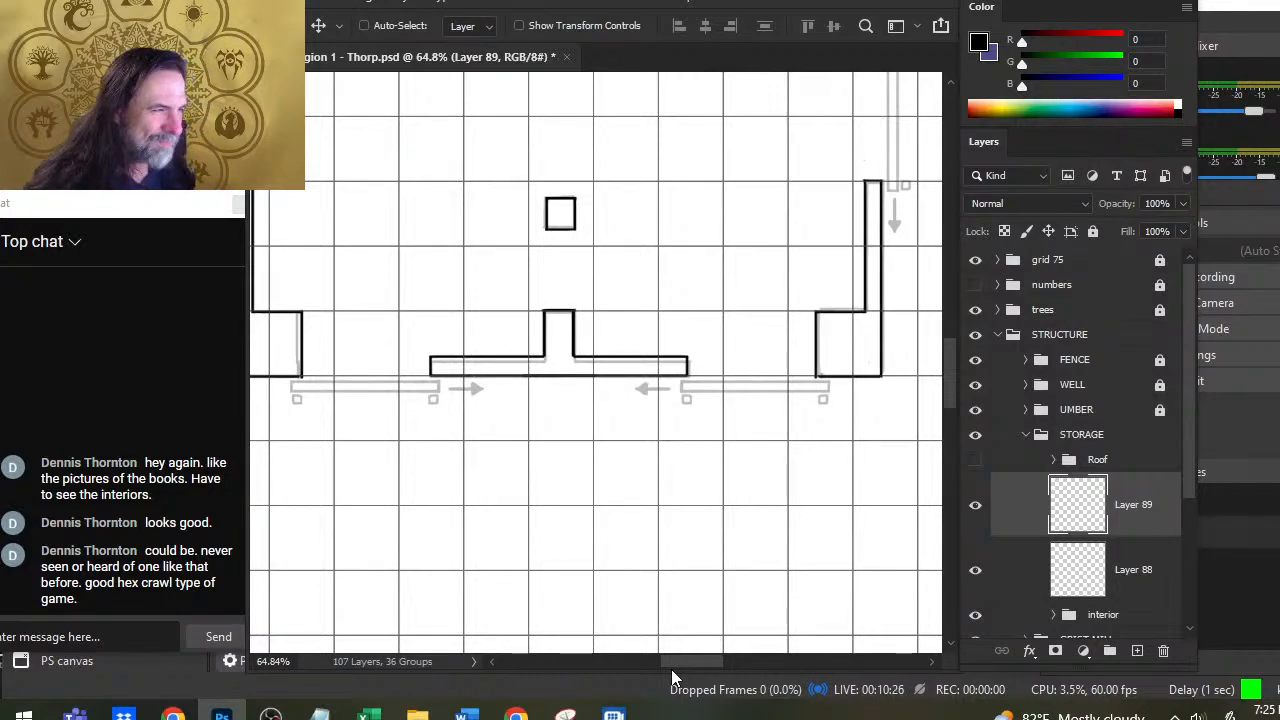
key(Right)
key(Right)
key(Right)
key(Right)
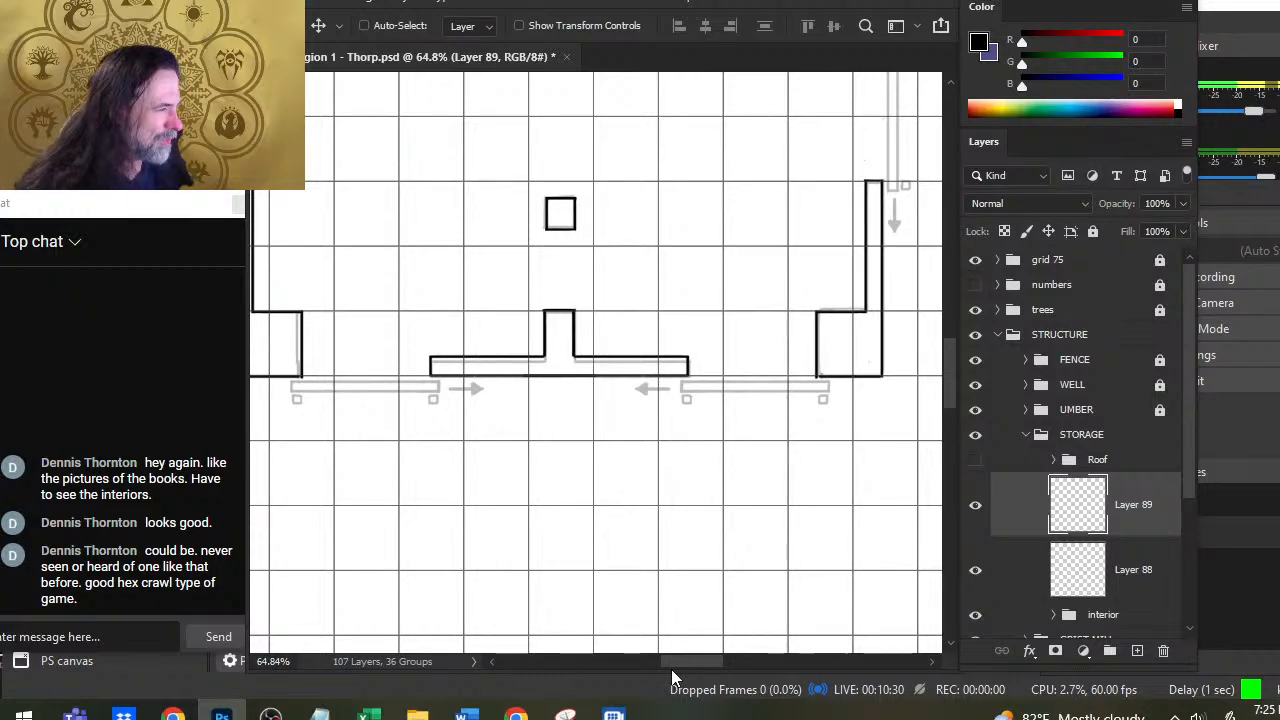
Step: Check the alignment of the mirrored walls across the storage building, and merge Layer 89 down into Layer 88
key(z)
drag(716, 322, 648, 323)
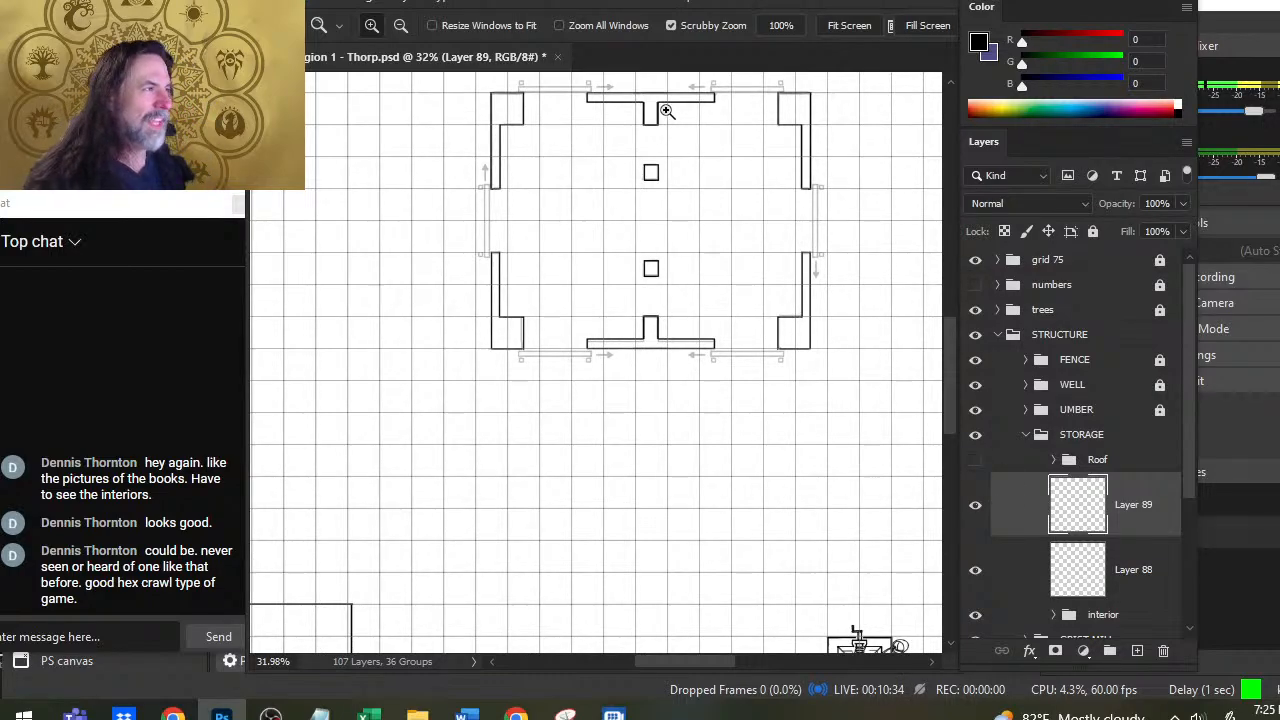
drag(649, 107, 736, 155)
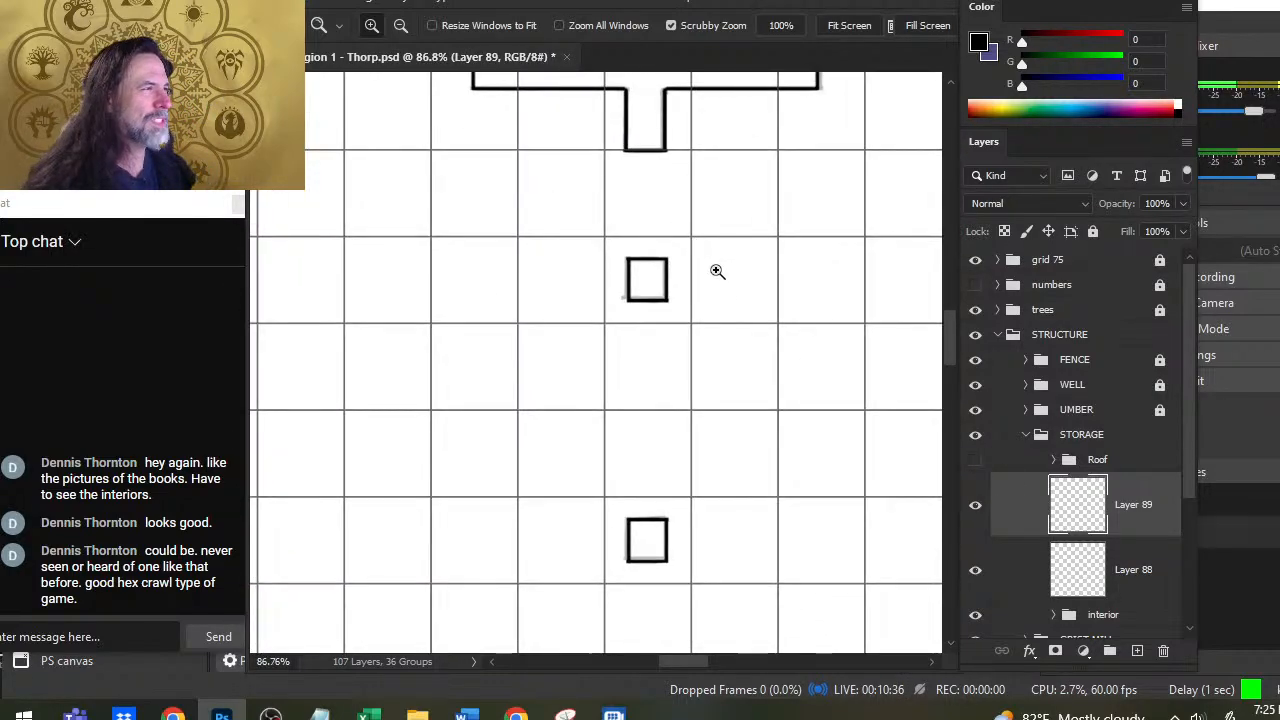
drag(806, 298, 711, 302)
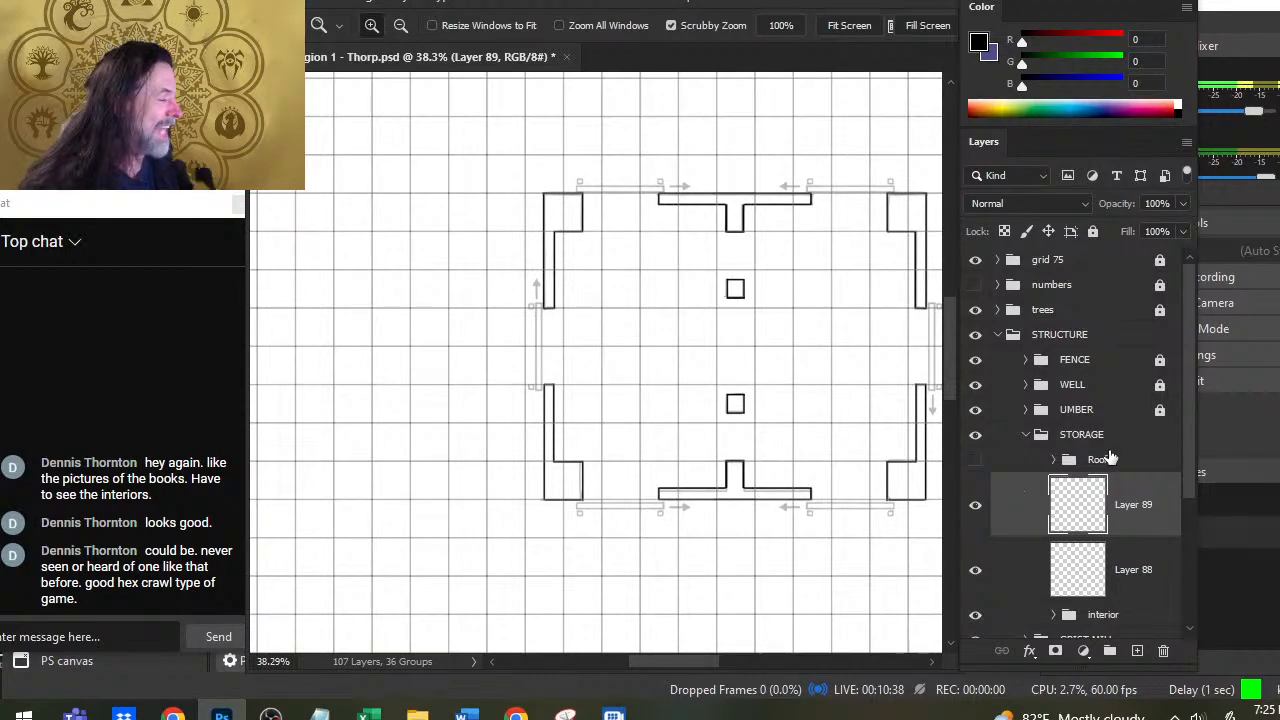
right_click(1034, 522)
click(1112, 566)
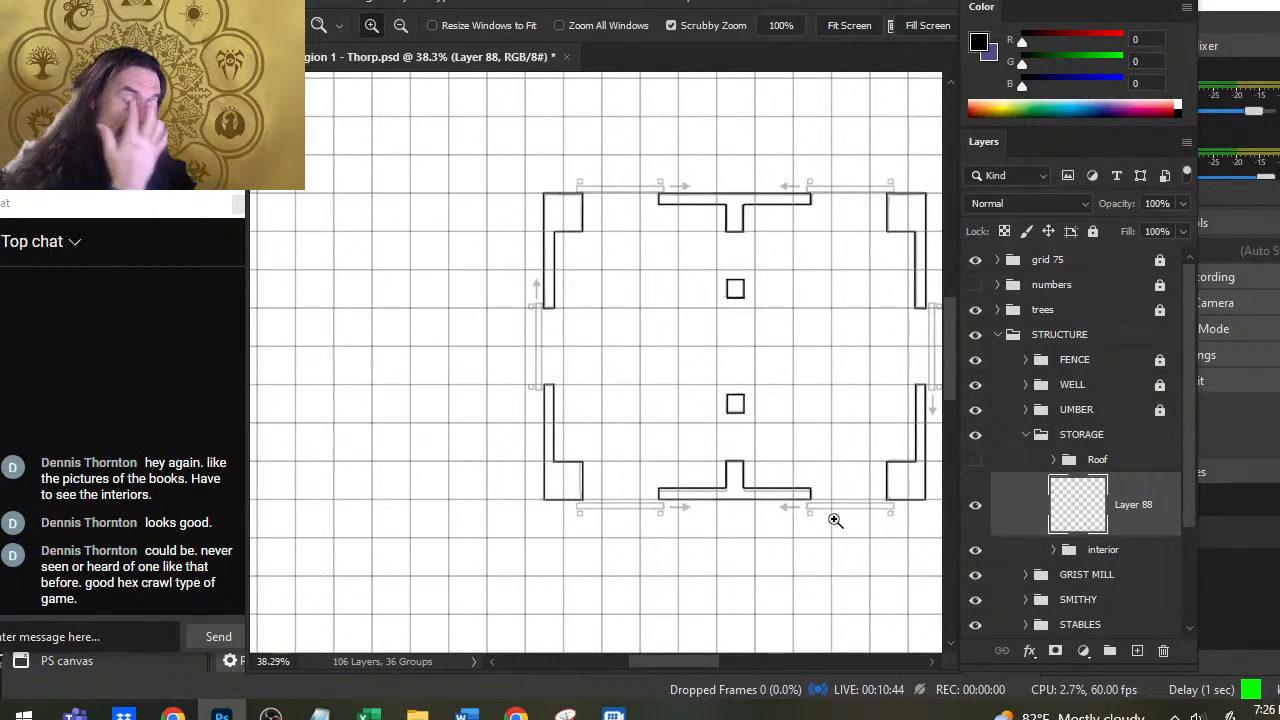
Step: Ink the long thin sliding-door panel in black over its faded draft at the storage building's upper-left doorway
drag(757, 440, 601, 388)
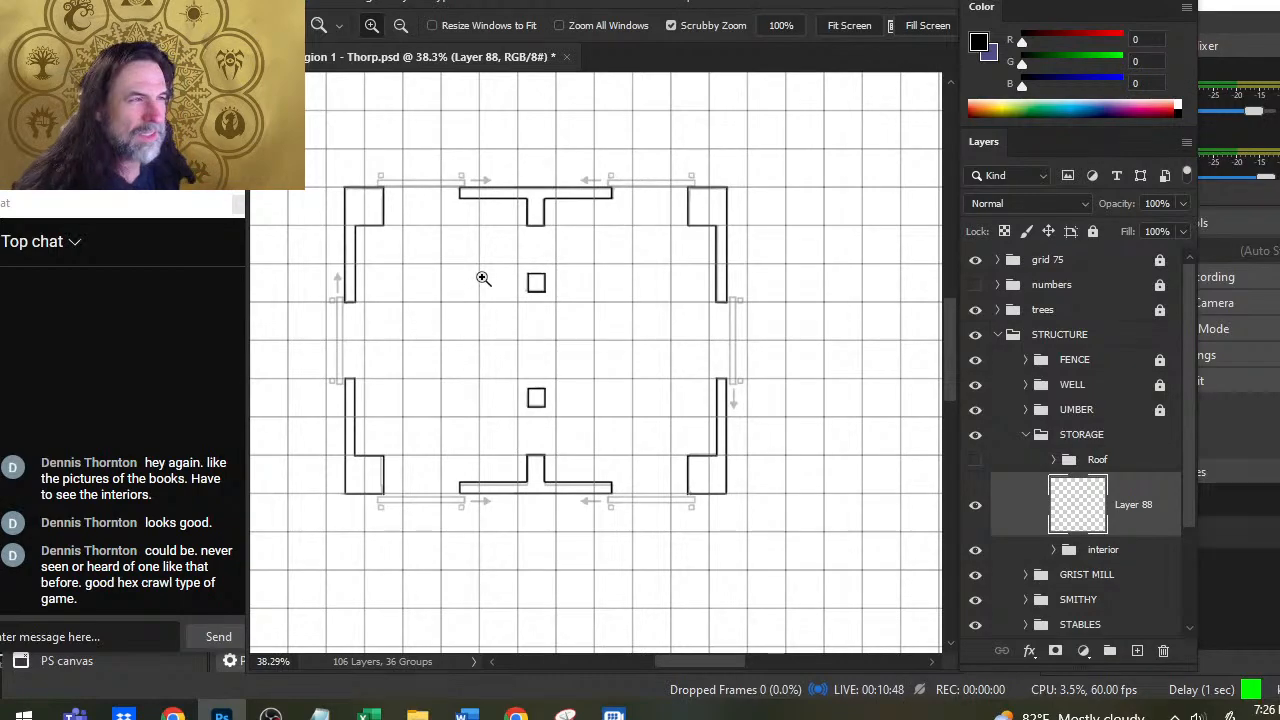
drag(394, 221, 572, 381)
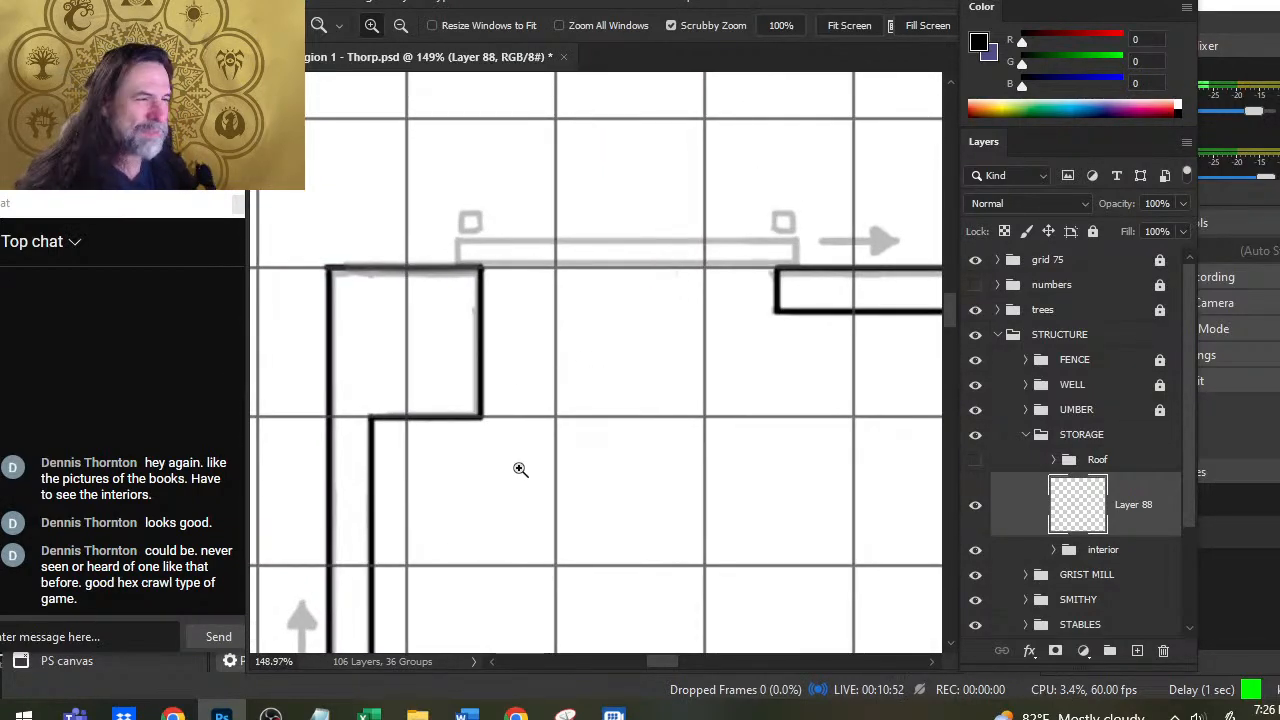
key(b)
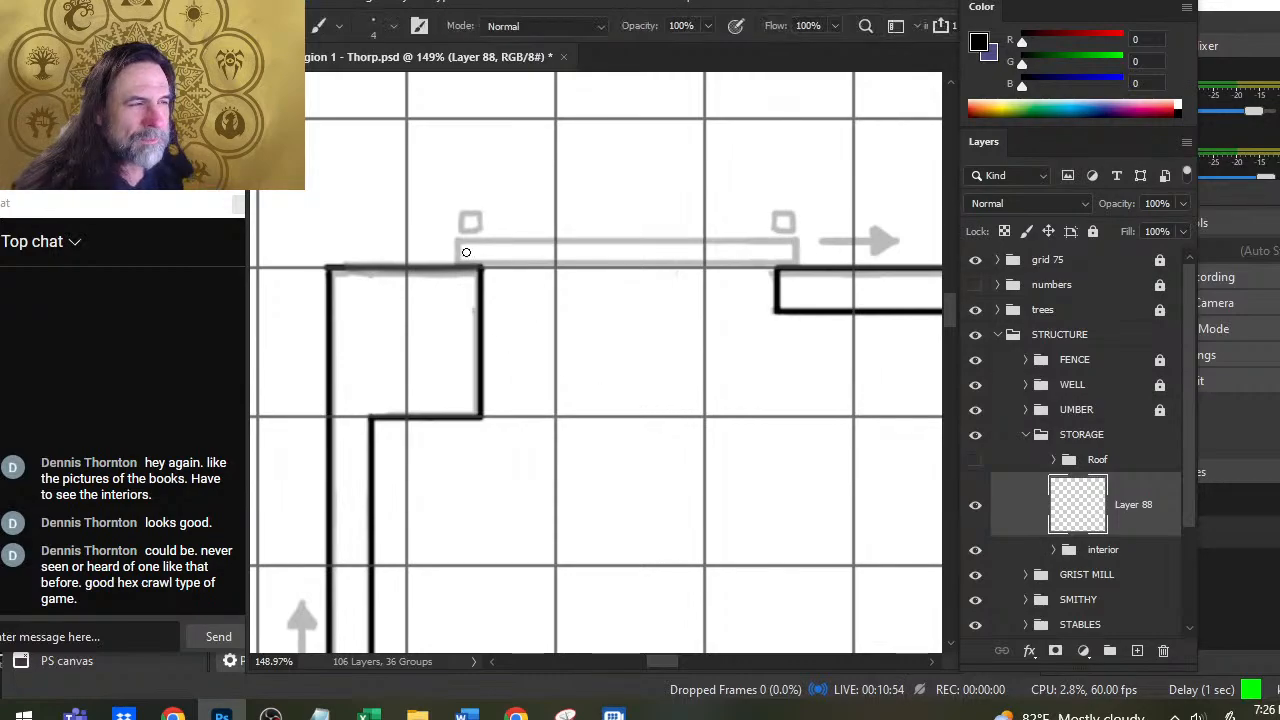
mouse_move(459, 244)
mouse_down()
mouse_move(459, 265)
mouse_move(812, 257)
mouse_move(797, 237)
mouse_move(459, 240)
mouse_up()
key(ctrl+z)
key(e)
key(b)
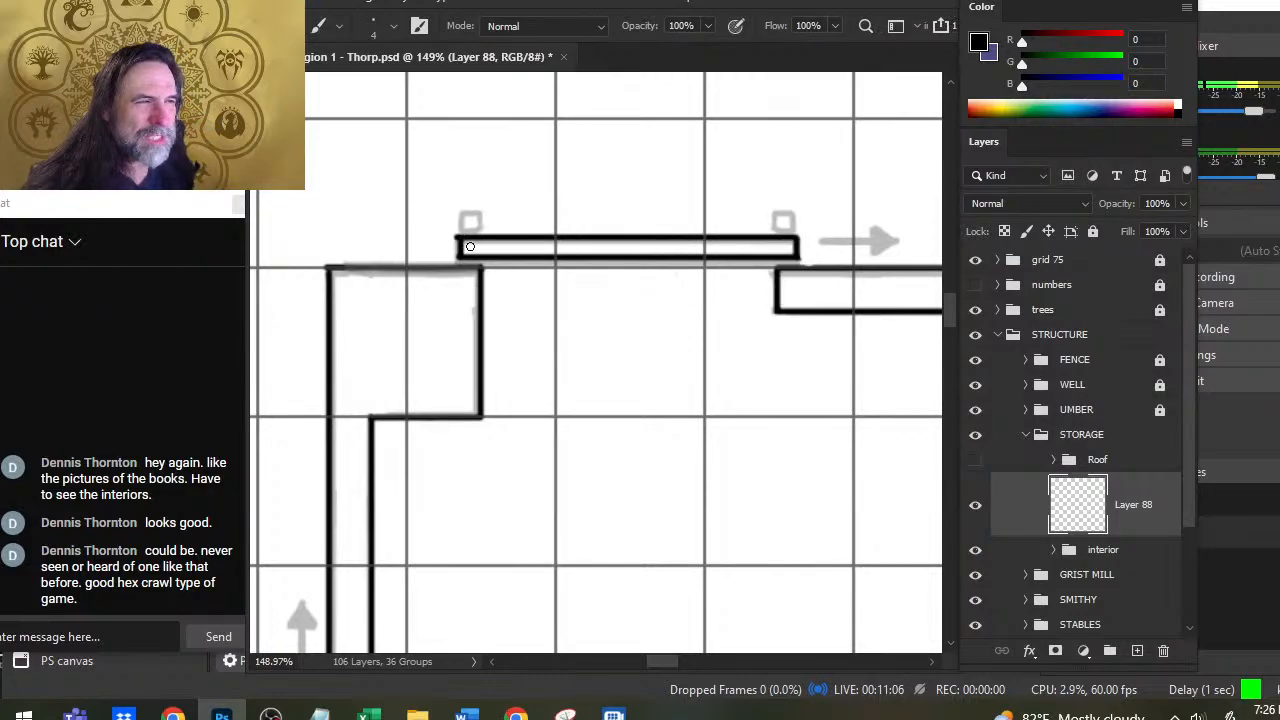
key(e)
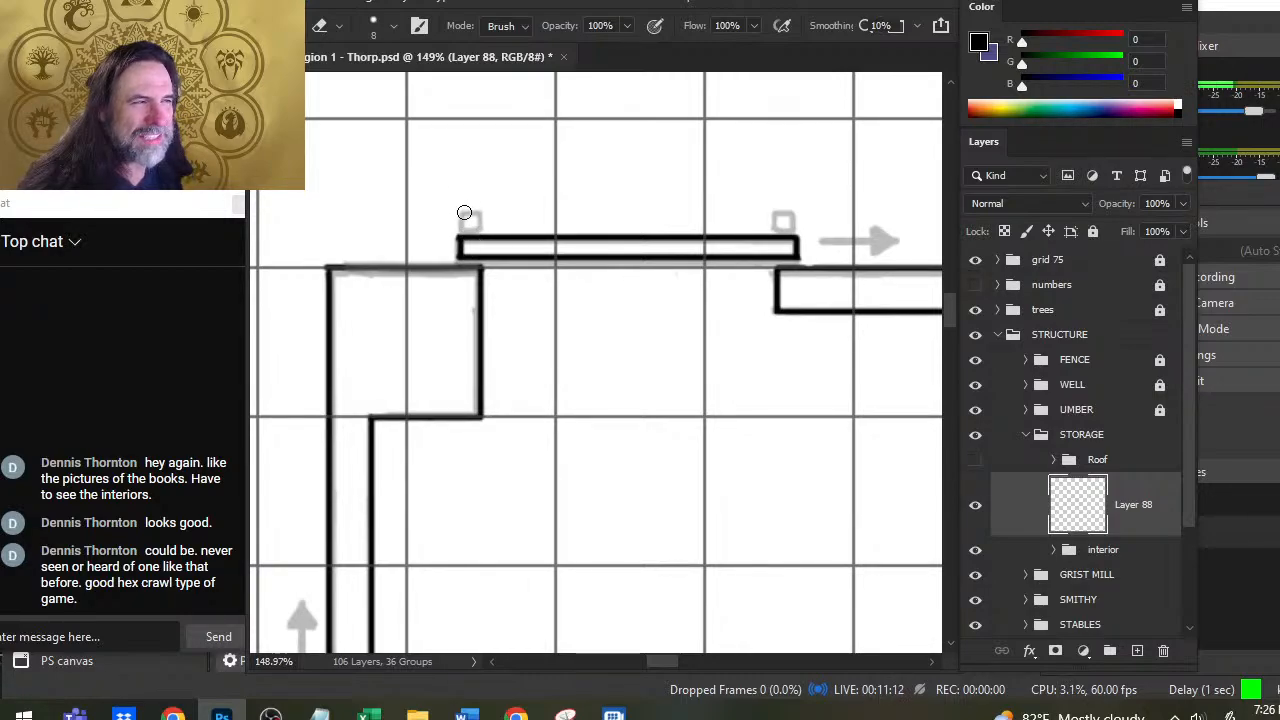
Step: Ink the two small squares above the ends of the upper-left sliding door in black over their faded outlines
key(b)
shift+click(459, 211)
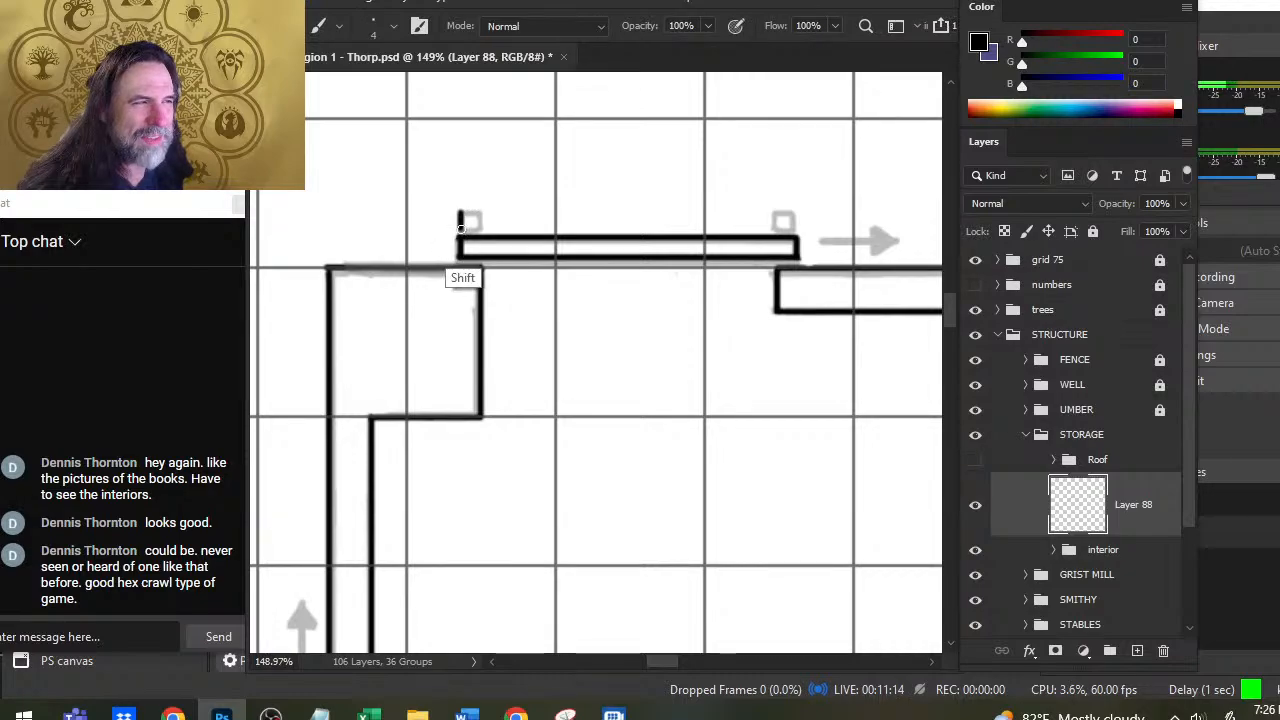
shift+click(479, 213)
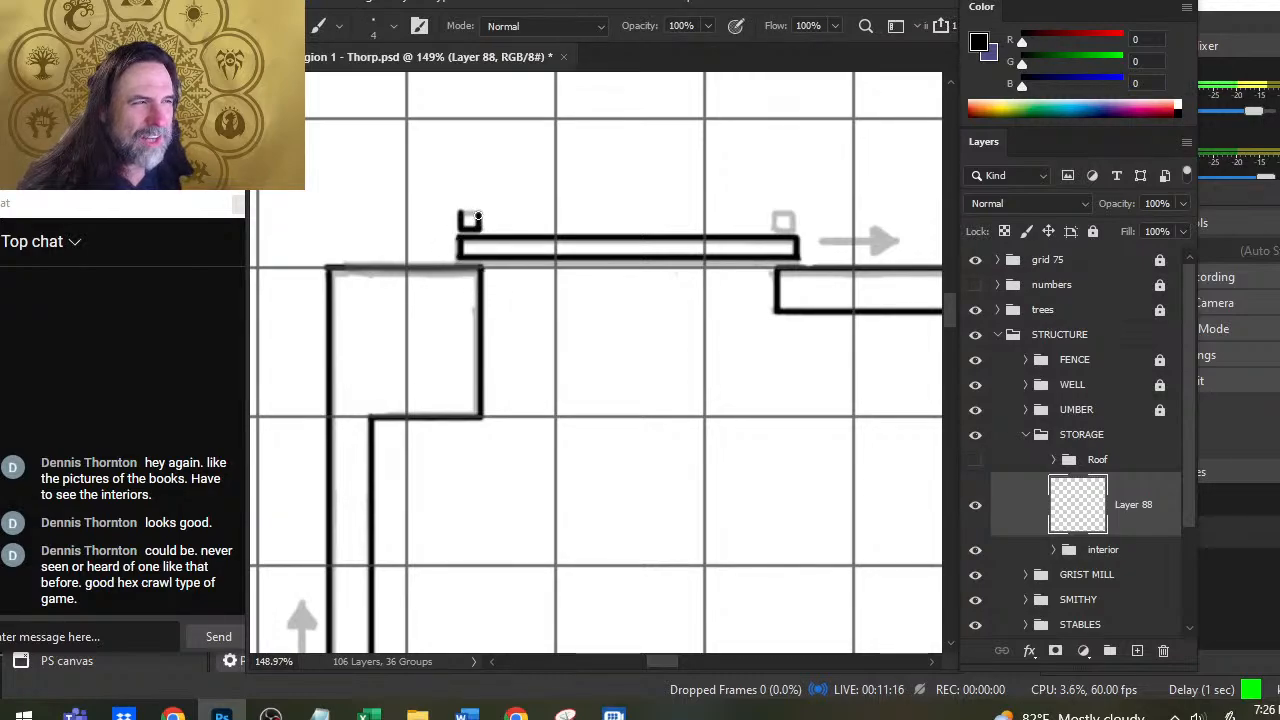
shift+click(479, 230)
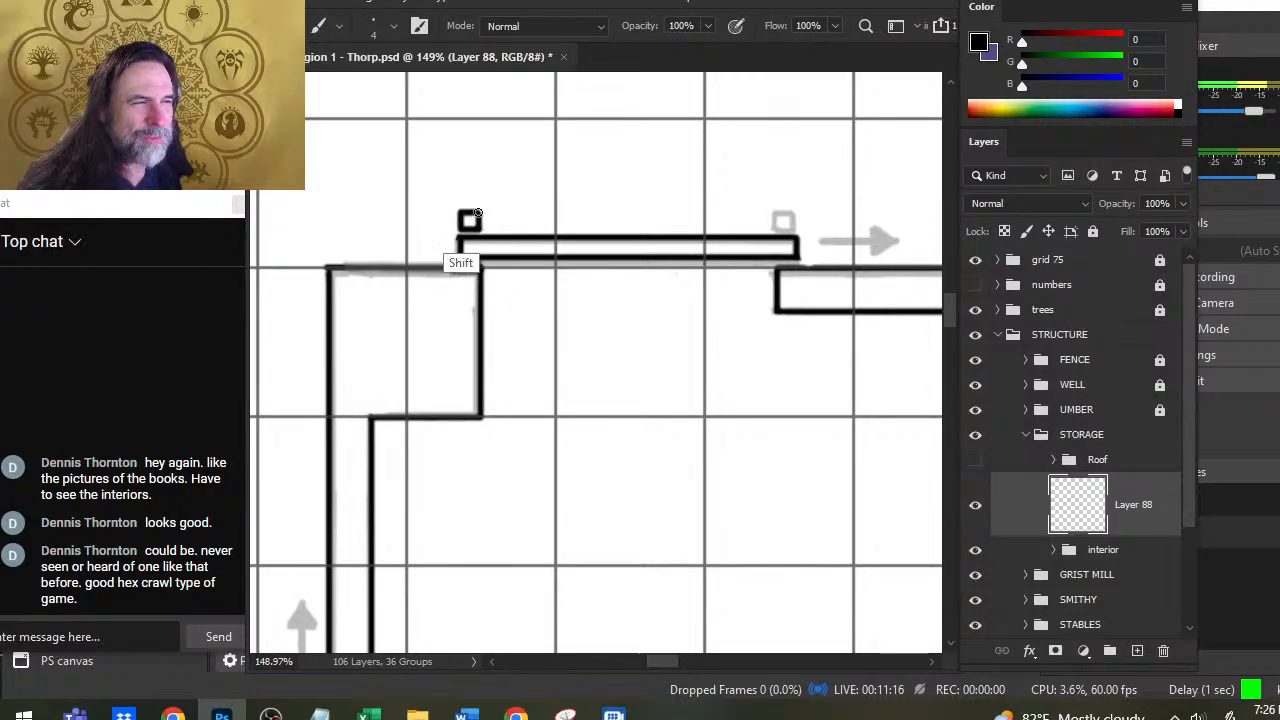
click(776, 209)
shift+click(776, 221)
shift+click(797, 231)
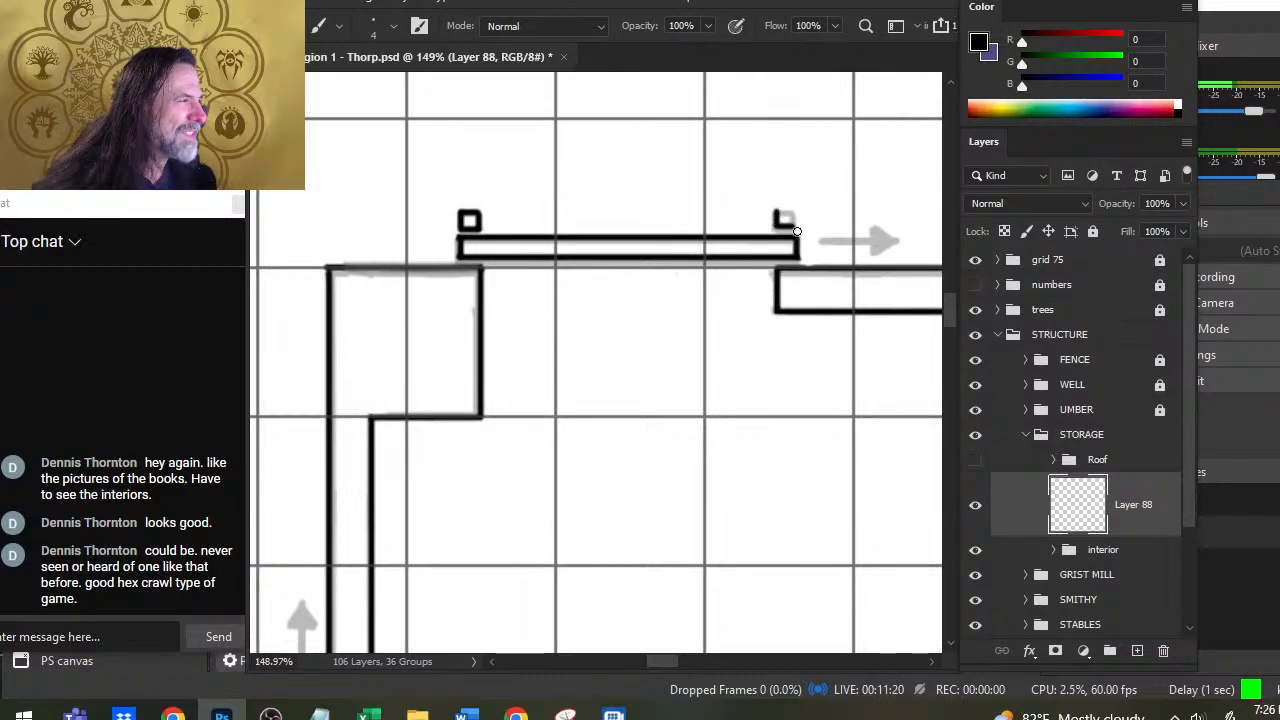
key(ctrl+z)
shift+click(797, 210)
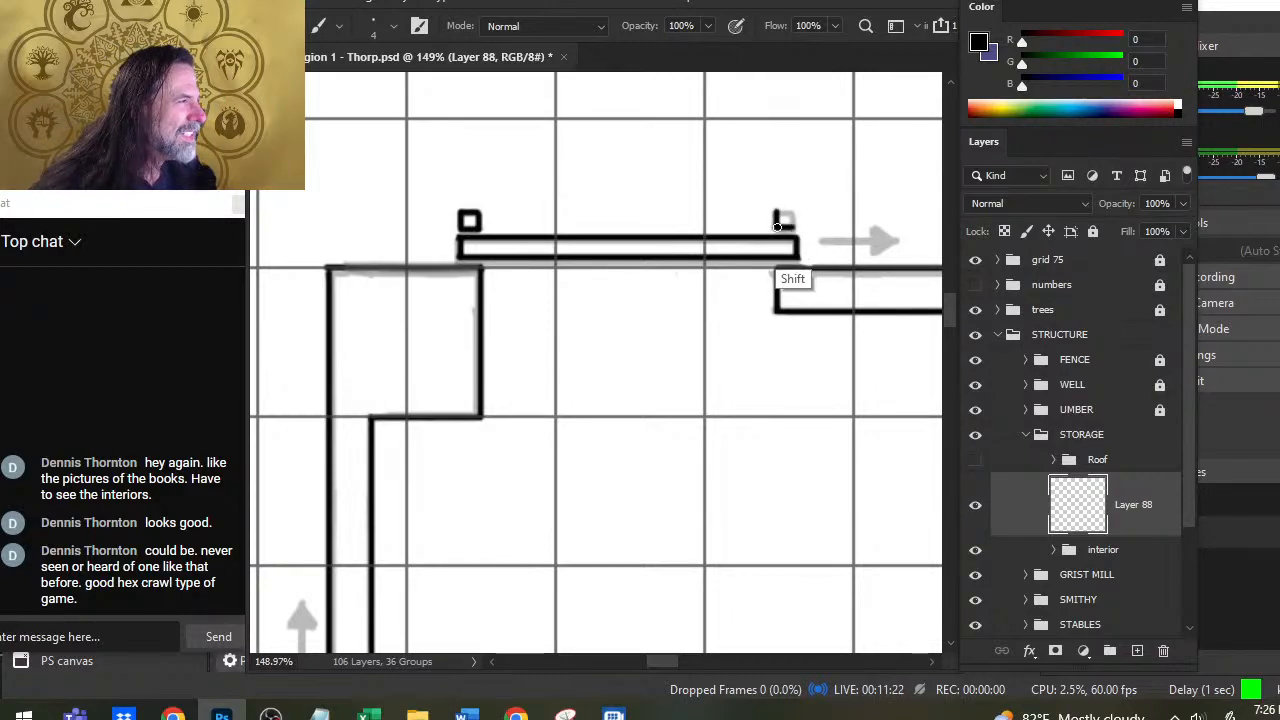
shift+click(797, 231)
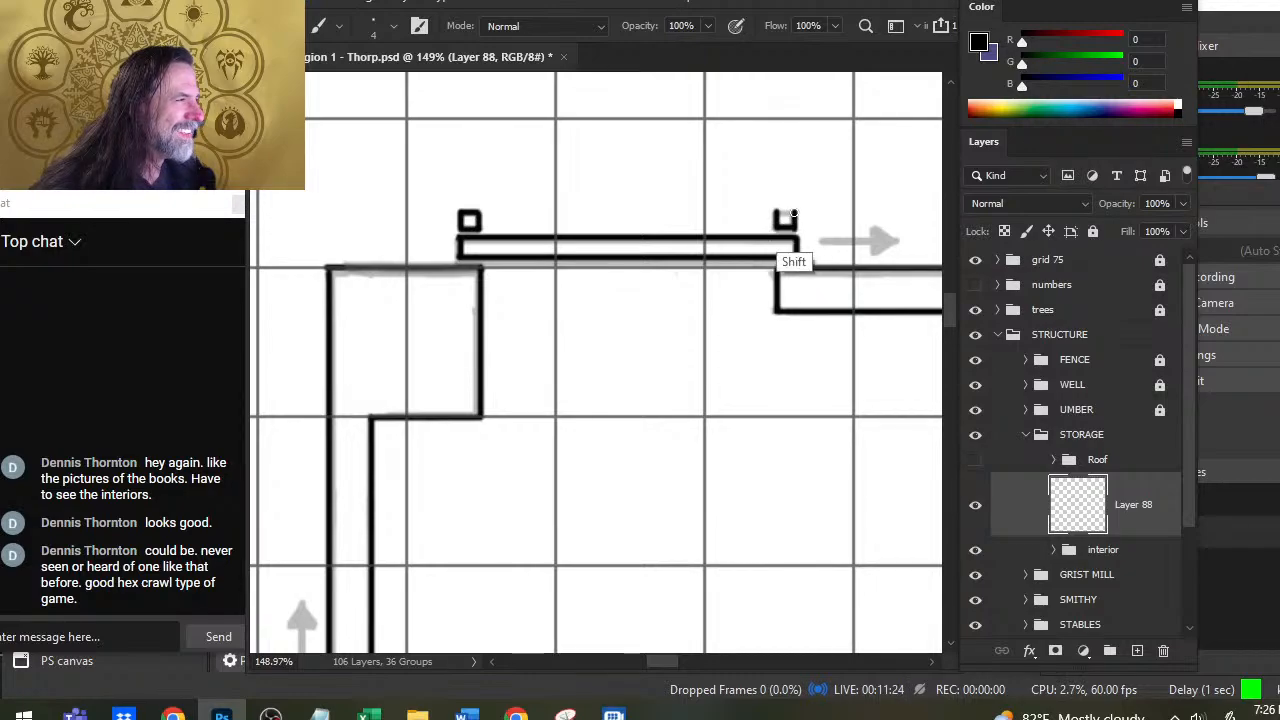
shift+click(776, 231)
key(e)
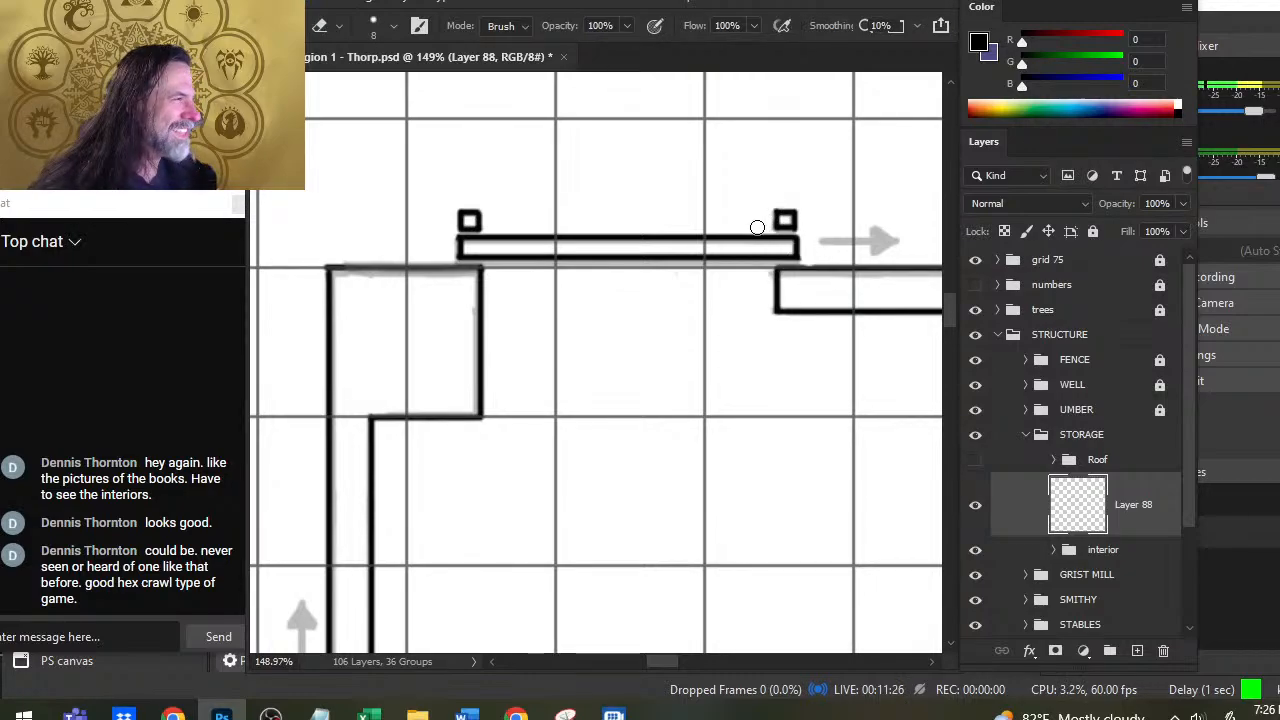
Step: Ink the right-pointing arrow beside the upper-left sliding door with a straight shaft and a solid black triangular head
key(z)
drag(764, 228, 632, 207)
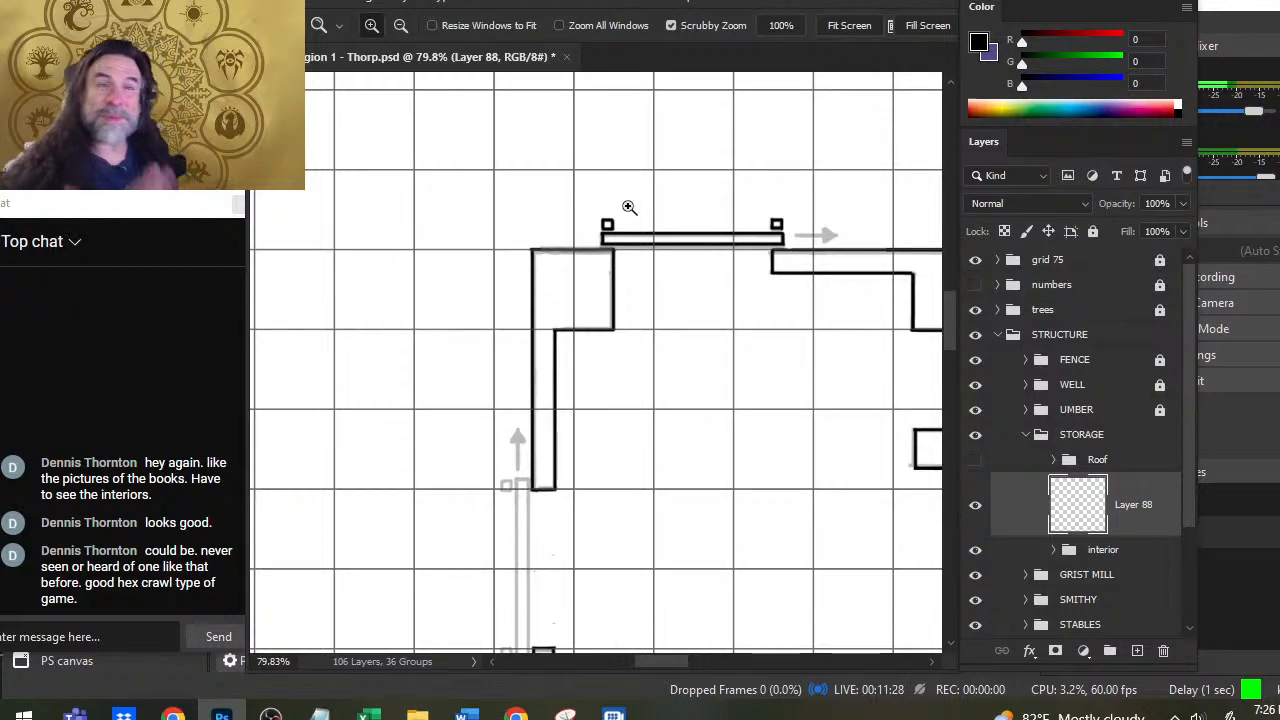
drag(703, 375, 641, 407)
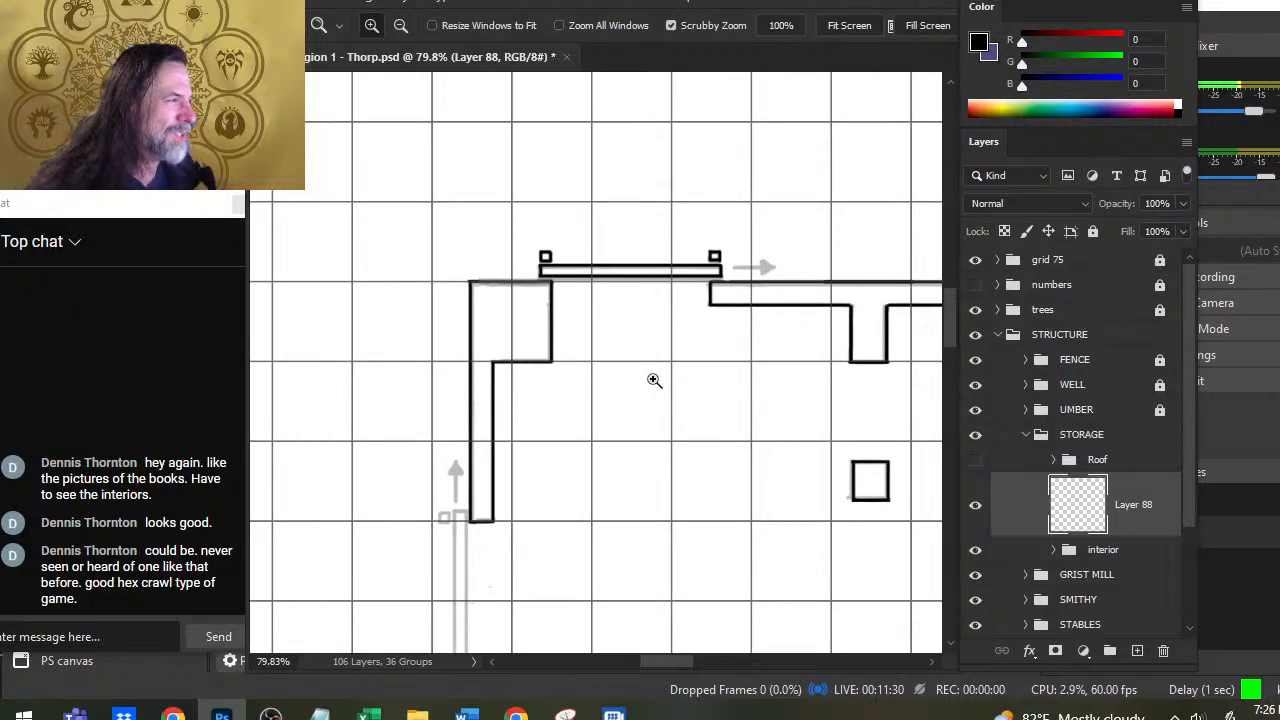
mouse_move(757, 313)
mouse_down()
mouse_move(716, 276)
mouse_move(720, 302)
mouse_up()
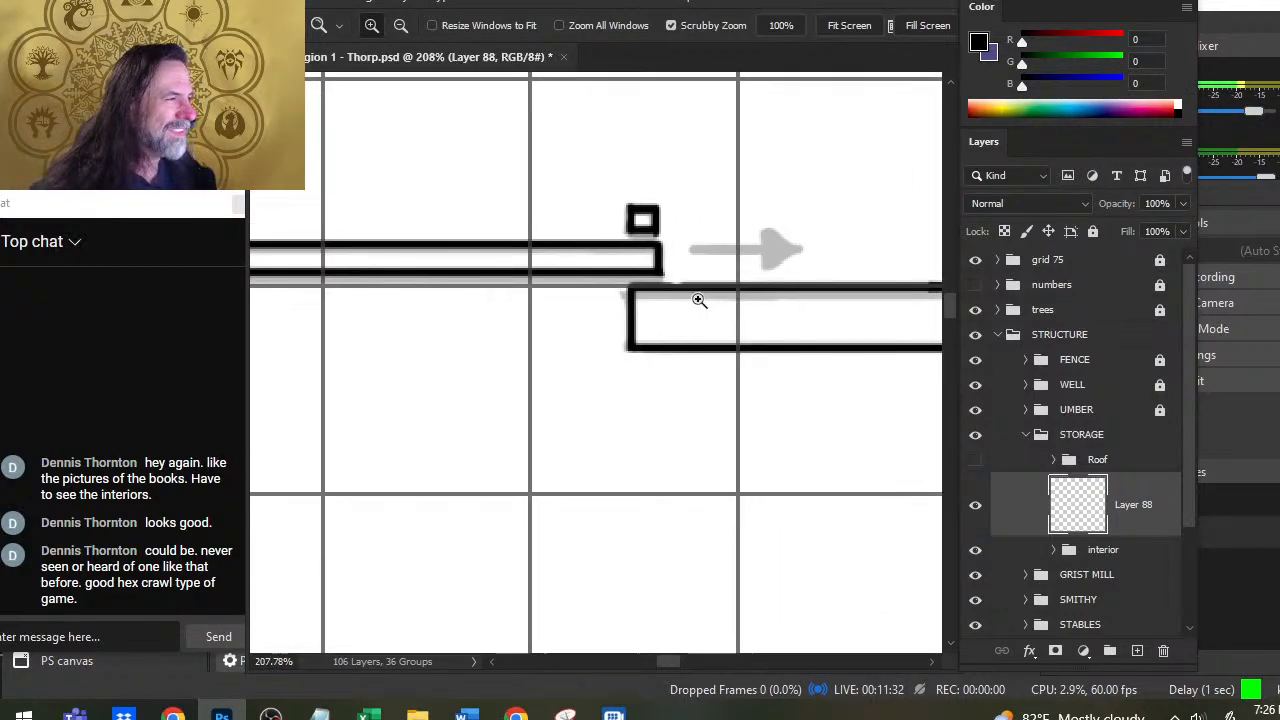
key(b)
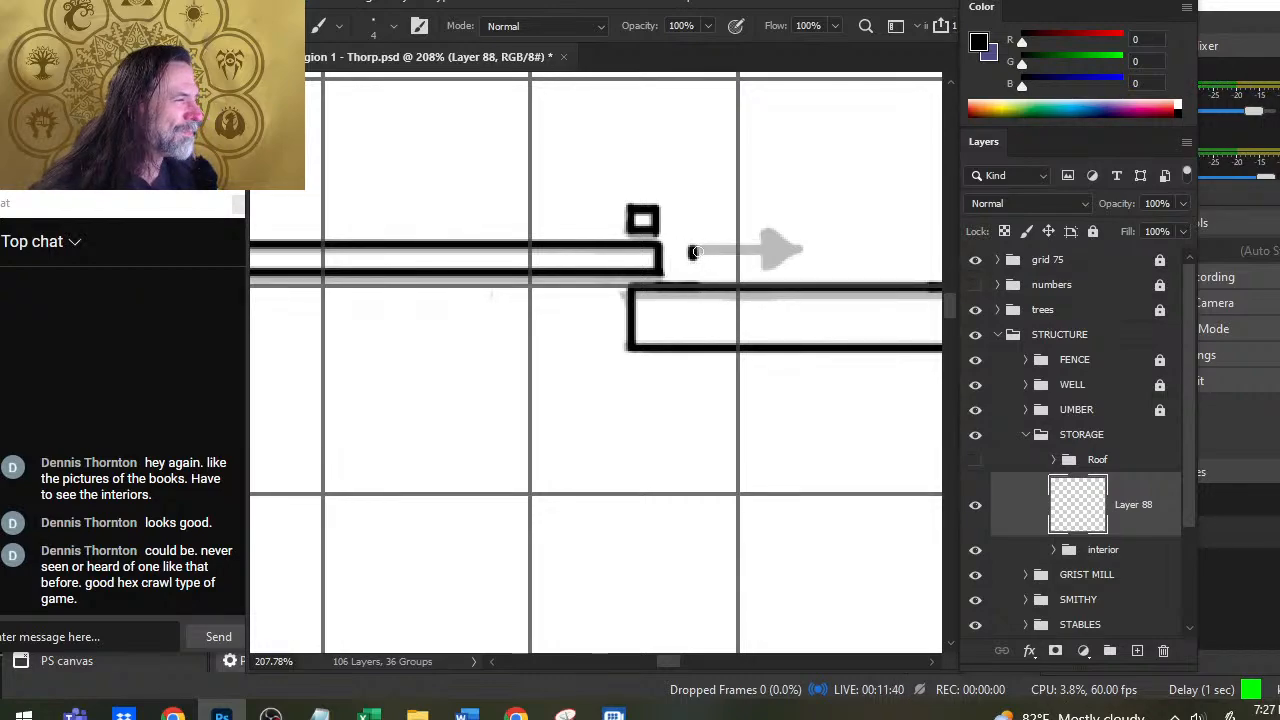
drag(692, 251, 766, 251)
key(e)
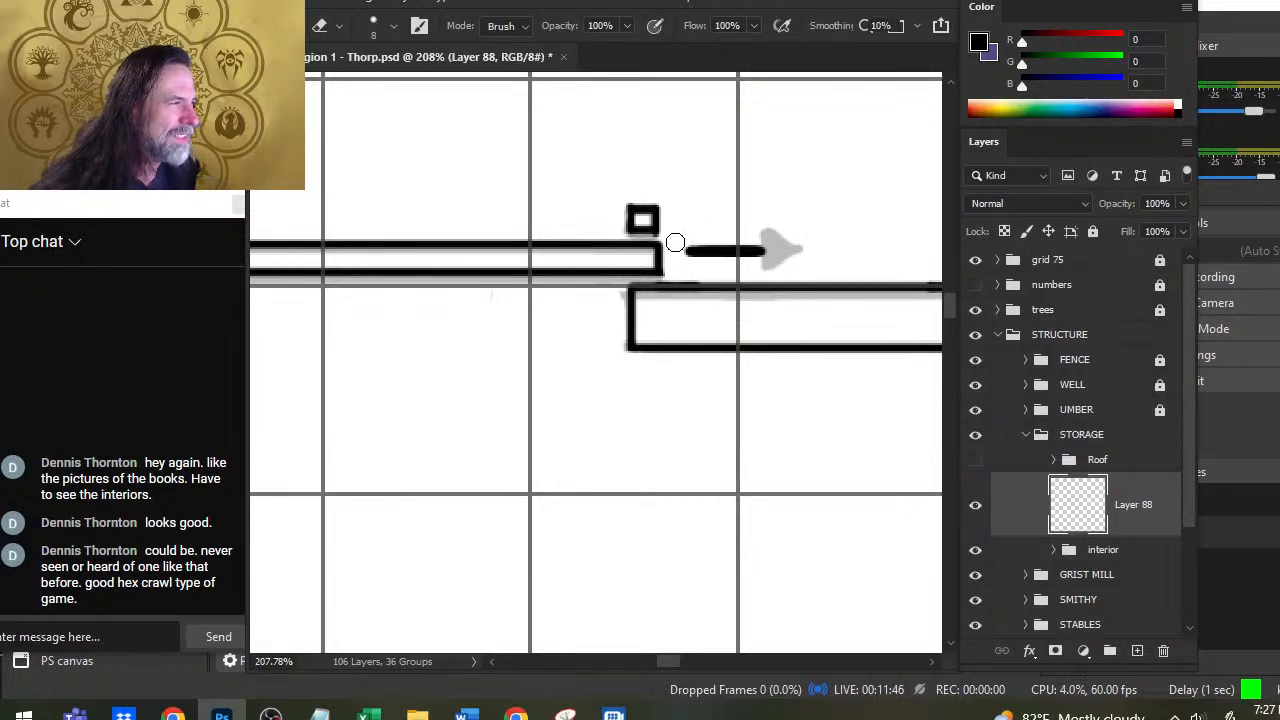
key(b)
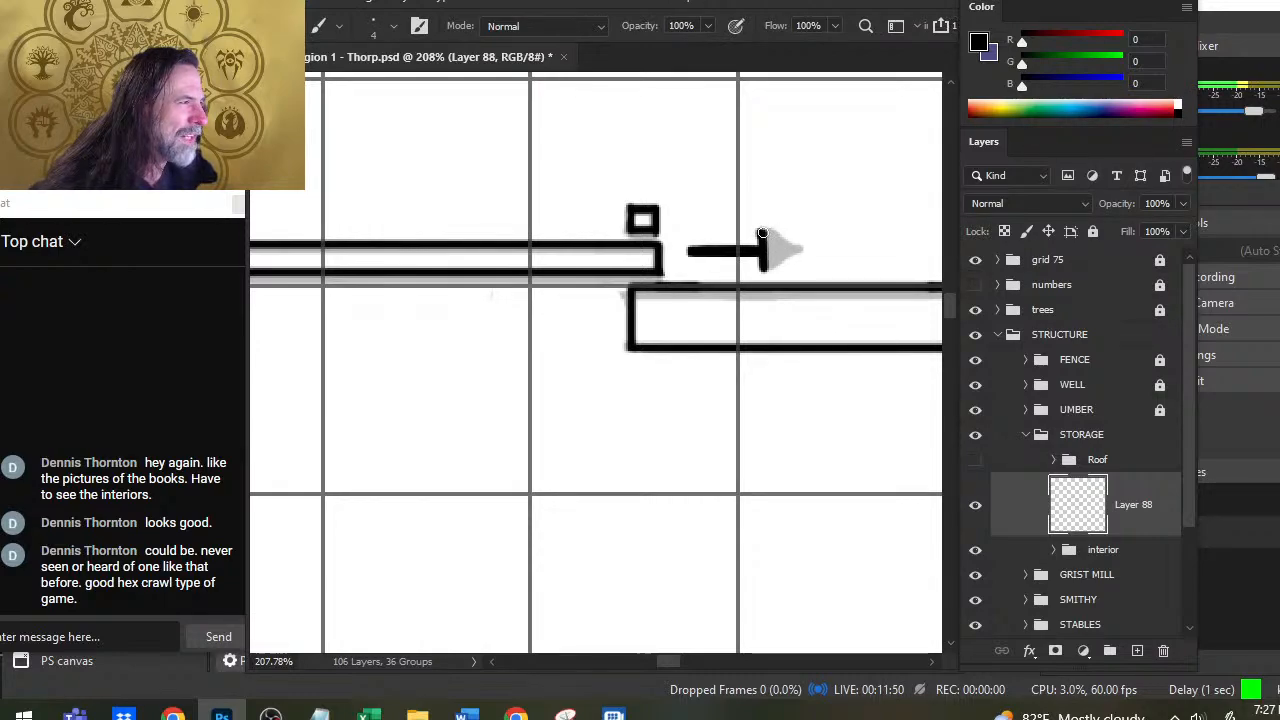
shift+click(798, 249)
shift+click(765, 268)
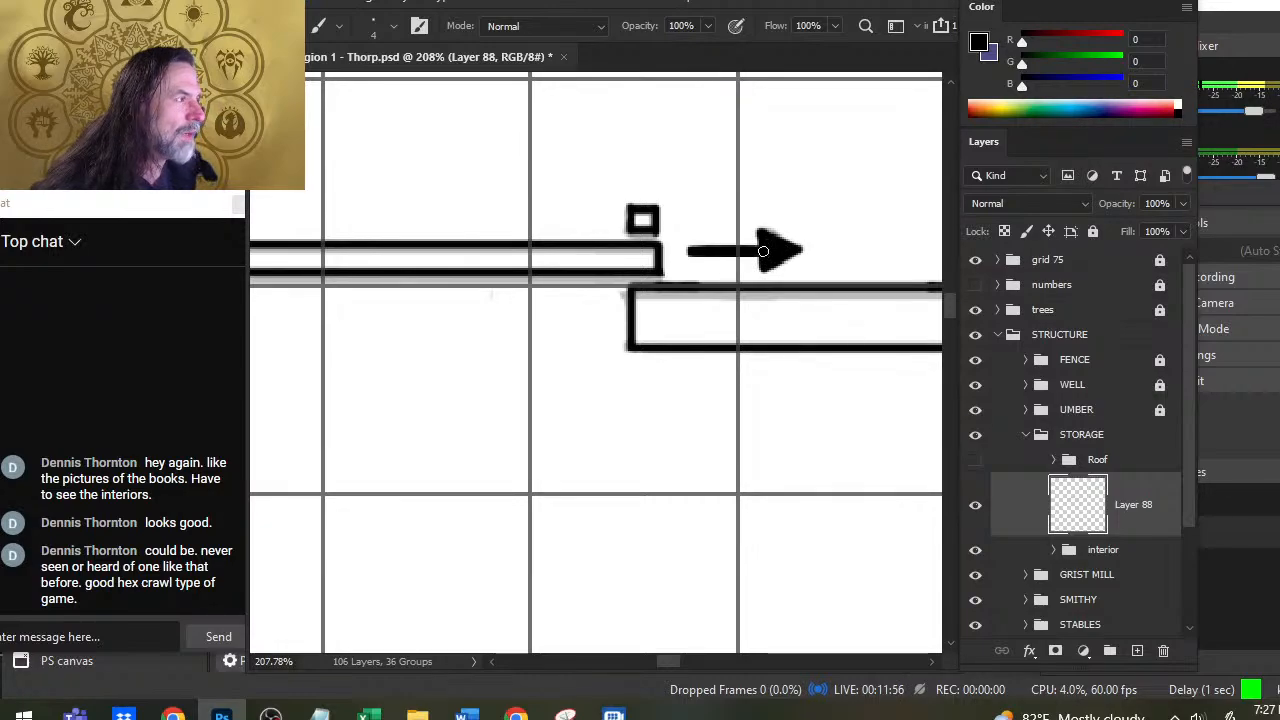
Step: Lasso a freehand selection around the inked upper-left sliding door, its two small squares and the right-pointing arrow
key(z)
drag(692, 256, 594, 306)
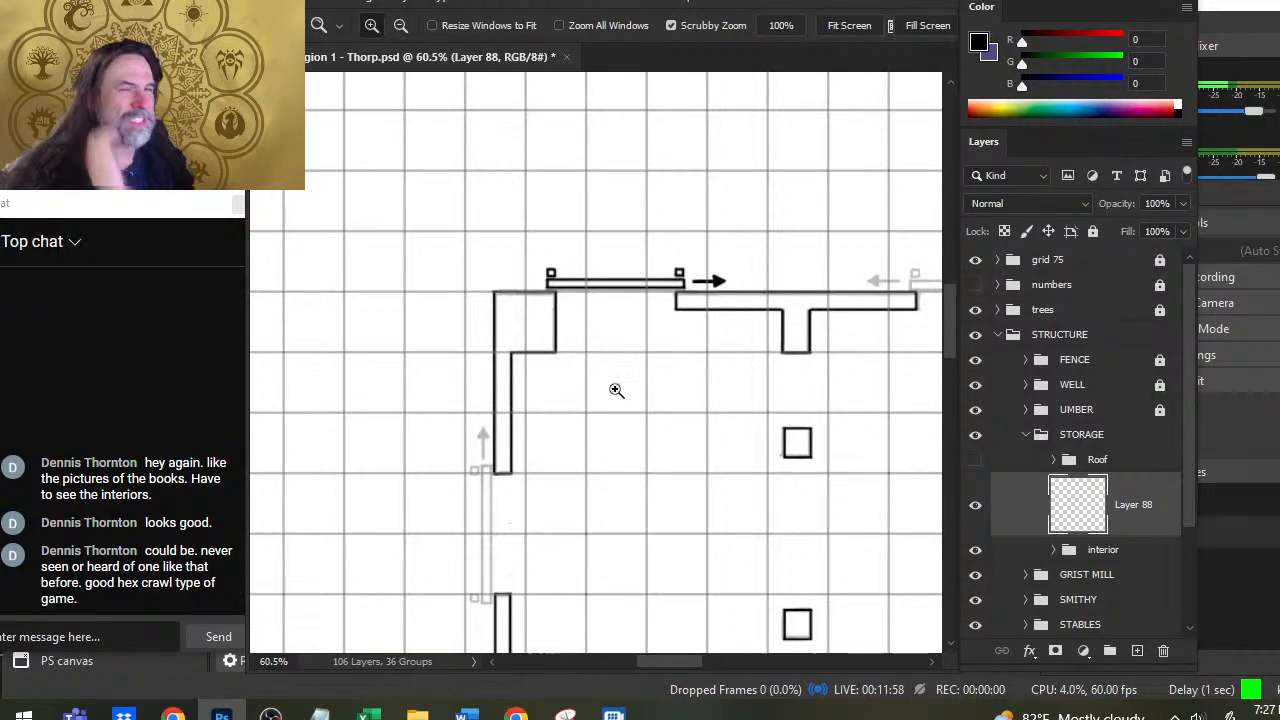
drag(587, 286, 640, 286)
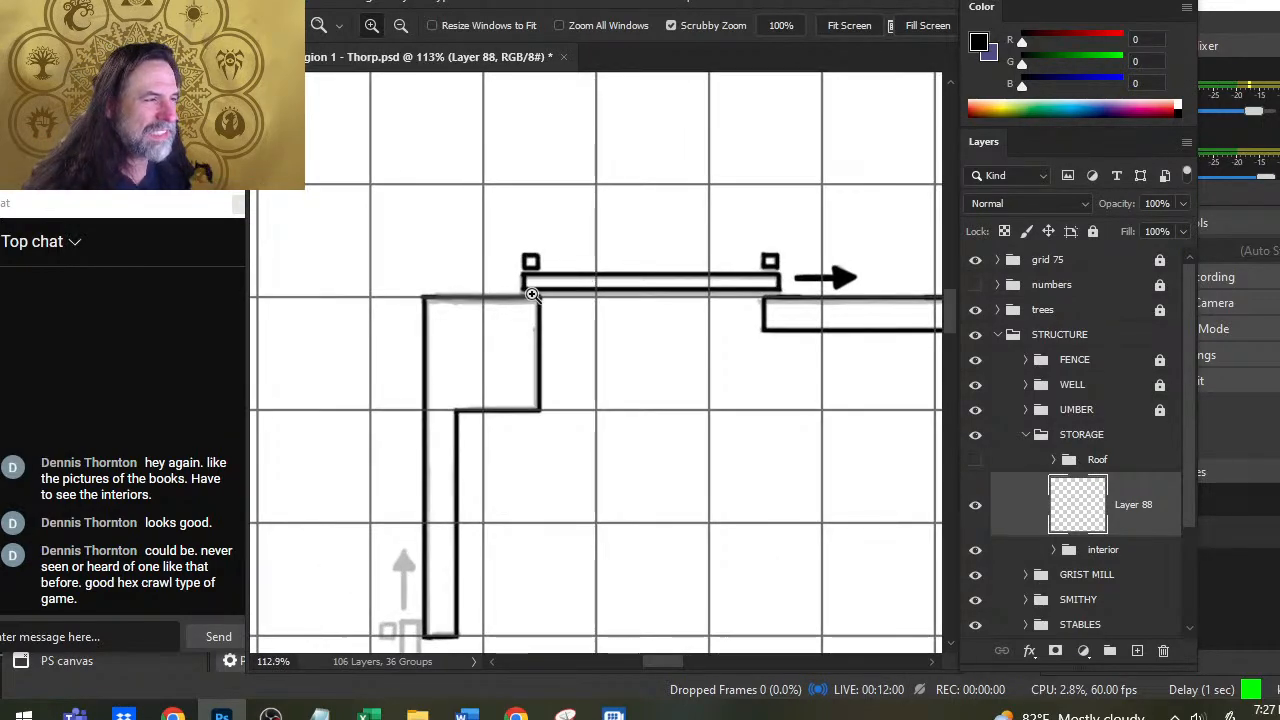
key(l)
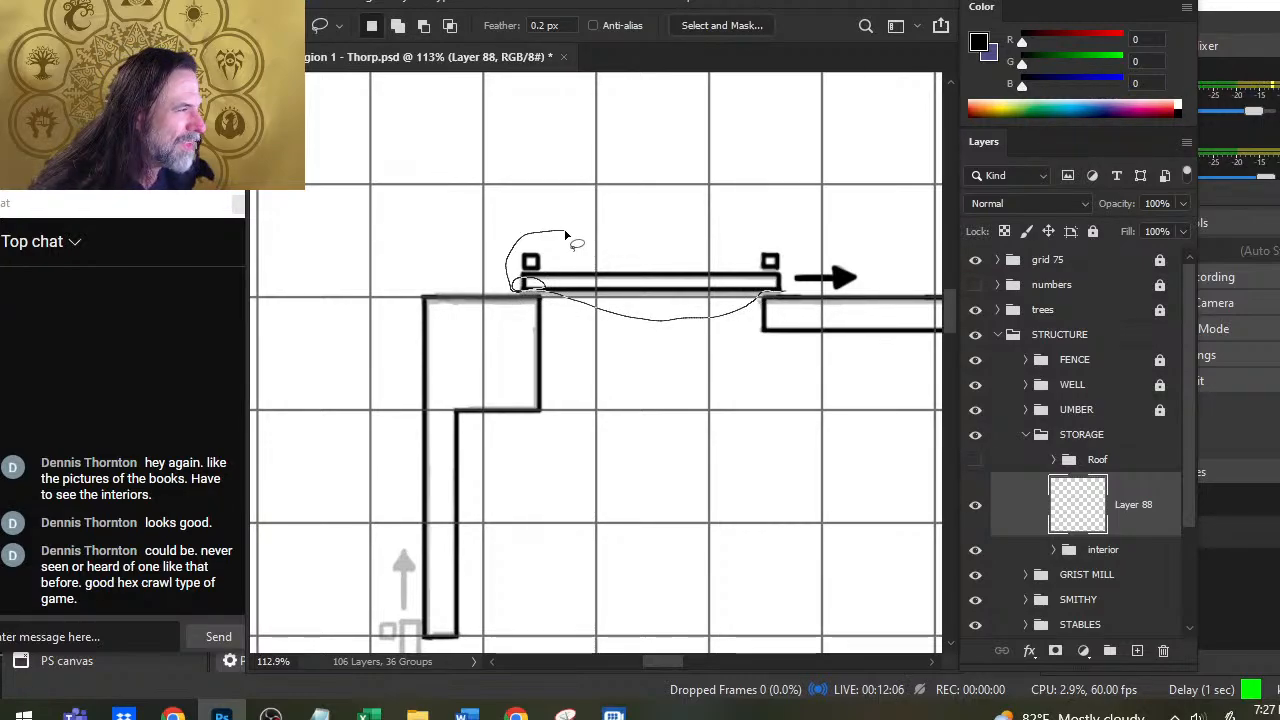
drag(565, 235, 565, 235)
mouse_move(800, 232)
mouse_down()
mouse_move(750, 280)
mouse_move(810, 240)
mouse_move(856, 268)
mouse_move(848, 284)
mouse_move(805, 288)
mouse_move(835, 300)
mouse_move(790, 305)
mouse_move(815, 308)
mouse_move(791, 271)
mouse_move(785, 288)
mouse_move(790, 265)
mouse_move(808, 271)
mouse_move(800, 290)
mouse_move(829, 343)
mouse_up()
Step: Refine the selection by subtracting the wall line below the door's right end and adding the door's lower-left corner
key(z)
key(l)
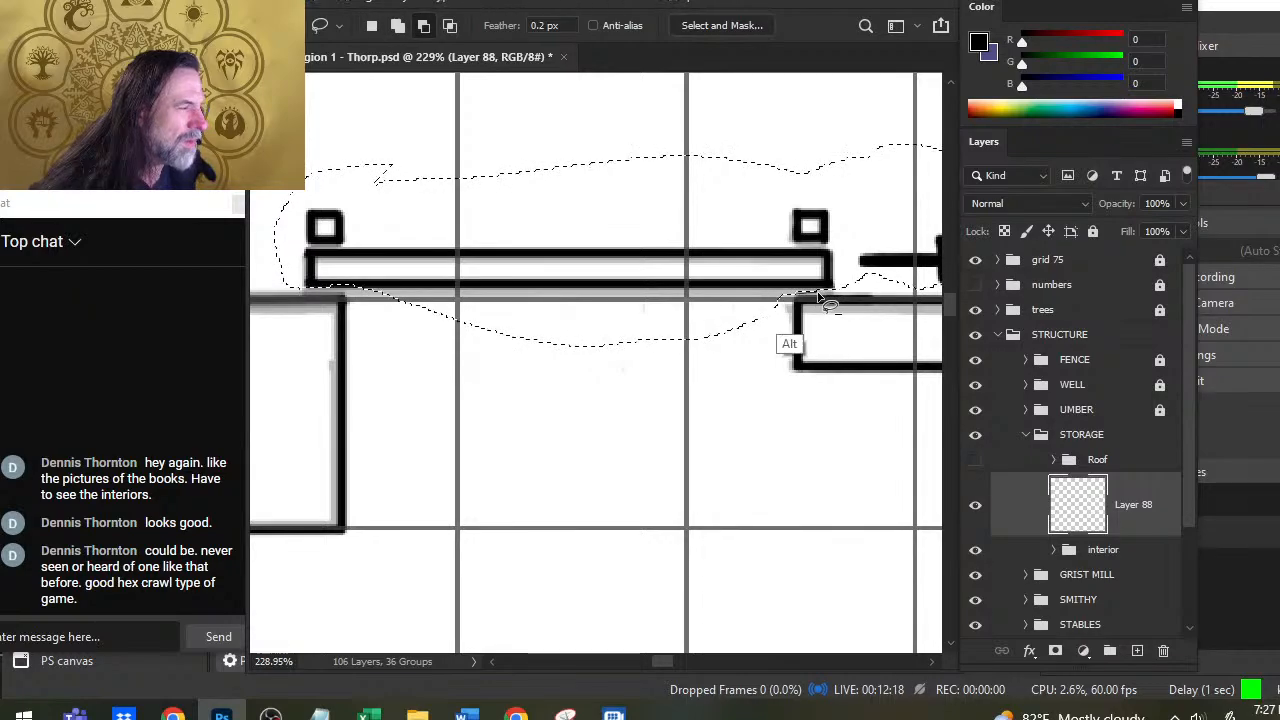
drag(600, 346, 766, 363)
key(b)
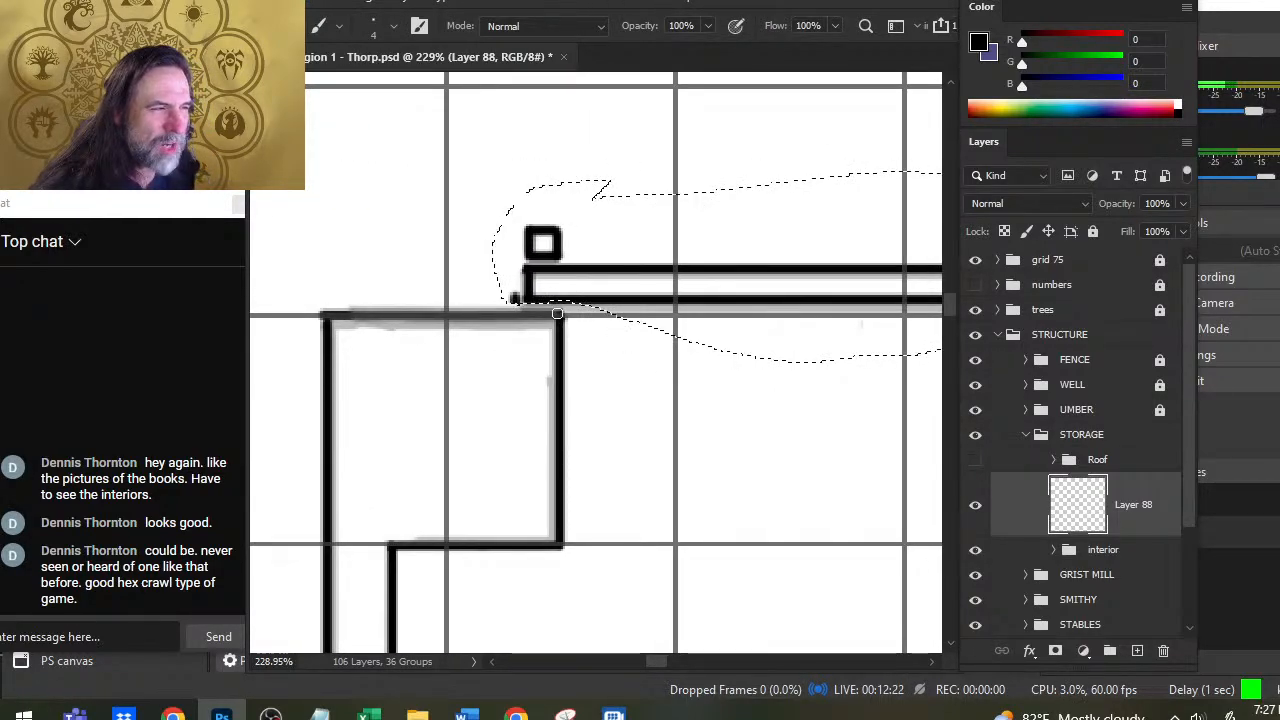
key(l)
key(shift)
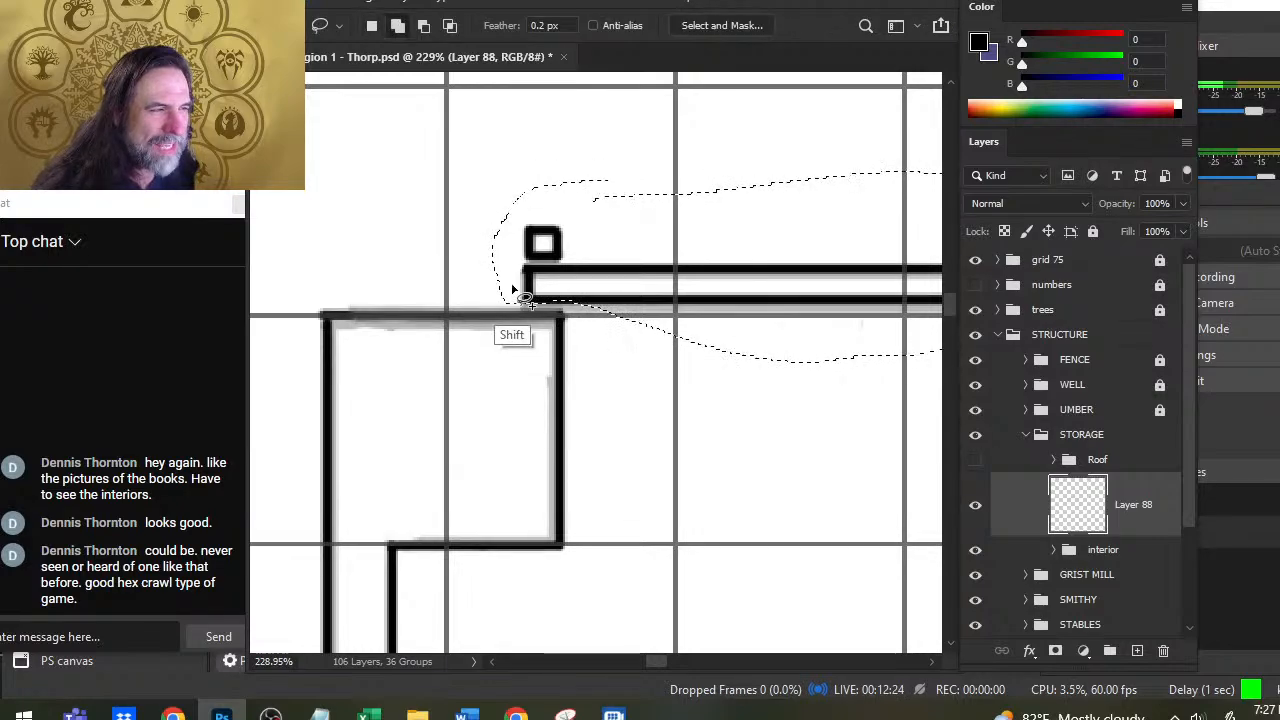
mouse_move(512, 295)
mouse_down()
mouse_move(587, 306)
mouse_move(605, 293)
mouse_move(593, 222)
mouse_move(511, 296)
mouse_up()
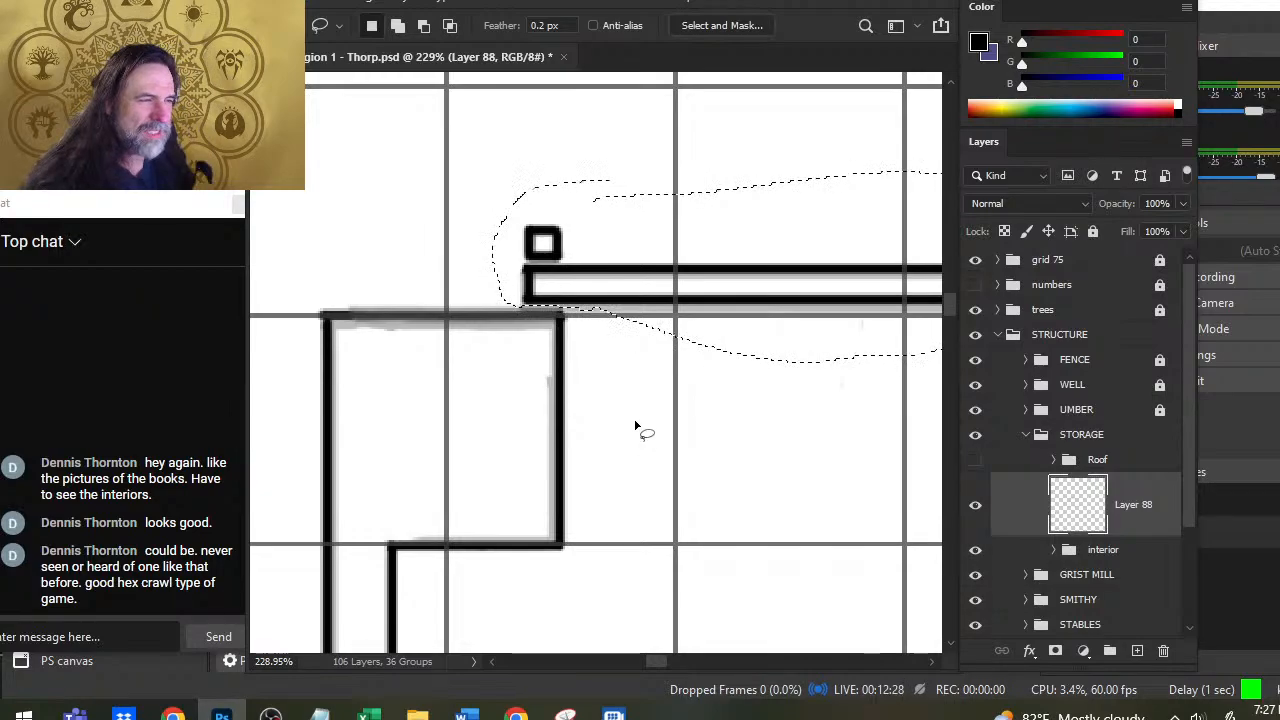
Step: Copy the selected door, squares and arrow to a new layer and flip the copy horizontally
key(ctrl)
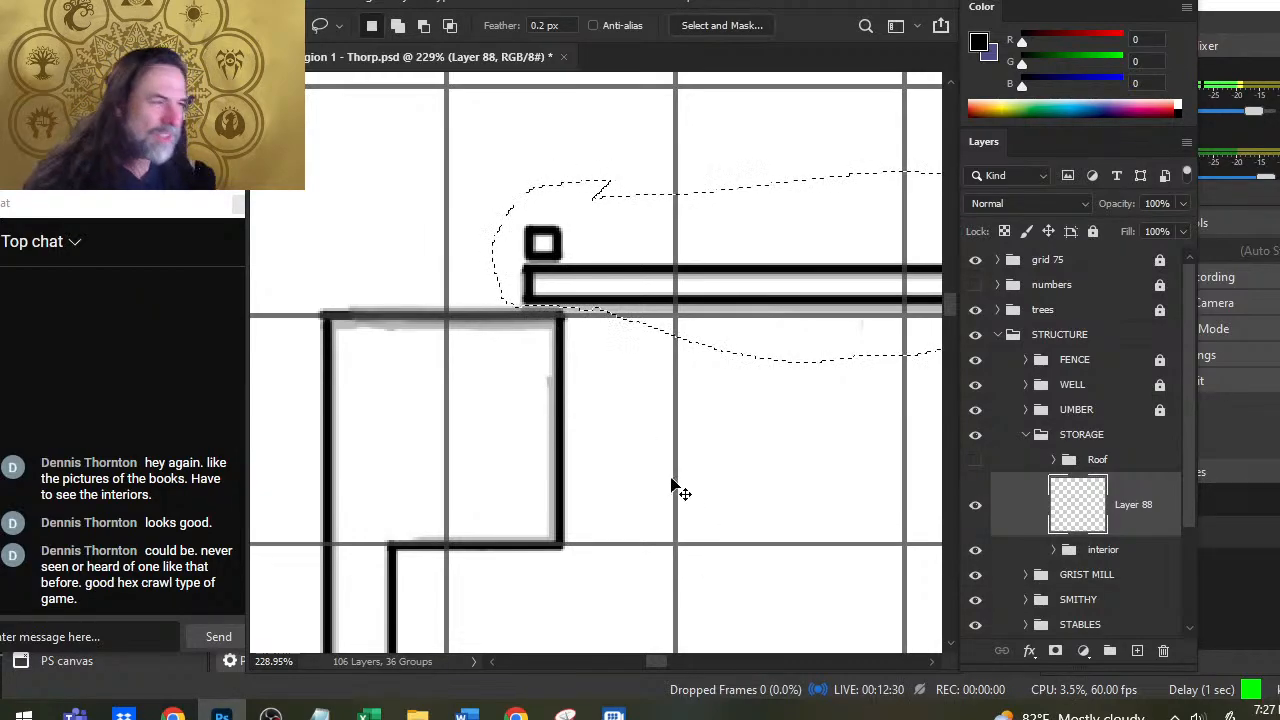
key(ctrl+j)
key(z)
scroll(663, 371, down, 5)
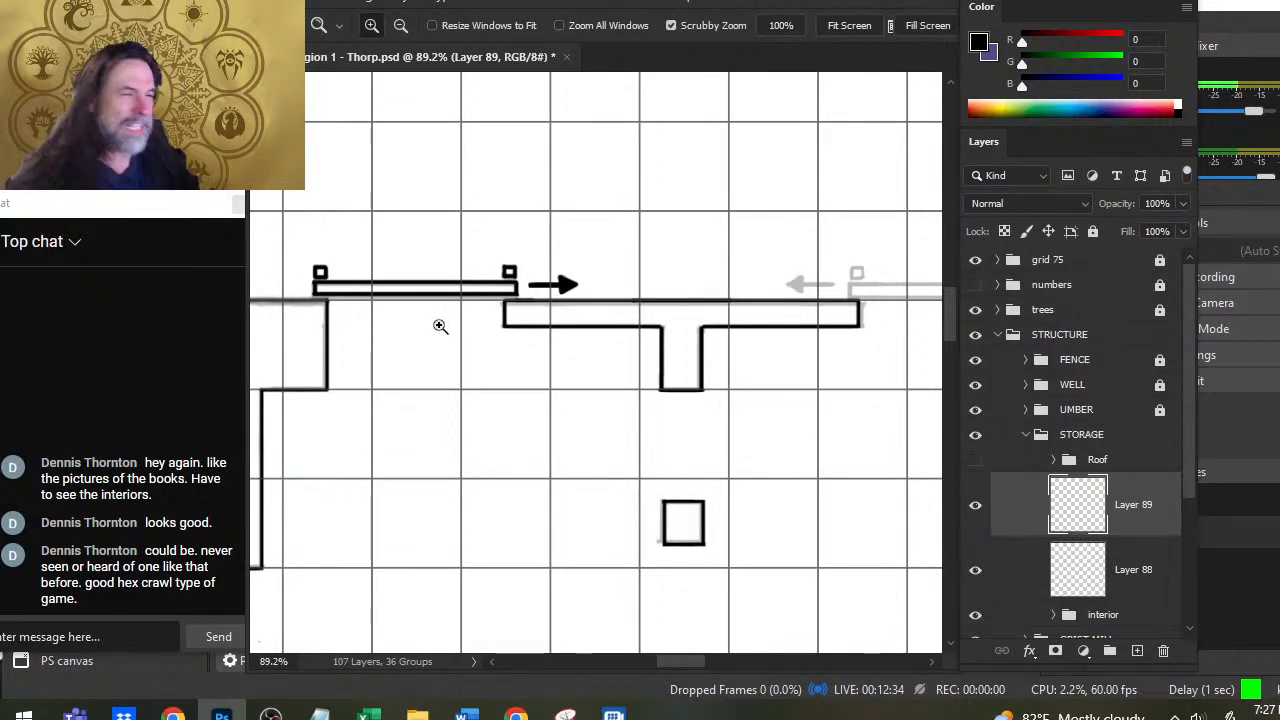
key(l)
right_click(514, 266)
click(618, 442)
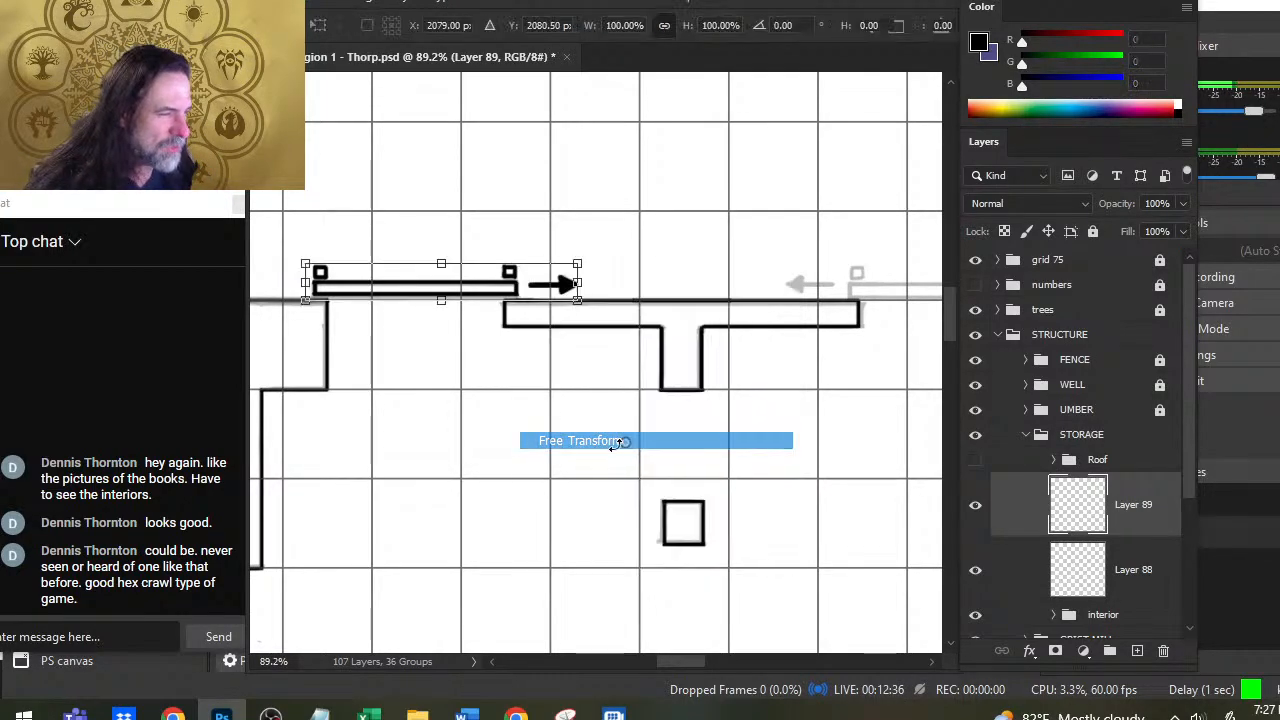
right_click(541, 392)
click(605, 350)
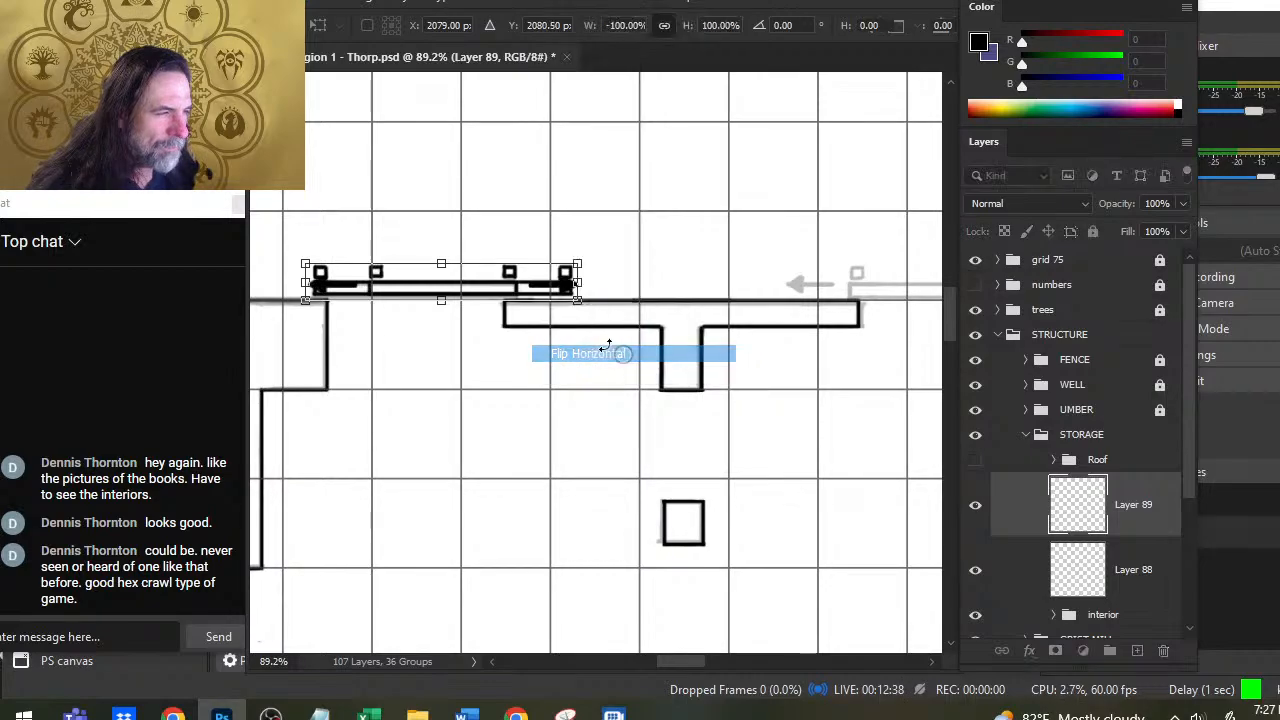
key(Return)
Step: Nudge the flipped copy of the door, squares and arrow straight right along the upper wall toward the faded upper-right sliding door
key(Right)
key(Right)
key(Right)
key(Right)
key(Right)
key(Right)
key(Right)
key(Right)
key(Right)
key(Right)
key(Right)
key(Right)
key(Right)
key(Right)
key(Right)
key(Right)
key(Right)
key(Right)
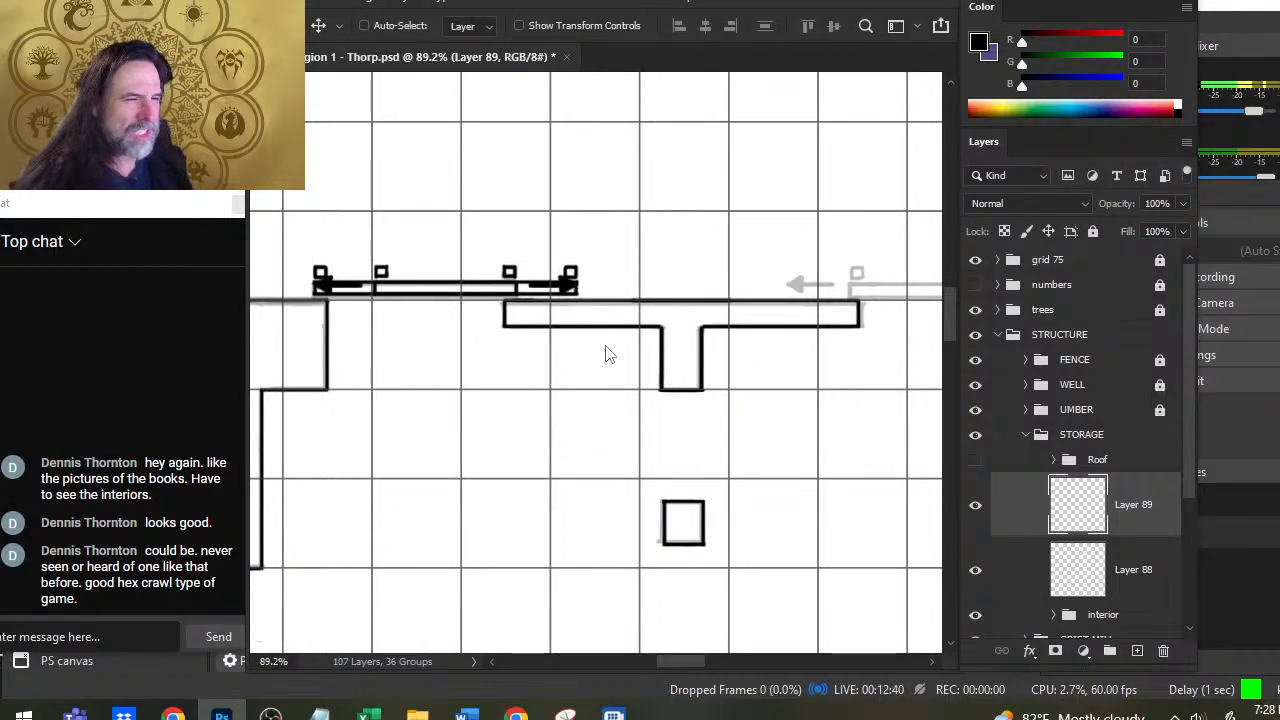
key(Right)
key(Right)
key(Right)
key(Right)
key(Right)
key(Right)
key(Right)
key(Right)
key(Right)
key(Right)
key(Right)
key(Right)
key(Right)
key(Right)
key(Right)
key(Right)
key(Right)
key(Right)
key(Right)
key(Right)
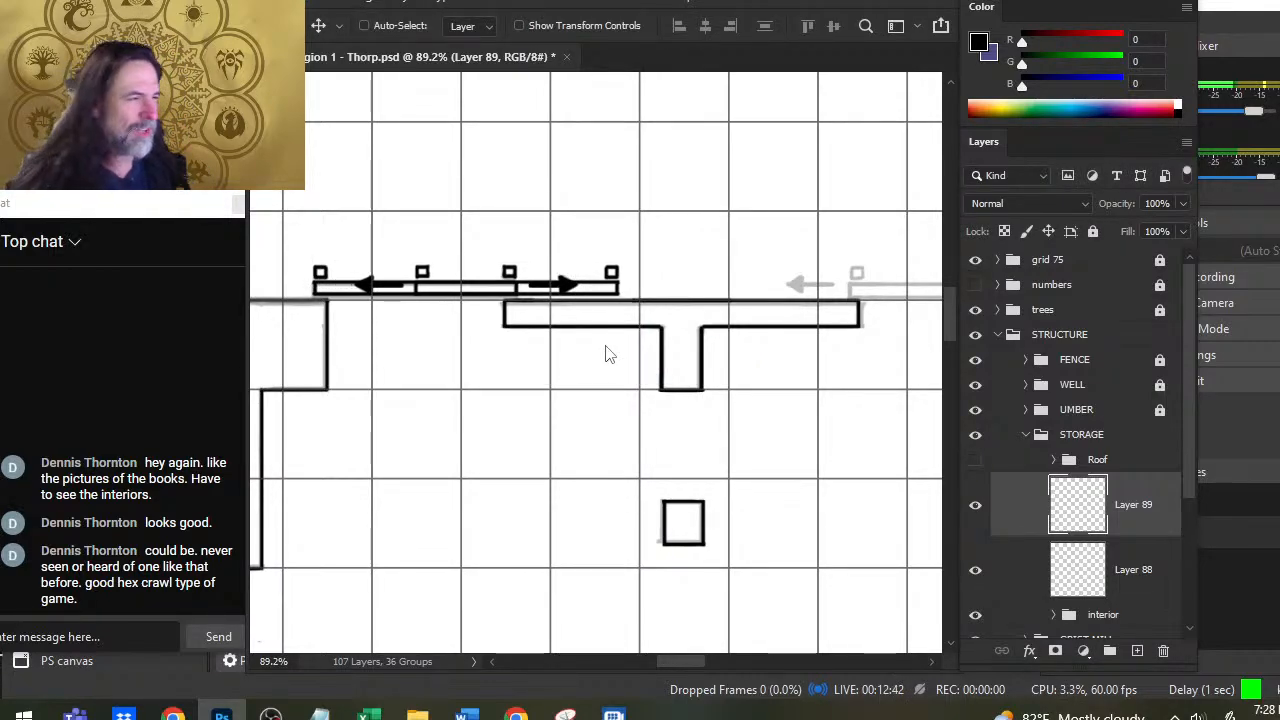
key(Right)
key(Right)
key(Right)
key(Right)
key(Right)
key(Right)
key(Right)
key(Right)
key(Right)
key(Right)
key(Right)
key(Right)
key(Right)
key(Right)
key(Right)
key(Right)
key(Right)
key(Right)
key(Right)
key(Right)
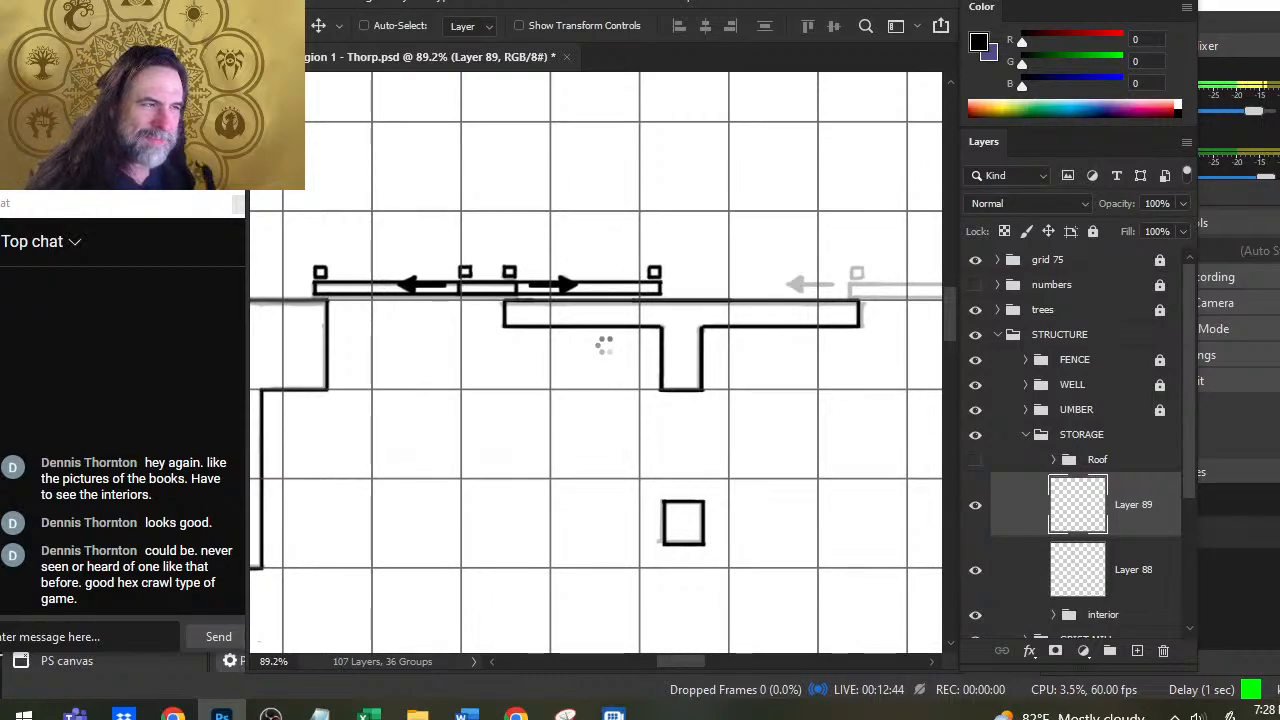
key(Right)
key(Right)
key(Right)
key(Right)
key(Right)
key(Right)
key(Right)
key(Right)
key(Right)
key(Right)
key(Right)
key(Right)
key(Right)
key(Right)
key(Right)
key(Right)
key(Right)
key(Right)
key(Right)
key(Right)
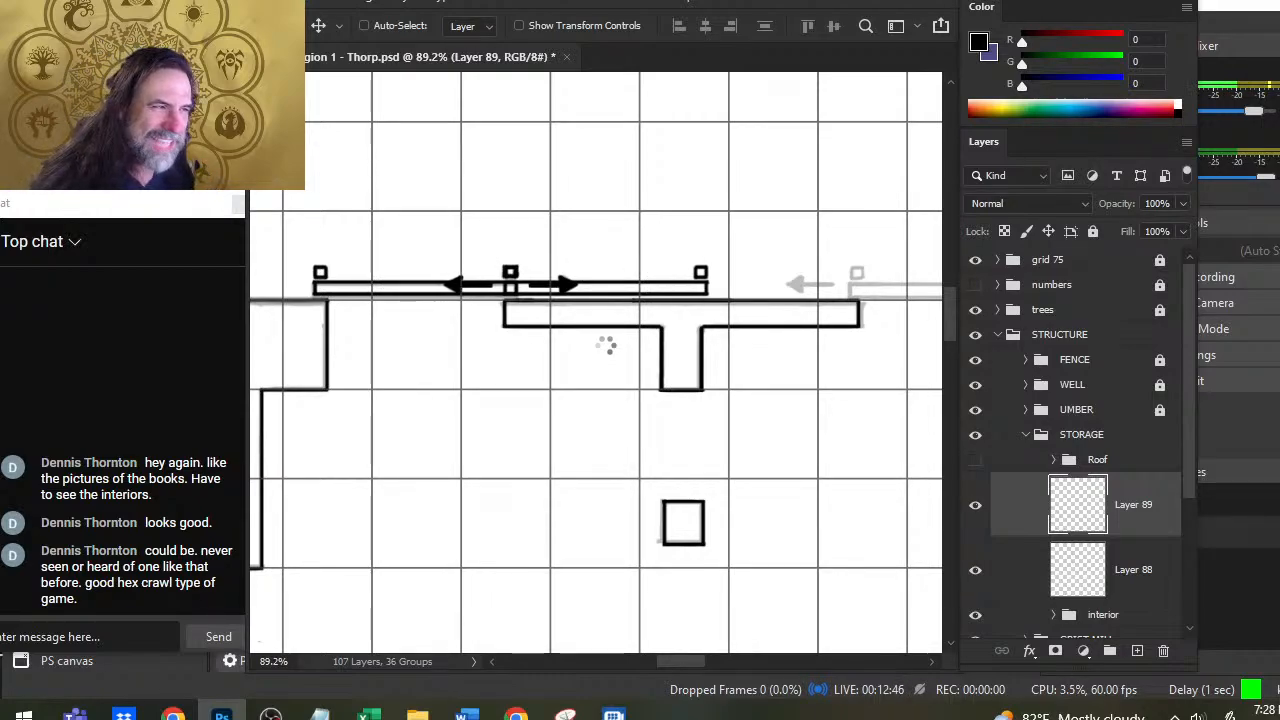
key(Right)
key(Right)
key(Right)
key(Right)
key(Right)
key(Right)
key(Right)
key(Right)
key(Right)
key(Right)
key(Right)
key(Right)
key(Right)
key(Right)
key(Right)
key(Right)
key(Right)
key(Right)
key(Right)
key(Right)
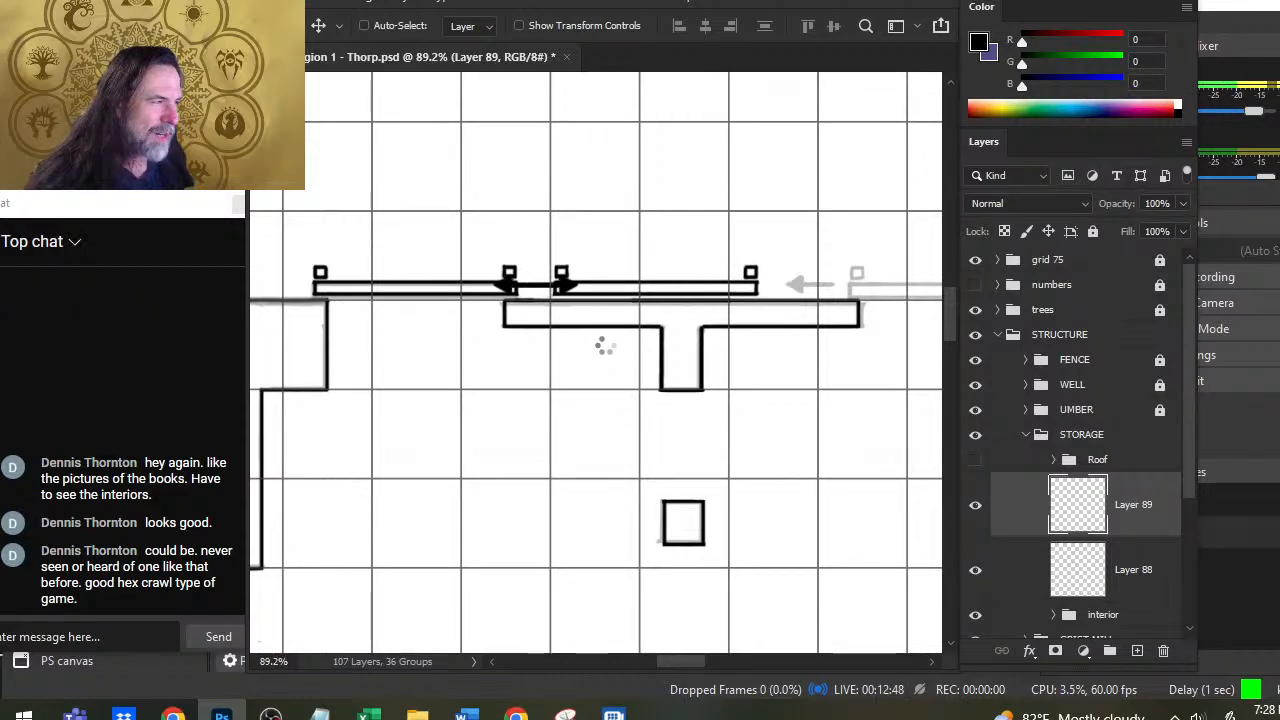
key(Right)
key(Right)
key(Right)
key(Right)
key(Right)
key(Right)
key(Right)
key(Right)
key(Right)
key(Right)
key(Right)
key(Right)
key(Right)
key(Right)
key(Right)
key(Right)
key(Right)
key(Right)
key(Right)
key(Right)
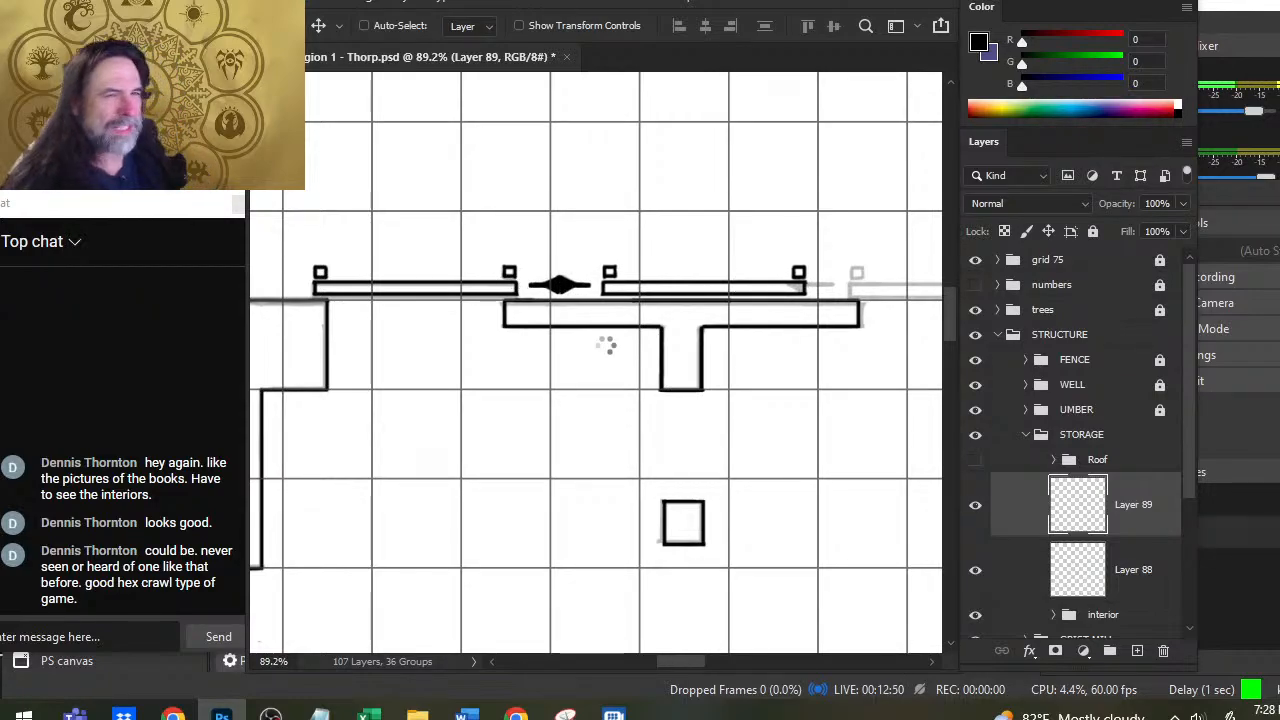
key(Right)
key(Right)
key(Right)
key(Right)
key(Right)
key(Right)
key(Right)
key(Right)
key(Right)
key(Right)
key(Right)
key(Right)
key(Right)
key(Right)
key(Right)
drag(744, 375, 495, 393)
drag(727, 406, 620, 400)
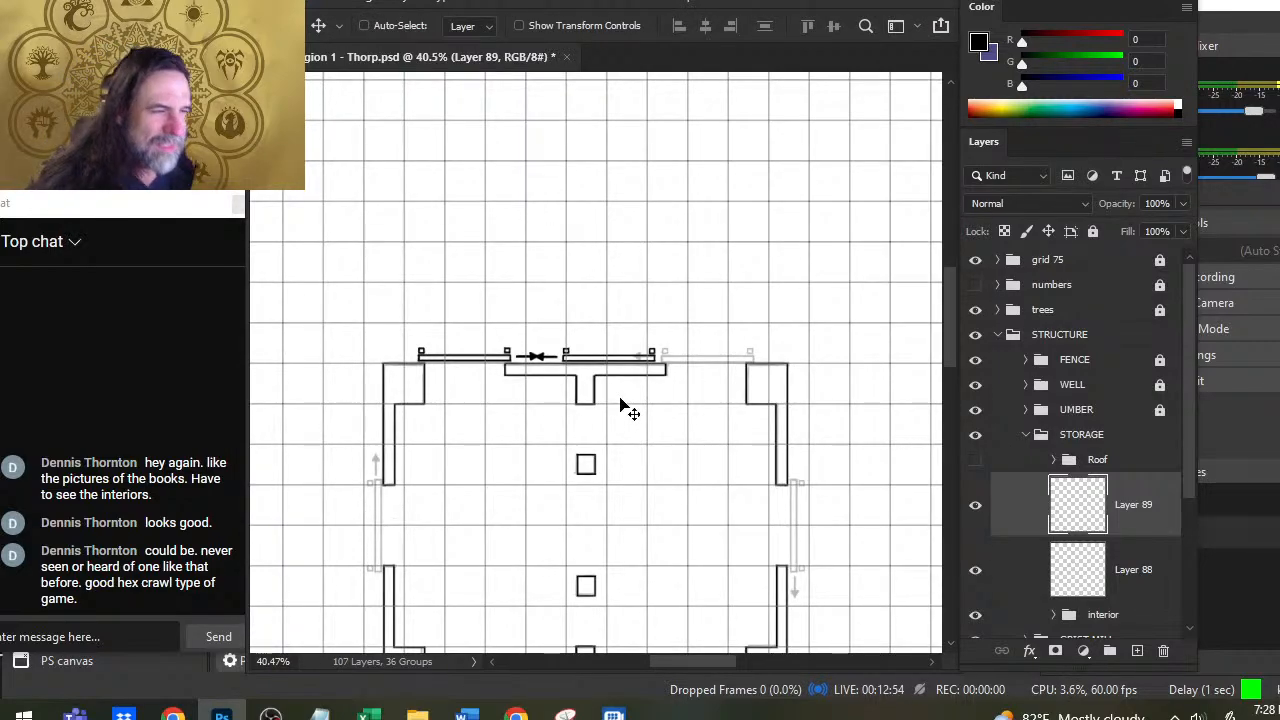
key(Right)
key(Right)
key(Right)
key(Right)
key(Right)
key(Right)
key(Right)
key(Right)
key(Right)
key(Right)
key(Right)
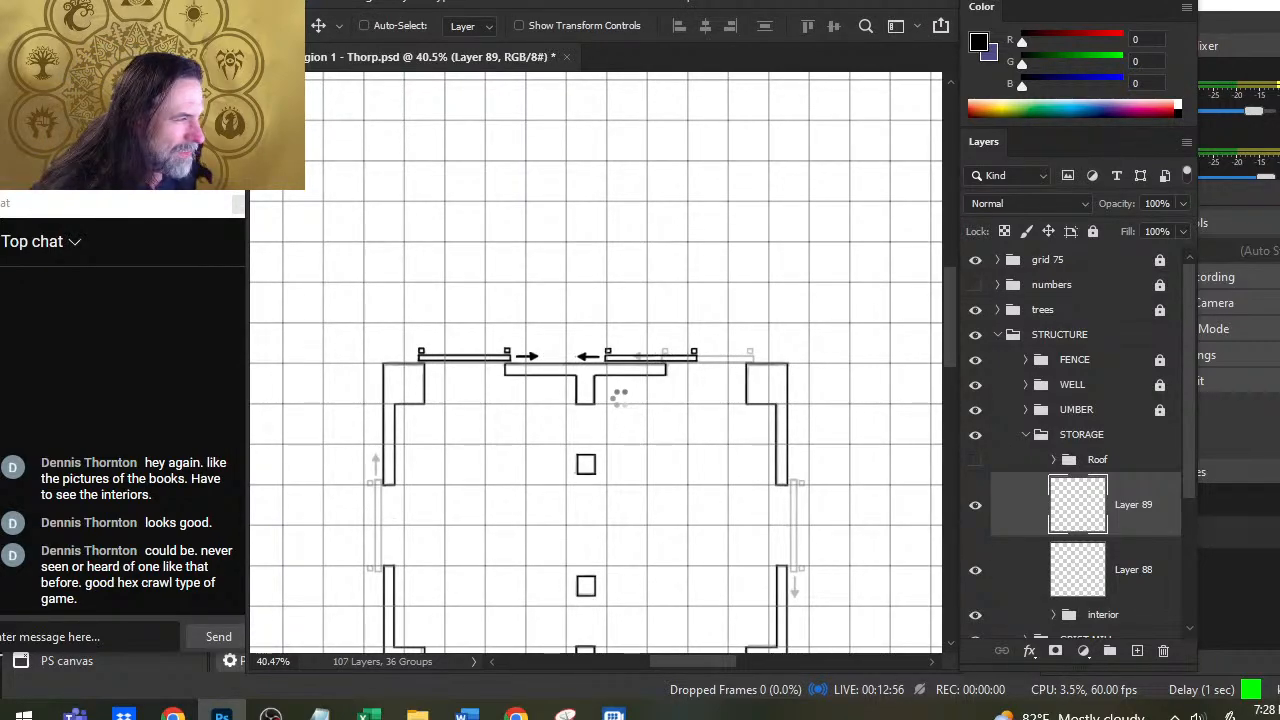
Step: Continue moving the mirrored door, squares and arrow right until they cover the faded upper-right sliding door
key(Right)
key(Right)
key(Right)
key(Right)
key(Right)
key(Right)
key(Right)
key(Right)
key(Right)
key(Right)
key(Right)
key(Right)
key(Right)
key(Right)
key(Right)
key(Right)
key(Right)
key(Right)
key(Right)
key(Right)
key(Right)
key(Right)
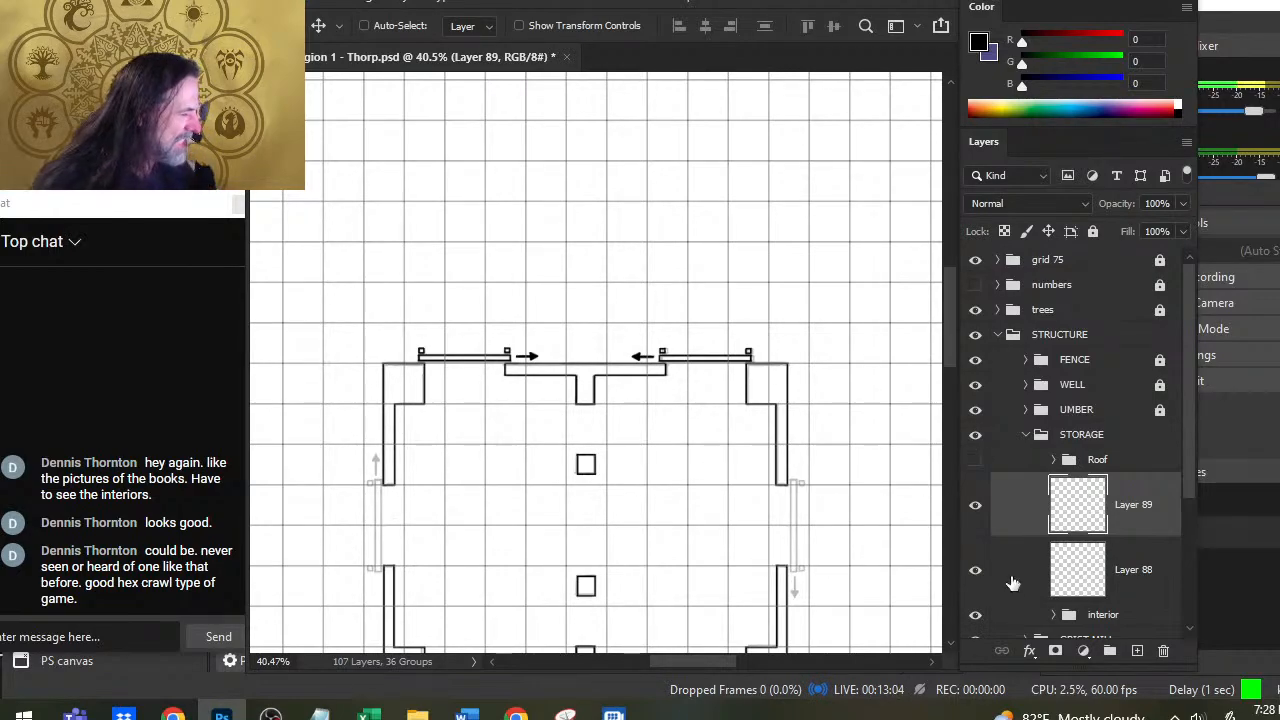
Step: Duplicate the layer with the upper-right door, squares and arrow, and flip the duplicate vertically
right_click(1022, 514)
click(1100, 78)
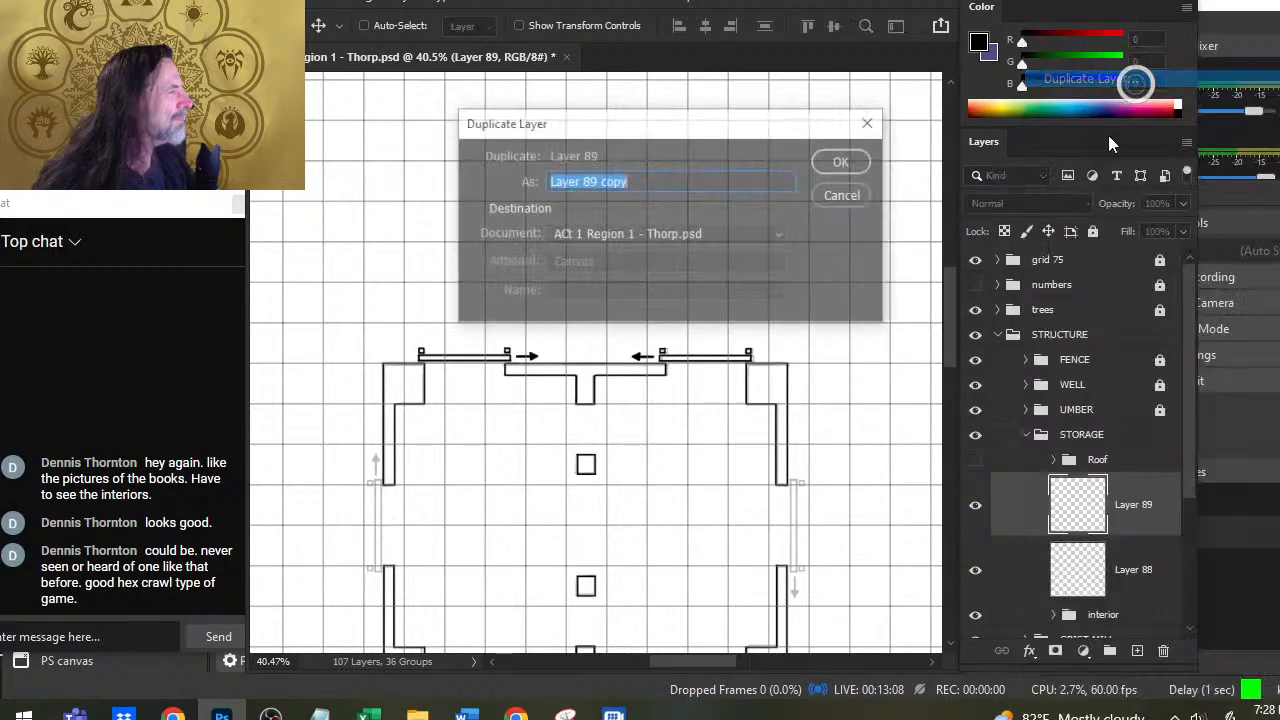
key(Return)
key(l)
right_click(751, 343)
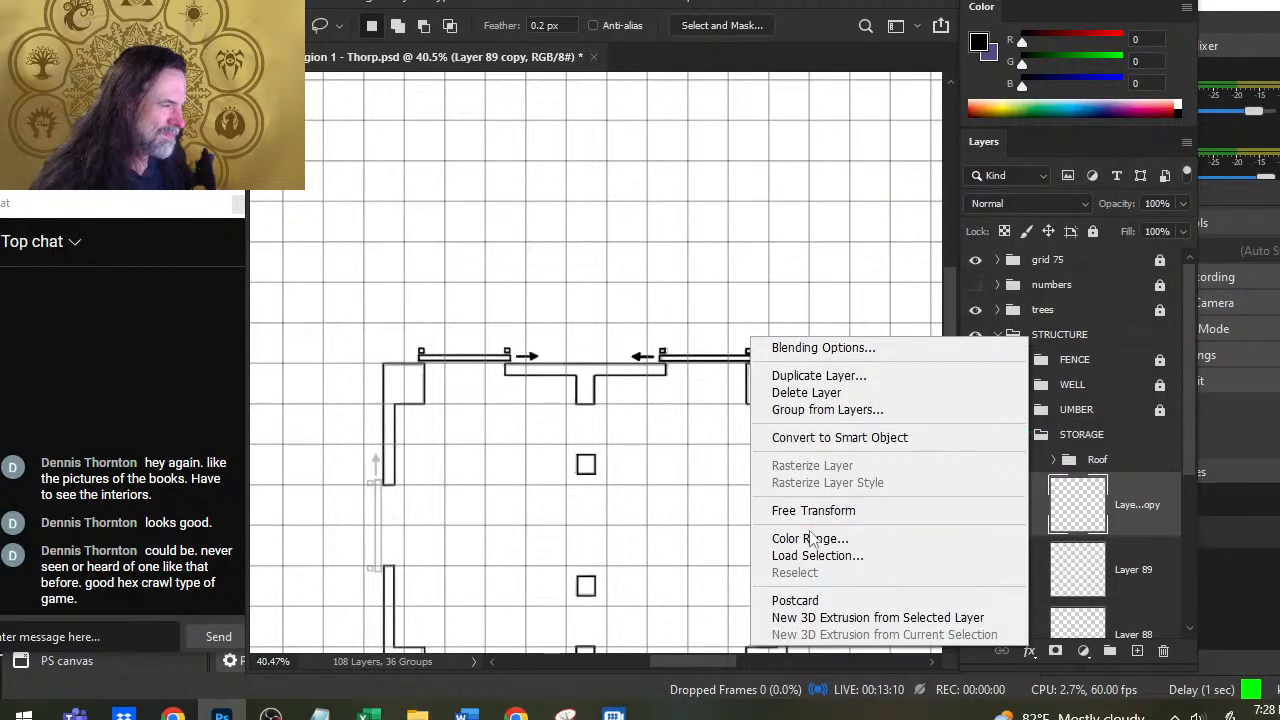
click(846, 512)
right_click(809, 312)
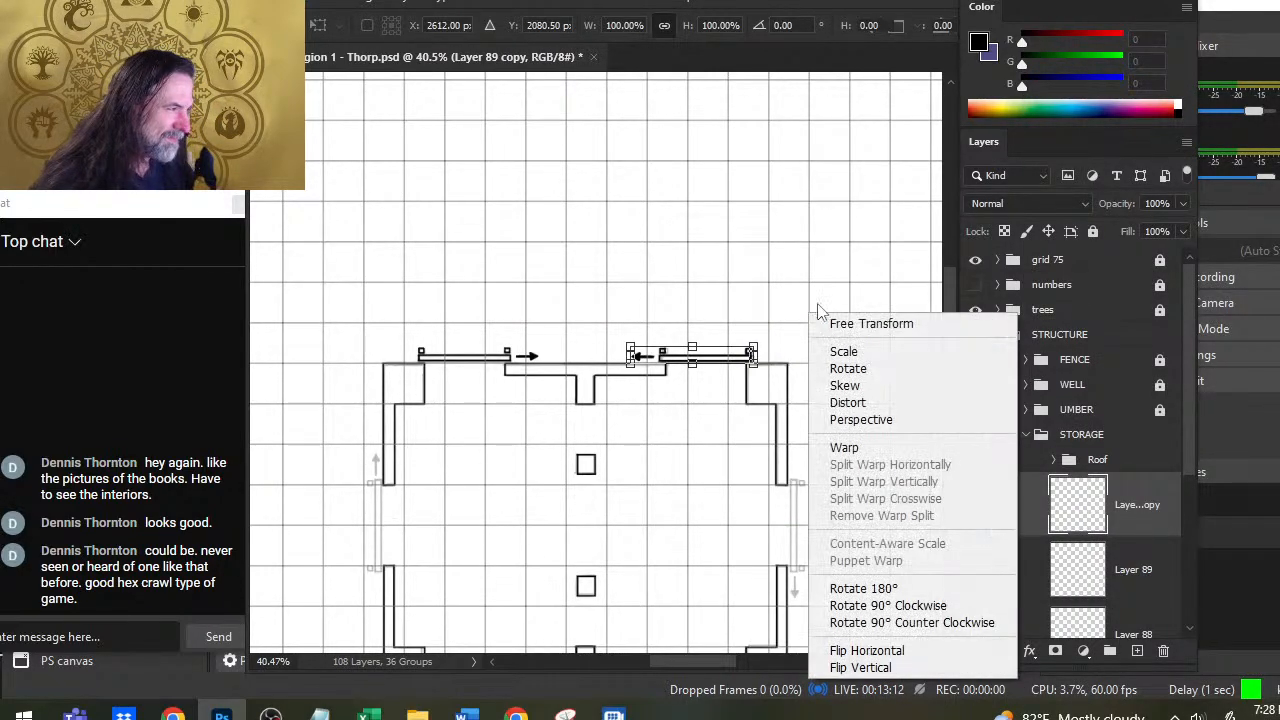
click(893, 667)
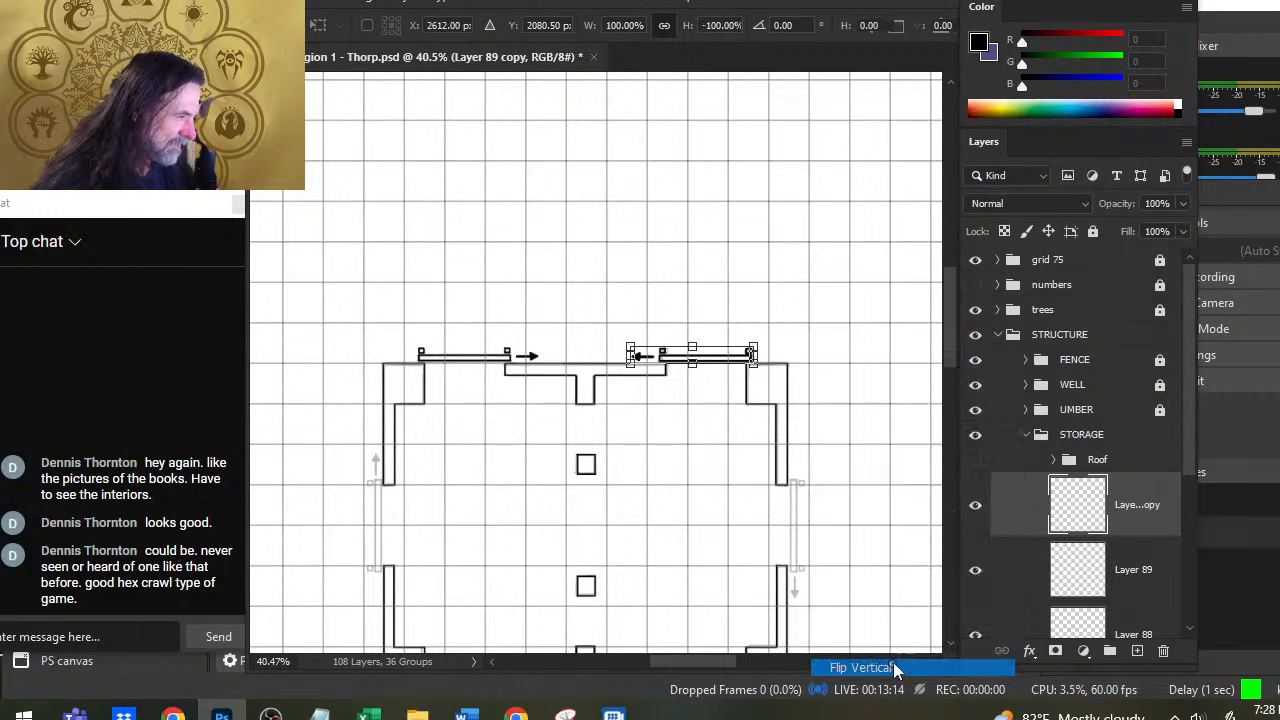
key(Return)
Step: Move the vertically flipped door copy straight down across the plan onto the faded lower-right sliding door, just outside the lower wall
drag(846, 650, 711, 366)
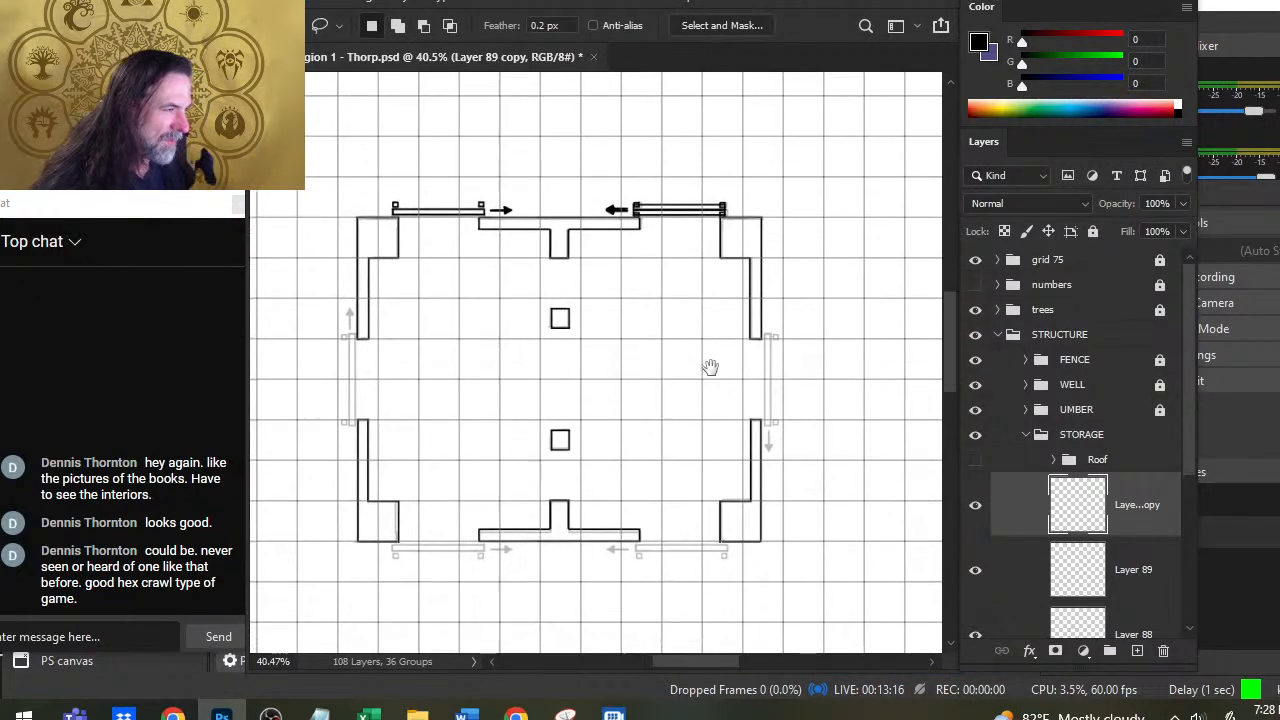
key(v)
key(shift+Down)
key(shift+Down)
key(shift+Down)
key(shift+Down)
key(shift+Down)
key(shift+Down)
key(shift+Down)
key(shift+Down)
key(shift+Down)
key(shift+Down)
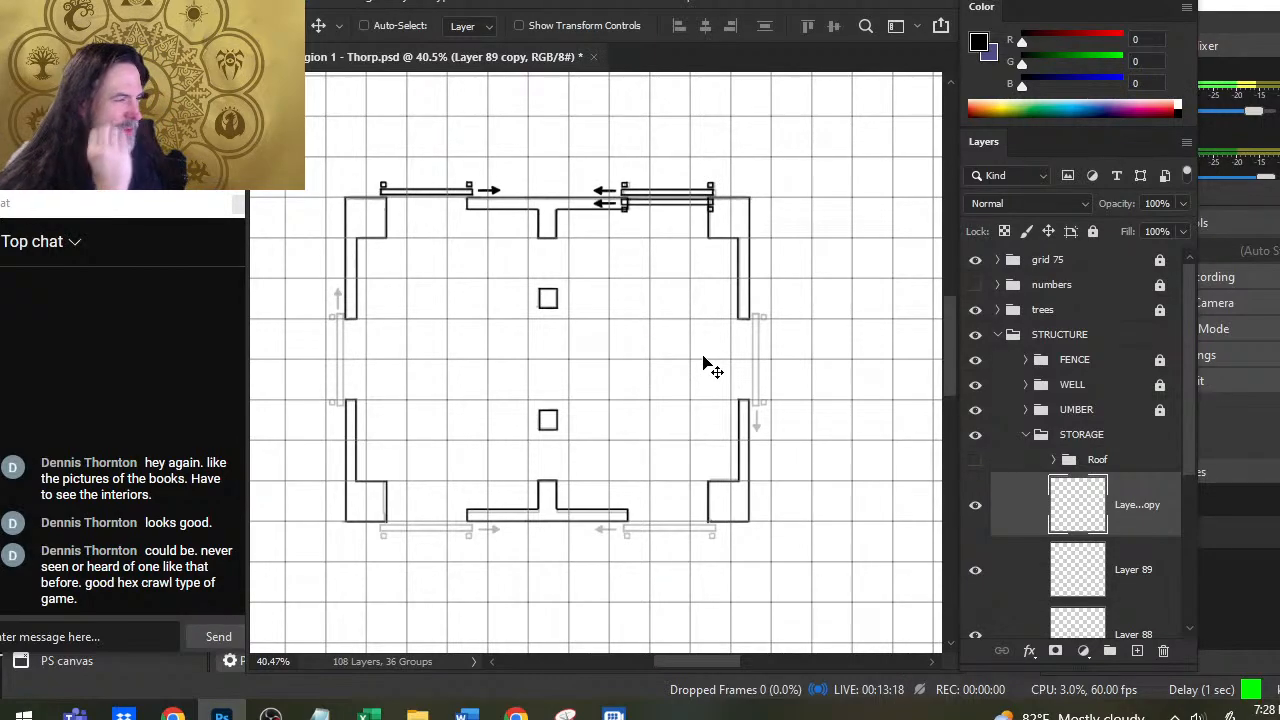
key(shift+Down)
key(shift+Down)
key(shift+Down)
key(shift+Down)
key(shift+Down)
key(shift+Down)
key(shift+Down)
key(shift+Down)
key(shift+Down)
key(shift+Down)
key(shift+Down)
key(shift+Down)
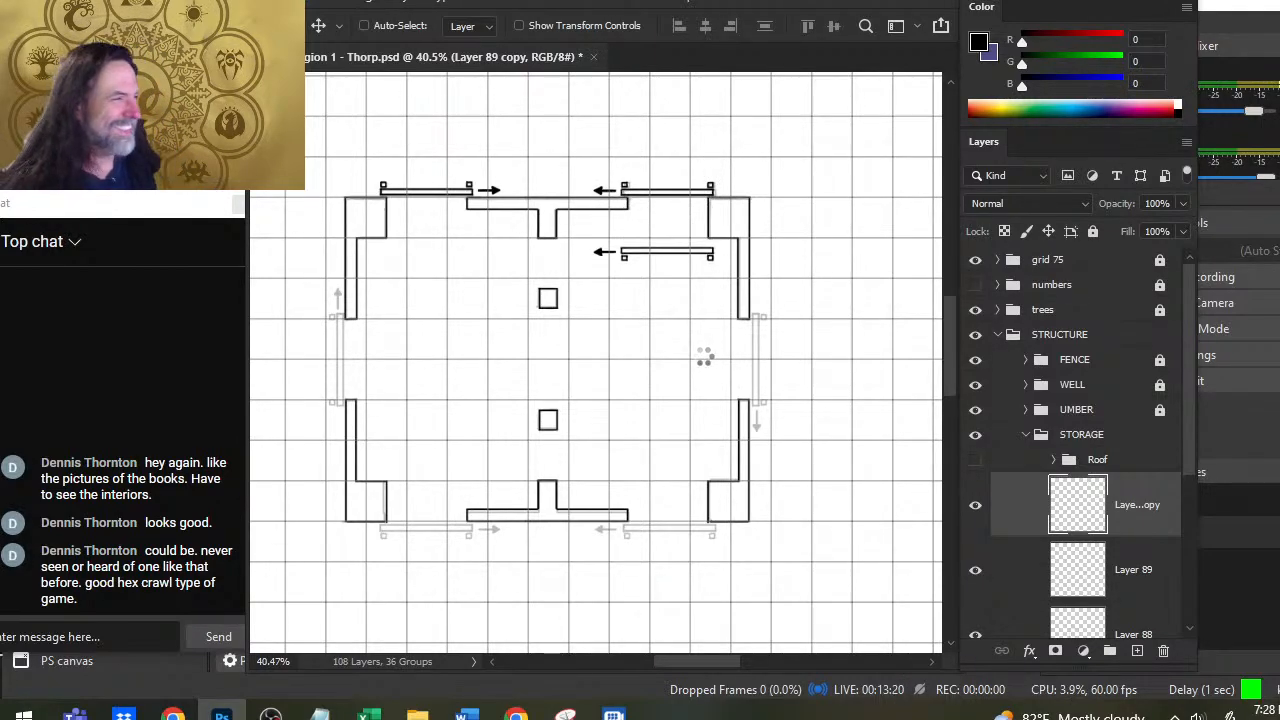
key(shift+Down)
key(shift+Down)
key(shift+Down)
key(shift+Down)
key(shift+Down)
key(shift+Down)
key(shift+Down)
key(shift+Down)
key(shift+Down)
key(shift+Down)
key(shift+Down)
key(shift+Down)
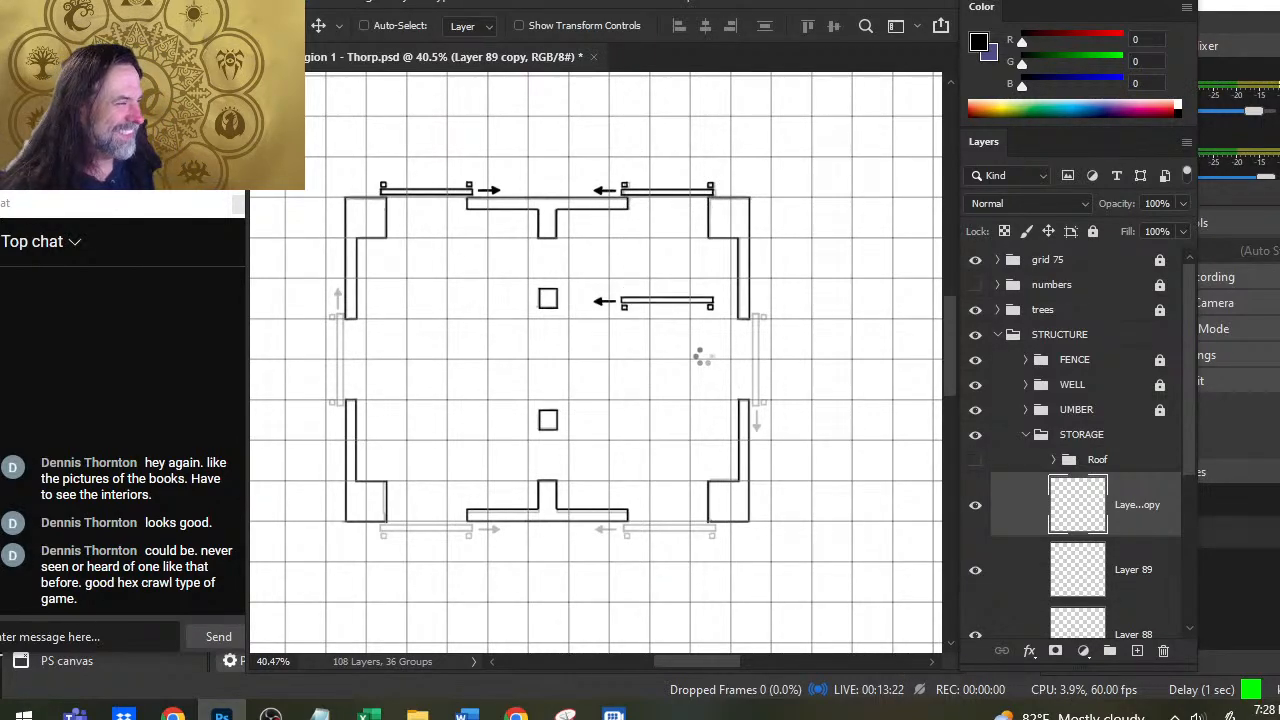
key(shift+Down)
key(shift+Down)
key(shift+Down)
key(shift+Down)
key(shift+Down)
key(shift+Down)
key(shift+Down)
key(shift+Down)
key(shift+Down)
key(shift+Down)
key(shift+Down)
key(shift+Down)
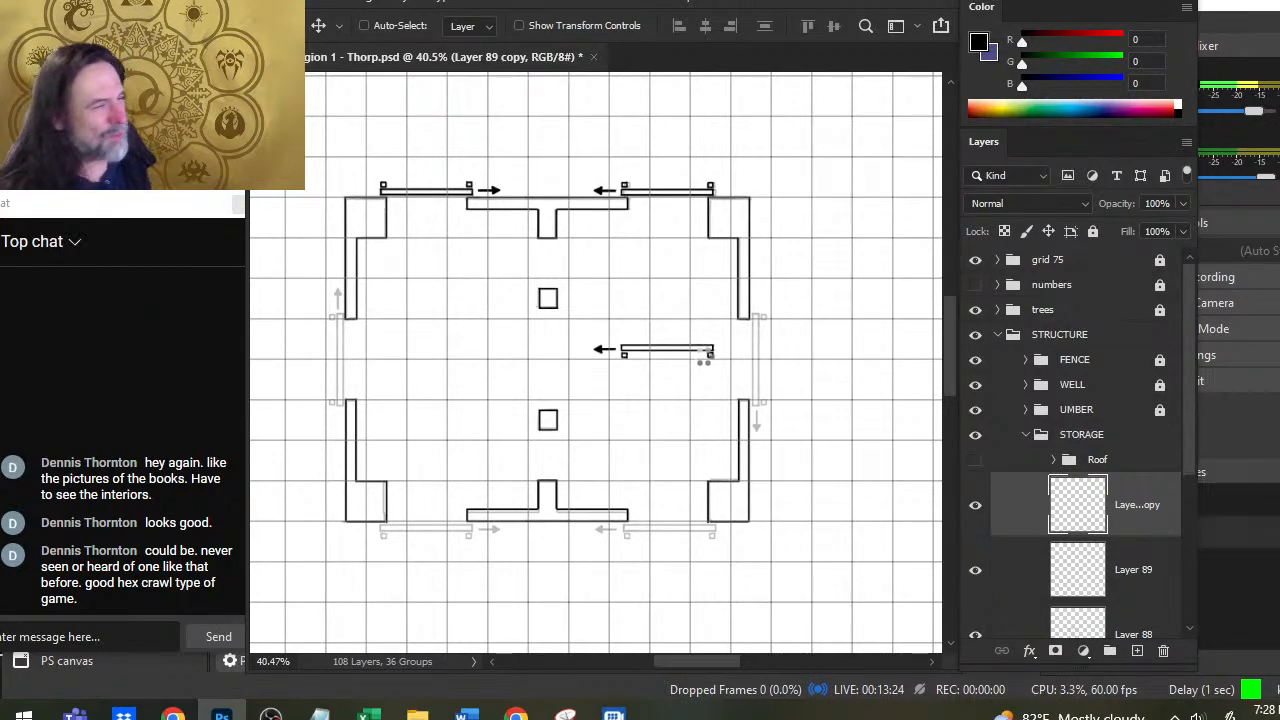
key(shift+Down)
key(shift+Down)
key(shift+Down)
key(shift+Down)
key(shift+Down)
key(shift+Down)
key(shift+Down)
key(shift+Down)
key(shift+Down)
key(shift+Down)
key(shift+Down)
key(shift+Down)
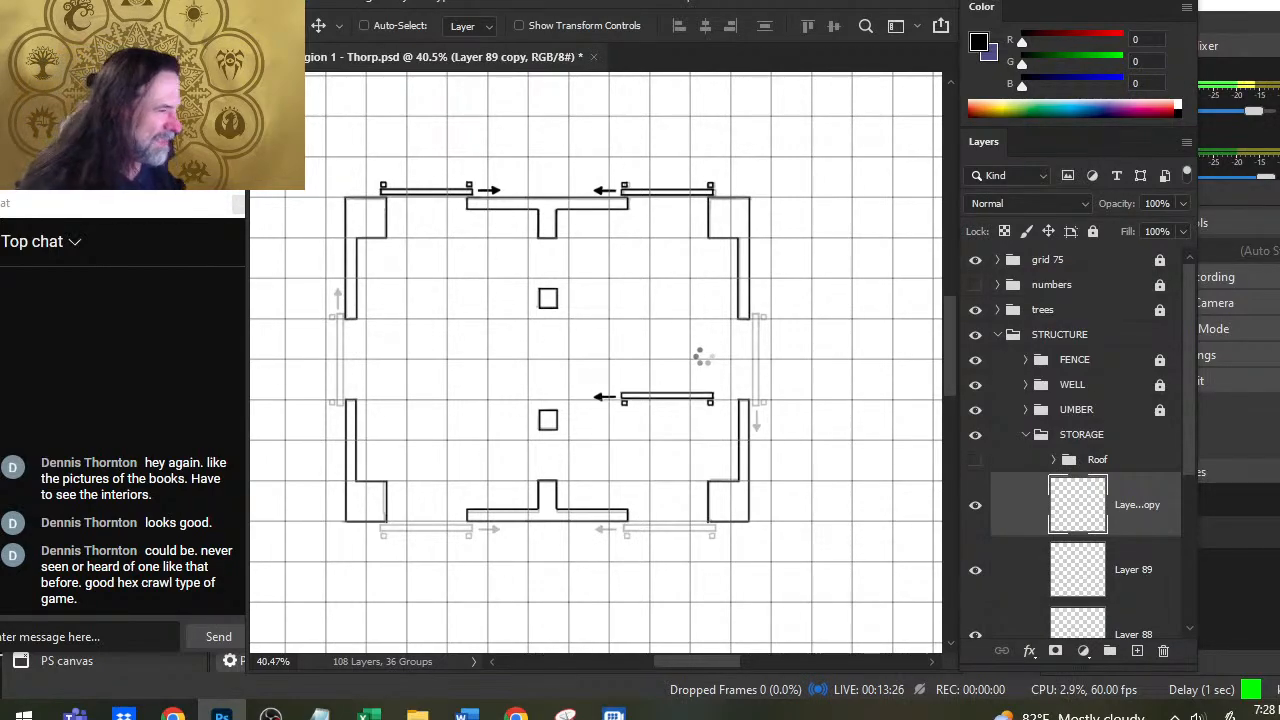
key(shift+Down)
key(shift+Down)
key(shift+Down)
key(shift+Down)
key(shift+Down)
key(shift+Down)
key(shift+Down)
key(shift+Down)
key(shift+Down)
key(shift+Down)
key(shift+Down)
key(shift+Down)
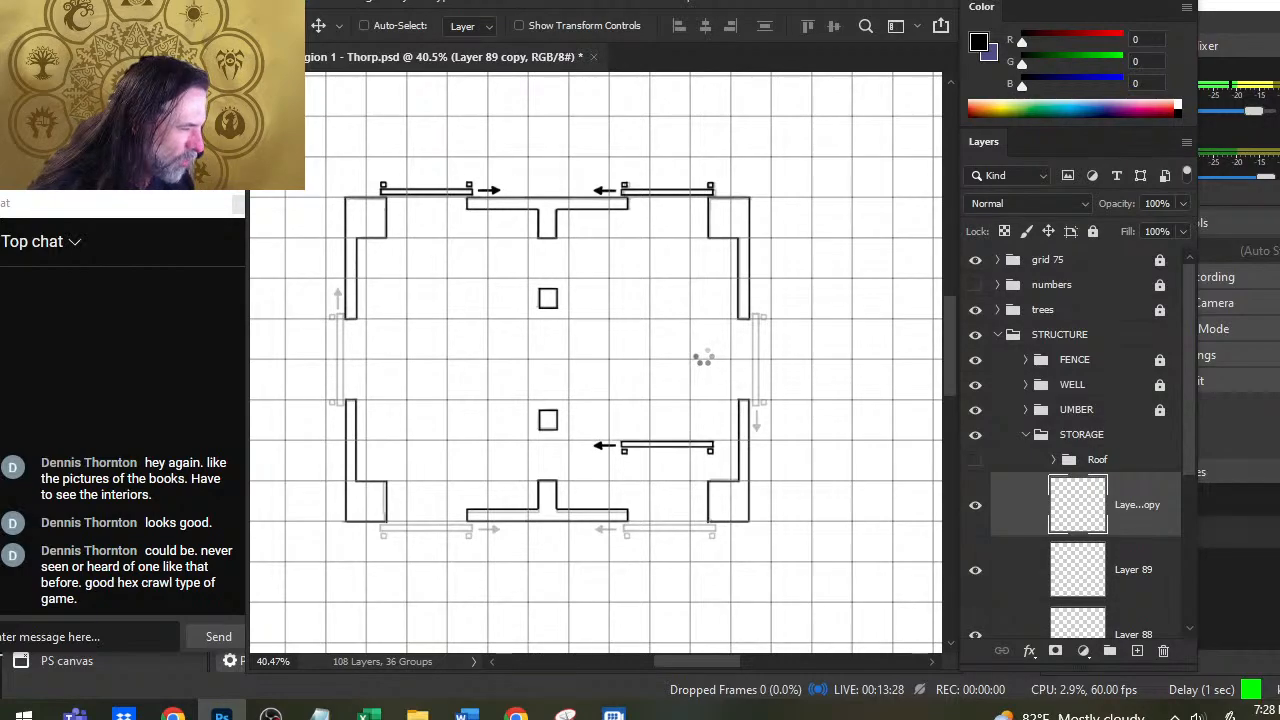
key(shift+Down)
key(shift+Down)
key(shift+Down)
key(shift+Down)
key(shift+Down)
key(shift+Down)
key(shift+Down)
key(shift+Down)
key(shift+Down)
key(shift+Down)
key(shift+Down)
key(shift+Down)
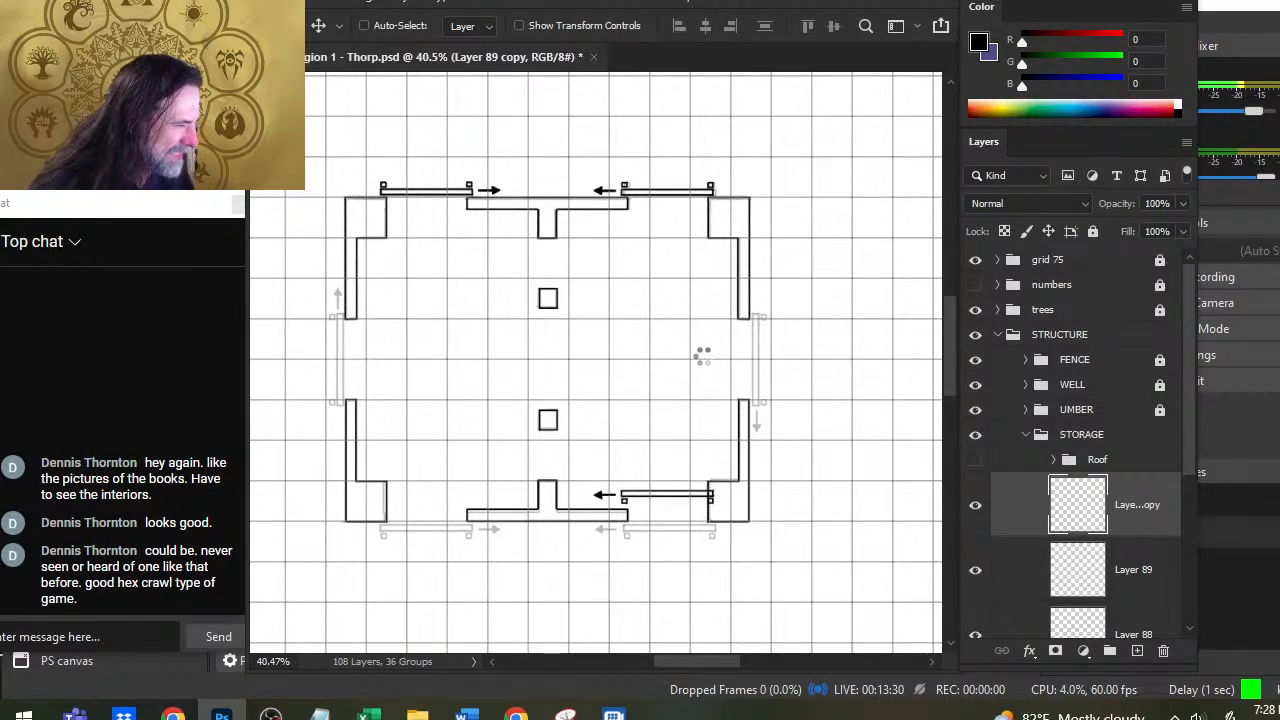
key(Down)
key(Down)
key(Down)
key(Down)
key(Down)
key(Down)
key(Down)
key(Down)
key(Down)
key(Down)
key(Down)
key(Down)
key(Down)
key(Down)
key(Down)
key(Down)
key(Down)
key(Down)
key(Down)
key(Down)
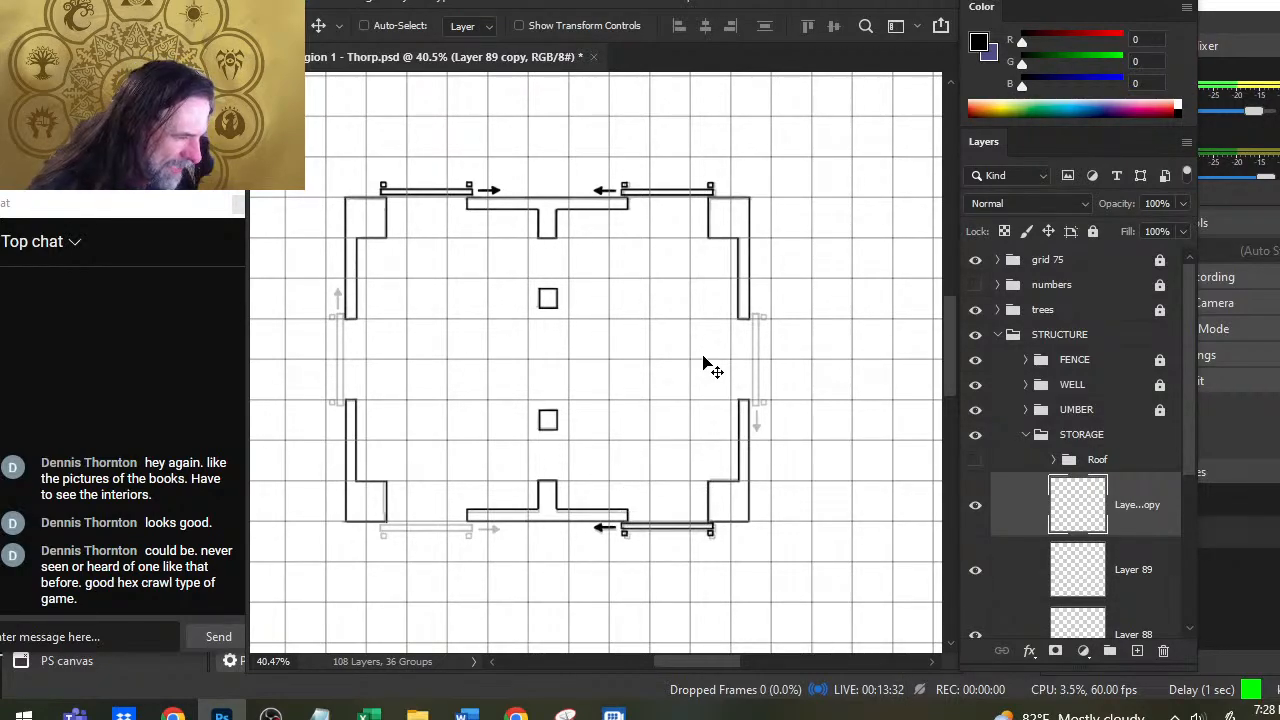
key(z)
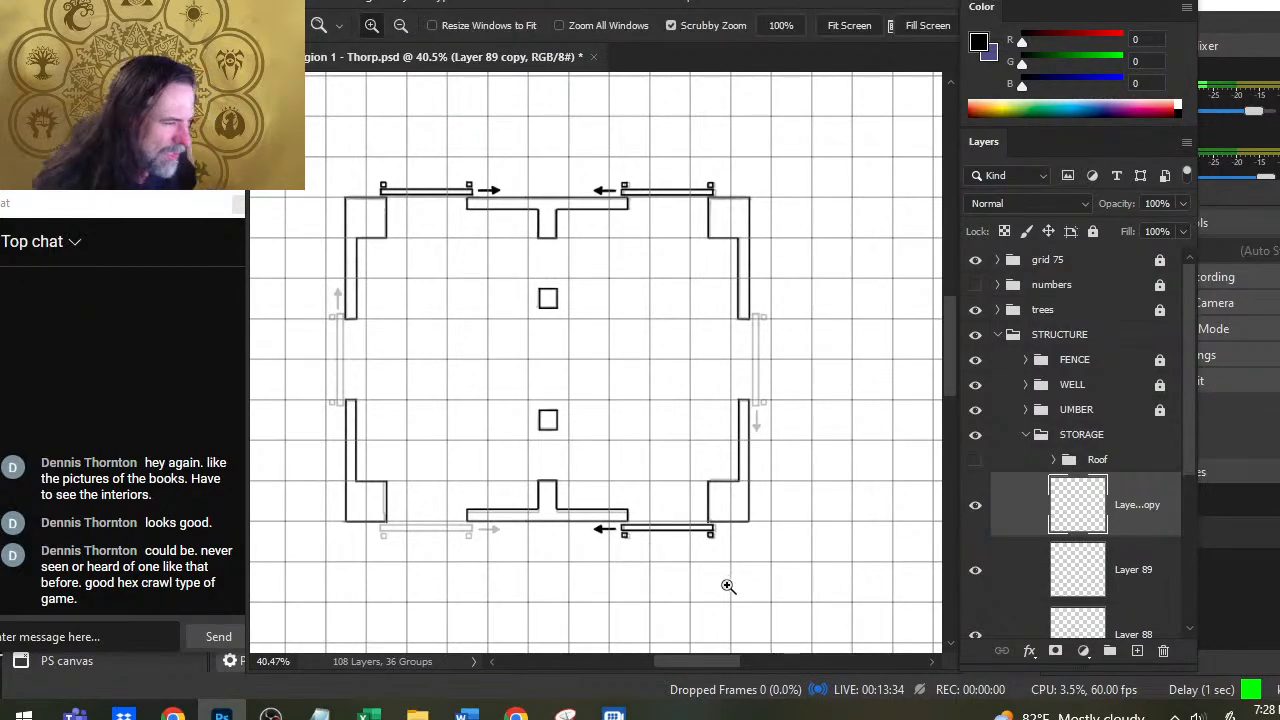
drag(655, 541, 681, 514)
key(v)
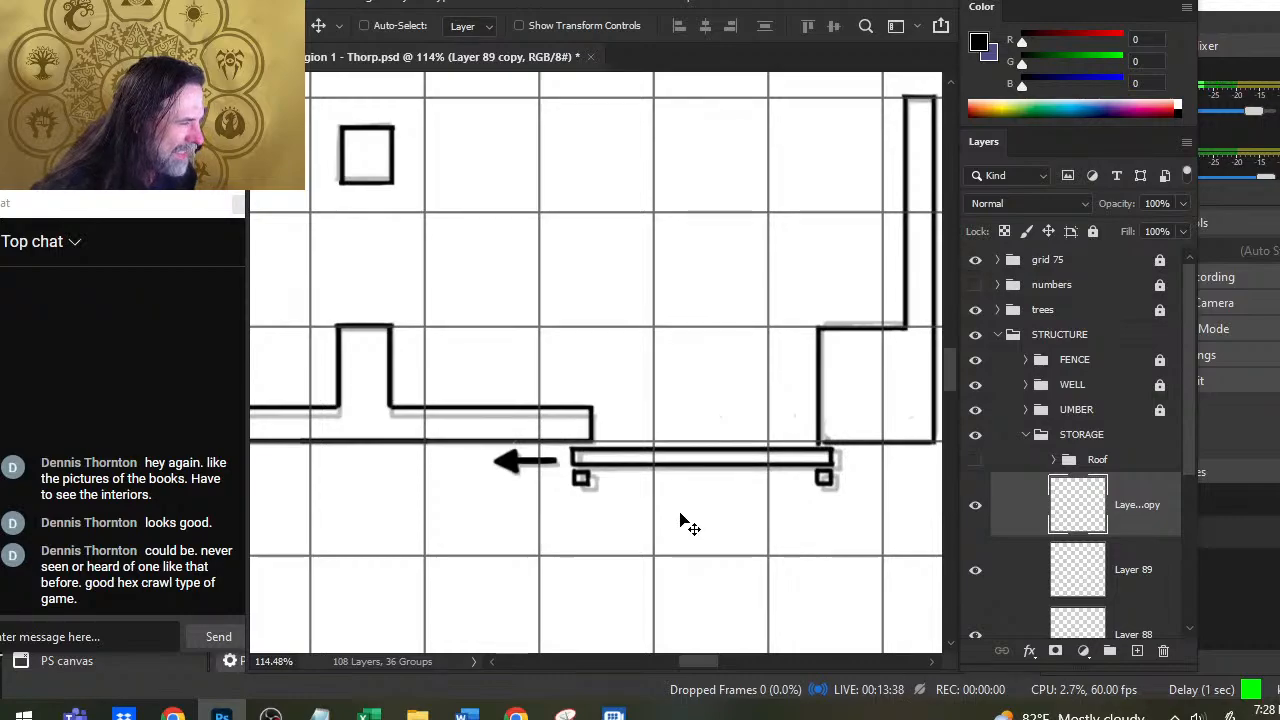
key(Down)
click(1022, 574)
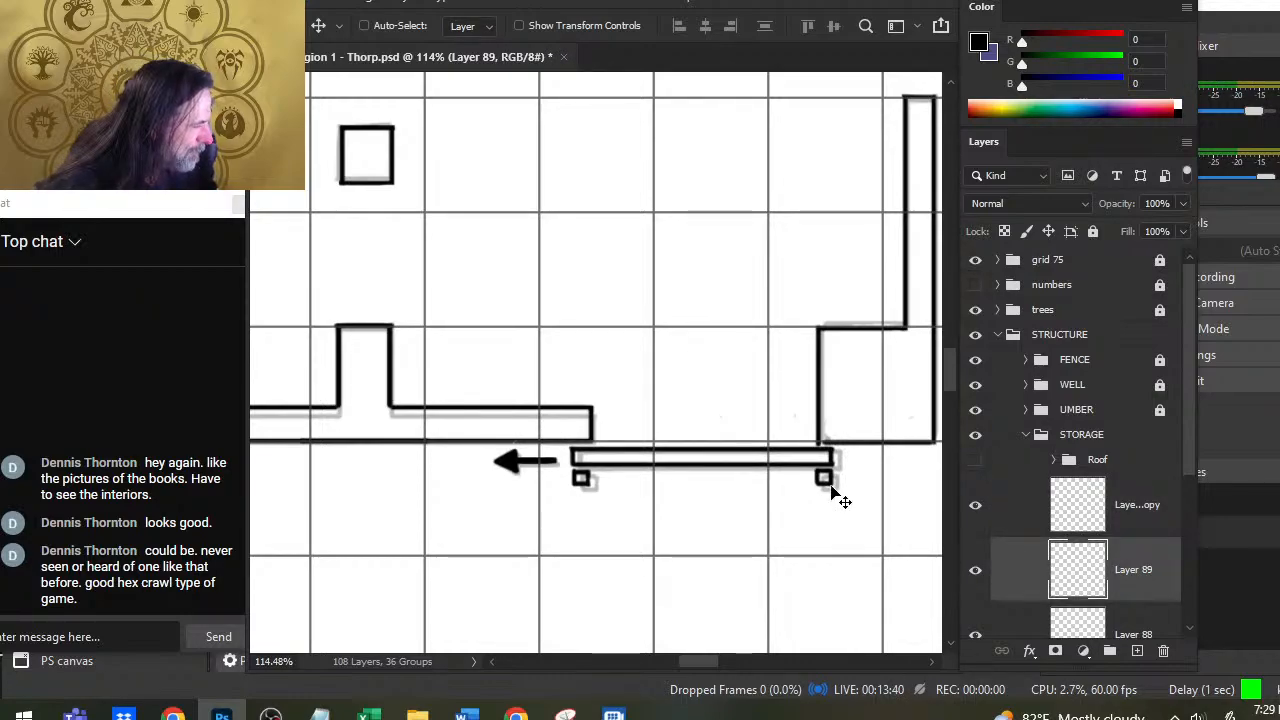
key(b)
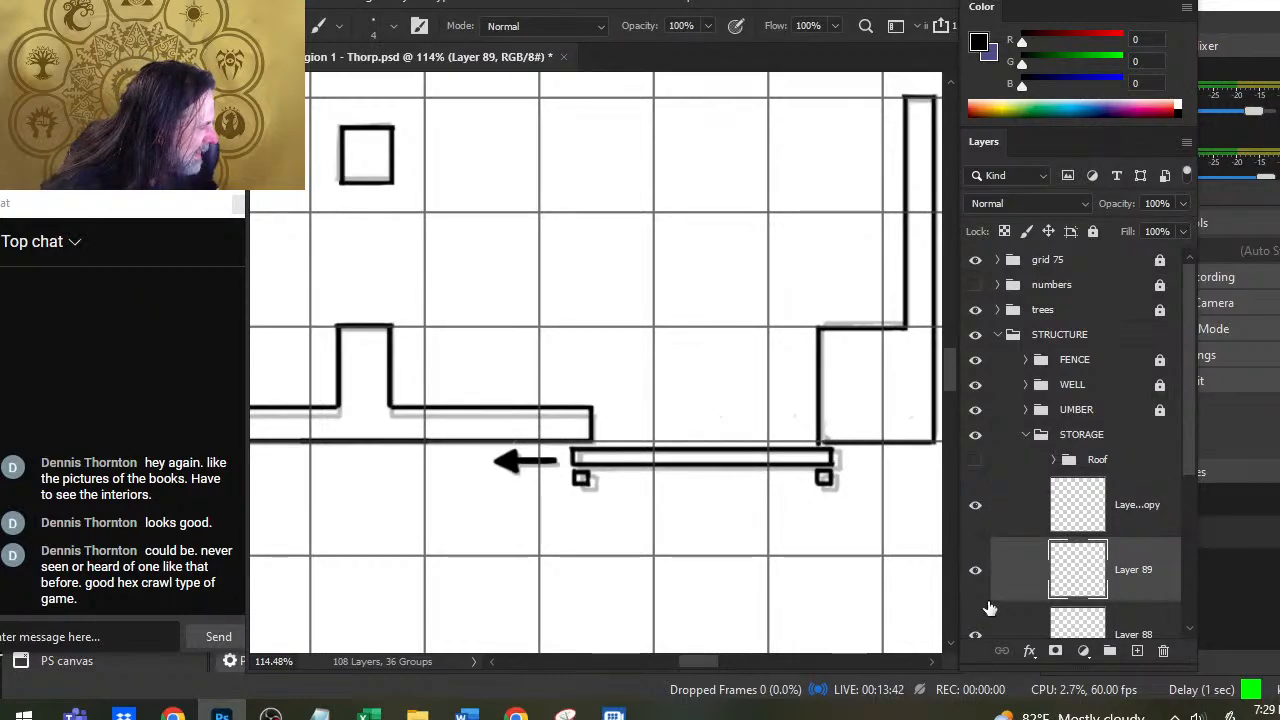
click(1026, 630)
key(e)
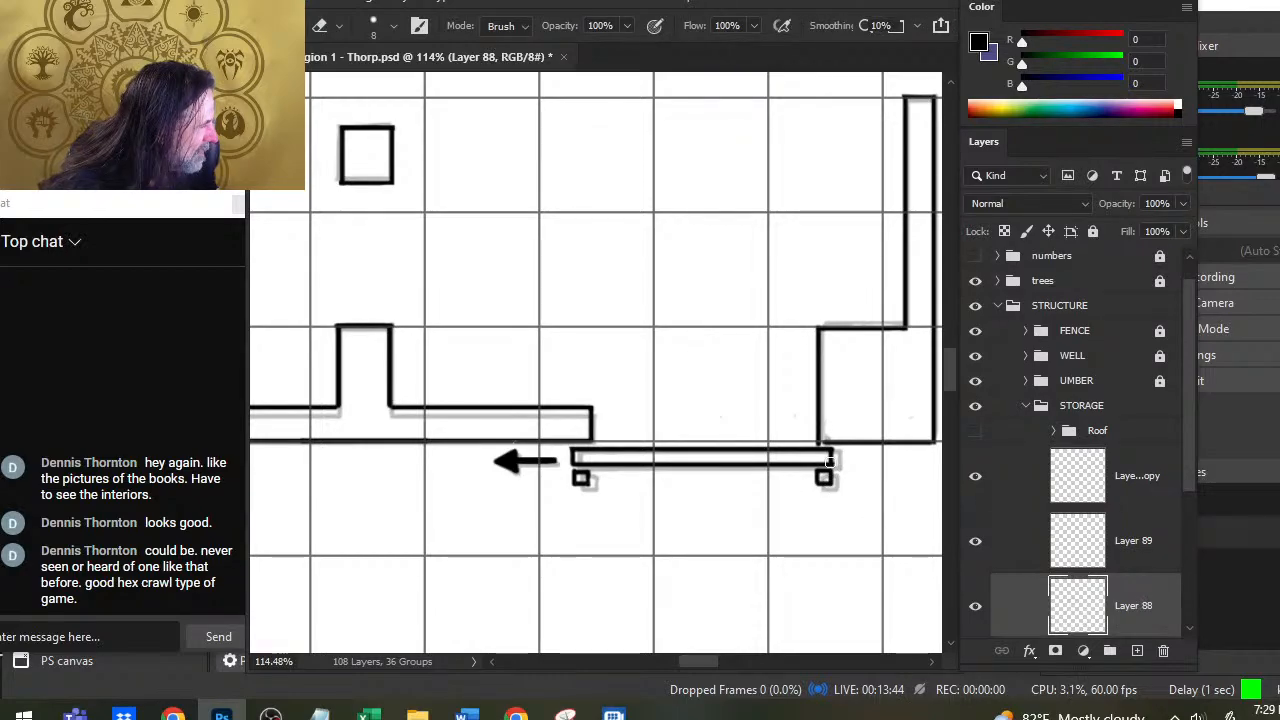
key(b)
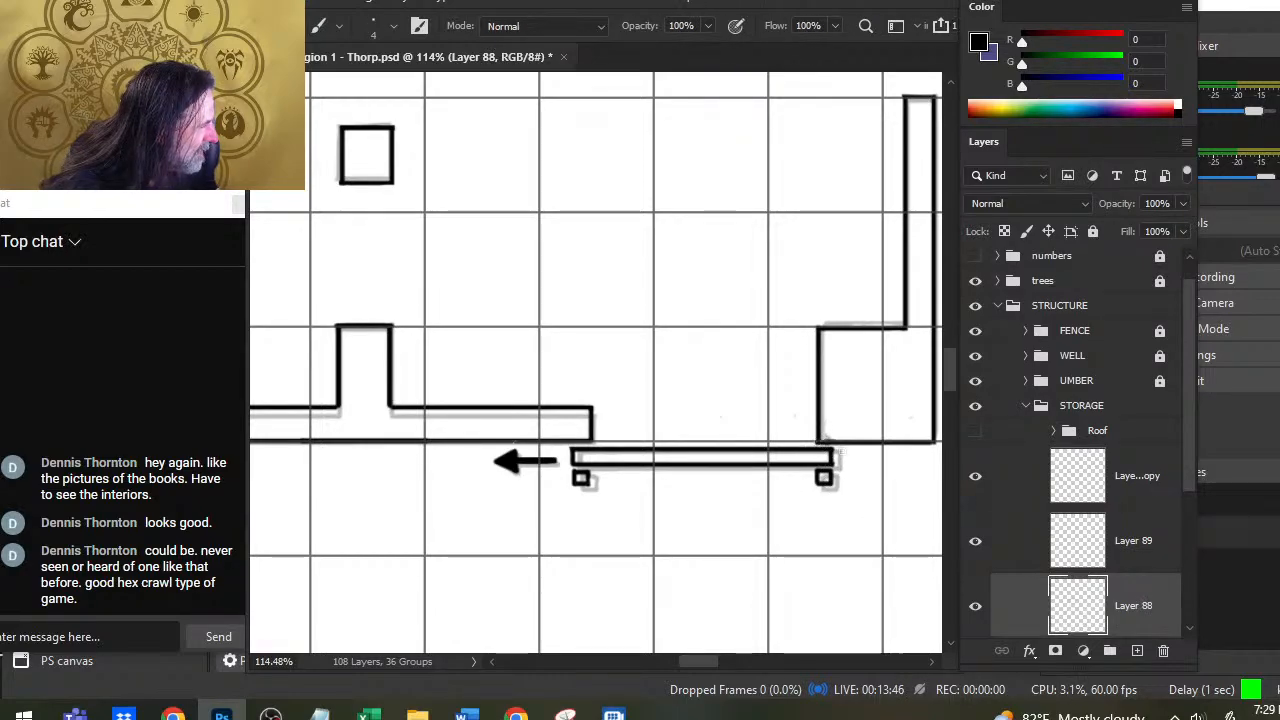
key(z)
drag(863, 537, 769, 509)
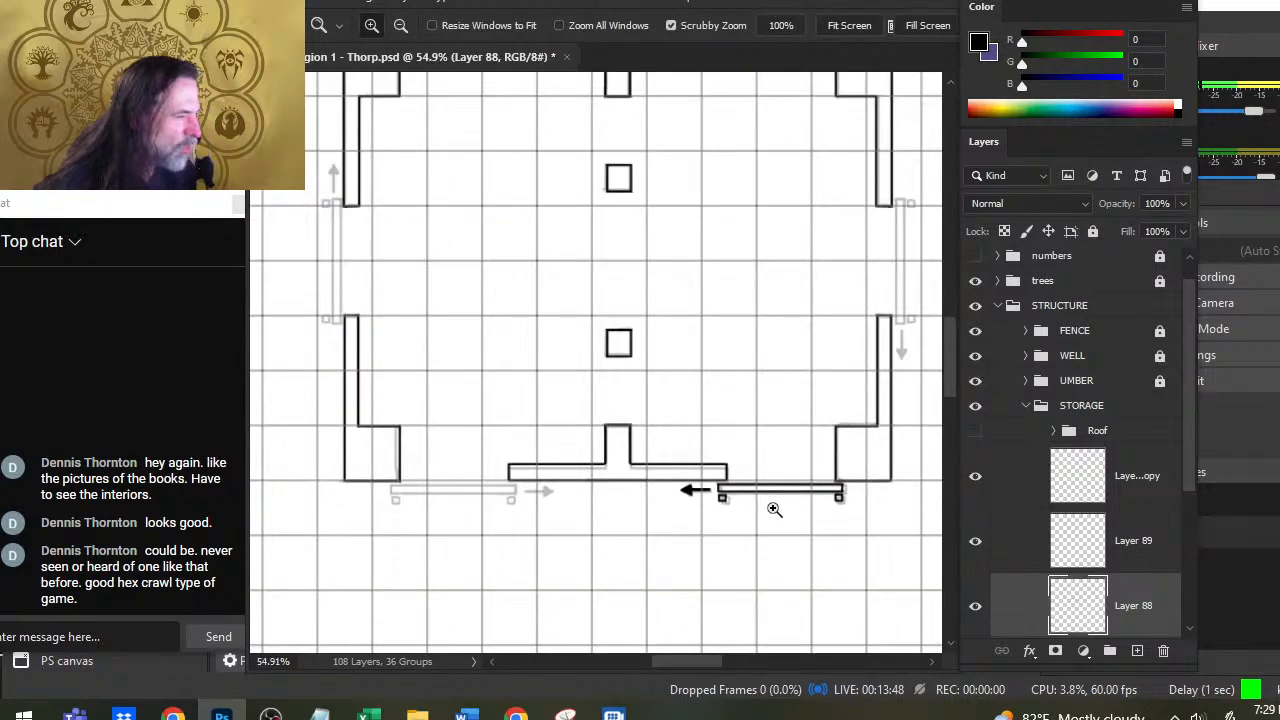
Step: Duplicate the layer with the lower-right door, squares and arrow, and flip the duplicate horizontally
click(976, 476)
click(976, 476)
right_click(1120, 476)
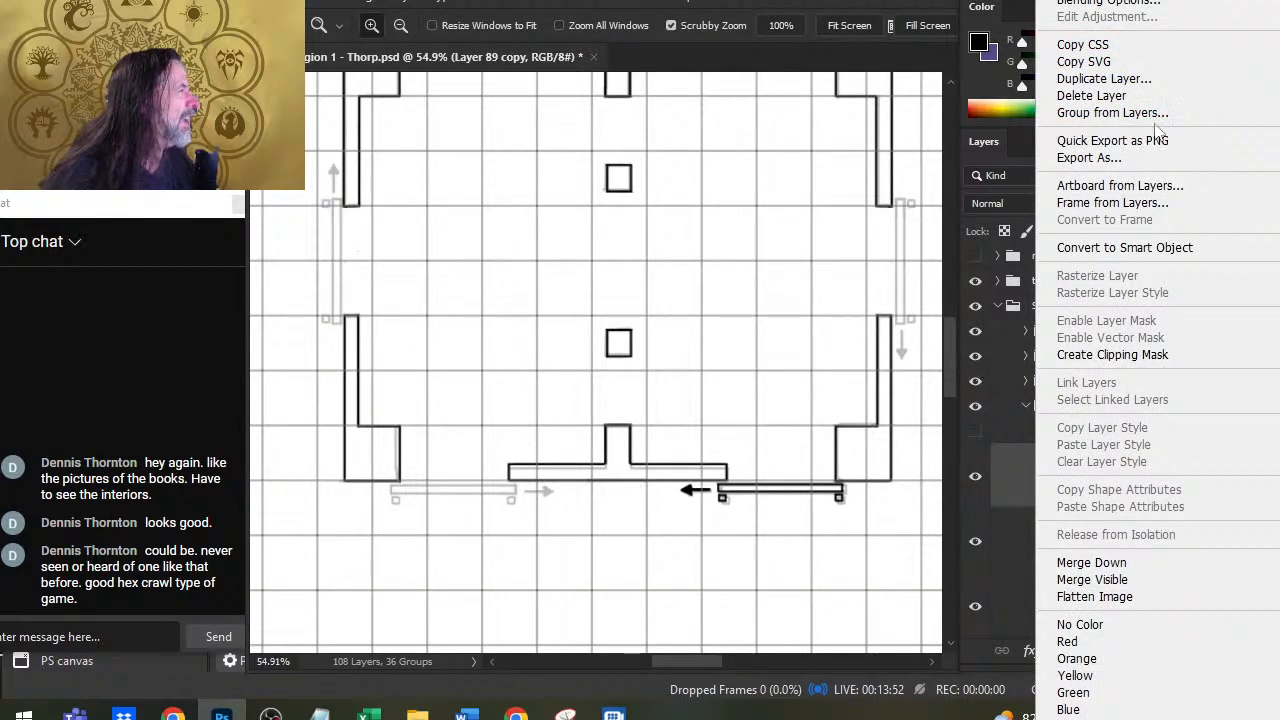
click(1149, 80)
key(Return)
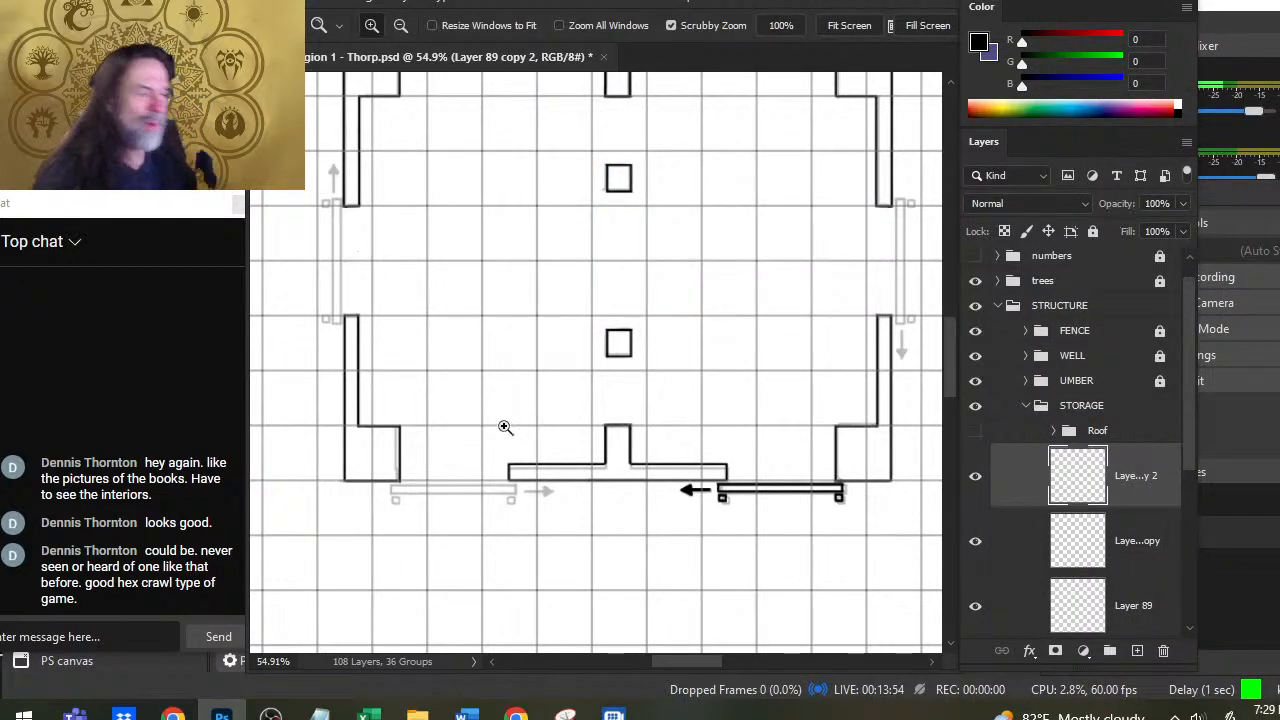
key(l)
right_click(578, 327)
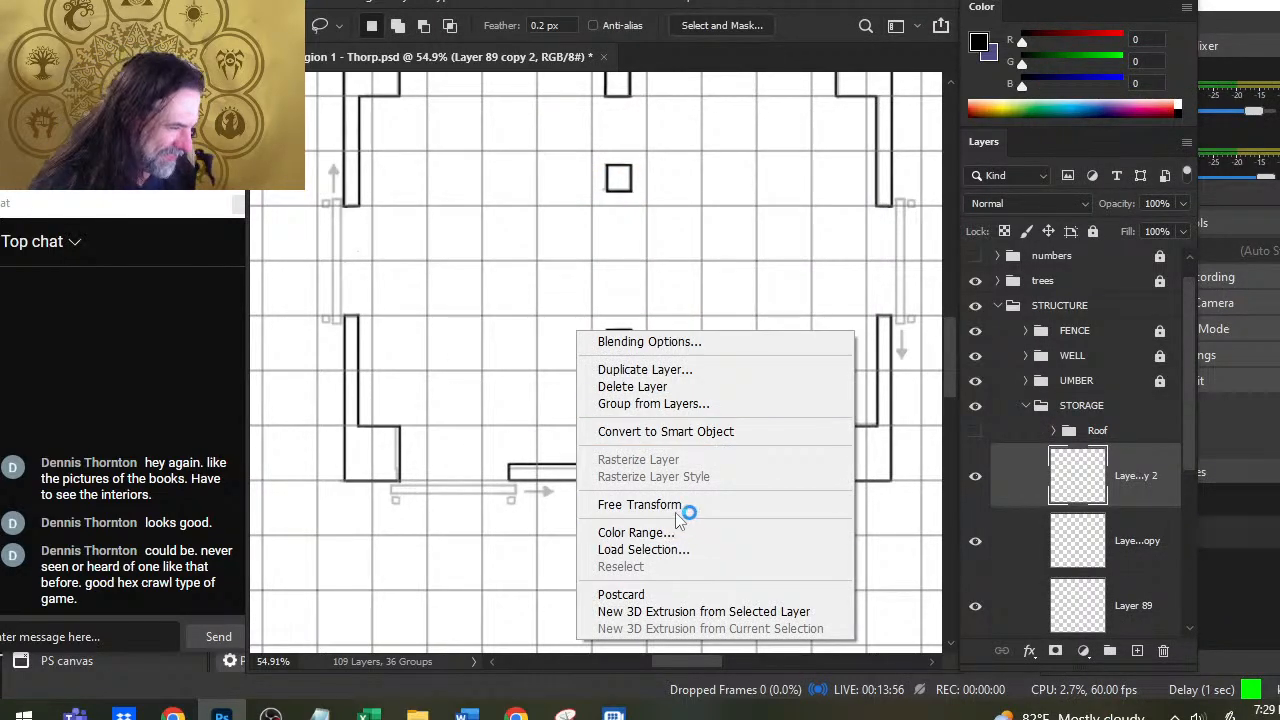
click(675, 506)
right_click(574, 420)
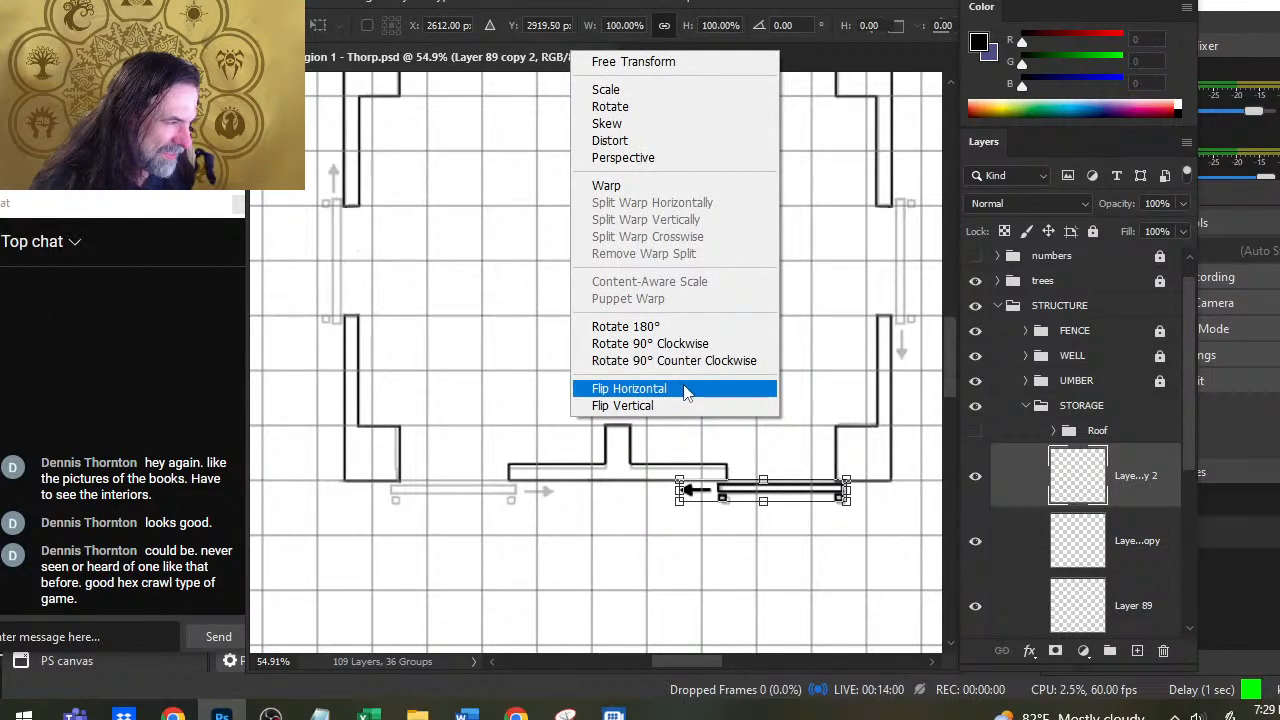
click(686, 393)
key(Return)
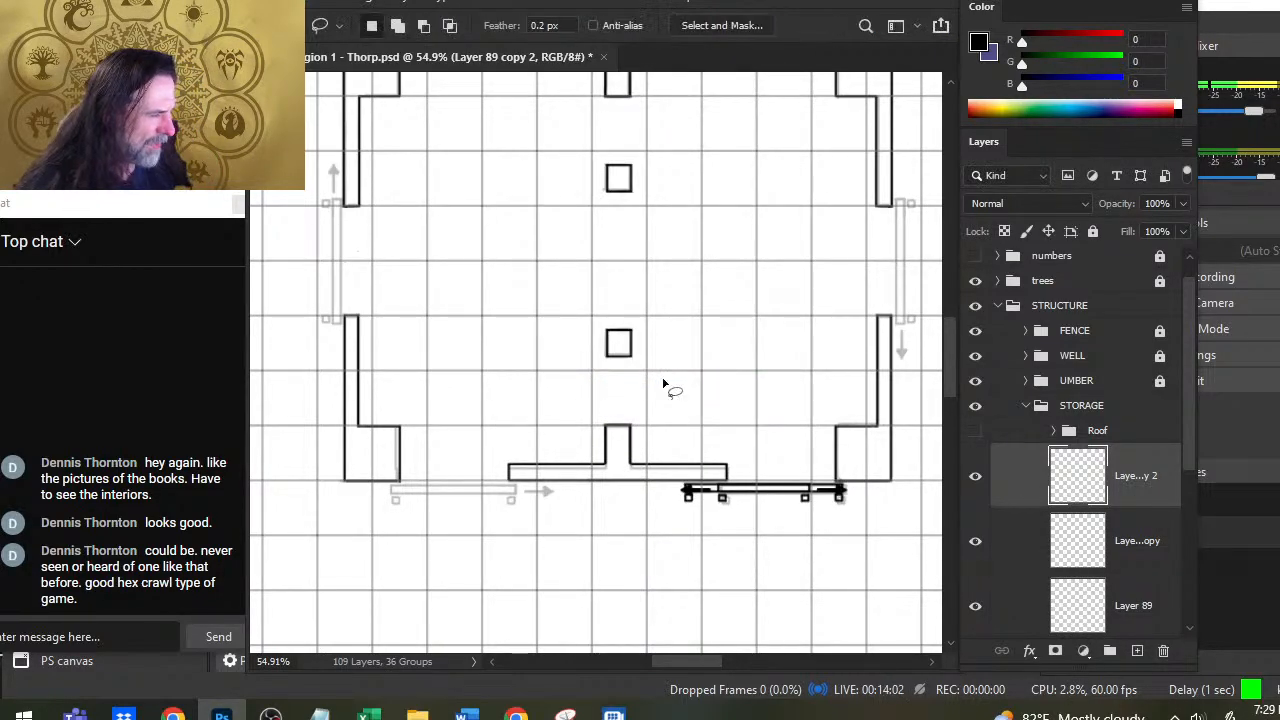
Step: Move the horizontally flipped door copy straight left along the lower wall until it covers the faded lower-left sliding door and arrow
key(v)
key(Left)
key(Left)
key(Left)
key(Left)
key(Left)
key(Left)
key(Left)
key(Left)
key(Left)
key(Left)
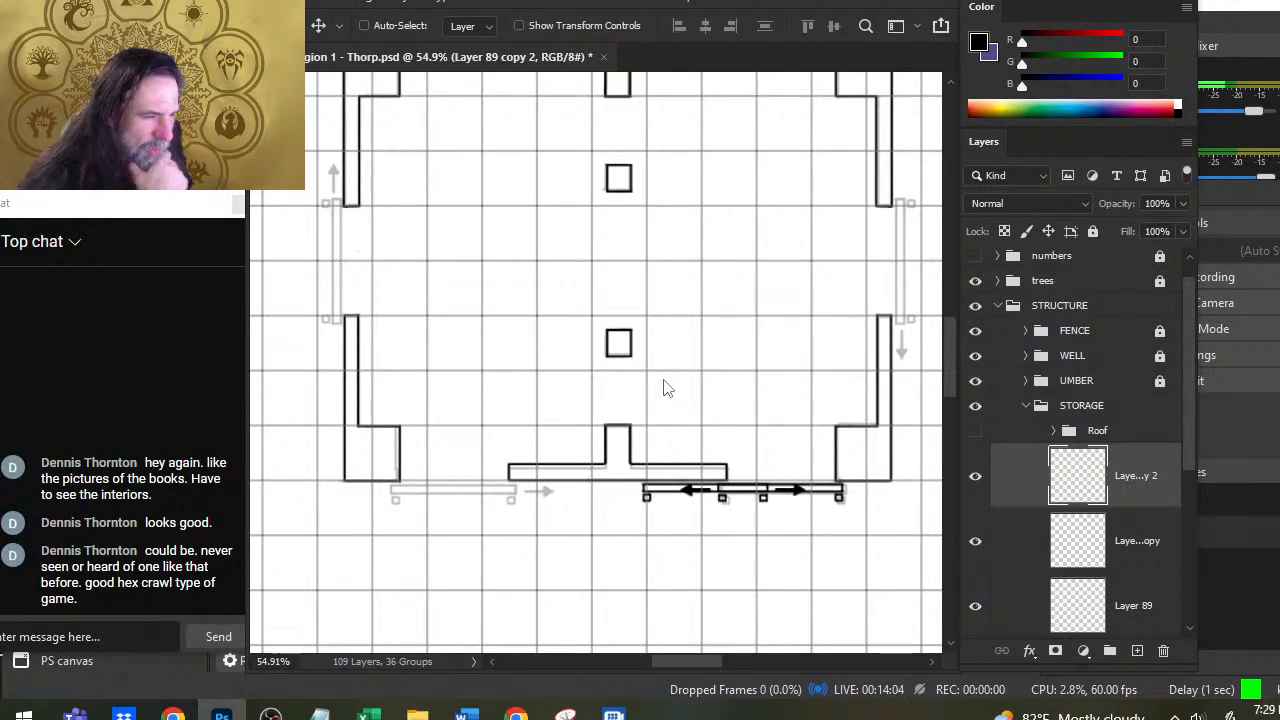
key(Left)
key(Left)
key(Left)
key(Left)
key(Left)
key(Left)
key(Left)
key(Left)
key(Left)
key(Left)
key(Left)
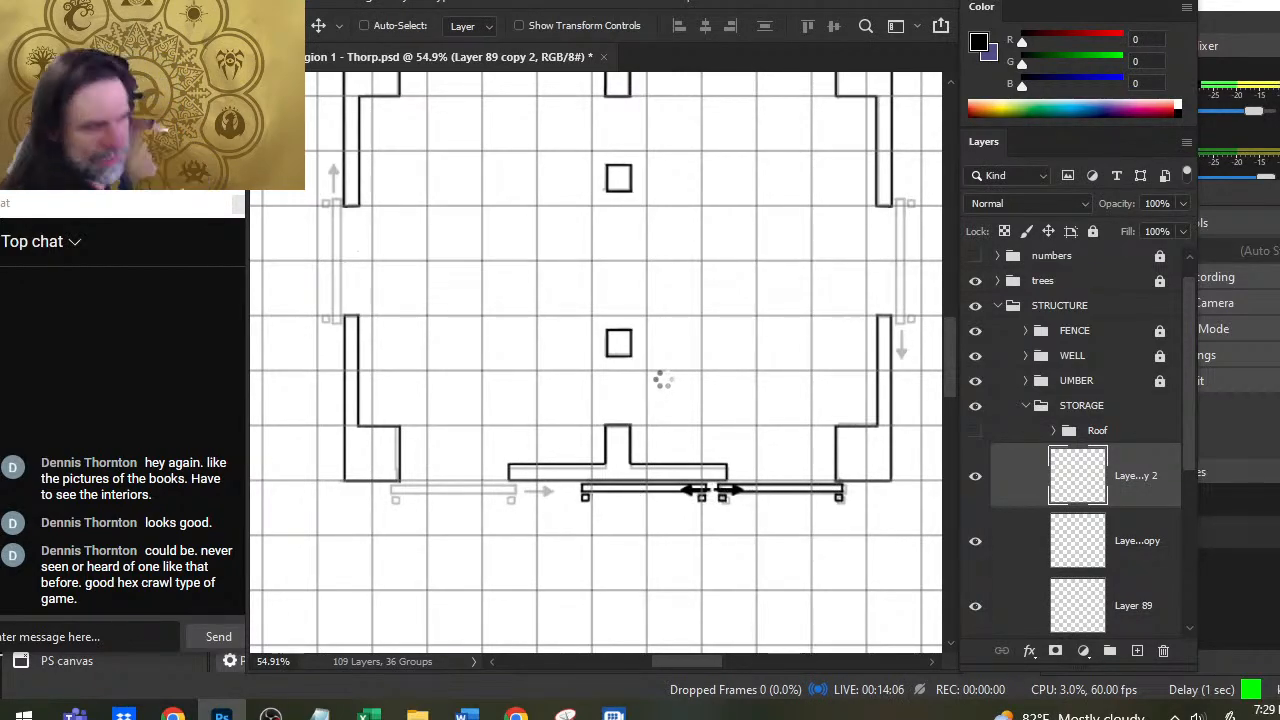
key(Left)
key(Left)
key(Left)
key(Left)
key(Left)
key(Left)
key(Left)
key(Left)
key(Left)
key(Left)
key(Left)
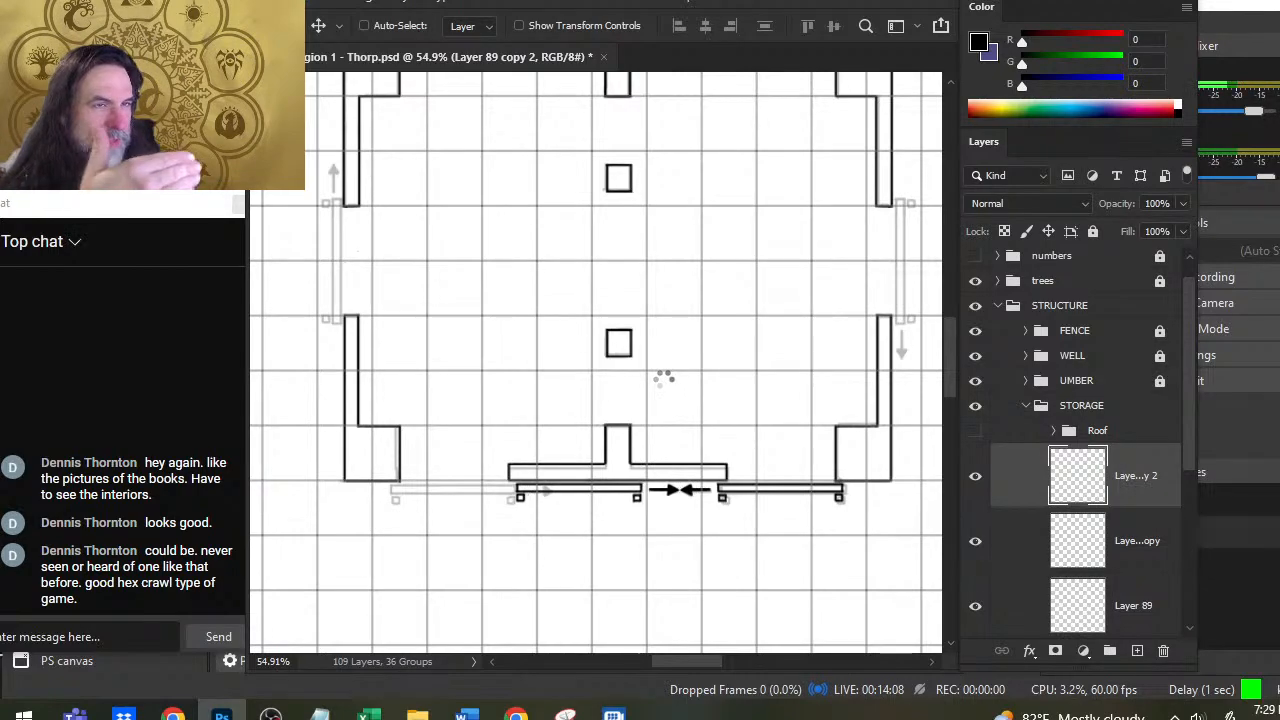
key(Left)
key(Left)
key(Left)
key(Left)
key(Left)
key(Left)
key(Left)
key(Left)
key(Left)
key(Left)
key(Left)
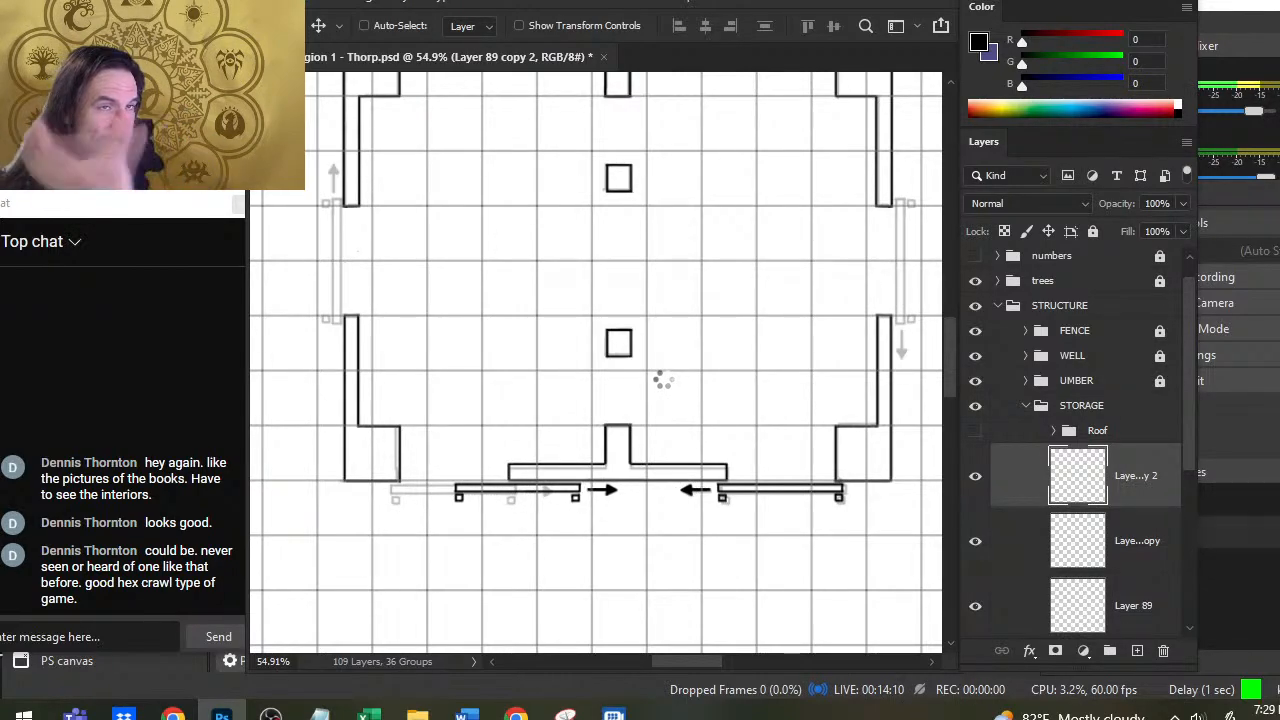
key(Left)
key(Left)
key(Left)
key(Left)
key(Left)
key(Left)
key(Left)
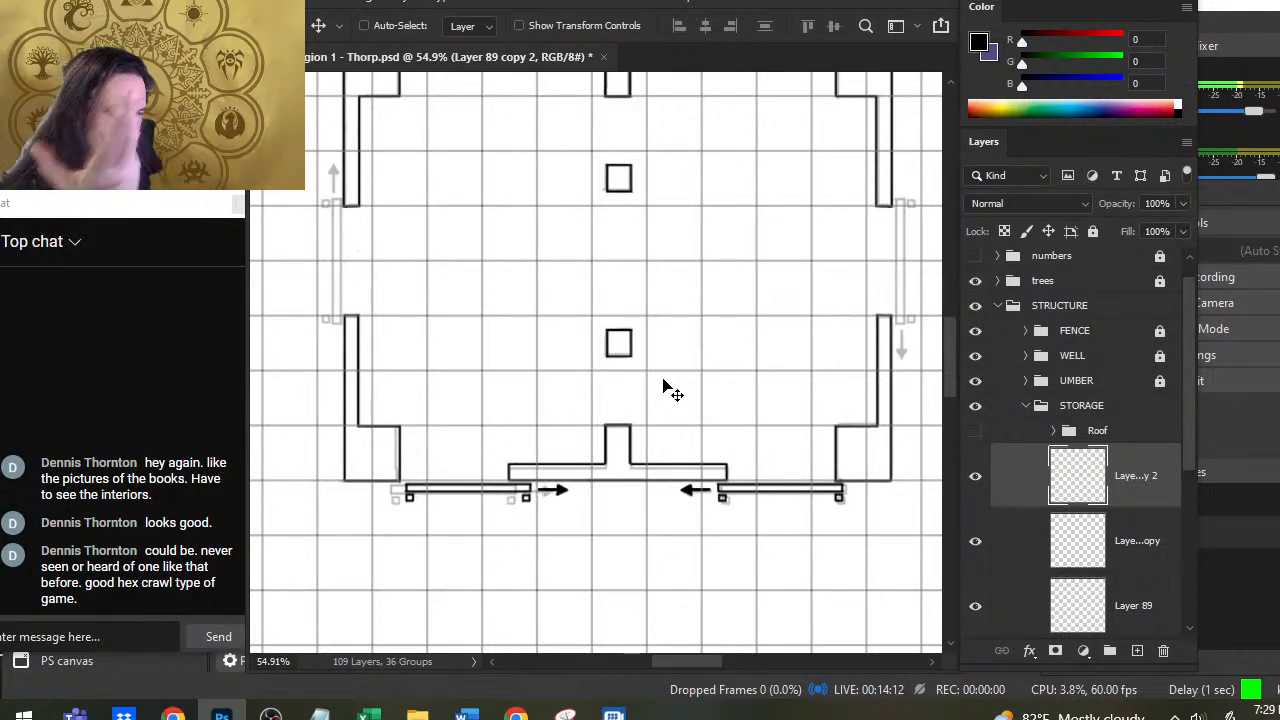
key(Left)
key(Left)
key(Left)
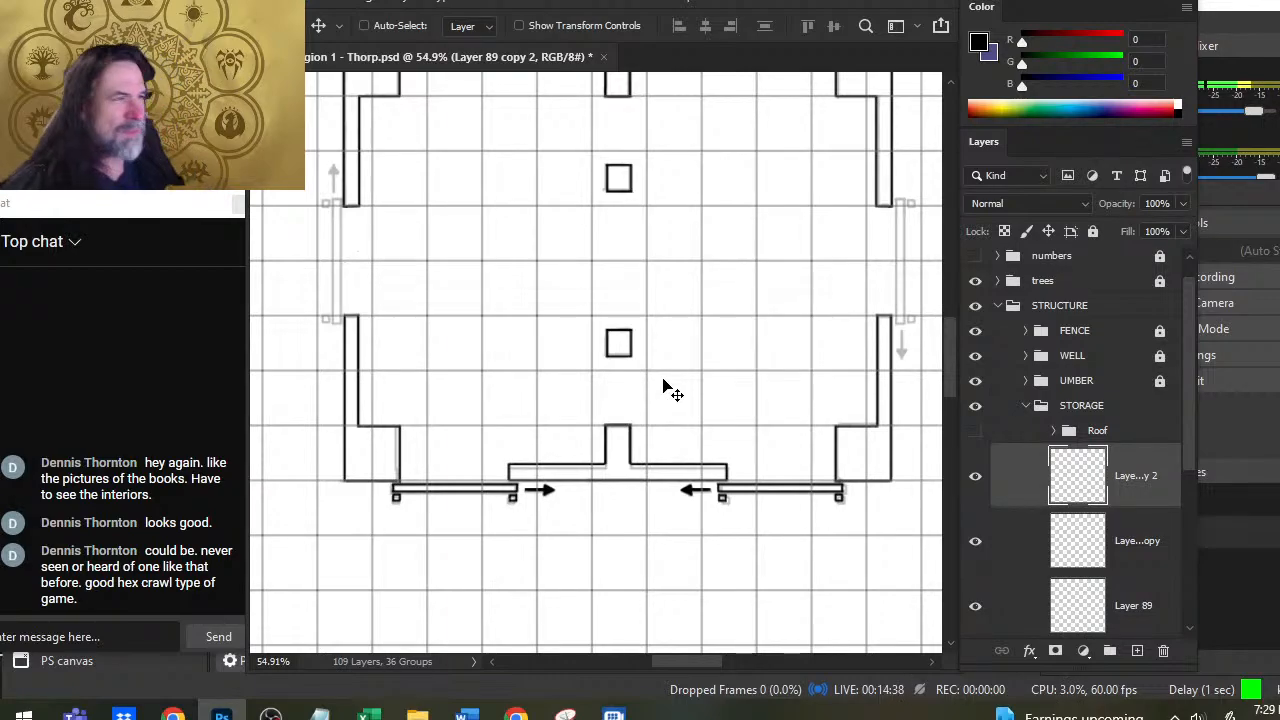
Step: Duplicate the layer with the lower-left door, squares and arrow, and rotate the duplicate 90° counter-clockwise
scroll(530, 380, up, 3)
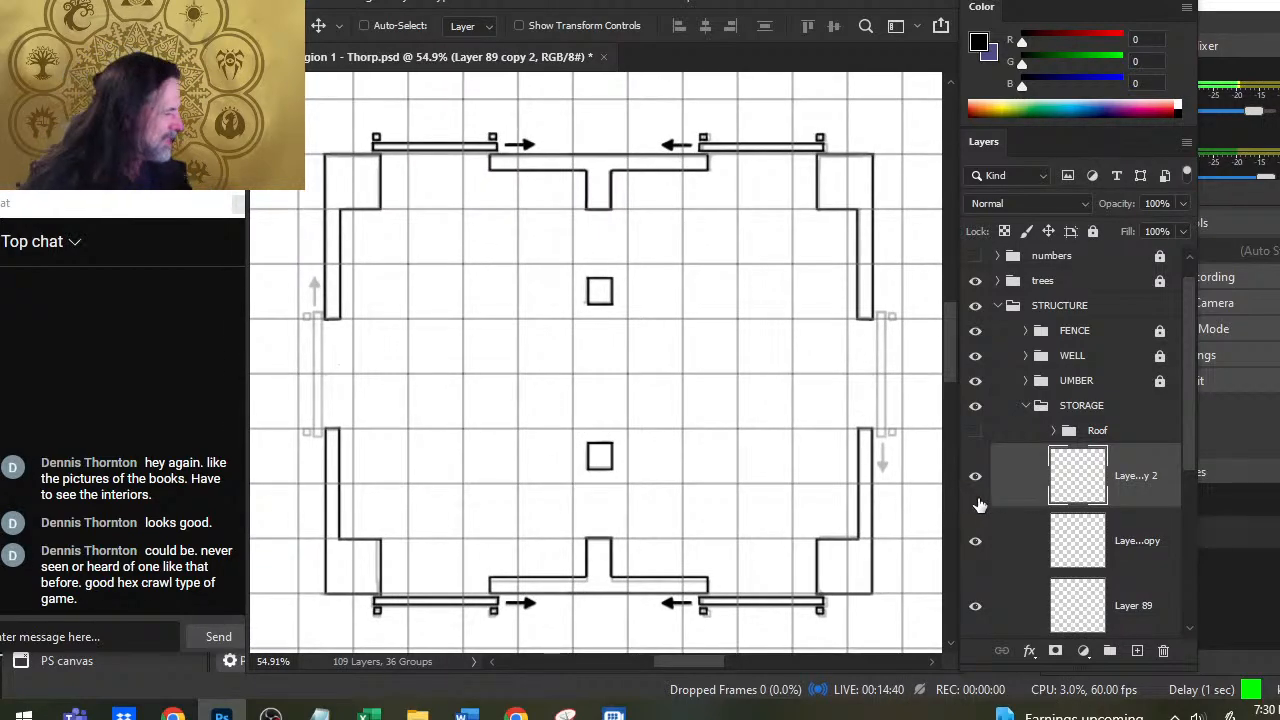
right_click(1012, 495)
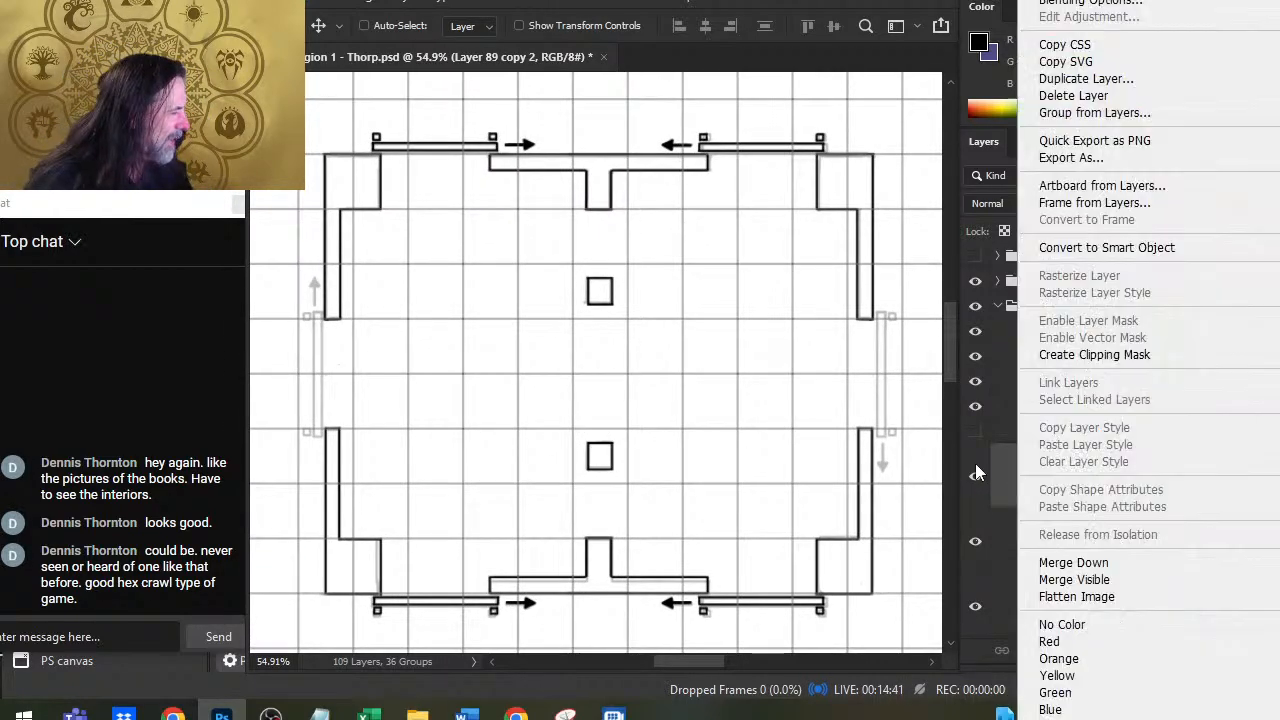
click(1128, 78)
key(Return)
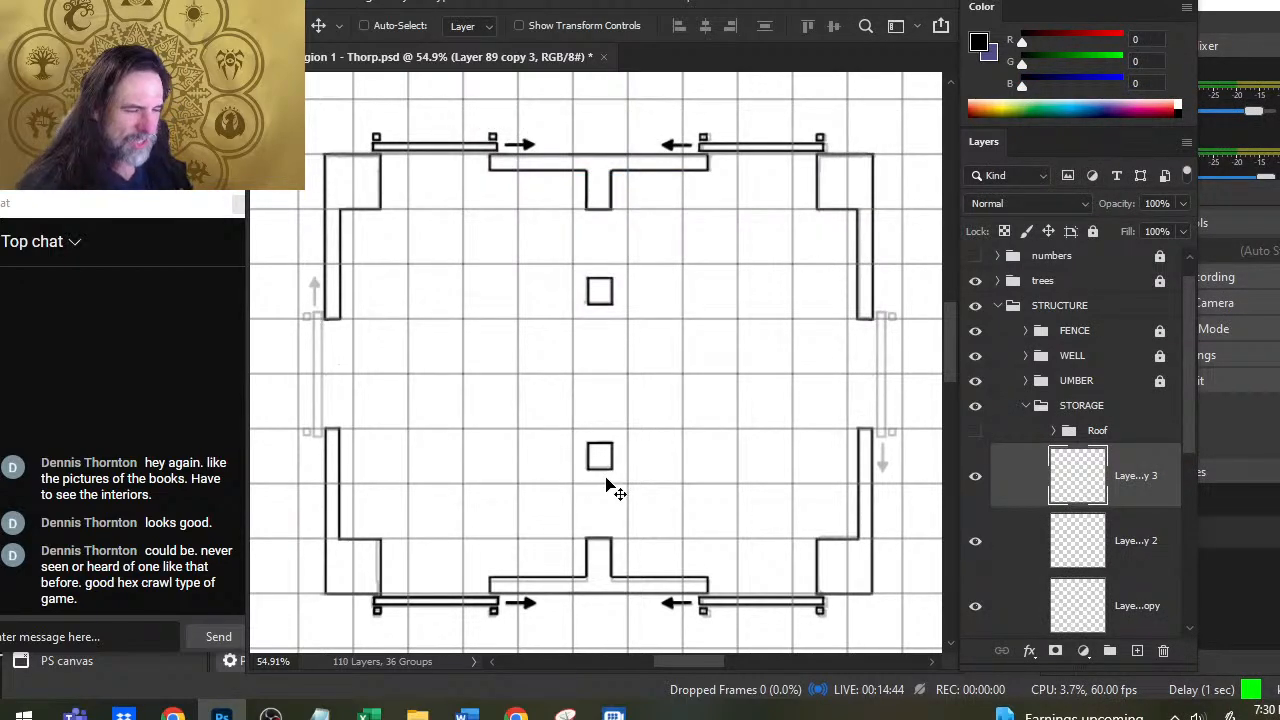
key(l)
right_click(567, 420)
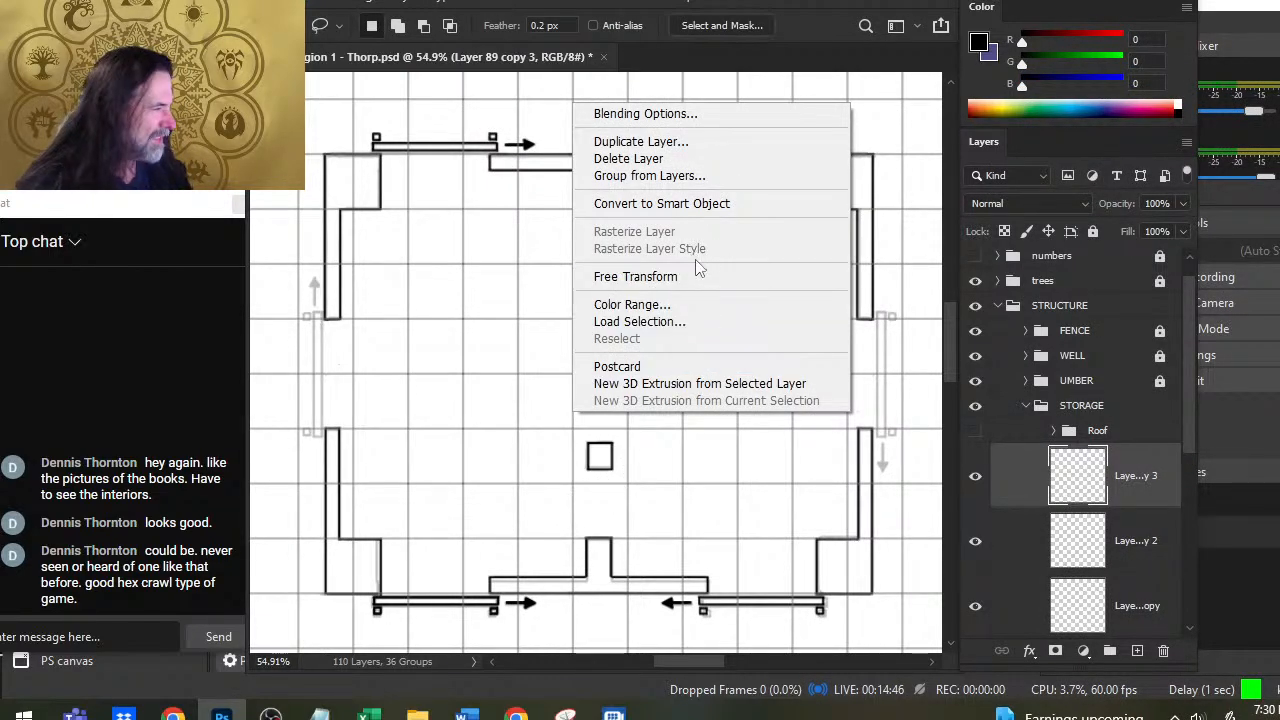
click(686, 277)
right_click(606, 530)
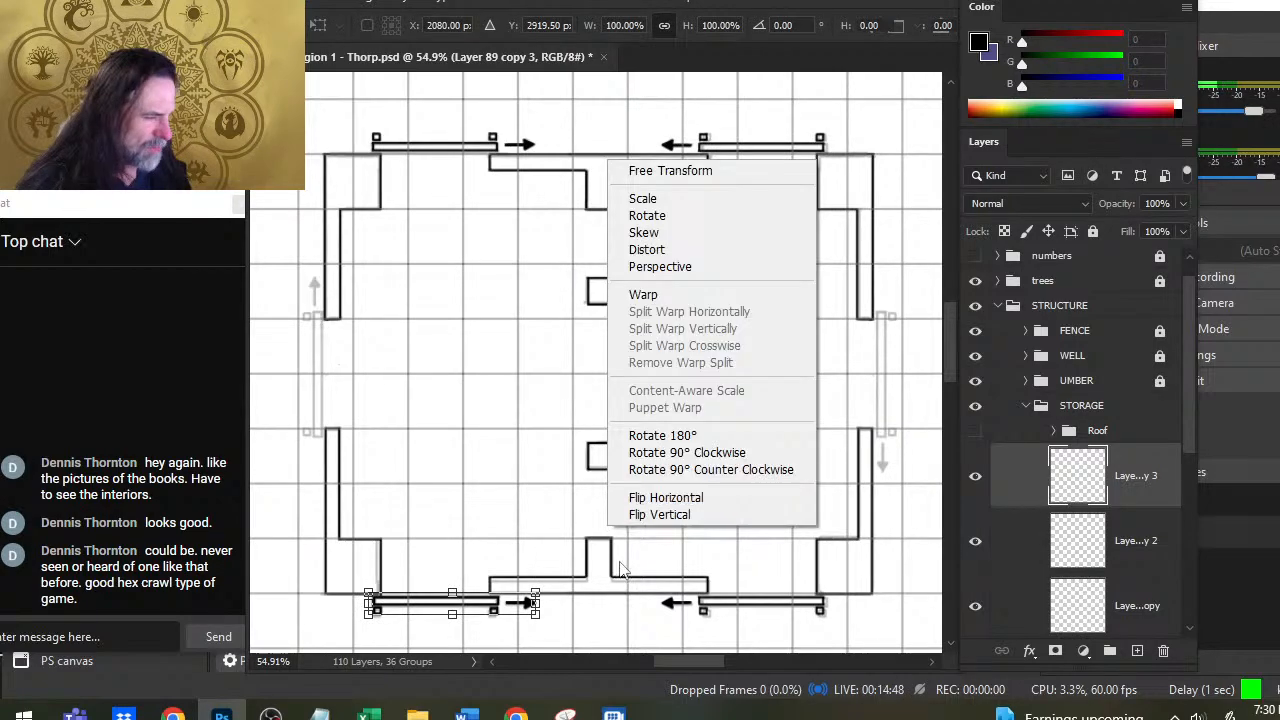
click(700, 469)
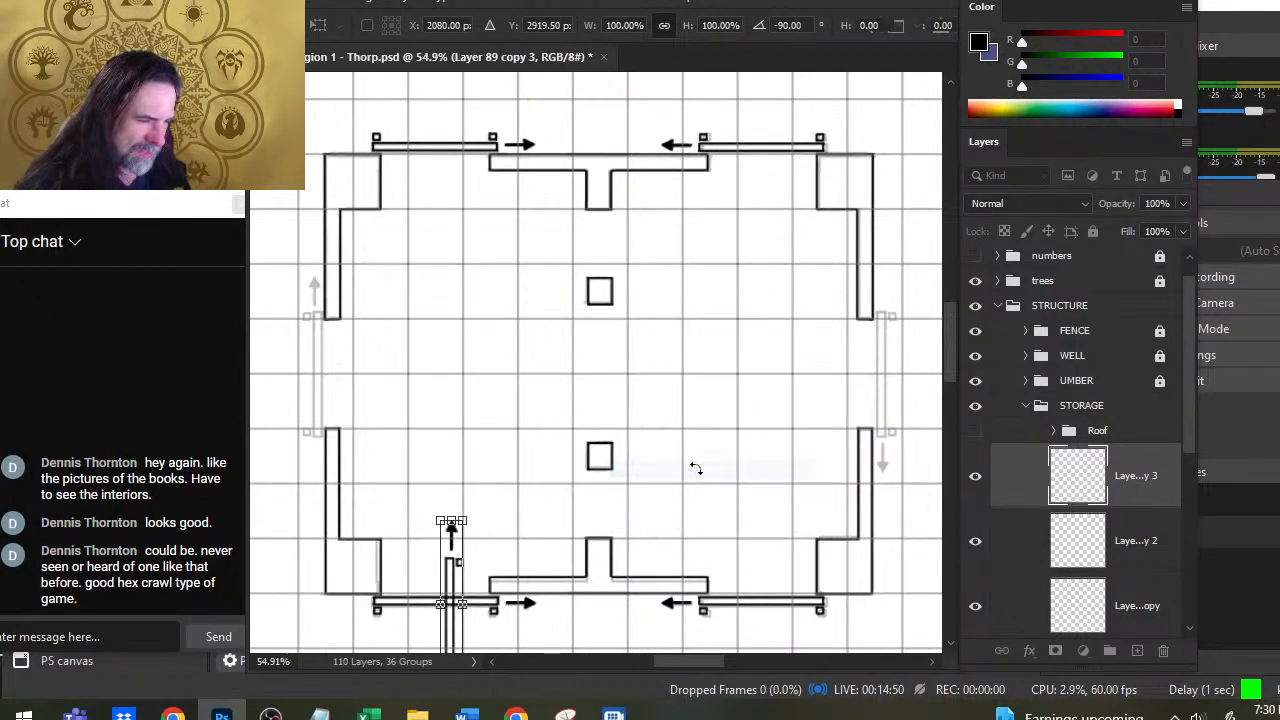
key(Return)
Step: Move the rotated door copy beside the faded sliding door at the plan's left wall, and flip it horizontally
drag(505, 466, 634, 389)
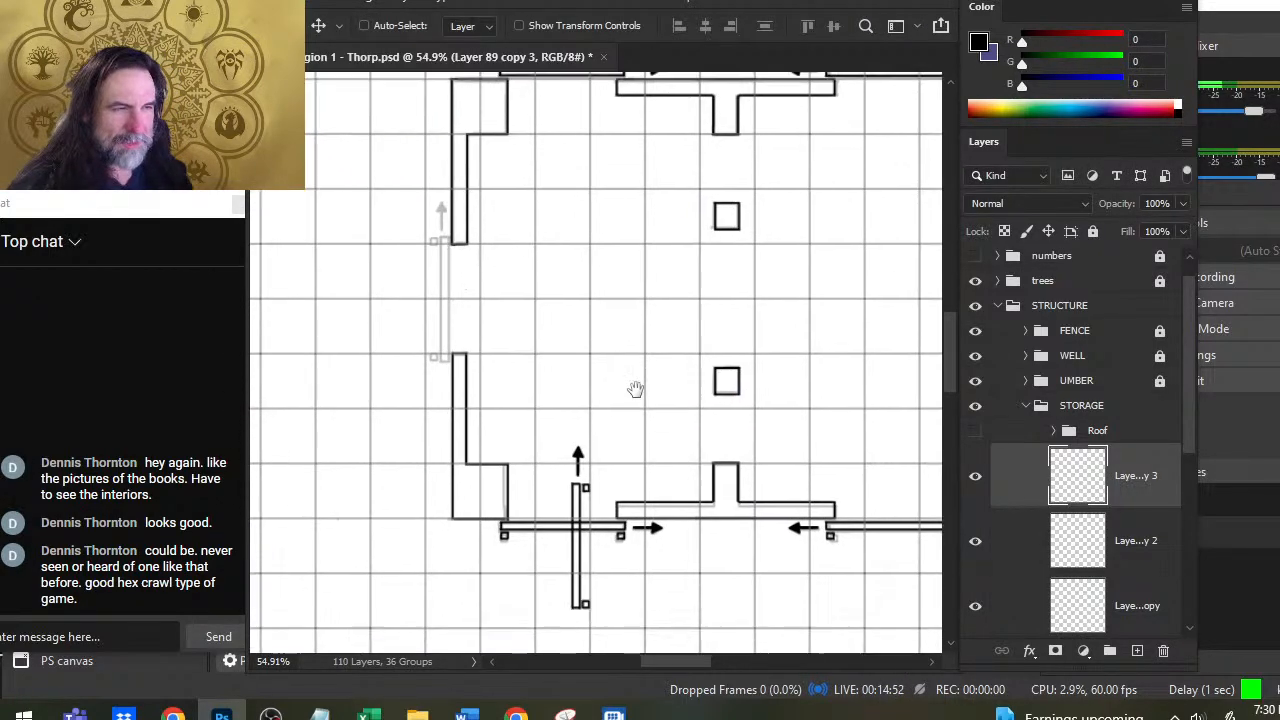
mouse_move(718, 530)
mouse_down()
mouse_move(543, 286)
mouse_move(572, 272)
mouse_move(565, 288)
mouse_up()
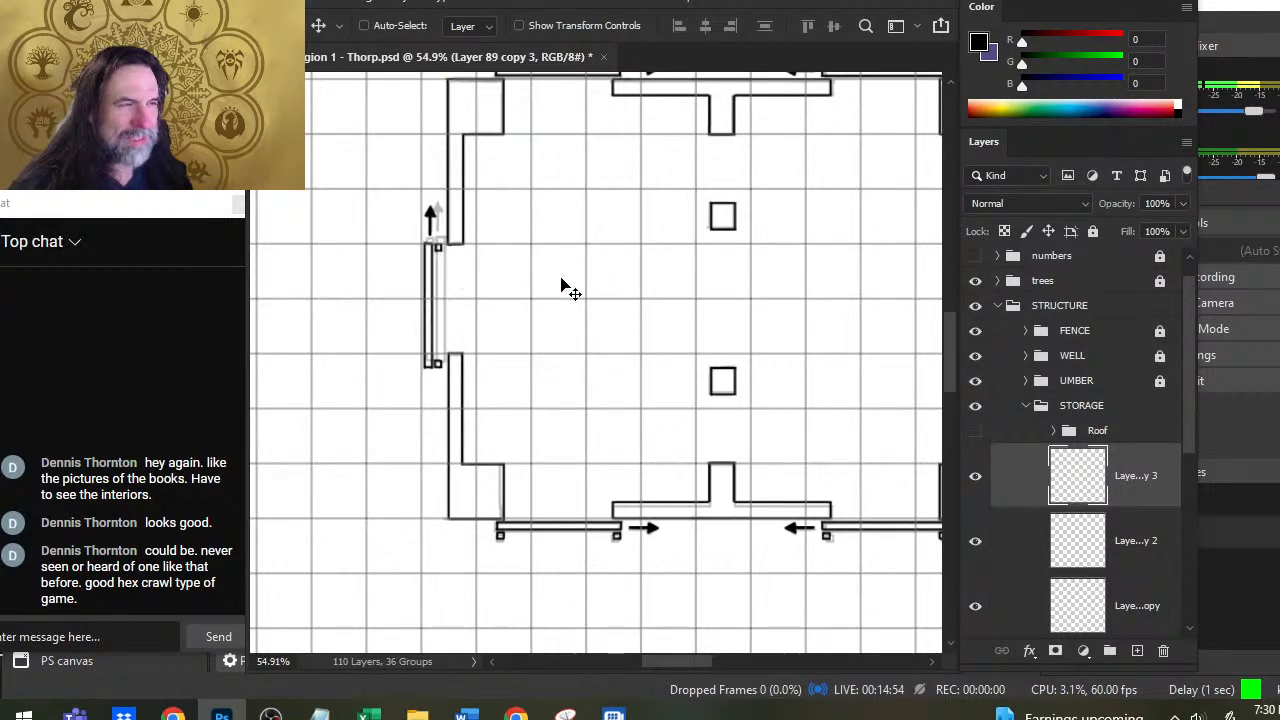
key(l)
right_click(559, 300)
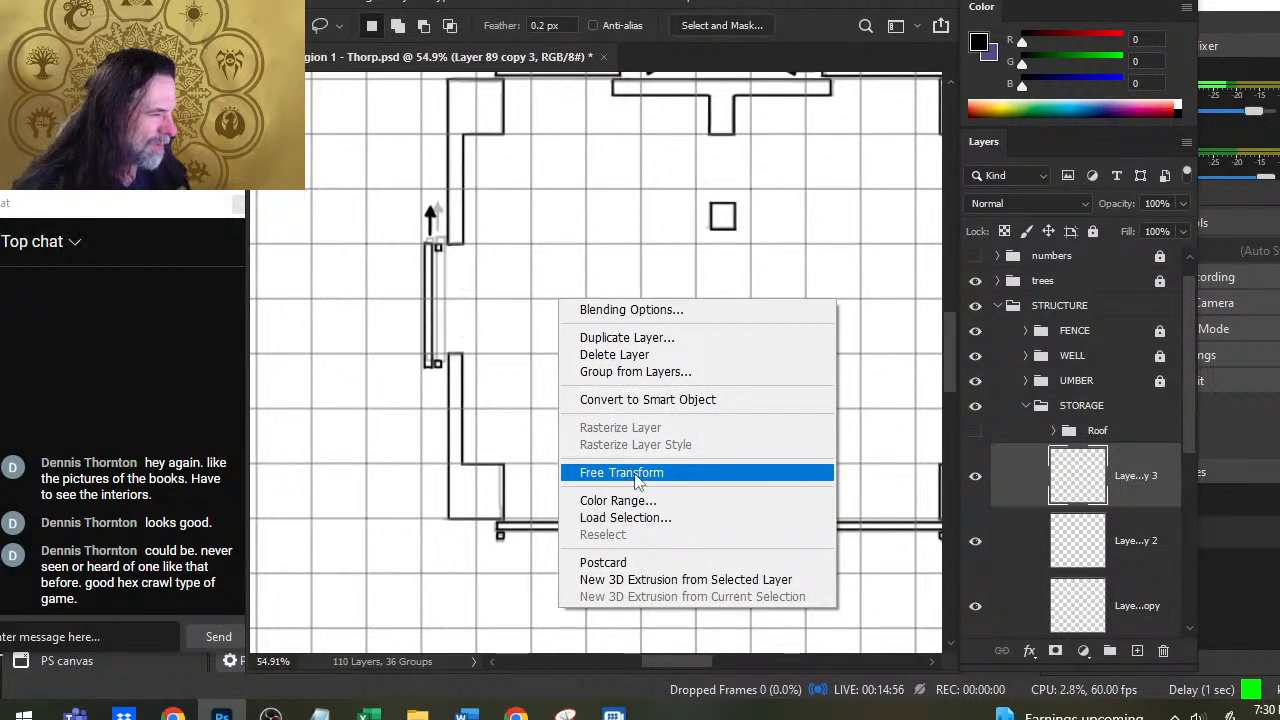
click(632, 471)
right_click(588, 382)
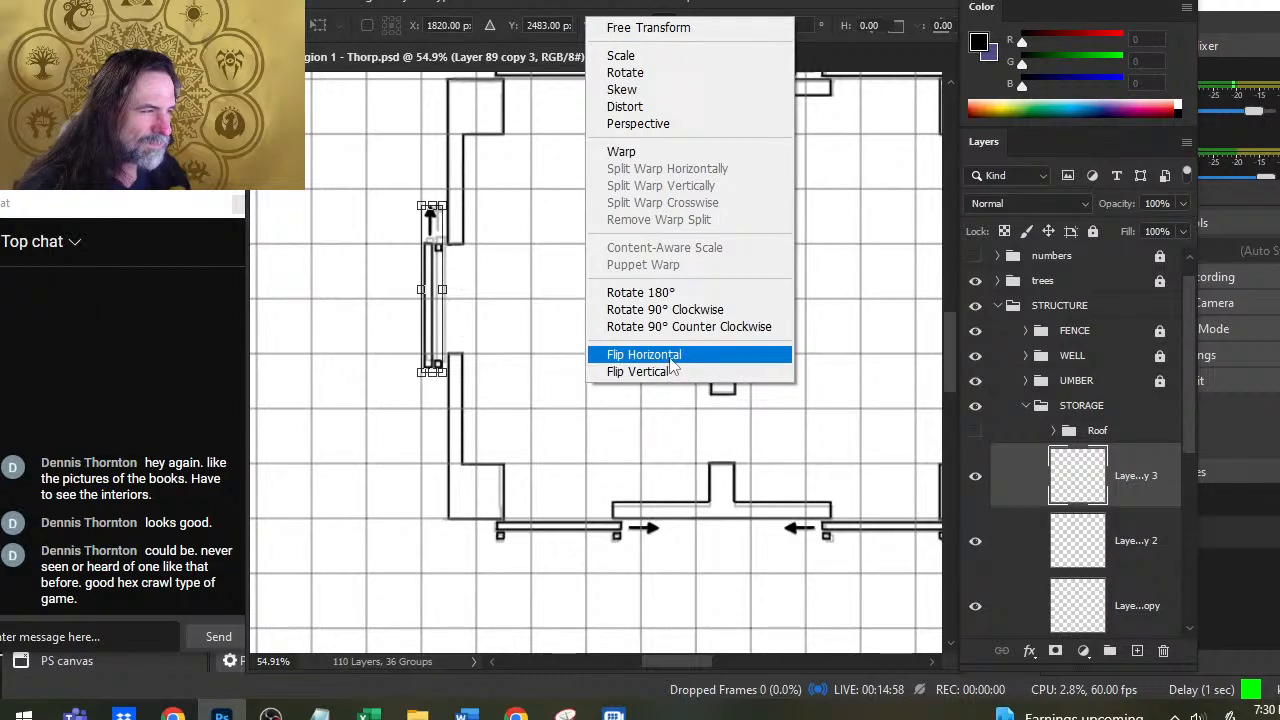
click(630, 355)
key(Return)
Step: Nudge the flipped door copy up and right until its door, squares and arrow cover the faded ones outside the left wall
key(z)
drag(357, 266, 576, 340)
key(v)
key(Up)
key(Up)
key(Up)
key(Up)
key(Up)
key(Up)
key(Up)
key(Up)
key(Up)
key(Up)
key(Up)
key(Up)
key(Up)
key(Up)
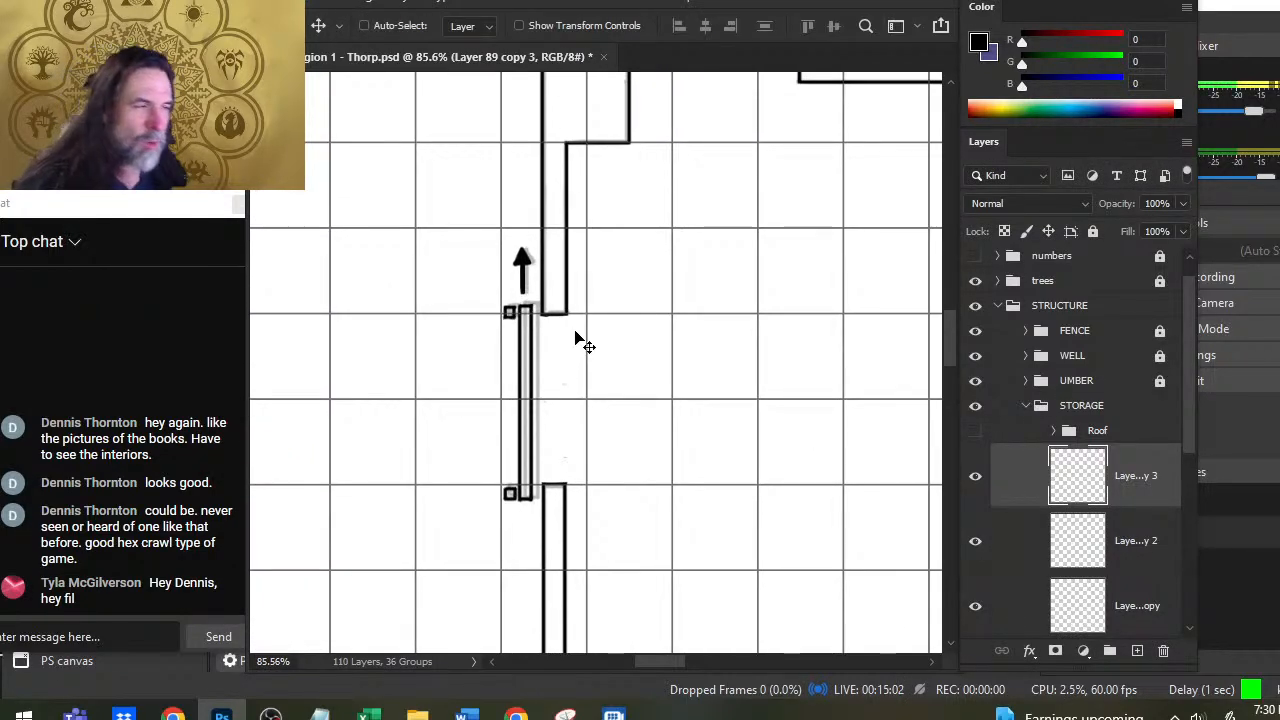
key(Right)
key(Right)
key(Right)
key(Right)
key(Right)
key(Right)
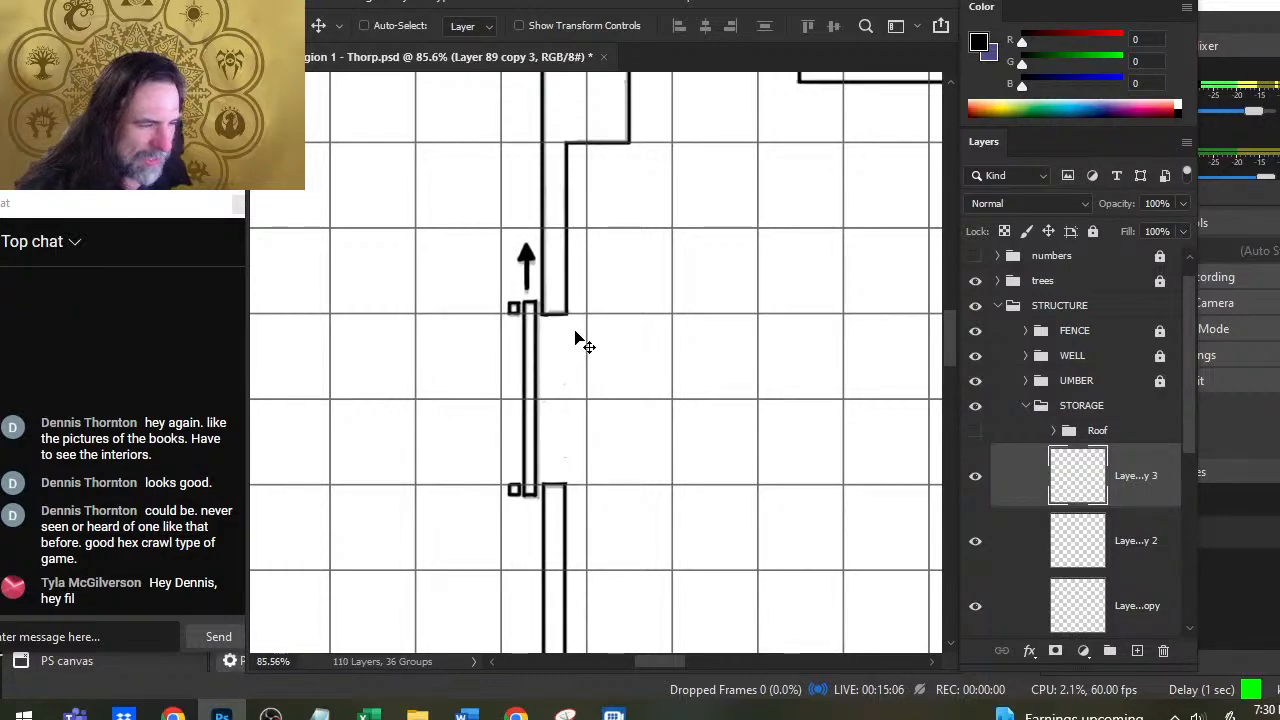
key(Right)
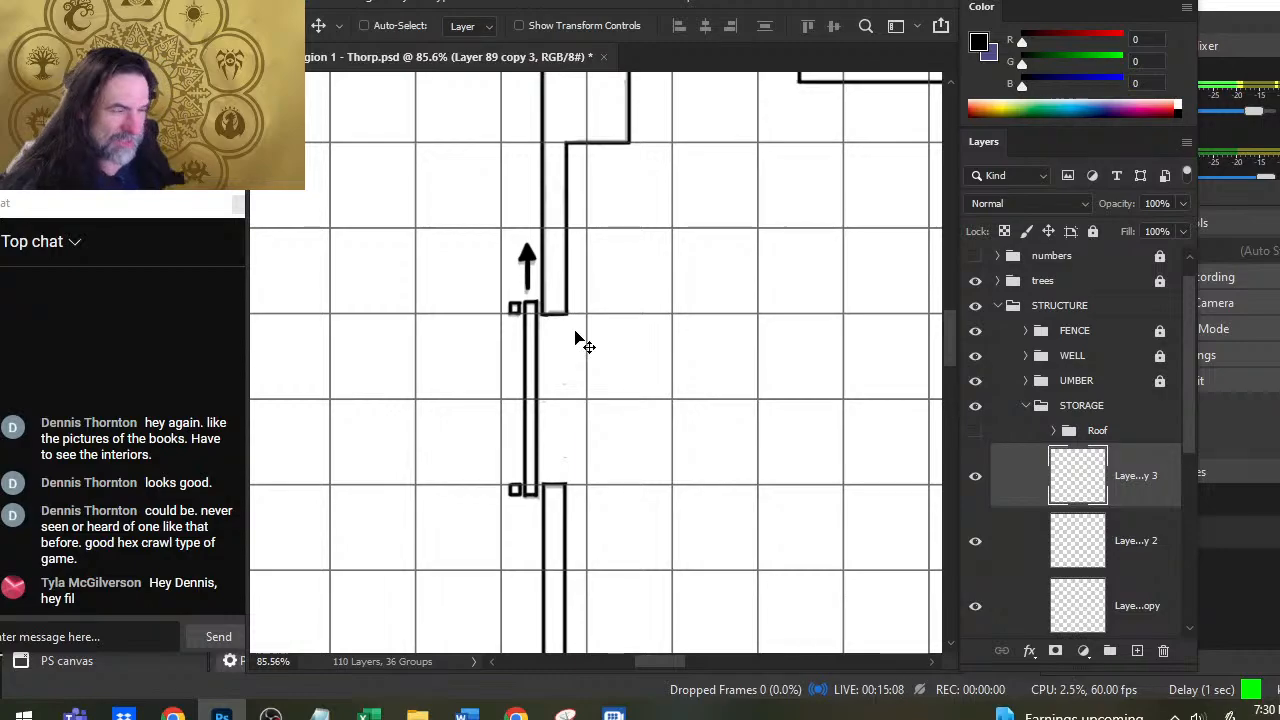
Step: Duplicate the layer with the left-wall door, squares and arrow, and rotate the duplicate 180°
key(z)
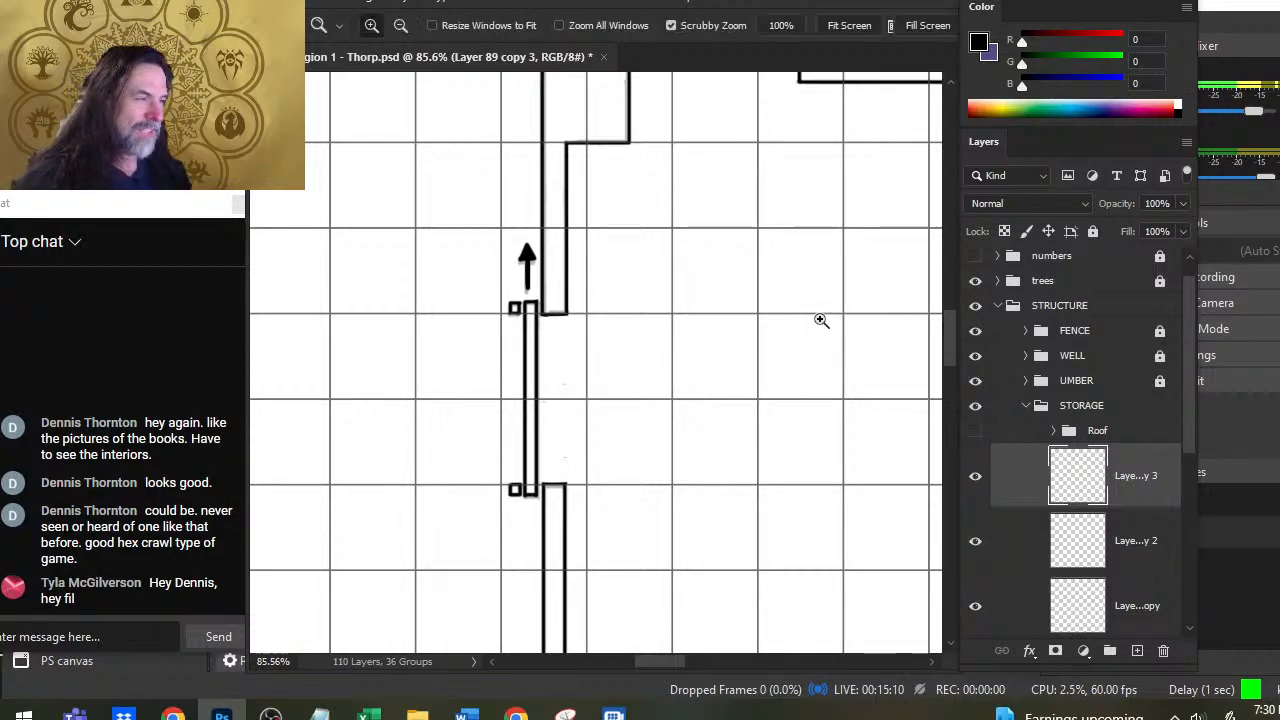
drag(820, 320, 595, 294)
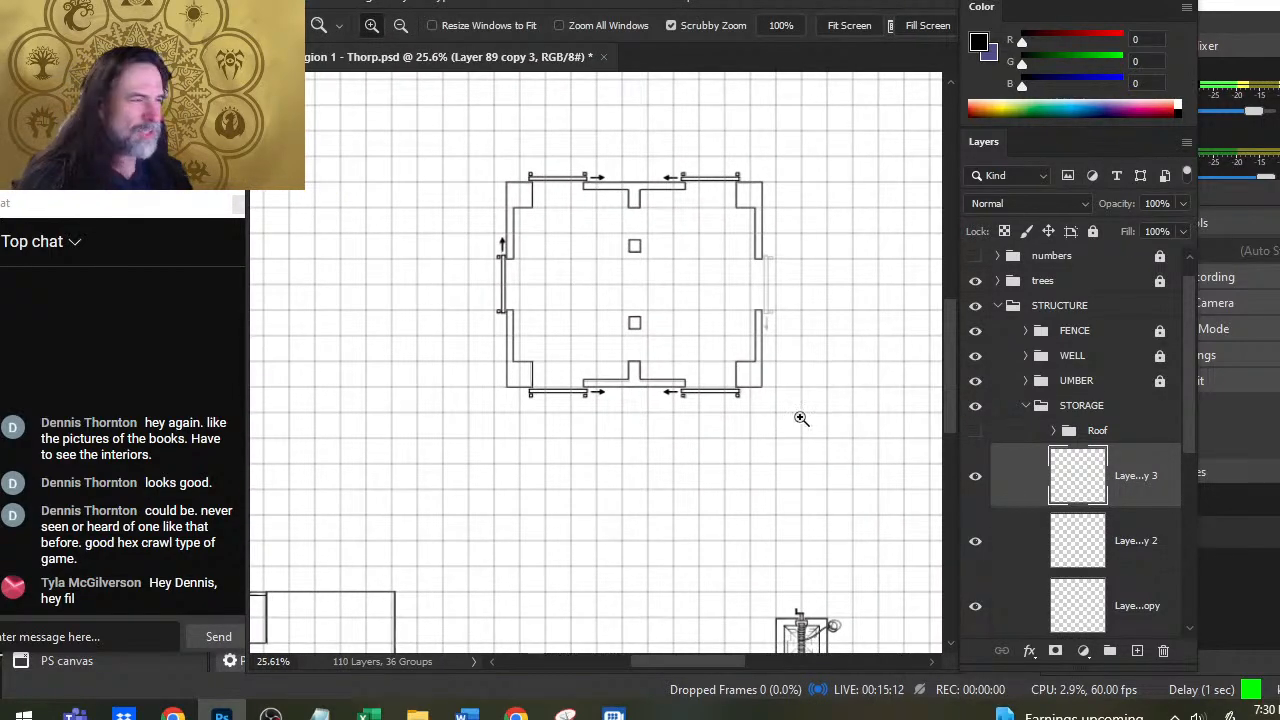
right_click(1045, 476)
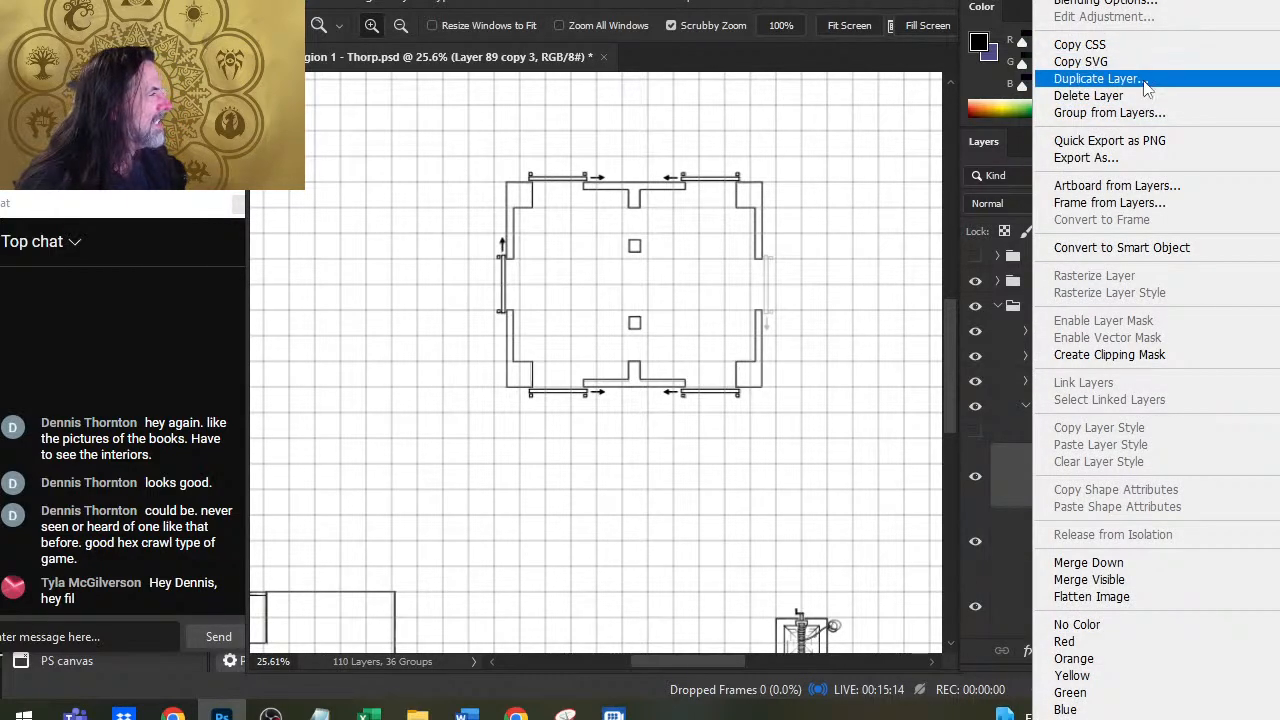
click(1110, 76)
key(Return)
right_click(604, 307)
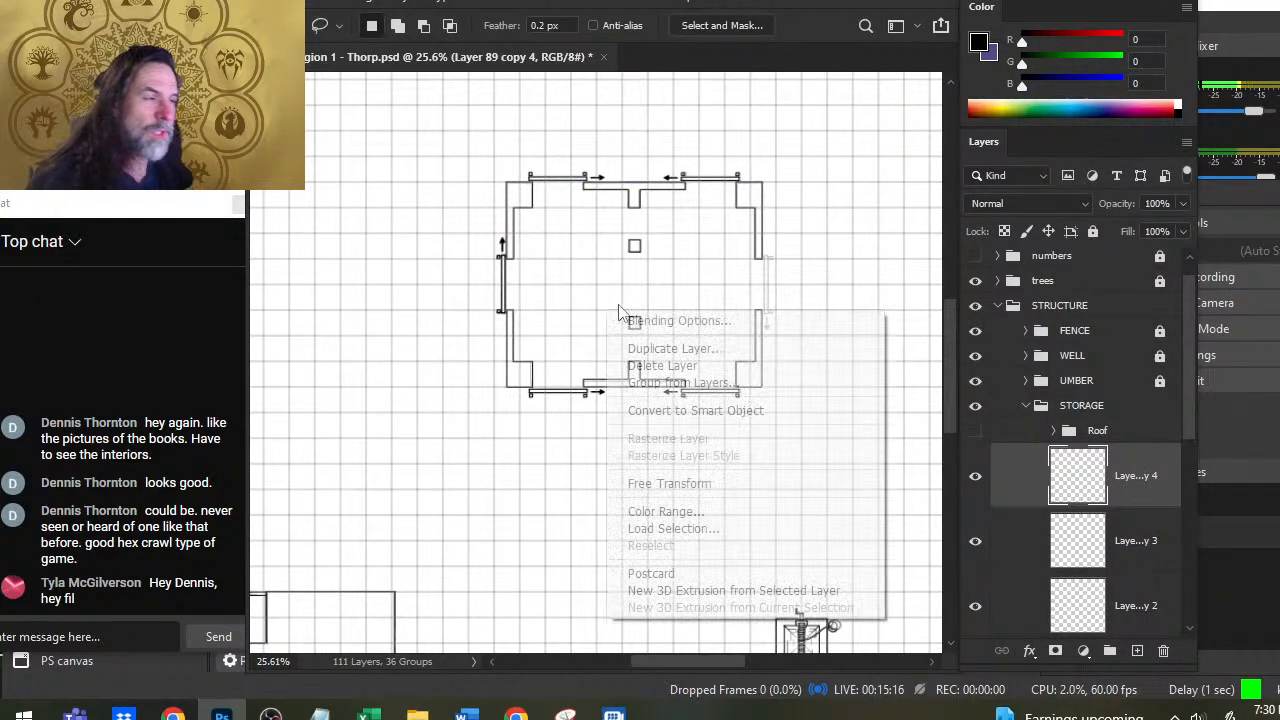
click(614, 483)
right_click(509, 318)
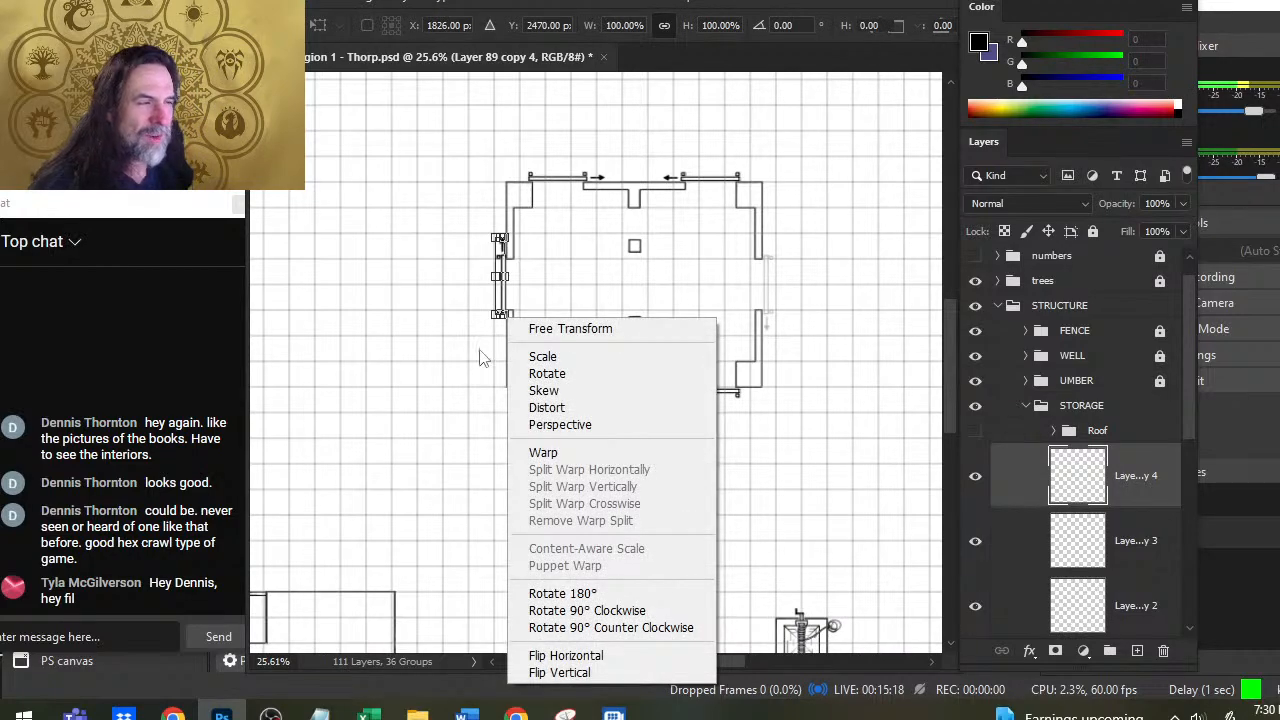
click(590, 594)
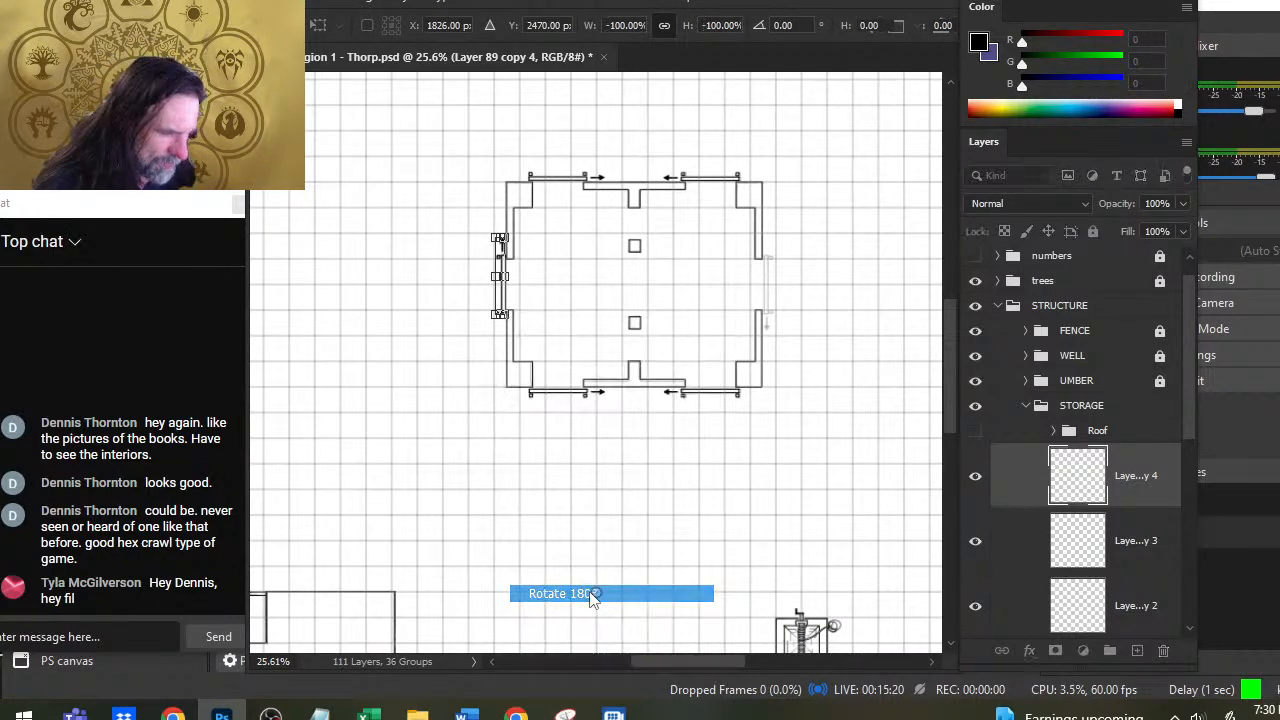
key(Return)
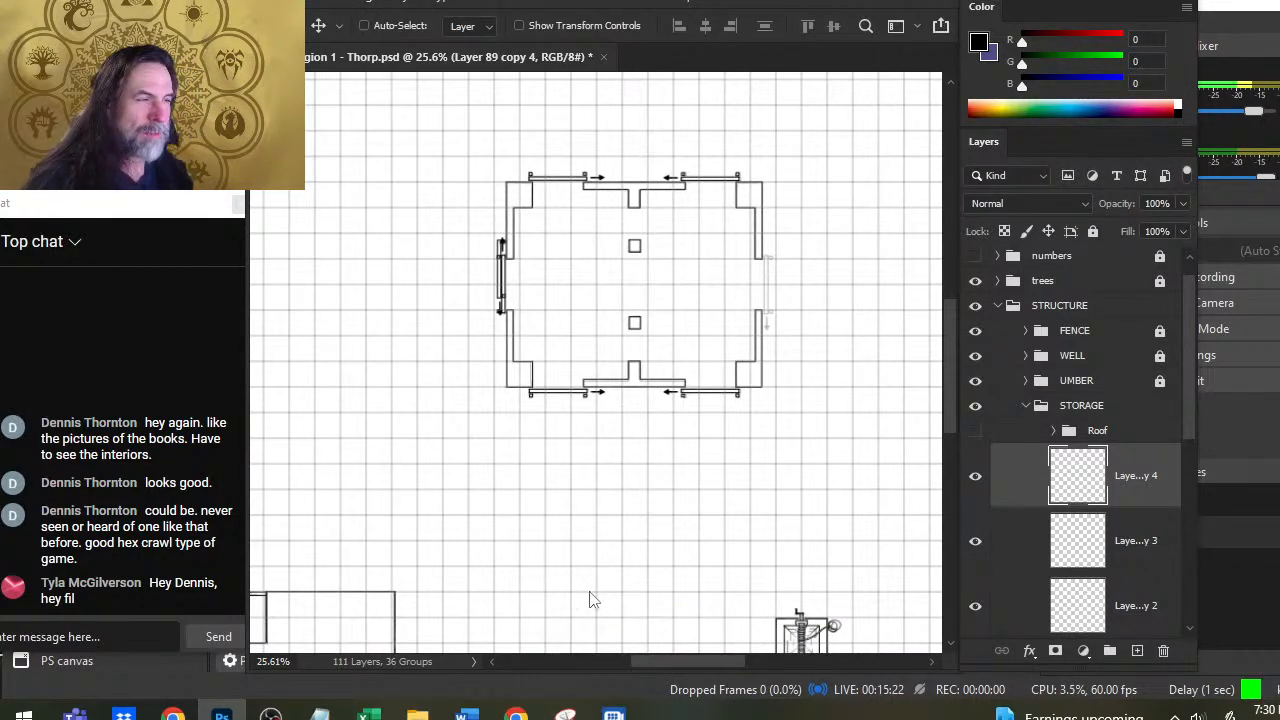
Step: Move the 180° rotated door copy straight across the plan to the faded sliding door outside the right wall
key(shift+Right)
key(shift+Right)
key(shift+Right)
key(shift+Right)
key(shift+Right)
key(shift+Right)
key(shift+Right)
key(shift+Right)
key(shift+Right)
key(shift+Right)
key(shift+Right)
key(shift+Right)
key(shift+Right)
key(shift+Right)
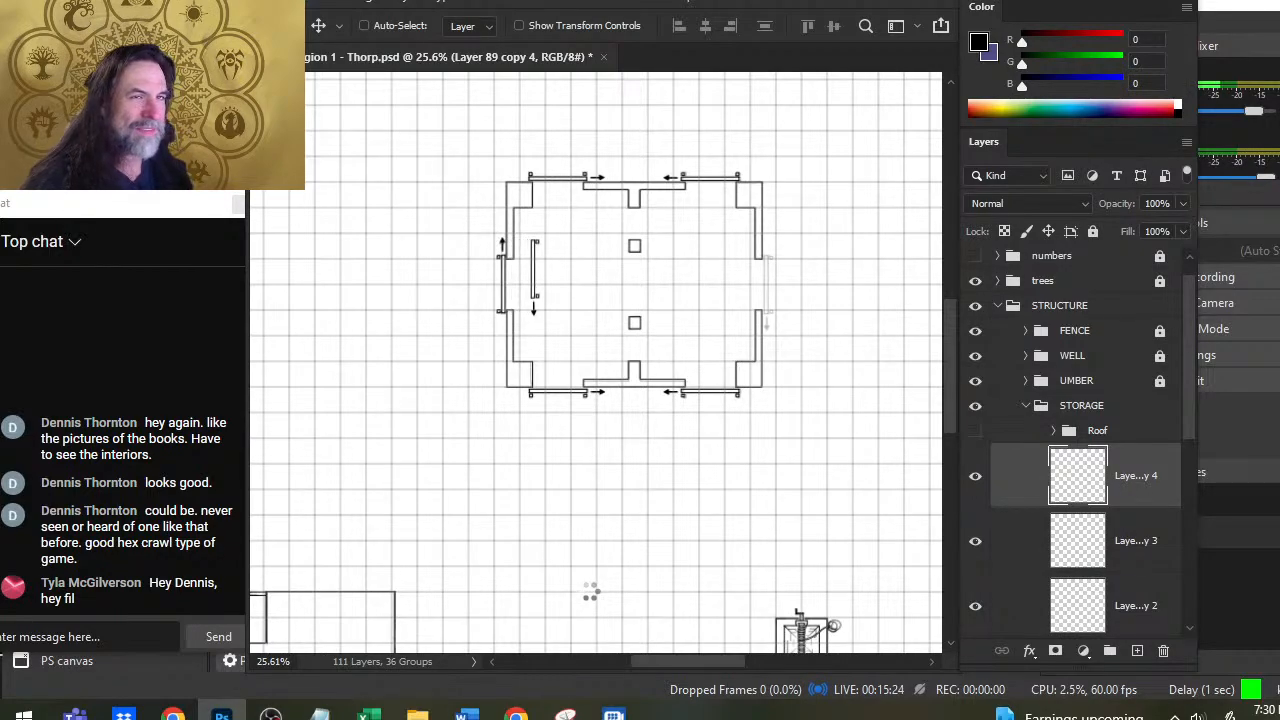
key(shift+Right)
key(shift+Right)
key(shift+Right)
key(shift+Right)
key(shift+Right)
key(shift+Right)
key(shift+Right)
key(shift+Right)
key(shift+Right)
key(shift+Right)
key(shift+Right)
key(shift+Right)
key(shift+Right)
key(shift+Right)
key(shift+Right)
key(shift+Right)
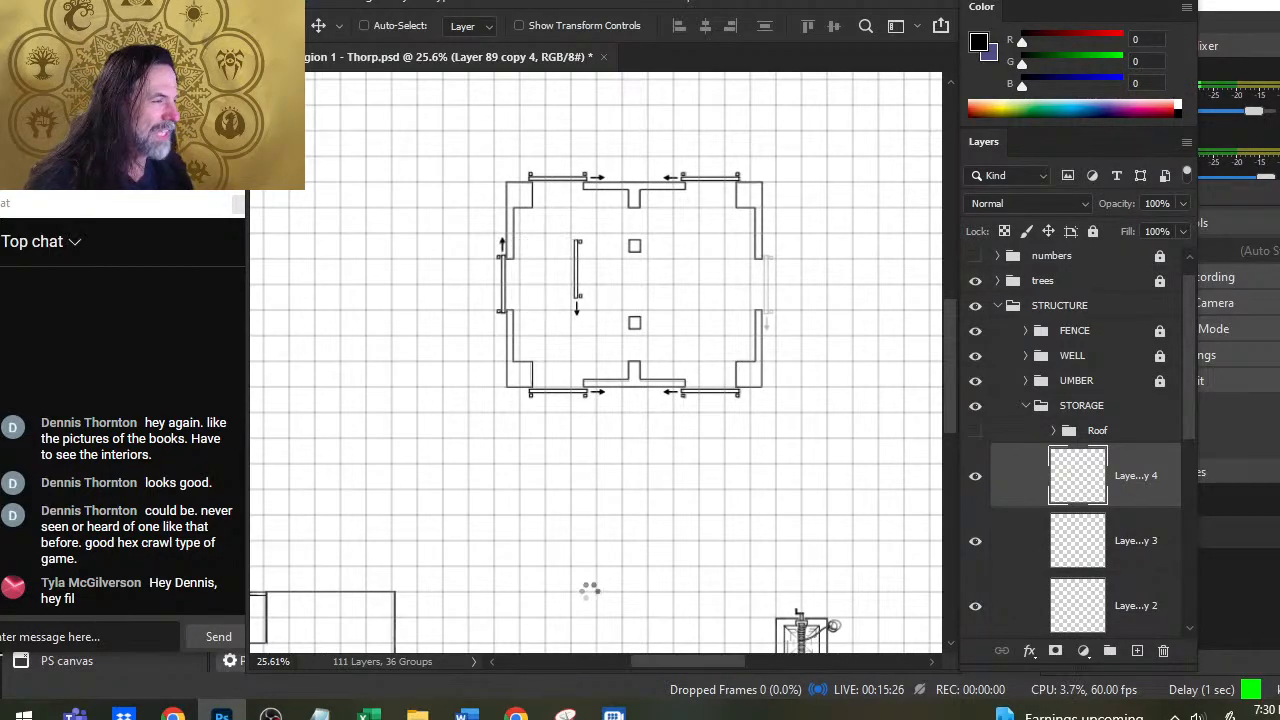
key(shift+Right)
key(shift+Right)
key(shift+Right)
key(shift+Right)
key(shift+Right)
key(shift+Right)
key(shift+Right)
key(shift+Right)
key(shift+Right)
key(shift+Right)
key(shift+Right)
key(shift+Right)
key(shift+Right)
key(shift+Right)
key(shift+Right)
key(shift+Right)
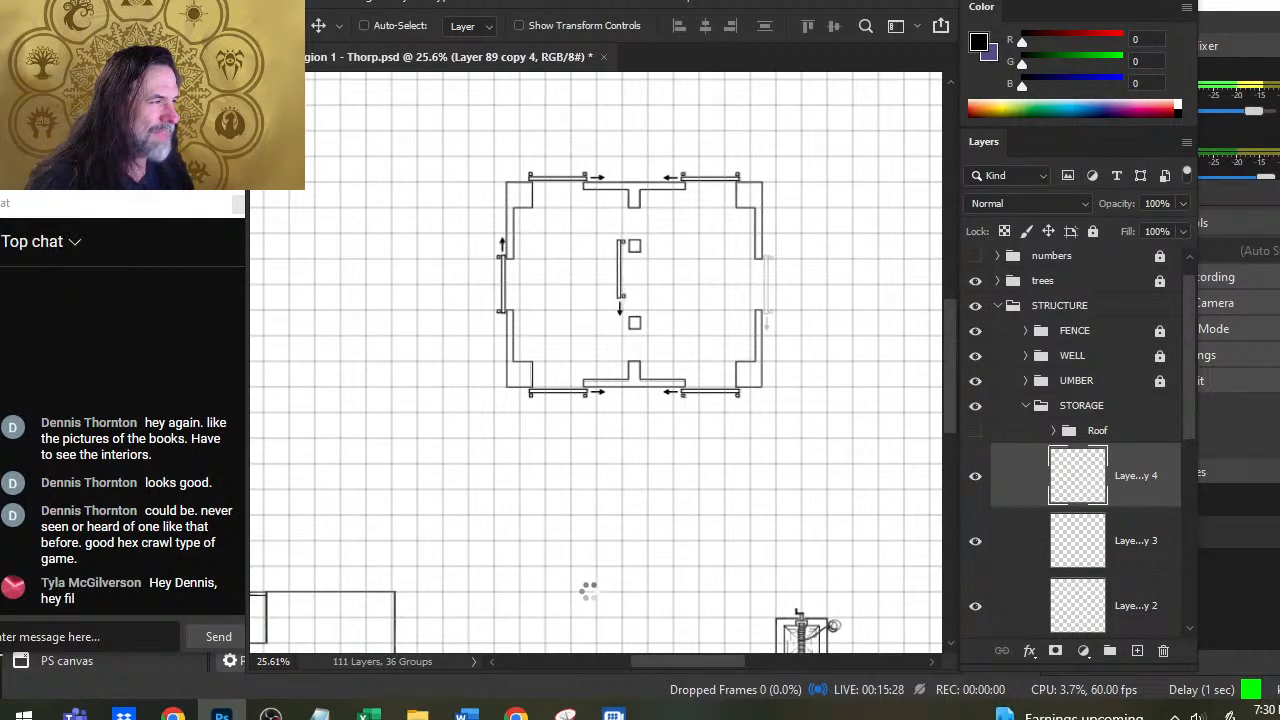
key(shift+Right)
key(shift+Right)
key(shift+Right)
key(shift+Right)
key(shift+Right)
key(shift+Right)
key(shift+Right)
key(shift+Right)
key(shift+Right)
key(shift+Right)
key(shift+Right)
key(shift+Right)
key(shift+Right)
key(shift+Right)
key(shift+Right)
key(shift+Right)
key(shift+Right)
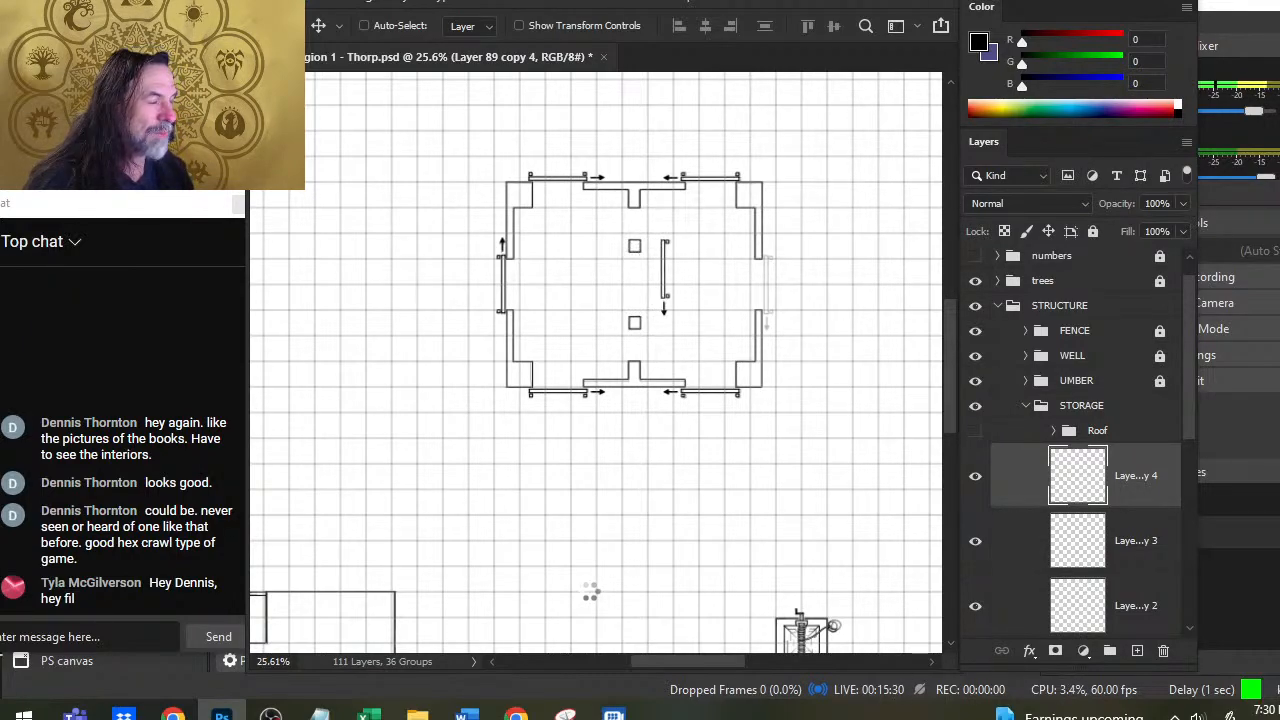
key(shift+Right)
key(shift+Right)
key(shift+Right)
key(shift+Right)
key(shift+Right)
key(shift+Right)
key(shift+Right)
key(shift+Right)
key(shift+Right)
key(shift+Right)
key(shift+Right)
key(shift+Right)
key(shift+Right)
key(shift+Right)
key(shift+Right)
key(shift+Right)
key(shift+Right)
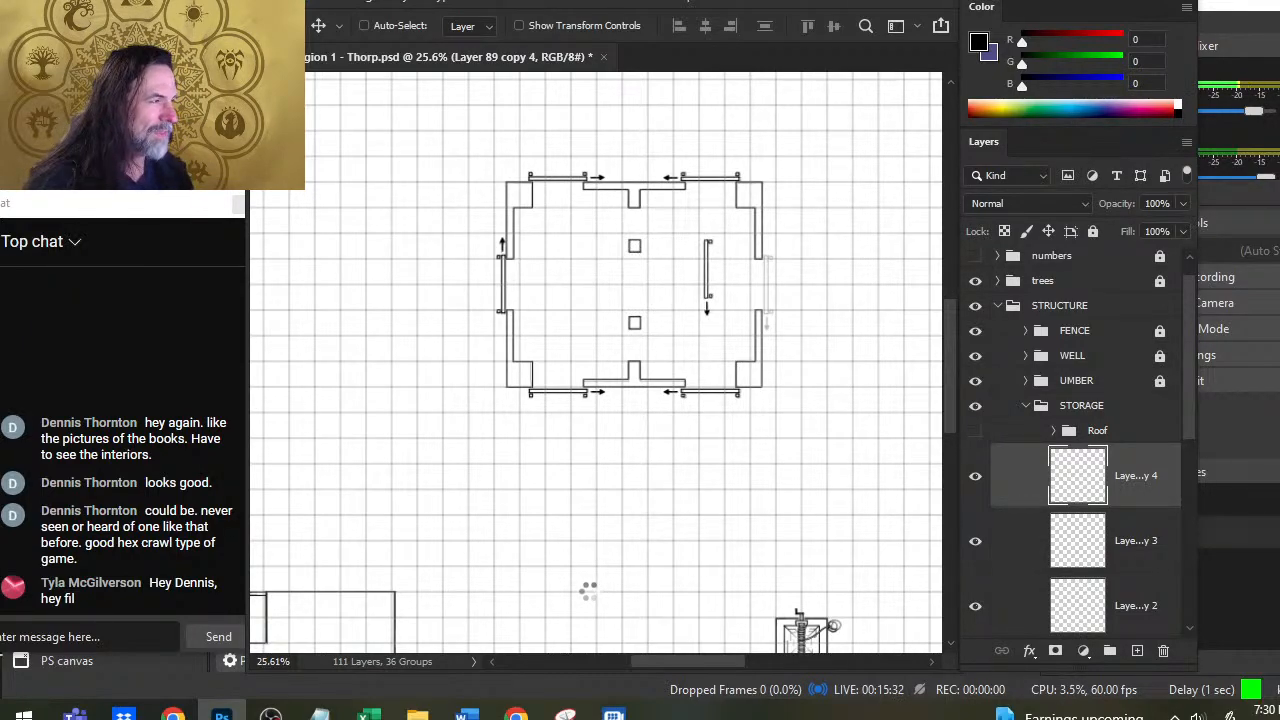
key(shift+Right)
key(shift+Right)
key(shift+Right)
key(shift+Right)
key(shift+Right)
key(shift+Right)
key(shift+Right)
key(shift+Right)
key(shift+Right)
key(shift+Right)
key(shift+Right)
key(shift+Right)
key(shift+Right)
key(shift+Right)
key(shift+Right)
key(shift+Right)
key(shift+Right)
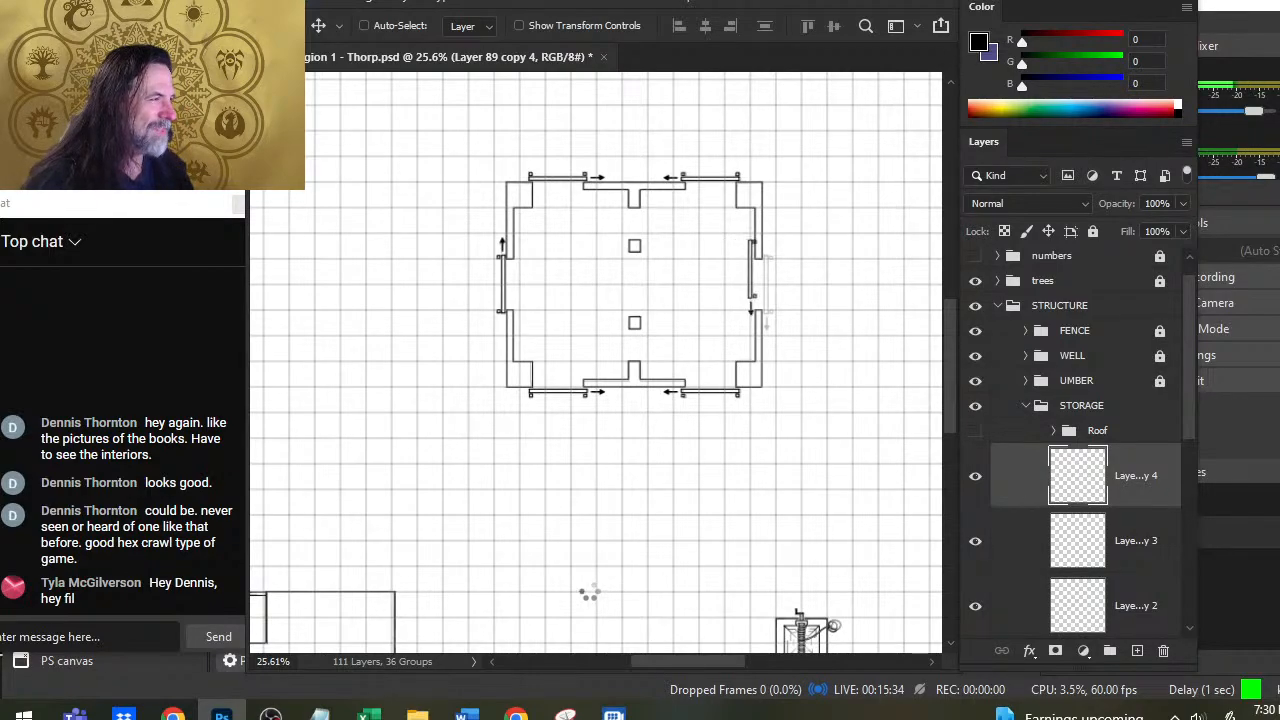
key(shift+Right)
key(shift+Right)
key(shift+Right)
key(shift+Right)
key(shift+Right)
key(shift+Right)
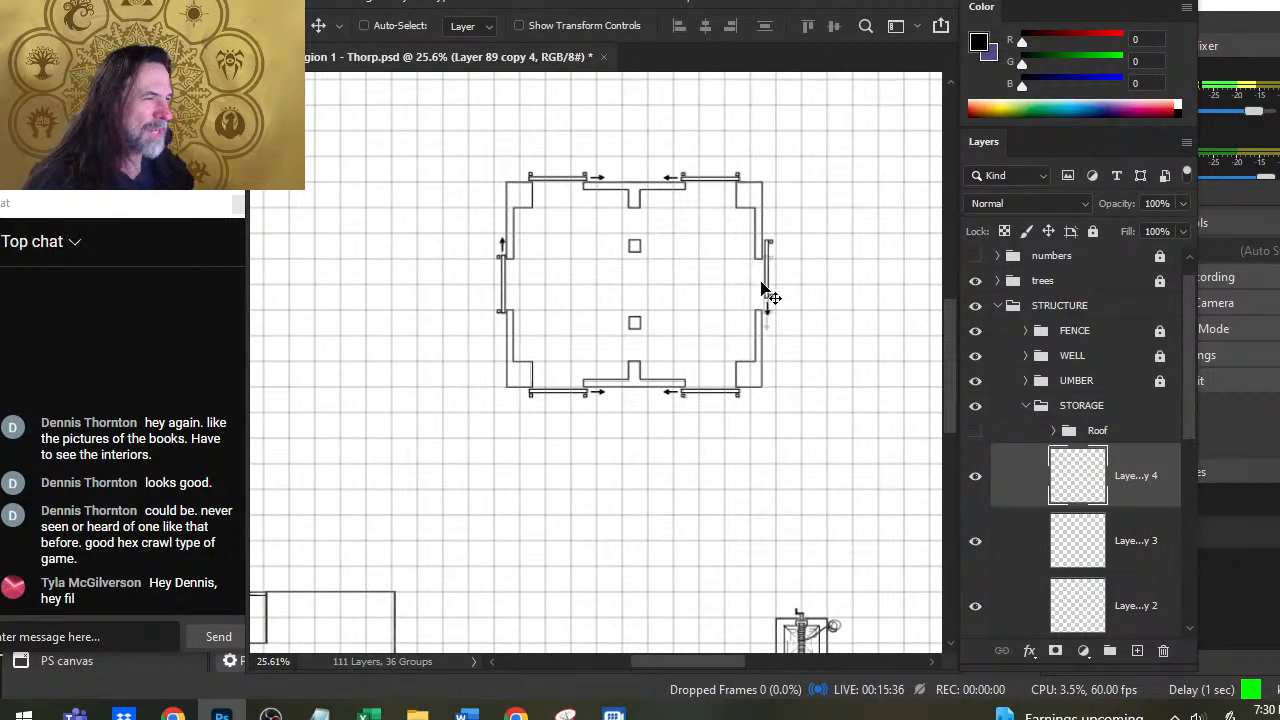
Step: Nudge the door copy left and down until its door, squares and arrow cover the faded ones outside the right wall
key(z)
drag(737, 251, 857, 286)
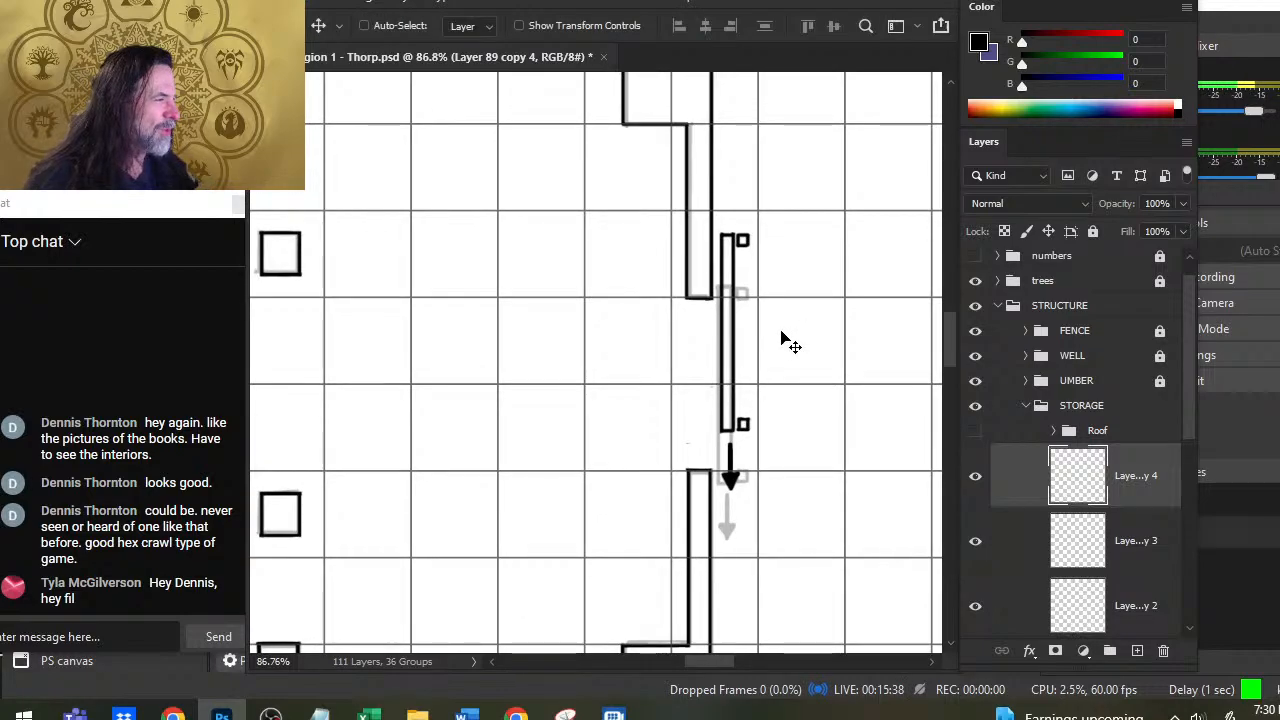
key(Left)
key(Left)
key(Left)
key(Down)
key(Down)
key(Down)
key(Down)
key(Down)
key(Down)
key(Down)
key(Down)
key(Down)
key(Down)
key(Down)
key(Down)
key(Down)
key(Down)
key(Down)
key(Down)
key(Down)
key(Down)
key(Down)
key(Down)
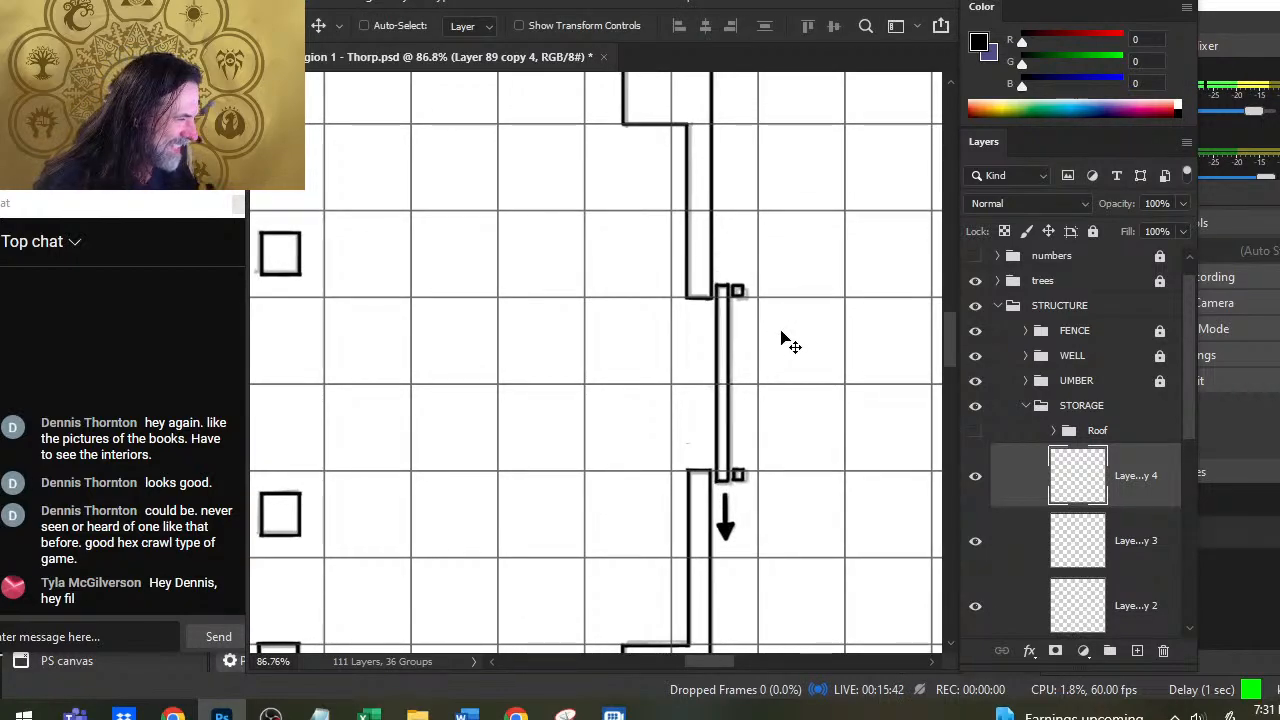
key(Down)
key(Down)
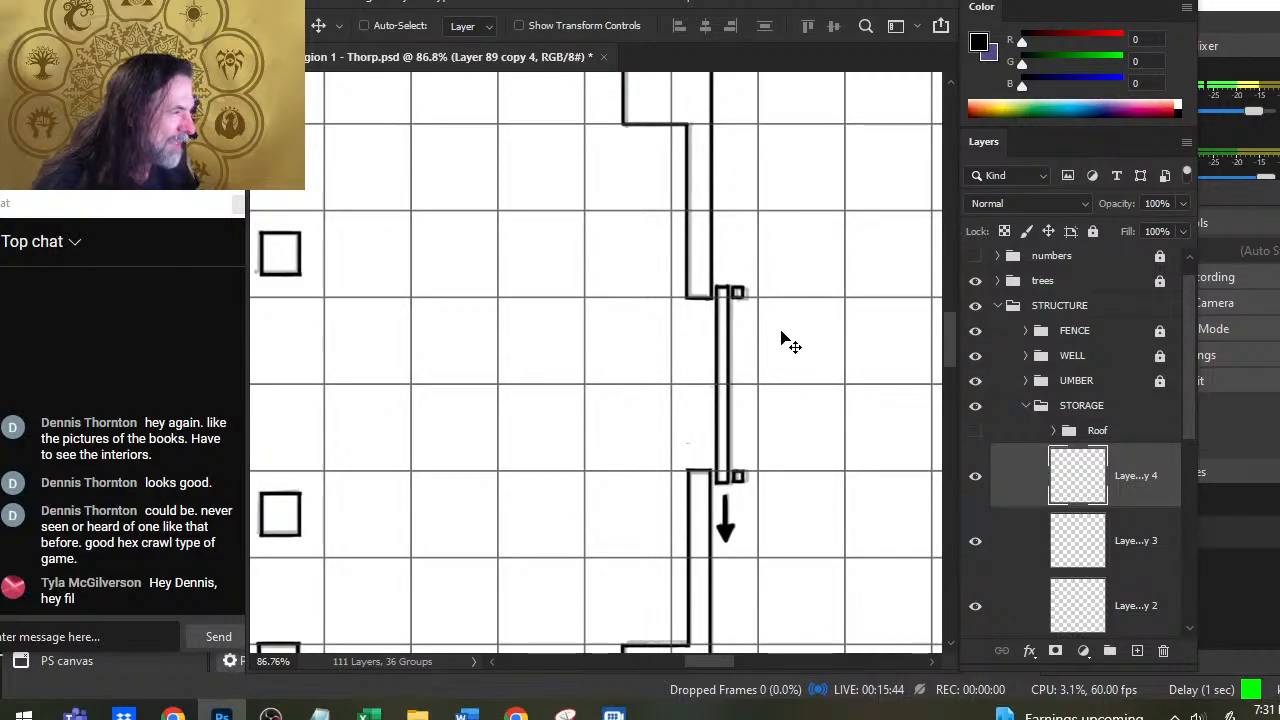
Step: Merge the inked wall and door layers in the STORAGE group, from Layer 89 copy 4 down to Layer 88, into one layer
key(z)
drag(651, 331, 557, 342)
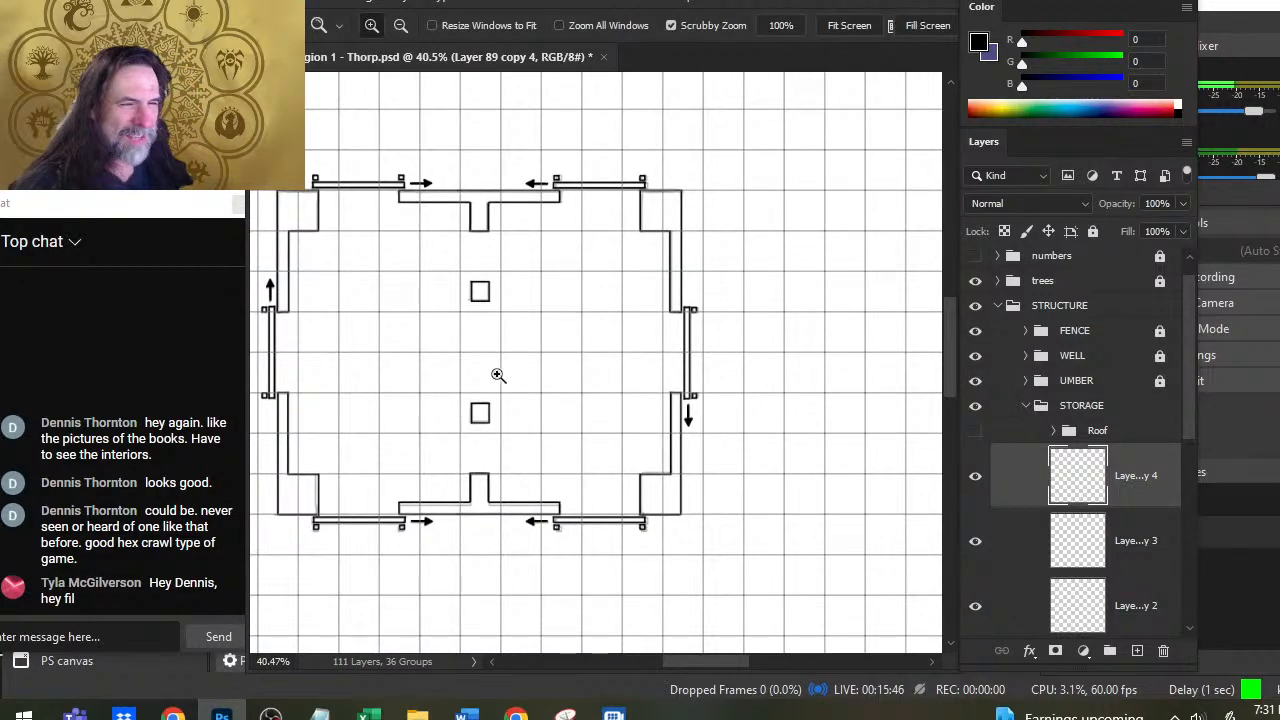
drag(291, 398, 623, 414)
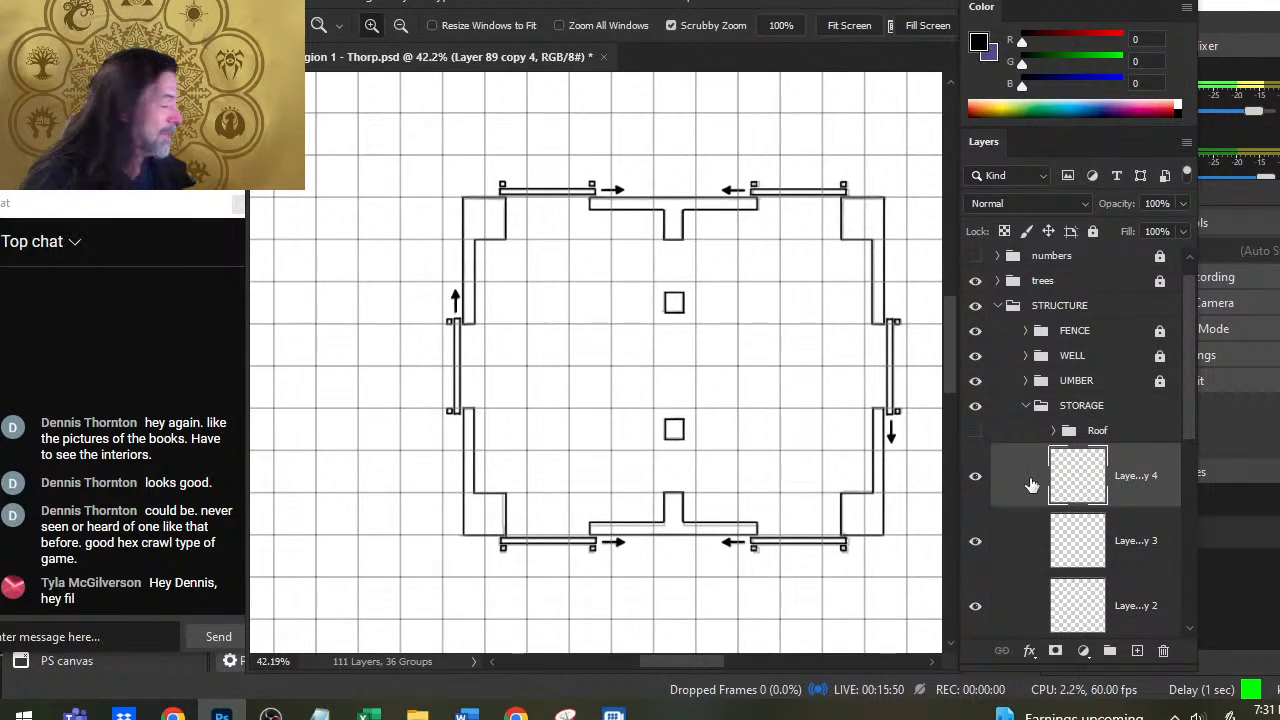
drag(1188, 404, 1166, 514)
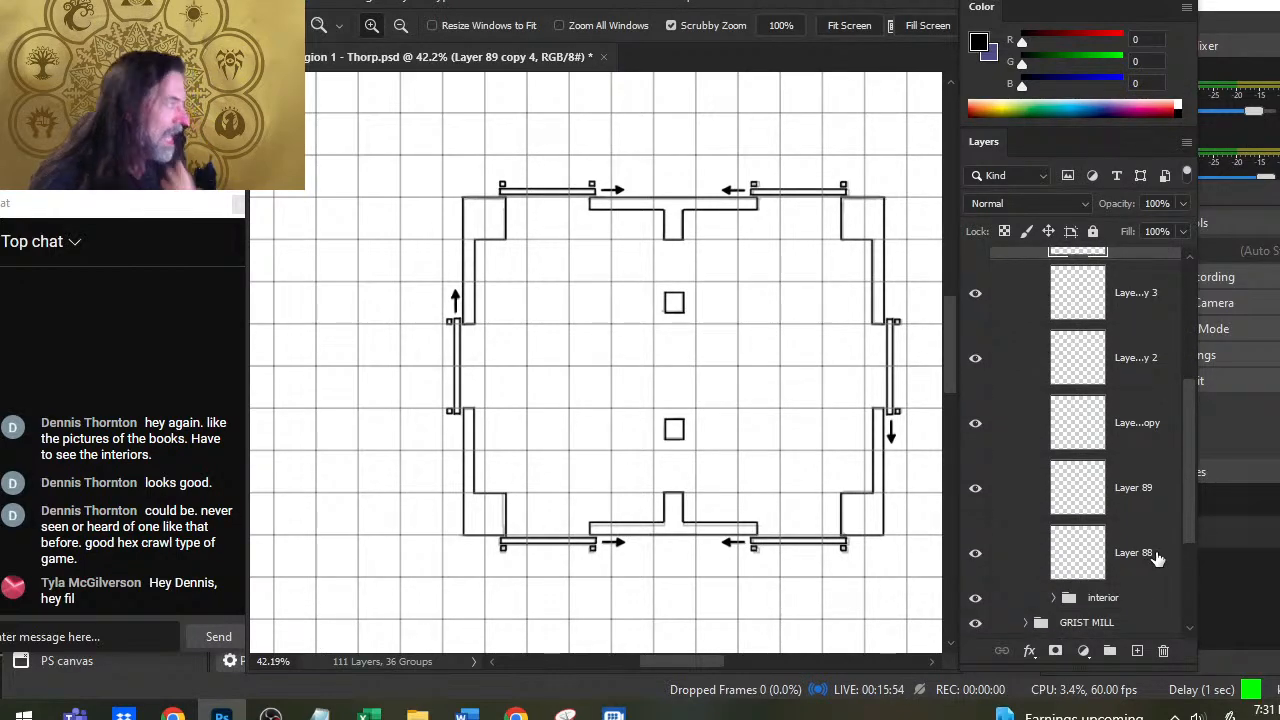
shift+click(1022, 556)
right_click(1032, 530)
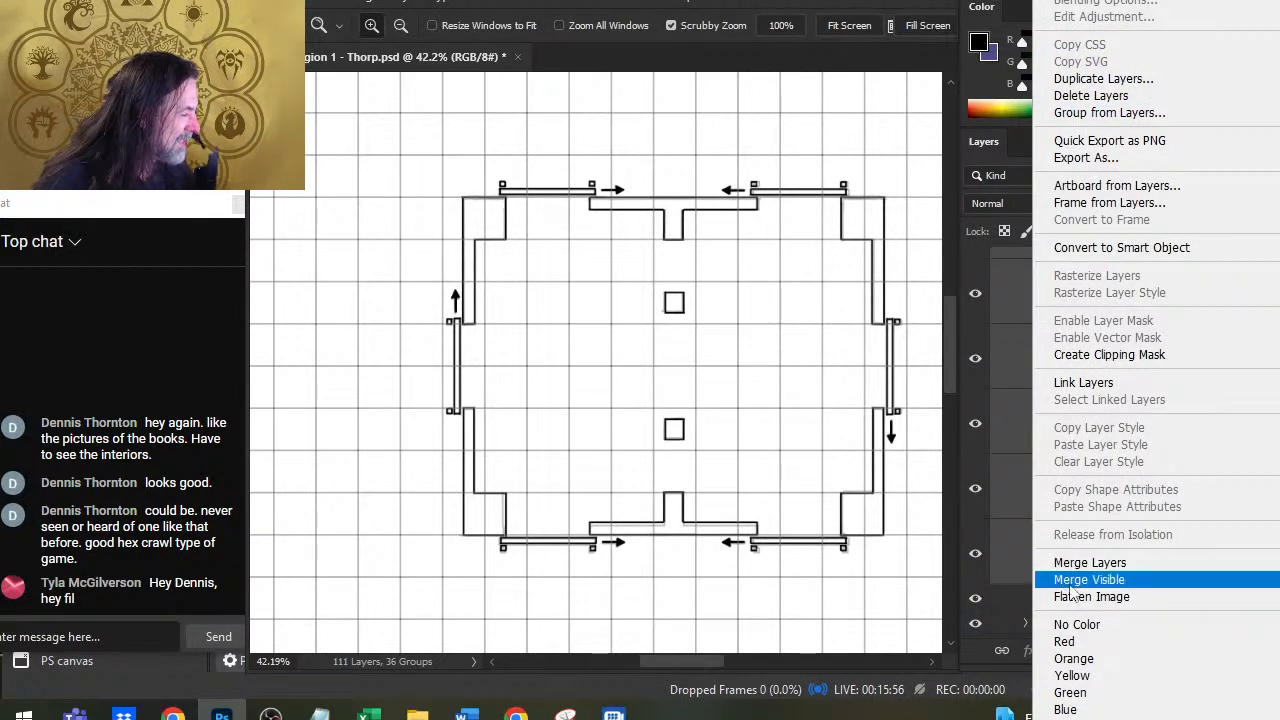
click(1087, 563)
Step: Compare the merged ink layer with the faded draft, hide the draft's interior group, and lock the STORAGE group
click(975, 366)
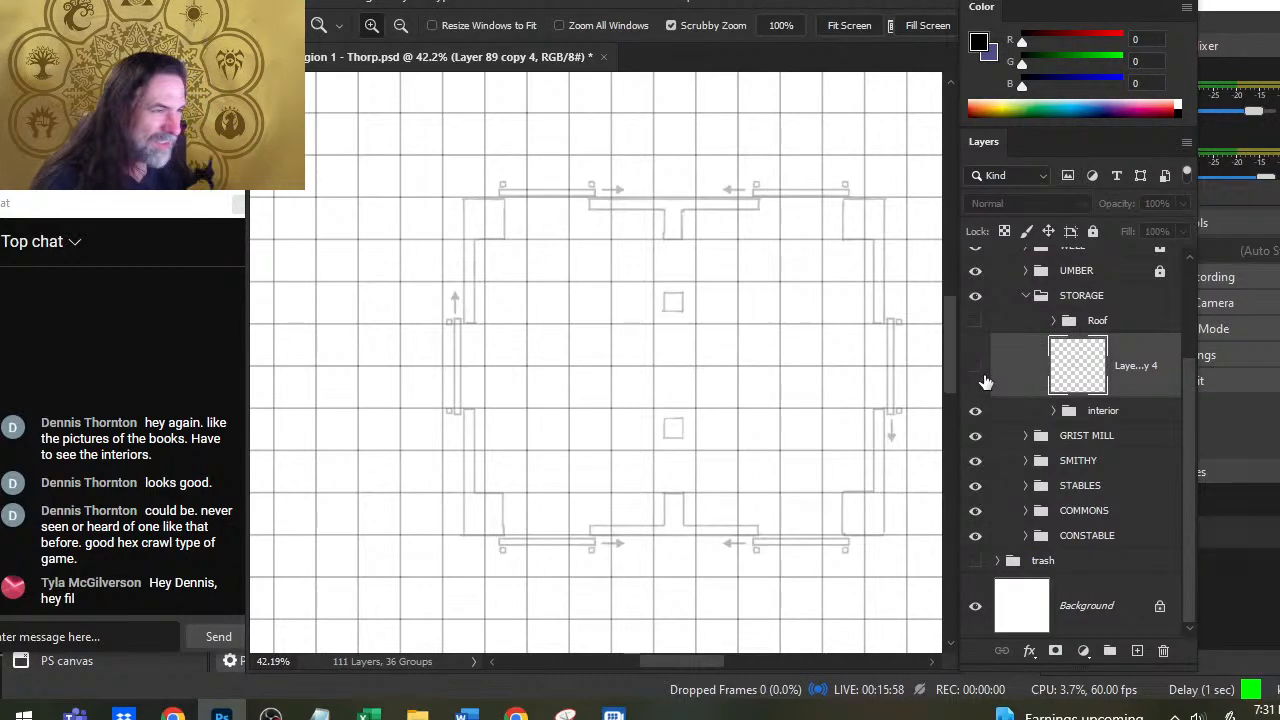
click(975, 366)
drag(777, 515, 714, 511)
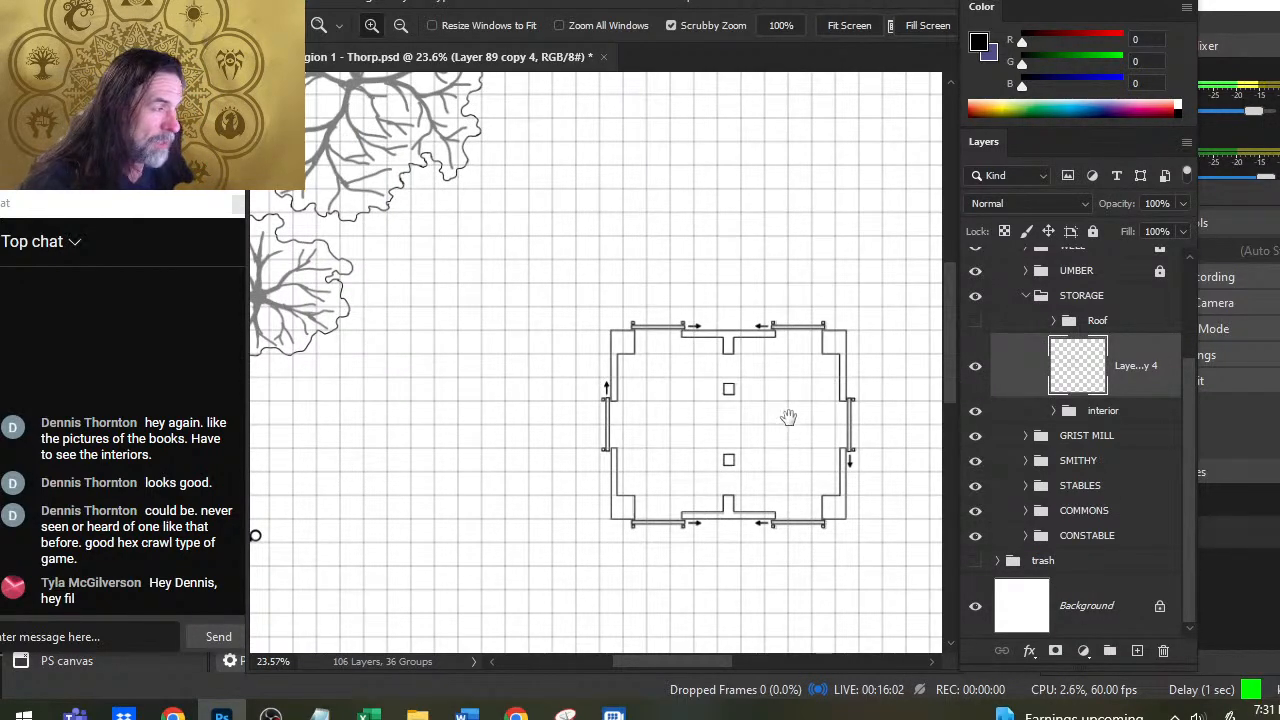
drag(789, 417, 653, 332)
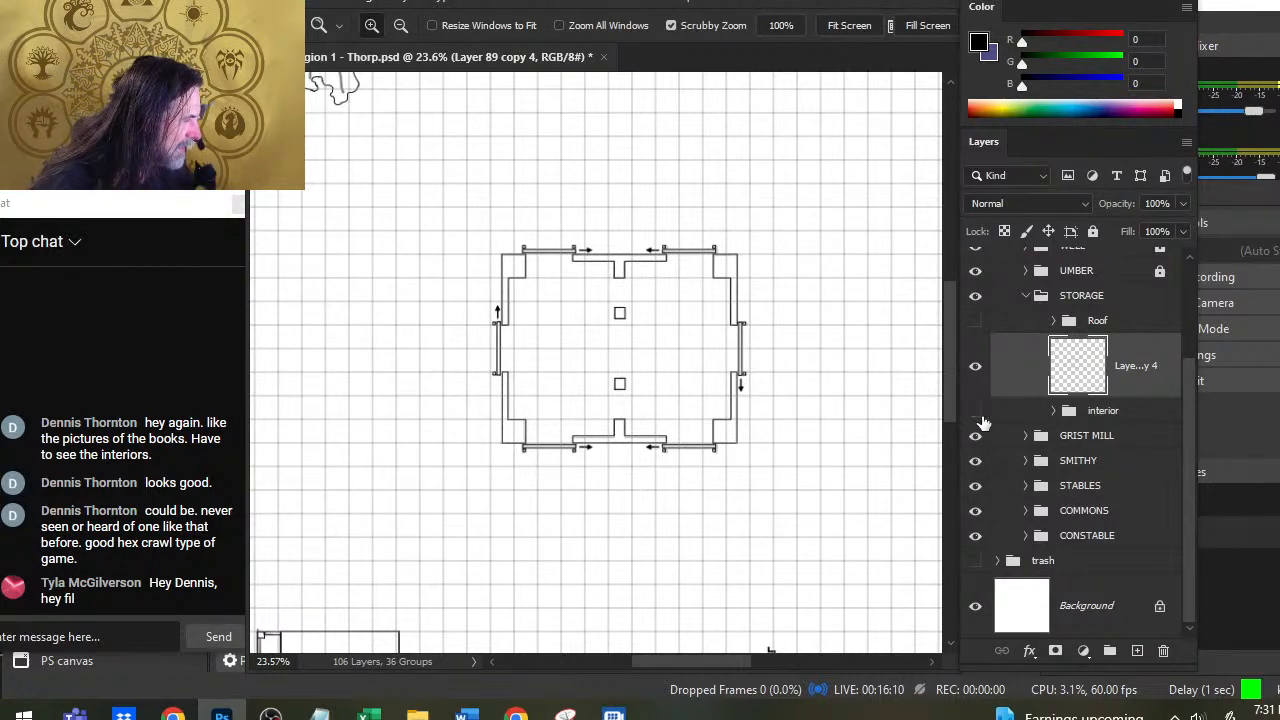
click(1026, 295)
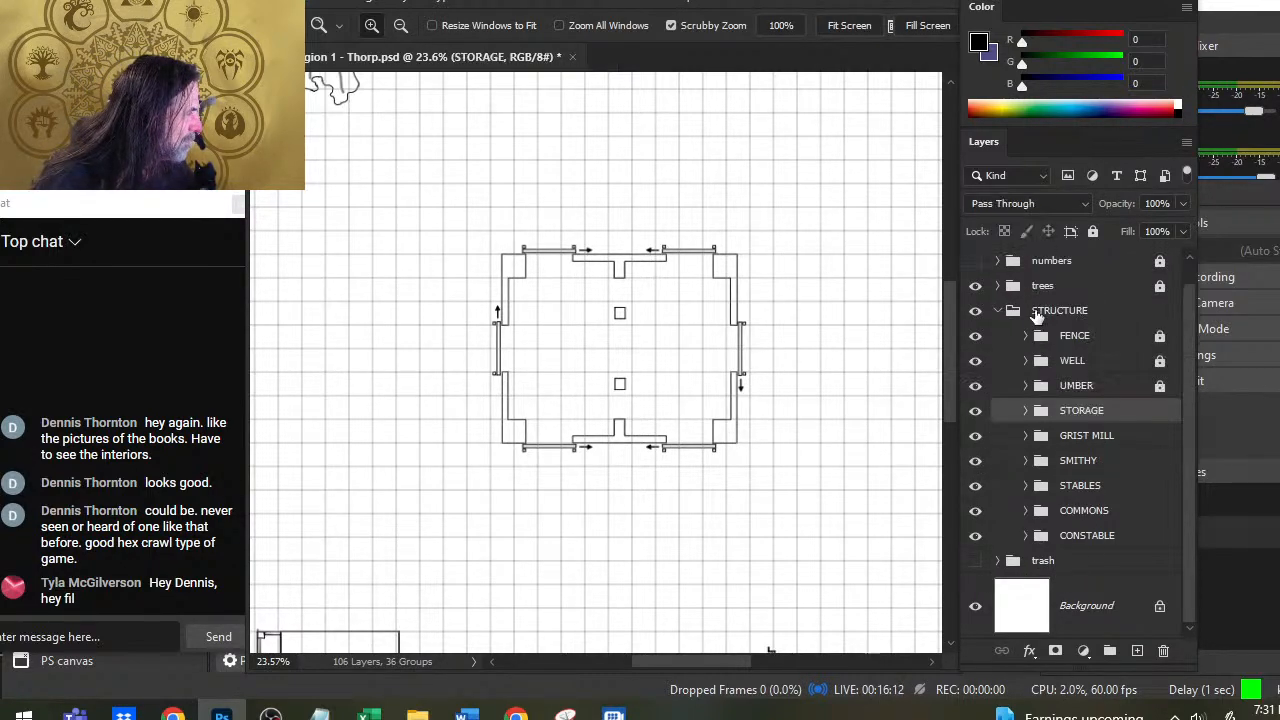
click(1093, 231)
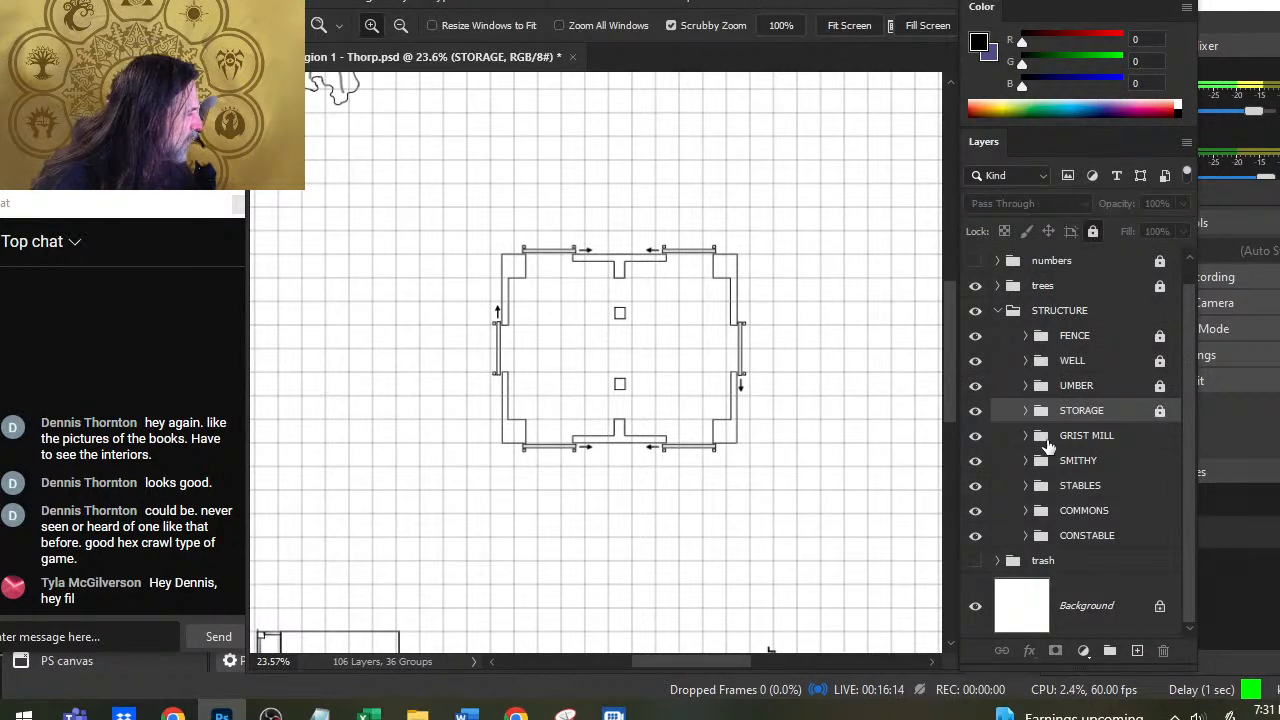
Step: Show the Roof group inside the STORAGE group, and collapse STORAGE again
click(976, 411)
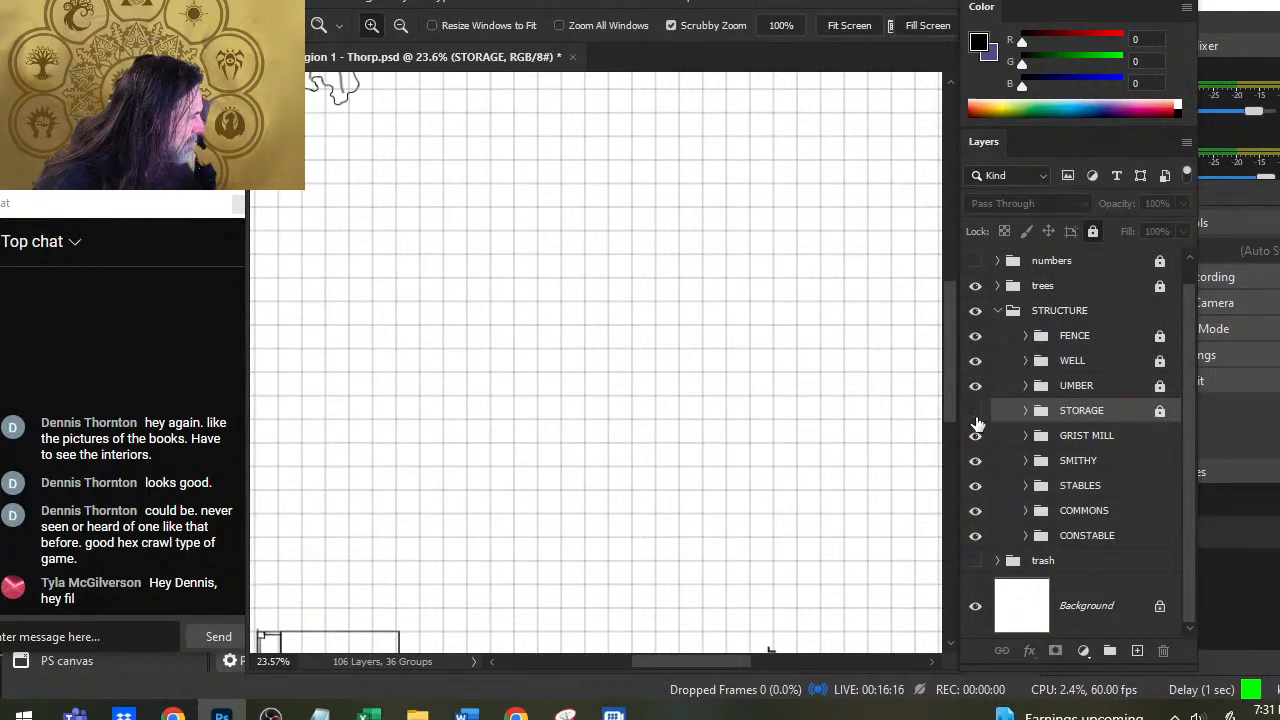
click(976, 411)
click(1025, 410)
click(977, 439)
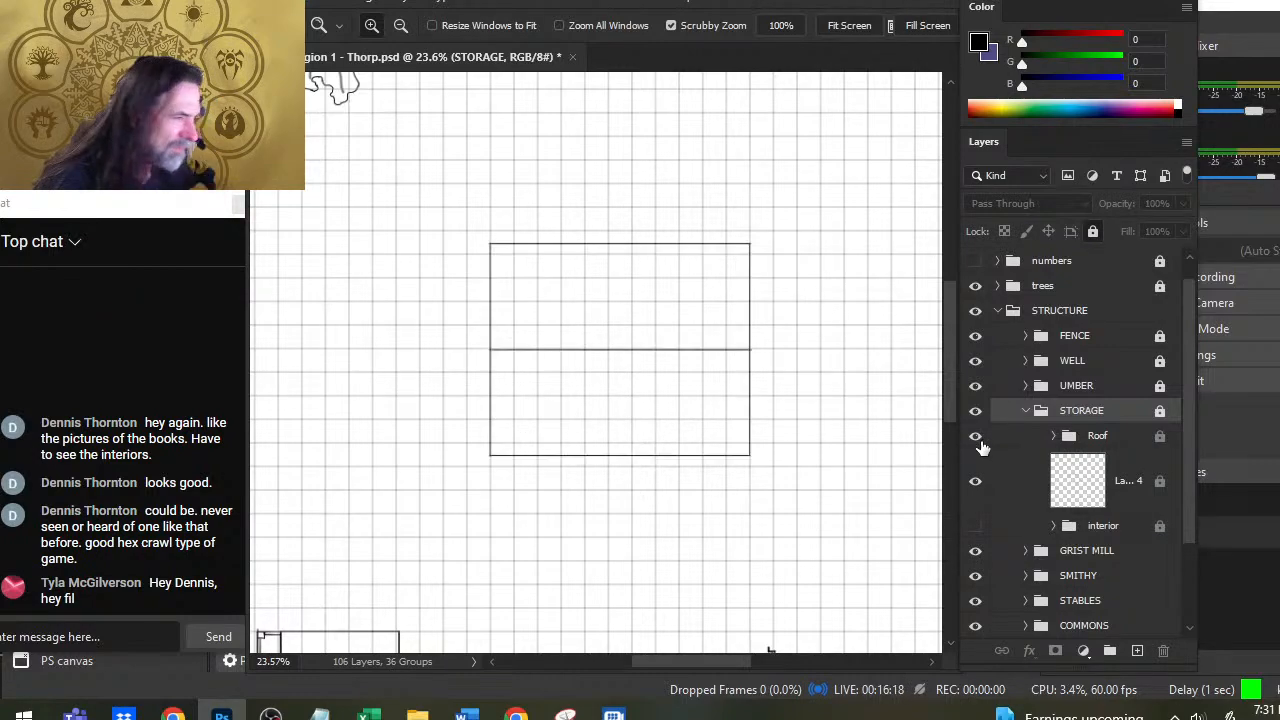
click(1027, 410)
Step: Unlock the UMBER group and rename it LUMBER
click(1025, 385)
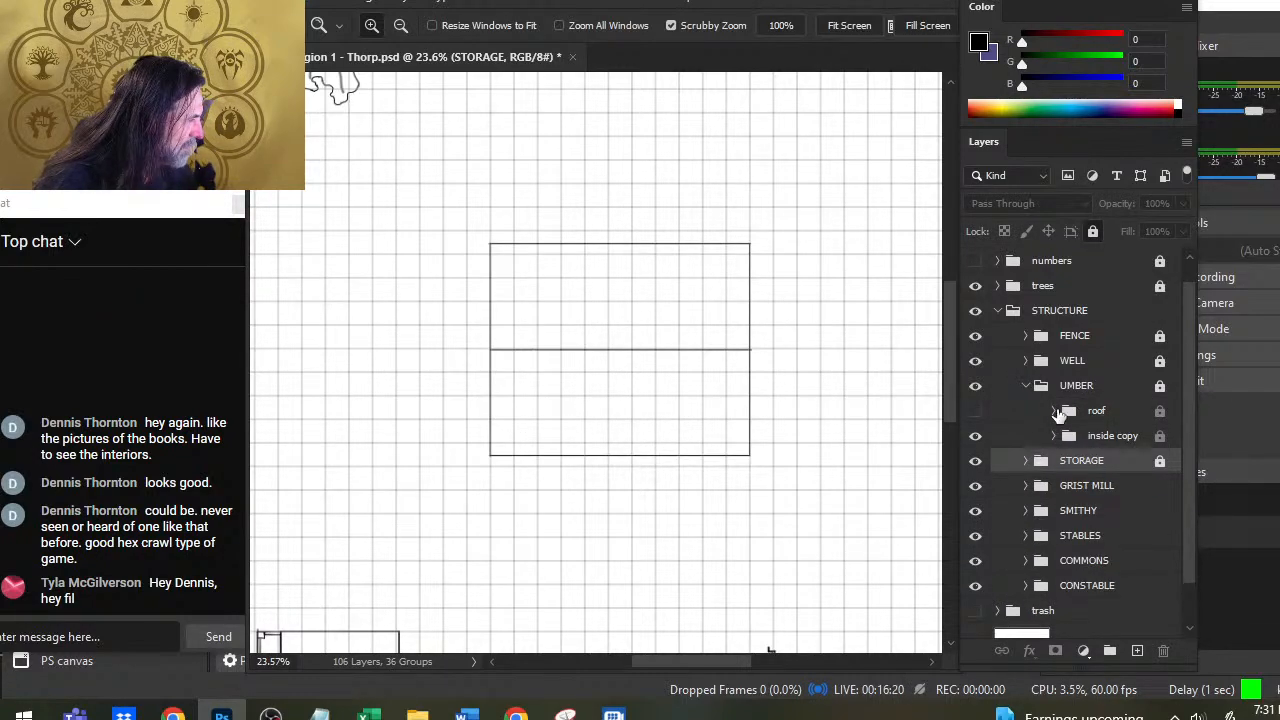
click(1088, 386)
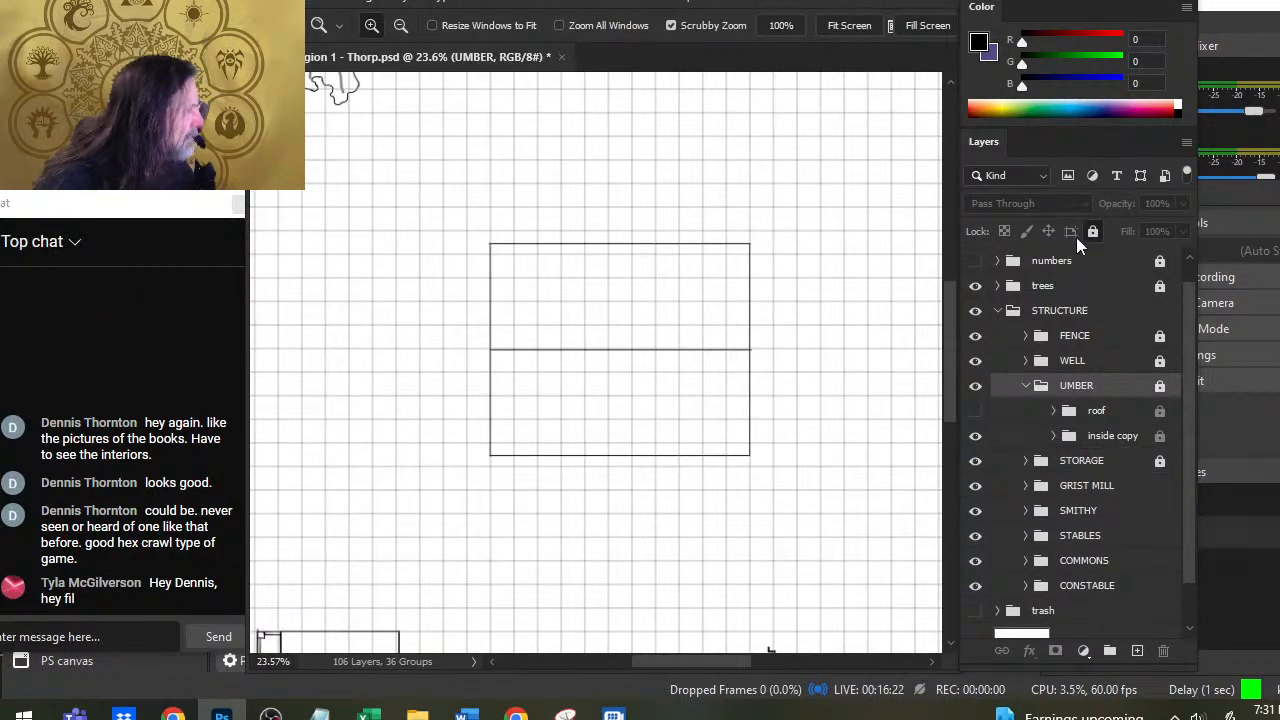
double_click(1068, 388)
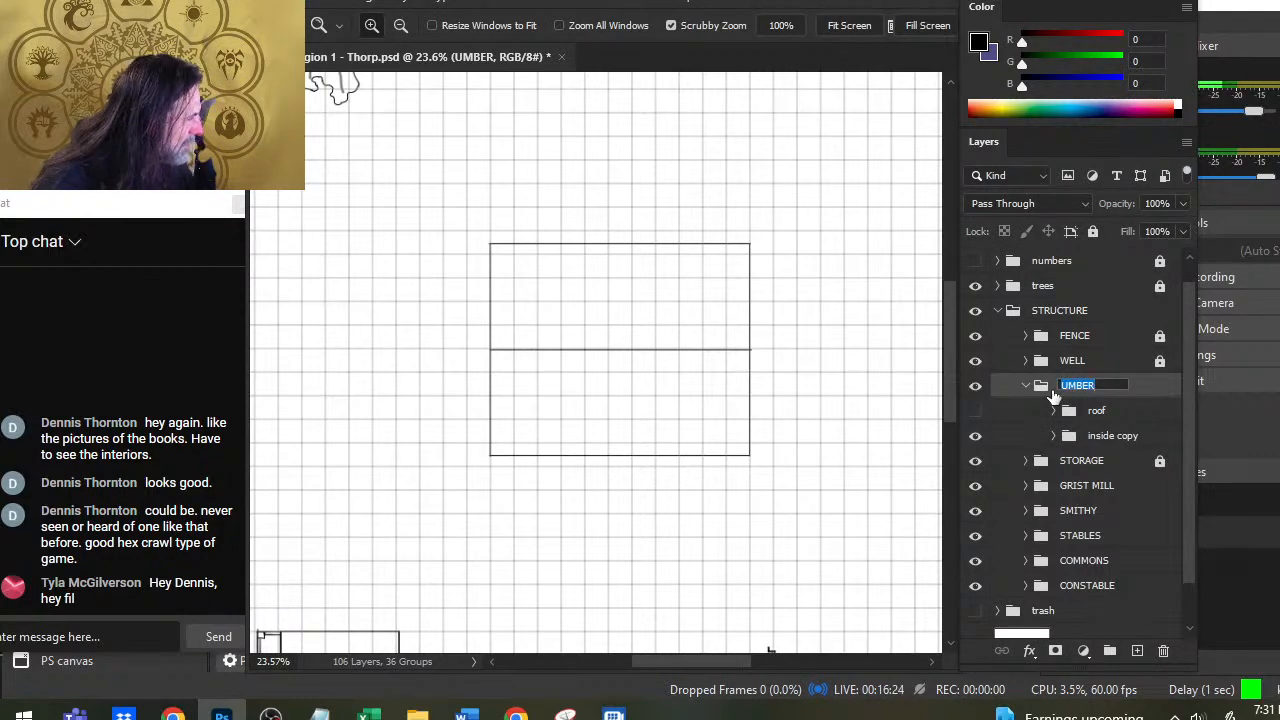
text(LUMBER)
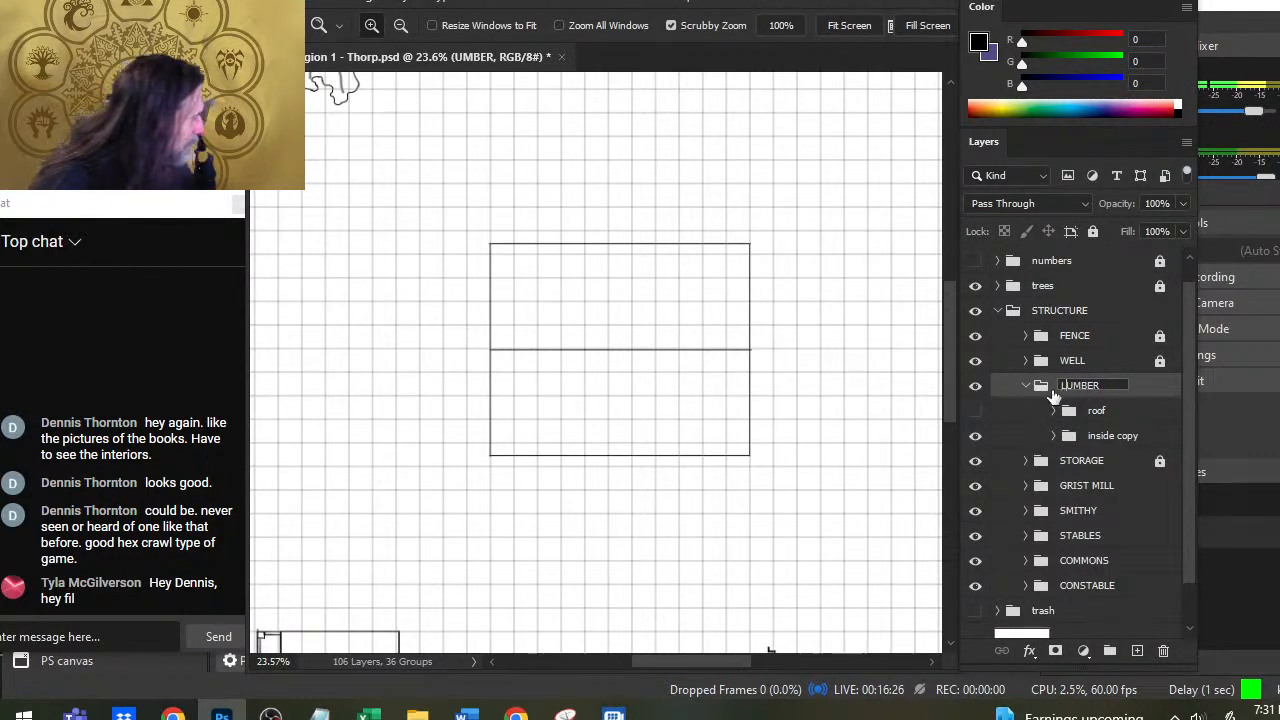
key(Return)
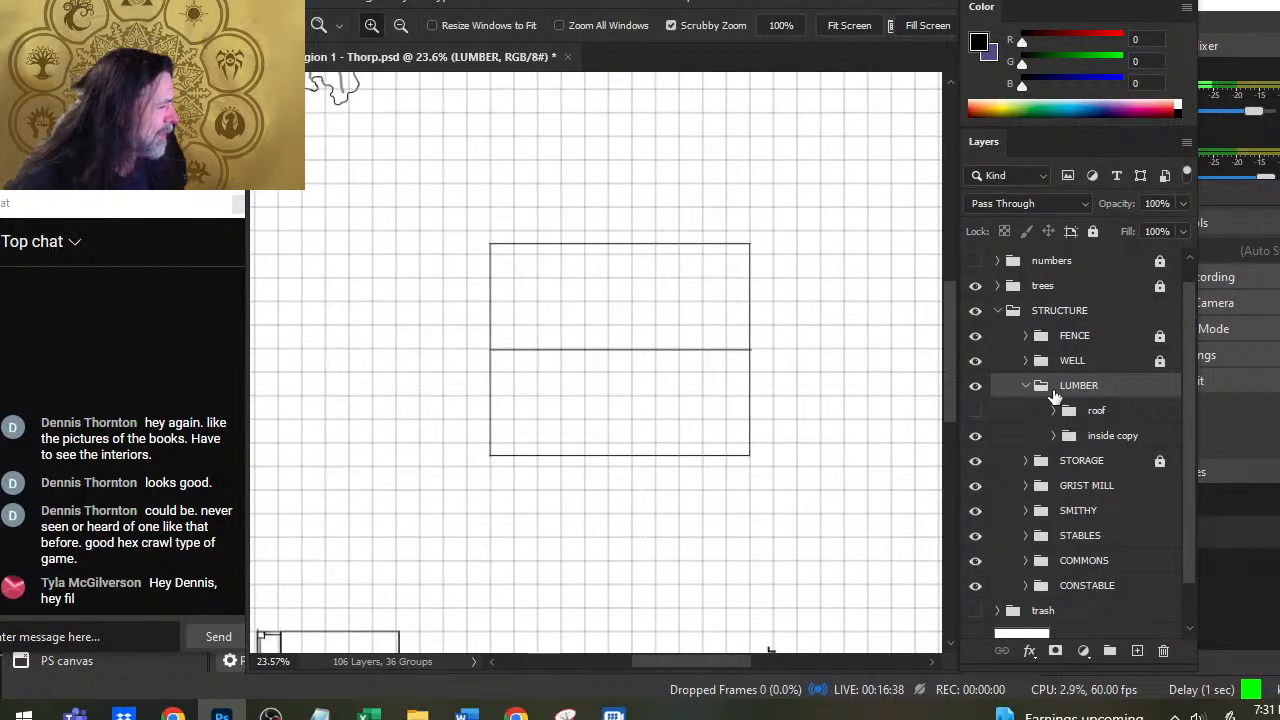
Step: Unlock the STORAGE group, and toggle its visibility off and on to identify its building on the map
drag(877, 473, 782, 471)
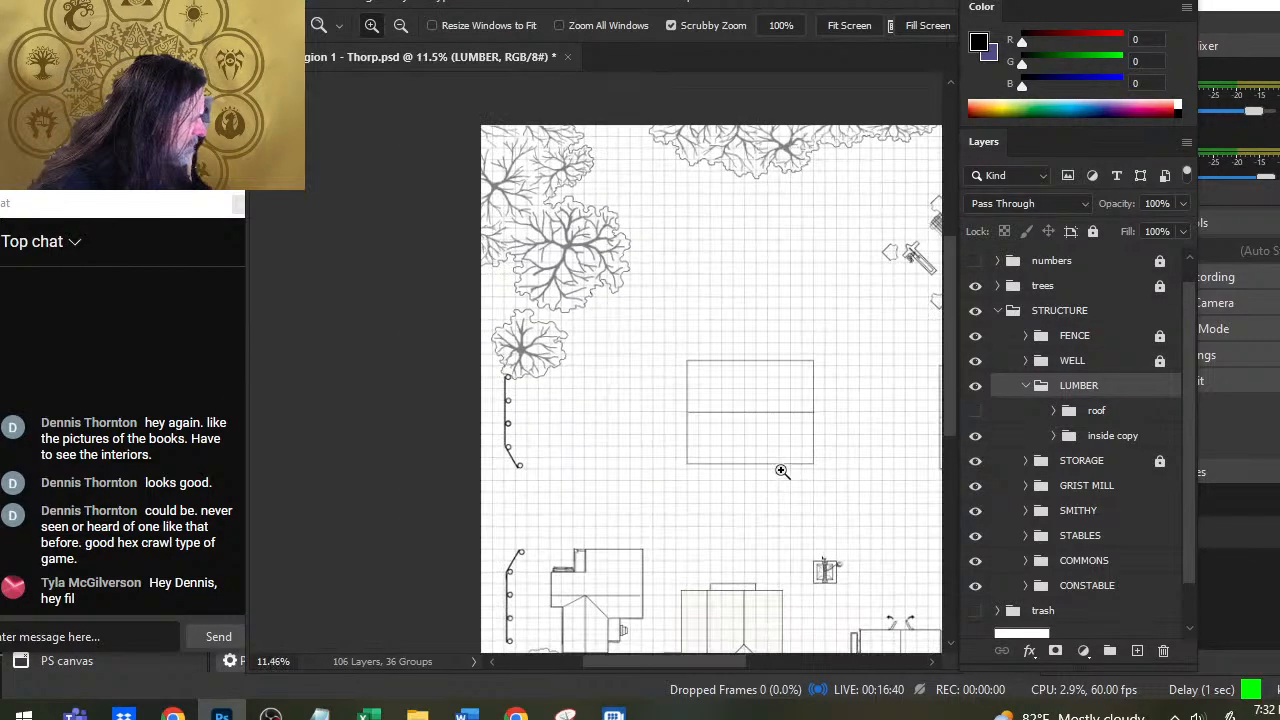
click(1145, 470)
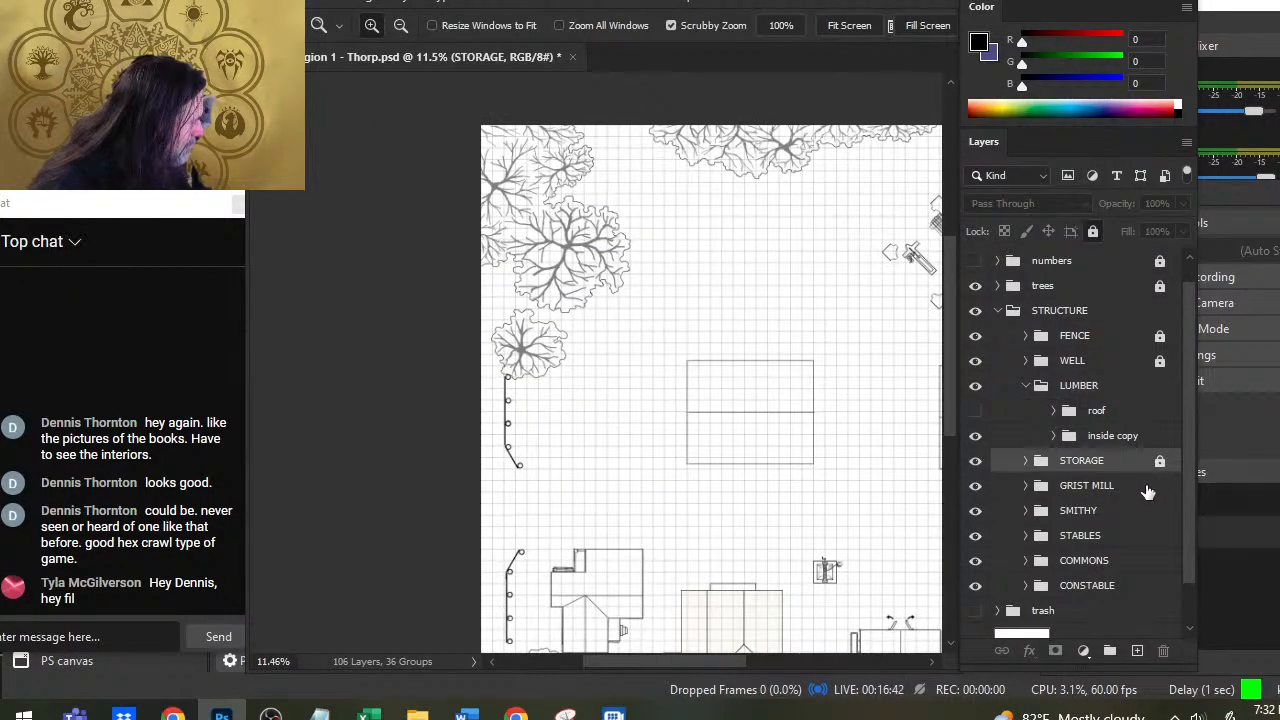
click(1092, 231)
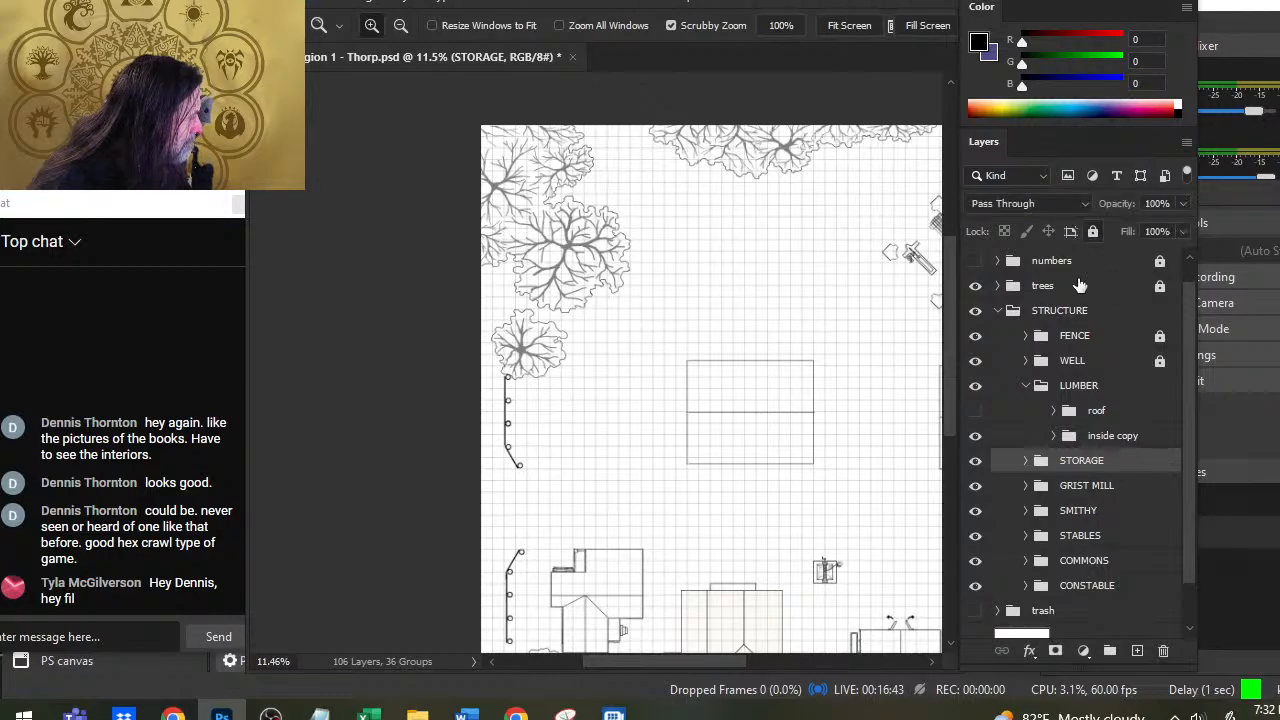
click(977, 464)
click(977, 463)
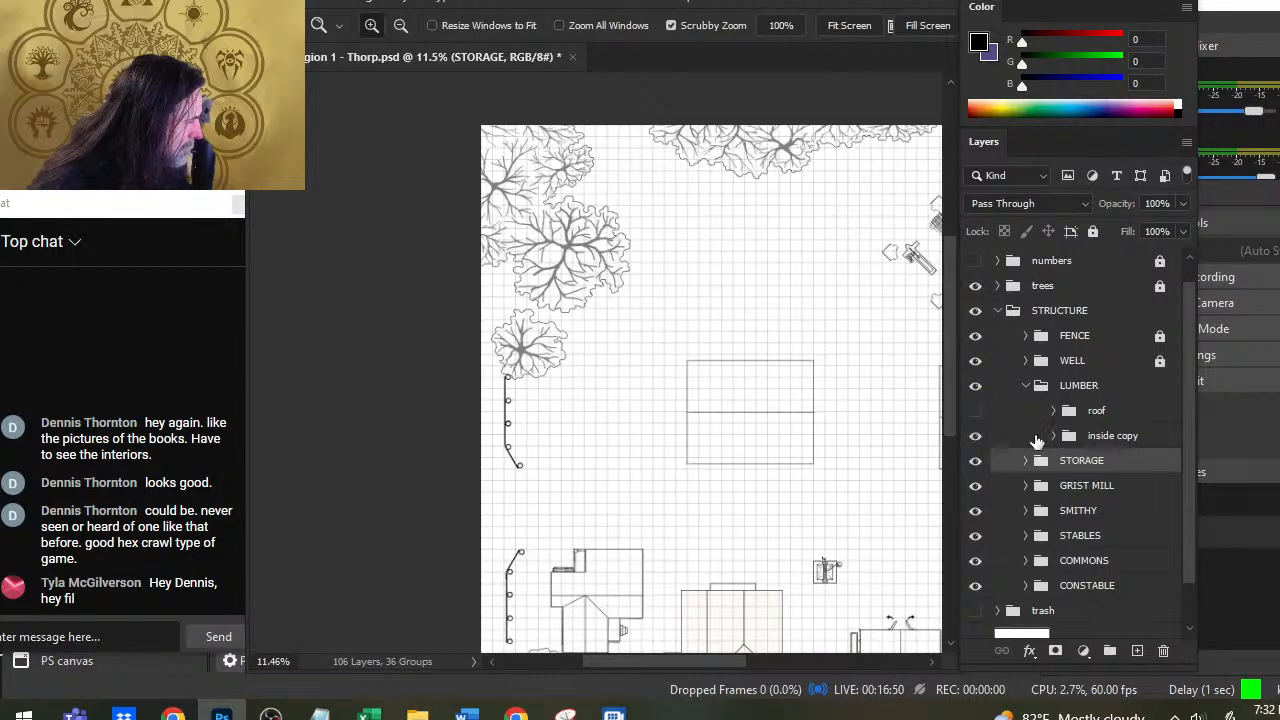
drag(896, 468, 608, 443)
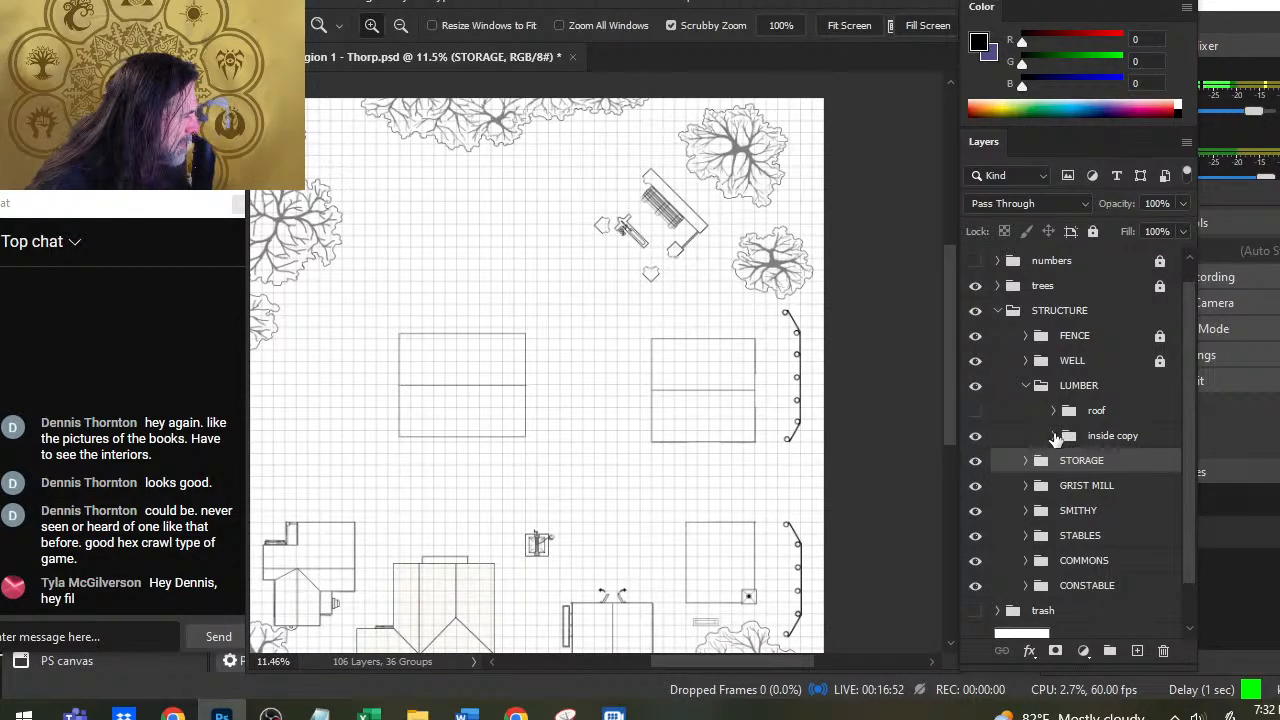
Step: Compare the lumber building's roof with its interior plan by toggling the roof group's visibility inside LUMBER
click(972, 414)
click(973, 414)
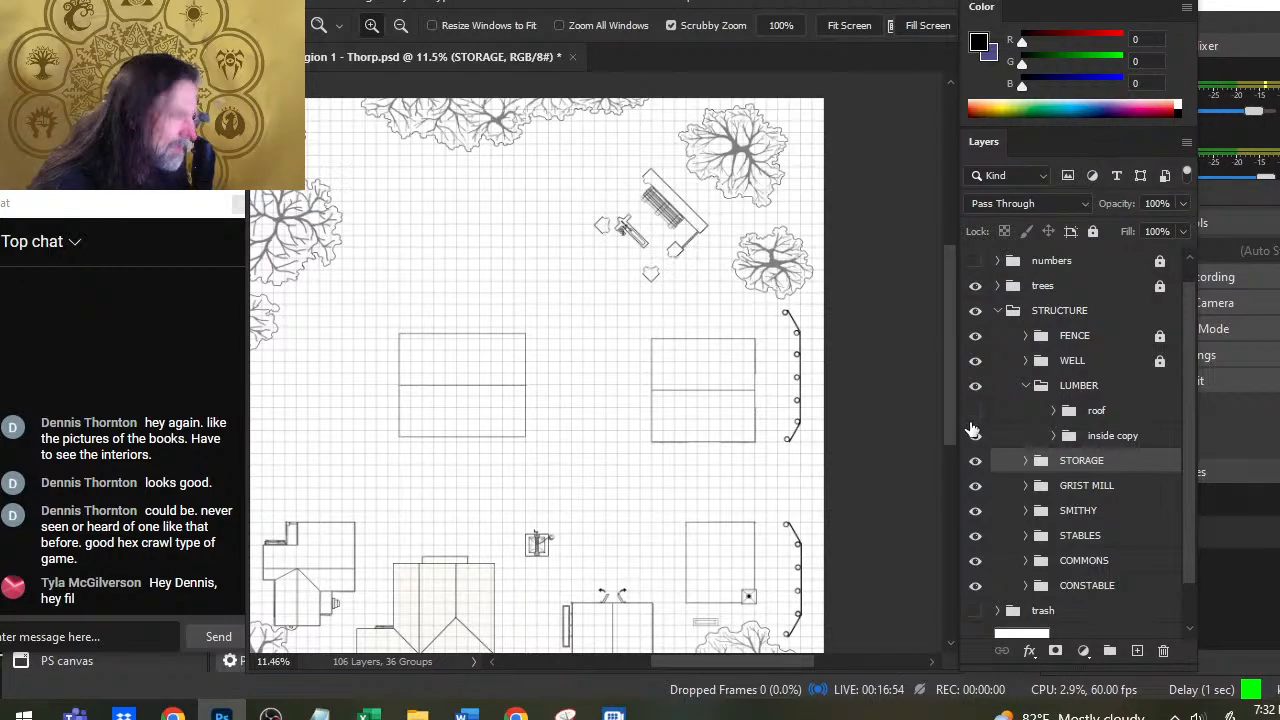
click(972, 418)
click(972, 418)
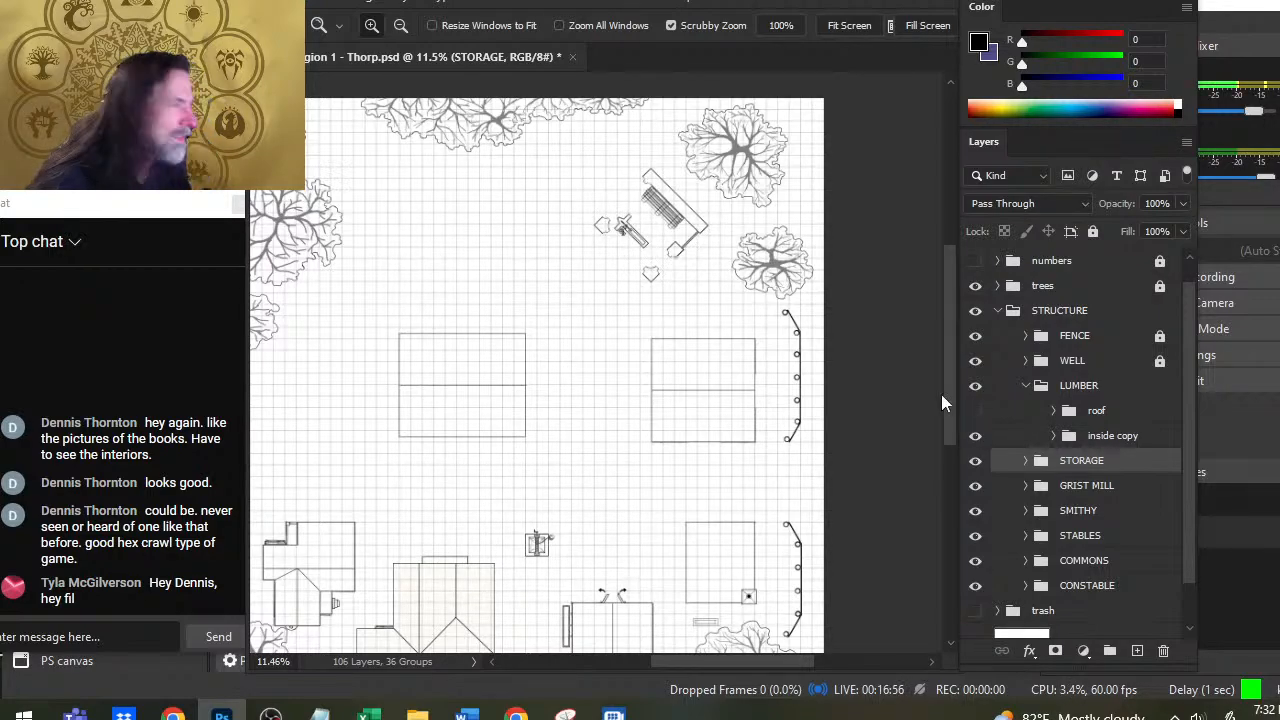
drag(640, 240, 710, 307)
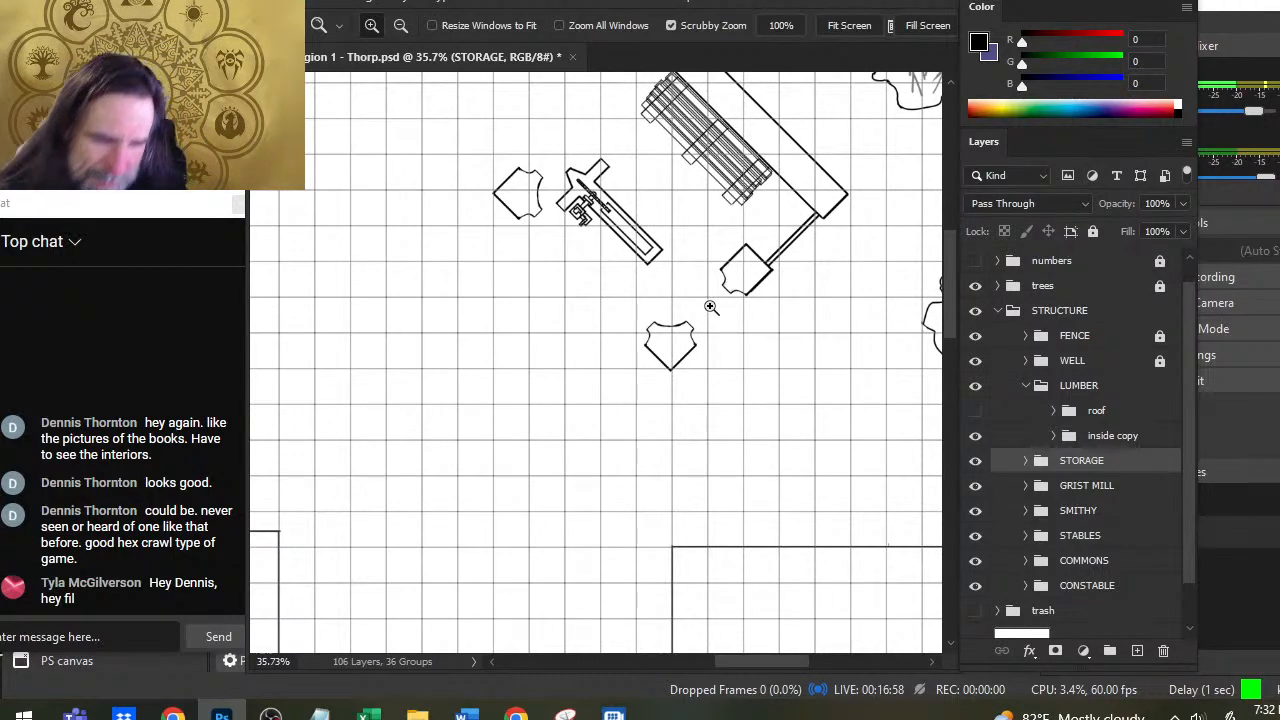
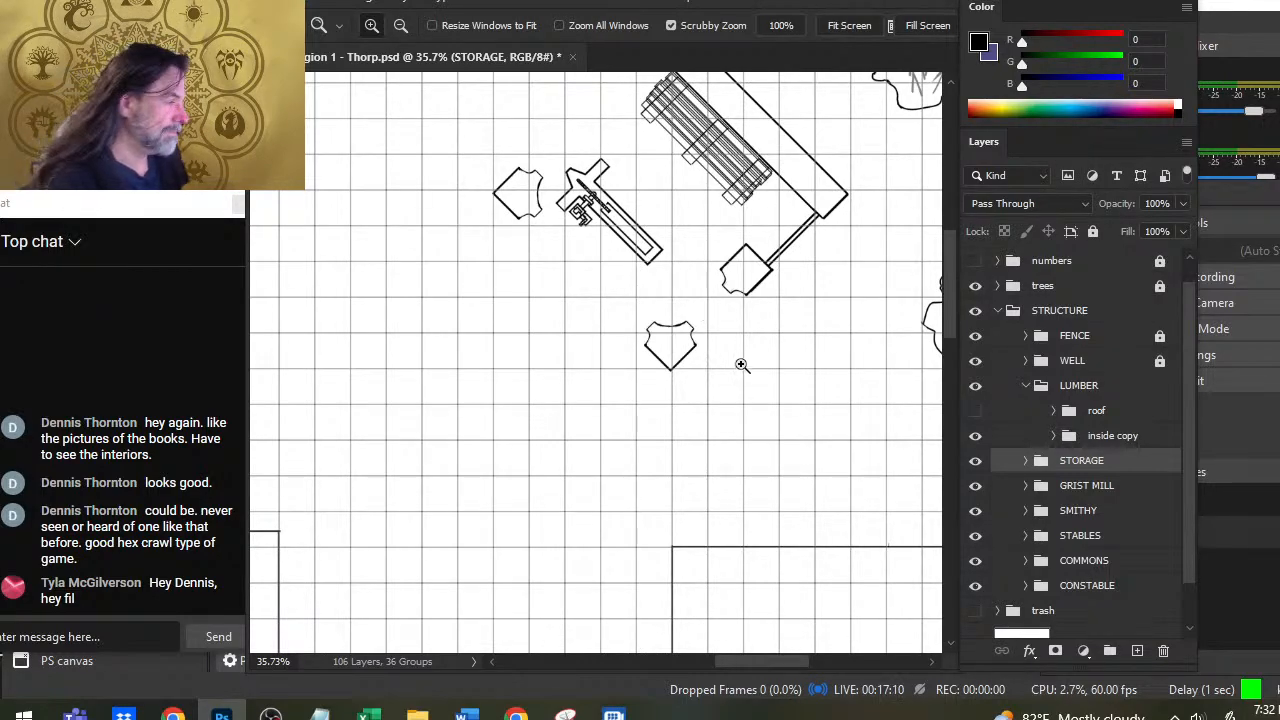
click(978, 412)
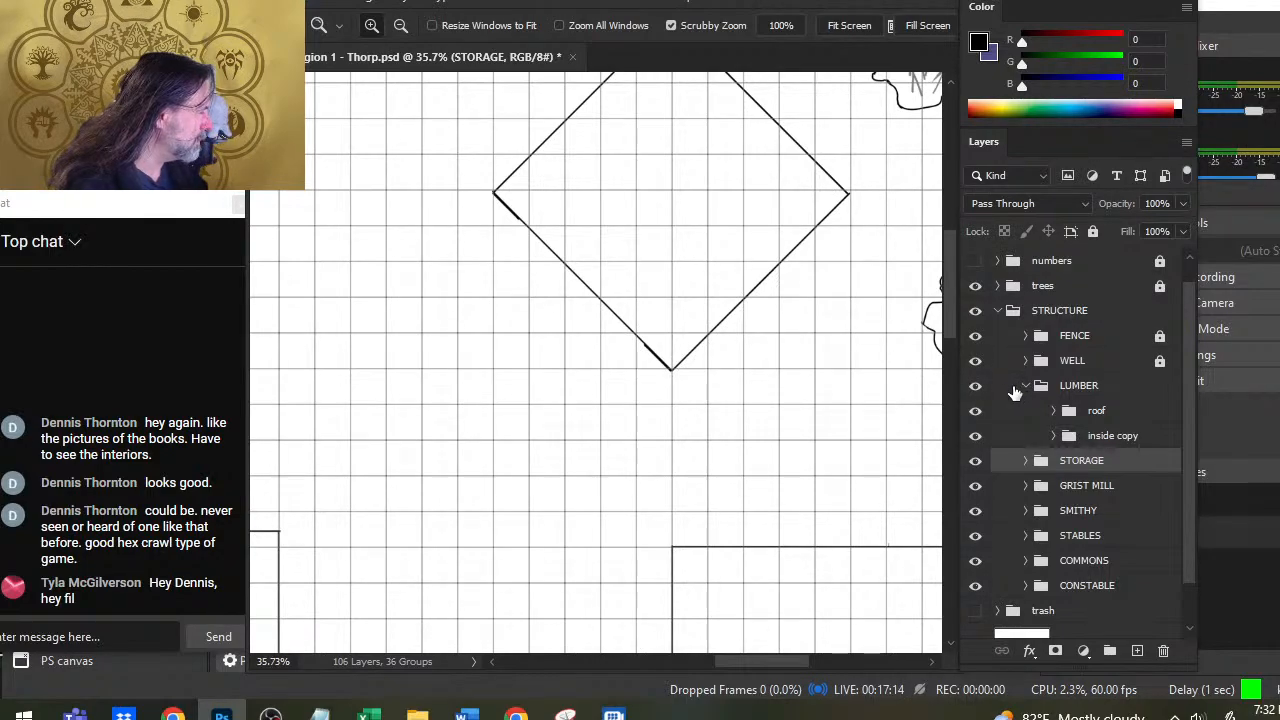
click(975, 410)
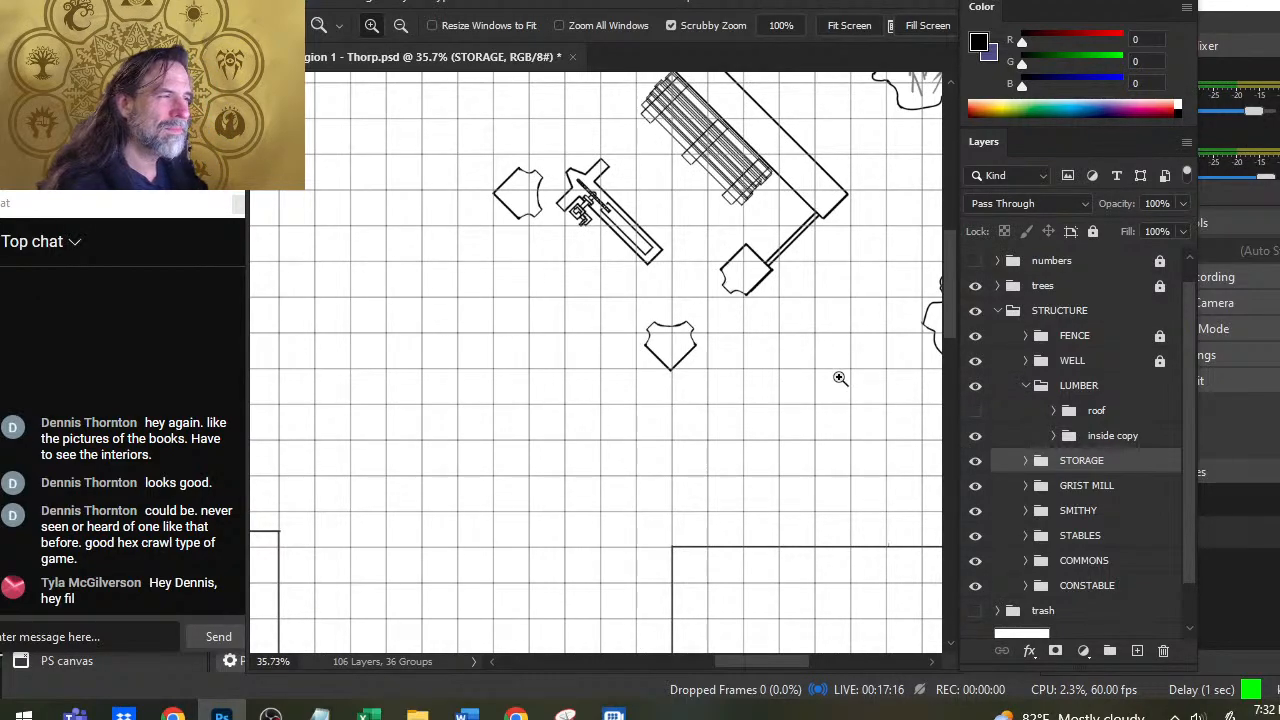
drag(880, 373, 792, 368)
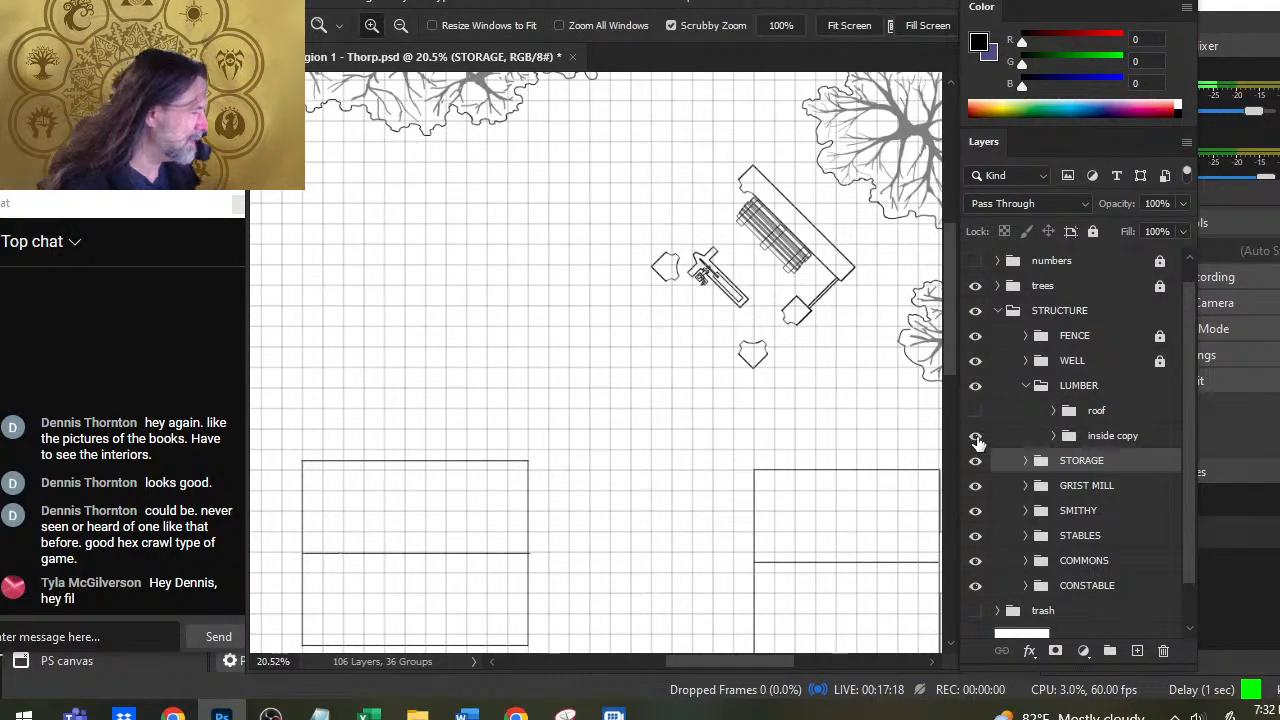
Step: Show the roof group inside LUMBER, collapse LUMBER, and lock both the STORAGE and LUMBER groups
click(976, 412)
click(1025, 385)
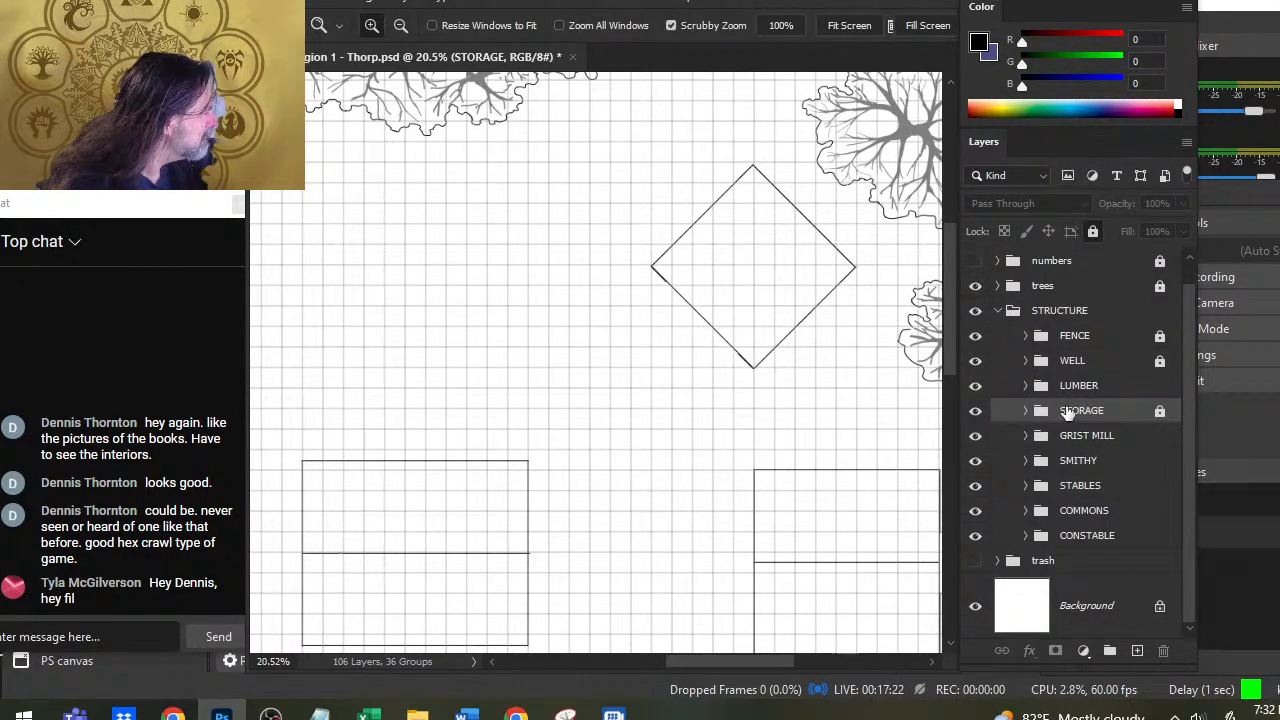
click(1085, 388)
click(1092, 231)
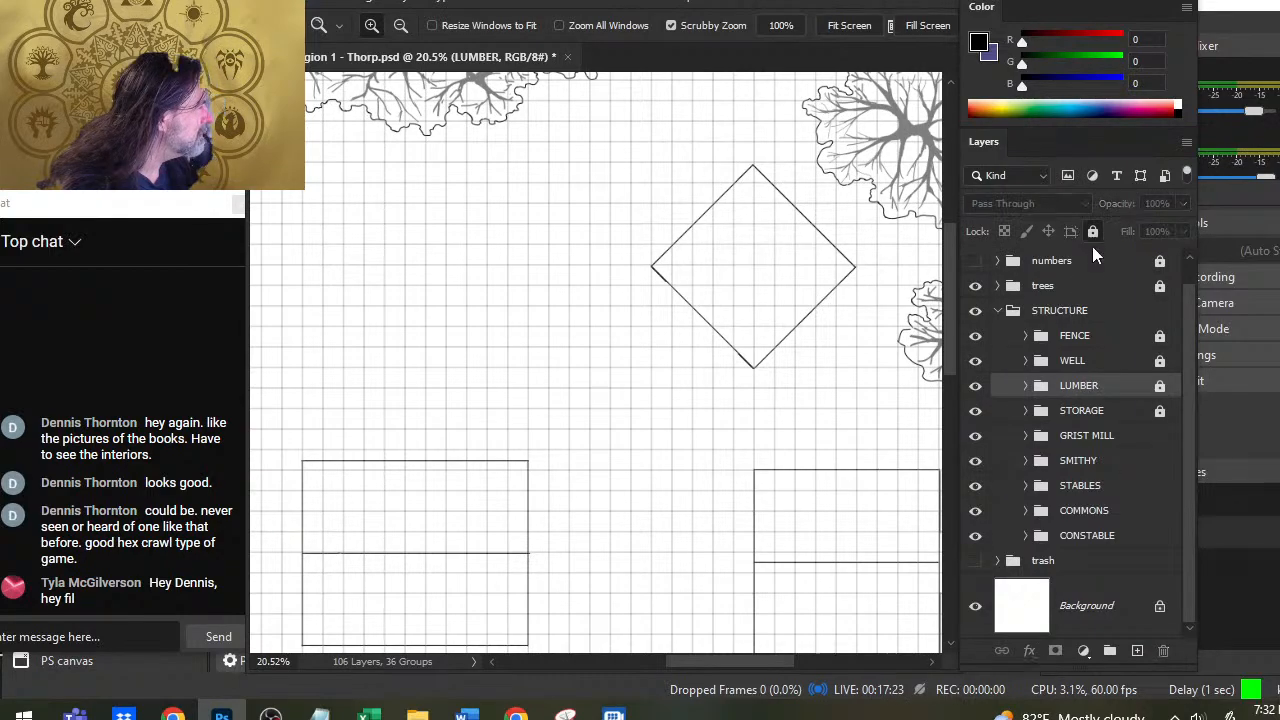
Step: Hide the Roof group inside STORAGE to reveal the storage building's inked plan, and collapse STORAGE
click(1025, 410)
click(979, 483)
click(975, 435)
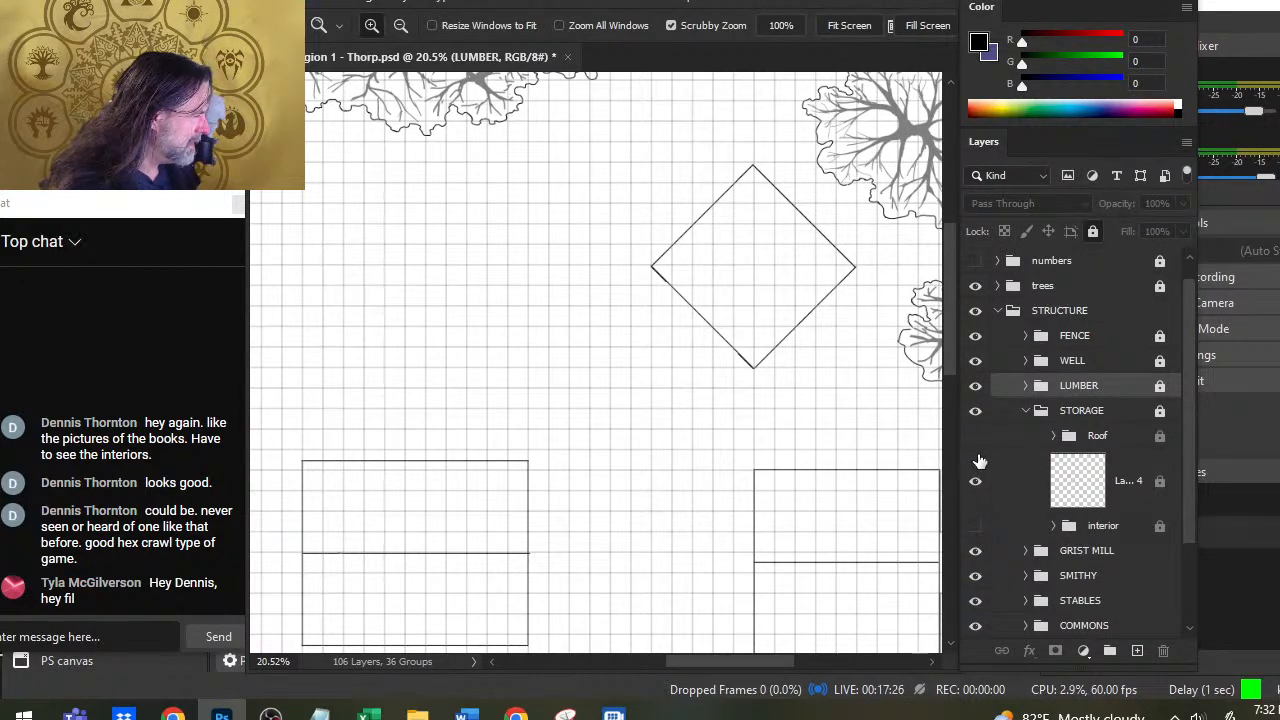
drag(623, 514, 772, 322)
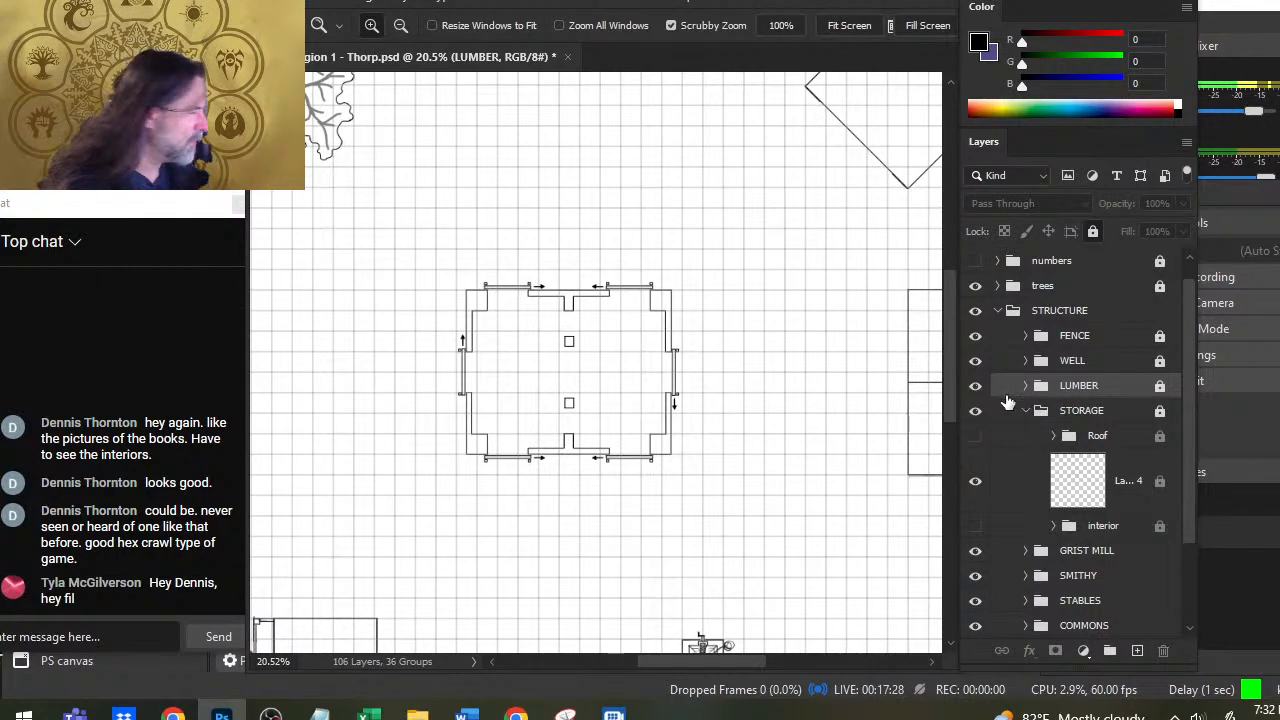
click(1034, 417)
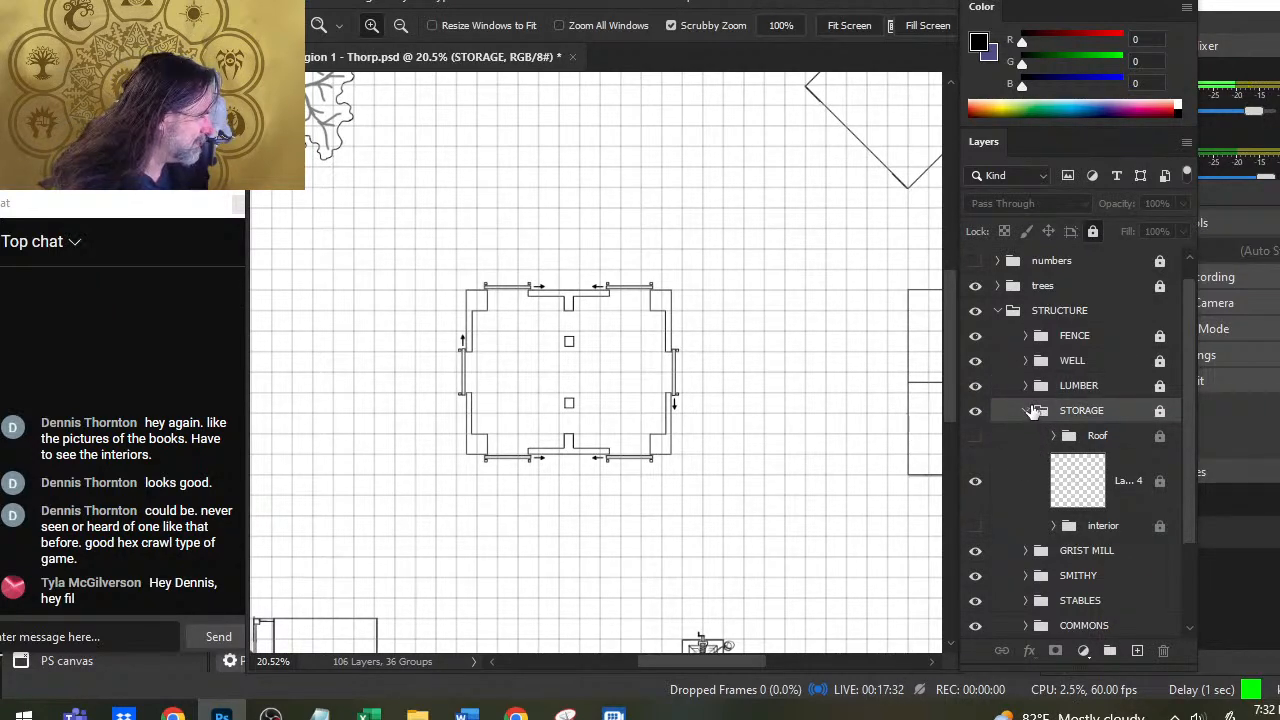
click(1026, 411)
Step: Expand the GRIST MILL group and hide its ROOF group to expose the mill's draft interior
click(1032, 444)
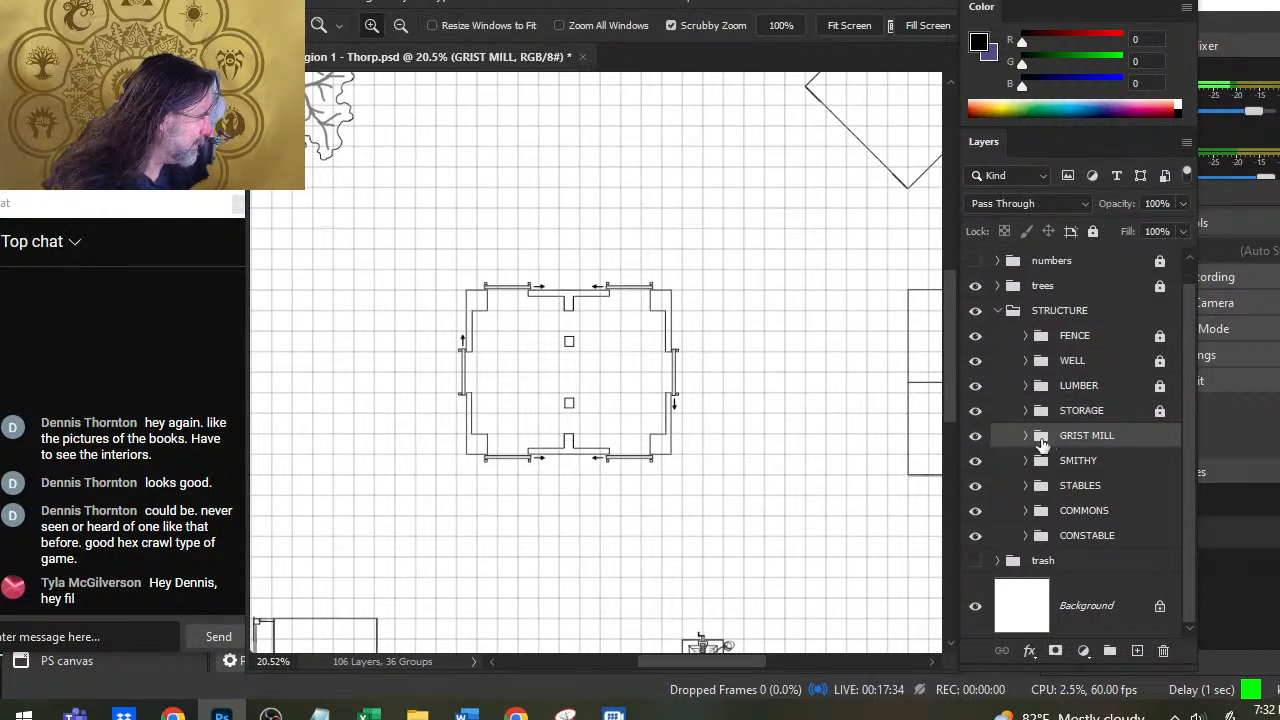
click(1025, 436)
drag(833, 444, 671, 420)
scroll(705, 423, down, 1)
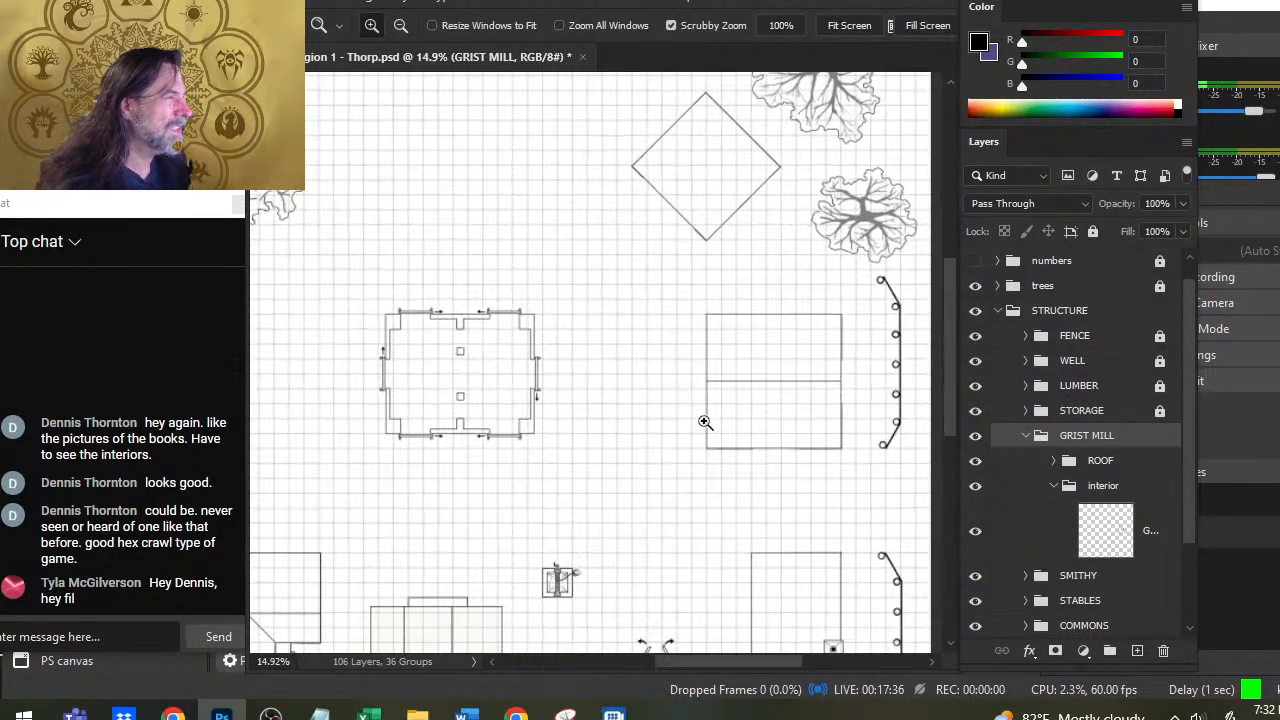
click(975, 461)
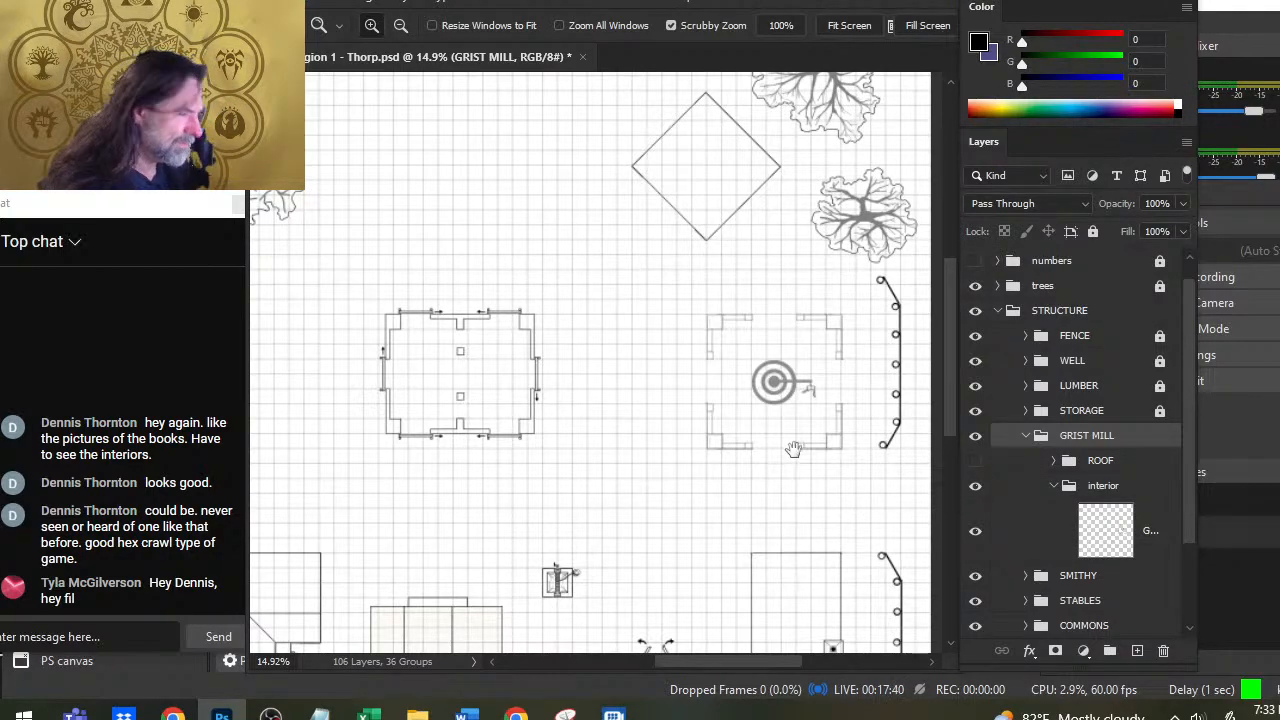
drag(804, 410, 763, 472)
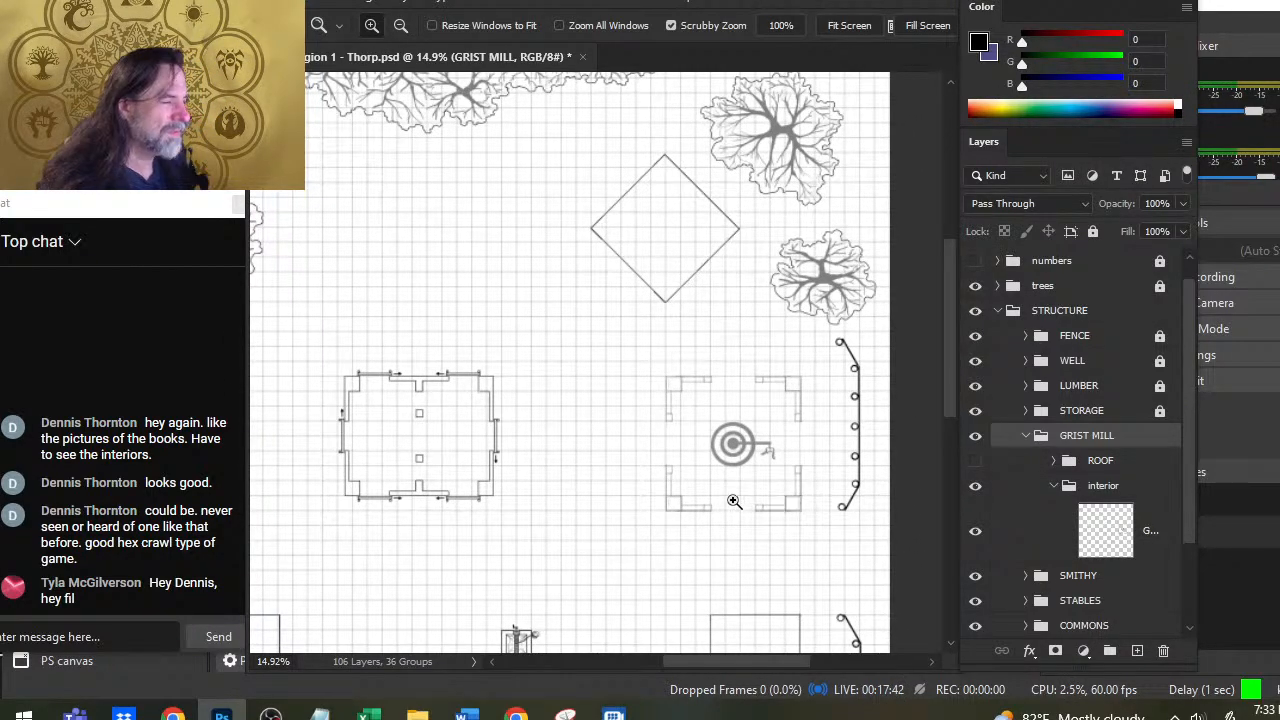
scroll(755, 500, up, 3)
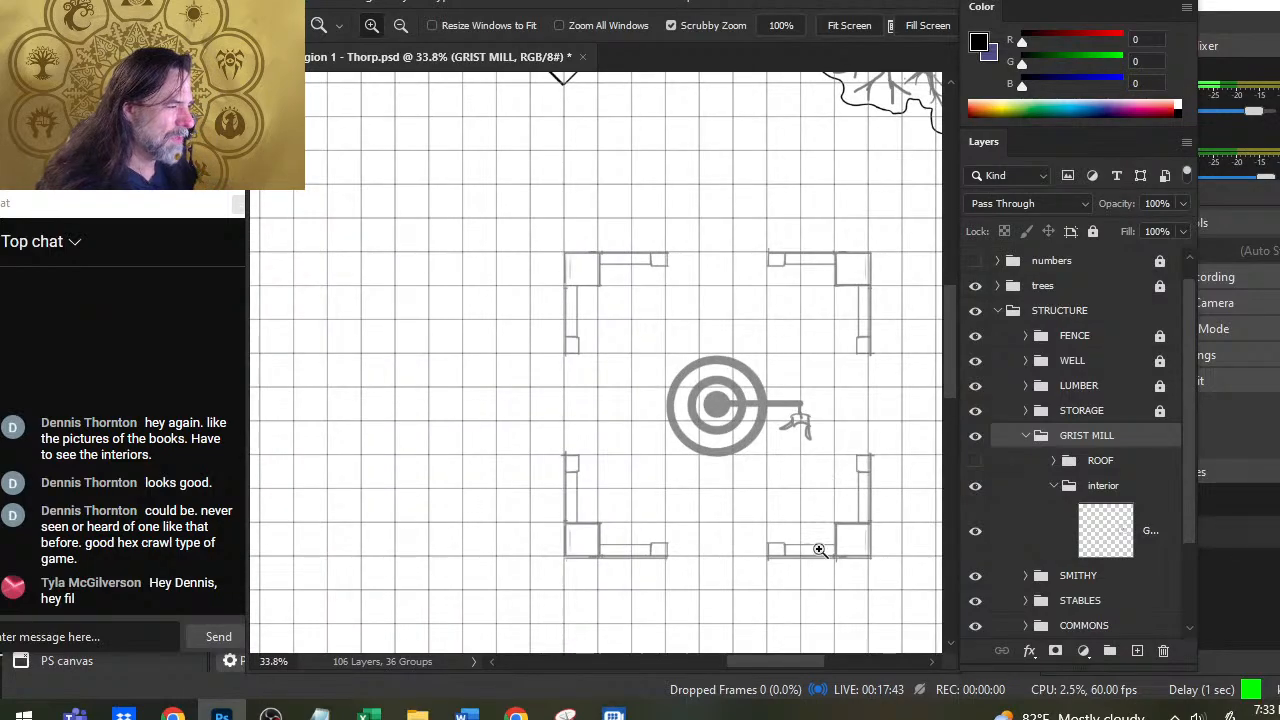
Step: Check the grist mill's interior group by toggling its visibility, collapse it, and set its opacity to 36%
click(1106, 490)
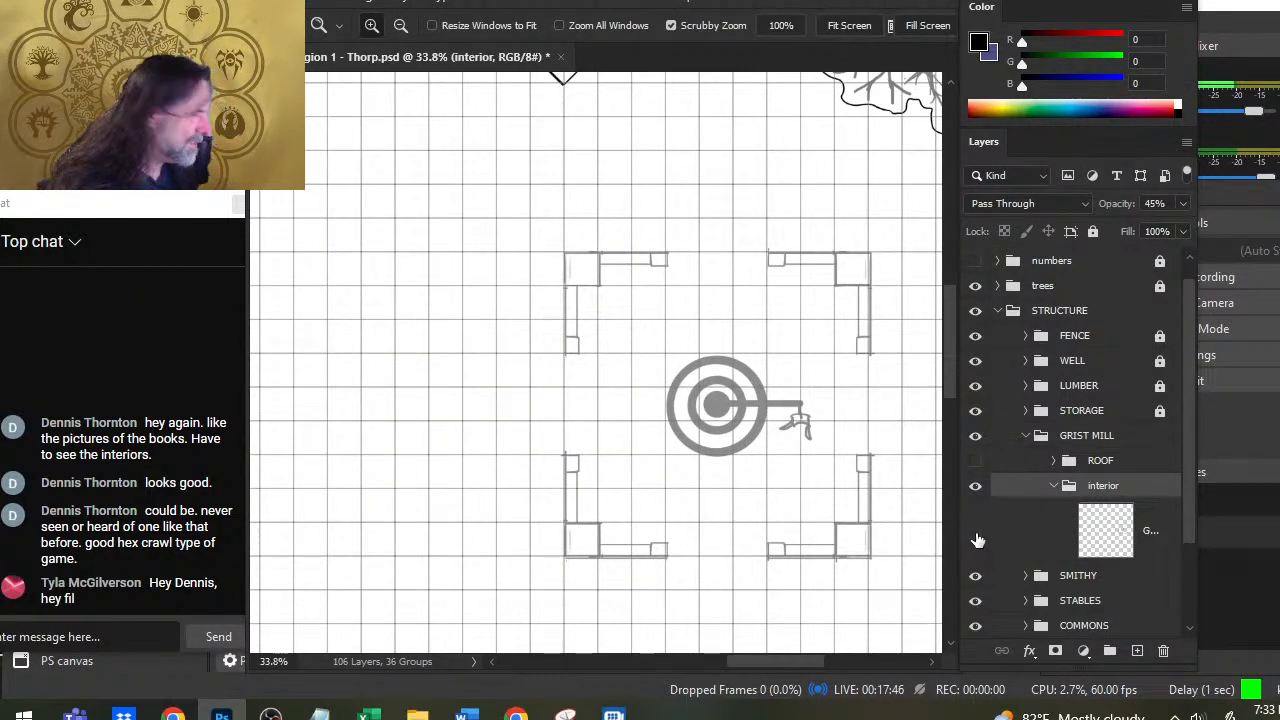
click(977, 531)
click(978, 531)
click(975, 486)
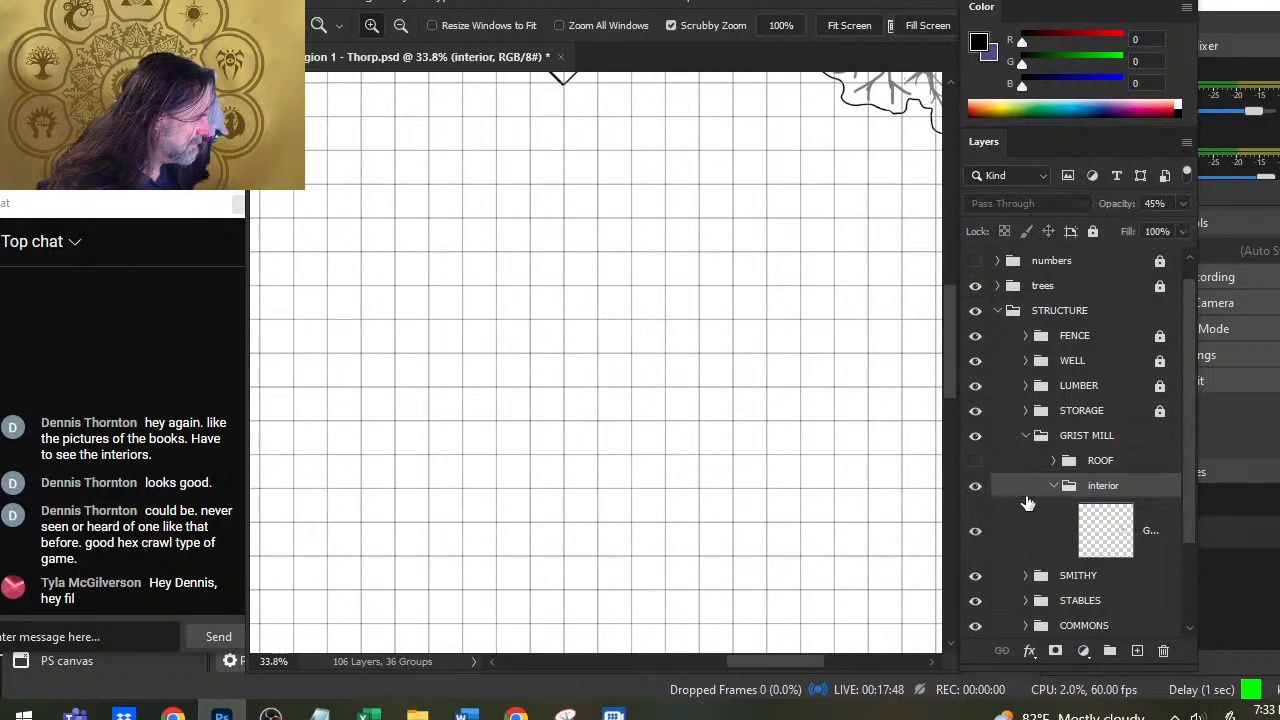
click(975, 486)
click(1054, 486)
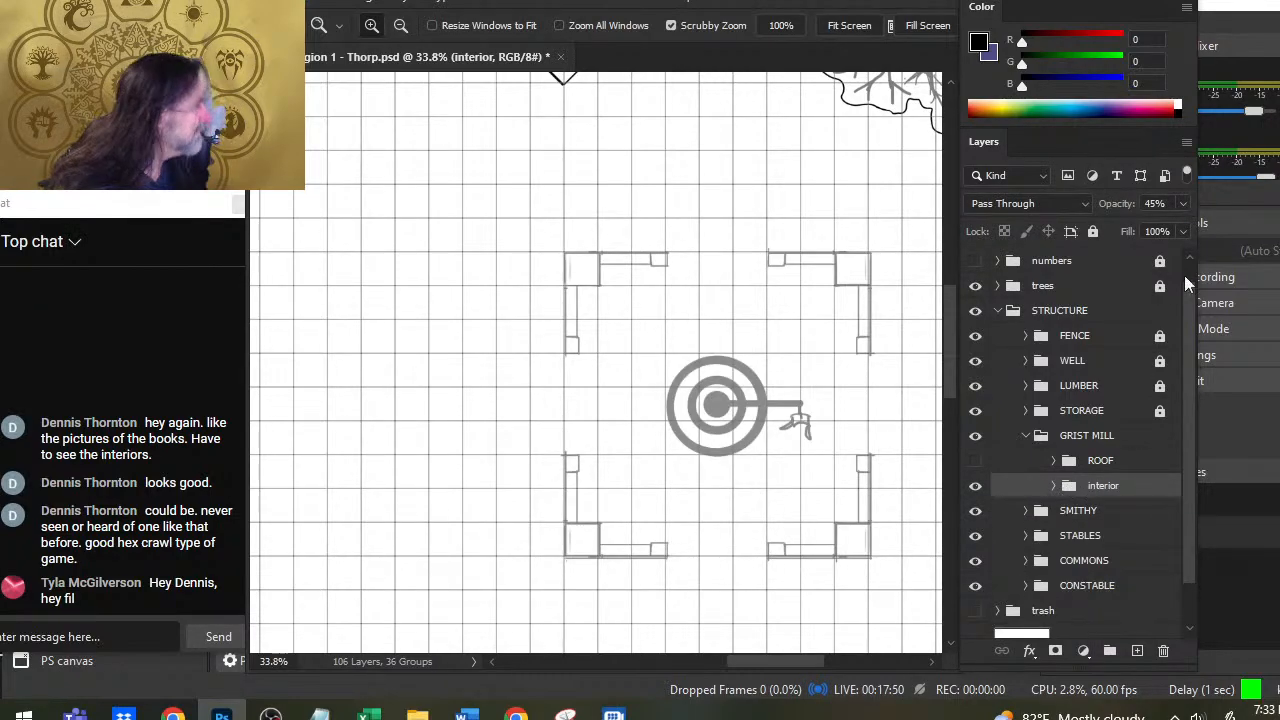
click(1182, 205)
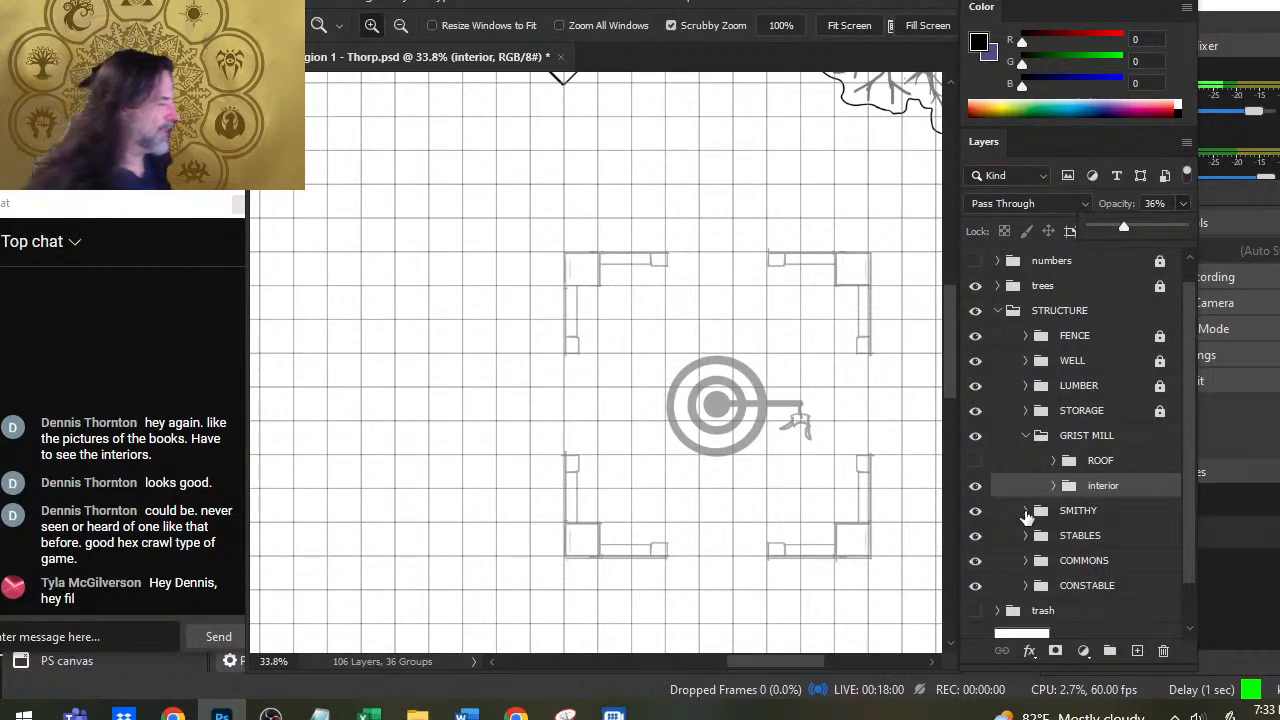
Step: On a new layer above the grist mill's interior group, ink the upper-left corner pillar, the upper wall's outer edge and its end post
click(1105, 485)
click(1137, 651)
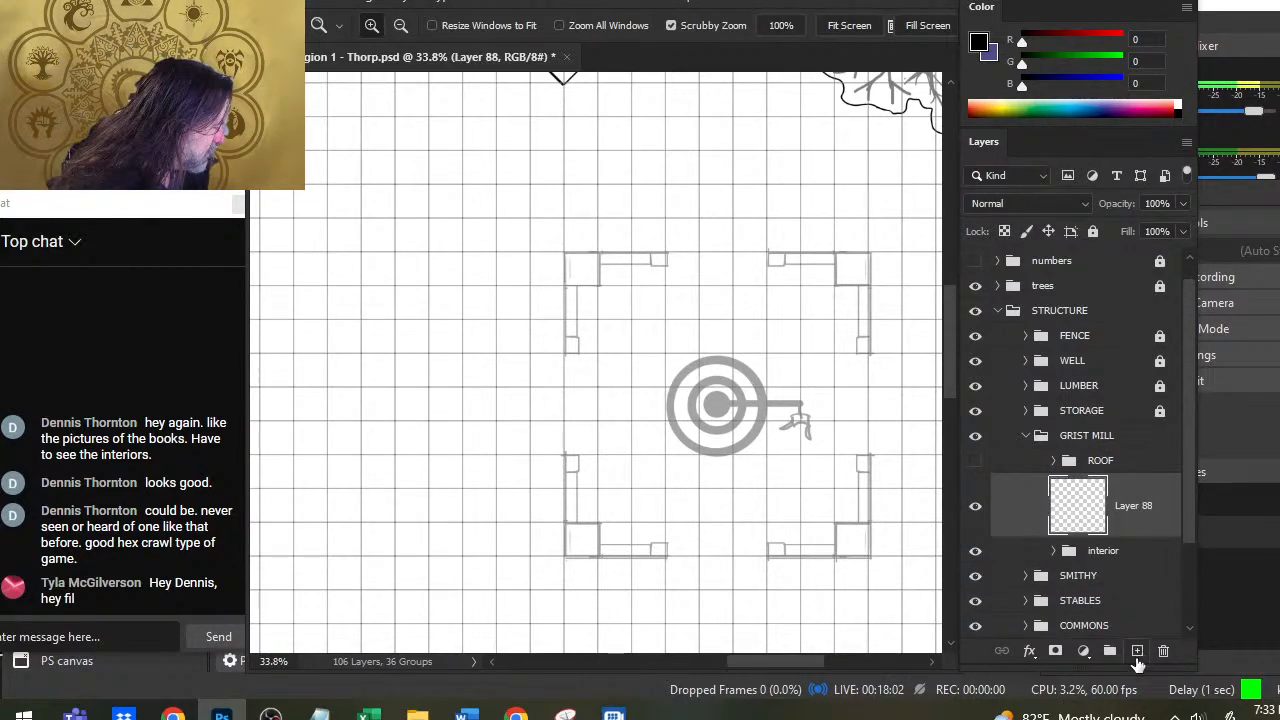
click(571, 263)
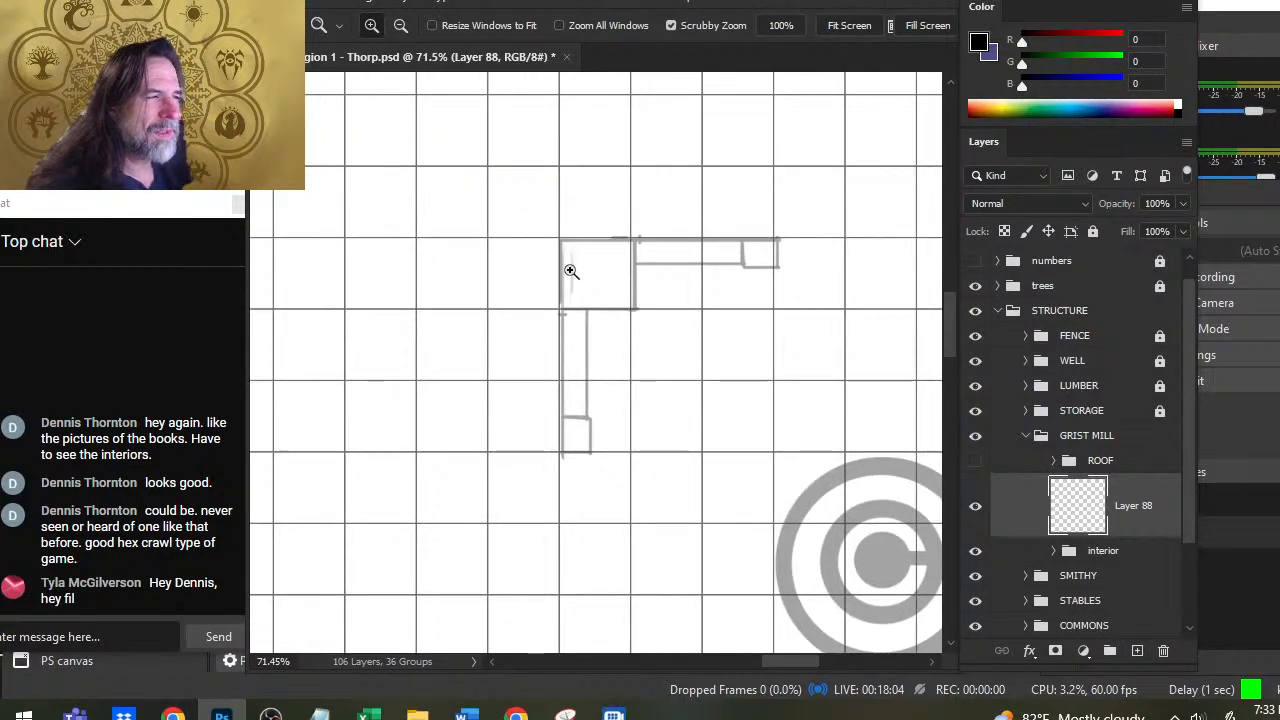
key(b)
click(559, 240)
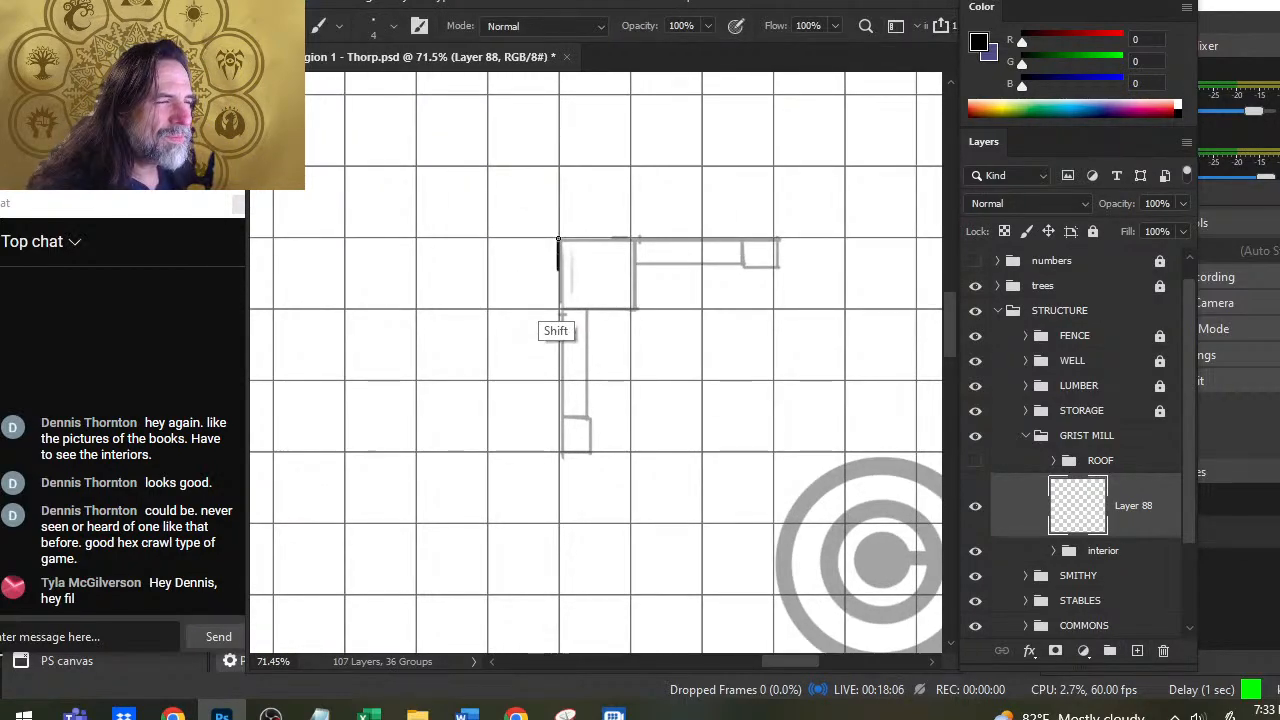
shift+click(558, 310)
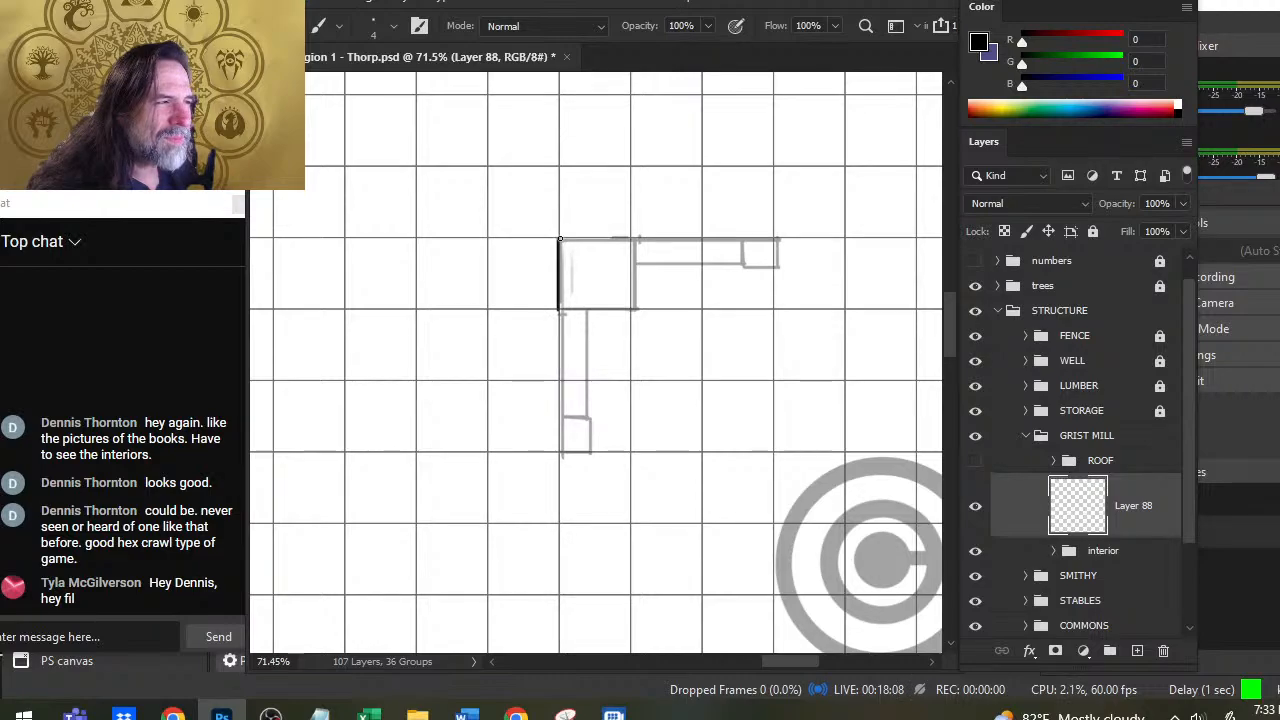
mouse_move(560, 240)
mouse_down()
mouse_move(774, 239)
mouse_move(782, 264)
mouse_move(773, 239)
mouse_move(775, 270)
mouse_move(743, 242)
mouse_up()
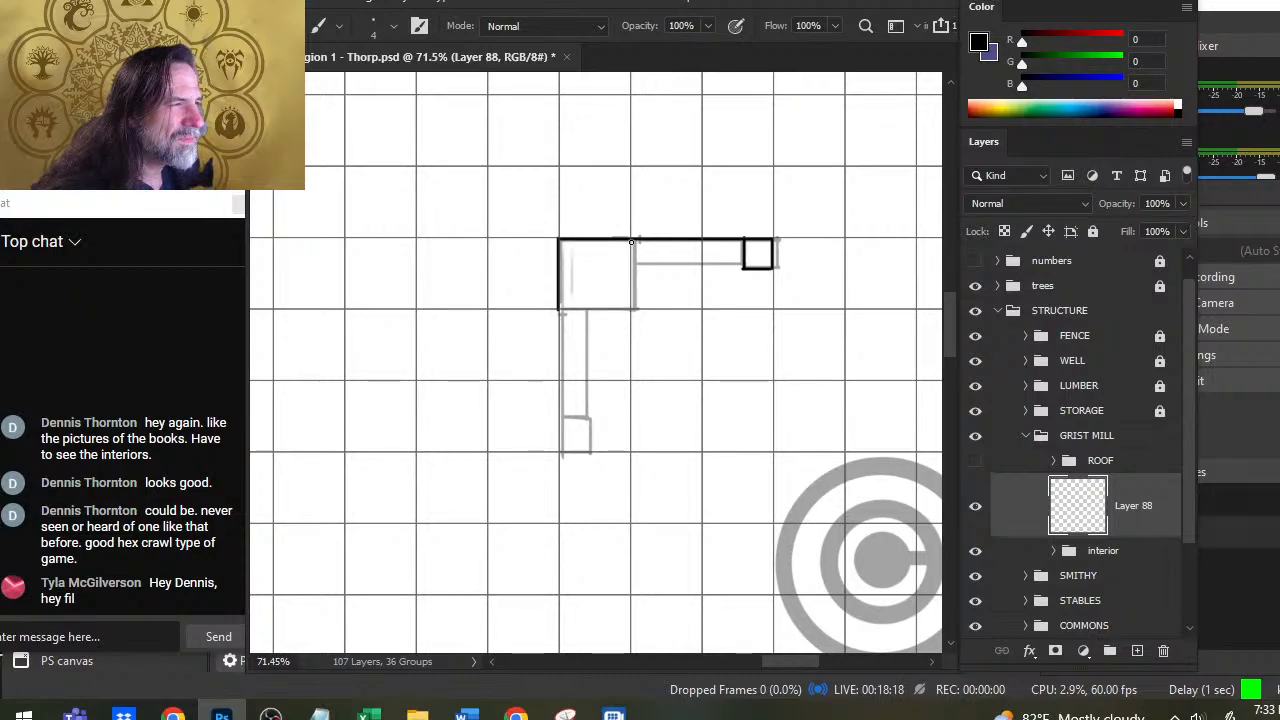
mouse_move(633, 242)
mouse_down()
mouse_move(631, 308)
mouse_move(562, 309)
mouse_up()
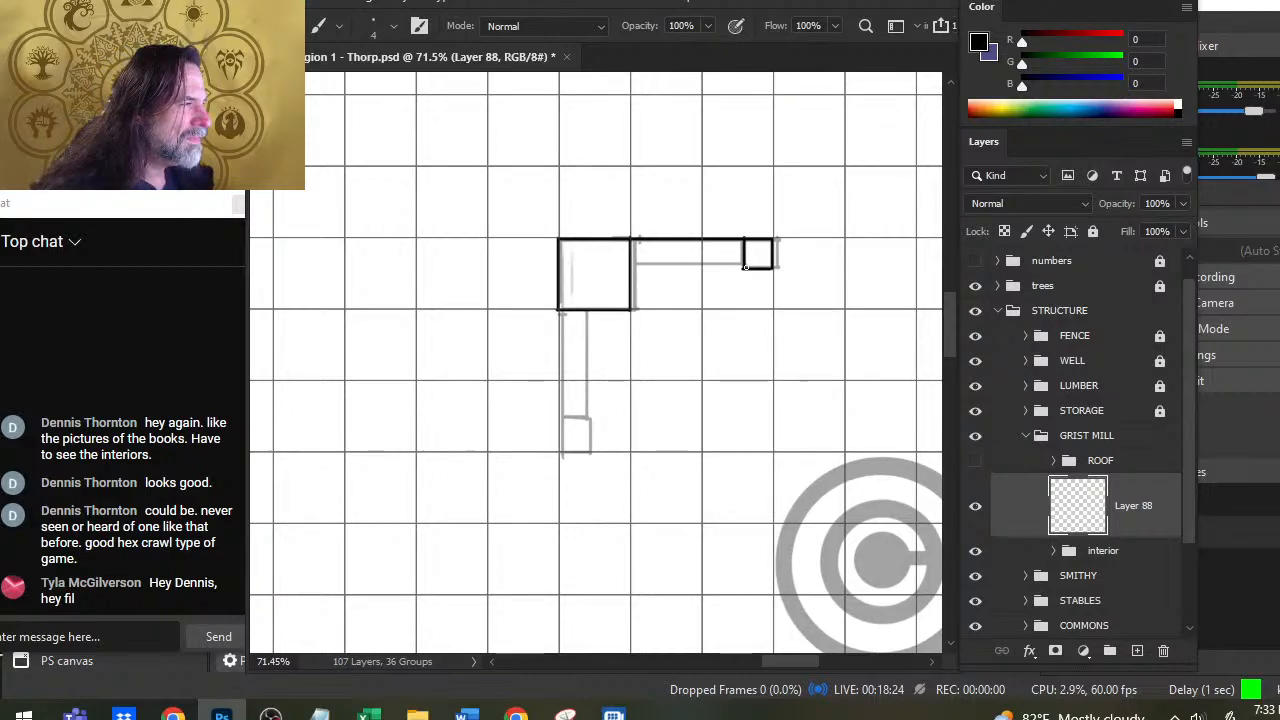
Step: Try inking two parallel inner lines along the upper wall between the corner pillar and end post, and undo them
mouse_move(740, 268)
mouse_down()
mouse_move(632, 267)
mouse_move(630, 252)
mouse_move(742, 252)
mouse_up()
key(z)
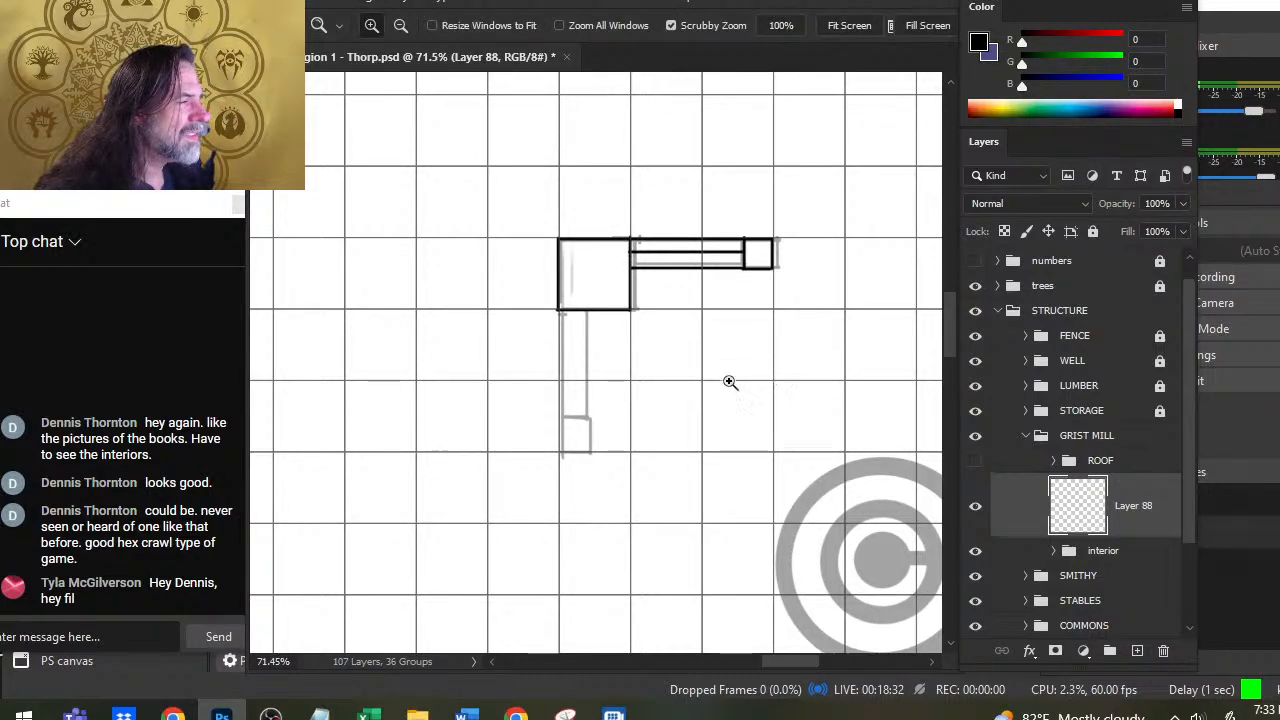
drag(729, 382, 708, 434)
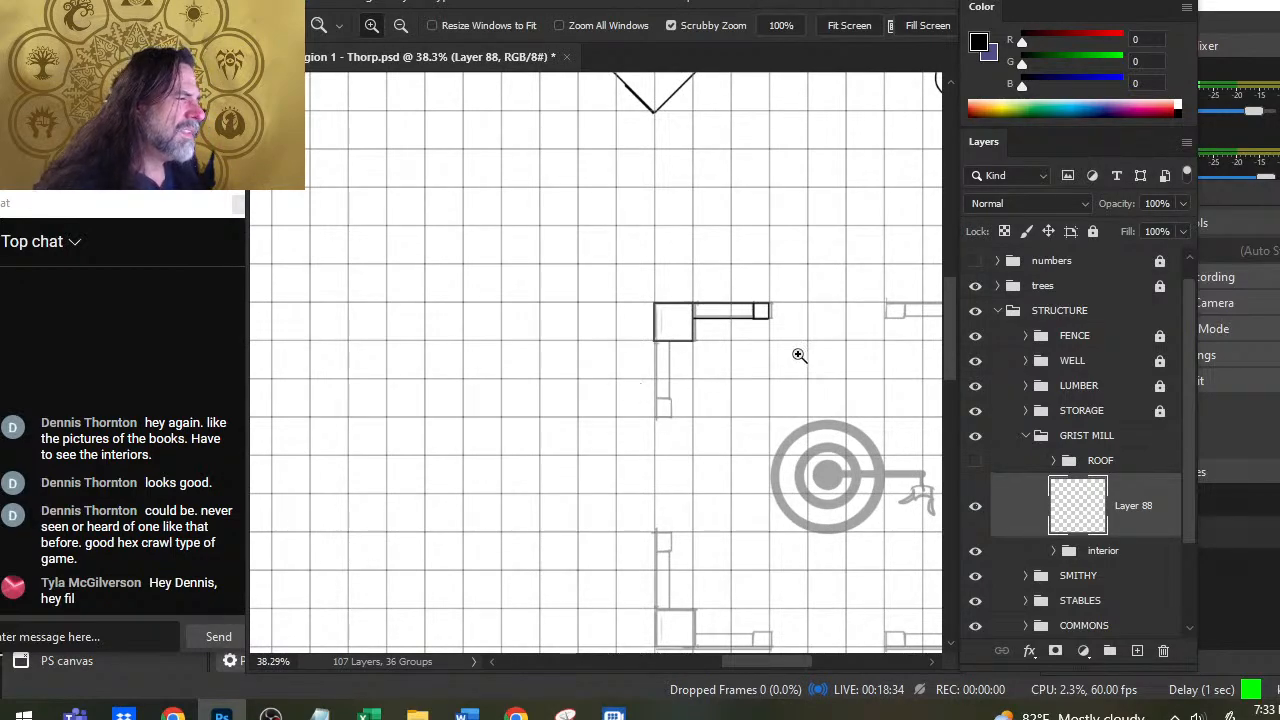
drag(798, 355, 823, 334)
key(e)
key(ctrl+z)
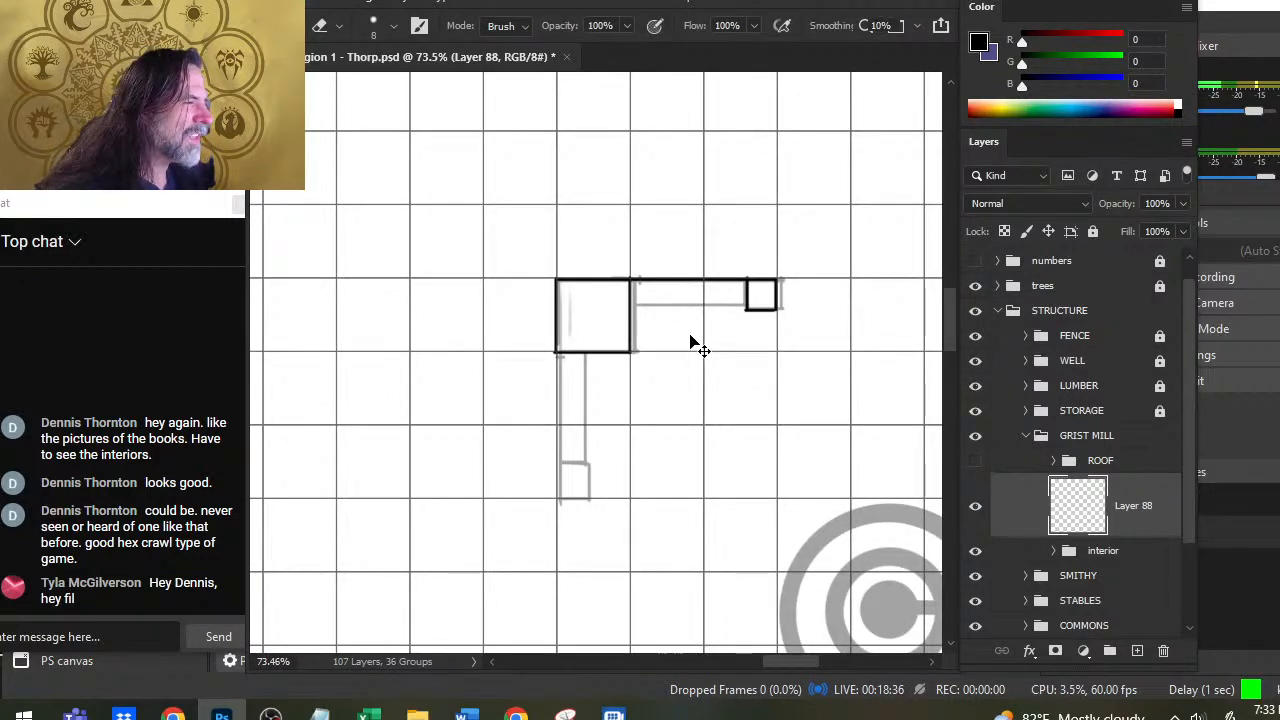
Step: Ink the upper wall's inner edge flush with the end post, and erase the lines dividing the wall from the post and pillar
key(b)
key(e)
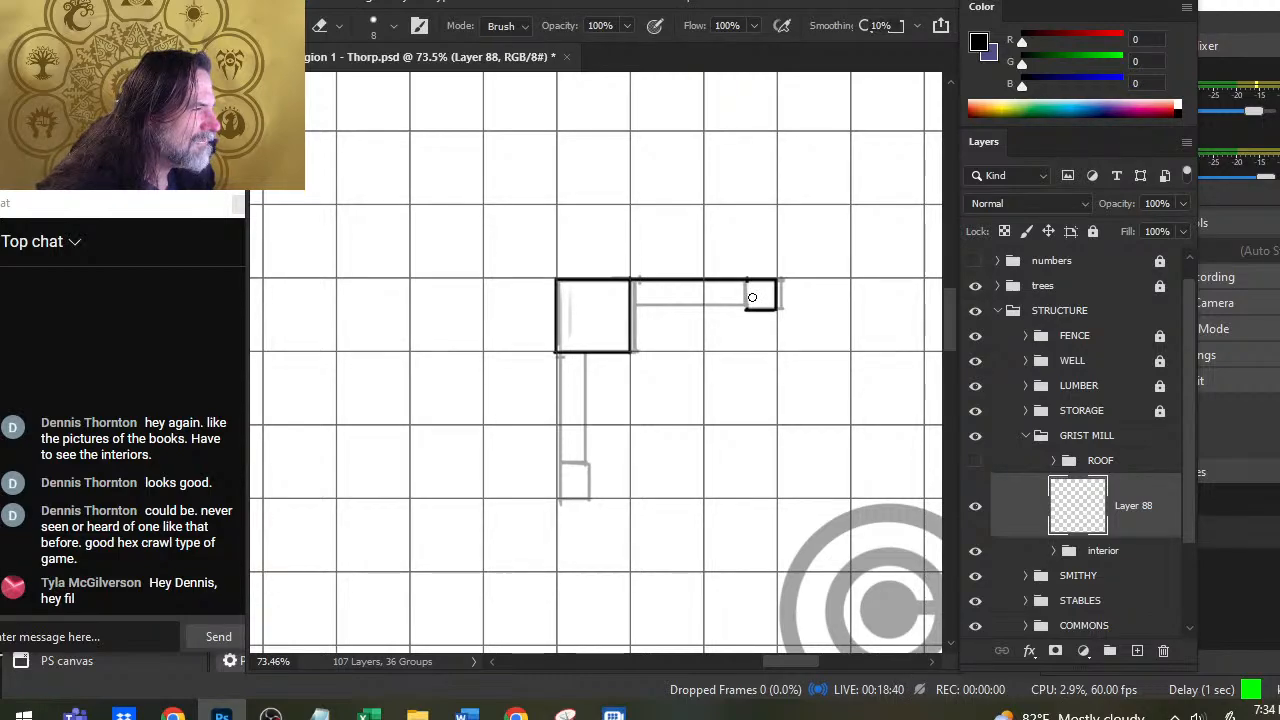
key(b)
drag(745, 309, 675, 309)
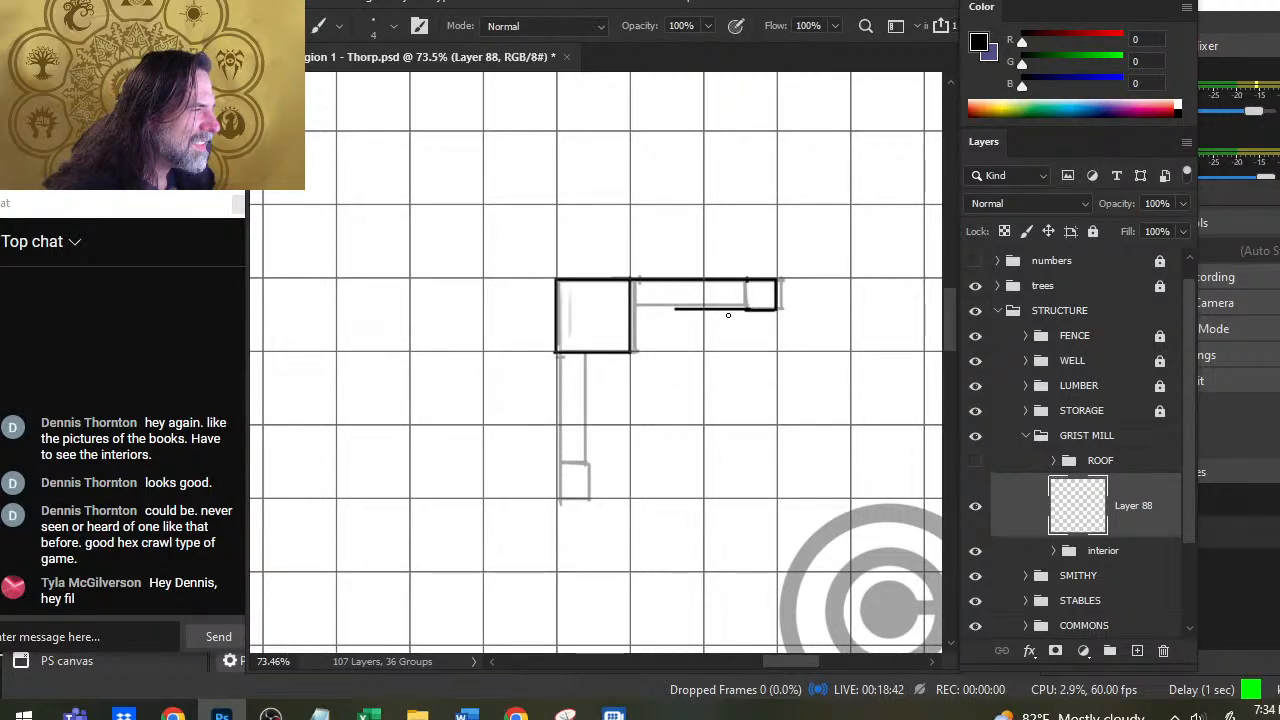
key(ctrl+z)
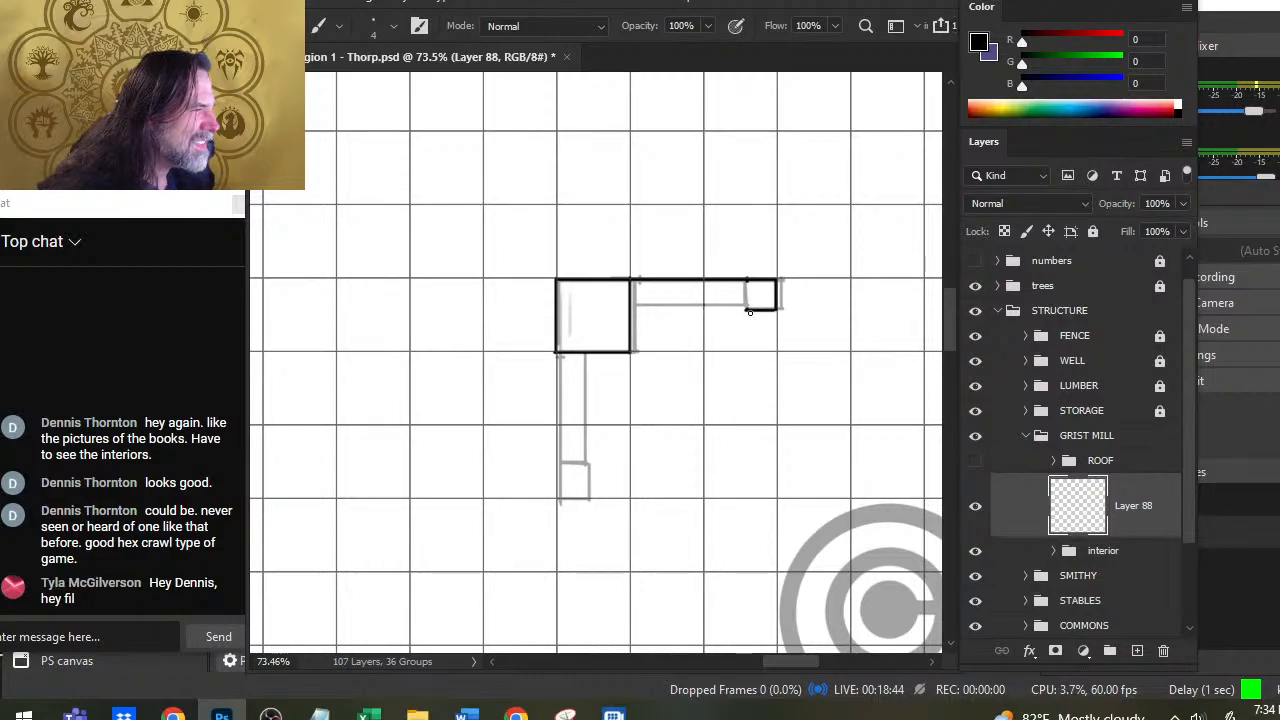
drag(749, 310, 632, 310)
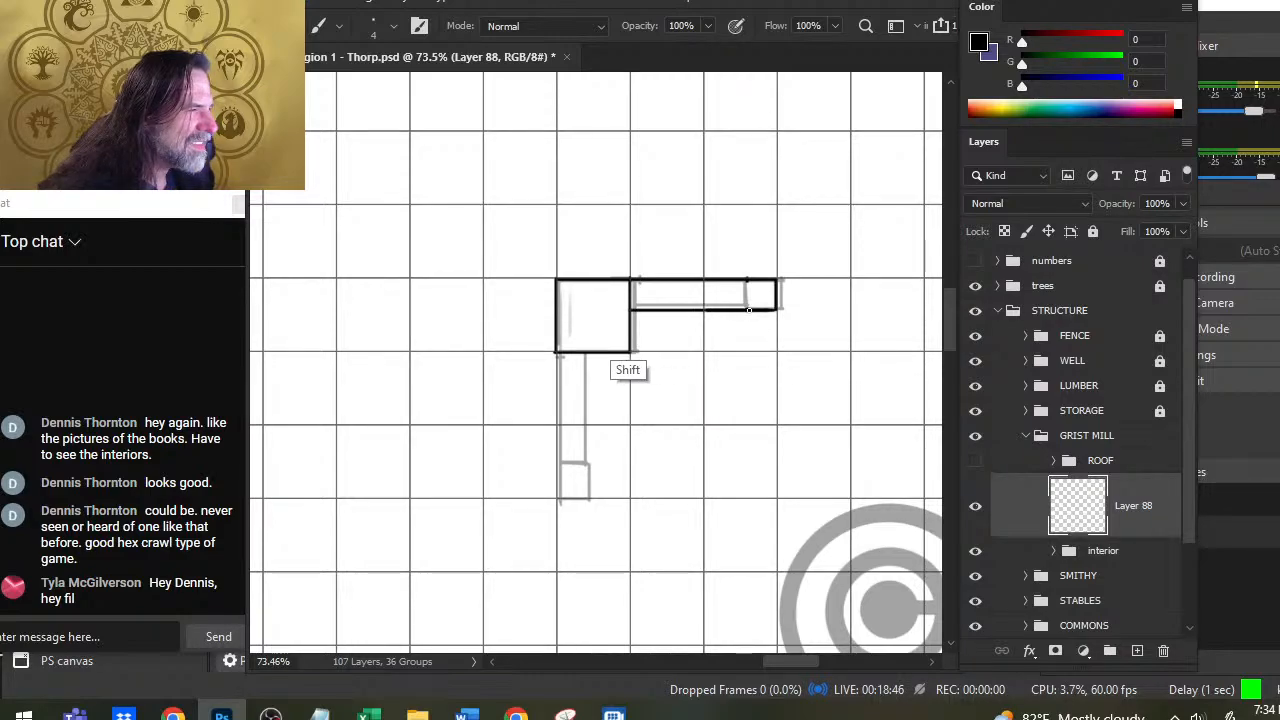
key(e)
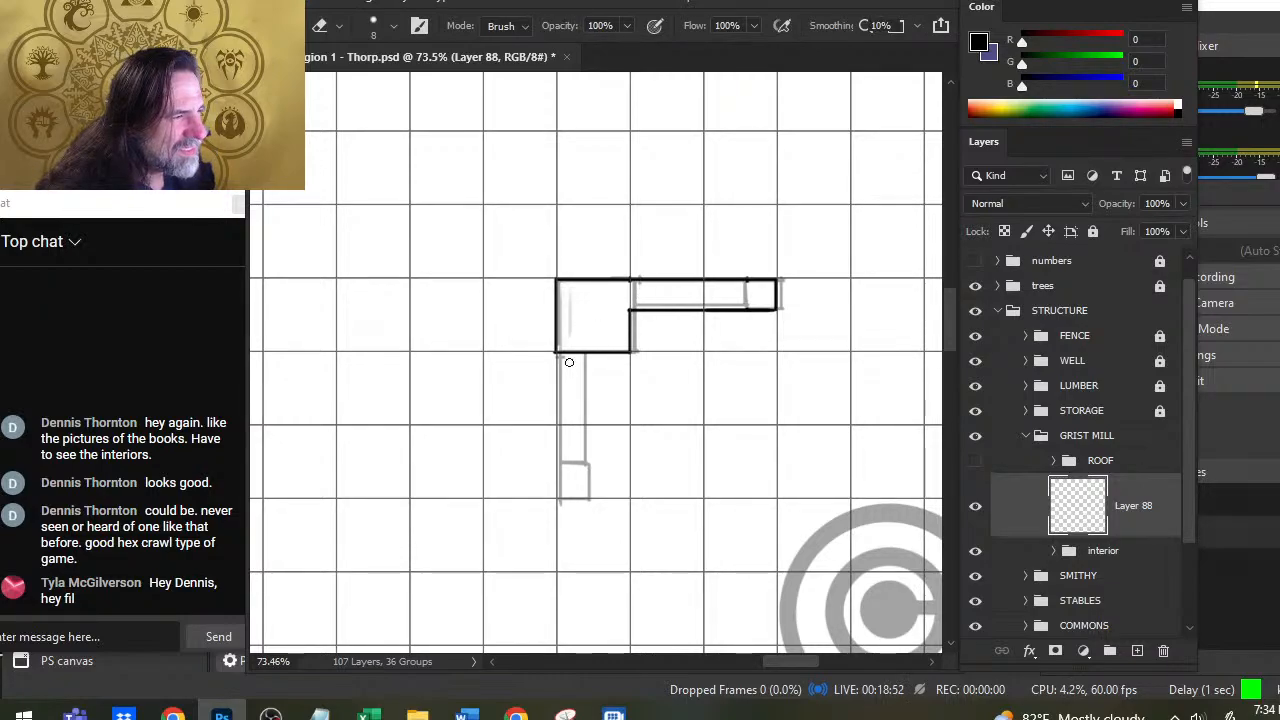
Step: Copy the inked corner pillar and upper wall to a new layer, flip the copy vertically and rotate it 90° so the pillar is uppermost
key(l)
mouse_move(590, 256)
mouse_down()
mouse_move(540, 396)
mouse_move(820, 330)
mouse_move(588, 258)
mouse_up()
key(ctrl+j)
key(z)
right_click(668, 262)
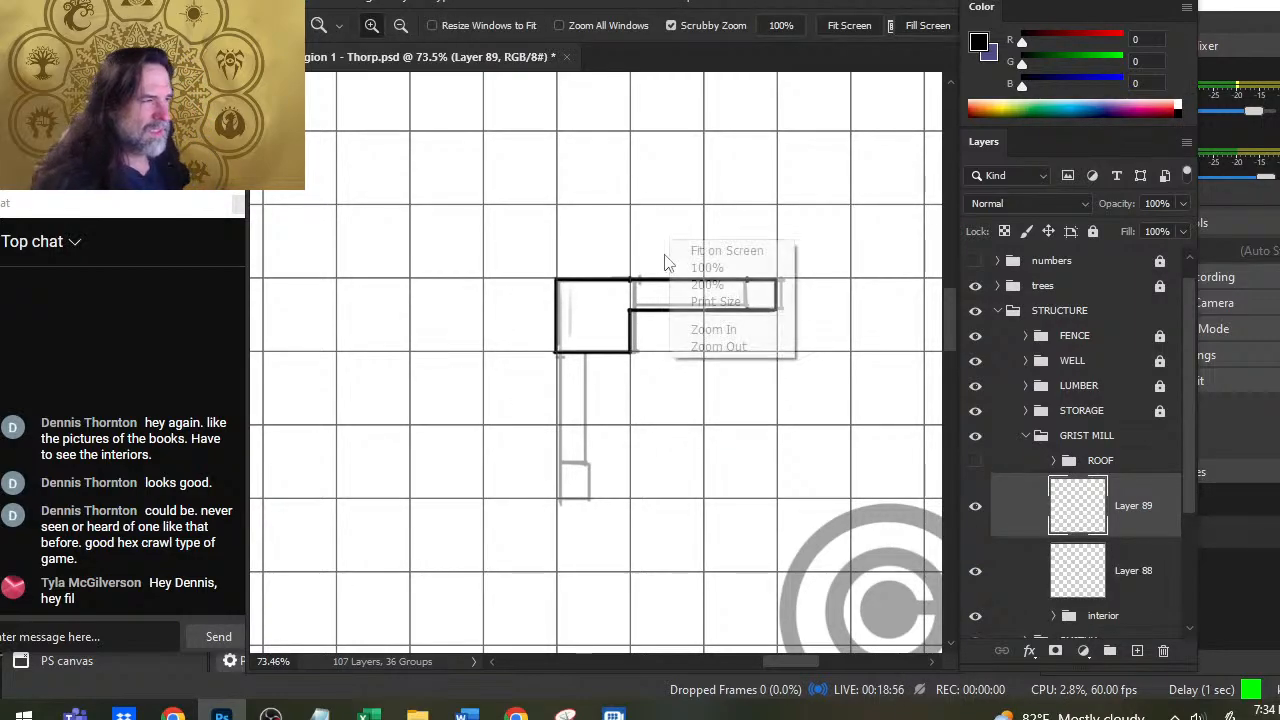
right_click(631, 303)
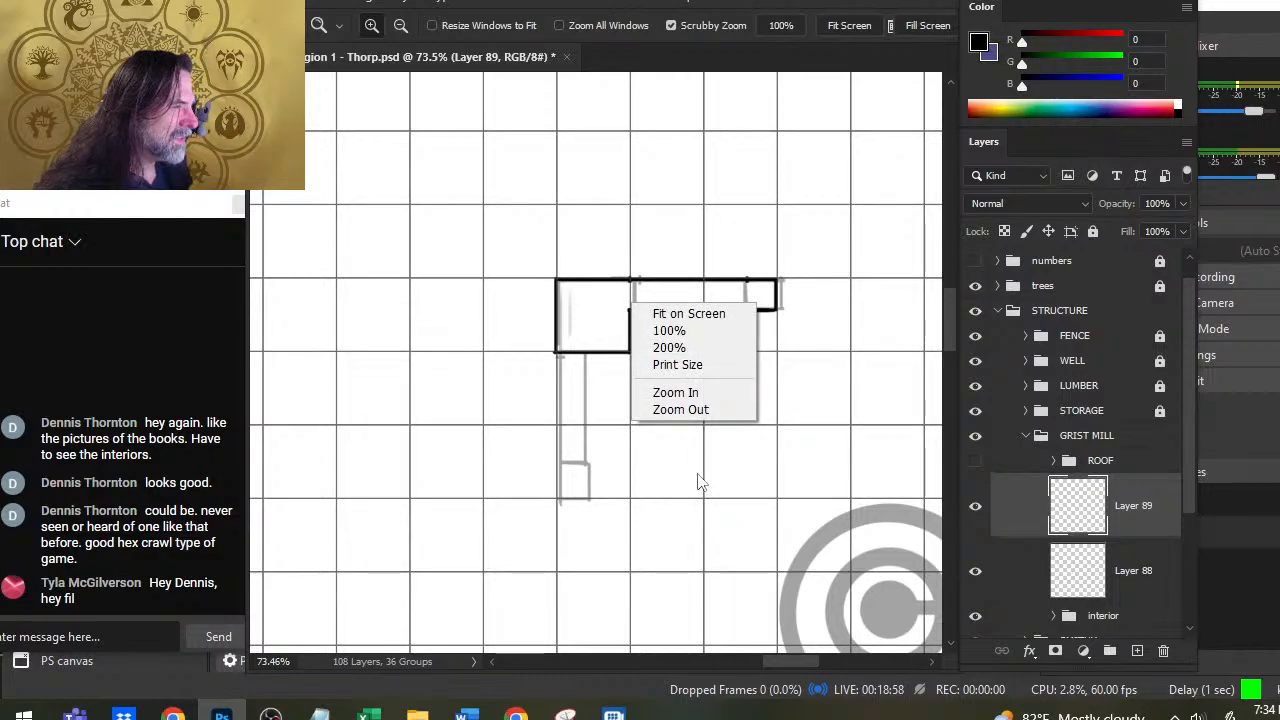
click(669, 330)
right_click(636, 400)
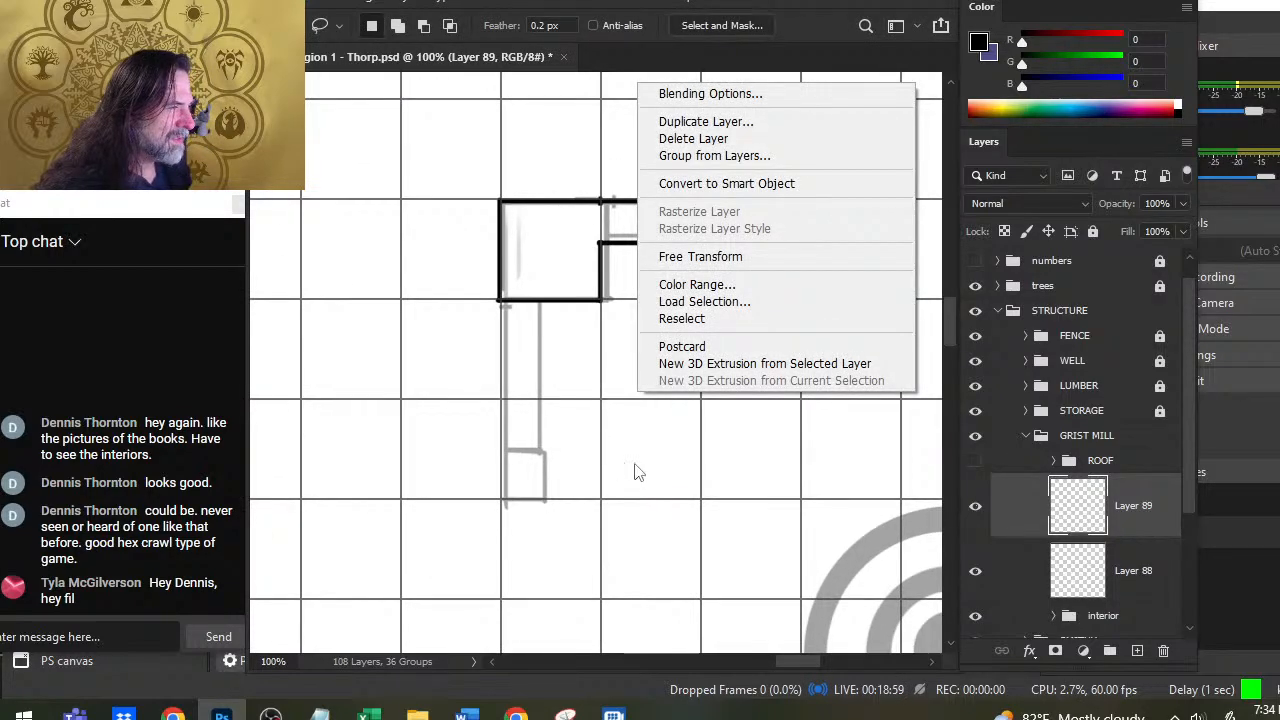
click(726, 258)
right_click(656, 251)
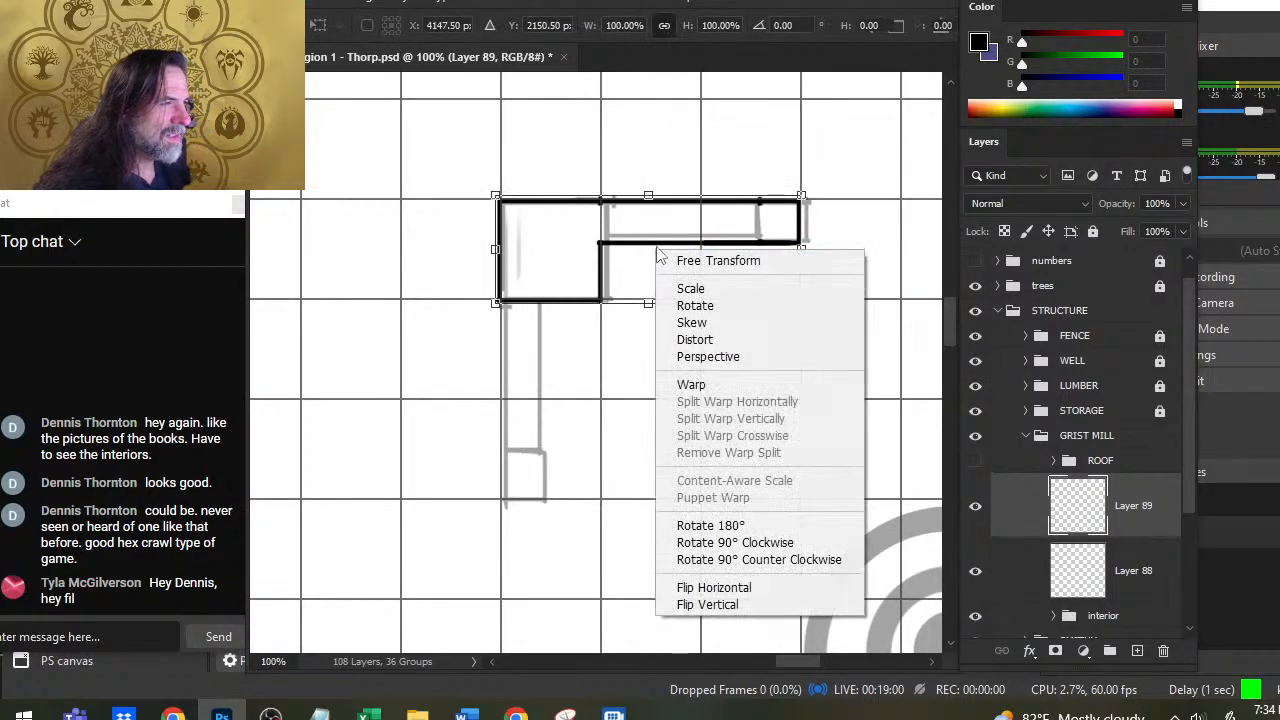
click(757, 610)
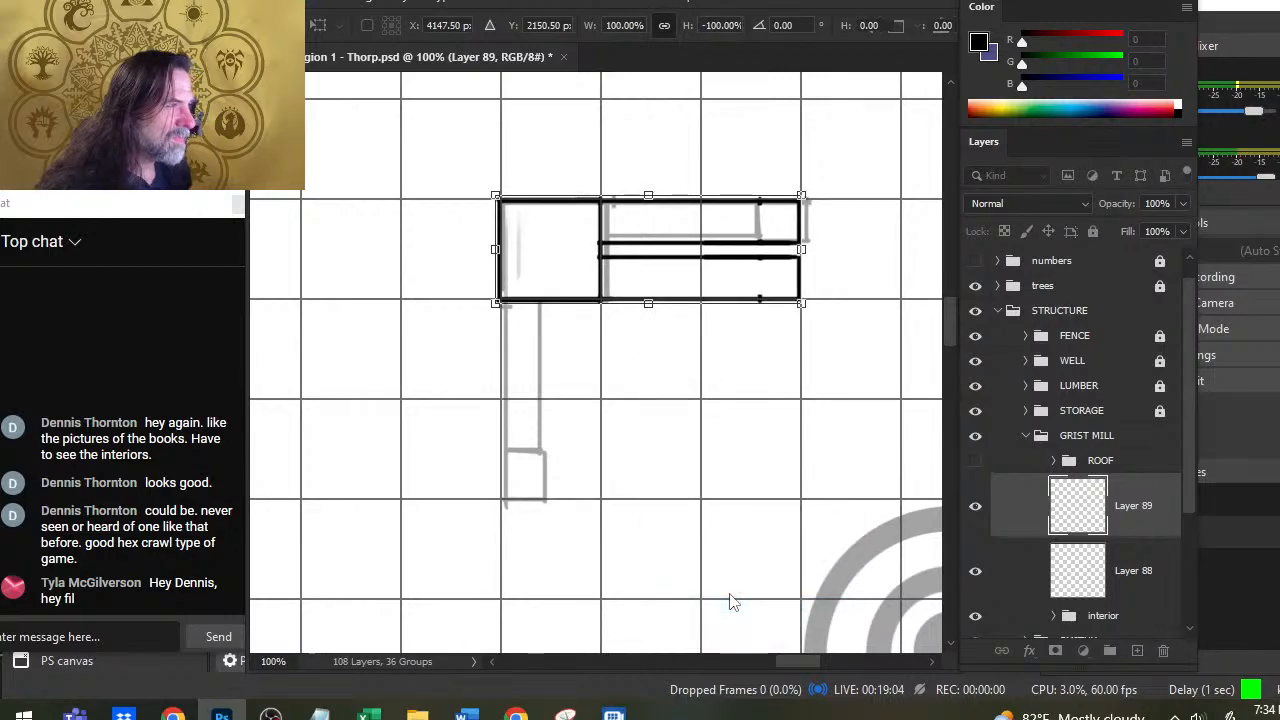
right_click(658, 370)
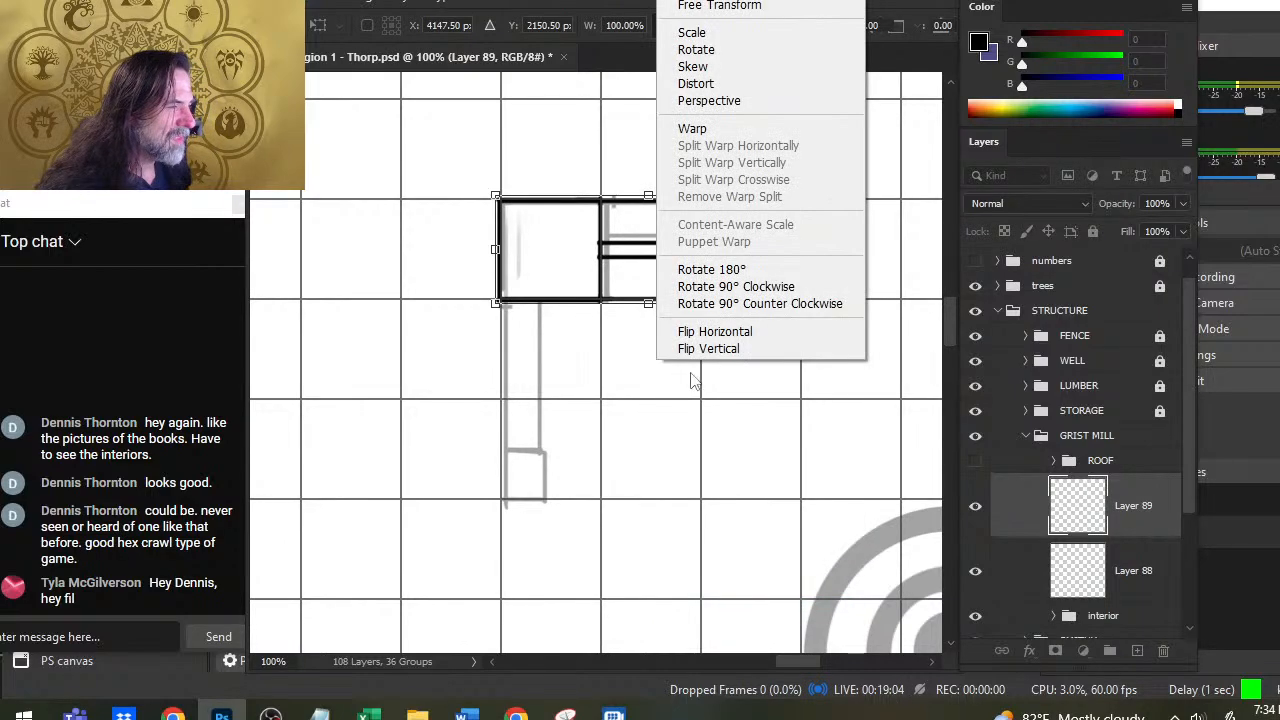
click(772, 304)
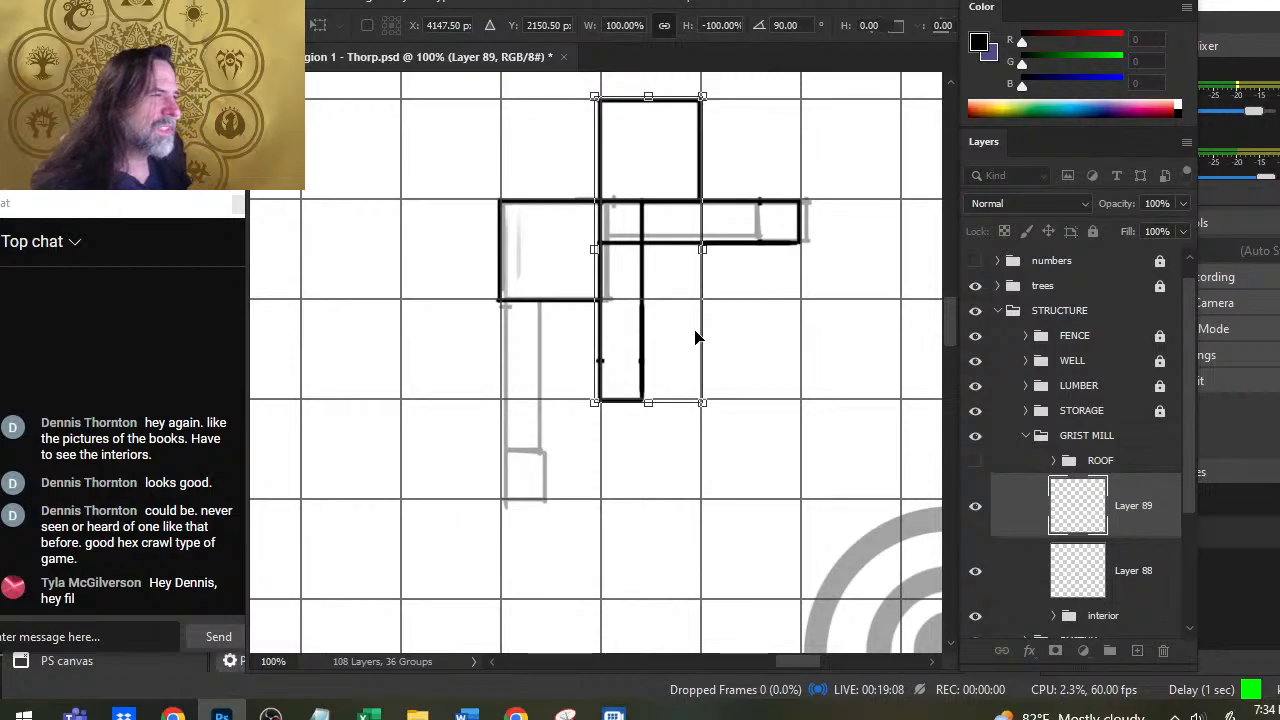
key(Return)
Step: Move the copy onto the corner pillar so its wall covers the sketched left wall, and check the fit by toggling the layer's visibility
key(v)
drag(749, 369, 712, 410)
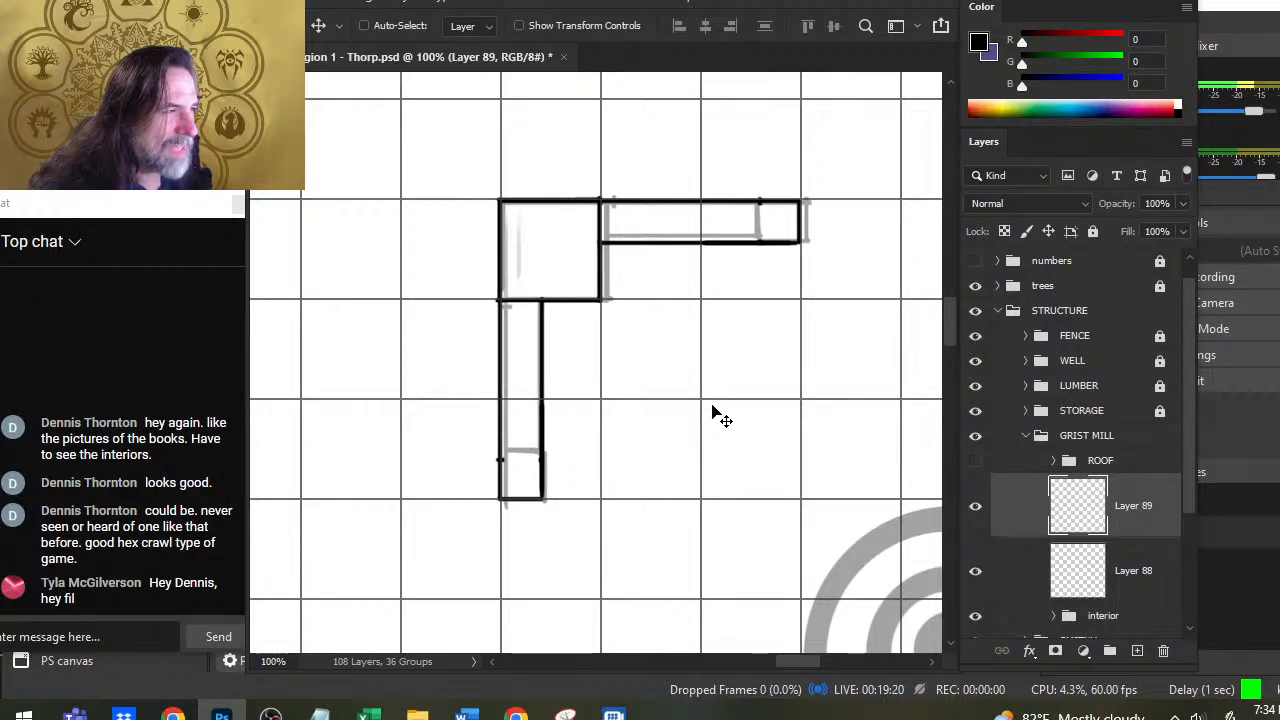
click(975, 507)
click(976, 508)
click(975, 507)
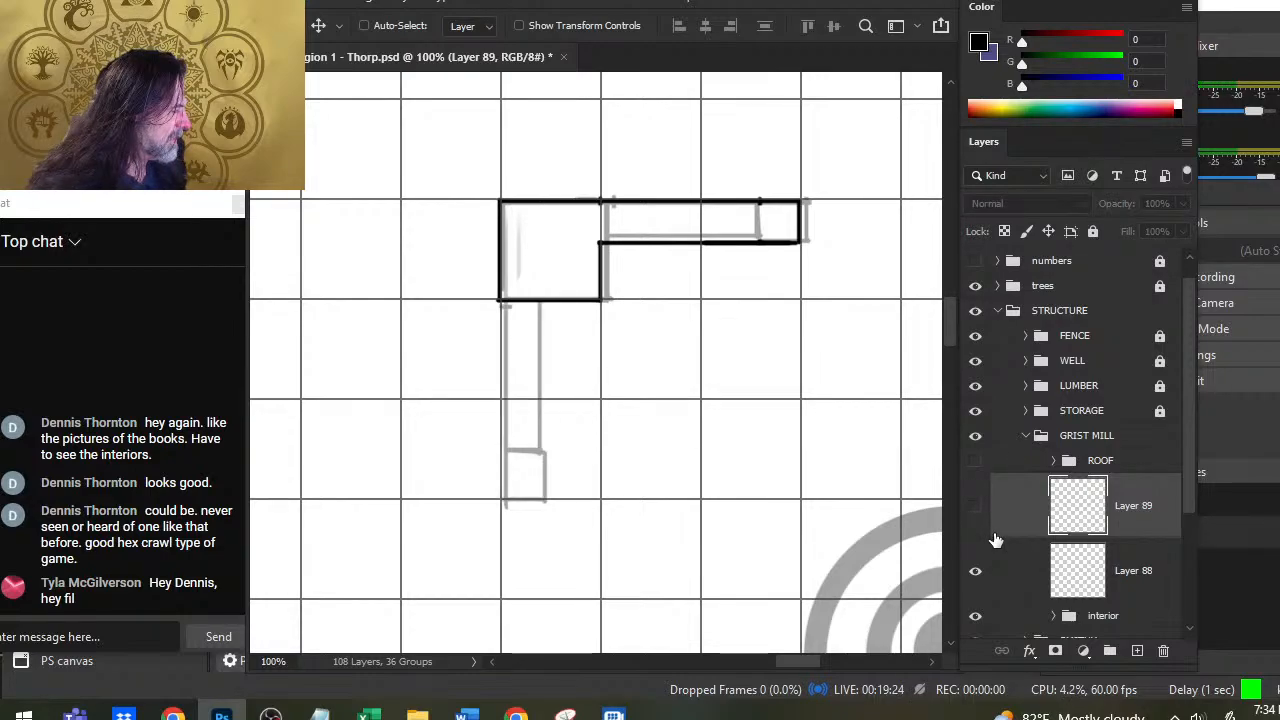
click(976, 508)
Step: Merge the copy into the layer below and erase the lines dividing the corner pillar from the two walls
right_click(1034, 528)
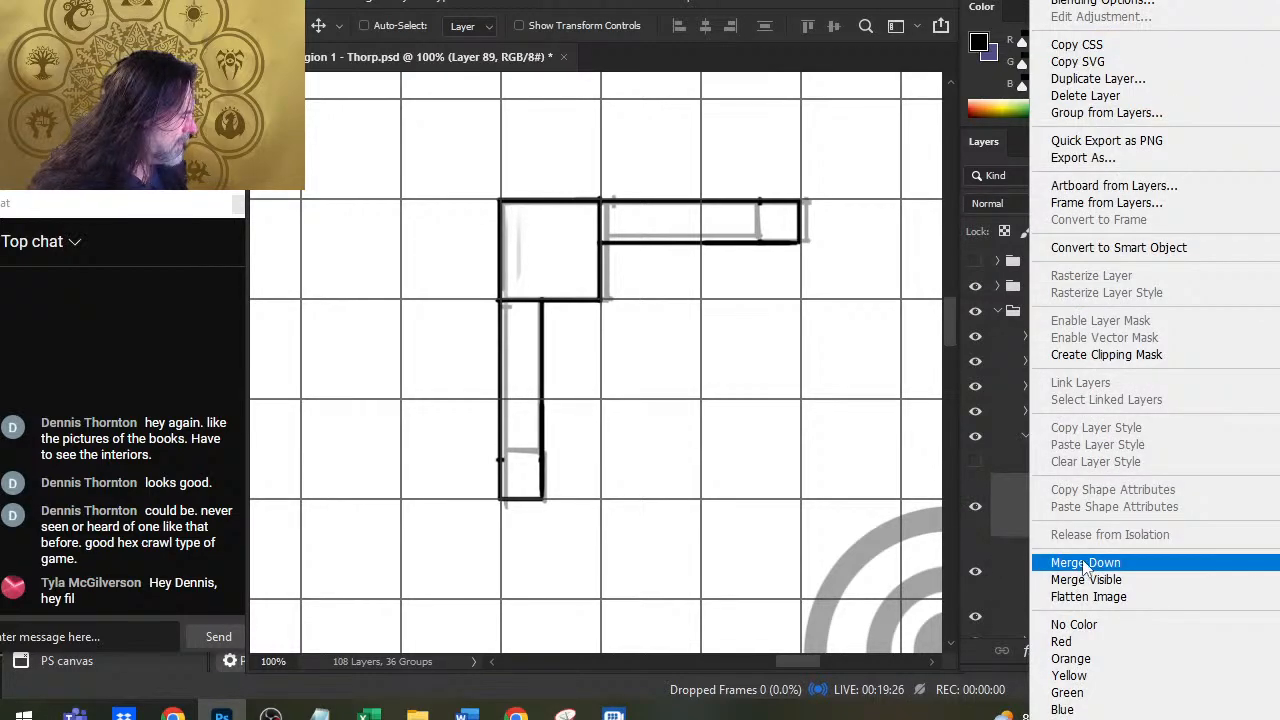
click(992, 566)
key(e)
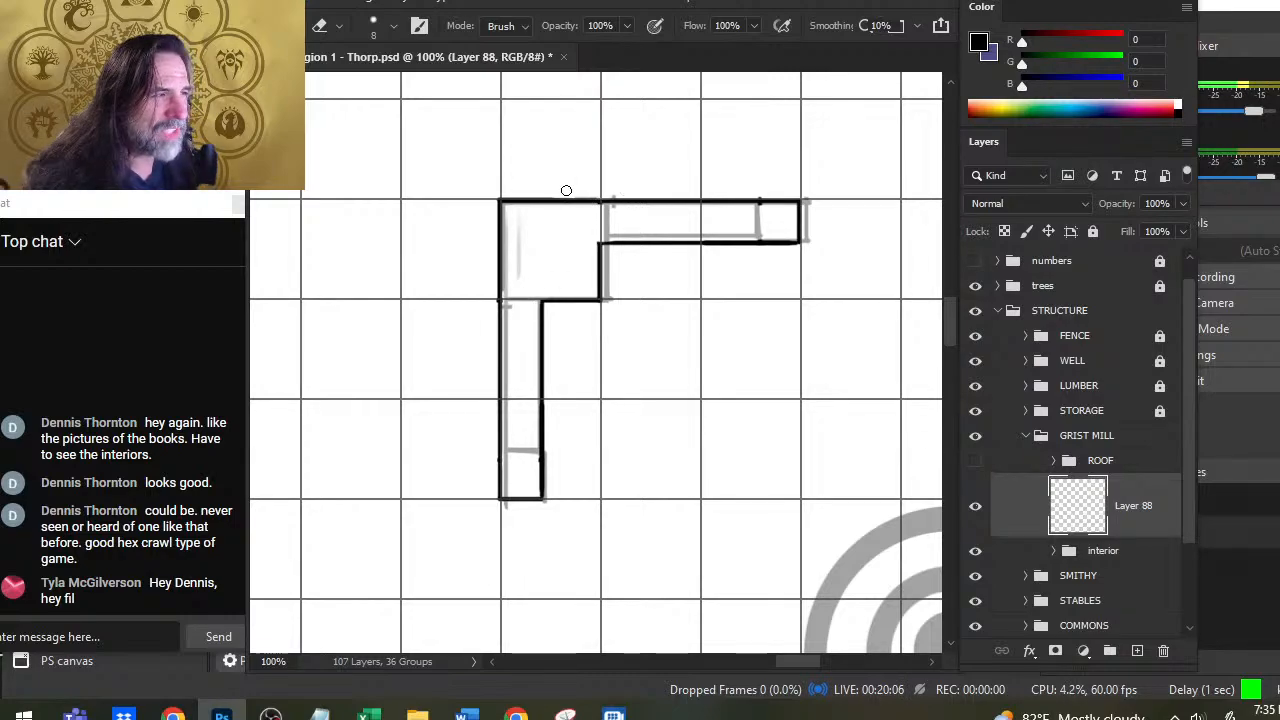
Step: Select the whole inked upper-left corner of the grist mill freehand and copy it to a new layer
key(z)
drag(677, 377, 601, 362)
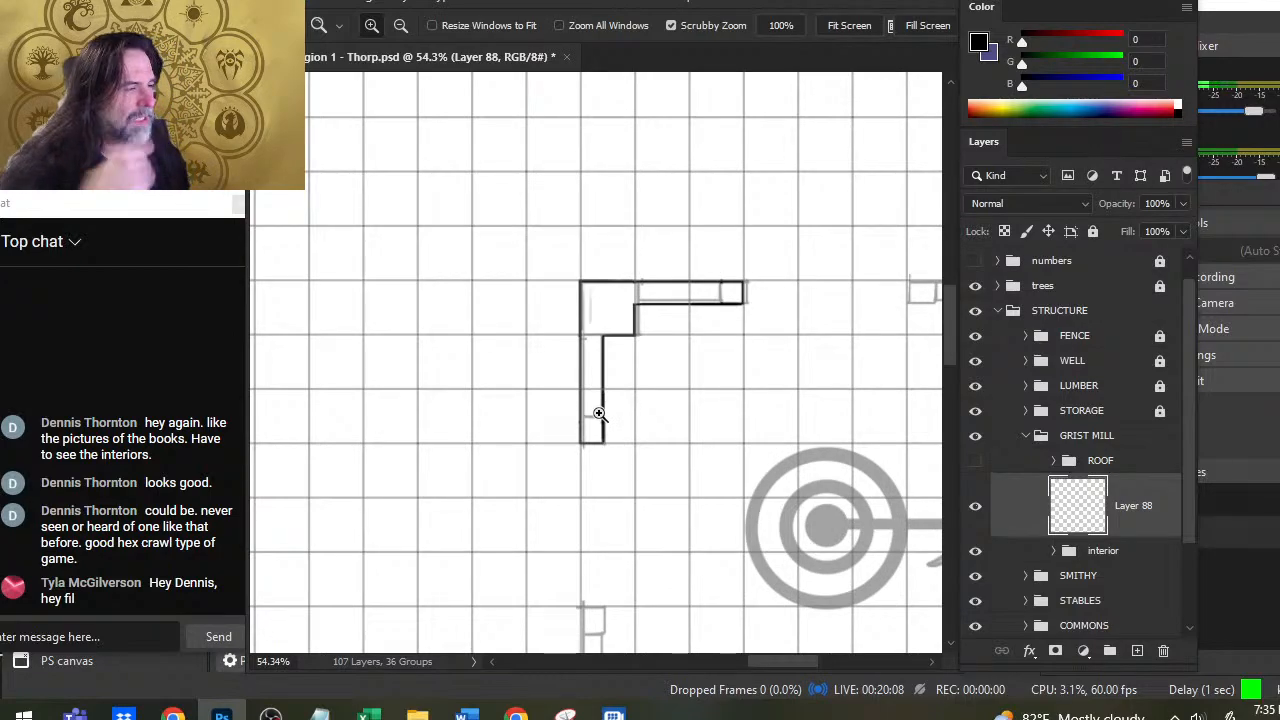
key(space)
drag(690, 361, 563, 246)
key(l)
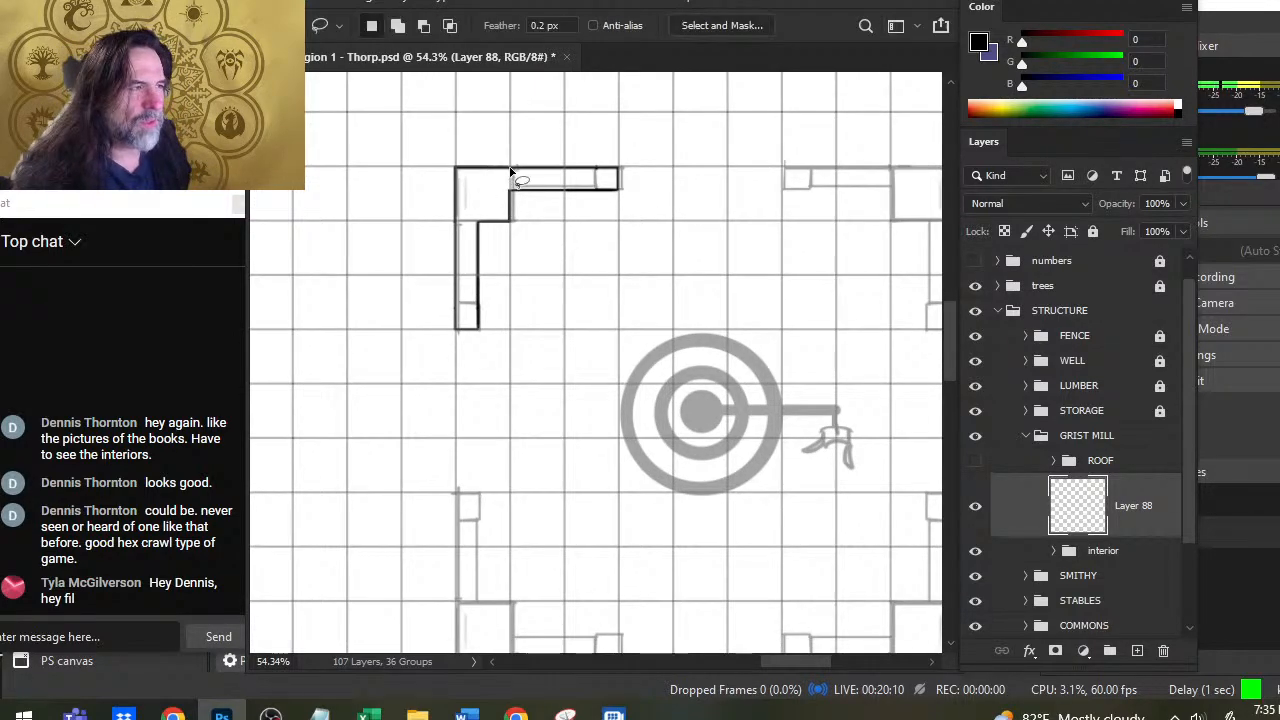
mouse_move(508, 141)
mouse_down()
mouse_move(520, 399)
mouse_move(648, 322)
mouse_up()
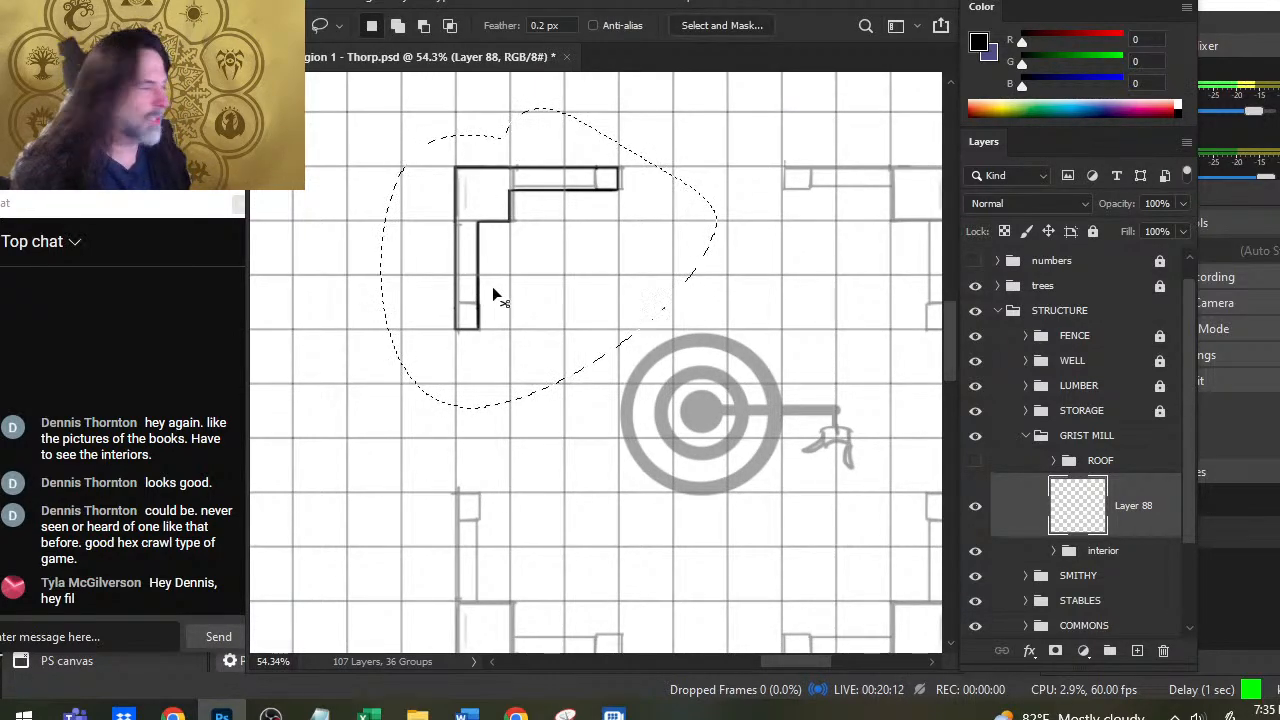
key(ctrl+j)
right_click(586, 264)
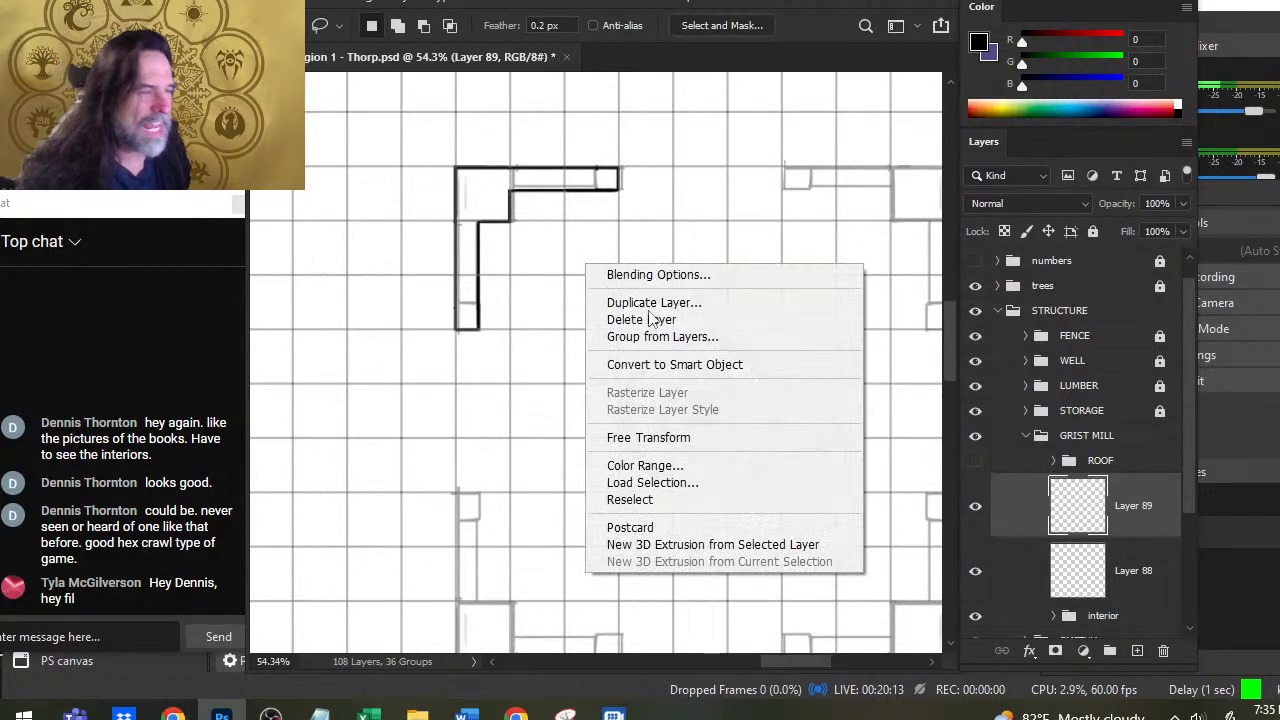
click(688, 438)
right_click(523, 323)
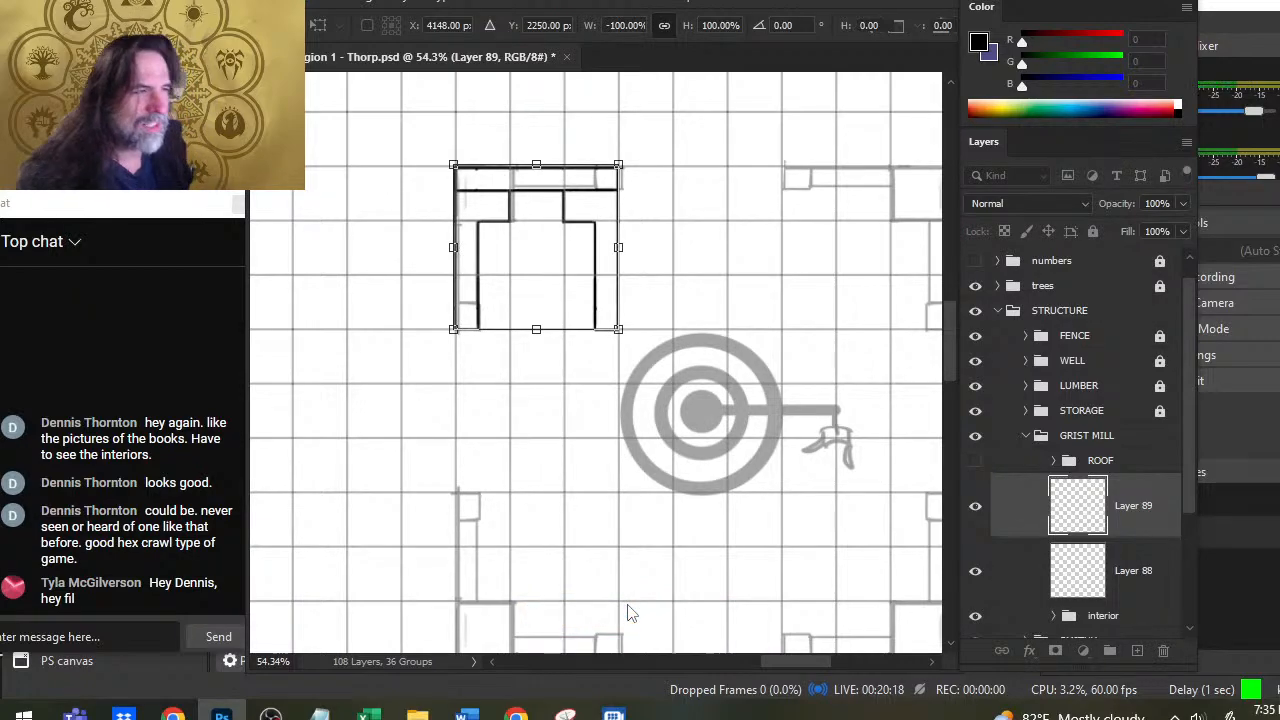
key(Escape)
Step: Flip the copied corner vertically with Free Transform
right_click(641, 263)
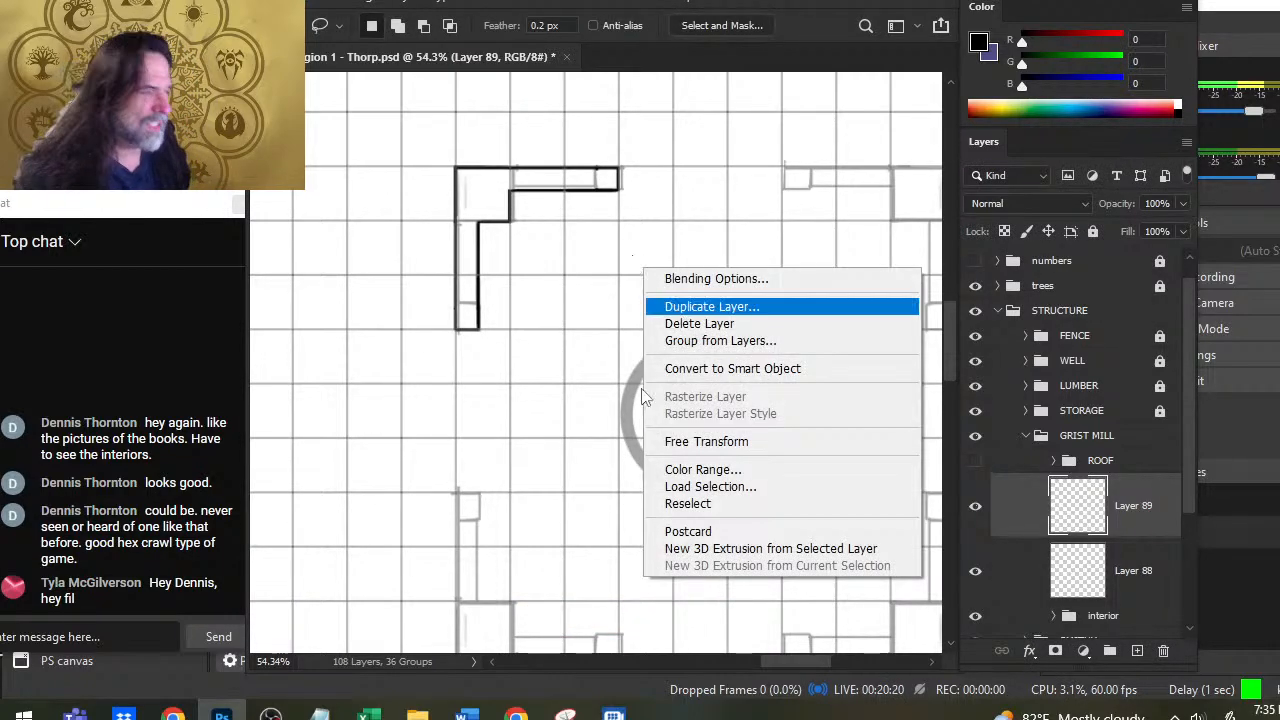
click(760, 438)
right_click(550, 262)
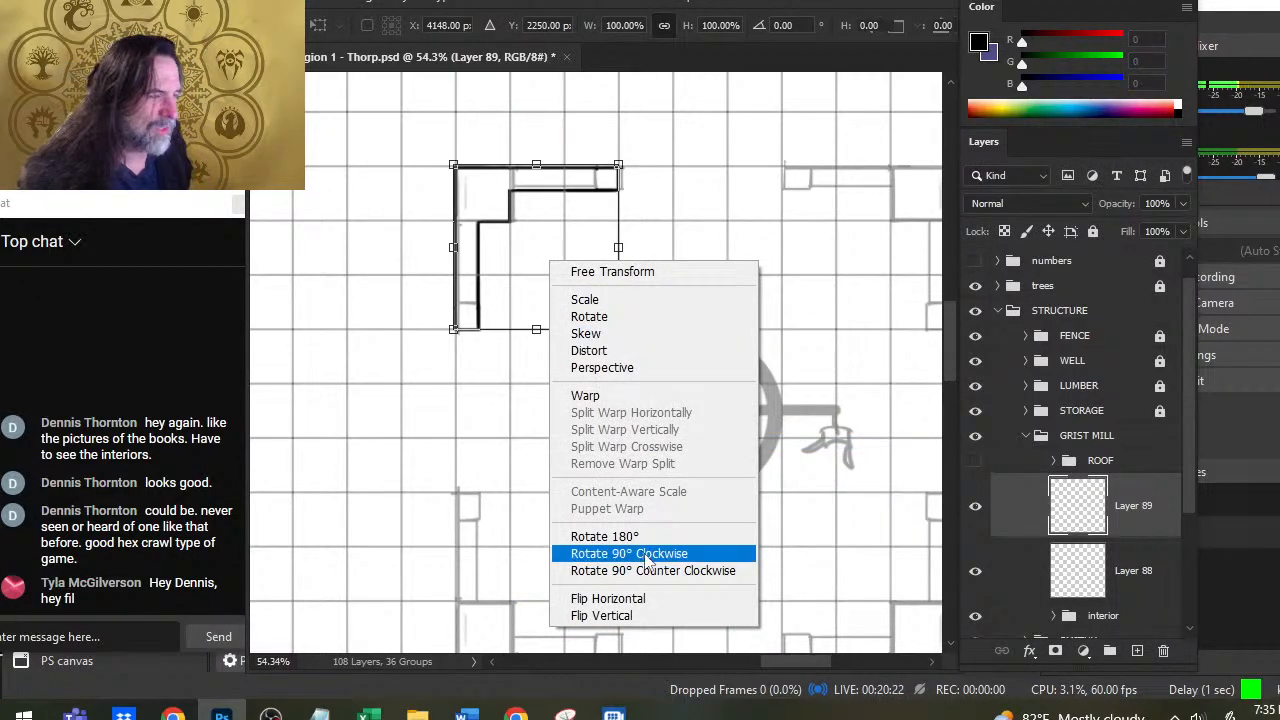
click(671, 616)
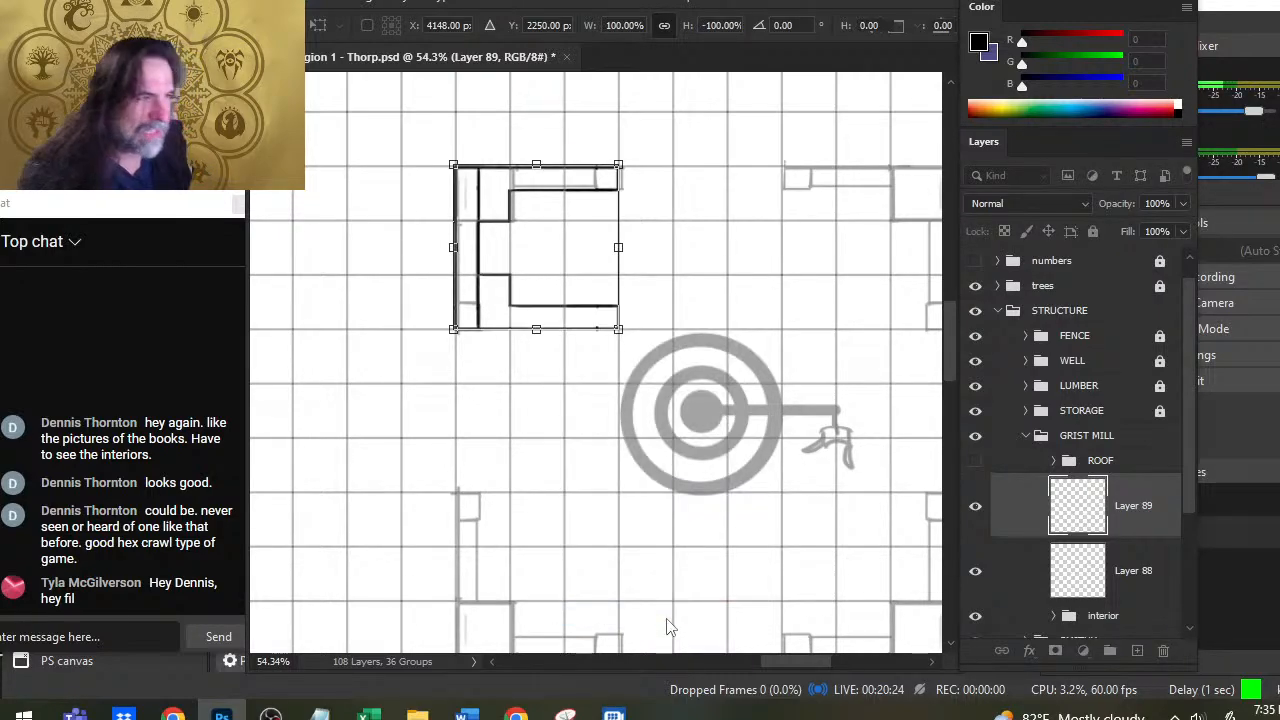
key(Return)
Step: Move the flipped corner straight down onto the sketched lower-left corner of the grist mill
key(v)
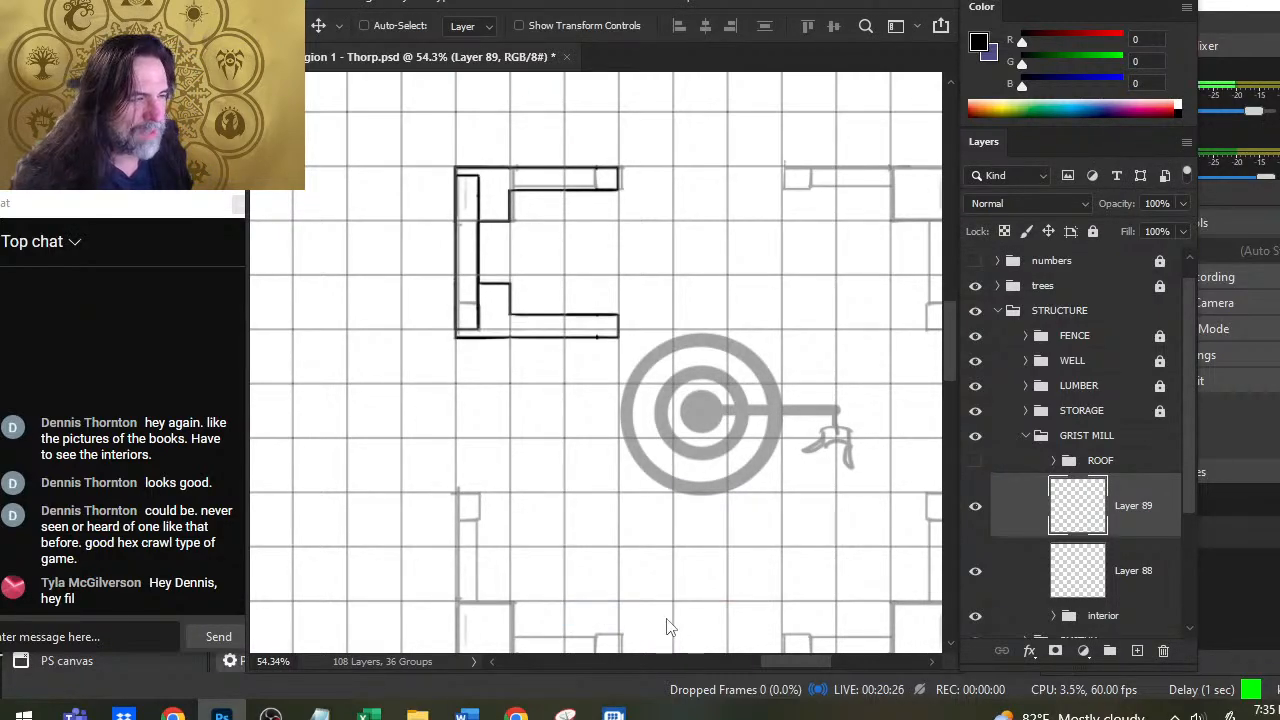
scroll(663, 614, down, 3)
key(z)
drag(773, 311, 700, 311)
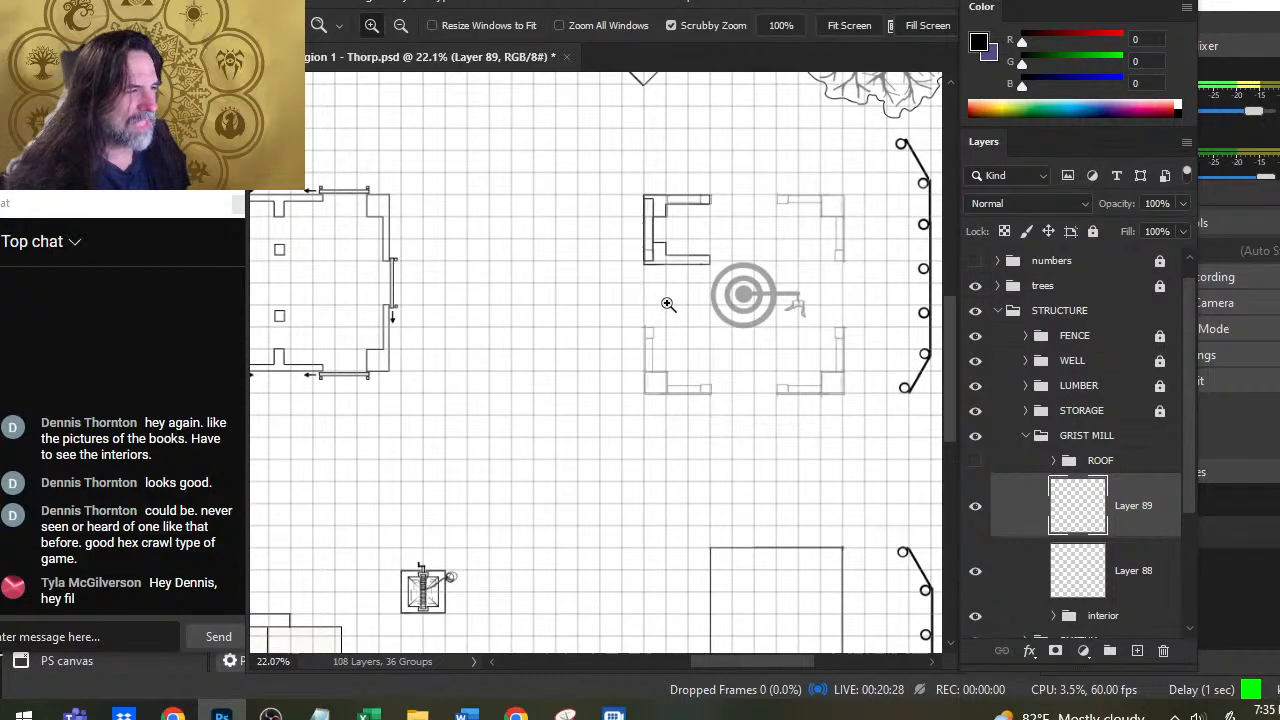
key(v)
drag(656, 266, 670, 312)
key(shift+Down)
key(shift+Down)
key(shift+Down)
key(shift+Down)
key(shift+Down)
key(shift+Down)
key(shift+Down)
key(shift+Down)
key(shift+Down)
key(shift+Down)
key(shift+Down)
key(shift+Down)
key(shift+Down)
key(shift+Down)
key(shift+Down)
key(shift+Down)
key(shift+Down)
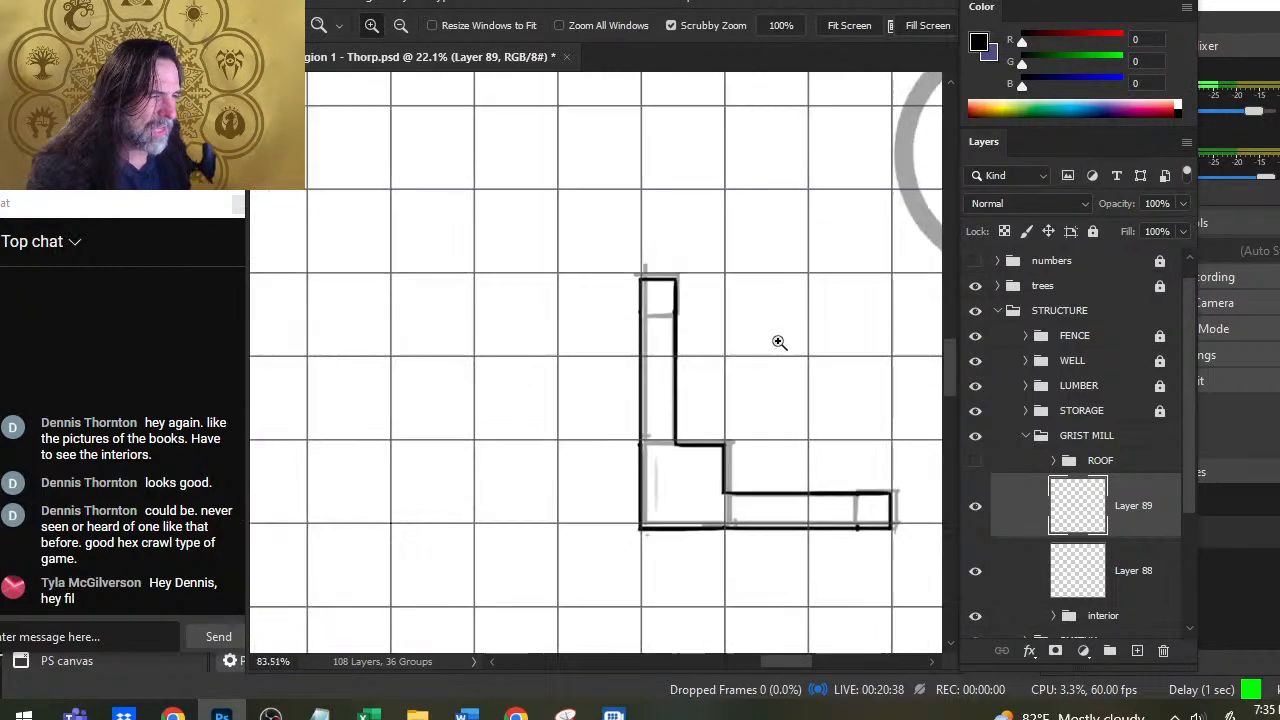
Step: Nudge the lower-left corner upward until its outer bottom edge and wall end line up with the grid lines
drag(777, 340, 778, 352)
key(Up)
key(Up)
key(Up)
key(Up)
key(Up)
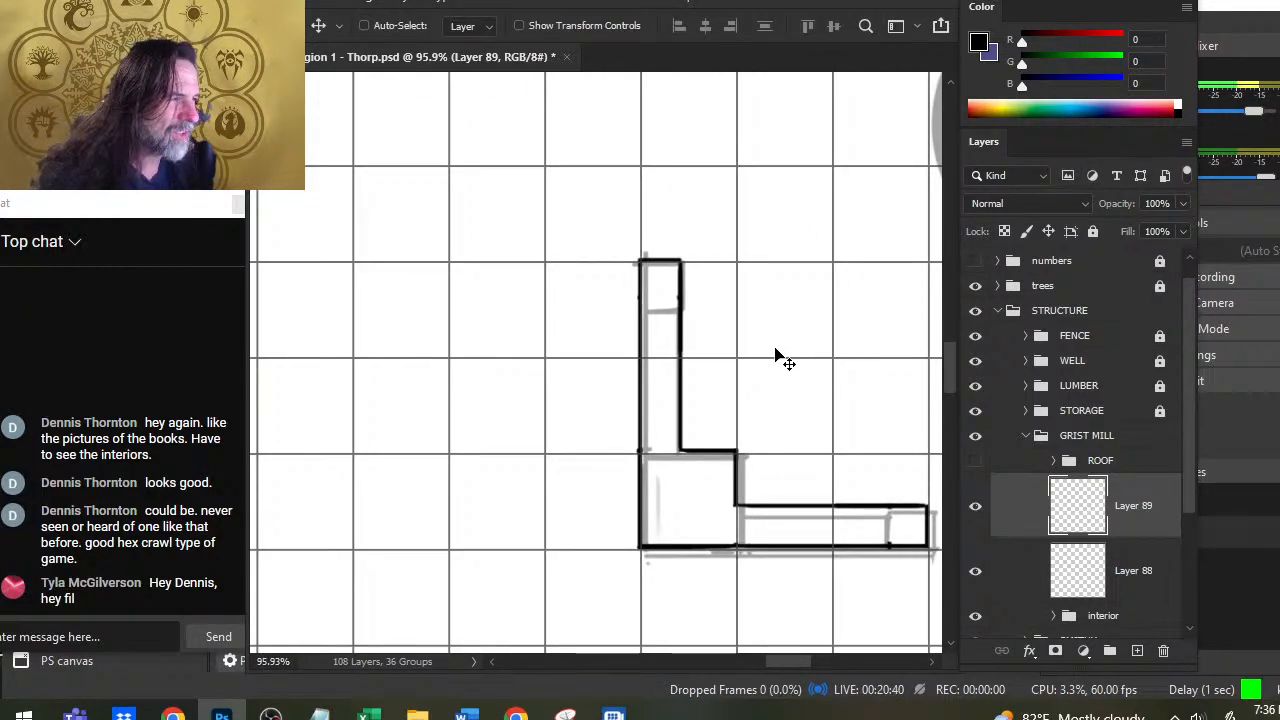
drag(740, 512, 551, 389)
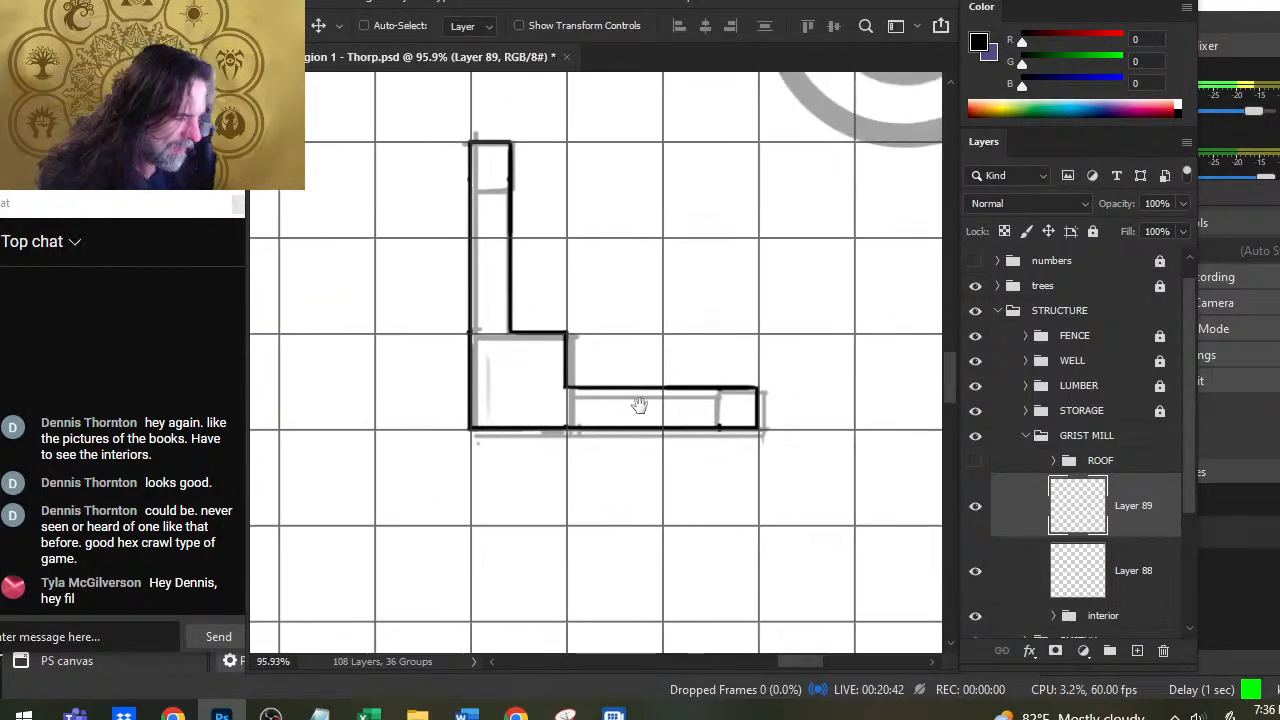
key(e)
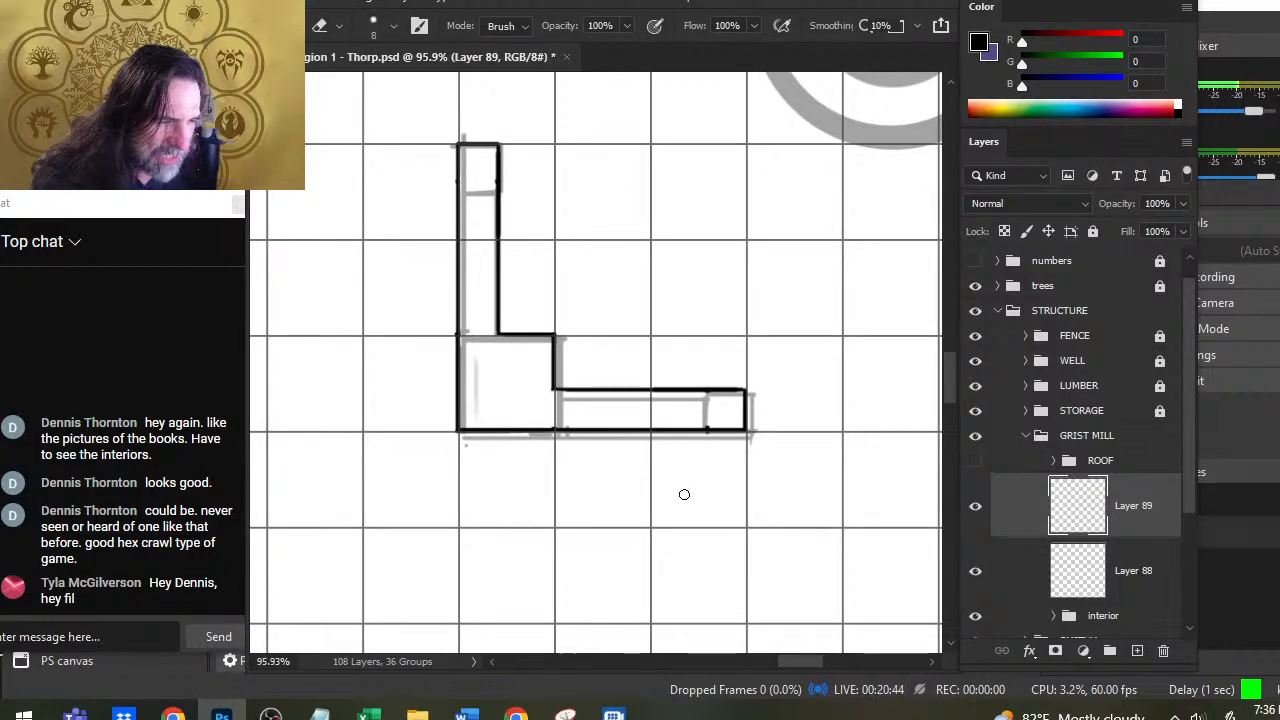
Step: Merge the lower-left corner's layer down into the layer holding the upper-left corner
key(z)
drag(806, 423, 706, 448)
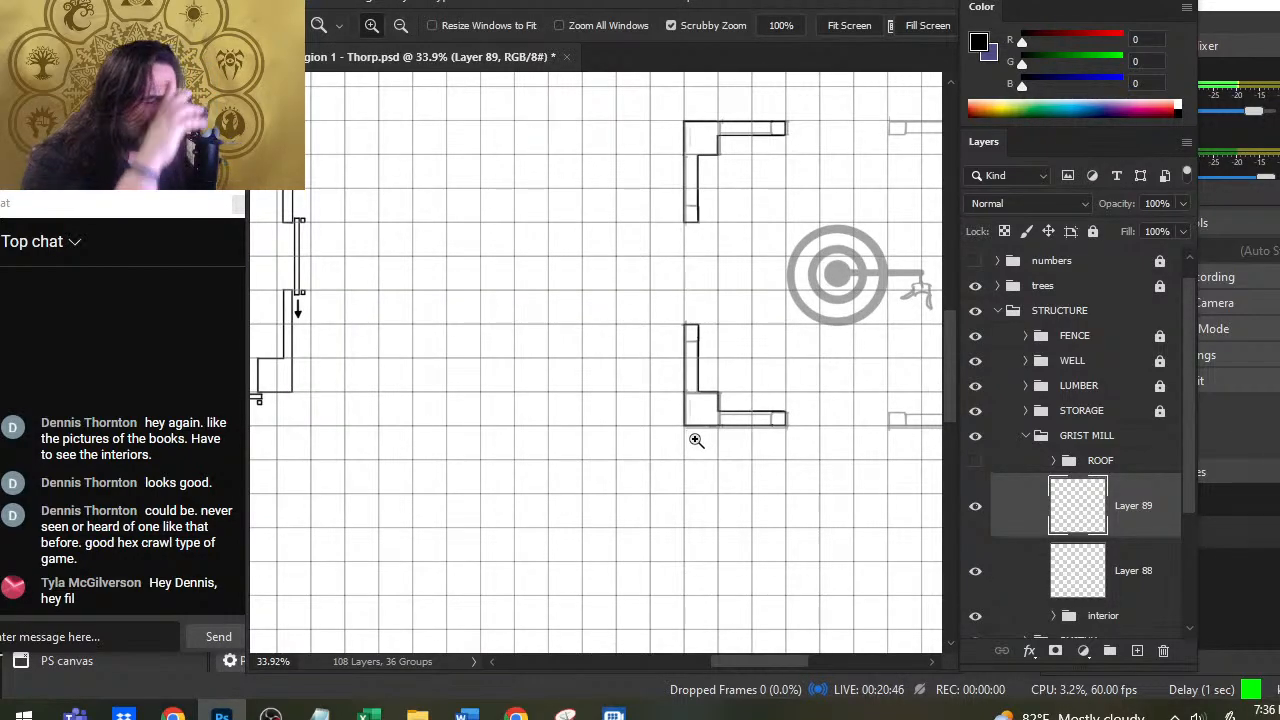
drag(829, 439, 689, 420)
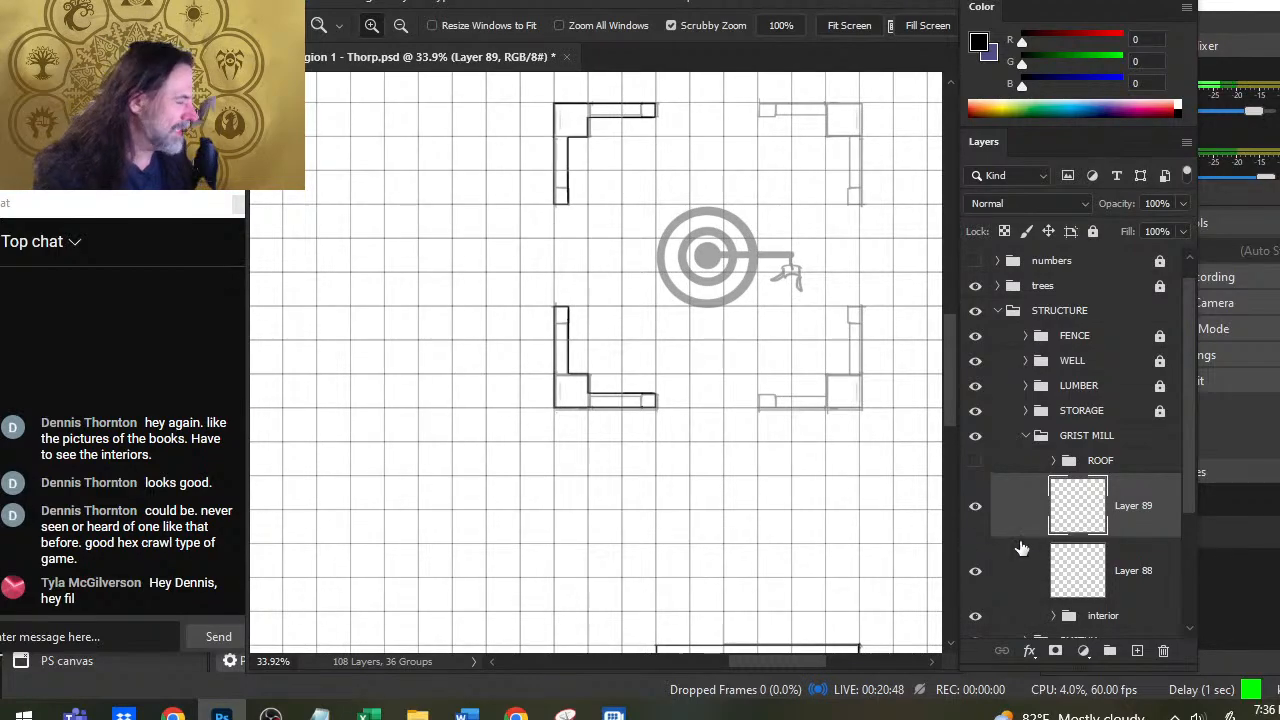
right_click(994, 514)
click(1073, 562)
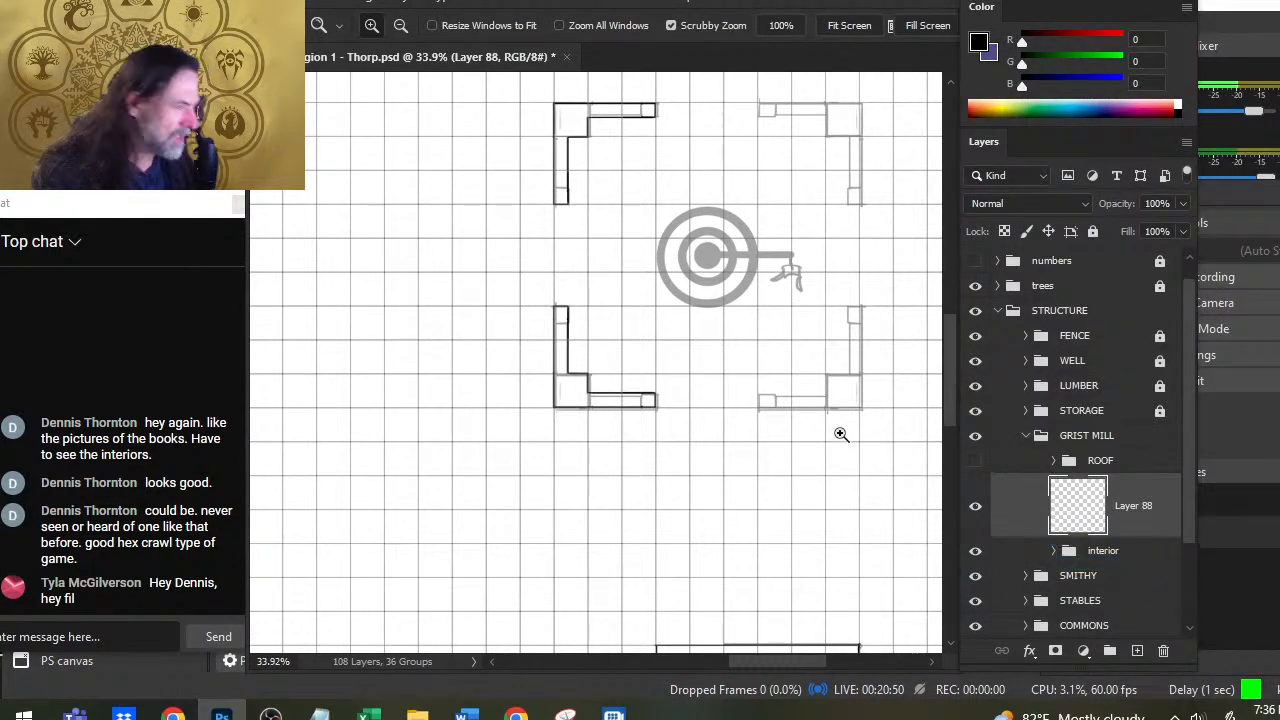
Step: Select both inked left-hand corners of the grist mill freehand and copy them to a new layer
drag(547, 286, 591, 363)
key(l)
mouse_move(612, 162)
mouse_down()
mouse_move(470, 328)
mouse_move(658, 552)
mouse_up()
drag(615, 163, 613, 161)
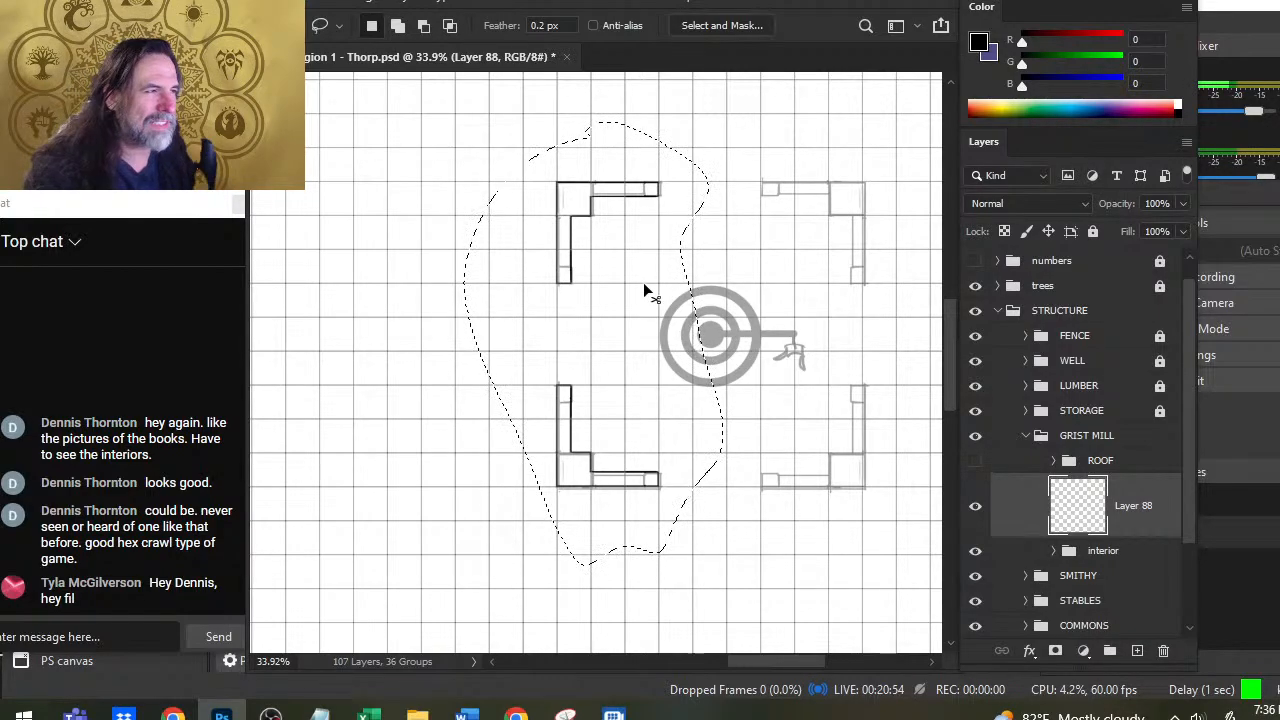
key(ctrl+j)
Step: Flip the copied pair of corners horizontally with Free Transform
right_click(712, 333)
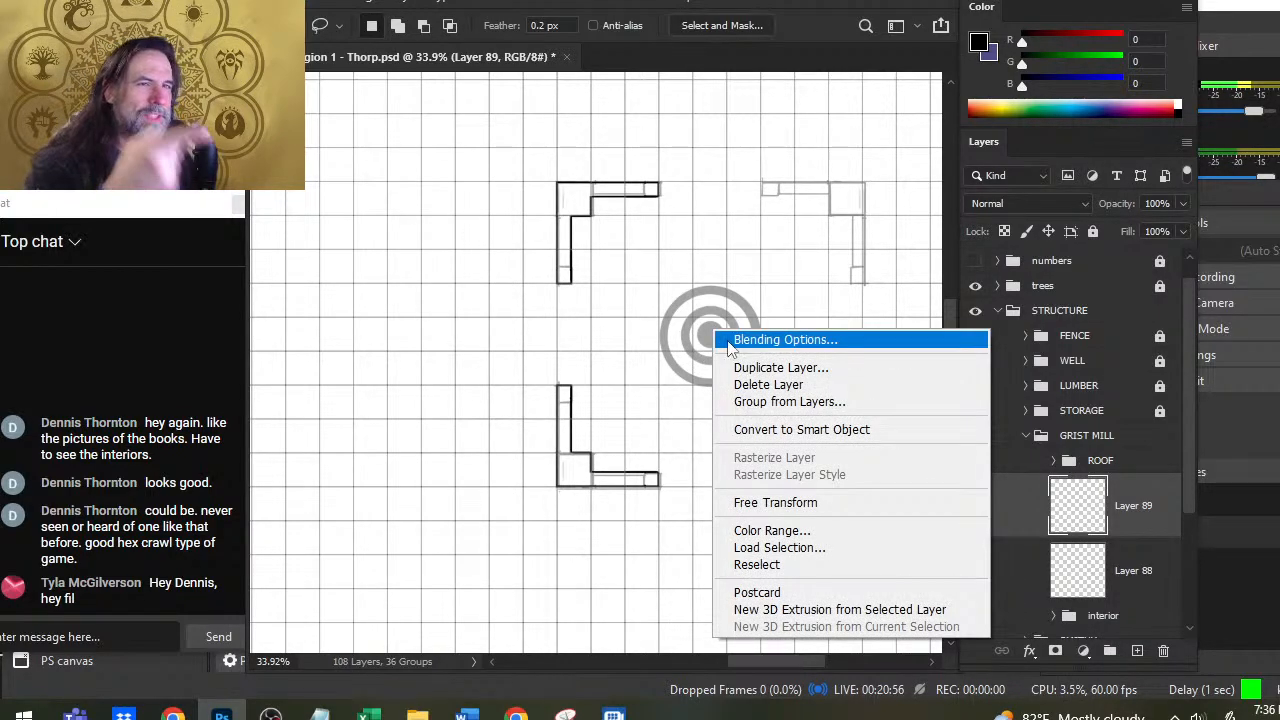
click(813, 512)
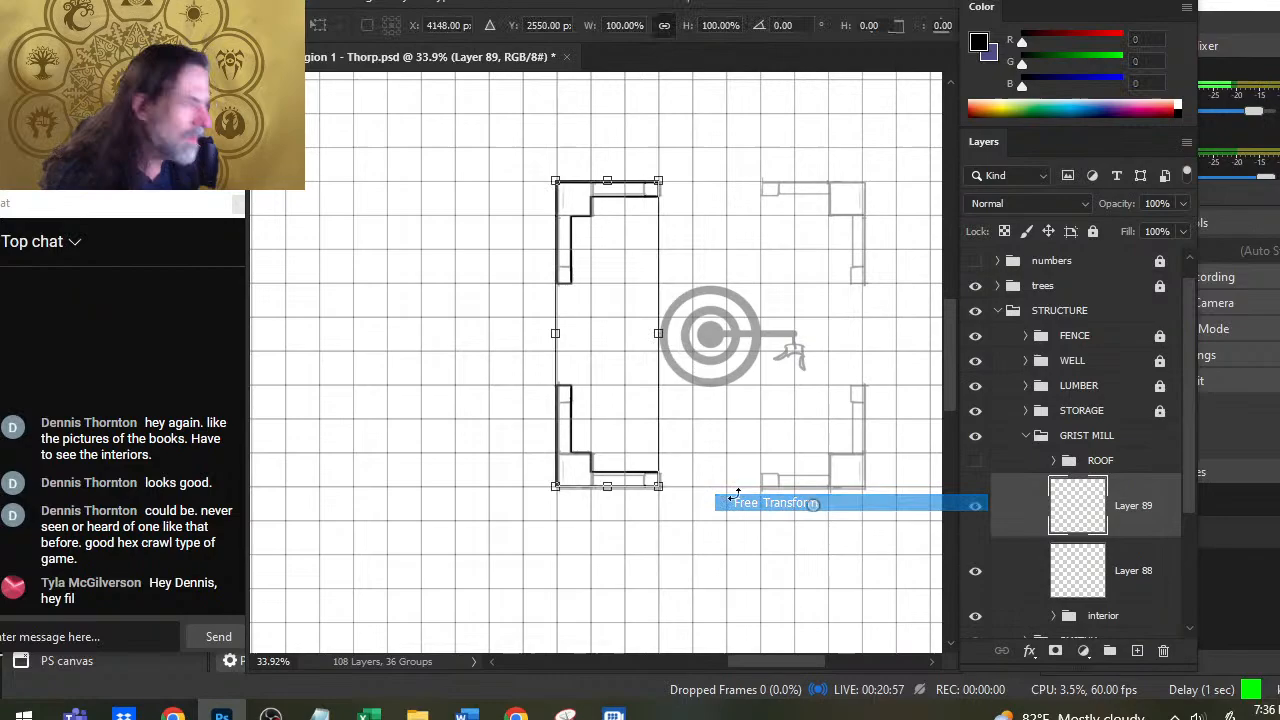
right_click(677, 303)
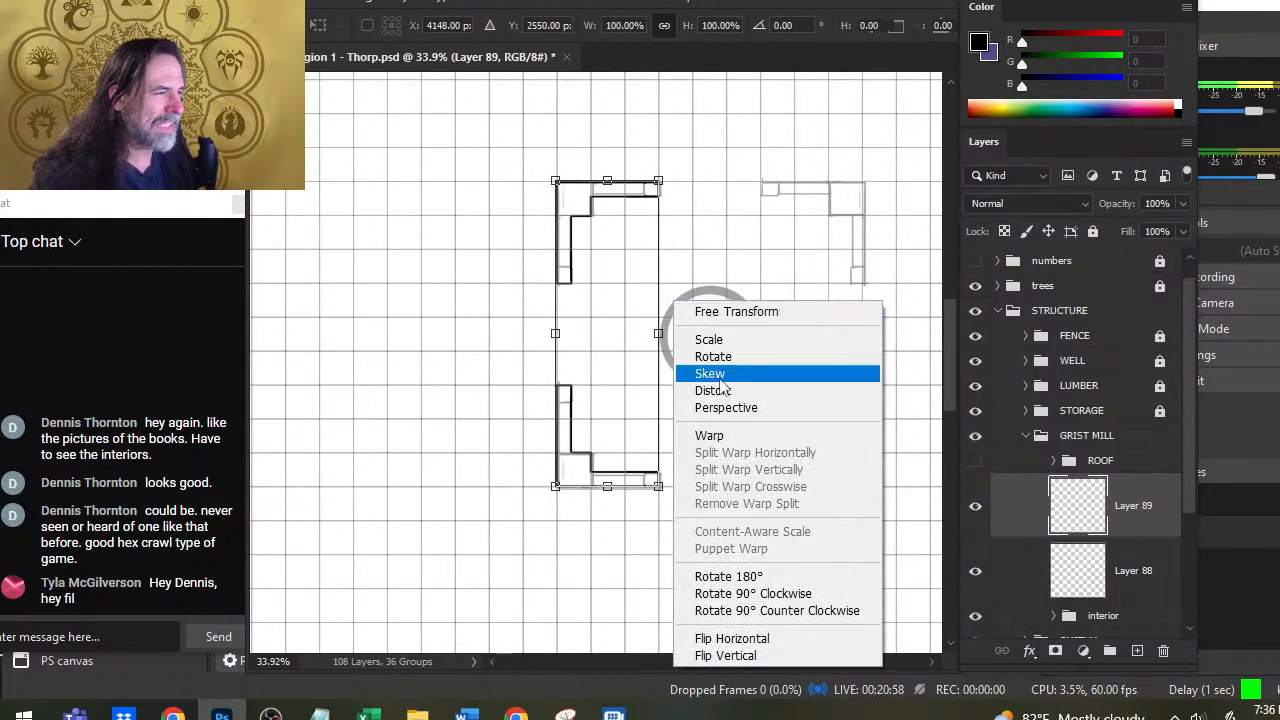
click(783, 643)
key(Return)
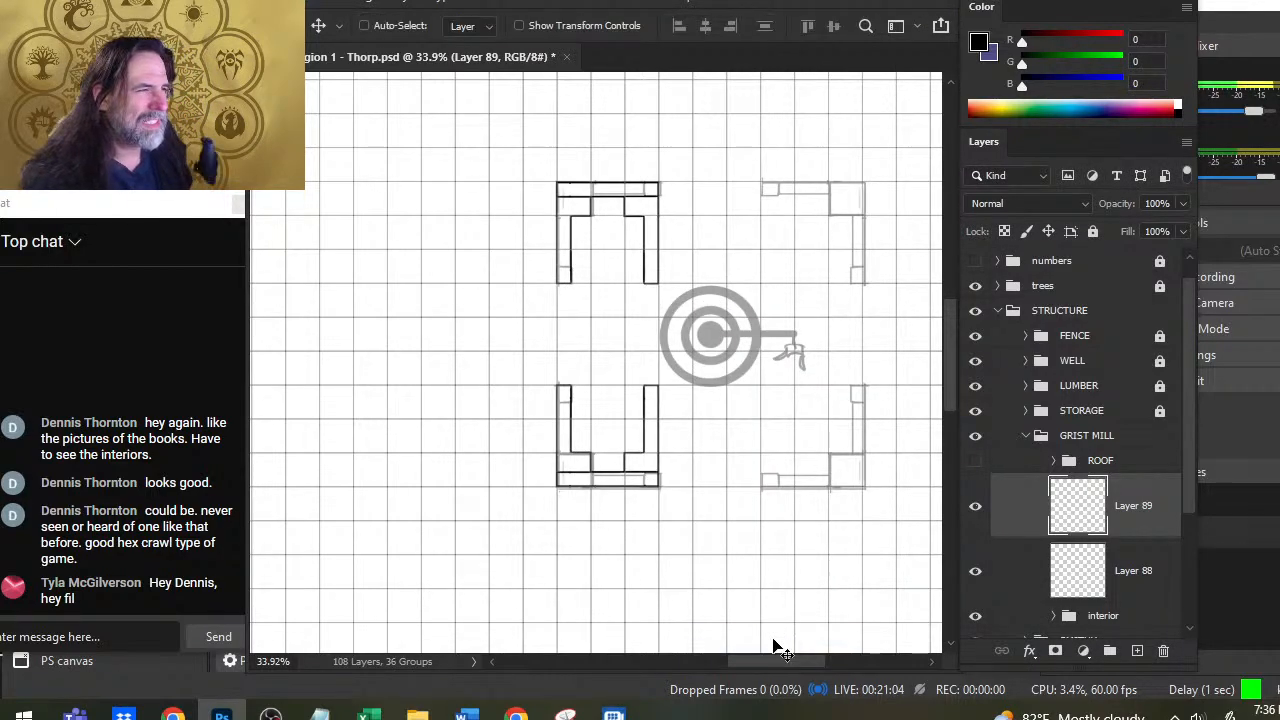
Step: Move the flipped pair of corners straight across to the right until they line up with the sketched right-hand corners of the grist mill
key(Right)
key(Right)
key(Right)
key(Right)
key(Right)
key(Right)
key(Right)
key(Right)
key(Right)
key(Right)
key(Right)
key(Right)
key(shift+Right)
key(shift+Right)
key(shift+Right)
key(shift+Right)
key(shift+Right)
key(shift+Right)
key(shift+Right)
key(shift+Right)
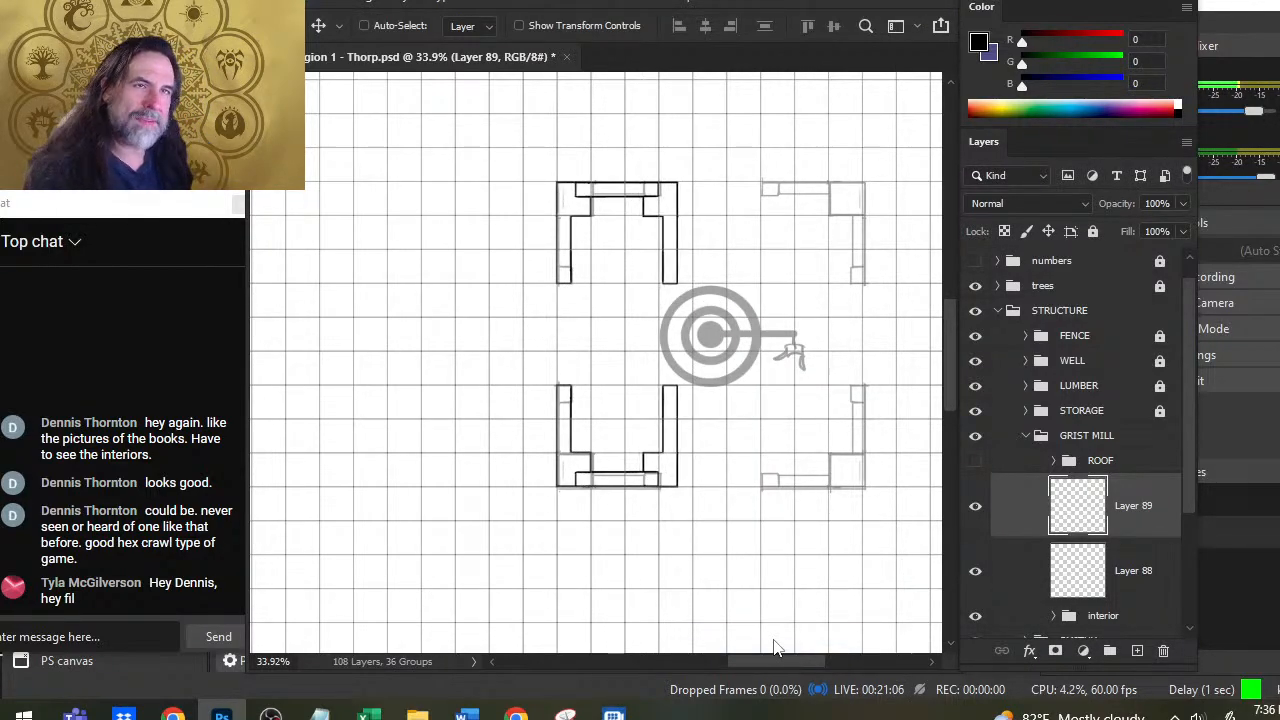
key(shift+Right)
key(shift+Right)
key(shift+Right)
key(shift+Right)
key(shift+Right)
key(shift+Right)
key(shift+Right)
key(shift+Right)
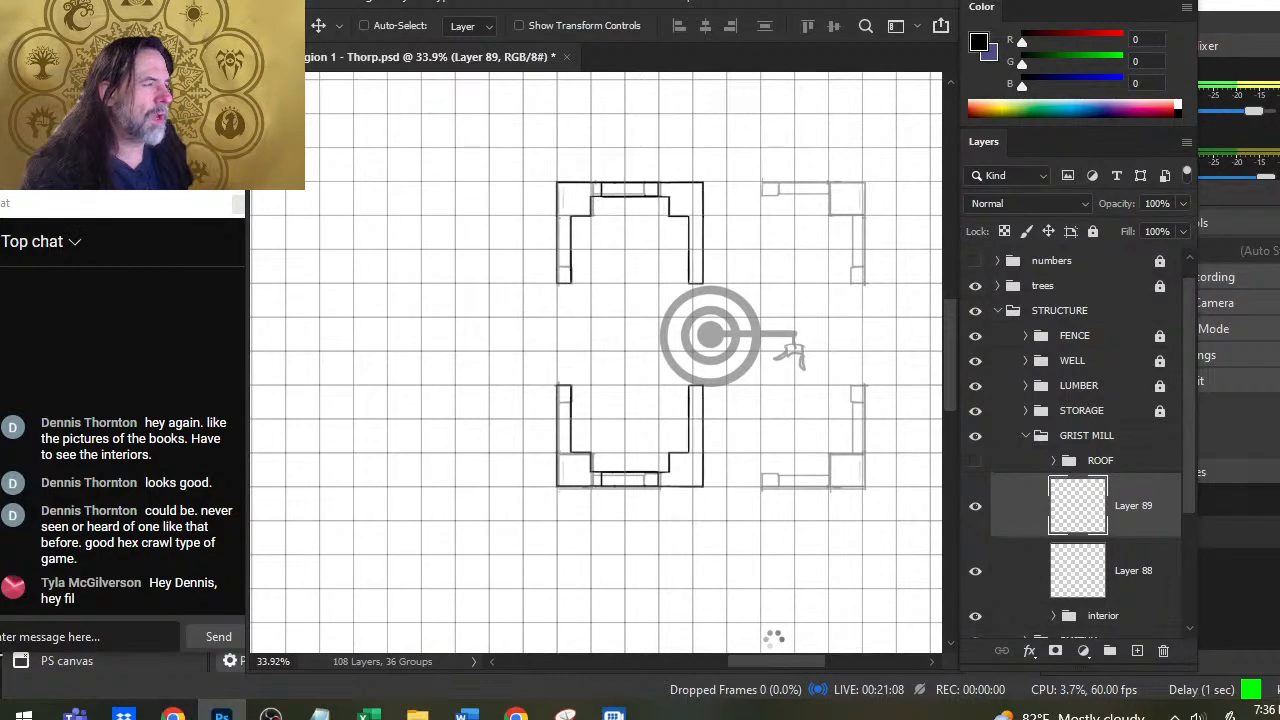
key(shift+Right)
key(shift+Right)
key(shift+Right)
key(shift+Right)
key(shift+Right)
key(shift+Right)
key(shift+Right)
key(shift+Right)
key(shift+Right)
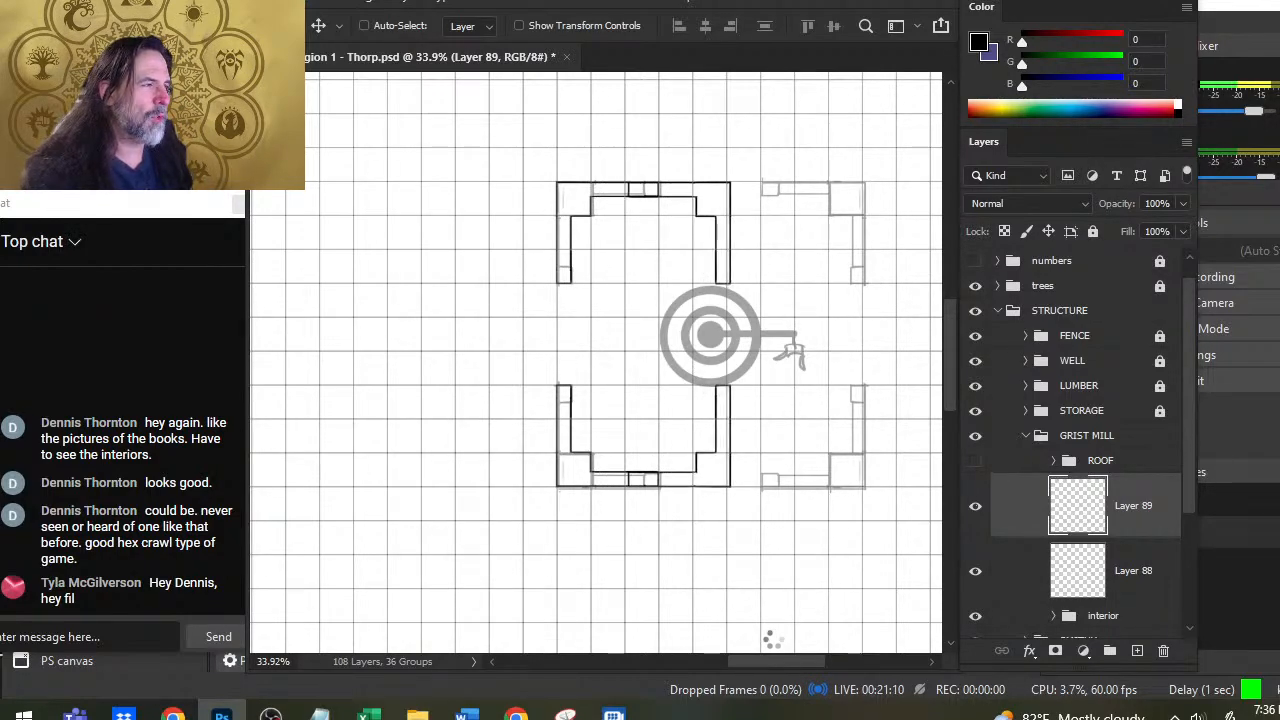
key(shift+Right)
key(shift+Right)
key(shift+Right)
key(shift+Right)
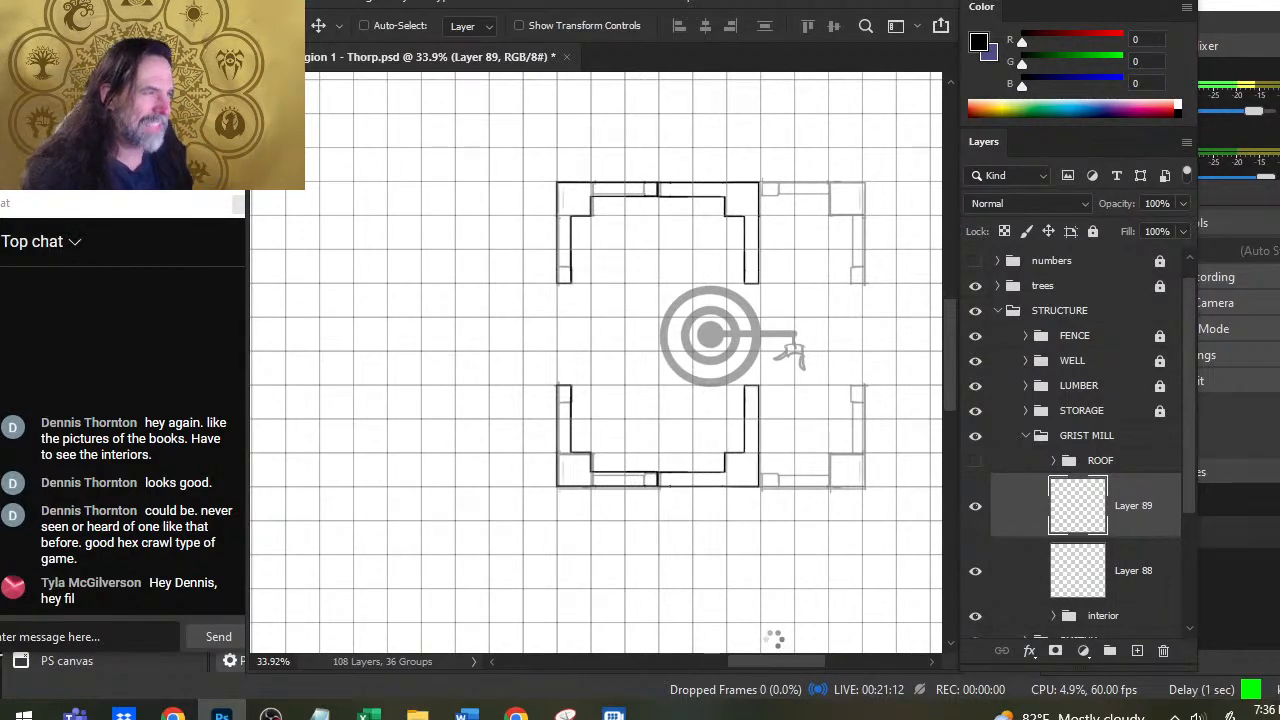
key(shift+Right)
key(shift+Right)
key(shift+Right)
key(shift+Right)
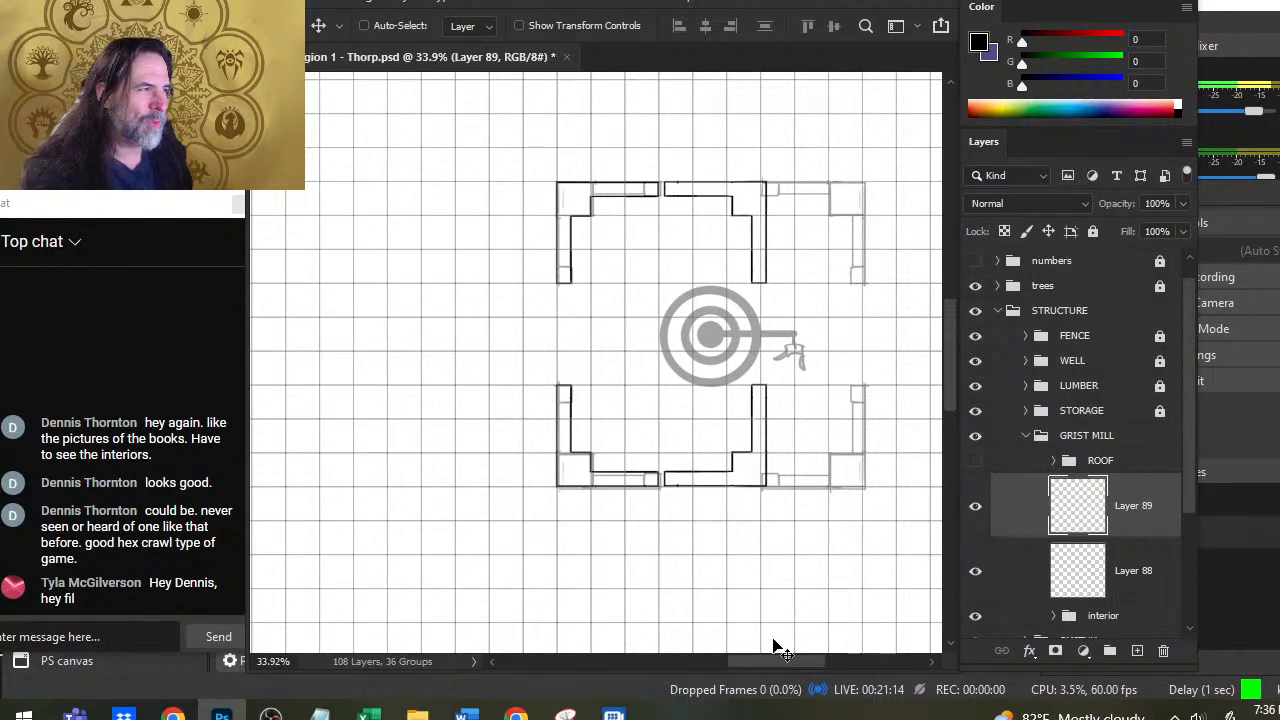
key(shift+Right)
key(shift+Right)
key(shift+Right)
key(shift+Right)
key(shift+Right)
key(shift+Right)
key(shift+Right)
key(shift+Right)
key(shift+Right)
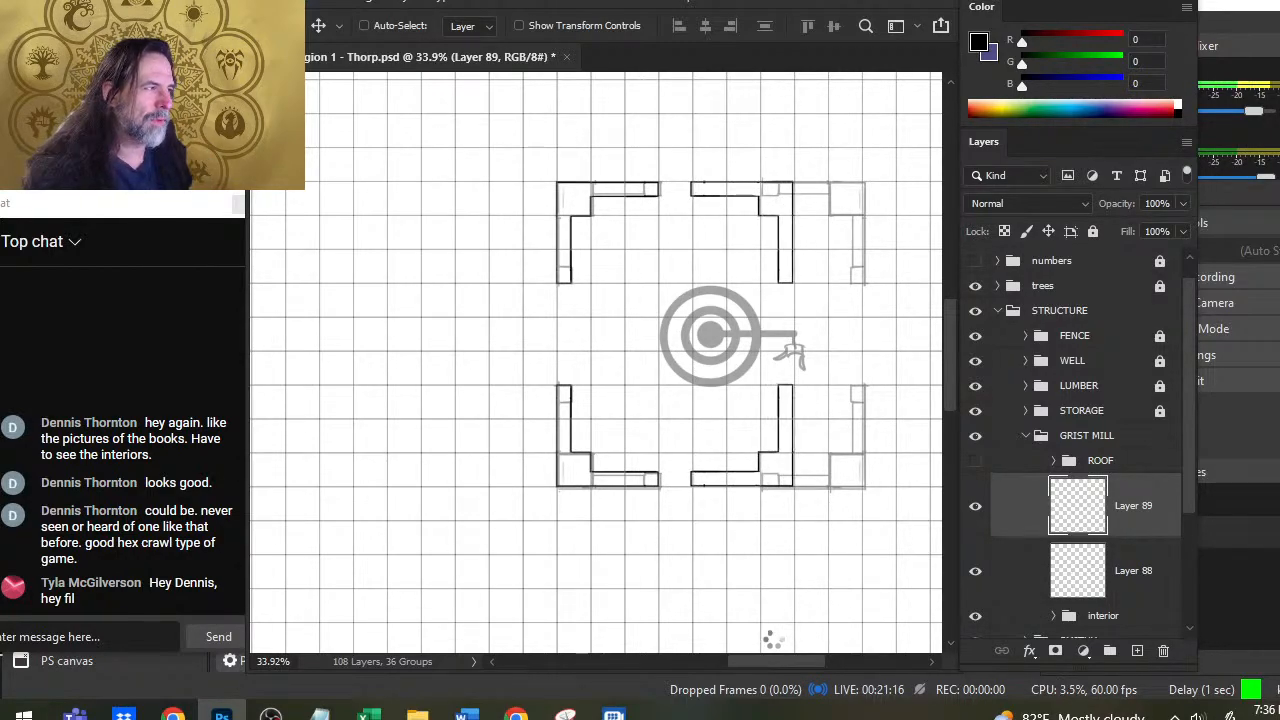
key(shift+Right)
key(shift+Right)
key(shift+Right)
key(shift+Right)
key(shift+Right)
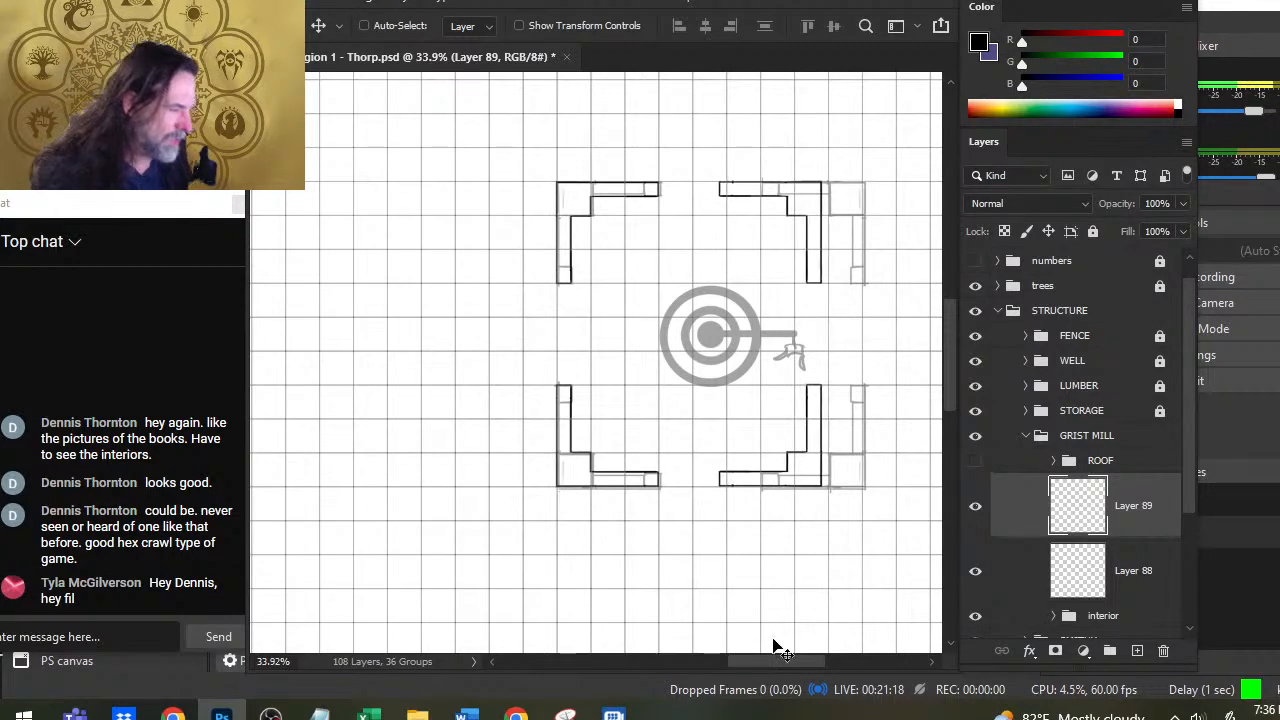
key(shift+Right)
key(shift+Right)
key(shift+Right)
key(shift+Right)
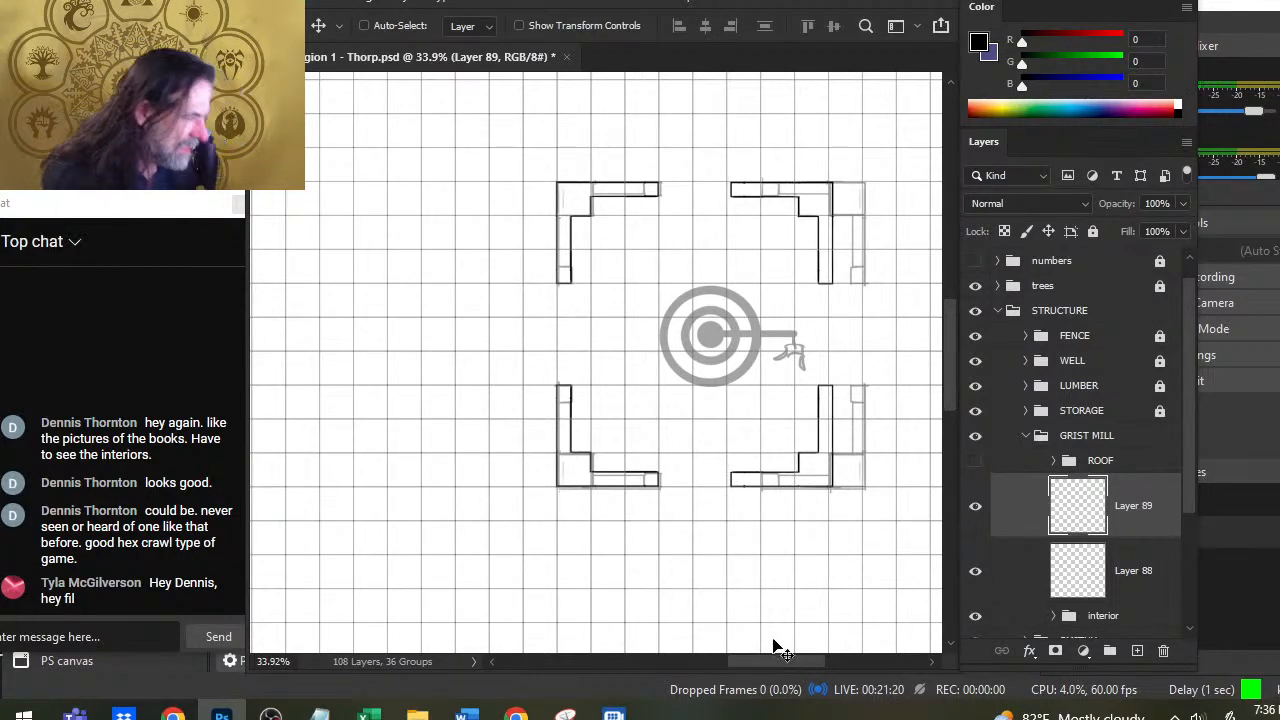
key(shift+Right)
key(shift+Right)
key(shift+Right)
key(shift+Right)
key(shift+Right)
key(shift+Right)
key(shift+Right)
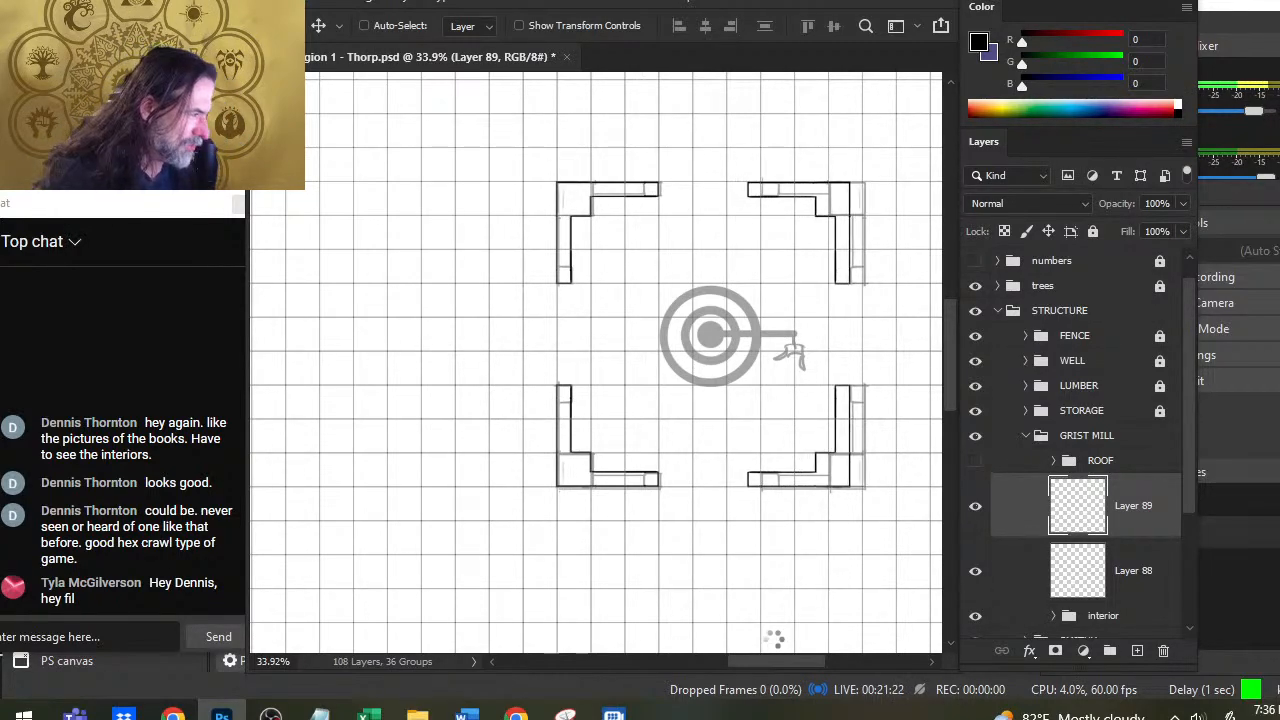
key(shift+Right)
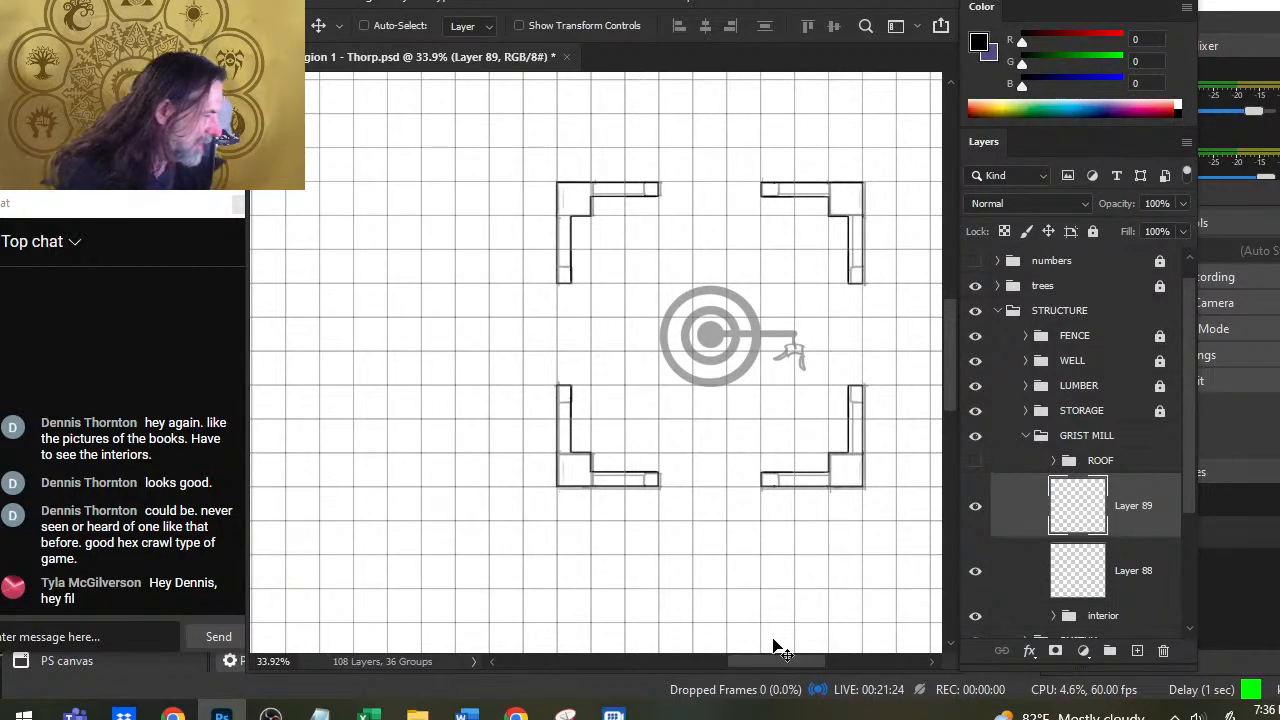
Step: Erase the stray ink bumps along the edges of the lower-right corner's horizontal wall to even out its lines
drag(754, 523, 880, 517)
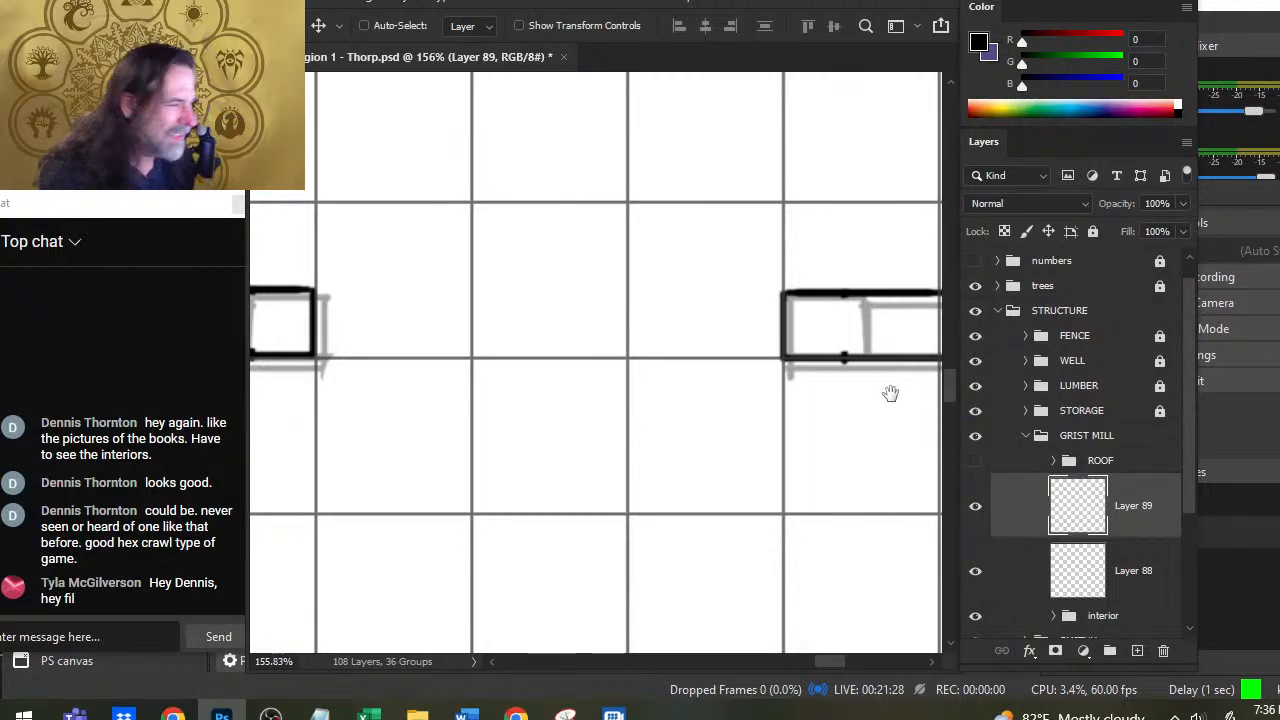
drag(871, 397, 769, 465)
key(e)
key(shift)
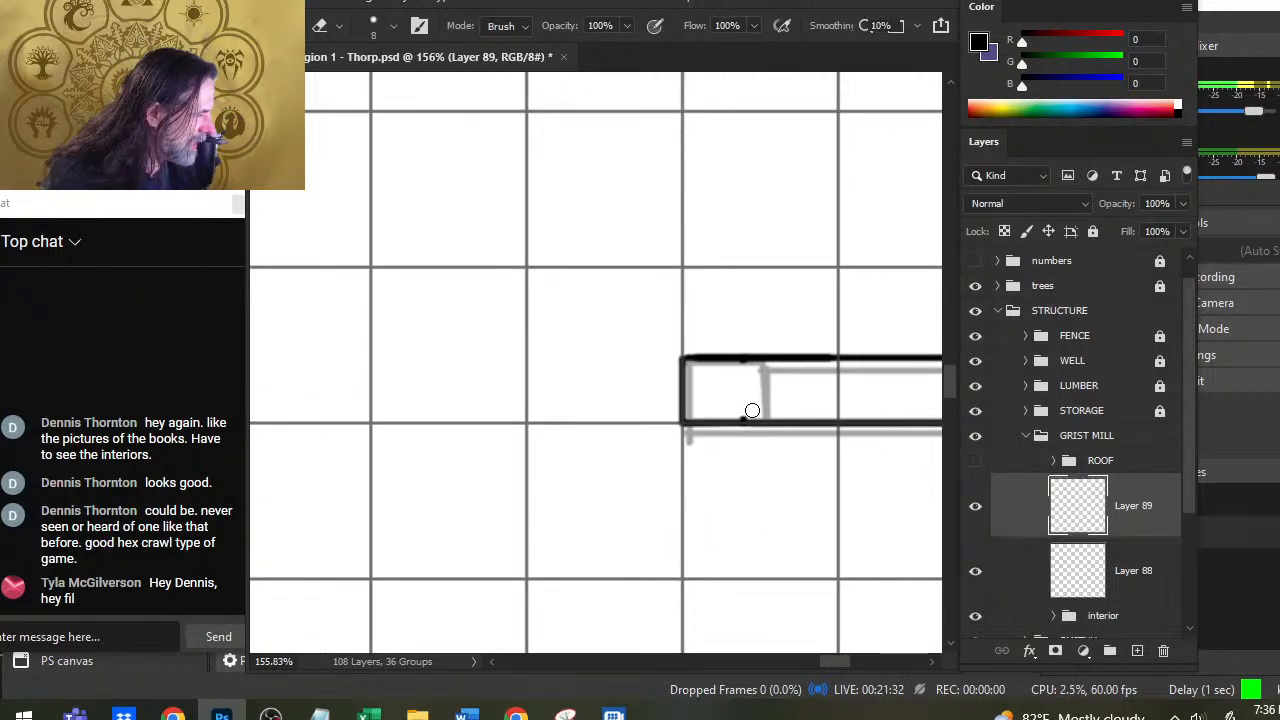
shift+click(746, 420)
key(ctrl+z)
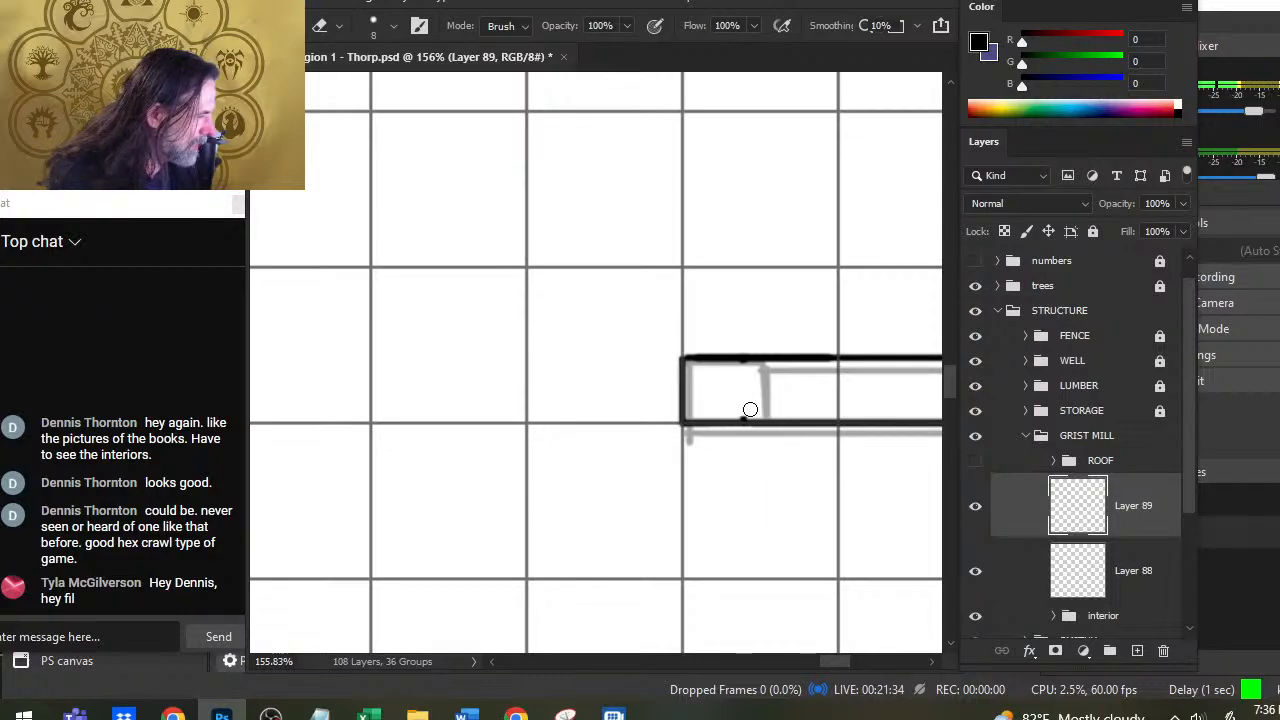
drag(821, 413, 805, 416)
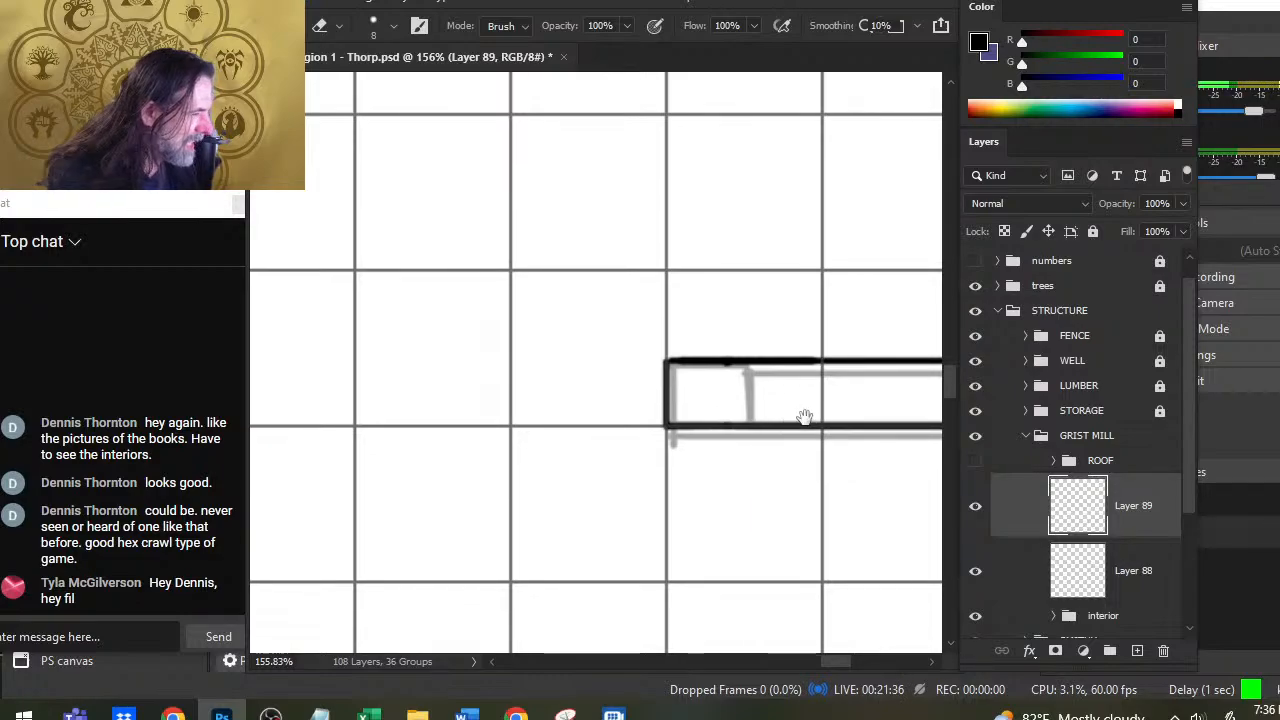
key(shift)
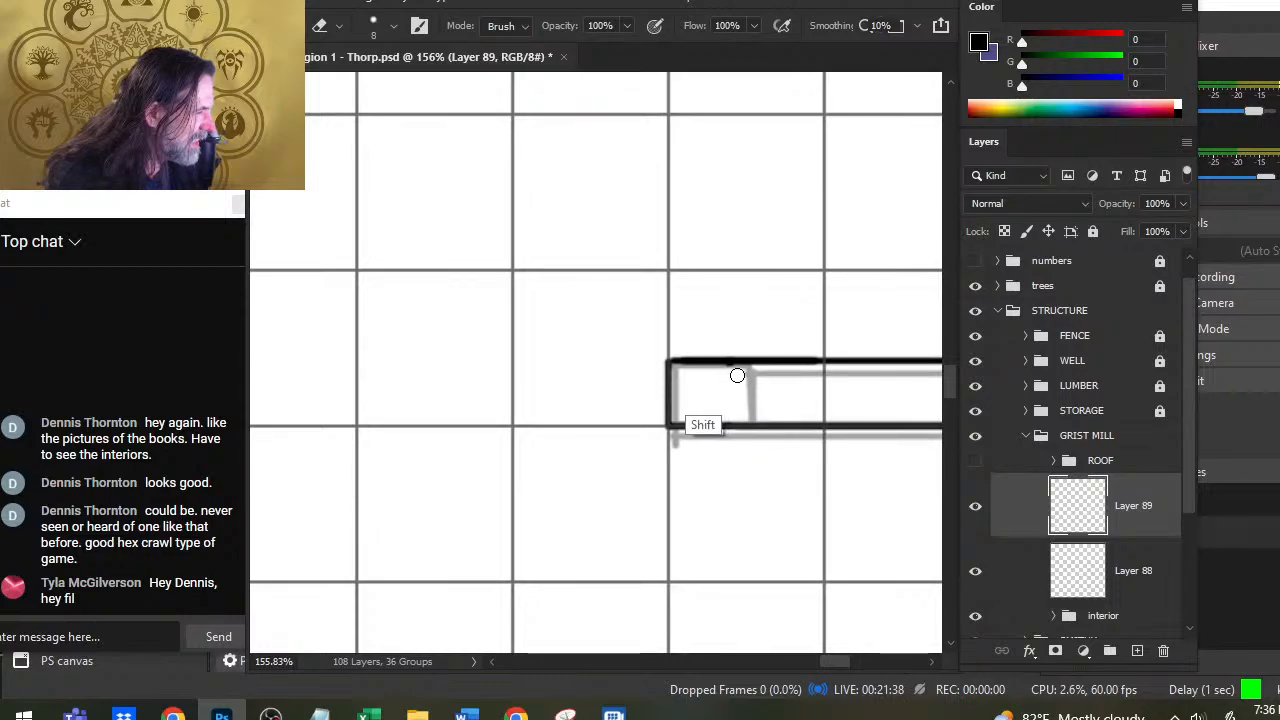
shift+click(817, 370)
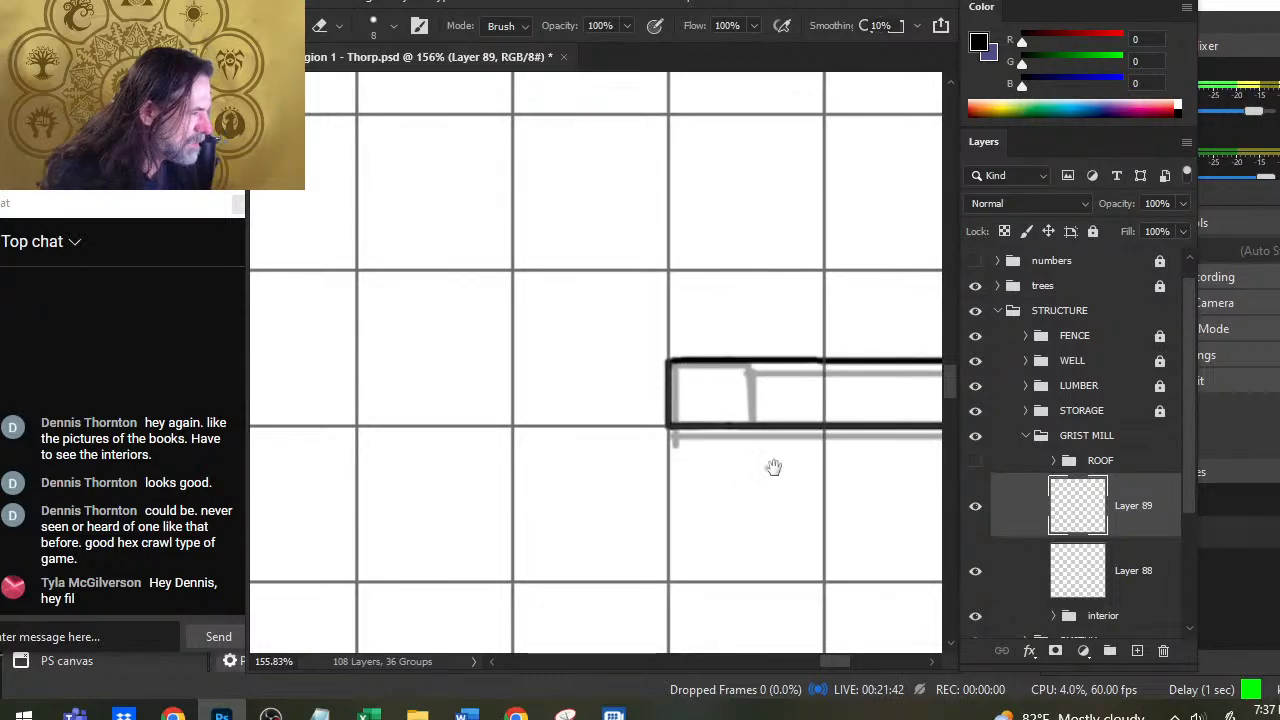
drag(773, 467, 640, 454)
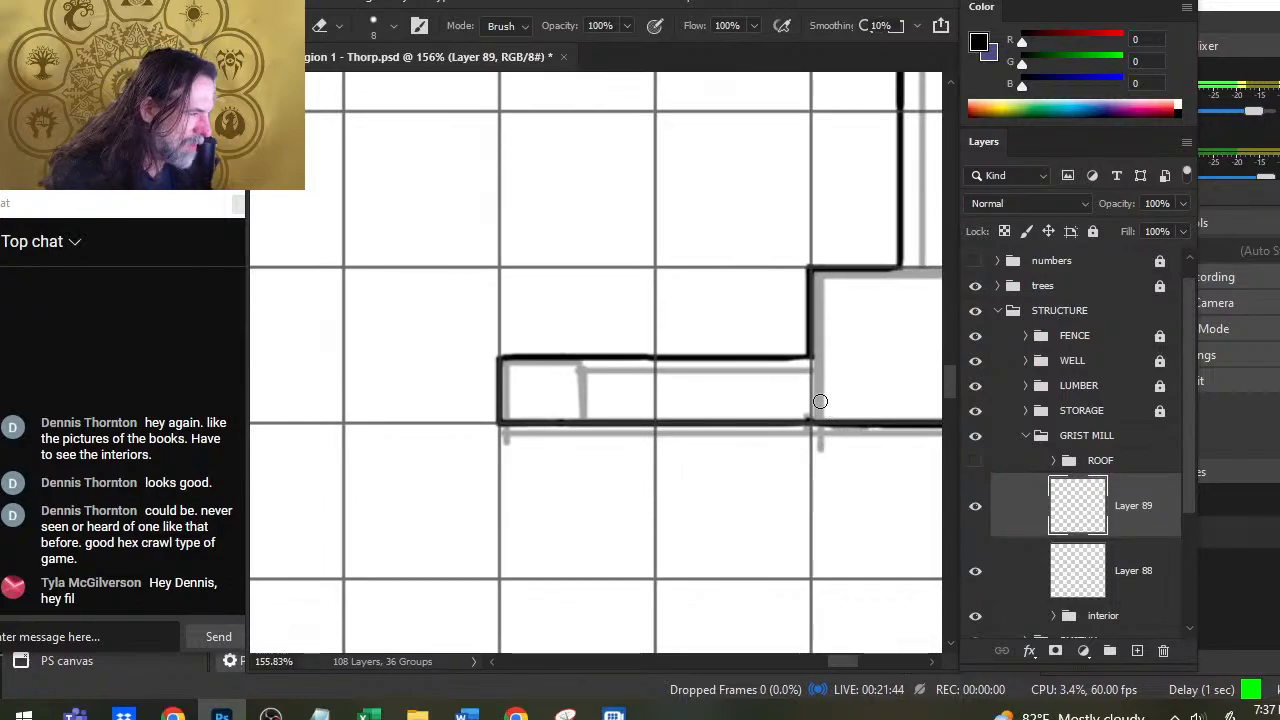
drag(932, 421, 883, 420)
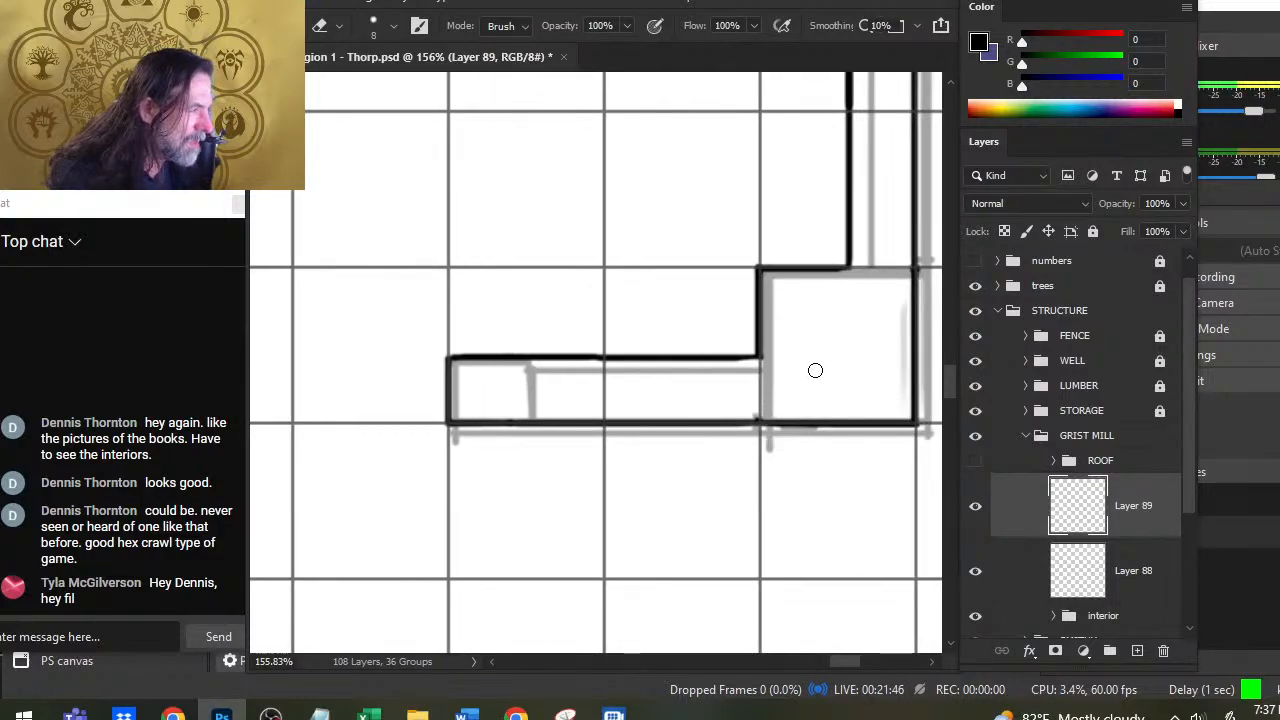
Step: Touch up the lower-right corner's inner angle and erase the stray ink bump on its vertical wall's inner edge
drag(755, 350, 718, 481)
key(b)
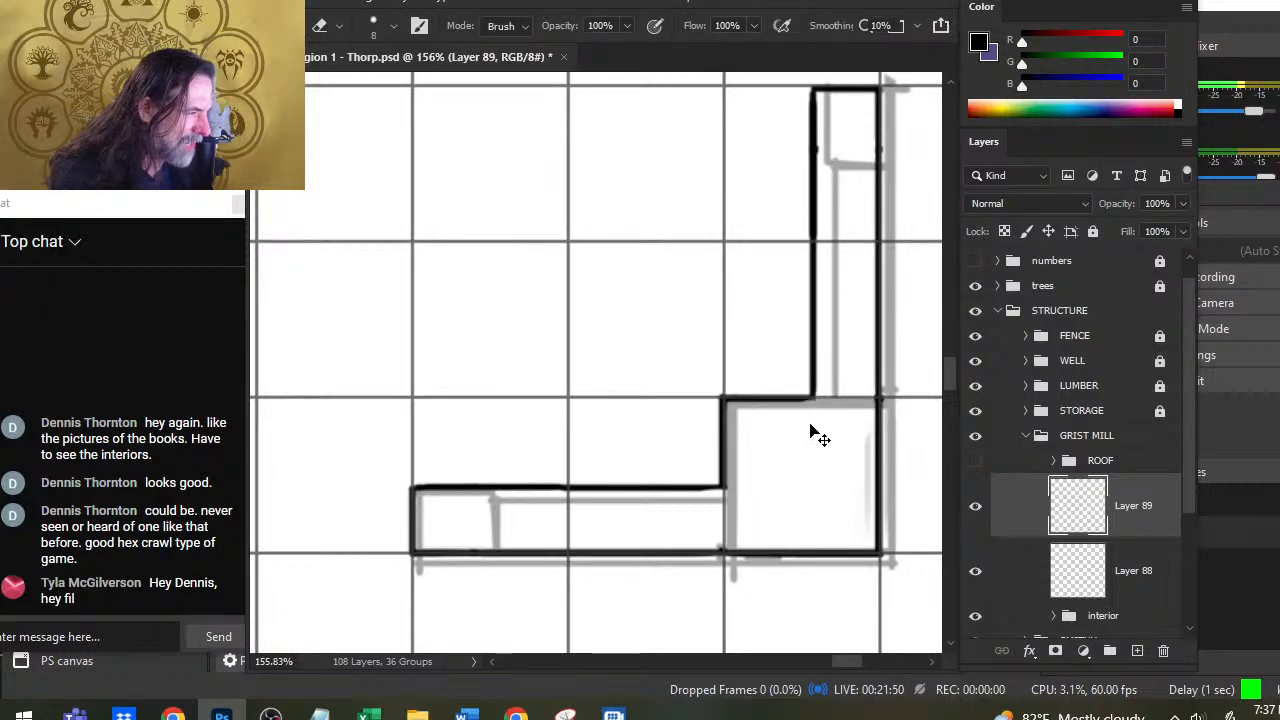
shift+click(812, 396)
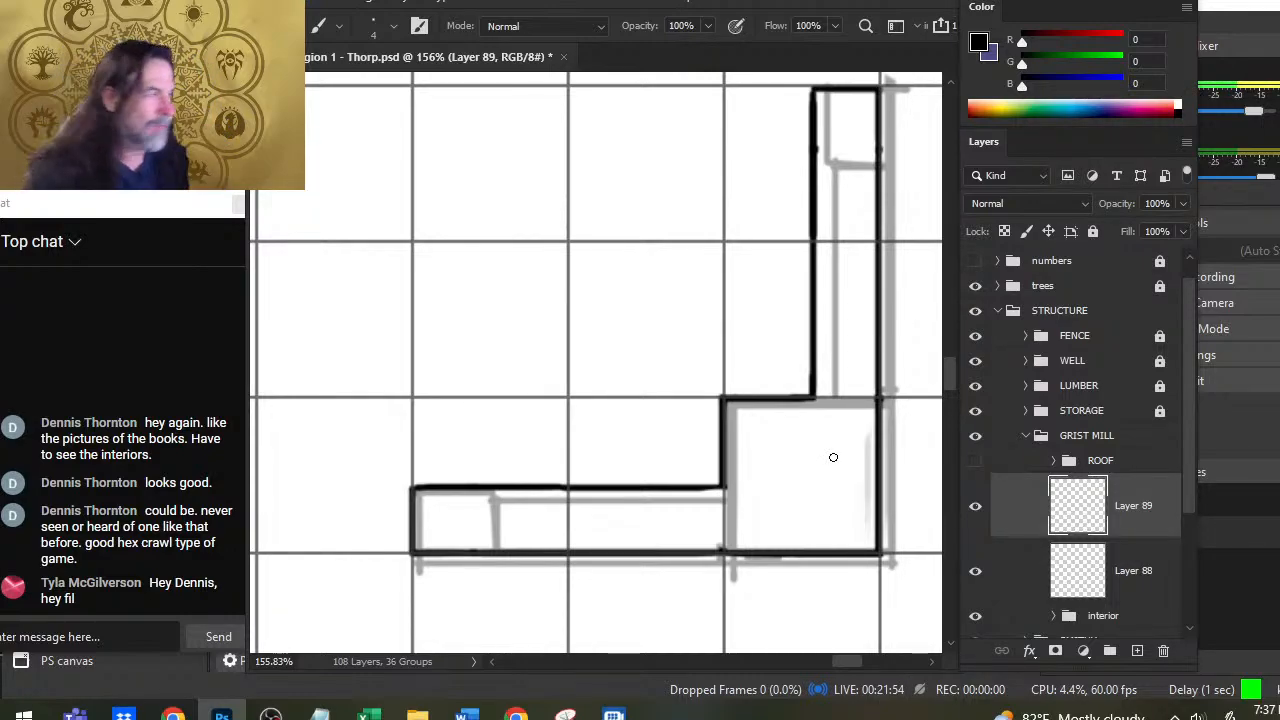
drag(825, 287, 755, 509)
key(r)
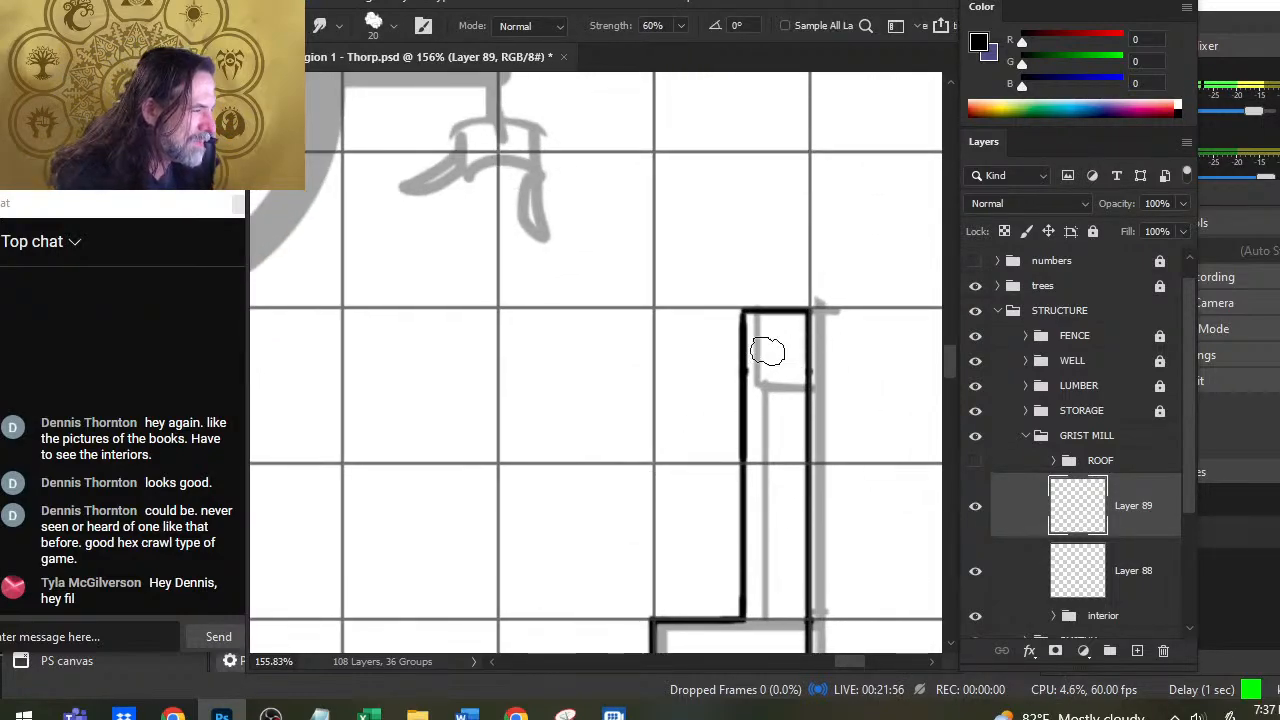
key(e)
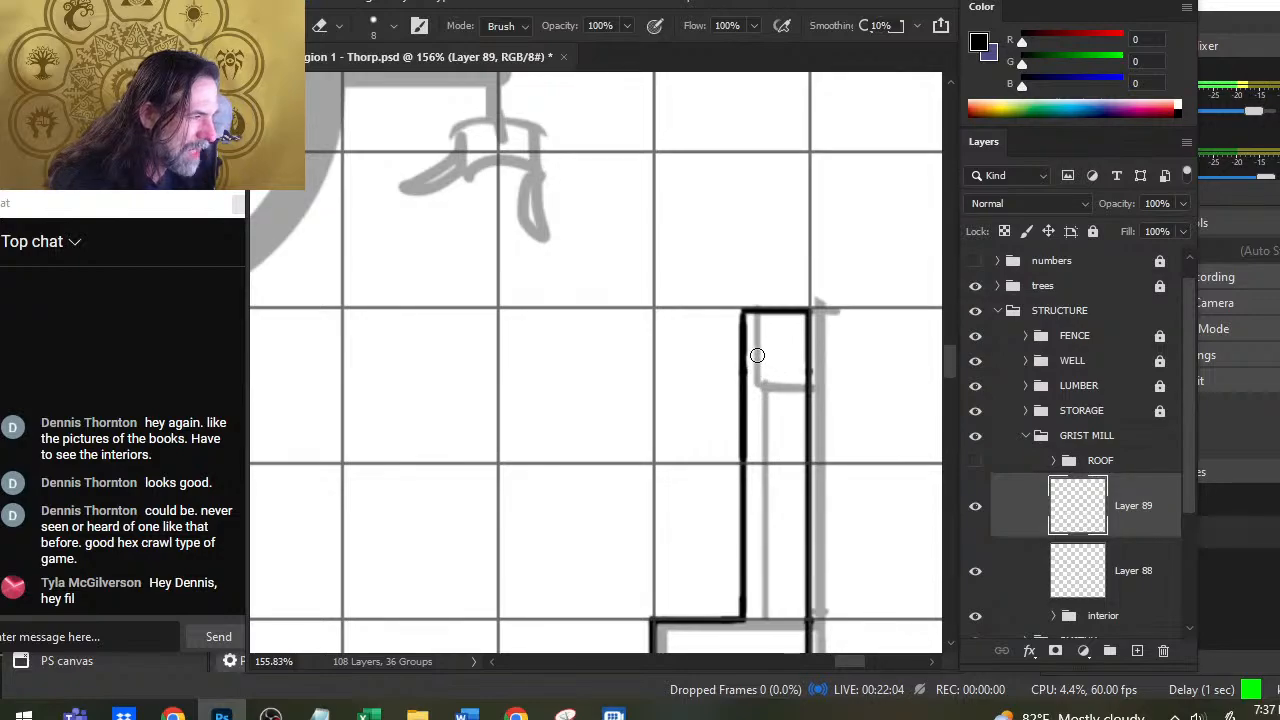
key(b)
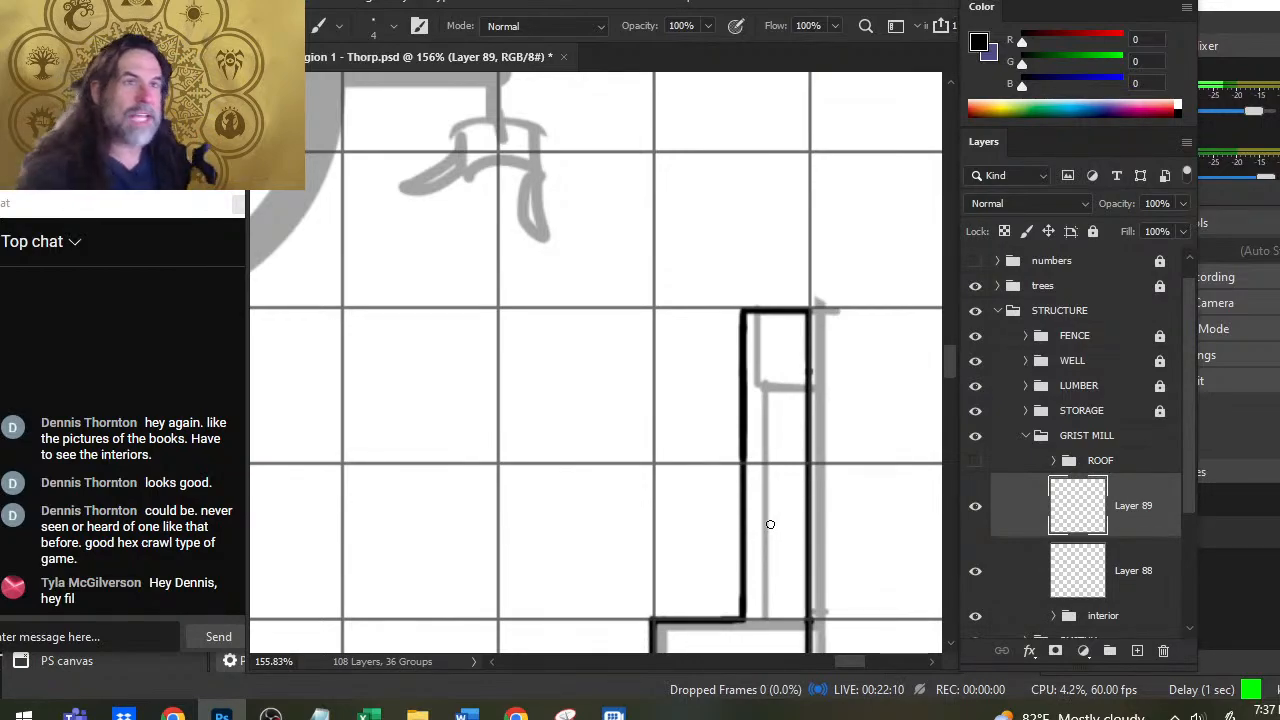
Step: Merge the right-hand corners' layer down into the layer holding the left-hand corners
key(z)
mouse_move(766, 414)
mouse_down()
mouse_move(706, 546)
mouse_move(694, 480)
mouse_move(763, 556)
mouse_move(744, 586)
mouse_up()
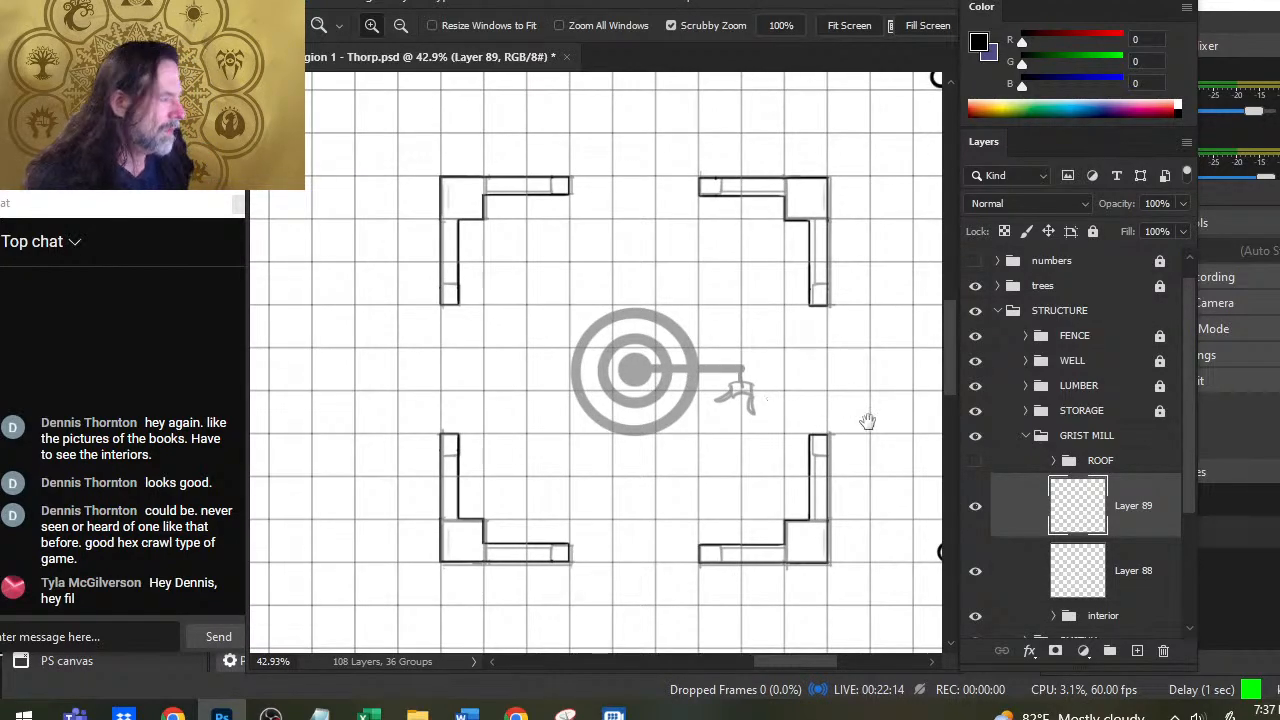
right_click(1012, 542)
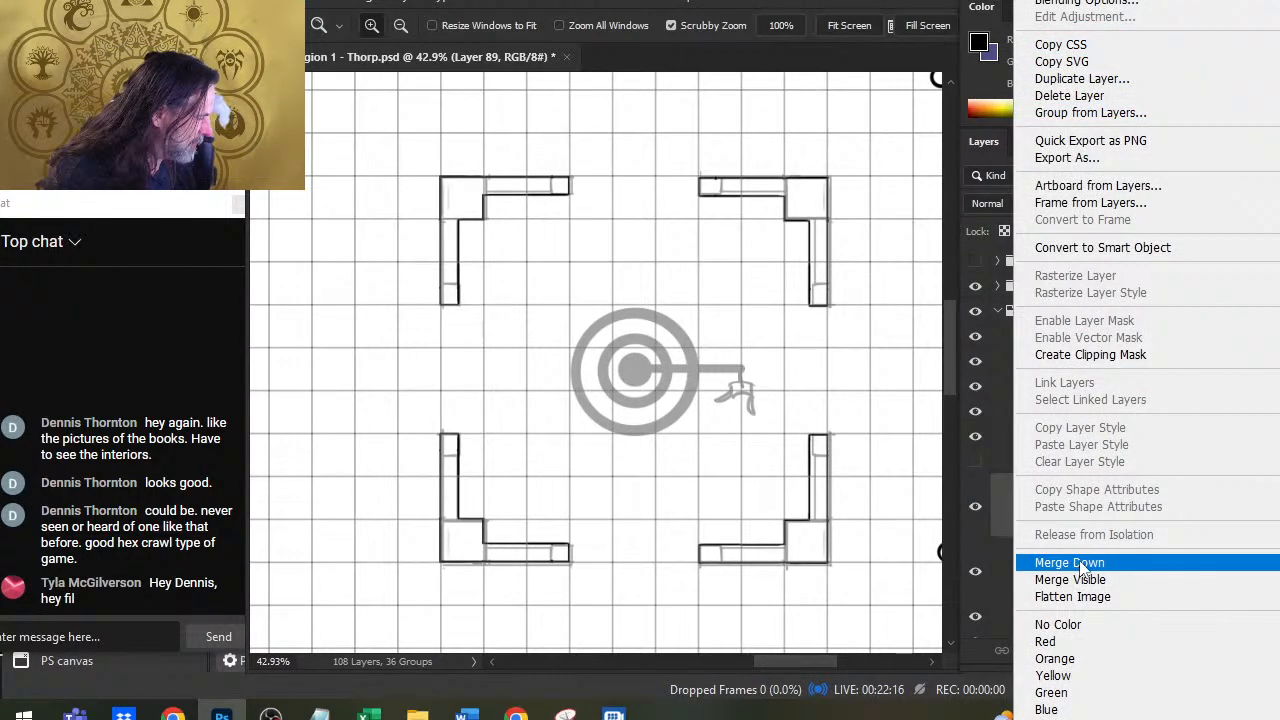
Step: Merge Layer 89 down into the layer directly beneath it in the GRIST MILL group
click(1015, 563)
mouse_move(758, 607)
mouse_down()
mouse_move(709, 457)
mouse_move(679, 481)
mouse_up()
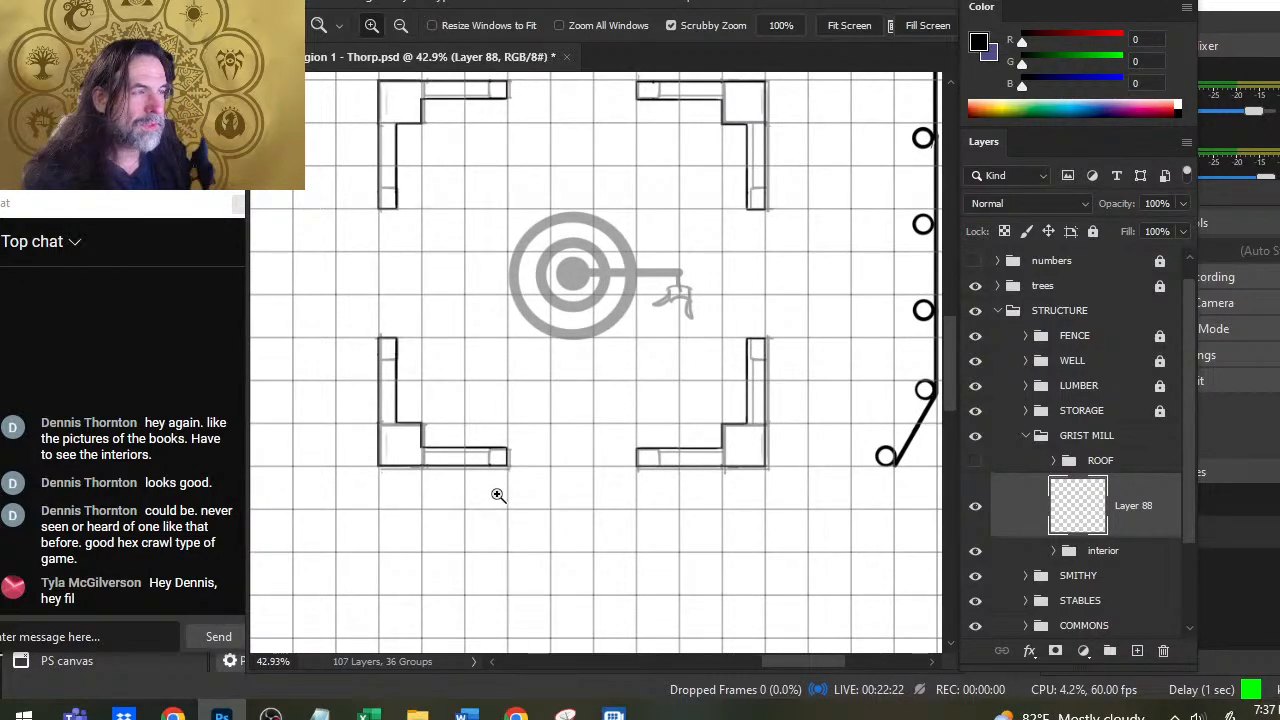
mouse_move(623, 265)
mouse_down()
mouse_move(616, 322)
mouse_move(668, 314)
mouse_move(654, 286)
mouse_up()
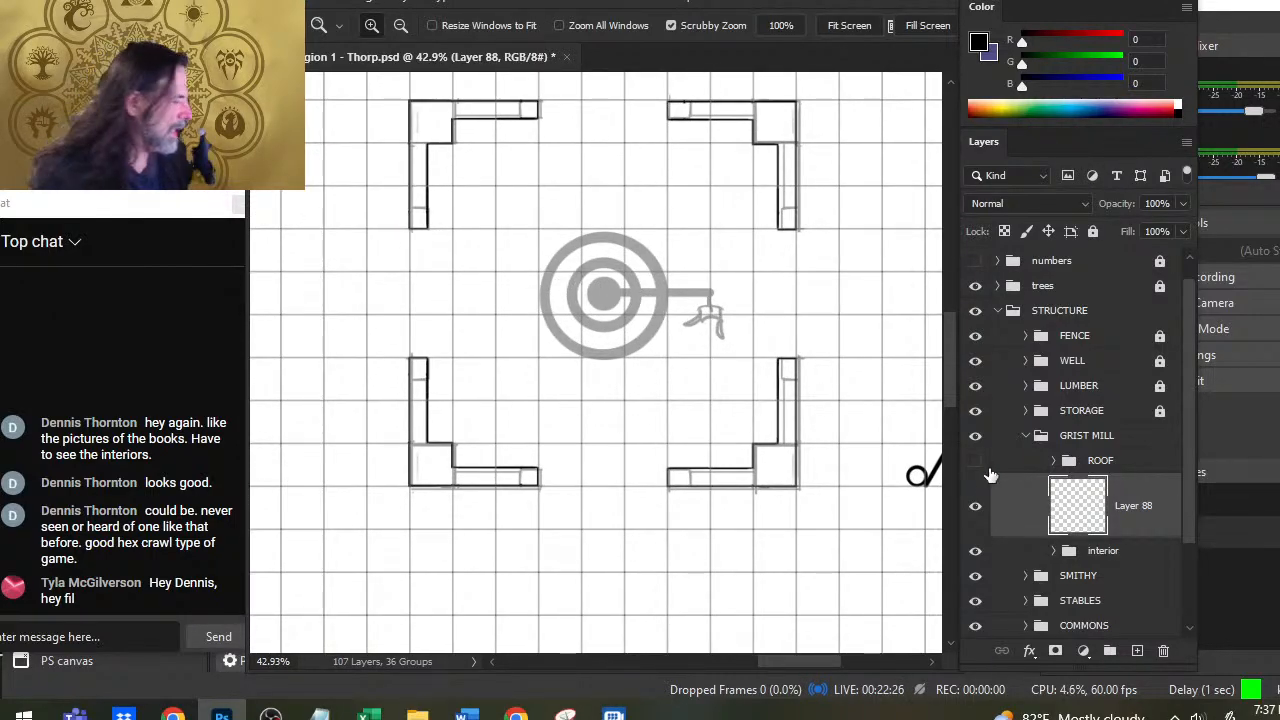
Step: Stamp a solid black circle over the target-shaped sketch in the mill's centre with a 300 px brush, matching its outer ring
drag(575, 307, 623, 300)
key(b)
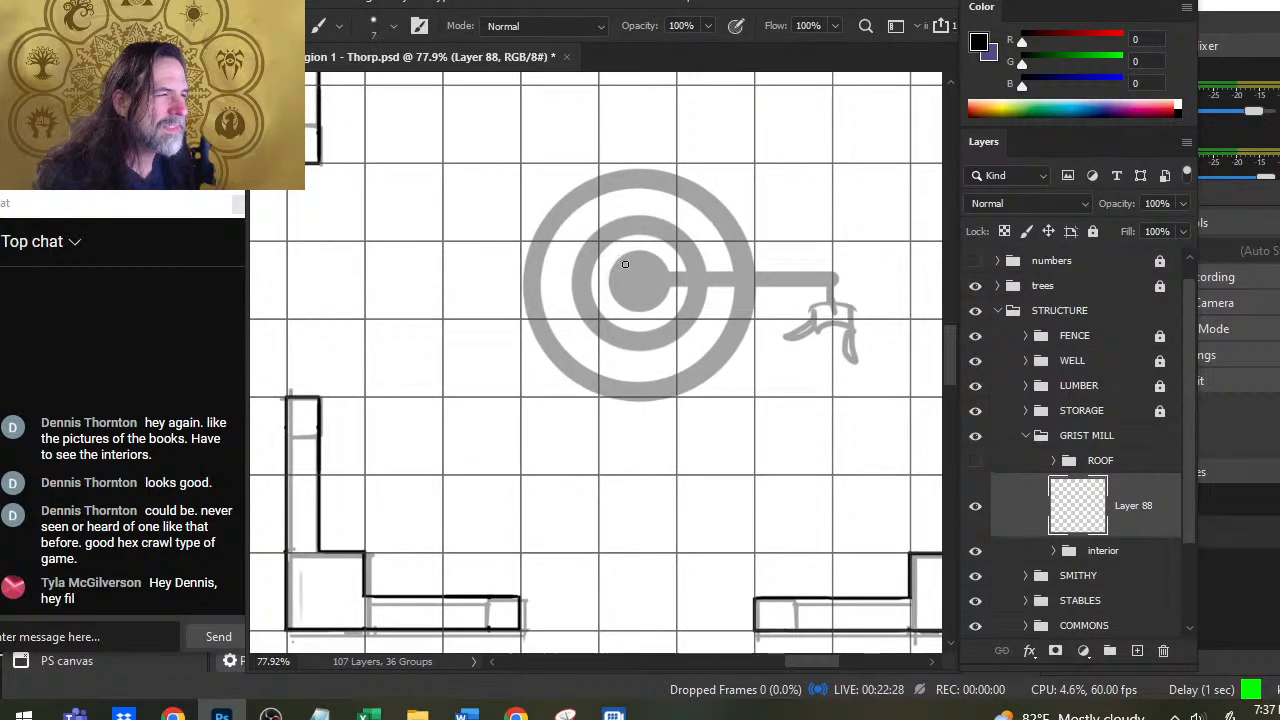
key(bracketright)
key(bracketright)
key(bracketright)
key(bracketright)
key(bracketright)
key(bracketright)
key(bracketright)
key(bracketright)
key(bracketright)
key(bracketright)
key(bracketright)
key(bracketright)
key(bracketright)
key(bracketright)
key(bracketright)
key(bracketright)
key(bracketright)
key(bracketright)
key(bracketright)
key(bracketright)
key(bracketleft)
key(bracketleft)
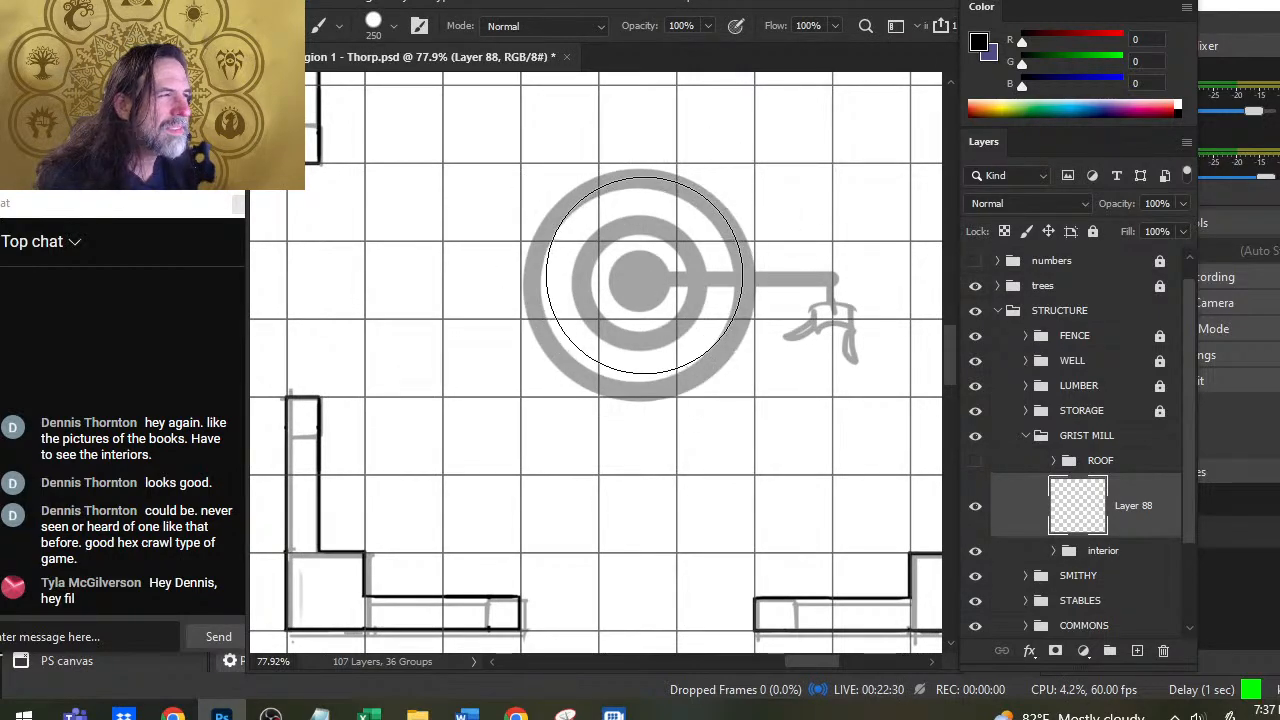
key(bracketright)
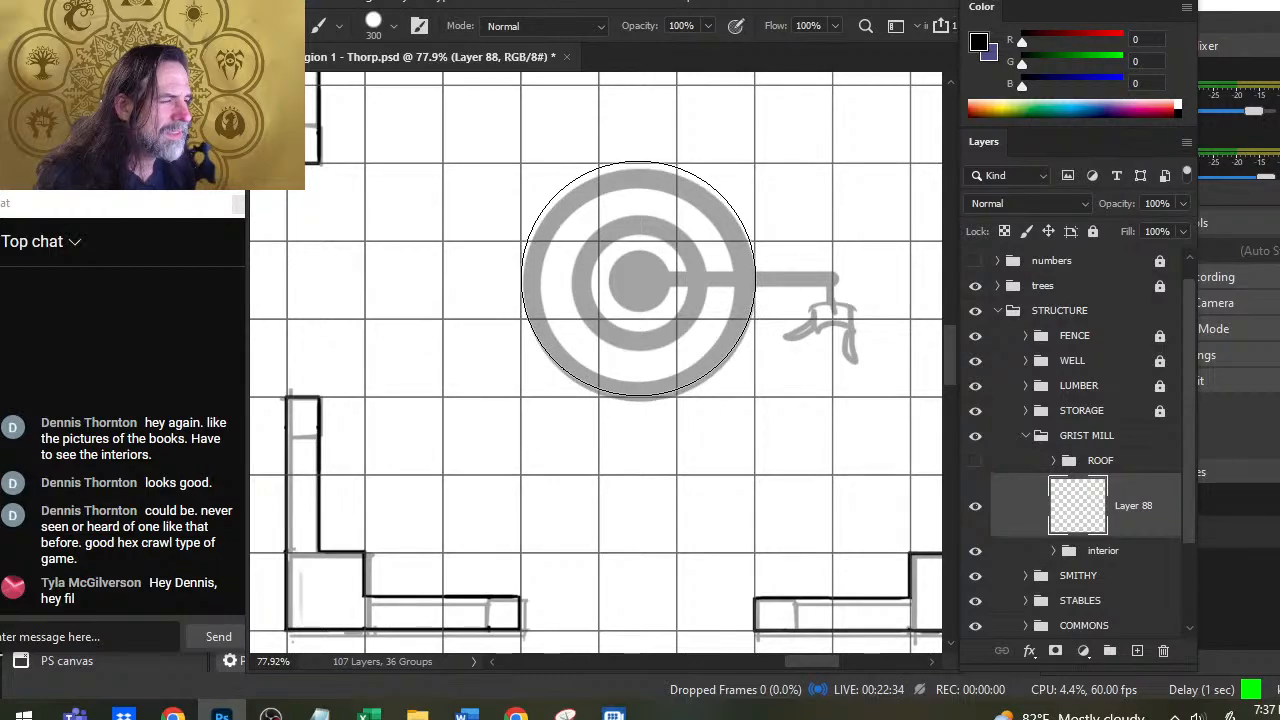
click(638, 280)
Step: Lasso the black disc on Layer 88 and cut it onto its own new layer
key(v)
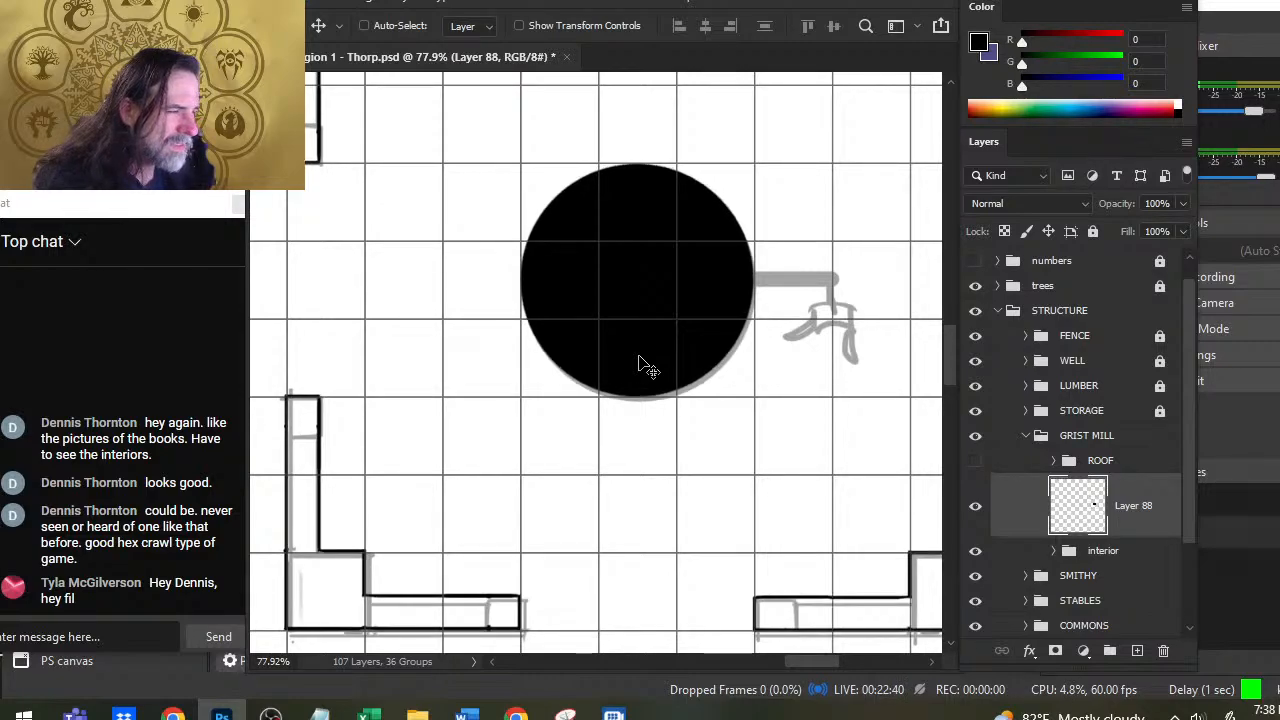
key(ctrl)
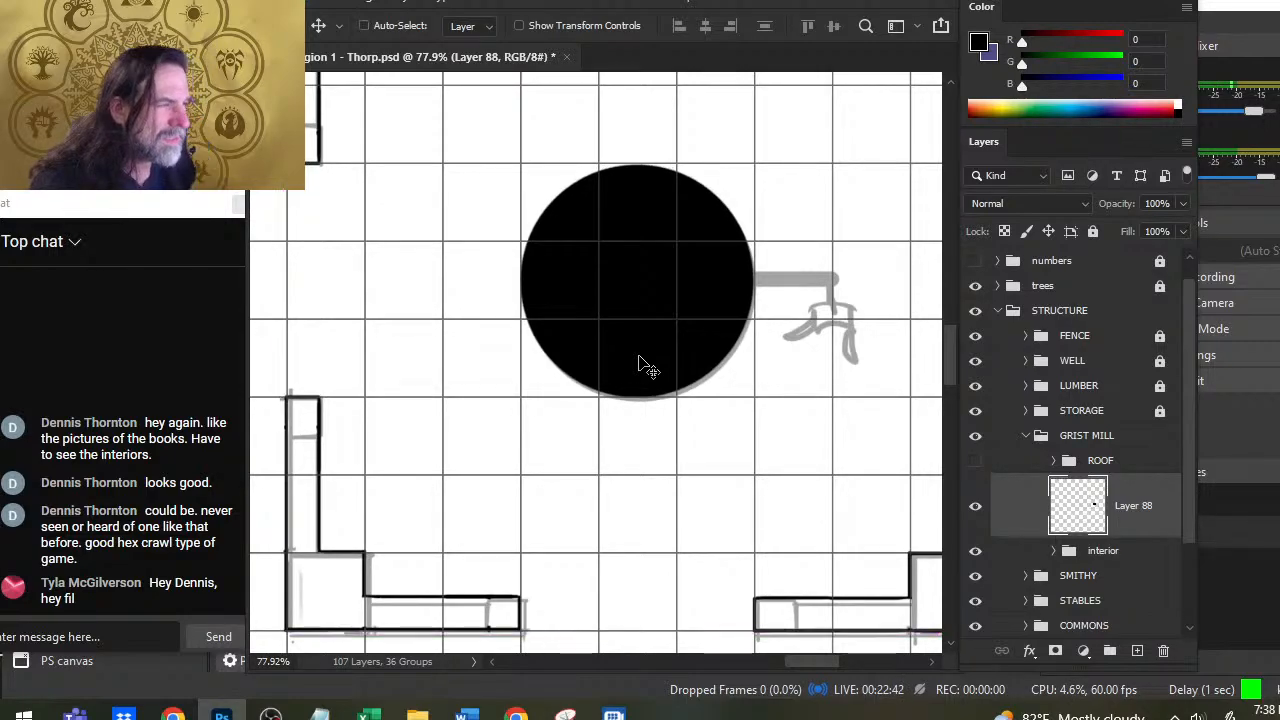
key(l)
mouse_move(712, 142)
mouse_down()
mouse_move(505, 250)
mouse_move(748, 133)
mouse_up()
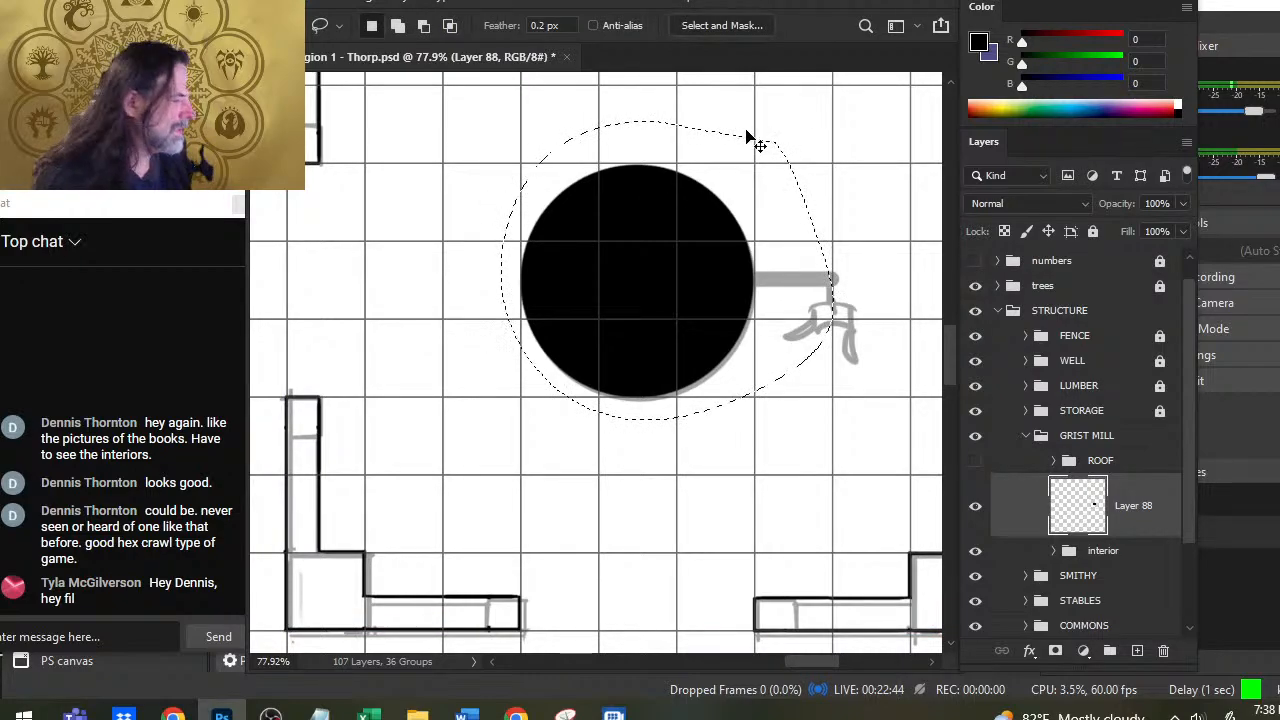
key(ctrl+shift+j)
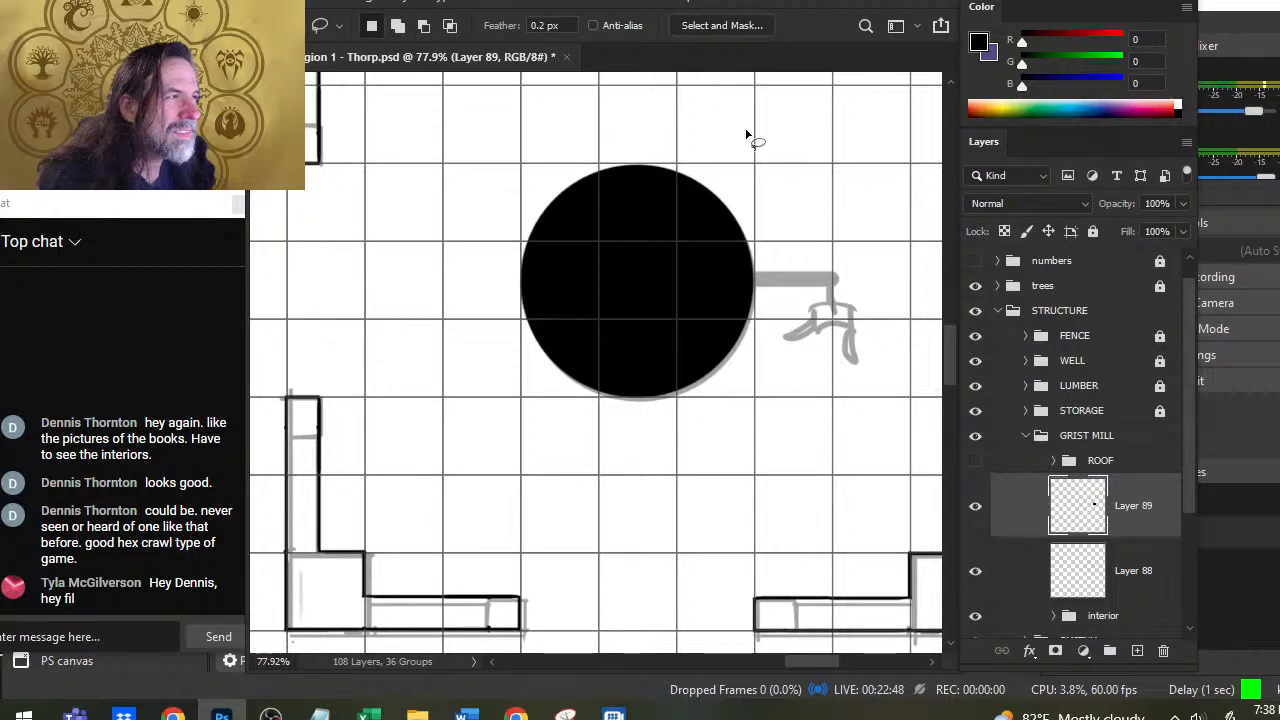
Step: Nudge the black disc slightly upward to line up with the grid and set its layer opacity to 65%
key(v)
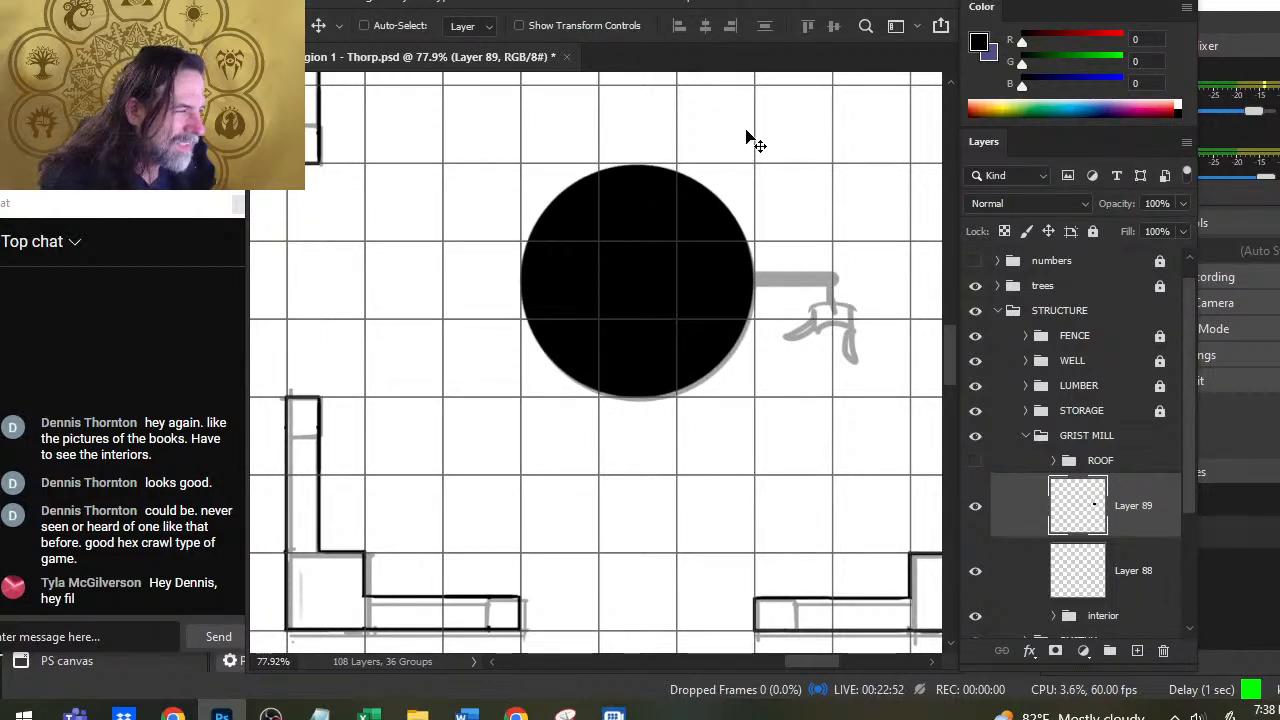
key(Up)
key(Up)
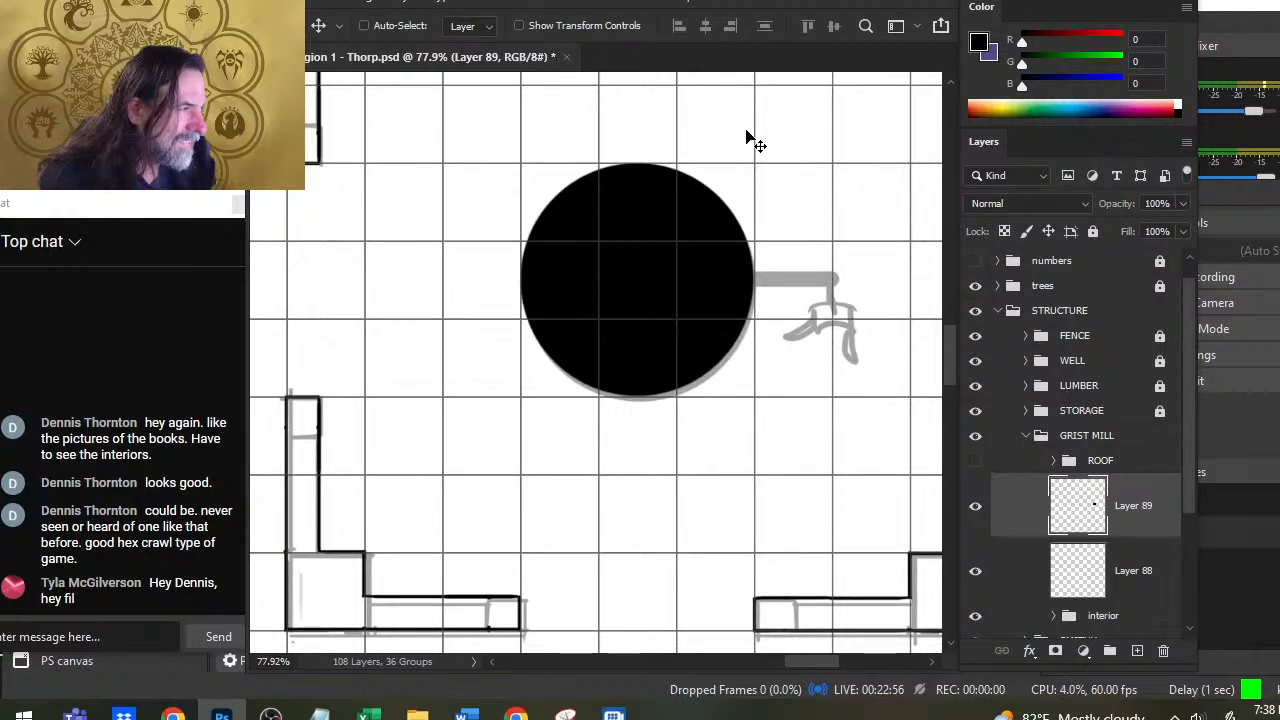
key(Down)
key(Down)
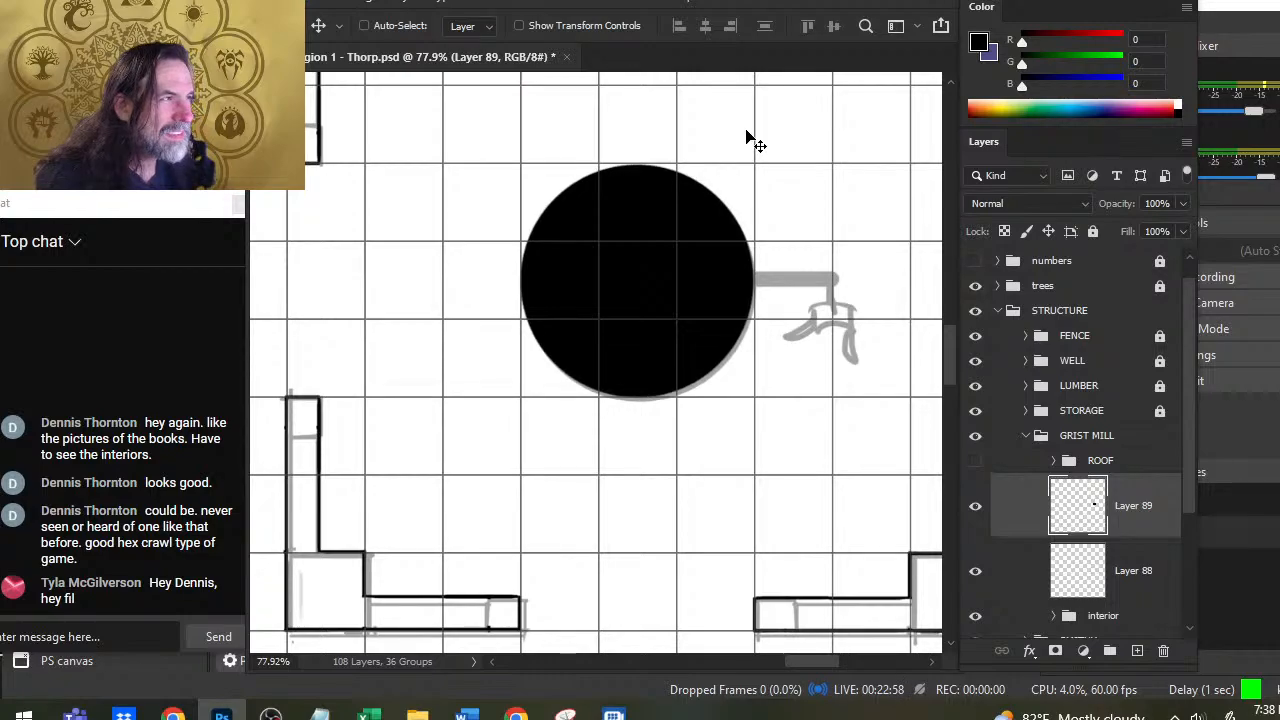
key(Up)
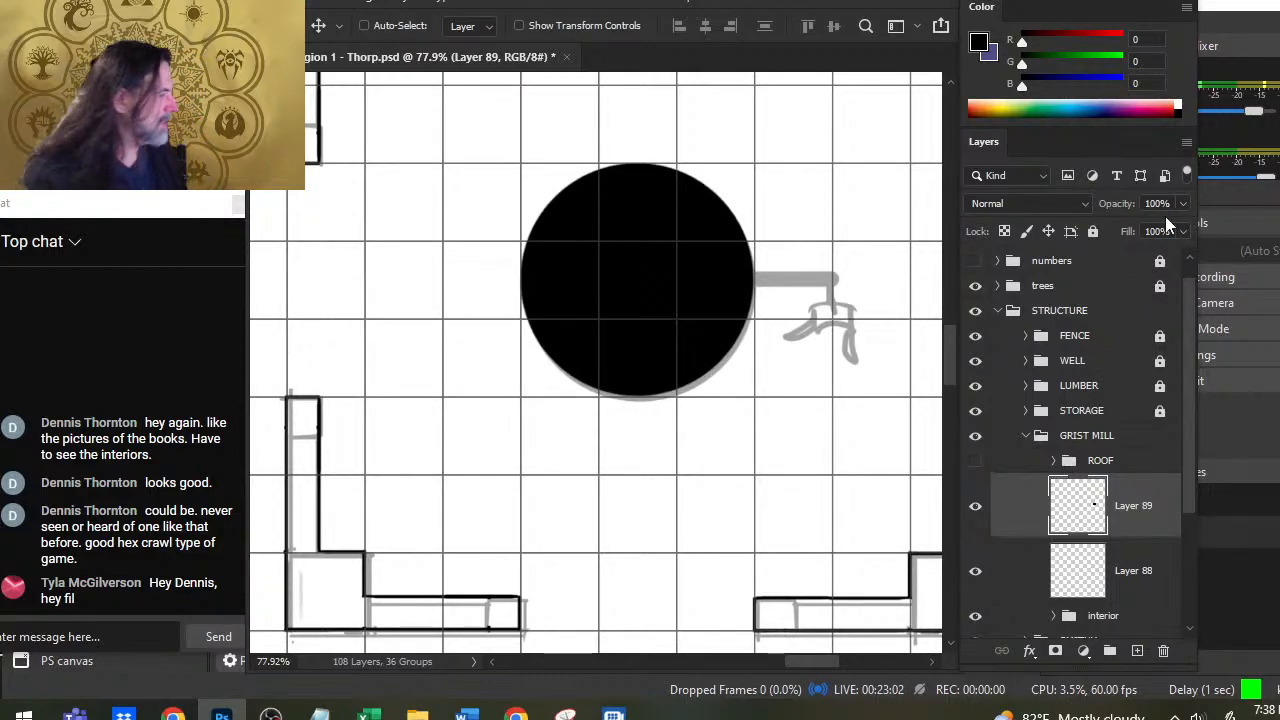
drag(1187, 231, 1172, 237)
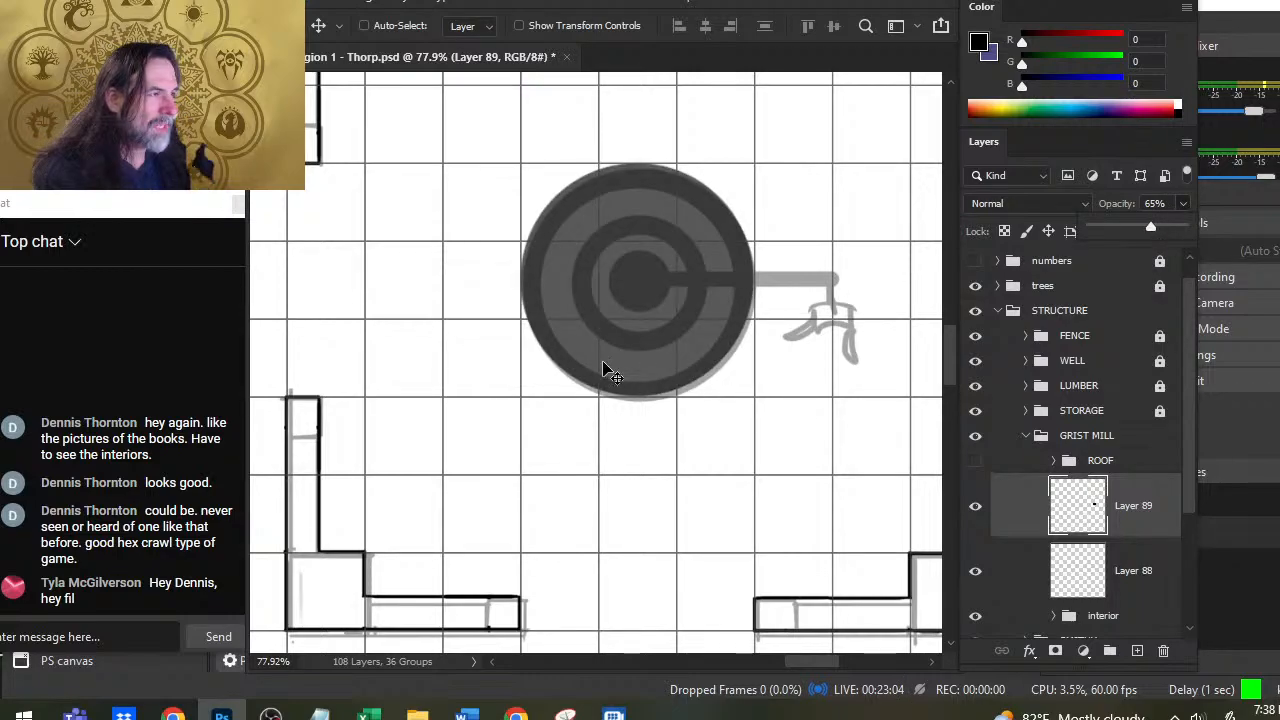
Step: Select the whole semi-transparent disc with the Magic Wand
key(w)
click(645, 312)
right_click(631, 257)
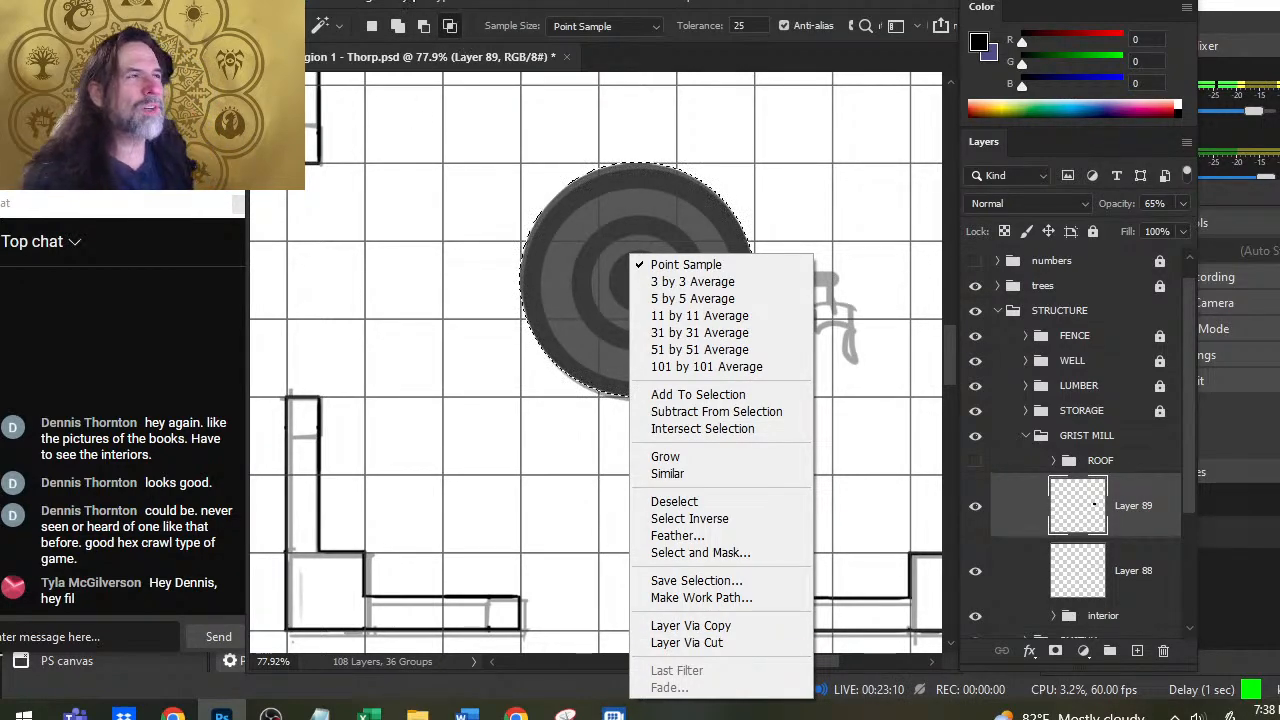
Step: Try contracting the disc selection by 10 pixels and undo the contraction
click(500, 2)
click(500, 2)
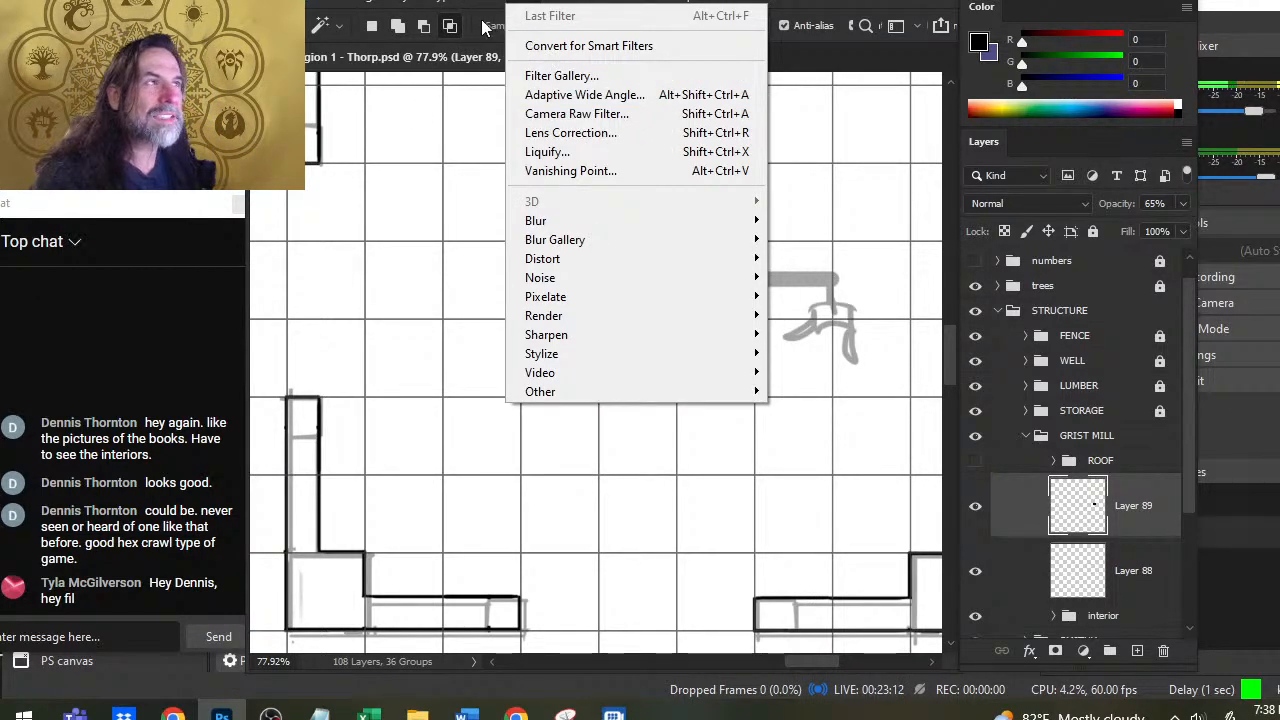
mouse_move(484, 2)
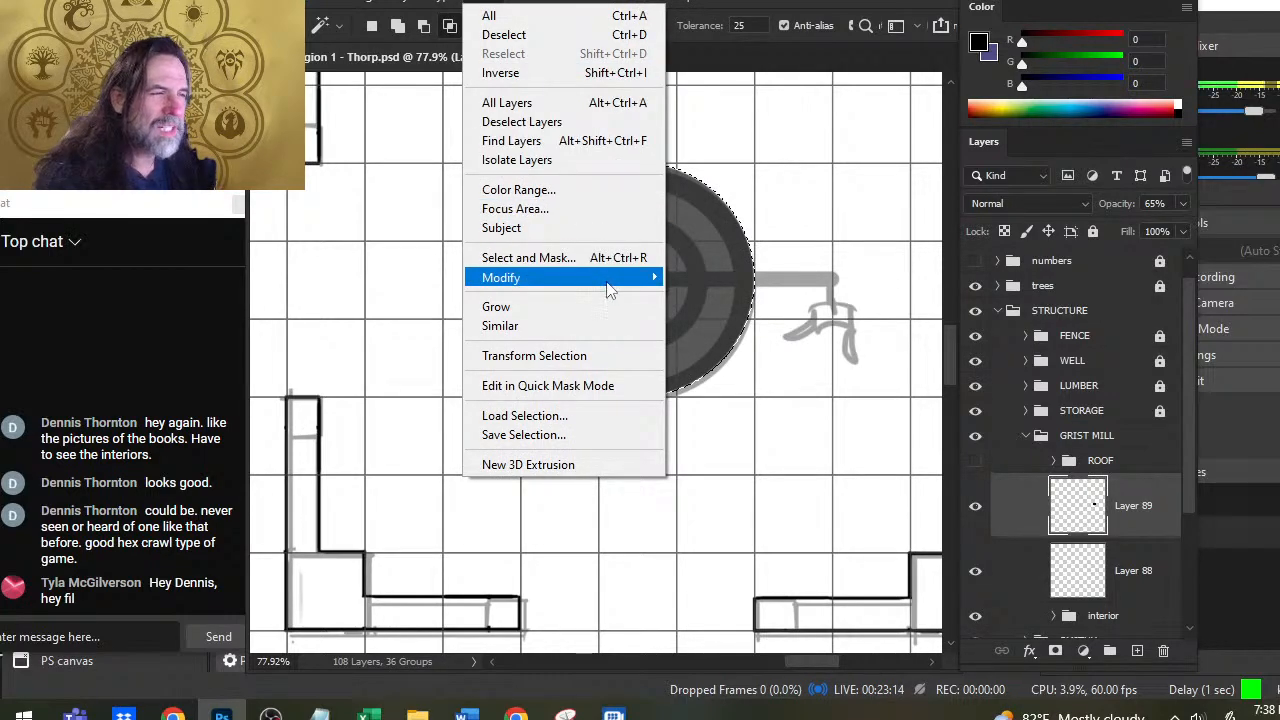
mouse_move(650, 280)
click(709, 334)
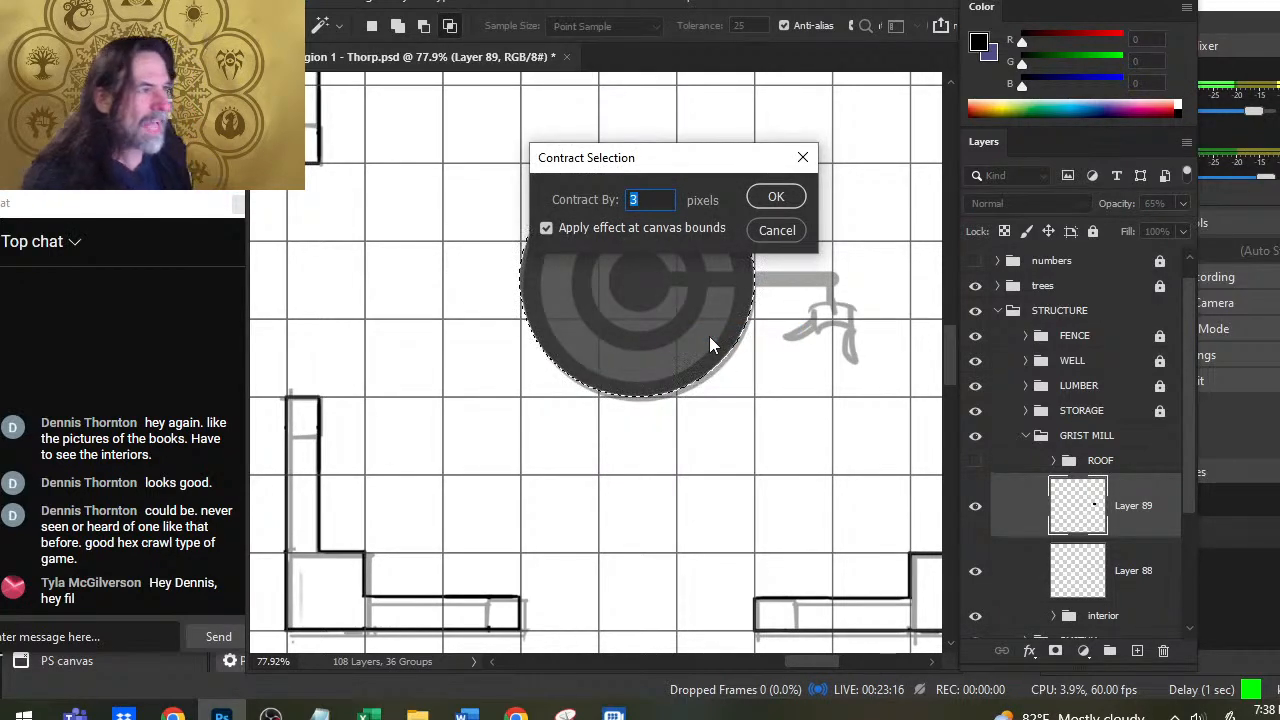
text(10)
key(Return)
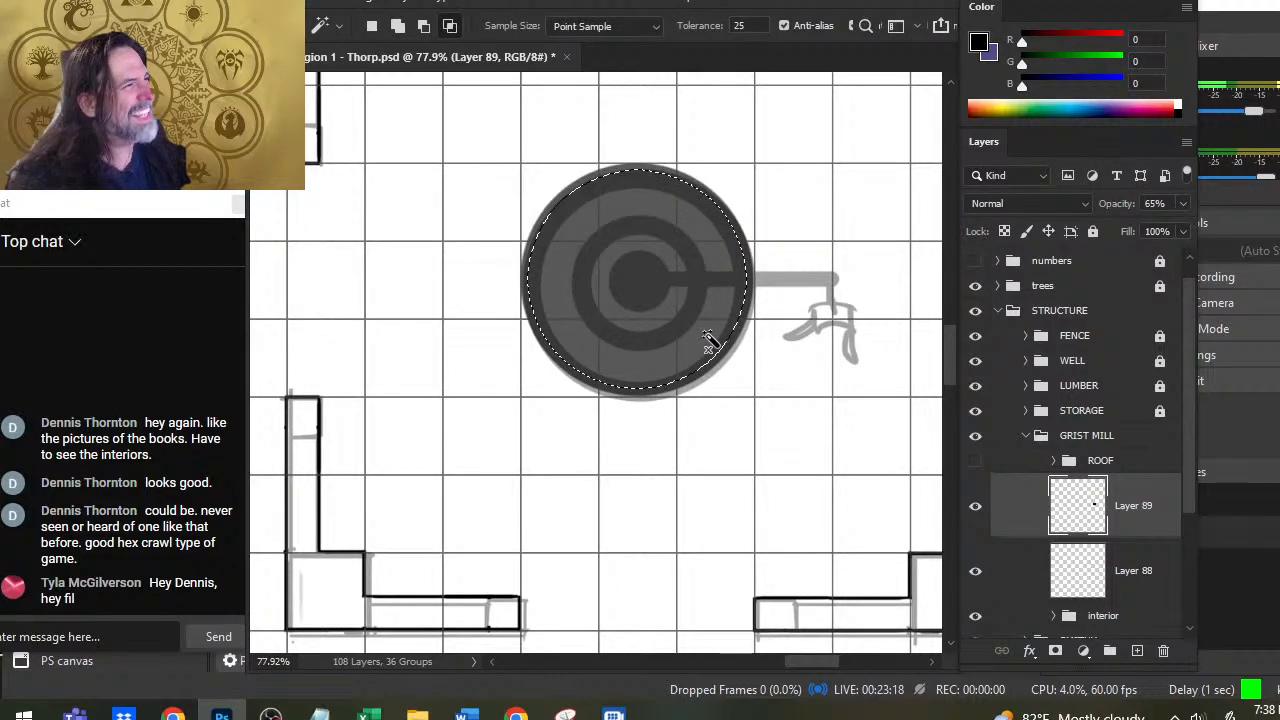
key(ctrl+z)
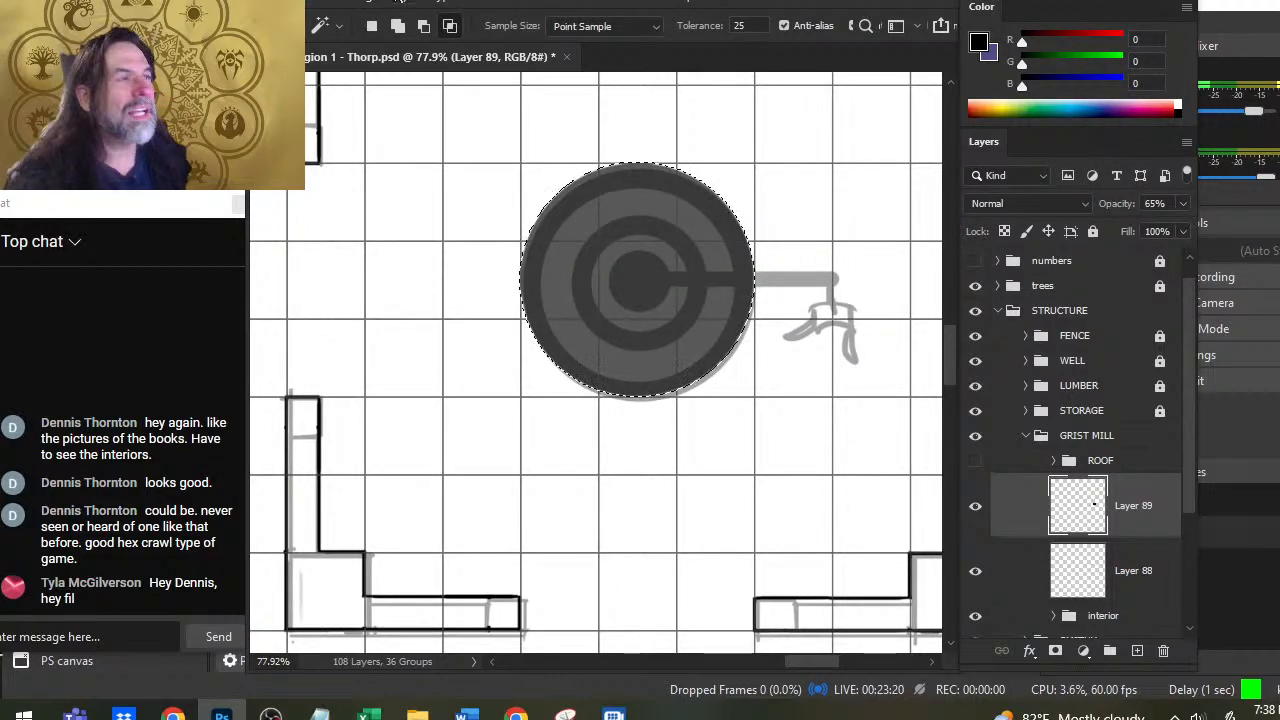
Step: Contract the disc selection by 15 pixels, delete the area inside it to leave an outer ring, and deselect
click(488, 5)
mouse_move(620, 289)
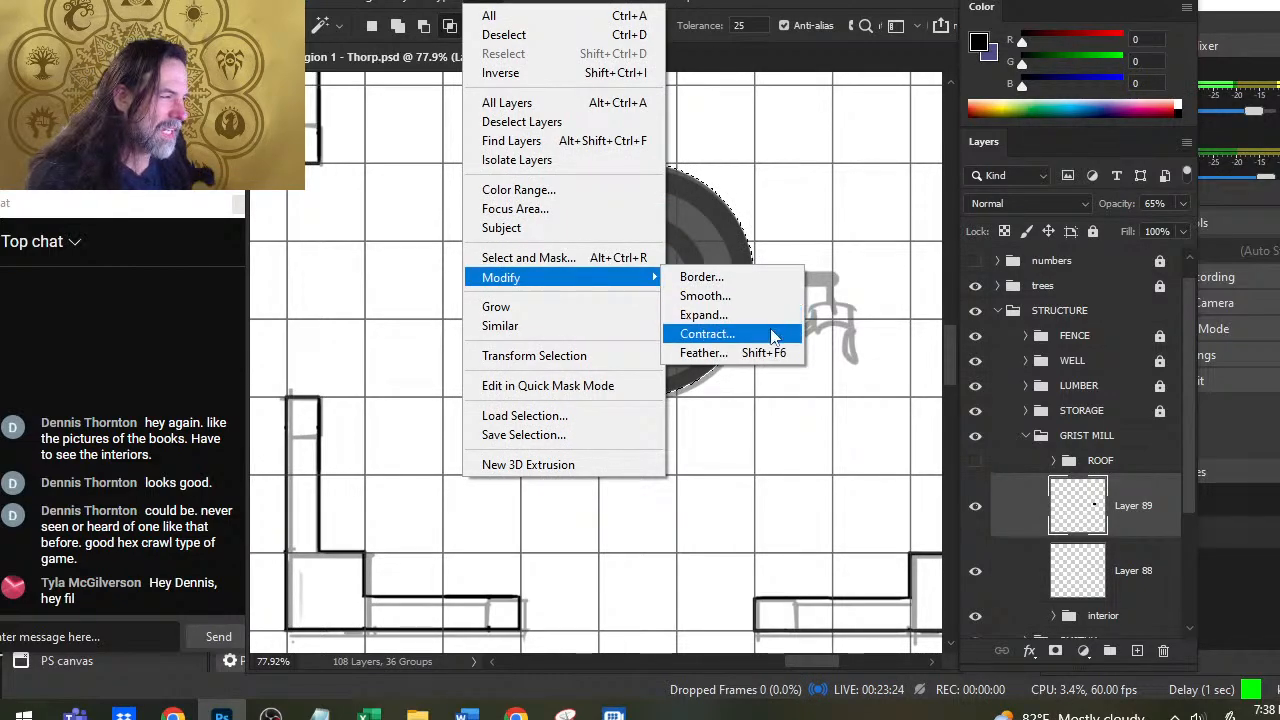
click(698, 333)
key(Return)
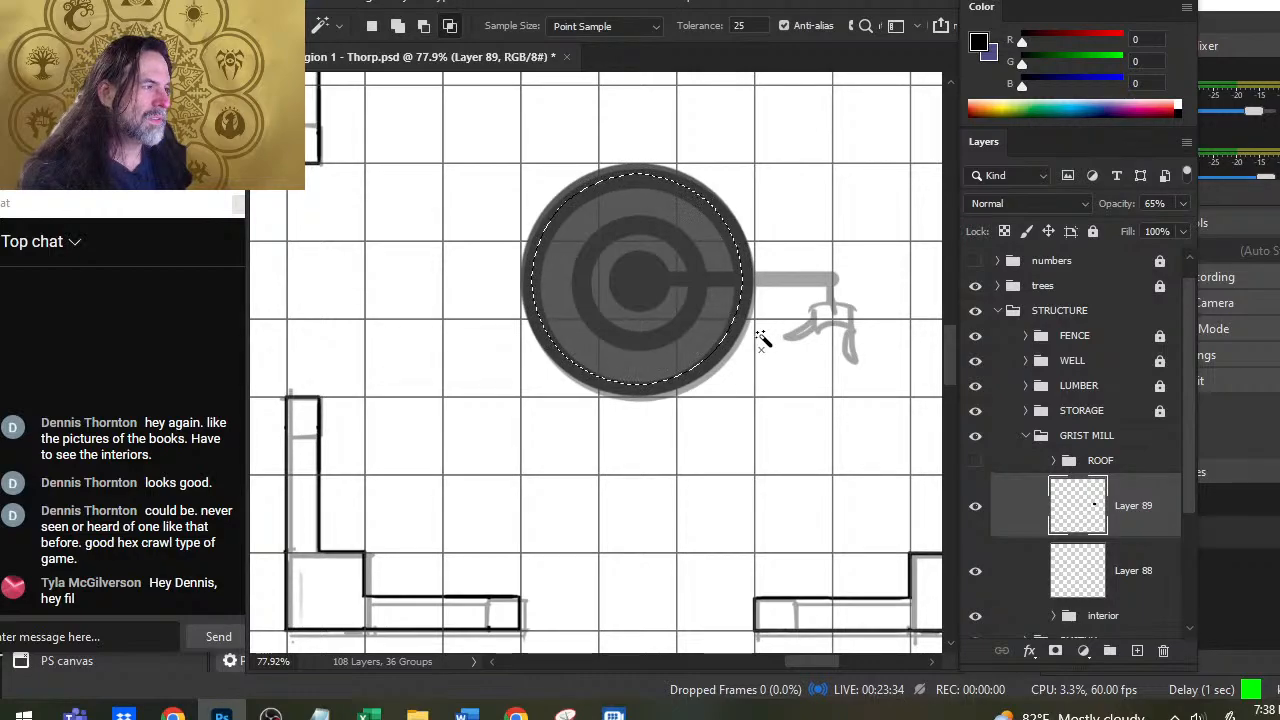
key(Delete)
key(ctrl+d)
key(l)
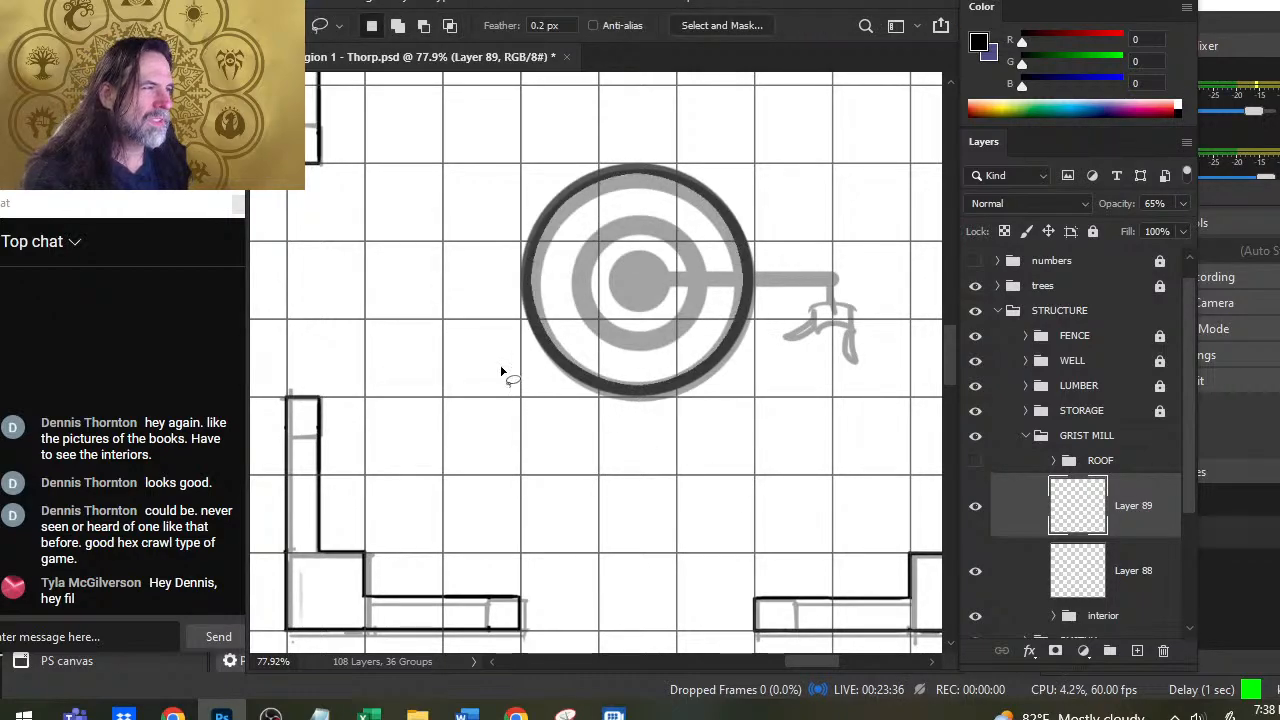
Step: Try stamping a 175 px brush disc over the sketch's middle ring and undo back to the active inner-circle selection
key(bracketleft)
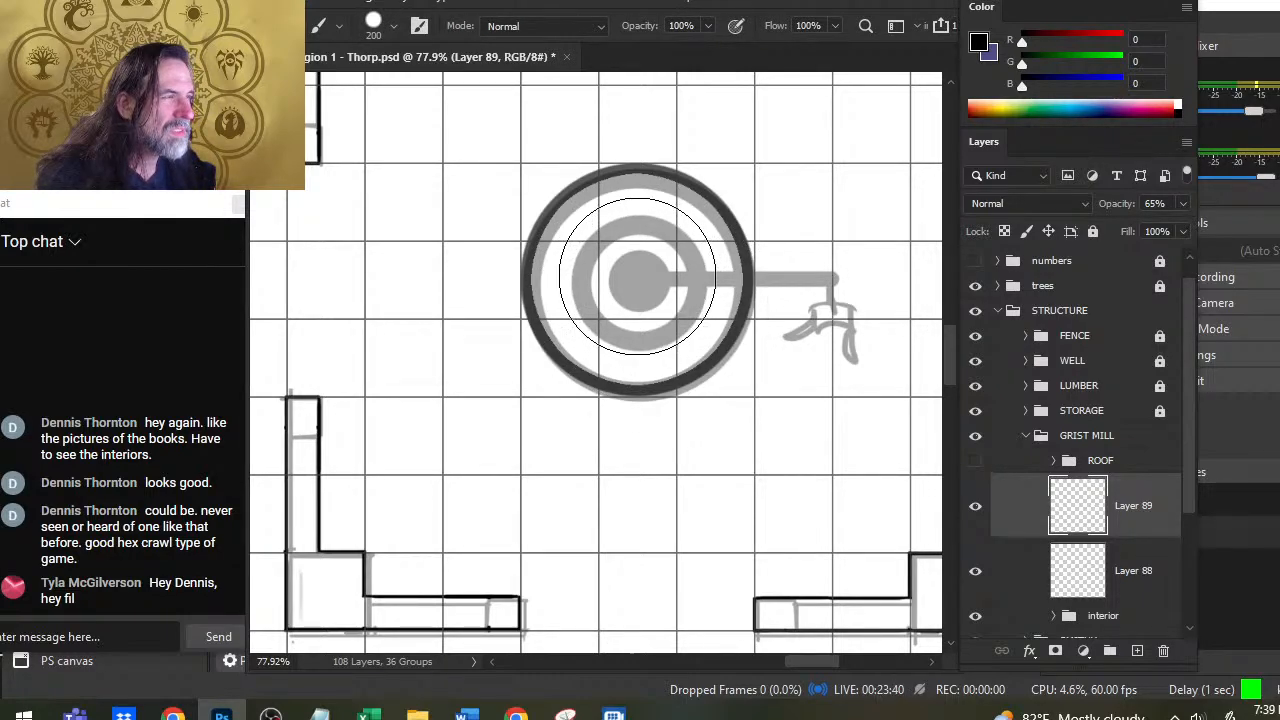
key(bracketleft)
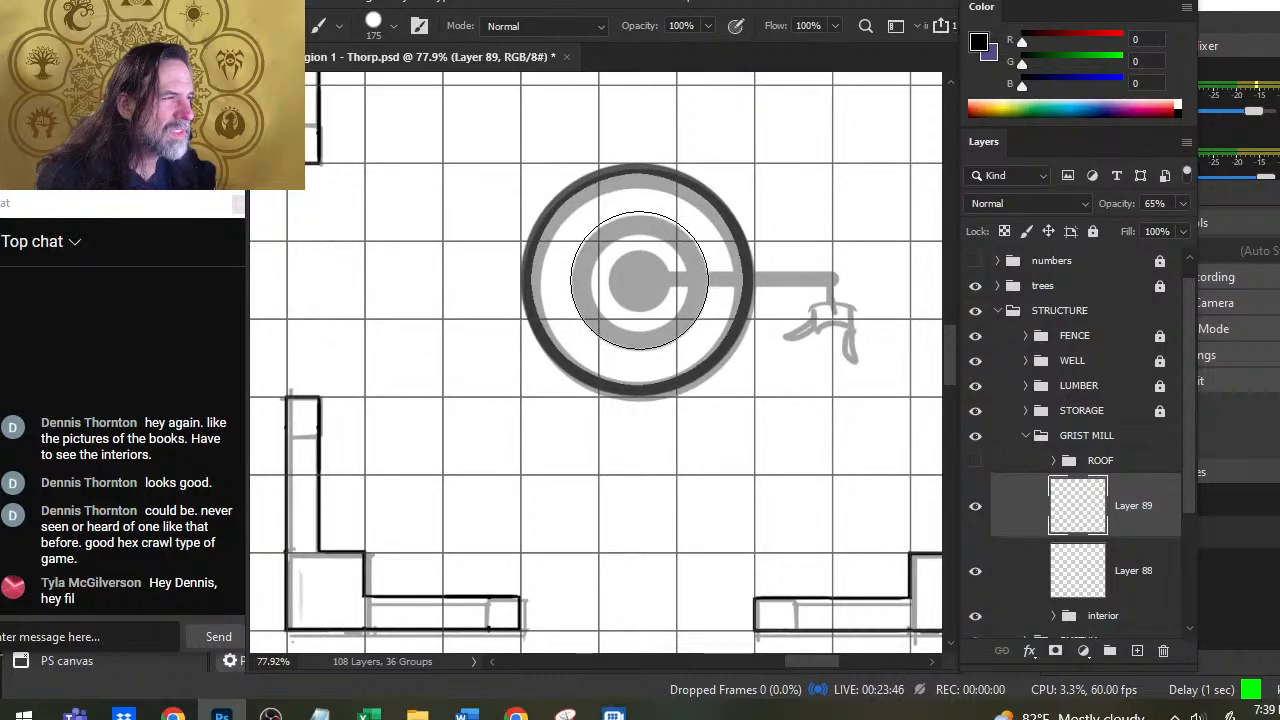
click(639, 281)
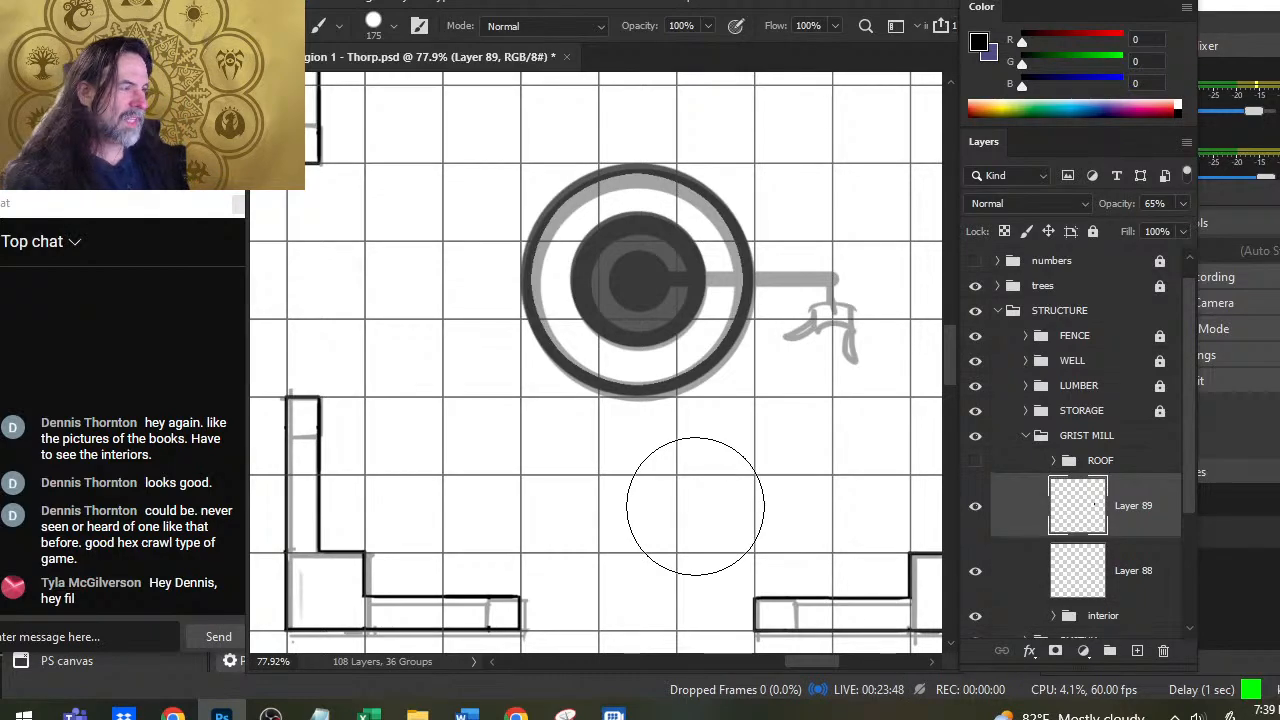
key(ctrl+z)
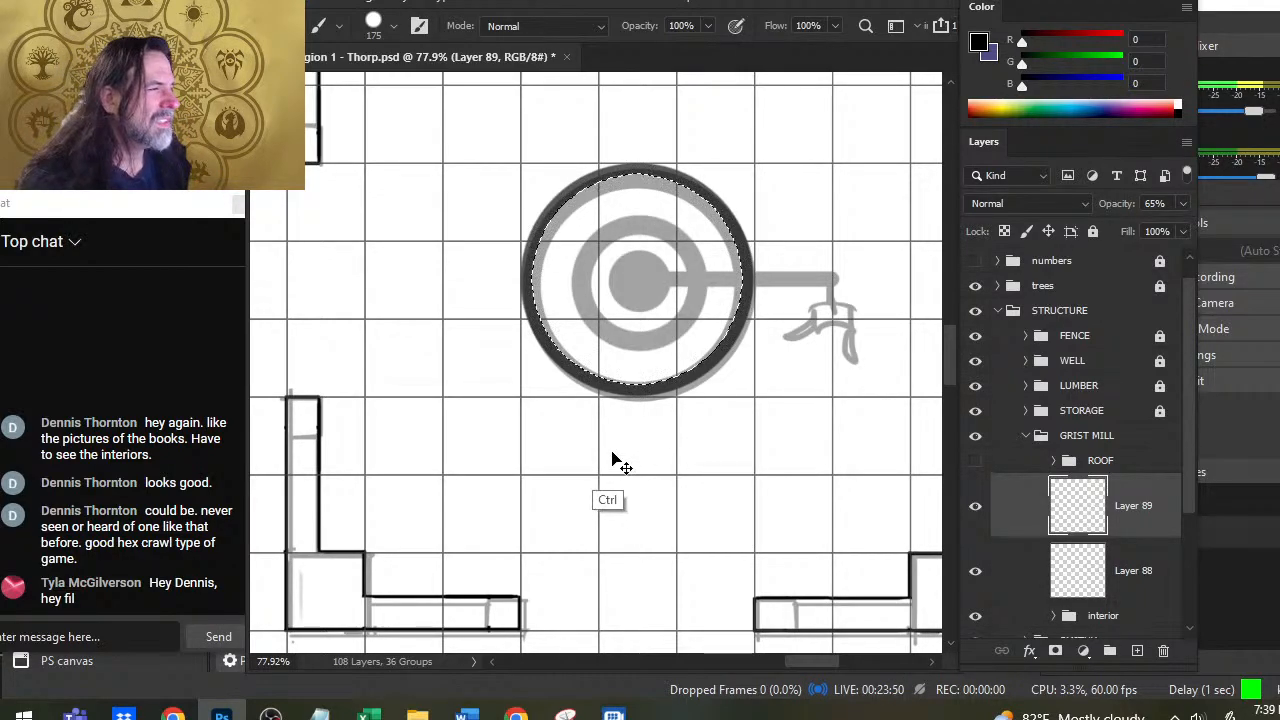
key(ctrl+z)
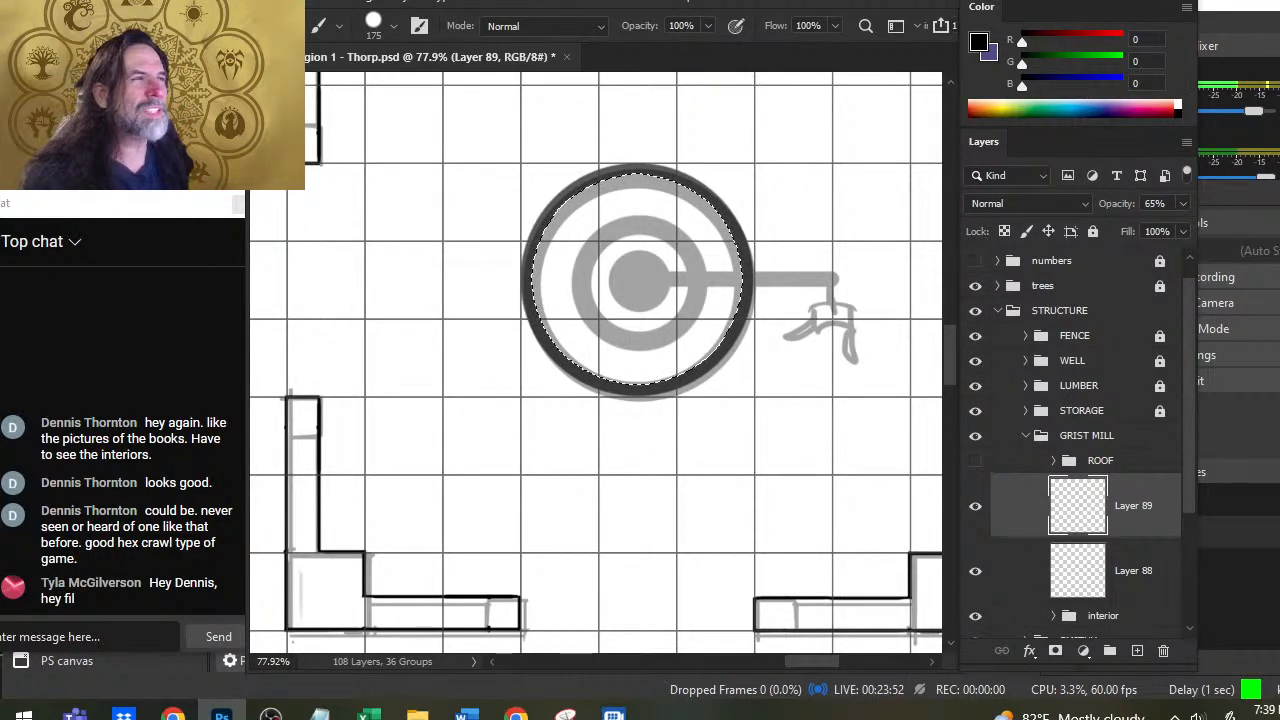
Step: Try contracting the inner-circle selection by 30 pixels and filling it with black, undo both, and clear the selection
click(490, 3)
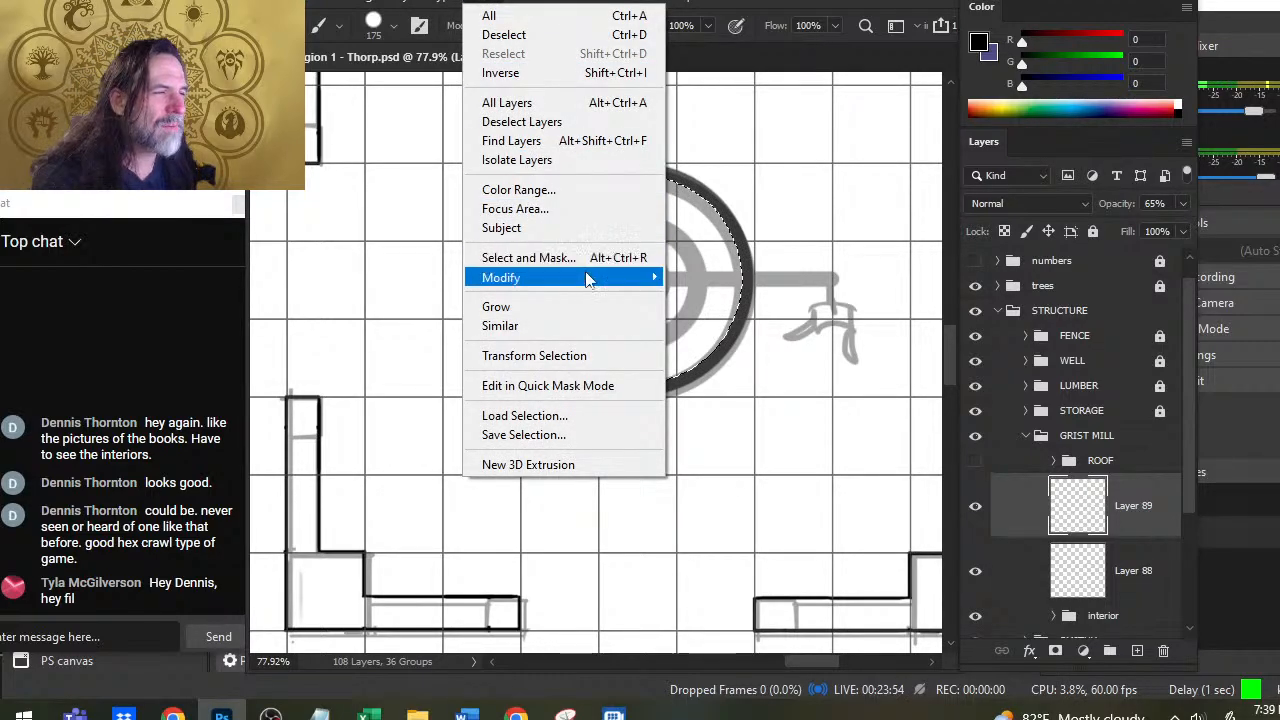
mouse_move(591, 283)
click(707, 334)
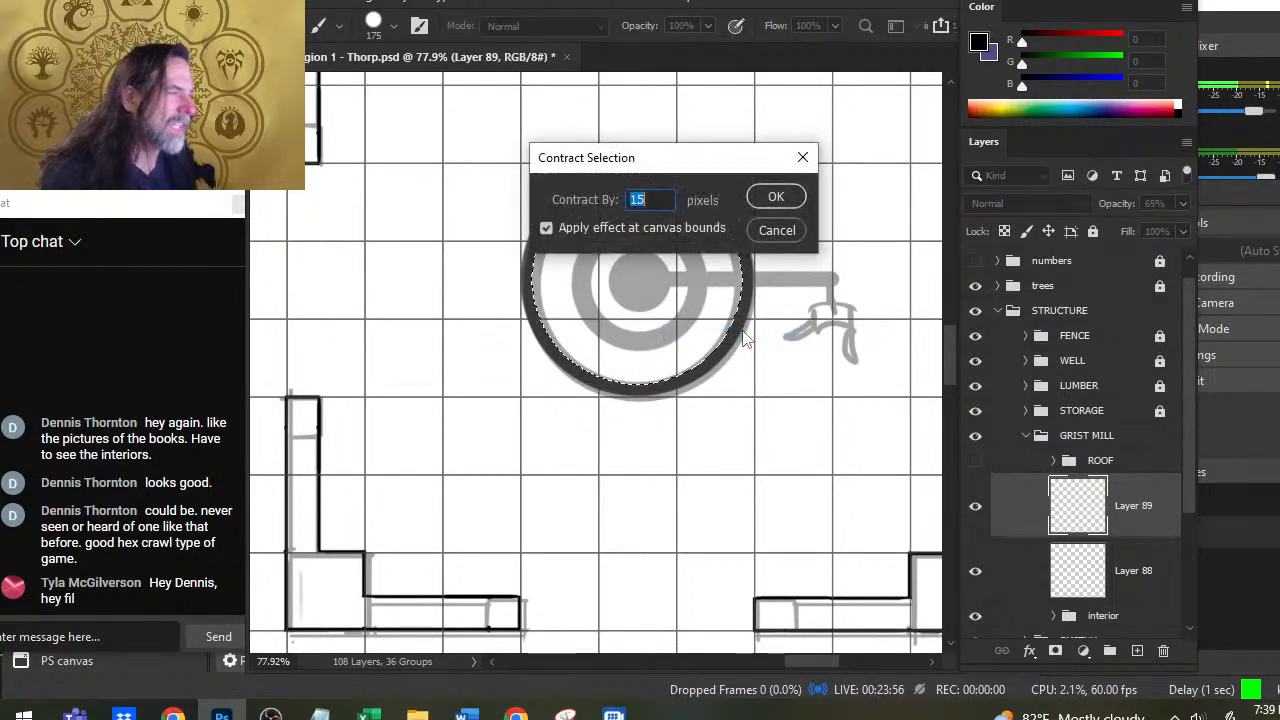
text(30)
key(Return)
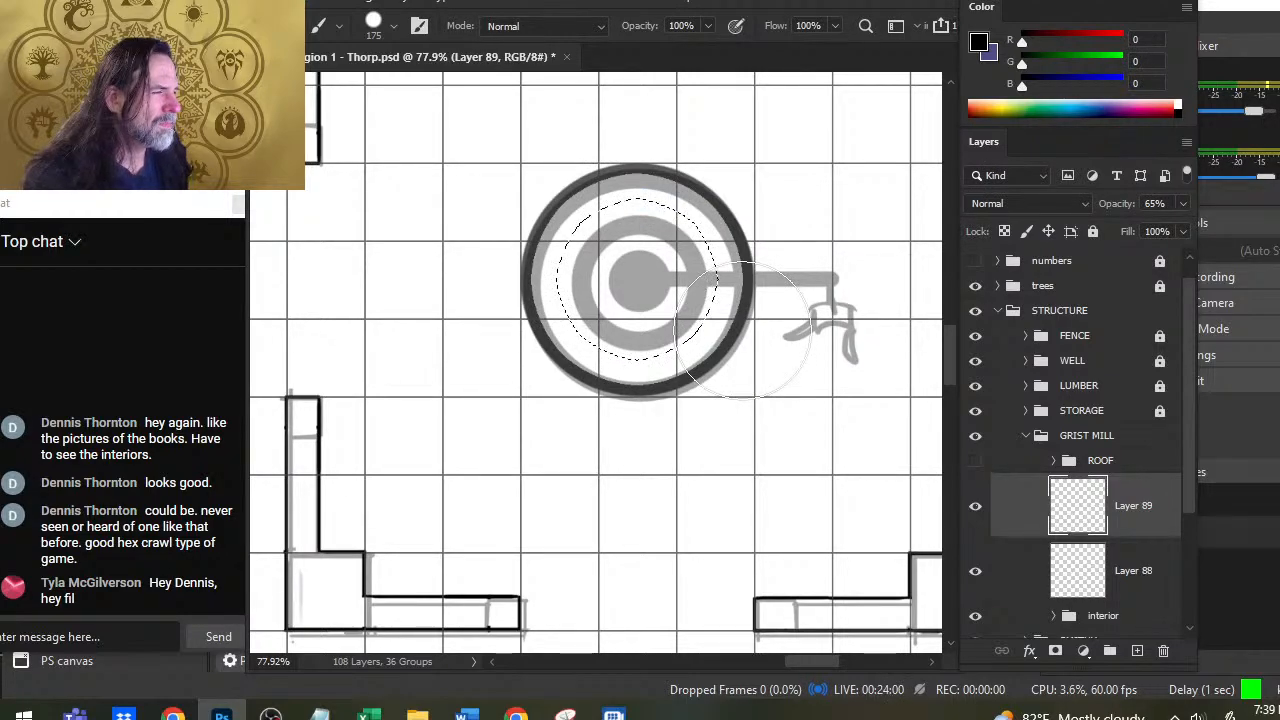
key(g)
click(678, 290)
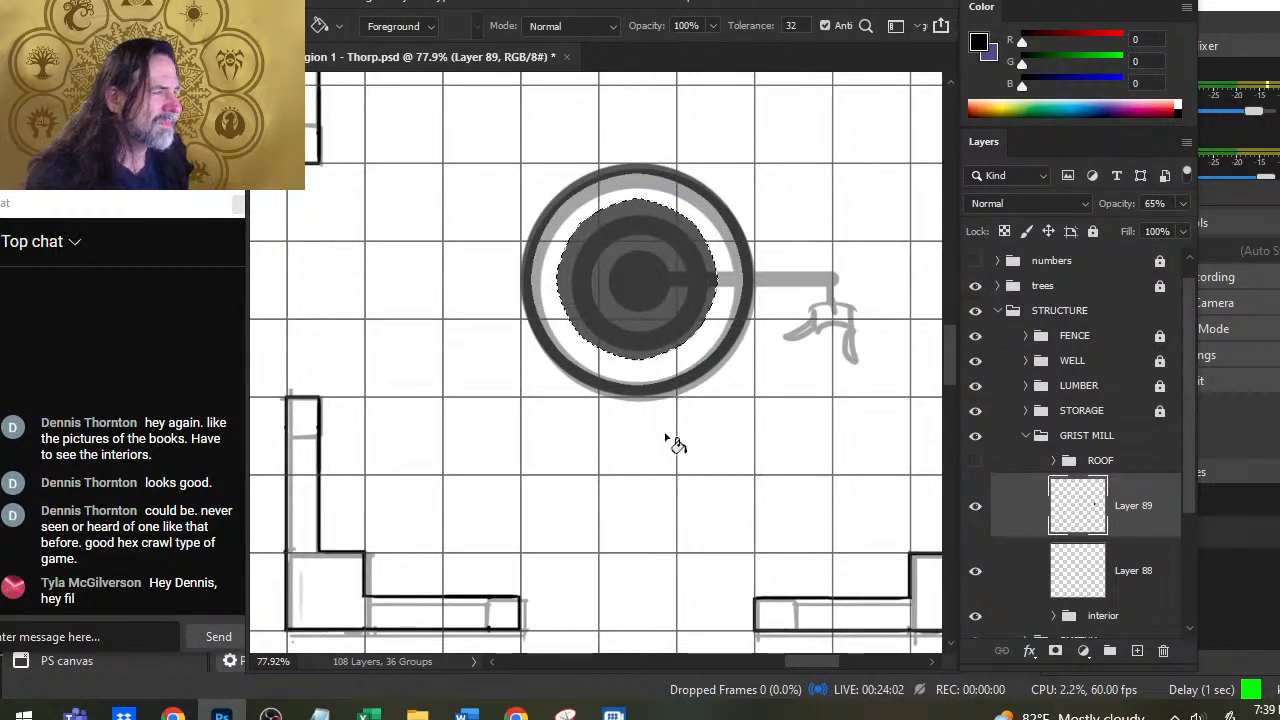
key(ctrl+z)
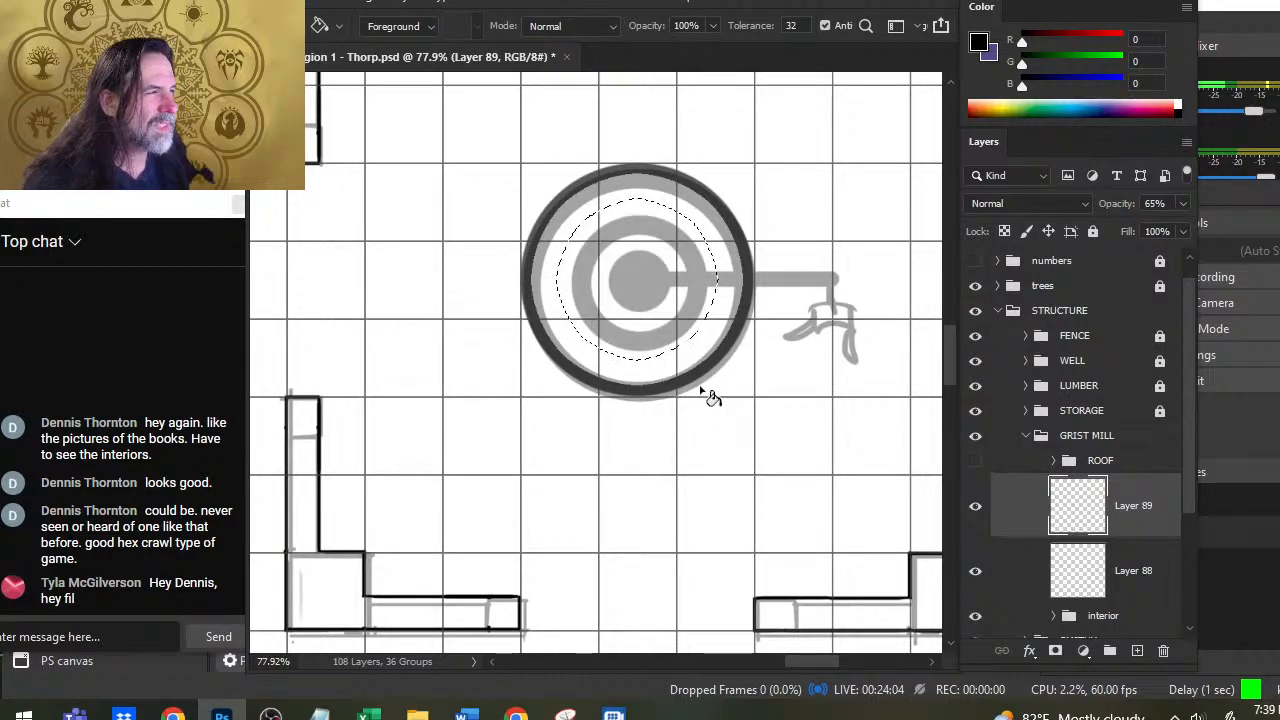
key(ctrl+z)
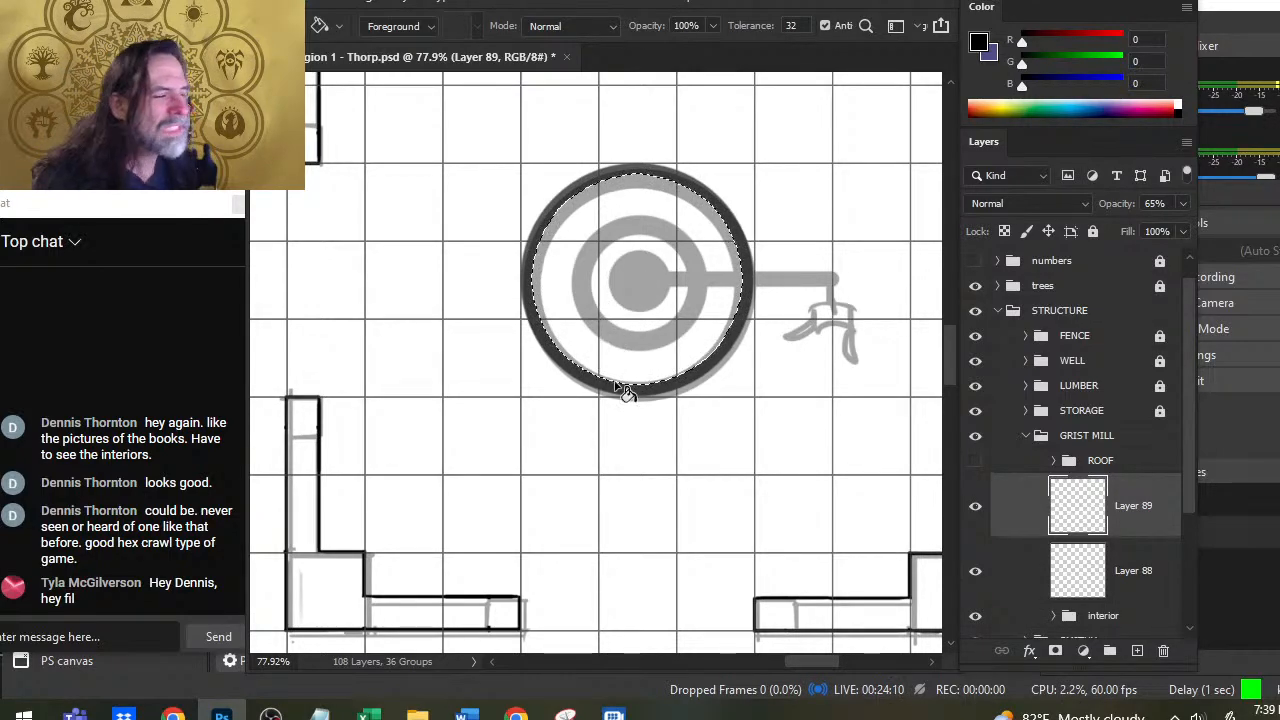
key(ctrl+d)
key(l)
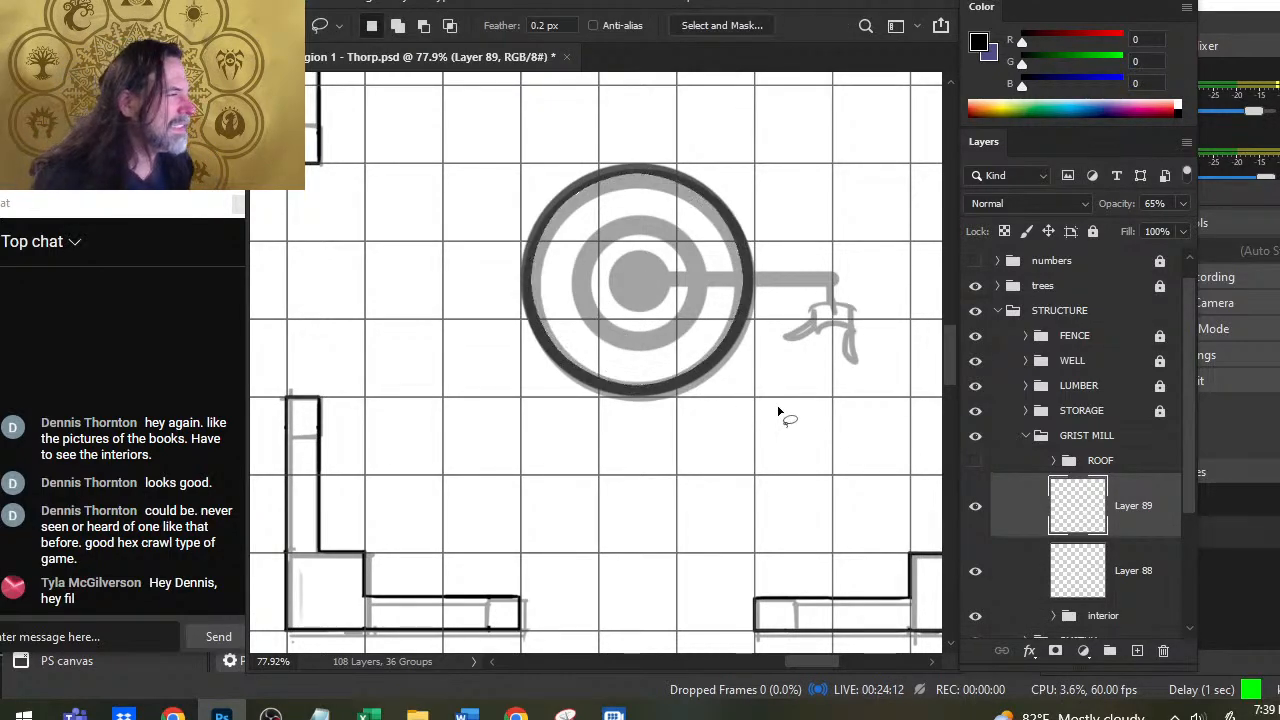
Step: Add a new layer, stamp a 175 px black brush disc over the sketch's middle ring, and nudge it sideways to align
click(1138, 652)
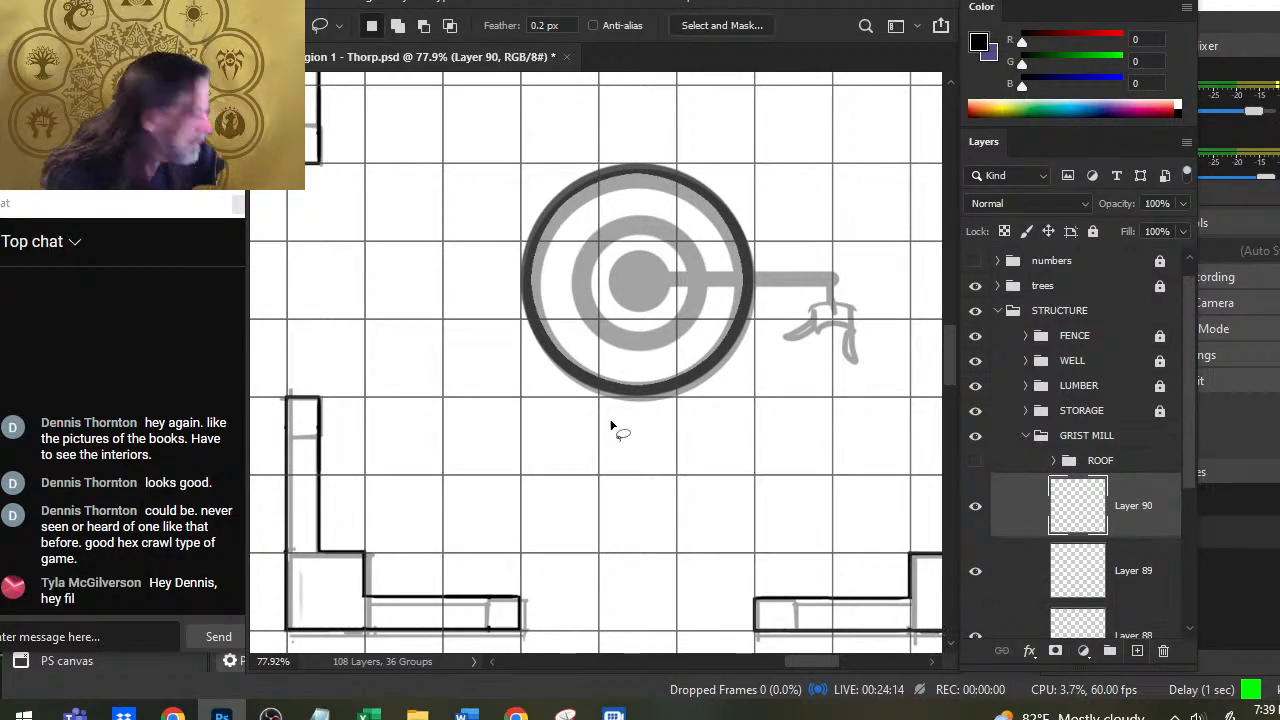
key(b)
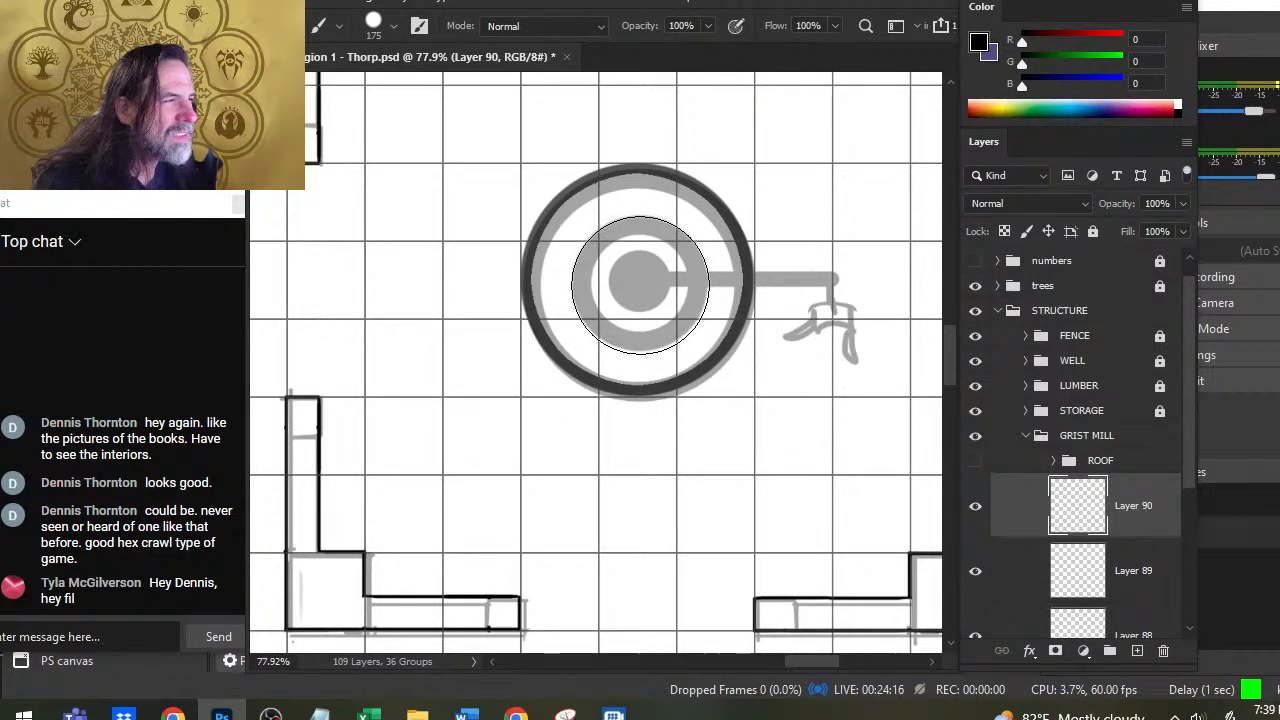
click(640, 283)
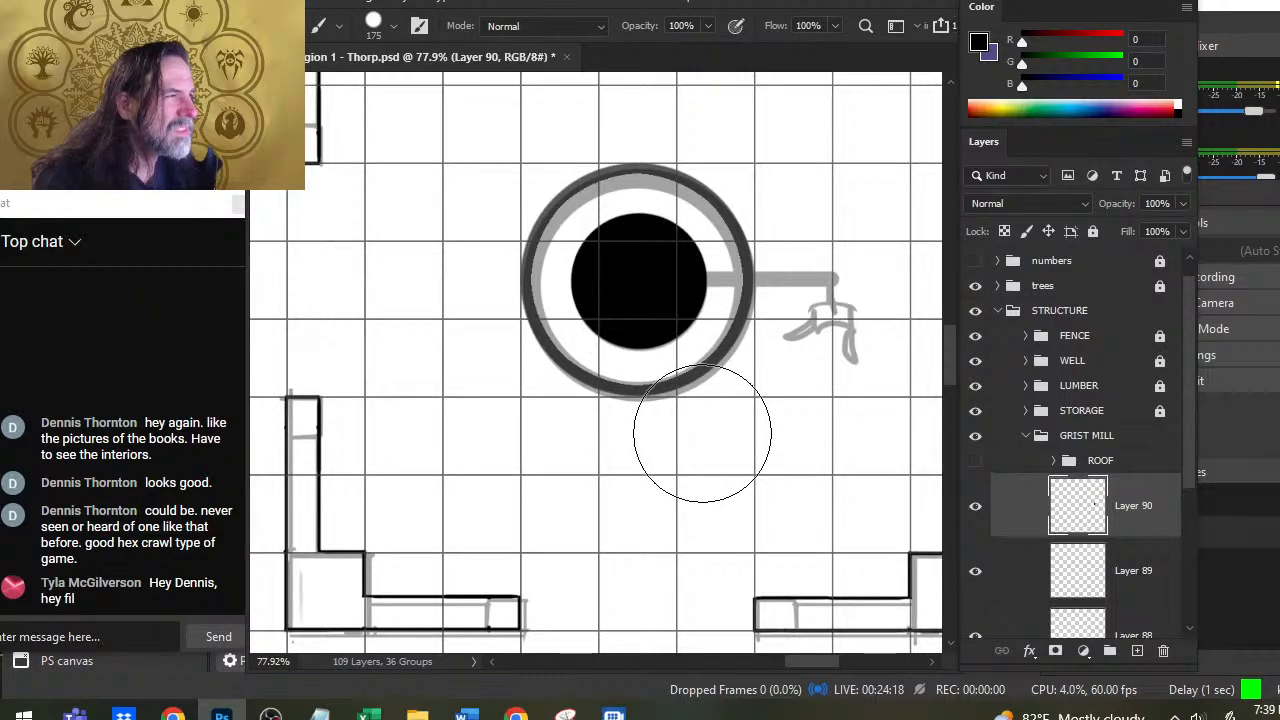
key(v)
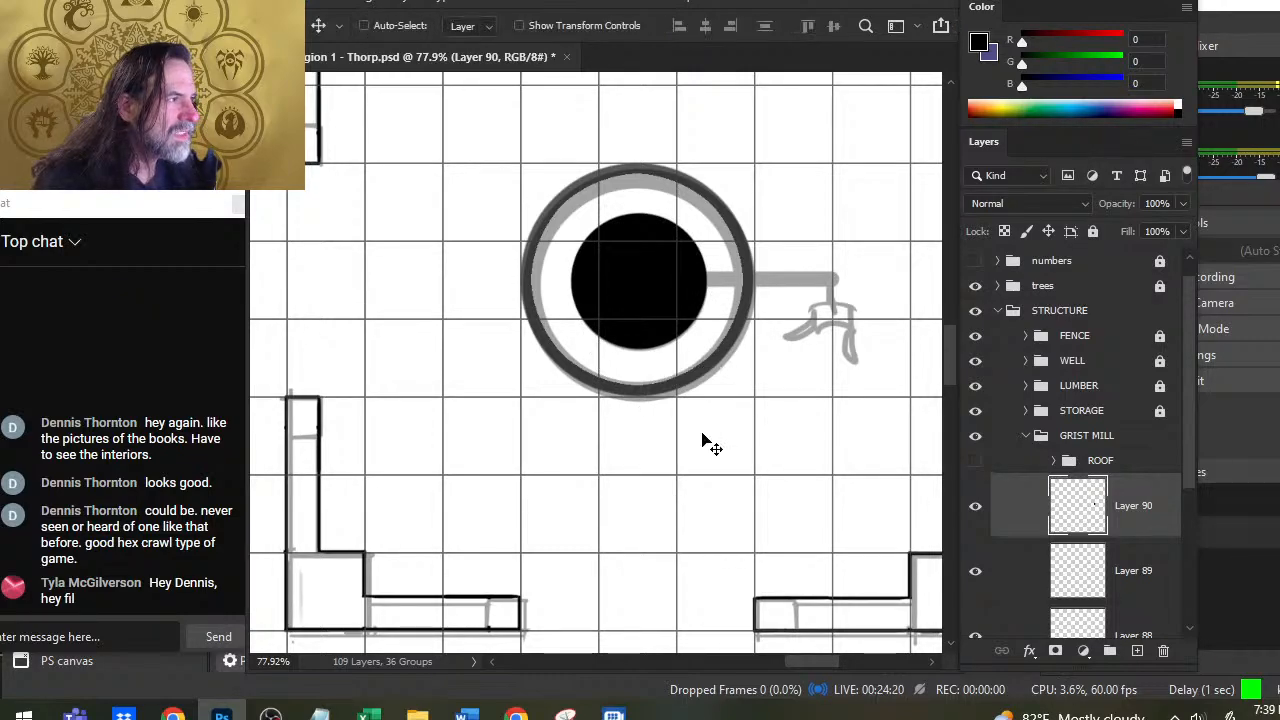
key(Left)
key(Right)
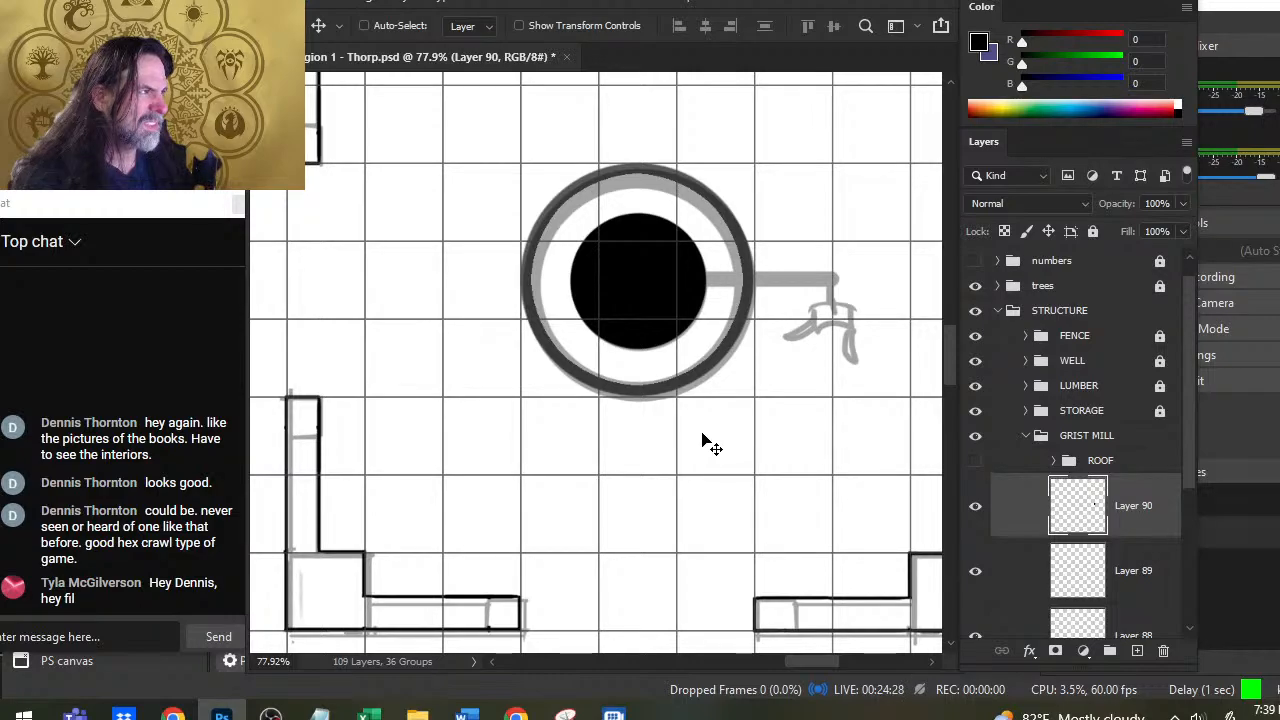
Step: Select the black disc, contract the selection, and delete the area inside it to leave a thick middle ring
key(w)
click(650, 286)
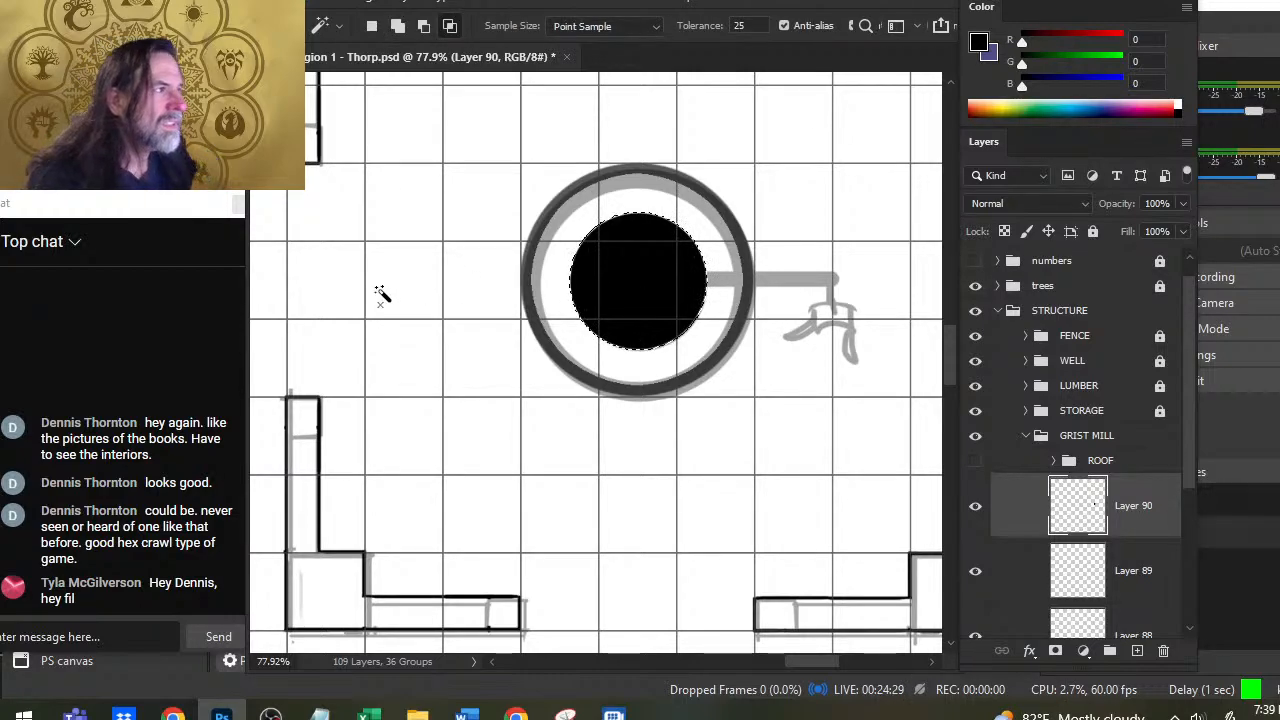
click(490, 2)
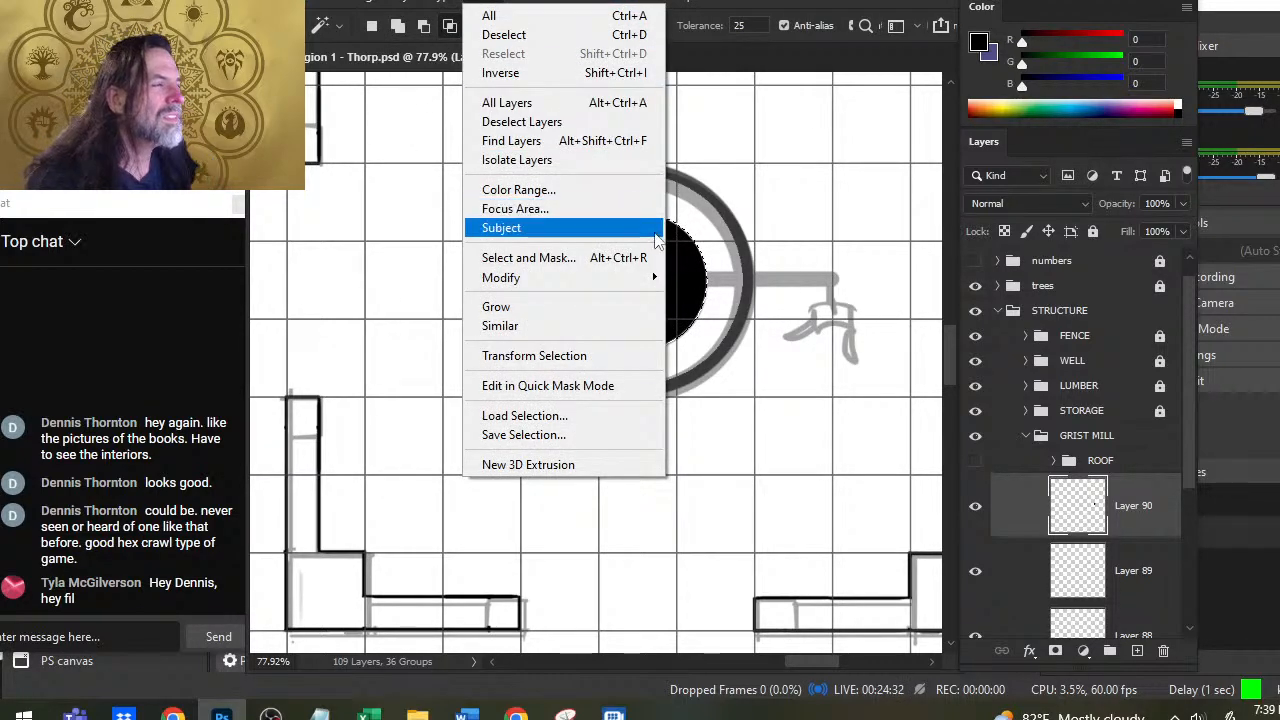
mouse_move(642, 284)
click(713, 337)
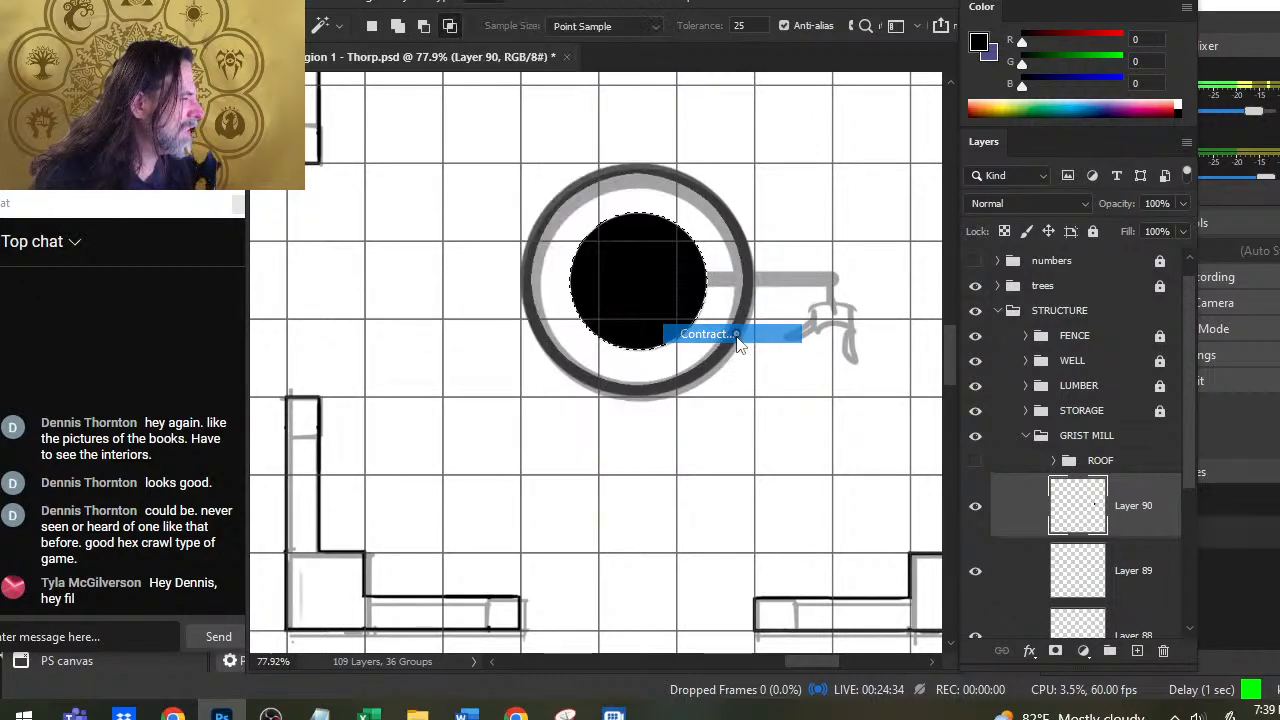
key(Return)
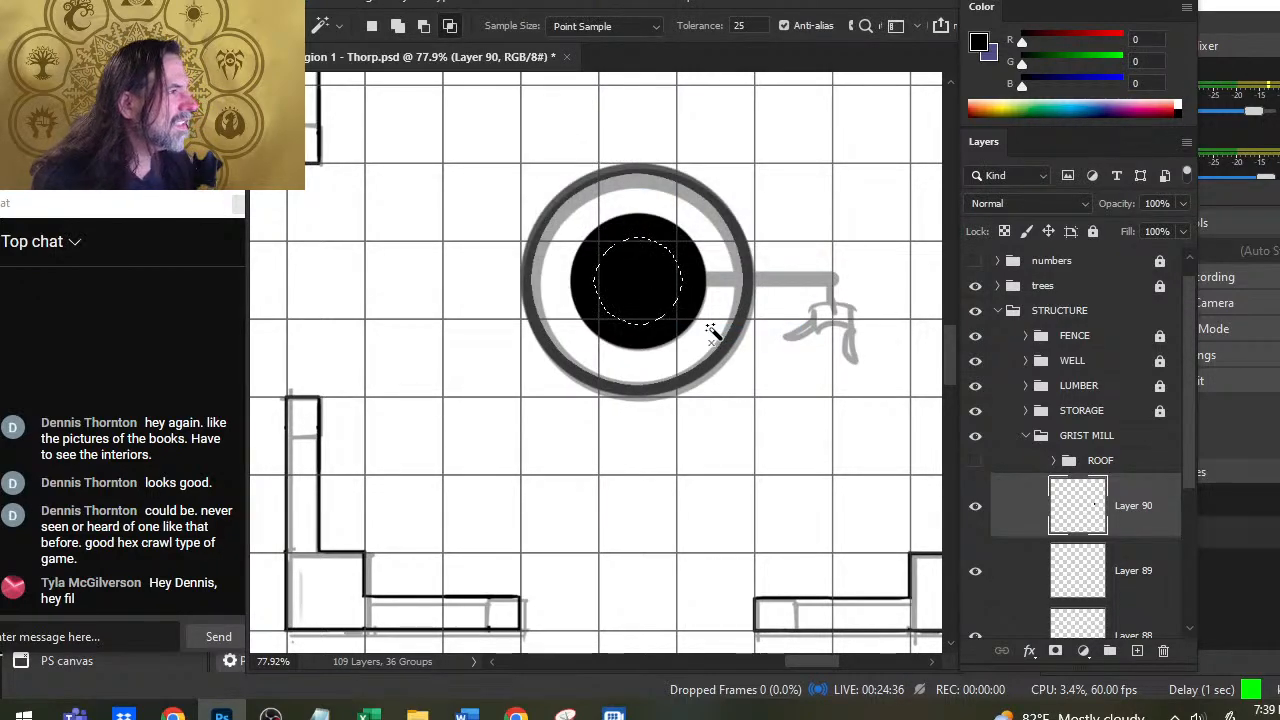
key(Delete)
Step: Try stamping an 80 px black brush disc over the sketch's centre dot
key(b)
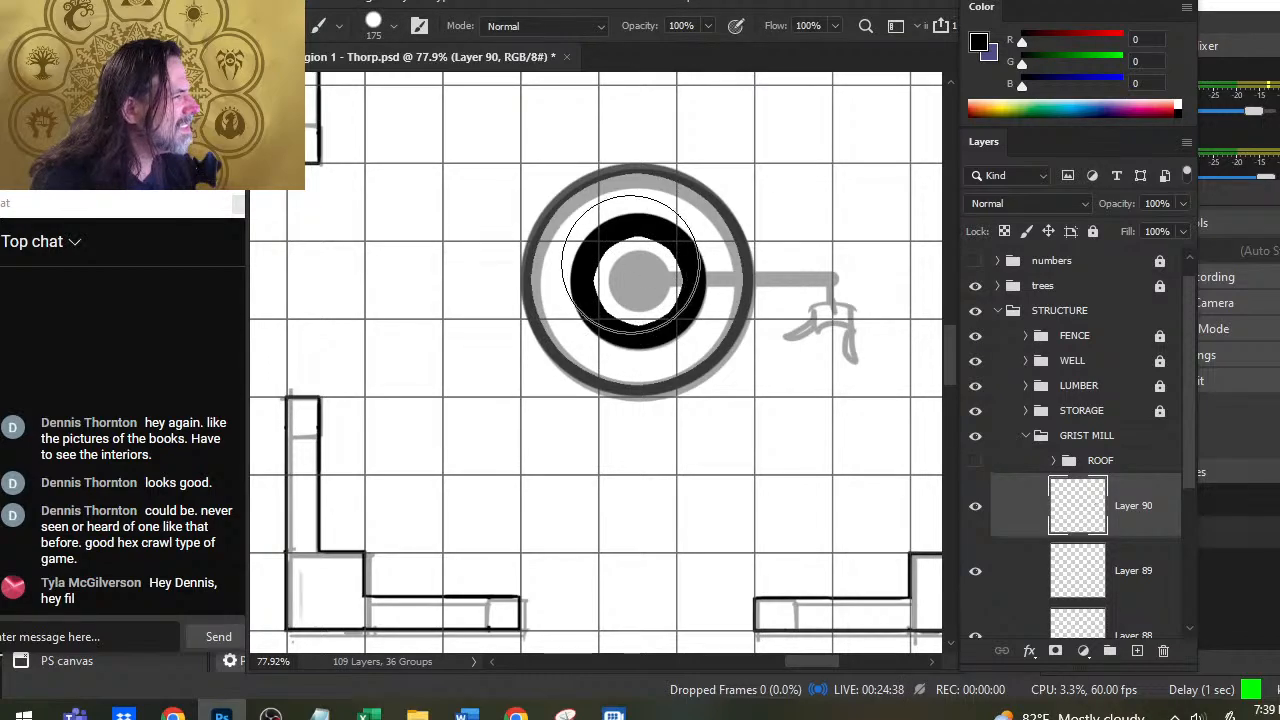
key(bracketleft)
key(bracketleft)
key(bracketleft)
key(bracketleft)
key(bracketleft)
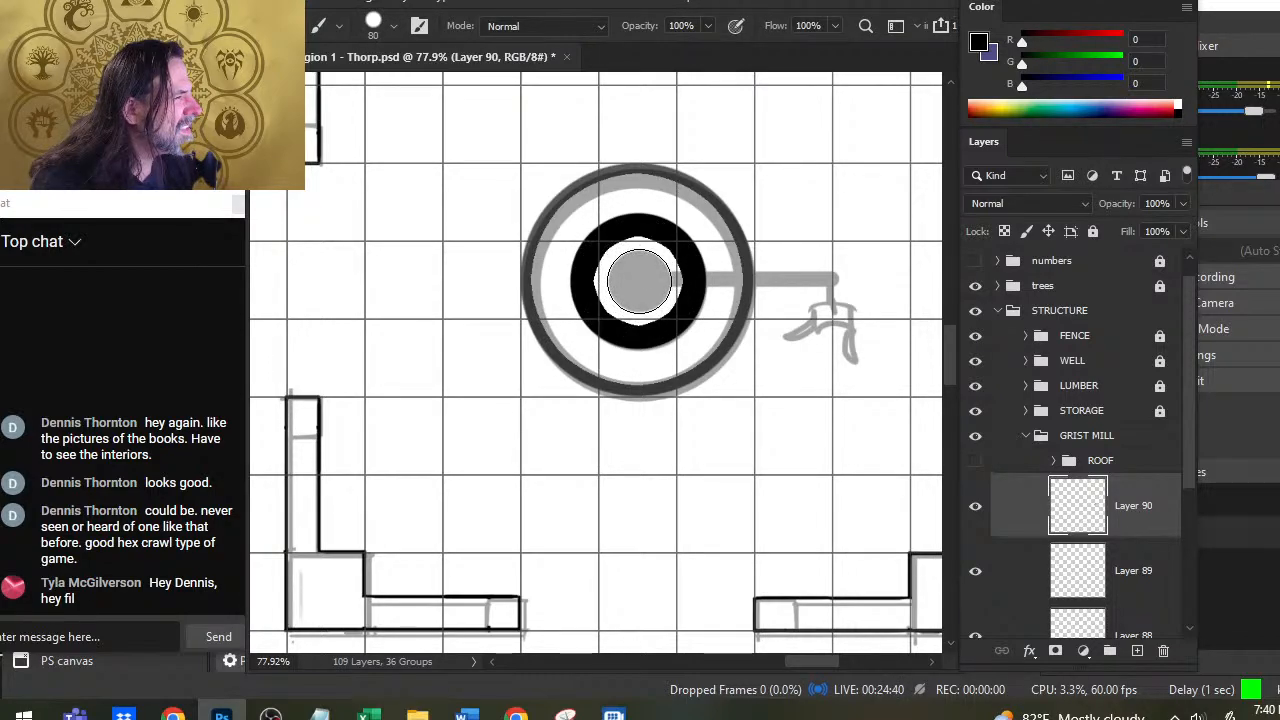
click(640, 281)
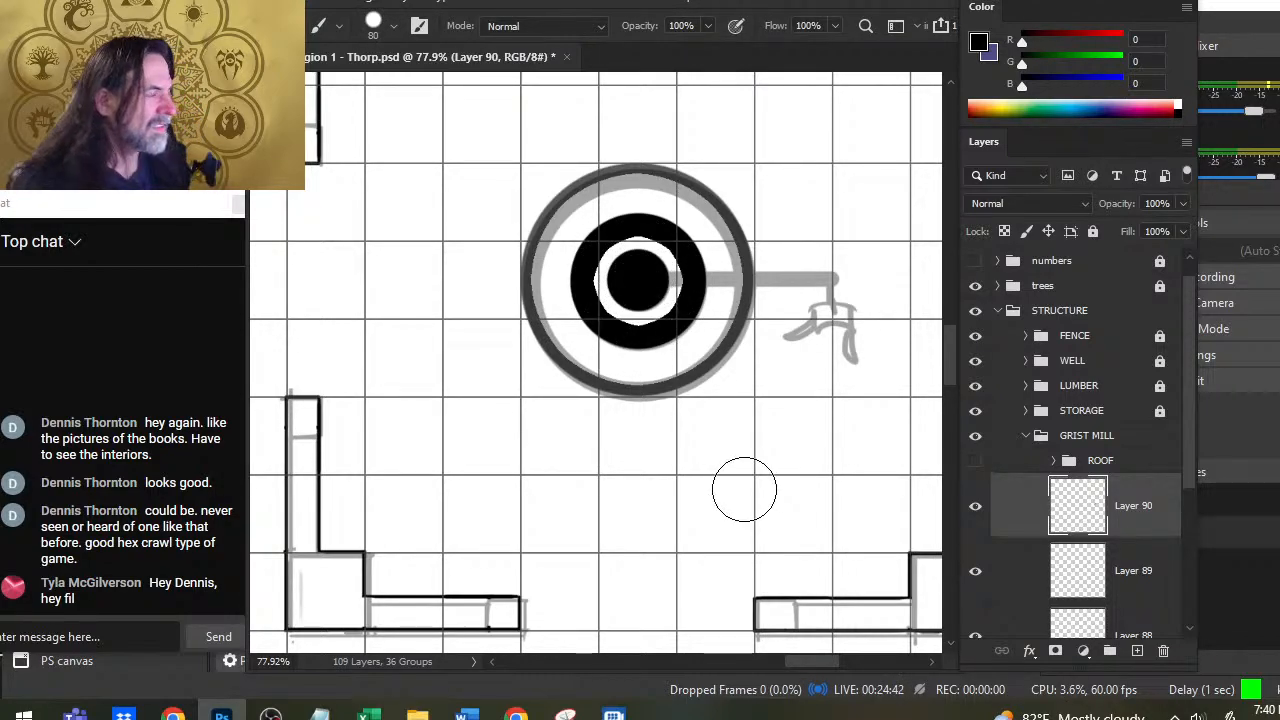
Step: Erase the centre disc with a 100 px eraser and round off the middle ring's inner edge with a 125 px eraser
key(z)
mouse_move(596, 296)
mouse_down()
mouse_move(689, 320)
mouse_move(646, 320)
mouse_up()
key(e)
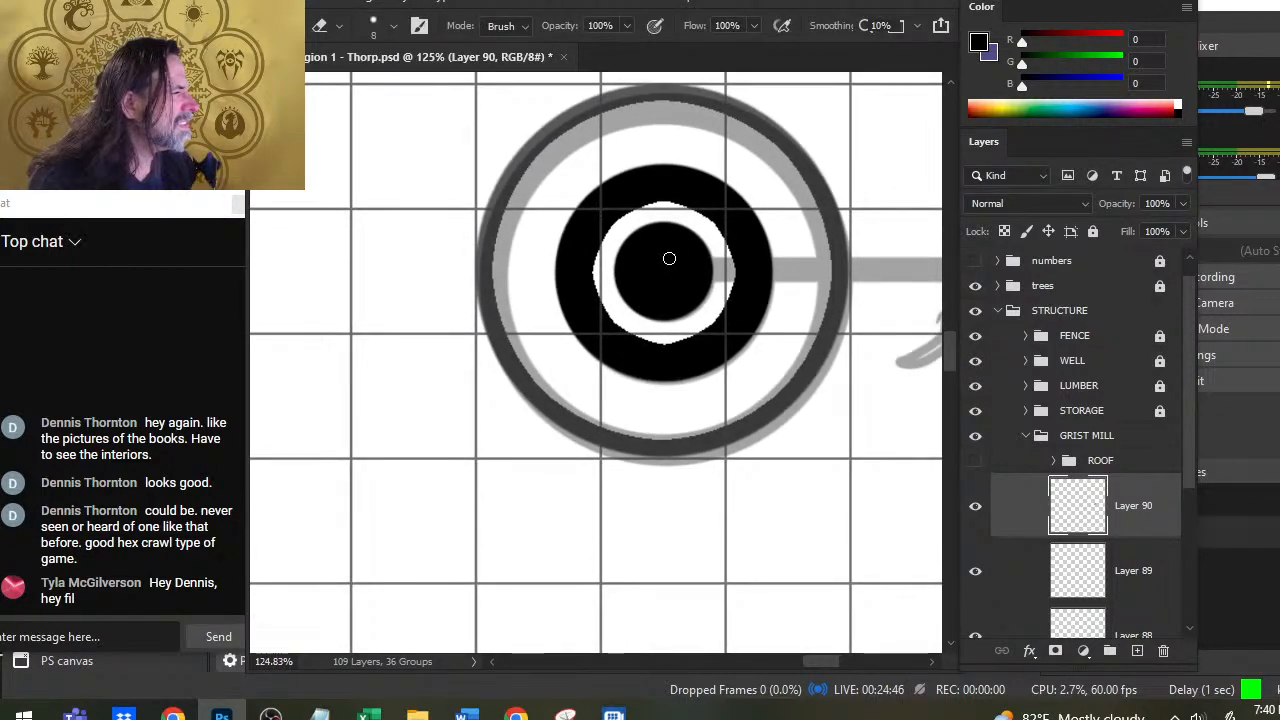
key(b)
key(e)
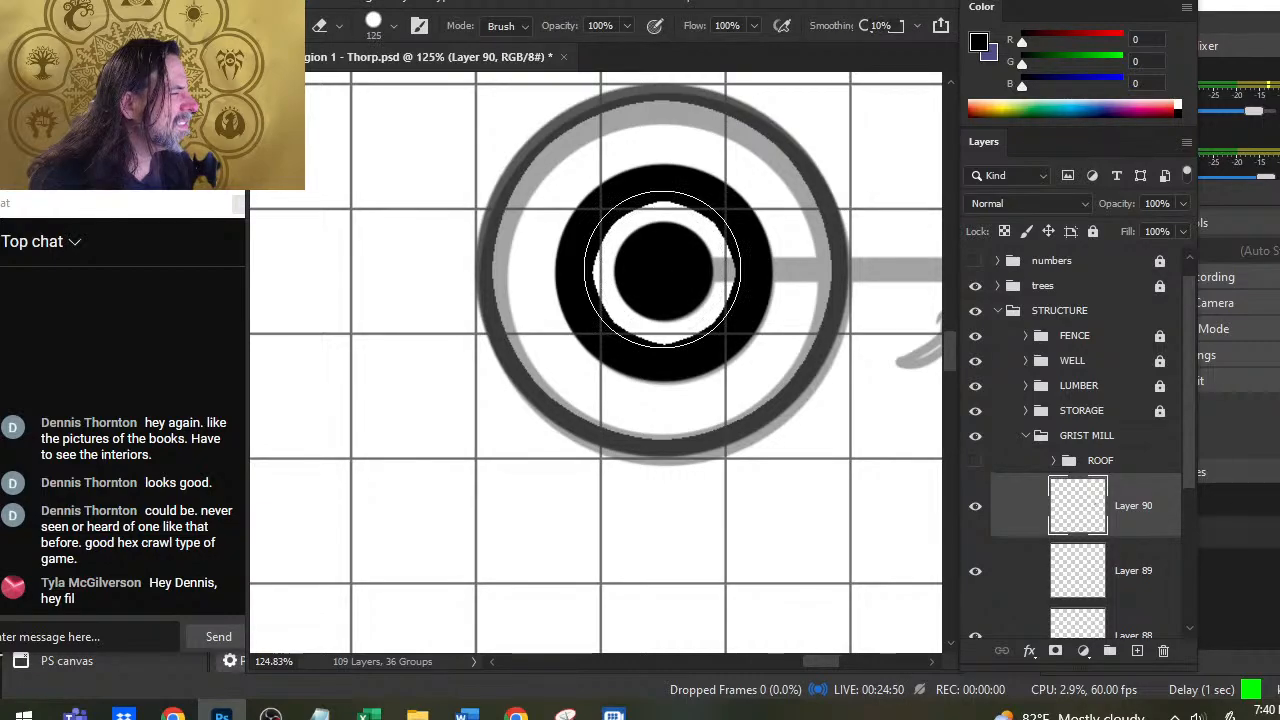
key(bracketleft)
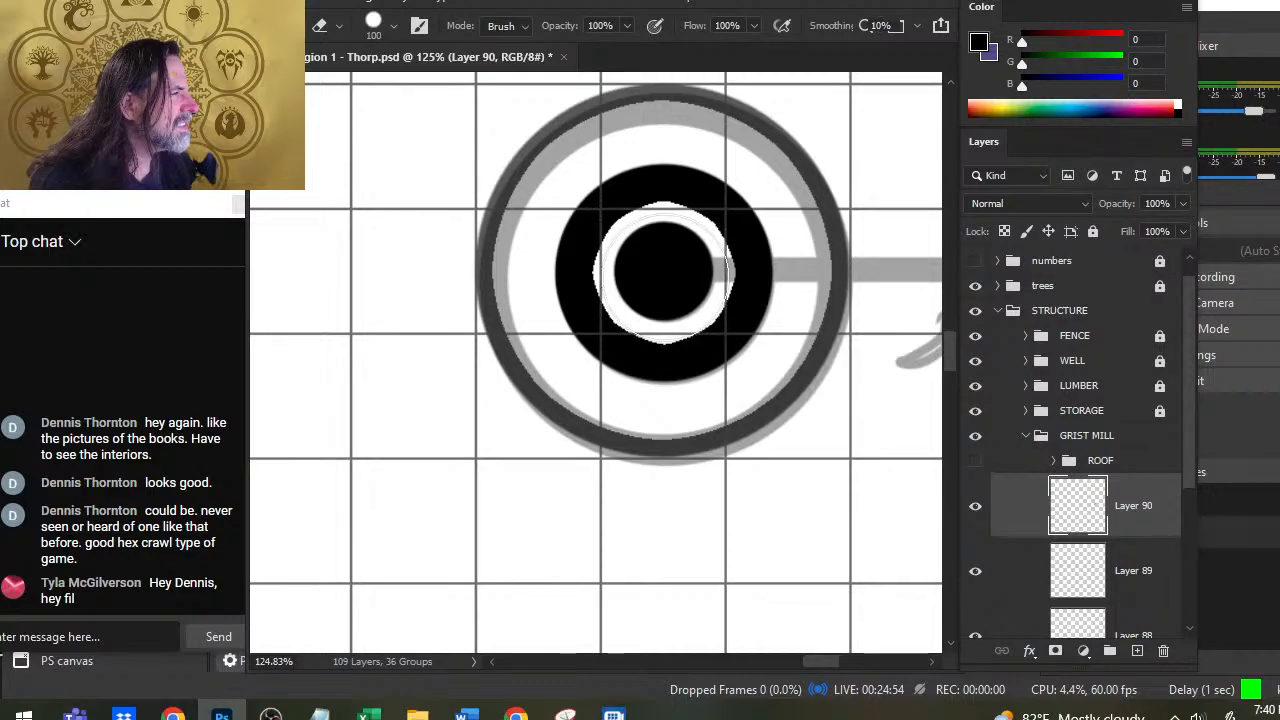
click(663, 272)
key(b)
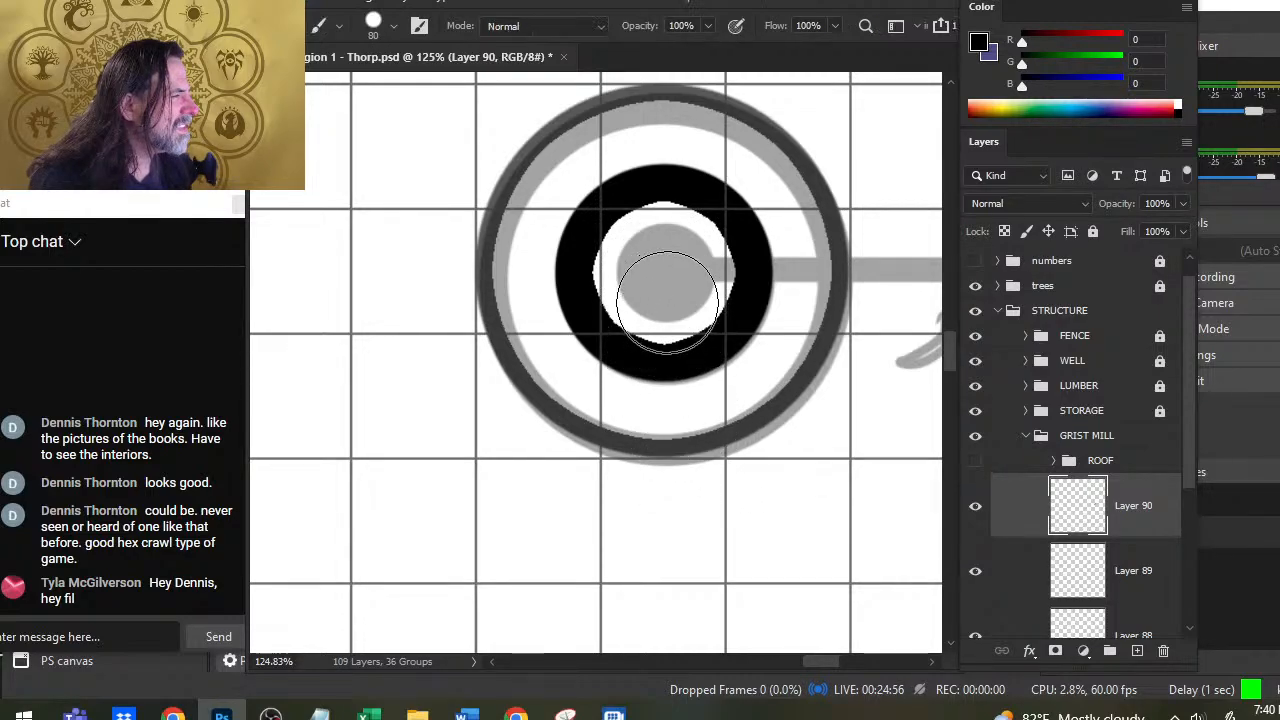
key(e)
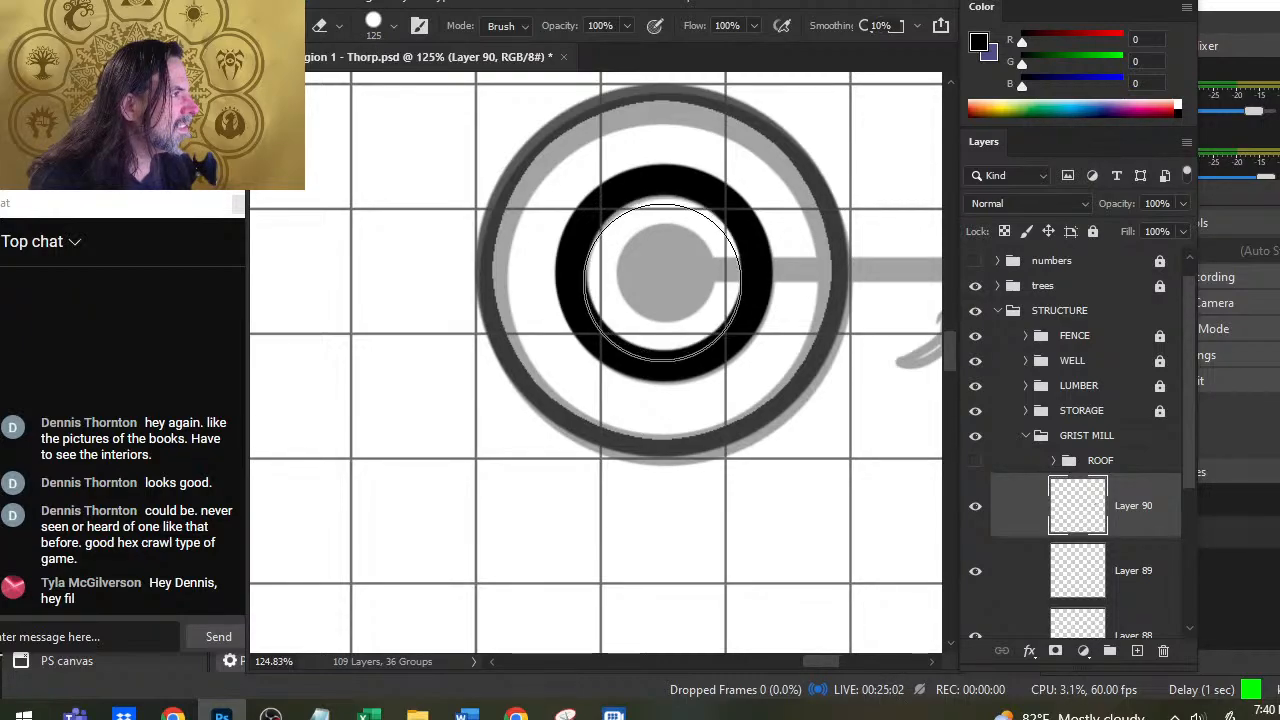
Step: Stamp a fresh 80 px black disc on the centre dot inside the cleaned middle ring
key(b)
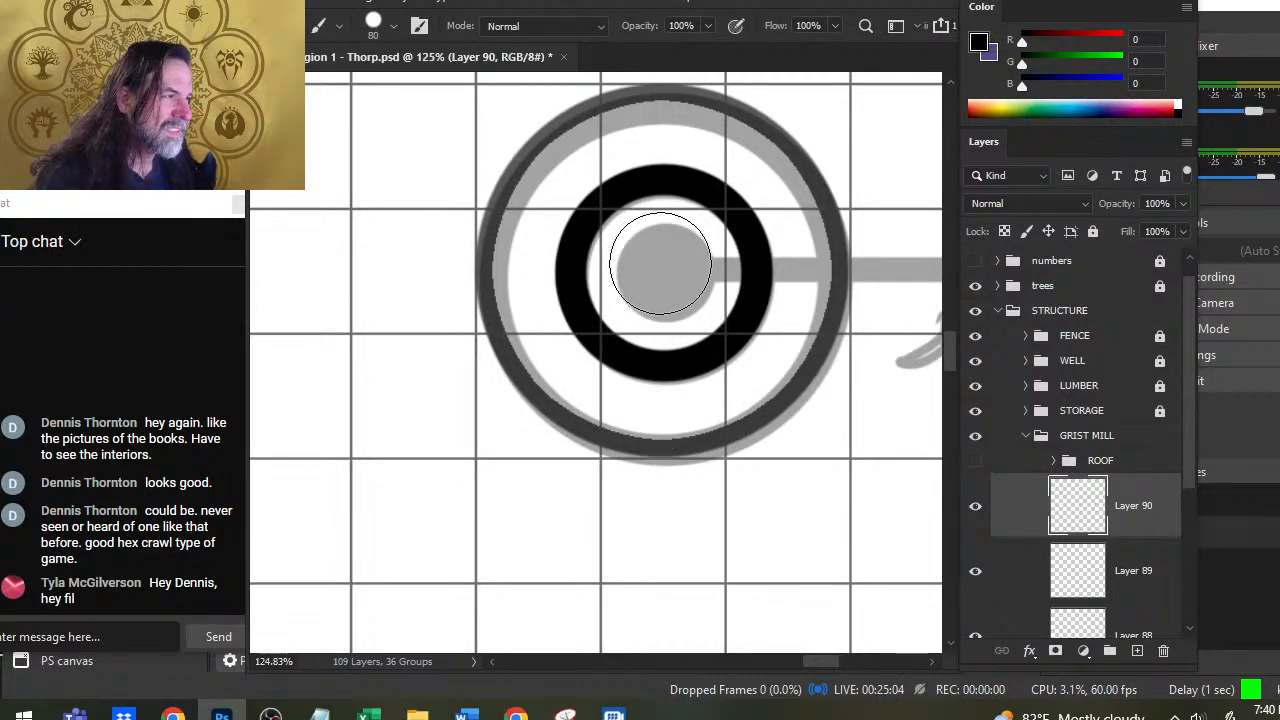
click(665, 270)
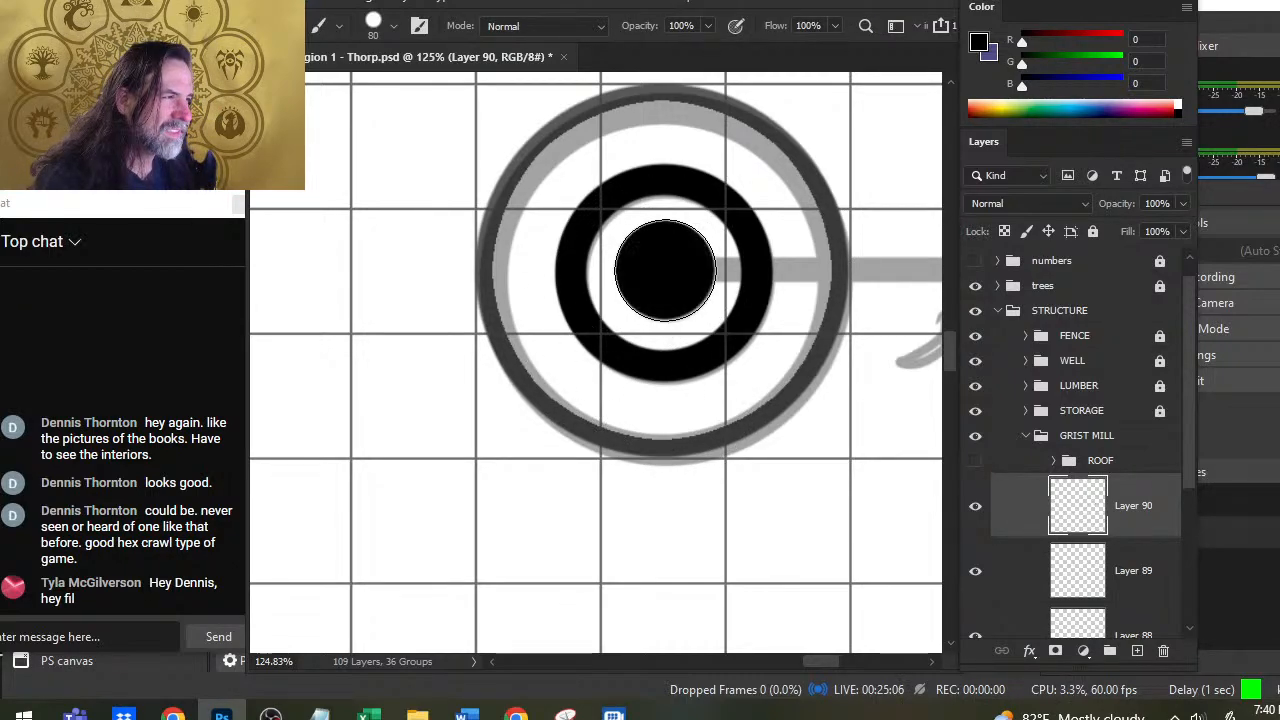
drag(776, 383, 699, 464)
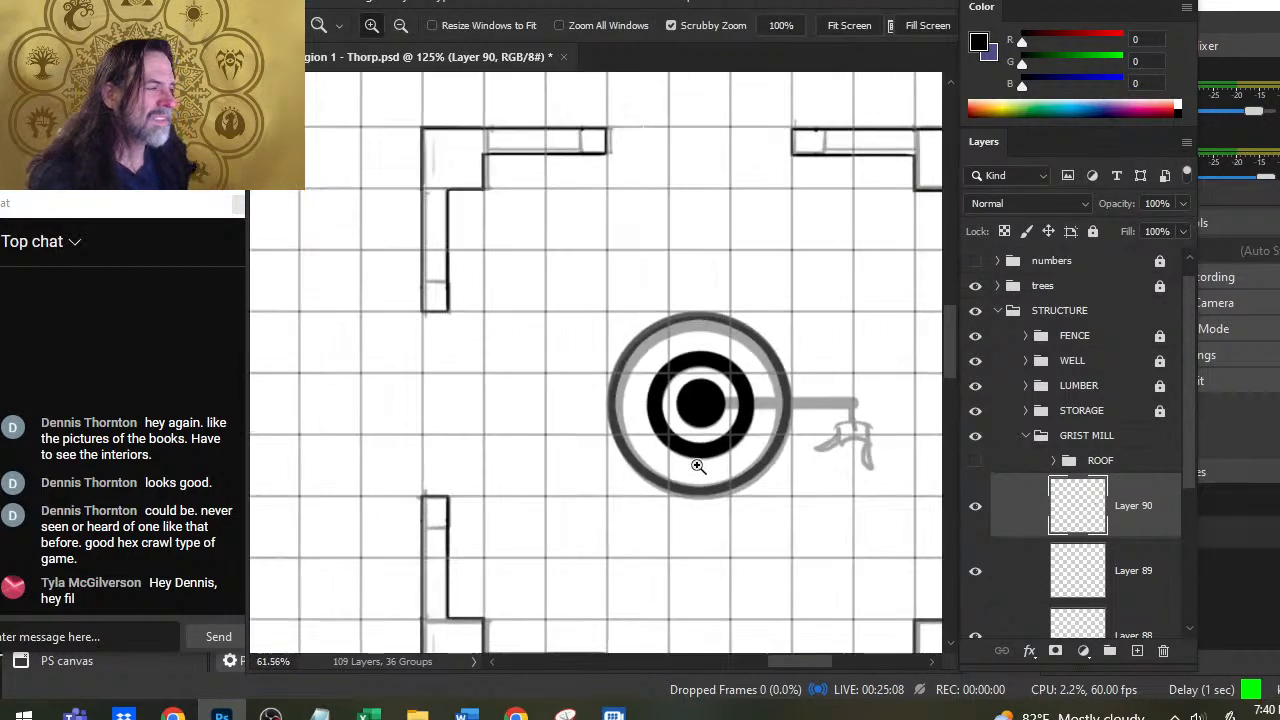
drag(791, 422, 660, 355)
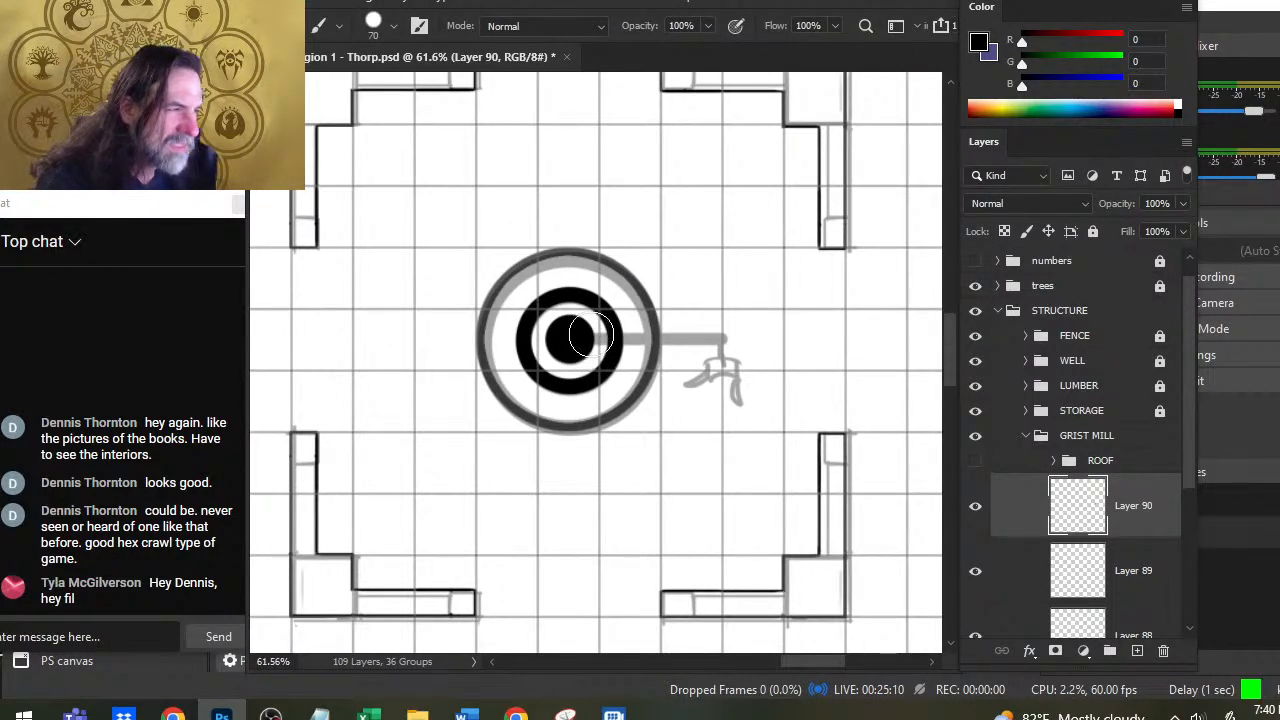
Step: Paint a straight 15 px black bar from the centre disc along the sketched arm and trim its outer end with a 60 px eraser
mouse_move(587, 339)
mouse_down()
mouse_move(710, 340)
mouse_move(730, 363)
mouse_move(781, 357)
mouse_up()
key(z)
key(e)
key(bracketleft)
key(bracketleft)
key(bracketleft)
key(bracketleft)
key(bracketleft)
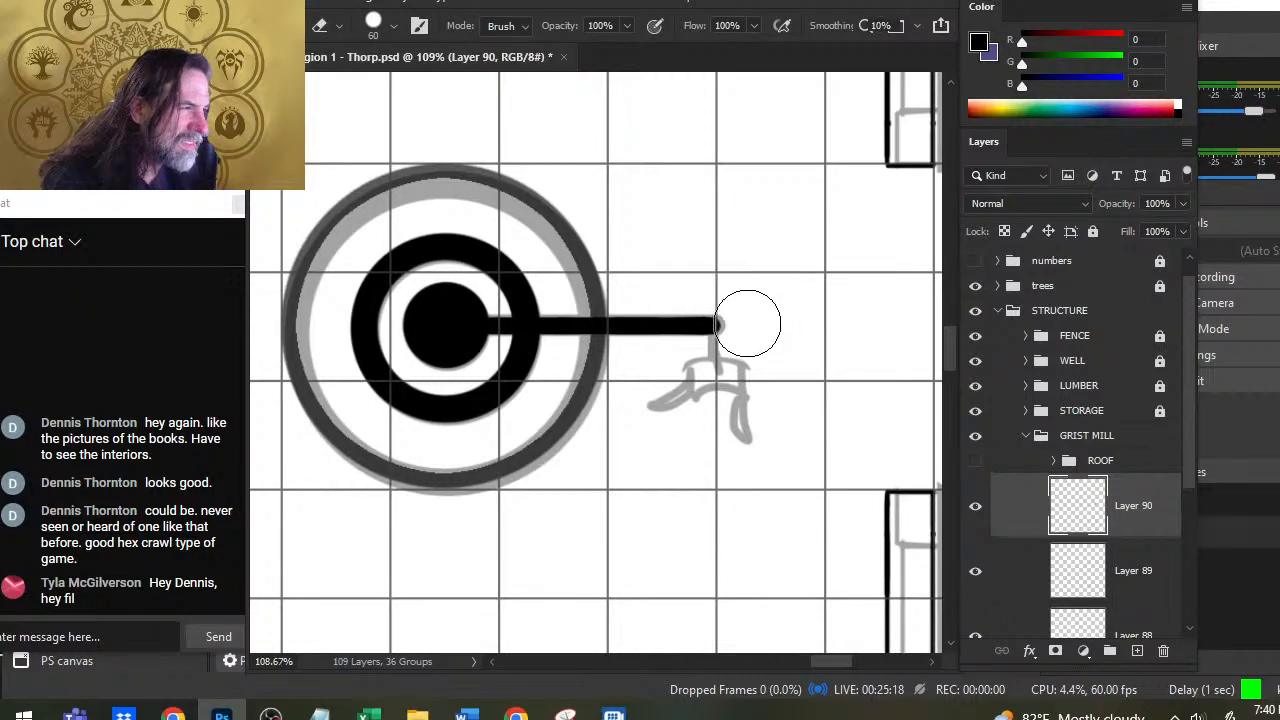
Step: Stamp a 45 px black square with a square brush over the arm's outer end
key(b)
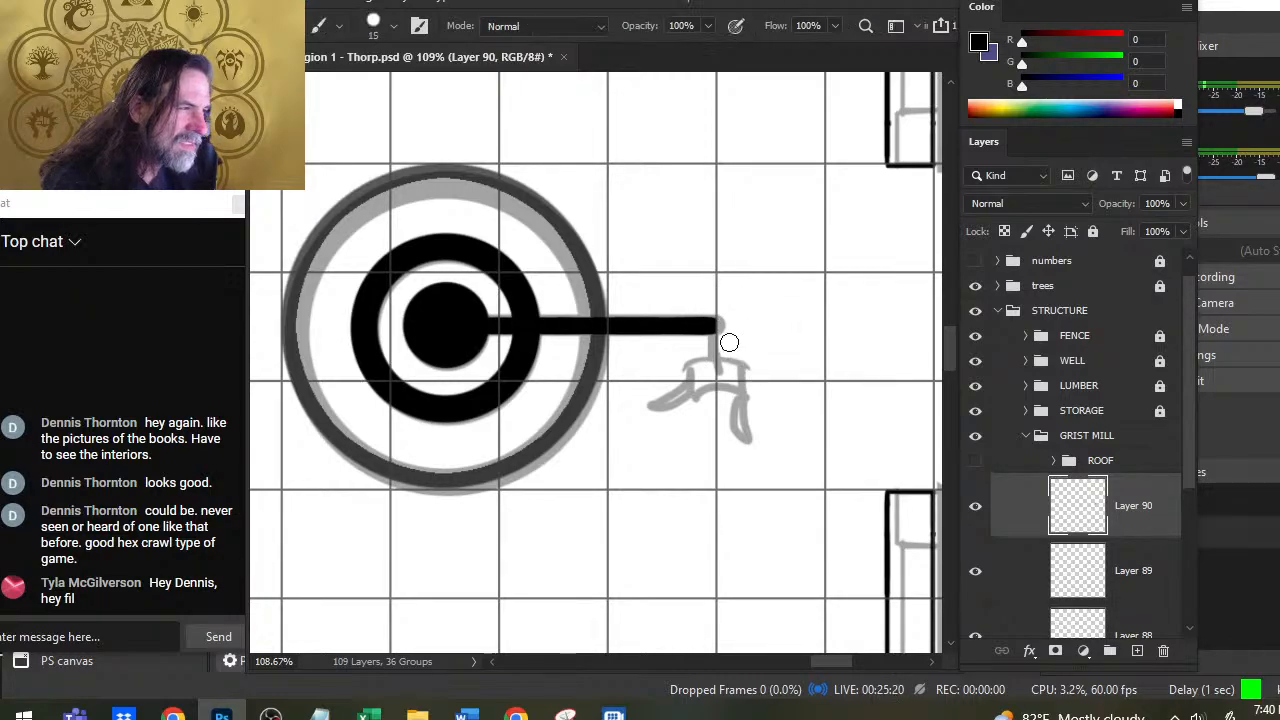
right_click(671, 324)
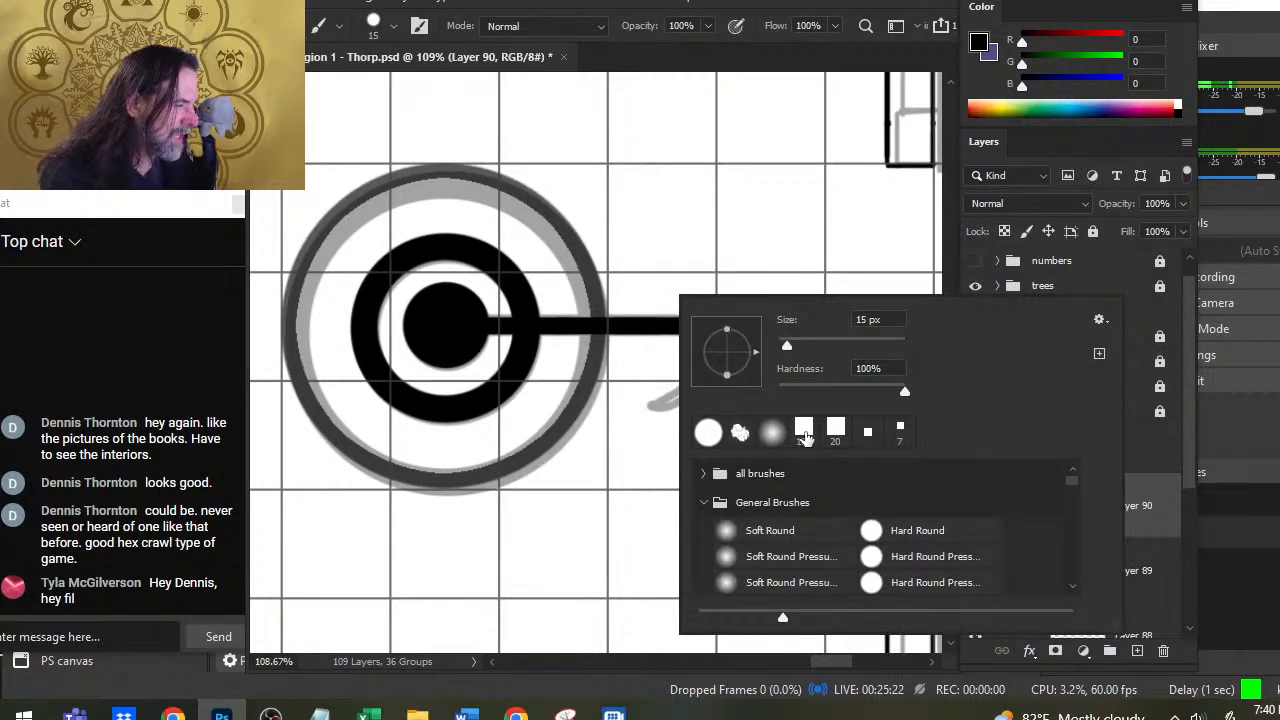
click(803, 431)
click(780, 2)
key(bracketleft)
key(bracketleft)
key(bracketleft)
key(bracketleft)
key(bracketleft)
key(bracketleft)
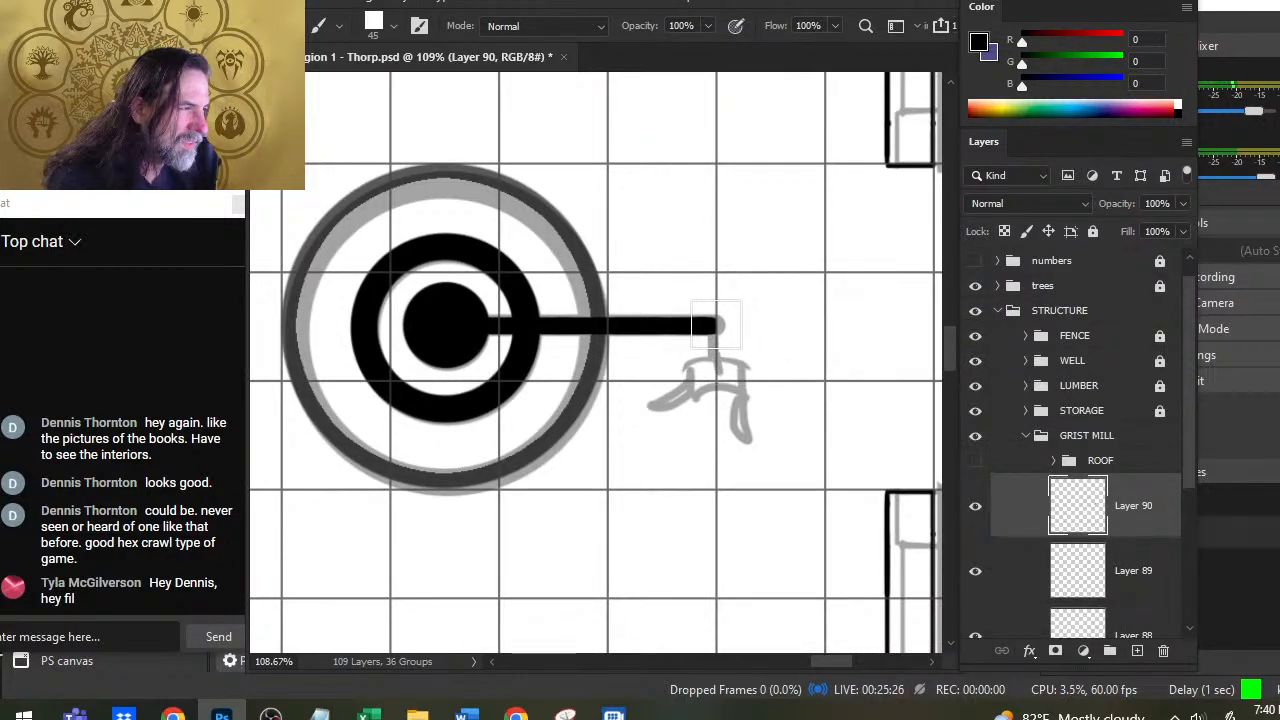
click(716, 324)
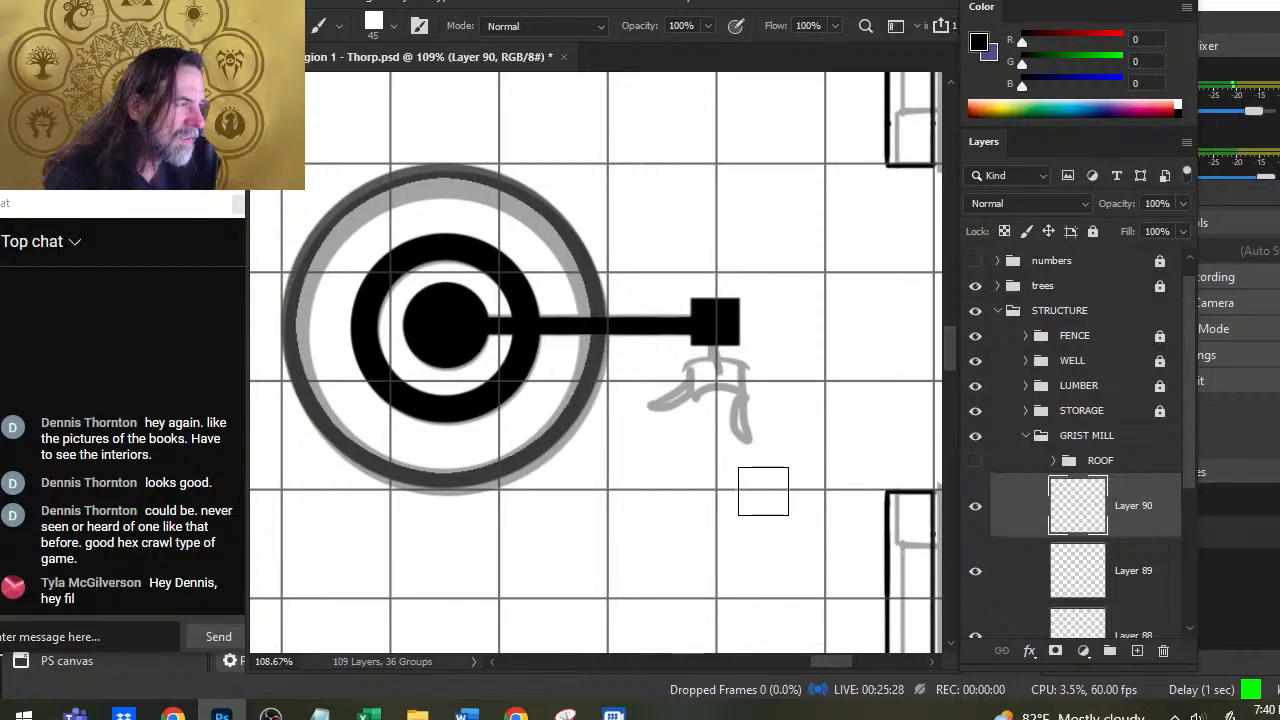
Step: Switch back to a round brush, paint a short tapered black peg below the square at 5 px, and trim its tip with the eraser
right_click(747, 283)
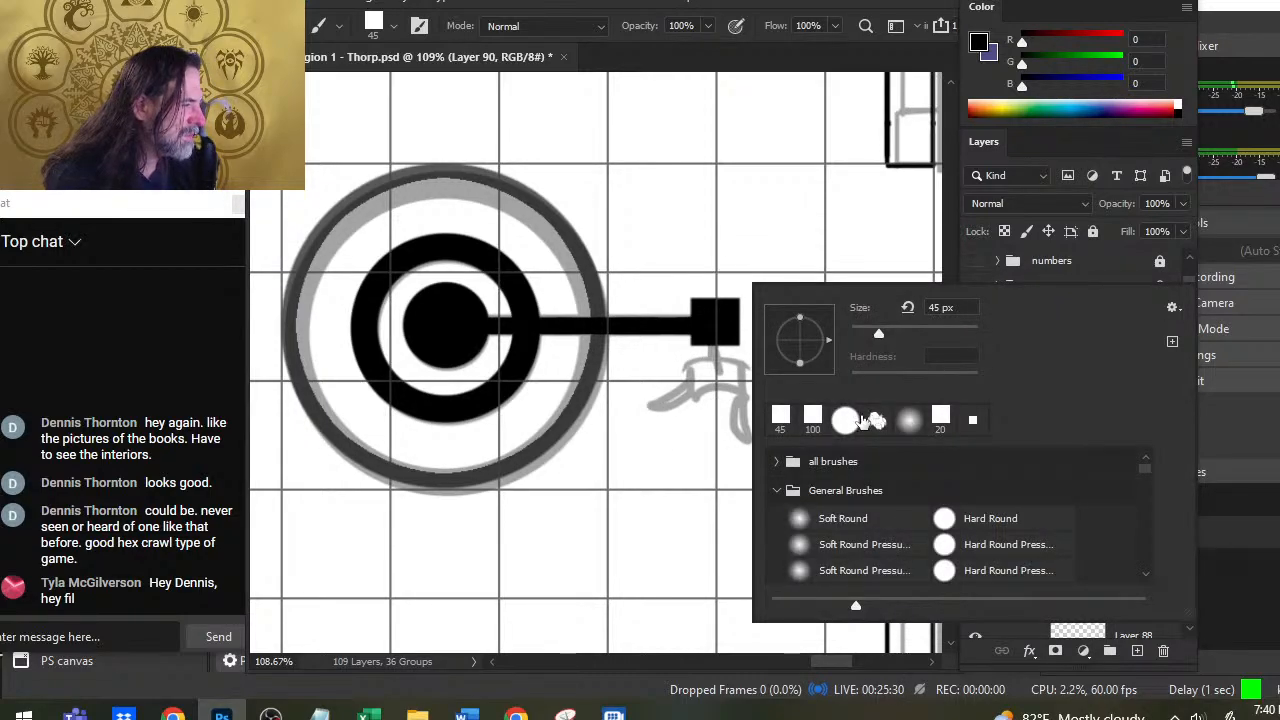
click(781, 420)
key(Return)
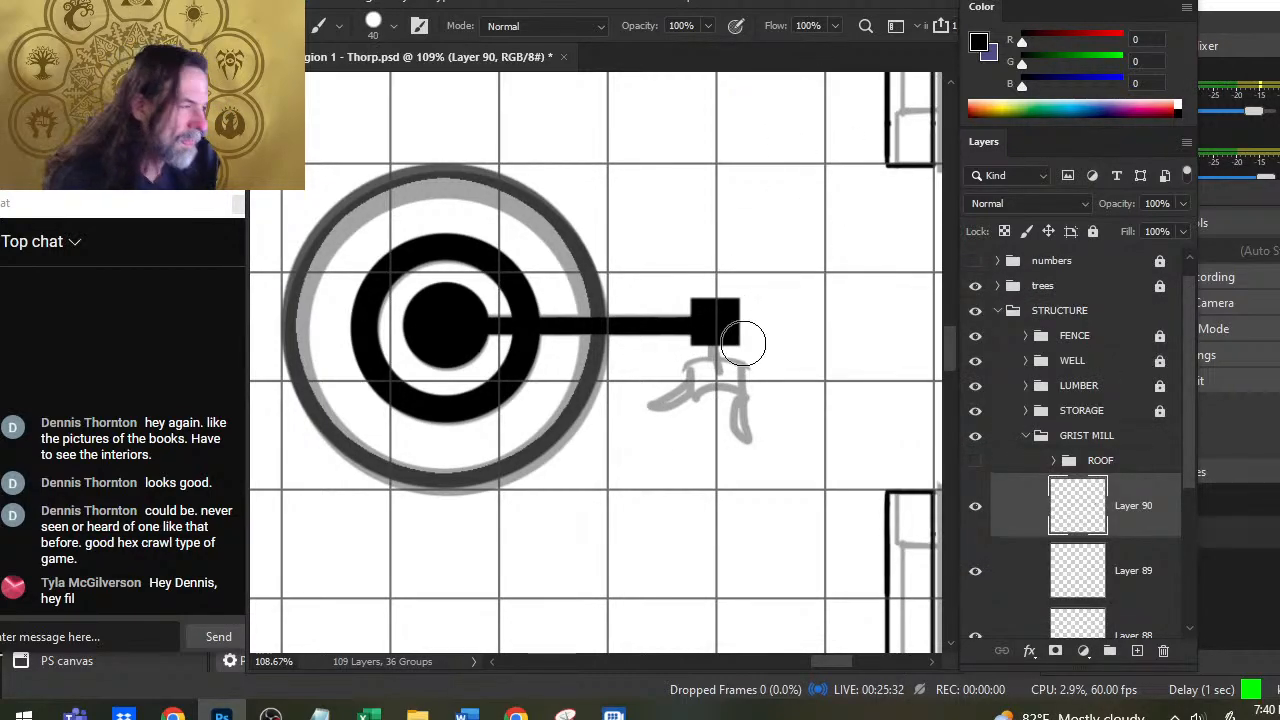
key(bracketleft)
key(bracketleft)
key(bracketleft)
key(bracketleft)
key(bracketleft)
key(bracketleft)
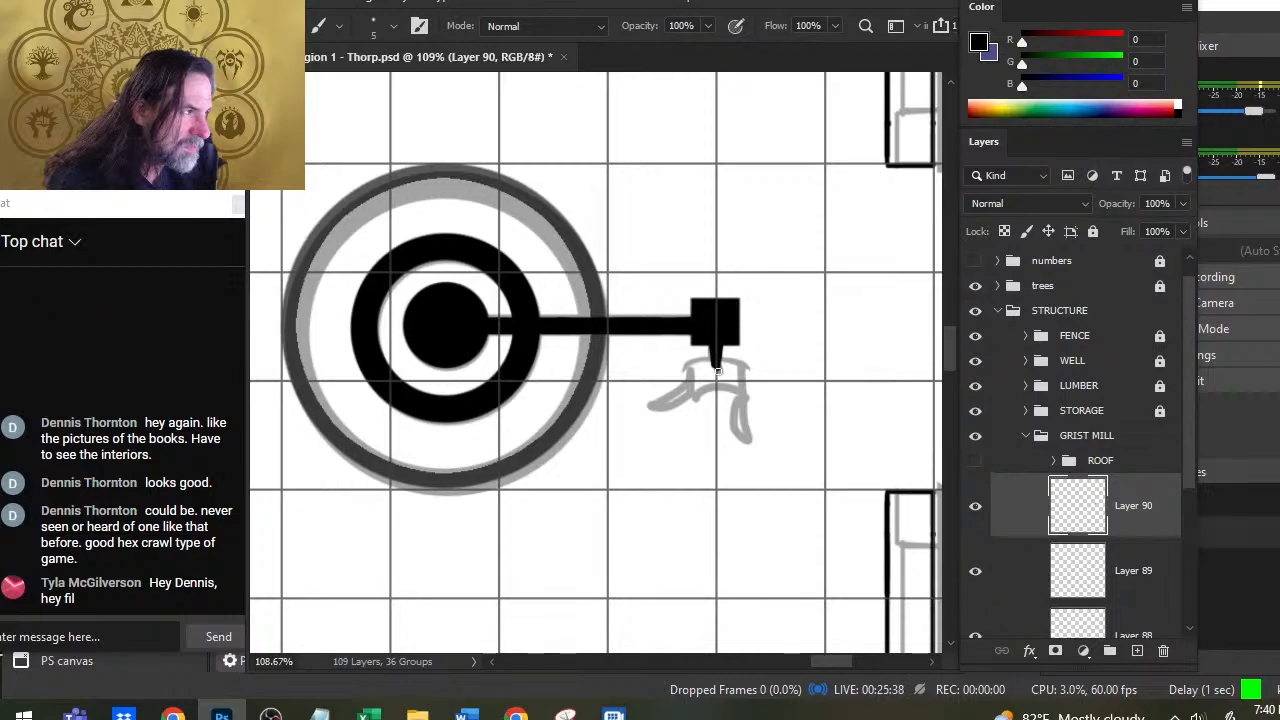
key(e)
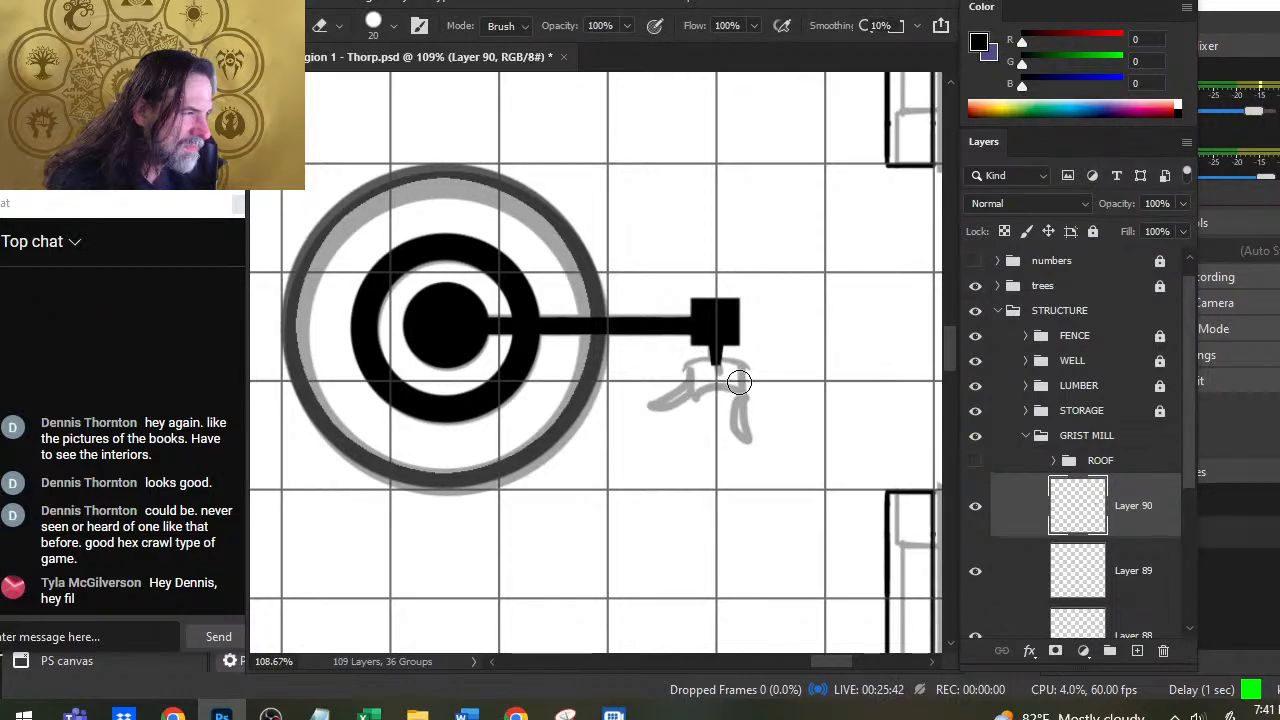
Step: Outline the harness collar and its two trailing straps below the peg with a 3 px black brush
key(b)
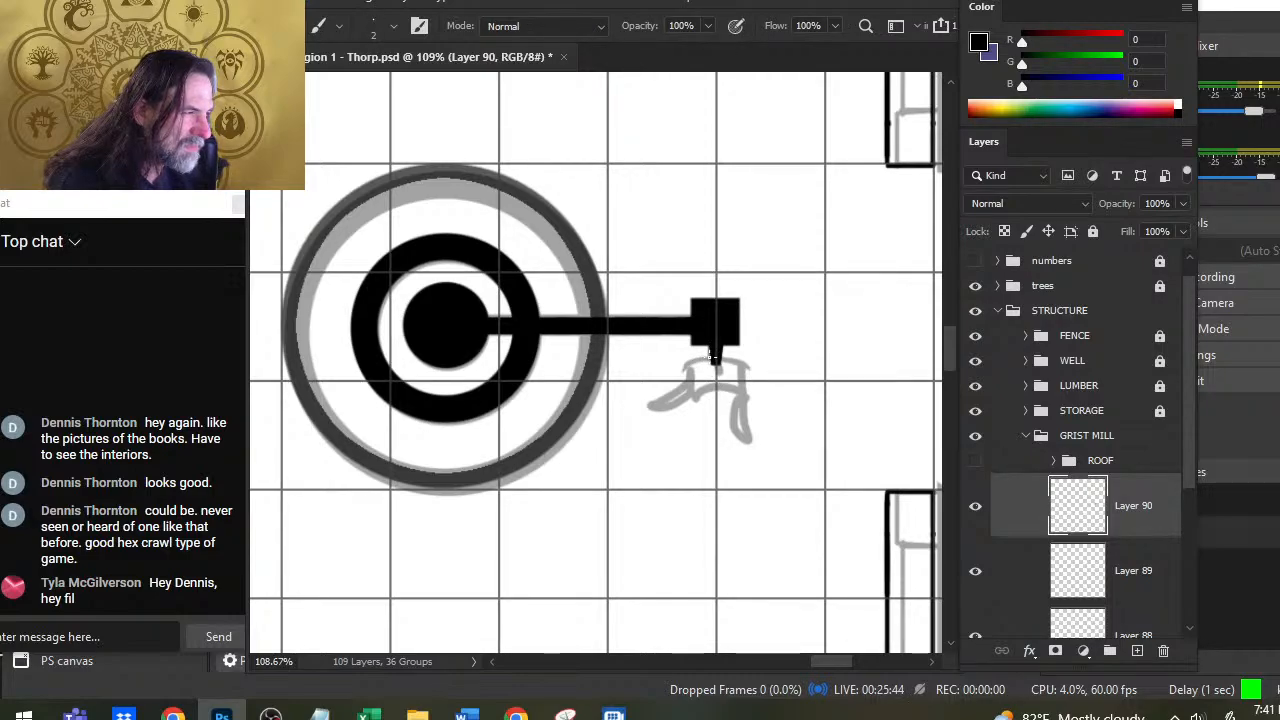
key(bracketleft)
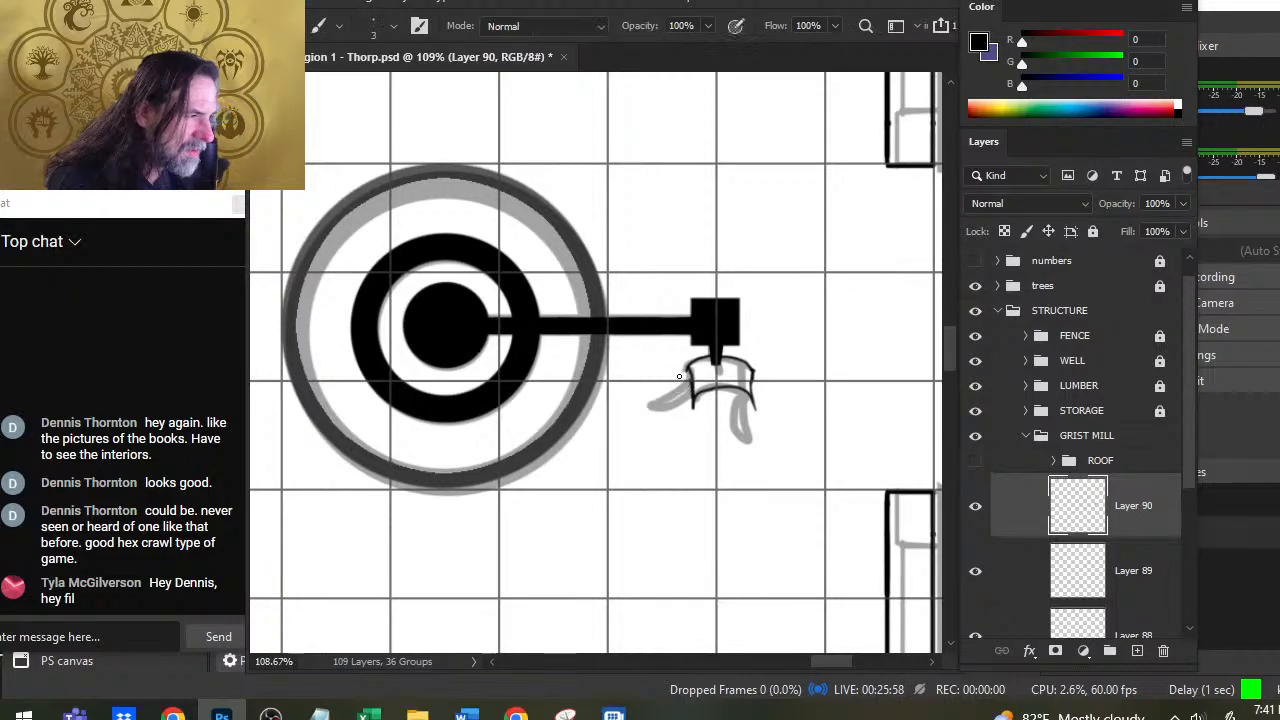
key(e)
key(b)
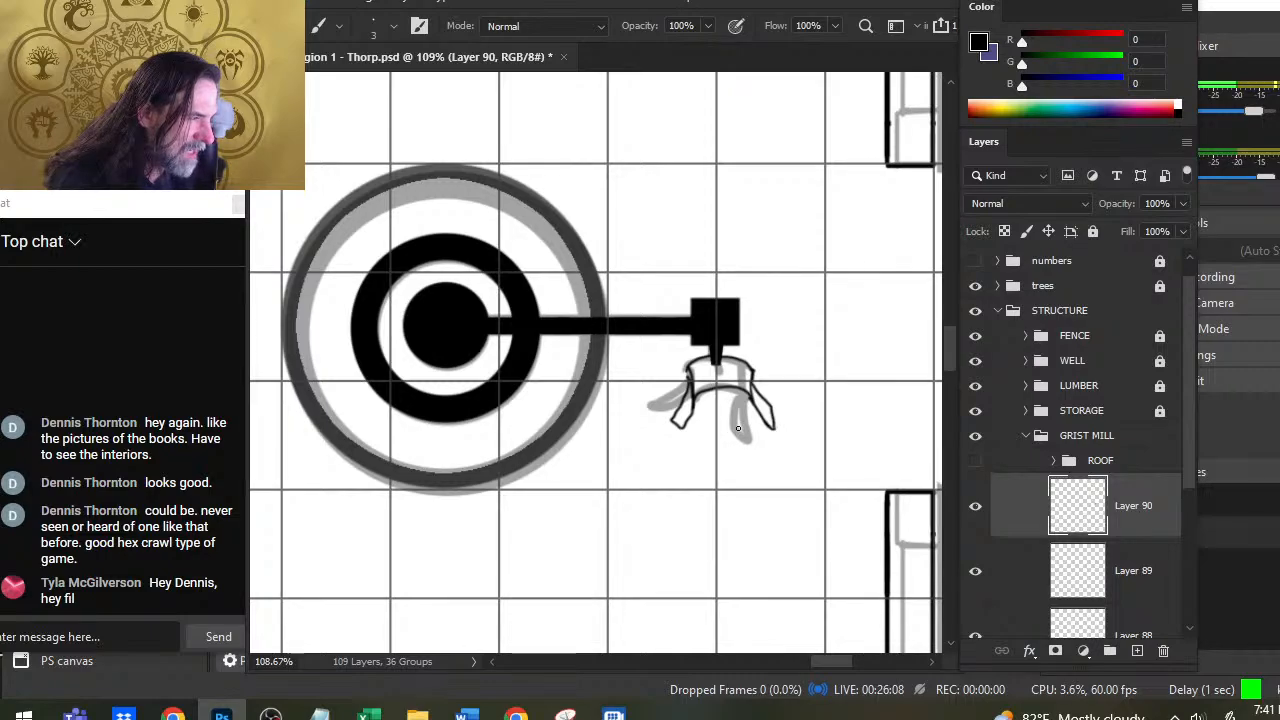
Step: Erase the end of the harness's left strap and redraw it slightly wider in 3 px black
key(e)
key(b)
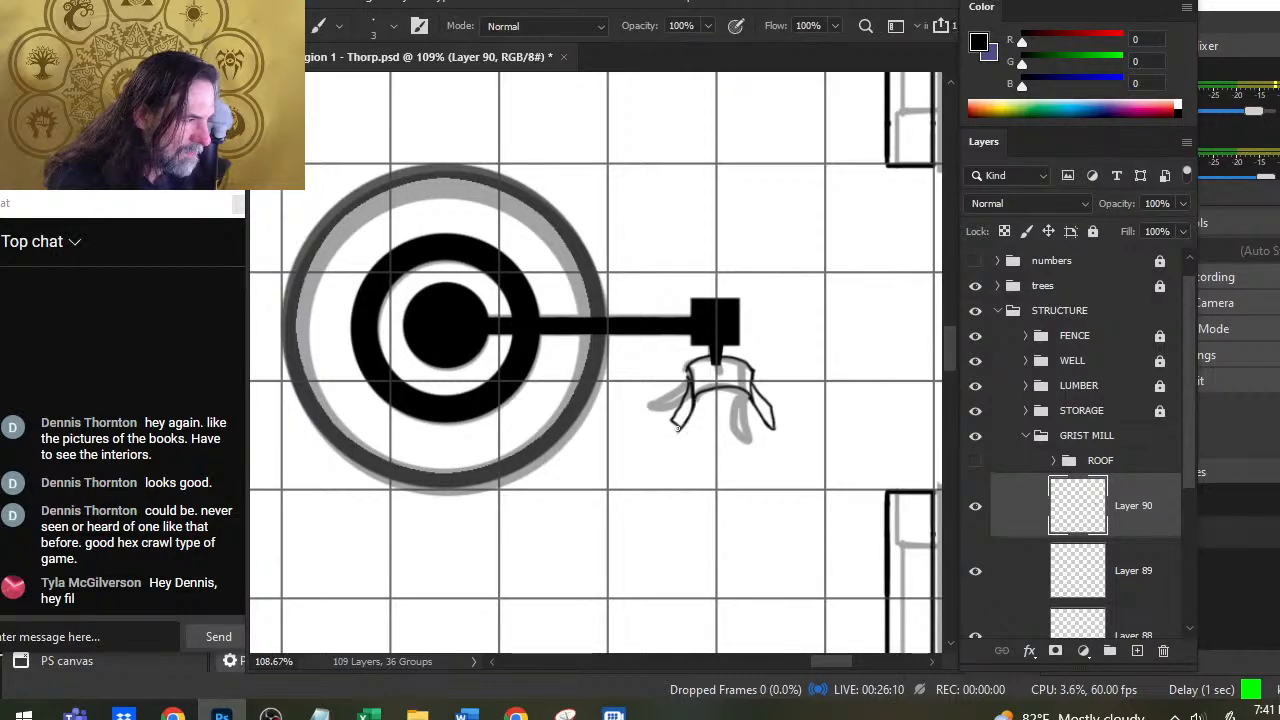
key(e)
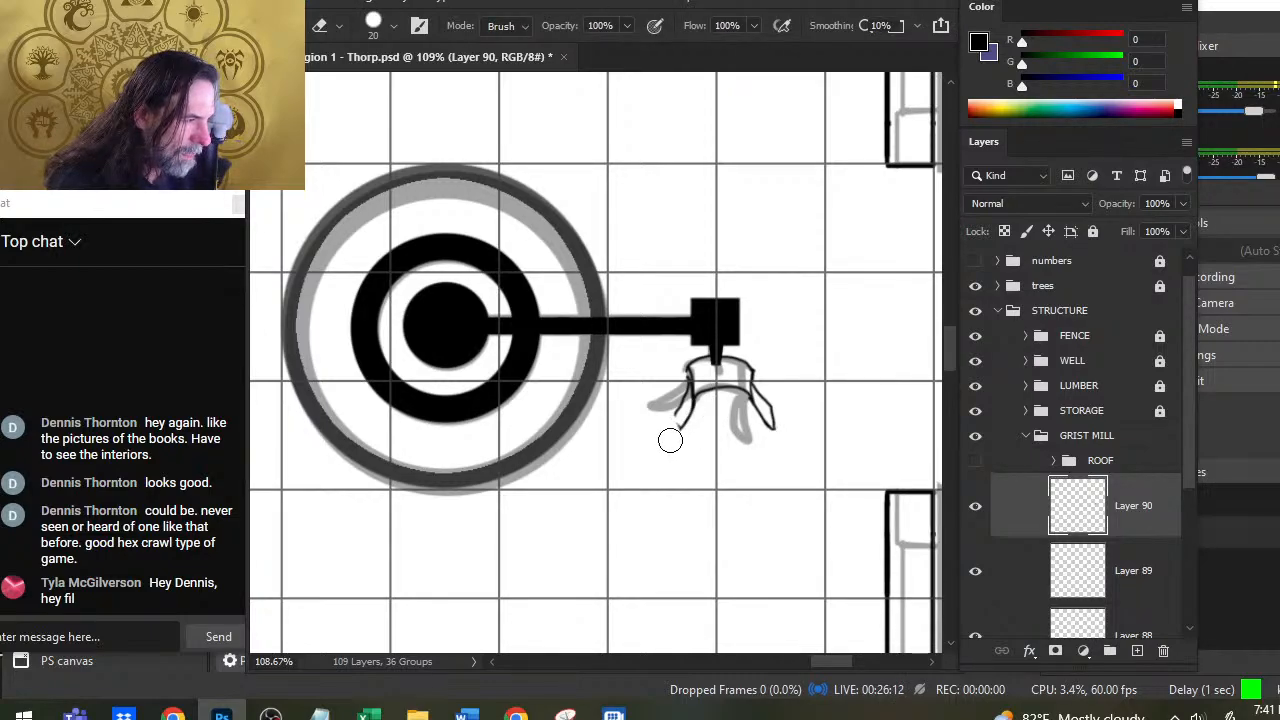
key(b)
key(e)
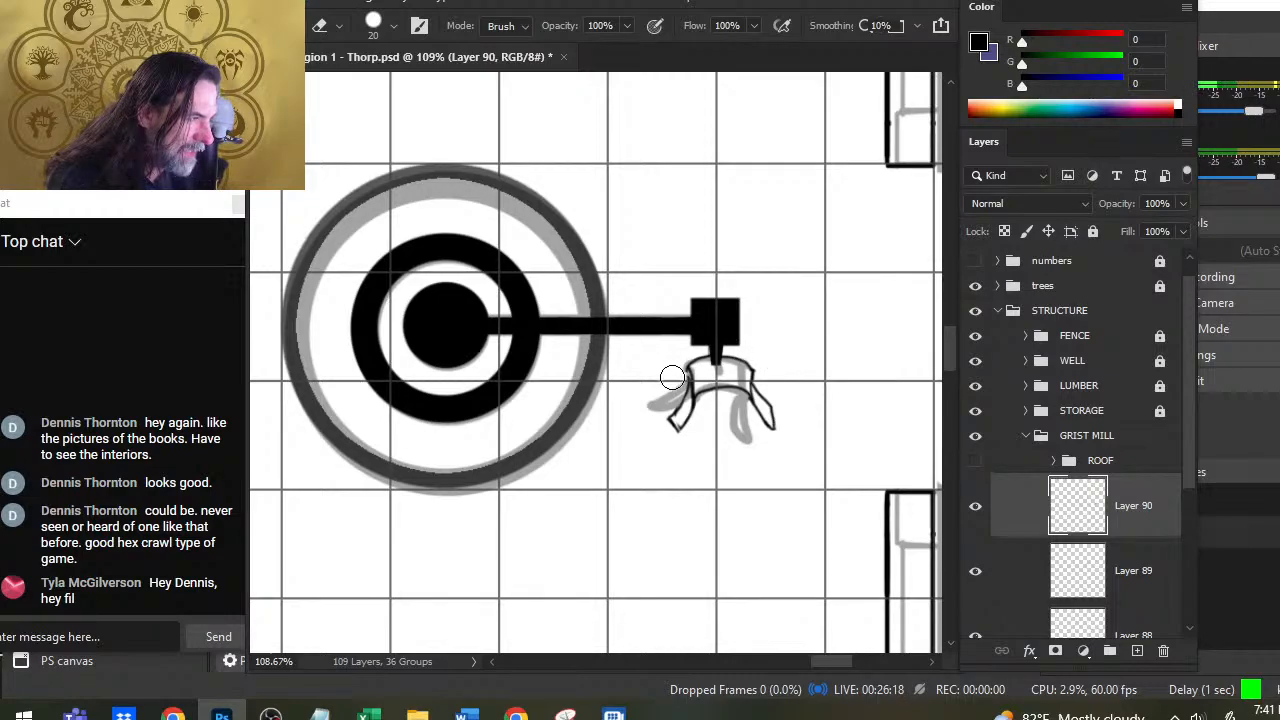
Step: Touch up the joint between the left strap and the collar, and erase a 9 px dot in the centre of the black square
key(bracketleft)
key(b)
drag(692, 375, 697, 402)
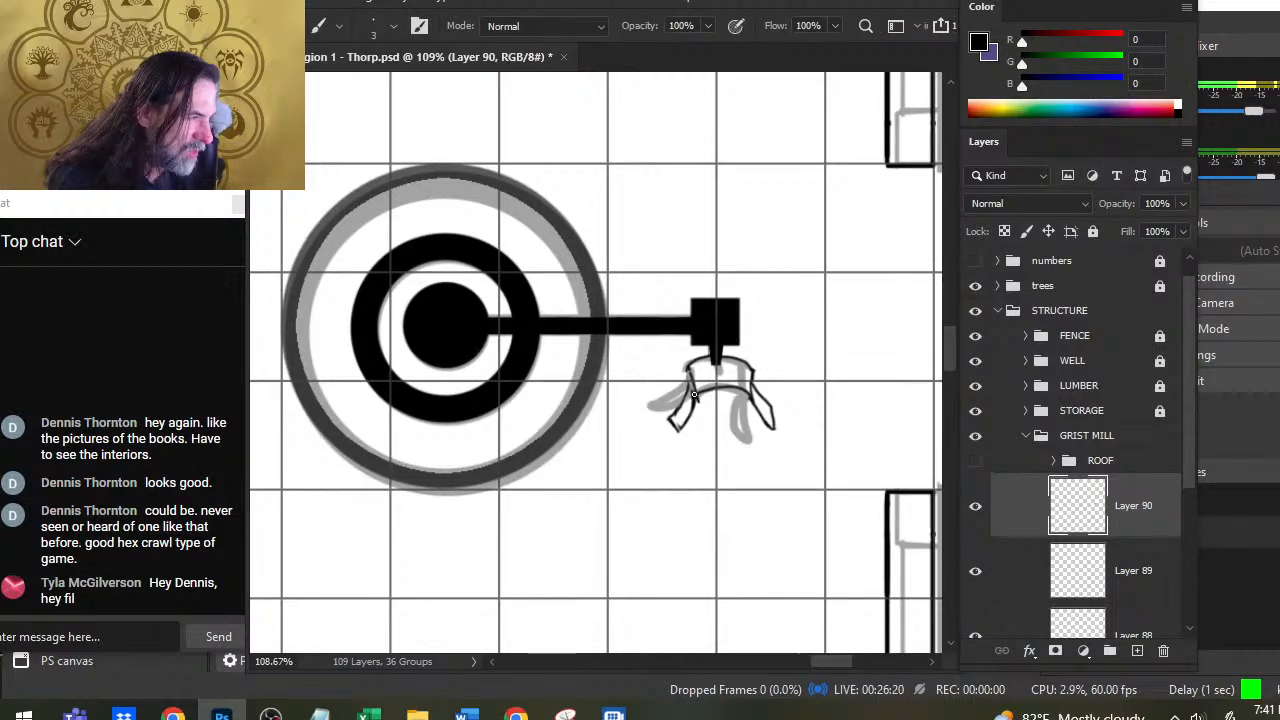
key(e)
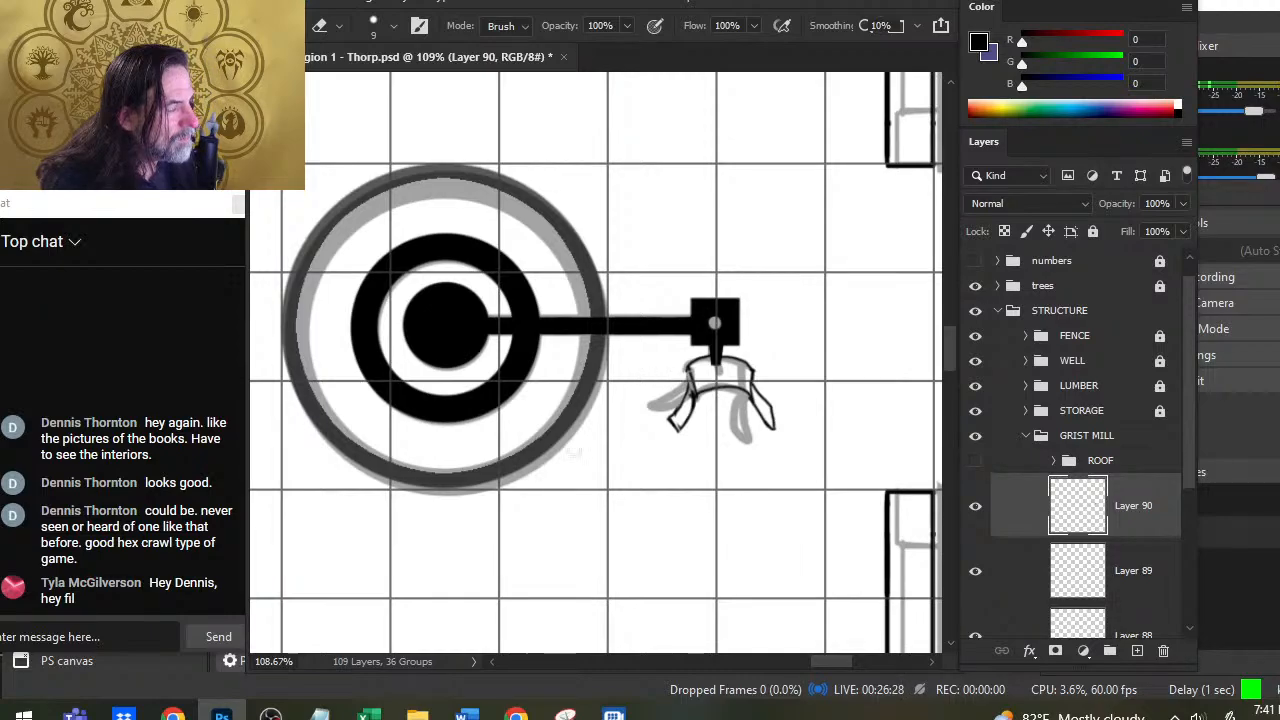
Step: Lasso the black square, peg and harness, nudge them down a few pixels to centre them on the arm, and deselect
key(l)
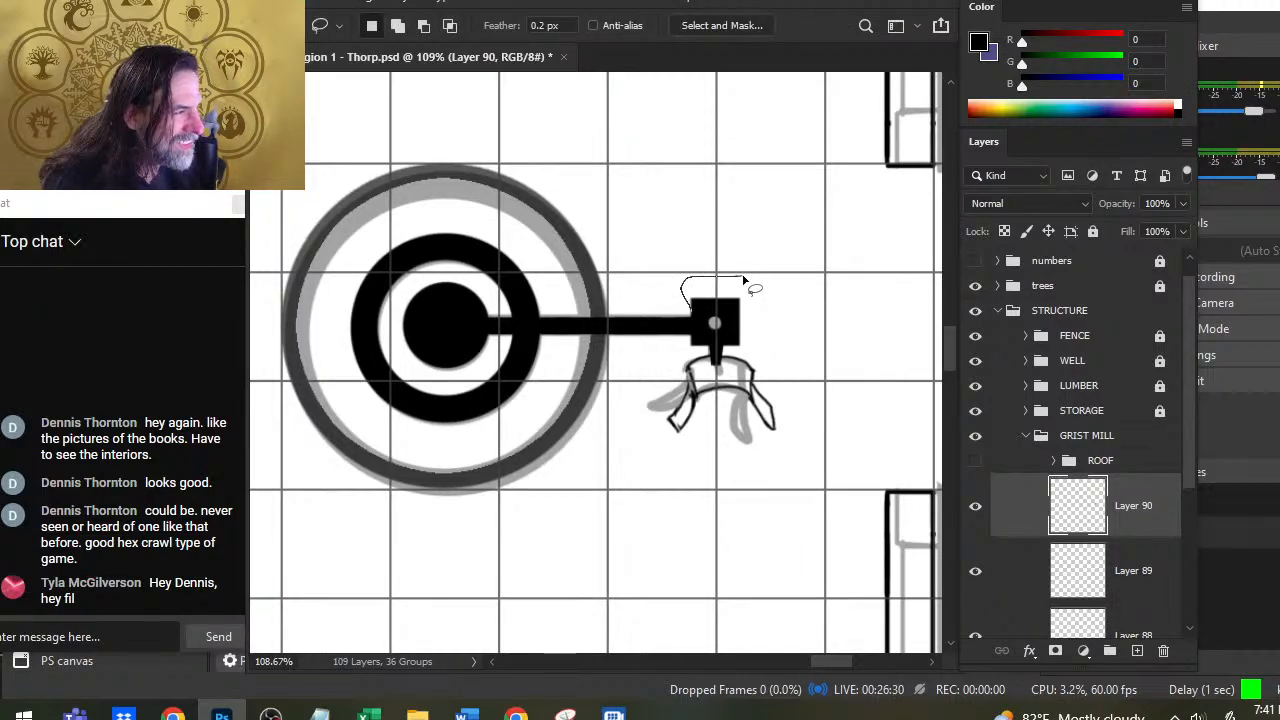
drag(743, 280, 723, 286)
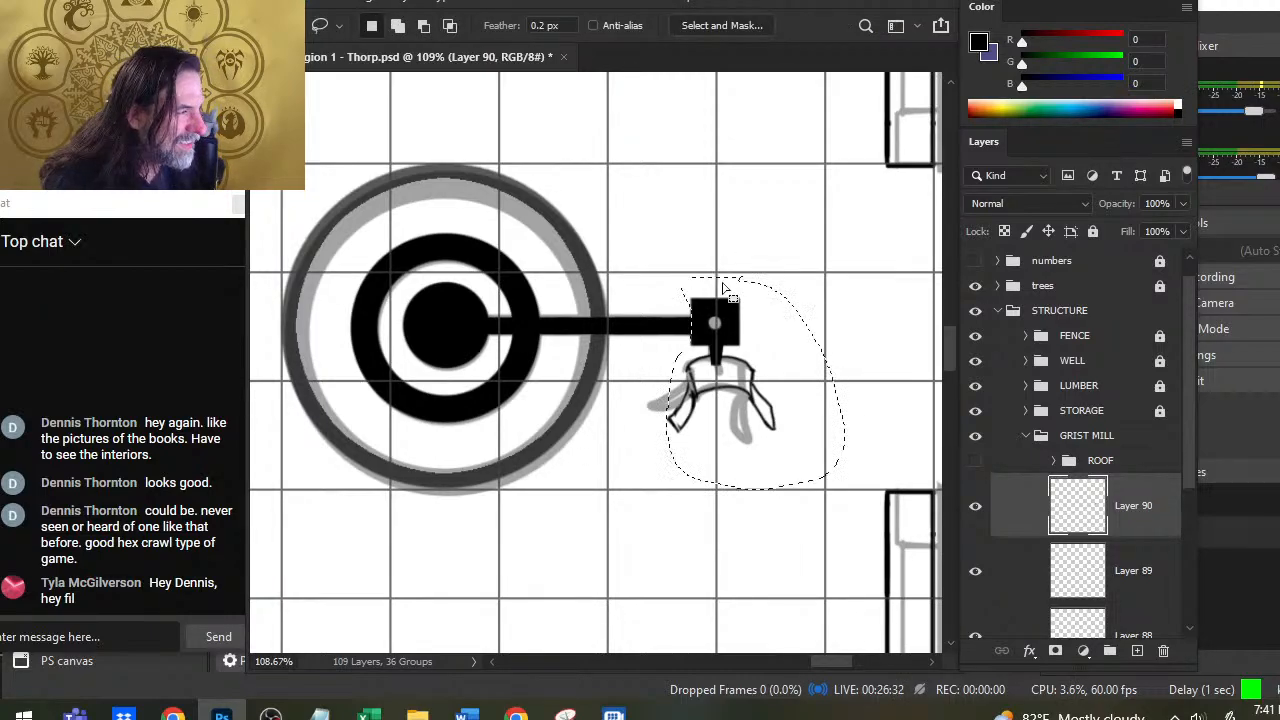
key(v)
key(Down)
key(Down)
key(Down)
key(Down)
key(Down)
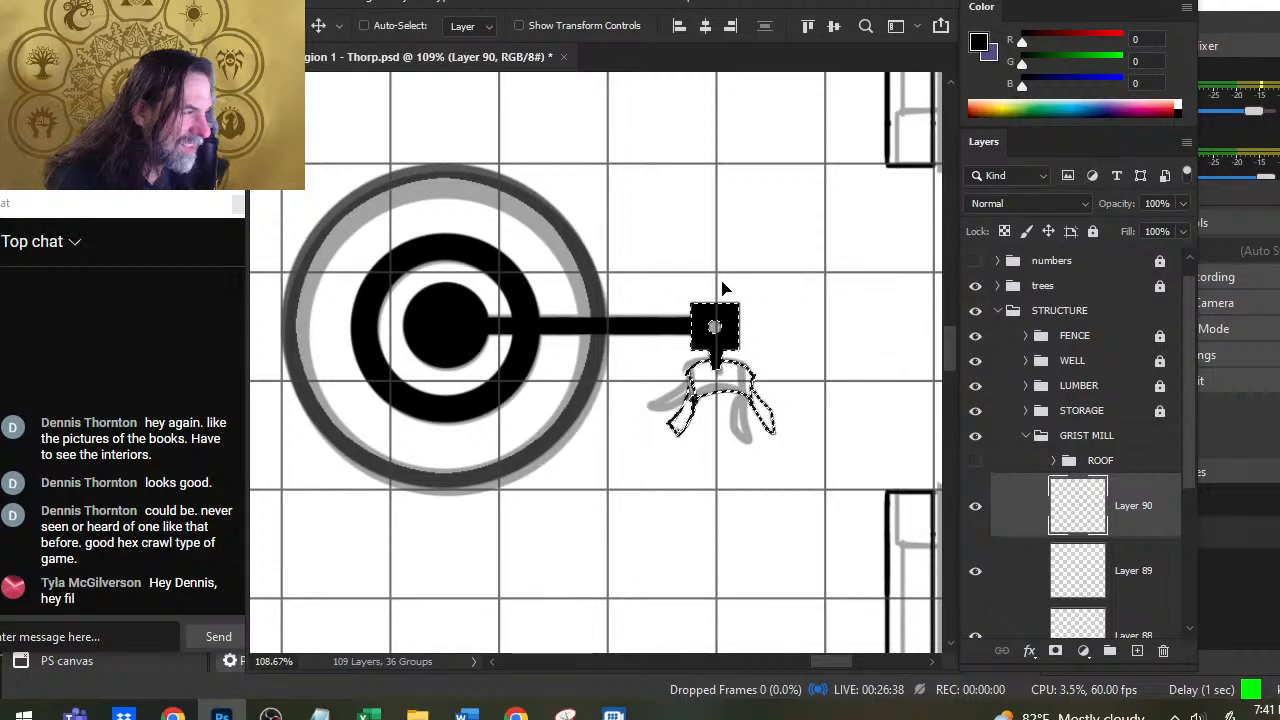
key(l)
key(ctrl+d)
Step: Lasso the whole millstone with its turning arm and harness and copy the selected Layer 90 artwork to a new layer
key(z)
drag(777, 434, 704, 497)
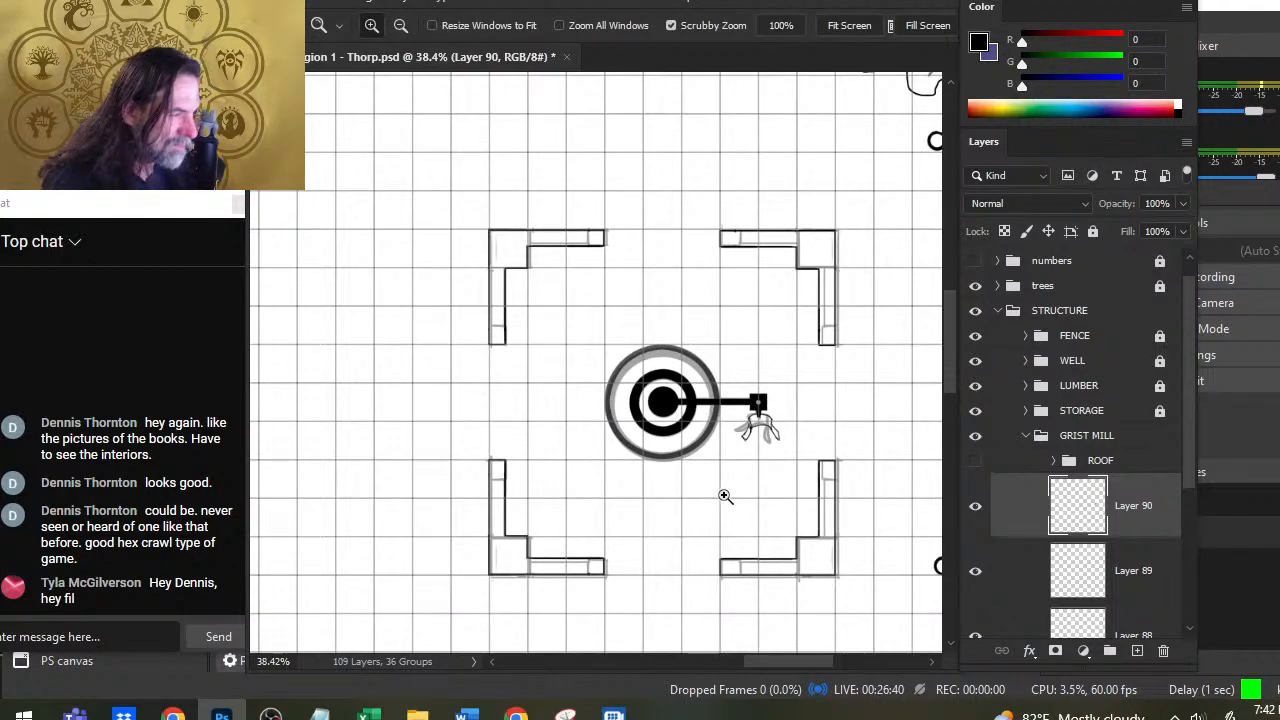
key(l)
mouse_move(697, 334)
mouse_down()
mouse_move(755, 478)
mouse_move(760, 345)
mouse_up()
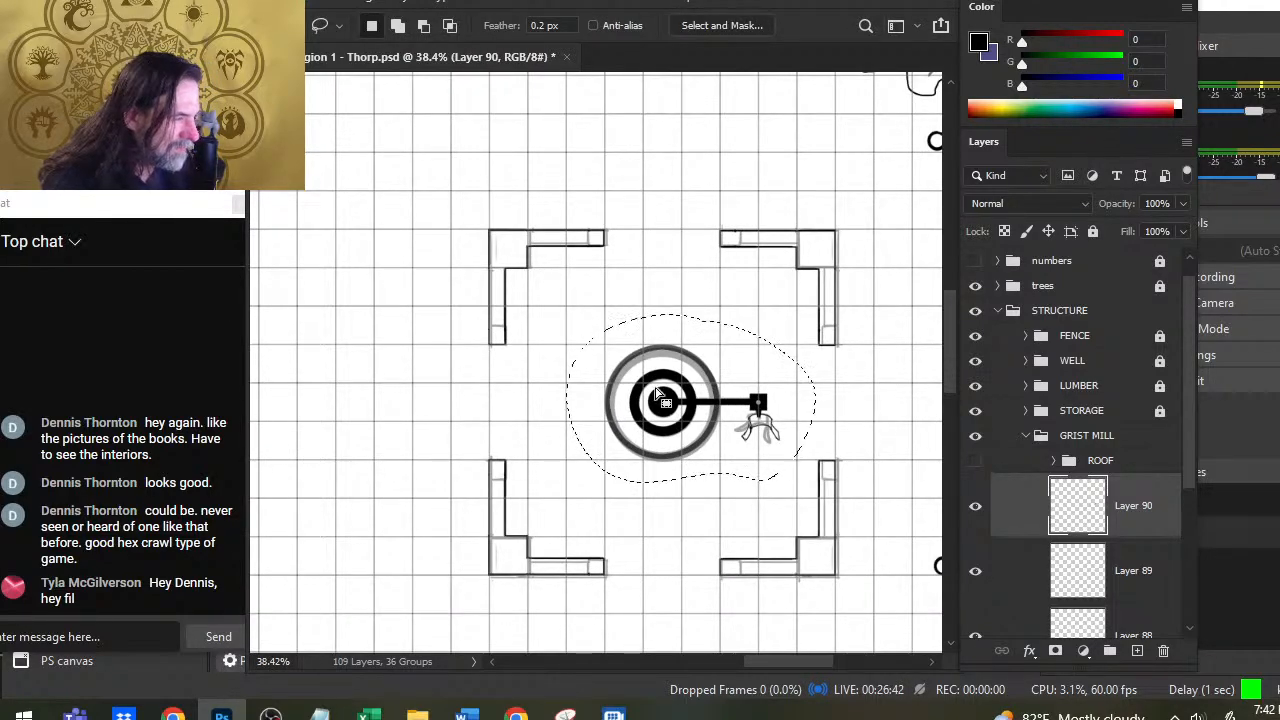
key(ctrl+j)
Step: Rotate the copied disc, arm and harness by 180°
right_click(704, 312)
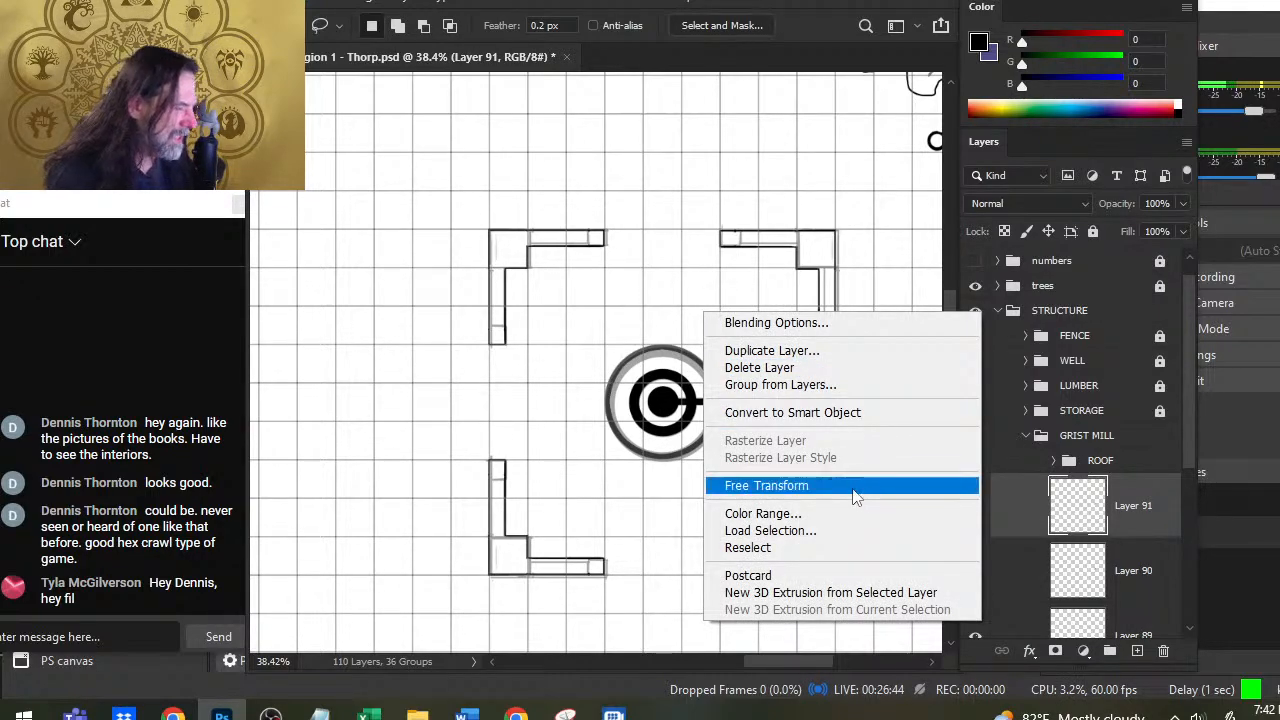
click(851, 495)
right_click(745, 418)
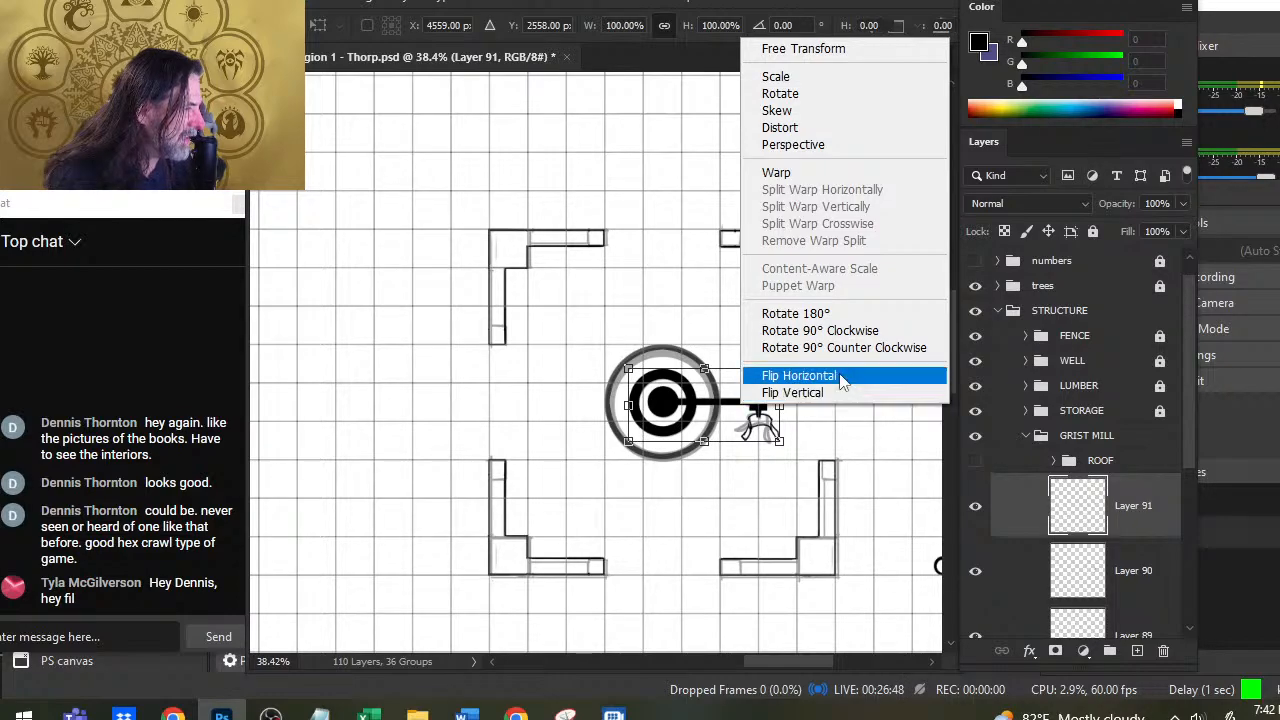
click(850, 314)
key(Return)
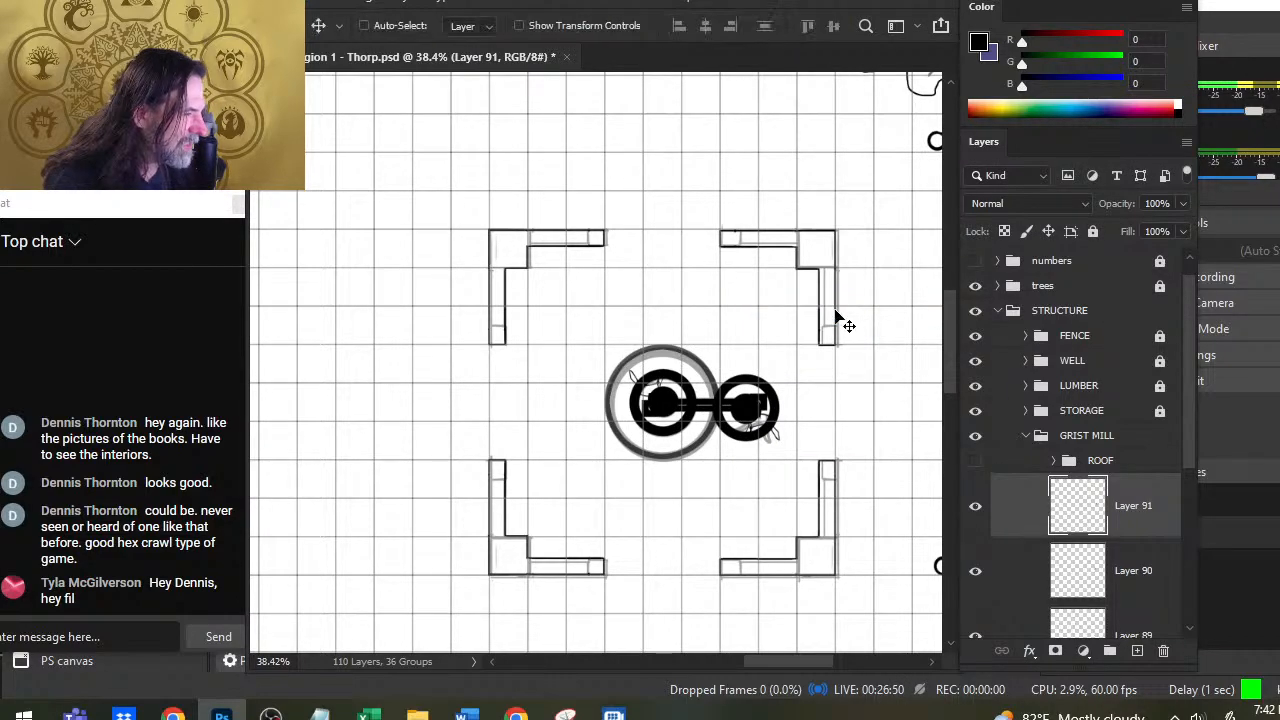
Step: Move the rotated copy left and slightly up until its disc and ring sit concentric with the originals
key(shift+Left)
key(shift+Left)
key(shift+Left)
key(shift+Left)
key(shift+Left)
key(shift+Left)
key(shift+Left)
key(shift+Left)
key(shift+Left)
key(shift+Left)
key(shift+Left)
key(shift+Left)
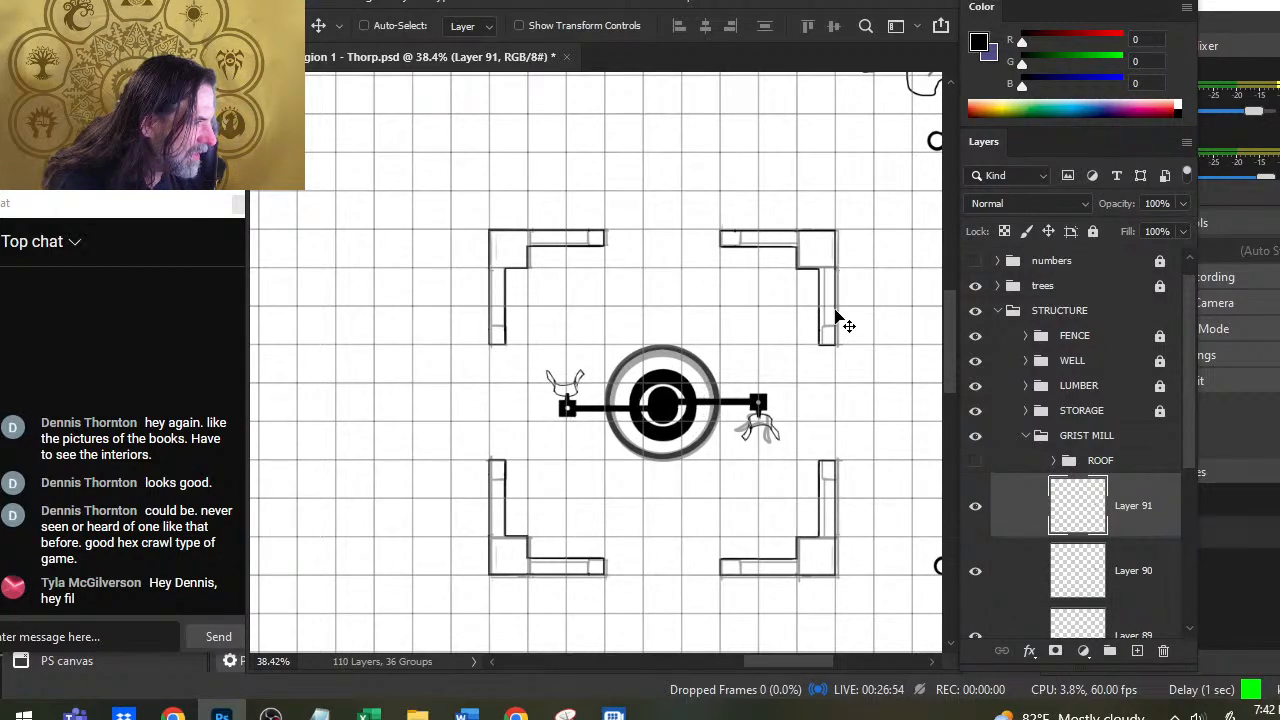
key(shift+Up)
key(shift+Up)
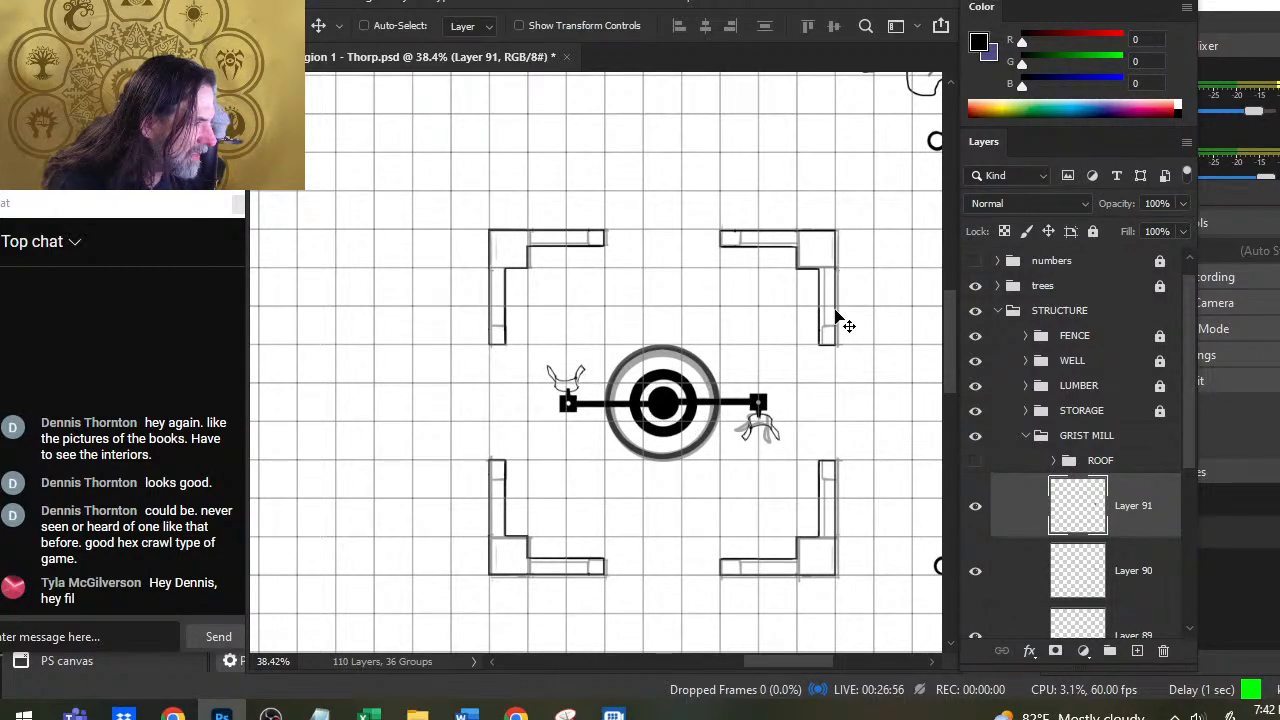
Step: Merge the rotated copy down through the millstone layers into Layer 88 and hide the grist mill's interior sketch group
key(z)
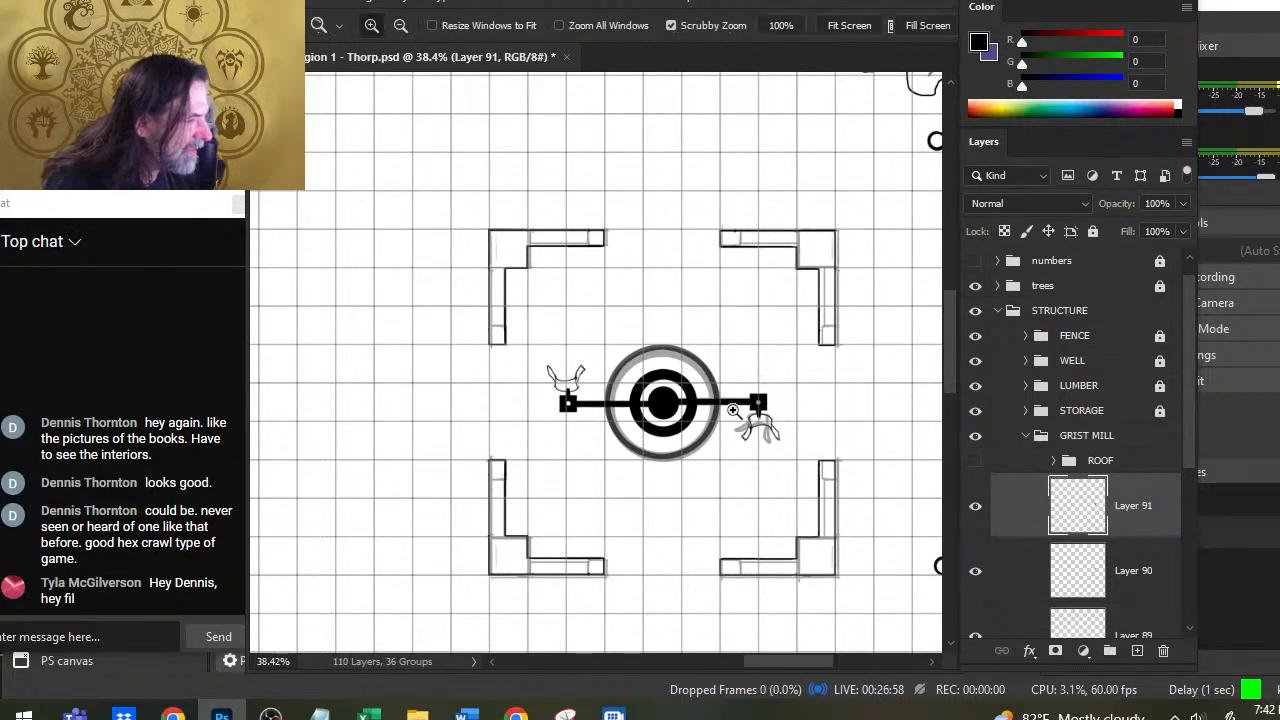
drag(714, 393, 687, 394)
key(v)
key(z)
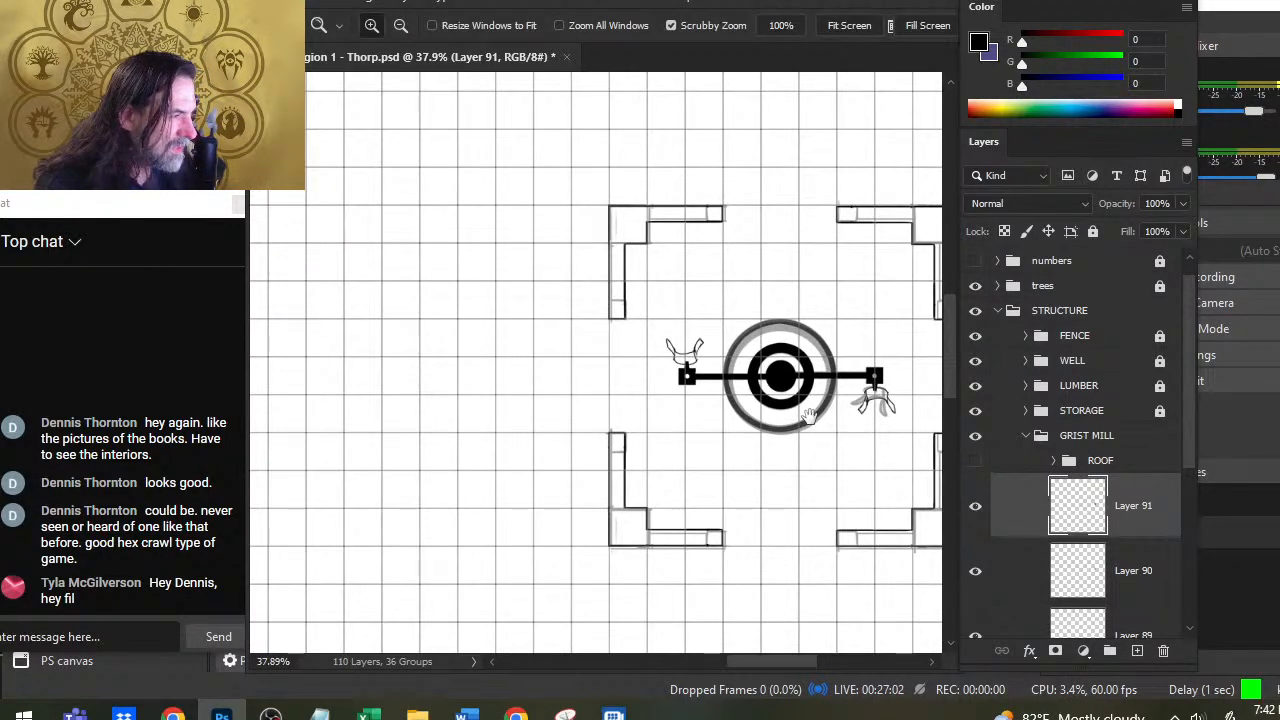
drag(826, 423, 754, 420)
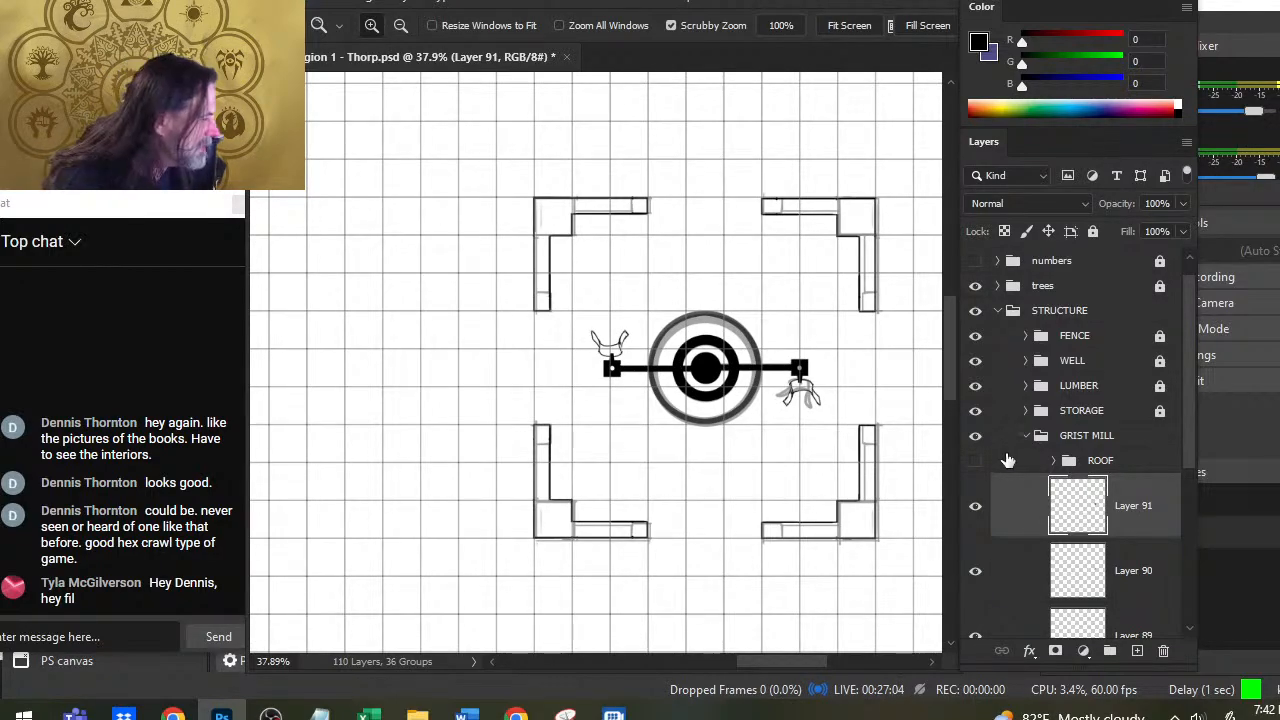
right_click(1018, 522)
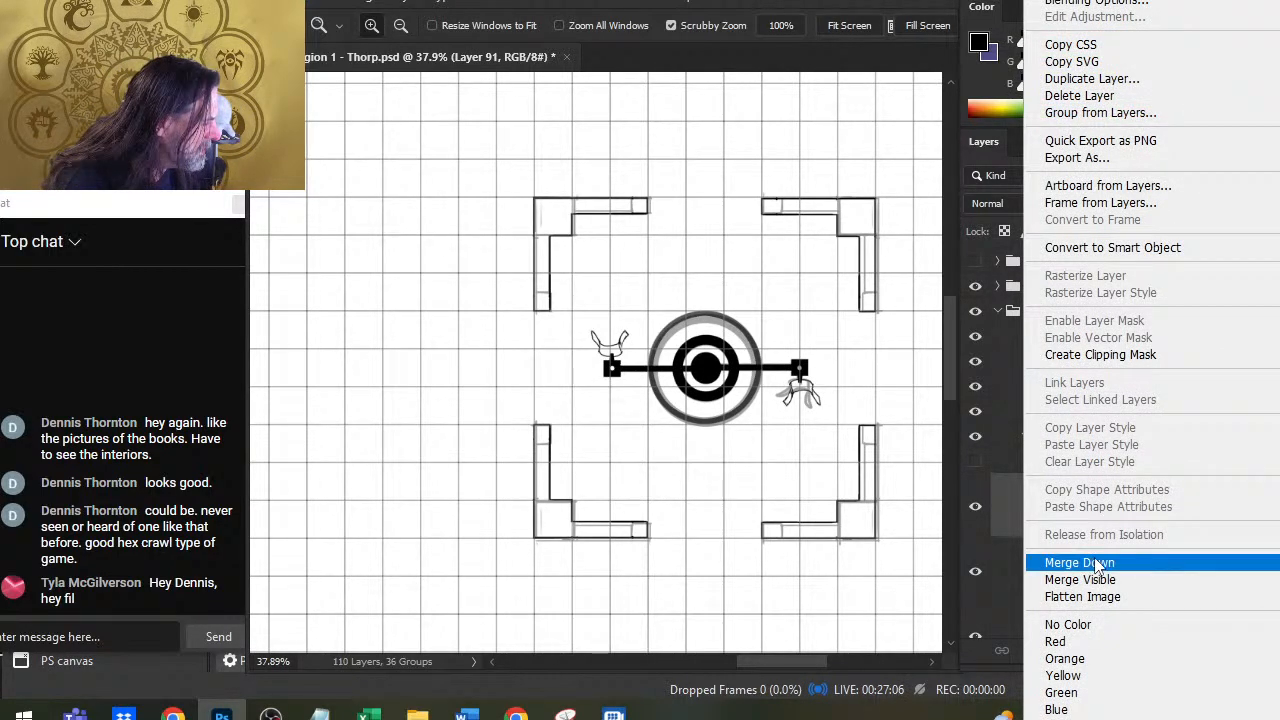
click(1092, 561)
right_click(1012, 537)
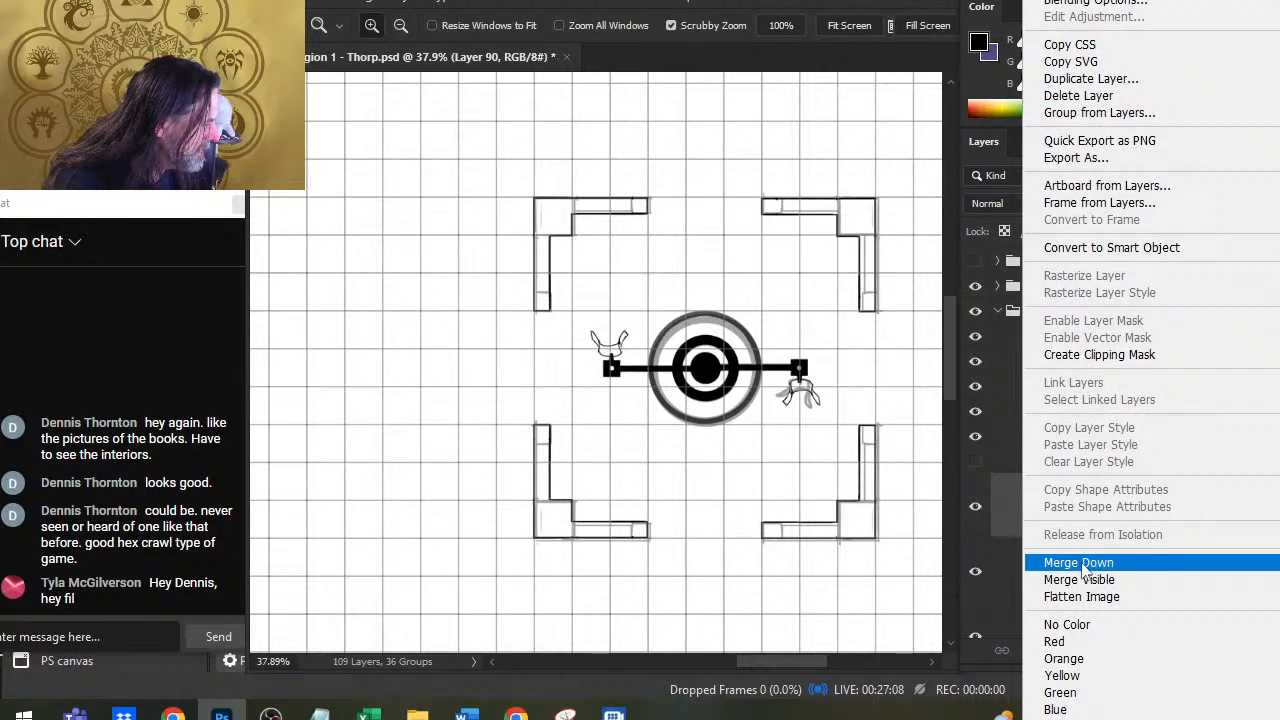
click(1070, 562)
right_click(1018, 535)
click(1075, 562)
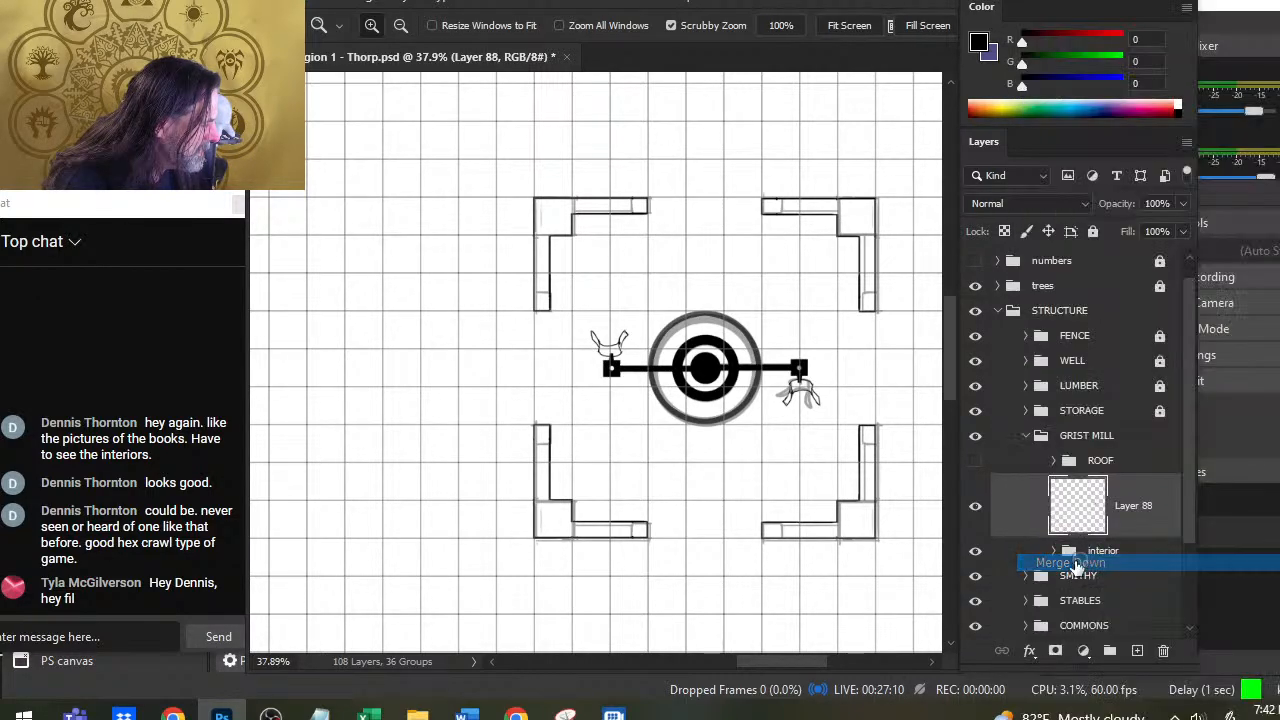
click(977, 553)
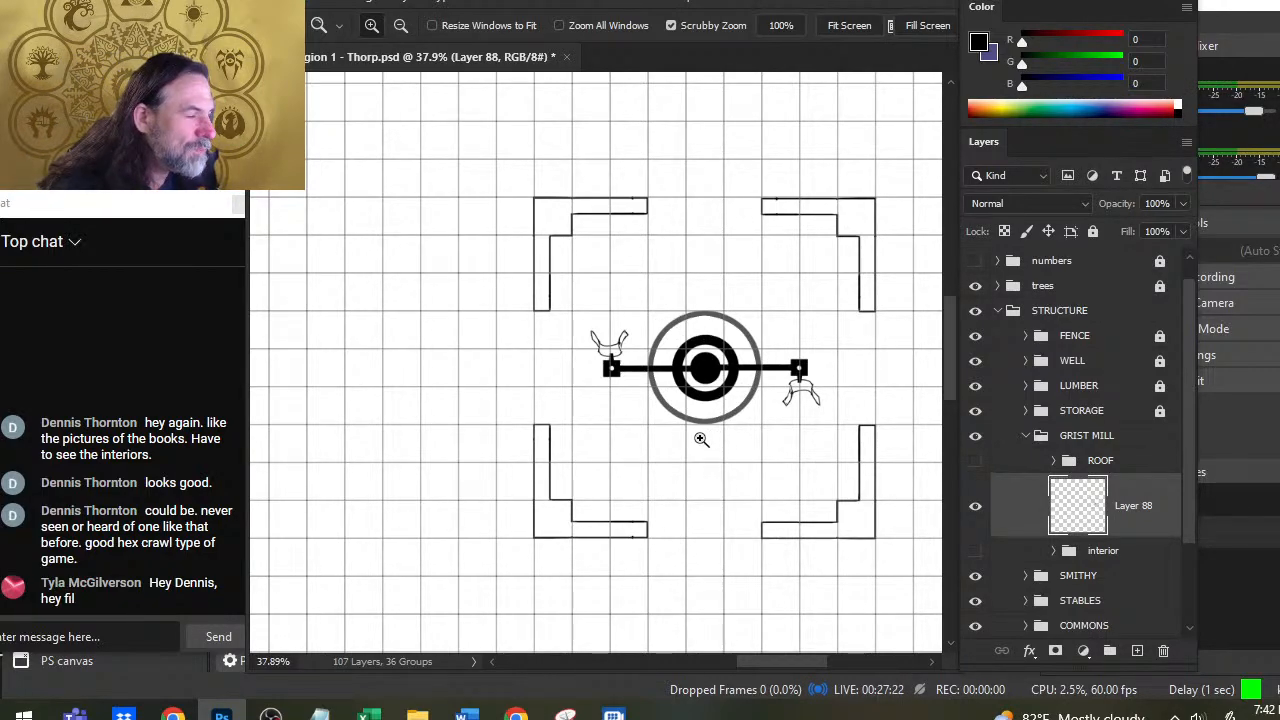
Step: Undo the last two layer merges and set the opacity of the outer ring's Layer 89 to 100%
drag(710, 333, 814, 366)
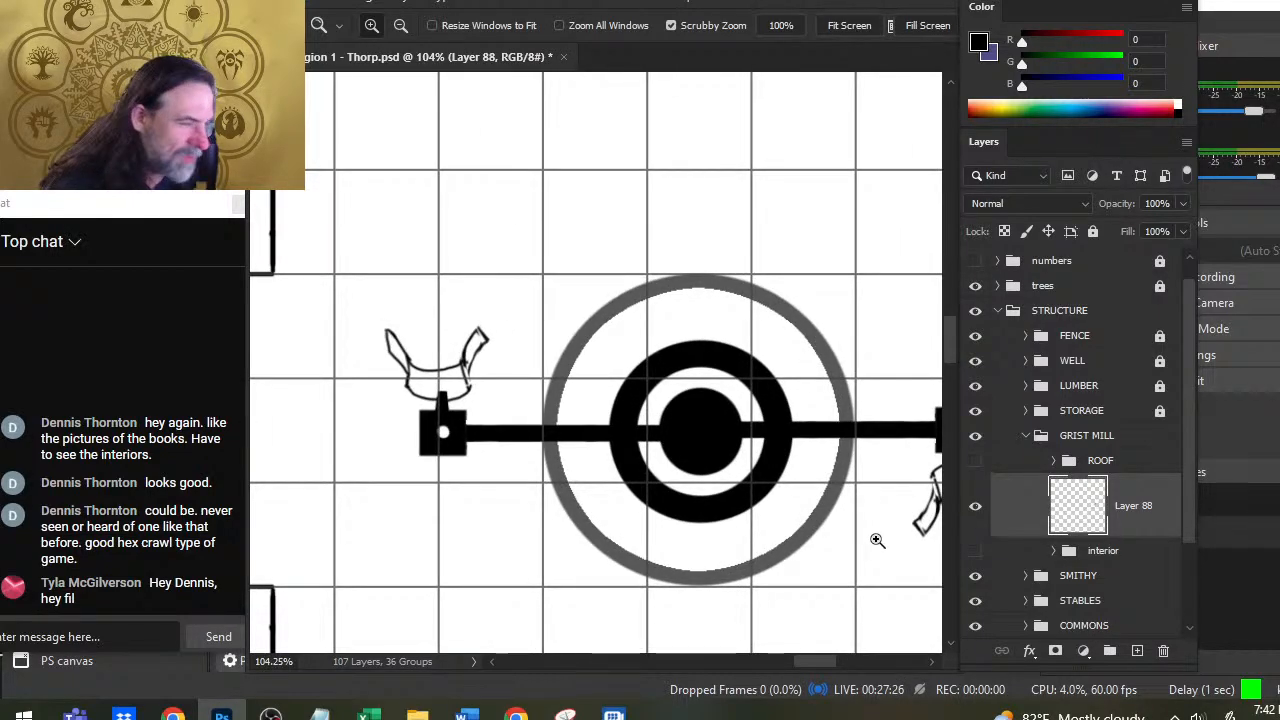
key(ctrl+shift+alt+n)
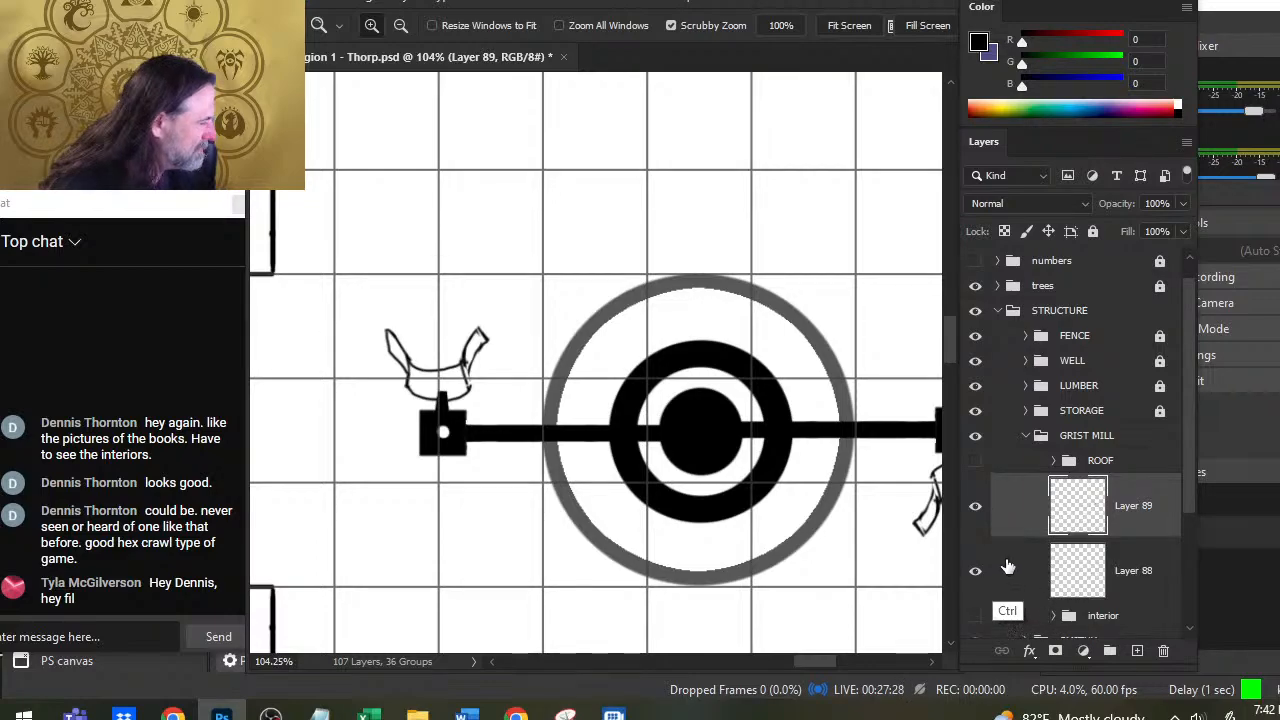
key(ctrl+shift+alt+n)
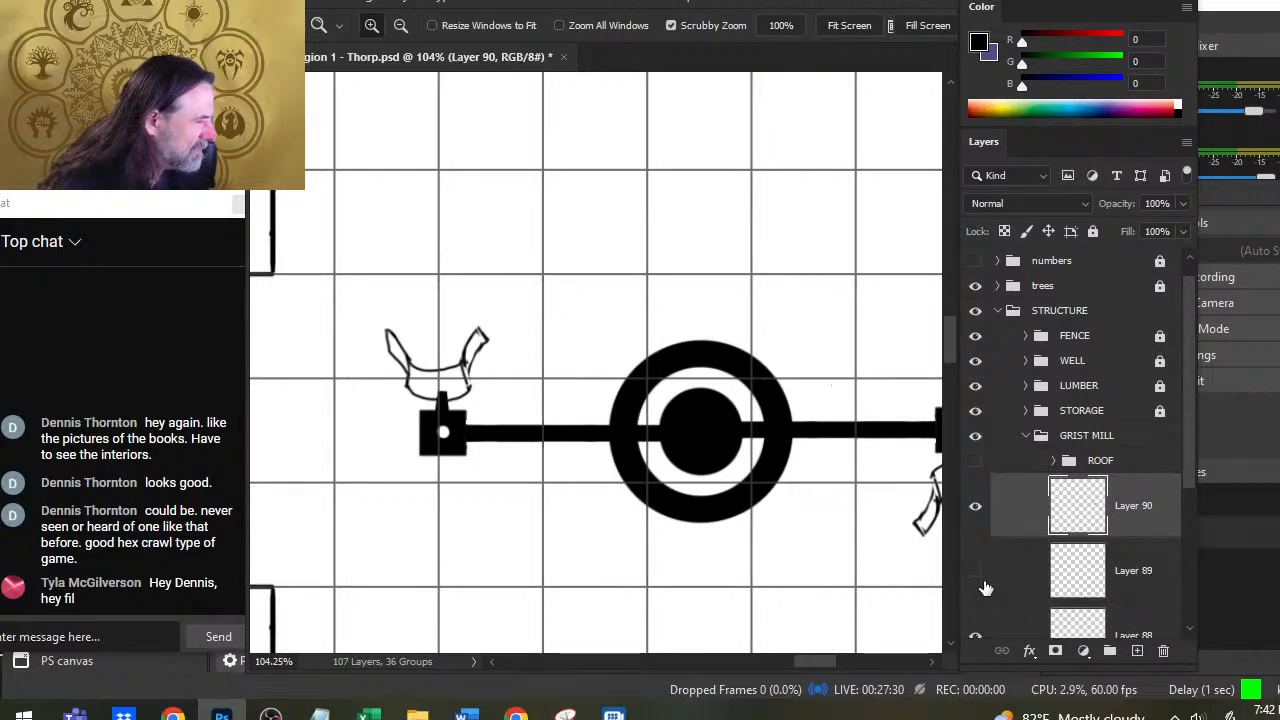
click(1006, 576)
click(1185, 203)
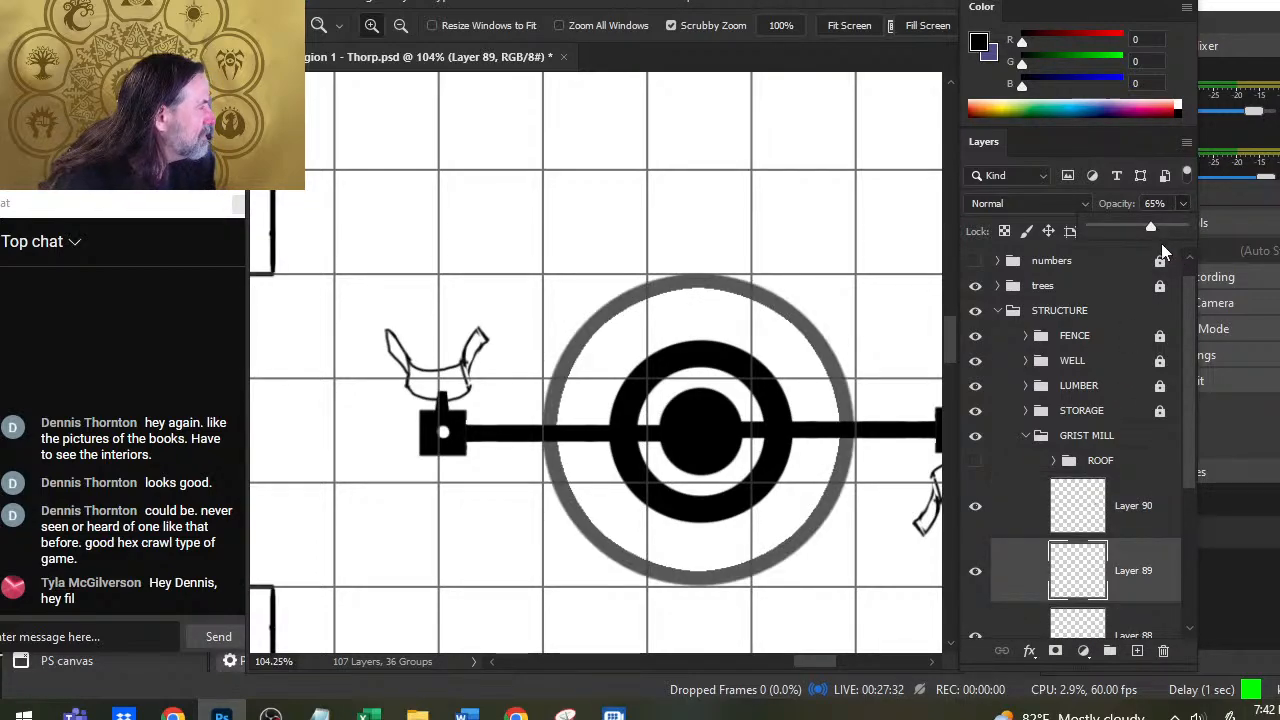
drag(1150, 226, 1185, 226)
Step: Merge Layer 90 down into Layer 89, and the result into Layer 88
click(1022, 522)
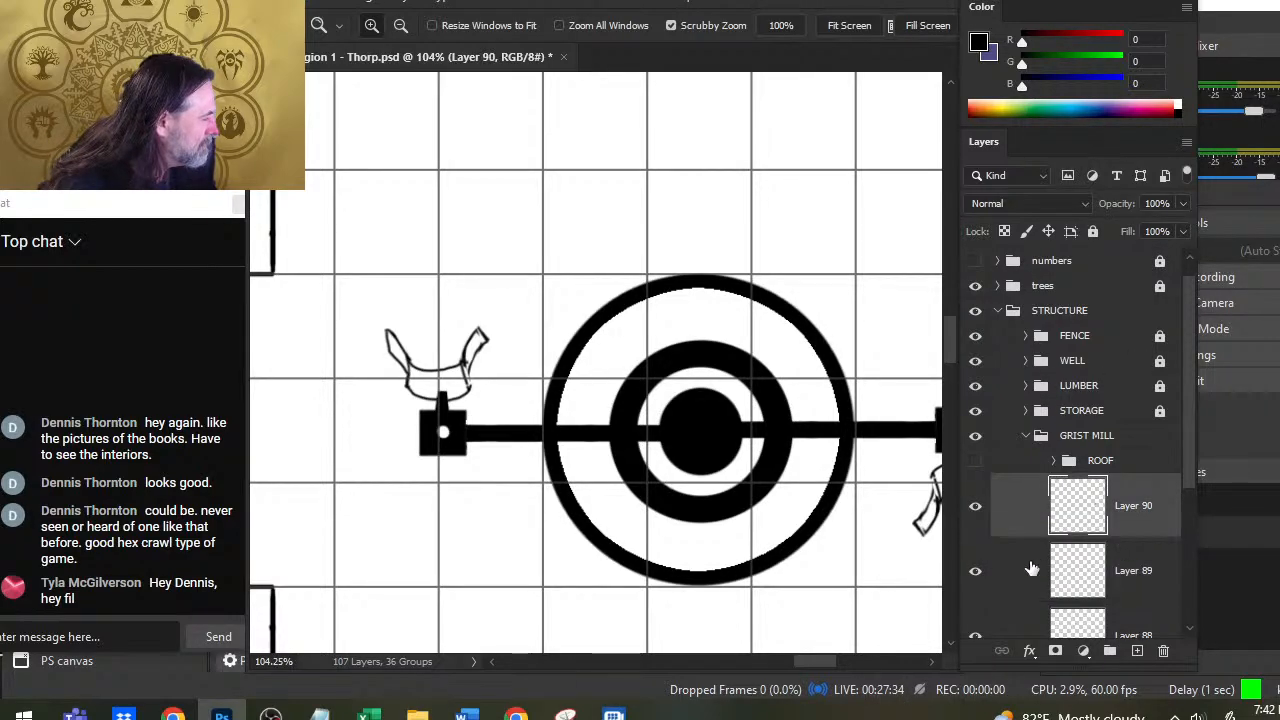
right_click(1030, 524)
click(1090, 570)
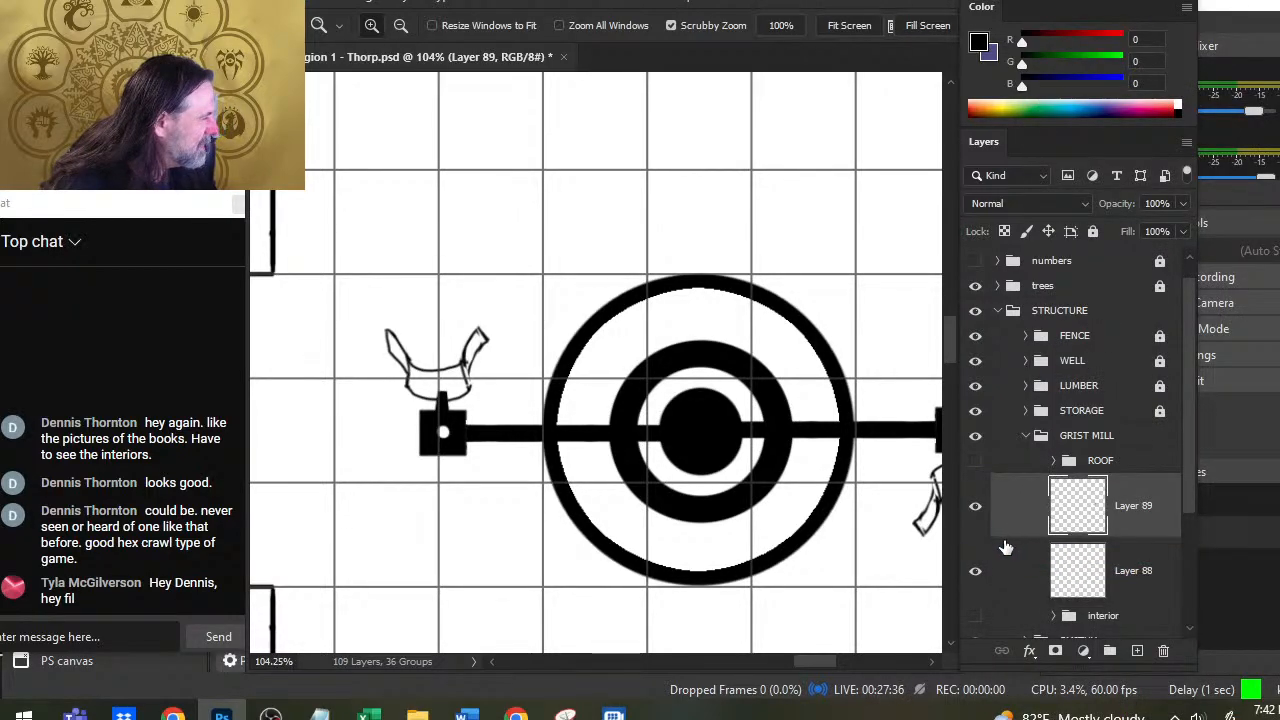
click(1028, 576)
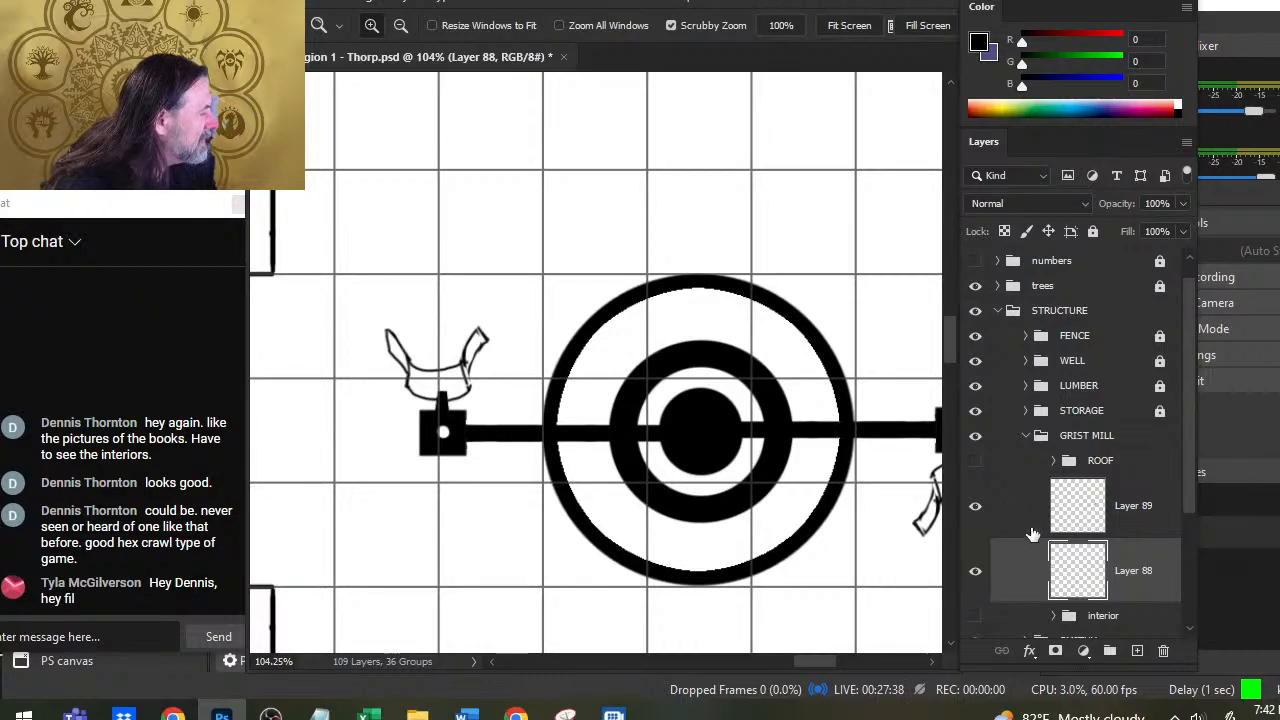
right_click(1030, 538)
click(1065, 560)
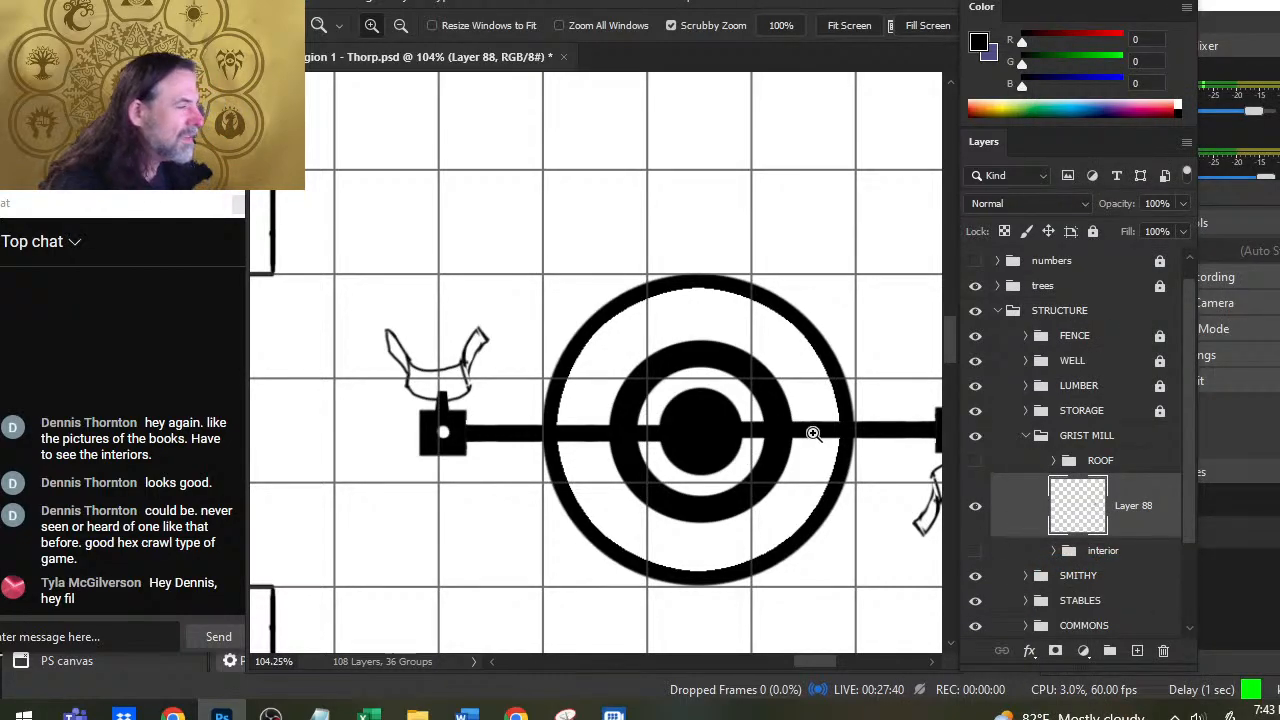
Step: Hide the whole GRIST MILL layer group
scroll(814, 434, down, 3)
drag(786, 399, 778, 459)
scroll(814, 503, down, 2)
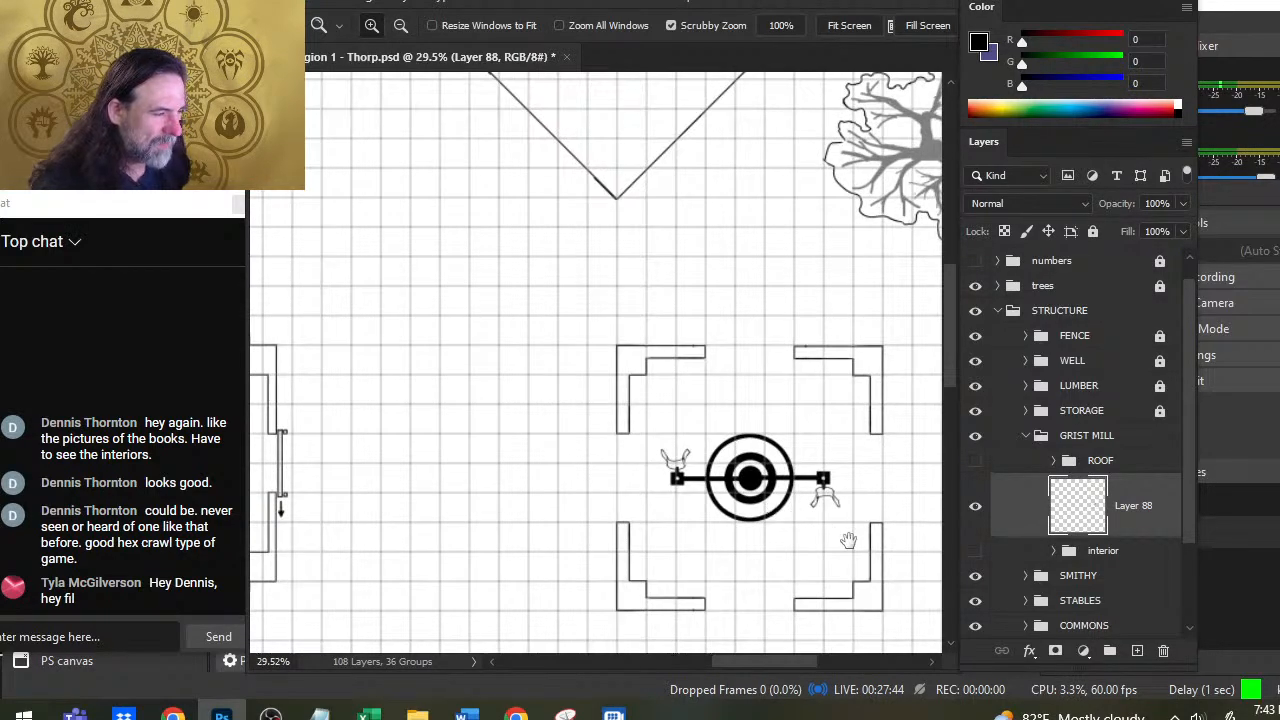
drag(851, 543, 680, 343)
click(975, 437)
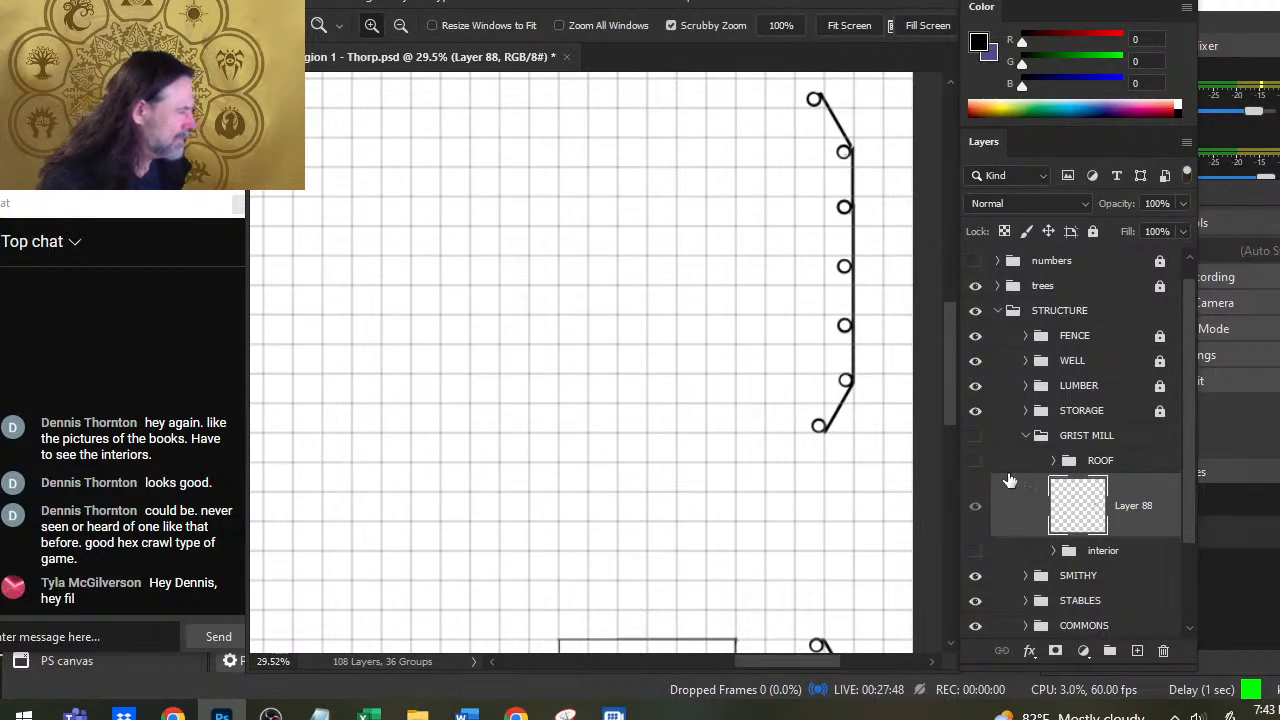
Step: Make the GRIST MILL group and its ROOF visible again, then collapse and lock the whole group
click(976, 461)
drag(844, 456, 773, 457)
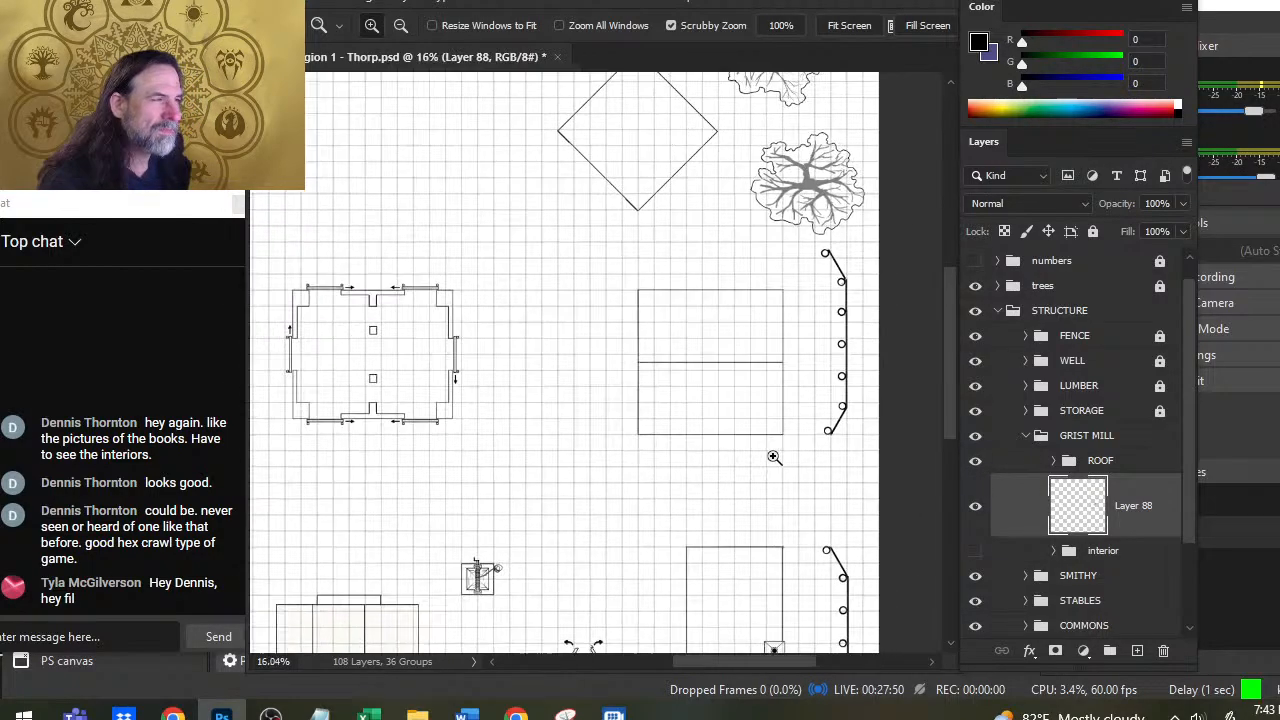
click(1027, 437)
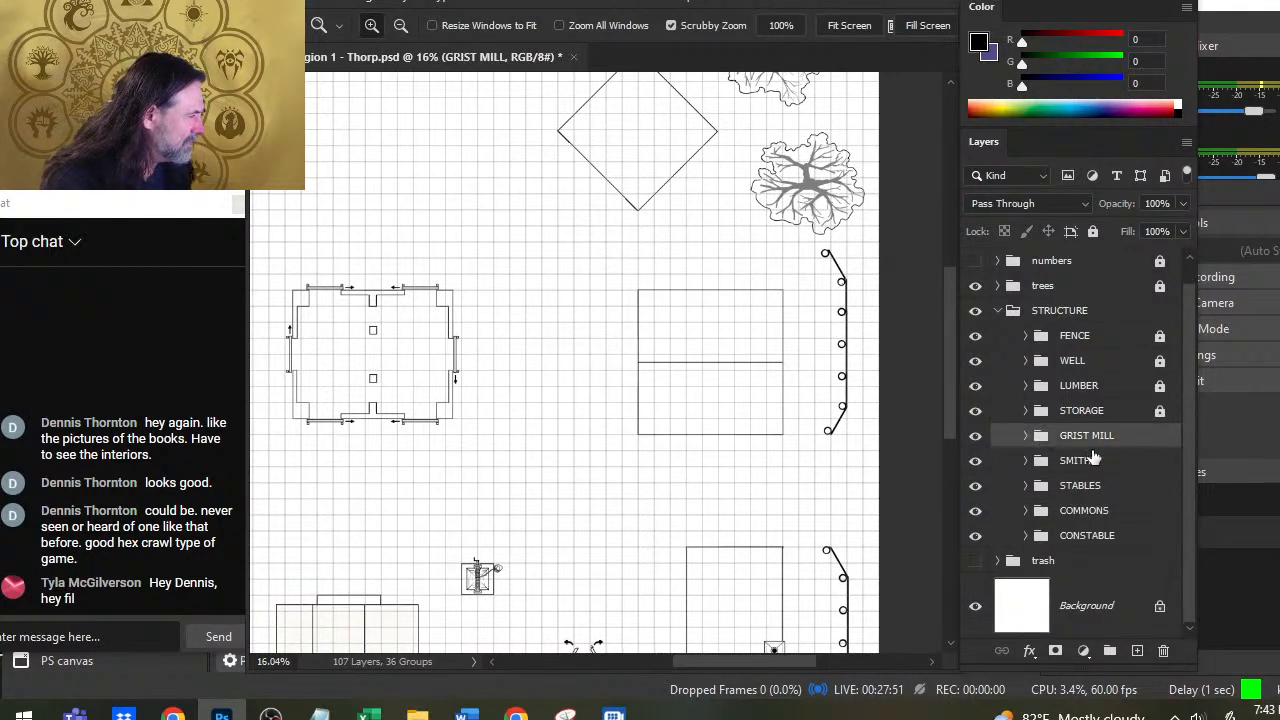
click(1093, 232)
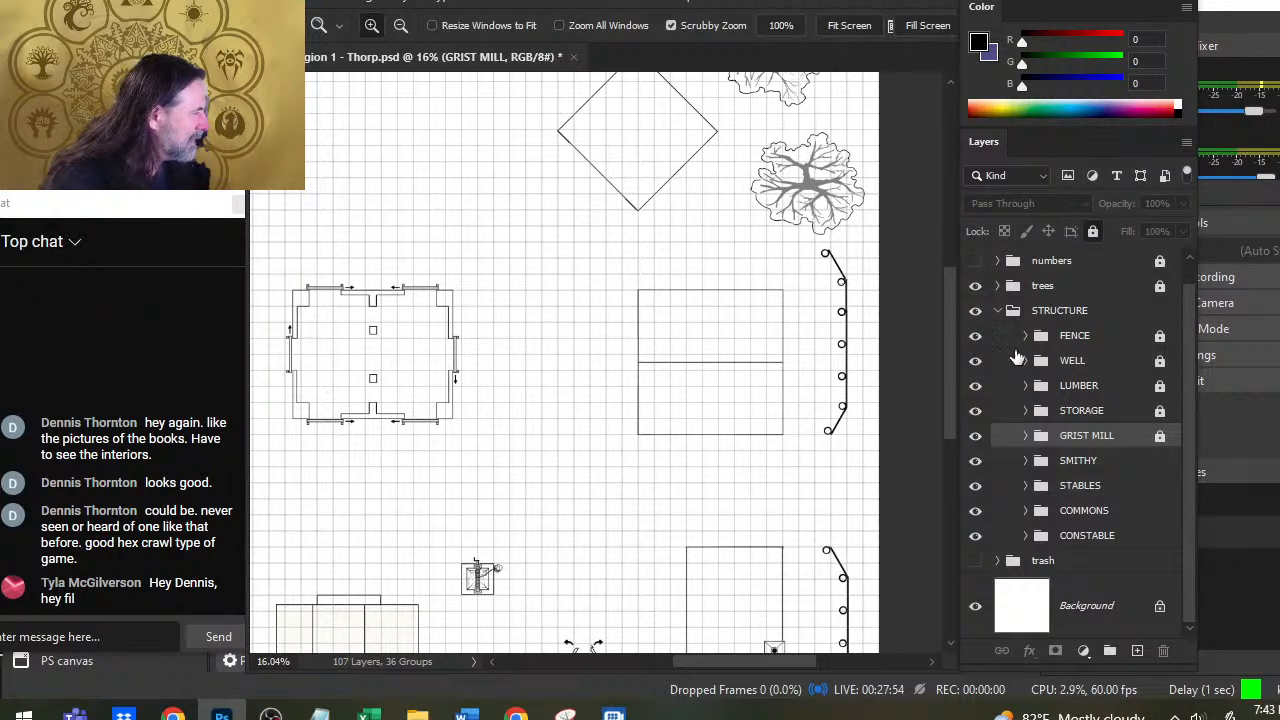
click(1025, 336)
click(1034, 340)
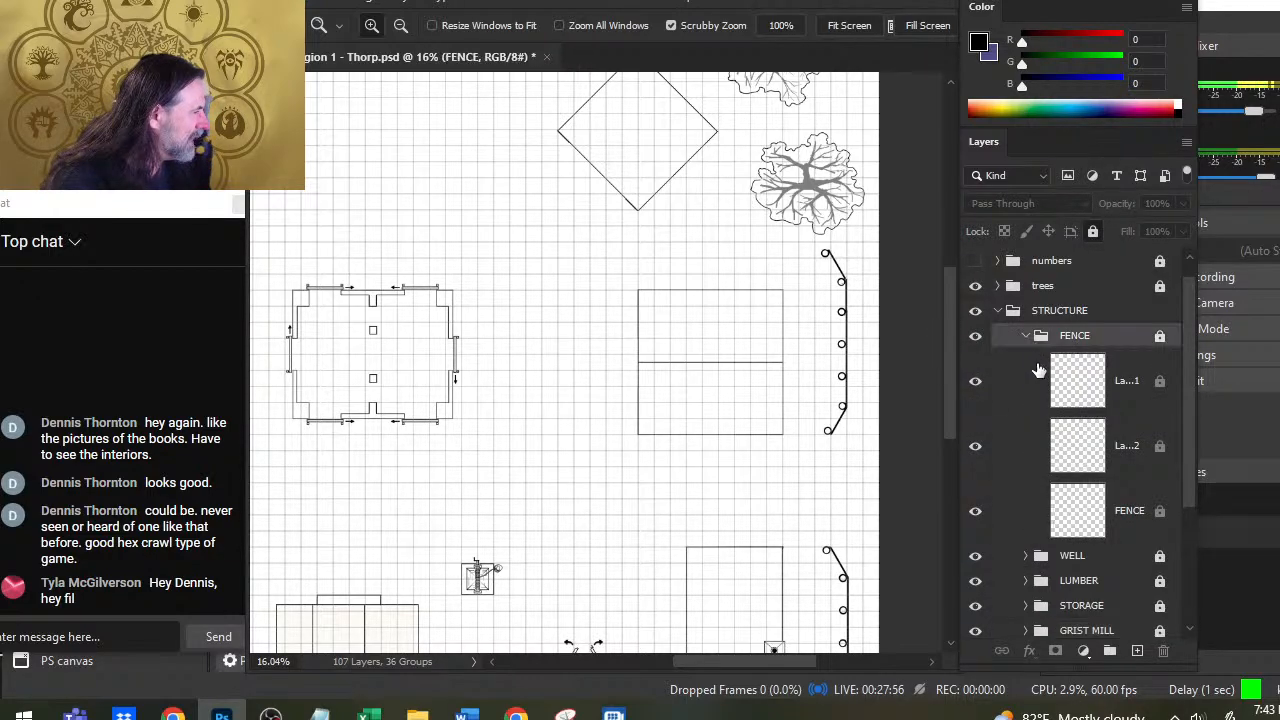
click(1027, 337)
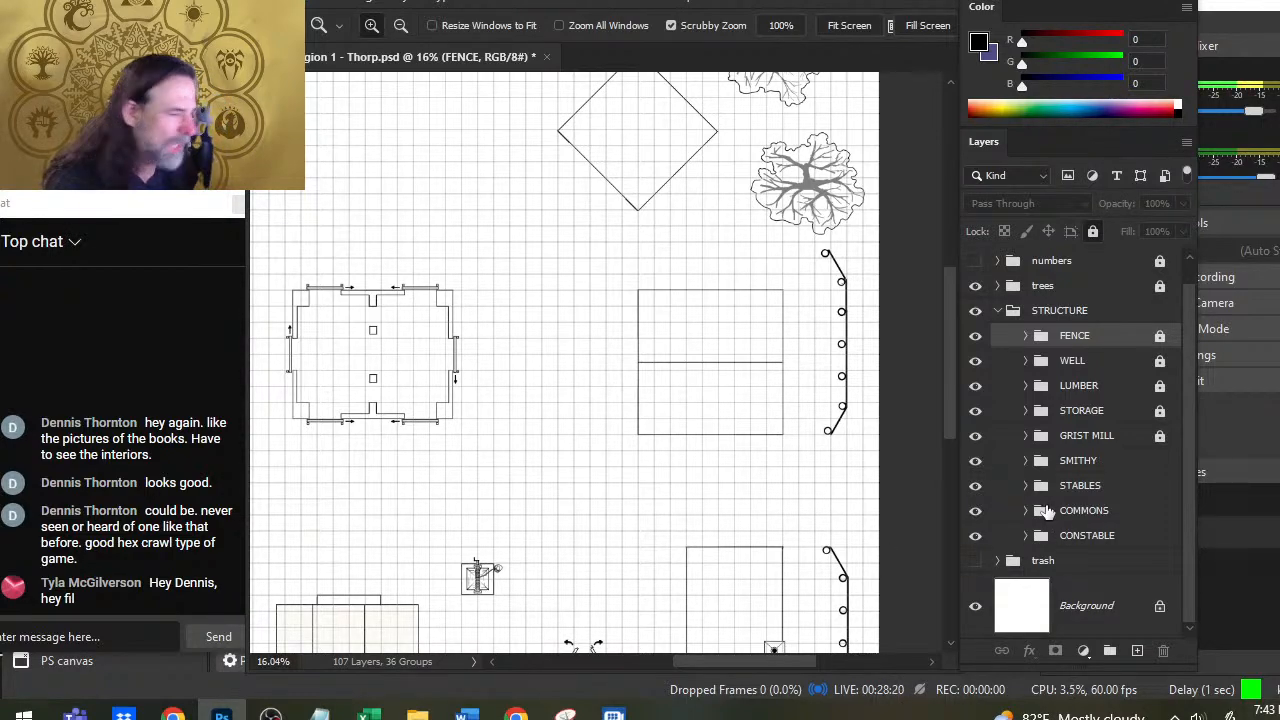
Step: Show the SMITHY's INERIOR sketch at 27% opacity with the RIIF group hidden, and add a new layer above it
click(1027, 462)
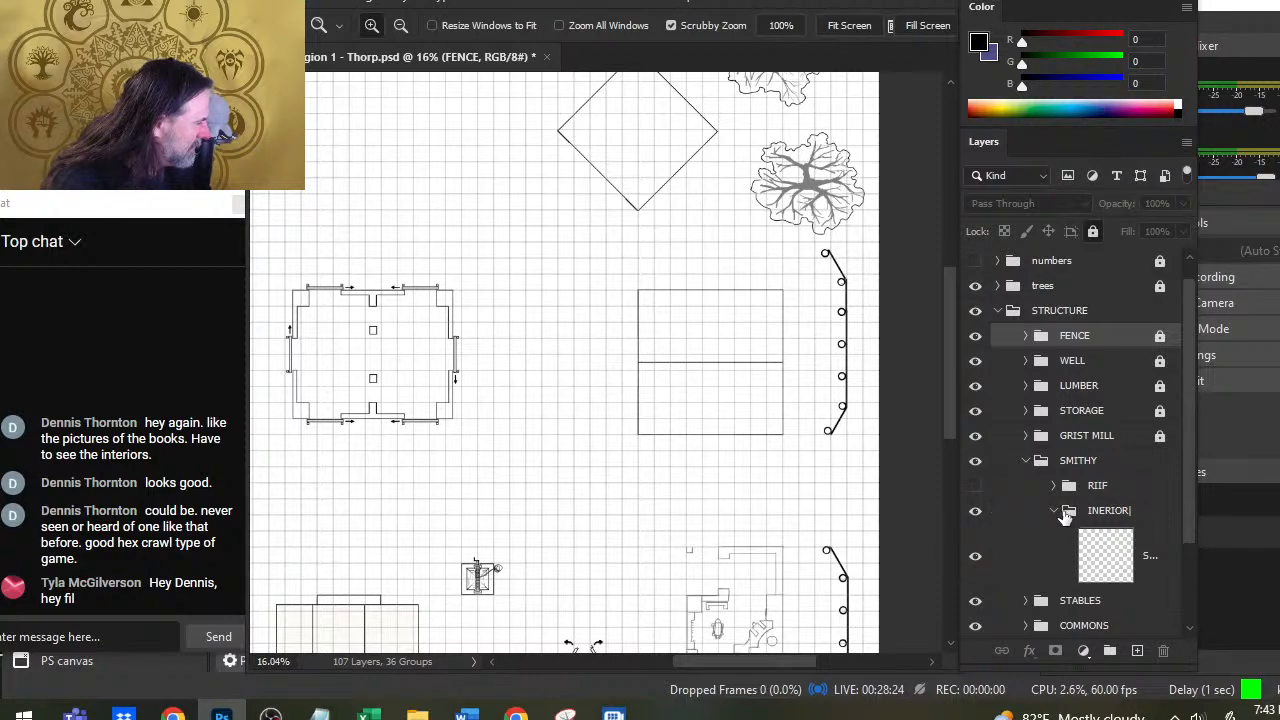
click(1055, 511)
click(1112, 519)
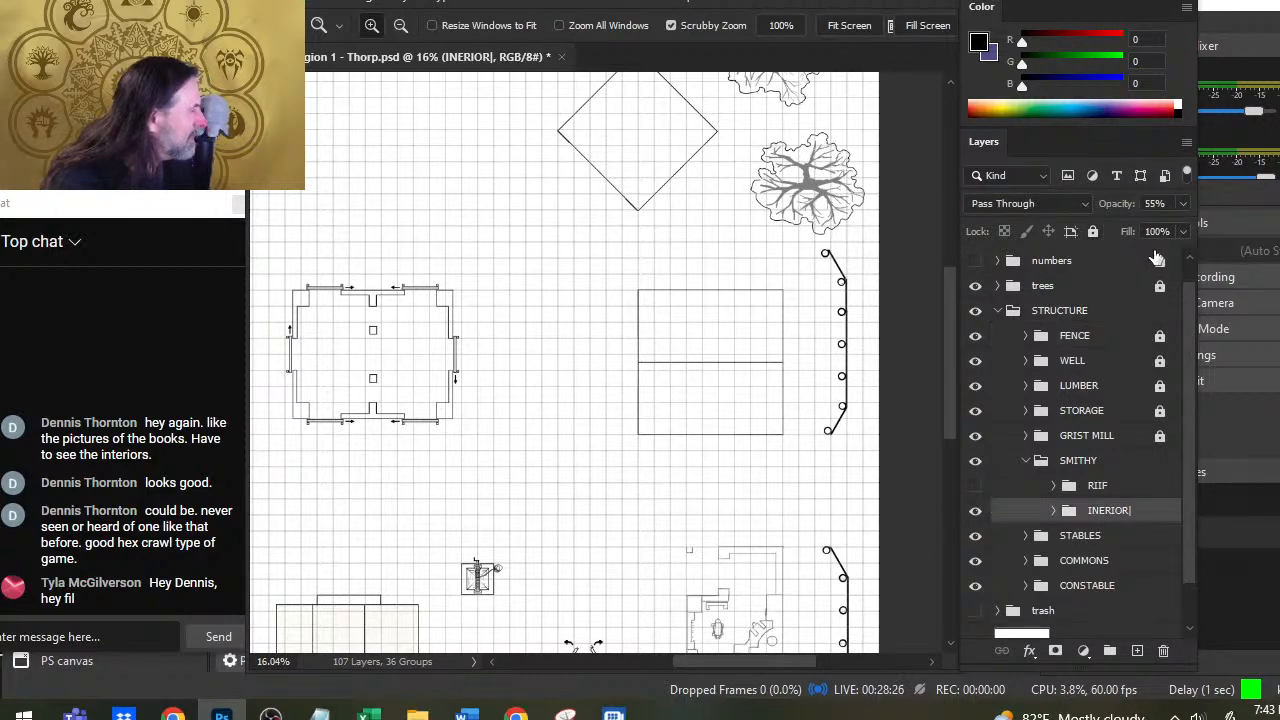
click(1181, 200)
drag(1143, 230, 1118, 231)
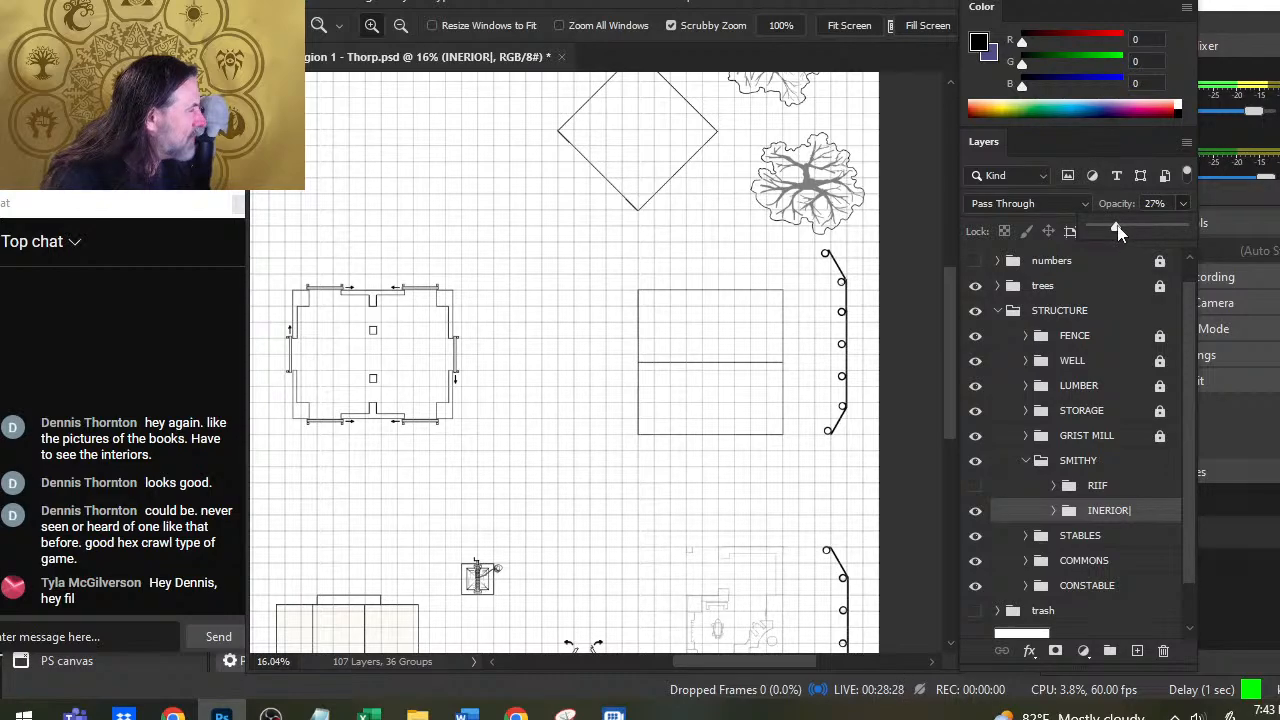
click(1137, 651)
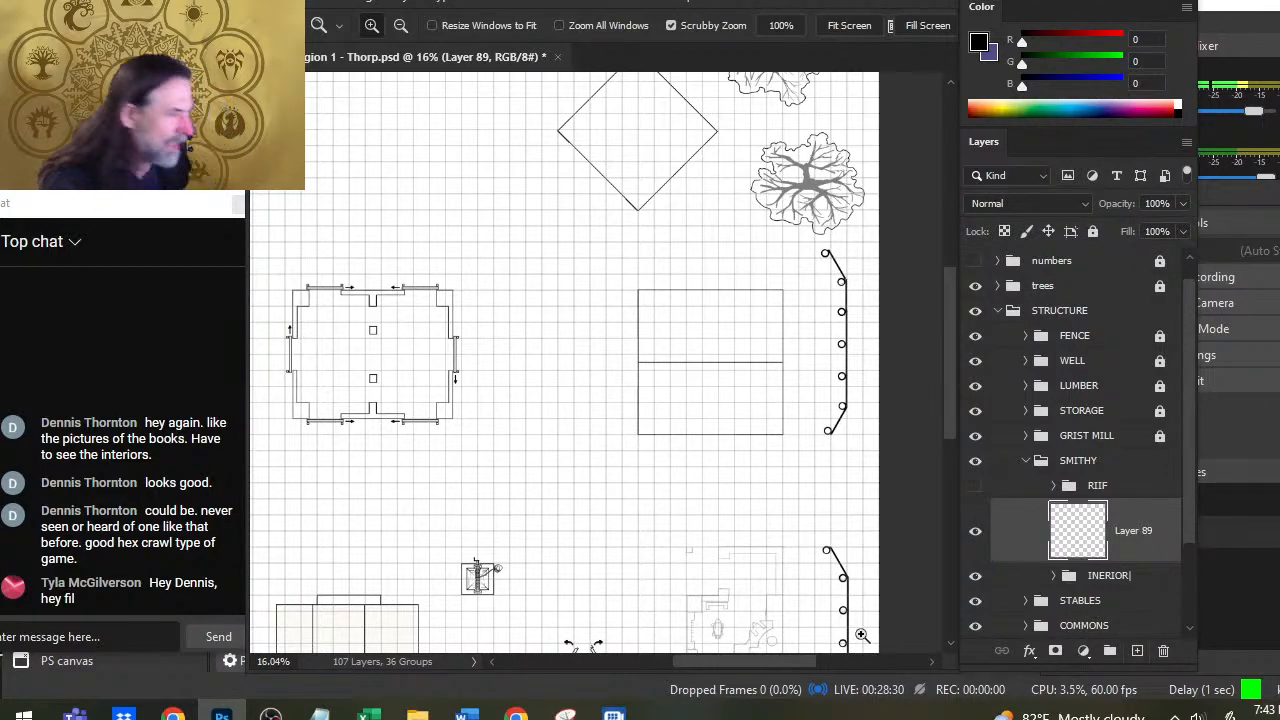
Step: Ink the smithy's stepped upper wall in straight black lines with a 4 px brush and trim the overshoot at its inner end
drag(622, 553, 565, 355)
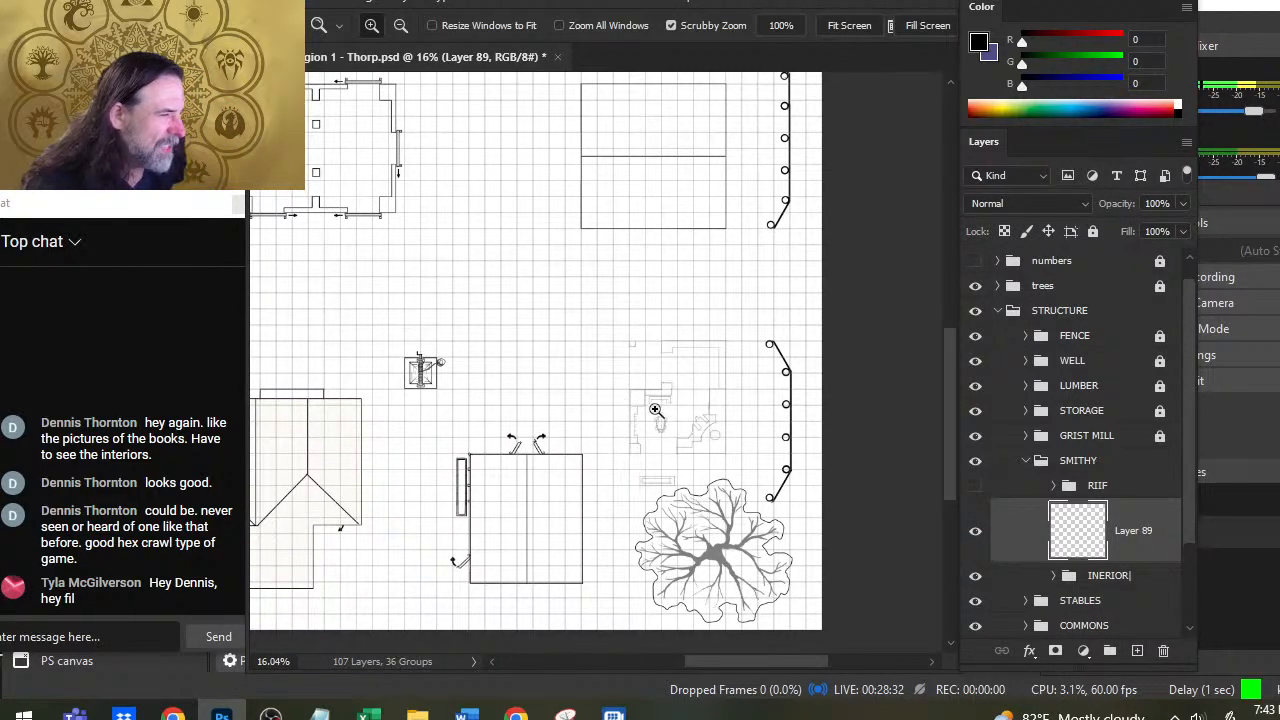
scroll(655, 410, up, 6)
drag(800, 470, 643, 410)
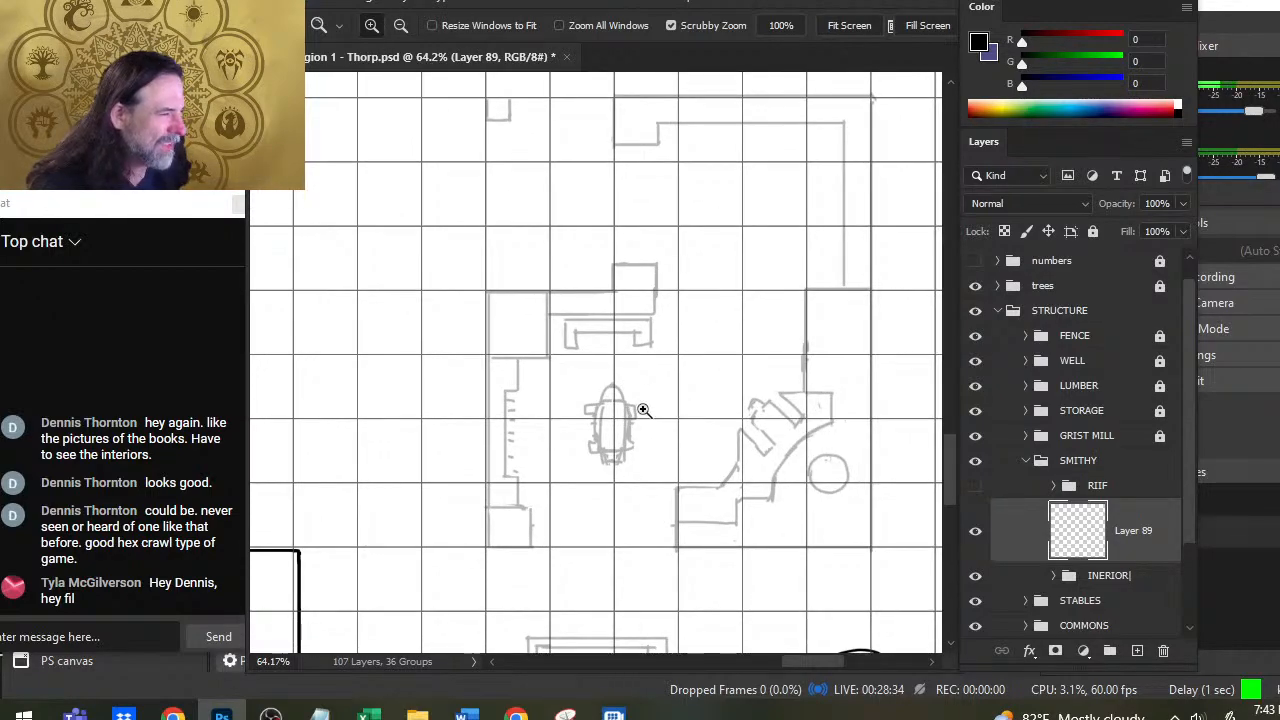
scroll(503, 317, up, 3)
key(b)
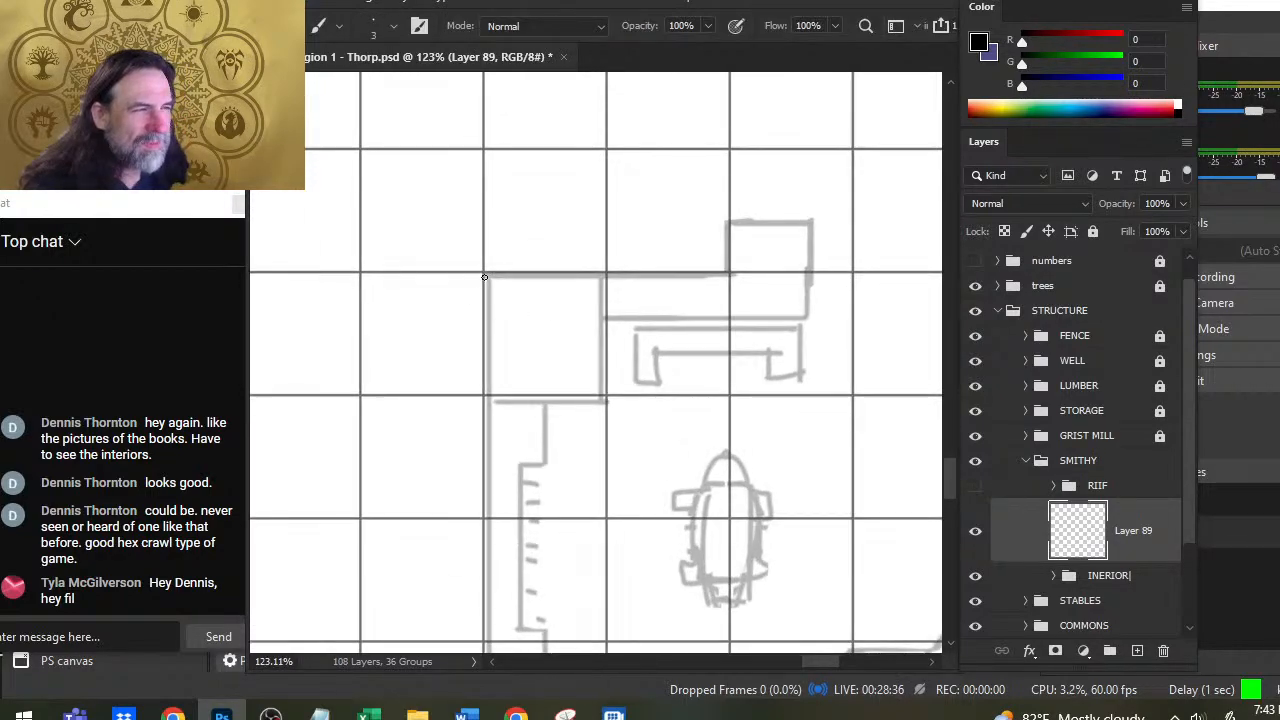
drag(482, 273, 482, 333)
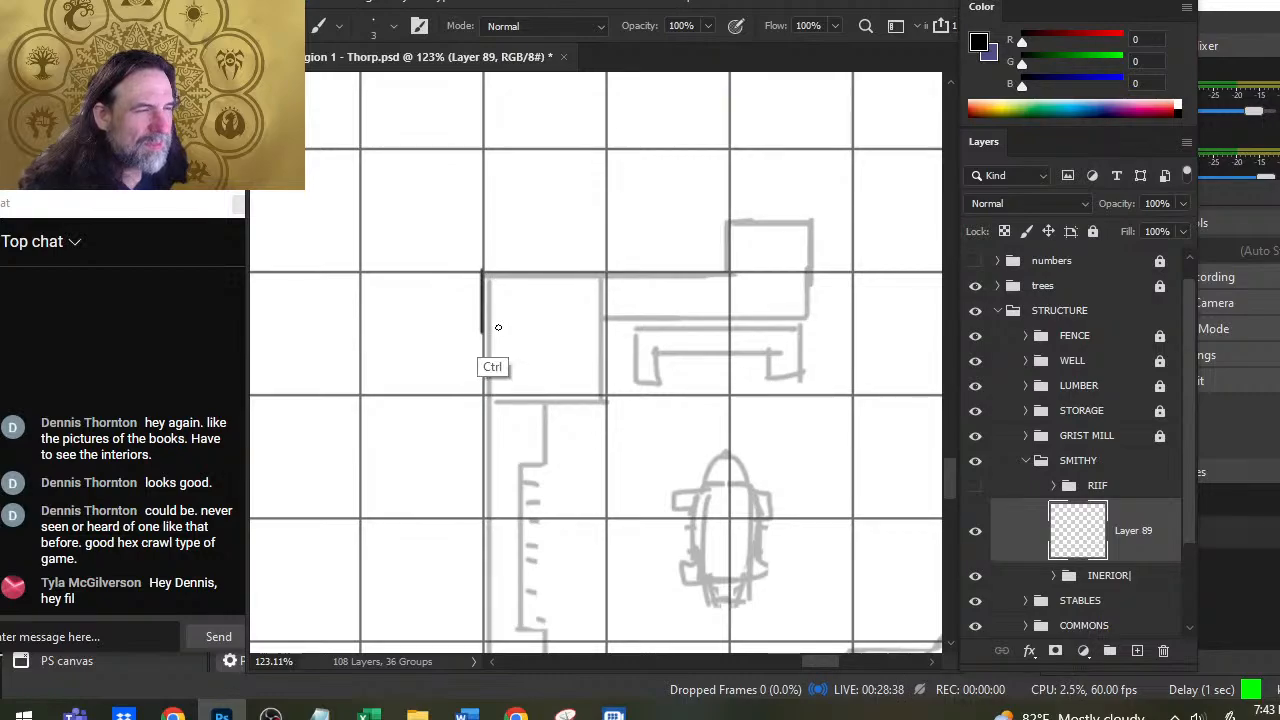
key(ctrl+z)
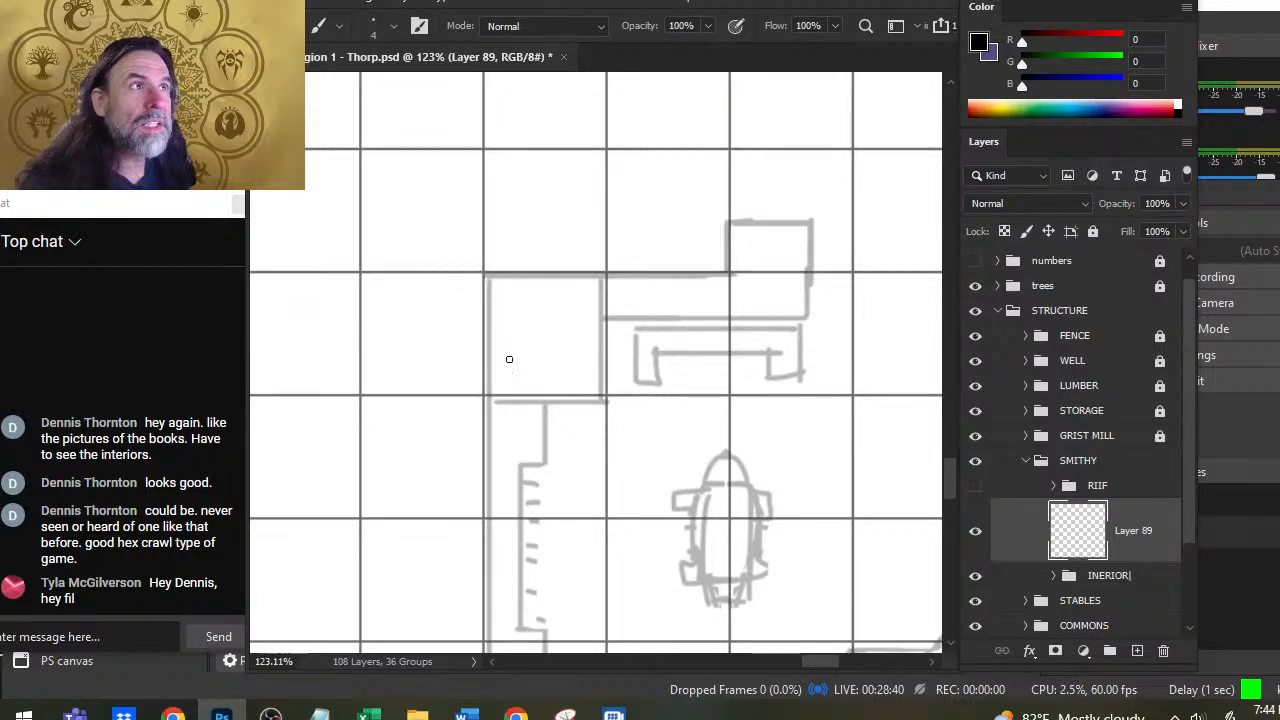
mouse_move(509, 359)
mouse_down()
mouse_move(634, 237)
mouse_move(563, 351)
mouse_up()
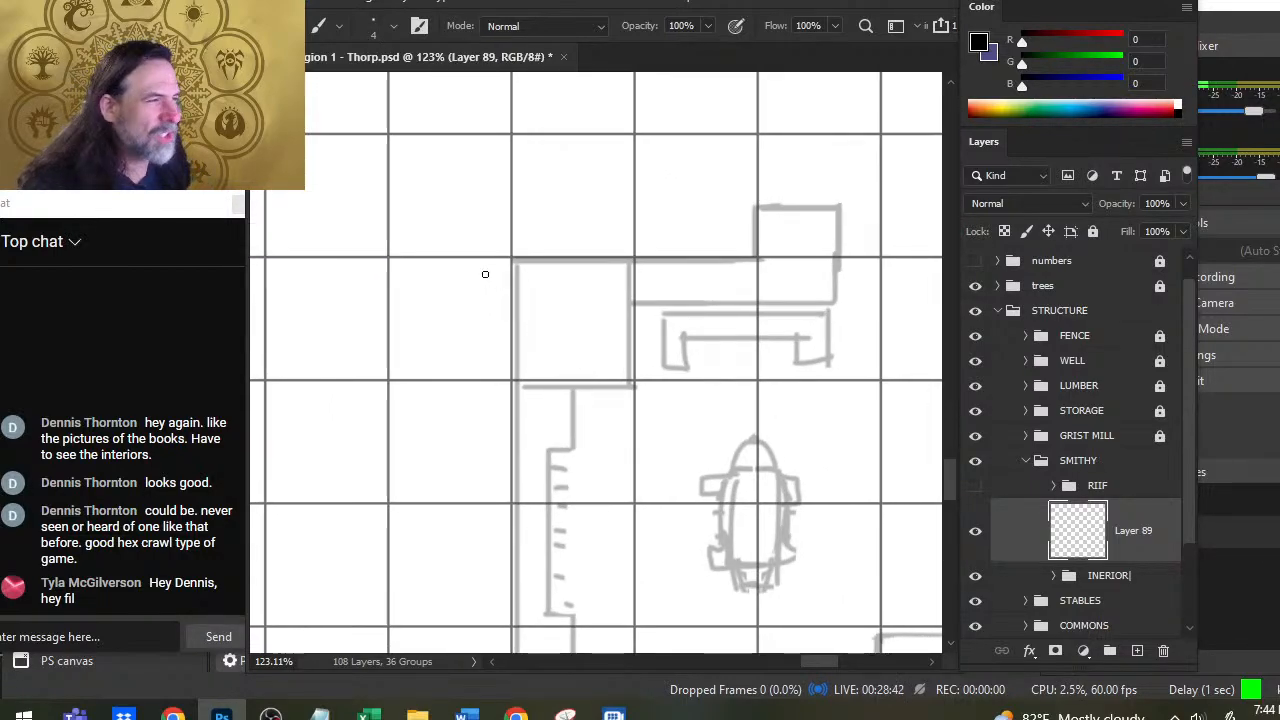
mouse_move(511, 258)
mouse_down()
mouse_move(758, 259)
mouse_move(756, 205)
mouse_move(839, 207)
mouse_move(831, 304)
mouse_move(631, 304)
mouse_up()
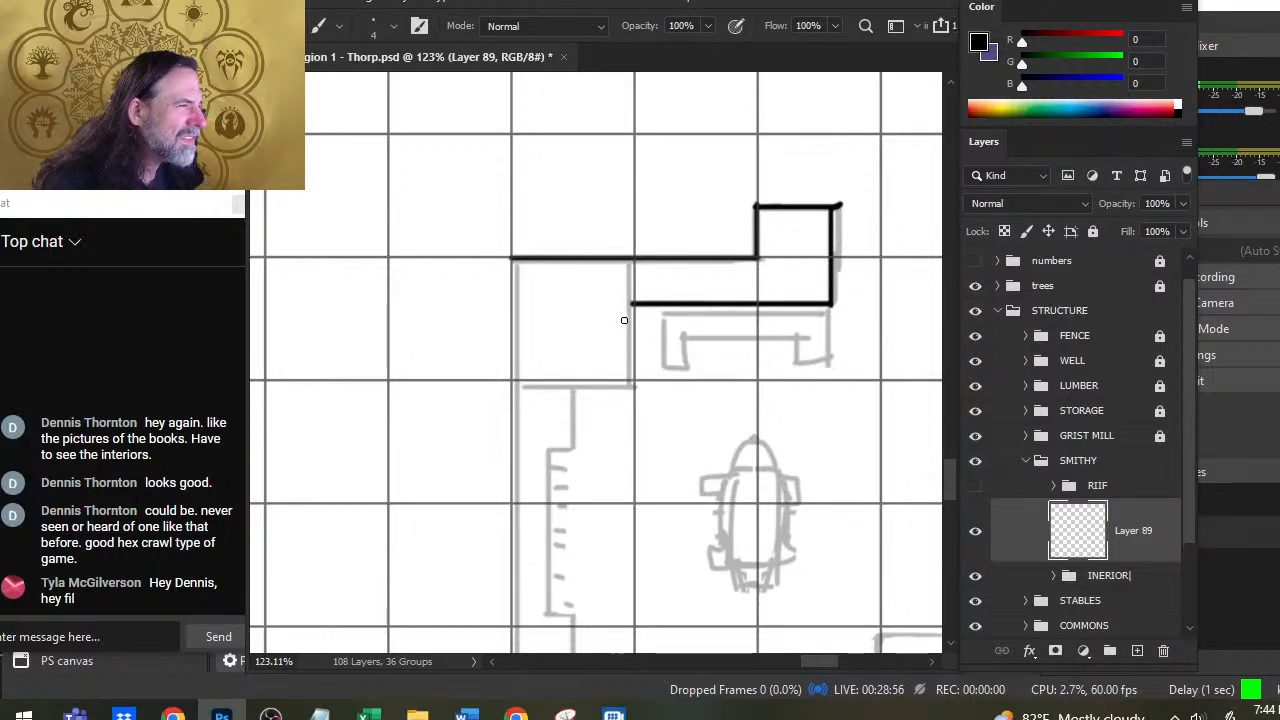
key(e)
key(b)
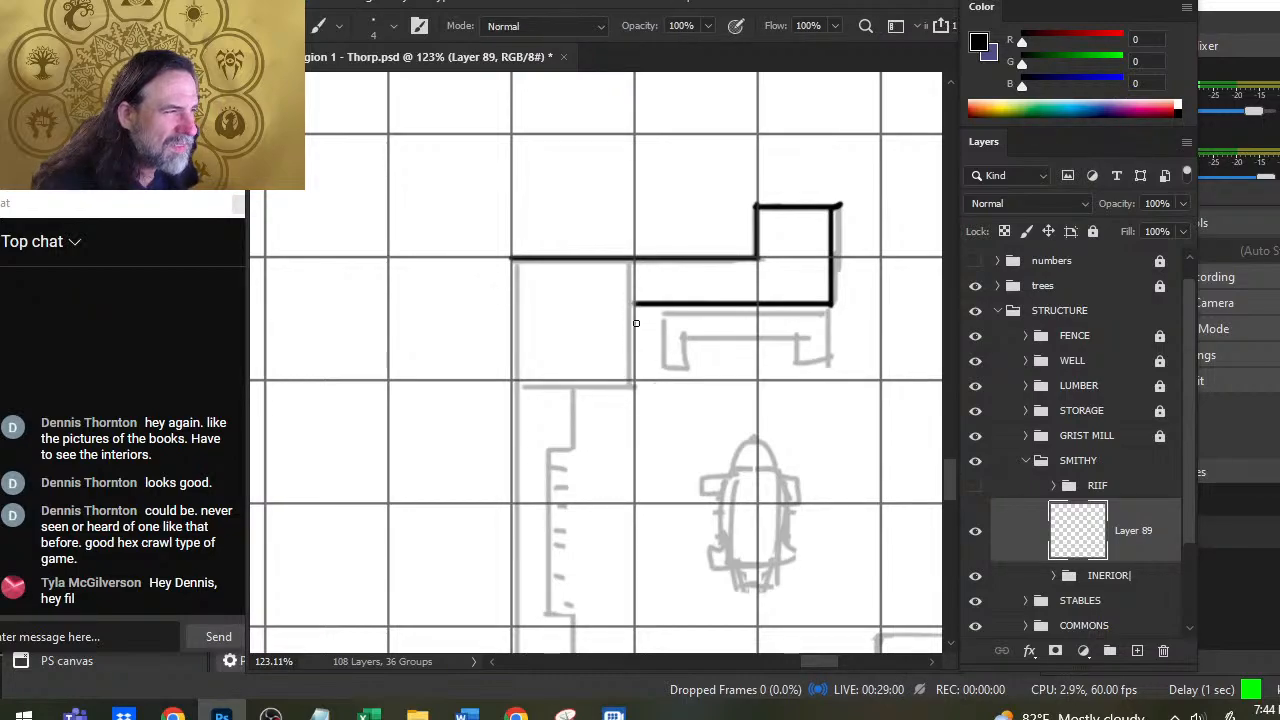
Step: Ink the inner side and lower edge of the upper-left corner block and run the outer left wall straight down the sketch
shift+click(634, 362)
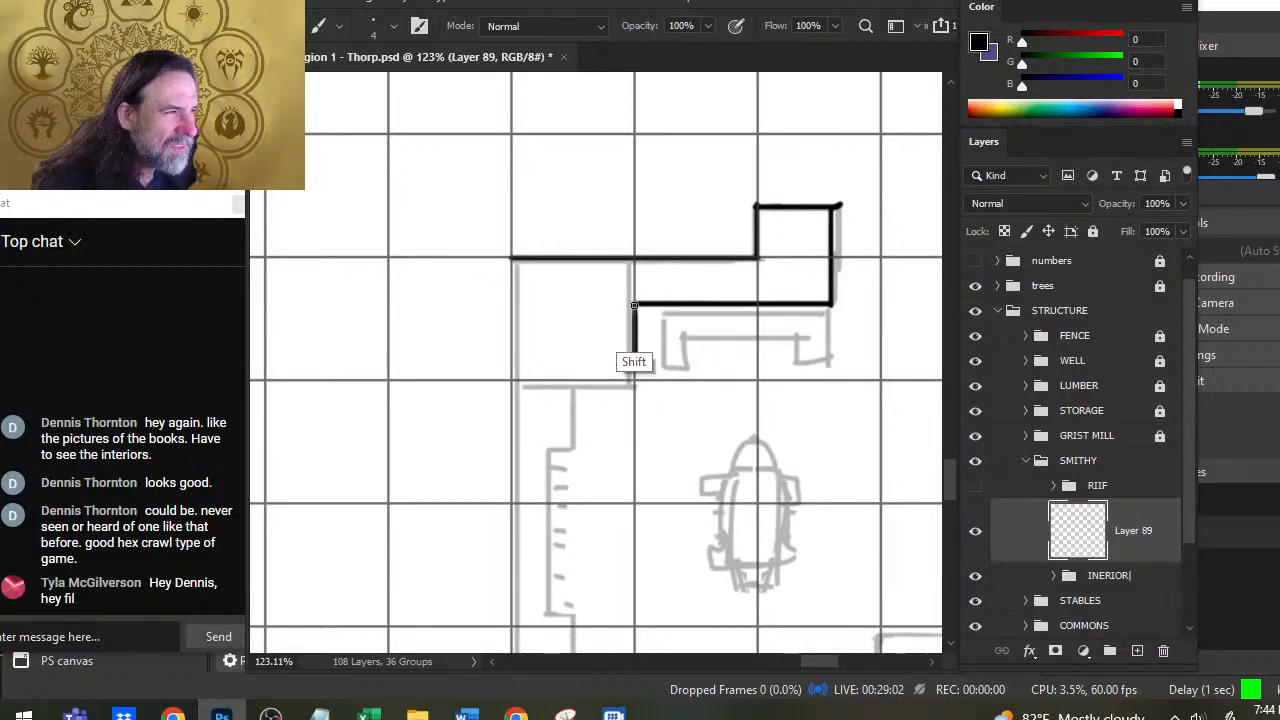
mouse_move(634, 364)
mouse_down()
mouse_move(637, 410)
mouse_move(627, 381)
mouse_move(513, 381)
mouse_up()
drag(511, 260, 510, 520)
key(ctrl+z)
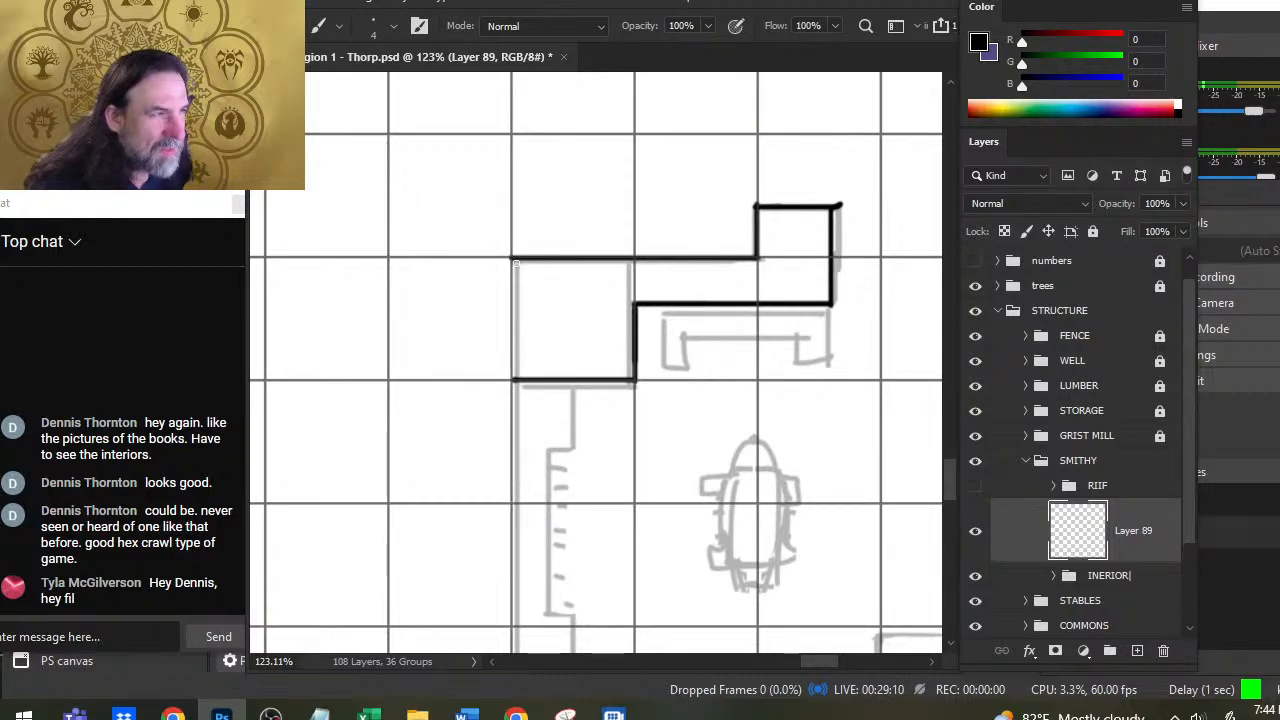
drag(512, 260, 511, 705)
Step: Erase the part of the outer left wall that extends past the smithy's lower corner
scroll(512, 260, down, 8)
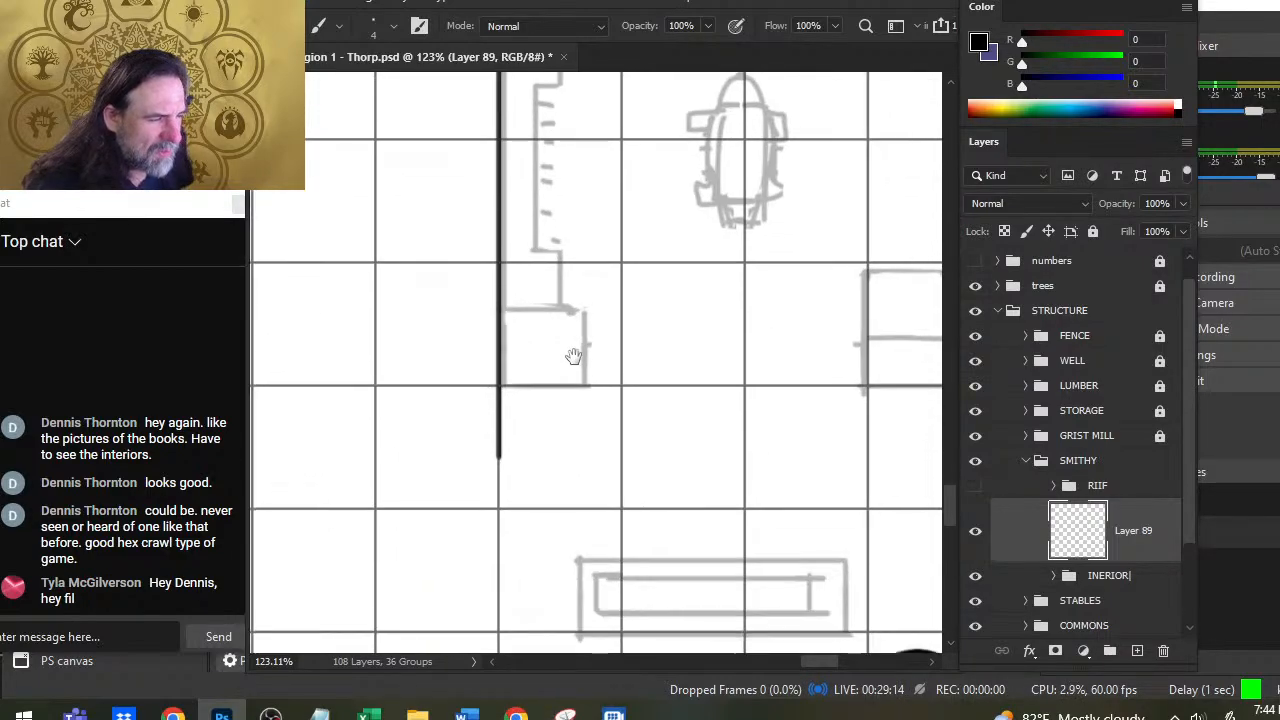
key(z)
scroll(517, 423, down, 3)
scroll(565, 306, up, 3)
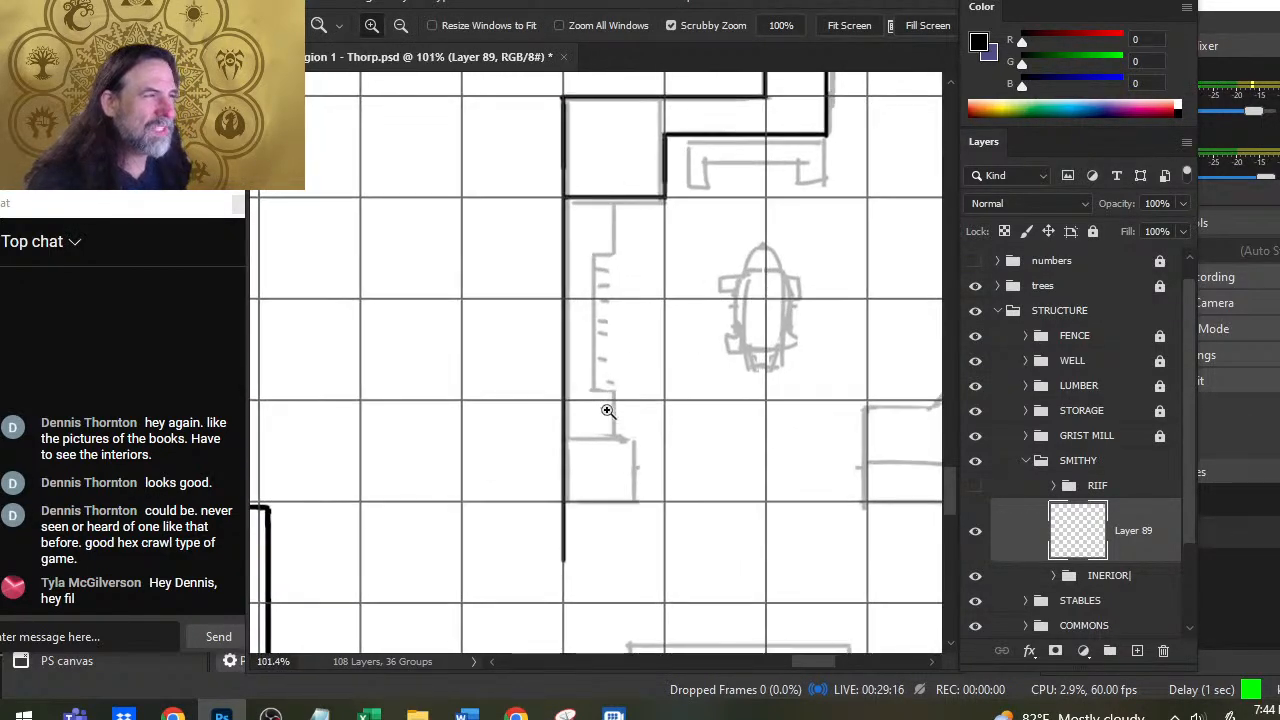
key(b)
key(bracketright)
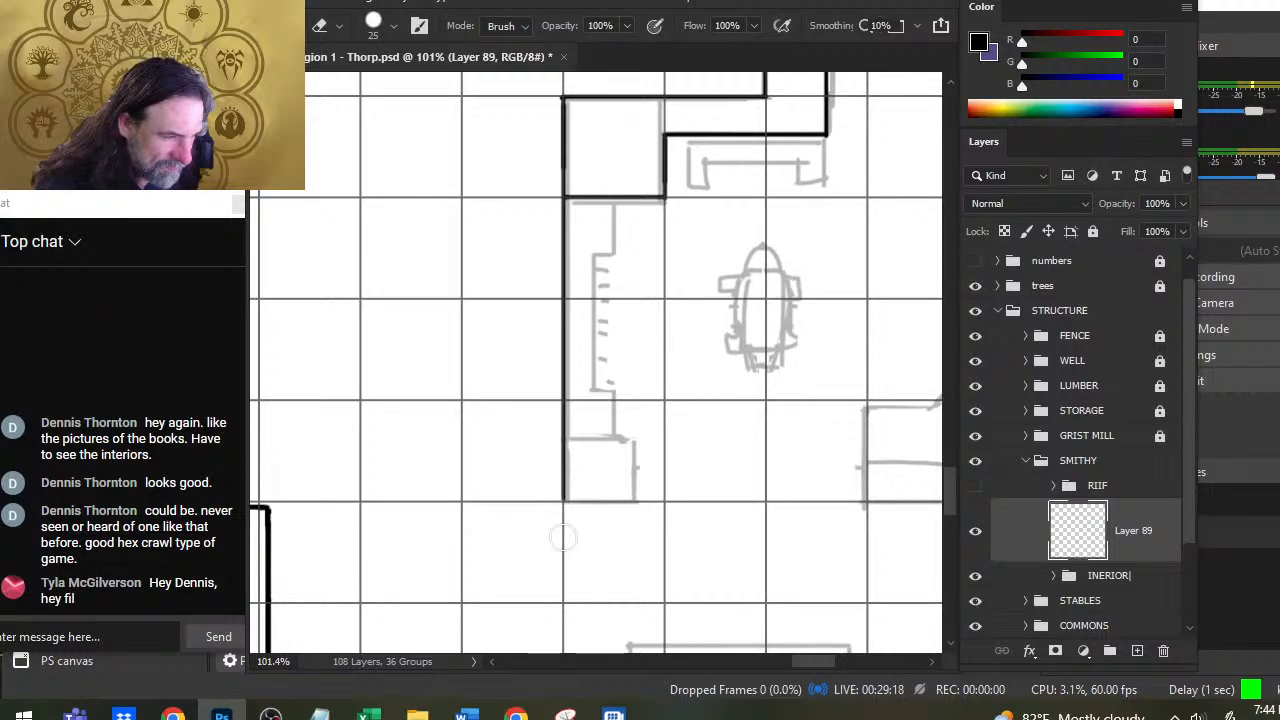
Step: Ink the left wall's lower end and its inner edge up to the next grid line, erasing the overshoot at the corner
key(b)
mouse_move(564, 500)
mouse_down()
mouse_move(632, 501)
mouse_move(618, 498)
mouse_move(617, 437)
mouse_up()
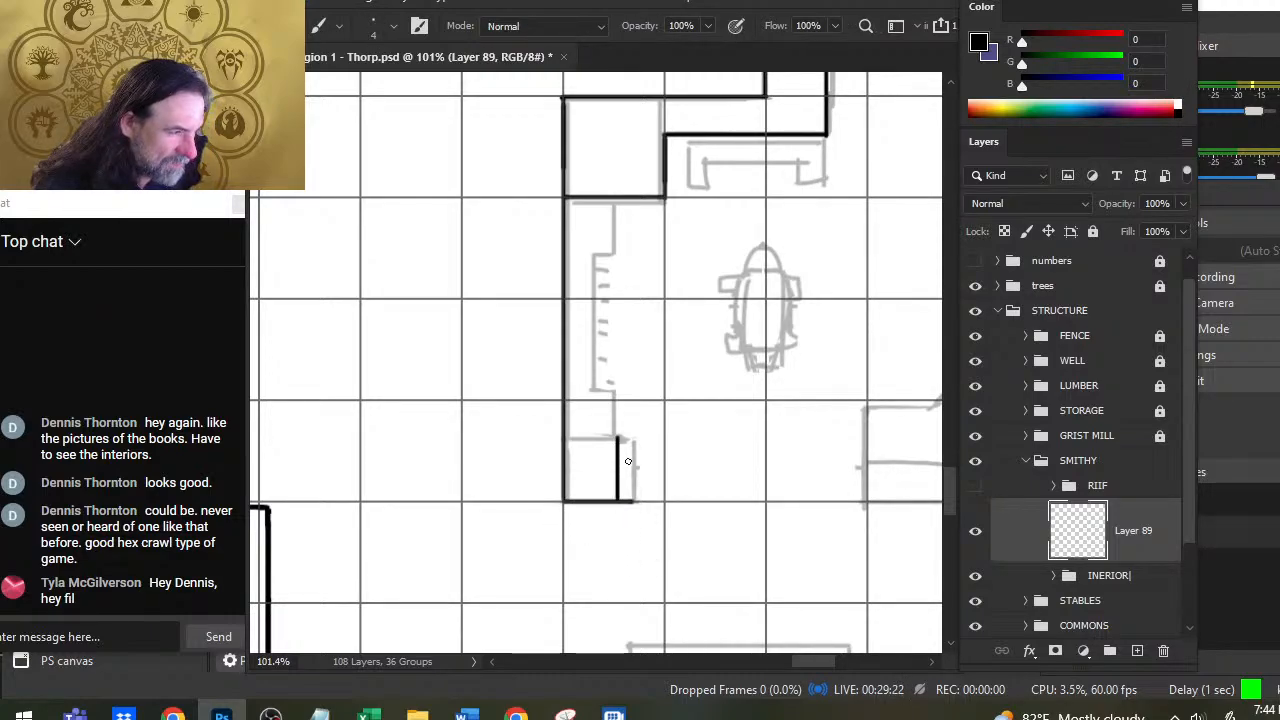
key(e)
key(b)
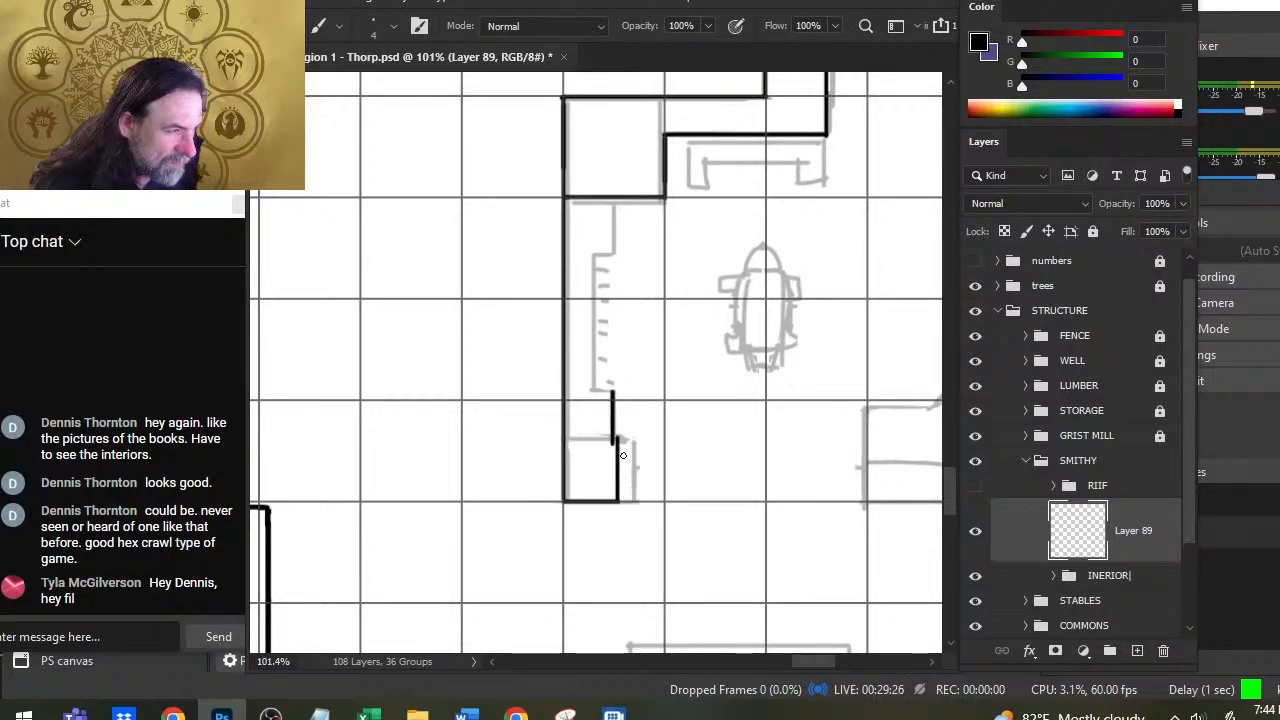
shift+click(618, 431)
shift+click(618, 408)
key(r)
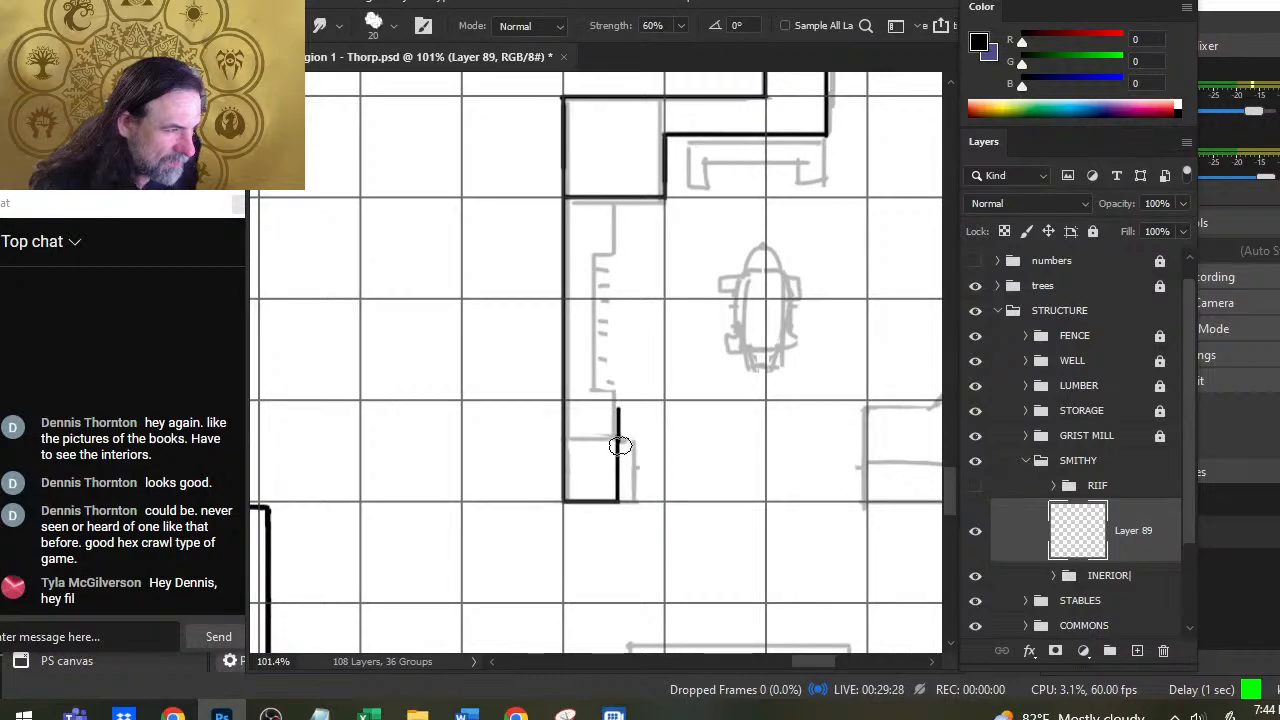
key(w)
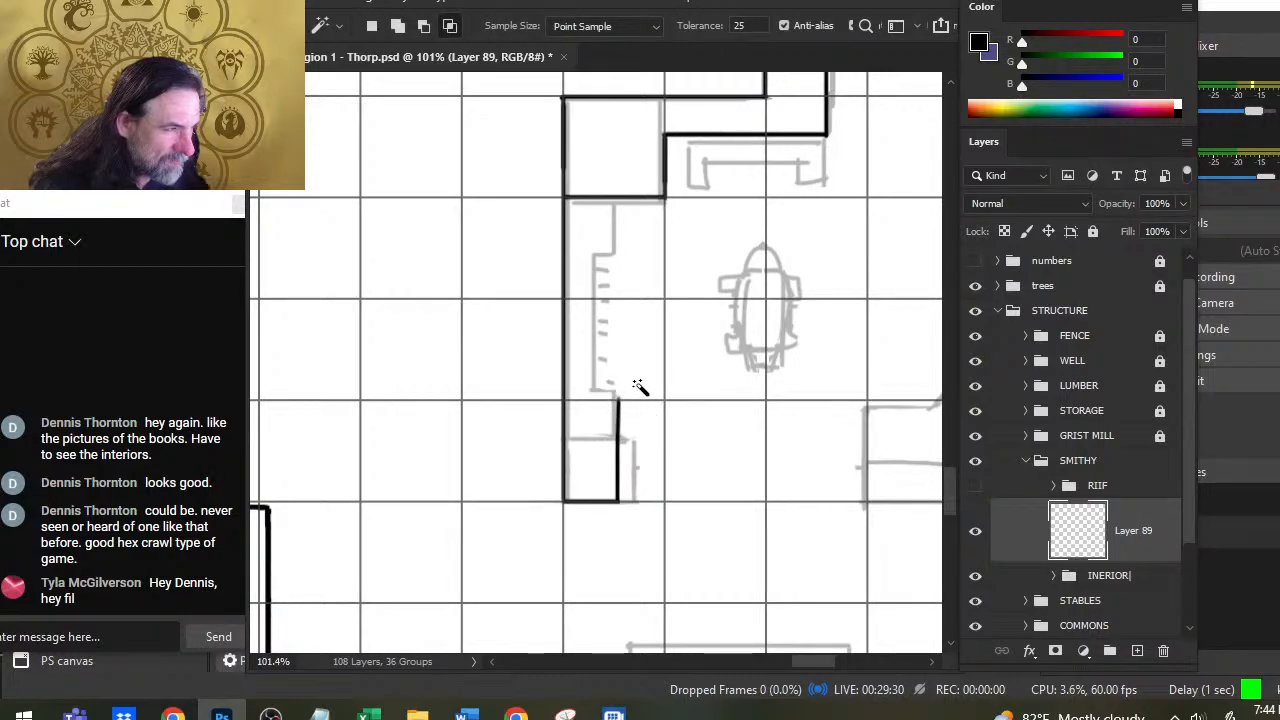
click(640, 387)
key(ctrl+d)
key(b)
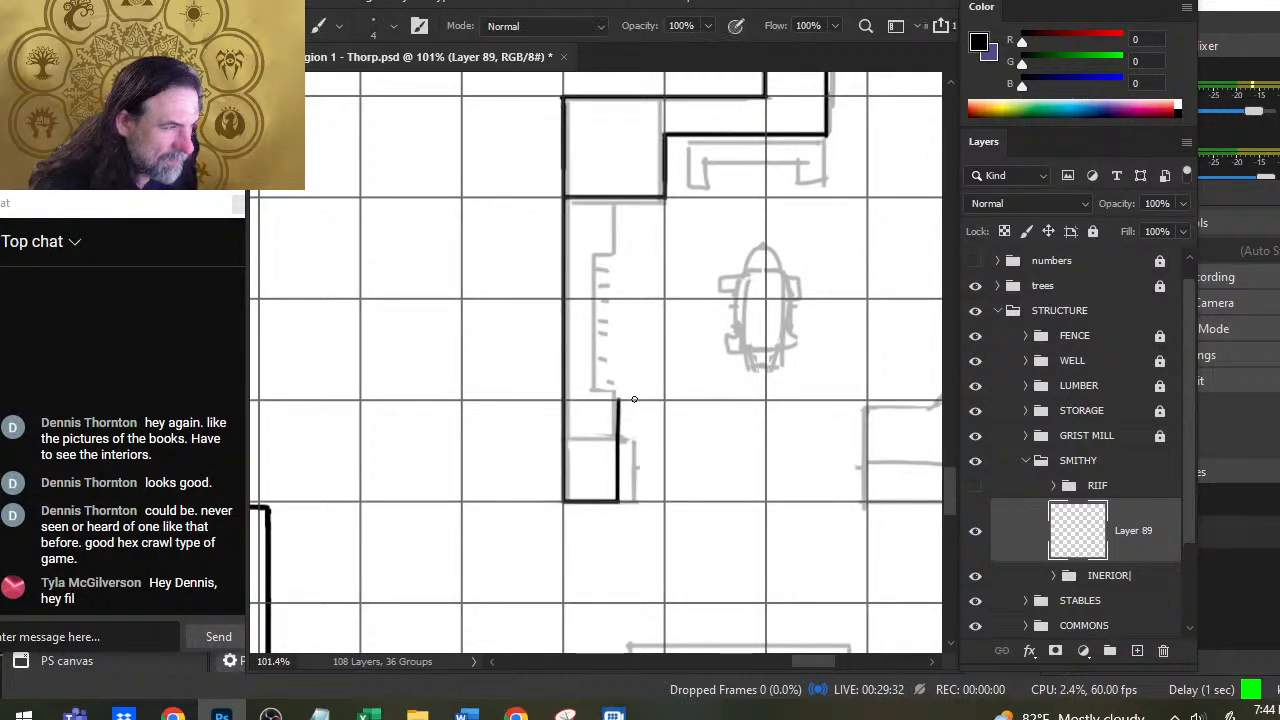
Step: Ink the left wall's recessed inner face and the aligned edge above it, erasing the line across the recess opening
shift+click(593, 401)
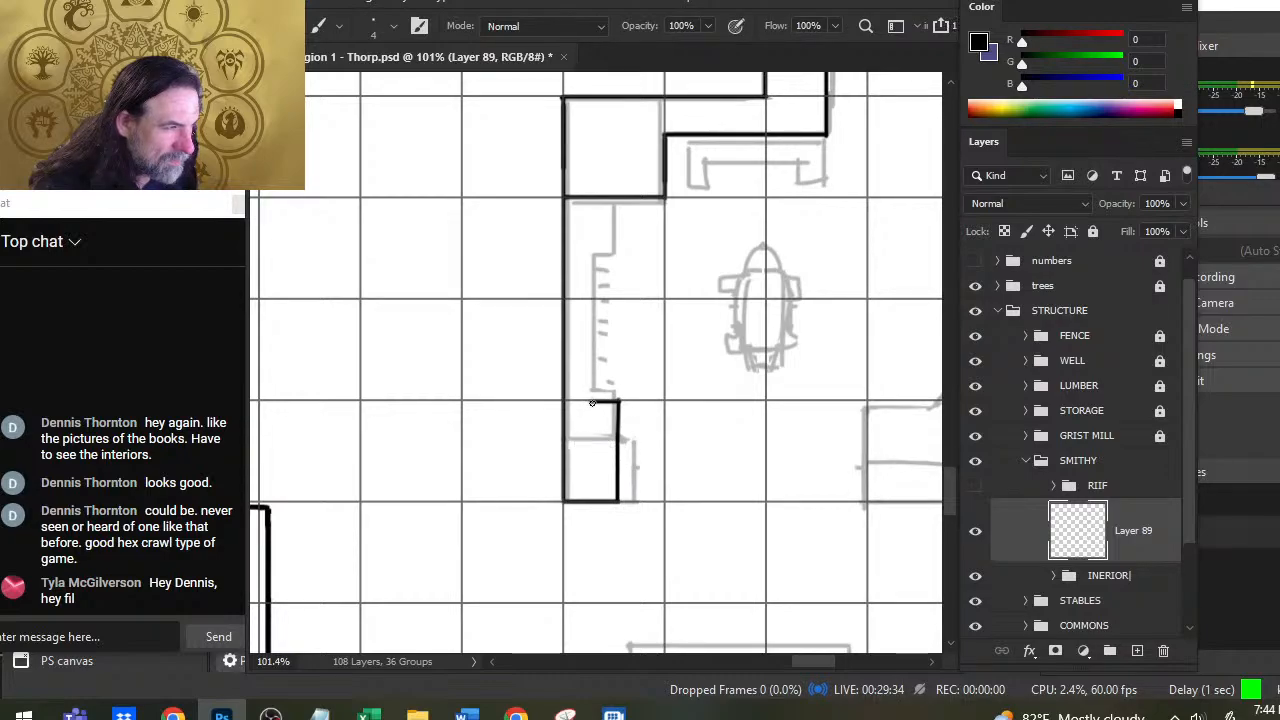
shift+click(593, 345)
shift+click(593, 256)
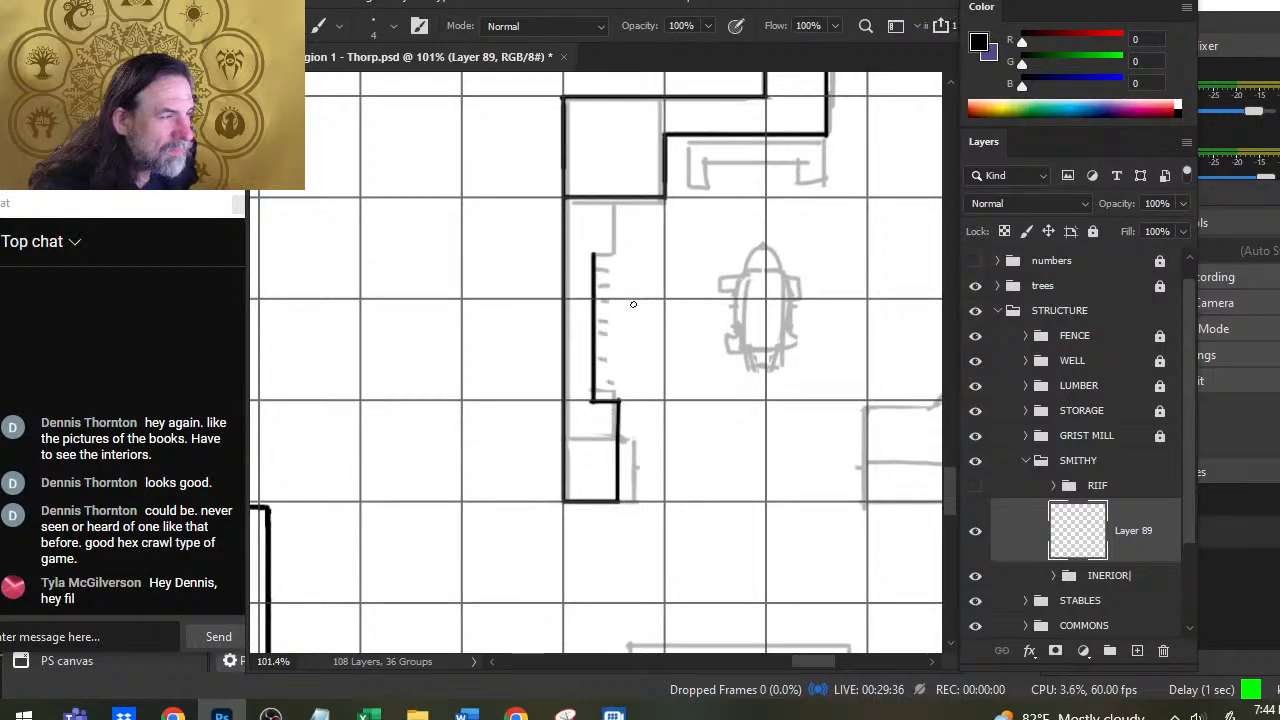
drag(620, 391, 620, 200)
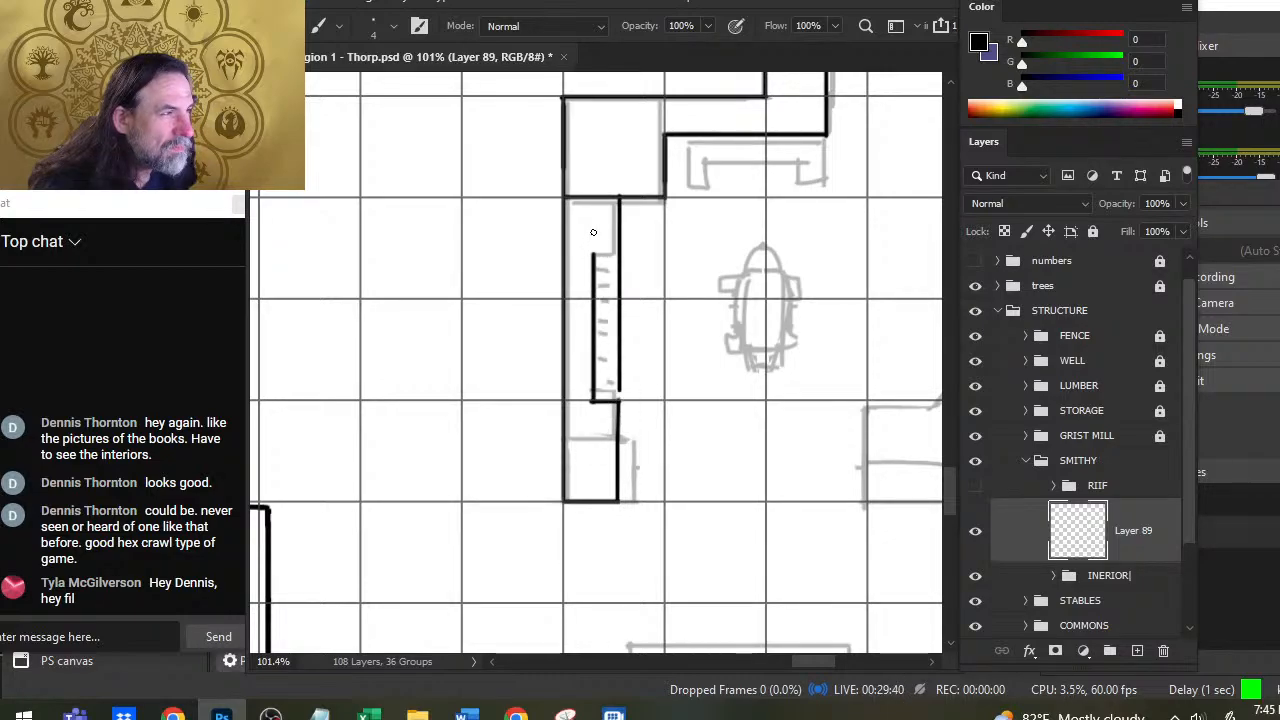
key(e)
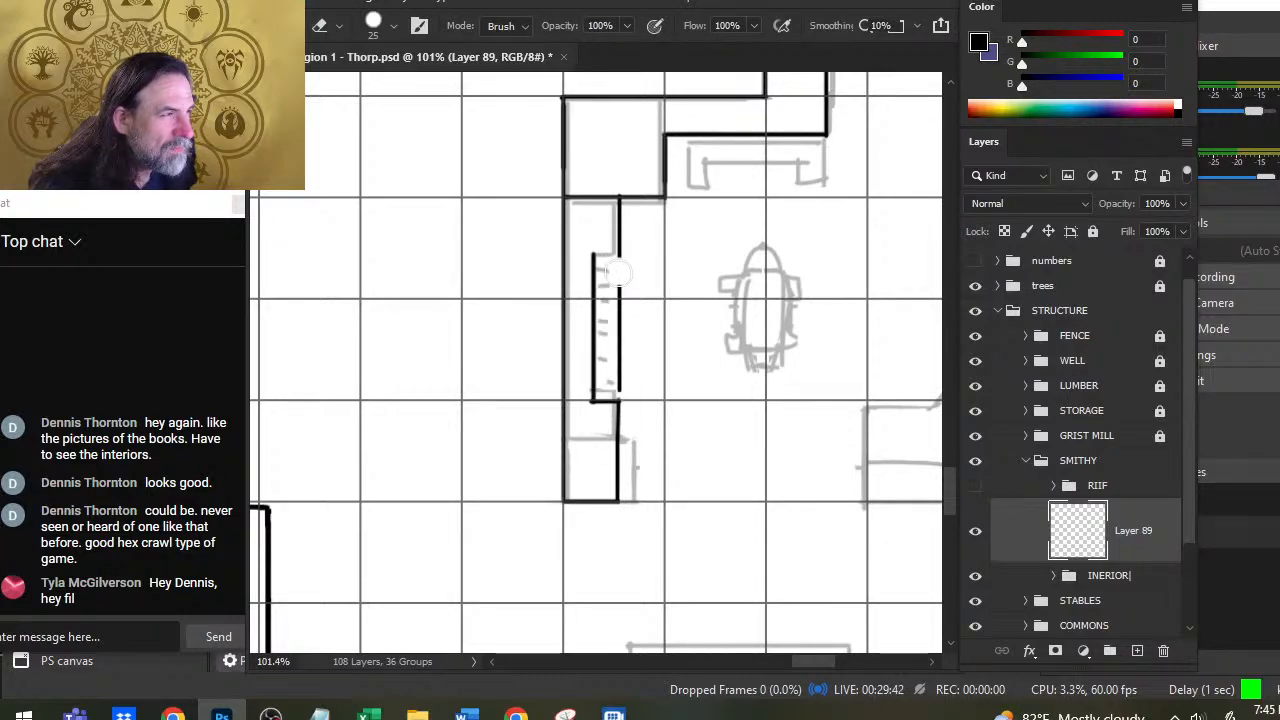
drag(620, 262, 620, 326)
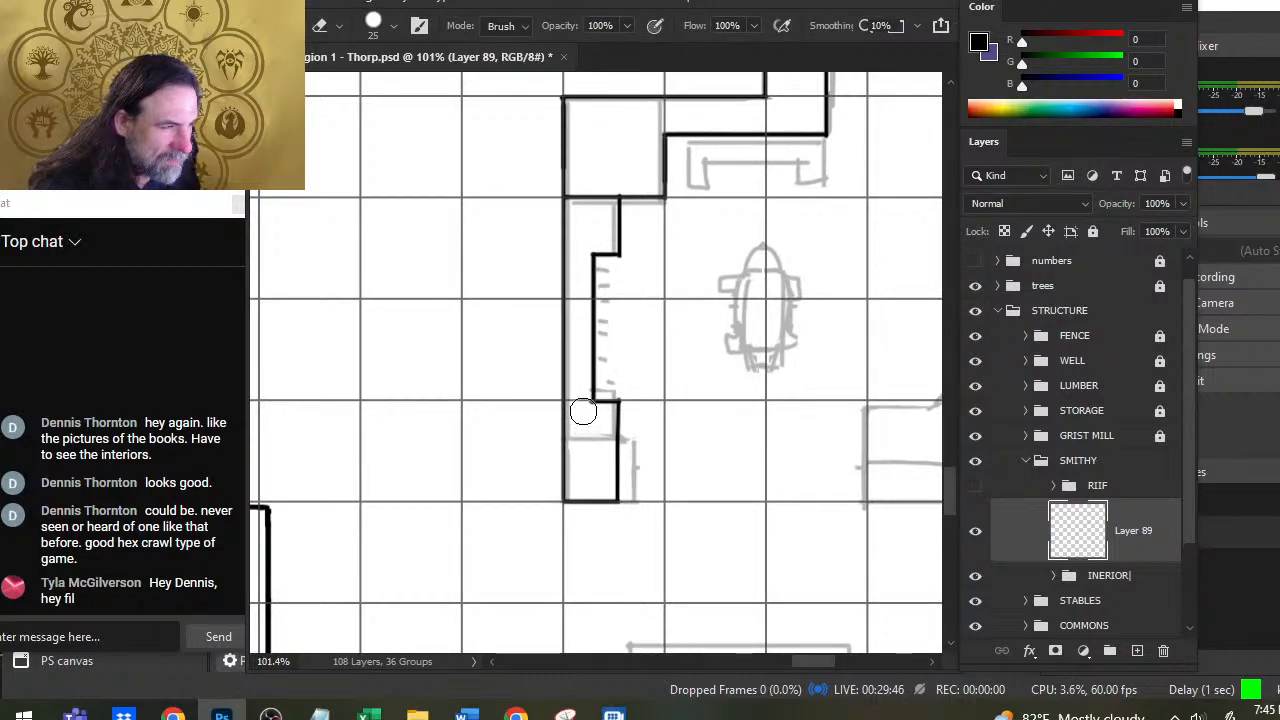
Step: Erase the dividing line between the upper-left corner block and the left wall so they form one continuous wall
key(z)
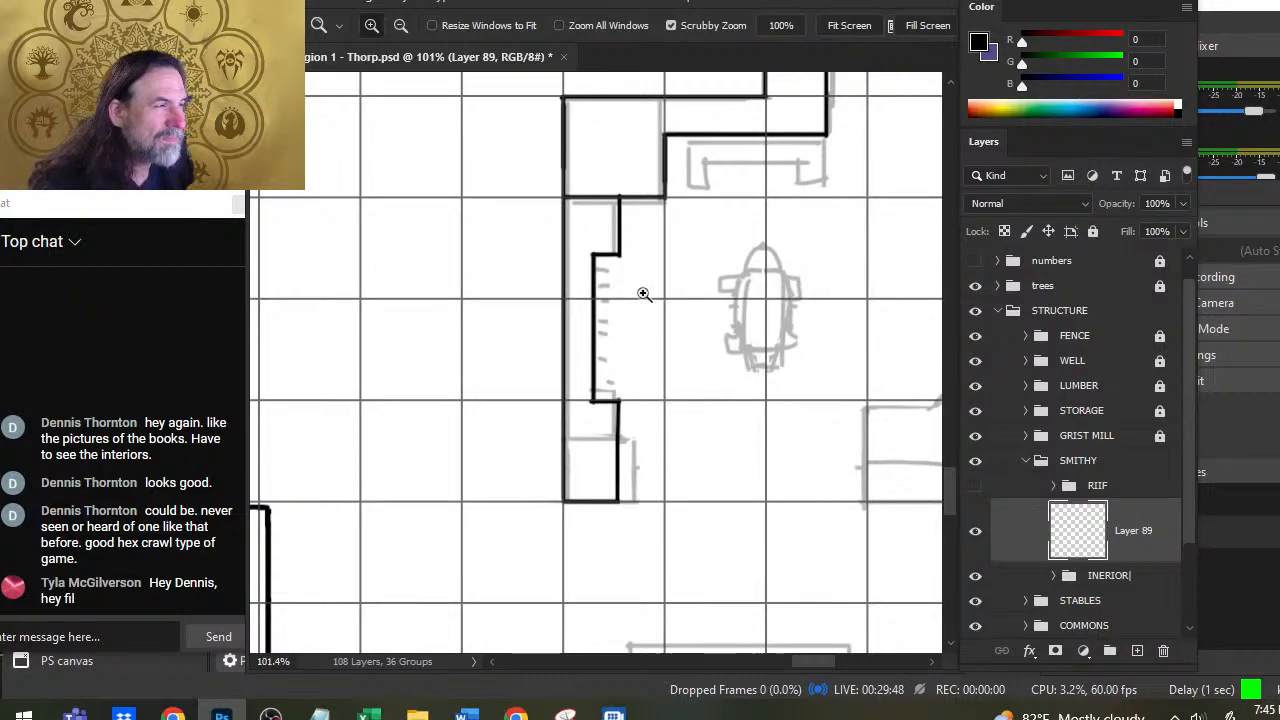
mouse_move(621, 224)
mouse_down()
mouse_move(638, 304)
mouse_move(614, 329)
mouse_up()
key(e)
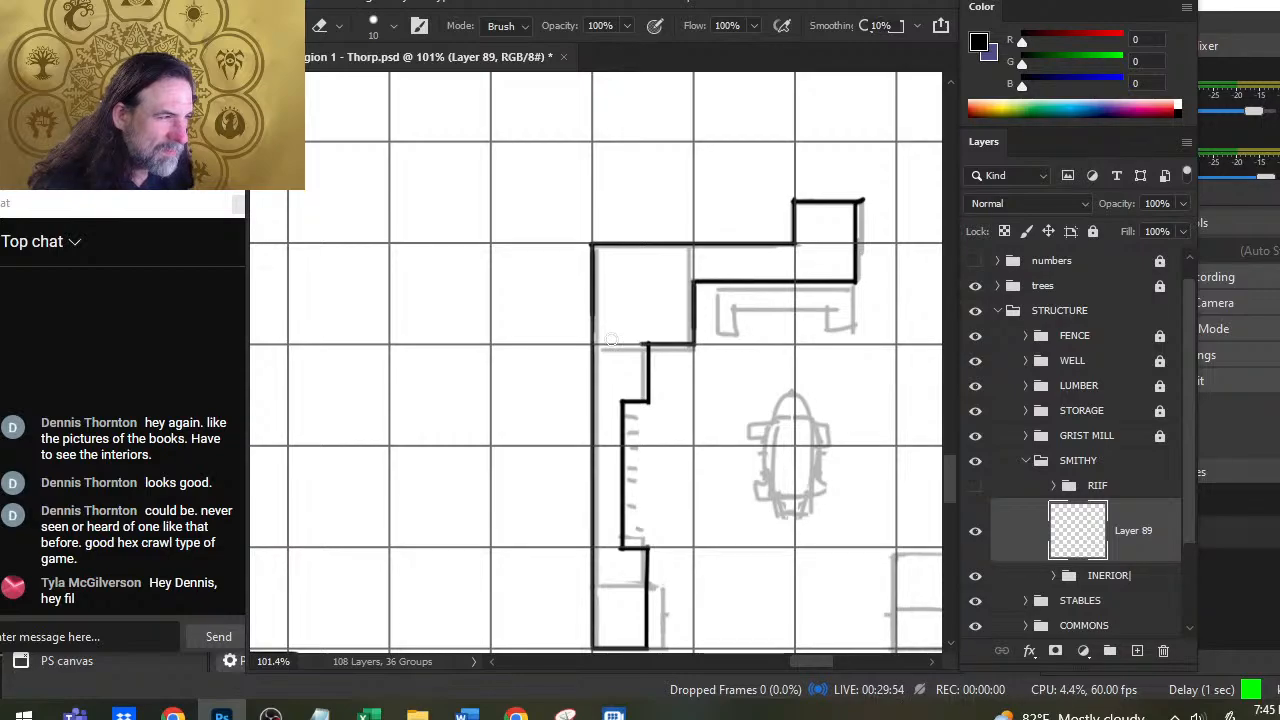
key(b)
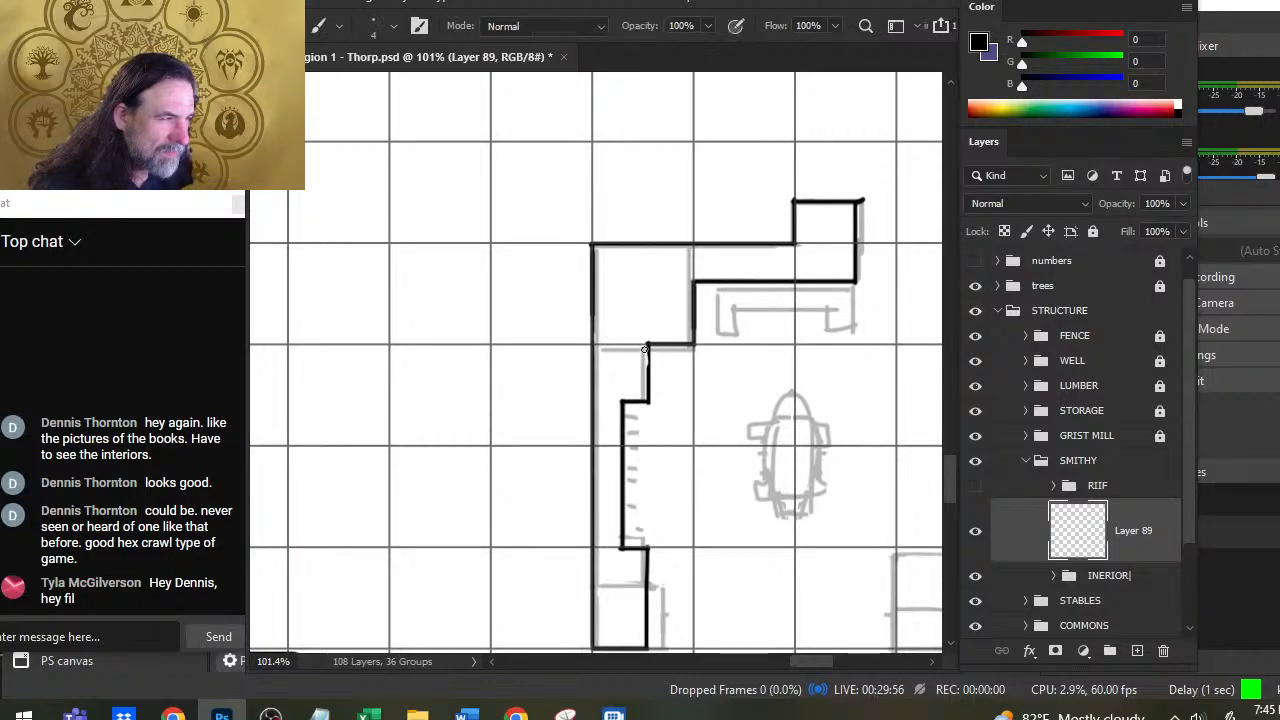
Step: Ink a new top edge slightly above the block at the upper wall's end, with short sides joining it to the block
click(649, 346)
key(z)
drag(711, 441, 632, 458)
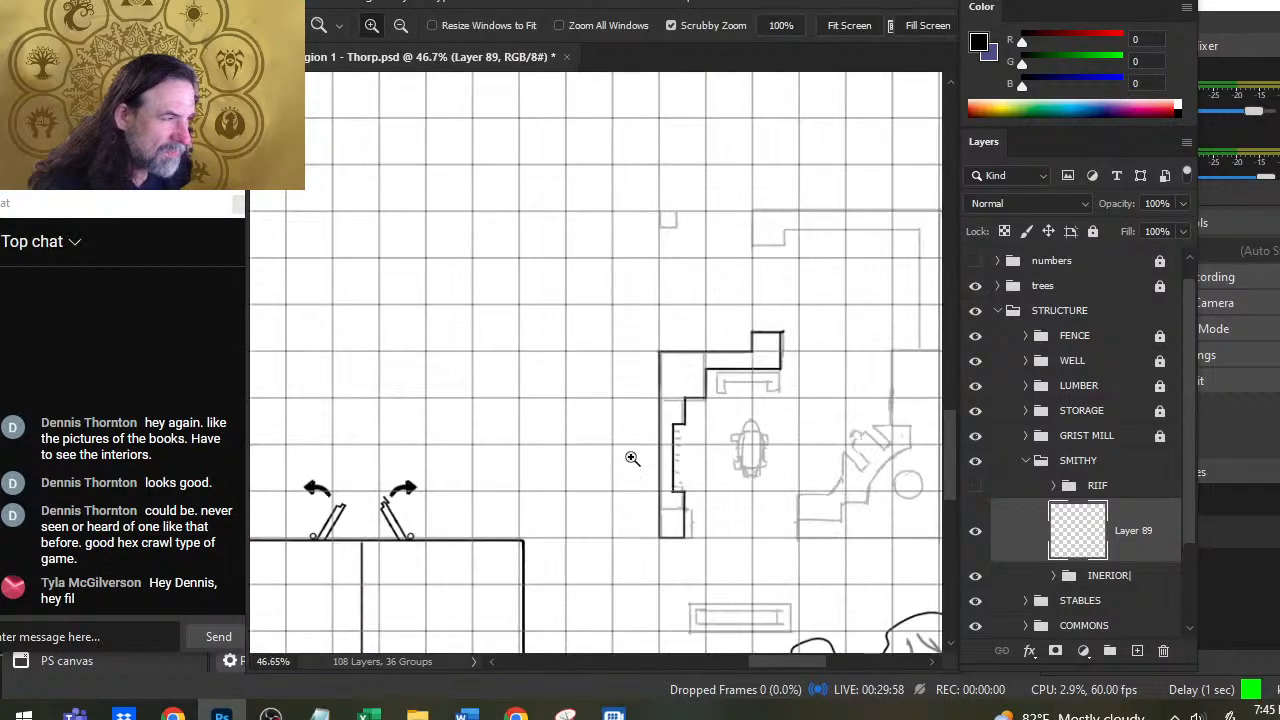
drag(760, 494, 614, 379)
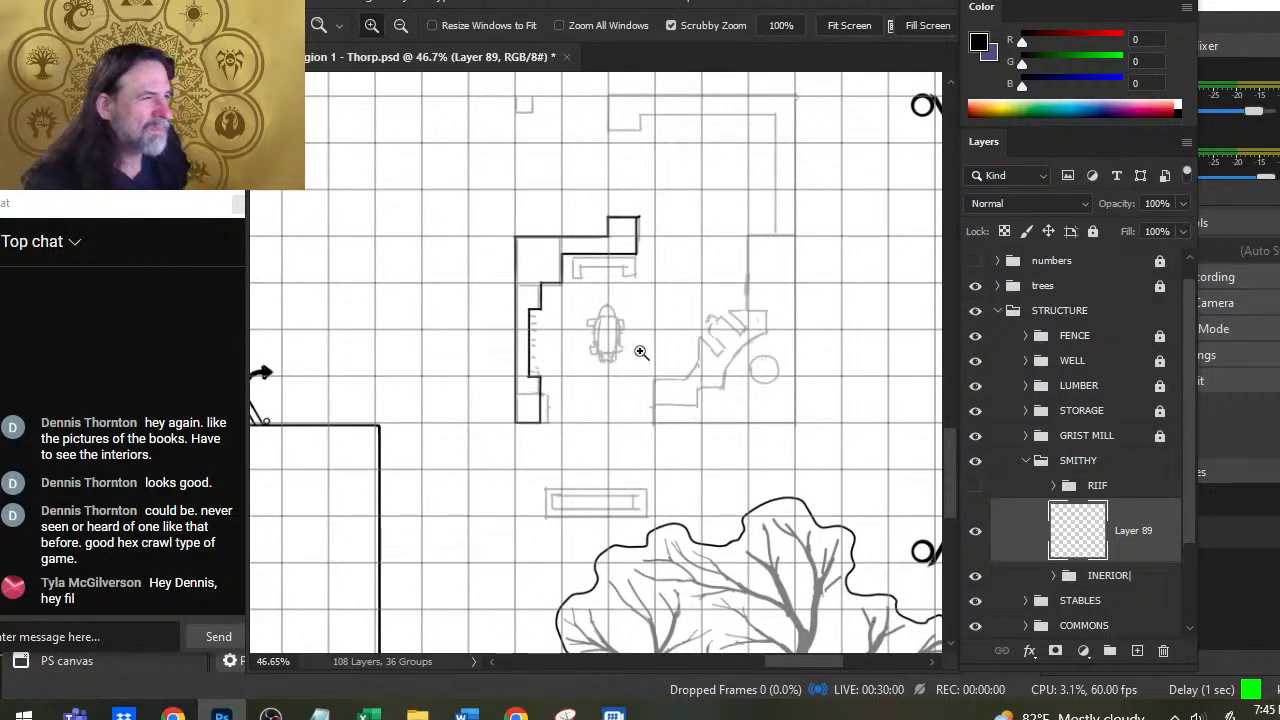
drag(714, 256, 800, 466)
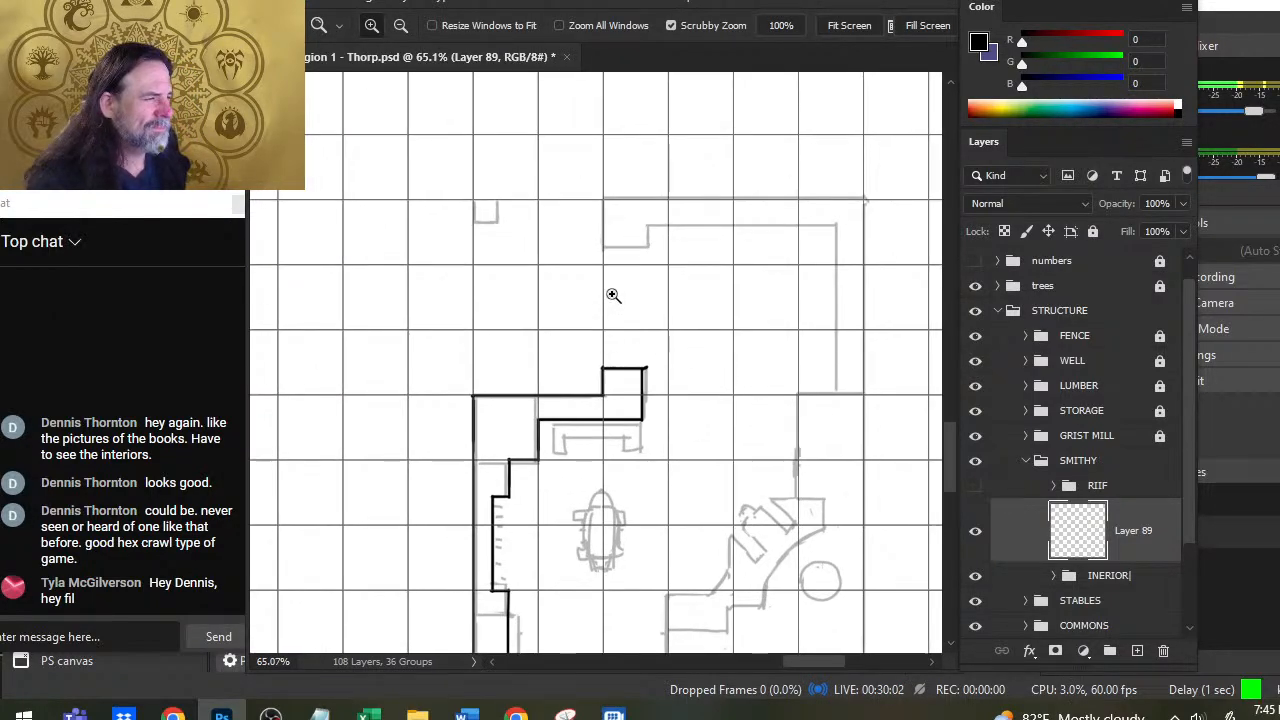
drag(611, 292, 668, 295)
key(b)
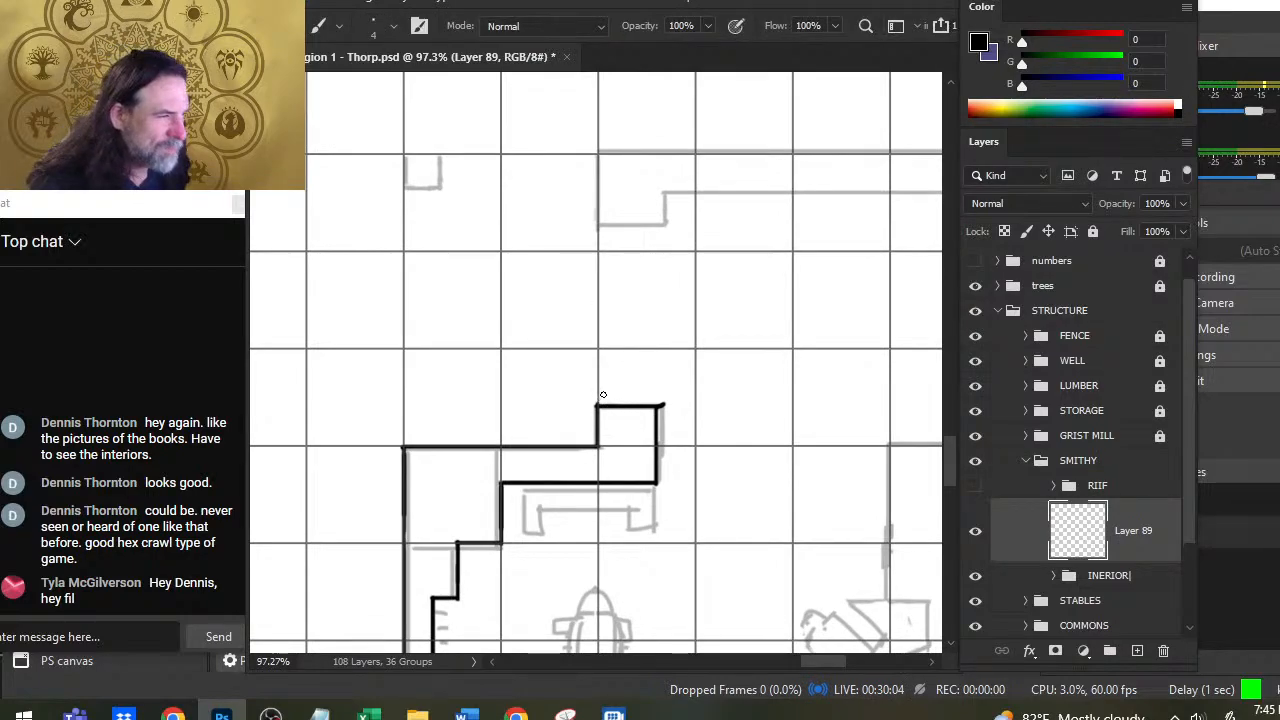
mouse_move(601, 392)
mouse_down()
mouse_move(658, 392)
mouse_move(658, 406)
mouse_up()
key(e)
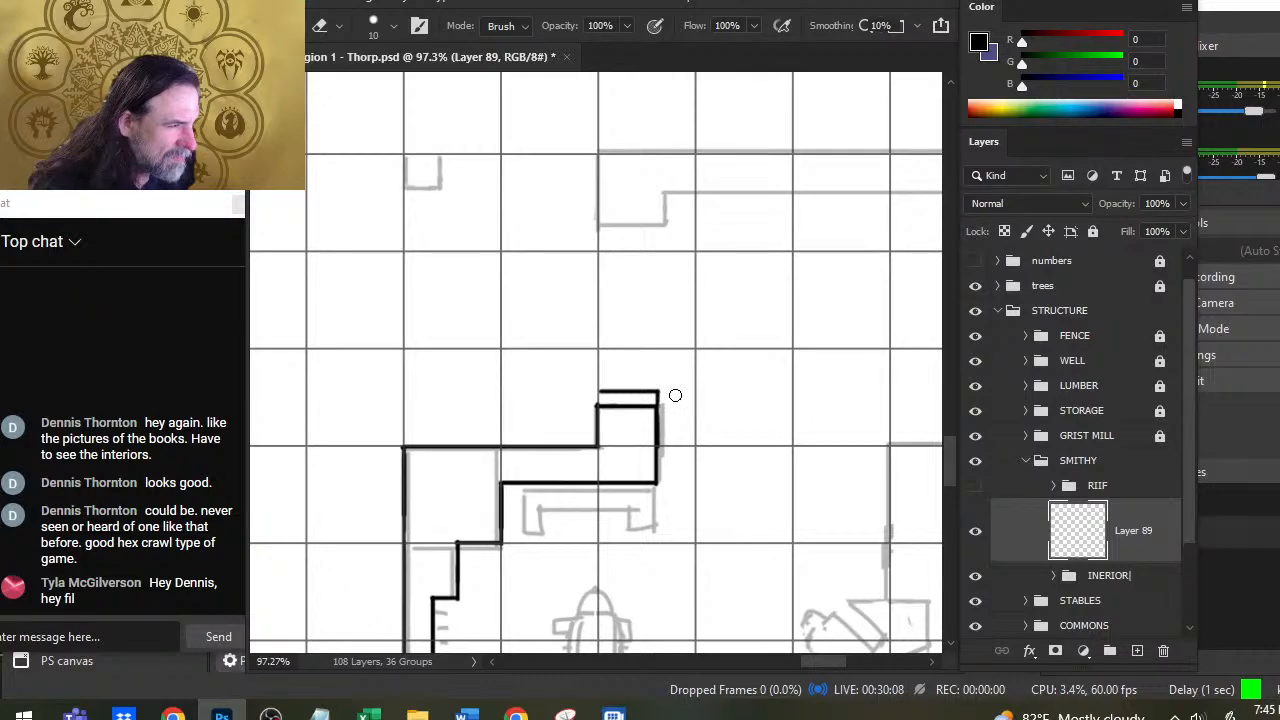
key(b)
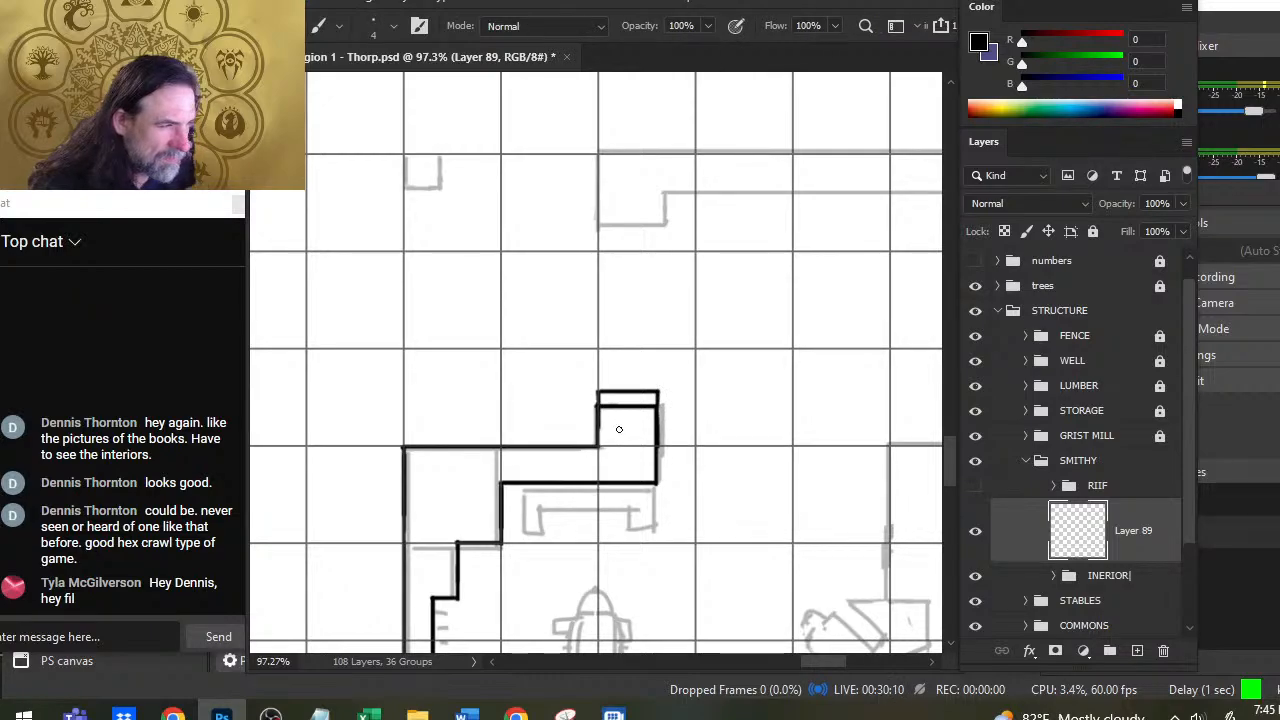
Step: Erase the superseded top line inside the block at the upper wall's end and clean up its left corner
key(e)
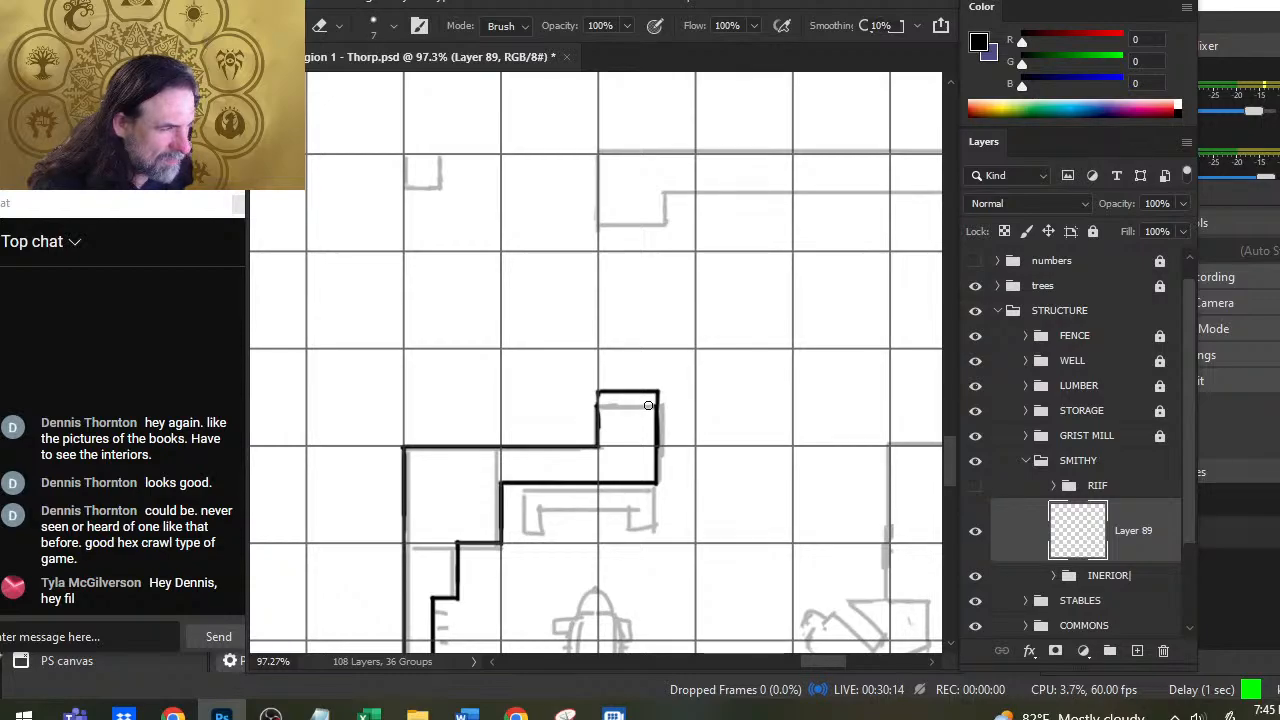
key(b)
key(e)
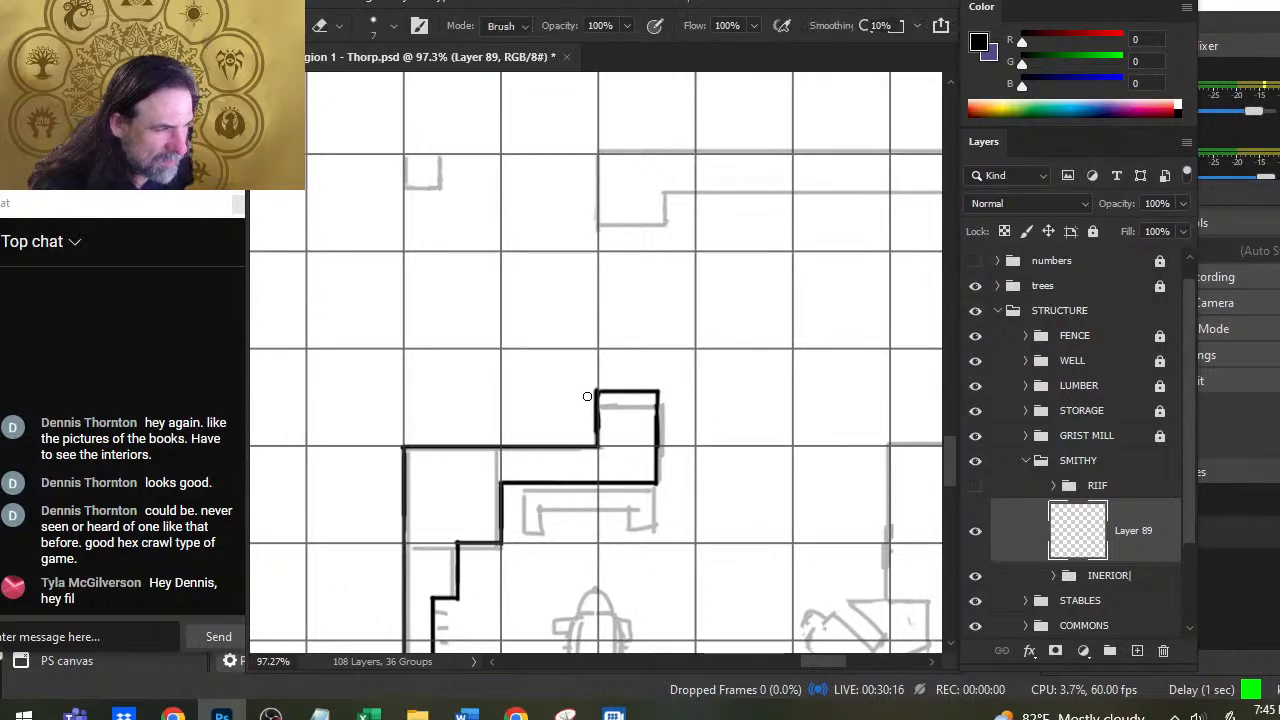
key(shift)
key(shift)
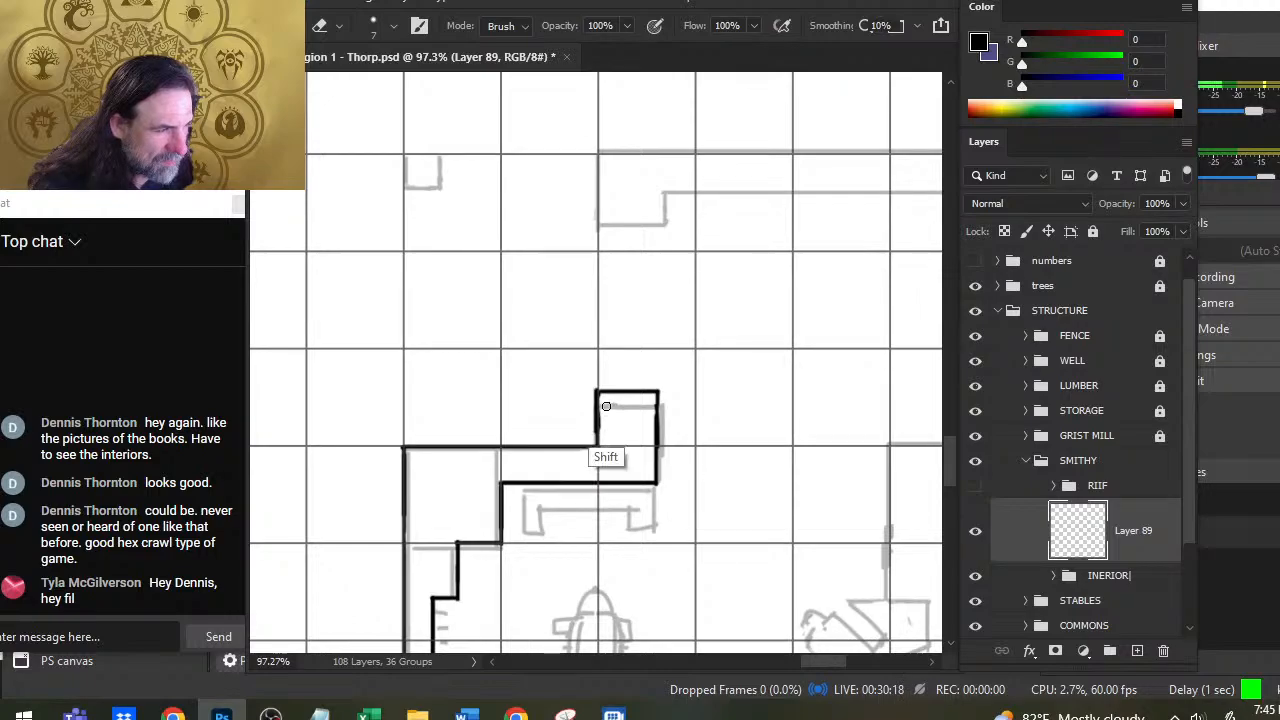
Step: Erase the block's uneven left edge and re-ink it as one straight line, undoing the stray stroke on the right edge
key(b)
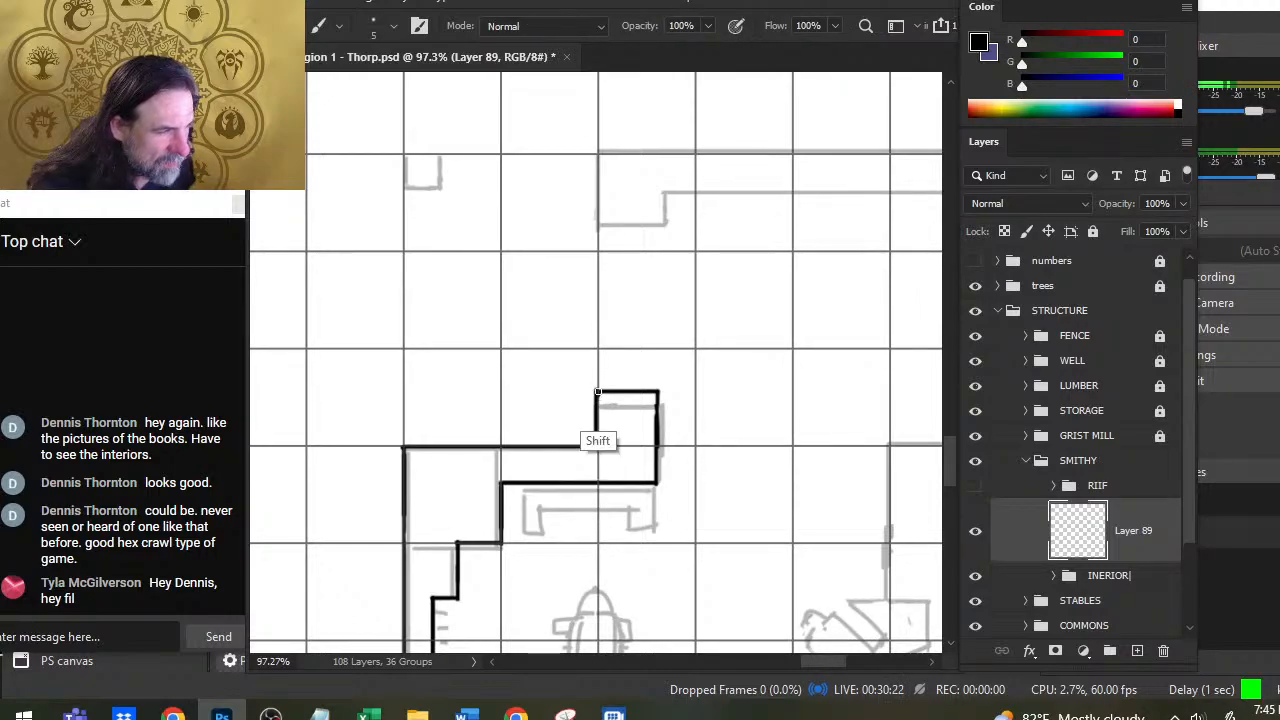
key(e)
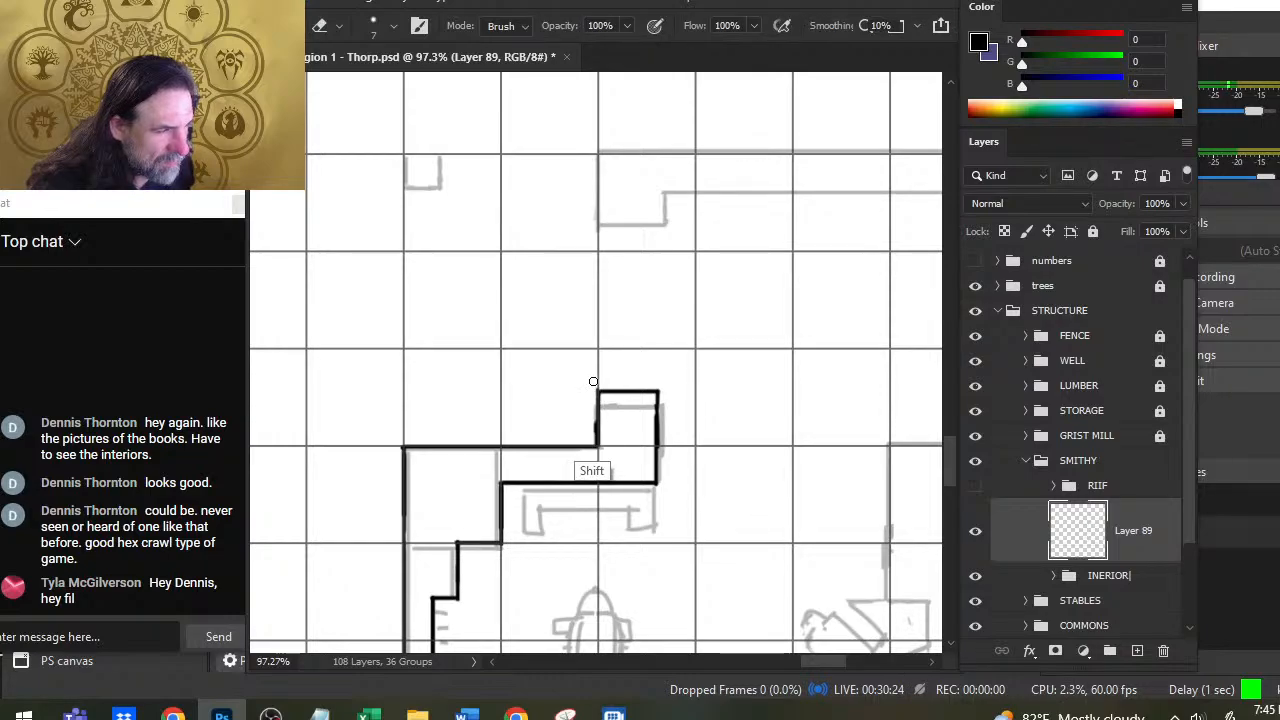
drag(597, 410, 612, 445)
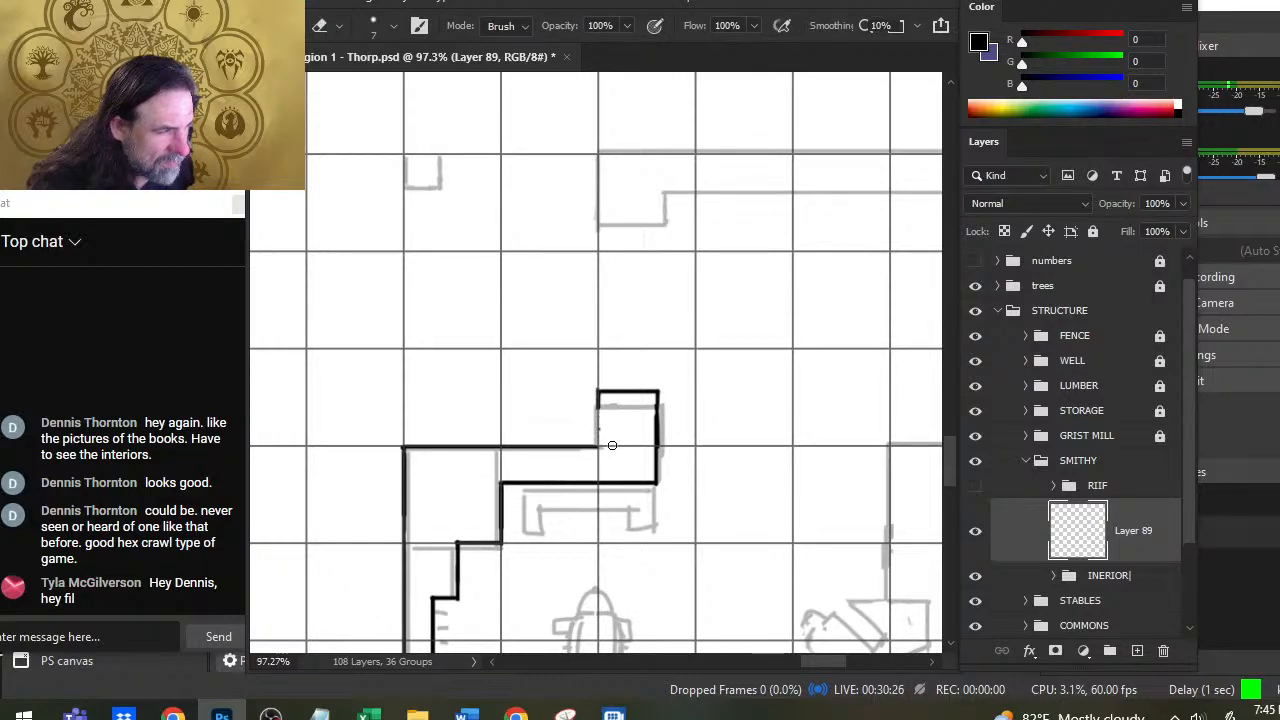
key(b)
mouse_move(597, 392)
mouse_down()
mouse_move(597, 448)
mouse_move(668, 426)
mouse_up()
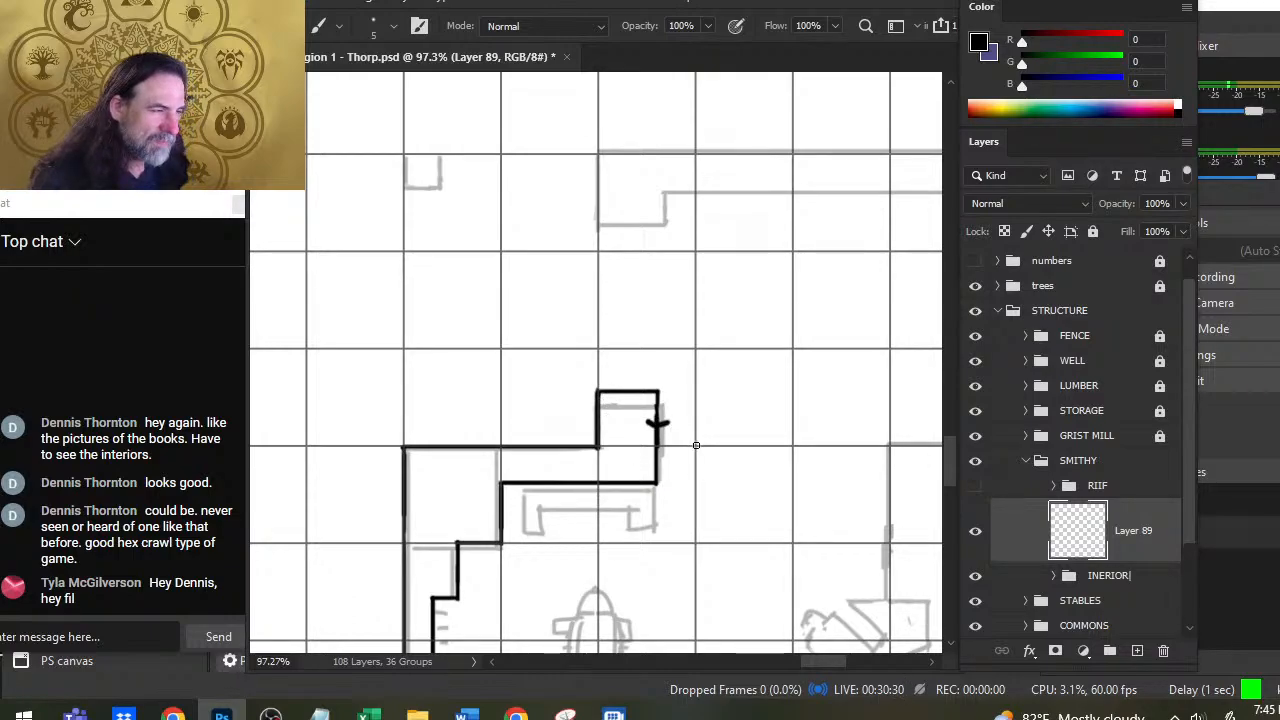
key(ctrl+z)
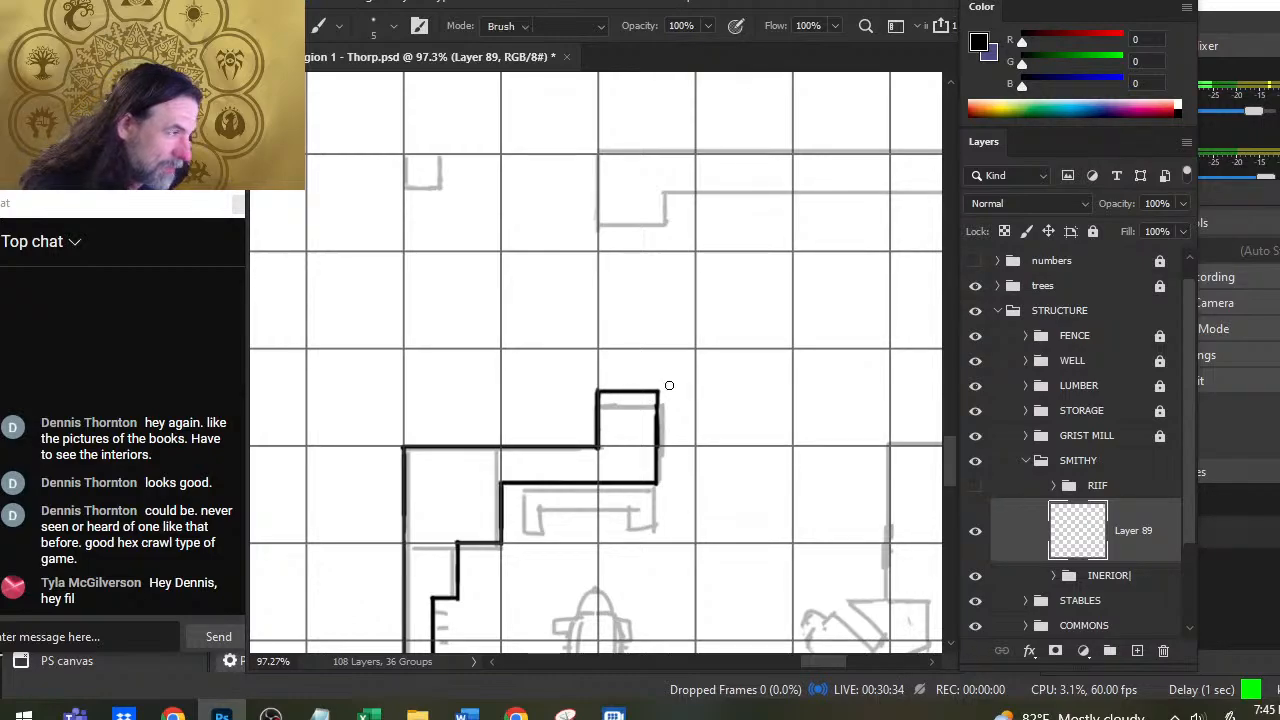
Step: Select the block's right edge with the Lasso and nudge it left to narrow the block, then deselect
key(l)
mouse_move(664, 370)
mouse_down()
mouse_move(651, 544)
mouse_move(717, 463)
mouse_up()
key(v)
key(Left)
key(Left)
key(Left)
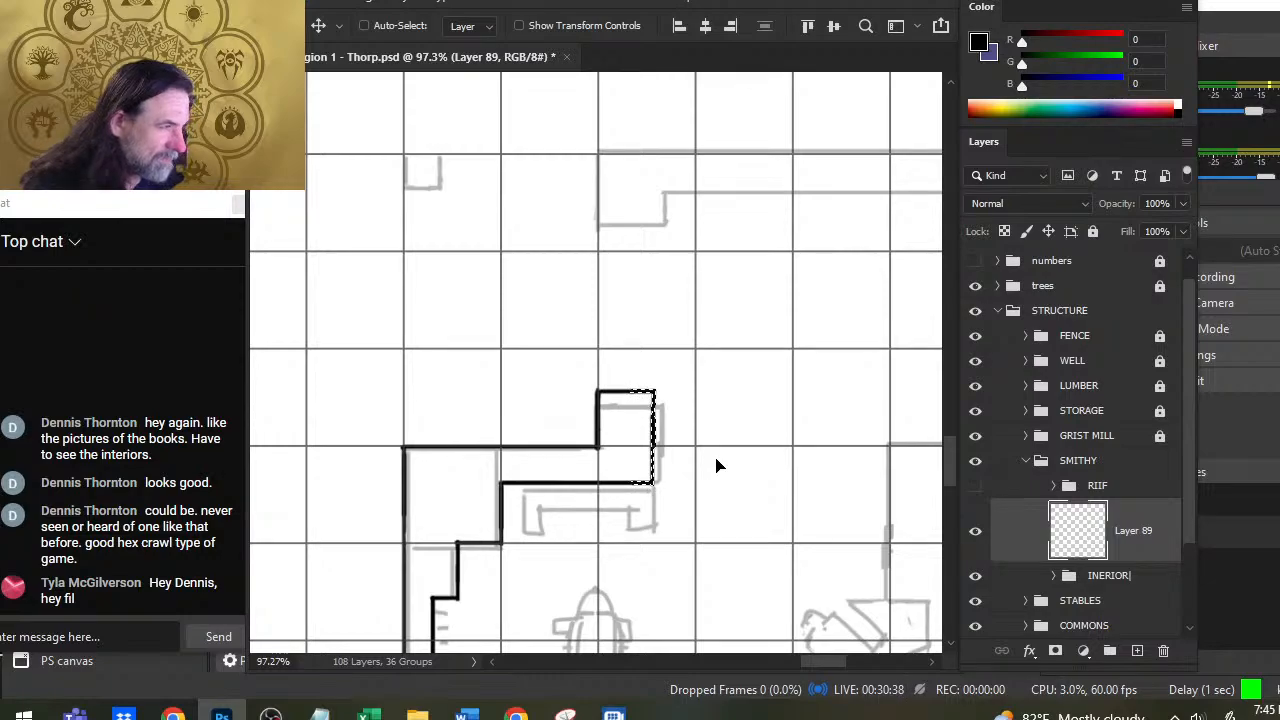
key(Left)
key(Left)
key(Left)
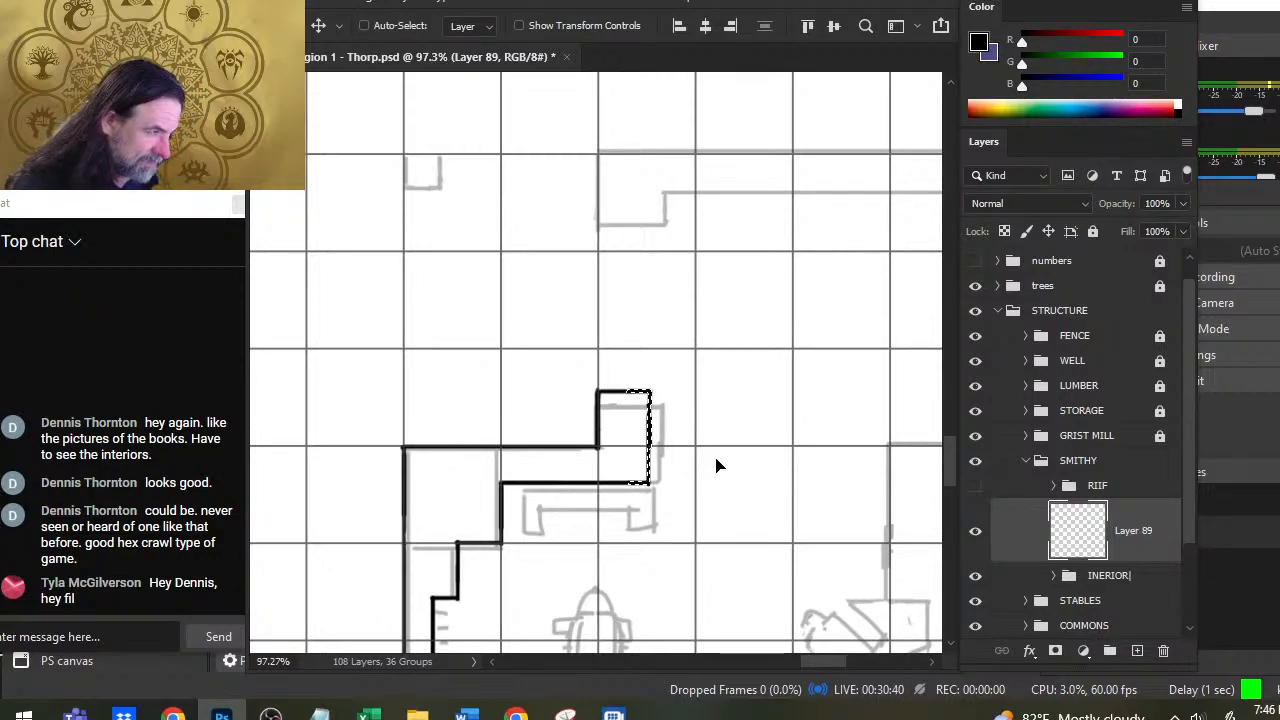
key(l)
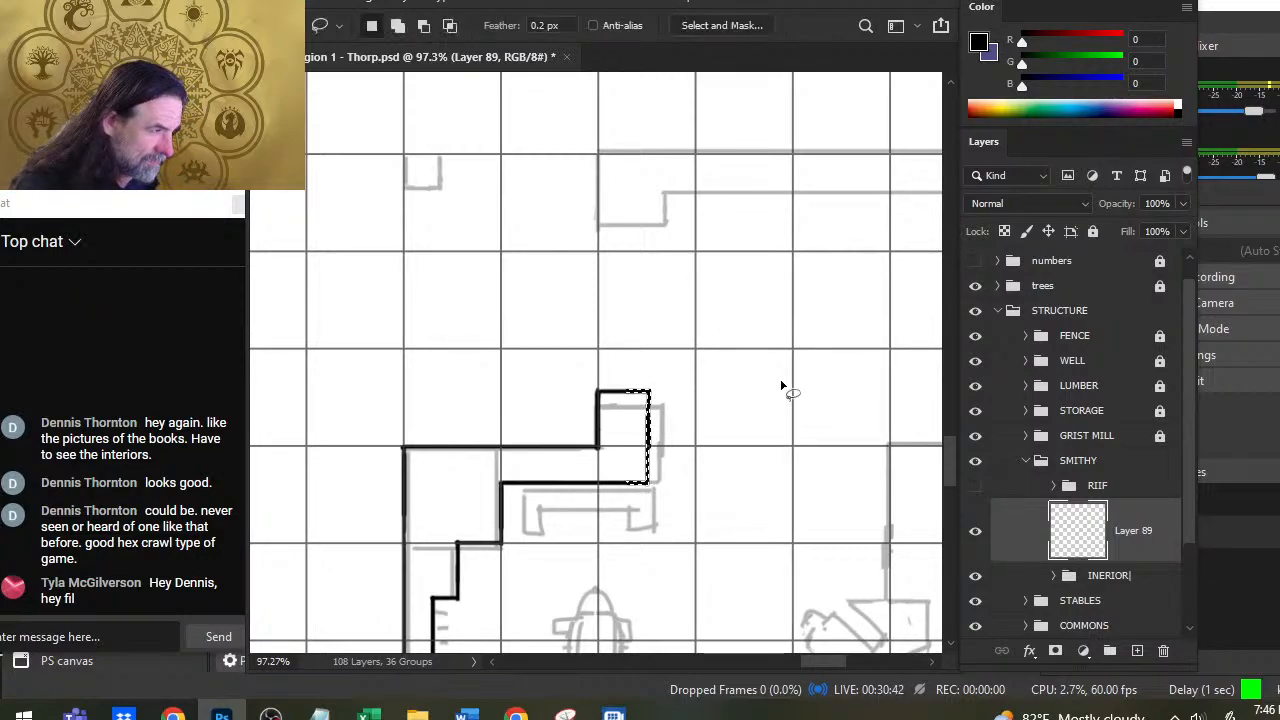
key(ctrl+d)
Step: Erase the block's shifted right edge and re-ink it as one clean straight line between the two horizontal edges
mouse_move(823, 491)
mouse_down()
mouse_move(760, 386)
mouse_move(788, 230)
mouse_move(805, 467)
mouse_up()
key(e)
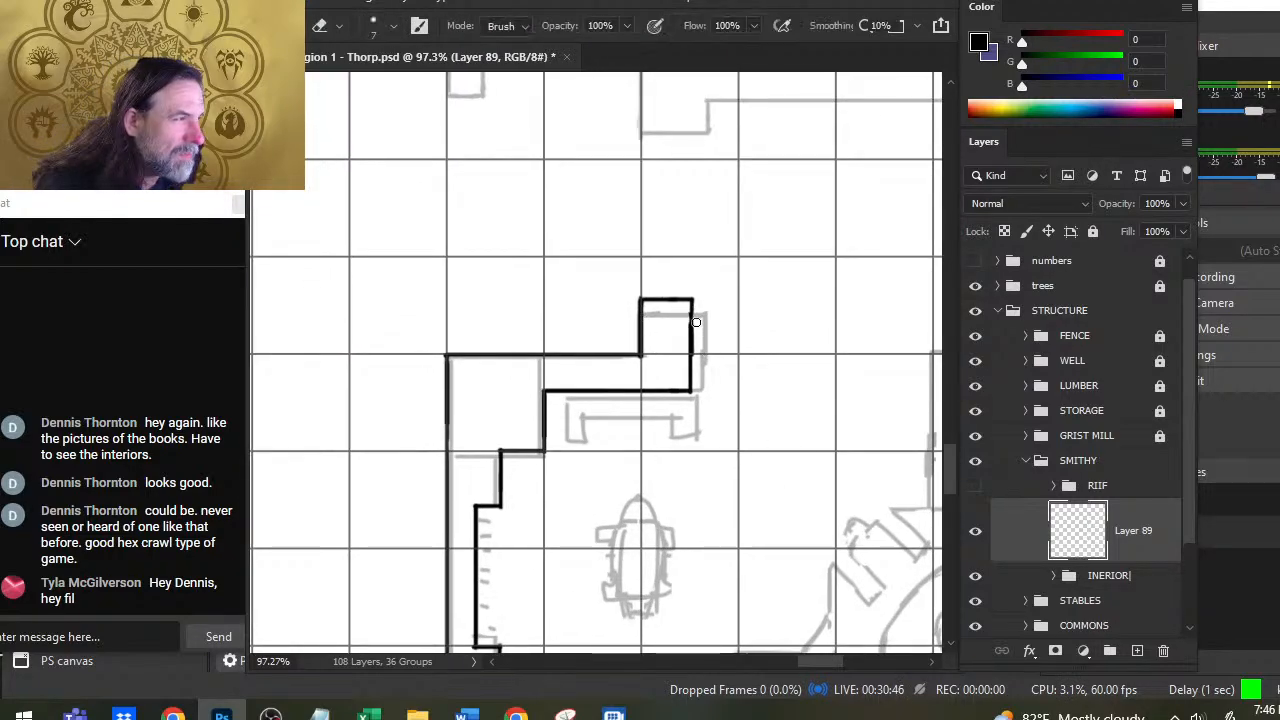
drag(692, 304, 692, 392)
key(b)
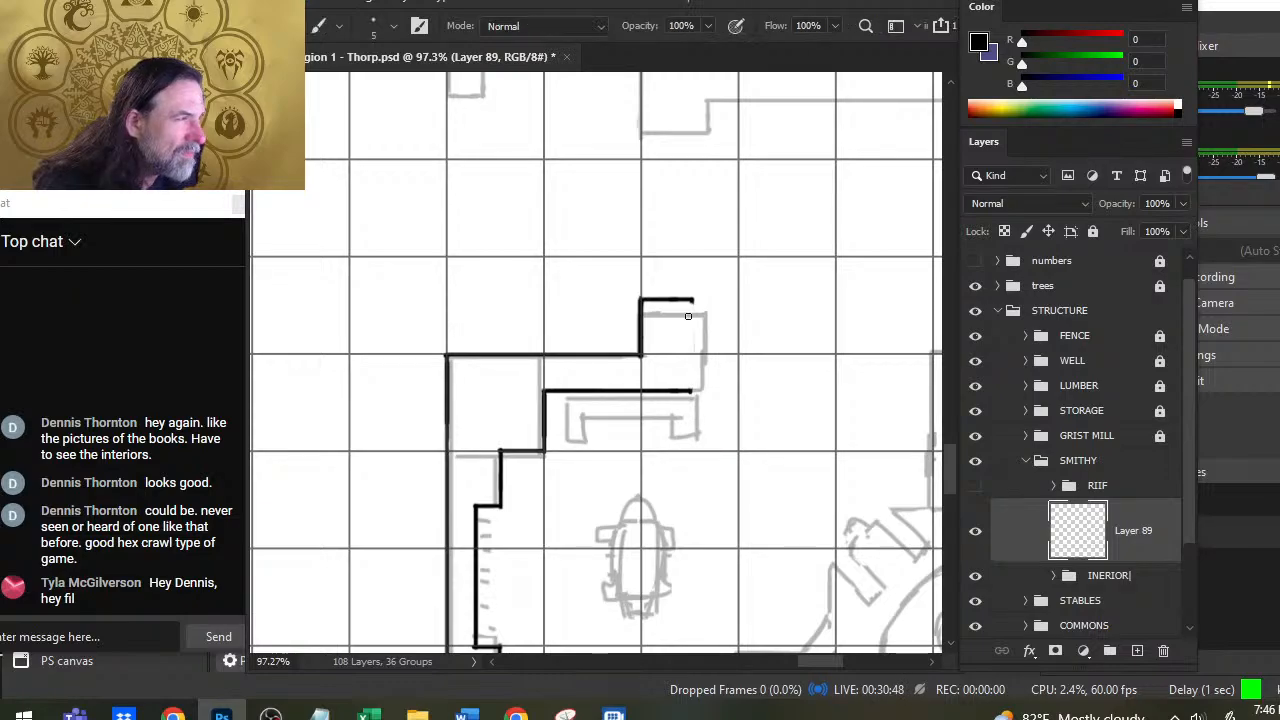
drag(691, 302, 691, 390)
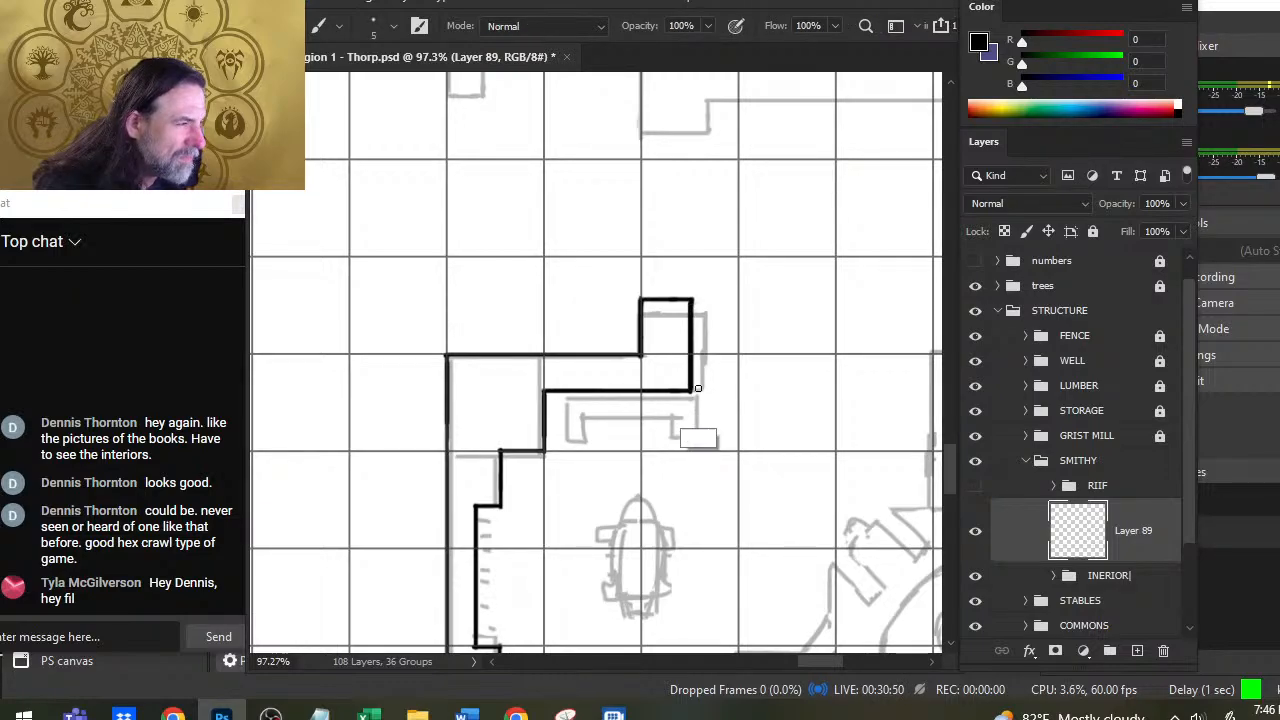
Step: Lasso the inked upper wall section together with its end block and copy it to a new layer
key(z)
drag(738, 452, 707, 513)
drag(735, 305, 653, 367)
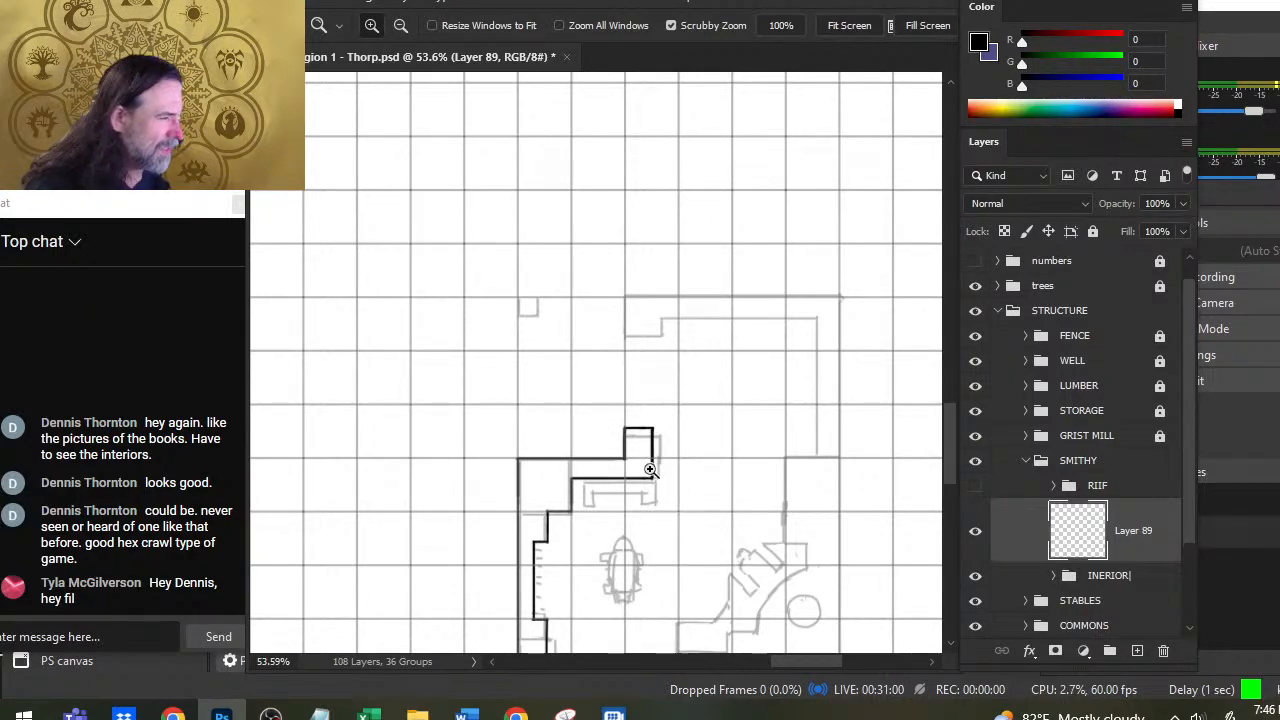
key(l)
mouse_move(673, 398)
mouse_down()
mouse_move(575, 411)
mouse_move(490, 455)
mouse_up()
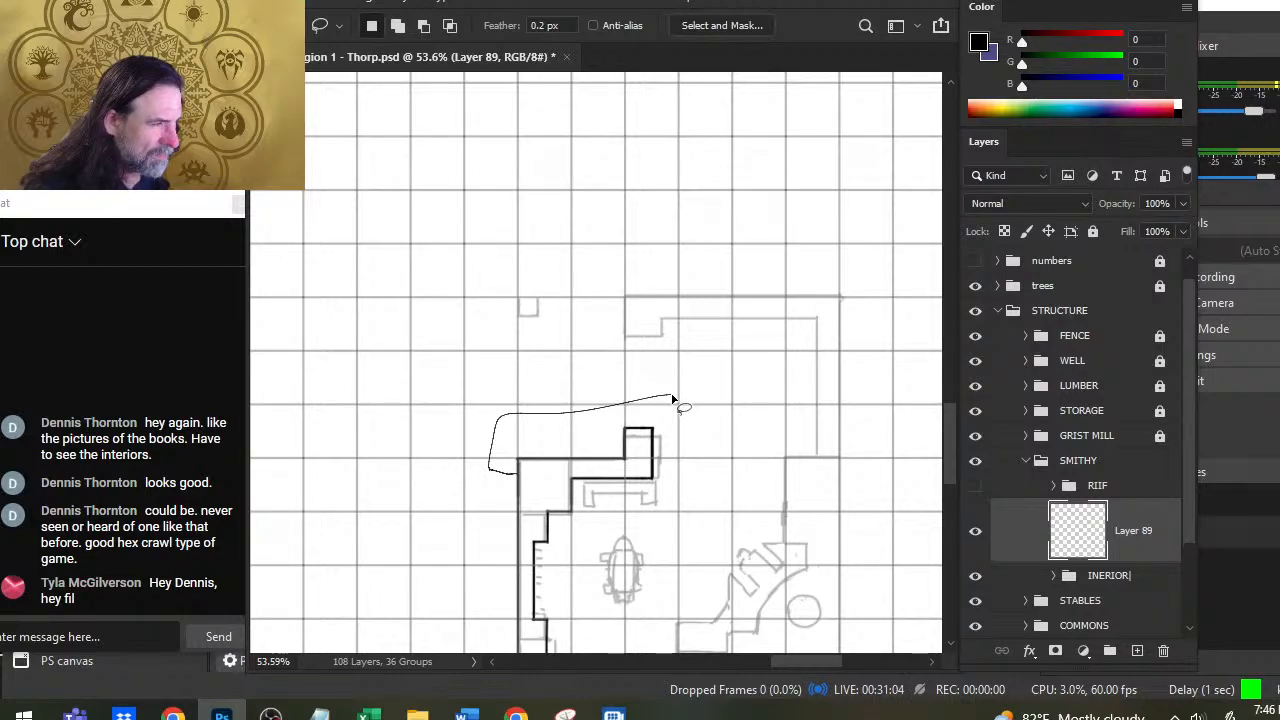
drag(673, 398, 646, 508)
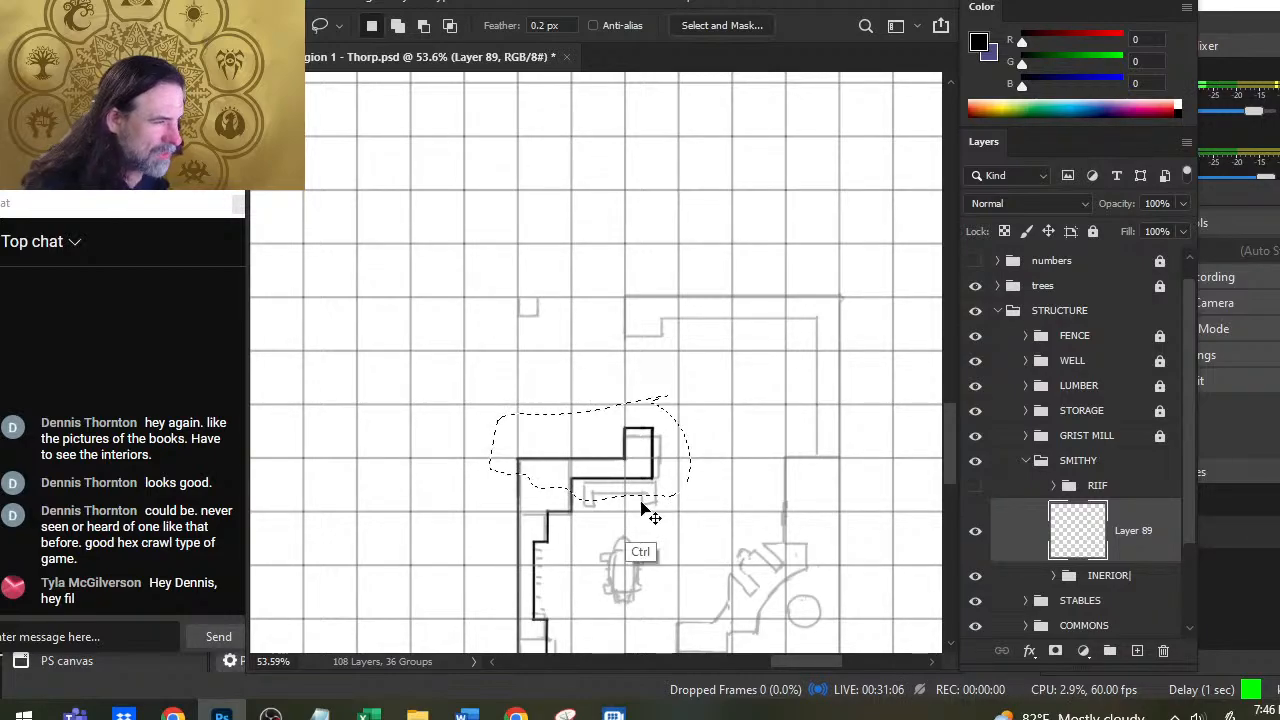
key(ctrl+j)
Step: Rotate the copied wall section 180° with Free Transform and apply the transformation
right_click(676, 380)
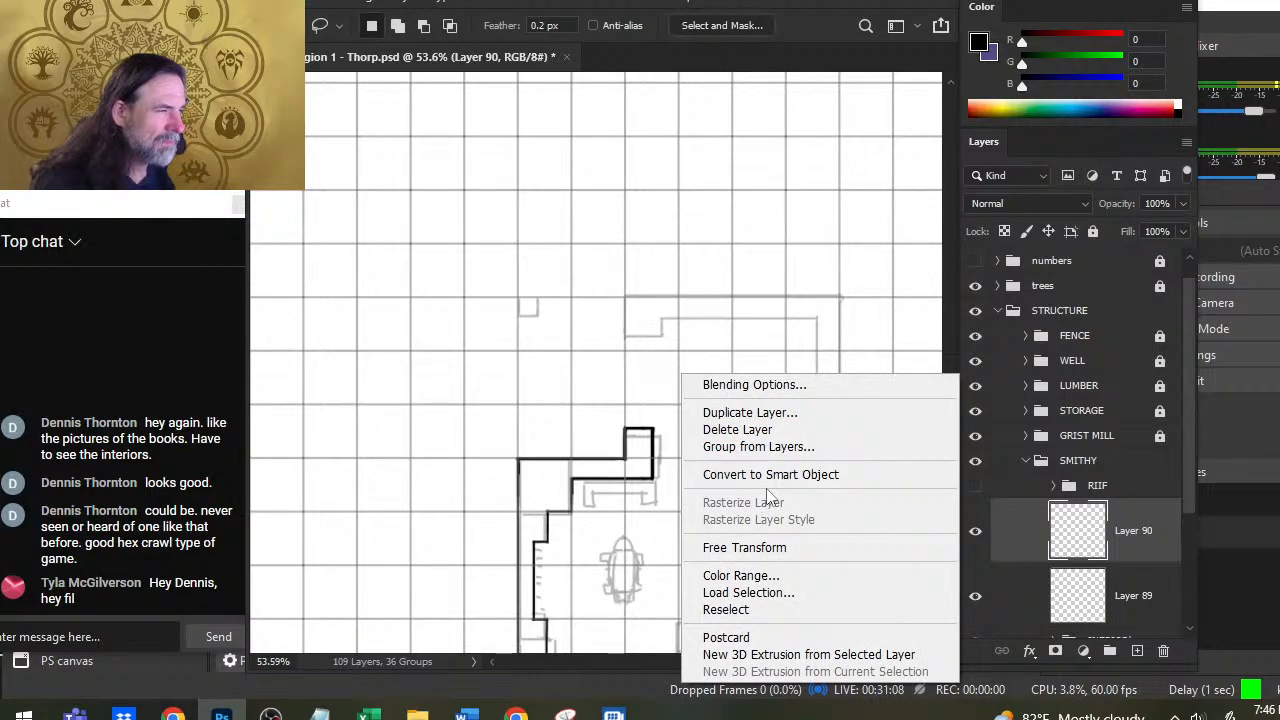
click(789, 548)
right_click(700, 400)
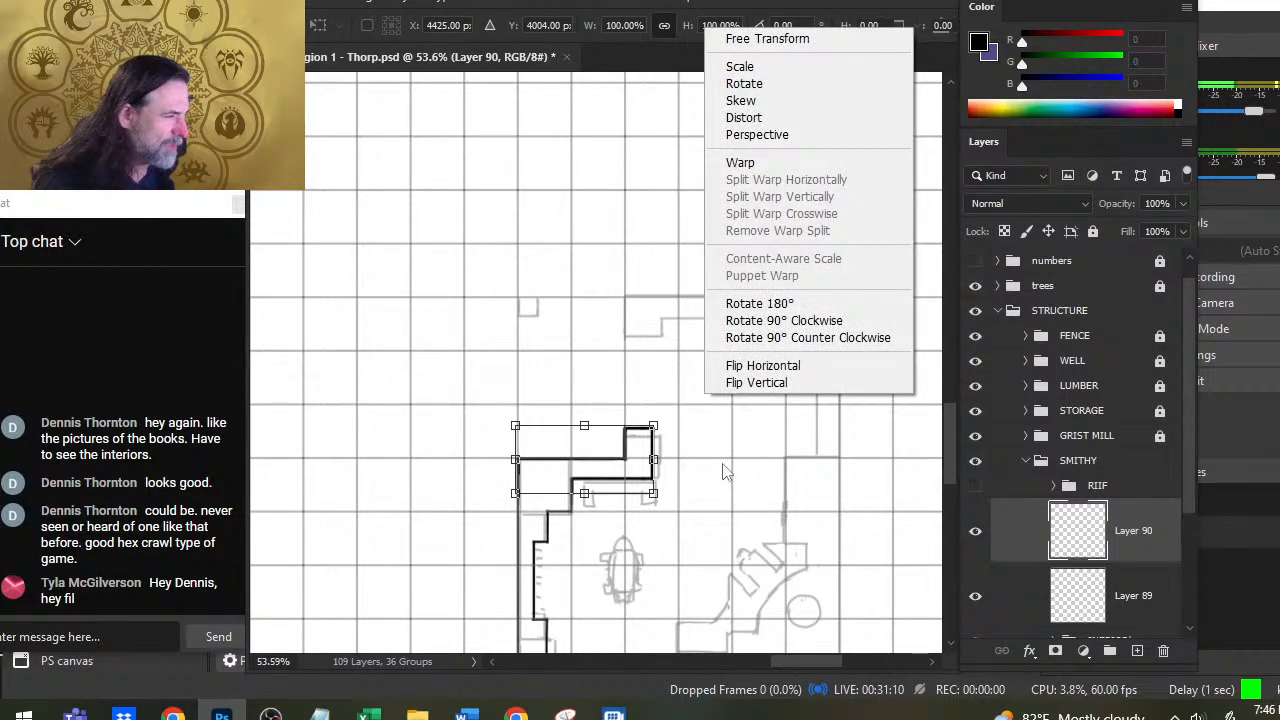
click(780, 320)
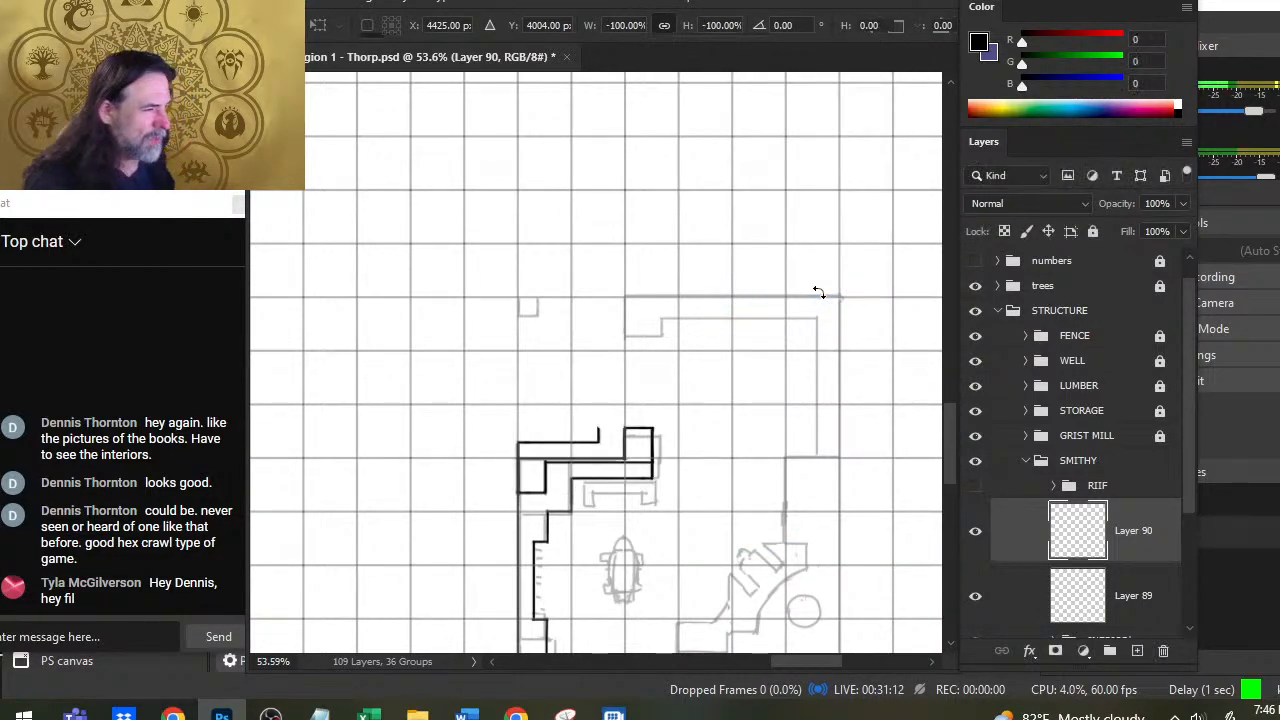
key(Return)
Step: Move the rotated wall copy onto the left end of the sketched top wall and nudge it into alignment with the grid
key(v)
drag(703, 572, 810, 430)
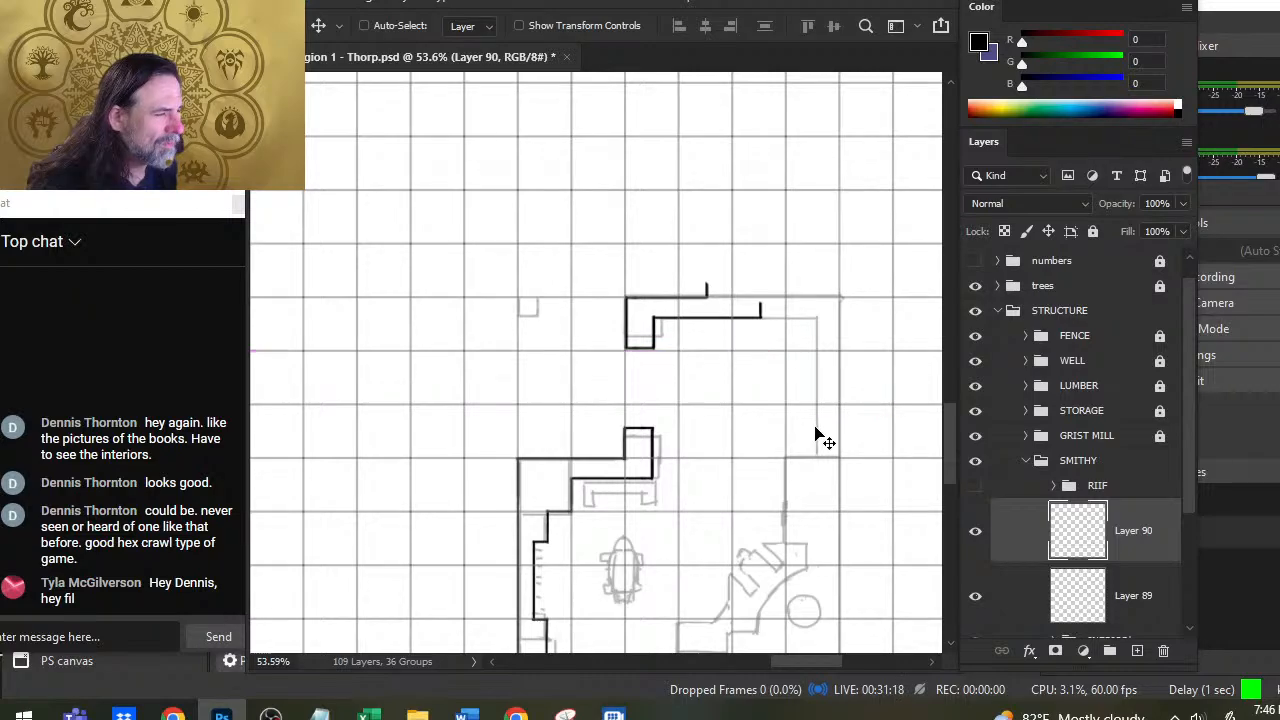
key(Left)
key(Left)
key(Left)
key(Left)
key(Up)
key(Up)
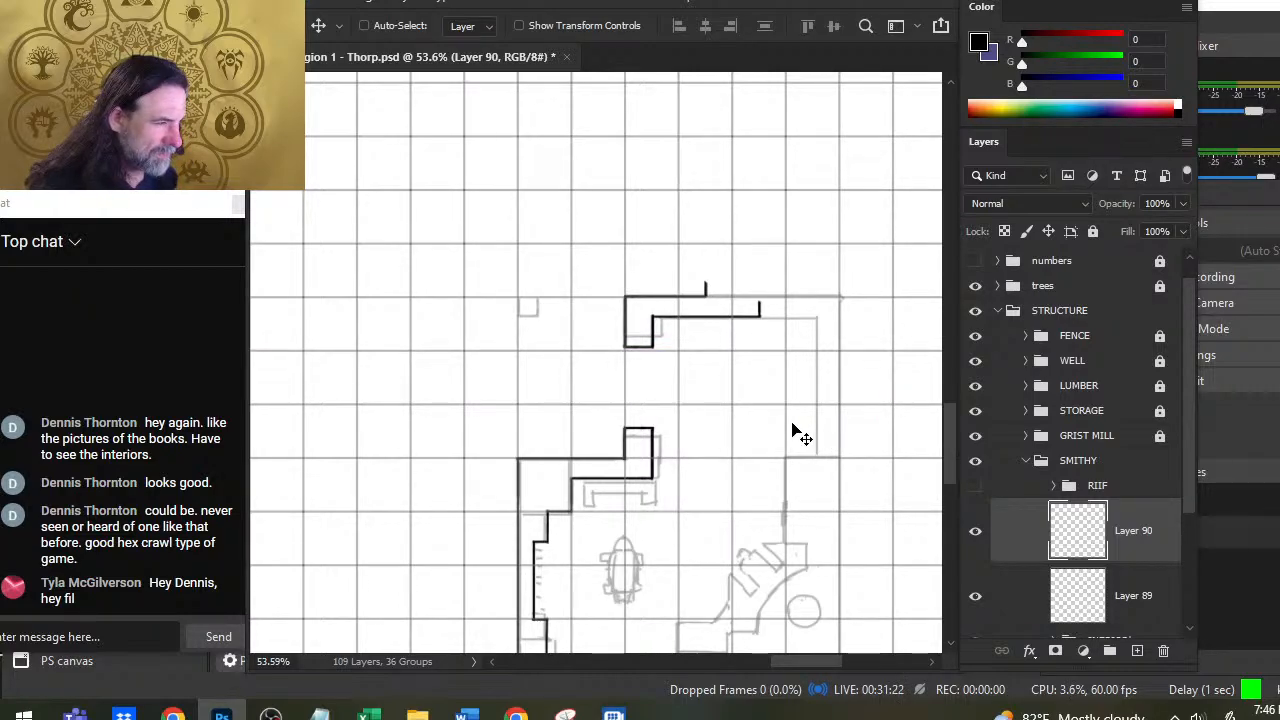
Step: Erase the two leftover vertical stubs on the copy and smudge its inner and outer lines rightward to the sketched corner
key(e)
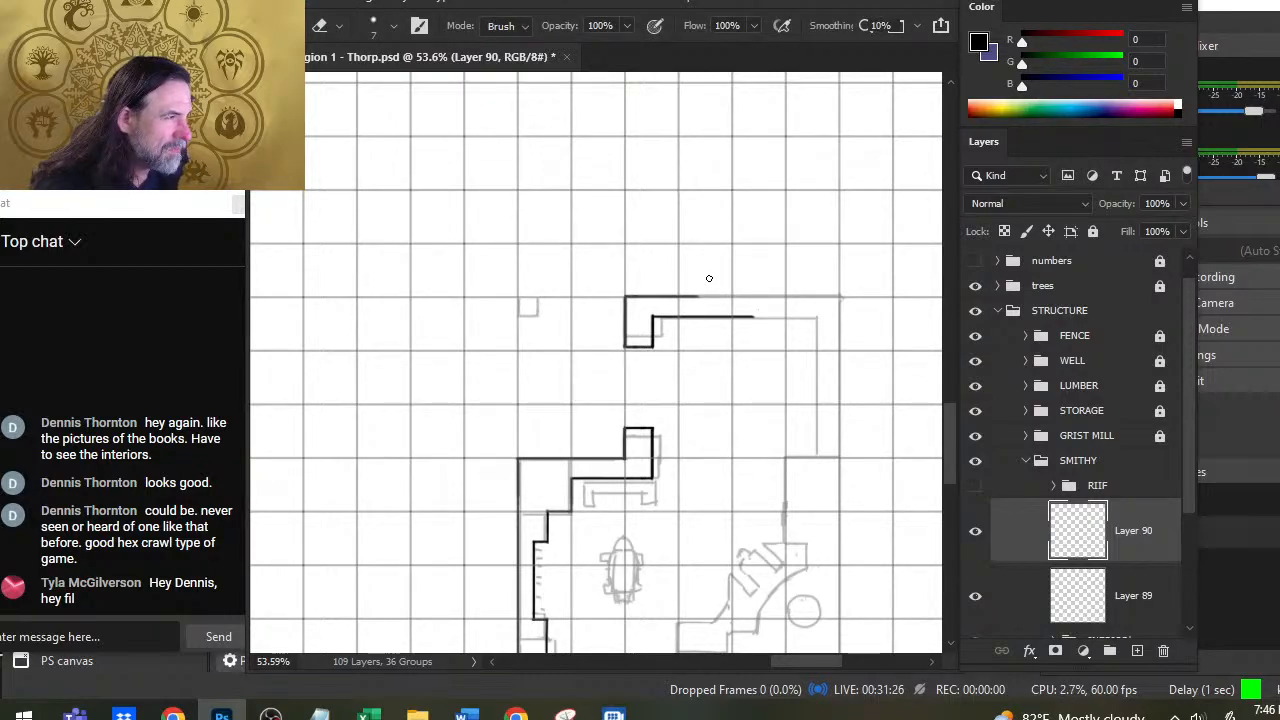
key(r)
shift+click(789, 319)
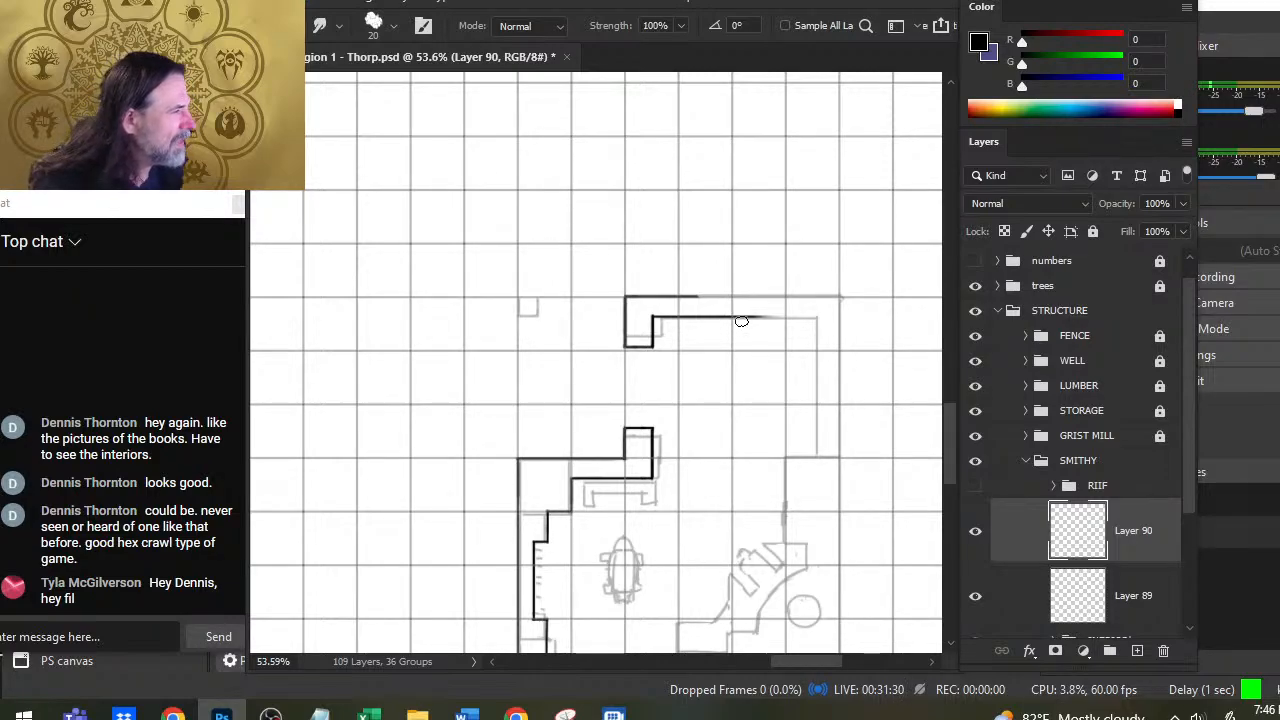
shift+click(819, 317)
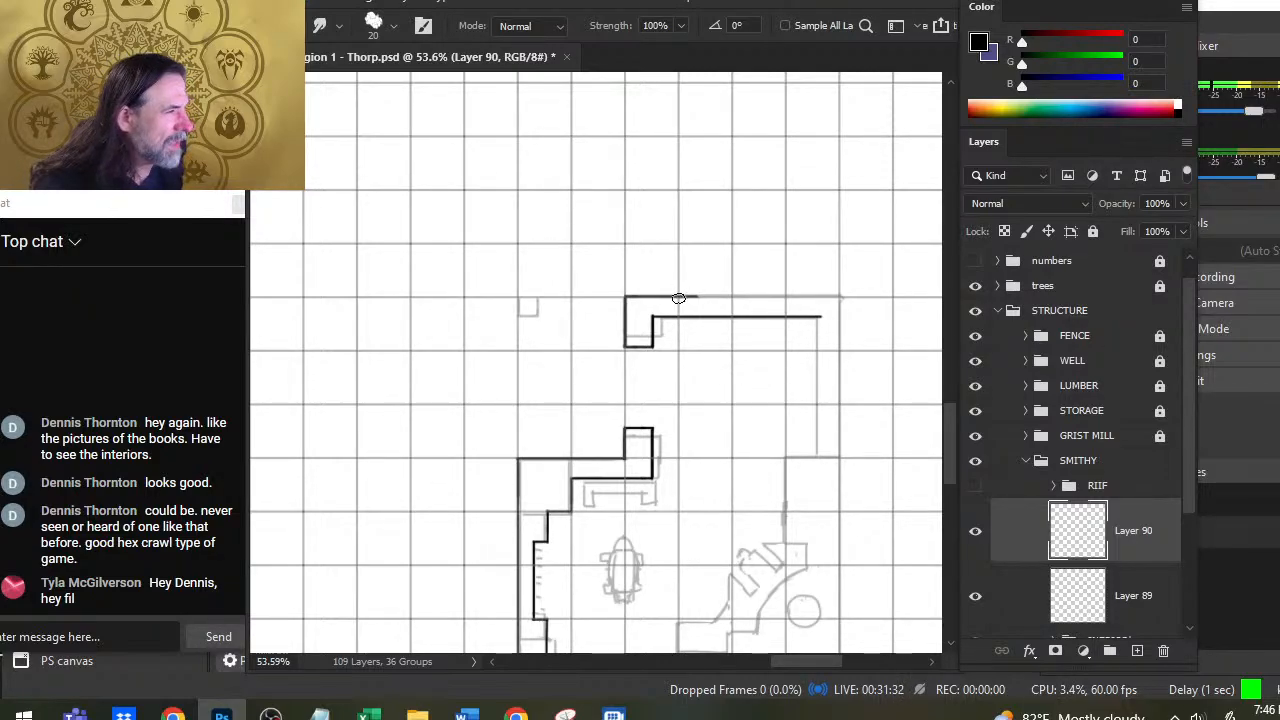
drag(700, 296, 790, 296)
drag(677, 296, 846, 296)
Step: Trim the outer line's overshoot at the upper-right corner and ink the outer right wall straight down from that corner
mouse_move(907, 362)
mouse_down()
mouse_move(720, 434)
mouse_move(778, 434)
mouse_up()
key(e)
key(b)
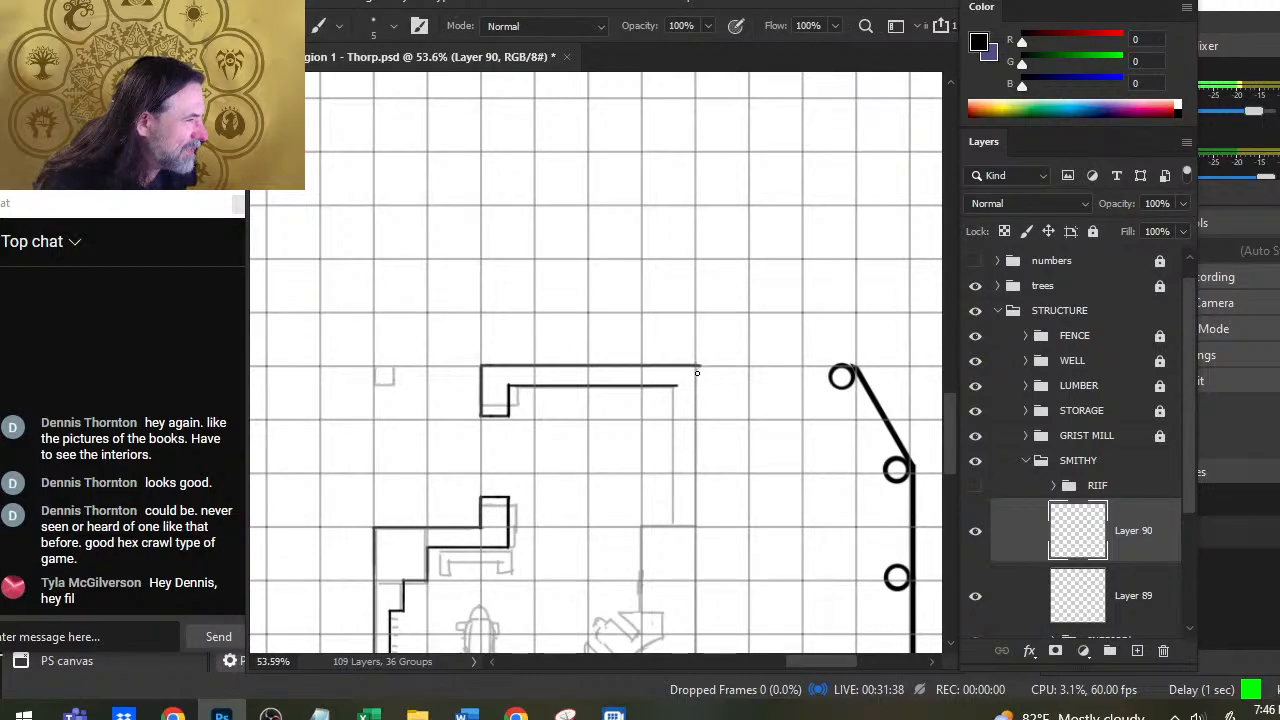
drag(697, 365, 697, 490)
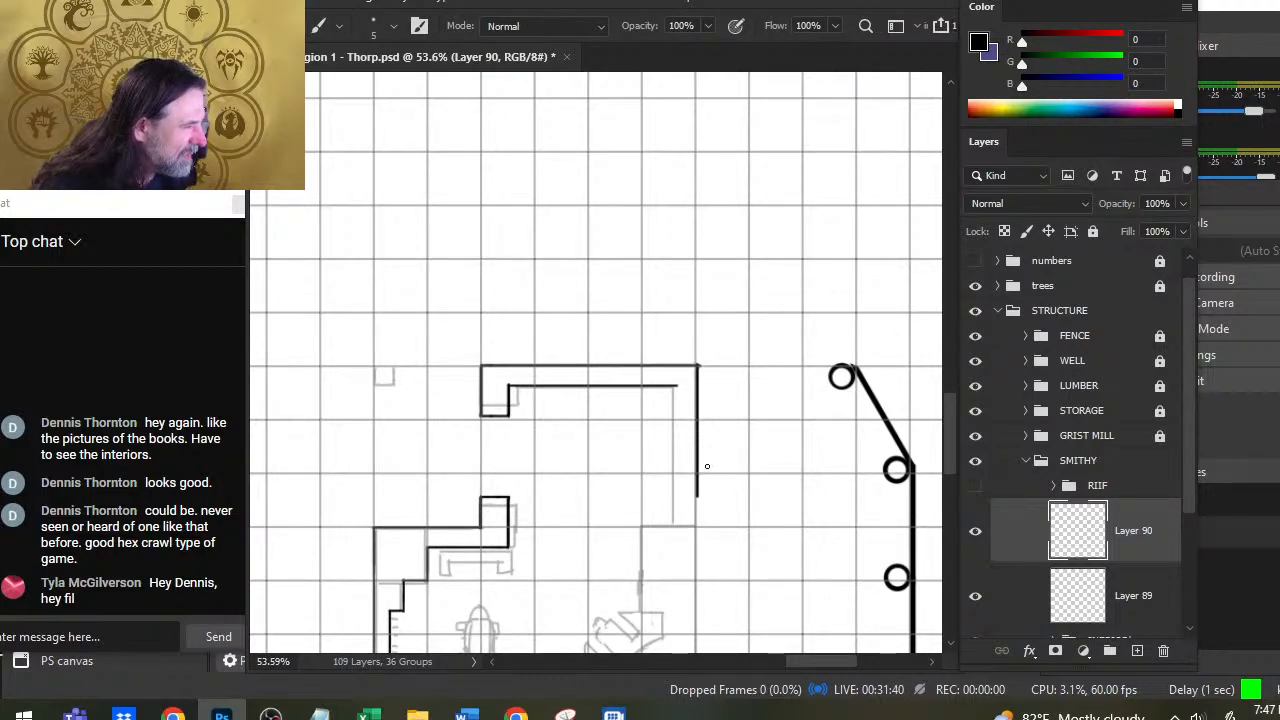
key(ctrl+z)
key(e)
key(b)
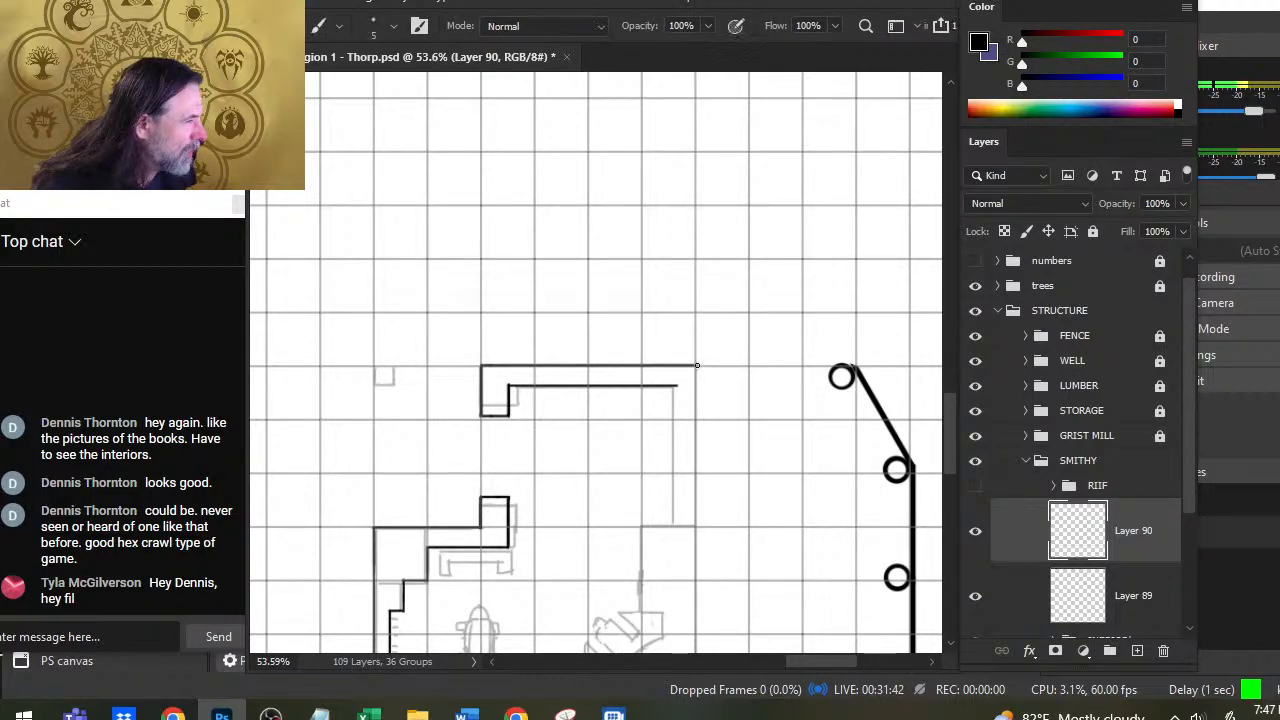
drag(697, 365, 697, 670)
scroll(674, 577, down, 2)
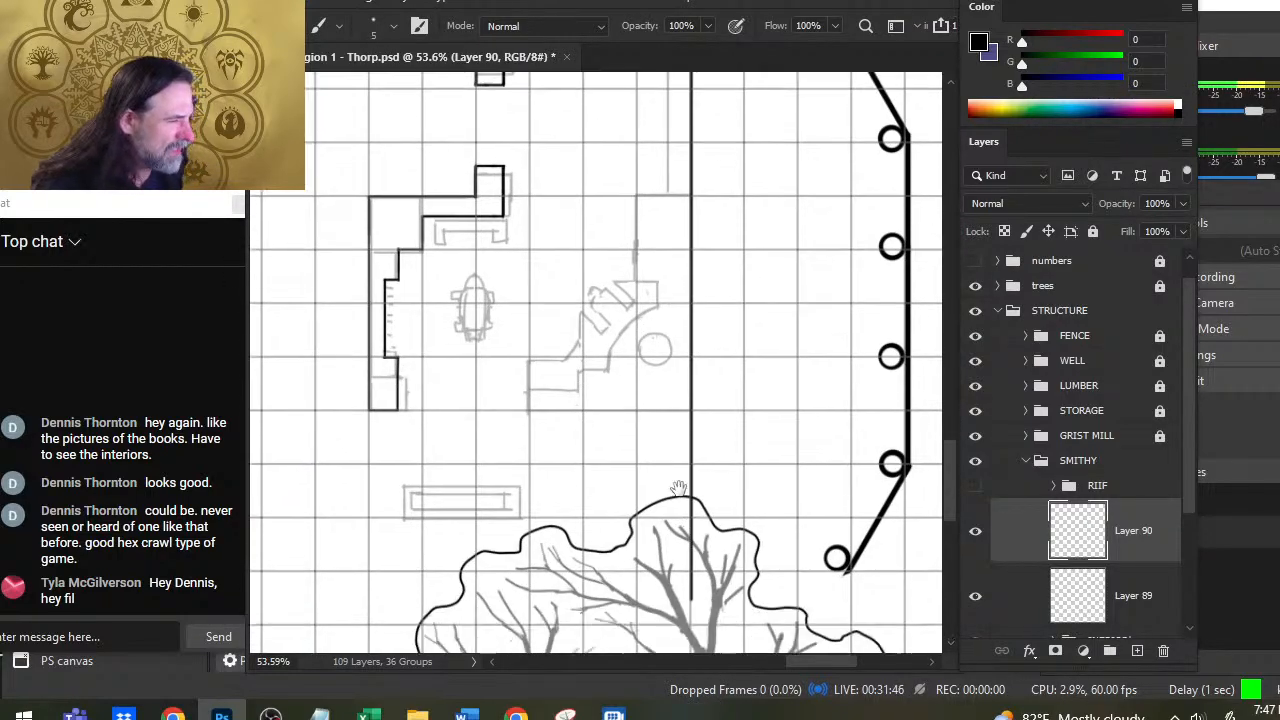
Step: Erase the lower excess of the smithy's outer right wall line with a 25 px eraser
key(e)
key(bracketright)
key(bracketright)
key(bracketright)
drag(697, 518, 704, 614)
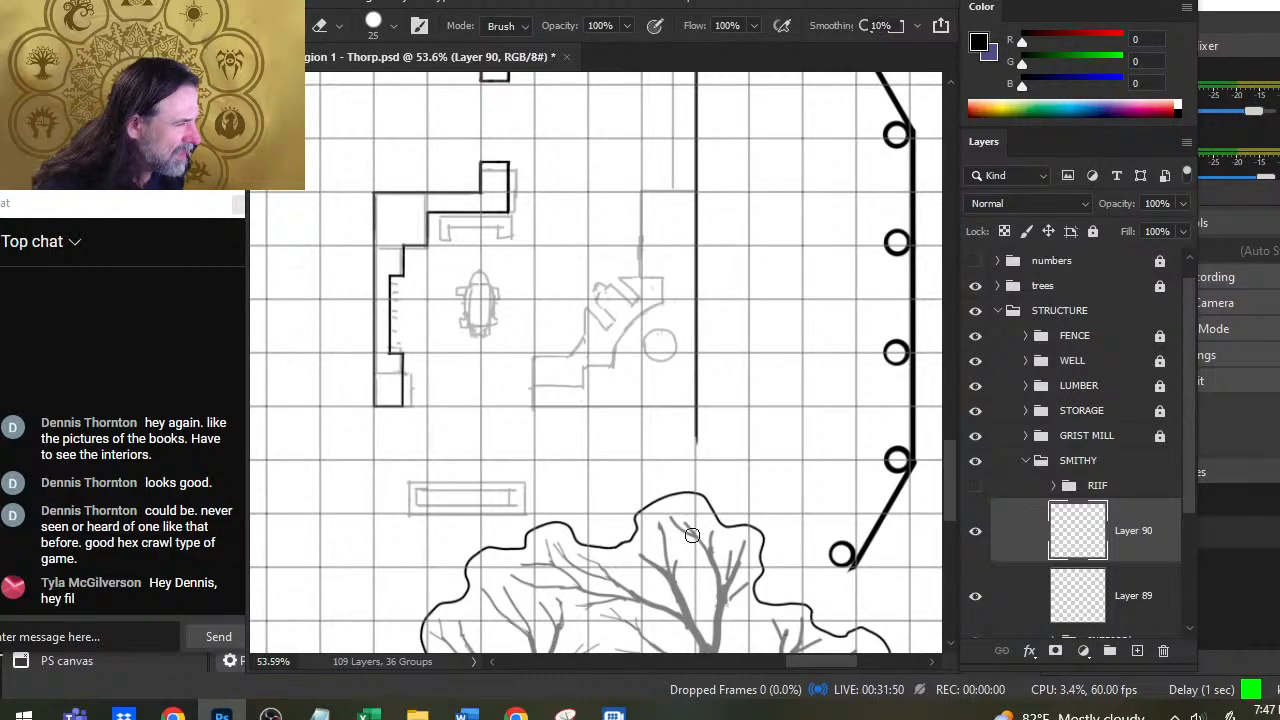
Step: Ink the smithy's outer bottom wall straight left from the lower-right corner to the edge of the sketched opening
key(b)
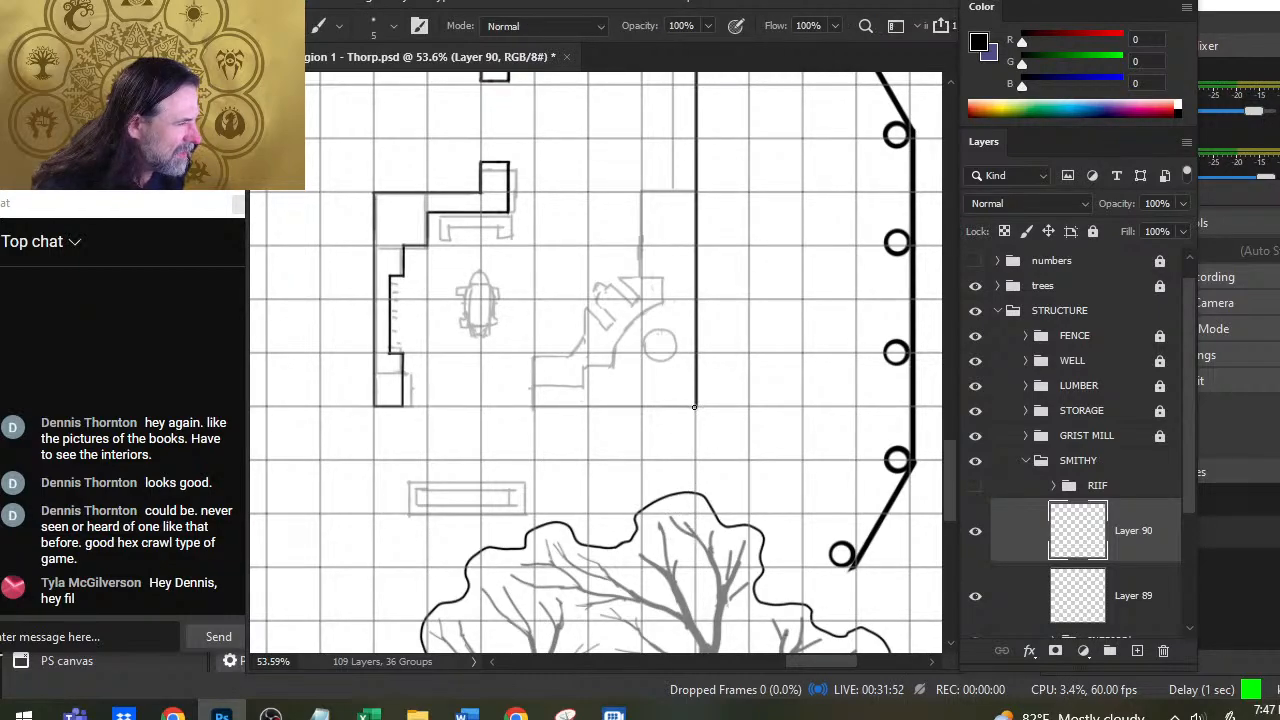
drag(697, 407, 548, 407)
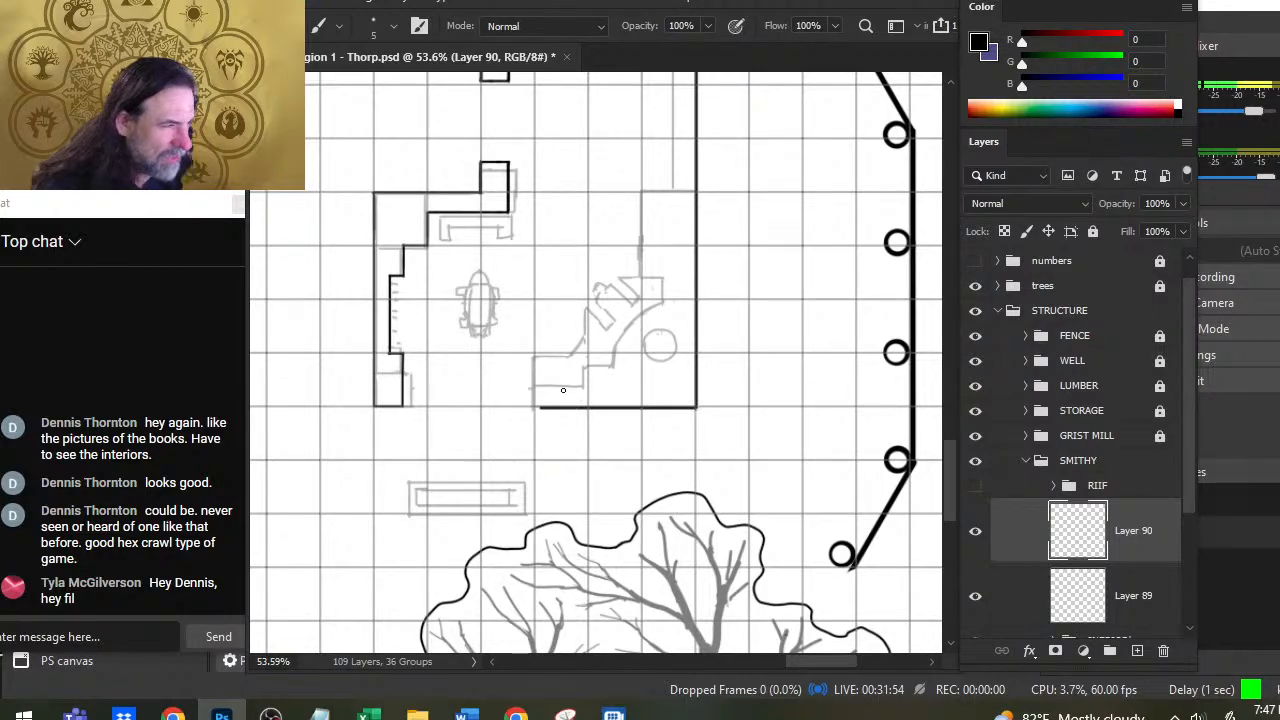
key(ctrl+z)
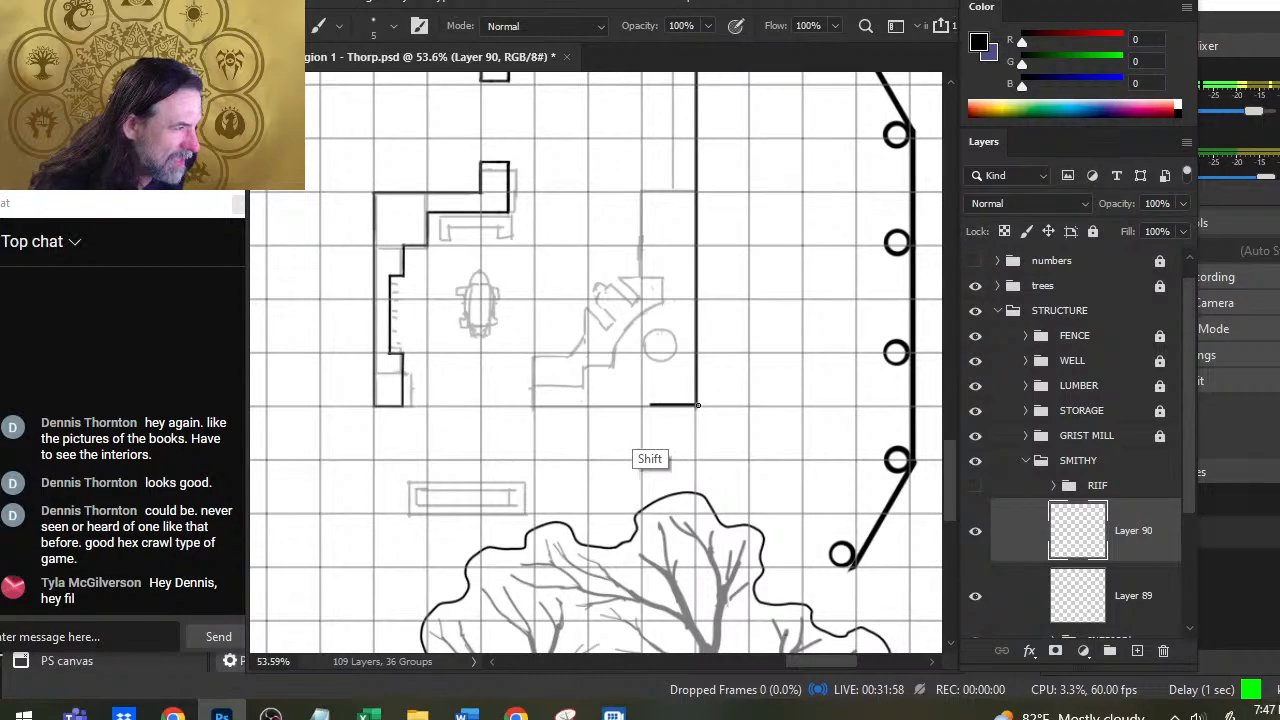
drag(696, 406, 533, 407)
Step: Ink the bottom wall's left end one grid square upward and its inner edge about one square to the right
drag(435, 432, 614, 494)
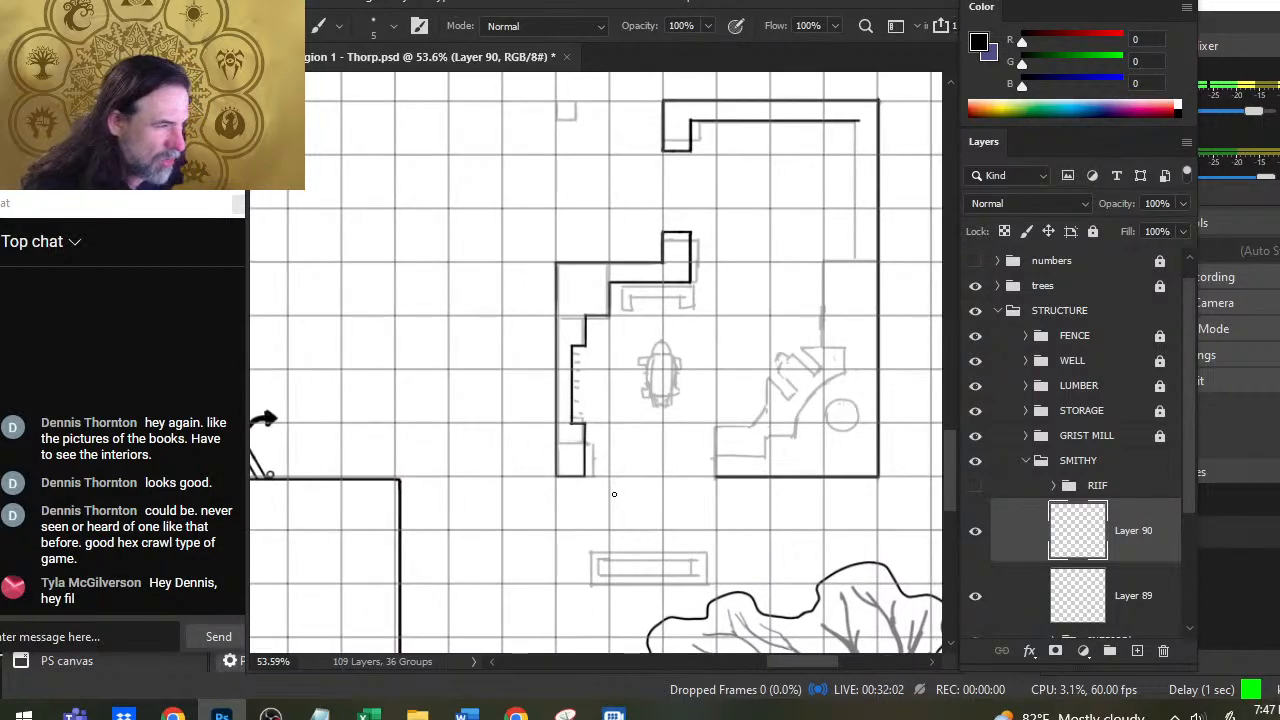
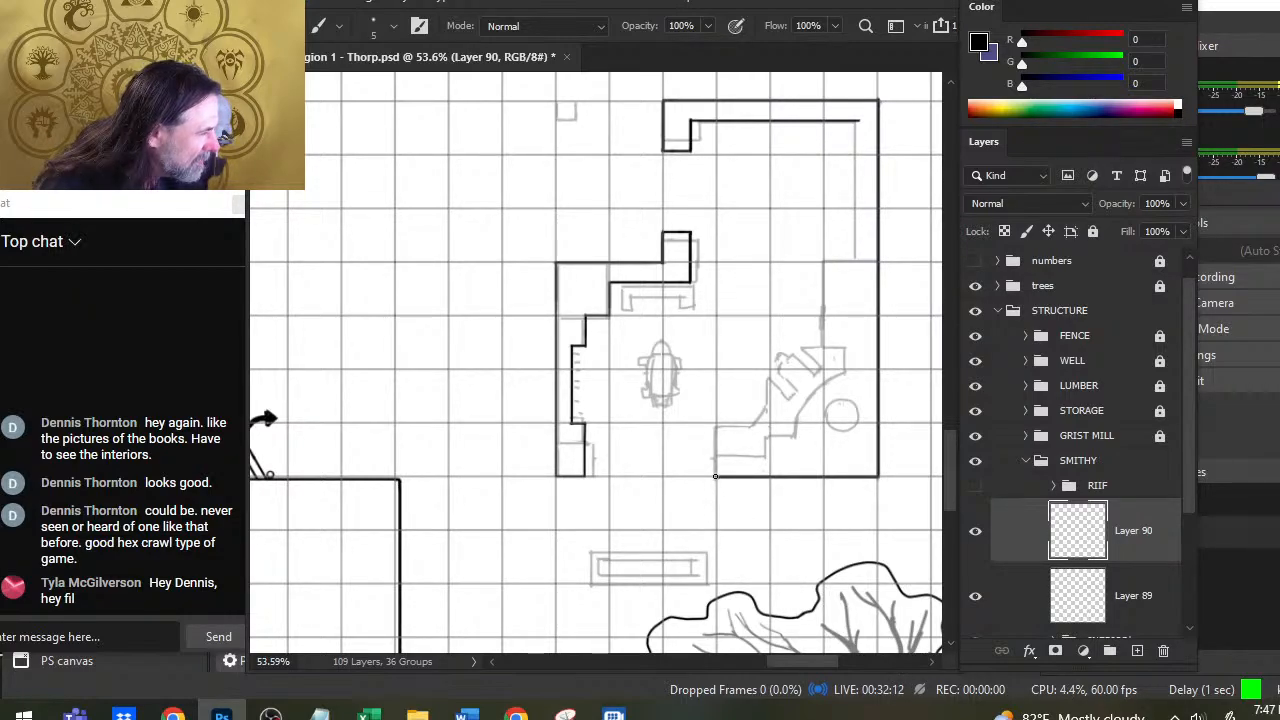
drag(715, 476, 717, 423)
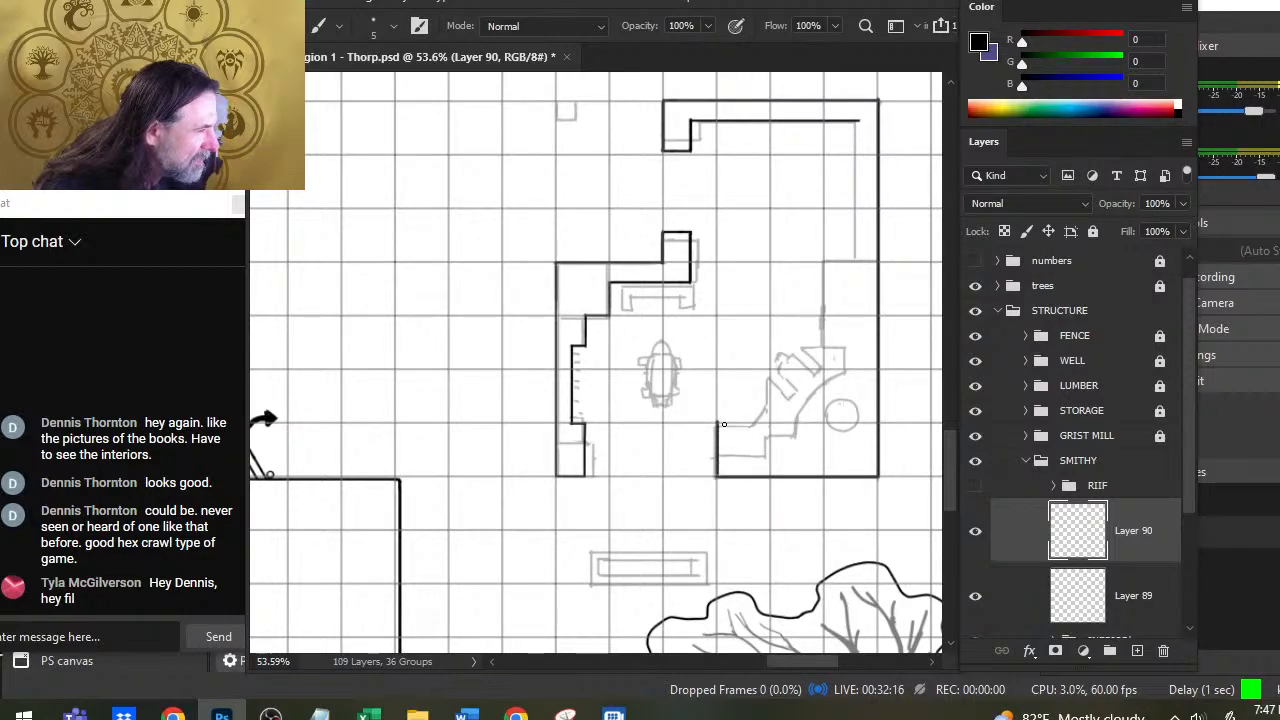
drag(724, 423, 772, 423)
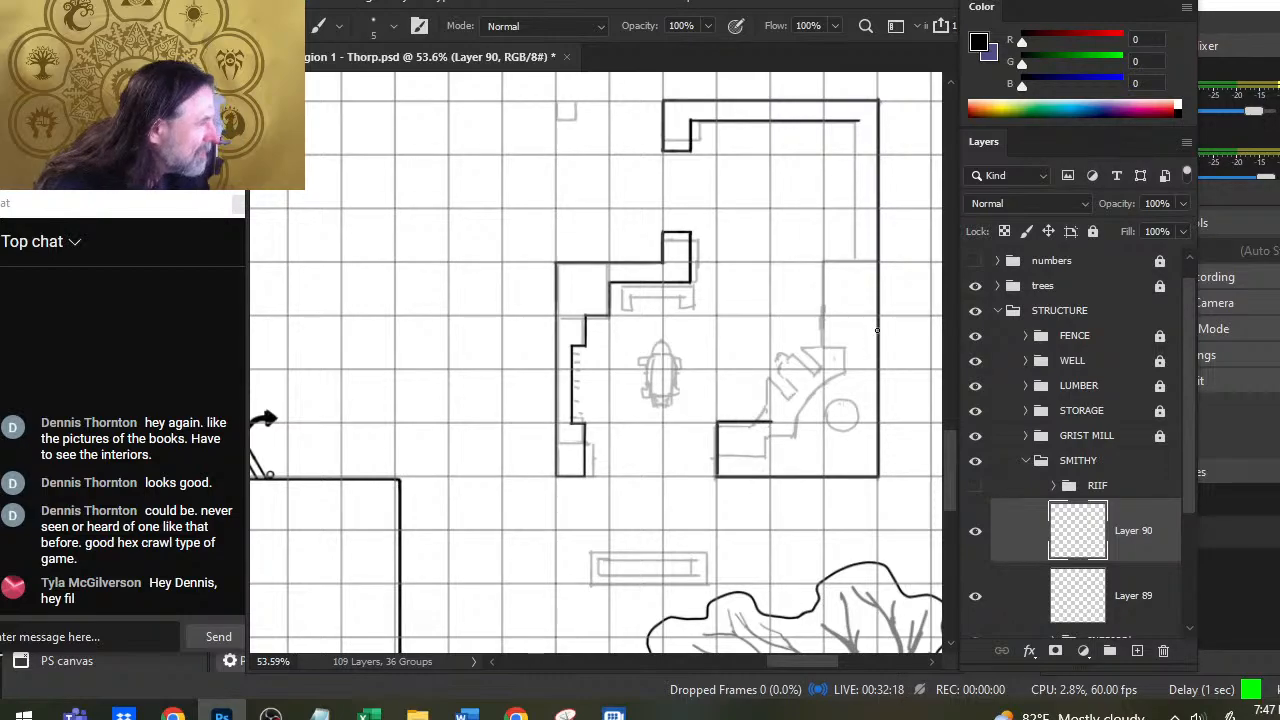
Step: Ink the inner right wall with a vertical line, a diagonal to the bottom wall's inner edge, and a step up to the inner top wall
drag(850, 320, 789, 396)
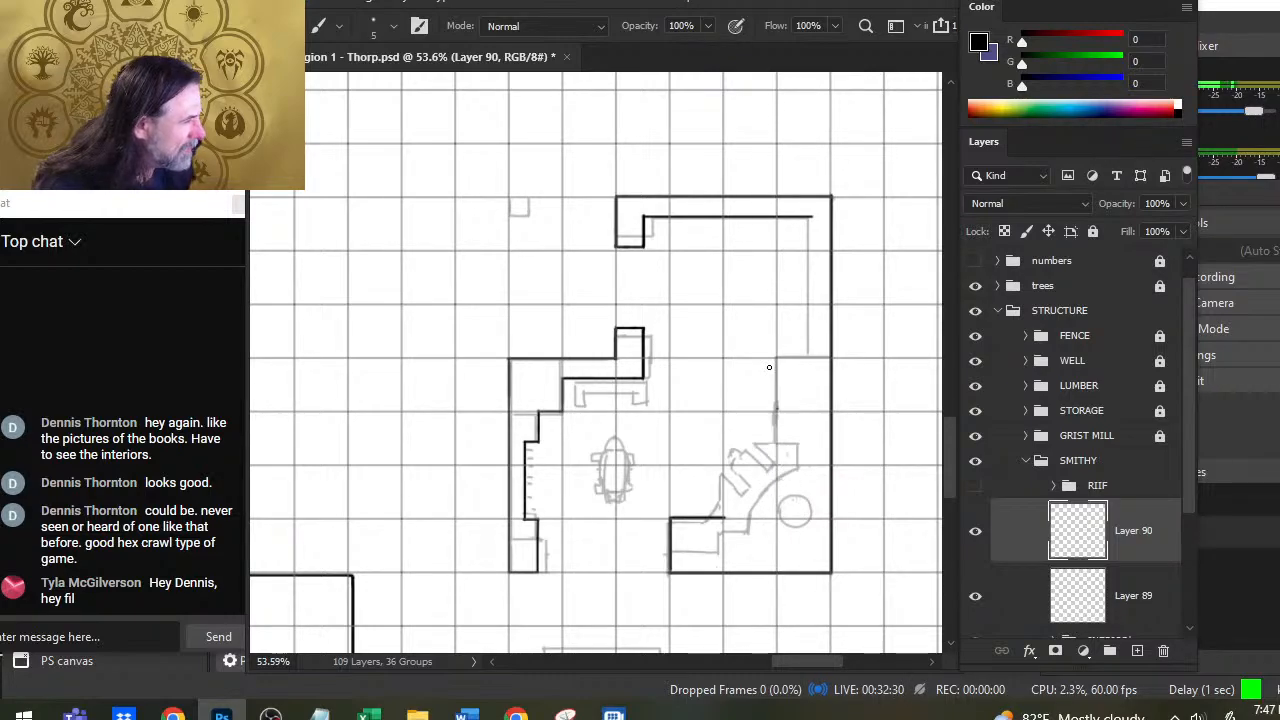
drag(775, 357, 776, 467)
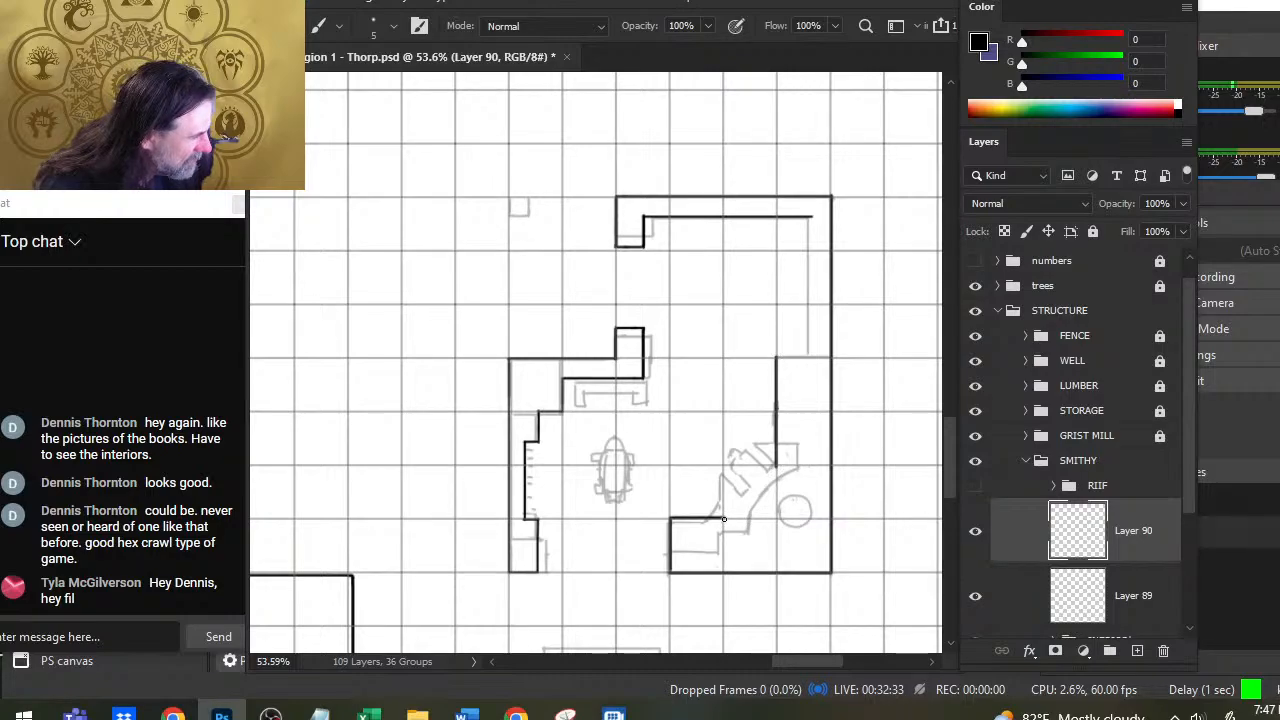
shift+click(776, 466)
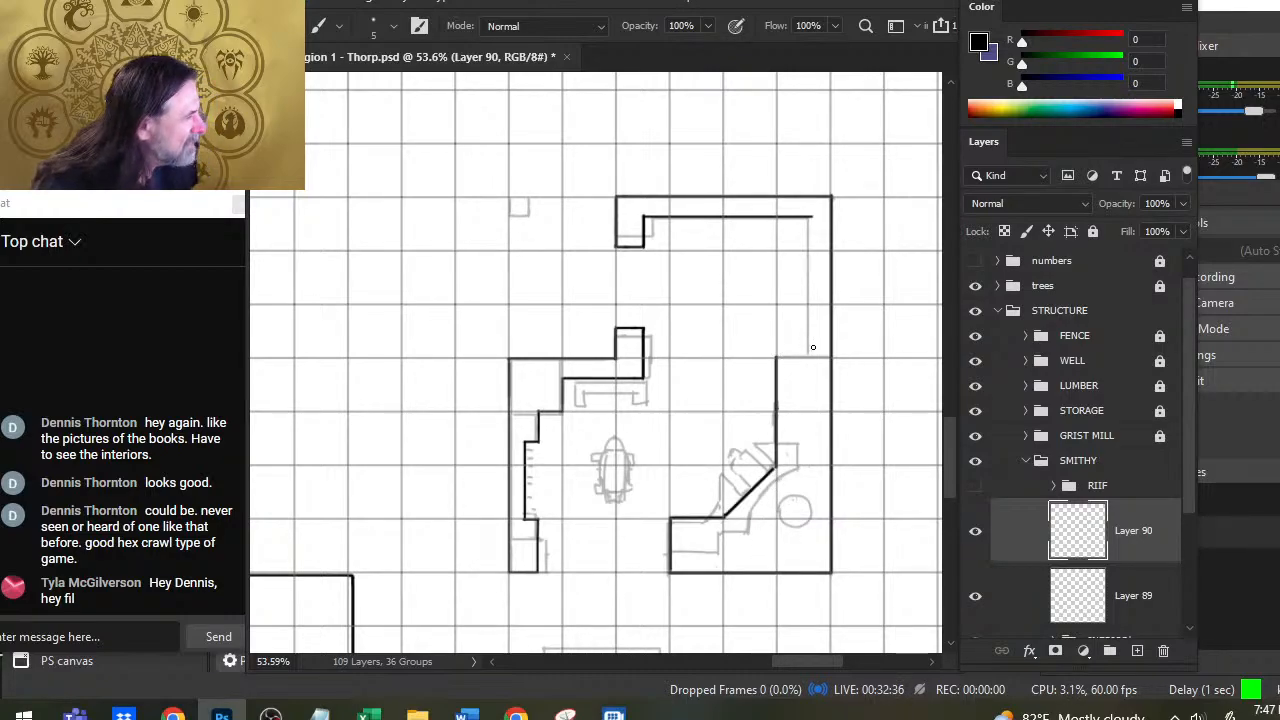
drag(775, 357, 809, 352)
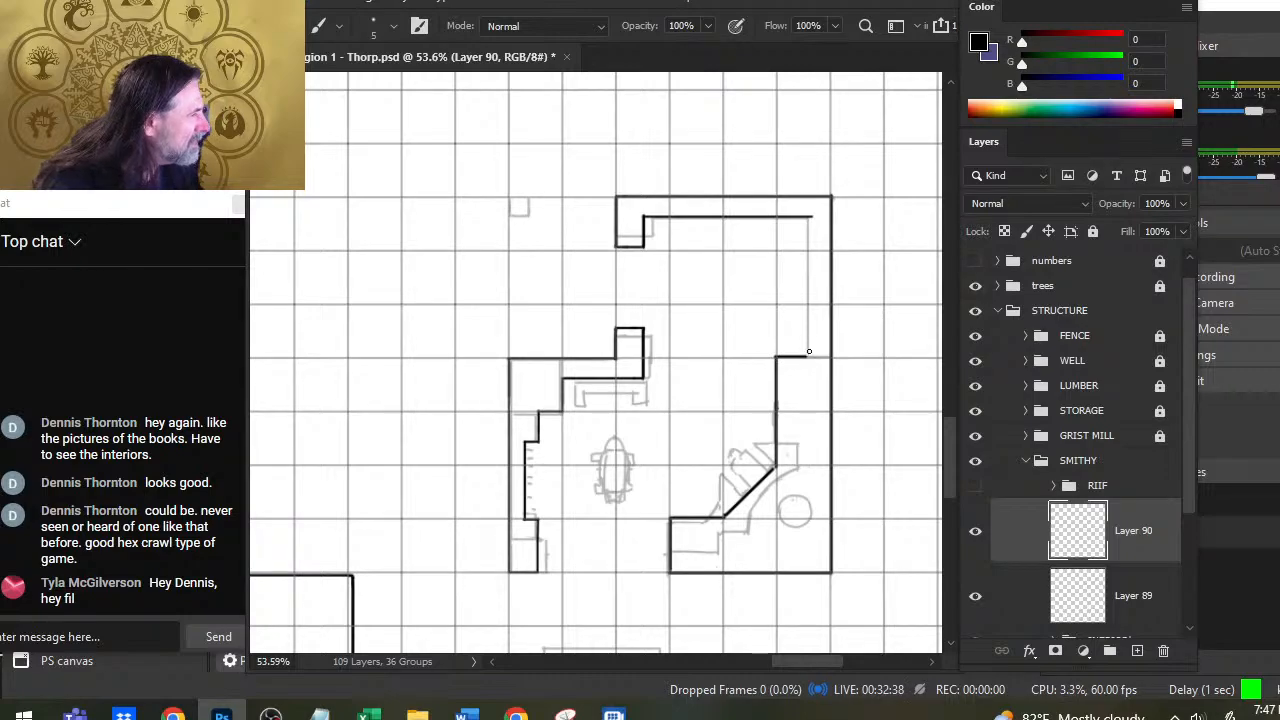
shift+click(806, 218)
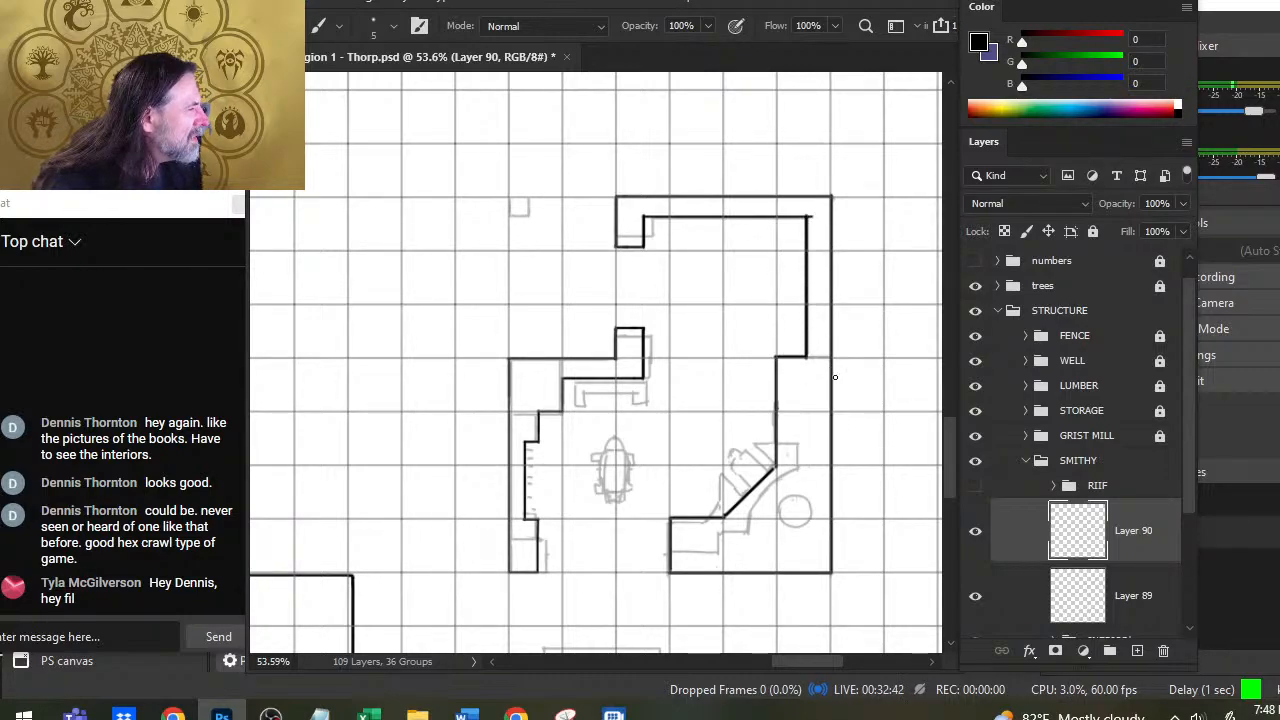
Step: Erase the inner top wall line, redraw it slightly lower, and trim the leftover stub at its left end
key(e)
drag(812, 215, 650, 216)
key(b)
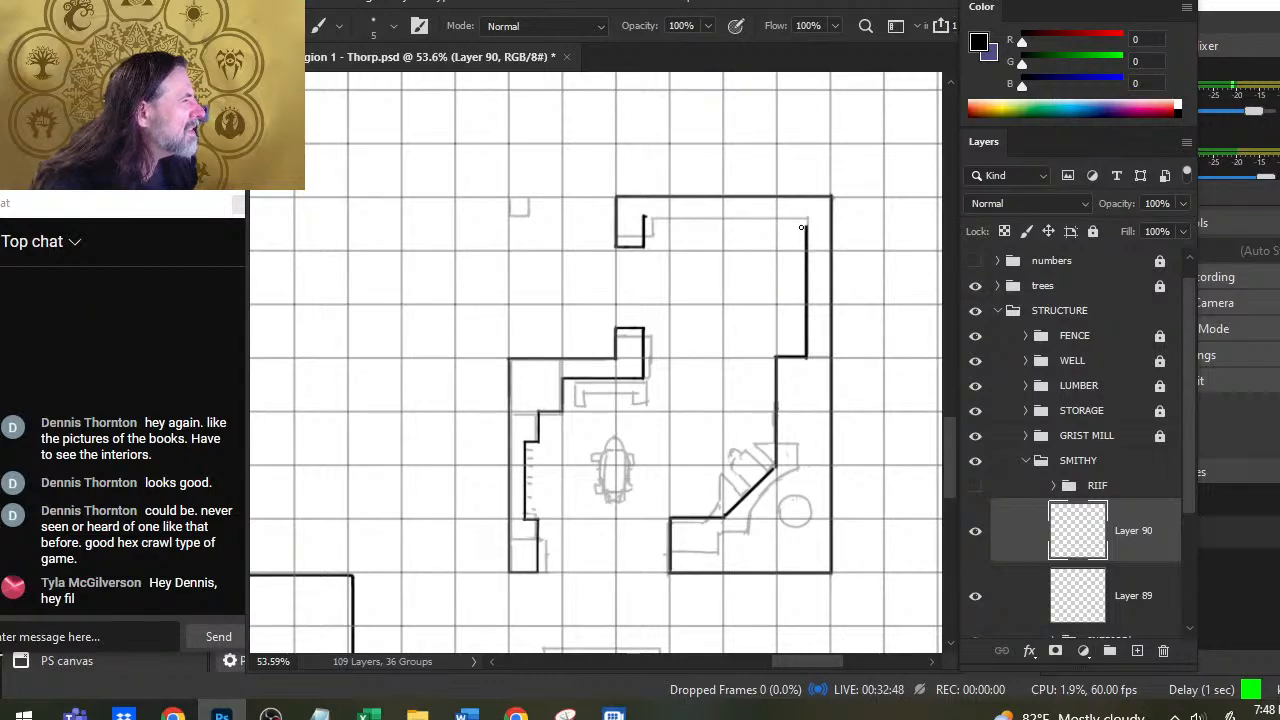
drag(801, 228, 645, 226)
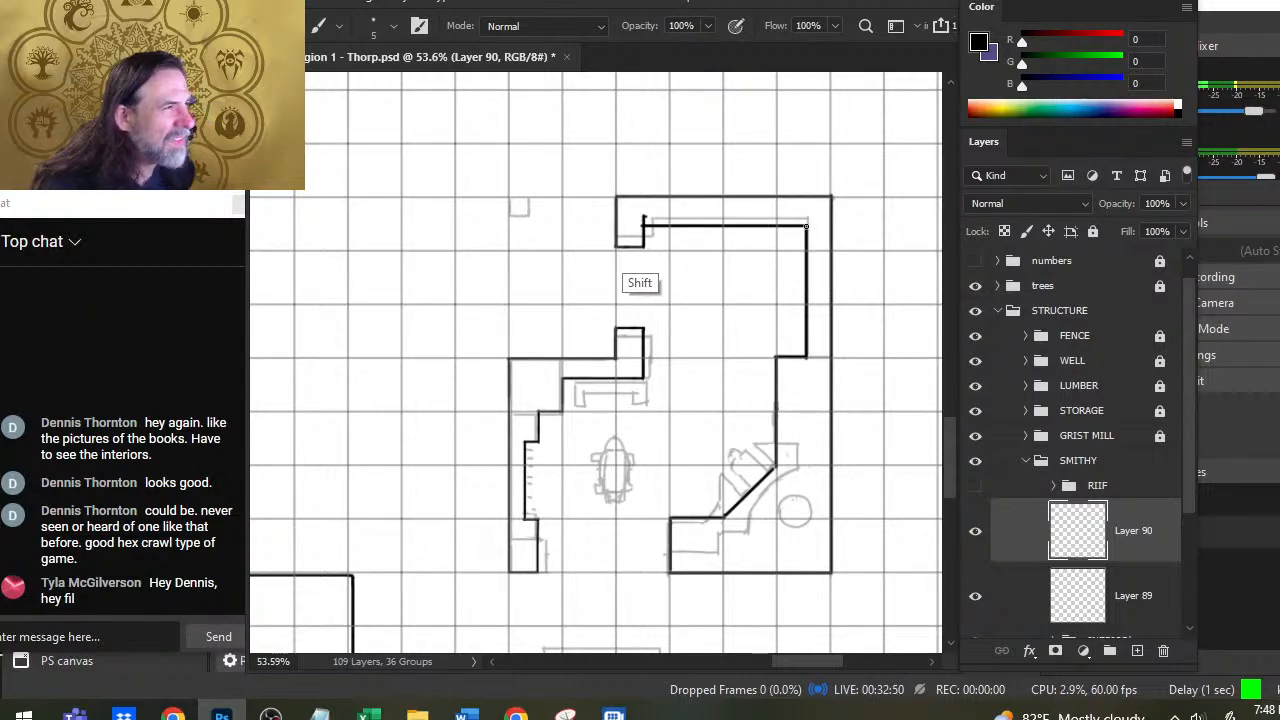
key(e)
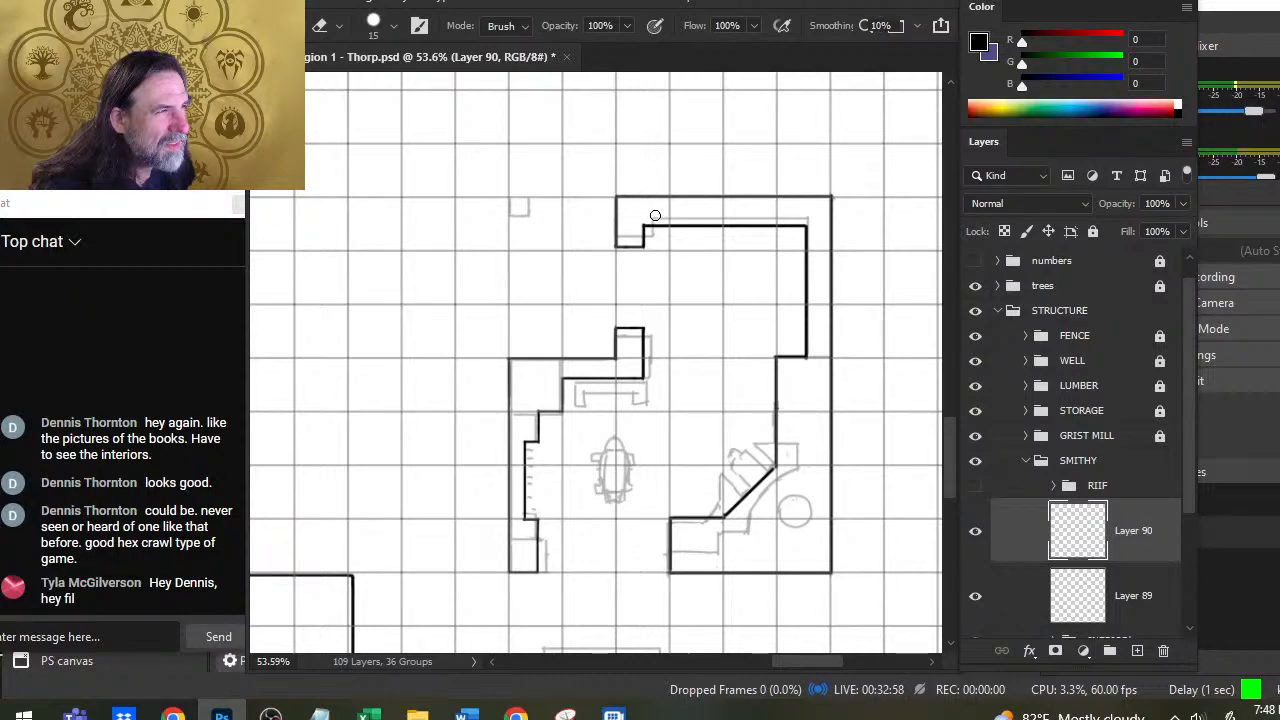
key(b)
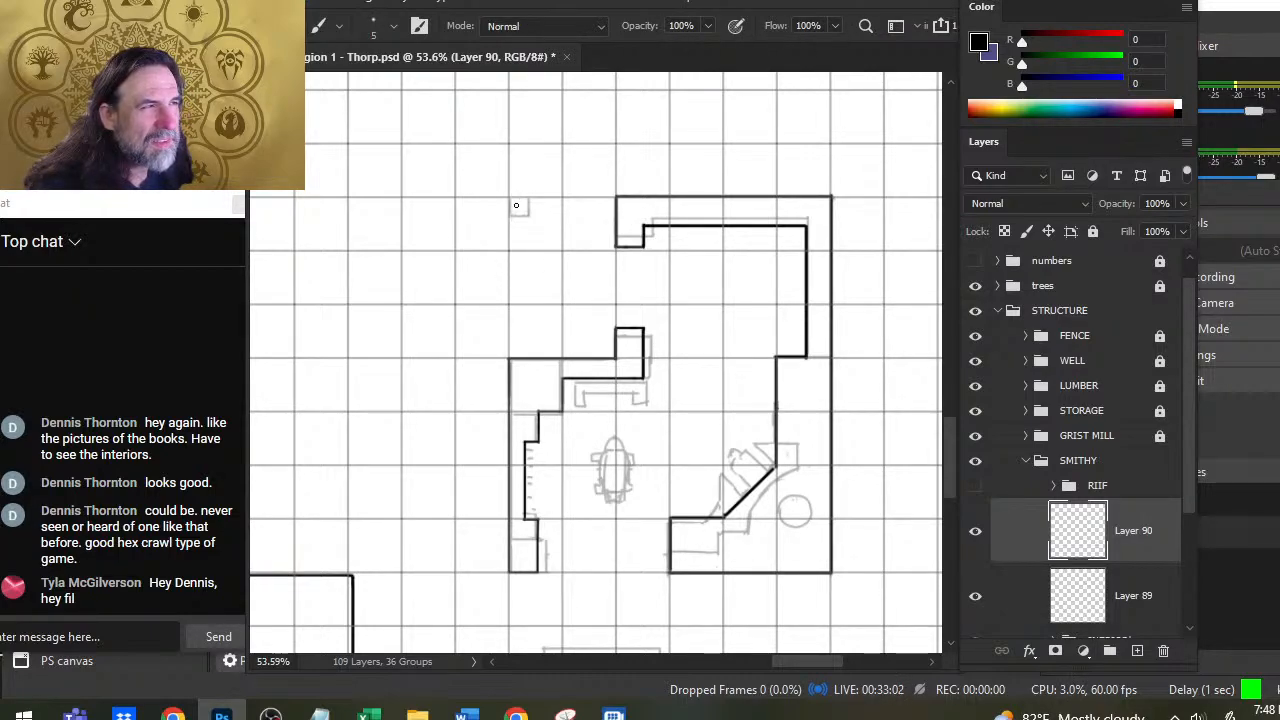
Step: Ink a one-grid-square outline around the small sketched post left of the top wall and trim the overshoot at its lower-right corner
drag(510, 196, 545, 195)
key(e)
key(b)
key(e)
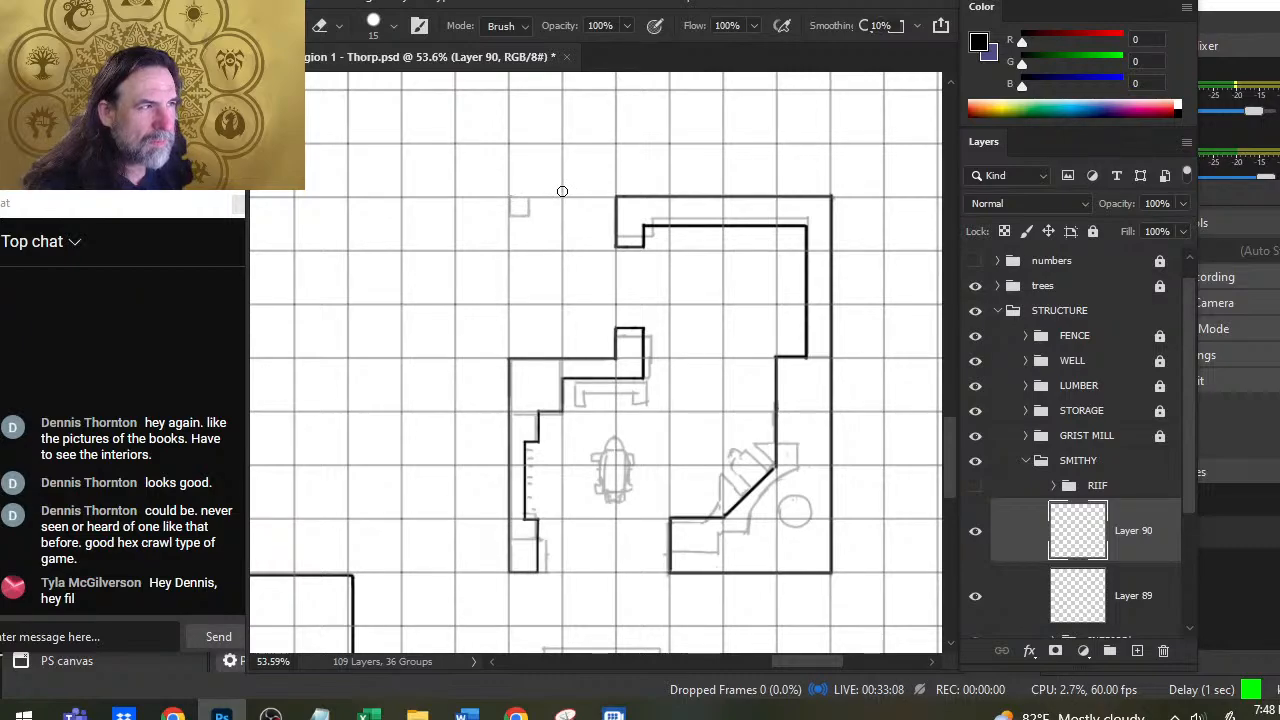
key(b)
mouse_move(513, 209)
mouse_down()
mouse_move(574, 216)
mouse_move(601, 199)
mouse_move(607, 294)
mouse_move(505, 285)
mouse_move(505, 187)
mouse_move(601, 187)
mouse_up()
key(e)
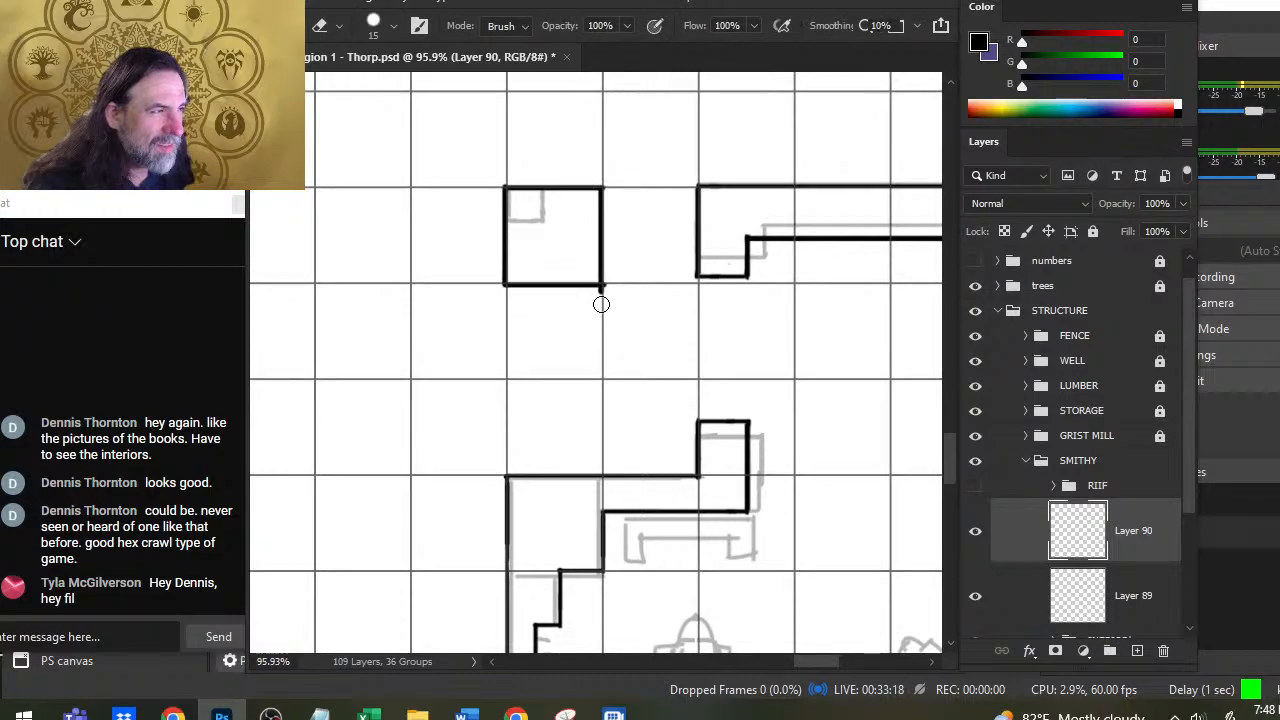
key(b)
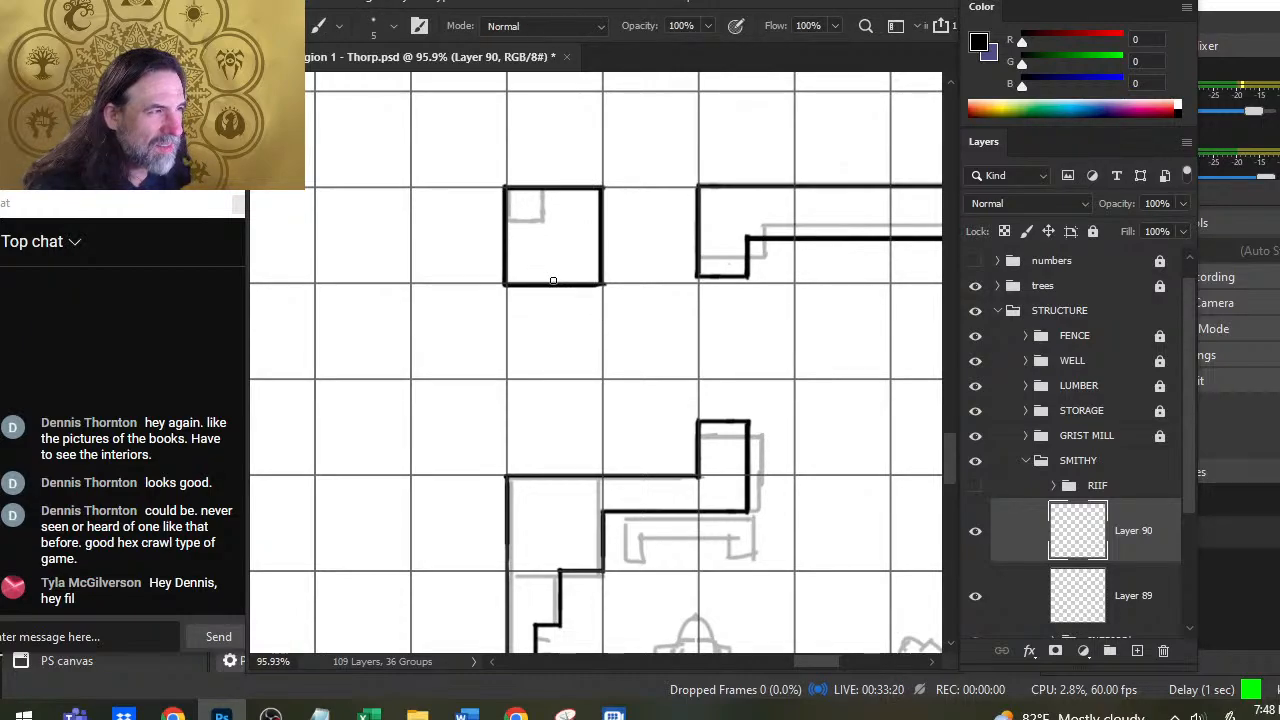
drag(551, 283, 545, 198)
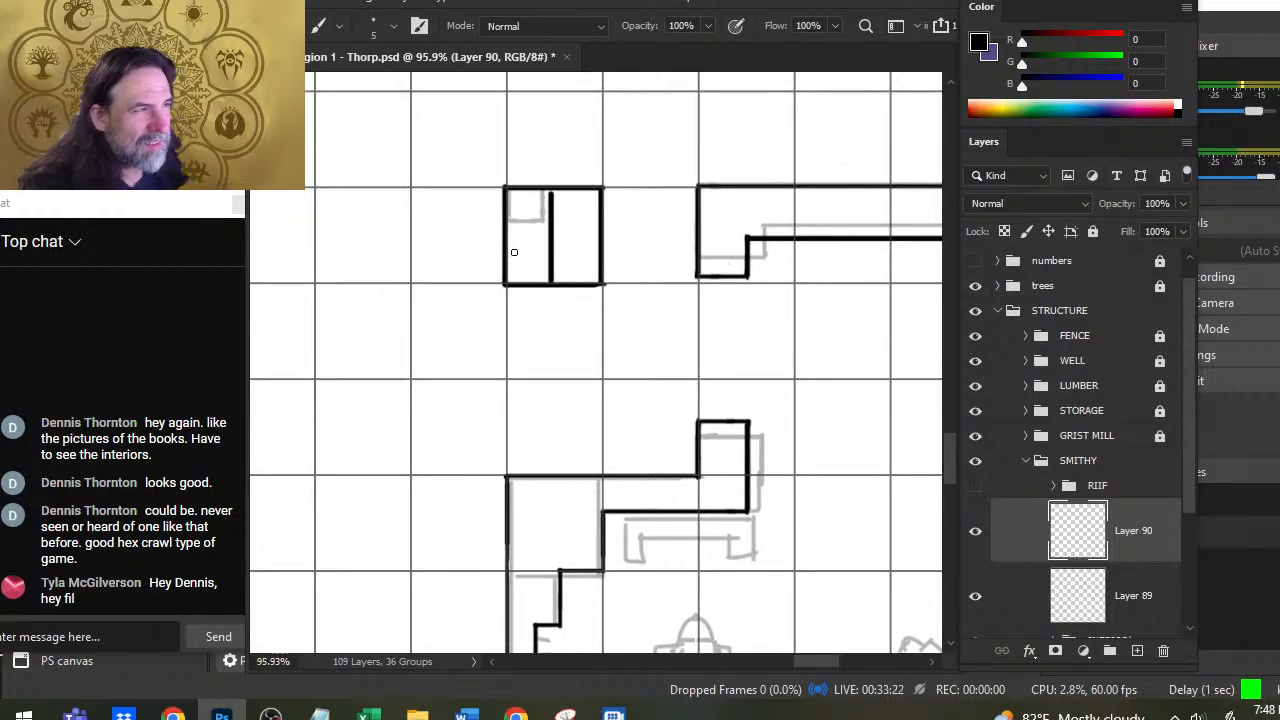
drag(508, 238, 600, 240)
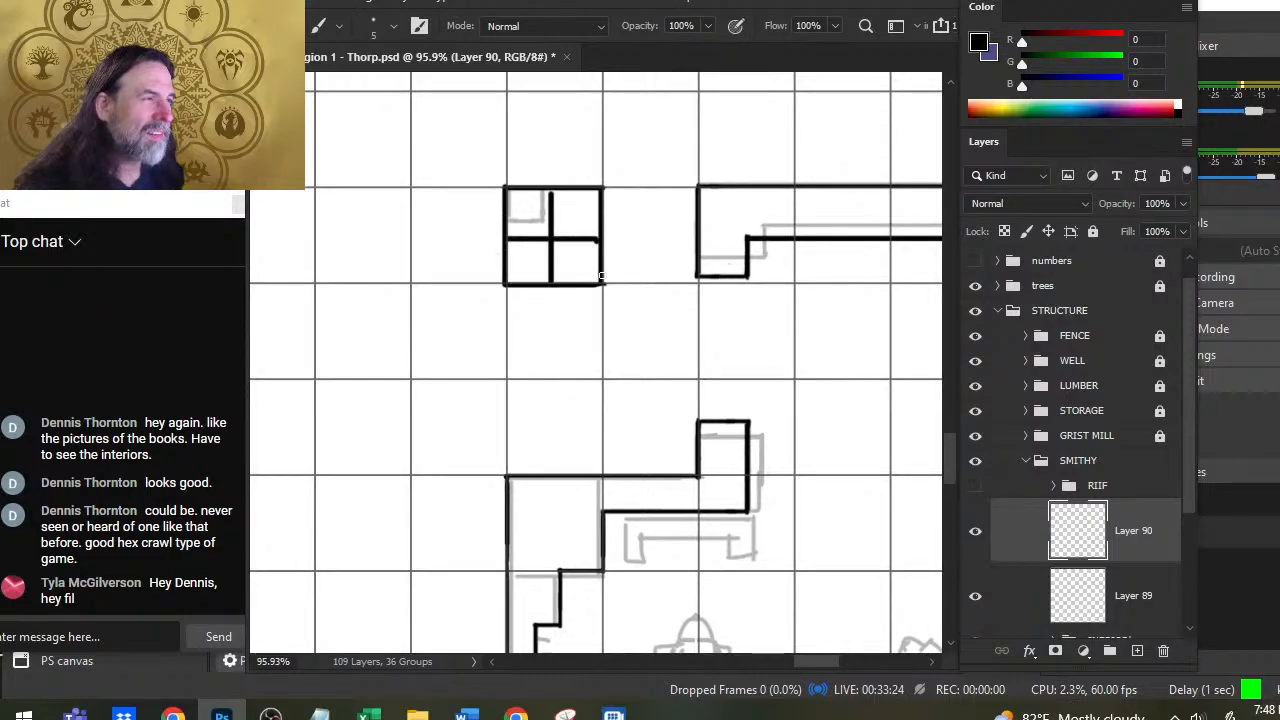
key(ctrl+z)
click(598, 232)
shift+click(505, 230)
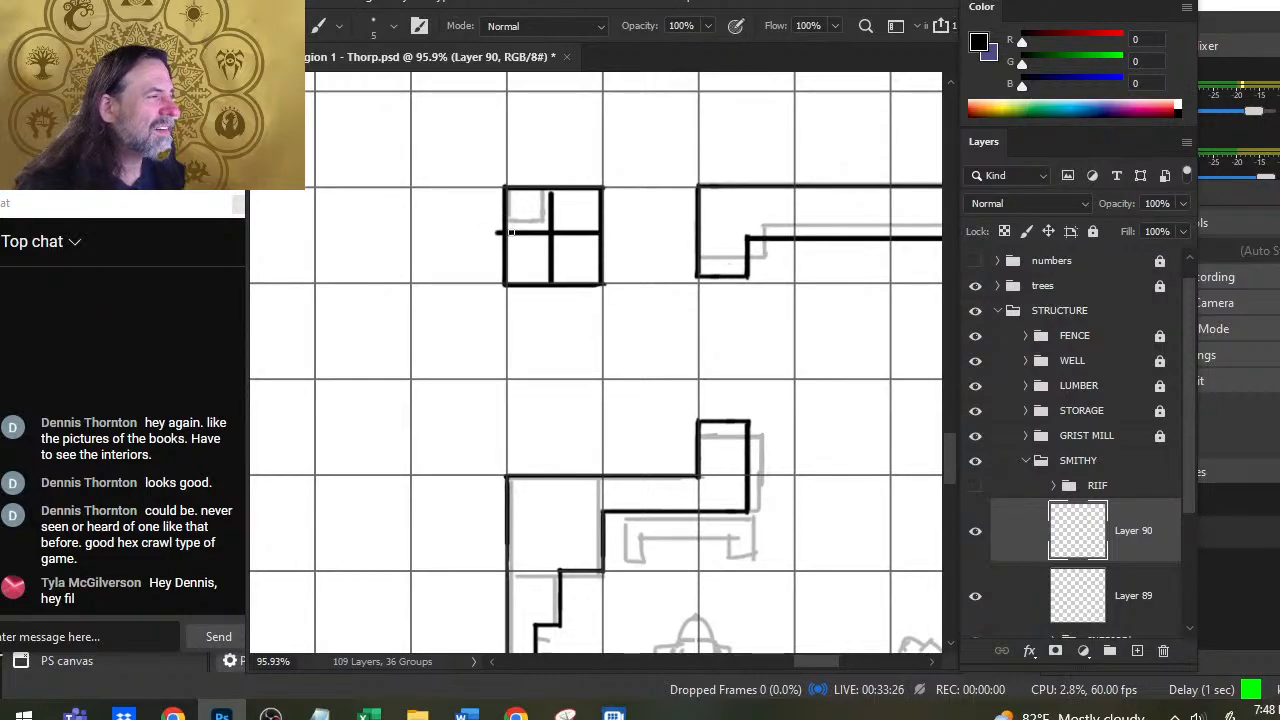
key(ctrl+z)
click(550, 228)
shift+click(505, 228)
shift+click(583, 228)
key(z)
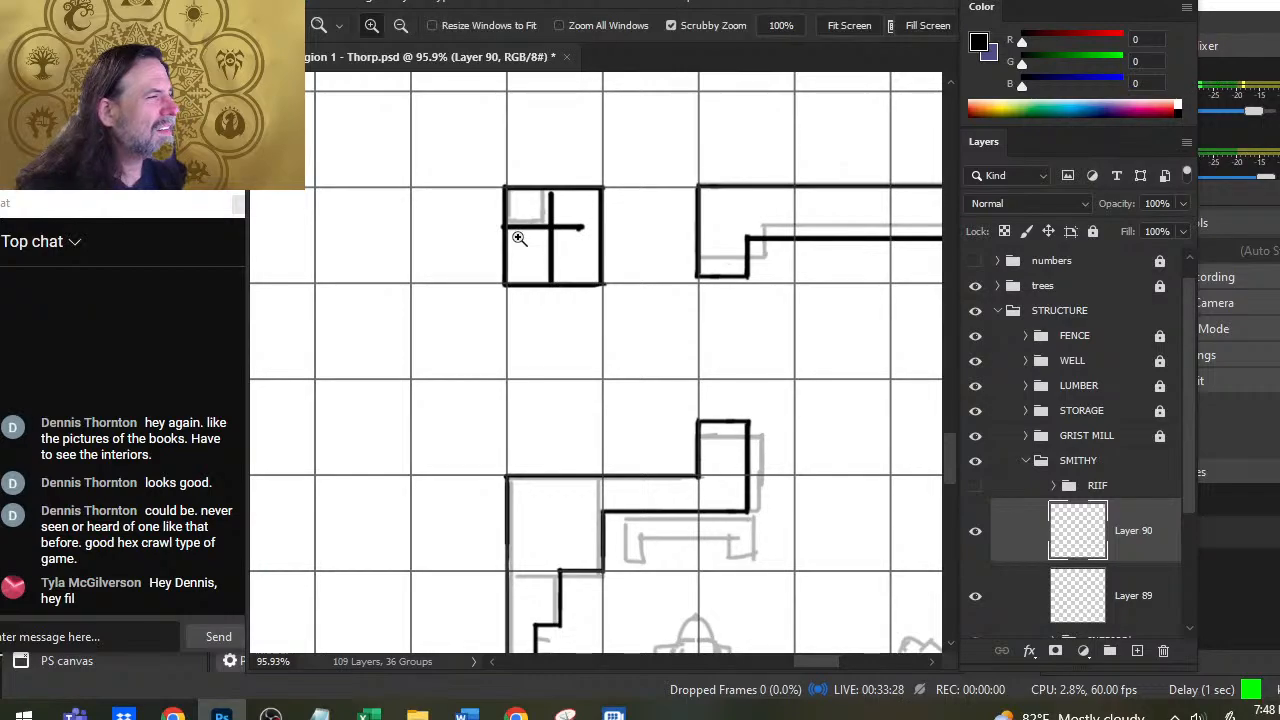
key(ctrl+z)
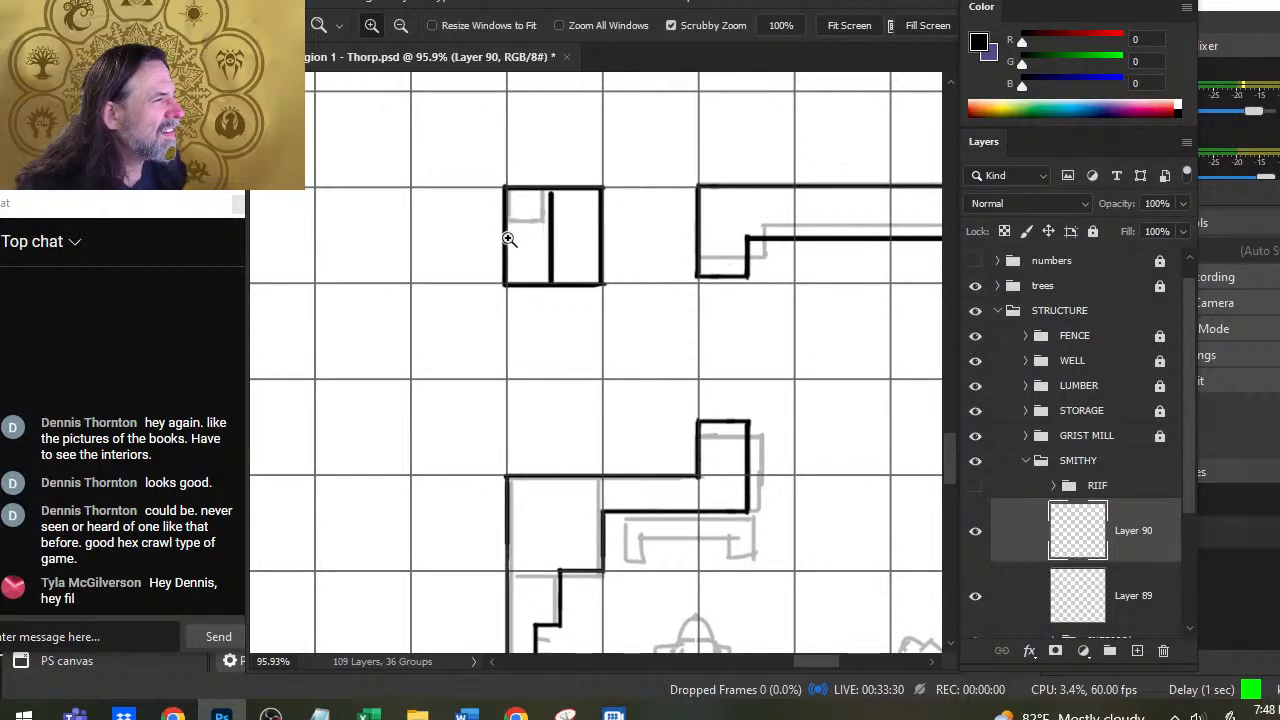
key(b)
drag(508, 238, 606, 238)
key(ctrl+z)
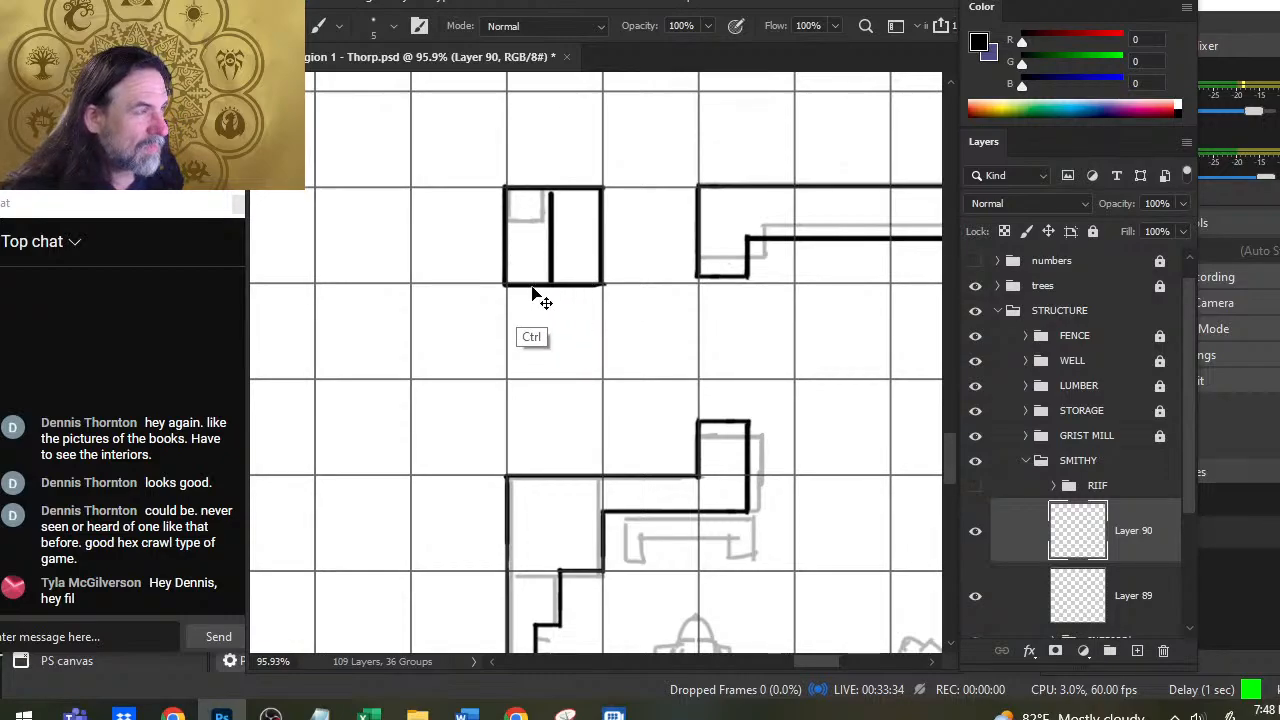
key(ctrl+z)
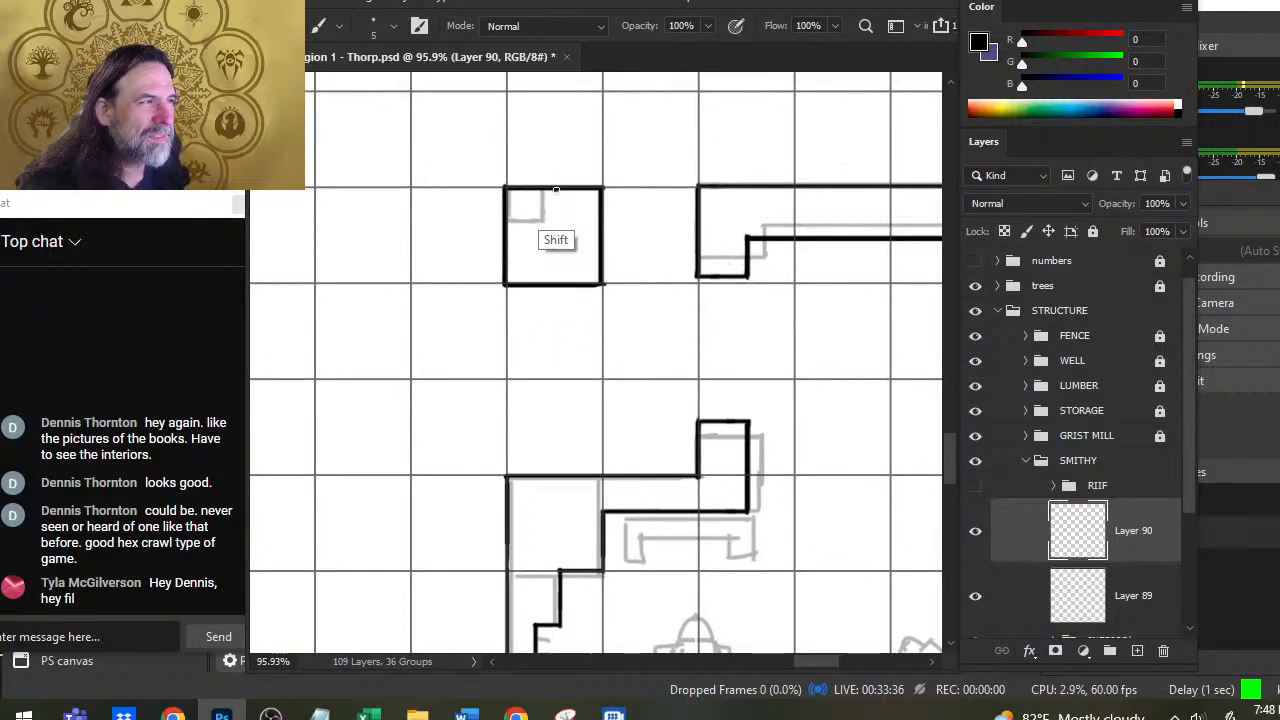
drag(554, 190, 555, 268)
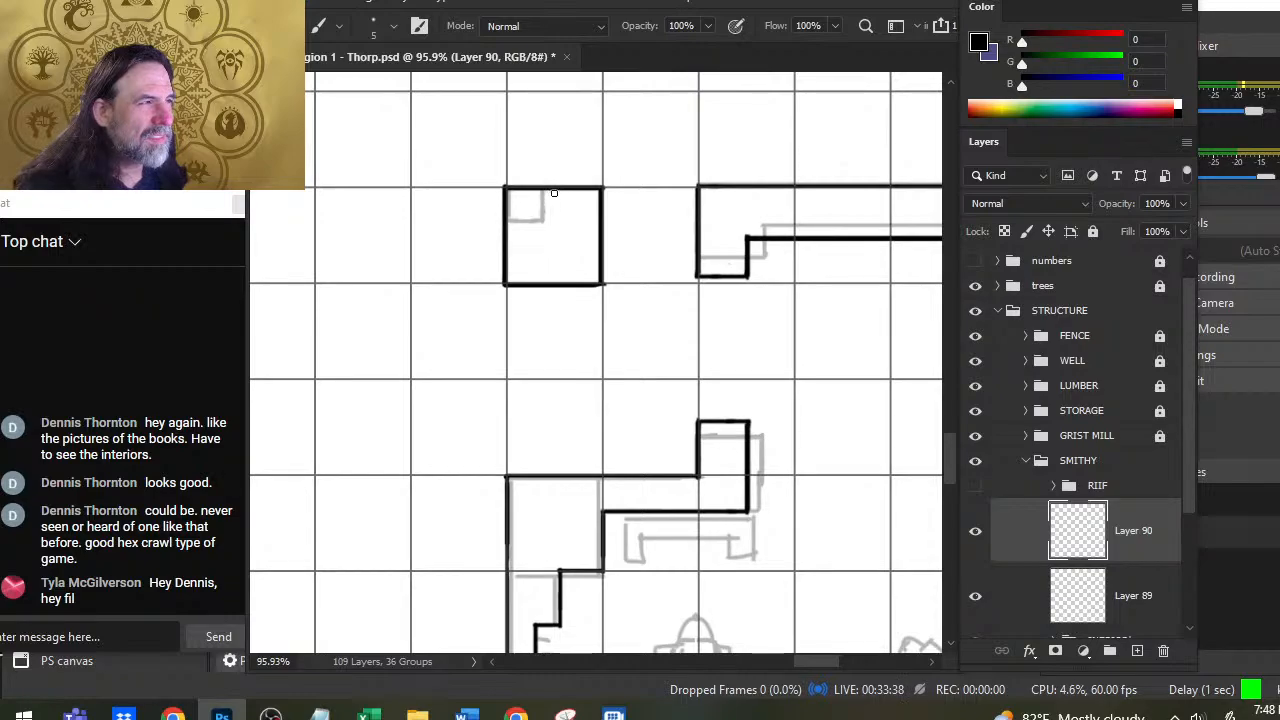
shift+click(554, 284)
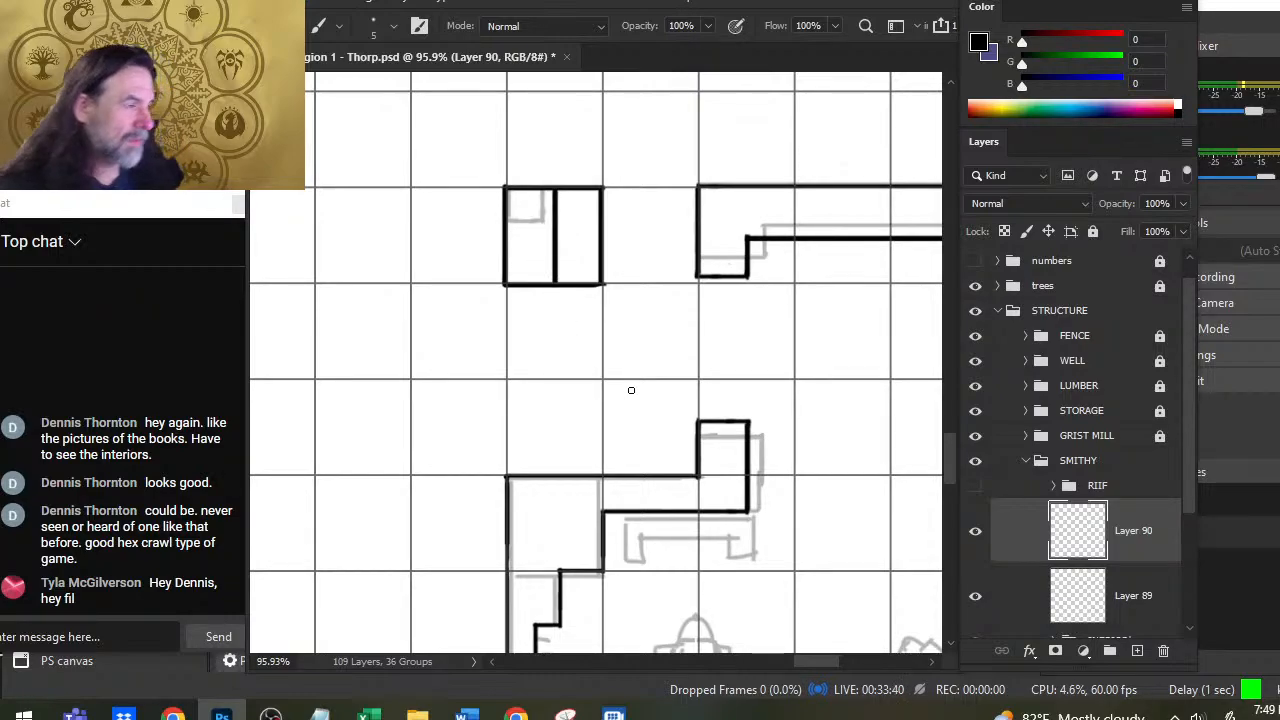
key(ctrl+z)
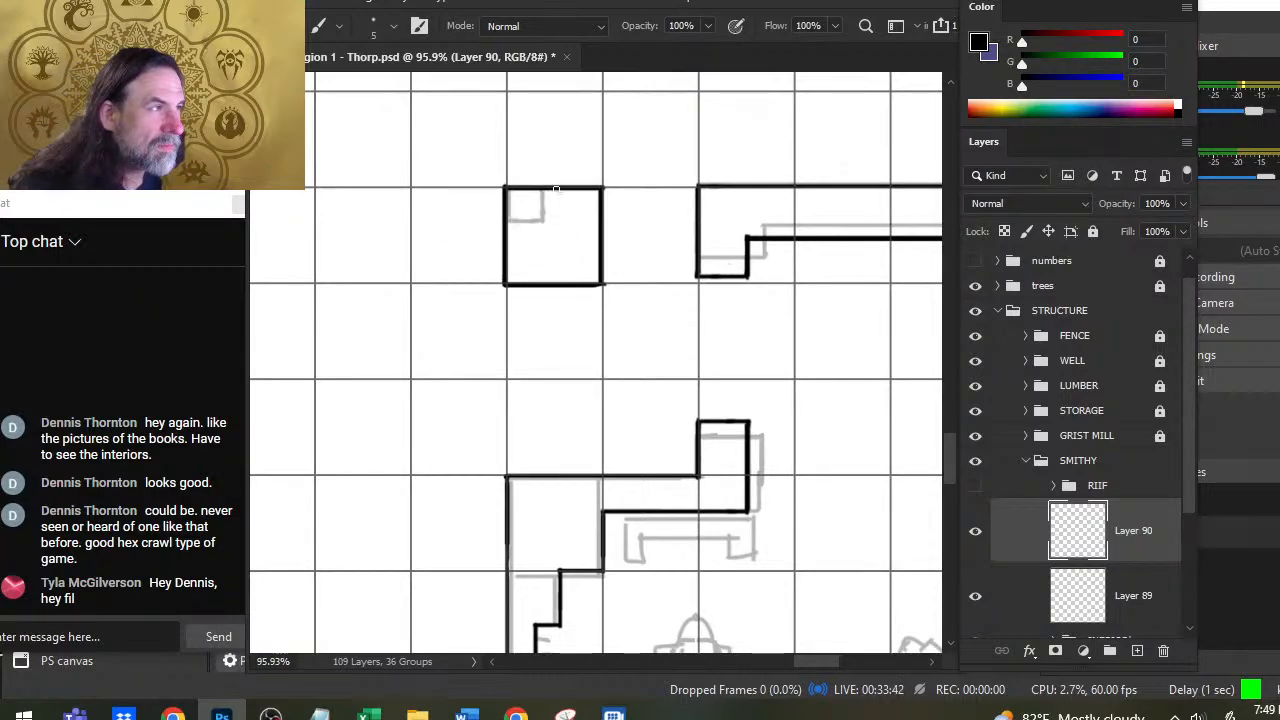
Step: Divide the inked square into four equal quarters with a vertical and a horizontal centre line
click(553, 188)
shift+click(553, 284)
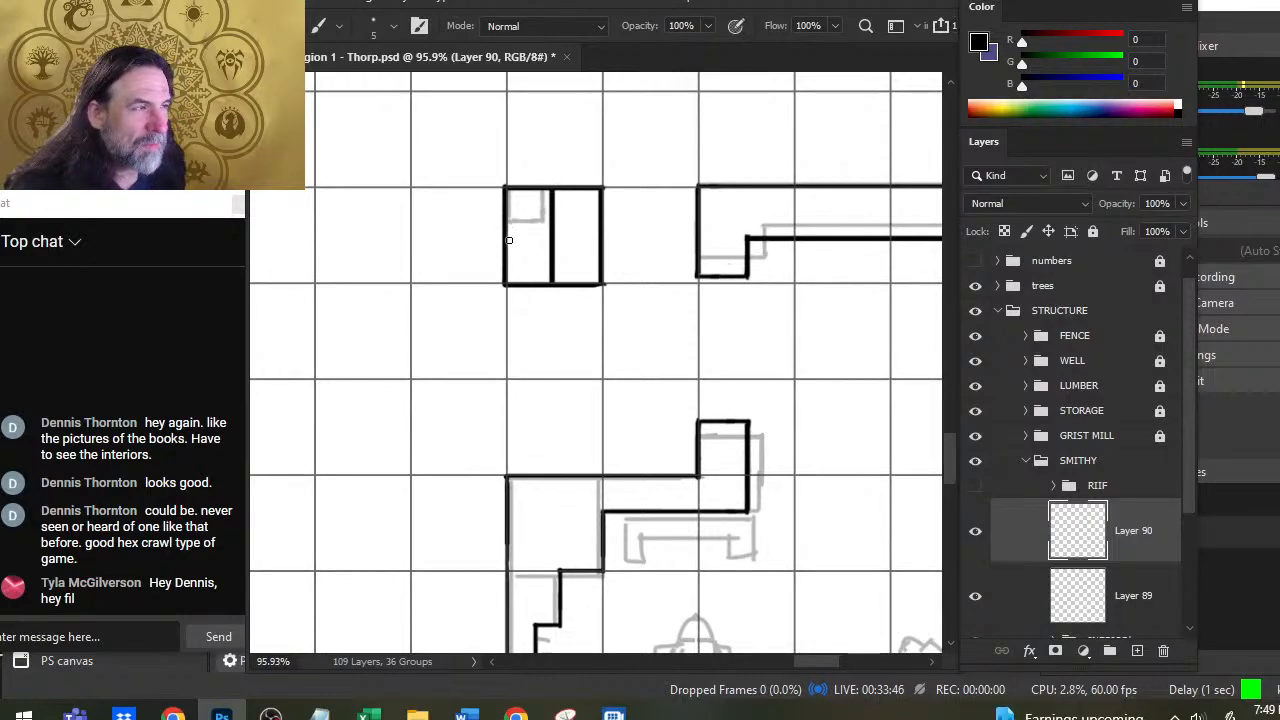
drag(509, 238, 598, 238)
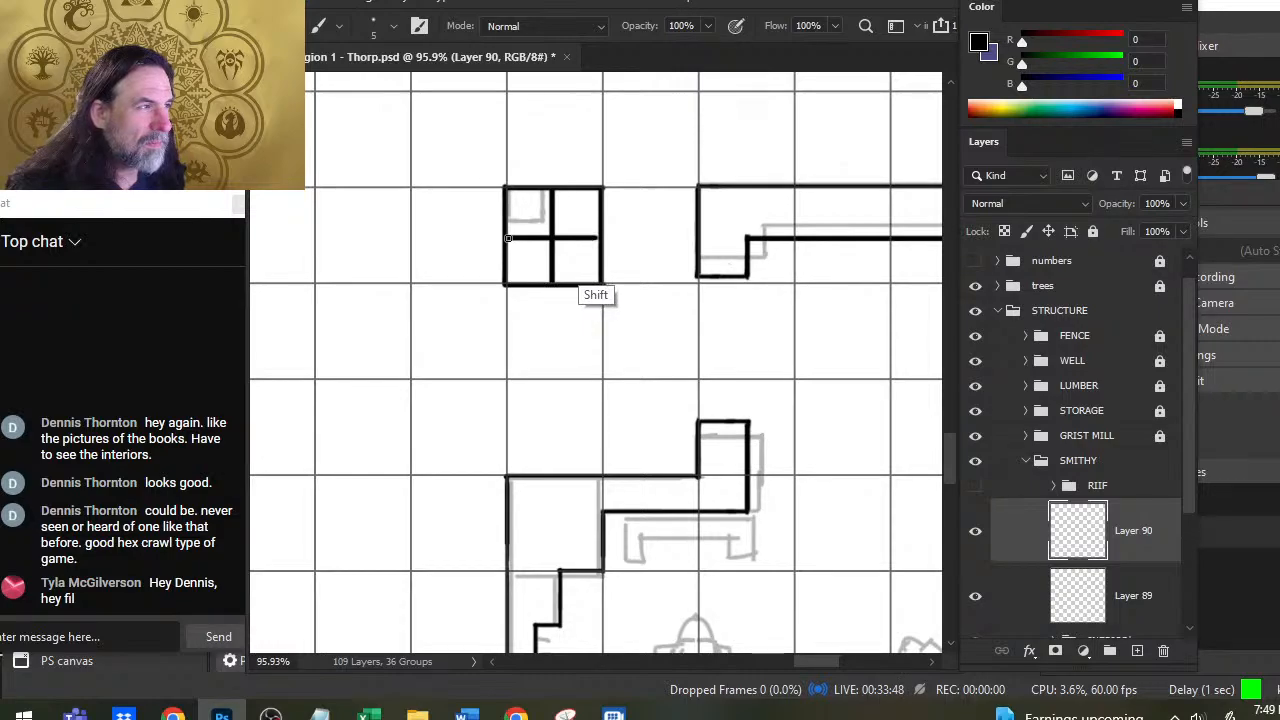
key(ctrl+z)
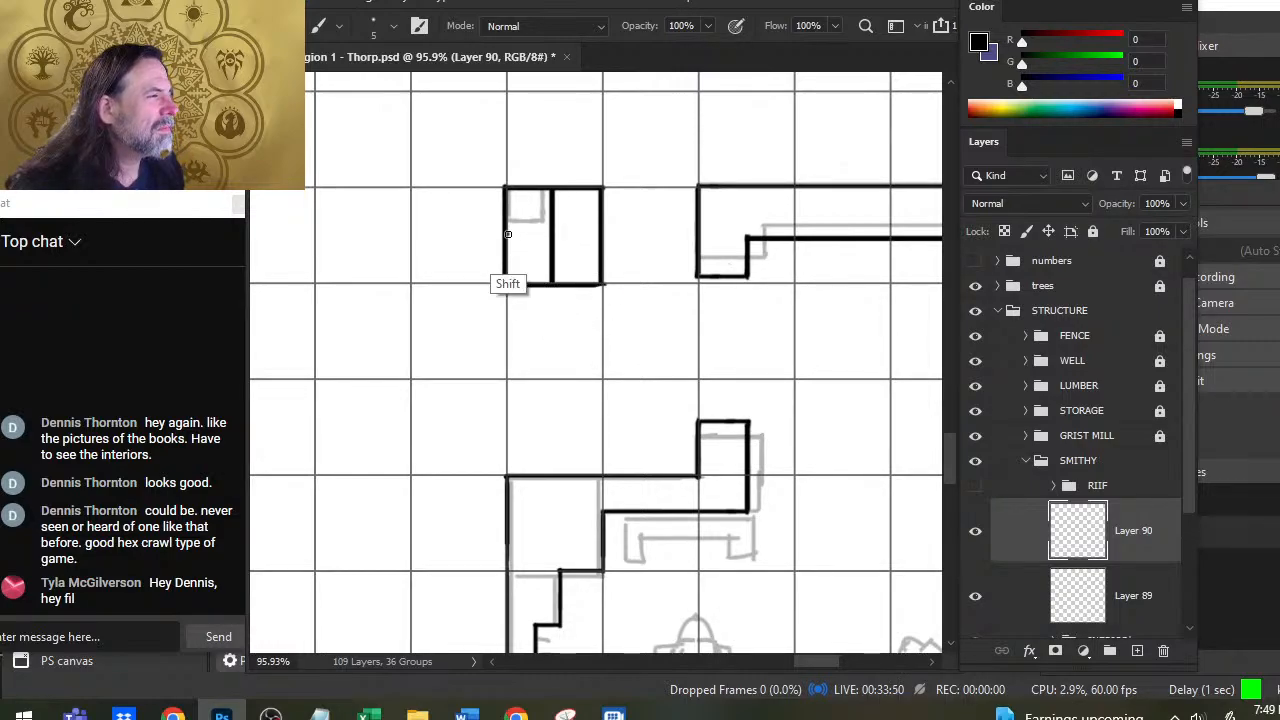
mouse_move(508, 236)
mouse_down()
mouse_move(583, 238)
mouse_move(557, 249)
mouse_move(600, 240)
mouse_up()
key(ctrl+z)
shift+click(505, 237)
Step: Erase most of the divider and outline lines around the upper-left quarter of the post square, leaving that quarter intact
key(e)
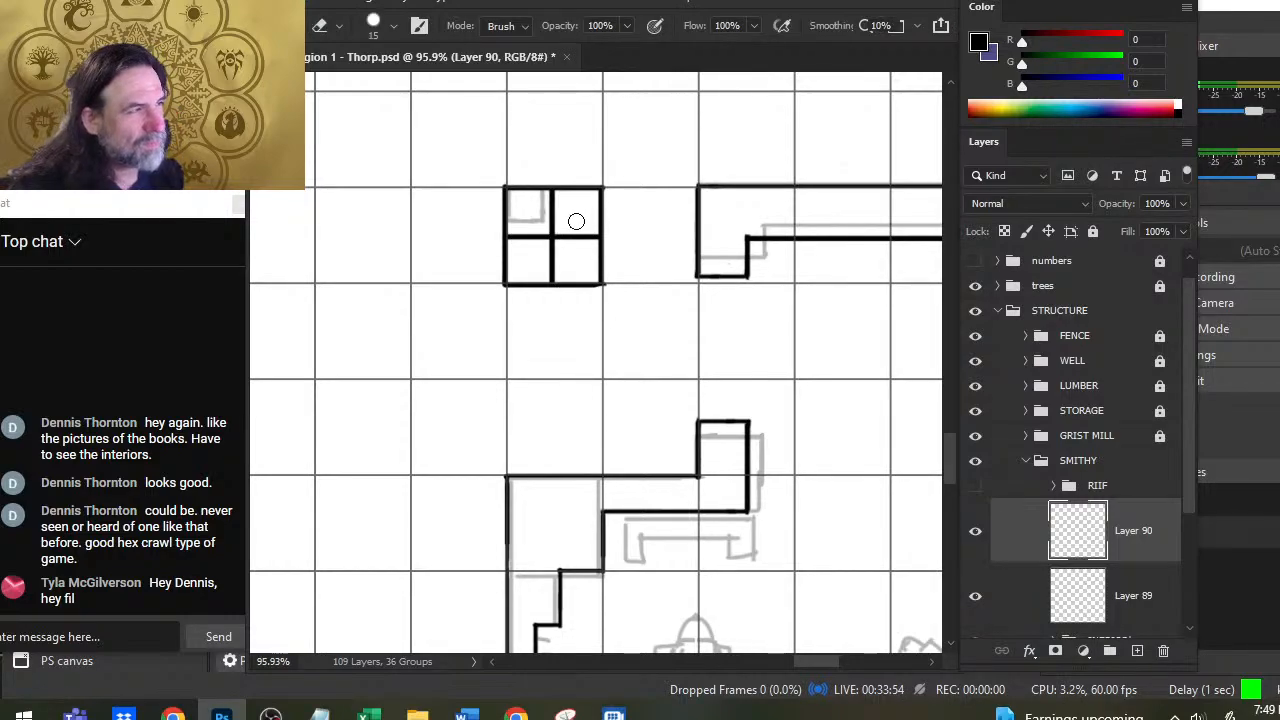
click(568, 237)
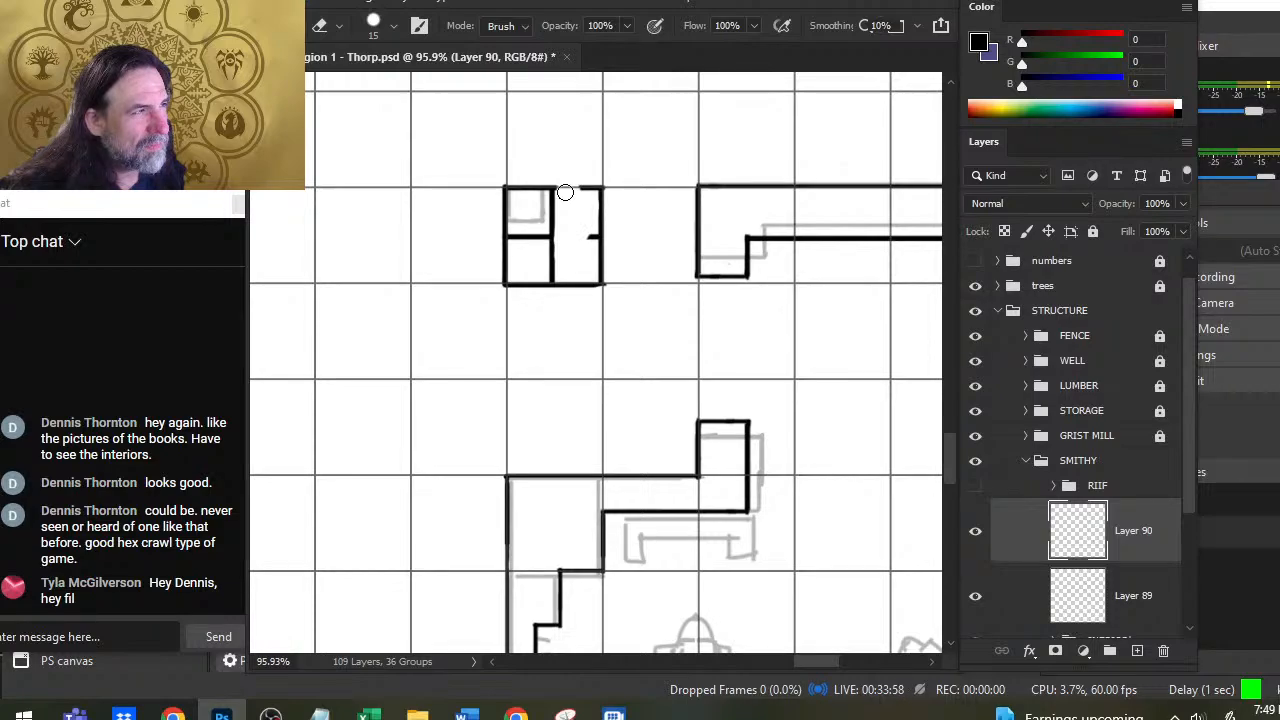
click(555, 247)
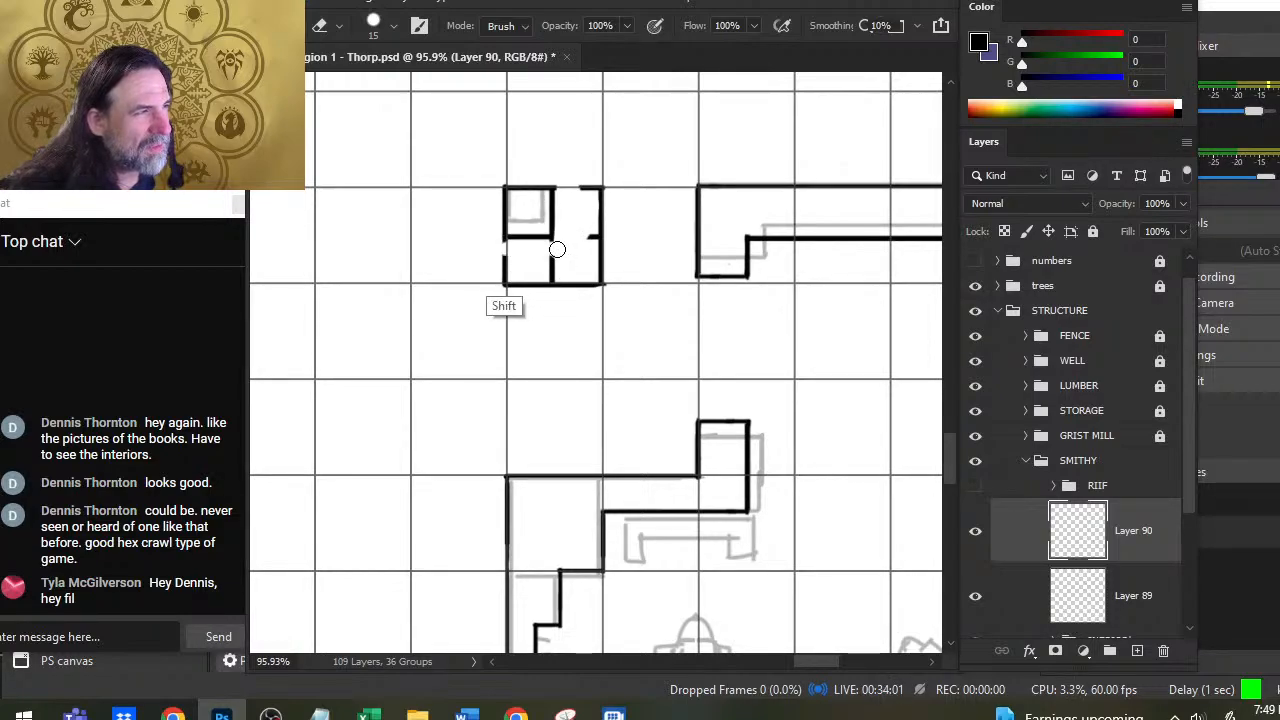
click(508, 260)
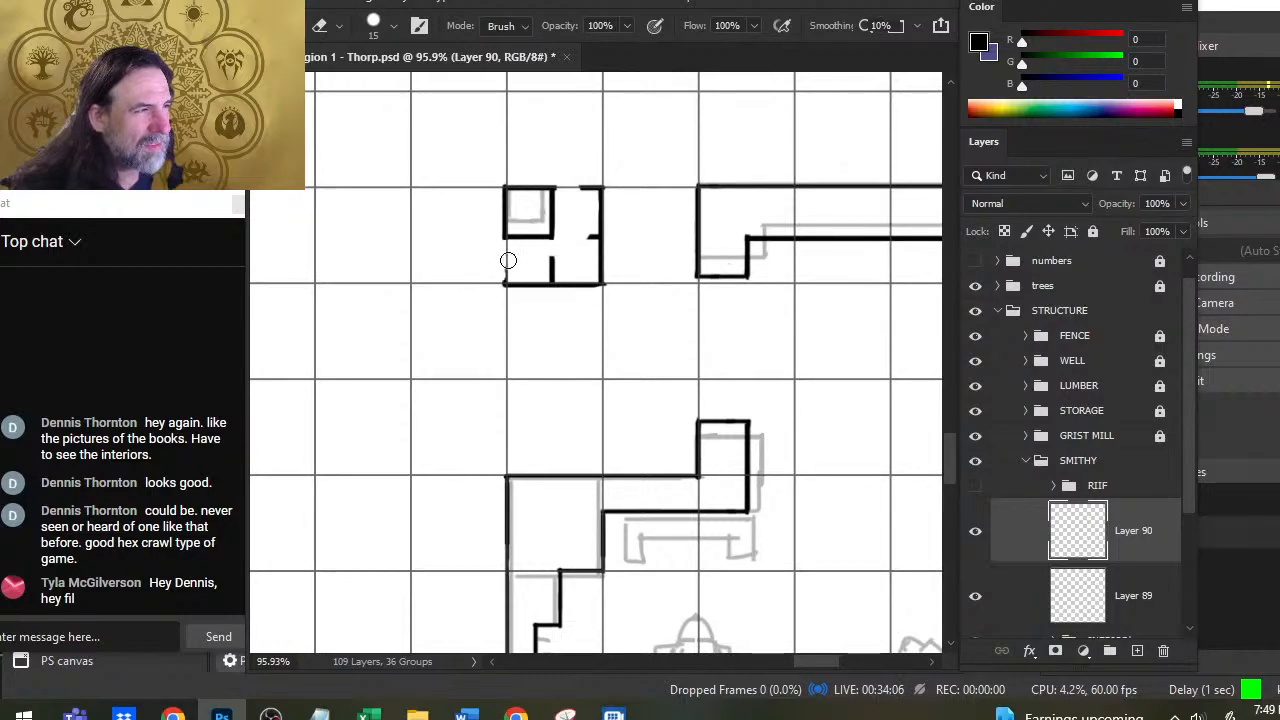
Step: Select the lower edge of the remaining small post square, move it up slightly, and deselect
key(l)
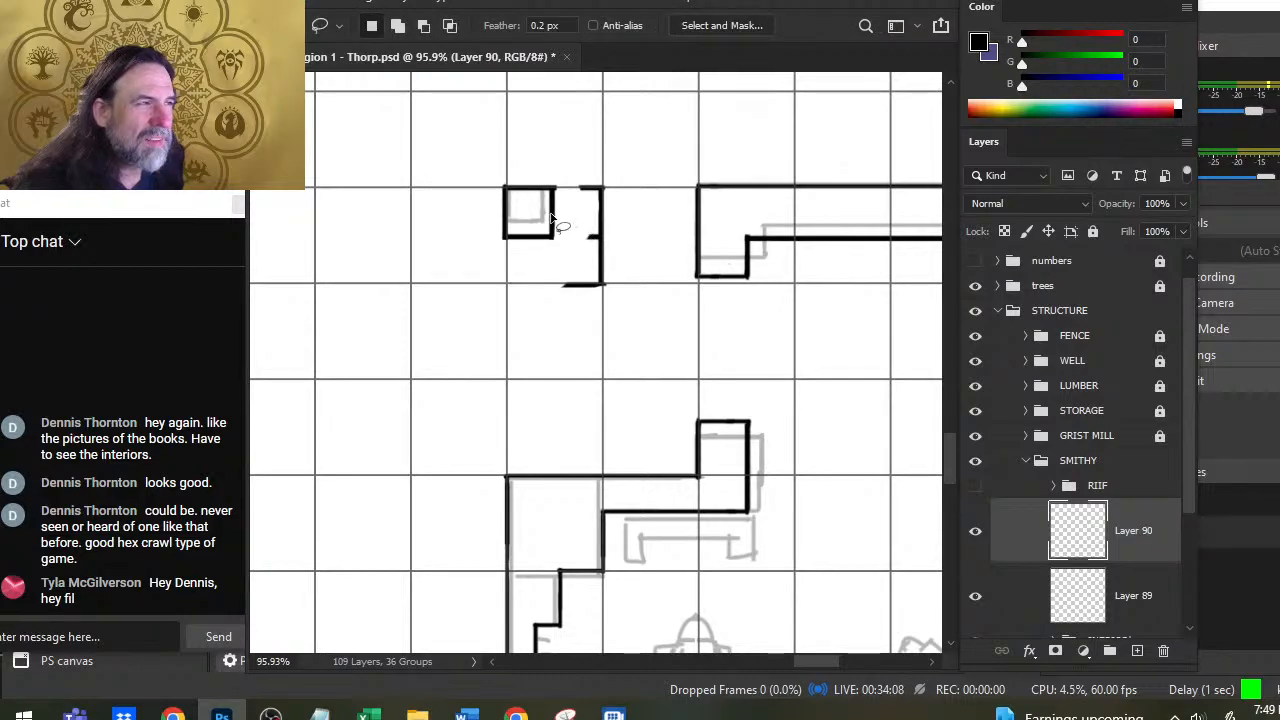
mouse_move(565, 226)
mouse_down()
mouse_move(560, 242)
mouse_move(572, 236)
mouse_move(550, 236)
mouse_up()
key(v)
click(535, 212)
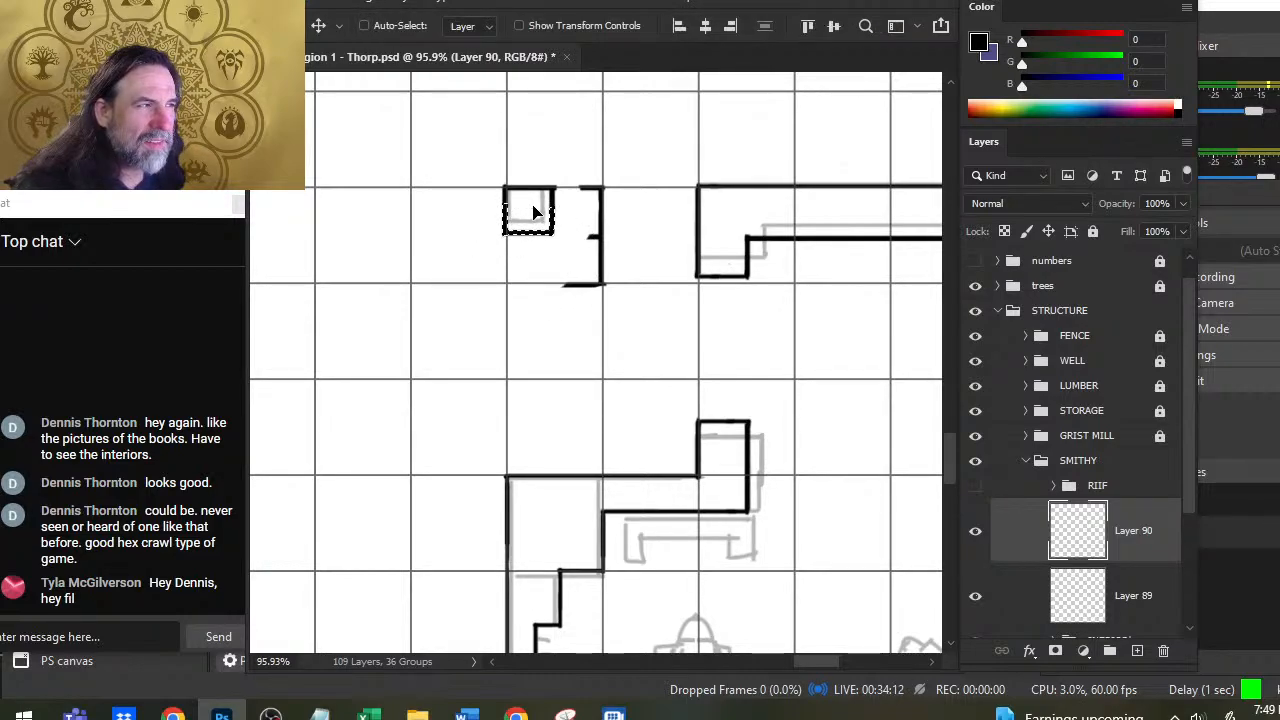
key(ctrl+d)
Step: Erase the leftover line fragments from the old larger square to the right of the small post
key(l)
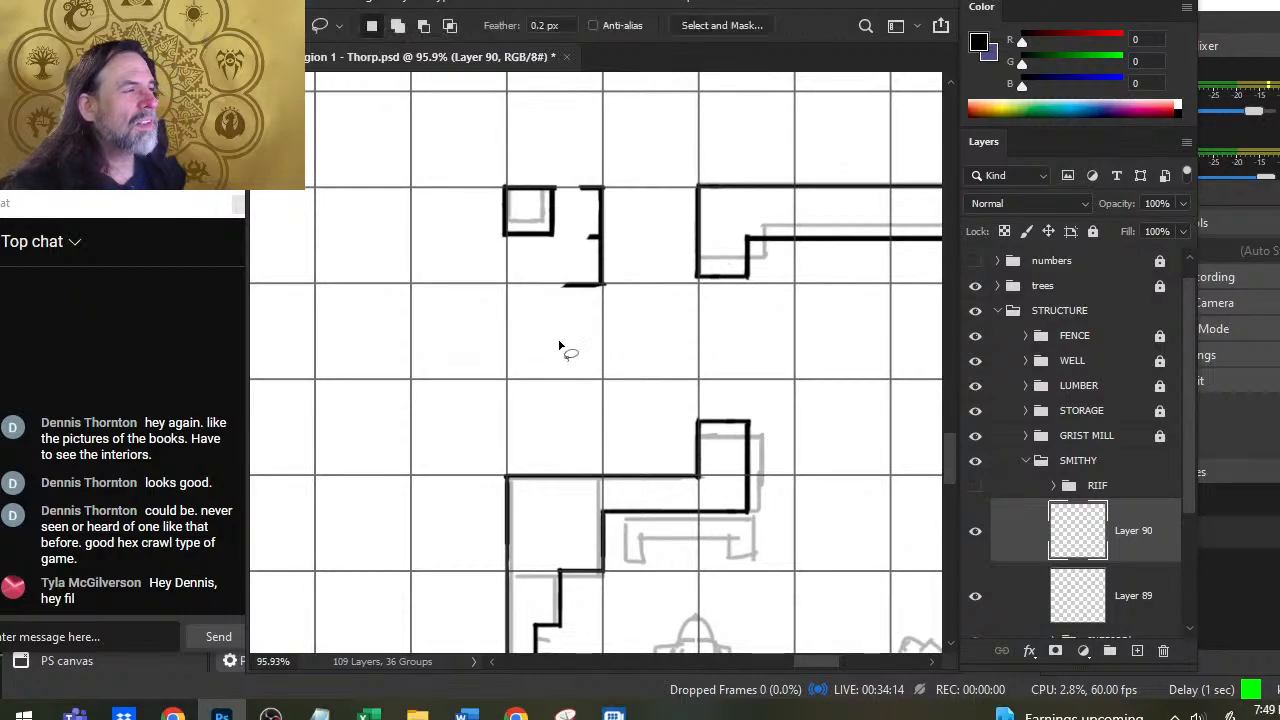
key(e)
mouse_move(600, 180)
mouse_down()
mouse_move(546, 301)
mouse_move(560, 386)
mouse_up()
Step: Ink the forge ledge's outer edge in the smithy's lower-right corner with a horizontal line, a vertical line, and a diagonal joining them
key(z)
drag(657, 429, 601, 335)
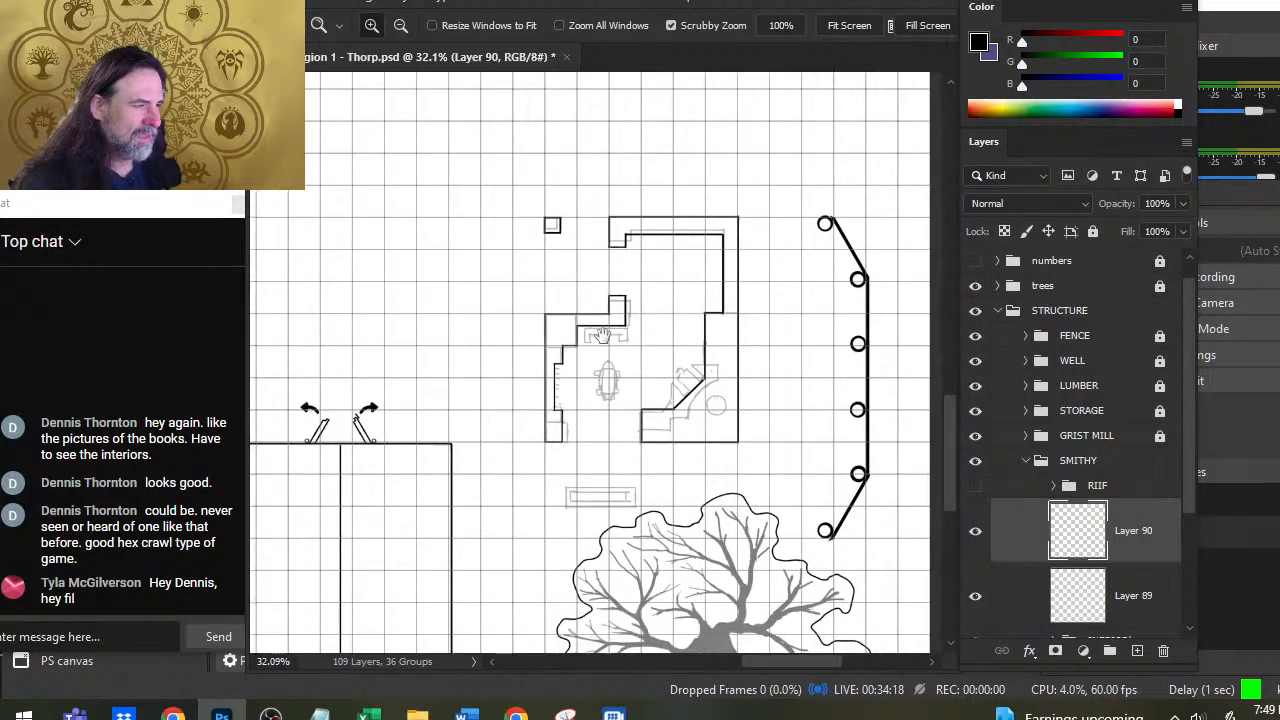
drag(657, 419, 762, 409)
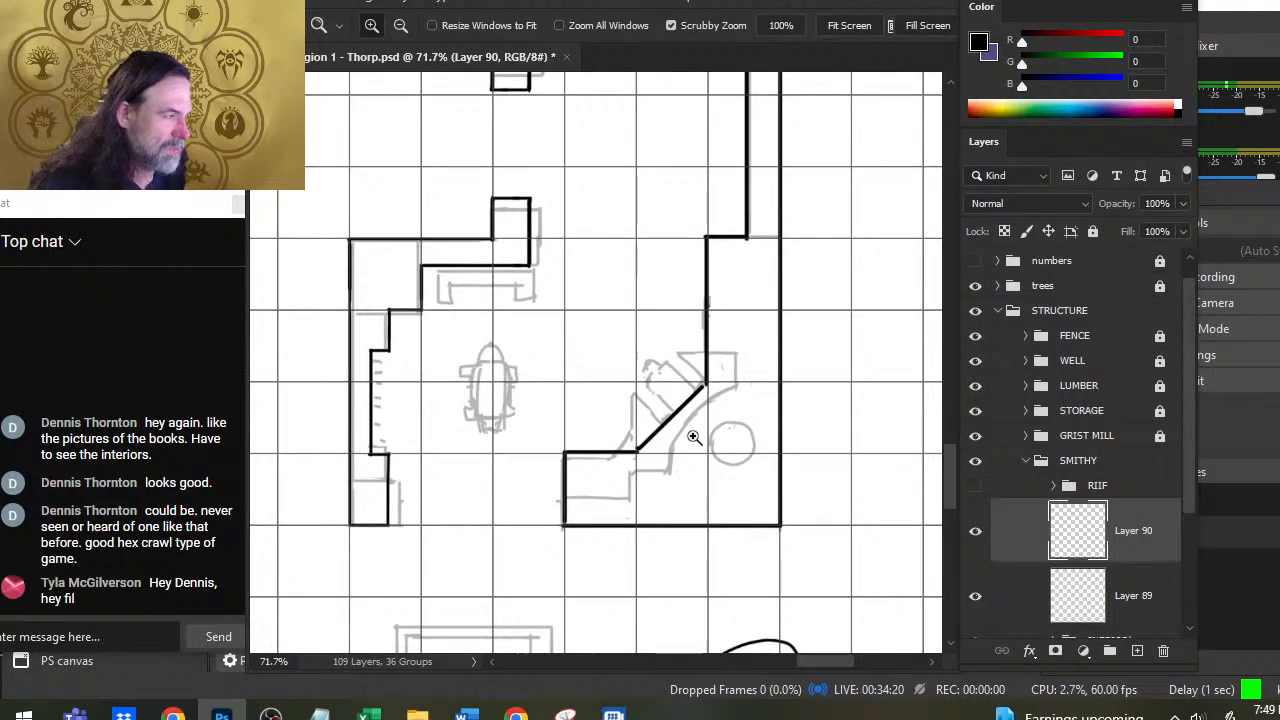
key(b)
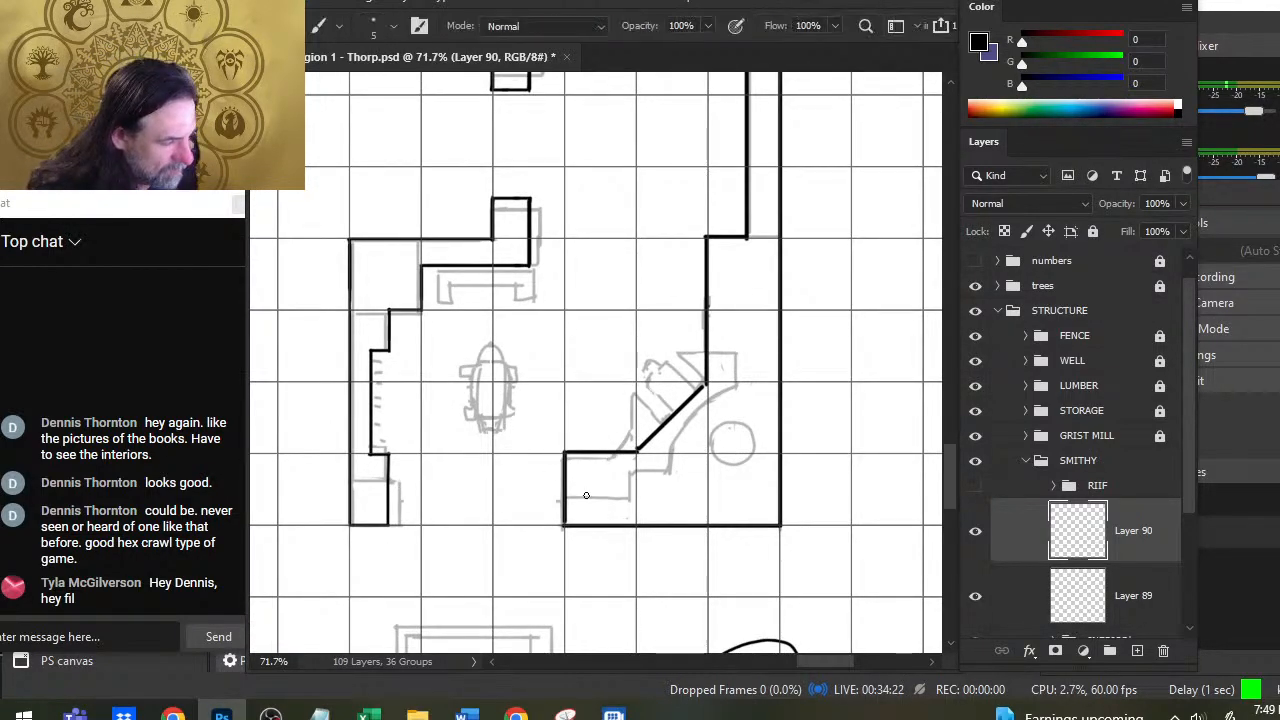
drag(568, 486, 636, 486)
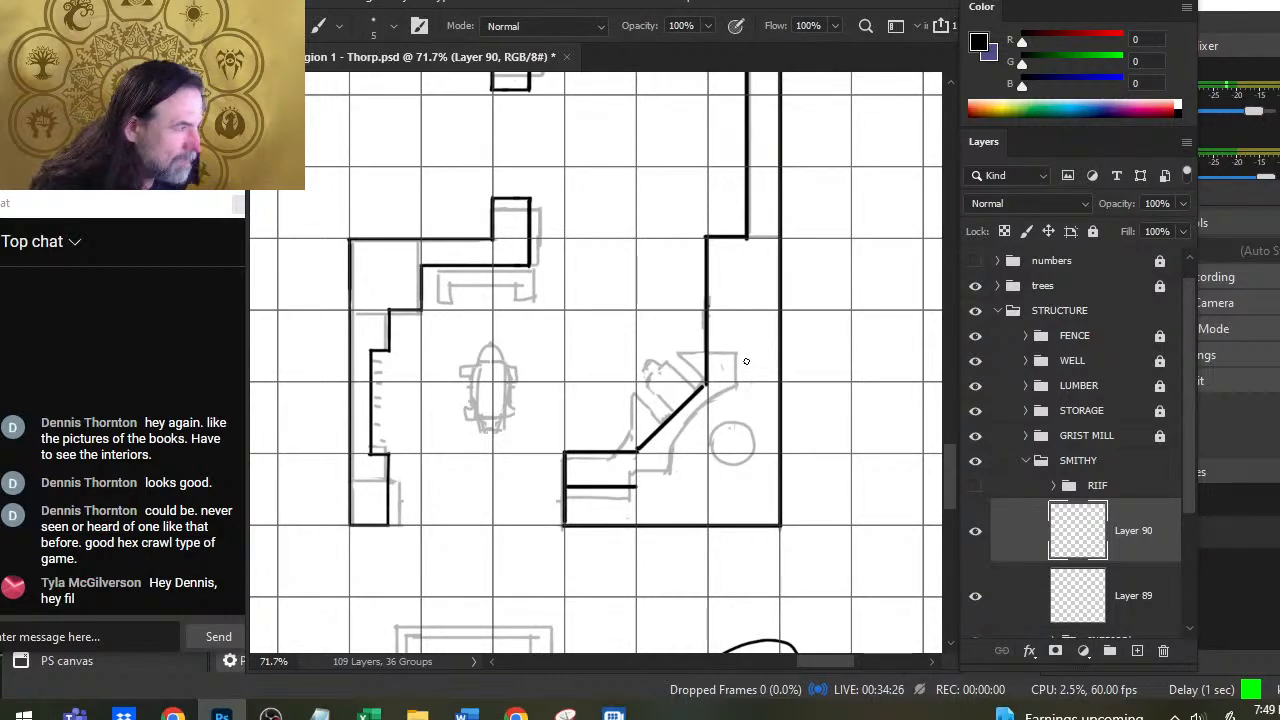
drag(745, 377, 743, 310)
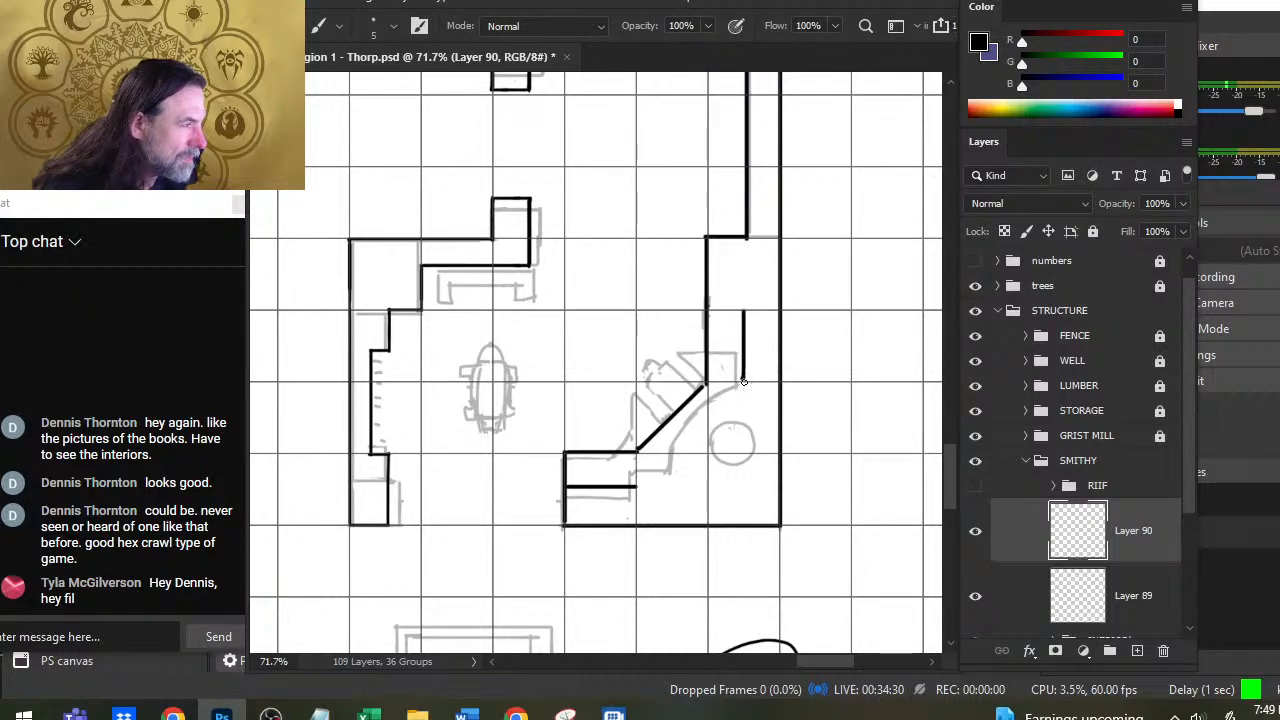
click(743, 380)
shift+click(636, 486)
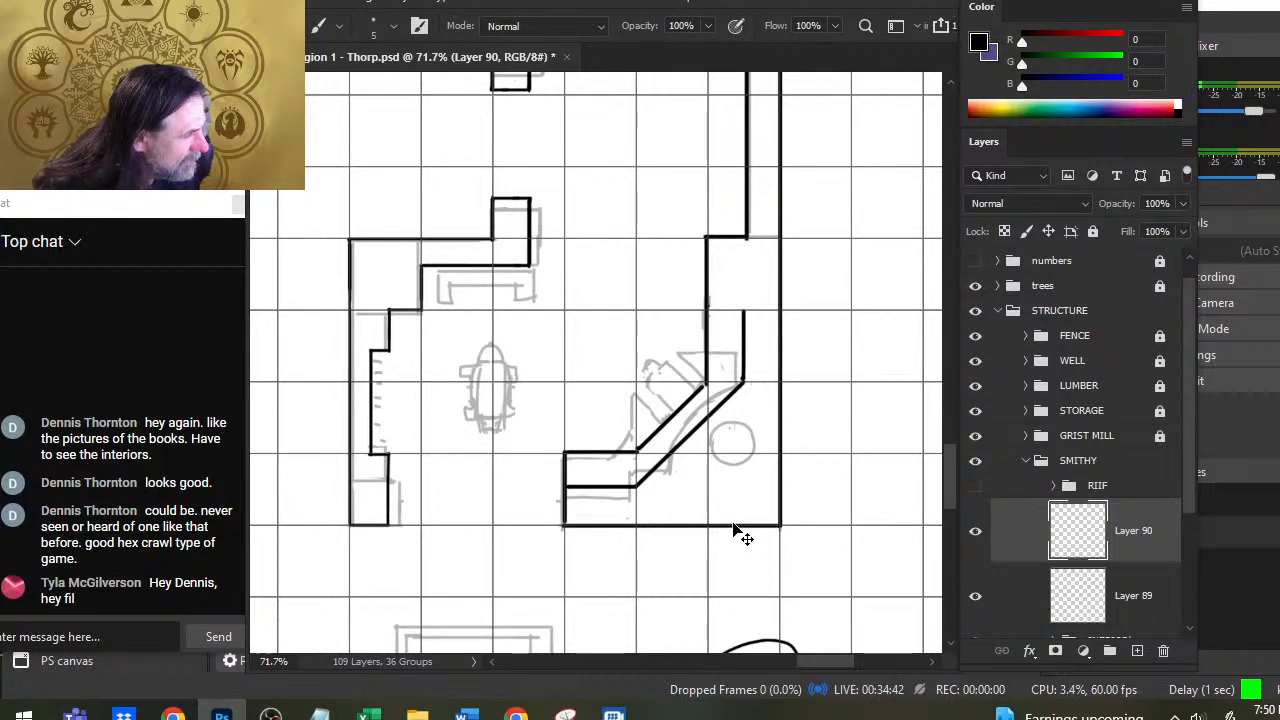
Step: Add a new layer and ink two short parallel vertical lines running down from the forge's outer diagonal
click(1136, 651)
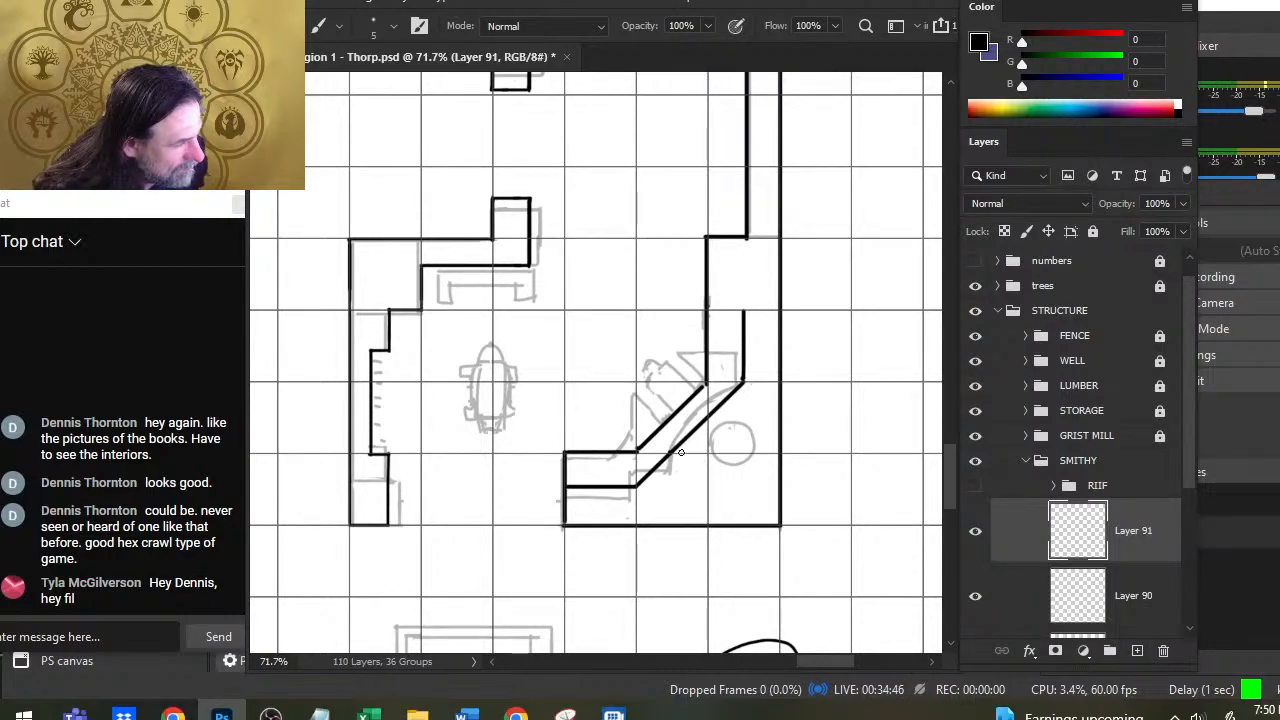
shift+click(671, 456)
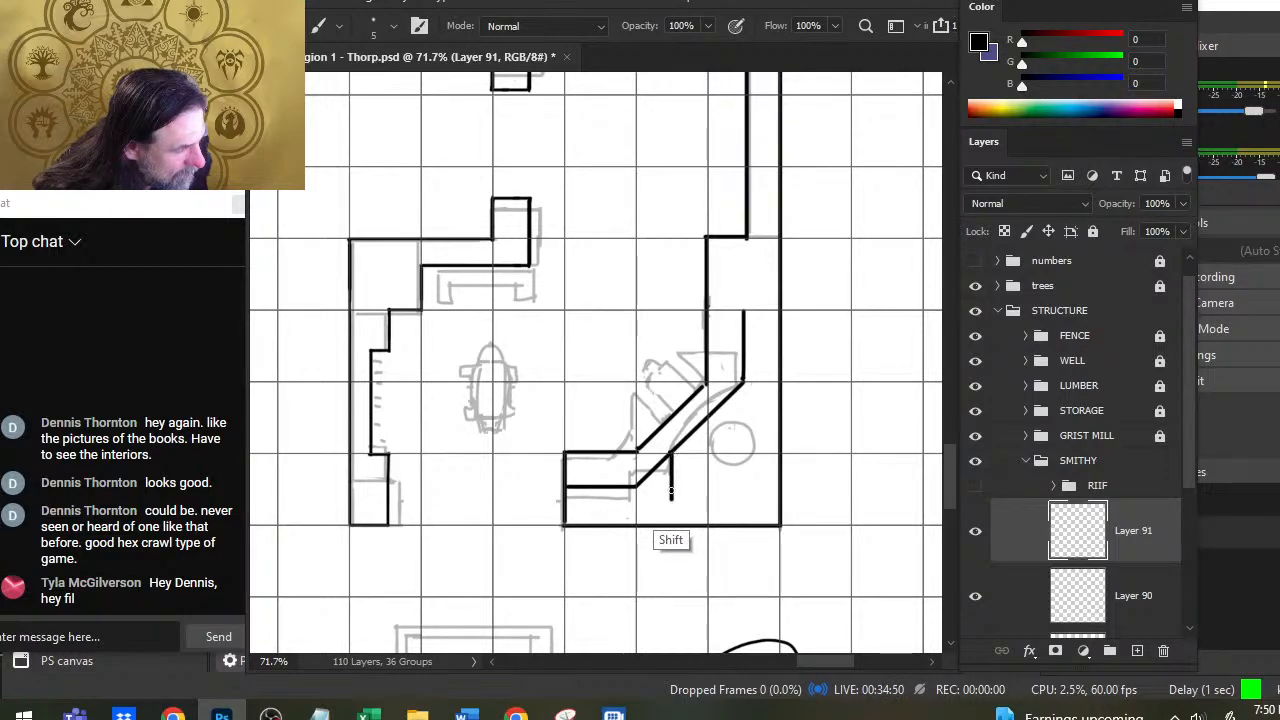
drag(709, 421, 709, 492)
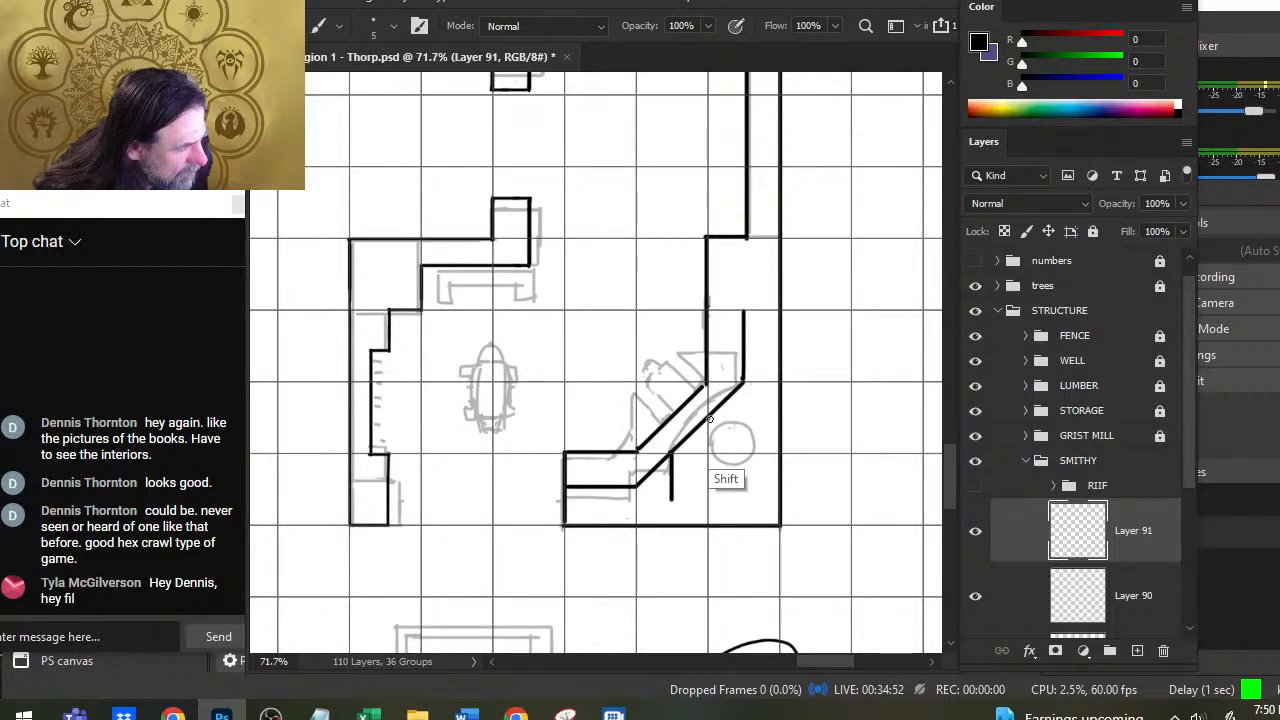
Step: Try to rotate the two short parallel lines 45 degrees counter-clockwise with Free Transform
key(l)
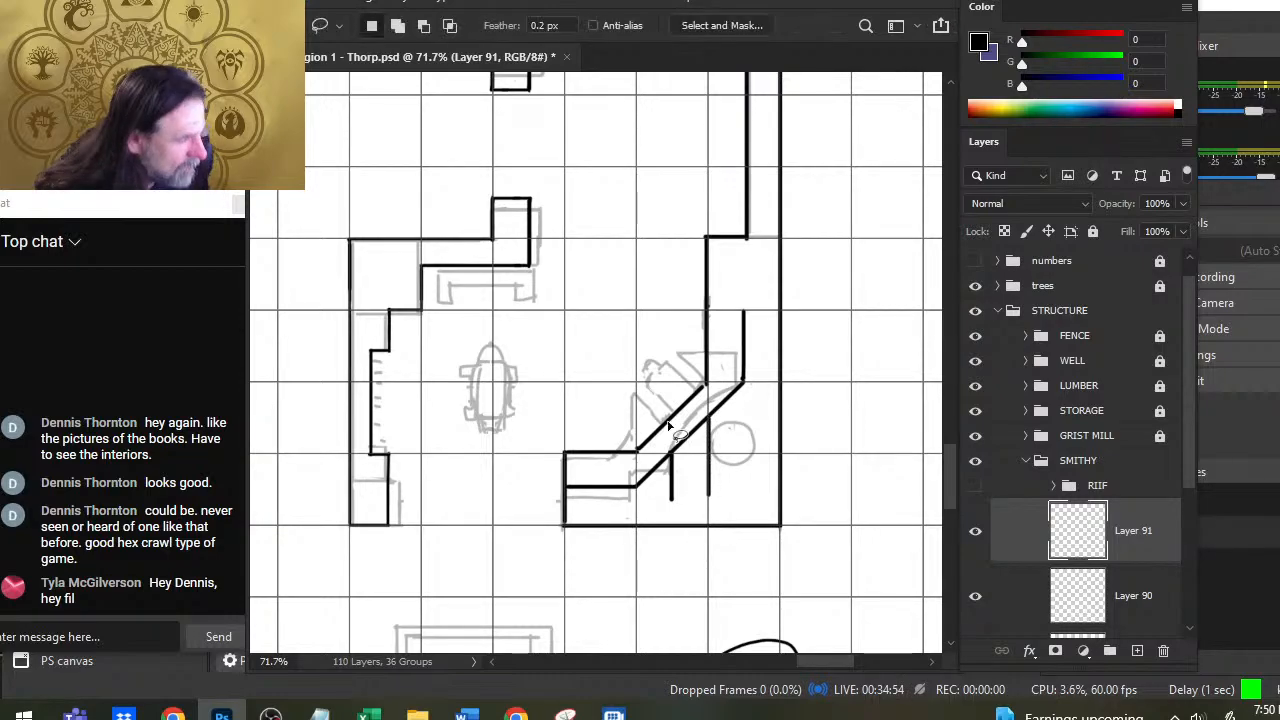
right_click(676, 430)
click(793, 254)
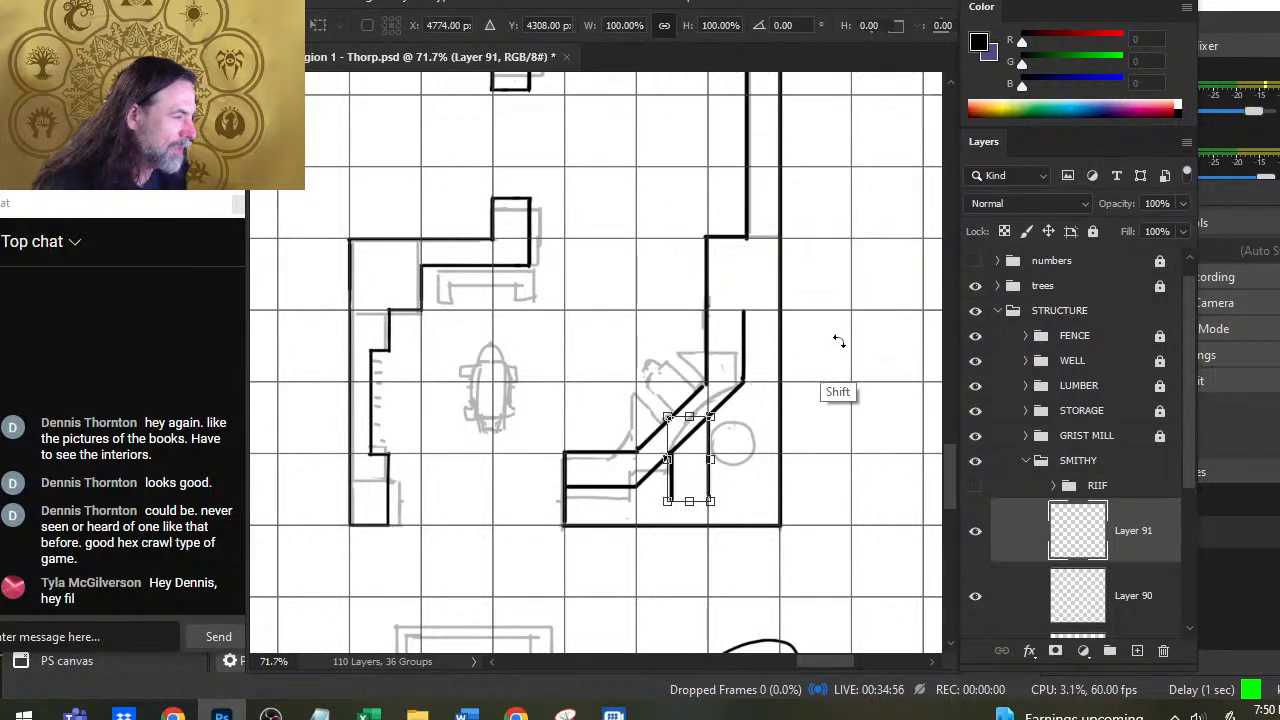
drag(834, 344, 701, 301)
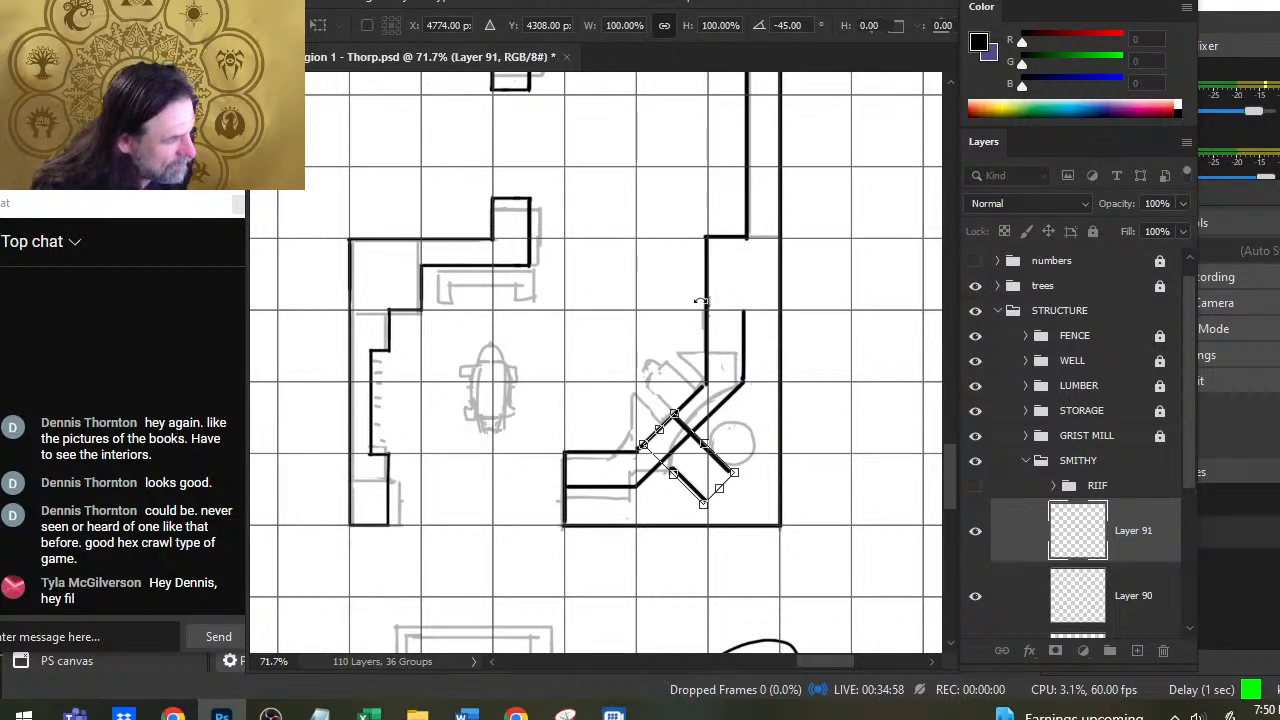
drag(744, 452, 775, 400)
key(Return)
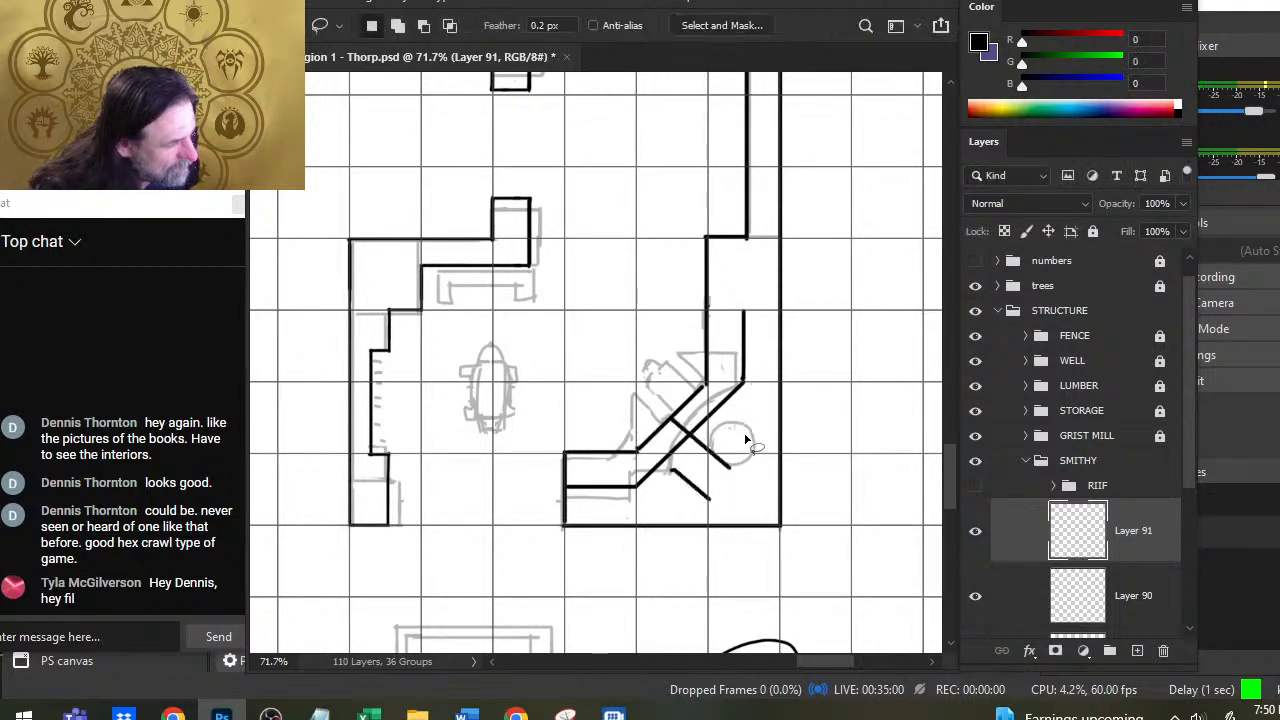
Step: Rotate the layer's two parallel lines counter-clockwise with Free Transform so they run perpendicular to the forge's diagonal
right_click(704, 372)
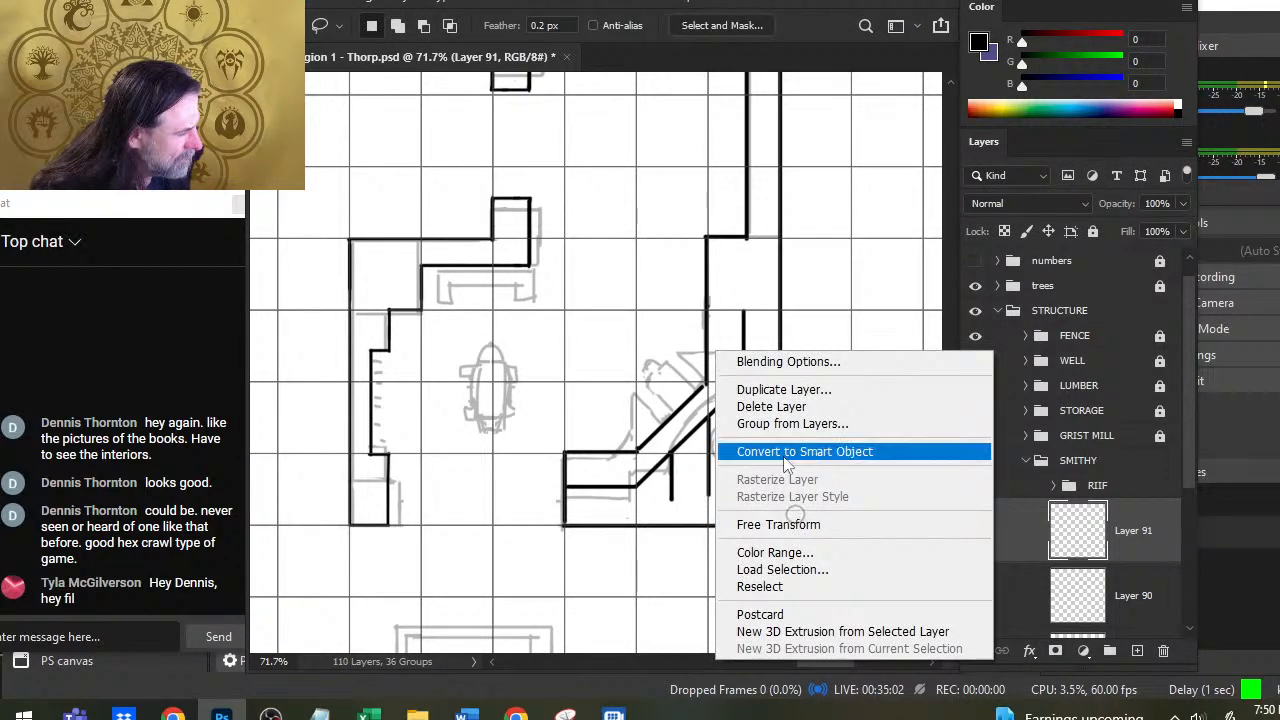
click(815, 524)
drag(790, 488, 795, 373)
key(Return)
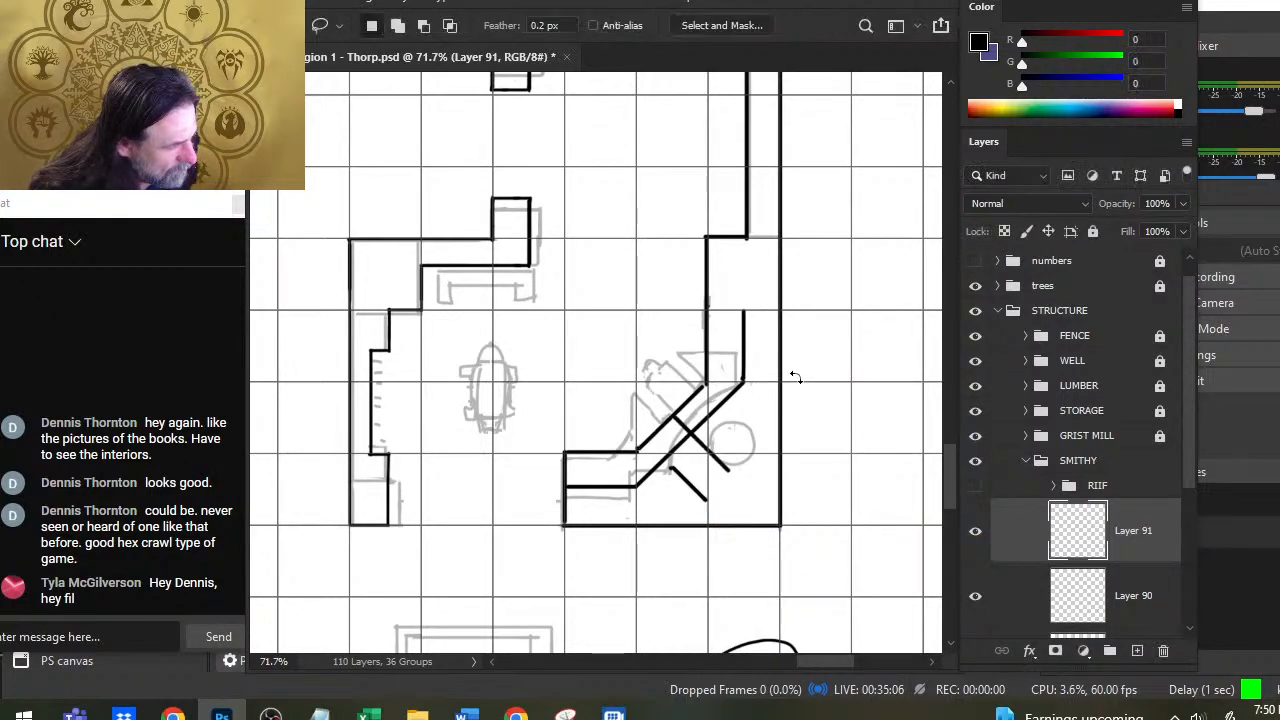
Step: Nudge the two angled lines up onto the forge's outer diagonal and erase the part crossing to its inner side
key(v)
key(Right)
key(Right)
key(Right)
key(Right)
key(Right)
key(Right)
key(Right)
key(Right)
key(Right)
key(Right)
key(Right)
key(Right)
key(Right)
key(Right)
key(Right)
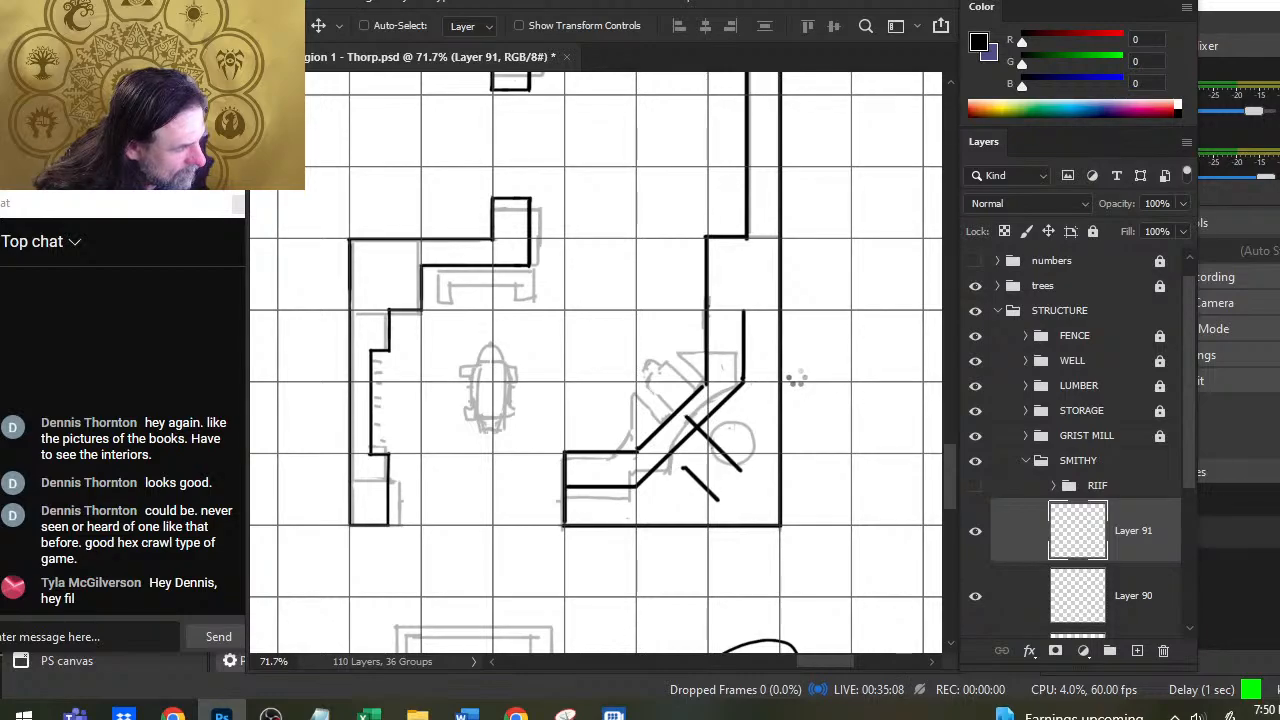
key(Up)
key(Up)
key(Up)
key(Up)
key(Up)
key(Up)
key(Up)
key(Up)
key(Left)
key(Left)
key(Left)
key(Left)
key(Left)
key(Left)
key(Left)
key(Left)
key(Left)
key(Left)
key(Left)
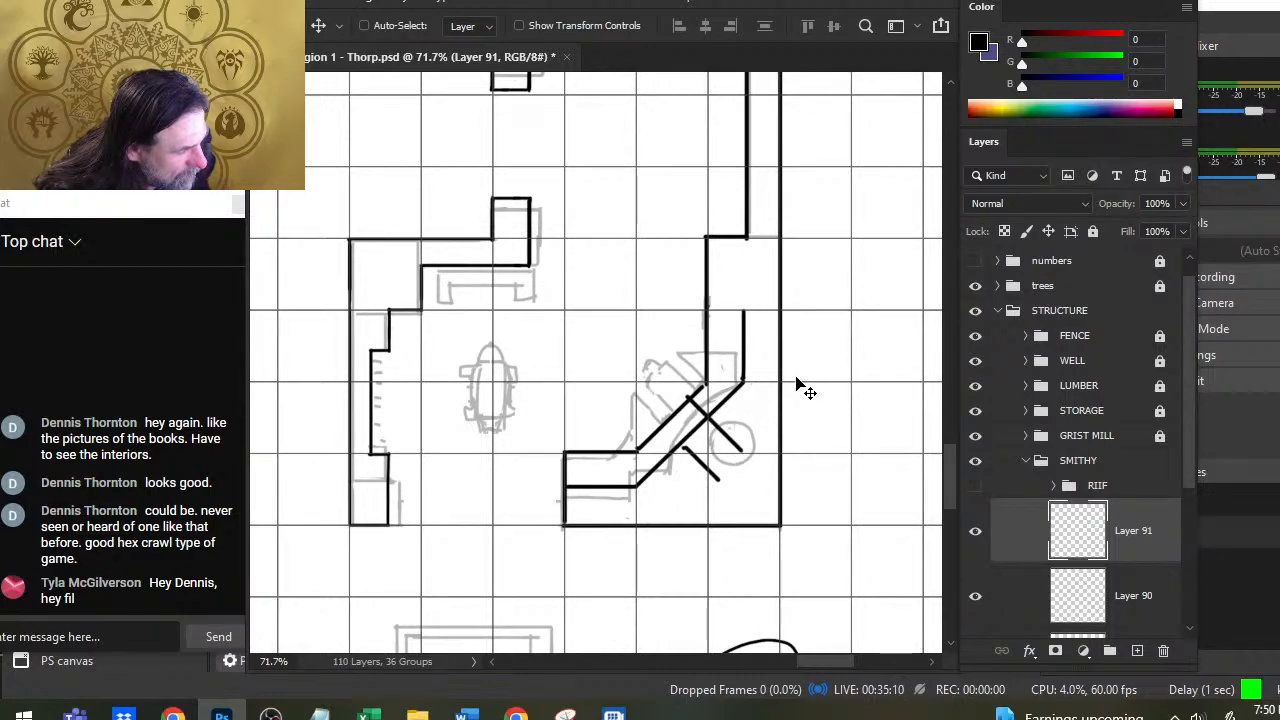
key(Up)
key(Up)
key(Up)
key(Up)
key(Up)
key(Up)
key(Up)
key(Up)
key(Up)
key(Up)
key(Up)
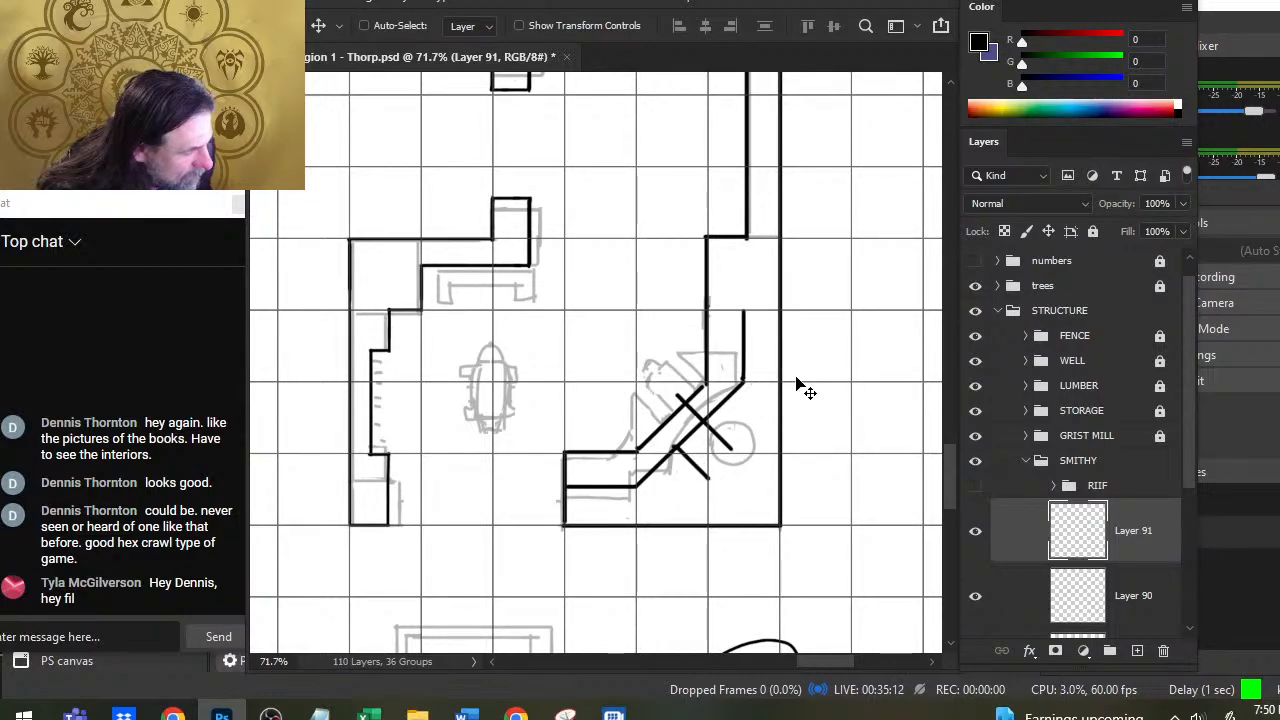
key(Left)
key(Left)
key(Left)
key(Left)
key(Up)
key(Up)
key(Up)
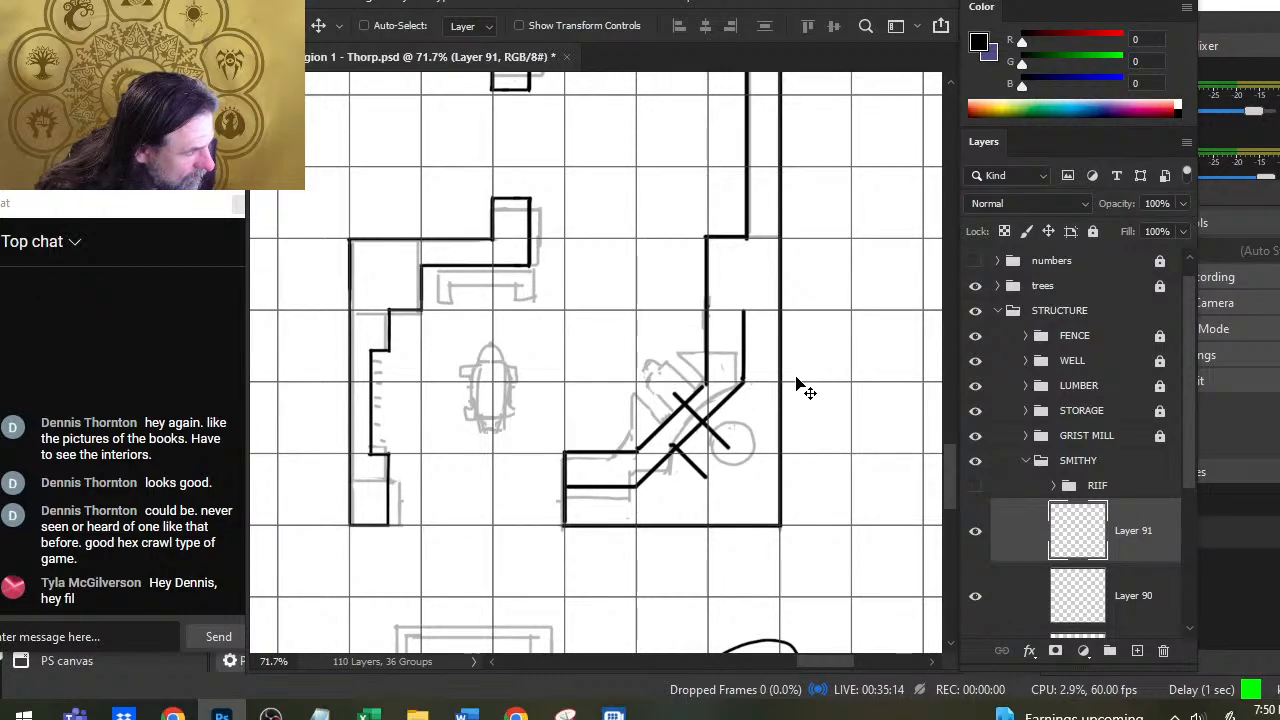
key(e)
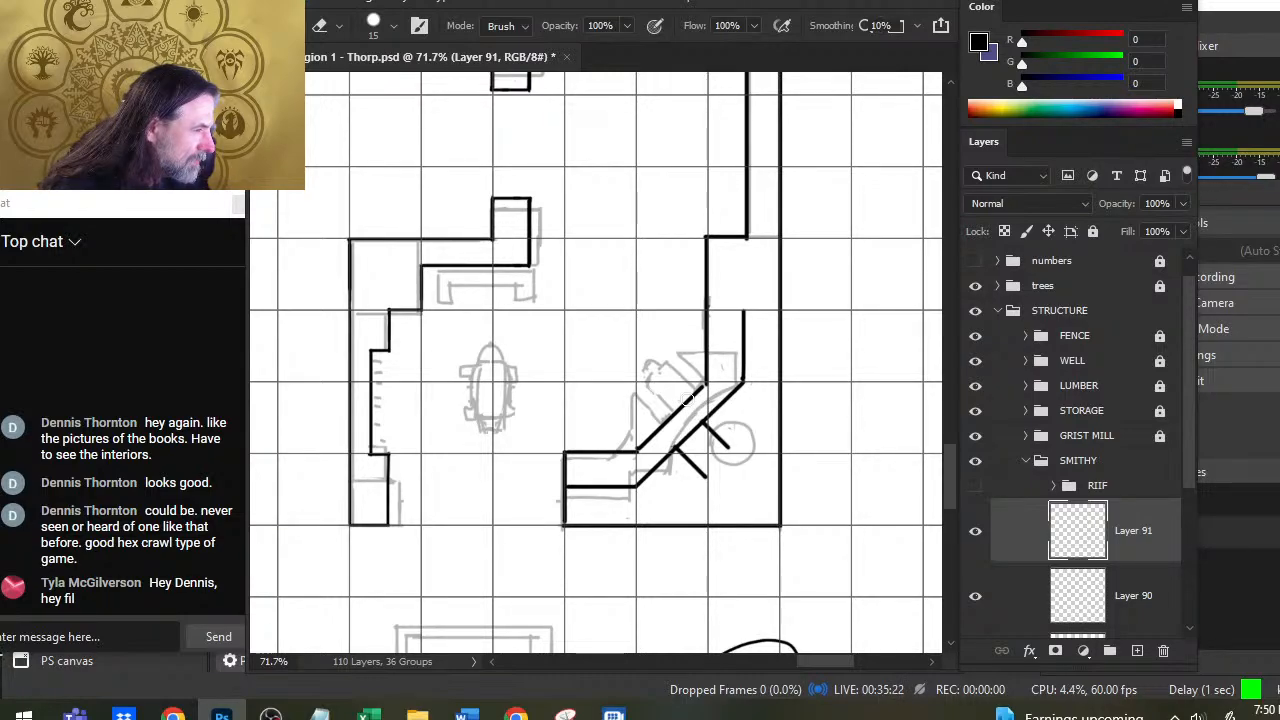
Step: Stamp a solid black dot with a size 50 brush near the lower ends of the two angled lines
key(b)
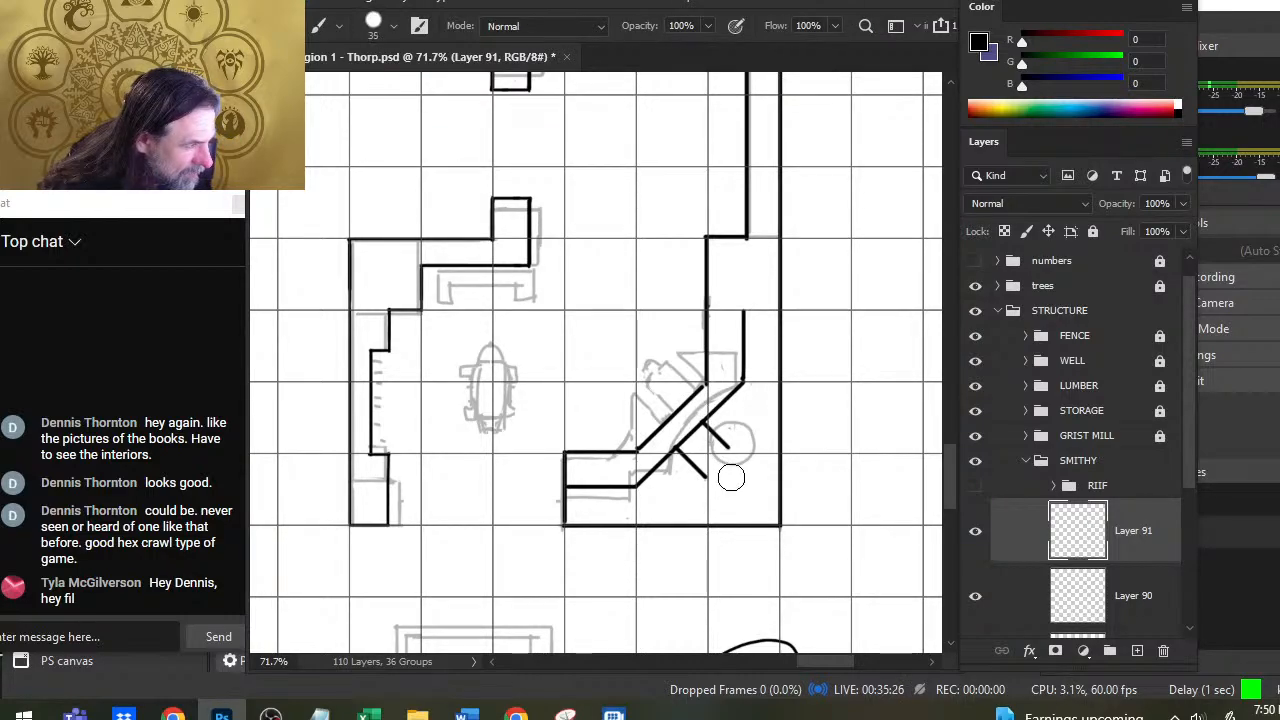
key(bracketright)
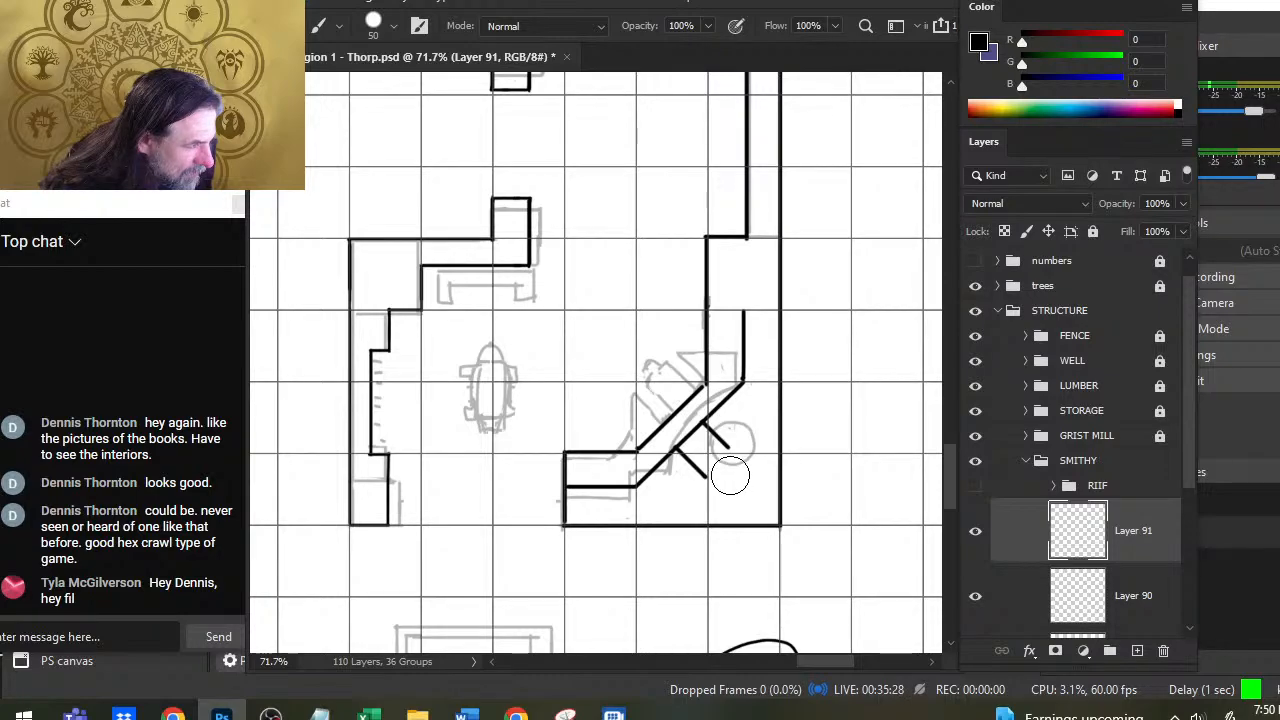
click(730, 476)
Step: Cut out the centre of the black dot with a size 35 eraser, redoing the cut until it leaves an even ring
key(e)
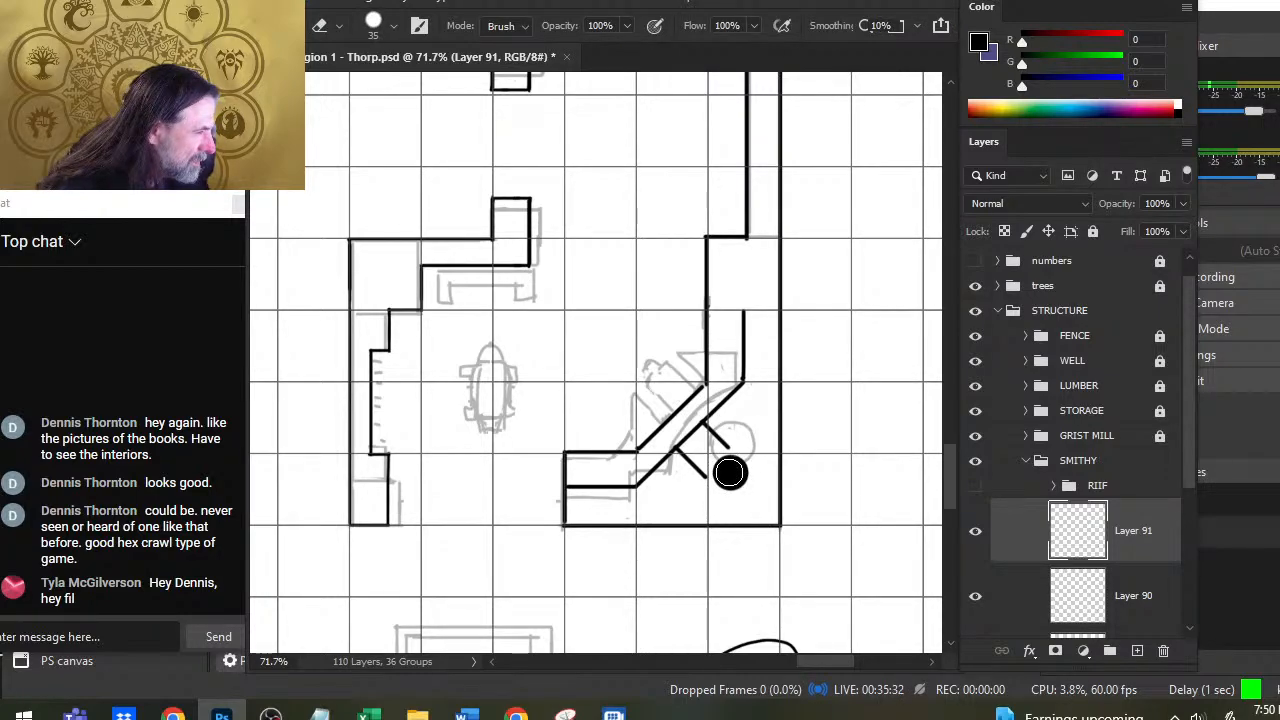
click(730, 473)
key(ctrl+z)
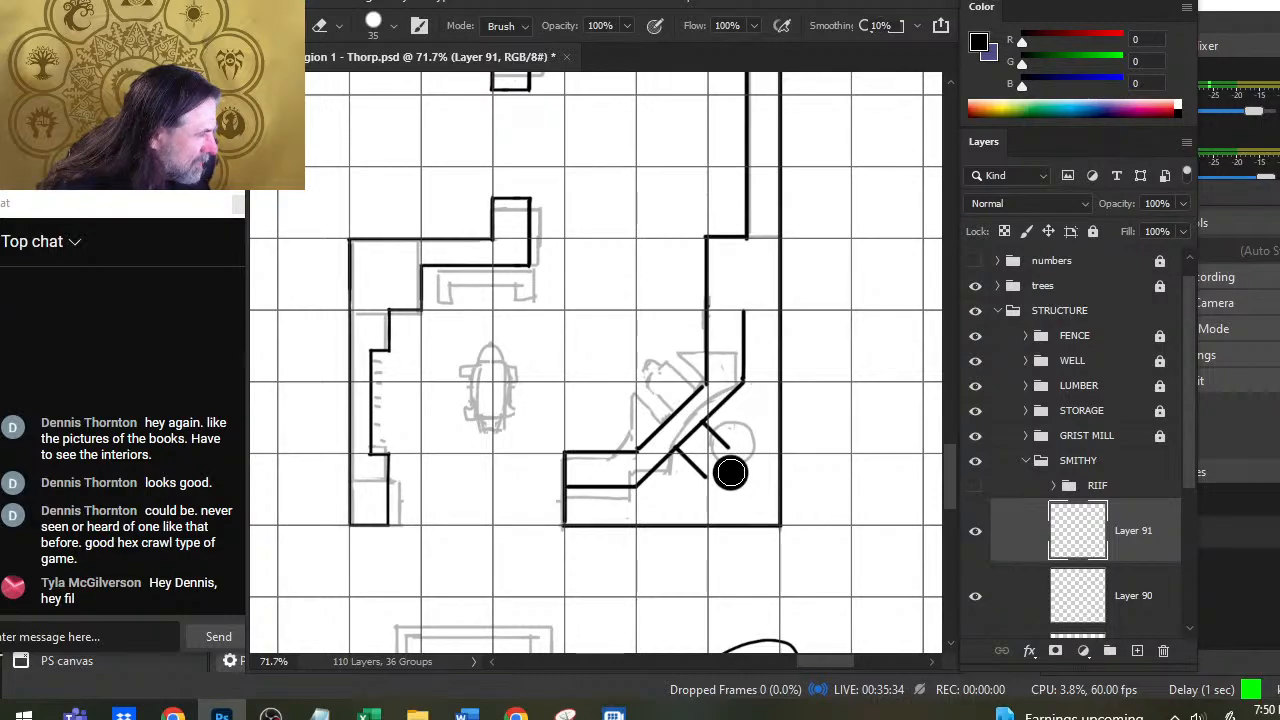
key(ctrl+z)
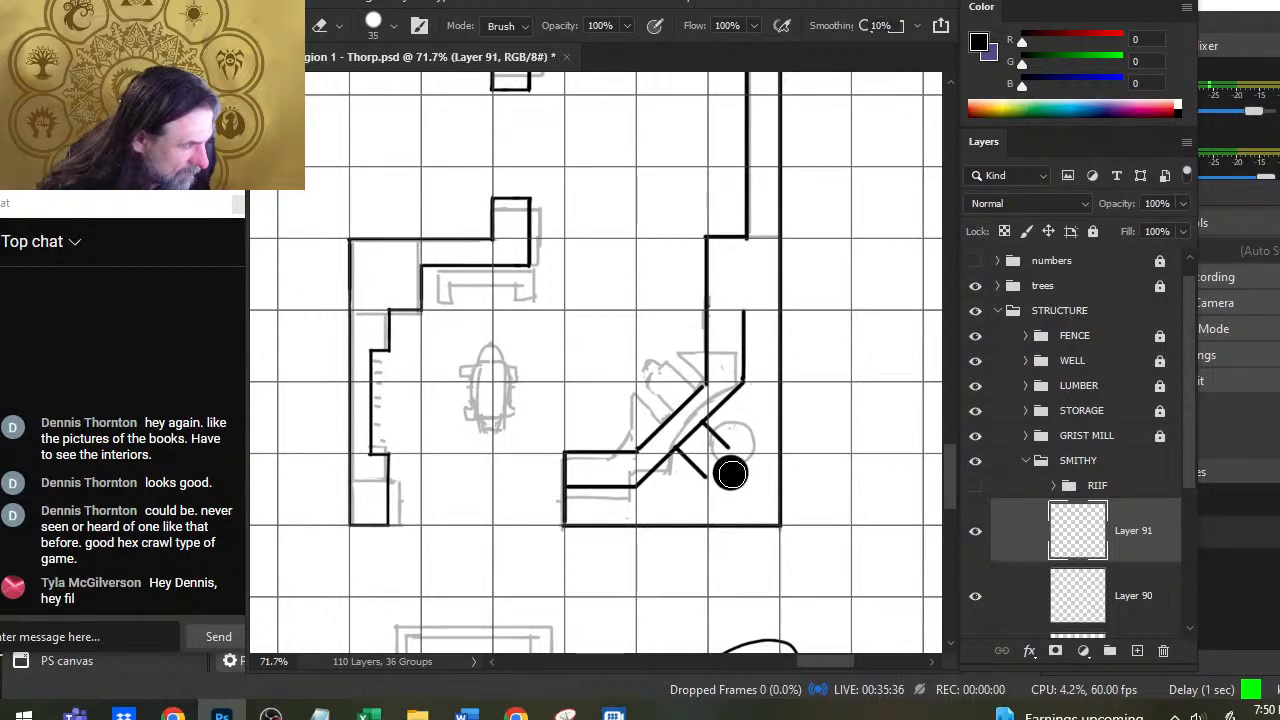
click(730, 473)
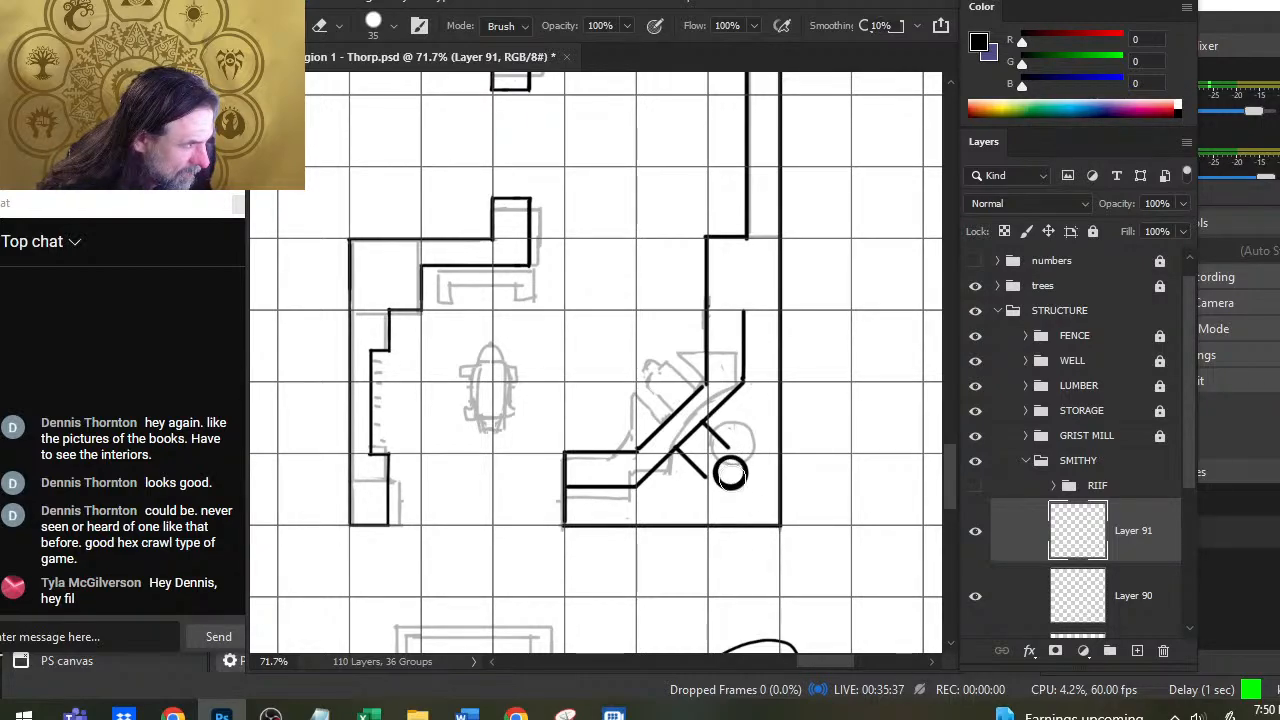
key(ctrl+z)
ctrl+click(745, 497)
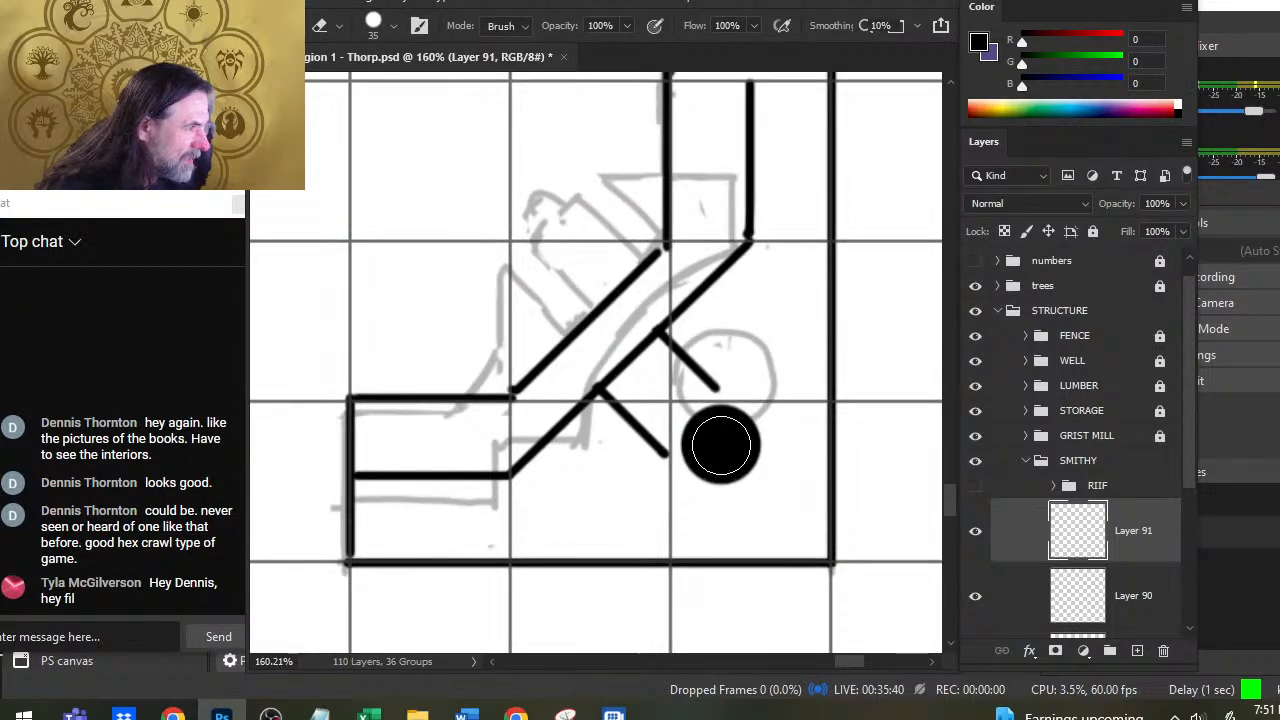
click(720, 445)
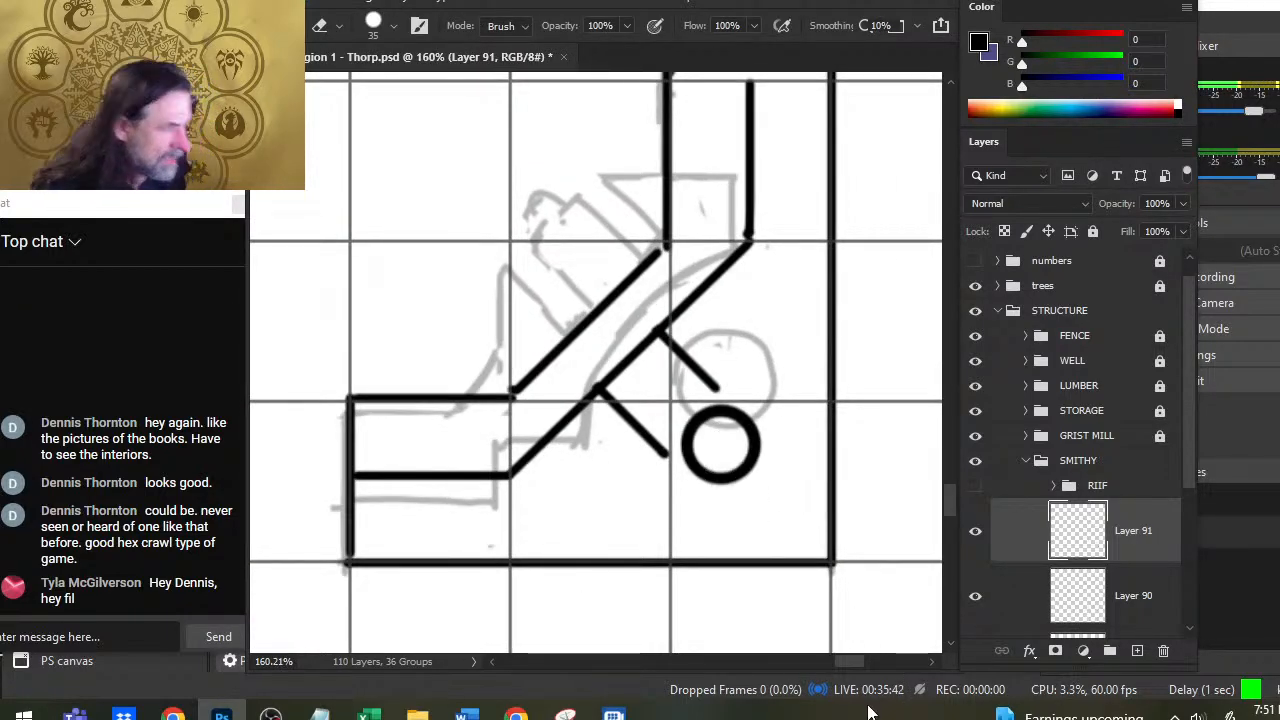
Step: On Layer 90, erase a gap in the forge's outer diagonal between the two angled lines with a size 10 eraser
key(ctrl+space)
ctrl+alt+click(665, 484)
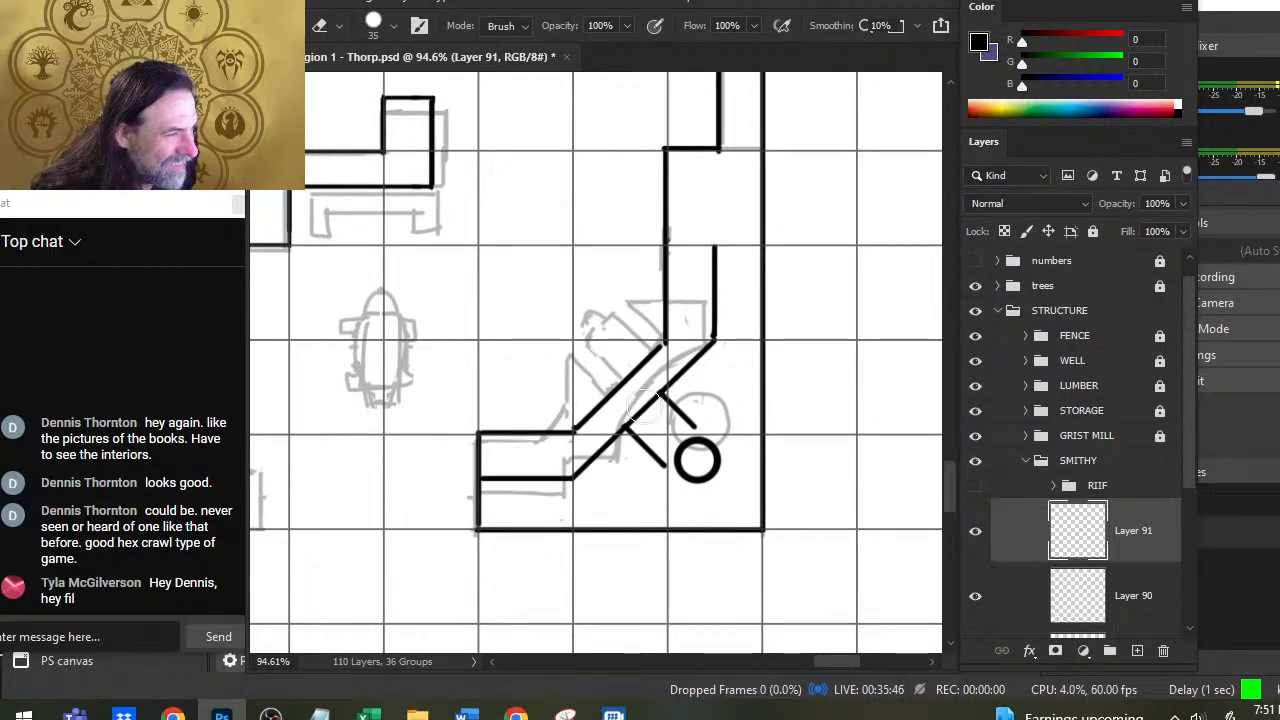
key(bracketleft)
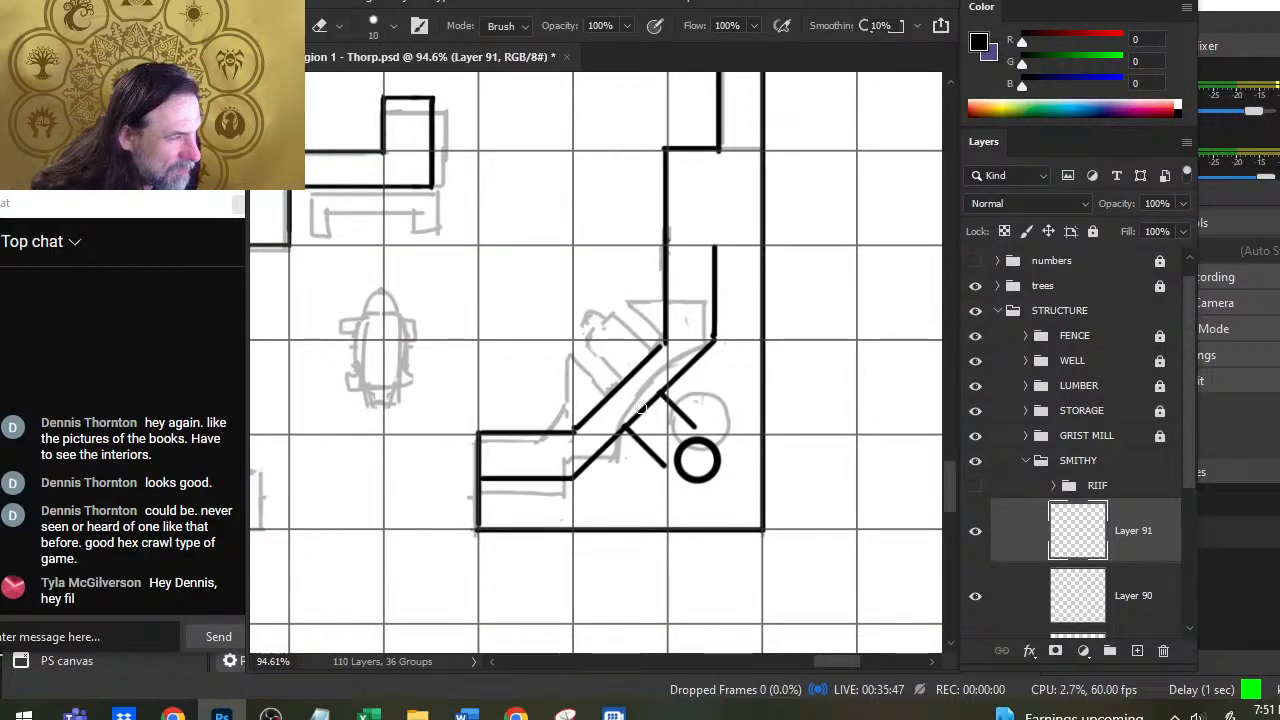
click(1016, 600)
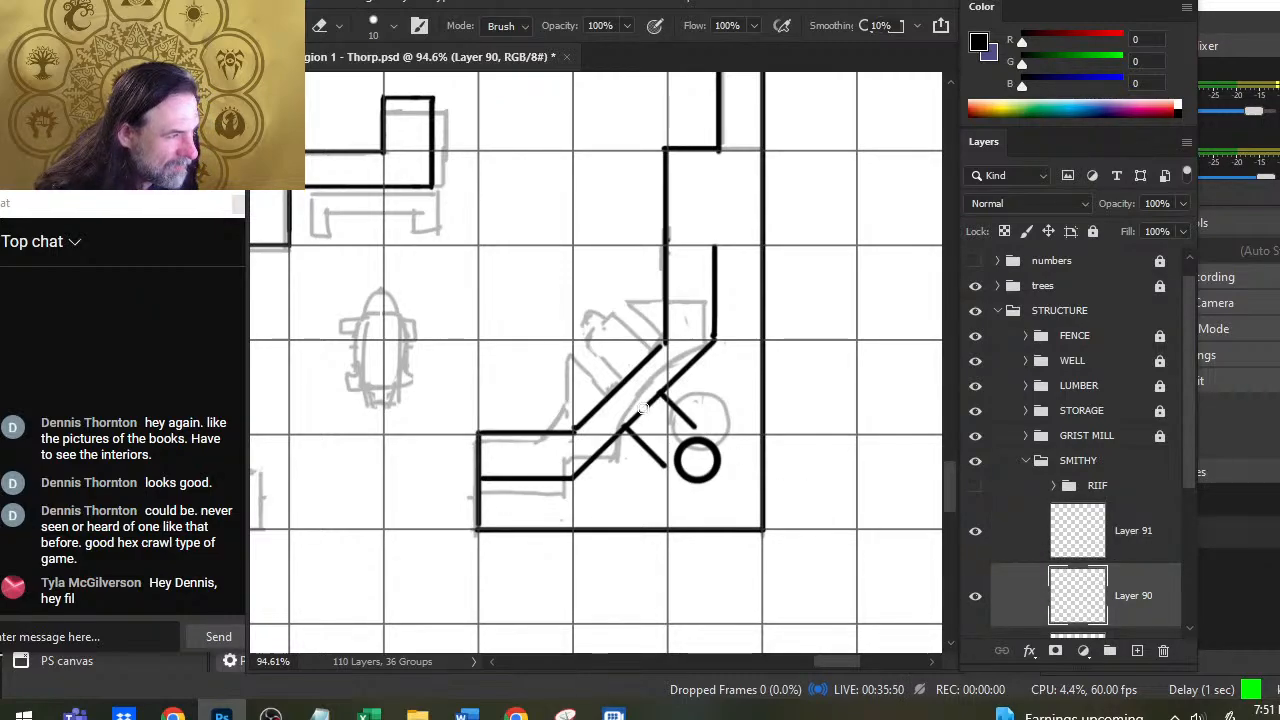
Step: Draw size 4 slanted lines from the gap's ends to the tips of the two angled lines, forming narrow wedges
key(b)
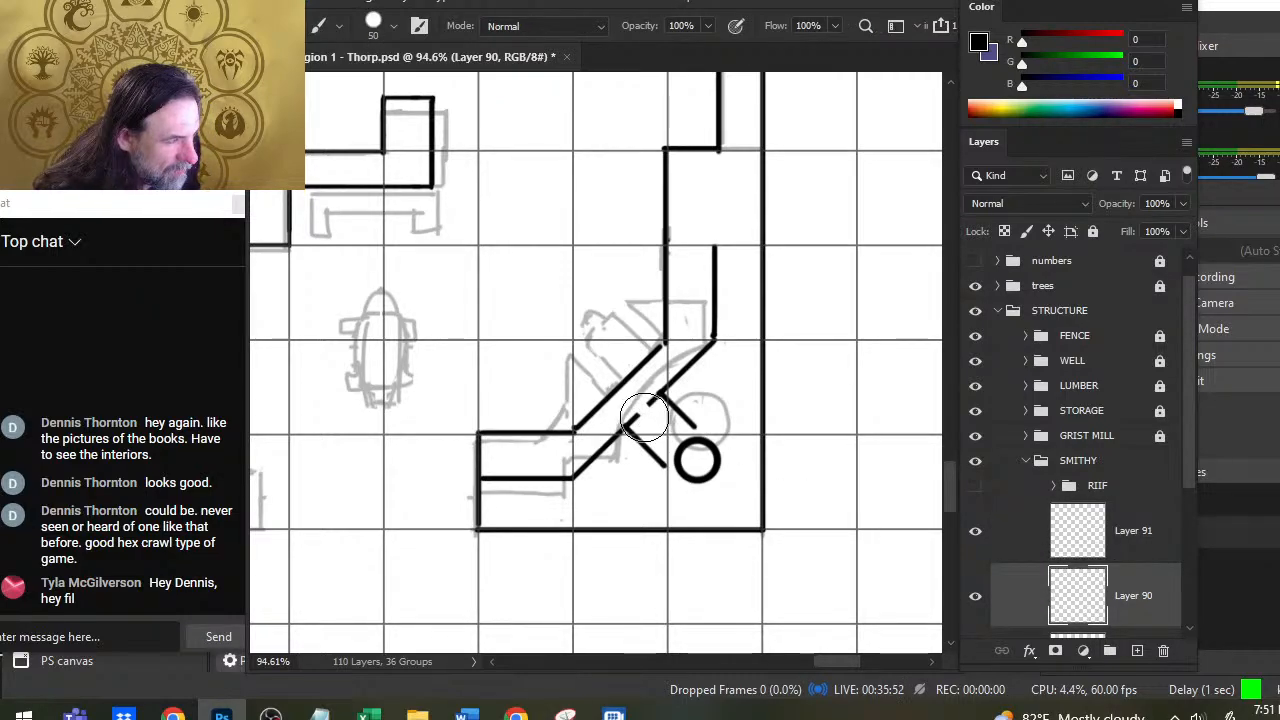
key(bracketright)
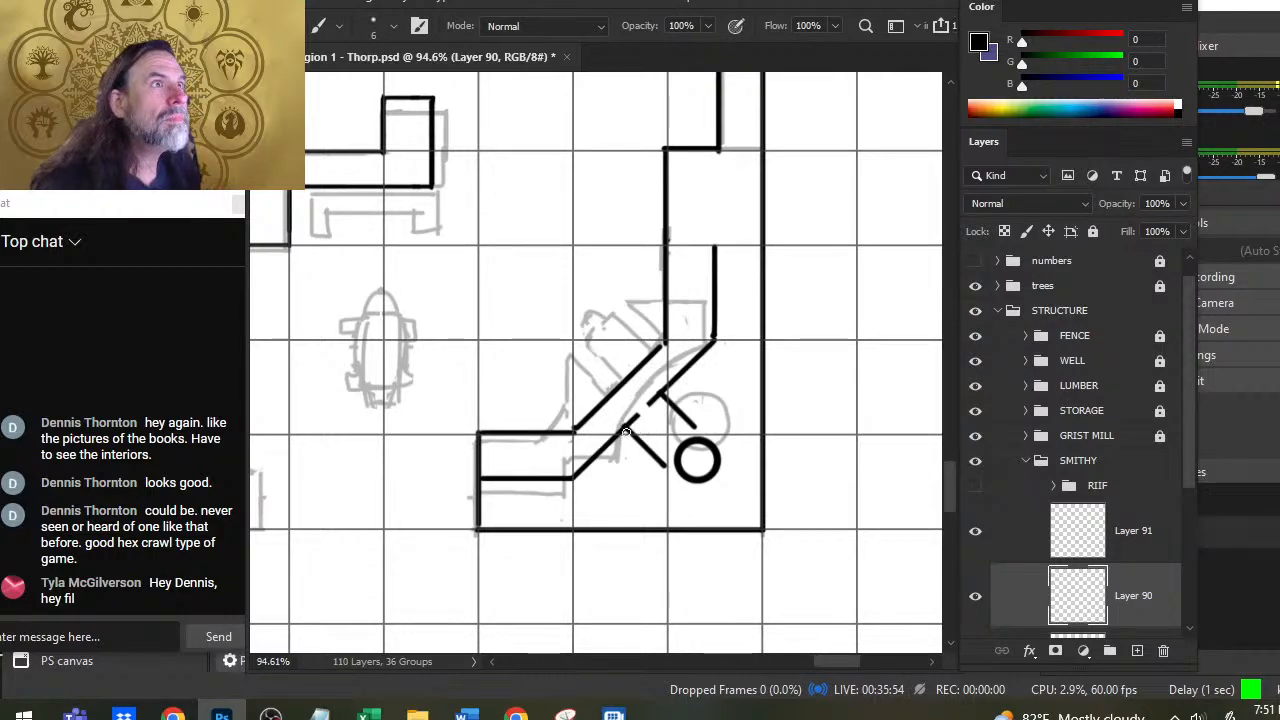
key(bracketleft)
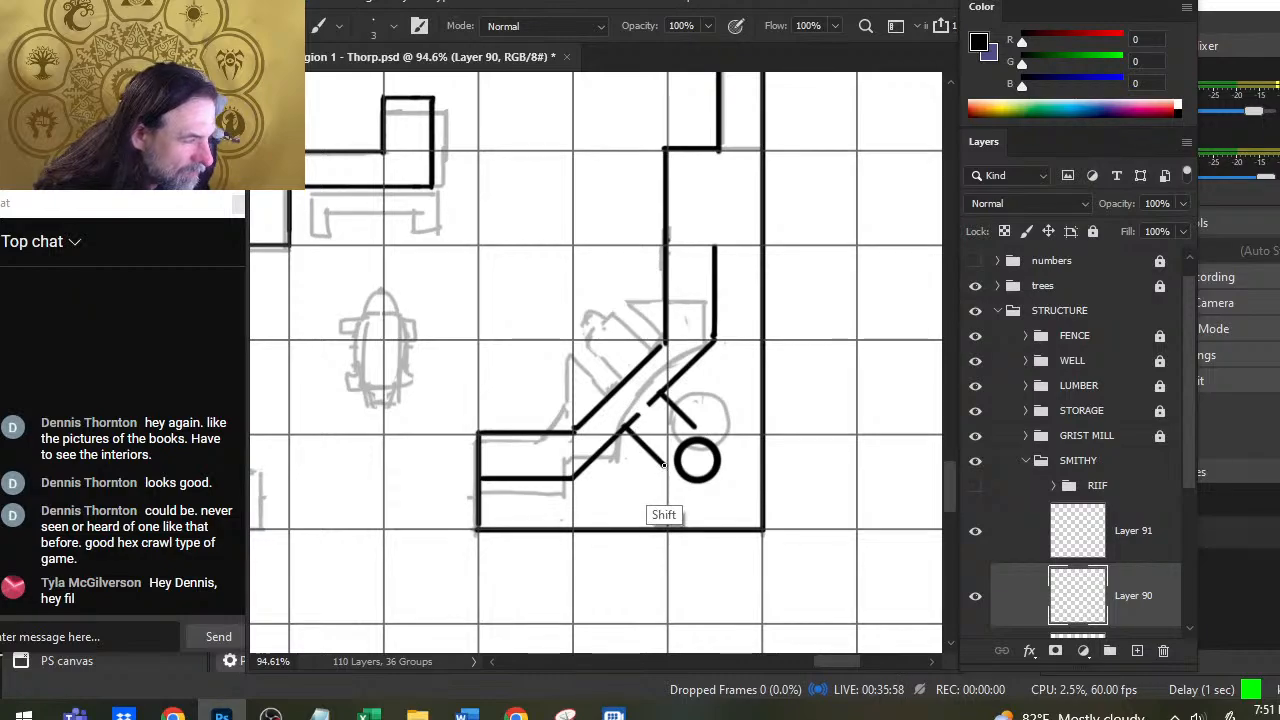
key(bracketright)
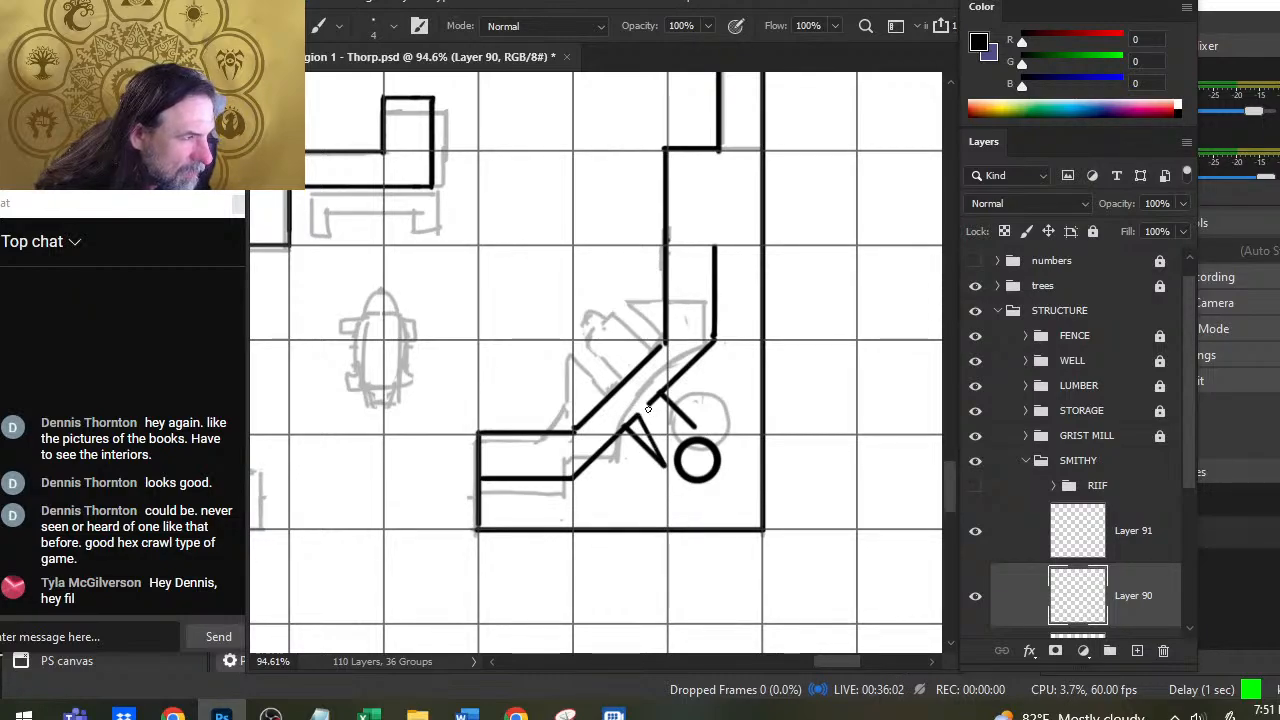
shift+click(695, 425)
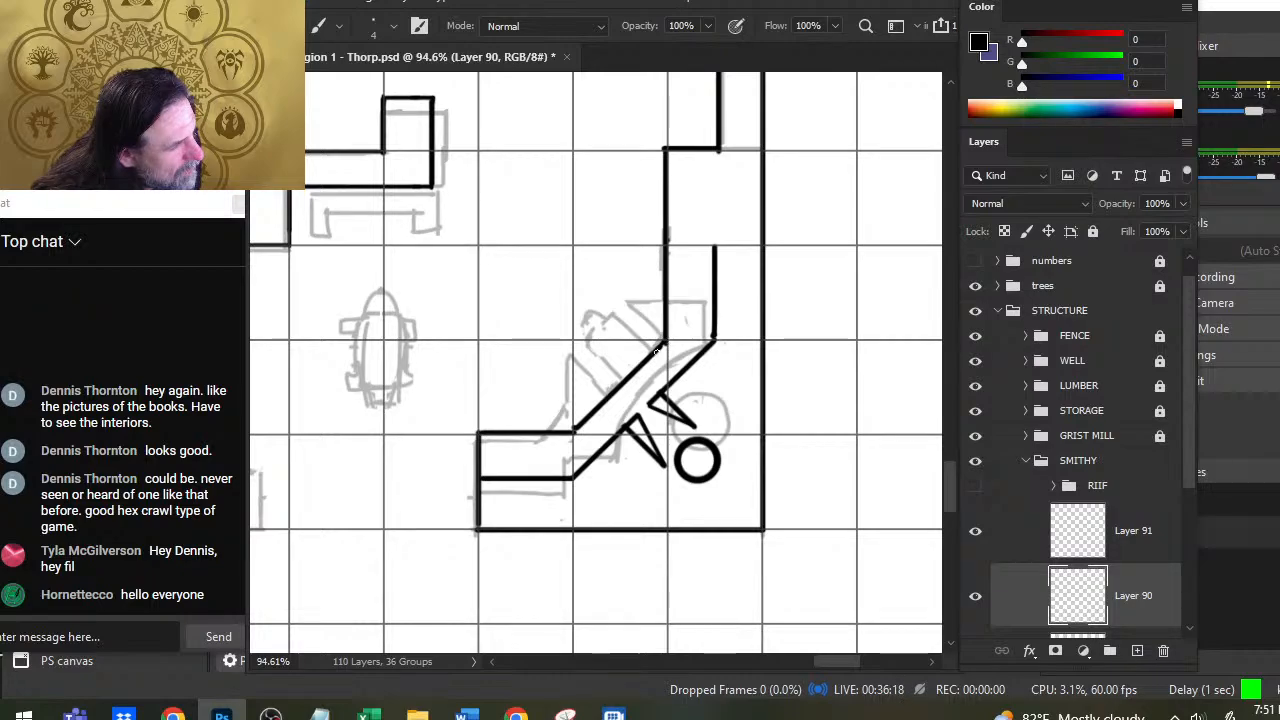
Step: Try to close the upper end of the forge's vertical section with a short horizontal line
key(e)
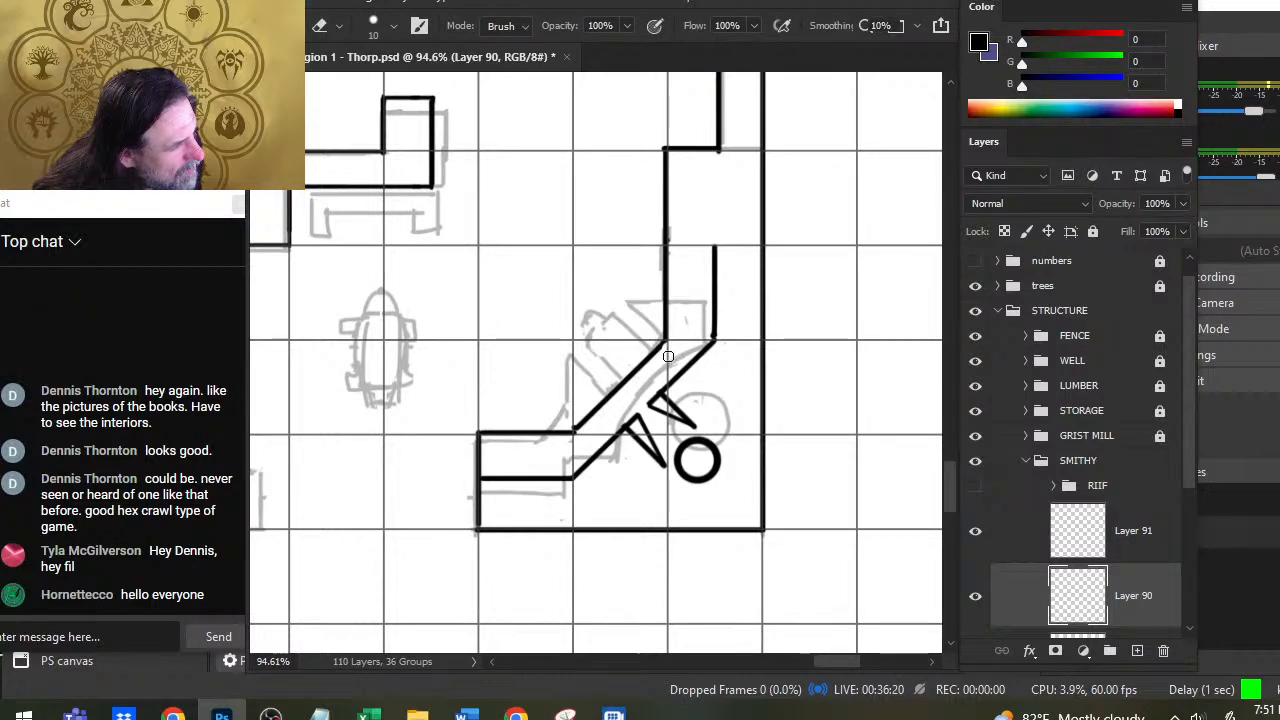
key(b)
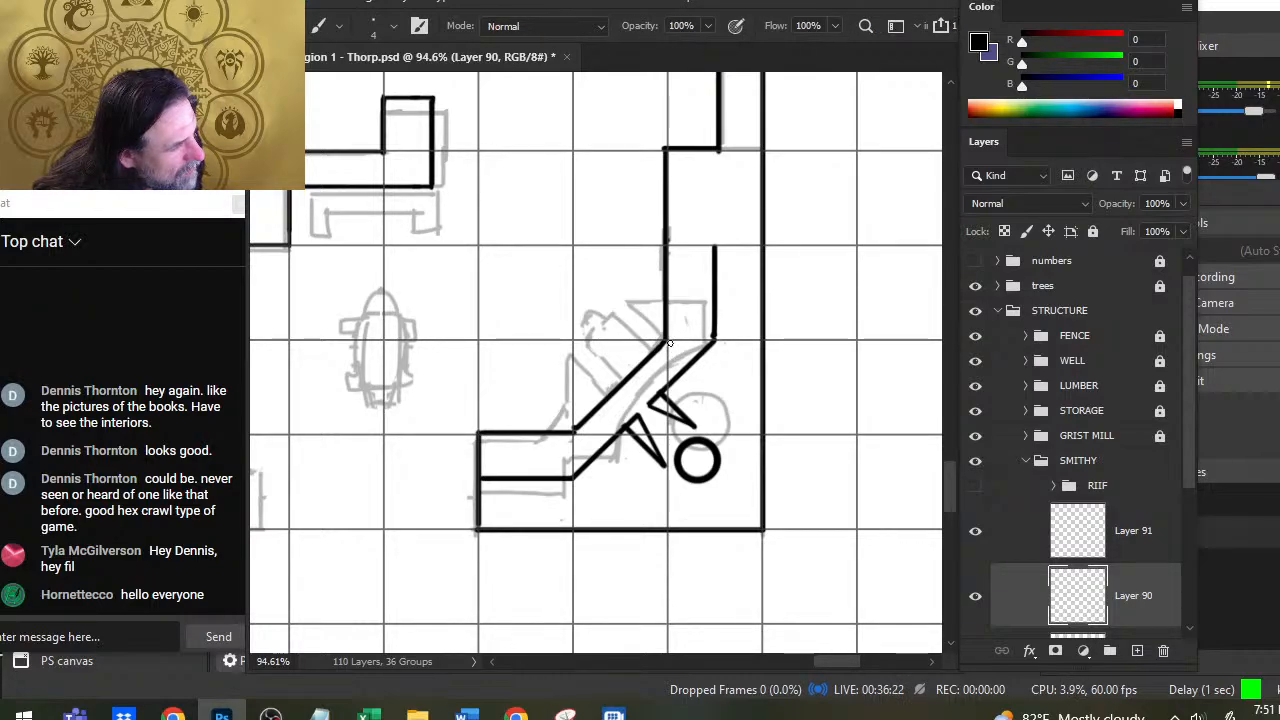
drag(669, 249, 715, 248)
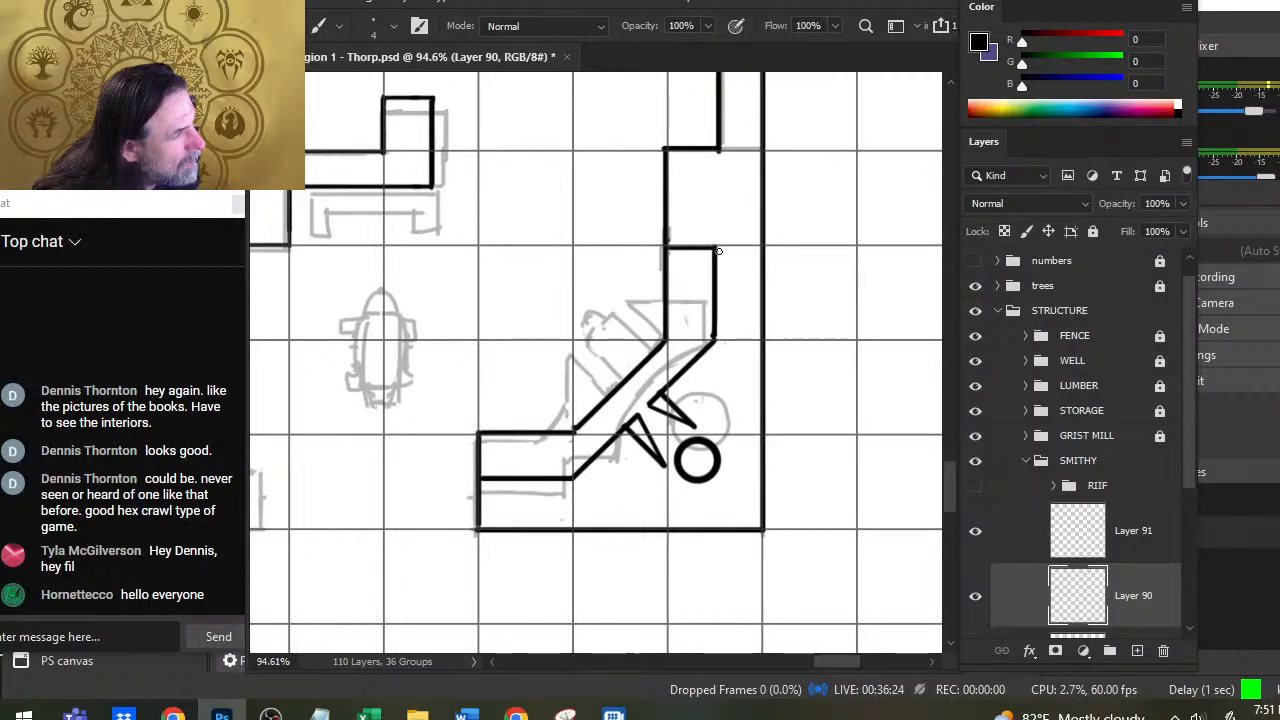
key(ctrl+z)
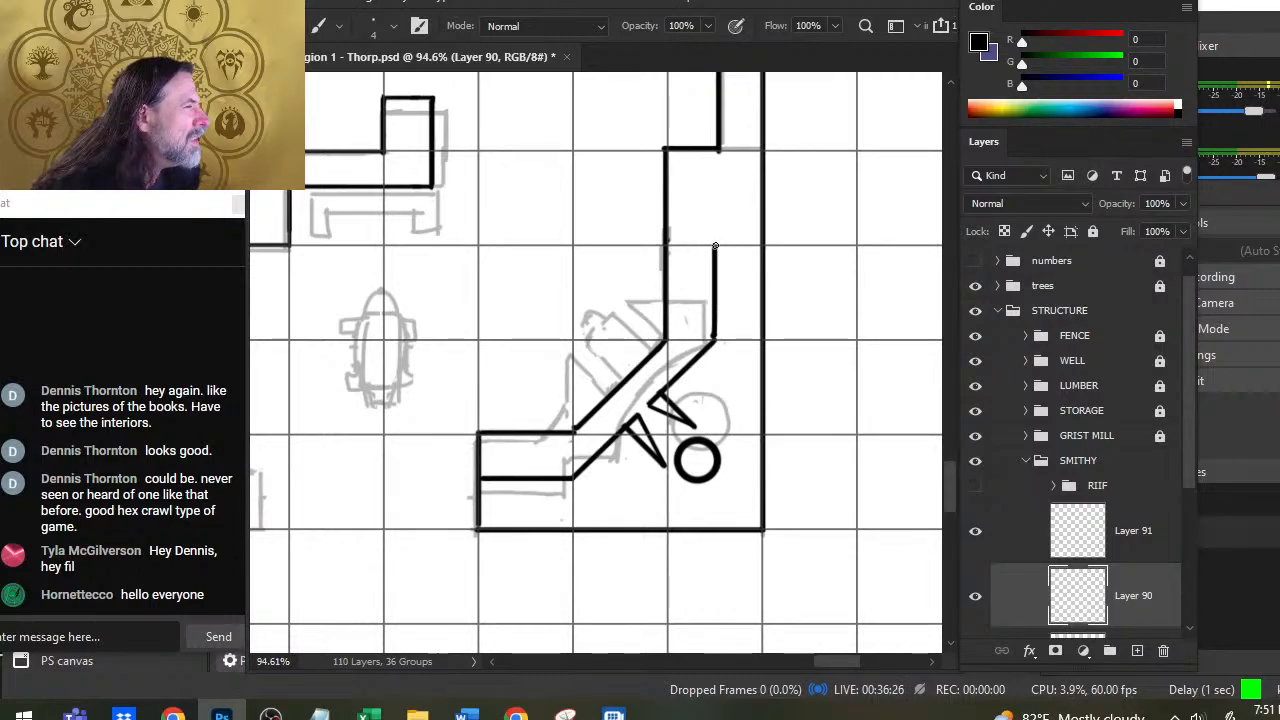
Step: Draw straight vertical lines from both sides of the smithy's lower opening down to the lower edge of the rectangular sketch outside
key(z)
drag(714, 312, 634, 318)
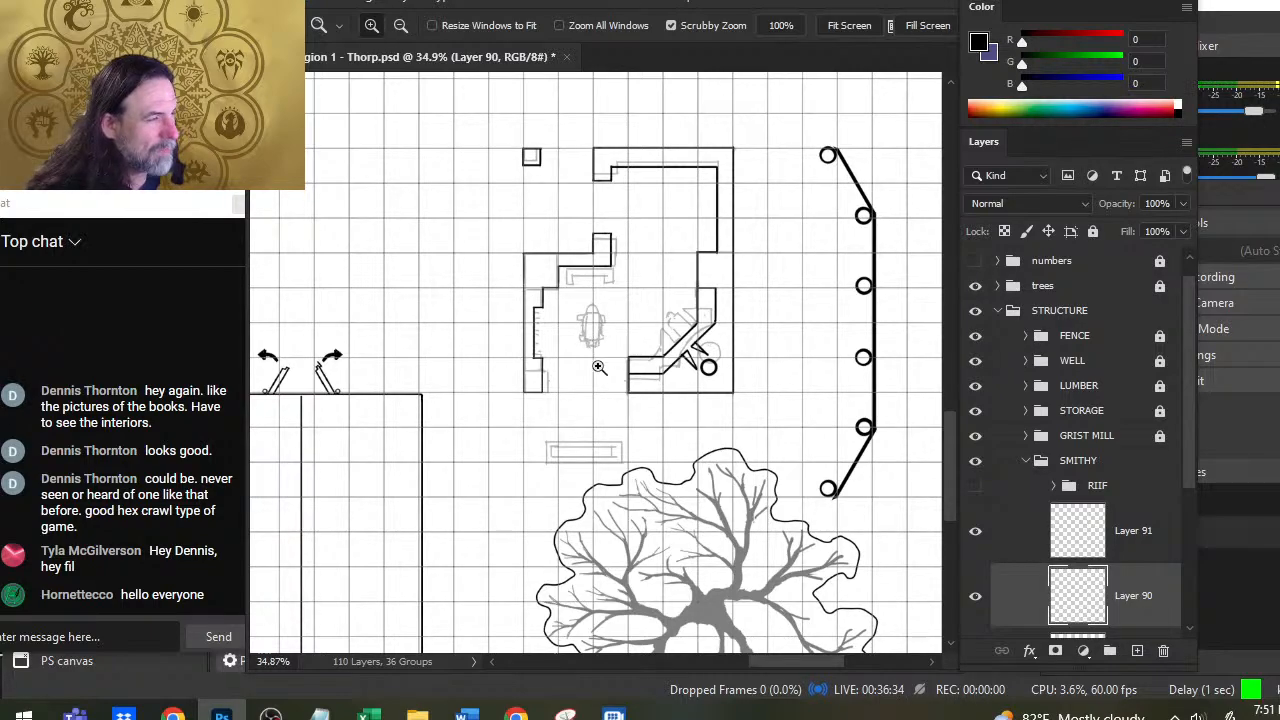
drag(598, 455, 595, 483)
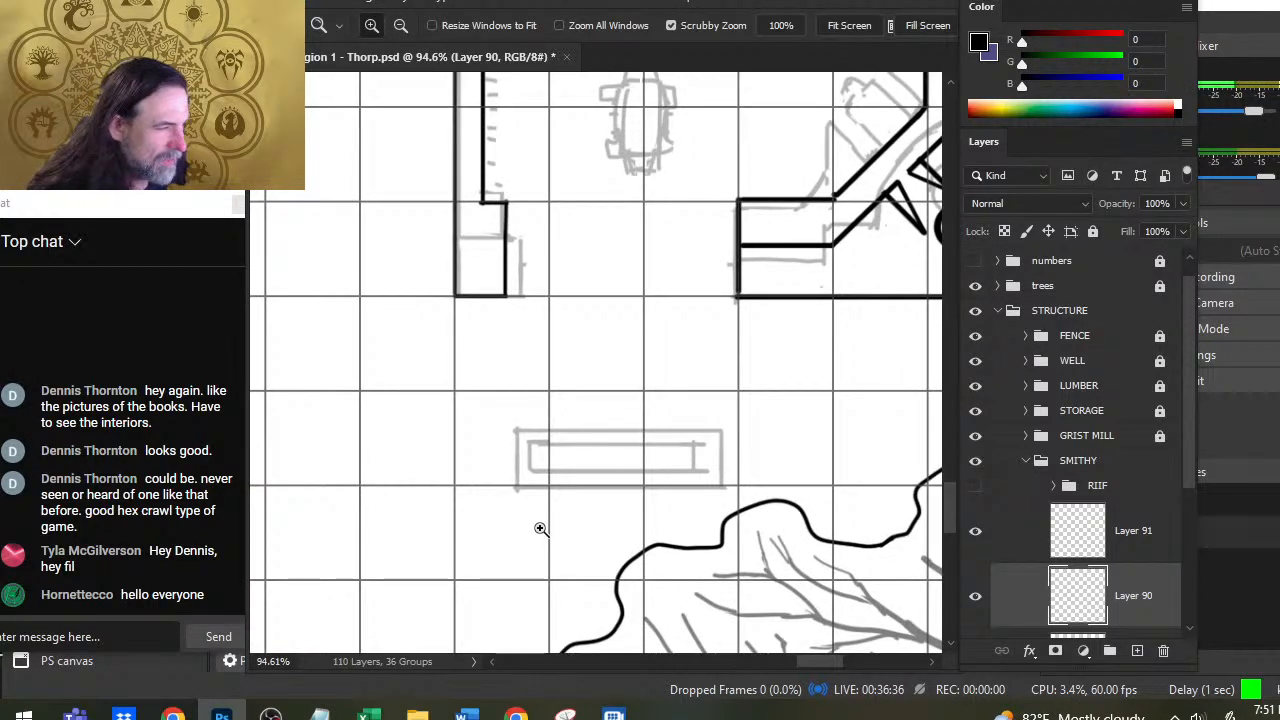
key(b)
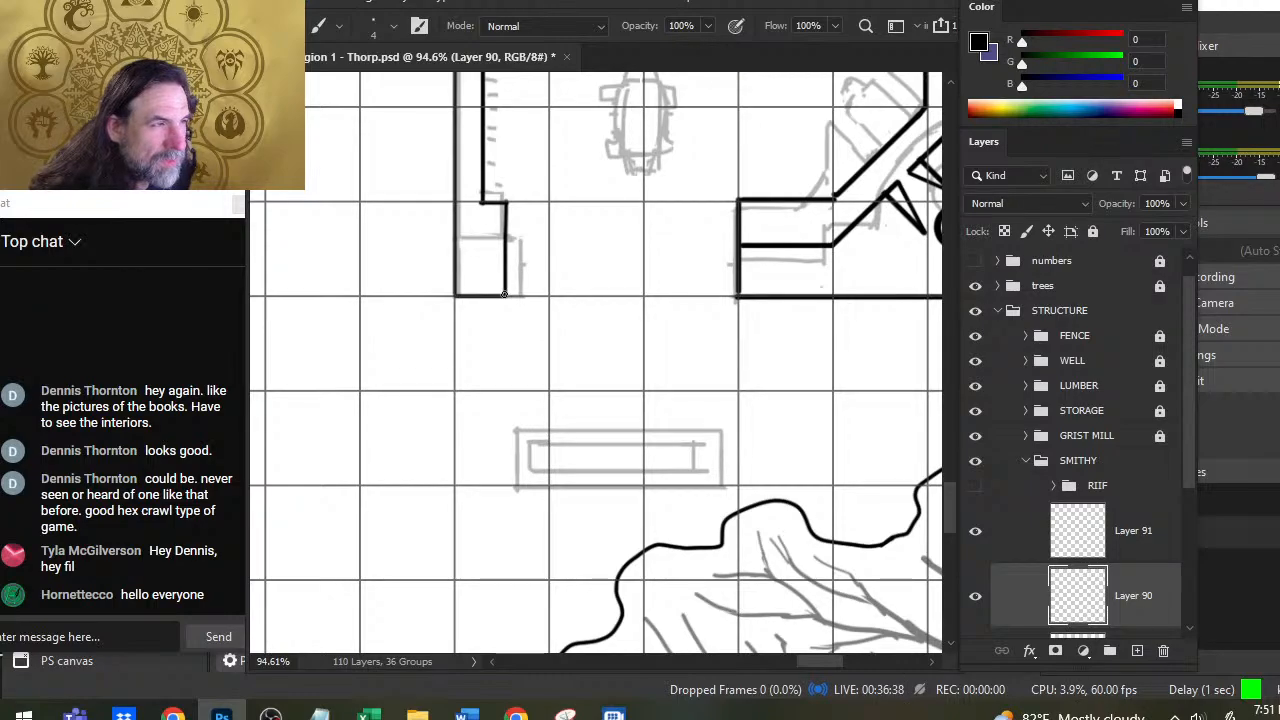
drag(505, 303, 505, 487)
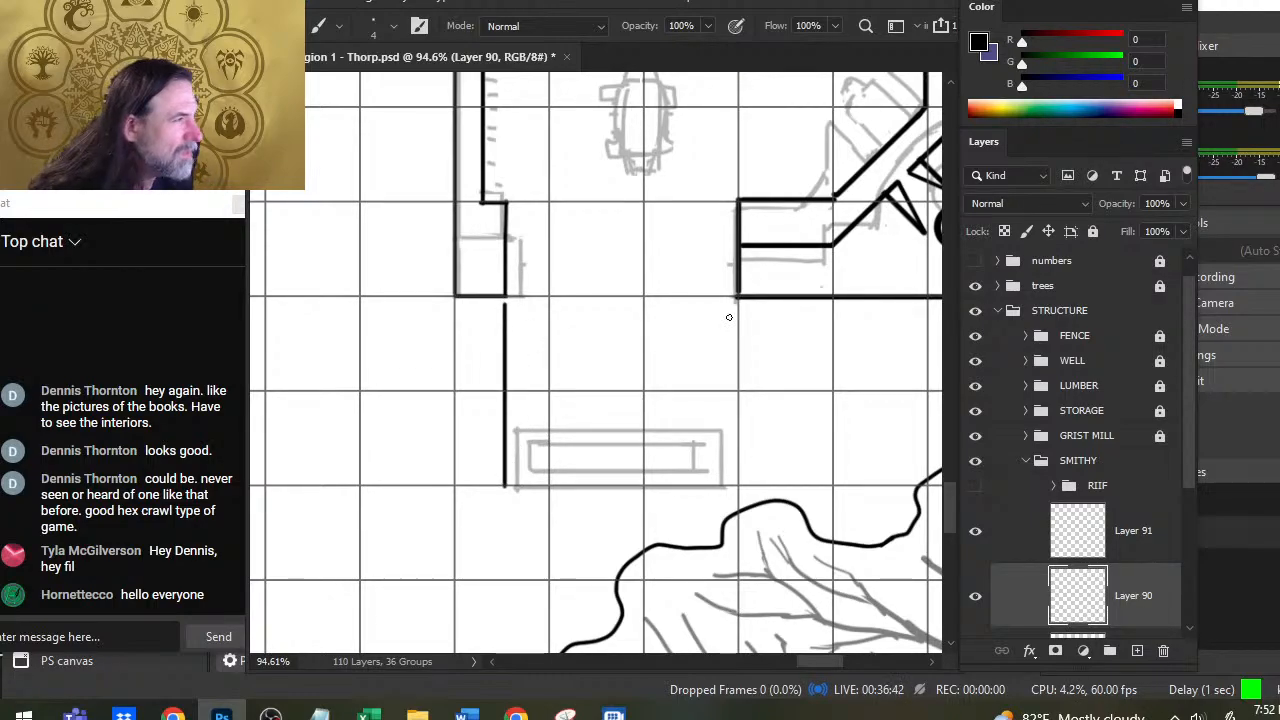
drag(738, 303, 738, 425)
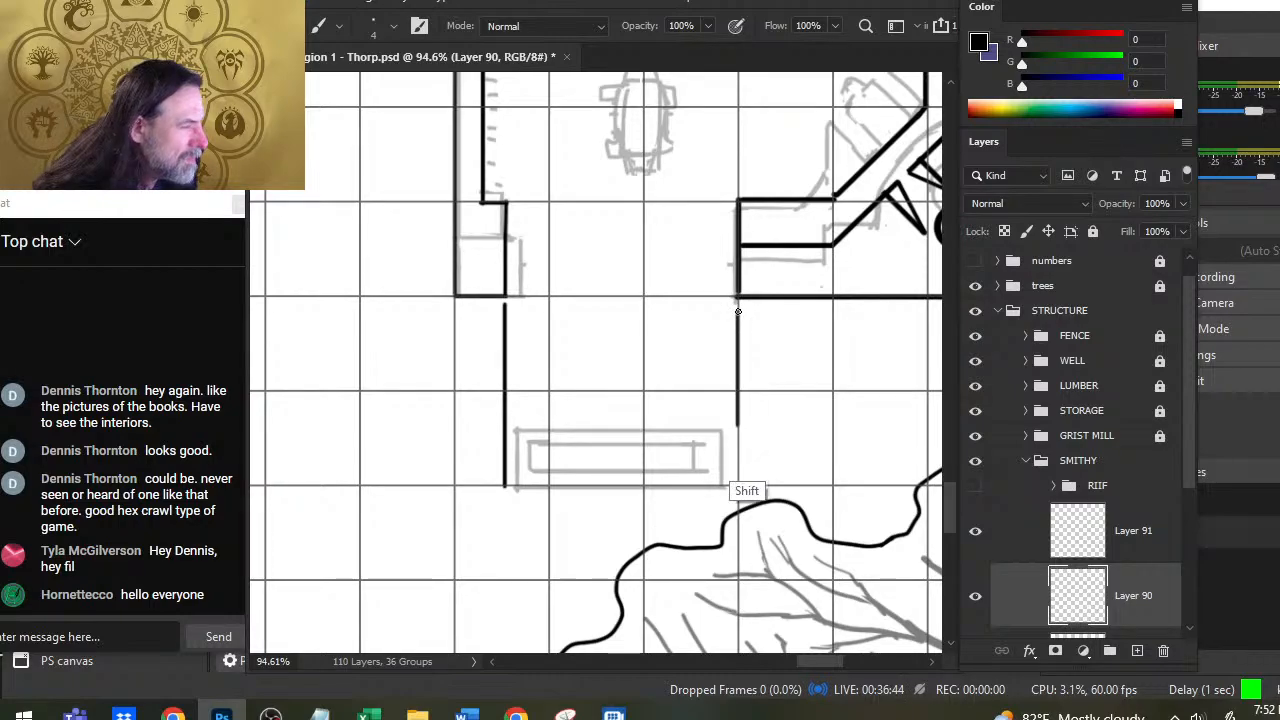
shift+click(737, 482)
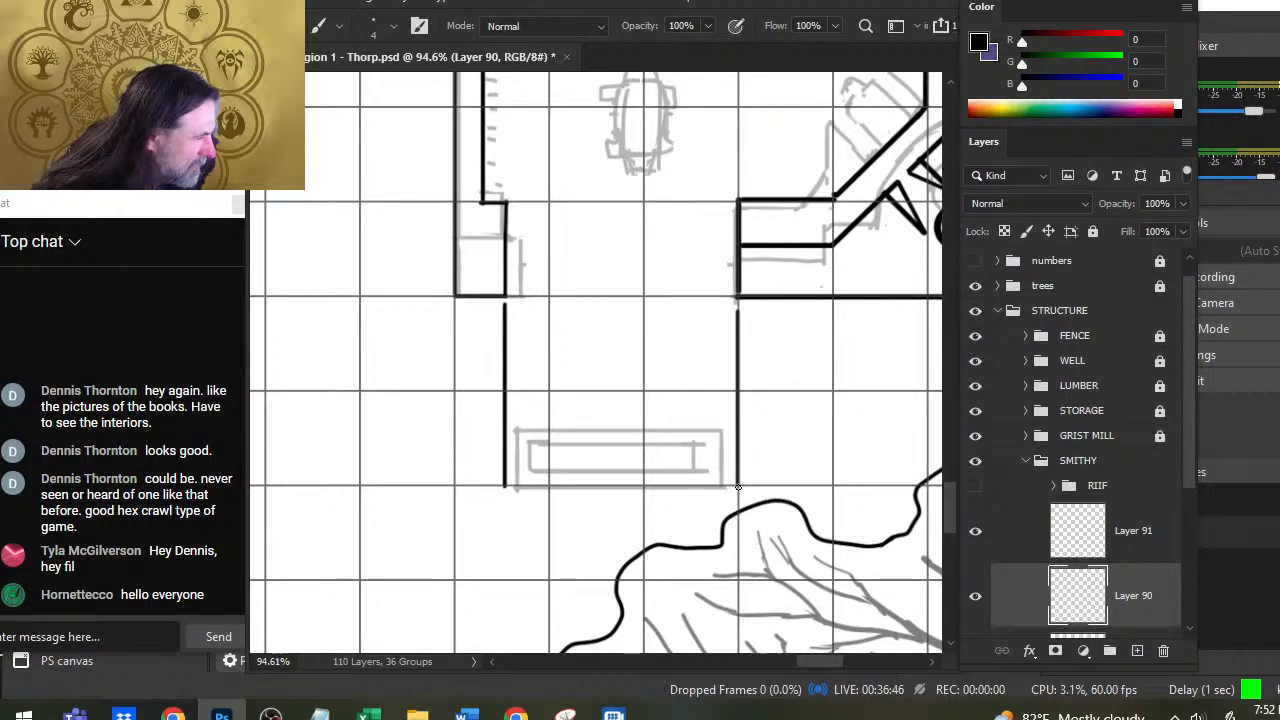
Step: Close the outer rectangle over the sketch with two horizontal lines and erase the vertical lines between it and the smithy
drag(738, 487, 505, 487)
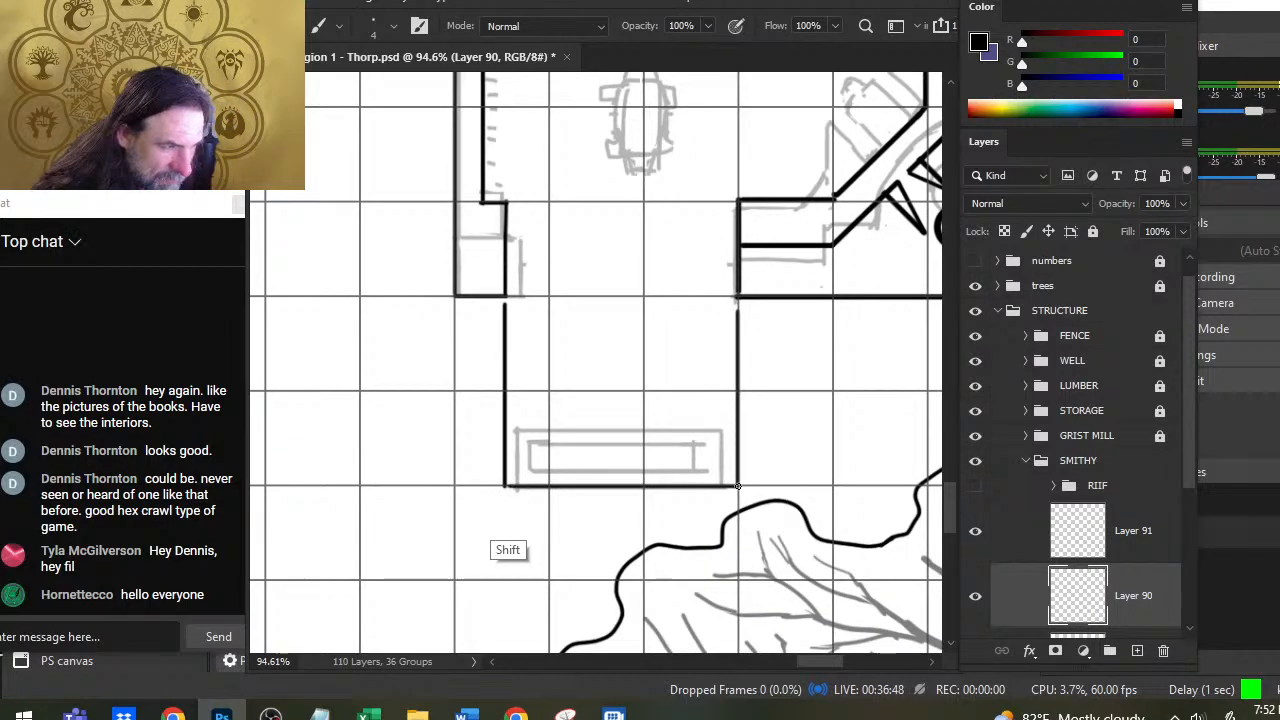
drag(505, 437, 738, 436)
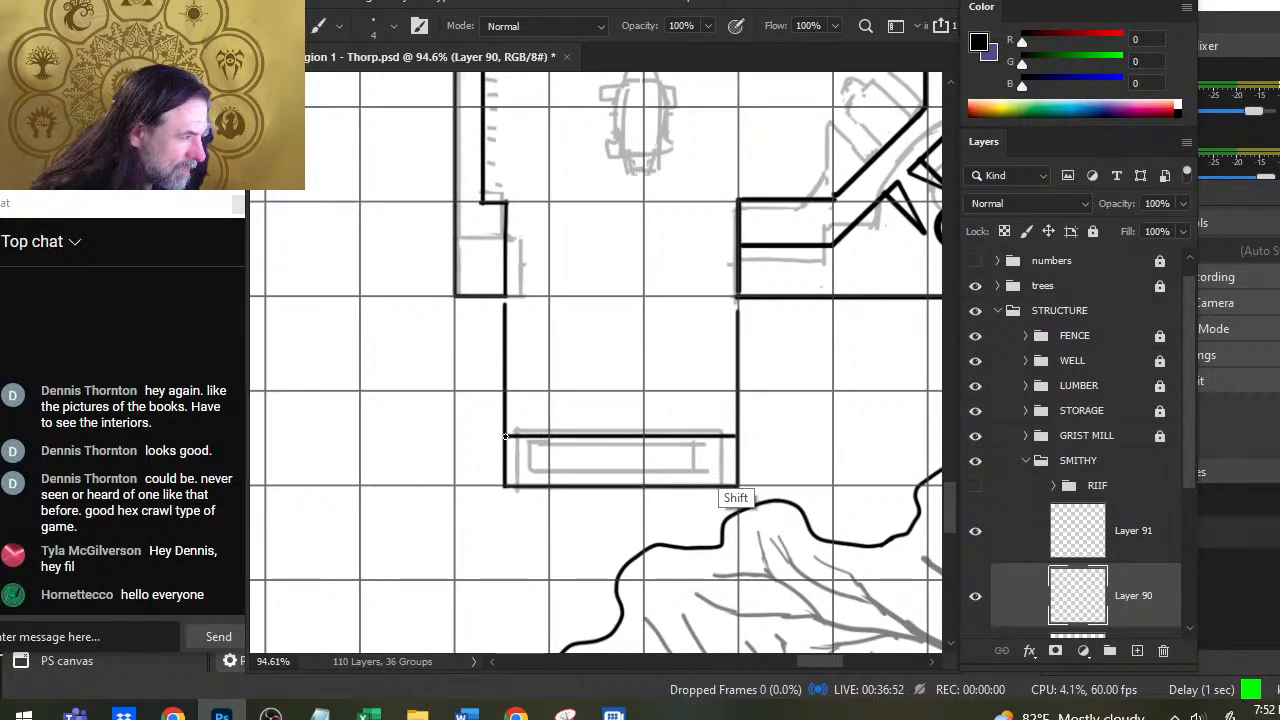
key(e)
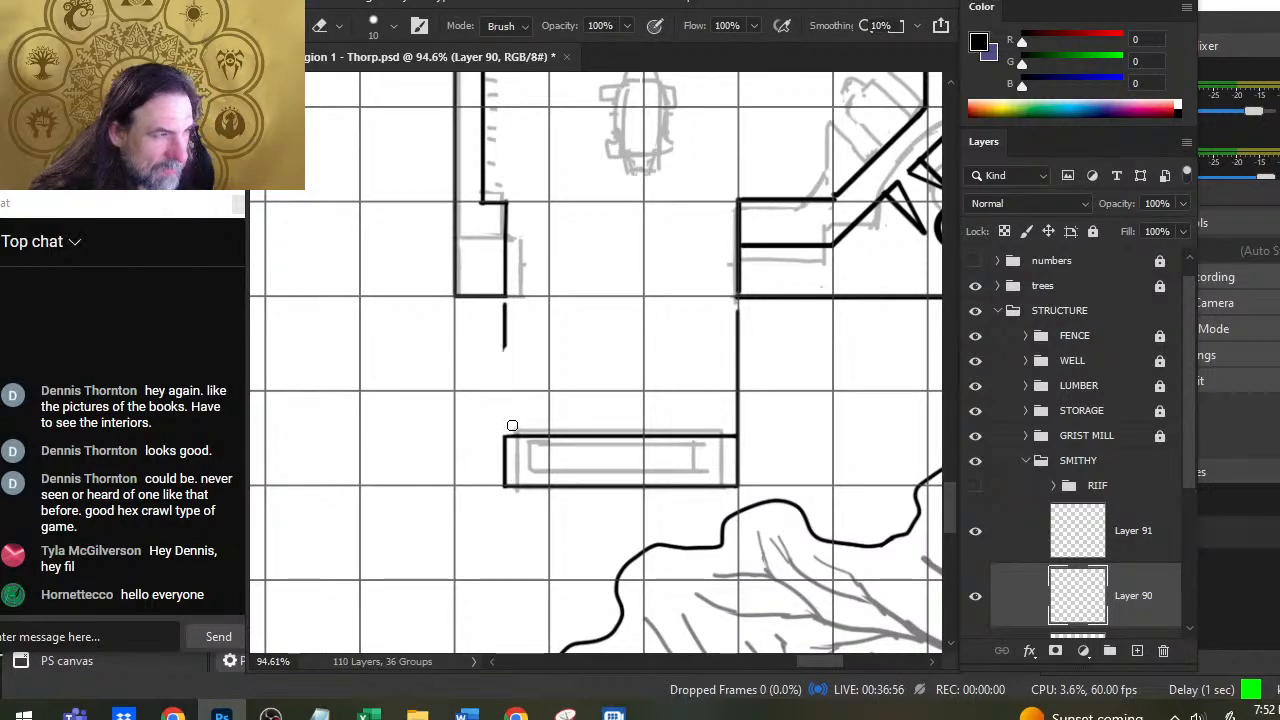
drag(508, 332, 507, 310)
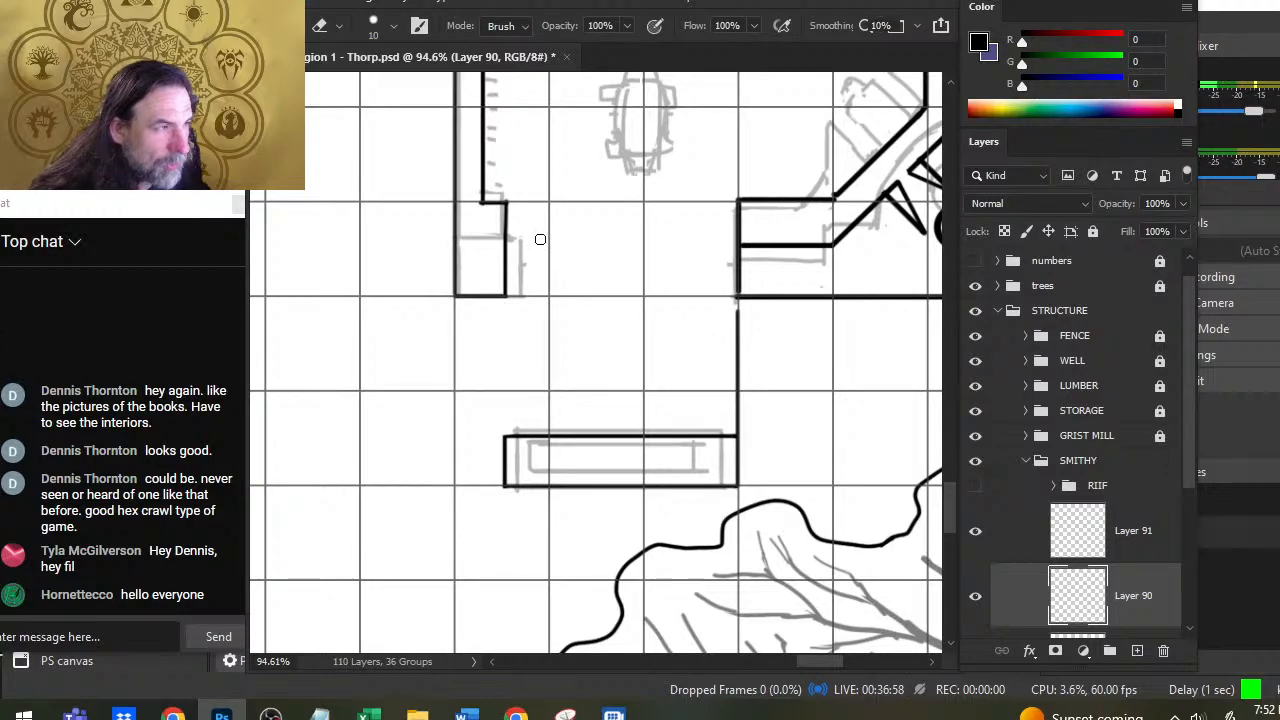
drag(737, 332, 737, 388)
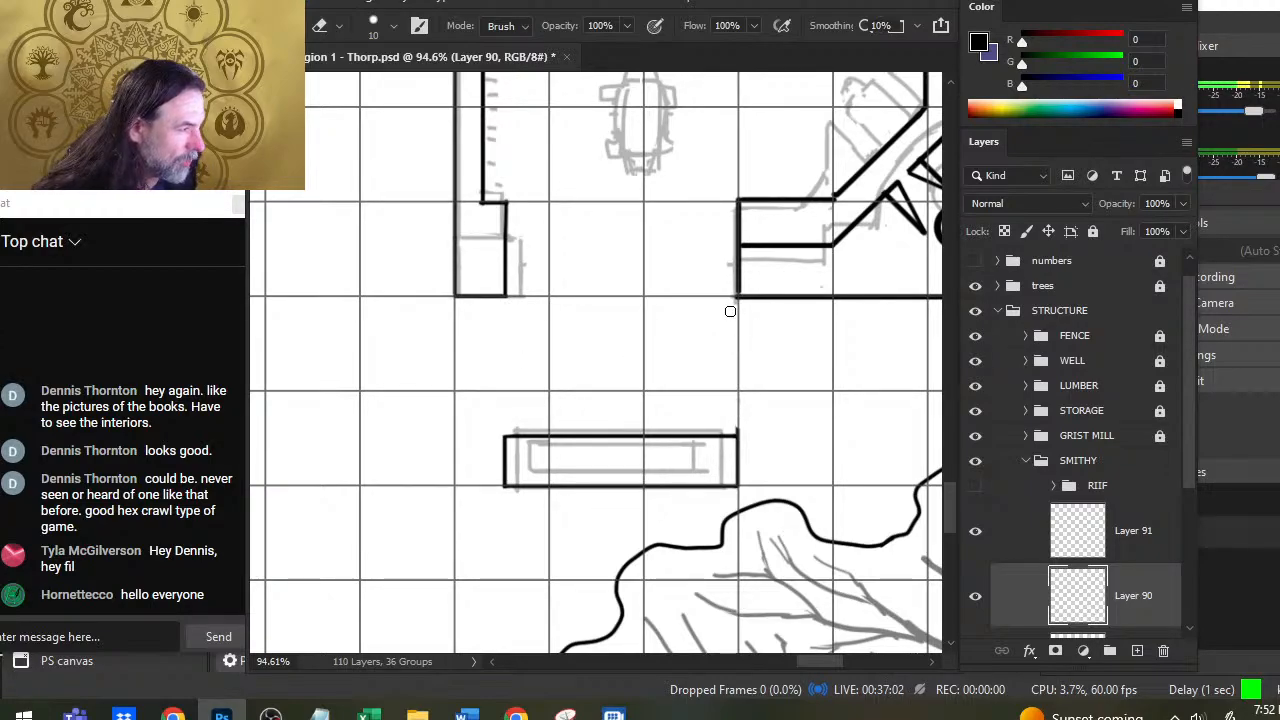
Step: Draw an inner rectangle just inside the outer one with a size 3 brush, undoing the first stroke and redrawing it
key(b)
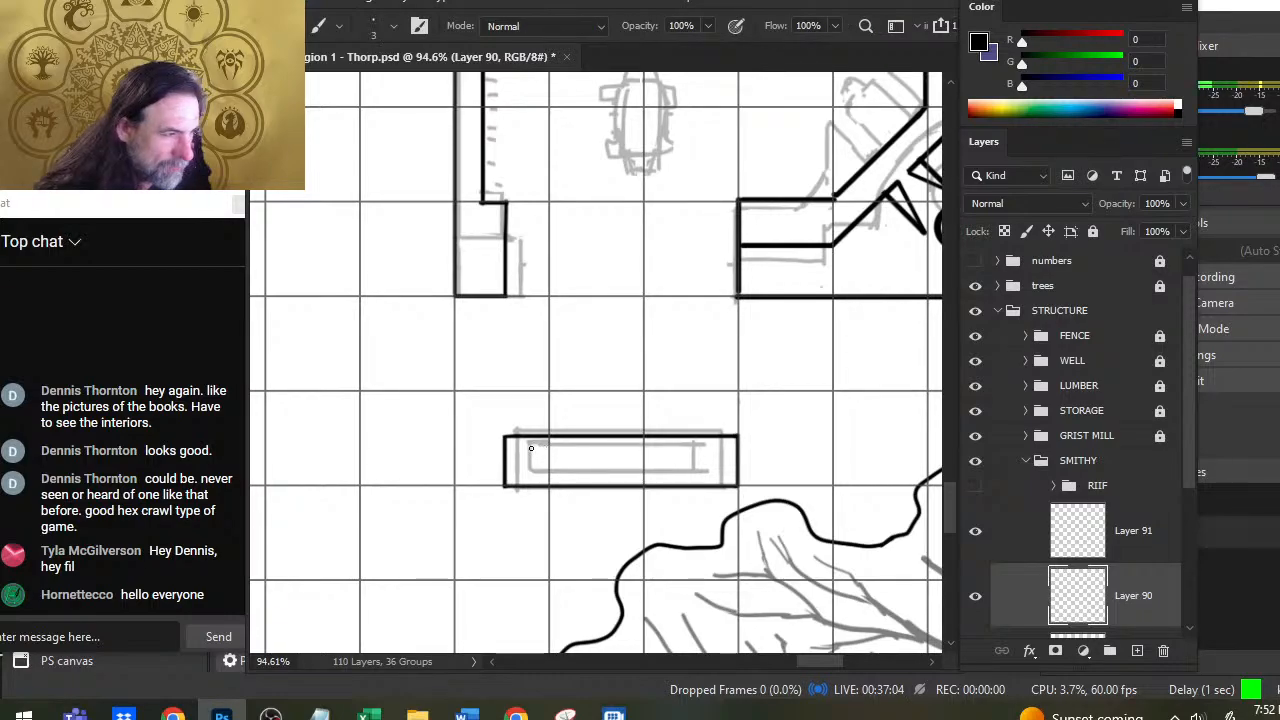
mouse_move(517, 446)
mouse_down()
mouse_move(547, 452)
mouse_move(503, 451)
mouse_move(637, 447)
mouse_up()
key(ctrl+z)
key(ctrl+z)
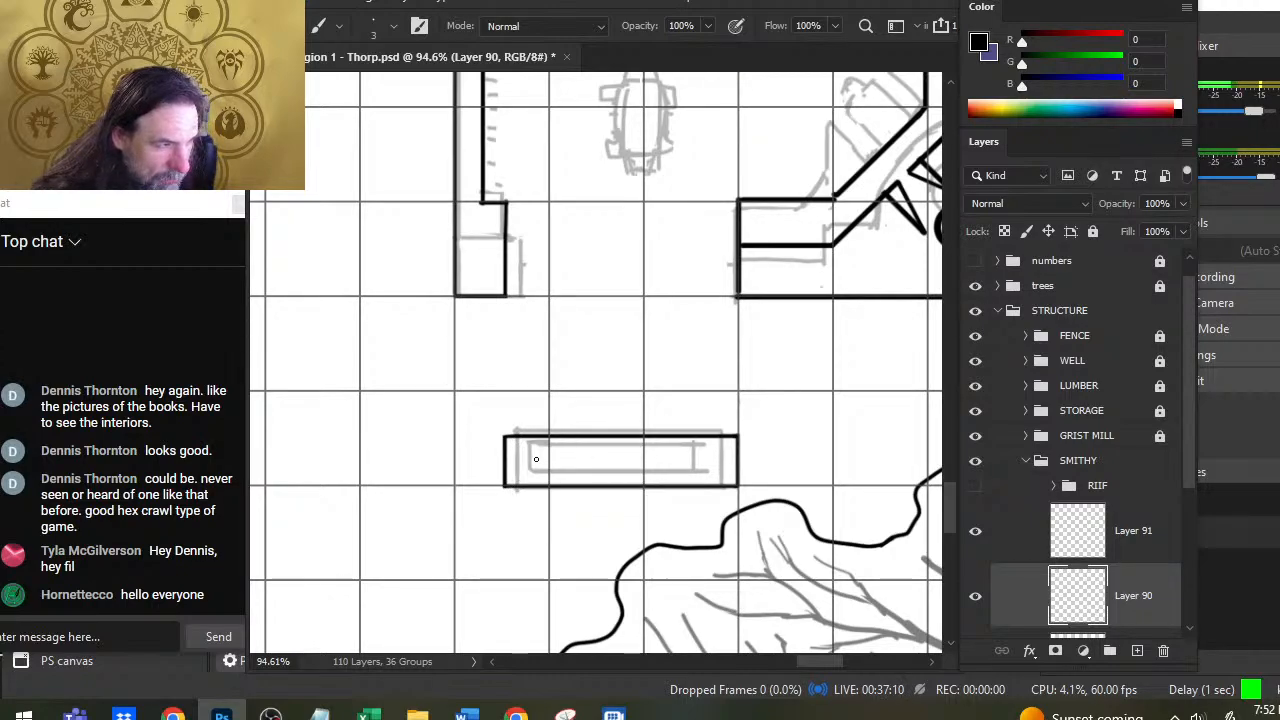
mouse_move(516, 448)
mouse_down()
mouse_move(514, 478)
mouse_move(513, 444)
mouse_move(732, 443)
mouse_move(728, 481)
mouse_up()
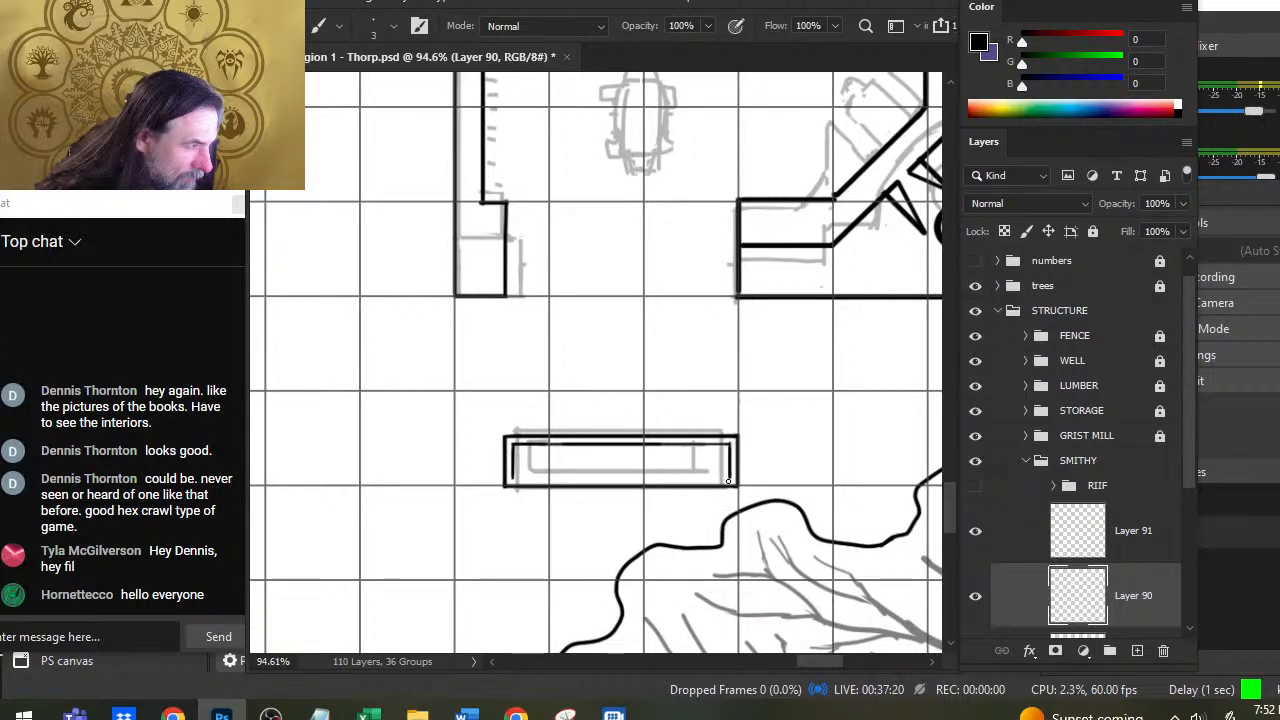
key(shift)
key(shift)
drag(729, 479, 510, 479)
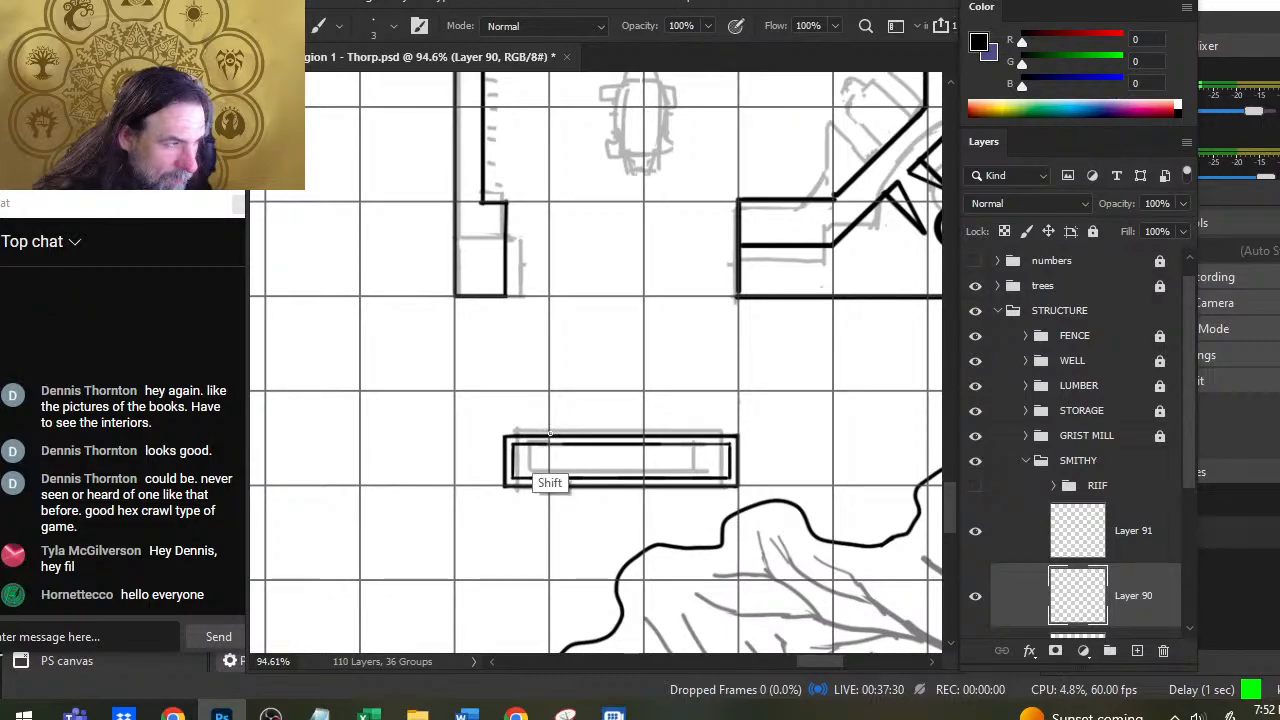
Step: Add four small square feet to the rectangle, two along each long side near the ends, and trim the overlong strokes
drag(548, 437, 548, 424)
drag(692, 437, 693, 421)
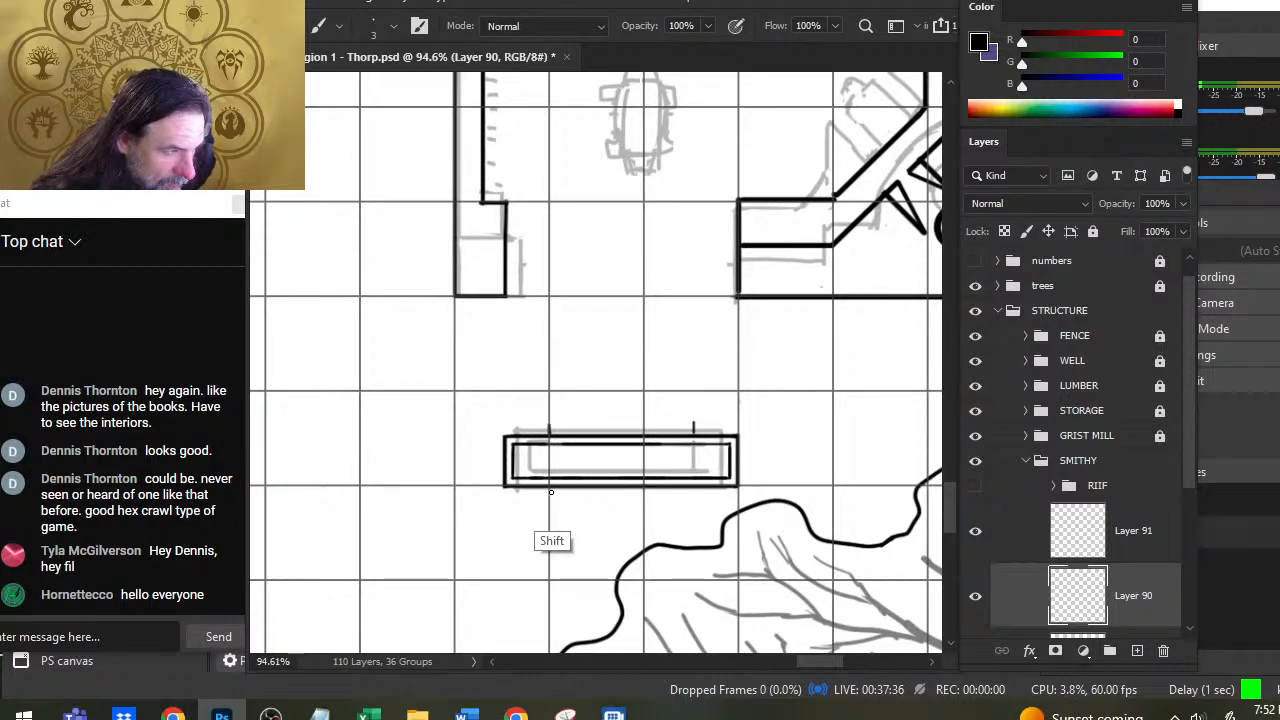
drag(549, 491, 550, 507)
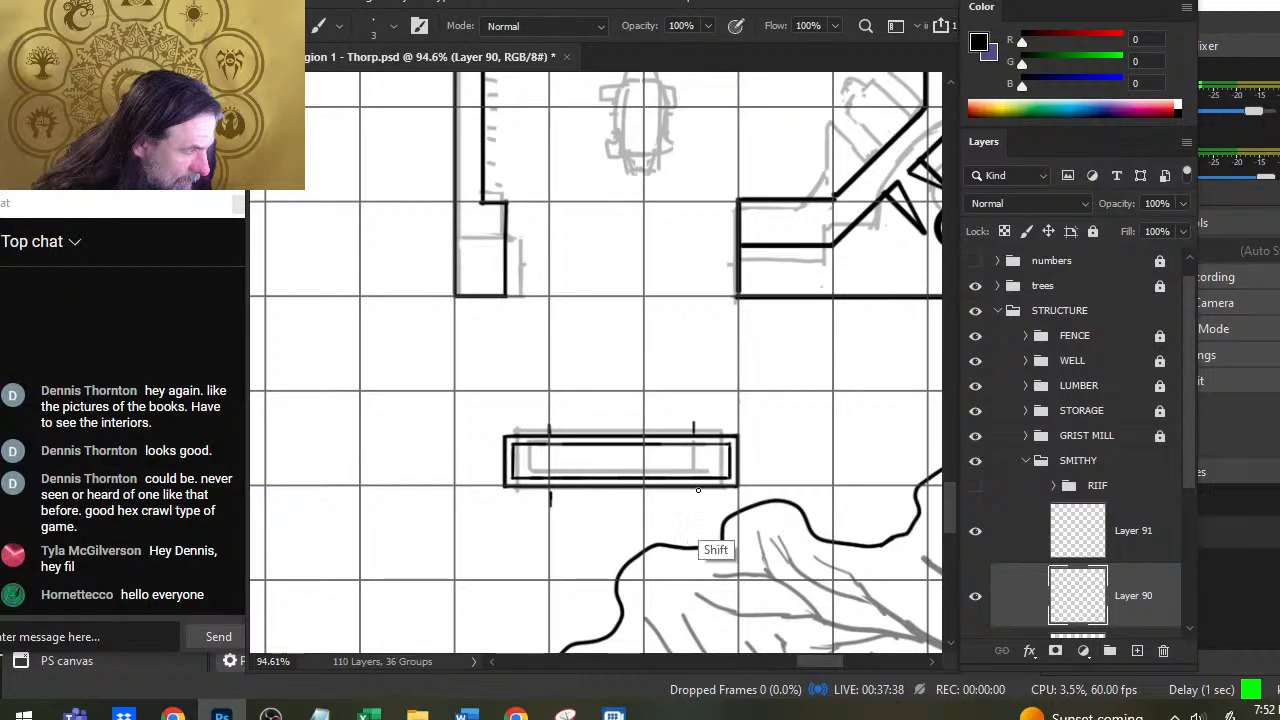
drag(696, 488, 697, 502)
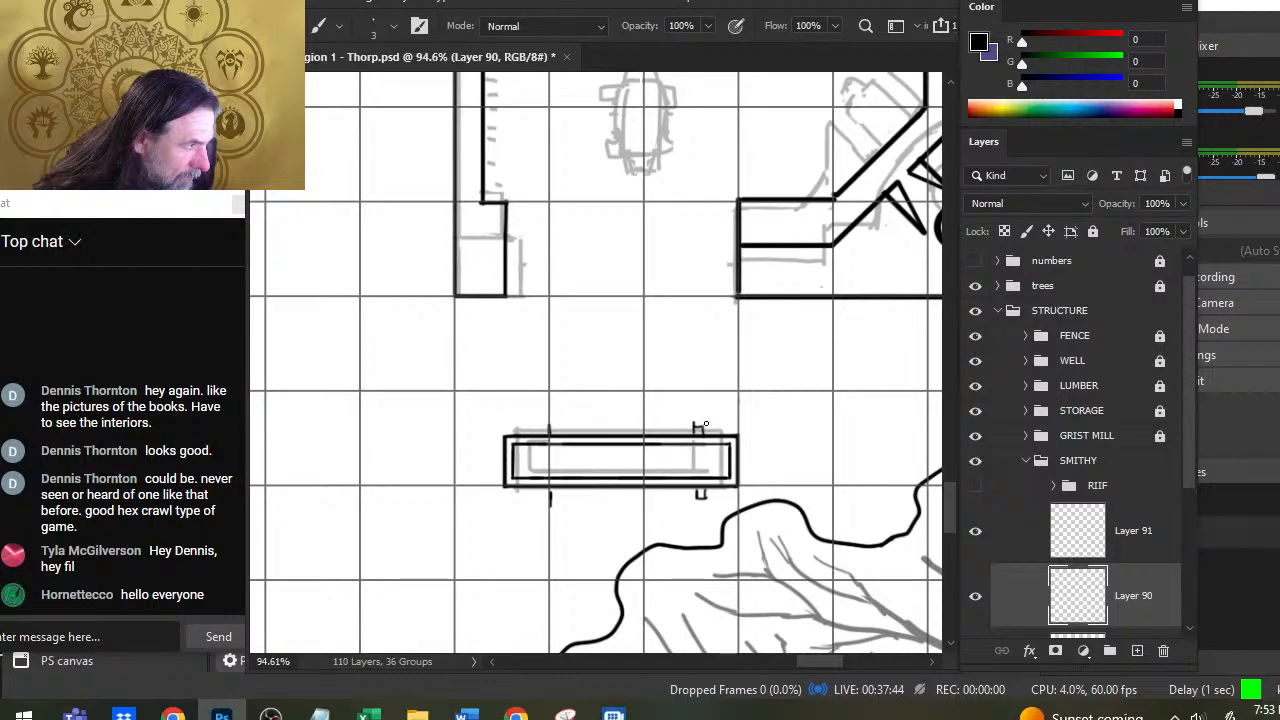
key(e)
key(b)
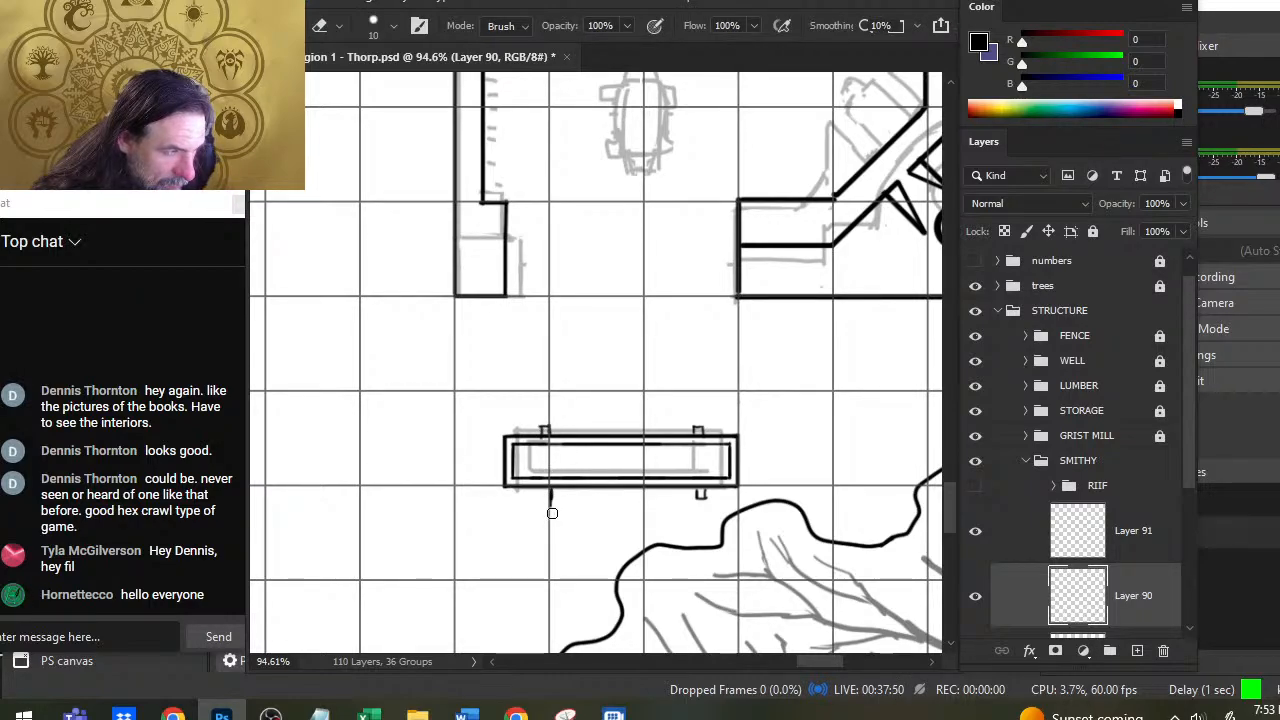
key(e)
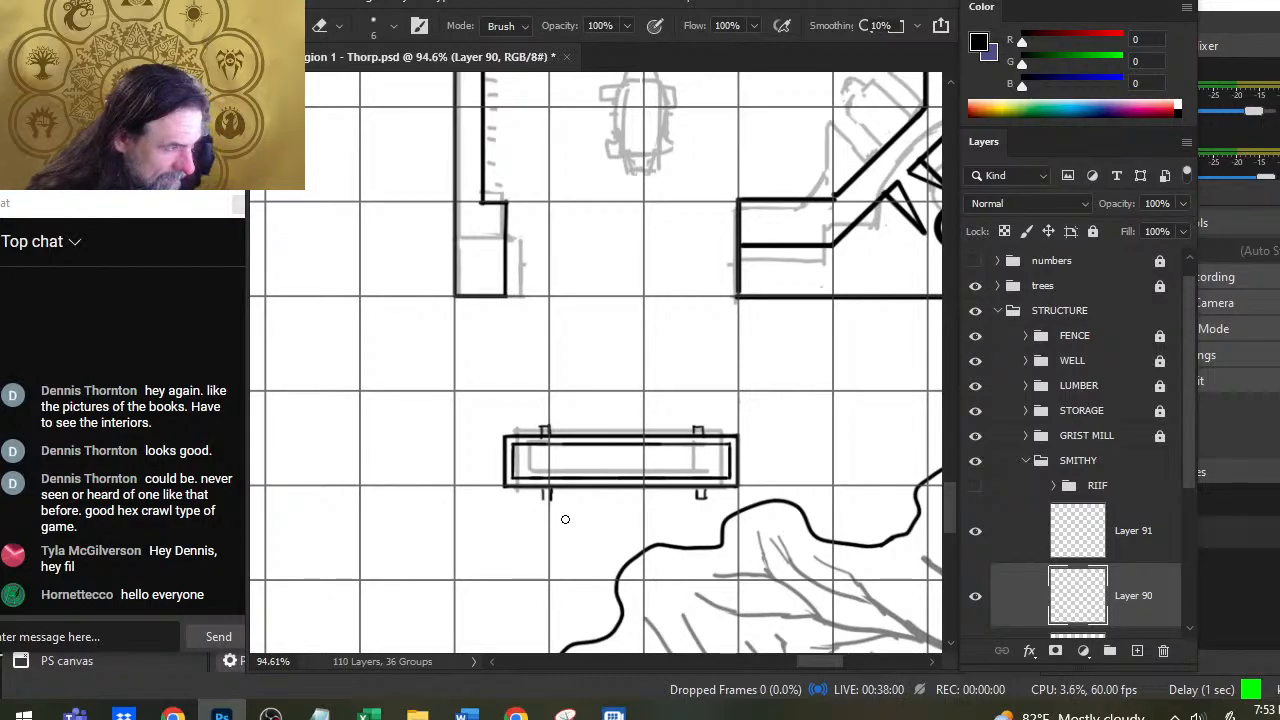
key(b)
key(e)
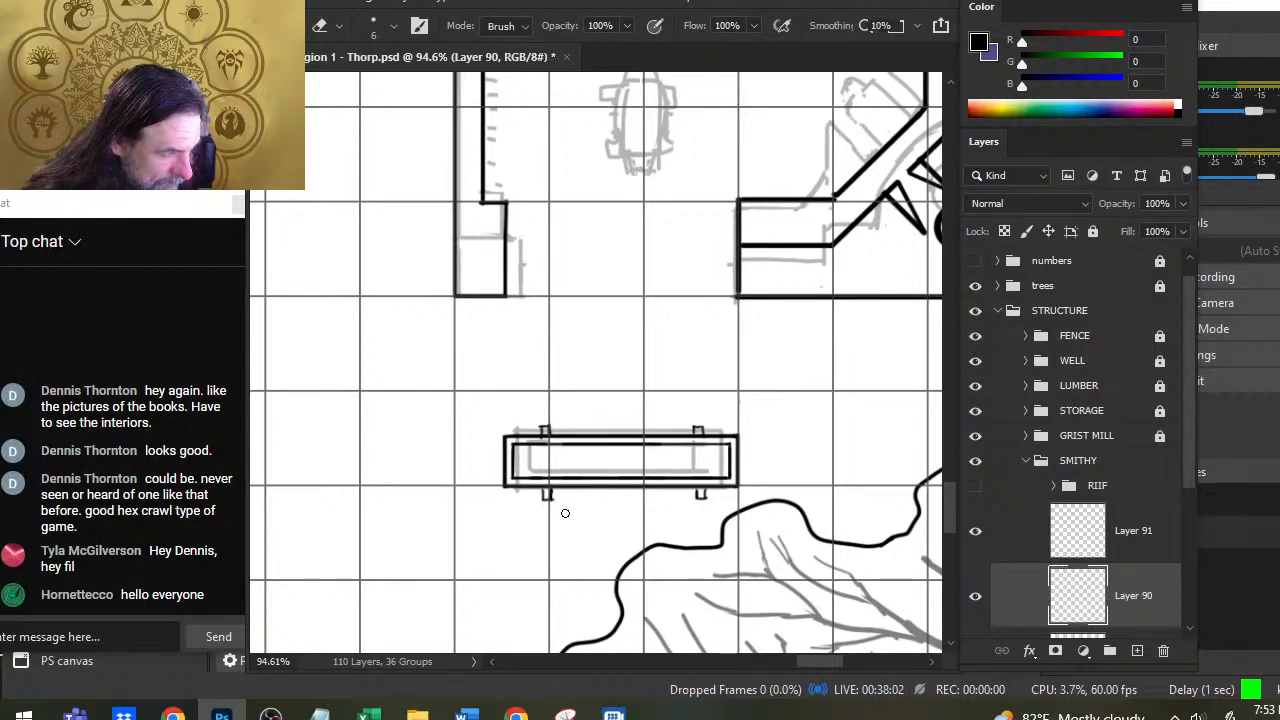
Step: Zoom out to the whole smithy and toggle the visibility of the INERIOR group inside the SMITHY group
key(z)
drag(583, 529, 543, 549)
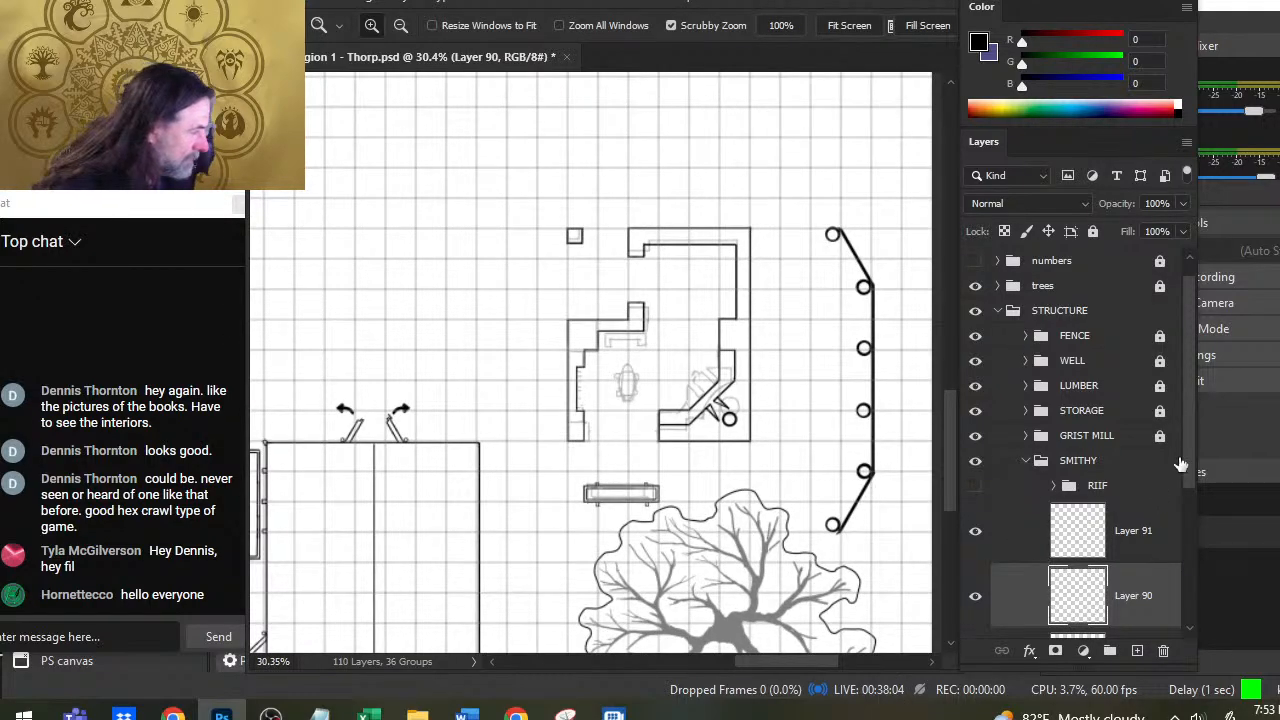
drag(1190, 432, 1186, 484)
click(975, 609)
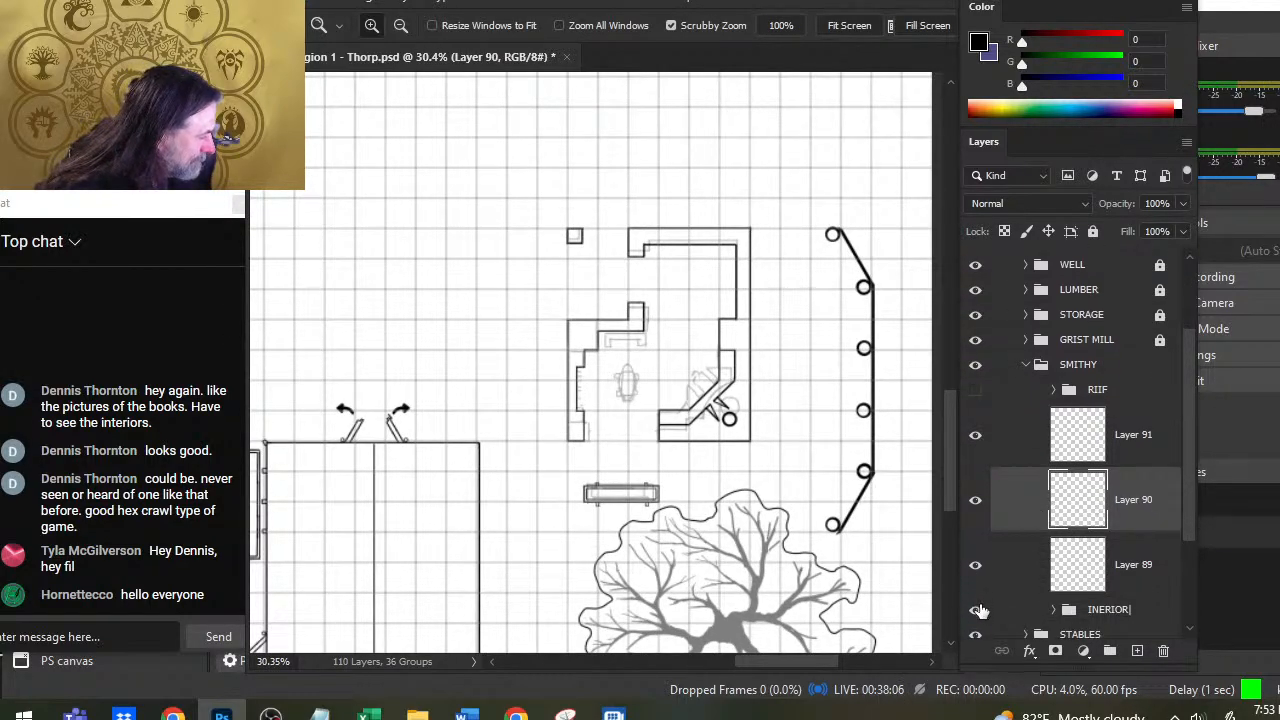
Step: Toggle the visibility of Layer 90 and Layer 89 to check which smithy lines each contains
click(984, 502)
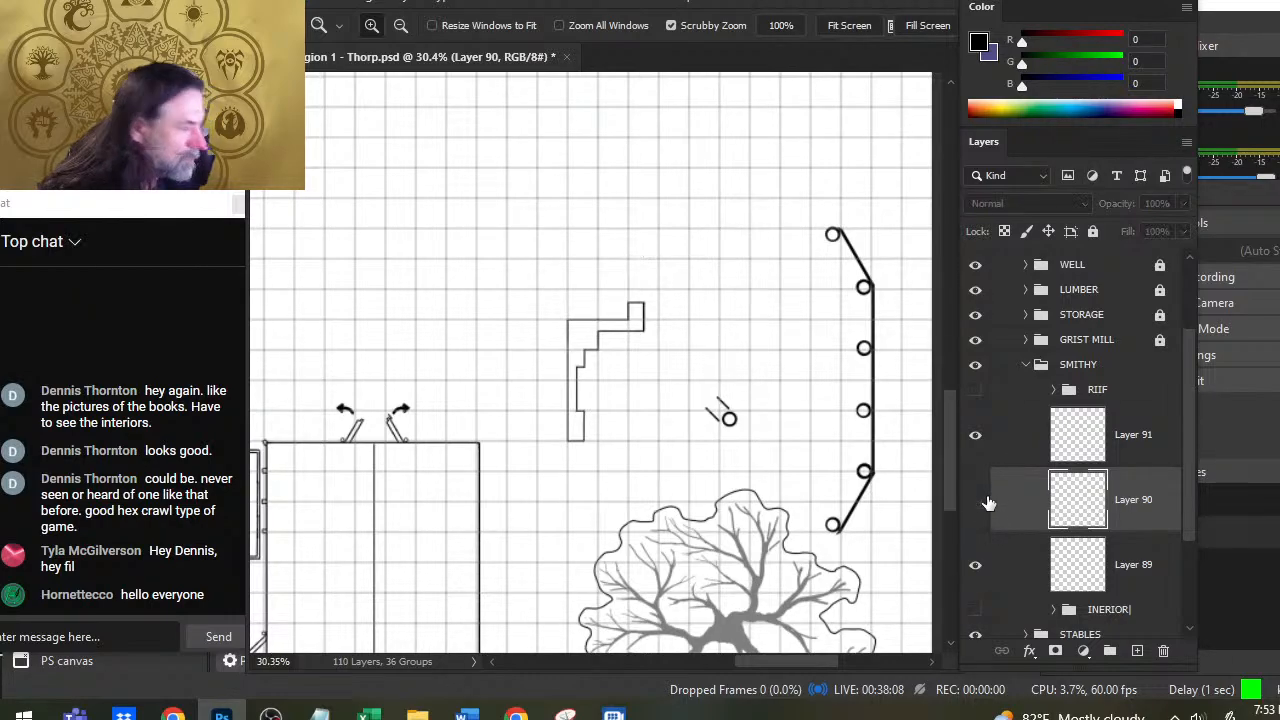
click(986, 504)
click(976, 565)
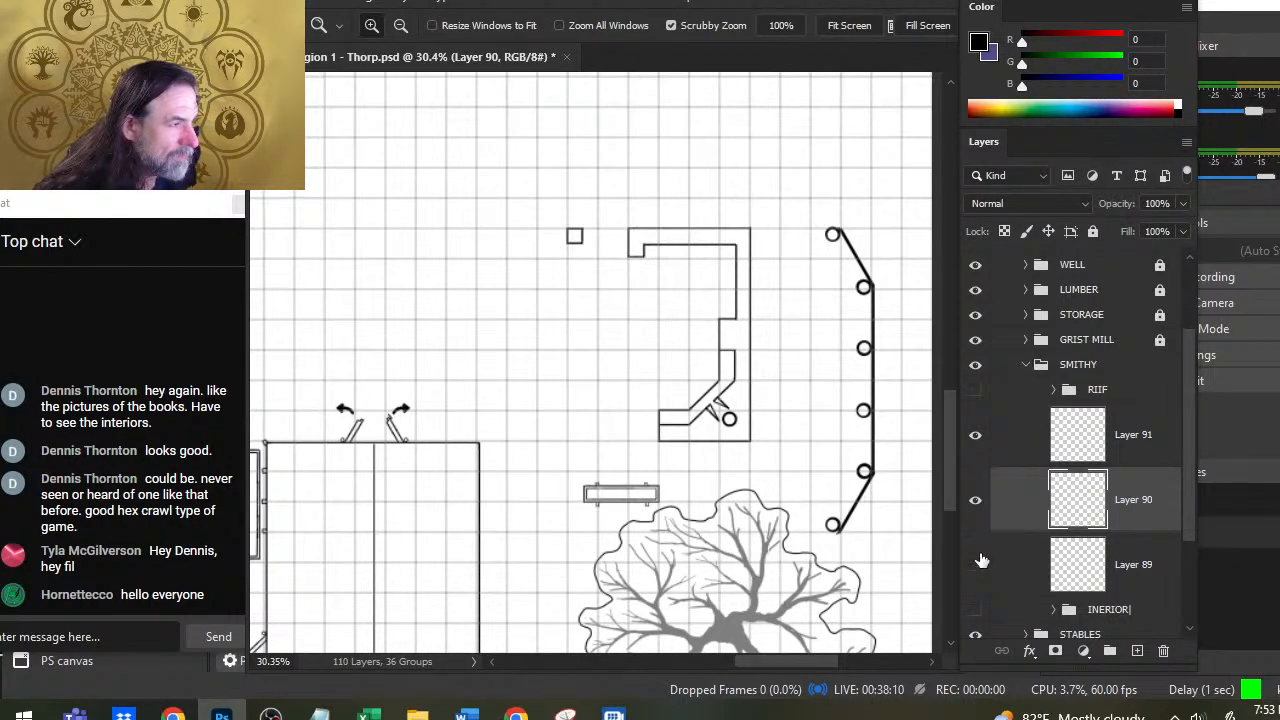
click(976, 564)
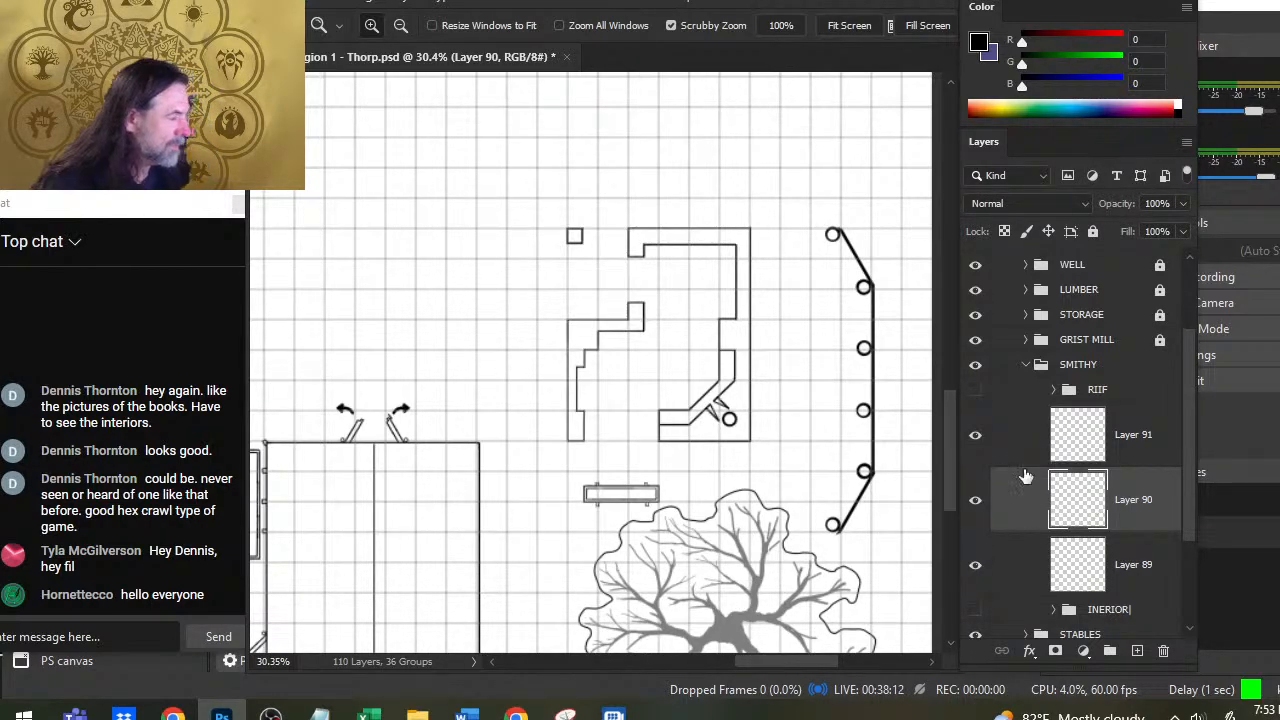
Step: Merge Layer 91, Layer 90 and Layer 89 in the SMITHY group into one layer
click(1030, 440)
shift+click(1027, 572)
right_click(1027, 572)
click(1036, 563)
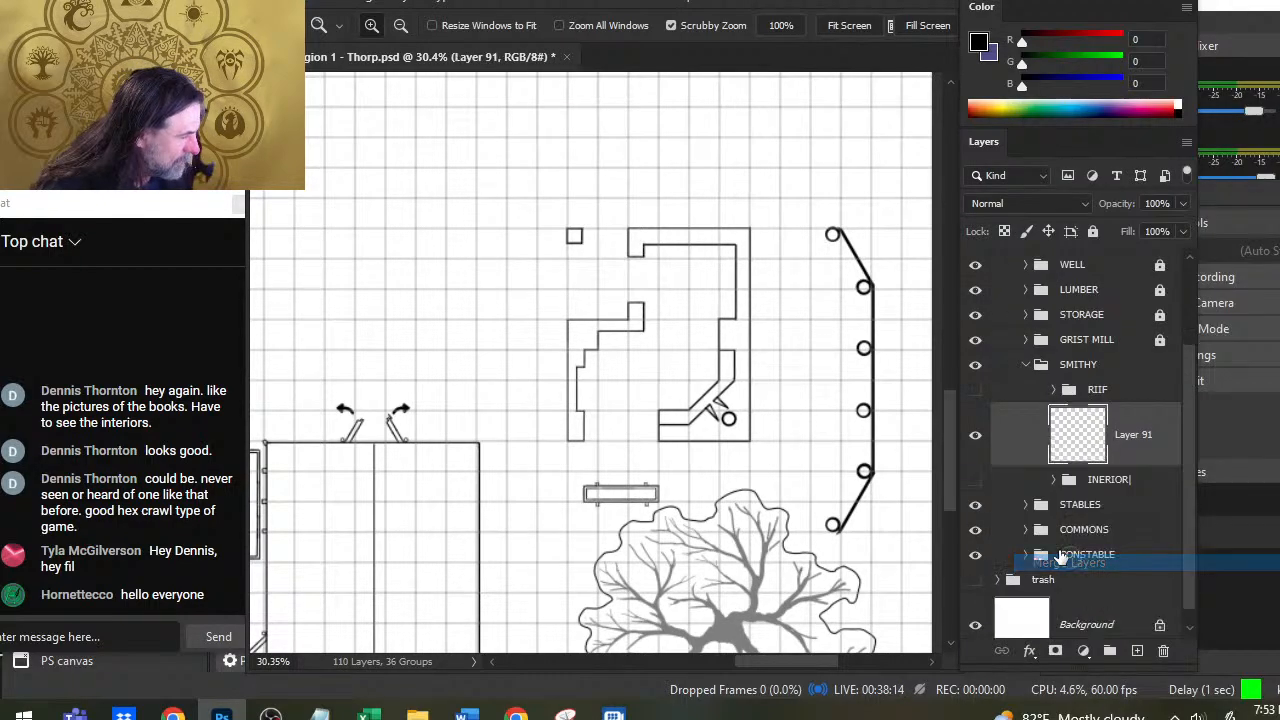
Step: Show the smithy's RIIF group over the interior and lower its opacity to 60%
click(976, 390)
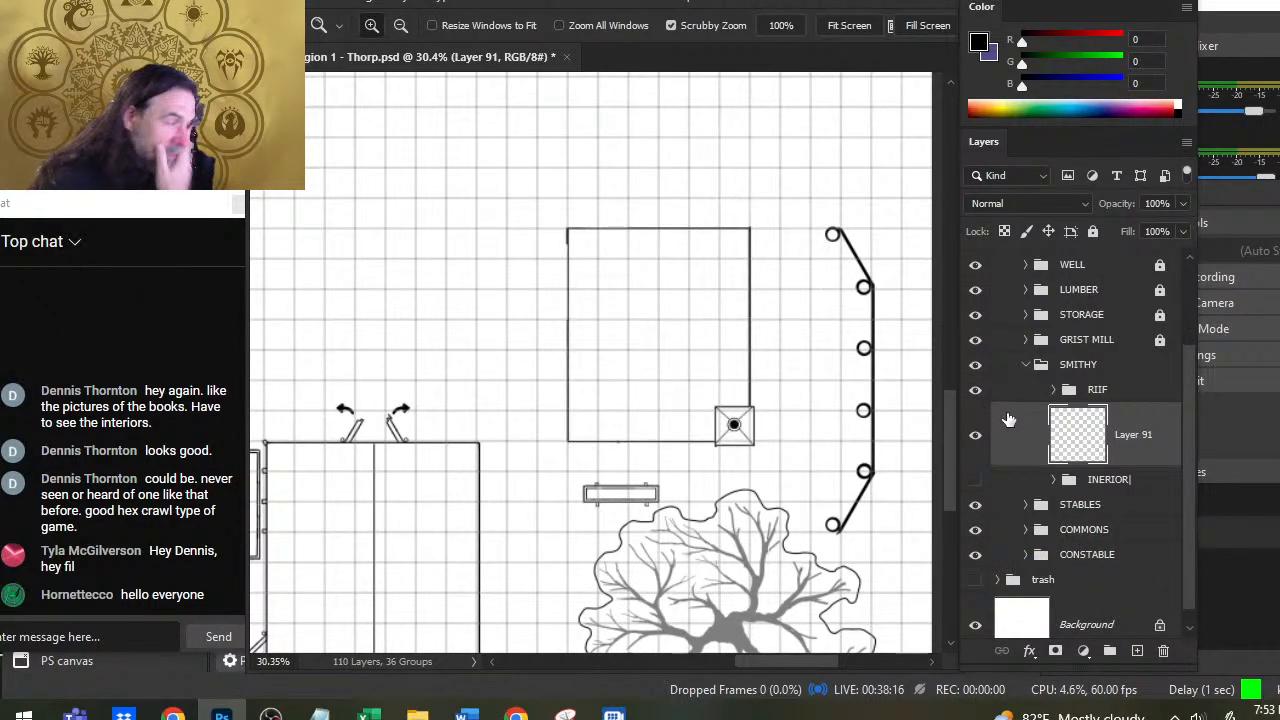
click(977, 392)
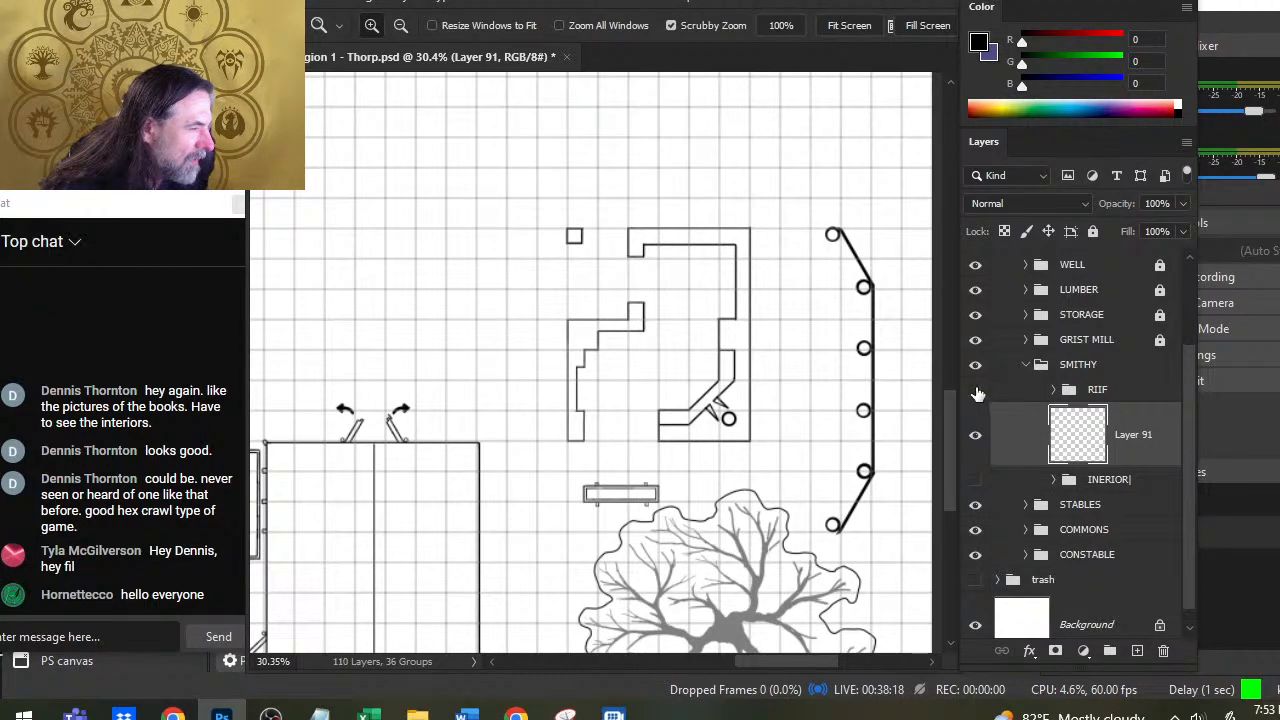
drag(741, 432, 1012, 437)
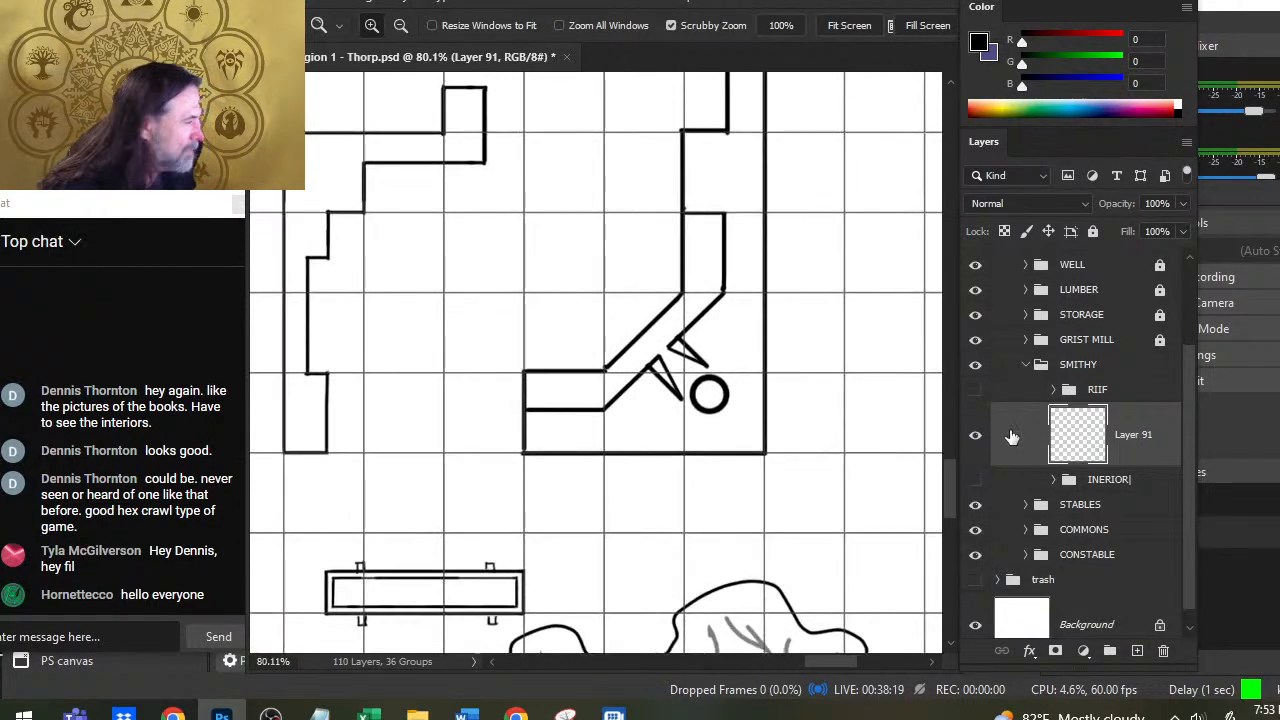
click(976, 390)
click(1130, 389)
click(1177, 200)
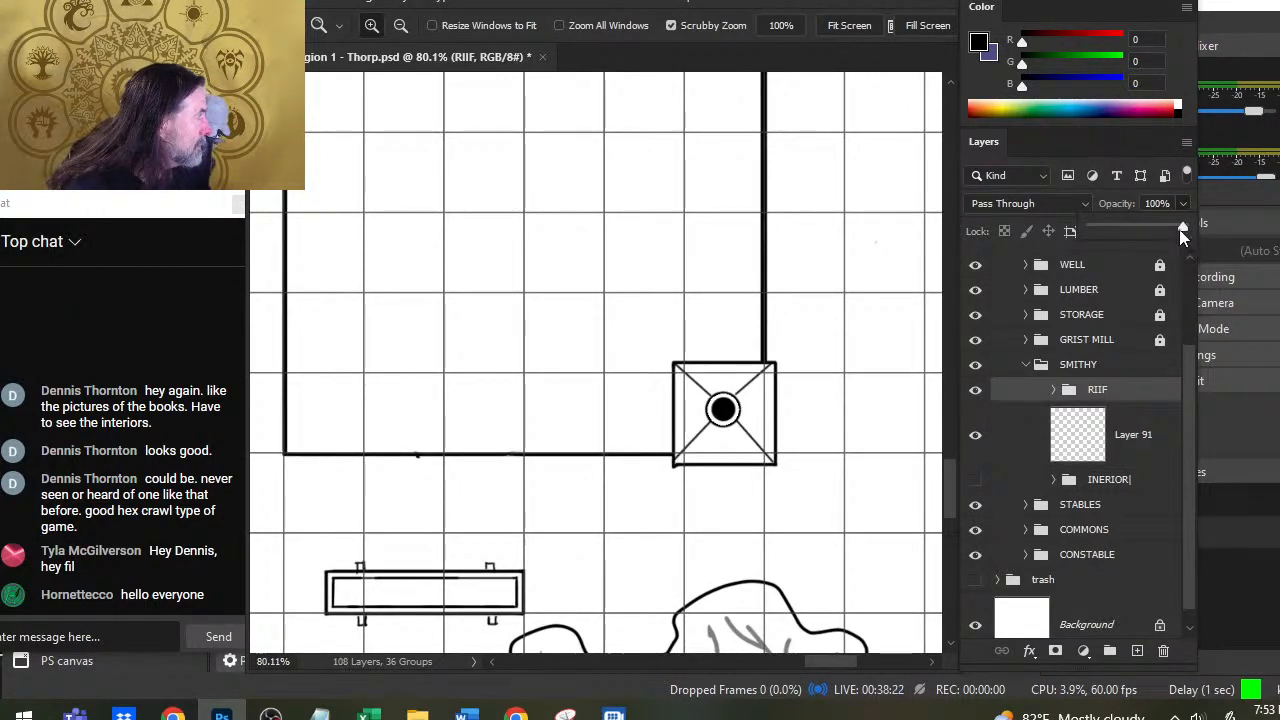
drag(1183, 227, 1147, 232)
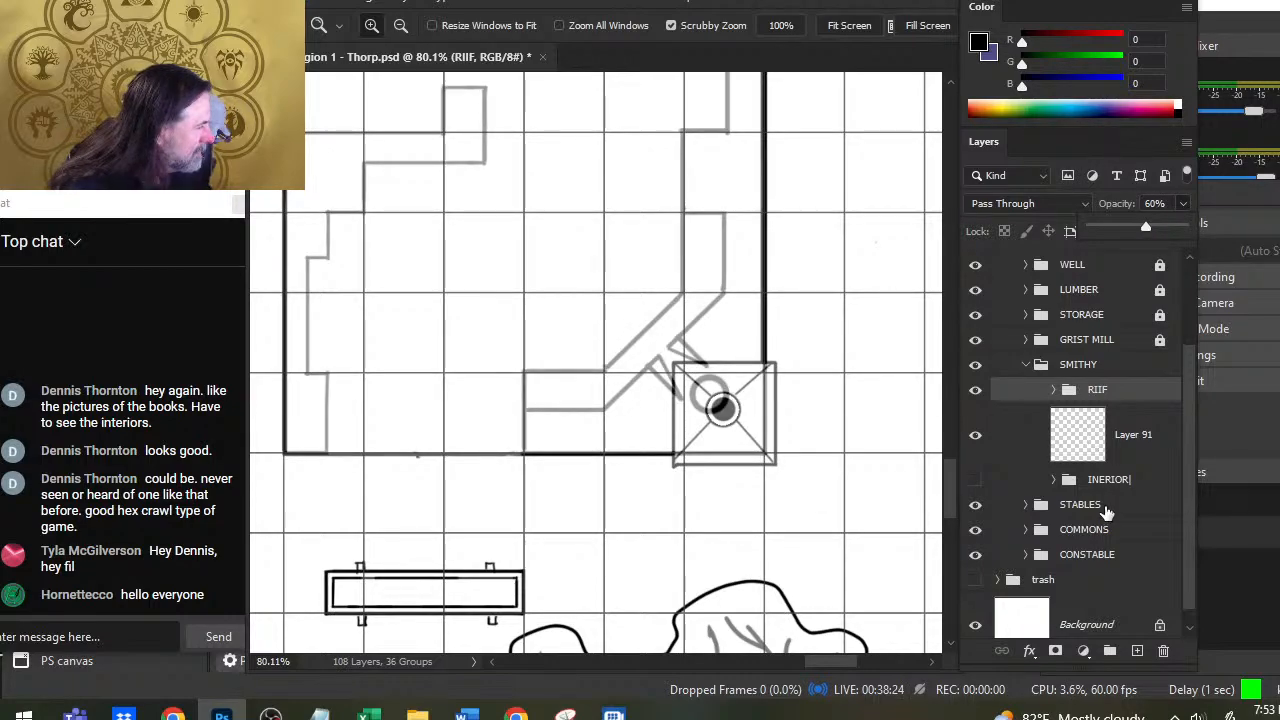
Step: Lasso the chimney circle on Layer 91, move it onto the roof's chimney opening, and deselect it
click(1108, 445)
drag(723, 413, 745, 413)
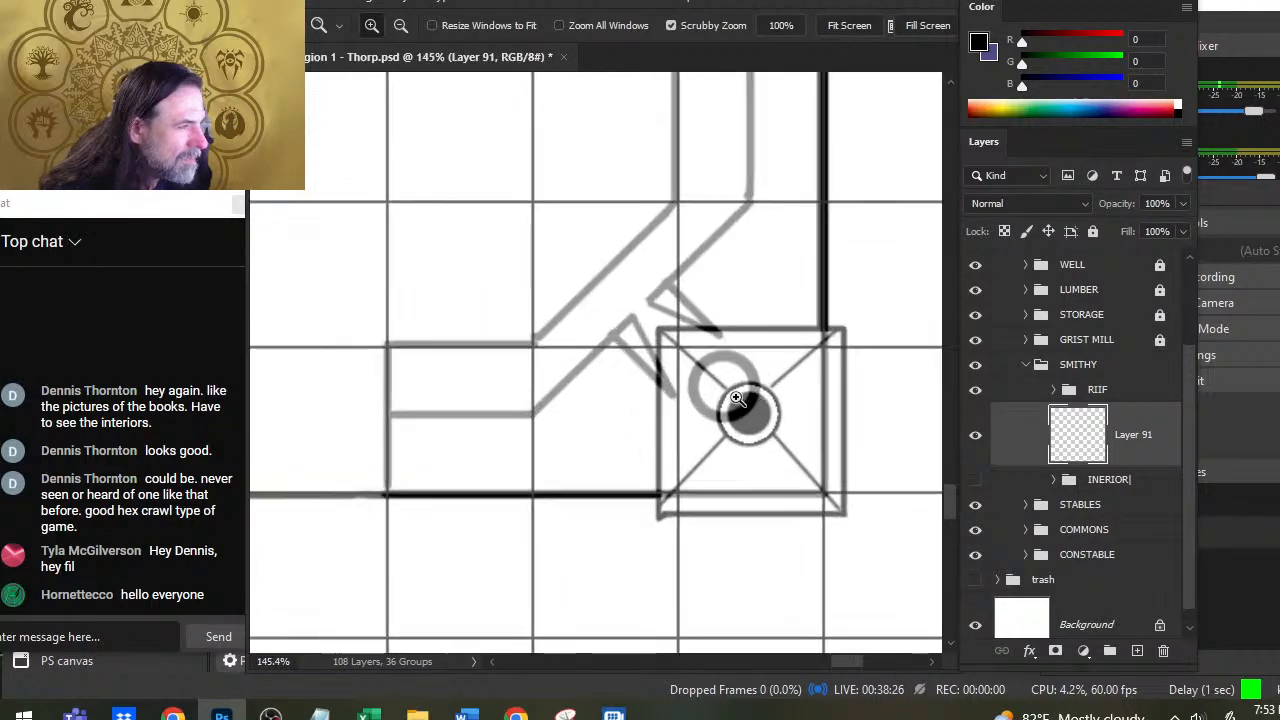
key(l)
drag(765, 352, 682, 378)
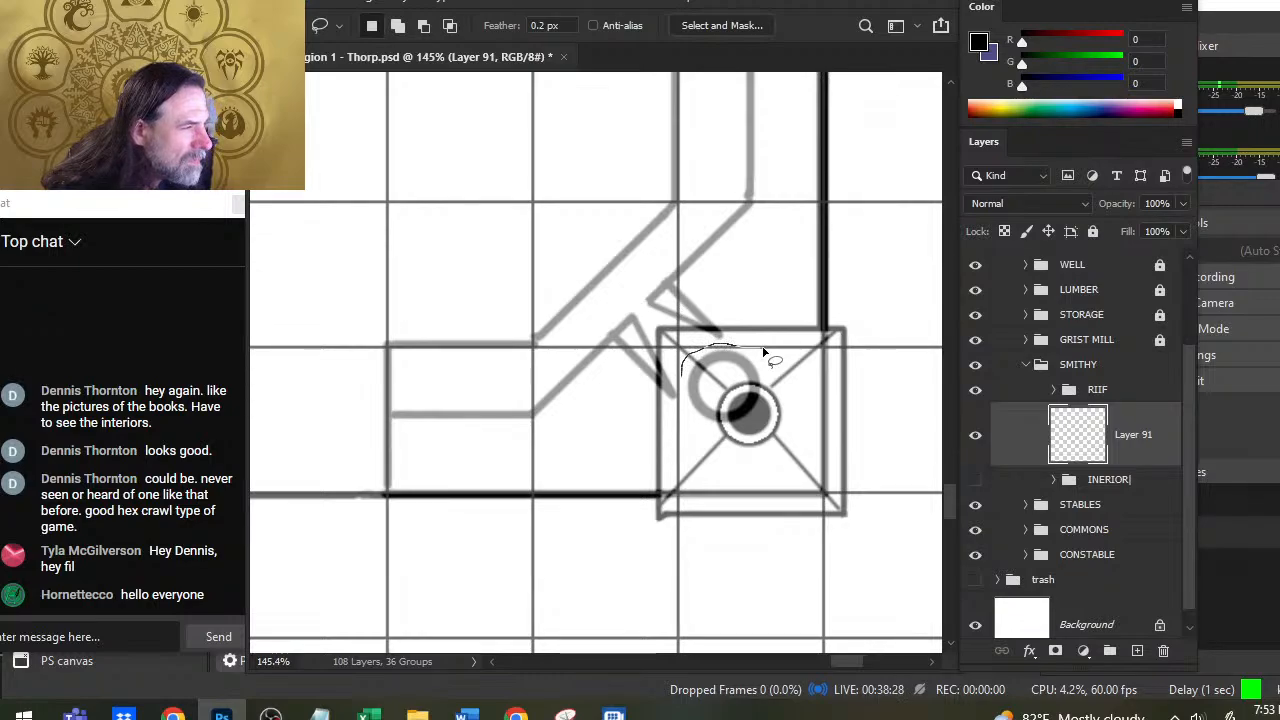
drag(765, 352, 760, 350)
key(v)
drag(743, 394, 777, 419)
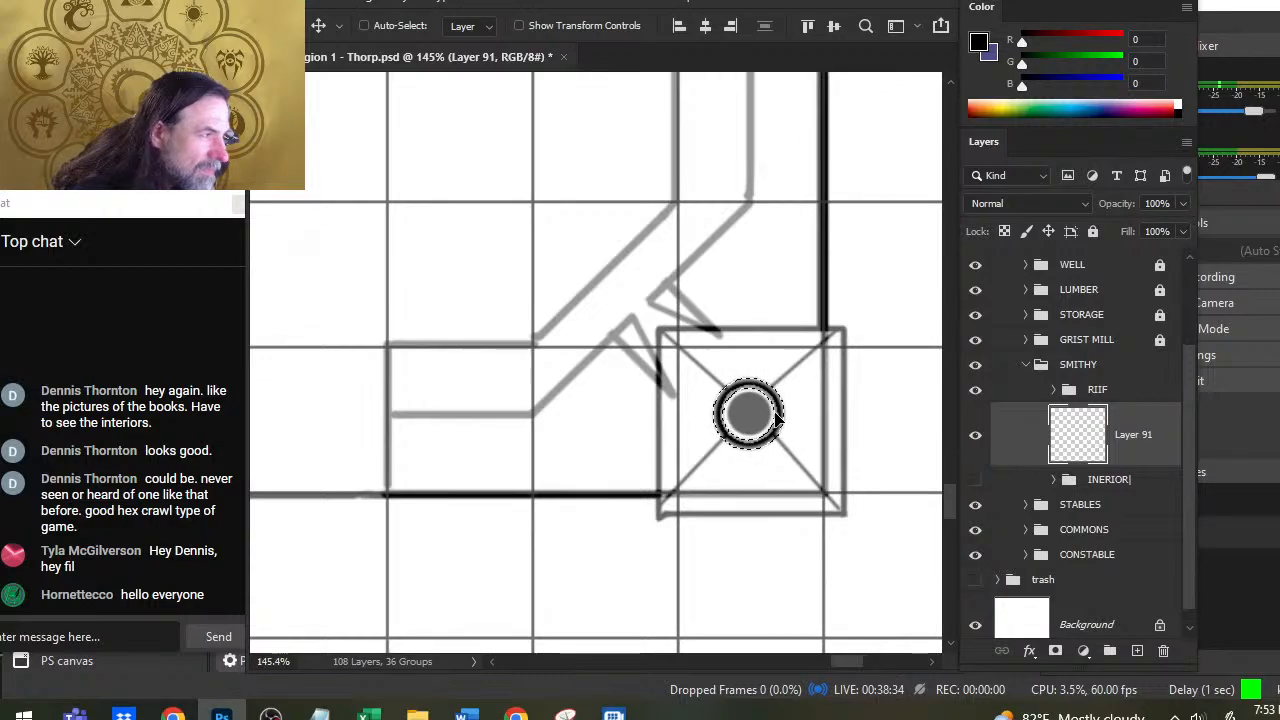
key(l)
click(895, 339)
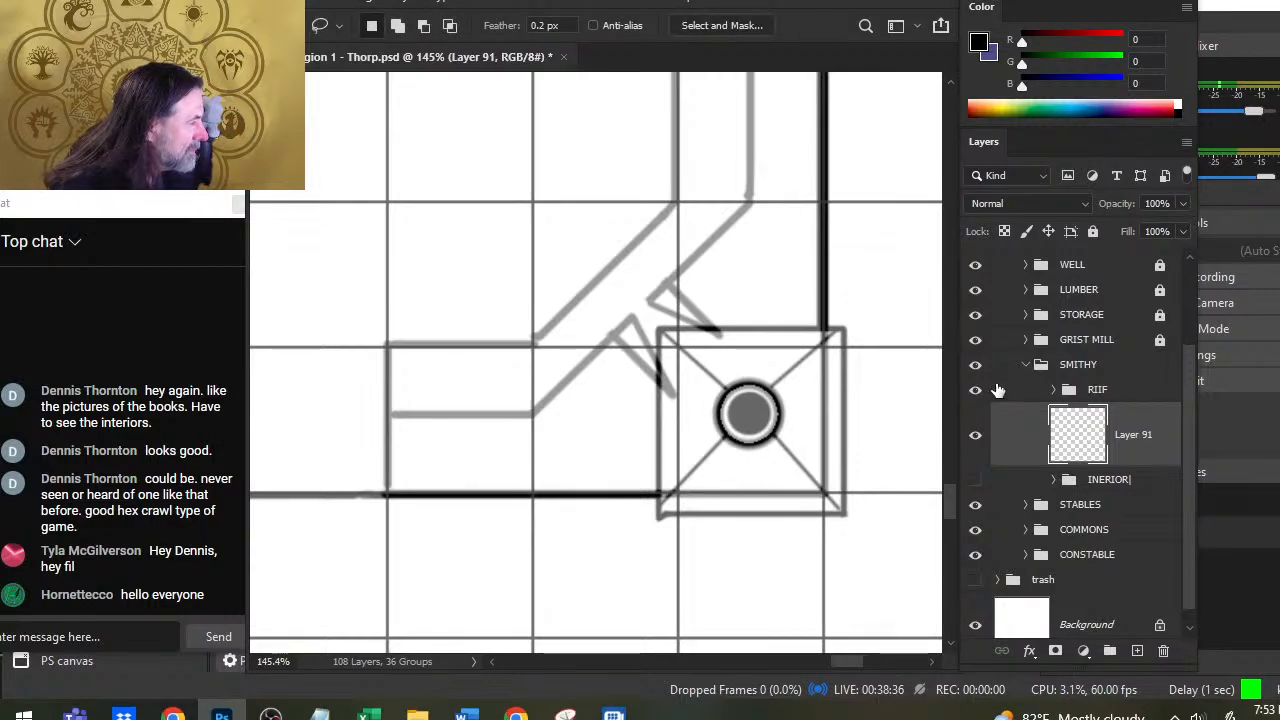
Step: Restore the RIIF group's opacity to 100% and hide the group again
click(977, 391)
click(977, 391)
click(1041, 395)
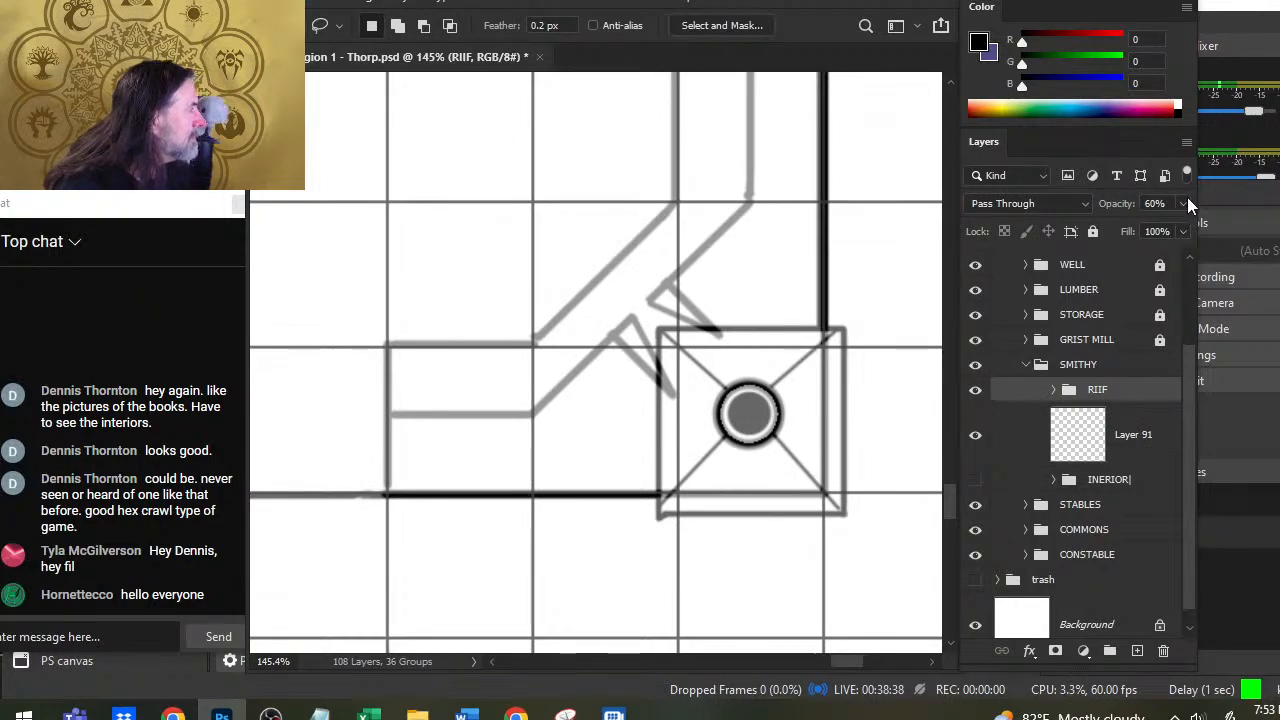
click(1184, 204)
drag(1150, 226, 1186, 227)
click(1100, 364)
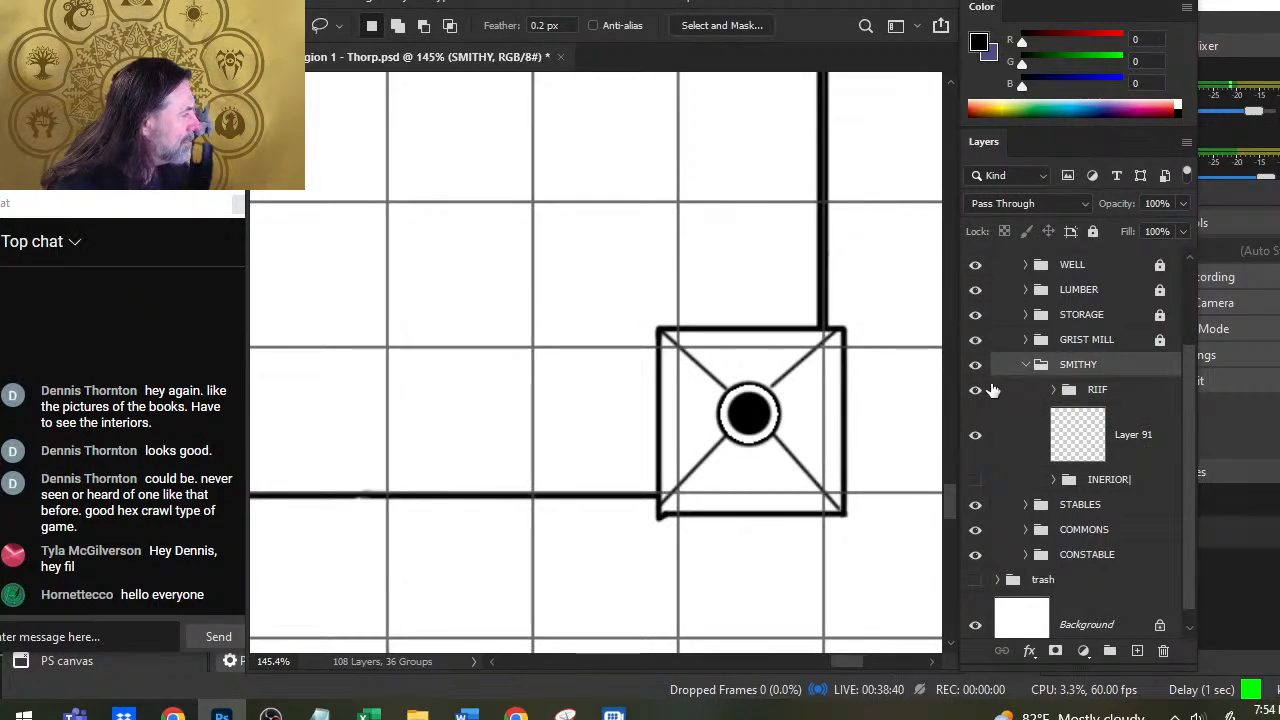
click(976, 389)
Step: Add a new layer above Layer 91 and draw two size 3 lines from the triangle tips to the chimney circle
key(b)
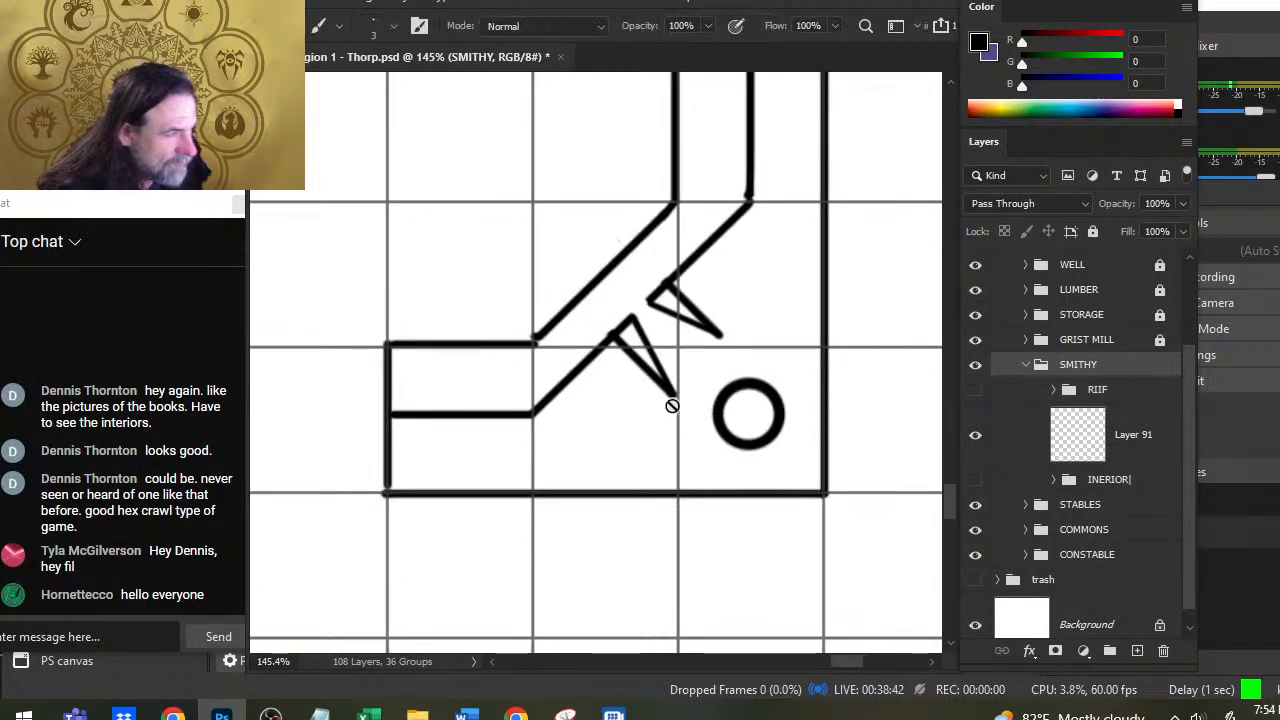
click(1012, 435)
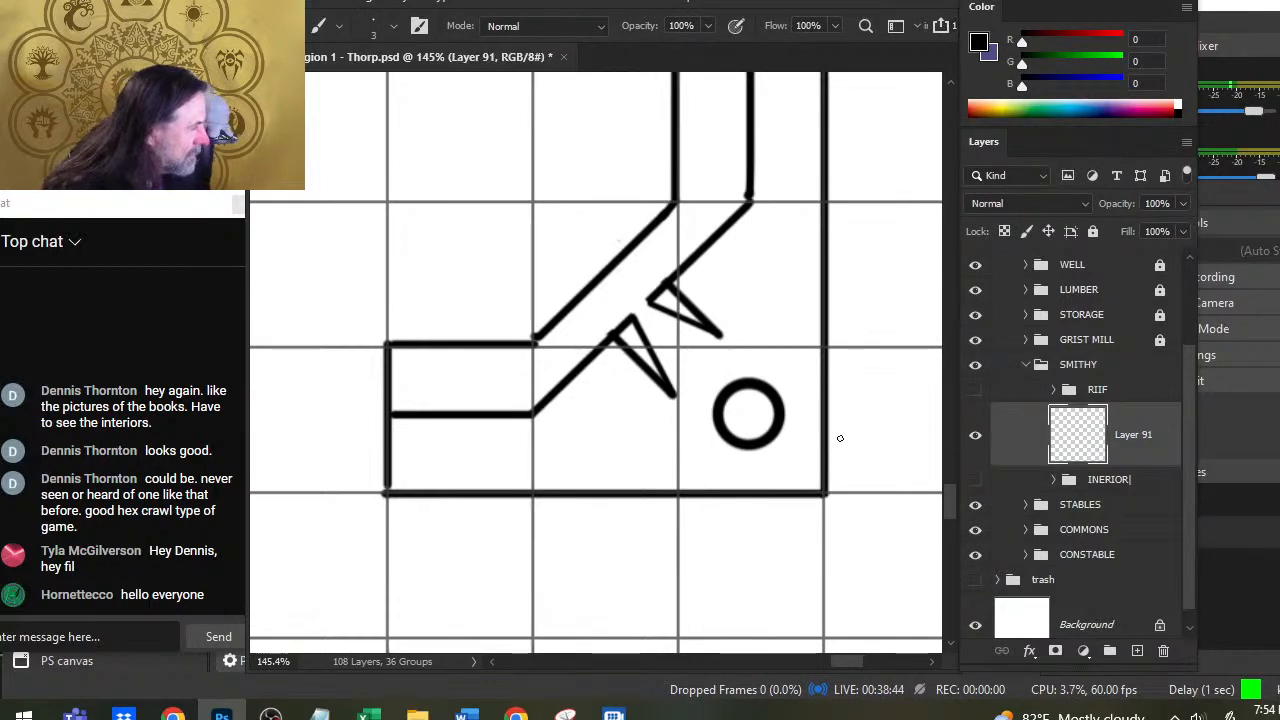
click(1137, 651)
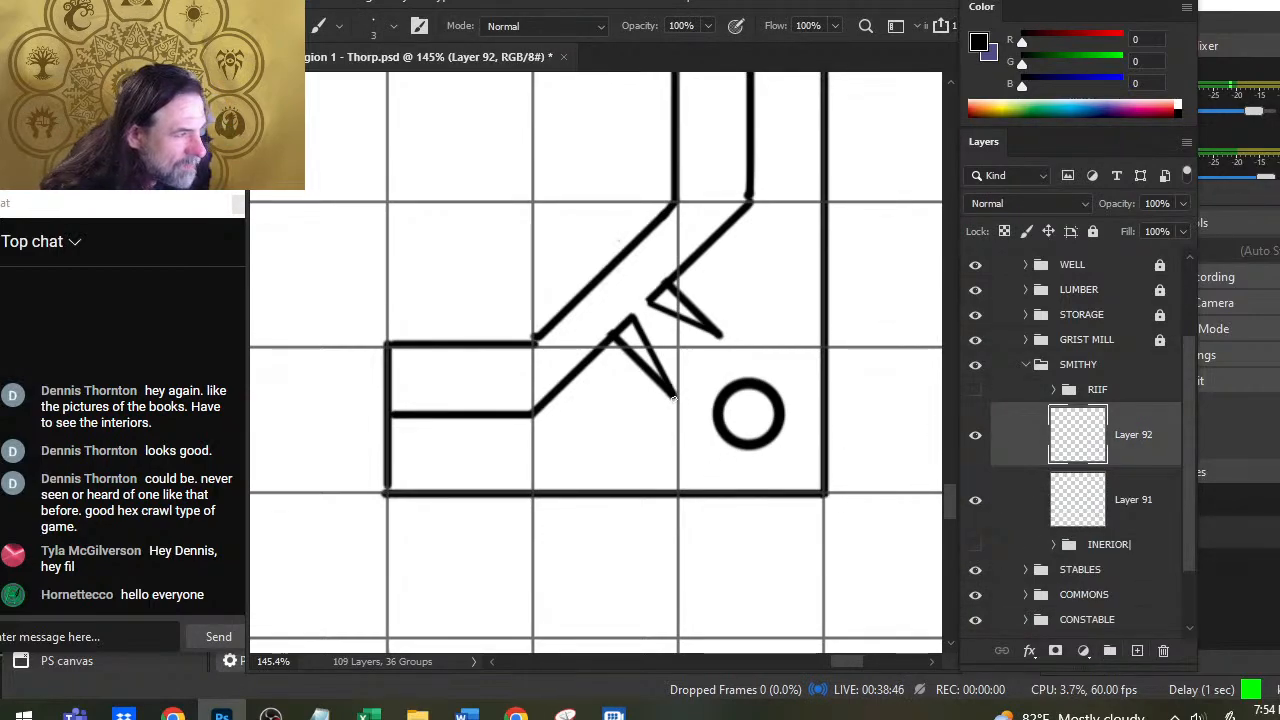
shift+click(718, 432)
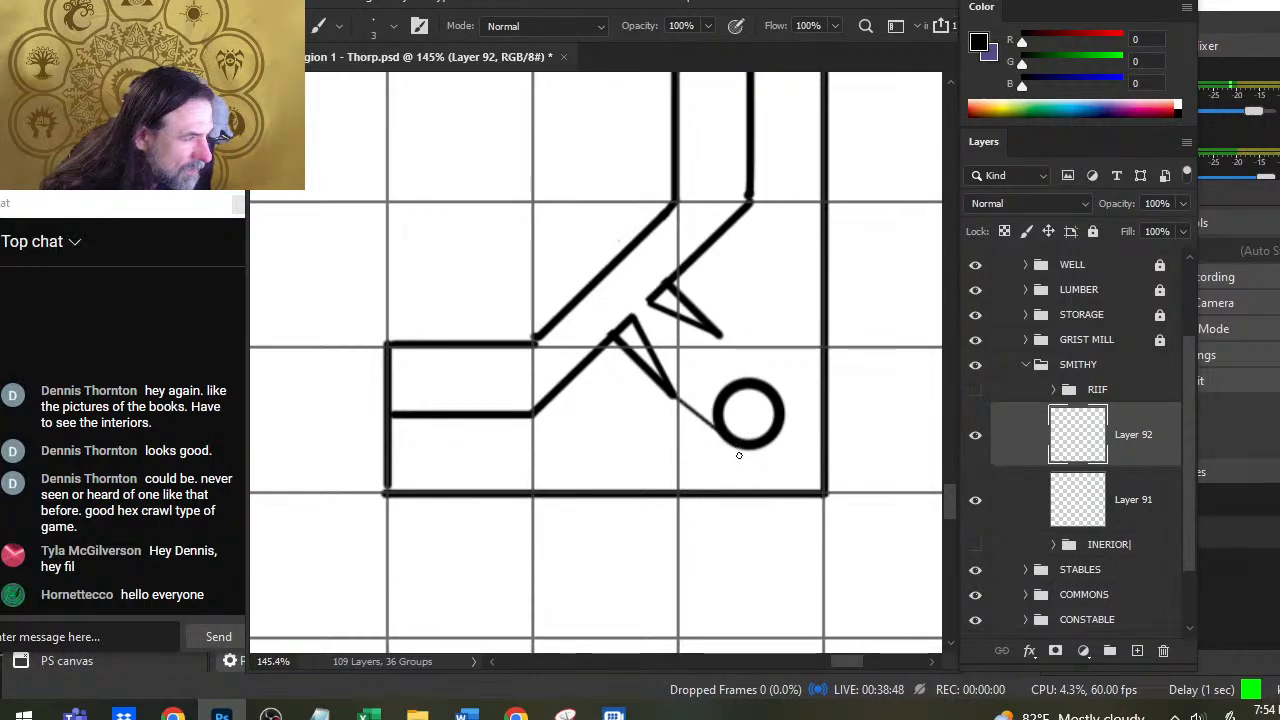
shift+click(780, 400)
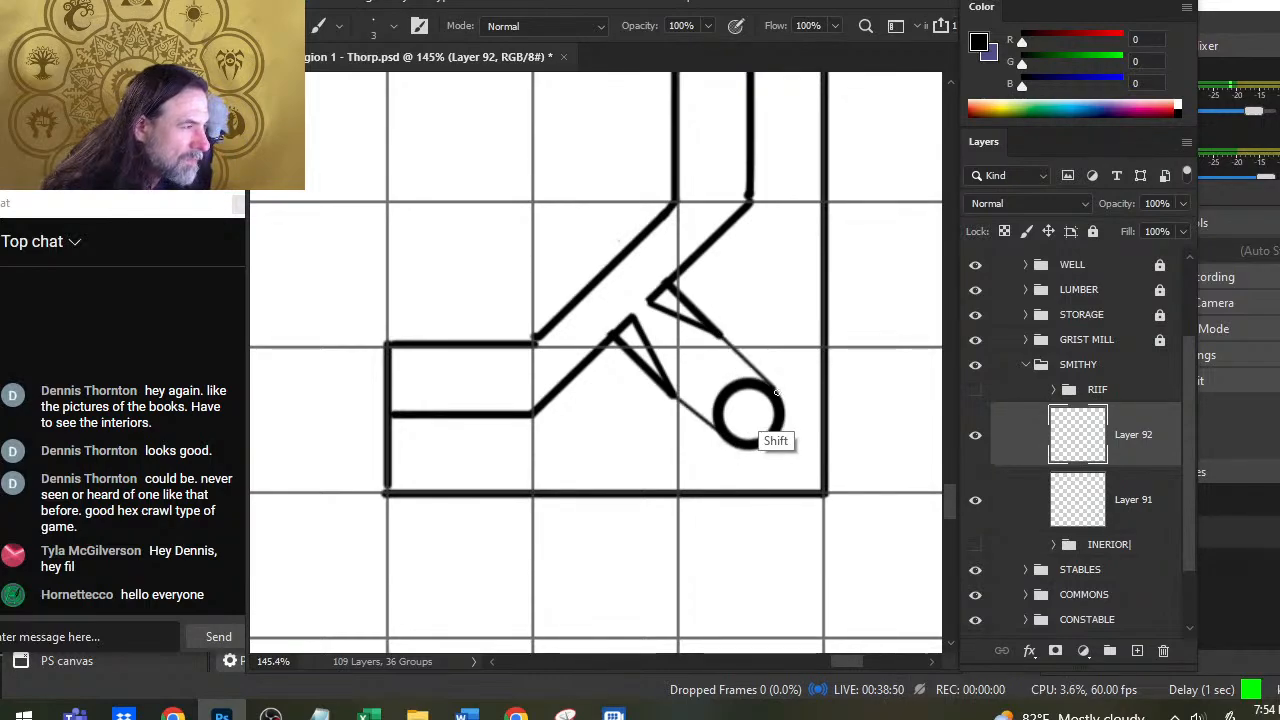
Step: Thicken both lines between the triangle tips and the chimney circle with a size 4 brush
click(676, 398)
shift+click(718, 438)
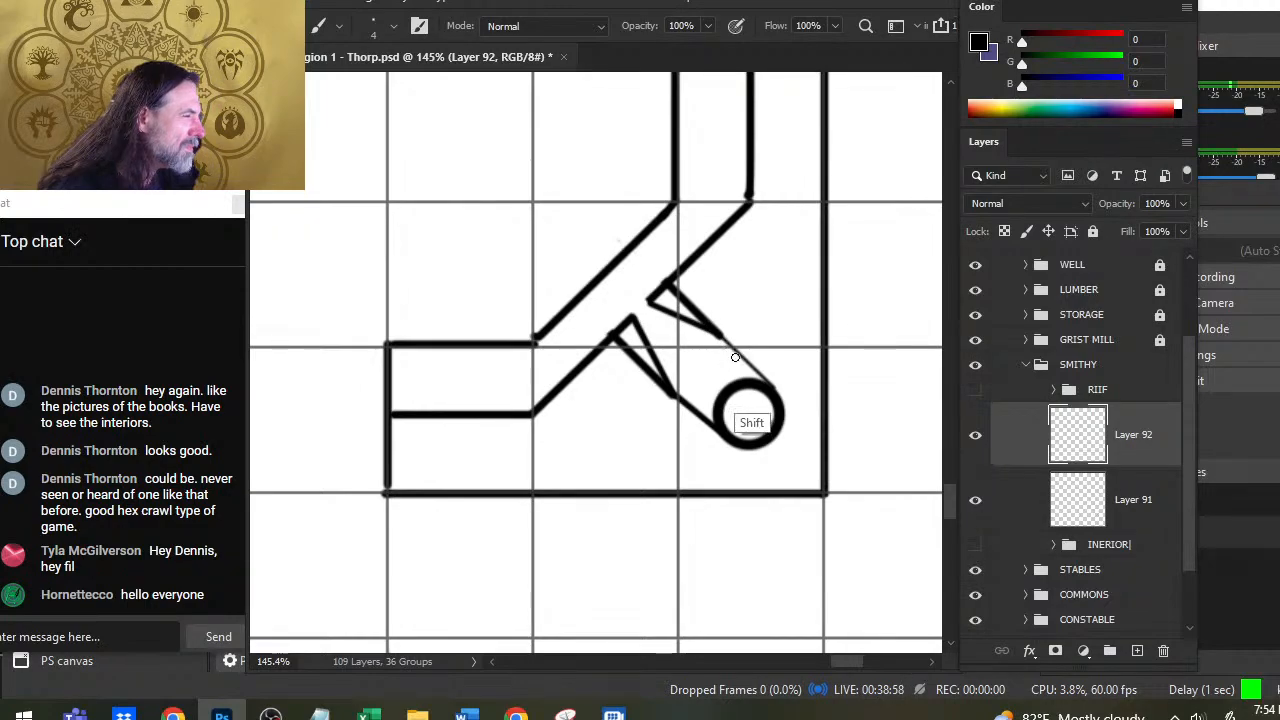
shift+click(771, 393)
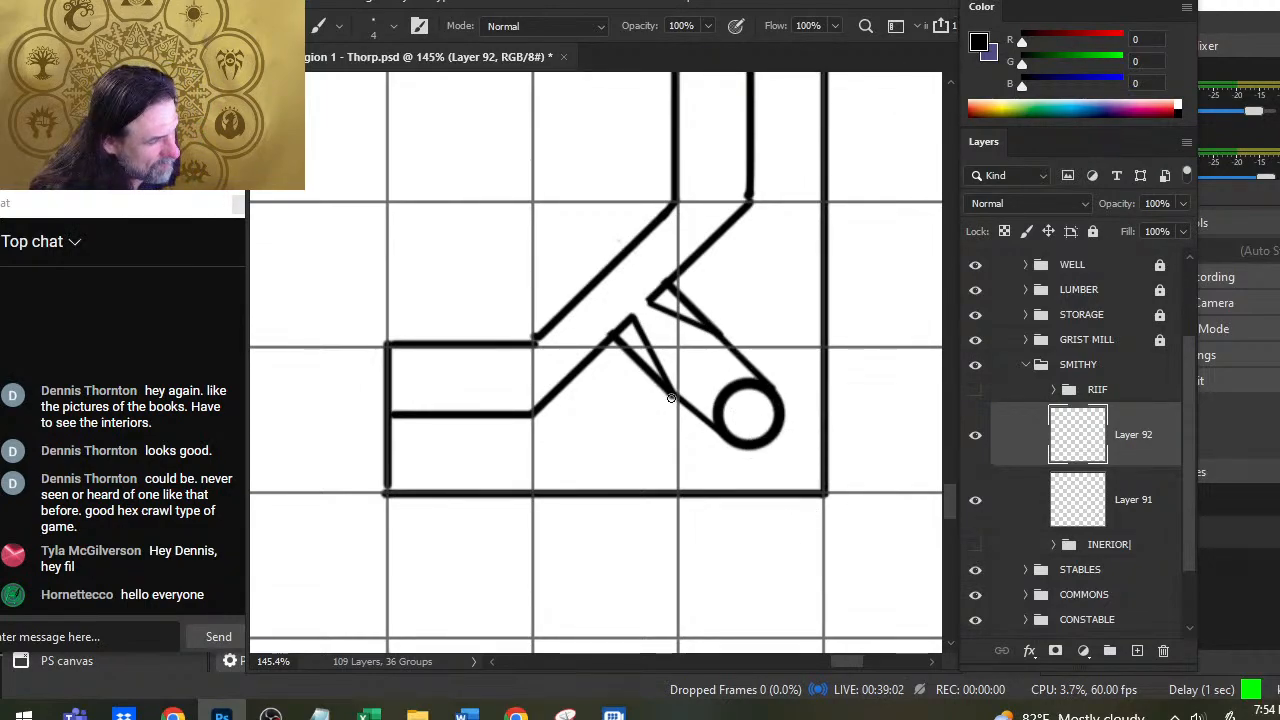
shift+click(740, 453)
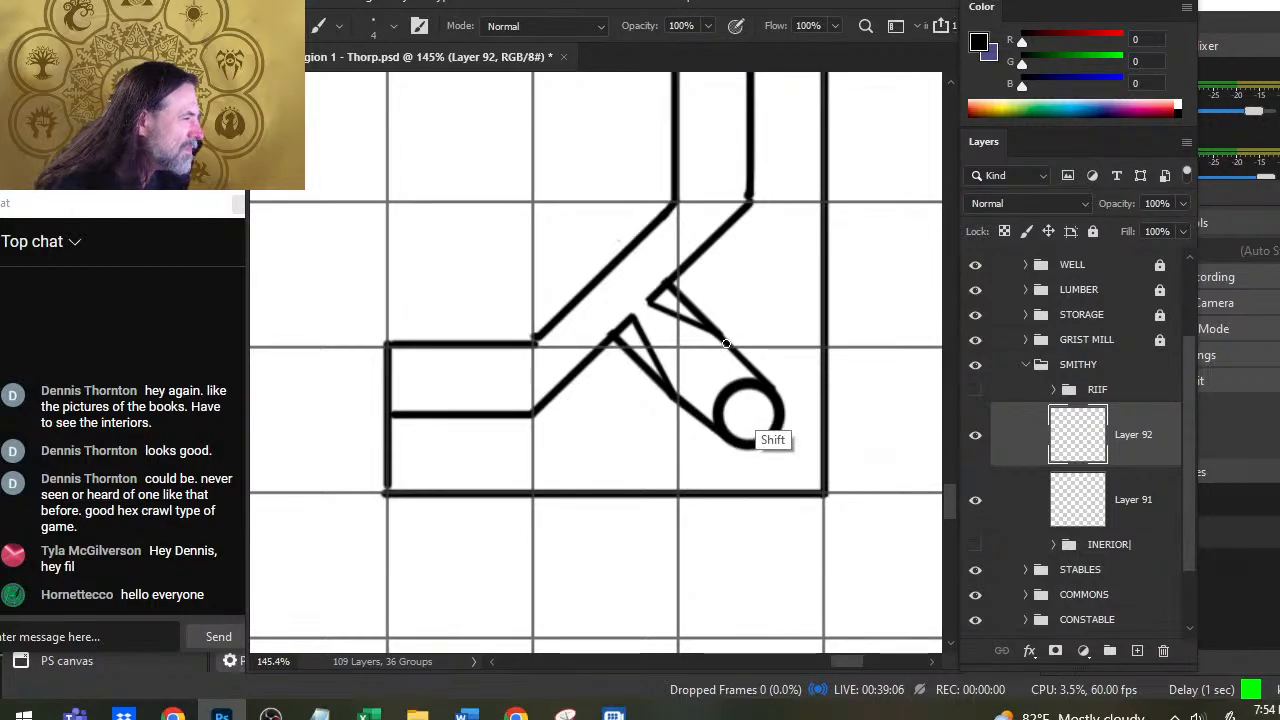
Step: Erase the part of the chimney circle on Layer 91 that faces the forge wall opening
key(z)
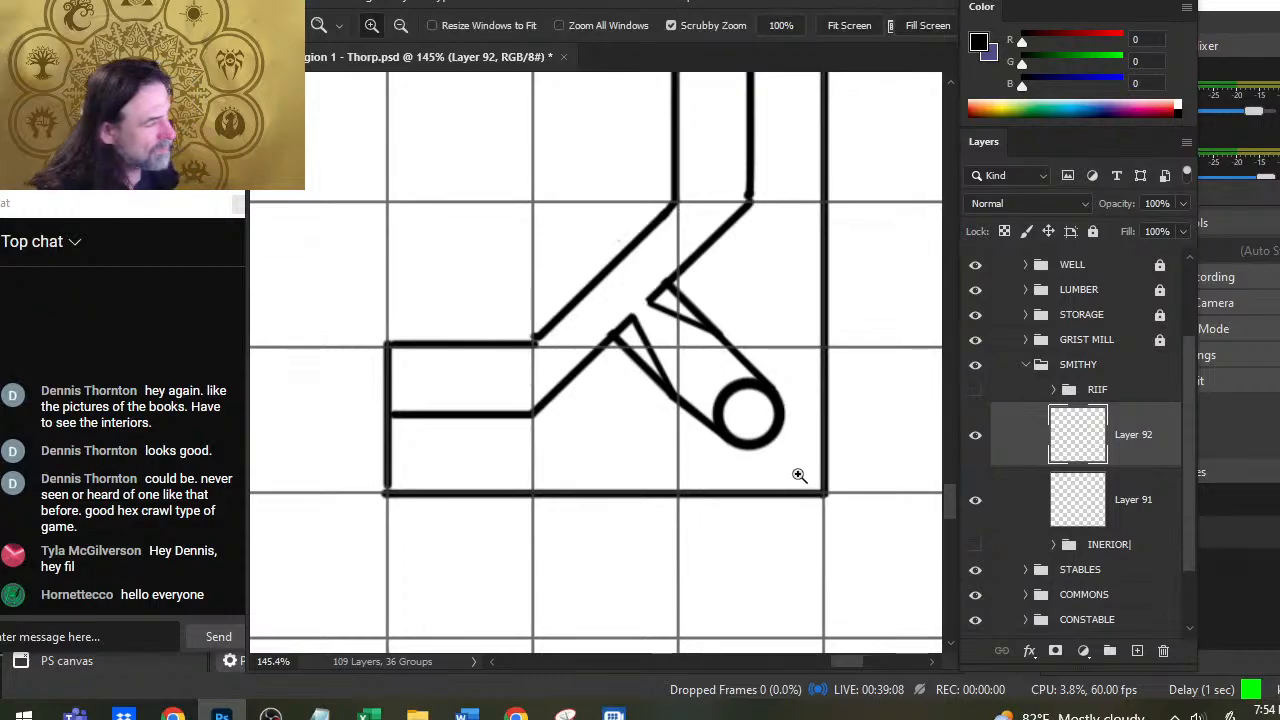
drag(800, 471, 771, 549)
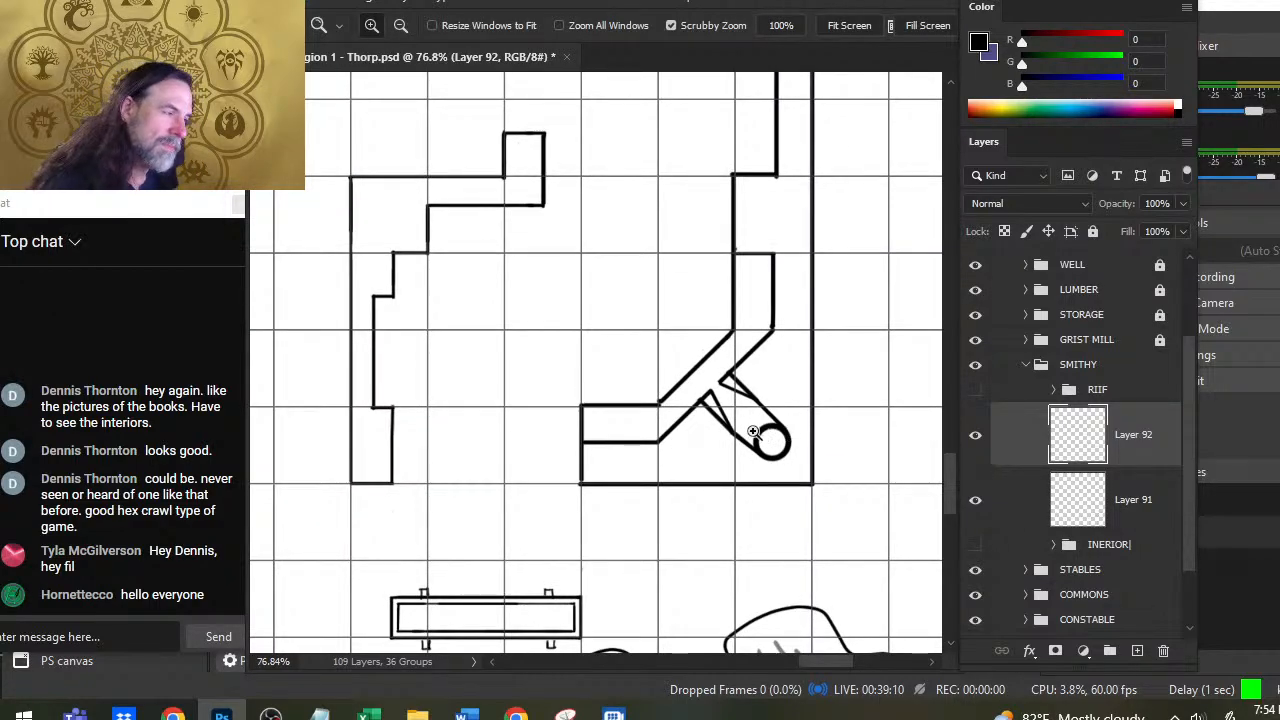
drag(768, 434, 788, 433)
key(e)
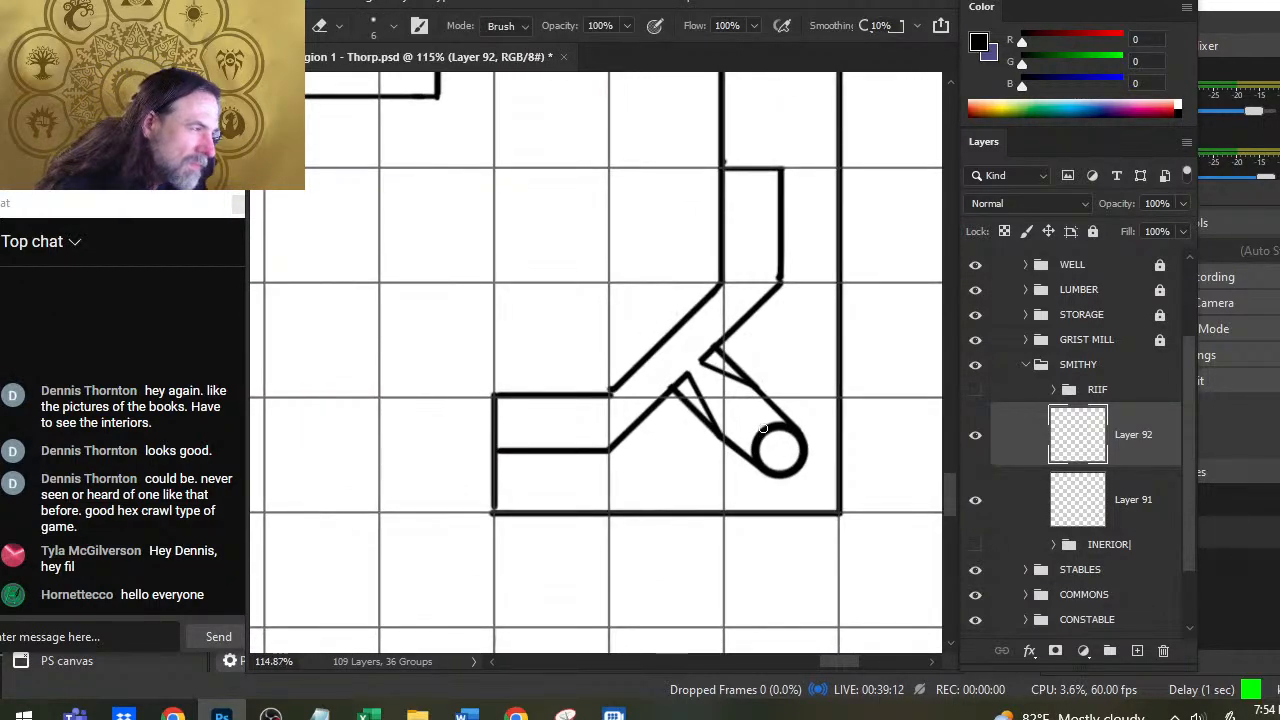
click(1026, 499)
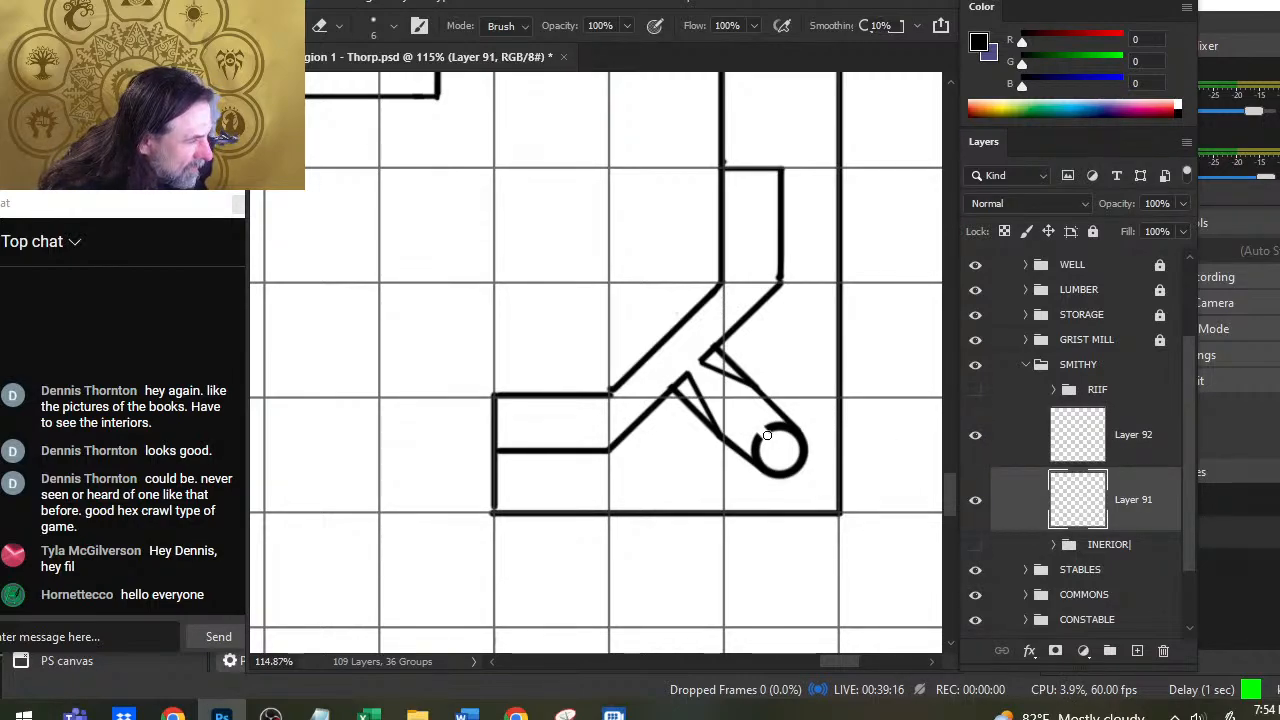
drag(767, 435, 755, 435)
Step: Draw two parallel size 4 lines from the wall opening to the circle, and slanted lines from the wall corners to the triangle tips
key(b)
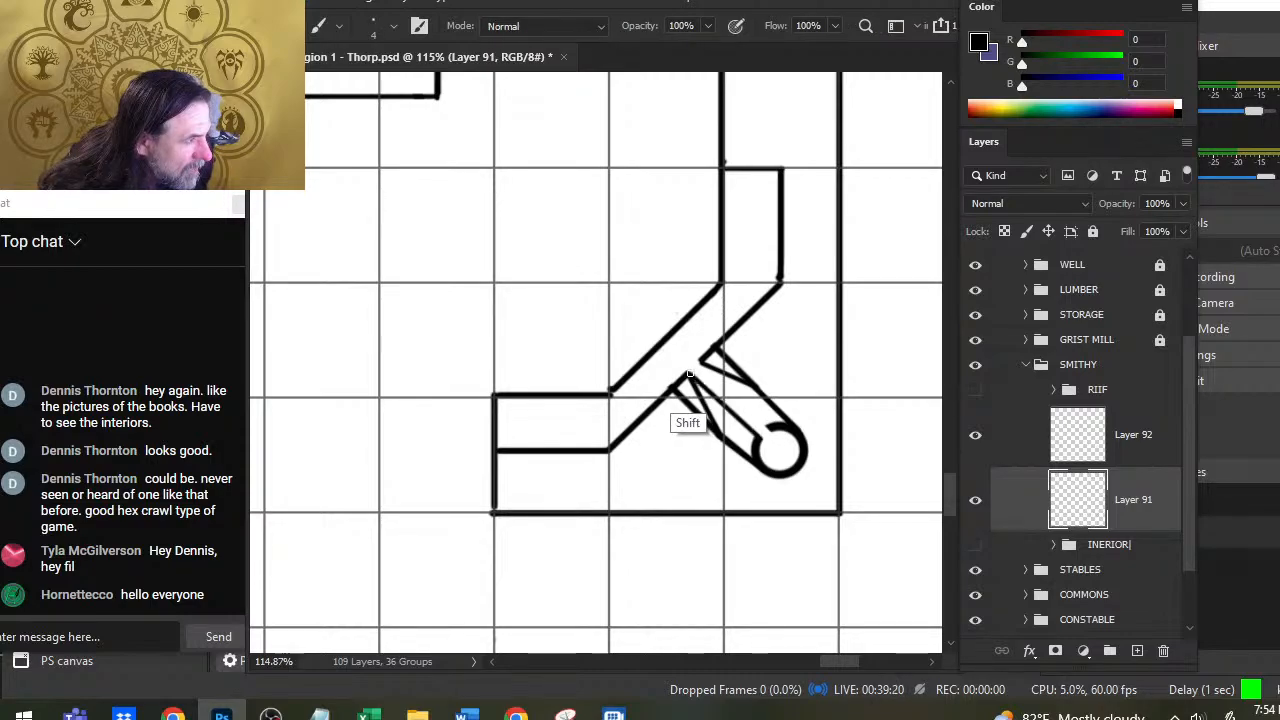
shift+click(770, 427)
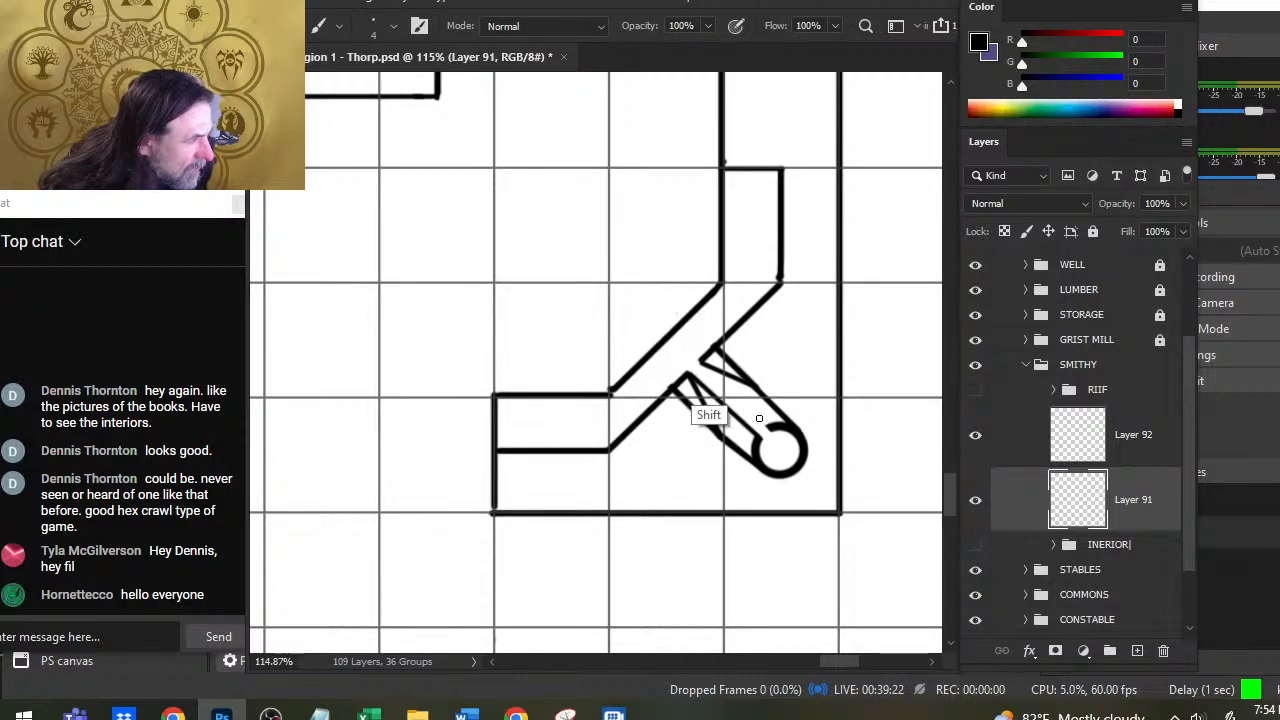
shift+click(704, 380)
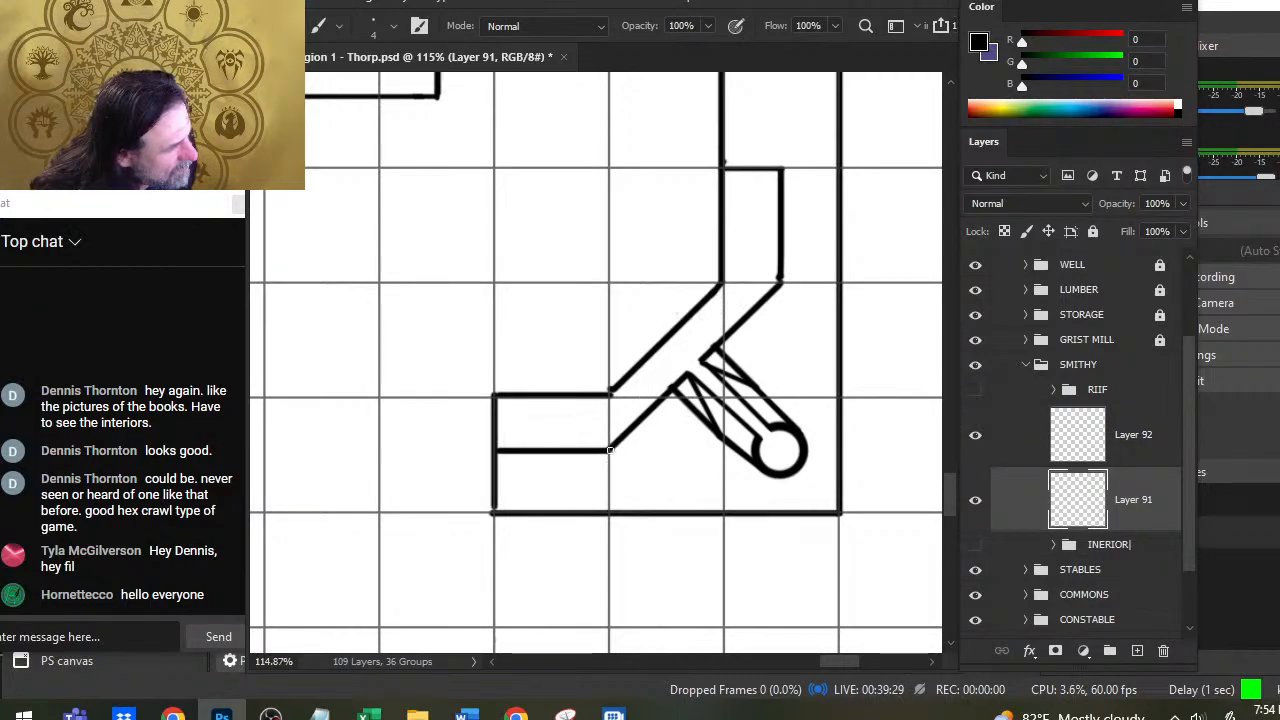
shift+click(718, 436)
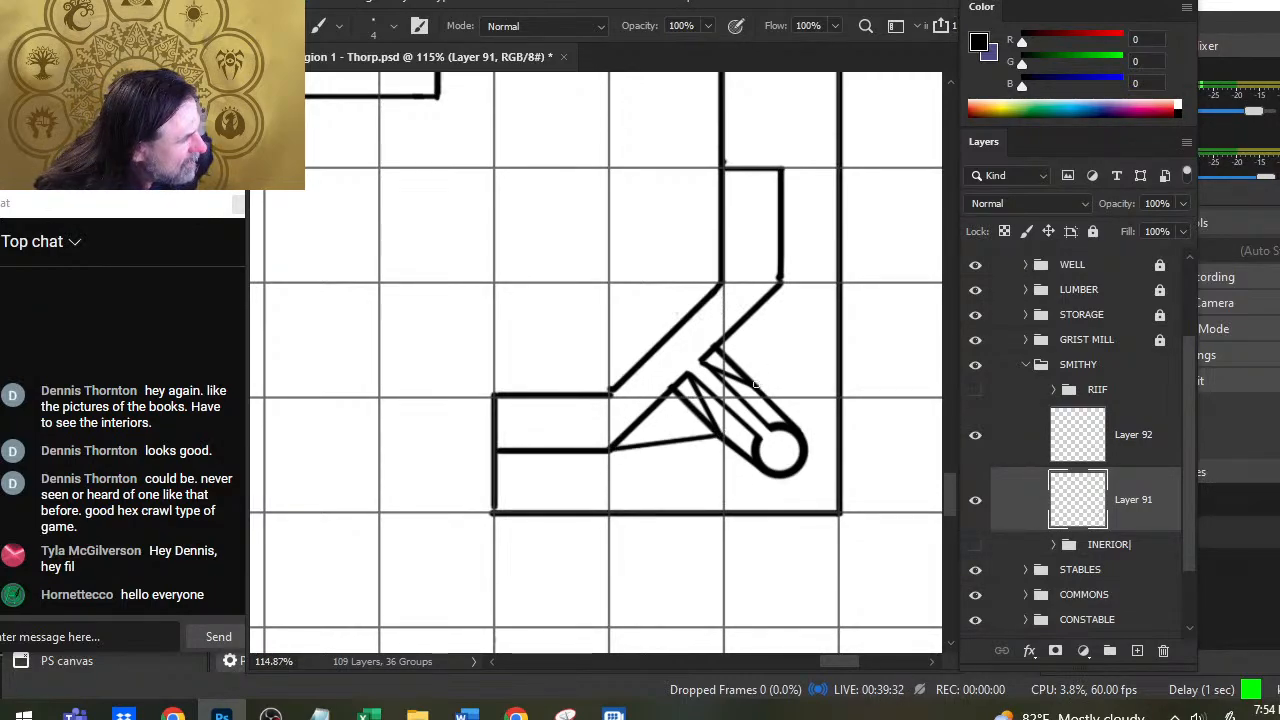
shift+click(780, 288)
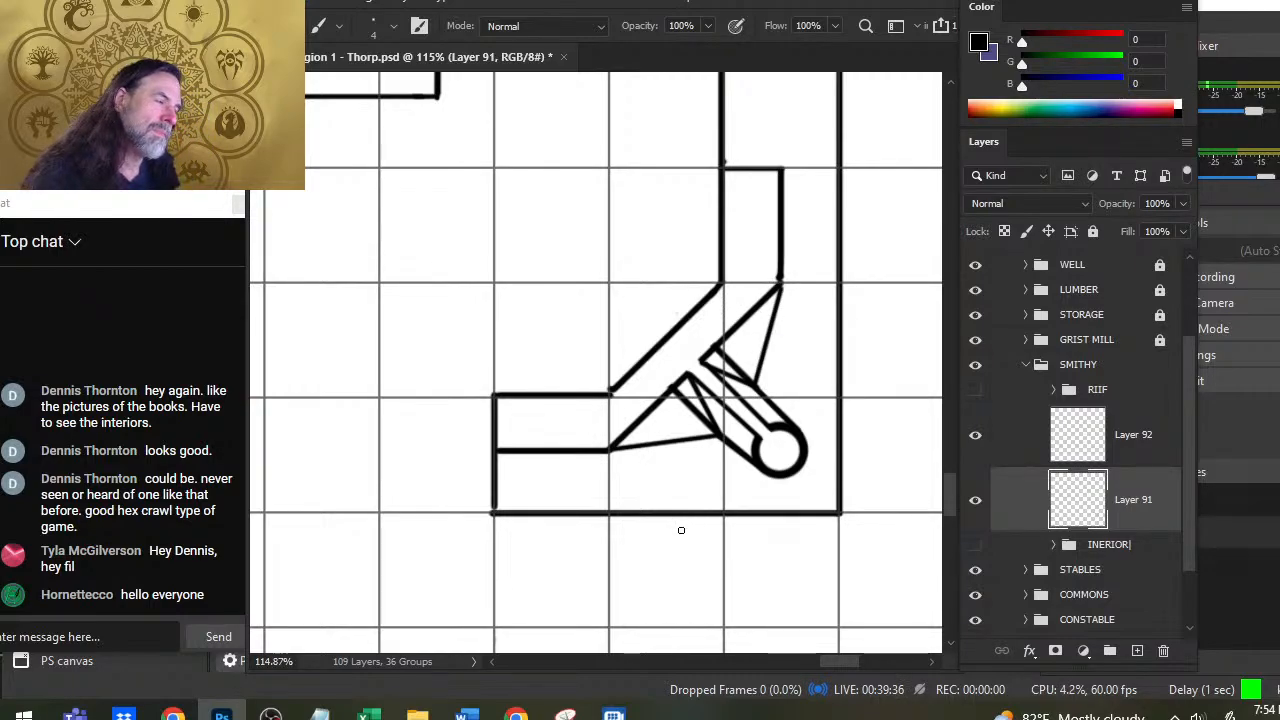
Step: Erase the leftover triangle lines on both sides of the flue, leaving the channel and slanted outer walls
key(e)
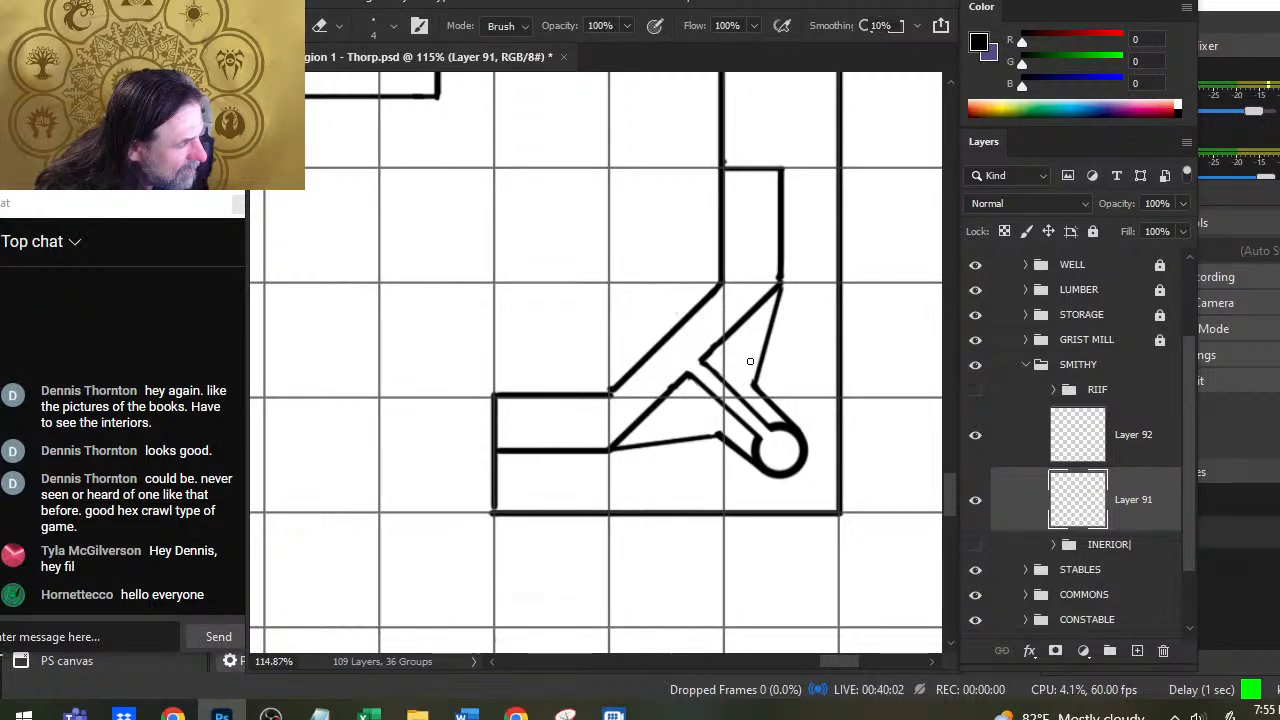
key(z)
drag(790, 443, 766, 517)
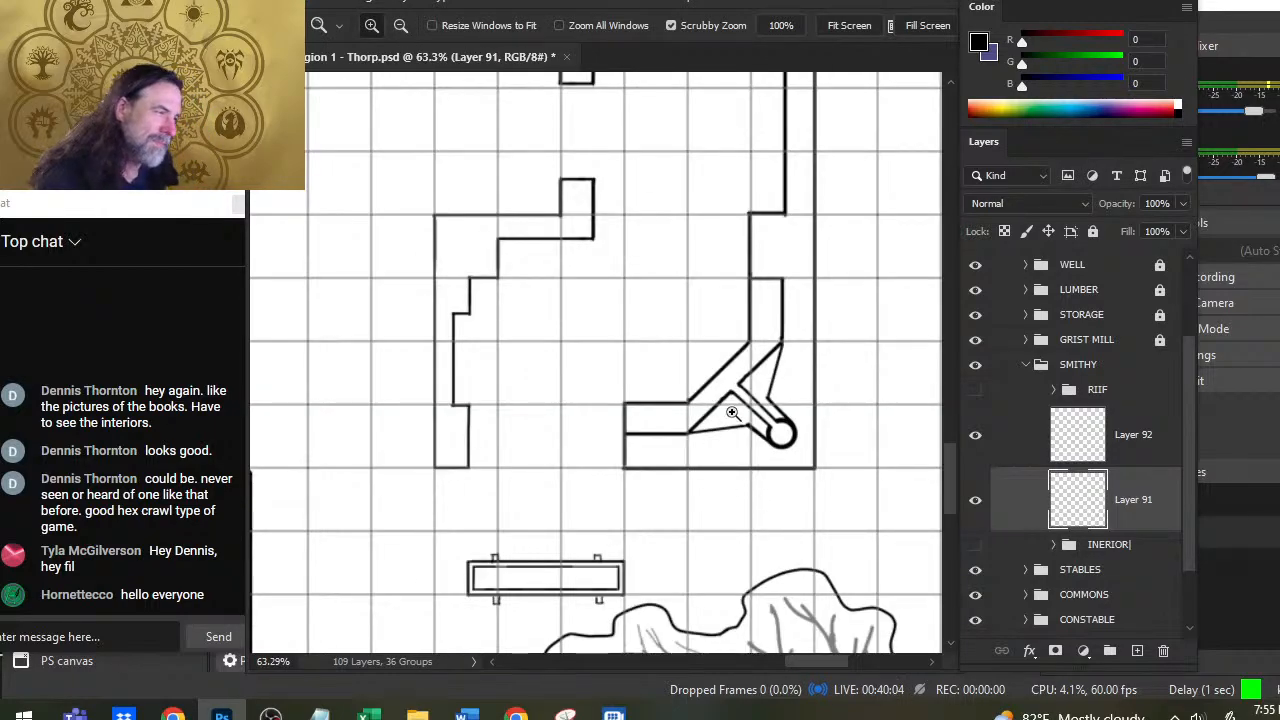
drag(732, 413, 763, 423)
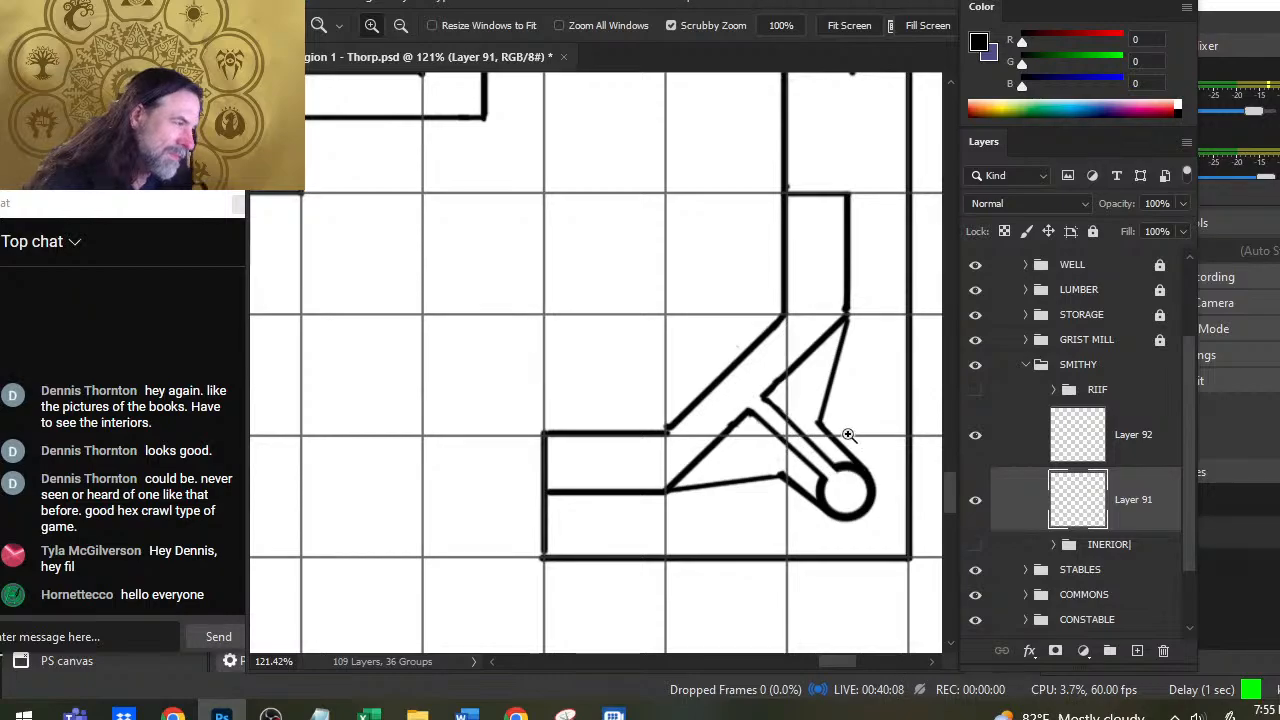
Step: Merge Layer 92 down into Layer 91 in the SMITHY group
key(e)
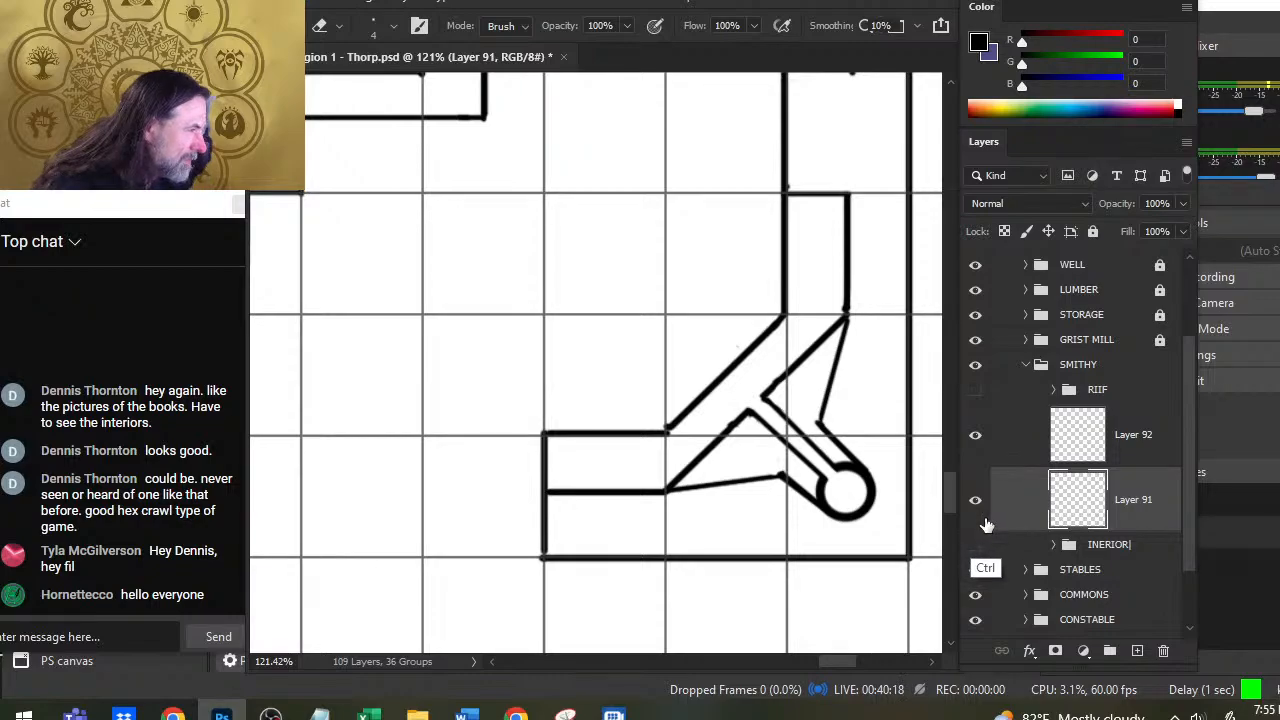
right_click(1006, 446)
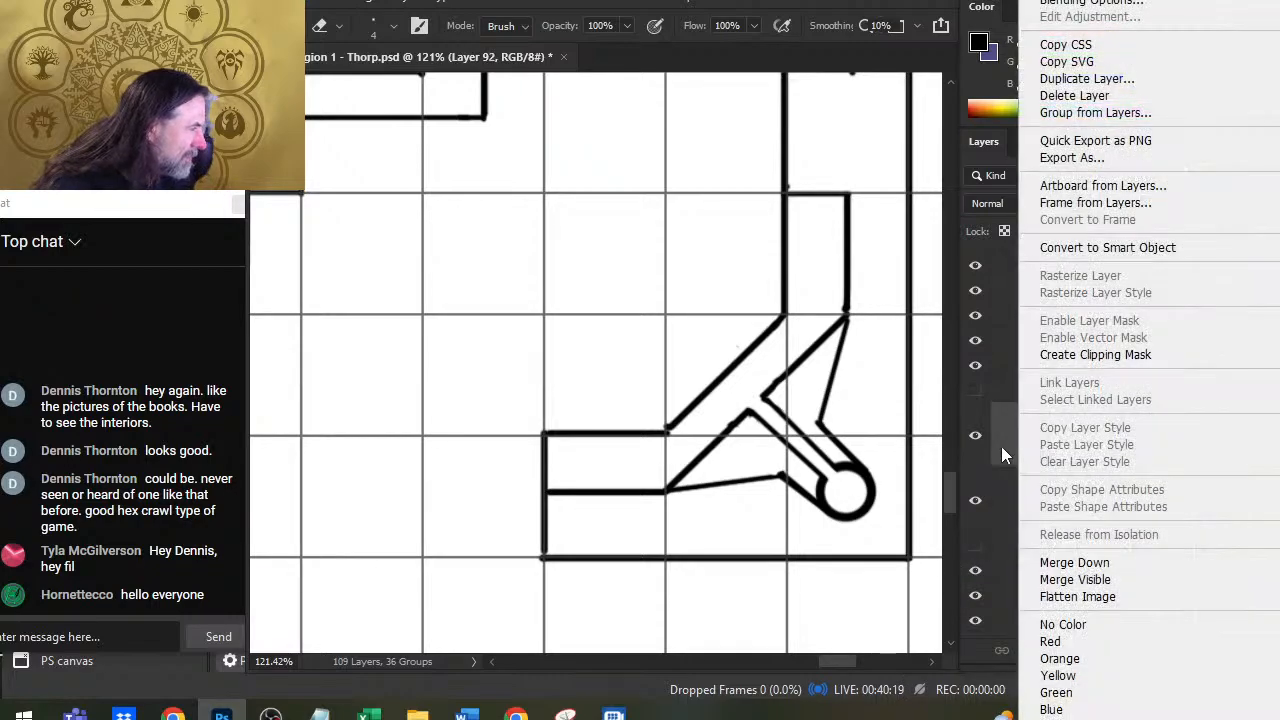
click(1074, 562)
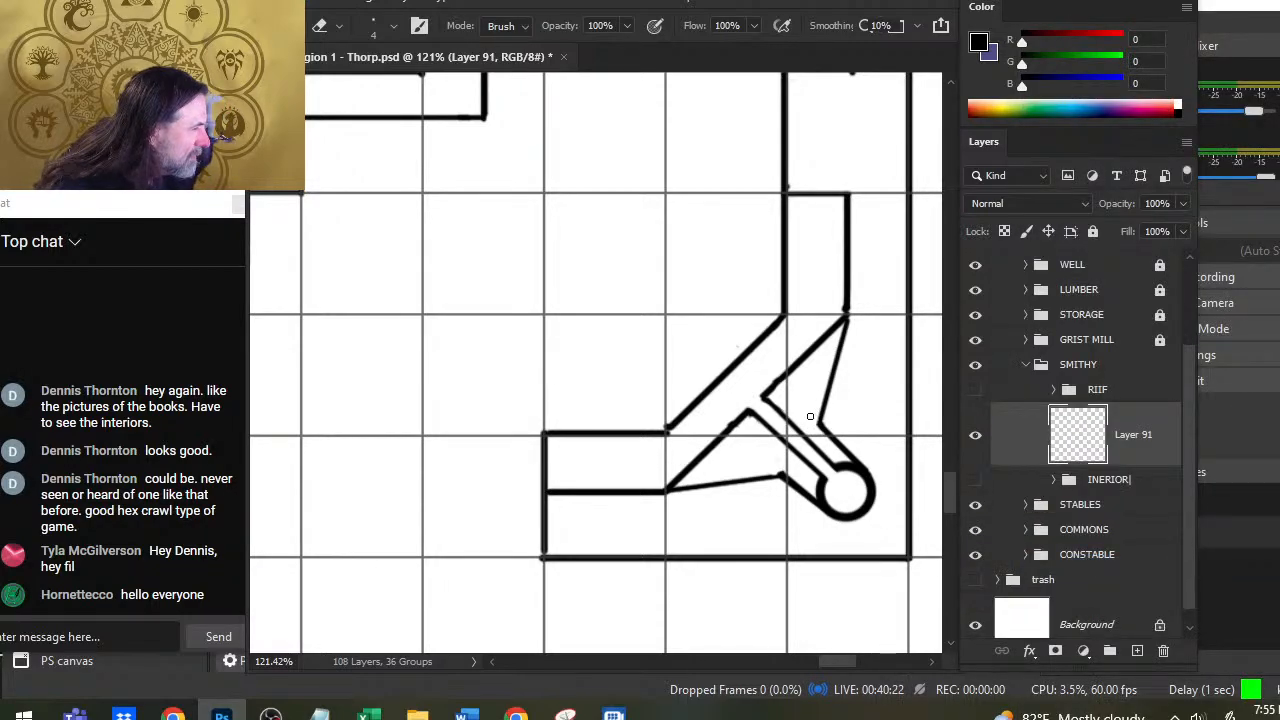
Step: Tidy the corners and line joints of the forge walls on Layer 91 with the brush and eraser, and save the document
key(b)
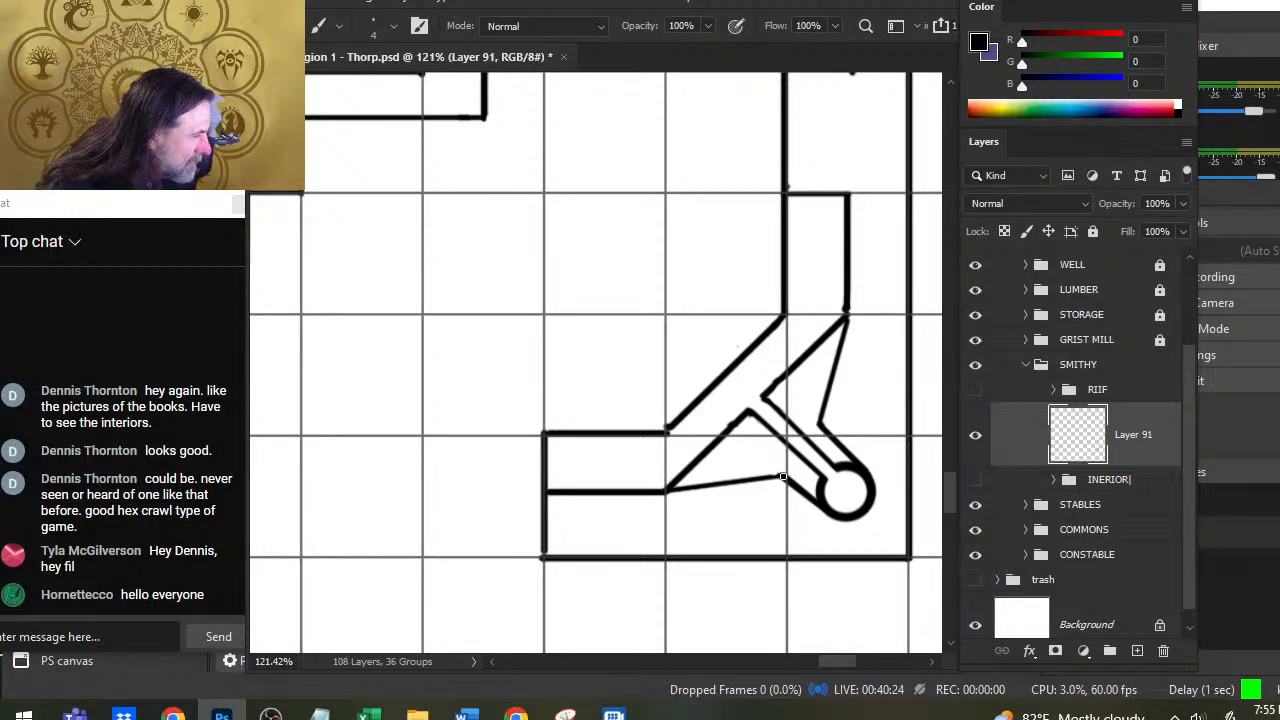
key(e)
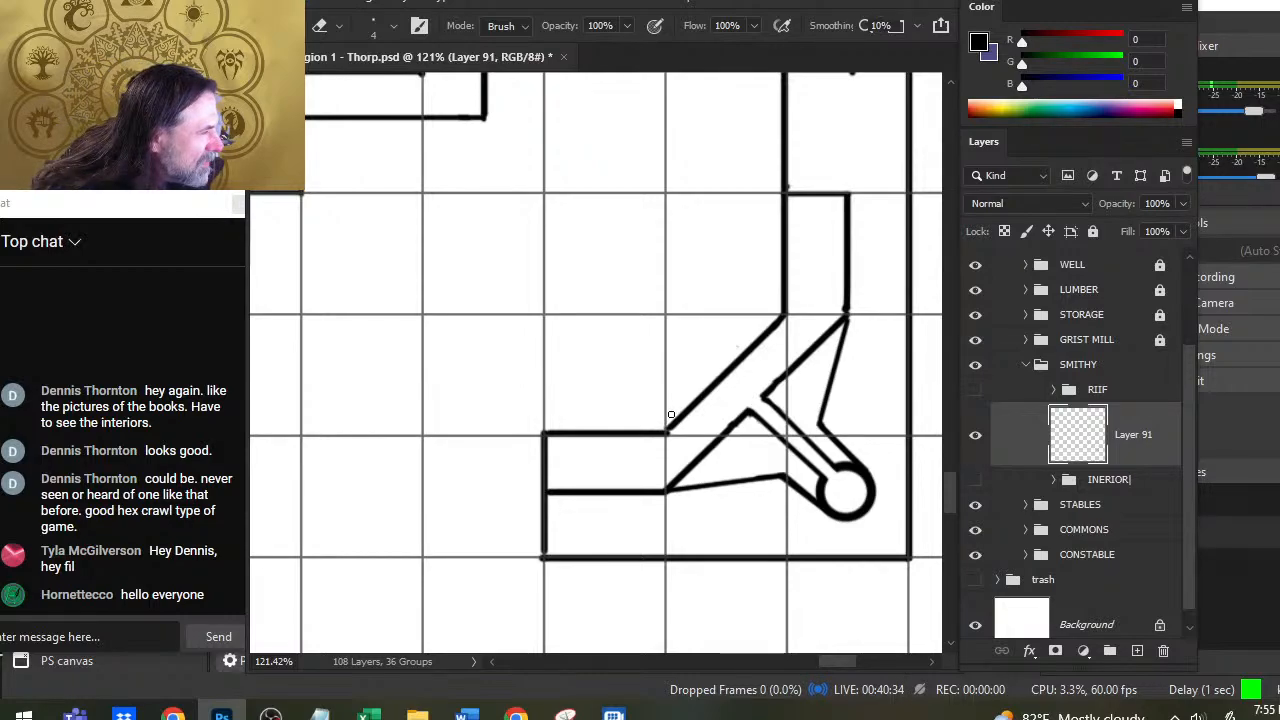
key(b)
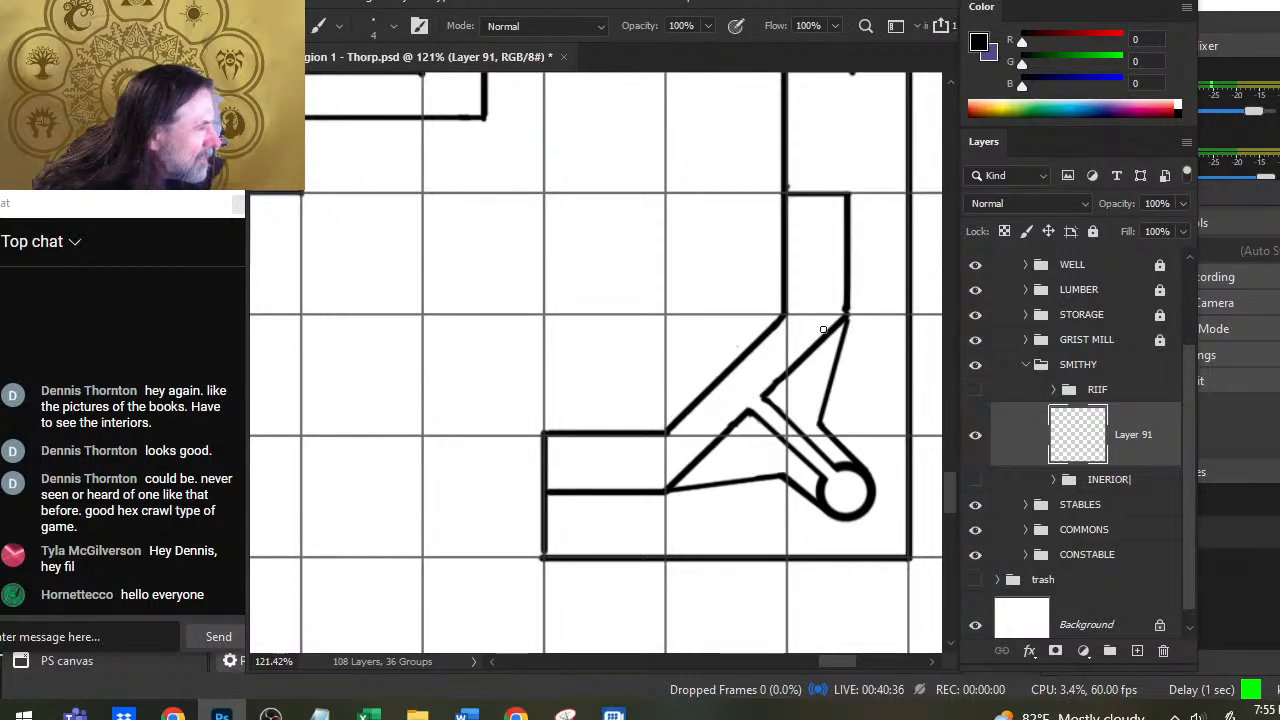
key(e)
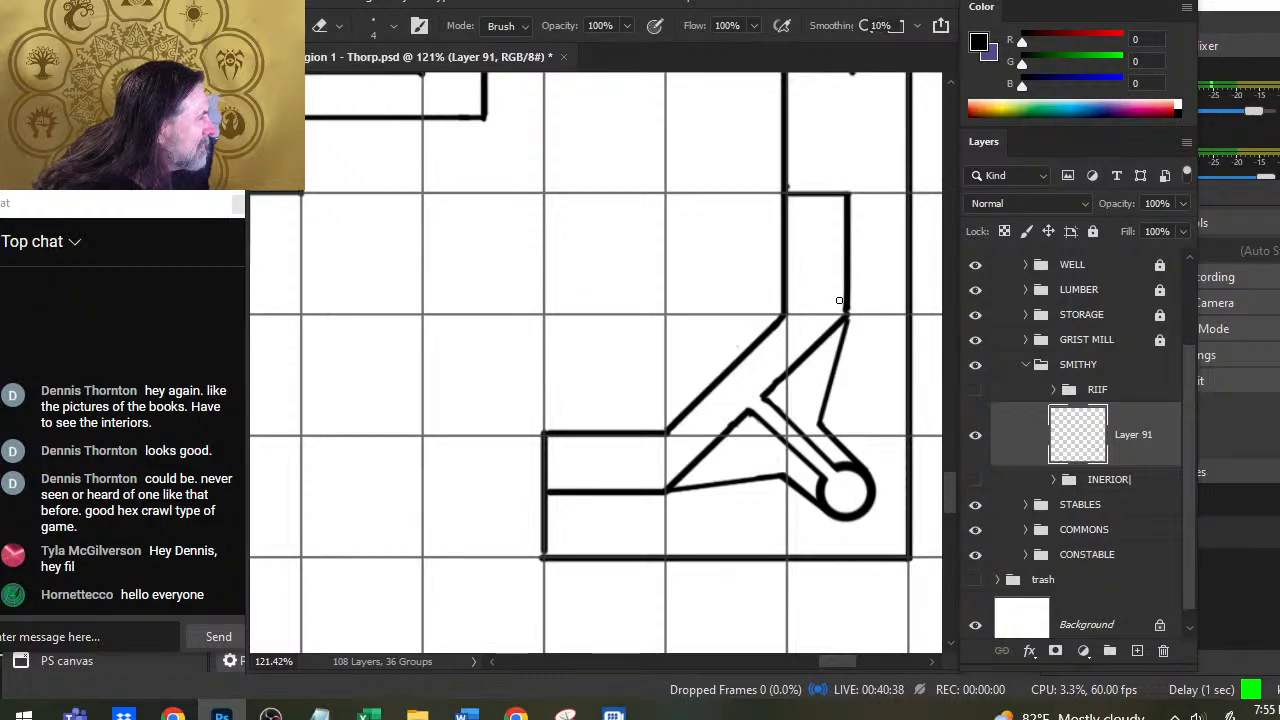
key(b)
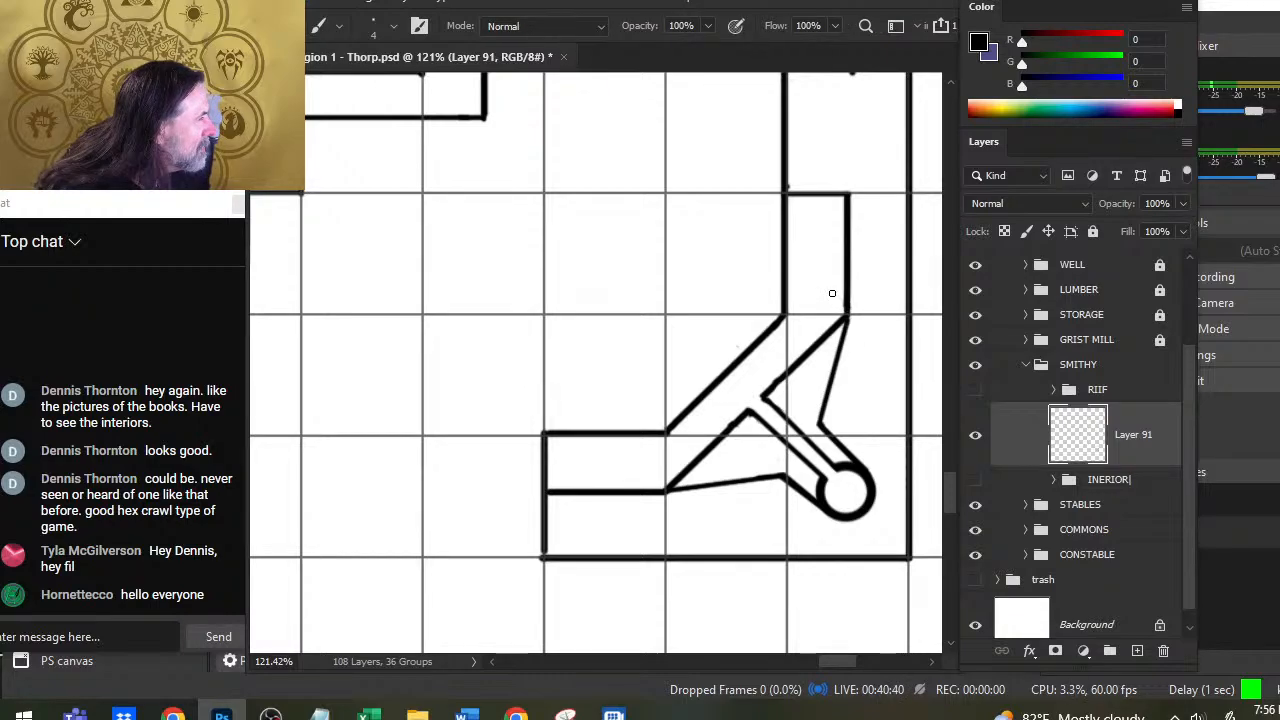
key(z)
drag(843, 366, 664, 427)
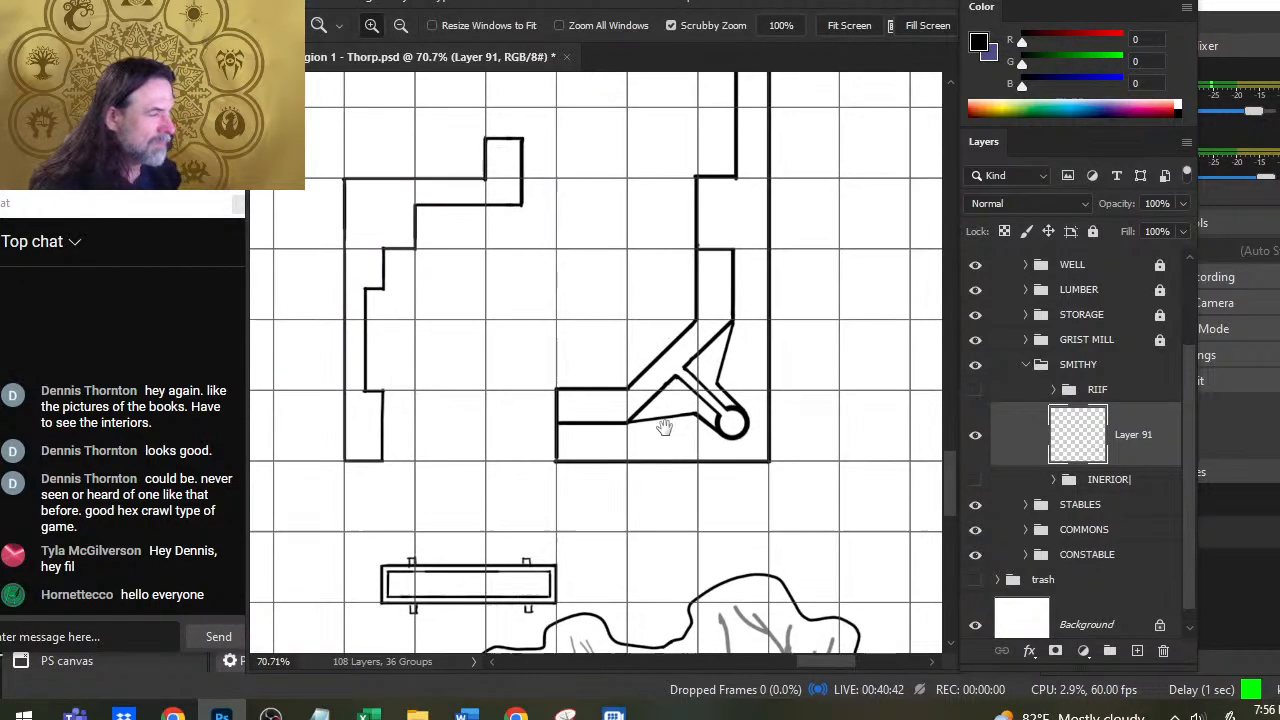
key(ctrl+s)
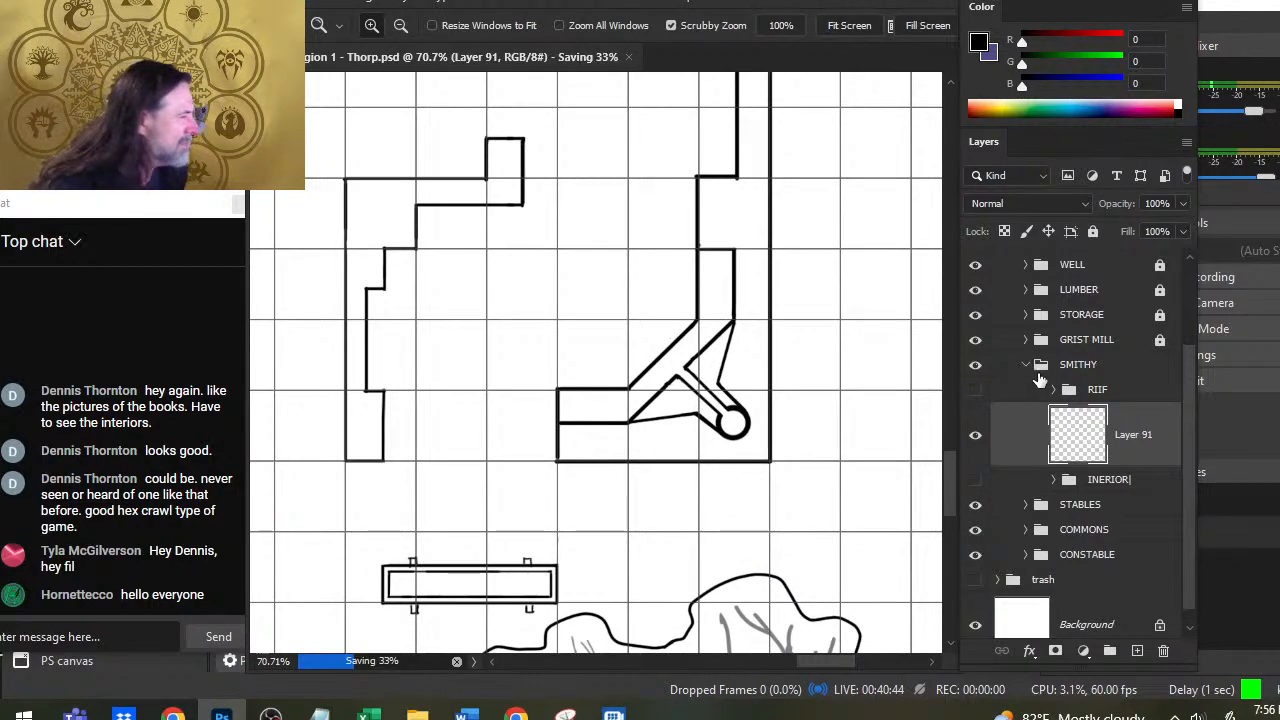
Step: Show the smithy's roof group RIIF and lock the whole SMITHY group
click(975, 389)
click(1045, 366)
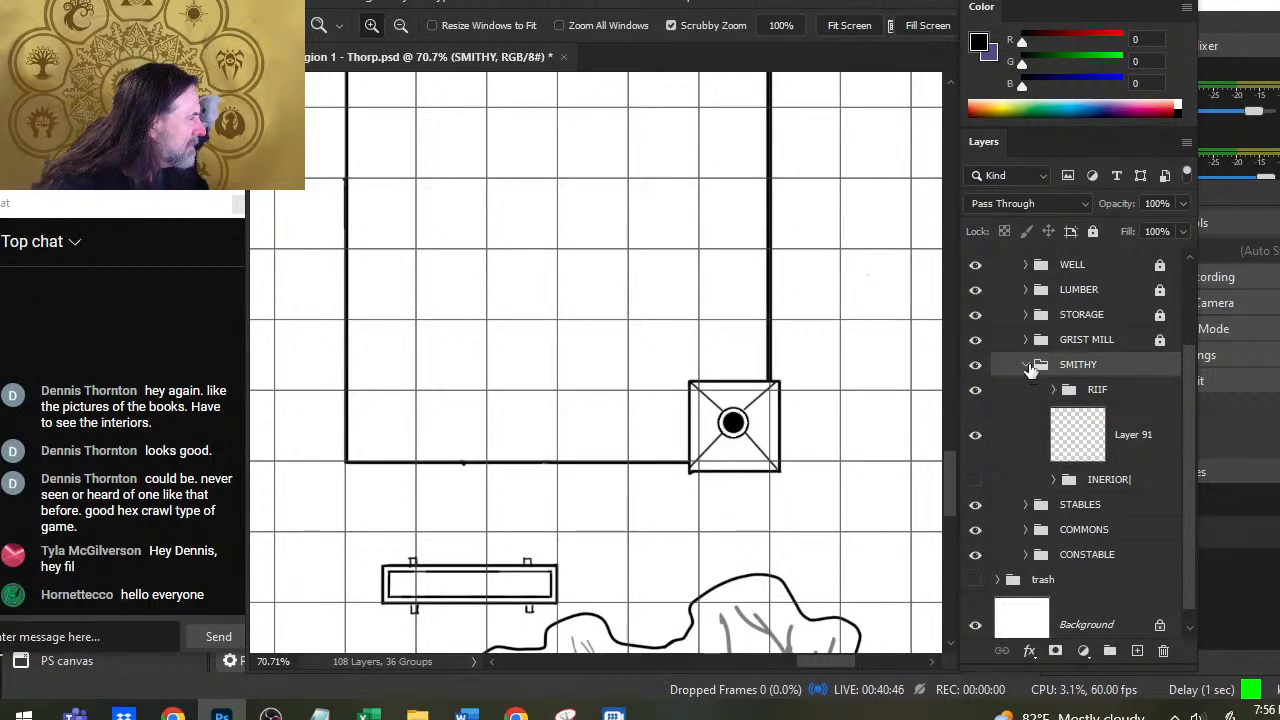
click(1027, 366)
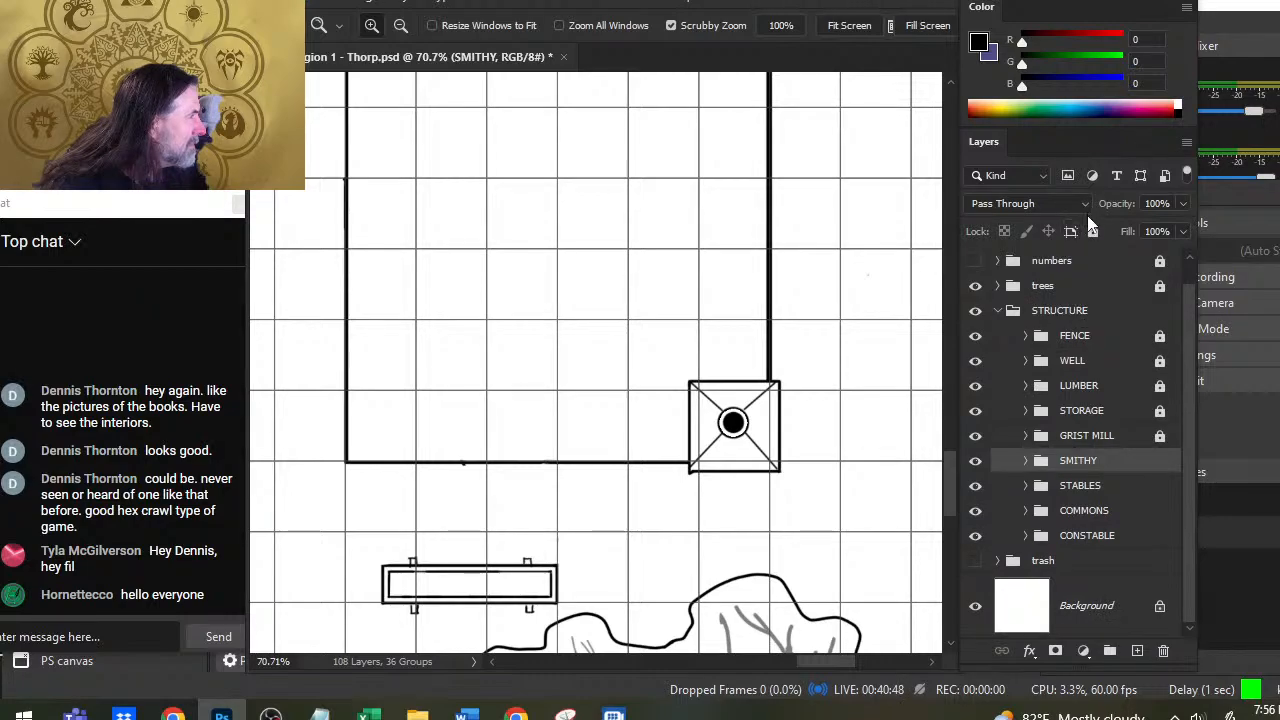
click(1092, 231)
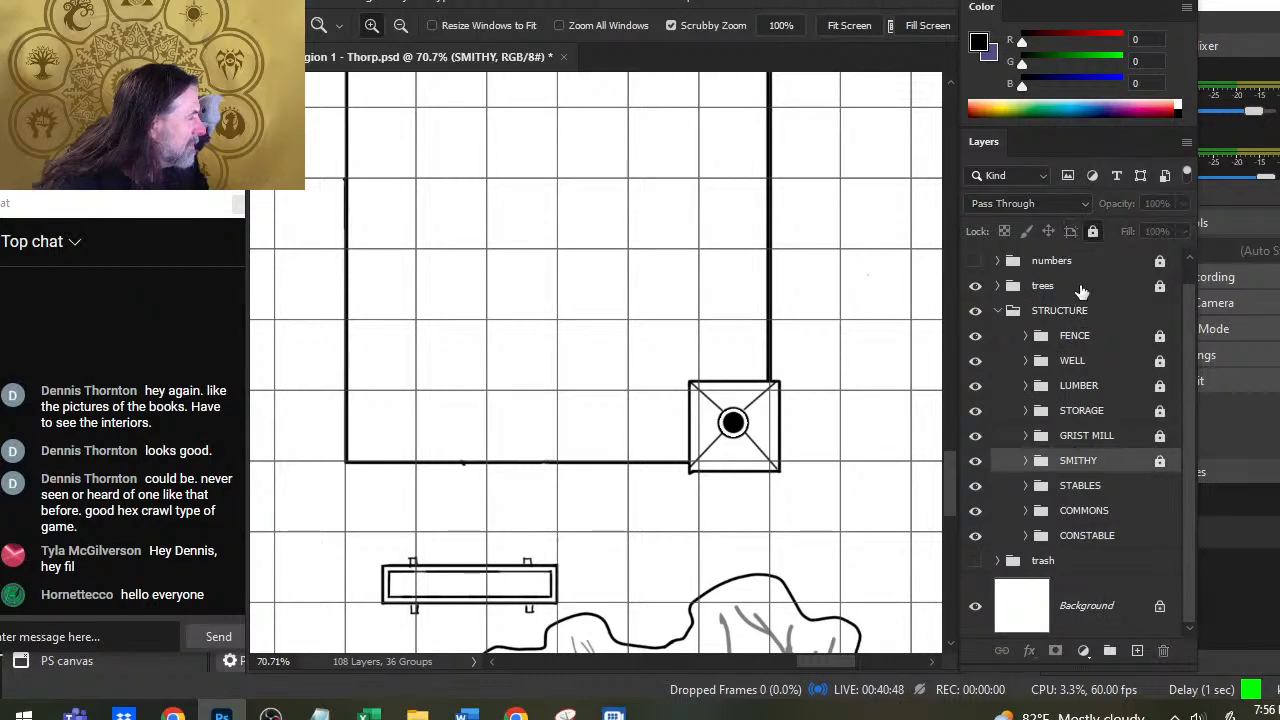
Step: Check the stables interior on the map, and lock and hide the STABLES group
click(1025, 486)
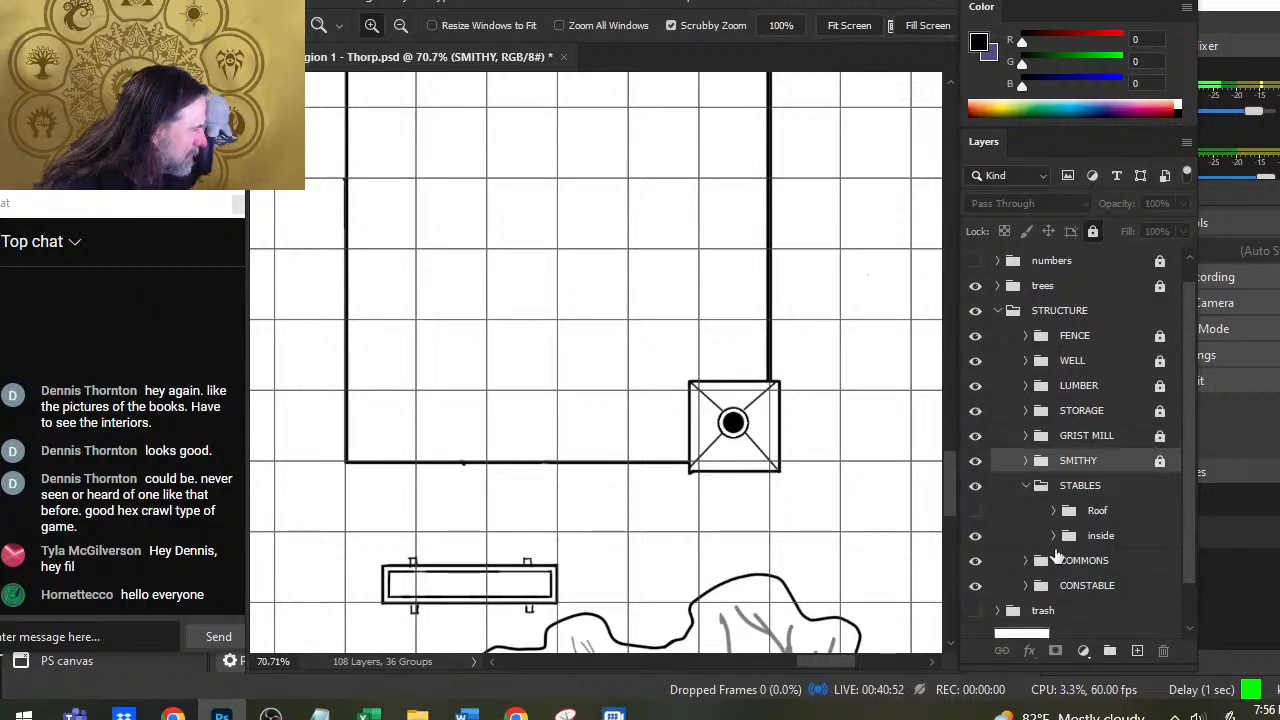
scroll(671, 443, down, 5)
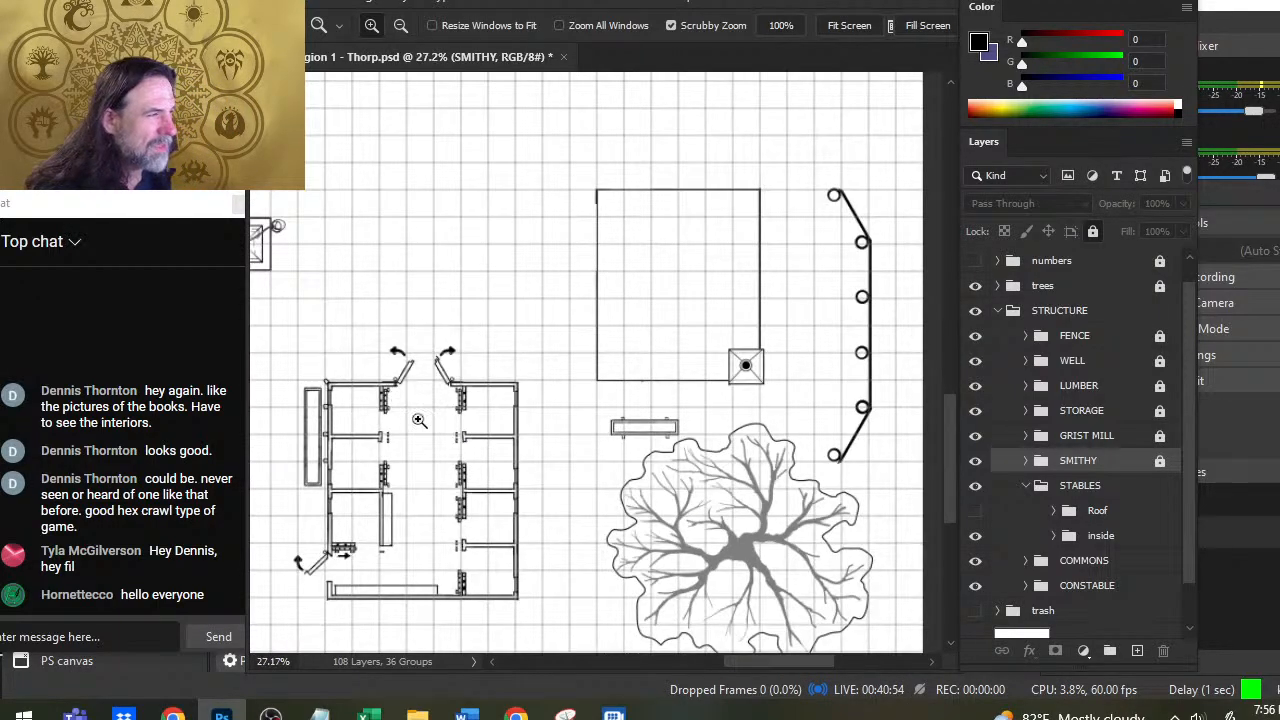
scroll(560, 480, up, 5)
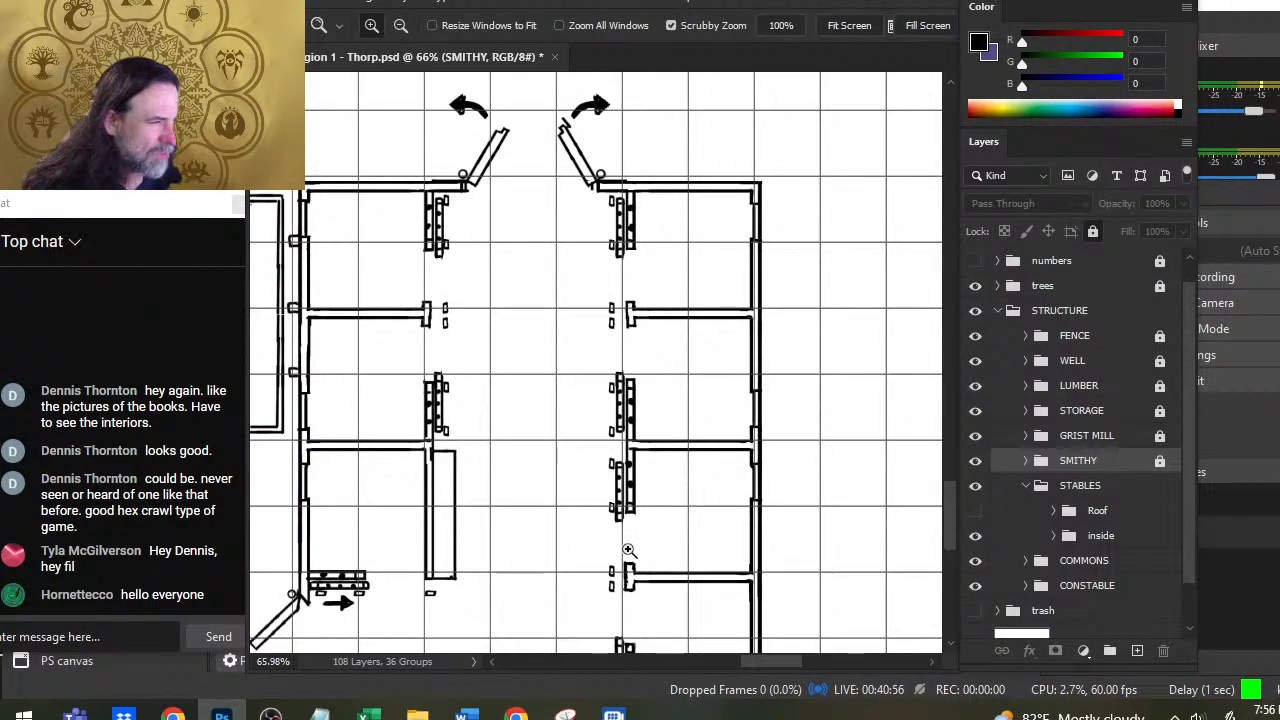
scroll(666, 491, down, 3)
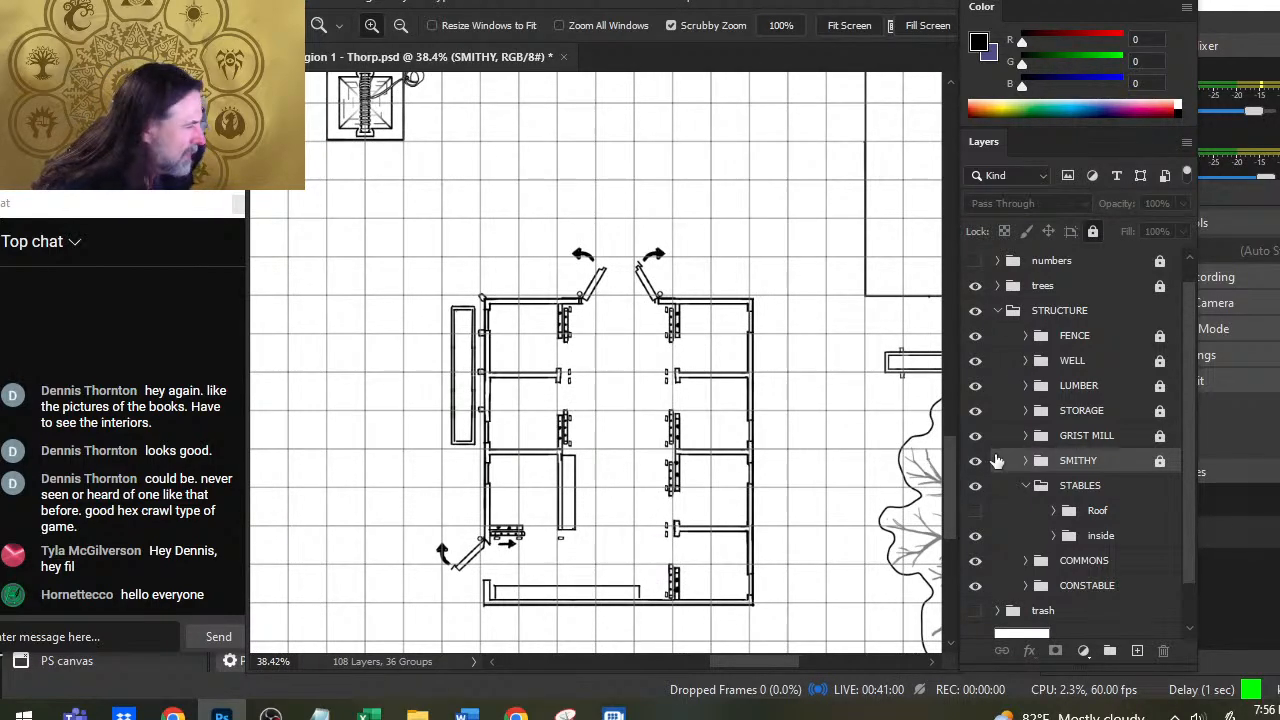
click(1026, 486)
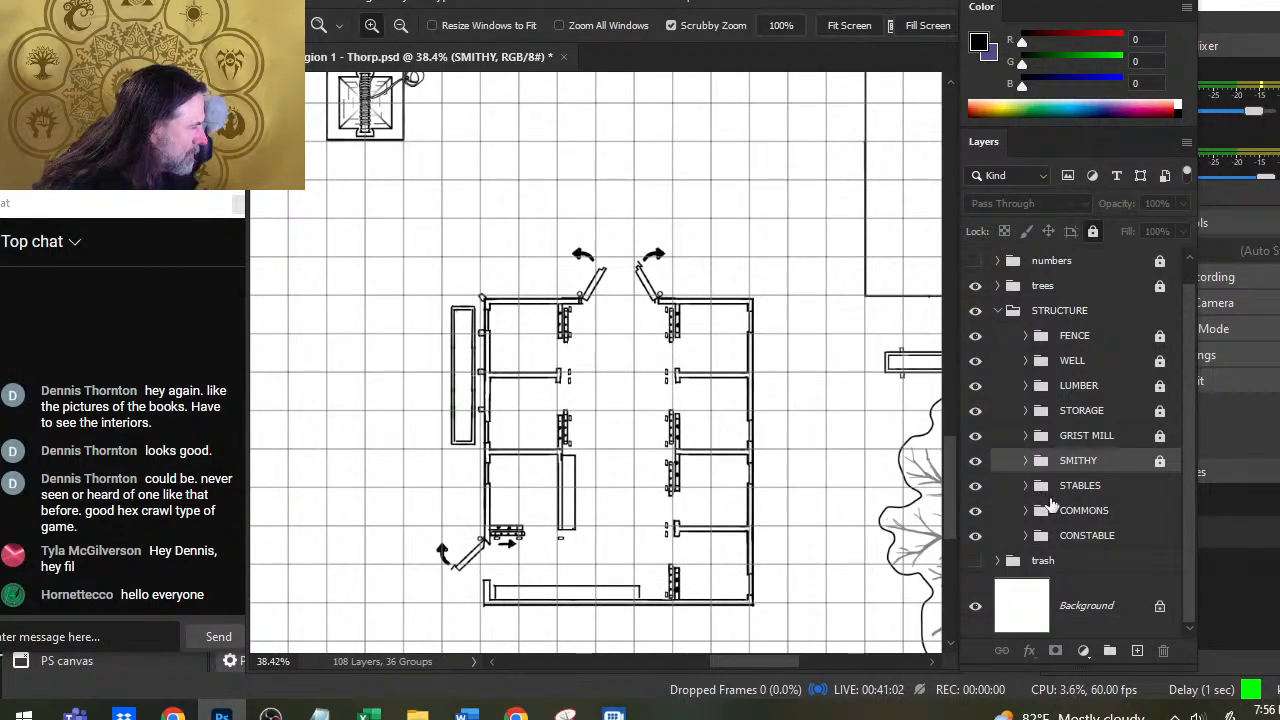
click(1085, 490)
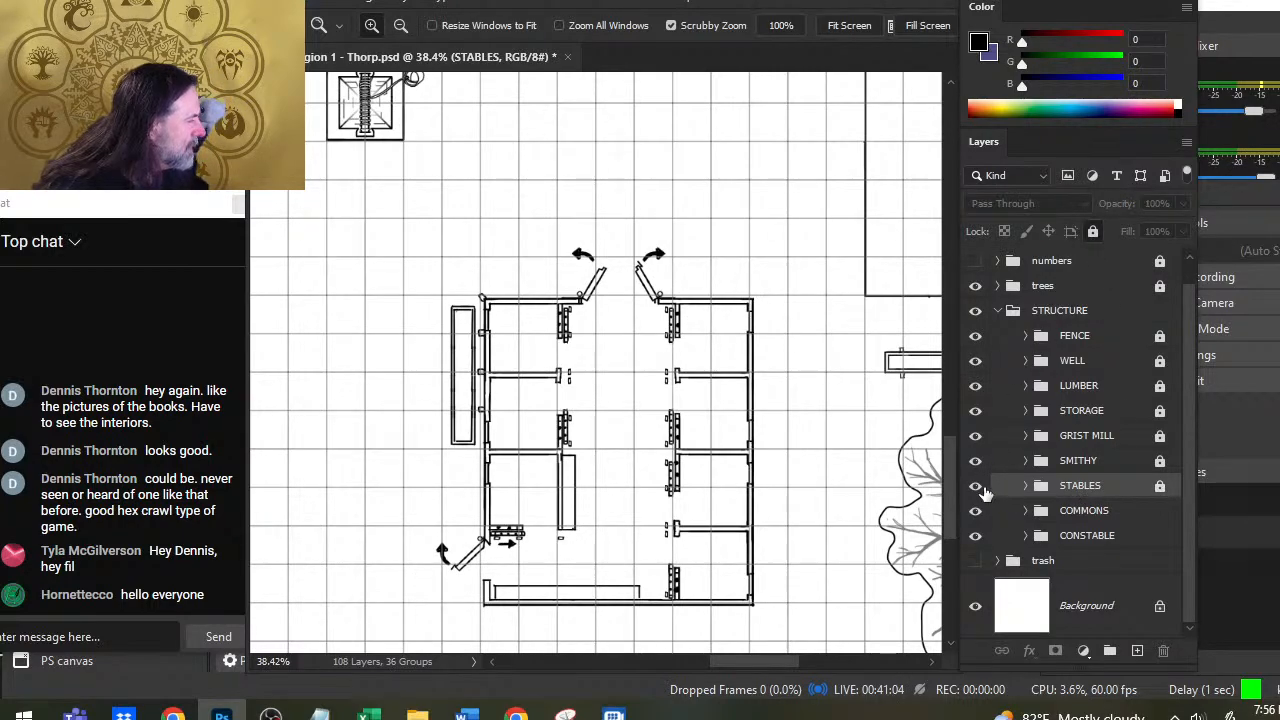
click(975, 486)
Step: Hide the roof group and the visible benches layer inside the COMMONS group, keeping the COMMONS floor plan layer shown
click(1025, 511)
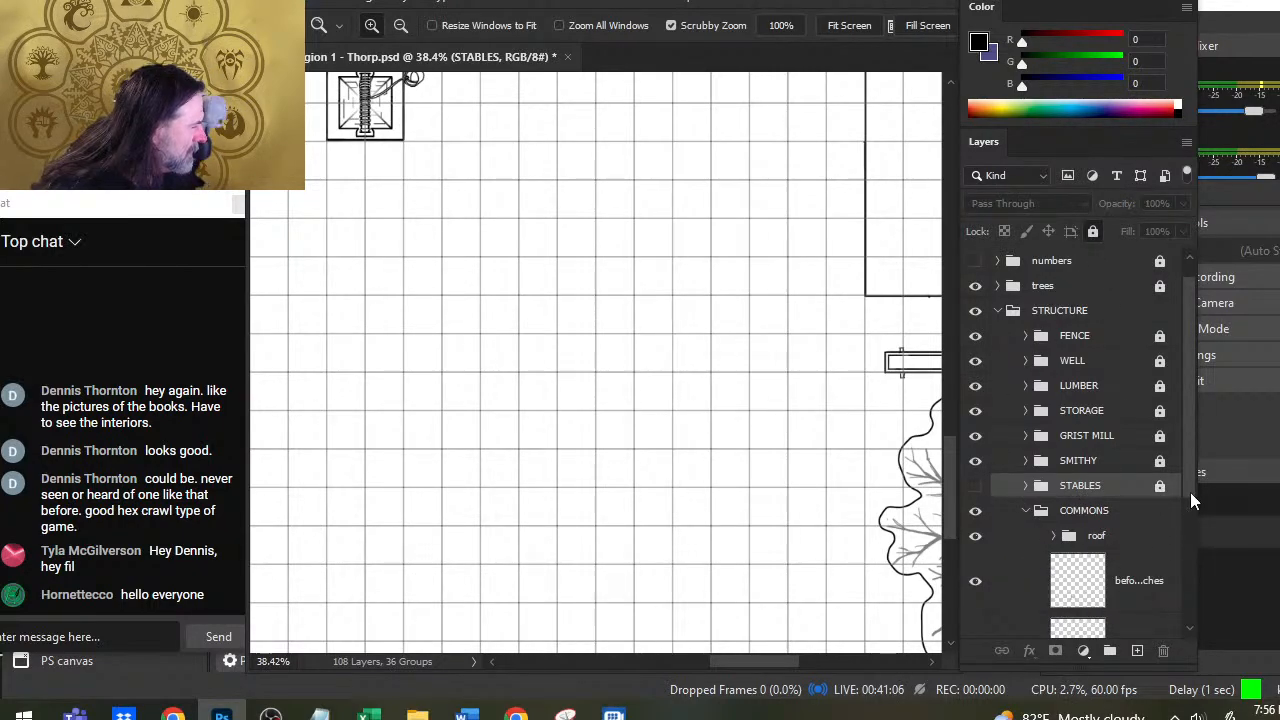
drag(1190, 500, 1213, 602)
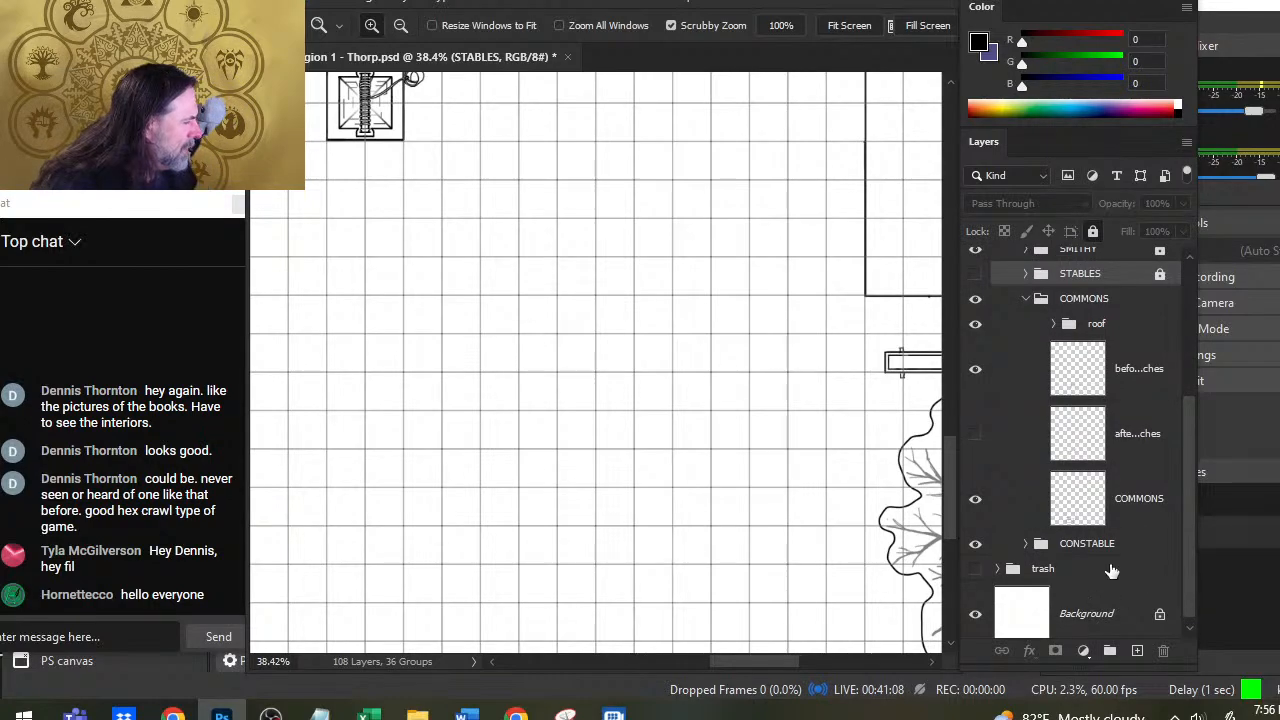
drag(609, 391, 880, 480)
drag(357, 448, 754, 434)
click(975, 325)
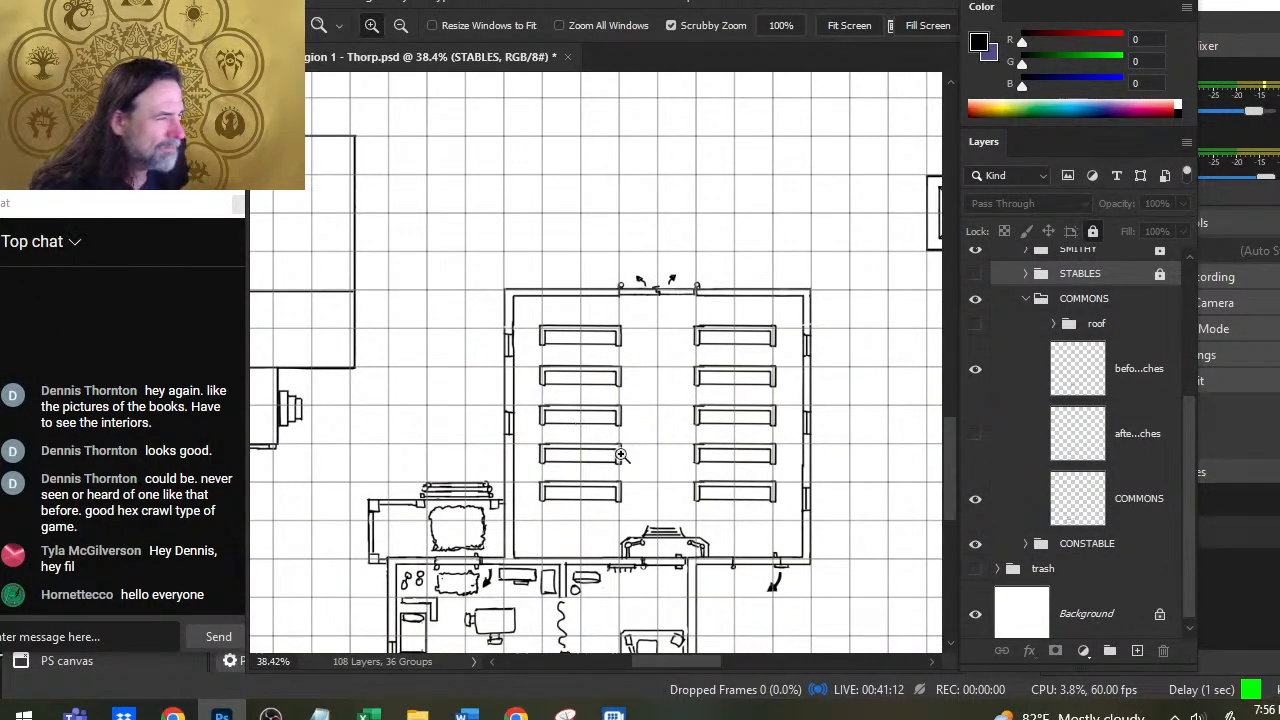
click(976, 370)
click(980, 513)
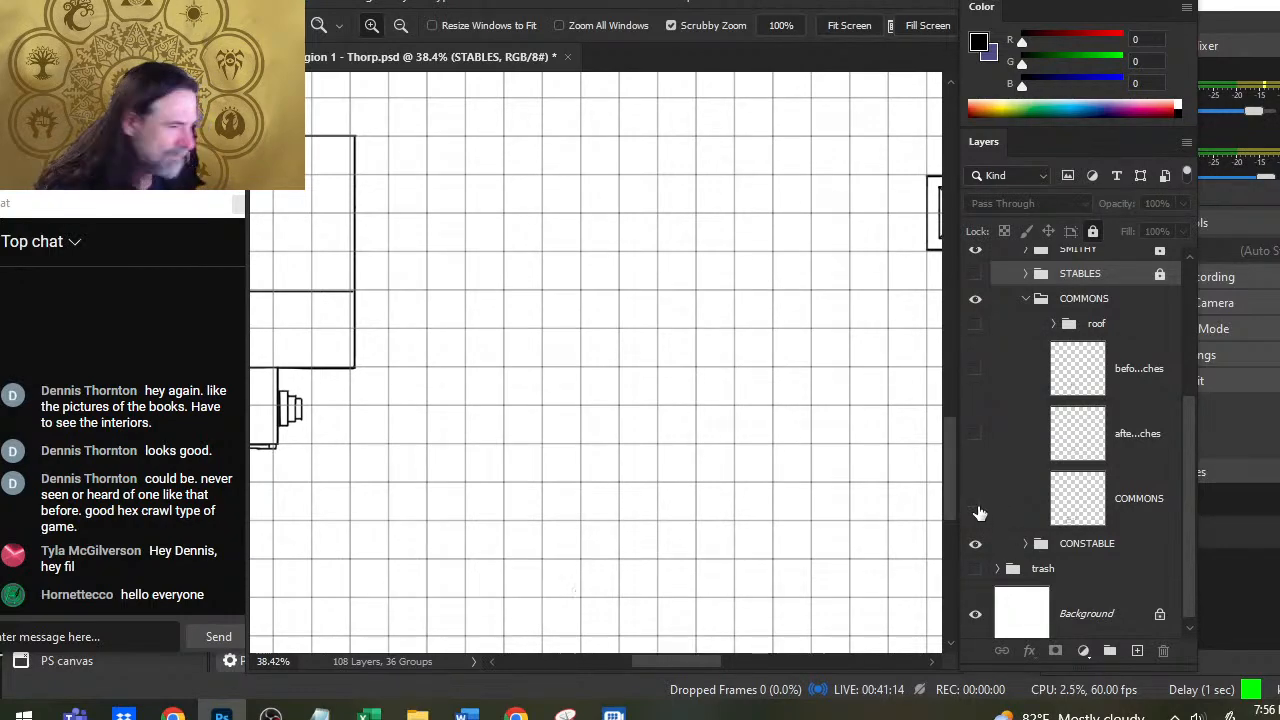
click(980, 513)
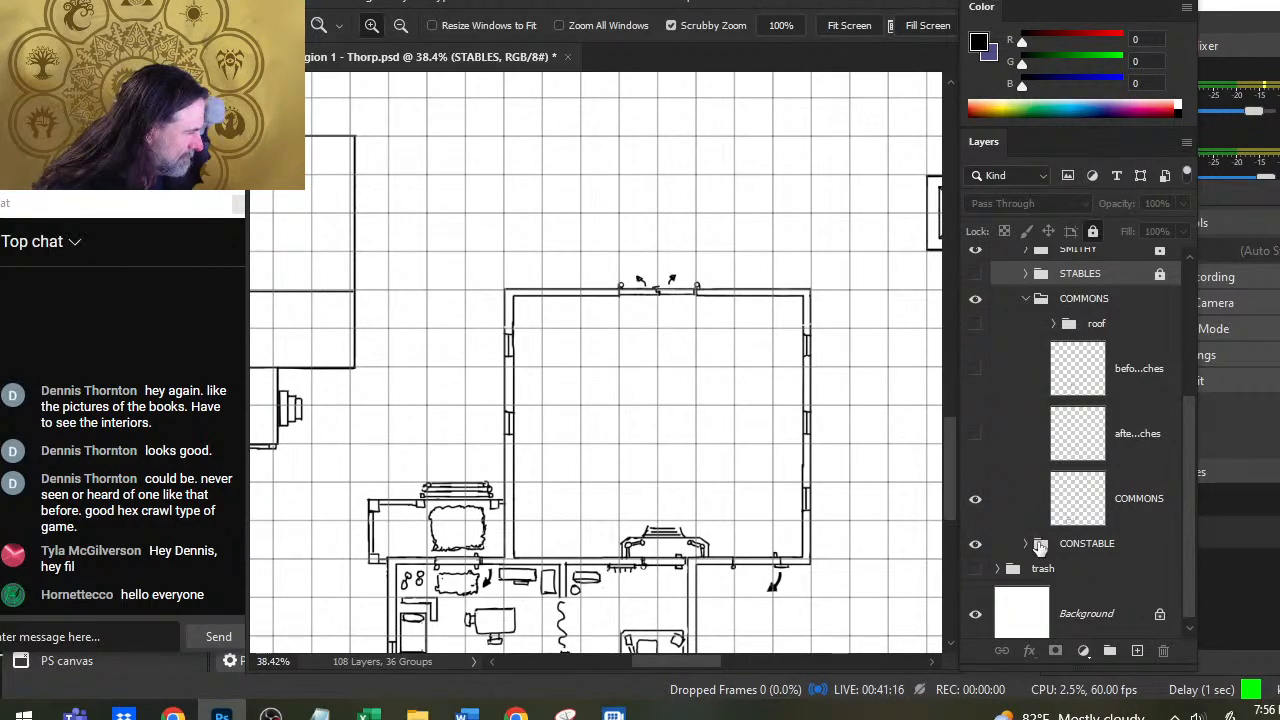
Step: Put the COMMONS layer into its own group named INTERIOR
click(1048, 515)
key(ctrl+g)
double_click(1095, 479)
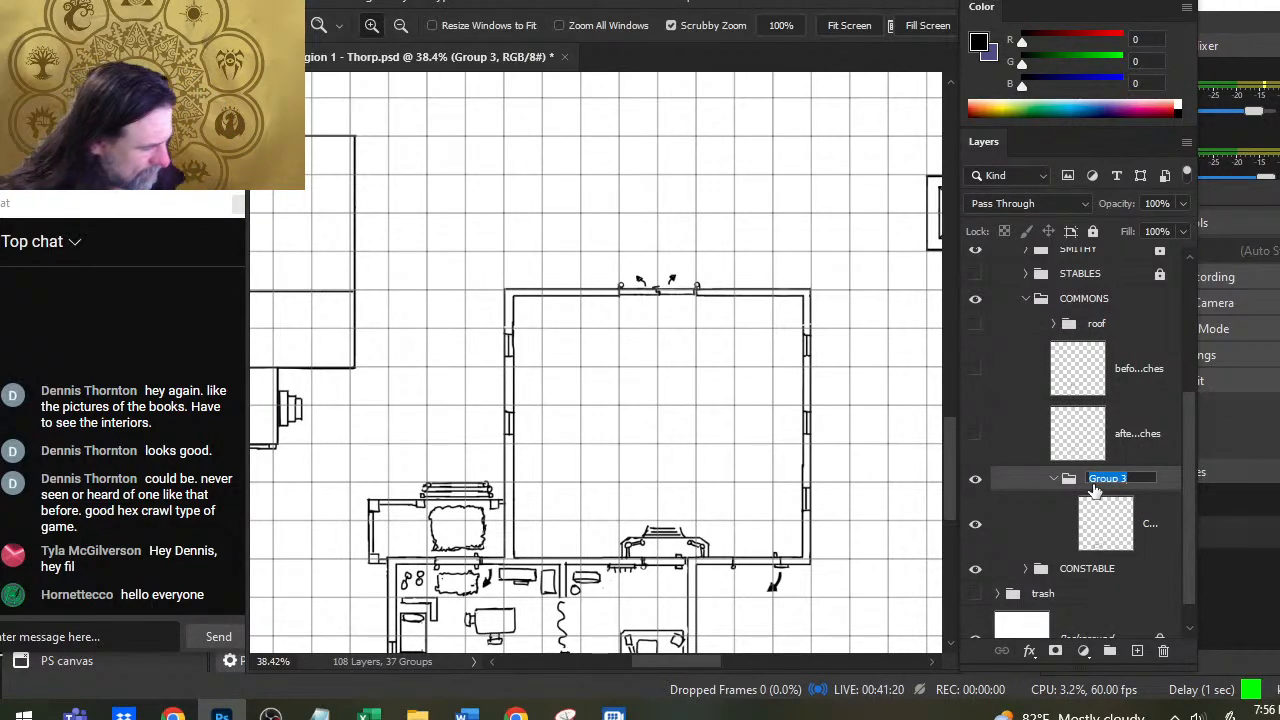
text(INTERIOR)
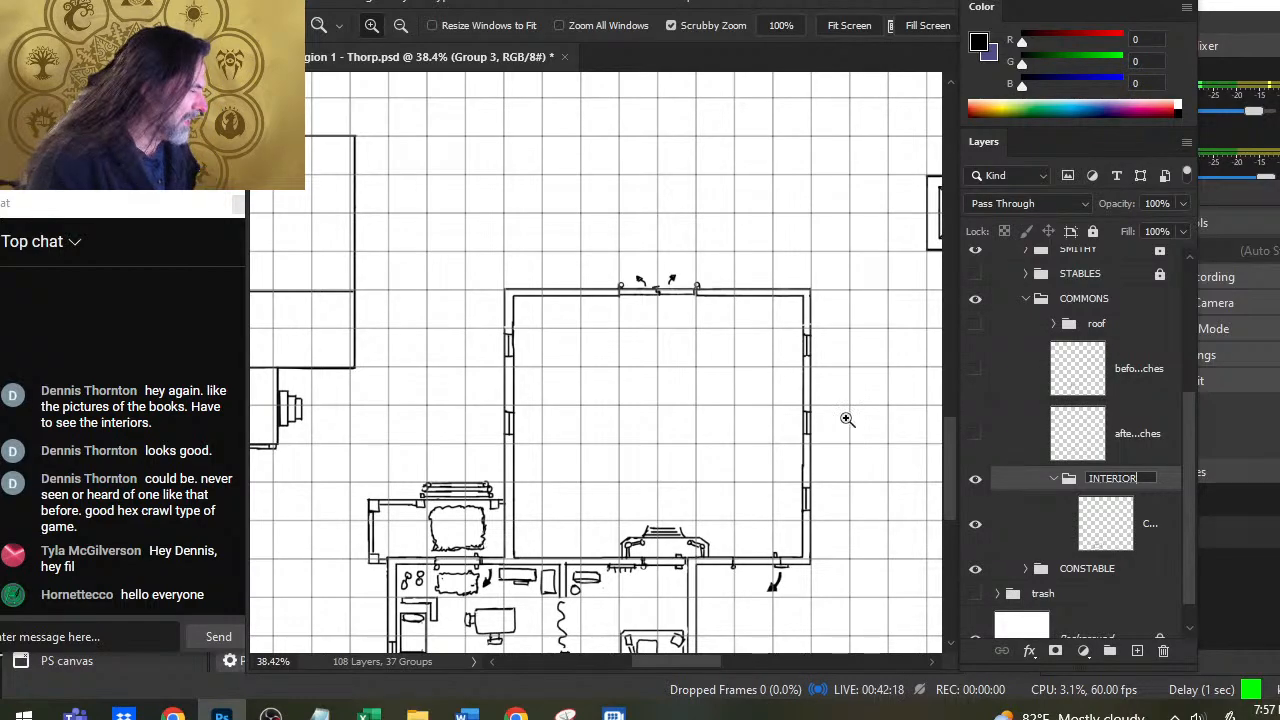
click(689, 377)
Step: Set the opacity of the commons' INTERIOR group to 49% and show the STABLES group again
drag(689, 377, 663, 229)
drag(734, 386, 670, 370)
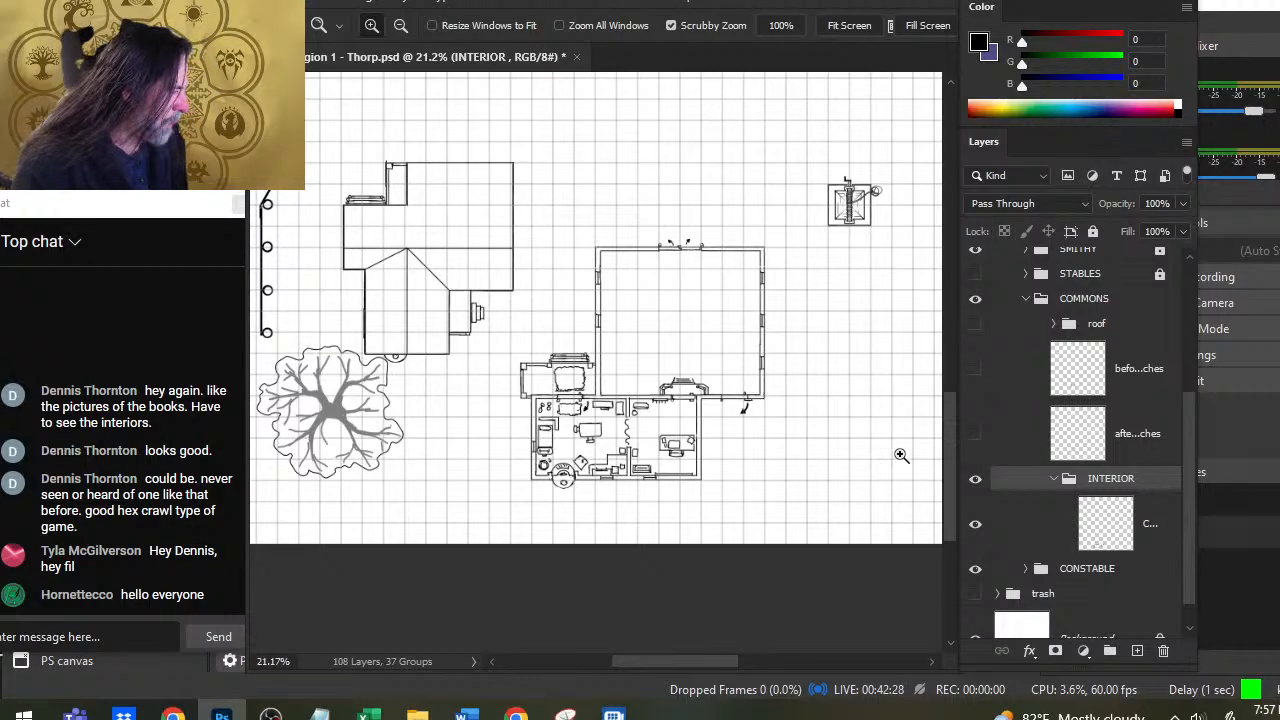
drag(843, 266, 565, 554)
drag(497, 204, 726, 332)
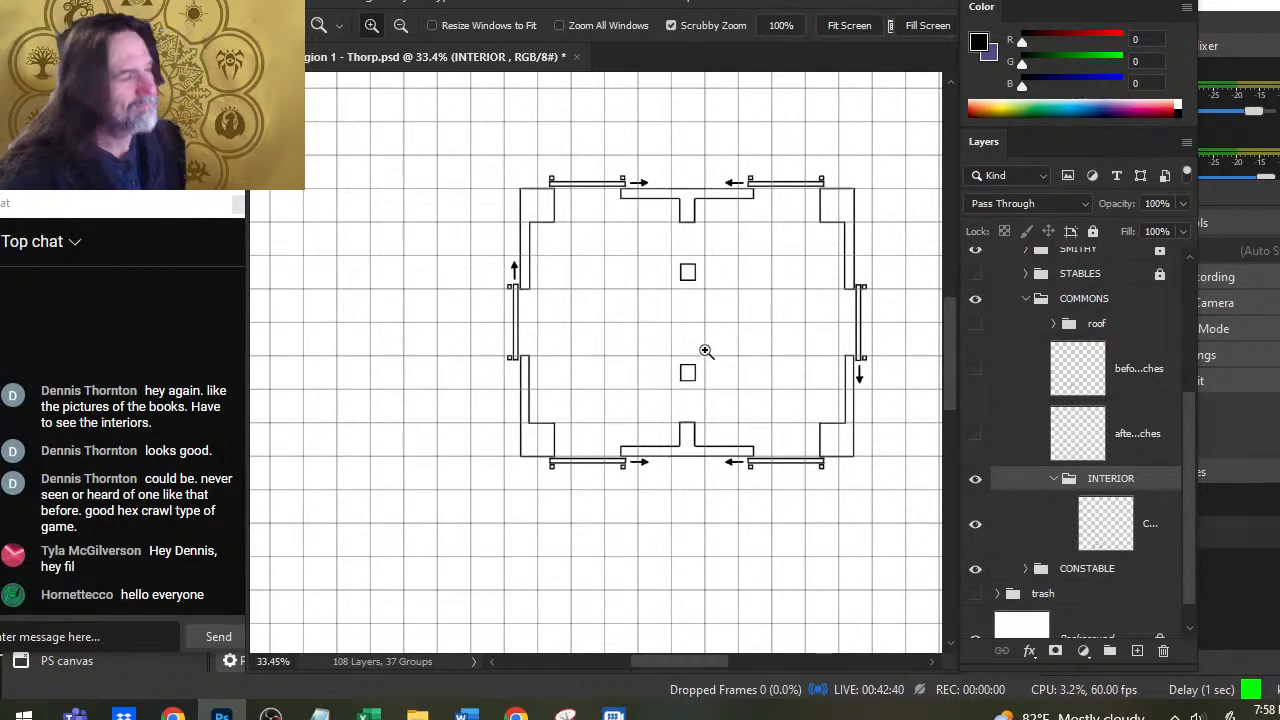
scroll(714, 366, down, 5)
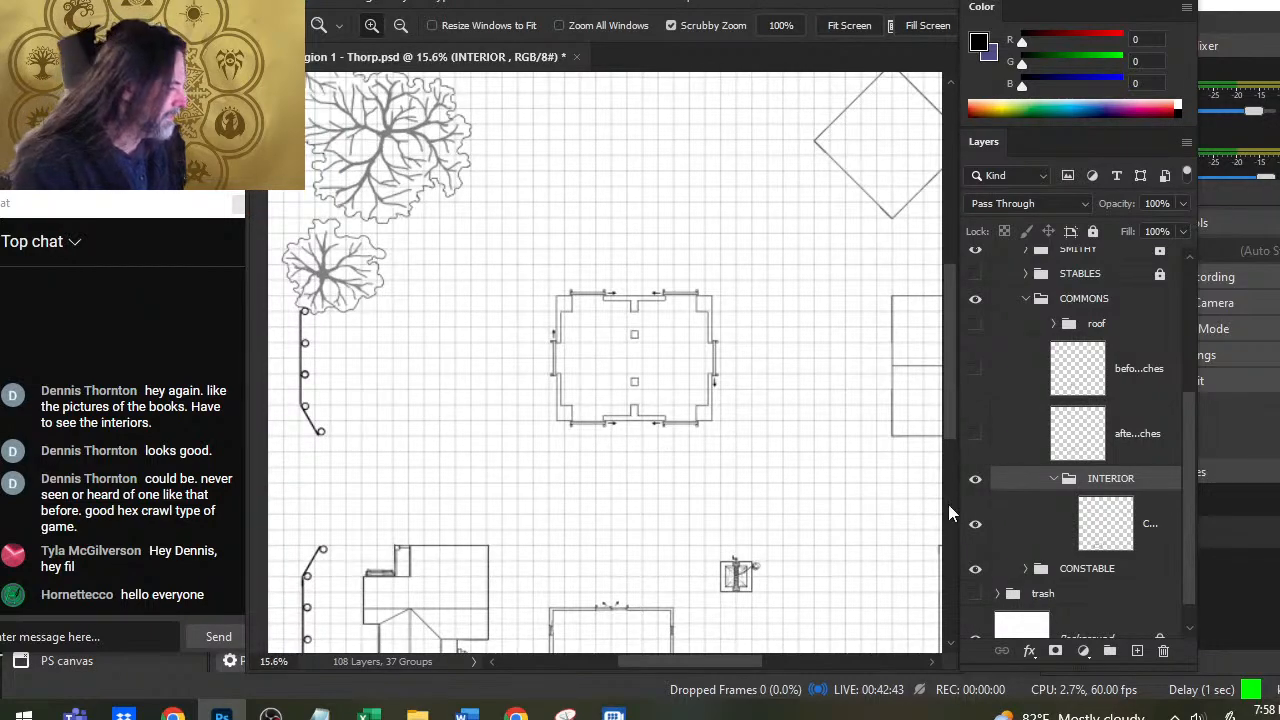
click(1053, 478)
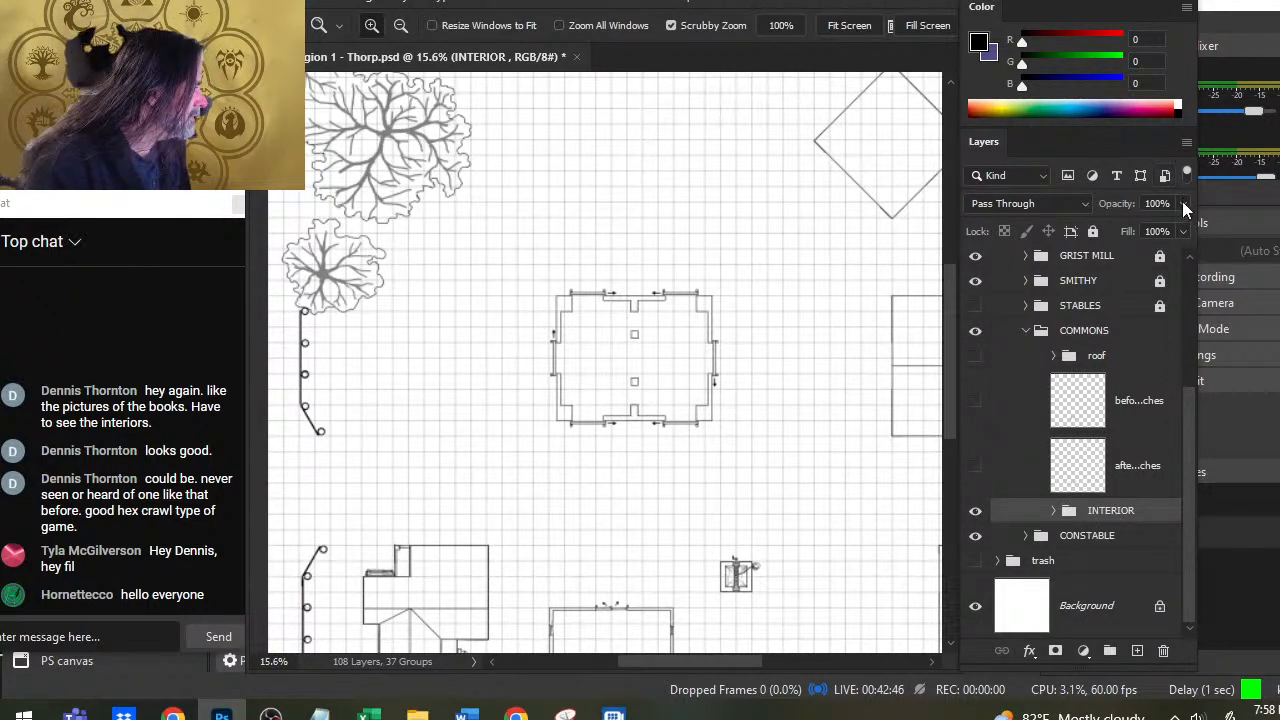
drag(1183, 207, 1136, 228)
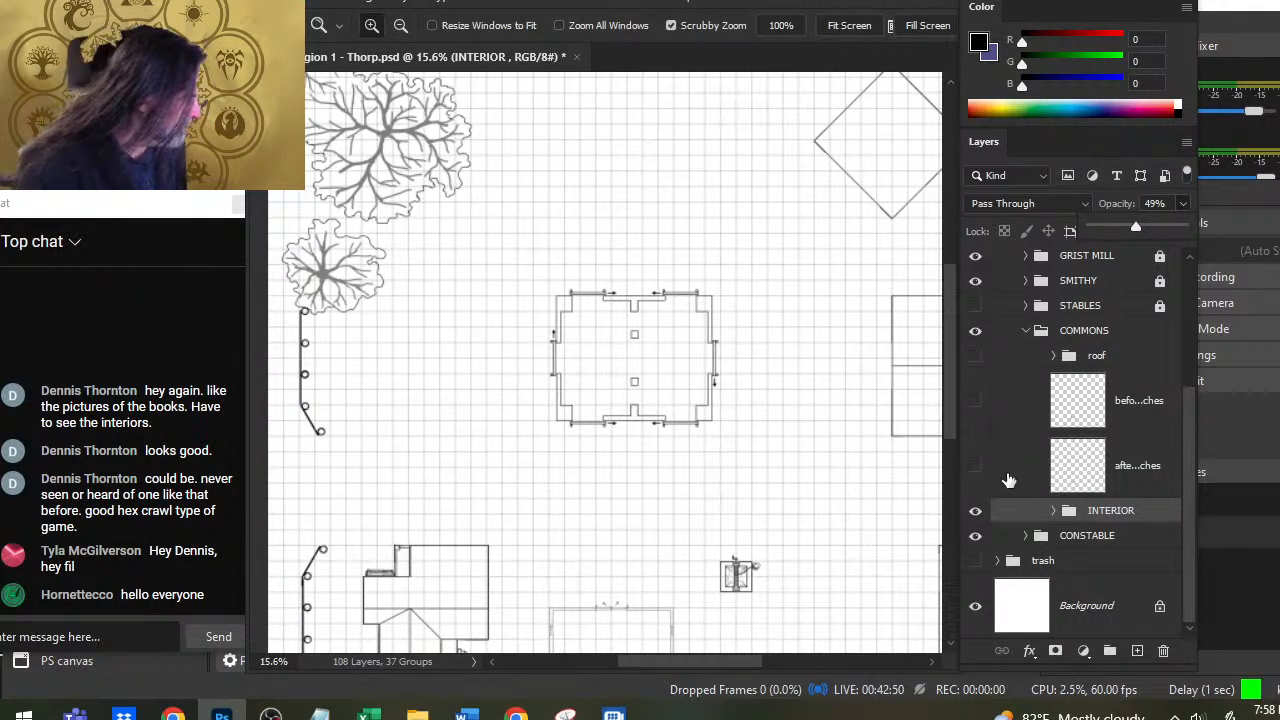
click(981, 312)
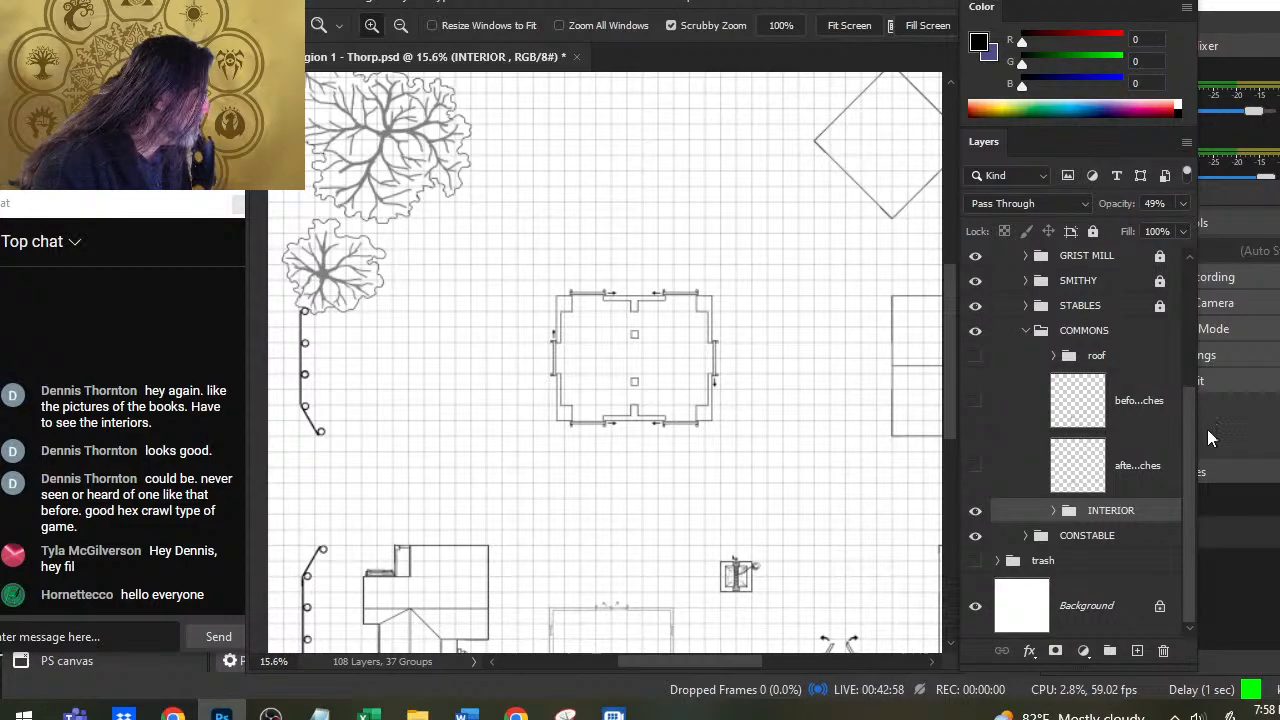
Step: Unlock the STORAGE group and select its interior line layer, Layer 89 copy 4
scroll(1197, 440, up, 3)
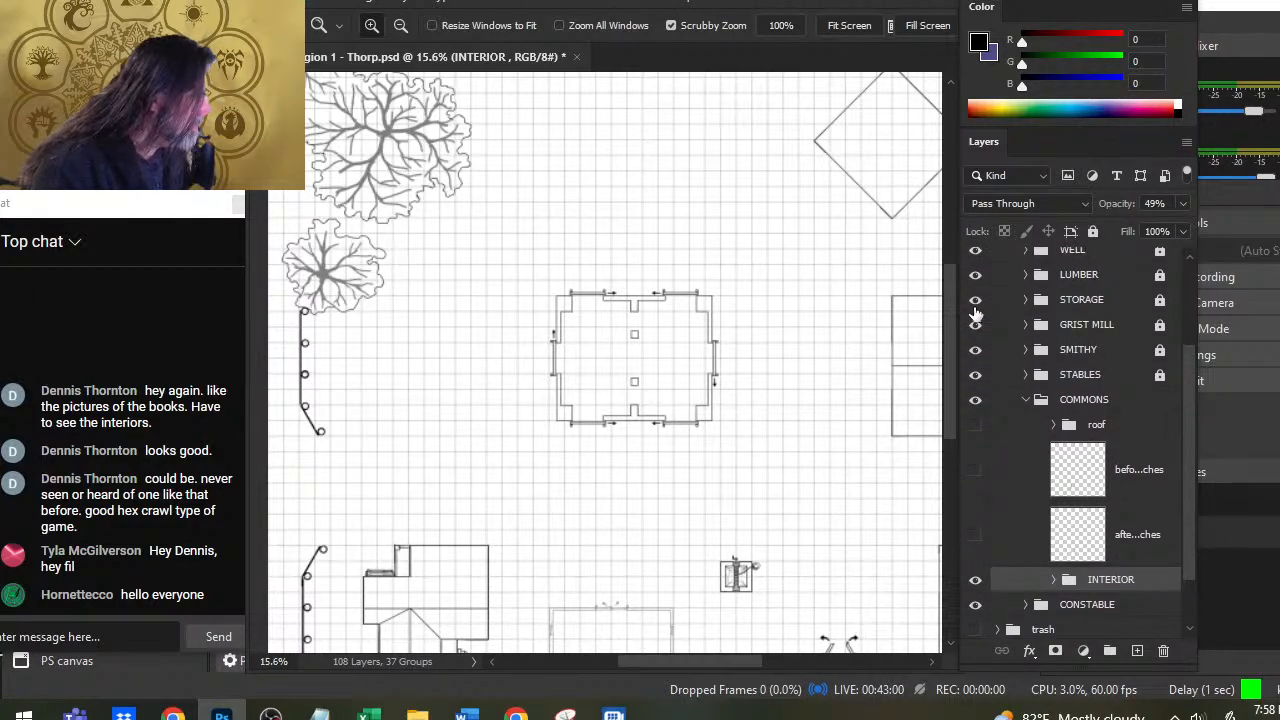
click(1025, 300)
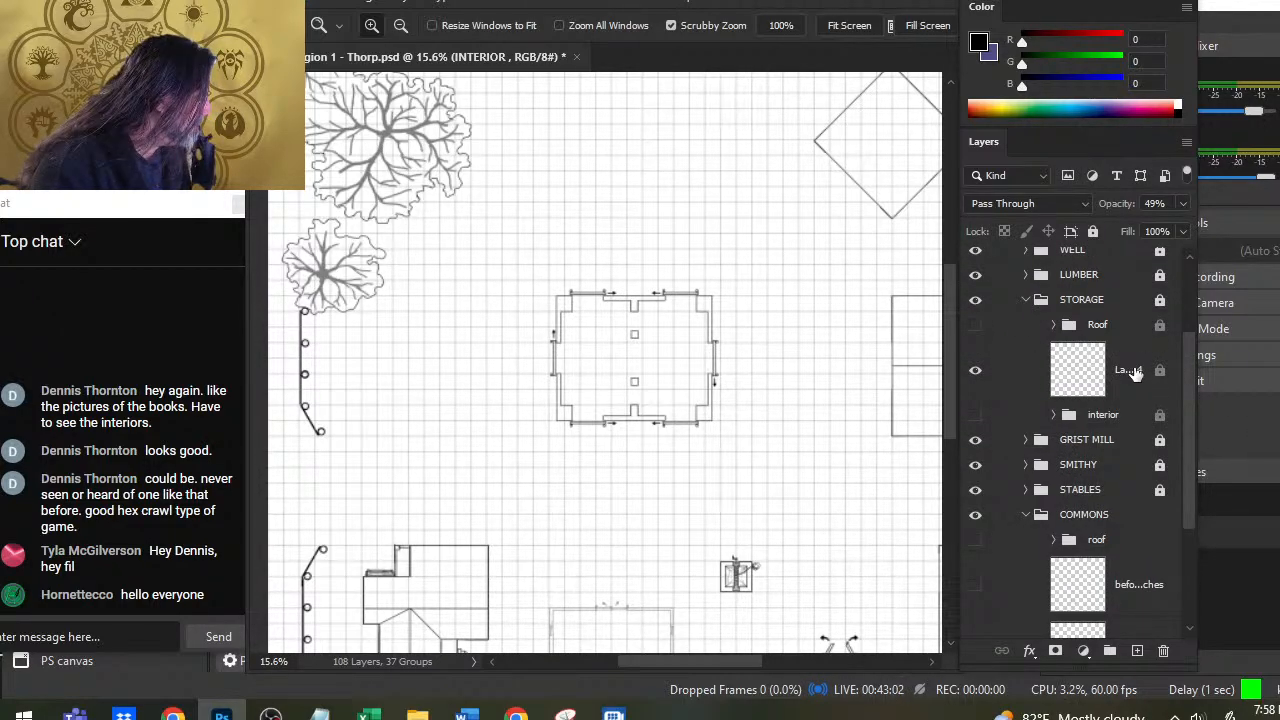
click(1128, 371)
click(1110, 302)
click(1126, 376)
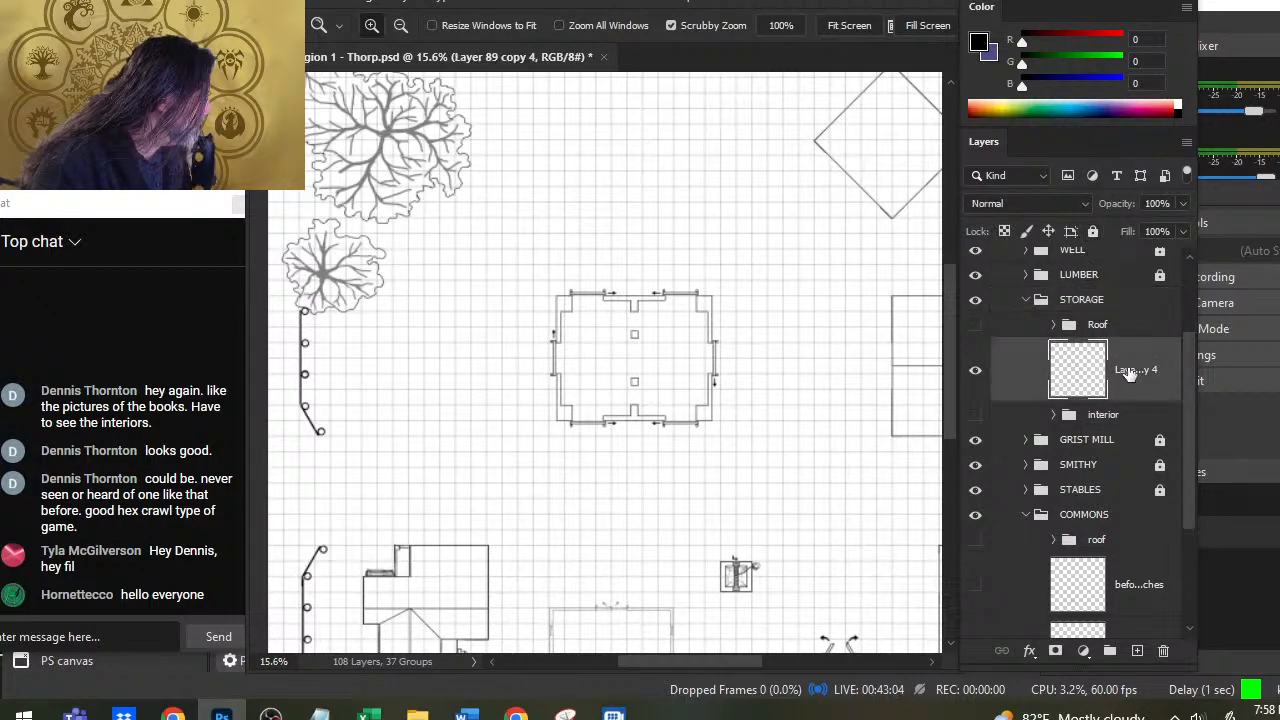
Step: Show the Roof group inside STORAGE again, collapse the STORAGE group and lock it
click(1085, 302)
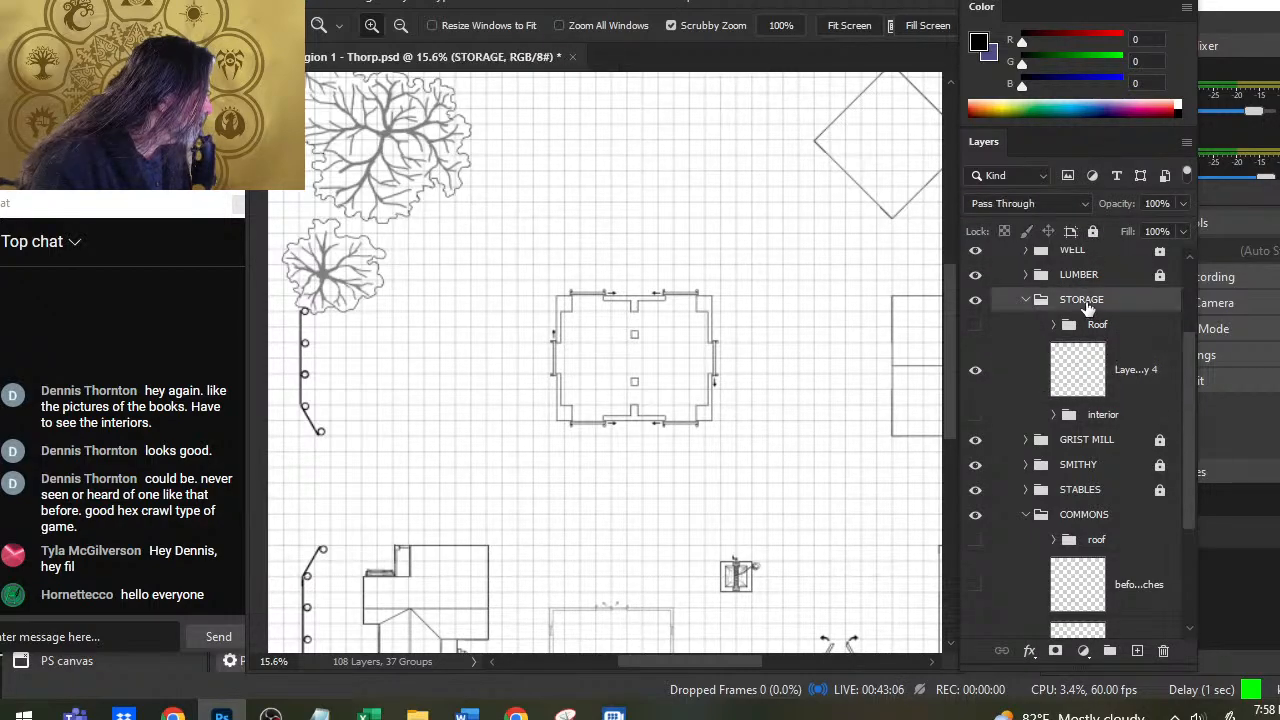
click(1116, 328)
click(1134, 371)
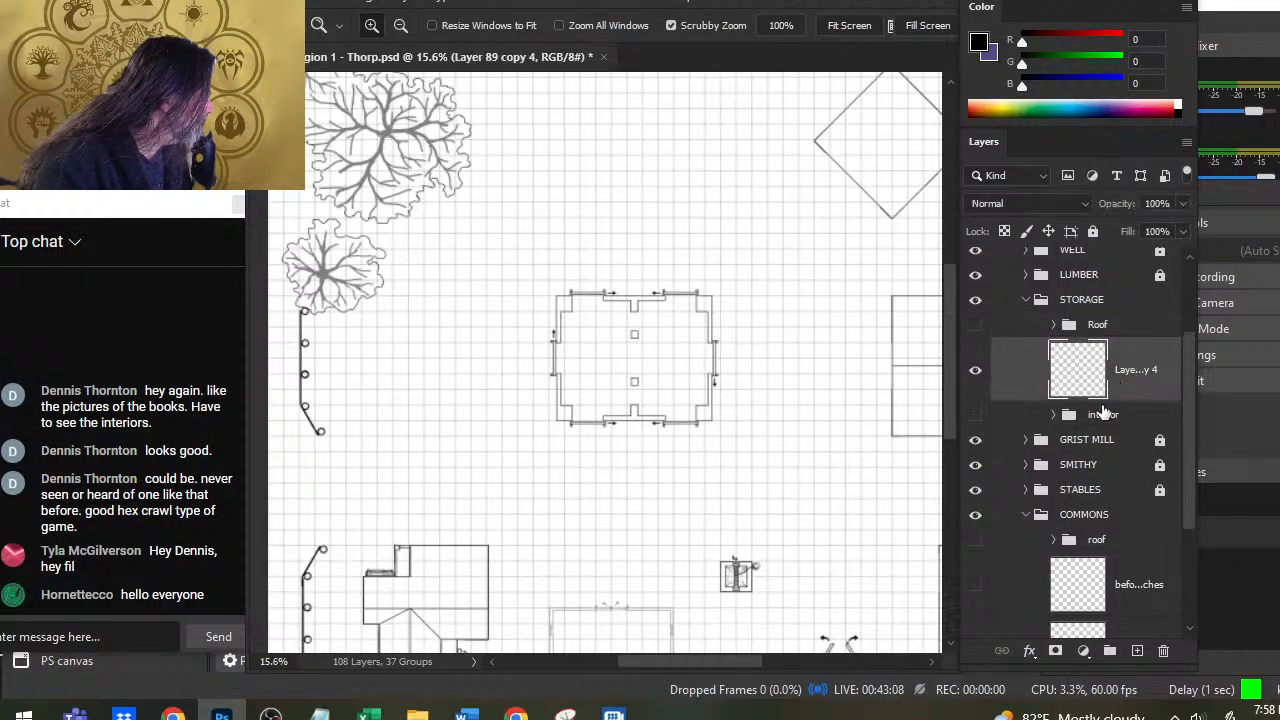
drag(820, 405, 715, 388)
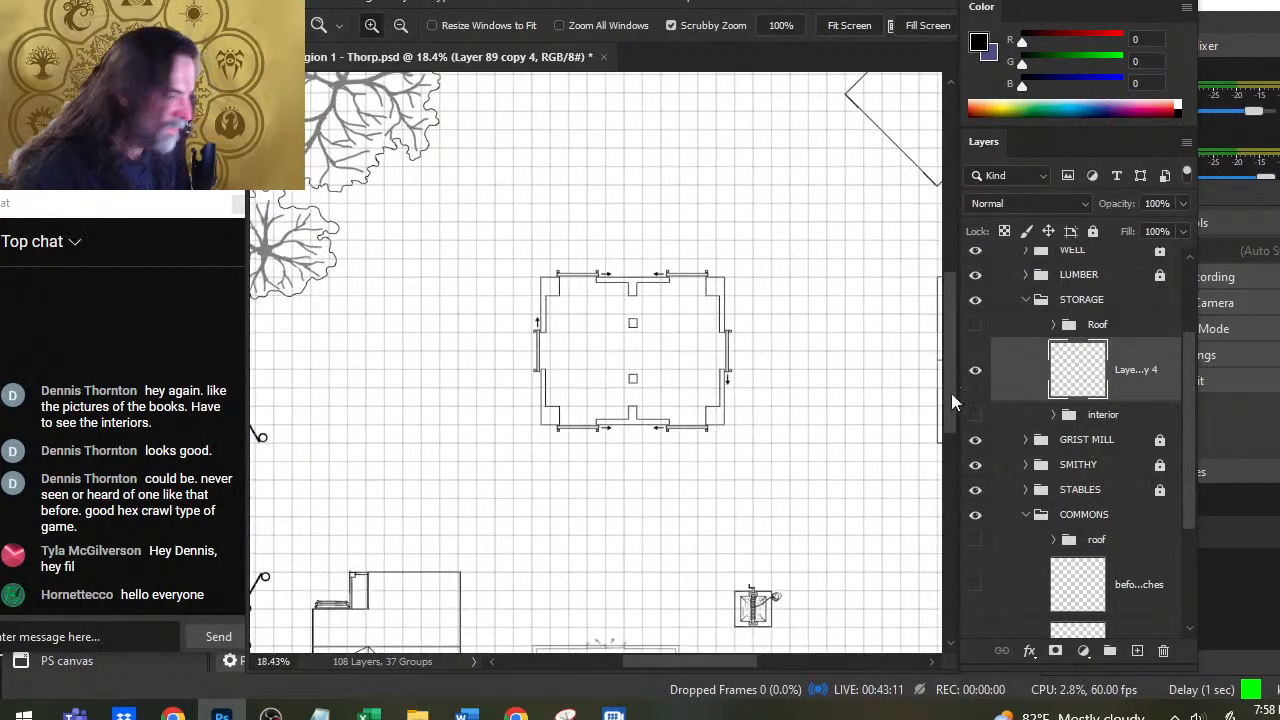
click(977, 326)
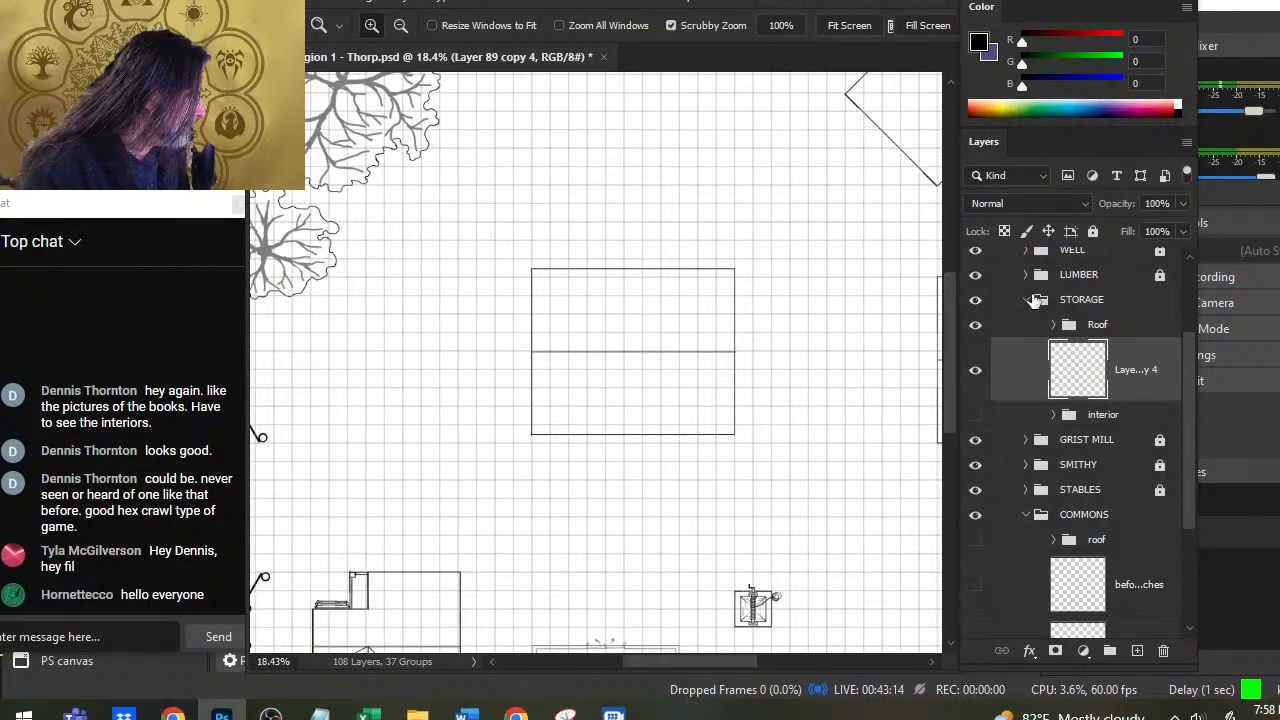
click(1026, 300)
Step: Add a new empty layer directly above the INTERIOR group inside the COMMONS group for tracing the commons floor plan
click(1152, 402)
click(1156, 455)
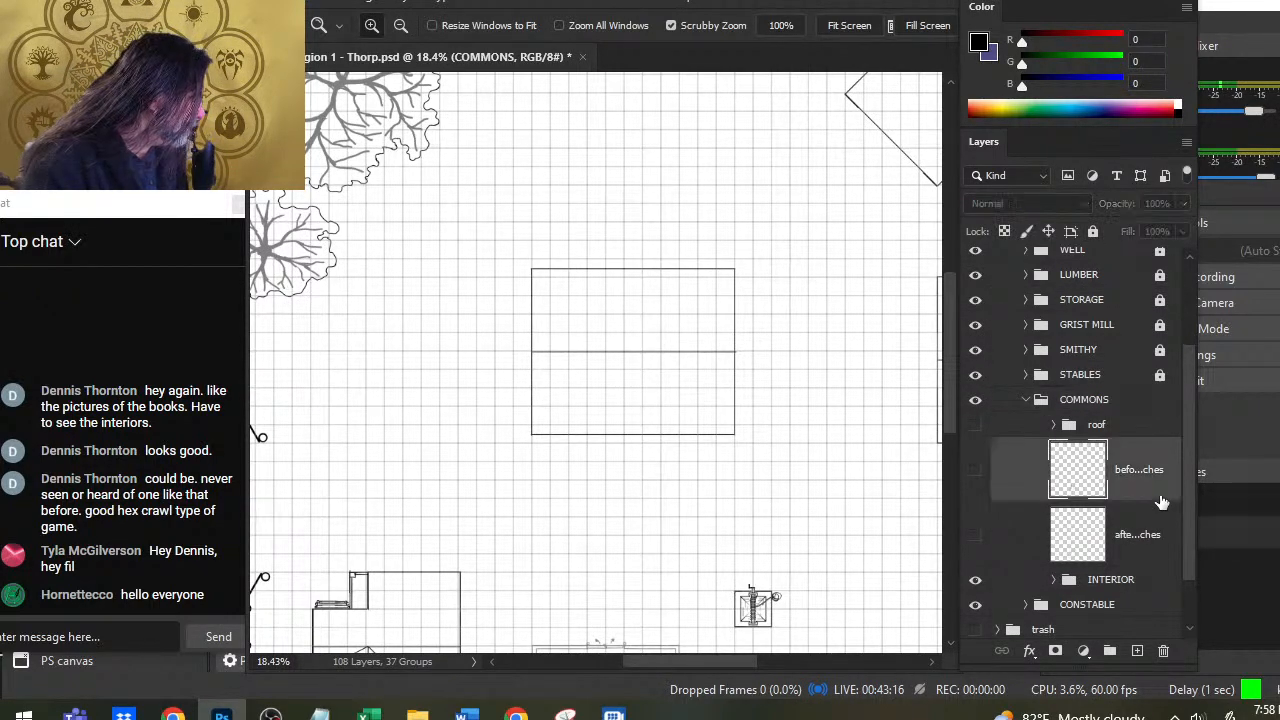
click(1134, 581)
drag(1100, 612, 1190, 484)
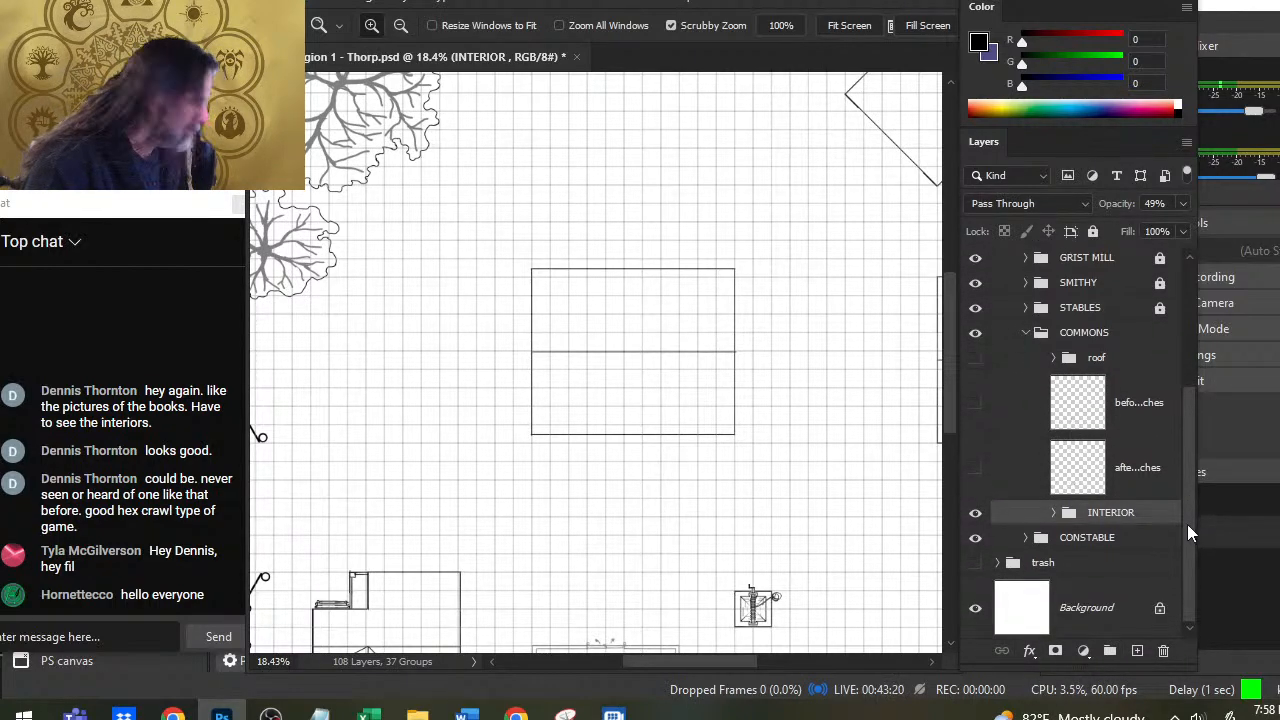
click(1137, 651)
drag(612, 553, 772, 295)
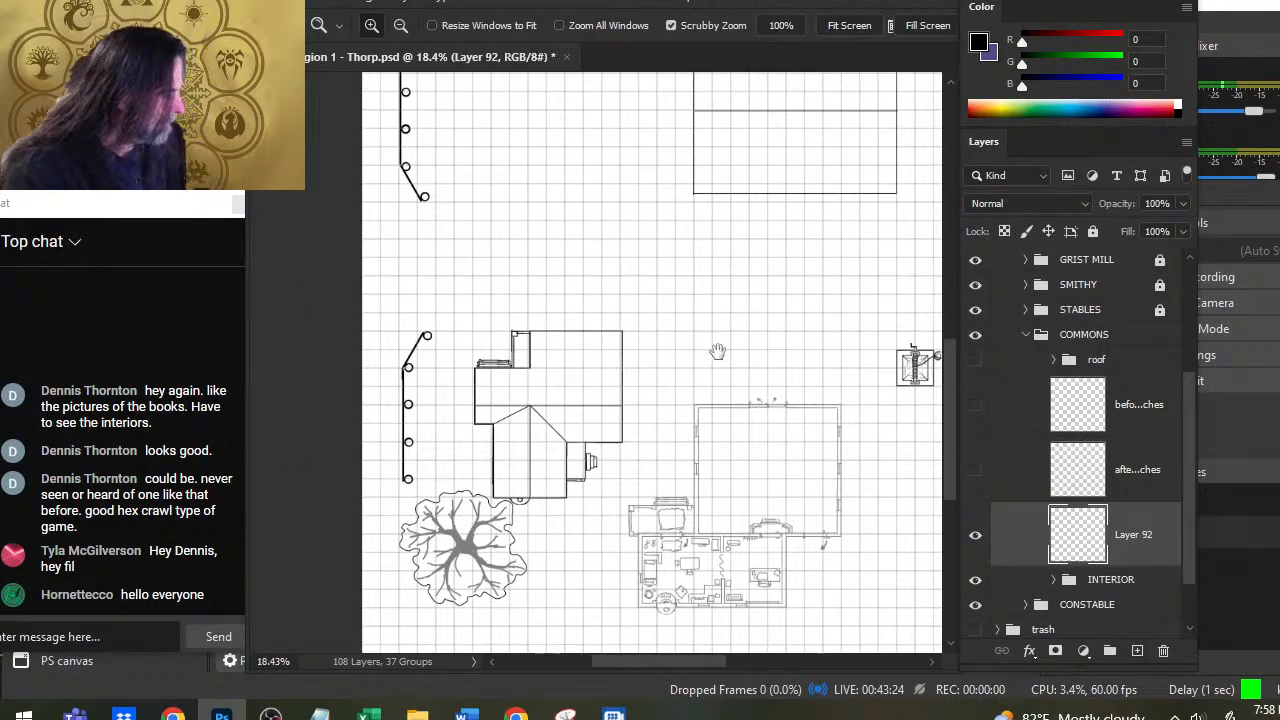
drag(789, 497, 682, 369)
click(593, 277)
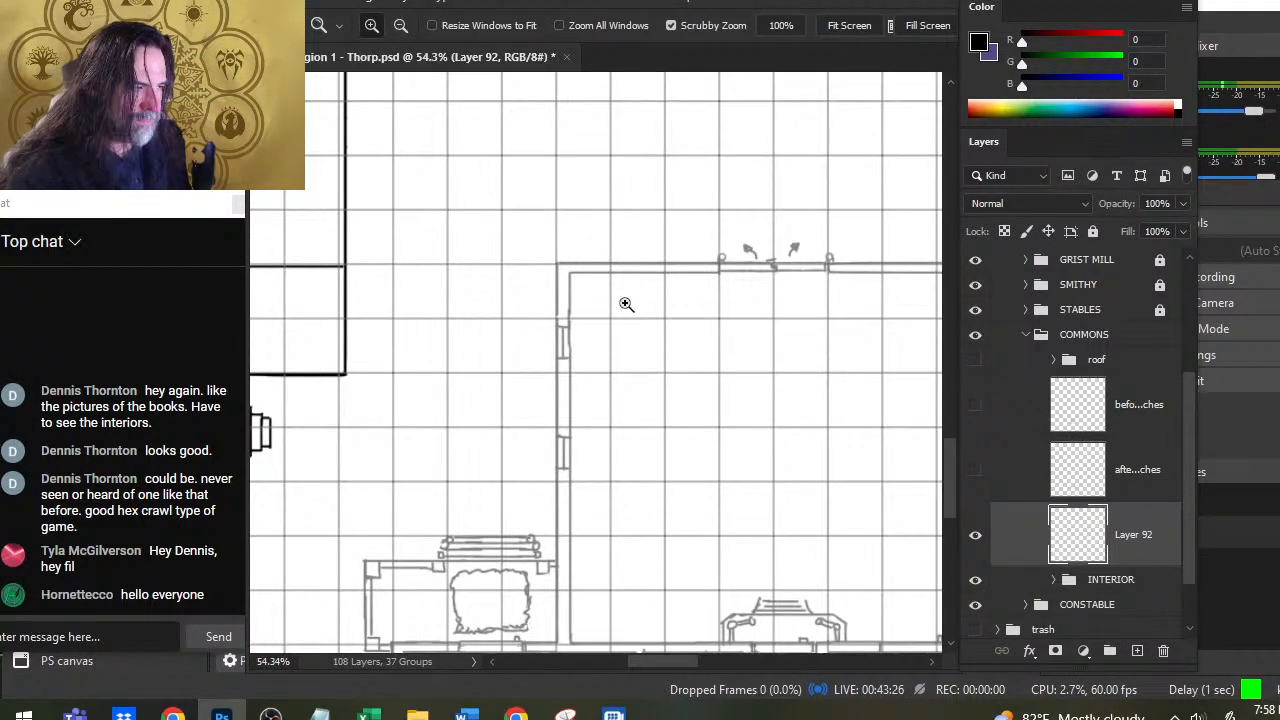
Step: Ink the large hall's left outer wall with a straight black 4 px line and erase its excess over the furnished wing with a 25 px eraser
click(597, 290)
key(b)
mouse_move(611, 272)
ctrl+mouse_down()
mouse_move(530, 267)
mouse_move(632, 246)
ctrl+mouse_up()
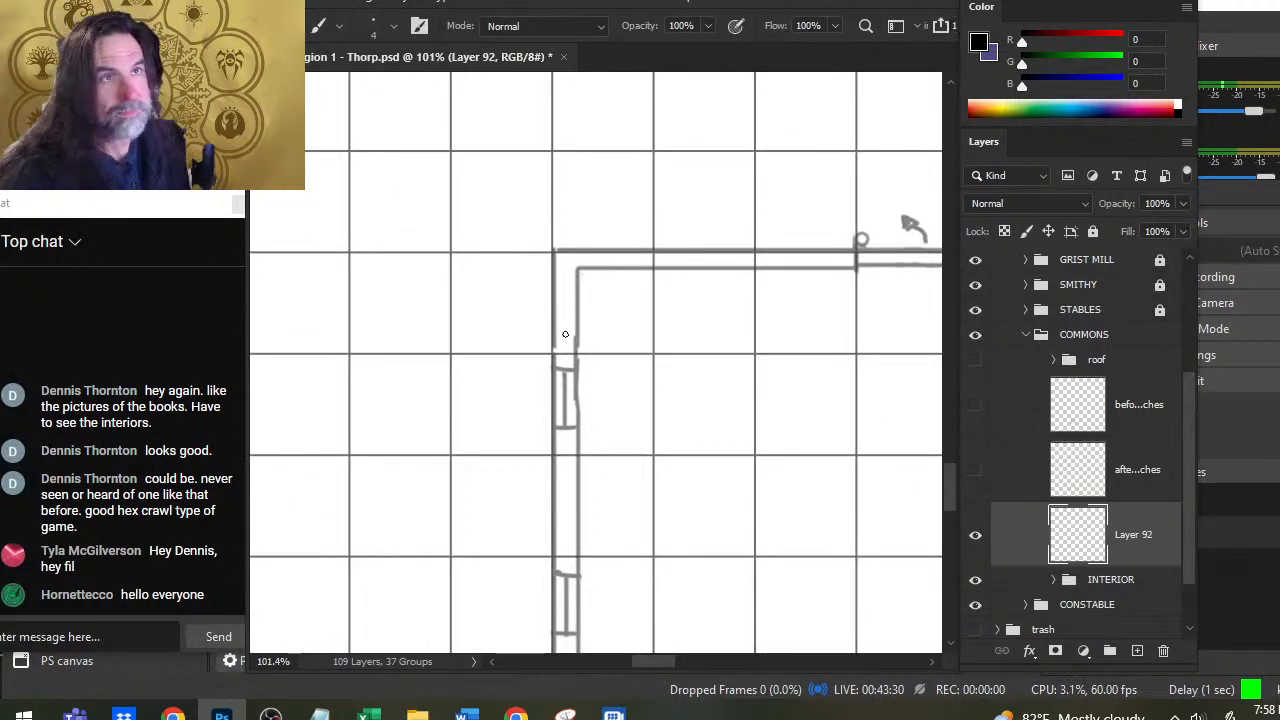
mouse_move(553, 253)
shift+mouse_down()
mouse_move(552, 640)
mouse_move(557, 473)
shift+mouse_up()
key(e)
key(])
key(])
key(])
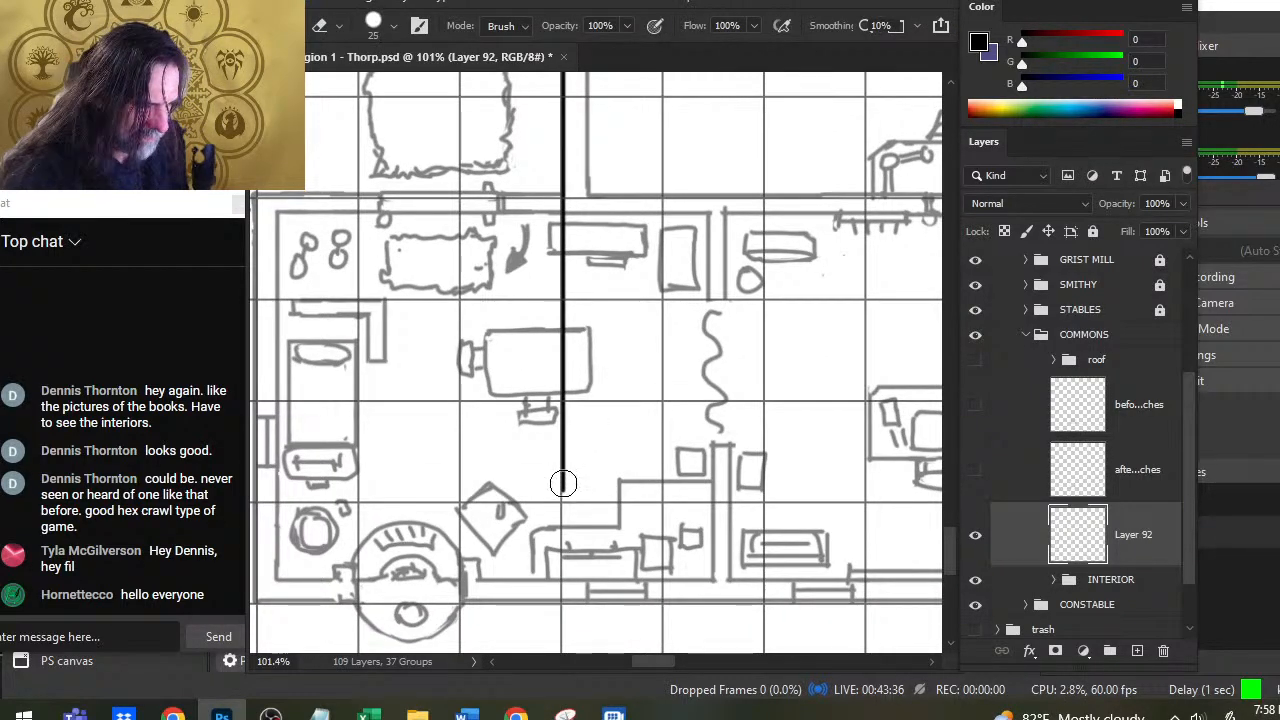
shift+click(566, 505)
Step: Ink the furnished wing's upper outer wall from the hall's corner to the wing's left corner and erase the excess
key(b)
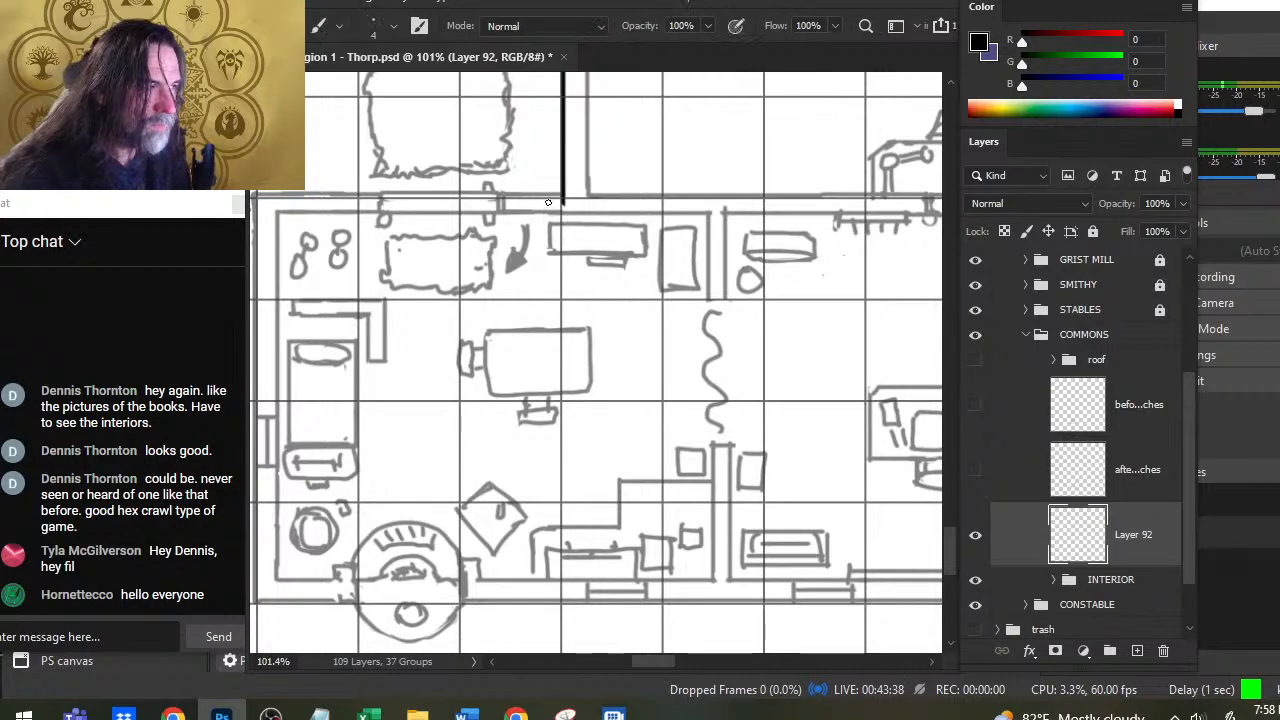
drag(558, 200, 276, 198)
key(e)
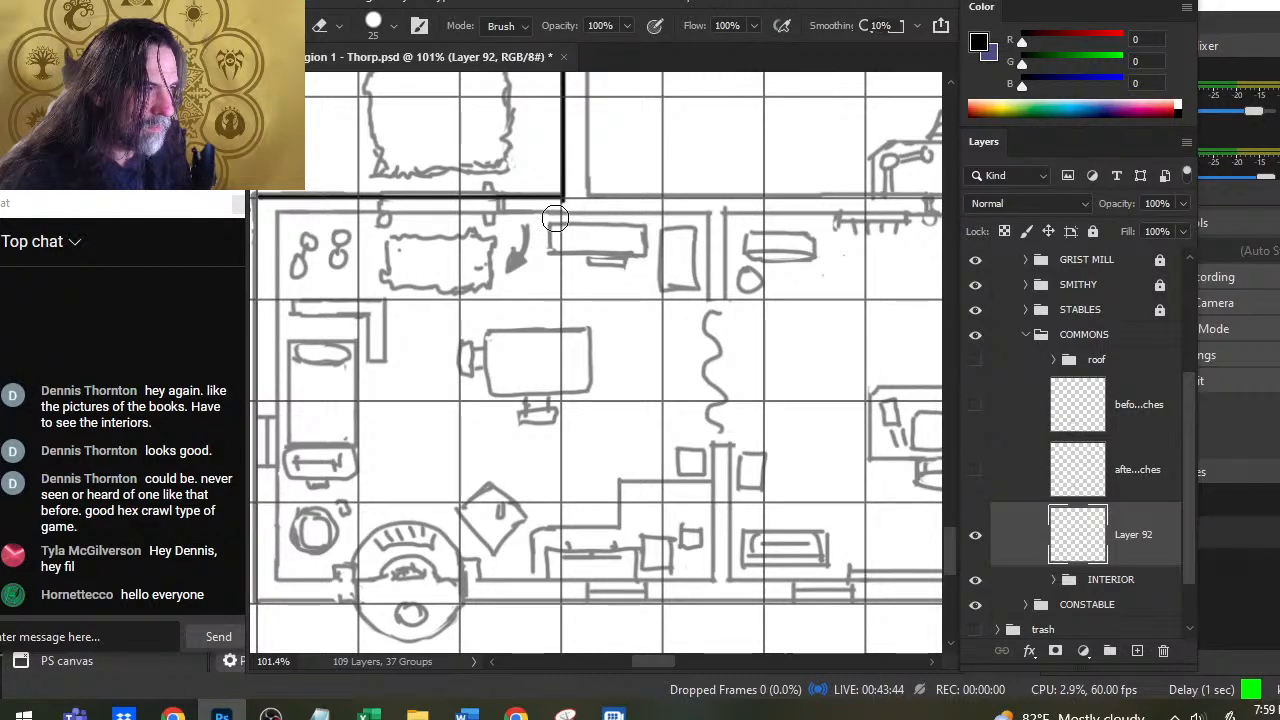
drag(441, 319, 716, 295)
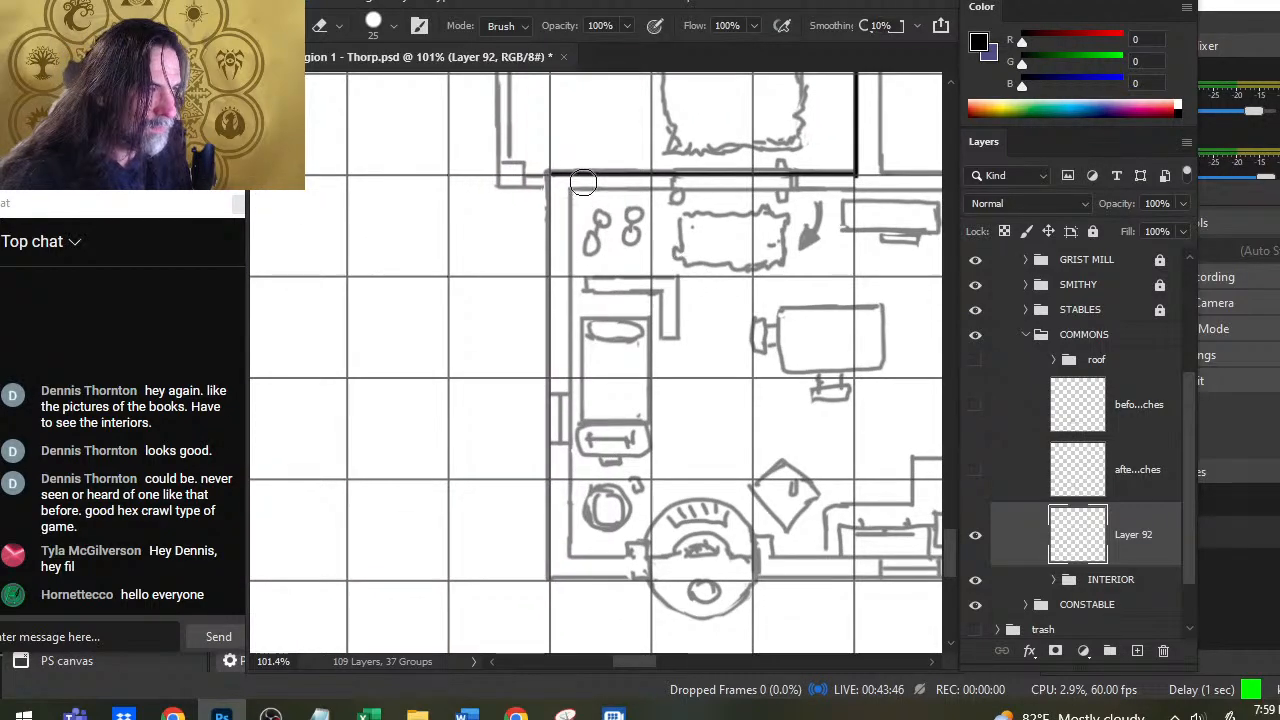
key(b)
drag(550, 174, 553, 580)
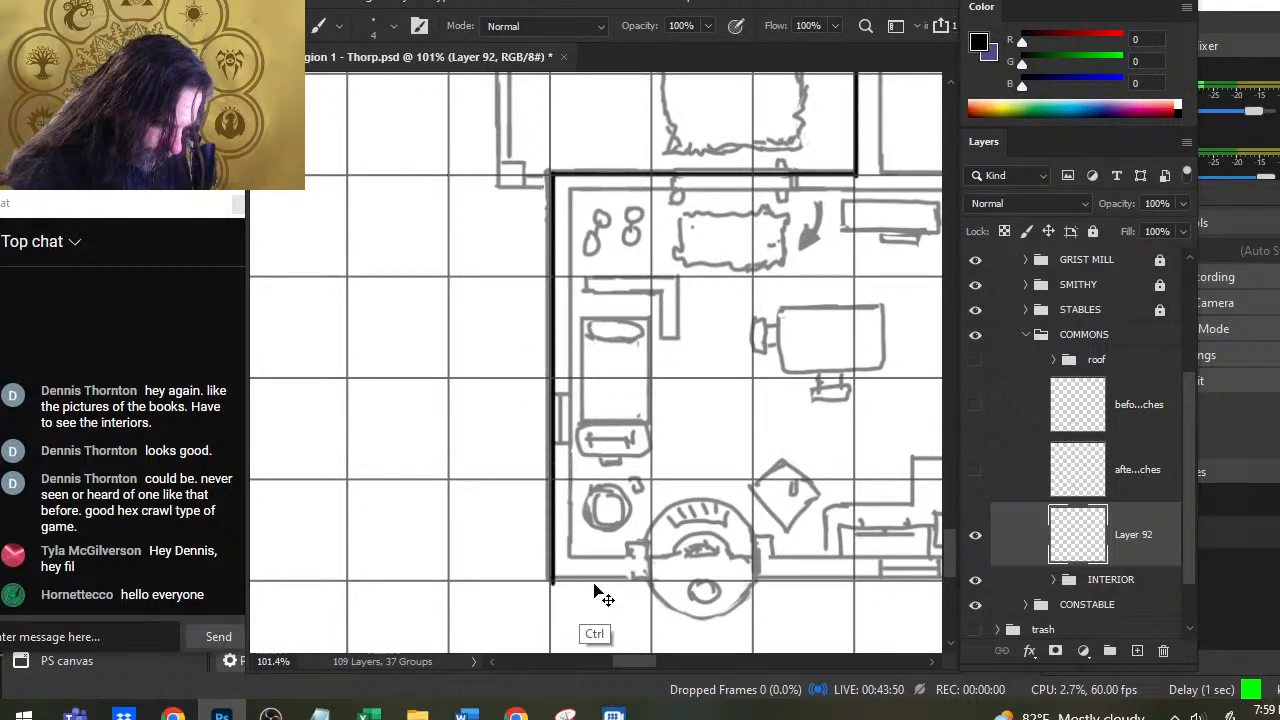
key(ctrl+z)
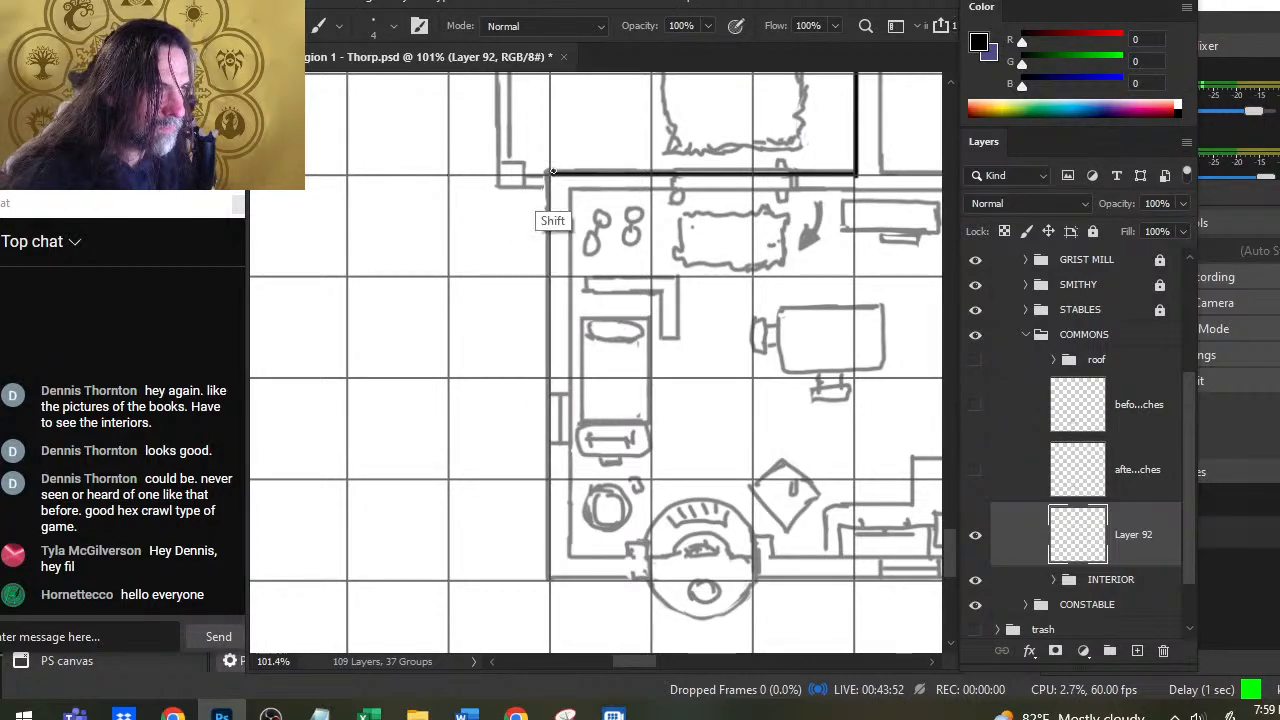
Step: Ink the furnished wing's left outer wall down to its lower corner and trim the line's overshoot there
drag(549, 174, 551, 580)
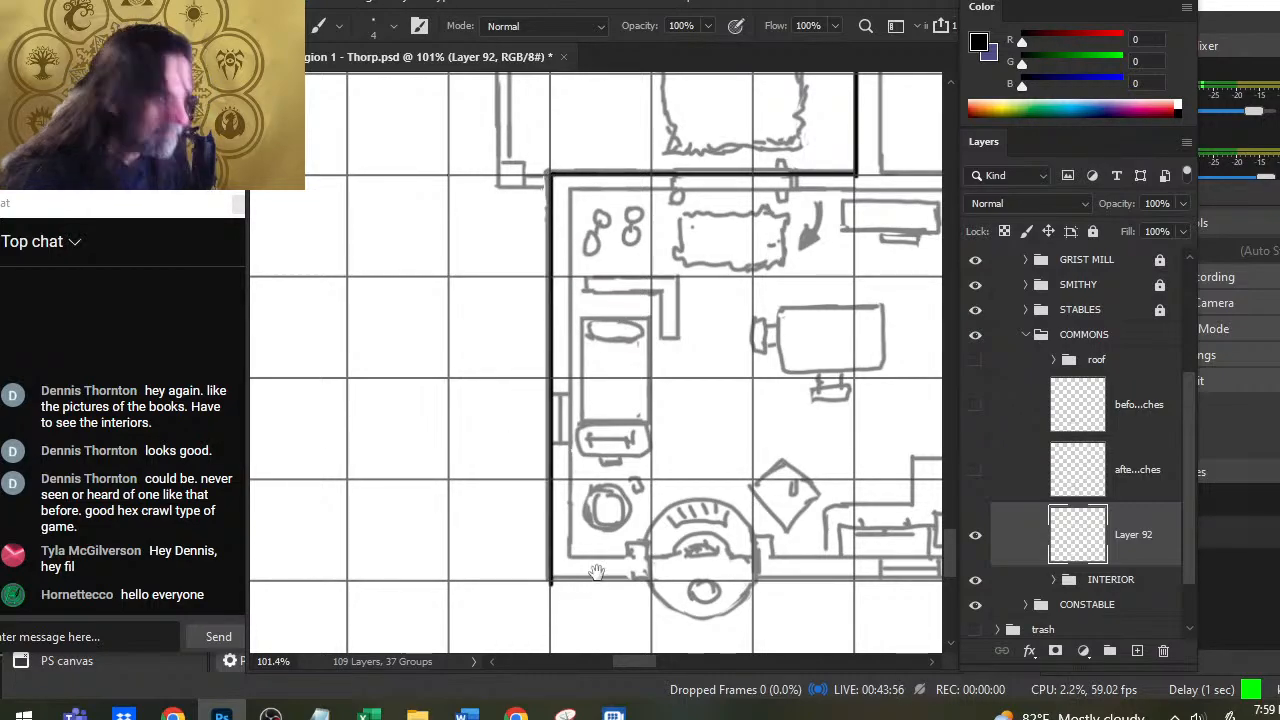
mouse_move(594, 262)
mouse_down()
mouse_move(567, 342)
mouse_move(646, 294)
mouse_move(634, 291)
mouse_move(656, 398)
mouse_up()
drag(693, 499, 577, 261)
drag(420, 473, 483, 477)
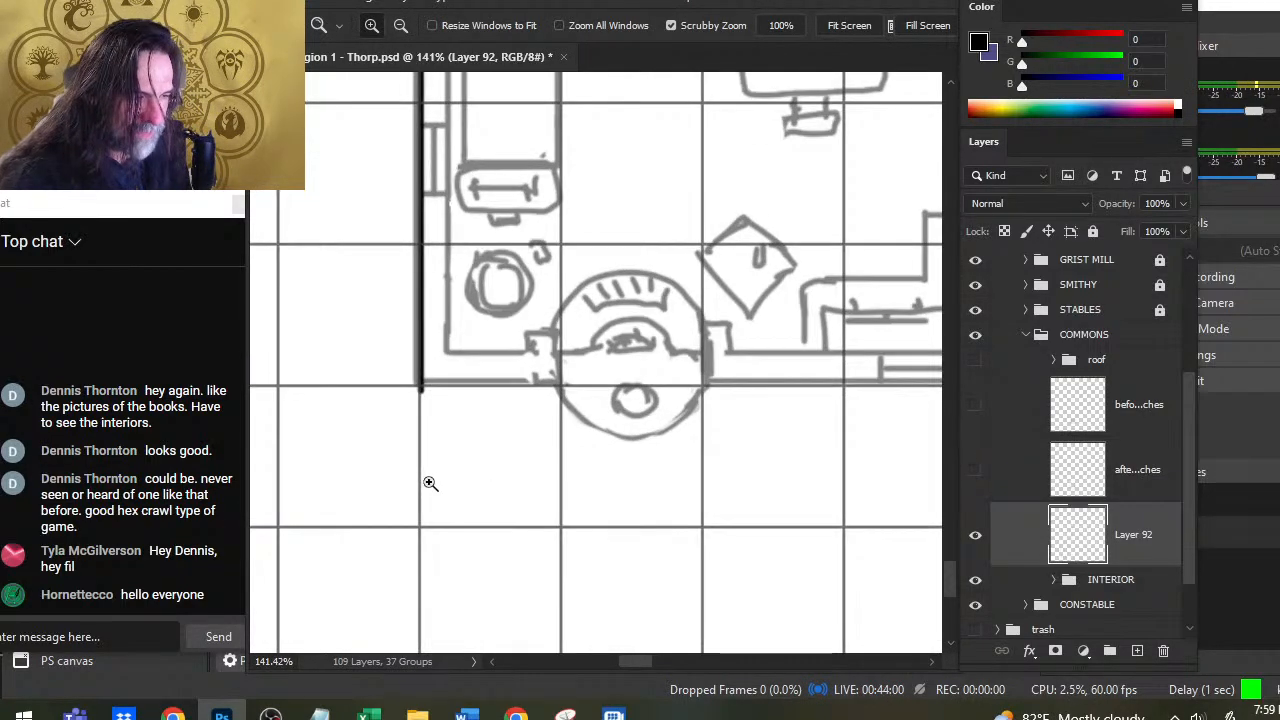
key(e)
key(b)
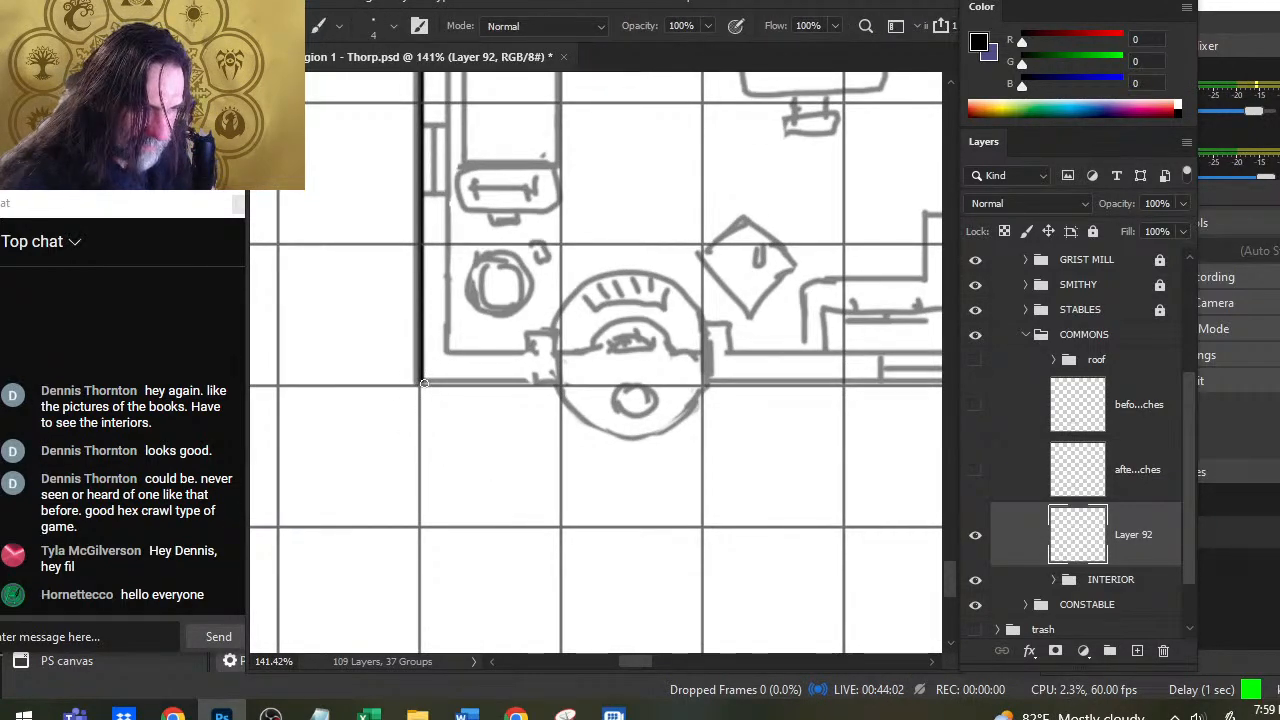
key(r)
mouse_move(420, 364)
mouse_down()
mouse_move(420, 437)
mouse_move(440, 424)
mouse_move(448, 386)
mouse_move(512, 386)
mouse_up()
key(e)
key(b)
key(ctrl+z)
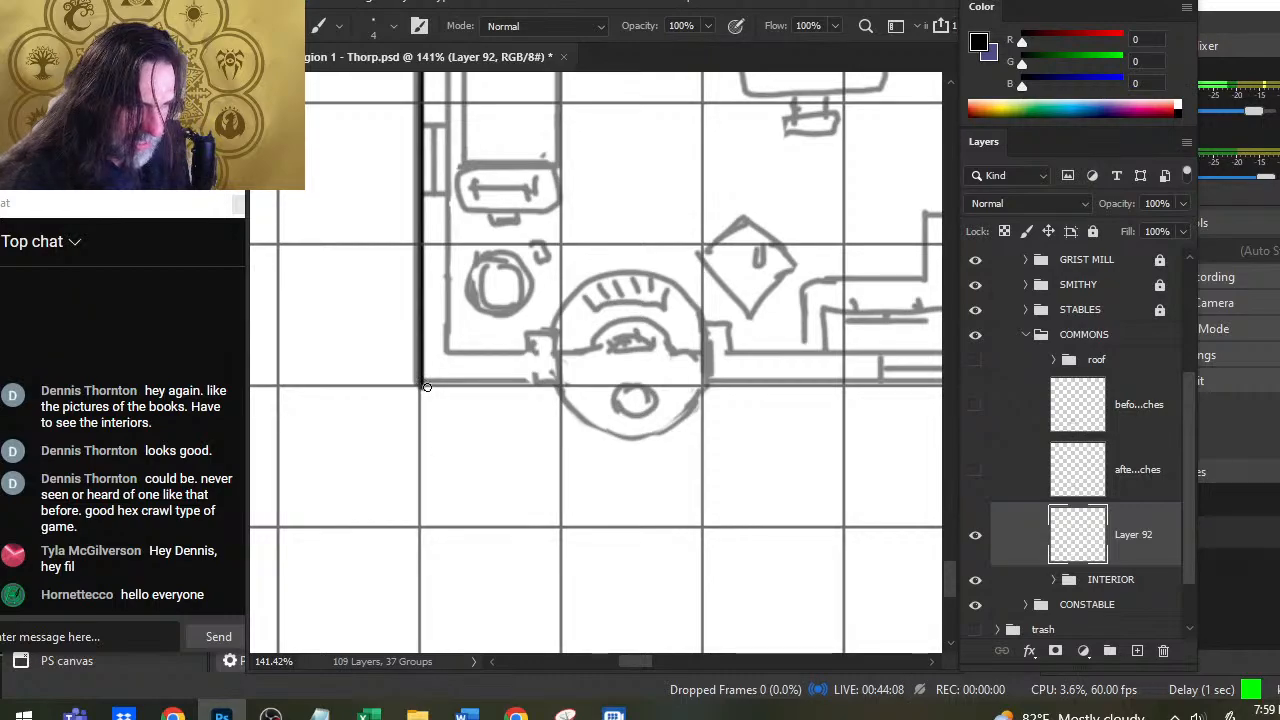
Step: Ink the furnished wing's lower and right outer walls, running from its lower-left corner around and up to the hall
mouse_move(421, 386)
mouse_down()
mouse_move(872, 386)
mouse_move(1191, 440)
mouse_up()
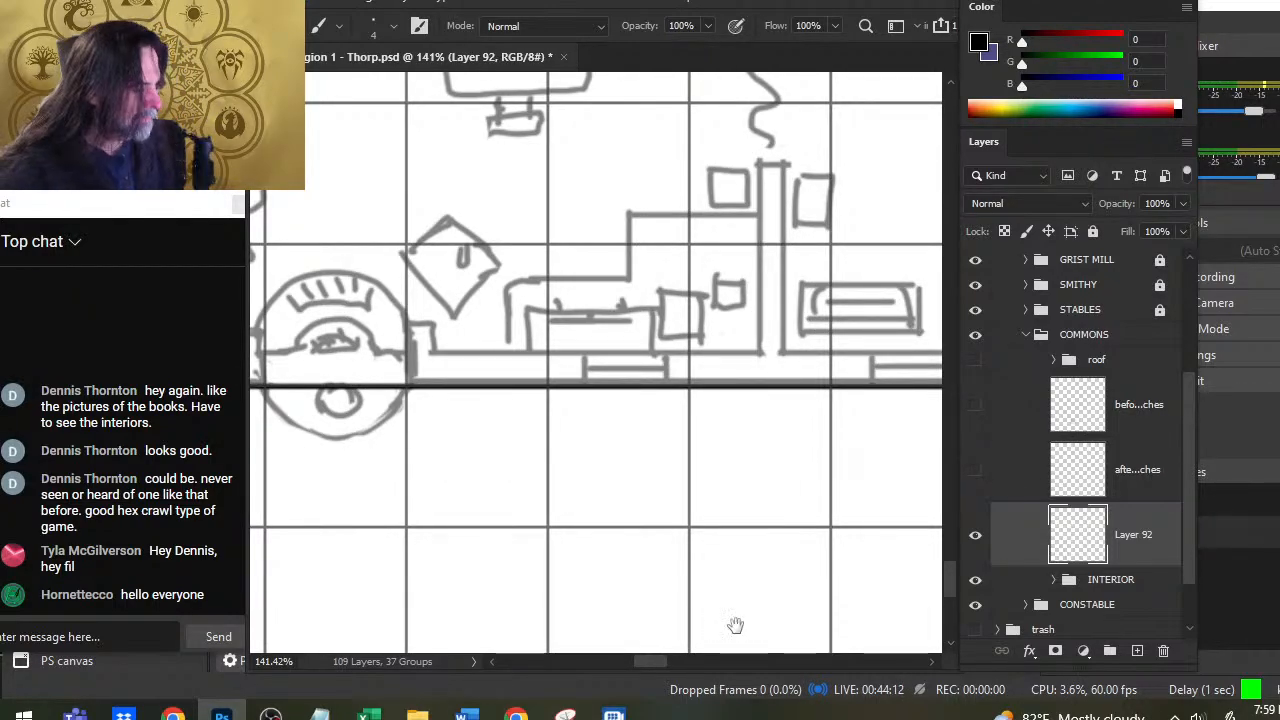
mouse_move(735, 625)
mouse_down()
mouse_move(614, 512)
mouse_move(583, 500)
mouse_move(334, 508)
mouse_up()
key(r)
mouse_move(549, 327)
mouse_down()
mouse_move(749, 326)
mouse_move(748, 112)
mouse_up()
key(b)
scroll(740, 150, up, 3)
scroll(745, 300, up, 3)
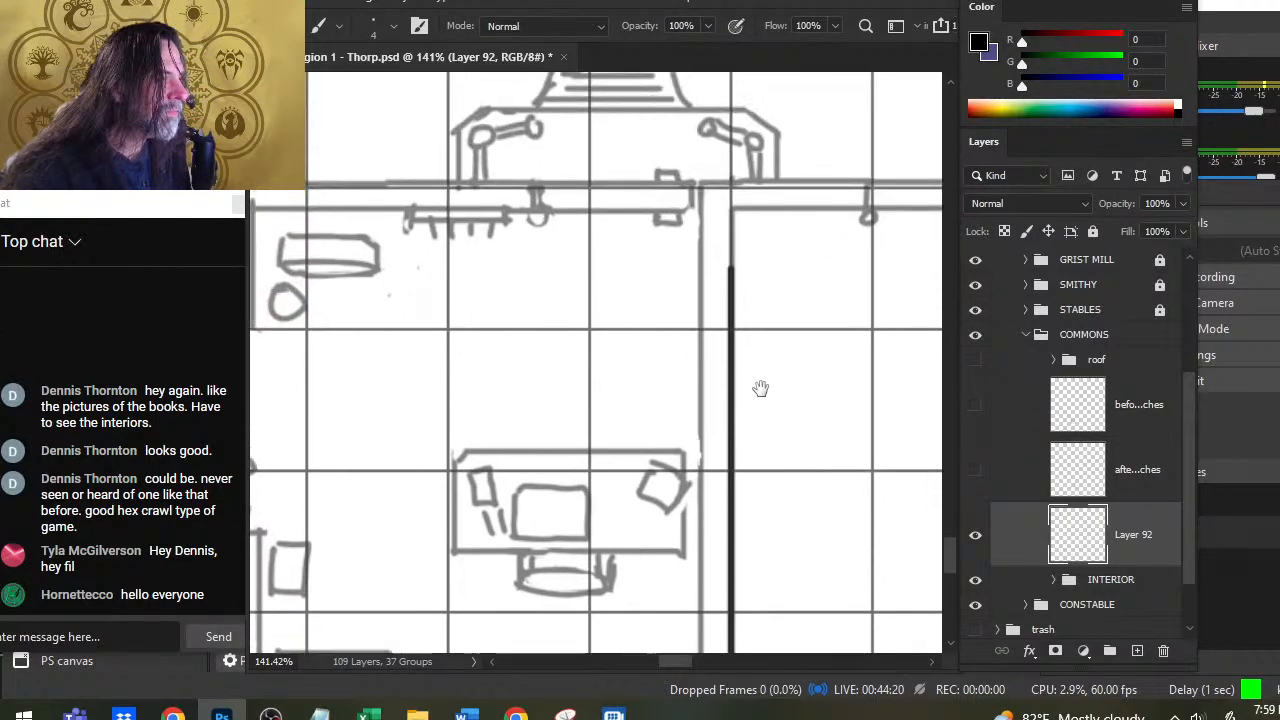
key(r)
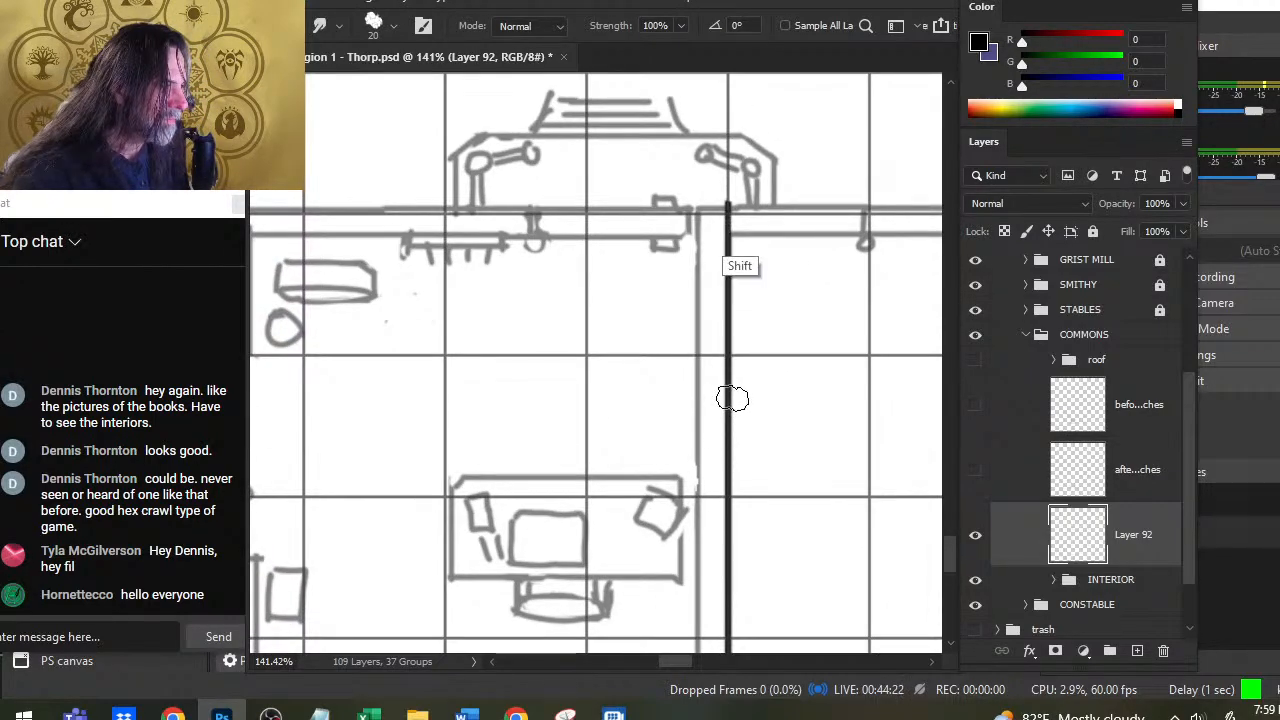
Step: Ink the hall's lower outer wall from the wing's right wall to the hall's lower-right corner and erase the overshoot
key(z)
drag(786, 357, 689, 334)
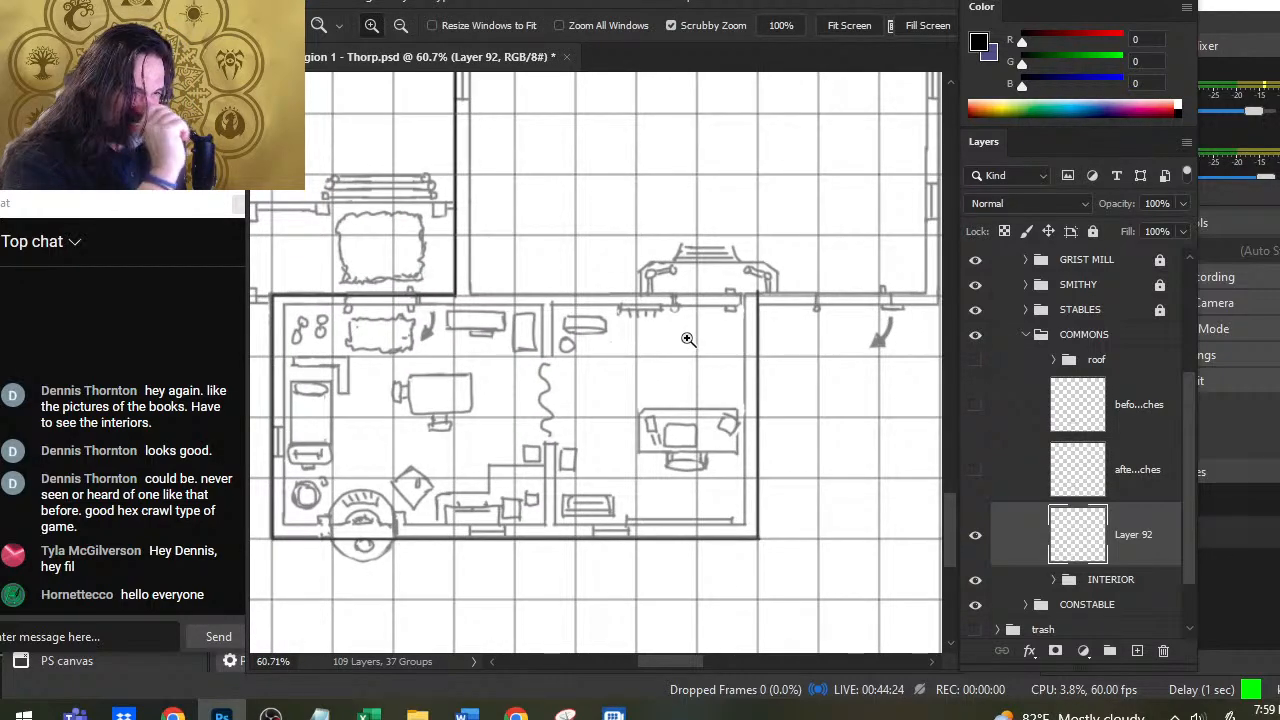
drag(733, 366, 567, 415)
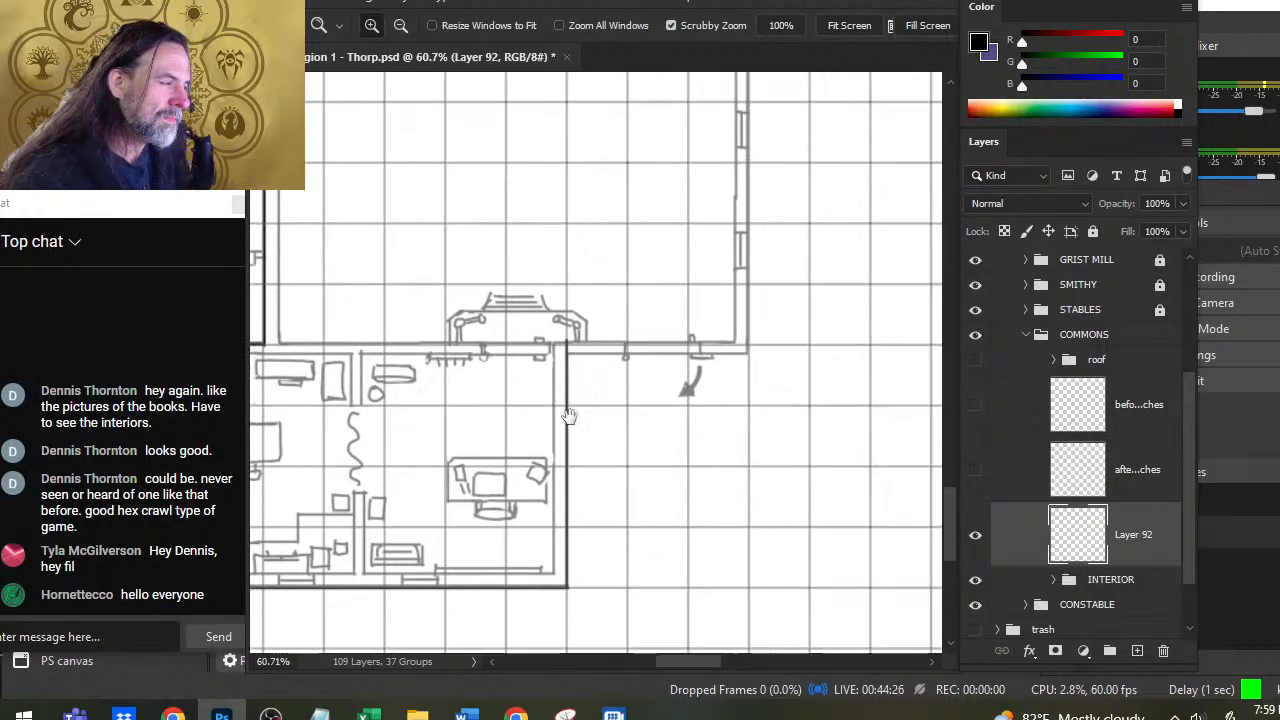
mouse_move(582, 370)
mouse_down()
mouse_move(626, 374)
mouse_move(614, 370)
mouse_move(642, 356)
mouse_move(932, 356)
mouse_move(918, 378)
mouse_move(611, 437)
mouse_up()
key(b)
key(b)
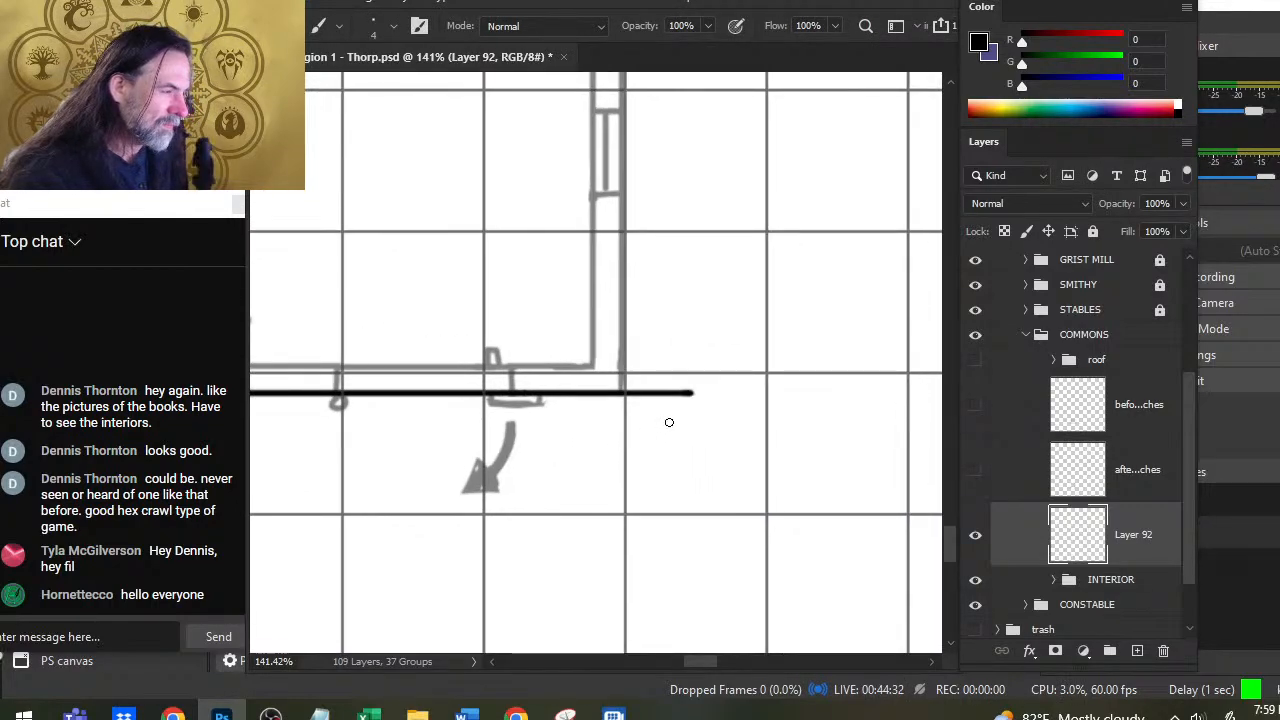
key(e)
click(695, 393)
scroll(659, 511, down, 5)
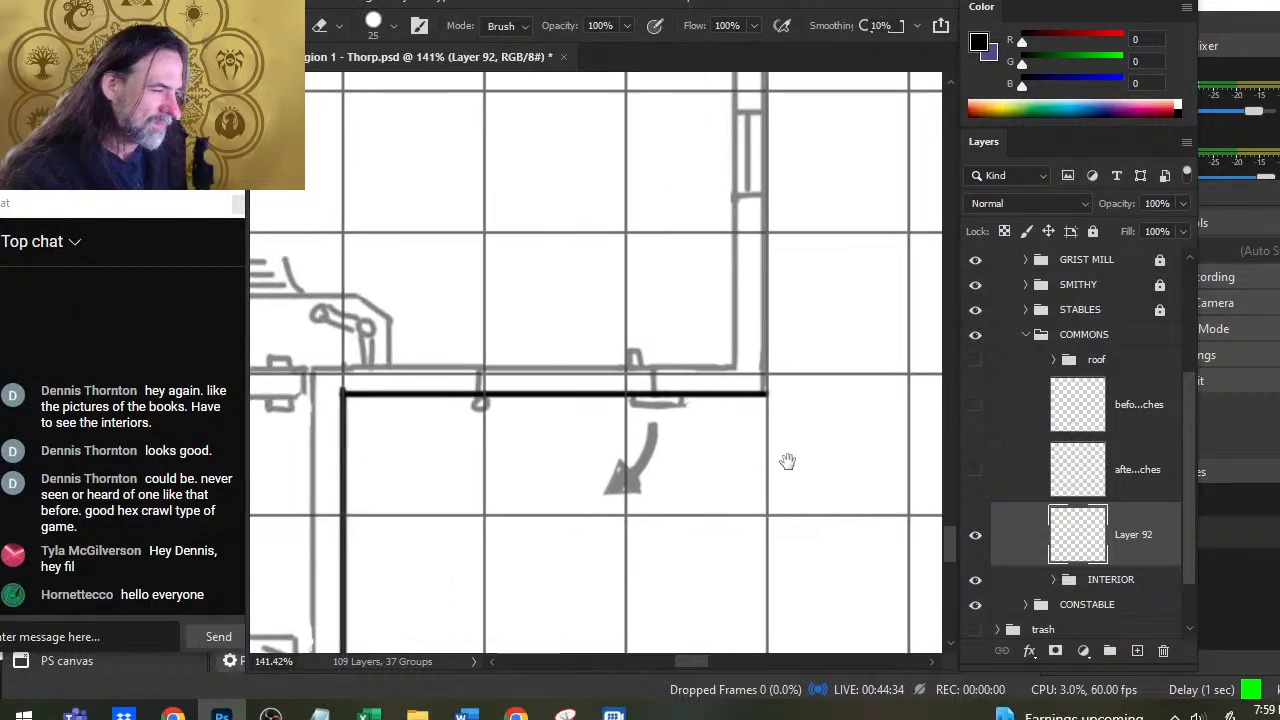
Step: Ink the hall's right outer wall up to the upper-right corner and erase the excess above it with a 45 px eraser
key(z)
drag(636, 491, 763, 419)
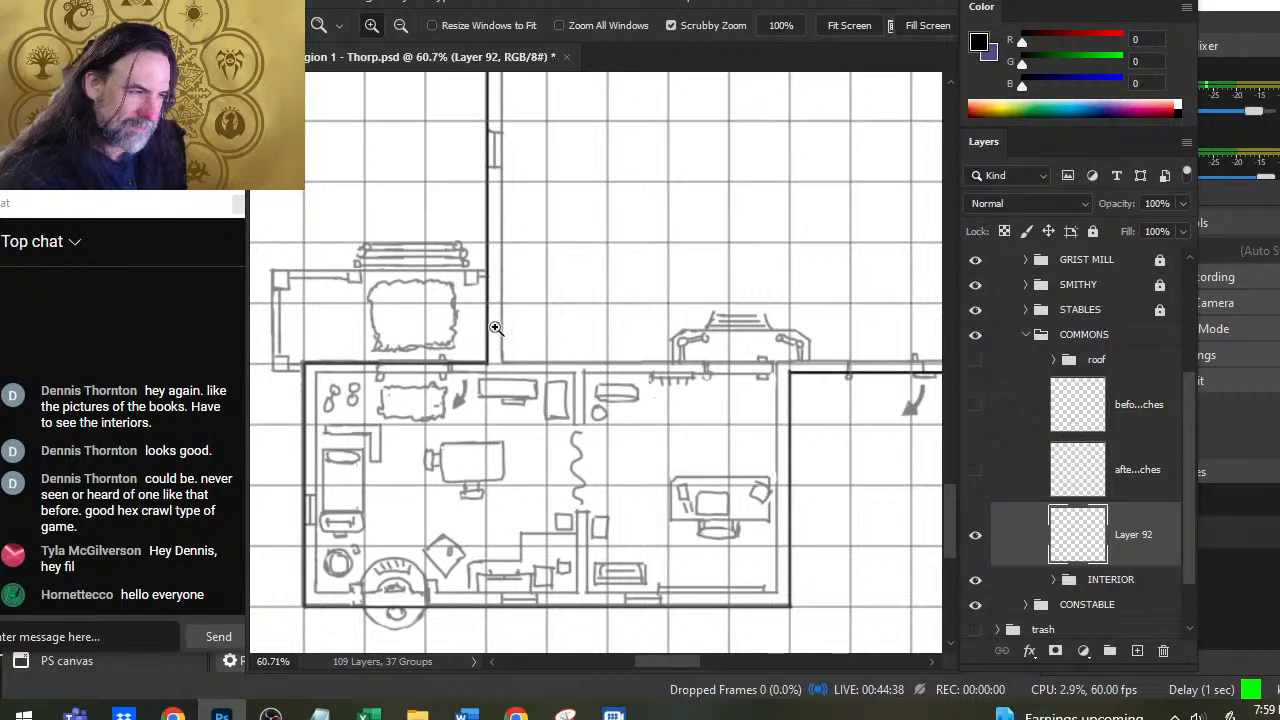
scroll(538, 379, up, 5)
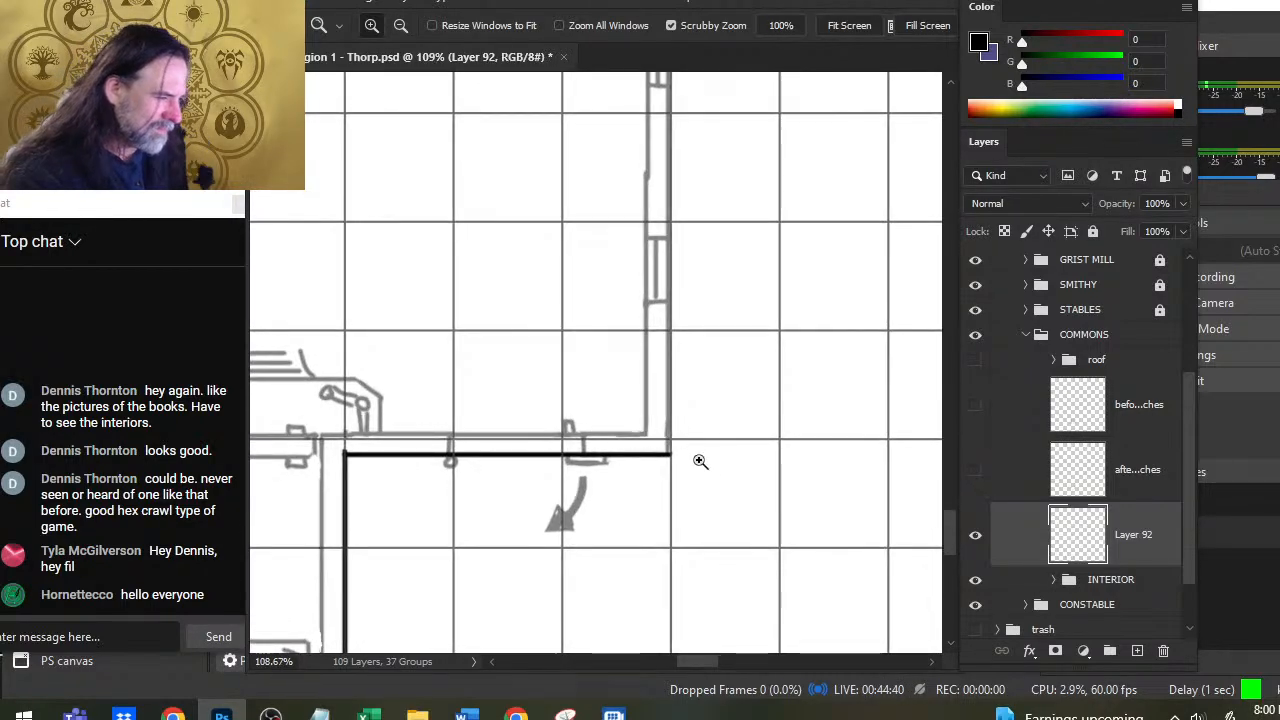
key(b)
drag(670, 453, 651, 40)
key(e)
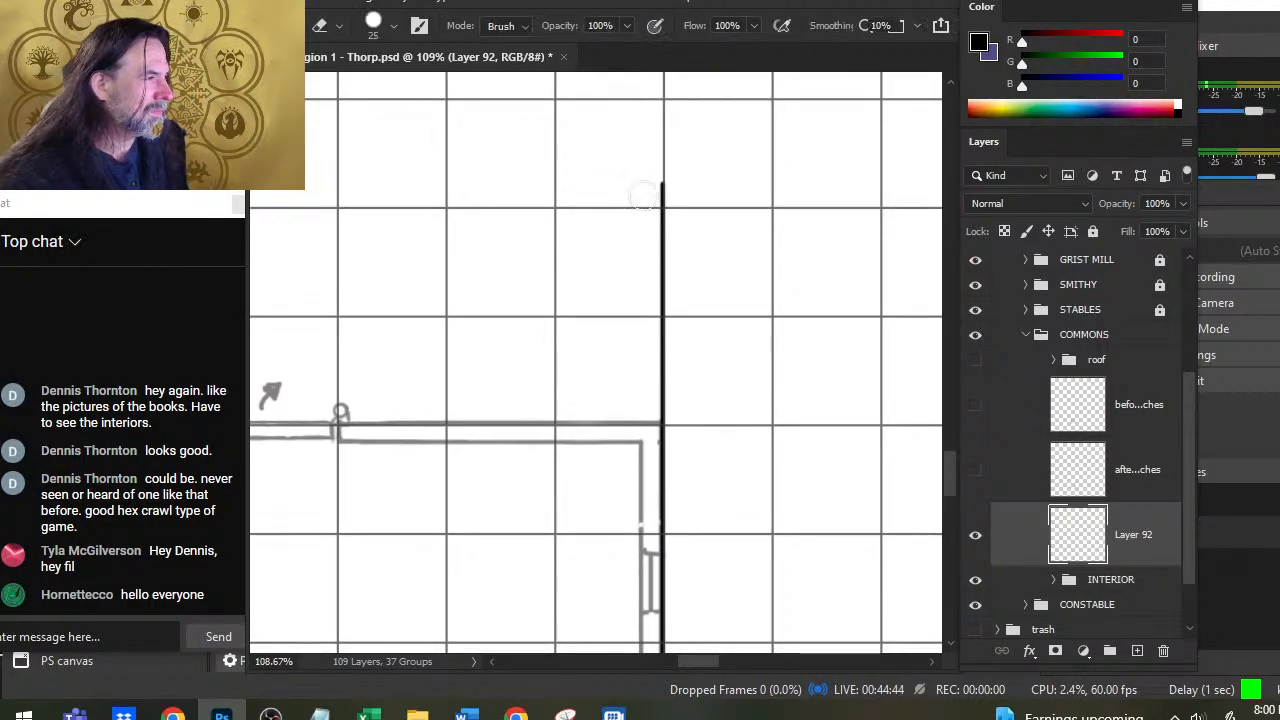
key(bracketright)
drag(662, 185, 668, 167)
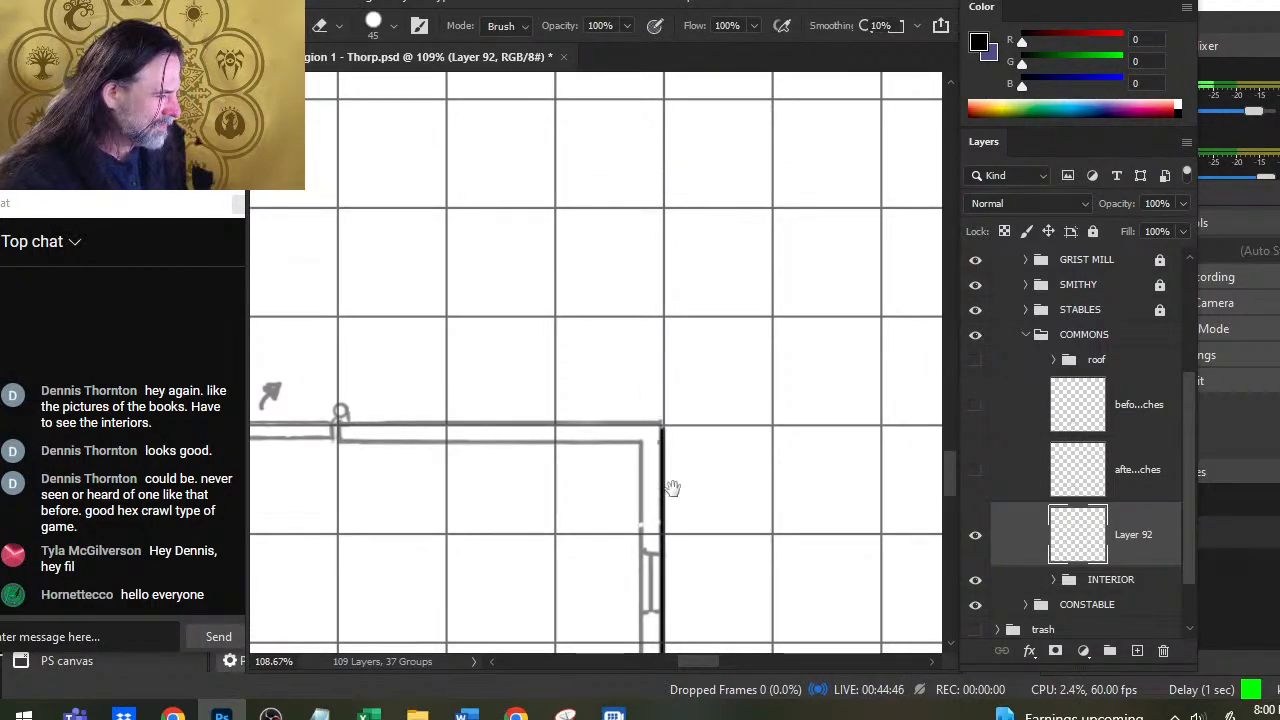
Step: Ink the hall's upper outer wall across the double doors between both corners and erase the line's excess beyond the corners
drag(671, 486, 707, 384)
key(r)
key(b)
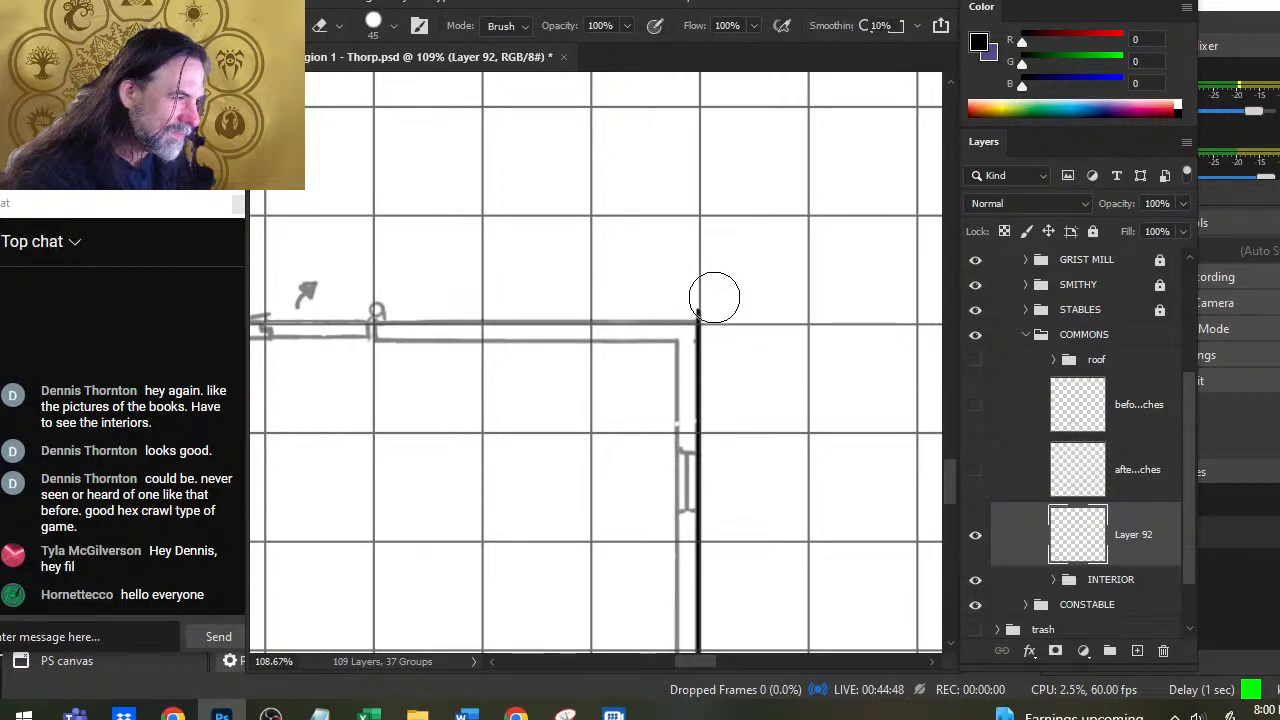
shift+click(697, 323)
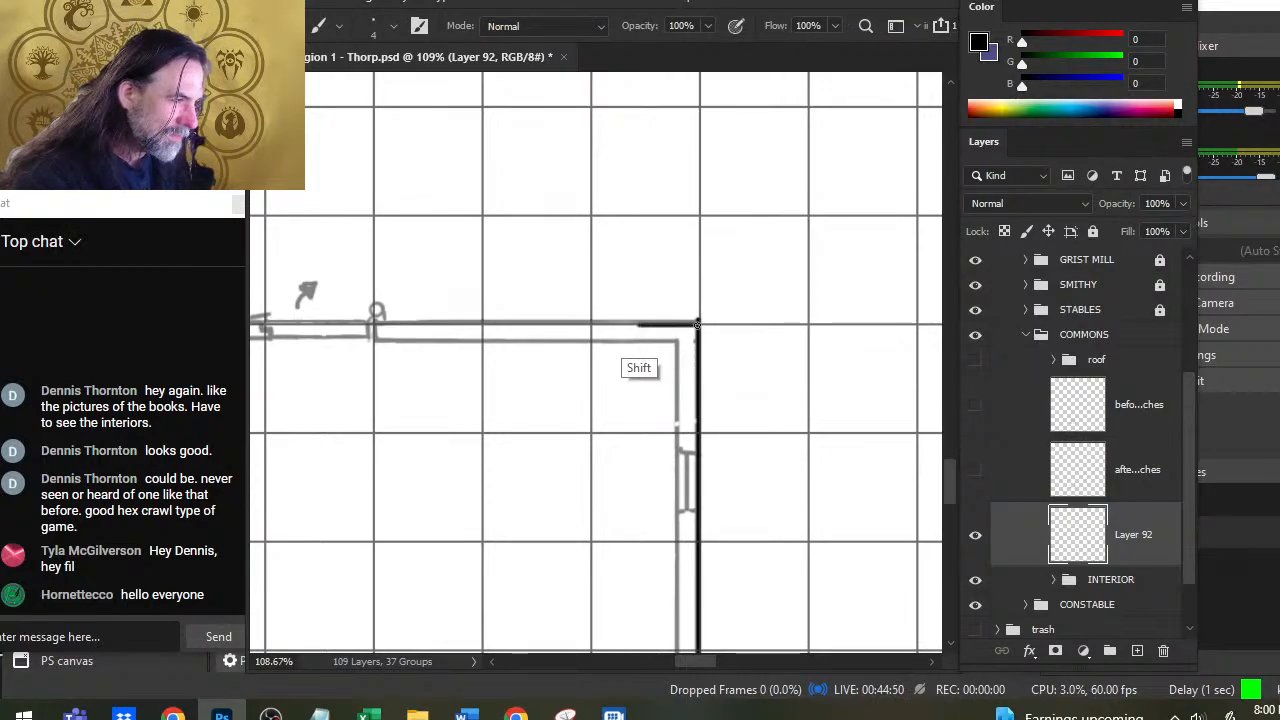
key(h)
scroll(640, 360, left, 5)
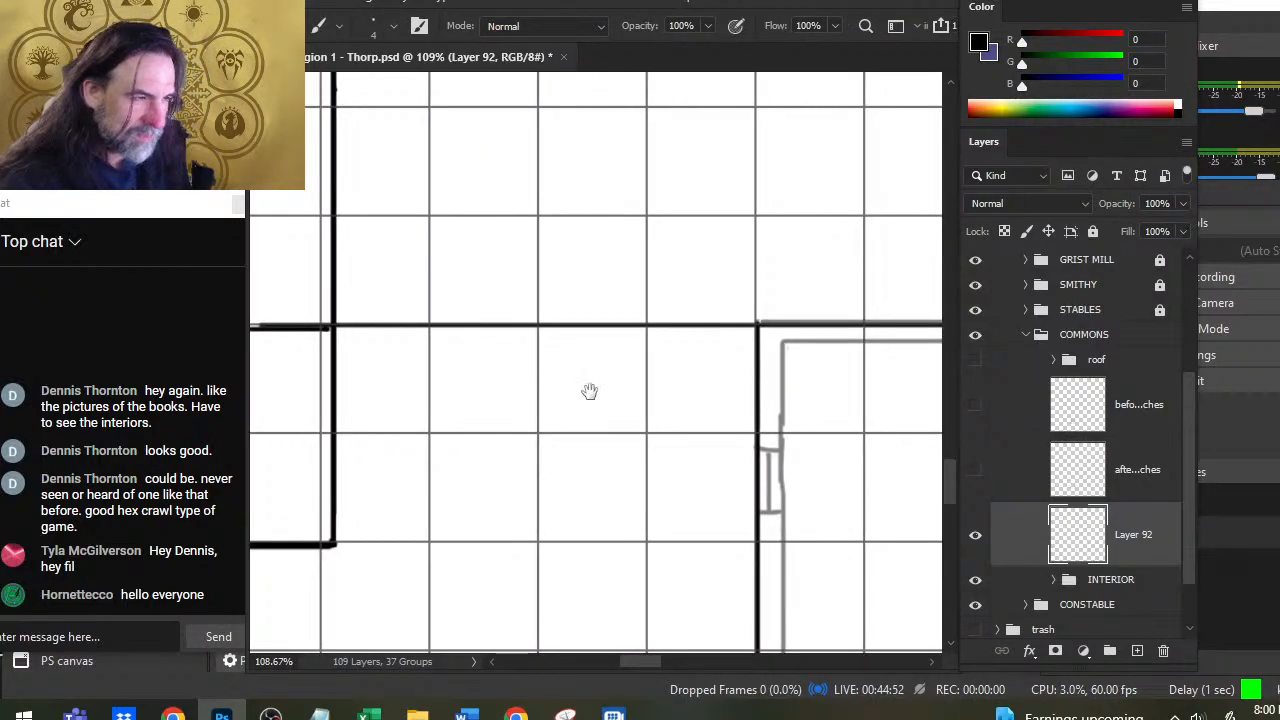
key(e)
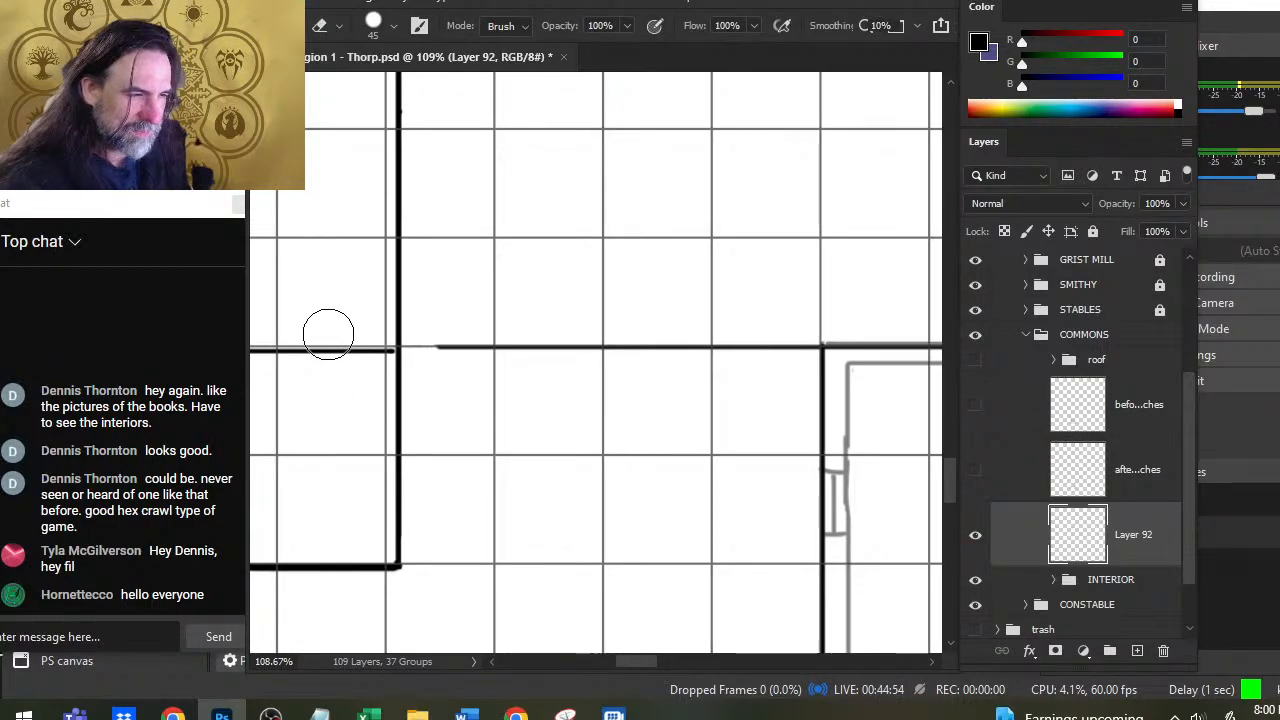
drag(583, 347, 690, 347)
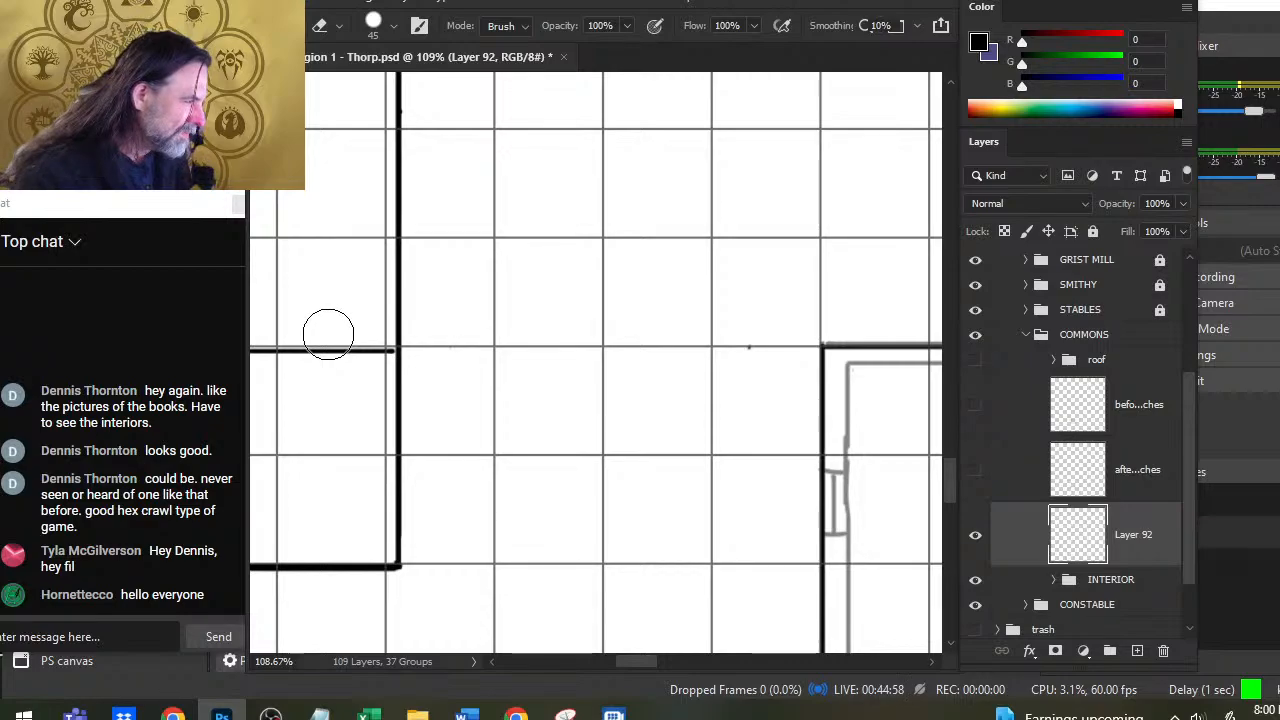
drag(848, 418, 274, 394)
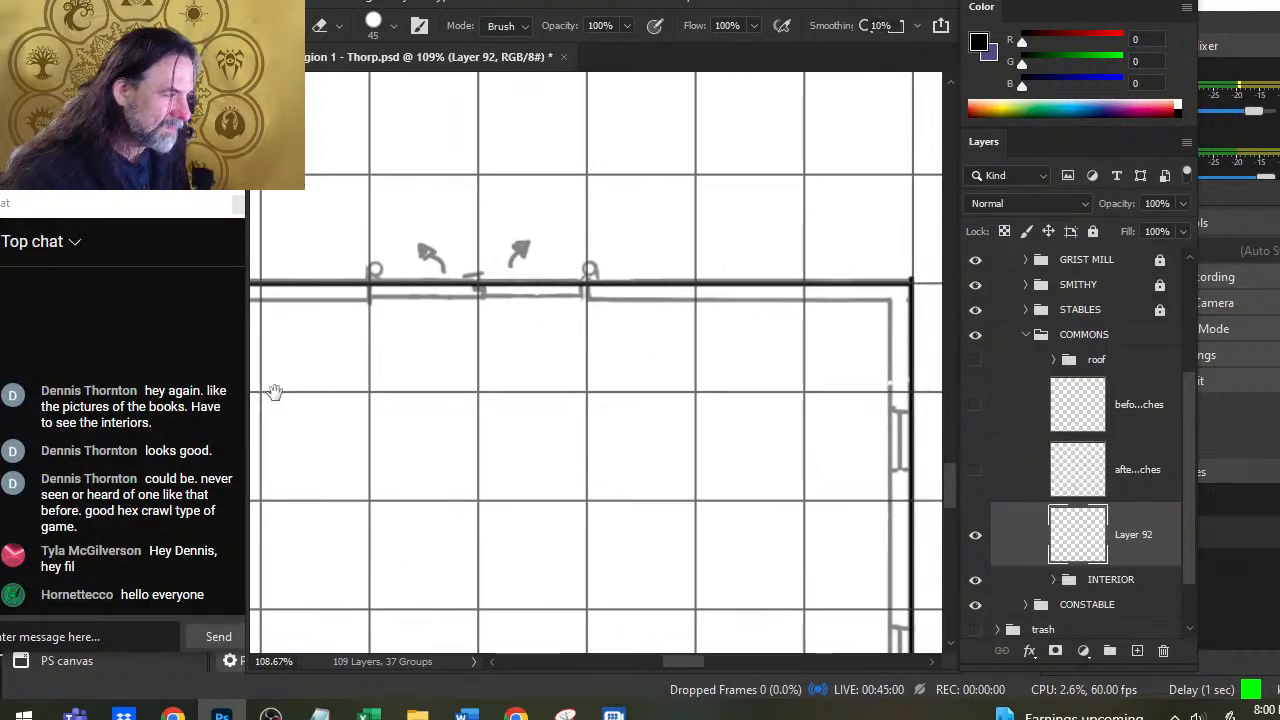
drag(589, 423, 594, 423)
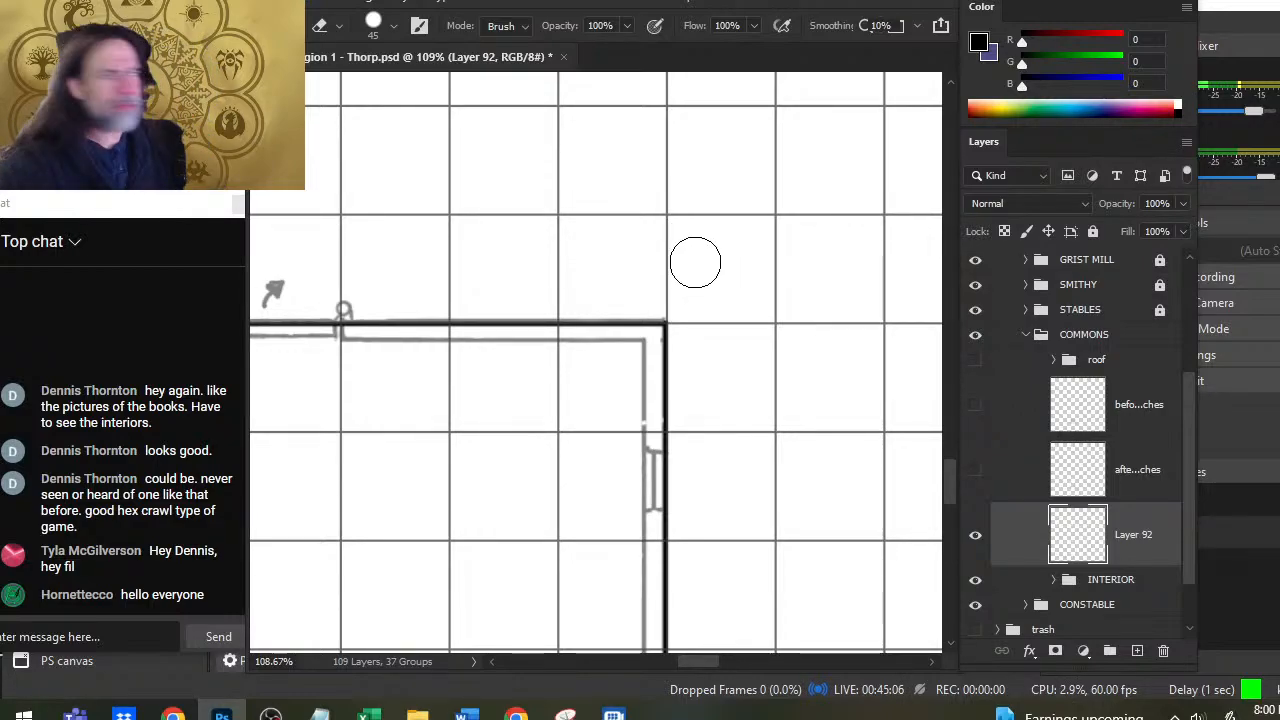
Step: Add a new layer above Layer 92 in the COMMONS group
drag(489, 487, 728, 324)
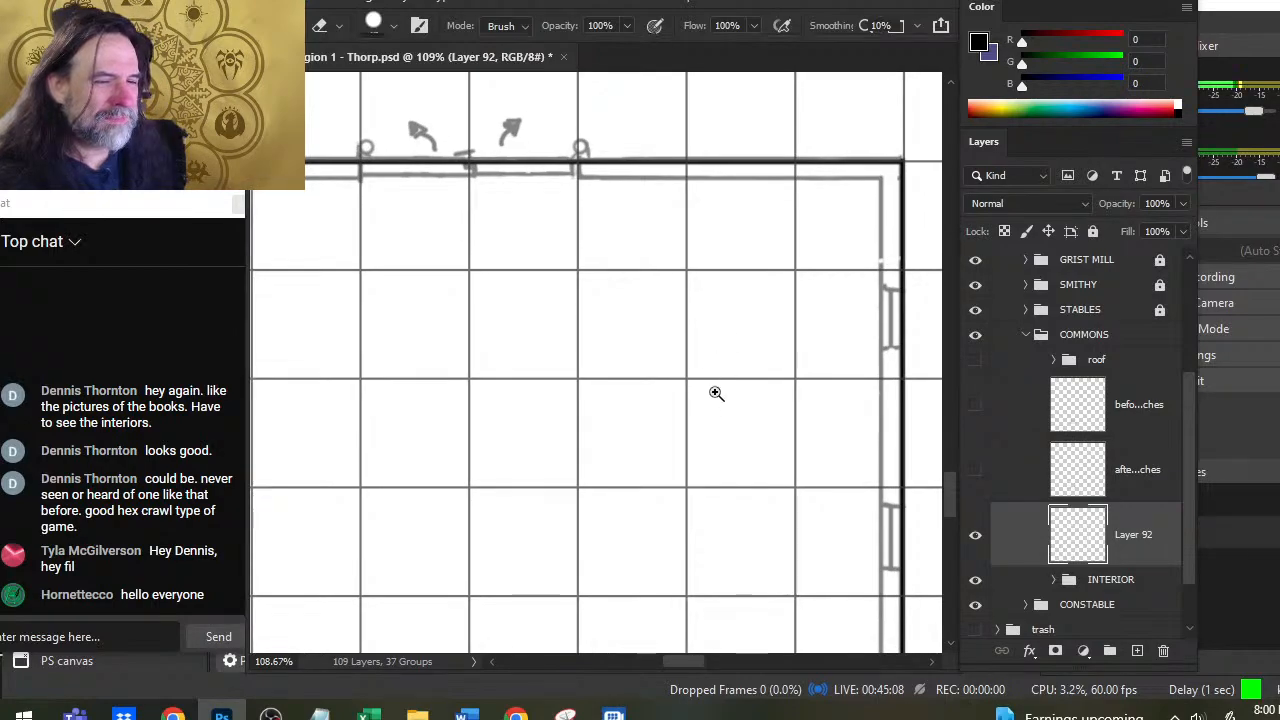
drag(715, 398, 559, 399)
drag(390, 344, 480, 163)
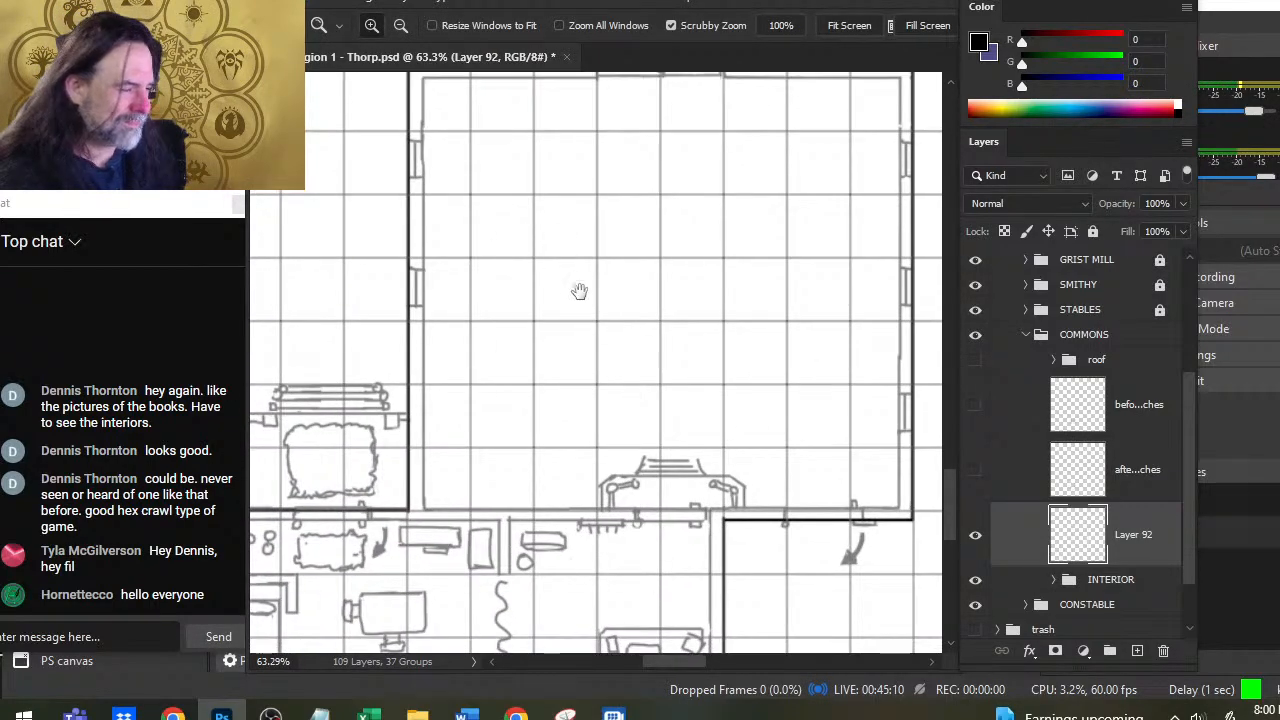
drag(503, 537, 503, 432)
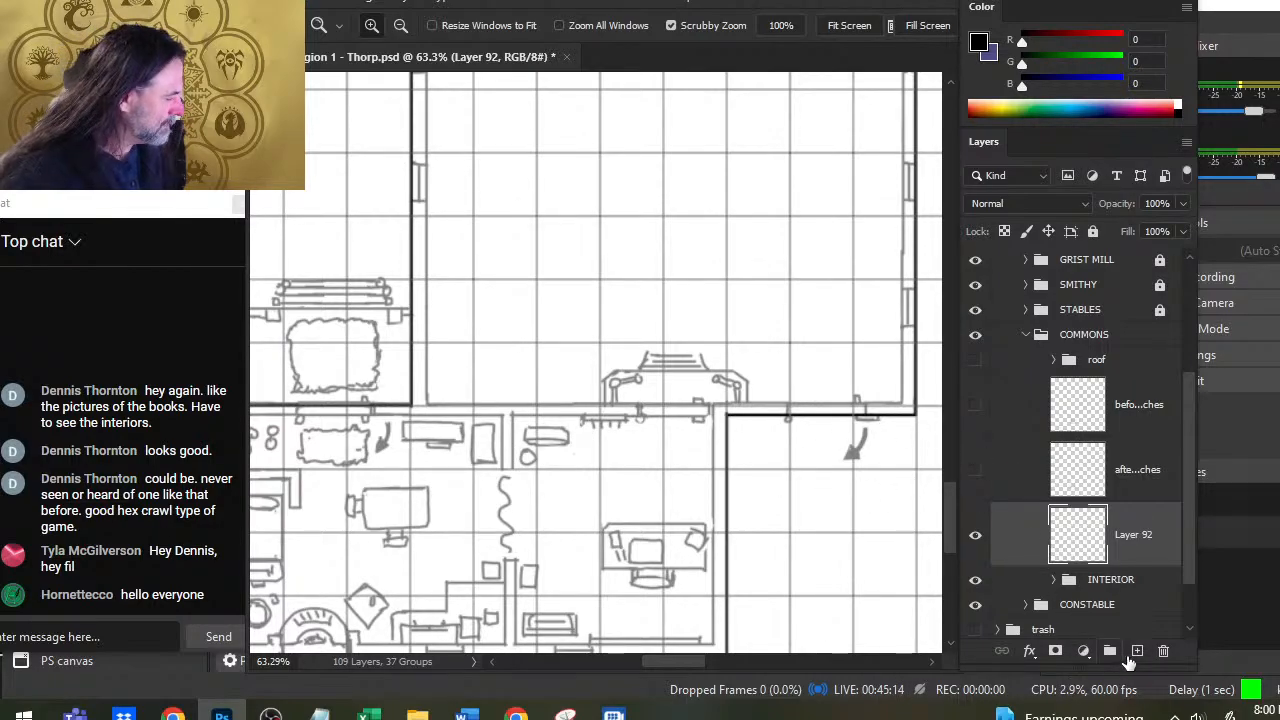
click(1133, 655)
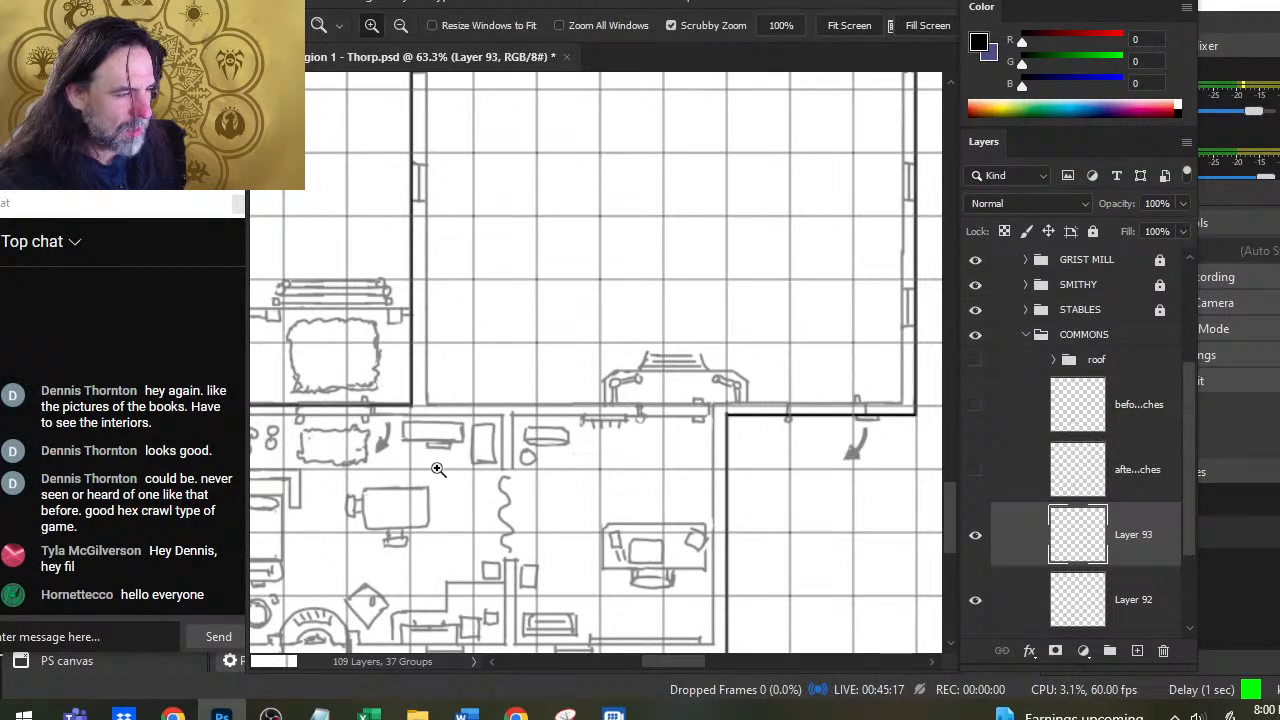
Step: Return to Layer 92 and trim the small line overshoot where the hall's left wall meets the furnished wing
drag(437, 469, 480, 449)
key(b)
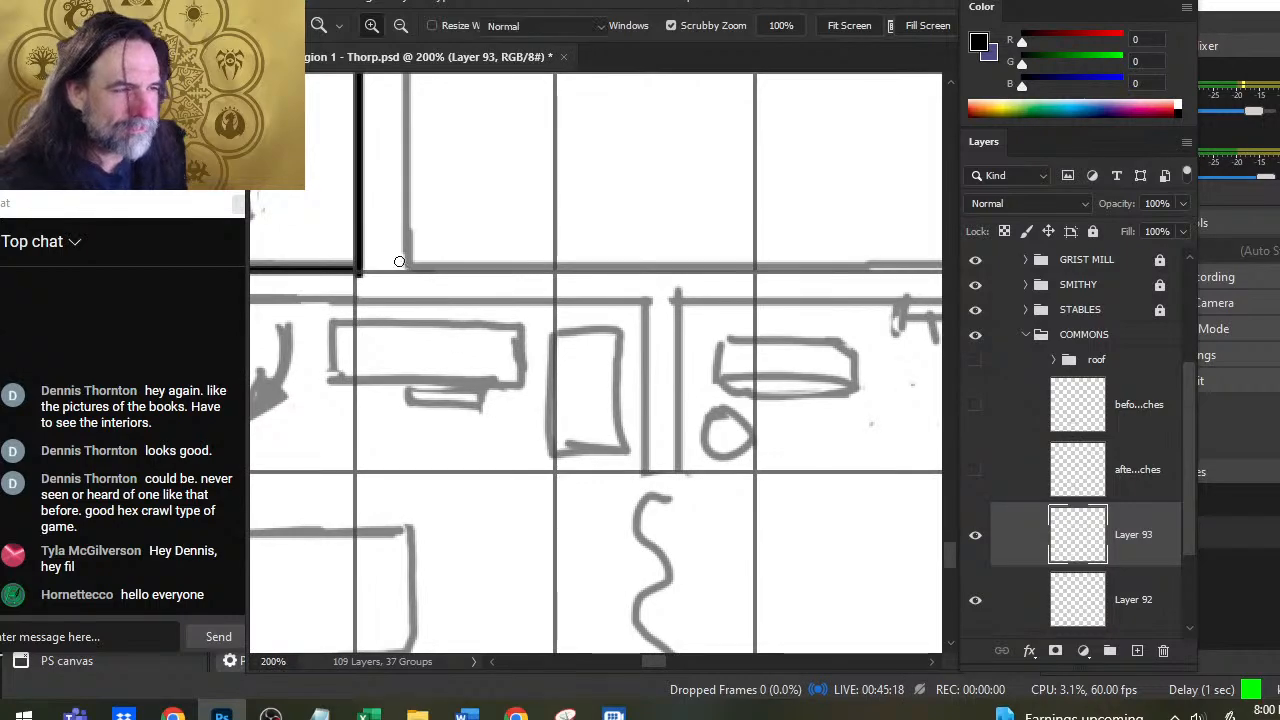
click(1017, 603)
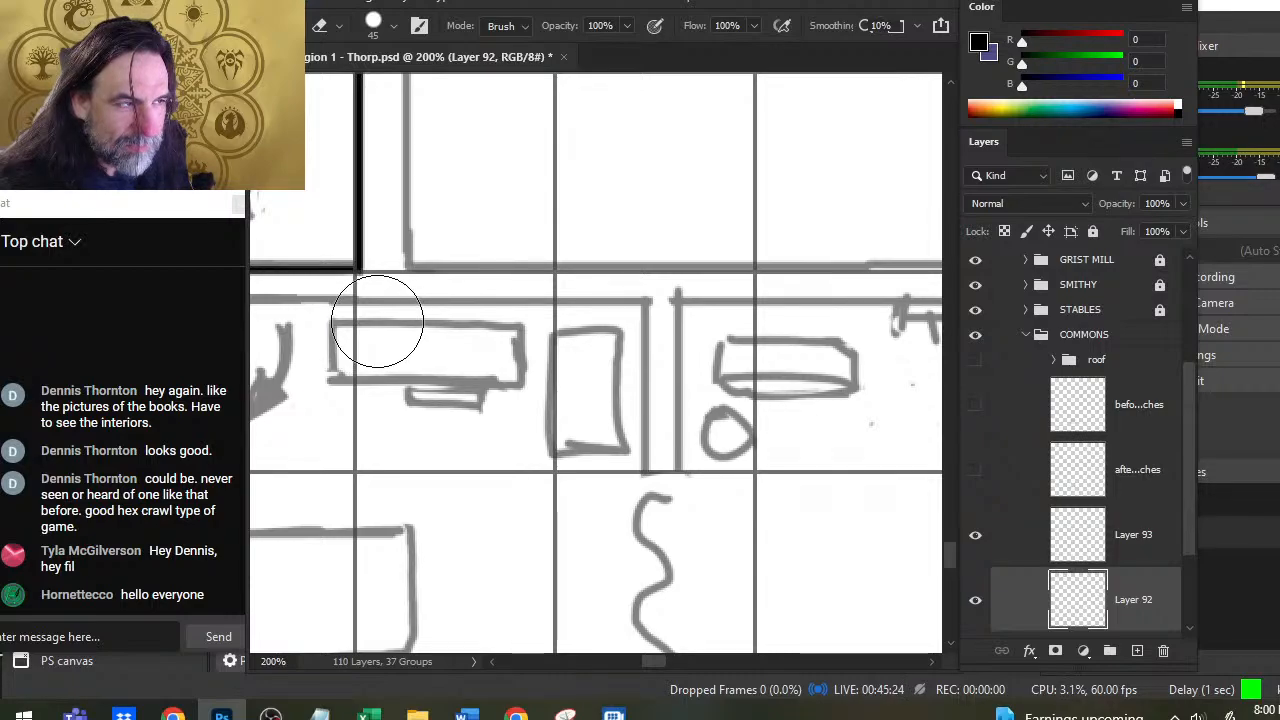
Step: On Layer 93, ink the hall's lower inner wall line from the furnished wing's junction to the inner lower-right corner
click(1055, 538)
key(b)
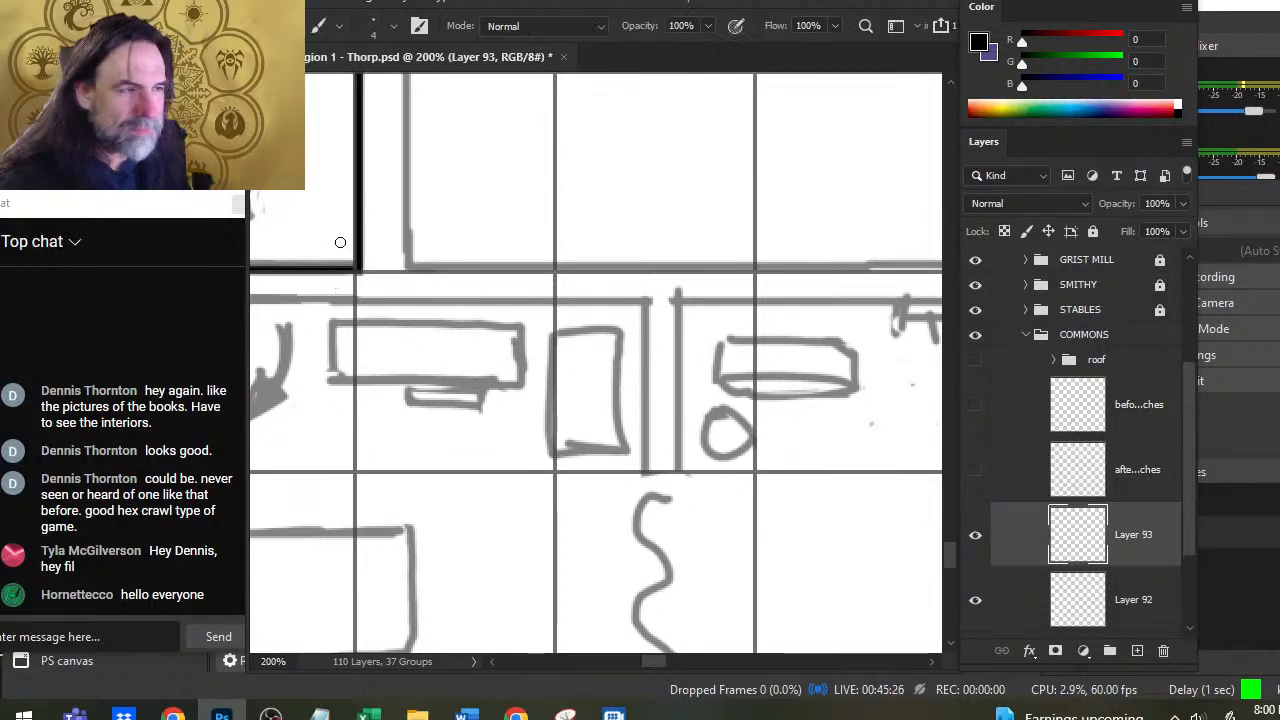
key(shift)
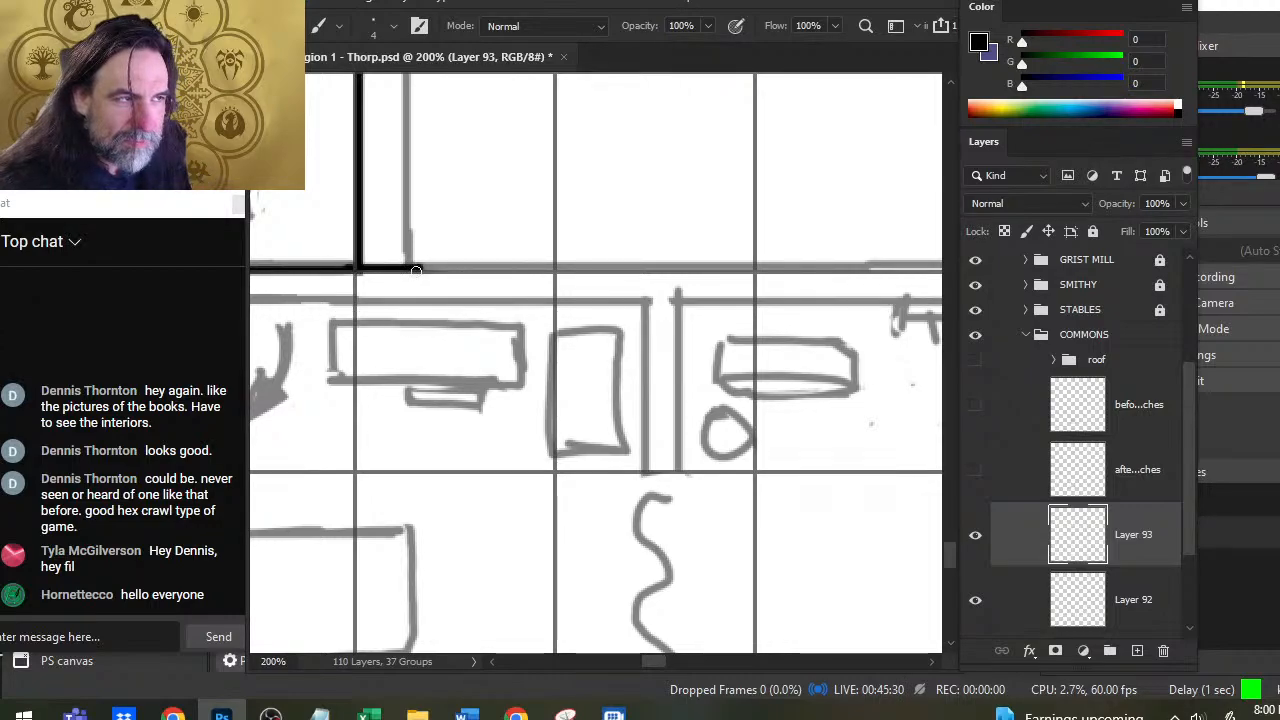
mouse_move(351, 269)
mouse_down()
mouse_move(700, 270)
mouse_move(975, 330)
mouse_up()
drag(869, 391, 343, 400)
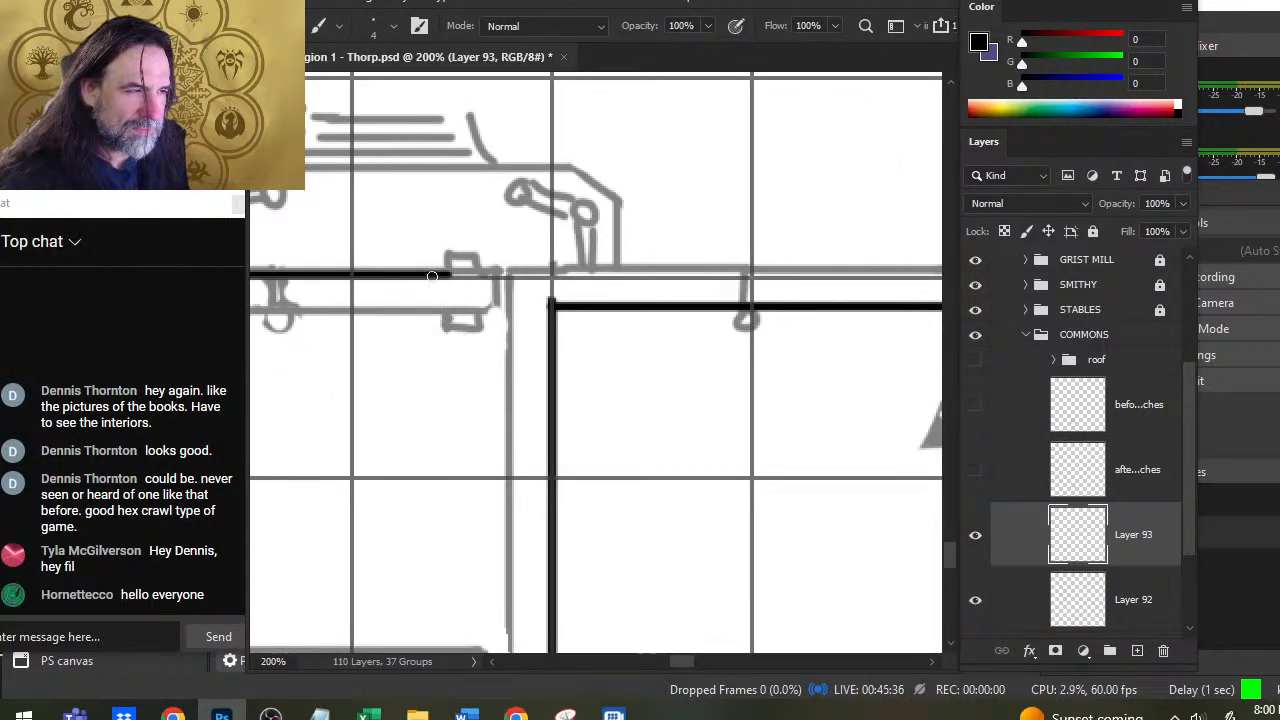
mouse_move(432, 276)
mouse_down()
mouse_move(488, 325)
mouse_move(680, 350)
mouse_move(897, 370)
mouse_move(905, 330)
mouse_up()
drag(824, 396, 466, 412)
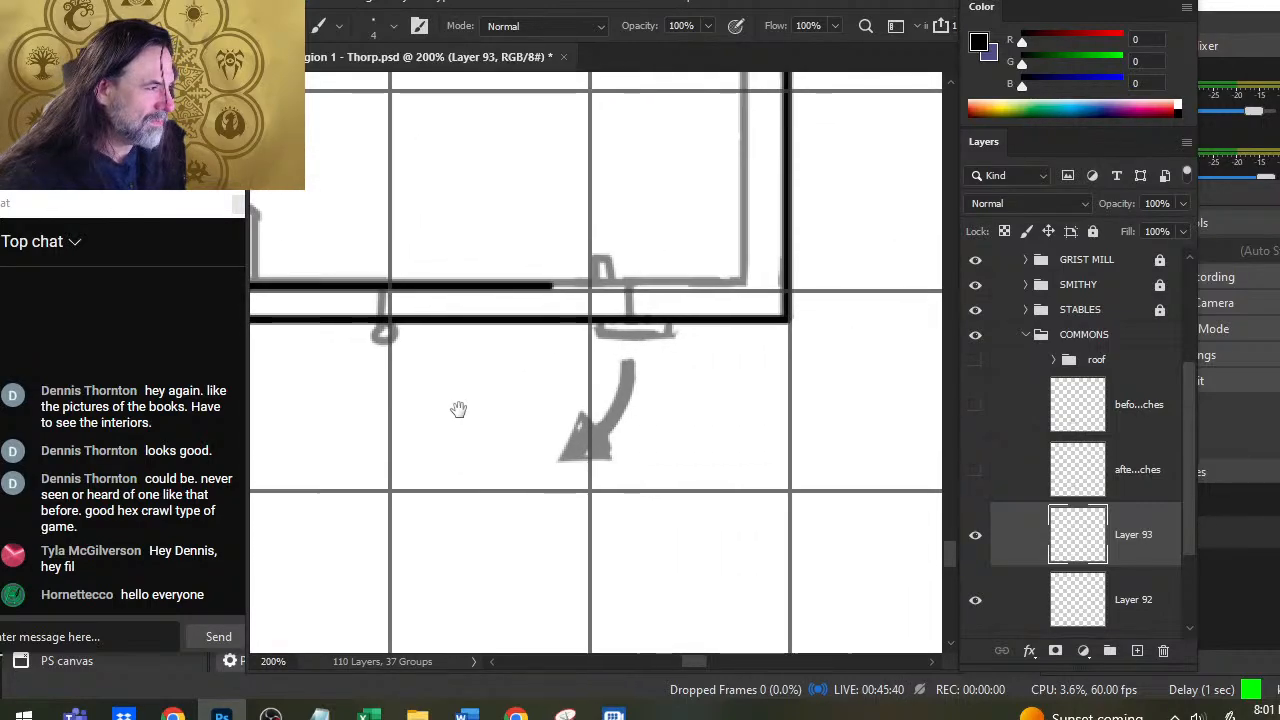
key(r)
shift+click(500, 290)
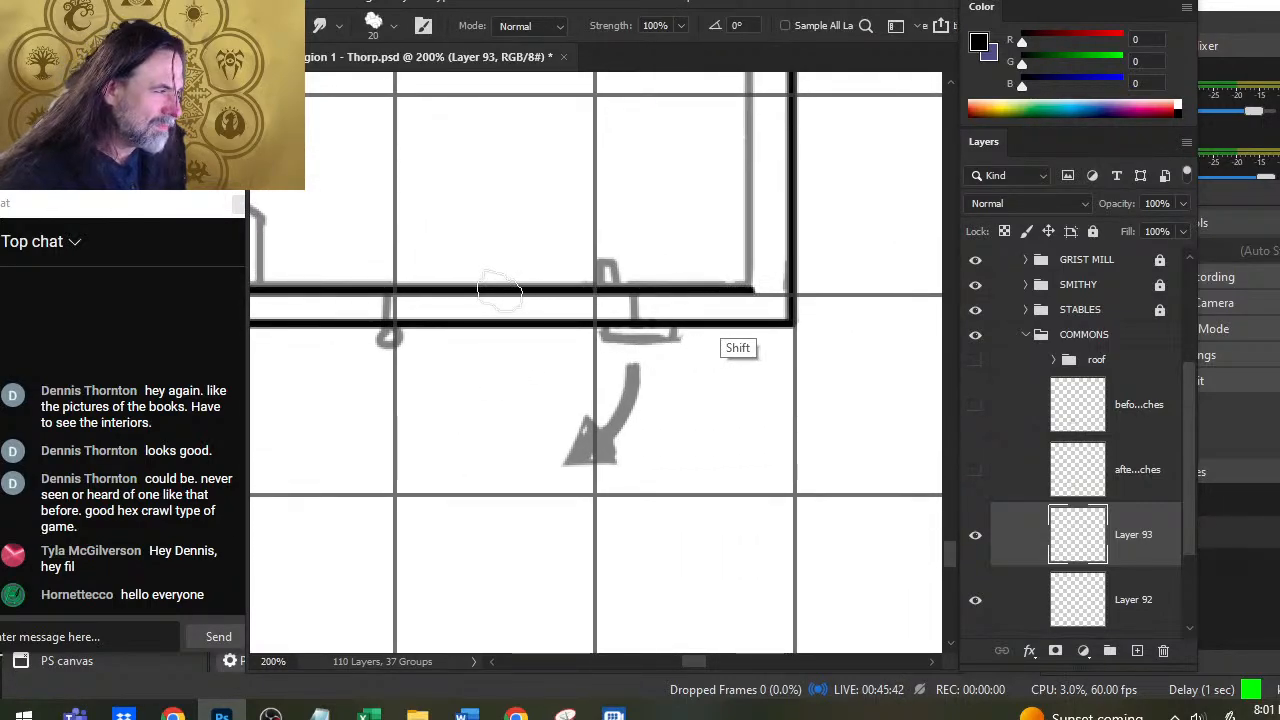
shift+click(758, 291)
Step: Nudge the newly inked lower inner wall line slightly down toward the outer wall
key(v)
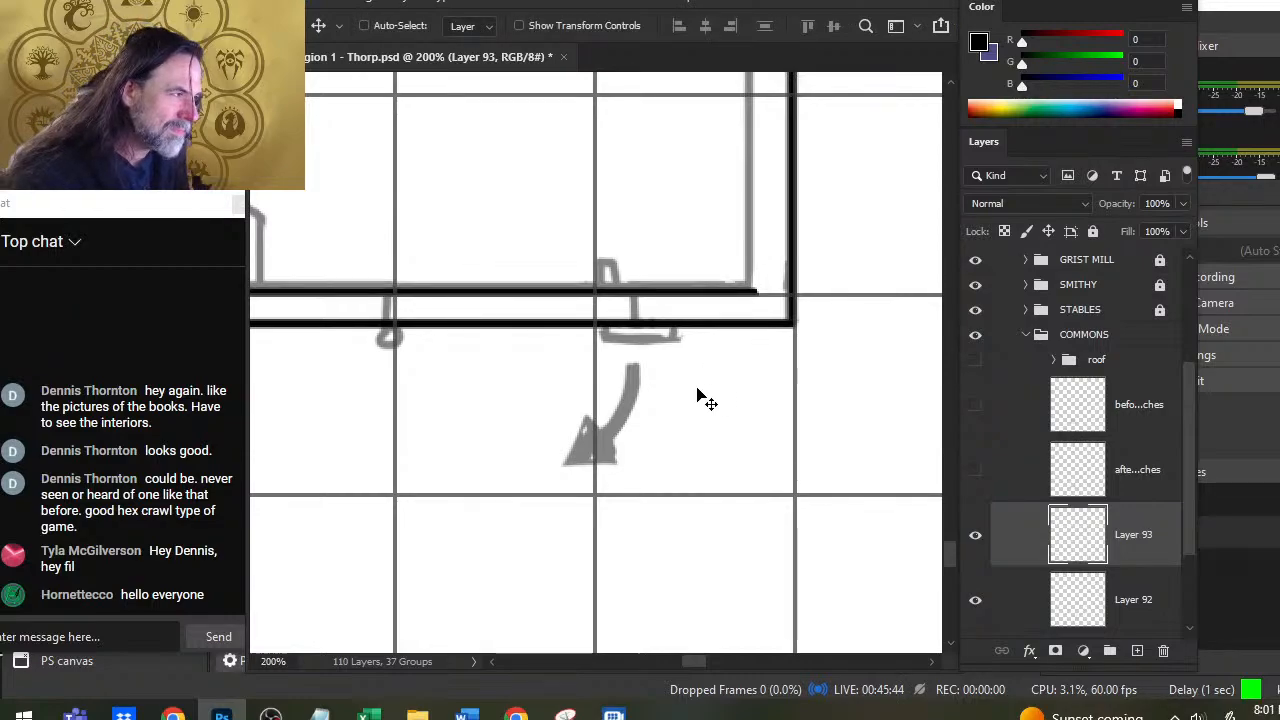
key(Down)
key(e)
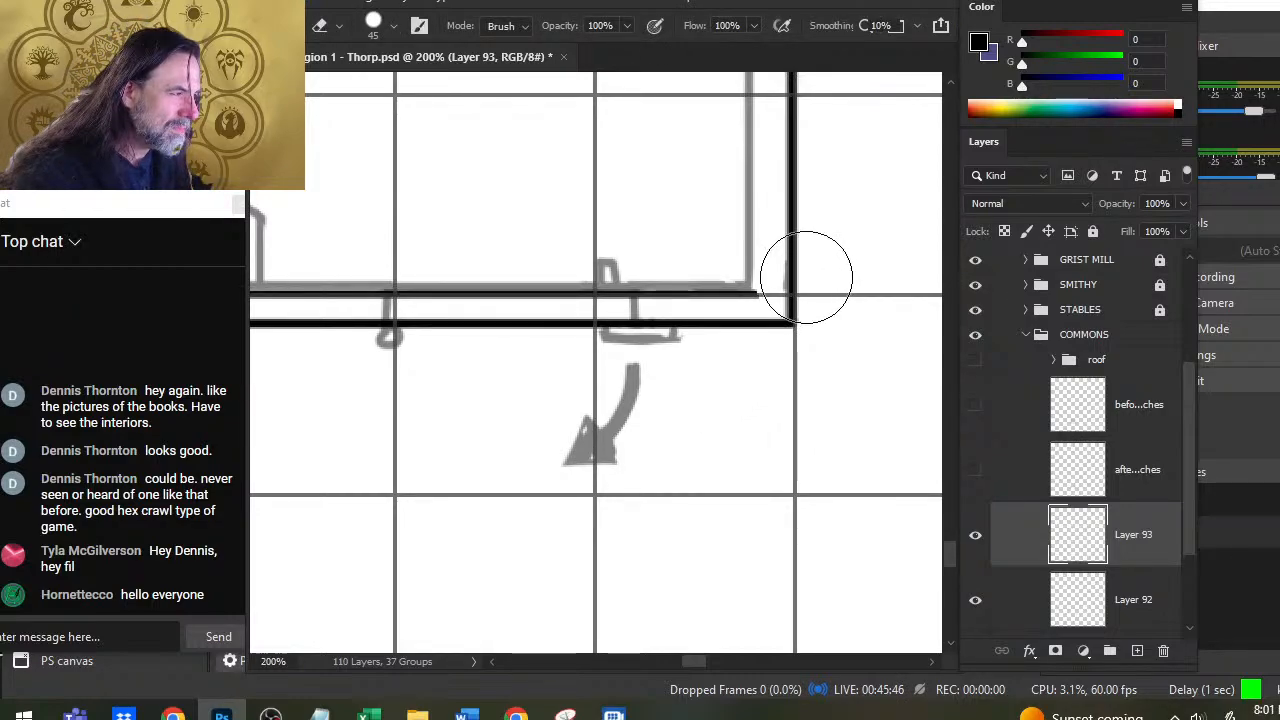
Step: Ink the hall's right inner wall up to the upper-right inner corner and erase the excess with a 70 px eraser
key(b)
drag(795, 328, 678, 426)
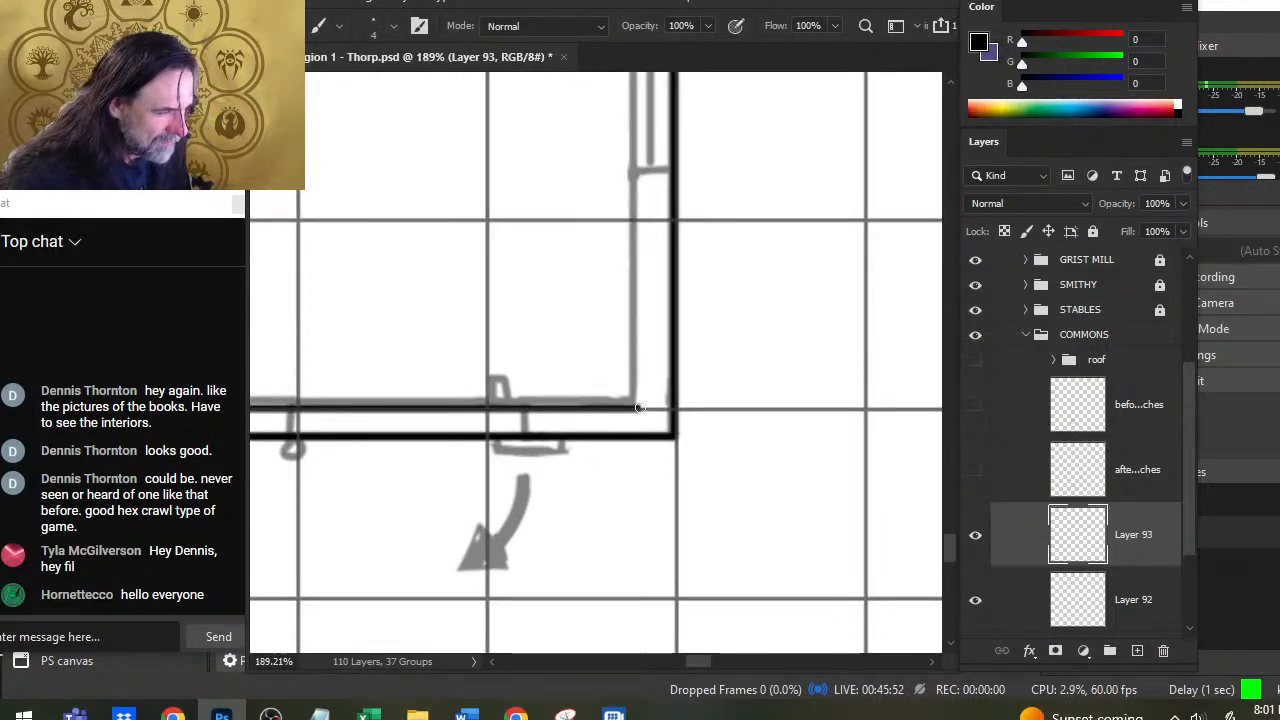
drag(640, 408, 636, 60)
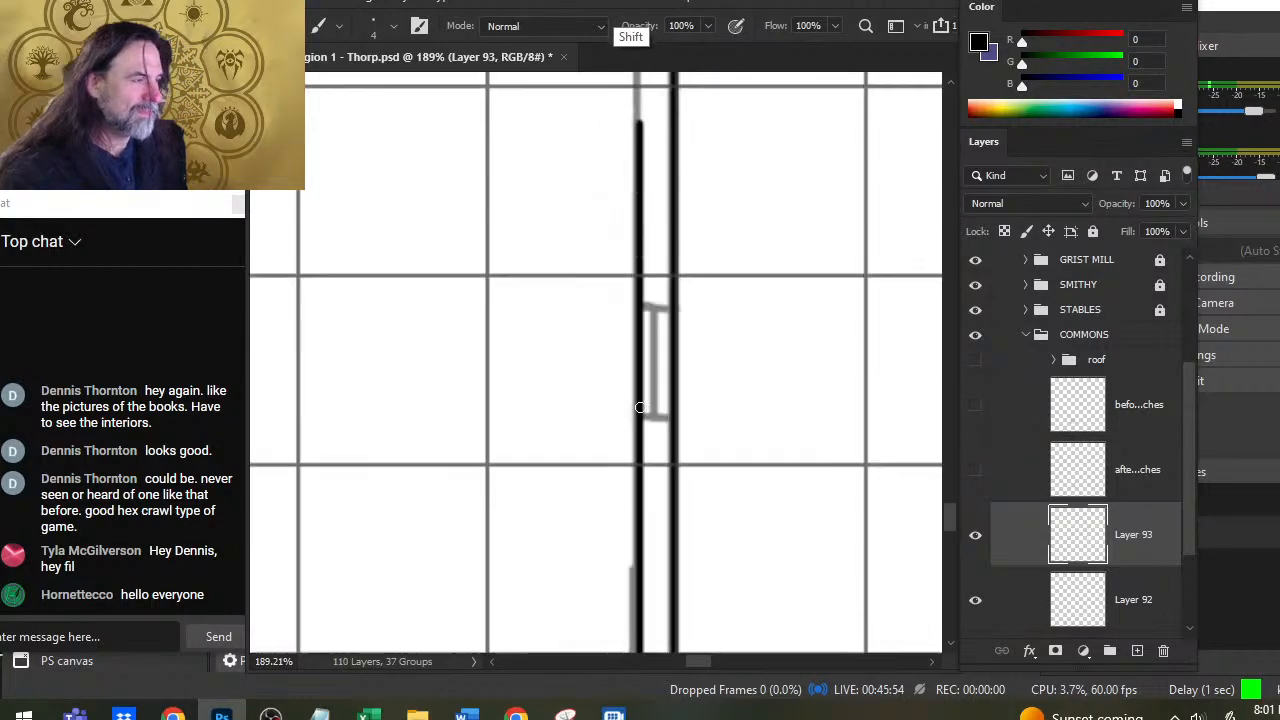
drag(652, 227, 641, 354)
key(e)
key(bracketright)
key(bracketright)
drag(641, 198, 641, 487)
drag(711, 531, 715, 190)
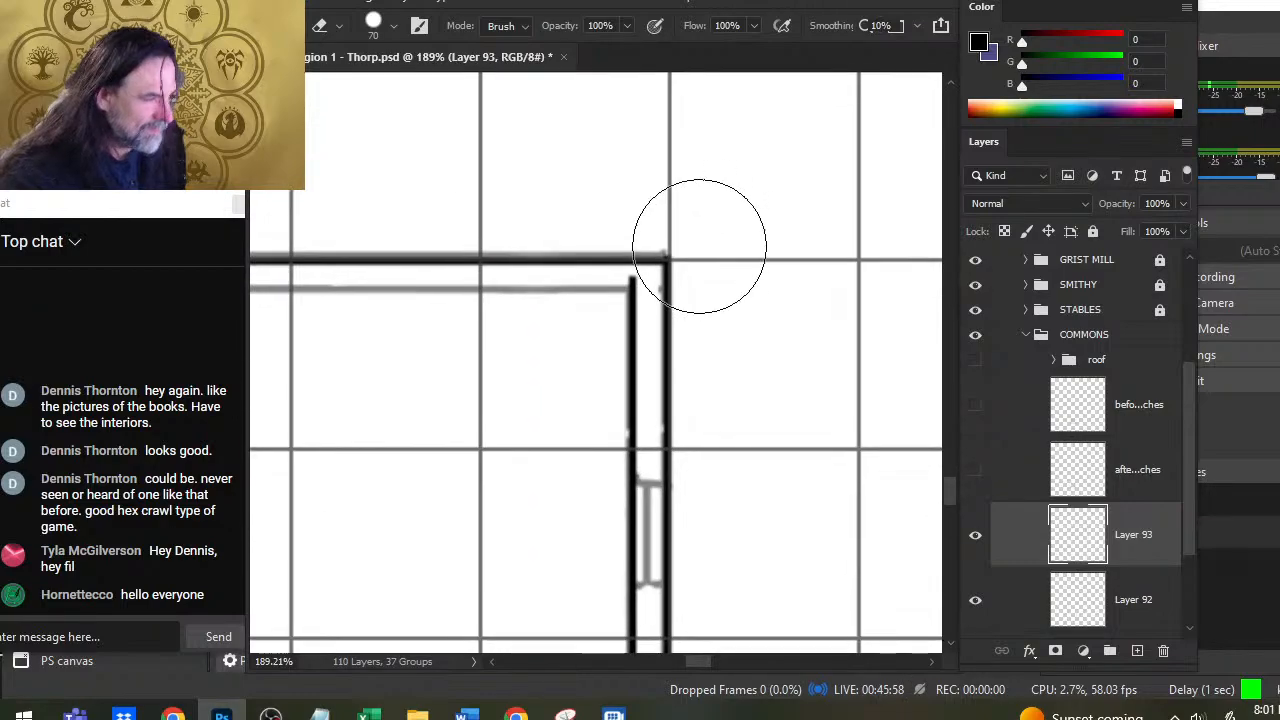
click(662, 224)
Step: Ink the hall's upper inner wall from right to left and erase the excess beyond the upper-left inner corner
key(b)
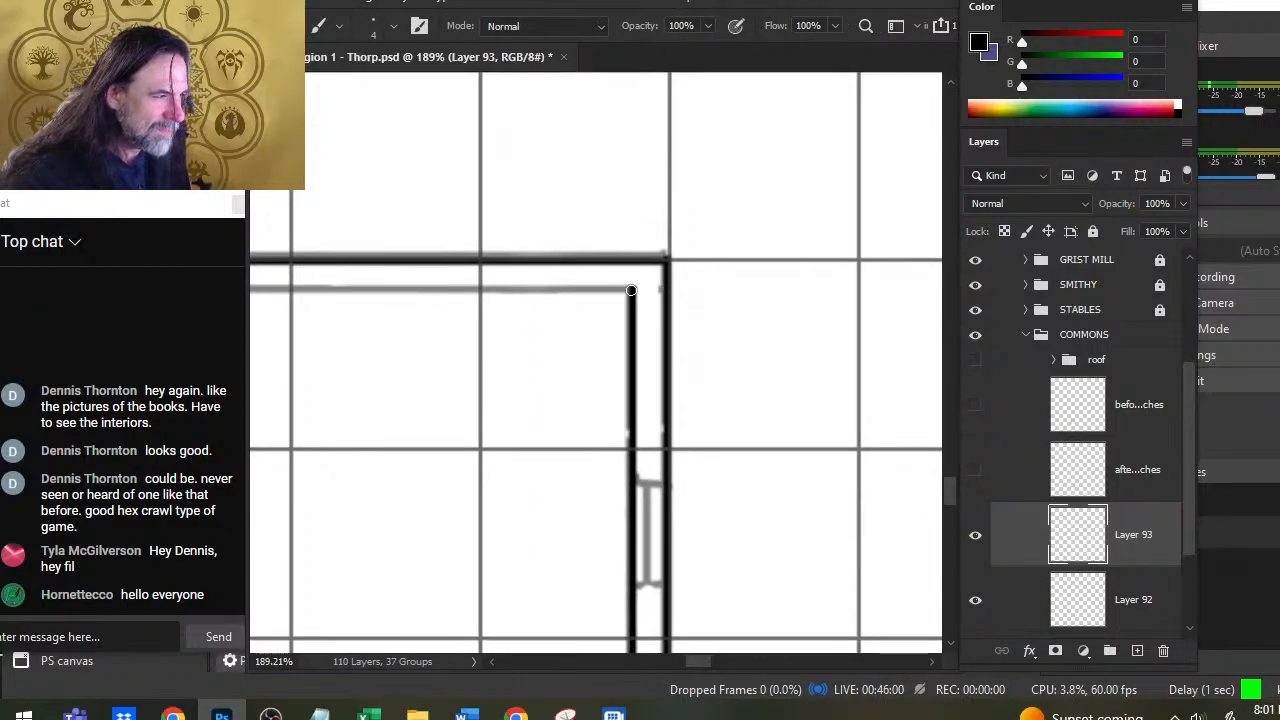
mouse_move(631, 290)
mouse_down()
mouse_move(222, 289)
mouse_move(259, 289)
mouse_up()
drag(377, 381, 696, 402)
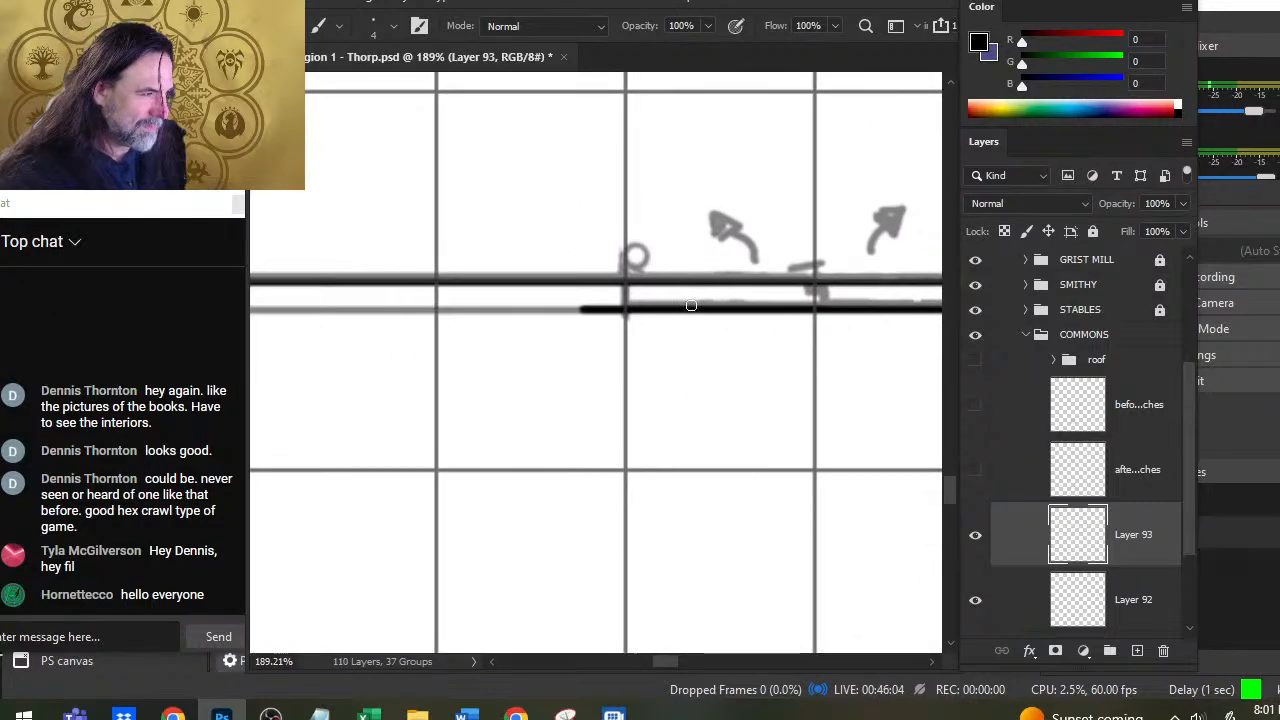
key(r)
drag(771, 312, 110, 316)
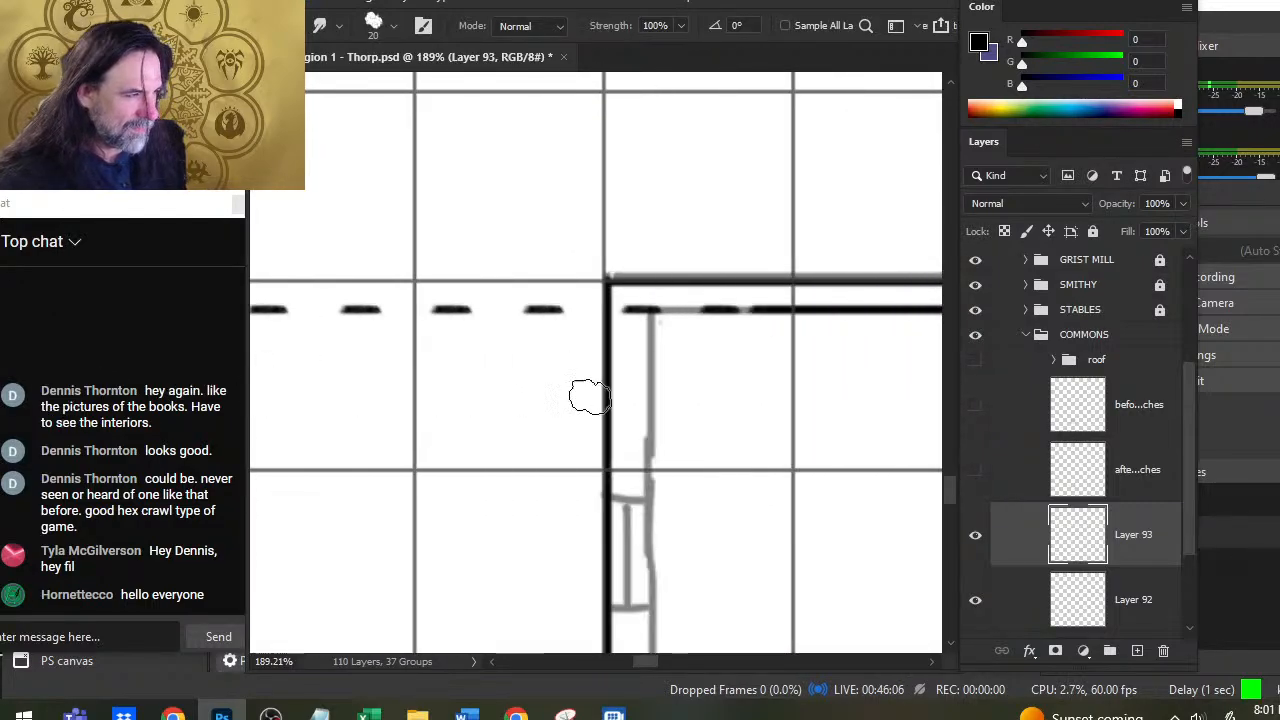
shift+click(816, 312)
key(e)
drag(586, 310, 285, 314)
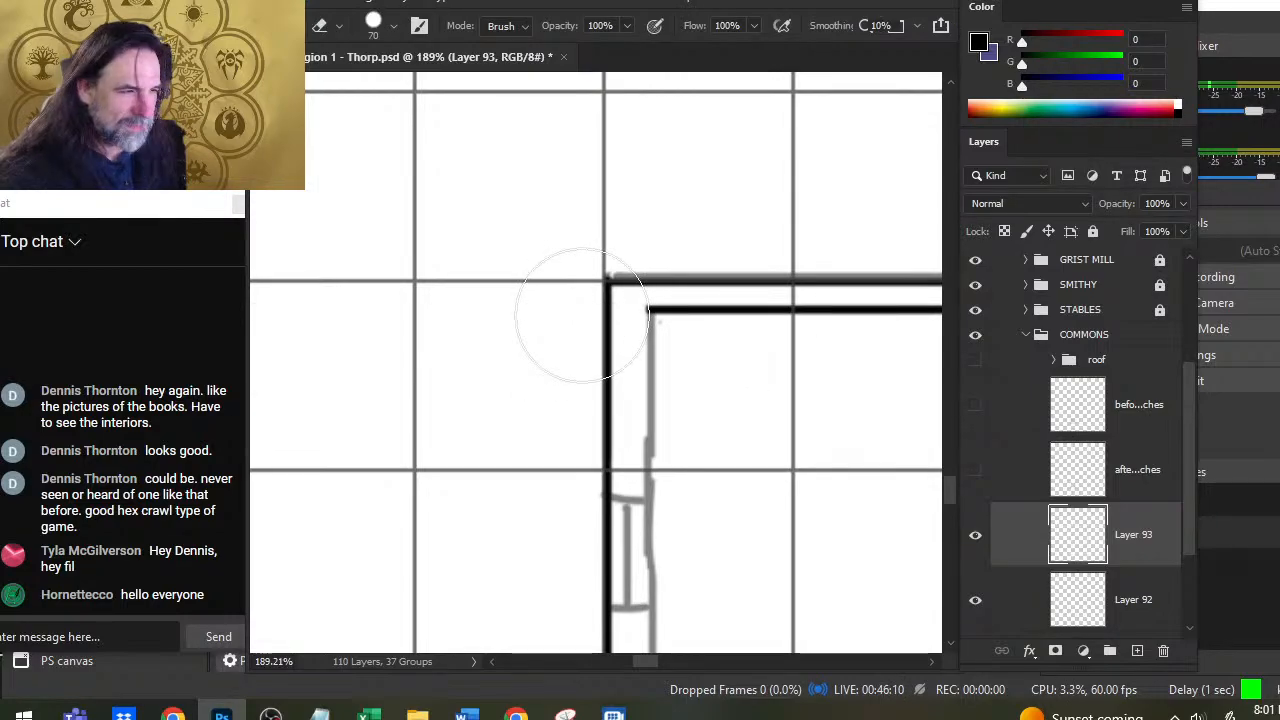
Step: Ink the hall's left inner wall straight down from the upper-left inner corner past the lower wall line
drag(424, 407, 674, 421)
drag(470, 326, 385, 323)
key(z)
drag(624, 390, 580, 429)
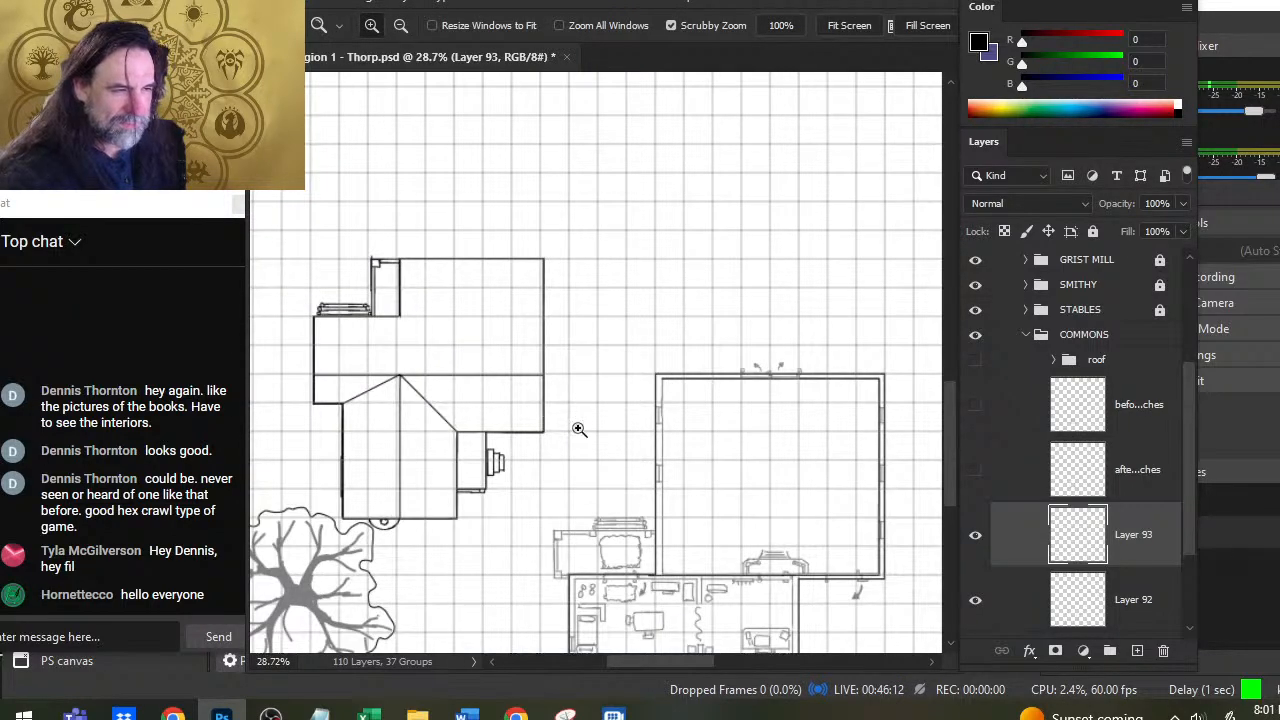
drag(692, 463, 567, 414)
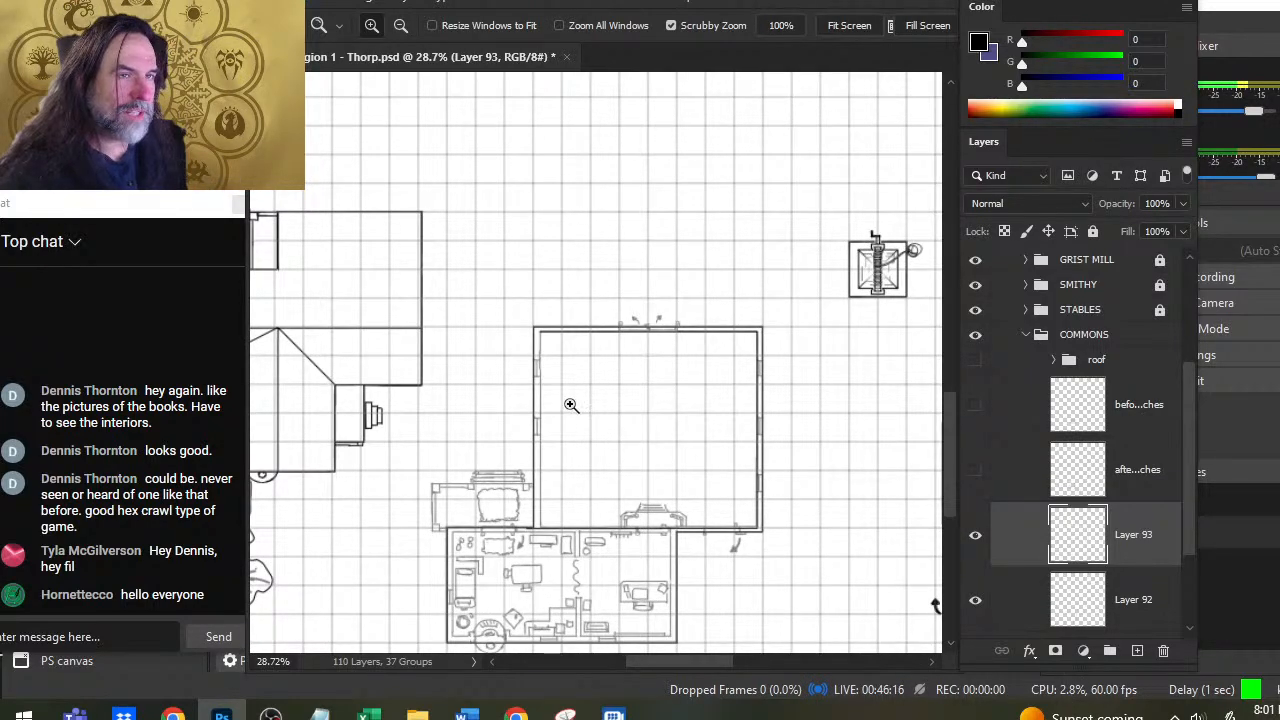
drag(570, 404, 629, 449)
drag(480, 466, 506, 418)
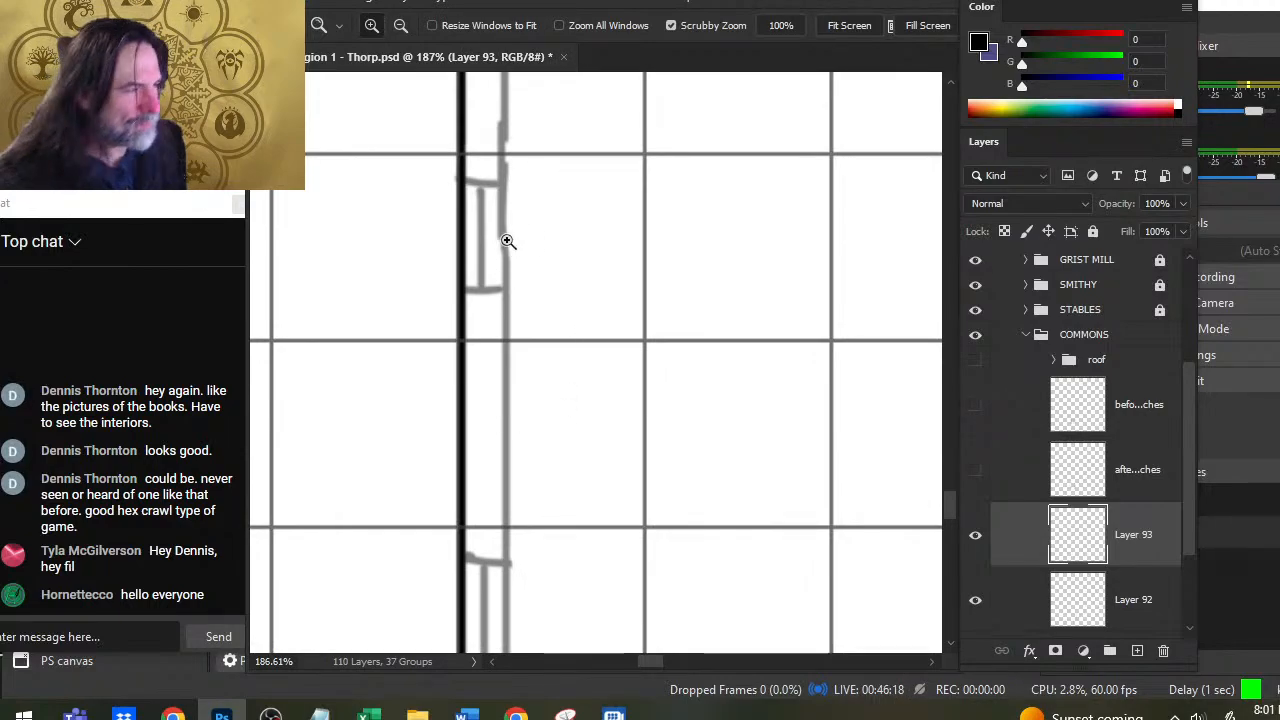
drag(552, 219, 545, 388)
drag(568, 266, 540, 262)
key(b)
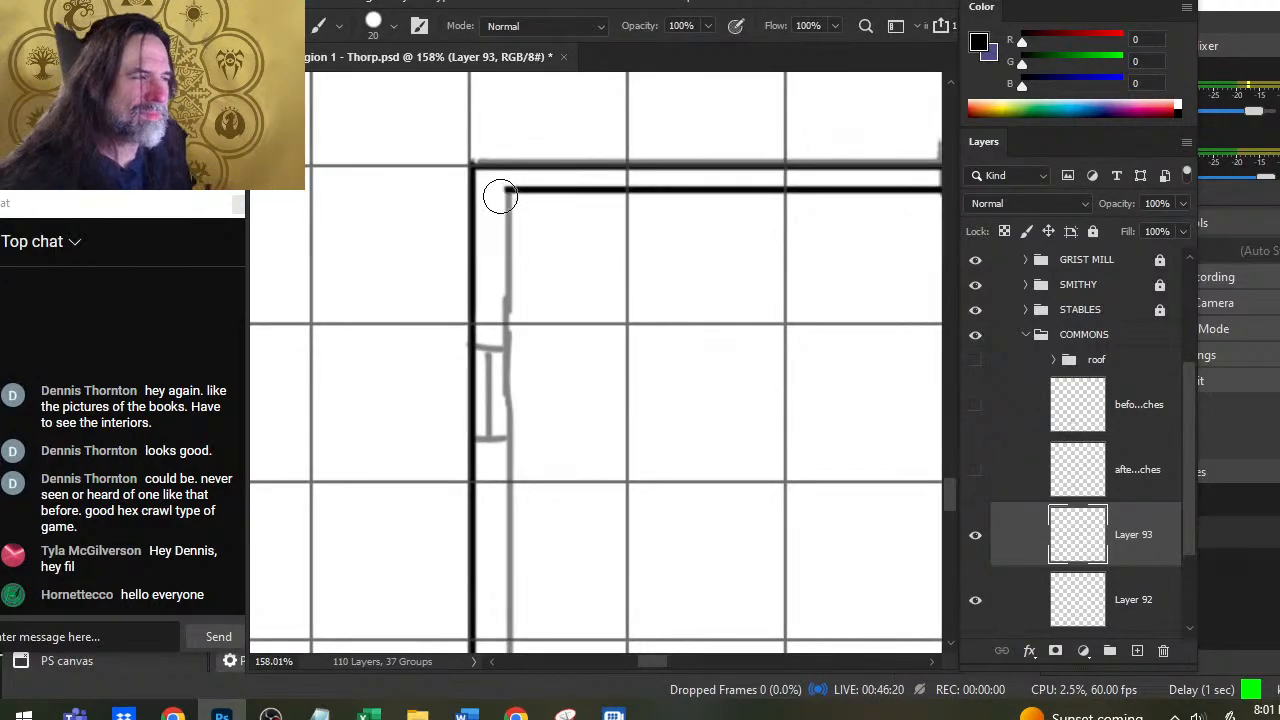
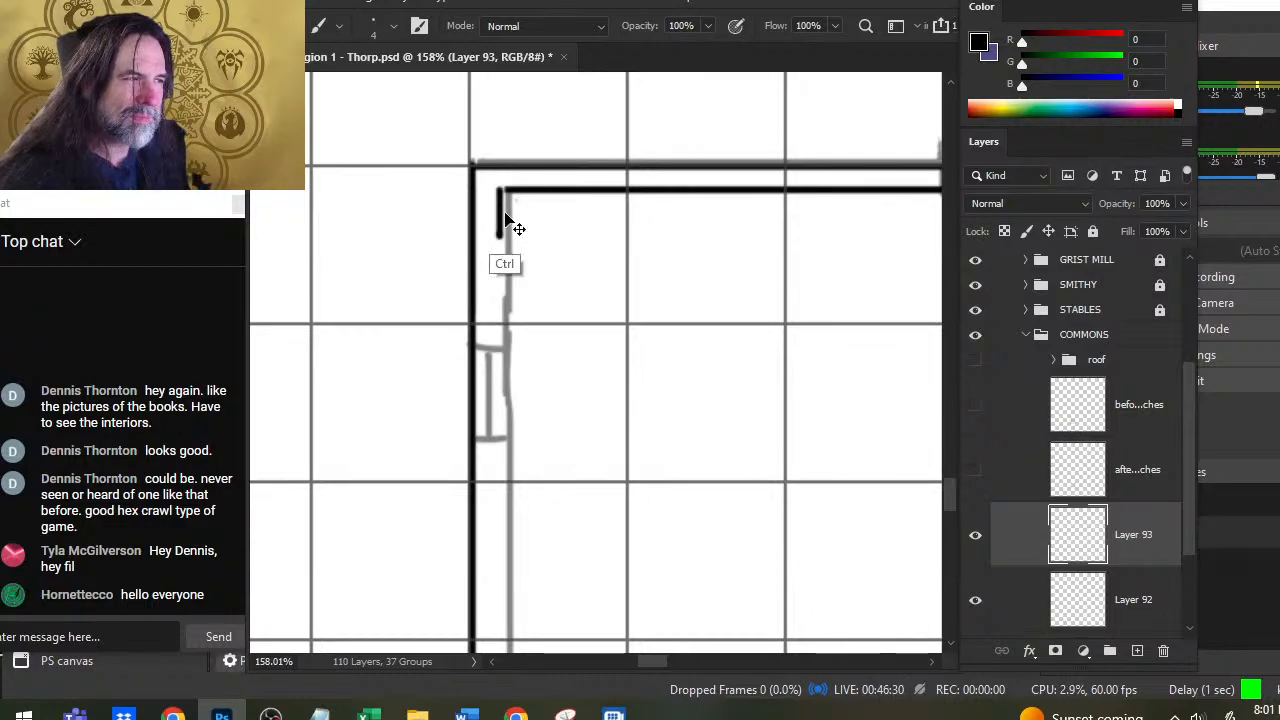
drag(502, 191, 507, 668)
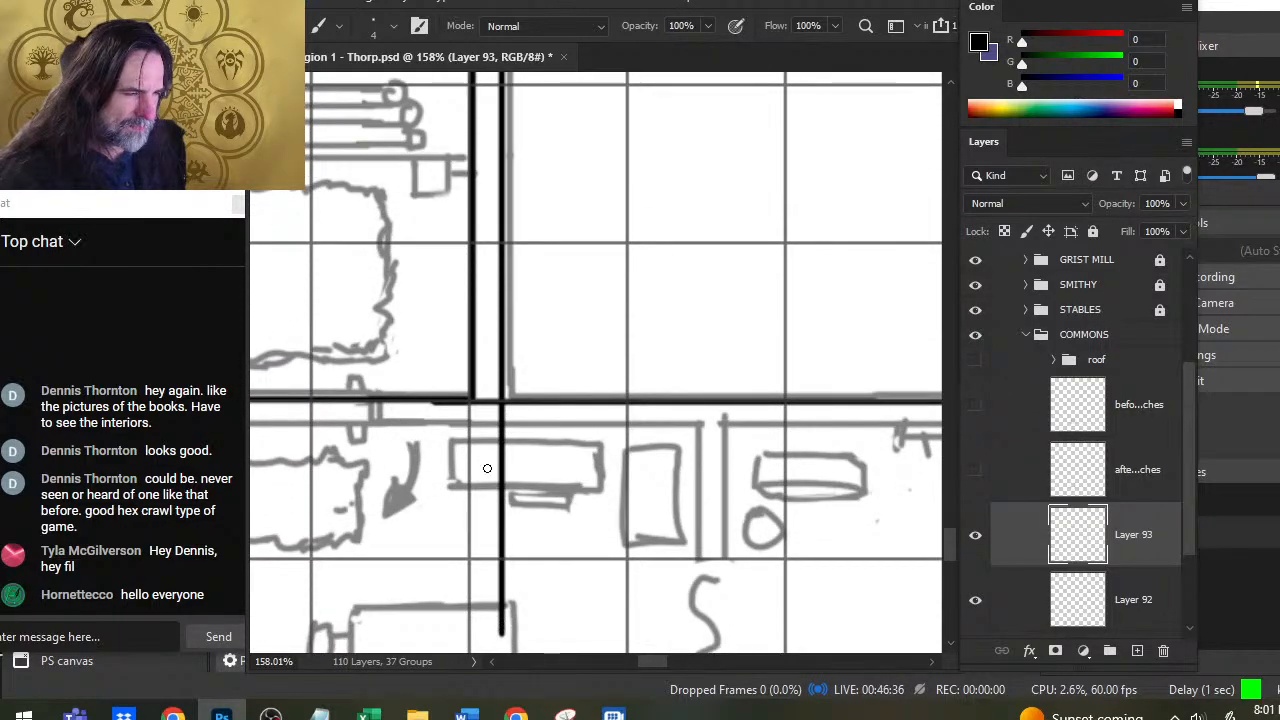
Step: Erase the line excess around the hall's lower-left inner corner, reducing the eraser to 8 px for the fine trimming
drag(489, 467, 517, 414)
key(e)
drag(501, 550, 506, 453)
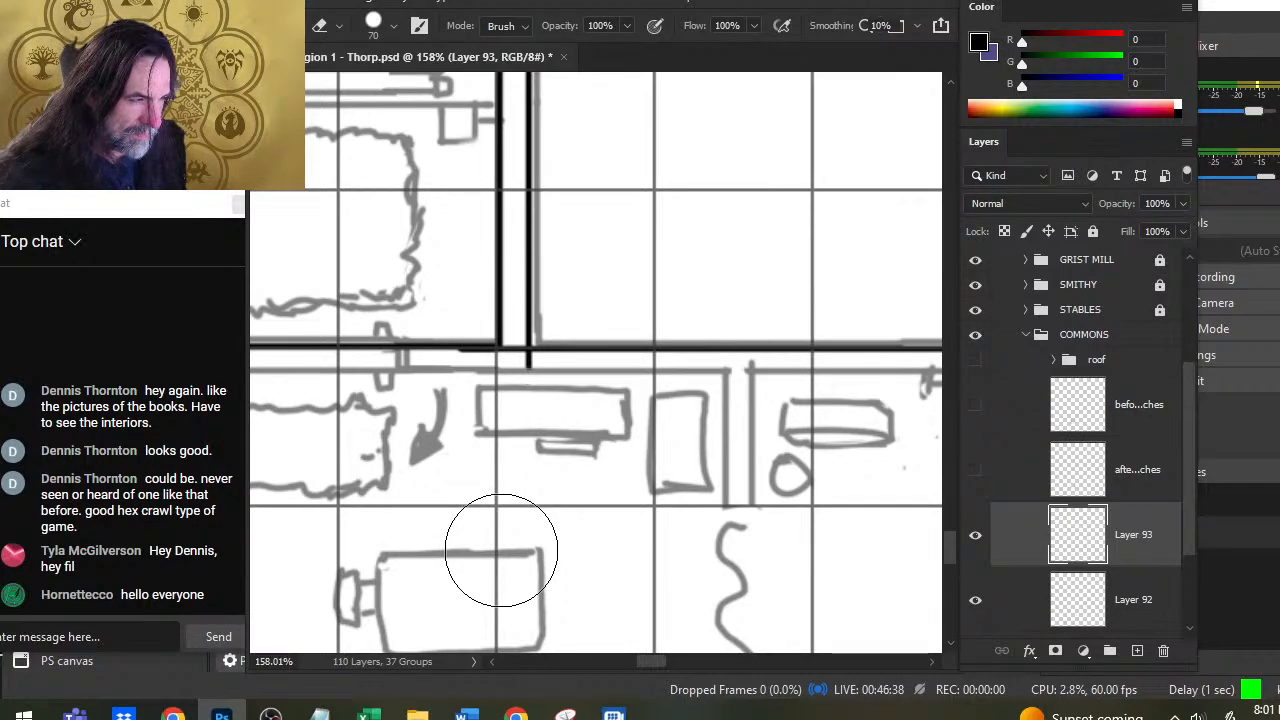
key(bracketleft)
key(bracketleft)
key(bracketleft)
key(bracketleft)
key(bracketleft)
key(bracketleft)
key(bracketleft)
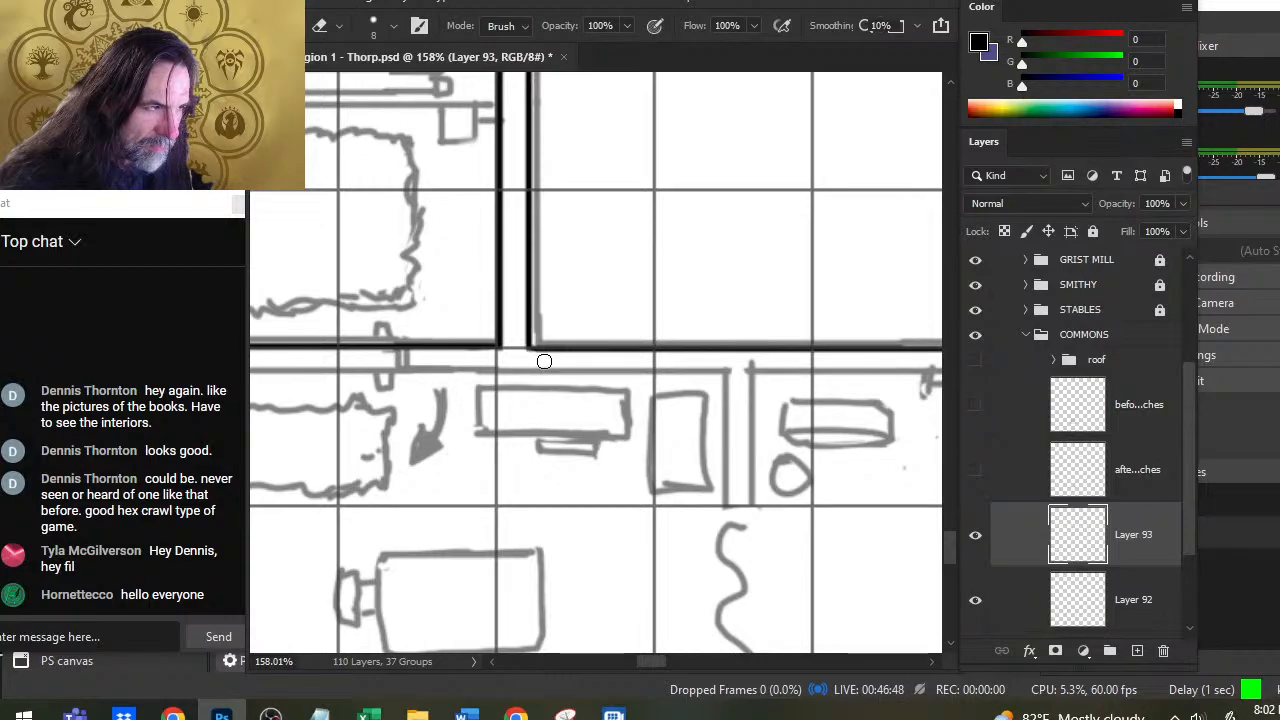
Step: Ink the furnished wing's upper inner wall from its upper-left inner corner across to the right end
drag(440, 449, 800, 420)
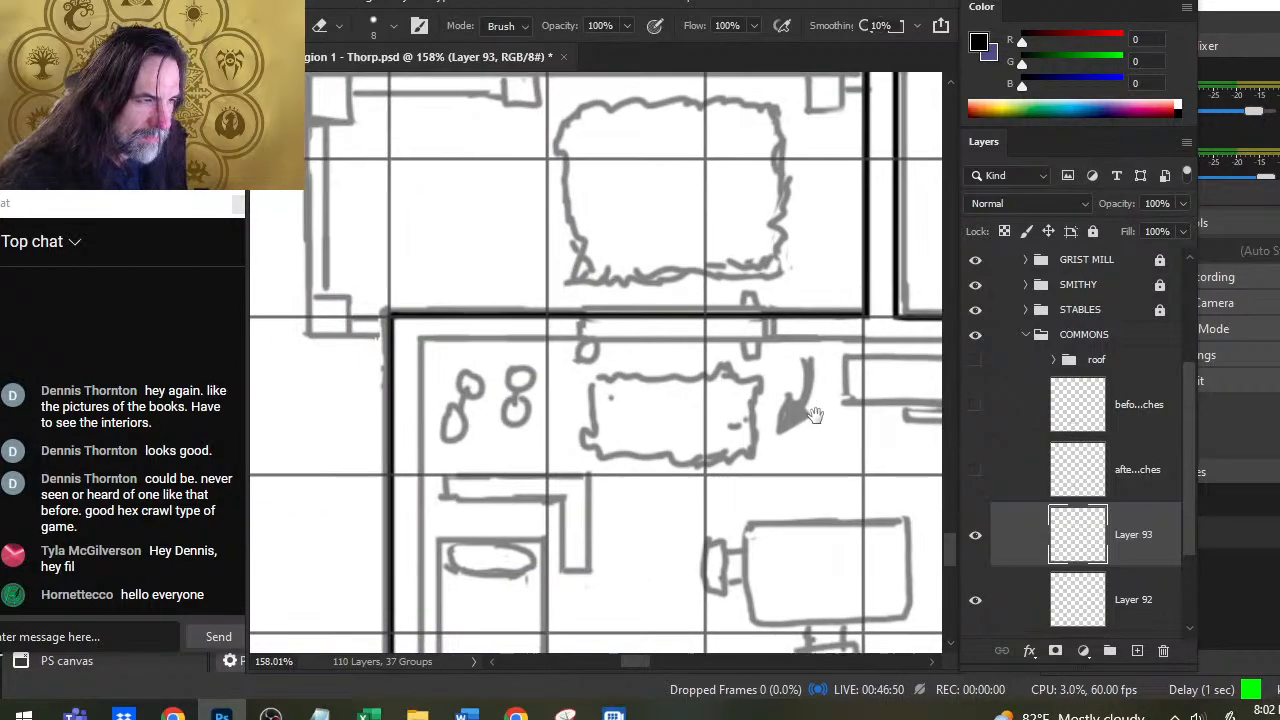
key(b)
mouse_move(423, 340)
mouse_down()
mouse_move(560, 400)
mouse_move(930, 440)
mouse_move(947, 406)
mouse_move(634, 389)
mouse_up()
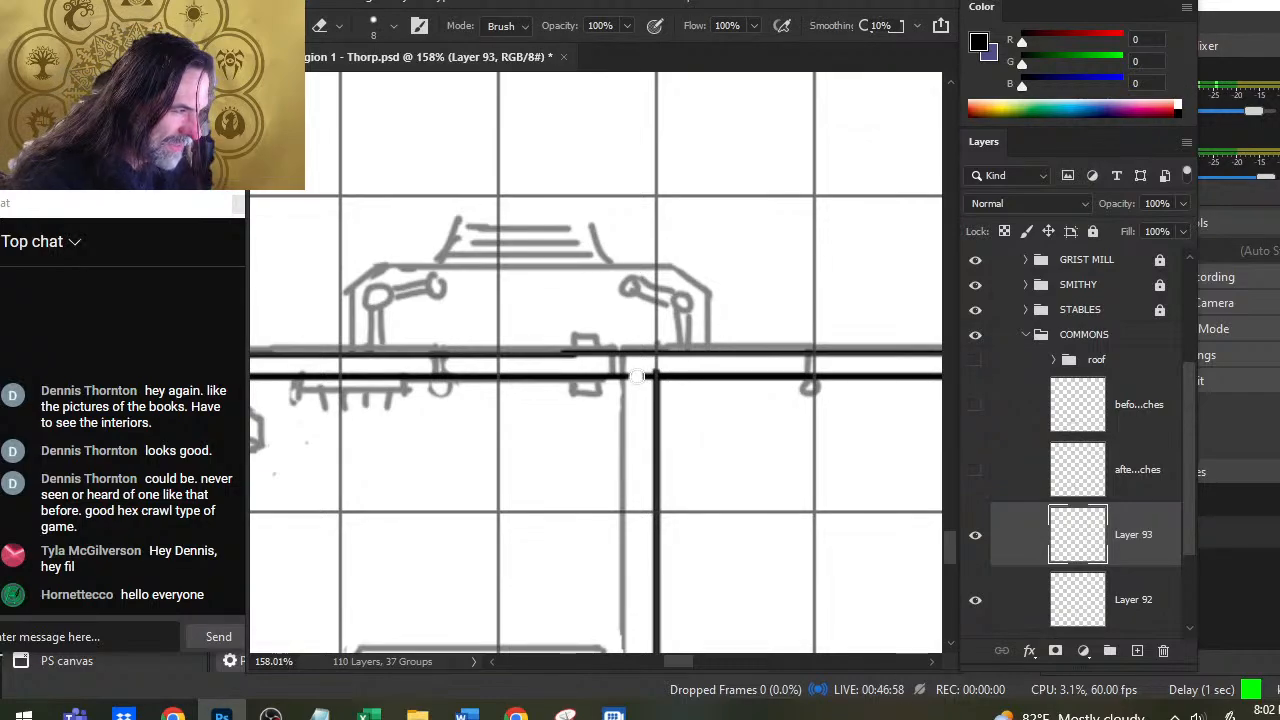
Step: Ink the furnished wing's right inner wall down beside the desk and trim its end at the lower-right inner corner
key(b)
mouse_move(631, 377)
mouse_down()
mouse_move(628, 537)
mouse_move(629, 377)
mouse_up()
scroll(629, 377, down, 5)
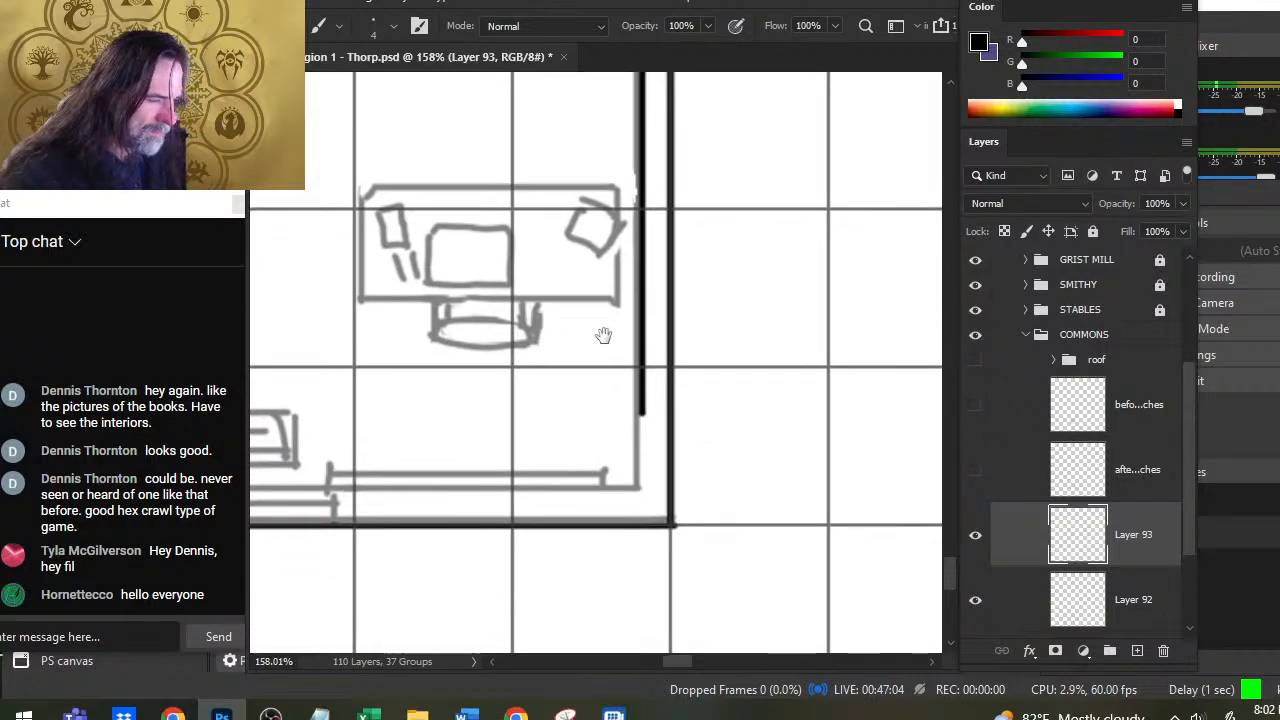
key(r)
shift+click(630, 543)
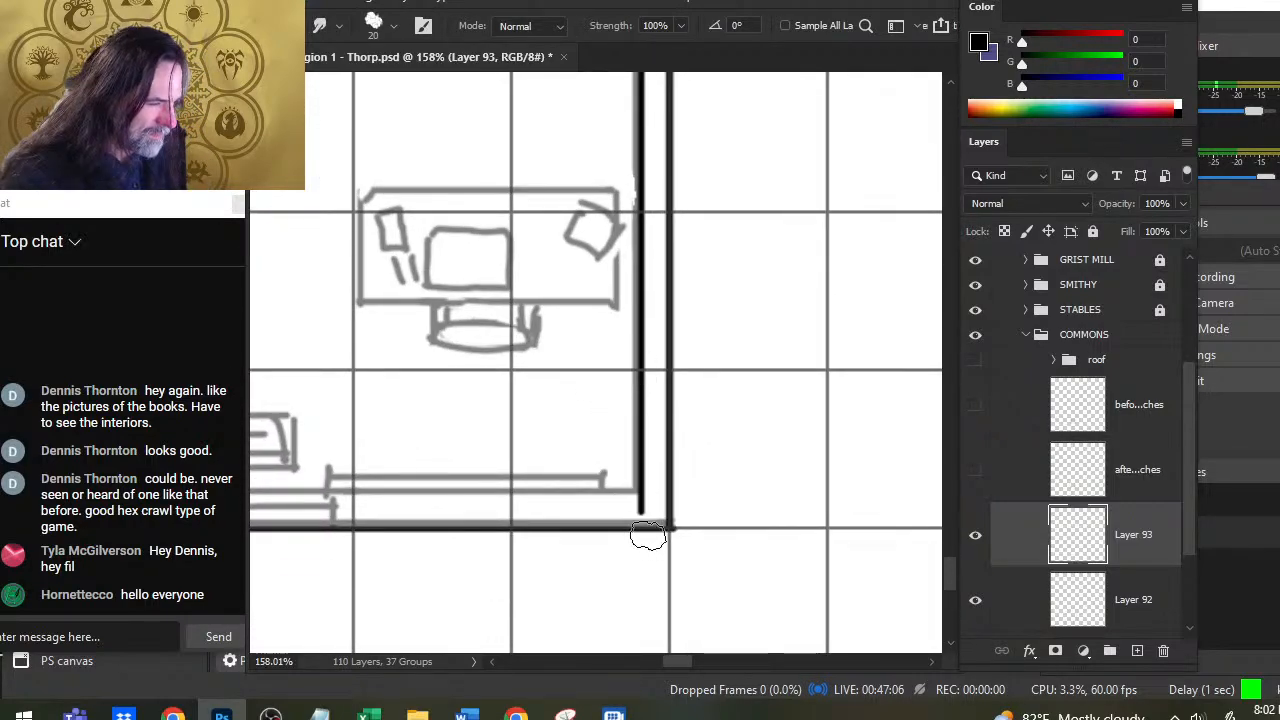
key(e)
Step: Ink the furnished wing's lower inner wall from the lower-right inner corner to the round fireplace
key(b)
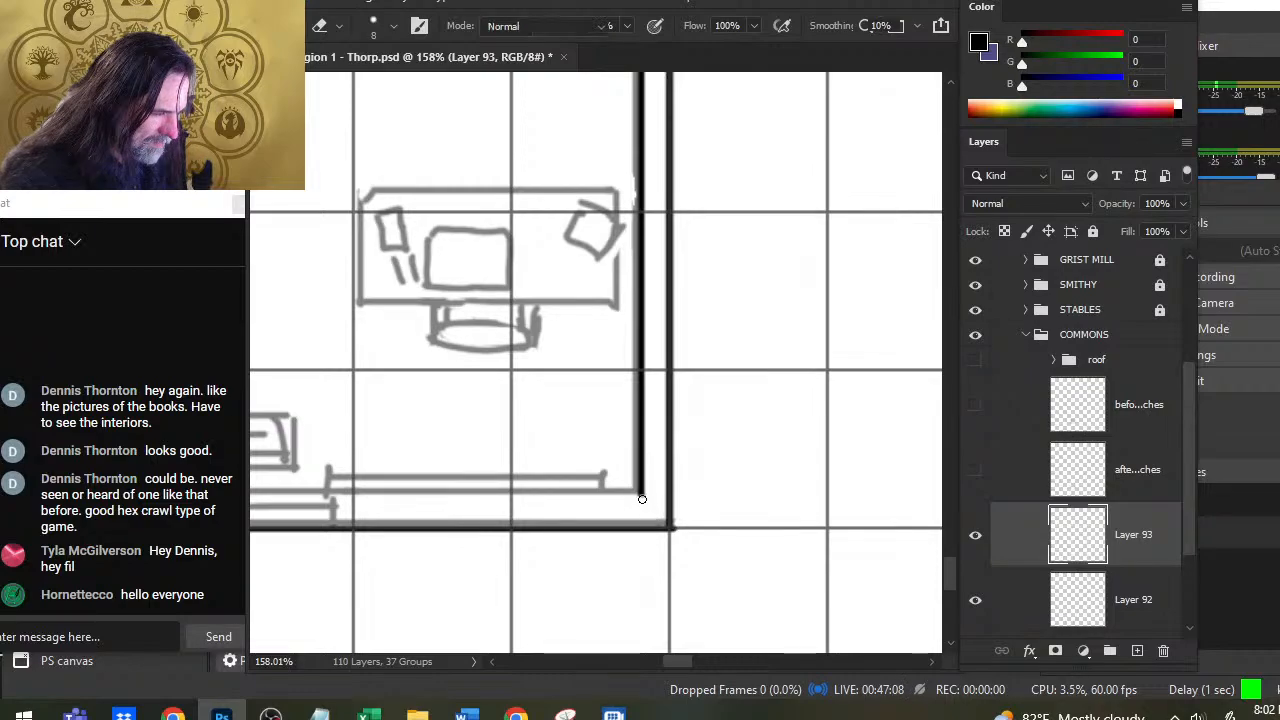
drag(641, 492, 452, 492)
shift+click(300, 492)
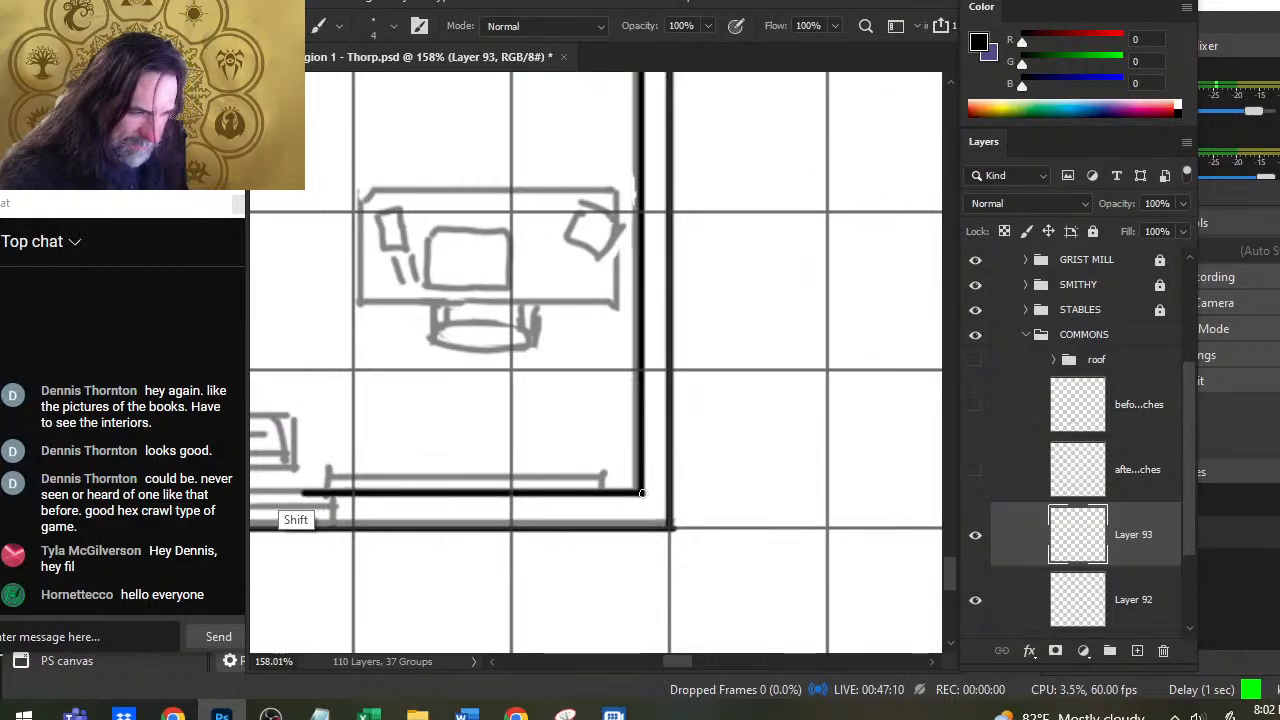
mouse_move(300, 495)
mouse_down()
mouse_move(231, 494)
mouse_move(232, 458)
mouse_move(398, 549)
mouse_move(631, 554)
mouse_up()
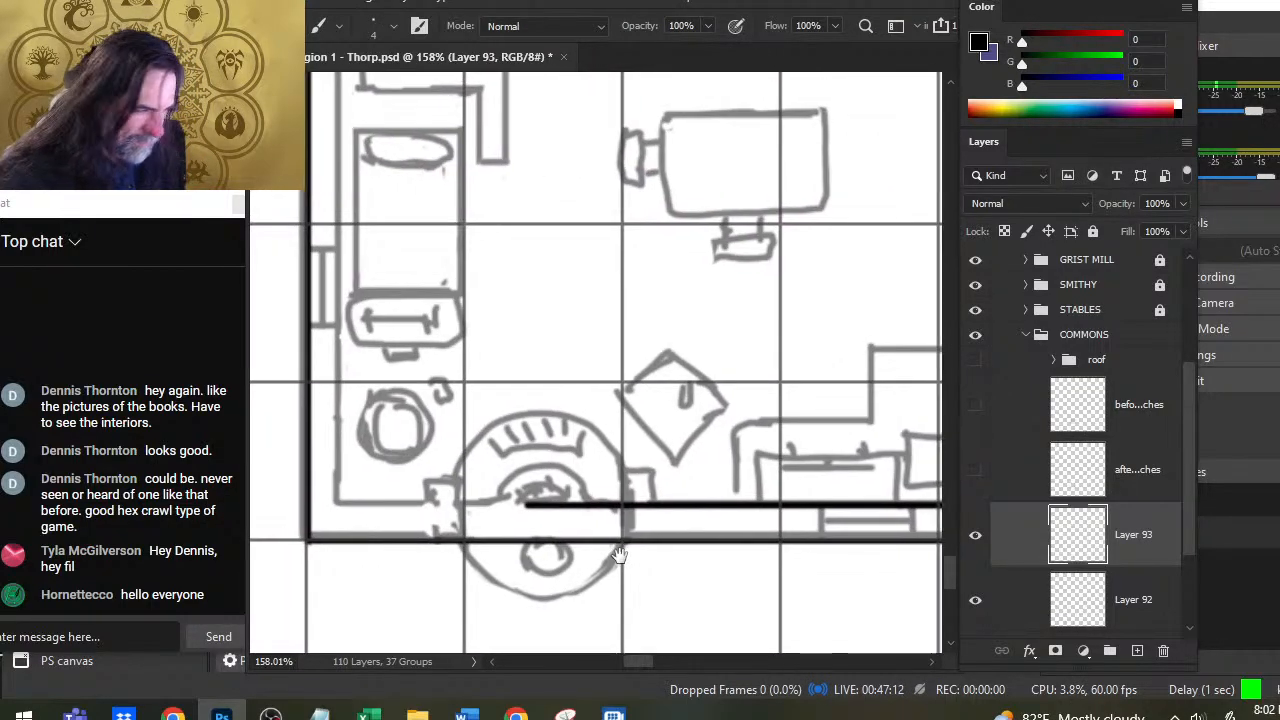
Step: Complete the wing's lower inner wall, ink its left inner wall upward and trim the overshoot at the upper-left inner corner
key(r)
mouse_move(669, 505)
mouse_down()
mouse_move(335, 503)
mouse_move(364, 487)
mouse_move(443, 545)
mouse_move(635, 567)
mouse_move(589, 460)
mouse_move(589, 70)
mouse_up()
key(b)
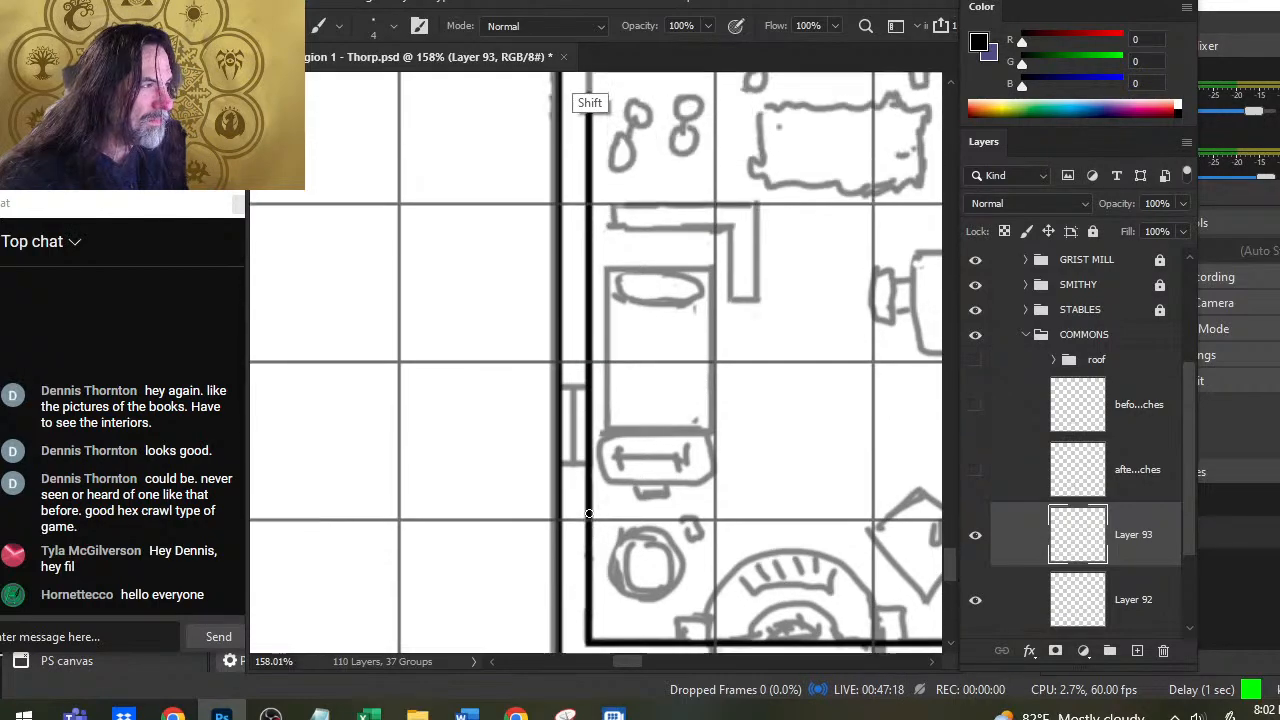
scroll(589, 400, up, 5)
key(e)
drag(588, 162, 588, 175)
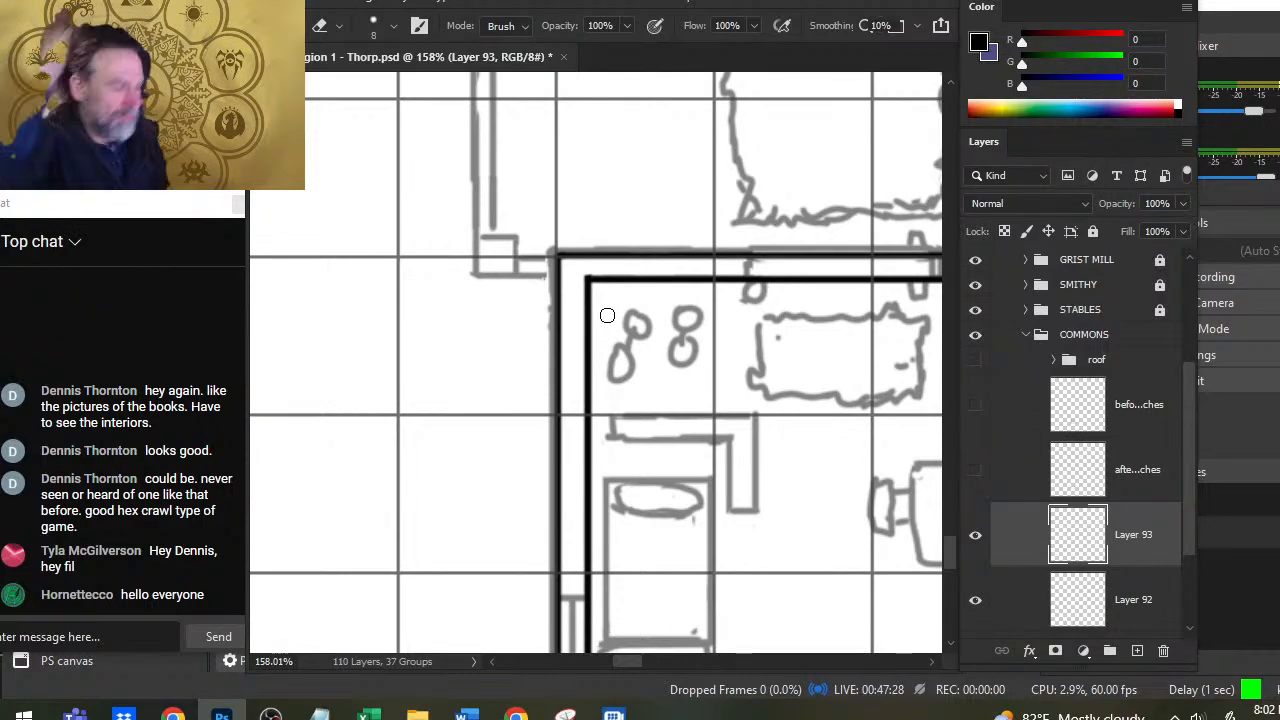
Step: Touch up the hall's lower-left inner corner so the left and lower inner wall lines meet cleanly
mouse_move(740, 389)
mouse_down()
mouse_move(640, 370)
mouse_move(665, 305)
mouse_move(480, 343)
mouse_move(412, 342)
mouse_up()
mouse_move(705, 347)
mouse_down()
mouse_move(480, 334)
mouse_move(526, 340)
mouse_move(446, 357)
mouse_move(458, 370)
mouse_up()
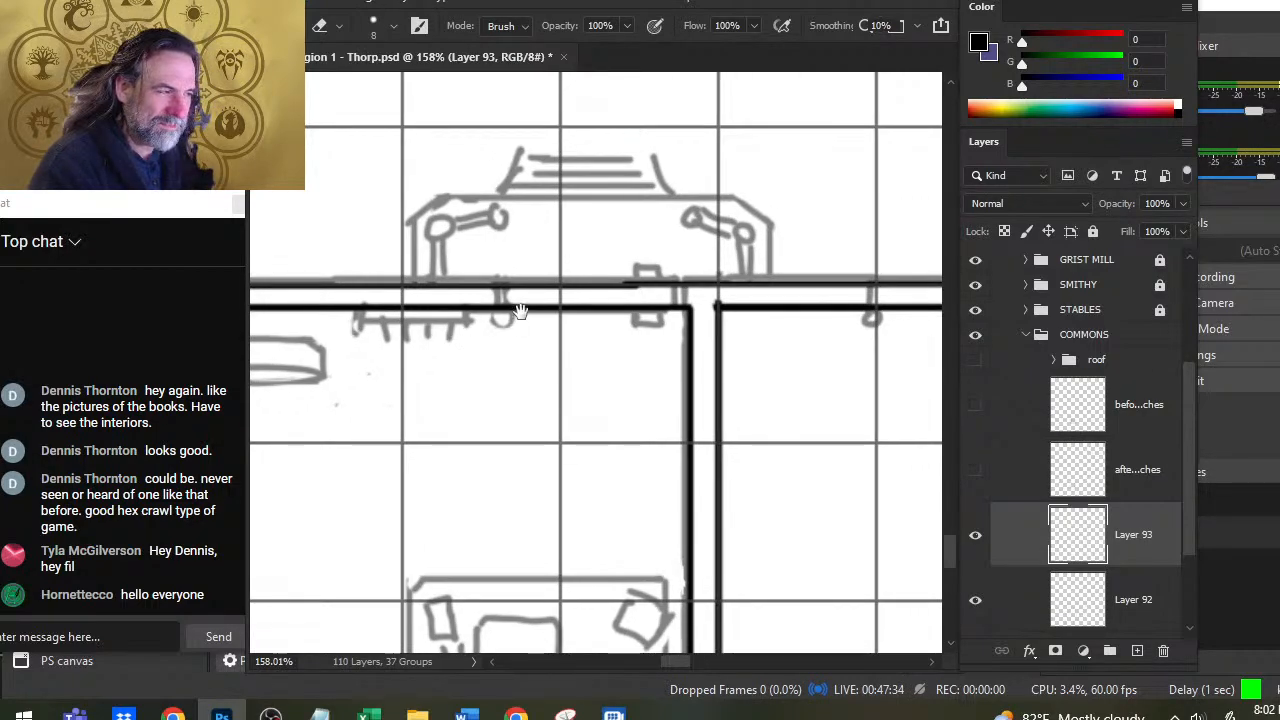
drag(557, 316, 602, 372)
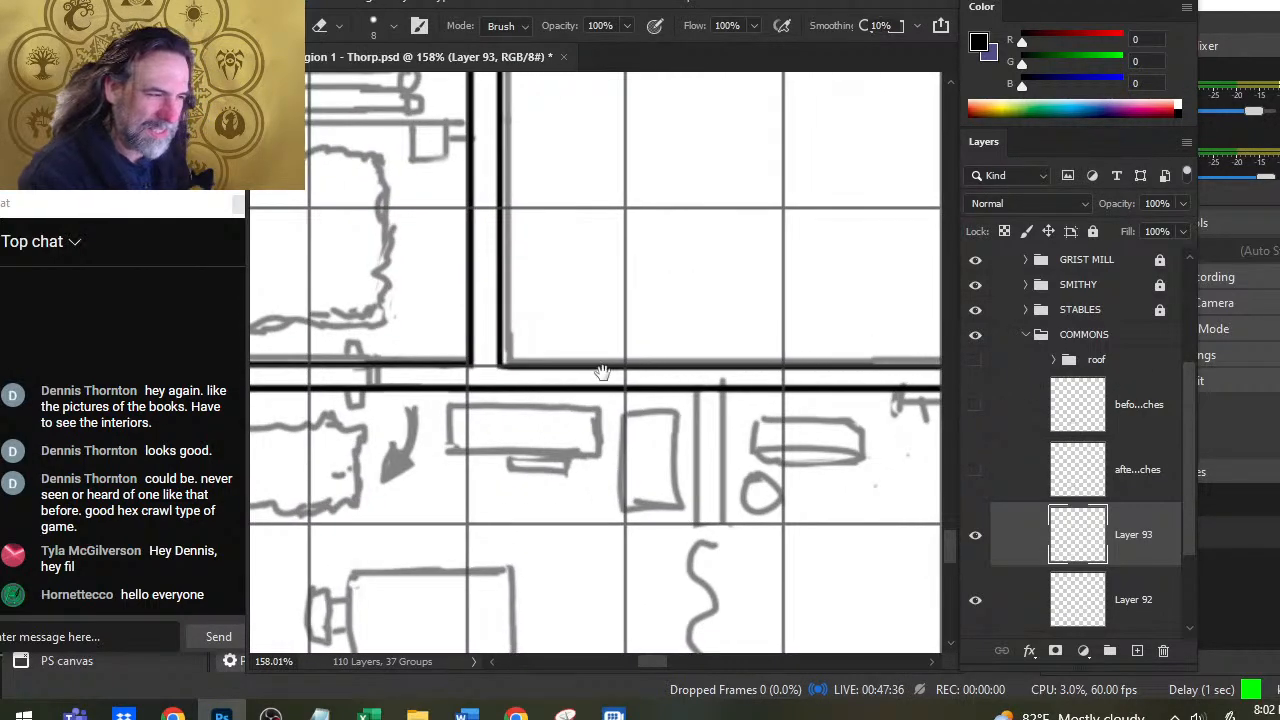
mouse_move(872, 368)
mouse_down()
mouse_move(492, 368)
mouse_move(480, 470)
mouse_up()
mouse_move(539, 416)
mouse_down()
mouse_move(681, 434)
mouse_move(737, 413)
mouse_move(430, 413)
mouse_move(300, 445)
mouse_up()
key(r)
drag(252, 533, 660, 542)
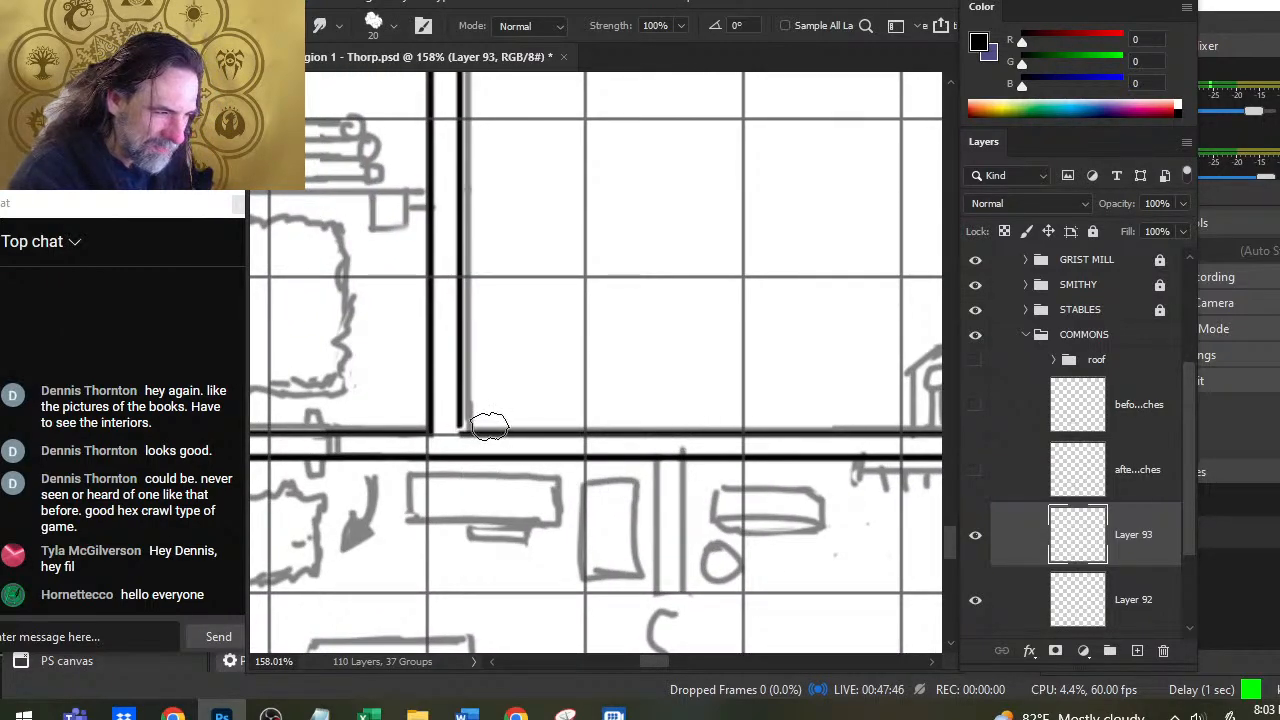
key(b)
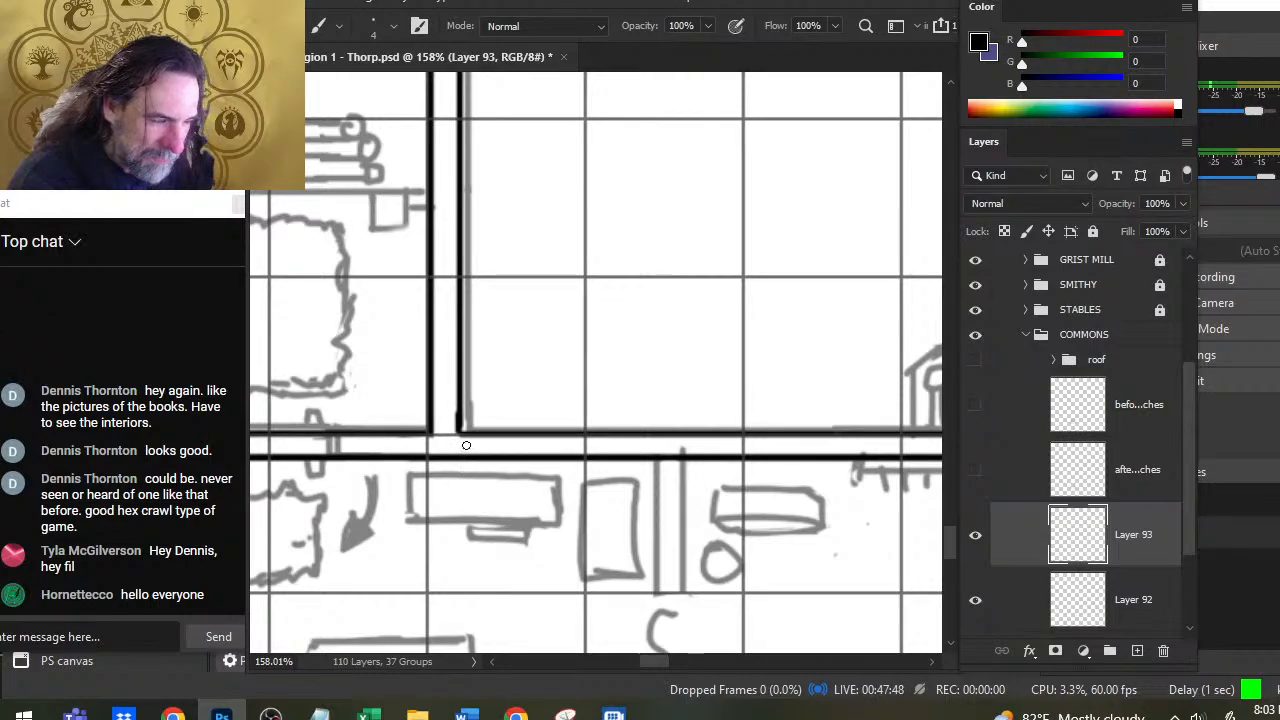
Step: Finish cleaning up the hall's lower-left inner corner and merge Layer 93 down into Layer 92
click(463, 433)
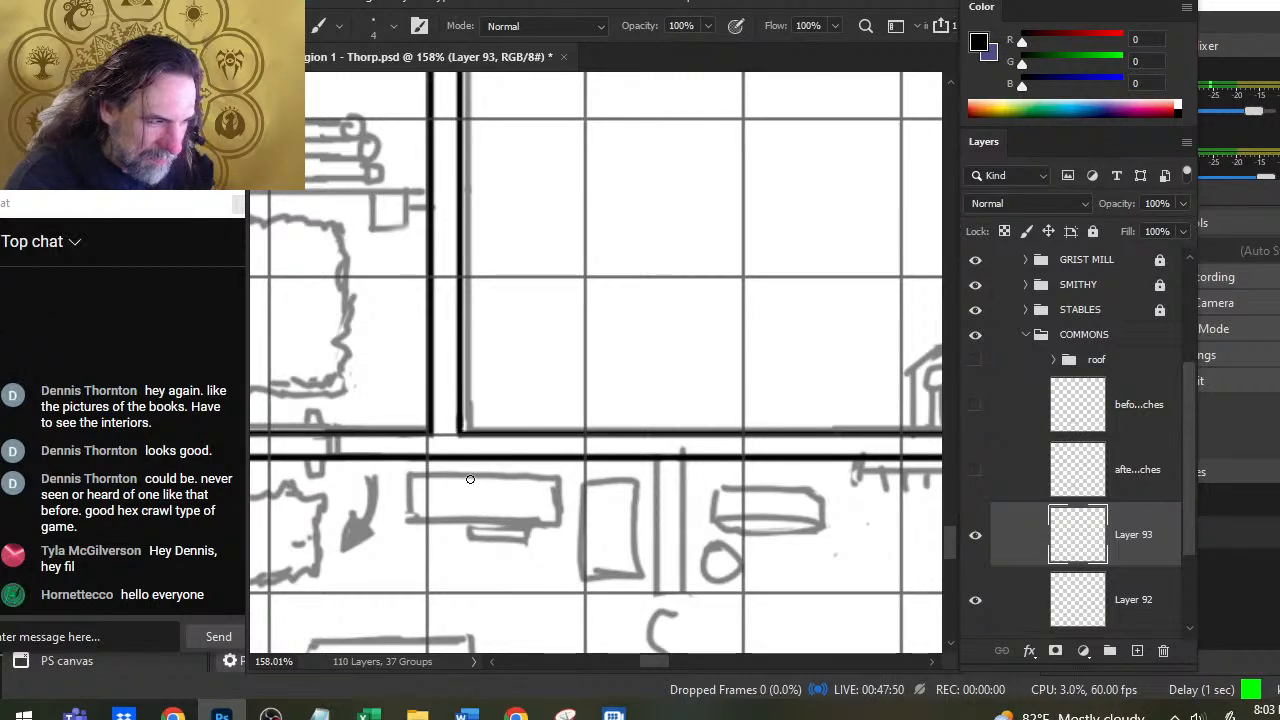
key(z)
drag(586, 491, 470, 479)
drag(774, 597, 889, 560)
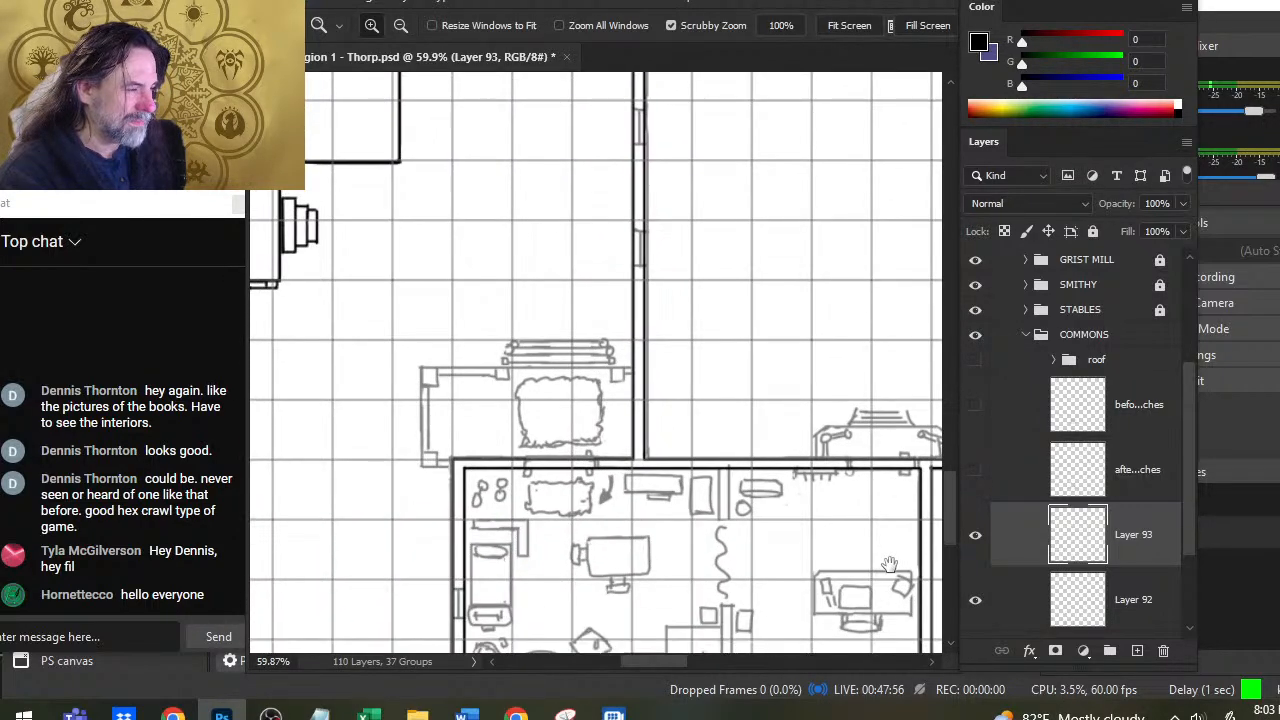
right_click(1030, 545)
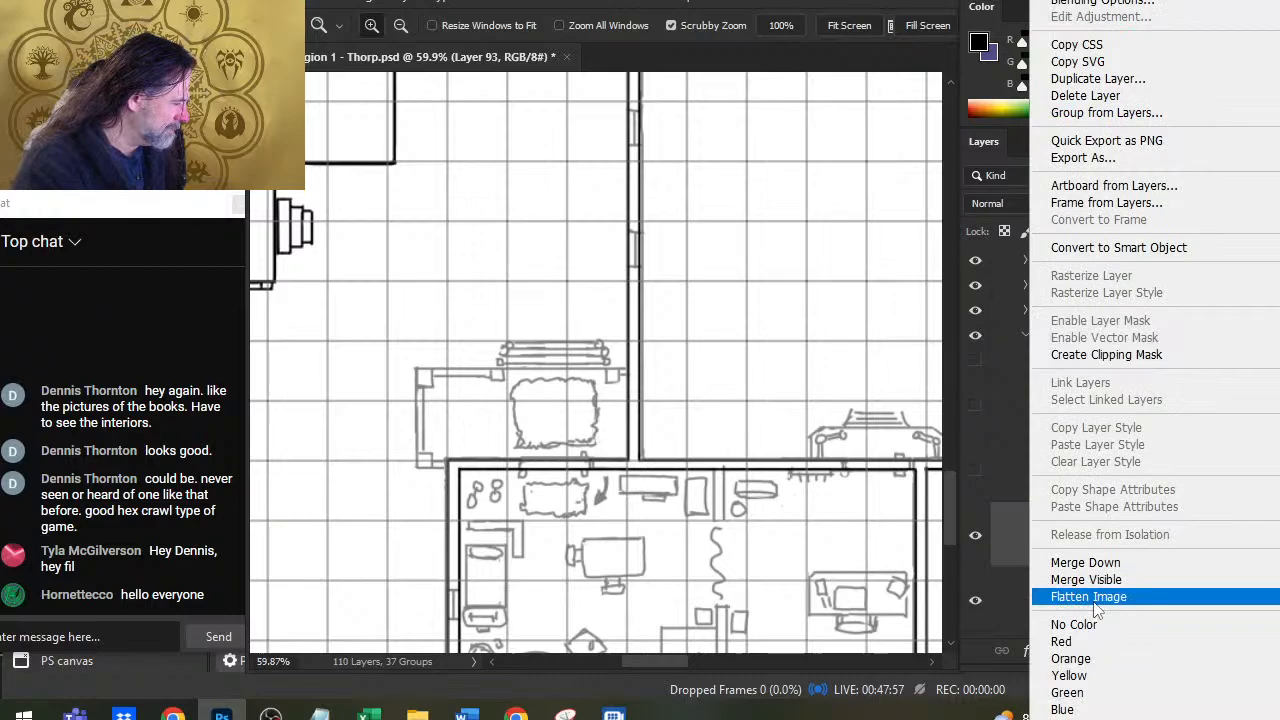
click(1132, 563)
drag(859, 555, 798, 560)
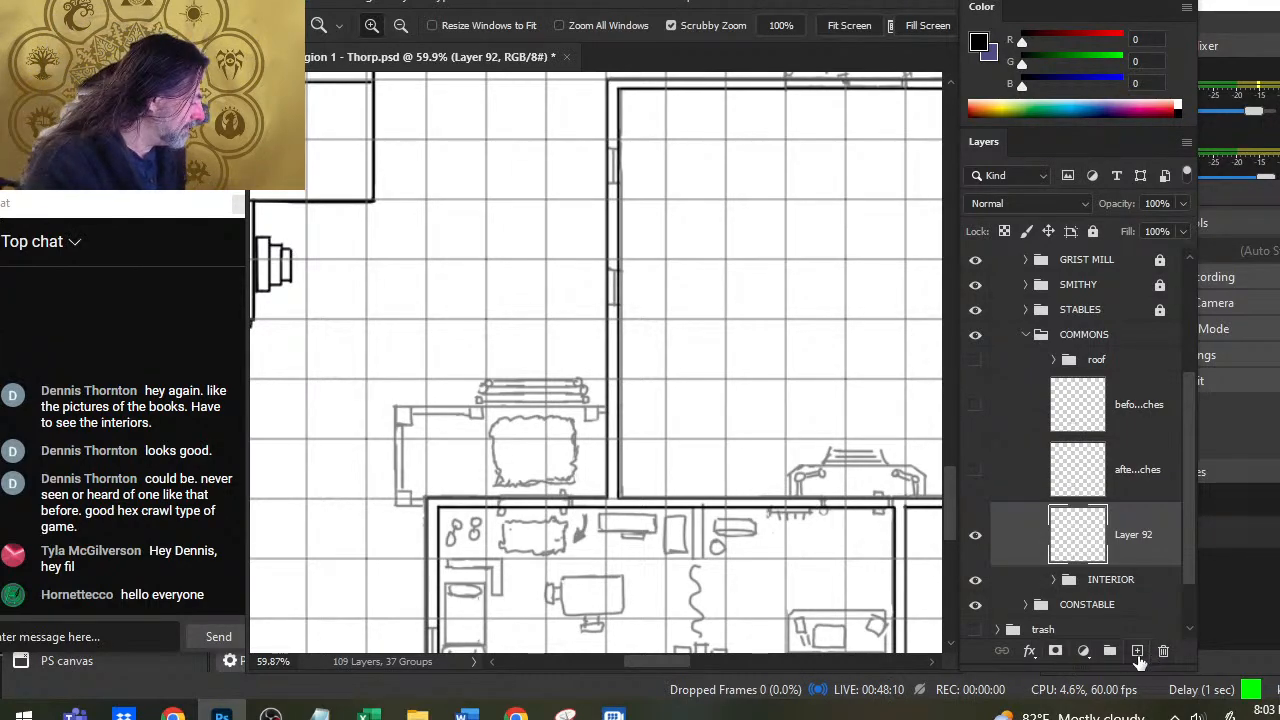
Step: Add a new layer above Layer 92, ink the porch's upper outer wall line and erase its overshoot past the upper-left corner
click(1137, 651)
drag(464, 414, 470, 402)
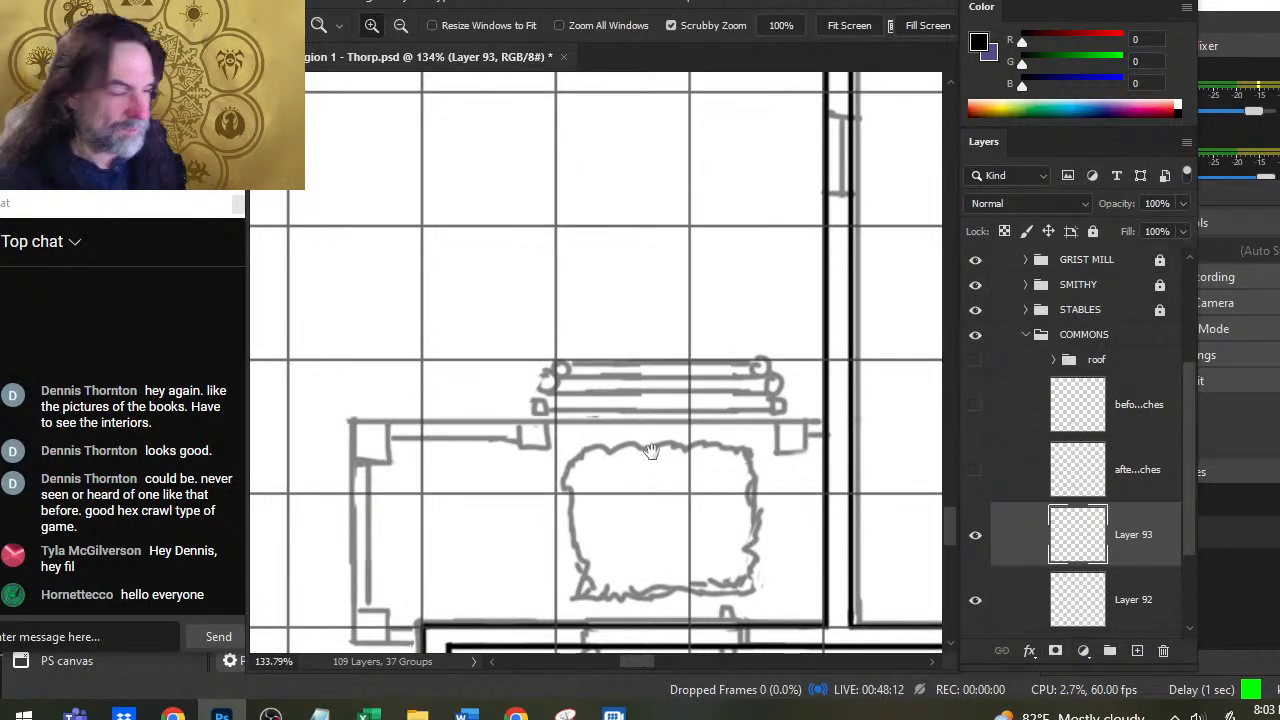
drag(651, 452, 421, 352)
key(b)
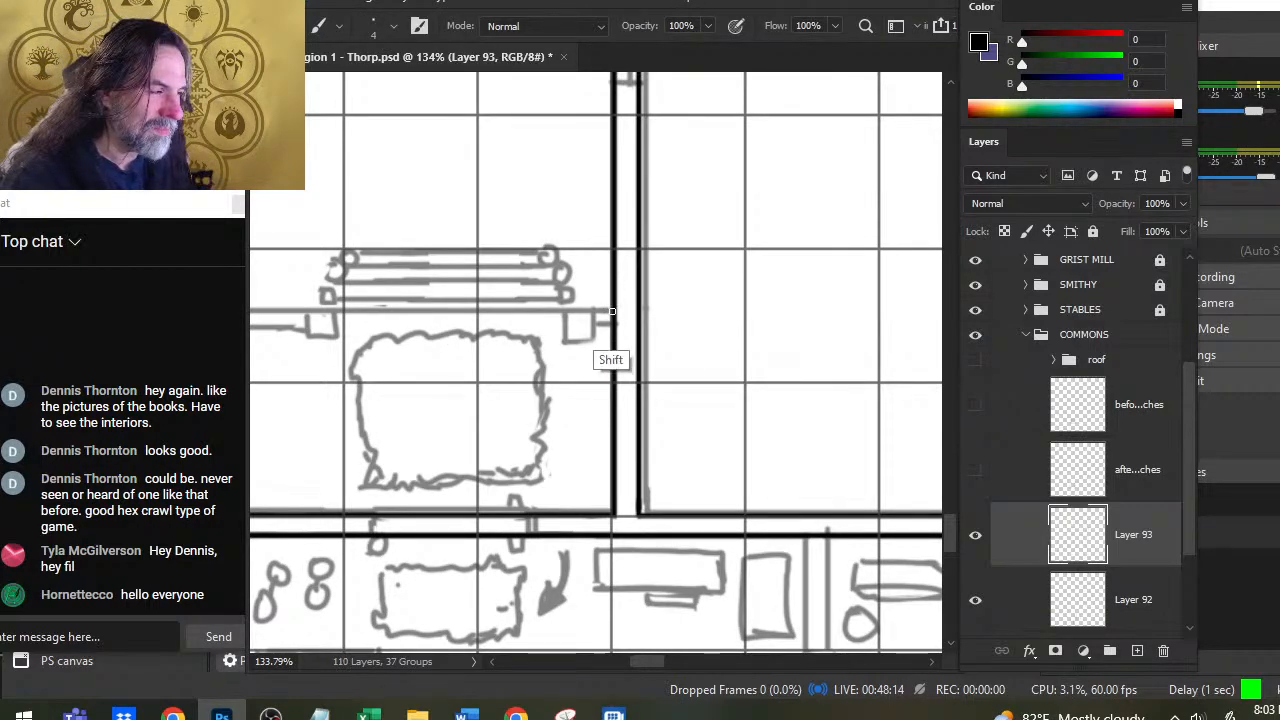
mouse_move(609, 311)
mouse_down()
mouse_move(286, 310)
mouse_move(196, 330)
mouse_up()
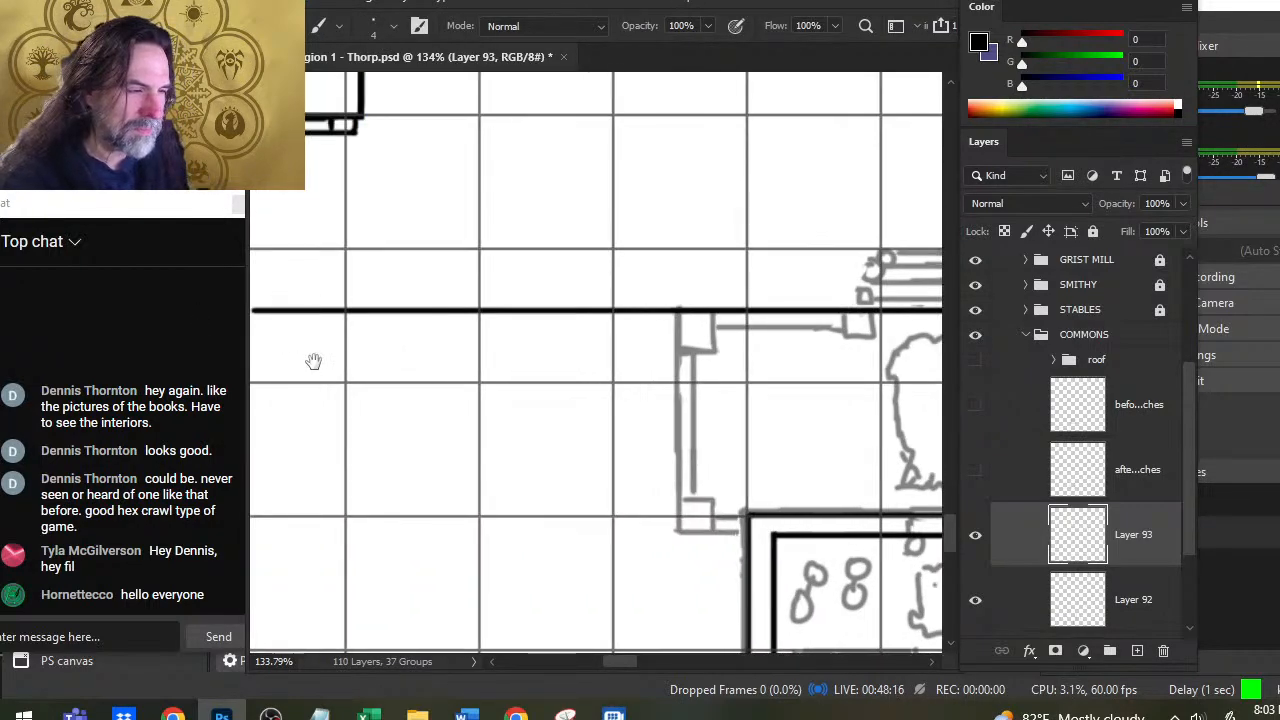
drag(313, 361, 385, 352)
key(e)
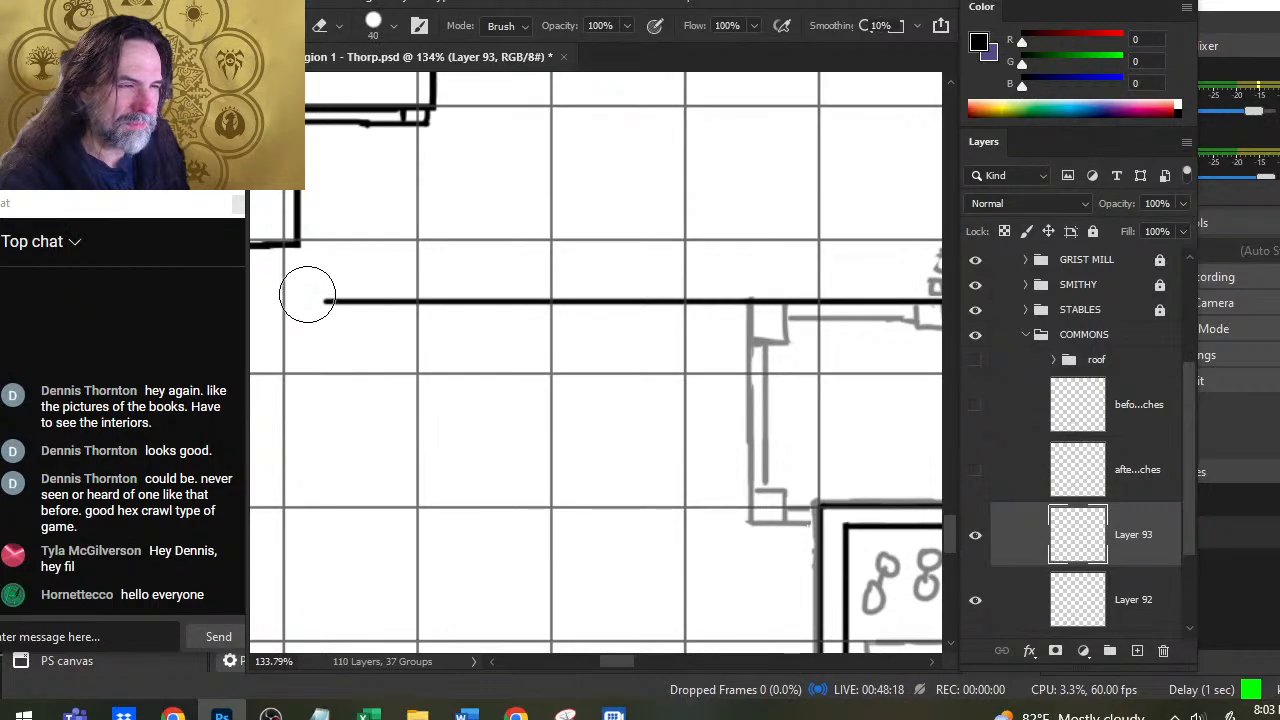
drag(322, 301, 744, 301)
drag(796, 419, 627, 305)
Step: Ink the porch's left outer wall line and its short lower outer line to the furnished wing's wall
key(b)
mouse_move(581, 191)
mouse_down()
mouse_move(583, 413)
mouse_move(651, 400)
mouse_move(598, 398)
mouse_up()
shift+click(653, 398)
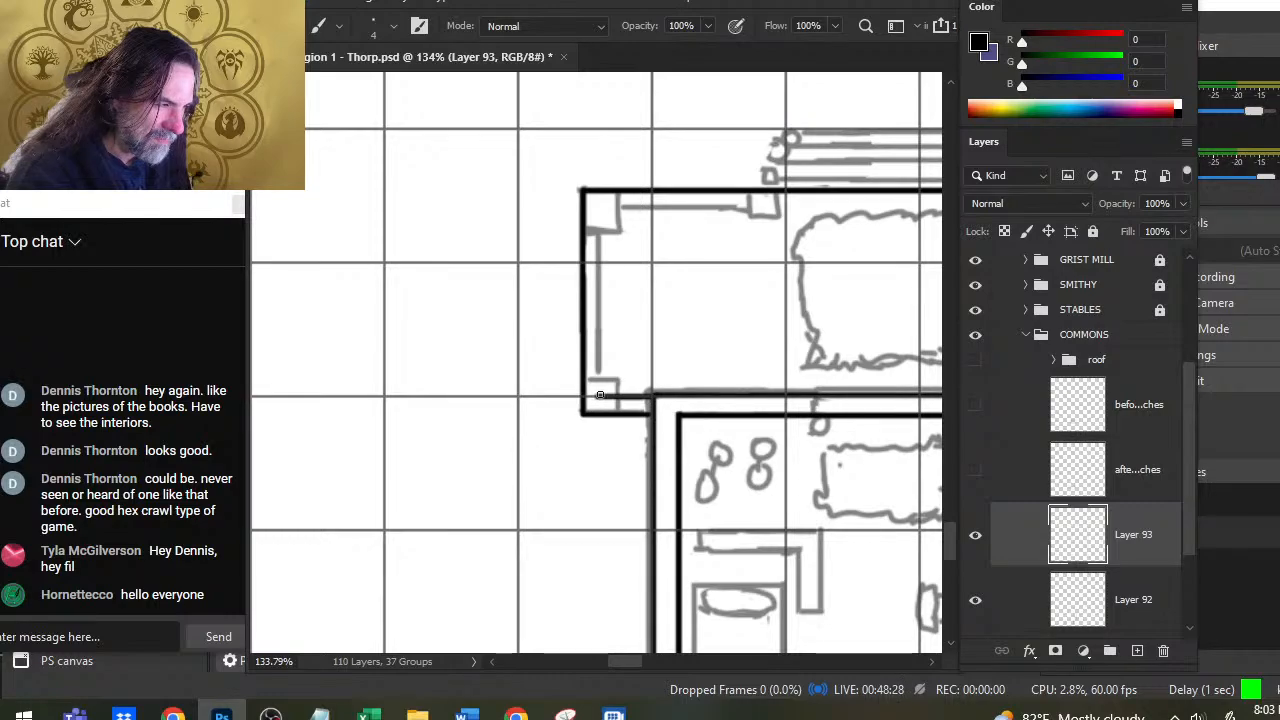
Step: Ink the porch's inner wall lines along the lower-left, left and upper sides as far as the entrance steps
key(e)
key(b)
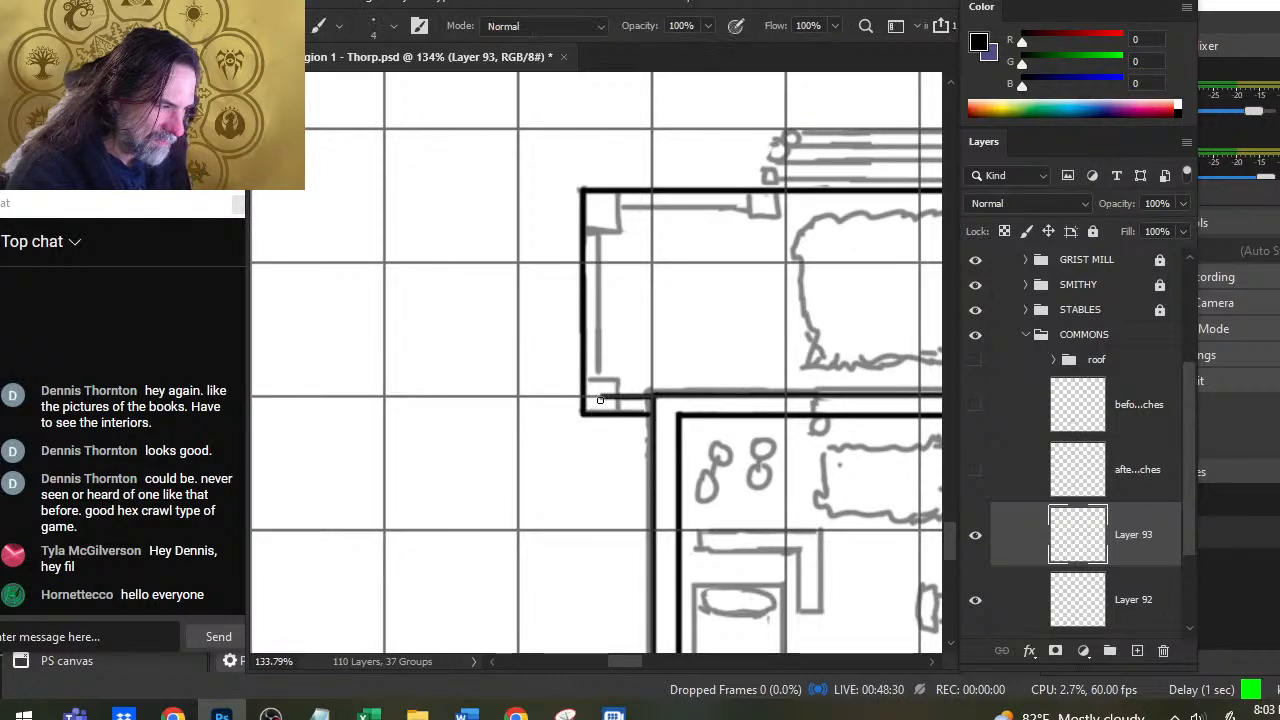
mouse_move(598, 396)
mouse_down()
mouse_move(601, 210)
mouse_move(765, 208)
mouse_up()
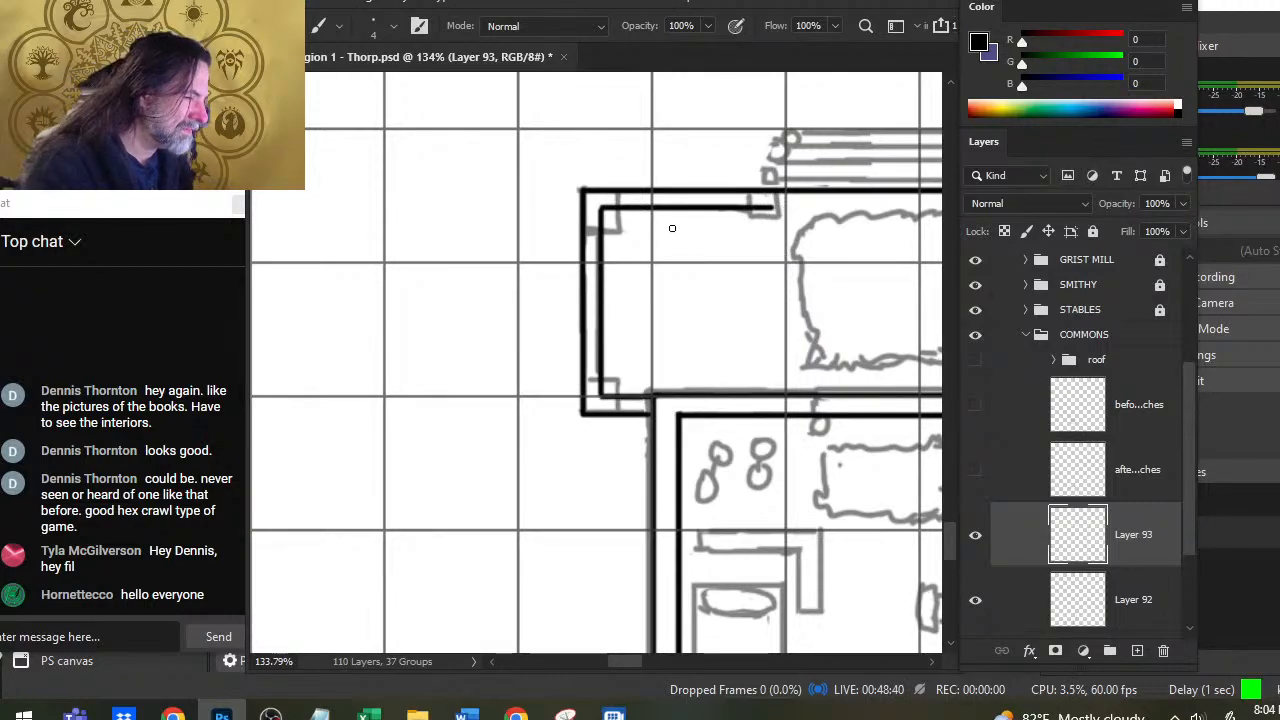
Step: Cap the porch's upper wall at the left edge of the entrance opening and trim the inner line's overshoot
drag(789, 193, 789, 210)
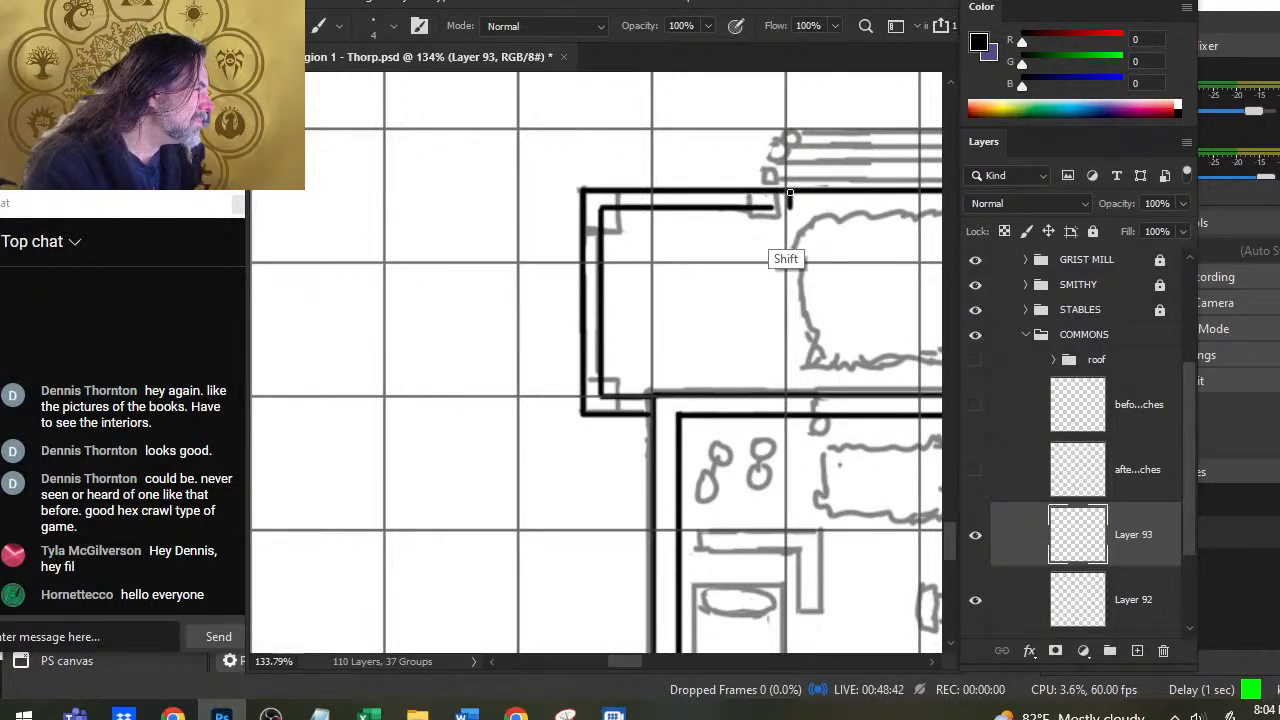
key(ctrl+z)
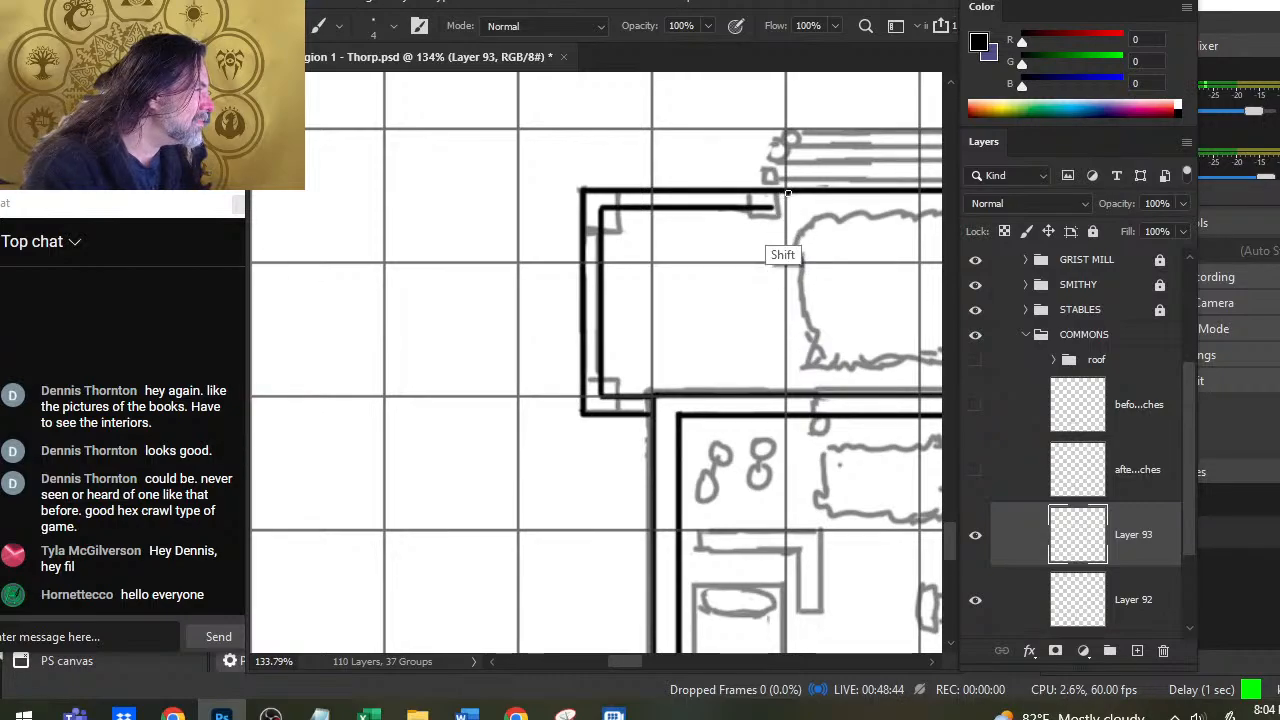
drag(787, 193, 785, 212)
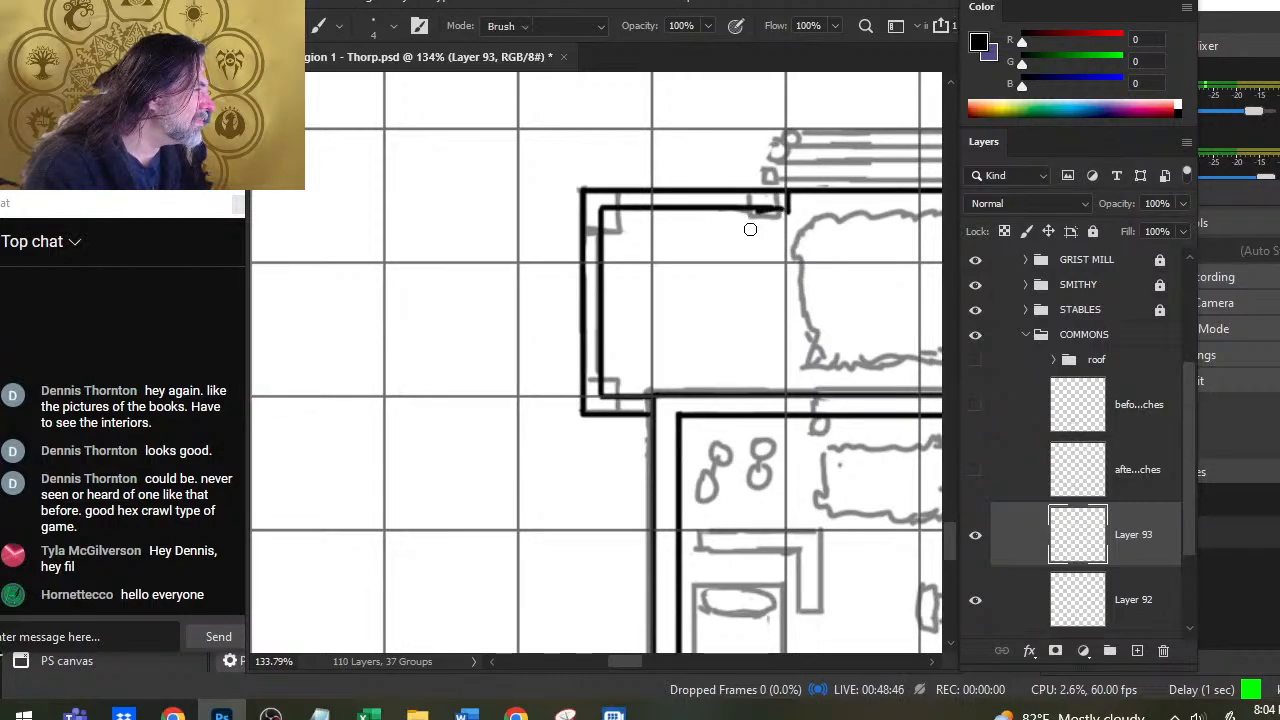
key(e)
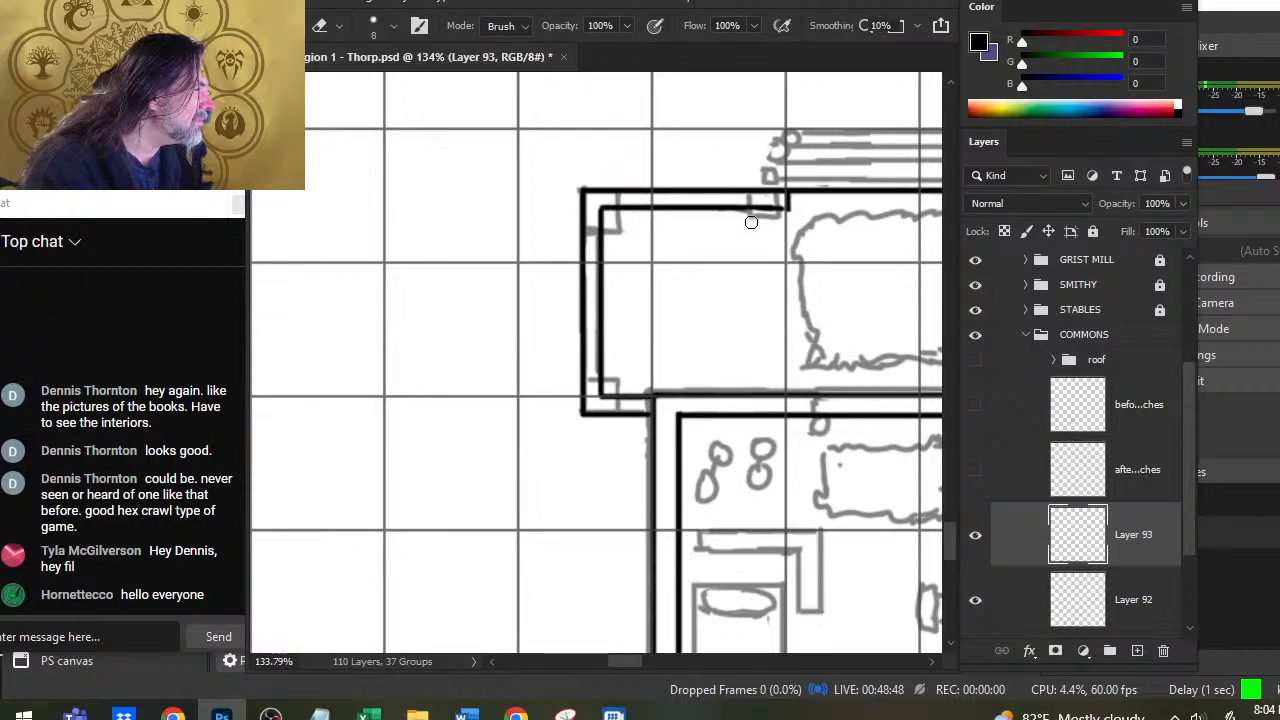
key(b)
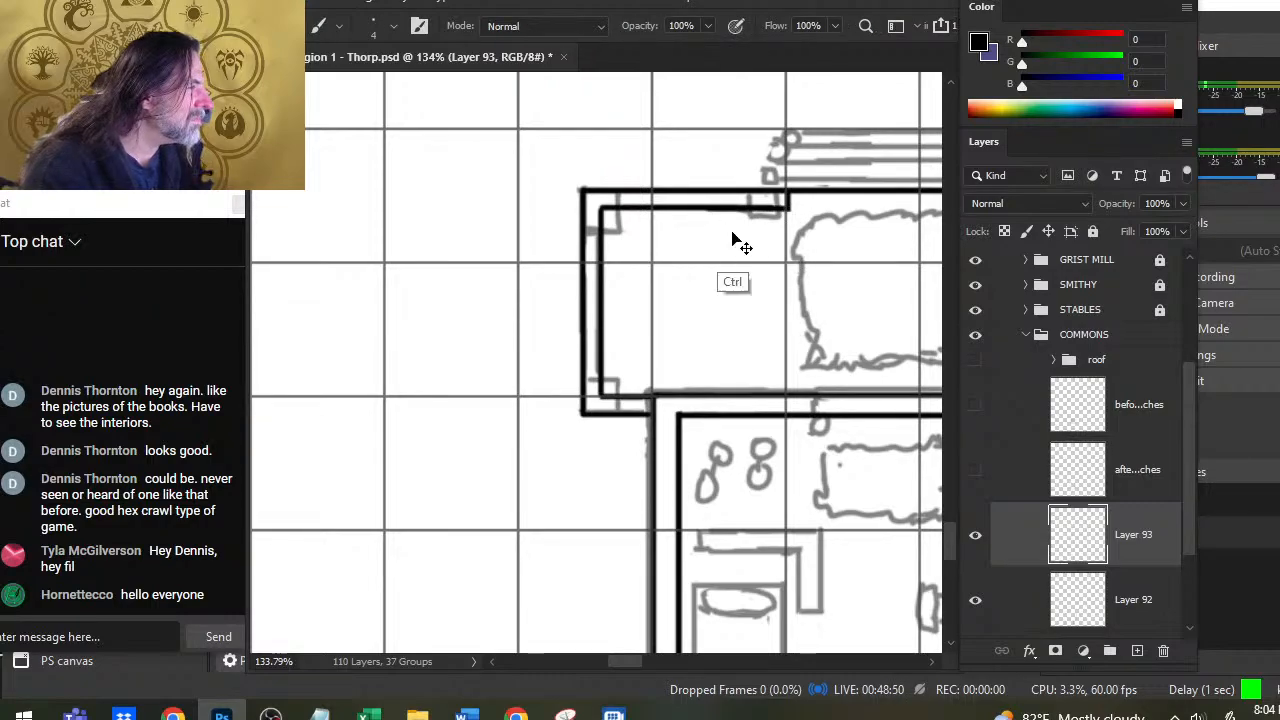
key(r)
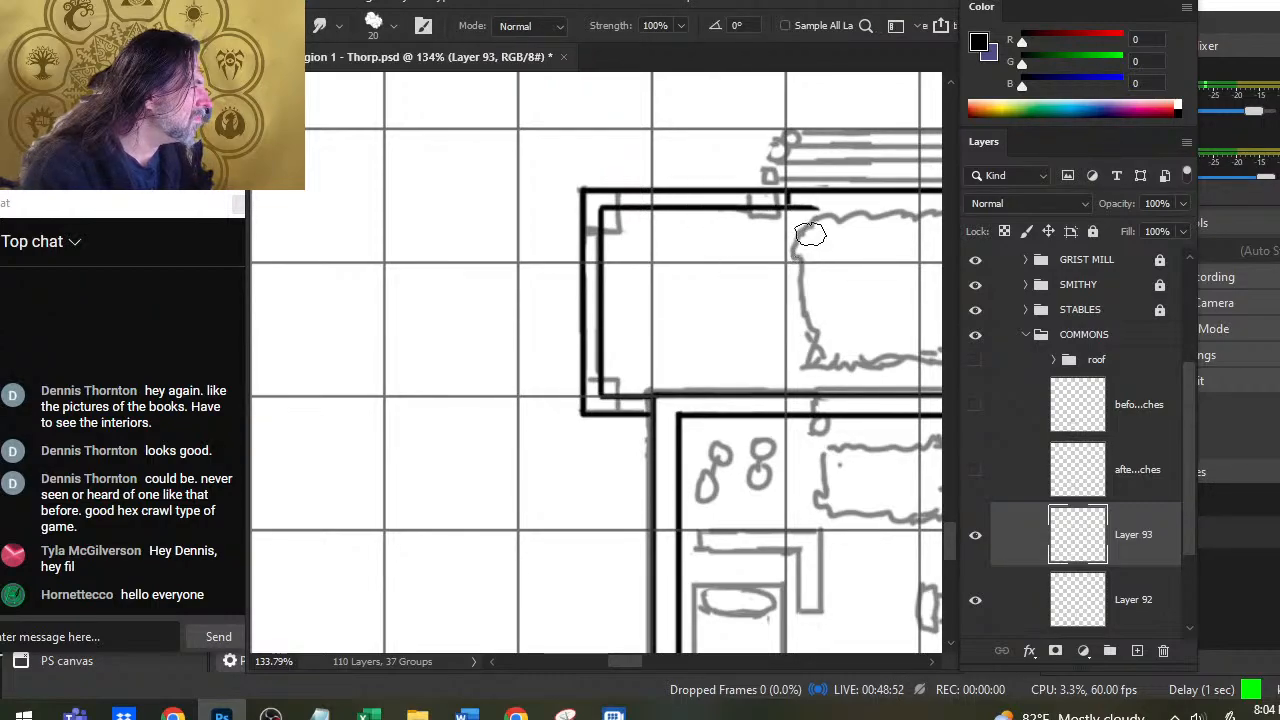
key(e)
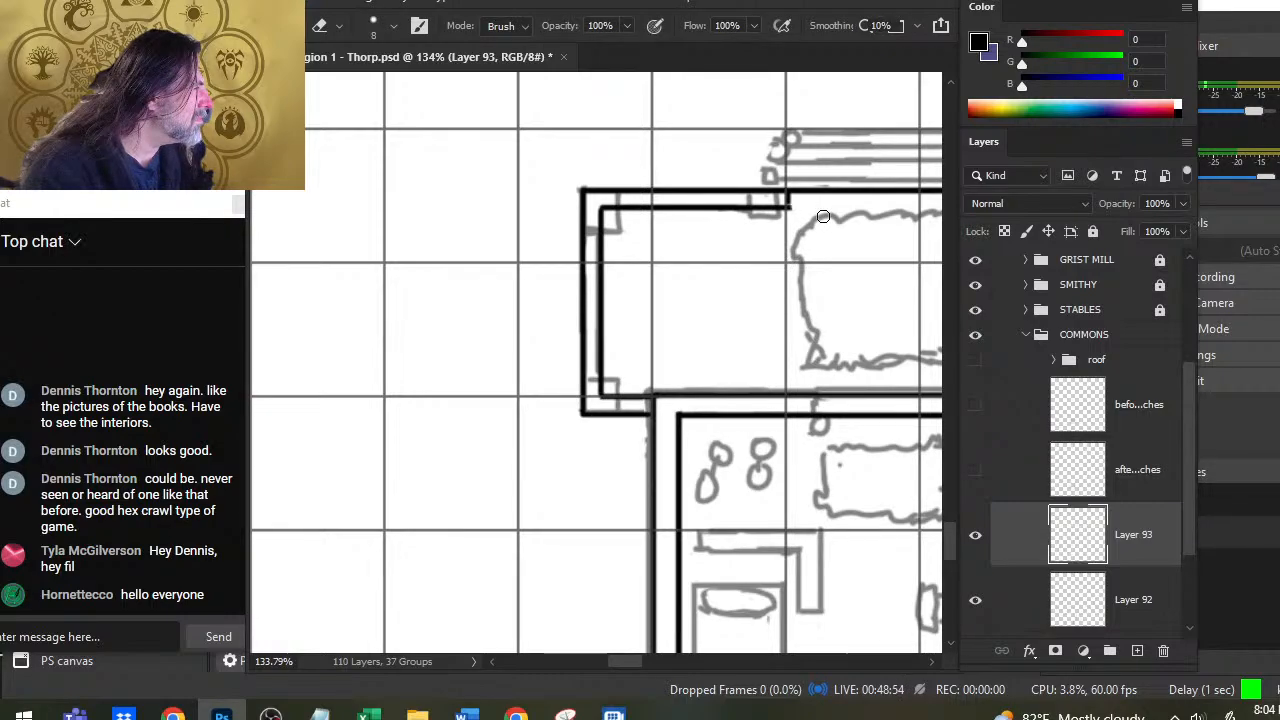
drag(808, 231, 447, 302)
Step: Ink the short wall stub between the right edge of the porch entrance and the hall's wall
key(b)
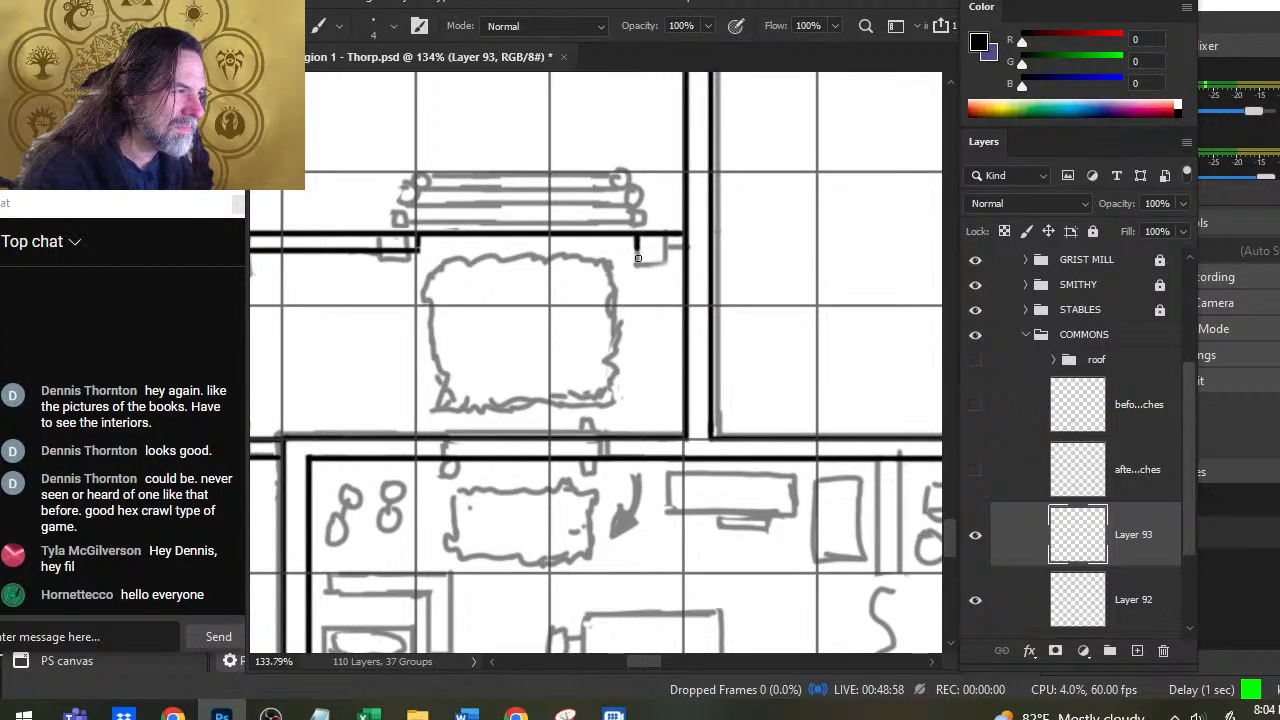
drag(636, 242, 684, 242)
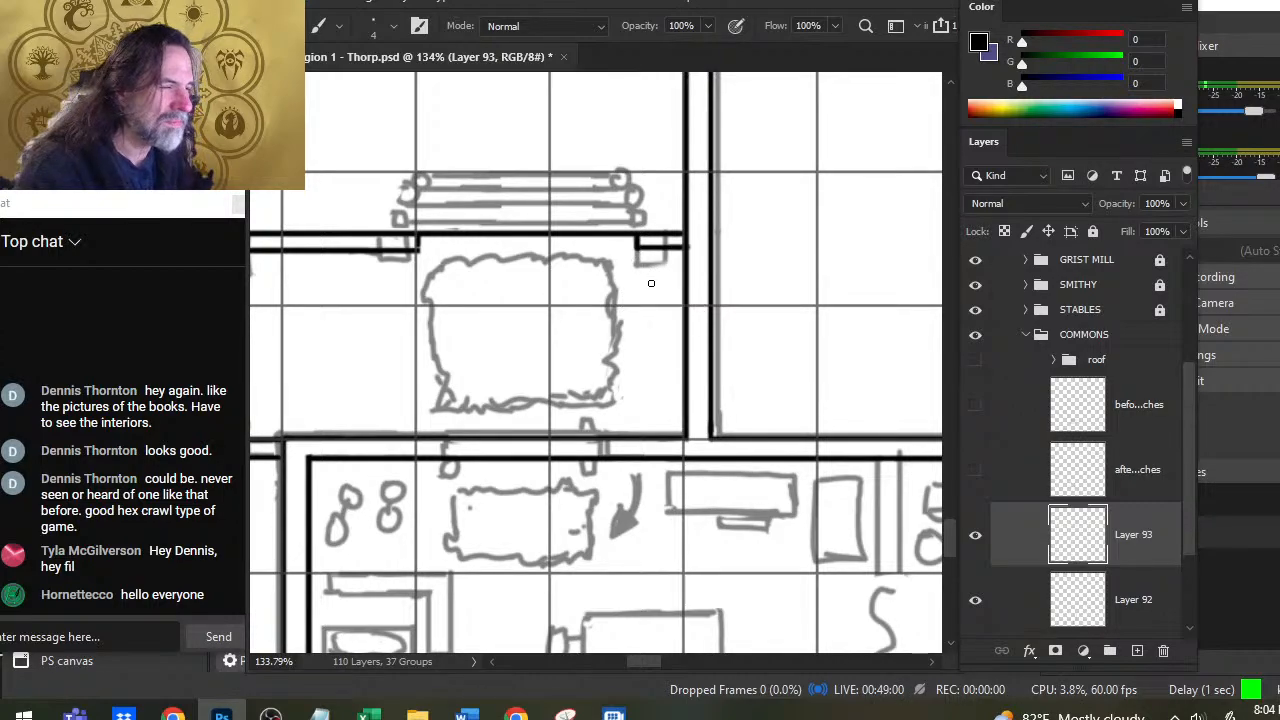
mouse_move(636, 248)
mouse_down()
mouse_move(653, 265)
mouse_move(684, 249)
mouse_up()
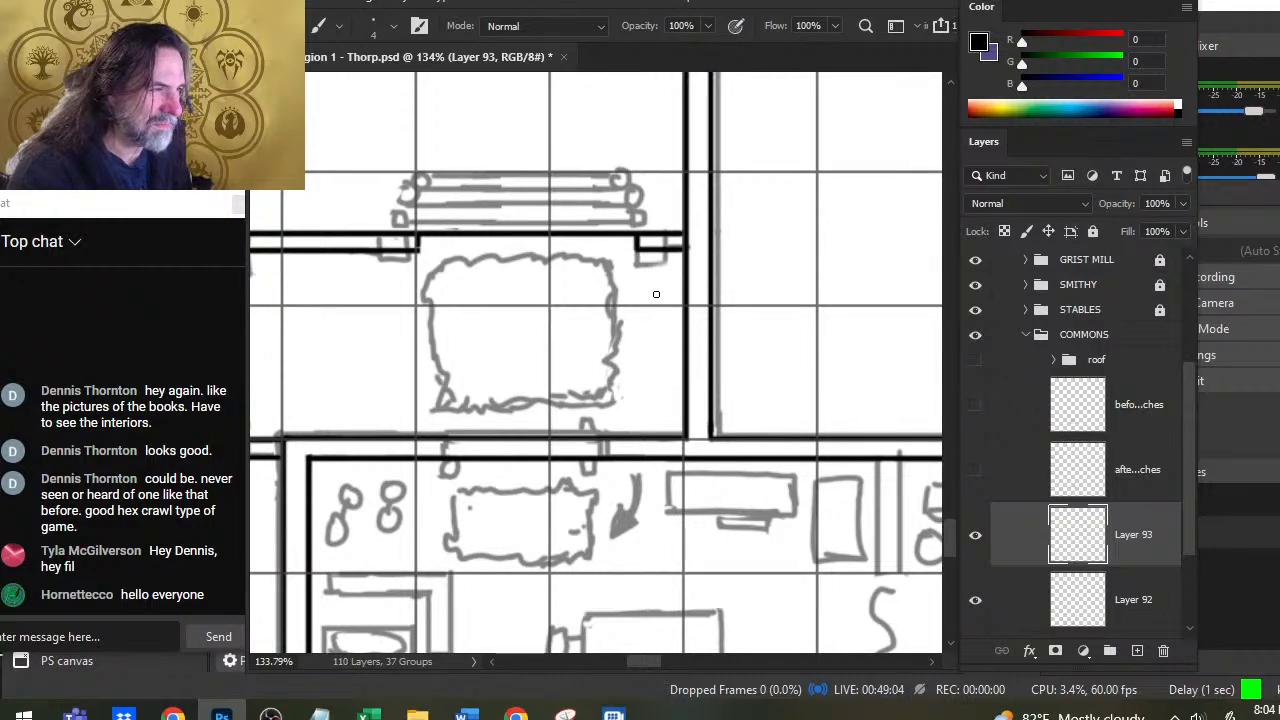
Step: Ink a square post at the porch's upper-left corner and erase the wall lines inside it
key(z)
drag(623, 434, 557, 418)
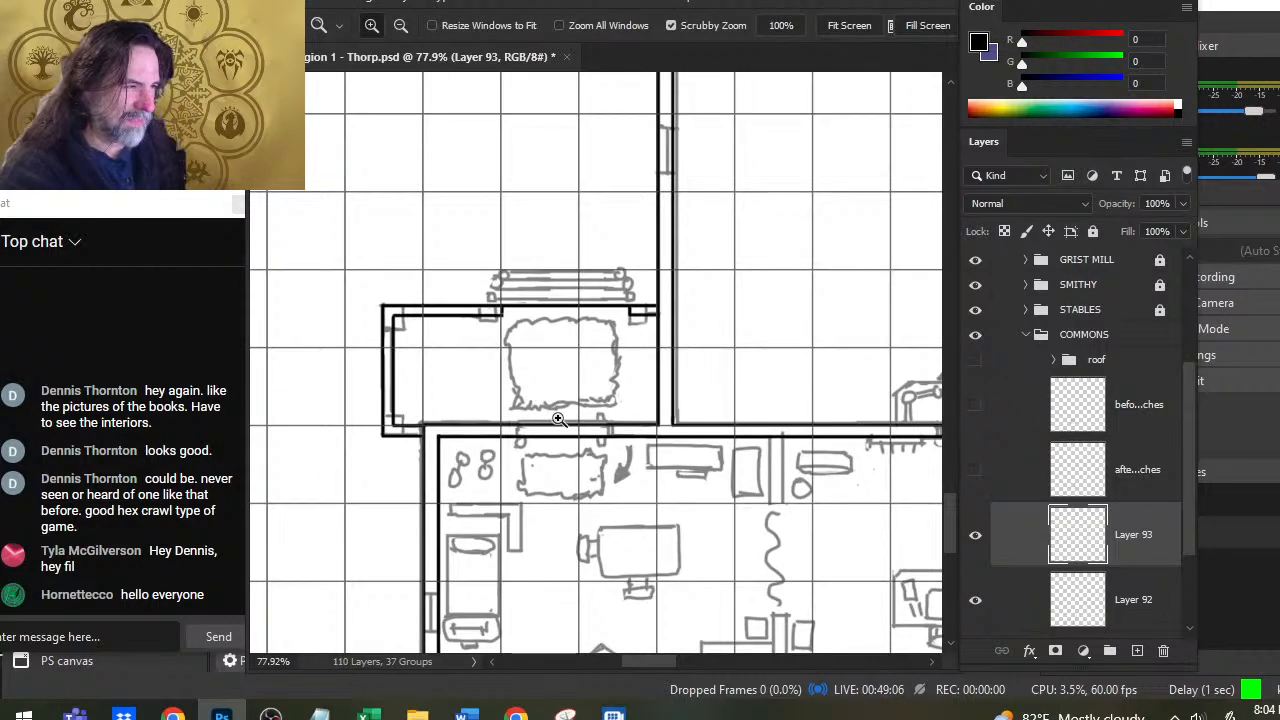
drag(413, 375, 530, 392)
key(b)
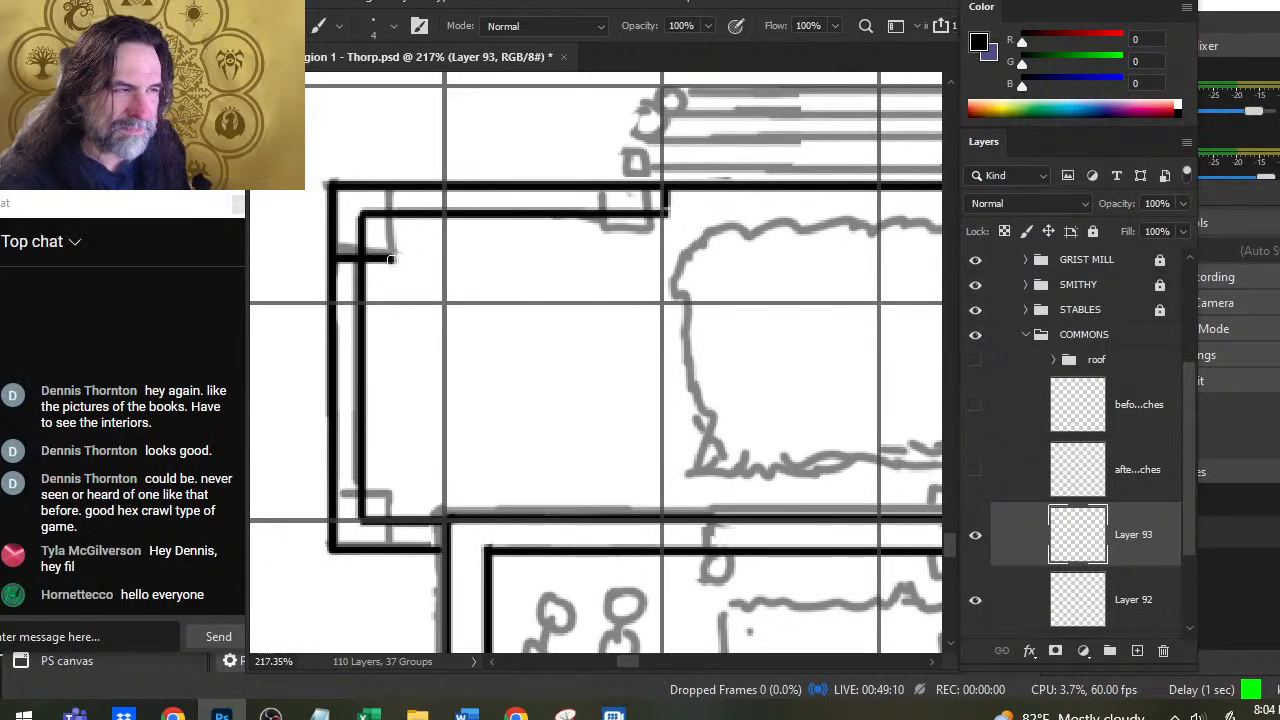
shift+click(390, 258)
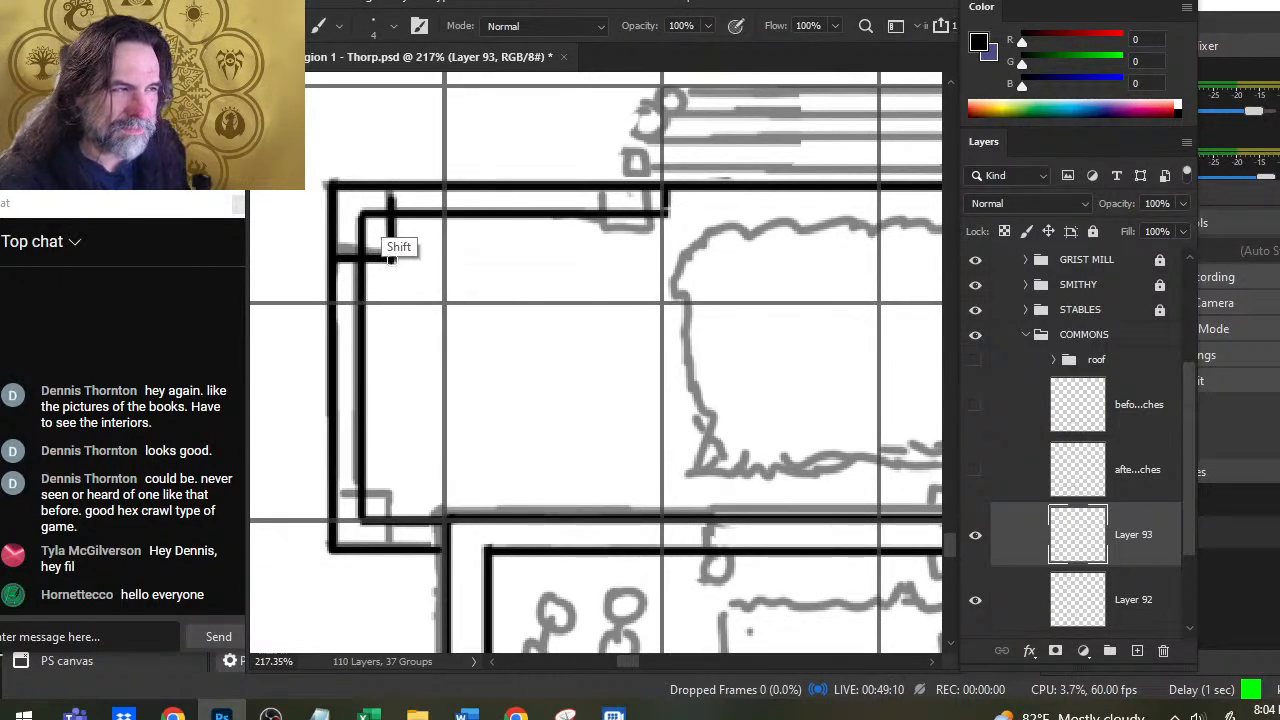
key(ctrl+z)
click(404, 252)
shift+click(404, 190)
click(398, 256)
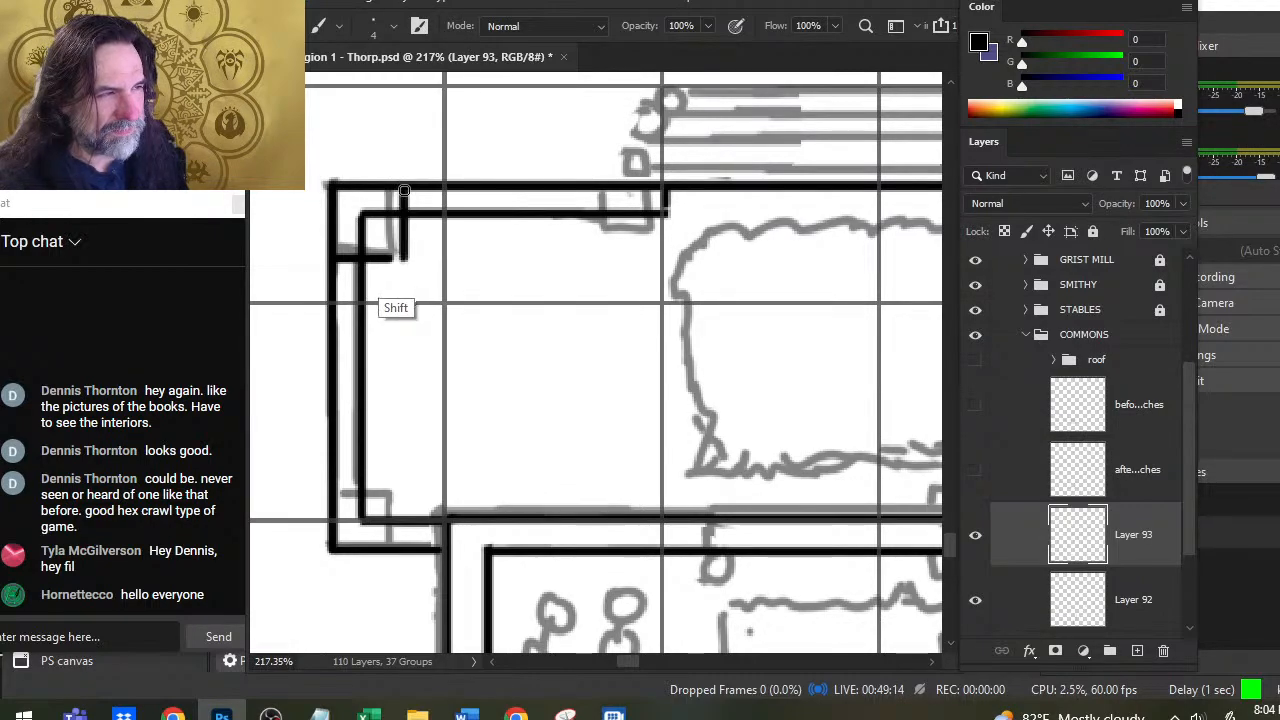
key(e)
click(360, 212)
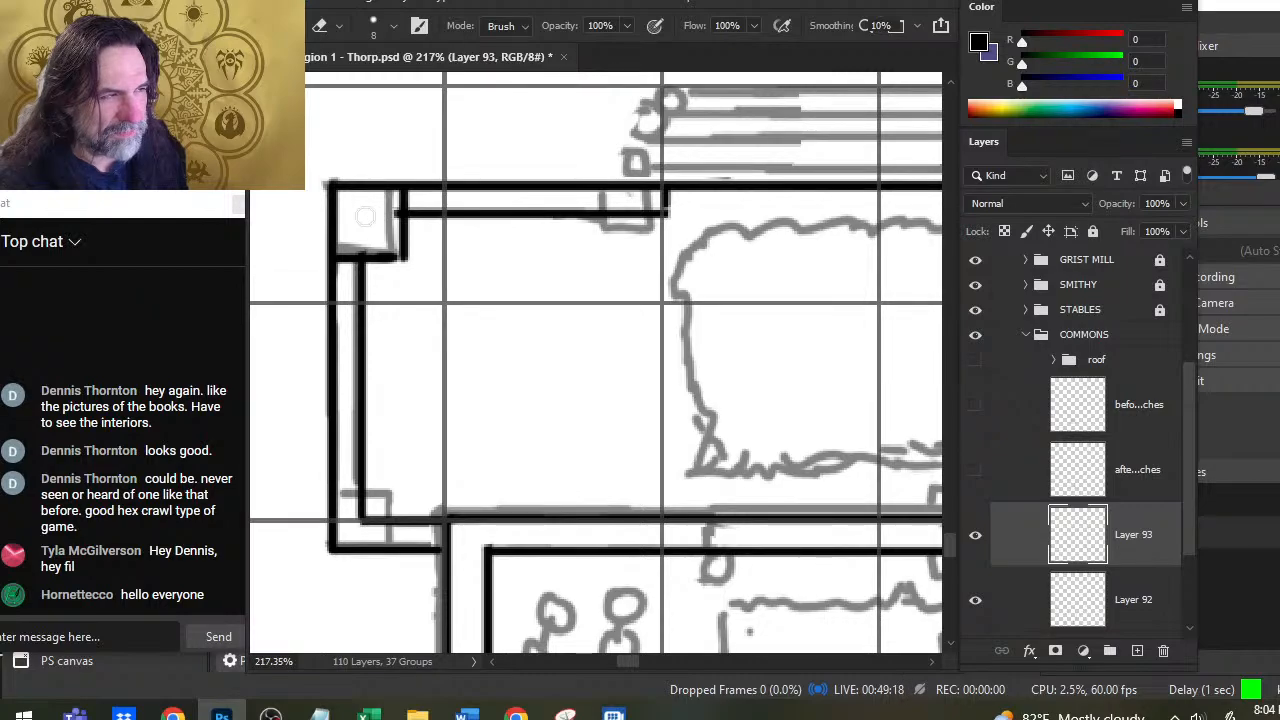
Step: Ink a square post at the left side of the porch entrance and erase the wall line and overshoots around it
key(b)
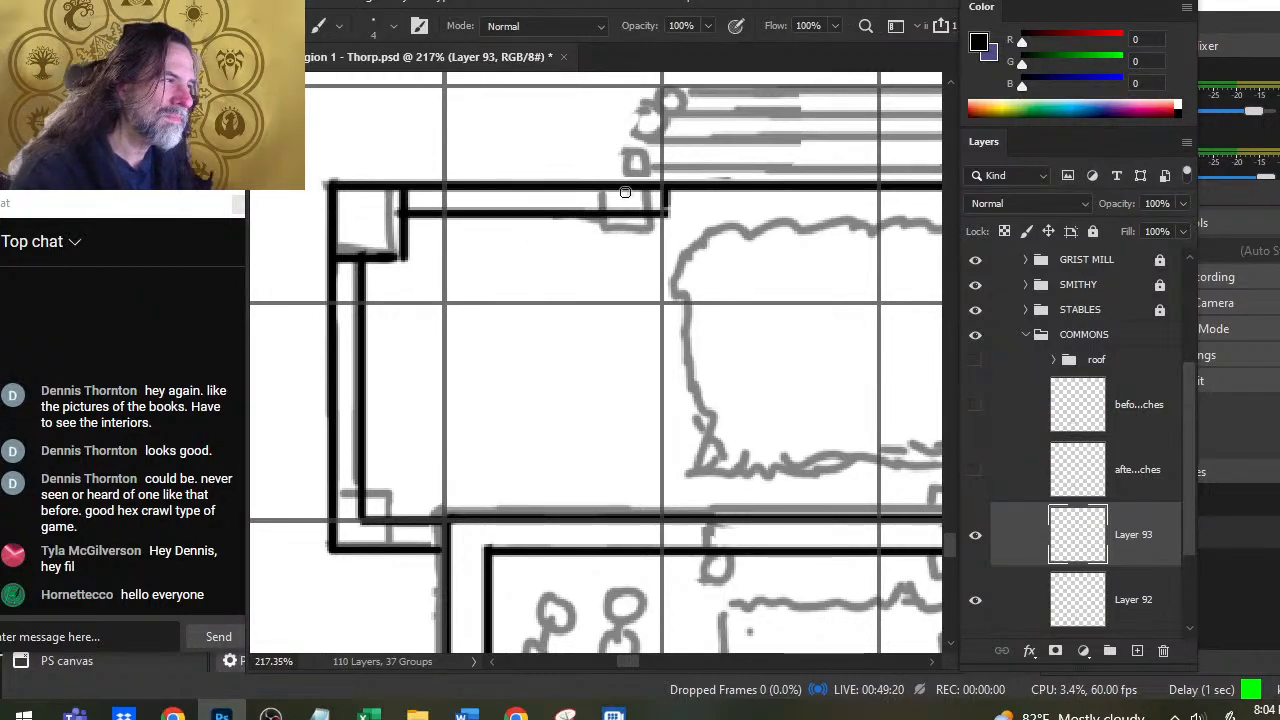
drag(621, 188, 621, 243)
key(e)
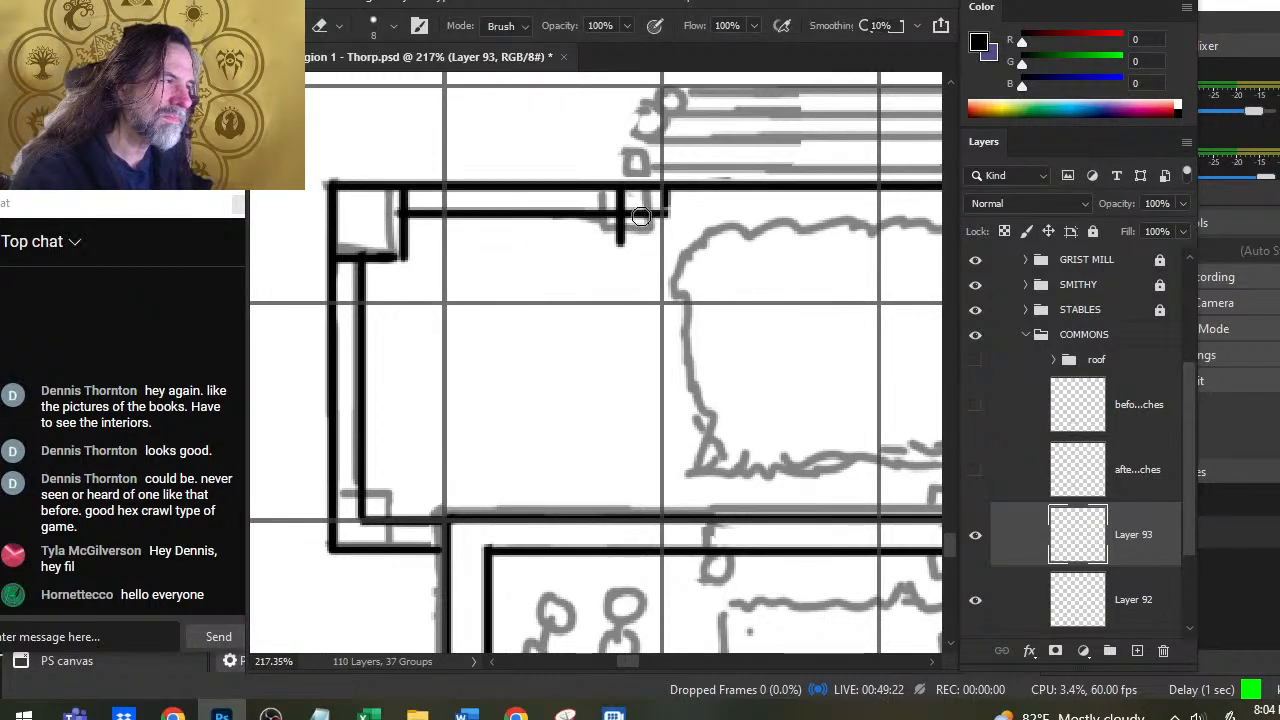
click(641, 217)
key(b)
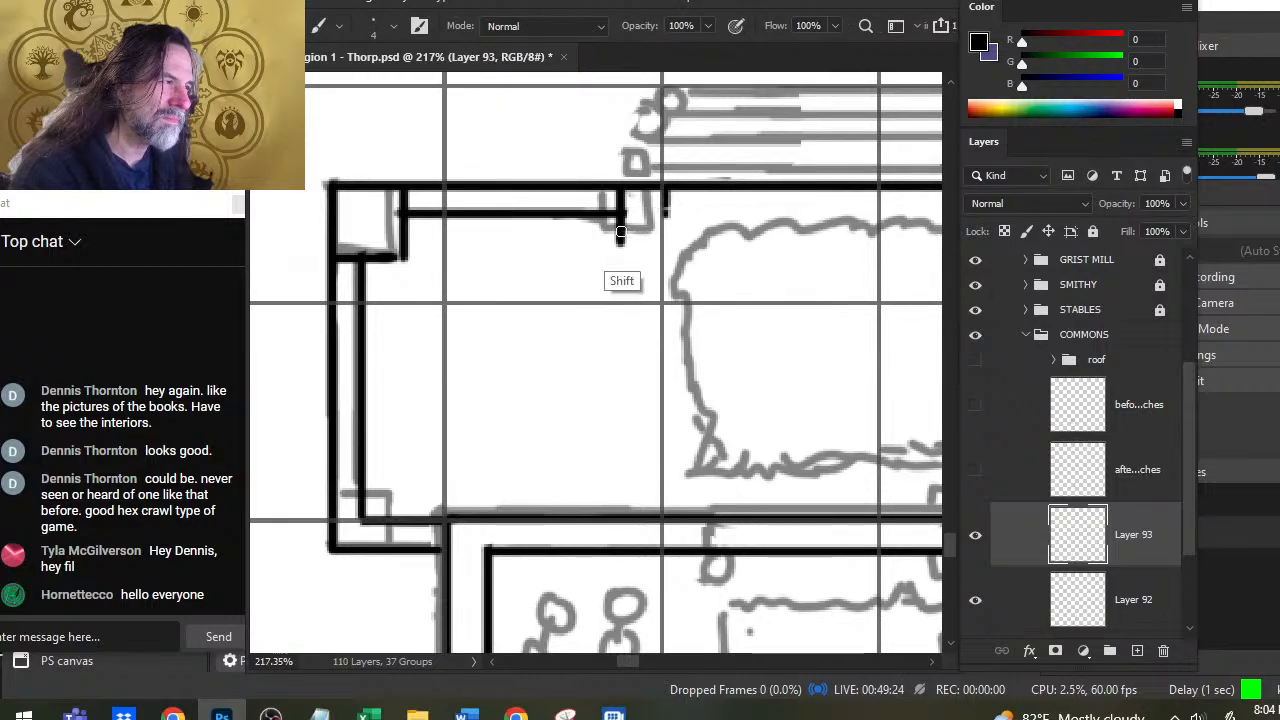
drag(621, 232, 663, 232)
shift+click(665, 195)
key(e)
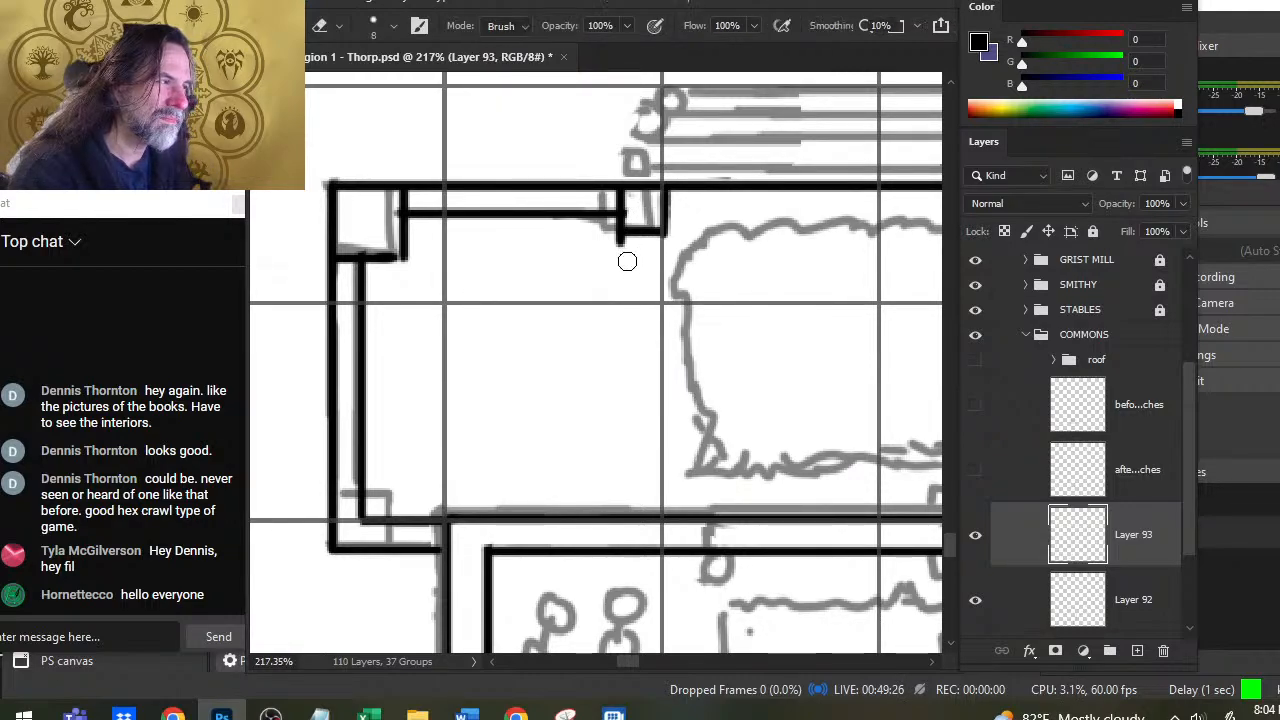
drag(628, 261, 524, 300)
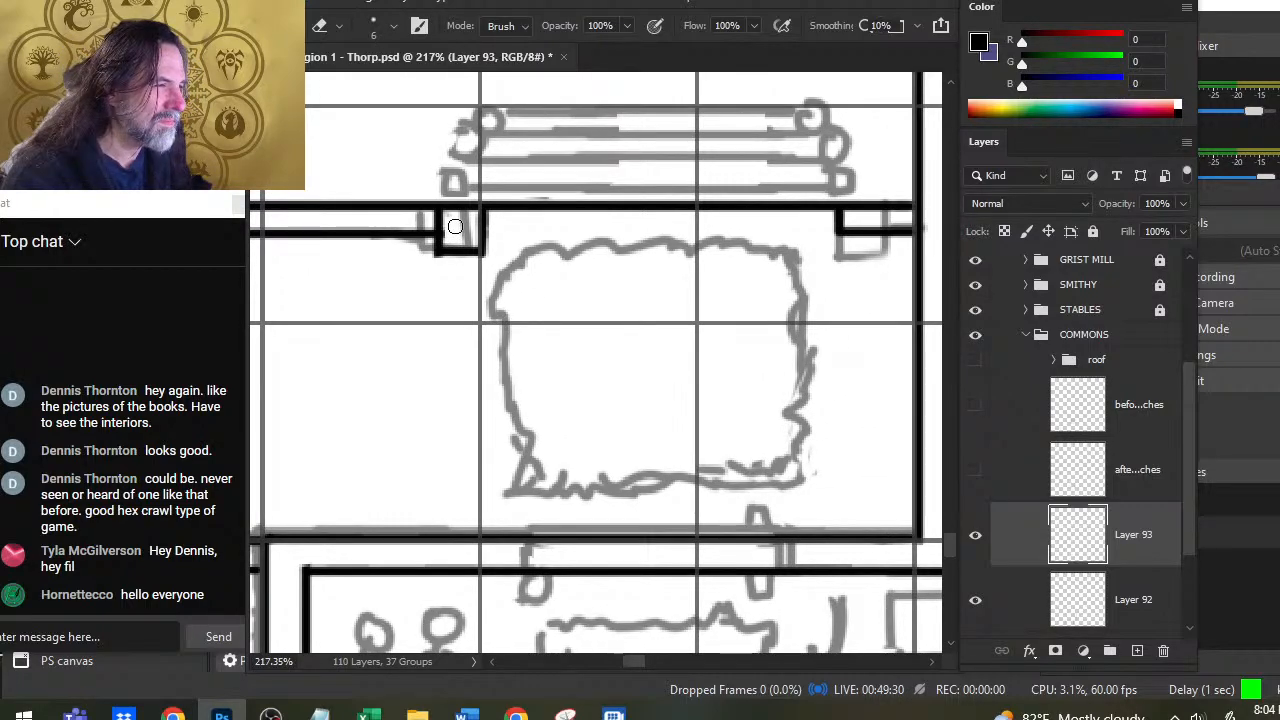
Step: Ink a square post at the right side of the porch entrance and erase the wall line inside it
key(b)
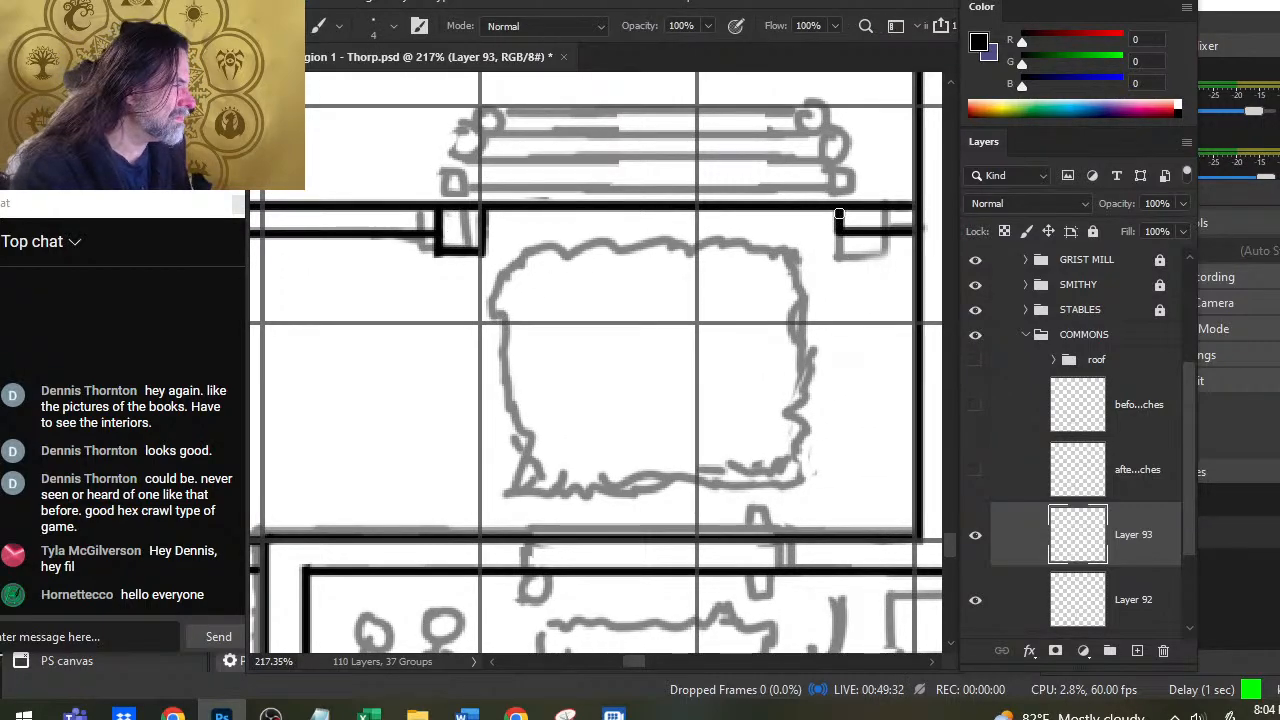
mouse_move(836, 212)
mouse_down()
mouse_move(845, 262)
mouse_move(886, 258)
mouse_move(888, 210)
mouse_up()
key(e)
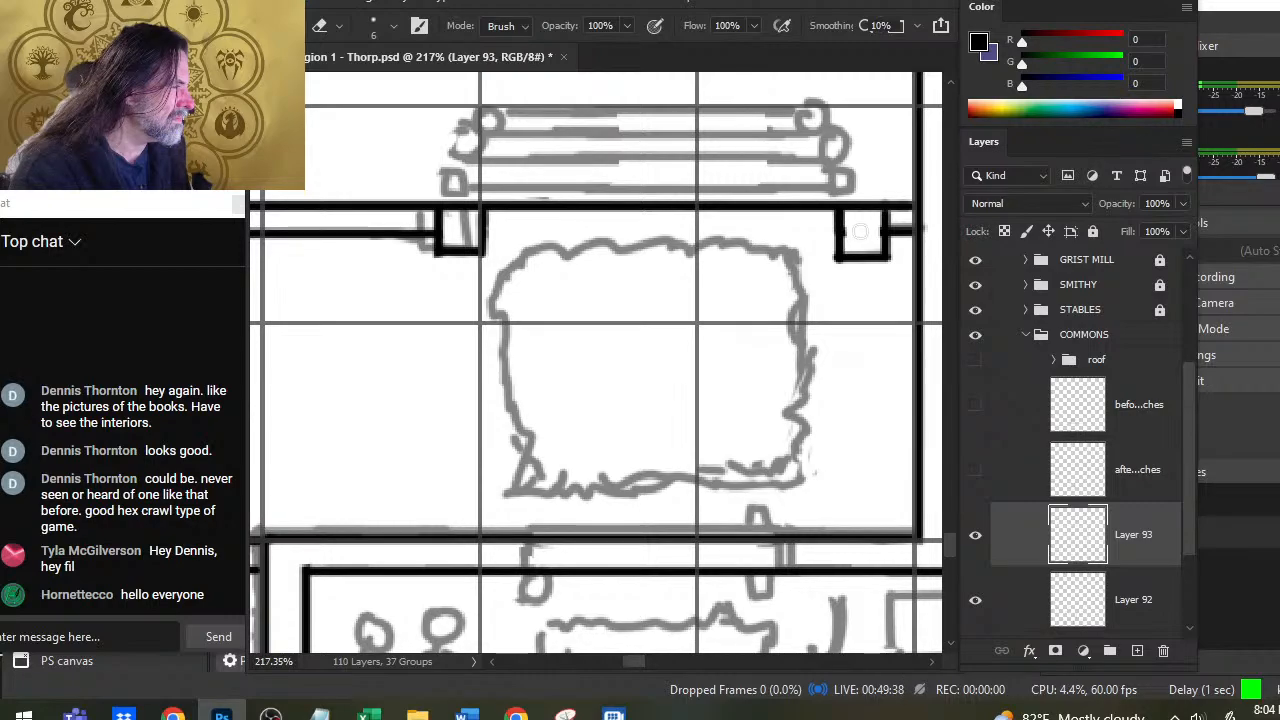
key(z)
drag(867, 299, 746, 366)
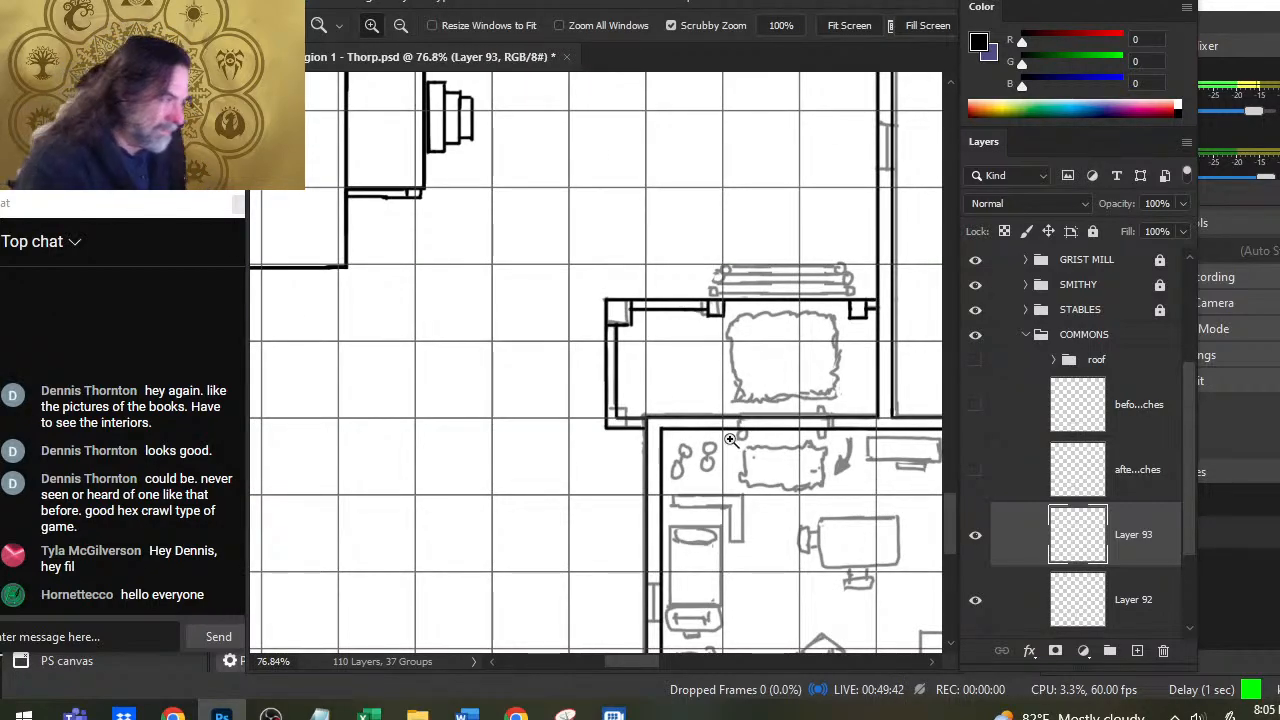
drag(815, 346, 779, 382)
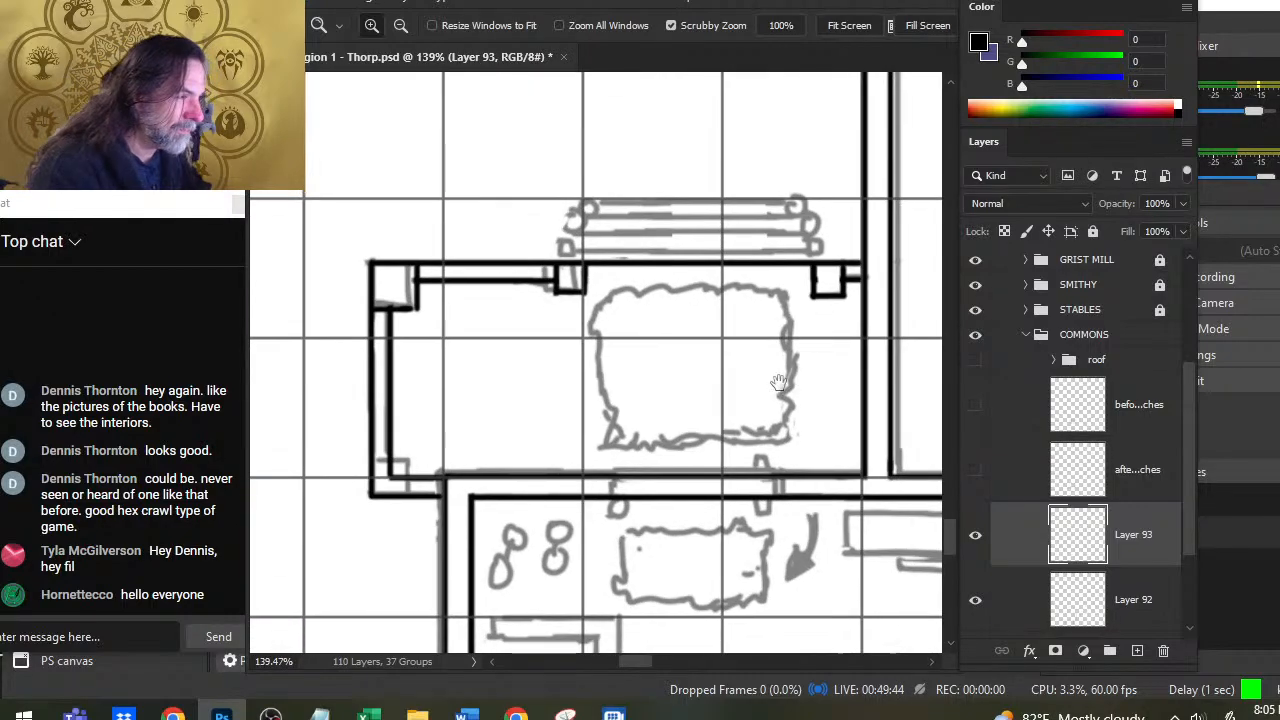
Step: Select the square post at the left side of the porch entrance with a freehand lasso
key(l)
mouse_move(598, 308)
mouse_down()
mouse_move(600, 246)
mouse_move(598, 314)
mouse_up()
key(ctrl+x)
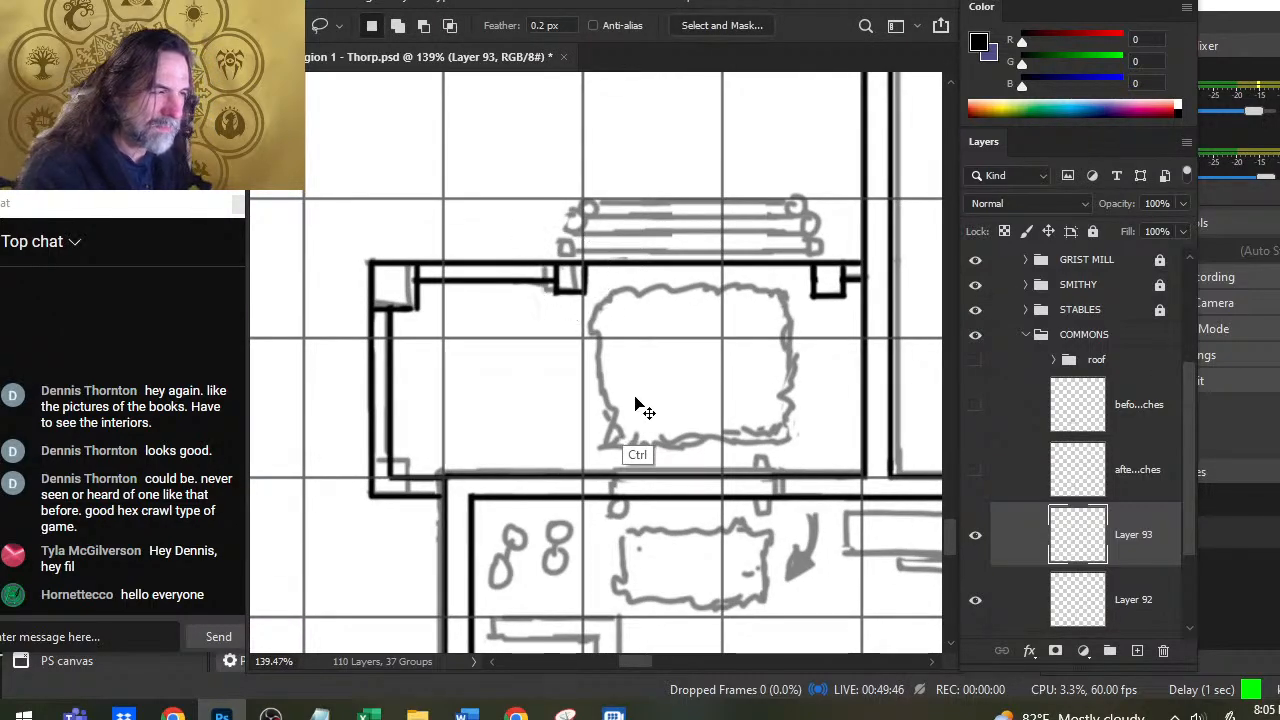
key(ctrl+shift+v)
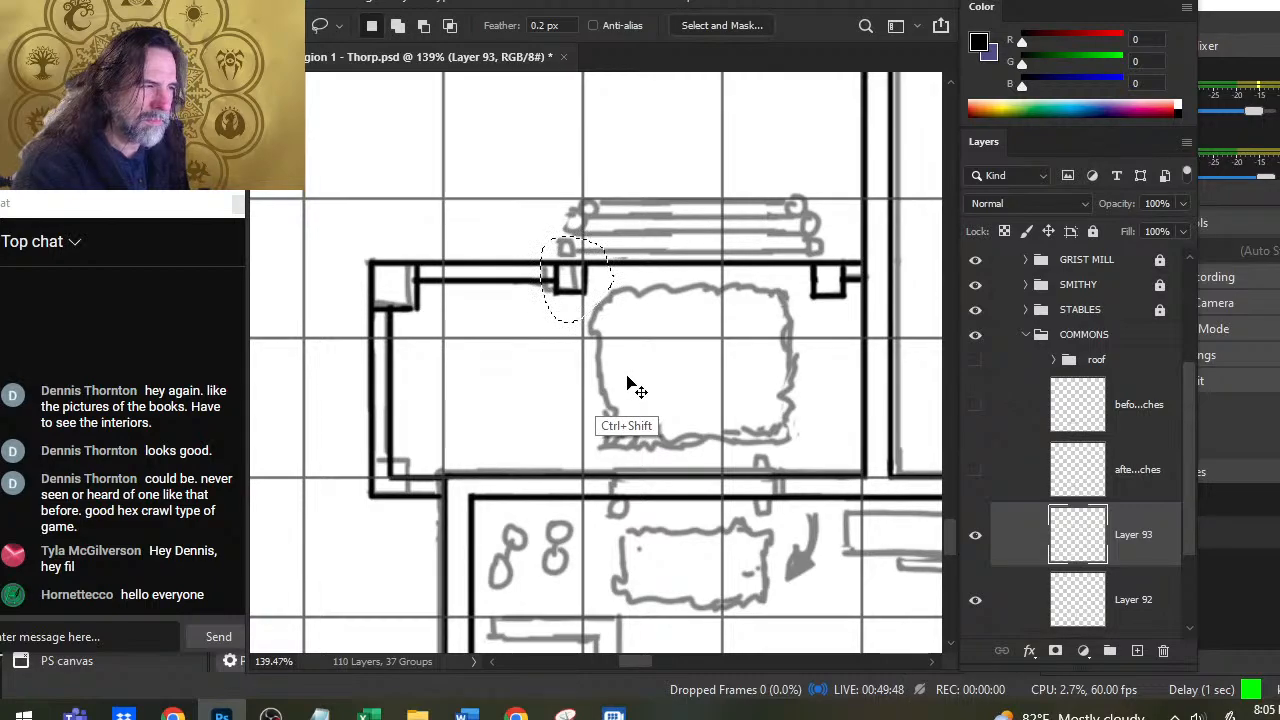
key(v)
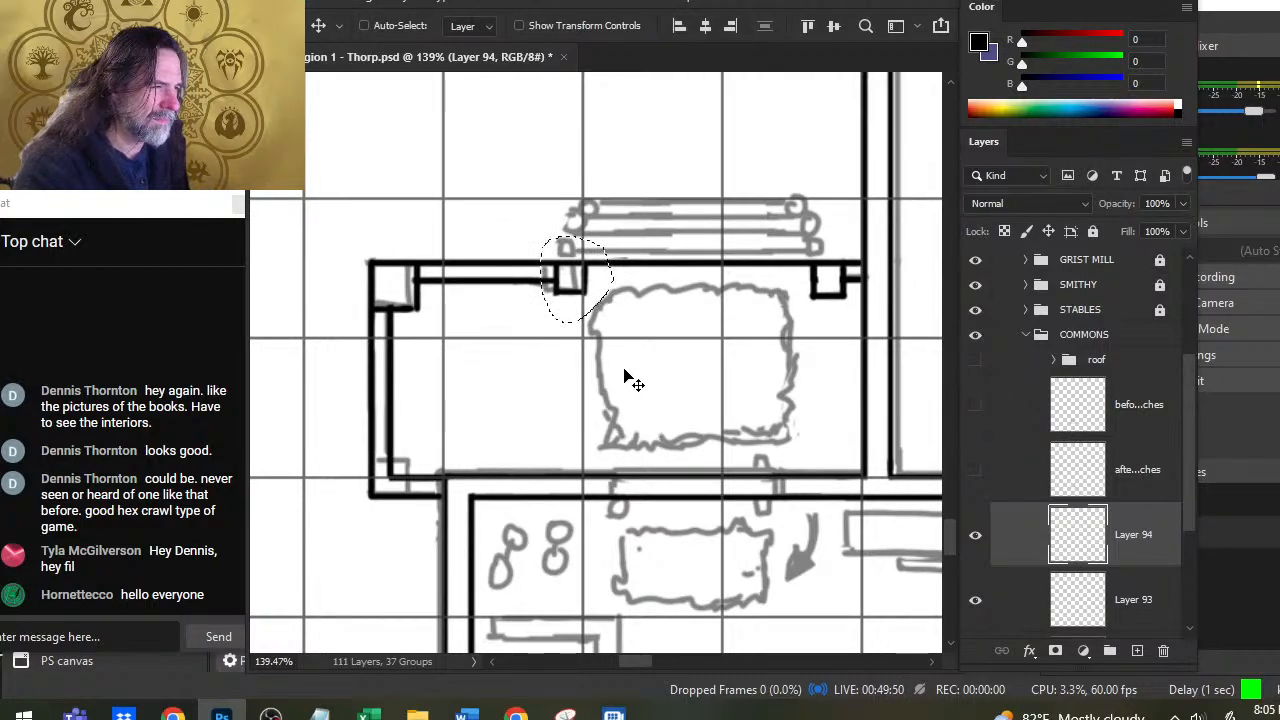
key(ctrl+j)
drag(623, 374, 793, 372)
drag(694, 403, 688, 335)
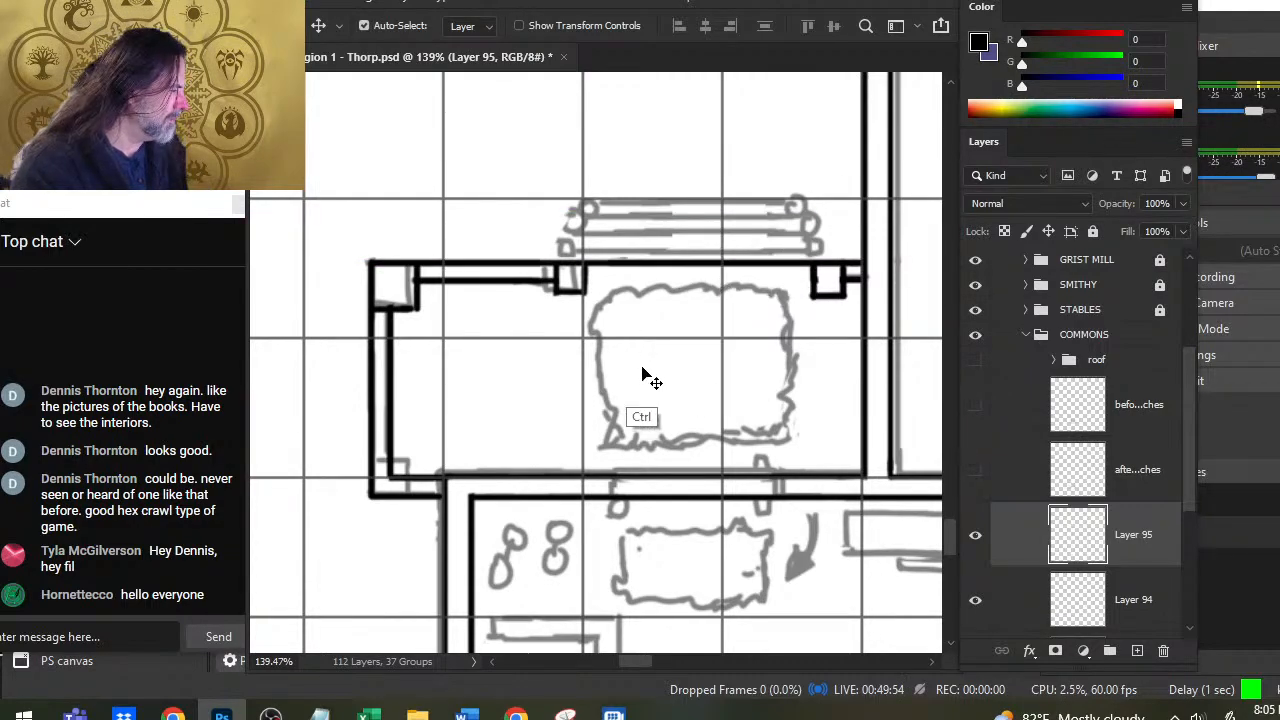
key(ctrl+z)
key(ctrl+z)
key(ctrl+z)
key(ctrl+z)
key(ctrl+z)
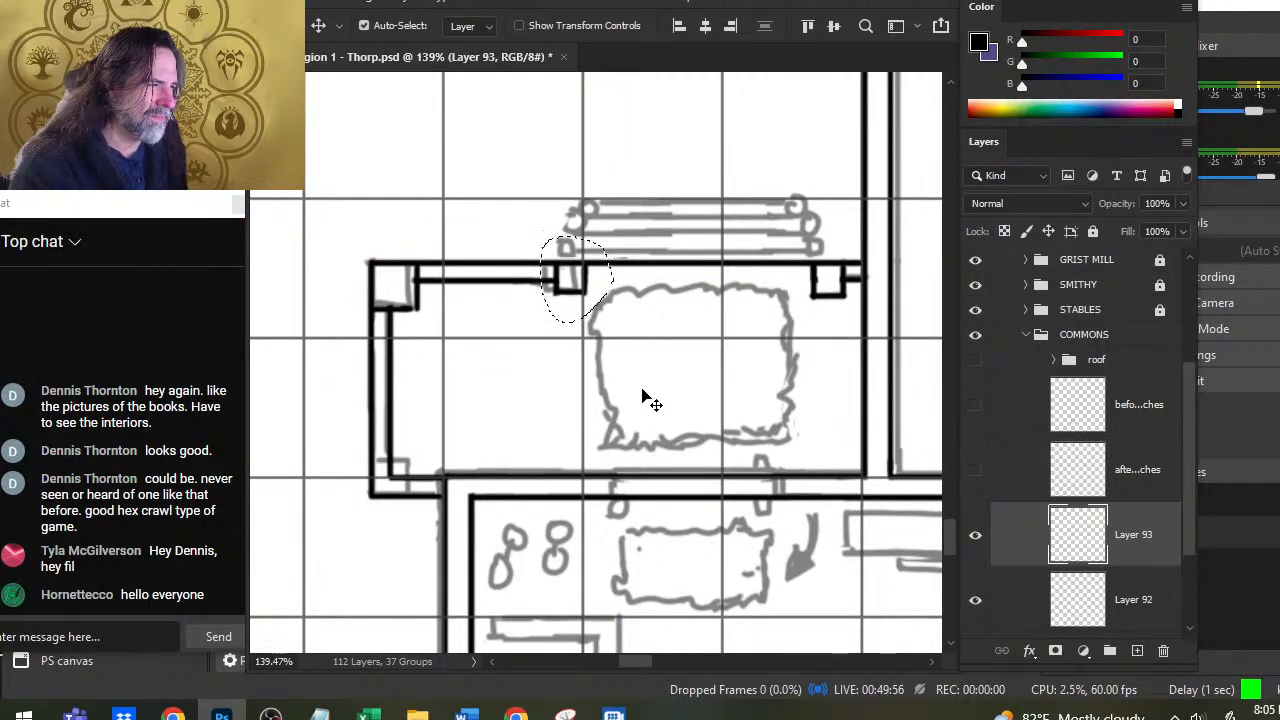
Step: Copy the selected left entrance post to its own layer and nudge the copy horizontally onto the right entrance post
click(975, 542)
click(977, 549)
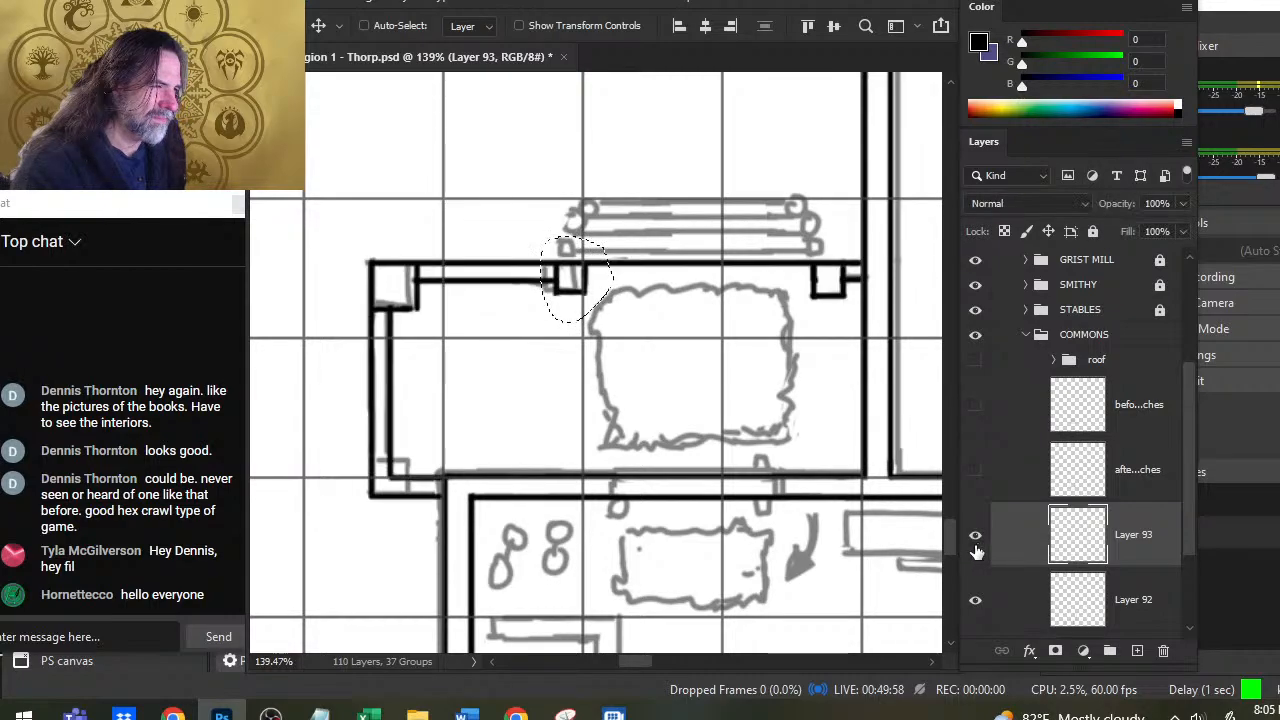
key(ctrl+j)
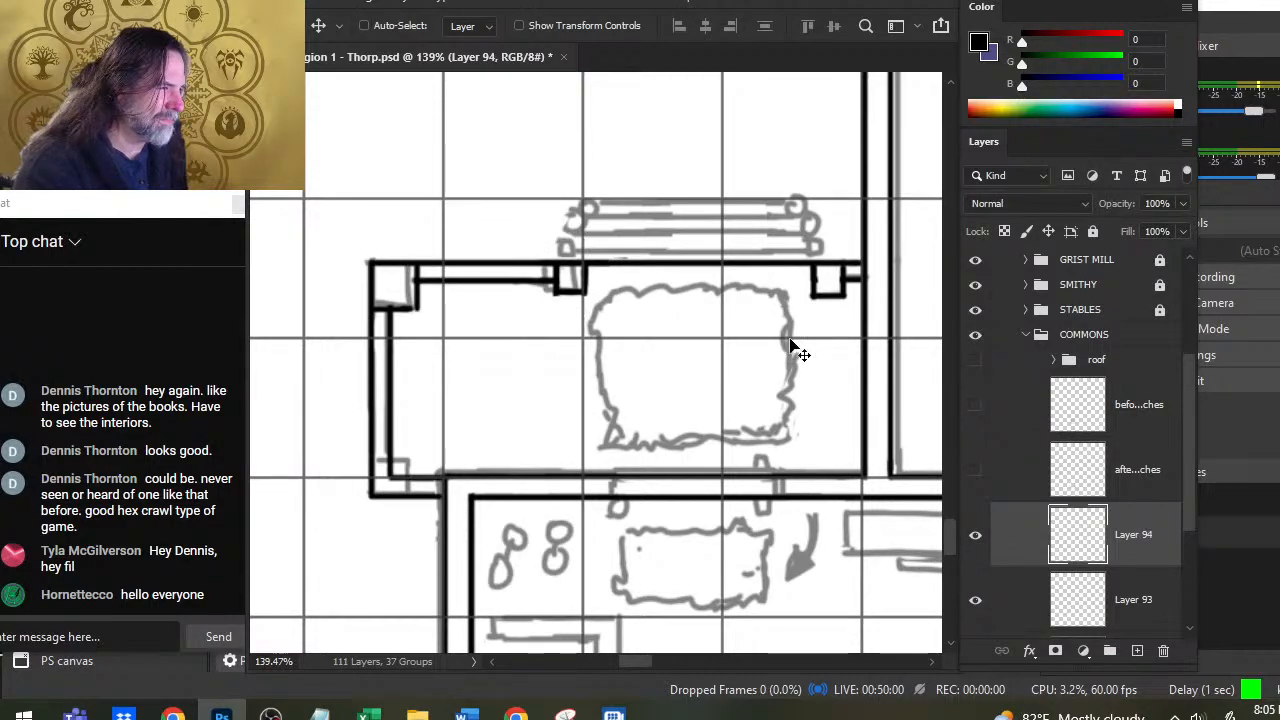
key(Right)
key(Right)
key(Right)
key(Right)
key(Right)
key(Right)
key(Right)
key(Right)
key(Right)
key(Right)
key(Right)
key(Right)
key(Right)
key(Right)
key(Right)
key(Right)
key(Right)
key(Right)
key(Right)
key(Right)
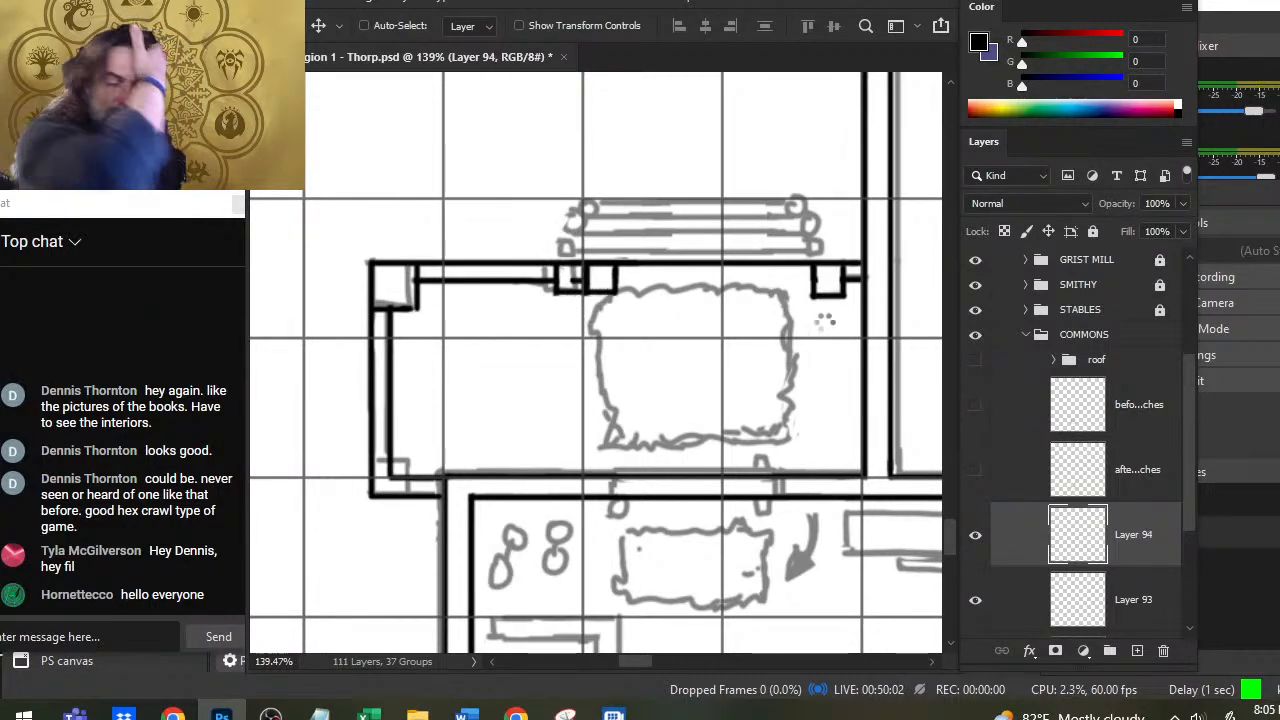
key(Right)
key(Right)
key(Right)
key(Right)
key(Right)
key(Right)
key(Right)
key(Right)
key(Right)
key(Right)
key(Right)
key(Right)
key(Right)
key(Right)
key(Right)
key(Right)
key(Right)
key(Right)
key(Right)
key(Right)
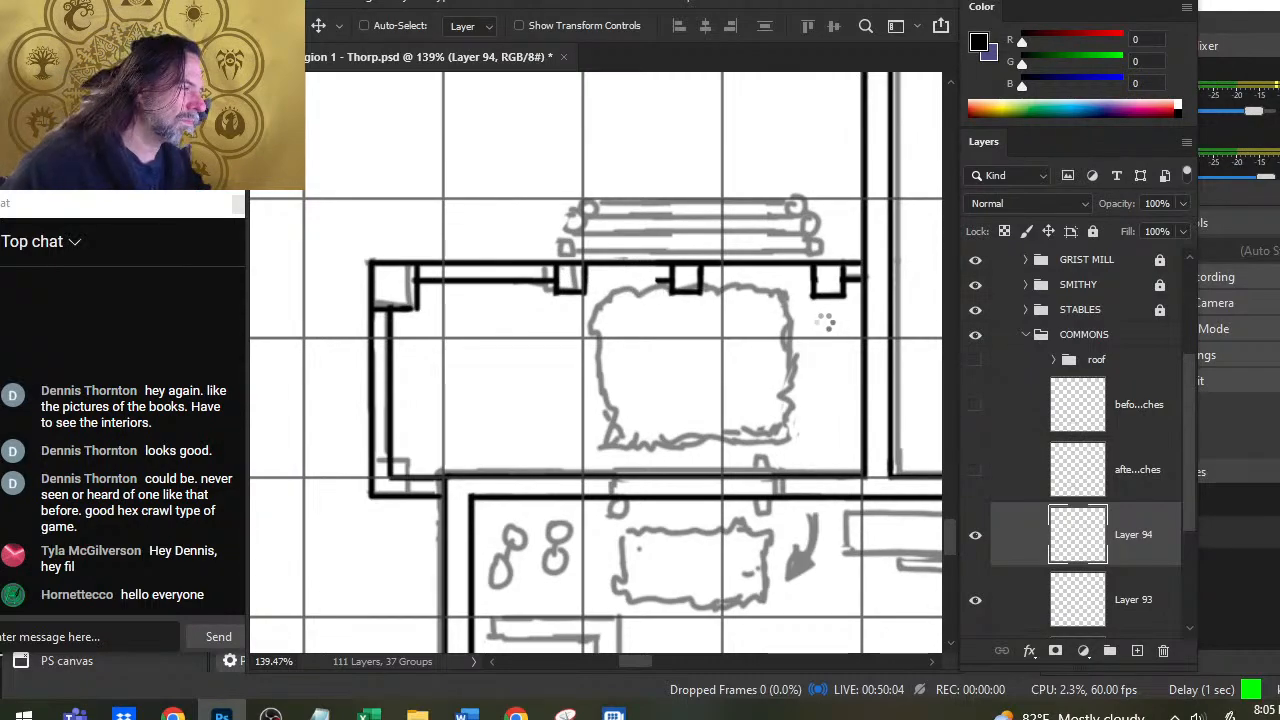
key(Right)
key(Right)
key(Right)
key(Right)
key(Right)
key(Right)
key(Right)
key(Right)
key(Right)
key(Right)
key(Right)
key(Right)
key(Right)
key(Right)
key(Right)
key(Right)
key(Right)
key(Right)
key(Right)
key(Right)
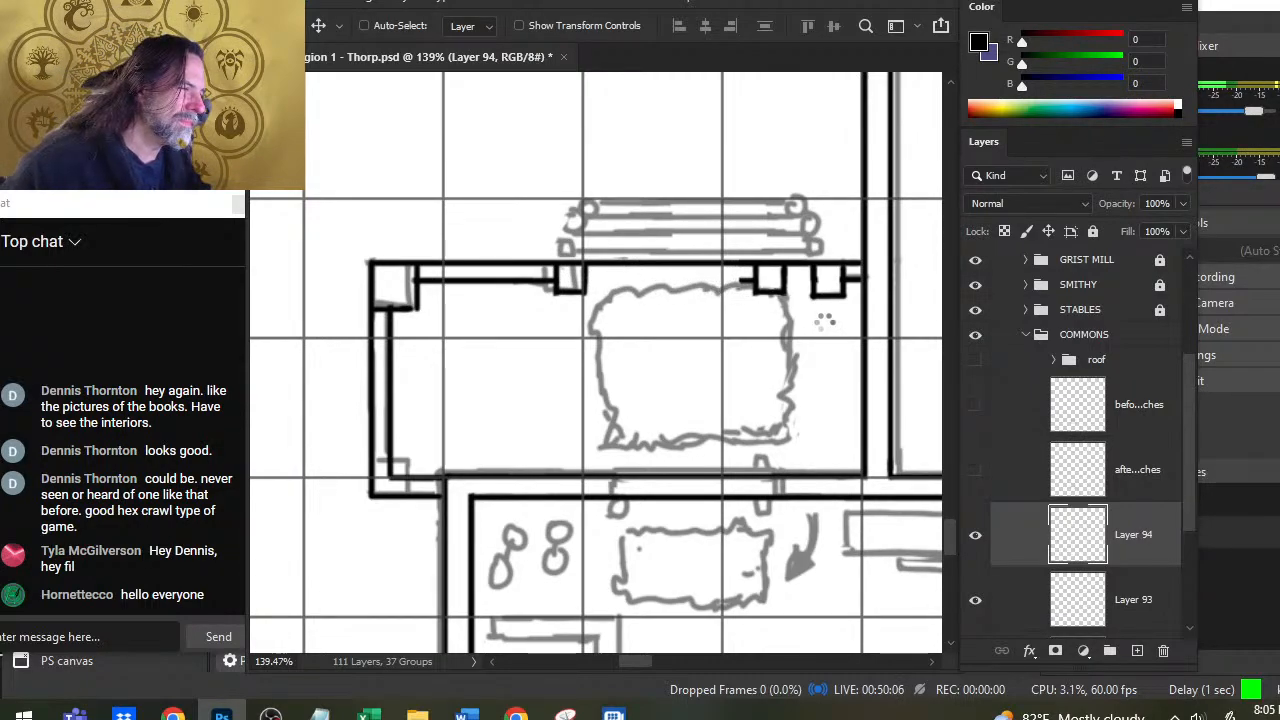
key(Right)
key(Right)
key(Right)
key(Right)
key(Right)
key(Right)
key(Right)
key(Right)
key(Right)
key(Right)
key(Right)
key(Right)
key(Right)
key(Right)
key(Right)
key(Right)
key(Right)
key(Right)
key(Right)
key(Right)
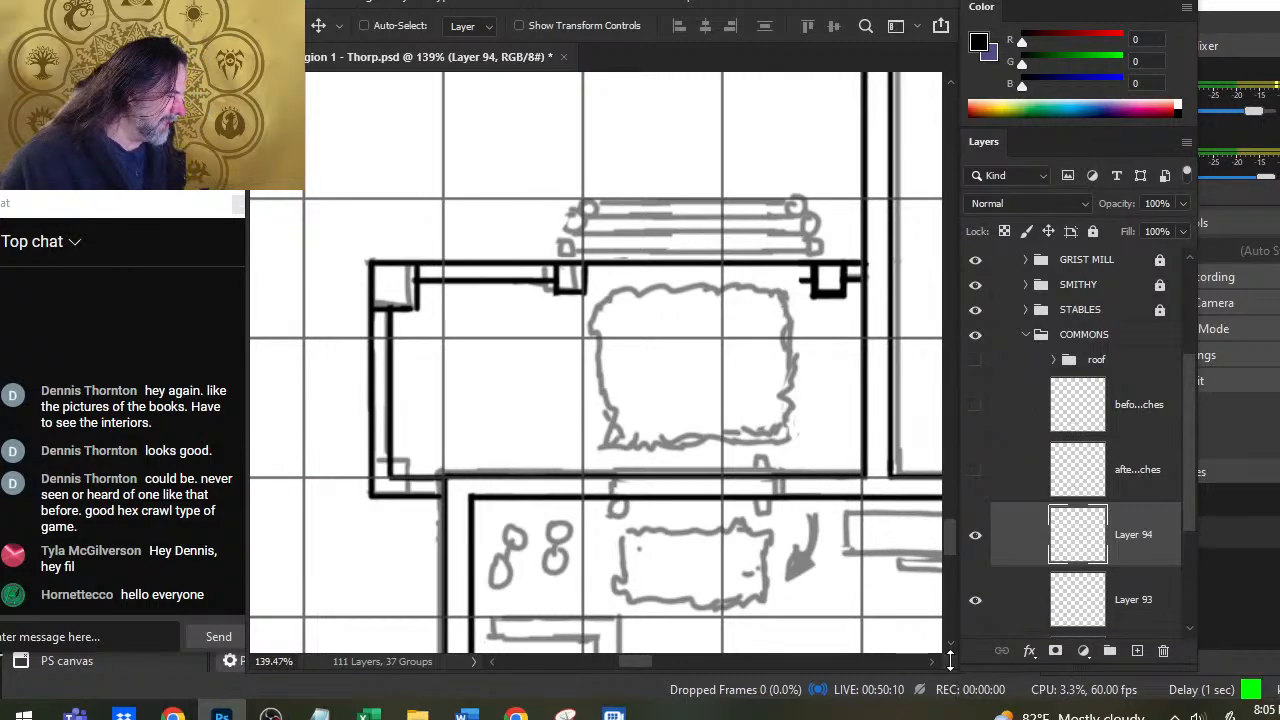
Step: Merge Layer 93 down into Layer 92
key(alt+bracketleft)
key(e)
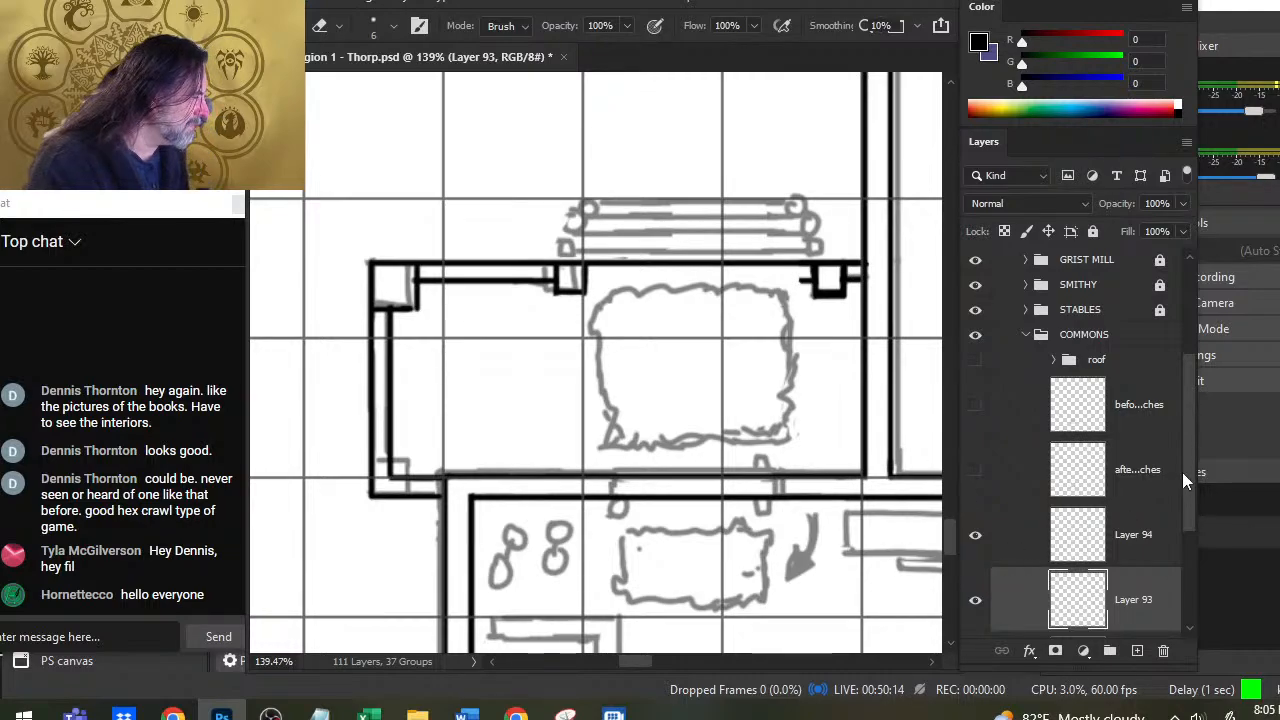
drag(1182, 472, 1181, 512)
right_click(1019, 544)
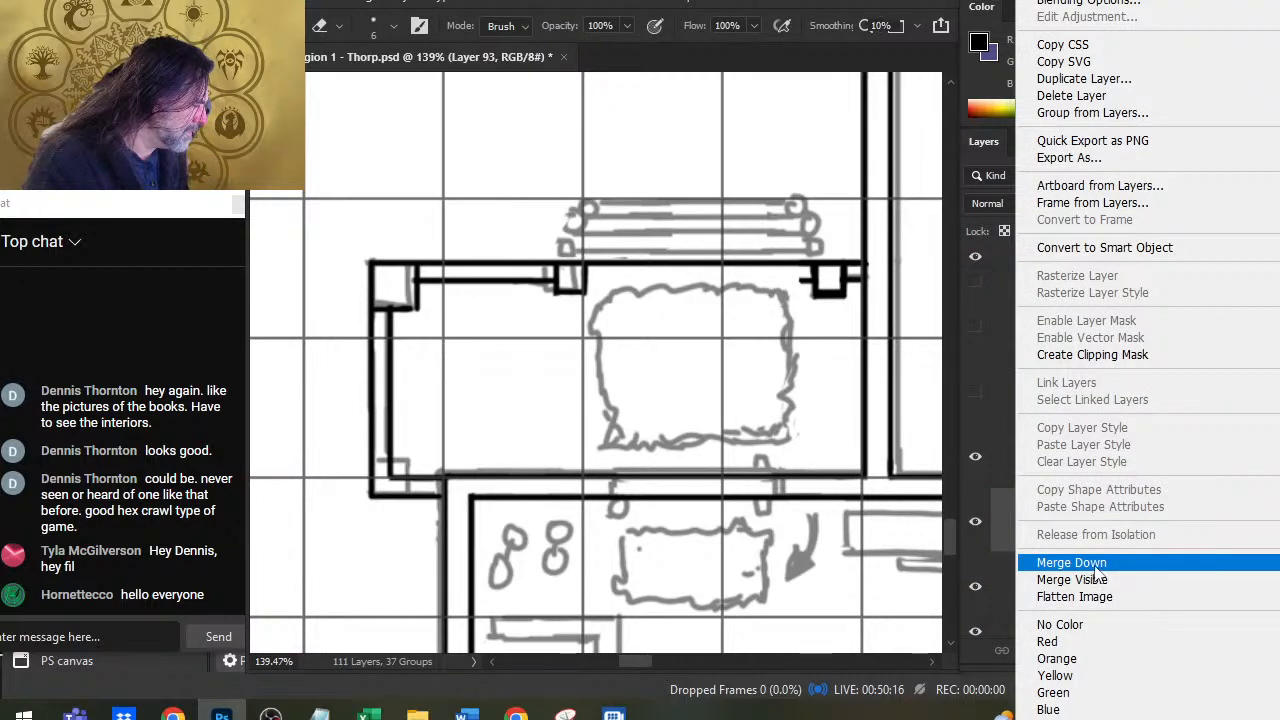
click(1095, 565)
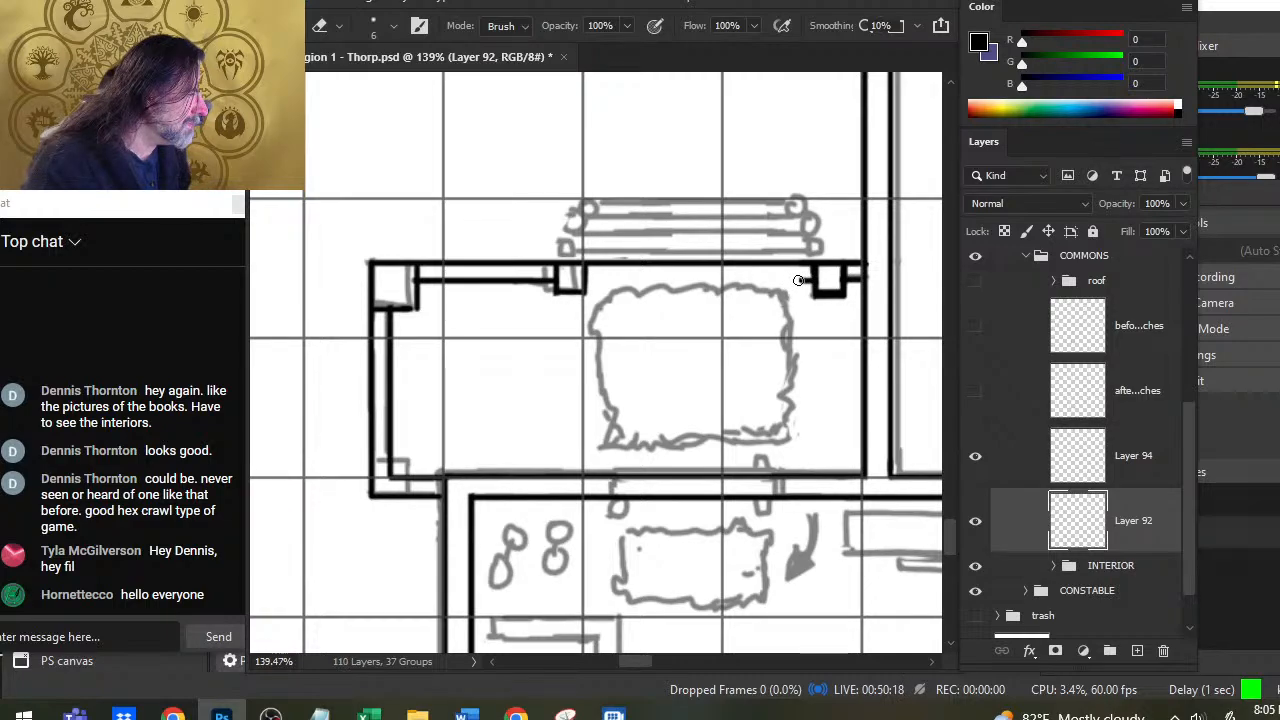
Step: Erase the old right entrance post on Layer 92 and the stray wall stub beside its copied replacement on Layer 94
click(975, 456)
click(975, 456)
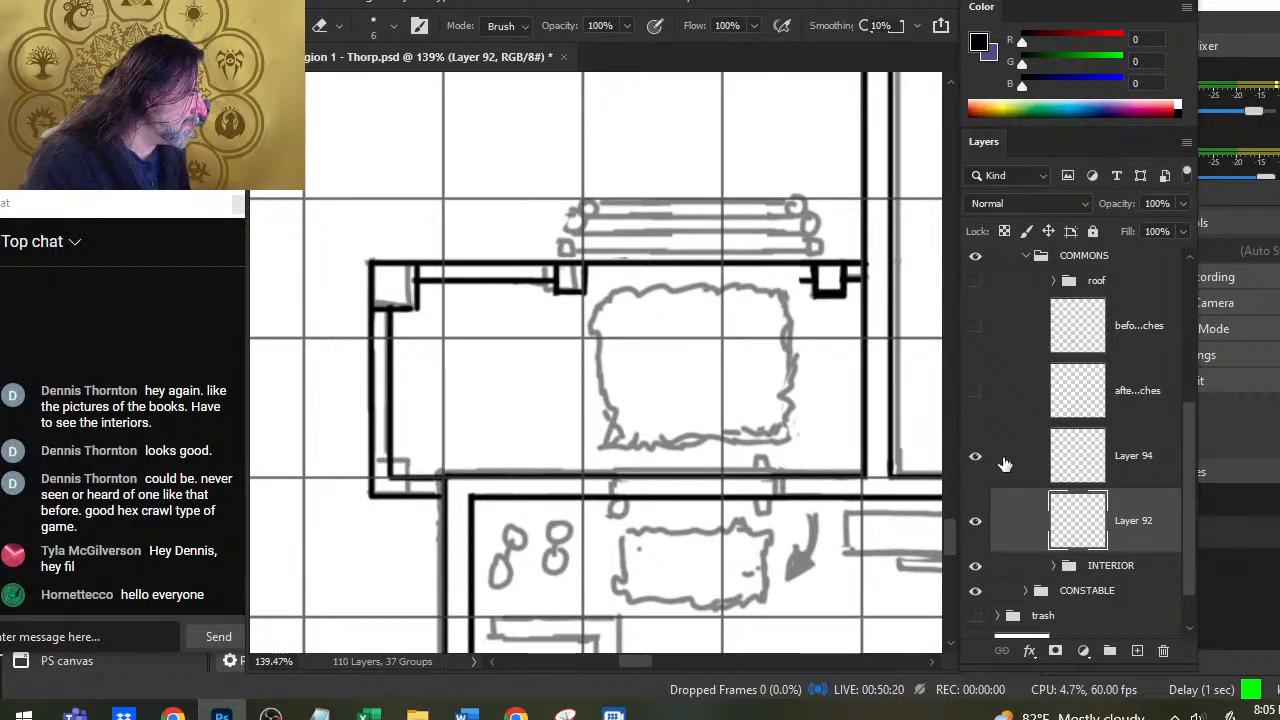
key(alt+])
click(1031, 515)
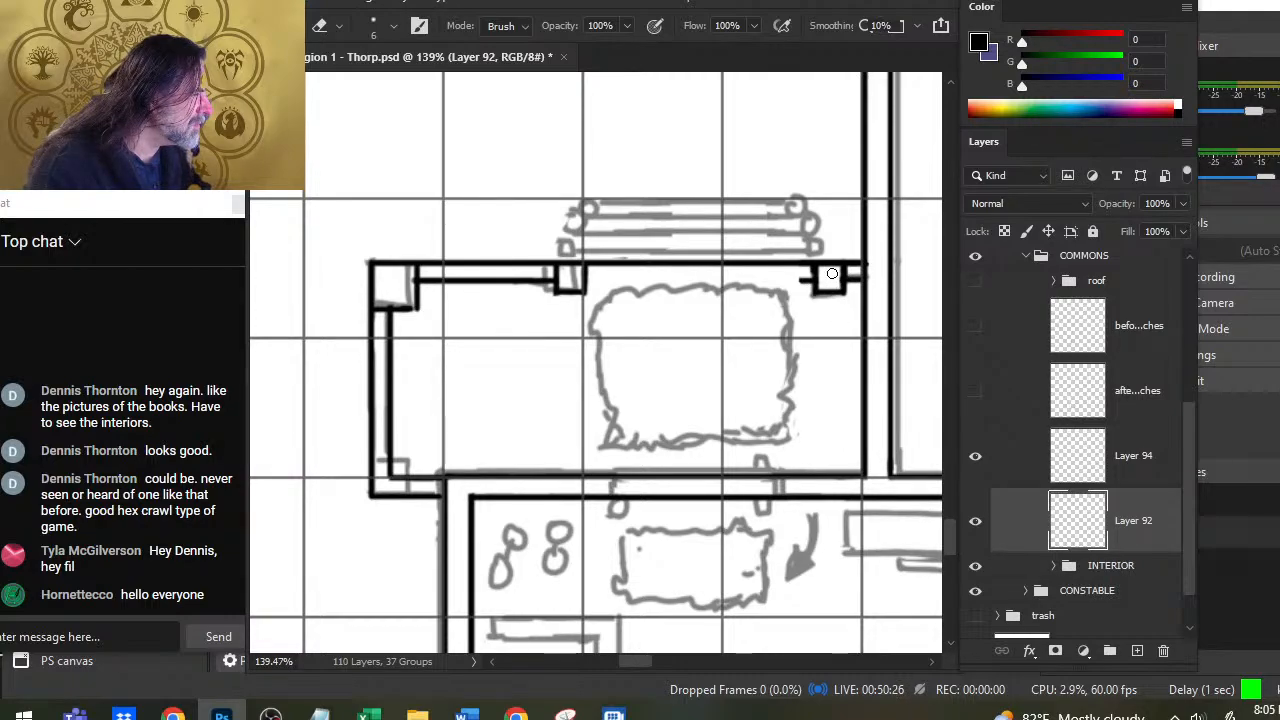
click(1016, 472)
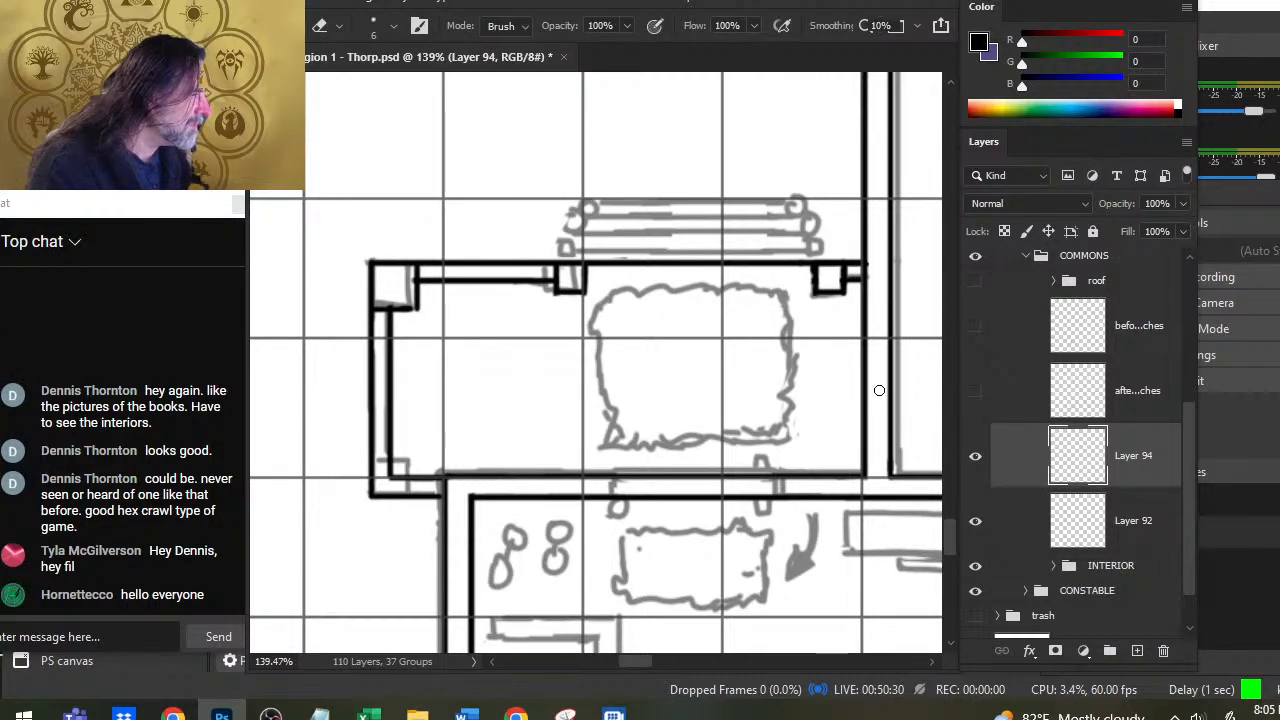
Step: Merge Layer 94 down into Layer 92 and clean up the right entrance post's left edge with a 4 px eraser
right_click(1031, 458)
click(1105, 563)
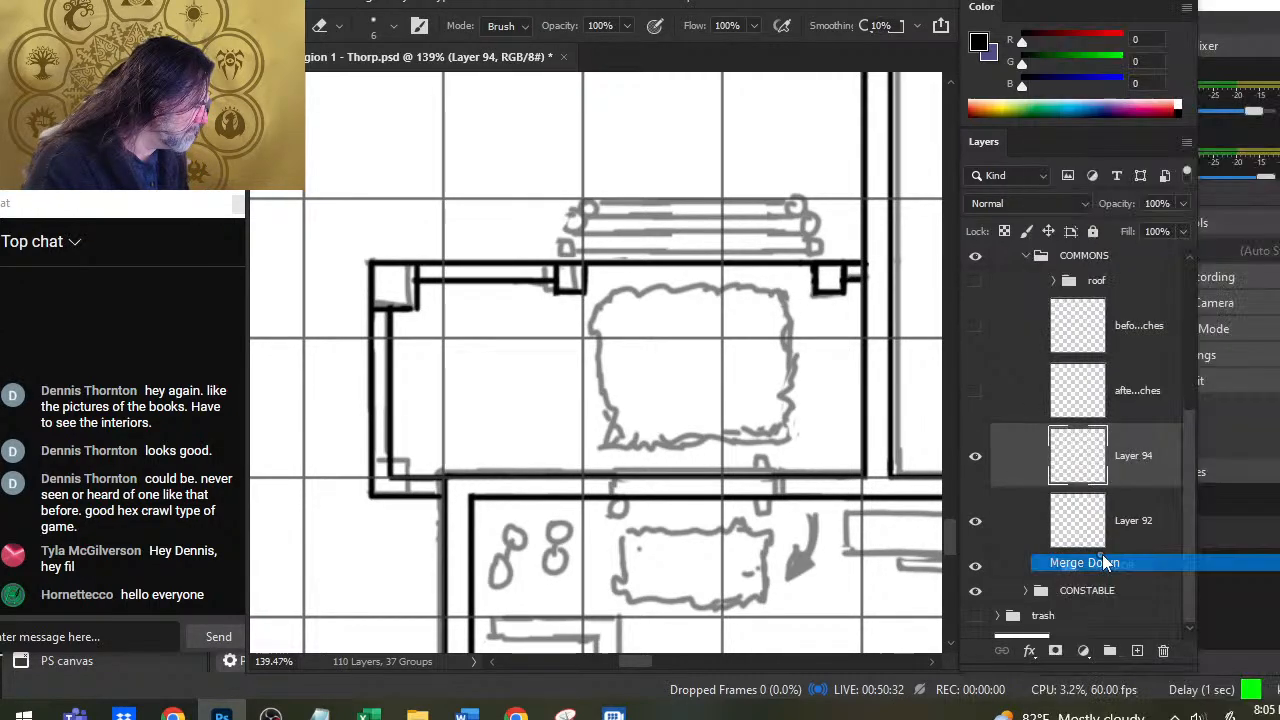
click(974, 512)
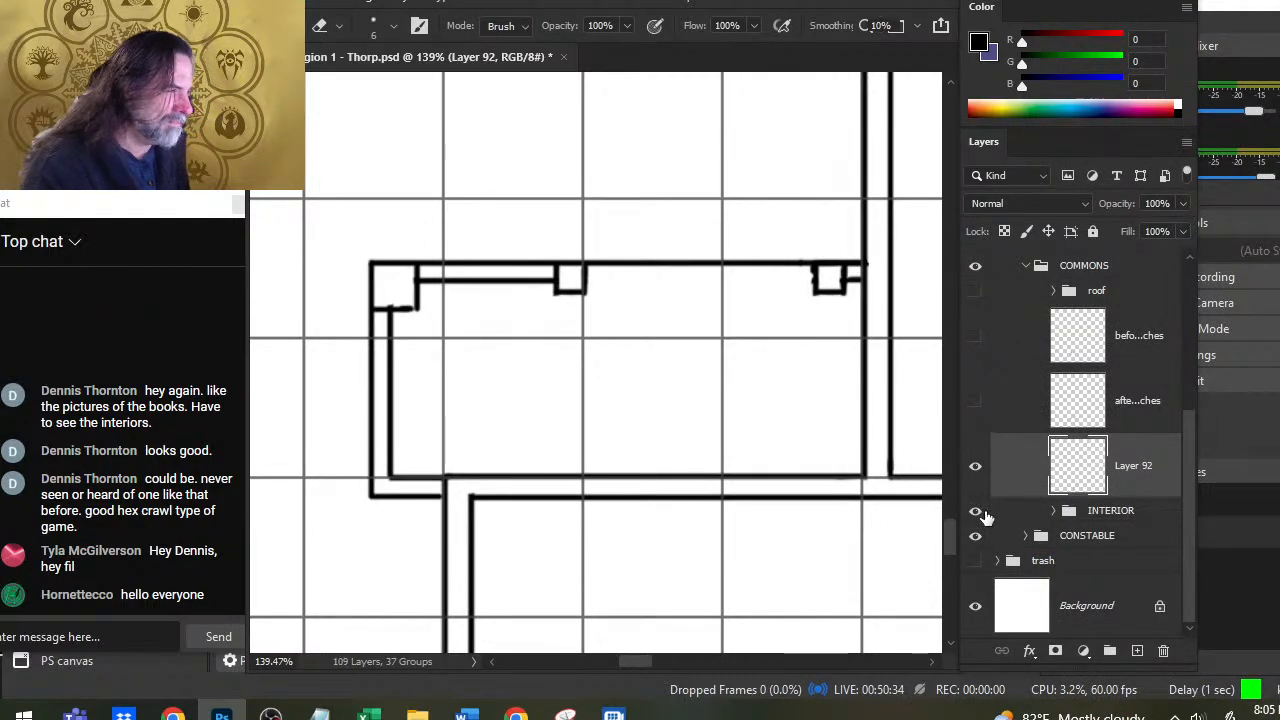
click(982, 512)
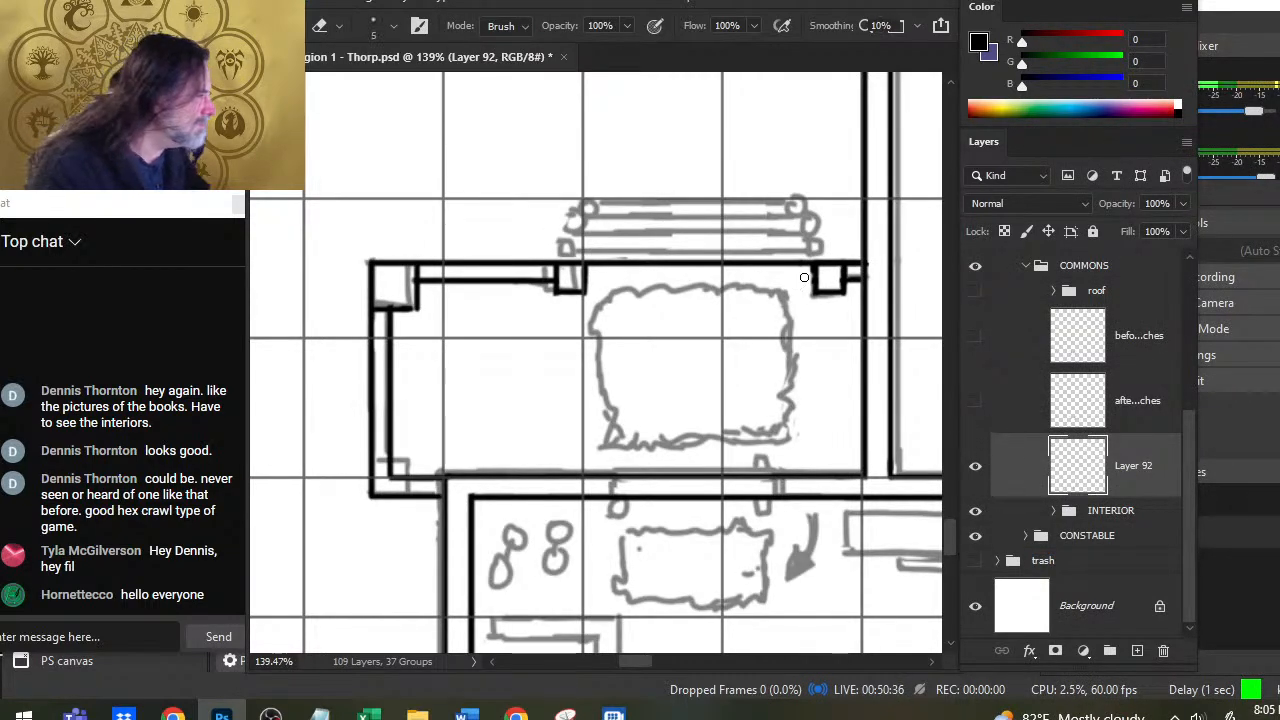
key(bracketleft)
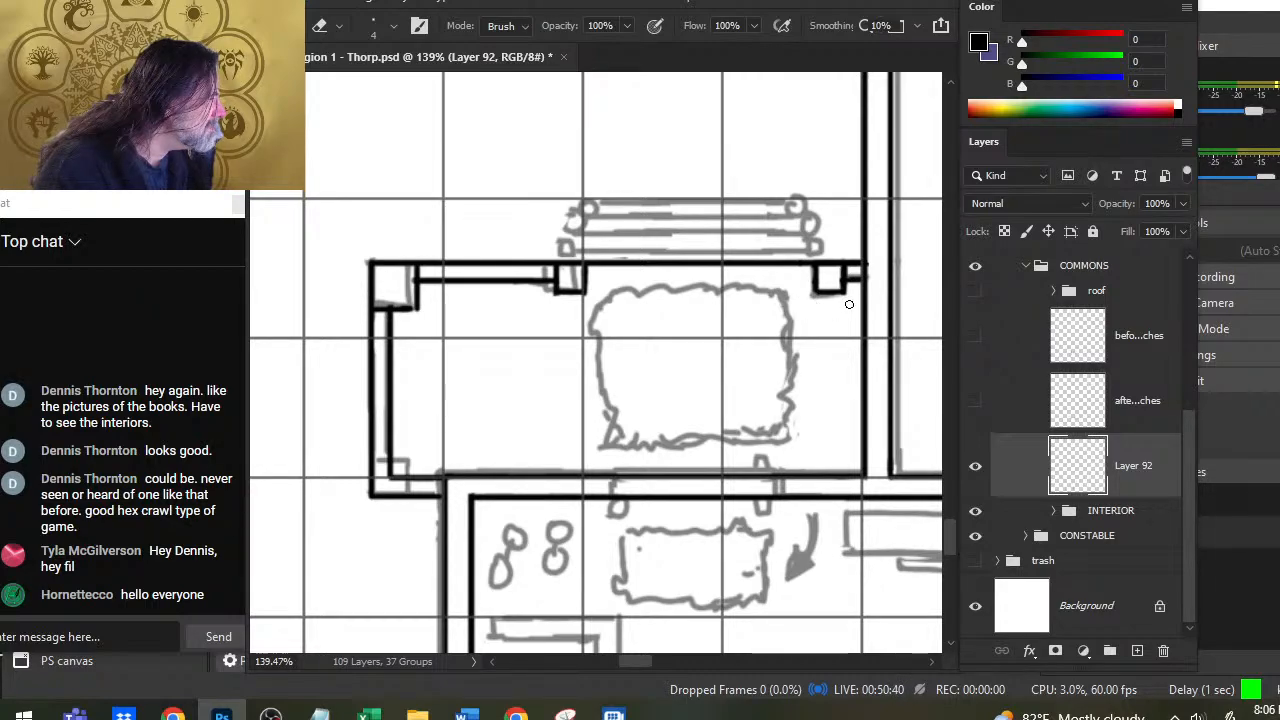
Step: Straighten the right and bottom edges of the porch's upper-left post and erase the overshoot at its outer corner
key(z)
drag(824, 360, 744, 352)
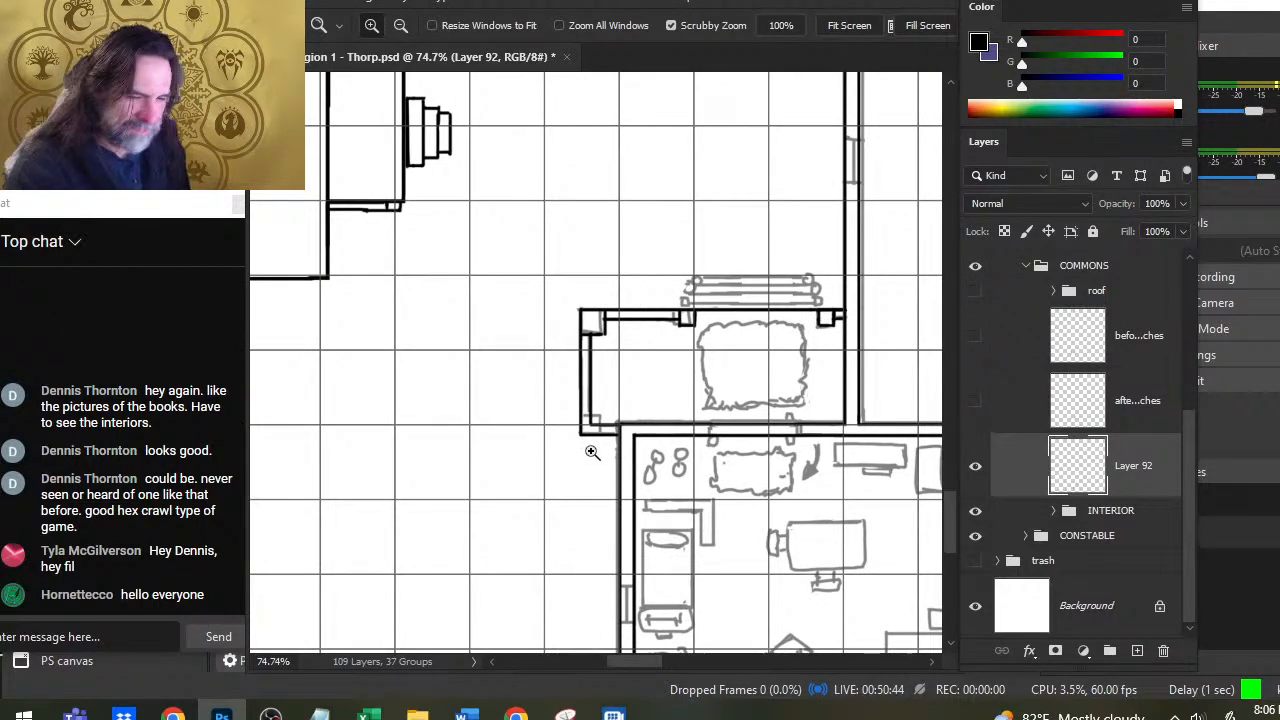
drag(592, 450, 694, 403)
key(b)
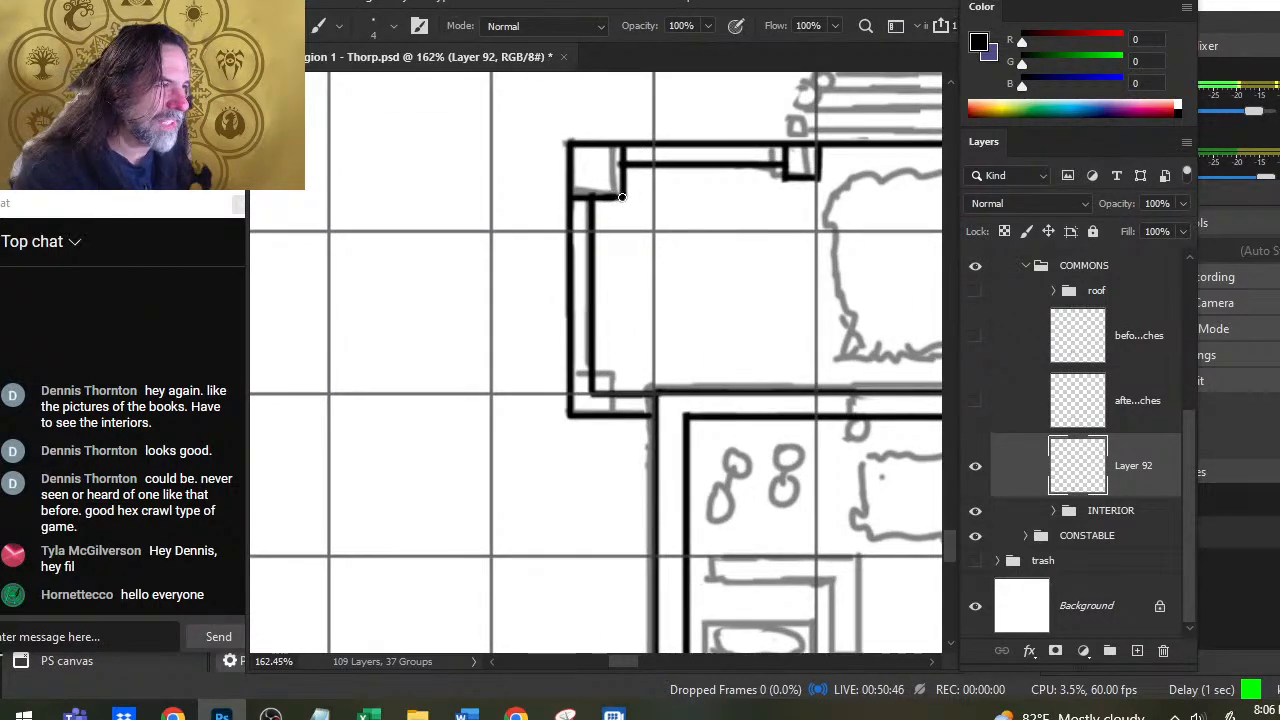
key(e)
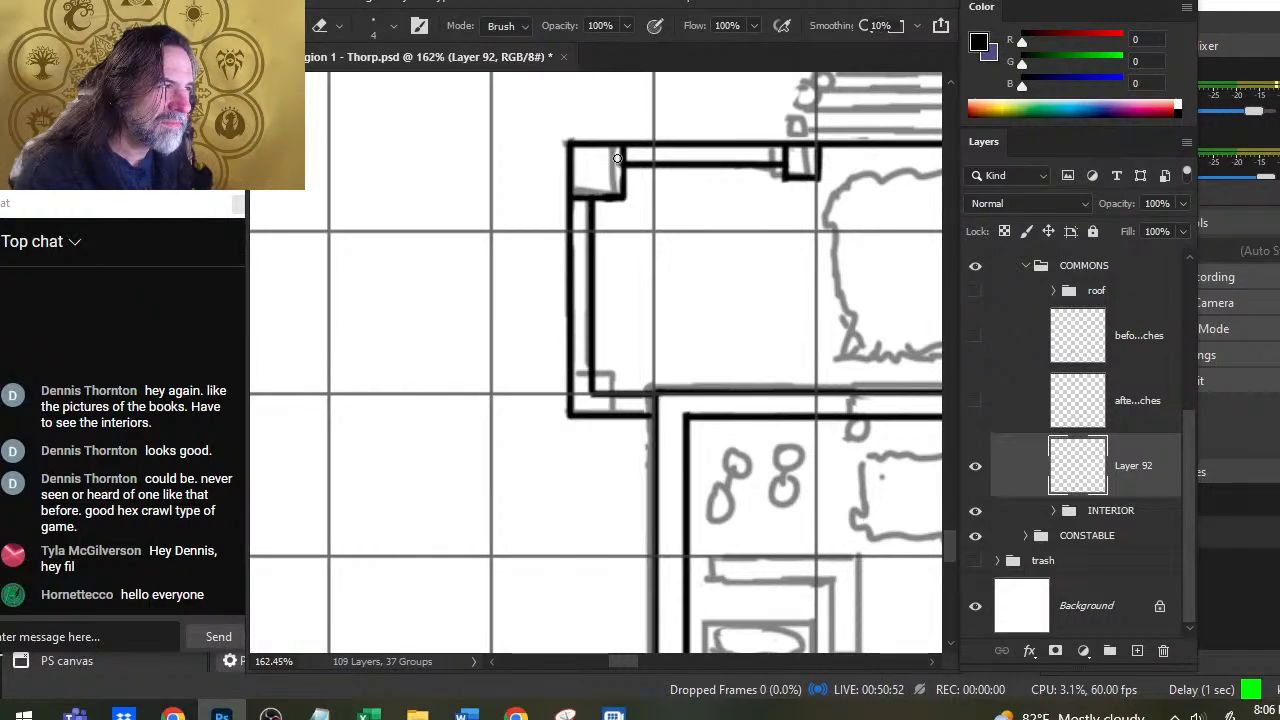
key(b)
drag(620, 148, 620, 200)
key(e)
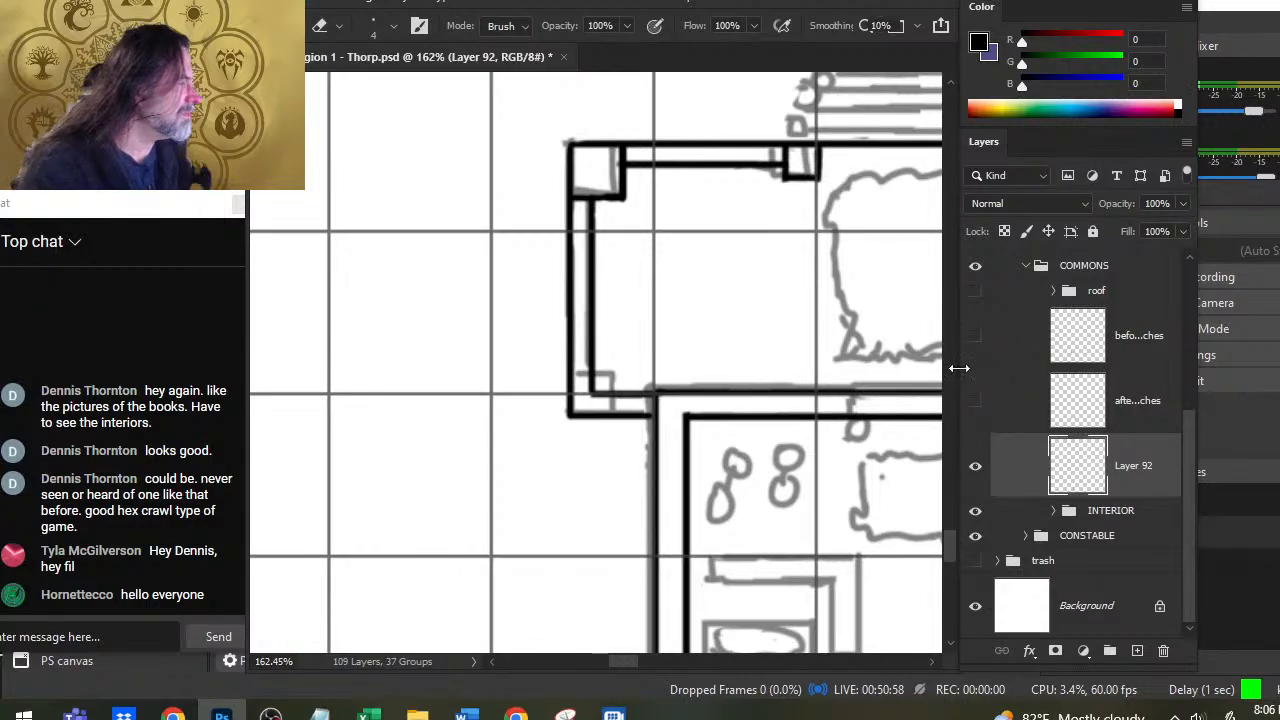
Step: Hide the INTERIOR sketch, re-ink the outer top corner of the porch's upper-left post and erase the overshoot beyond it
click(976, 468)
click(977, 470)
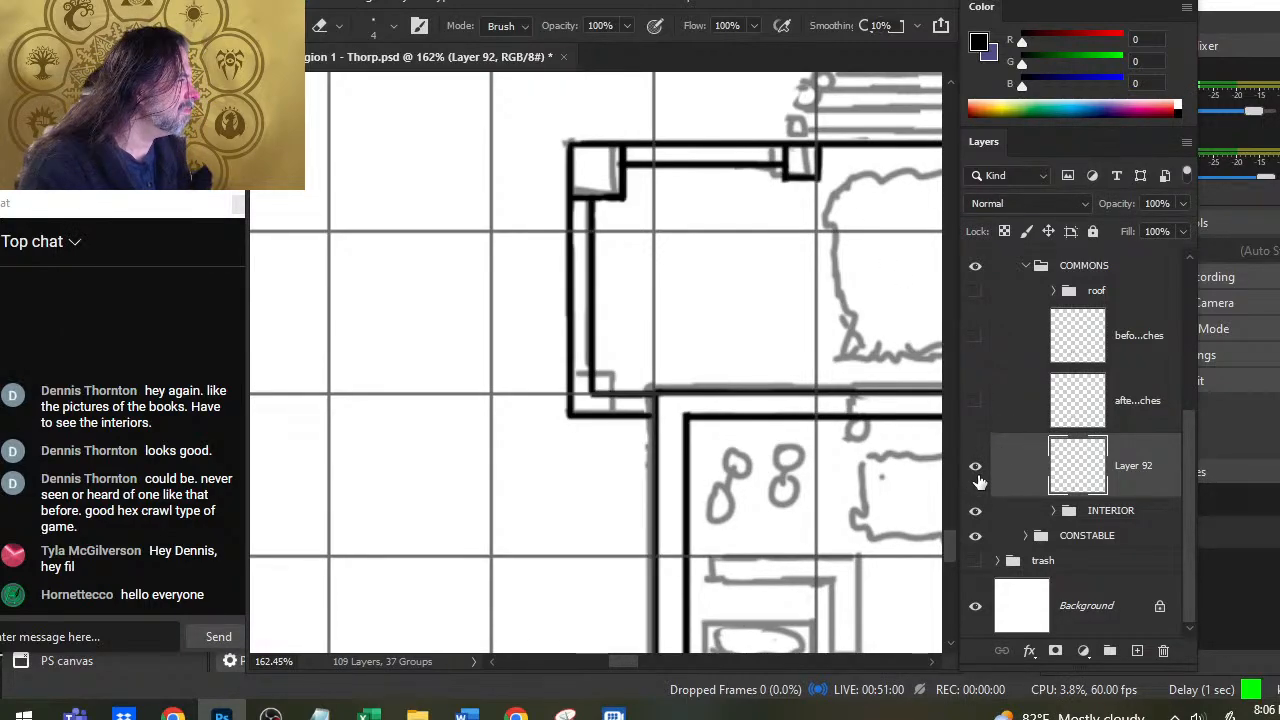
click(975, 511)
key(b)
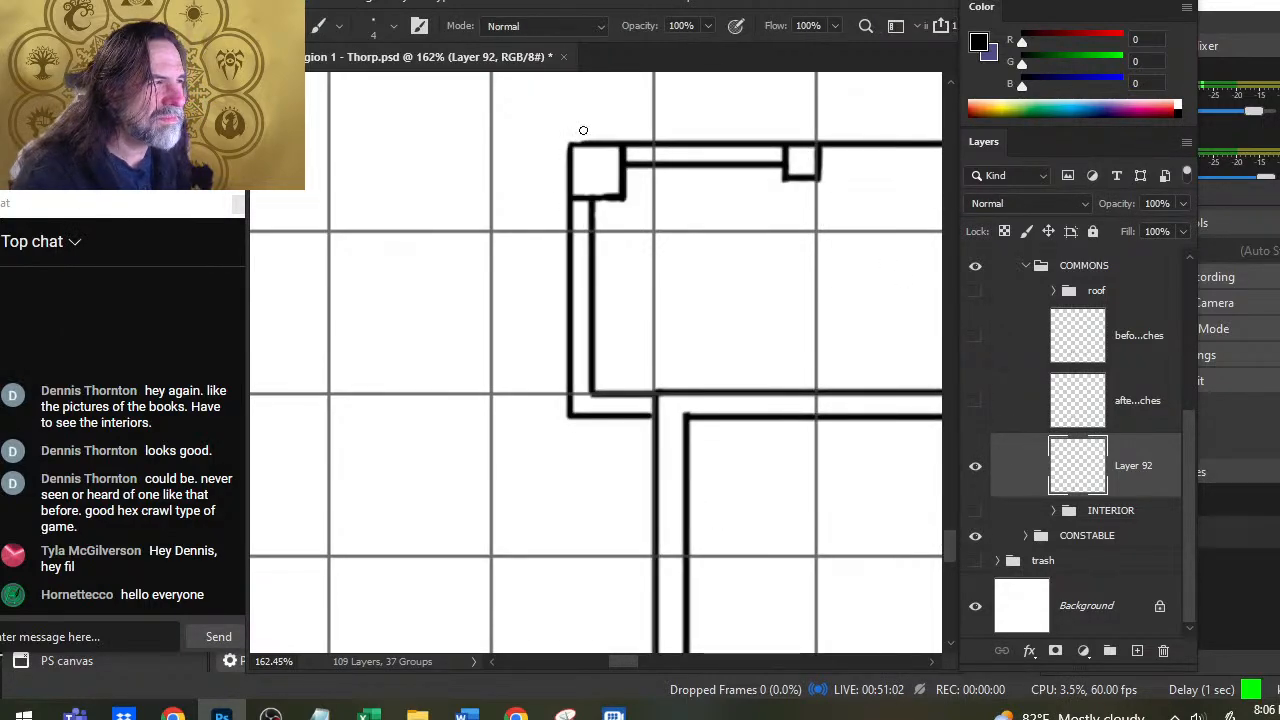
drag(596, 145, 566, 145)
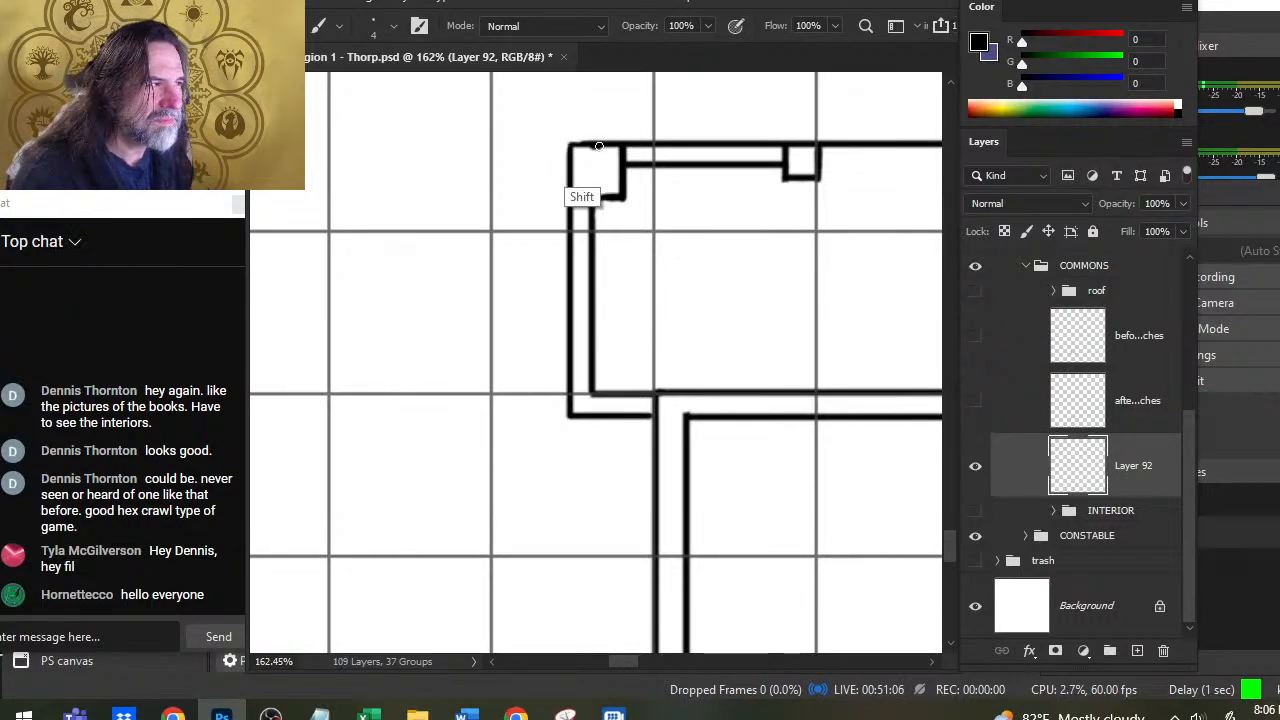
key(e)
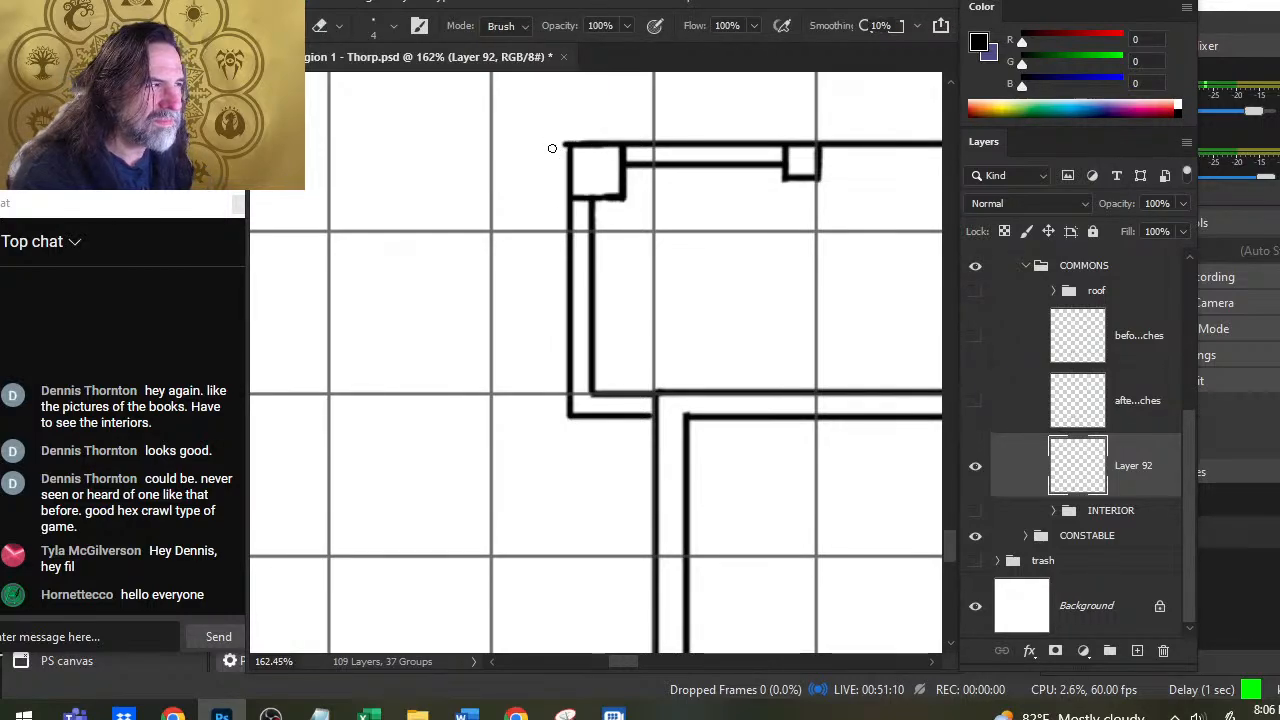
drag(552, 148, 552, 148)
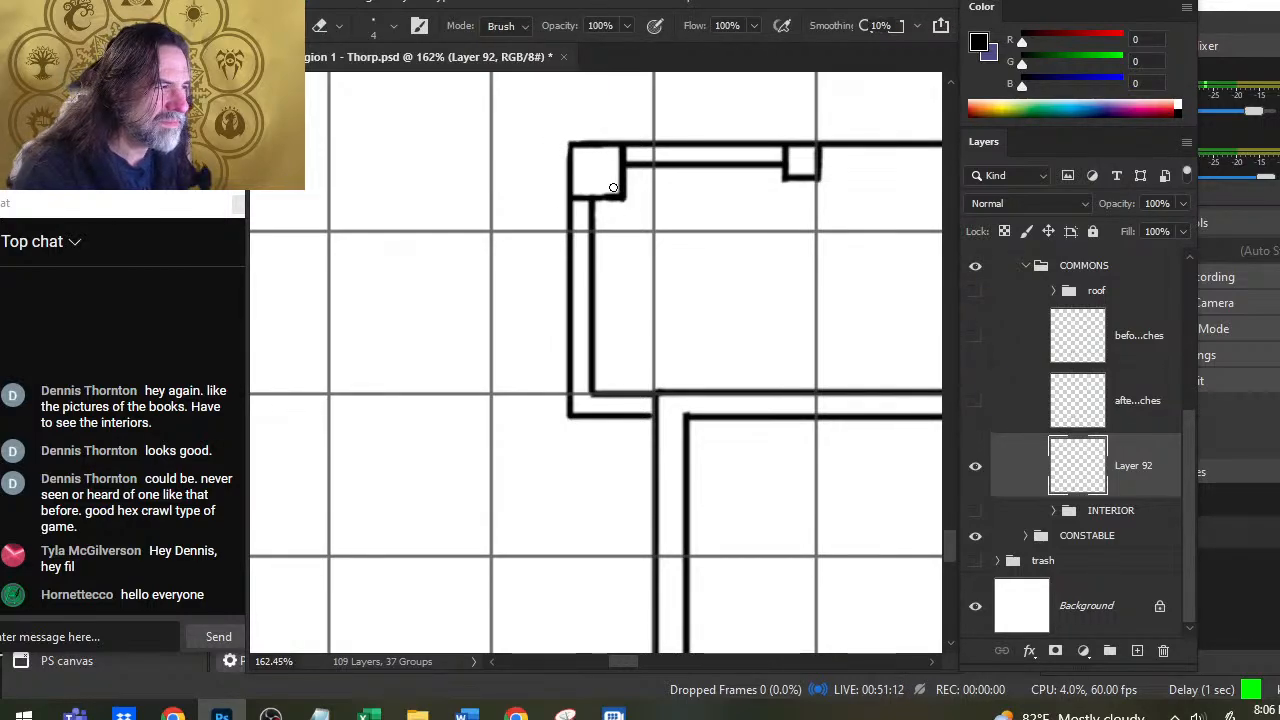
Step: Even out the bottom edge of the porch's upper-left post with black ink
key(b)
mouse_move(602, 199)
mouse_down()
mouse_move(632, 199)
mouse_move(594, 199)
mouse_up()
key(ctrl+z)
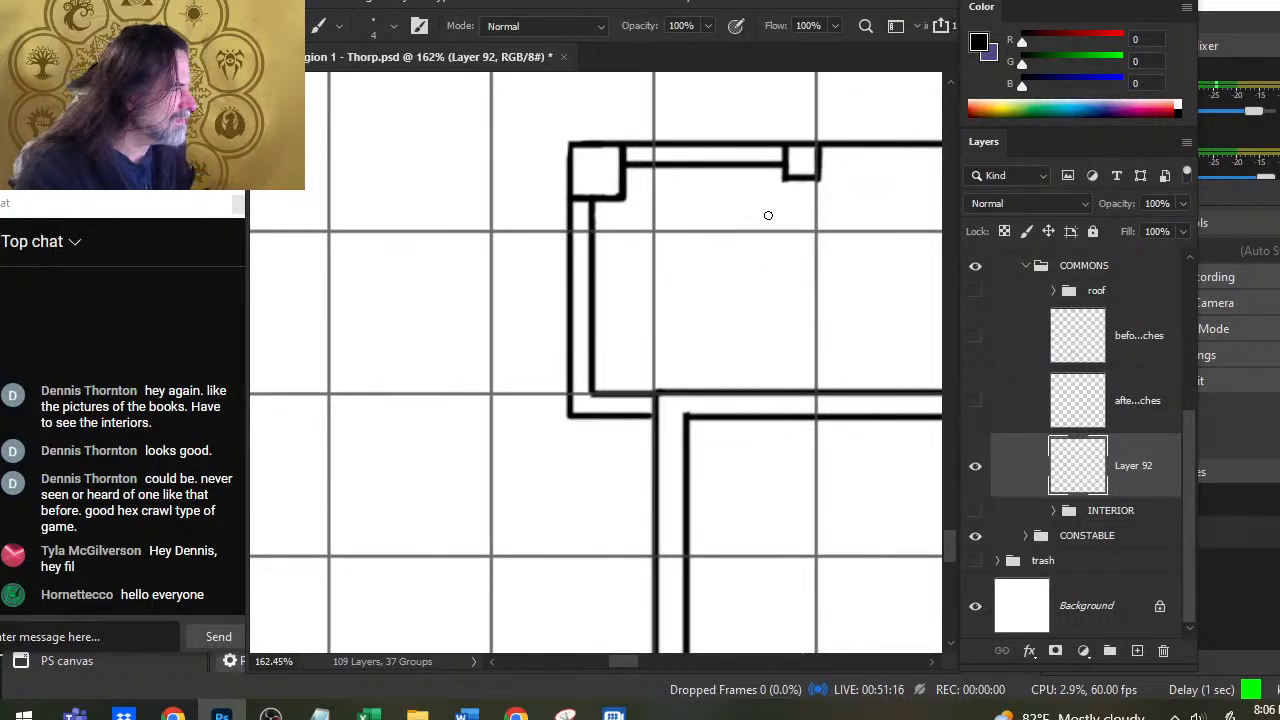
Step: Show the INTERIOR sketch again and ink the top edge of the porch's lower-left post, with a vertical guide line at its right side
key(z)
scroll(723, 358, down, 2)
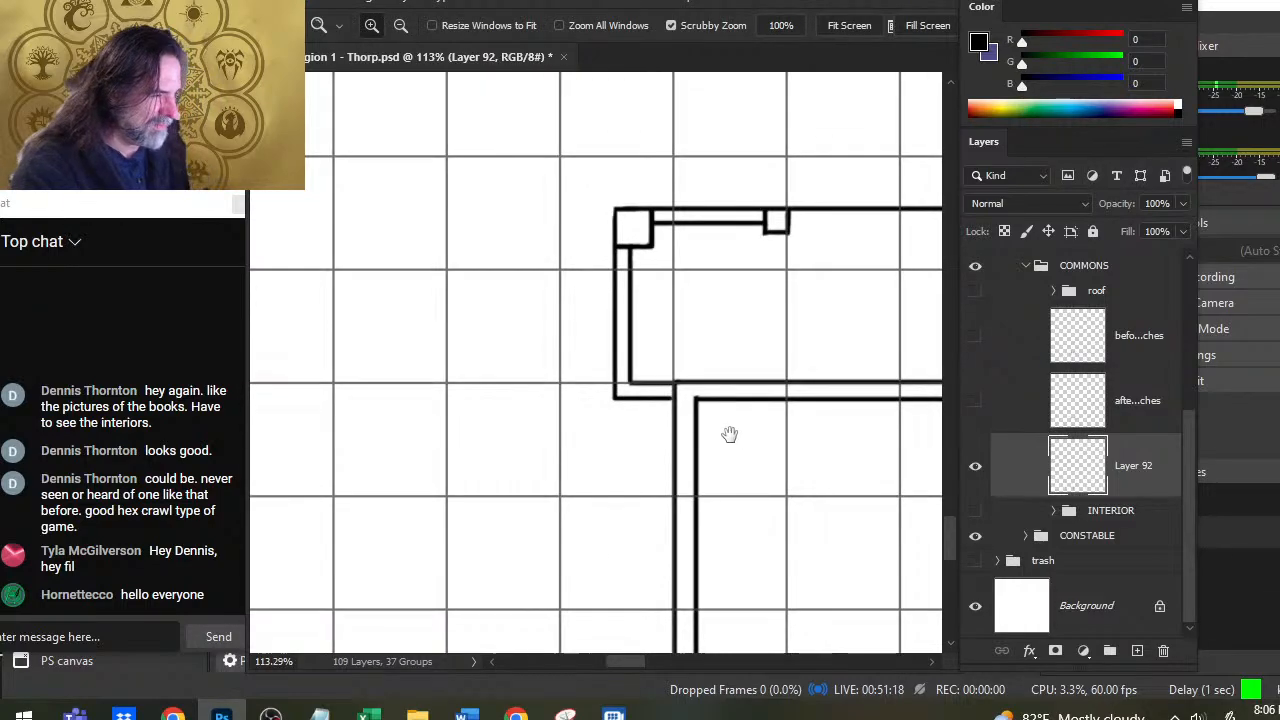
click(975, 510)
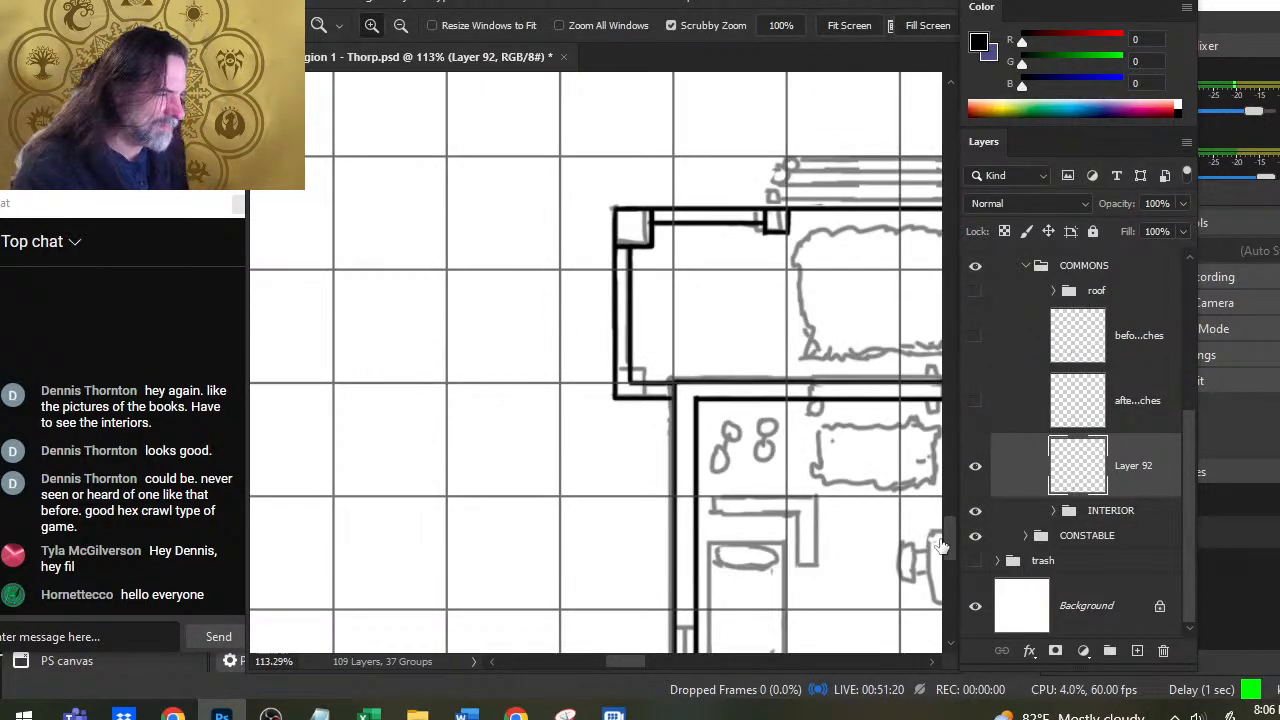
key(b)
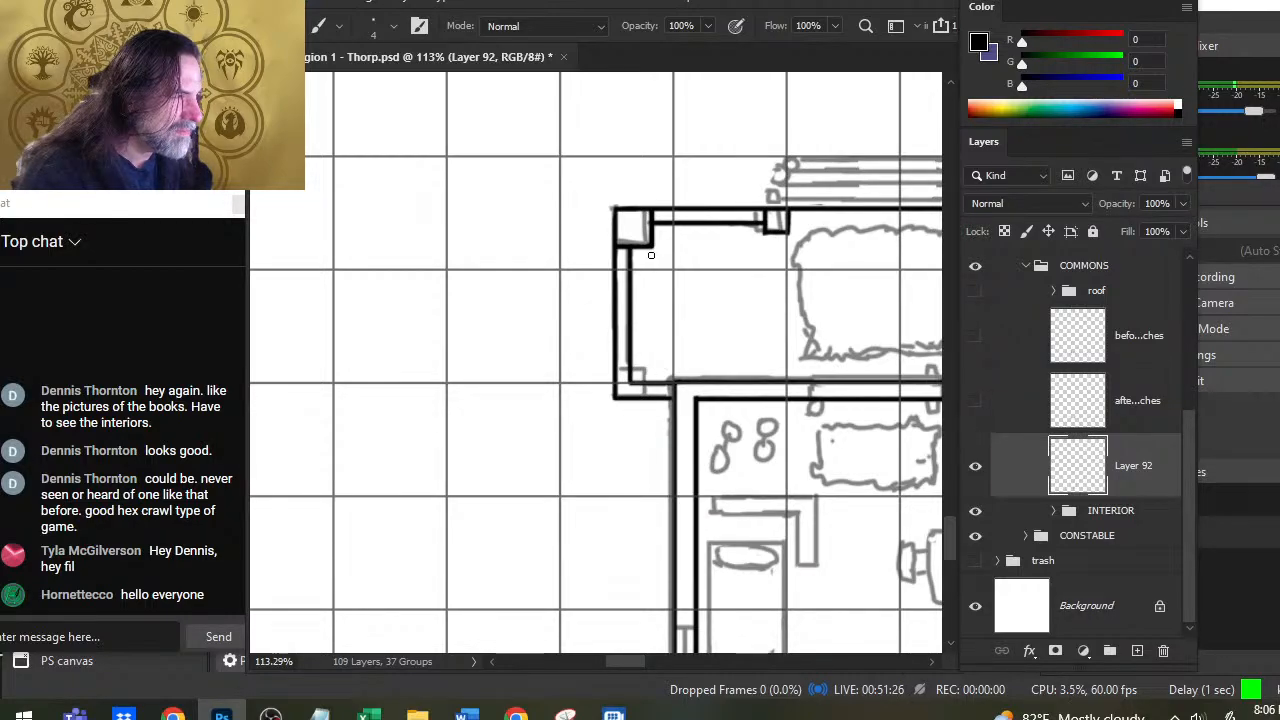
mouse_move(651, 255)
mouse_down()
mouse_move(648, 382)
mouse_move(620, 368)
mouse_up()
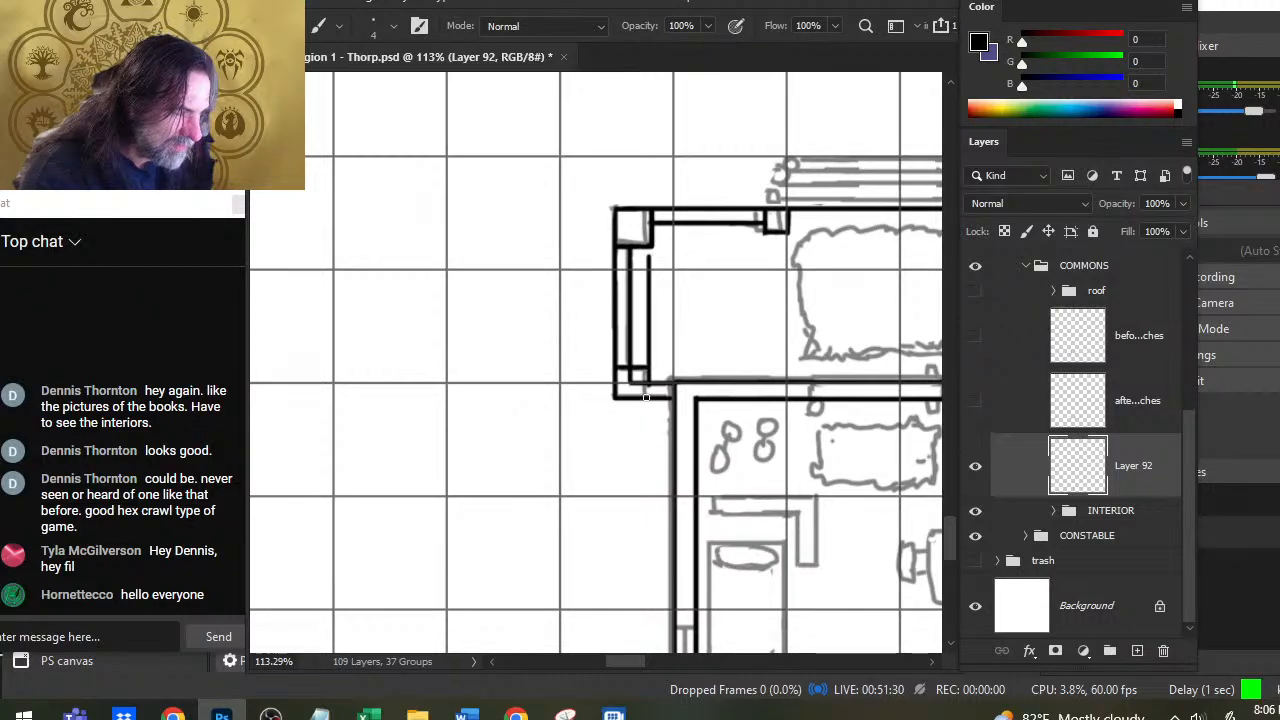
Step: Re-ink the right edge of the porch's lower-left post and erase the stray vertical line above it
key(e)
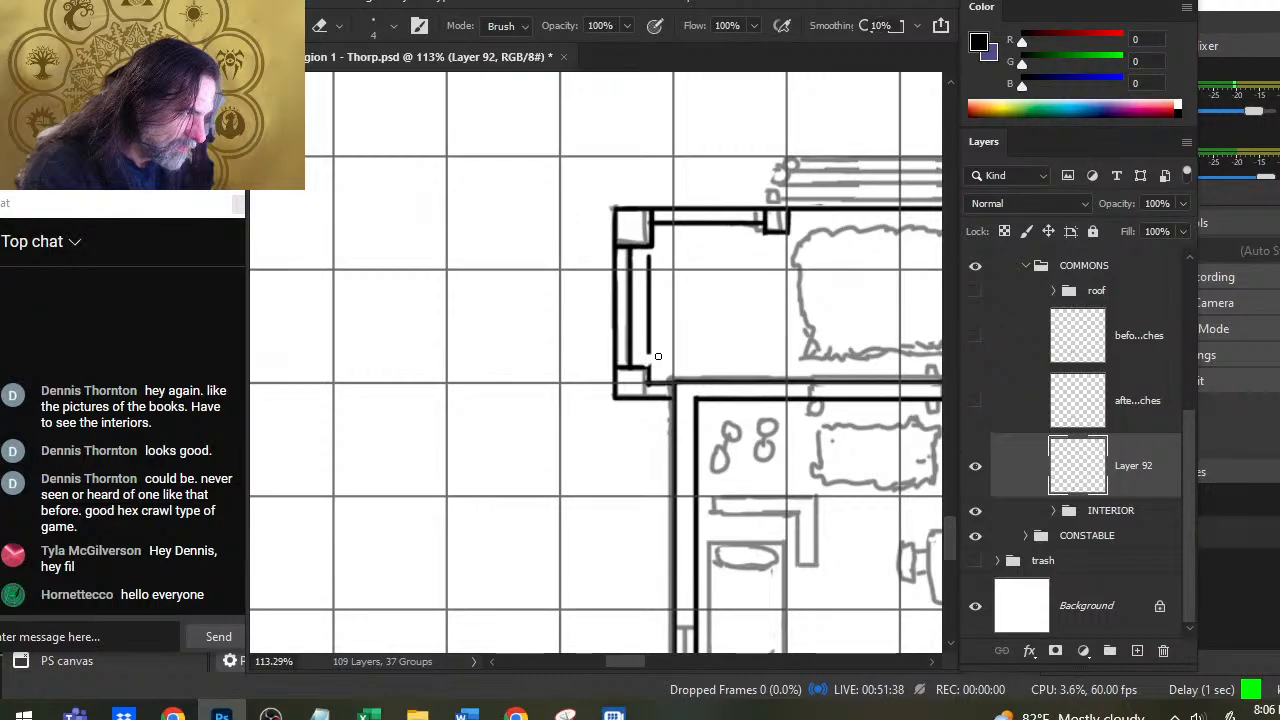
drag(648, 350, 648, 308)
key(b)
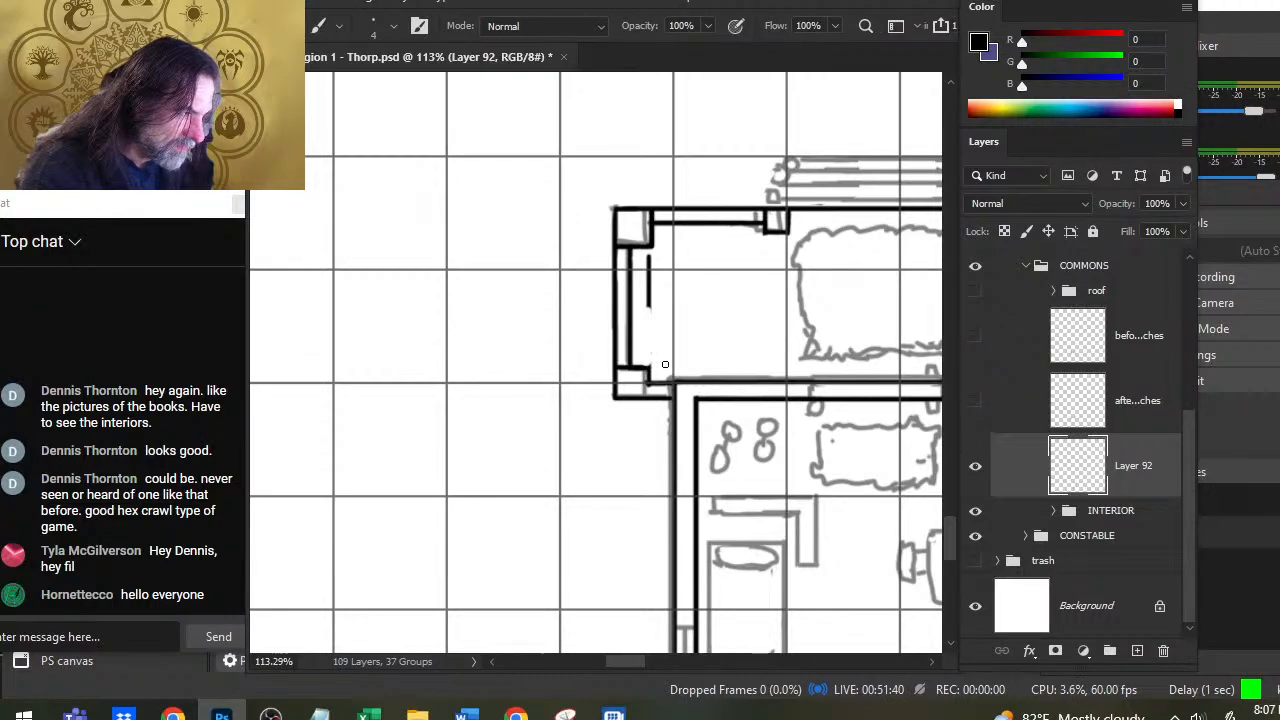
key(e)
key(b)
key(e)
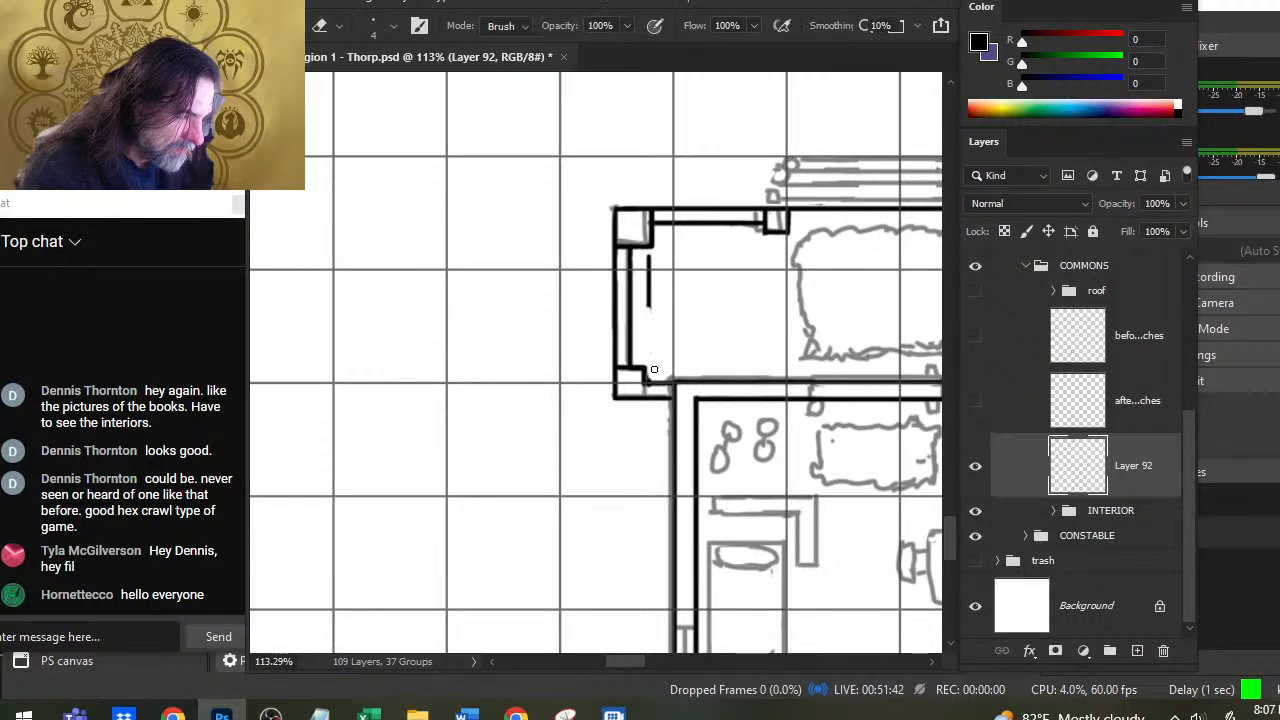
key(b)
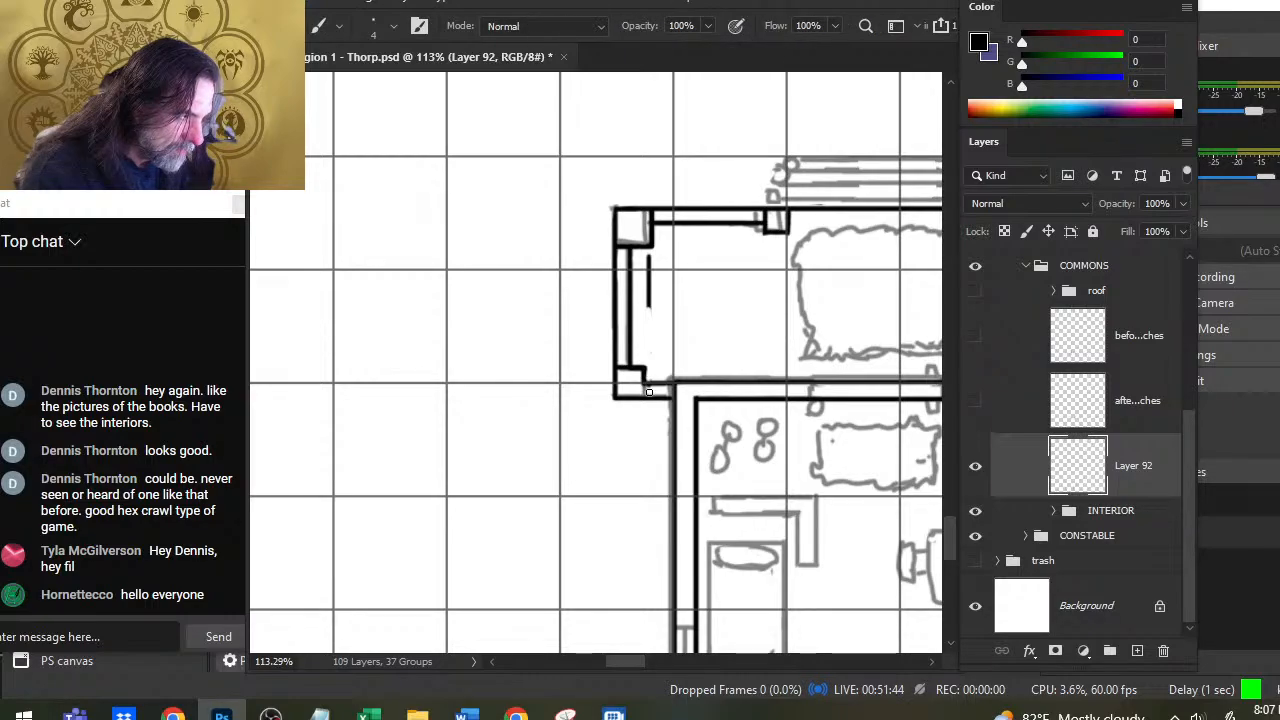
key(e)
drag(648, 256, 649, 345)
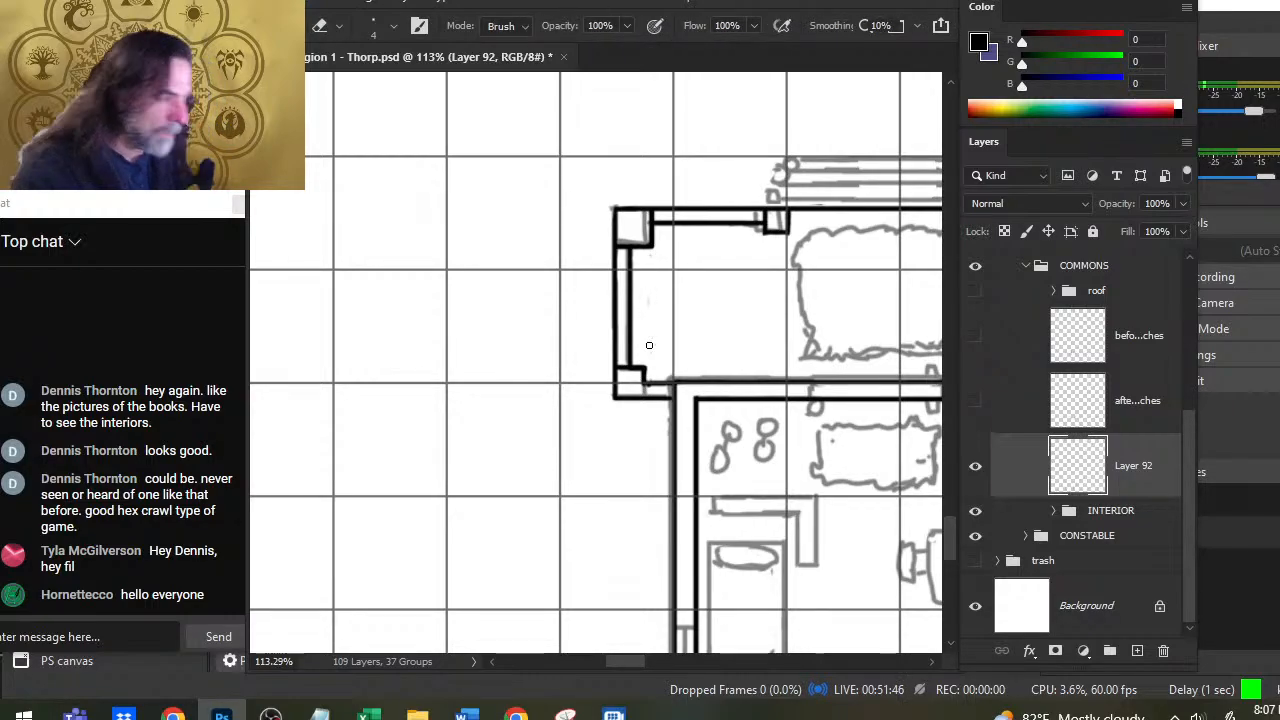
Step: On a new layer above Layer 92, ink the left, front and right sides of the small porch above the desk room as a rectangle
drag(726, 481, 514, 373)
scroll(580, 422, down, 2)
drag(764, 504, 657, 473)
drag(817, 493, 550, 374)
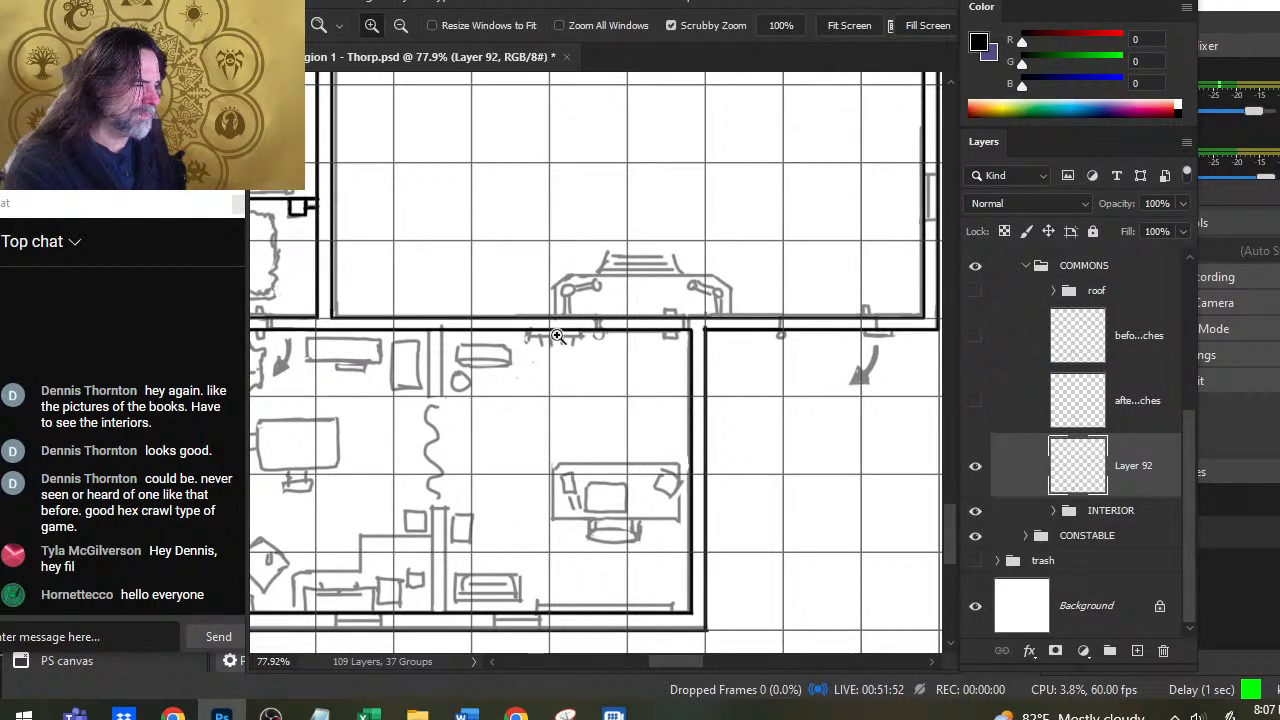
scroll(560, 376, up, 2)
key(b)
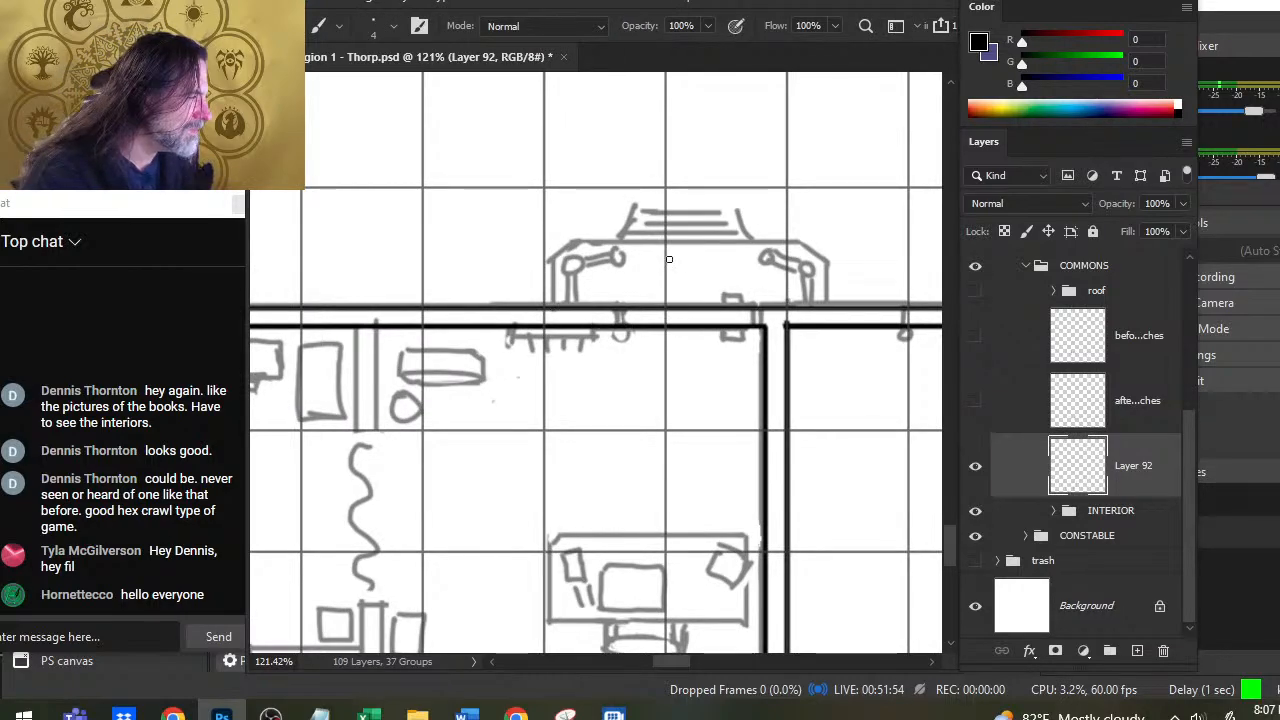
drag(541, 258, 541, 310)
key(ctrl)
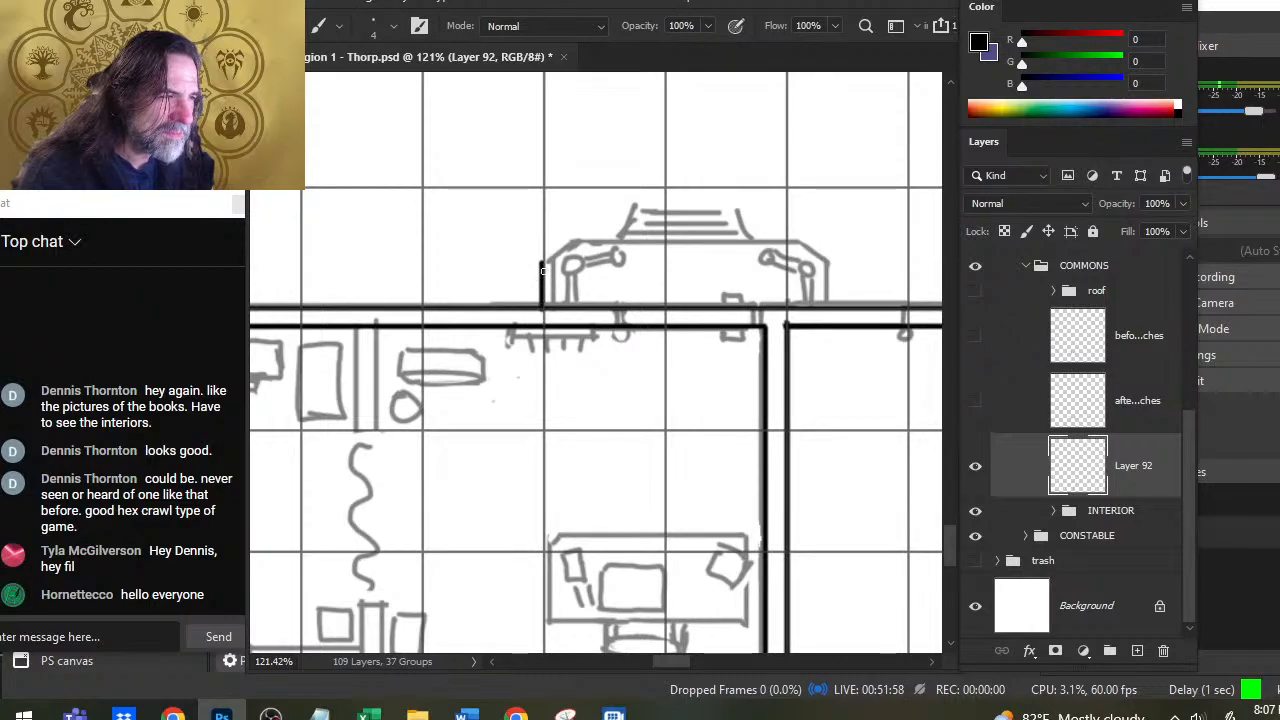
key(ctrl+z)
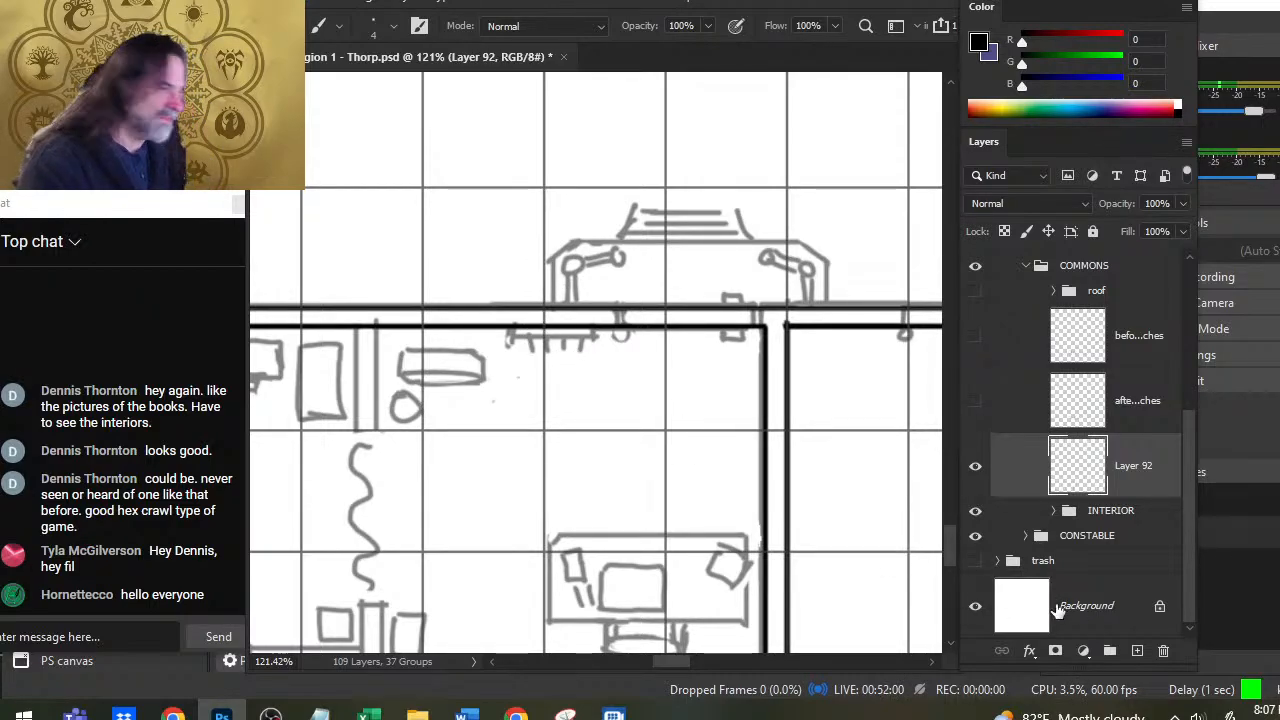
click(1137, 651)
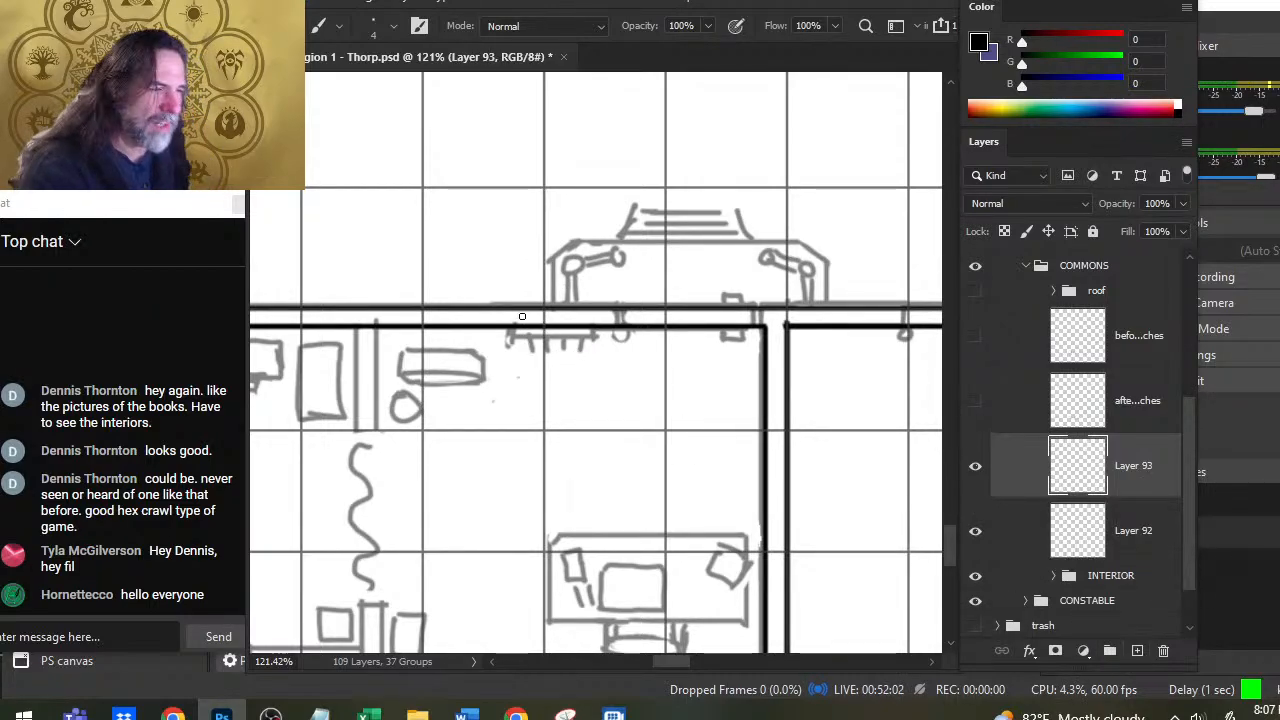
key(shift)
mouse_move(541, 306)
mouse_down()
mouse_move(543, 257)
mouse_move(836, 288)
mouse_move(830, 258)
mouse_move(827, 305)
mouse_move(737, 346)
mouse_up()
key(ctrl+z)
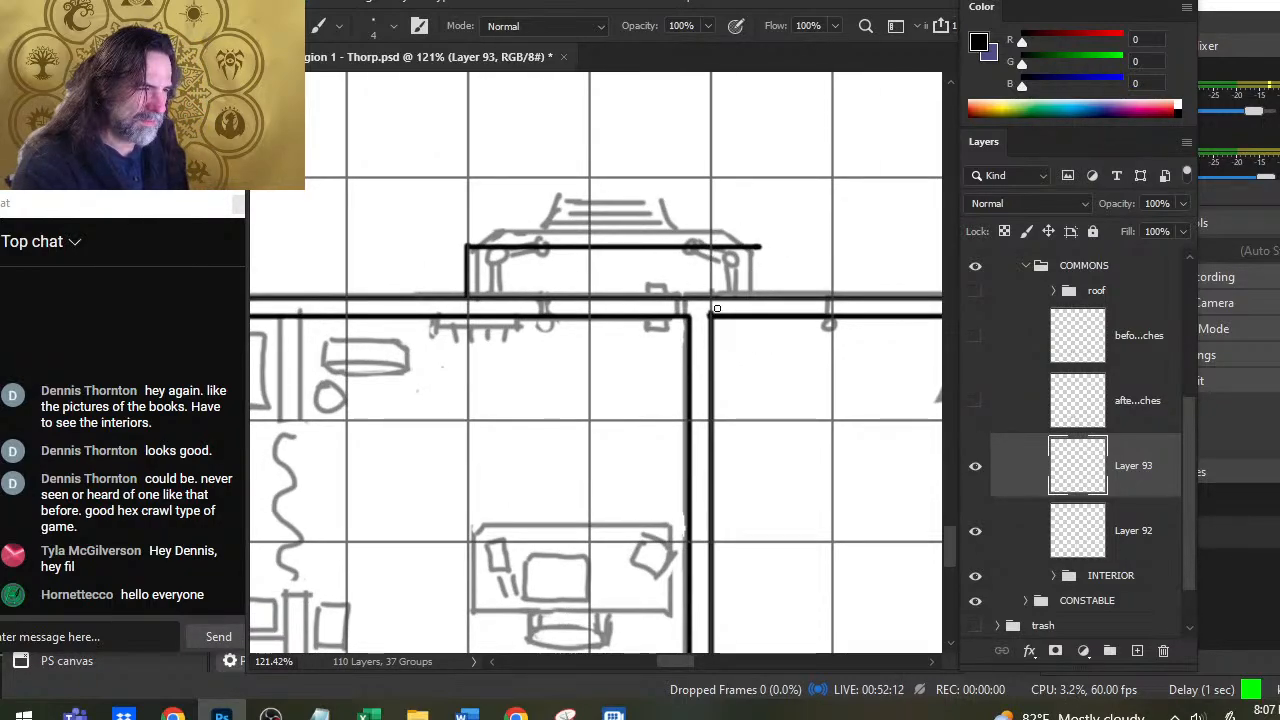
shift+click(761, 295)
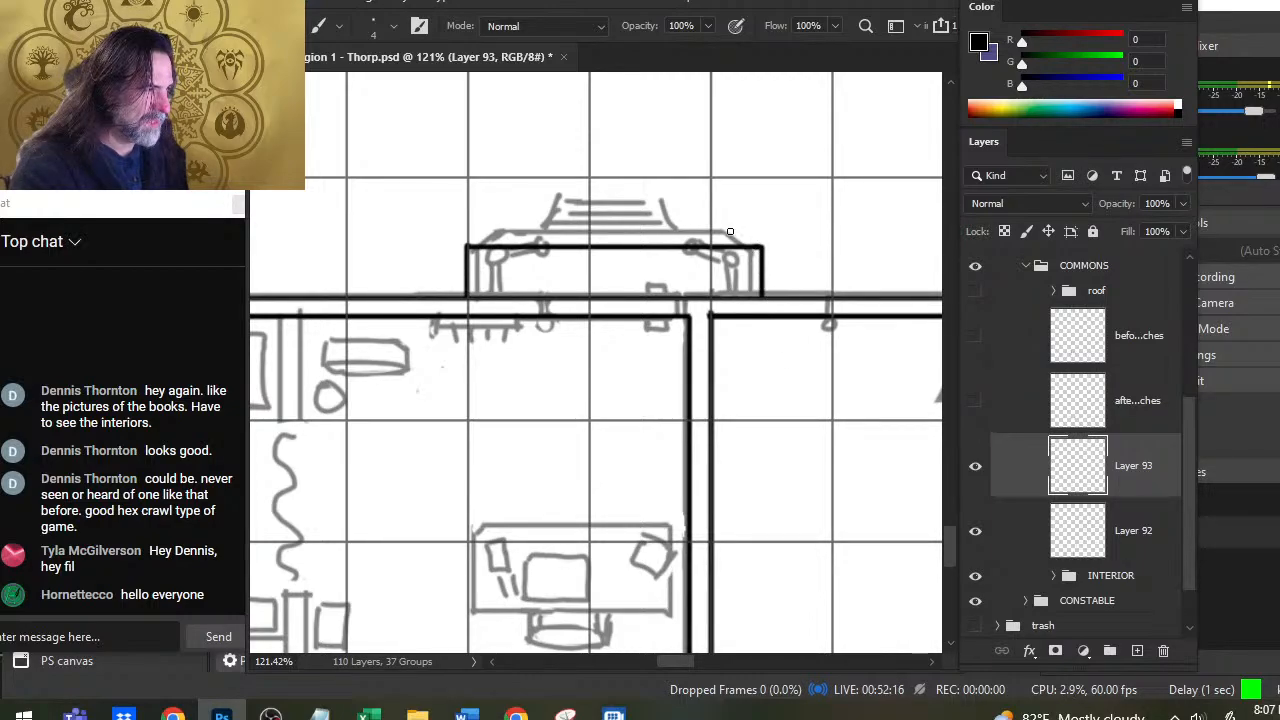
Step: Ink a straight line along the sketched front edge of the small porch and trim its left end
drag(736, 232, 478, 233)
key(w)
click(484, 226)
key(l)
key(ctrl+d)
key(e)
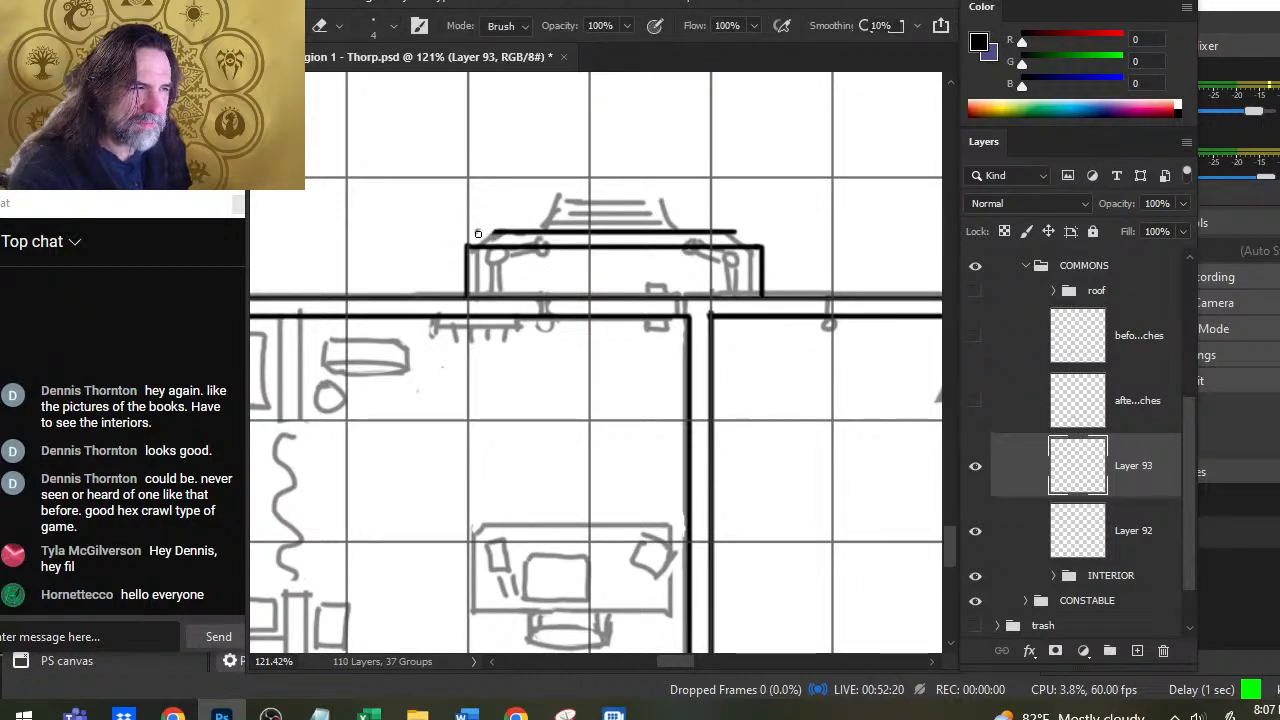
Step: Ink the two diagonal corners joining the small porch's front edge to its left and right sides
key(b)
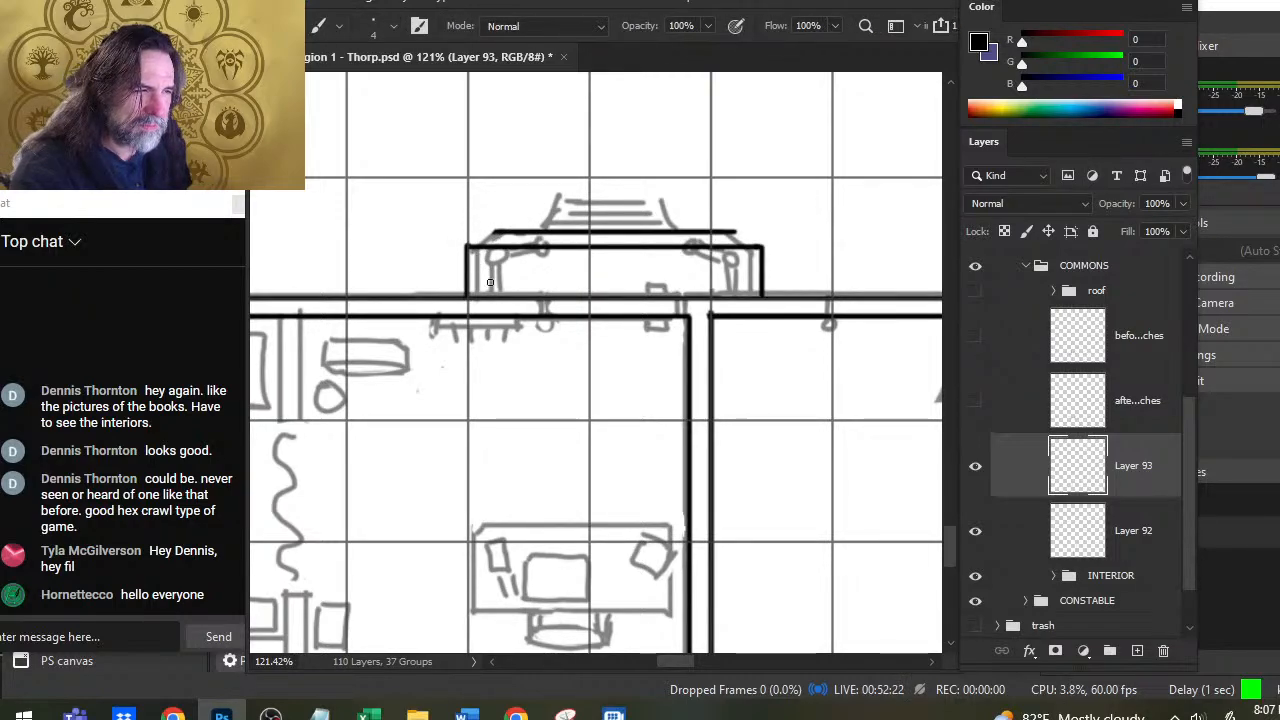
drag(492, 233, 463, 244)
key(e)
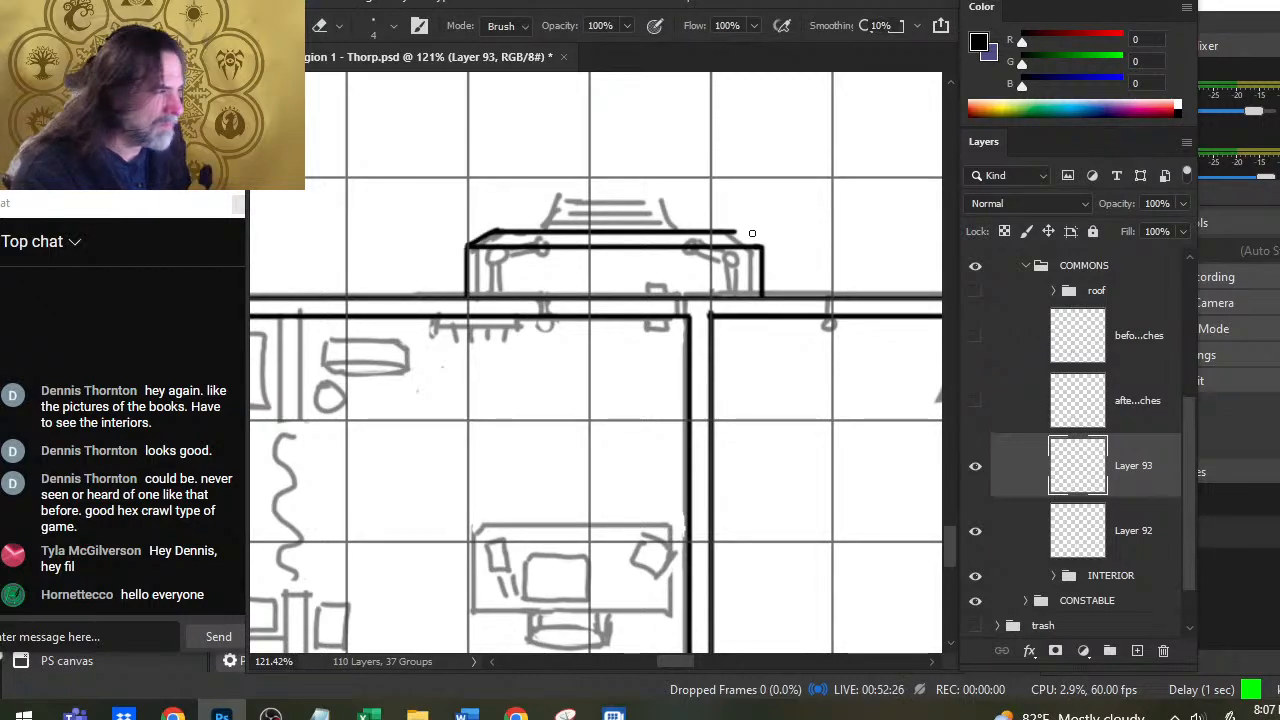
key(b)
drag(738, 232, 763, 248)
Step: Erase the leftover horizontal line inside the small porch, just behind its front edge
key(e)
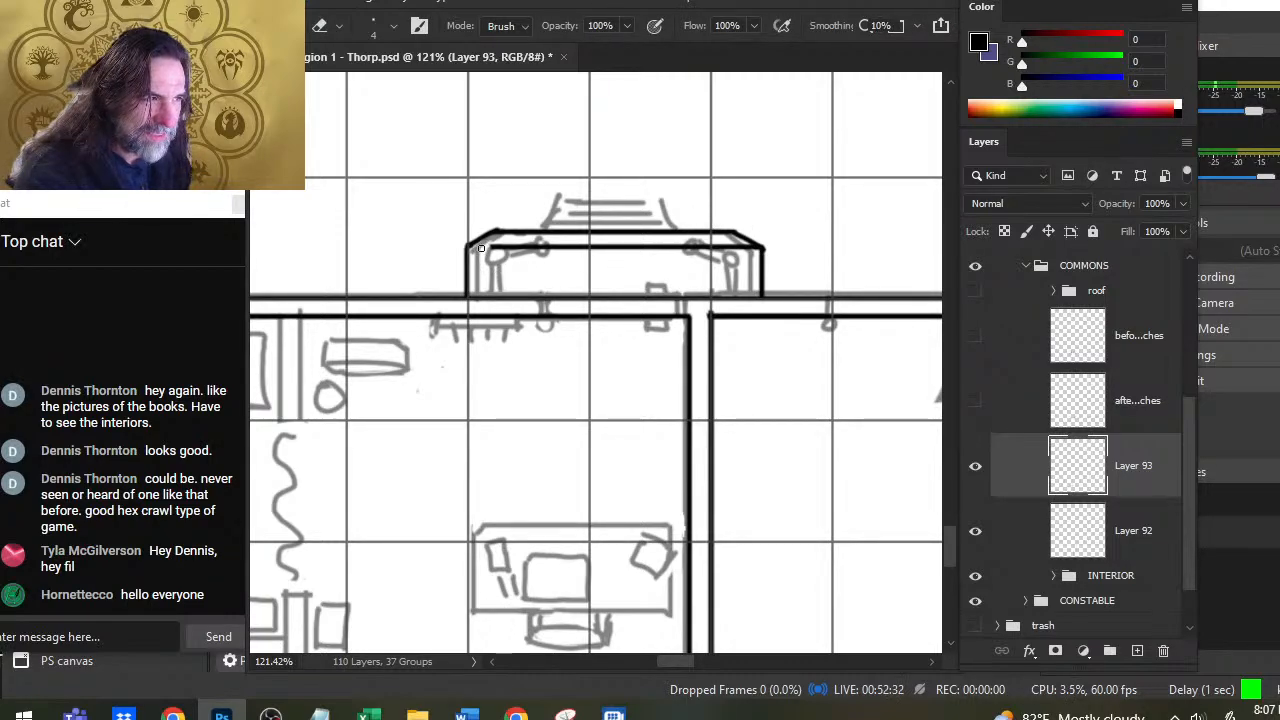
mouse_move(481, 247)
mouse_down()
mouse_move(544, 247)
mouse_move(476, 249)
mouse_up()
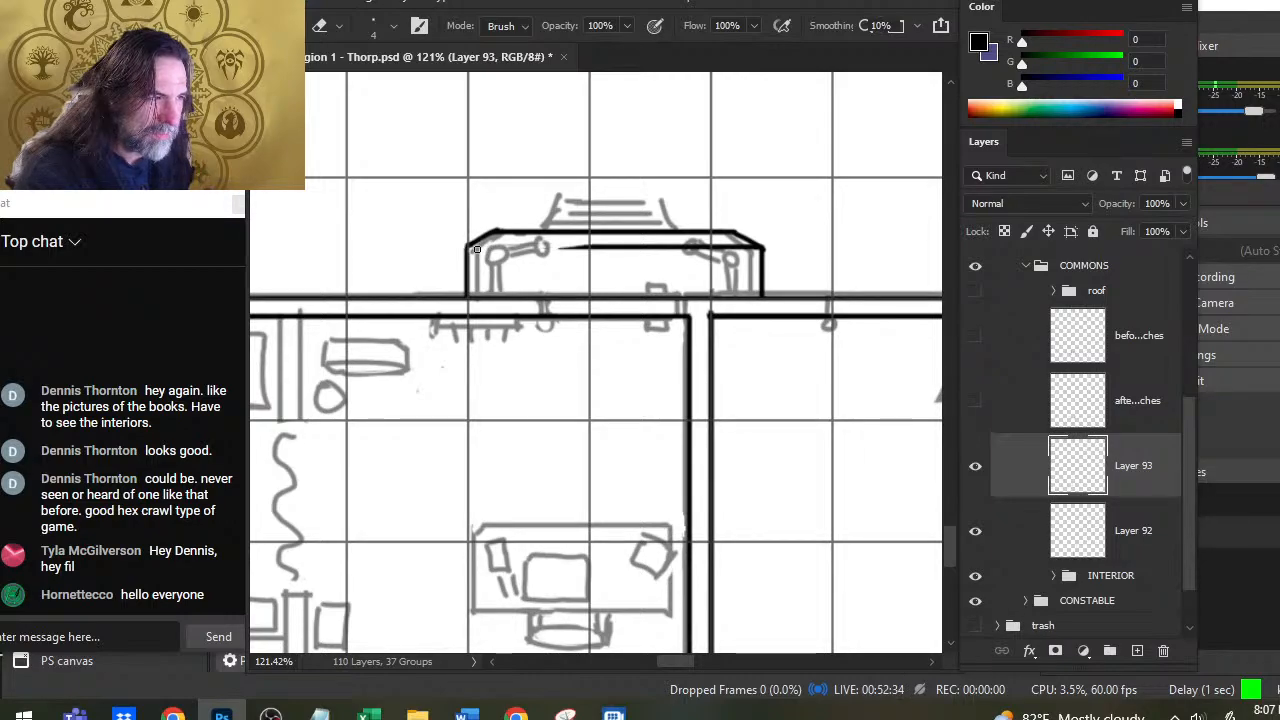
drag(555, 247, 750, 247)
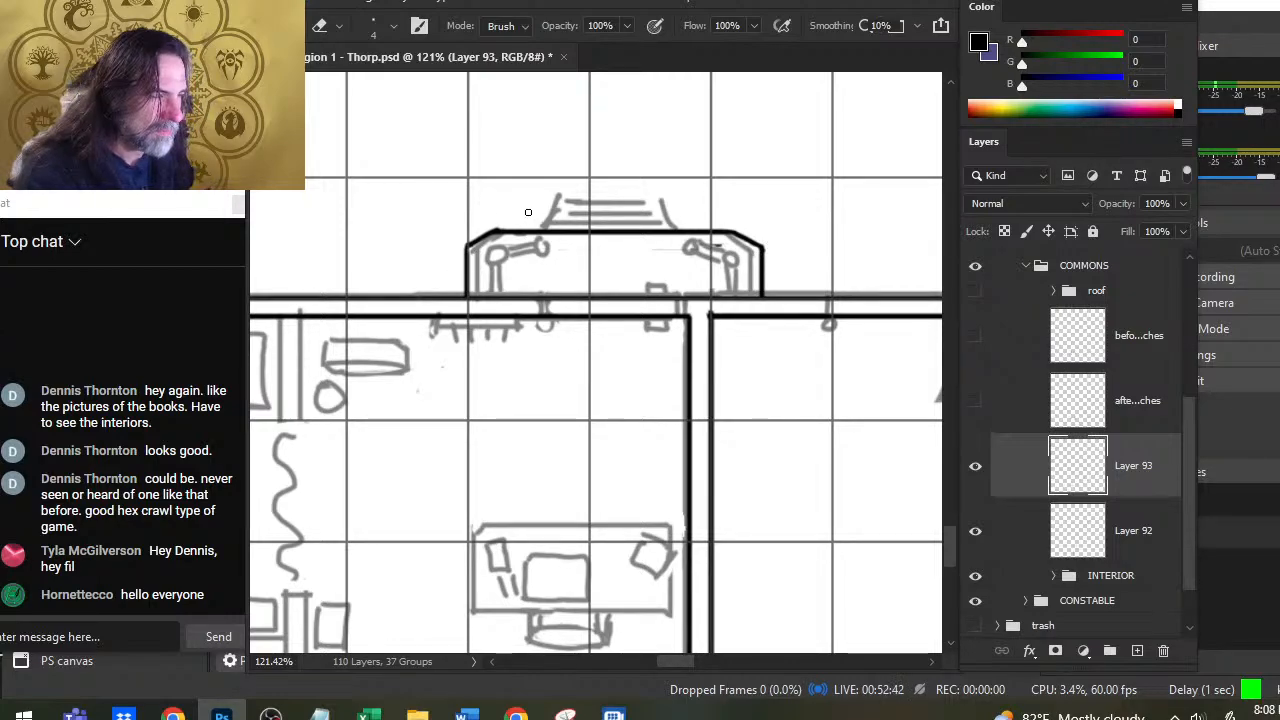
Step: Ink the left stair railing as two parallel slanted lines running into the porch, clearing the overlap with a 2 px eraser
key(b)
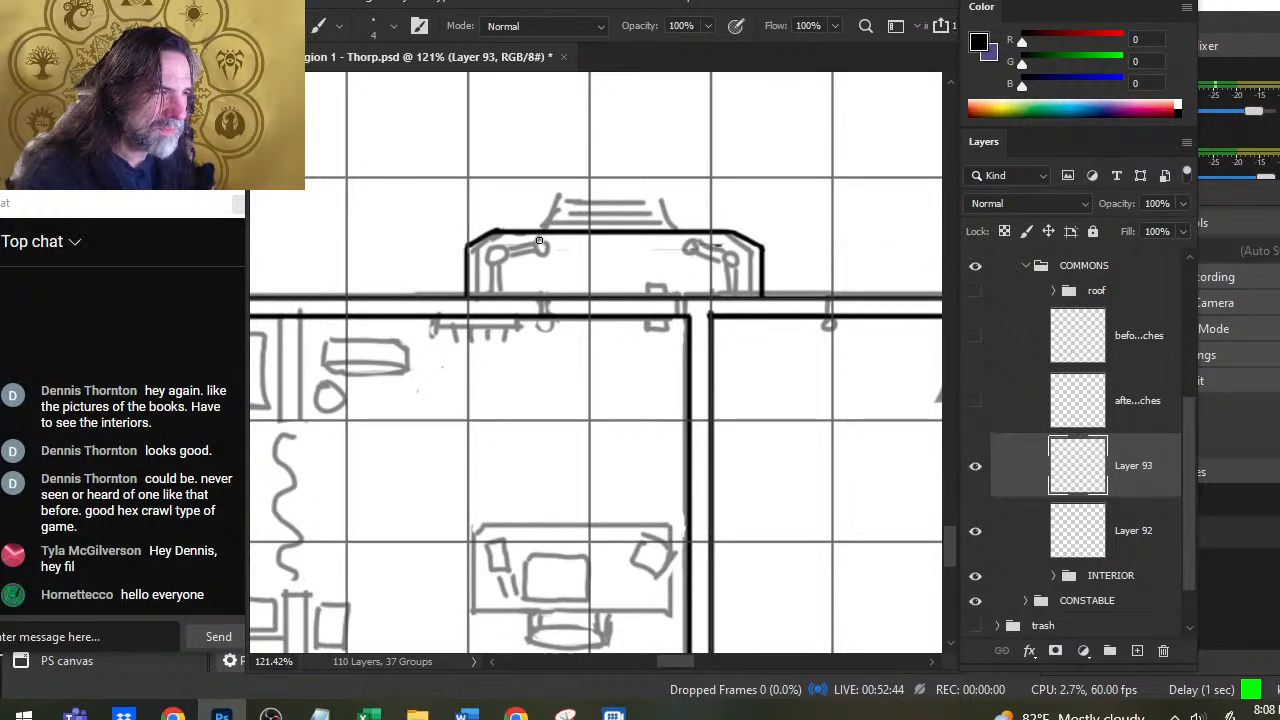
drag(542, 232, 560, 190)
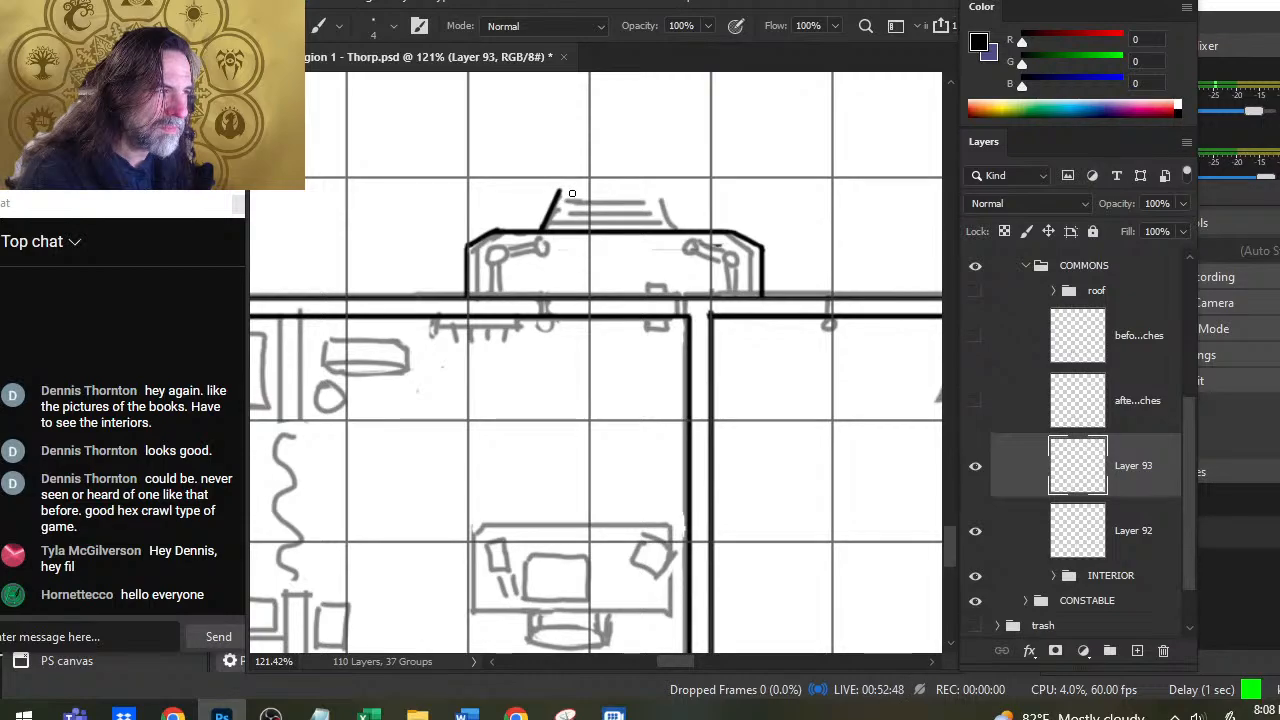
drag(569, 192, 547, 230)
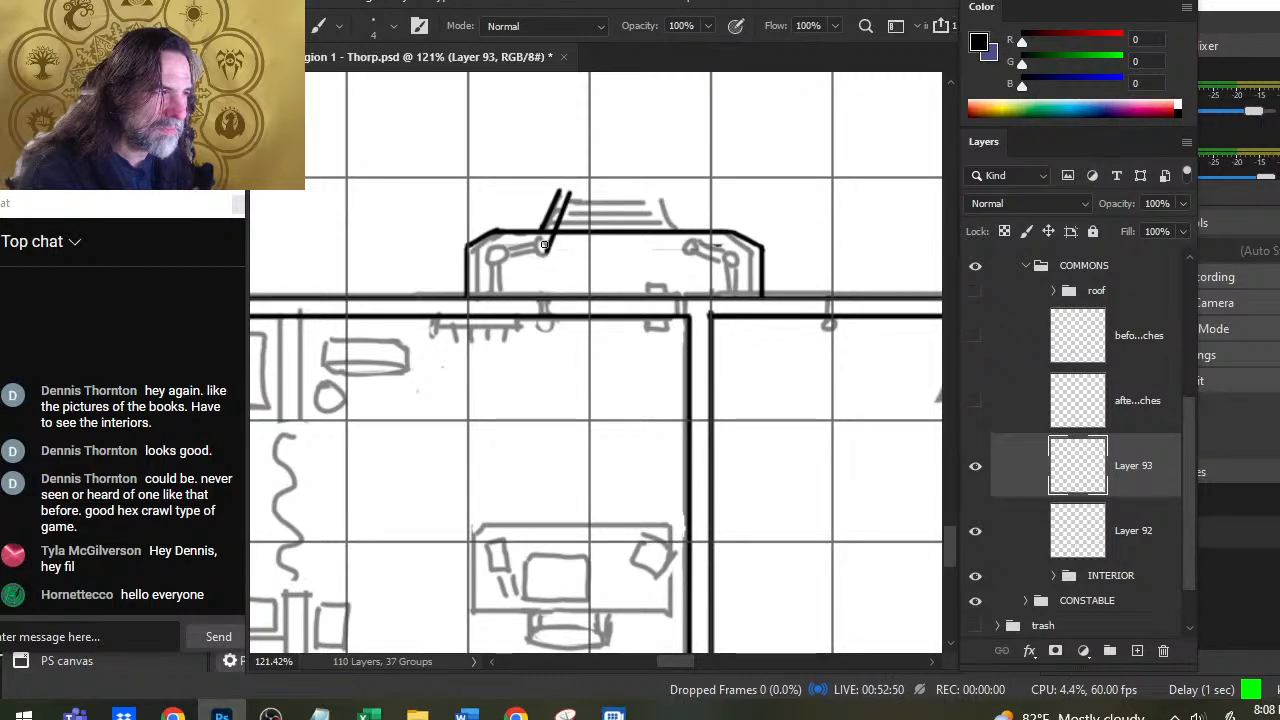
key(e)
key(bracketleft)
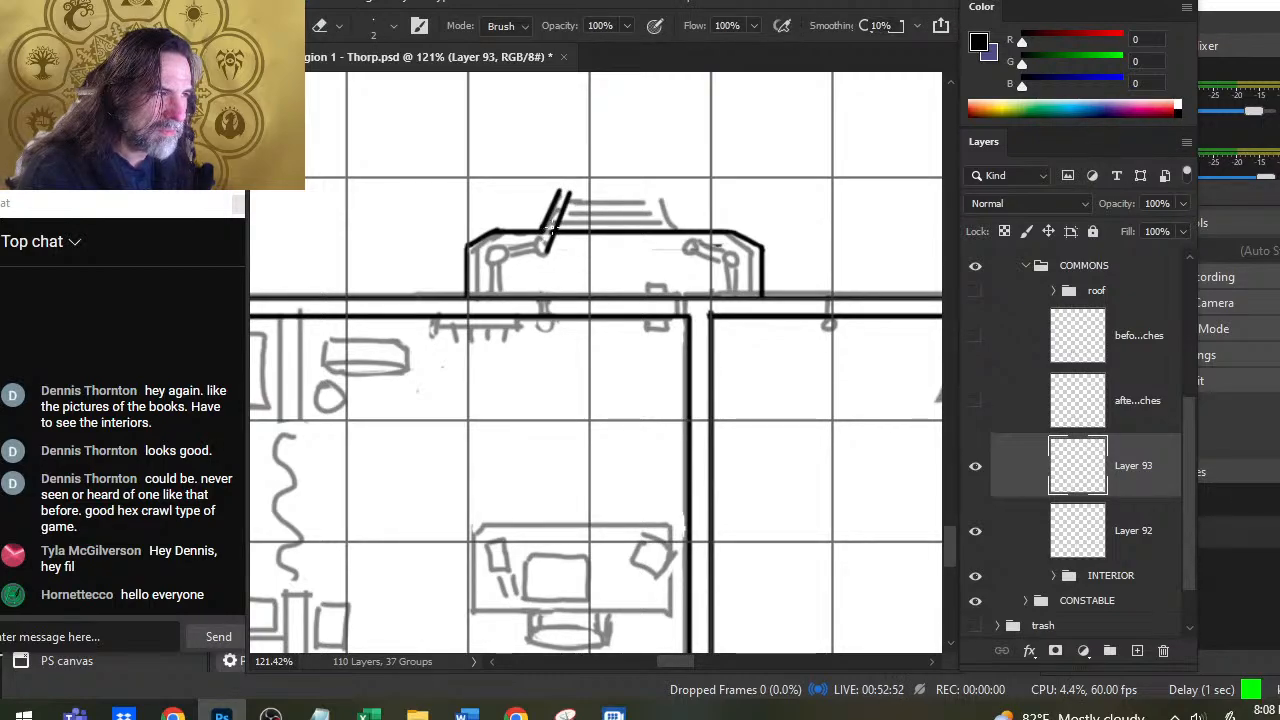
key(b)
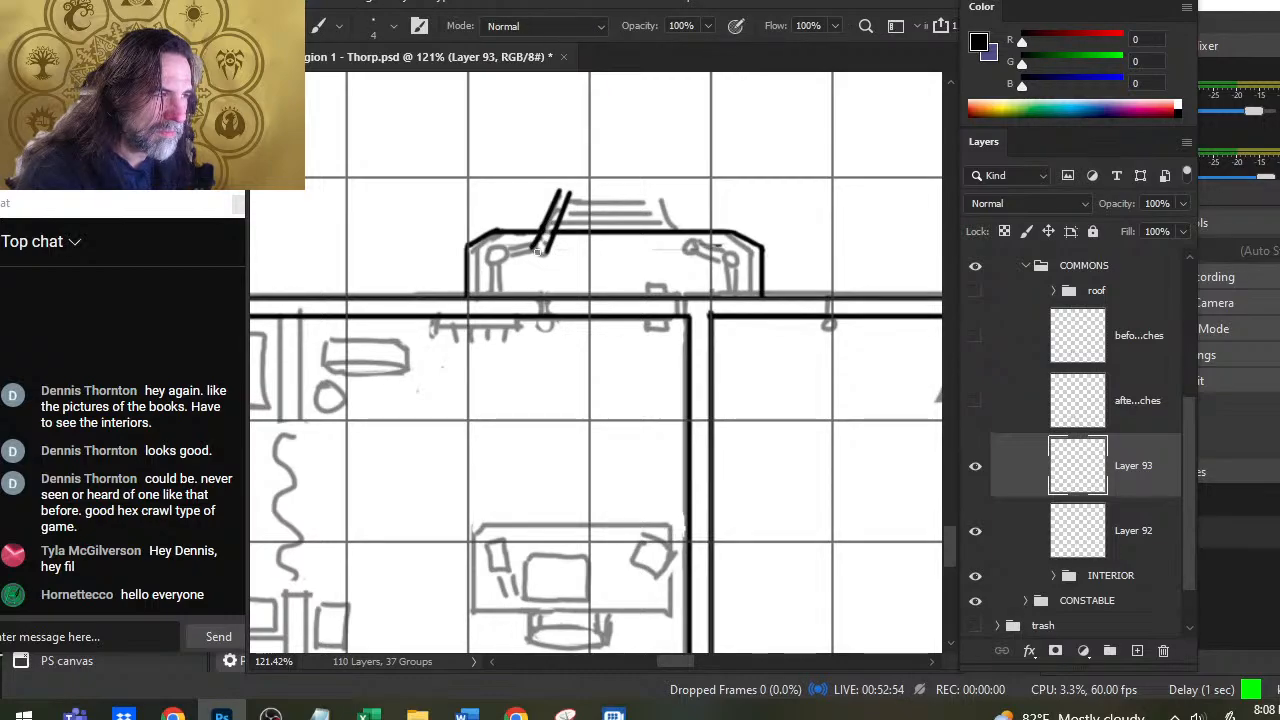
drag(544, 242, 530, 256)
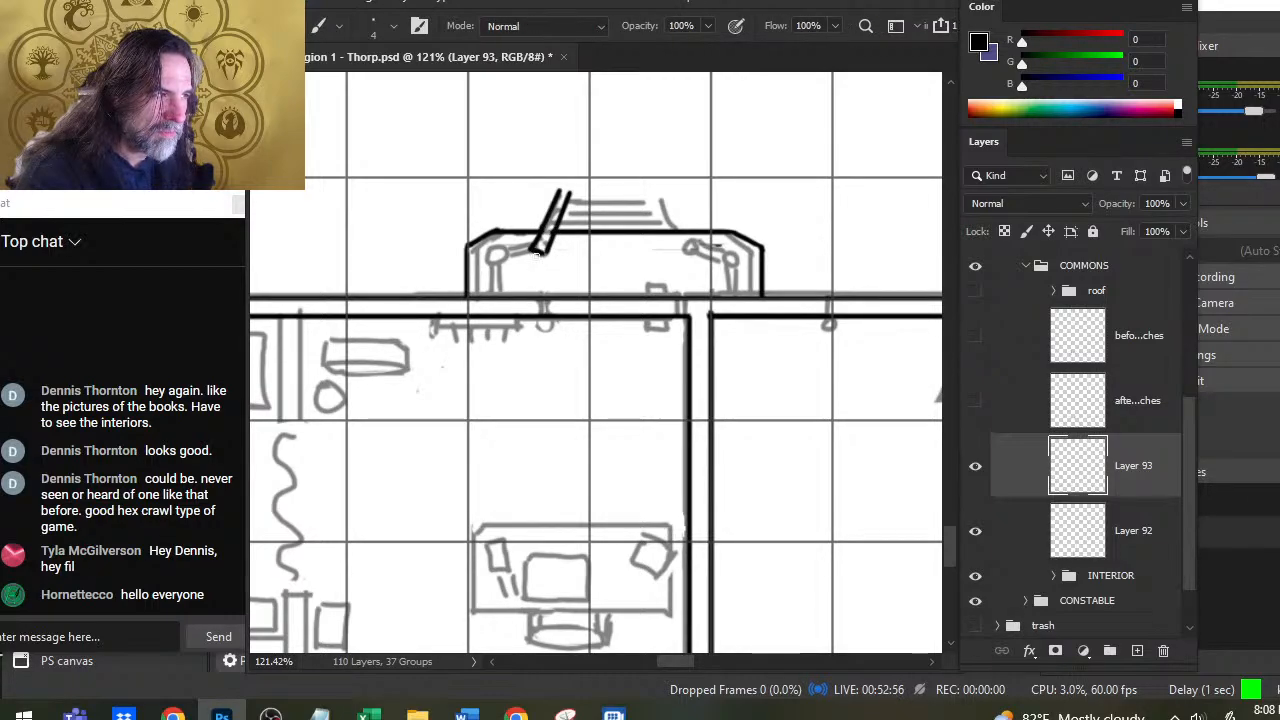
Step: Ink the railing from the stairs to the porch's left corner and down to the building wall, with a small round corner post
shift+click(488, 249)
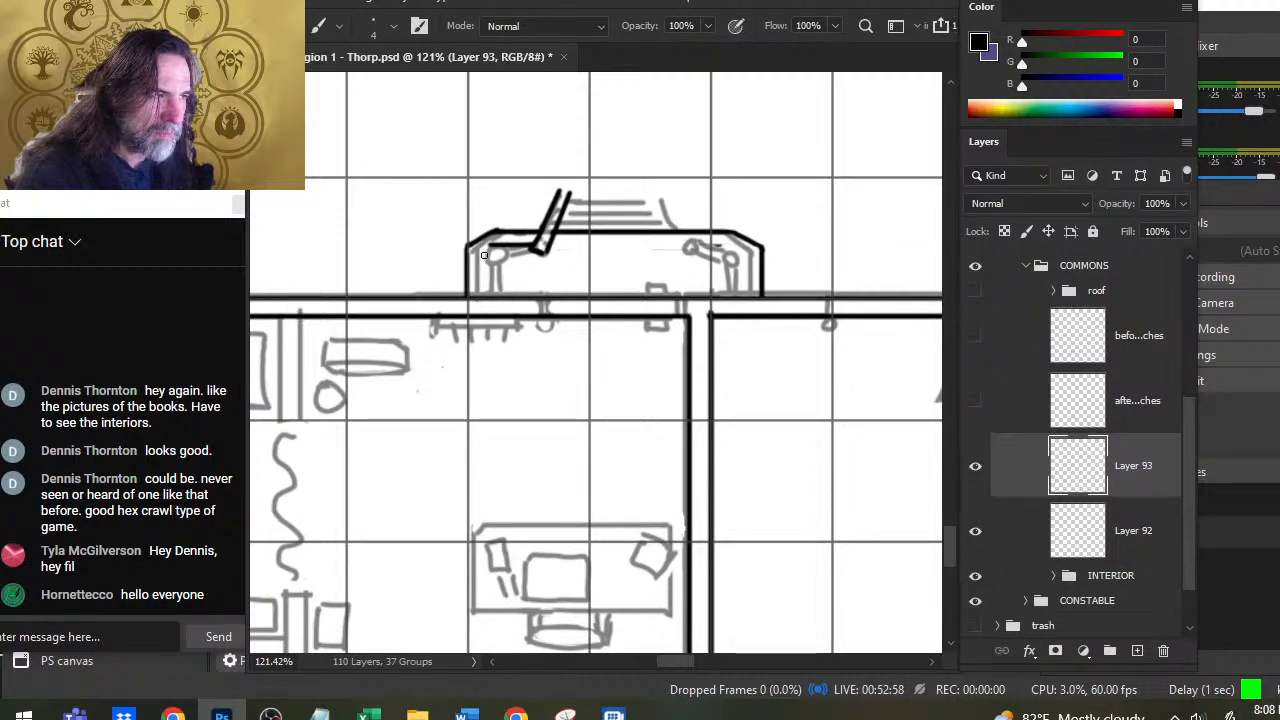
drag(488, 293, 488, 249)
key(ctrl+z)
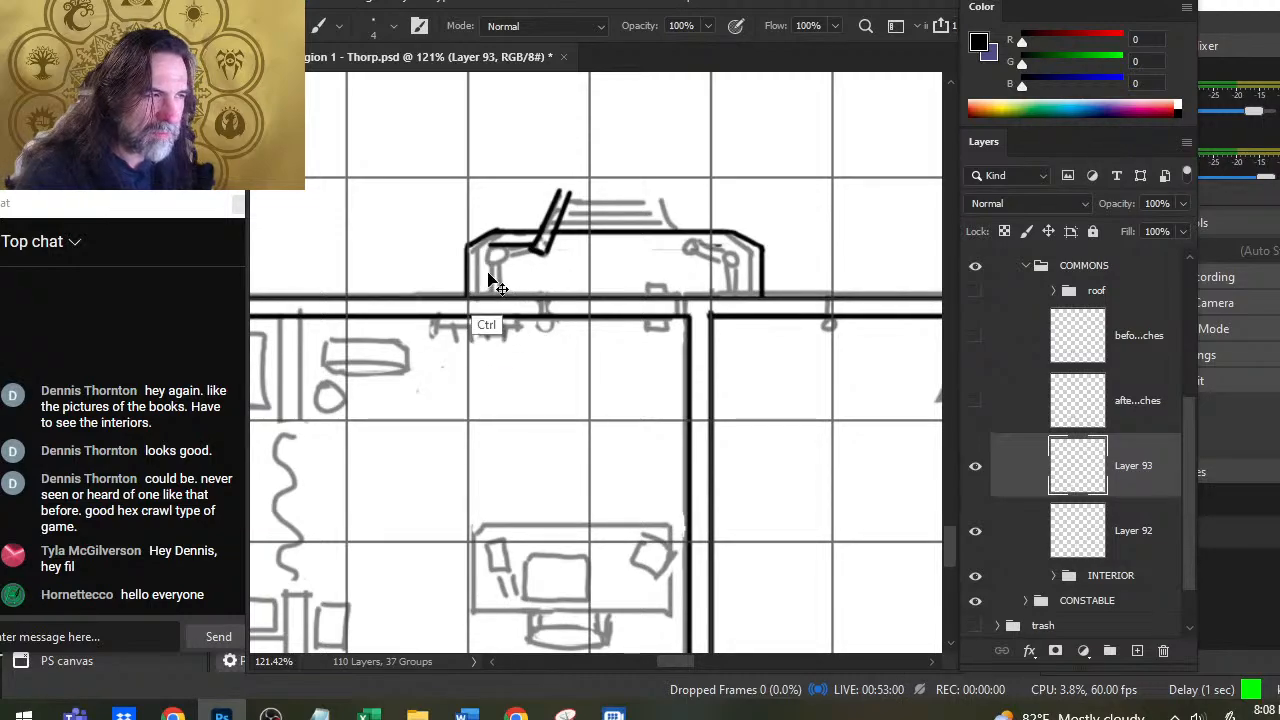
mouse_move(488, 251)
mouse_down()
mouse_move(545, 256)
mouse_move(484, 246)
mouse_move(476, 297)
mouse_move(488, 299)
mouse_up()
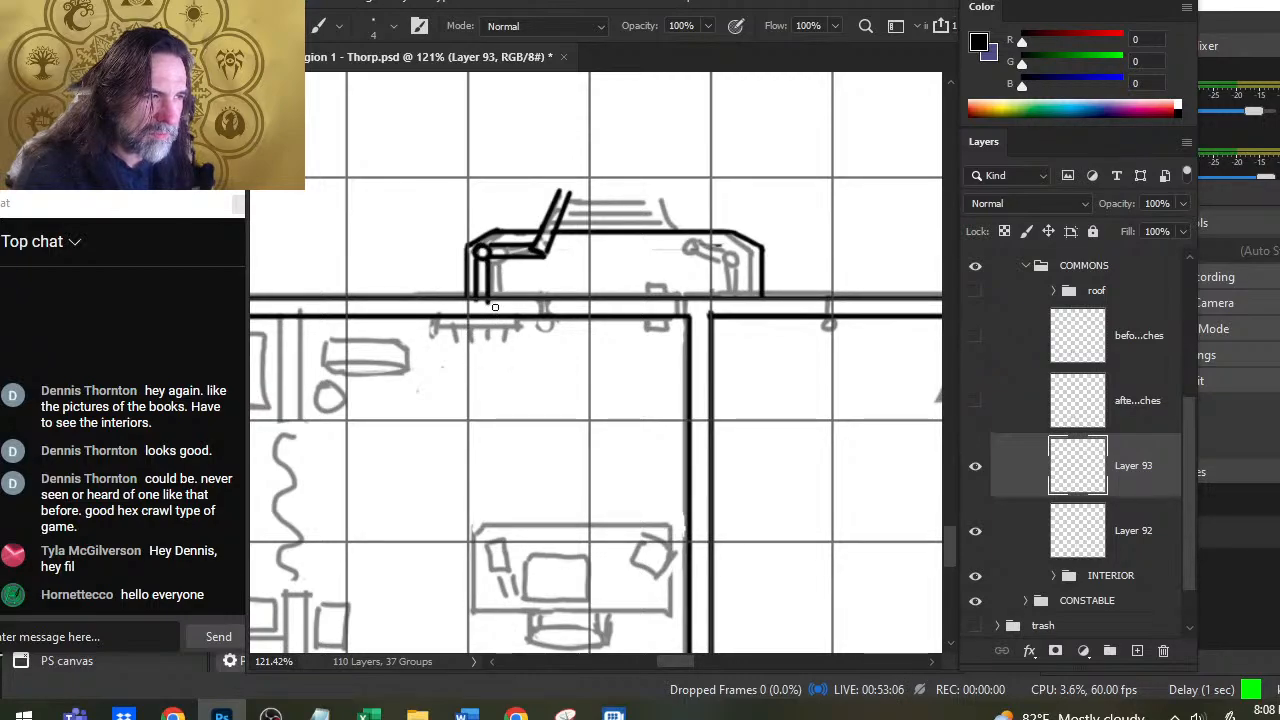
Step: Ink small round posts at the left railing's bend and at its outer stair end, erasing the lines inside them
key(e)
drag(535, 248, 539, 246)
key(b)
key(e)
key(b)
key(e)
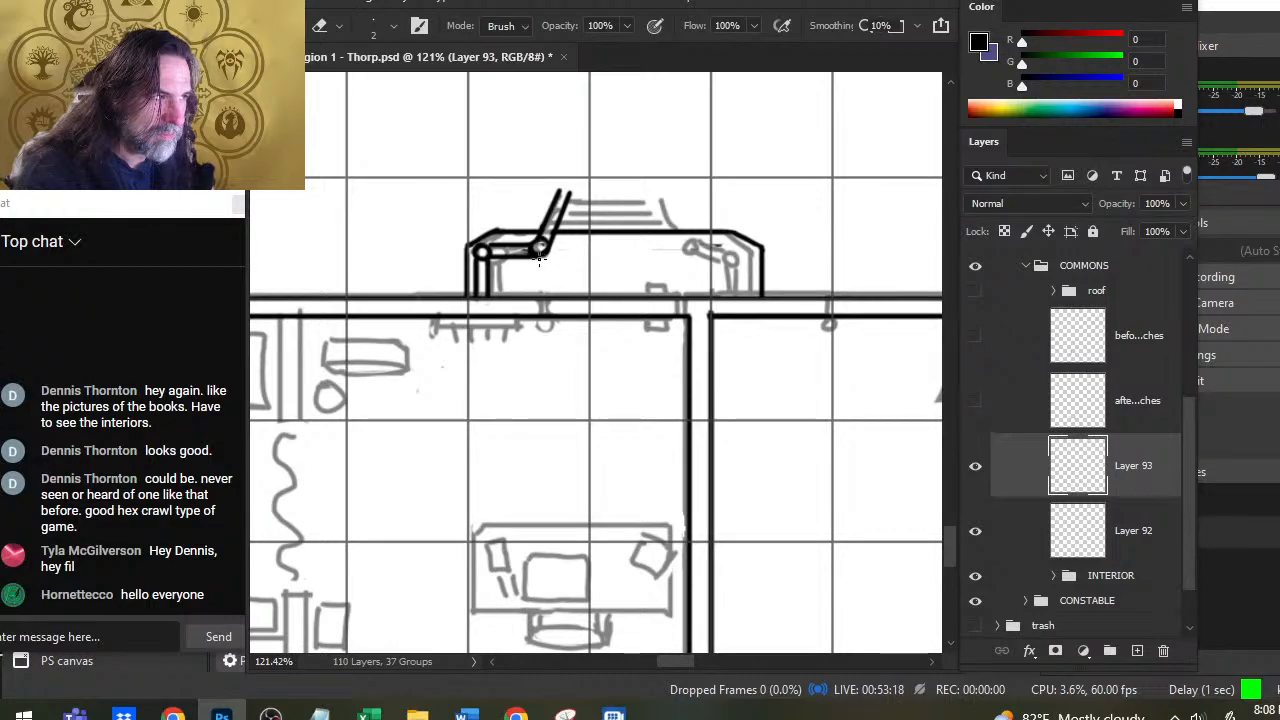
key(b)
drag(567, 185, 551, 183)
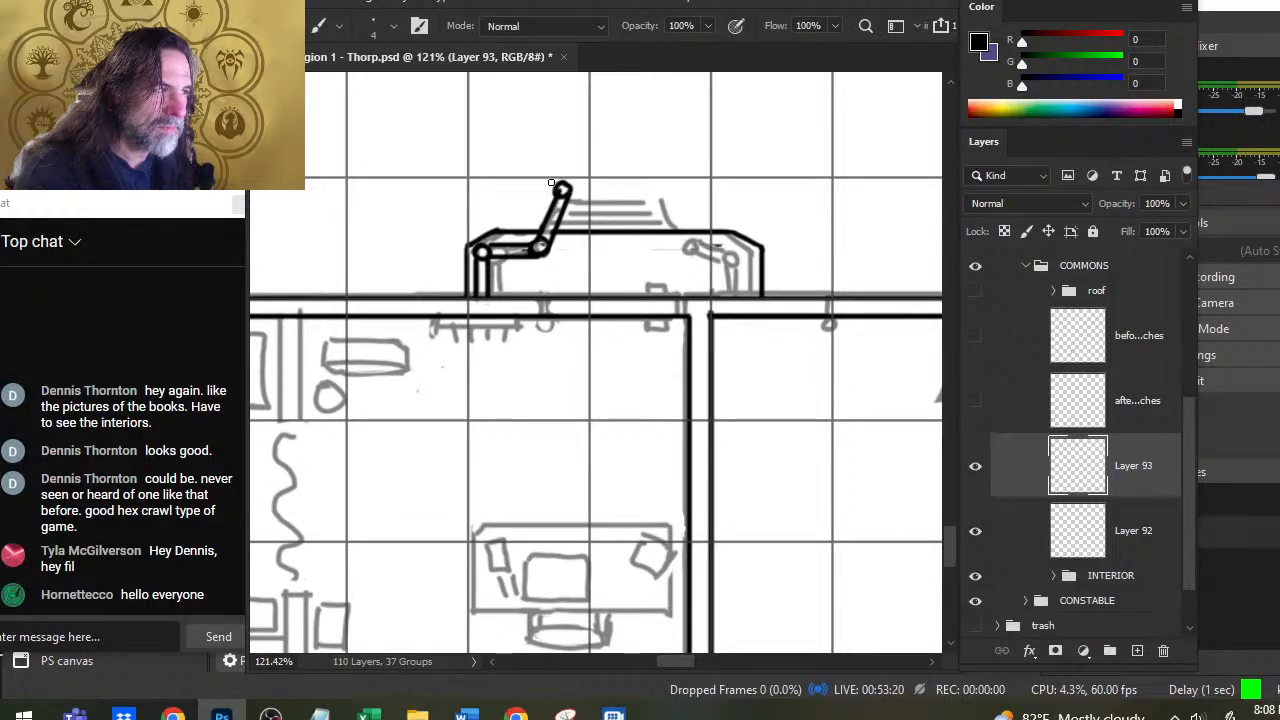
key(e)
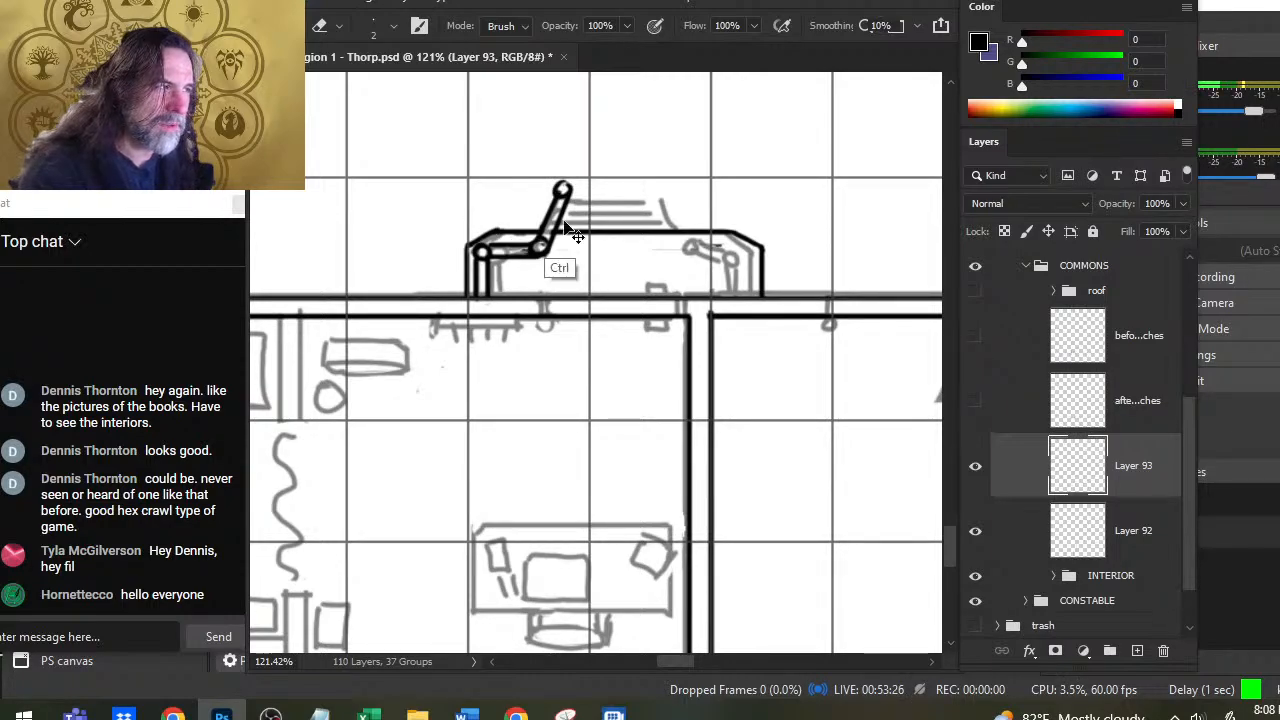
key(z)
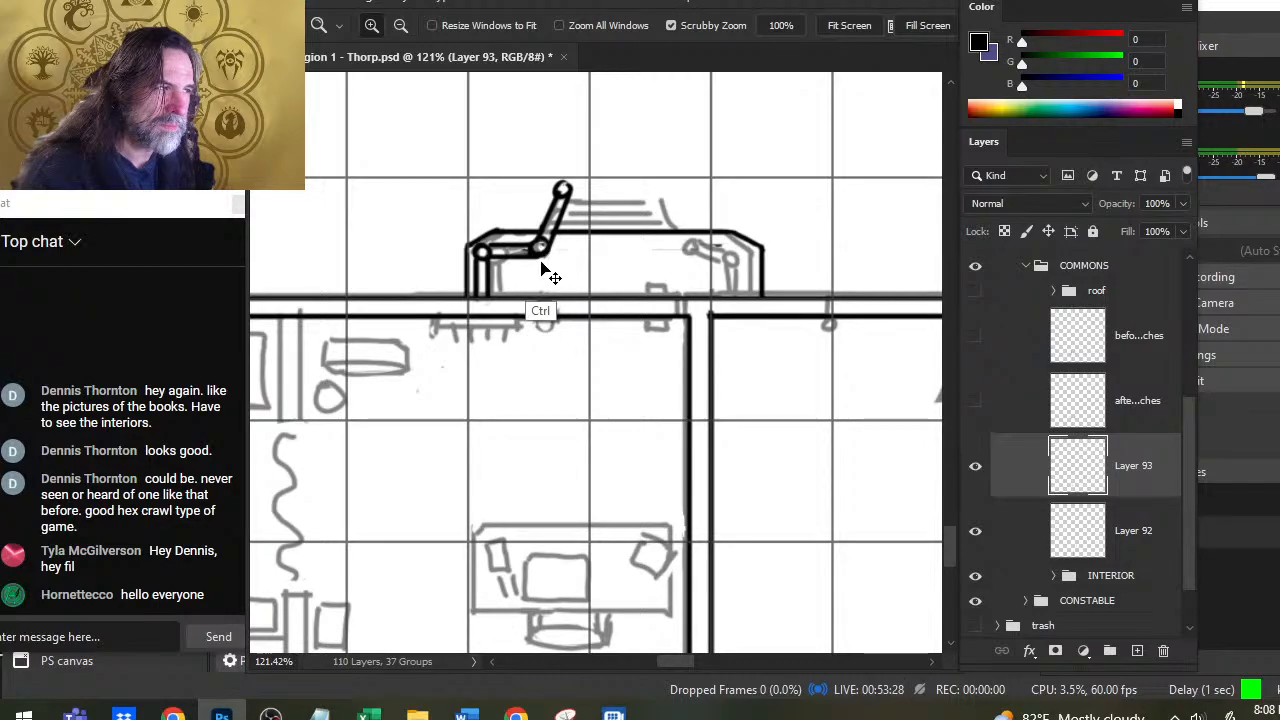
Step: Redraw the round post at the outer stair end of the left railing, clearing the railing lines inside it
key(l)
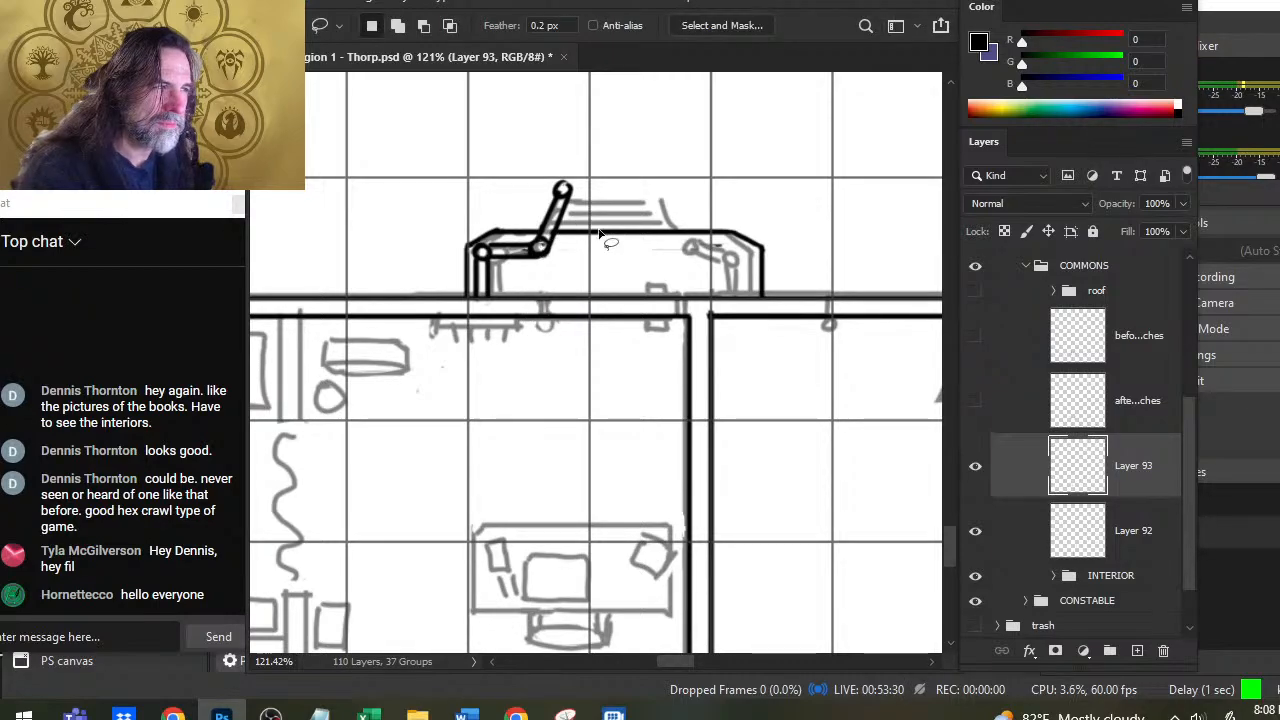
key(b)
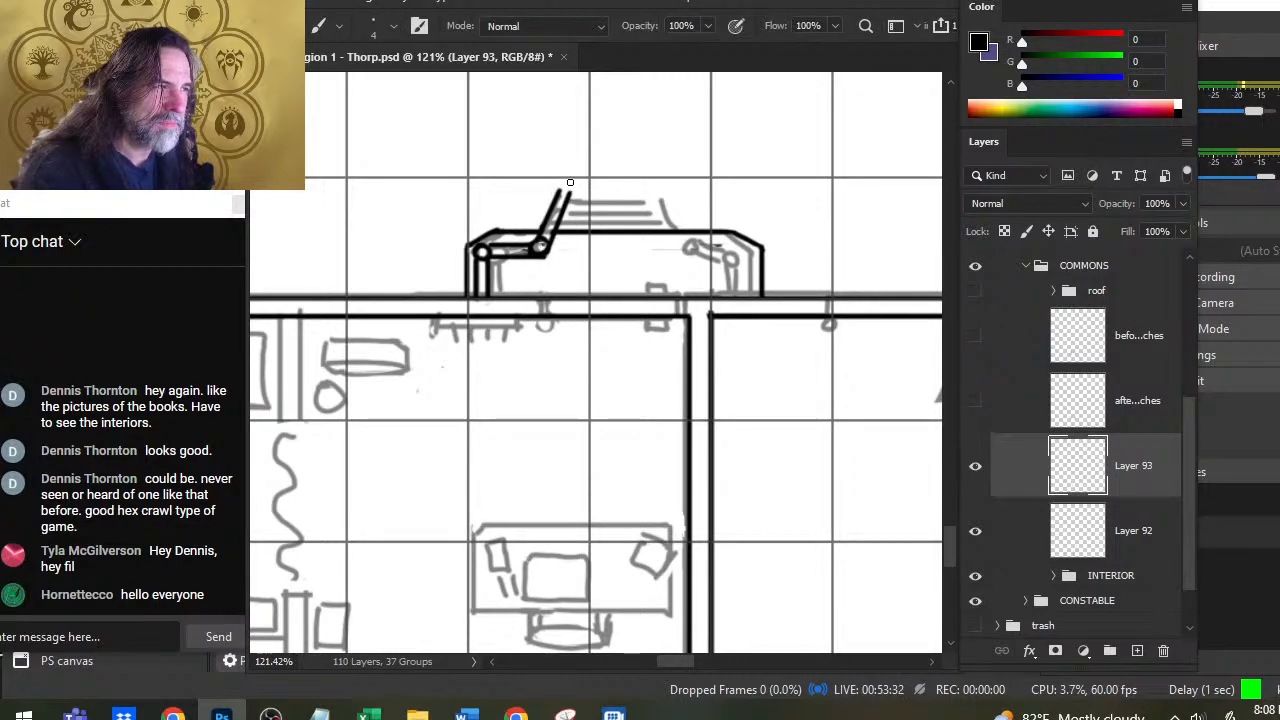
key(e)
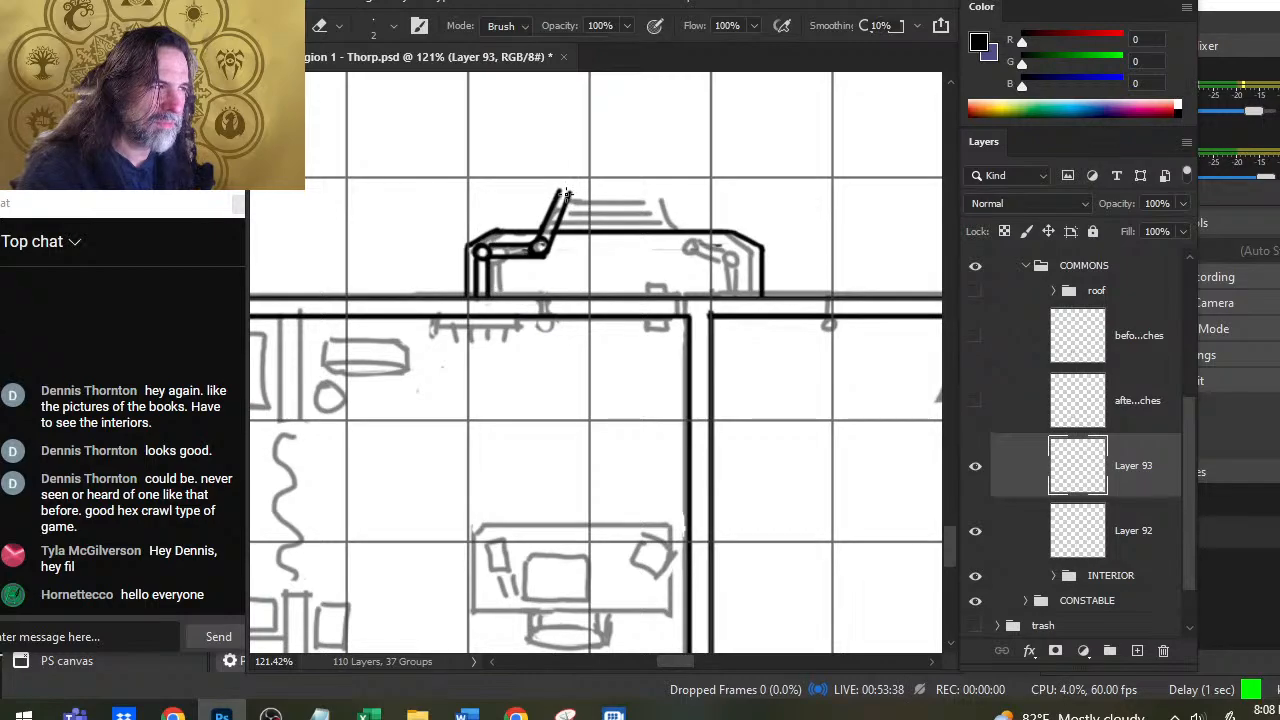
key(b)
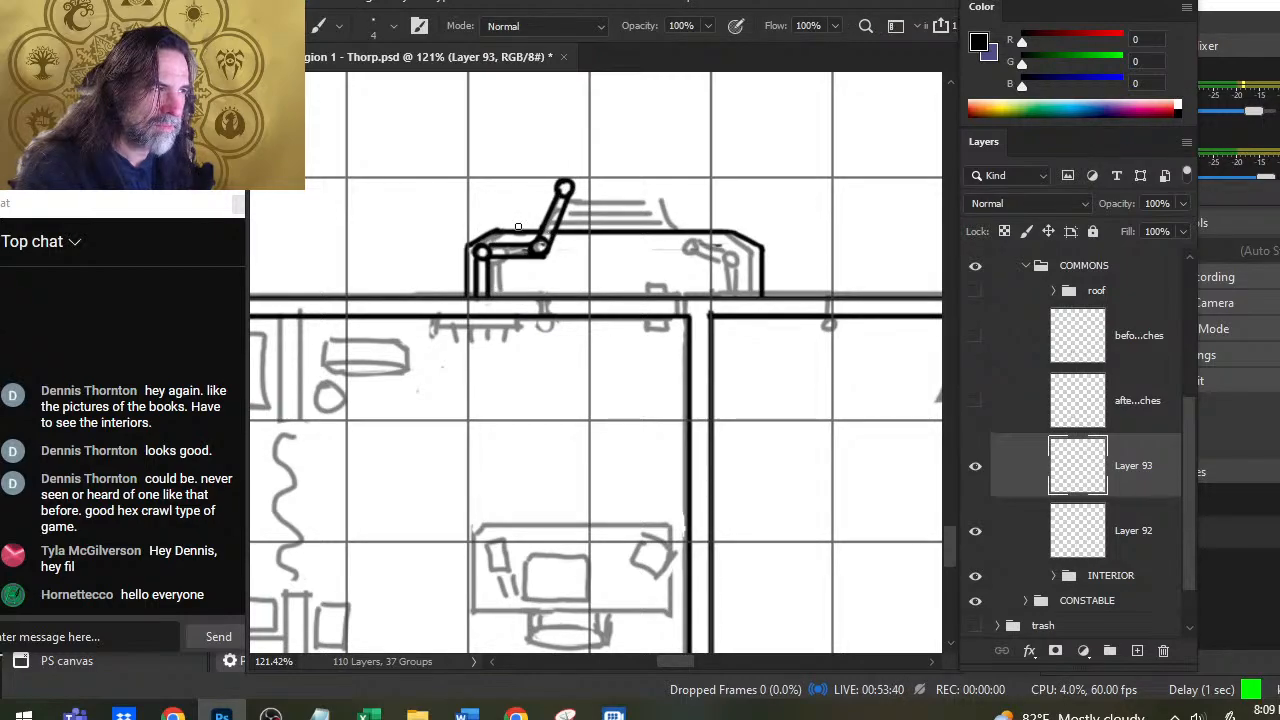
Step: Select the inked left stair railing with its posts using the Lasso and copy it onto its own layer
key(l)
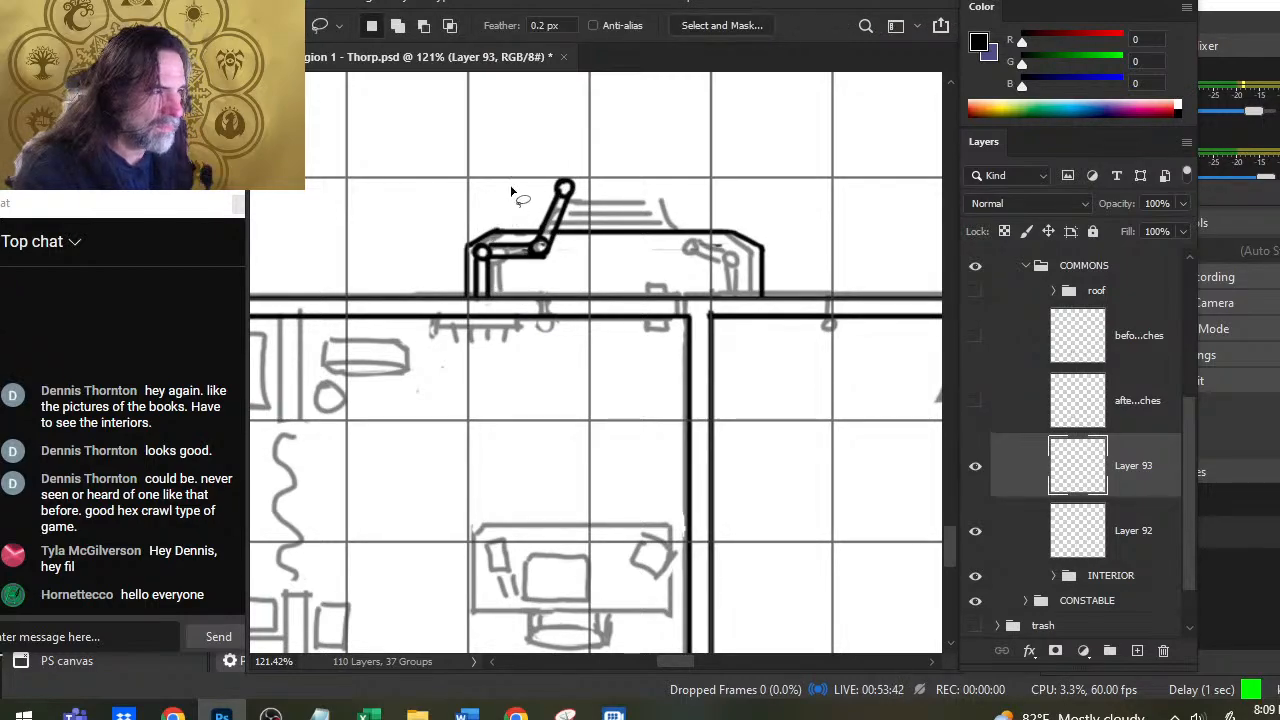
drag(514, 194, 497, 152)
key(ctrl+shift+j)
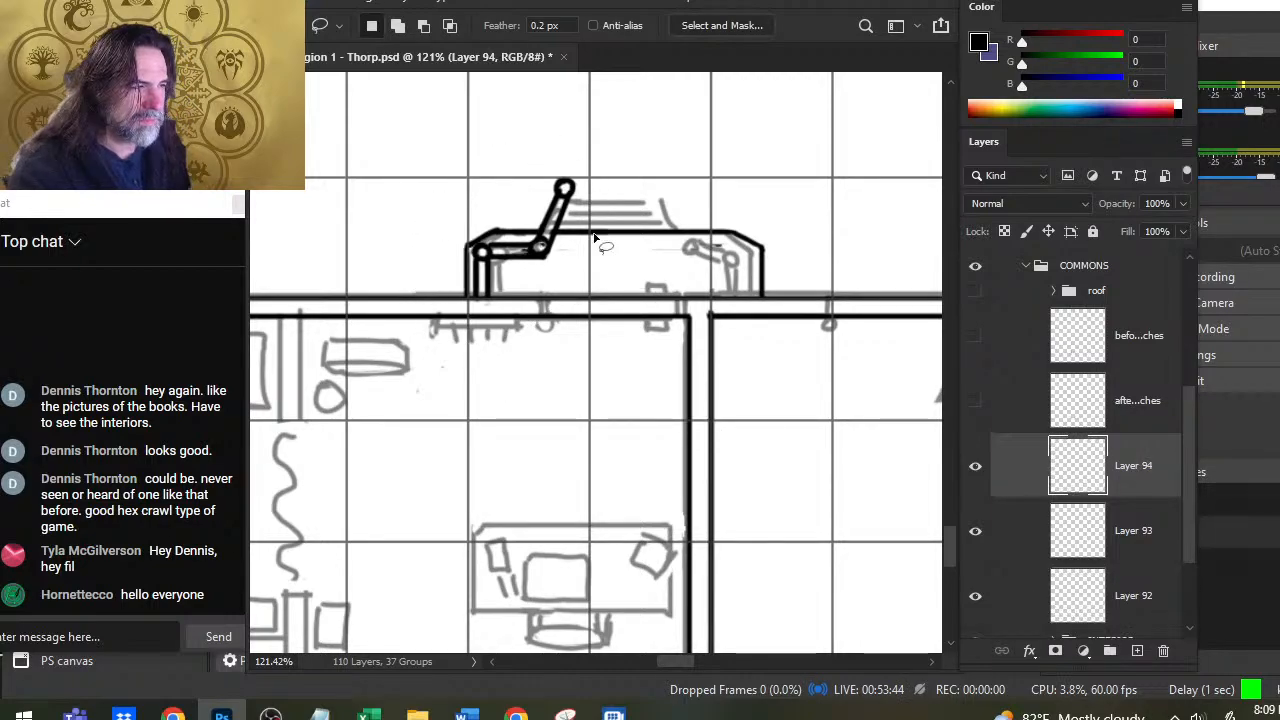
right_click(626, 243)
click(680, 280)
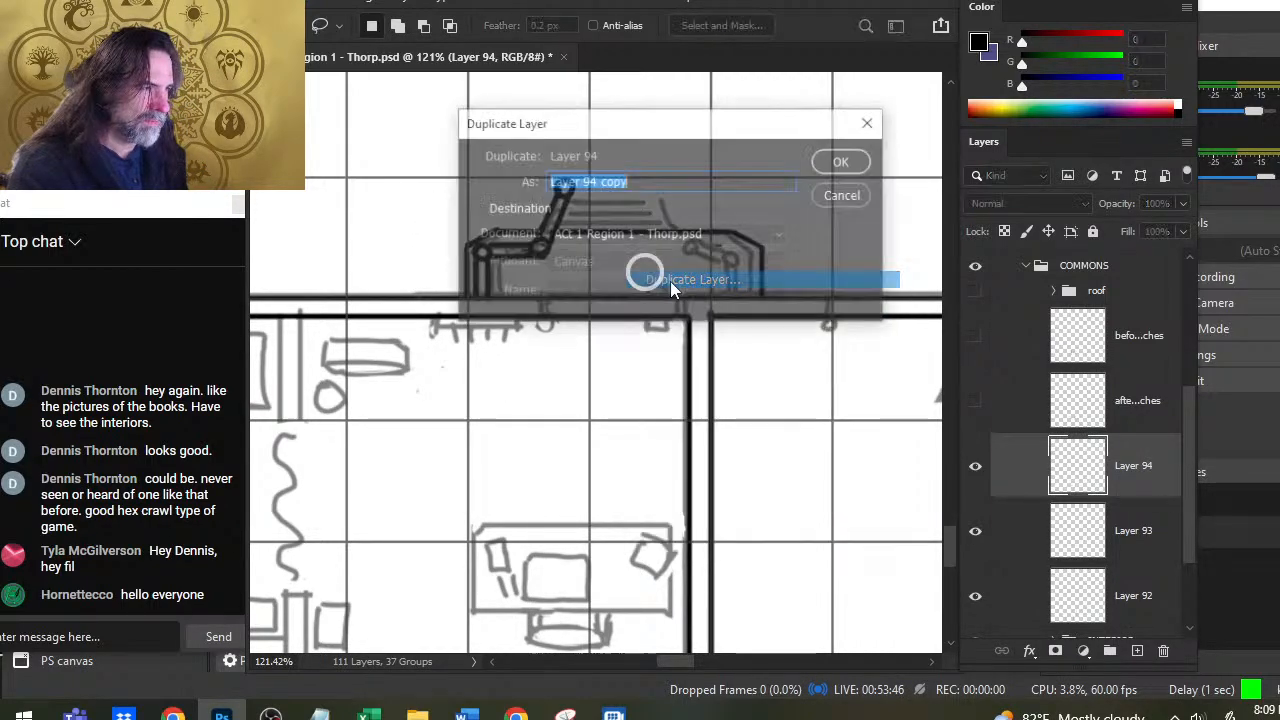
key(Escape)
Step: Flip the copied railing horizontally and place it at the right end of the porch, opposite the original
right_click(638, 253)
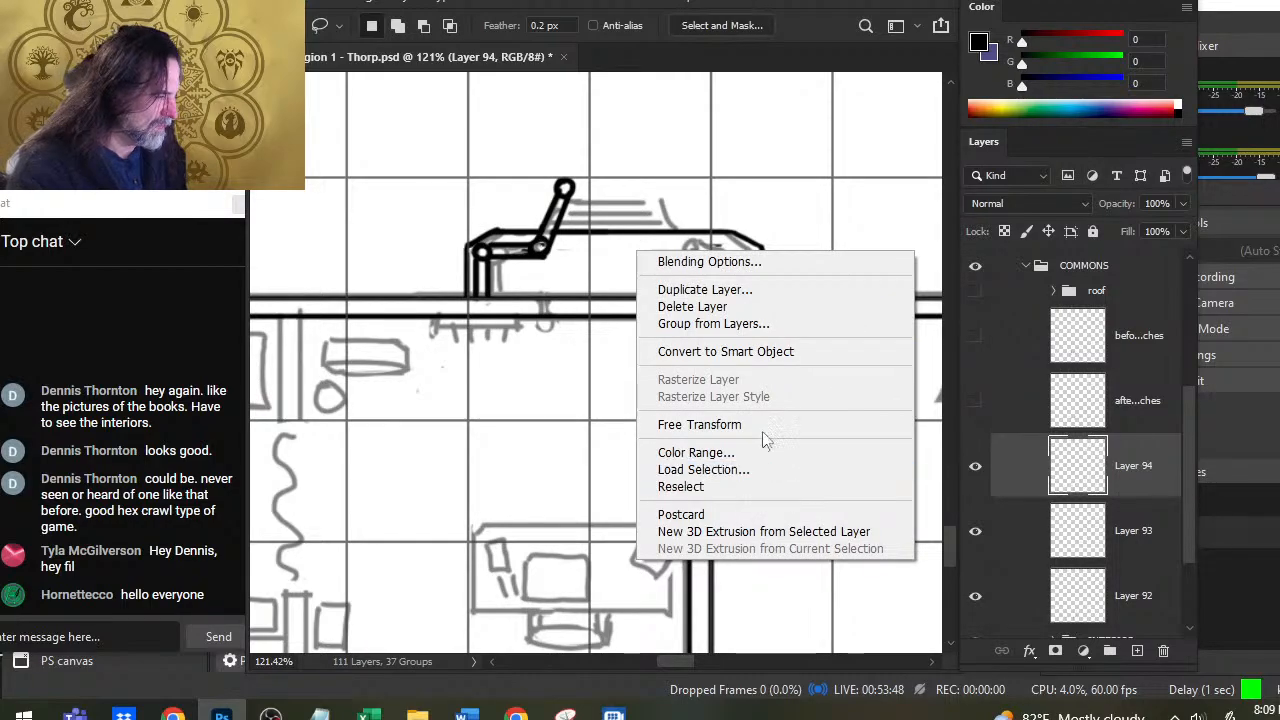
click(699, 424)
right_click(589, 253)
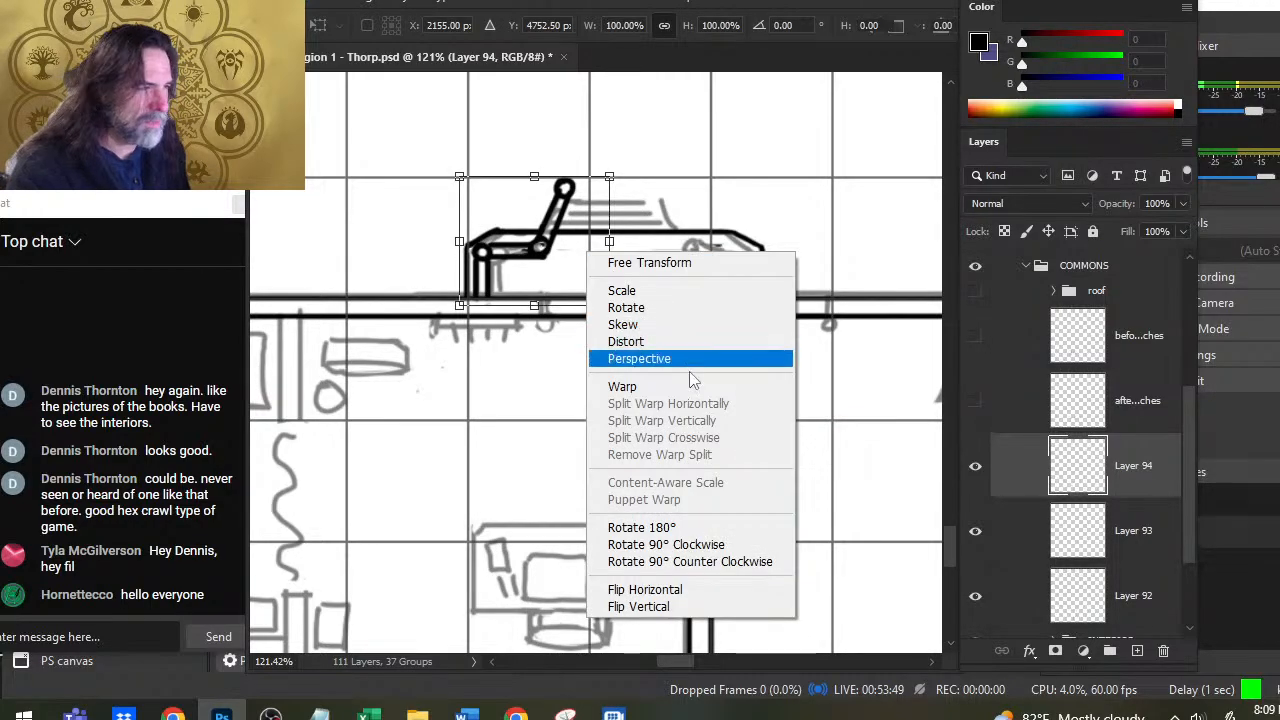
click(733, 592)
key(Return)
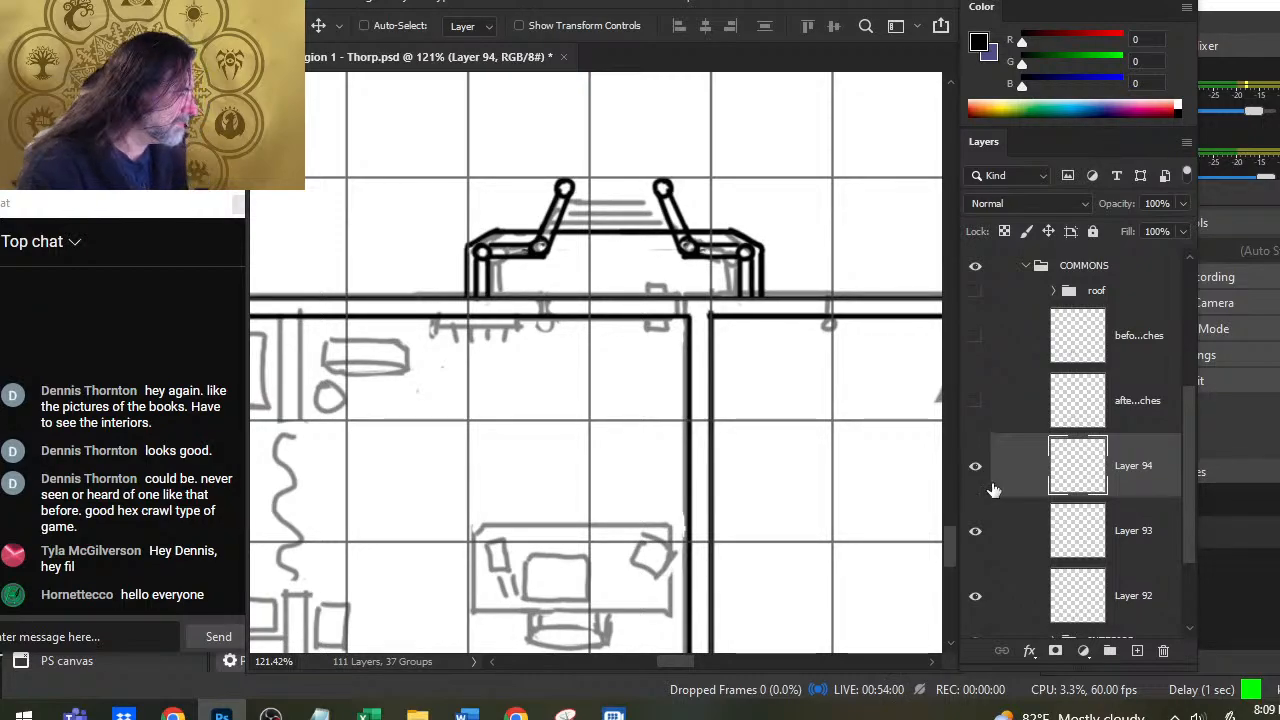
Step: Erase the porch front line on Layer 92 where it crosses the mirrored right railing
click(1016, 598)
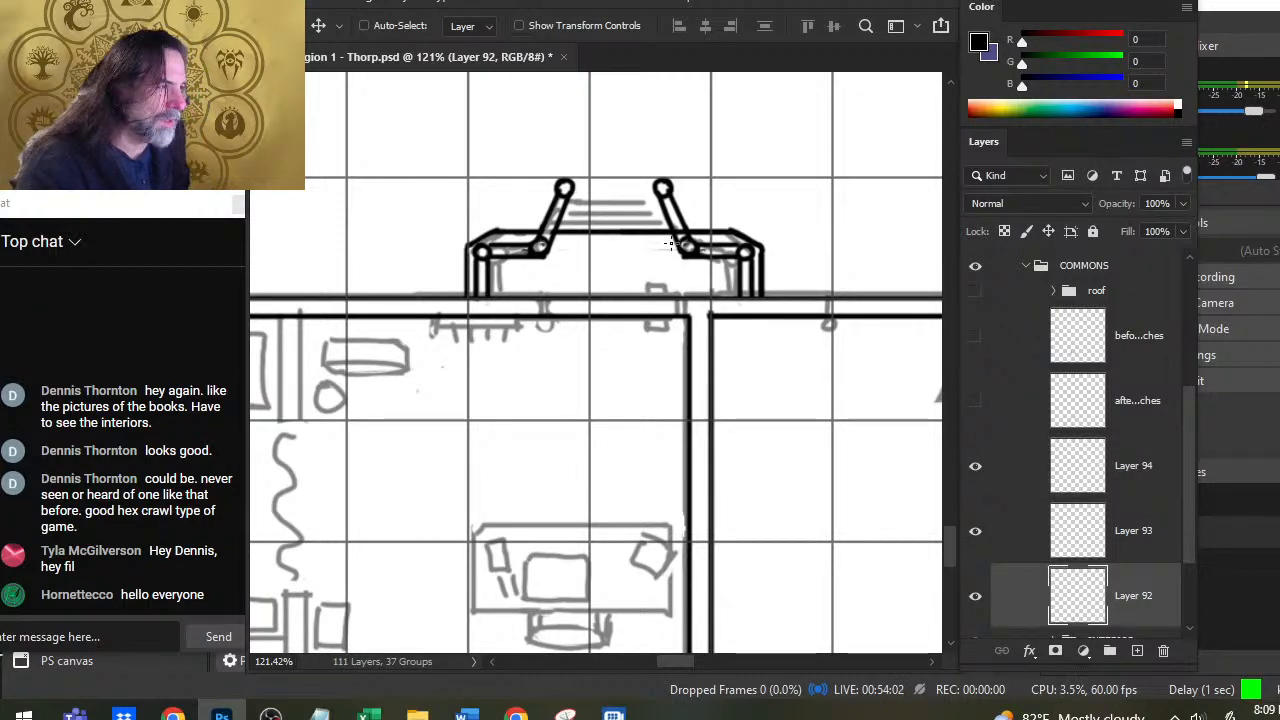
key(e)
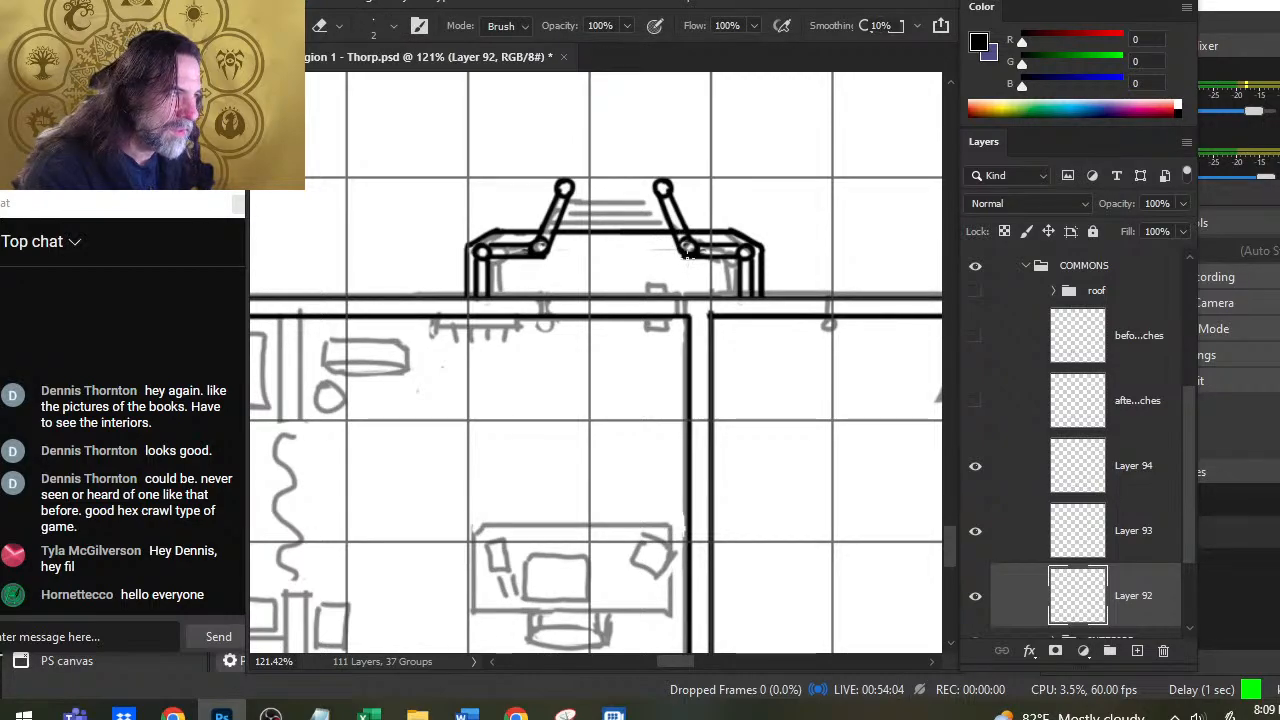
click(1008, 530)
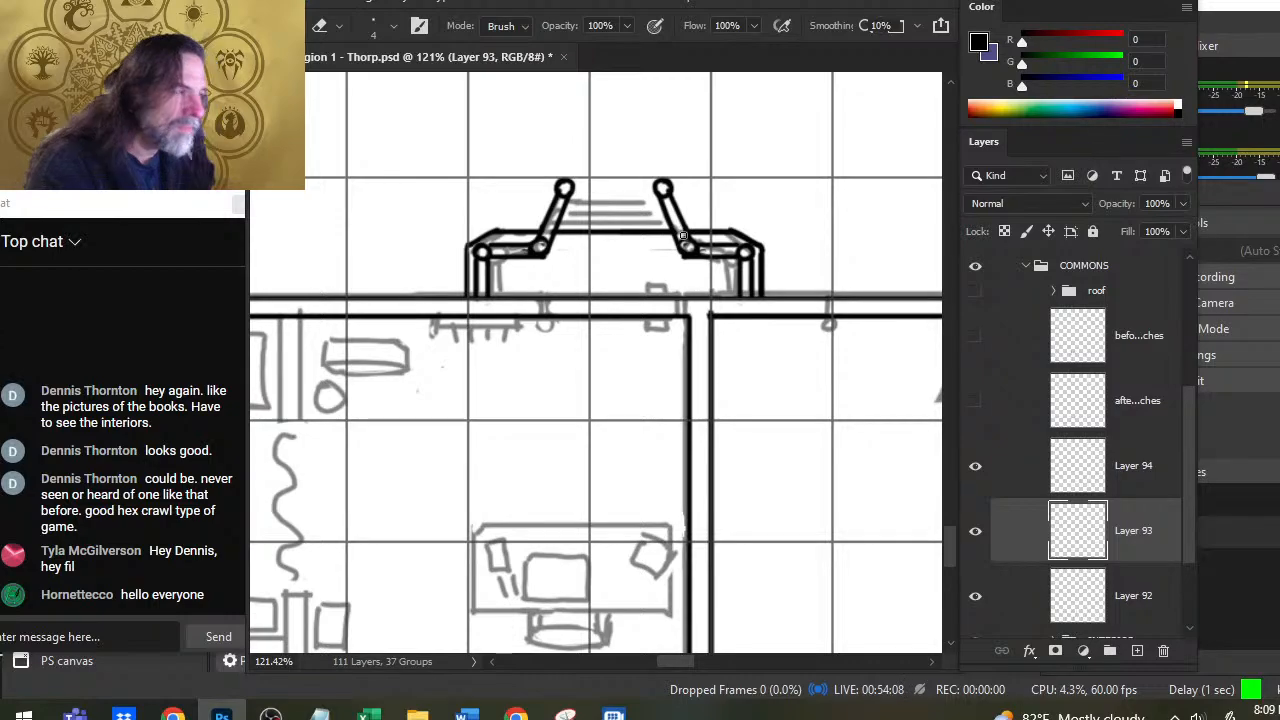
Step: Merge Layers 92, 93 and 94 into one ink layer and toggle its visibility to check the result
right_click(1035, 565)
click(1034, 558)
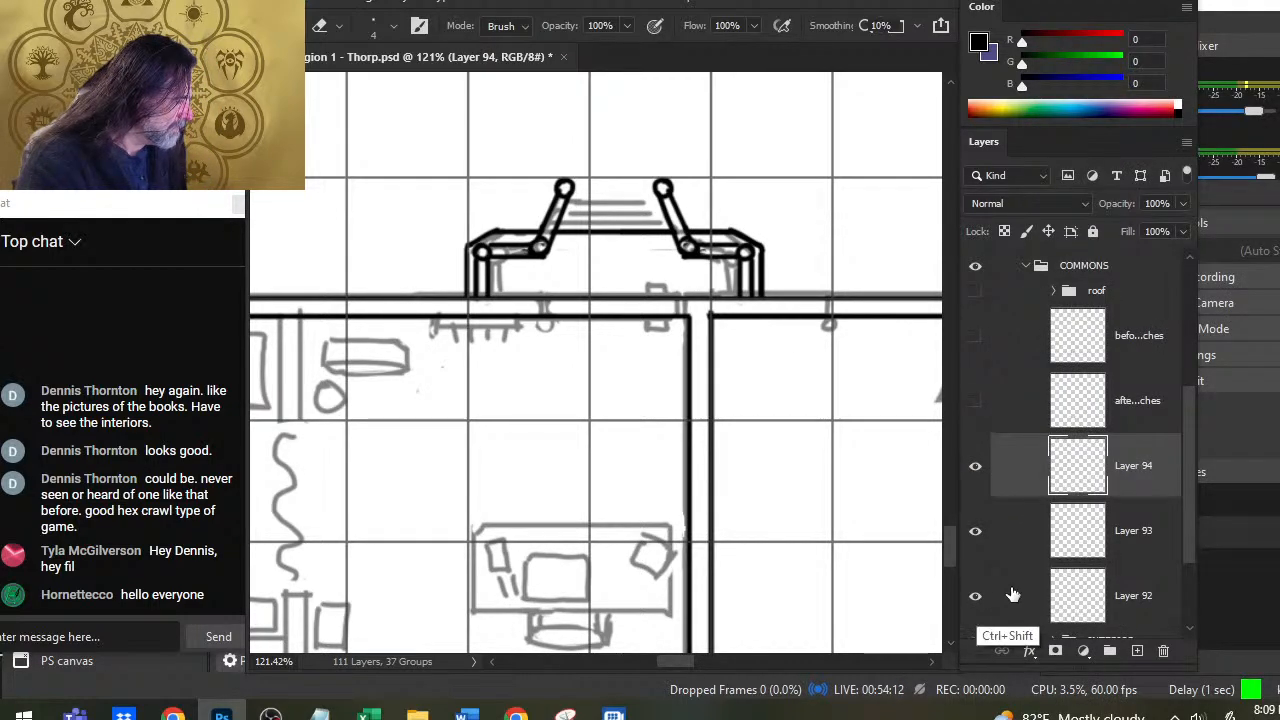
click(1043, 560)
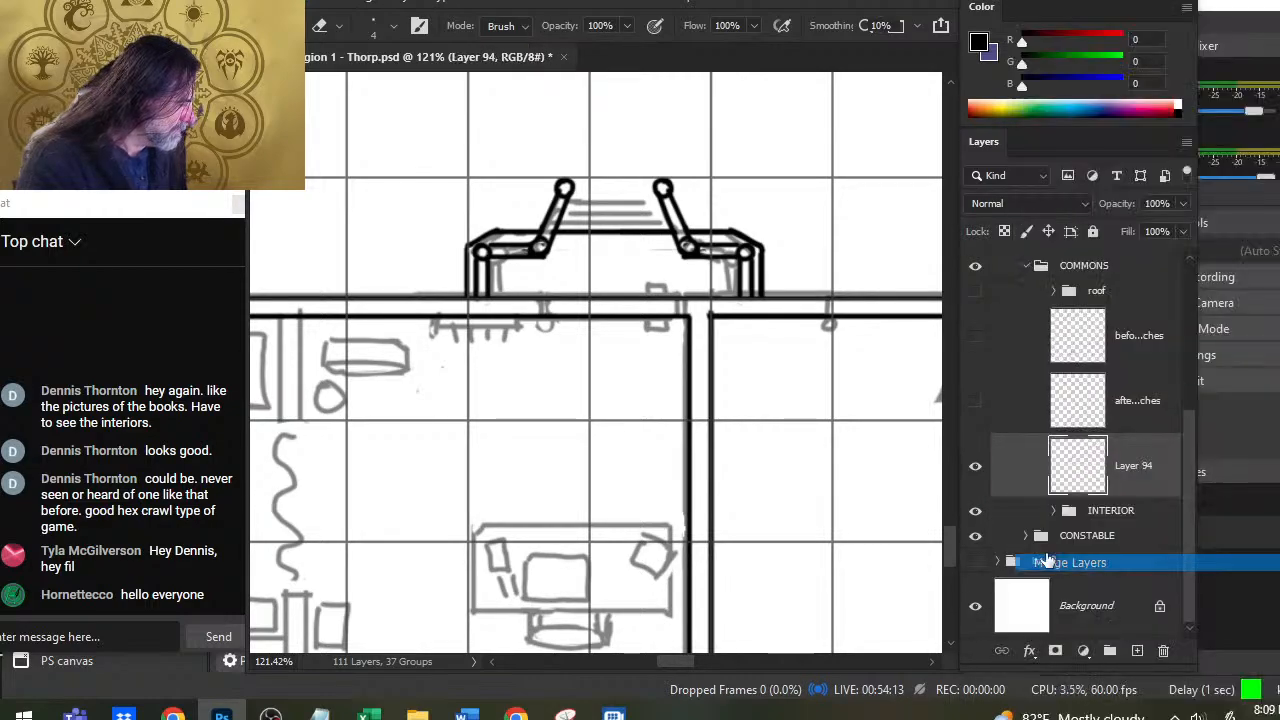
click(979, 484)
click(976, 466)
Step: Ink three horizontal step lines between the two slanted stair railings of the porch
key(b)
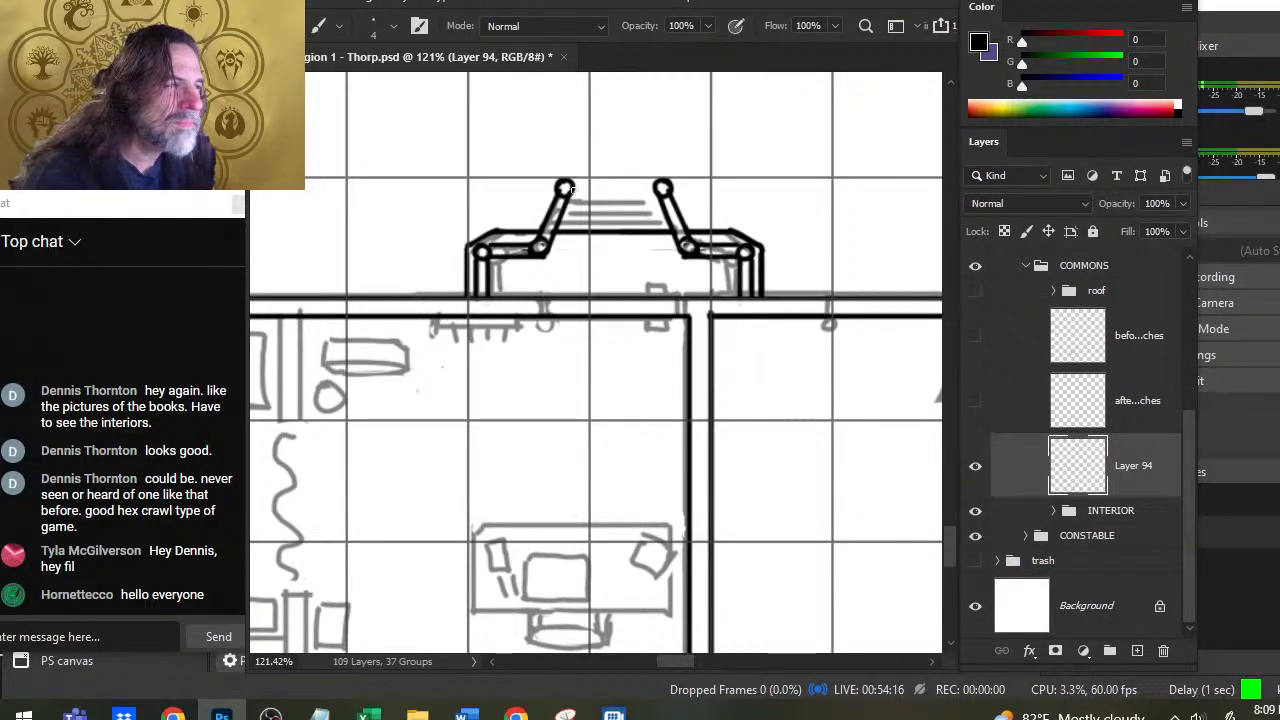
drag(568, 198, 656, 199)
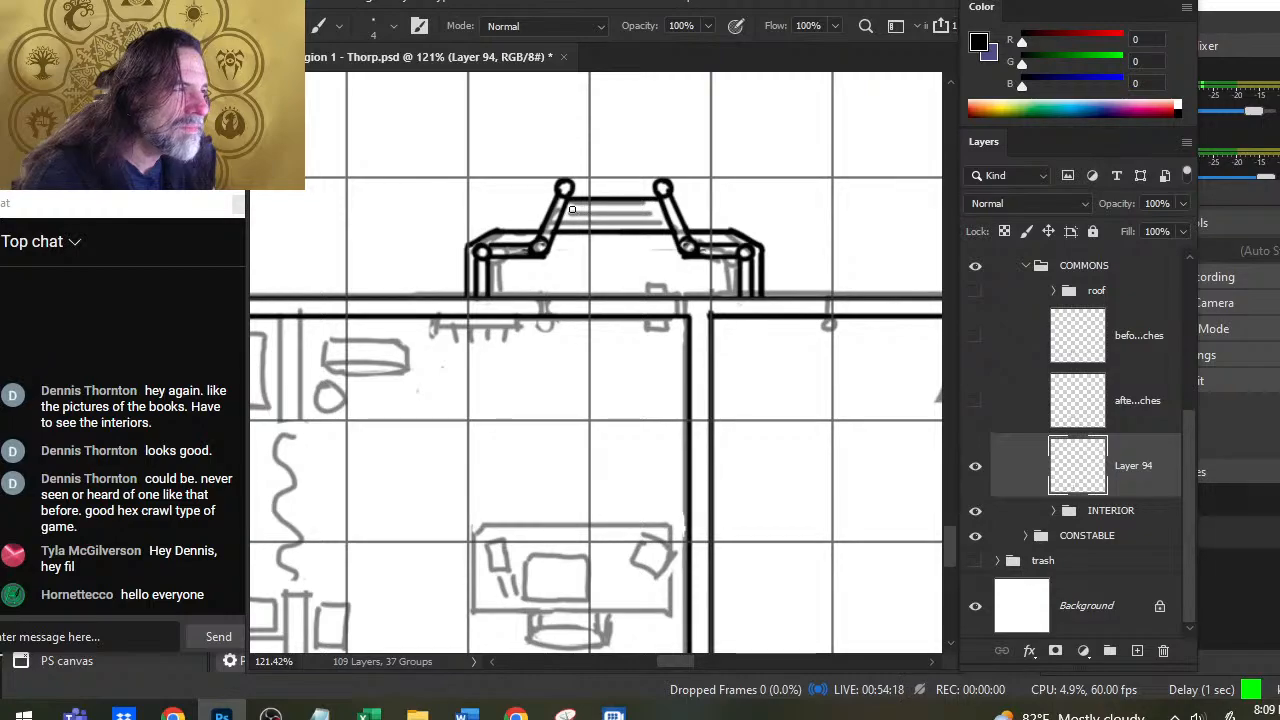
drag(567, 211, 660, 210)
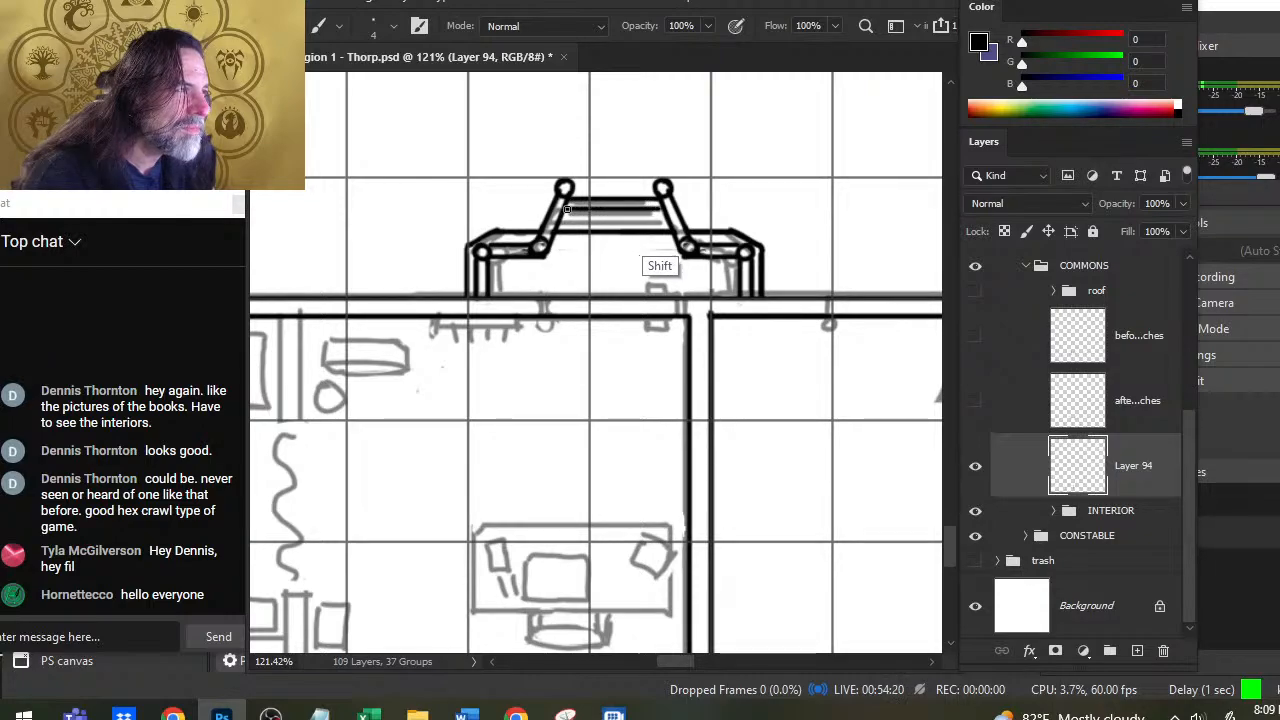
mouse_move(565, 220)
mouse_down()
mouse_move(667, 221)
mouse_move(684, 246)
mouse_up()
key(e)
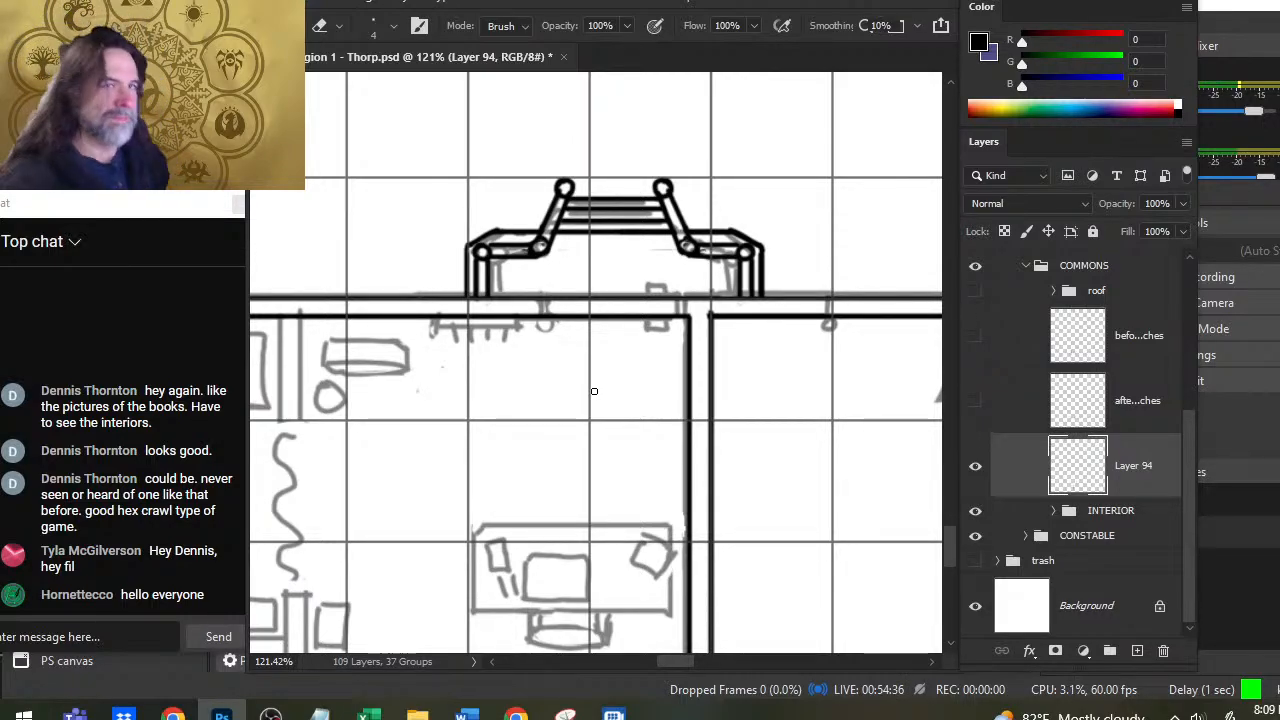
Step: Ink the left stair railing of the other porch as two parallel slanted lines with a small cap at the outer end
key(z)
drag(525, 302, 491, 357)
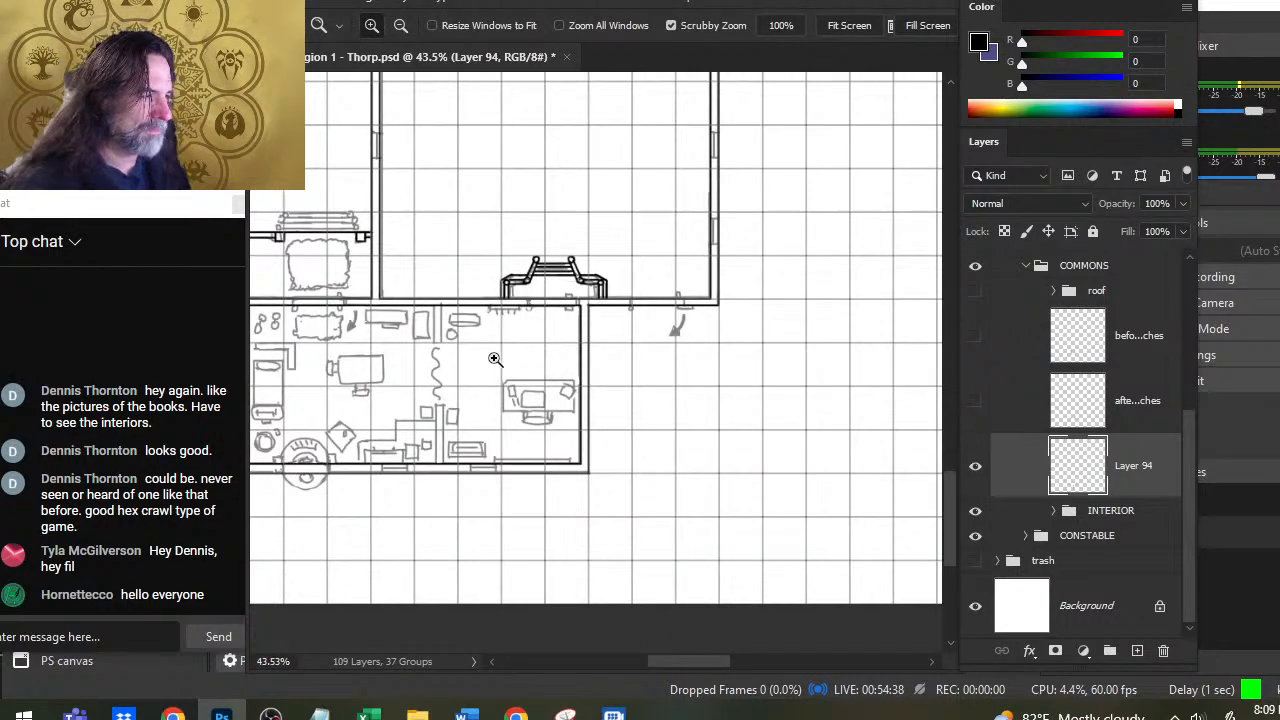
mouse_move(455, 247)
mouse_down()
mouse_move(503, 277)
mouse_move(677, 300)
mouse_move(470, 290)
mouse_move(478, 305)
mouse_move(550, 284)
mouse_up()
key(b)
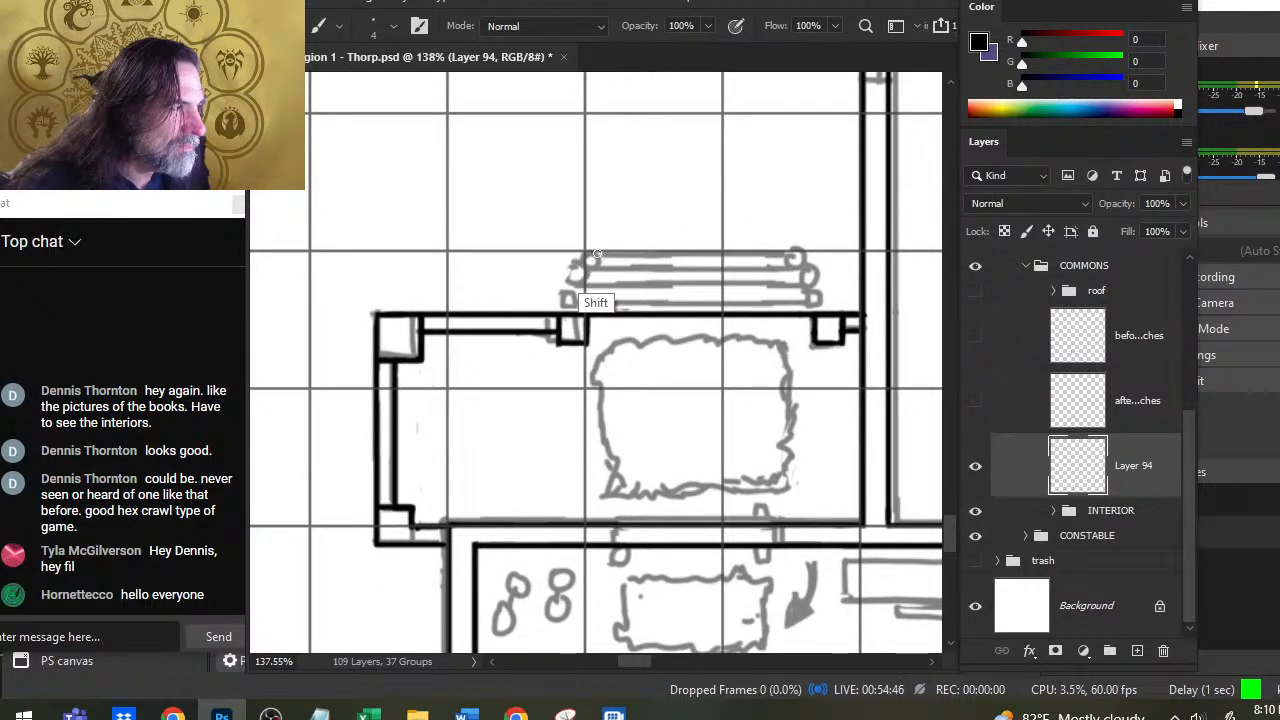
drag(586, 315, 592, 243)
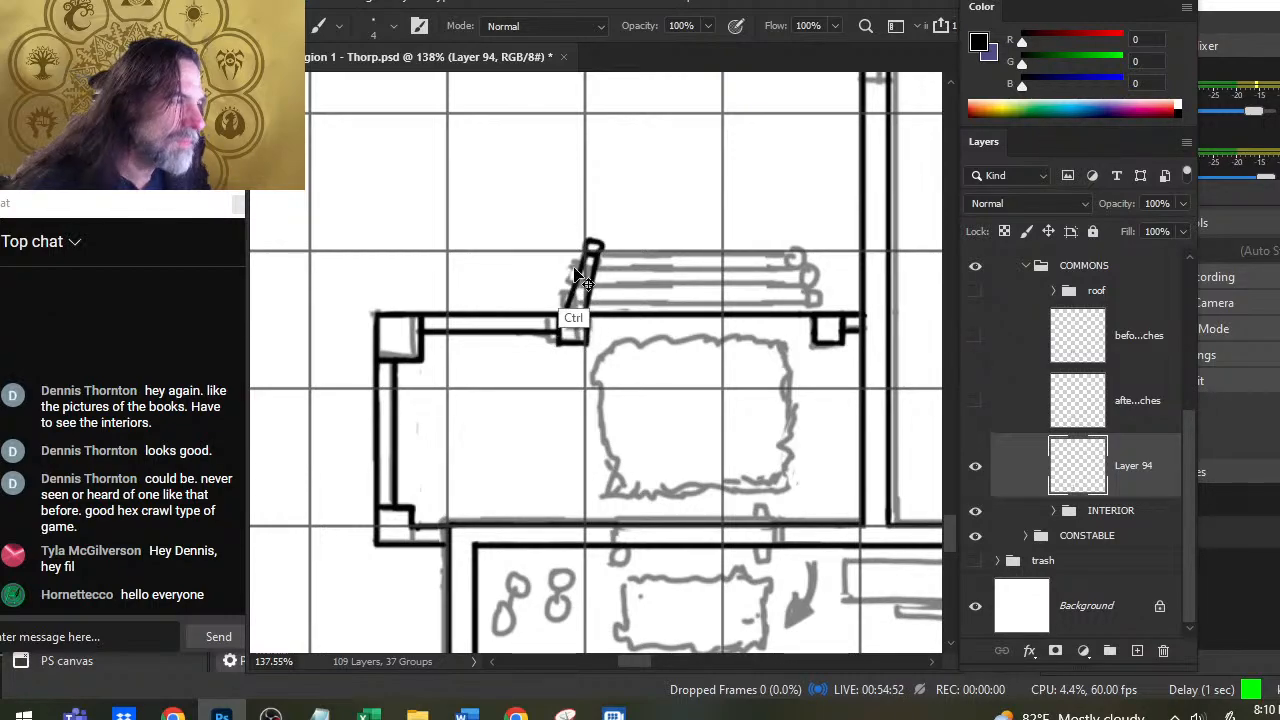
drag(566, 312, 589, 247)
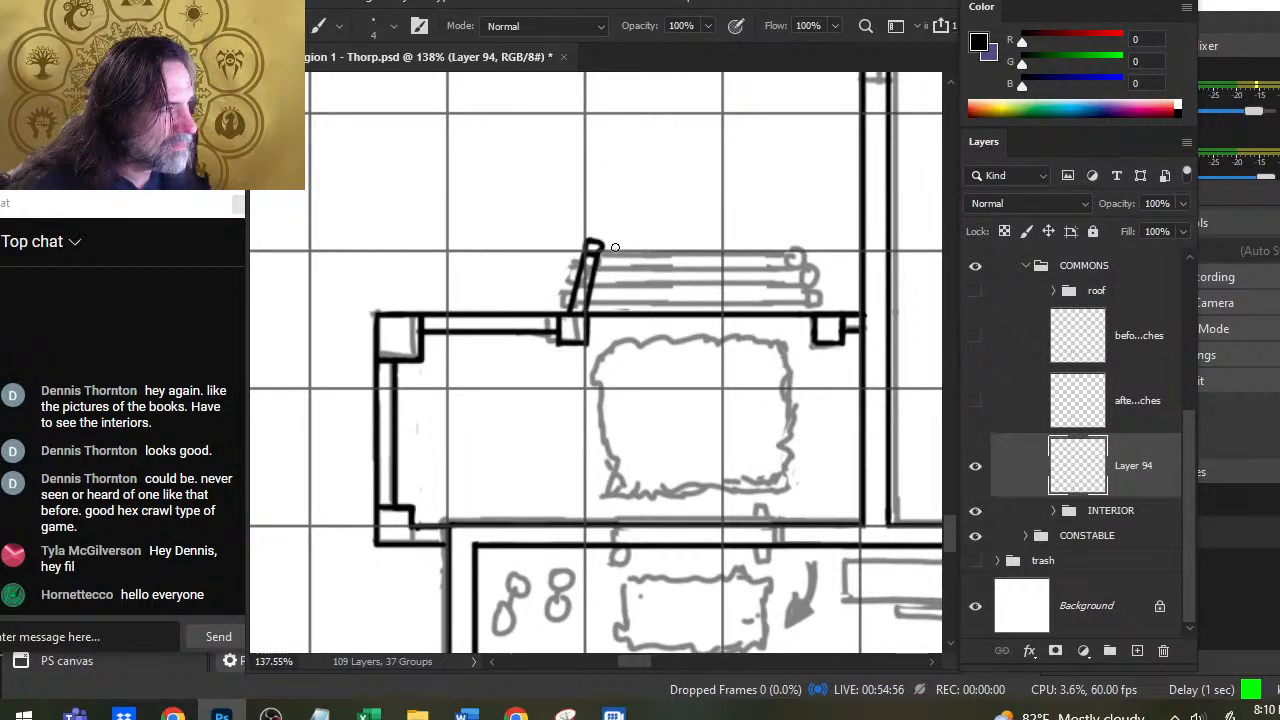
key(e)
drag(674, 269, 585, 249)
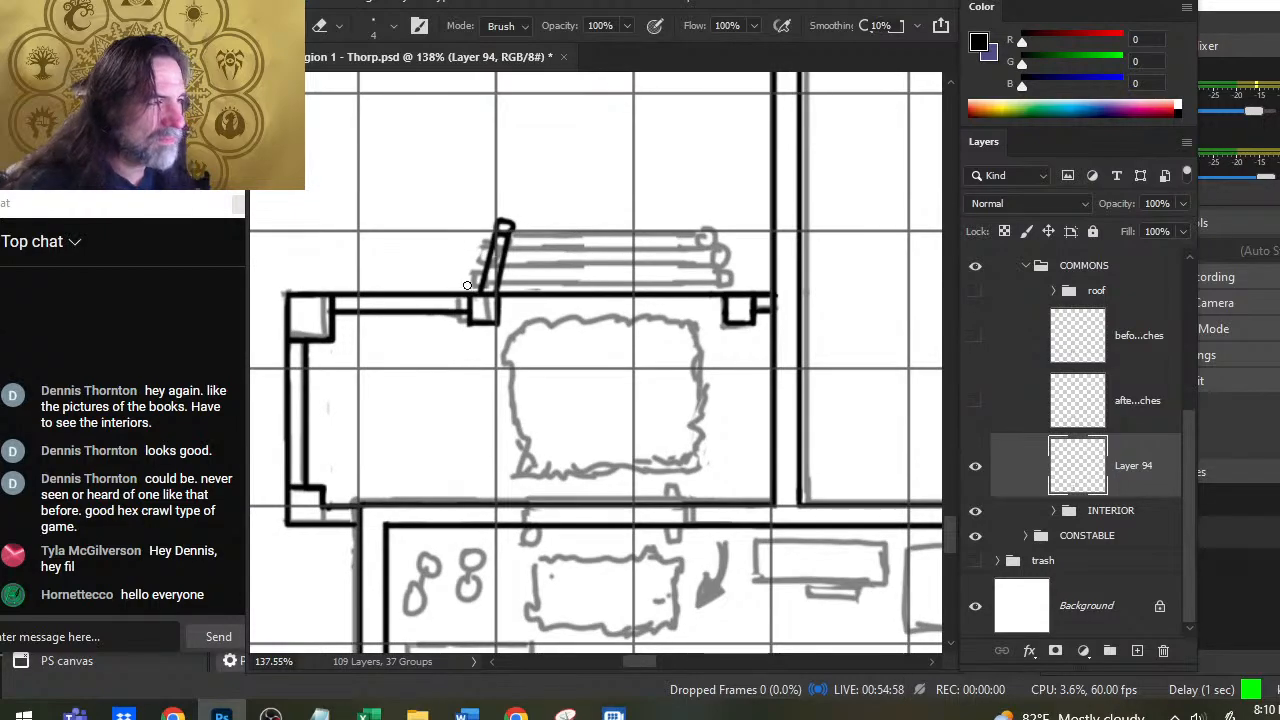
Step: Copy the new left railing with its square porch post onto its own layer and flip it horizontally
key(l)
drag(490, 346, 452, 336)
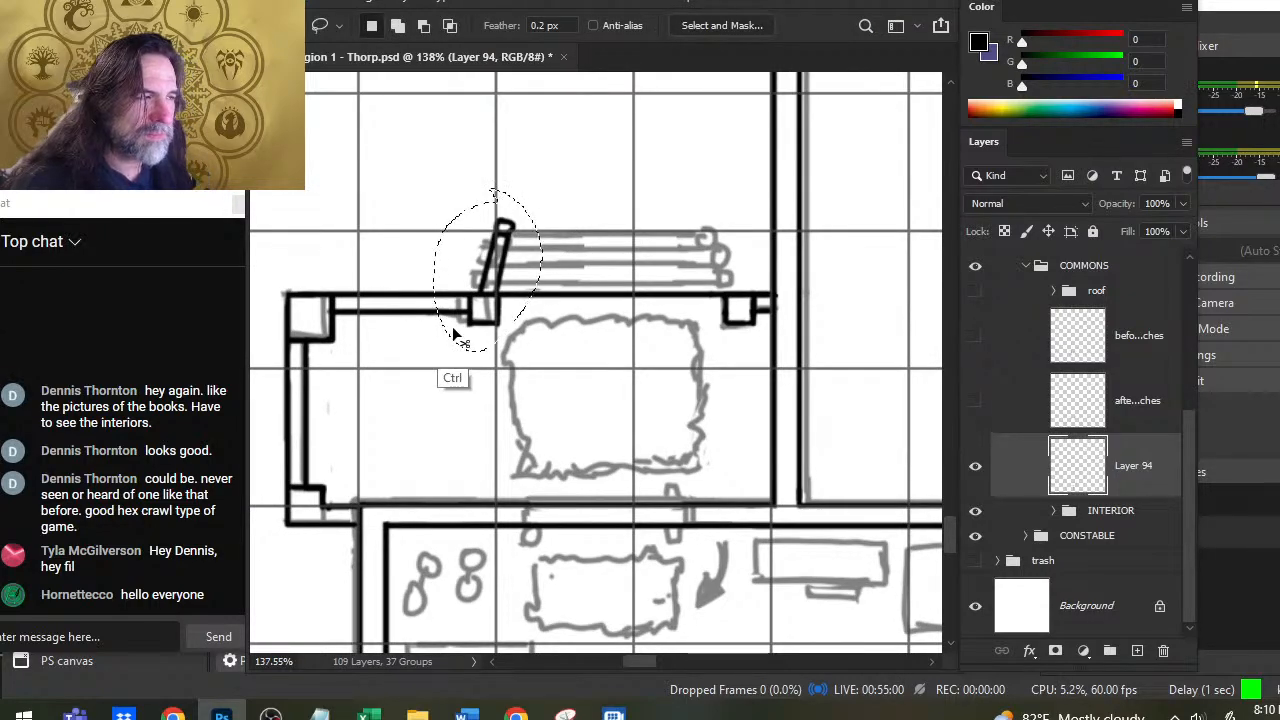
key(ctrl+shift+j)
right_click(491, 194)
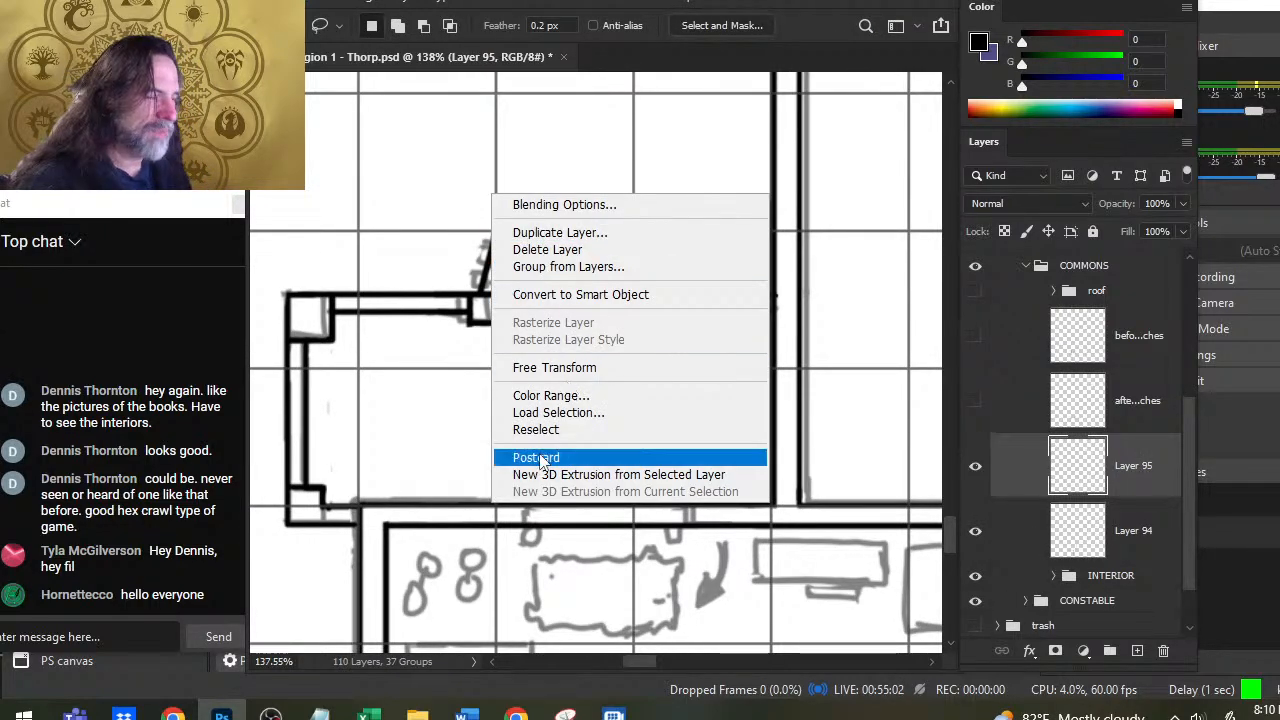
click(550, 367)
right_click(503, 244)
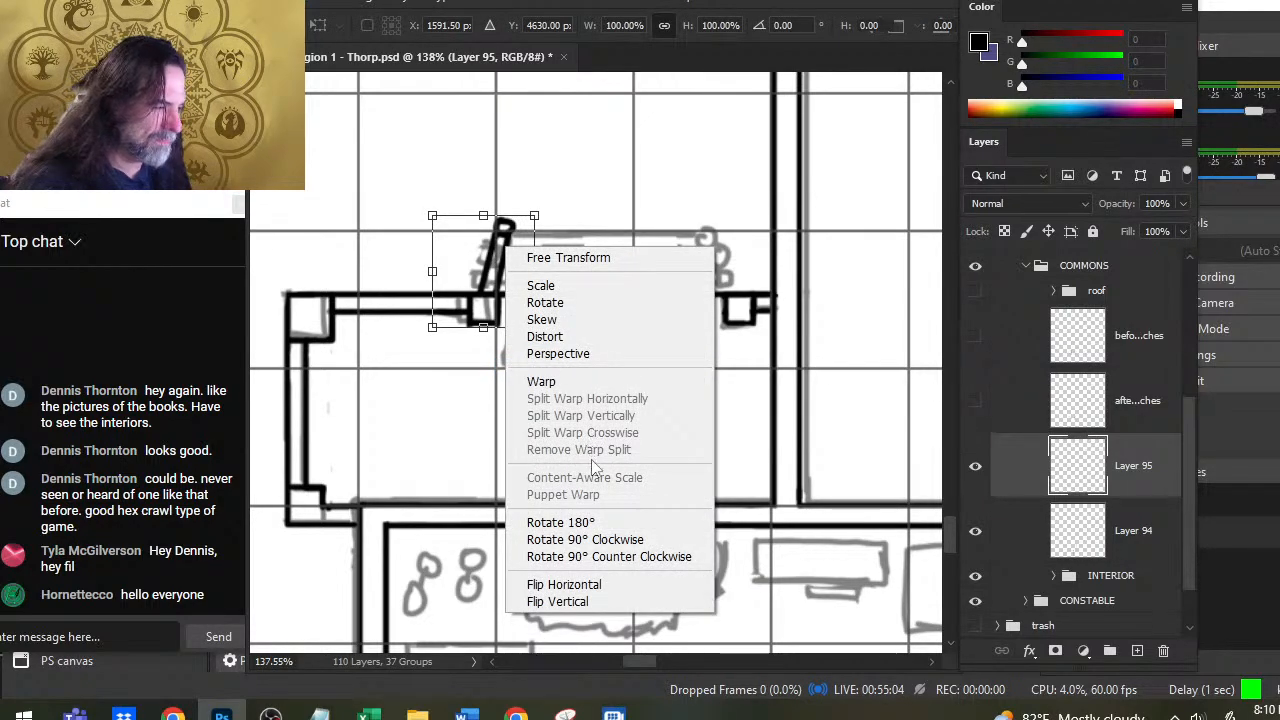
click(563, 584)
key(Return)
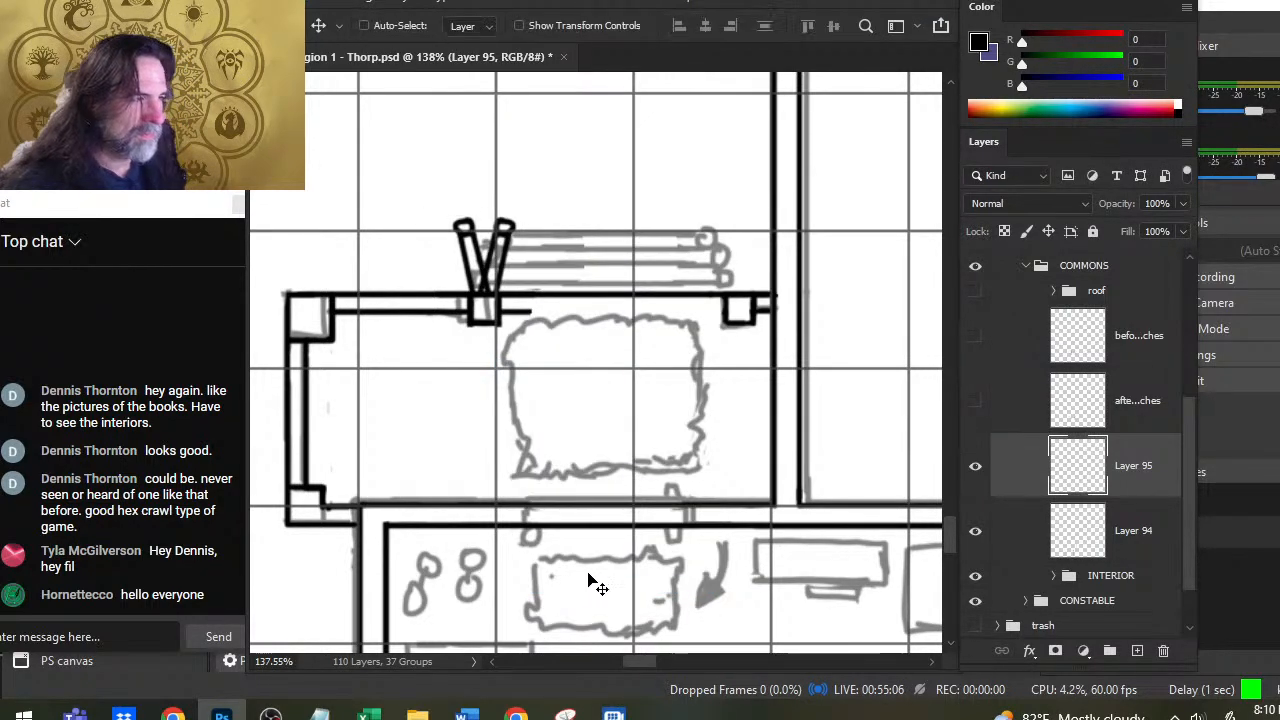
Step: Move the flipped railing straight right until its square post coincides with the porch's right post
key(Right)
key(Right)
key(Right)
key(Right)
key(Right)
key(Right)
key(Right)
key(Right)
key(Right)
key(Right)
key(Right)
key(Right)
key(Right)
key(Right)
key(Right)
key(Right)
key(Right)
key(Right)
key(Right)
key(Right)
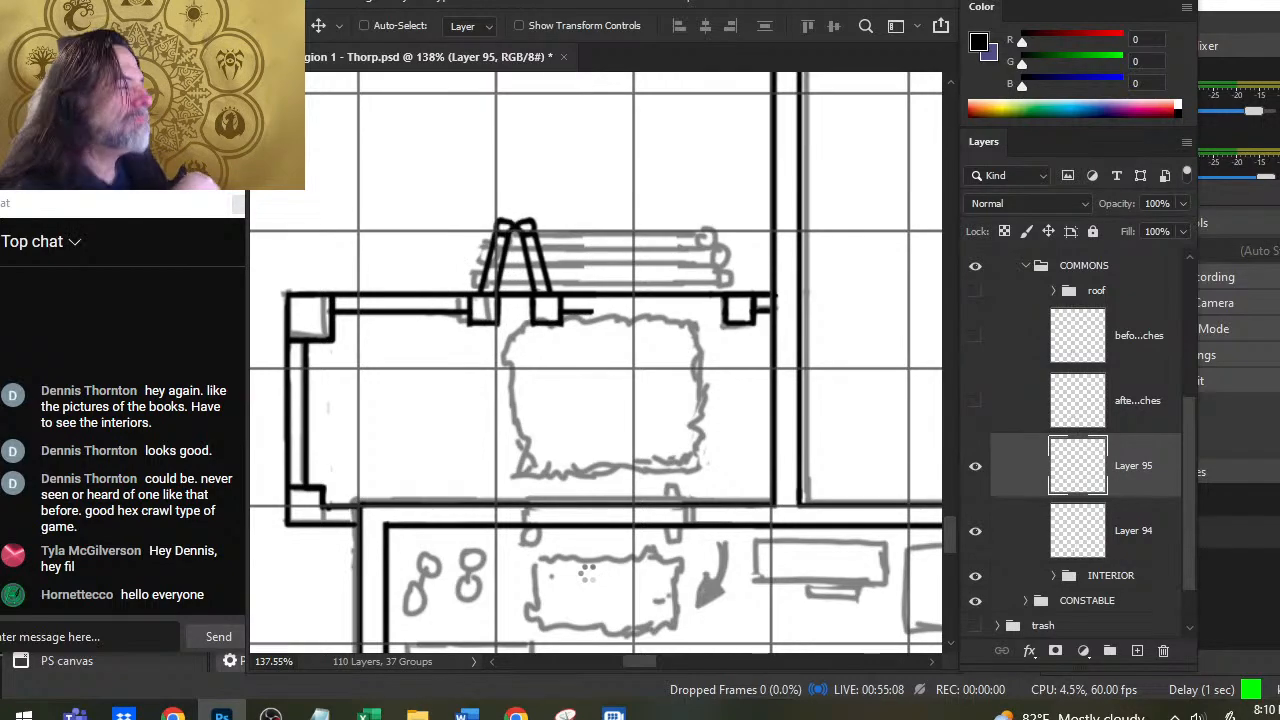
key(Right)
key(Right)
key(Right)
key(Right)
key(Right)
key(Right)
key(Right)
key(Right)
key(Right)
key(Right)
key(Right)
key(Right)
key(Right)
key(Right)
key(Right)
key(Right)
key(Right)
key(Right)
key(Right)
key(Right)
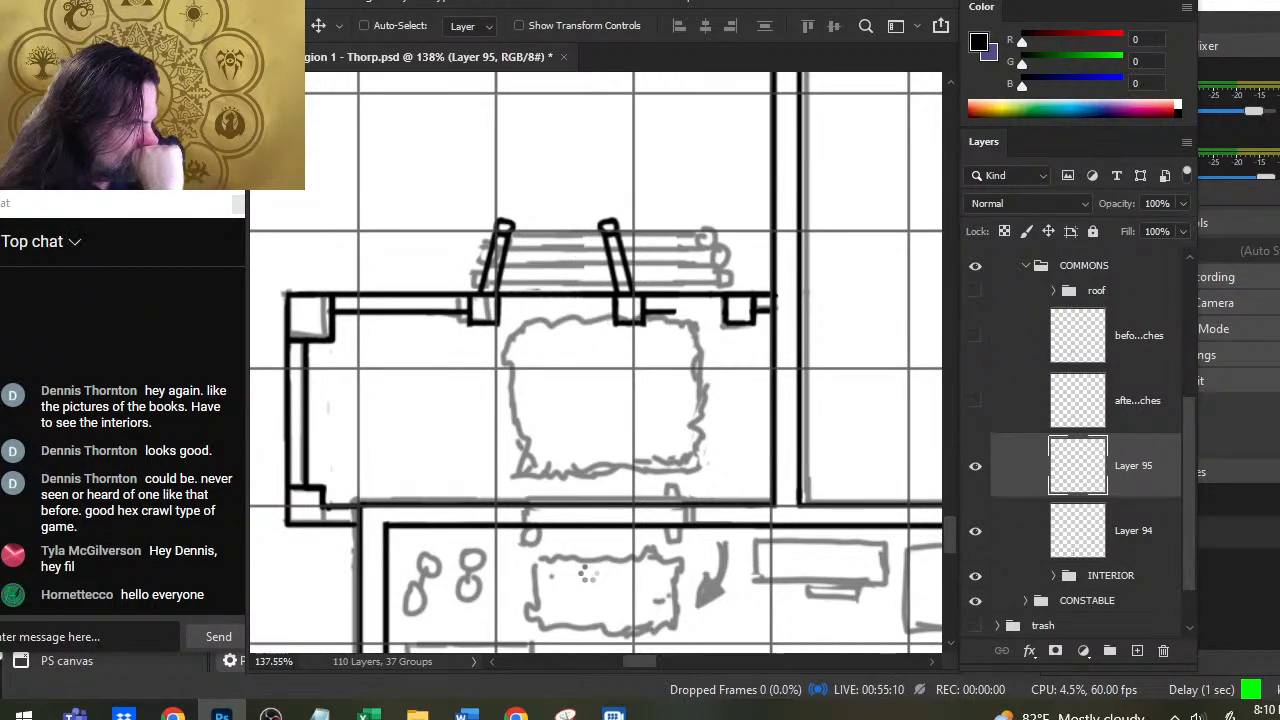
key(Right)
key(Right)
key(Right)
key(Right)
key(Right)
key(Right)
key(Right)
key(Right)
key(Right)
key(Right)
key(Right)
key(Right)
key(Right)
key(Right)
key(Right)
key(Right)
key(Right)
key(Right)
key(Right)
key(Right)
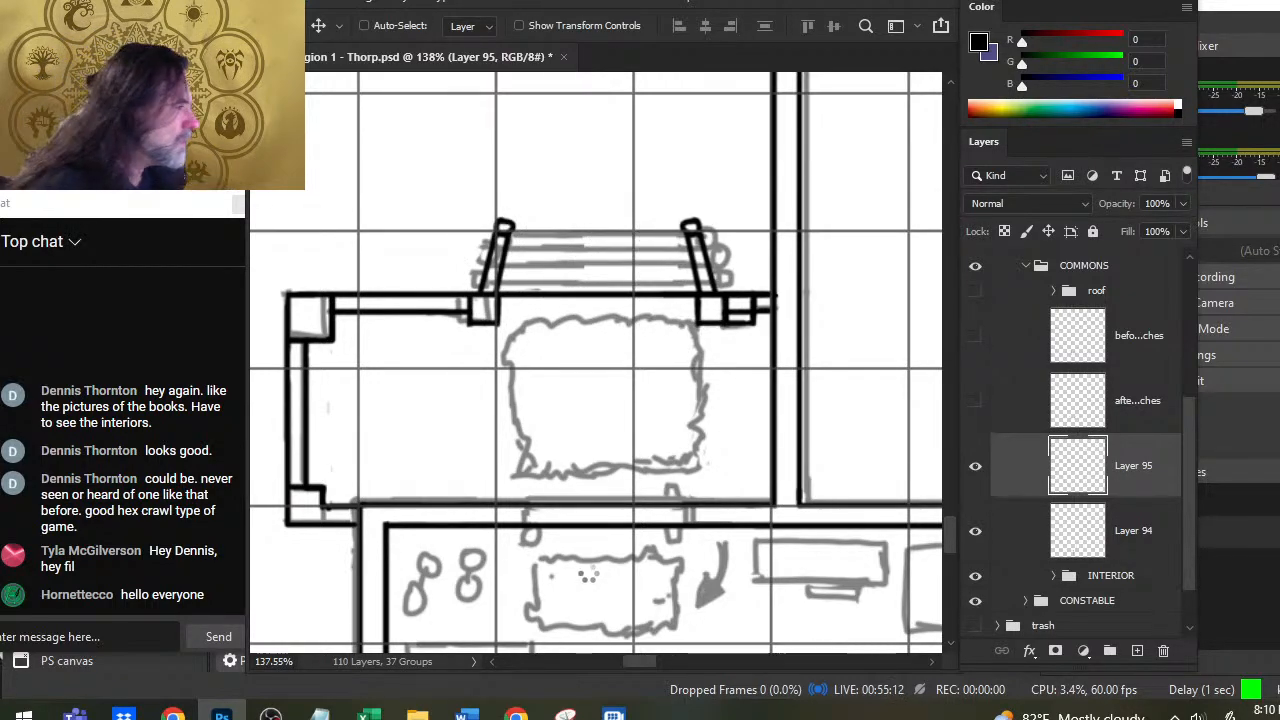
key(Right)
key(Right)
key(Right)
key(Right)
key(Right)
key(Right)
key(Right)
key(Right)
key(Right)
key(Right)
key(Right)
key(Right)
key(Right)
key(Right)
key(Right)
key(Right)
key(Right)
key(Right)
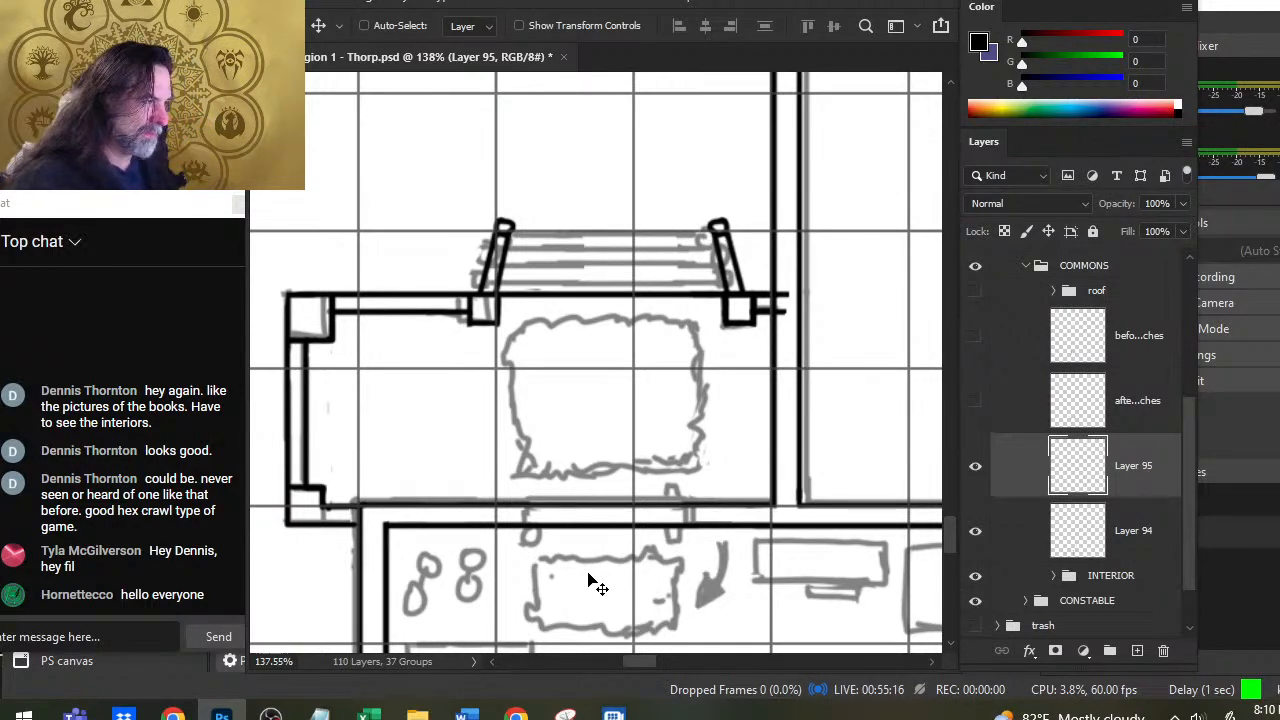
Step: Erase the ends of the copied porch lines that overshoot the building wall beside the right post
key(e)
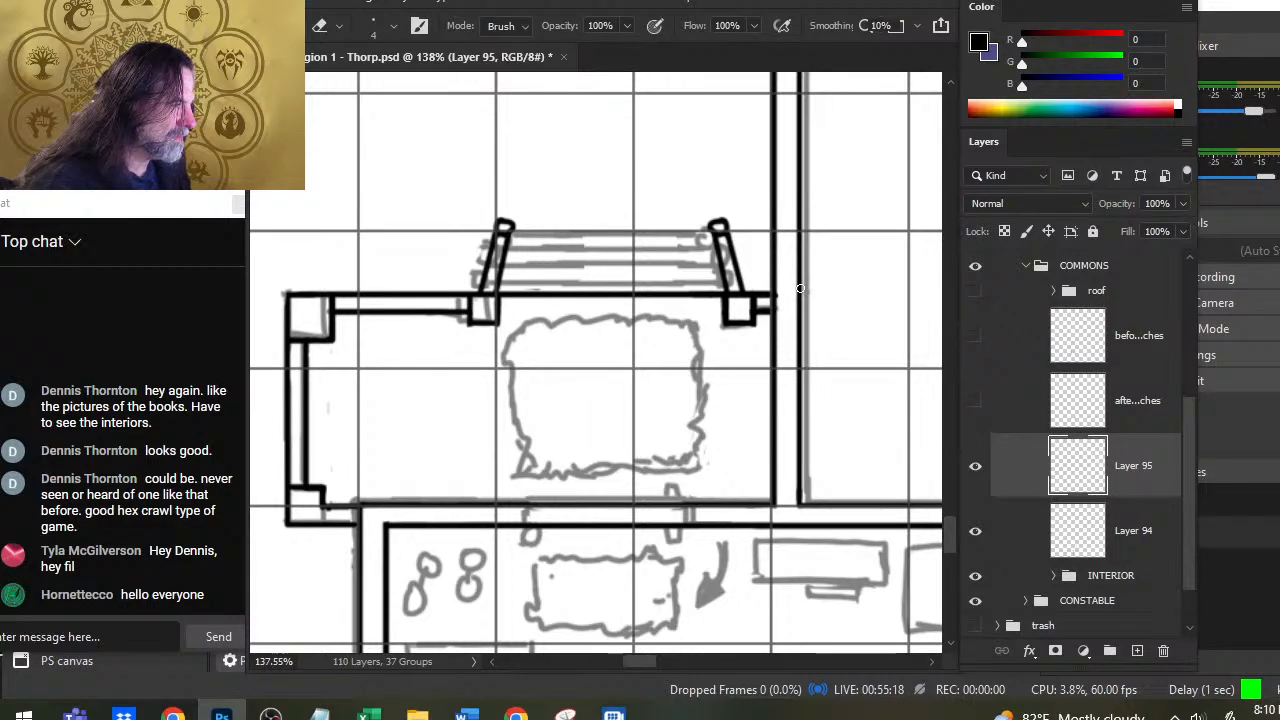
key(z)
drag(688, 350, 600, 360)
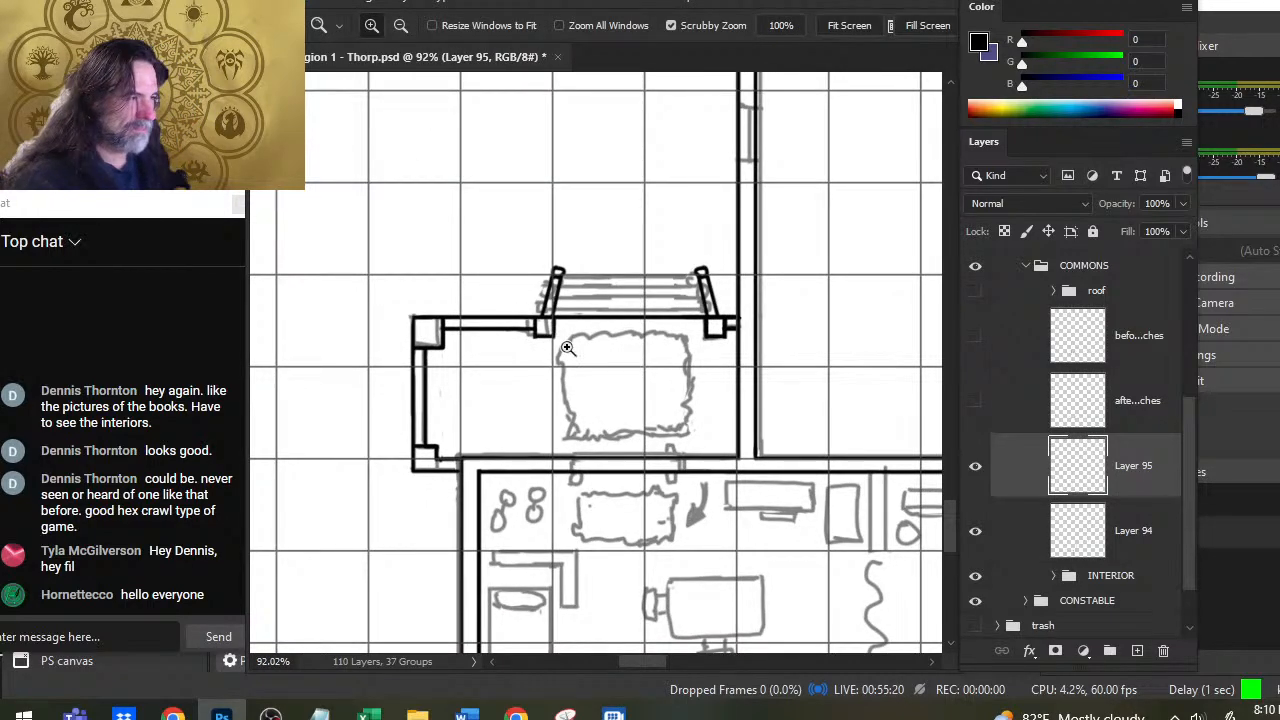
Step: Merge the flipped railing's layer down into Layer 94 and add a new empty layer above it
right_click(1148, 468)
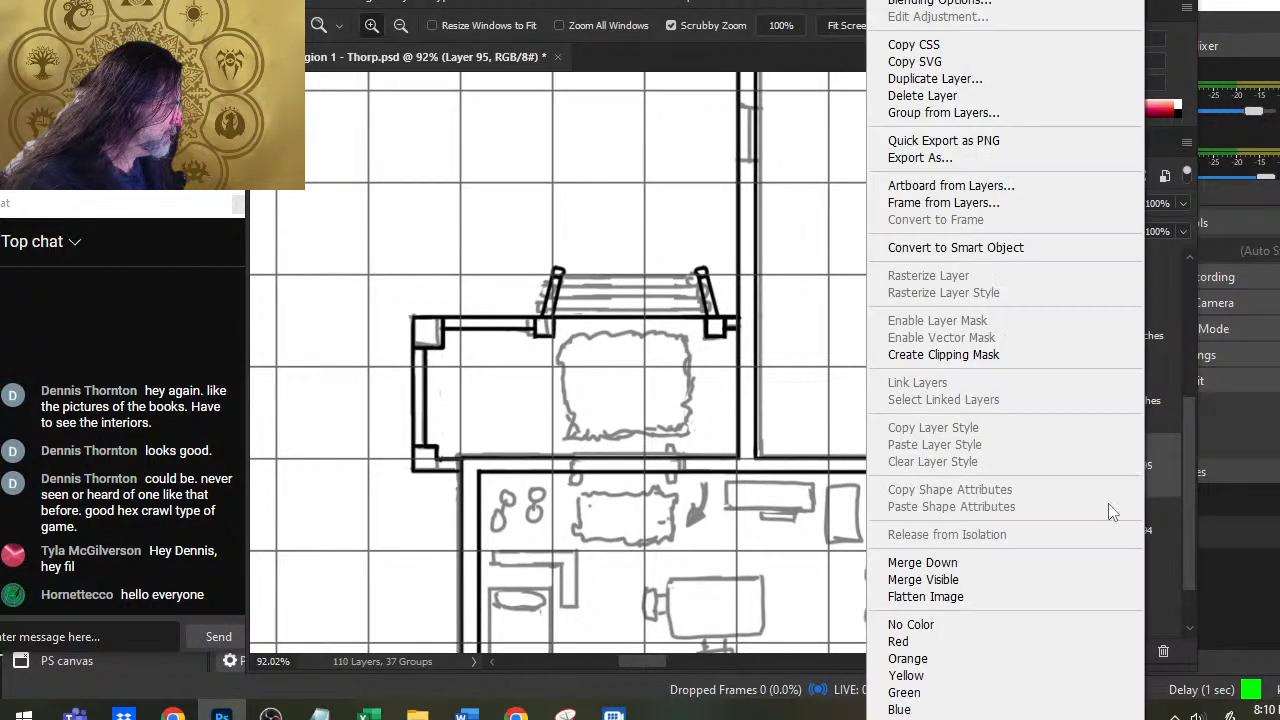
click(1085, 562)
click(1137, 651)
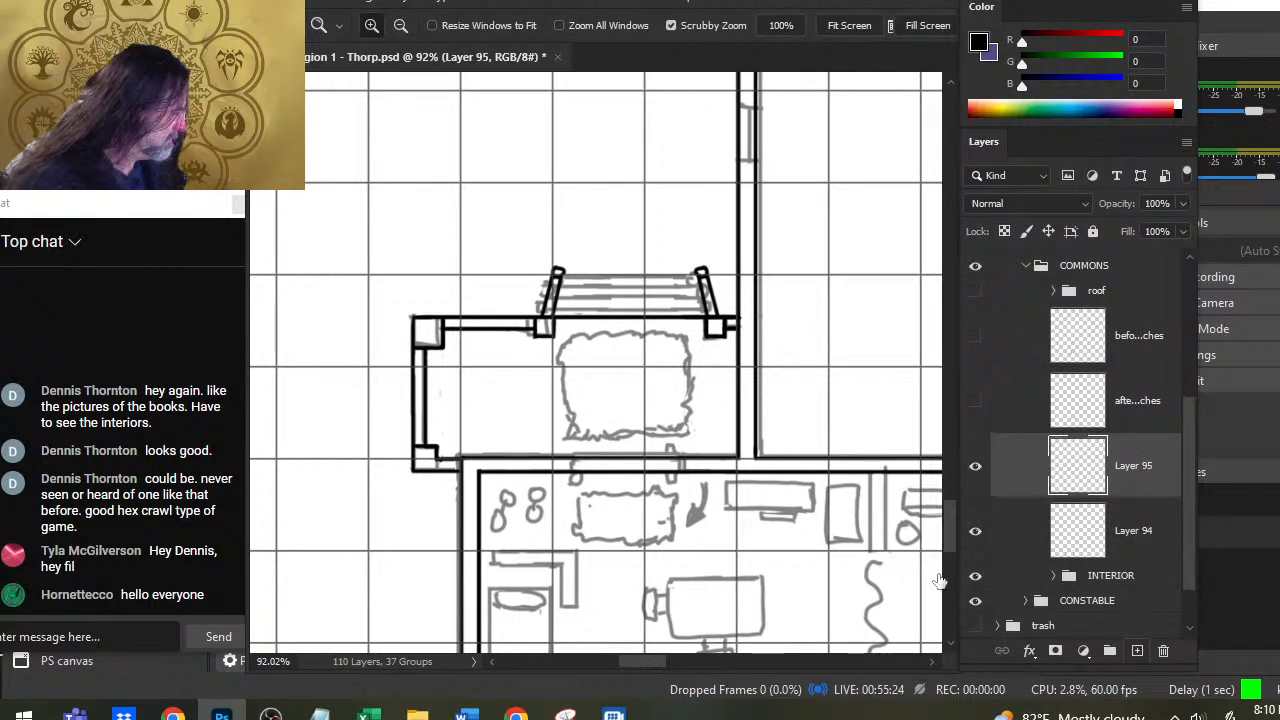
Step: Ink the horizontal step lines of the left porch's stairs in black between the two slanted railings, following the sketch
key(b)
mouse_move(564, 302)
mouse_down()
mouse_move(600, 302)
mouse_move(645, 268)
mouse_move(740, 268)
mouse_up()
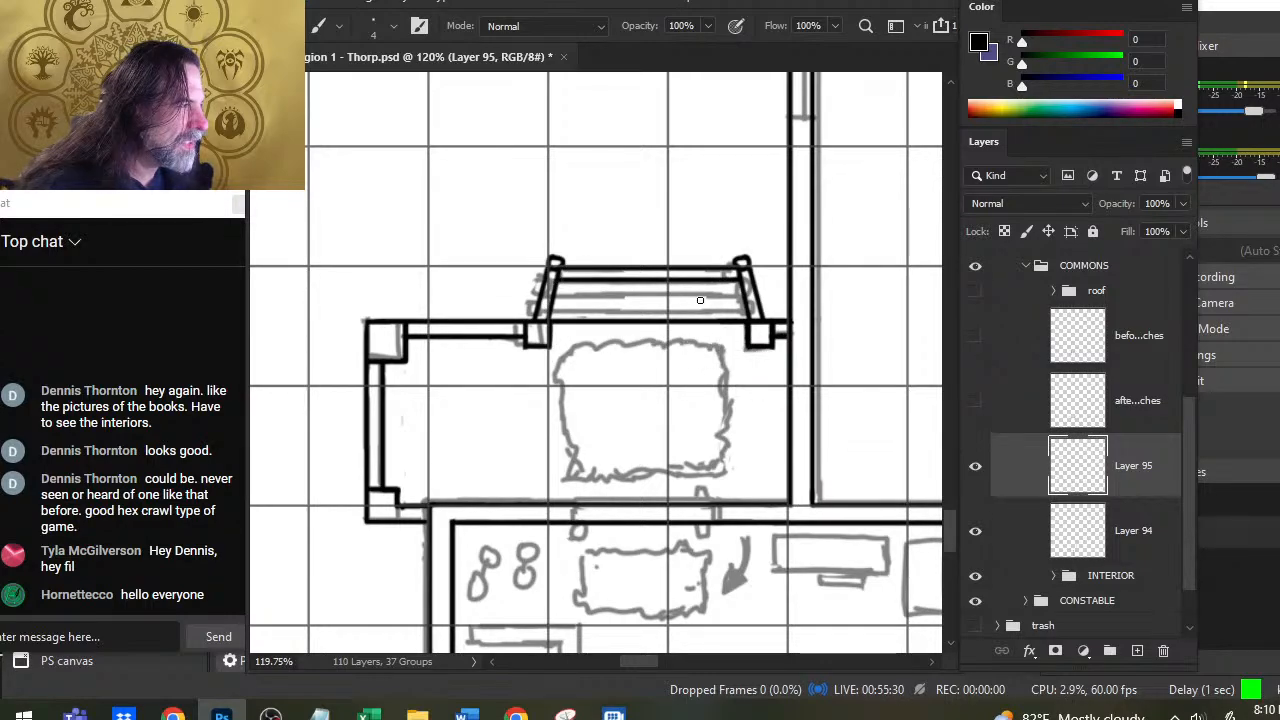
drag(555, 294, 740, 294)
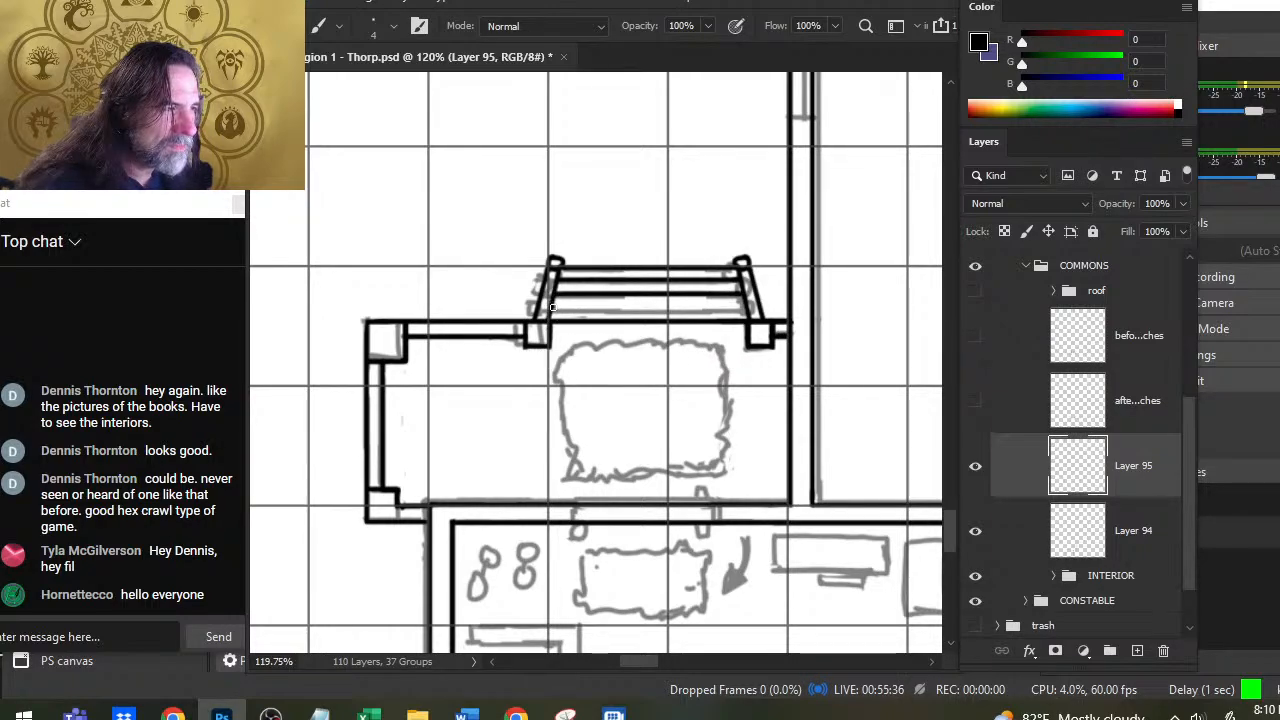
drag(552, 307, 746, 307)
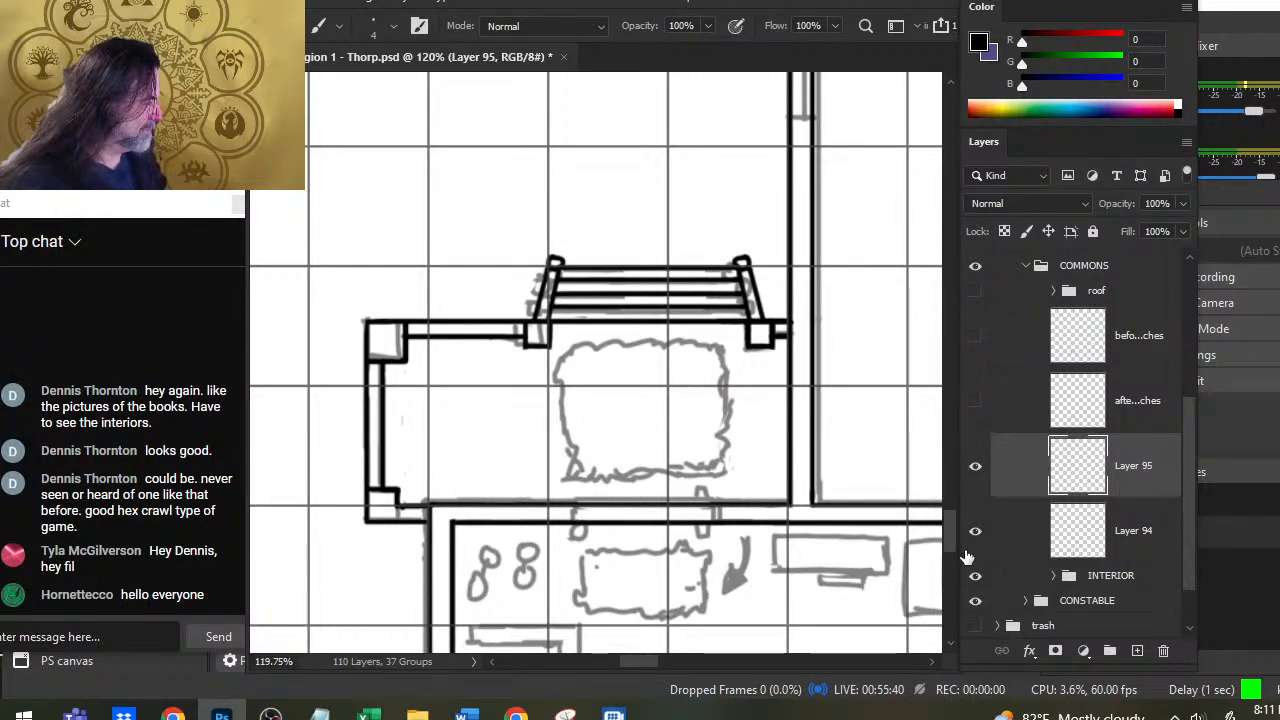
Step: Hide the INTERIOR sketch group to check the inked walls and porches on their own, and show the sketch again
click(975, 575)
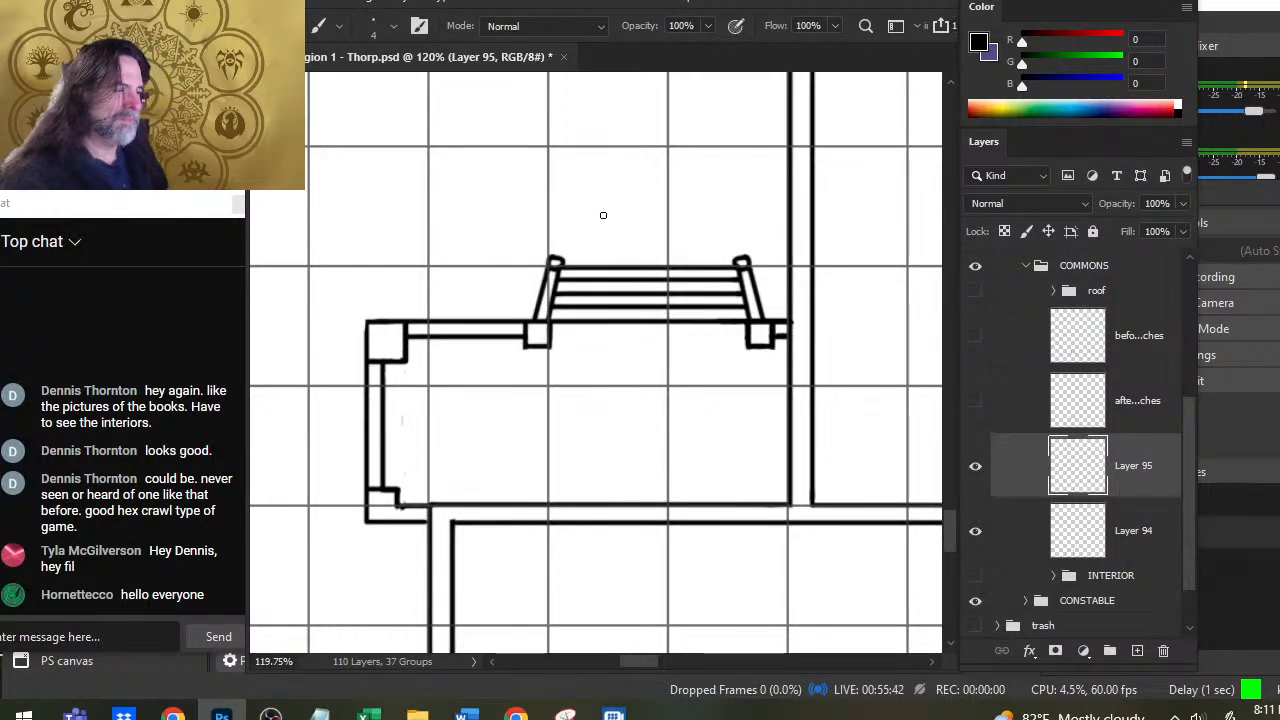
key(z)
drag(732, 222, 620, 218)
key(space)
drag(715, 284, 615, 274)
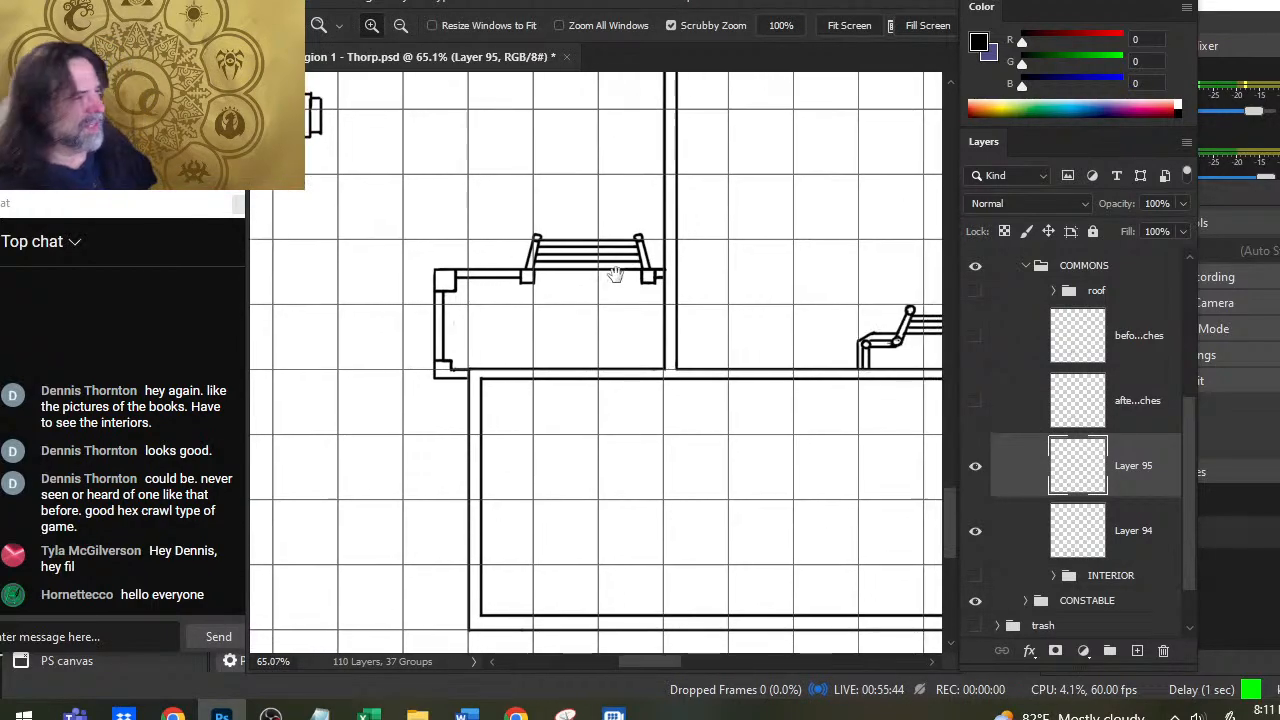
scroll(615, 274, down, 5)
scroll(657, 243, up, 4)
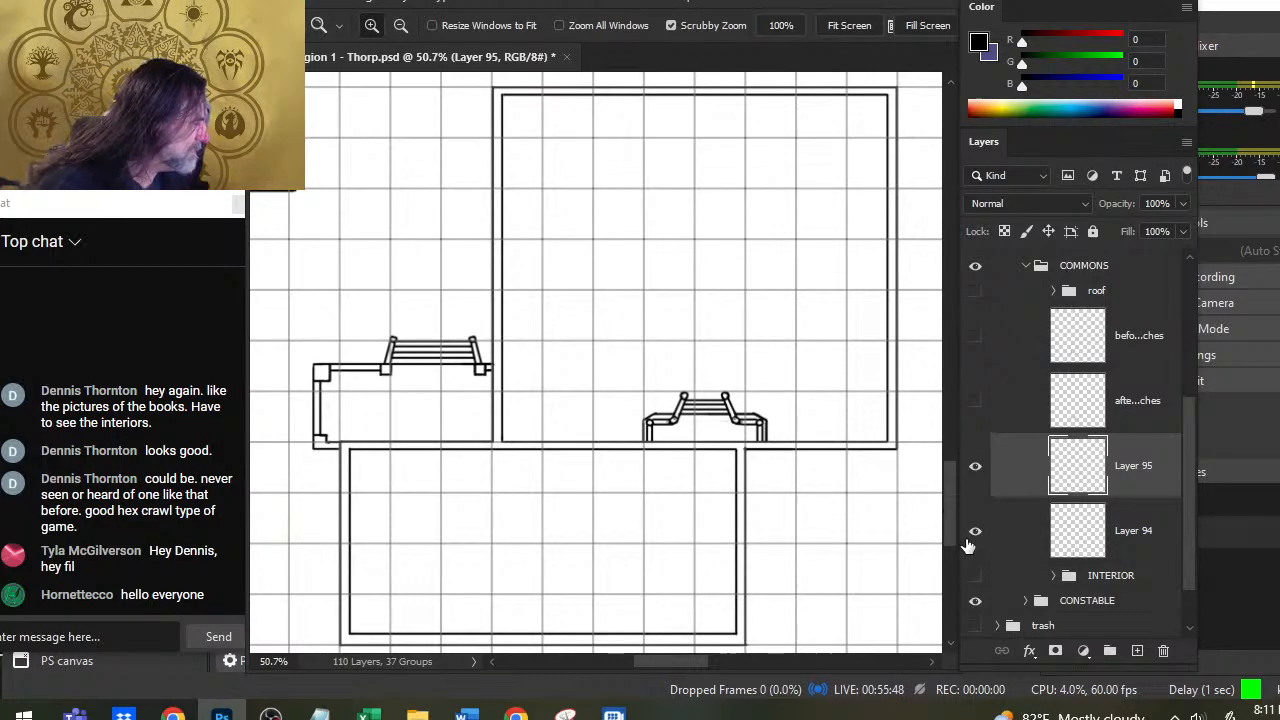
click(975, 575)
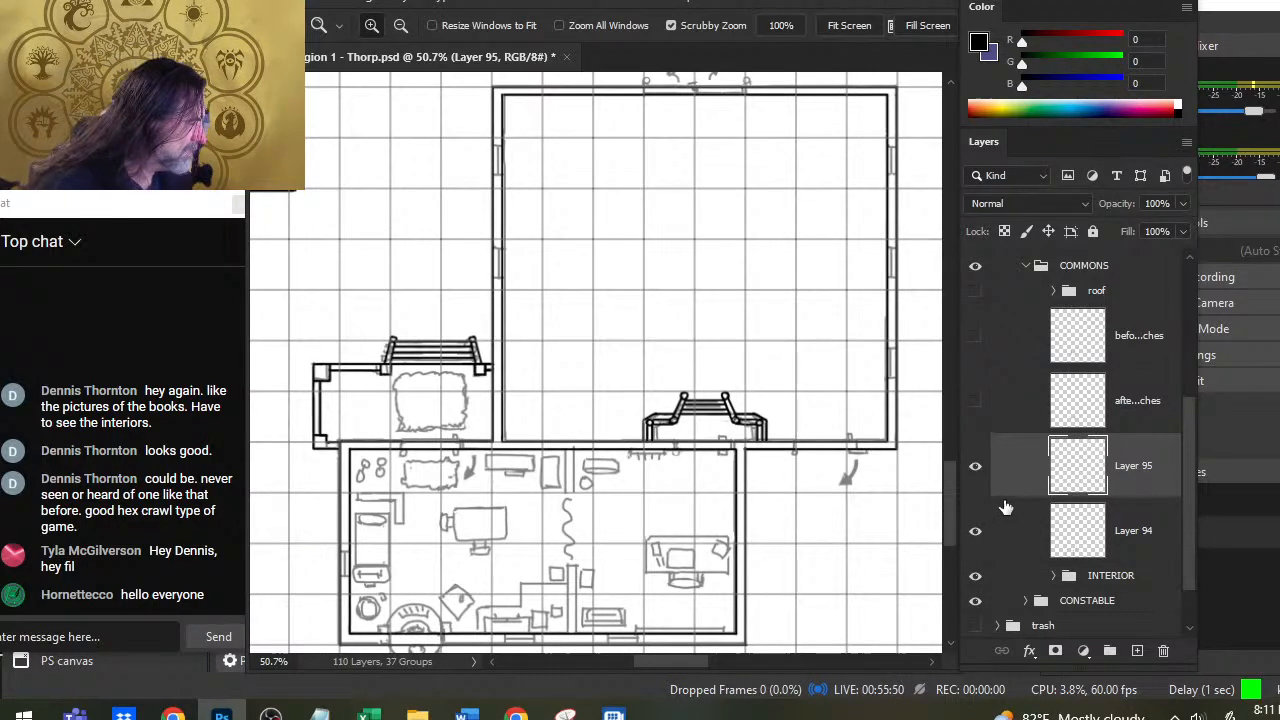
Step: Add a new layer and ink the window in the lower room's left wall beside the bed, with two end caps and a centre line
click(1135, 655)
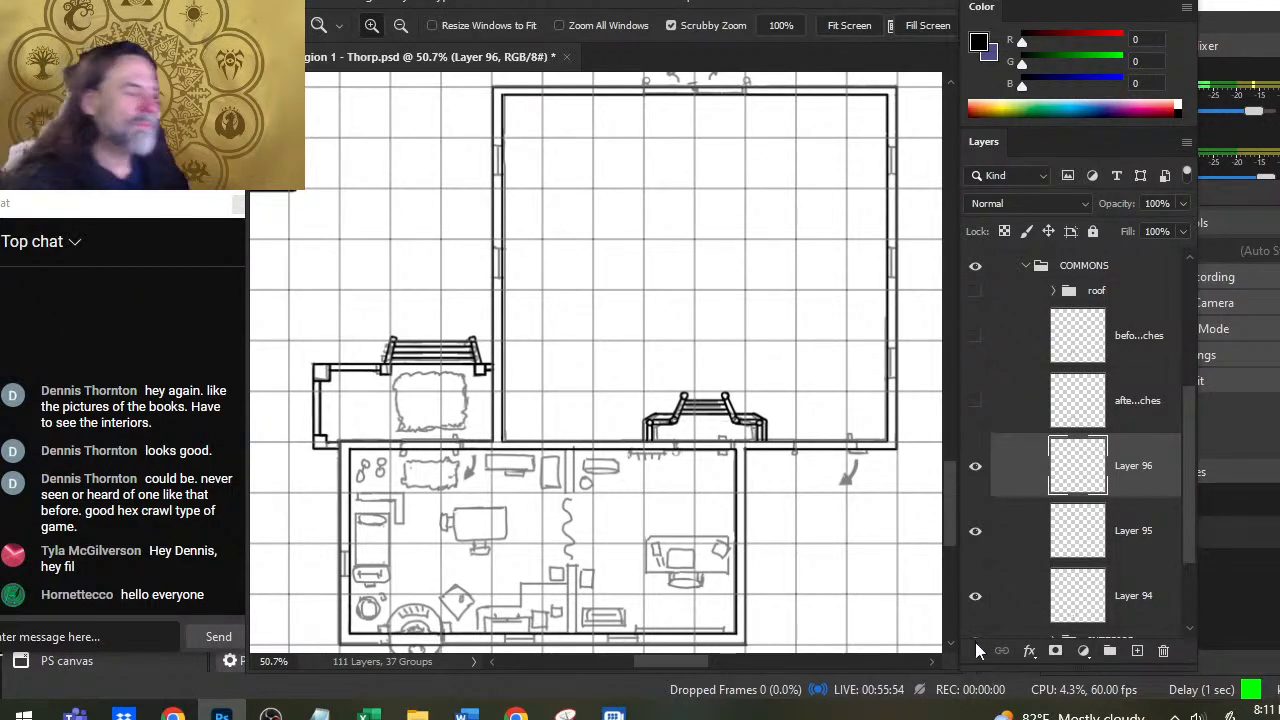
mouse_move(400, 490)
mouse_down()
mouse_move(466, 507)
mouse_move(616, 272)
mouse_up()
key(b)
drag(447, 387, 470, 387)
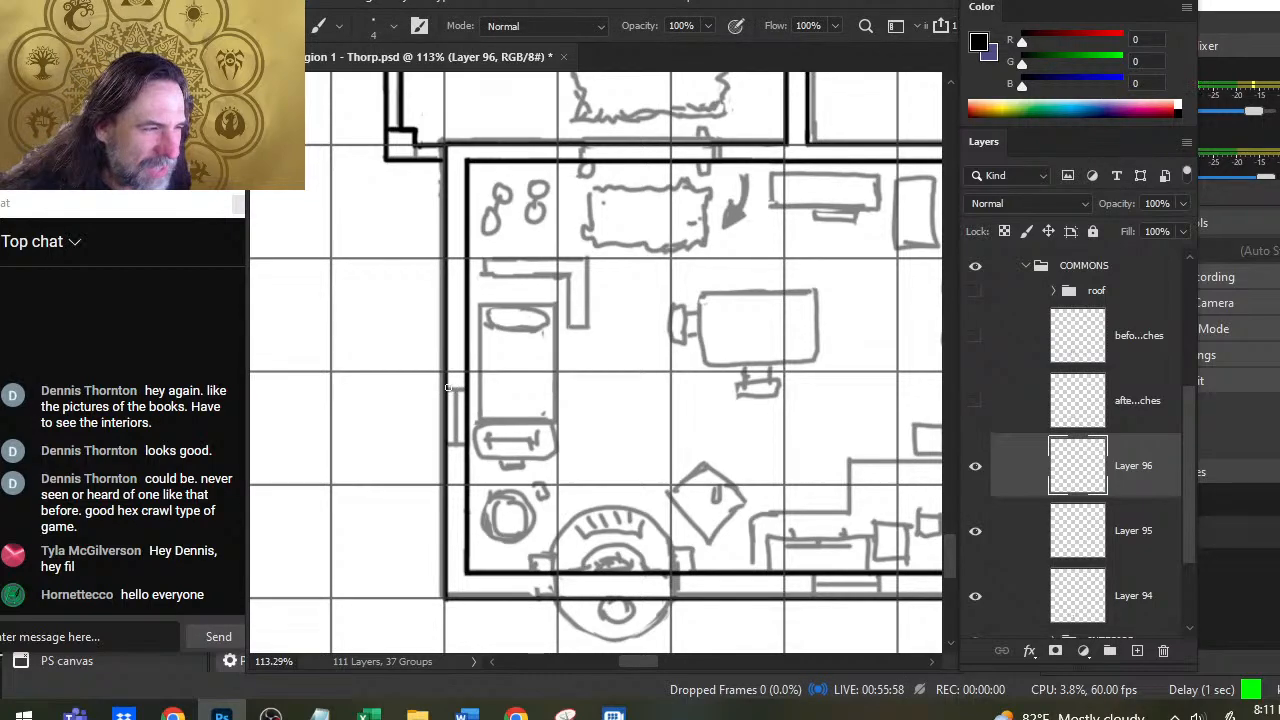
mouse_move(449, 443)
mouse_down()
mouse_move(463, 390)
mouse_move(457, 442)
mouse_up()
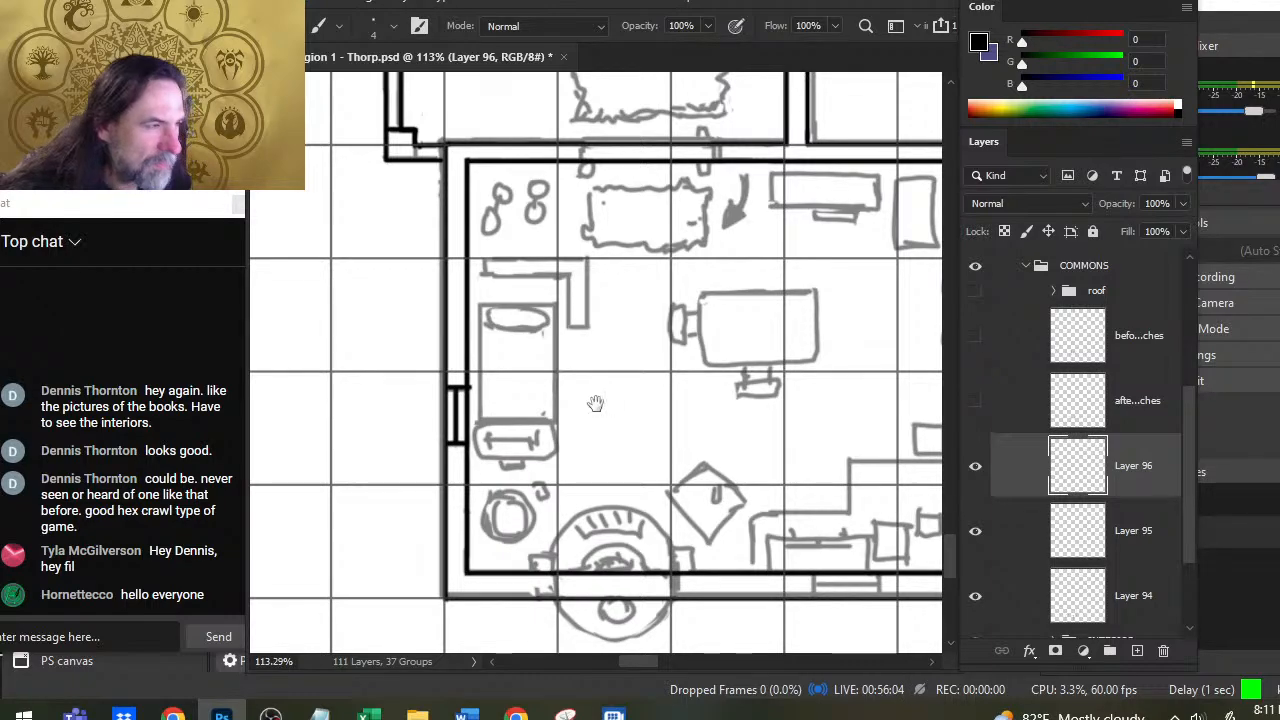
Step: Ink the right jamb of the door below the left porch and the solid curved arrow beside it, refining the arrow's edges with the eraser
drag(594, 403, 435, 500)
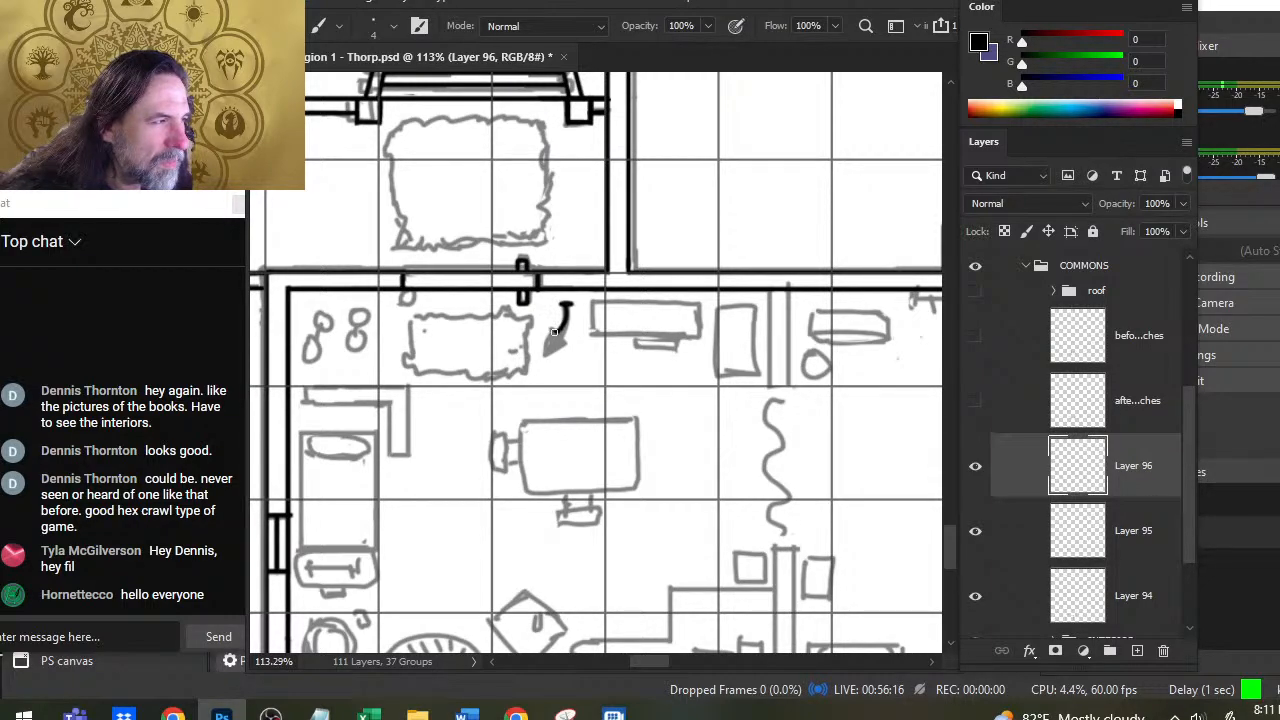
mouse_move(551, 326)
mouse_down()
mouse_move(571, 343)
mouse_move(546, 344)
mouse_up()
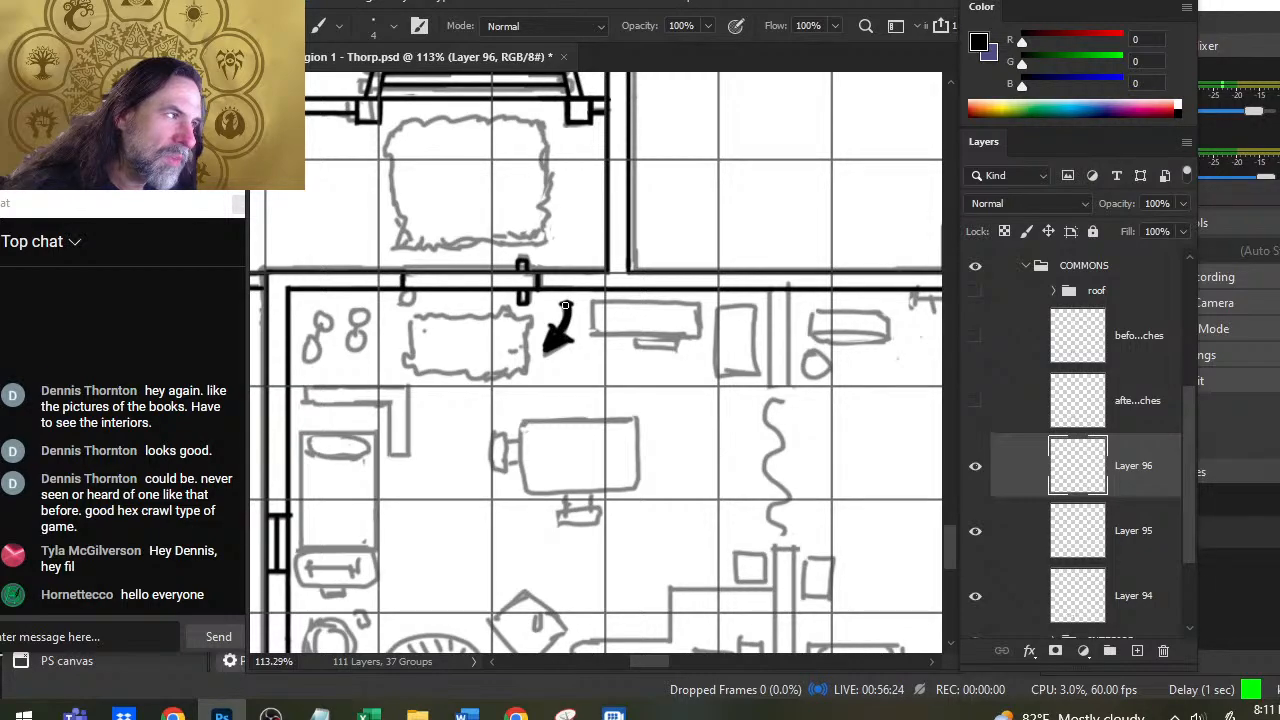
key(e)
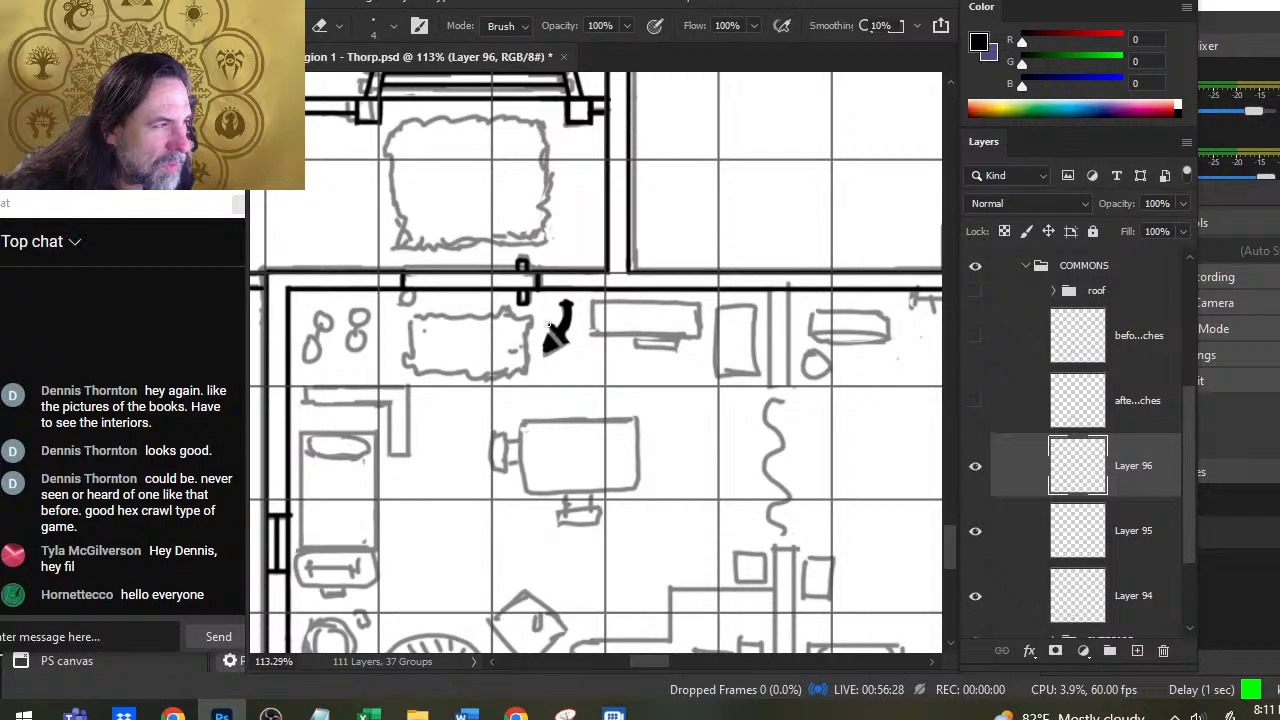
key(b)
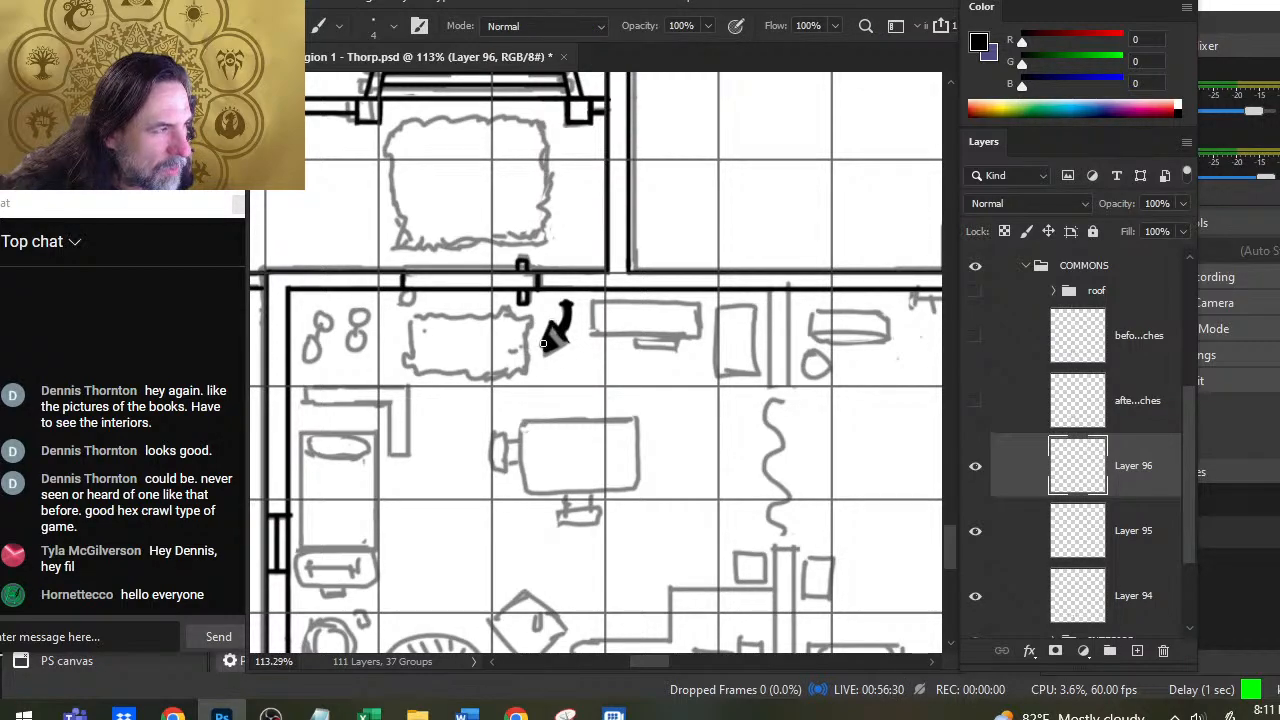
key(e)
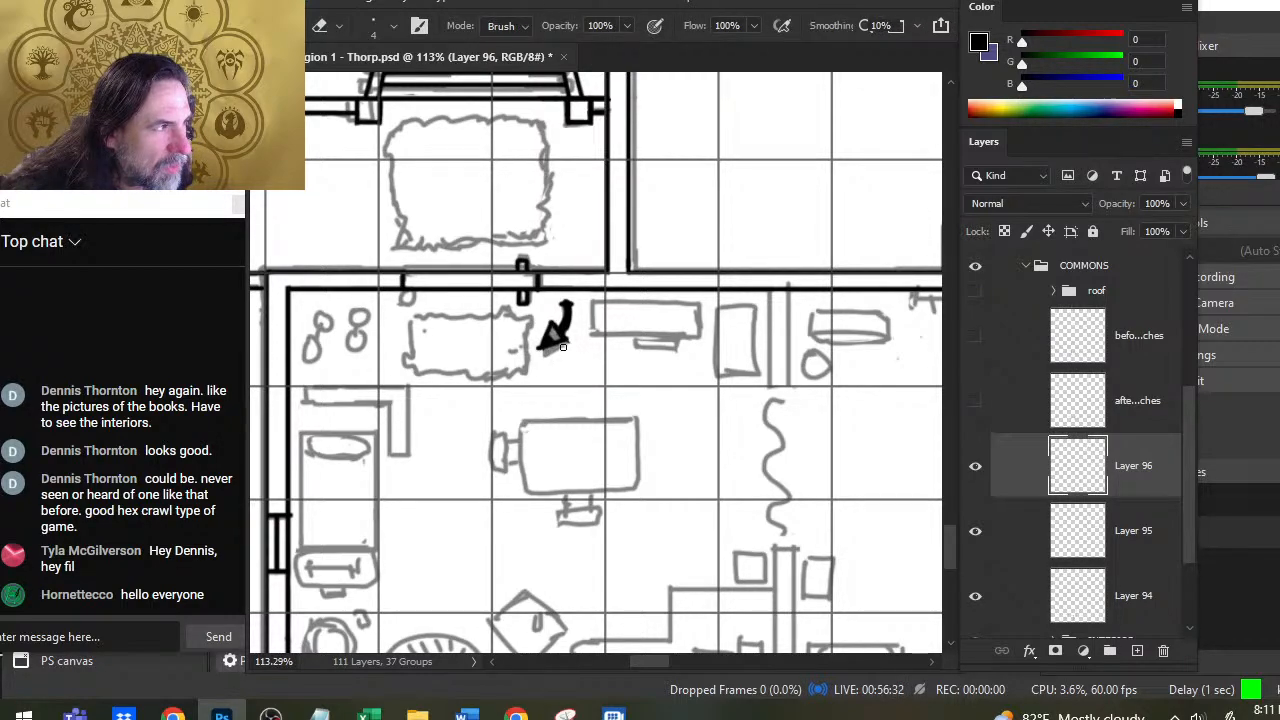
key(b)
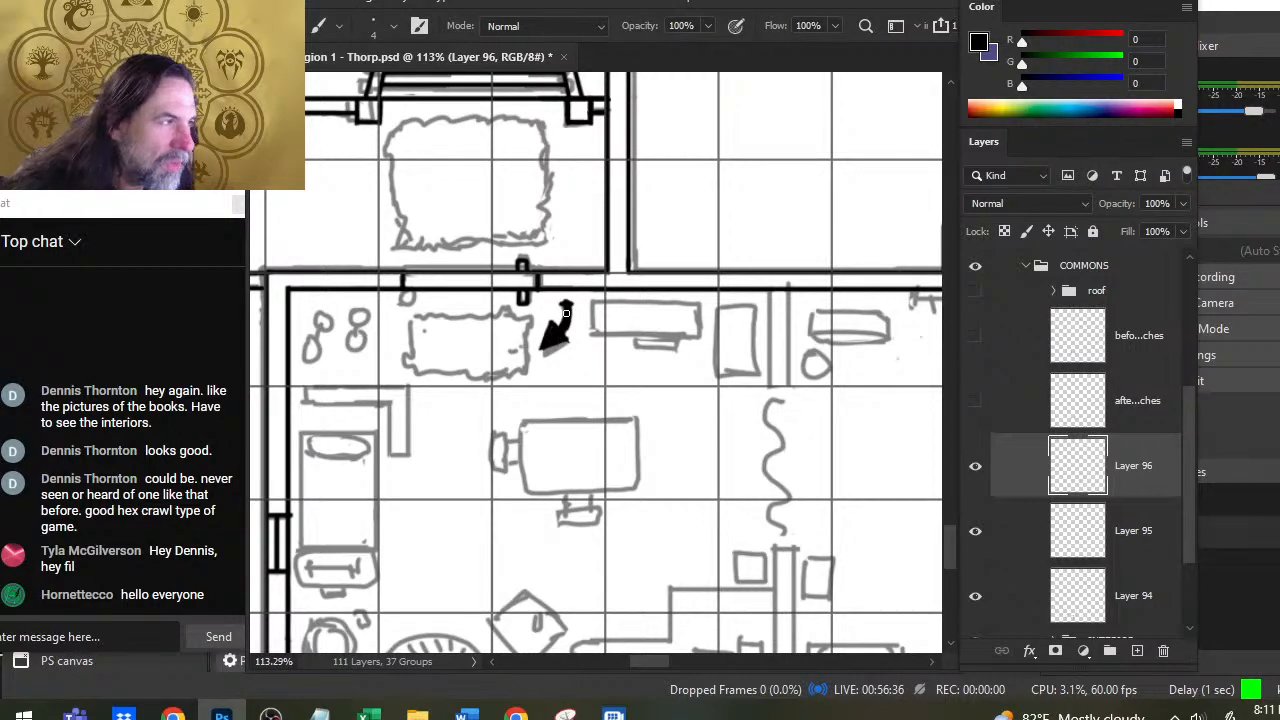
key(e)
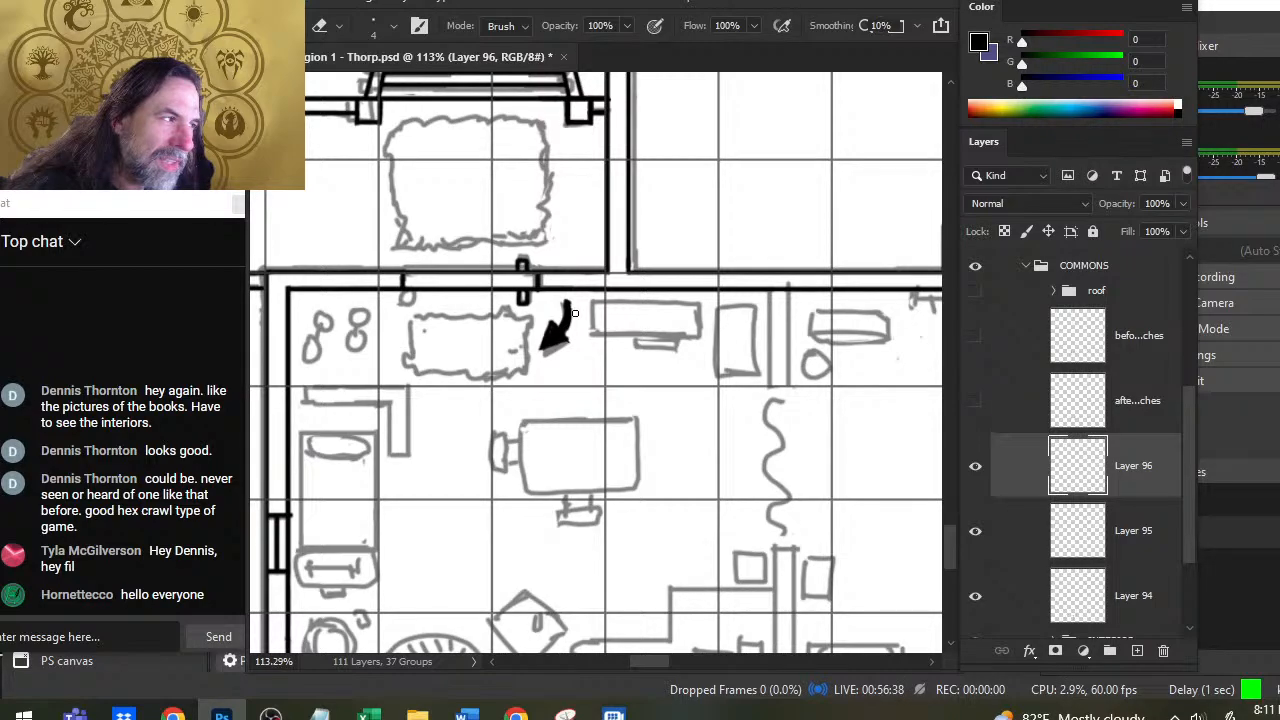
key(b)
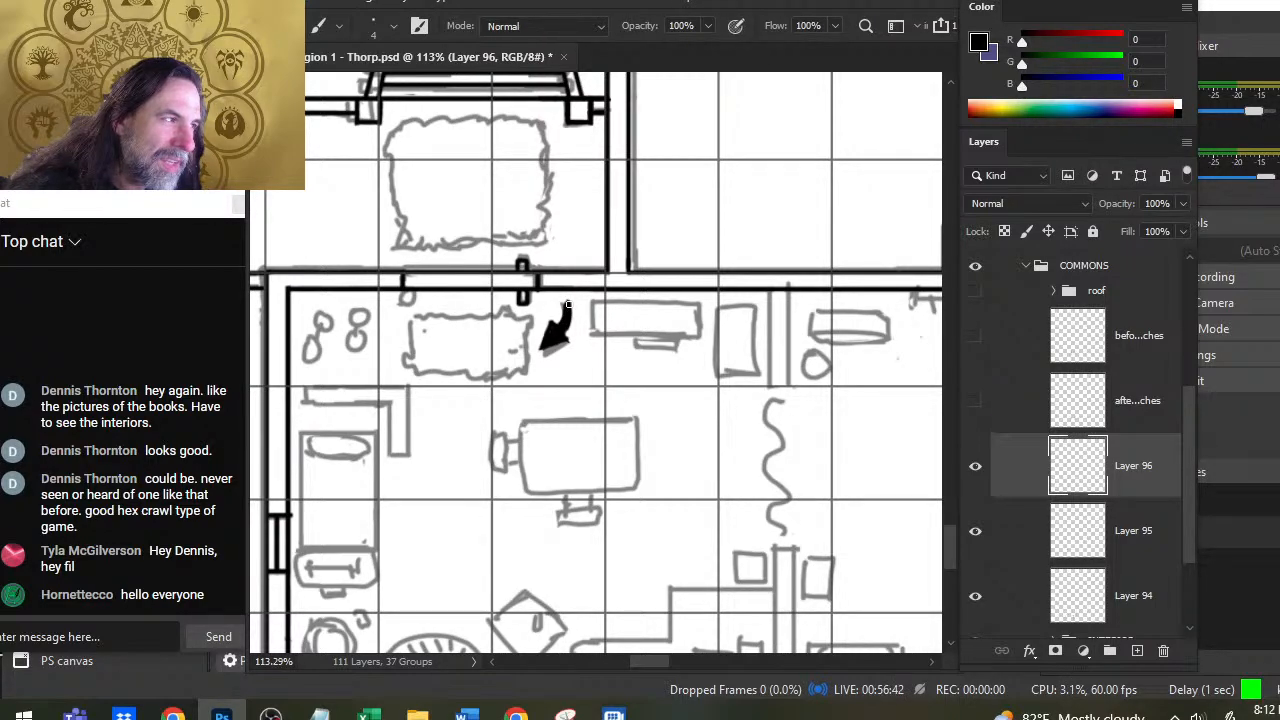
key(e)
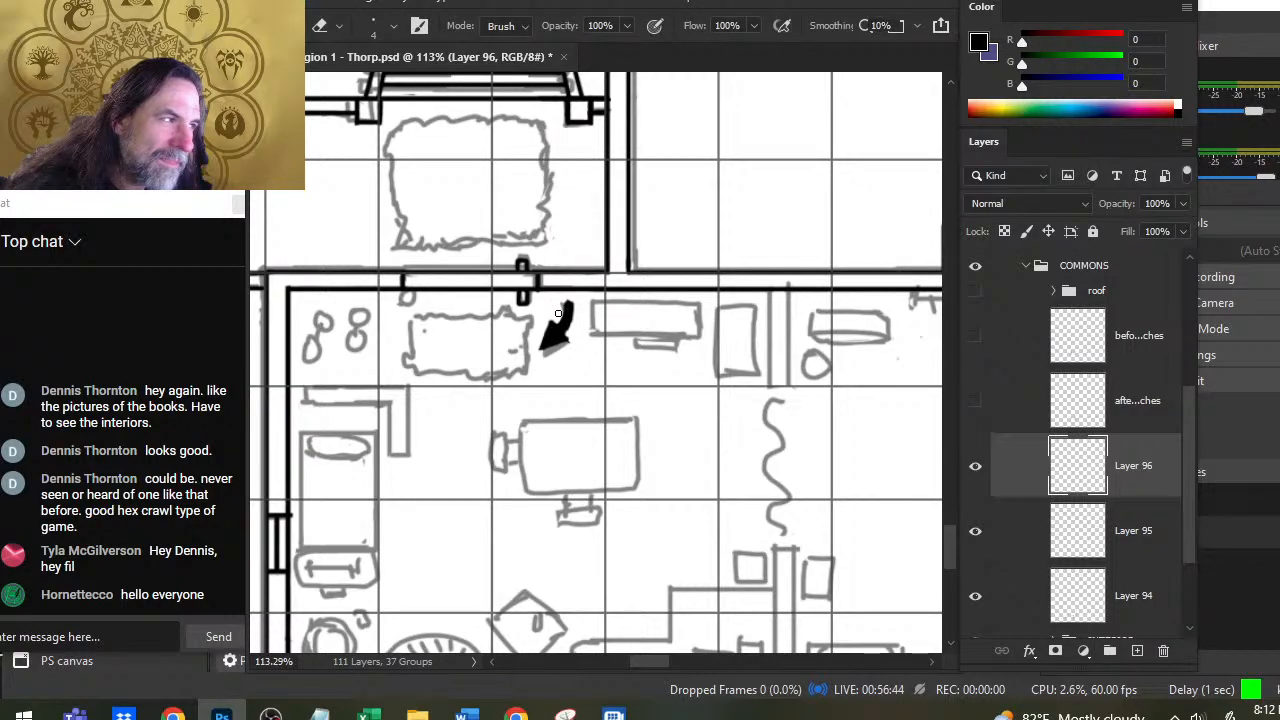
key(b)
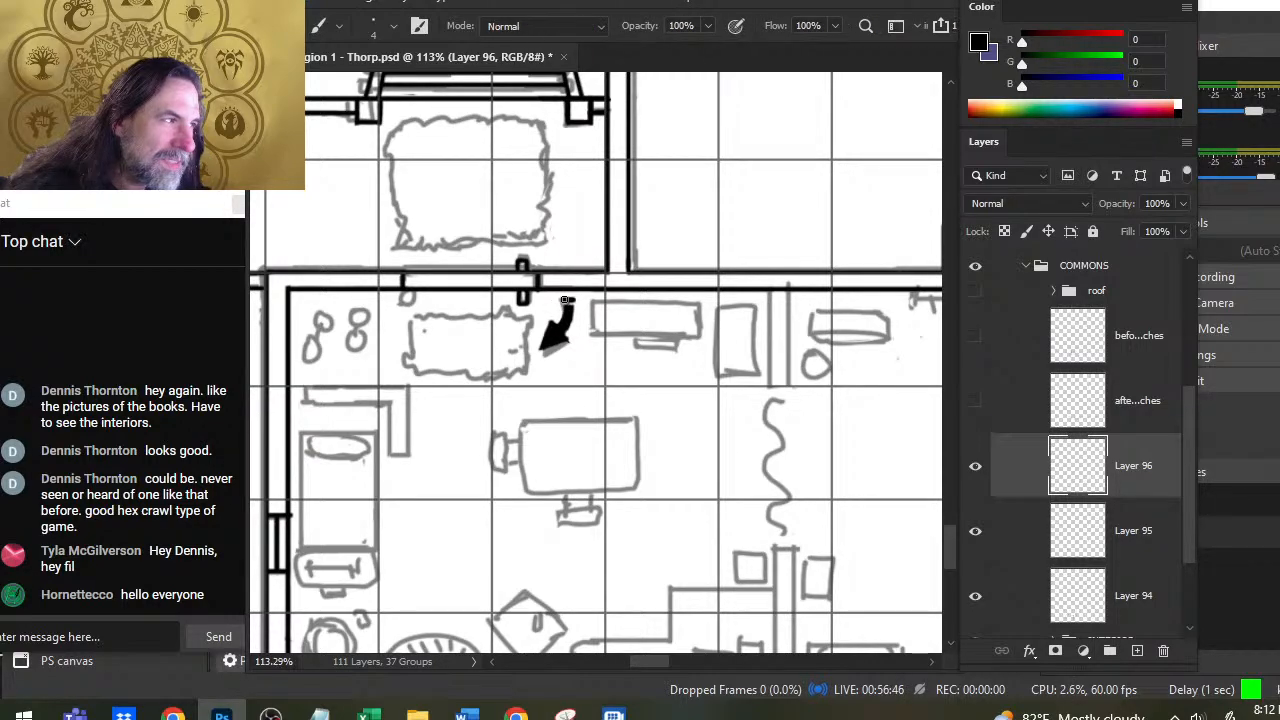
key(e)
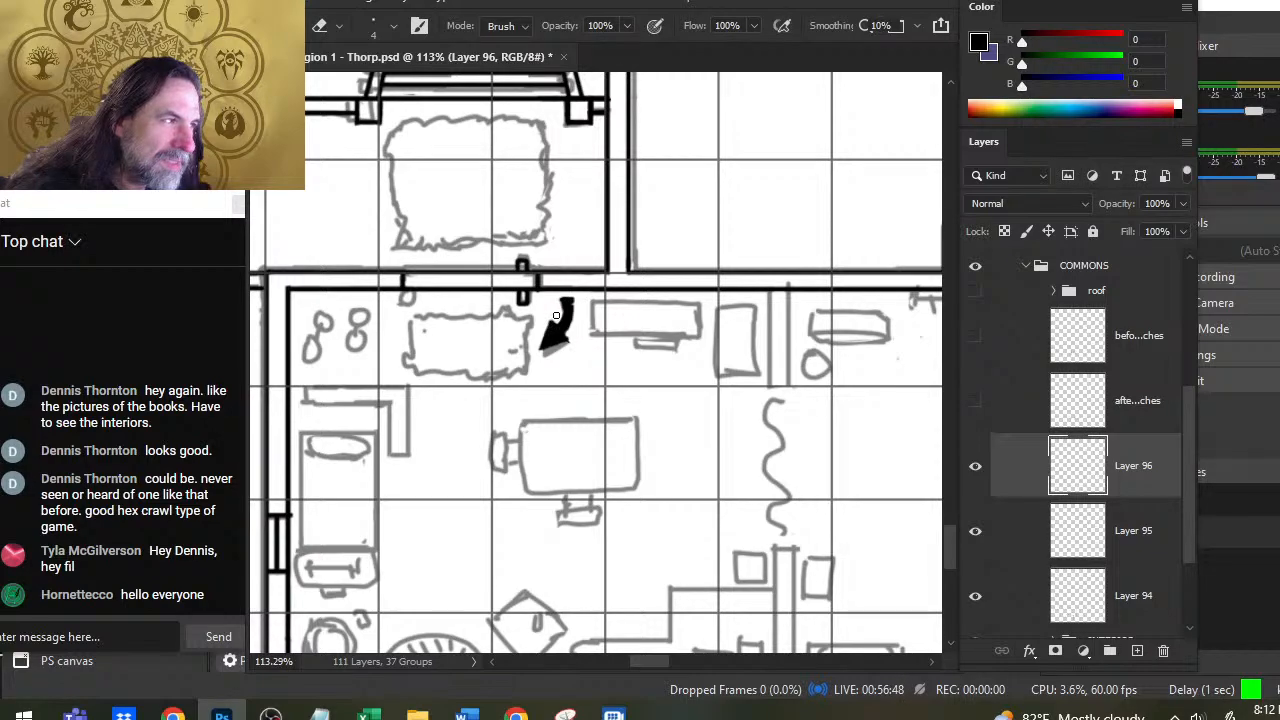
key(b)
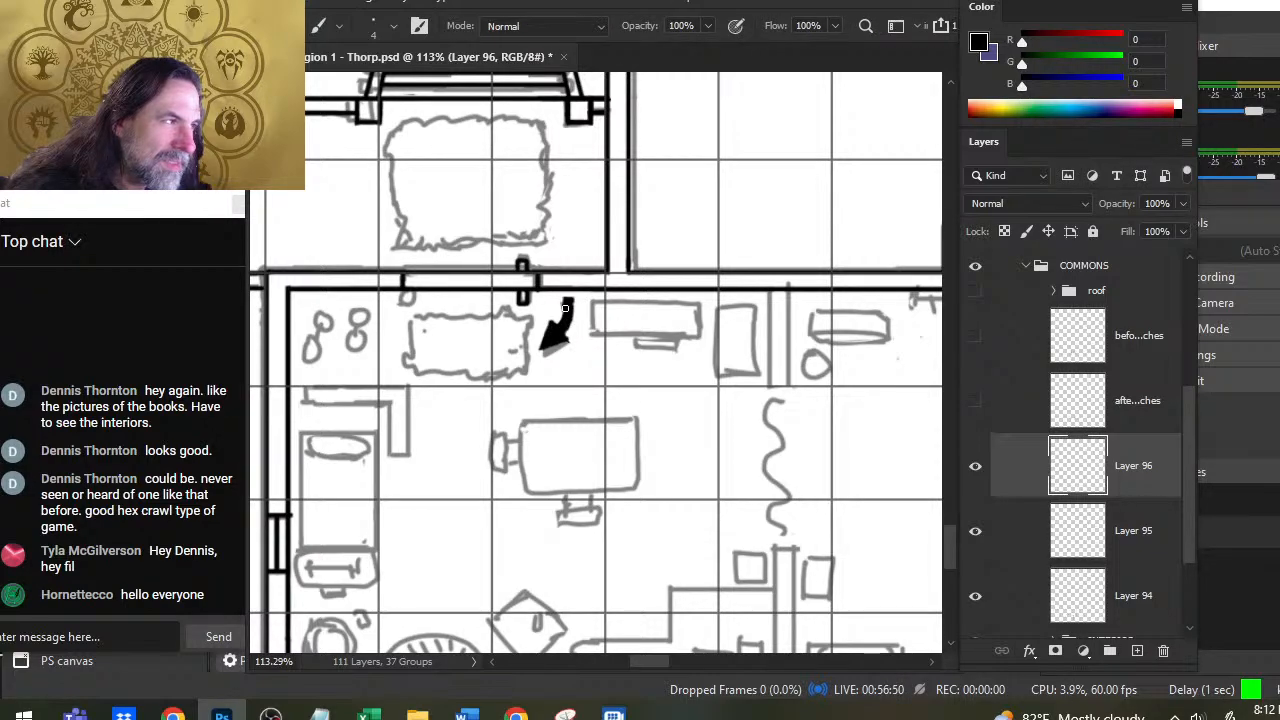
key(e)
Step: Ink the left jamb of the same door with its small rounded end just inside the wall
key(b)
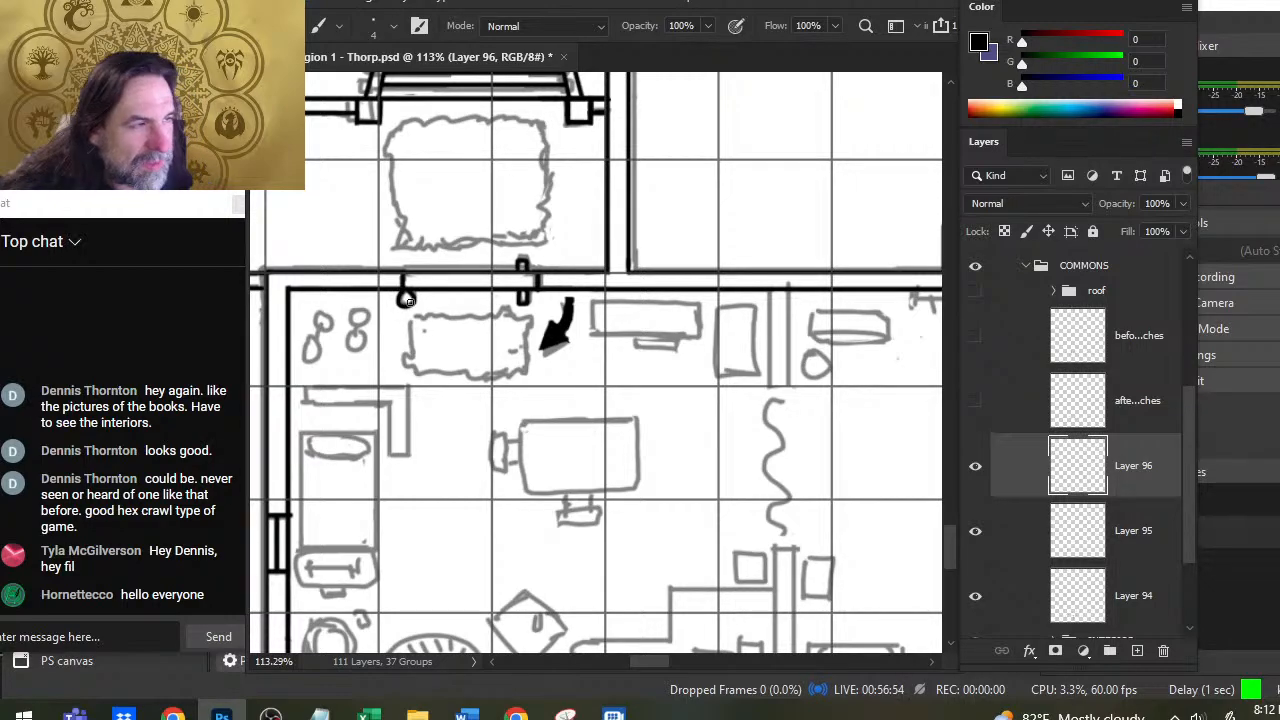
key(e)
key(b)
Step: Ink the left window in the lower room's bottom wall with two short end caps joined by a horizontal centre line
key(z)
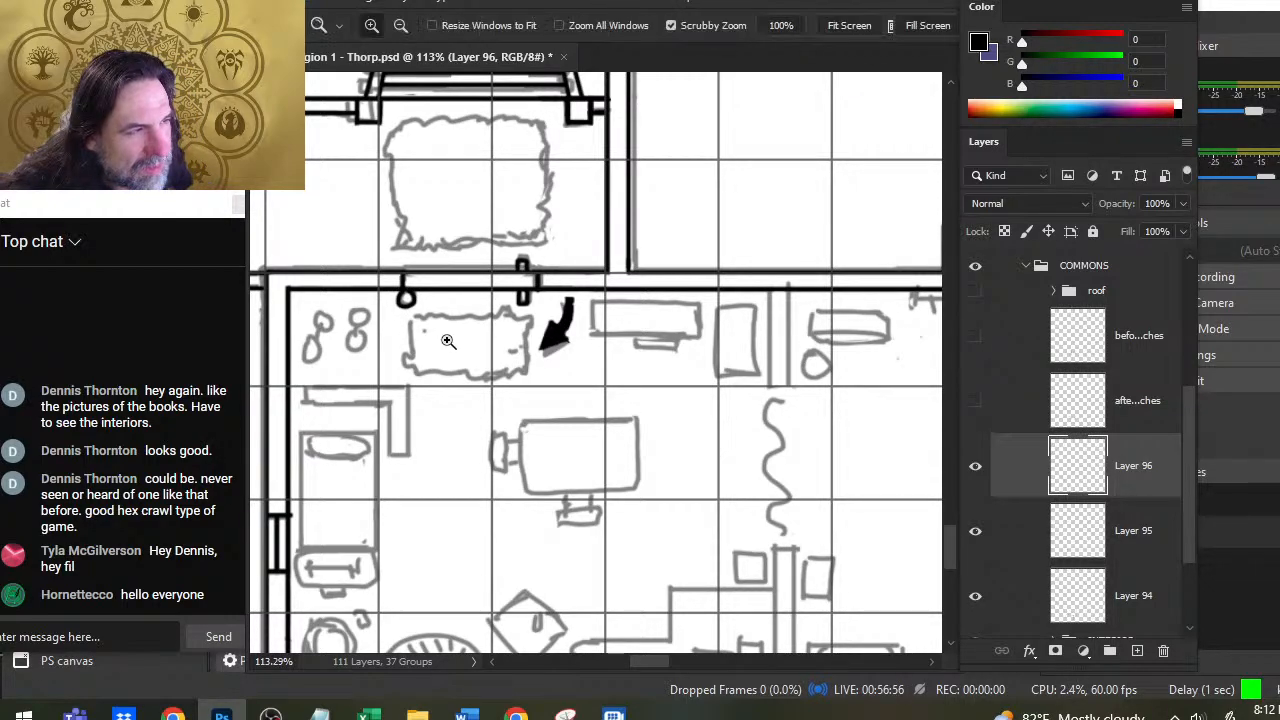
drag(407, 340, 335, 381)
scroll(570, 440, down, 3)
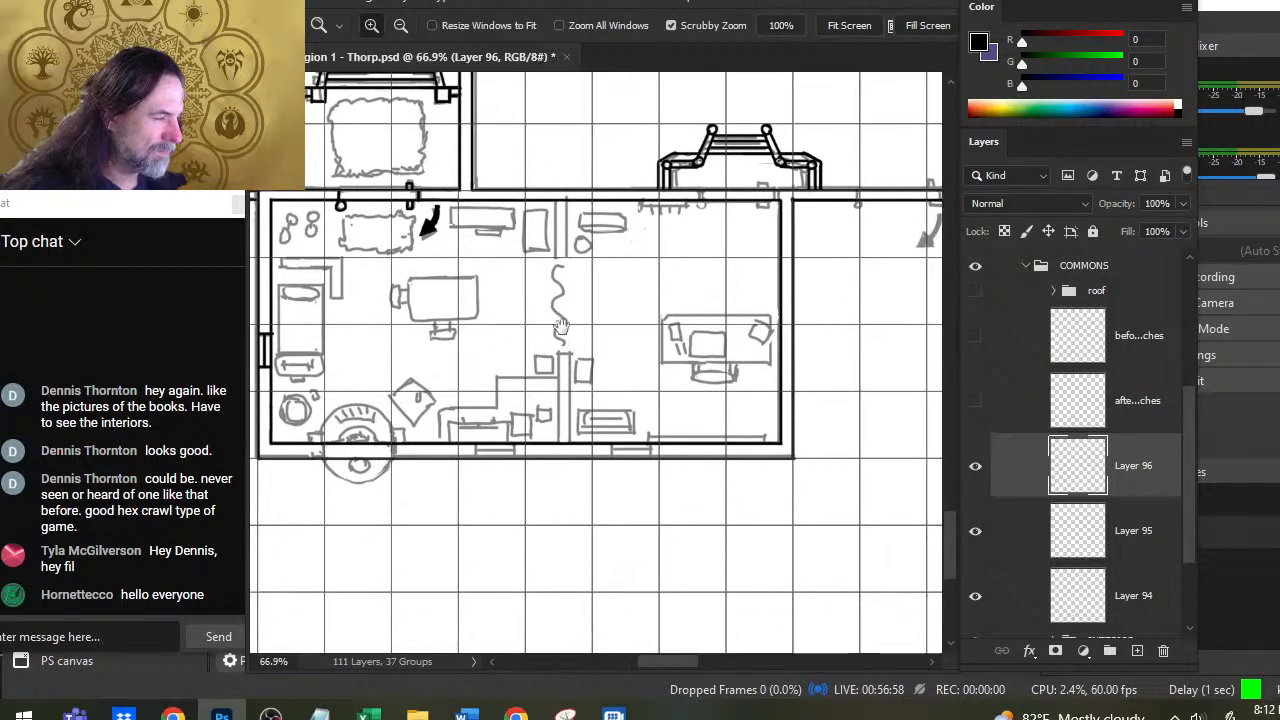
scroll(540, 420, up, 2)
key(b)
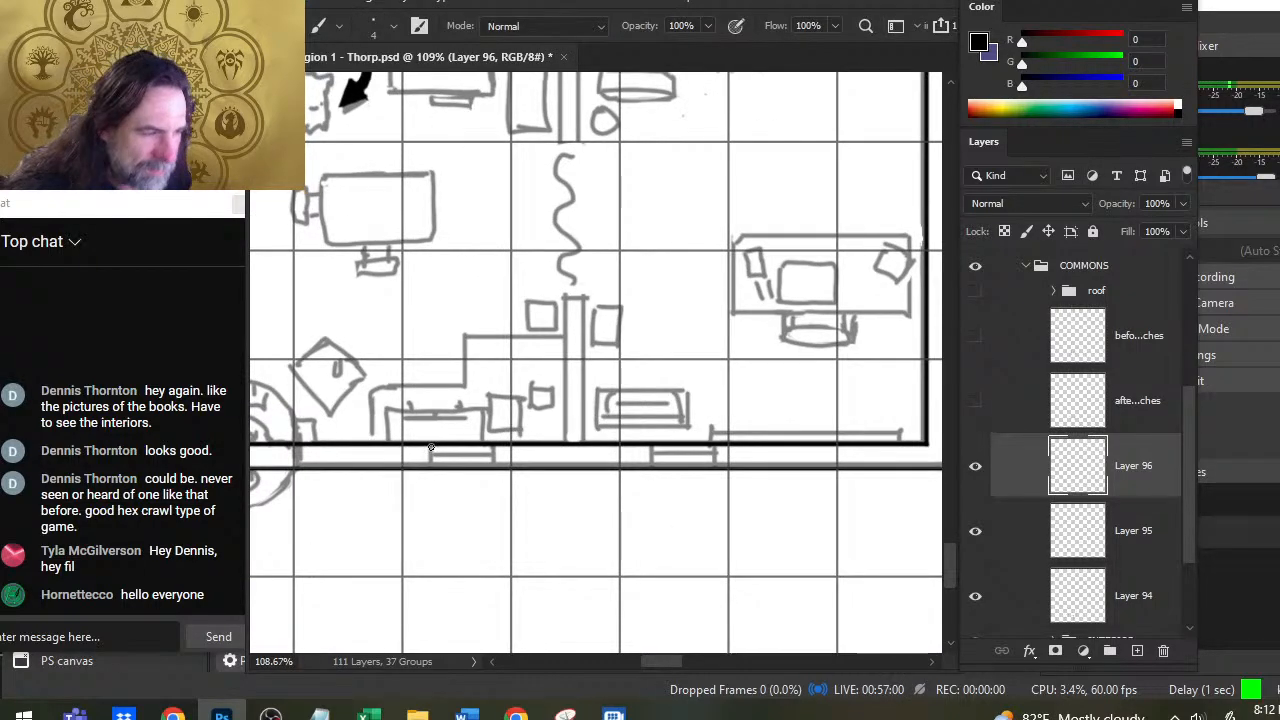
drag(431, 447, 431, 466)
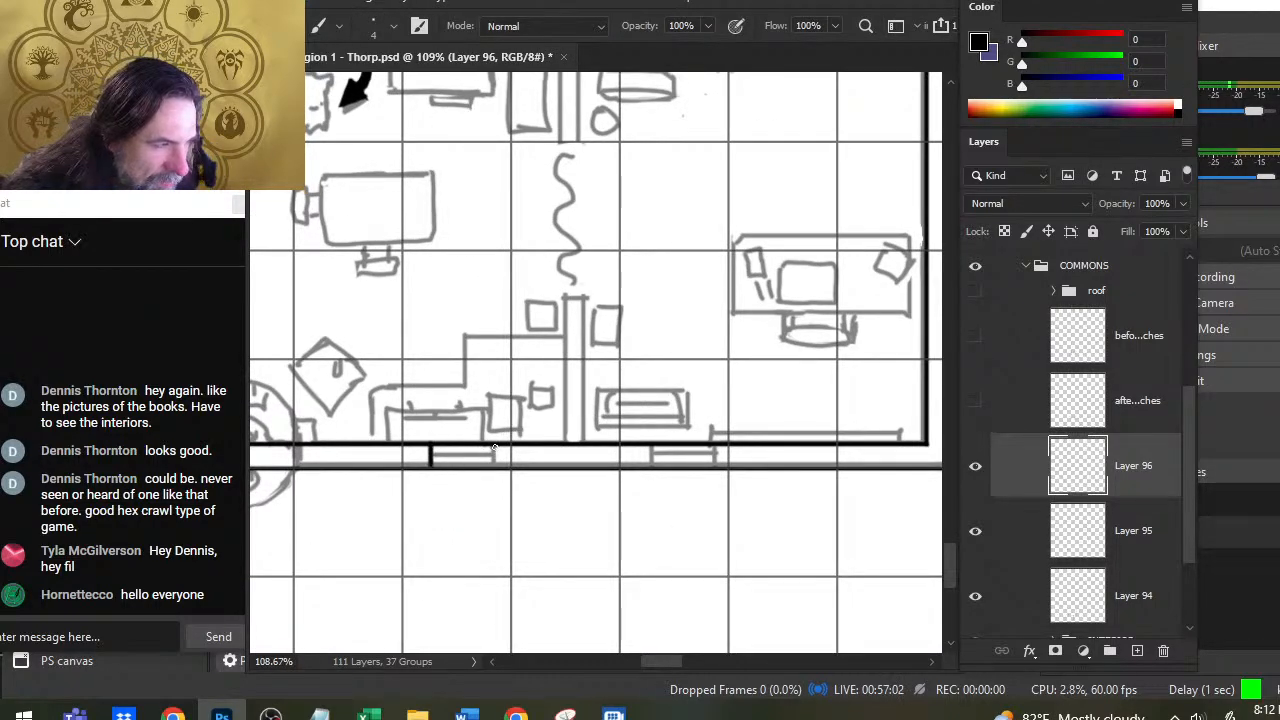
key(ctrl+z)
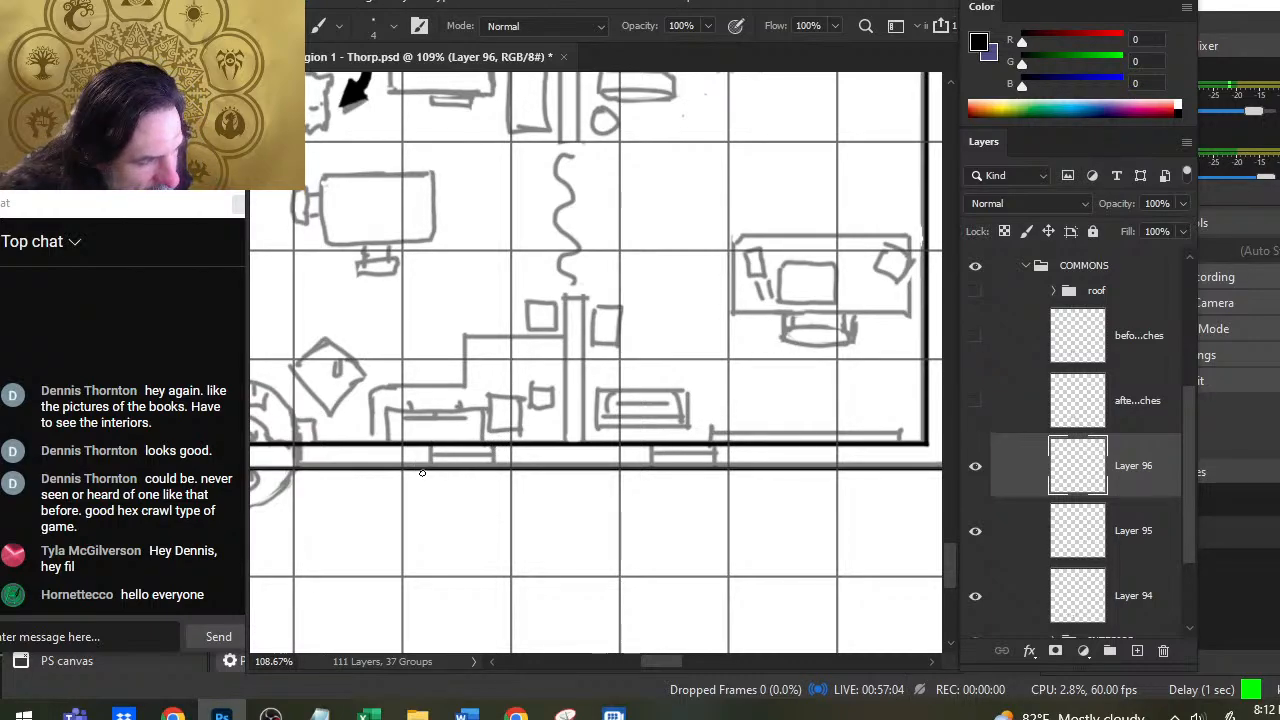
mouse_move(428, 447)
mouse_down()
mouse_move(428, 466)
mouse_move(490, 466)
mouse_up()
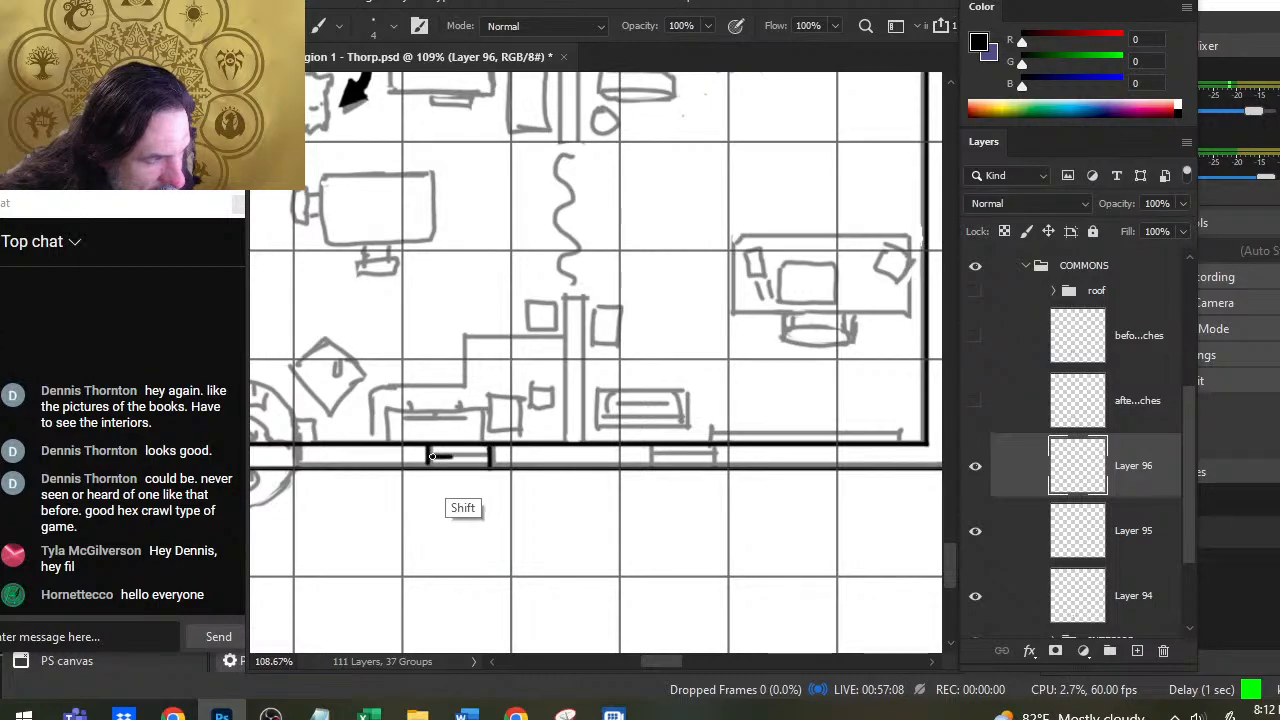
shift+click(432, 456)
shift+click(490, 451)
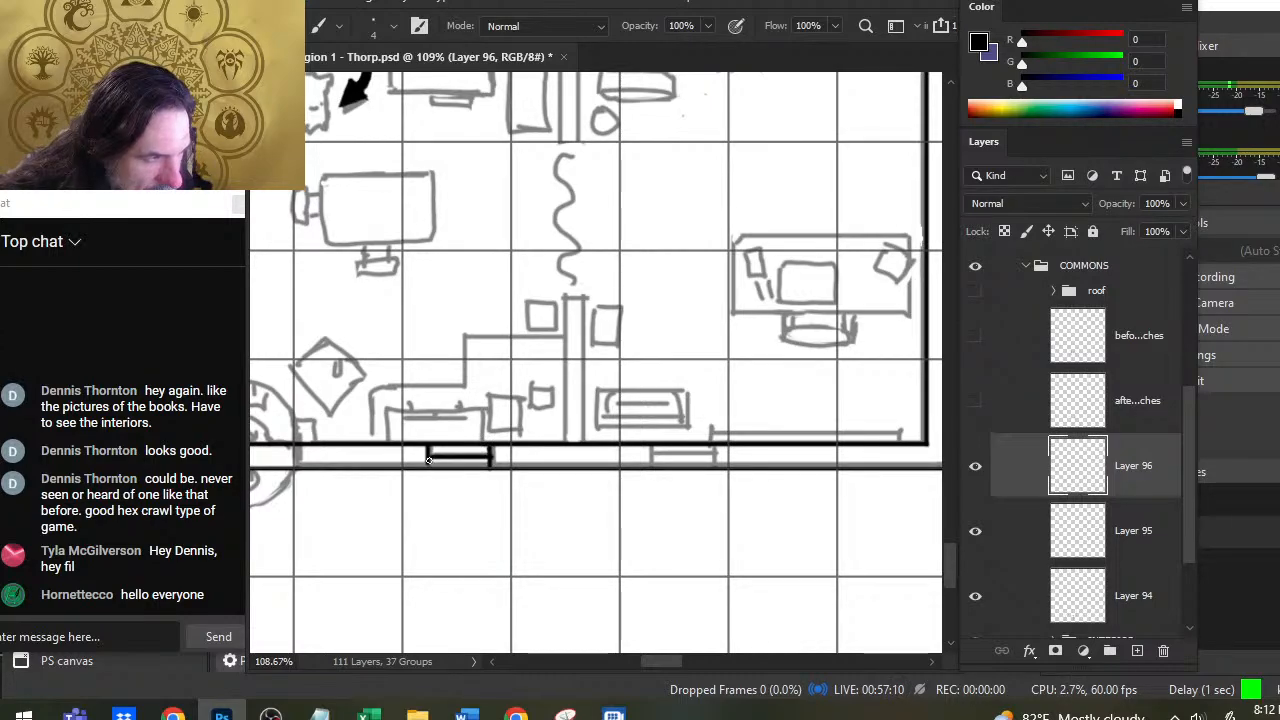
Step: Ink the left half of the hearth's outer arc below the bottom wall and the small flue circle inside it
drag(440, 497, 617, 451)
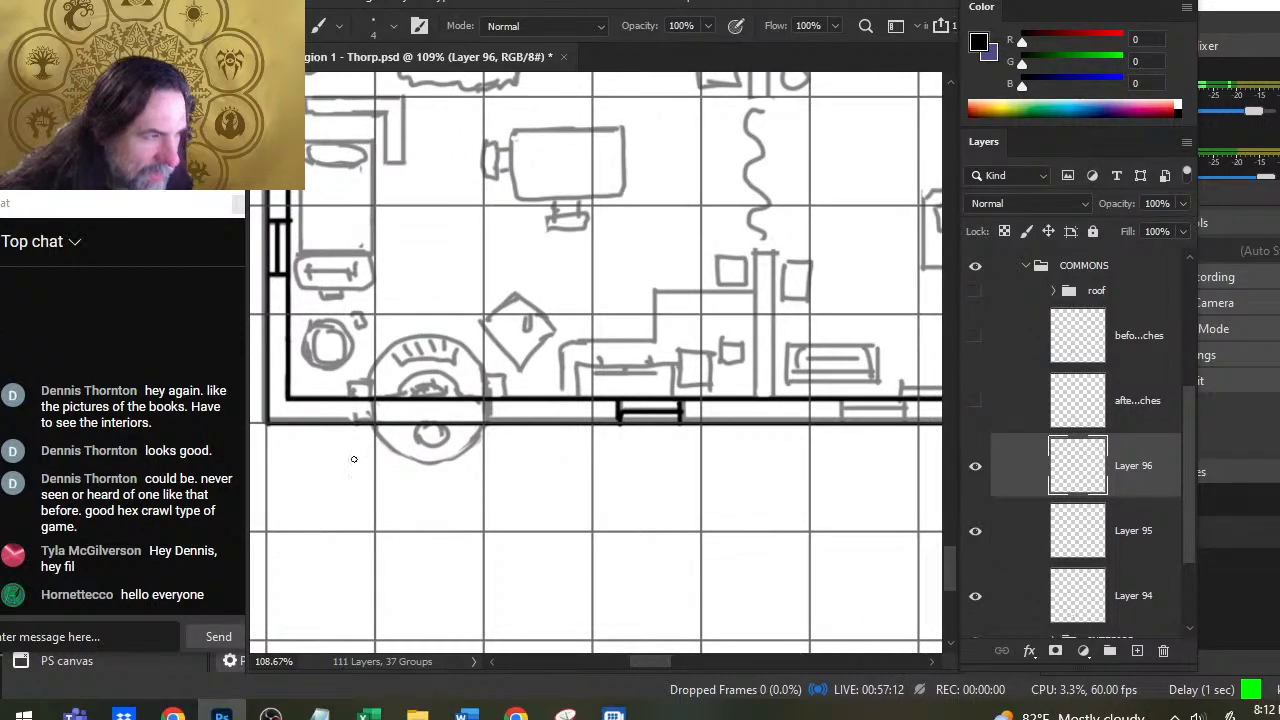
mouse_move(376, 424)
mouse_down()
mouse_move(390, 452)
mouse_move(428, 463)
mouse_up()
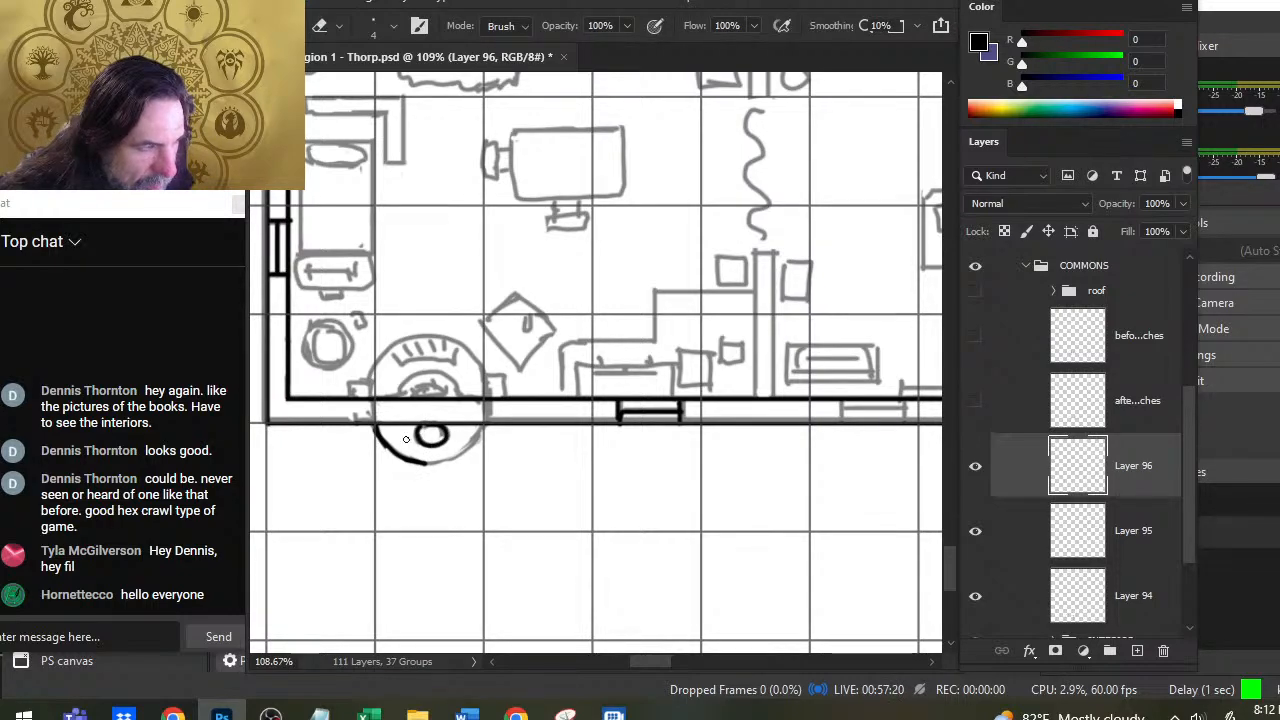
Step: Copy the inked half arc and flue circle to a new layer and flip the copy horizontally
key(l)
drag(385, 412, 460, 445)
key(ctrl+j)
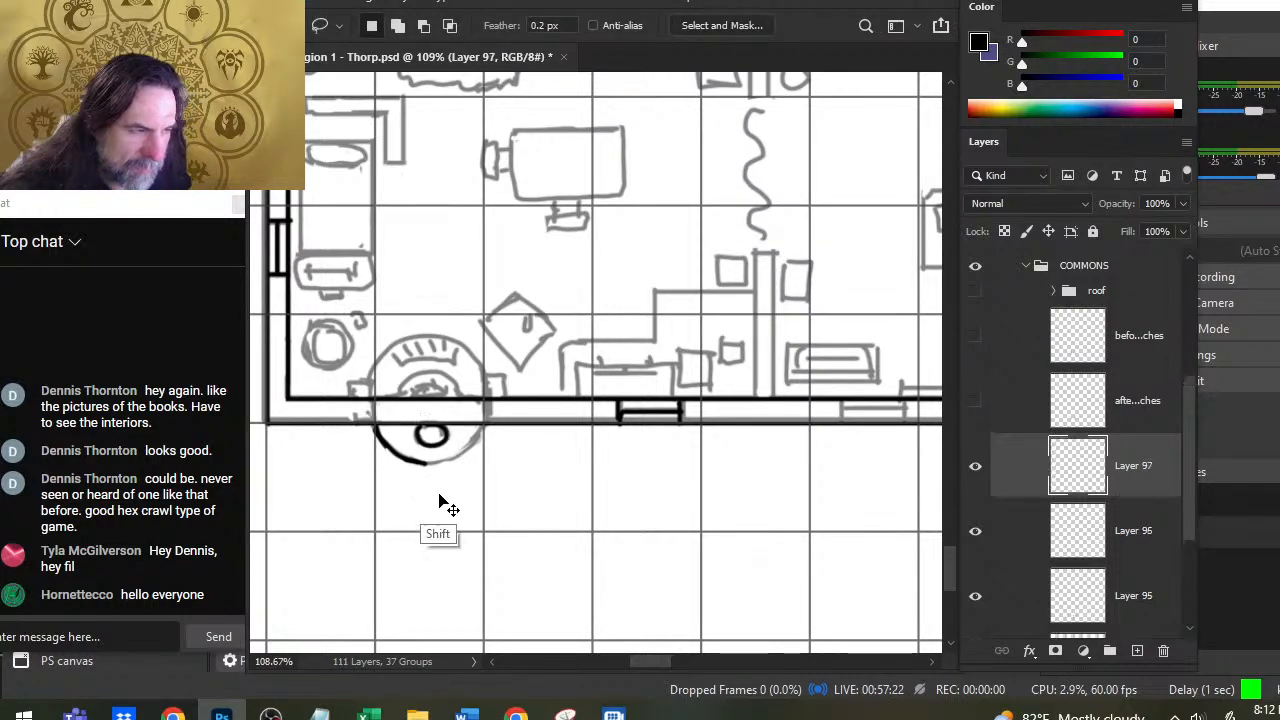
right_click(470, 508)
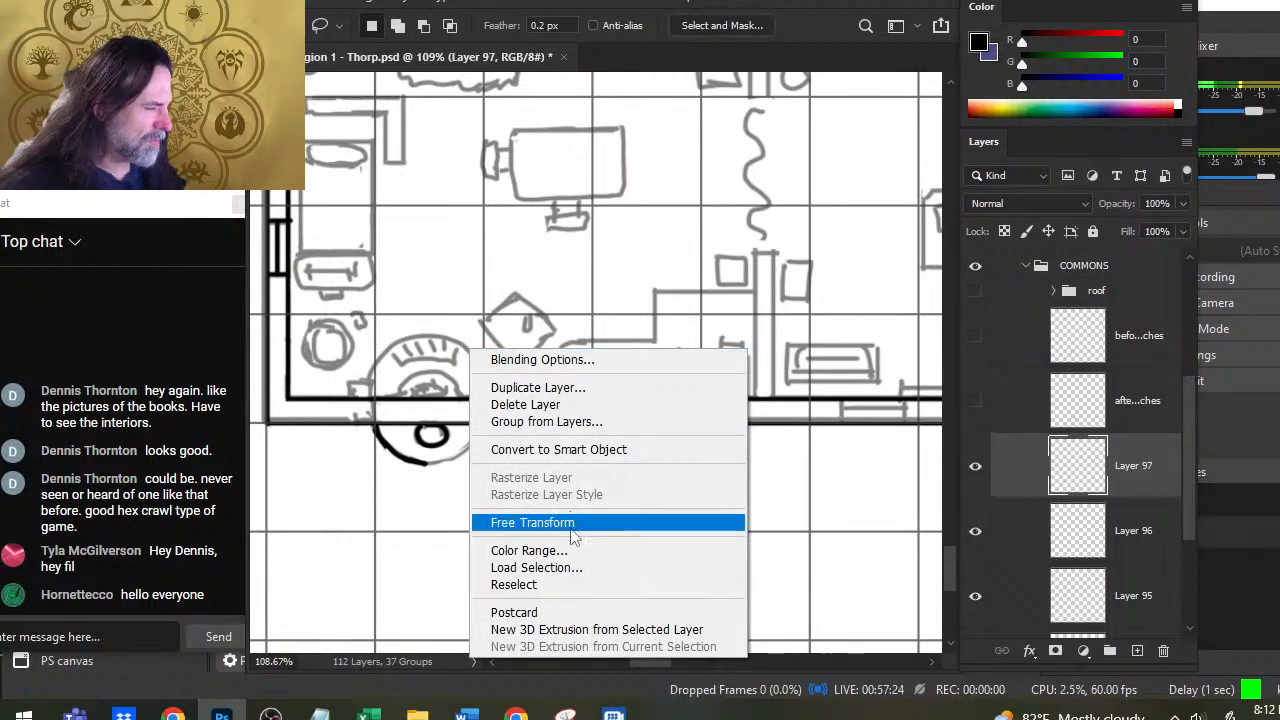
click(532, 522)
right_click(465, 371)
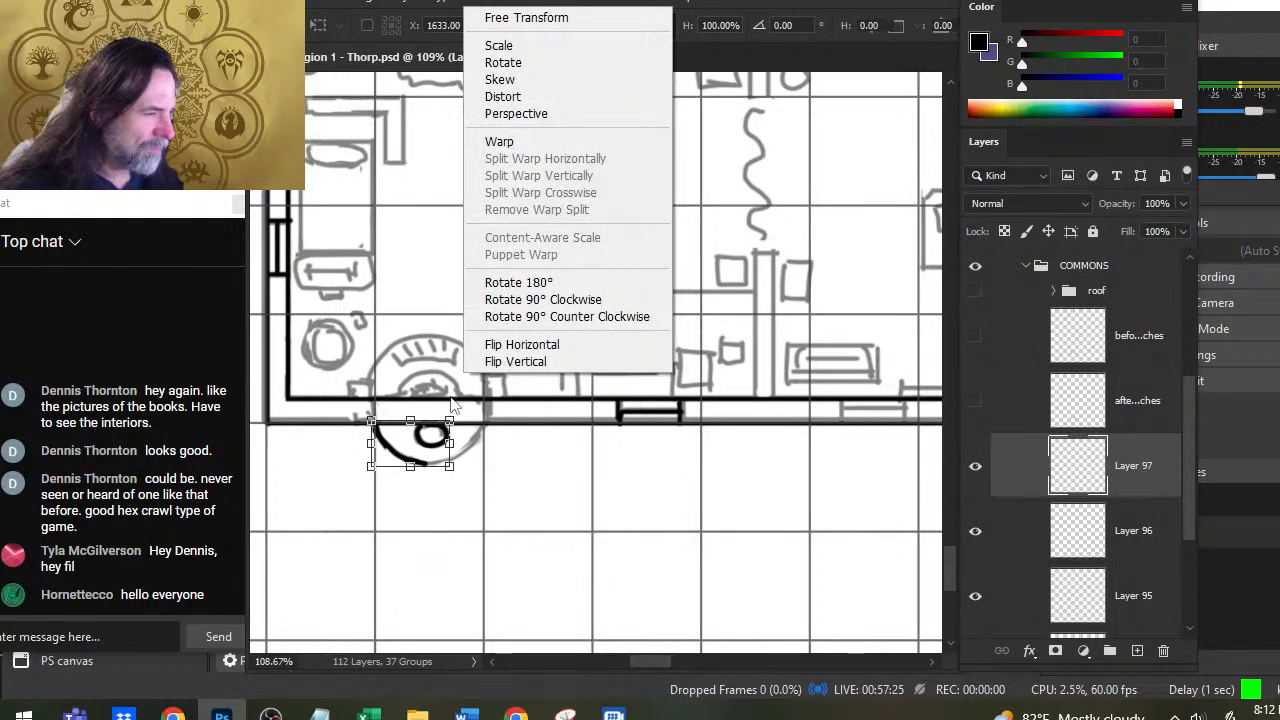
click(571, 345)
key(Return)
Step: Move the flipped copy right until it completes the hearth's outer arc and overlaps the original flue circle
key(v)
key(shift+Right)
key(shift+Right)
key(shift+Right)
key(shift+Right)
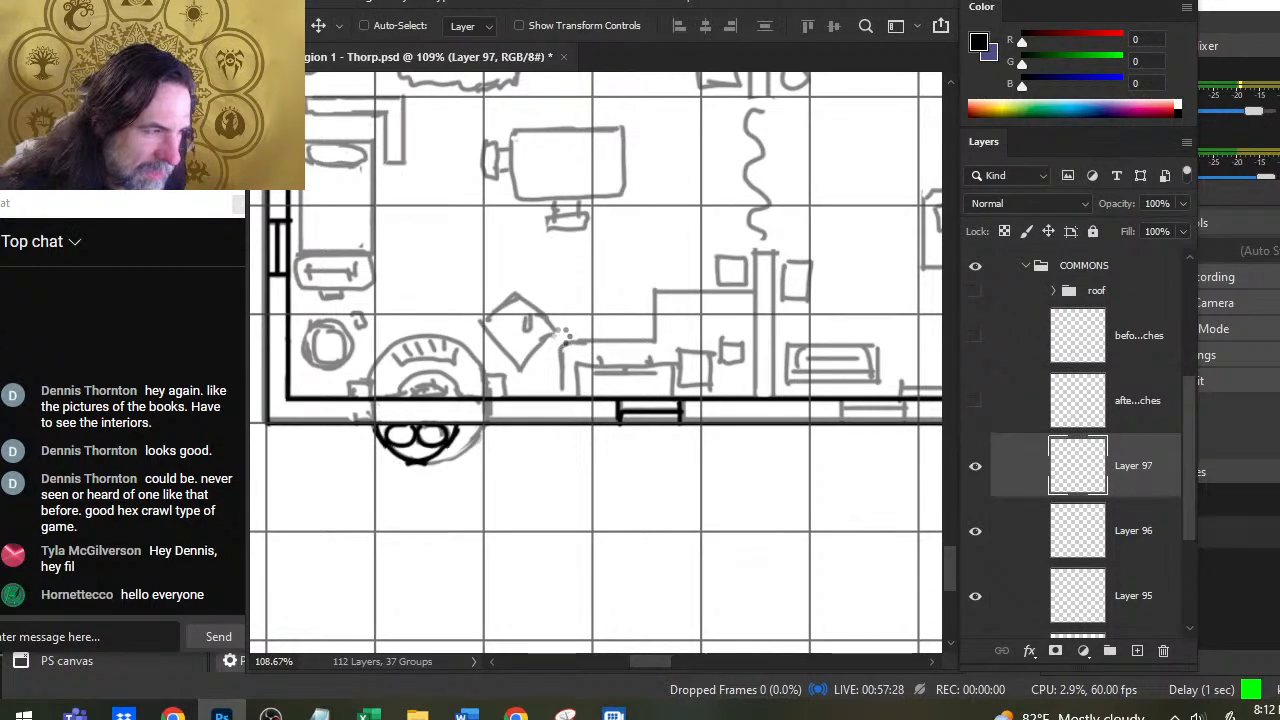
key(shift+Right)
key(shift+Right)
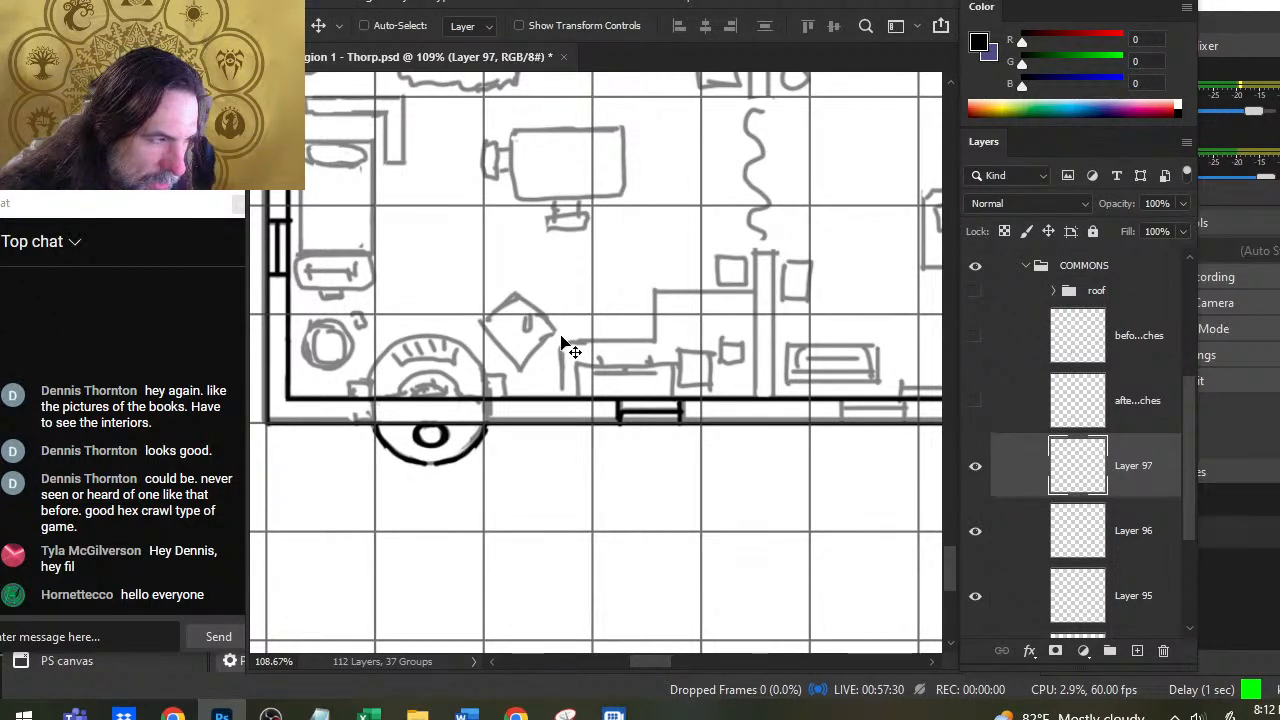
key(shift+Left)
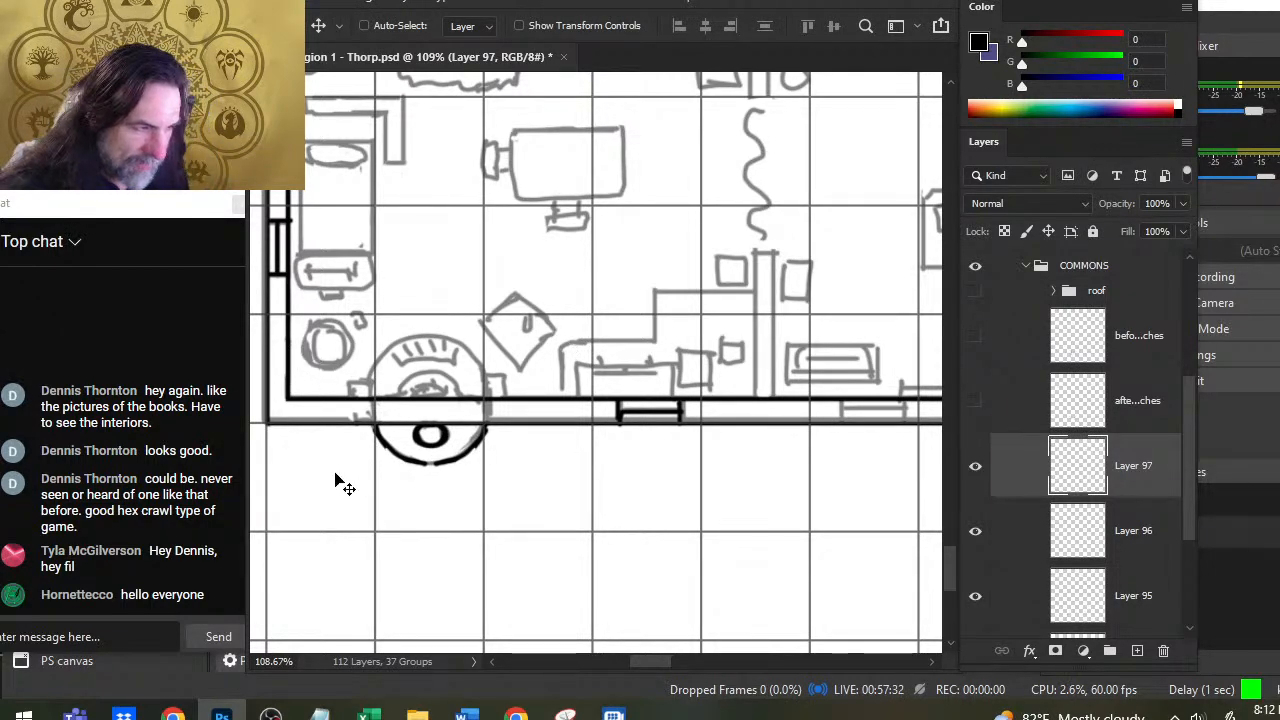
Step: Smooth the seam at the lowest point of the hearth's outer arc with the brush and eraser
key(b)
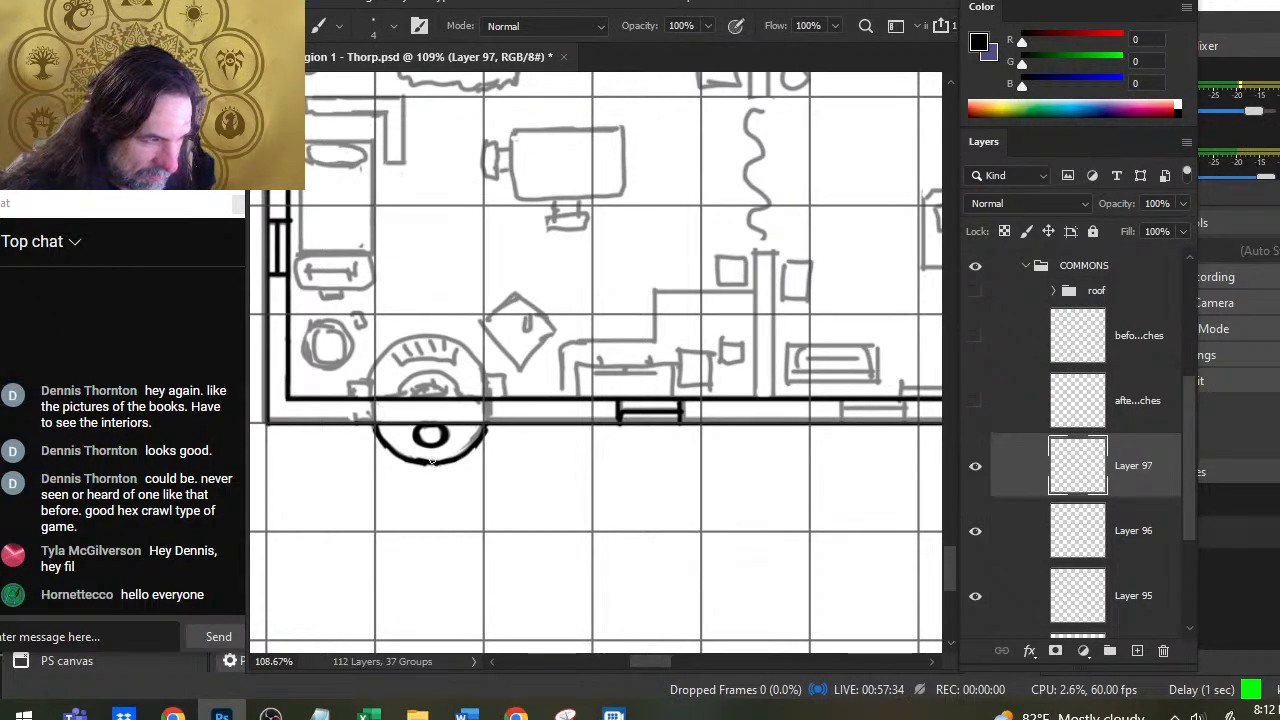
key(e)
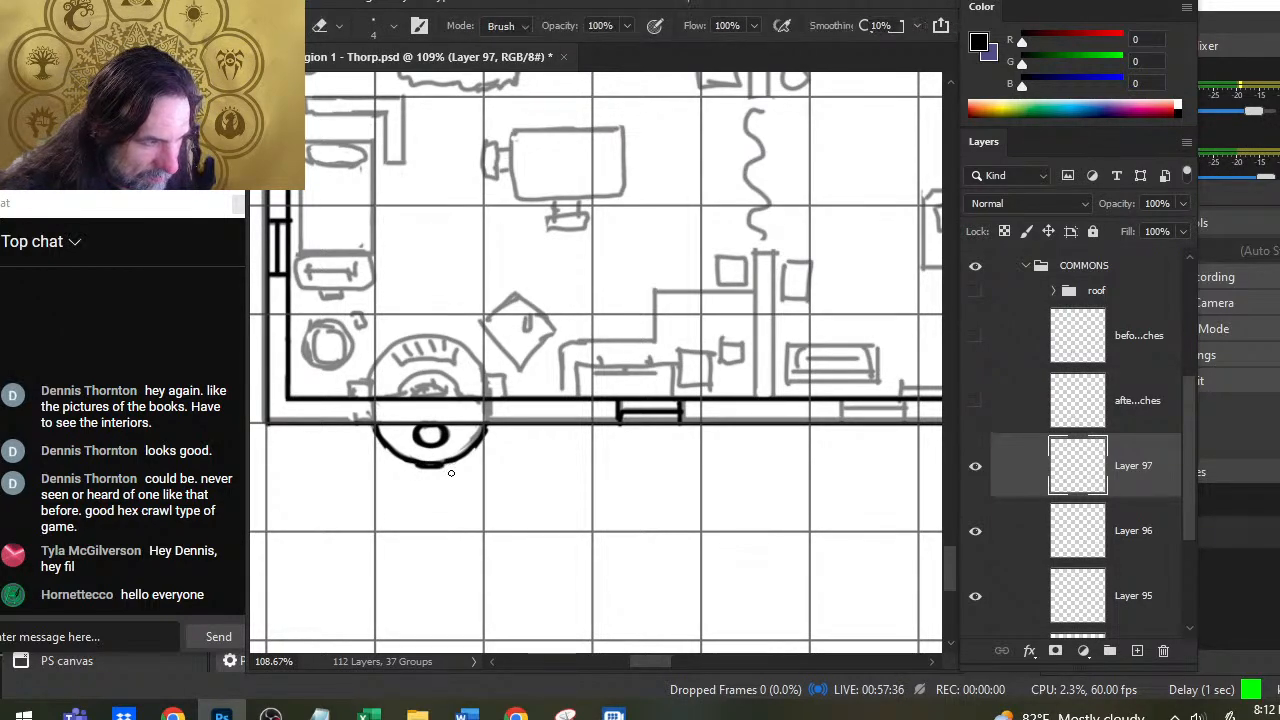
key(b)
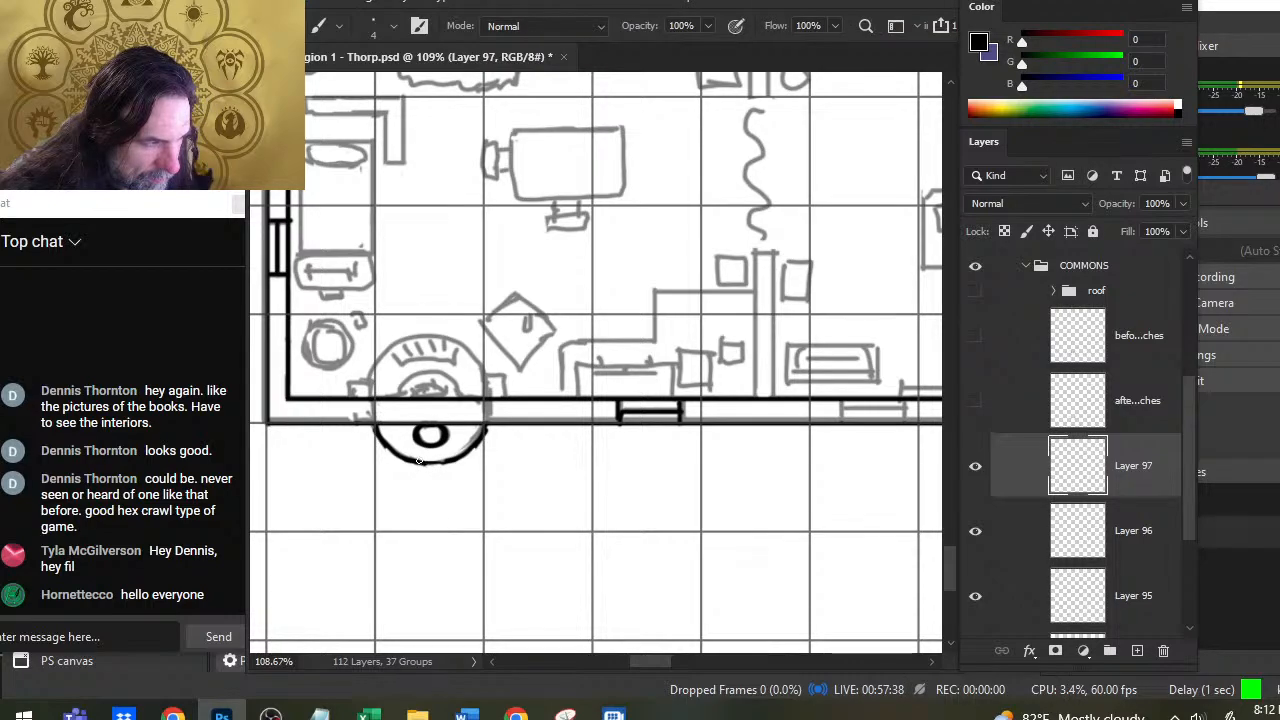
key(e)
key(b)
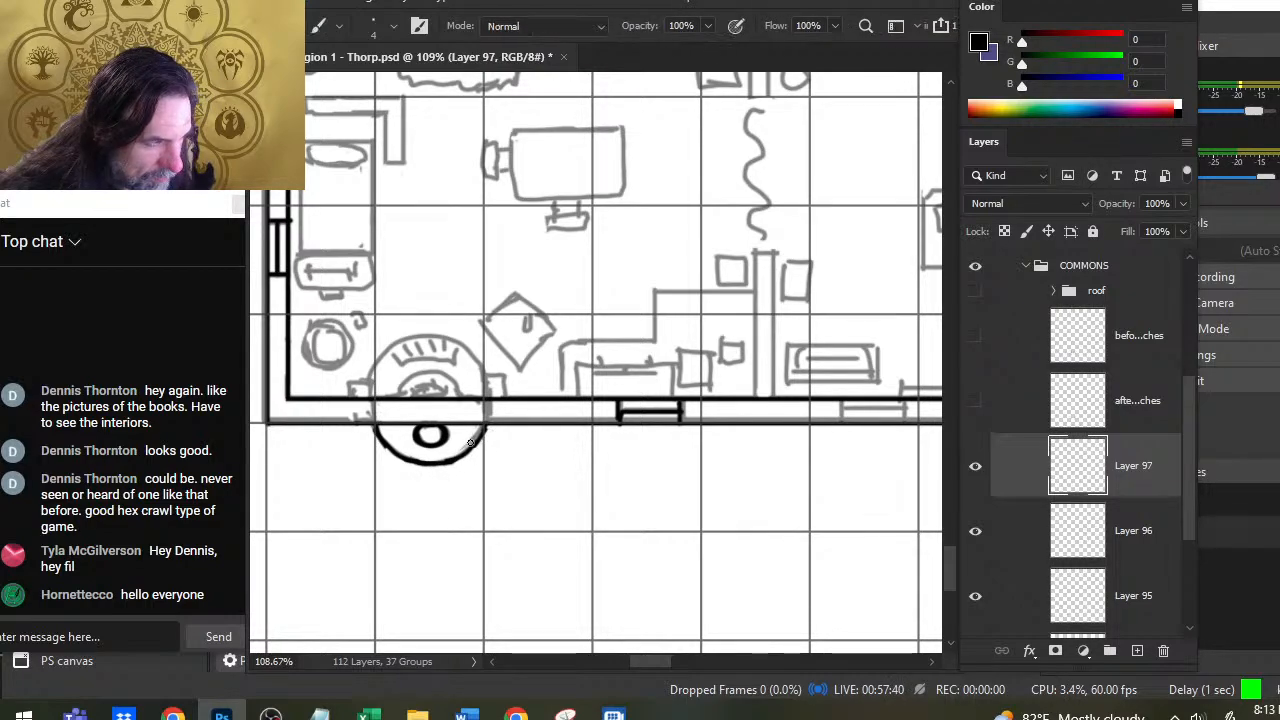
key(e)
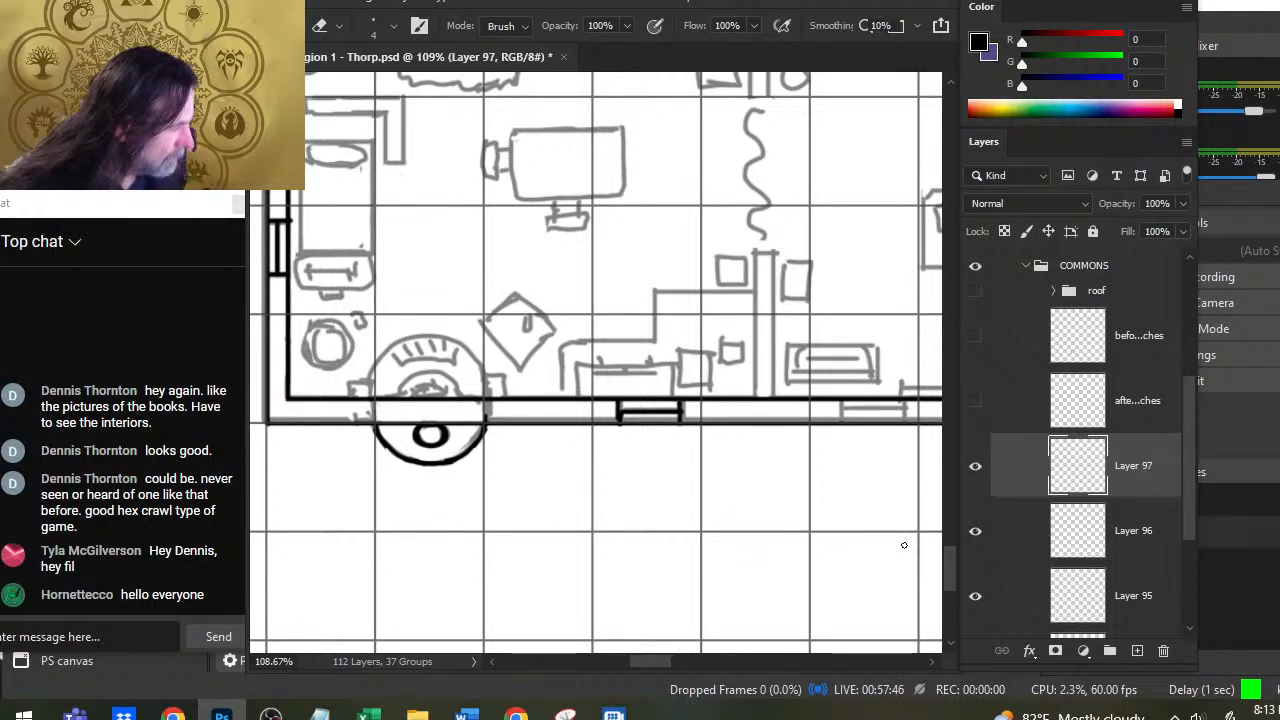
Step: Merge Layers 95, 96 and 97 and merge the result down into Layer 94
shift+click(1005, 596)
right_click(1005, 596)
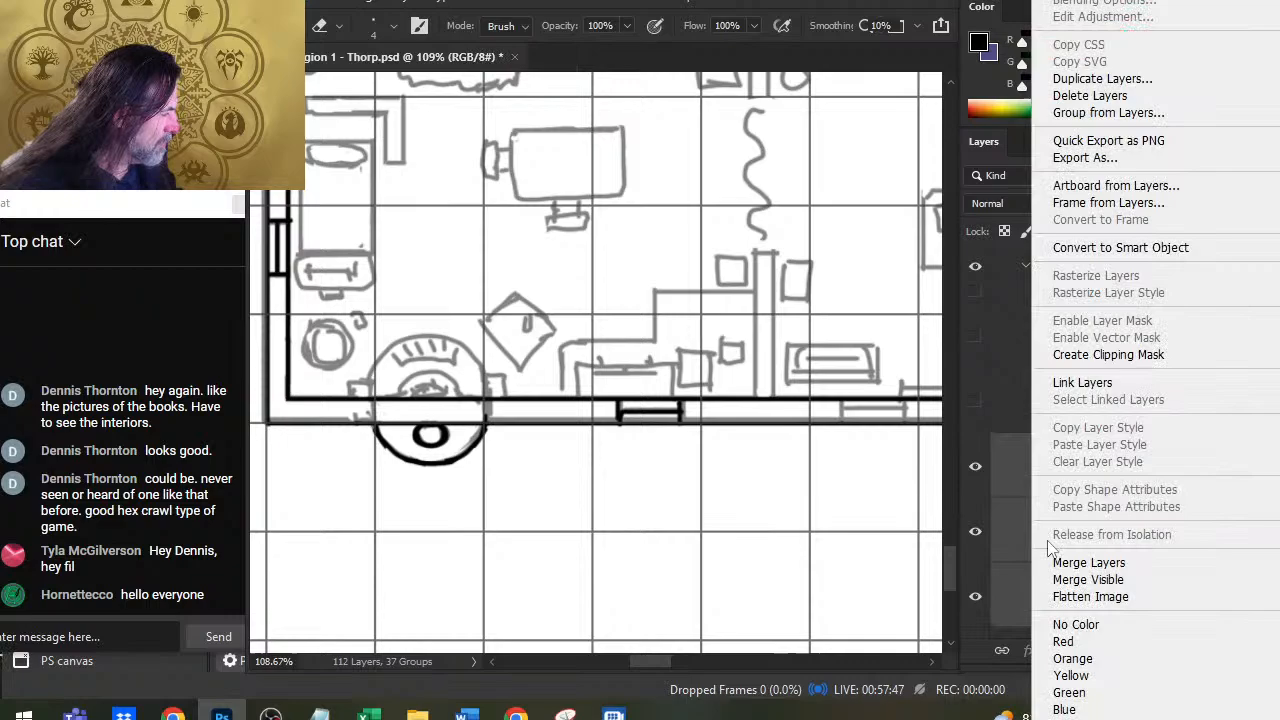
click(1094, 563)
right_click(1040, 476)
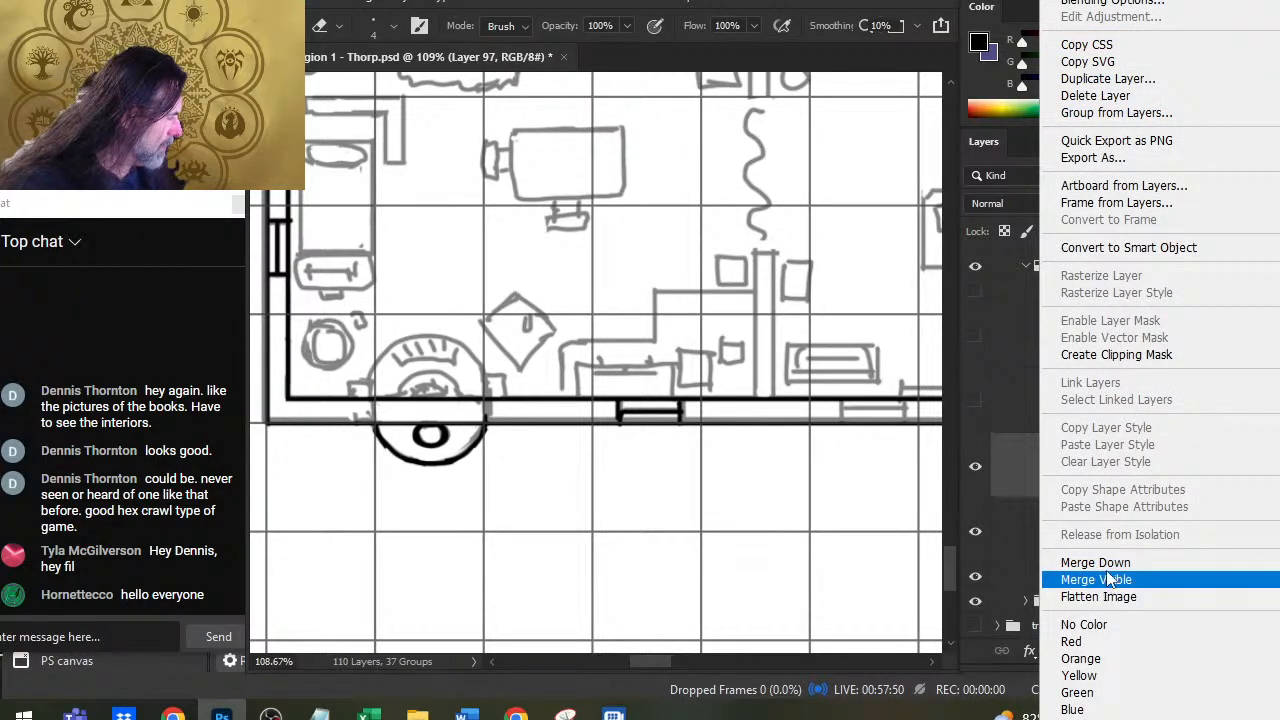
click(1096, 563)
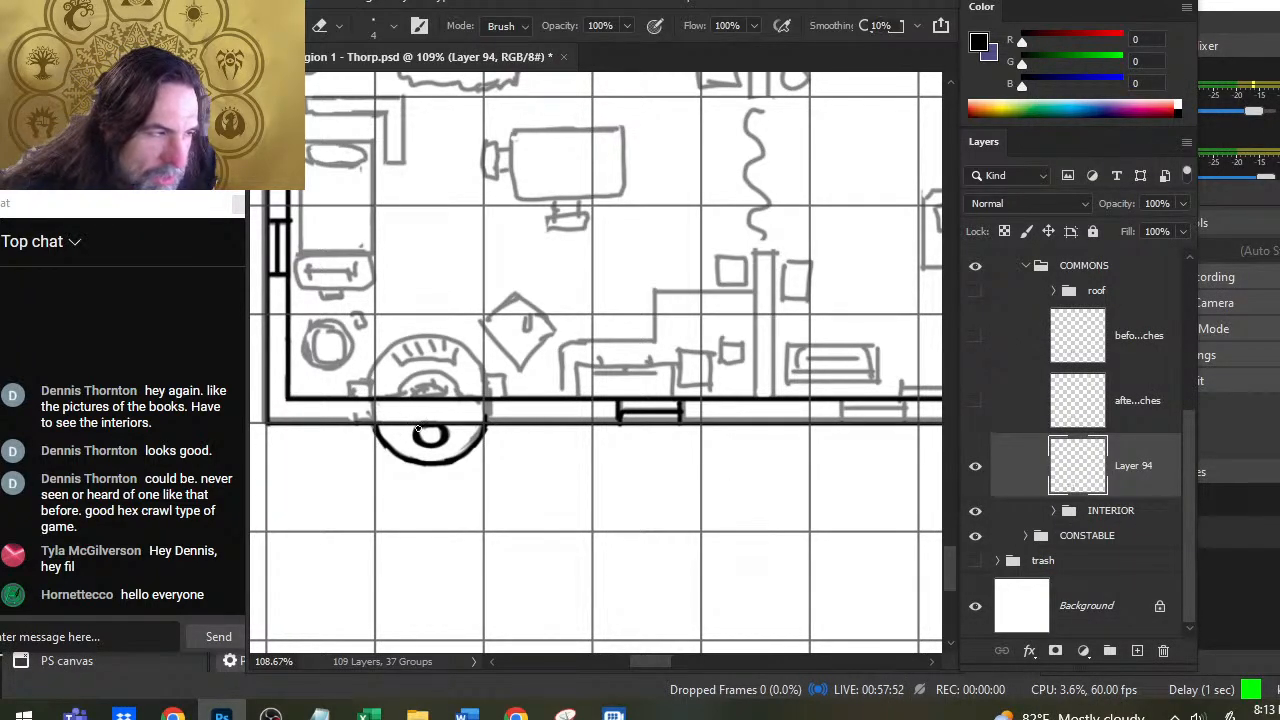
Step: Ink the hearth's two short side lines across the bottom wall and erase the outer wall line between them
key(b)
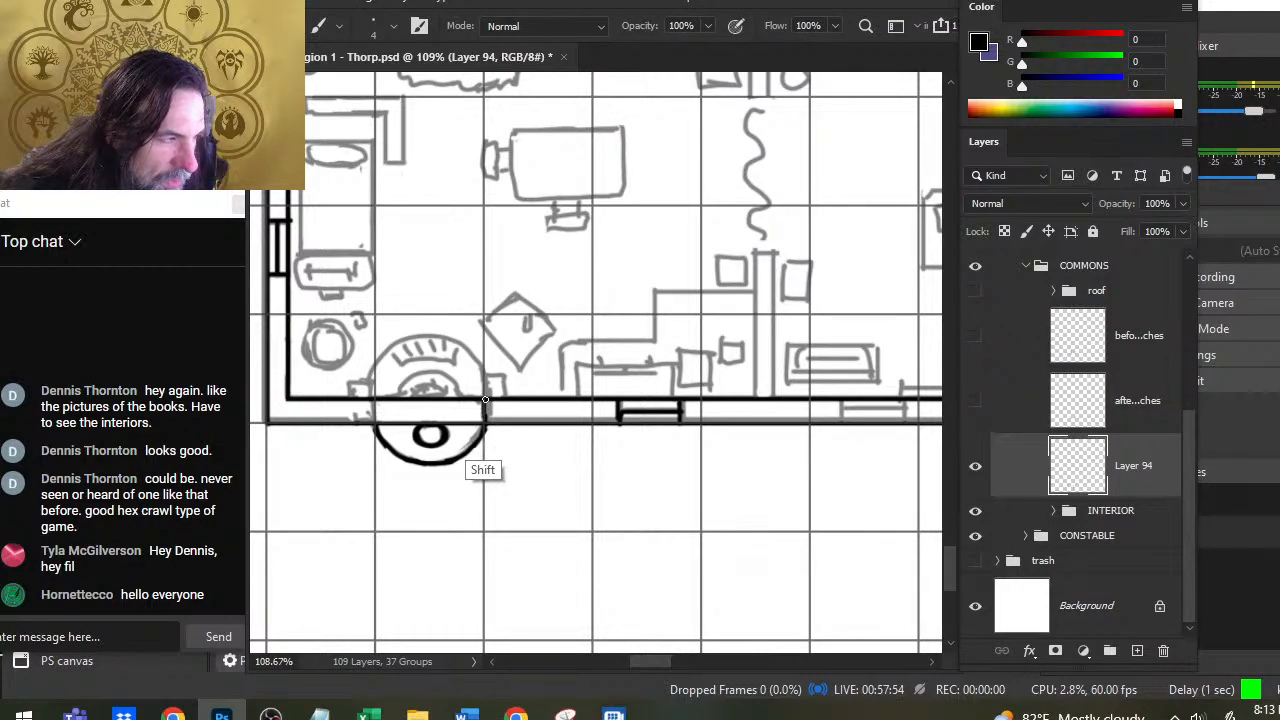
key(e)
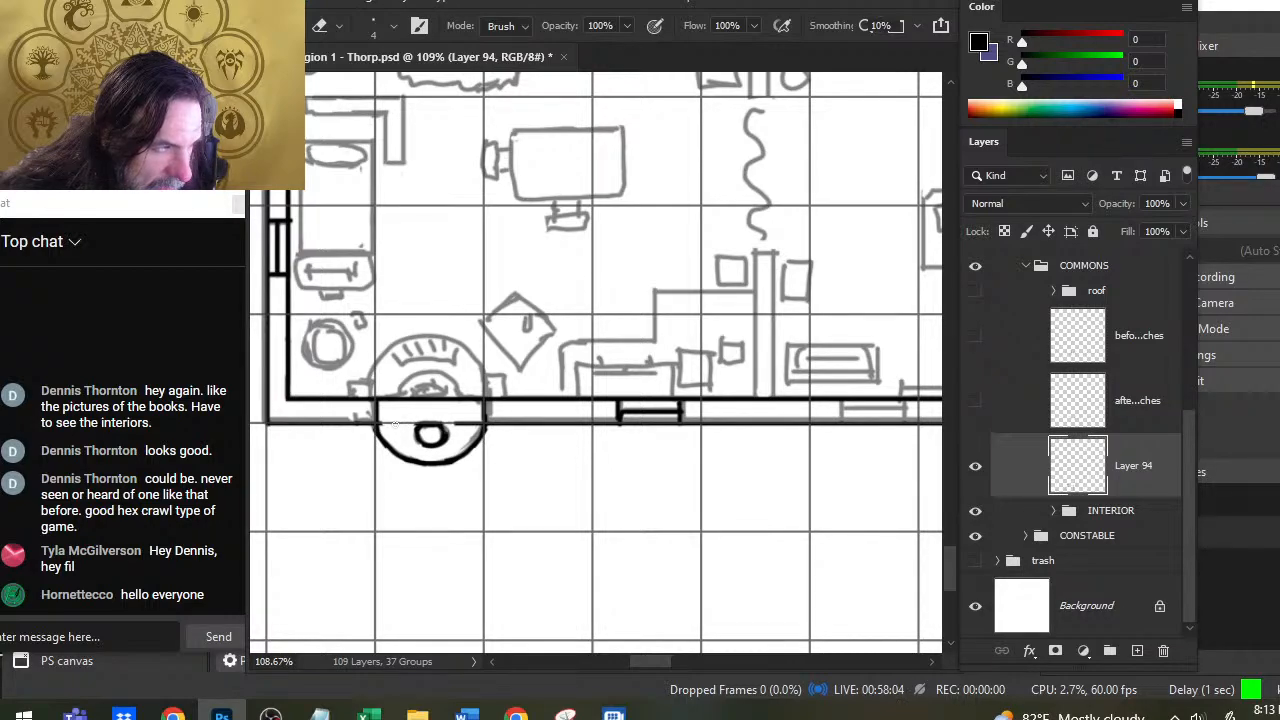
Step: Refine the flue circle into an even, rounder ring with alternating brush and eraser strokes
key(b)
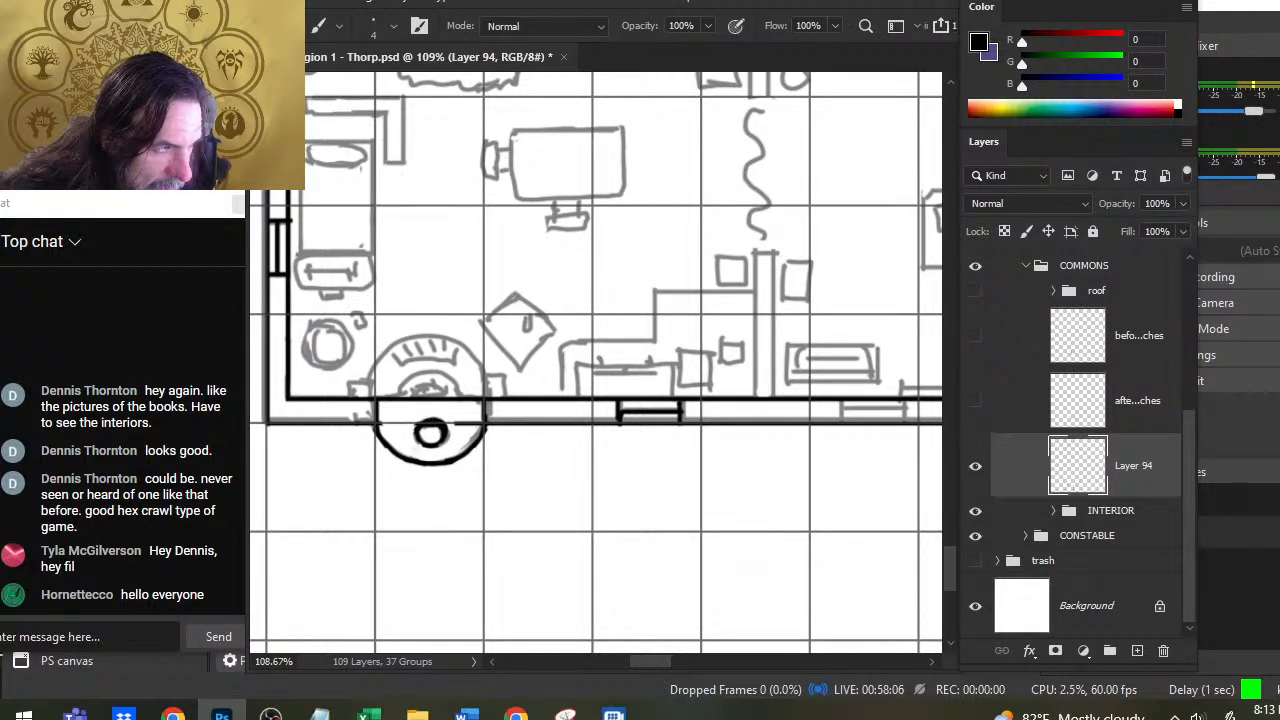
key(e)
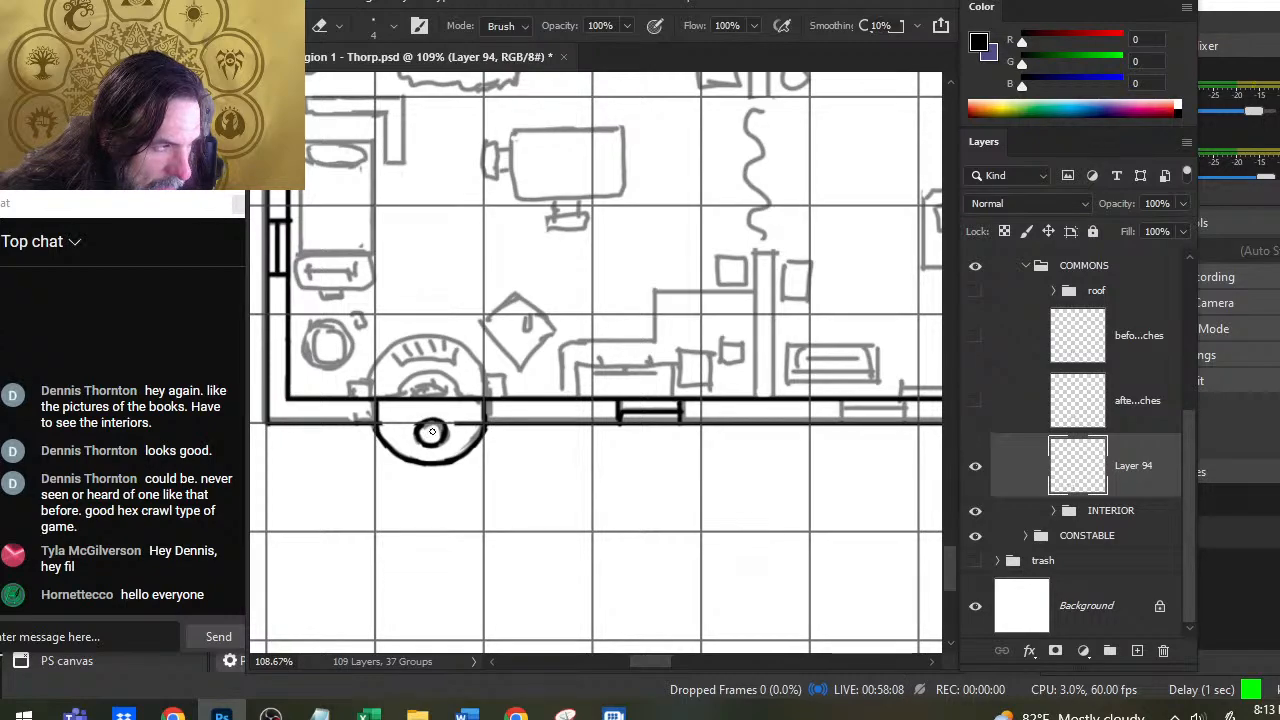
key(b)
key(e)
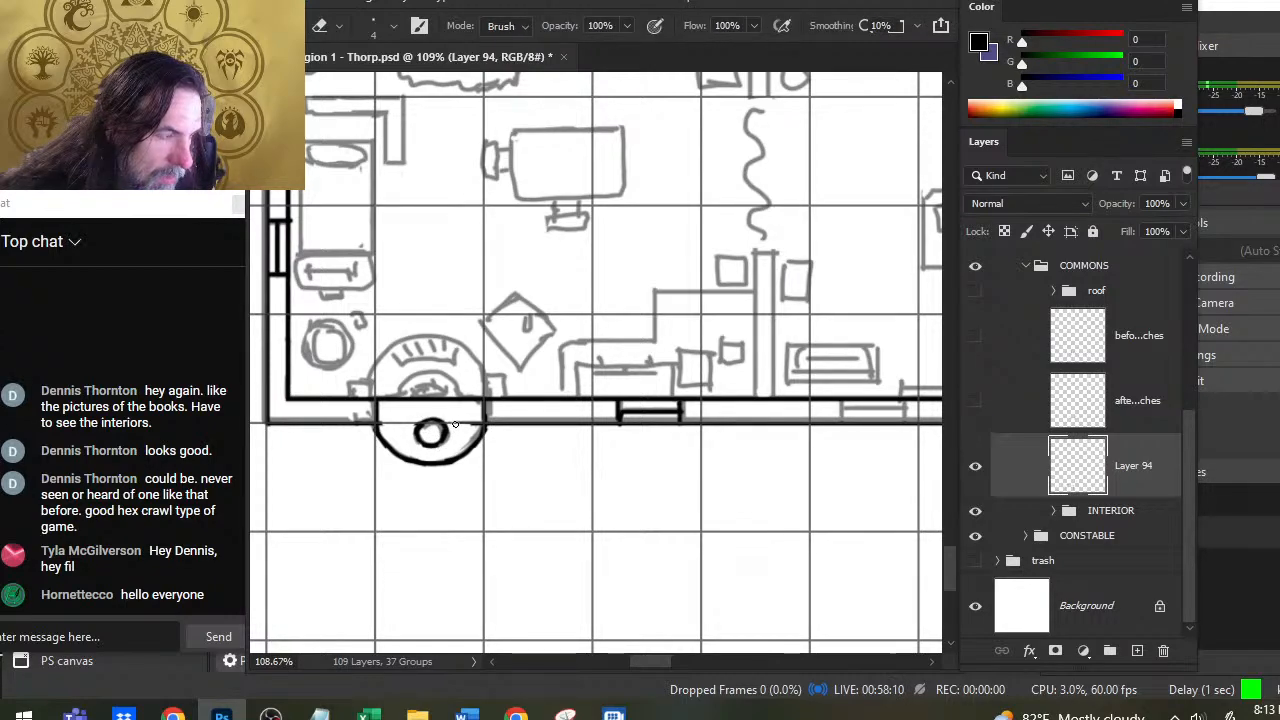
key(b)
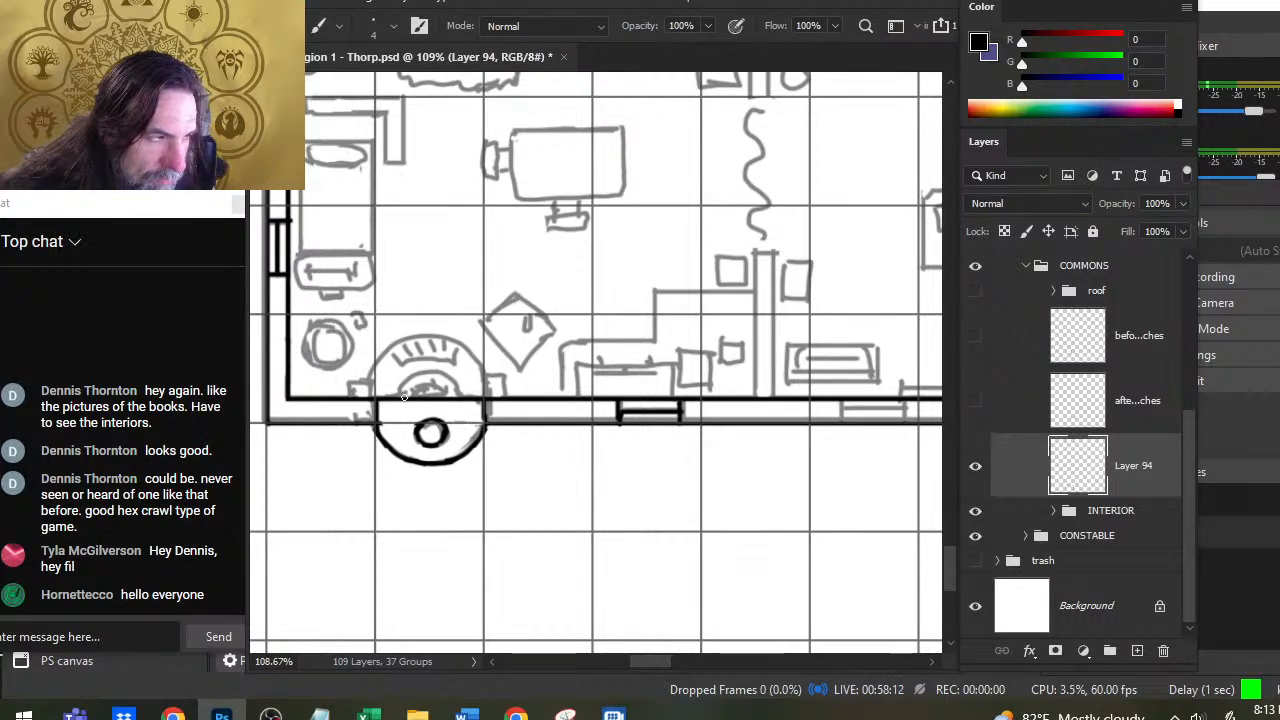
mouse_move(409, 384)
mouse_down()
mouse_move(452, 400)
mouse_move(404, 396)
mouse_up()
key(e)
key(b)
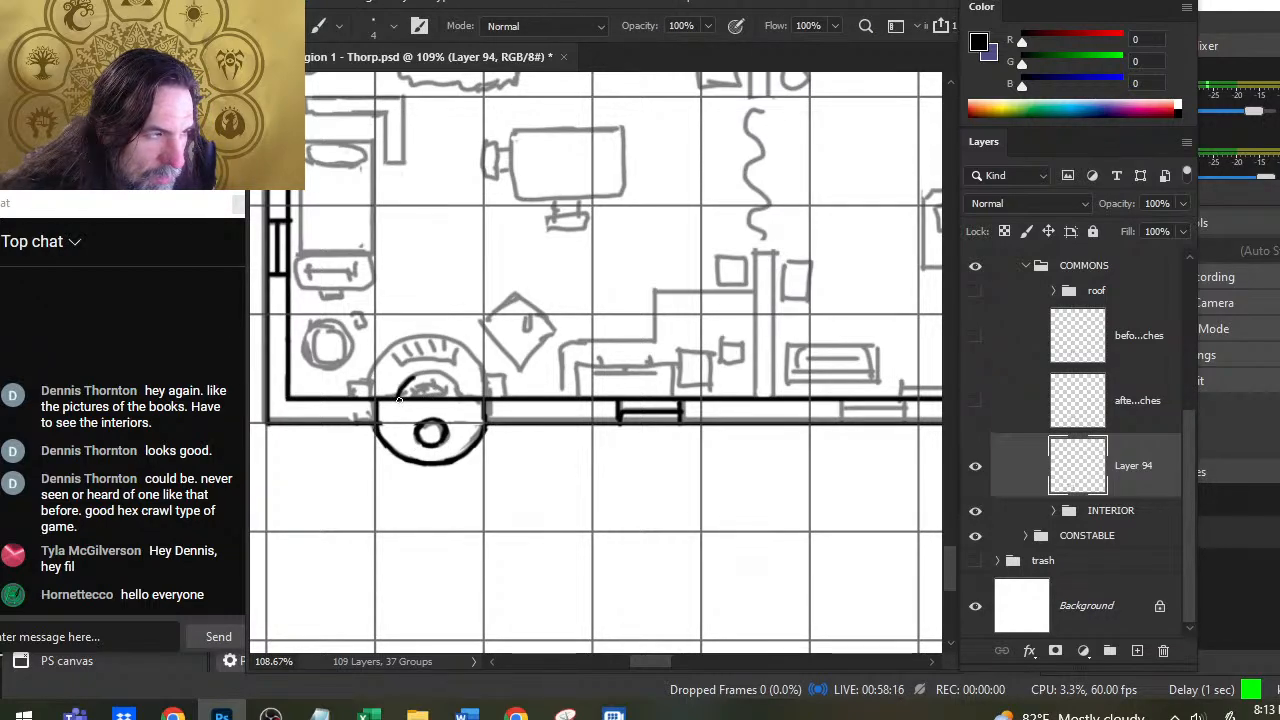
key(ctrl+z)
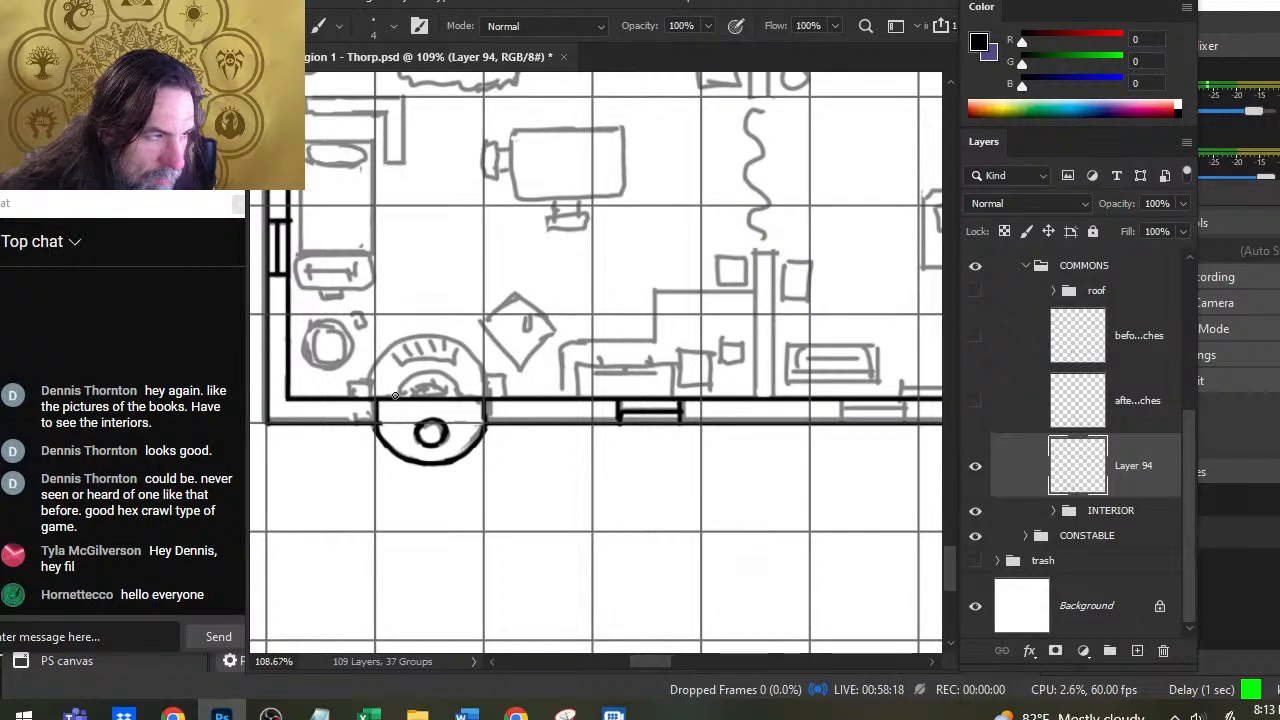
Step: Ink the small firebox arch above the inner wall line, erase the wall line beneath it and refine the arch's curve
drag(407, 380, 429, 372)
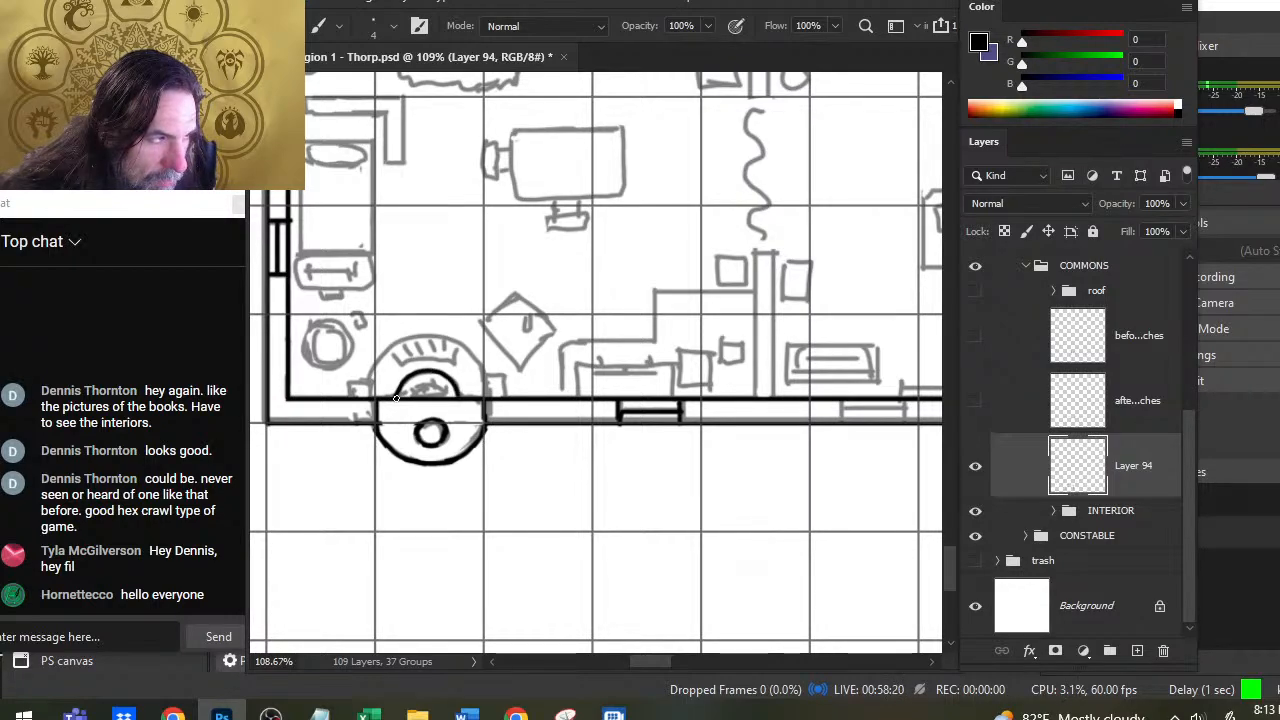
key(e)
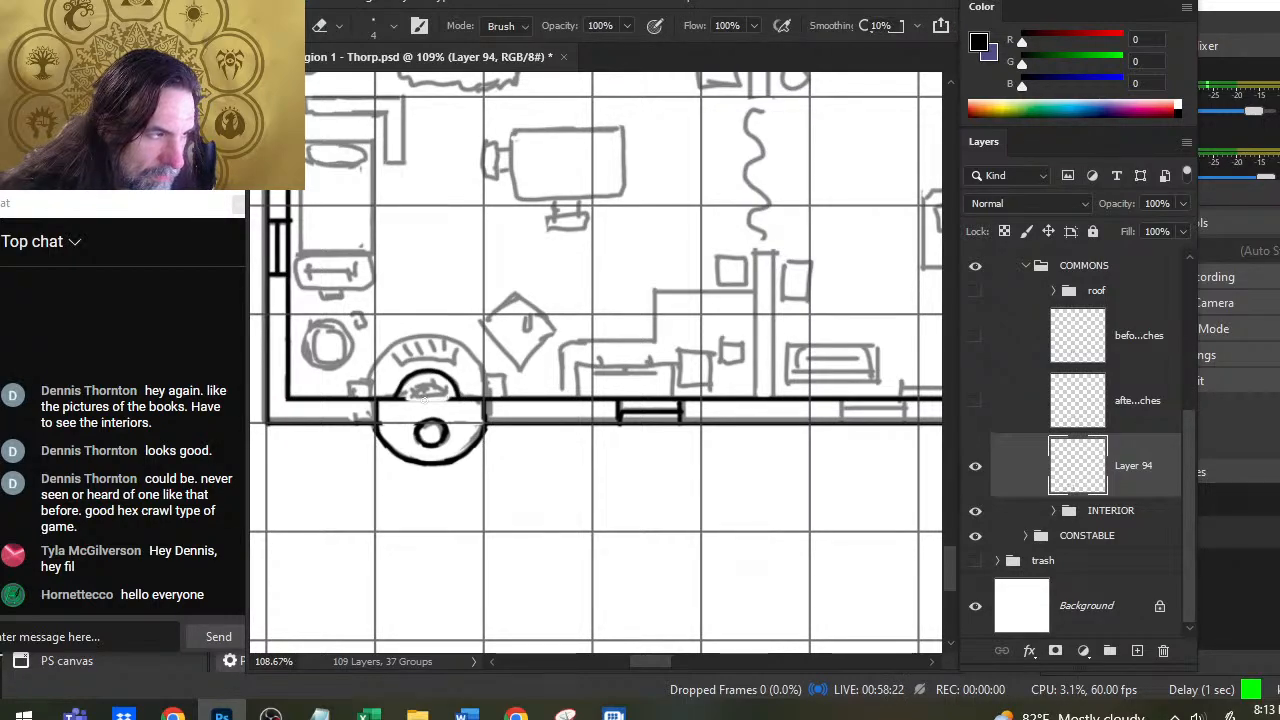
drag(444, 395, 450, 399)
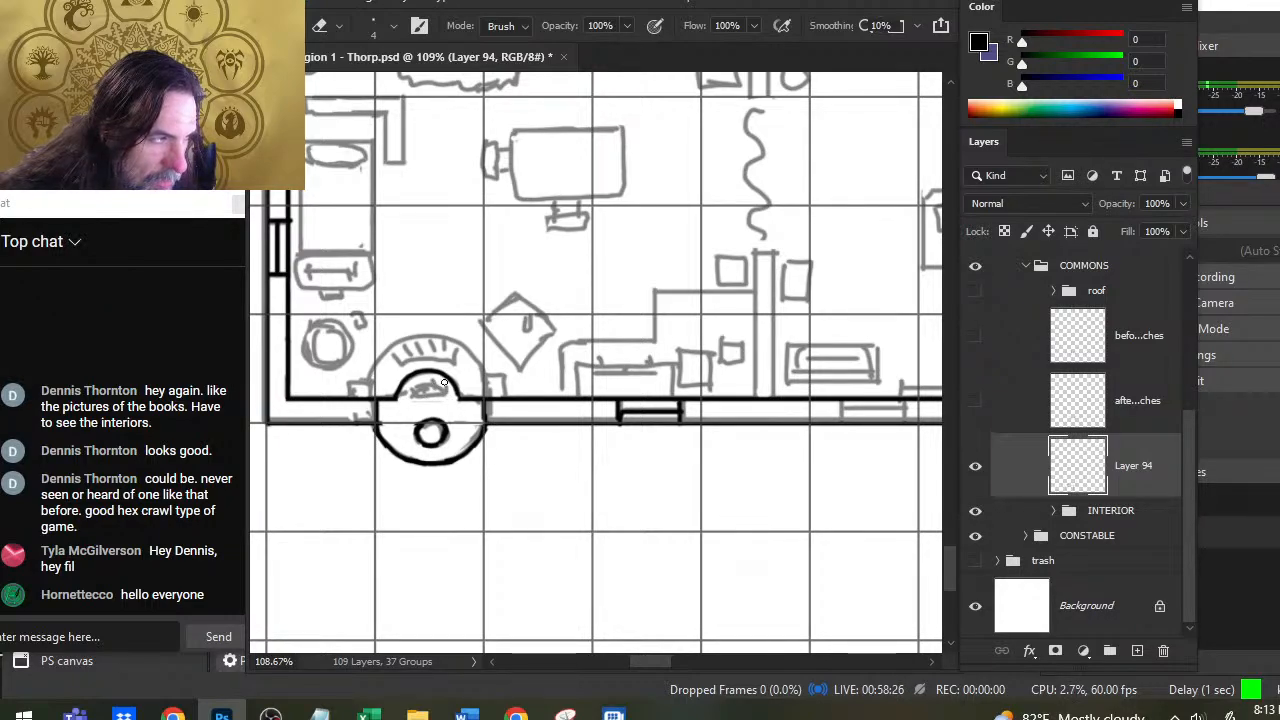
key(b)
mouse_move(432, 373)
mouse_down()
mouse_move(461, 388)
mouse_move(430, 376)
mouse_up()
key(e)
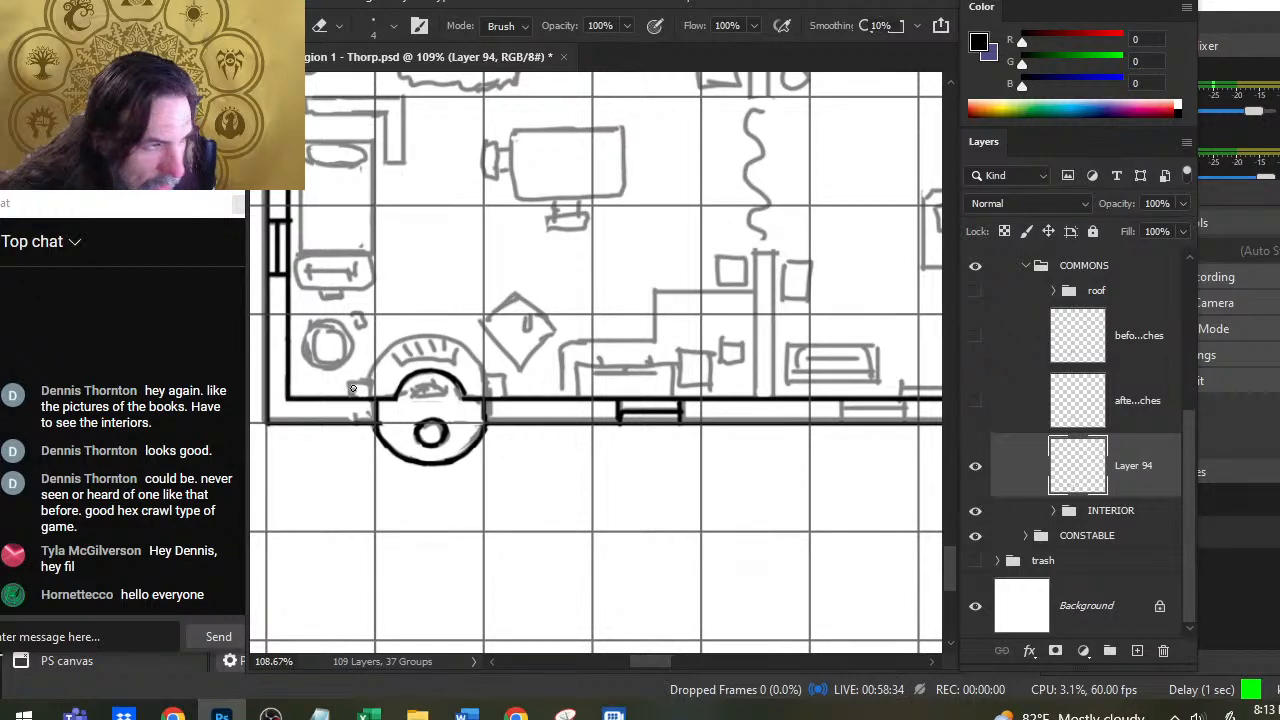
Step: Ink a small square post on each side of the hearth against the inner face of the bottom wall
key(b)
mouse_move(351, 384)
mouse_down()
mouse_move(349, 397)
mouse_move(378, 381)
mouse_move(378, 397)
mouse_up()
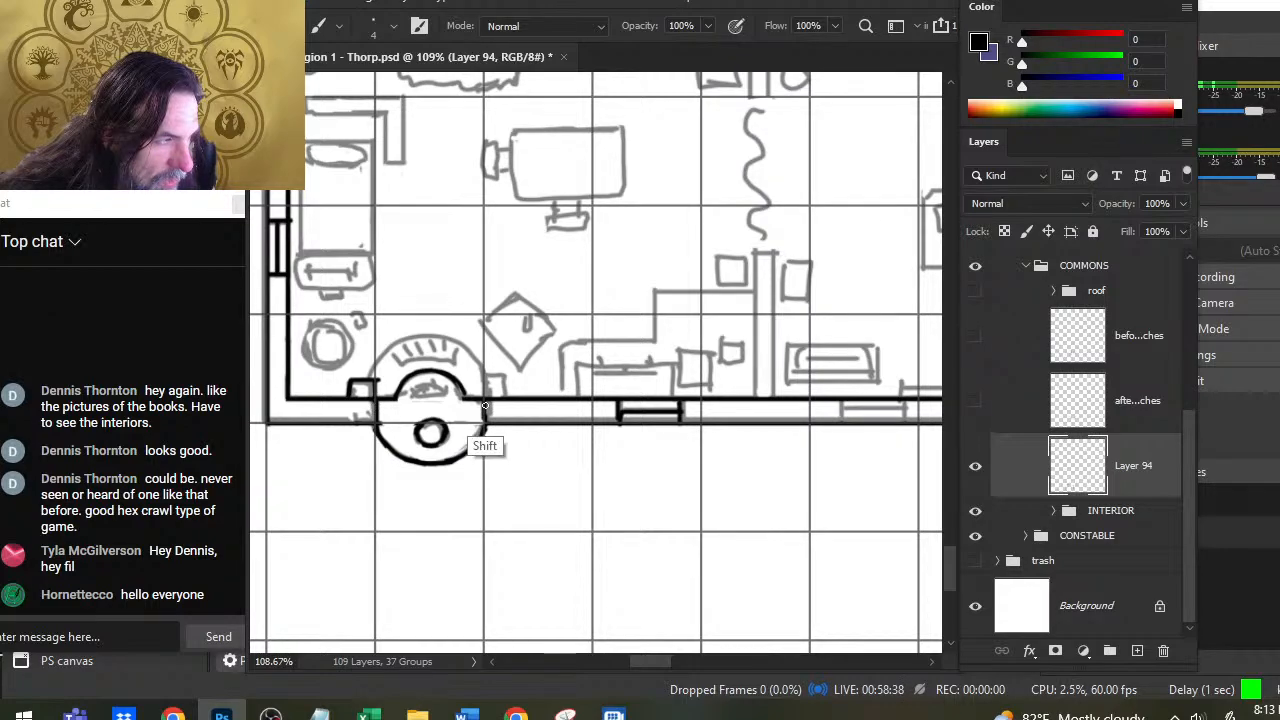
drag(486, 406, 485, 378)
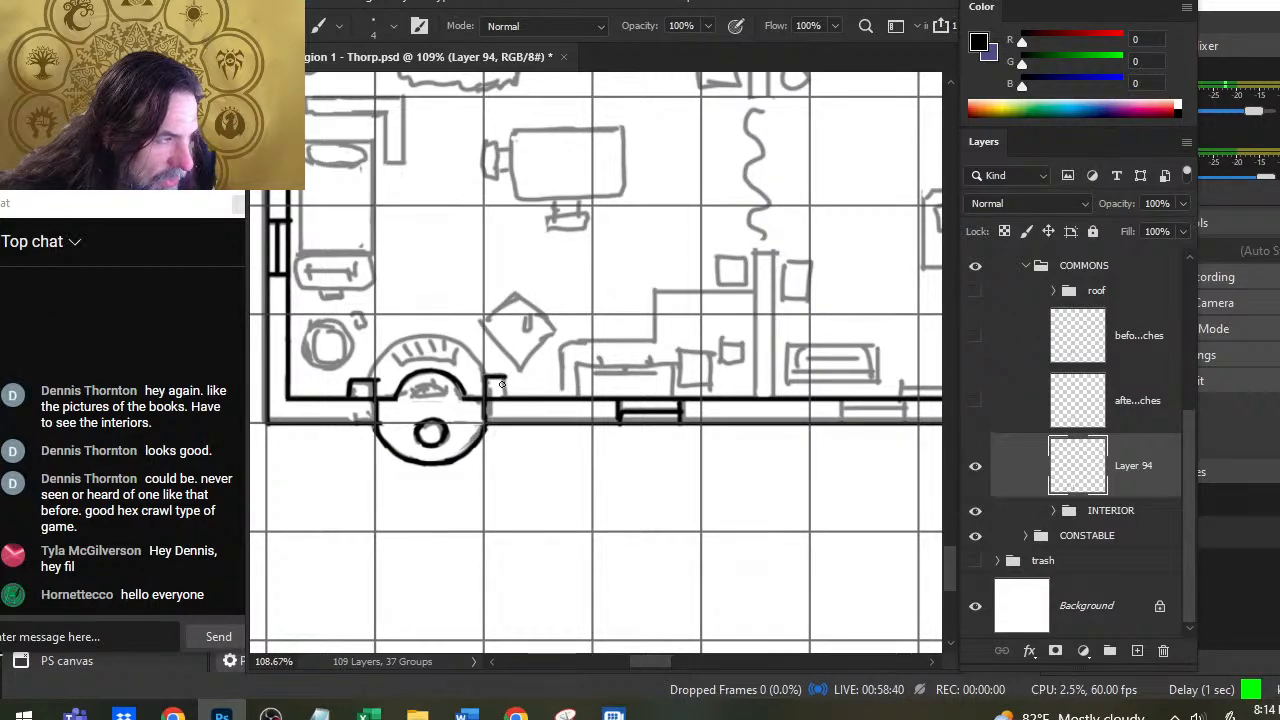
key(e)
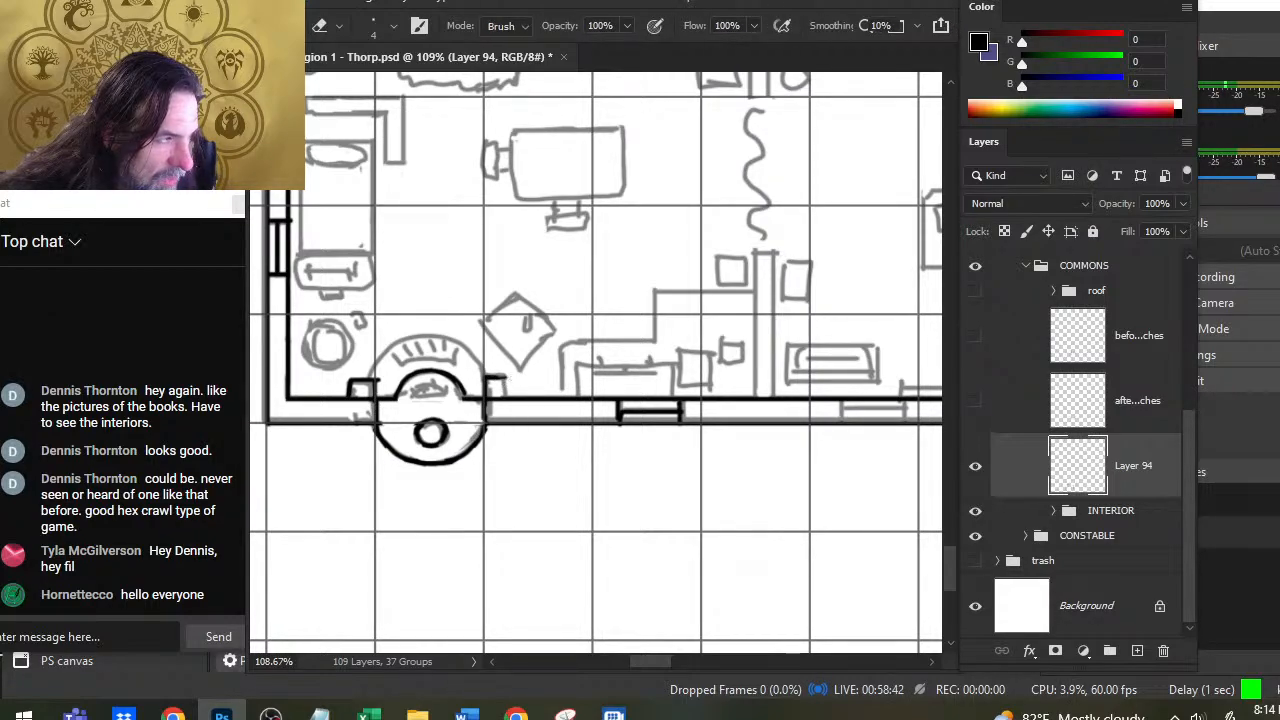
key(b)
drag(486, 377, 507, 379)
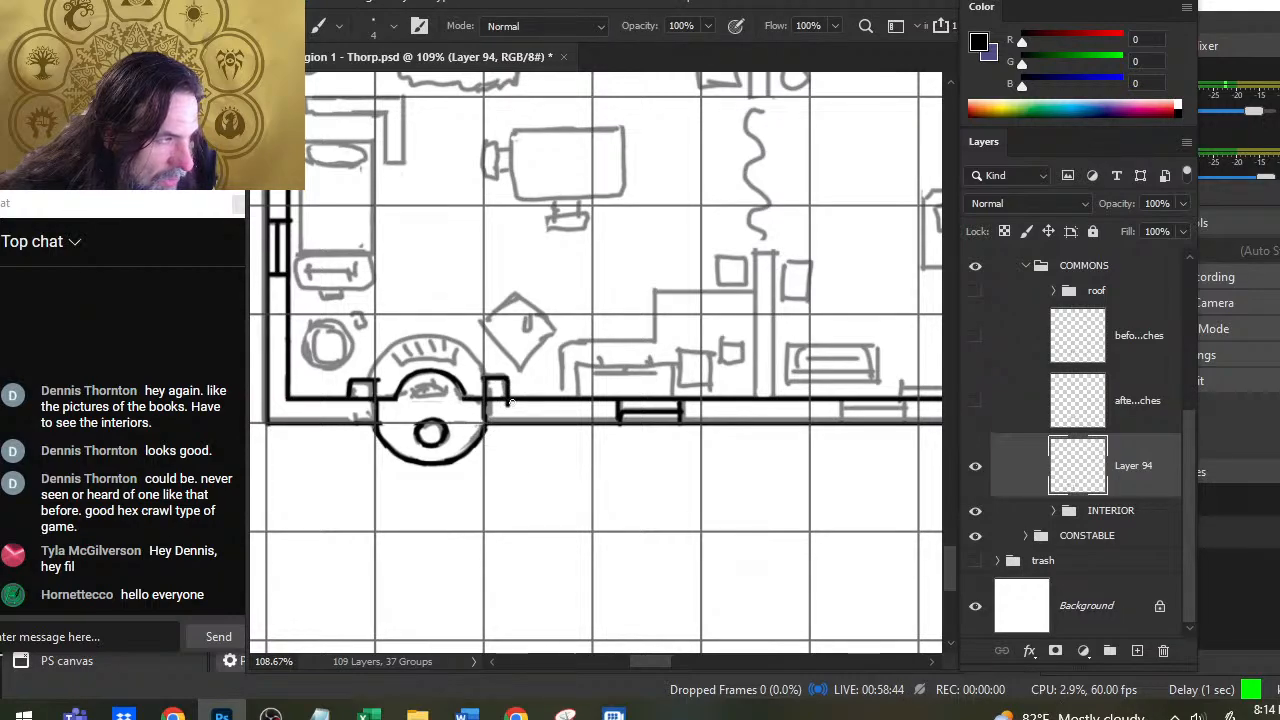
Step: Save the document and erase the inner wall line at the base of both hearth posts
key(e)
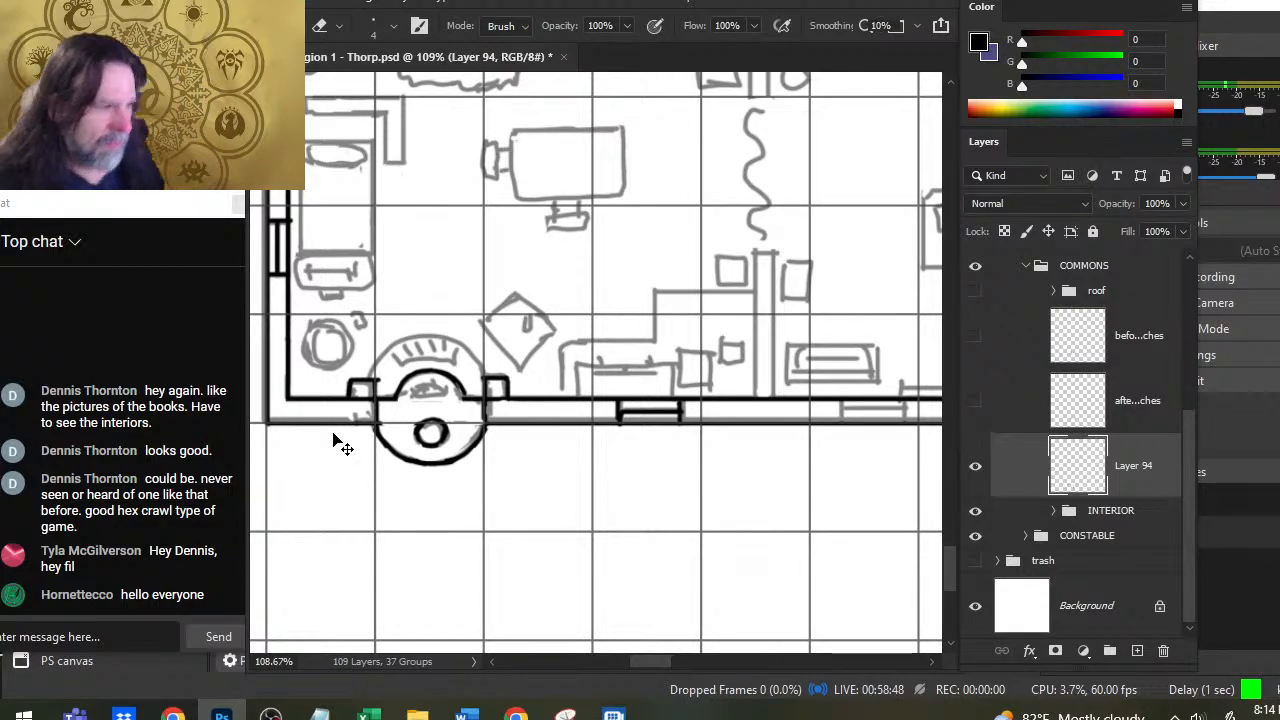
key(ctrl+s)
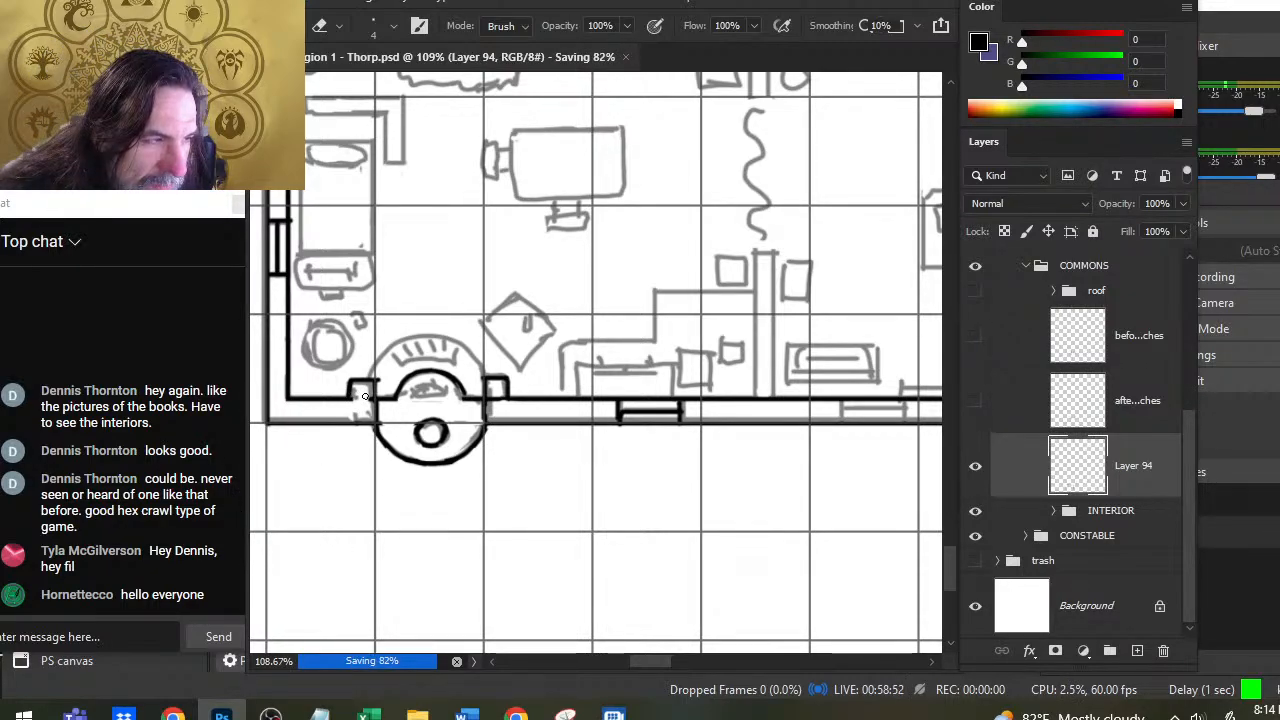
click(365, 397)
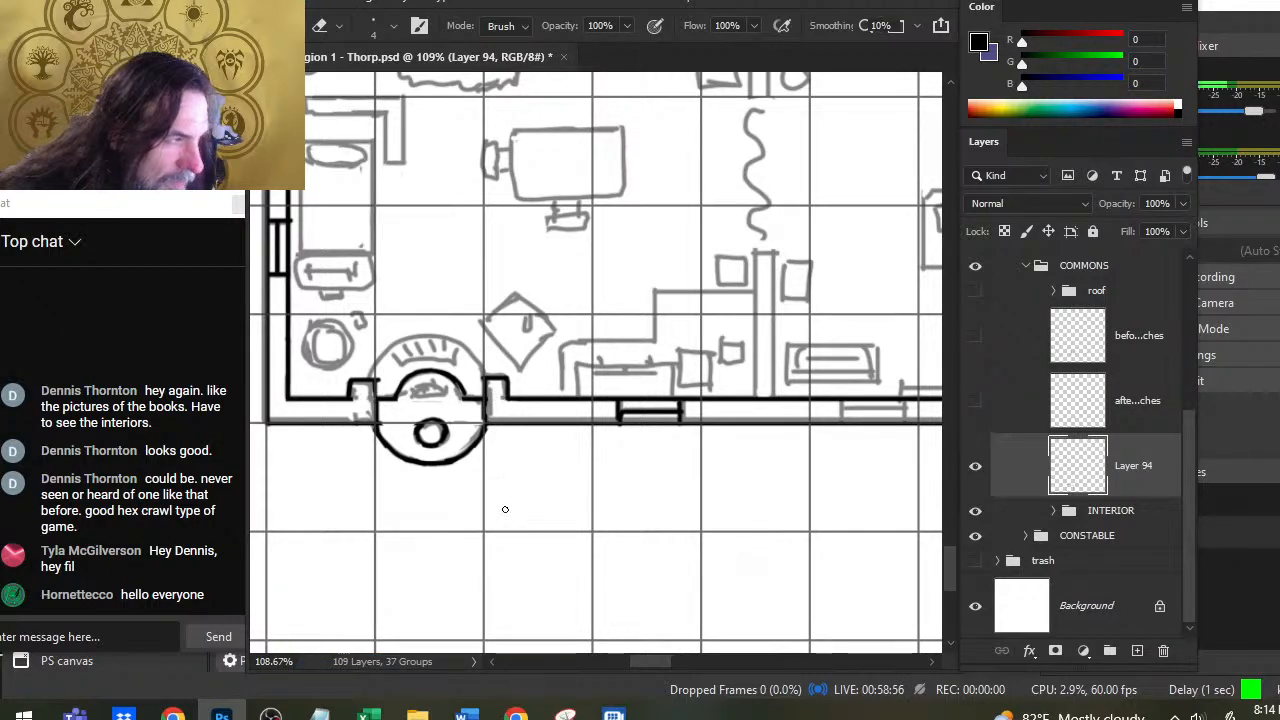
key(z)
drag(573, 405, 488, 437)
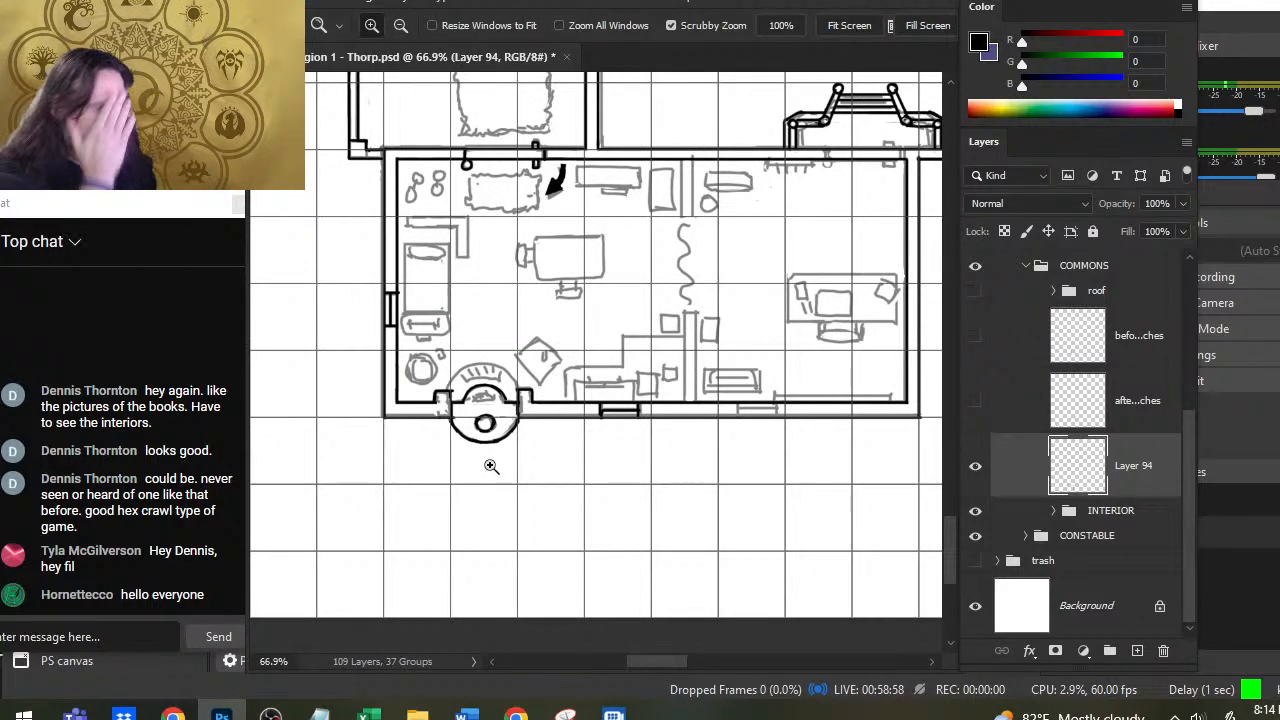
scroll(484, 365, down, 3)
scroll(484, 365, up, 5)
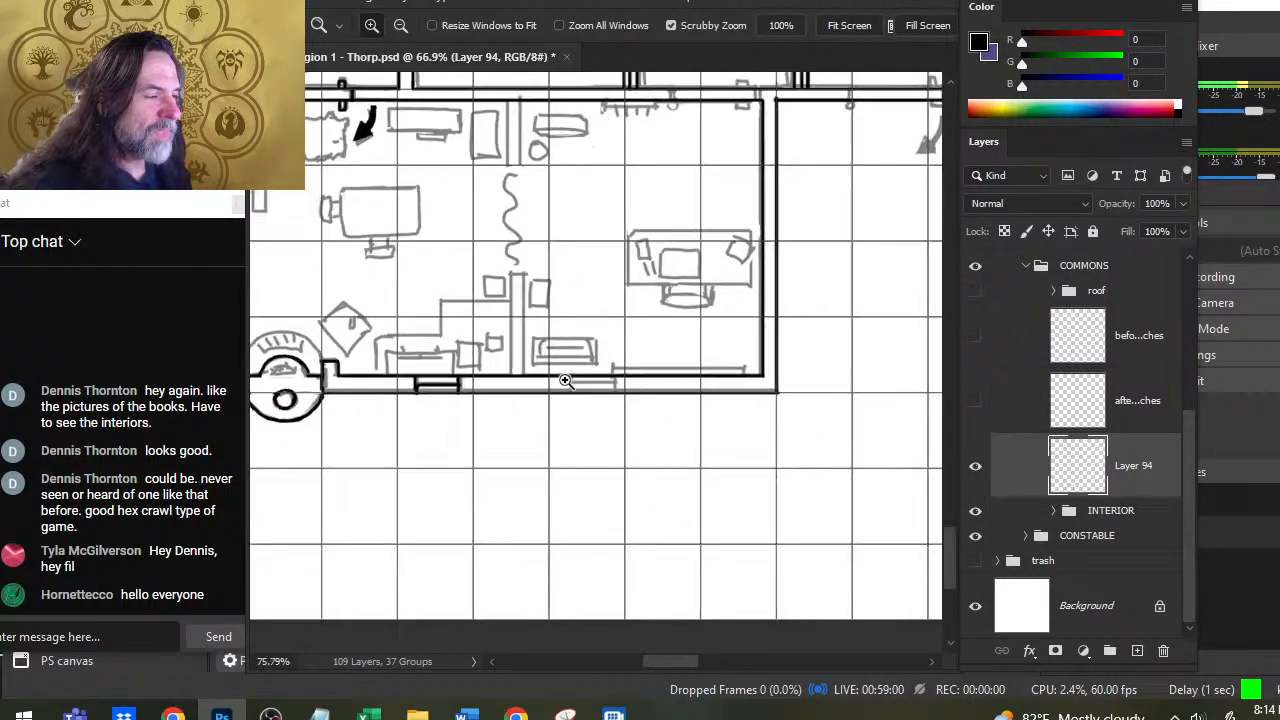
key(b)
drag(511, 366, 511, 202)
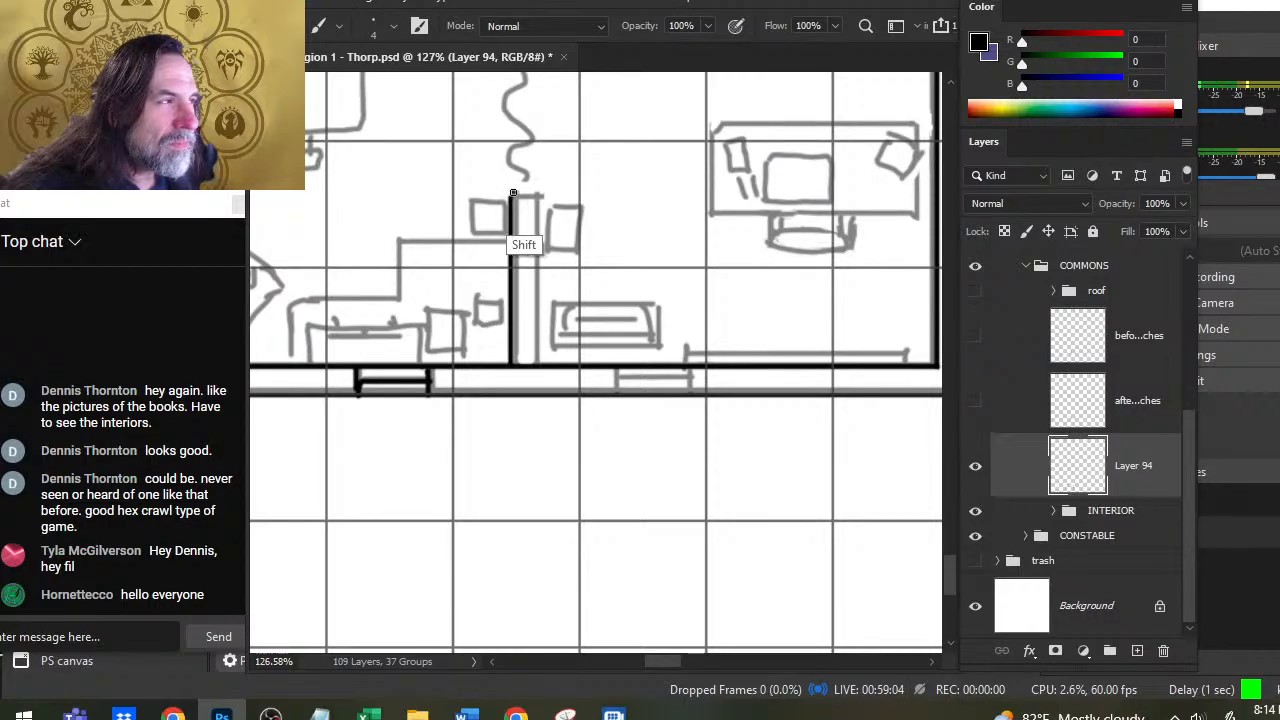
shift+click(537, 192)
drag(537, 195, 537, 355)
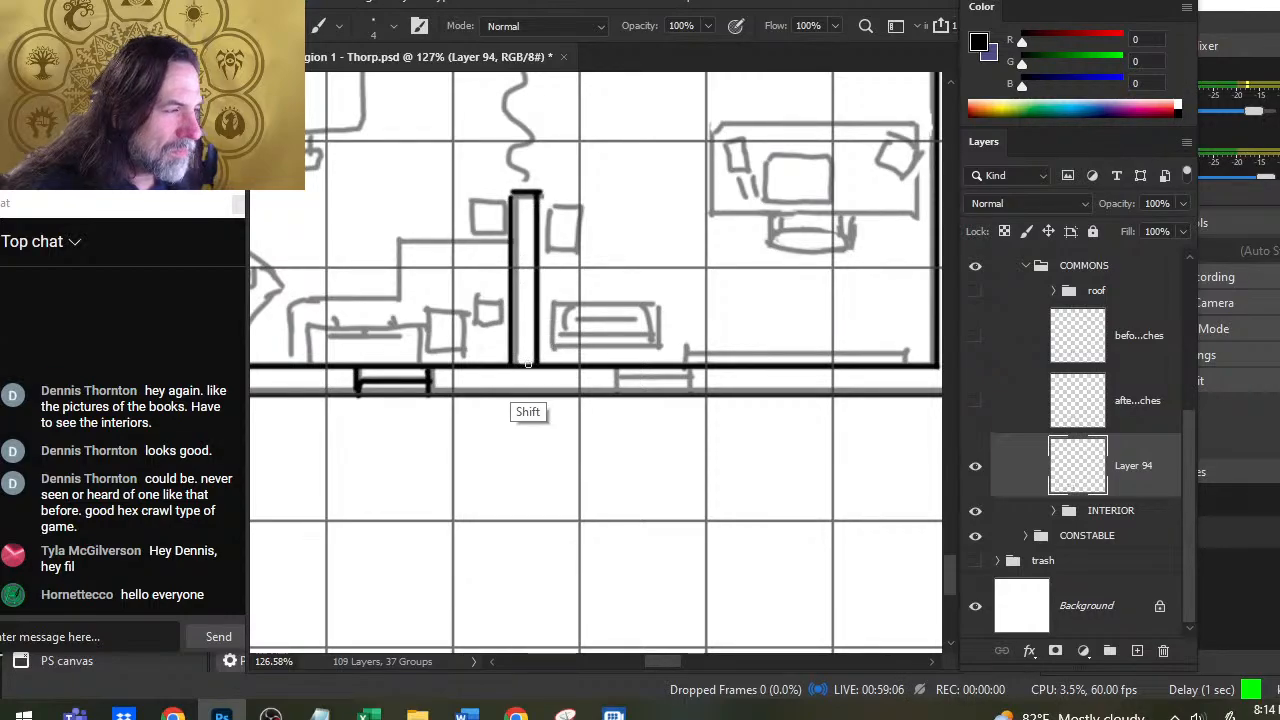
key(ctrl+z)
key(ctrl+z)
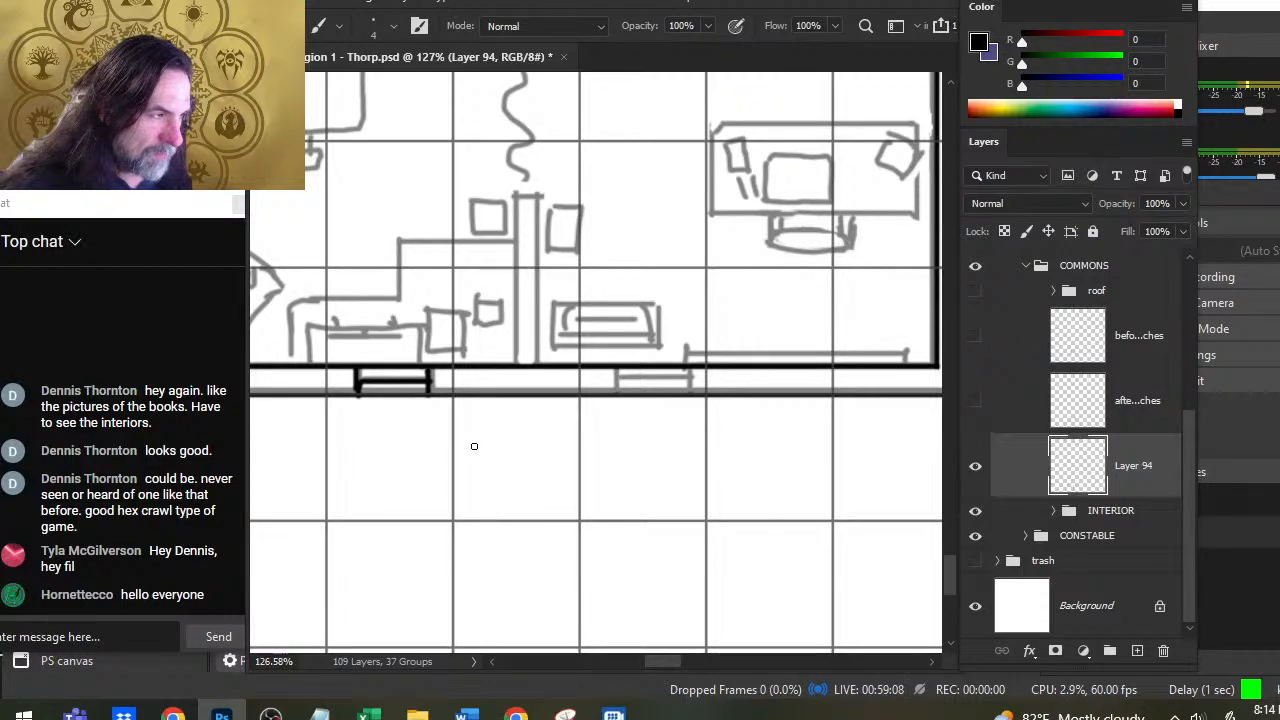
Step: Ink the lower partition wall stub in black as a narrow upright rectangle rising from the bottom wall's inner line
mouse_move(503, 365)
mouse_down()
mouse_move(503, 195)
mouse_move(533, 295)
mouse_move(533, 355)
mouse_up()
shift+click(533, 195)
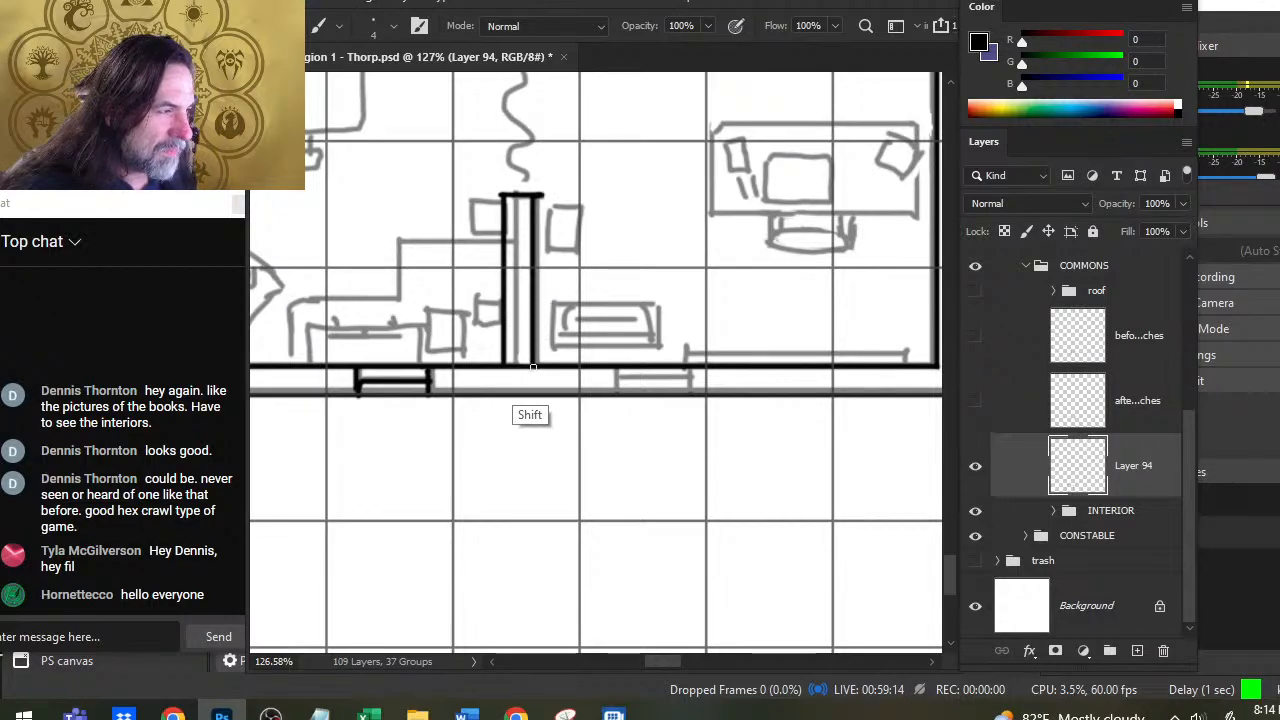
key(e)
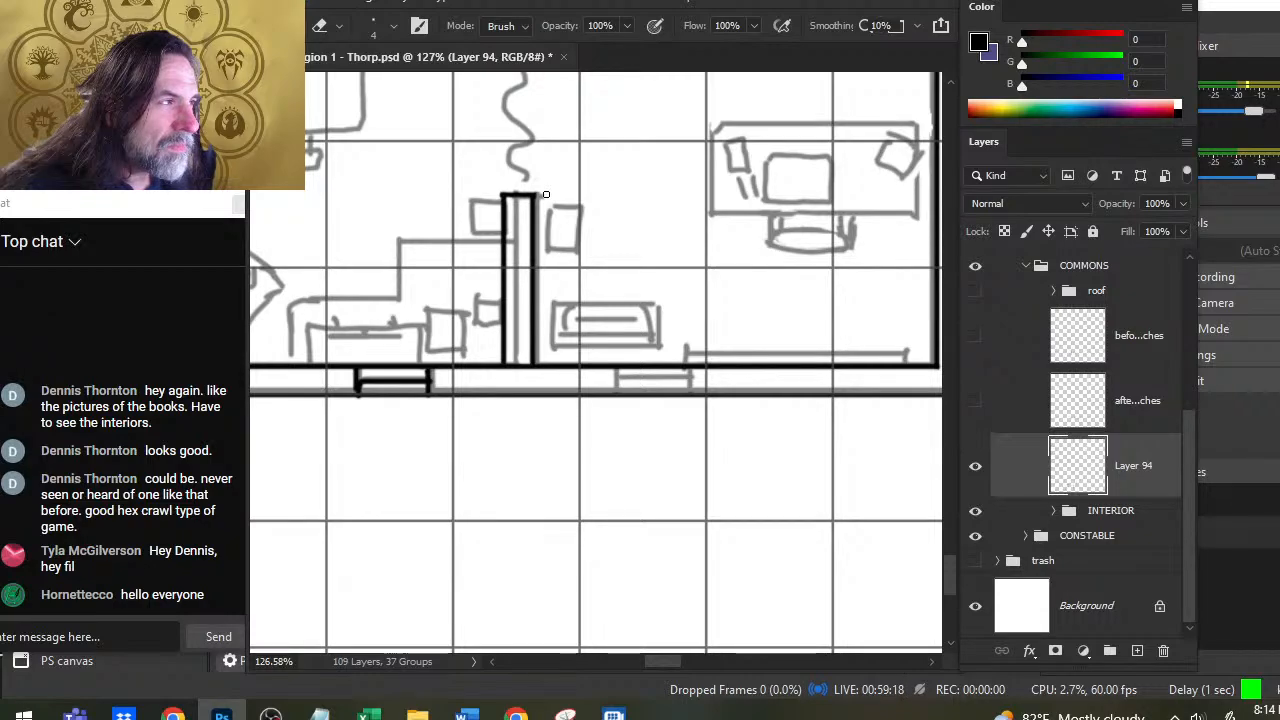
Step: Copy the upper part of the inked partition stub onto a new layer and flip the copy vertically
scroll(546, 194, up, 5)
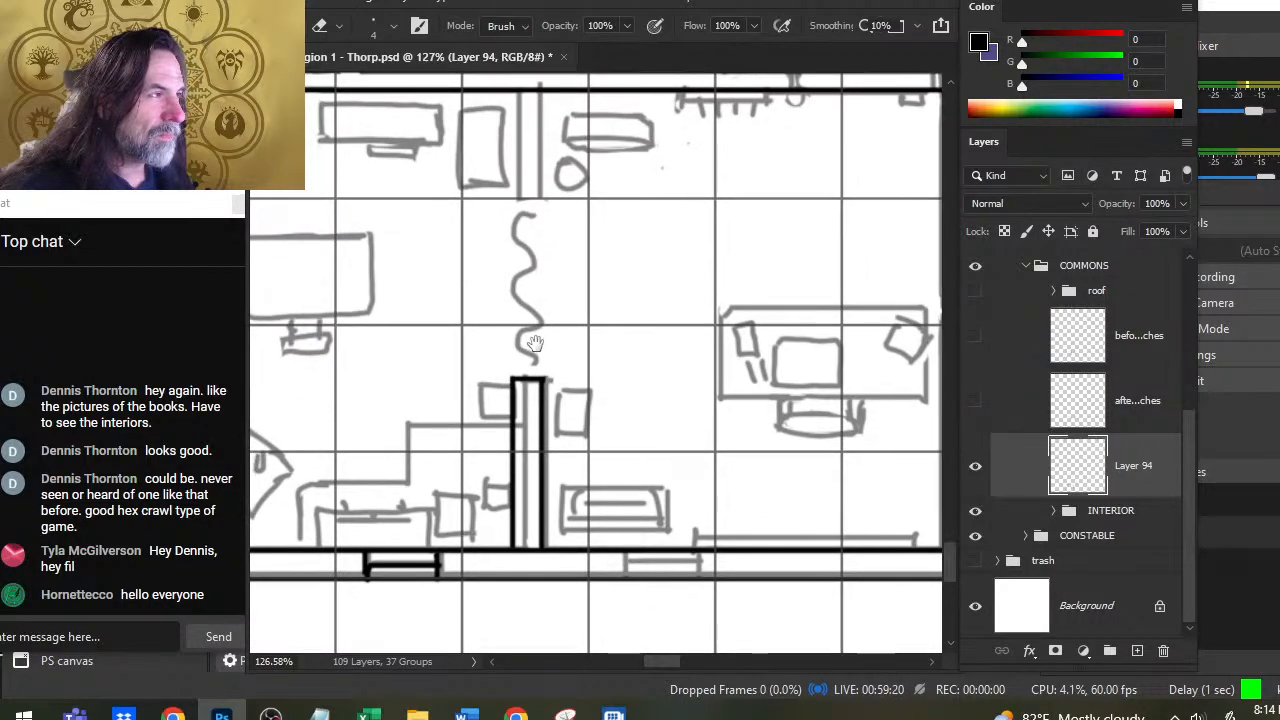
key(l)
drag(525, 294, 575, 312)
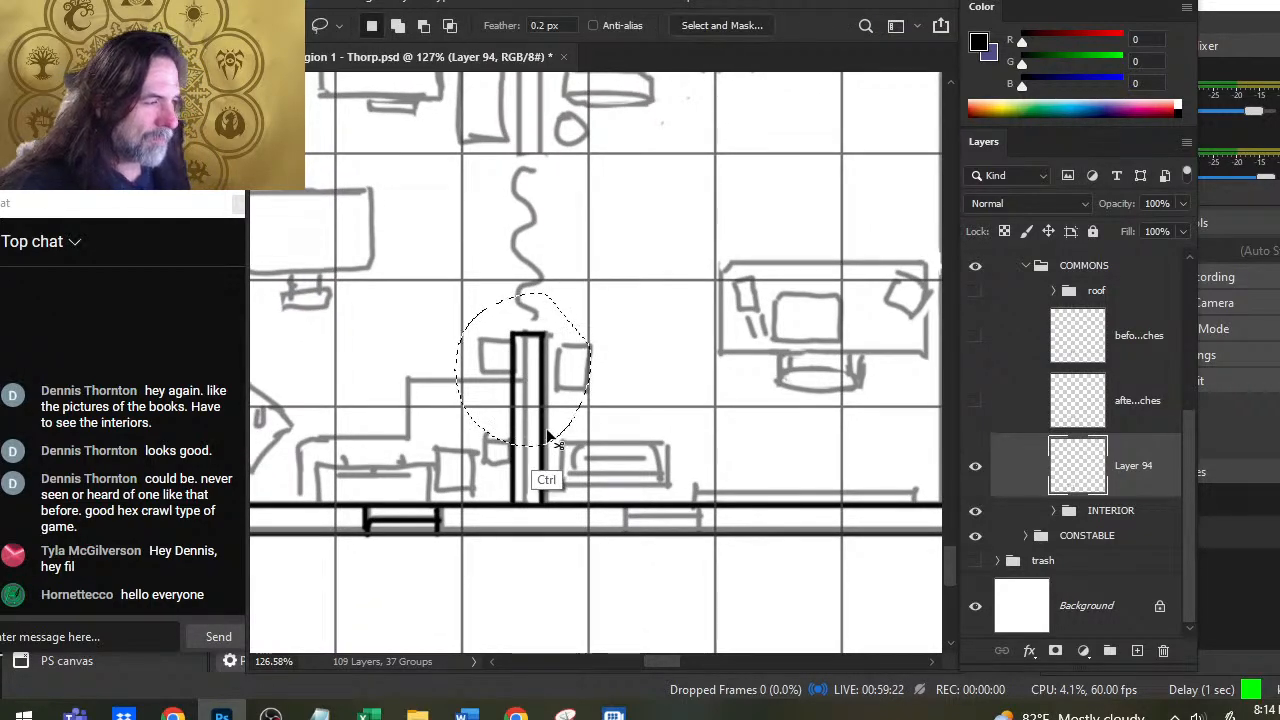
key(ctrl+j)
drag(546, 428, 546, 410)
right_click(586, 265)
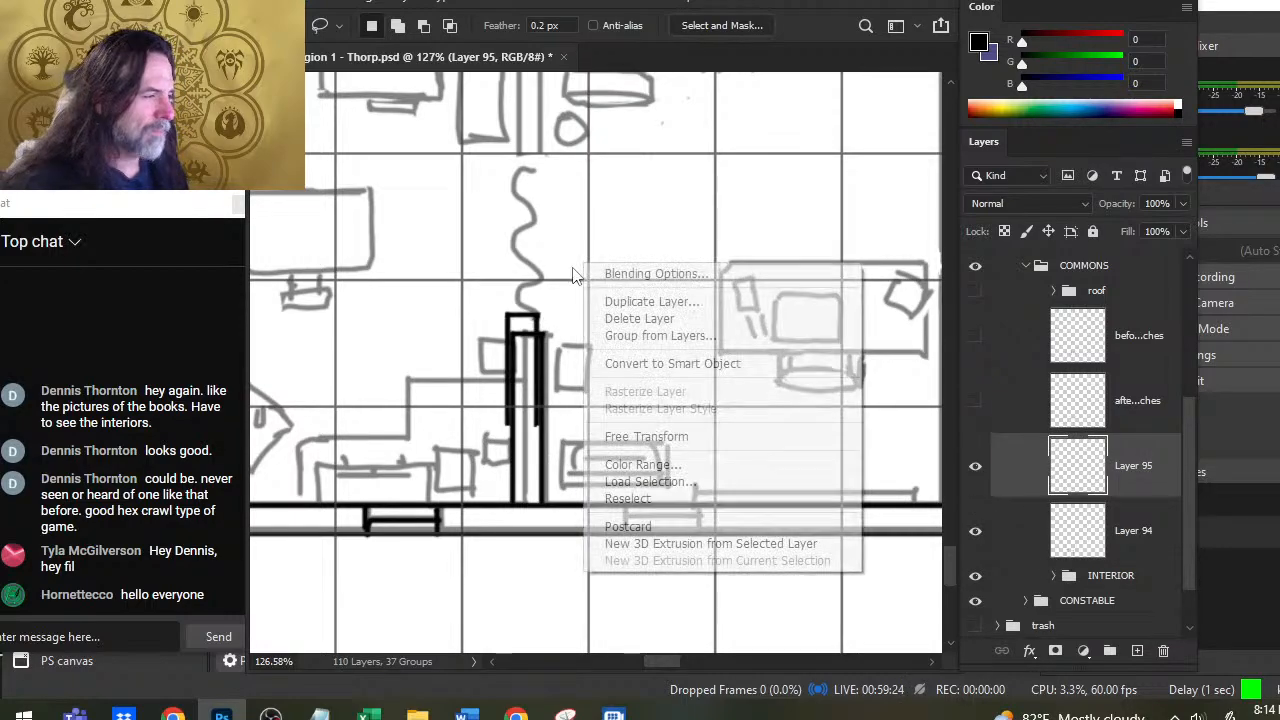
click(648, 436)
right_click(614, 244)
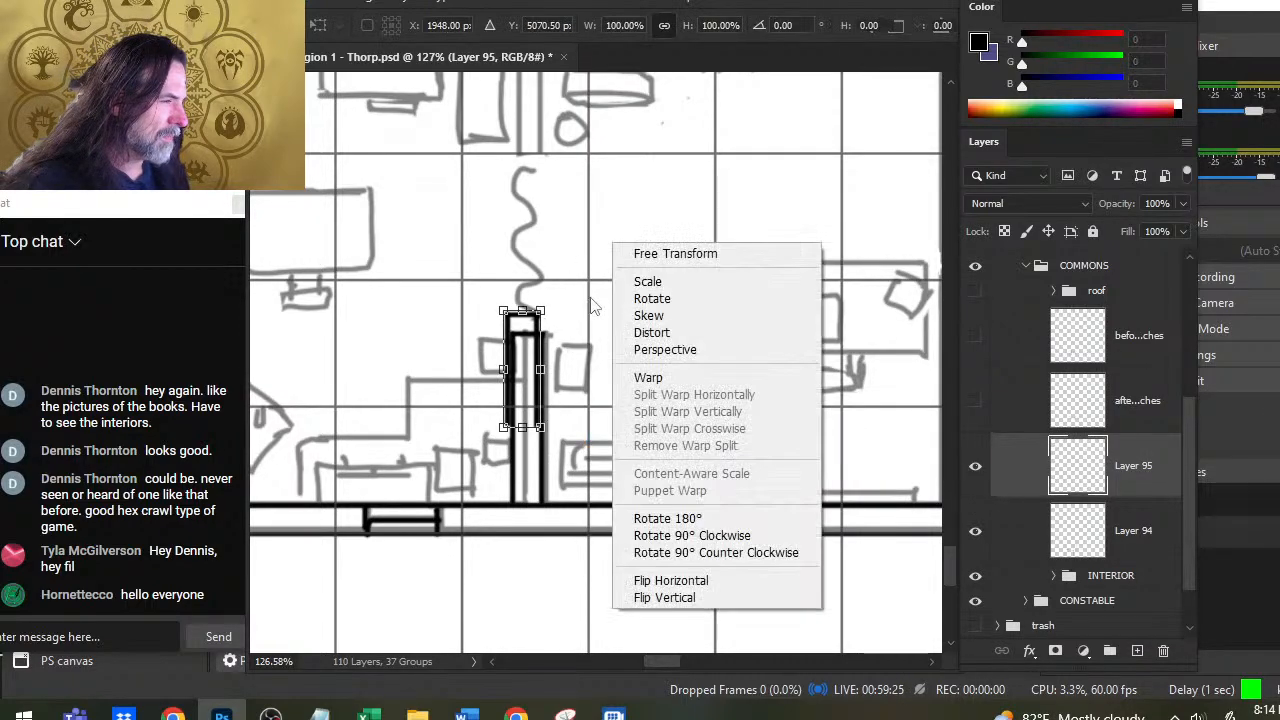
click(648, 598)
key(Return)
Step: Move the flipped partition copy straight up over the sketched upper stub, with its closed end above the squiggly curtain line
key(v)
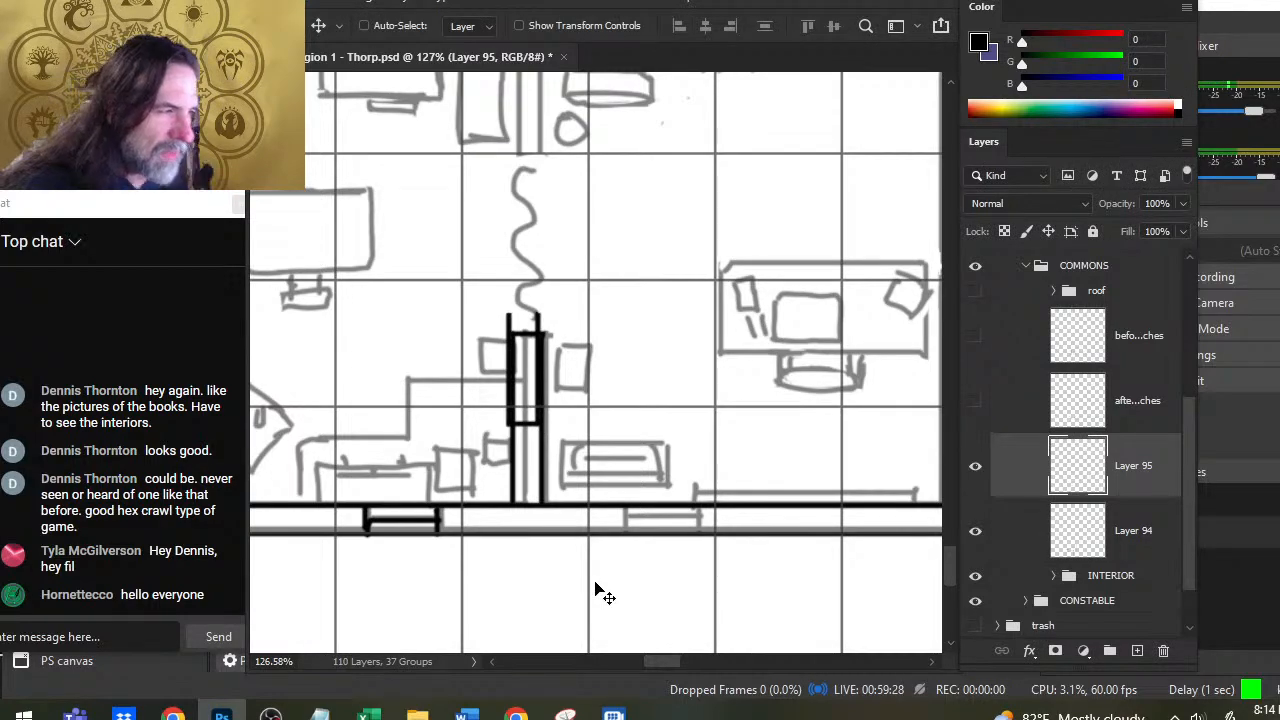
key(Up)
key(Up)
key(Up)
key(Up)
key(Up)
key(Up)
key(Up)
key(Up)
key(Up)
key(Up)
key(Up)
key(Up)
key(Up)
key(Up)
key(Up)
key(Up)
key(Up)
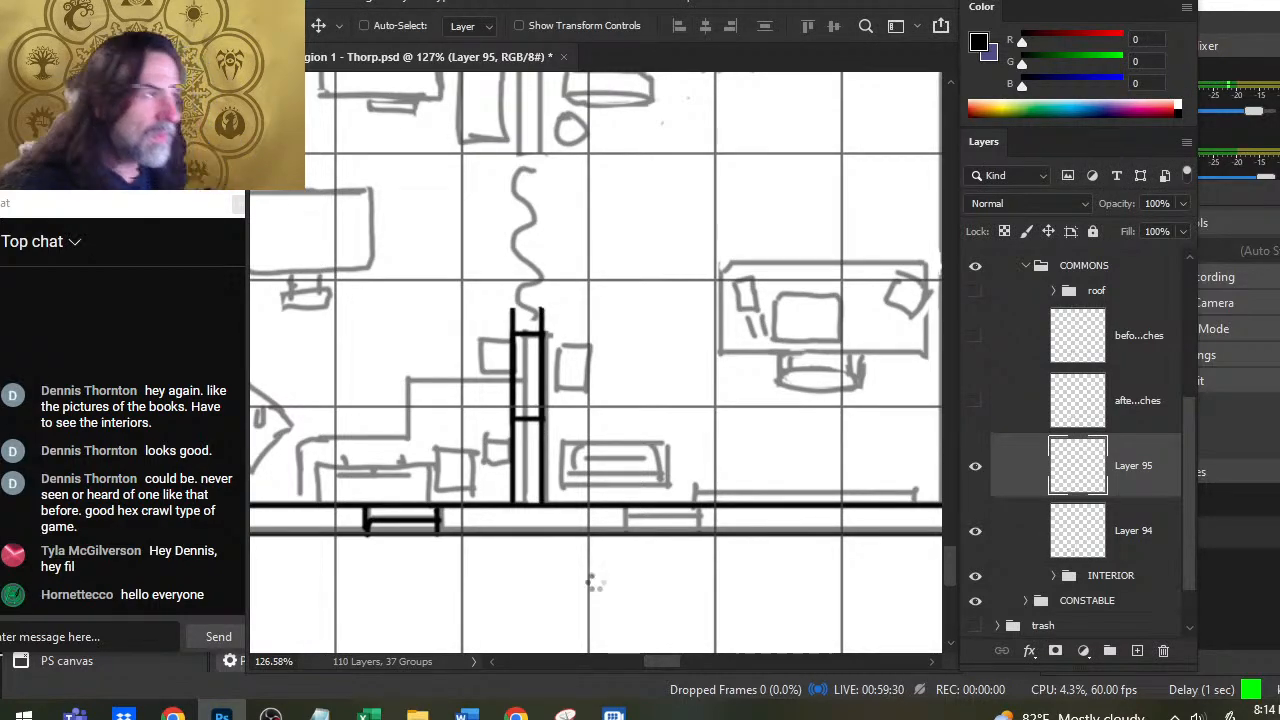
key(Up)
key(Up)
key(Up)
key(Up)
key(Up)
key(Up)
key(Up)
key(Up)
key(Up)
key(Up)
key(Up)
key(Up)
key(Up)
key(Up)
key(Up)
key(Up)
key(Up)
key(Up)
key(Up)
key(Up)
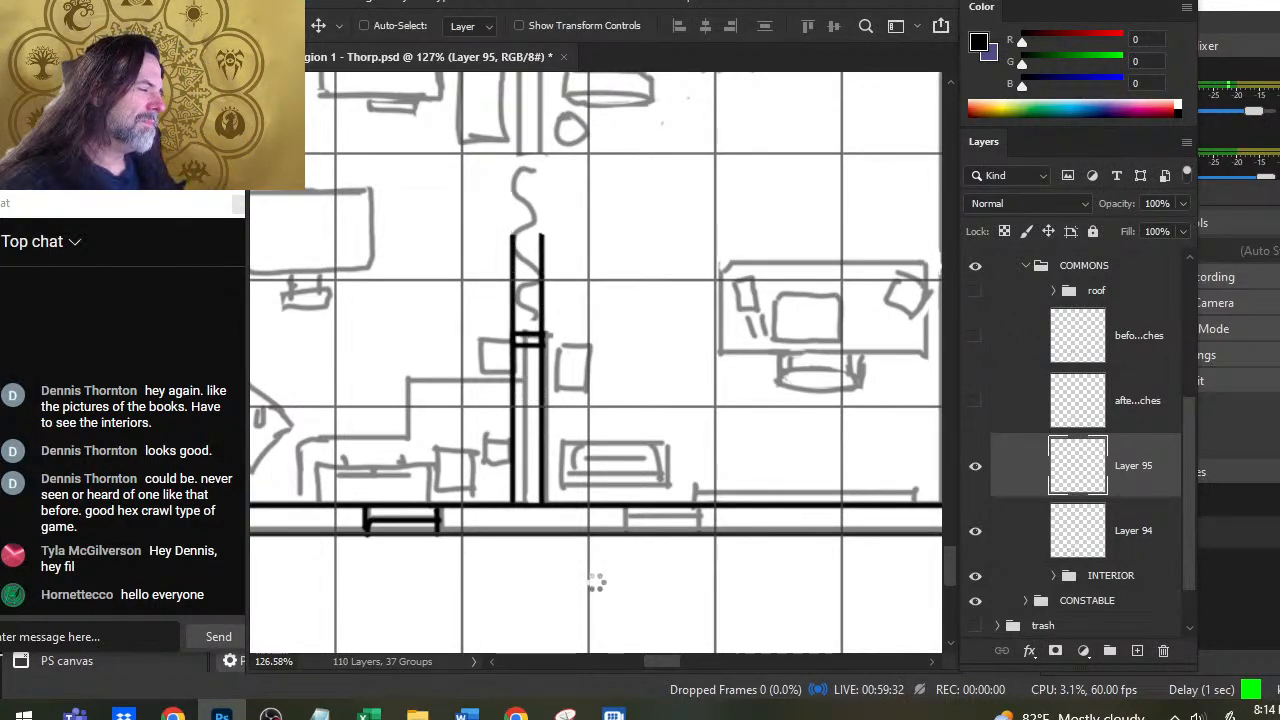
key(Up)
key(Up)
key(Up)
key(Up)
key(Up)
key(Up)
key(Up)
key(Up)
key(Up)
key(Up)
key(Up)
key(Up)
key(Up)
key(Up)
key(Up)
key(Up)
key(Up)
key(Up)
key(Up)
key(Up)
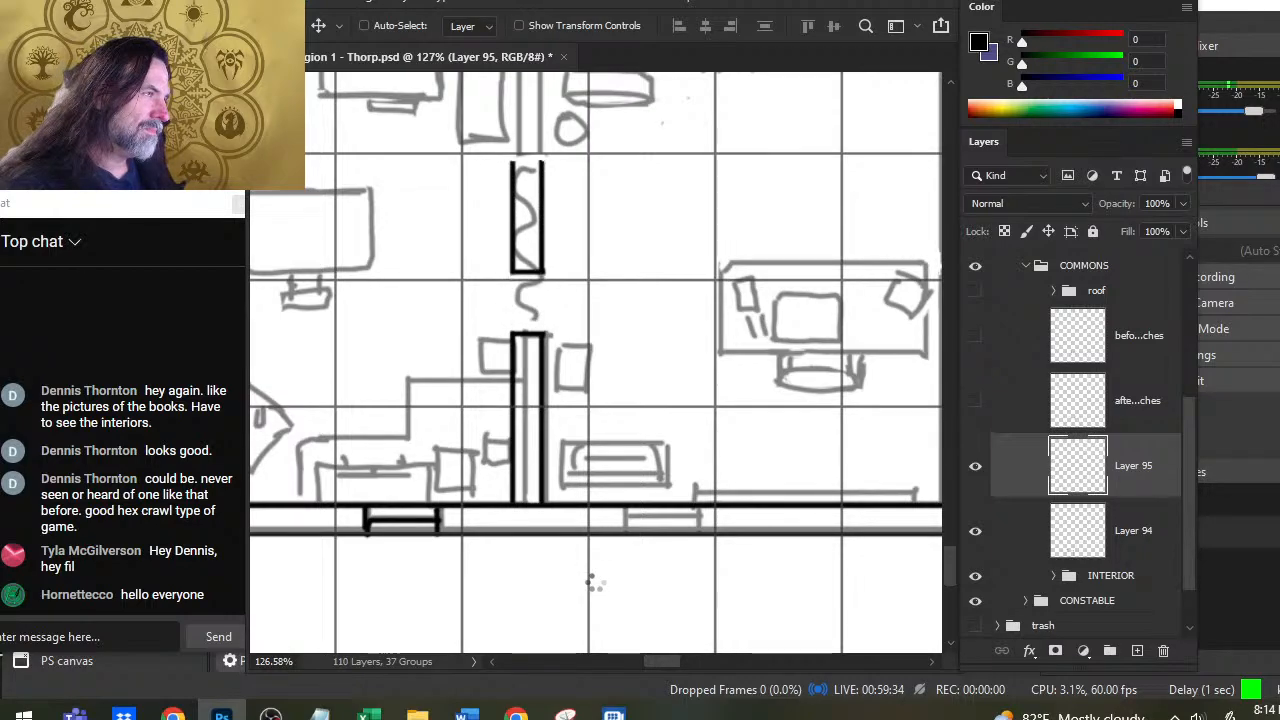
key(Up)
key(Up)
key(Up)
key(Up)
key(Up)
key(Up)
key(Up)
key(Up)
key(Up)
key(Up)
key(Up)
key(Up)
key(Up)
key(Up)
key(Up)
key(Up)
key(Up)
key(Up)
key(Up)
key(Up)
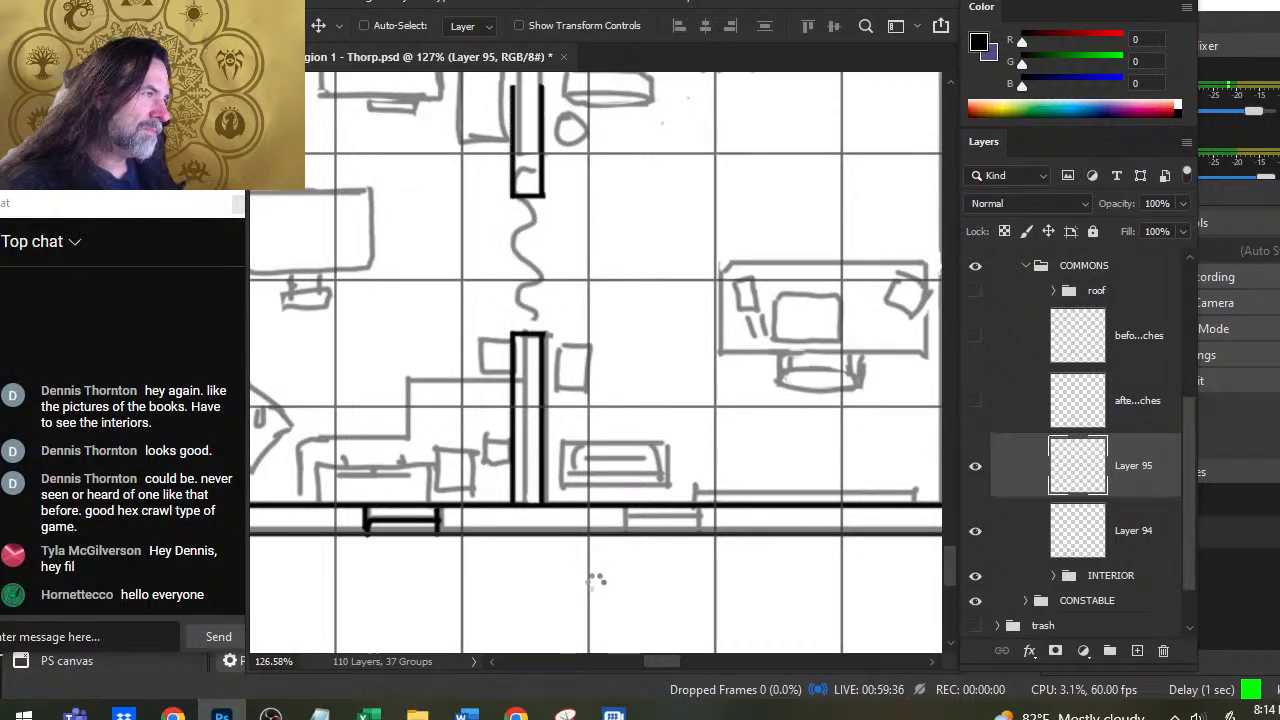
key(Up)
key(Up)
key(Up)
key(Up)
key(Up)
key(Up)
key(Up)
key(Up)
key(Up)
key(Up)
key(Up)
key(Up)
key(Up)
key(Up)
key(Up)
key(Up)
key(Up)
key(Up)
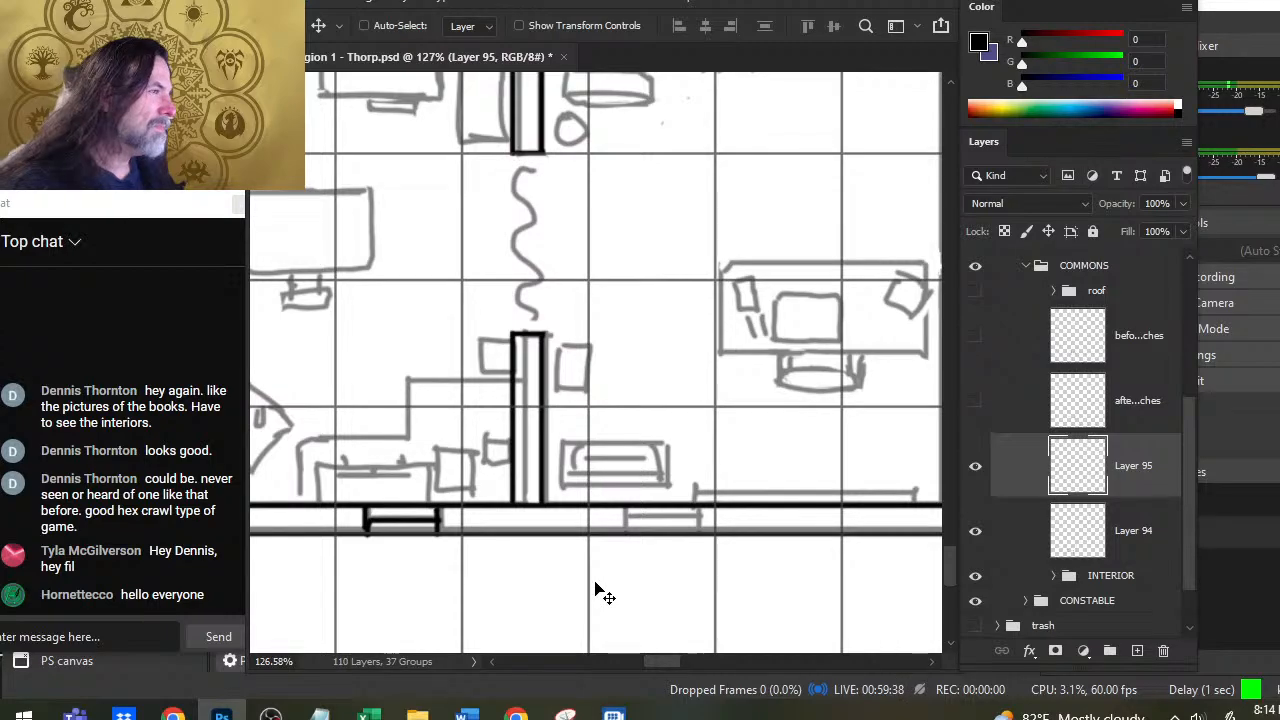
Step: Merge the upper partition stub's layer down into Layer 94
key(z)
drag(543, 310, 515, 368)
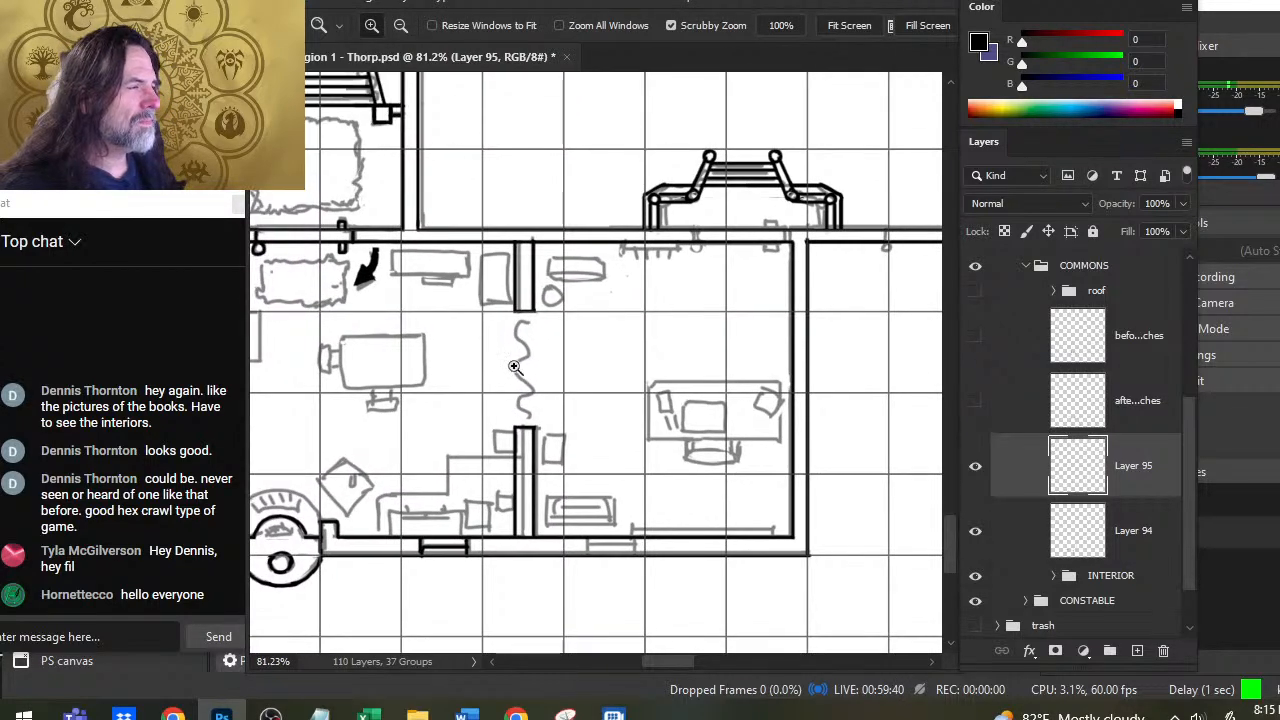
drag(522, 267, 595, 291)
key(e)
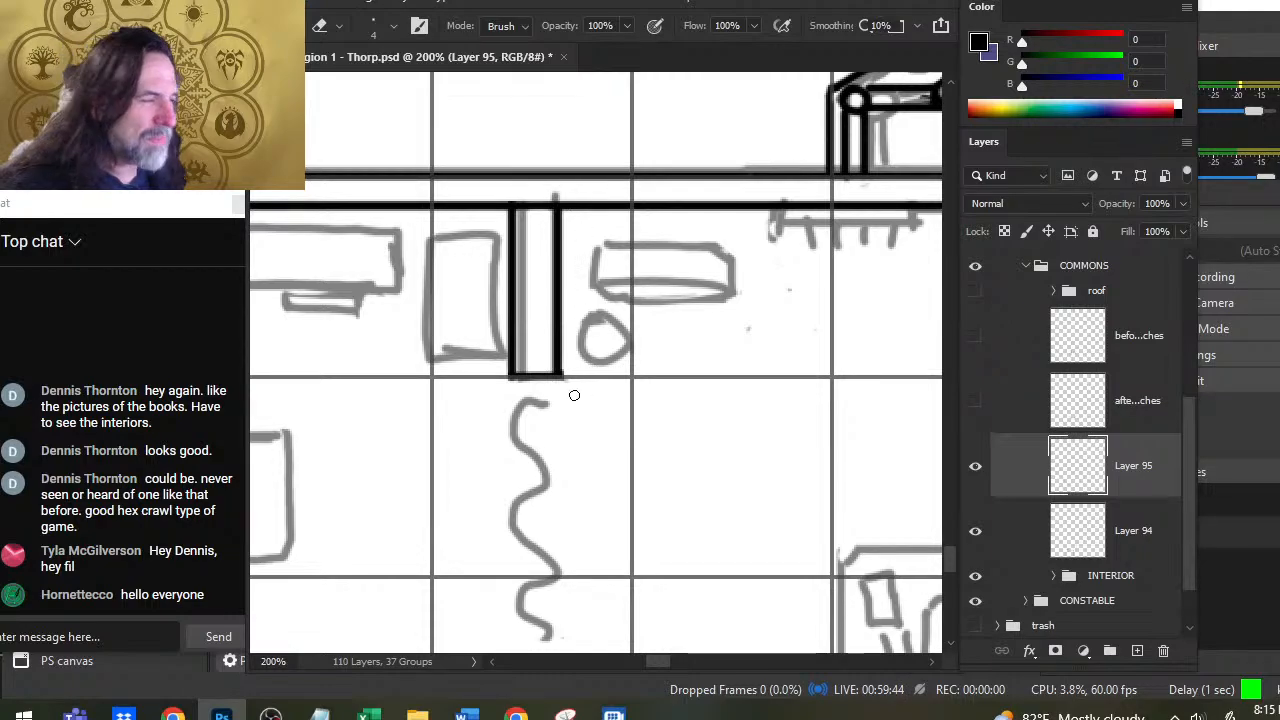
key(z)
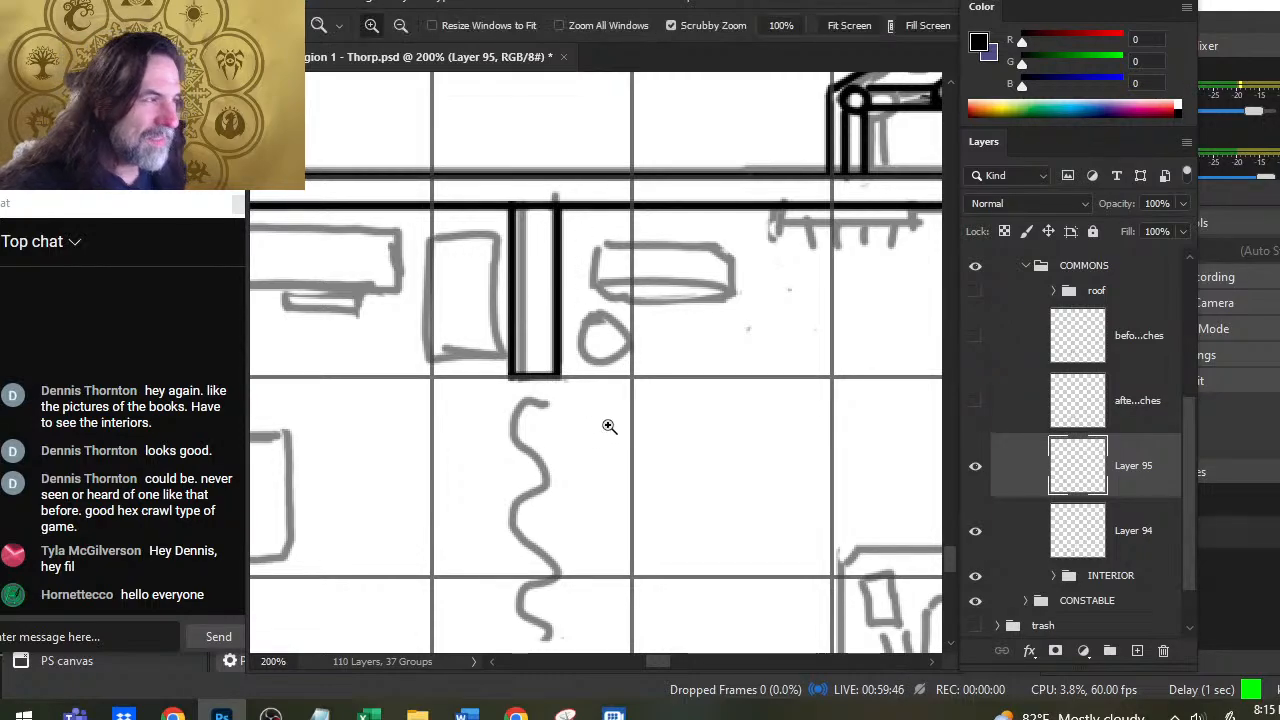
drag(606, 422, 513, 401)
drag(673, 465, 660, 383)
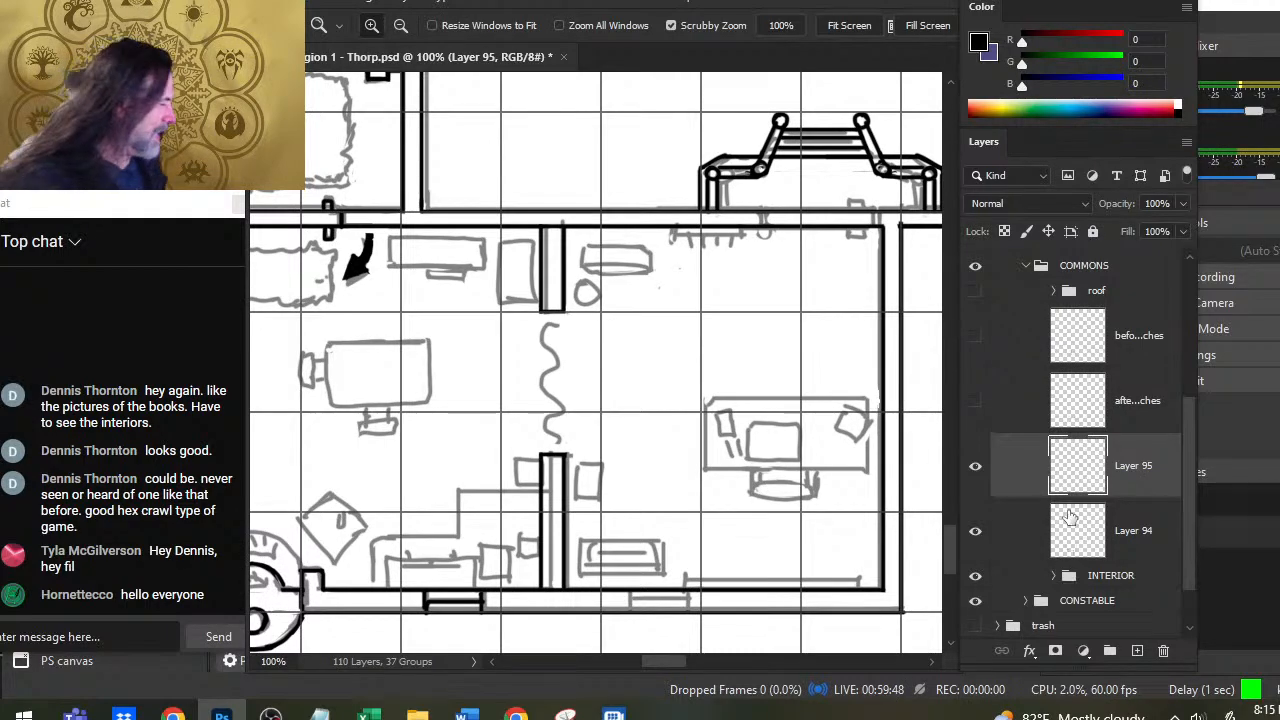
right_click(1012, 470)
click(1070, 563)
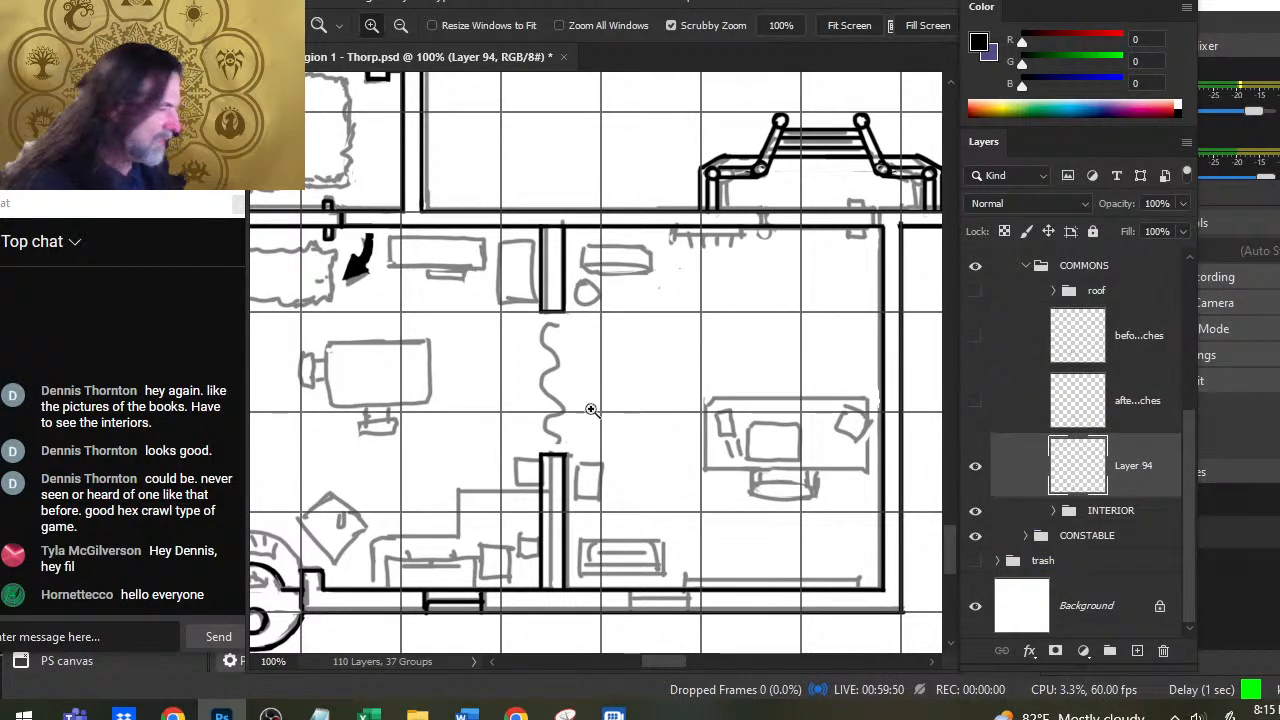
Step: Ink the sketched window in the bottom wall of the room with the desk, using two jambs and a center line
scroll(610, 400, down, 4)
scroll(594, 437, up, 3)
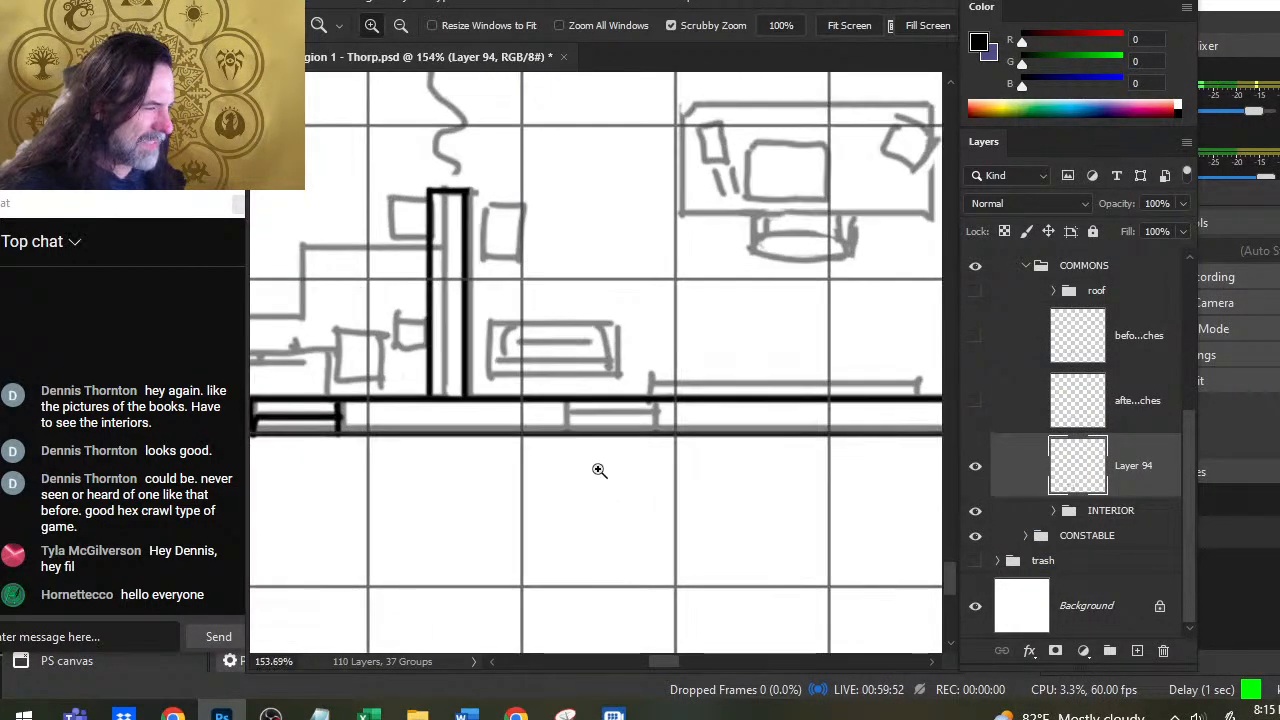
key(b)
drag(562, 402, 562, 430)
key(r)
key(ctrl+z)
key(b)
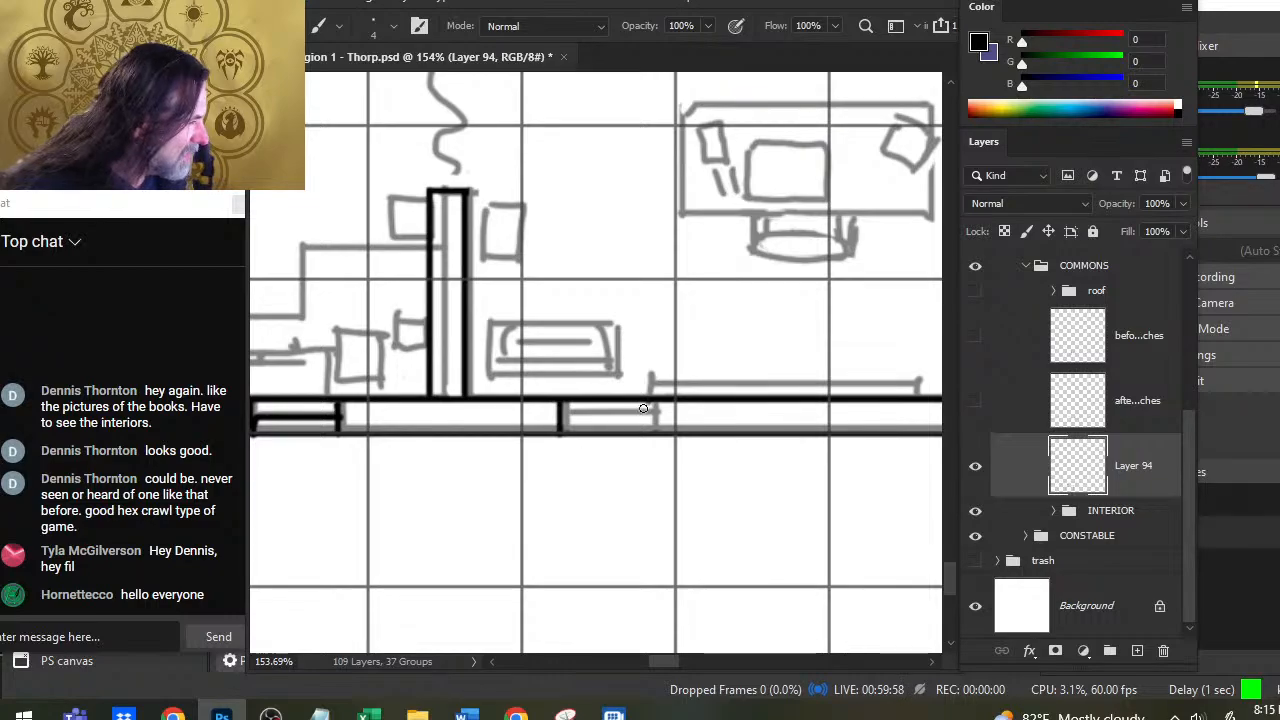
mouse_move(641, 403)
mouse_down()
mouse_move(641, 431)
mouse_move(562, 414)
mouse_move(640, 414)
mouse_up()
key(ctrl+z)
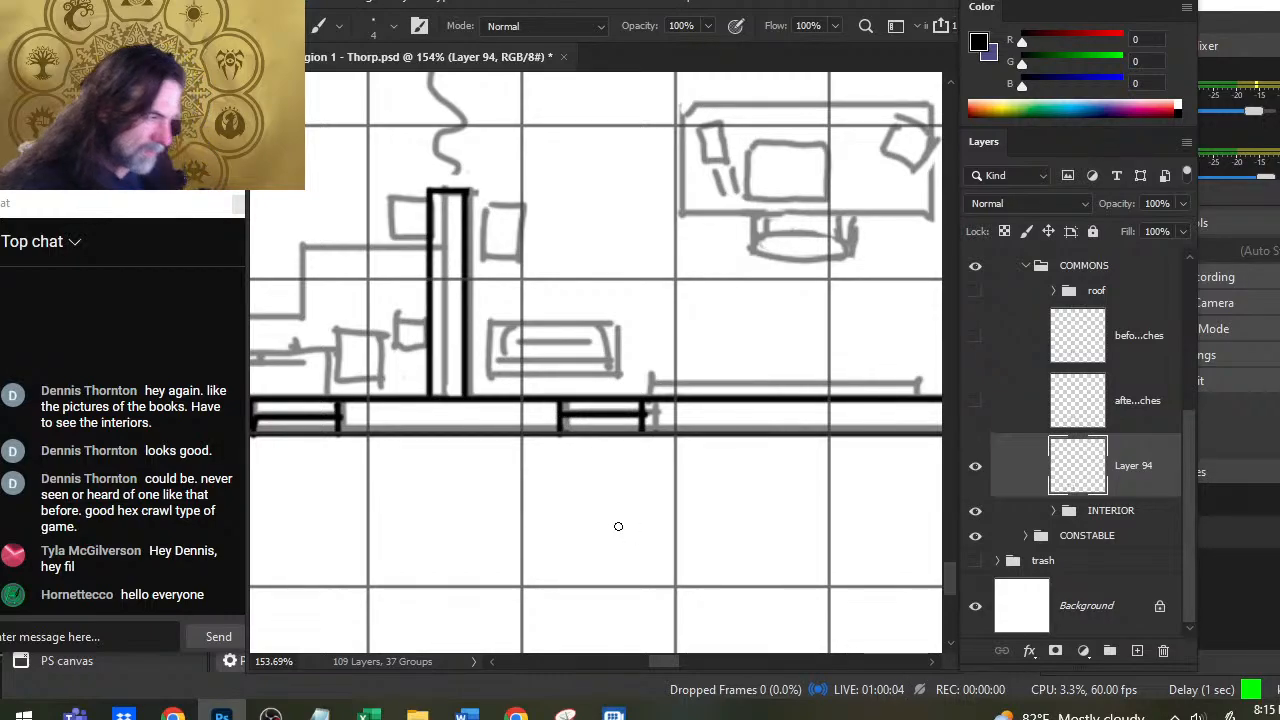
key(e)
drag(648, 413, 654, 435)
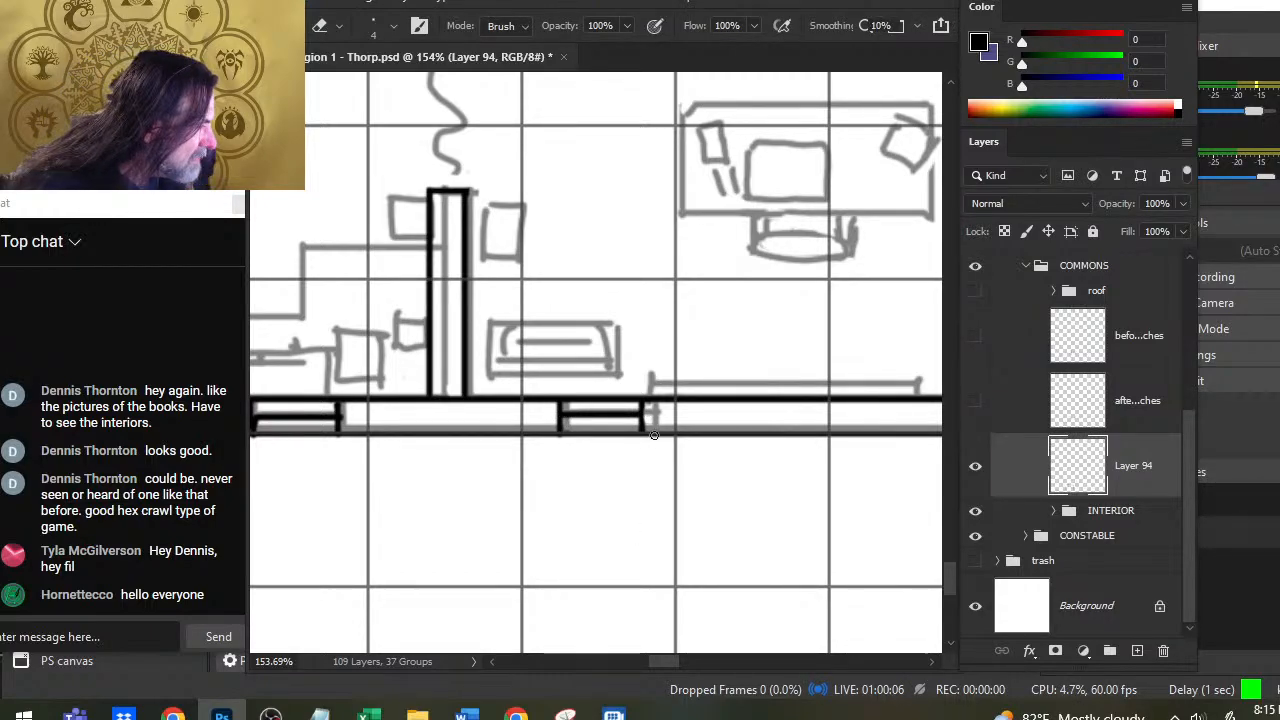
key(b)
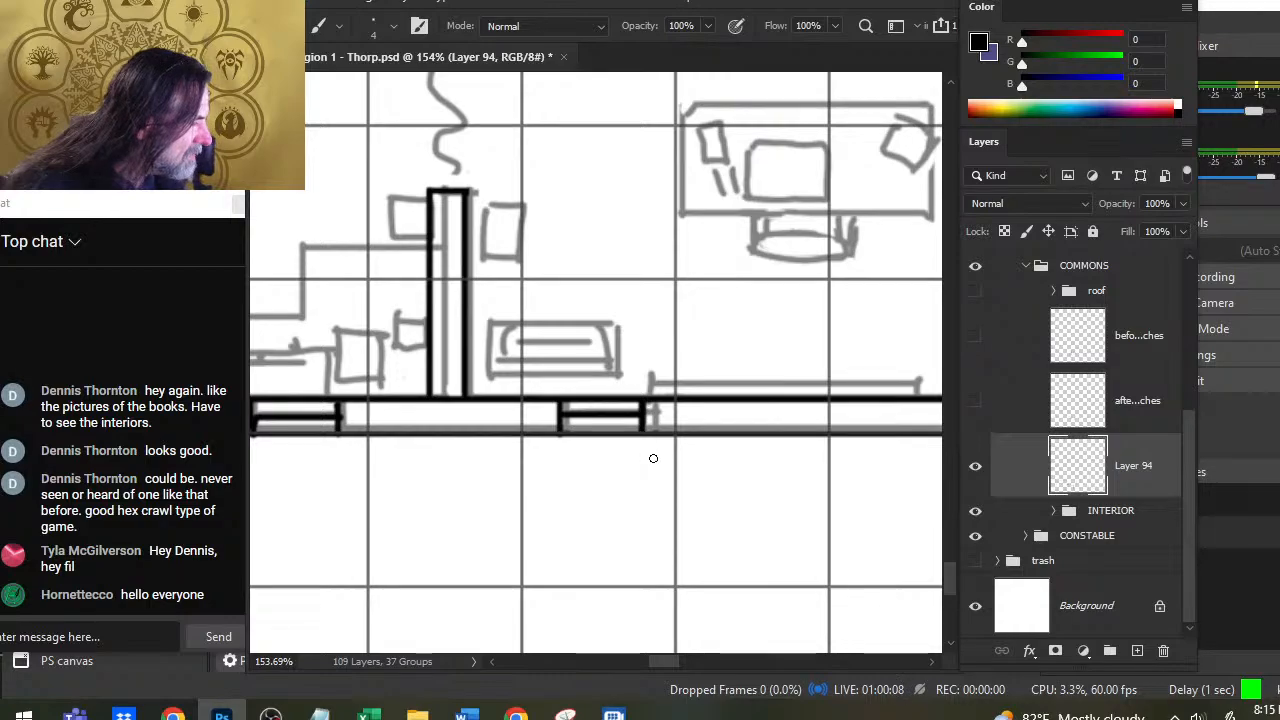
Step: Lasso the newly inked window, put it on its own layer and nudge it slightly left along the wall
key(z)
drag(660, 479, 631, 399)
key(l)
mouse_move(660, 358)
mouse_down()
mouse_move(575, 390)
mouse_move(700, 456)
mouse_move(700, 368)
mouse_up()
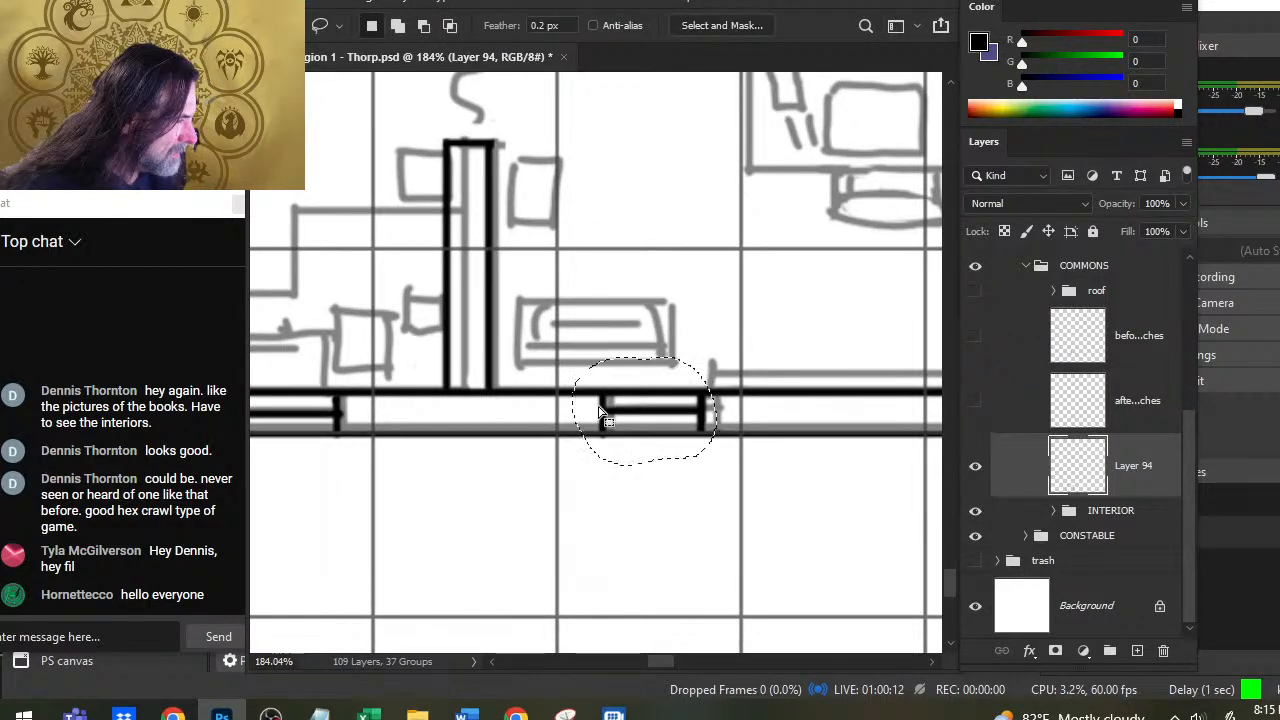
key(ctrl+j)
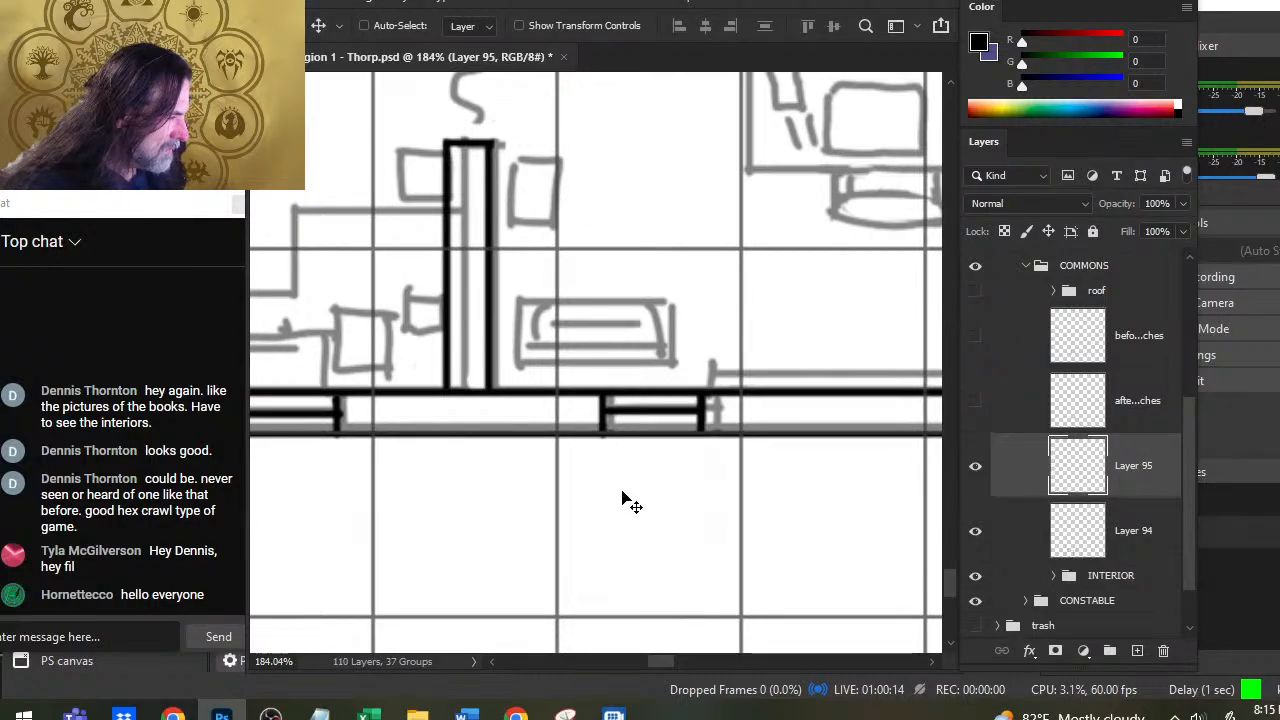
key(Left)
key(Left)
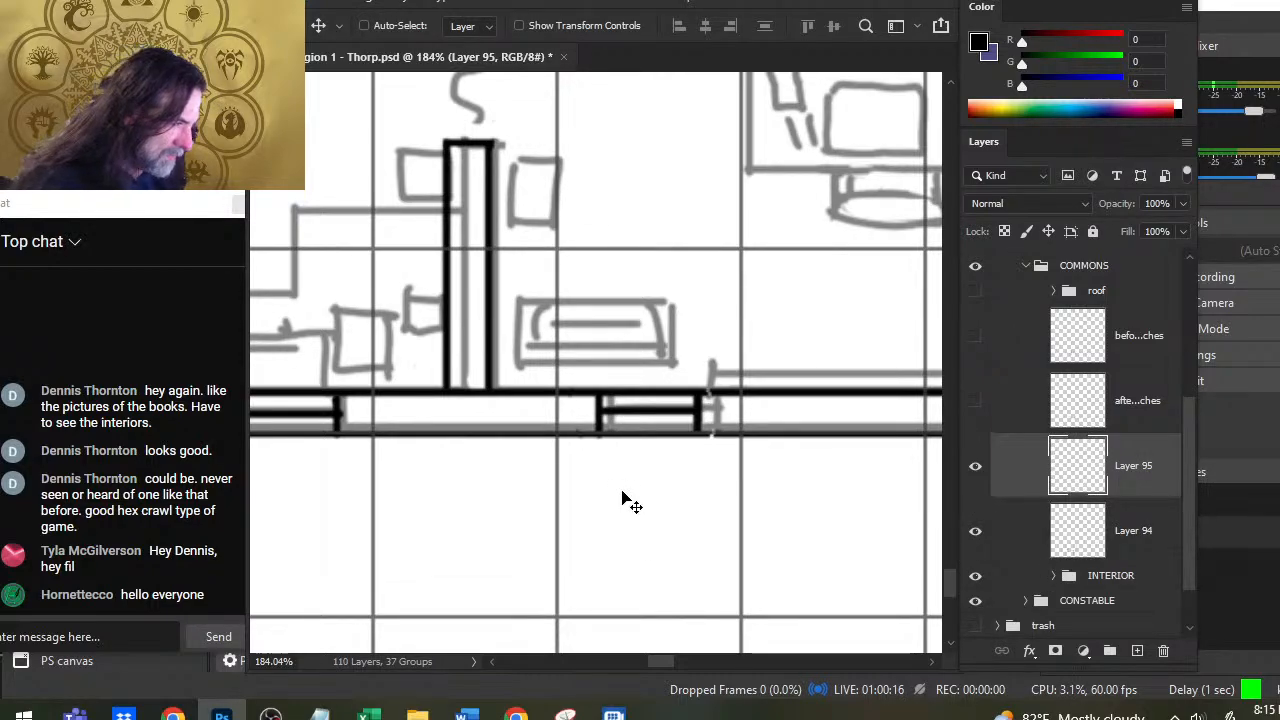
key(Right)
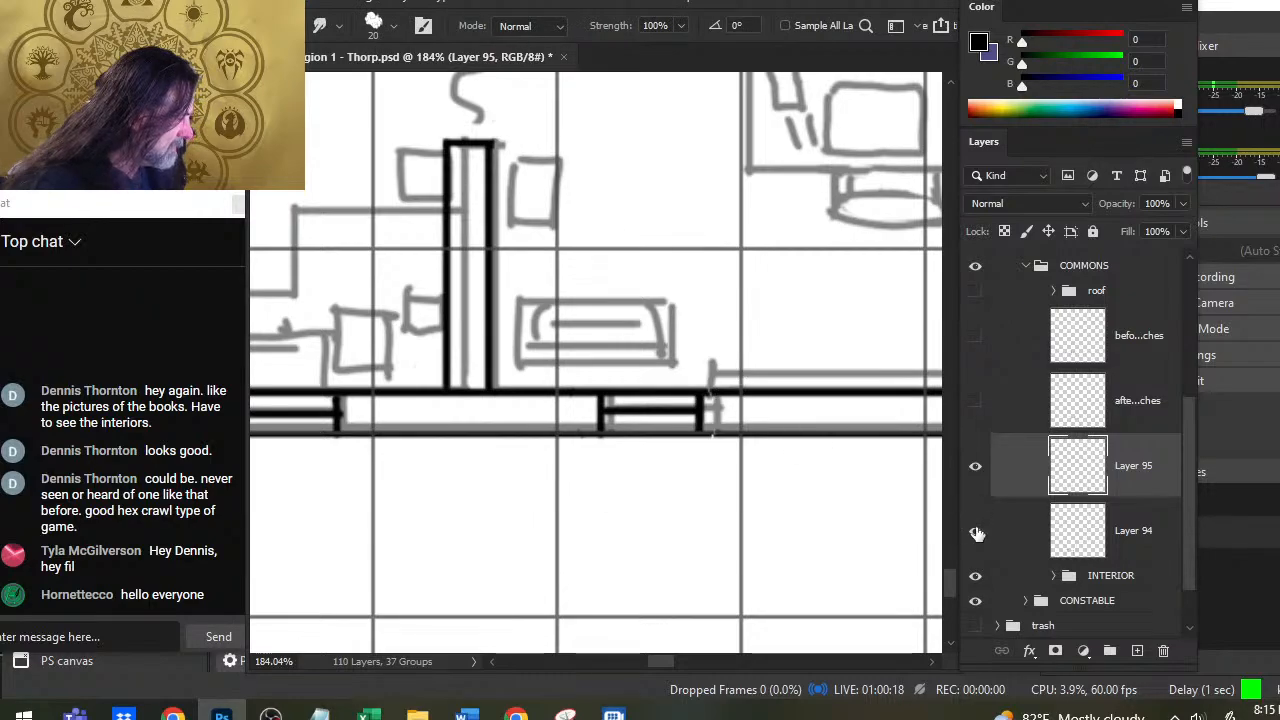
Step: Merge the nudged window's layer down into Layer 94
key(alt+bracketleft)
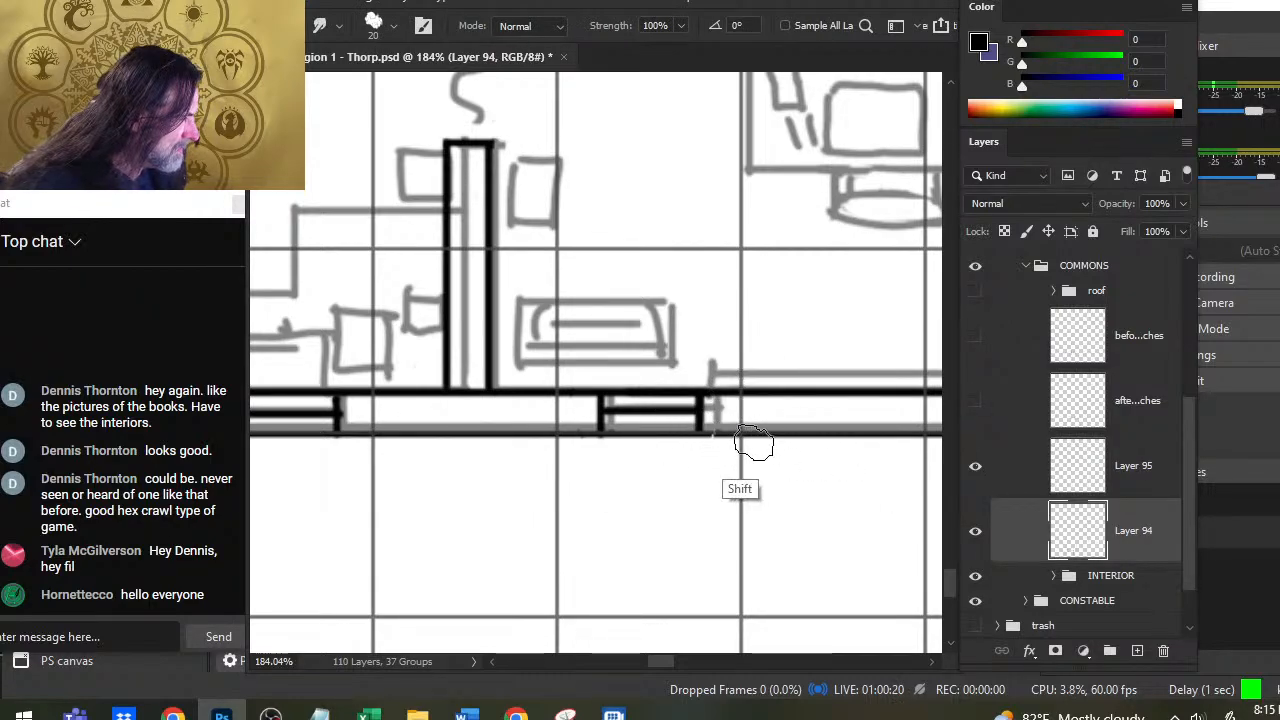
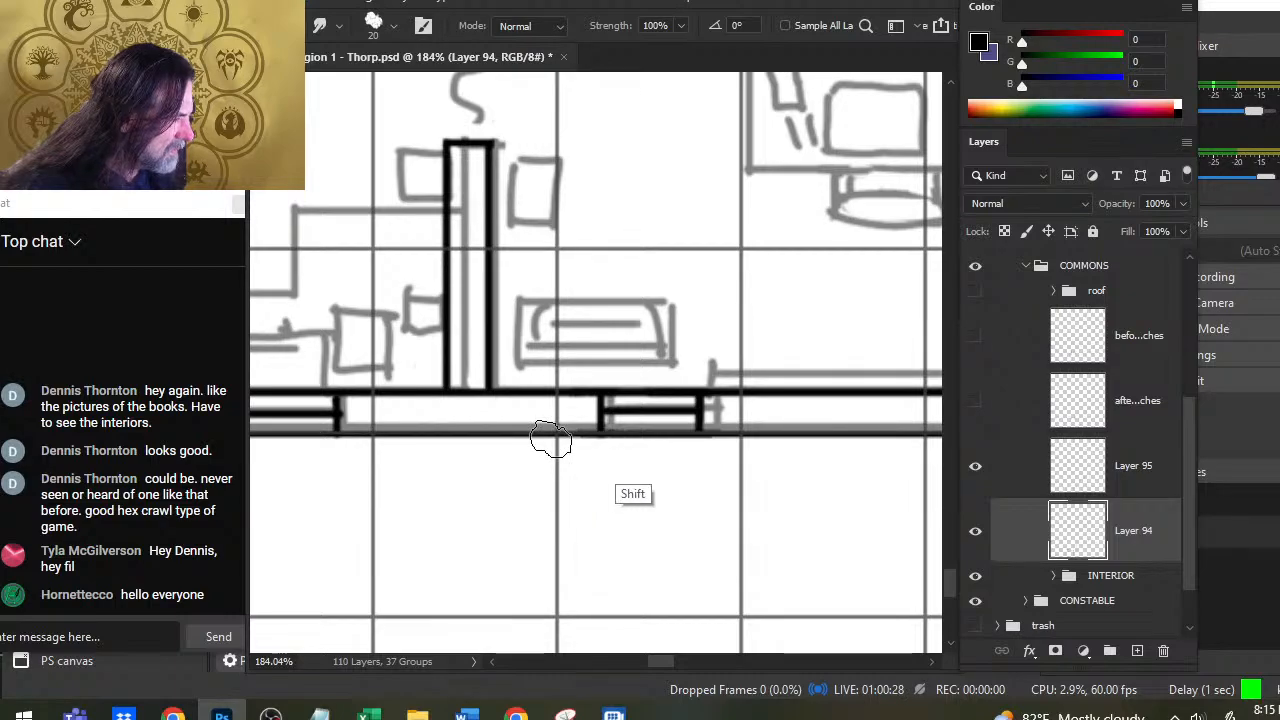
right_click(1015, 490)
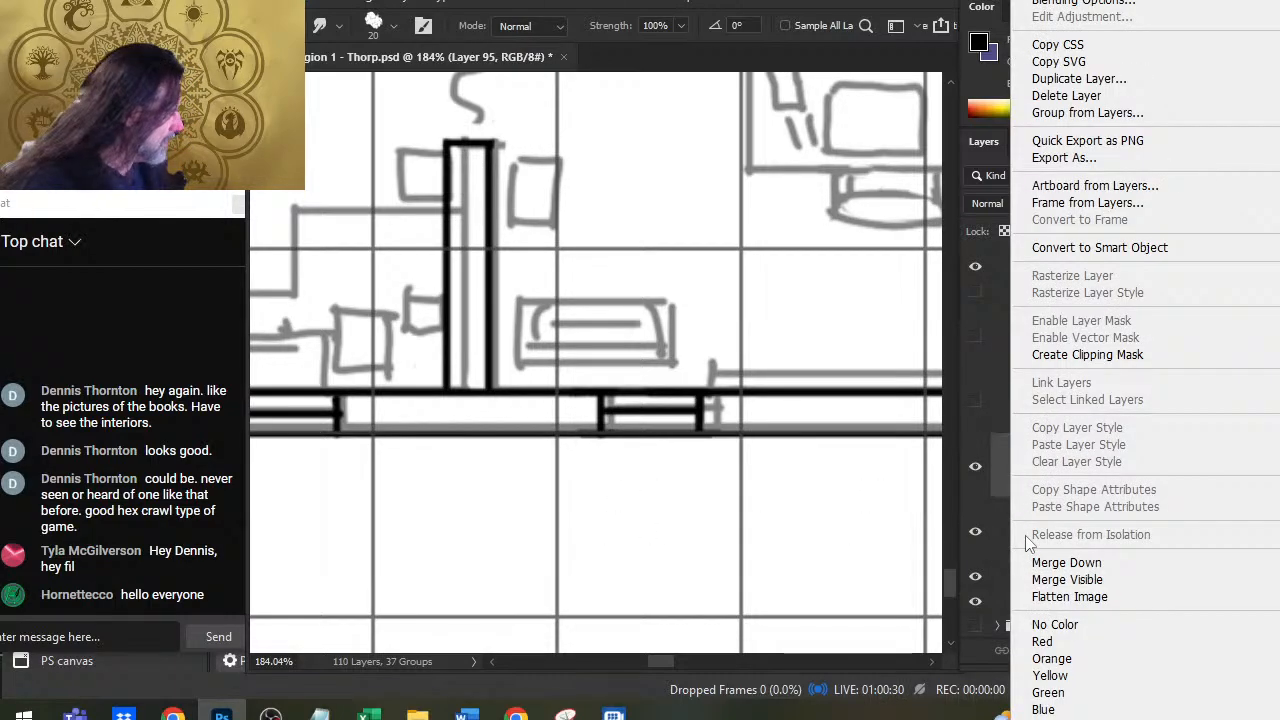
click(1075, 560)
key(z)
drag(663, 380, 588, 397)
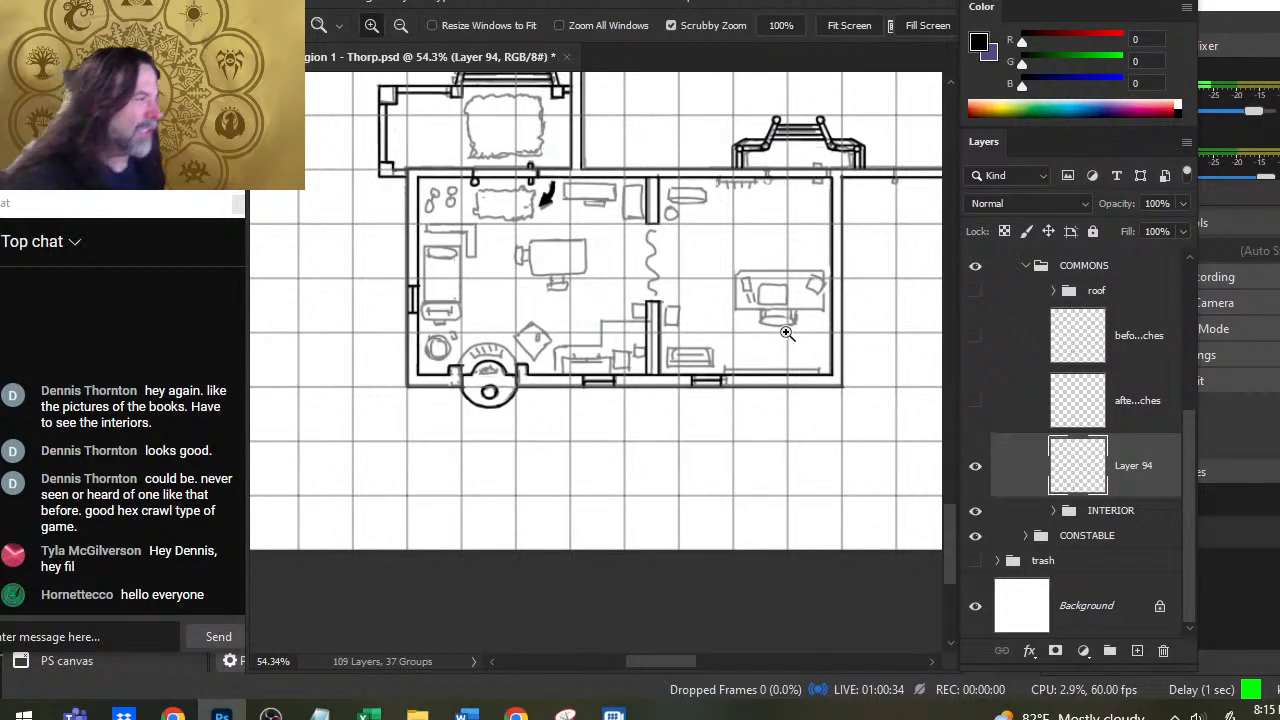
Step: Ink a window in the right wall of the room with the desk, using two jambs and a center line
mouse_move(786, 331)
mouse_down()
mouse_move(840, 310)
mouse_move(732, 275)
mouse_move(551, 397)
mouse_up()
key(b)
drag(585, 317, 607, 315)
drag(583, 380, 603, 380)
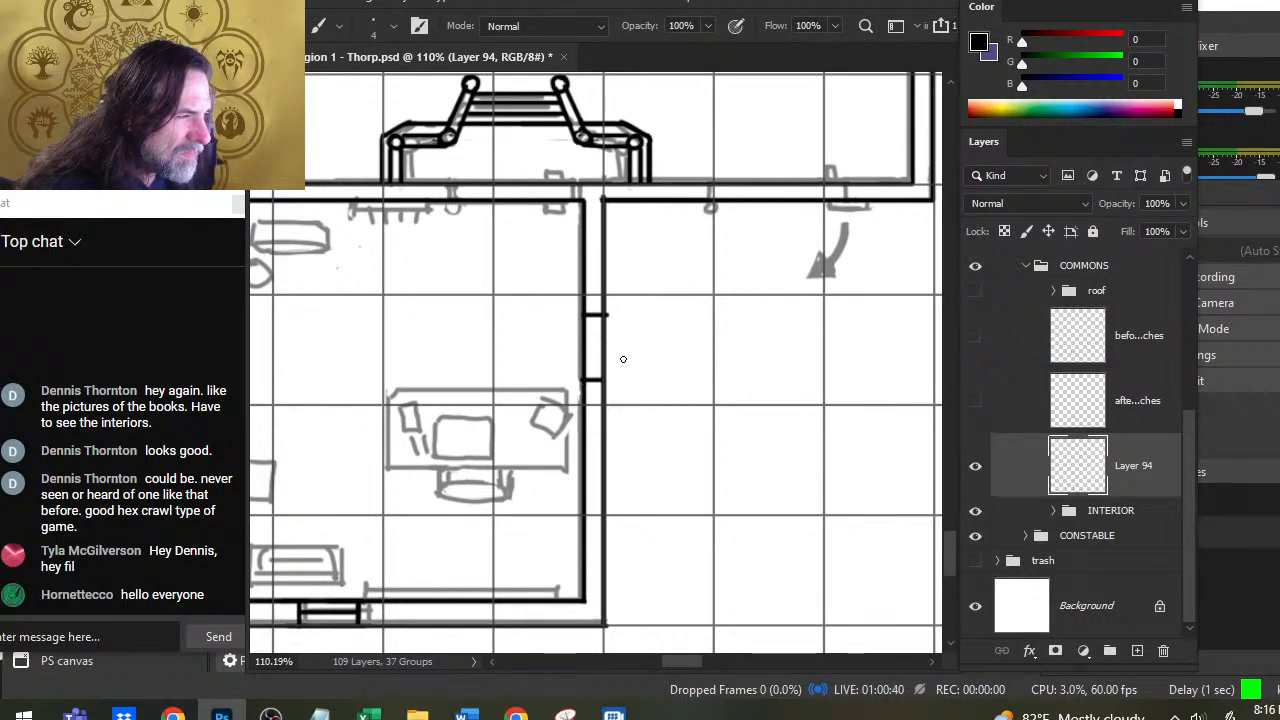
key(e)
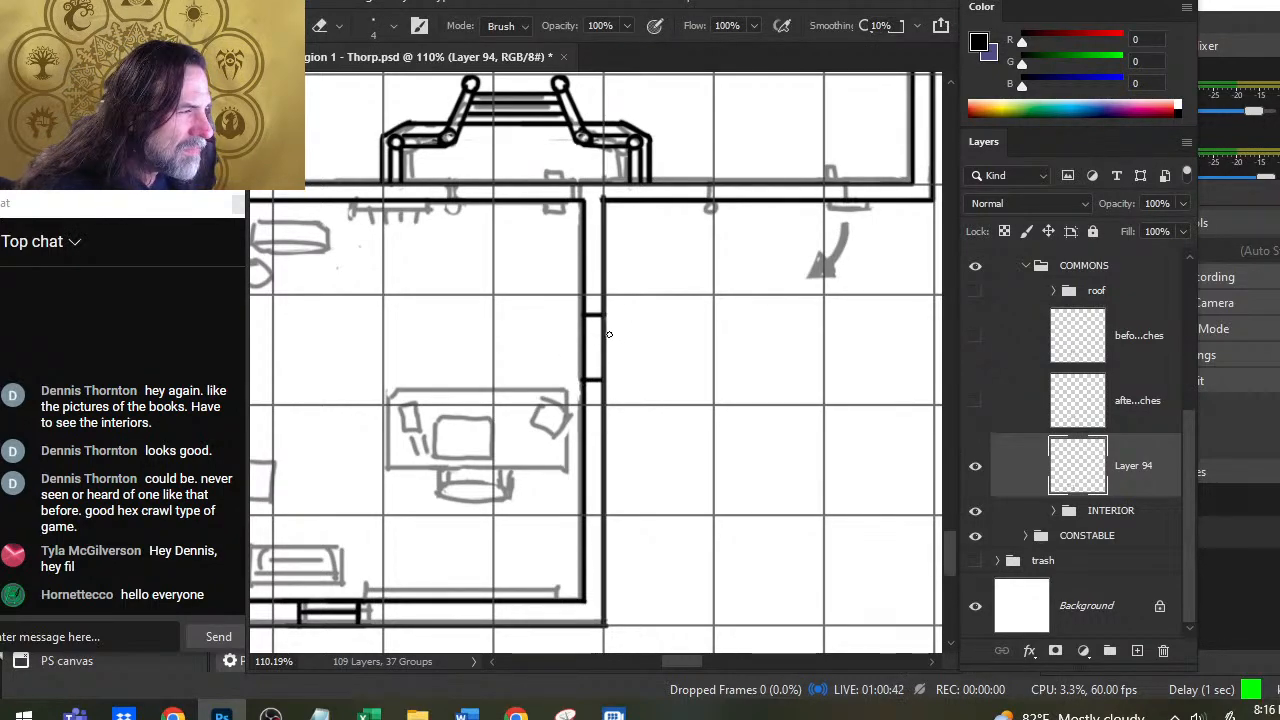
key(b)
drag(594, 316, 594, 382)
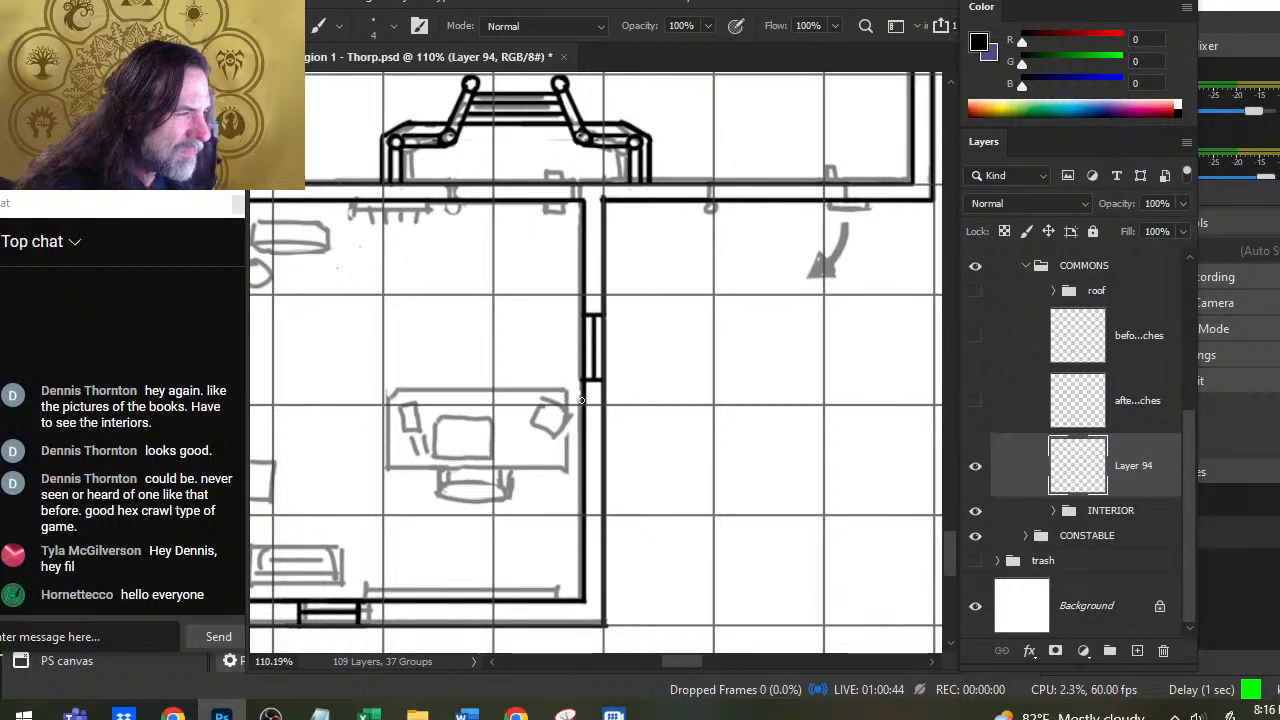
Step: Ink the door in the wall below the small porch stairs, with two jambs, a round hinge and handles on both sides
key(z)
scroll(490, 450, down, 3)
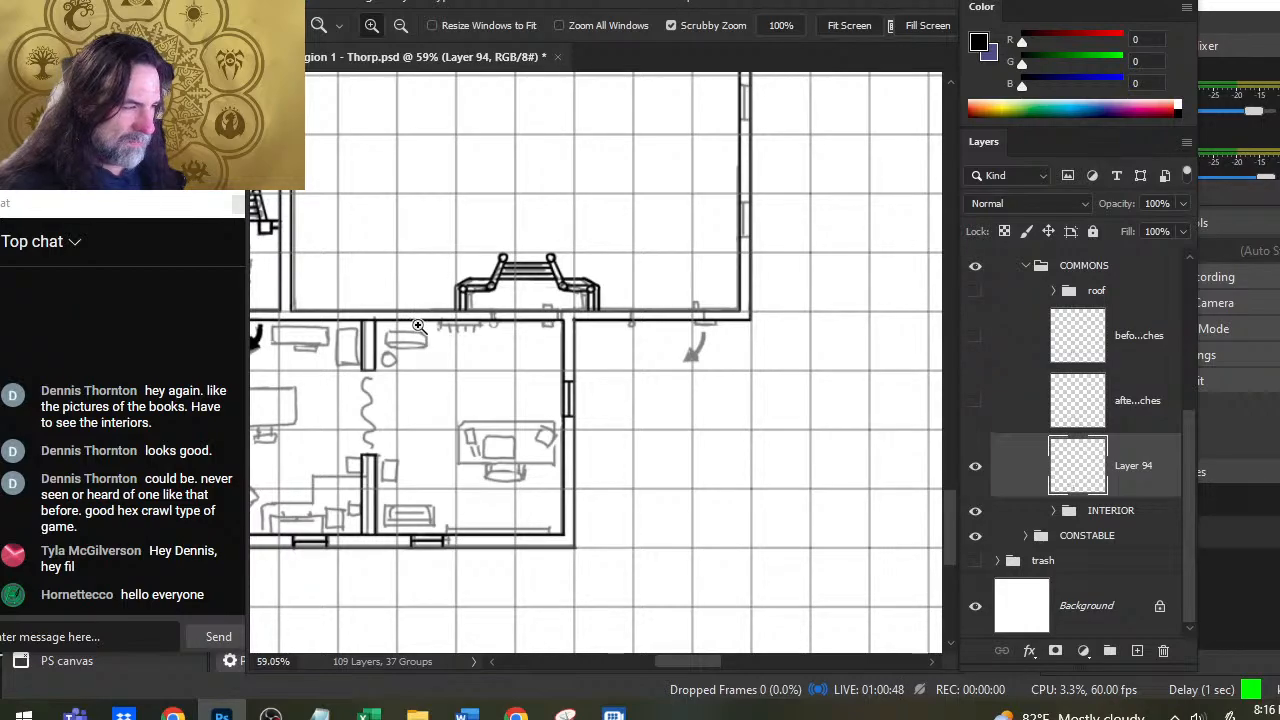
drag(430, 333, 640, 318)
key(b)
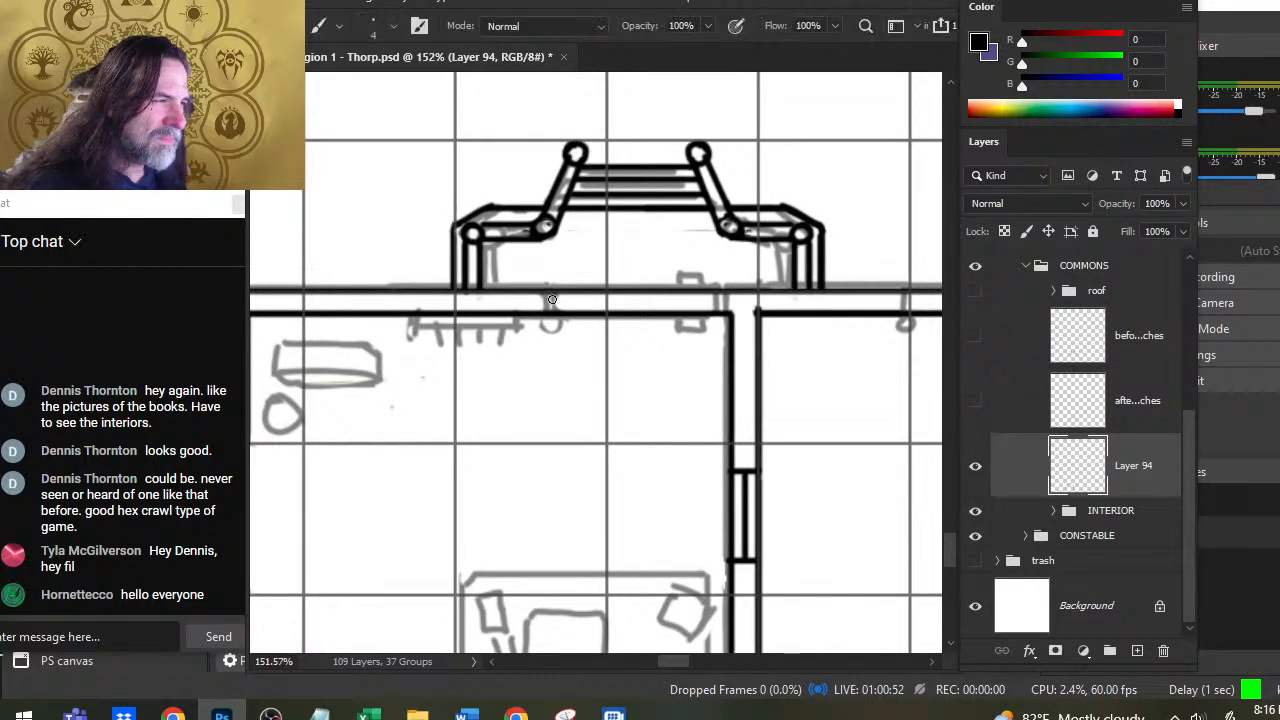
drag(550, 296, 550, 312)
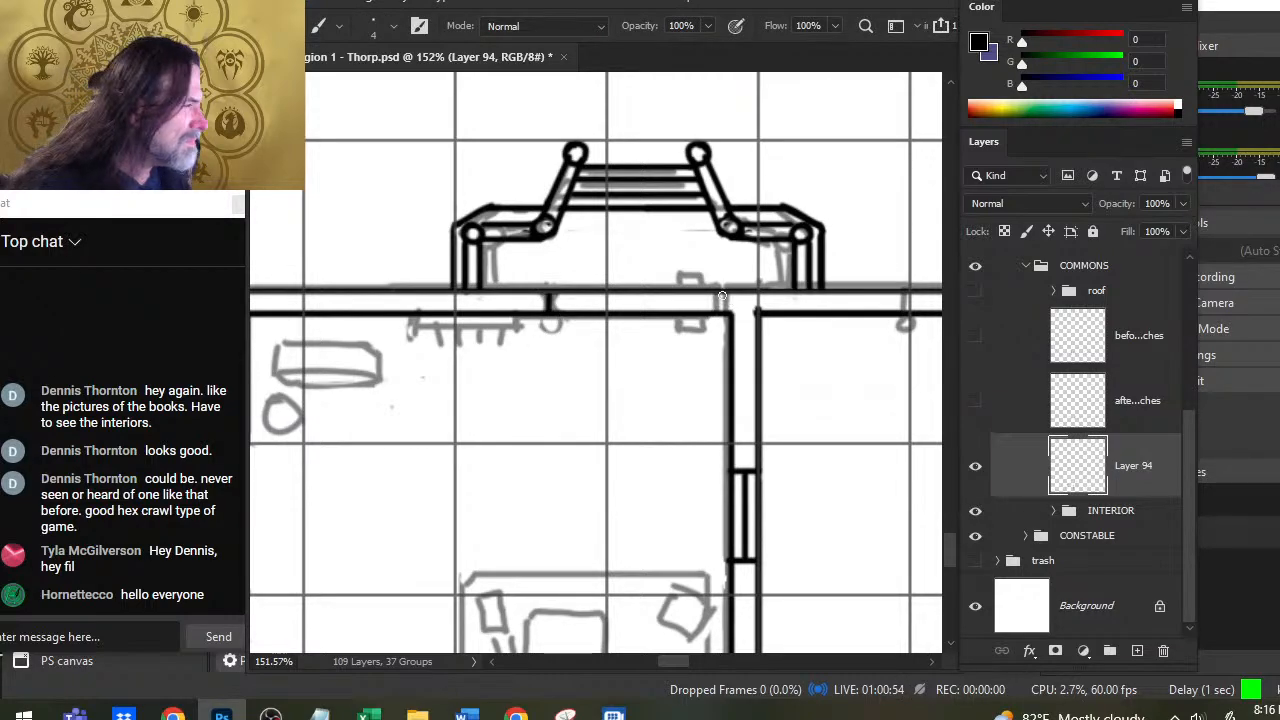
drag(722, 296, 722, 318)
key(e)
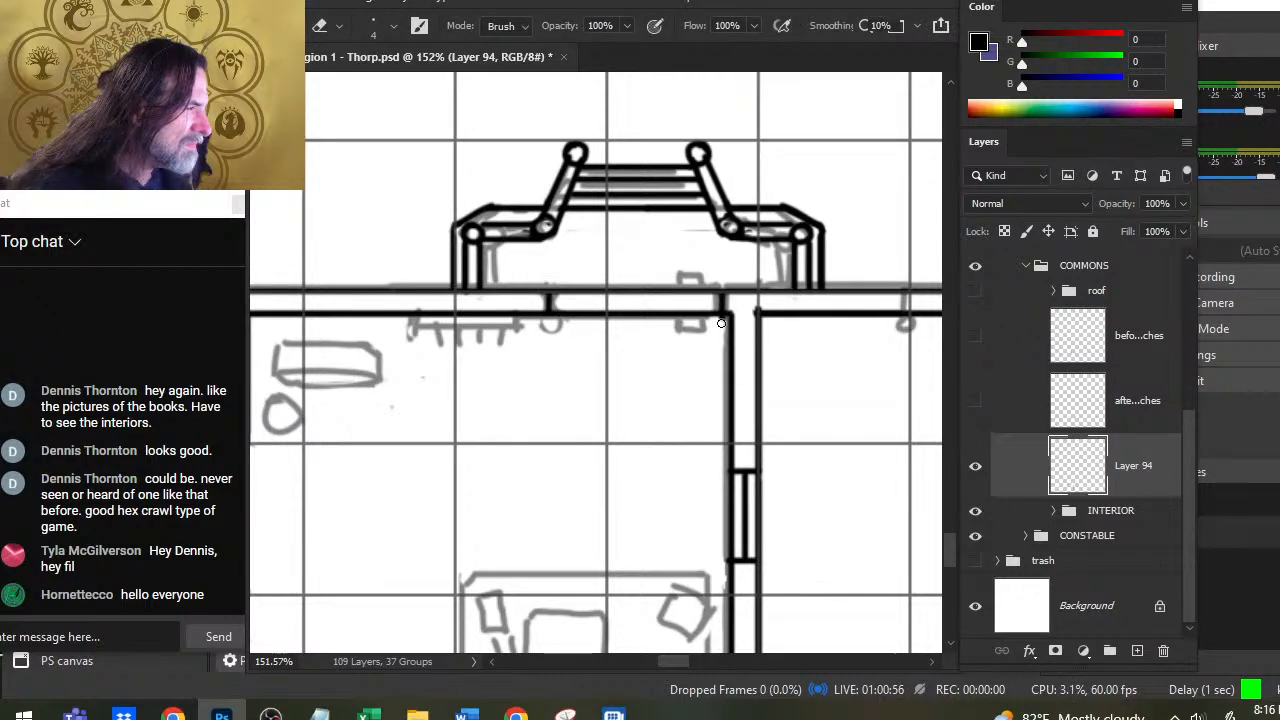
key(b)
mouse_move(690, 315)
mouse_down()
mouse_move(700, 322)
mouse_move(699, 280)
mouse_up()
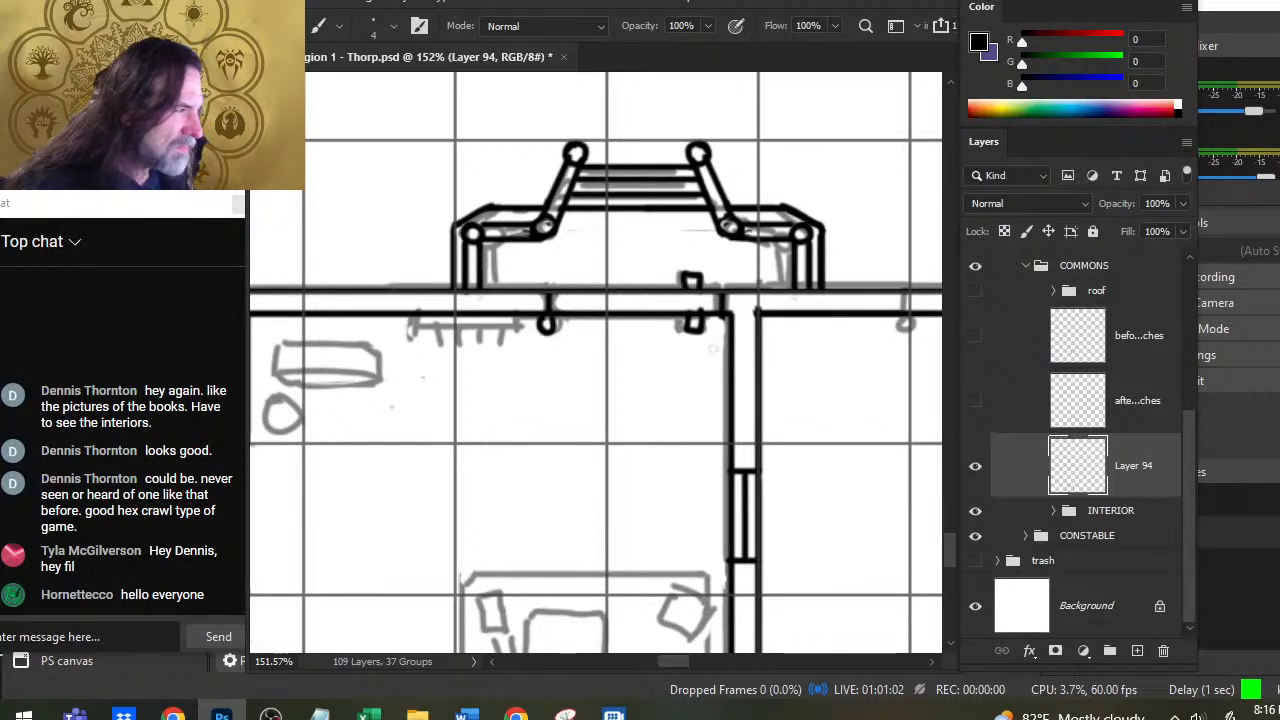
Step: Ink a thick curved swing arrow with a filled head beside the door below the small porch
mouse_move(717, 341)
mouse_down()
mouse_move(696, 375)
mouse_move(658, 381)
mouse_move(679, 380)
mouse_move(649, 368)
mouse_move(683, 388)
mouse_move(679, 370)
mouse_move(682, 399)
mouse_move(717, 357)
mouse_move(686, 378)
mouse_up()
key(e)
key(b)
key(e)
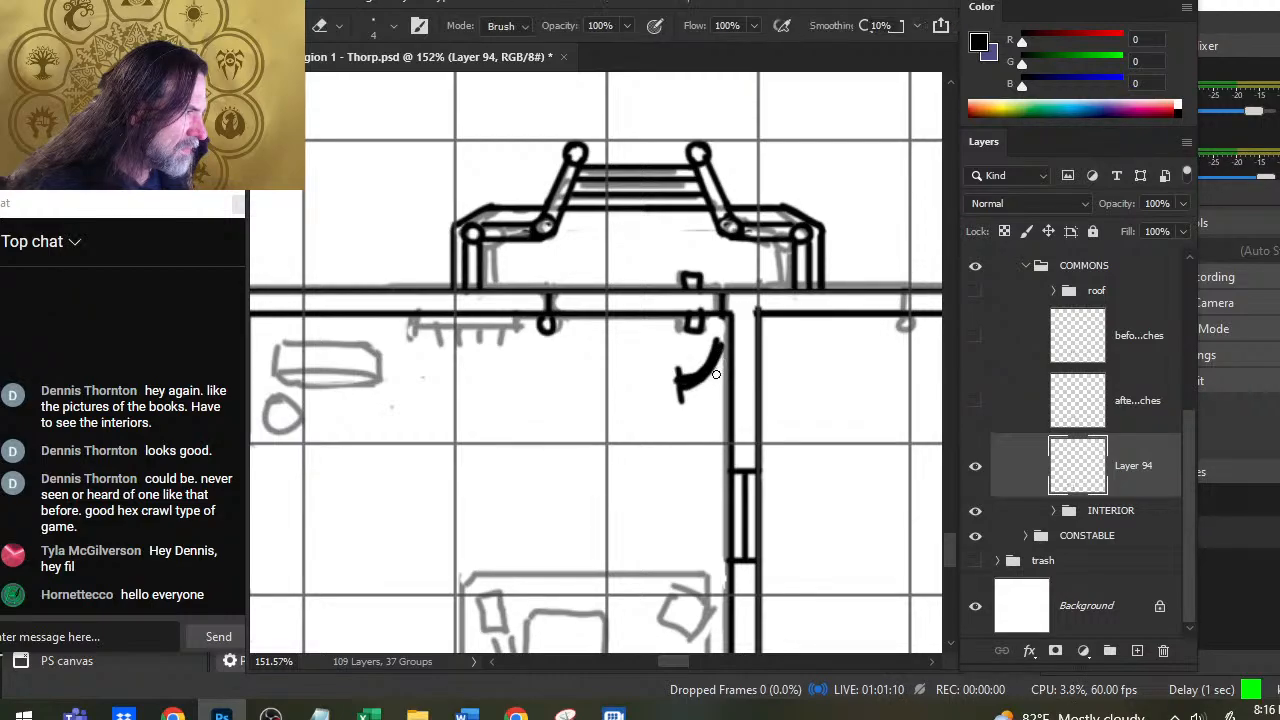
key(b)
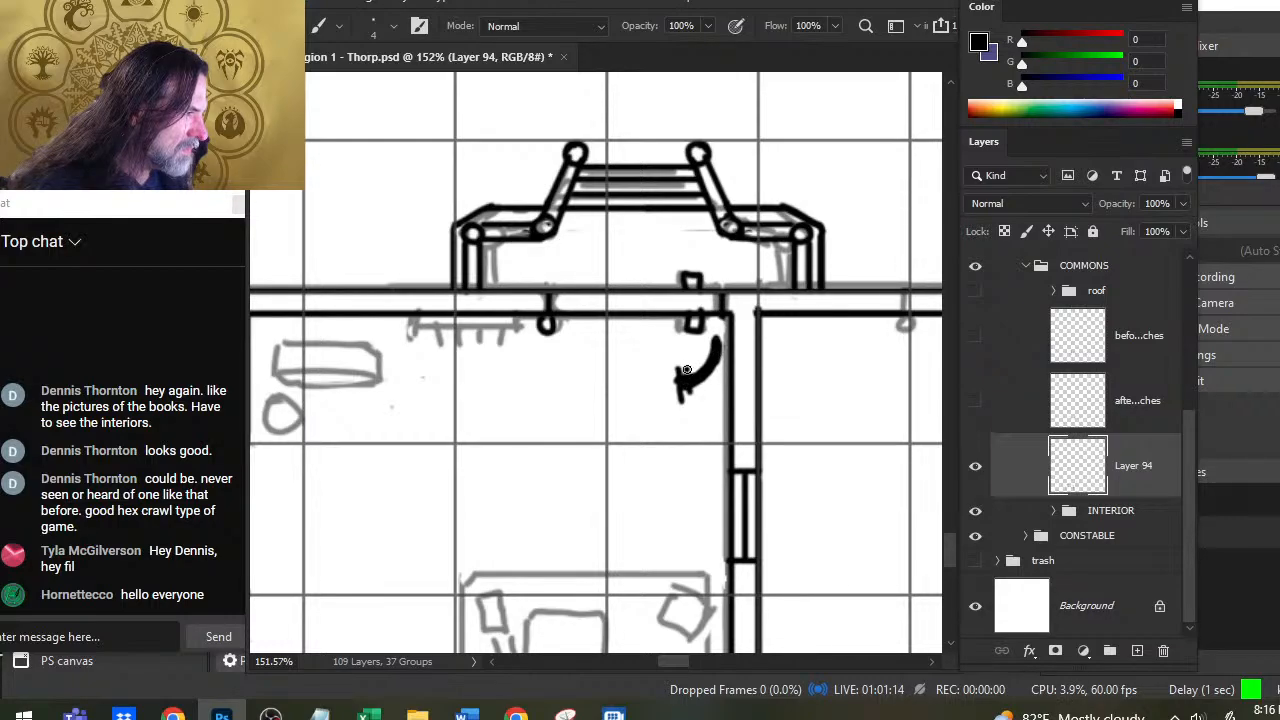
mouse_move(687, 370)
mouse_down()
mouse_move(652, 383)
mouse_move(683, 378)
mouse_up()
key(e)
key(b)
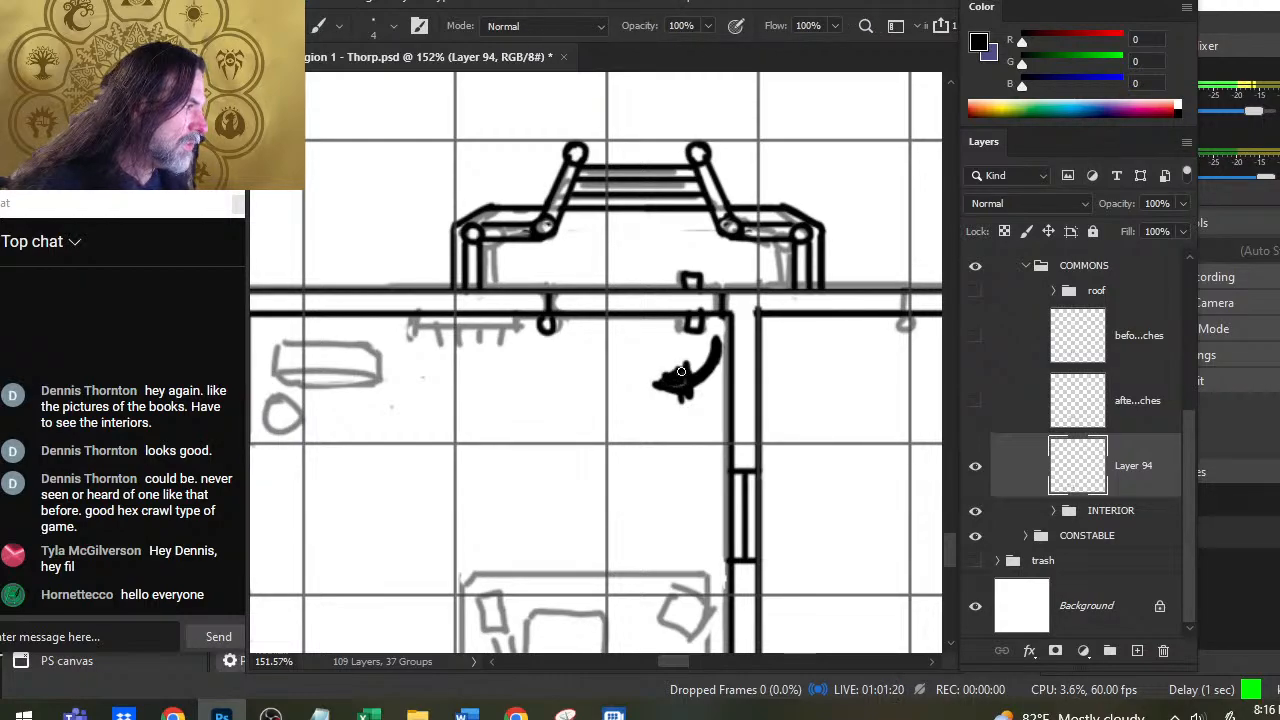
Step: Refine the swing arrow's head and shaft into a clean shape by alternately erasing and repainting its edges
key(e)
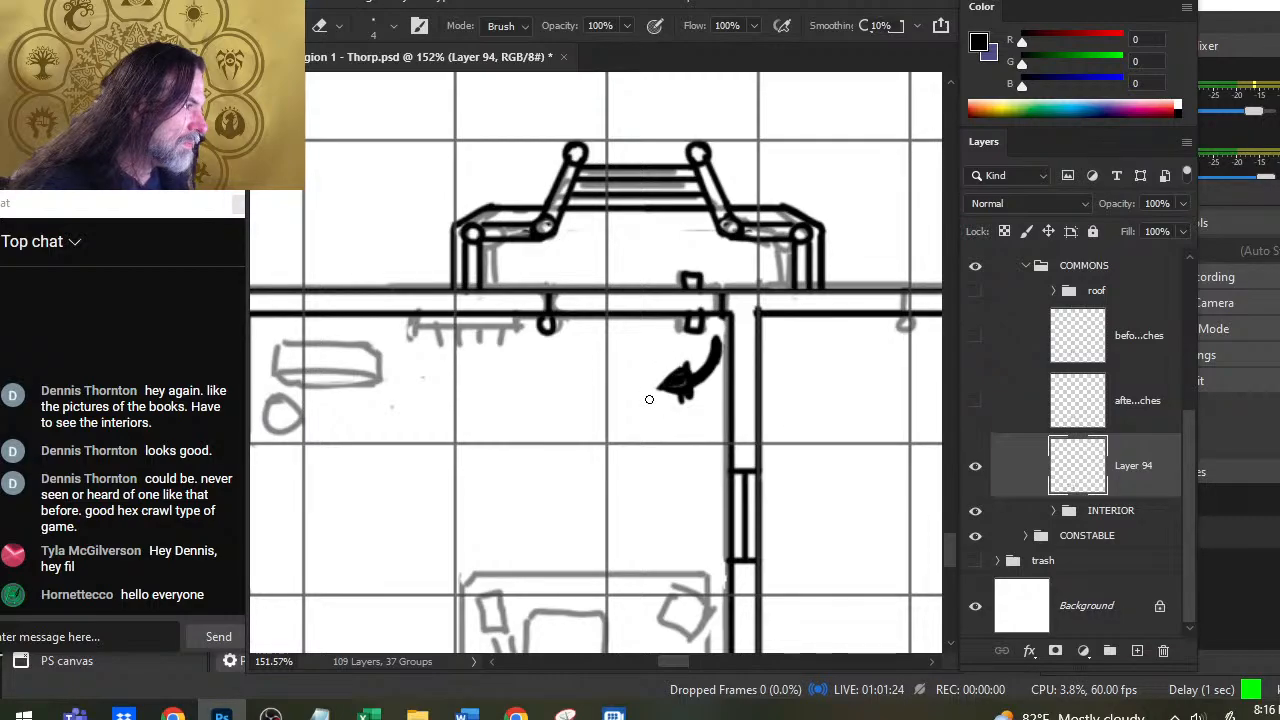
key(b)
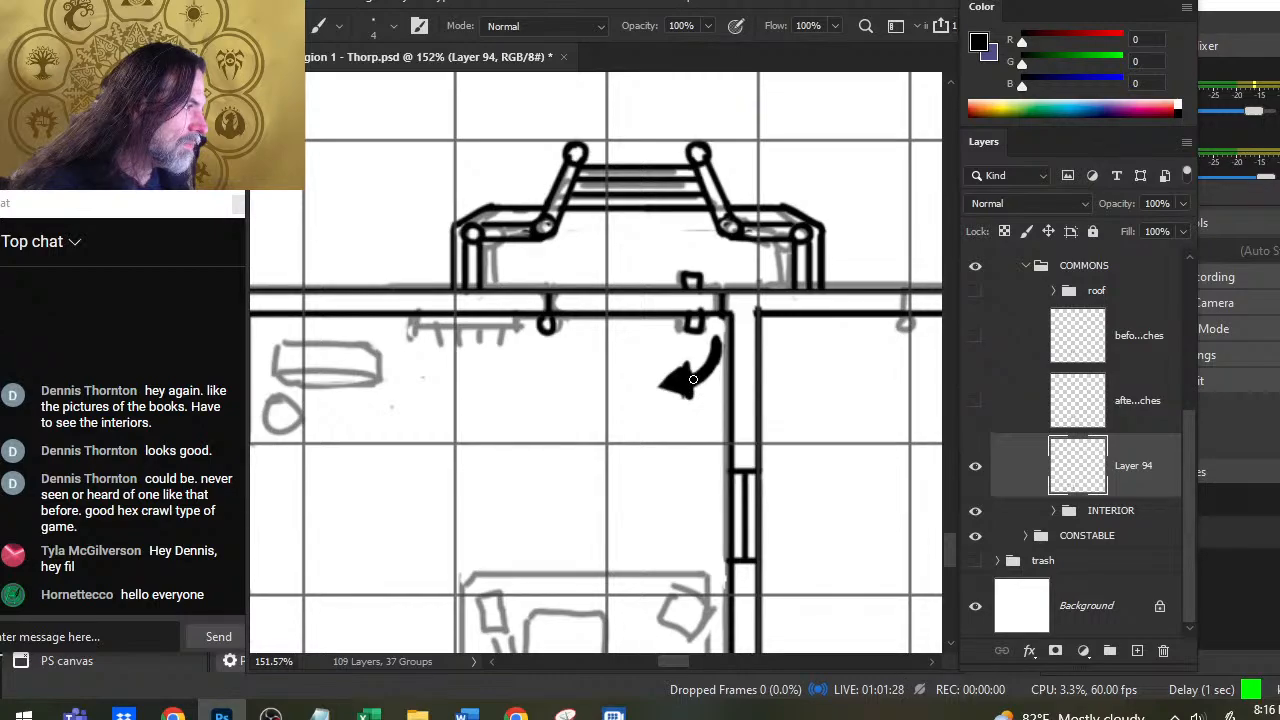
key(e)
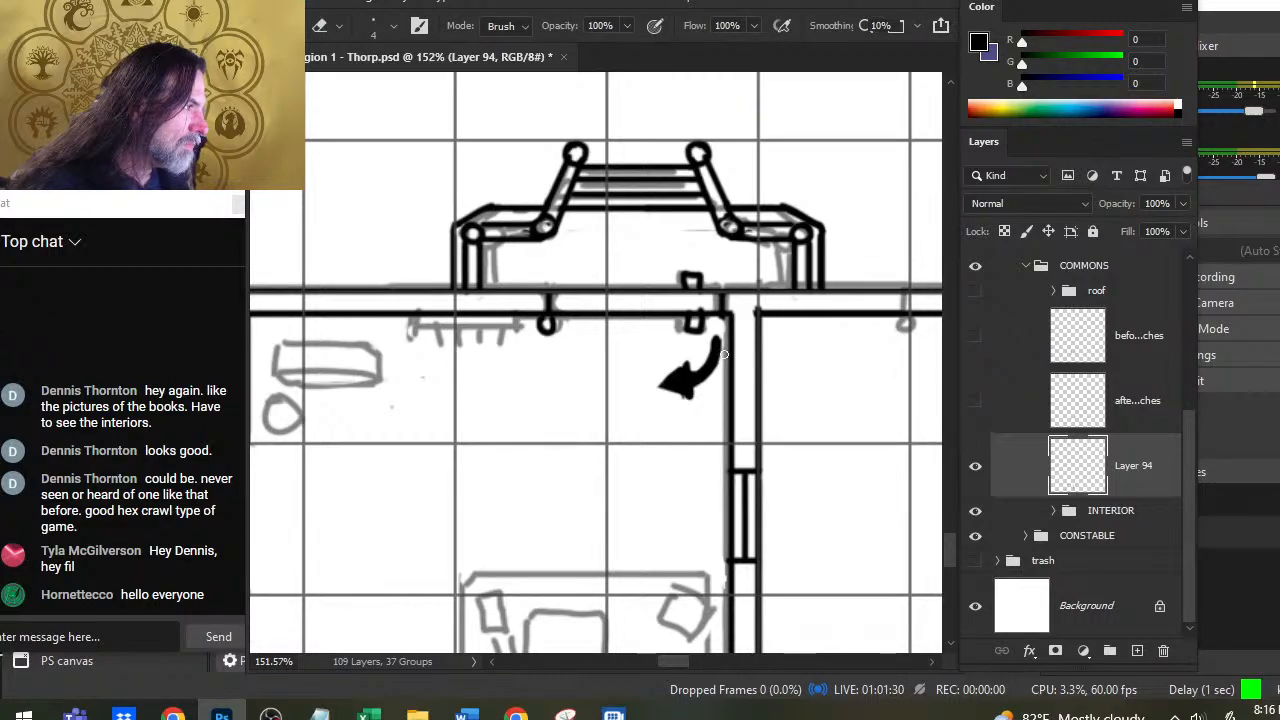
key(b)
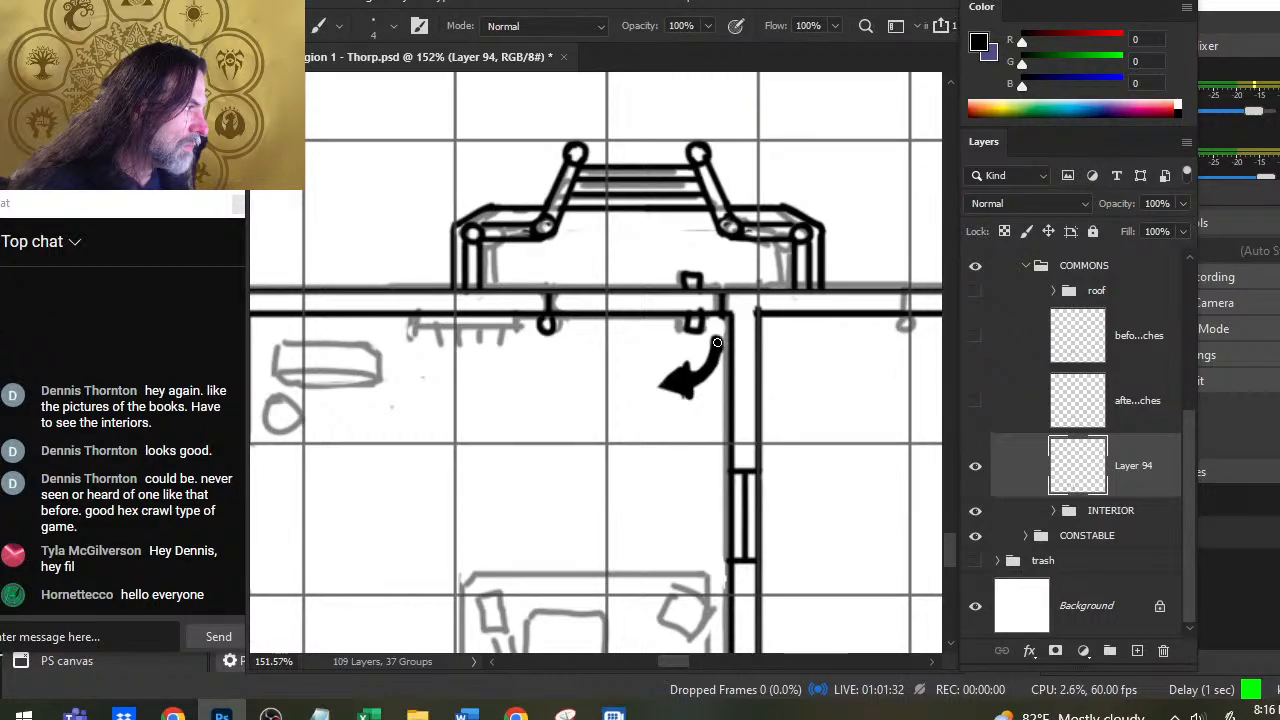
key(e)
key(b)
drag(687, 384, 679, 361)
key(e)
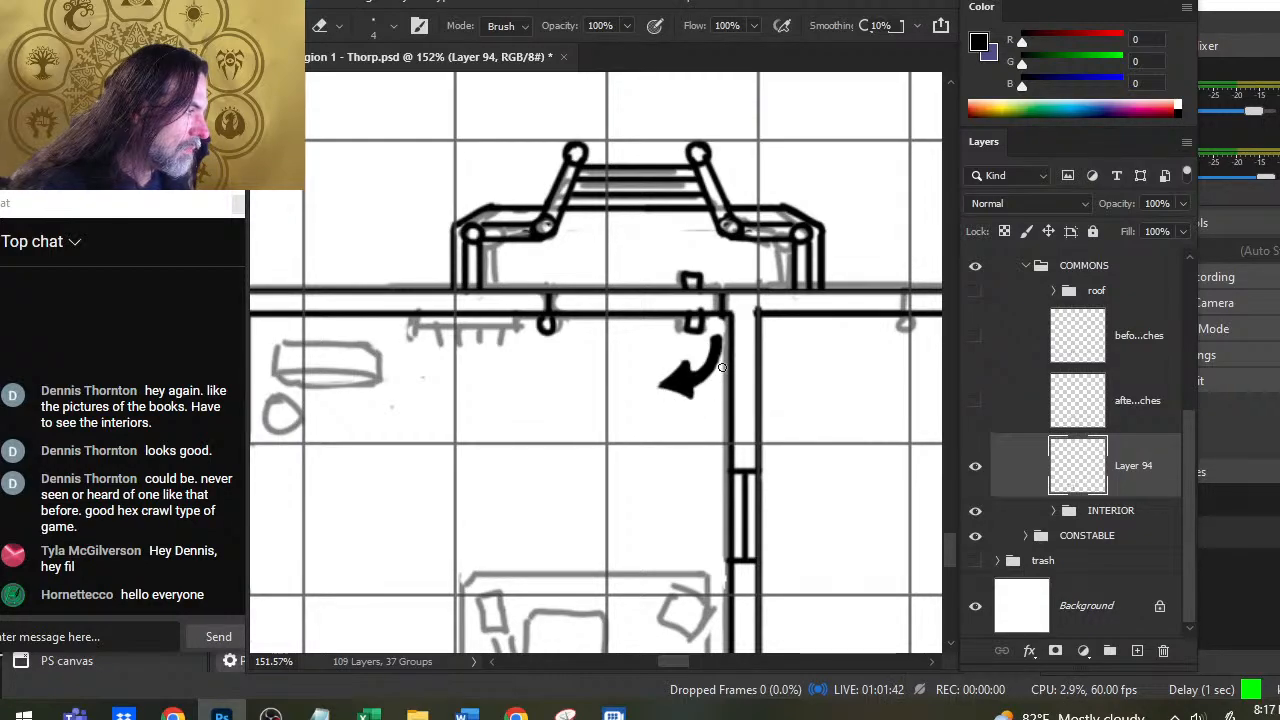
Step: Ink the sketched door at the right end of the hall's bottom wall, with jambs, round hinge, upper handle and lower bar
key(z)
drag(722, 368, 681, 426)
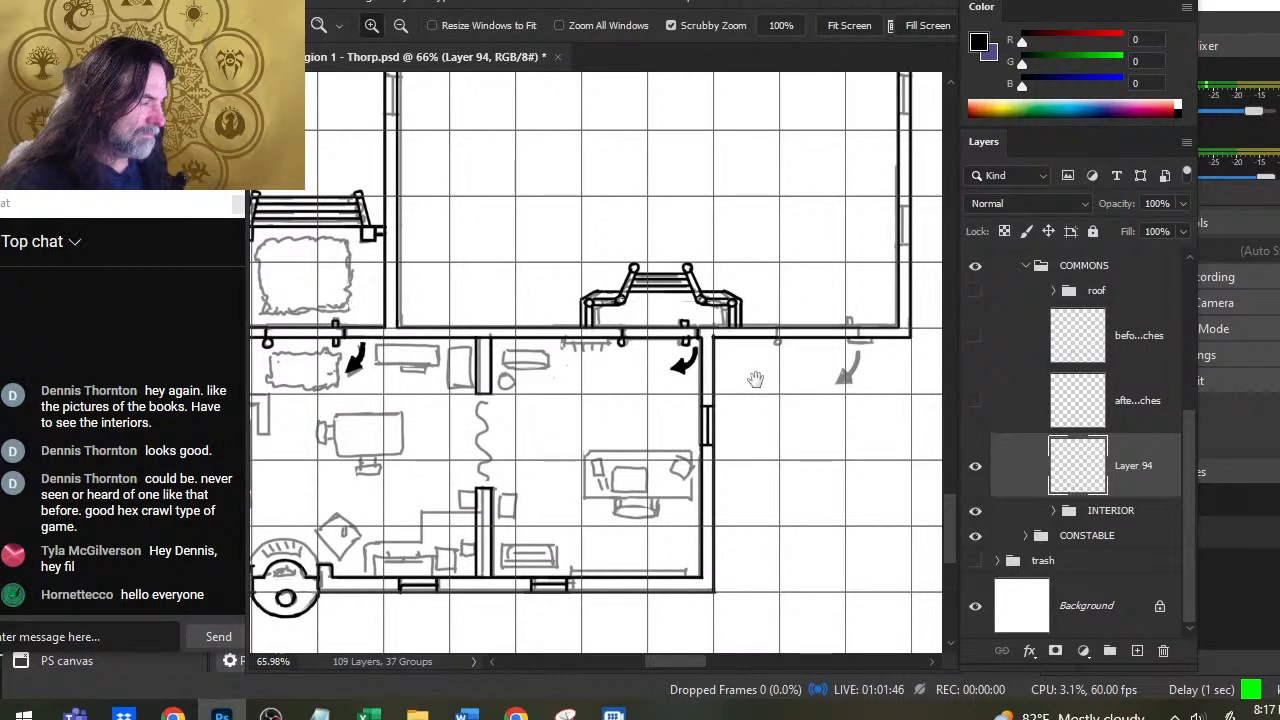
drag(755, 379, 627, 363)
click(622, 338)
key(b)
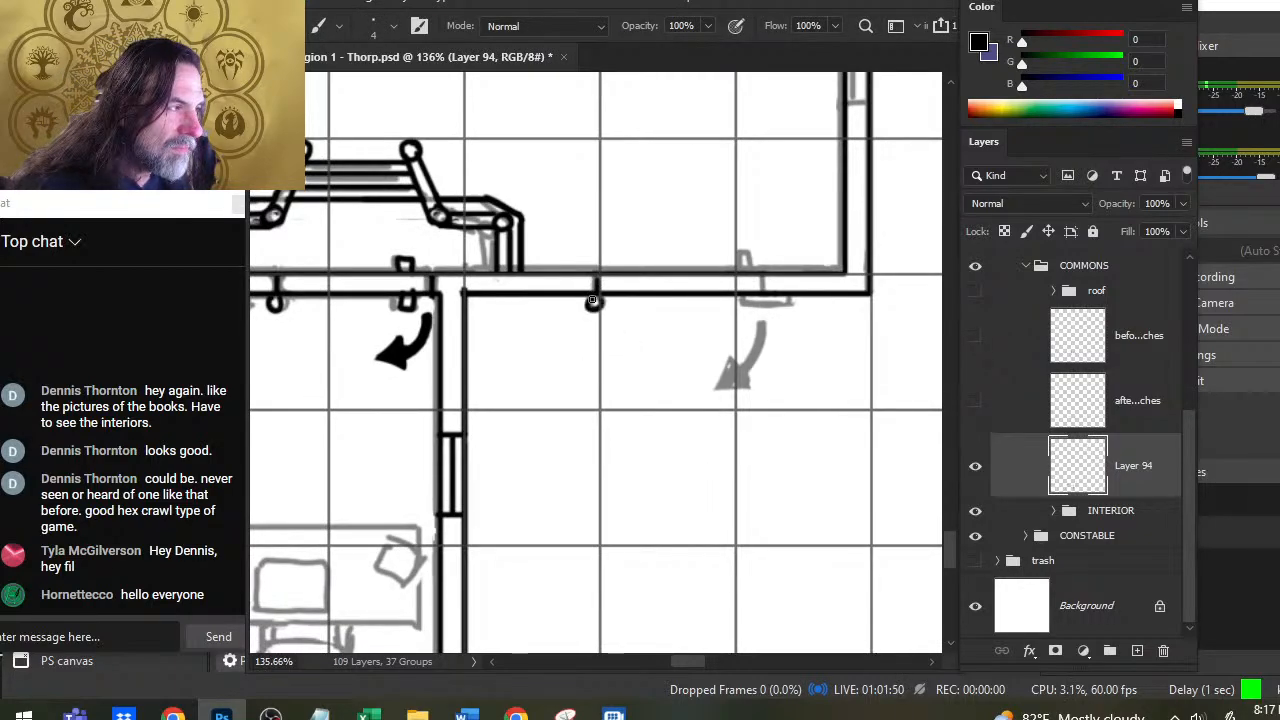
mouse_move(762, 275)
mouse_down()
mouse_move(742, 307)
mouse_move(792, 308)
mouse_move(729, 297)
mouse_move(742, 311)
mouse_move(750, 250)
mouse_up()
key(l)
key(b)
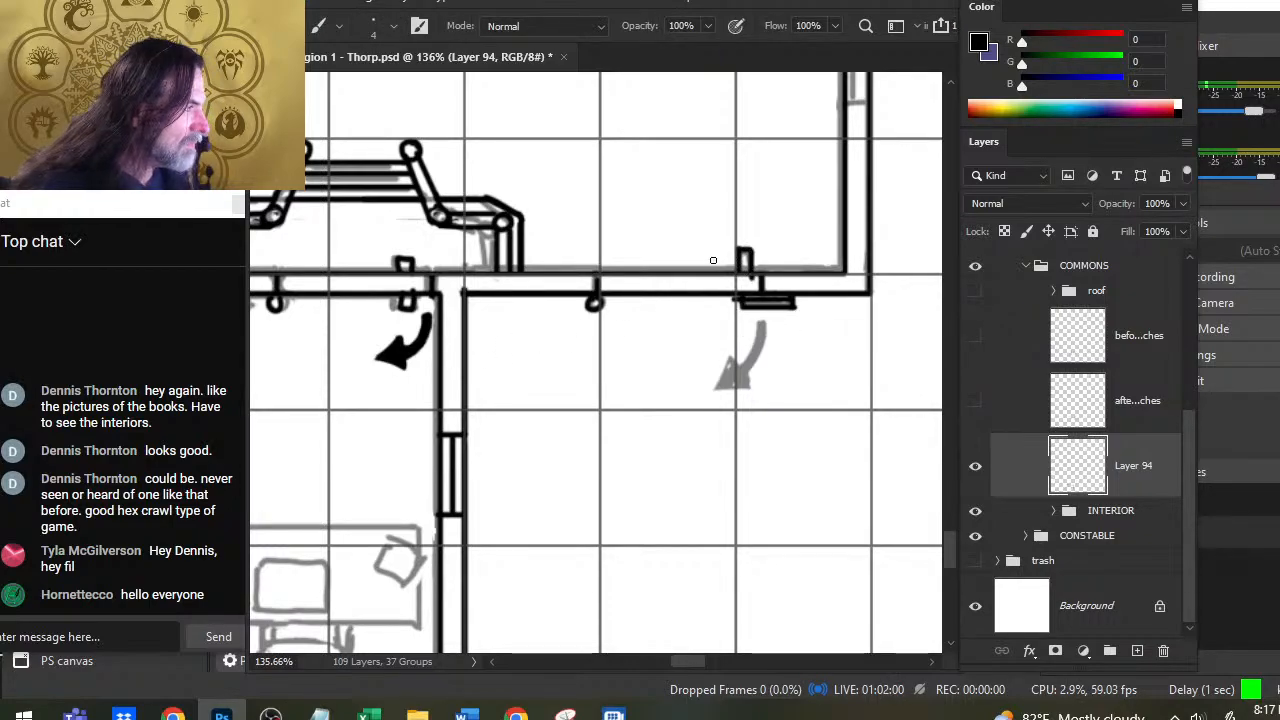
key(e)
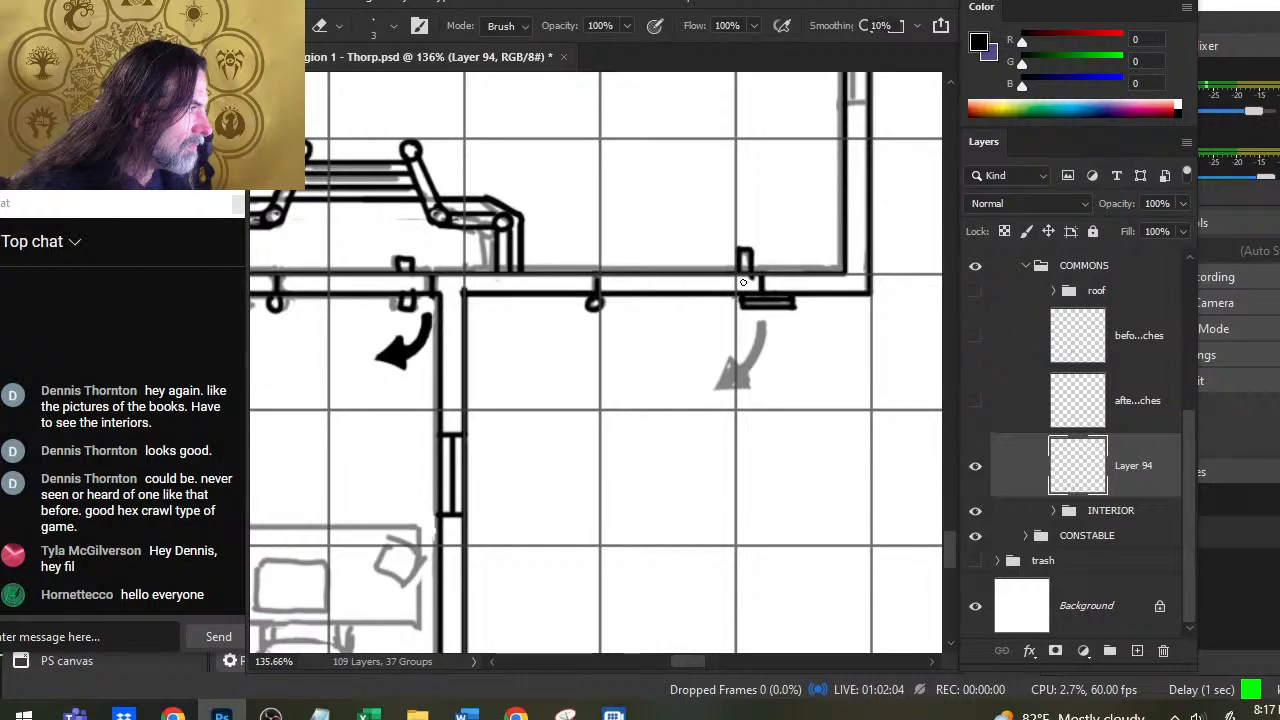
Step: Copy the inked swing arrow to its own layer and place it over the sketched arrow at the rightmost door
key(l)
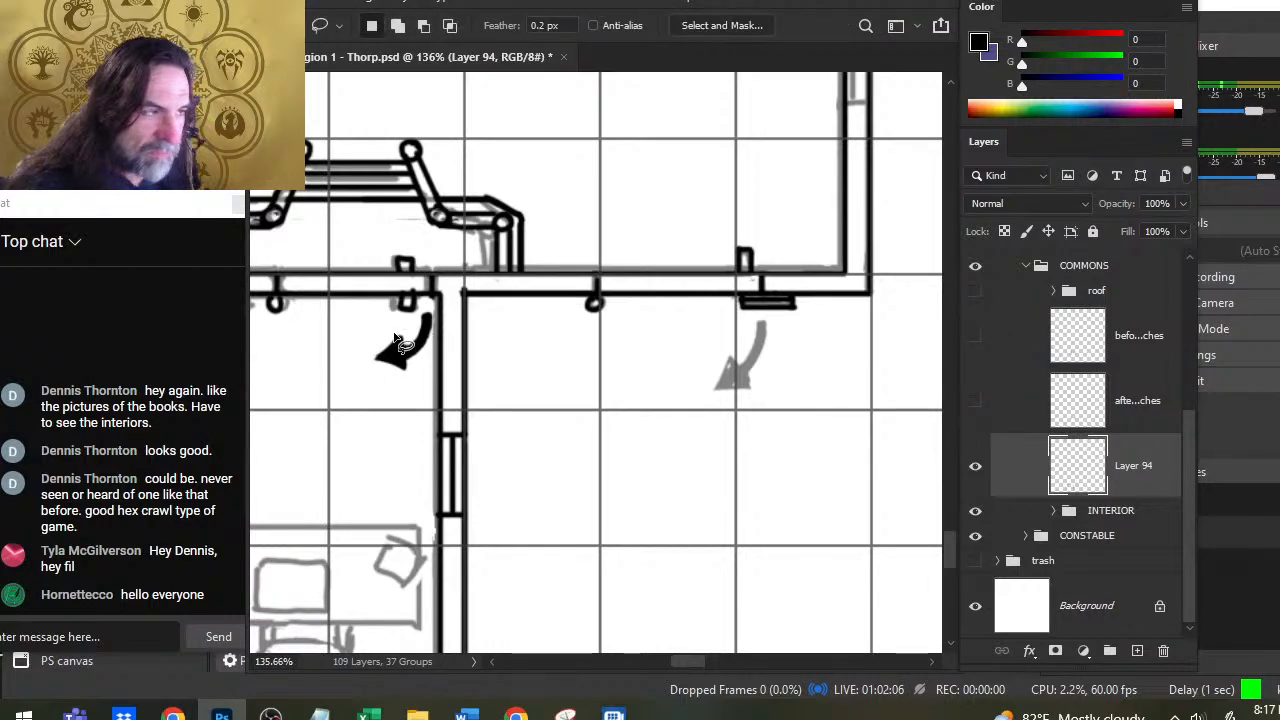
drag(398, 304, 402, 298)
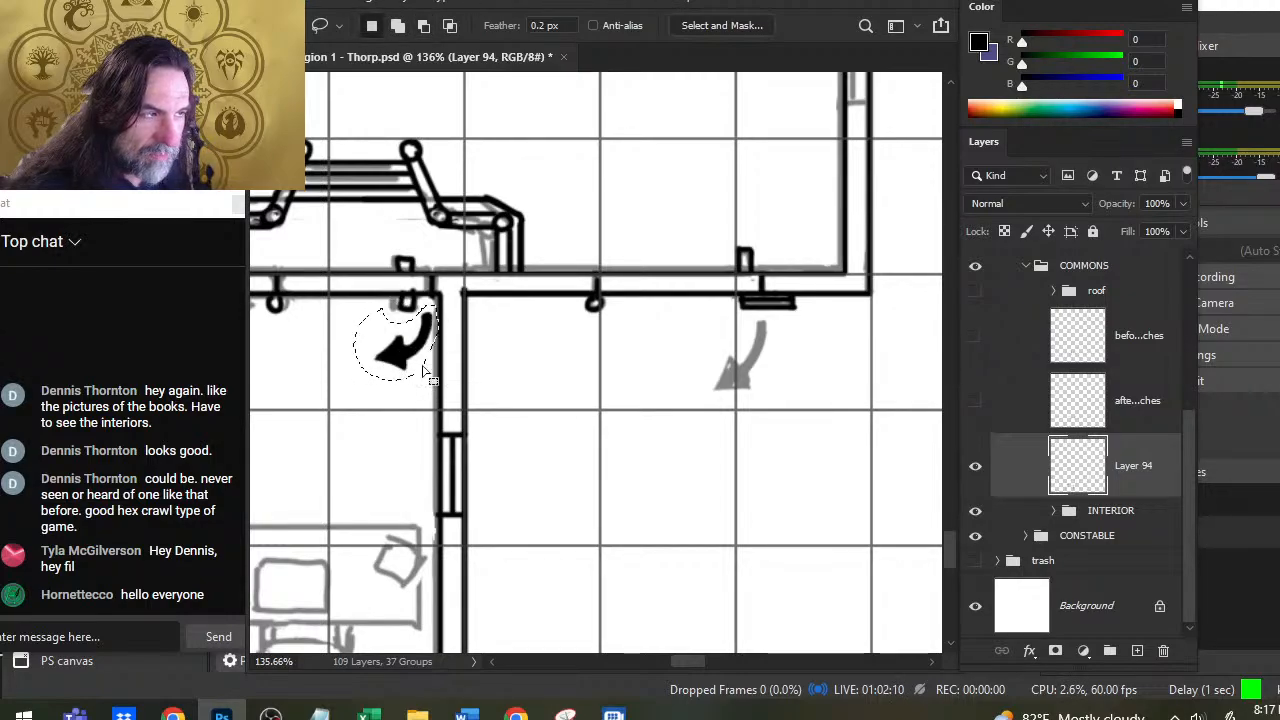
key(ctrl+j)
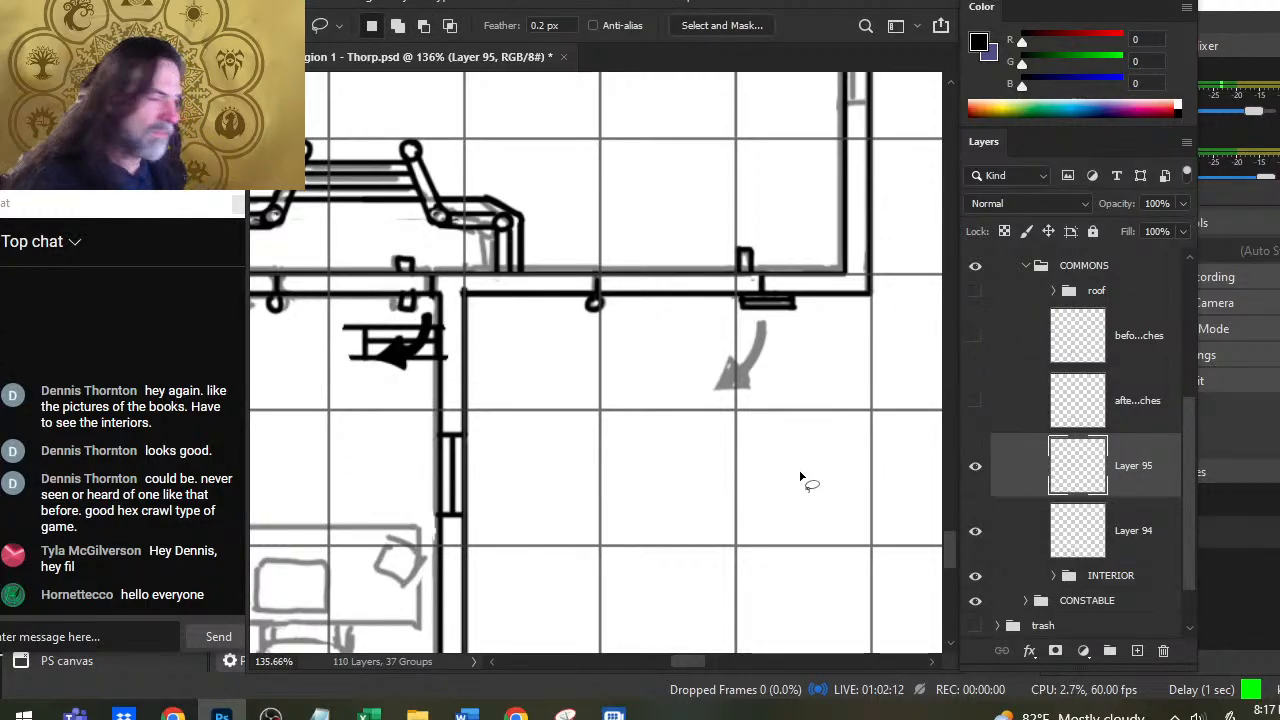
key(ctrl+z)
key(ctrl+shift+z)
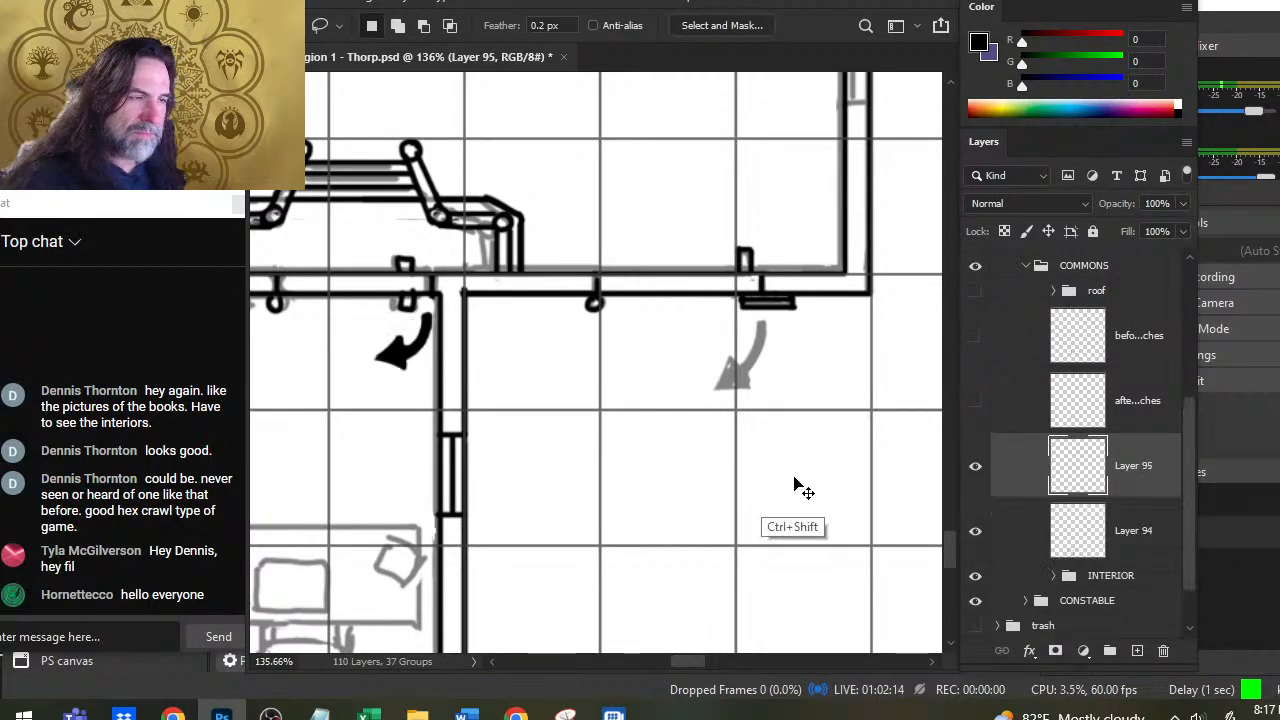
mouse_move(697, 468)
mouse_down()
mouse_move(791, 474)
mouse_move(766, 445)
mouse_move(862, 436)
mouse_move(905, 413)
mouse_move(813, 406)
mouse_move(734, 434)
mouse_up()
key(v)
key(e)
Step: Ink the jambs, hinge dots and center divider of the double door in the hall's top wall
key(z)
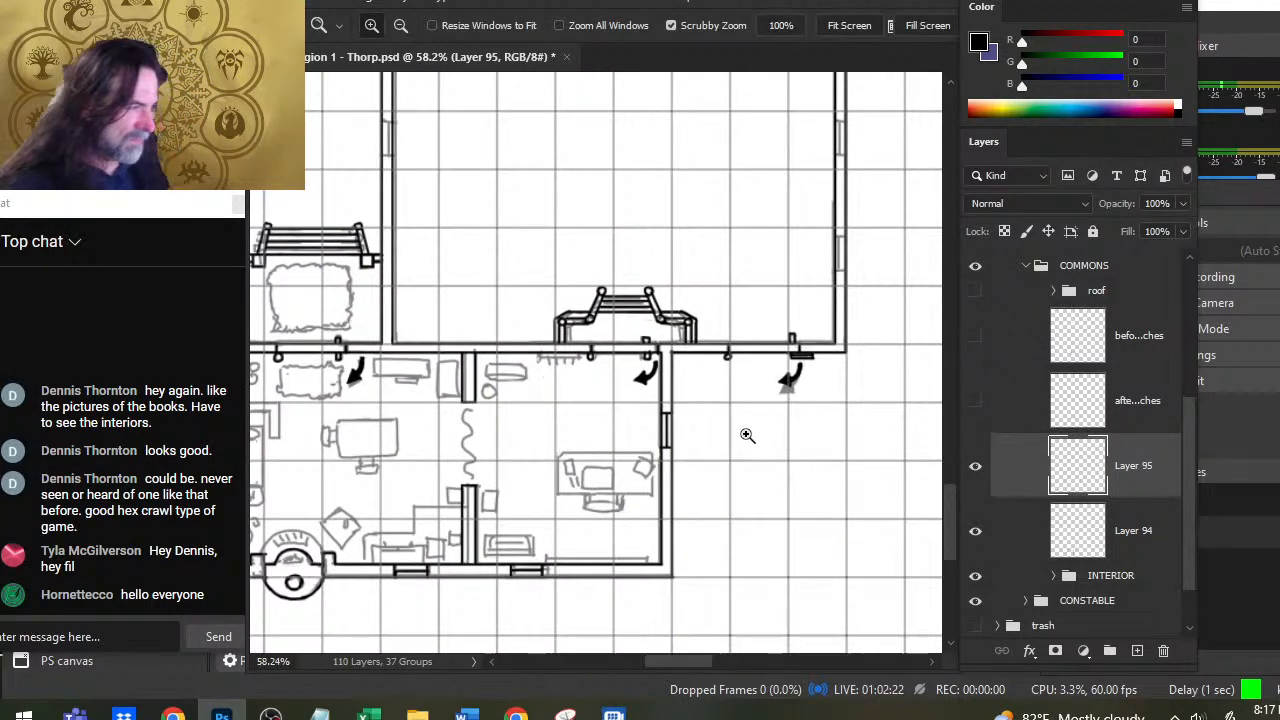
mouse_move(557, 397)
mouse_down()
mouse_move(511, 598)
mouse_move(505, 559)
mouse_move(523, 509)
mouse_move(534, 586)
mouse_up()
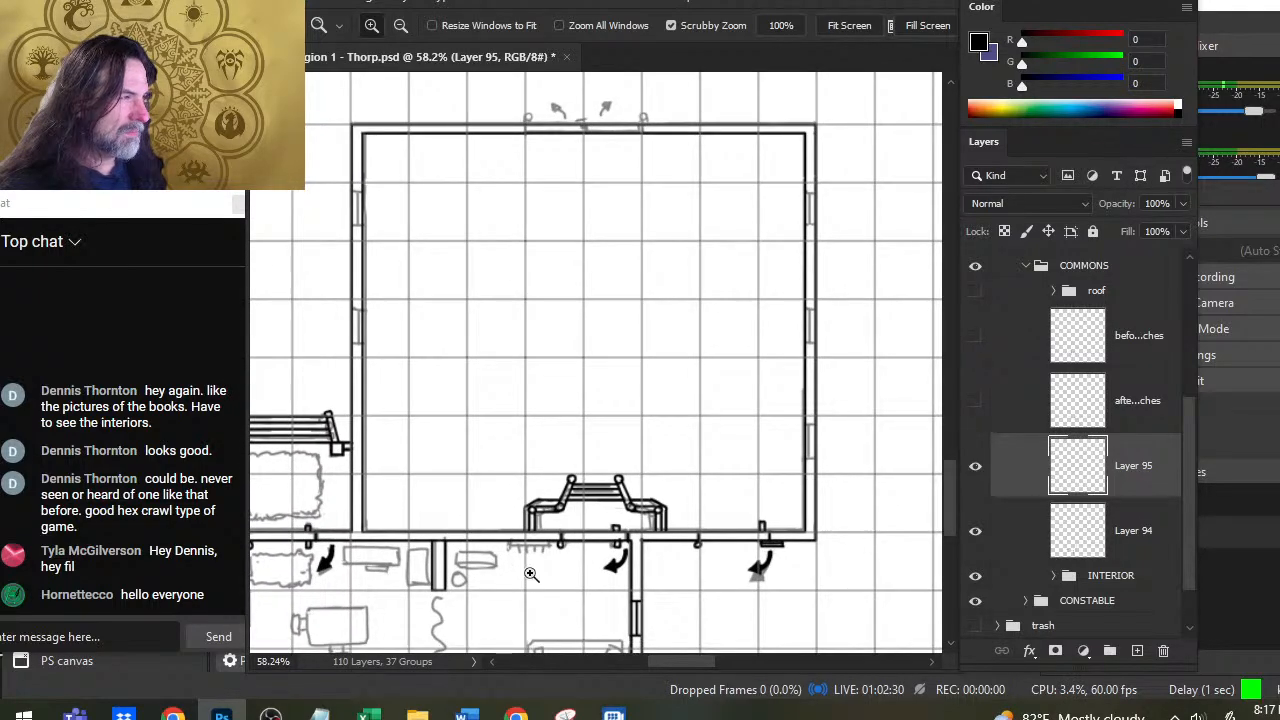
drag(634, 464, 569, 441)
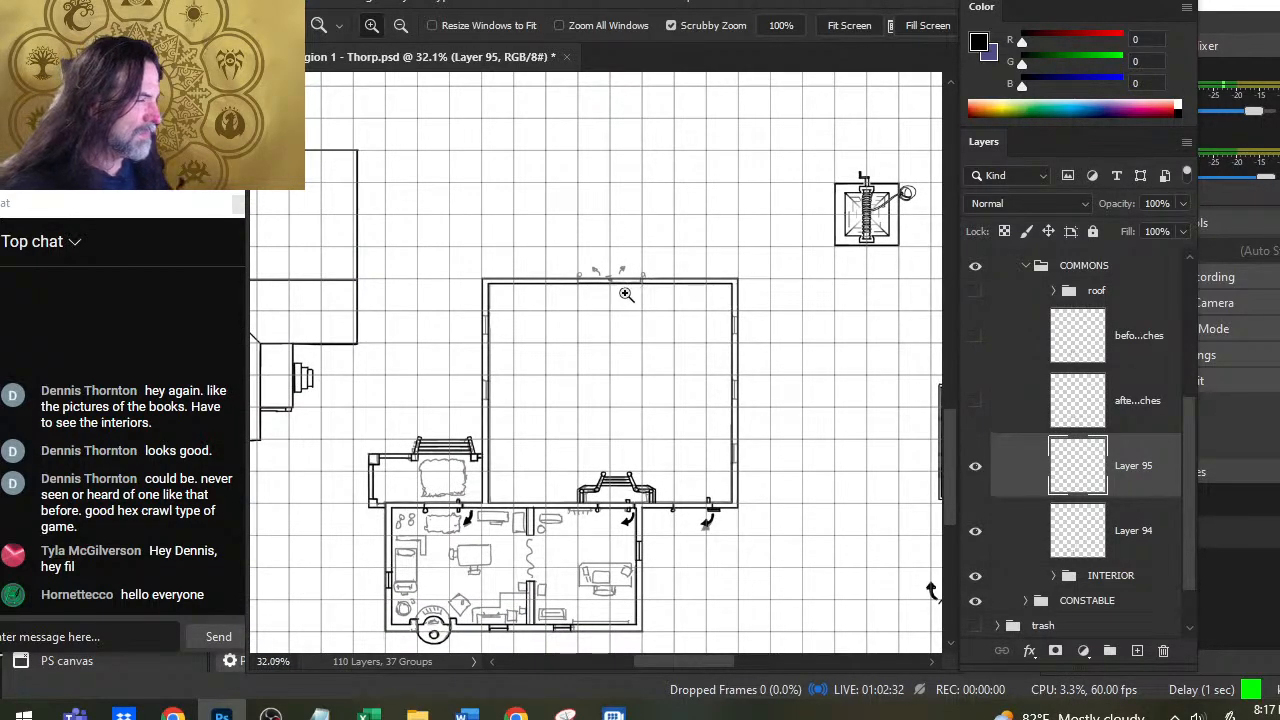
mouse_move(632, 272)
mouse_down()
mouse_move(599, 376)
mouse_move(496, 338)
mouse_move(492, 313)
mouse_move(438, 333)
mouse_up()
key(b)
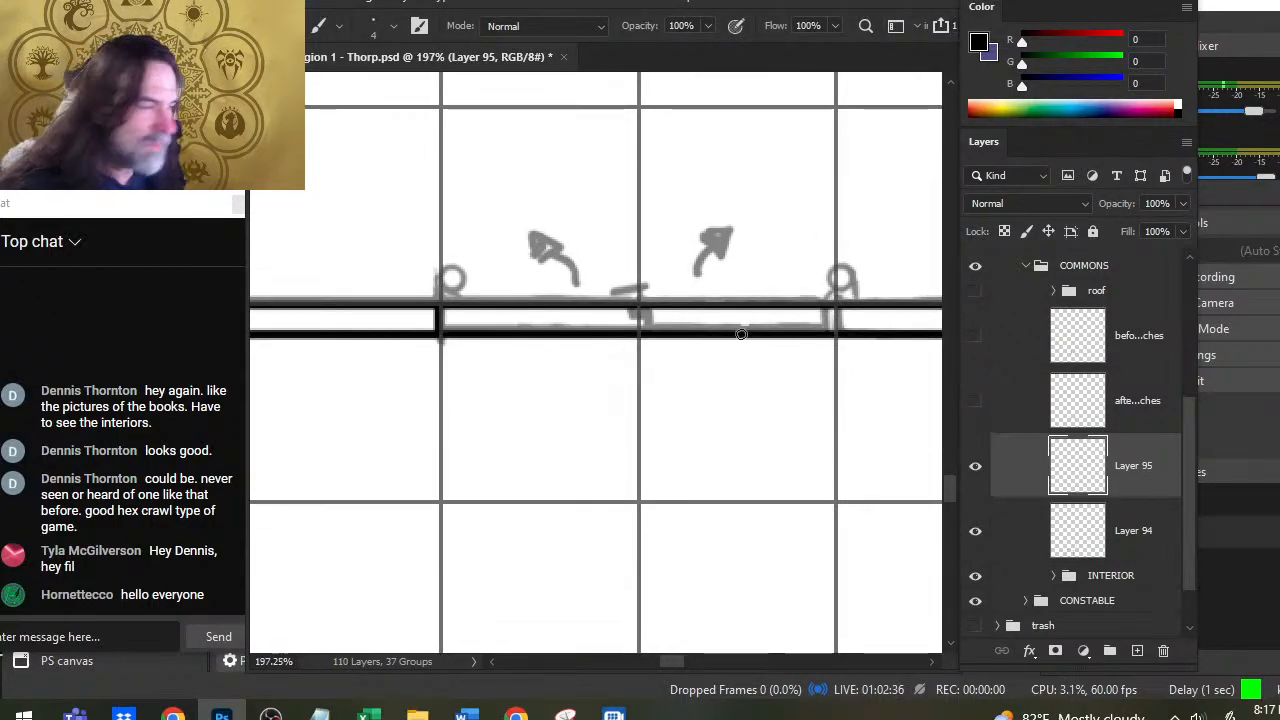
drag(838, 312, 838, 334)
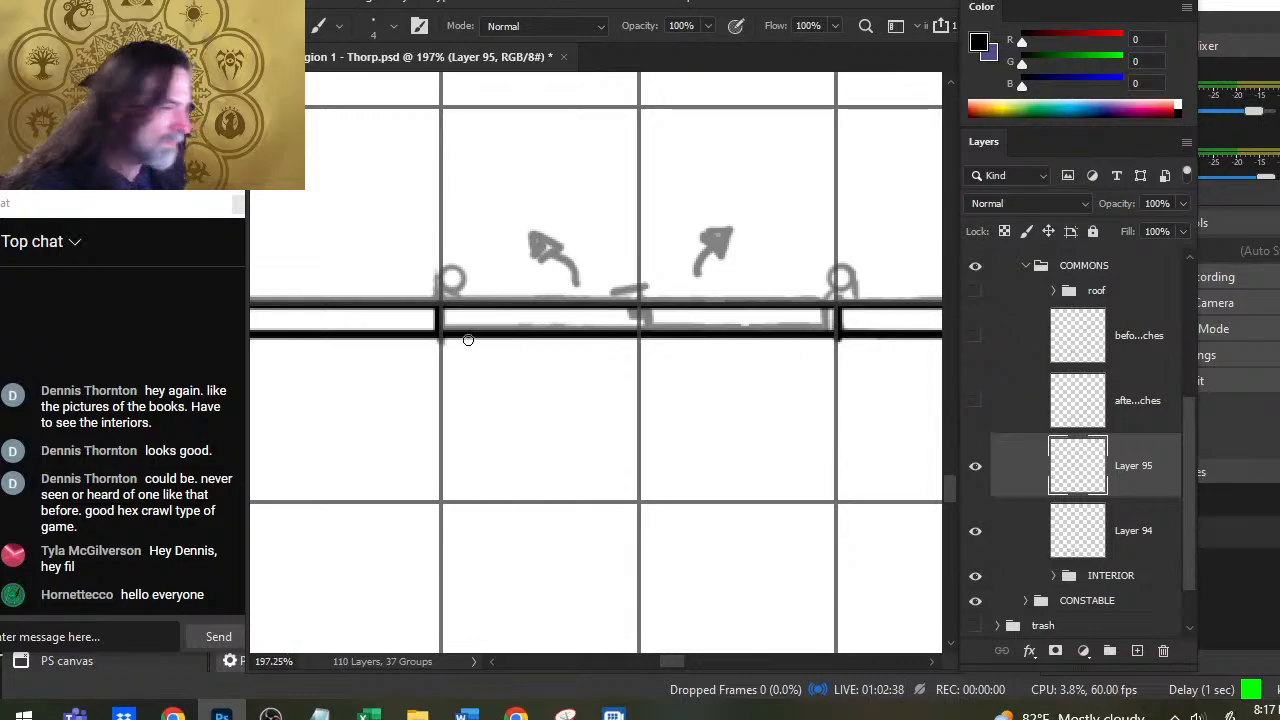
click(437, 292)
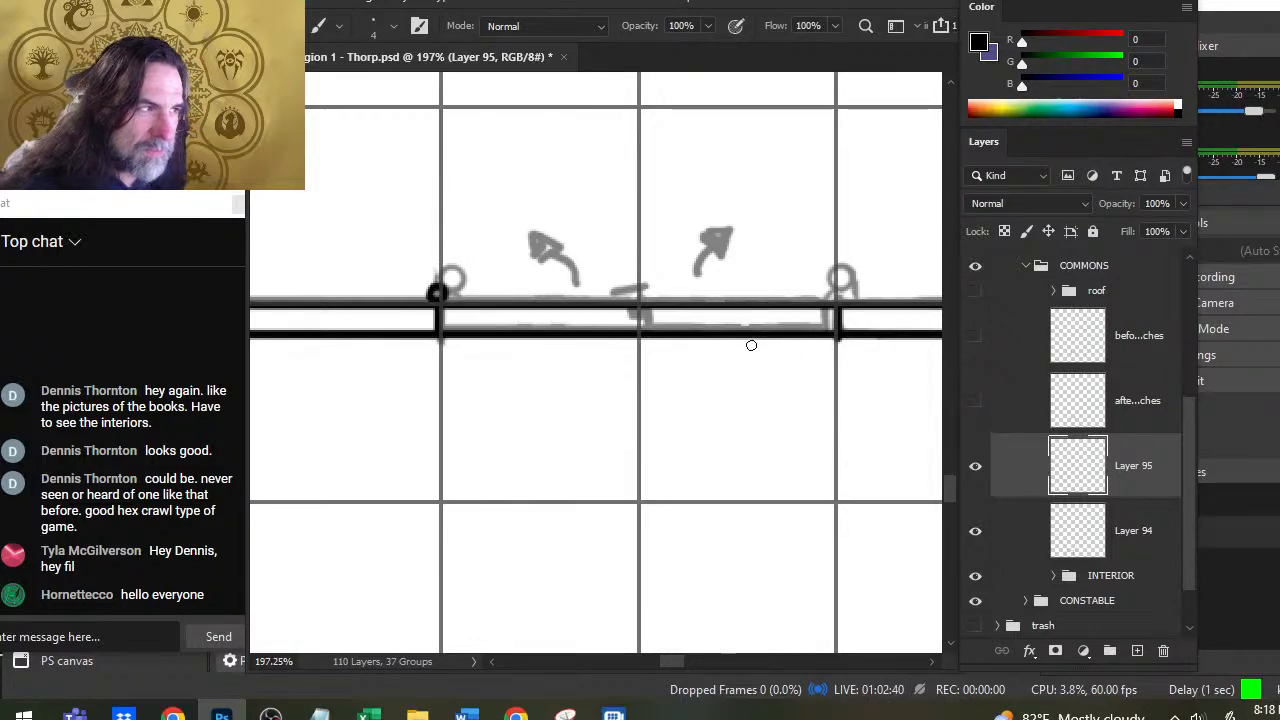
click(836, 294)
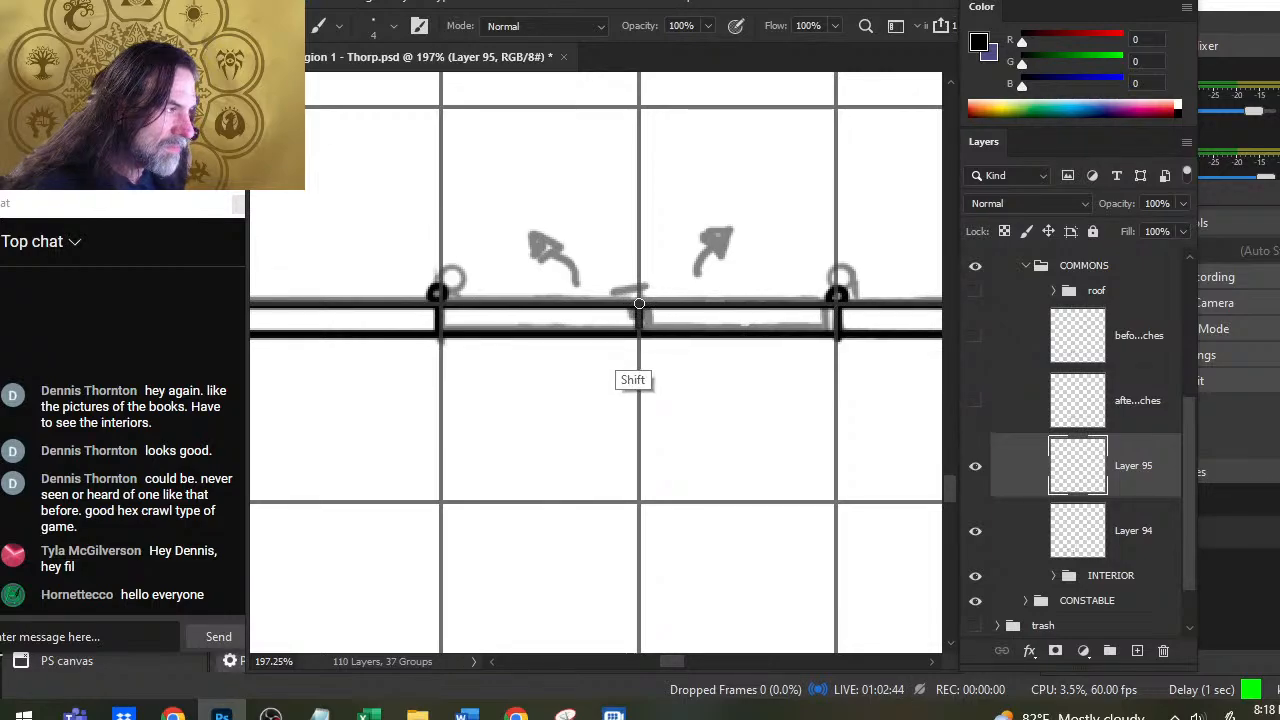
Step: Rework the double door's center into a stepped joint and ink the handle above it with a size 3 brush
key(e)
mouse_move(634, 317)
mouse_down()
mouse_move(656, 313)
mouse_move(628, 310)
mouse_up()
key(b)
key(bracketleft)
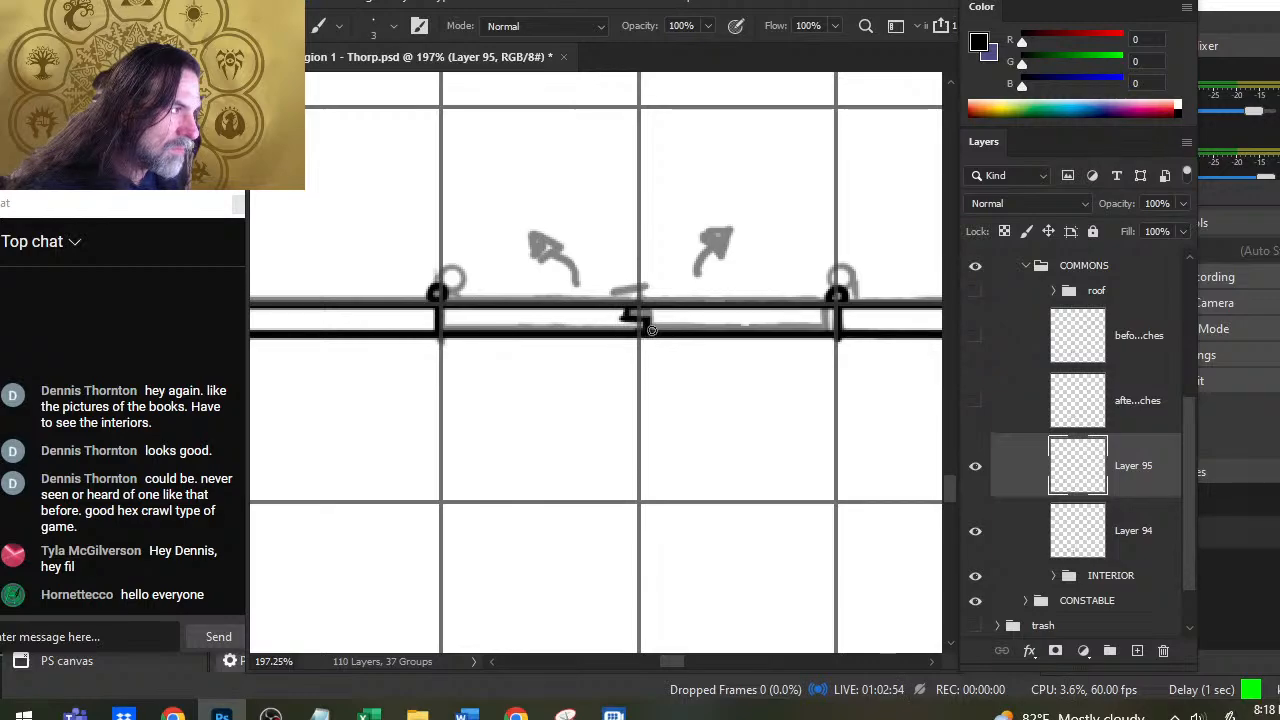
key(e)
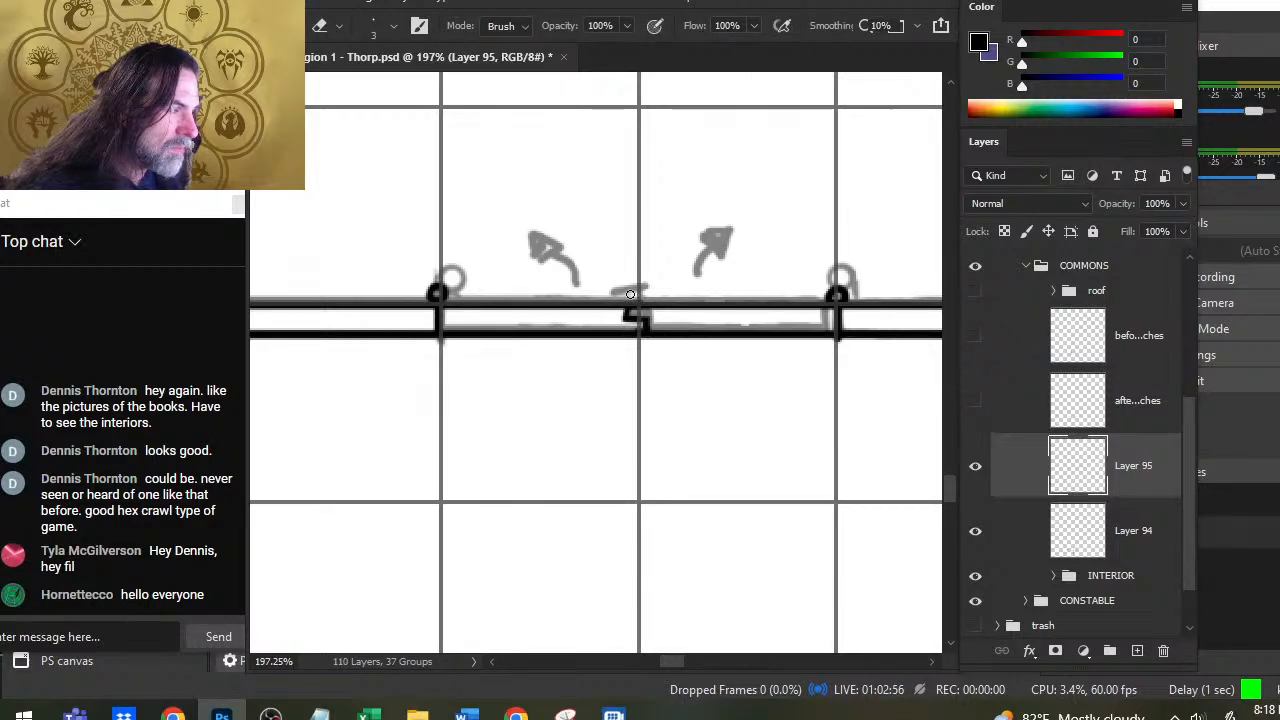
key(b)
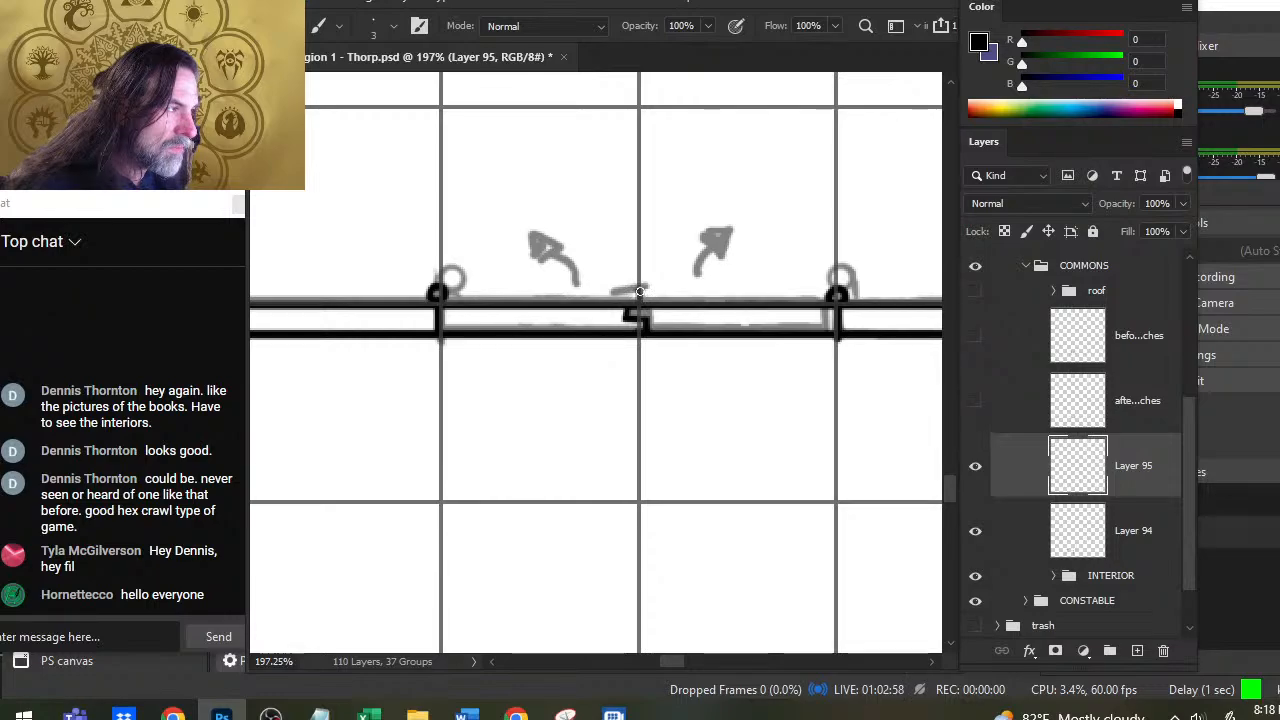
mouse_move(636, 313)
mouse_down()
mouse_move(648, 317)
mouse_move(661, 291)
mouse_move(670, 349)
mouse_move(656, 333)
mouse_up()
Step: Paste the copied swing arrow onto its own layer above the left leaf of the double door
key(ctrl+v)
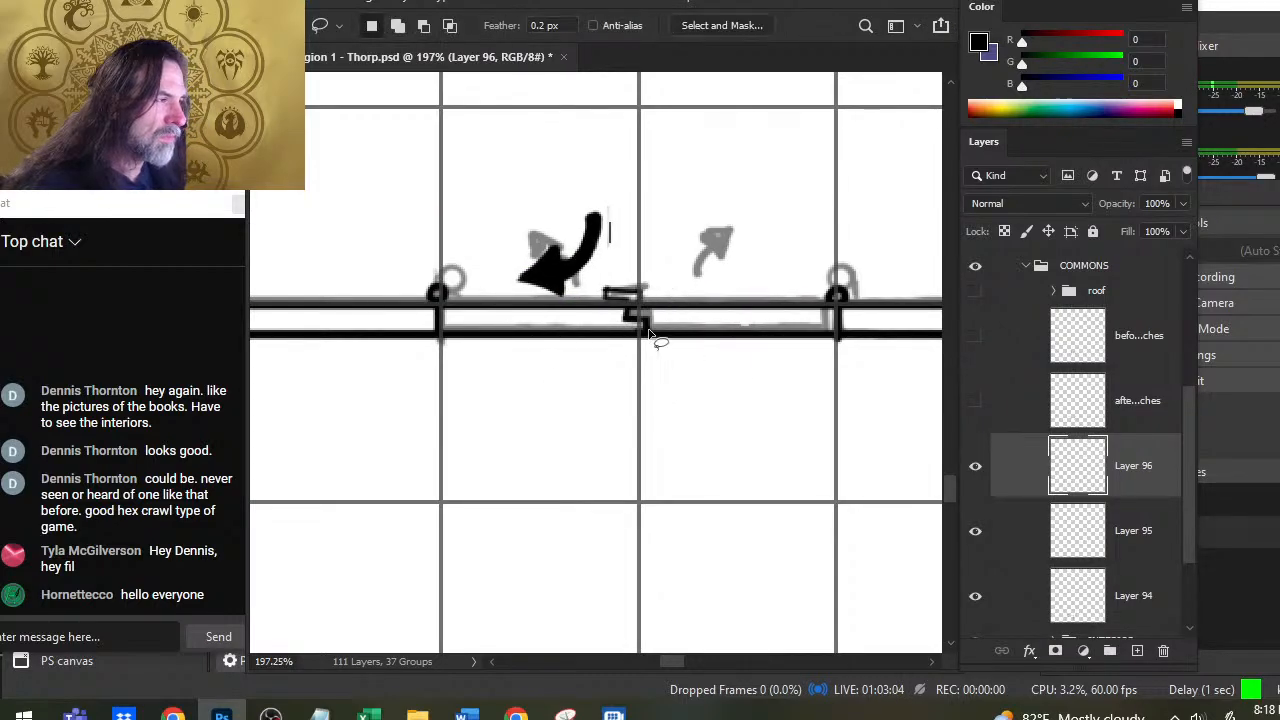
right_click(634, 246)
click(662, 256)
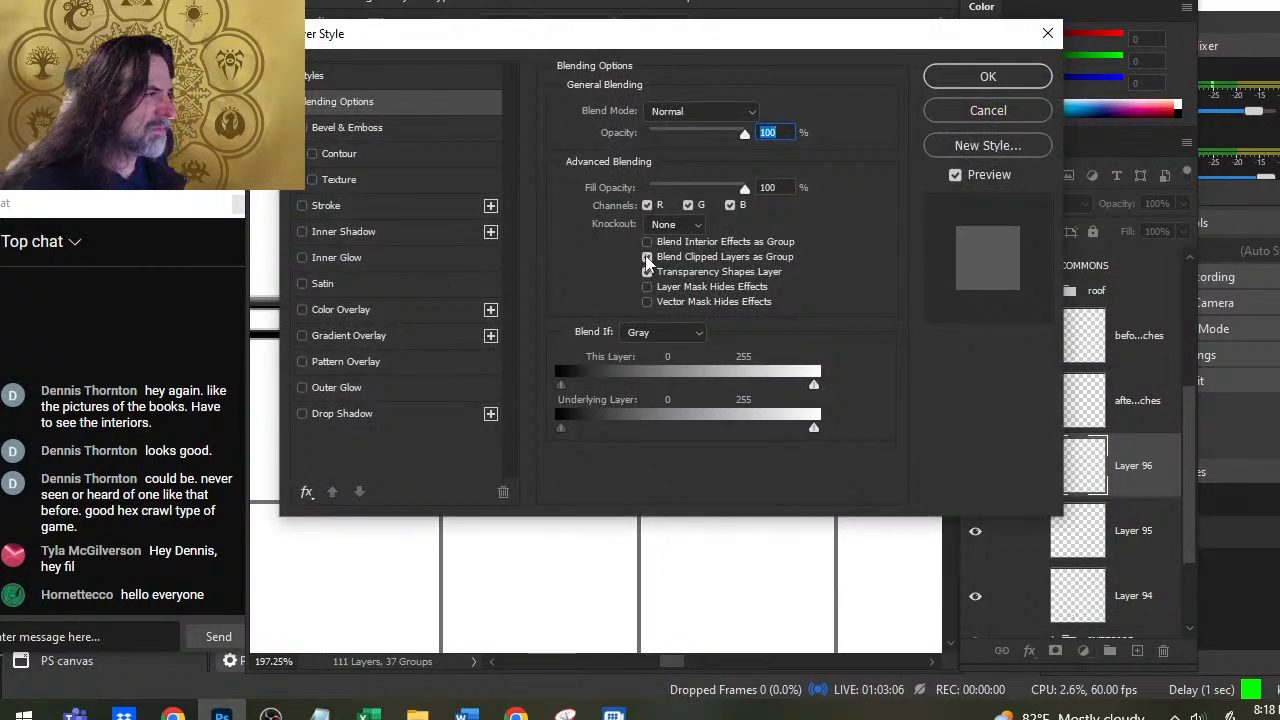
key(Escape)
key(e)
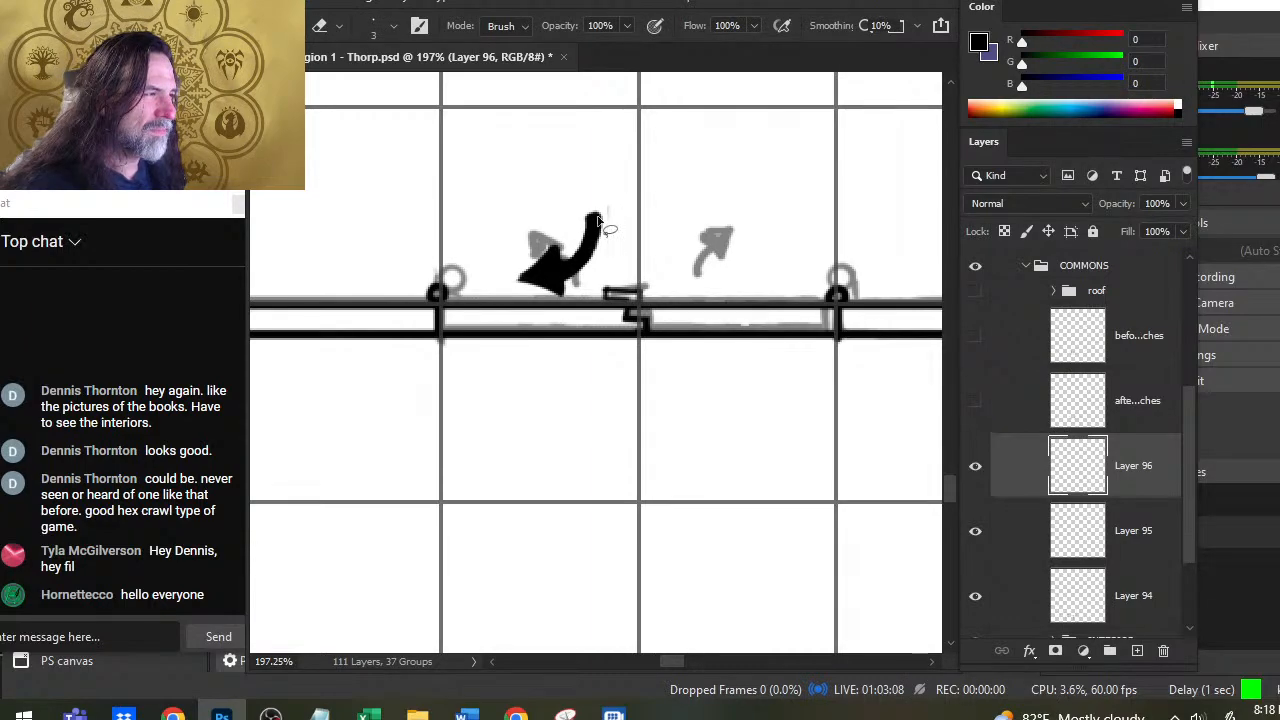
key(l)
right_click(585, 212)
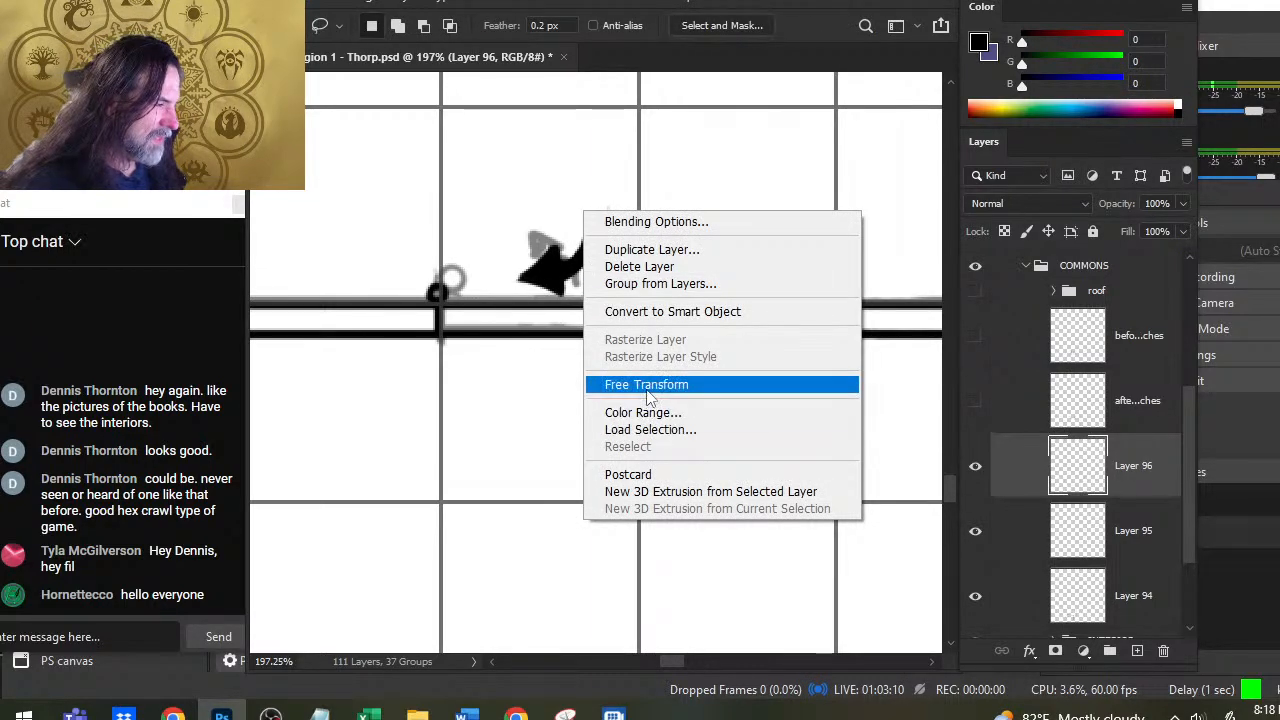
click(640, 384)
right_click(578, 350)
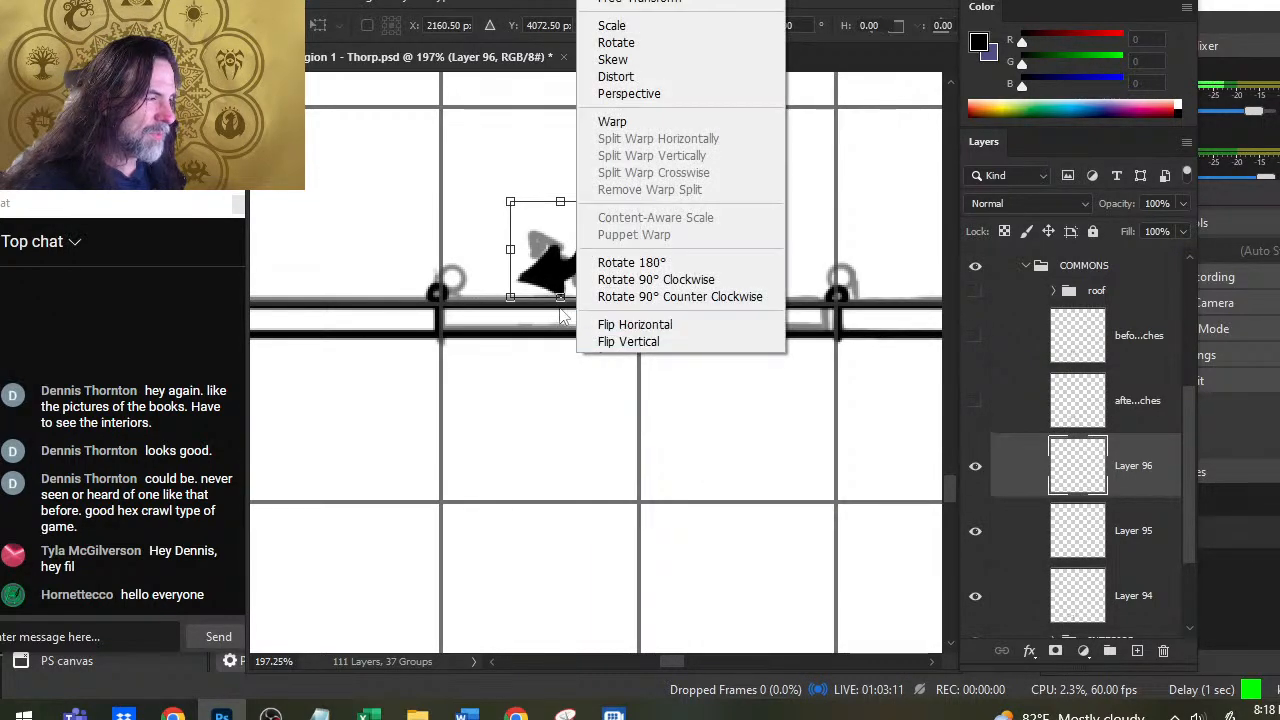
click(650, 341)
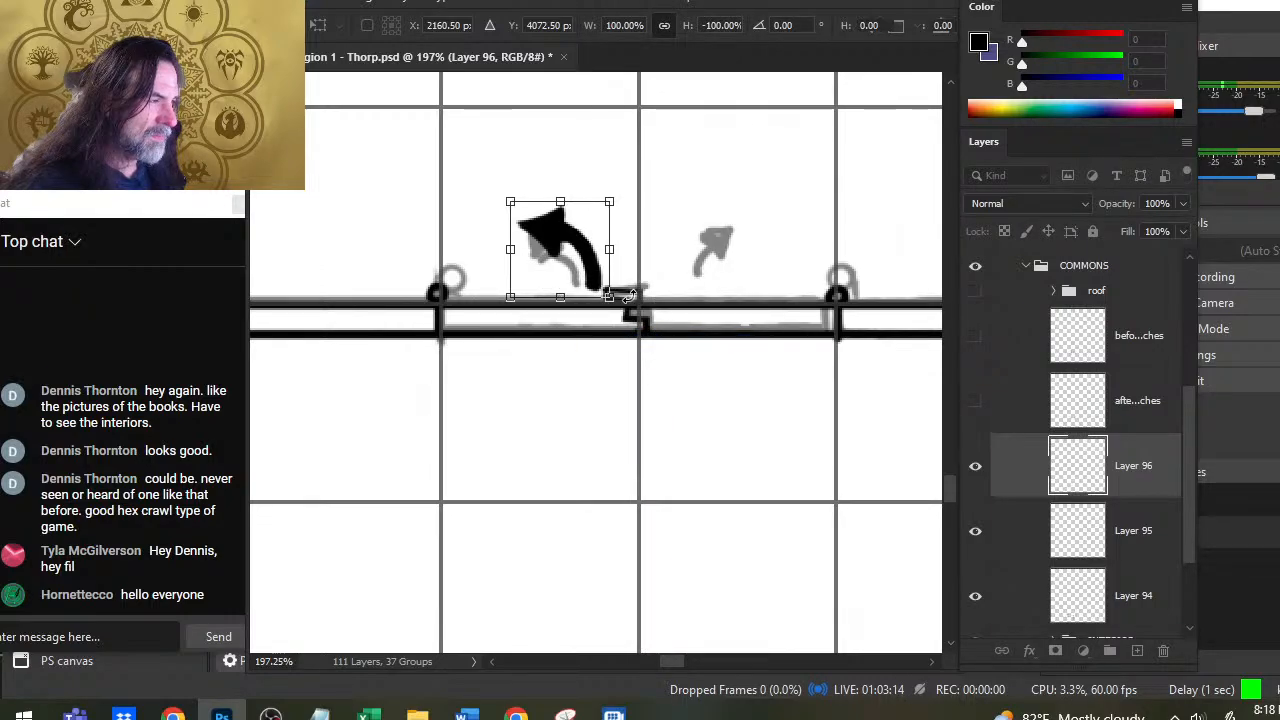
drag(710, 251, 702, 237)
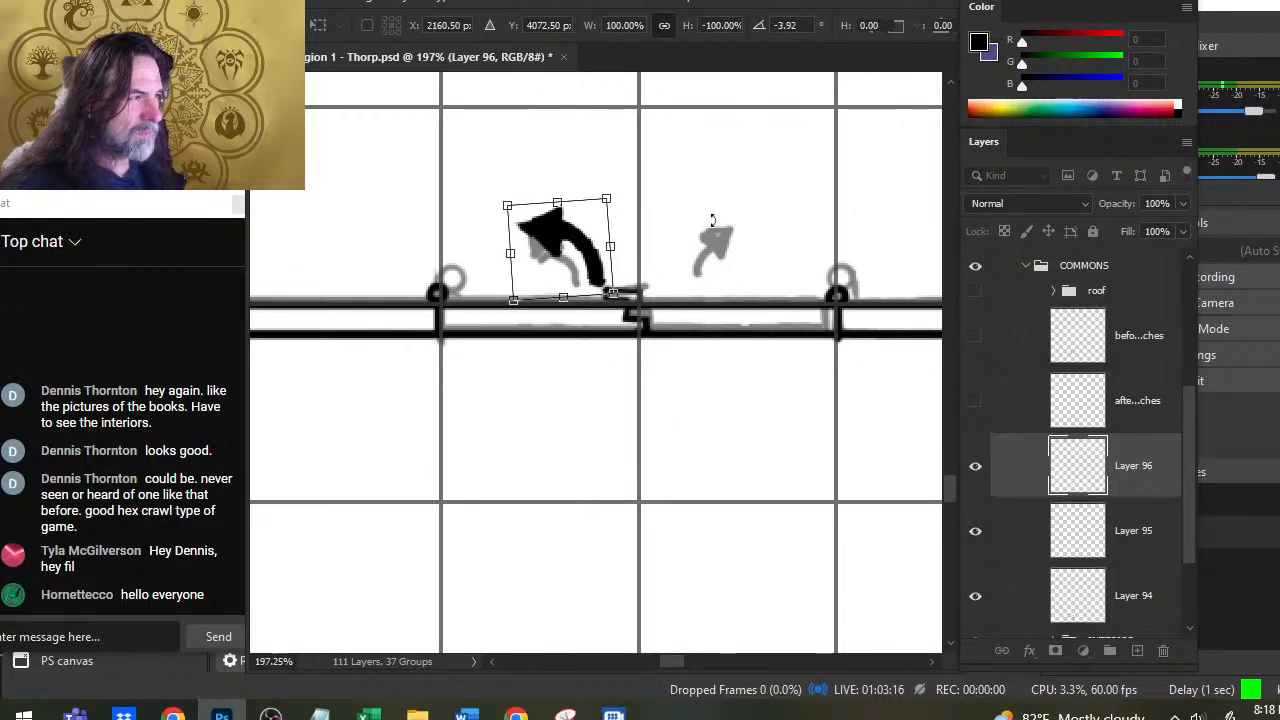
key(Return)
Step: Flip the pasted swing arrow vertically with Free Transform so it curves up and away from the double door
right_click(662, 252)
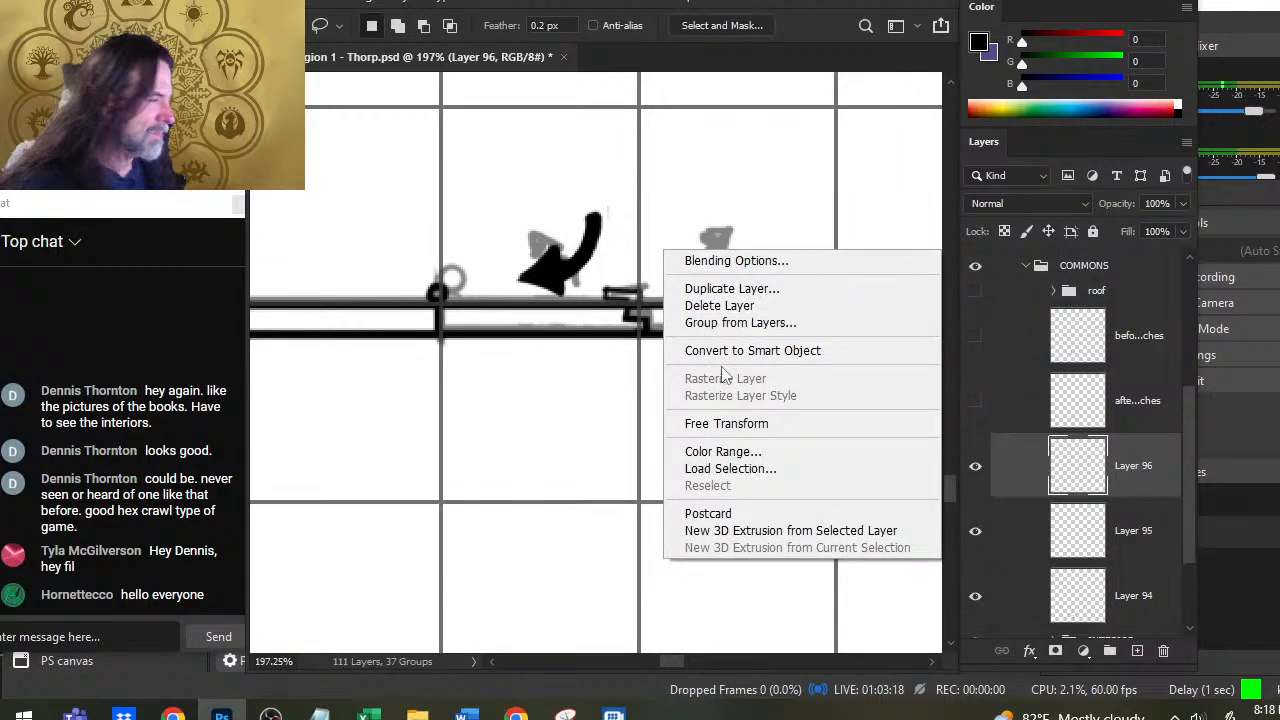
click(730, 423)
right_click(698, 273)
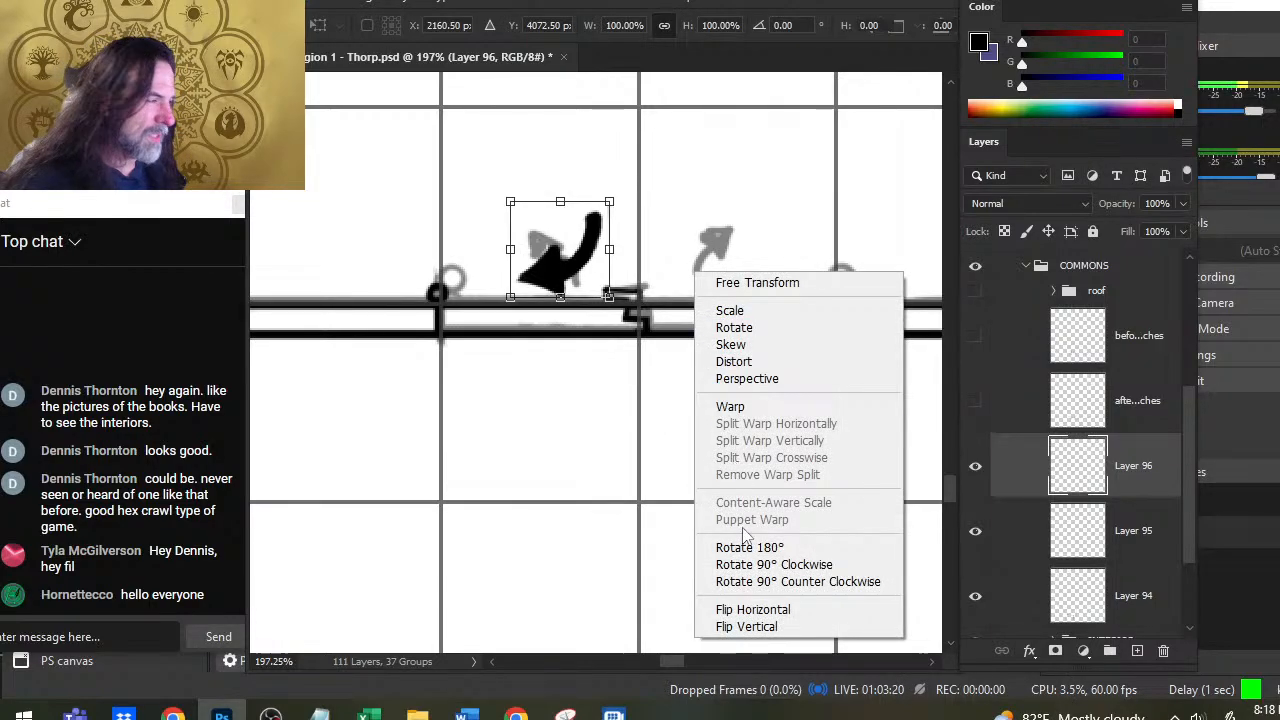
click(753, 610)
key(Return)
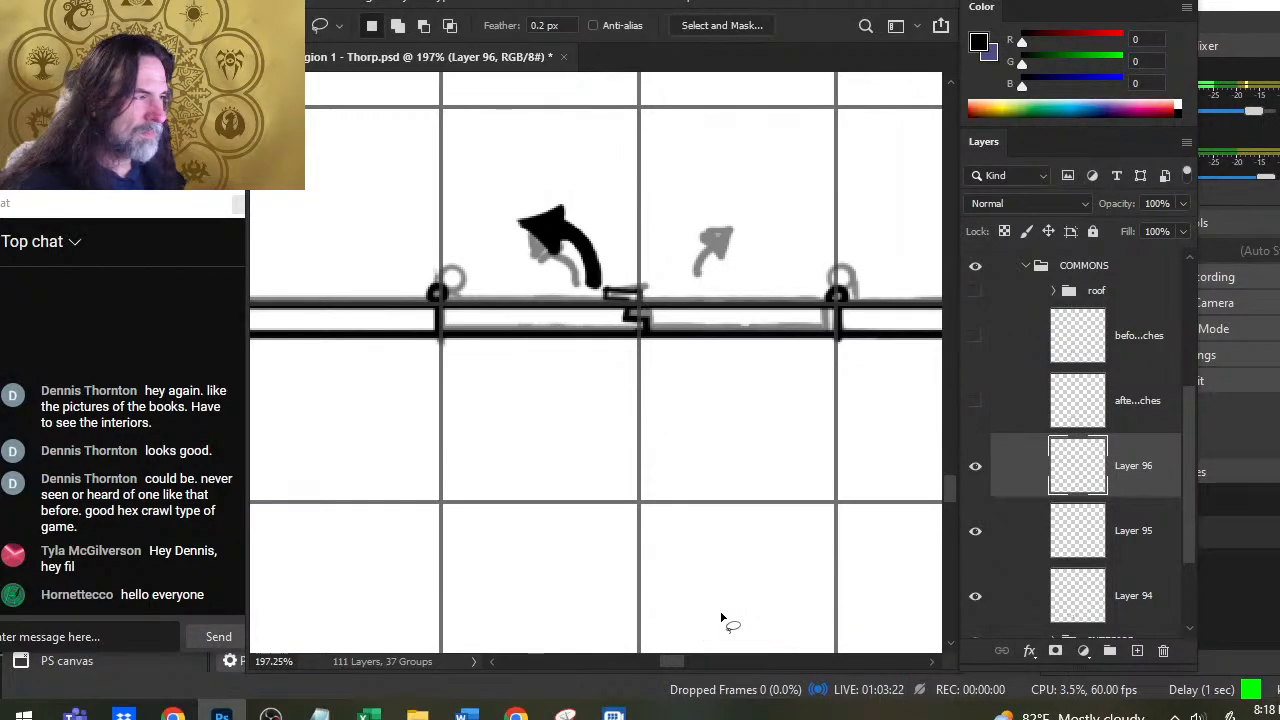
Step: Nudge the flipped arrow slightly right and up so its tail sits just above the double door's handle
key(v)
key(Right)
key(Right)
key(Right)
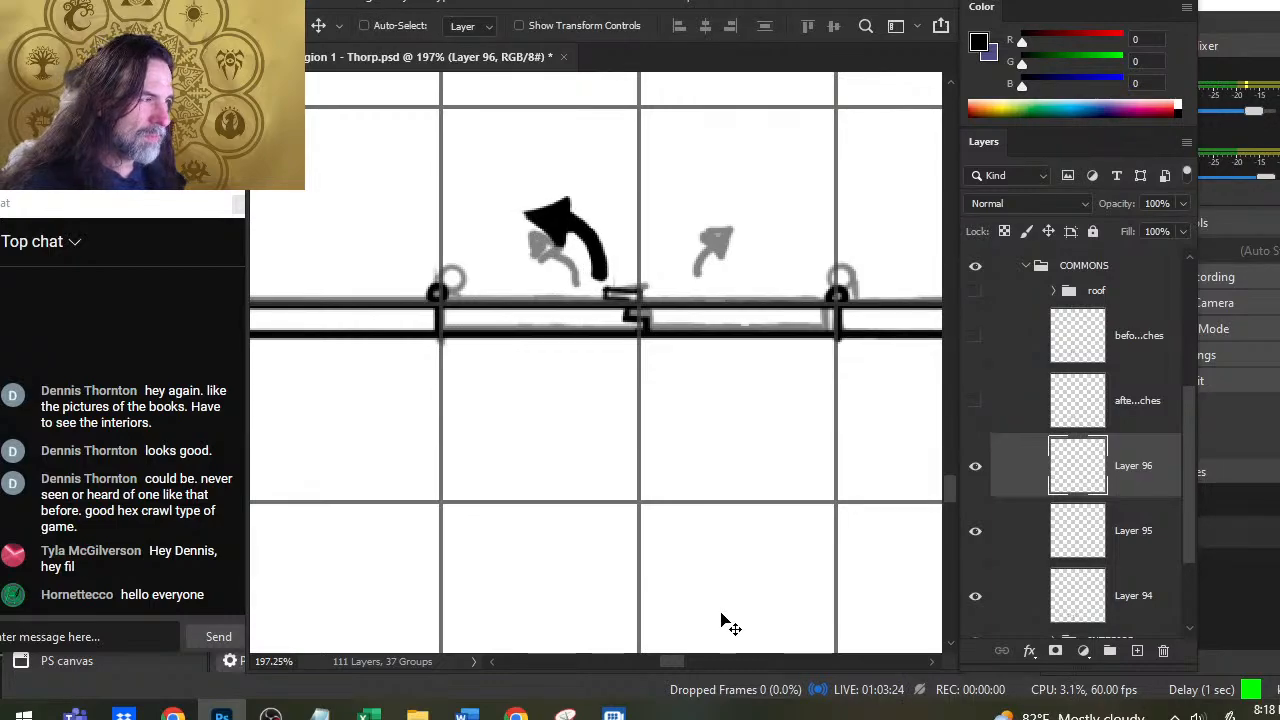
Step: Nudge the black curved door arrow slightly right, then lasso it and duplicate it onto a new layer
key(Right)
key(Right)
key(l)
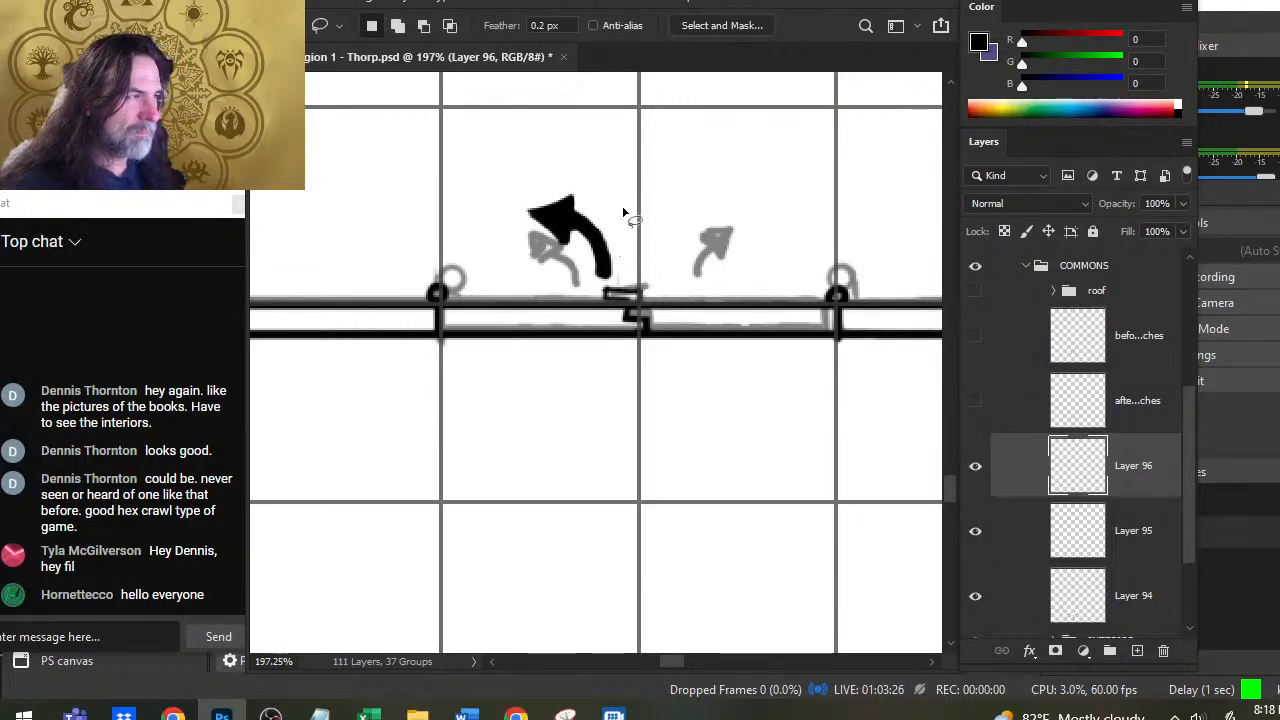
drag(657, 177, 605, 303)
key(ctrl+j)
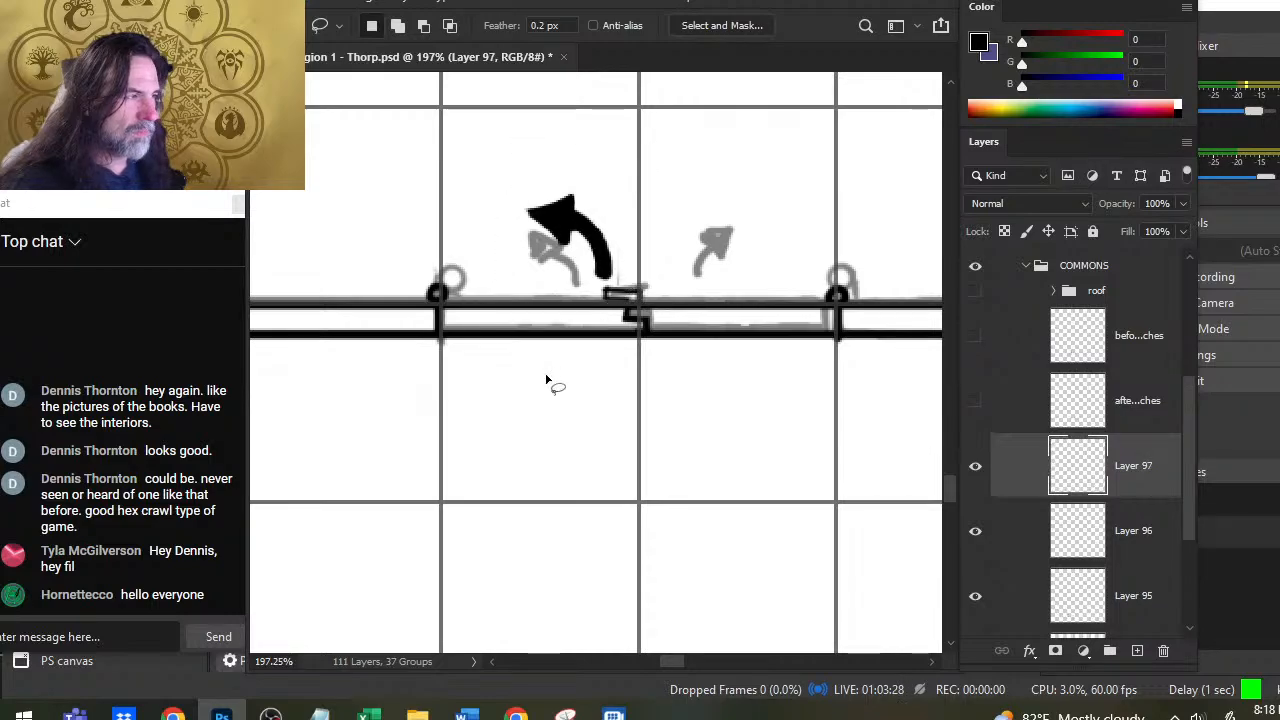
Step: Flip the duplicated arrow horizontally with Free Transform
right_click(590, 292)
click(651, 464)
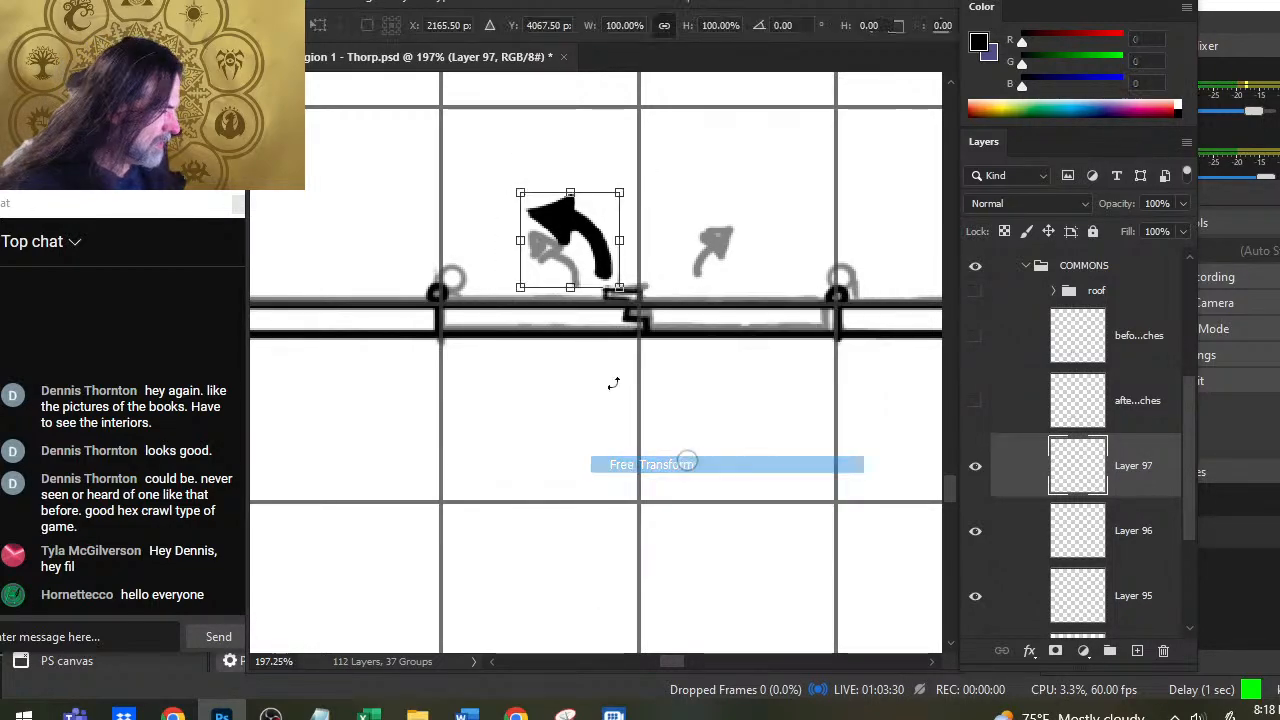
right_click(614, 340)
click(707, 317)
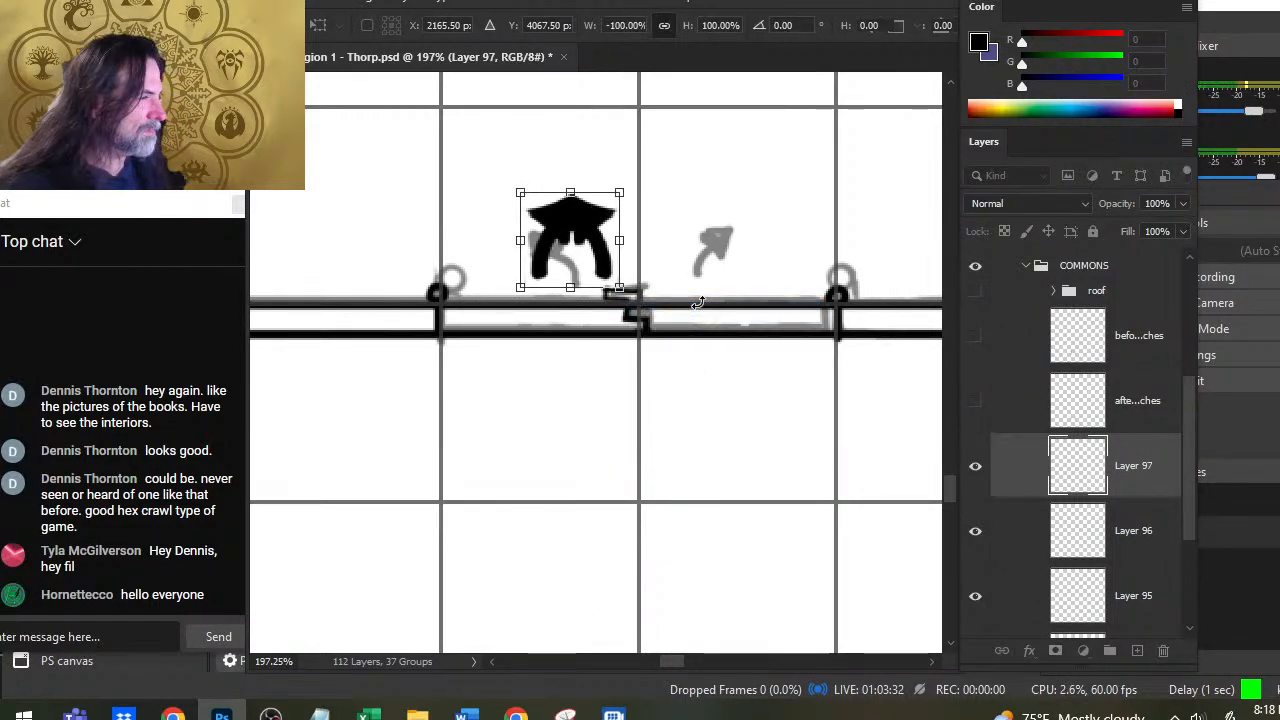
key(Return)
Step: Move the flipped arrow right so it mirrors the original on the other side of the double door
key(Left)
key(Left)
key(Left)
key(Right)
key(Right)
key(Right)
key(Right)
key(Right)
key(Right)
key(Right)
key(Right)
key(Right)
key(Right)
key(Right)
key(Right)
key(Right)
key(Right)
key(Right)
key(Right)
key(Right)
key(Right)
key(Right)
key(Right)
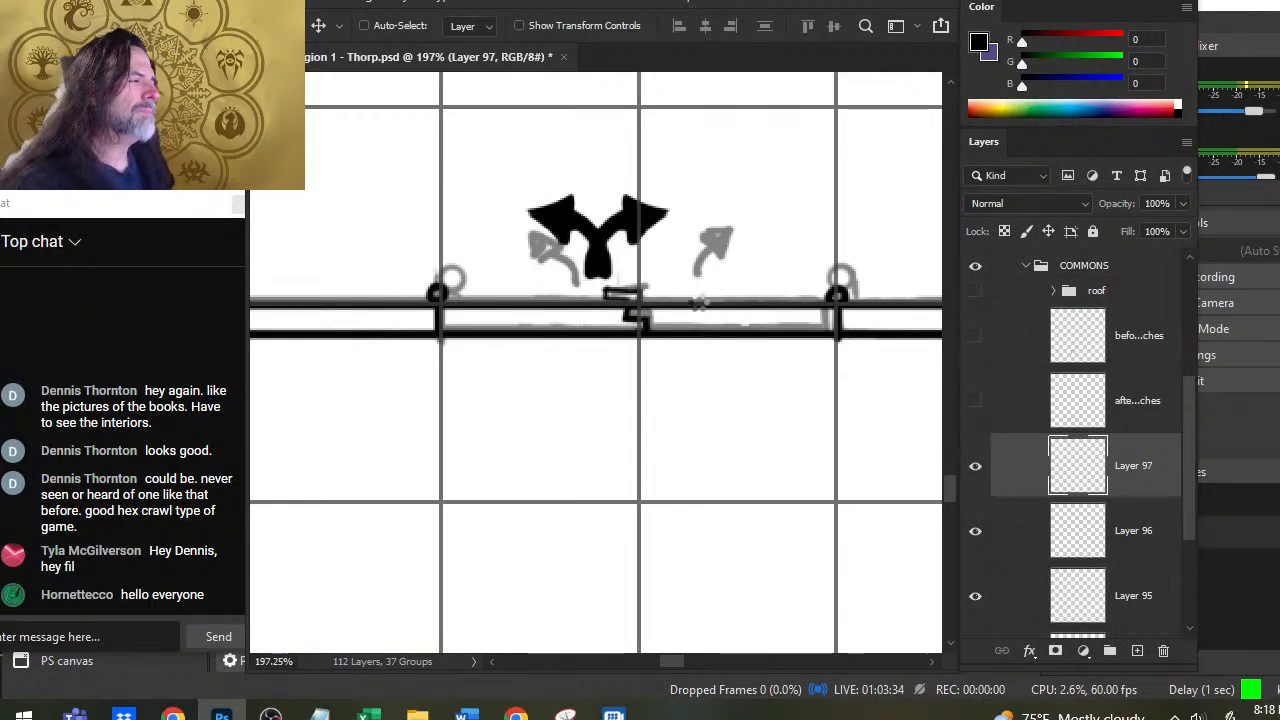
key(Right)
key(Right)
key(Right)
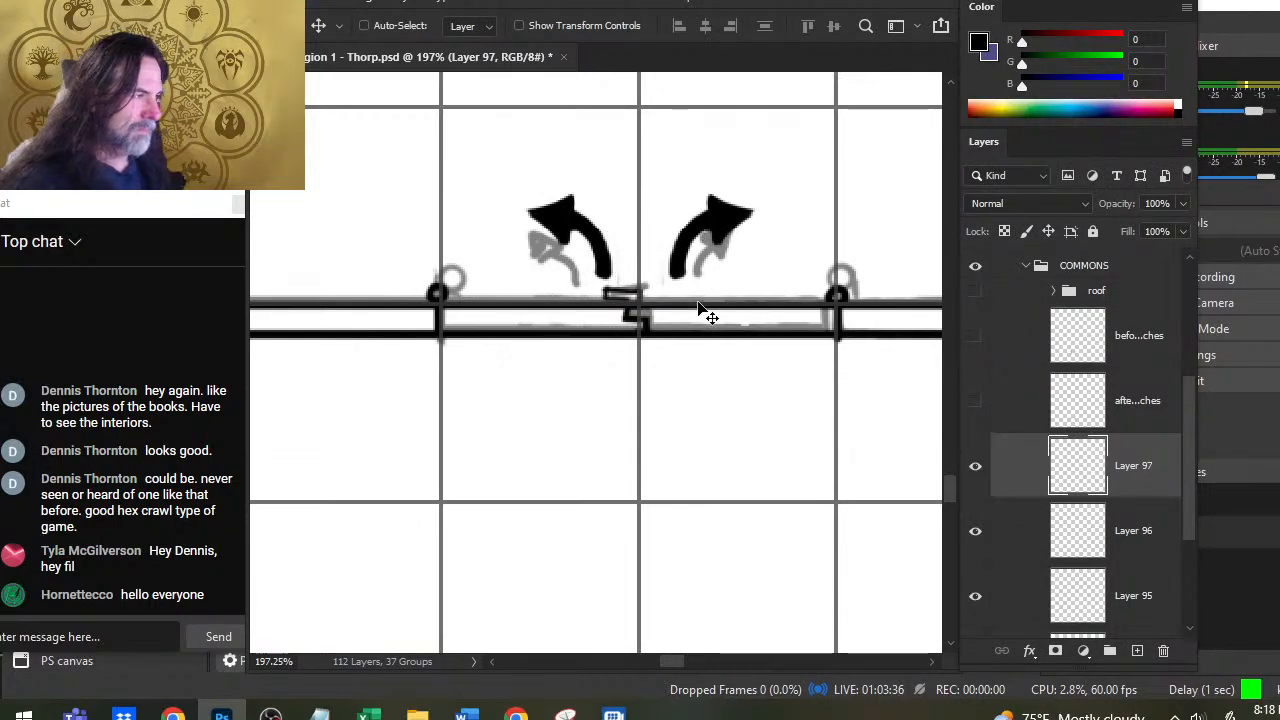
Step: Merge Layers 94 through 97 in the COMMONS group into a single layer
drag(698, 303, 459, 453)
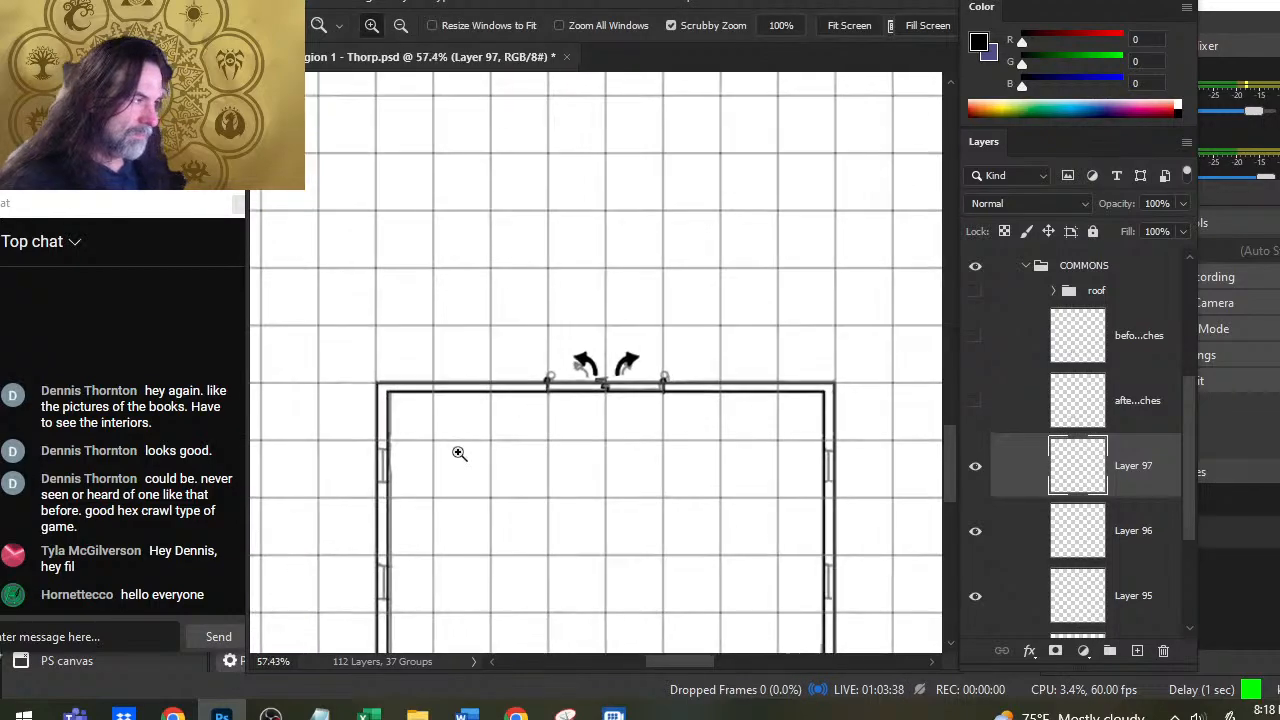
scroll(459, 453, down, 5)
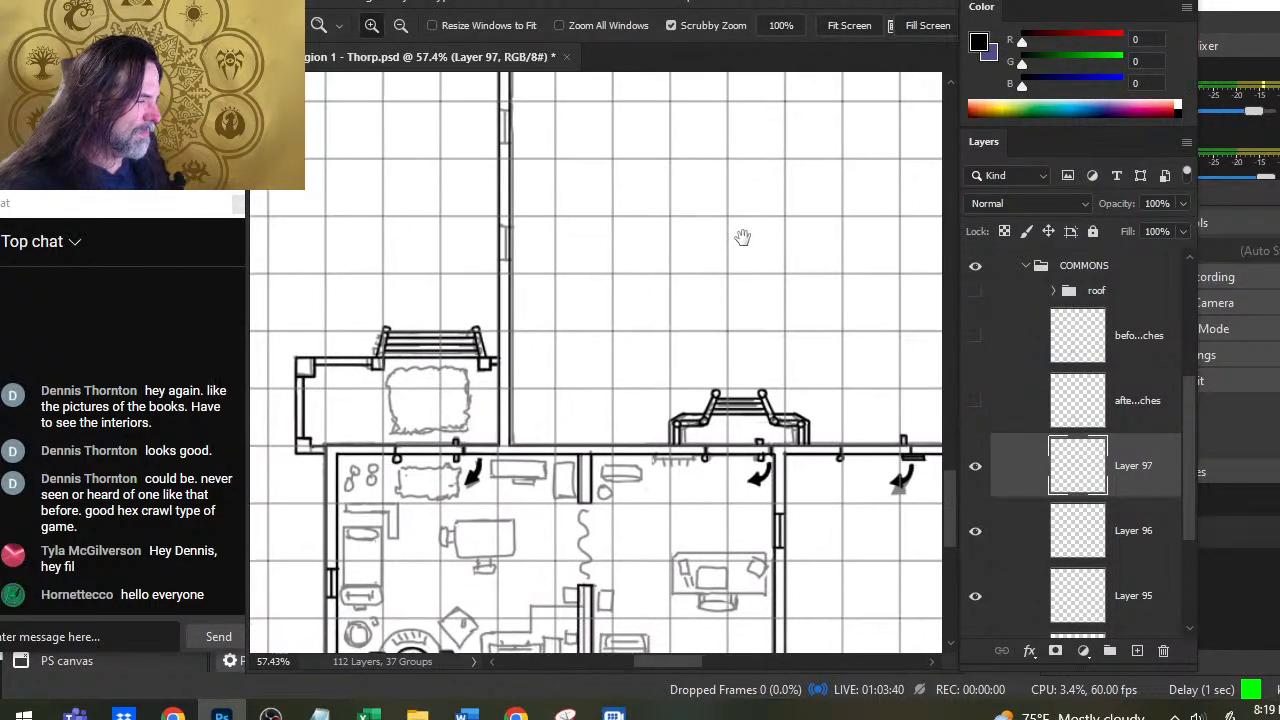
scroll(488, 425, down, 4)
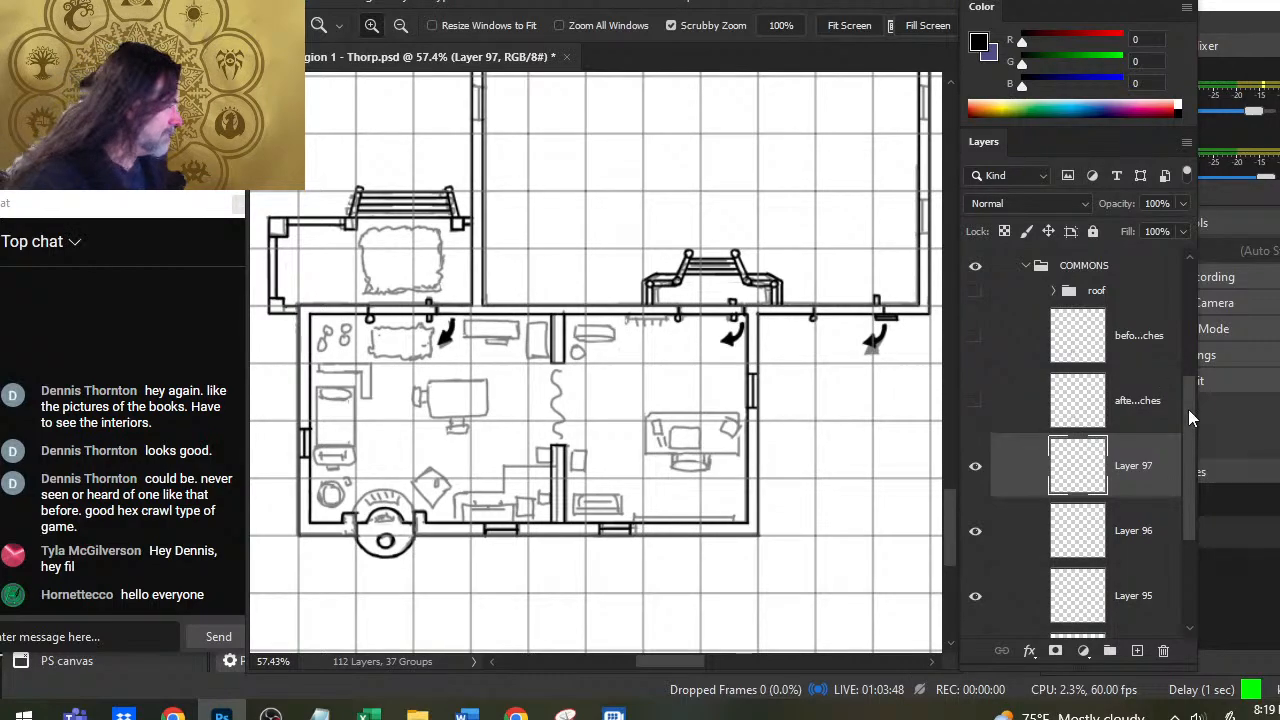
drag(1188, 409, 1190, 492)
shift+click(1018, 495)
right_click(1018, 411)
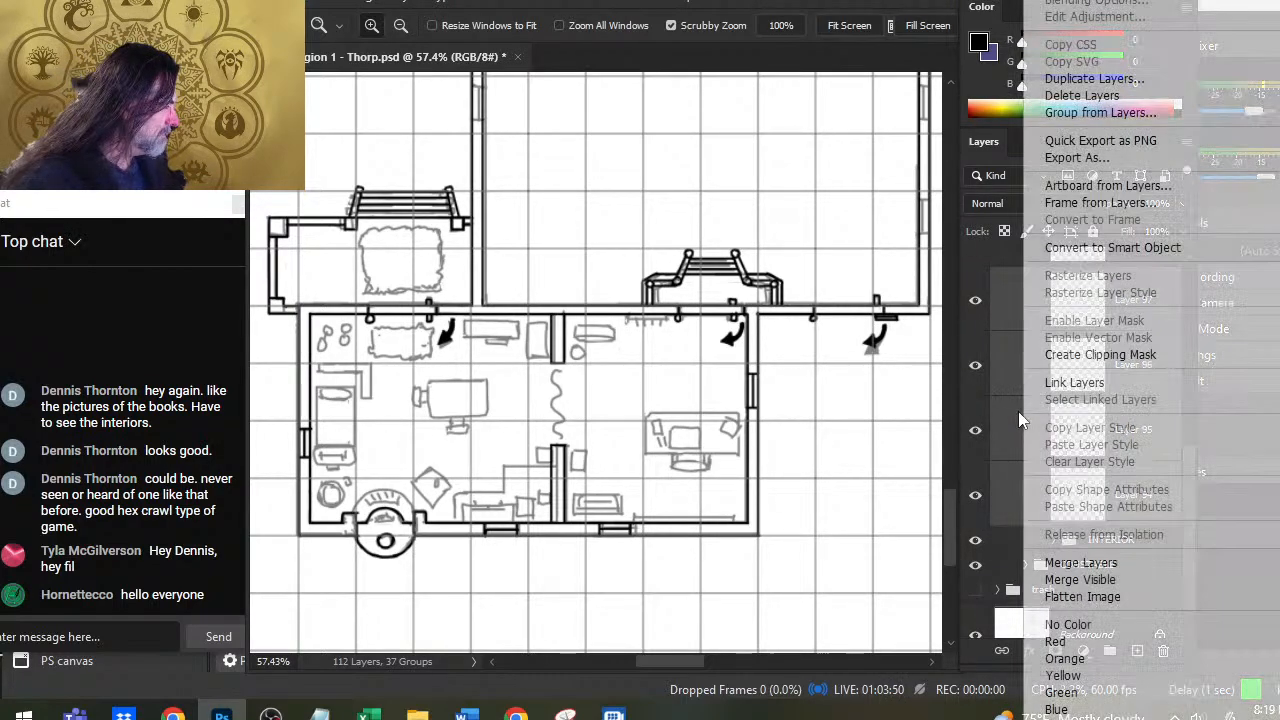
click(1075, 562)
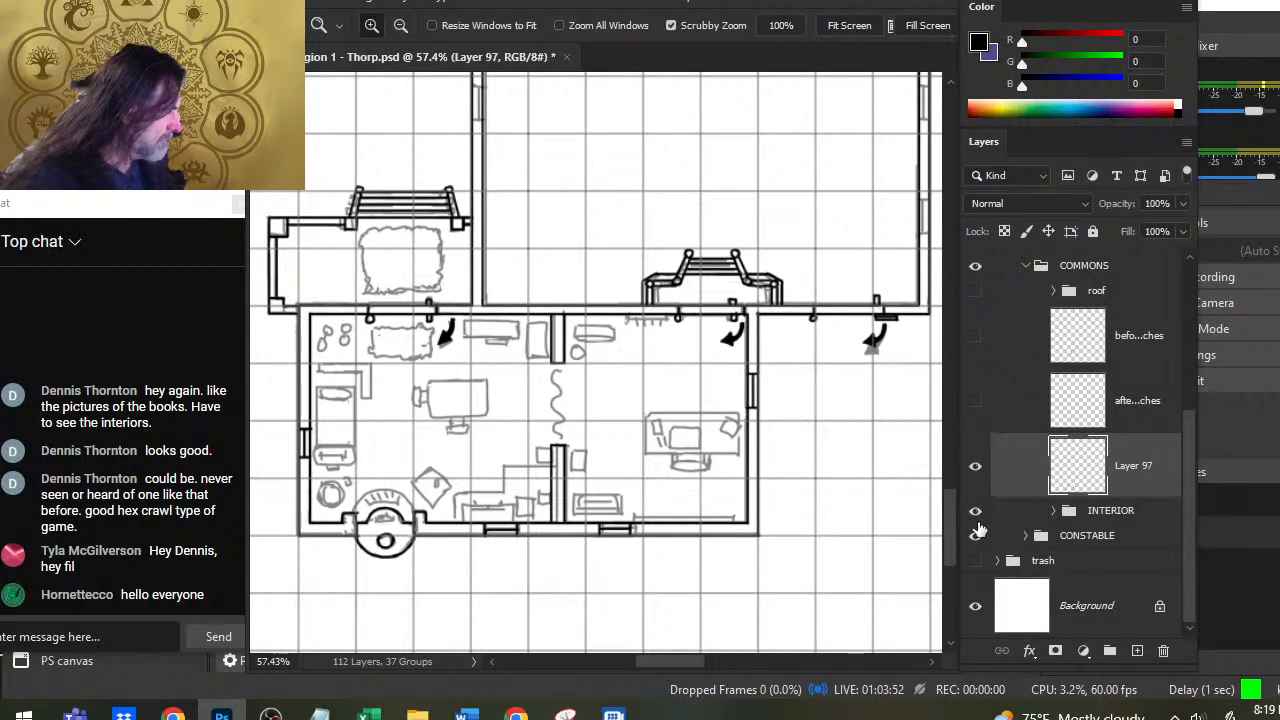
Step: Hide the INTERIOR sketch group under the floor plan
click(975, 511)
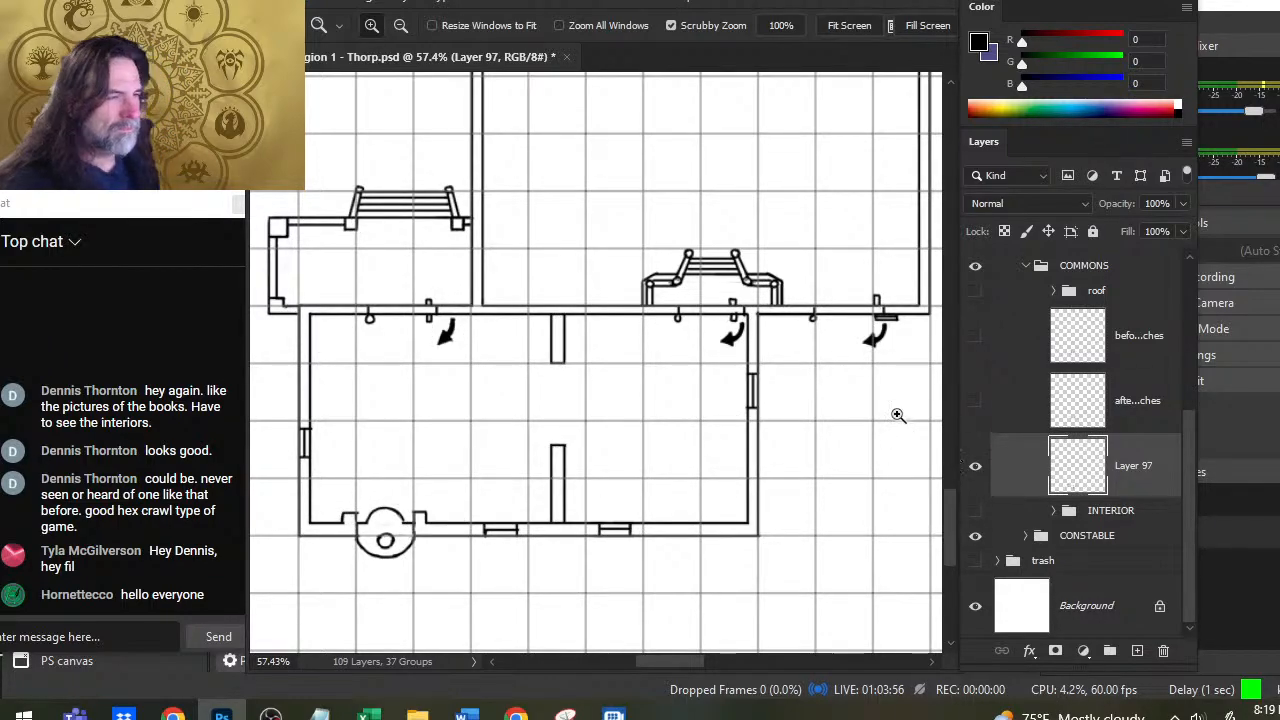
drag(731, 371, 717, 381)
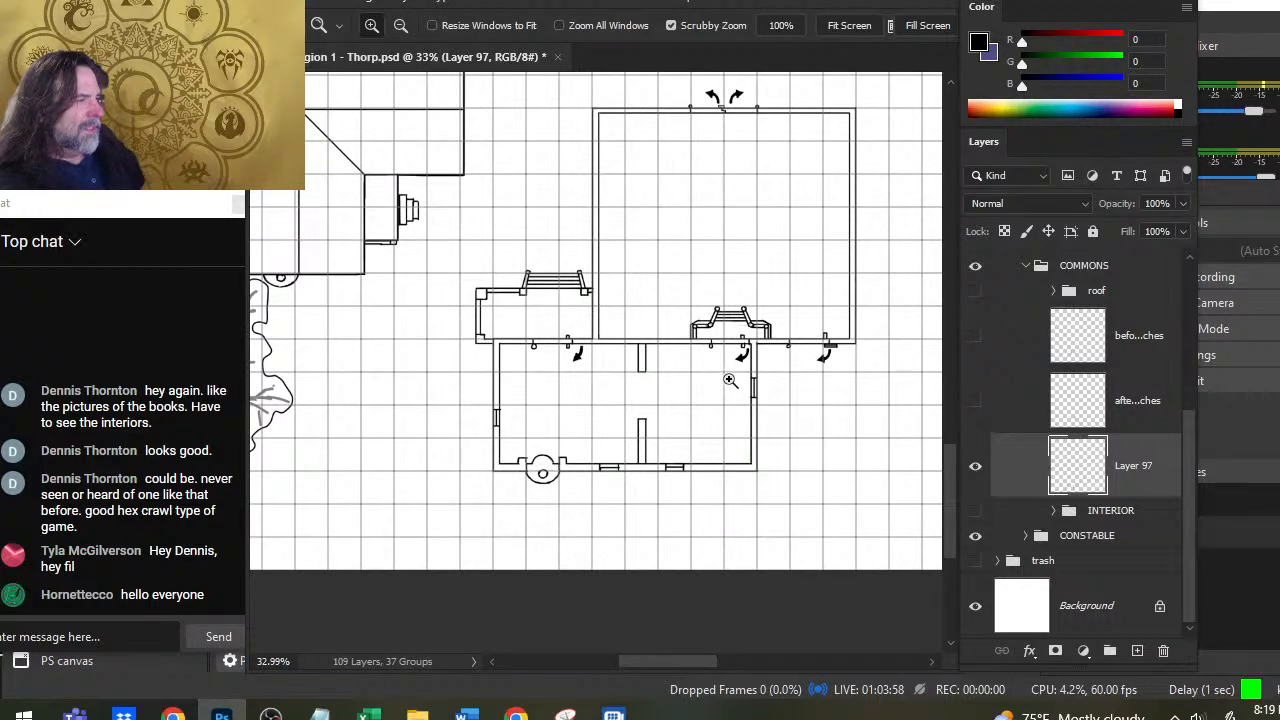
drag(820, 348, 782, 376)
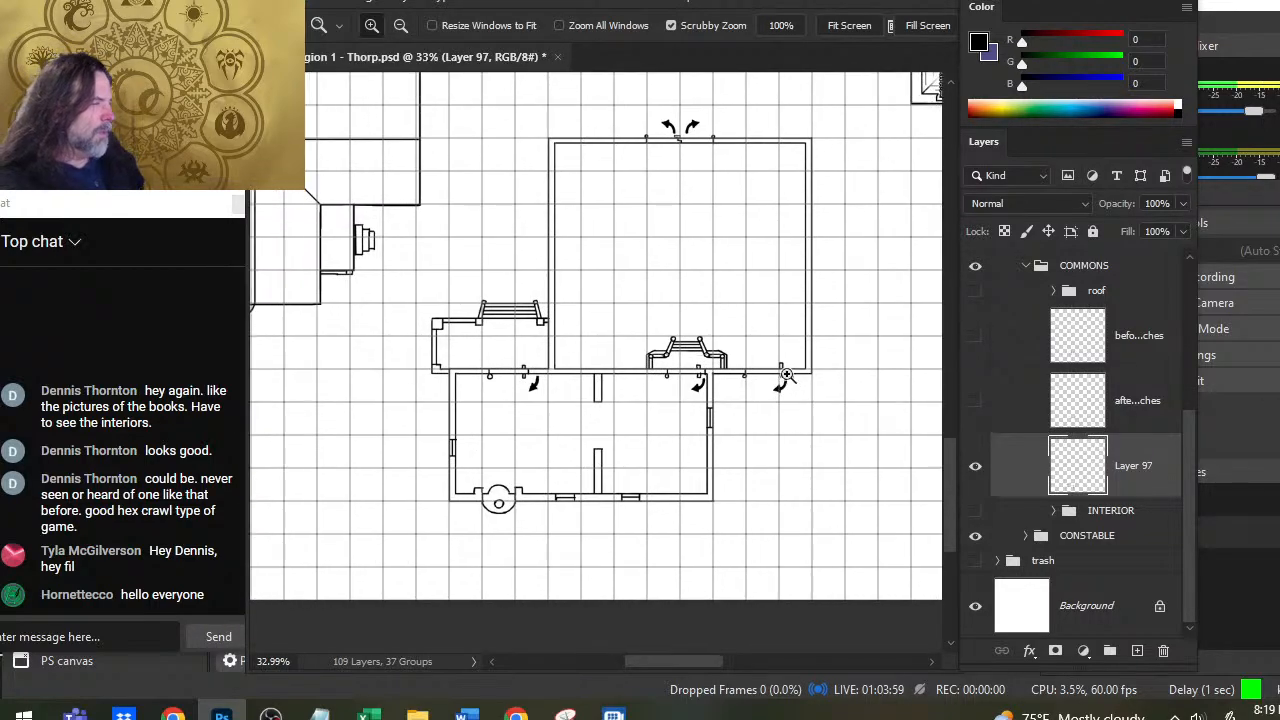
Step: Preview the scattered-benches layer, then hide it and show the layer with the orderly rows of benches
click(974, 402)
click(976, 416)
click(977, 426)
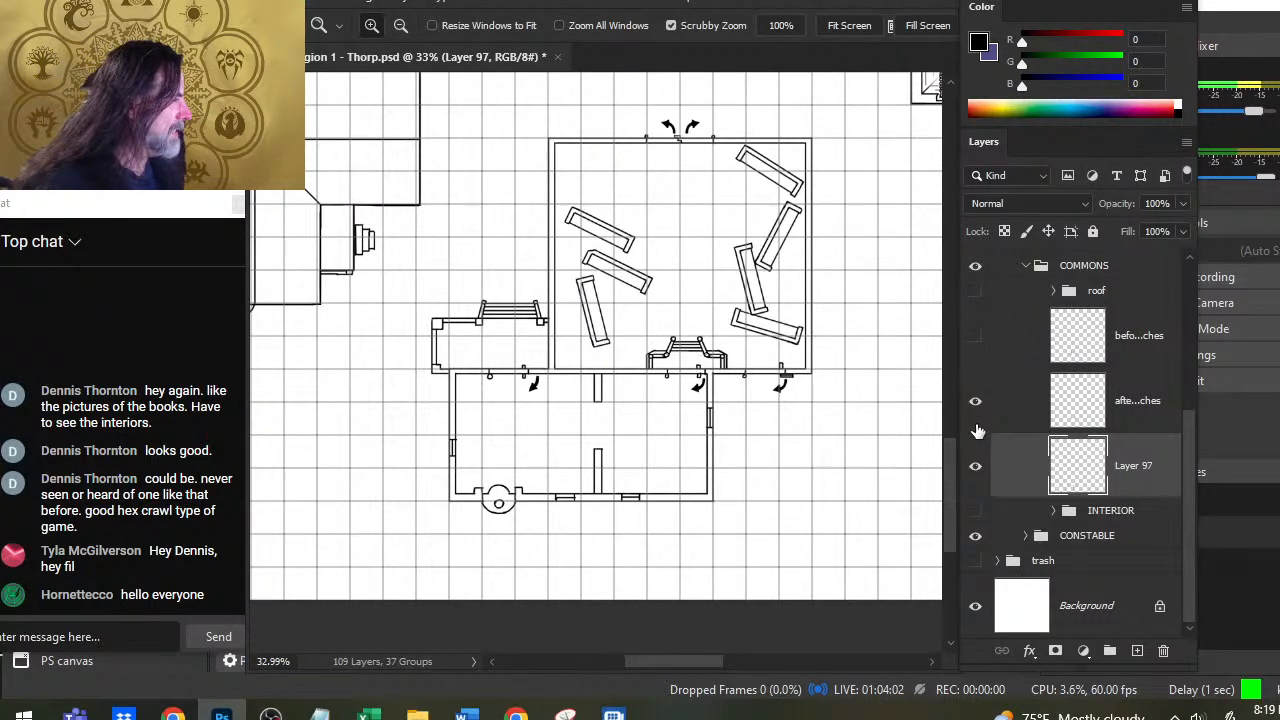
click(976, 404)
click(975, 337)
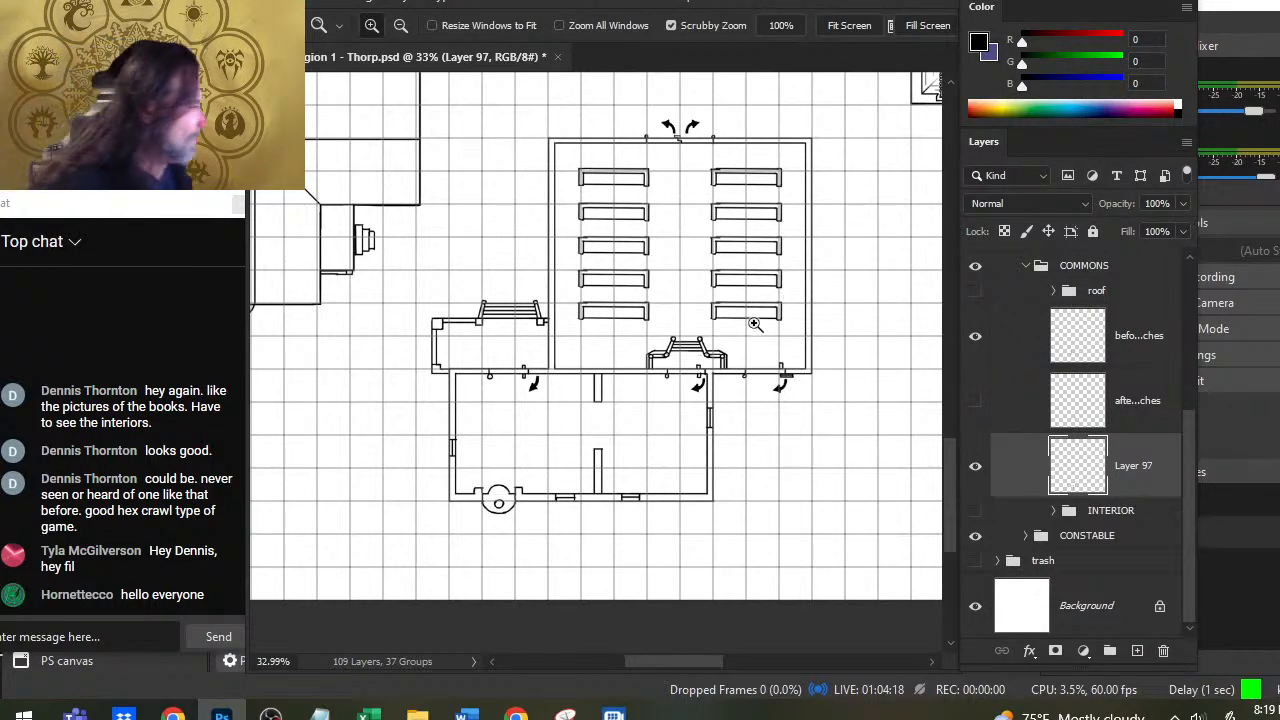
Step: Lasso the stepped platform at the hall's lower wall and cut it onto a new layer
click(696, 363)
key(l)
drag(579, 338, 638, 300)
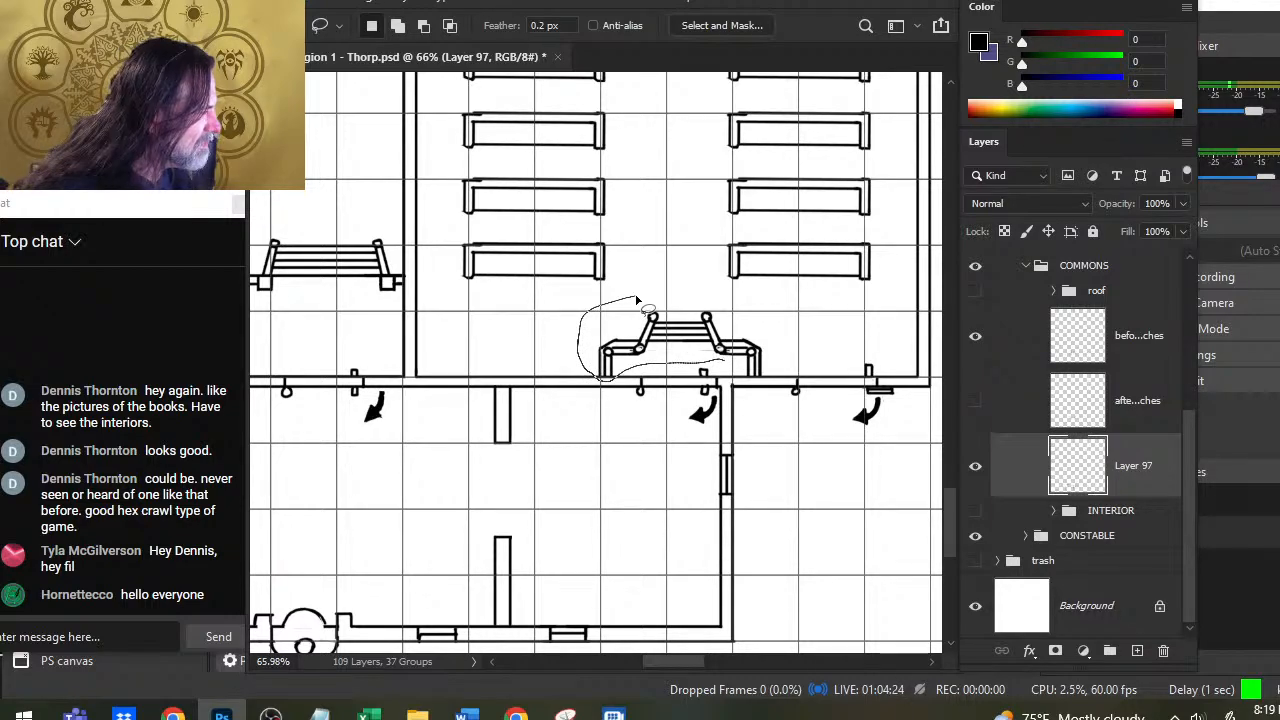
mouse_move(636, 300)
mouse_down()
mouse_move(724, 295)
mouse_move(755, 310)
mouse_up()
key(ctrl+j)
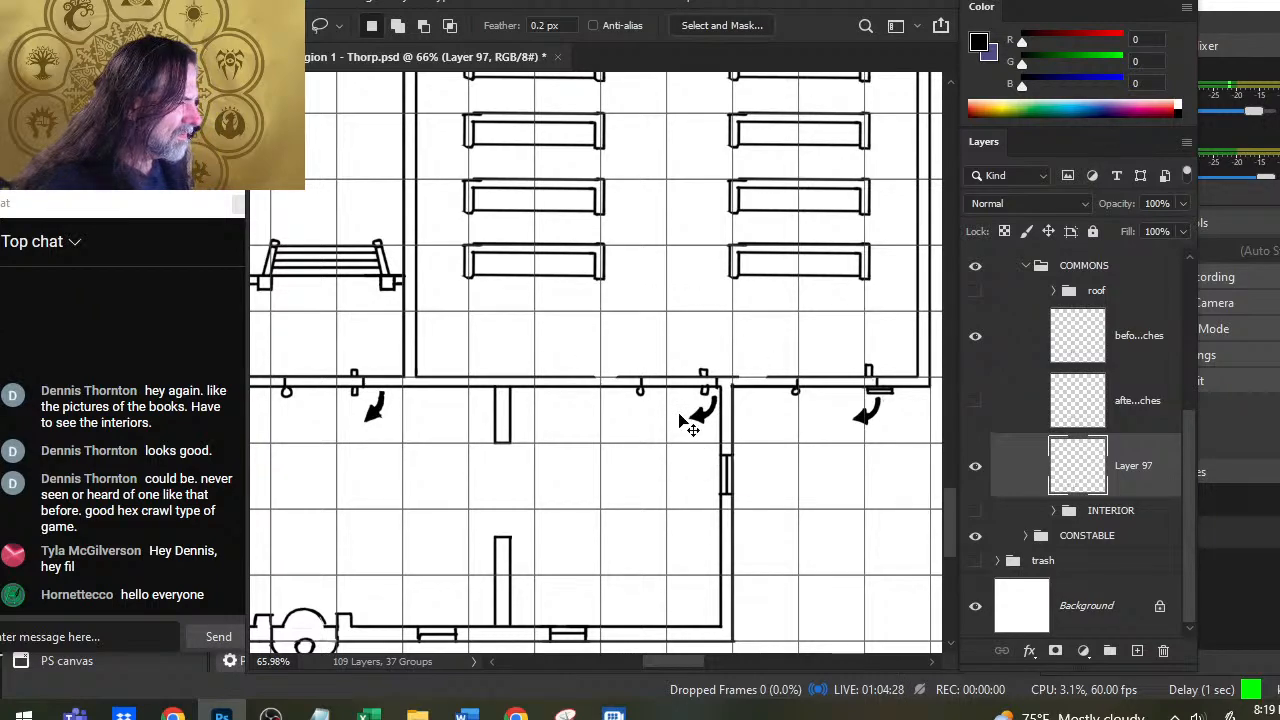
Step: Move the stepped platform left so it is centred between the two columns of benches
key(v)
key(Left)
key(Left)
key(Left)
key(Left)
key(Left)
key(Left)
key(Left)
key(Left)
key(Left)
key(Left)
key(Left)
key(Left)
key(Left)
key(Left)
key(Left)
key(Left)
key(Left)
key(Left)
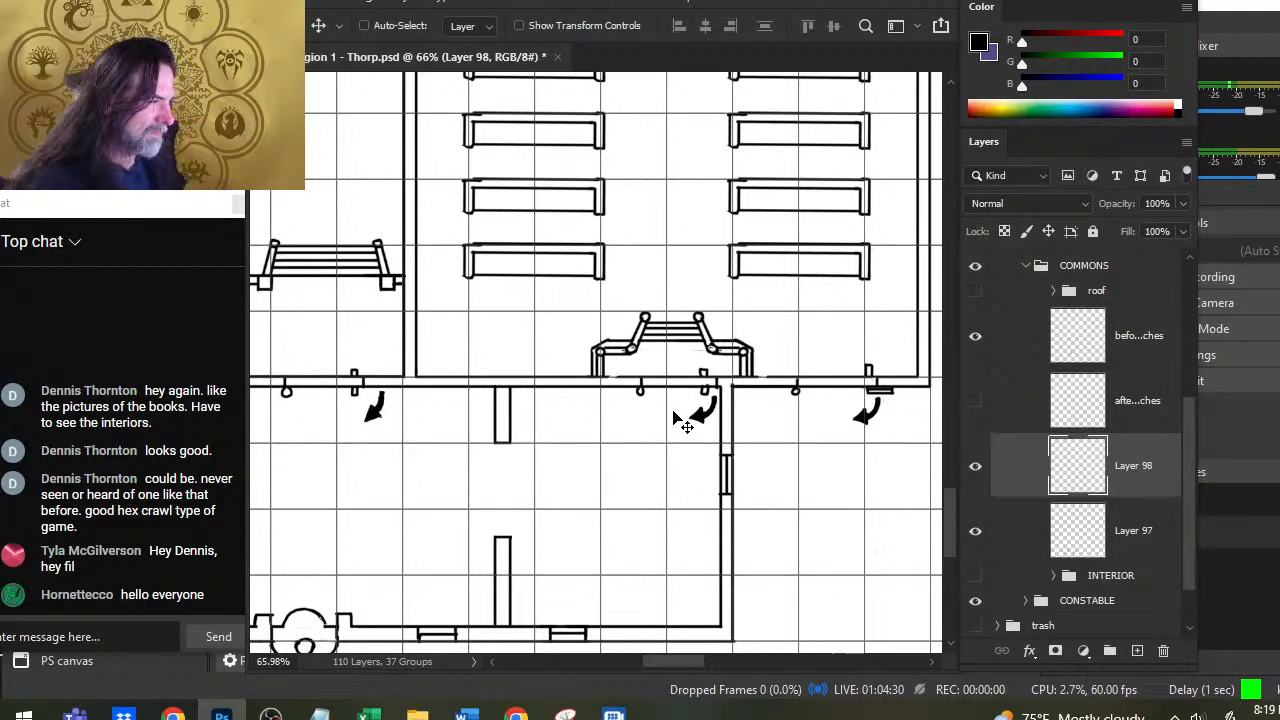
key(Left)
key(Left)
key(Left)
key(Left)
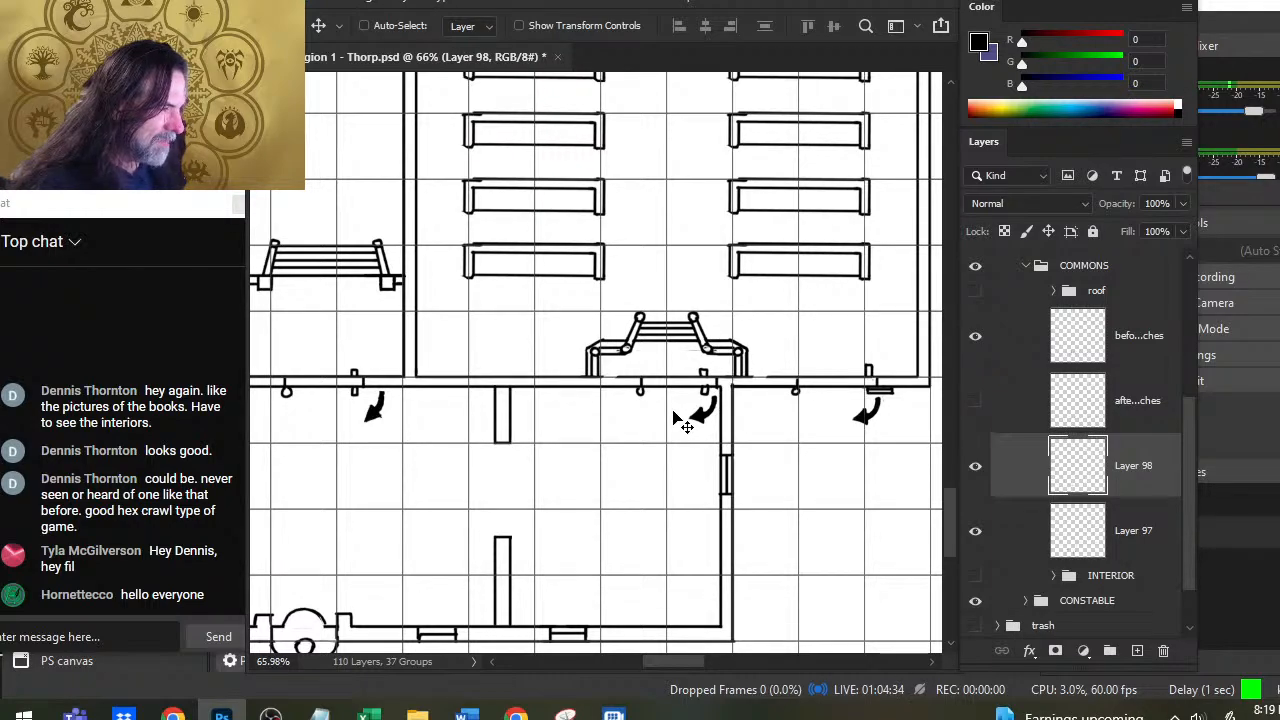
Step: Smudge the wall-line gaps beside the platform closed on Layer 97, and merge Layer 98 down into it
click(1008, 556)
key(r)
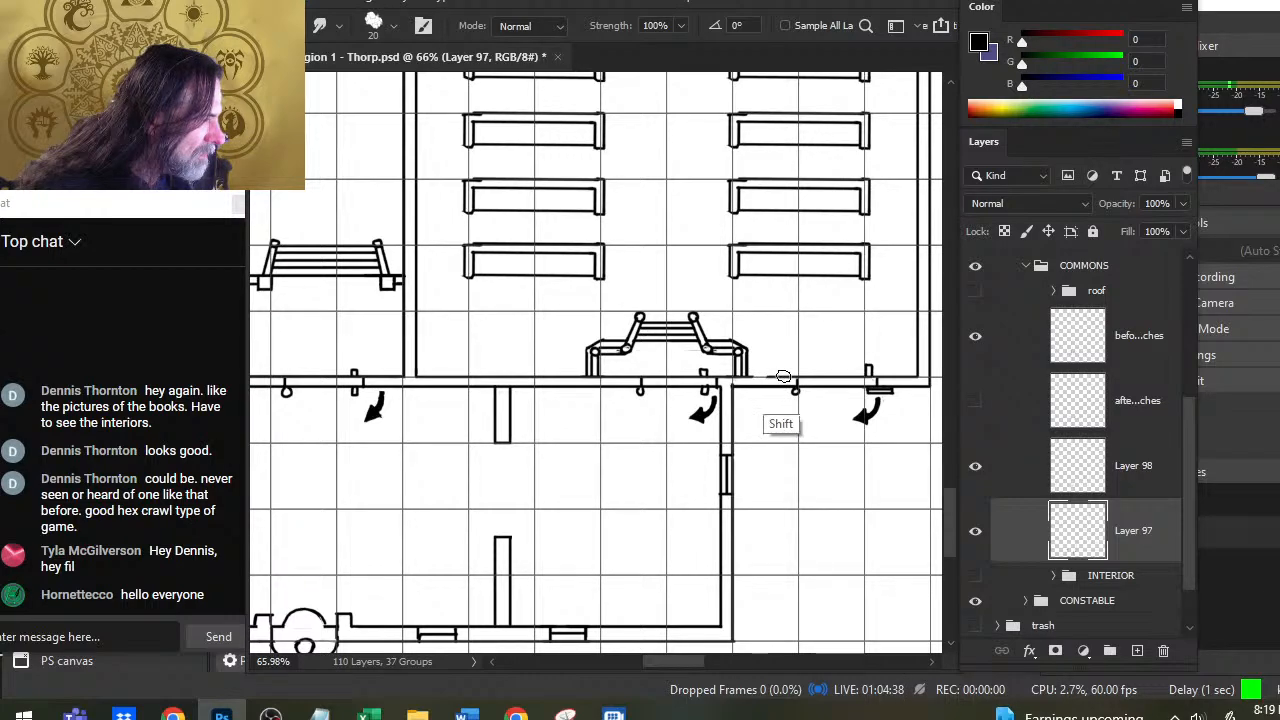
key(z)
drag(766, 446, 703, 441)
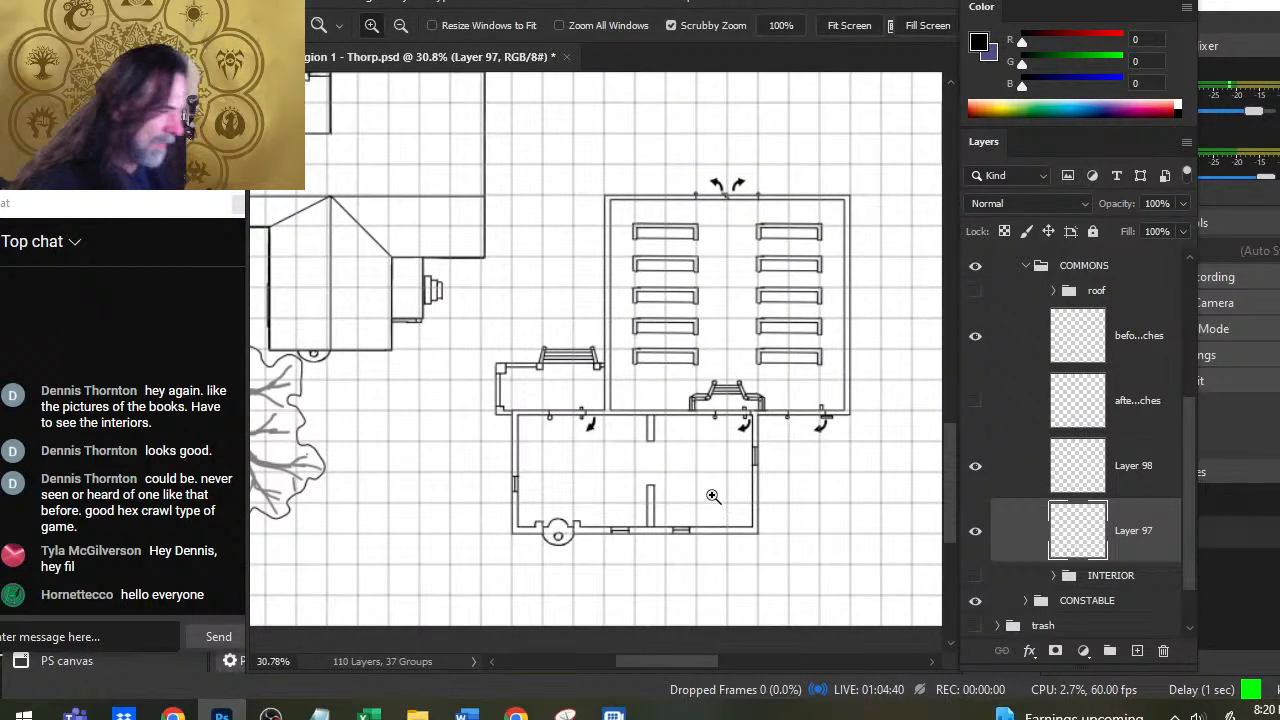
right_click(1042, 470)
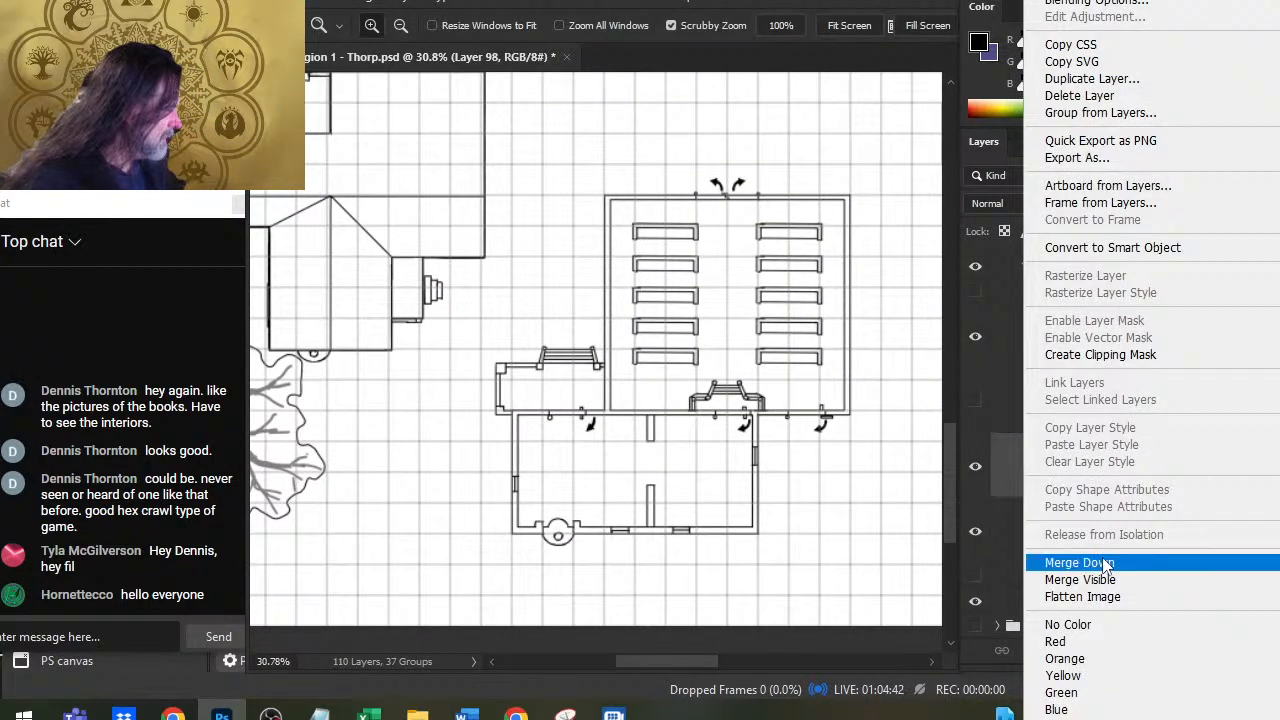
click(1036, 558)
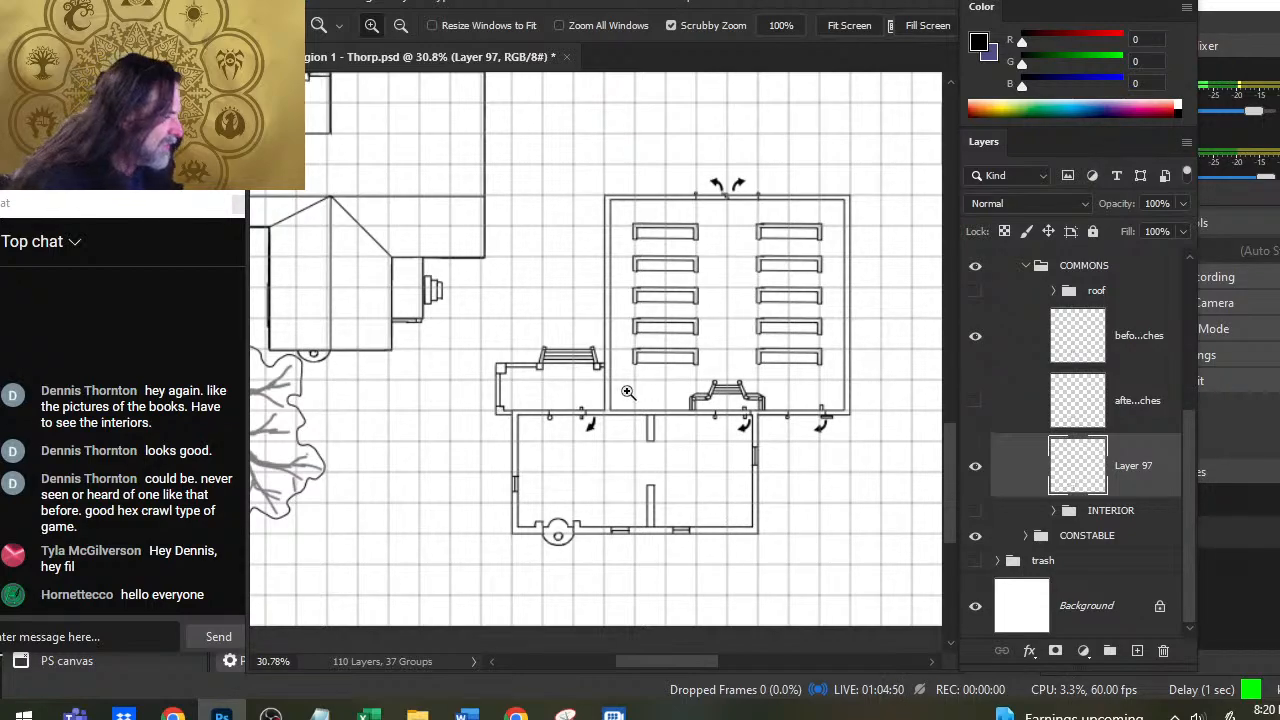
Step: Lasso the door below the platform together with its swing arrow and cut them onto a new layer
drag(725, 425, 795, 445)
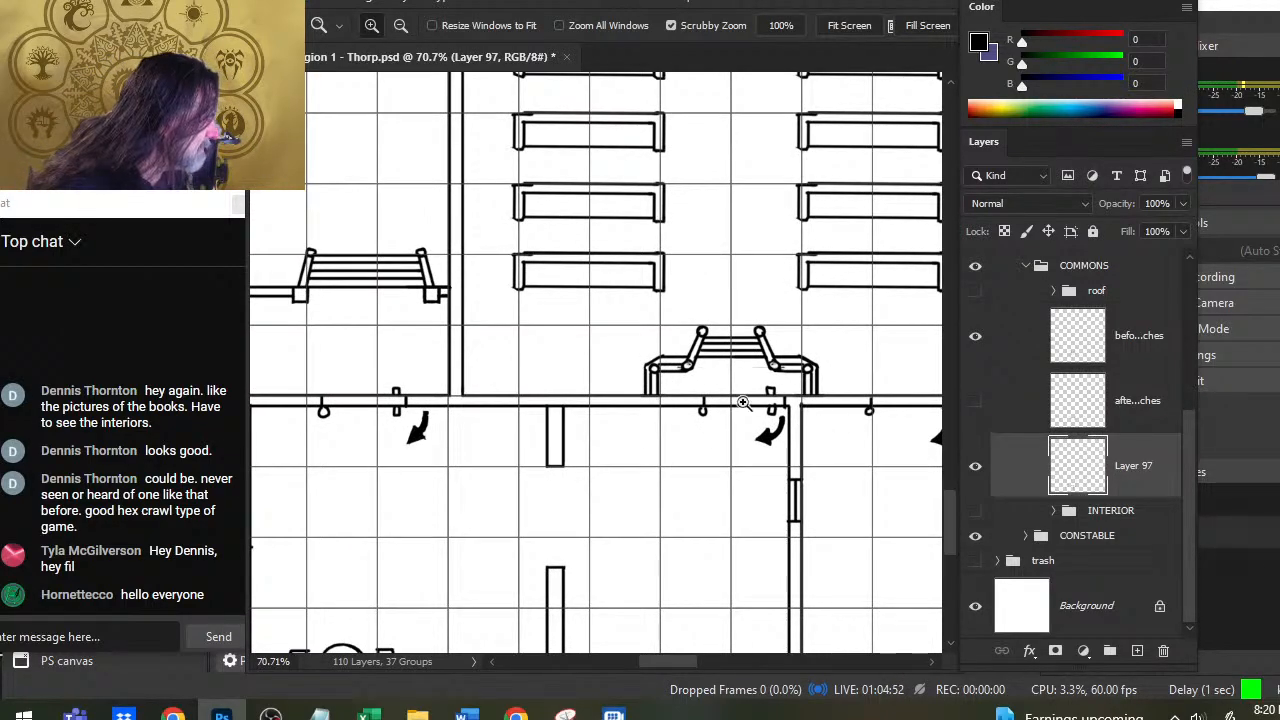
key(l)
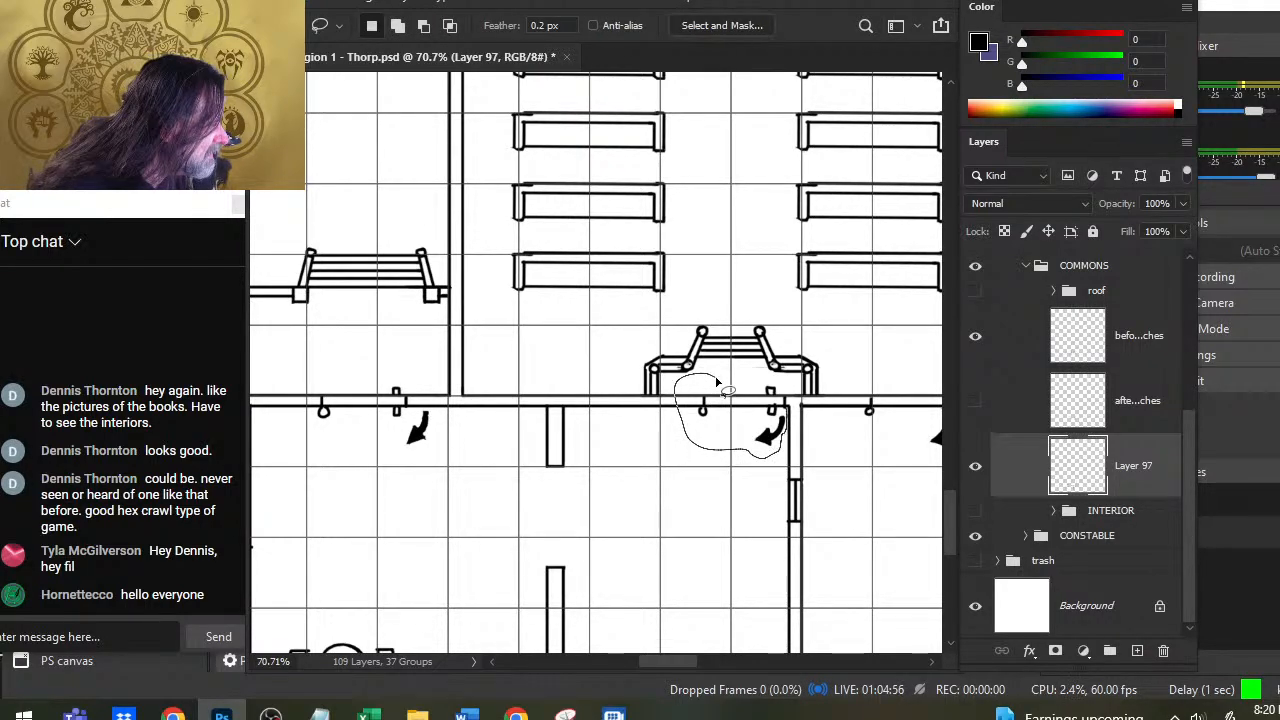
drag(718, 383, 722, 388)
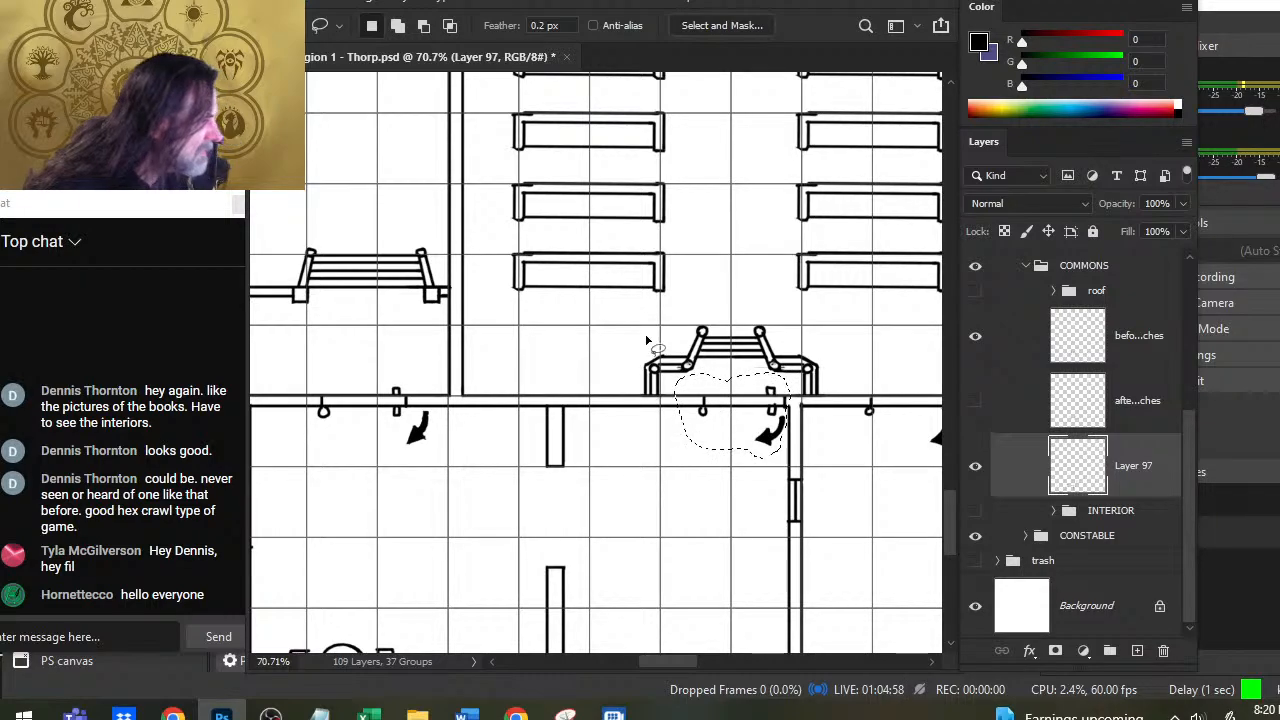
key(ctrl+j)
Step: Move the cut door and its arrow left along the wall beneath the platform
key(v)
key(Left)
key(Left)
key(Left)
key(Left)
key(Left)
key(Left)
key(Left)
key(Left)
key(Left)
key(Left)
key(Left)
key(Left)
key(Left)
key(Left)
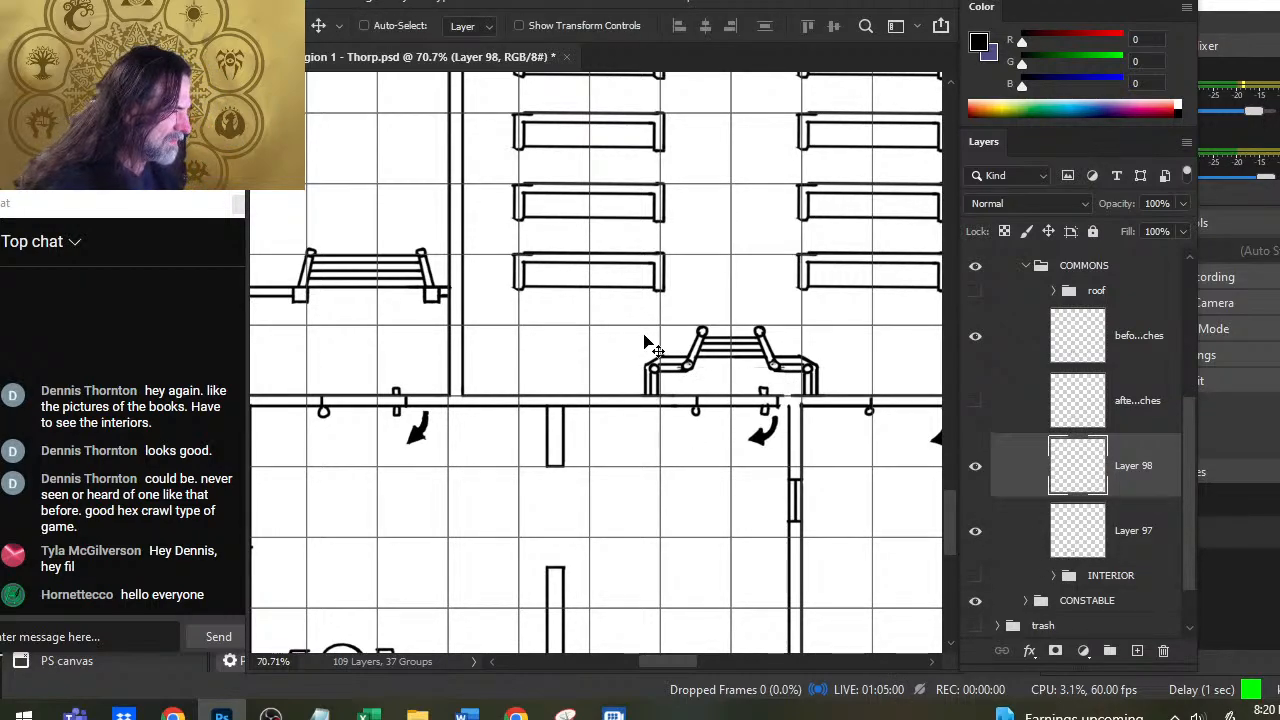
key(Left)
key(Left)
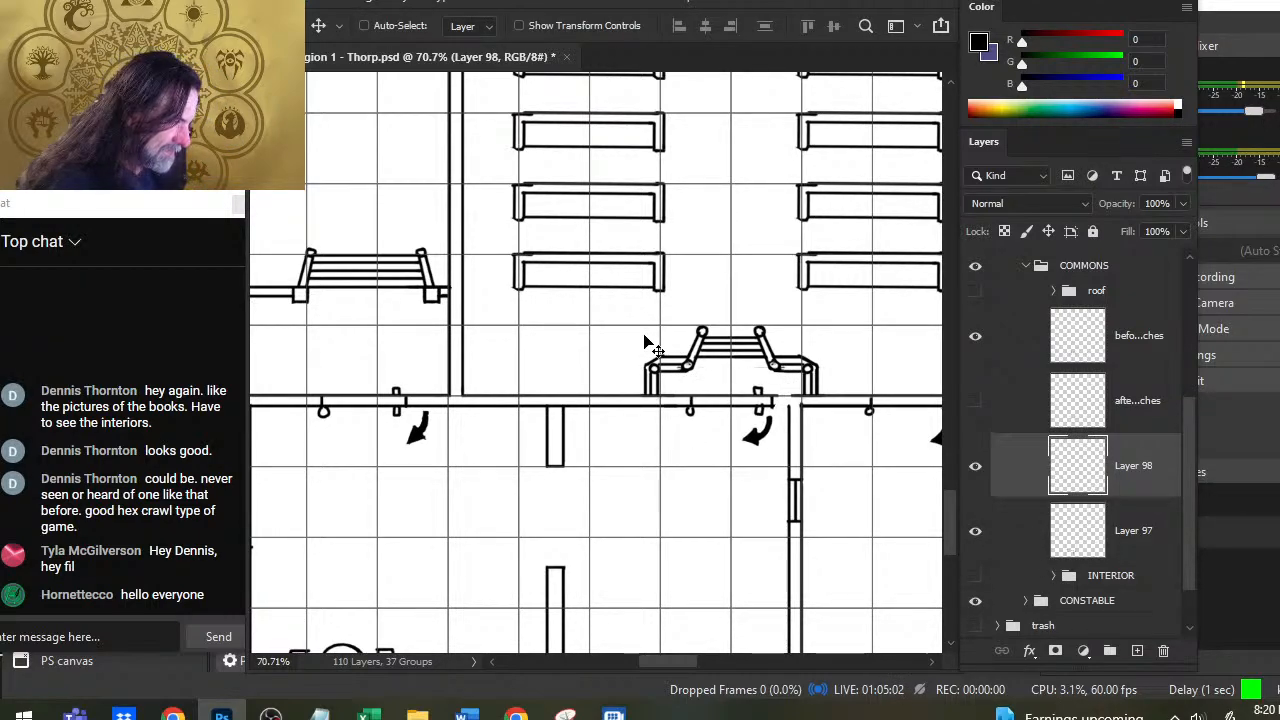
key(Left)
key(Left)
key(Left)
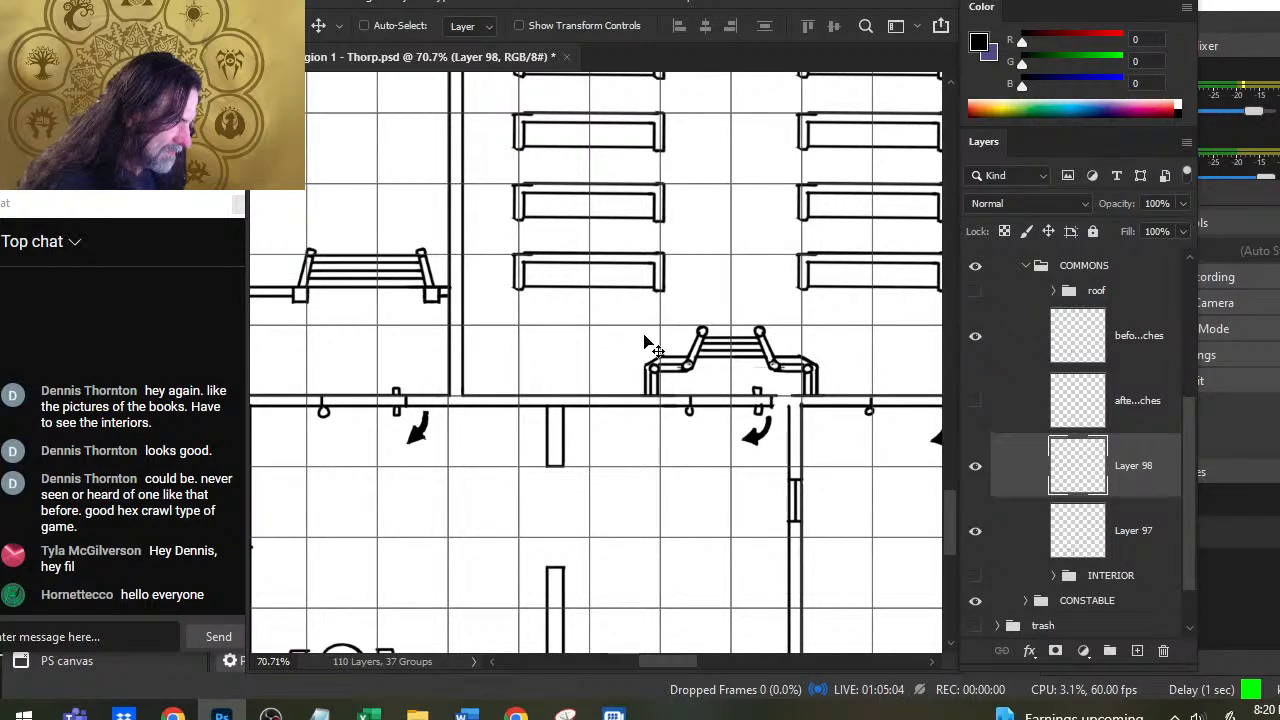
key(Left)
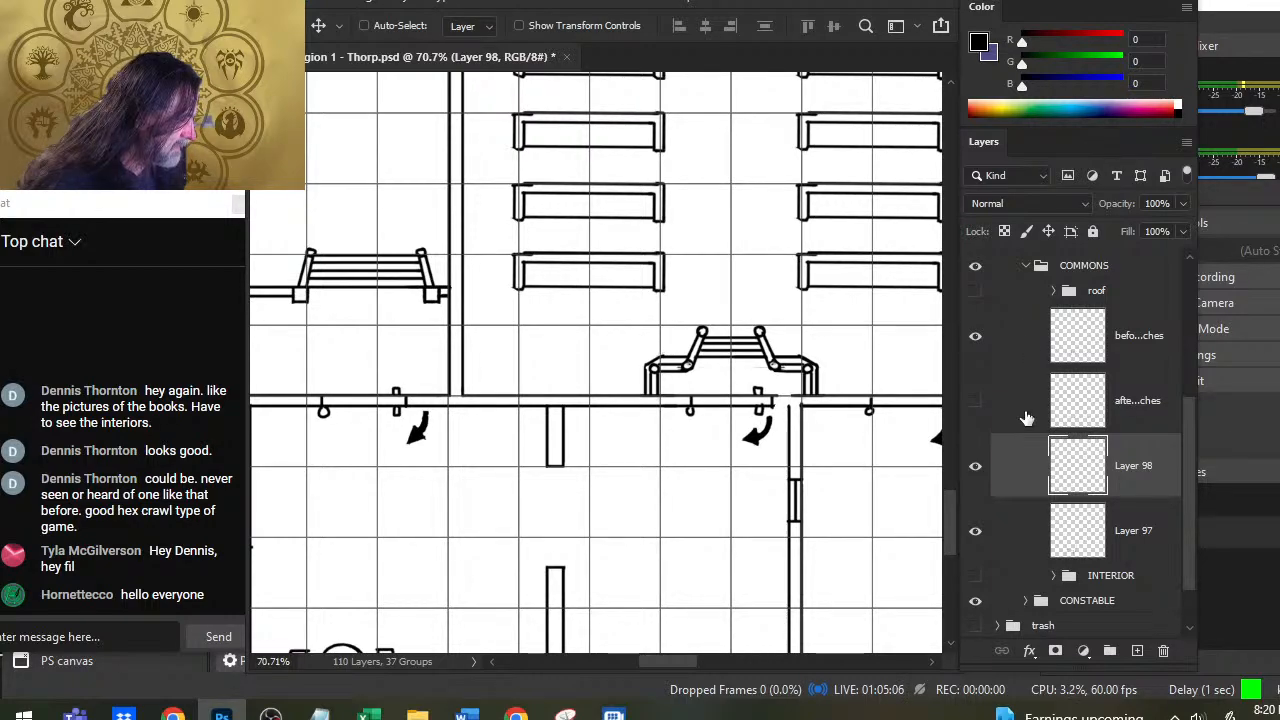
Step: Close the gap in the wall's upper line on Layer 97 with the Smudge tool, reducing its brush size to 9
click(1013, 543)
key(r)
scroll(851, 389, up, 3)
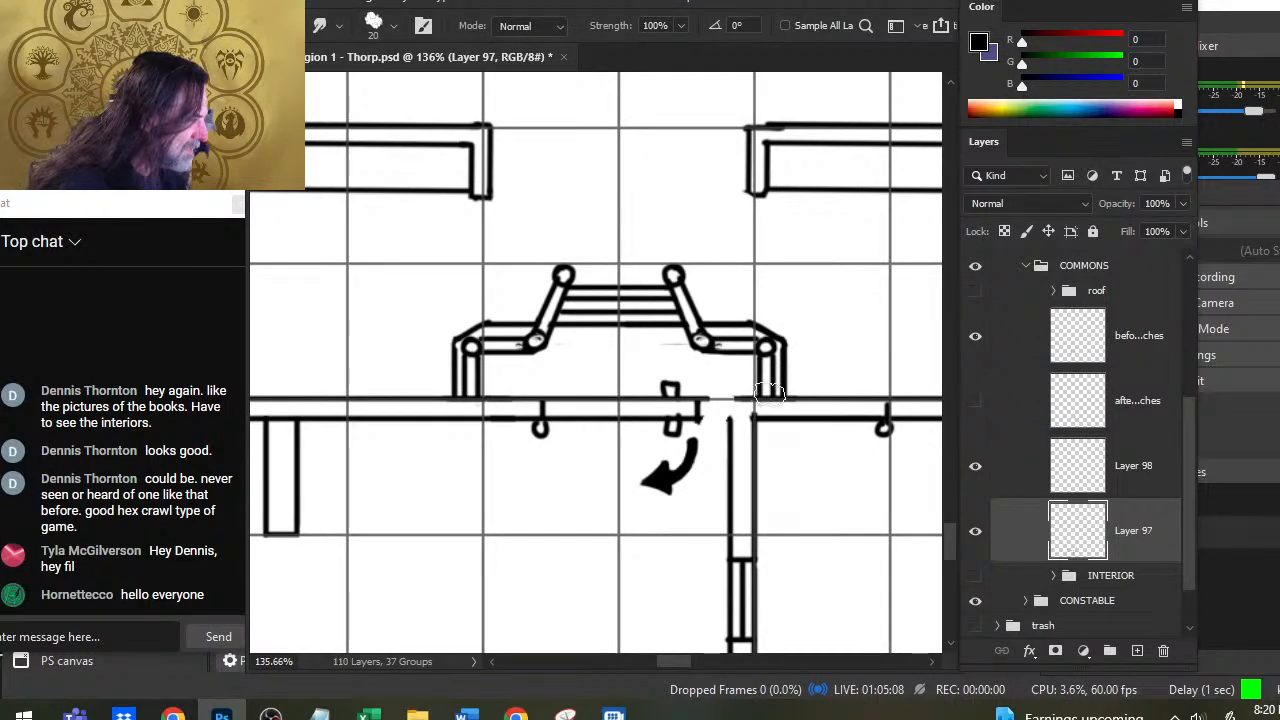
mouse_move(690, 391)
mouse_down()
mouse_move(768, 393)
mouse_move(703, 400)
mouse_up()
key(ctrl+z)
key(bracketleft)
key(bracketleft)
key(bracketleft)
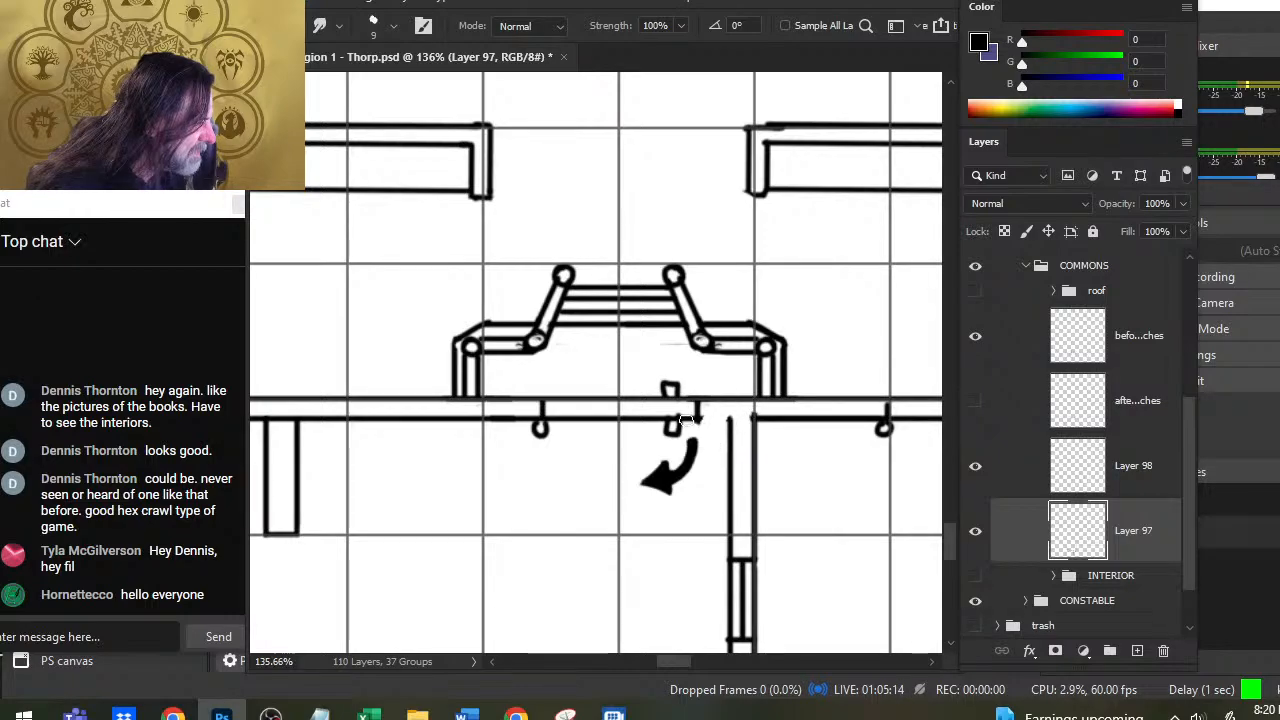
Step: Repair the lower wall line on Layer 97 where it meets the vertical wall right of the door, and merge Layer 98 down
drag(515, 420, 752, 422)
key(e)
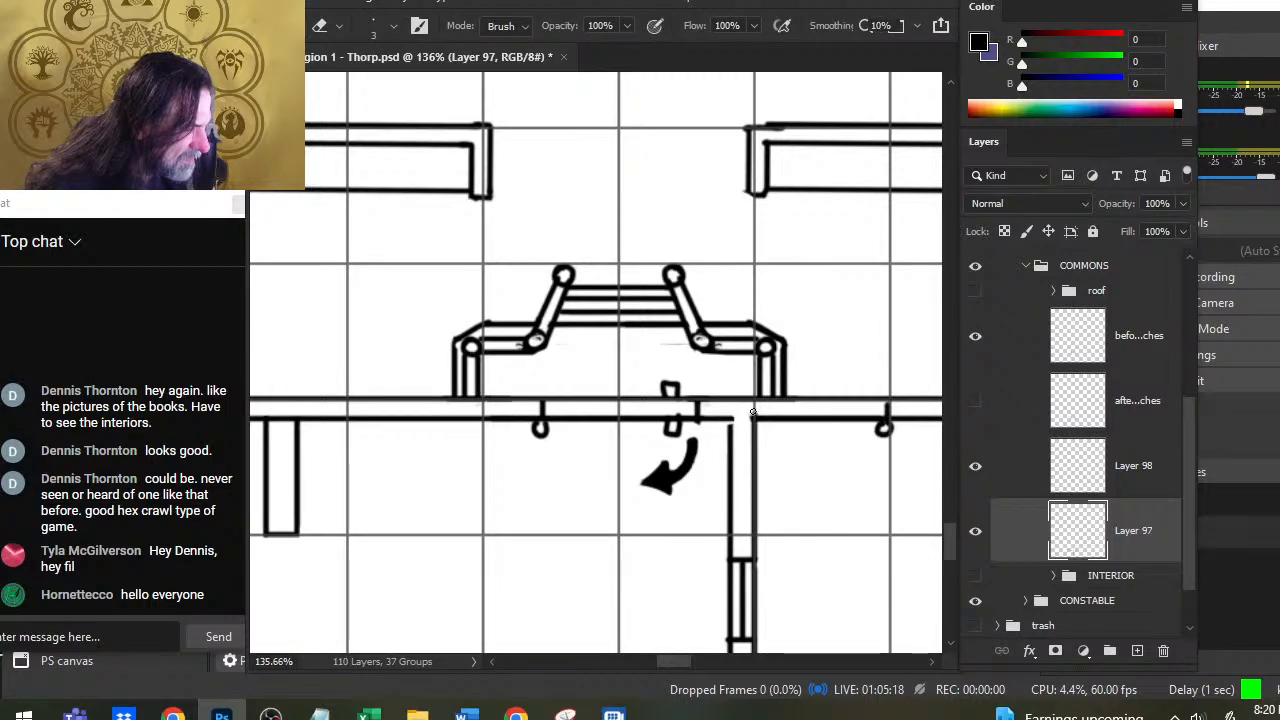
key(b)
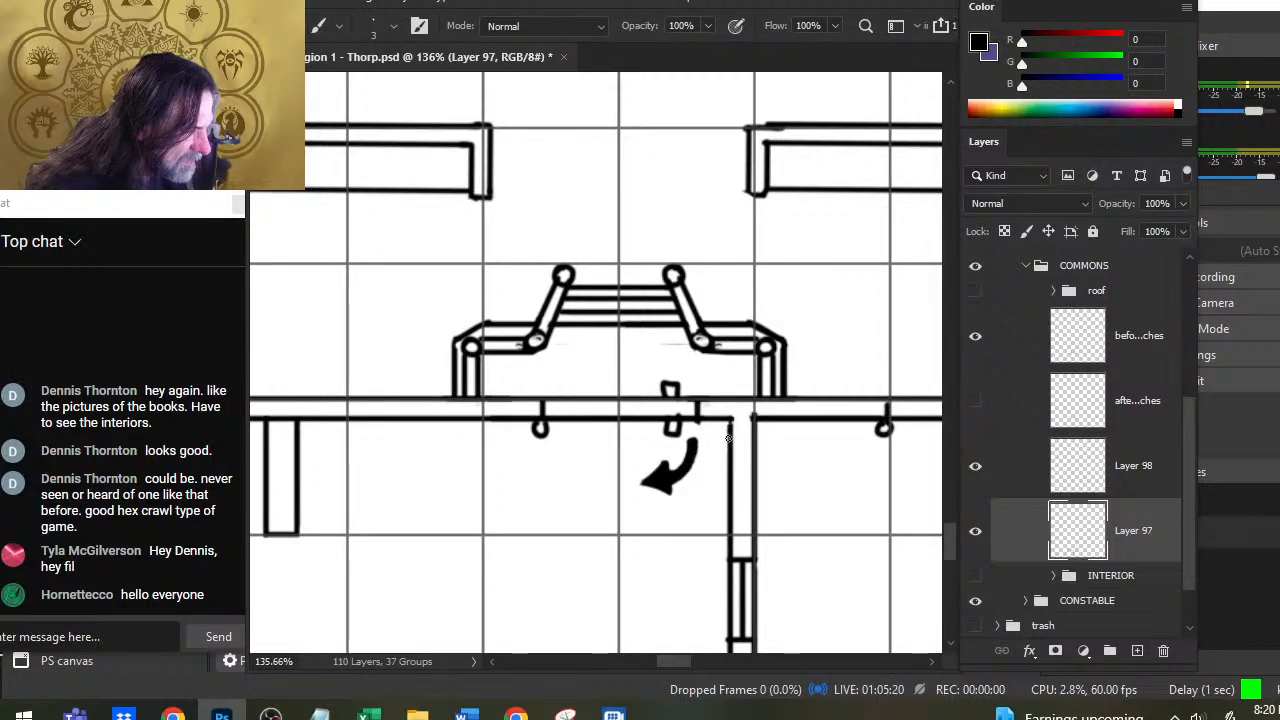
key(e)
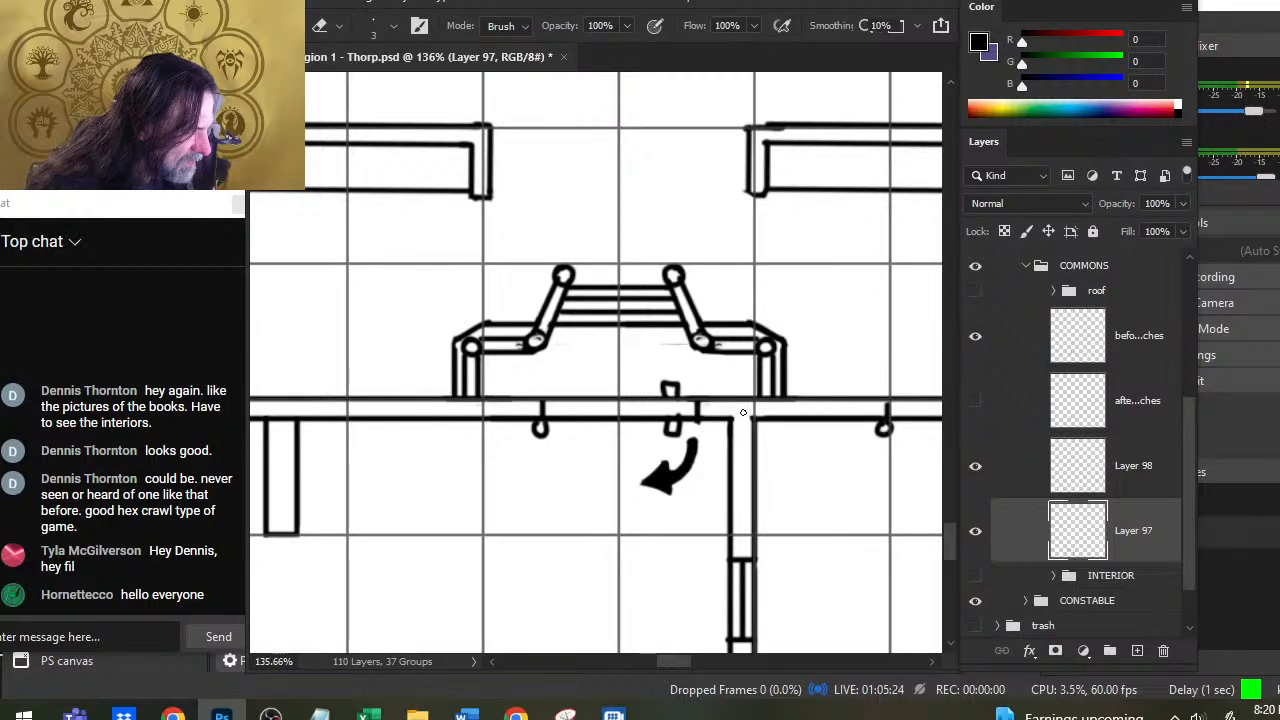
right_click(1034, 474)
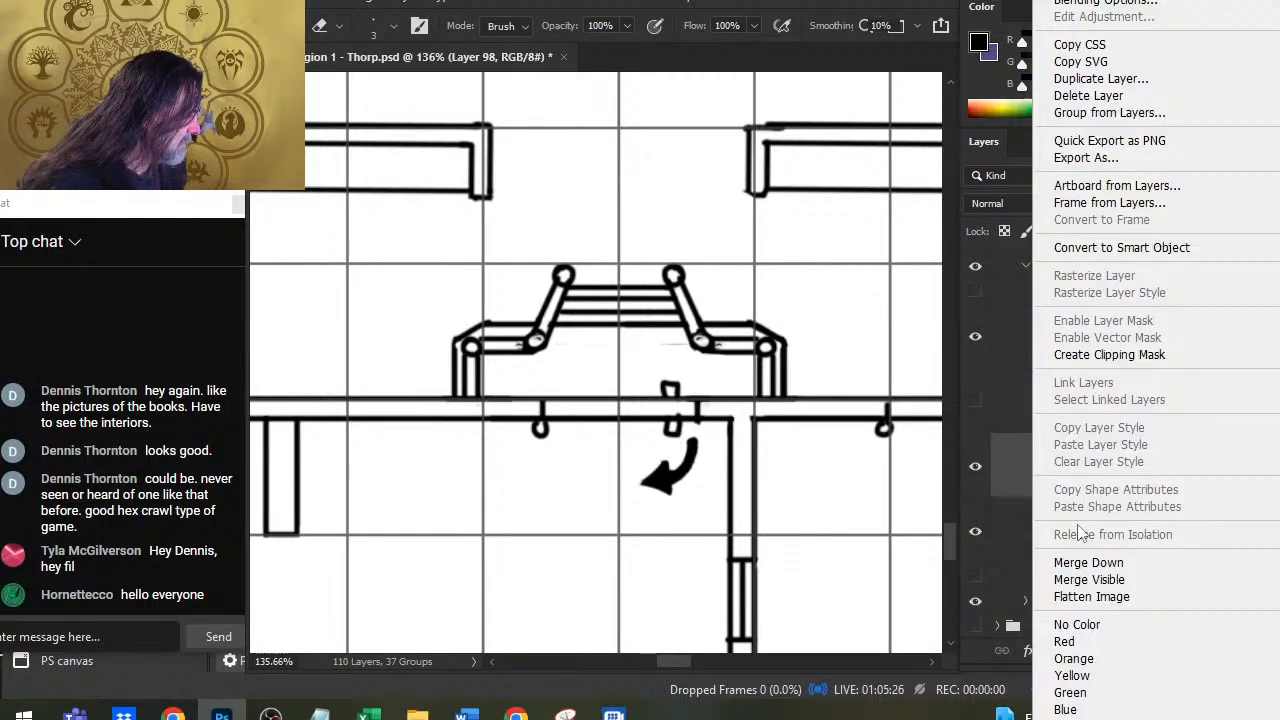
click(1127, 560)
Step: Check the commons floor plan, preview the after benches layer, and leave both the before benches and after benches layers hidden
key(z)
drag(702, 324, 650, 385)
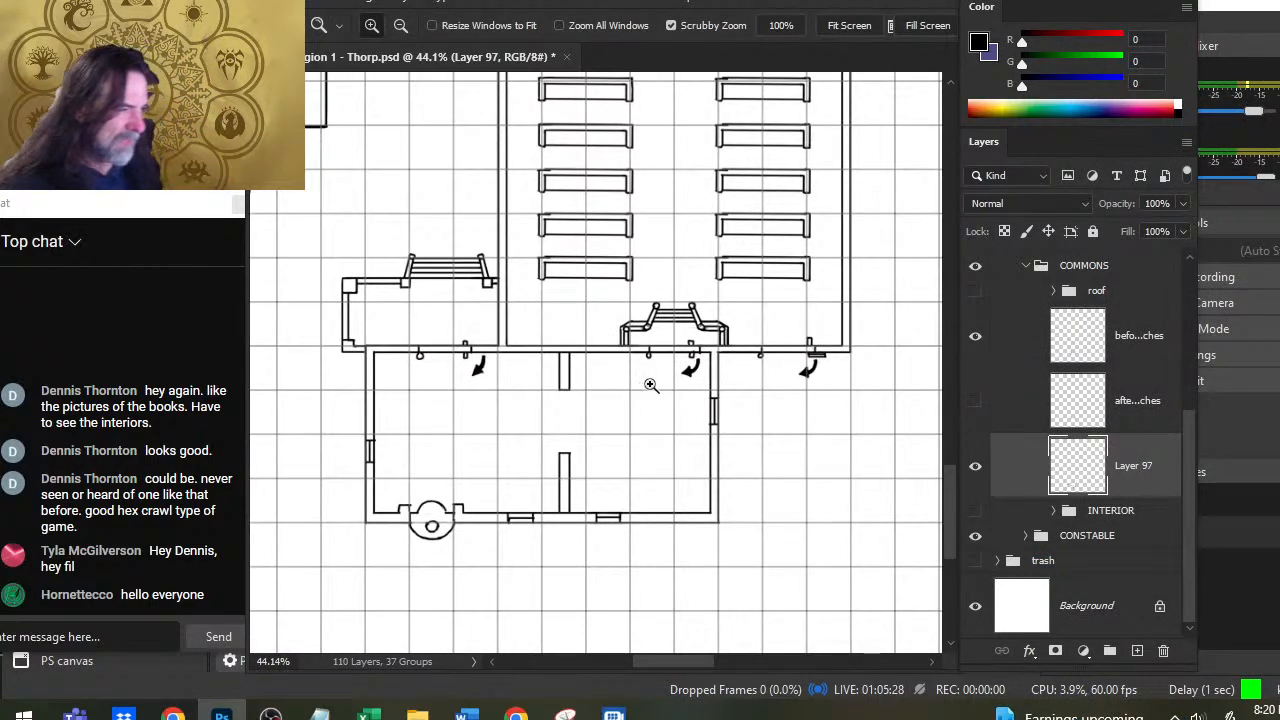
drag(718, 332, 809, 351)
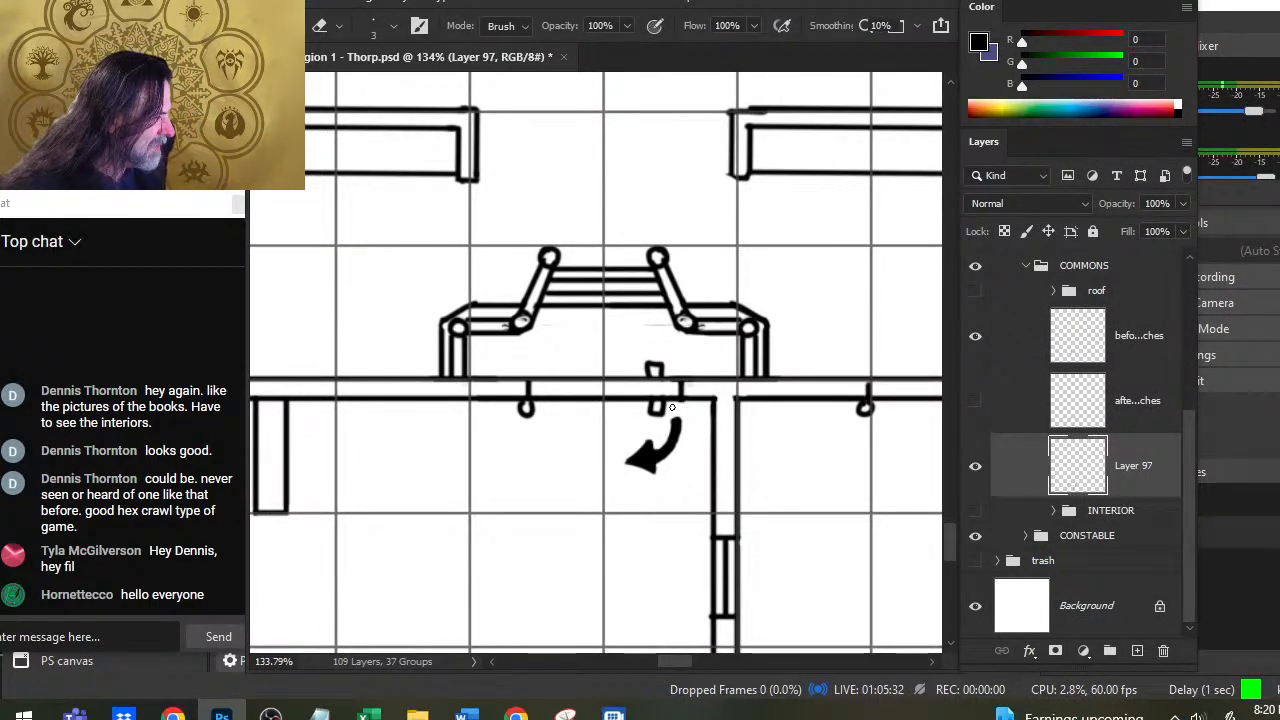
key(z)
drag(707, 421, 580, 437)
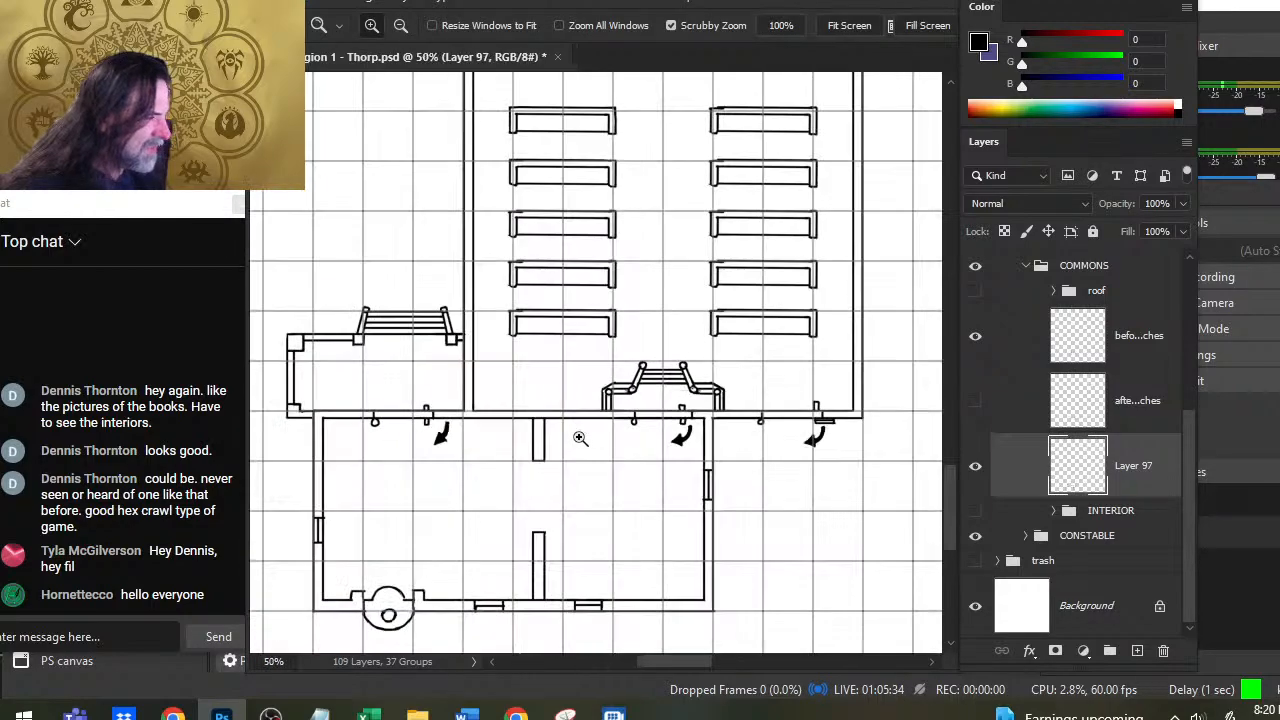
drag(675, 441, 611, 457)
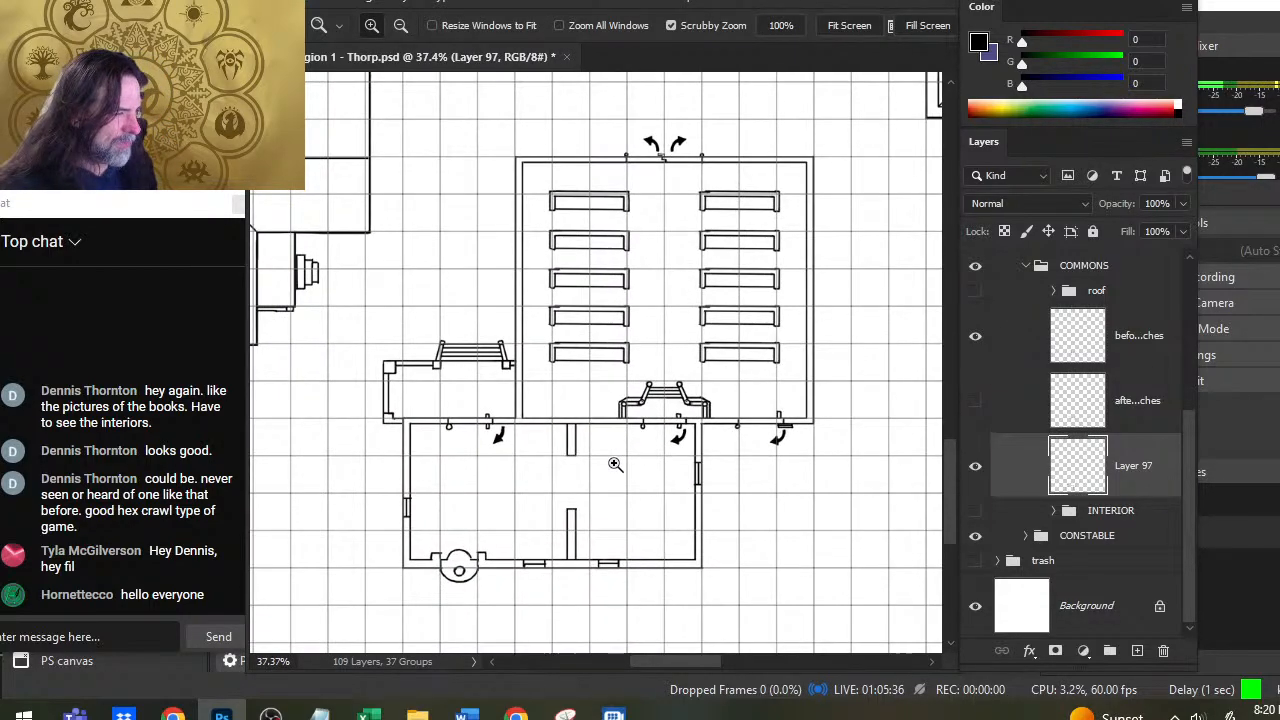
alt+click(611, 397)
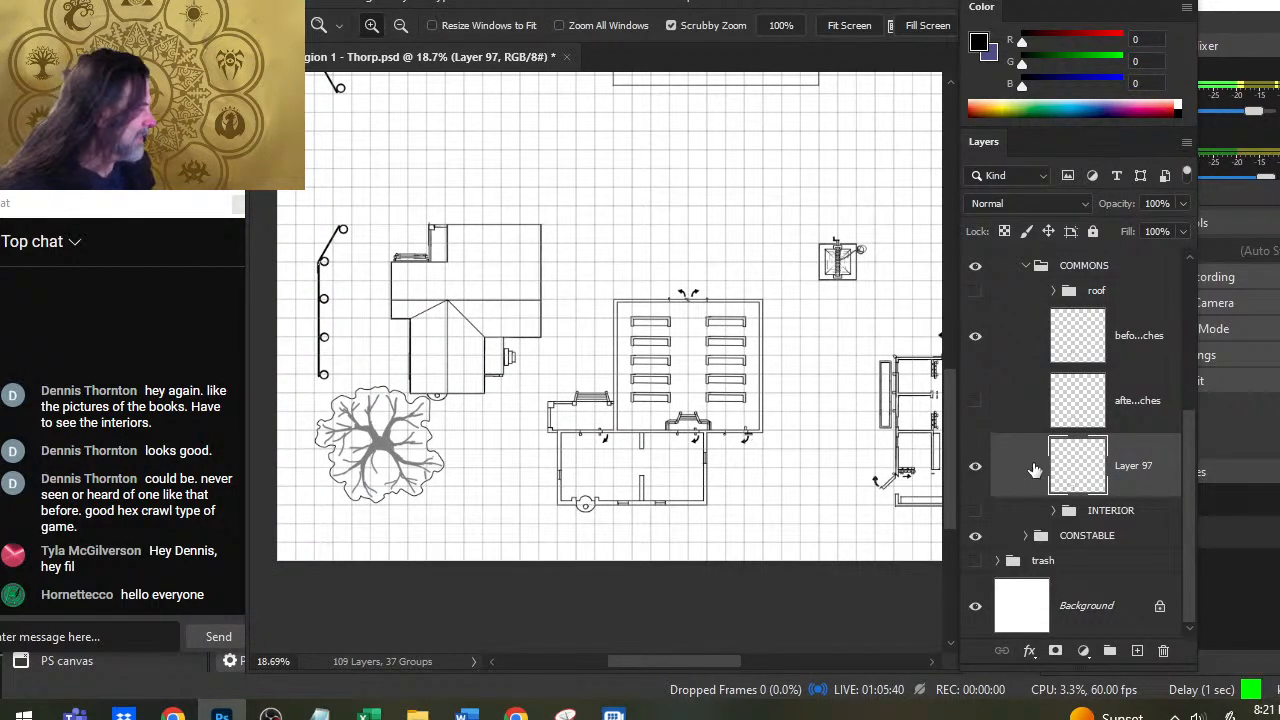
click(977, 400)
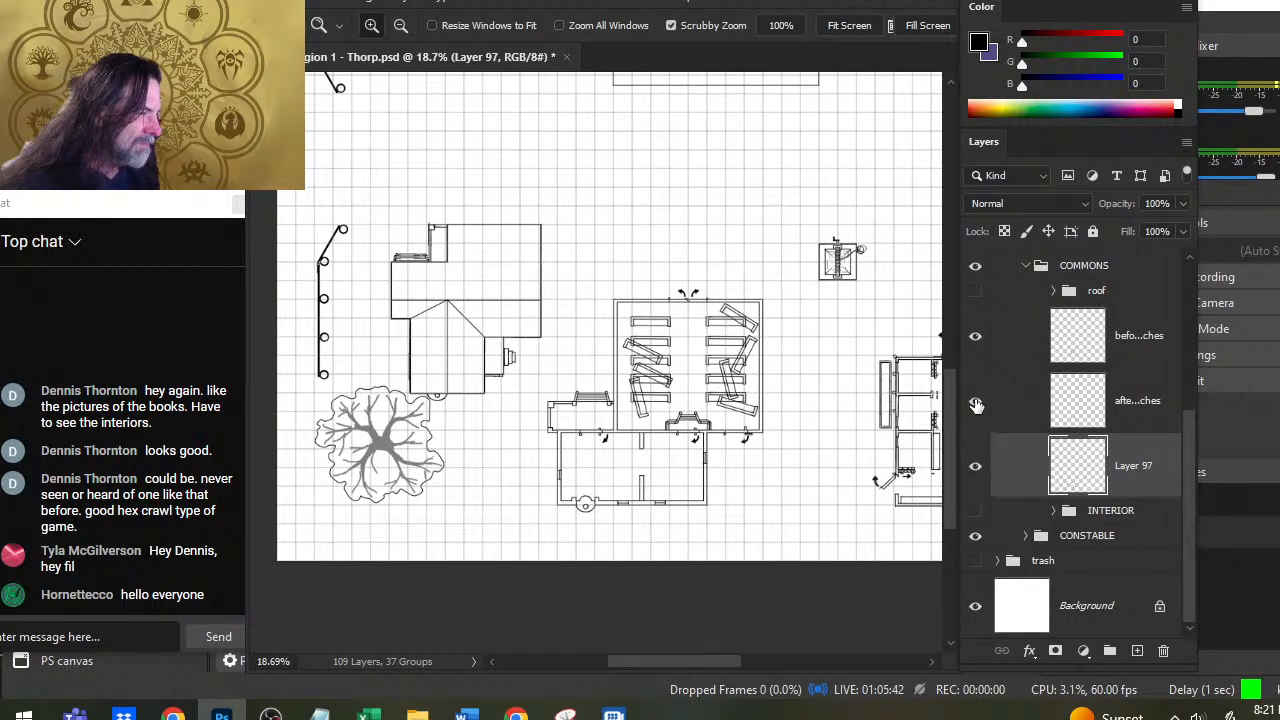
click(977, 400)
click(975, 335)
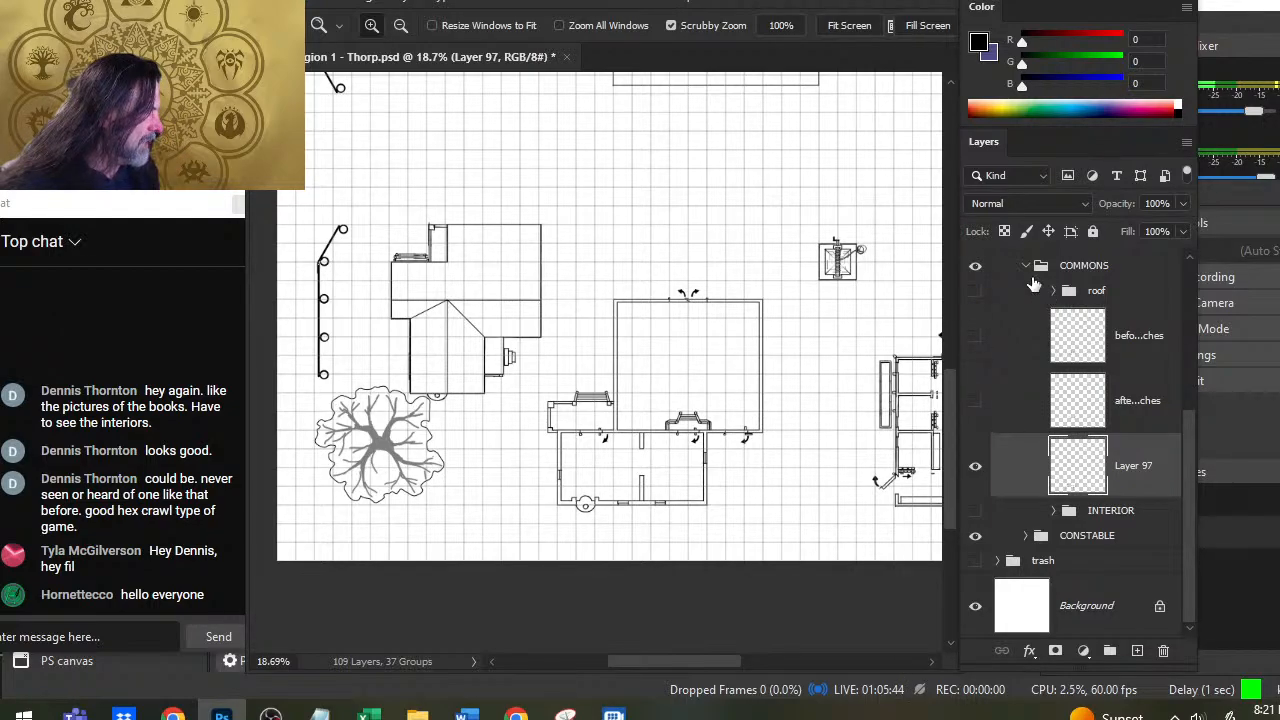
Step: Group the before benches and after benches layers together inside the COMMONS group
click(1025, 266)
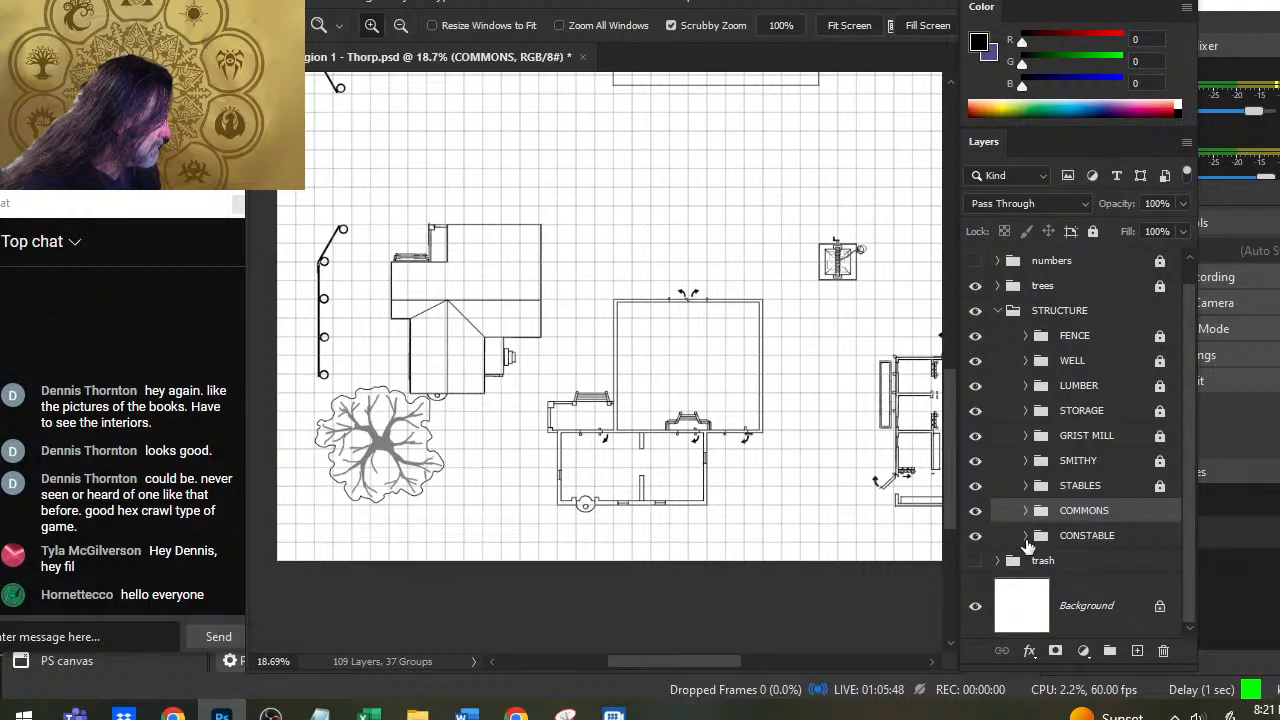
click(1025, 511)
drag(1187, 450, 1155, 507)
scroll(1148, 492, up, 1)
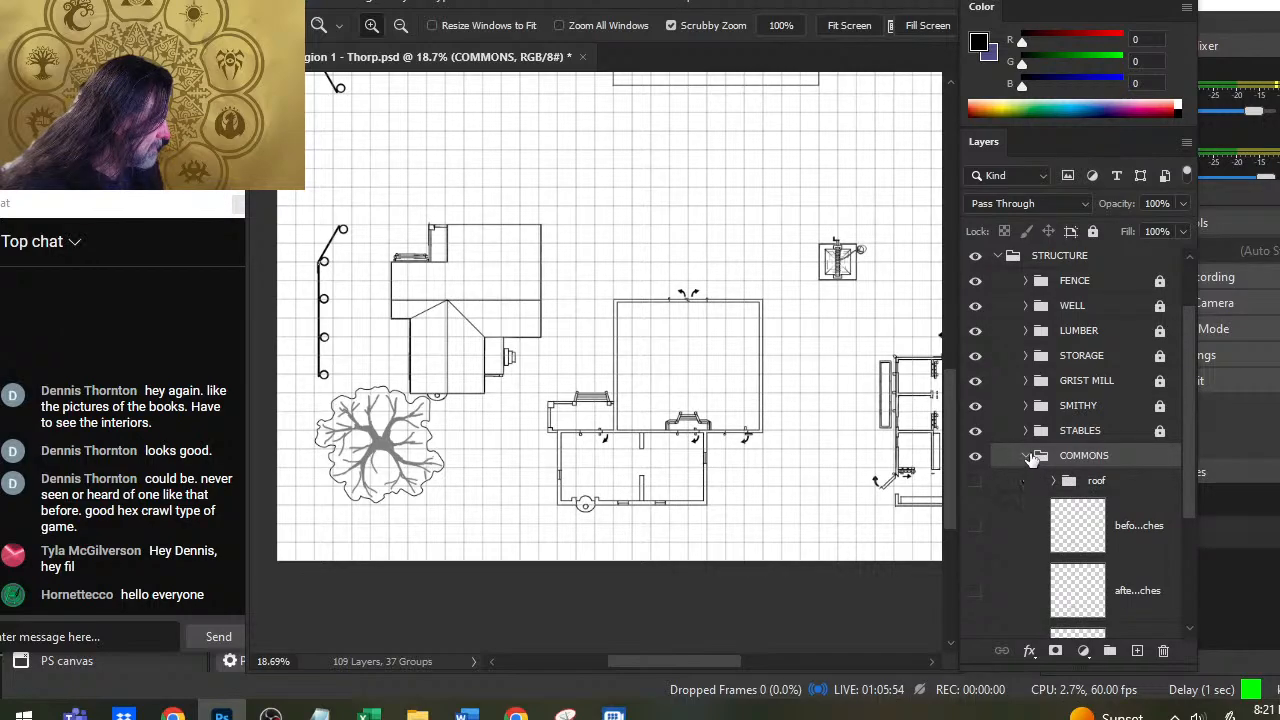
click(1020, 530)
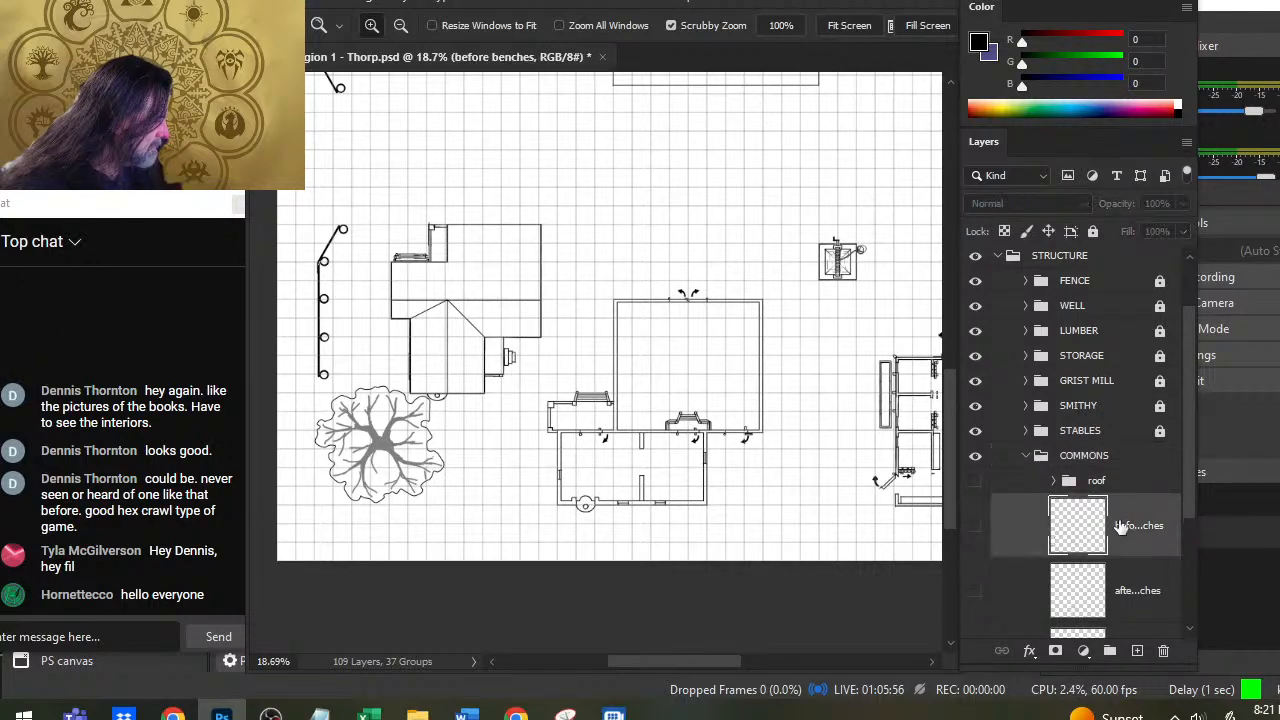
scroll(1015, 535, down, 2)
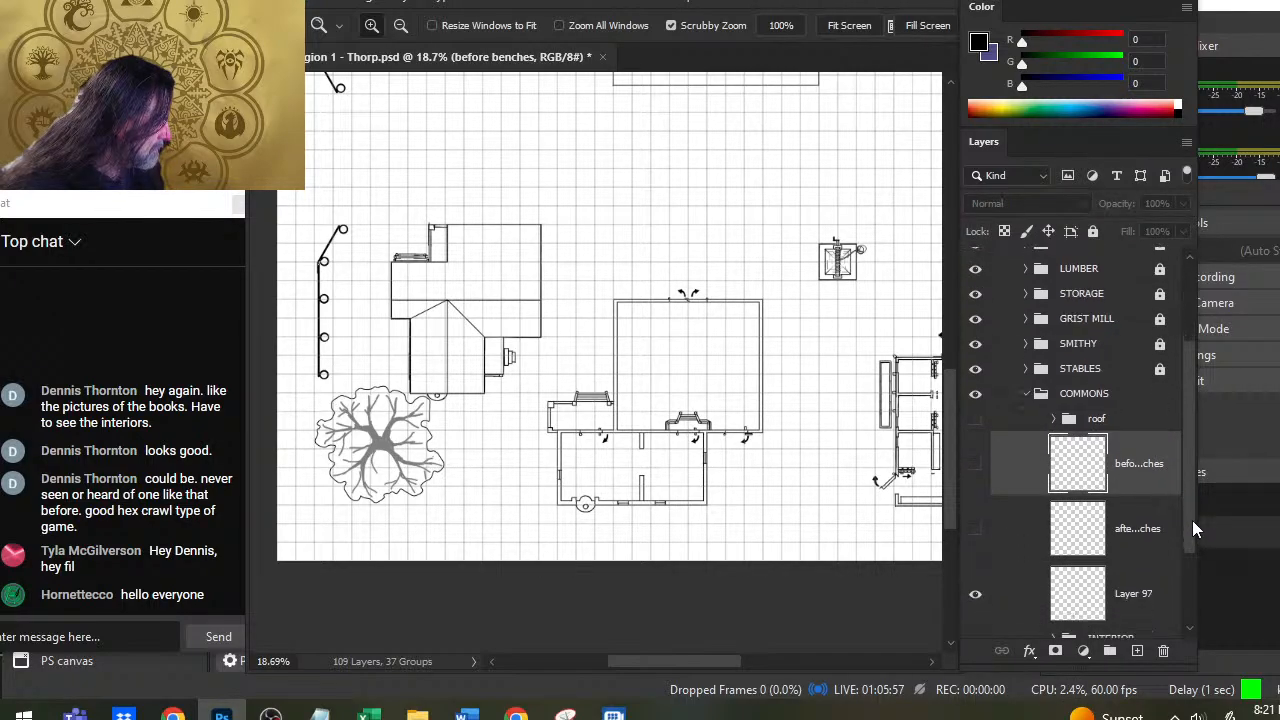
ctrl+click(1020, 515)
key(ctrl+g)
Step: Rename the new bench group as Furnishing and save the document
double_click(1104, 427)
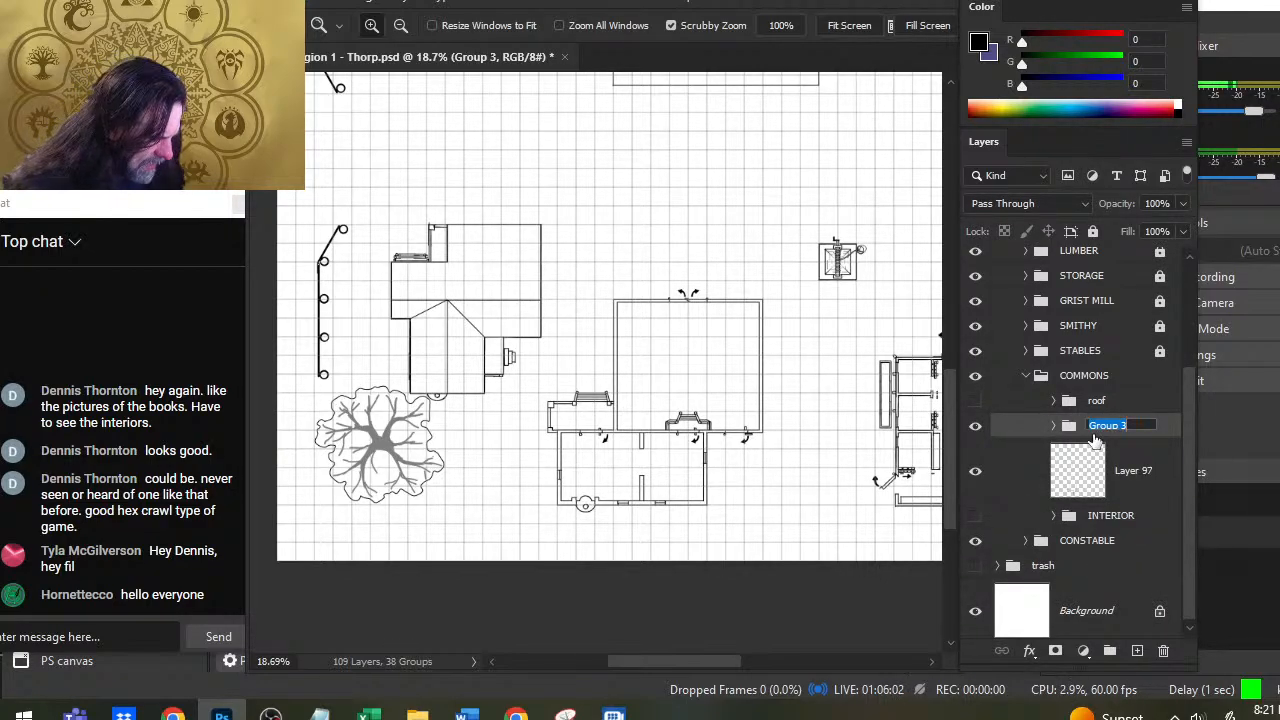
text(Fur)
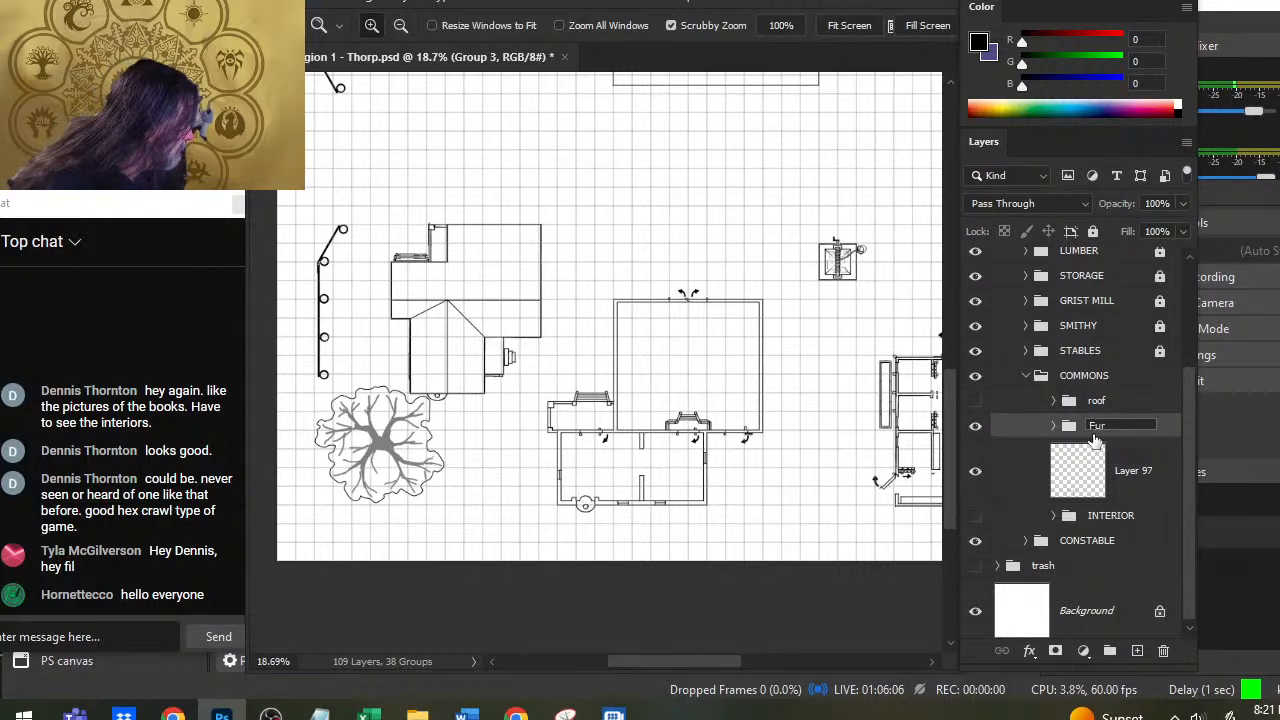
text(nitshing)
key(Return)
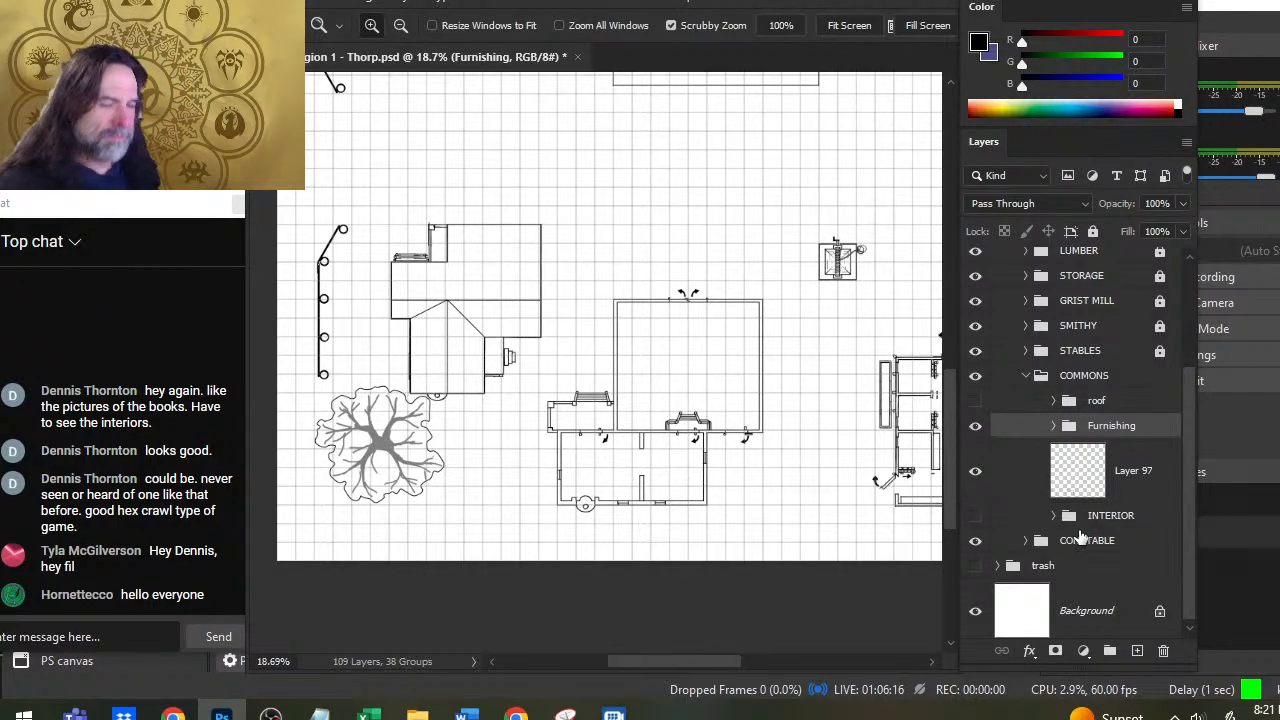
key(ctrl+s)
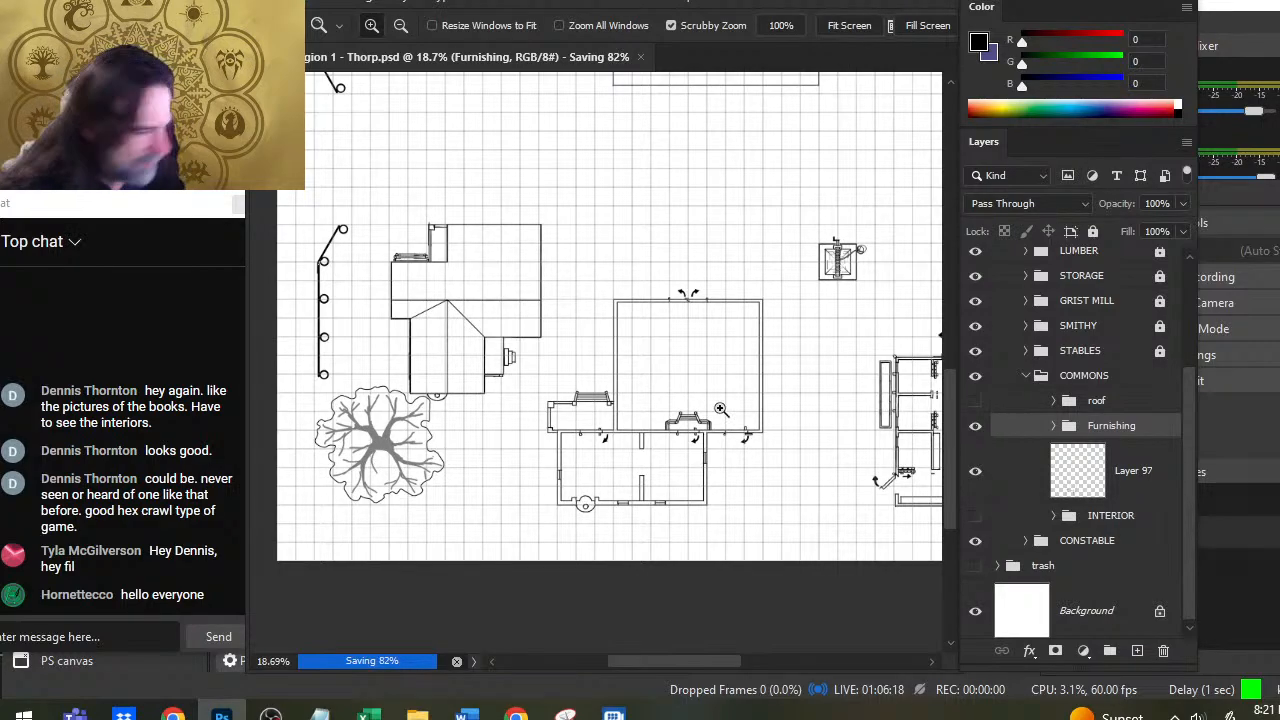
Step: Show the COMMONS roof, collapse the COMMONS group and lock it
click(978, 401)
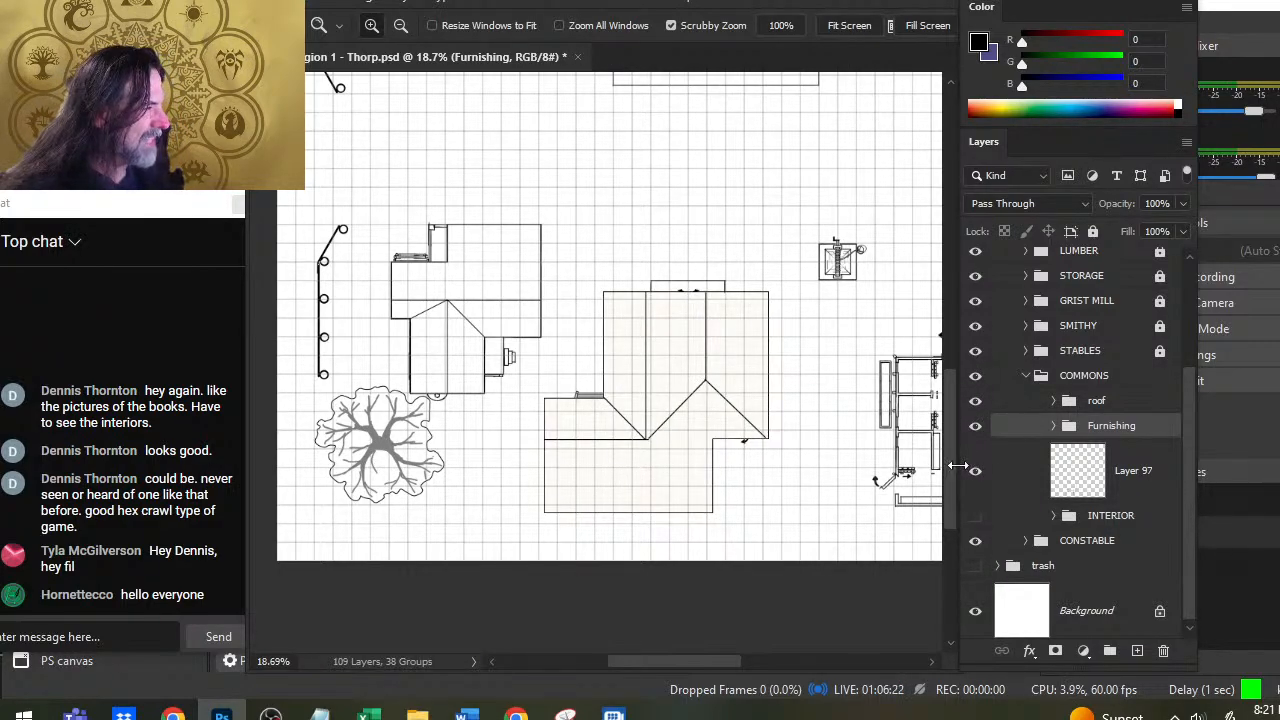
click(1028, 376)
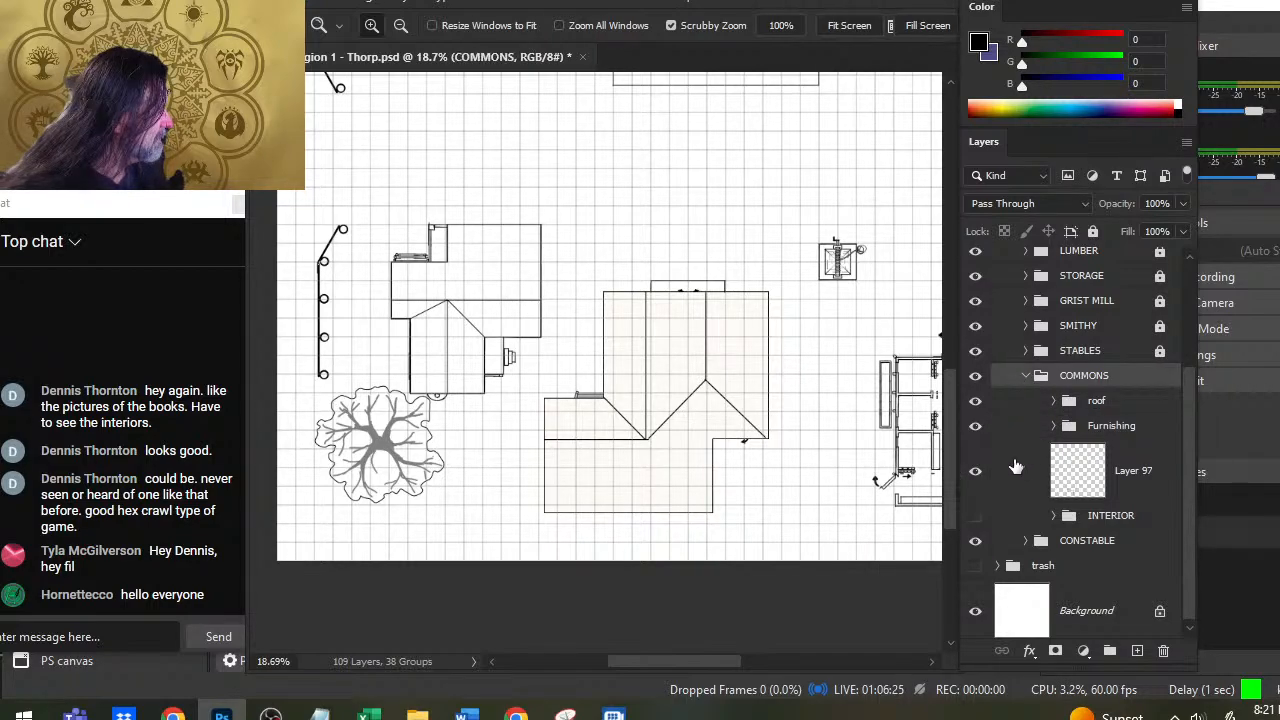
click(1026, 377)
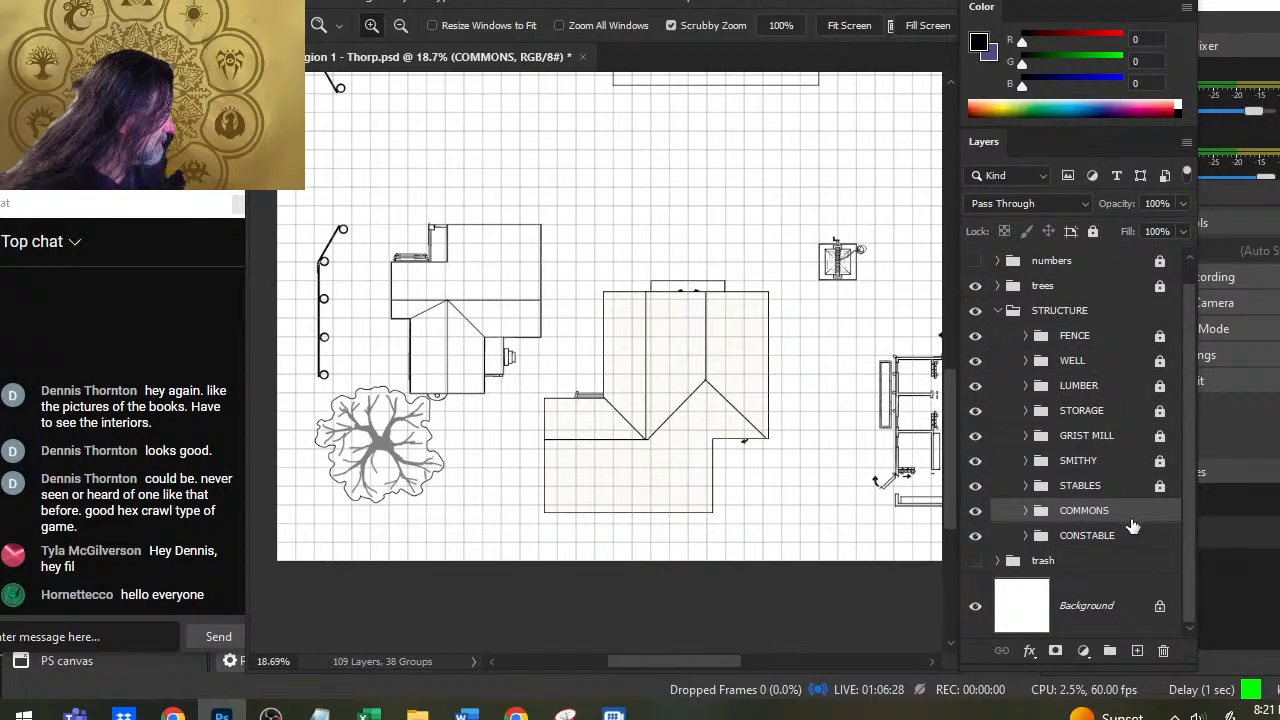
key(ctrl+slash)
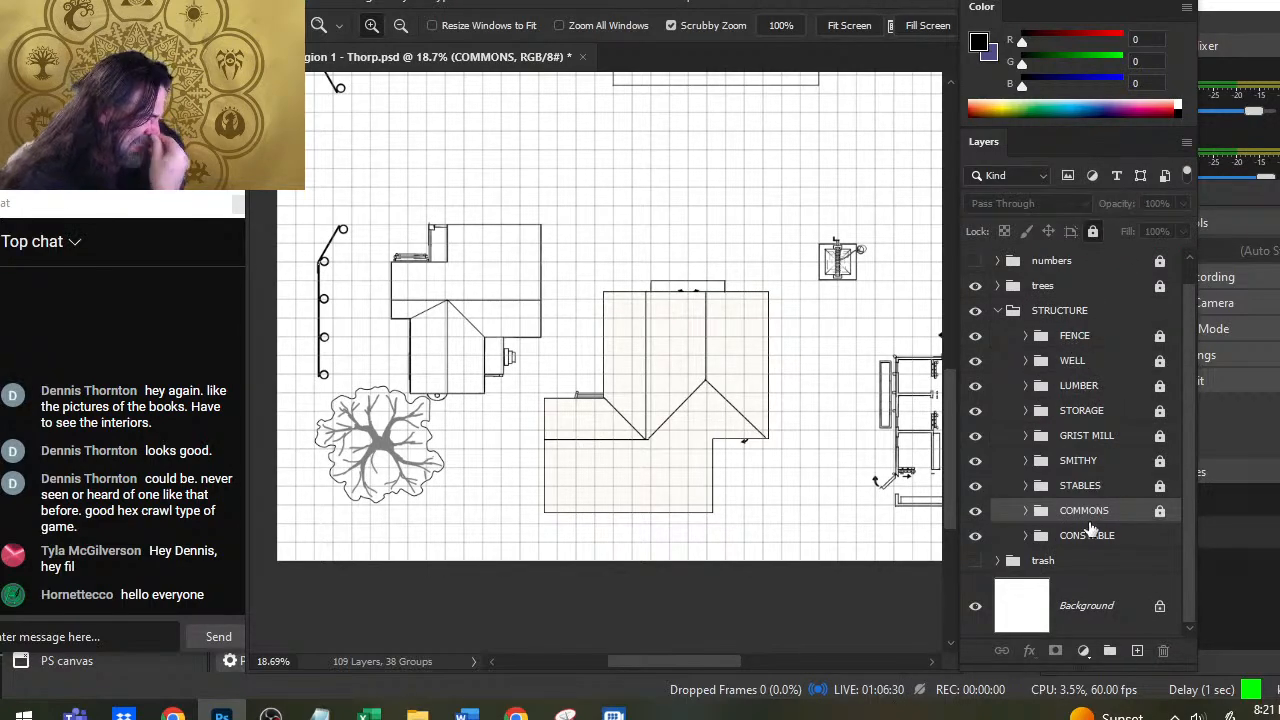
Step: Hide the CONSTABLE roof and put the building's floor plan layer into a new group named interior
click(1026, 537)
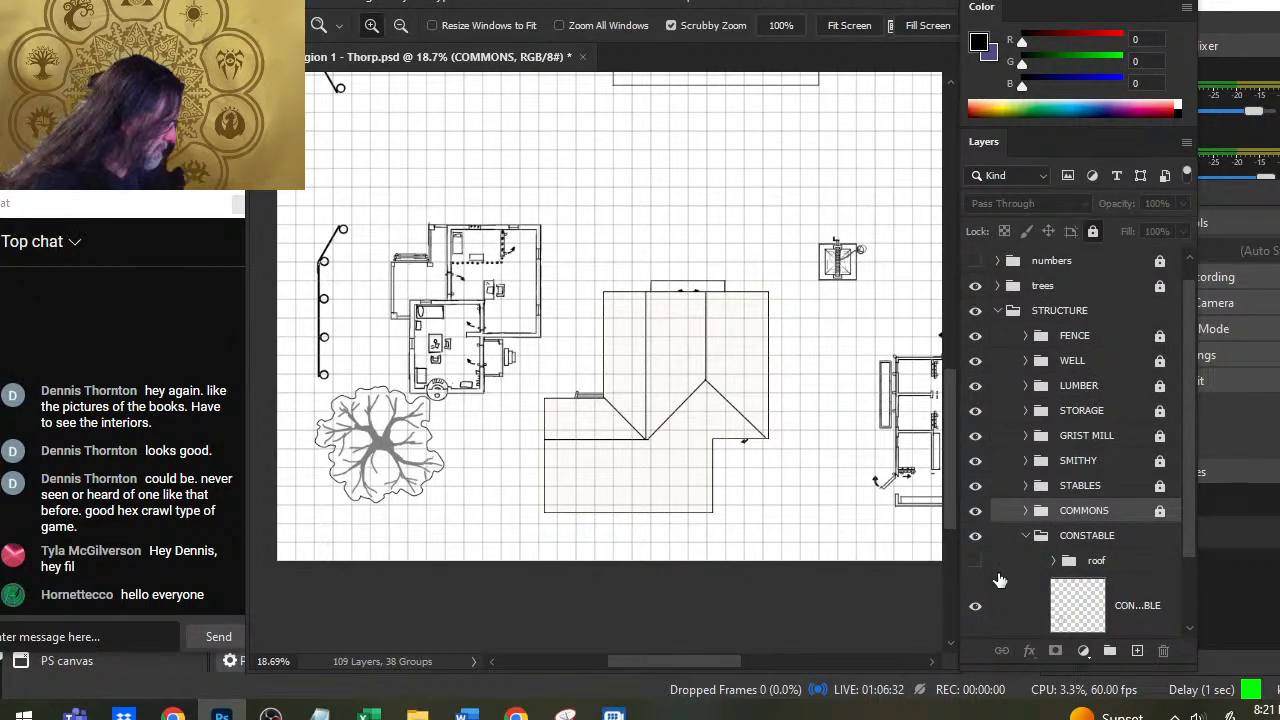
scroll(1171, 555, down, 3)
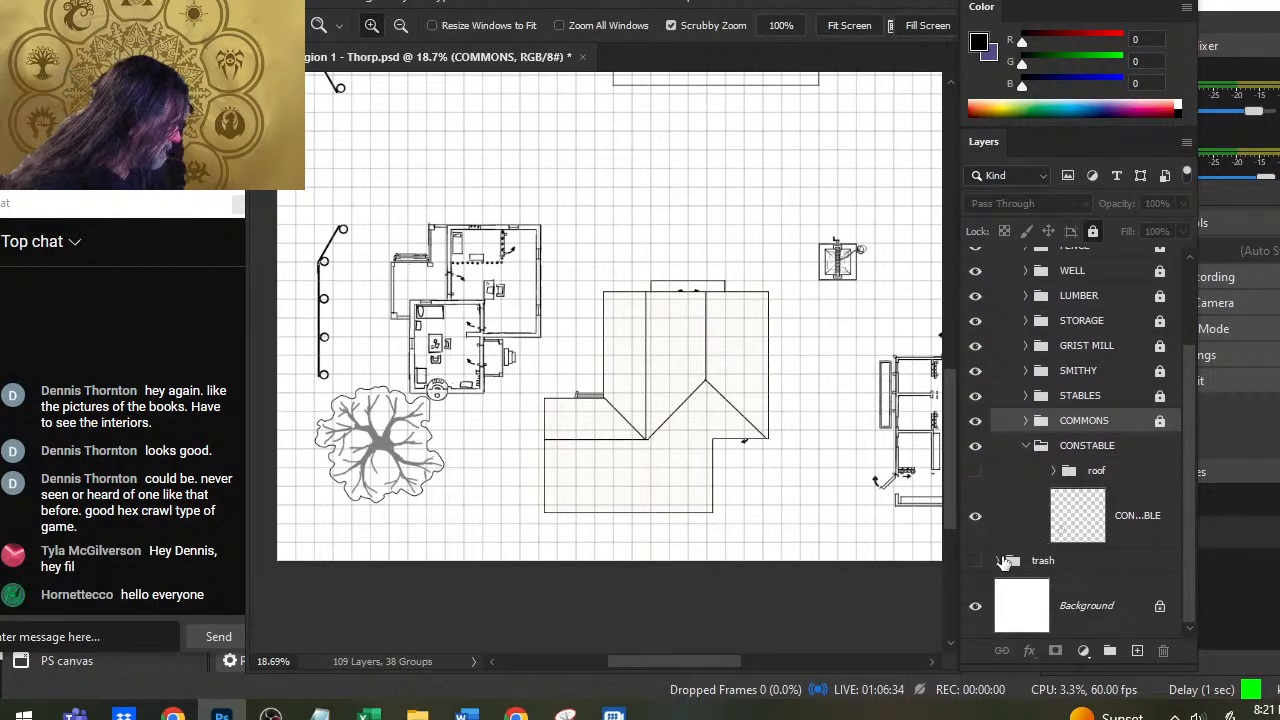
click(1125, 538)
key(ctrl+g)
double_click(1083, 500)
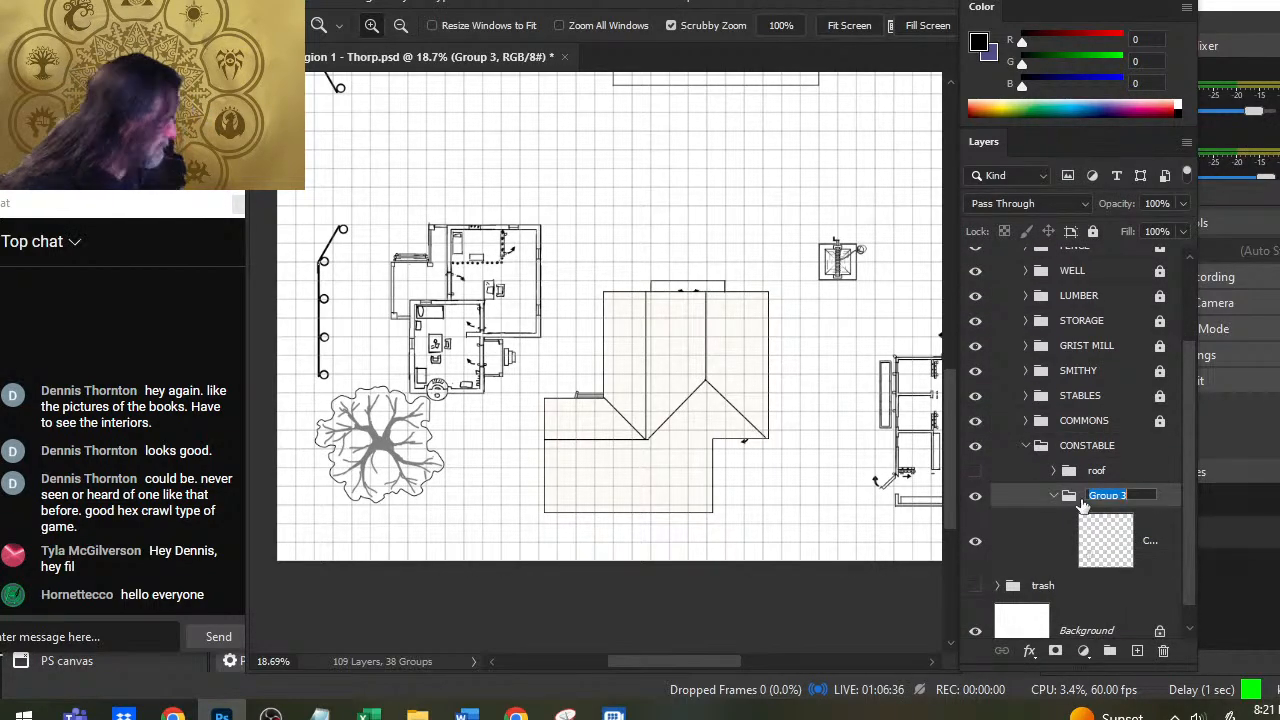
text(interior)
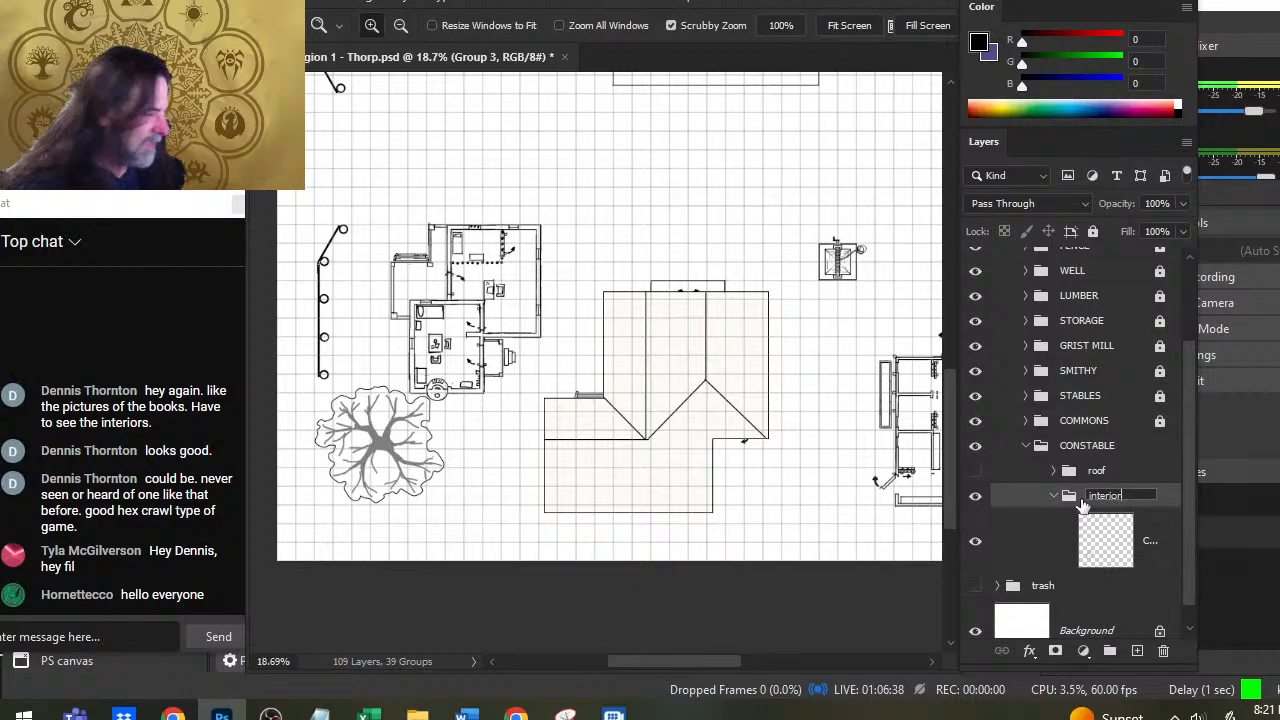
key(Return)
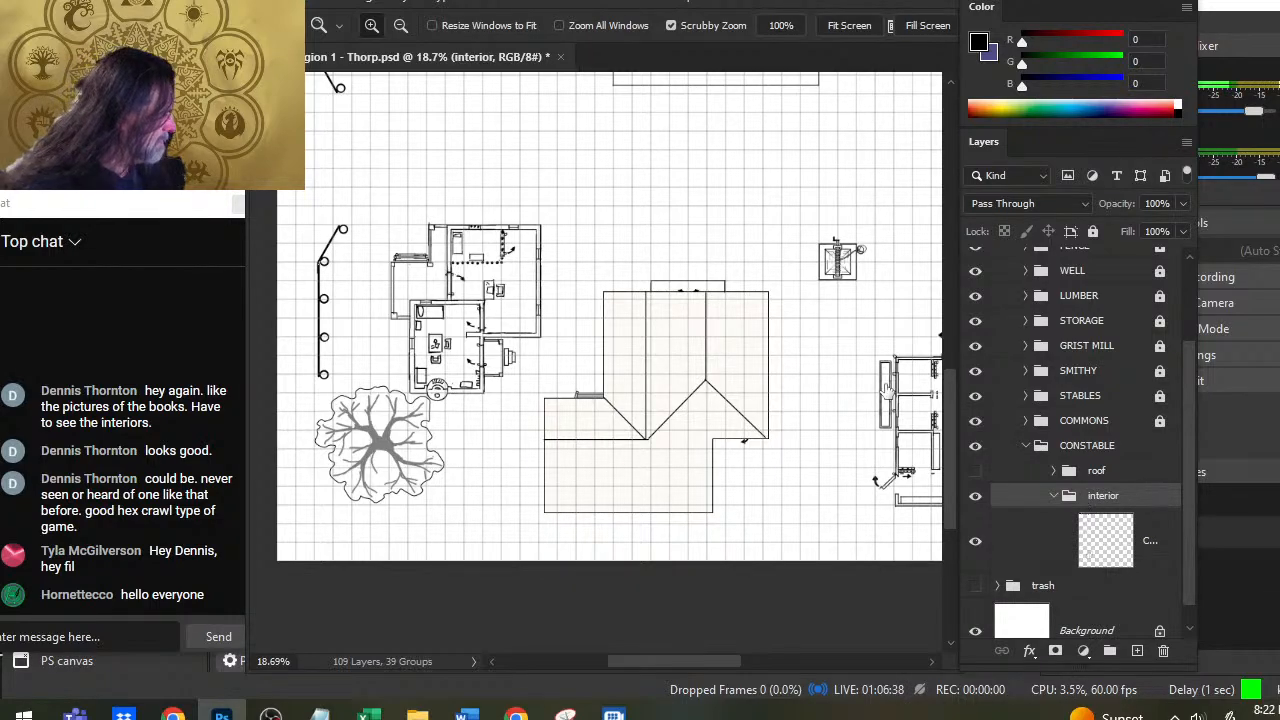
click(1053, 496)
Step: Lower the CONSTABLE interior group's opacity to 47% and add a new blank layer above it
click(1182, 204)
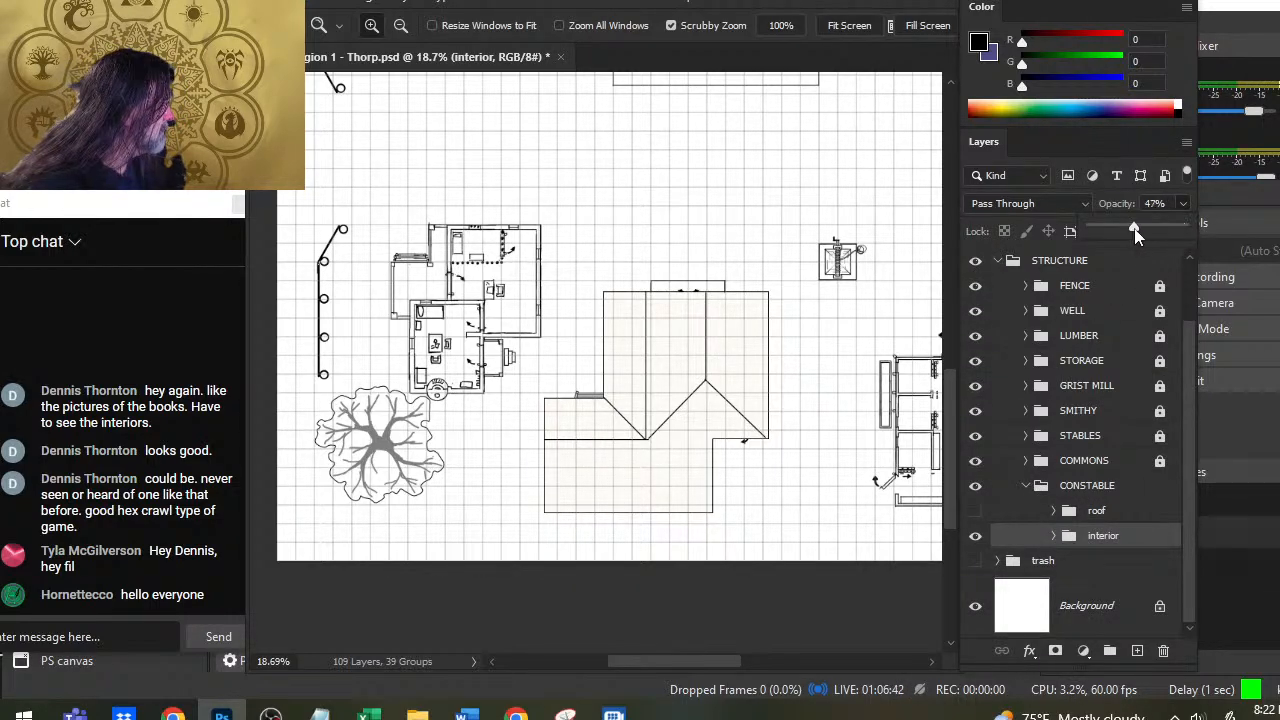
drag(1180, 228, 1135, 241)
click(1137, 651)
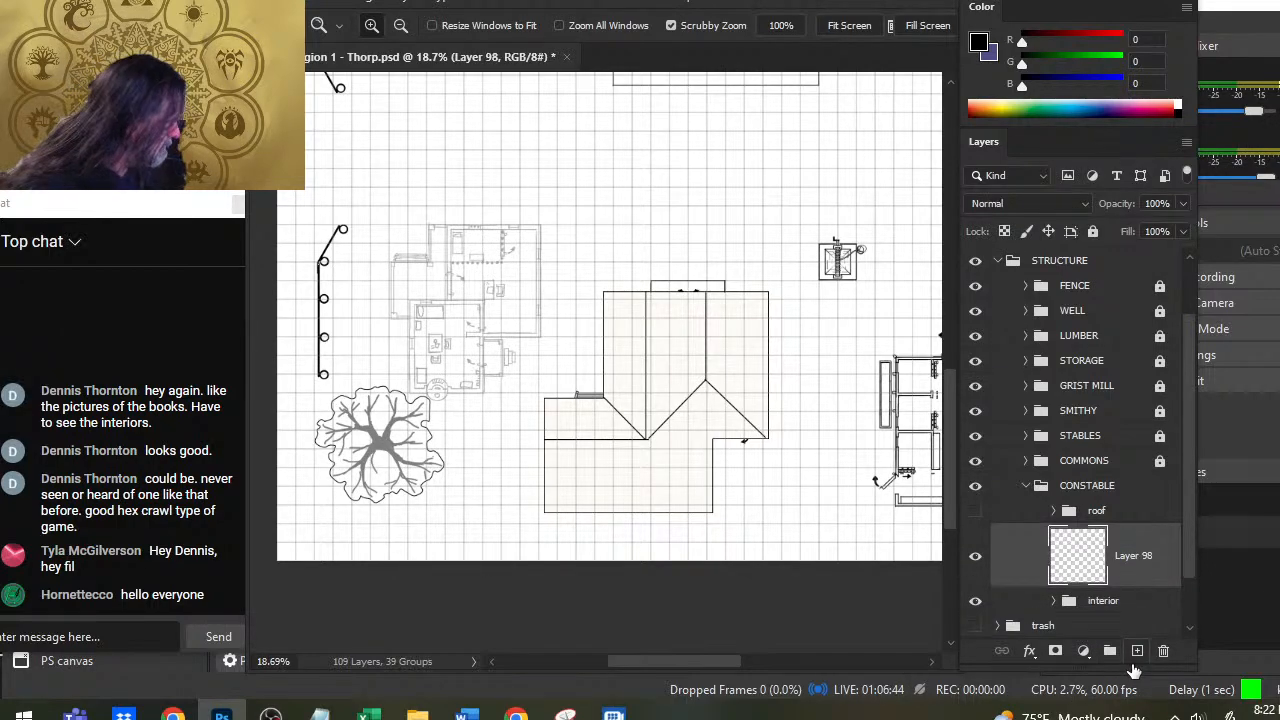
scroll(1188, 552, down, 2)
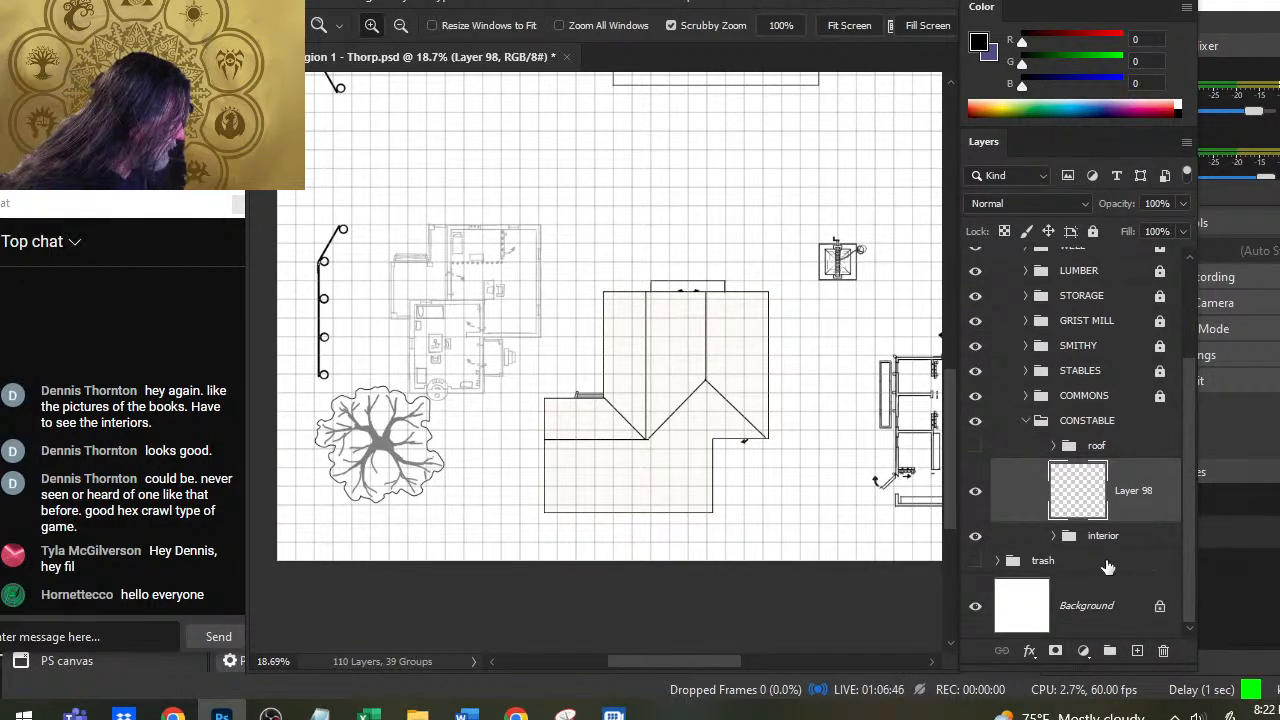
drag(1080, 579, 1111, 566)
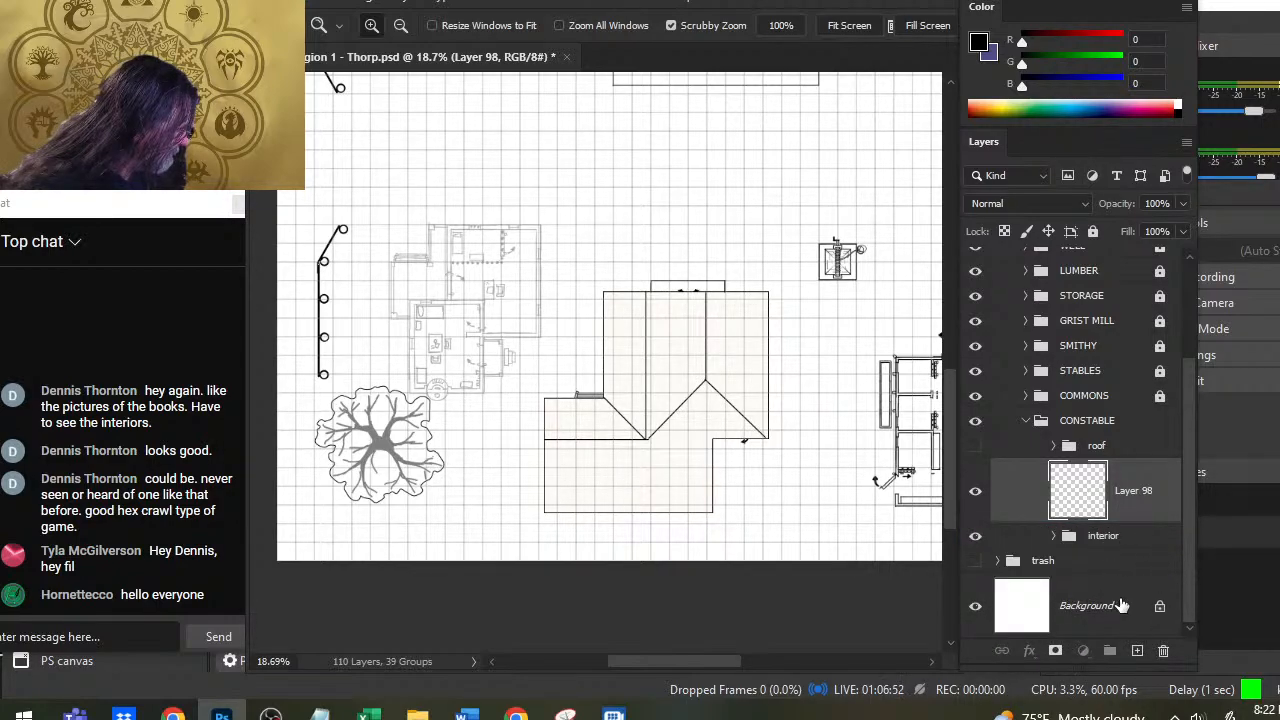
Step: Ink the lower room's bottom outer wall with a straight 4 px black line on the blank layer and erase its overshoot
click(452, 352)
click(500, 309)
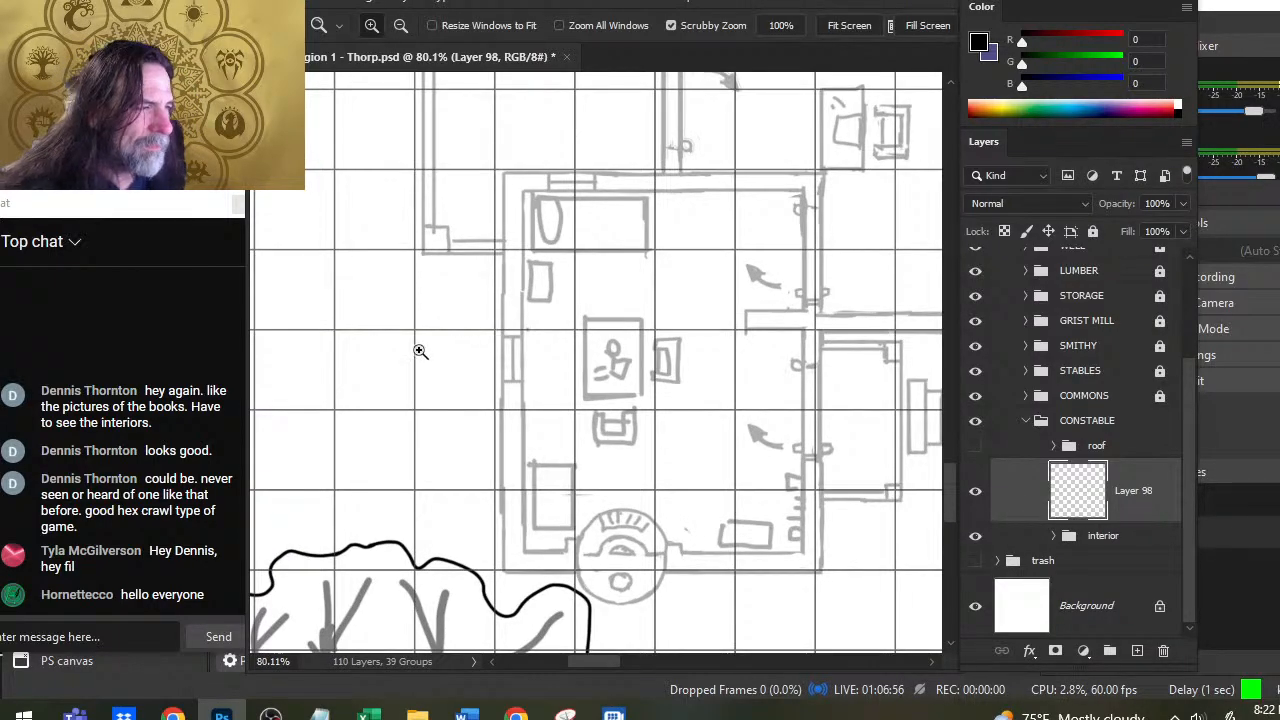
alt+click(555, 289)
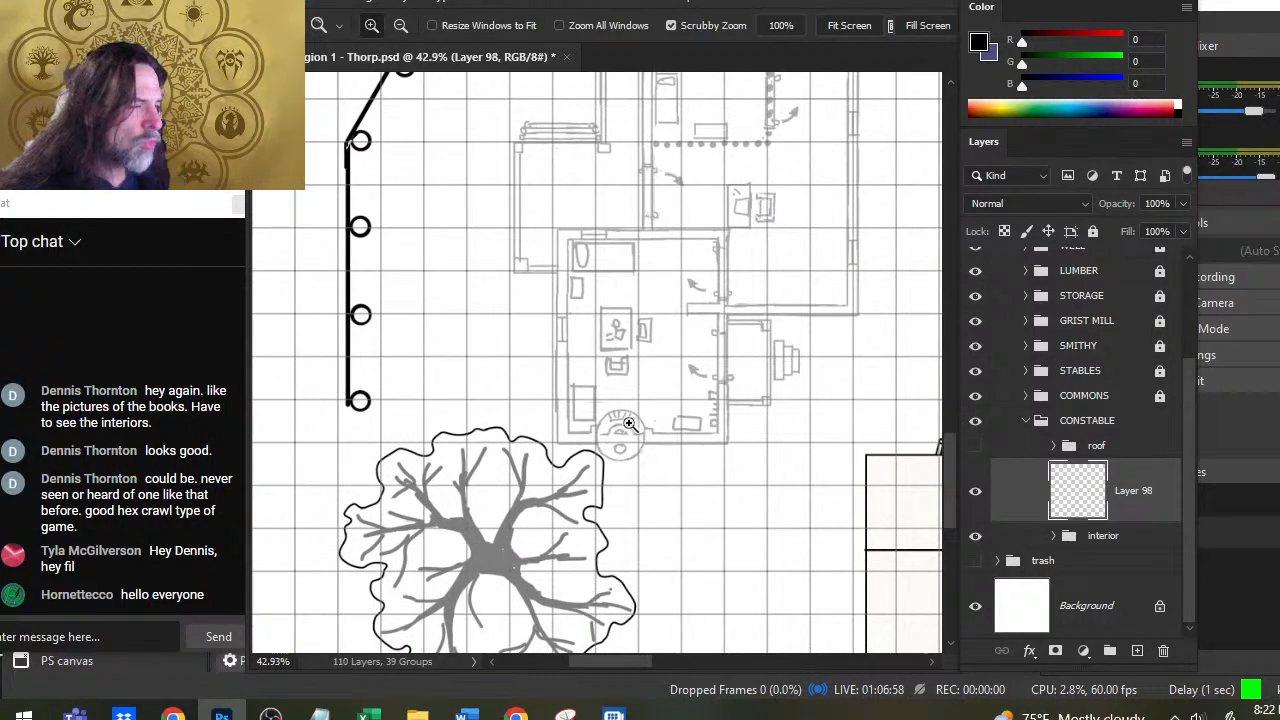
drag(563, 461, 540, 449)
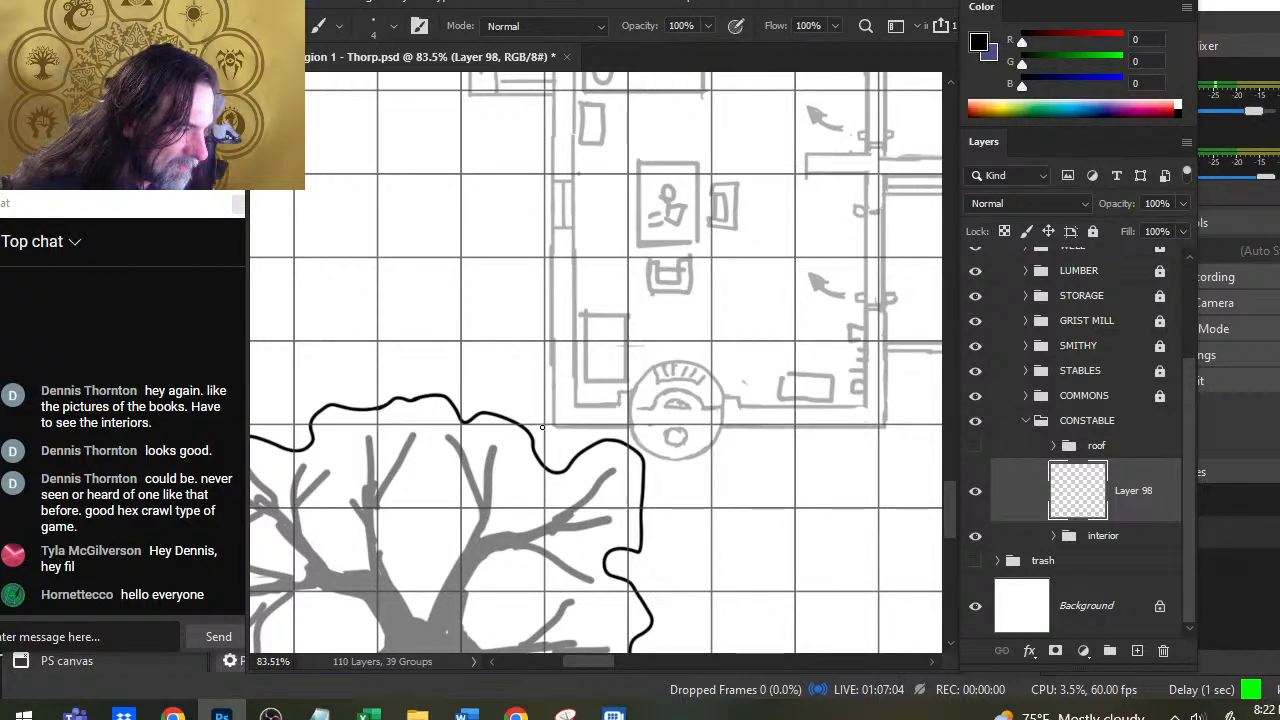
mouse_move(543, 427)
mouse_down()
mouse_move(566, 415)
mouse_move(940, 415)
mouse_move(768, 412)
mouse_move(810, 417)
mouse_up()
key(e)
key(])
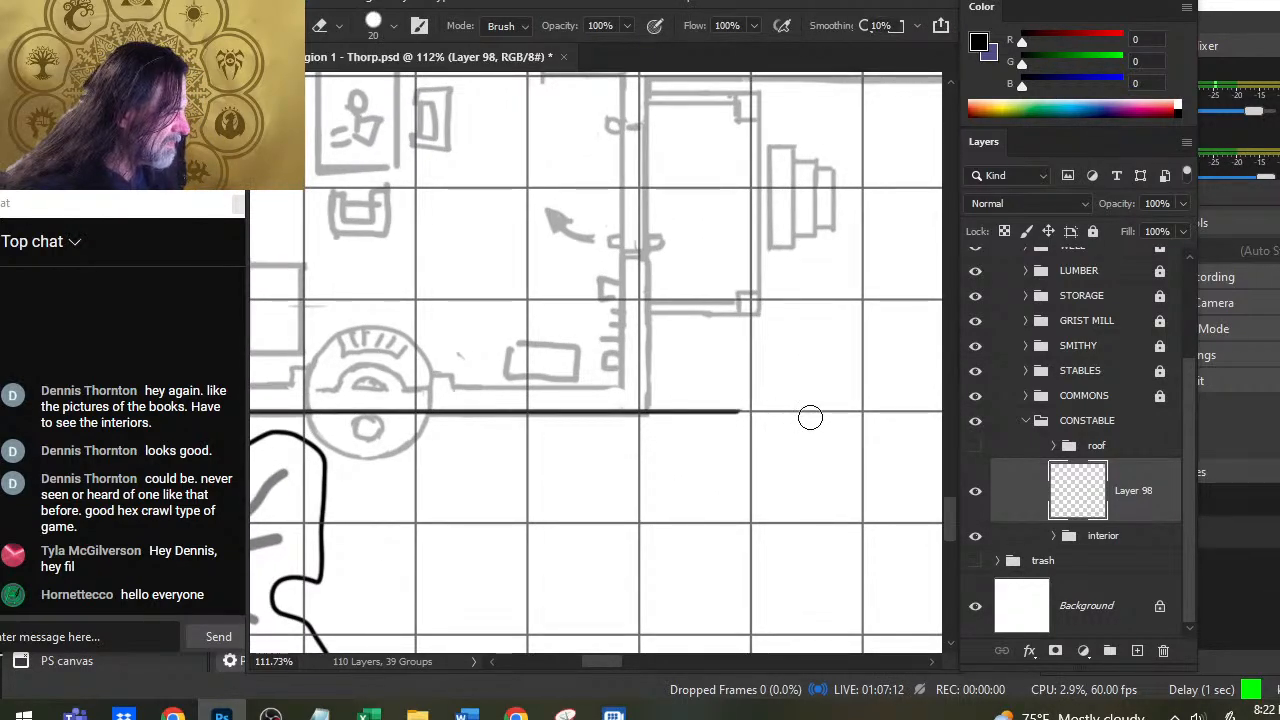
Step: Ink the lower room's right-hand outer wall from the bottom corner up to the junction with the larger room
key(b)
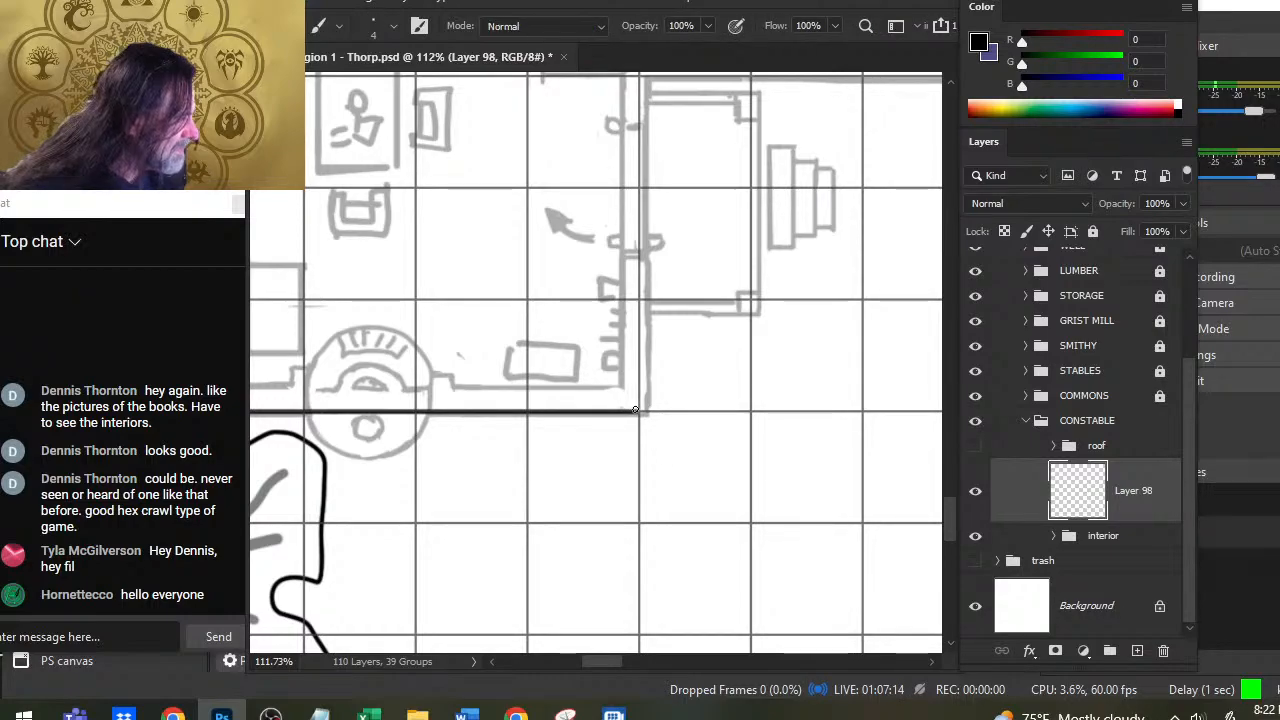
mouse_move(638, 410)
mouse_down()
mouse_move(637, 80)
mouse_move(637, 474)
mouse_up()
drag(637, 125, 607, 295)
key(e)
Step: Ink the bottom outer wall of the larger right-hand room along the grid line and erase the excess past its corner
key(b)
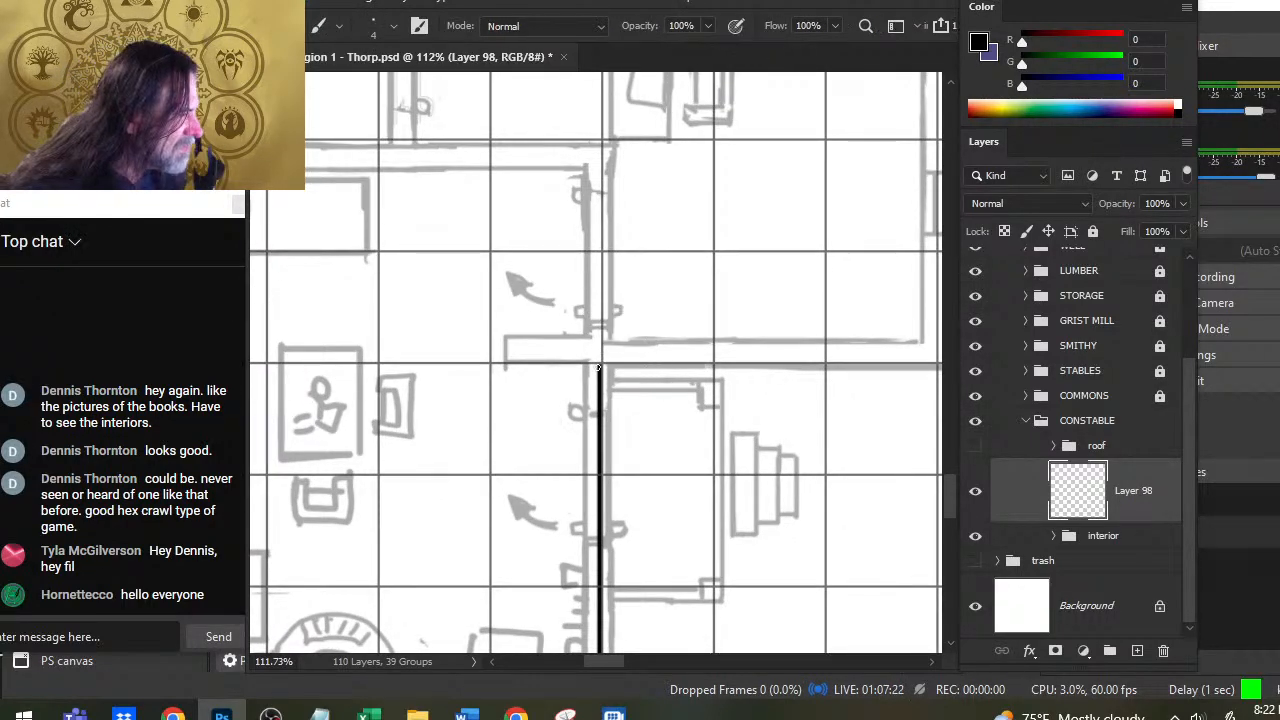
mouse_move(600, 366)
mouse_down()
mouse_move(780, 392)
mouse_move(780, 364)
mouse_move(865, 365)
mouse_up()
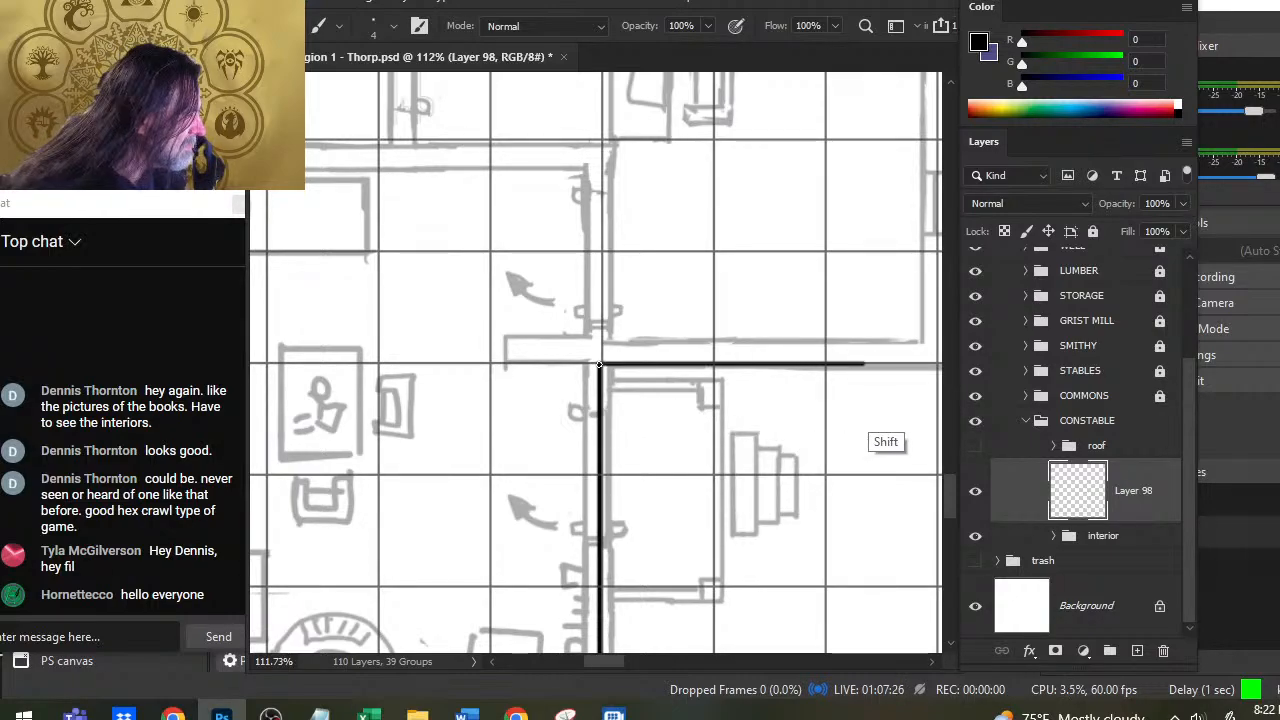
scroll(600, 365, right, 5)
key(e)
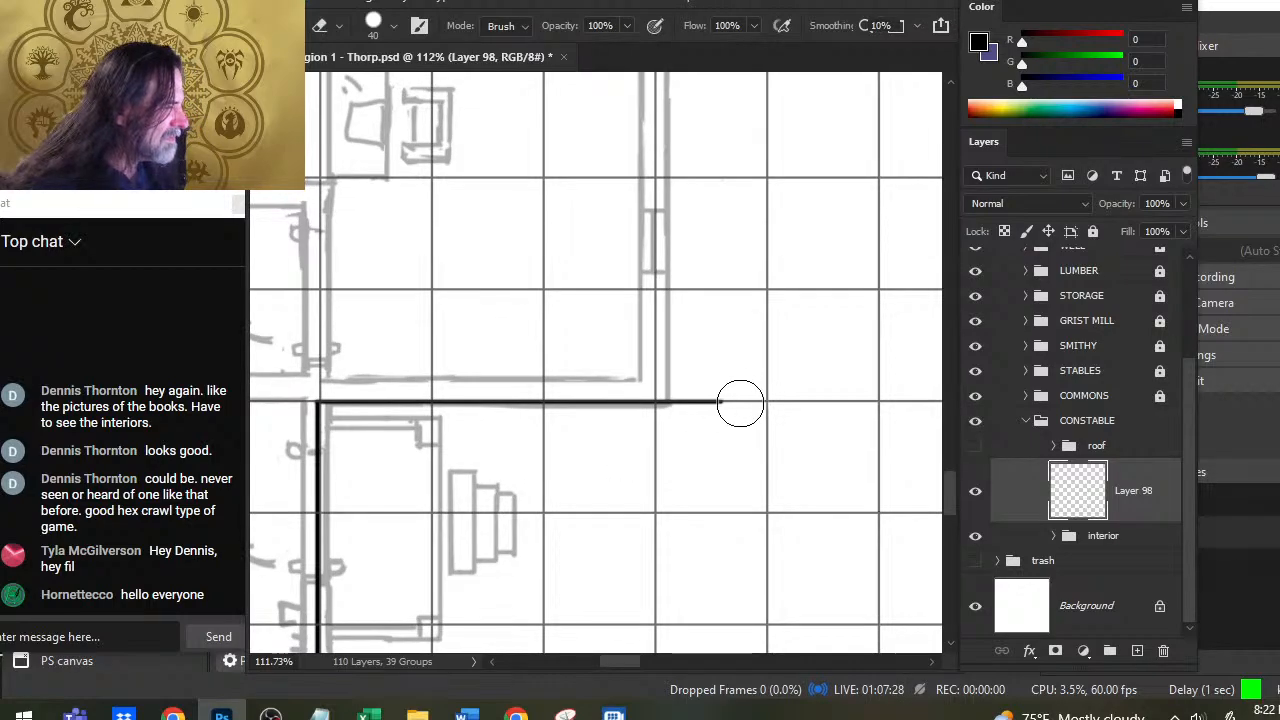
click(682, 401)
key(b)
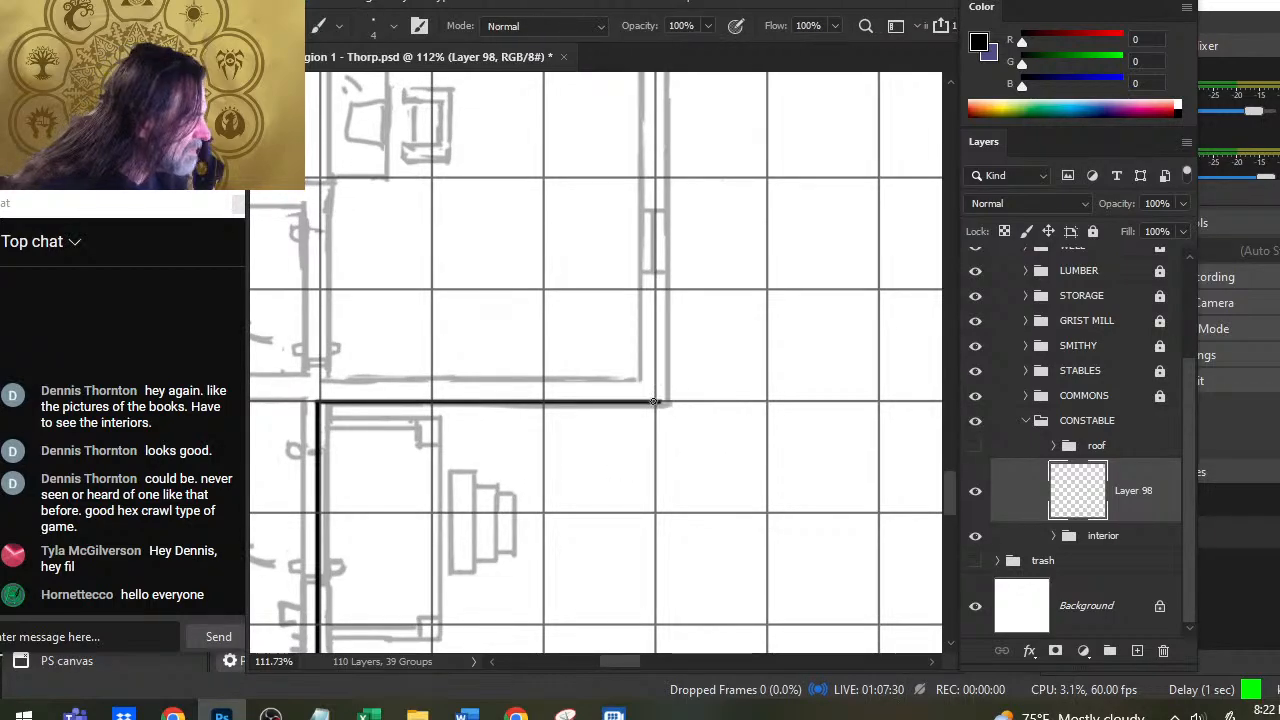
drag(655, 401, 657, 372)
key(ctrl+z)
key(e)
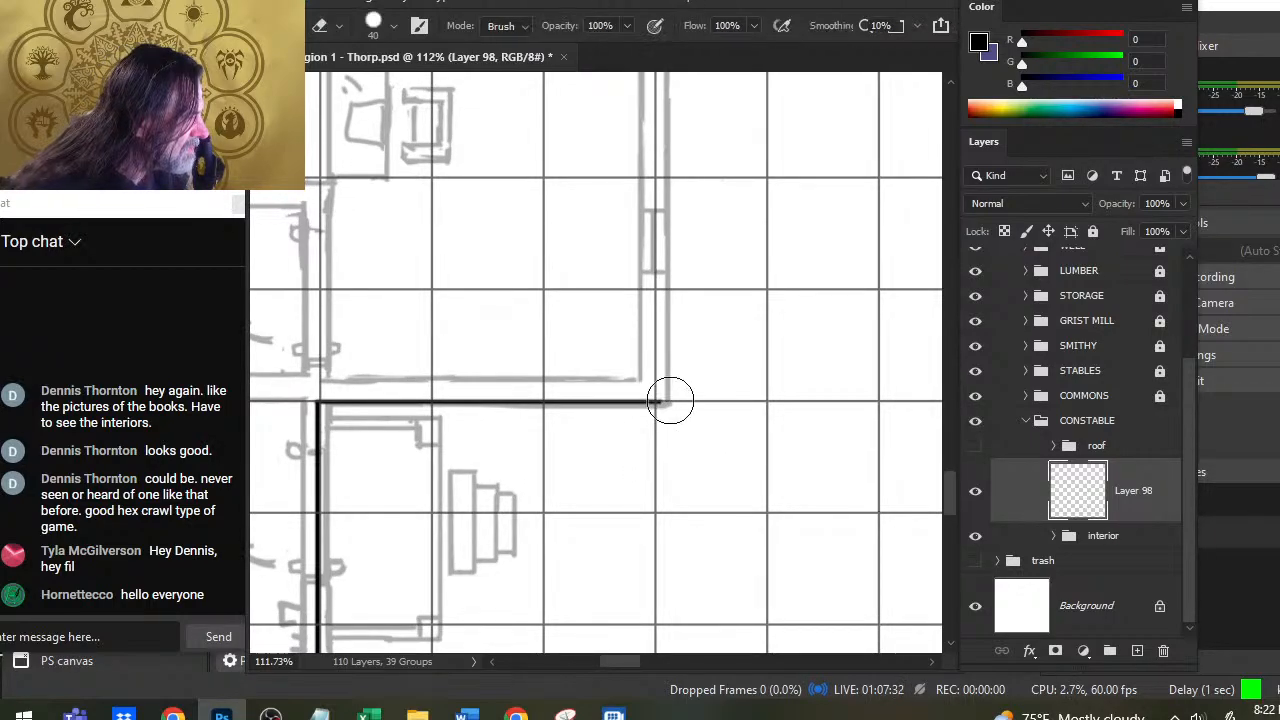
key(shift+e)
key(shift+e)
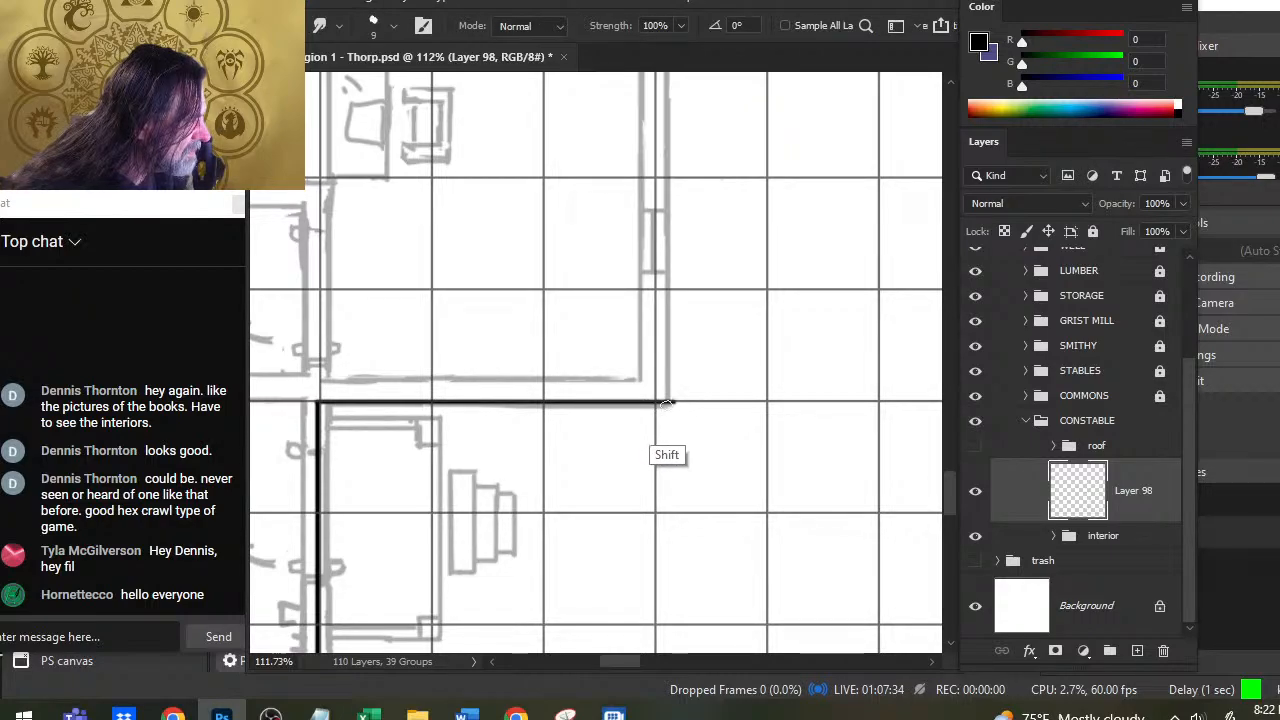
key(shift+e)
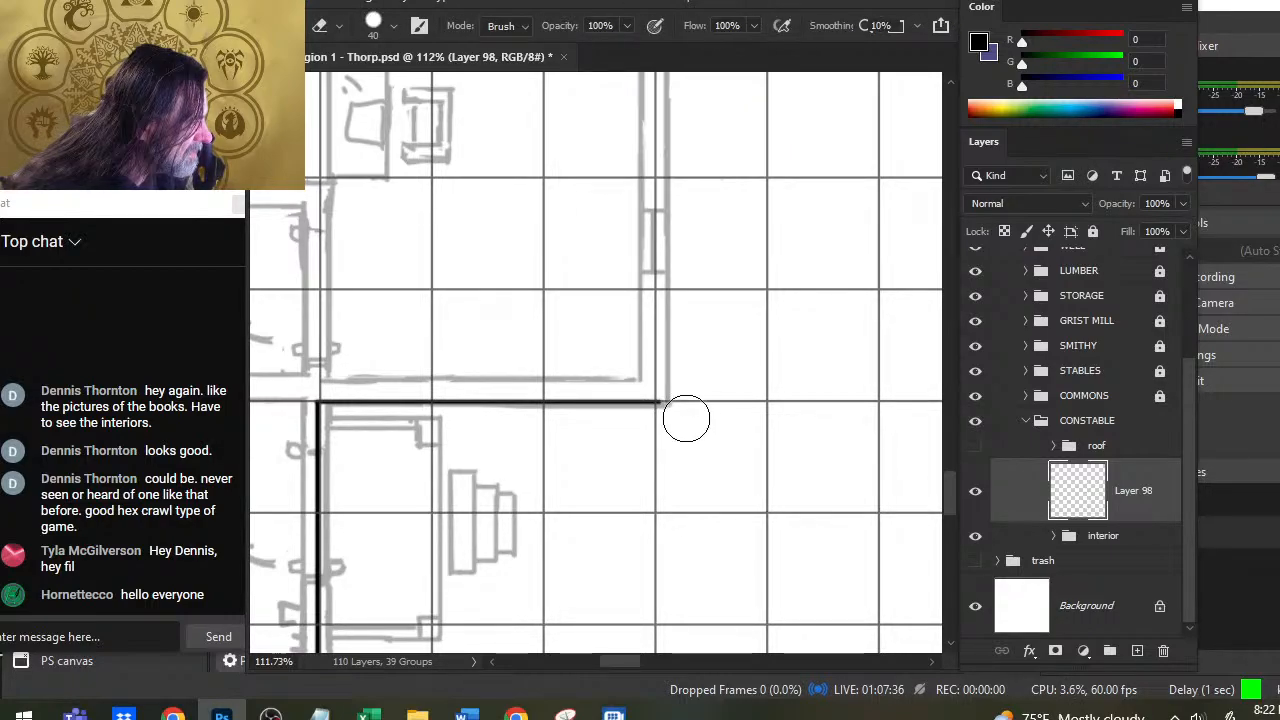
Step: Ink the larger room's right-hand outer wall up to the building's top corner and erase the part above it
key(b)
drag(655, 401, 656, 80)
scroll(655, 402, up, 4)
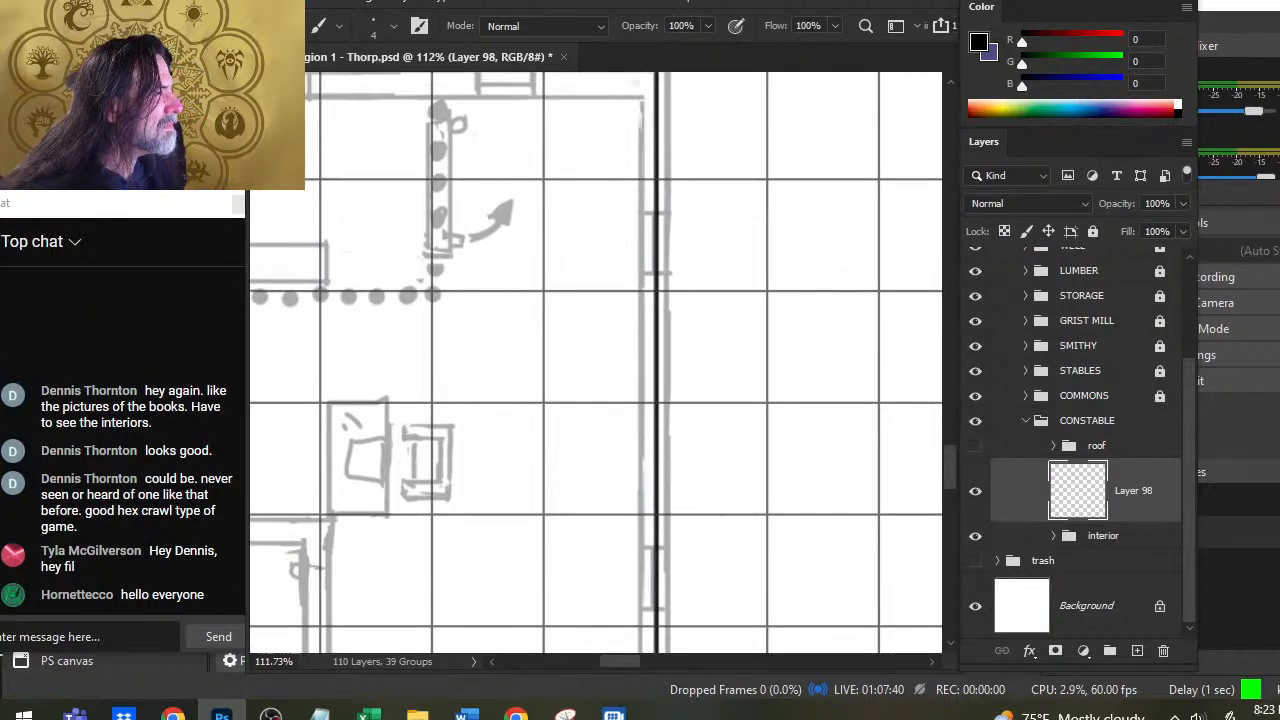
key(r)
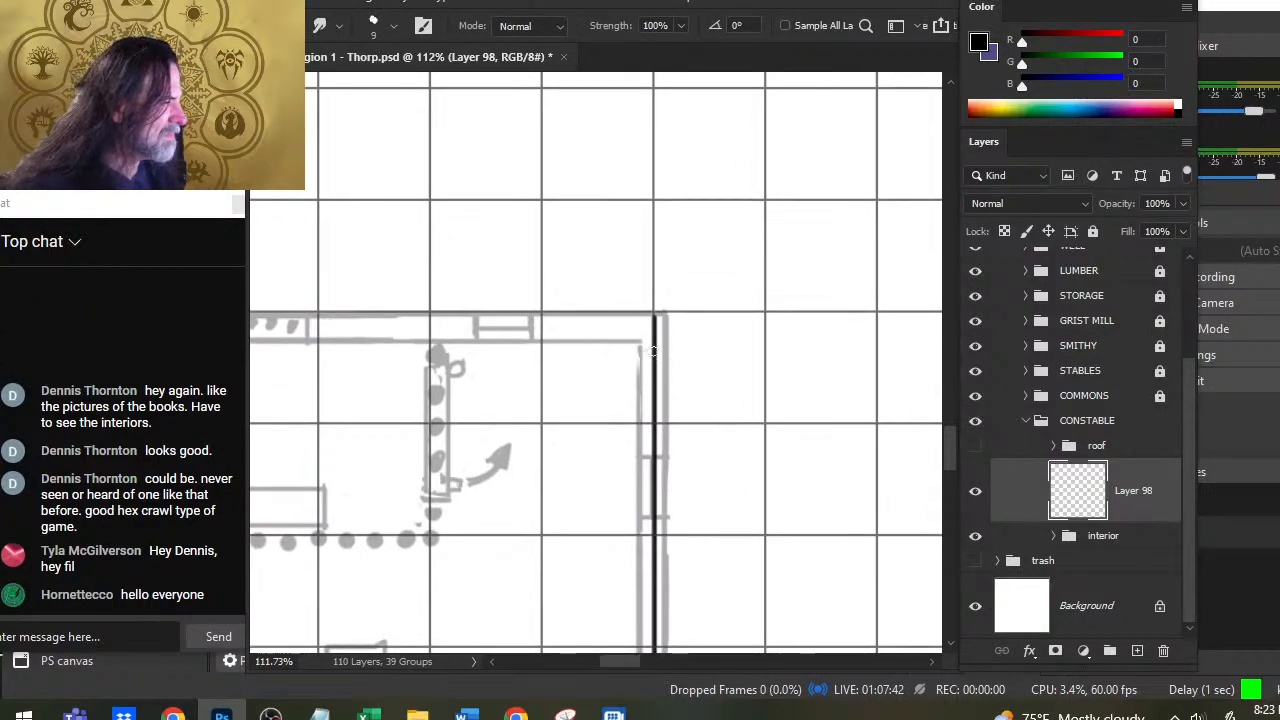
key(e)
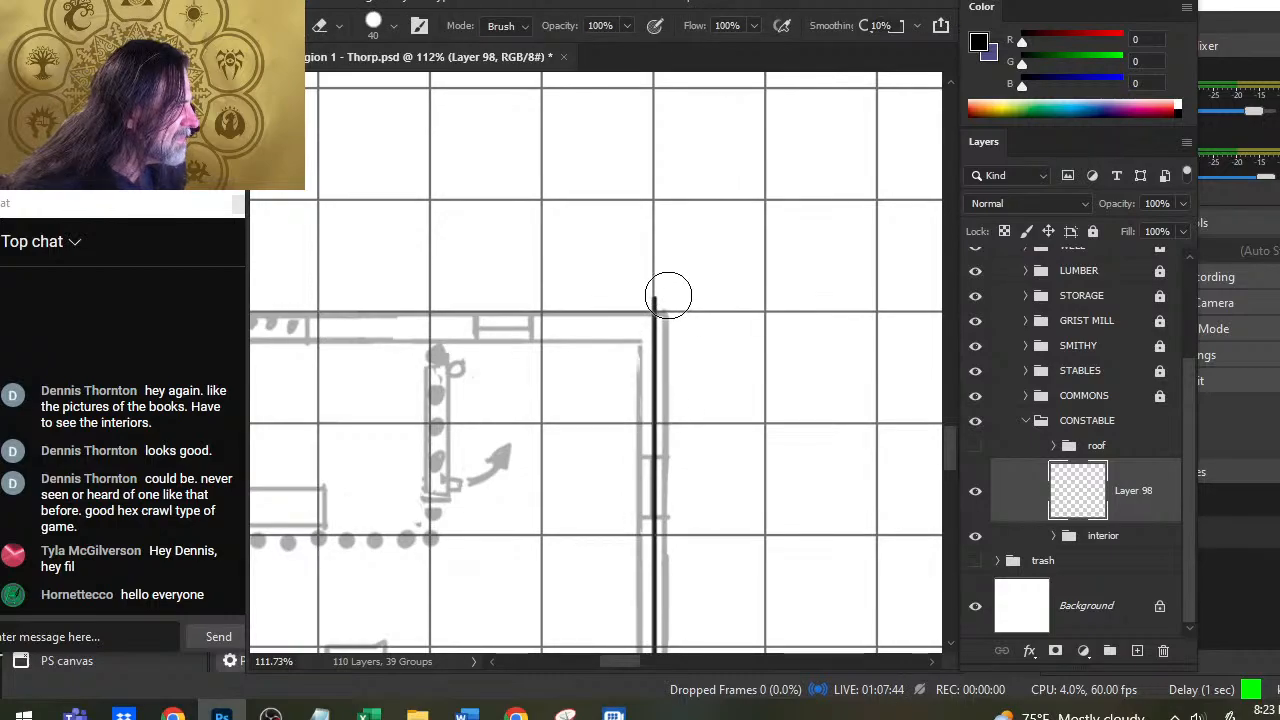
Step: Ink the building's top outer wall leftward from the upper-right corner and trim its far end at the sketched corner
key(b)
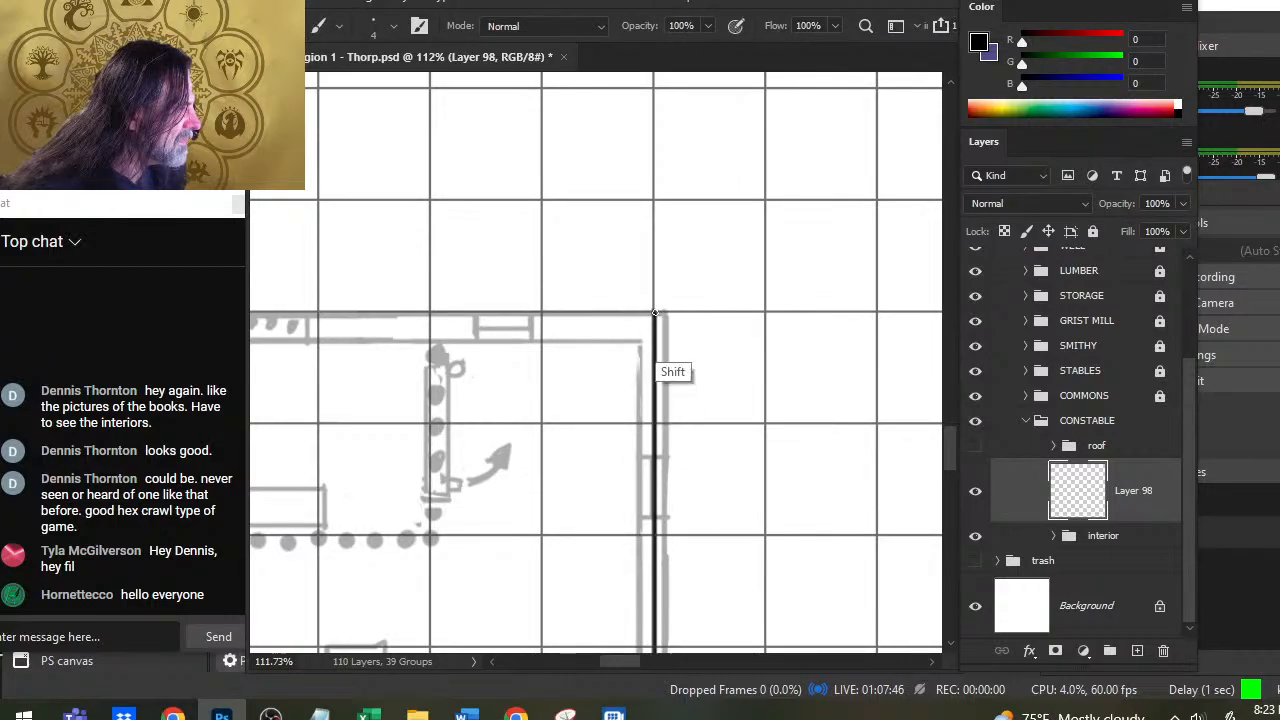
mouse_move(655, 313)
mouse_down()
mouse_move(232, 313)
mouse_move(277, 298)
mouse_move(517, 378)
mouse_move(536, 320)
mouse_move(622, 312)
mouse_up()
key(e)
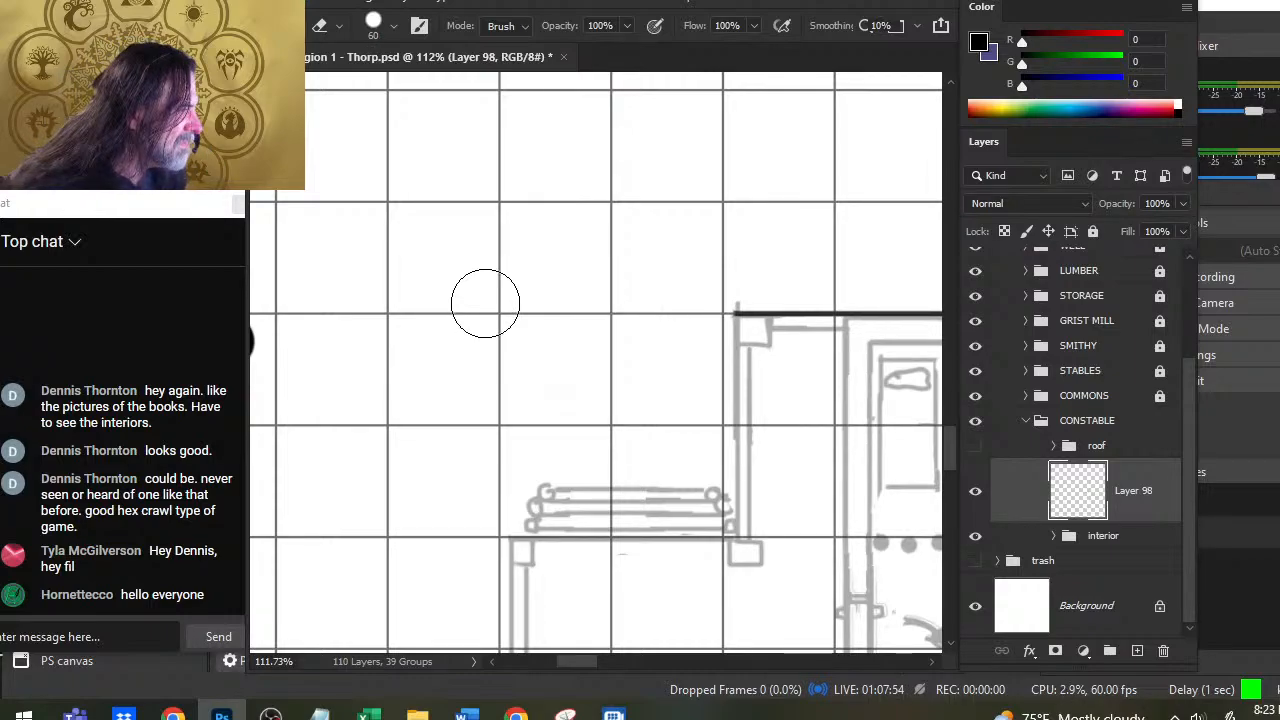
Step: Ink the outer left and bottom edges of the left-hand side extension along the grid lines
drag(485, 303, 558, 3)
key(b)
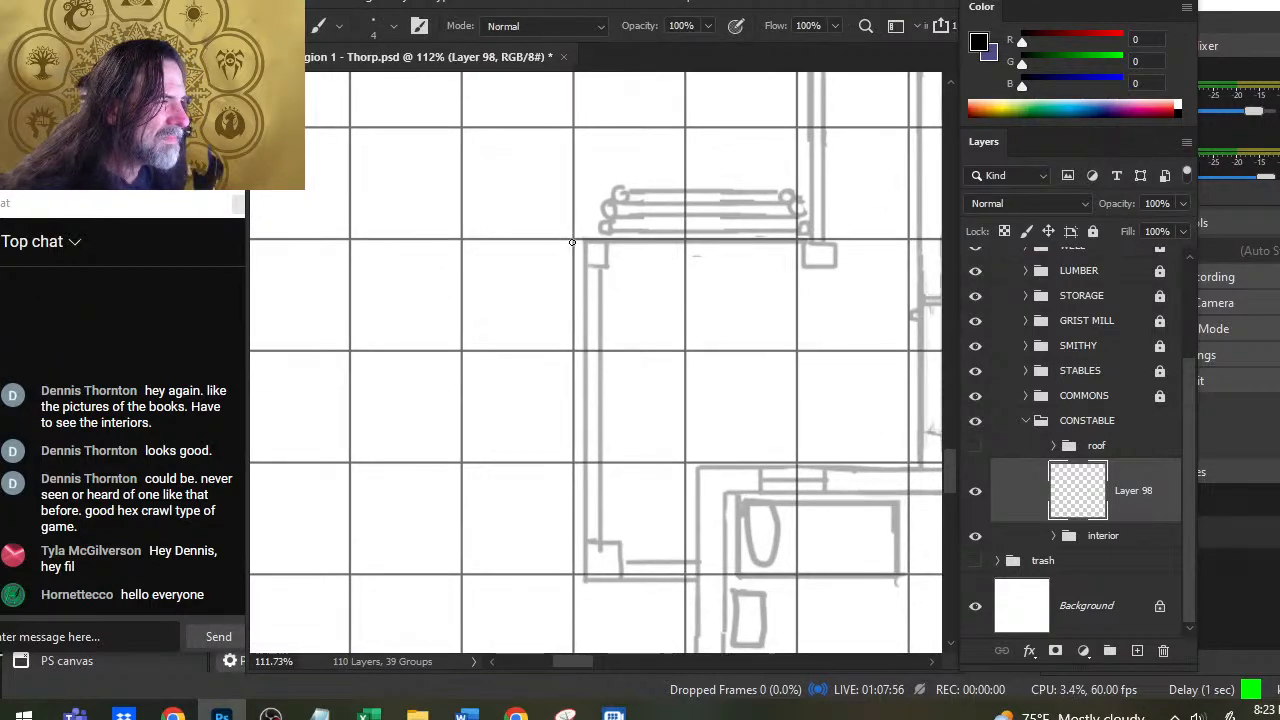
mouse_move(573, 240)
mouse_down()
mouse_move(574, 575)
mouse_move(648, 600)
mouse_move(562, 391)
mouse_move(490, 377)
mouse_move(598, 377)
mouse_up()
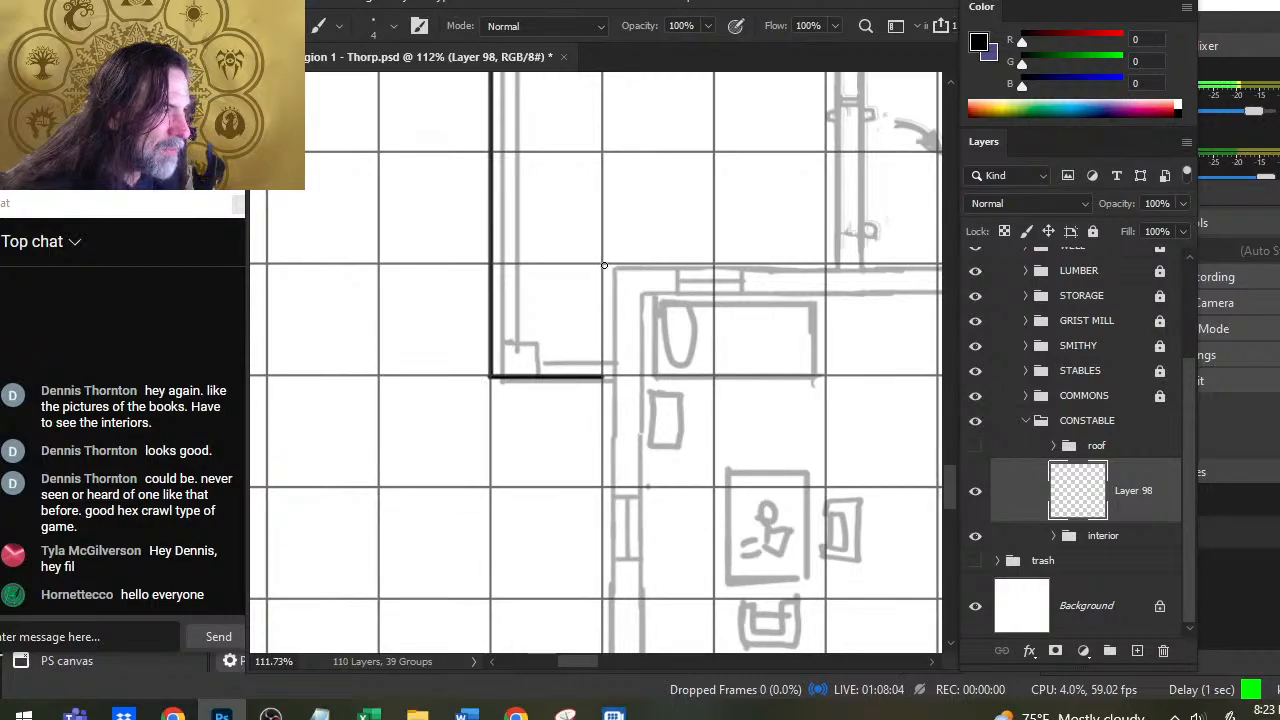
Step: Ink the lower room's left outer wall down to the bottom corner and erase the line running into the tree
mouse_move(604, 265)
mouse_down()
mouse_move(612, 690)
mouse_move(603, 652)
mouse_up()
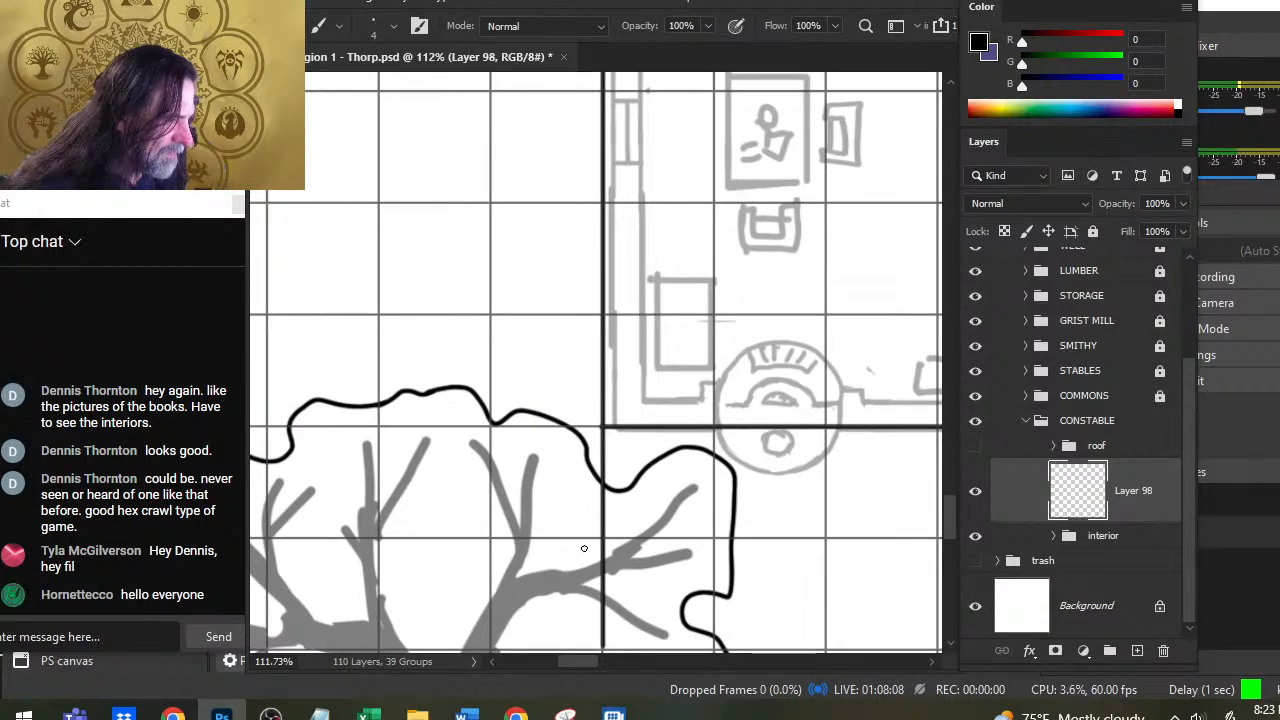
drag(572, 500, 555, 375)
key(e)
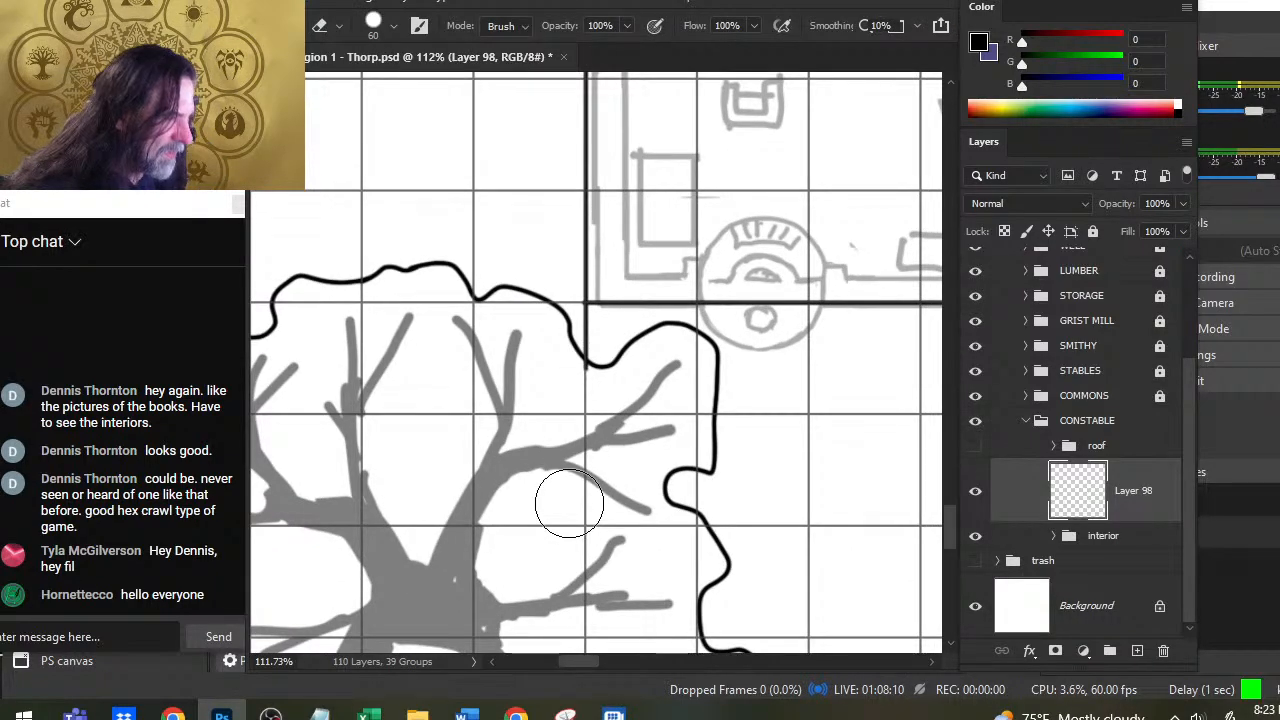
Step: Extend the line between the two rooms leftward as the lower edge of the short partition stub and trim its end
key(z)
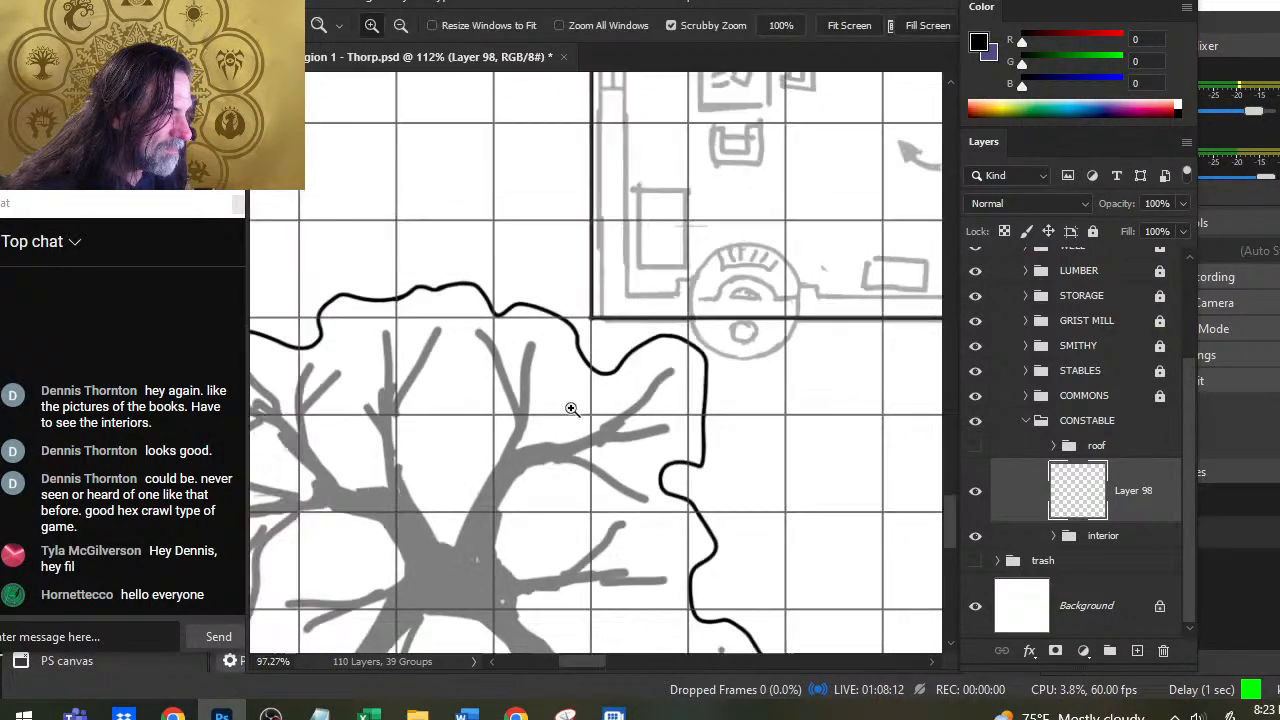
drag(605, 430, 503, 456)
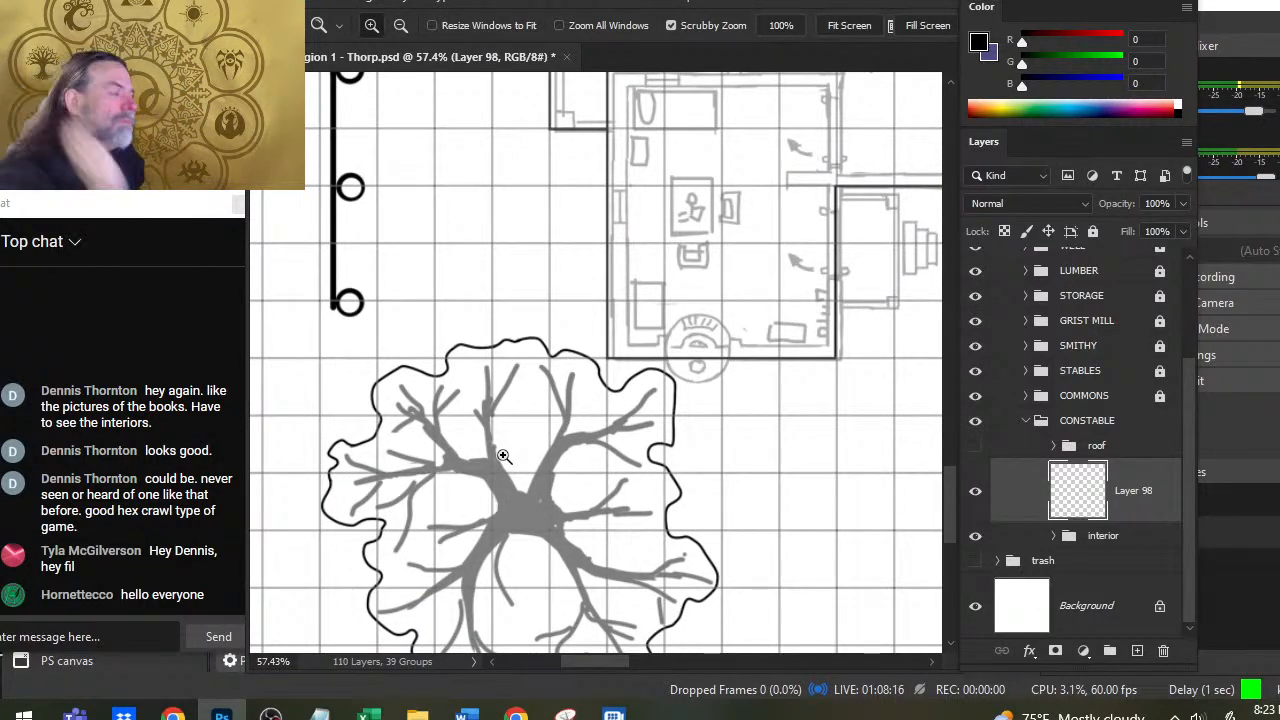
drag(497, 489, 432, 355)
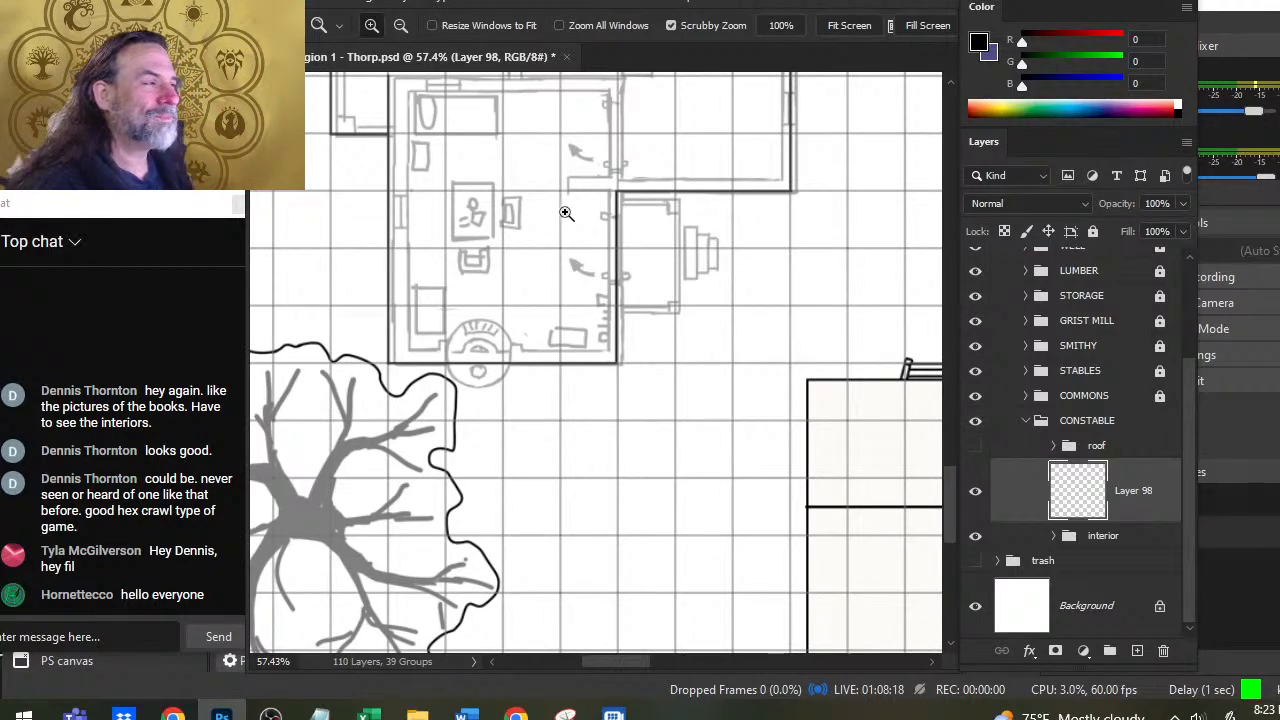
drag(427, 206, 661, 273)
key(b)
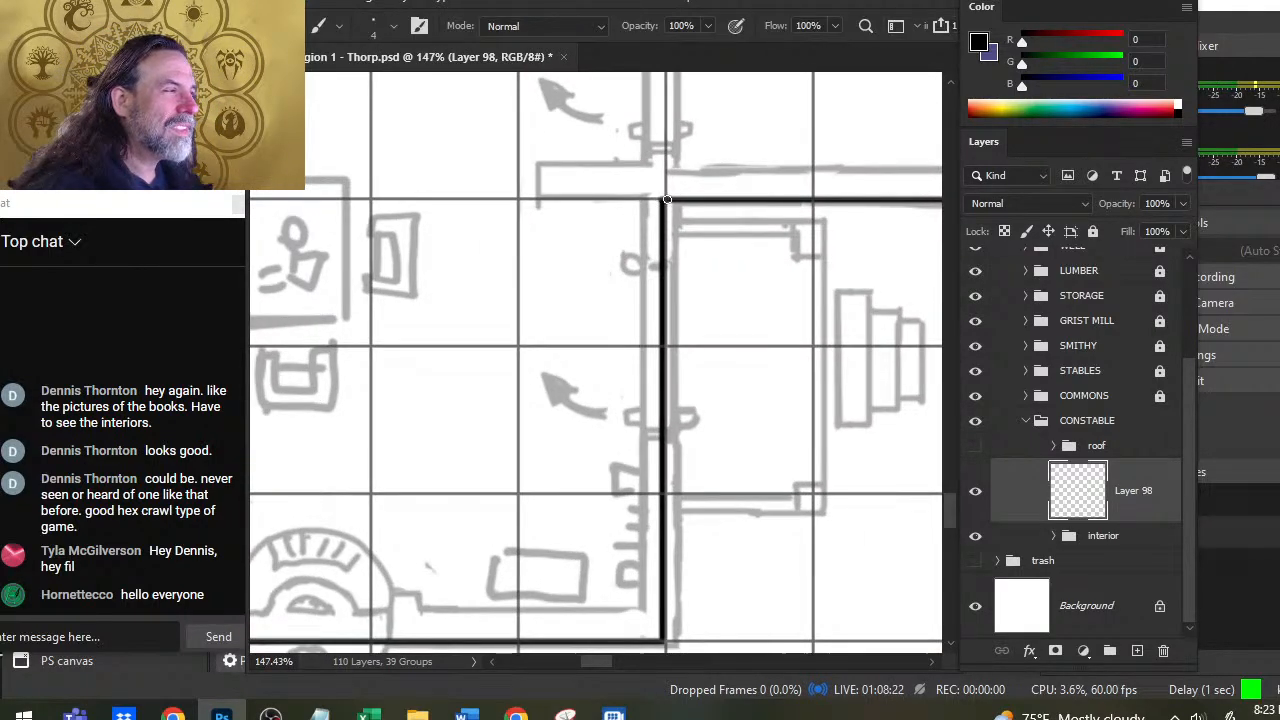
drag(667, 200, 540, 200)
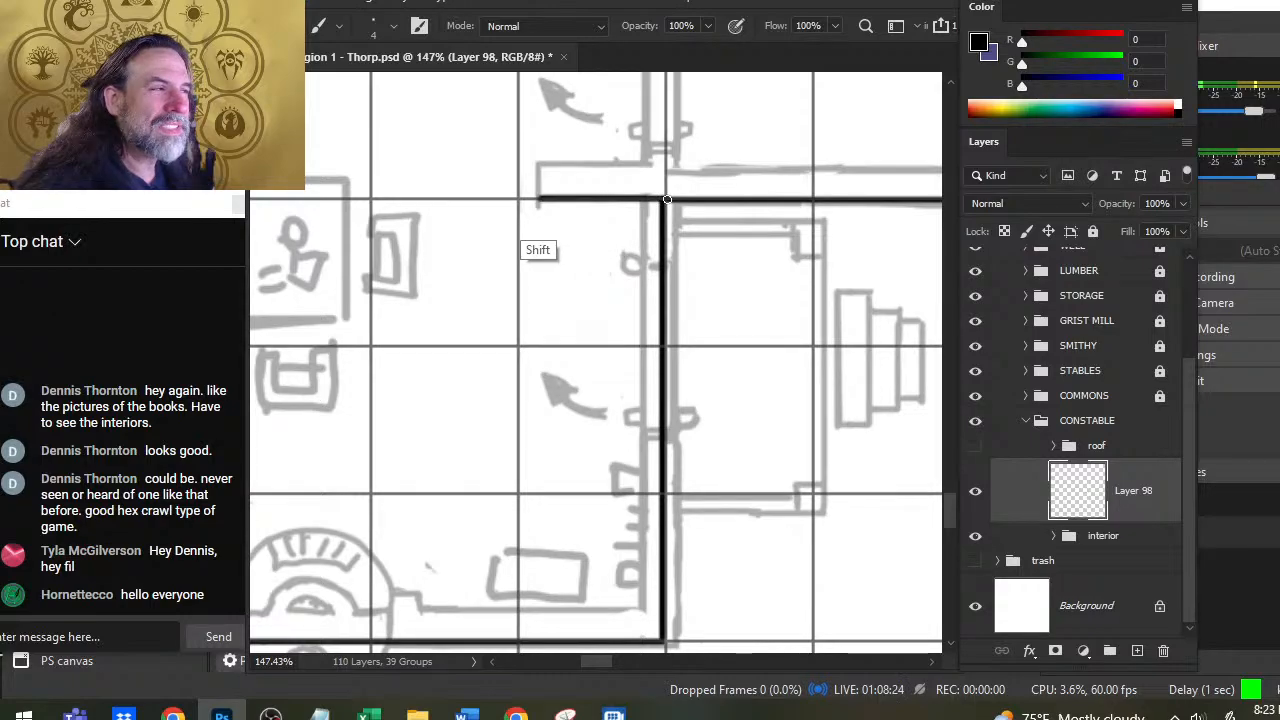
drag(585, 253, 551, 343)
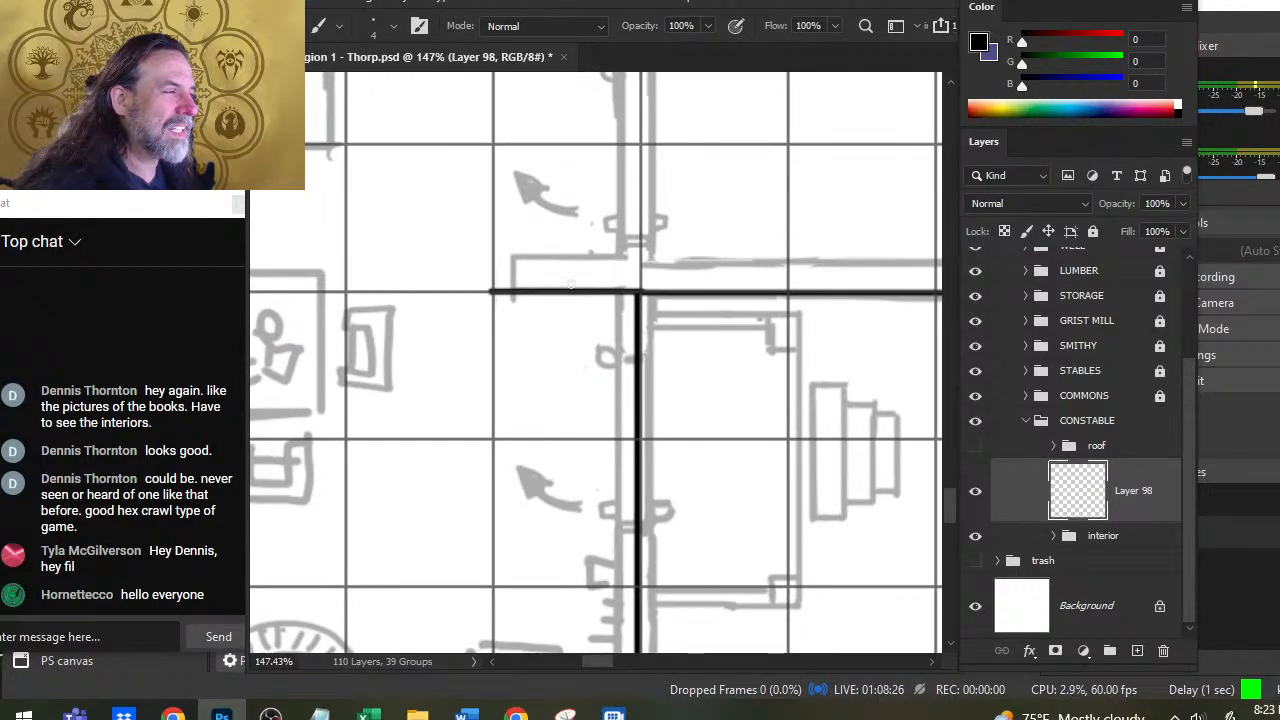
key(e)
drag(514, 251, 461, 259)
key(b)
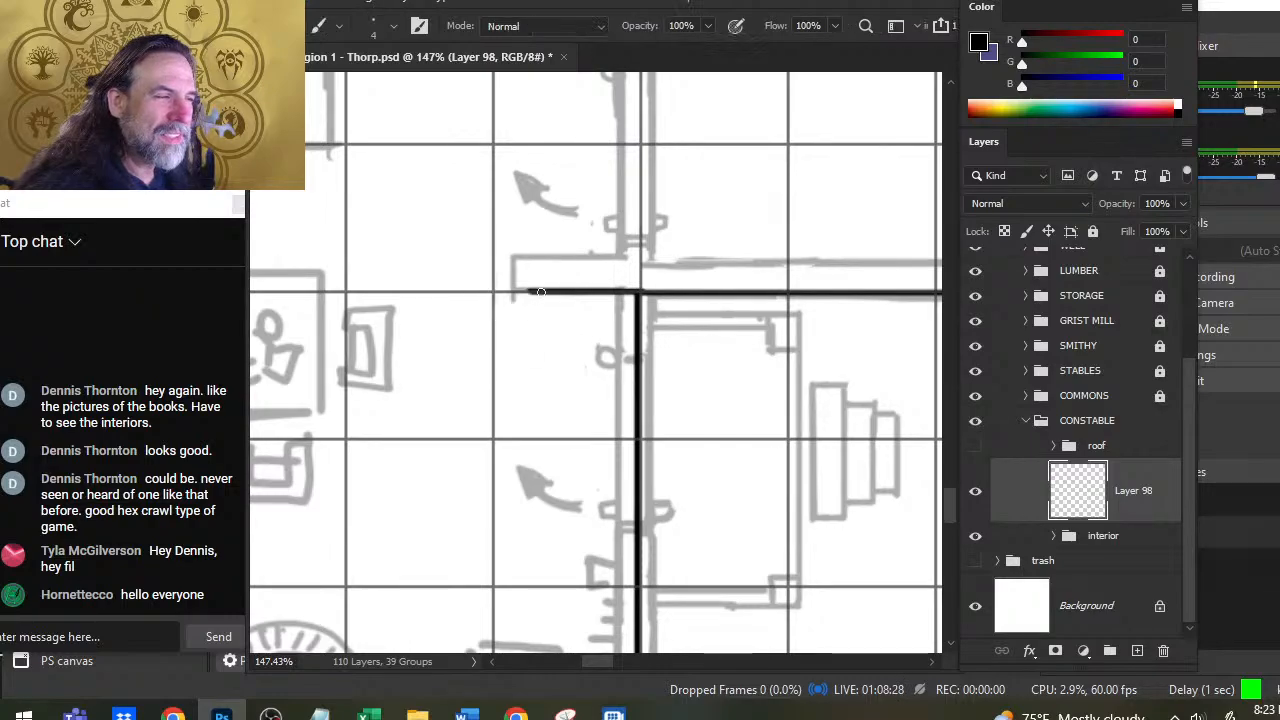
mouse_move(533, 290)
mouse_down()
mouse_move(531, 263)
mouse_move(938, 261)
mouse_up()
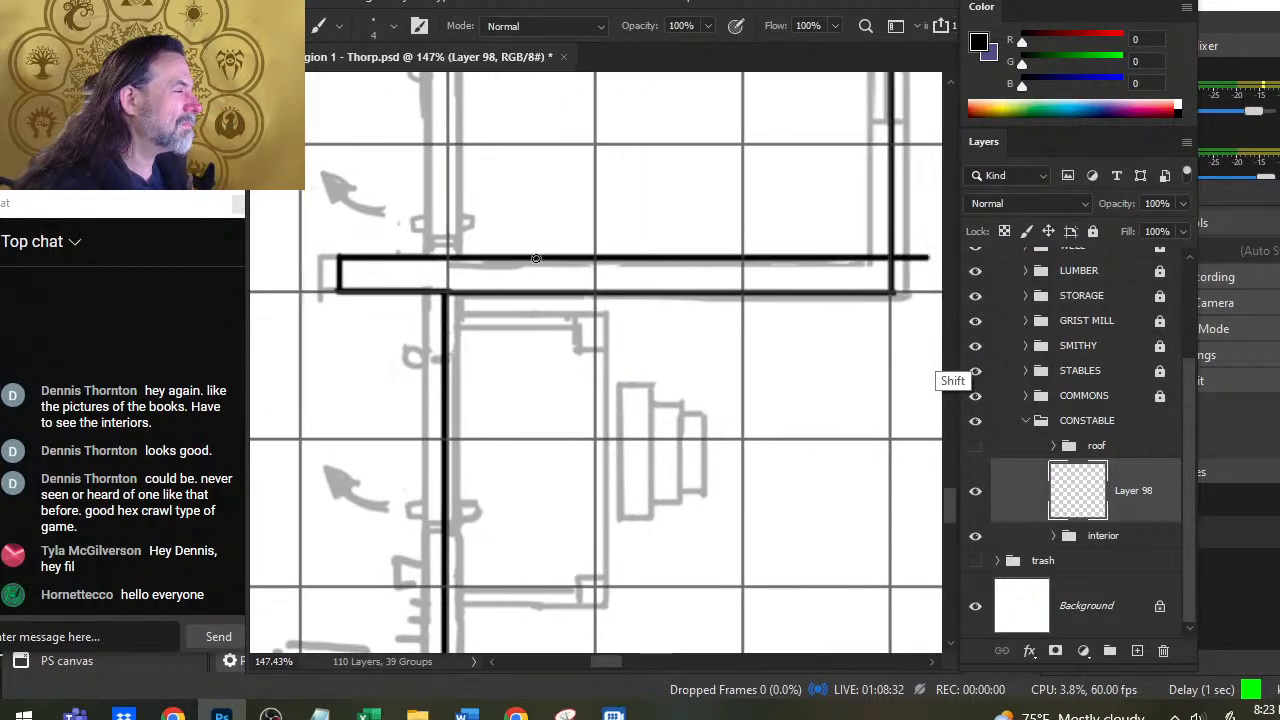
scroll(536, 259, right, 5)
scroll(651, 363, up, 2)
key(ctrl+z)
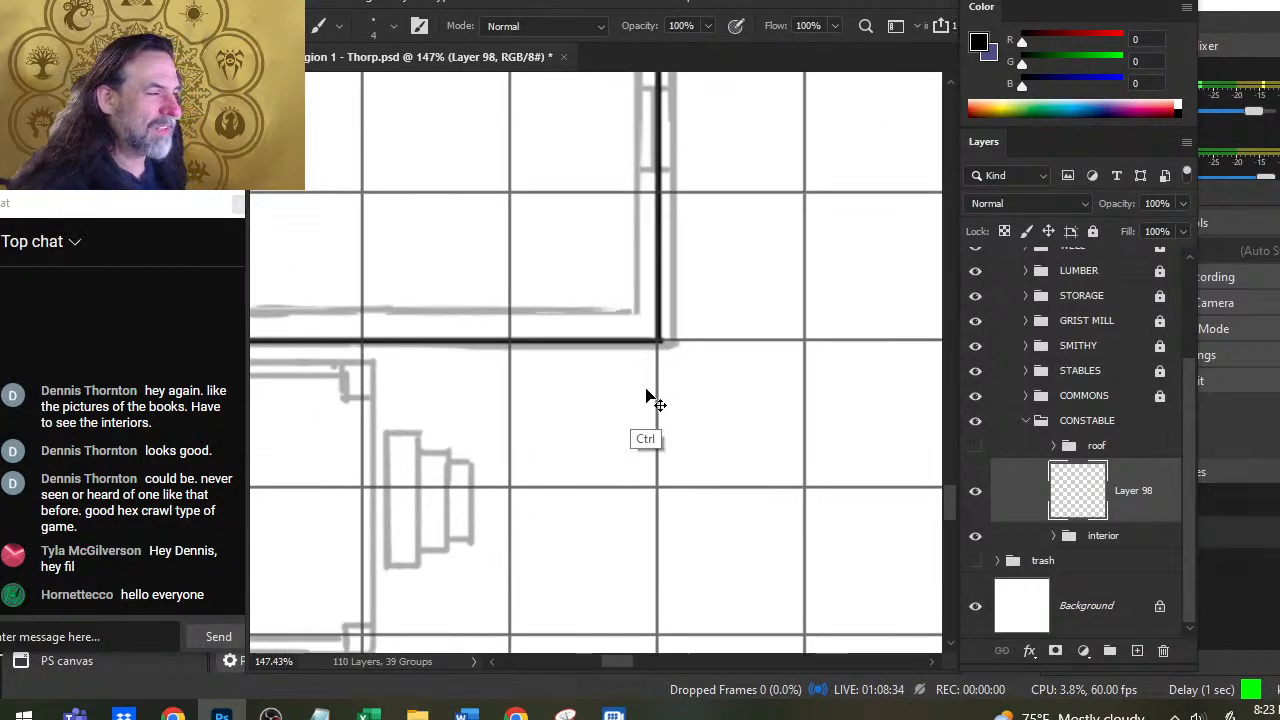
Step: Close the partition stub's end, ink the inner wall line to the right-hand wall, and erase its end inside the wall thickness
mouse_move(647, 398)
mouse_down()
mouse_move(894, 391)
mouse_move(826, 354)
mouse_move(734, 363)
mouse_move(868, 414)
mouse_move(858, 406)
mouse_up()
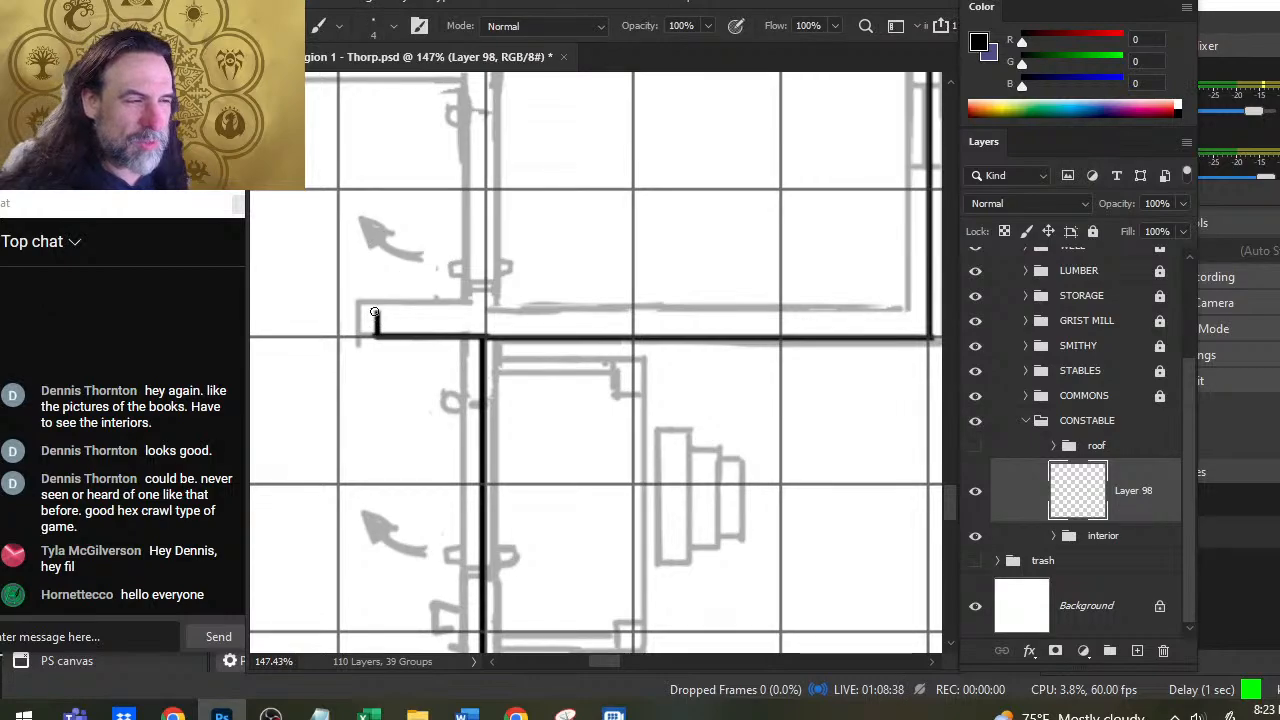
mouse_move(375, 313)
mouse_down()
mouse_move(380, 345)
mouse_move(808, 398)
mouse_move(896, 388)
mouse_move(630, 455)
mouse_up()
key(e)
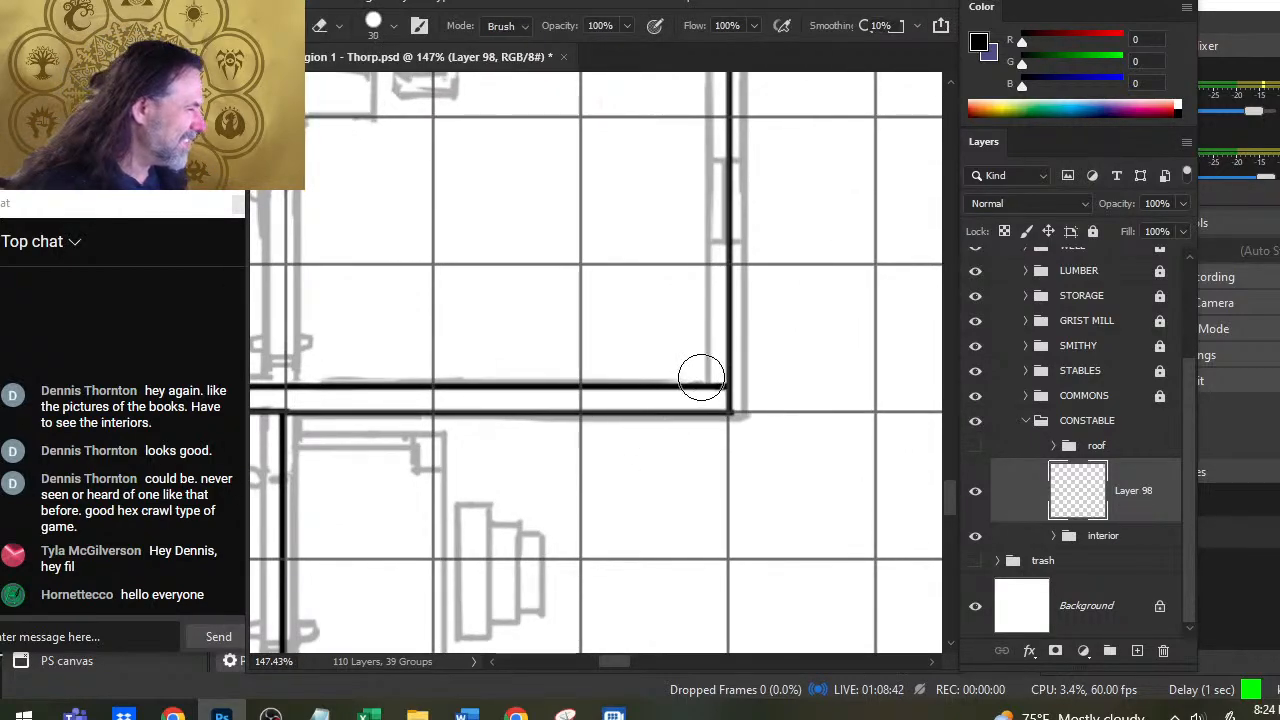
key(bracketleft)
key(bracketleft)
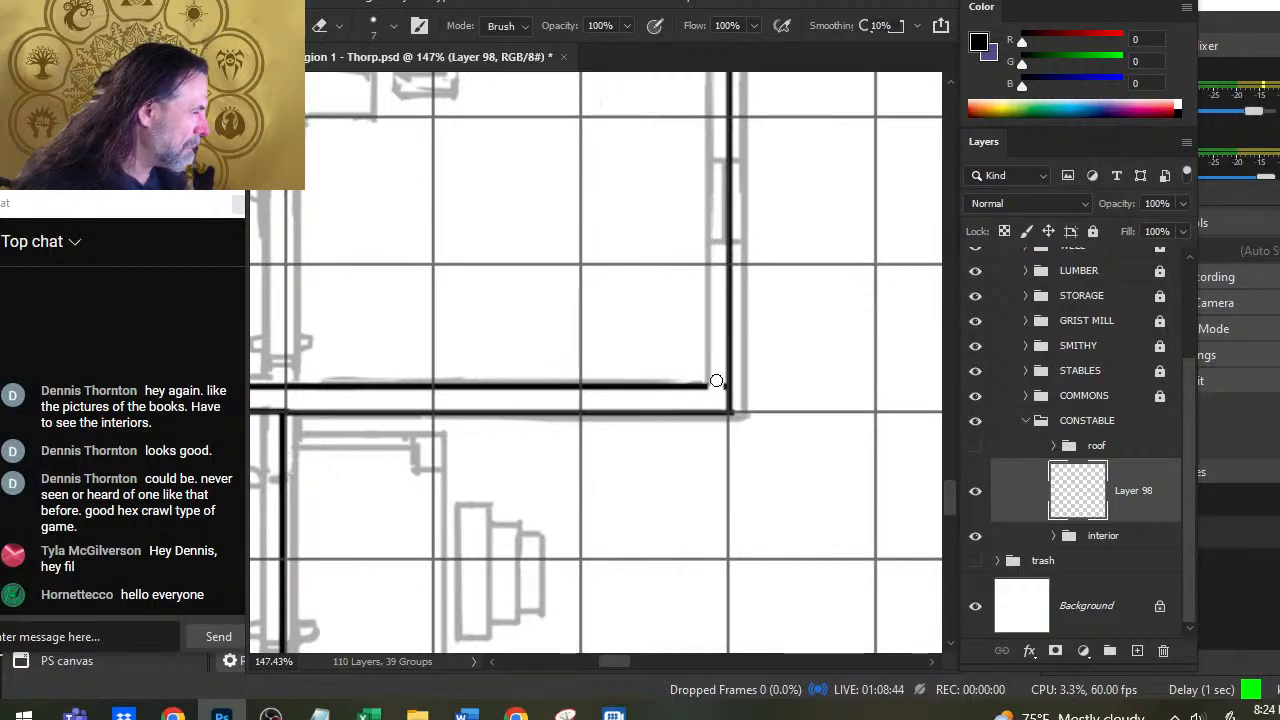
key(b)
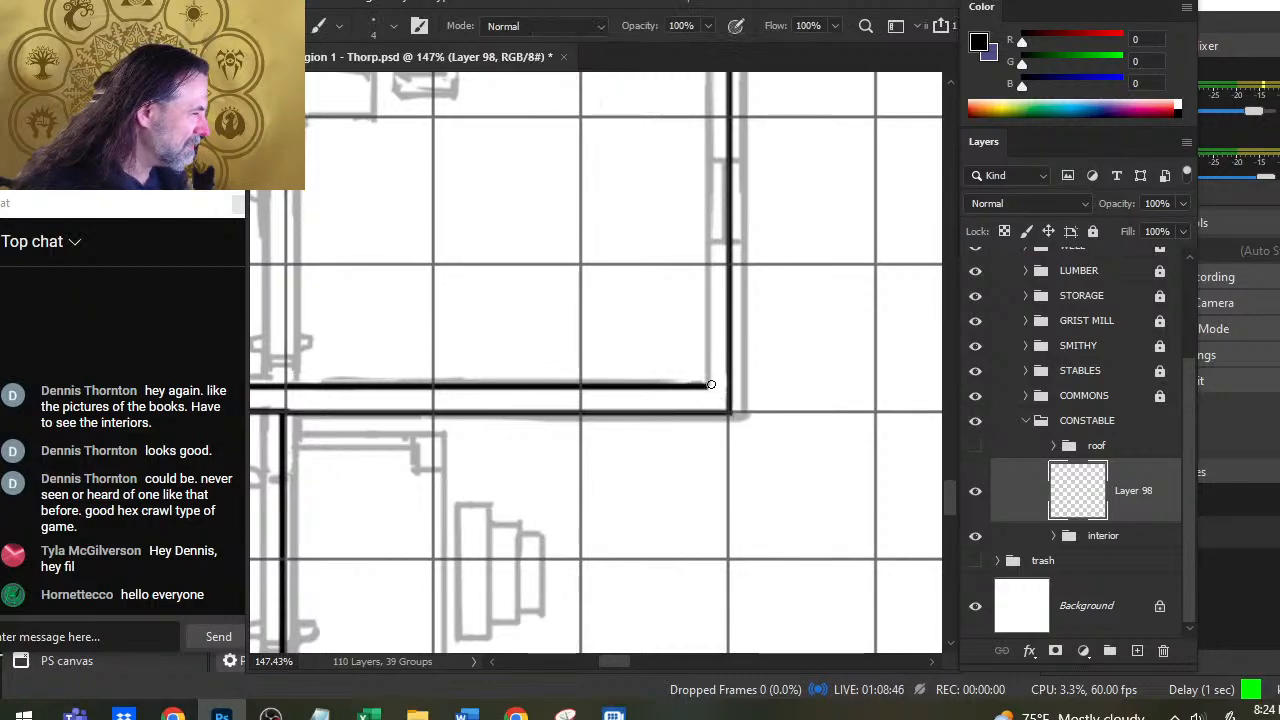
drag(706, 387, 705, 282)
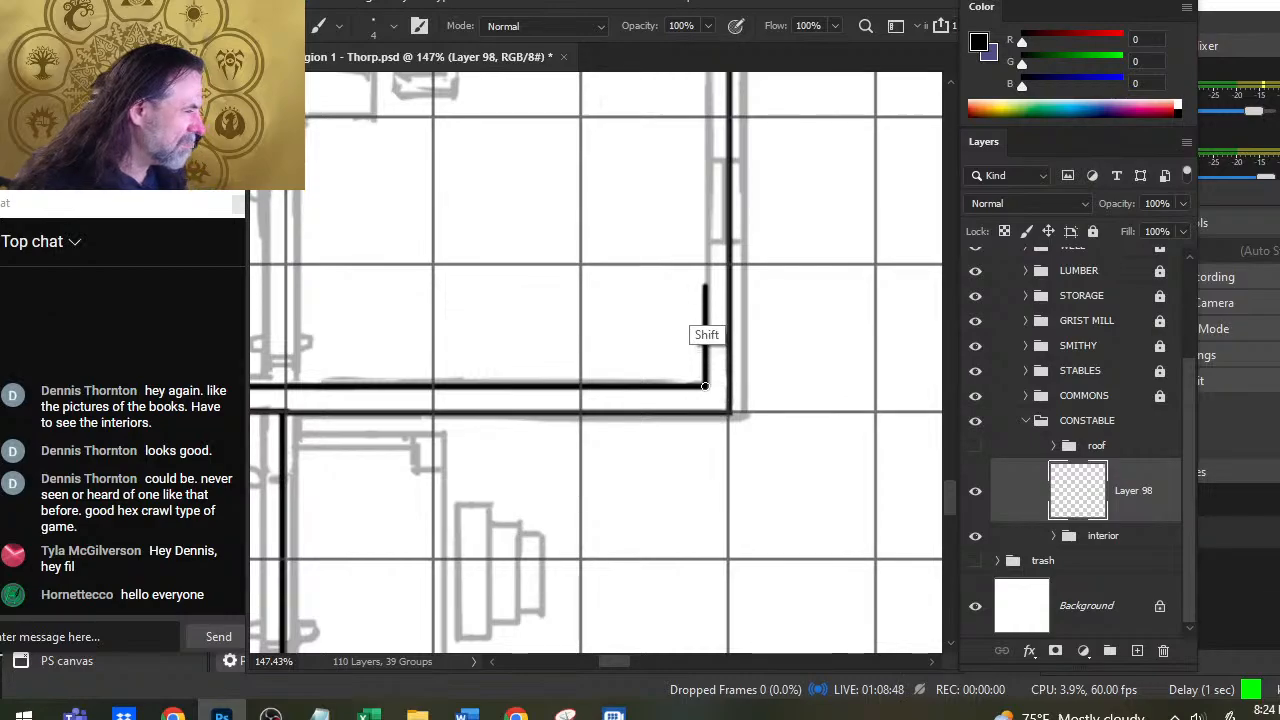
key(ctrl+z)
drag(701, 387, 706, 262)
key(ctrl+z)
Step: Trim the end of the upper room's lower inner wall line and ink the right-hand wall's inner line upward from it
key(e)
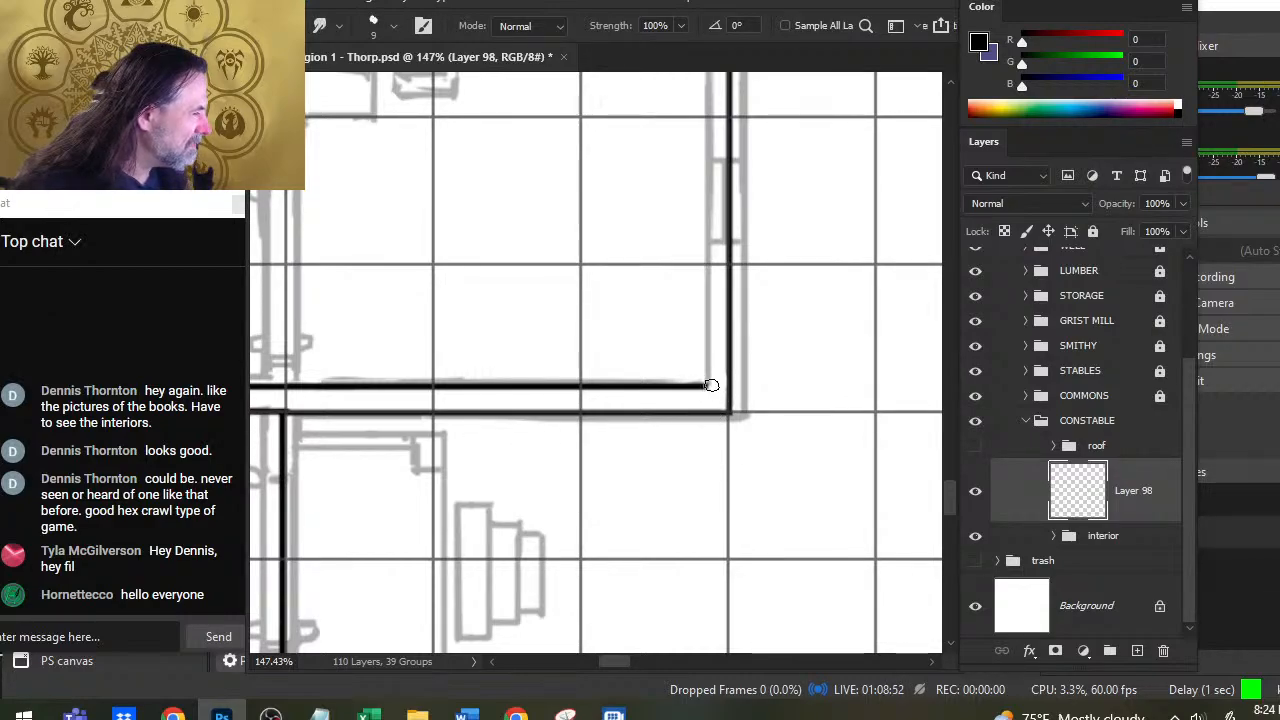
key(b)
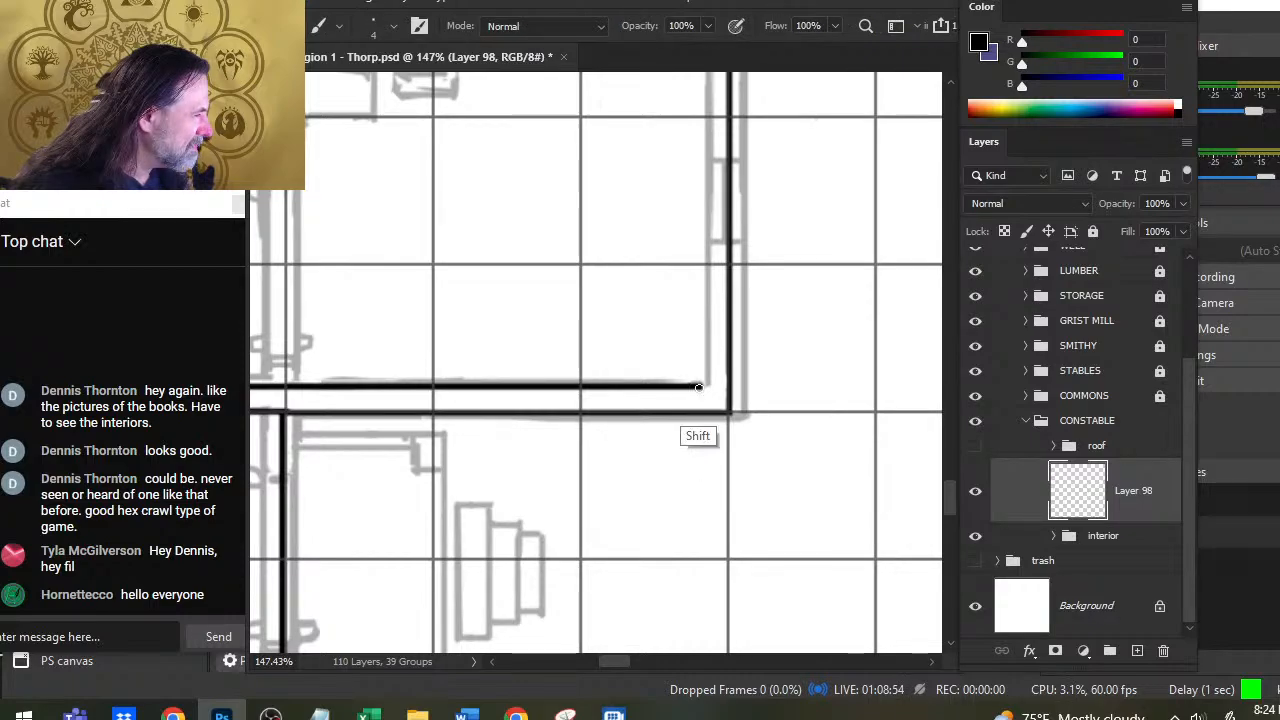
drag(699, 387, 699, 80)
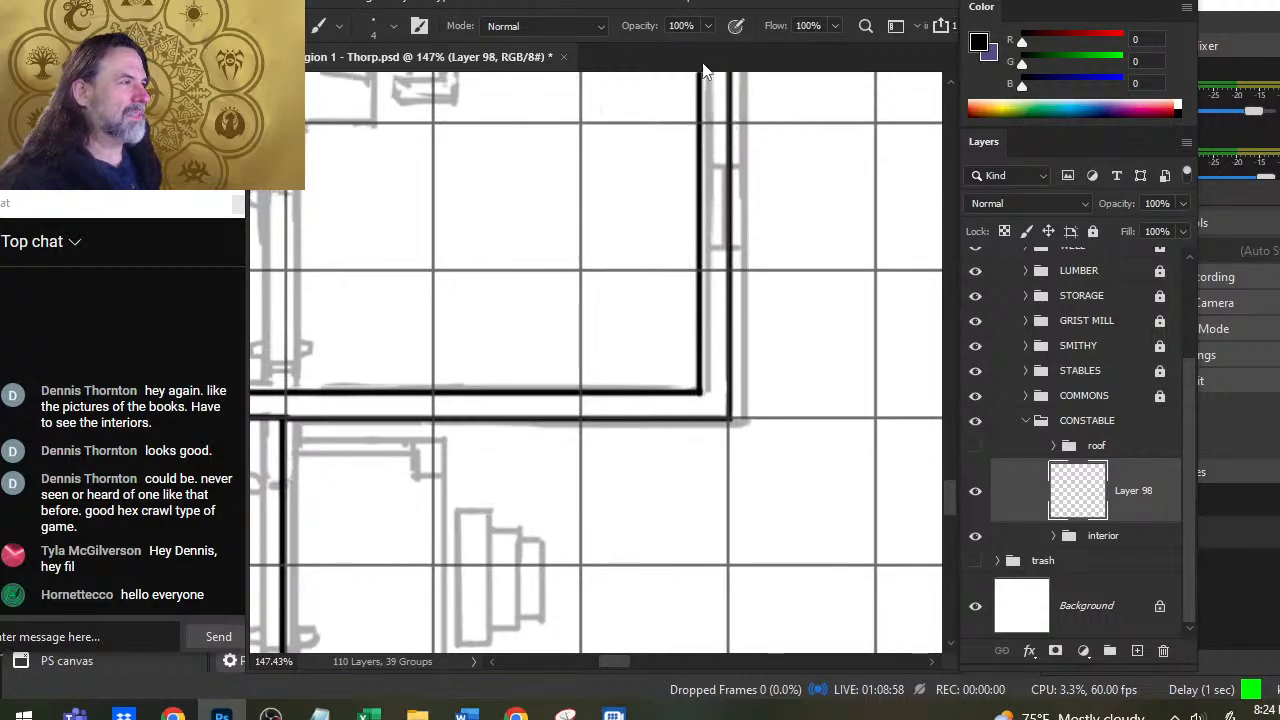
scroll(652, 403, up, 4)
Step: Cut the upper end of the right-hand inner wall line onto its own layer and smudge it upward to the top corner
key(r)
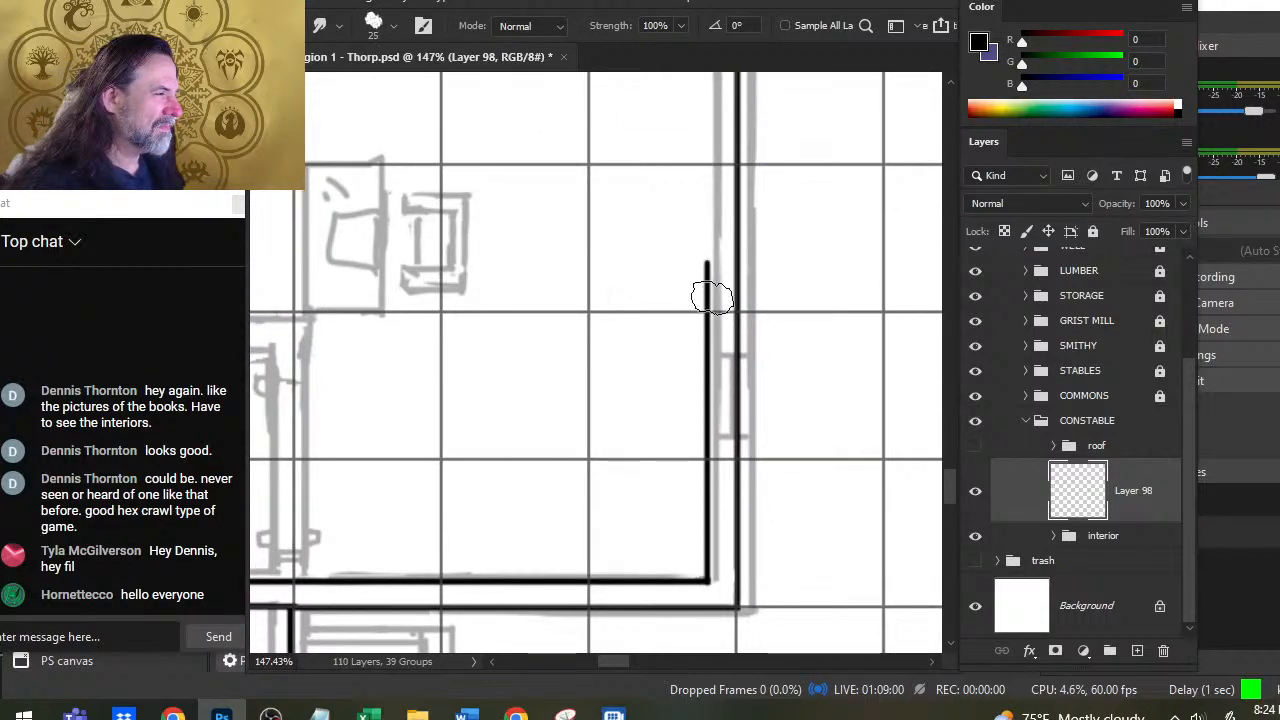
key(l)
drag(699, 228, 700, 232)
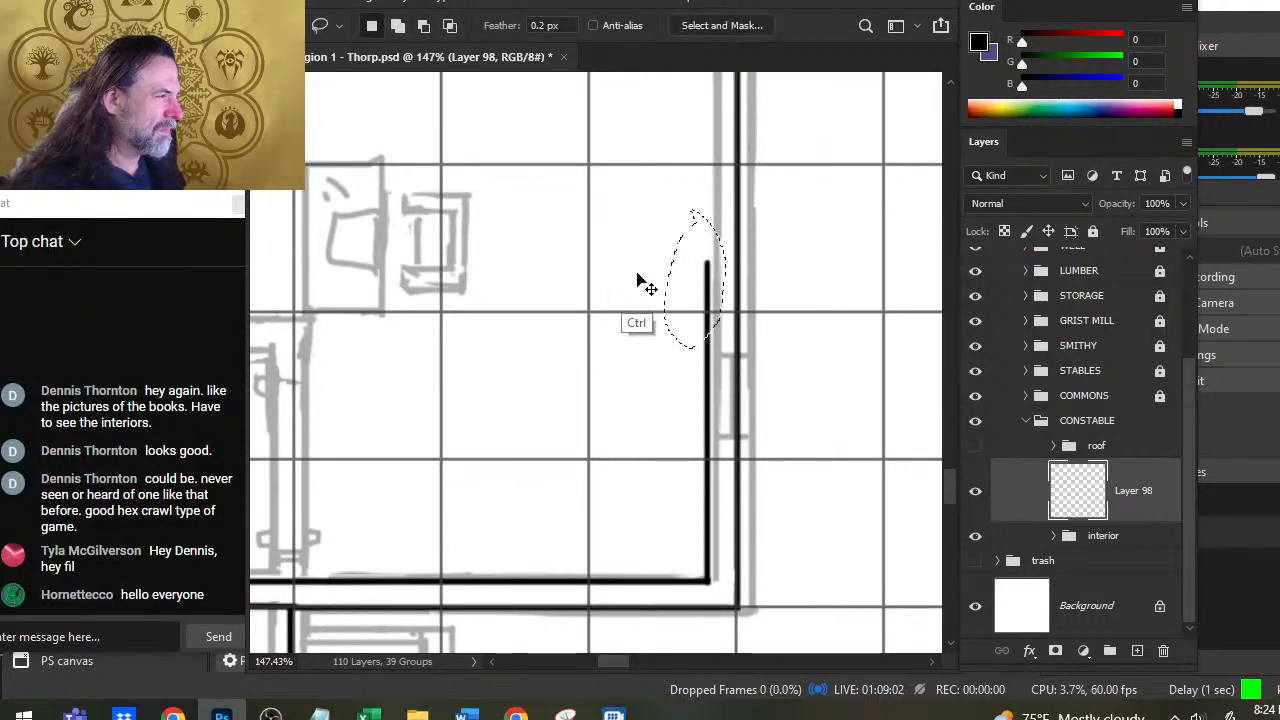
key(ctrl+shift+j)
drag(656, 355, 645, 541)
key(r)
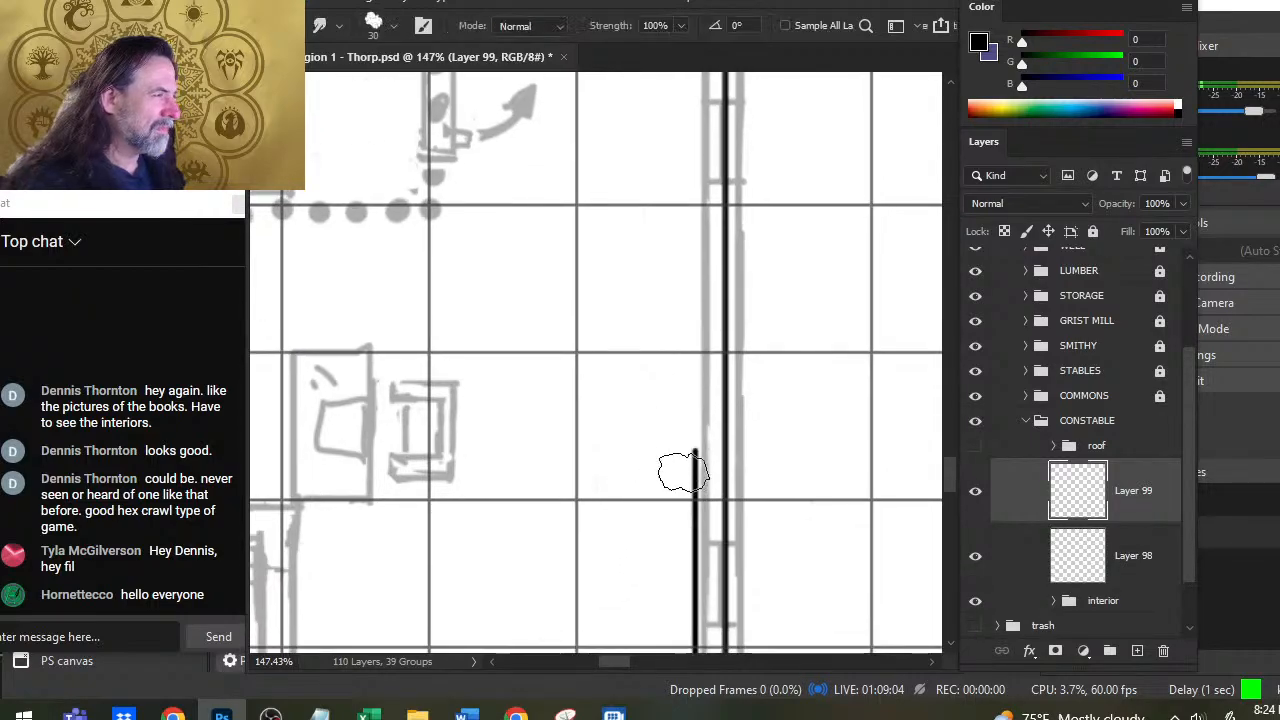
drag(690, 466, 695, 112)
mouse_move(704, 235)
mouse_down()
mouse_move(705, 455)
mouse_move(700, 423)
mouse_up()
shift+click(705, 428)
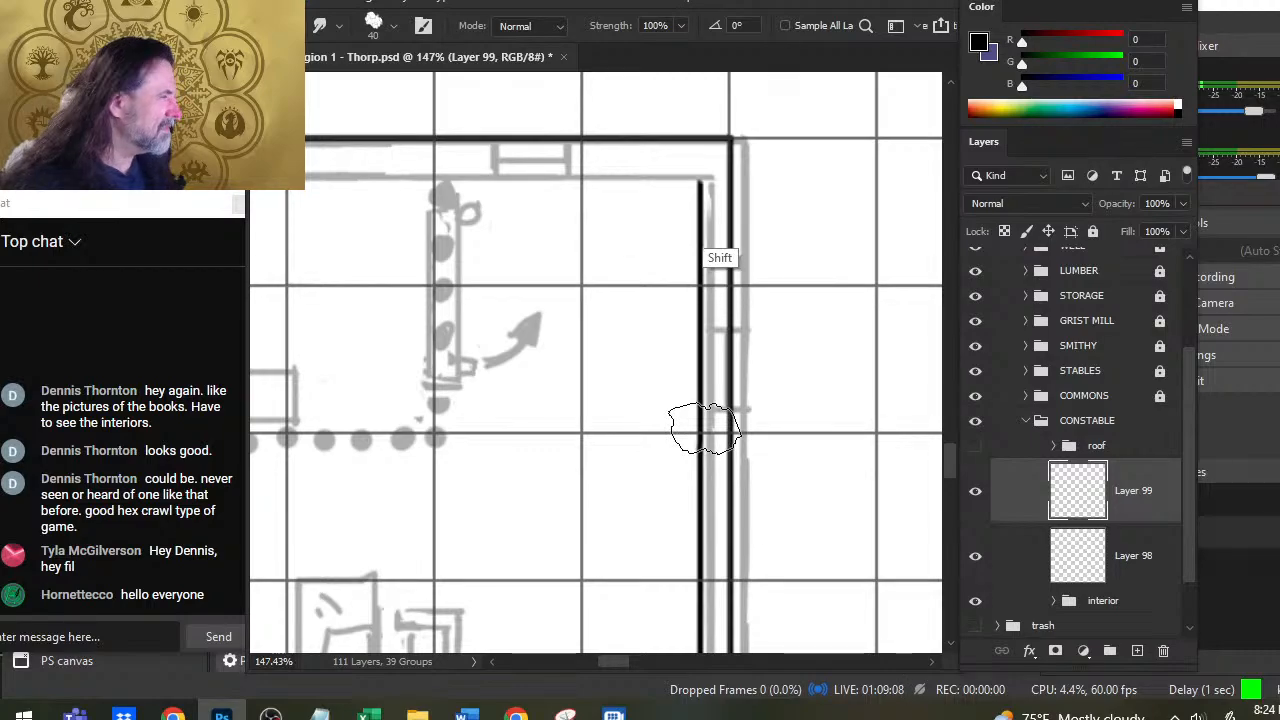
mouse_move(692, 182)
mouse_down()
mouse_move(707, 331)
mouse_move(715, 311)
mouse_up()
Step: Ink a short inner line leftward from the top-right corner, align it, and smudge it along the whole top wall
key(b)
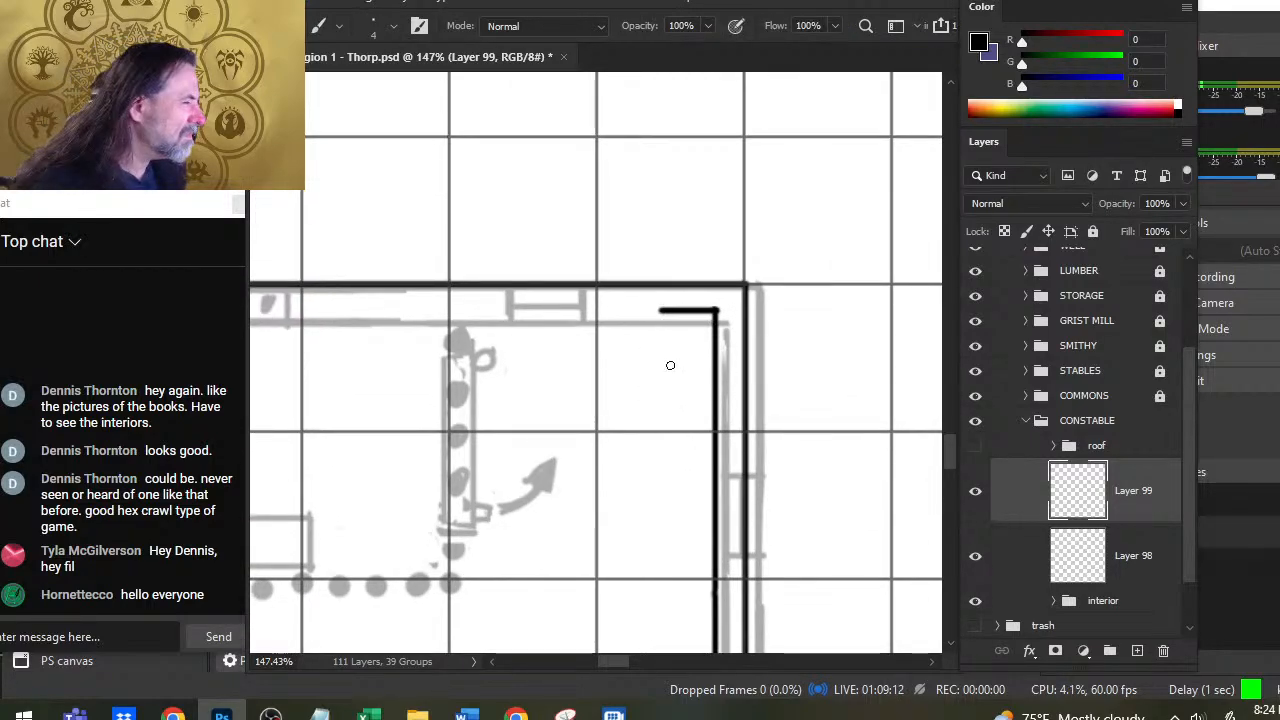
key(v)
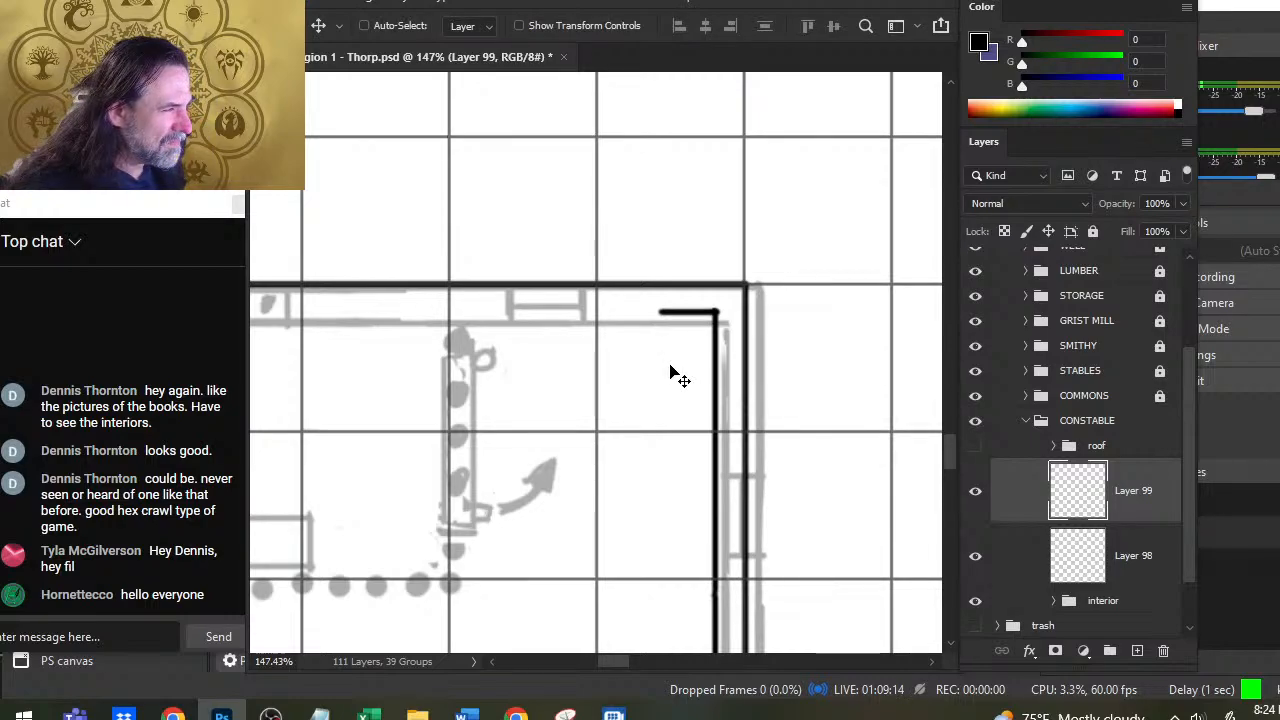
key(e)
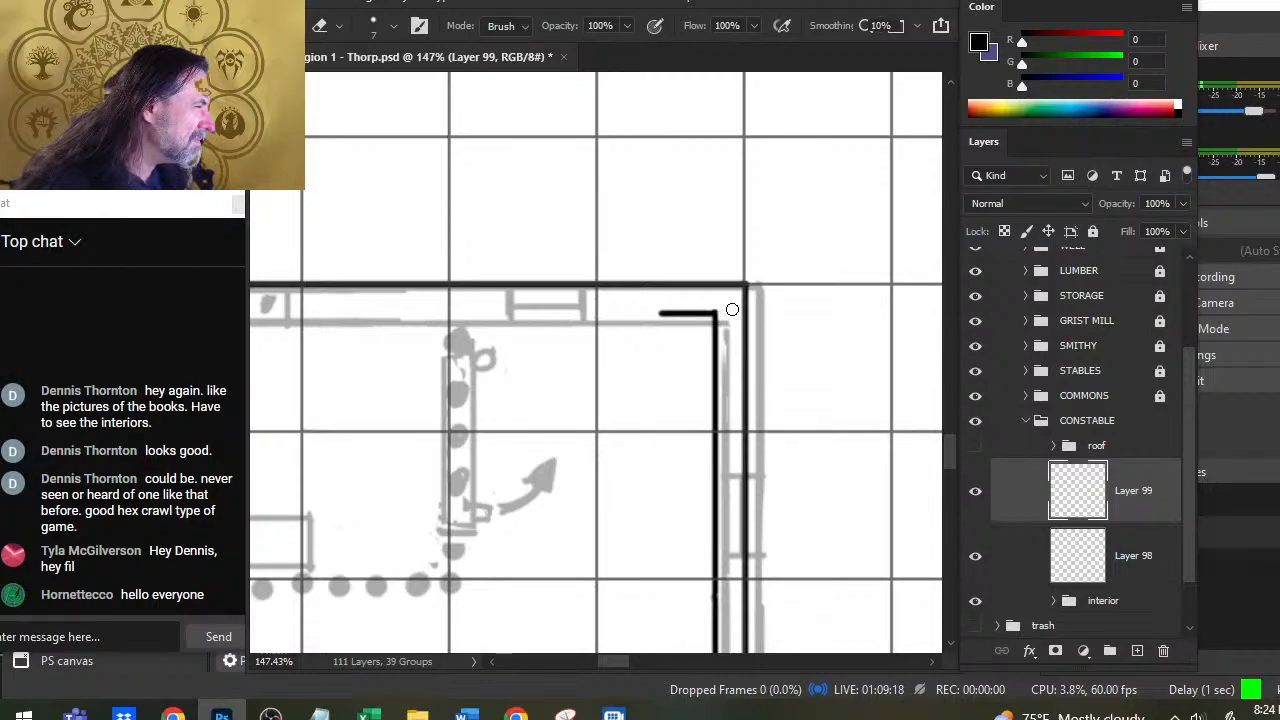
key(z)
drag(675, 410, 622, 400)
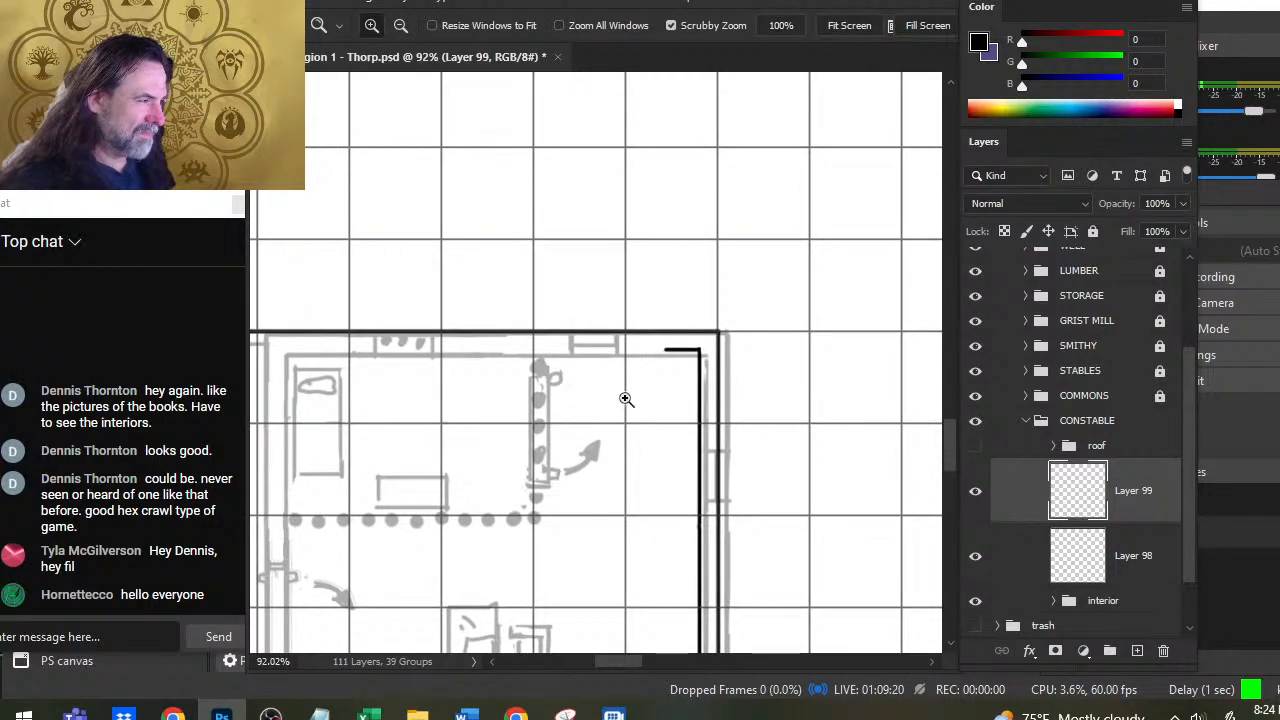
key(r)
drag(680, 350, 274, 350)
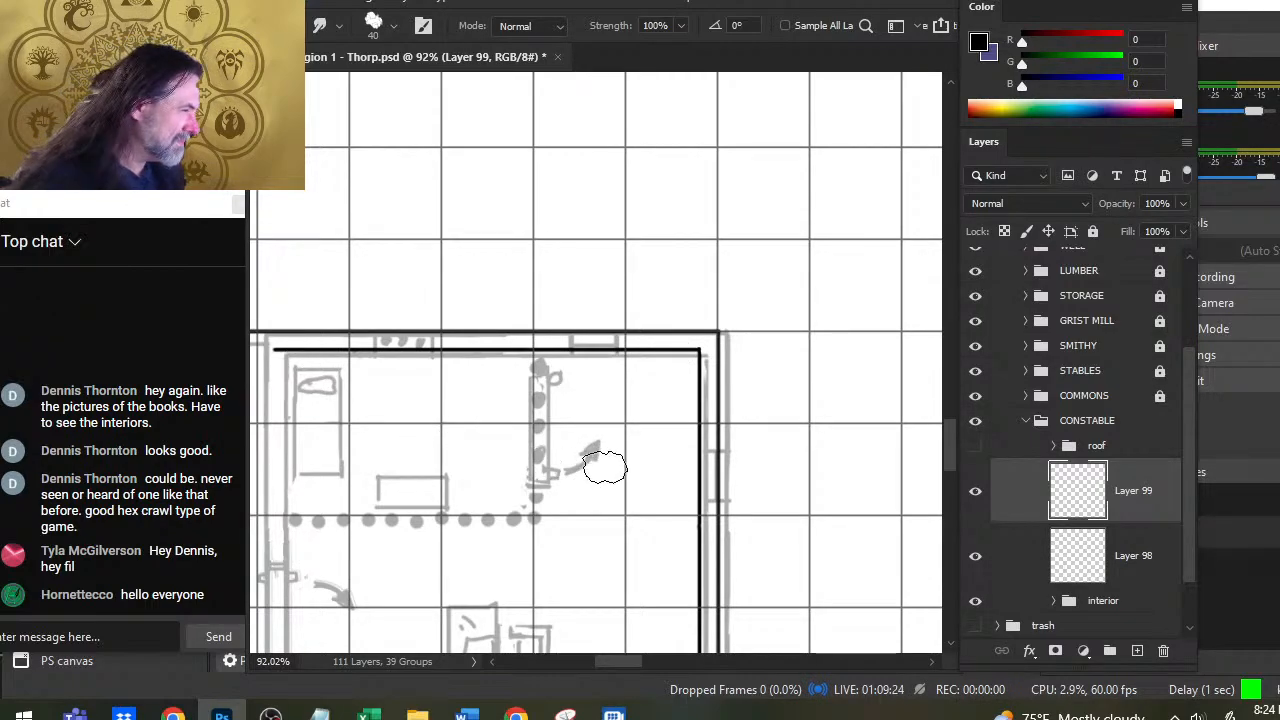
Step: Nudge the new inner wall lines vertically and erase the overhang at the top-right inner corner
key(z)
drag(660, 384, 737, 417)
key(v)
key(Up)
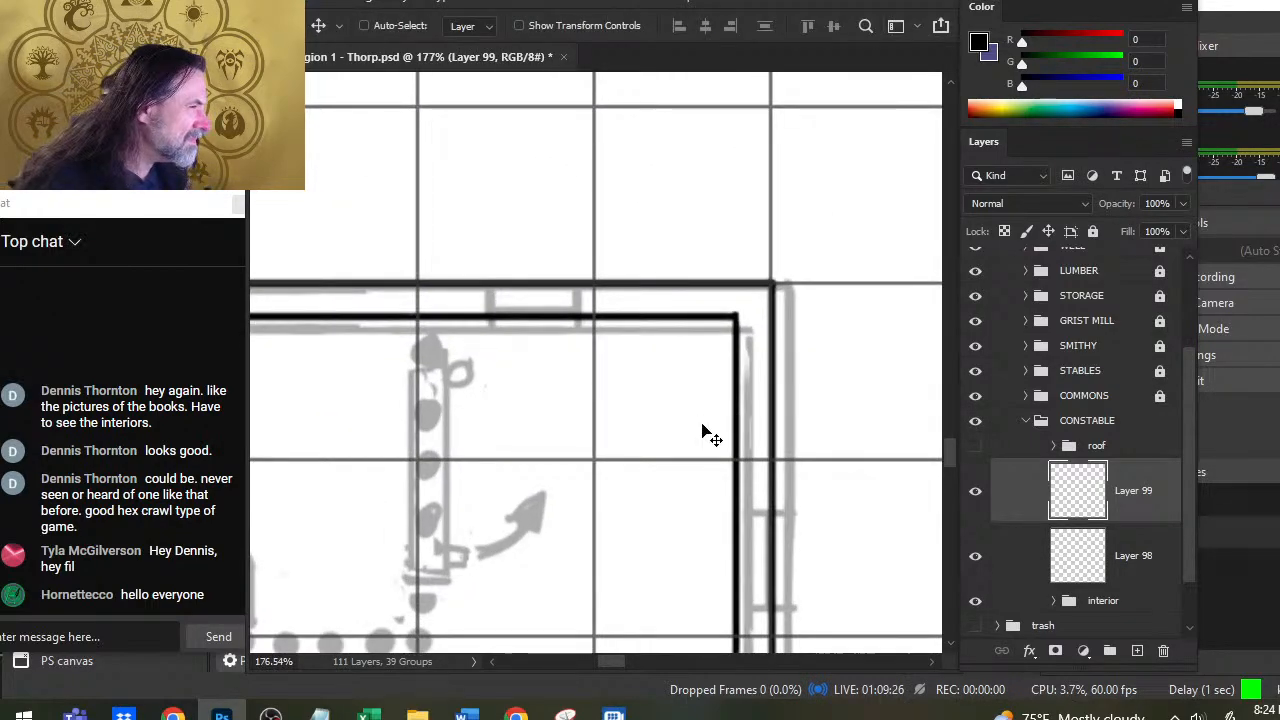
key(Up)
key(e)
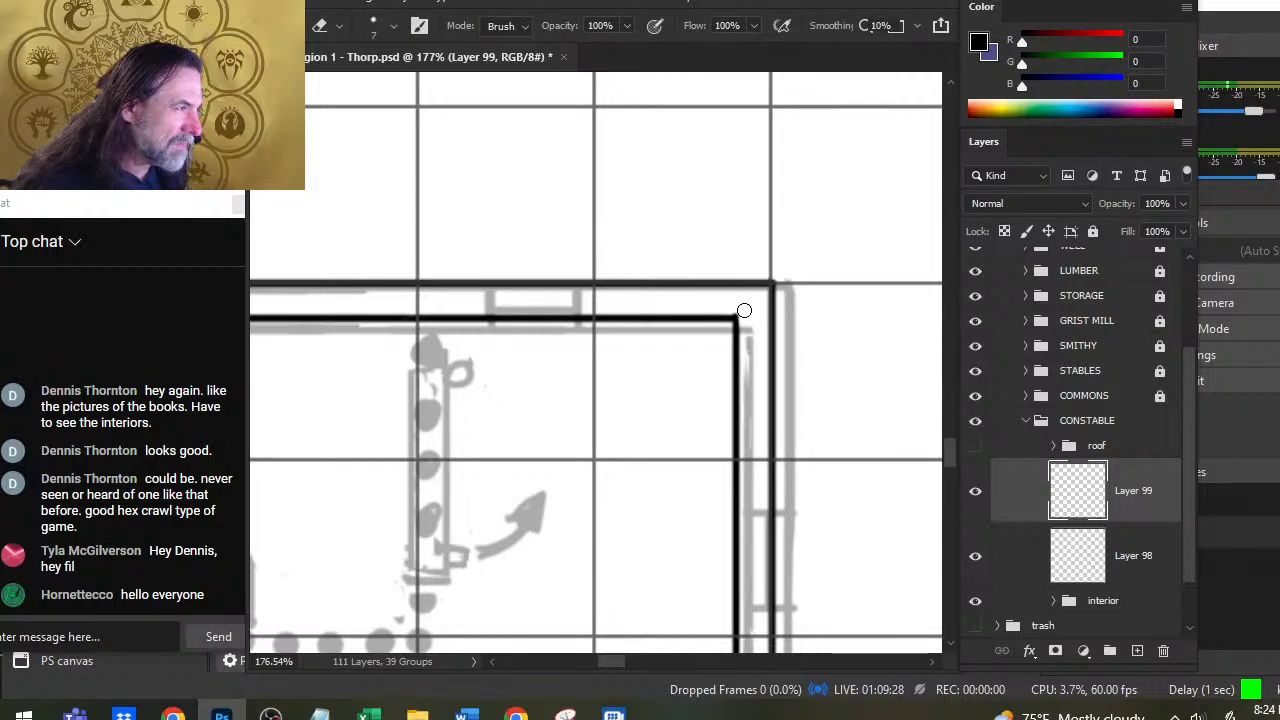
Step: Trim the left end of the top inner wall line to the sketched inner wall and merge the layer down into Layer 98
key(z)
mouse_move(743, 347)
mouse_down()
mouse_move(651, 414)
mouse_move(263, 400)
mouse_move(294, 371)
mouse_move(585, 421)
mouse_move(640, 352)
mouse_up()
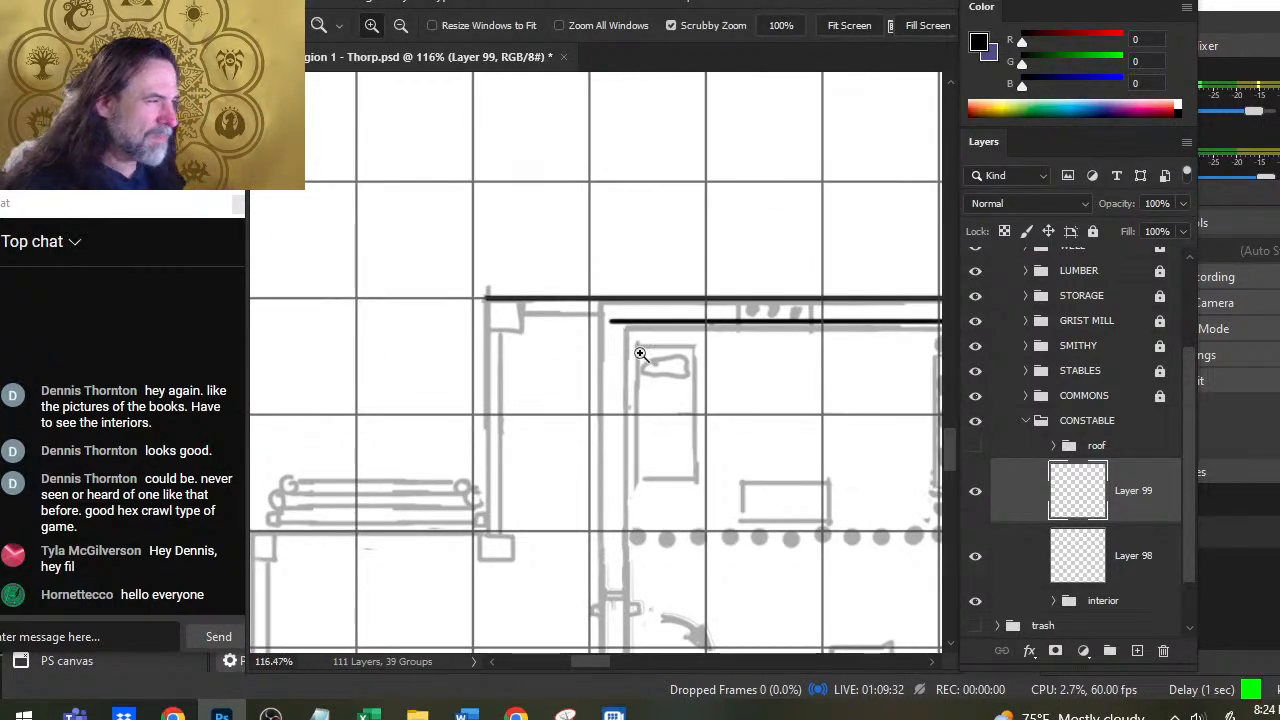
key(e)
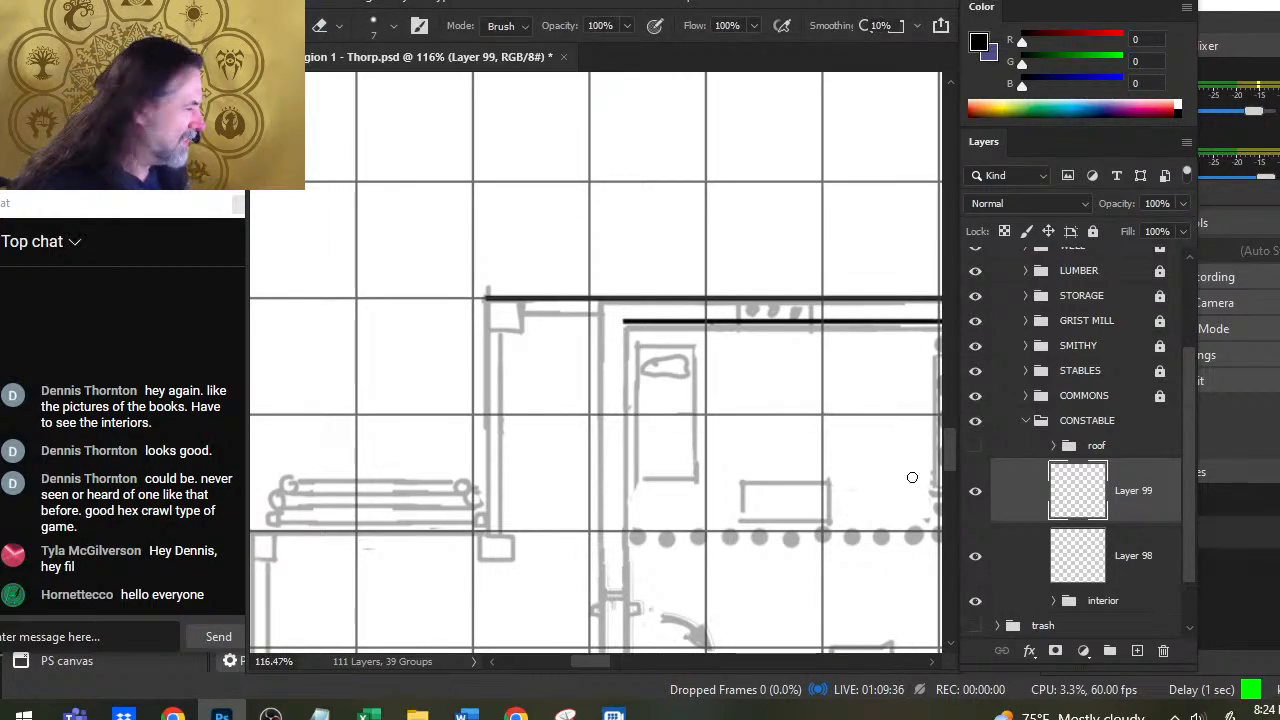
right_click(999, 485)
click(1075, 560)
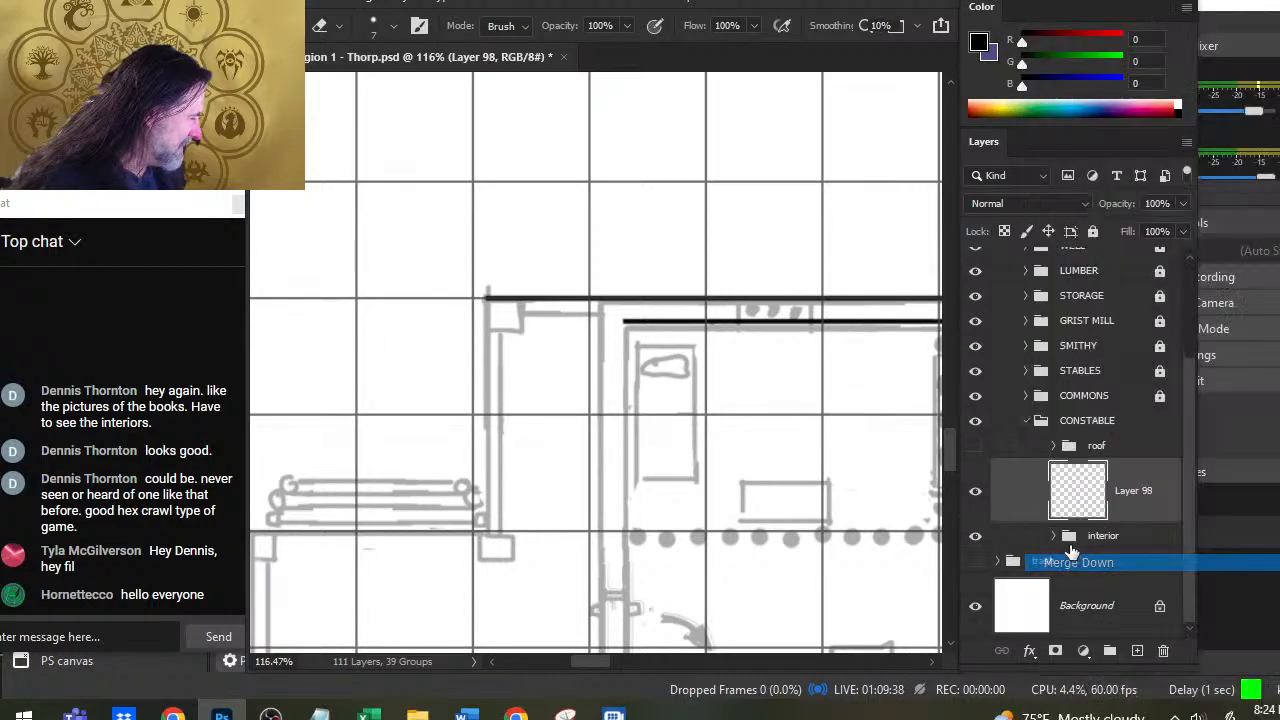
Step: Ink the upper room's left outer wall along the grid line and erase its overrun into the lower room
key(b)
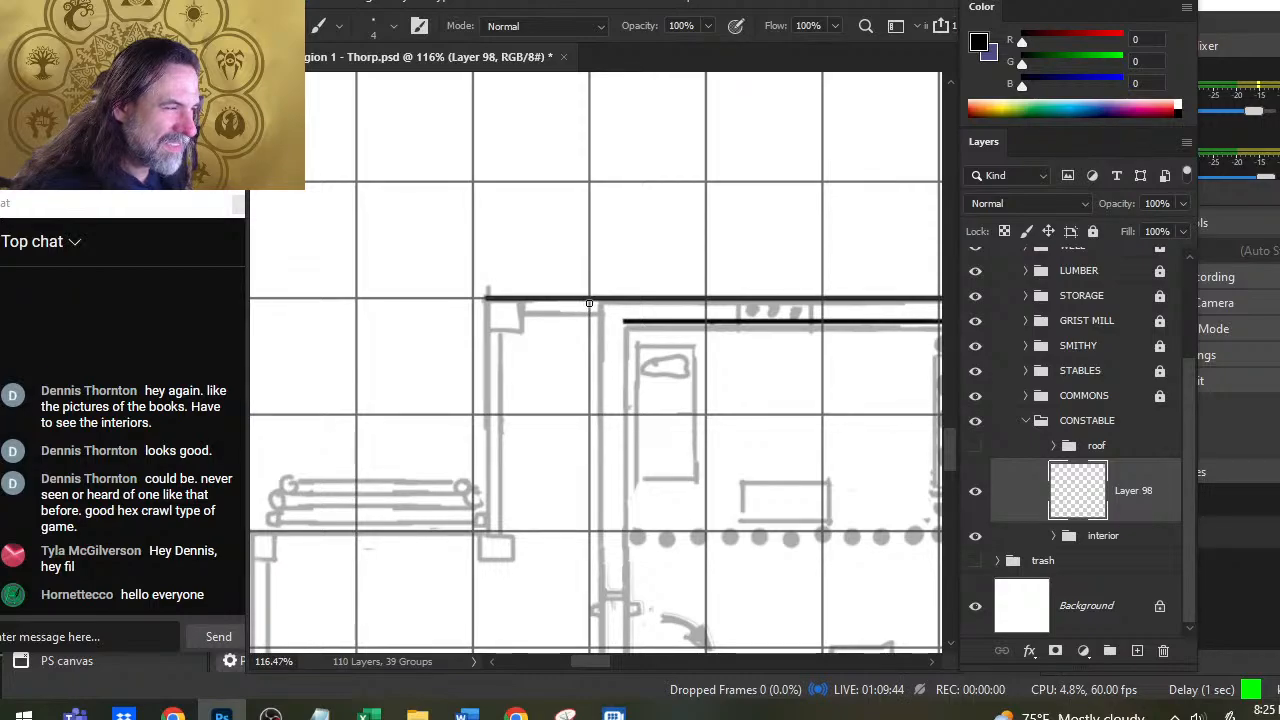
mouse_move(589, 300)
mouse_down()
mouse_move(587, 645)
mouse_move(585, 585)
mouse_up()
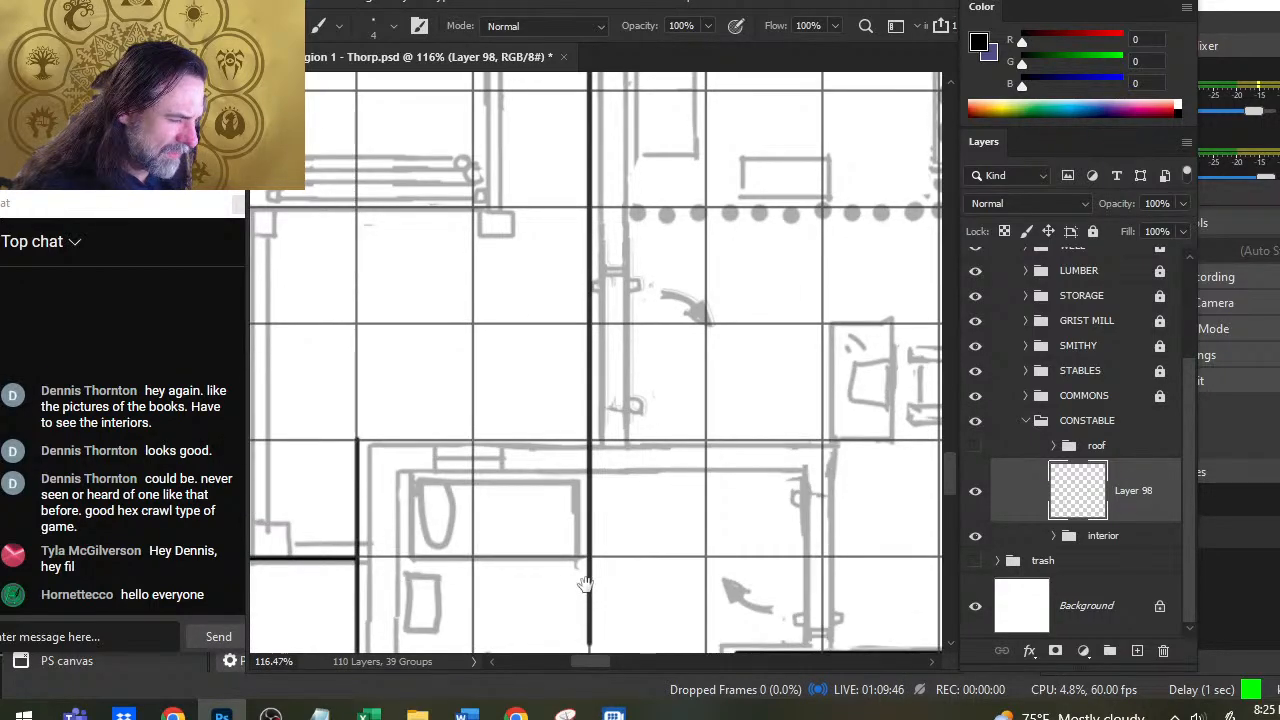
drag(637, 539, 661, 299)
key(e)
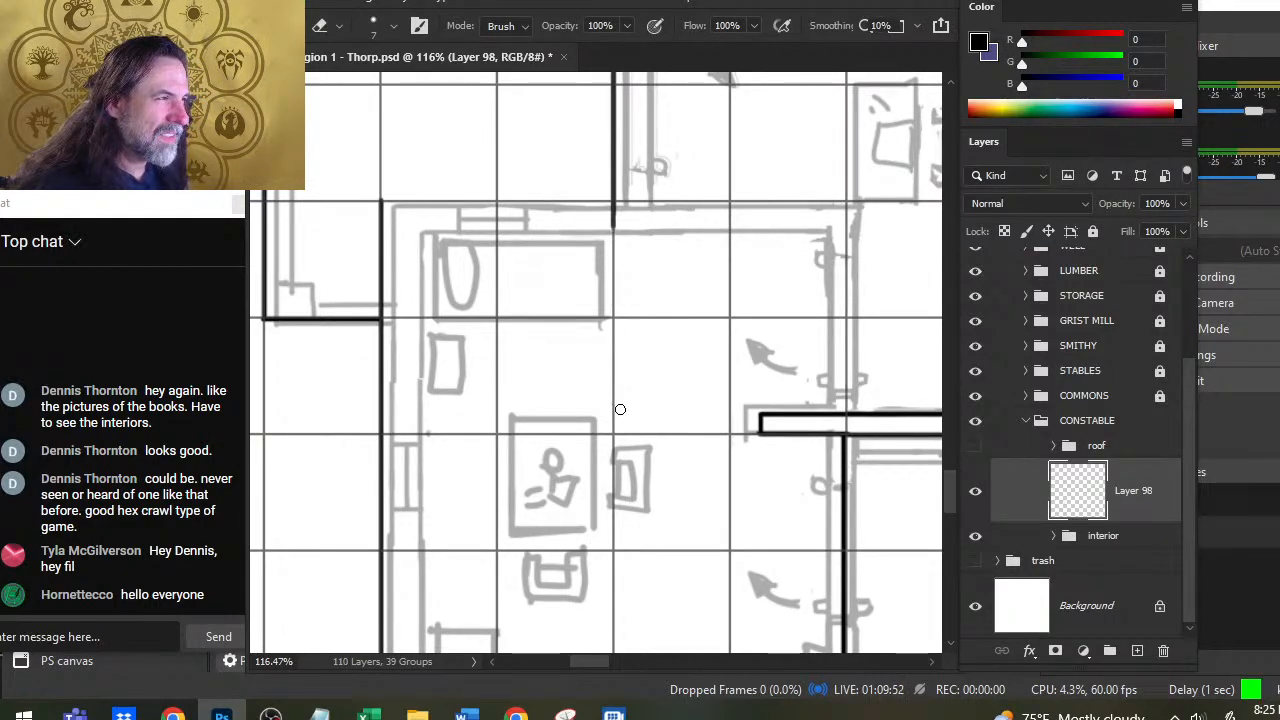
Step: Ink the lower room's top outer edge along the grid line from its left corner and erase the excess past its right corner
key(b)
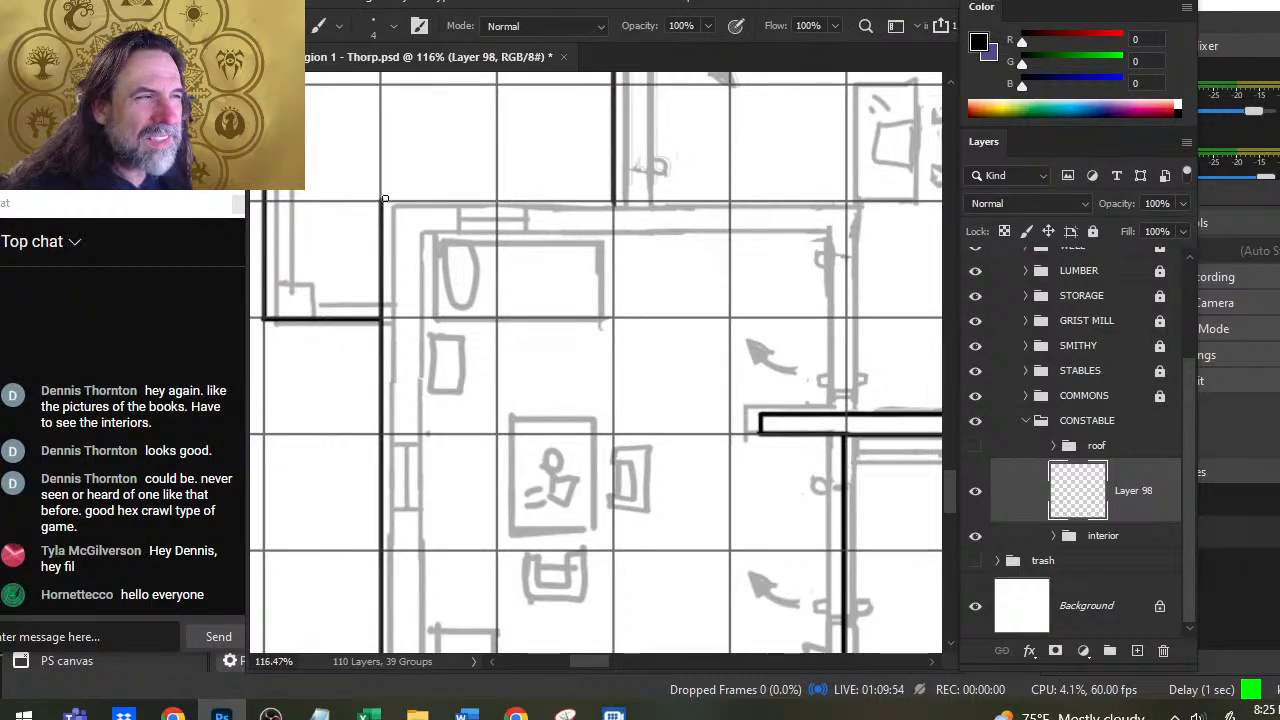
mouse_move(380, 200)
mouse_down()
mouse_move(490, 252)
mouse_move(770, 278)
mouse_move(935, 320)
mouse_up()
drag(826, 340, 474, 425)
key(e)
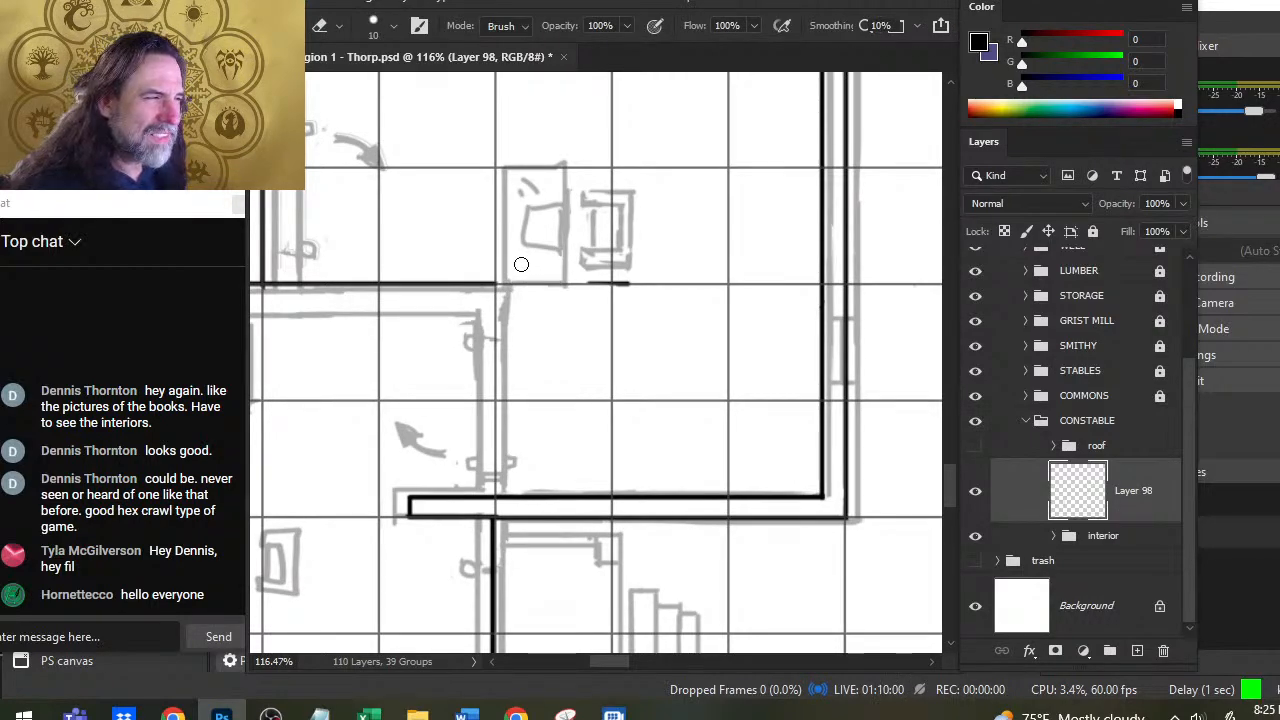
Step: Ink the lower room's right outer wall line from its top corner down to the partition
key(b)
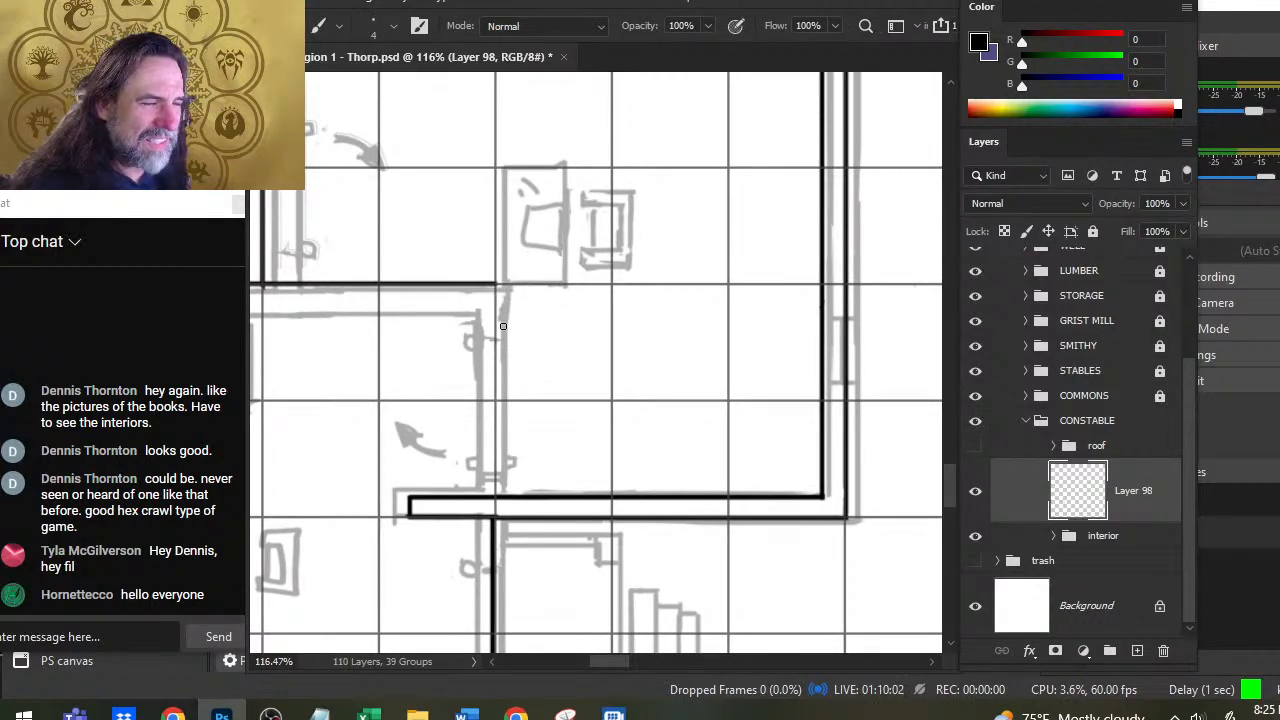
key(z)
mouse_move(511, 339)
mouse_down()
mouse_move(467, 356)
mouse_move(537, 312)
mouse_move(530, 505)
mouse_up()
key(b)
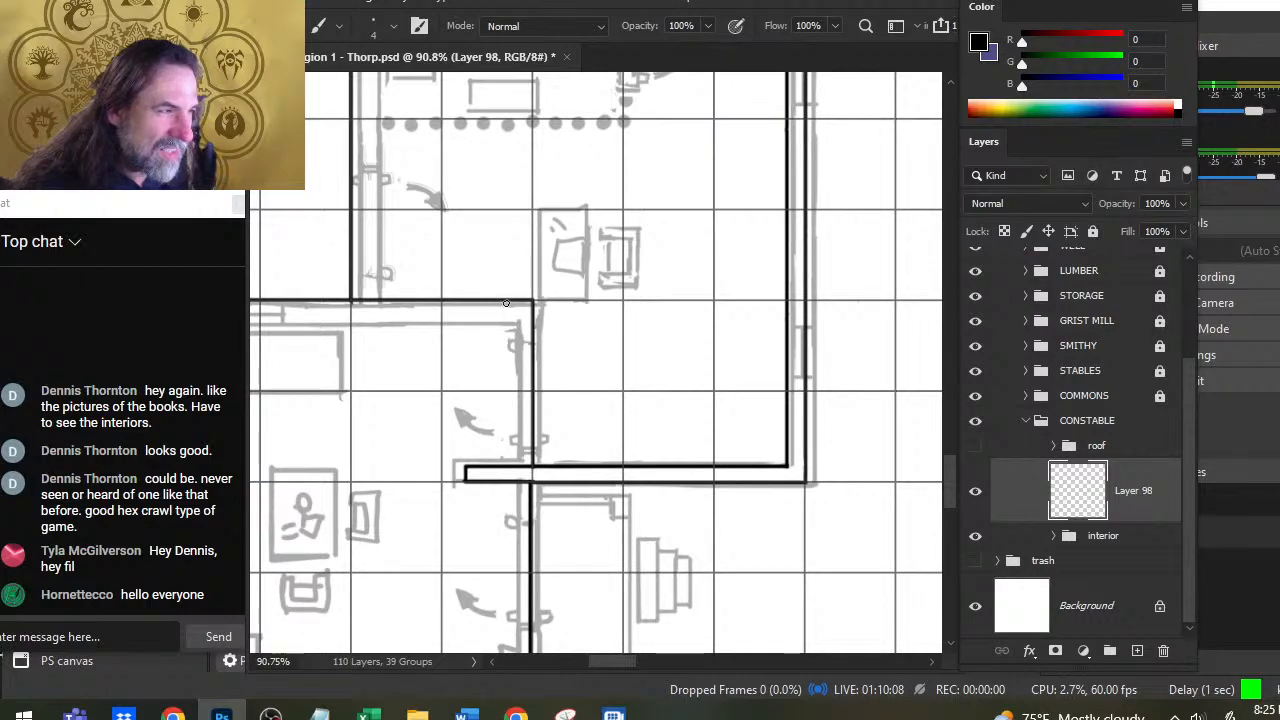
click(513, 464)
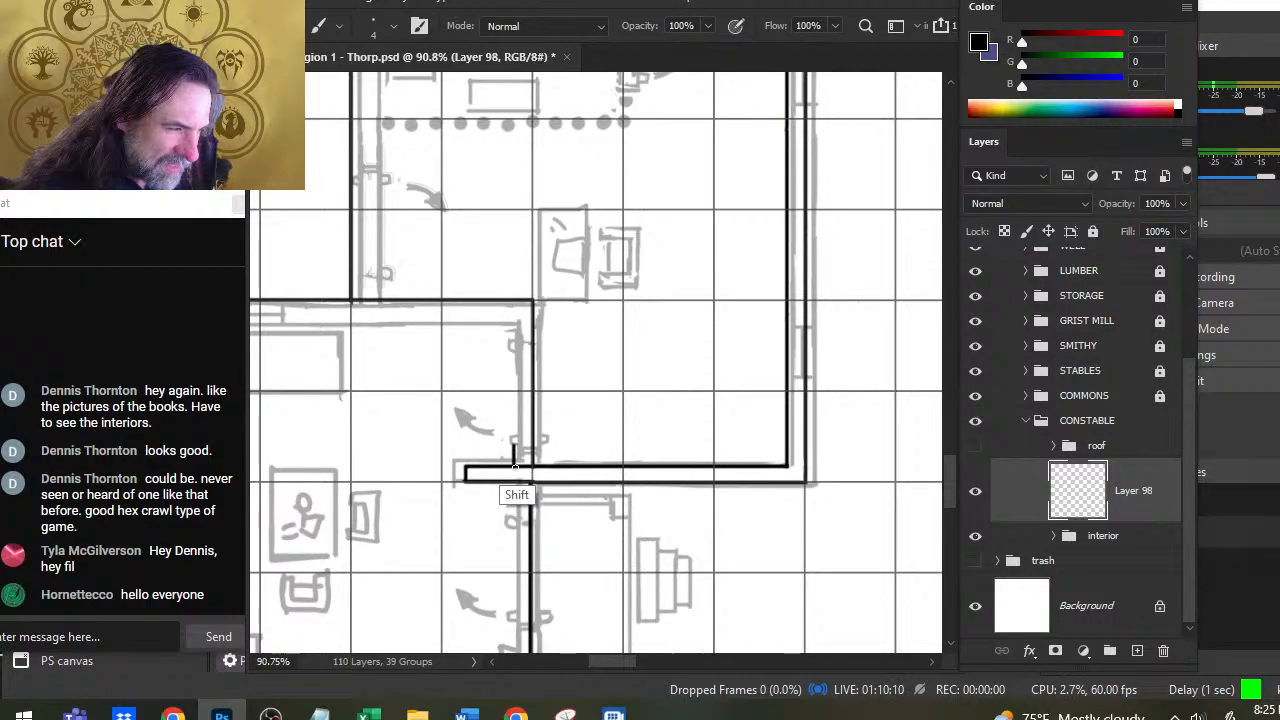
shift+click(513, 410)
key(ctrl+z)
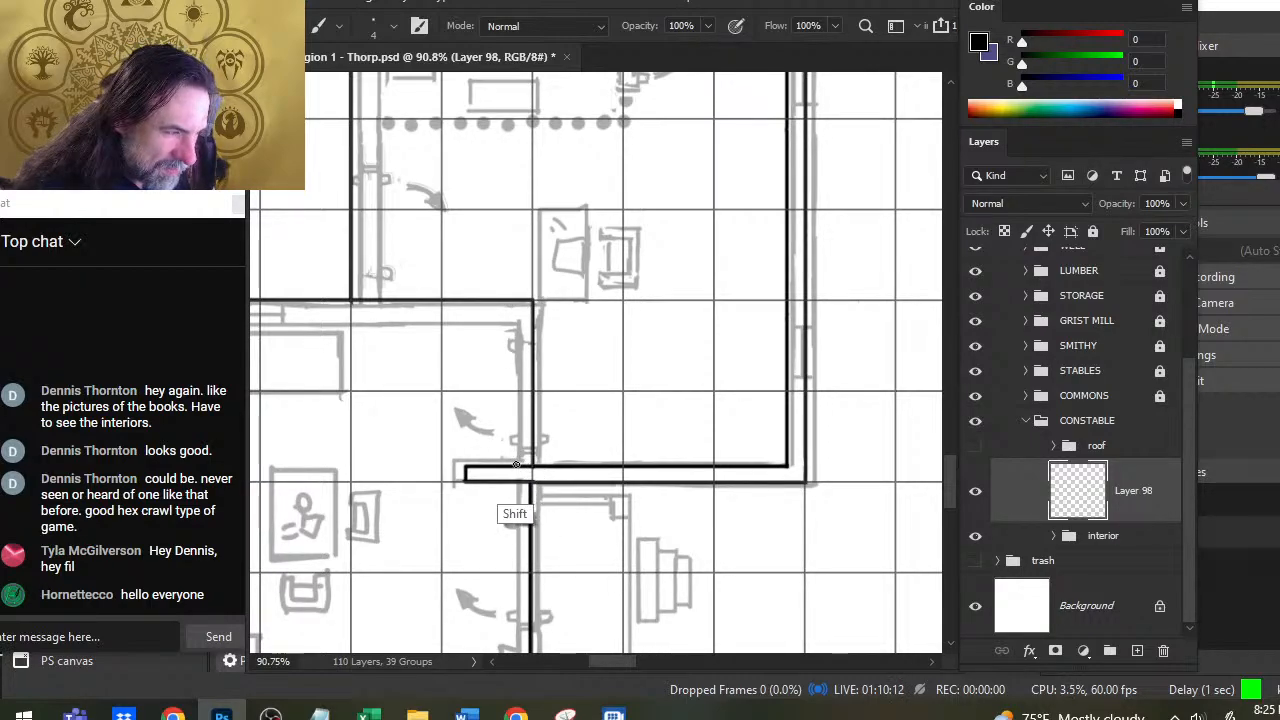
Step: Ink the inner line of the lower room's right wall above the partition and erase the partition line crossing the wall thickness
drag(516, 464, 516, 306)
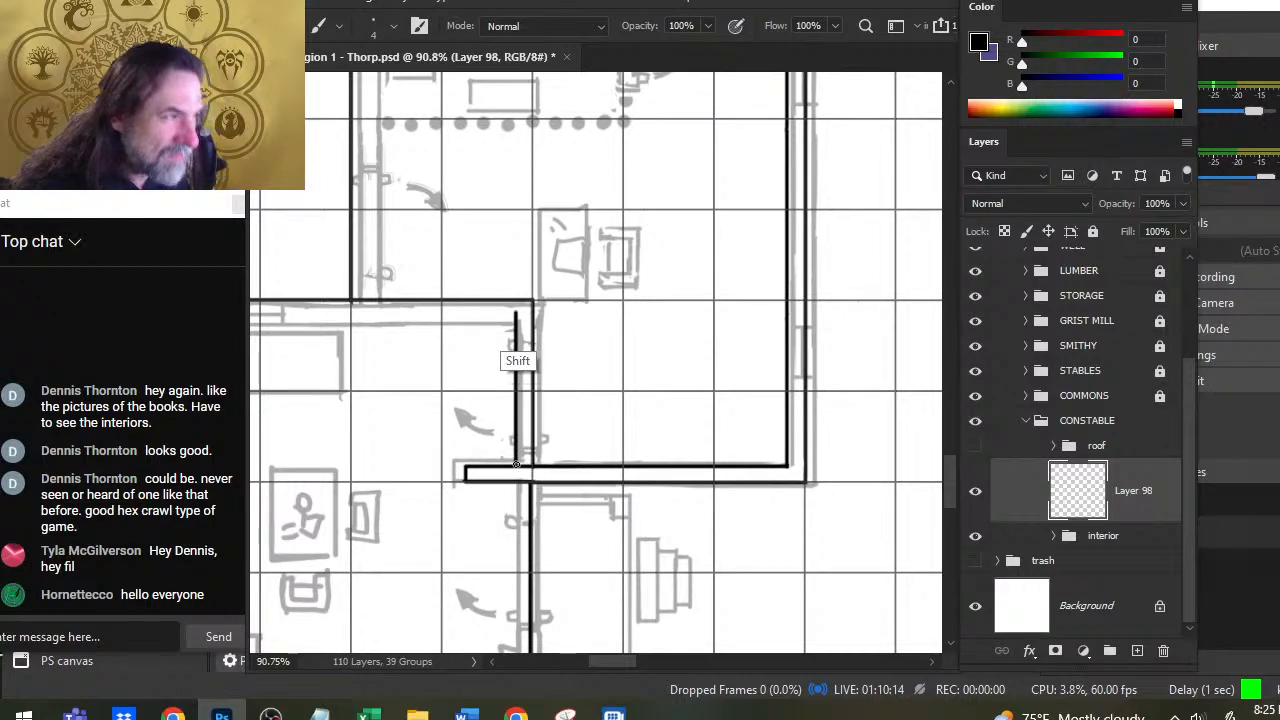
key(e)
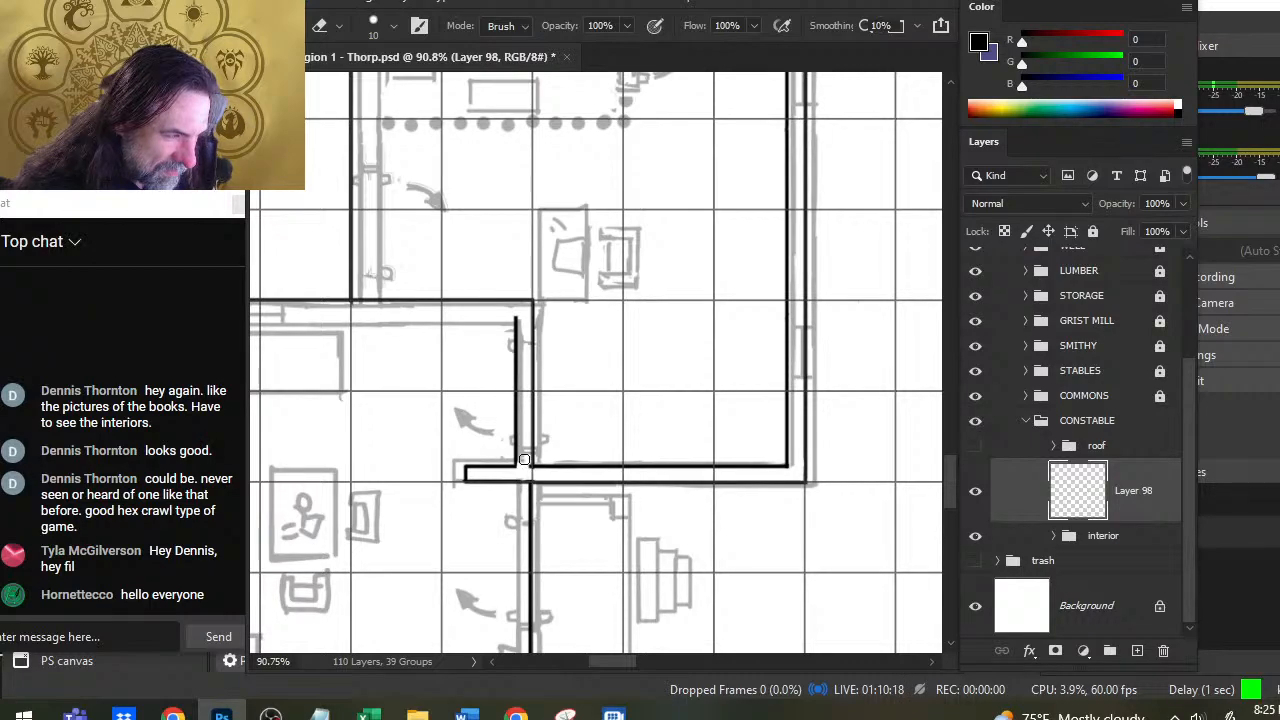
Step: Ink the lower room's top inner wall line leftward from the inner right corner and erase its end beyond the extension's left wall
key(b)
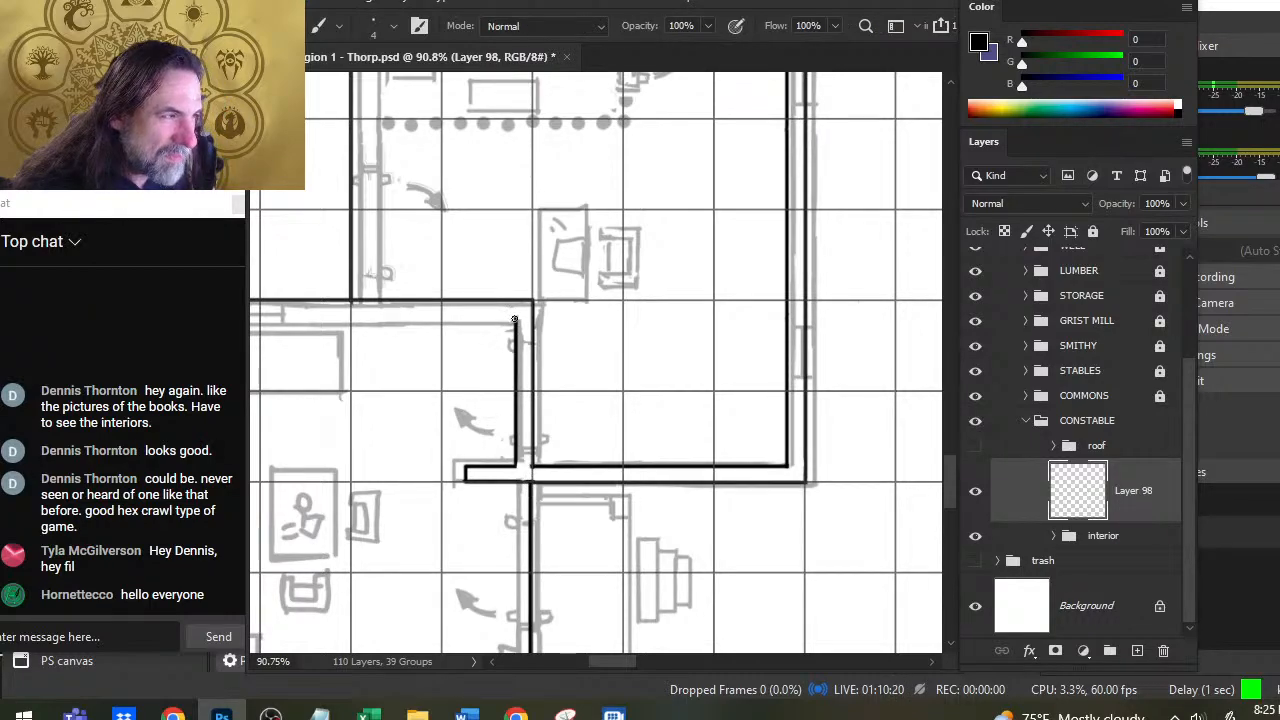
mouse_move(514, 320)
mouse_down()
mouse_move(275, 318)
mouse_move(514, 318)
mouse_up()
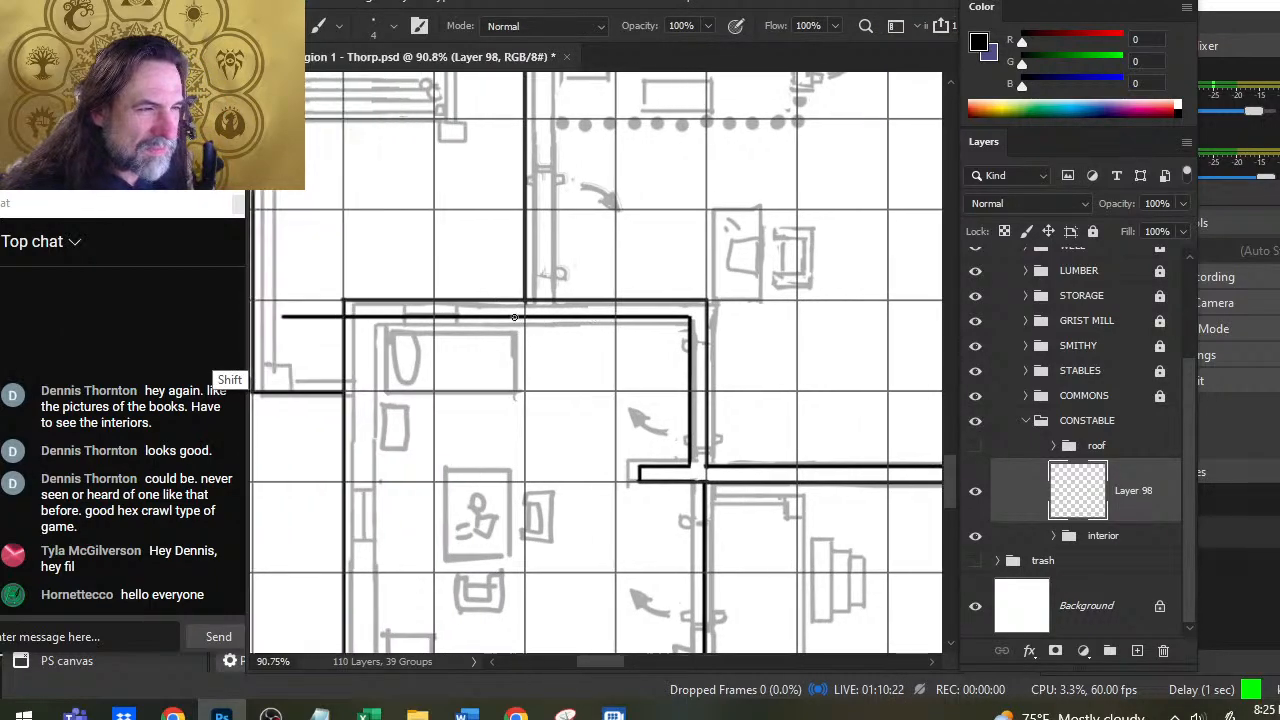
scroll(514, 318, left, 5)
scroll(476, 386, up, 1)
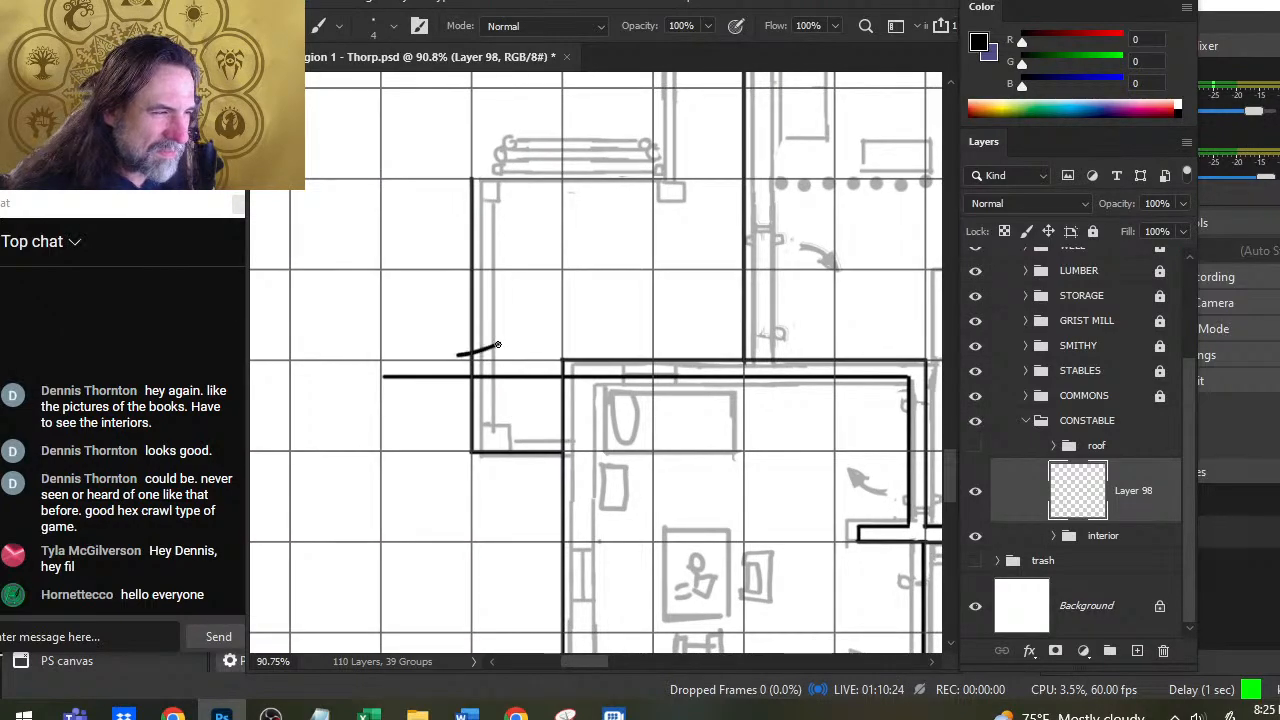
key(e)
drag(440, 378, 496, 349)
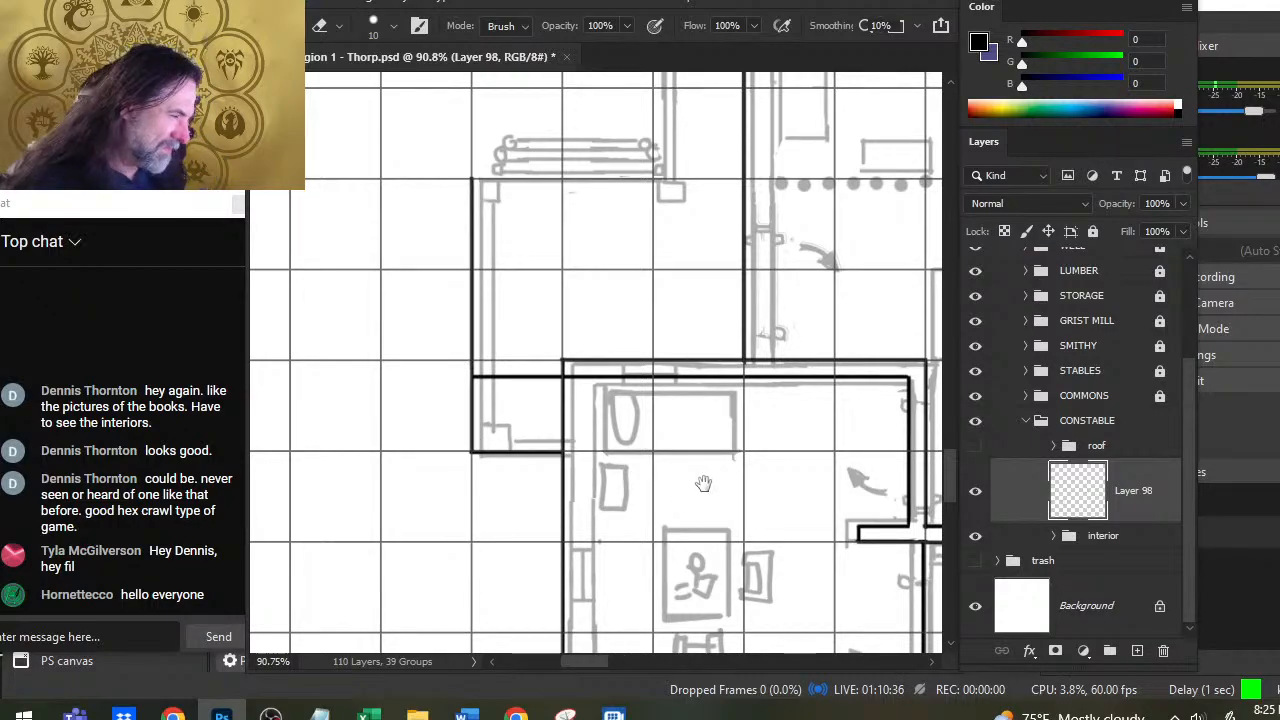
drag(703, 484, 490, 274)
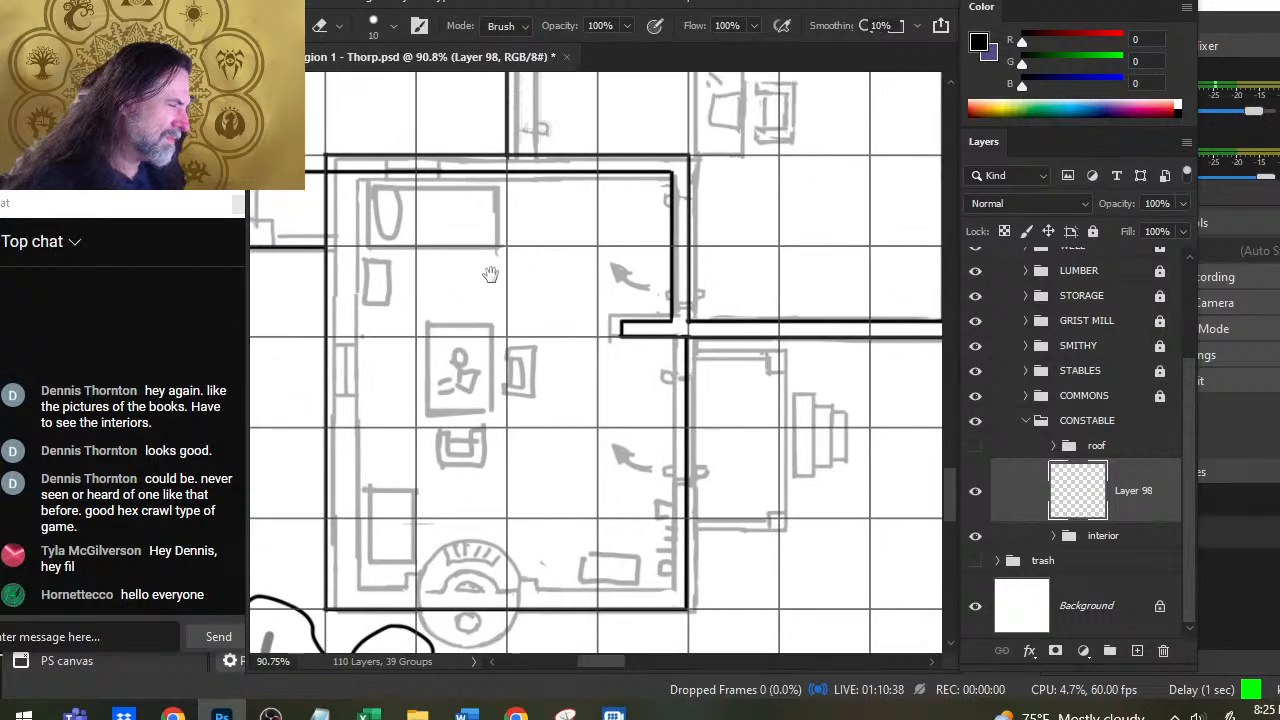
Step: Ink the inner line of the lower room's right wall below the partition and erase the stretch crossing the partition's thickness
key(b)
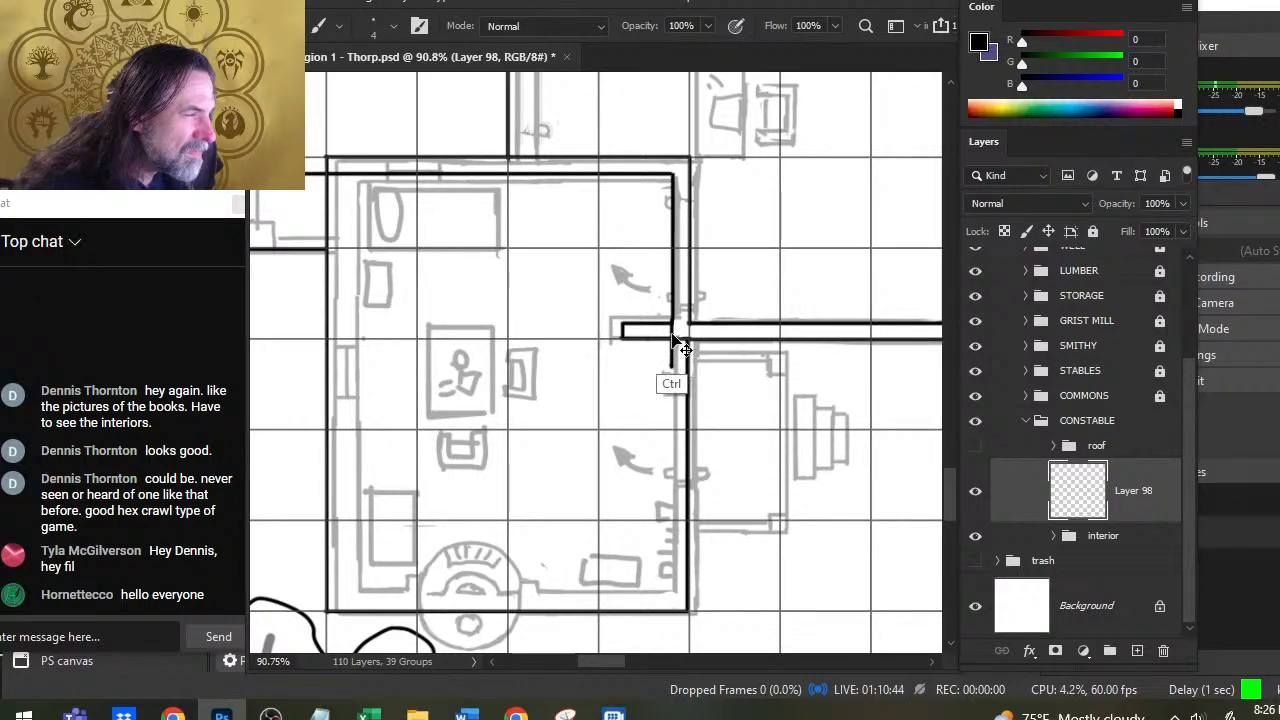
mouse_move(674, 318)
mouse_down()
mouse_move(674, 588)
mouse_move(645, 532)
mouse_move(628, 378)
mouse_up()
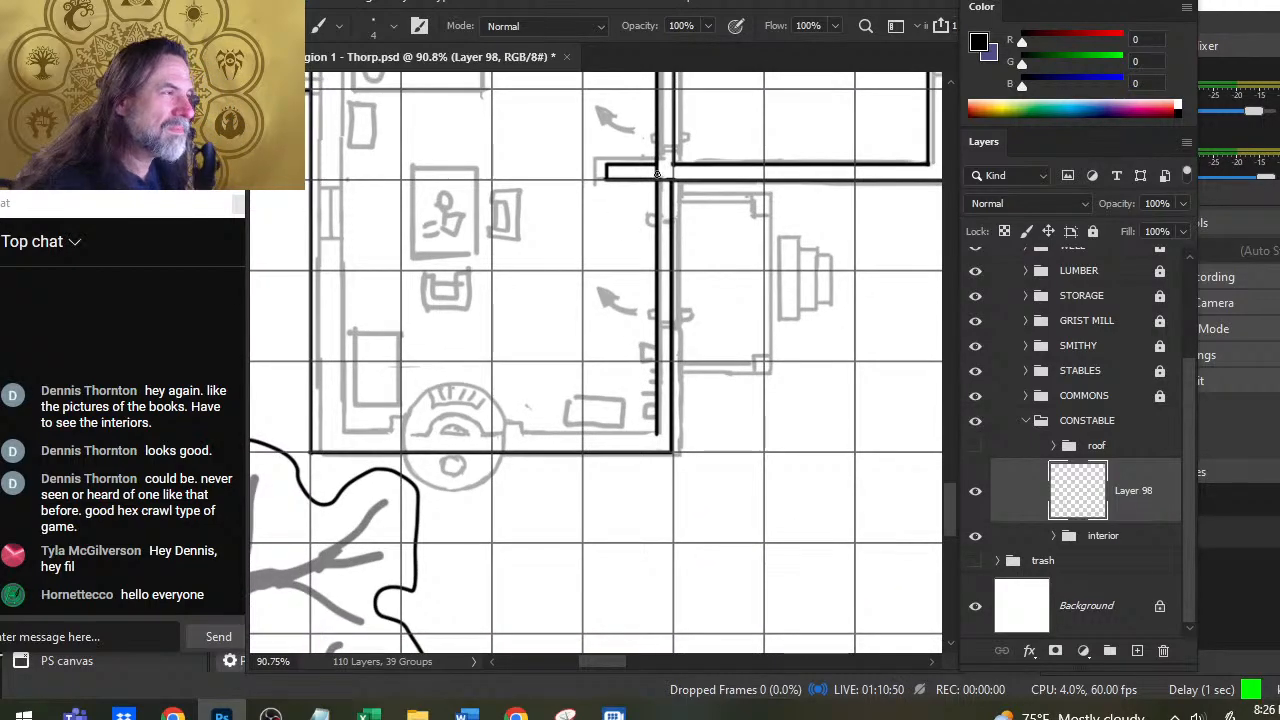
key(e)
key(shift)
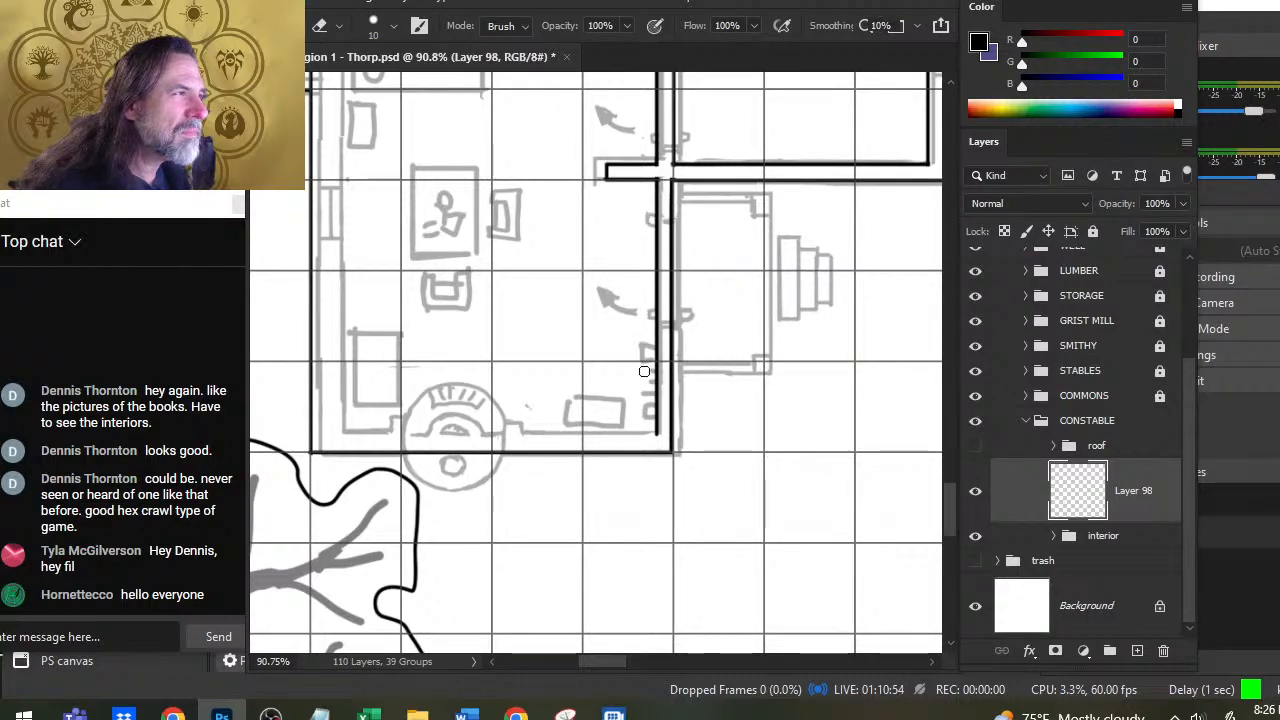
Step: Ink the lower room's bottom inner wall line from the inner right corner across to the left wall
key(b)
shift+click(583, 432)
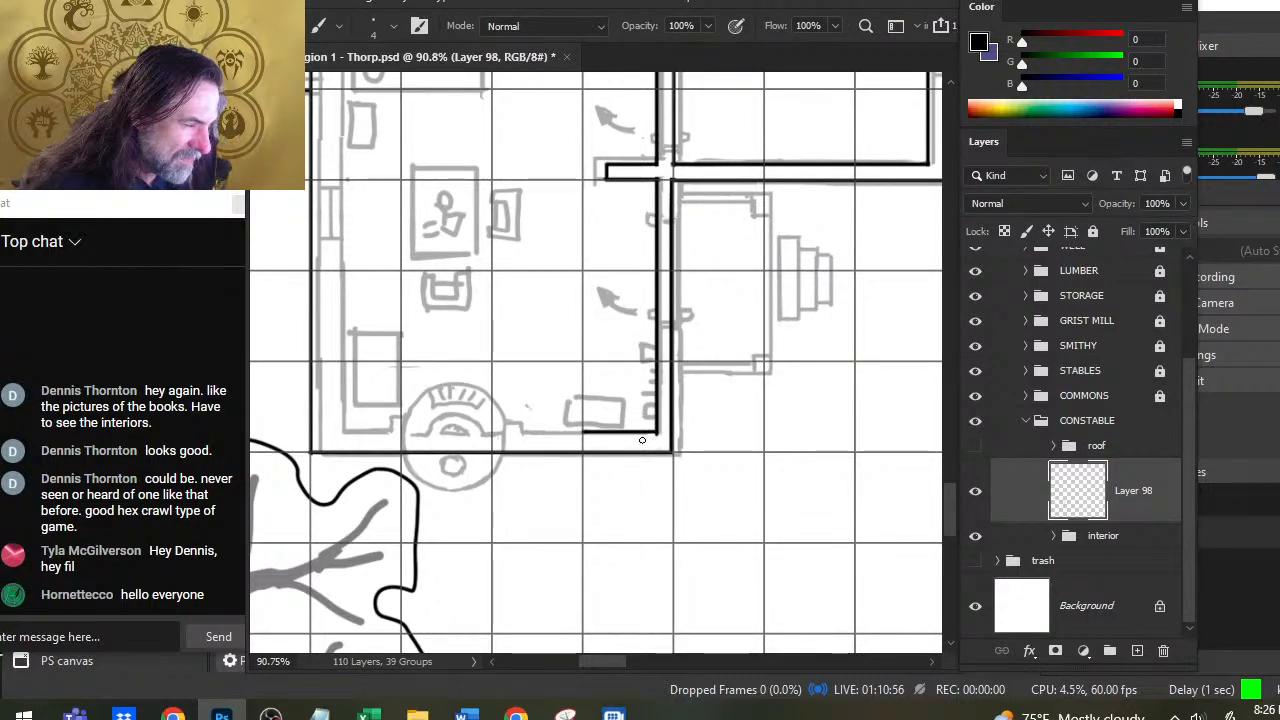
mouse_move(576, 433)
mouse_down()
mouse_move(620, 435)
mouse_move(318, 436)
mouse_up()
key(ctrl+z)
shift+click(657, 436)
Step: Erase the left end of the lower room's top inner line where it crosses the left wall's thickness
drag(370, 70, 516, 153)
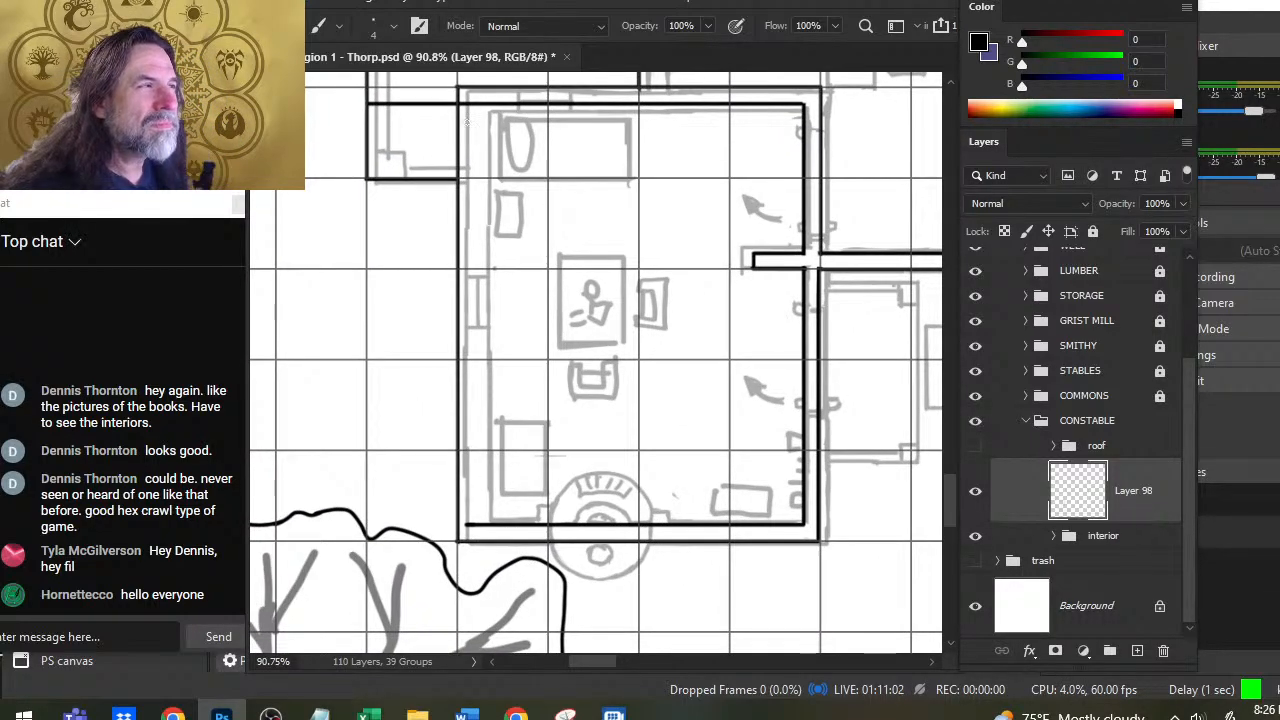
key(e)
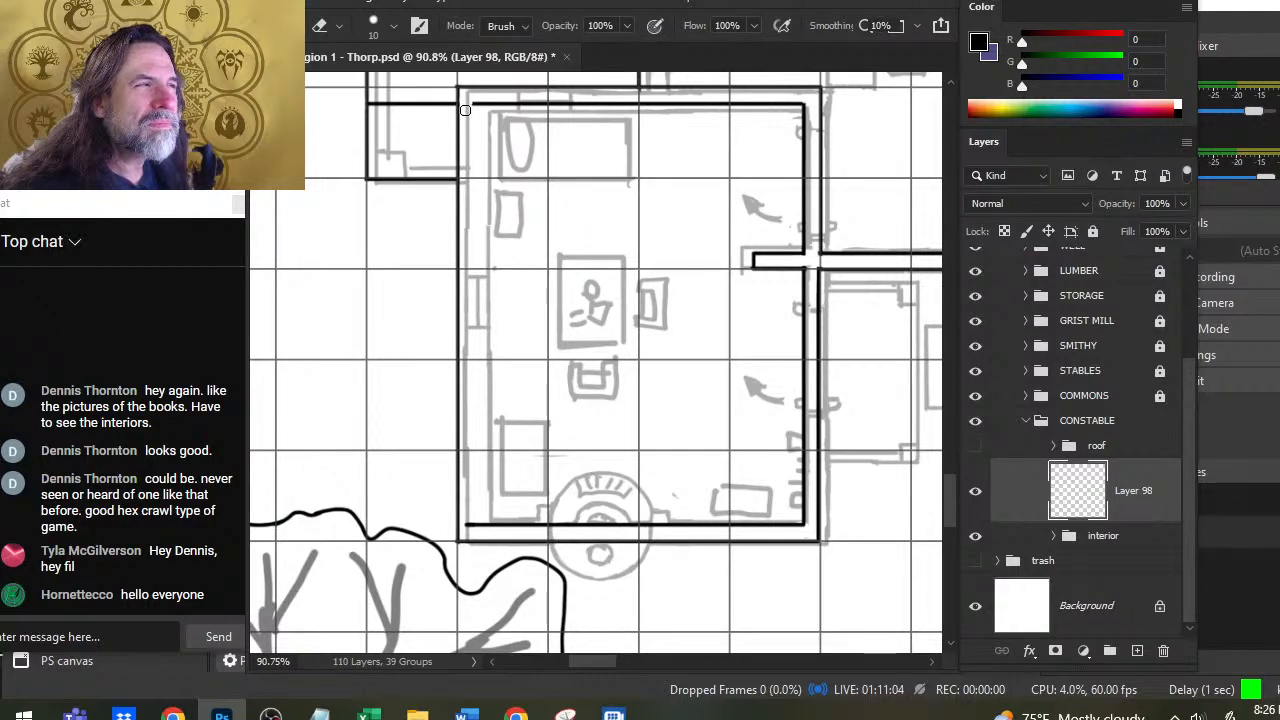
mouse_move(403, 100)
mouse_down()
mouse_move(373, 251)
mouse_move(436, 243)
mouse_up()
key(bracketright)
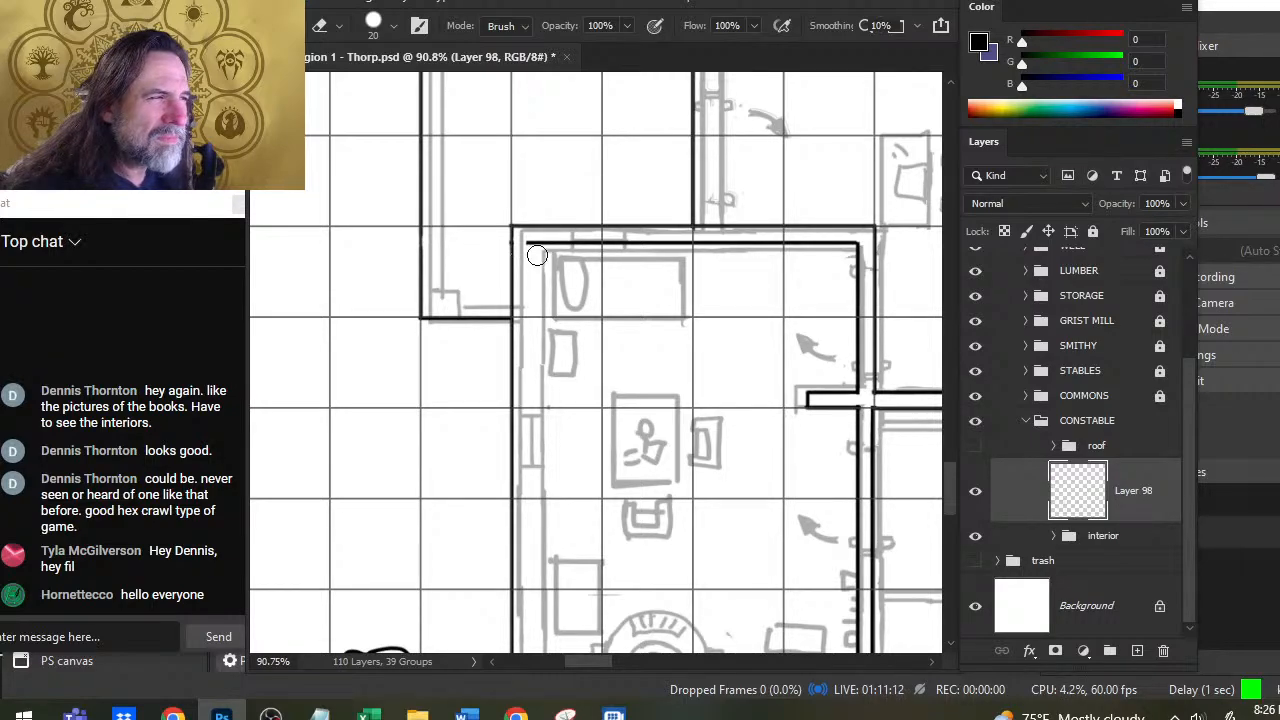
Step: Ink the lower room's left inner wall line from the top inner corner down and erase the overshoot at the bottom inner corner
key(b)
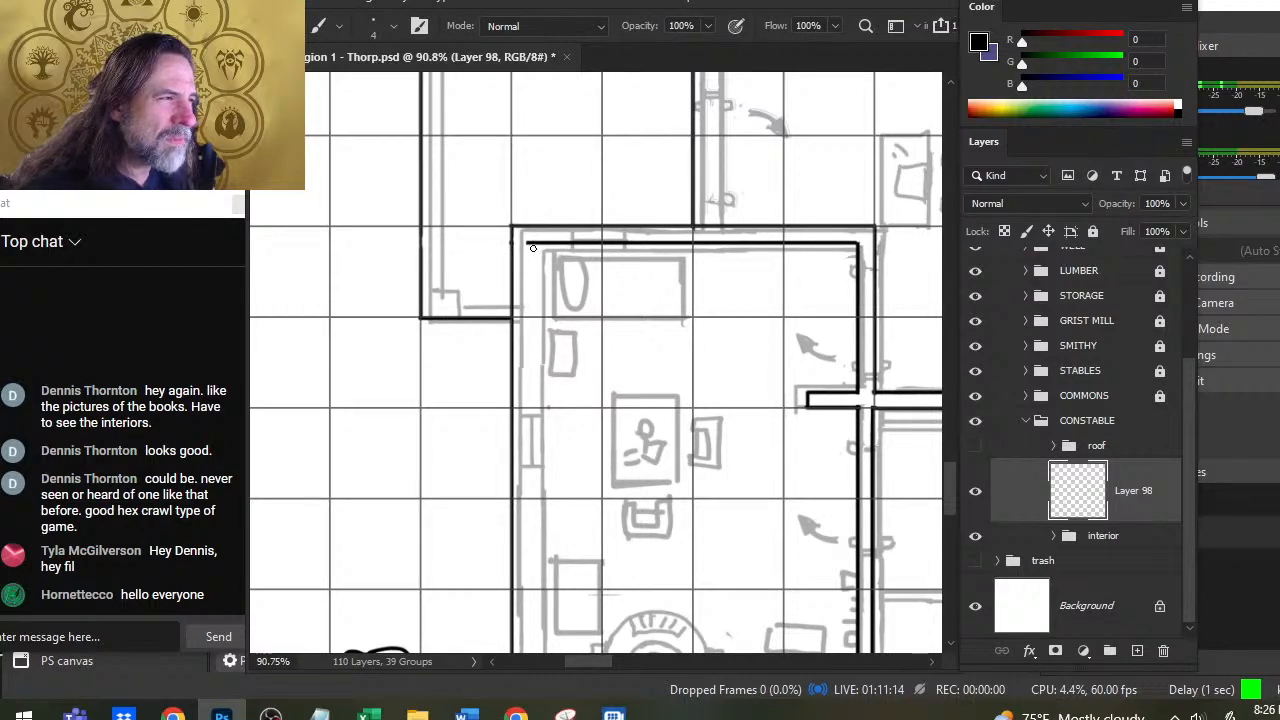
drag(532, 247, 530, 640)
key(ctrl+z)
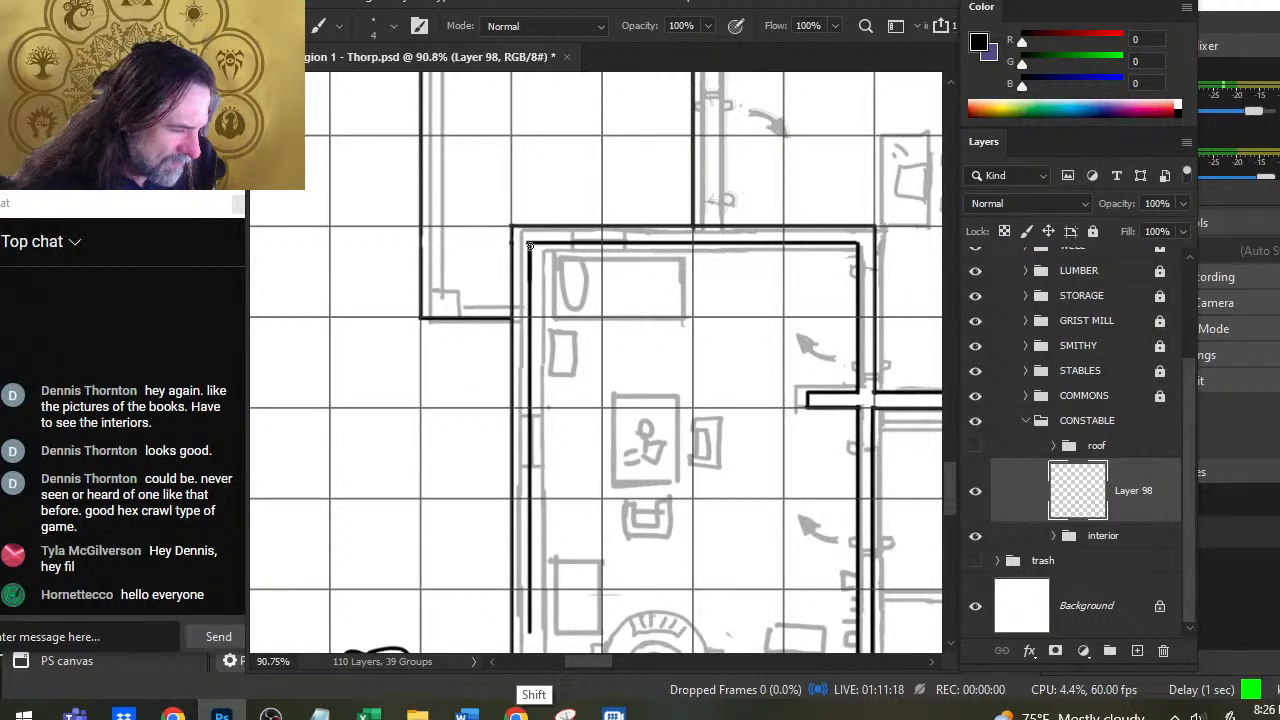
scroll(540, 540, down, 5)
key(e)
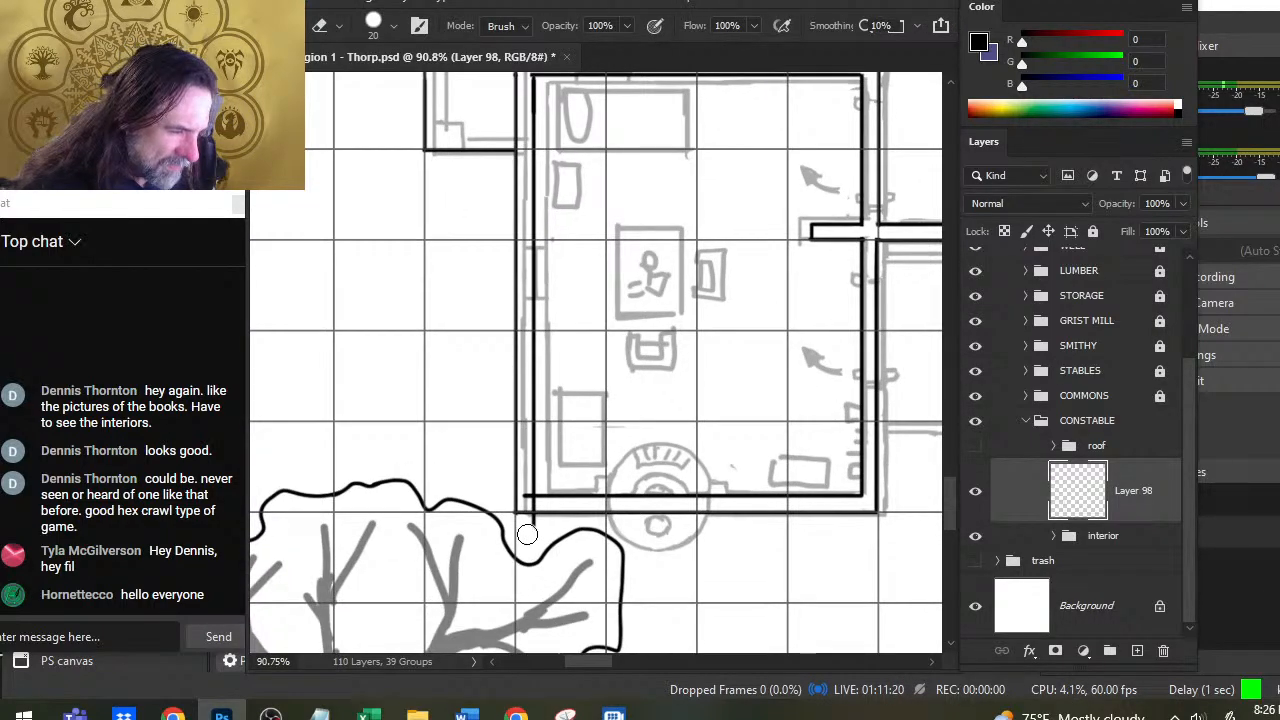
key(bracketleft)
key(bracketleft)
key(bracketleft)
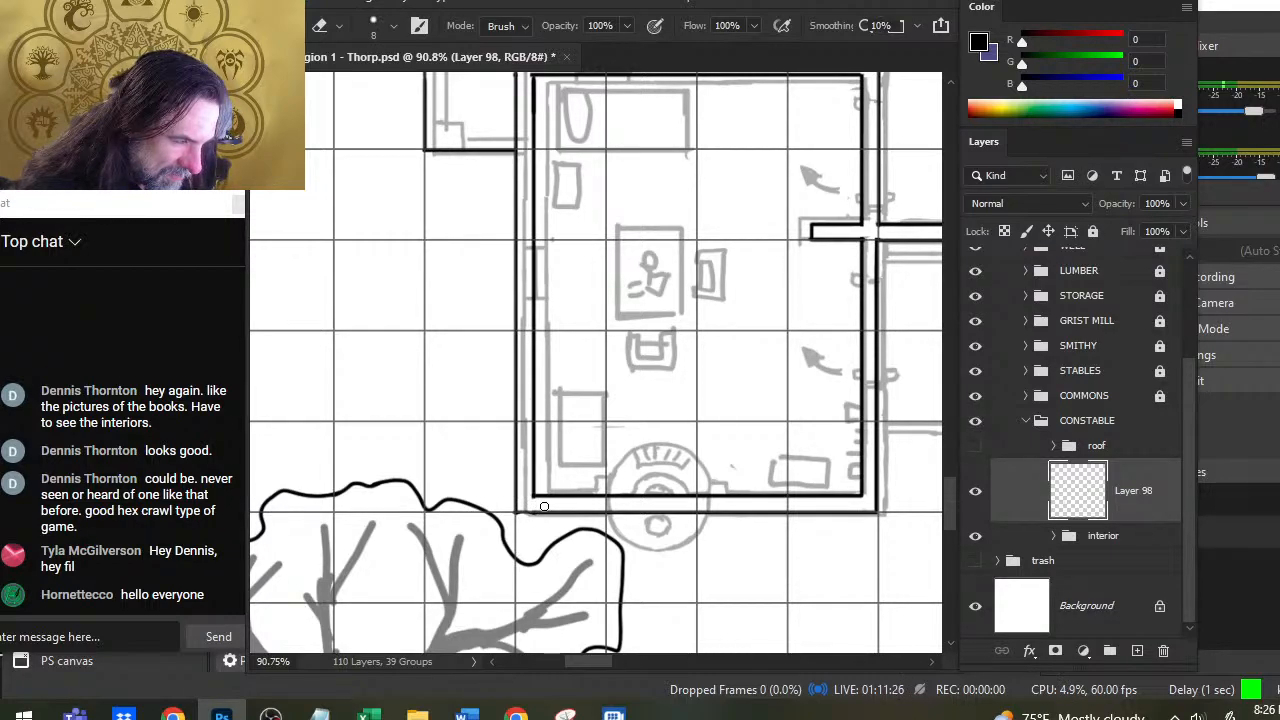
Step: Touch up the lower room's bottom outer wall line near its left corner
key(b)
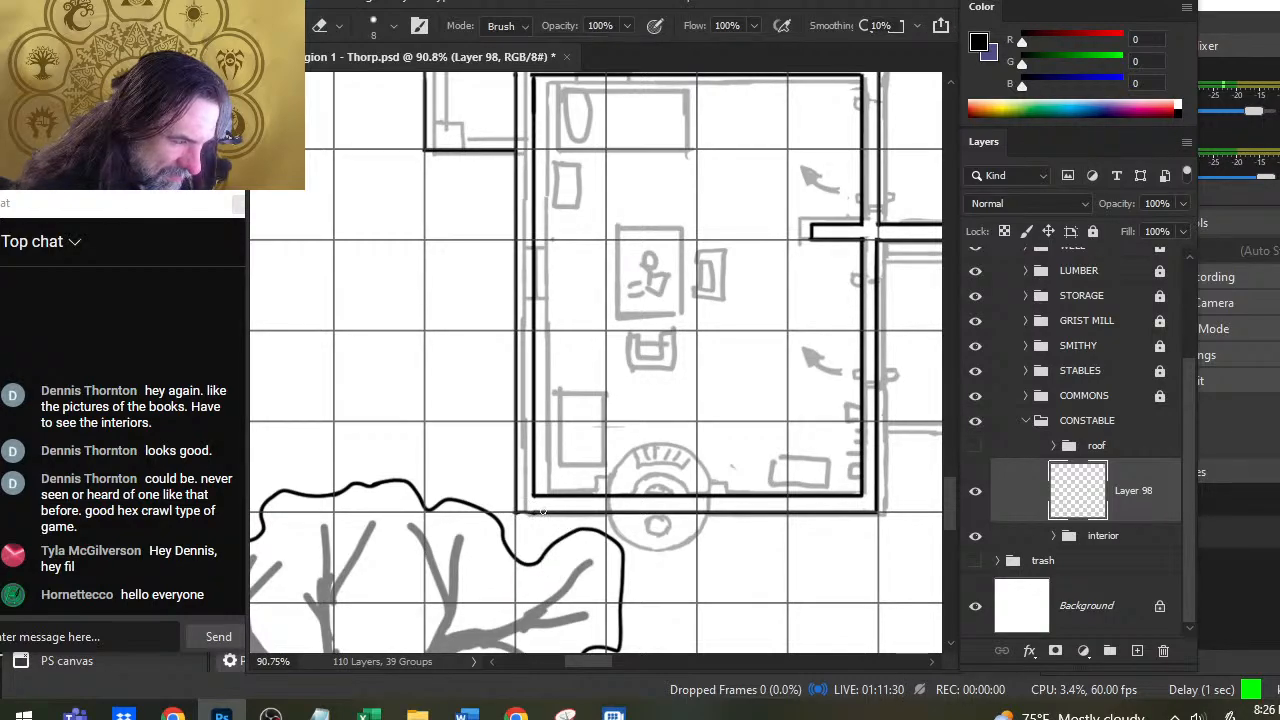
key(shift)
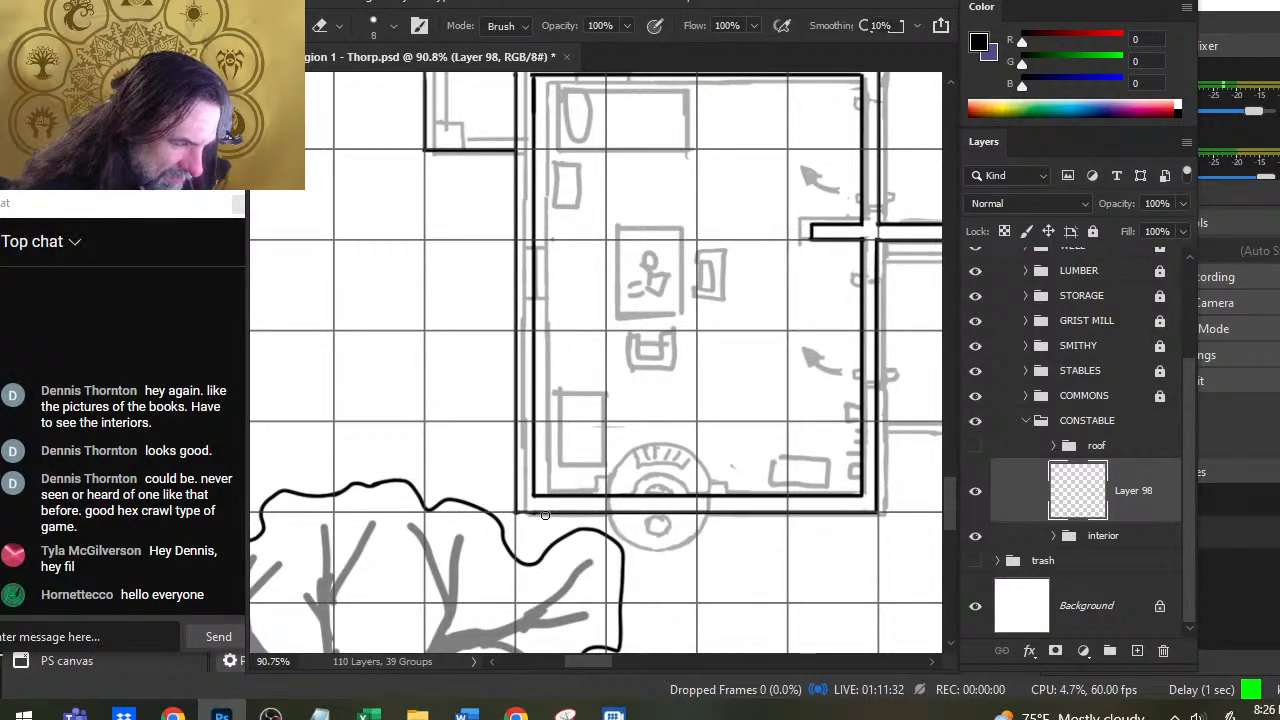
shift+click(545, 515)
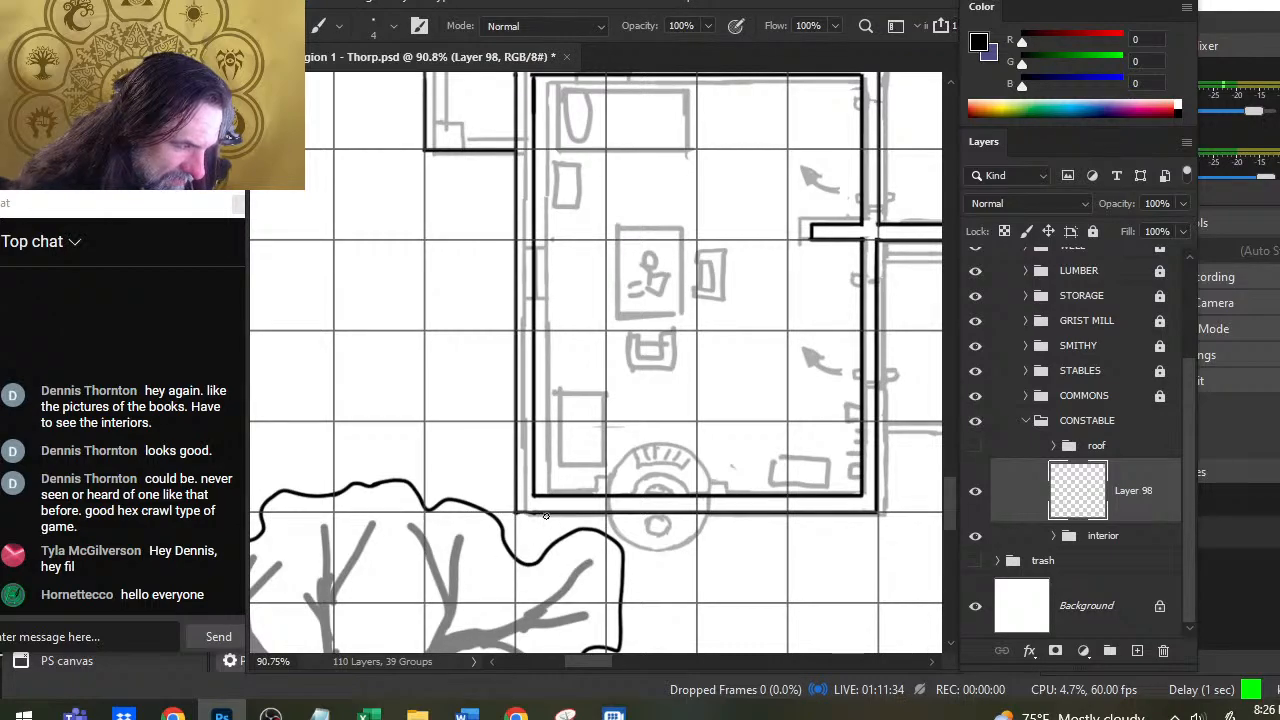
key(e)
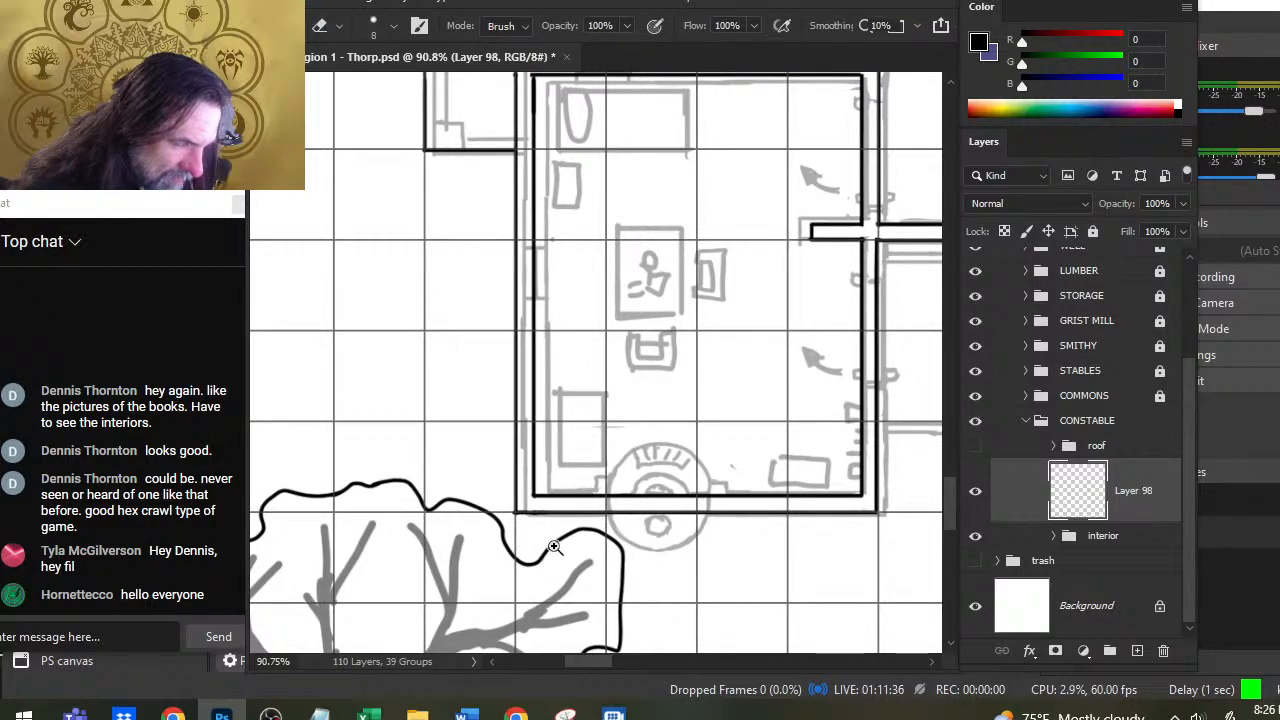
Step: Ink the upper room's left inner wall line down to the lower room and erase the lower room's top edge between the two wall lines
key(z)
drag(554, 547, 517, 547)
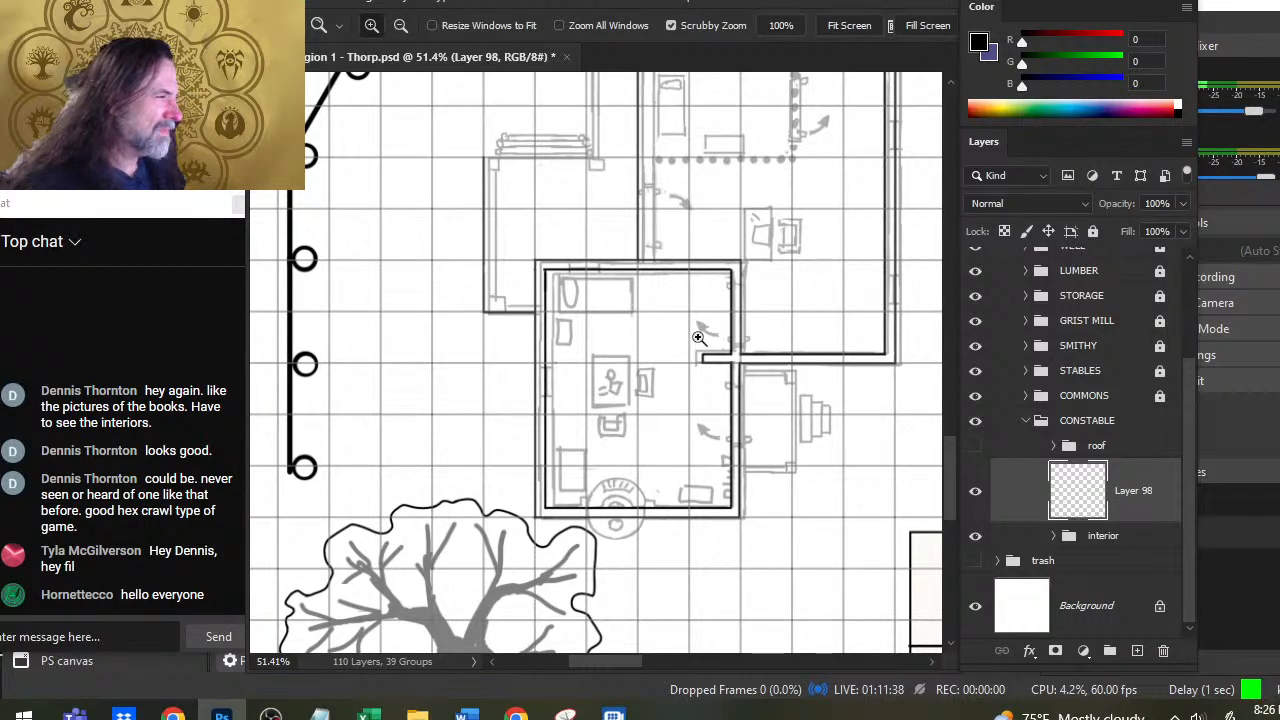
scroll(788, 314, up, 6)
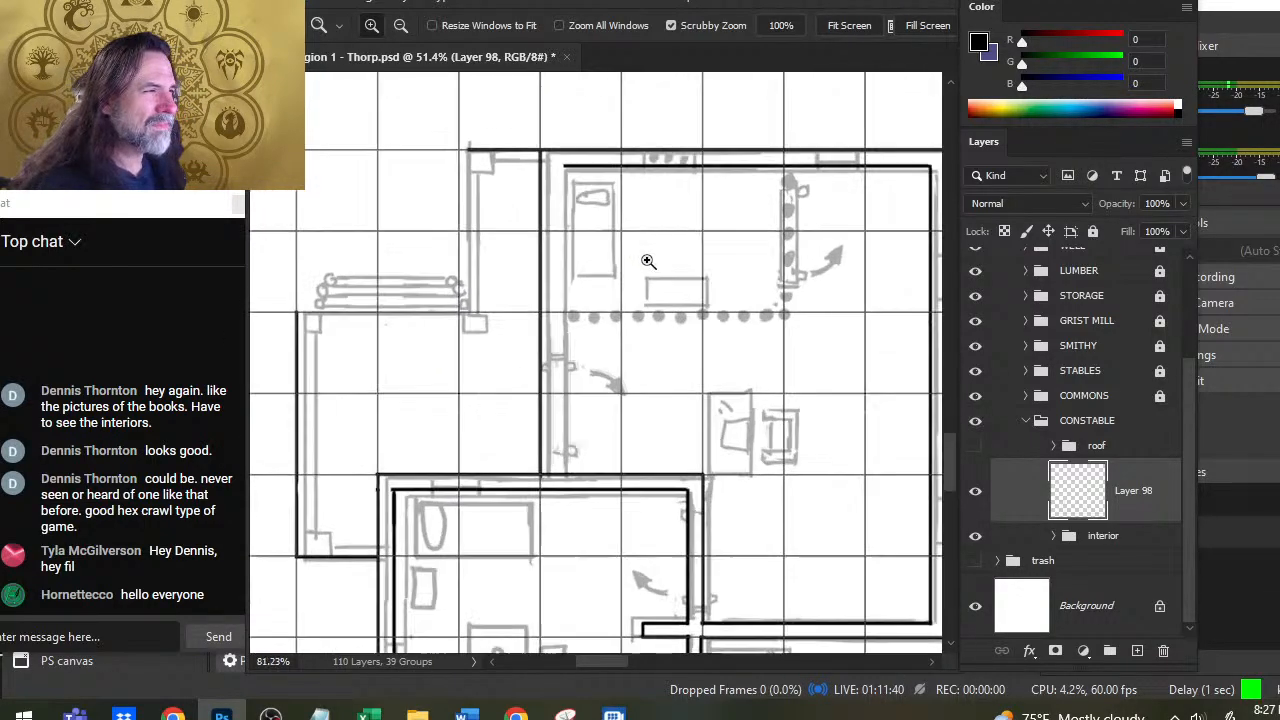
key(b)
mouse_move(543, 132)
mouse_down()
mouse_move(551, 189)
mouse_move(517, 626)
mouse_up()
drag(580, 577, 594, 427)
key(e)
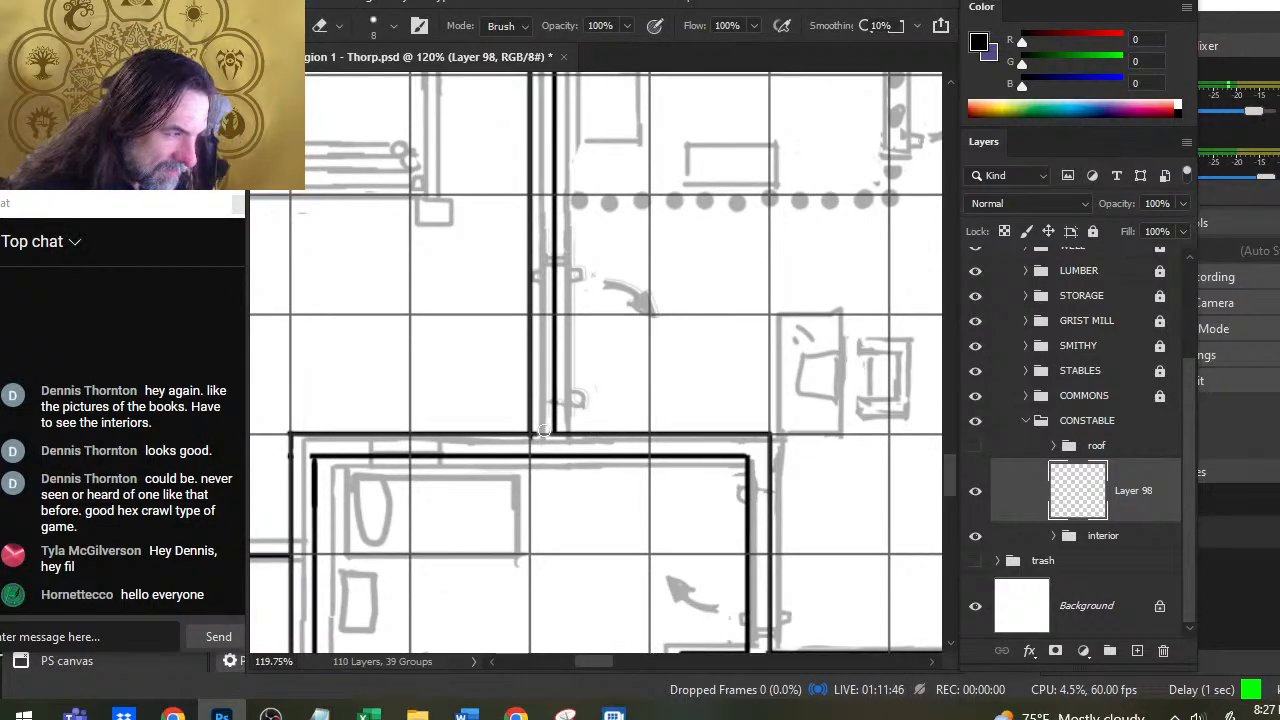
key(b)
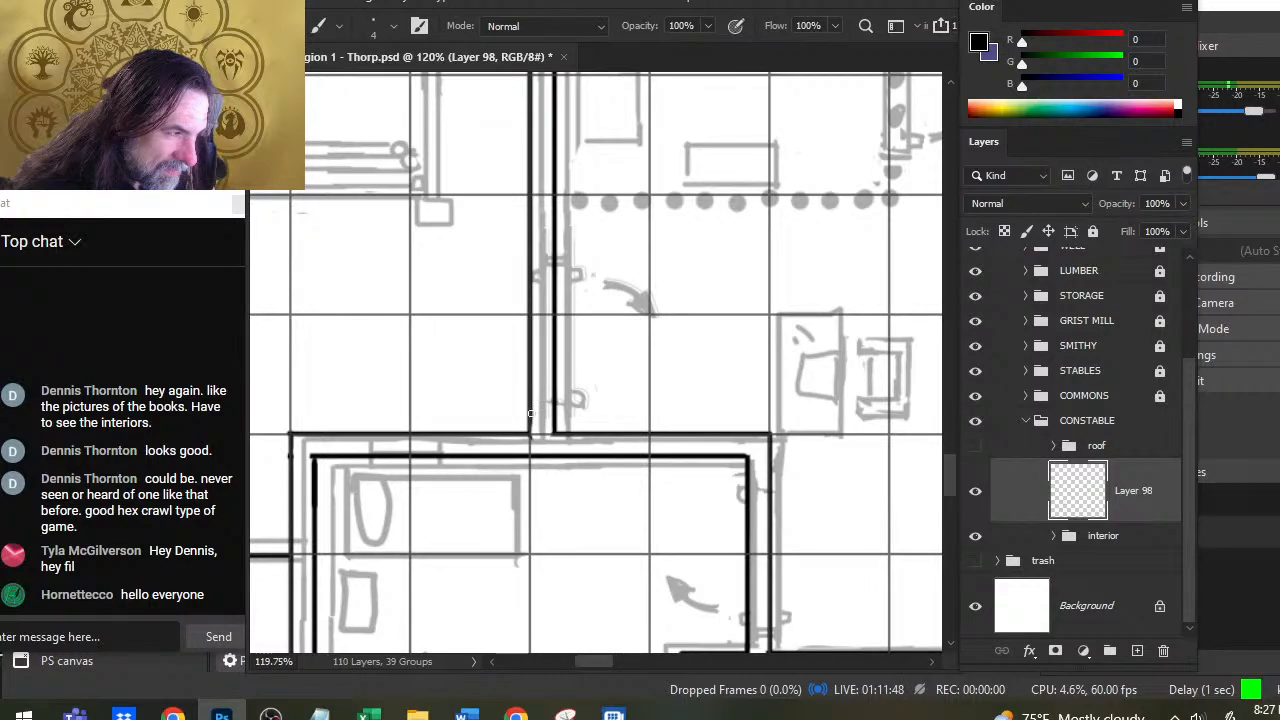
key(e)
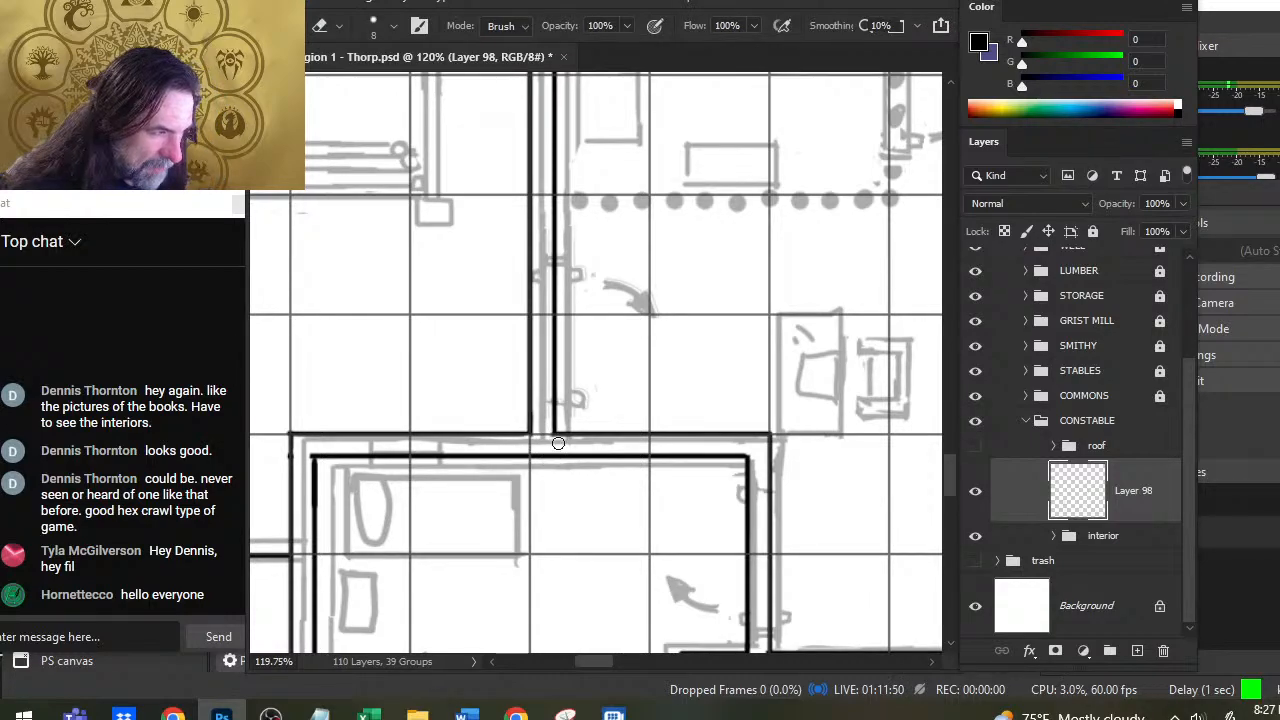
Step: Close the upper room's top-left inner corner by smudging the left inner line up to the top inner line with brush size 8
scroll(558, 443, up, 6)
key(b)
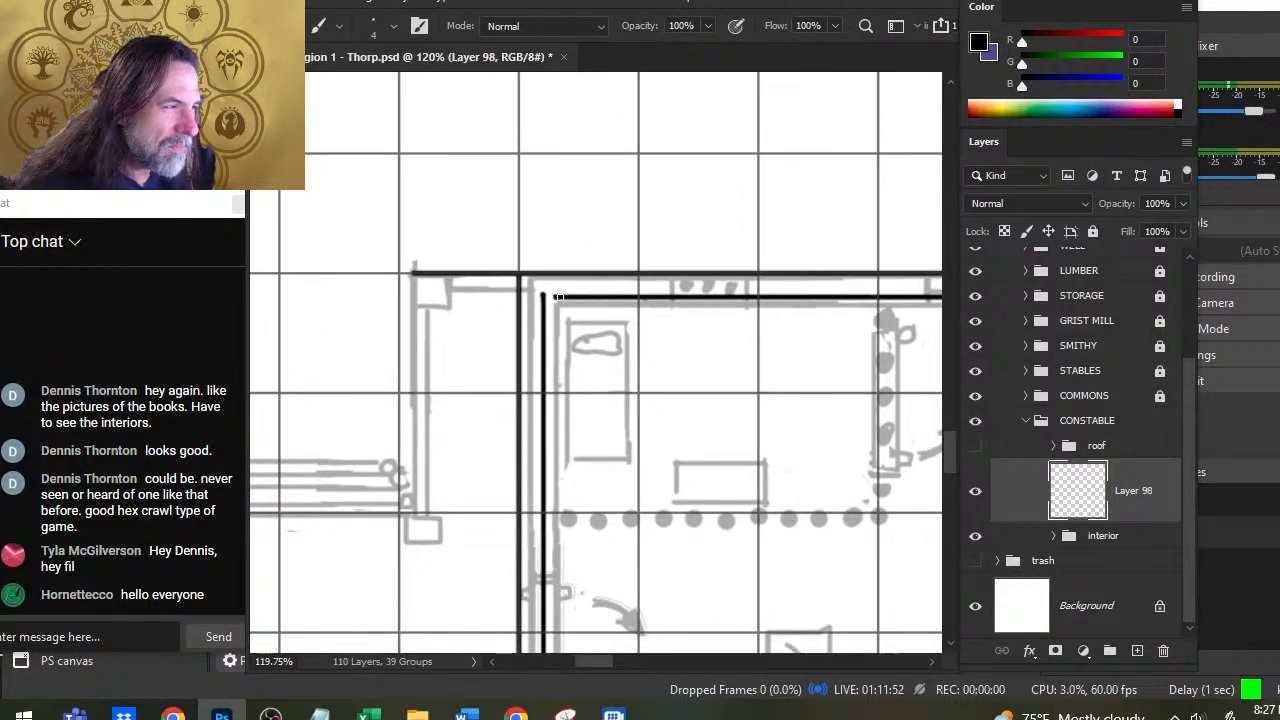
key(shift+r)
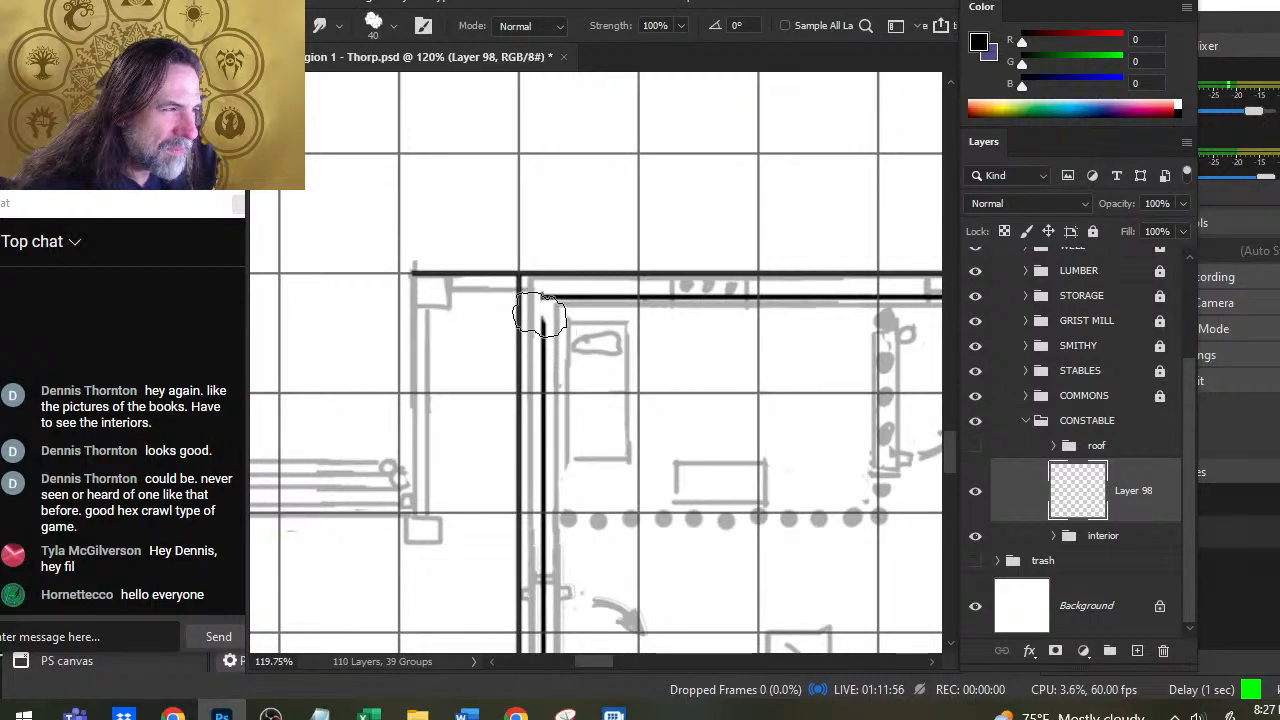
key(bracketleft)
key(bracketleft)
key(bracketleft)
key(bracketleft)
key(bracketleft)
key(bracketleft)
key(bracketleft)
key(bracketleft)
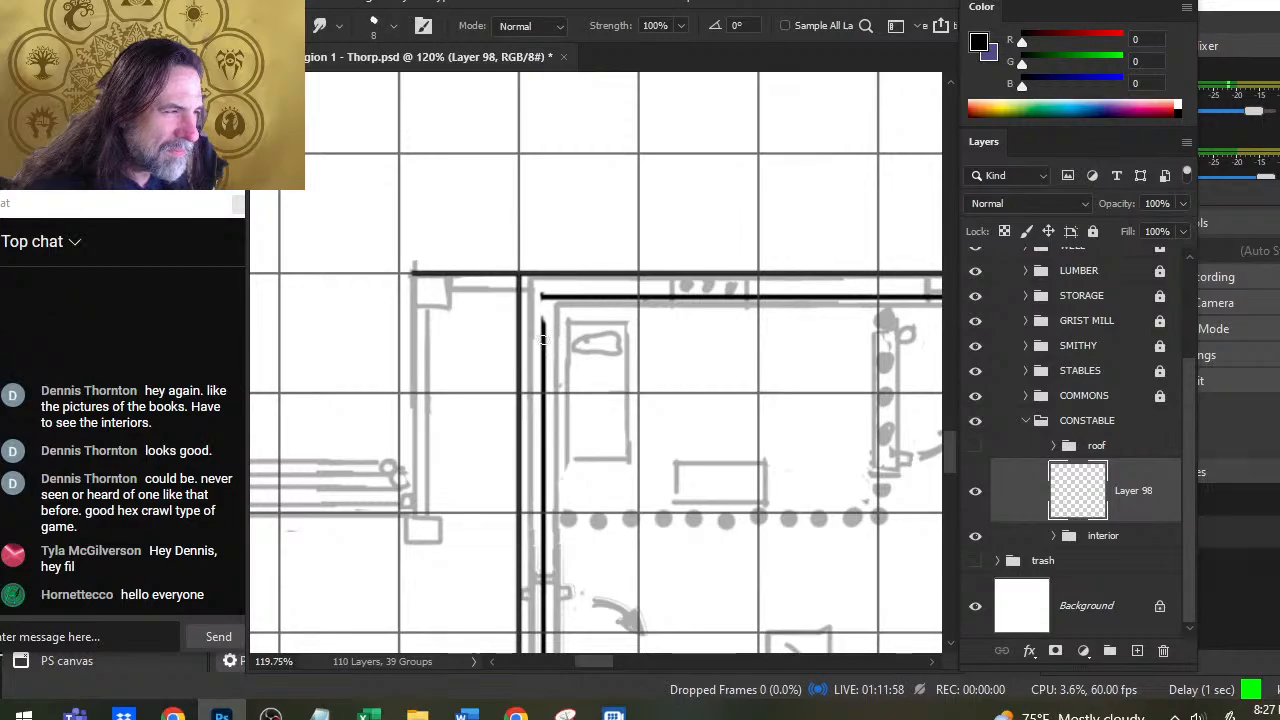
drag(544, 326, 544, 297)
key(e)
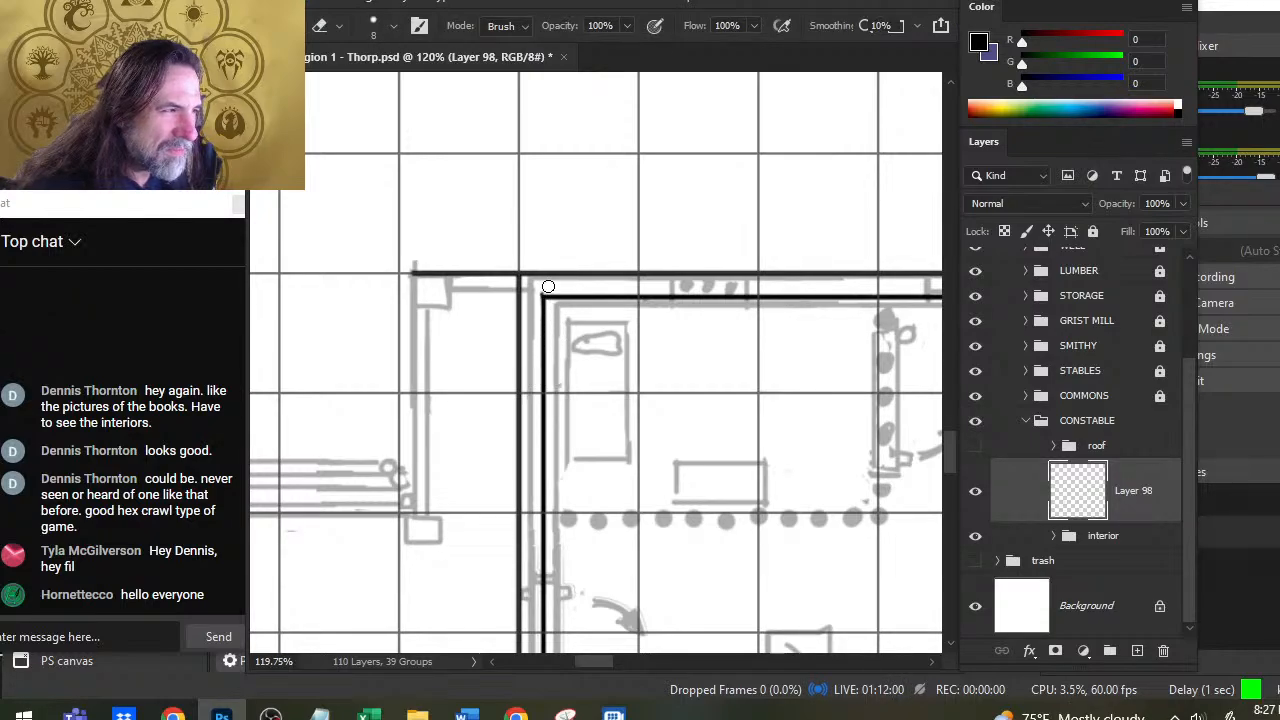
Step: Extend the building's top outer line leftward to the extension's grid line with the Smudge tool and trim the excess
key(z)
drag(608, 354, 585, 420)
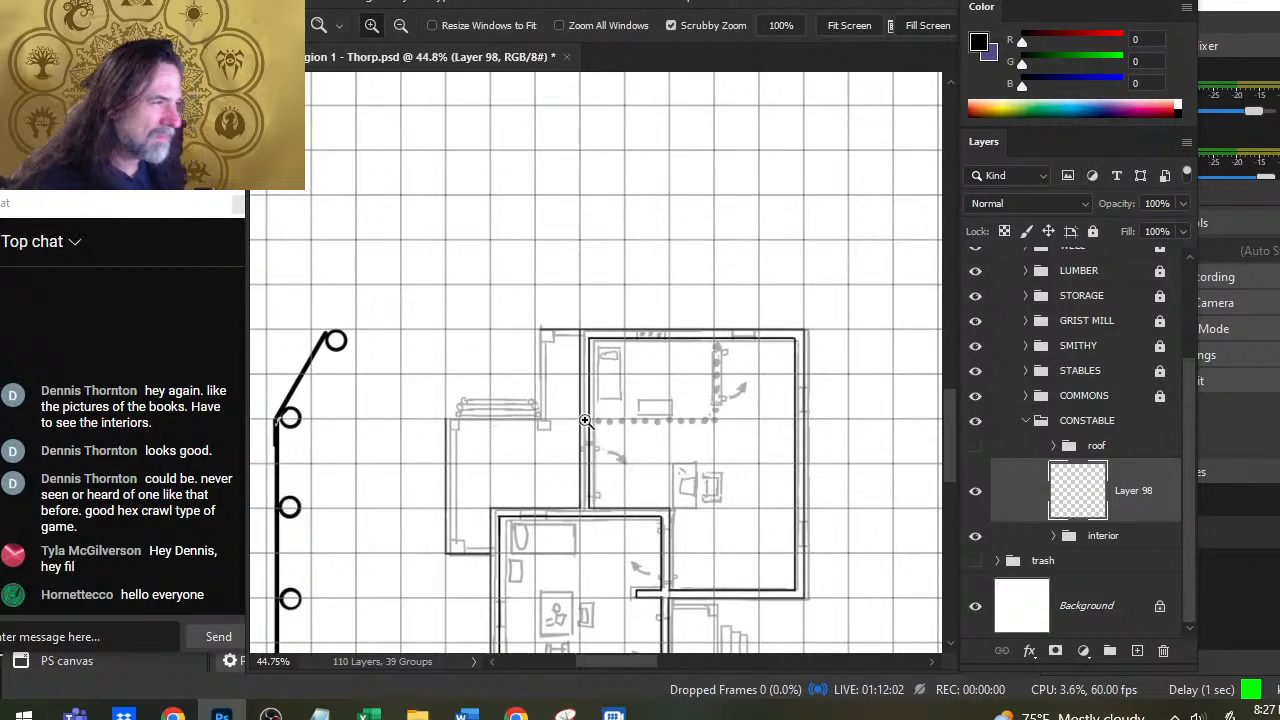
drag(686, 474, 601, 334)
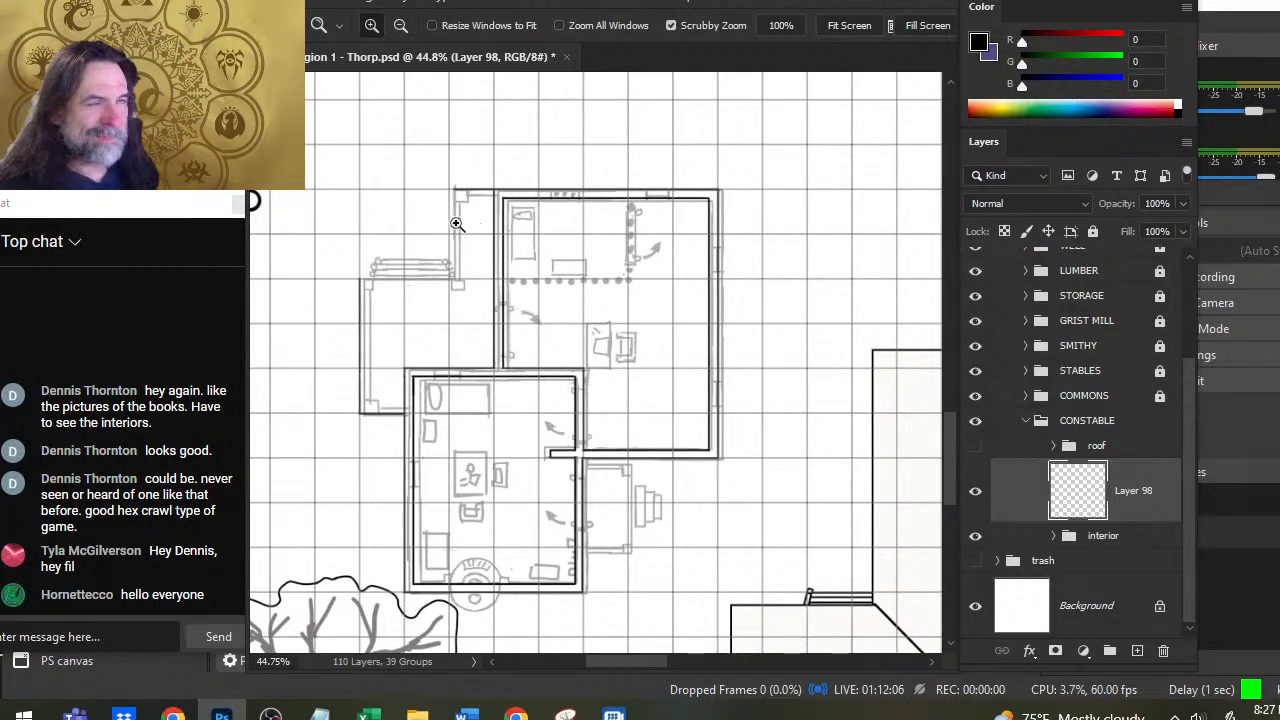
drag(461, 195, 509, 234)
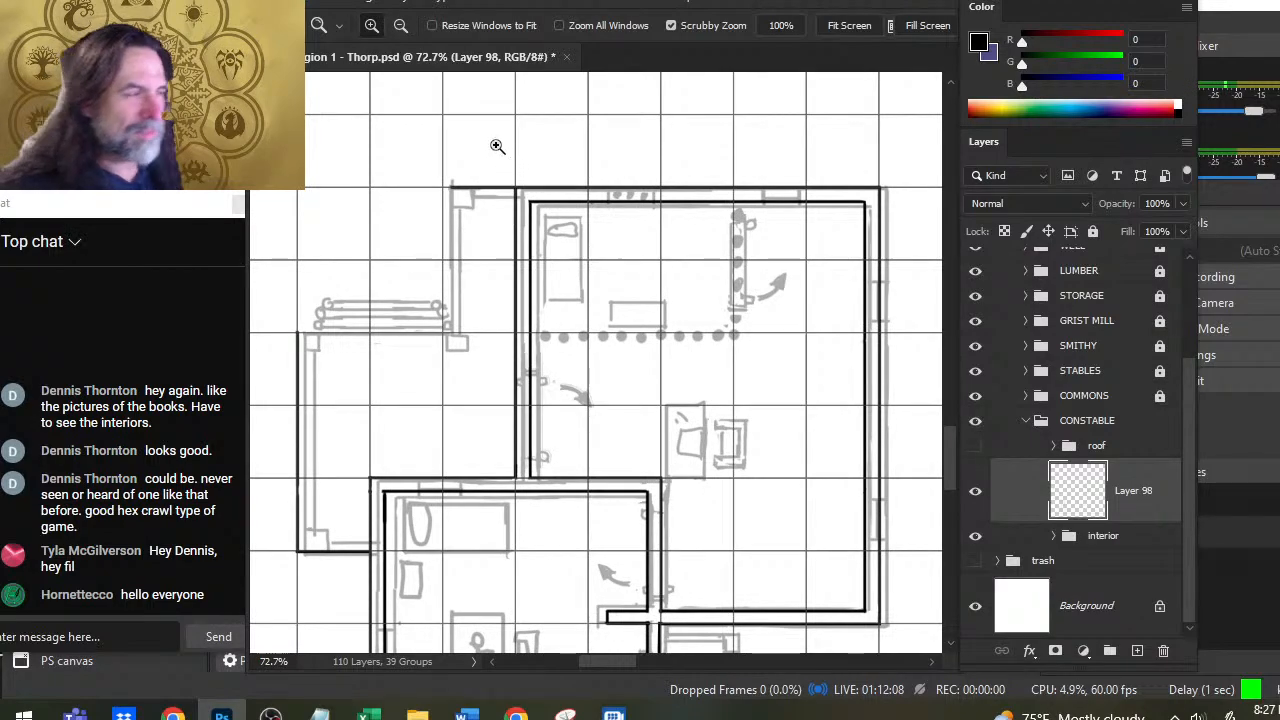
drag(443, 208, 475, 205)
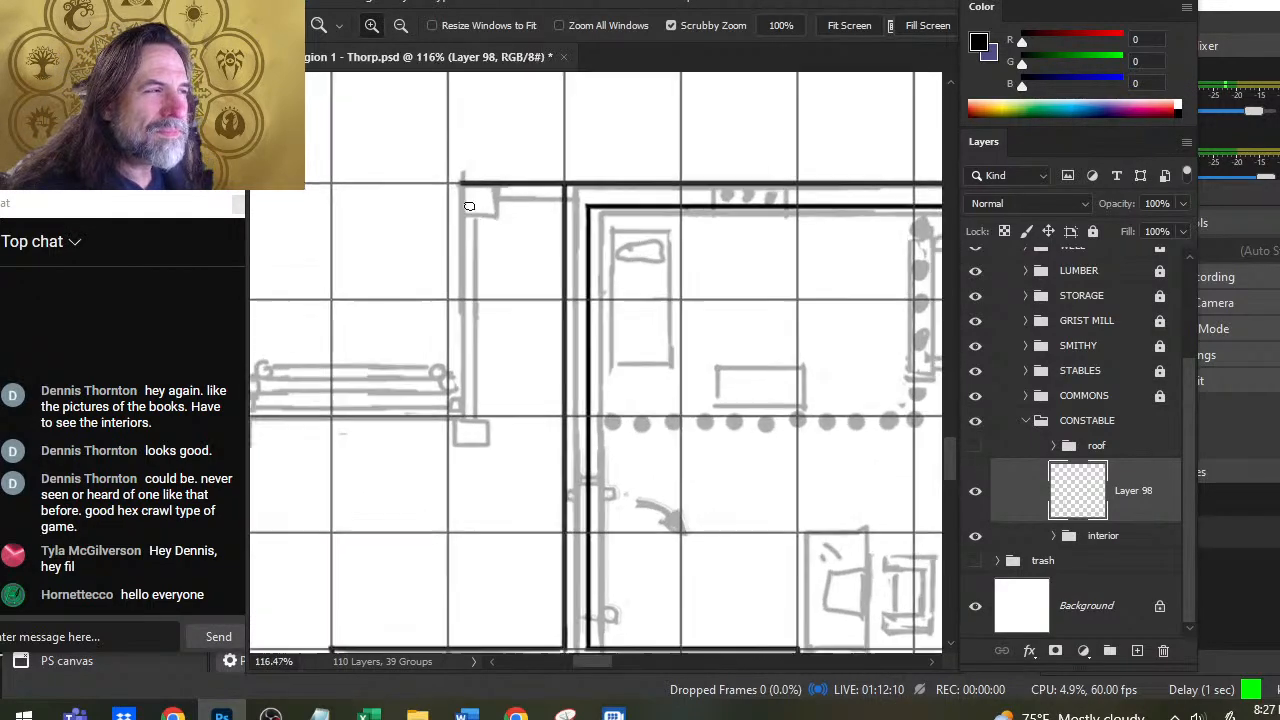
key(r)
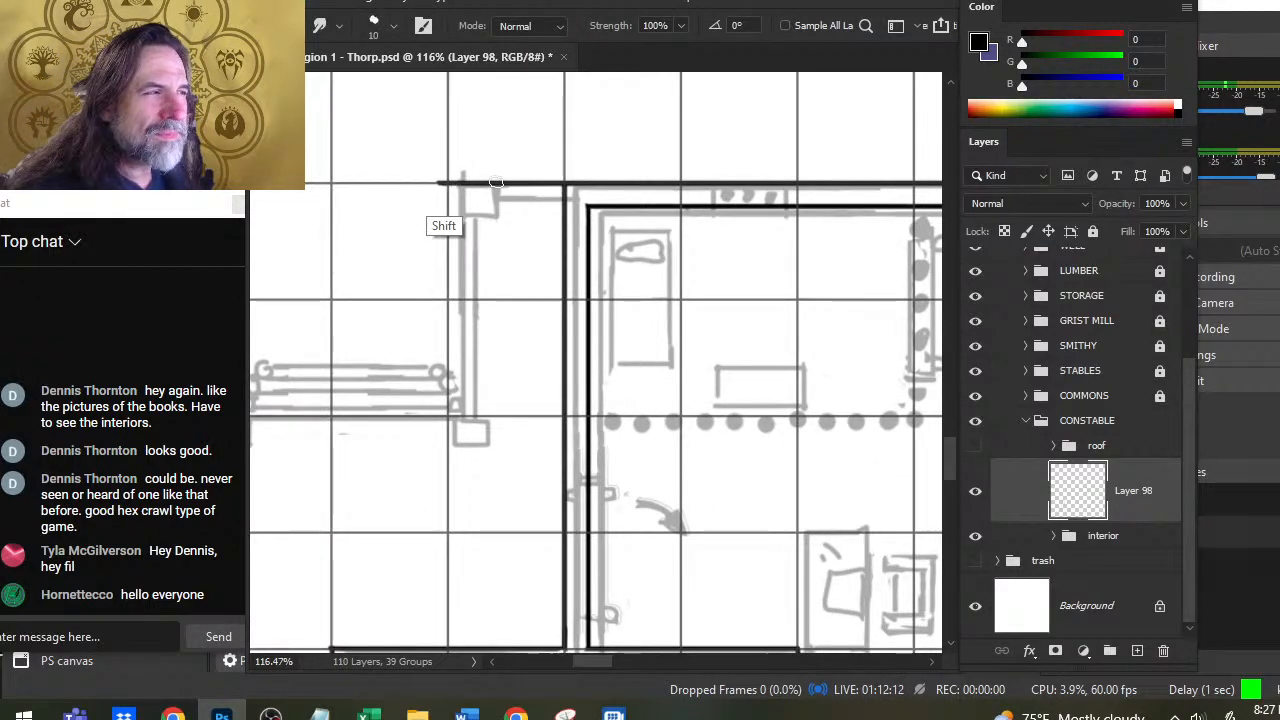
key(e)
key(b)
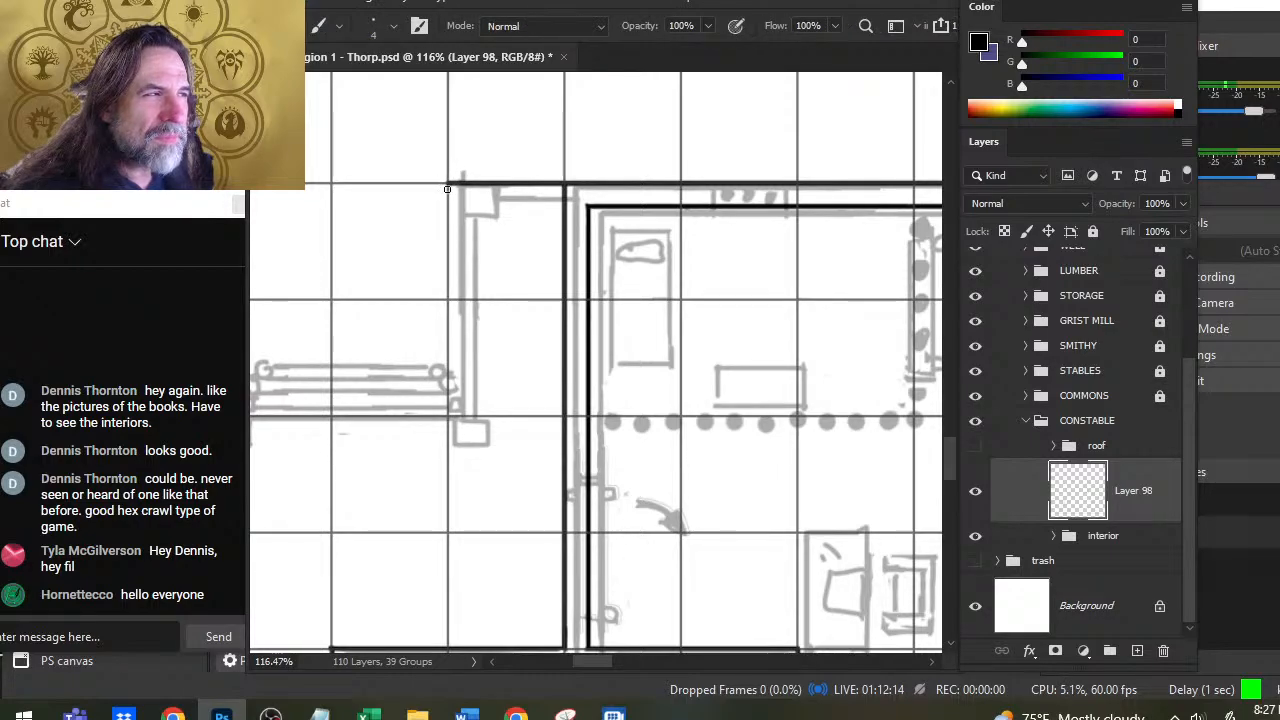
Step: Ink the extension's outer edge two squares down from its top corner, then two squares left to its outer left edge
click(449, 183)
shift+click(449, 412)
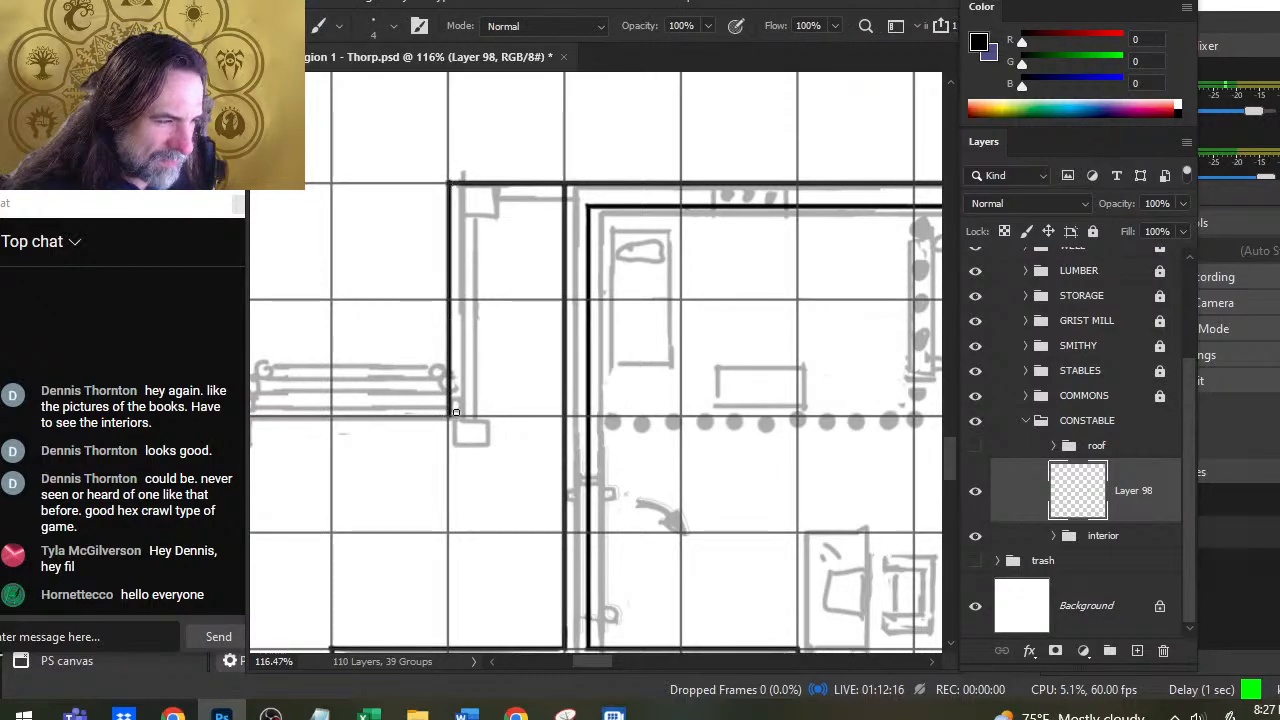
mouse_move(256, 427)
mouse_down()
mouse_move(462, 434)
mouse_move(478, 455)
mouse_move(640, 490)
mouse_move(659, 514)
mouse_up()
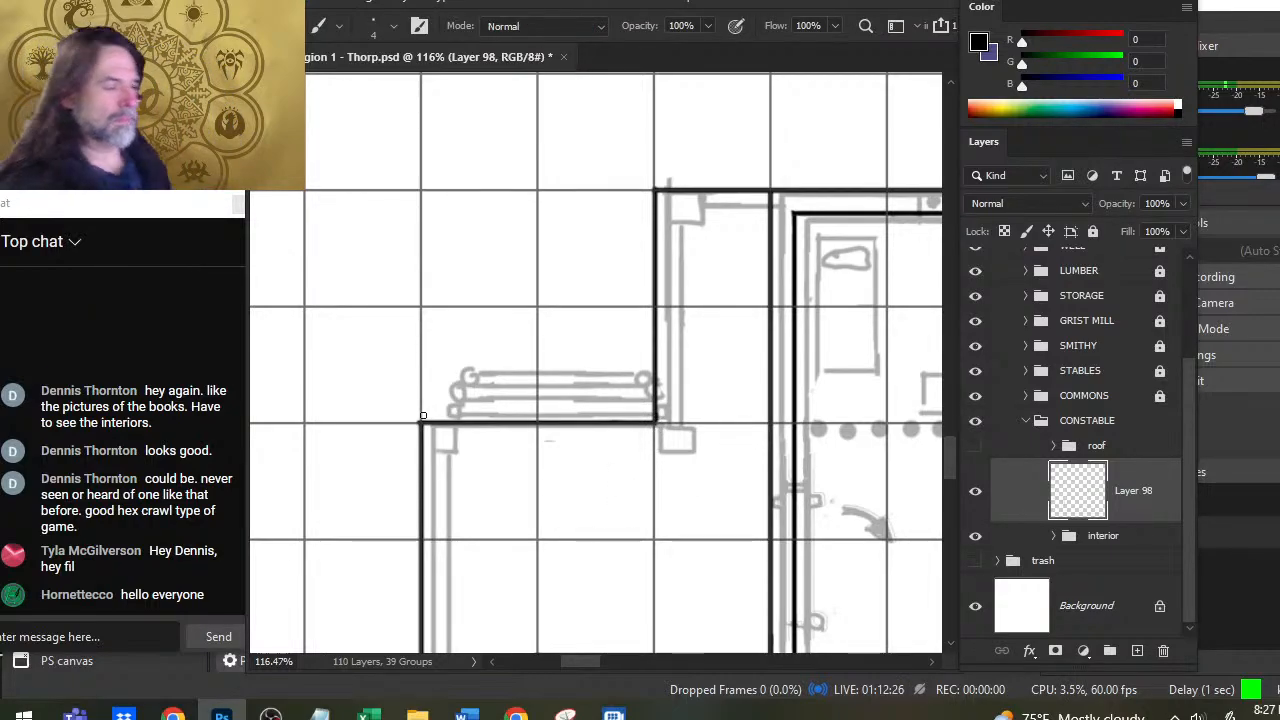
Step: Ink the inner line beneath the extension's horizontal edge by the log pile, with short cross lines near both ends
mouse_move(488, 457)
mouse_down()
mouse_move(550, 379)
mouse_move(486, 368)
mouse_up()
key(e)
key(b)
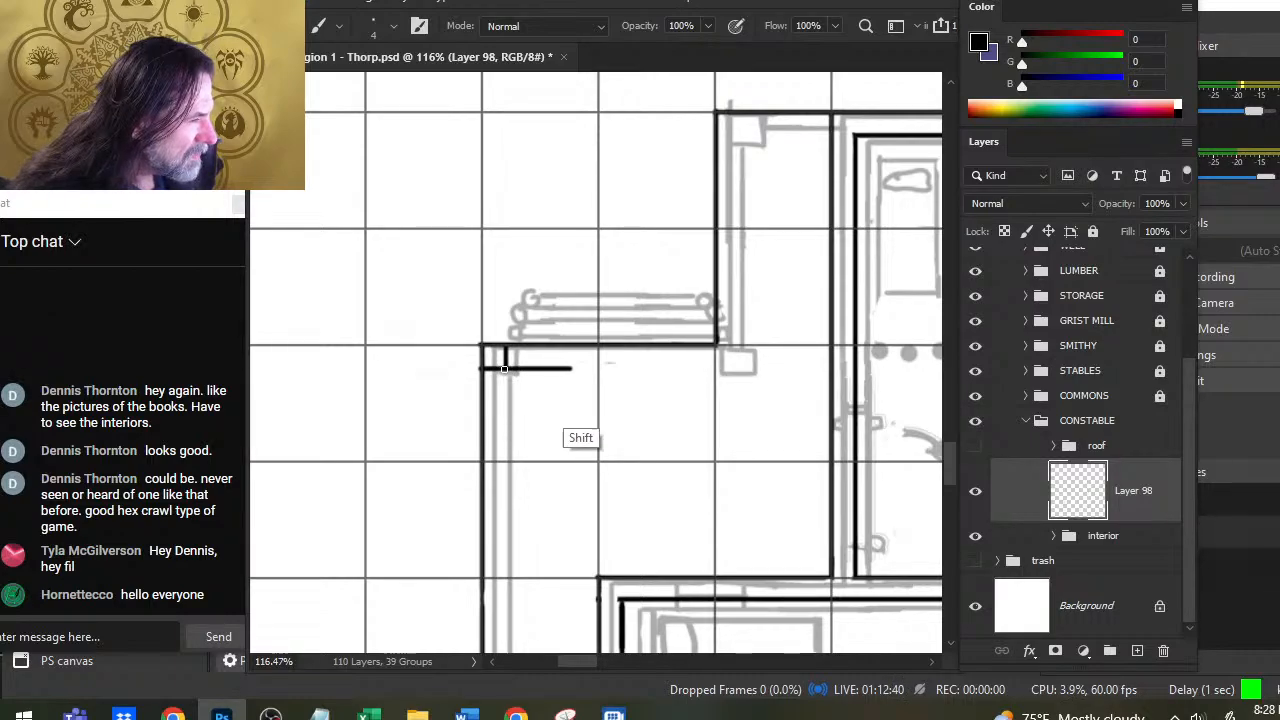
shift+click(714, 368)
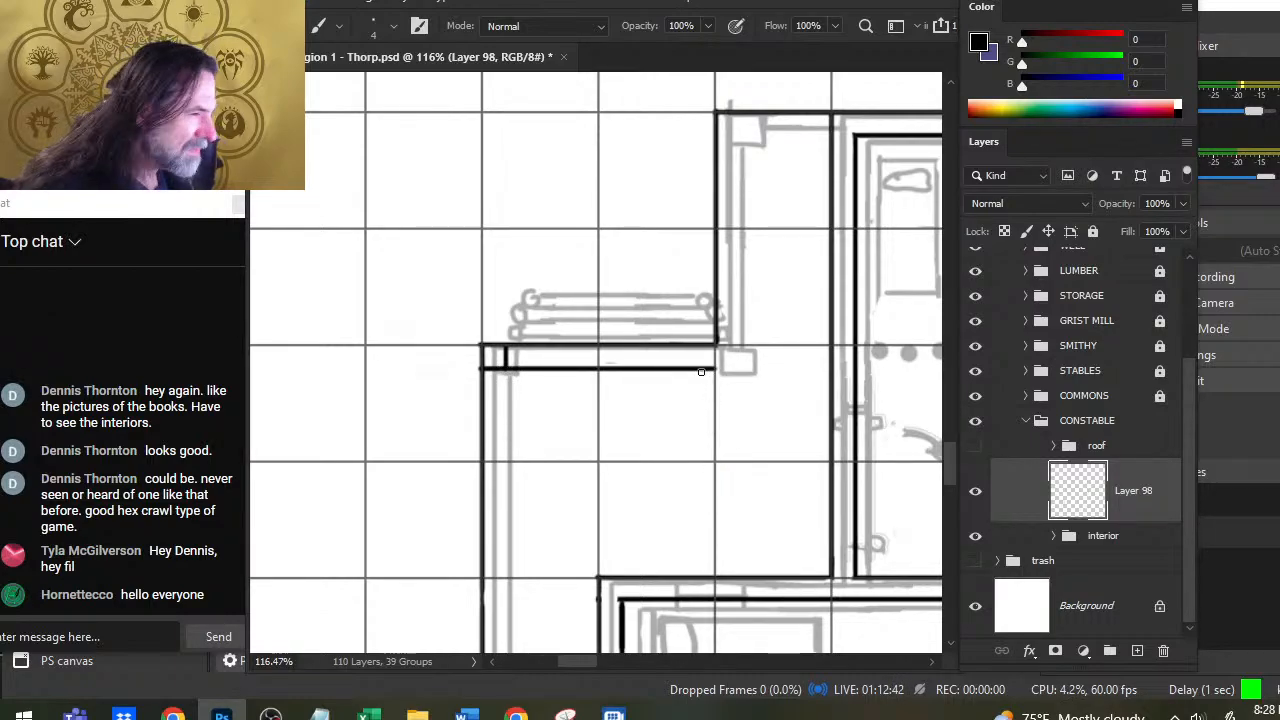
drag(713, 346, 714, 369)
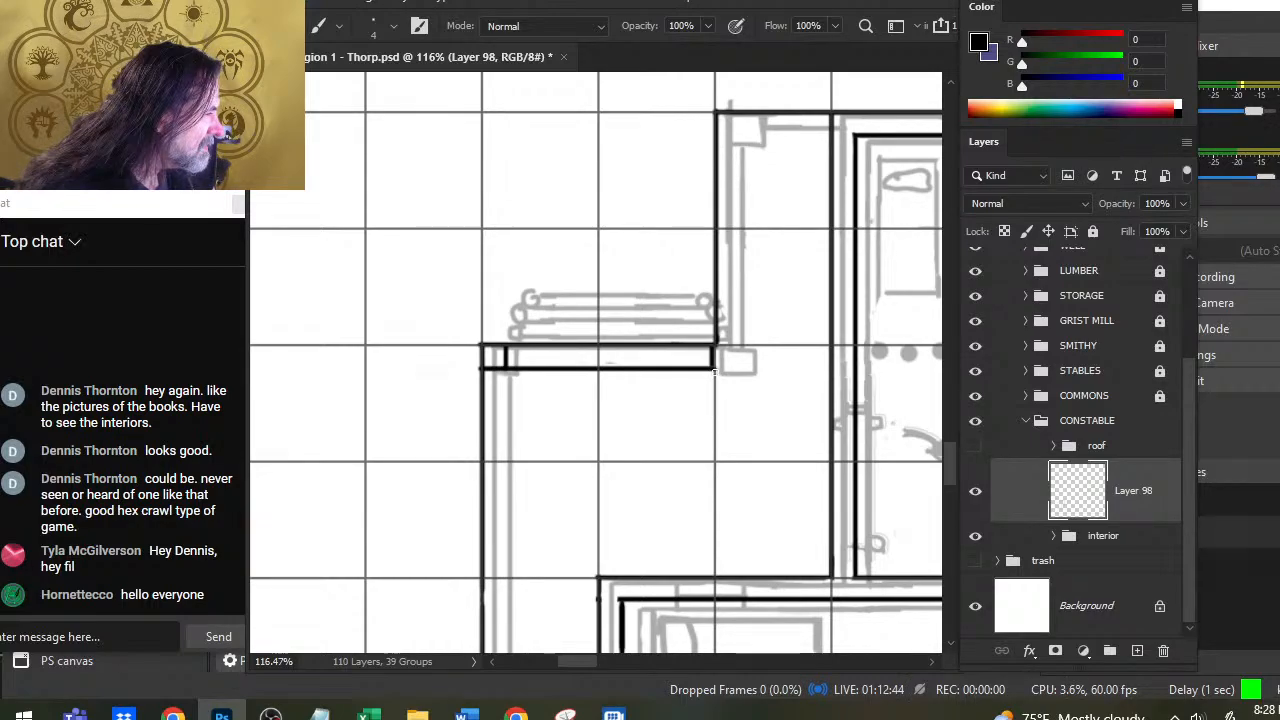
Step: Extend the inner line beneath the log pile past the corner and ink the inner line along the extension's upper vertical edge
key(e)
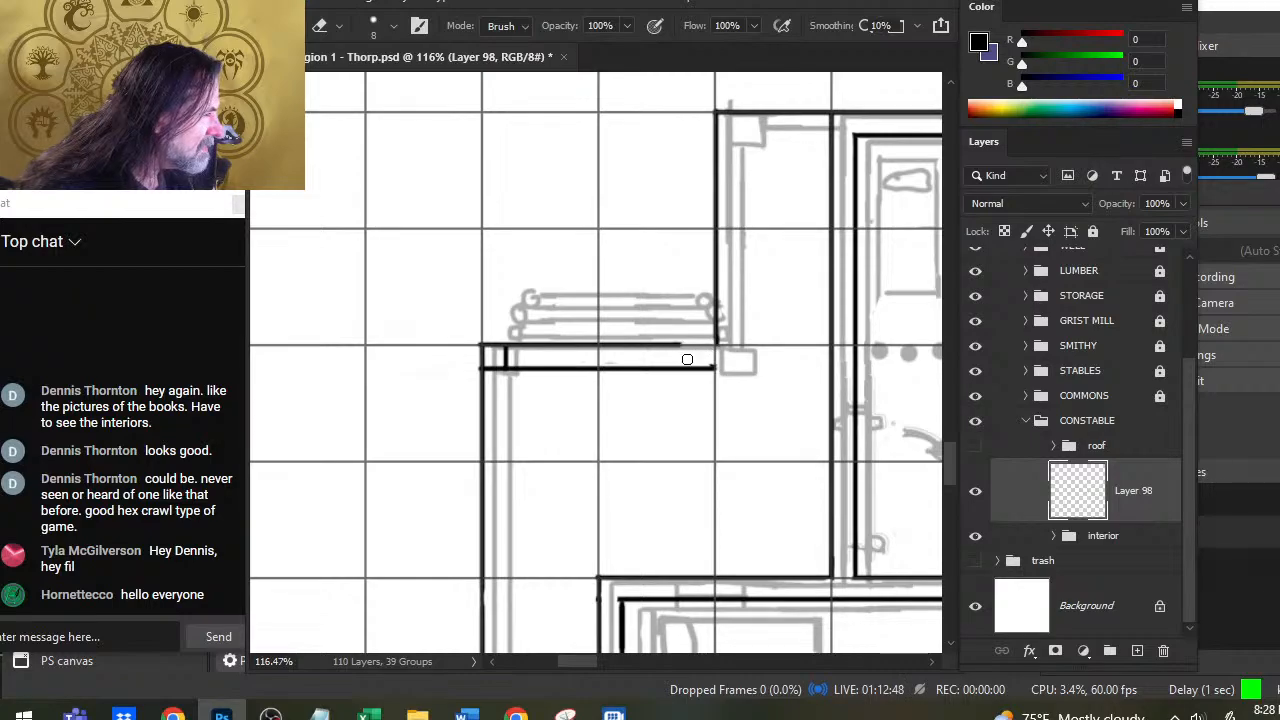
key(ctrl+z)
key(r)
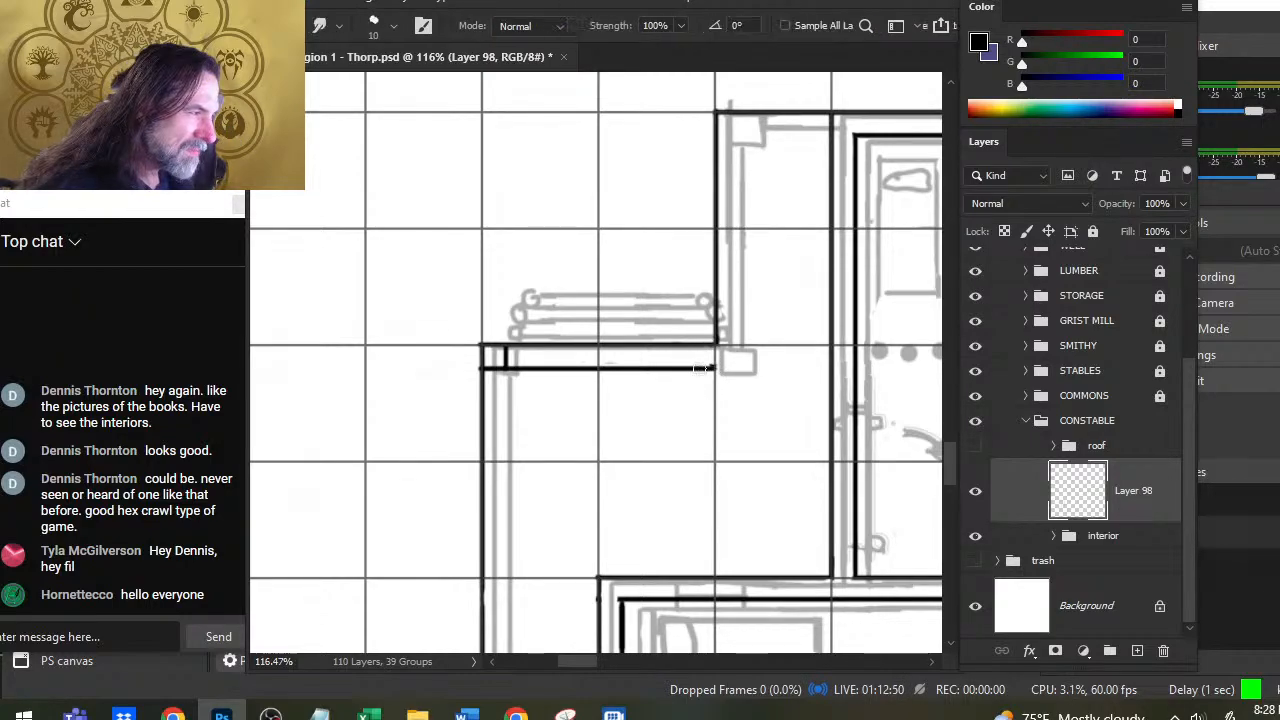
mouse_move(705, 369)
mouse_down()
mouse_move(736, 330)
mouse_move(740, 365)
mouse_move(740, 128)
mouse_up()
key(b)
key(ctrl+z)
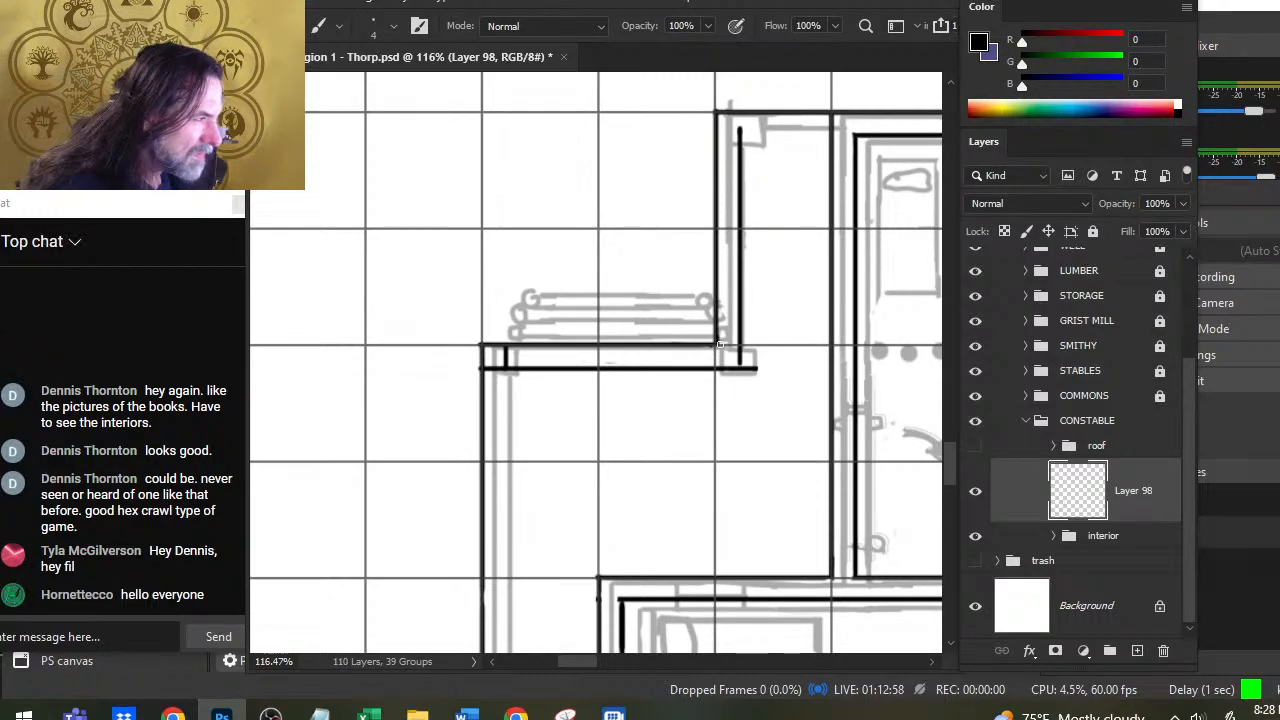
Step: Close the corner post beside the log pile with short cross lines and erase the inner line's overshoot
drag(718, 368, 716, 340)
key(ctrl+z)
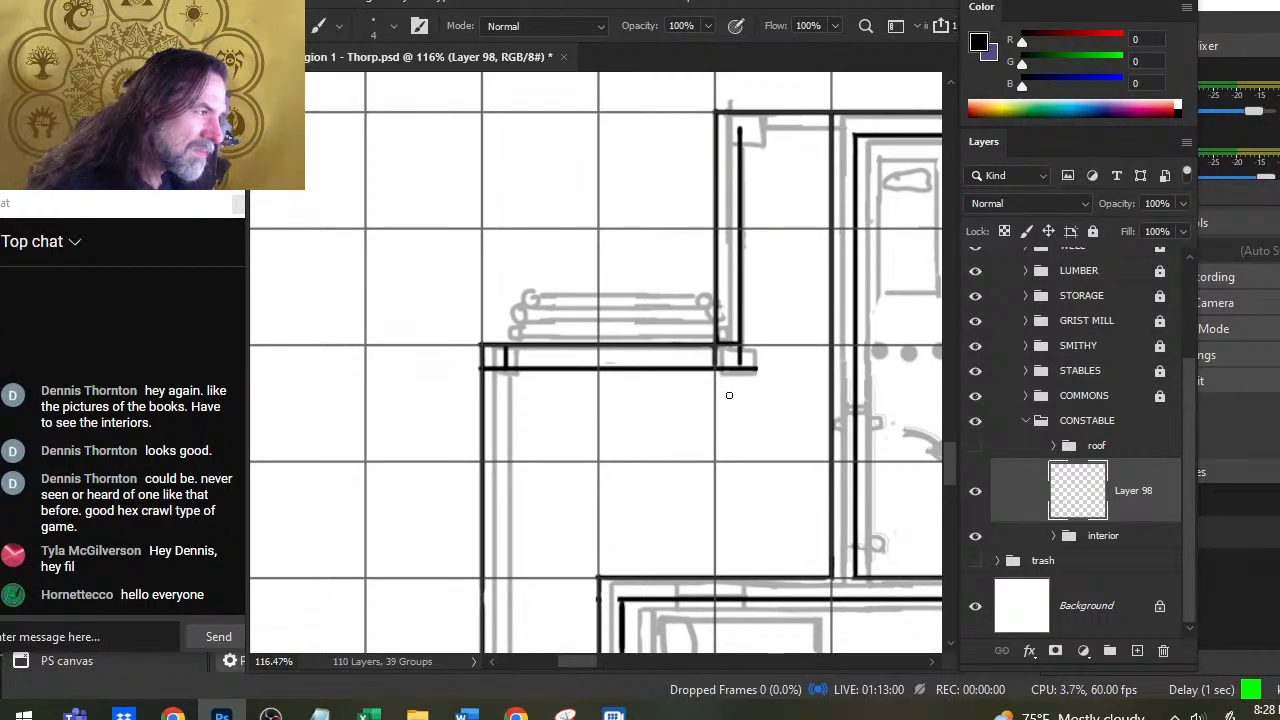
key(e)
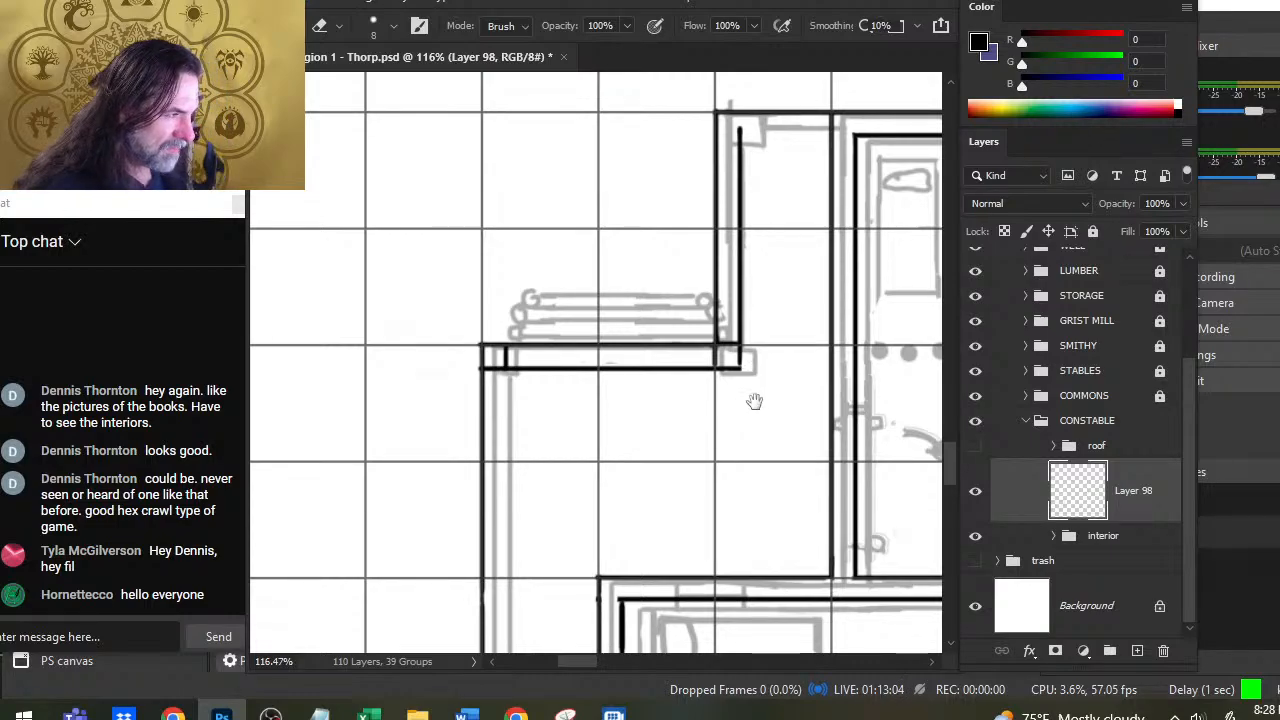
Step: Ink the extension's top inner line across to the main wall and box in its top-left corner post with cross lines
mouse_move(754, 401)
mouse_down()
mouse_move(705, 433)
mouse_move(625, 438)
mouse_move(611, 456)
mouse_up()
key(b)
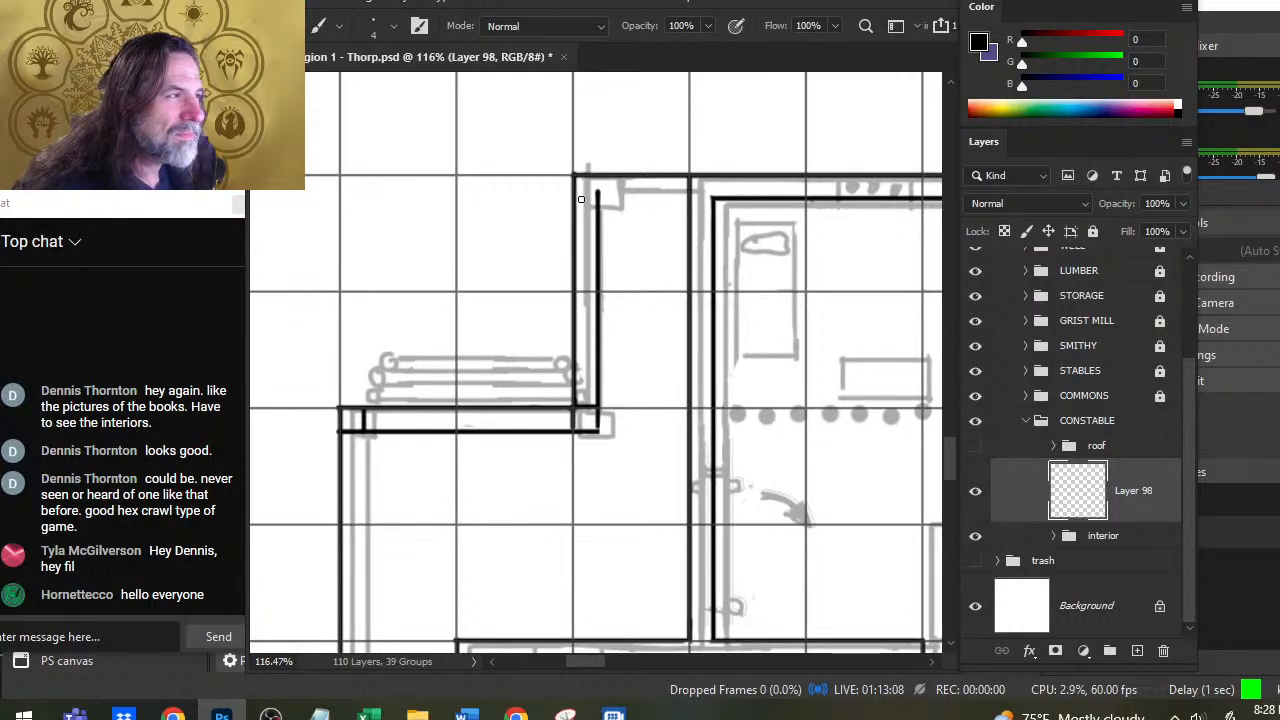
mouse_move(580, 193)
mouse_down()
mouse_move(670, 193)
mouse_move(599, 198)
mouse_up()
key(e)
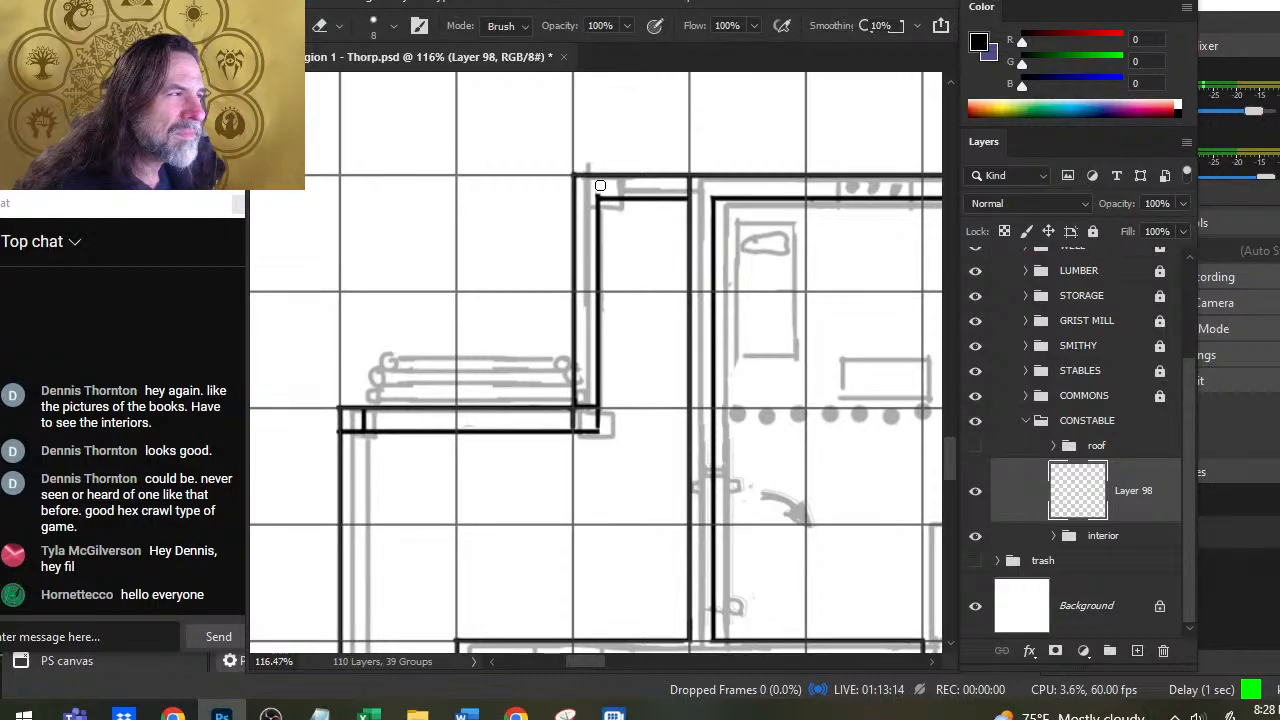
key(b)
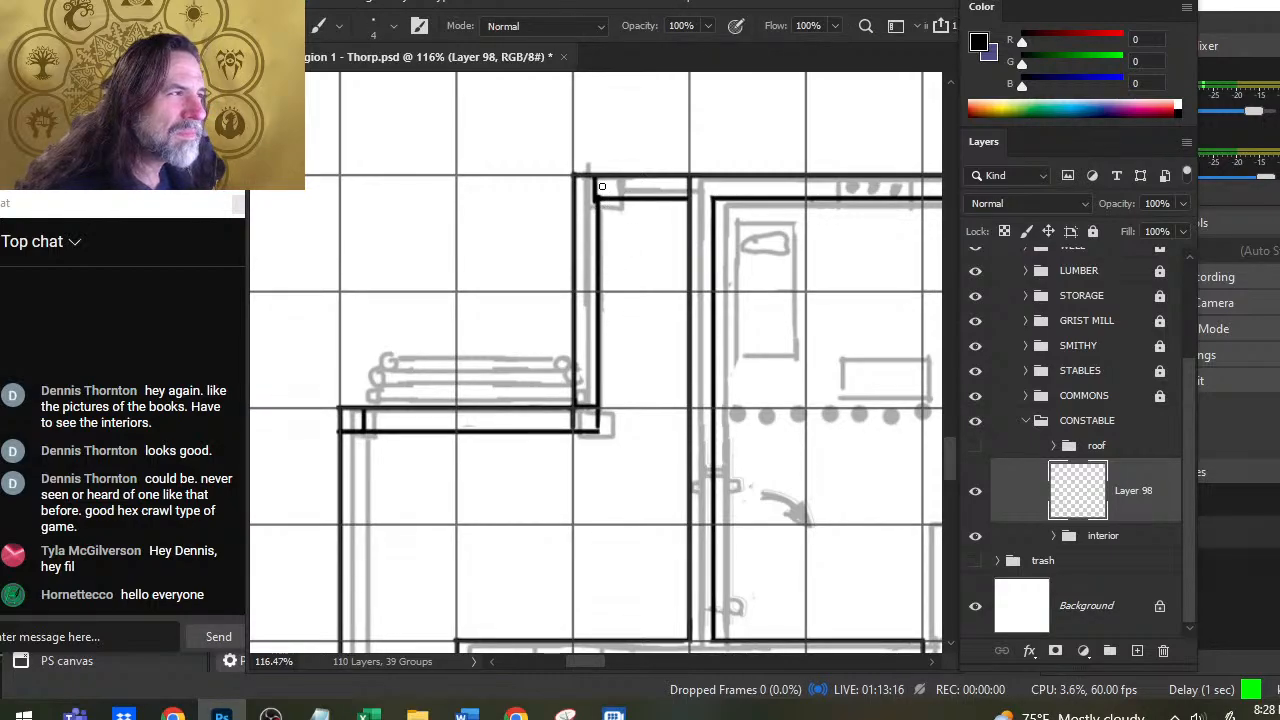
drag(596, 176, 596, 198)
Step: Clear the horizontal inner line beside the extension's outer left corner post and ink the left inner line down towards the bottom edge
key(z)
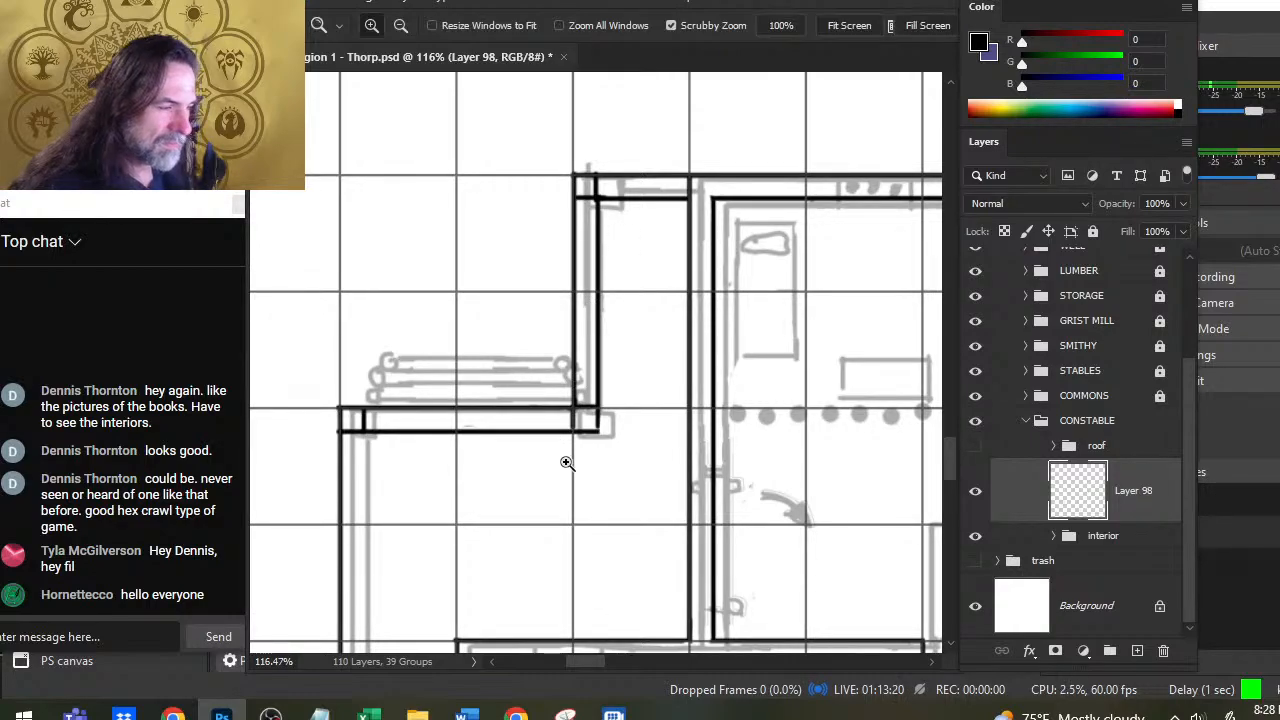
mouse_move(563, 460)
mouse_down()
mouse_move(452, 461)
mouse_move(486, 466)
mouse_up()
key(b)
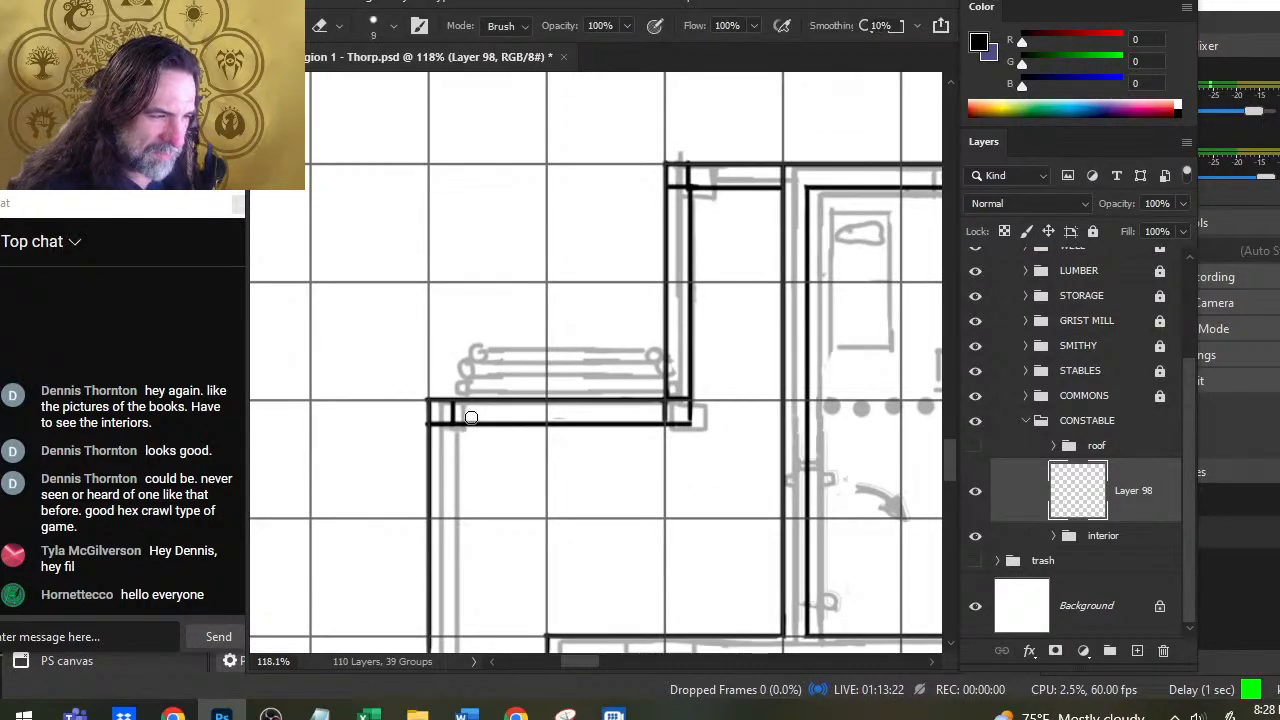
key(b)
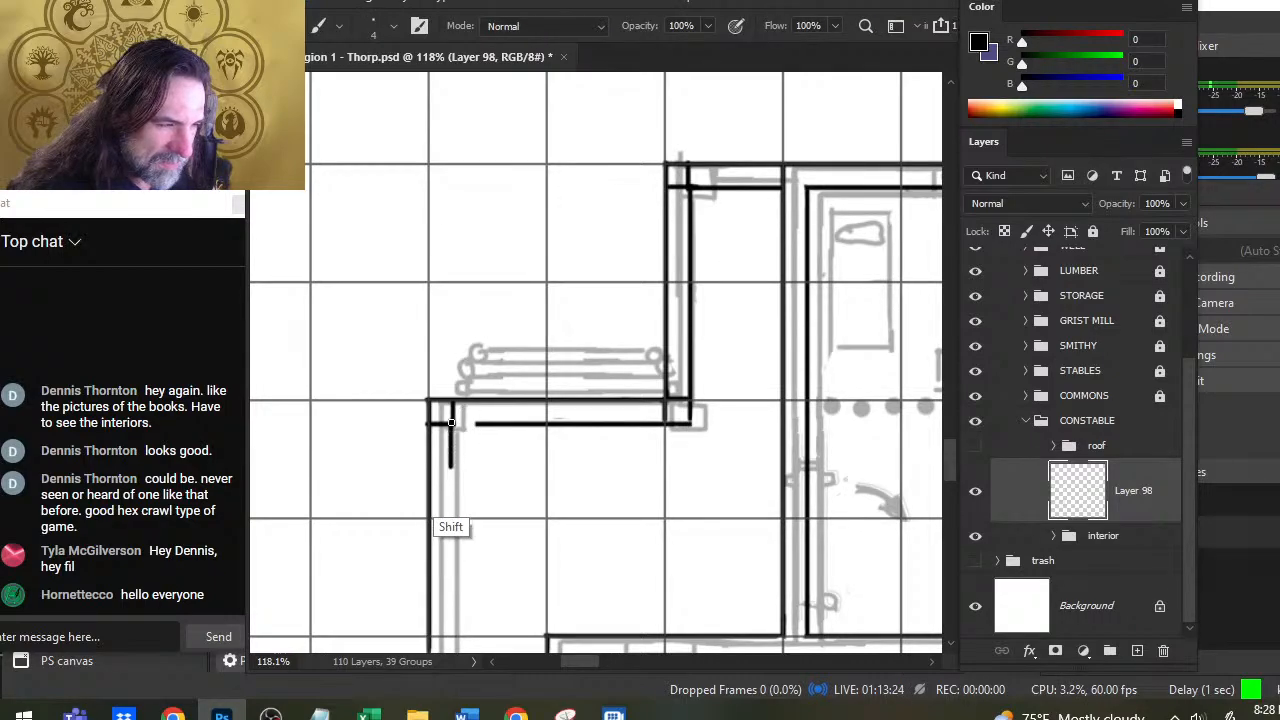
drag(449, 440, 450, 576)
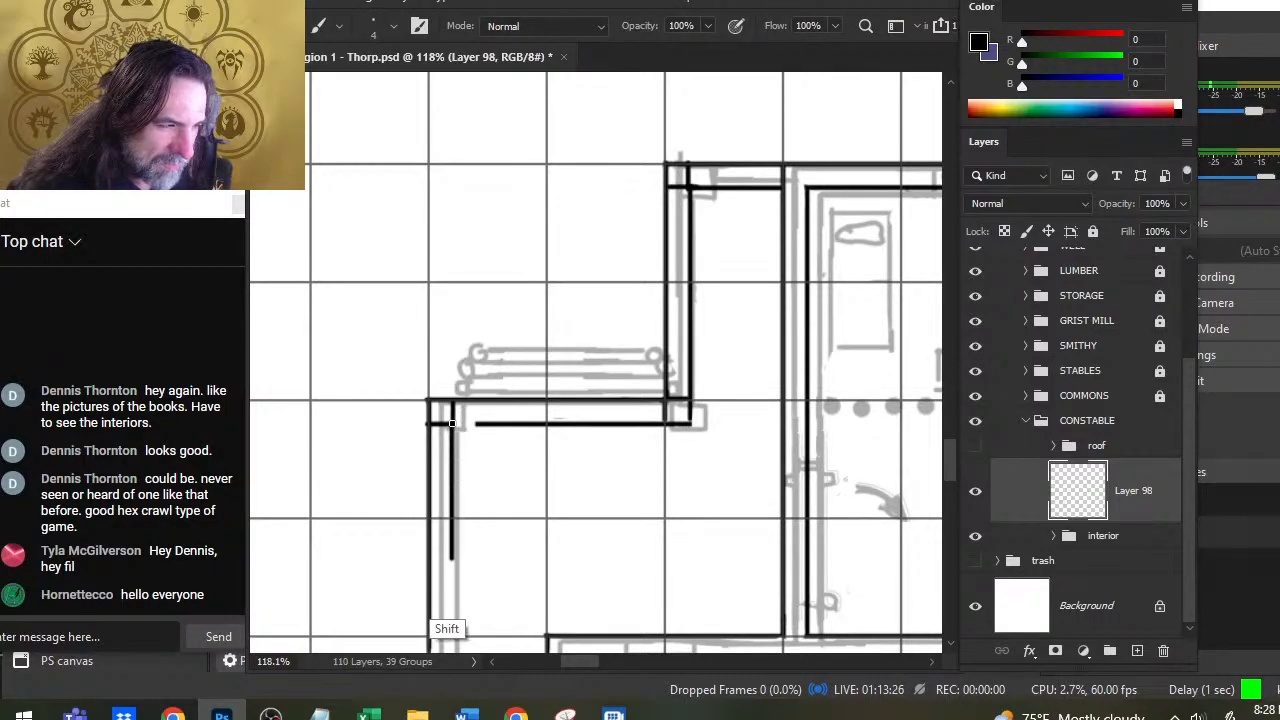
scroll(523, 323, down, 5)
key(r)
drag(486, 344, 486, 425)
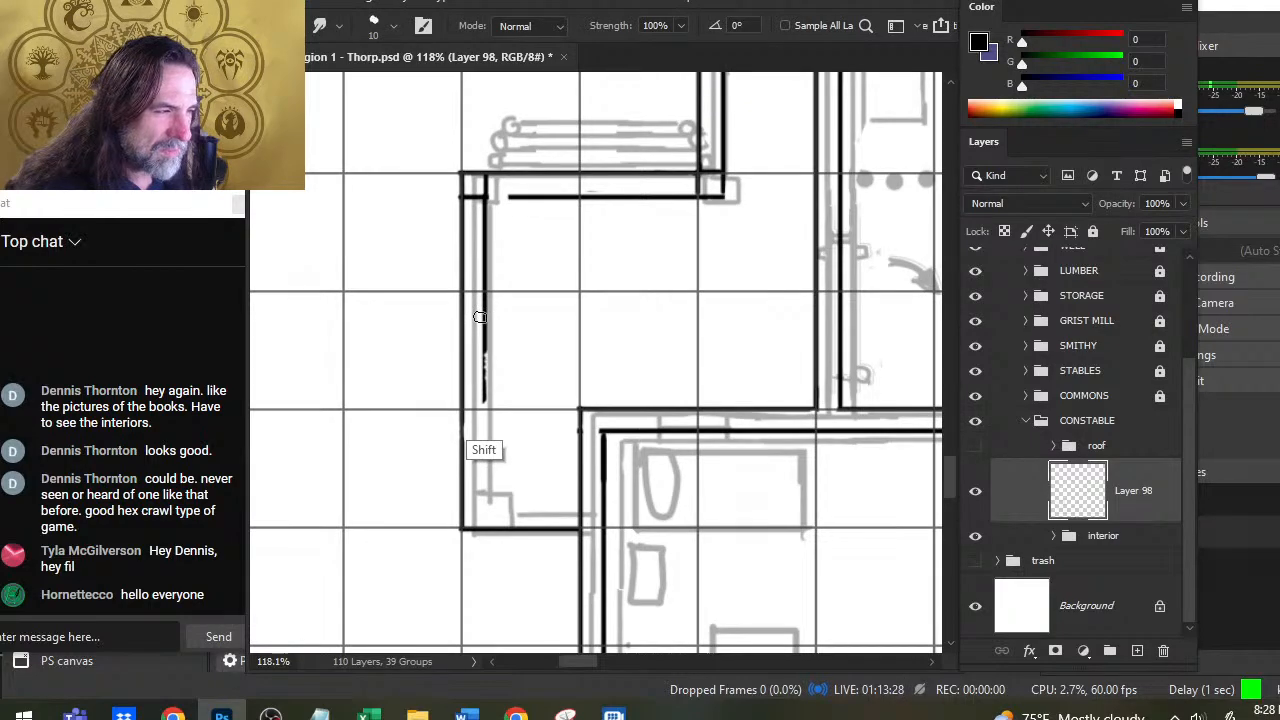
mouse_move(486, 324)
mouse_down()
mouse_move(479, 504)
mouse_move(488, 516)
mouse_move(578, 513)
mouse_up()
Step: Try to ink the inner line along the extension's bottom edge from the left inner line to the main wall
key(])
key(b)
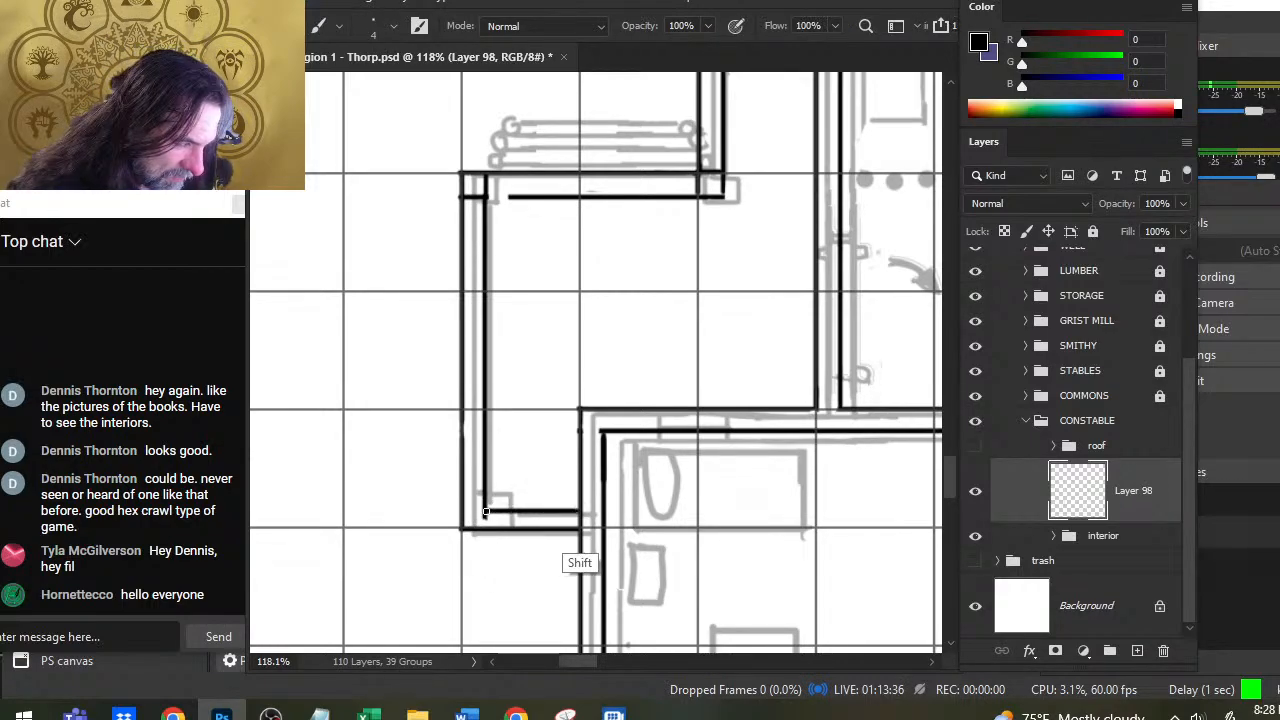
key(e)
key([)
key([)
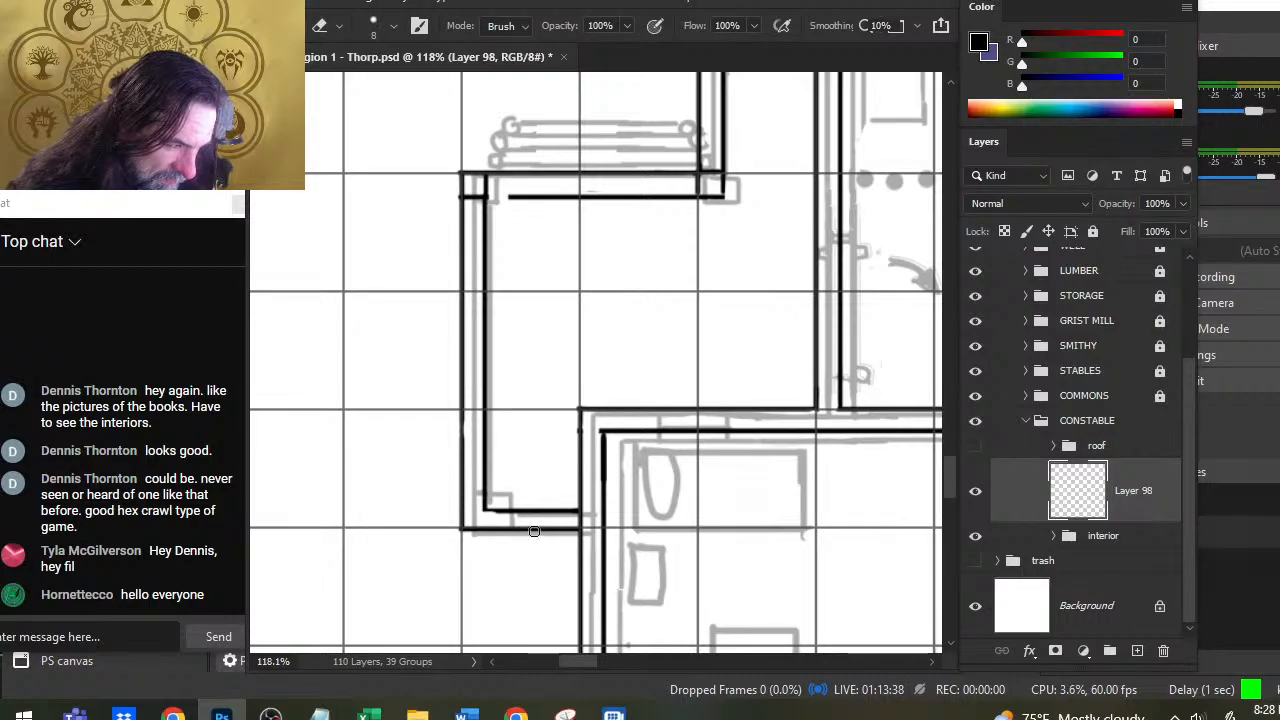
scroll(534, 531, down, 3)
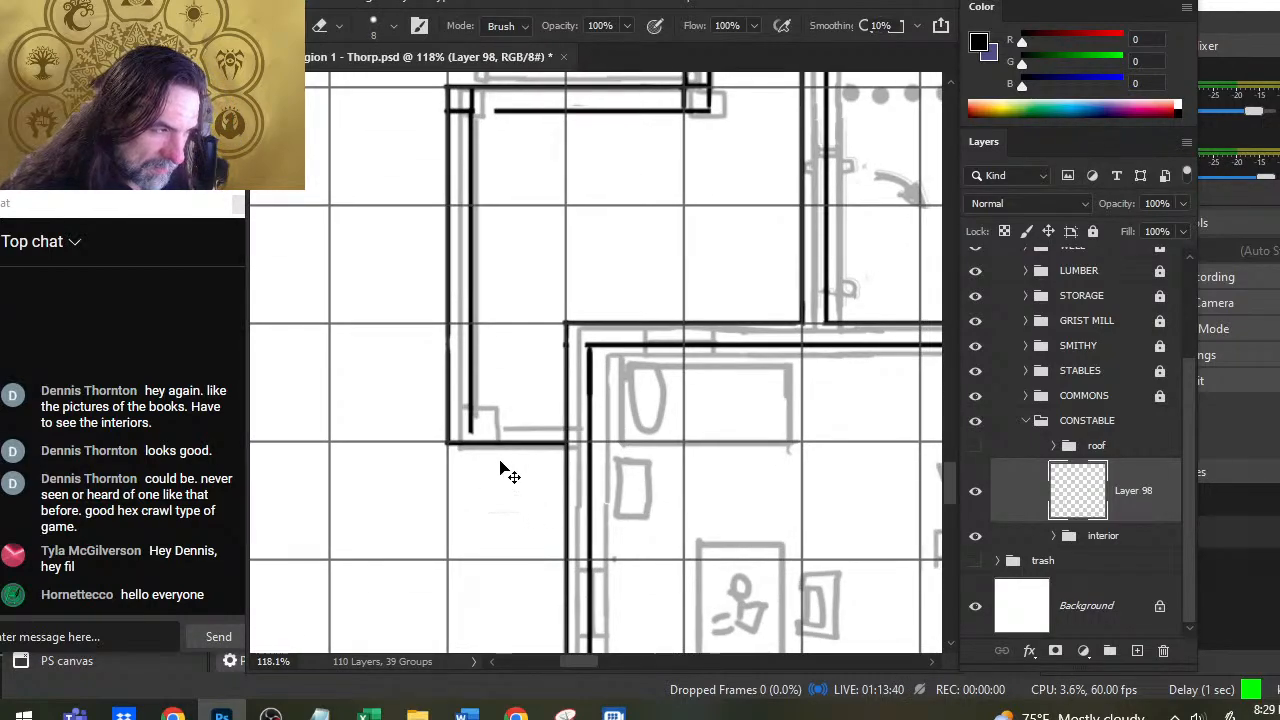
key(b)
drag(470, 423, 561, 423)
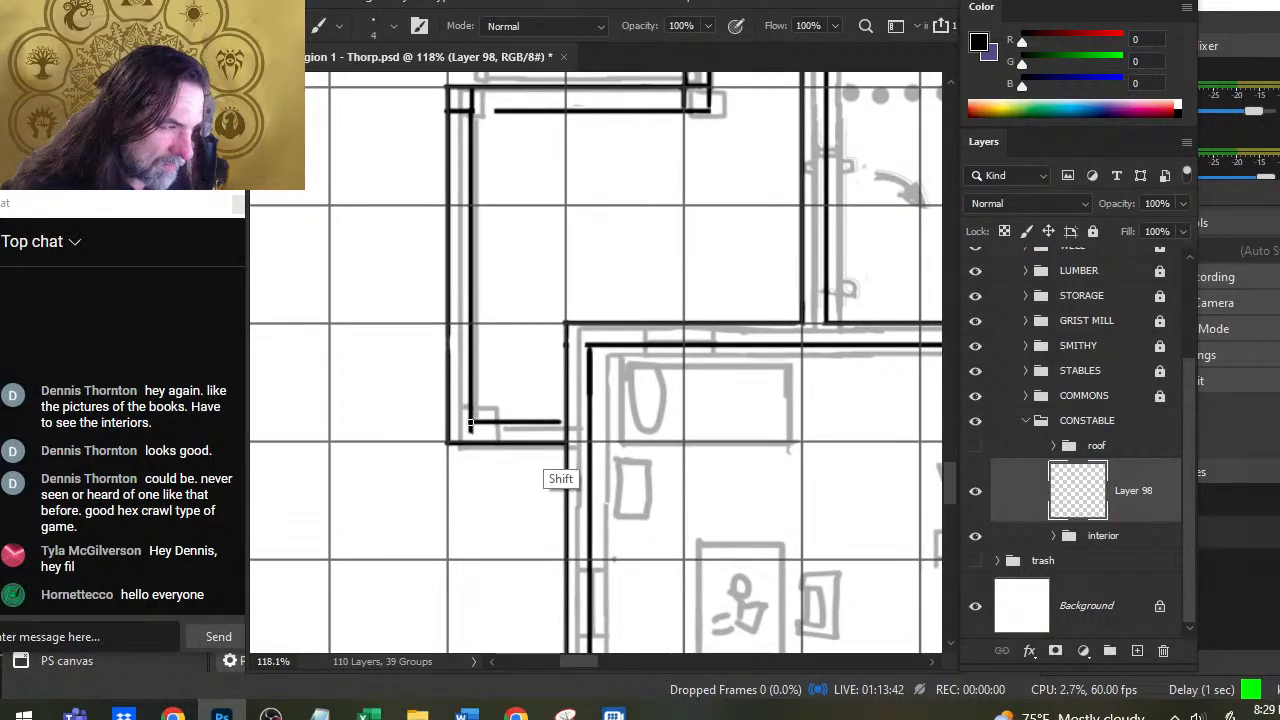
key(ctrl+z)
Step: Trim the lower end of the left inner line and ink the extension's bottom inner line across to the main wall
key(e)
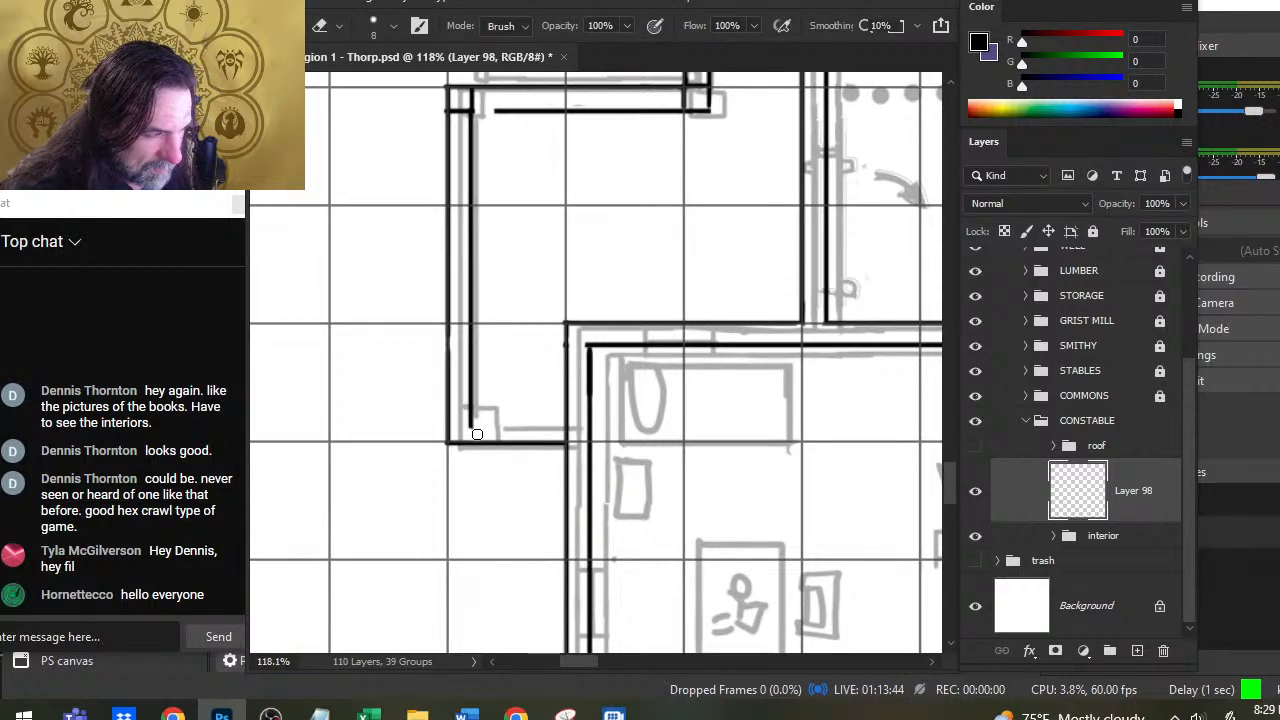
key(b)
drag(471, 423, 566, 423)
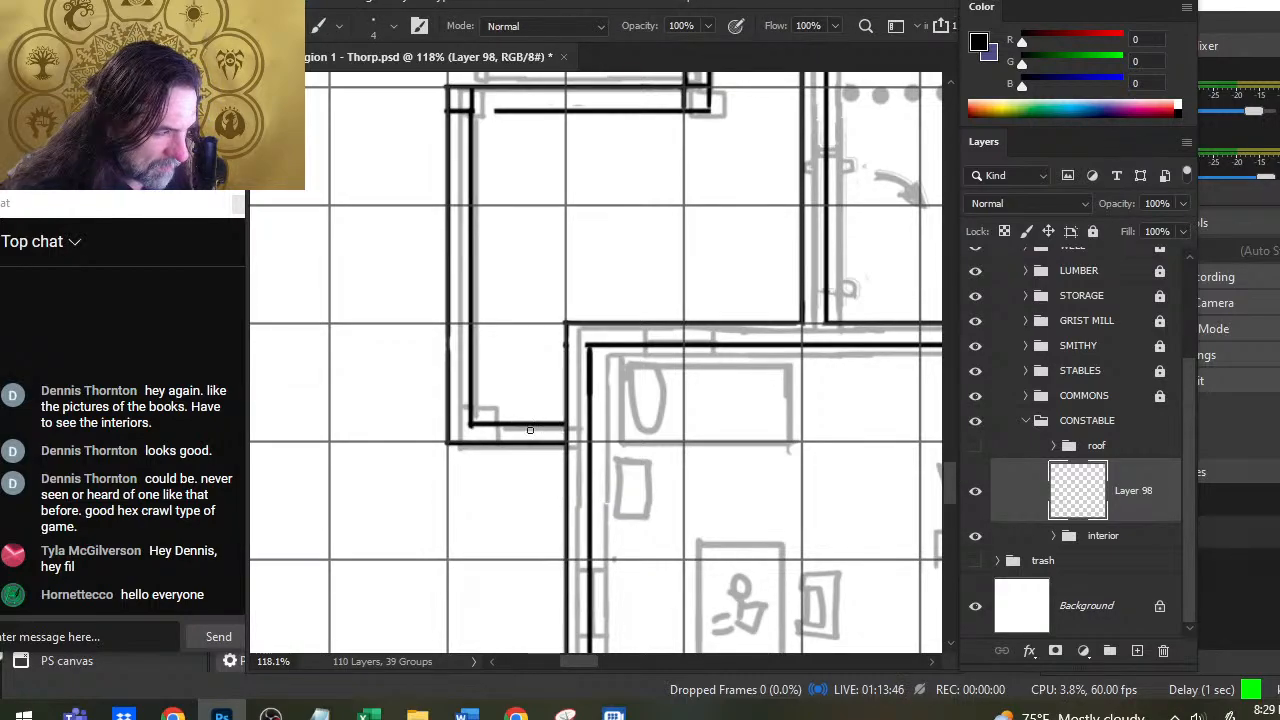
key(e)
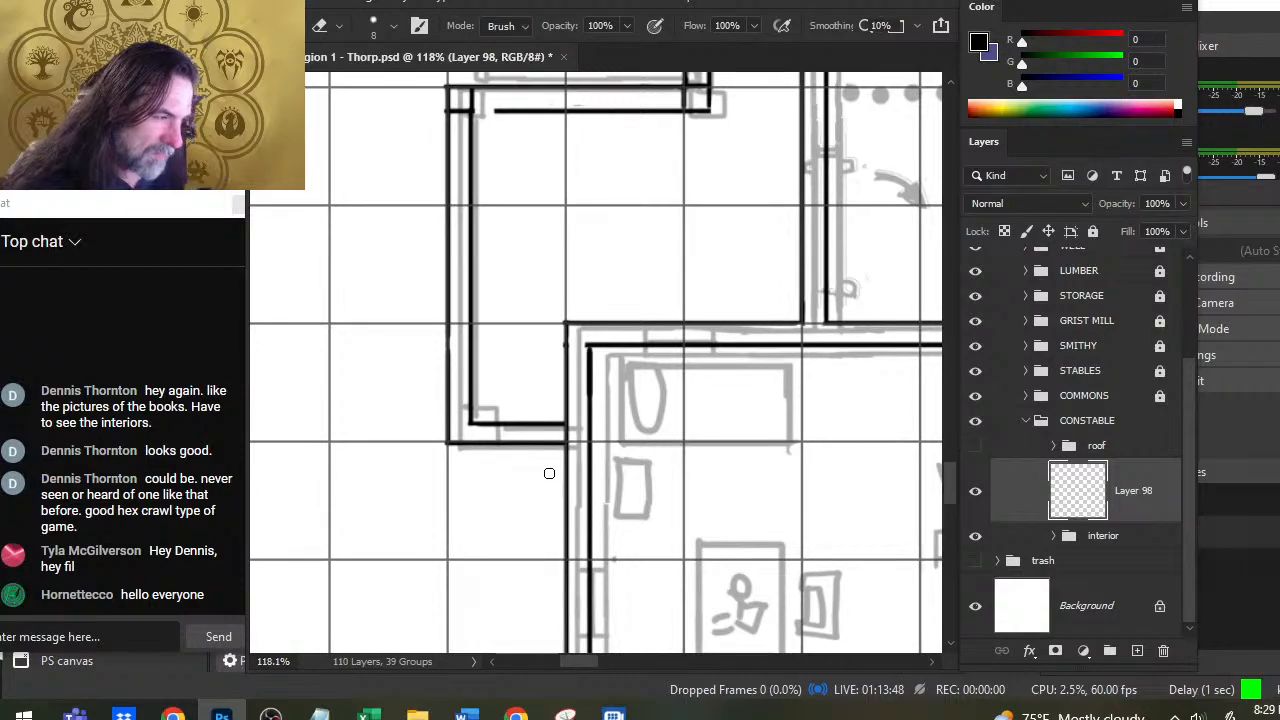
Step: Erase the inner line beneath the log pile between the two corner posts with eraser size 25
key(z)
drag(552, 470, 524, 550)
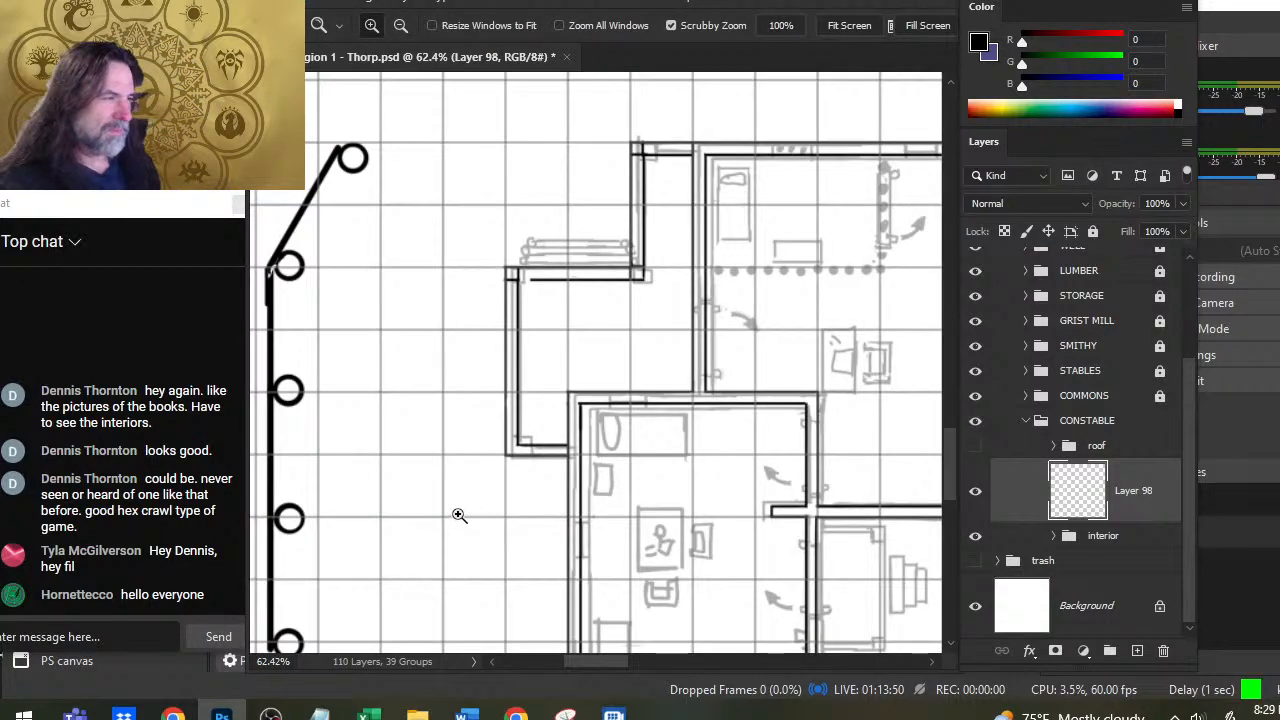
drag(550, 293, 575, 293)
key(e)
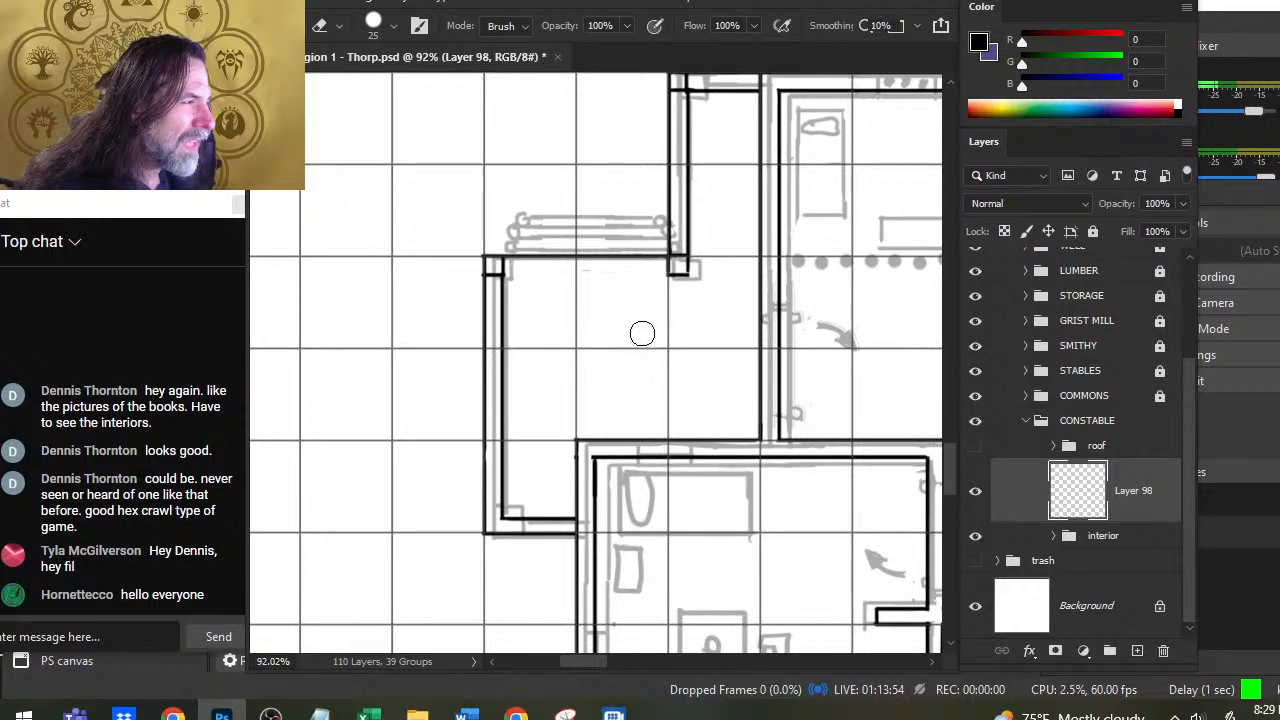
Step: Try to ink horizontal and vertical cross lines for the post in the extension's bottom-left corner
key(z)
drag(640, 331, 578, 353)
drag(603, 421, 649, 265)
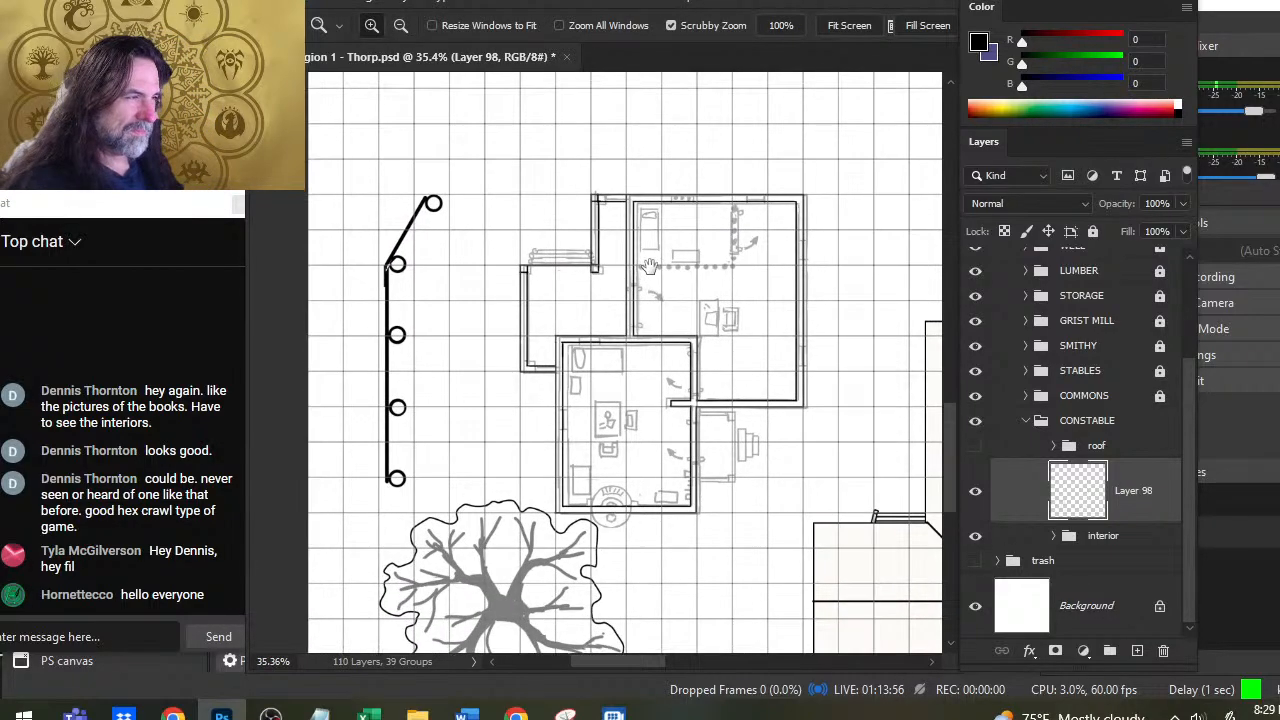
drag(533, 402, 537, 336)
key(b)
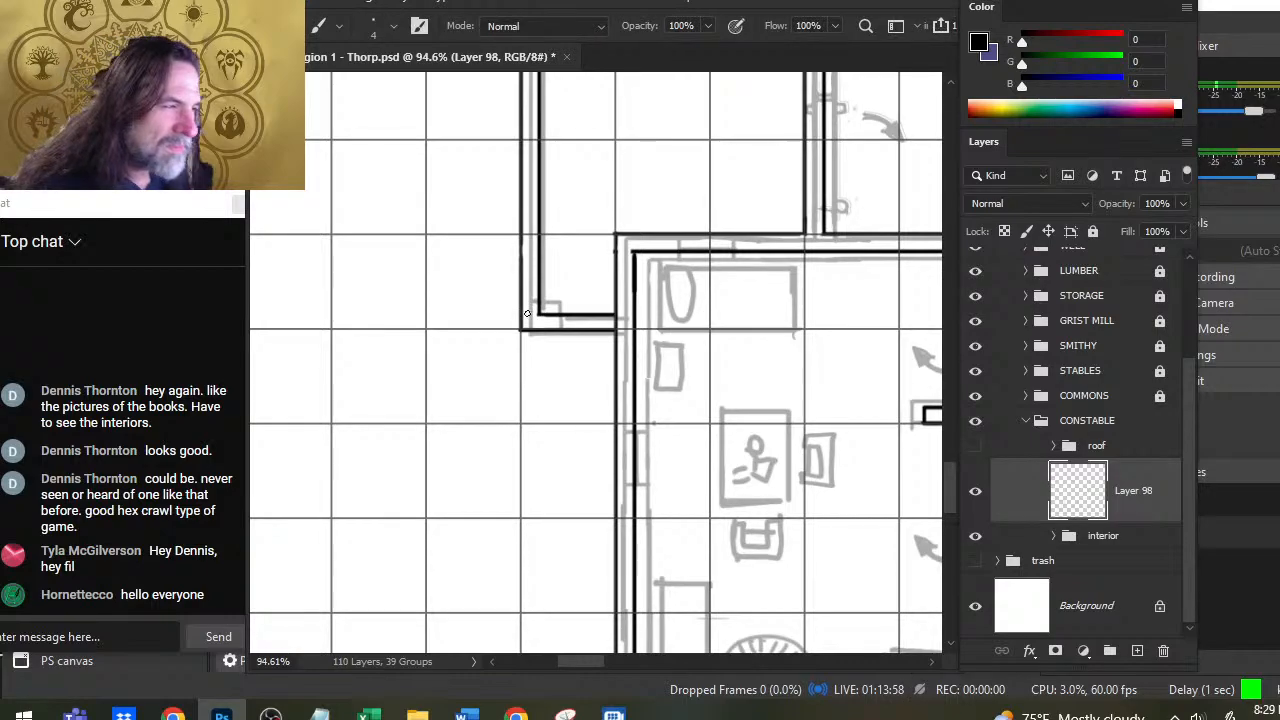
key(shift)
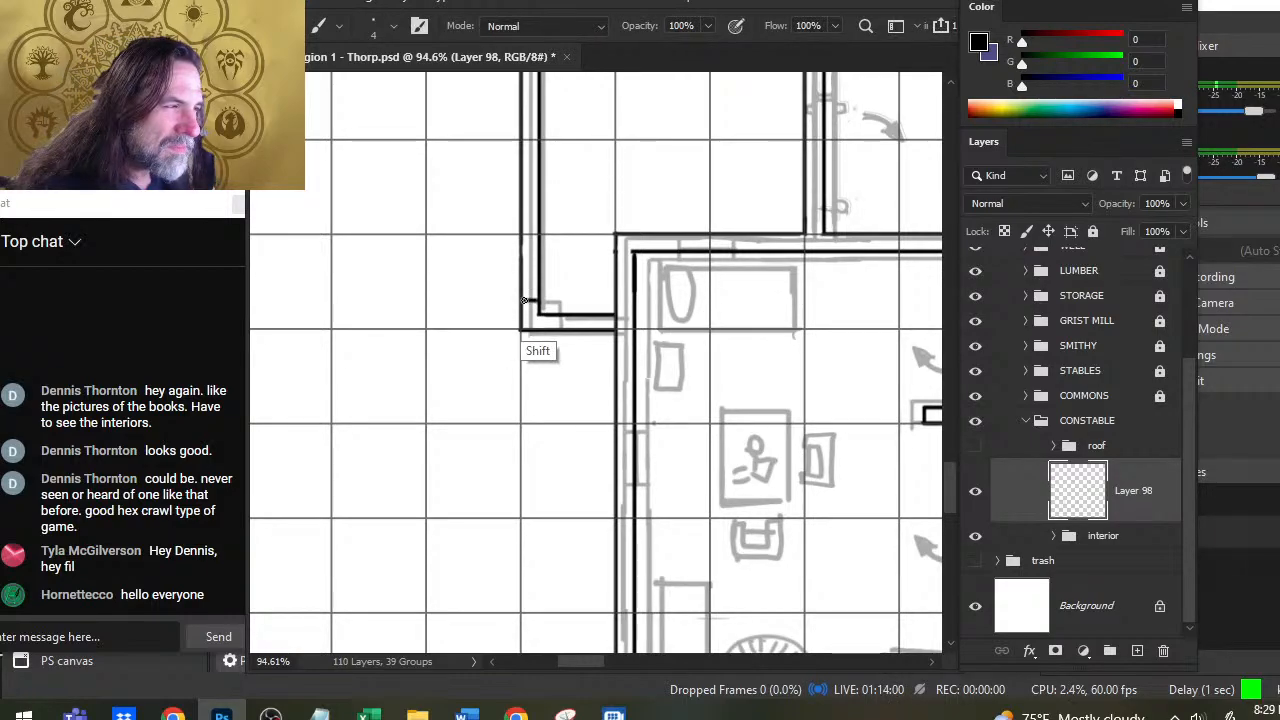
key(ctrl)
key(shift)
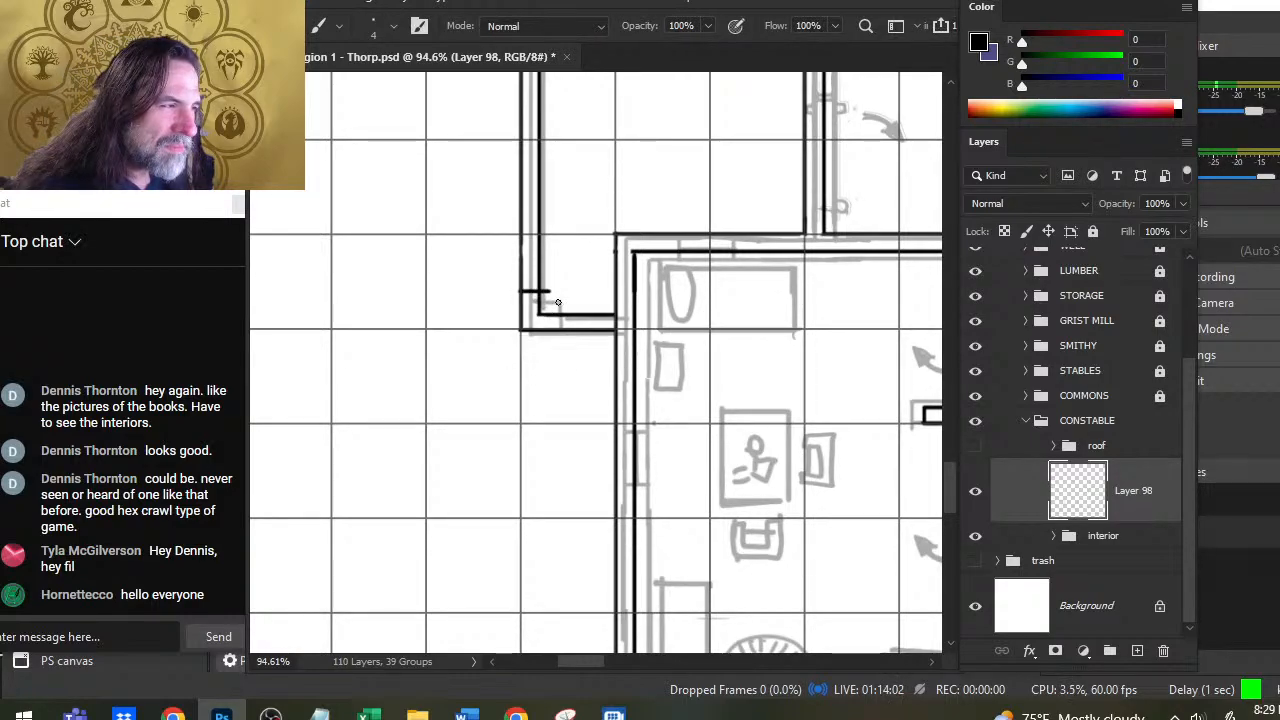
key(ctrl)
key(shift)
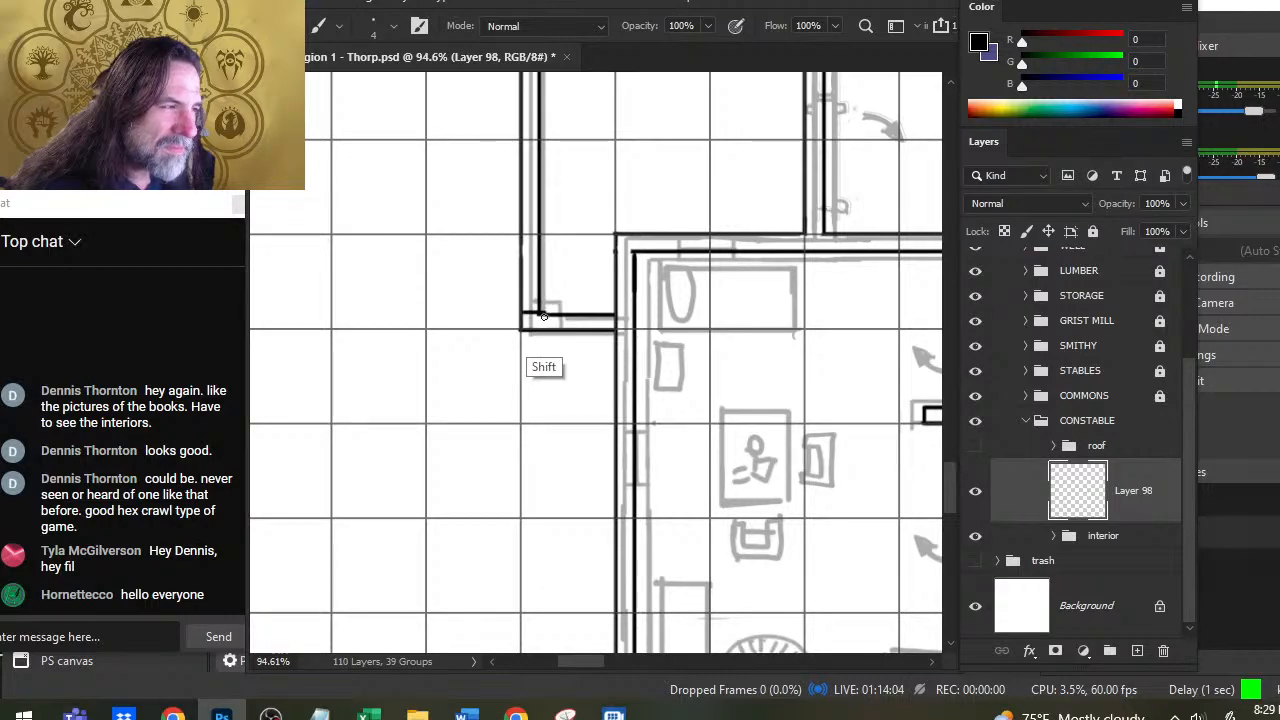
drag(541, 314, 541, 330)
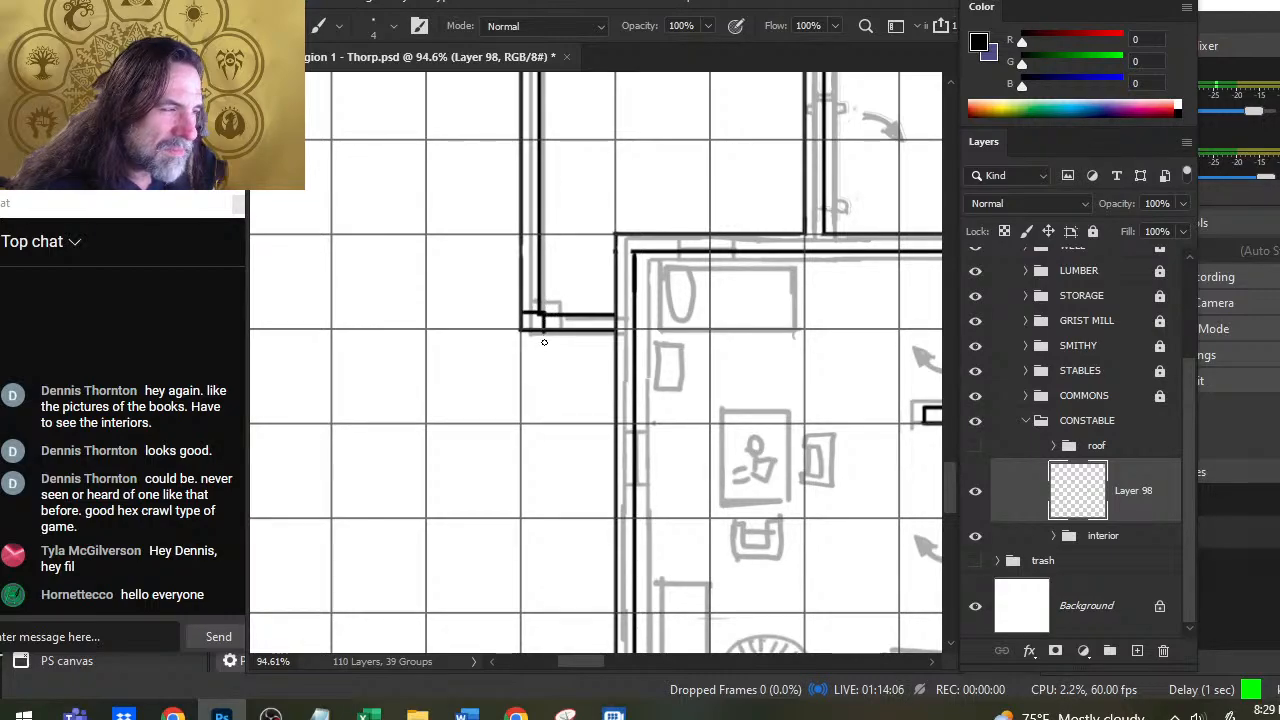
key(shift)
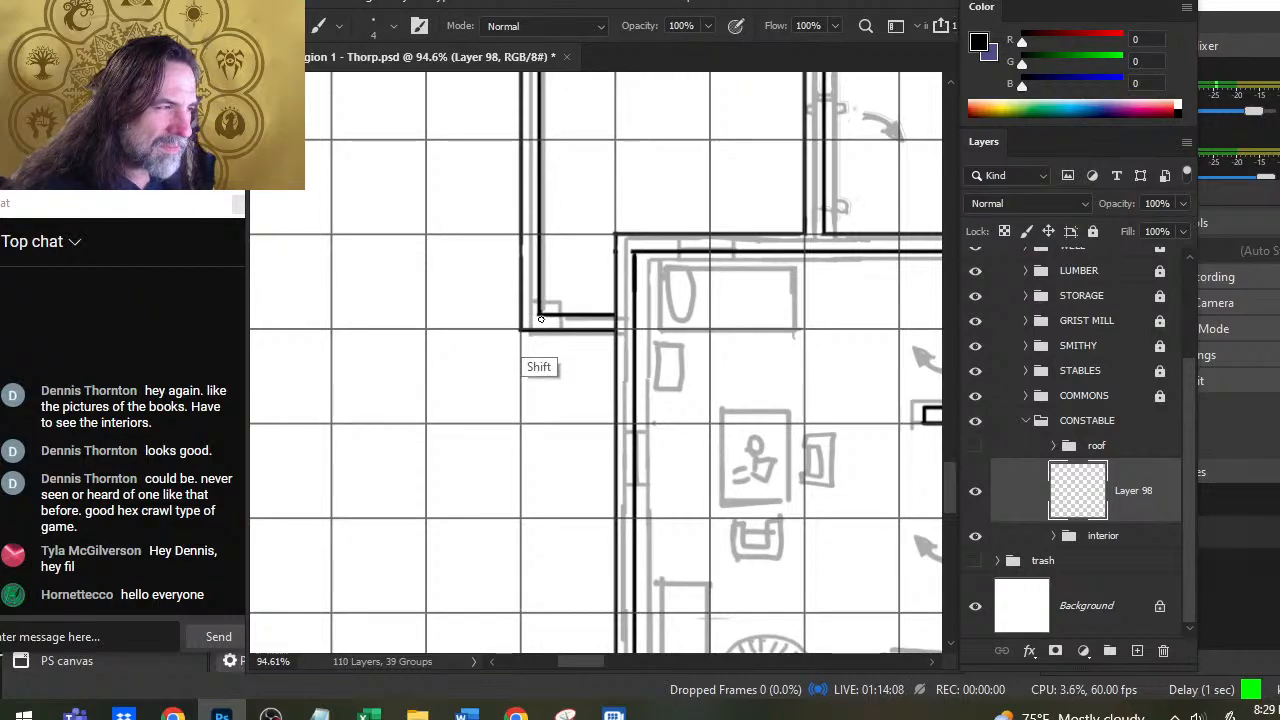
Step: Ink the bottom-left corner post by continuing the inner lines down and left to the extension's outer edges
shift+click(540, 316)
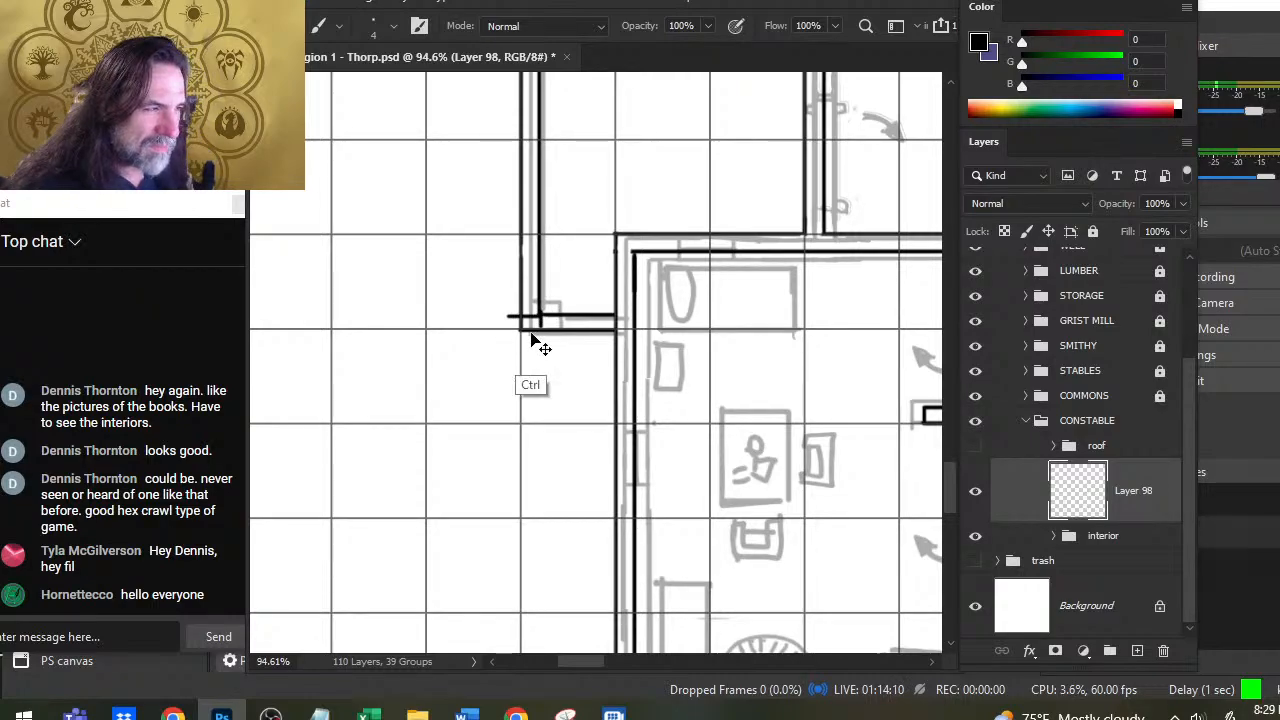
key(ctrl+z)
shift+click(521, 318)
key(e)
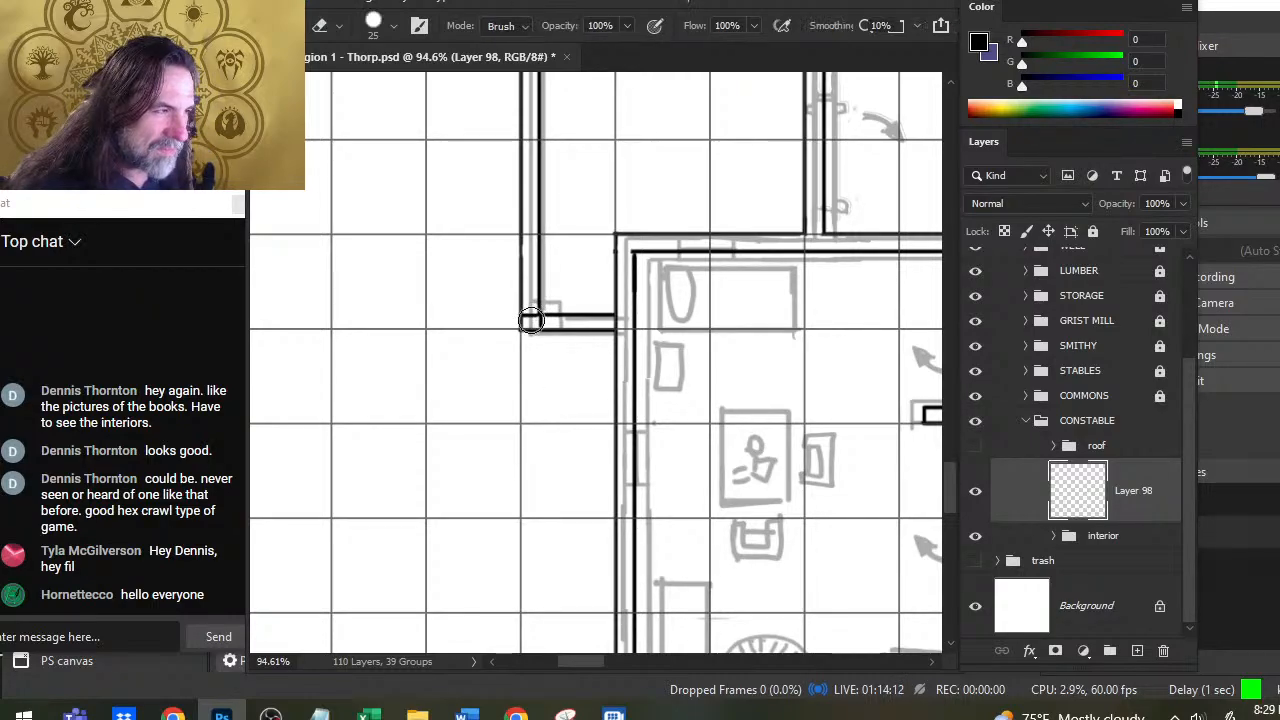
key(ctrl)
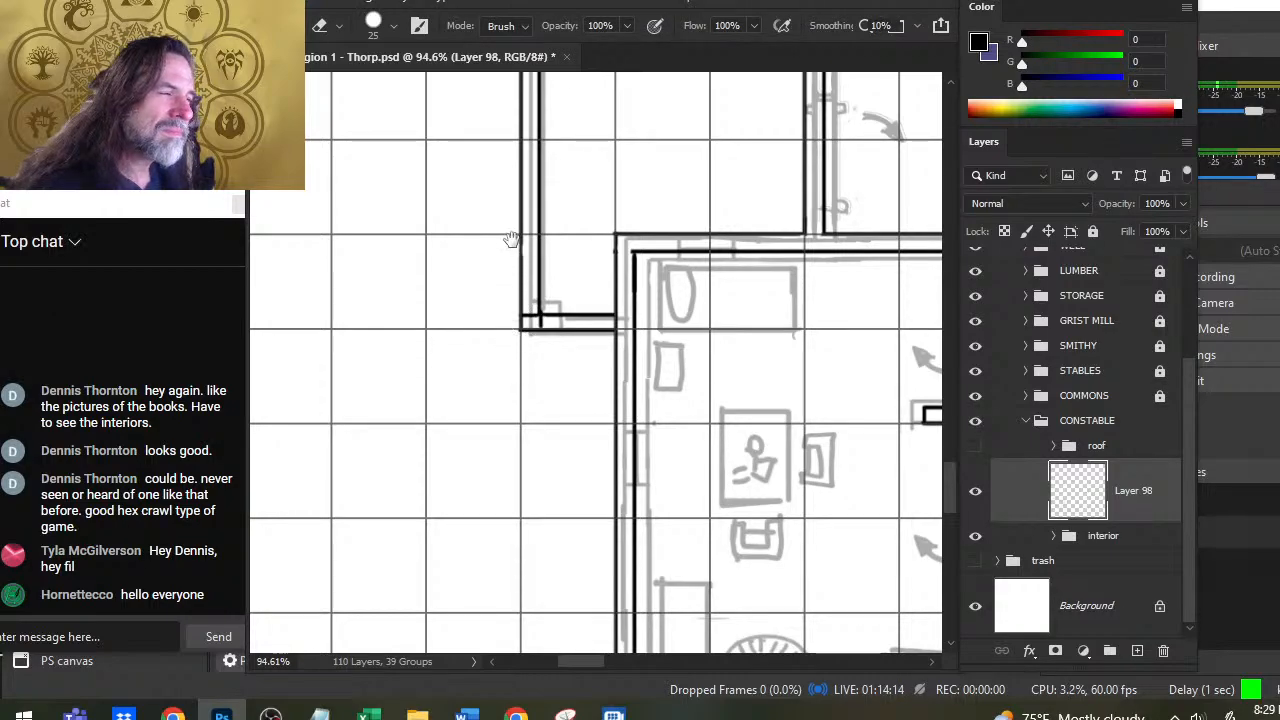
Step: Erase the bottom-left corner post's upper line with eraser size 8 and re-ink the extension's bottom inner line across to the main wall
mouse_move(500, 350)
mouse_down()
mouse_move(507, 450)
mouse_move(520, 415)
mouse_move(496, 267)
mouse_up()
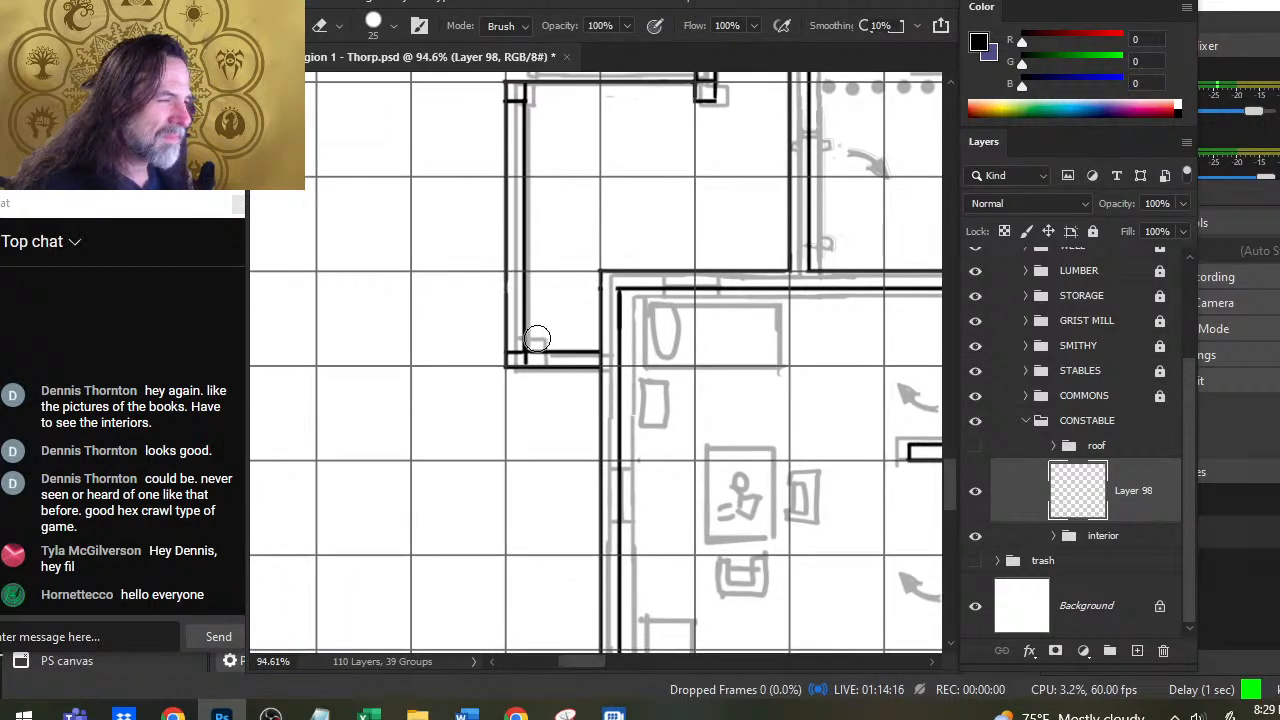
key(bracketleft)
key(bracketleft)
key(bracketleft)
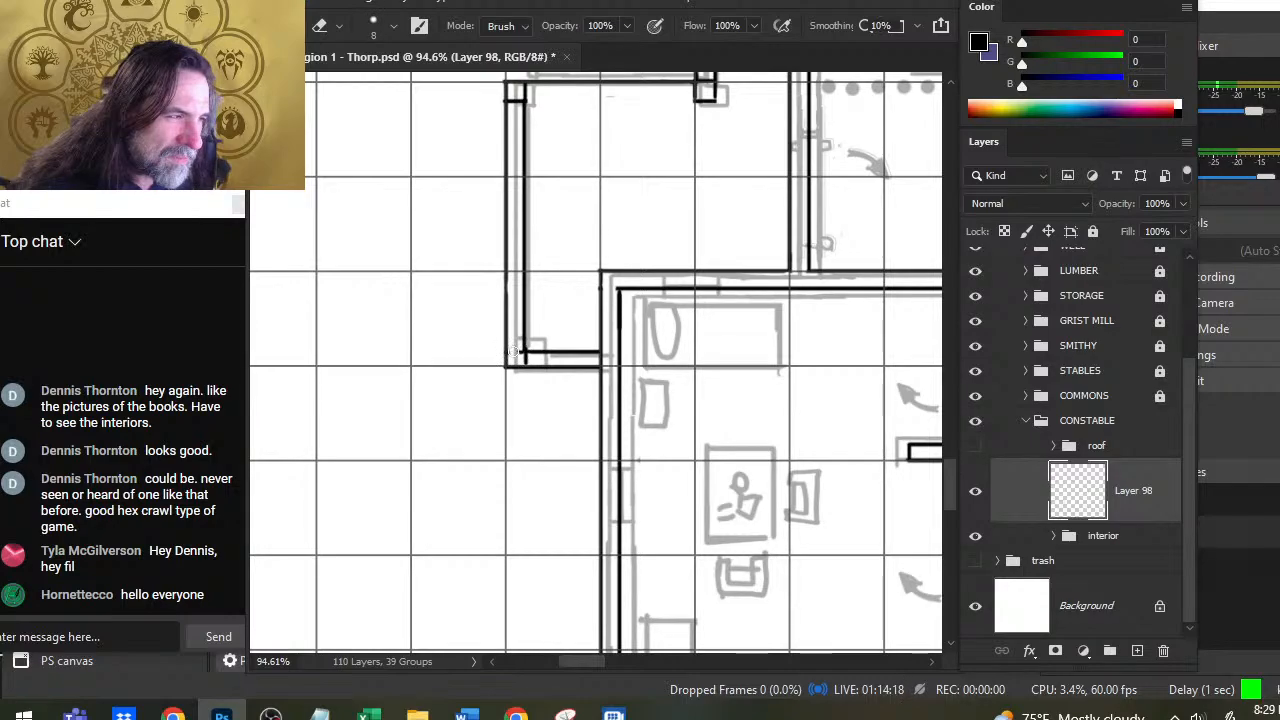
key(b)
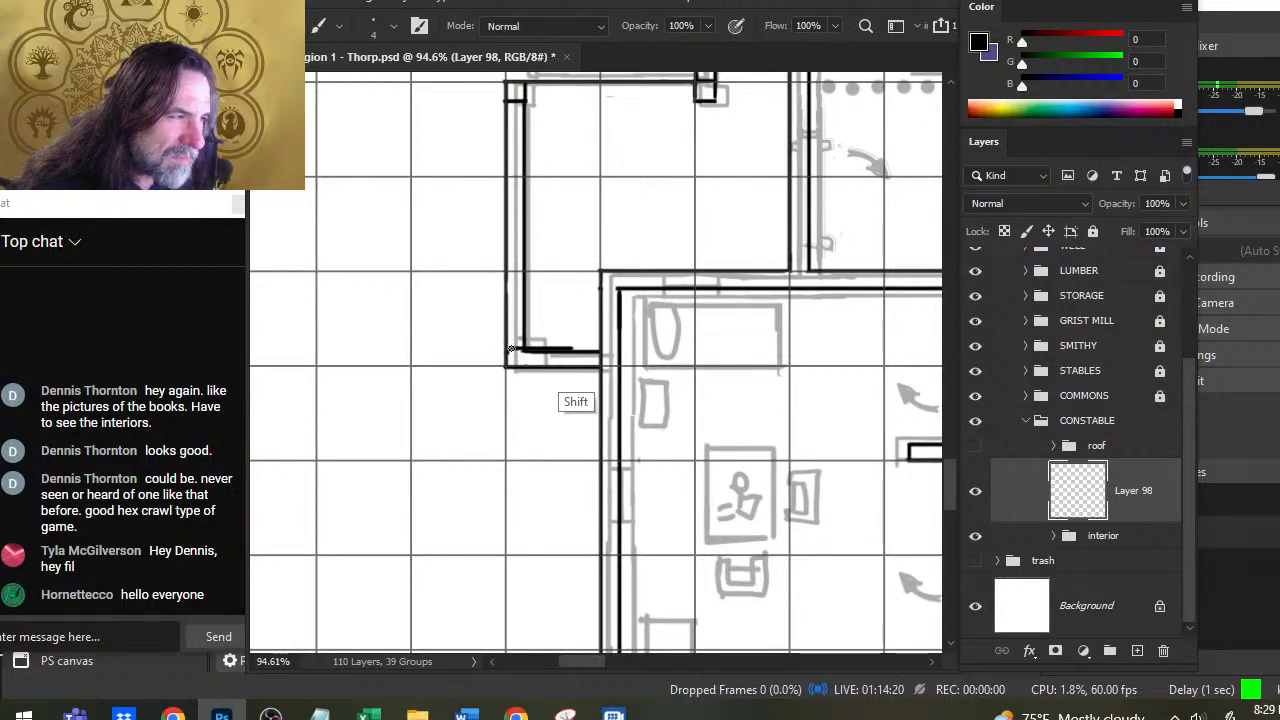
shift+click(604, 350)
Step: Clean up the re-inked line at the extension's bottom-left corner post, closing it at the outer wall and trimming with eraser size 4
key(e)
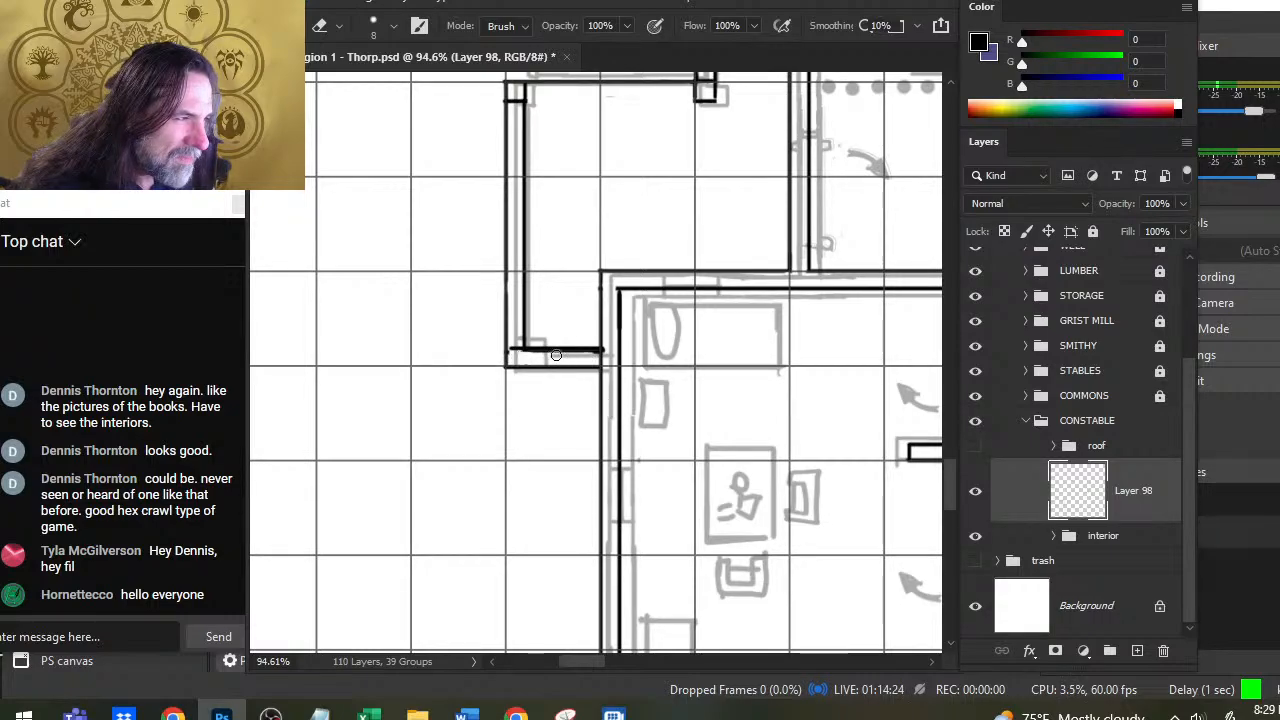
key(b)
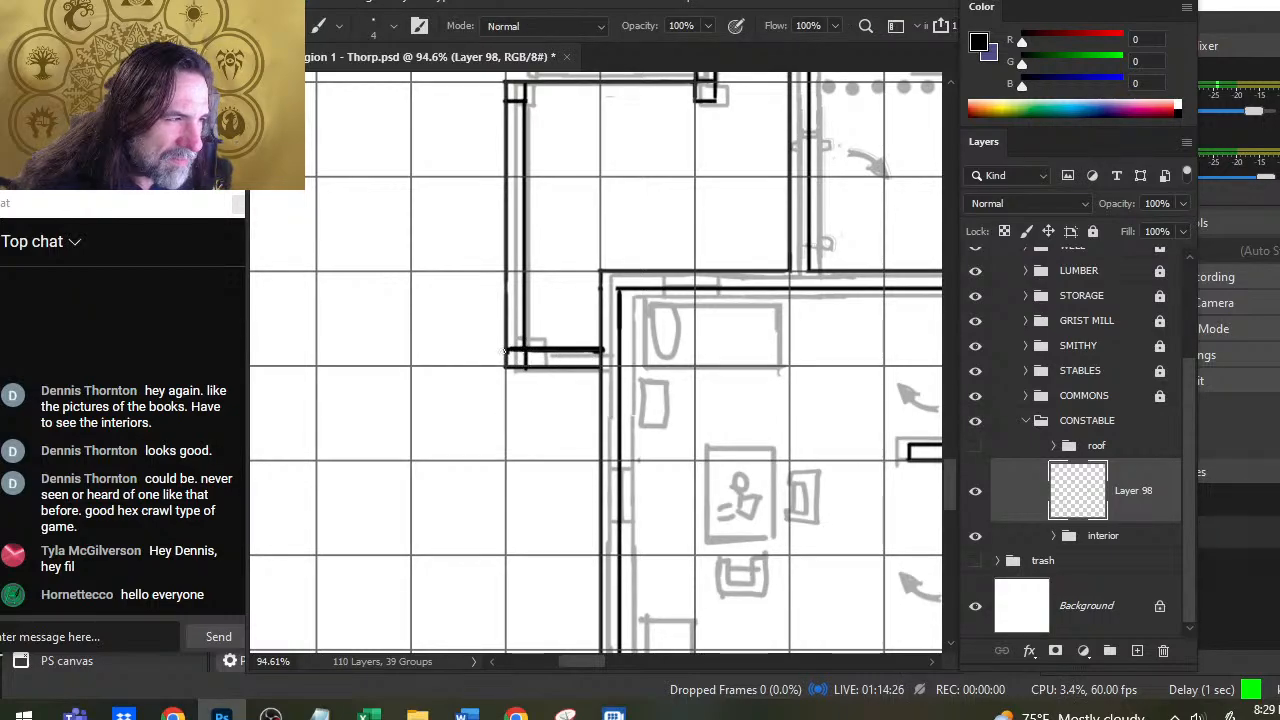
key(e)
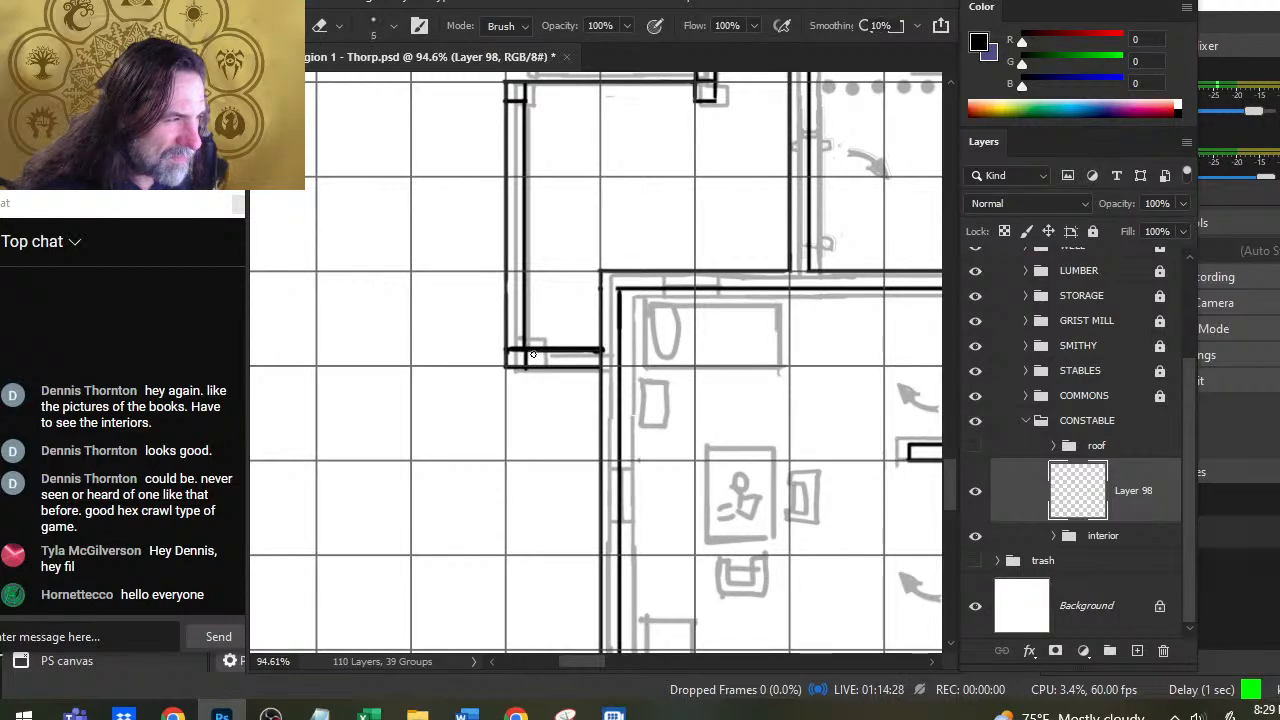
key(bracketleft)
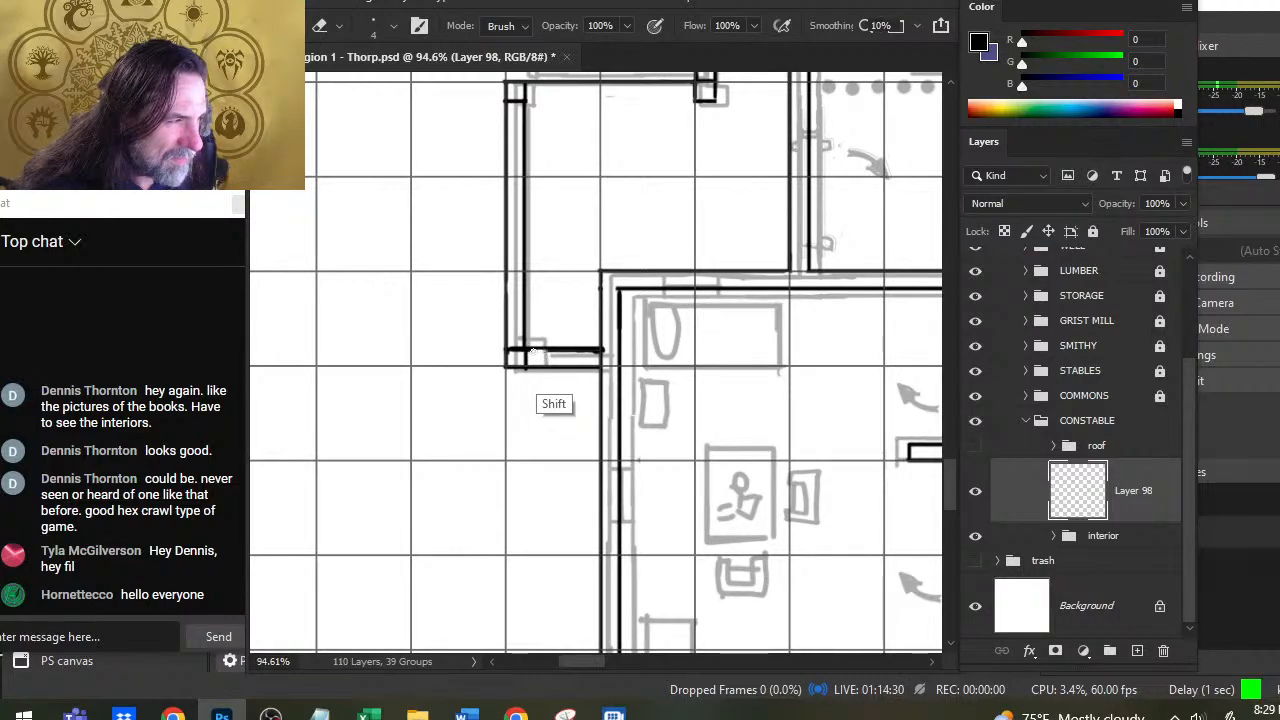
key(w)
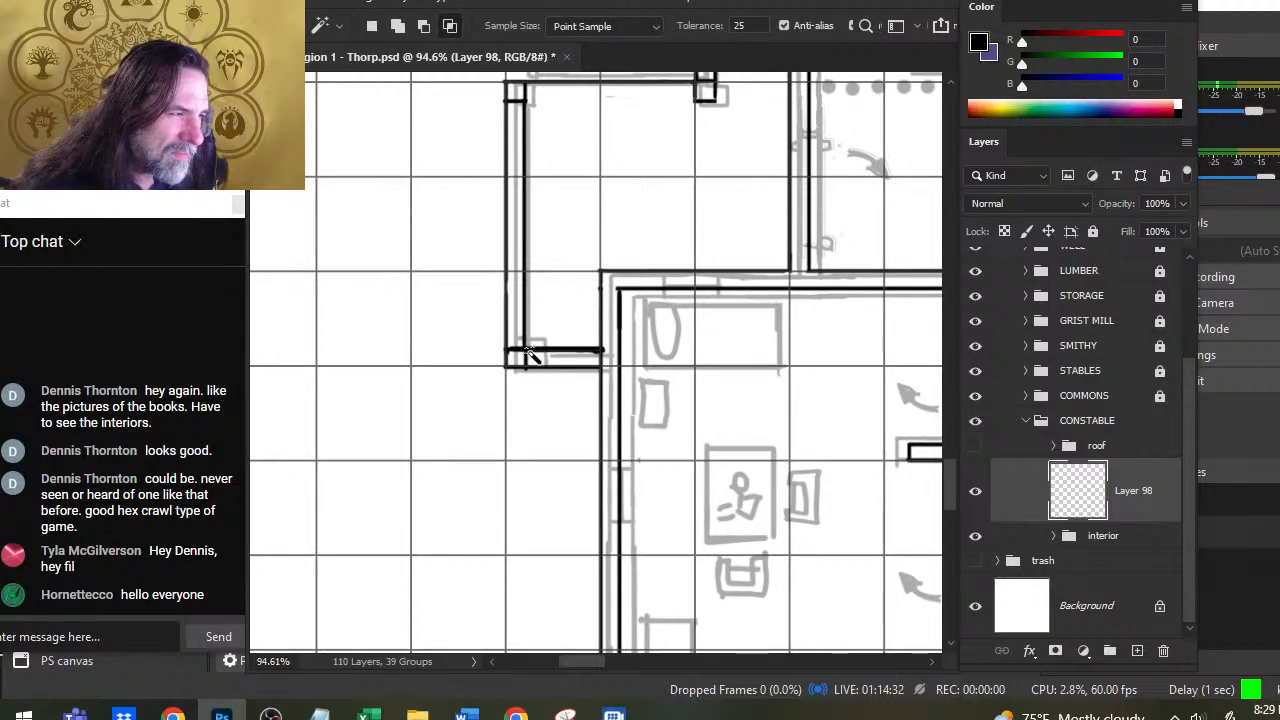
key(e)
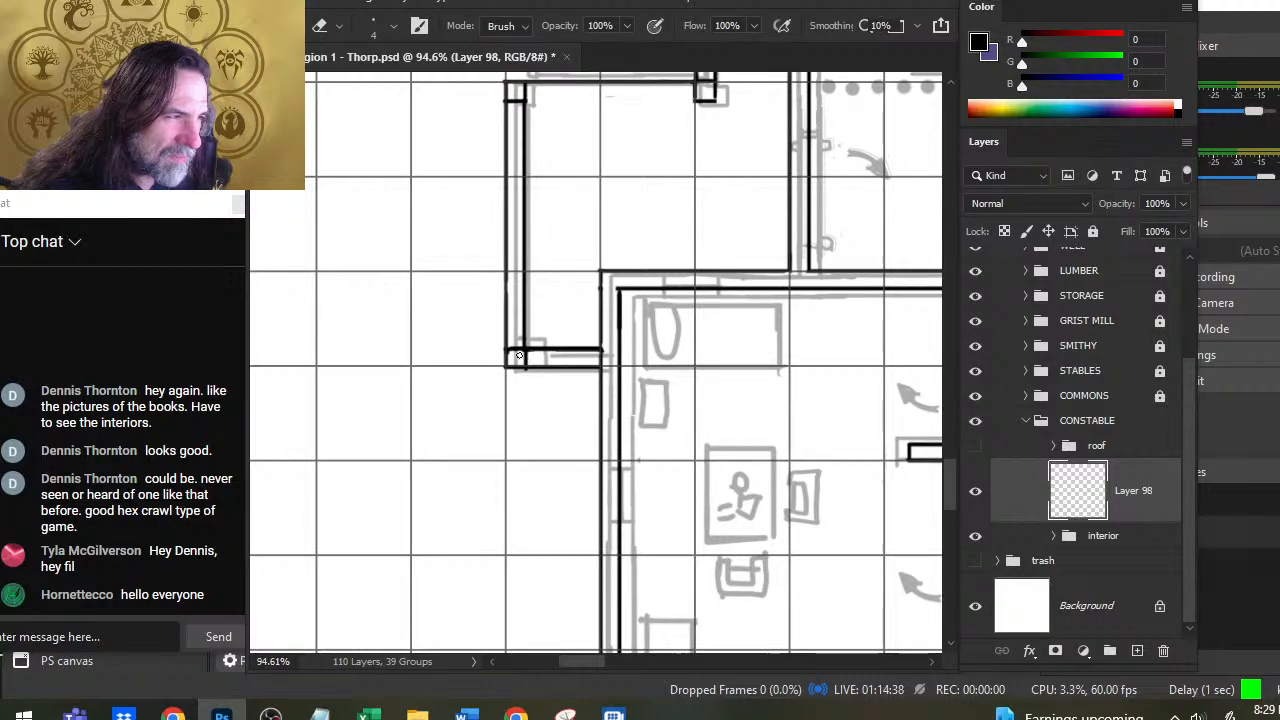
Step: Reveal the commons building's interior by hiding its roof and lasso its upper-left corner post with the left end of the adjoining steps
key(z)
drag(546, 402, 517, 431)
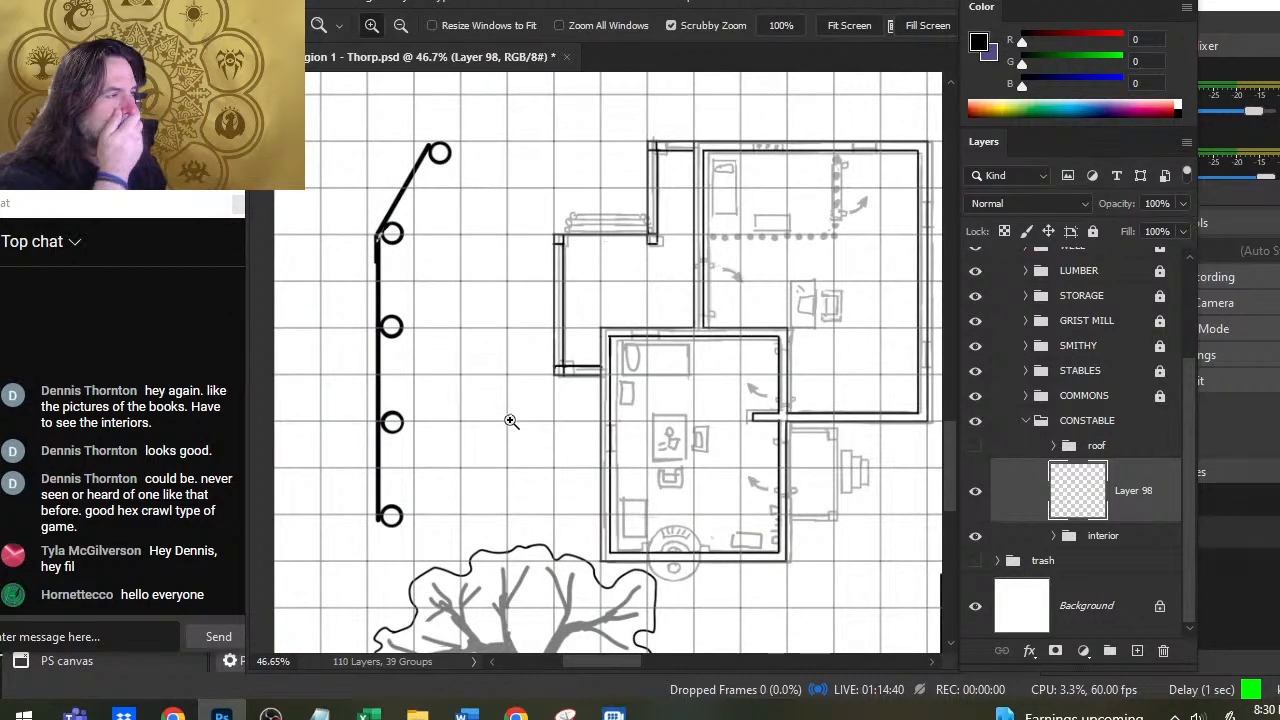
drag(761, 301, 579, 276)
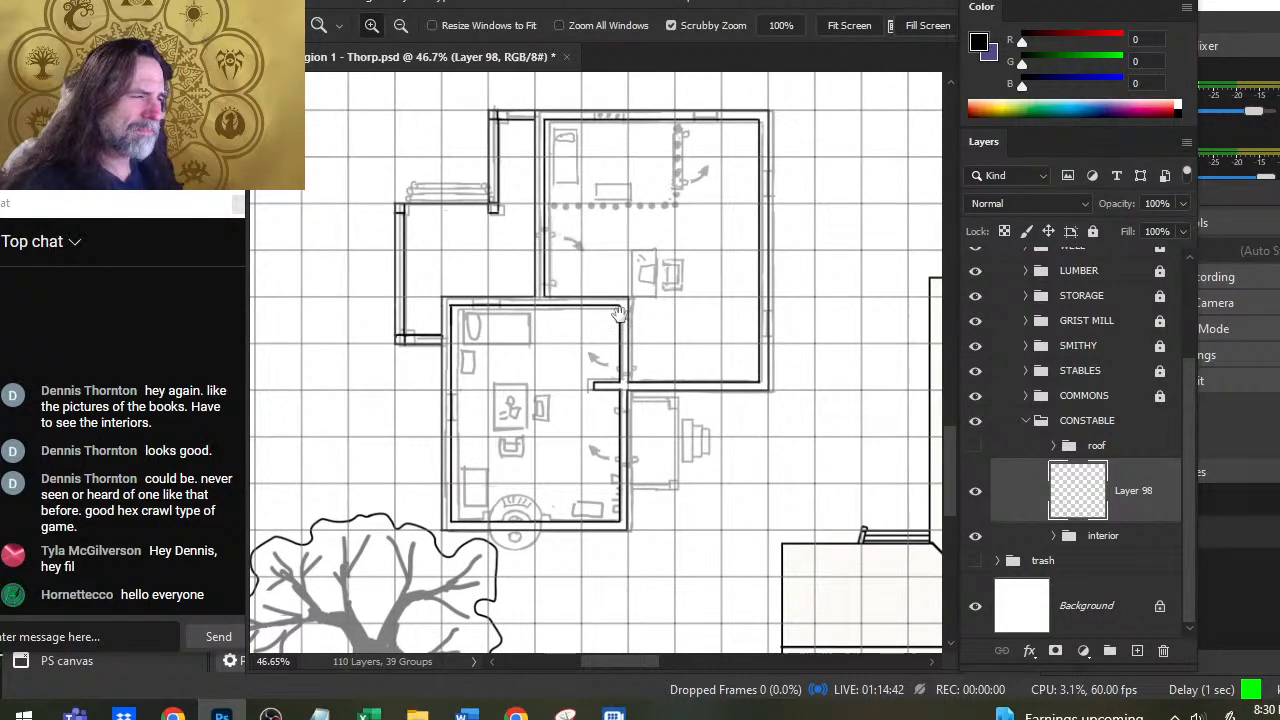
drag(514, 320, 490, 403)
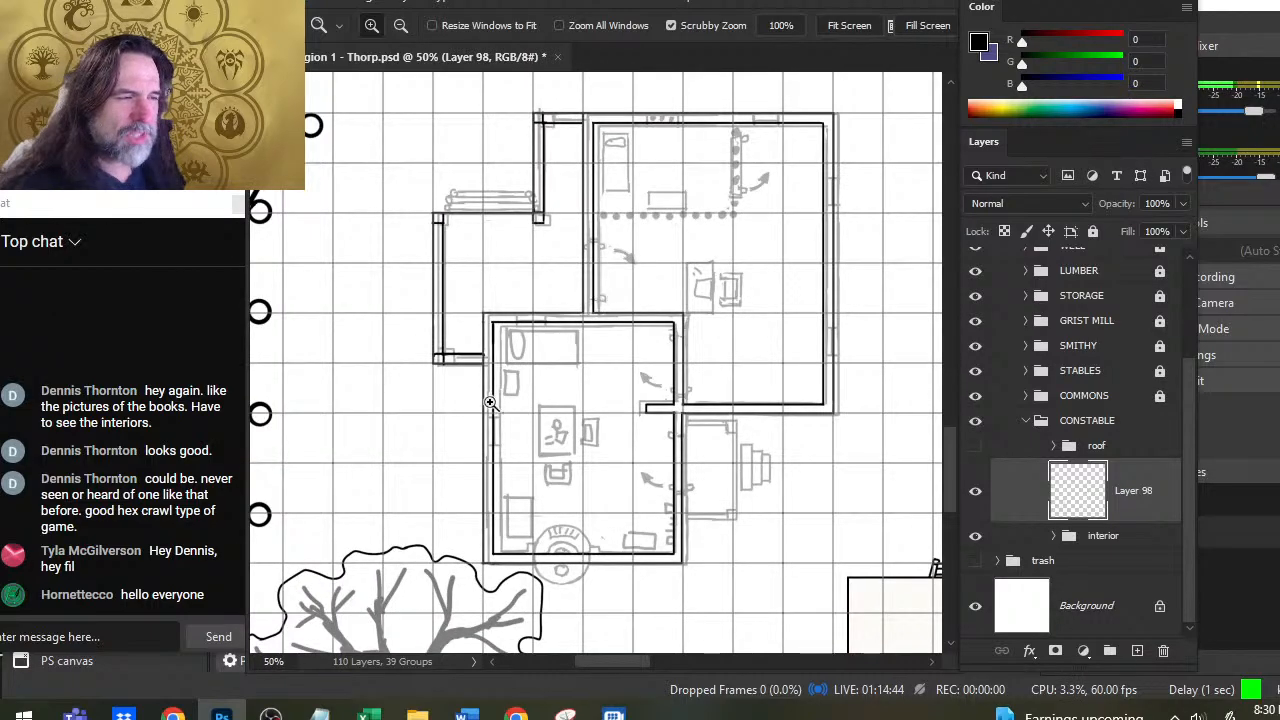
scroll(791, 311, down, 2)
scroll(791, 311, right, 5)
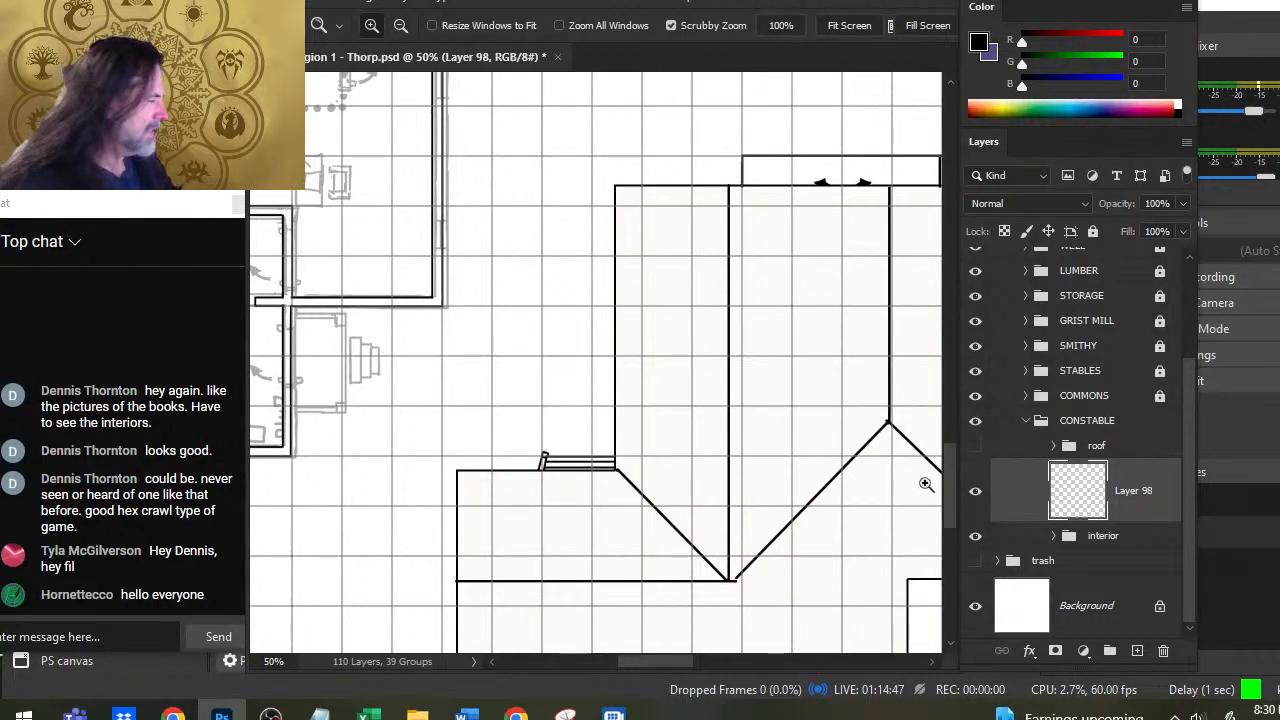
click(1025, 396)
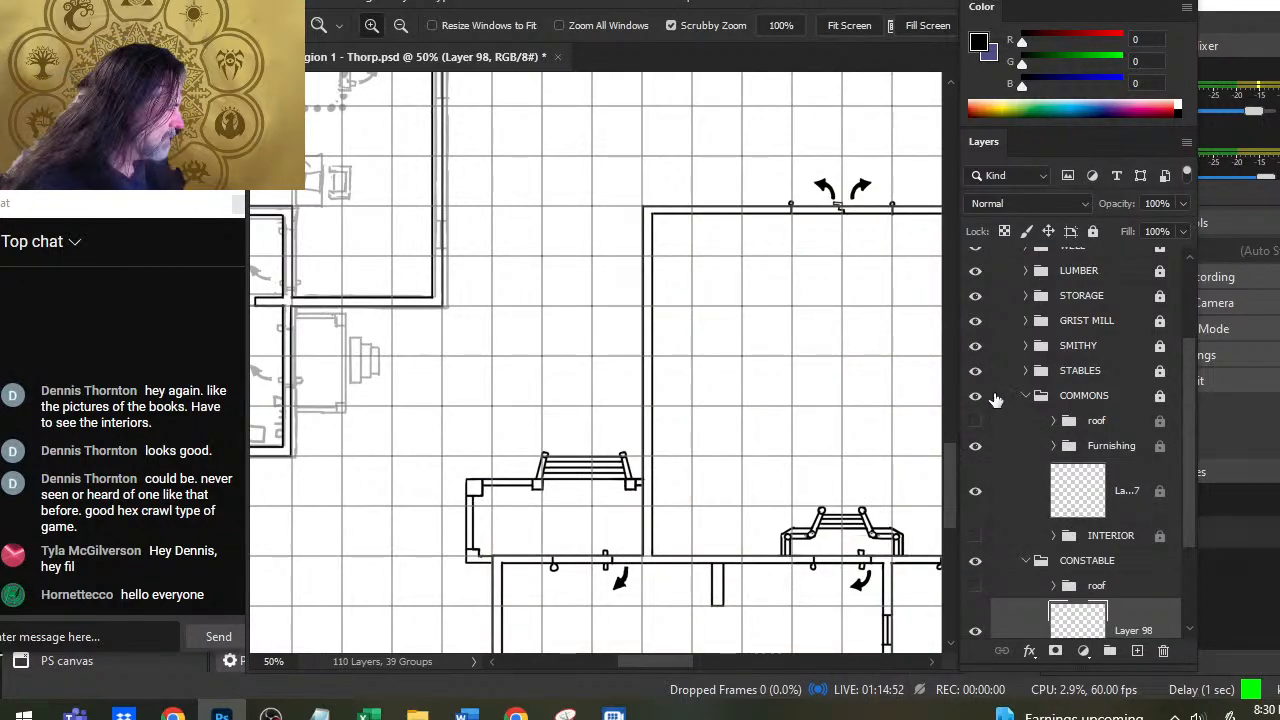
mouse_move(481, 461)
mouse_down()
mouse_move(529, 403)
mouse_move(555, 402)
mouse_up()
key(l)
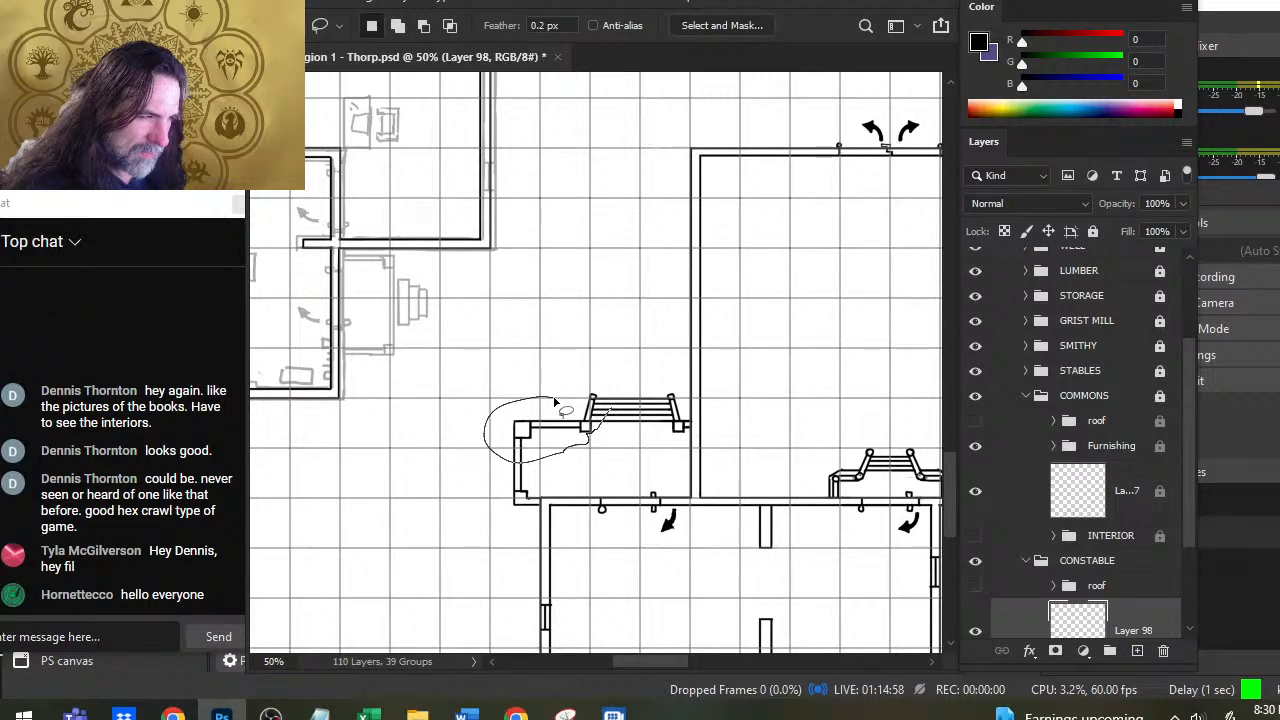
drag(555, 402, 552, 404)
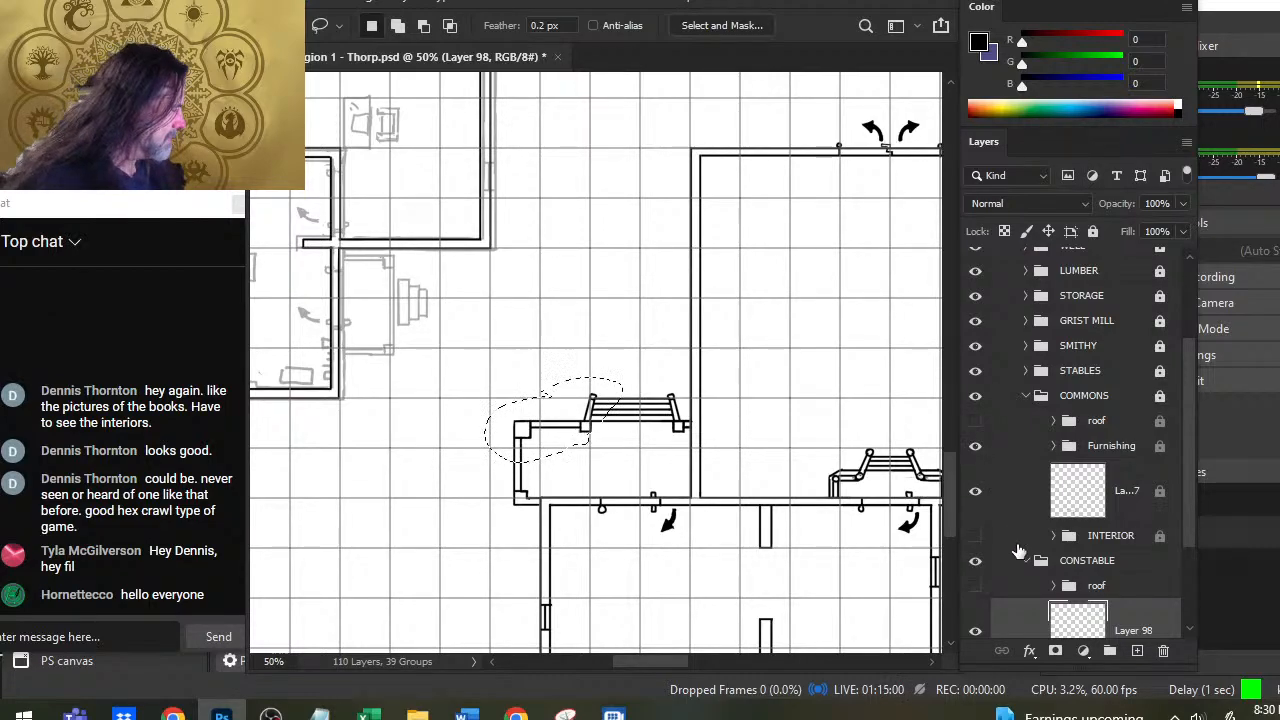
Step: Unlock the COMMONS group and make its Layer 97 active
click(1112, 500)
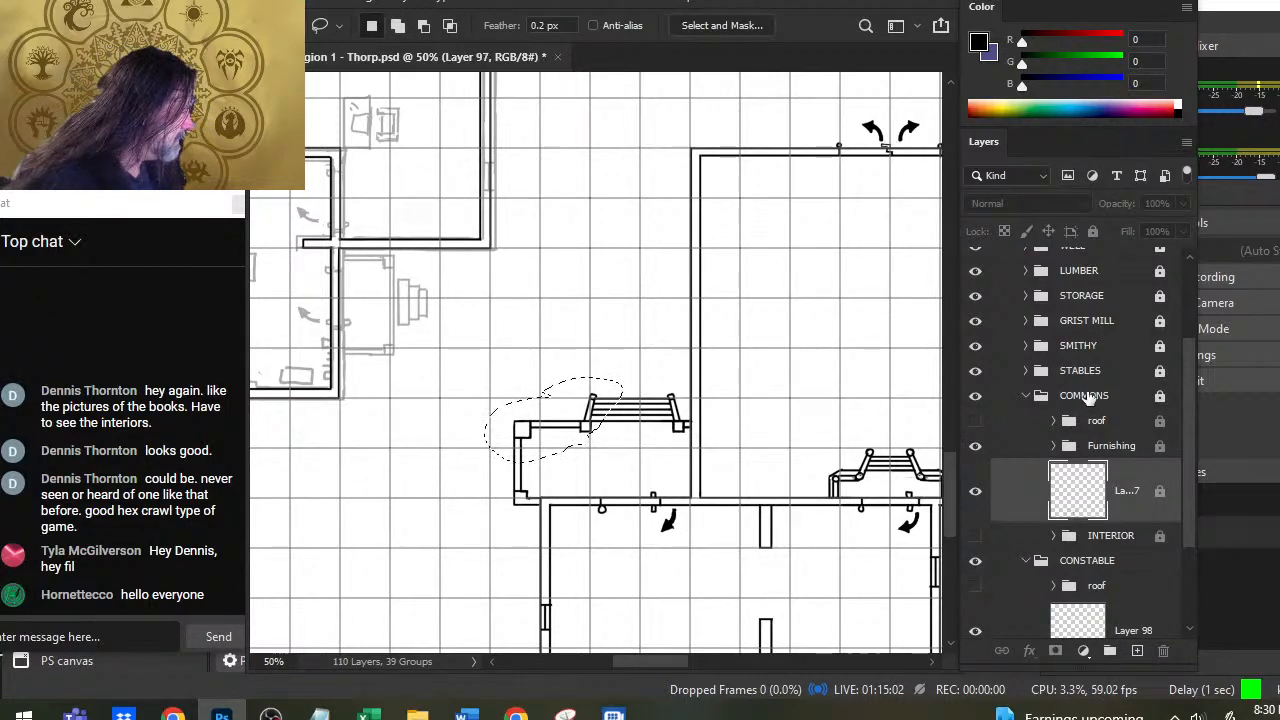
click(1090, 398)
click(1120, 497)
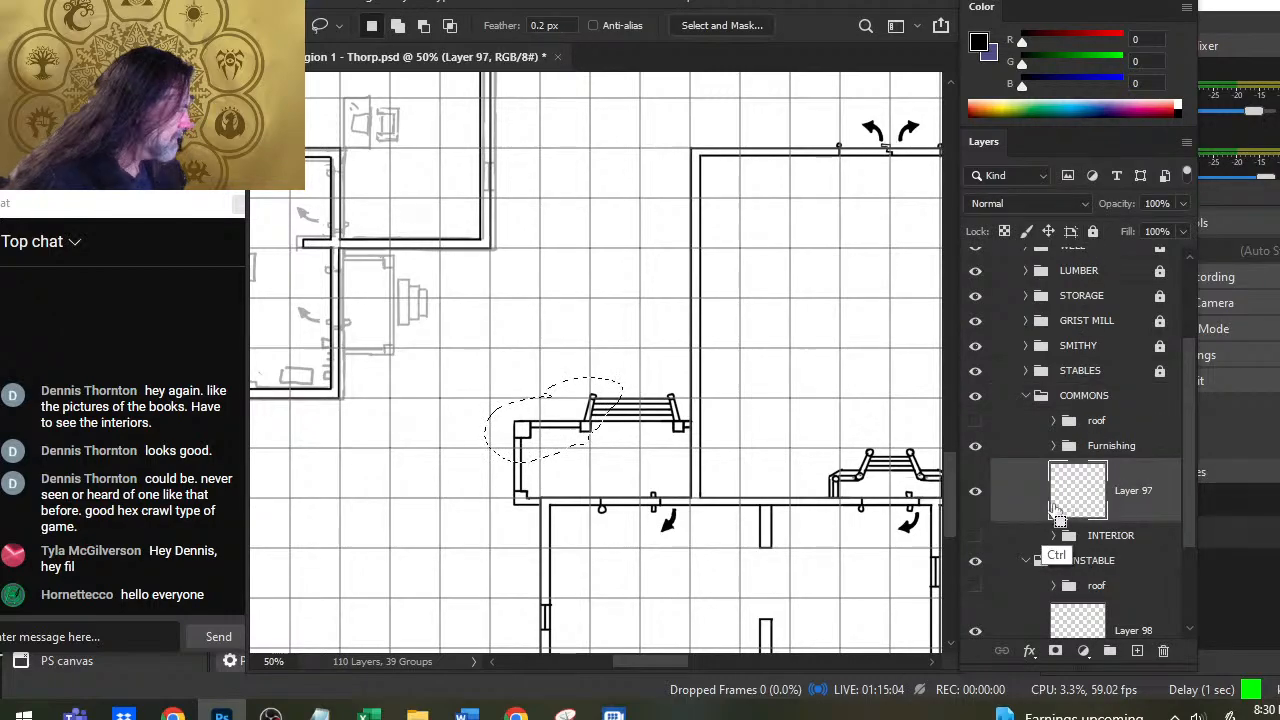
click(976, 497)
click(976, 497)
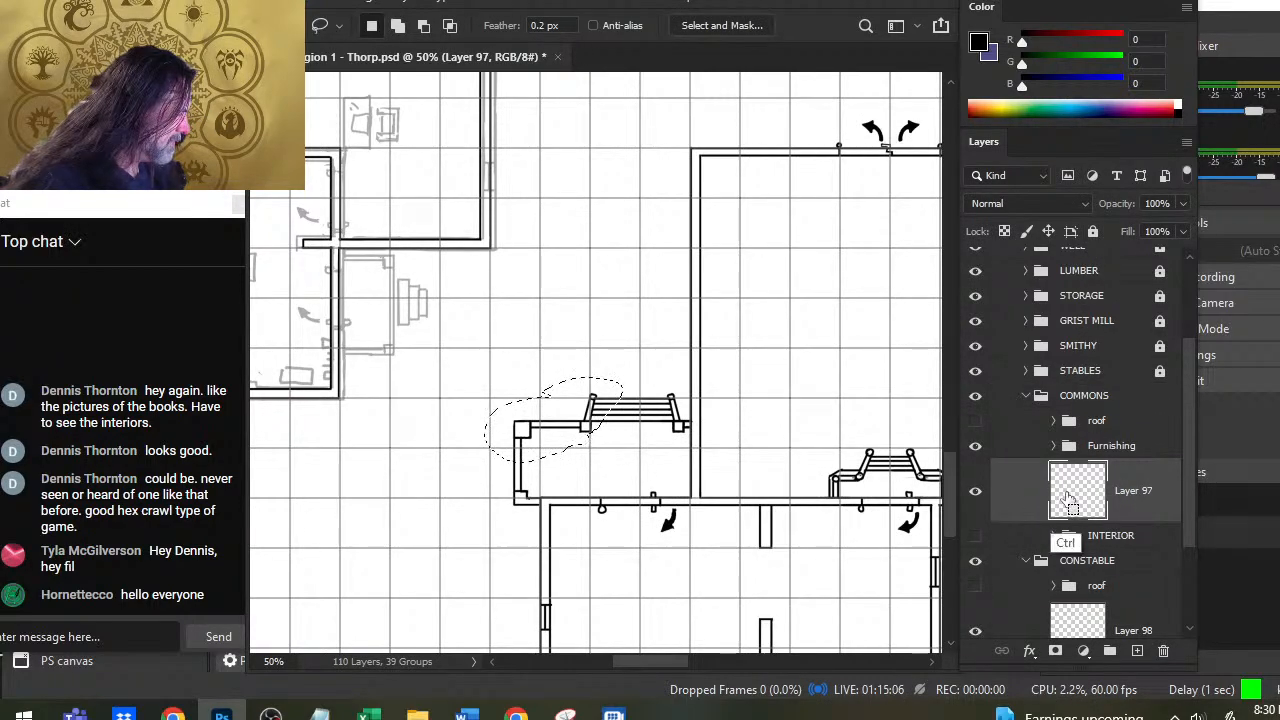
Step: Put the lassoed post and steps piece on a new layer and move that layer into the CONSTABLE group above Layer 98
key(ctrl+shift+j)
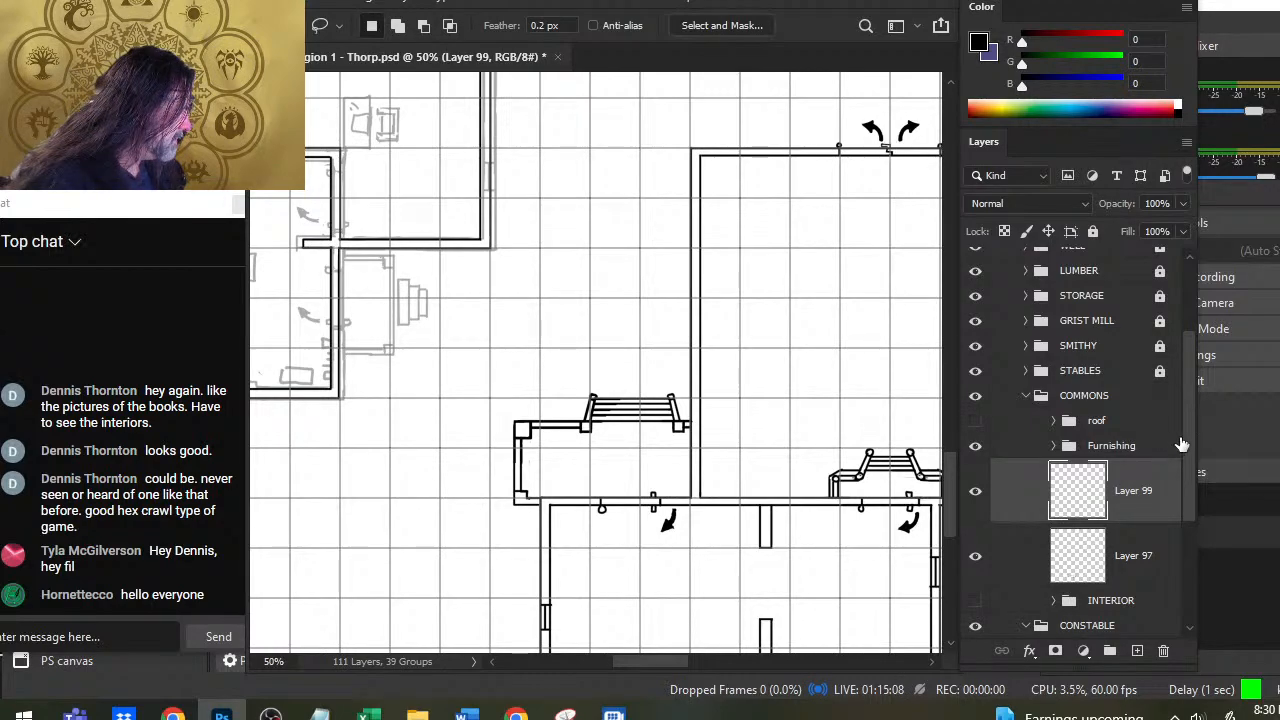
drag(1188, 450, 1188, 510)
drag(1134, 382, 1120, 555)
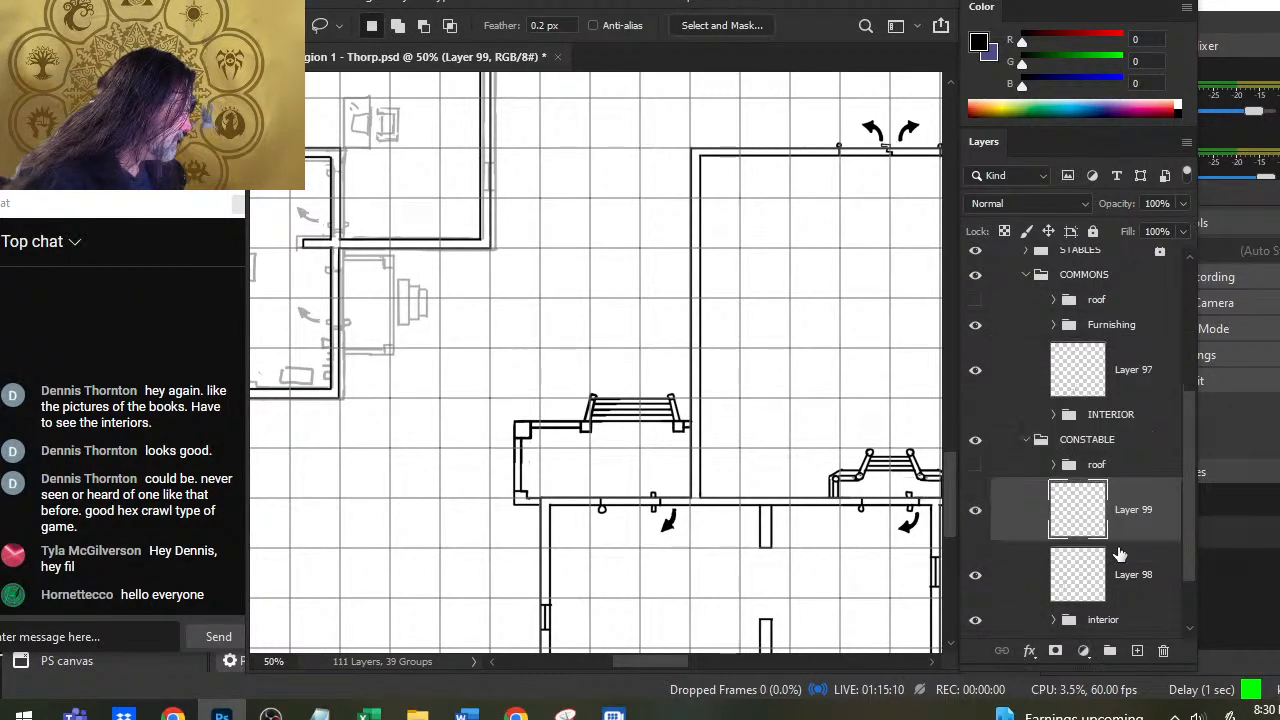
Step: Lock the COMMONS group again and collapse it
drag(1181, 449, 1145, 389)
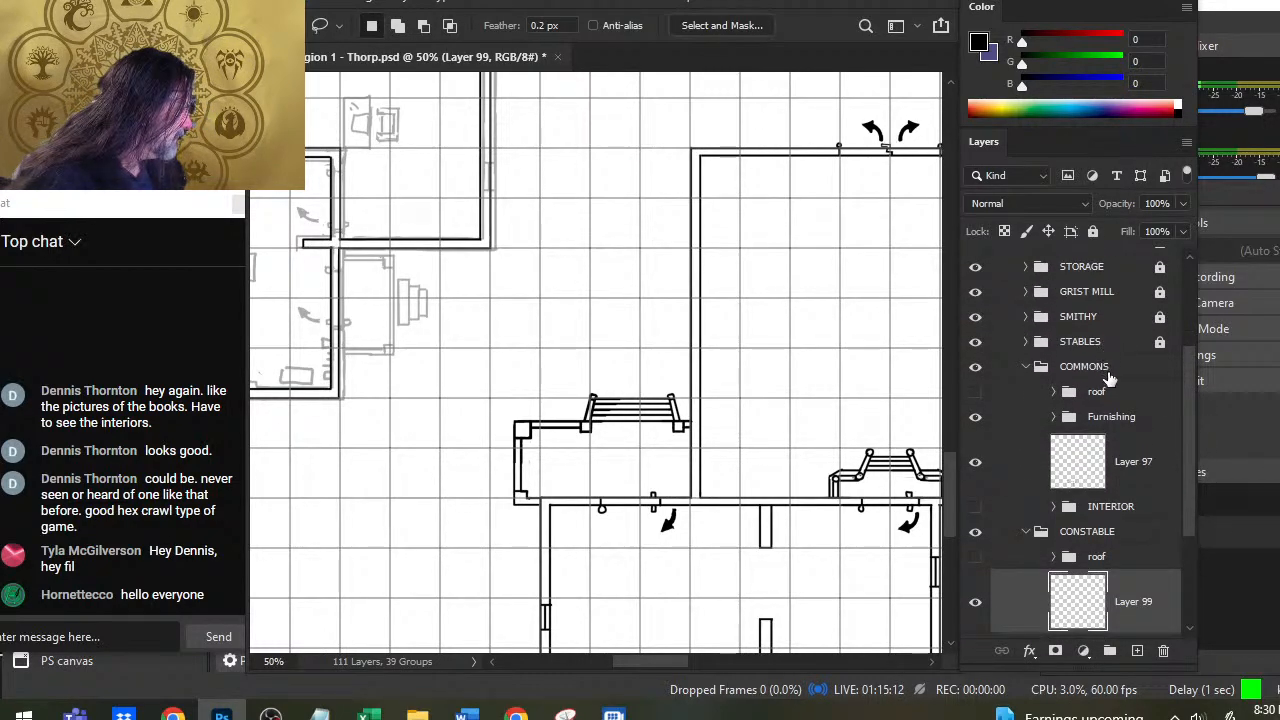
click(1108, 372)
click(1093, 232)
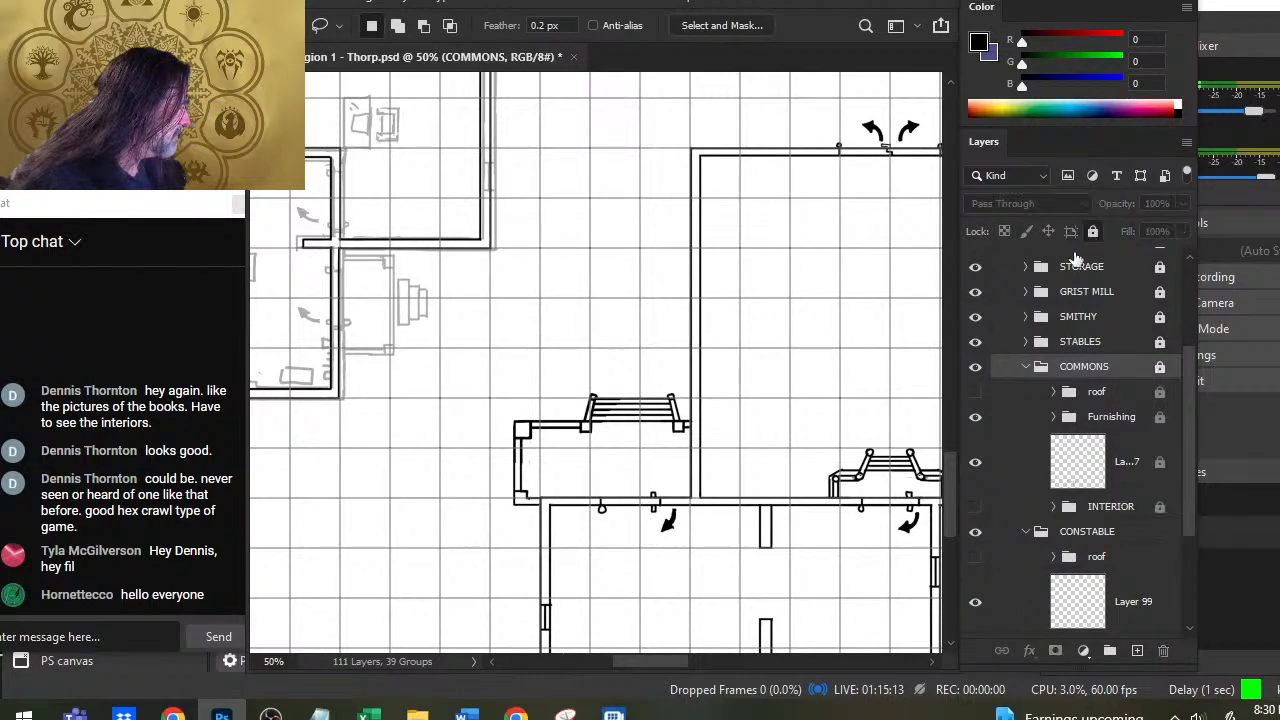
click(1025, 367)
click(977, 416)
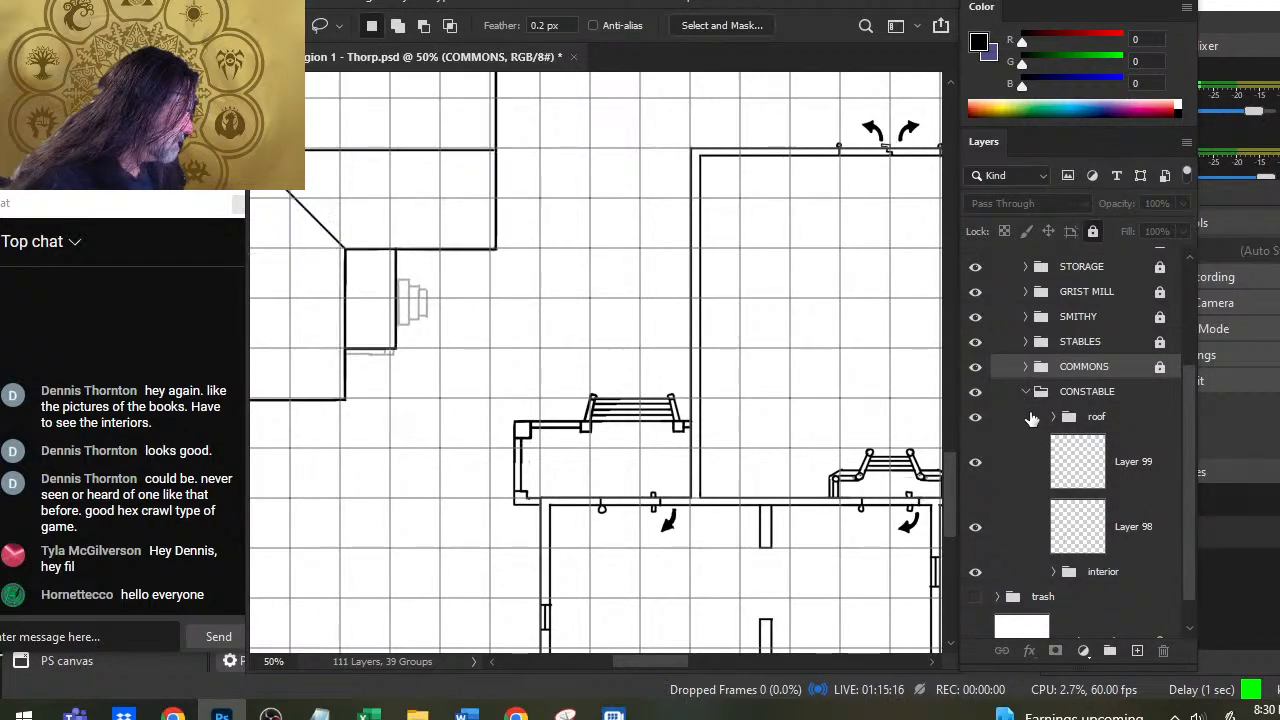
click(1026, 393)
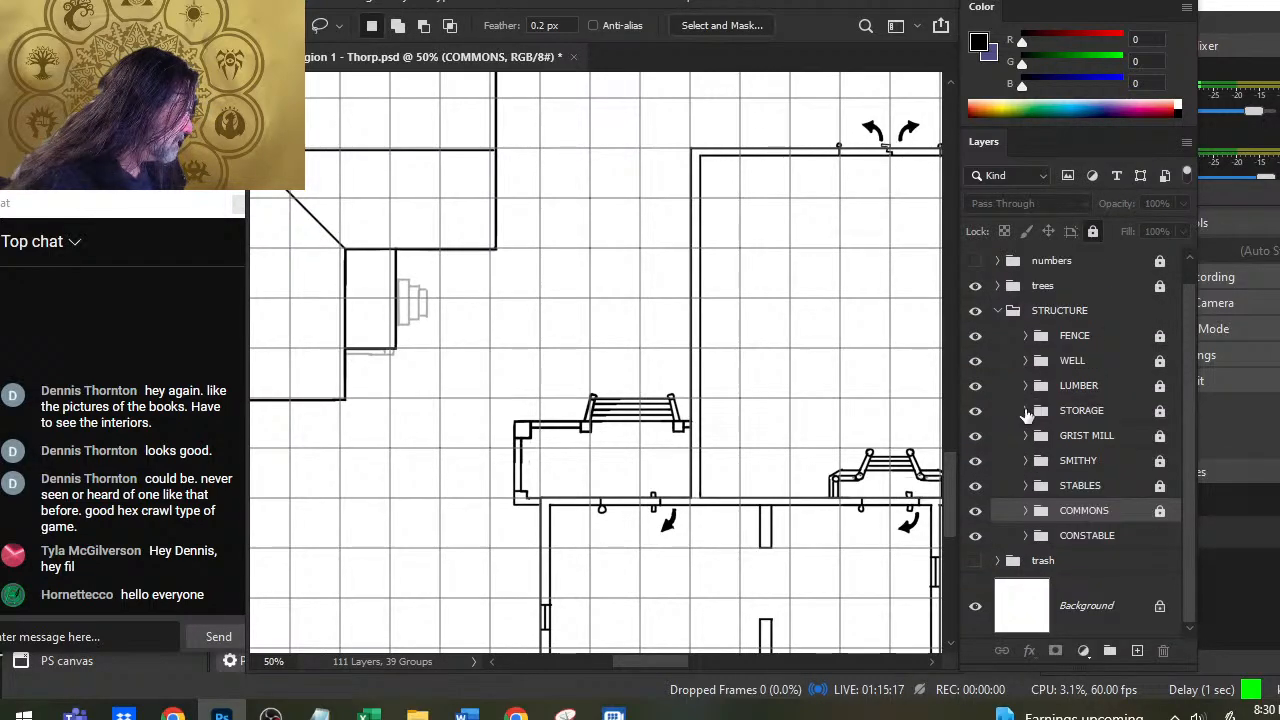
click(1027, 536)
click(976, 562)
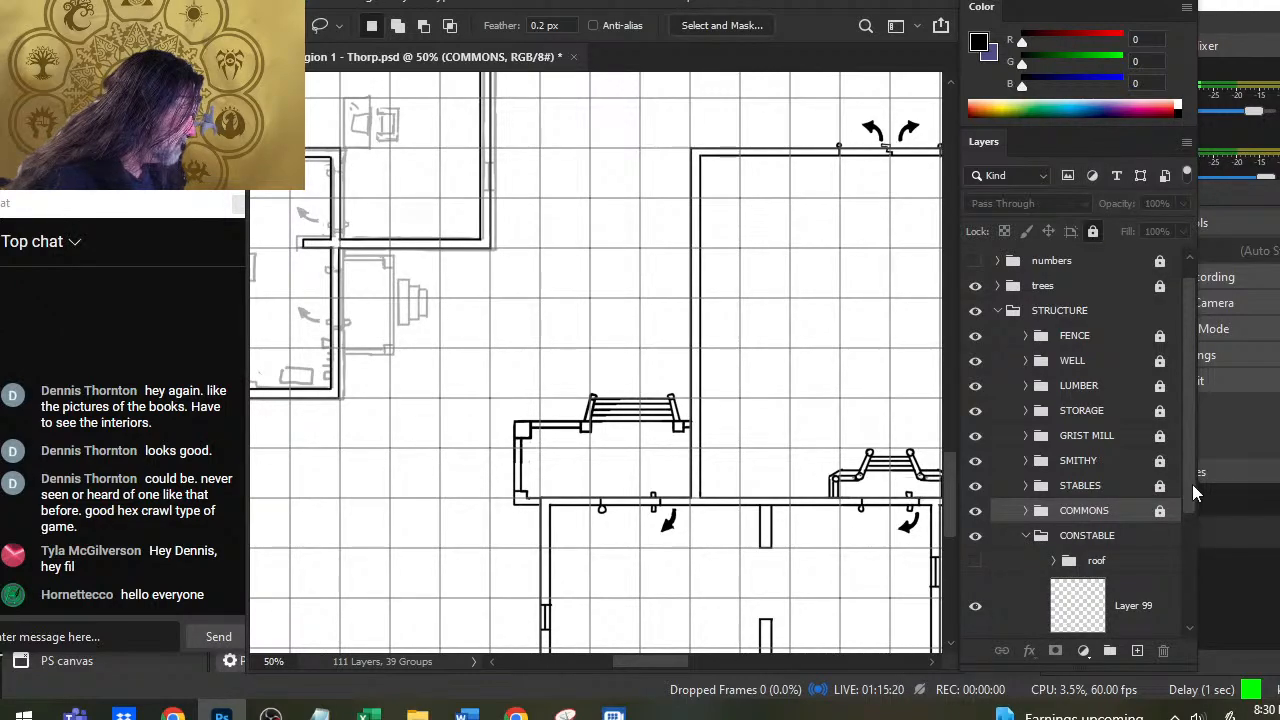
Step: Select Layer 99 and move its post and steps piece from the commons building over to the constable building
scroll(1192, 484, down, 3)
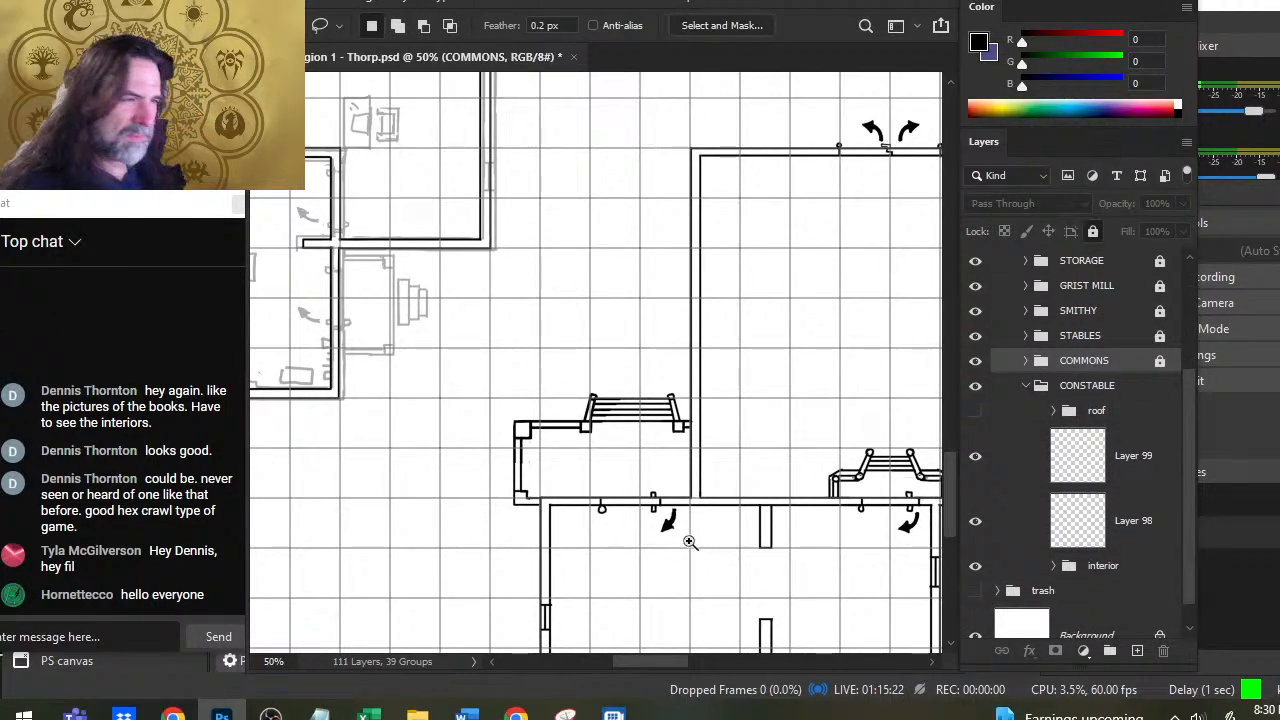
scroll(689, 541, down, 5)
key(v)
drag(730, 500, 576, 393)
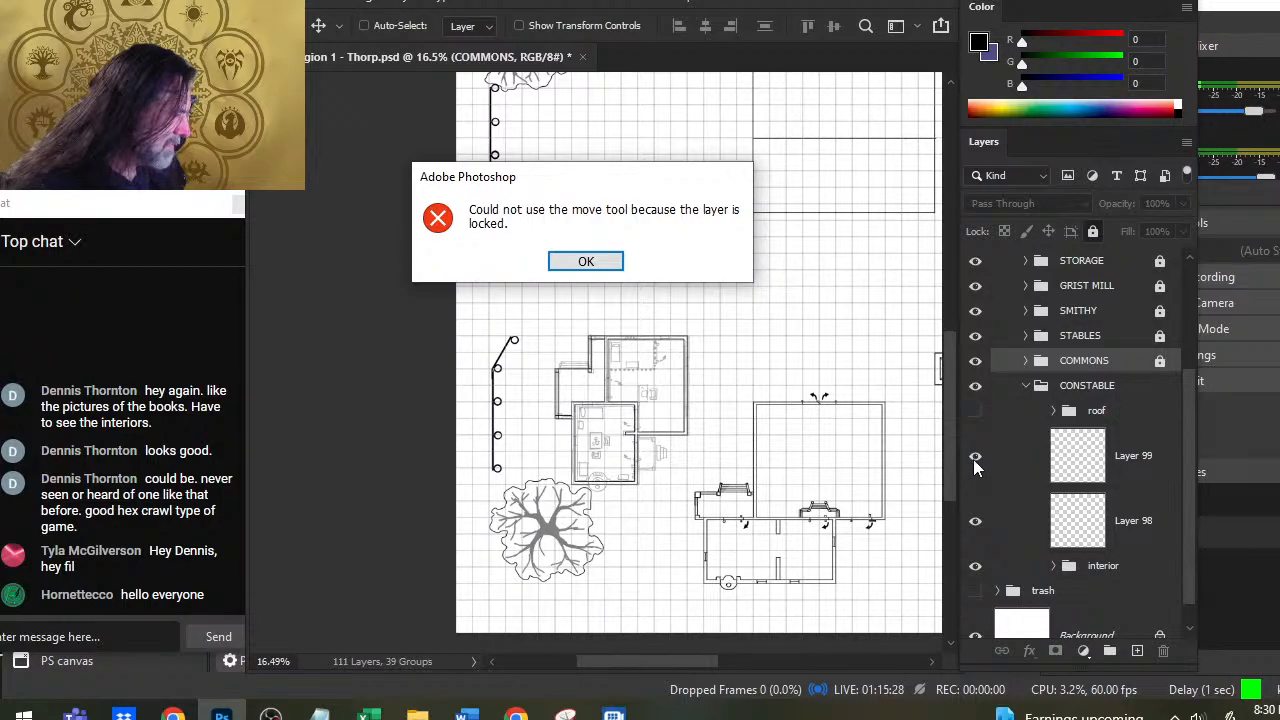
key(Return)
click(1010, 462)
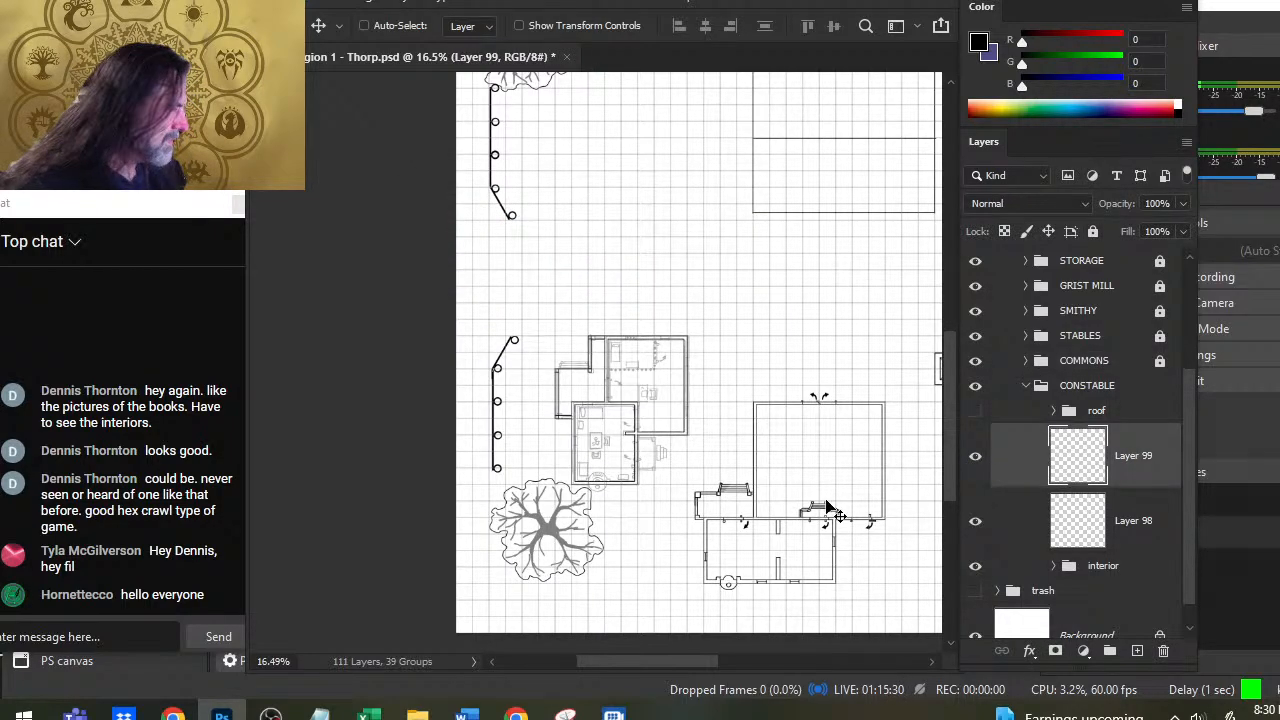
drag(830, 510, 686, 383)
Step: Align the piece's smaller post with the extension's top-left corner, with its steps end over the log pile's left end
key(z)
click(640, 415)
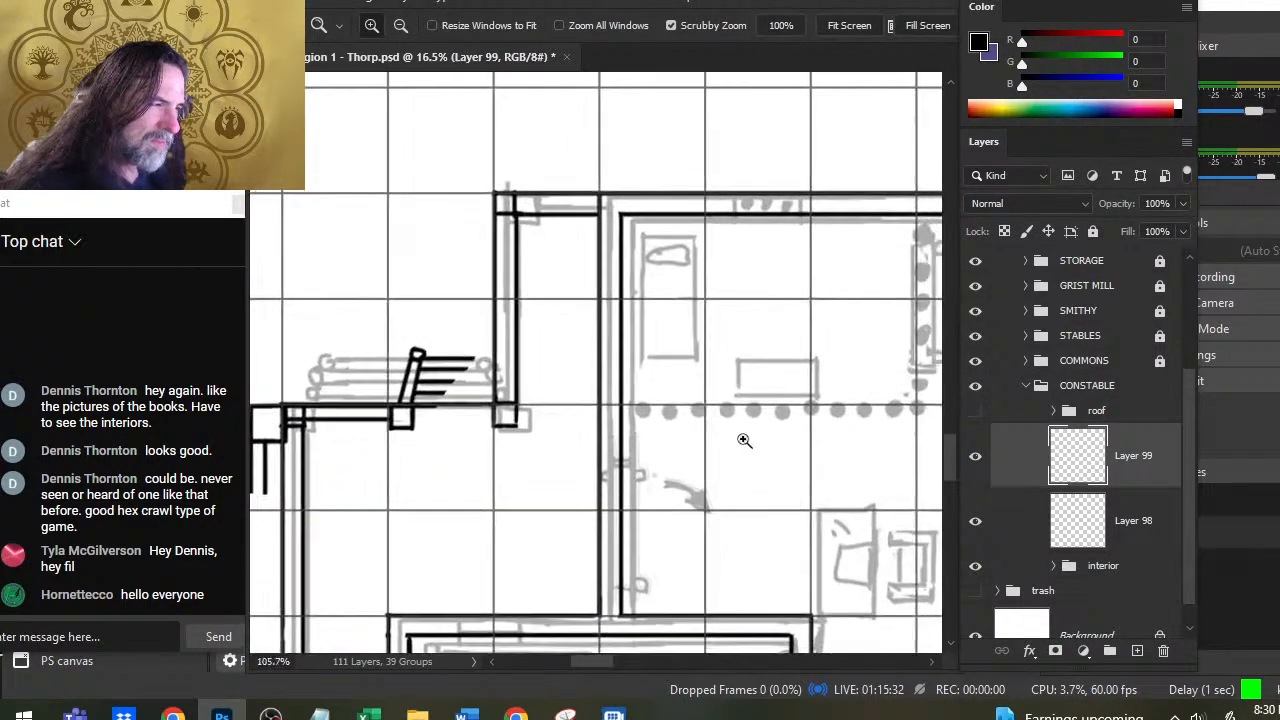
key(v)
mouse_move(576, 484)
mouse_down()
mouse_move(843, 420)
mouse_move(782, 412)
mouse_move(803, 431)
mouse_move(791, 437)
mouse_up()
Step: Lasso the piece's large corner post, connecting wall and smaller post, and copy them to a new layer
key(l)
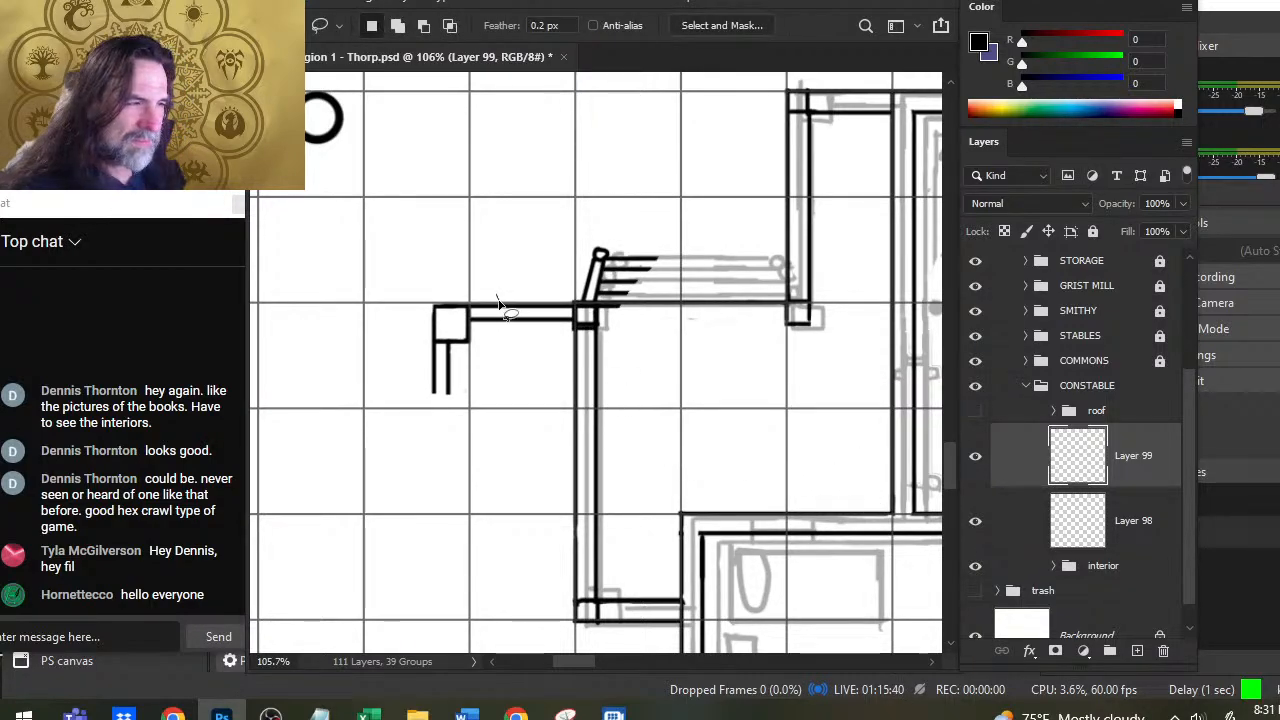
mouse_move(500, 305)
mouse_down()
mouse_move(393, 325)
mouse_move(403, 440)
mouse_up()
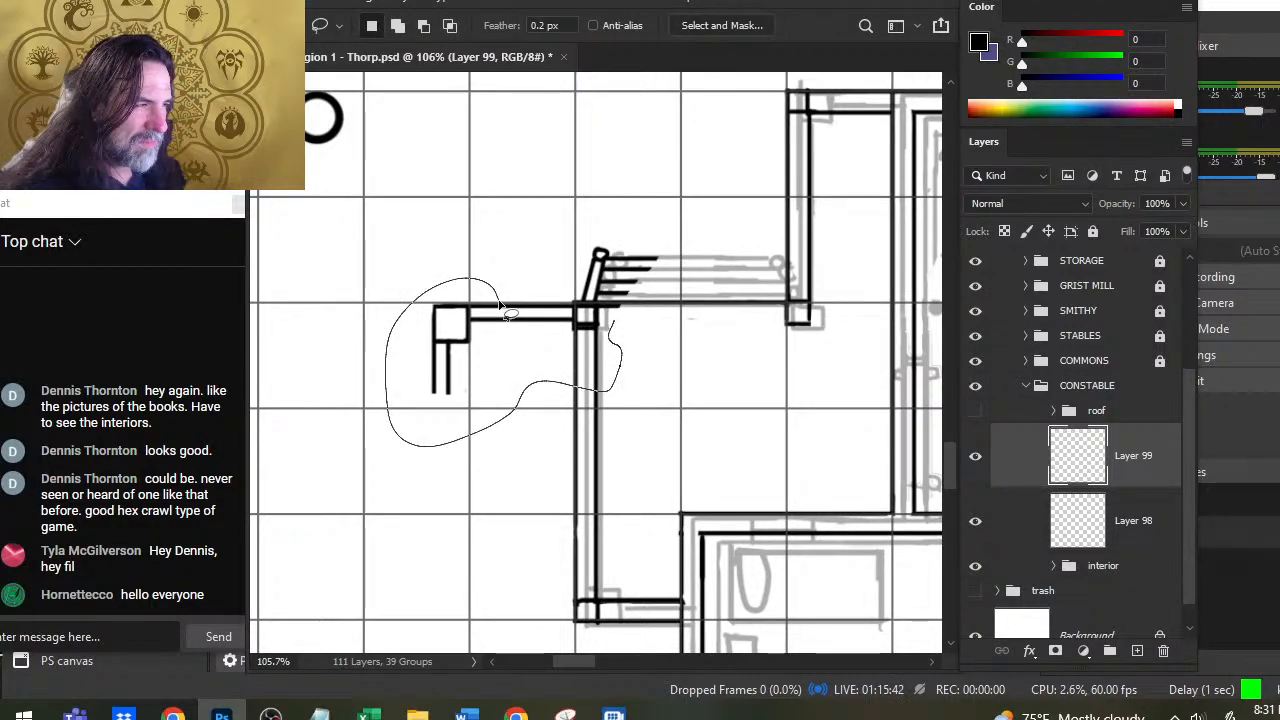
drag(503, 308, 506, 316)
key(ctrl+j)
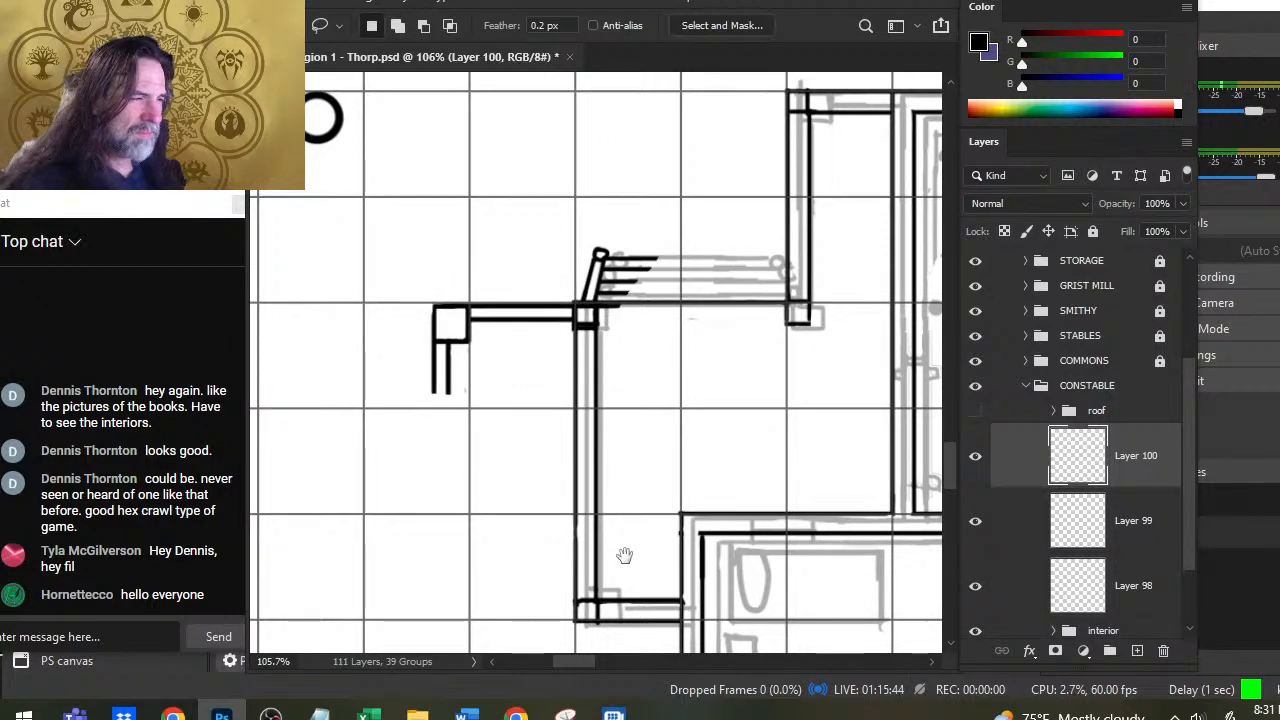
Step: Move the copied wall piece so its large corner post sits on the extension's top-left corner
key(v)
drag(624, 555, 571, 417)
drag(634, 331, 582, 530)
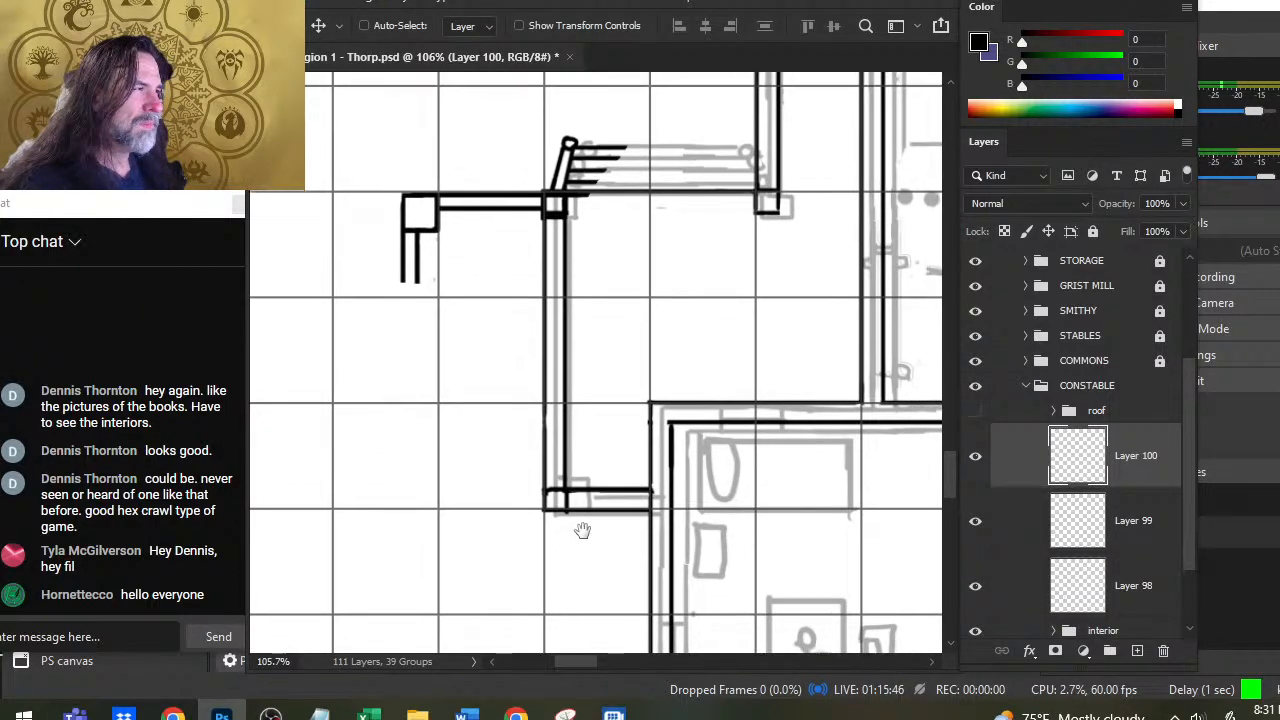
drag(475, 345, 646, 374)
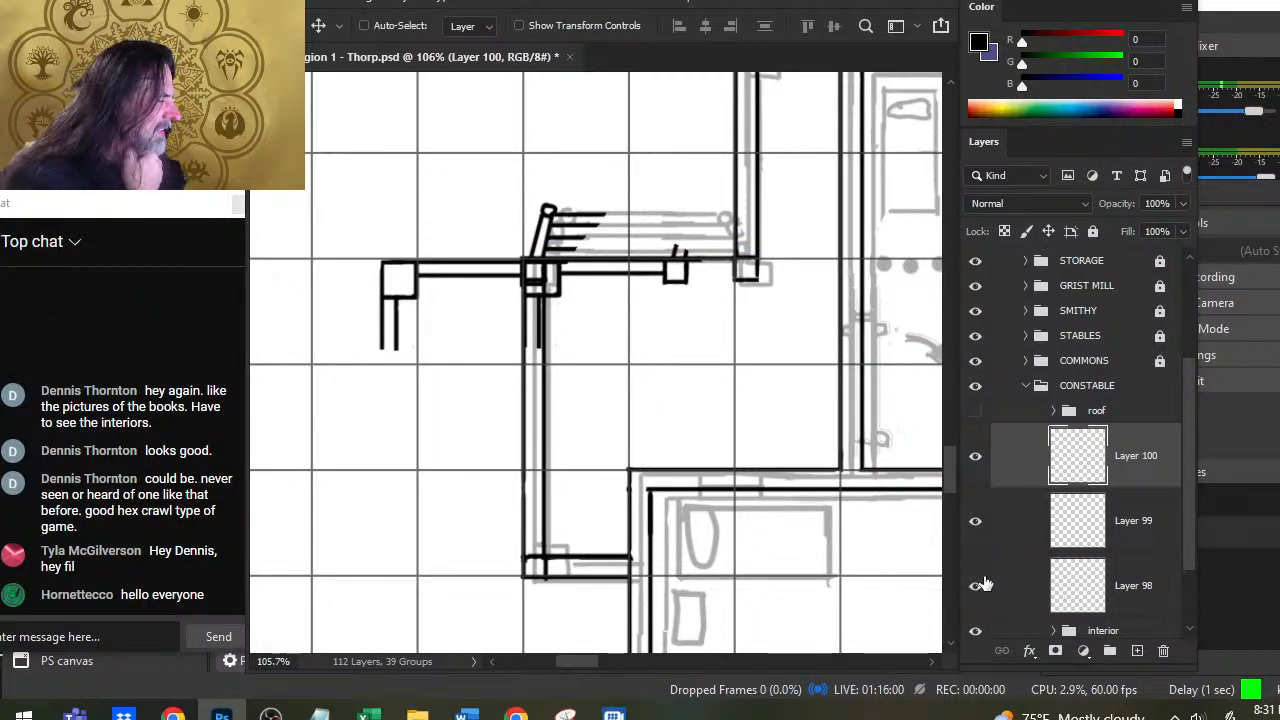
Step: Hide Layer 99 and erase Layer 98's old wall lines inside and just below the extension's large top-left corner post
click(985, 524)
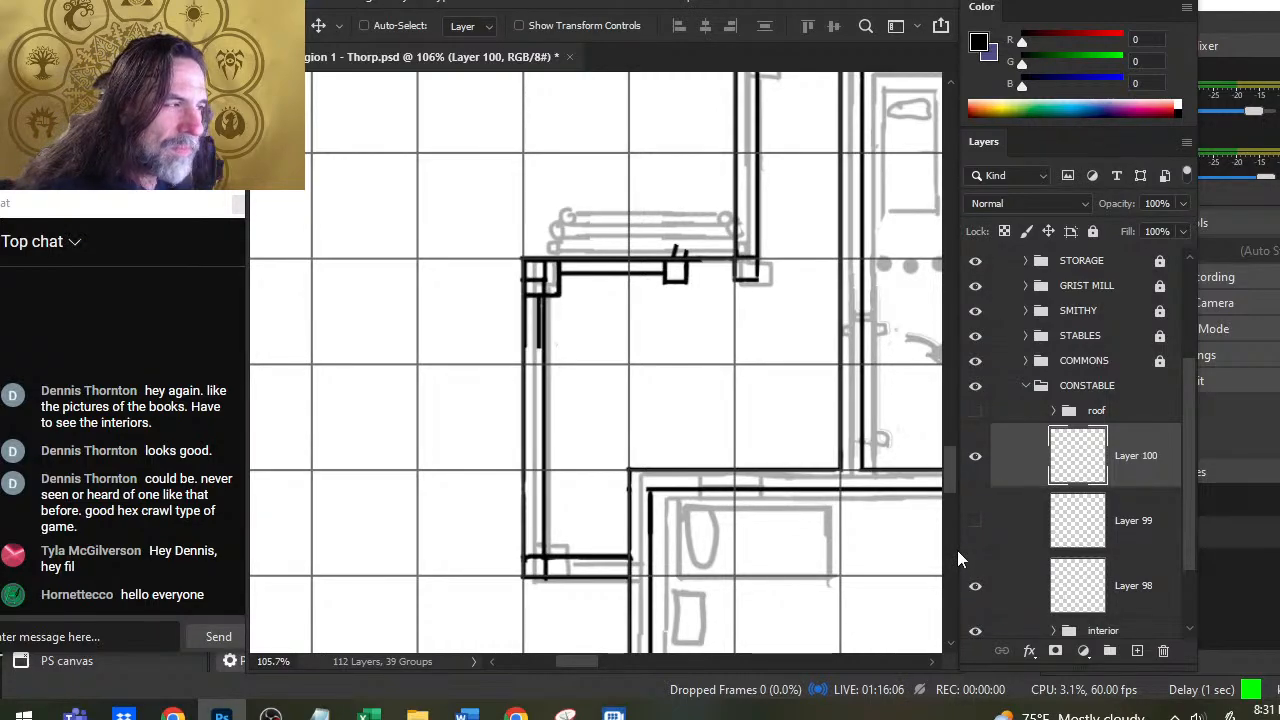
click(1025, 585)
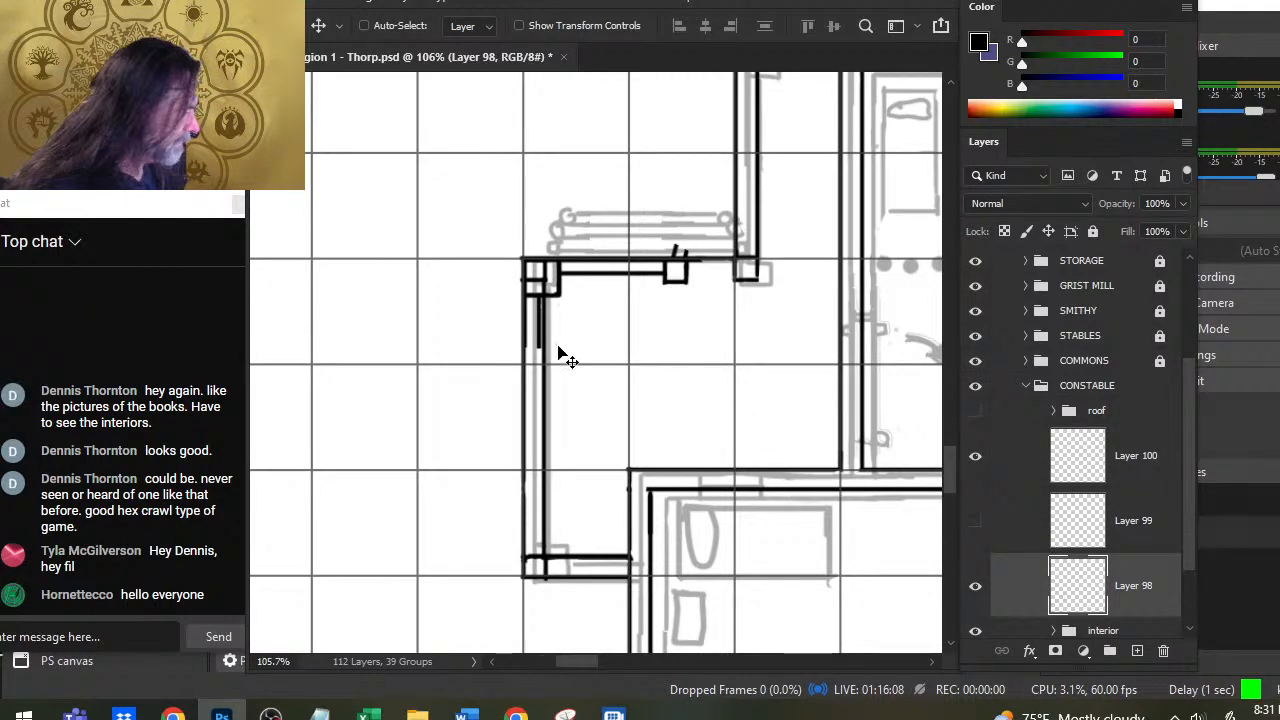
key(e)
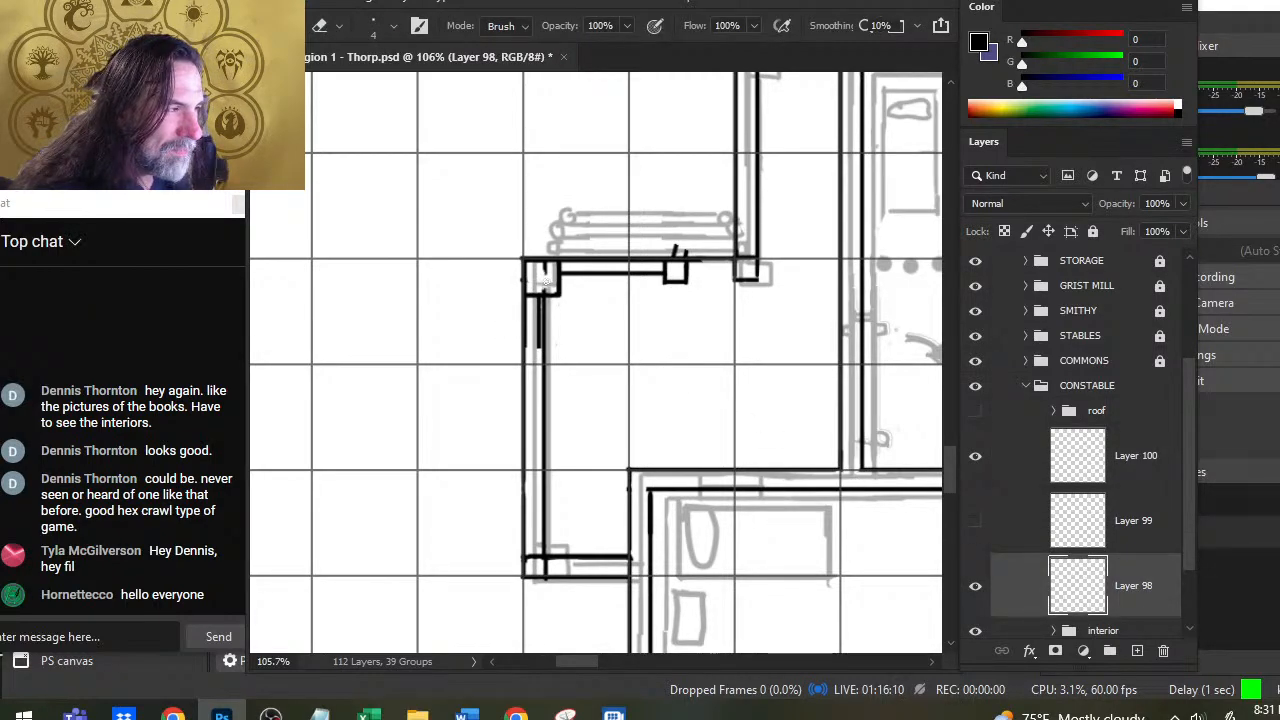
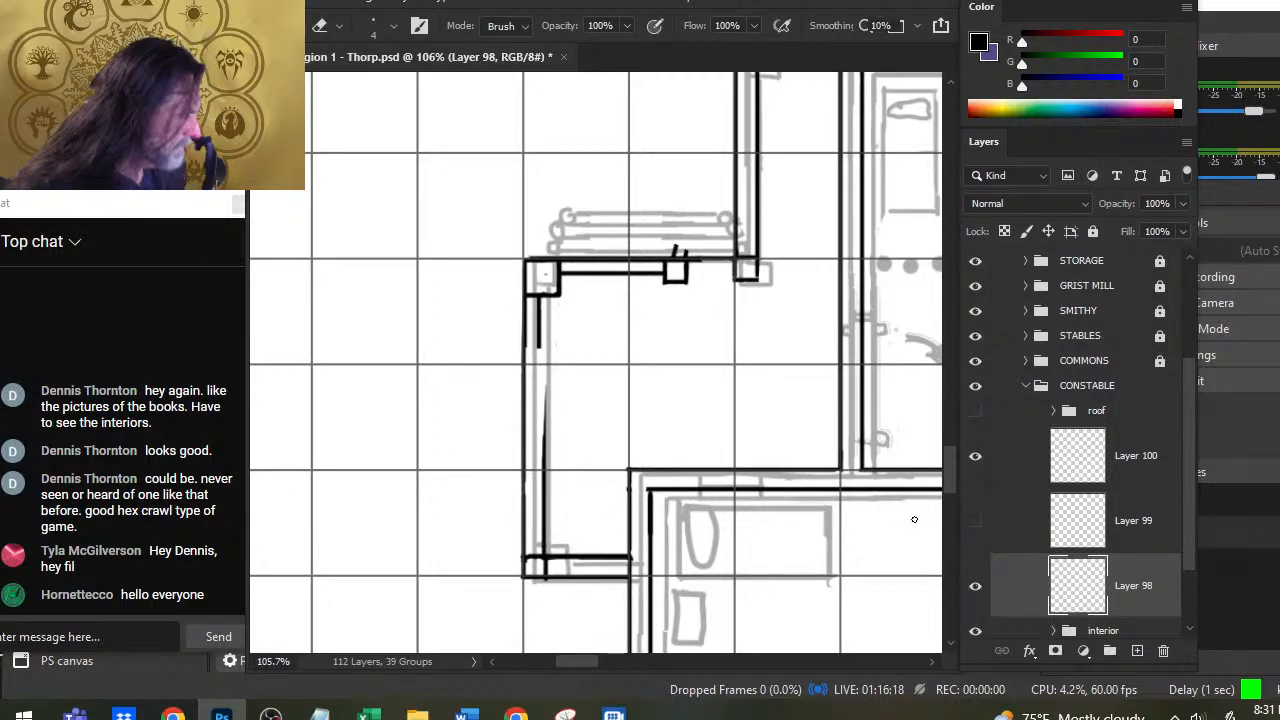
Step: Lasso the smaller post and its wall stub on Layer 100 and move them right to the end of the extension's top wall
drag(604, 369, 614, 289)
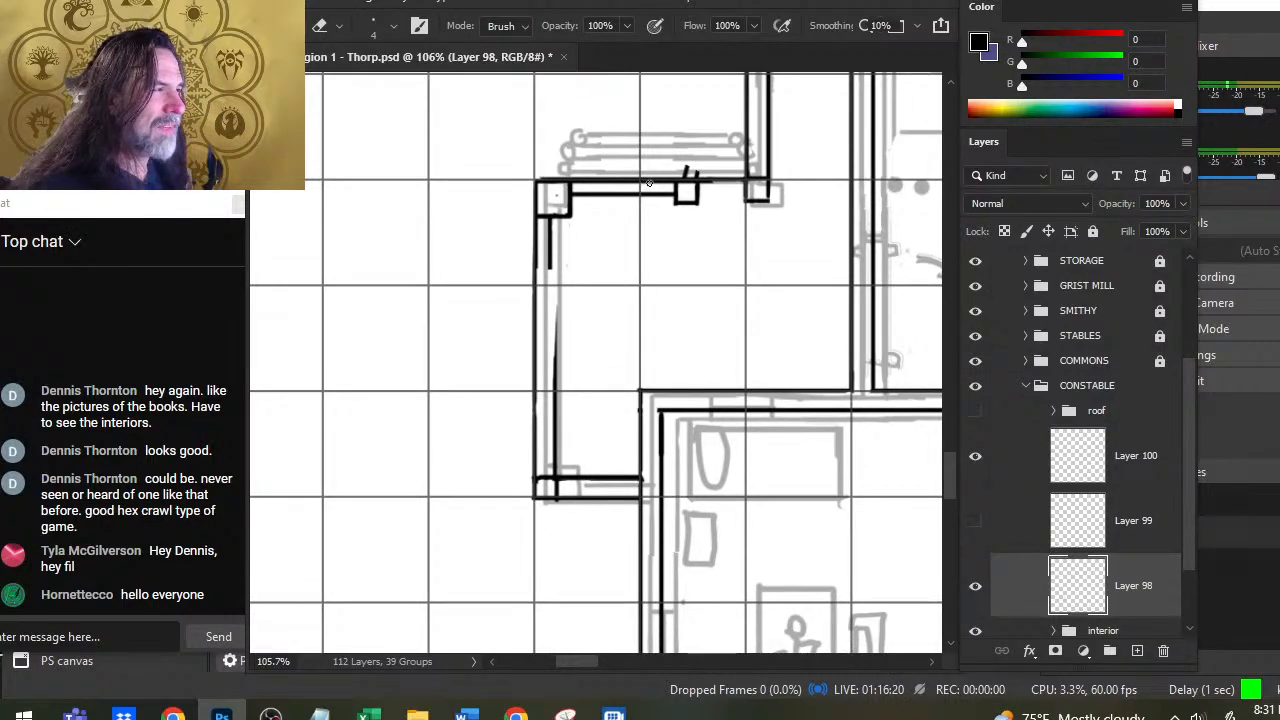
key(l)
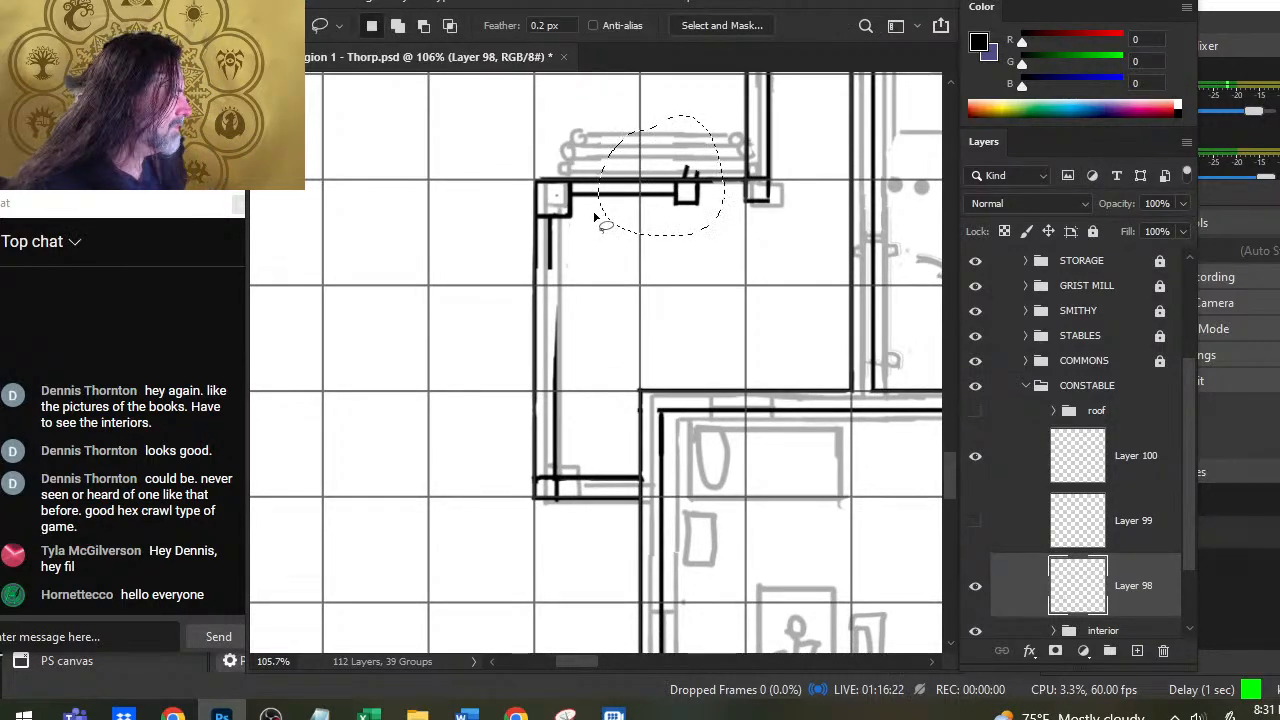
click(1006, 472)
key(v)
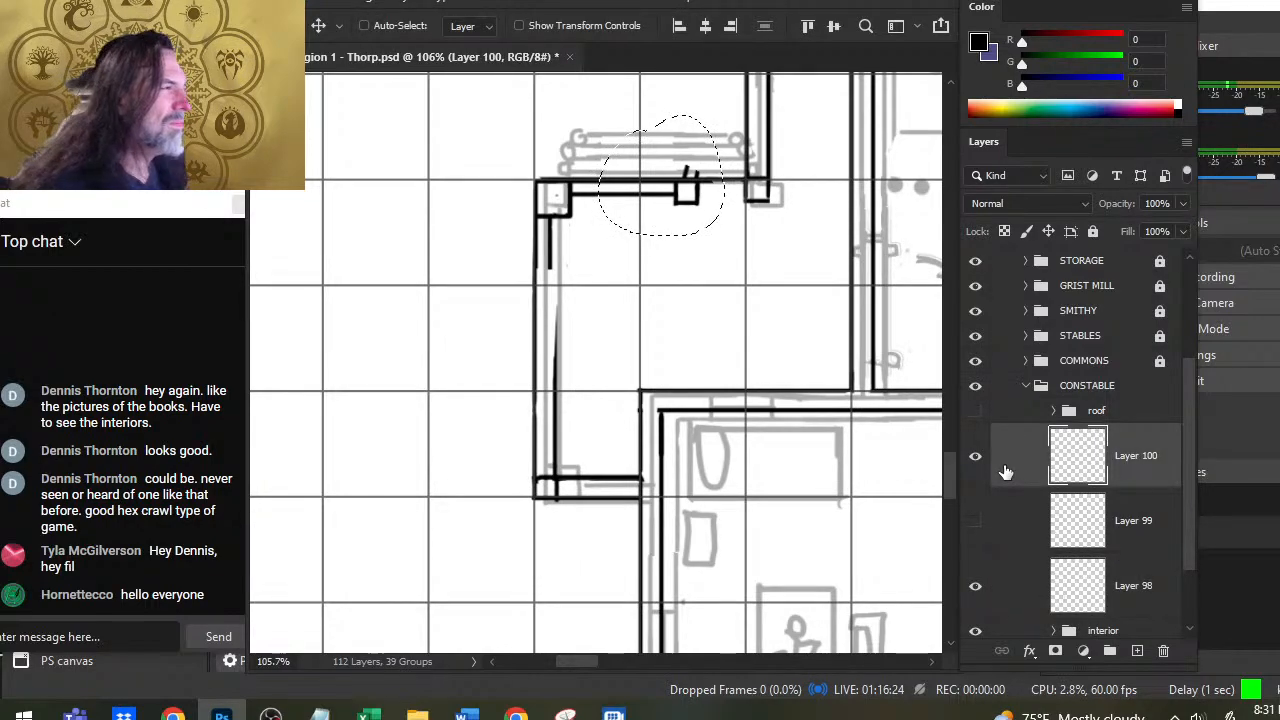
key(Right)
key(shift+Right)
key(shift+Right)
key(shift+Right)
key(shift+Right)
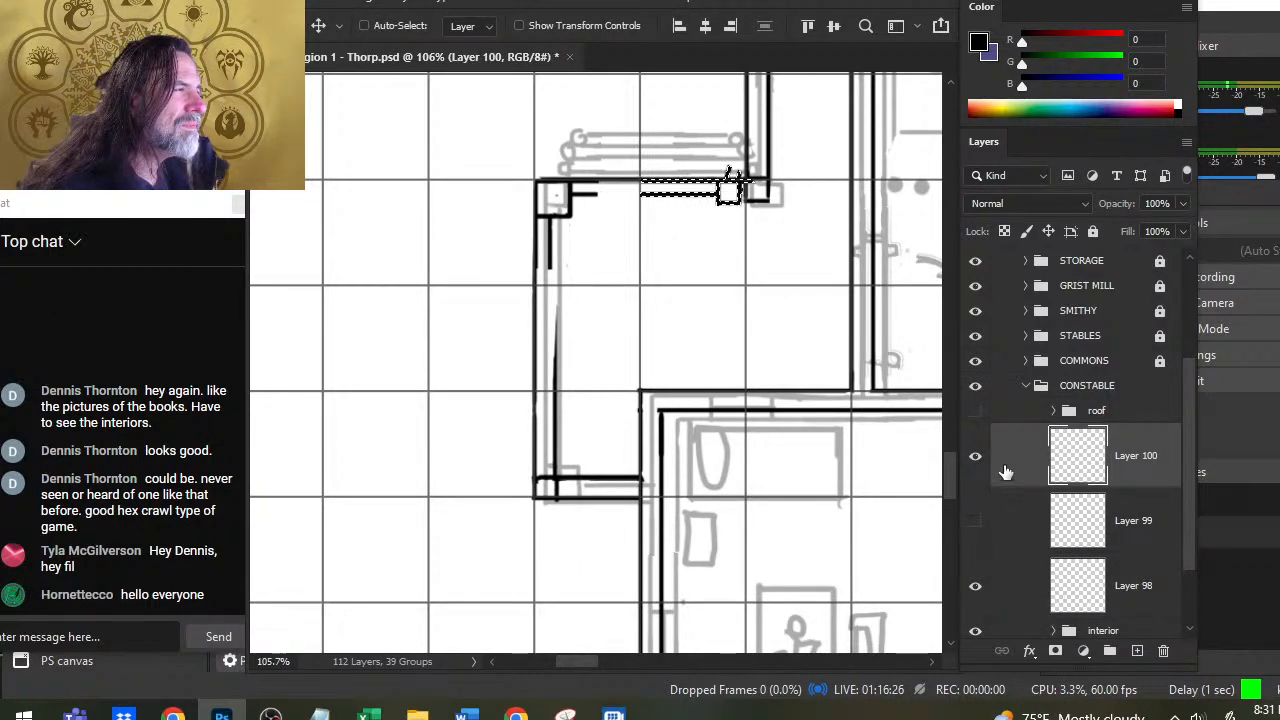
key(shift+Right)
key(shift+Right)
key(shift+Right)
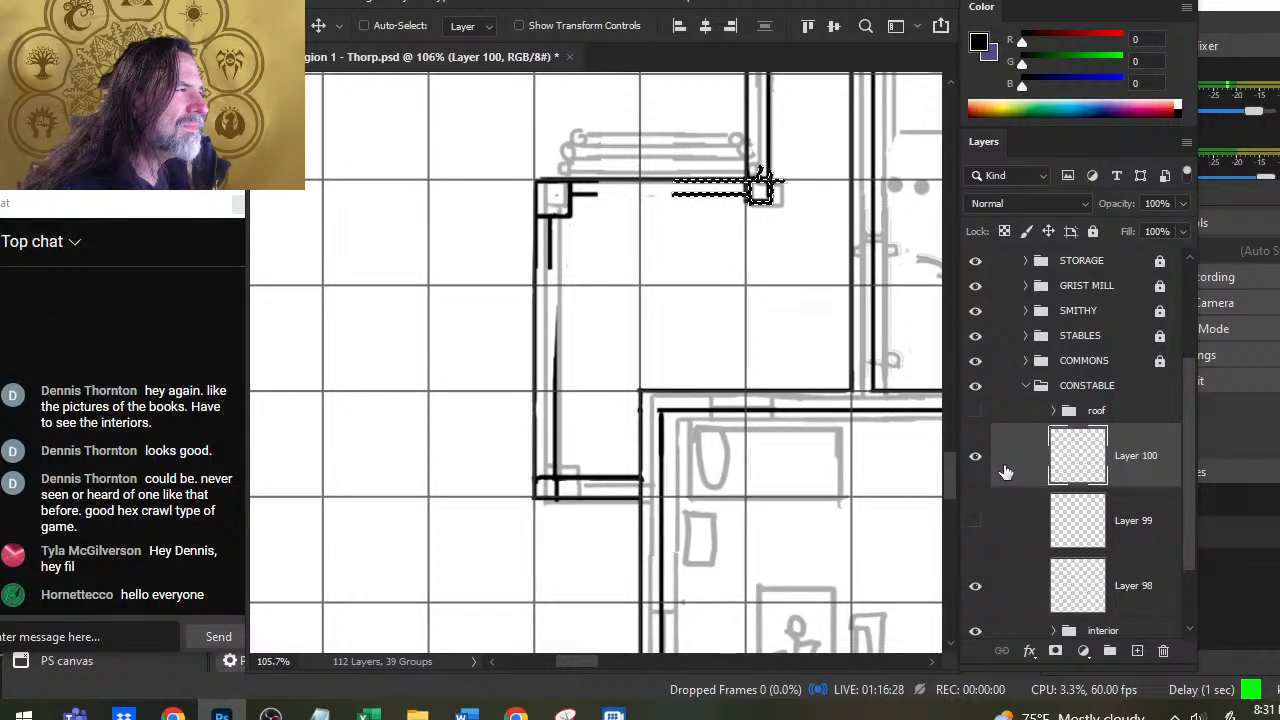
Step: Flip the smaller post piece horizontally and rotate it 90° counter clockwise
key(l)
right_click(636, 252)
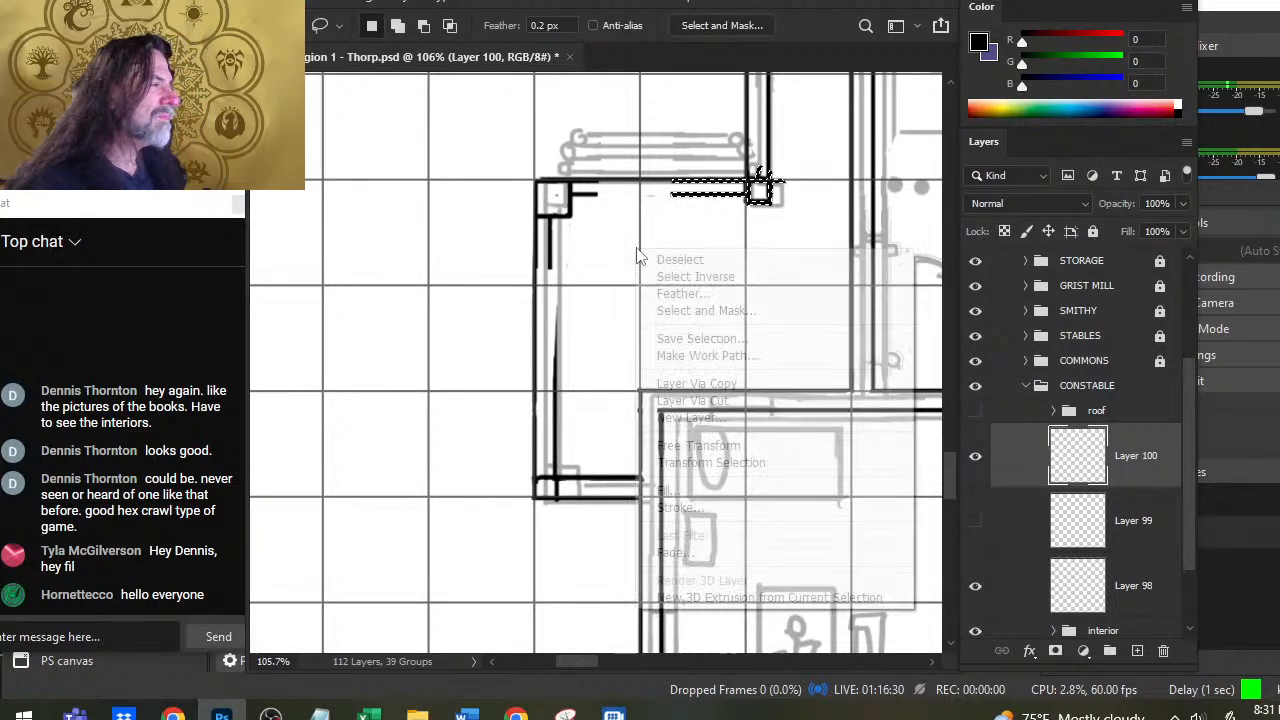
click(727, 445)
right_click(670, 274)
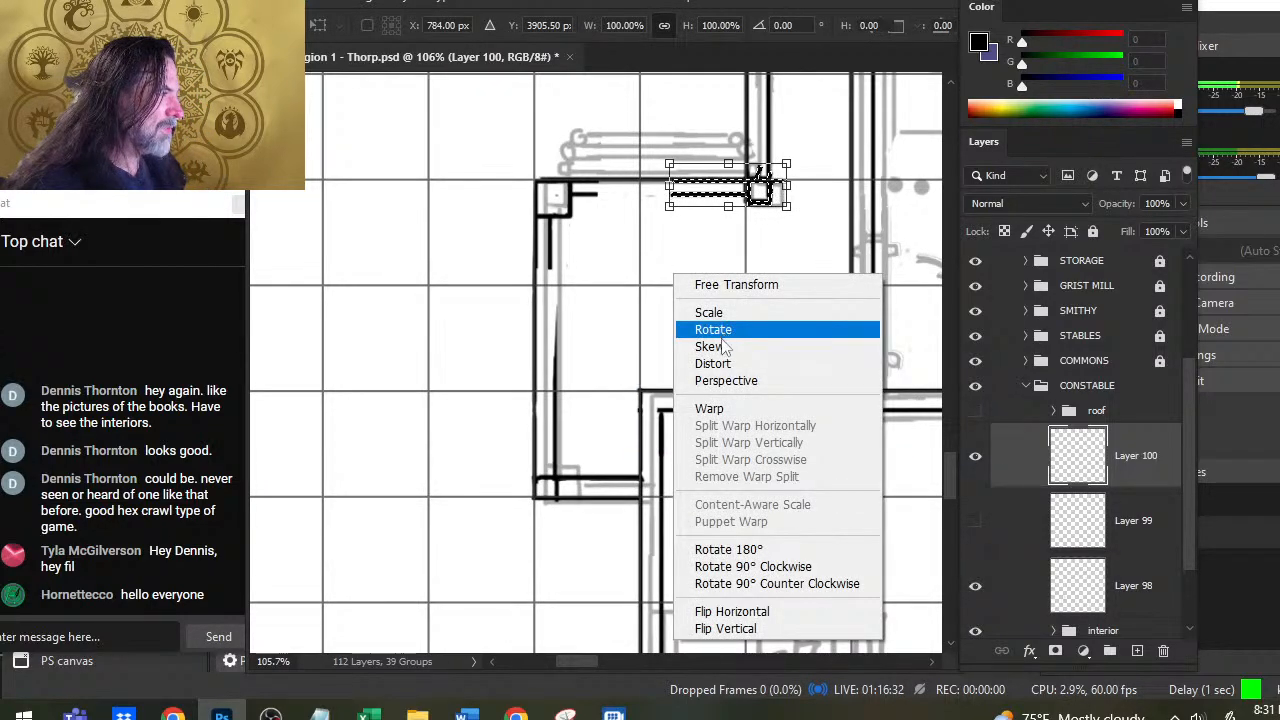
click(735, 611)
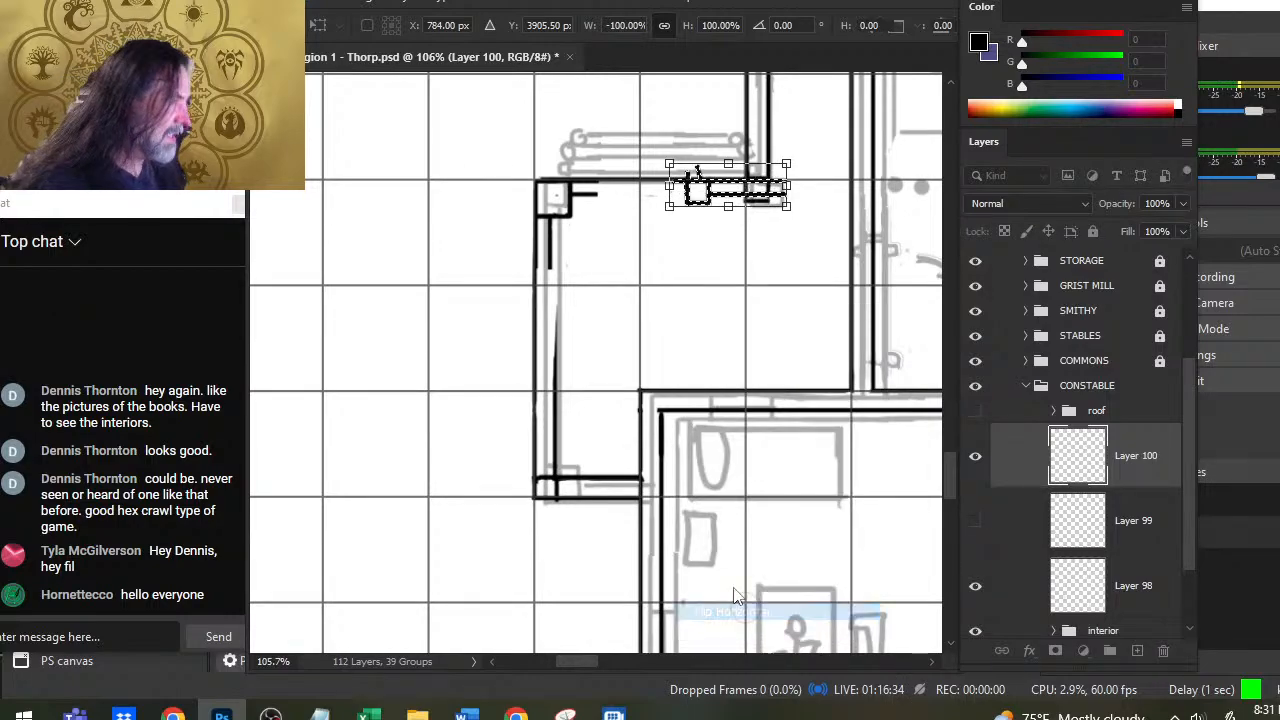
right_click(747, 366)
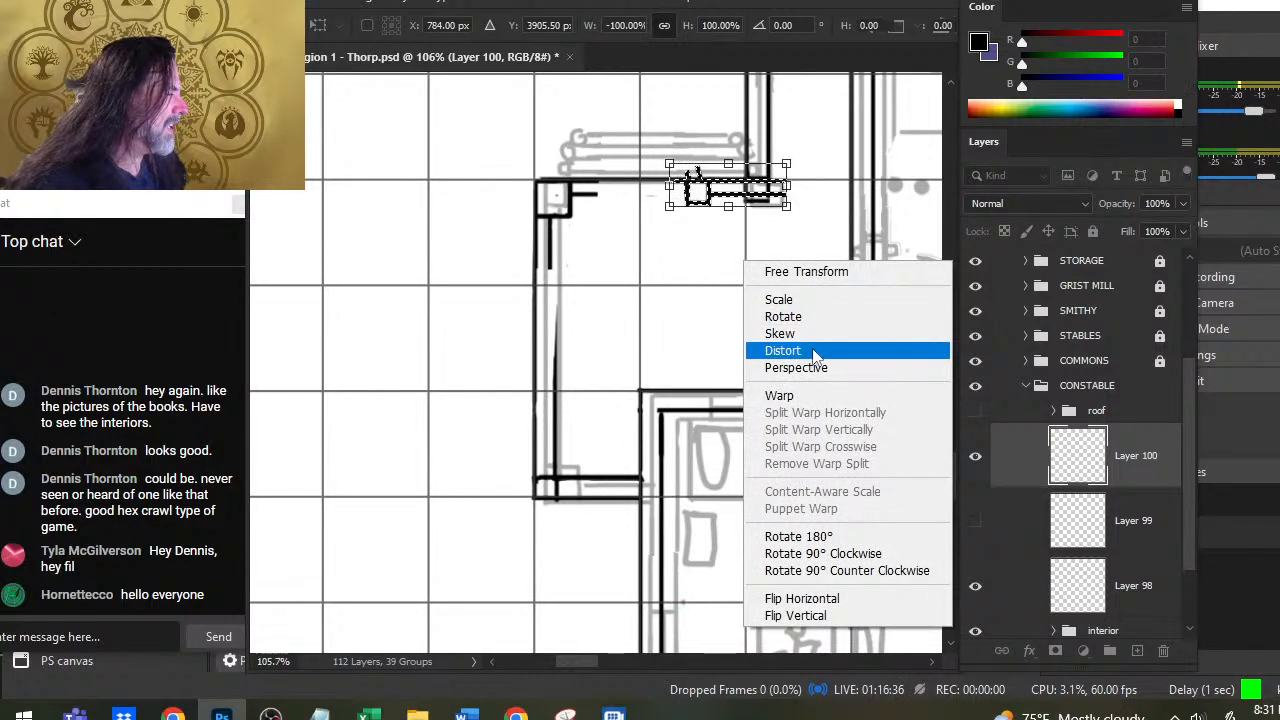
click(829, 570)
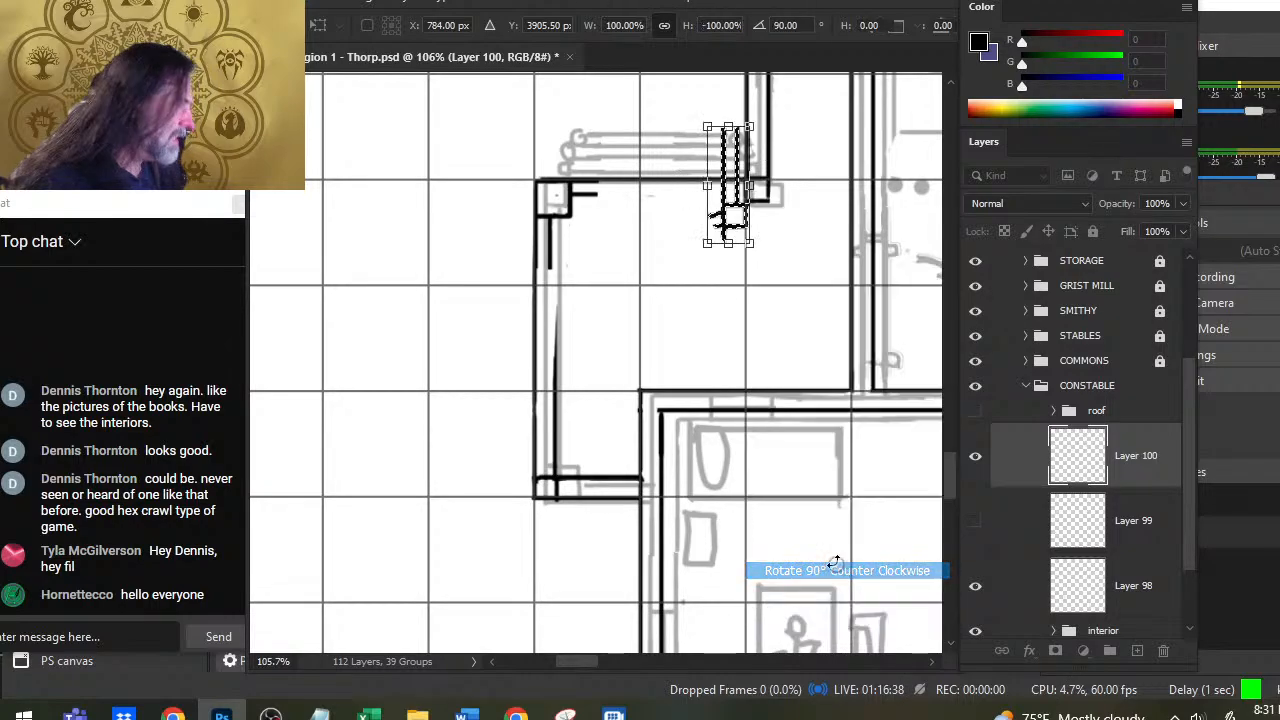
drag(774, 343, 694, 540)
key(Return)
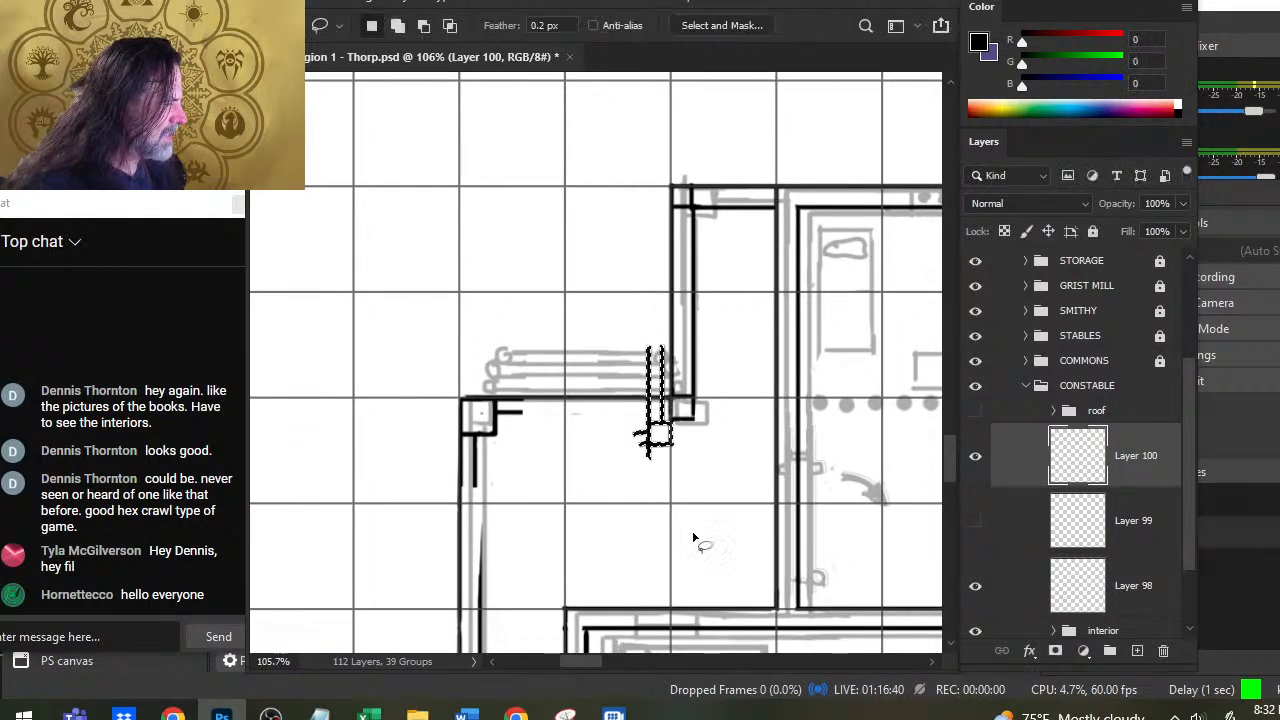
Step: Nudge the rotated post piece up until its post meets the extension's top wall line
key(Up)
key(Up)
key(Up)
key(Up)
key(Up)
key(Up)
key(Up)
key(Up)
key(Up)
key(Up)
key(Up)
key(Up)
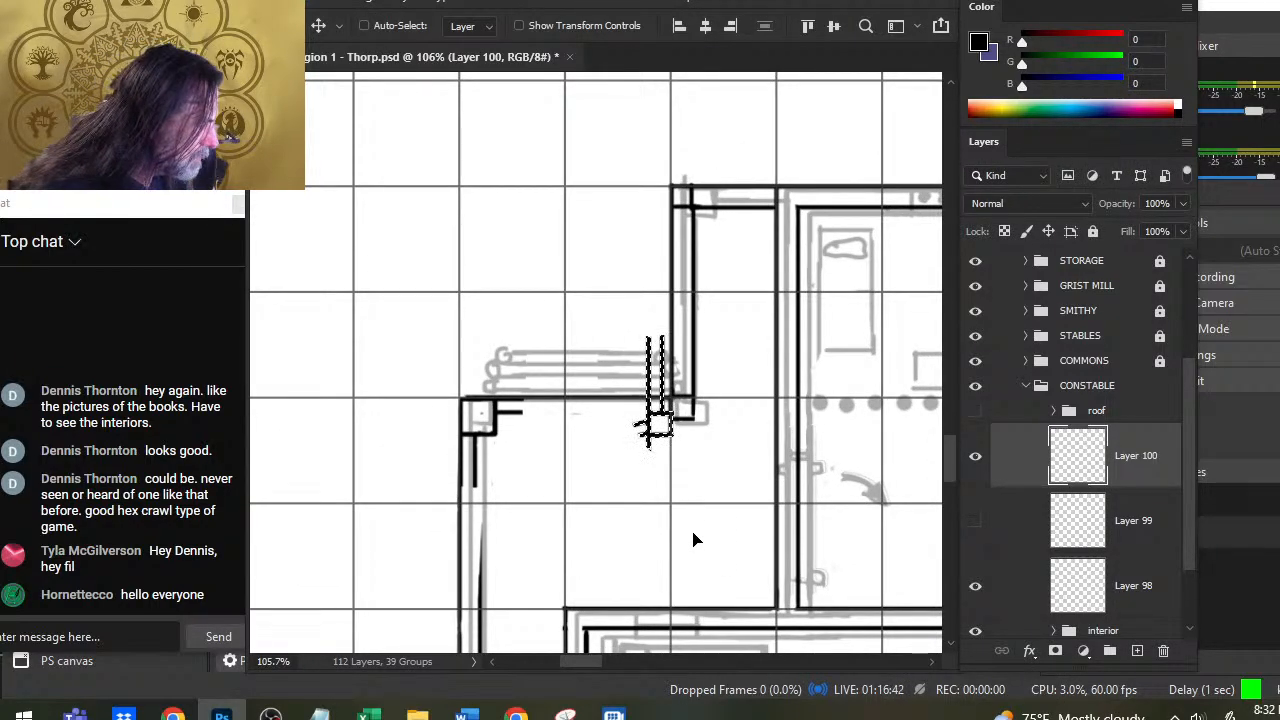
key(Up)
key(Up)
key(Up)
key(Up)
key(Up)
key(Up)
key(Up)
key(Up)
key(Up)
key(Up)
key(Up)
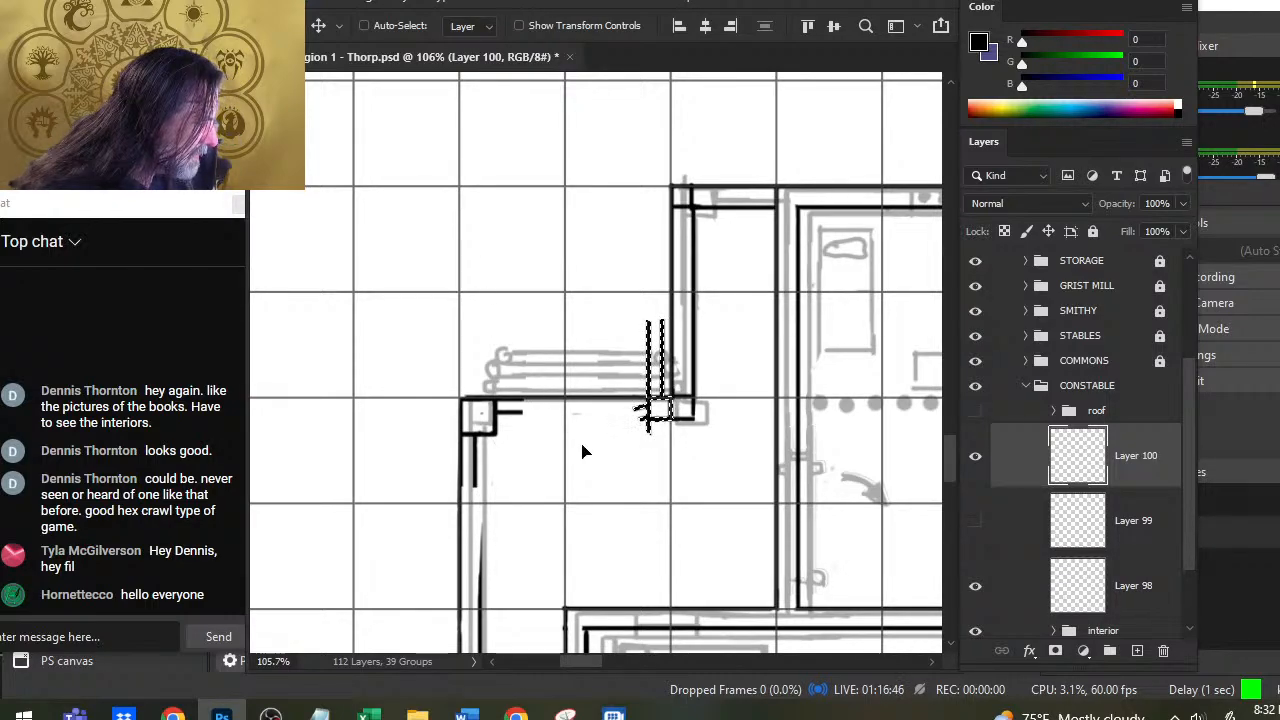
Step: Deselect the post piece and erase its stray line stubs on Layer 100
key(l)
key(ctrl+d)
key(e)
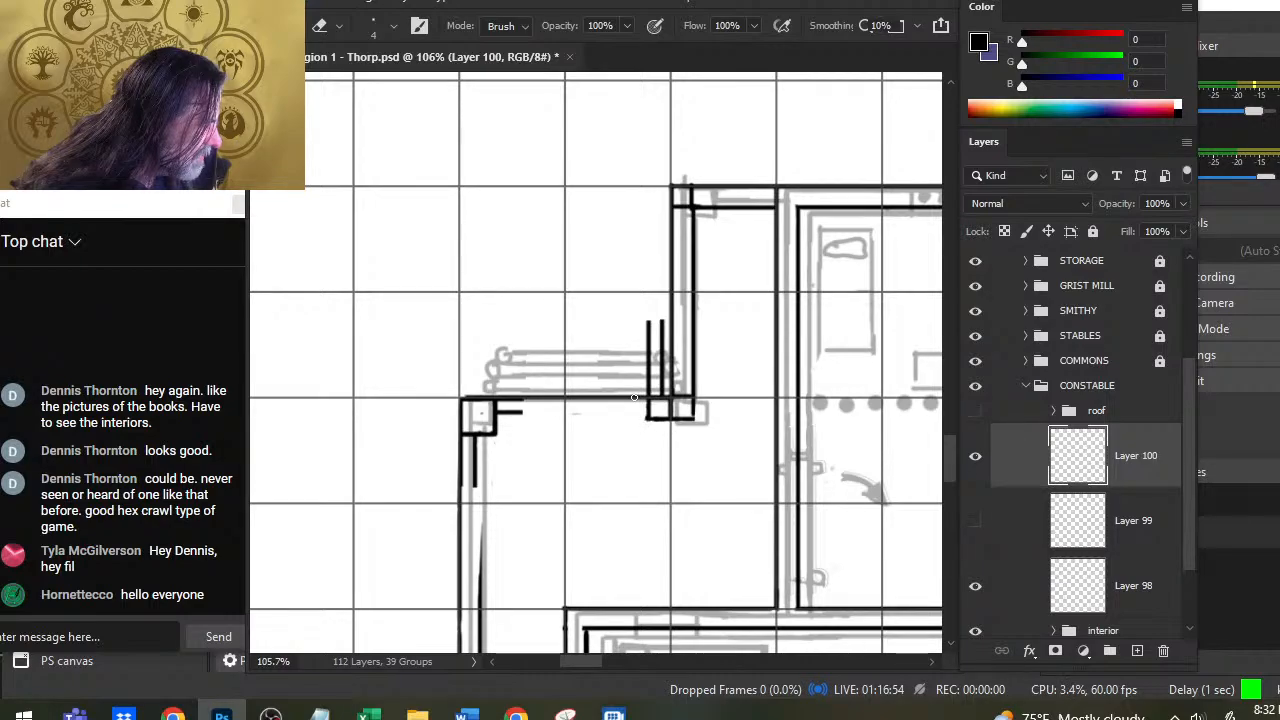
key(v)
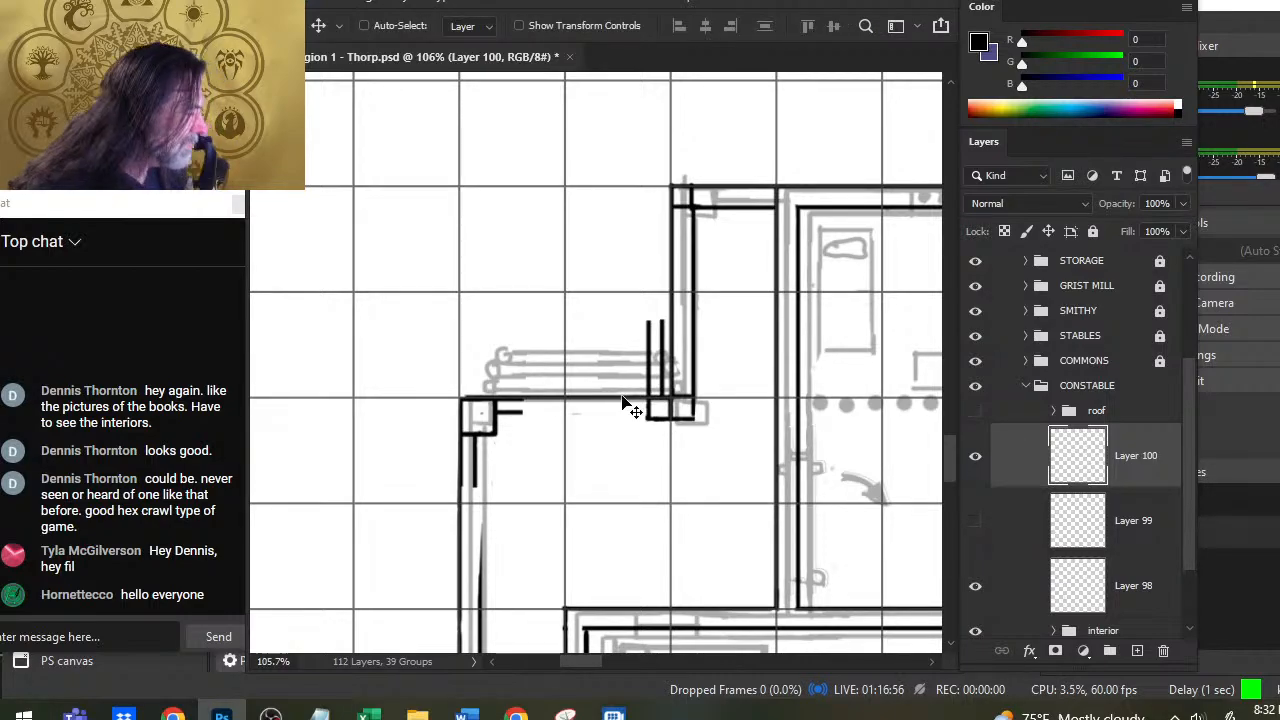
Step: Enlarge the eraser to 80 and erase Layer 98's wall lines around the new post and the vertical wall's lower end
click(1000, 590)
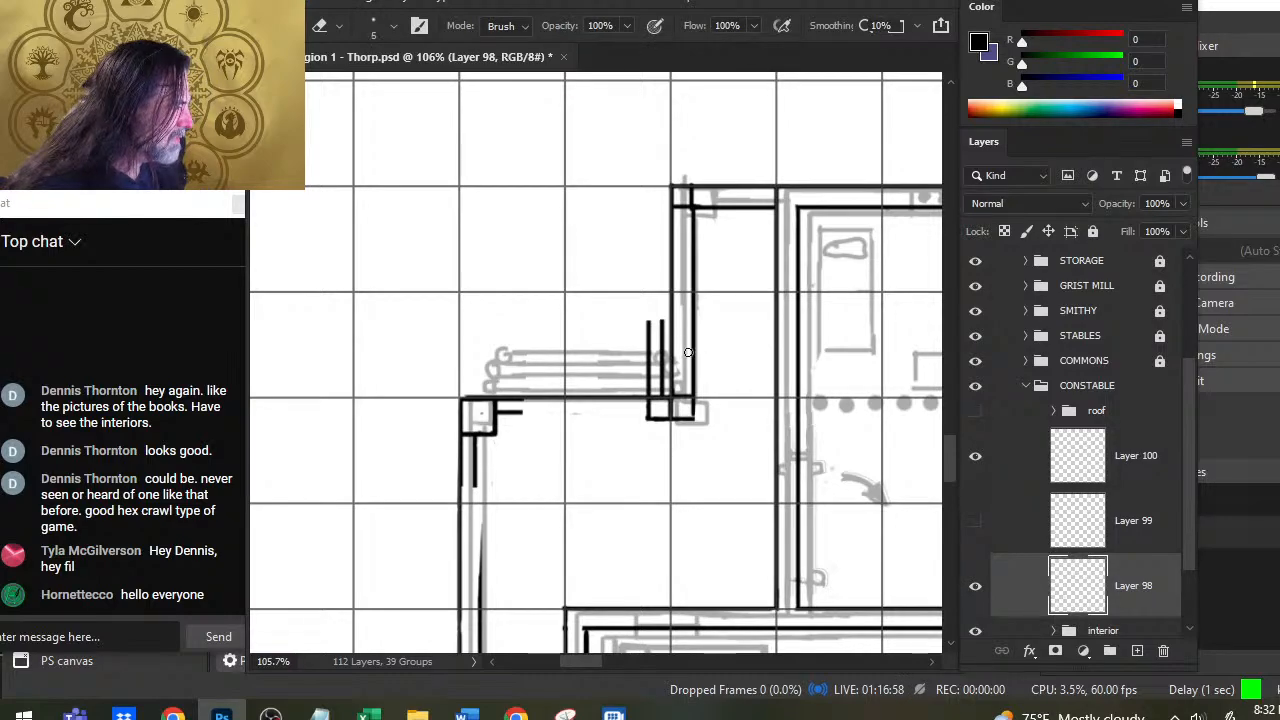
key(bracketright)
key(bracketright)
key(bracketright)
key(bracketright)
key(bracketright)
key(bracketright)
key(bracketright)
key(bracketright)
key(bracketright)
key(bracketright)
key(bracketright)
drag(688, 352, 706, 357)
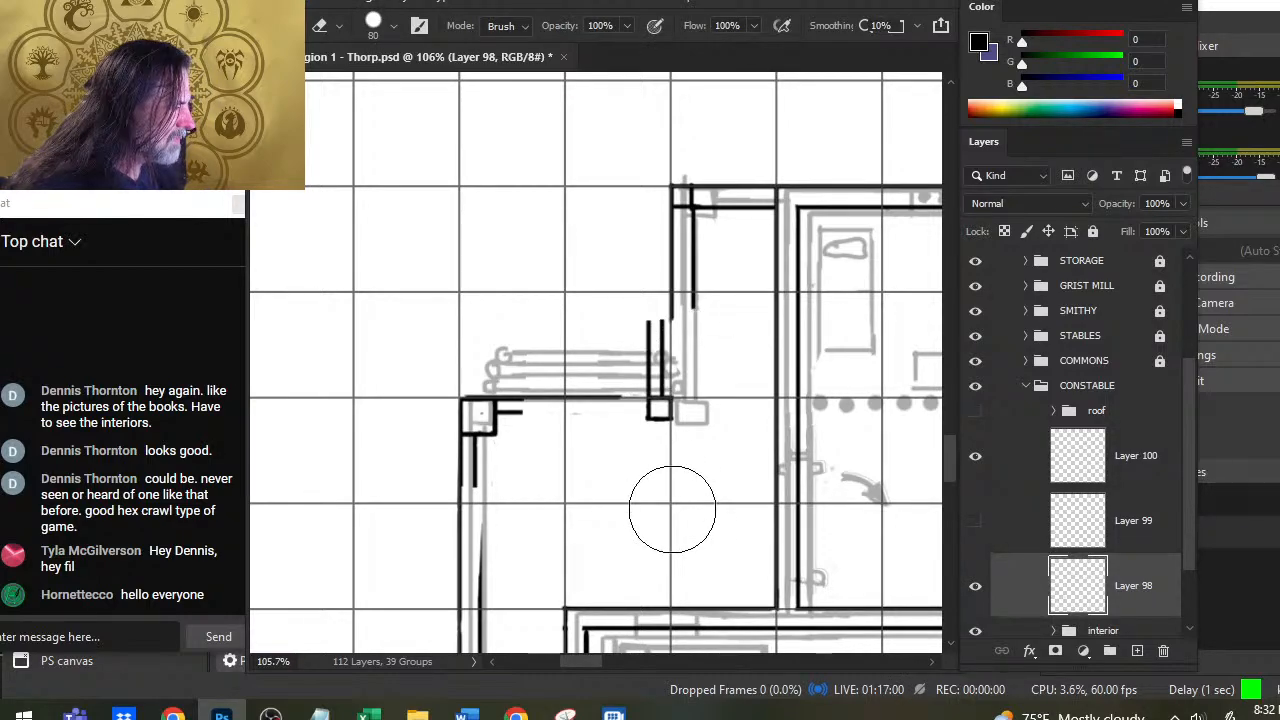
Step: Nudge Layer 100's post pieces so the large corner post lines up with the extension's top-left grid corner
click(1029, 474)
key(v)
key(Right)
key(Right)
key(Right)
key(Right)
key(Right)
key(Right)
key(Right)
key(Right)
key(Right)
key(Right)
key(Right)
key(Right)
key(Right)
key(Right)
key(Right)
key(Right)
key(Right)
key(Right)
key(Right)
key(Right)
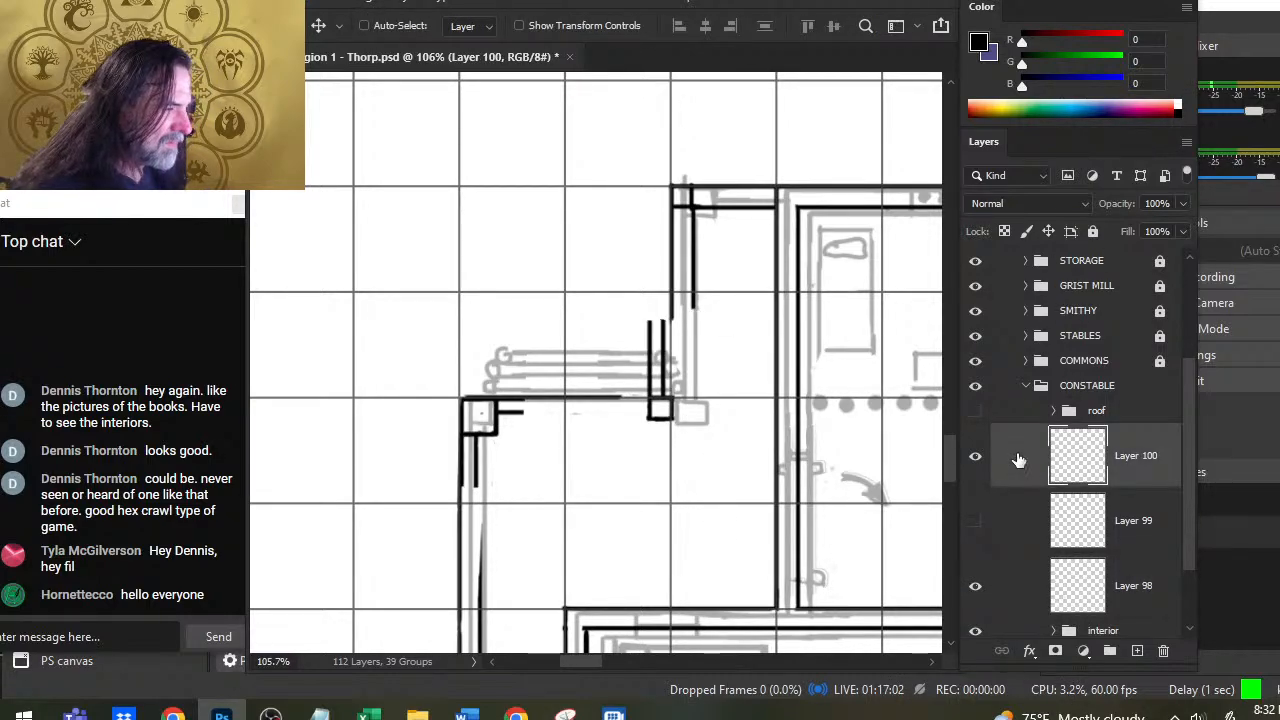
key(Left)
key(Left)
key(Left)
key(Left)
key(Left)
key(Left)
key(Left)
key(Left)
key(Left)
key(Left)
key(Left)
key(Left)
key(Left)
key(Left)
key(Left)
key(Left)
key(Left)
key(Left)
key(Left)
key(Left)
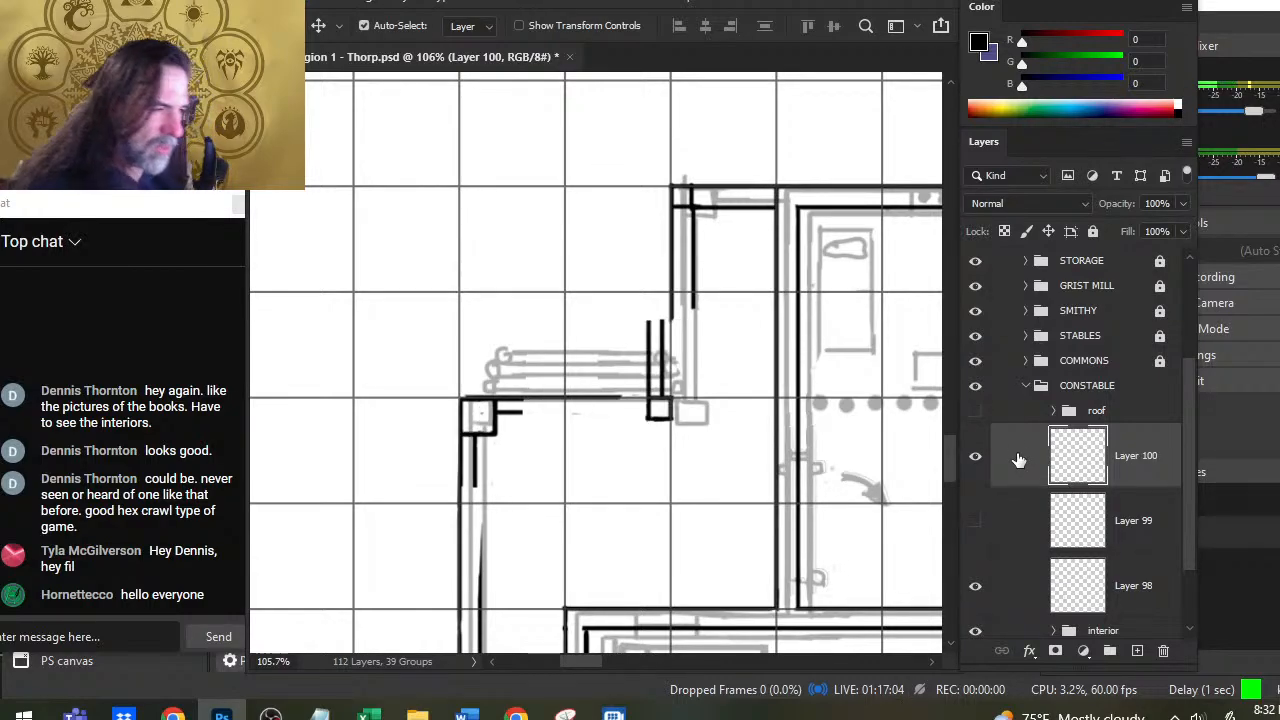
key(l)
key(v)
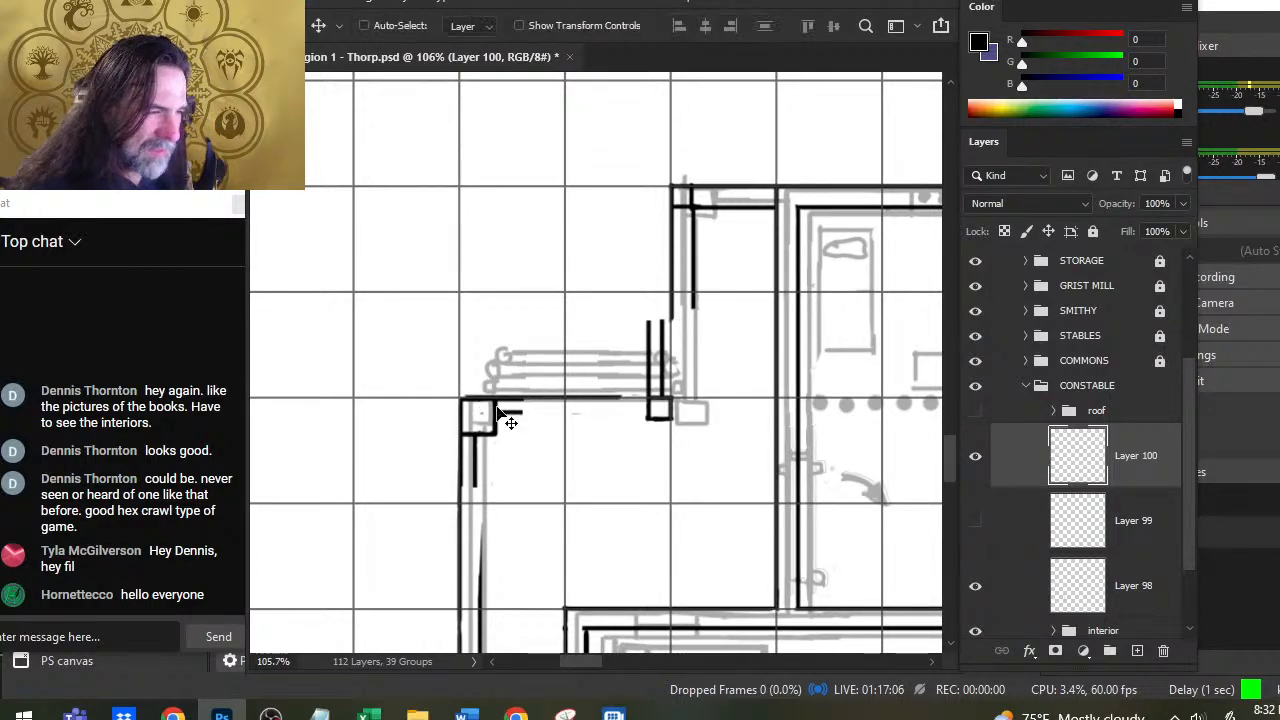
key(Up)
key(Up)
key(Up)
key(Down)
key(Down)
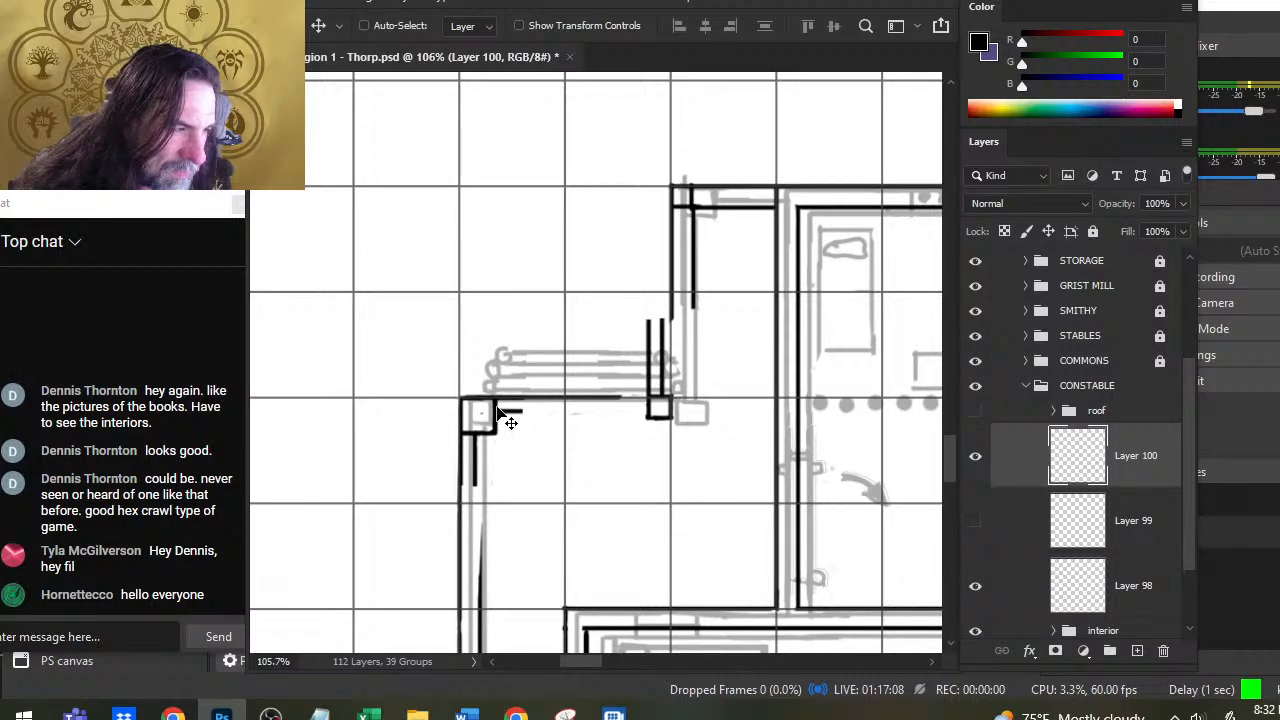
key(Up)
key(Down)
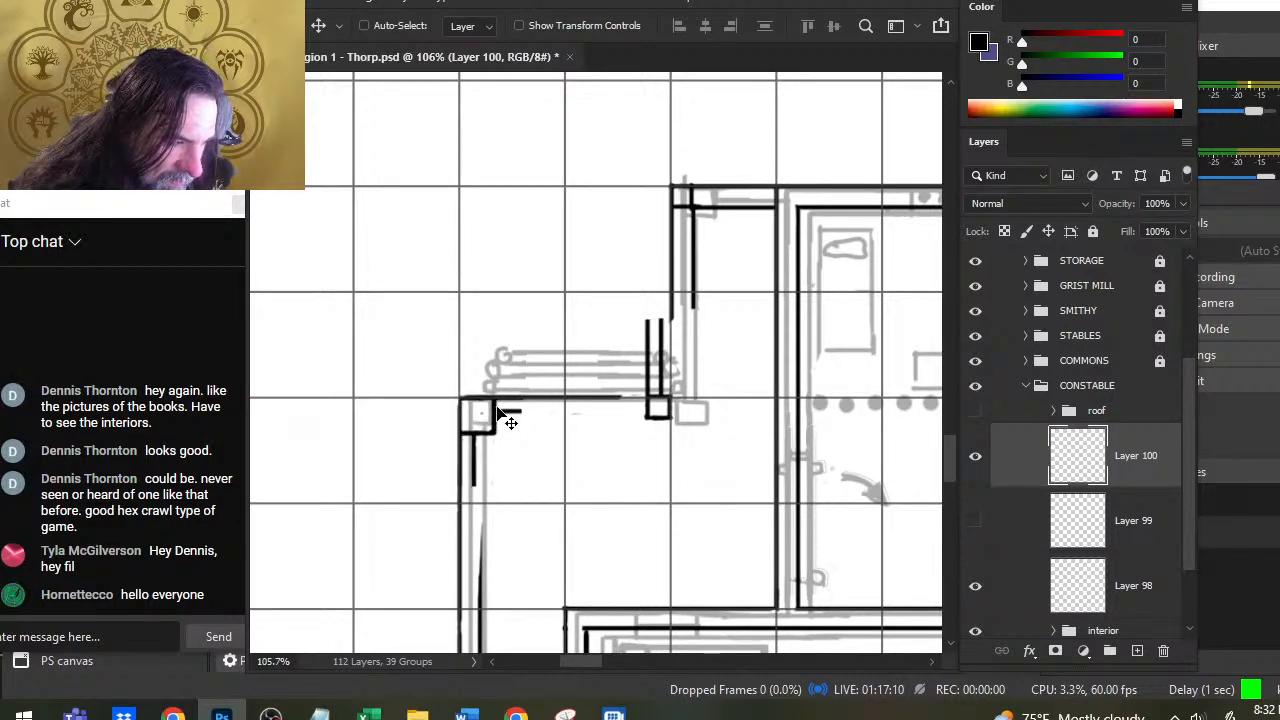
key(Up)
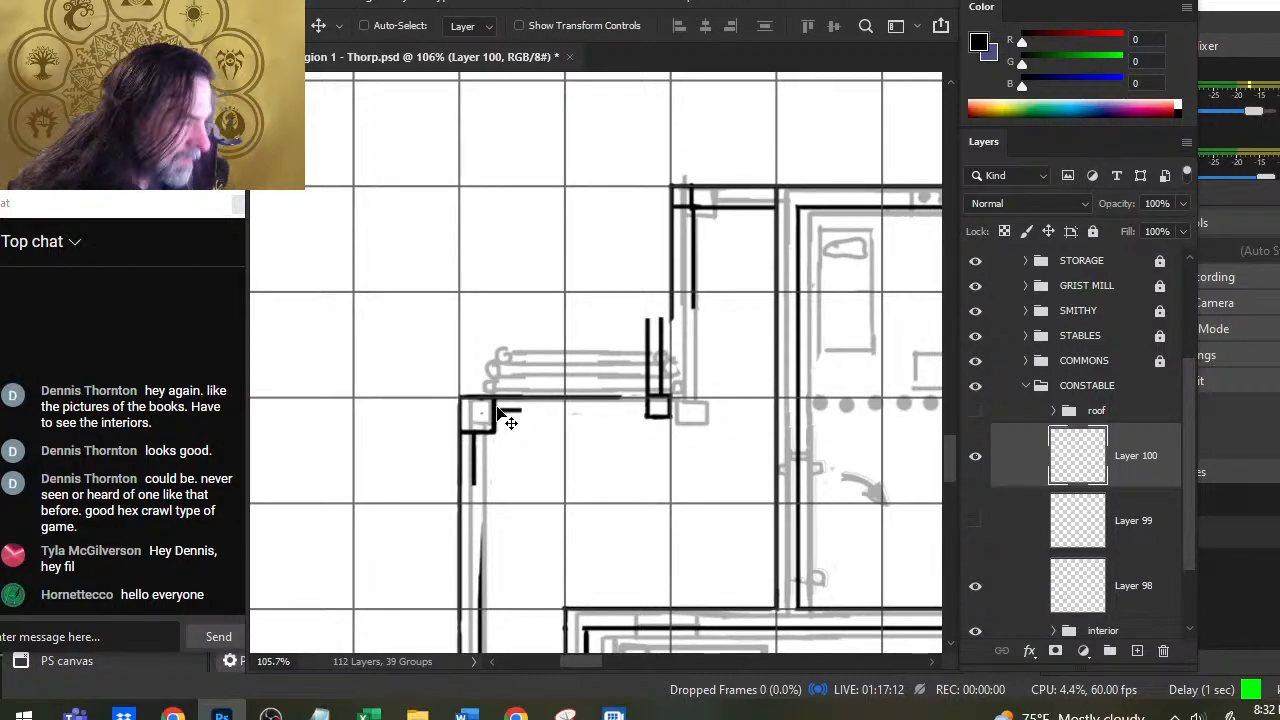
Step: Lasso the smaller post piece, shift it right onto the vertical wall's grid line, and separate it onto a new layer
key(l)
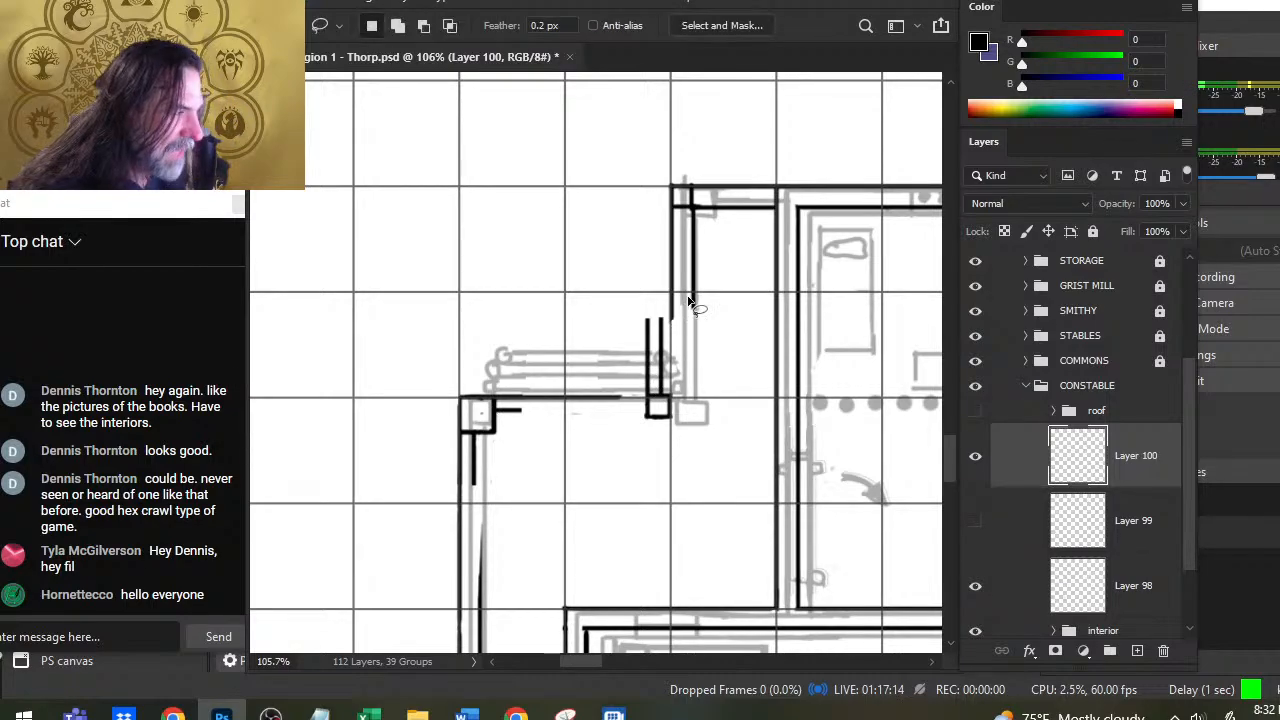
drag(677, 292, 630, 430)
key(v)
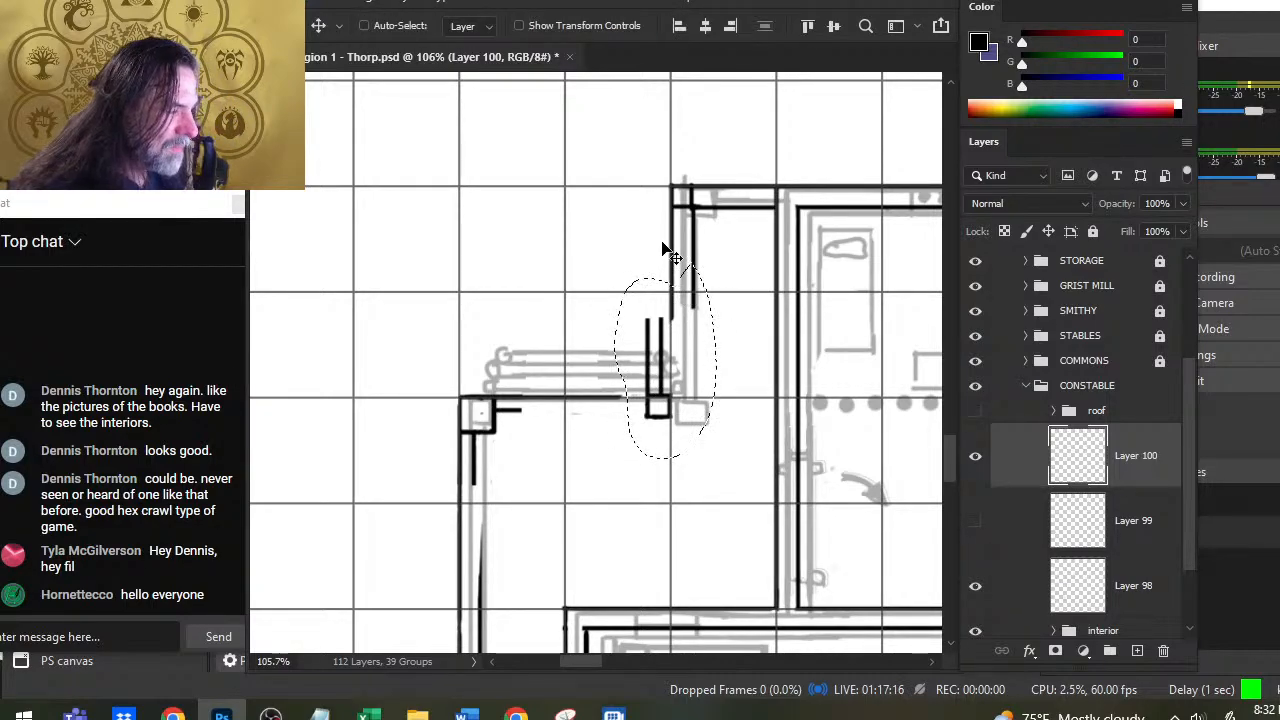
key(shift+Right)
key(shift+Right)
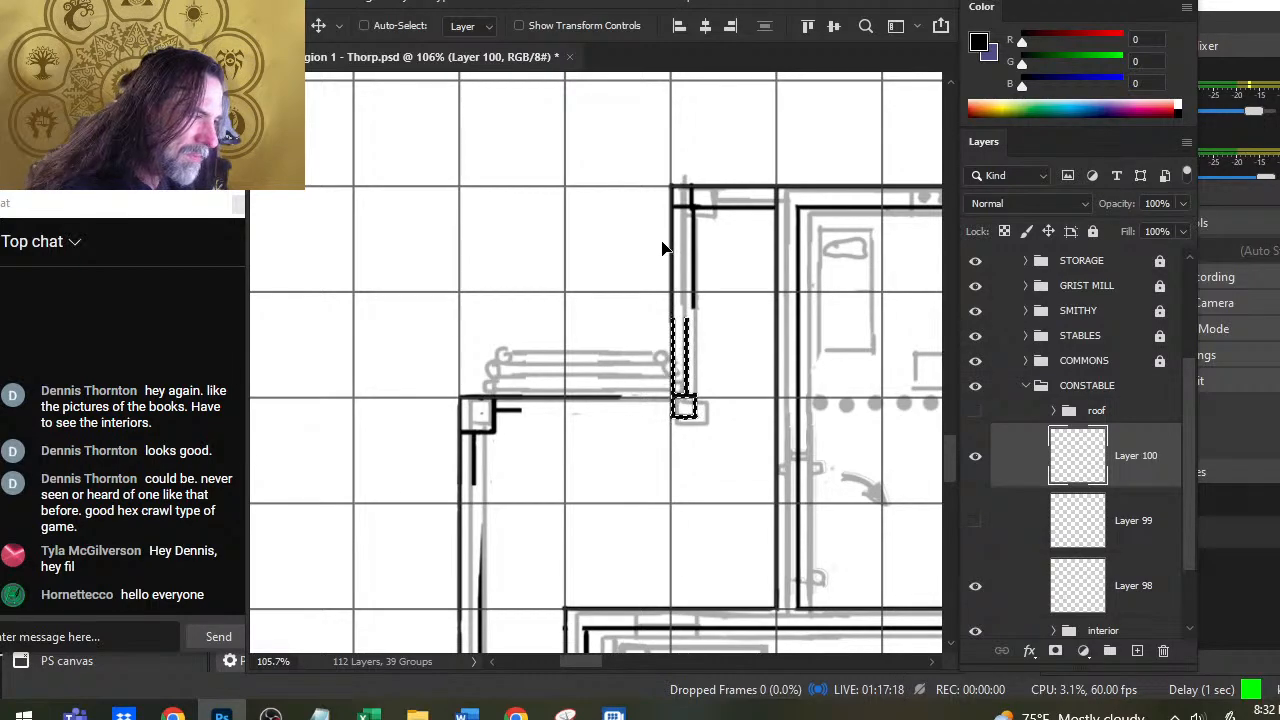
key(ctrl+z)
key(ctrl+v)
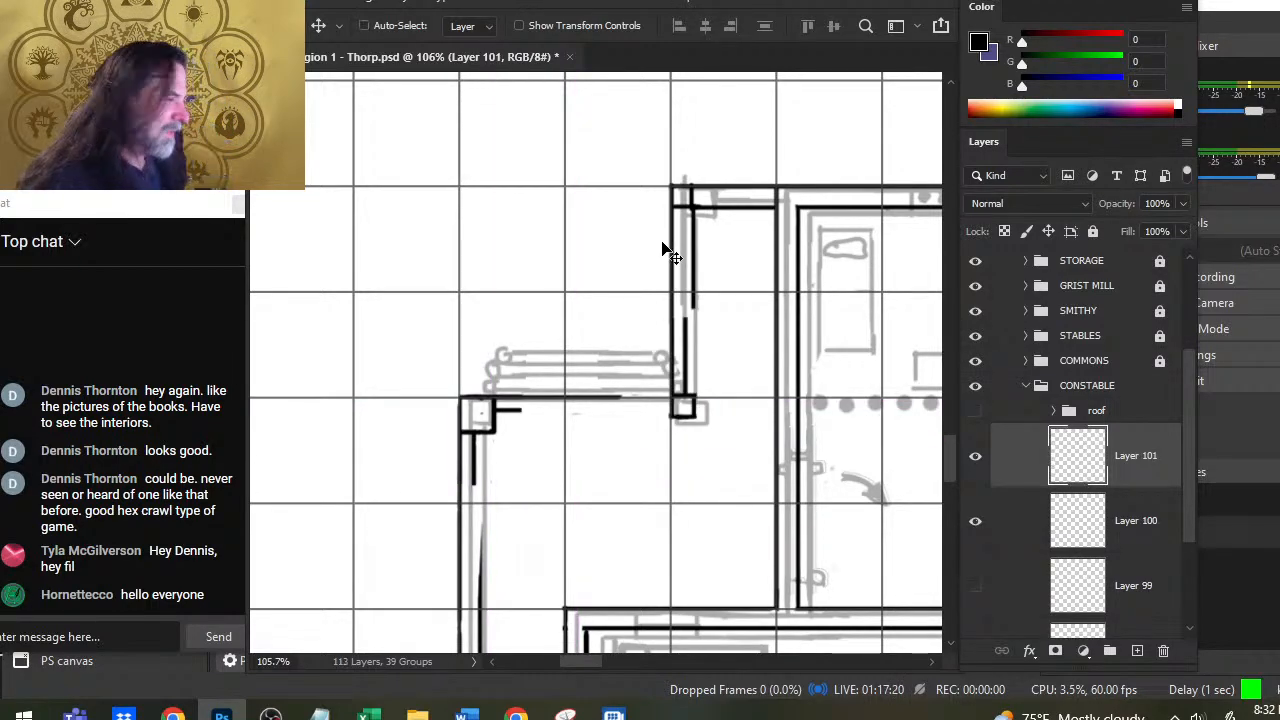
Step: Erase Layer 98's remaining vertical wall and short top wall above the log pile, checking Layers 98 and 100 by toggling their visibility
scroll(1181, 511, down, 3)
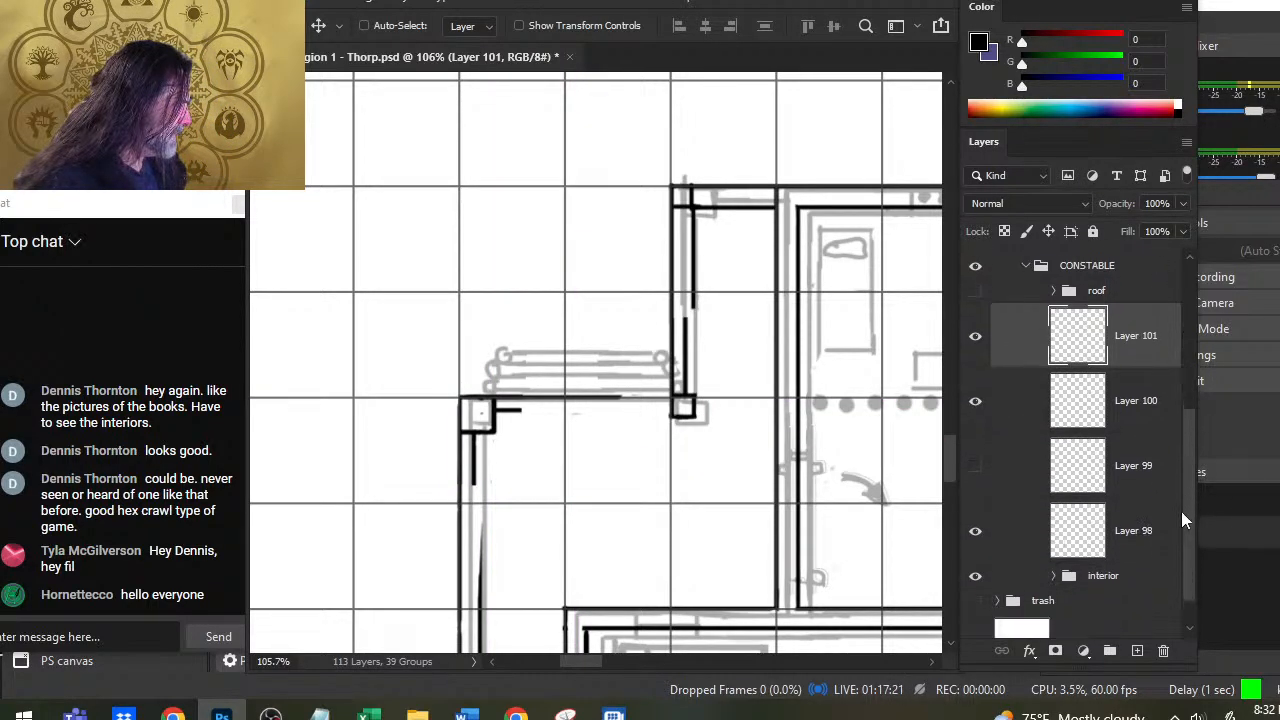
click(1060, 524)
key(e)
mouse_move(690, 260)
mouse_down()
mouse_move(700, 160)
mouse_move(697, 185)
mouse_up()
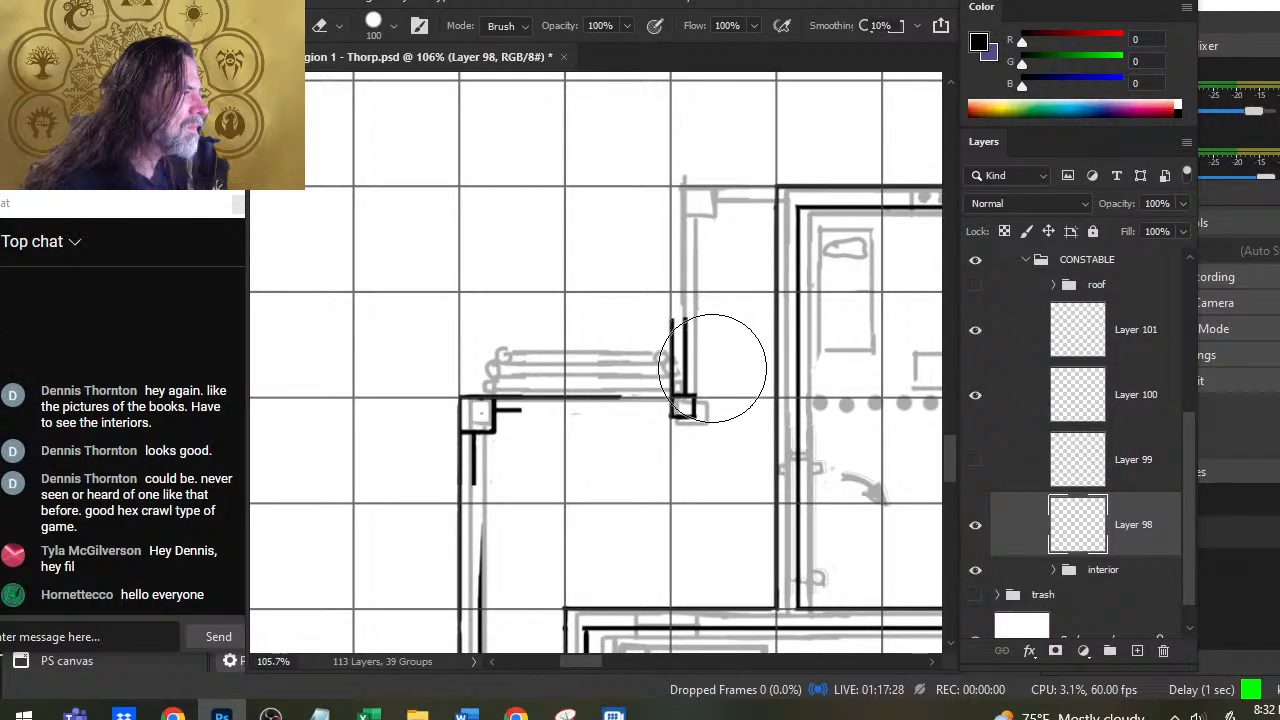
click(975, 525)
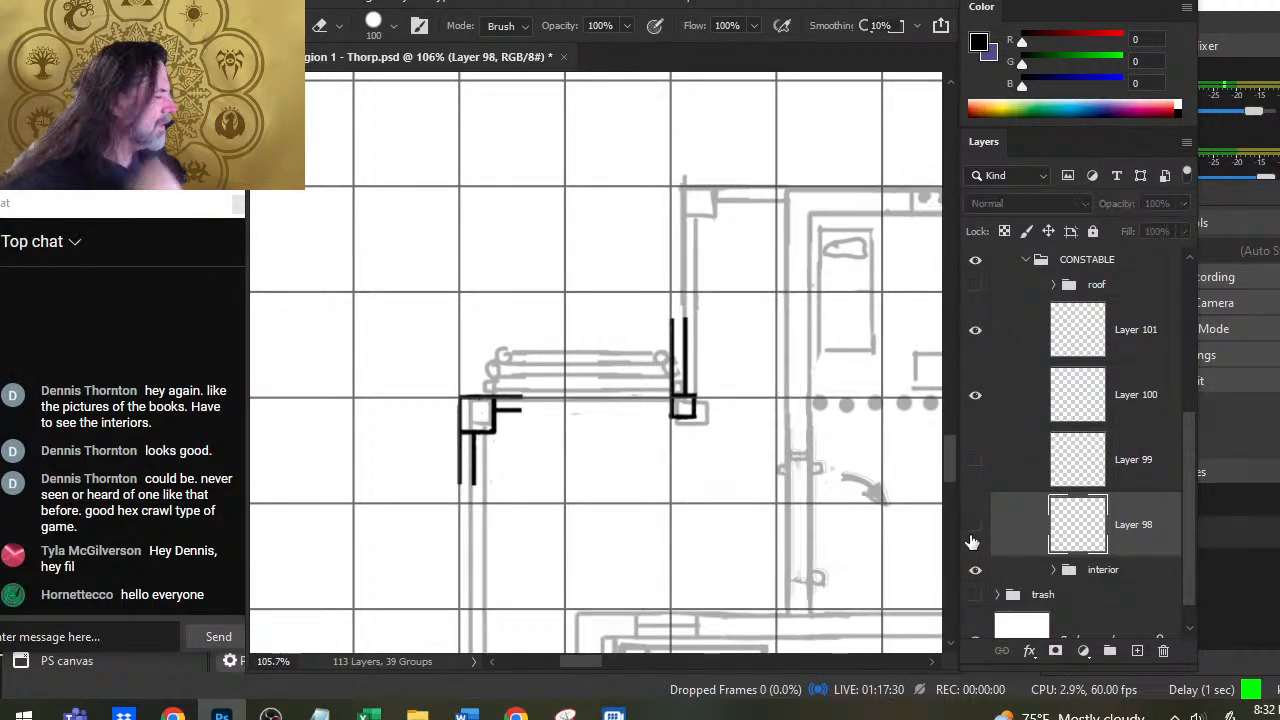
click(975, 525)
click(976, 395)
click(976, 396)
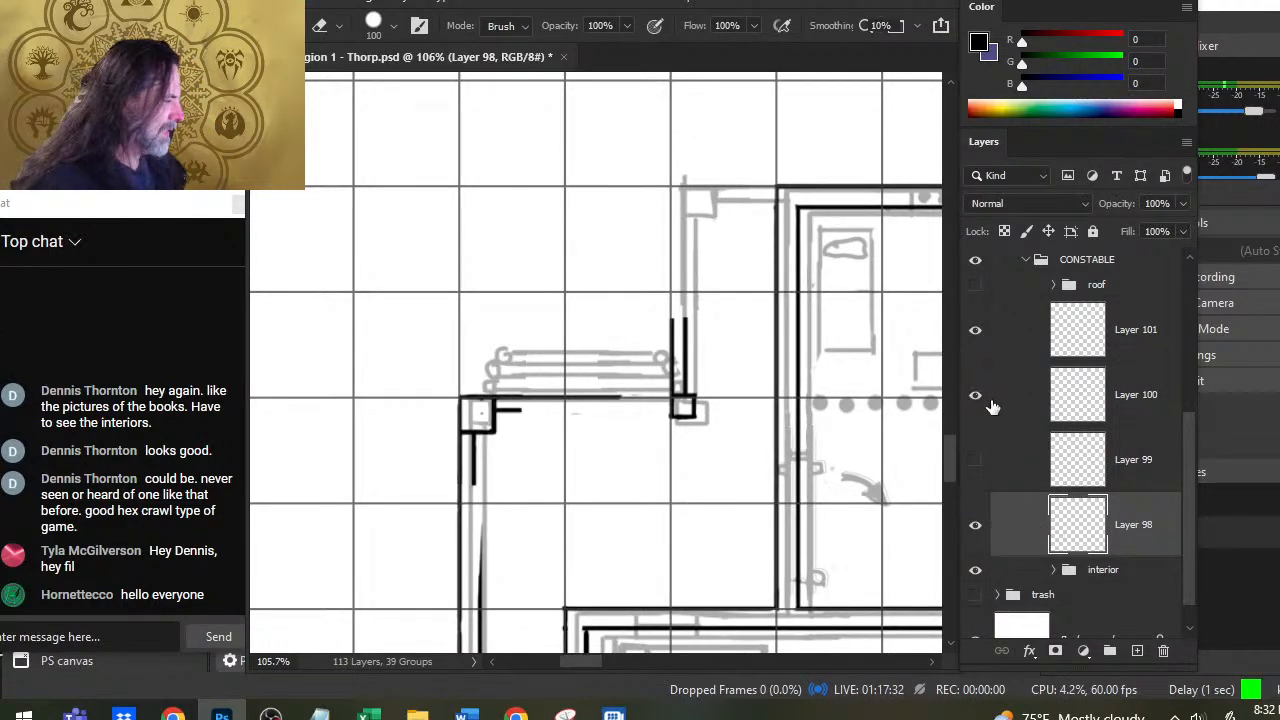
Step: Compare Layer 100 against the walls beneath, and smudge Layer 98's horizontal wall line right until it meets the small post
click(985, 413)
click(975, 396)
click(975, 396)
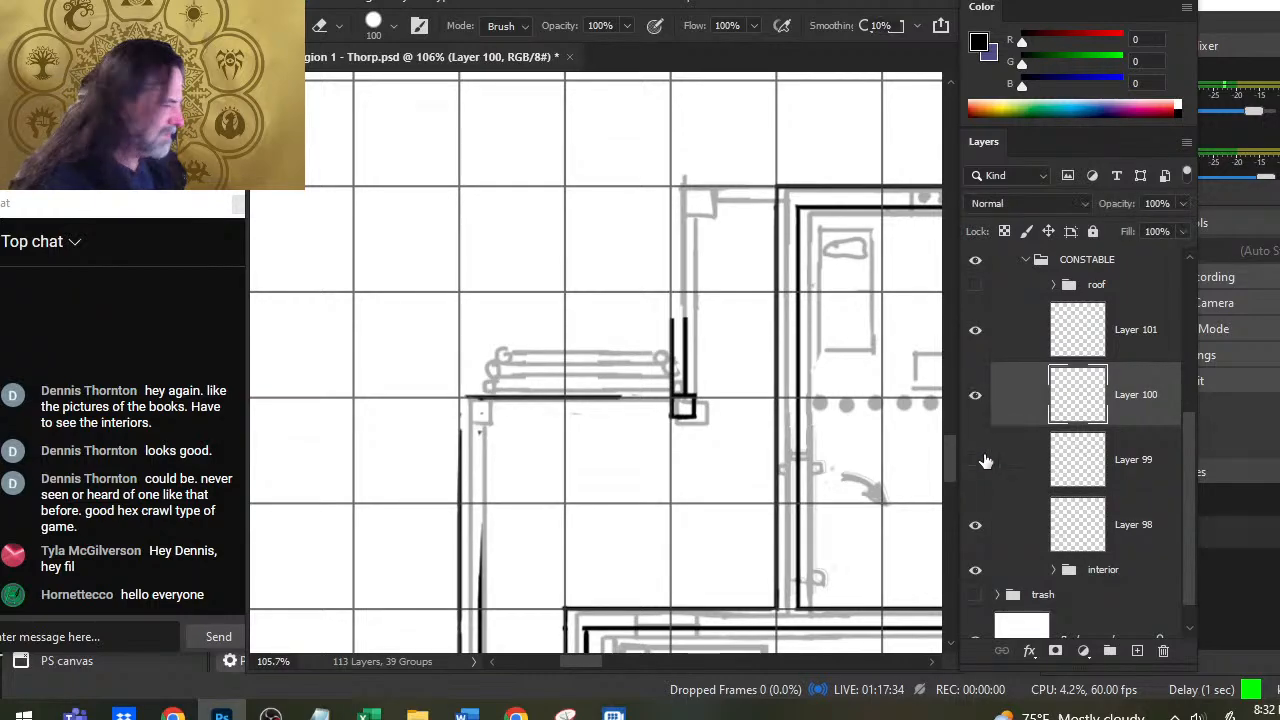
click(1020, 525)
key(r)
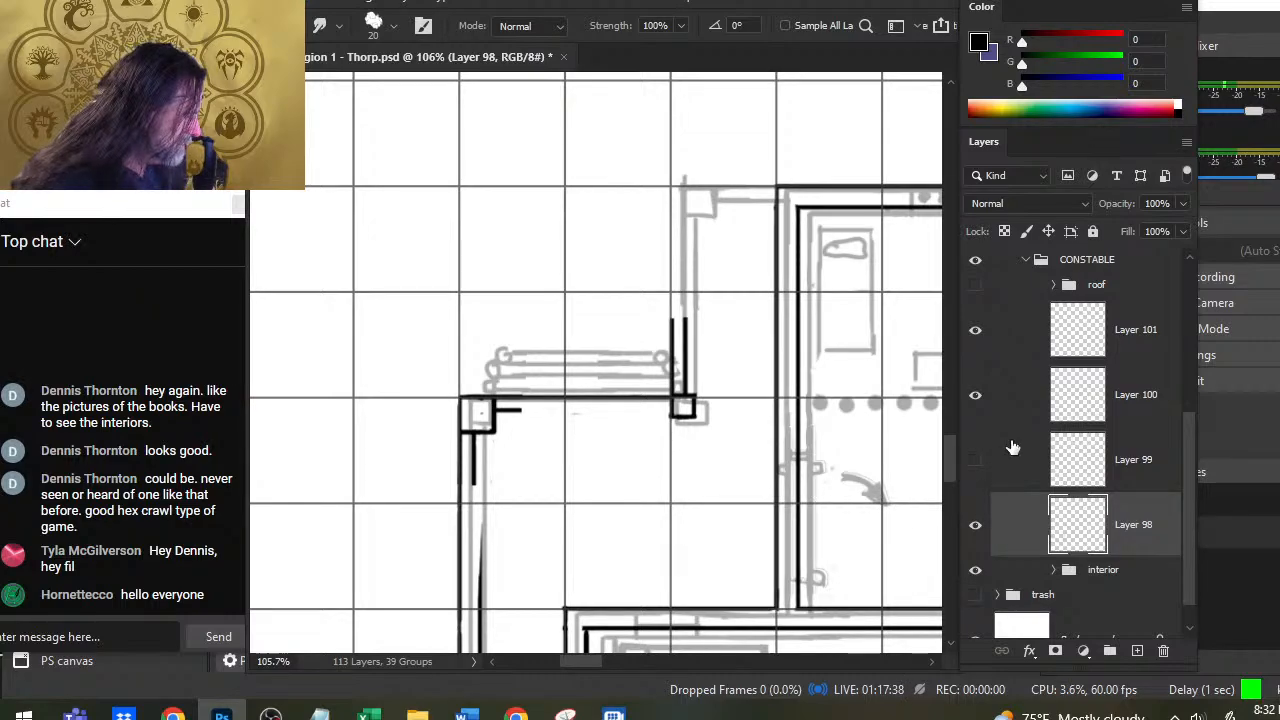
Step: Smudge Layer 101's two vertical wall lines upward from the small post and trim them at the main building's top-edge grid line
click(1008, 406)
click(1024, 333)
click(972, 338)
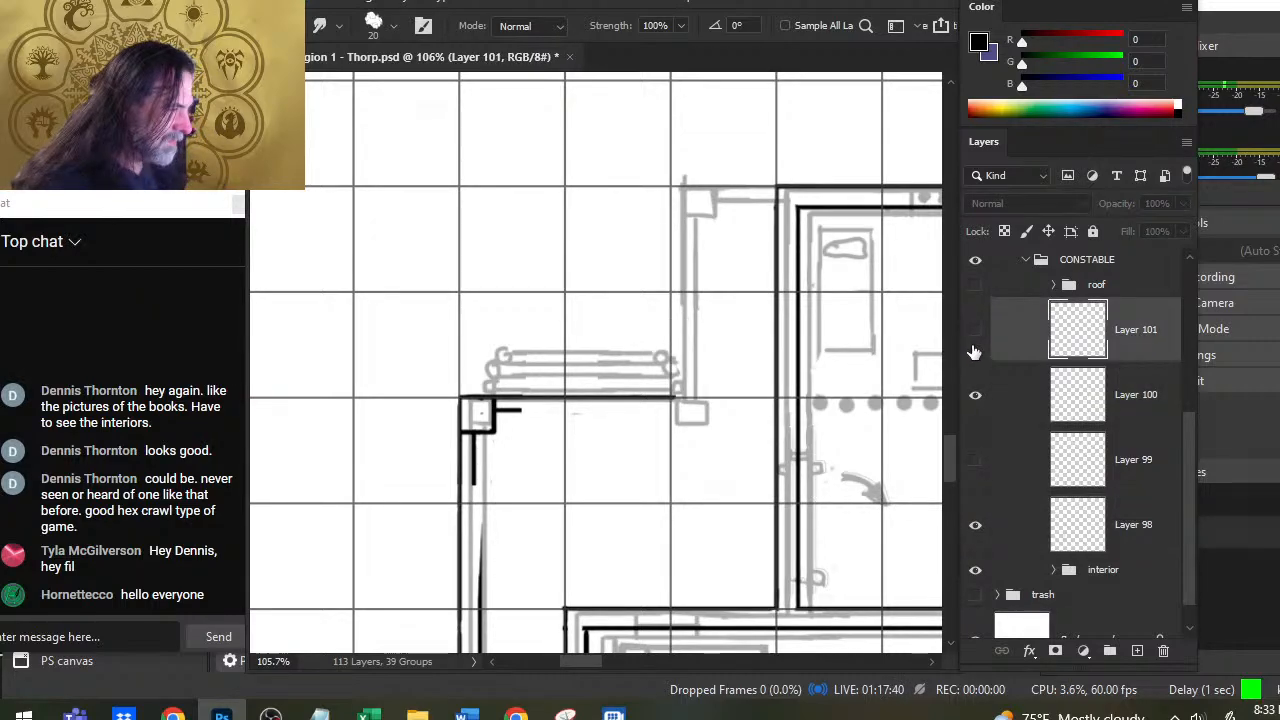
click(970, 341)
key(v)
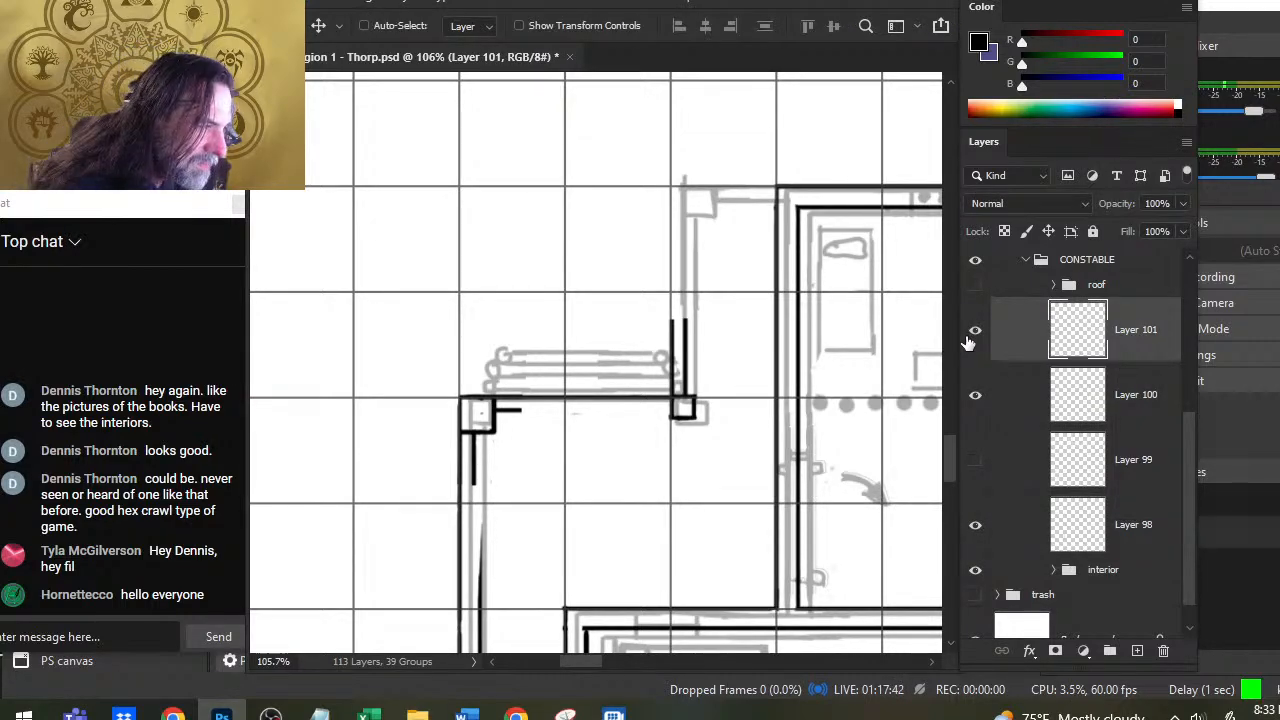
key(z)
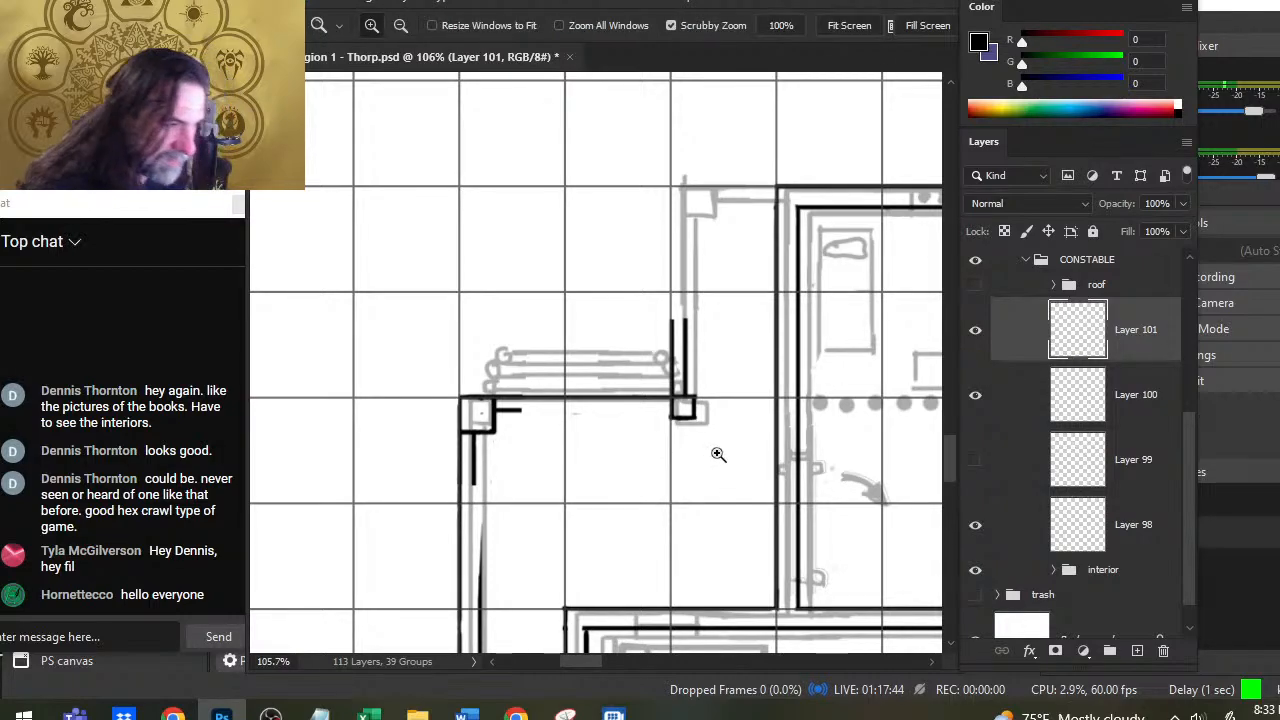
drag(720, 430, 763, 414)
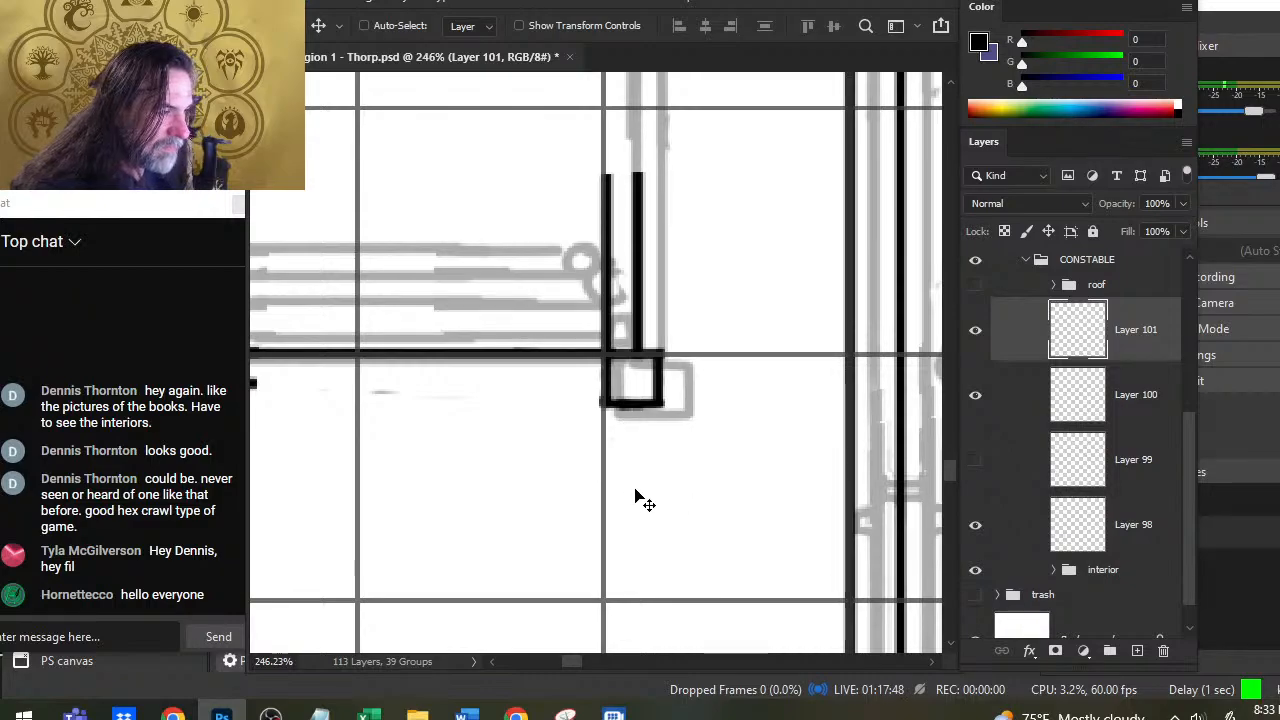
key(z)
drag(683, 513, 629, 496)
key(r)
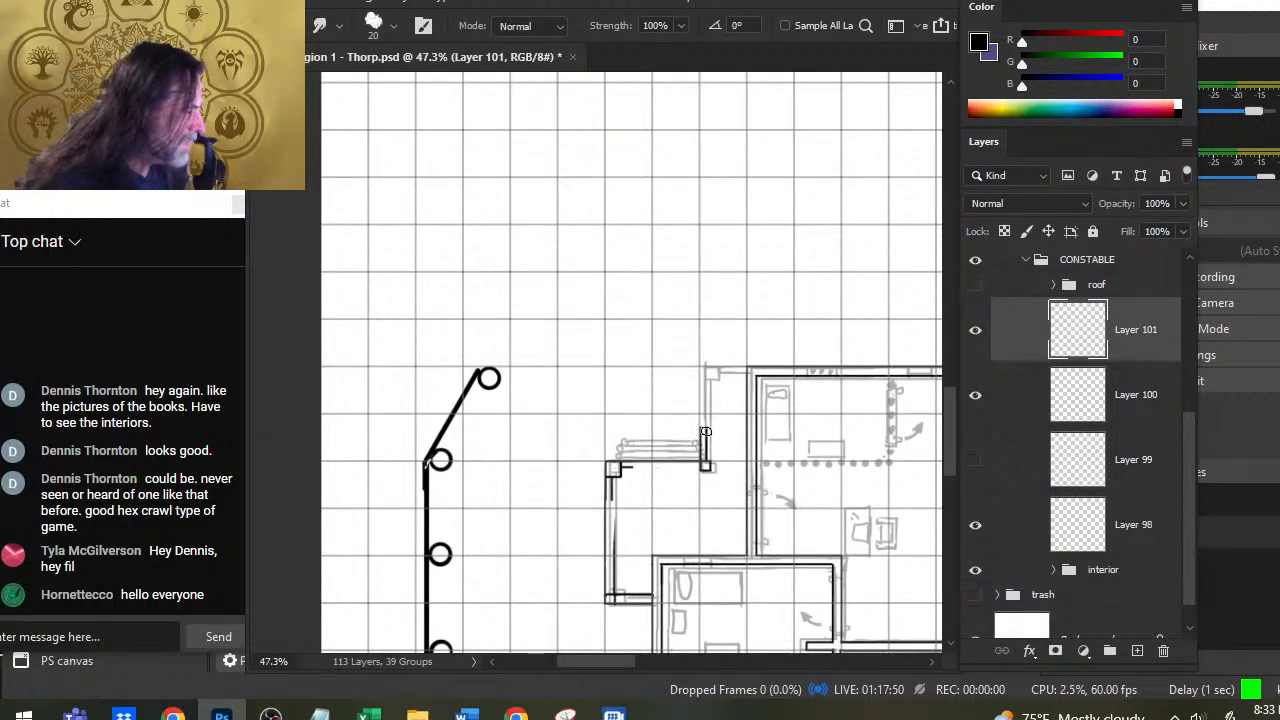
key(e)
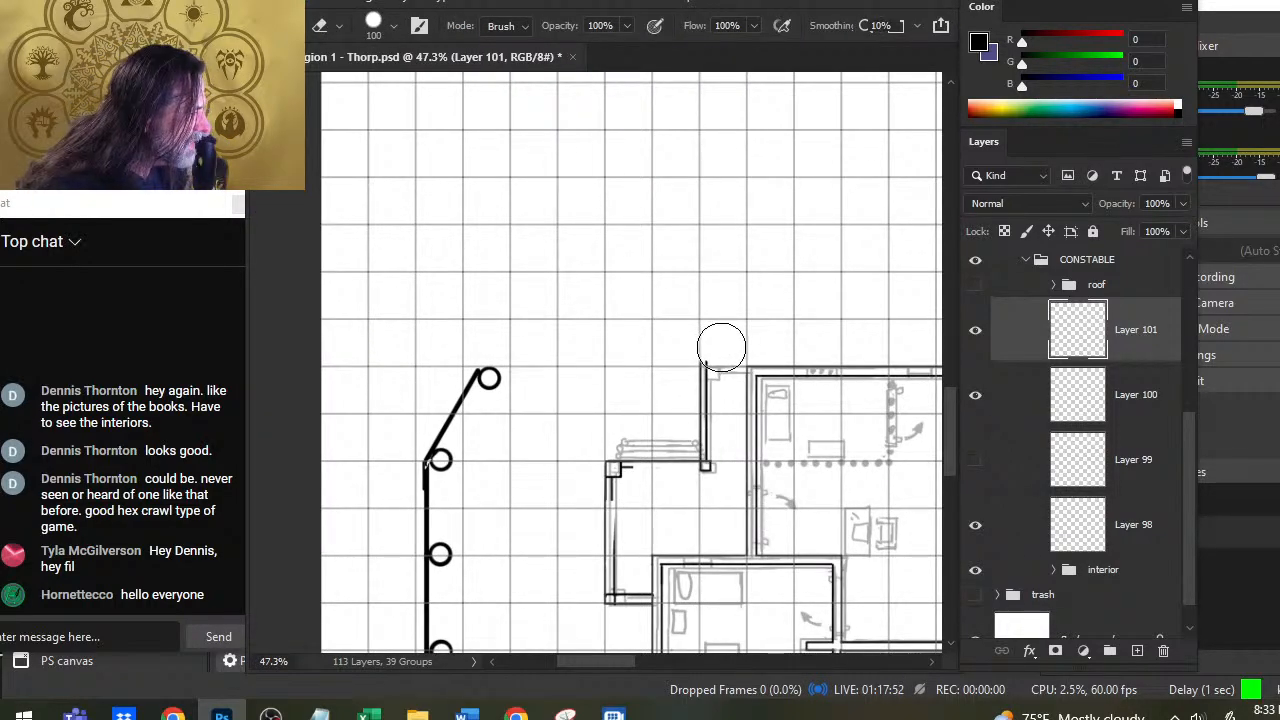
Step: Lasso Layer 101's small post with its wall stubs, copy it onto a new layer, and move the copy to the wall's upper end
key(z)
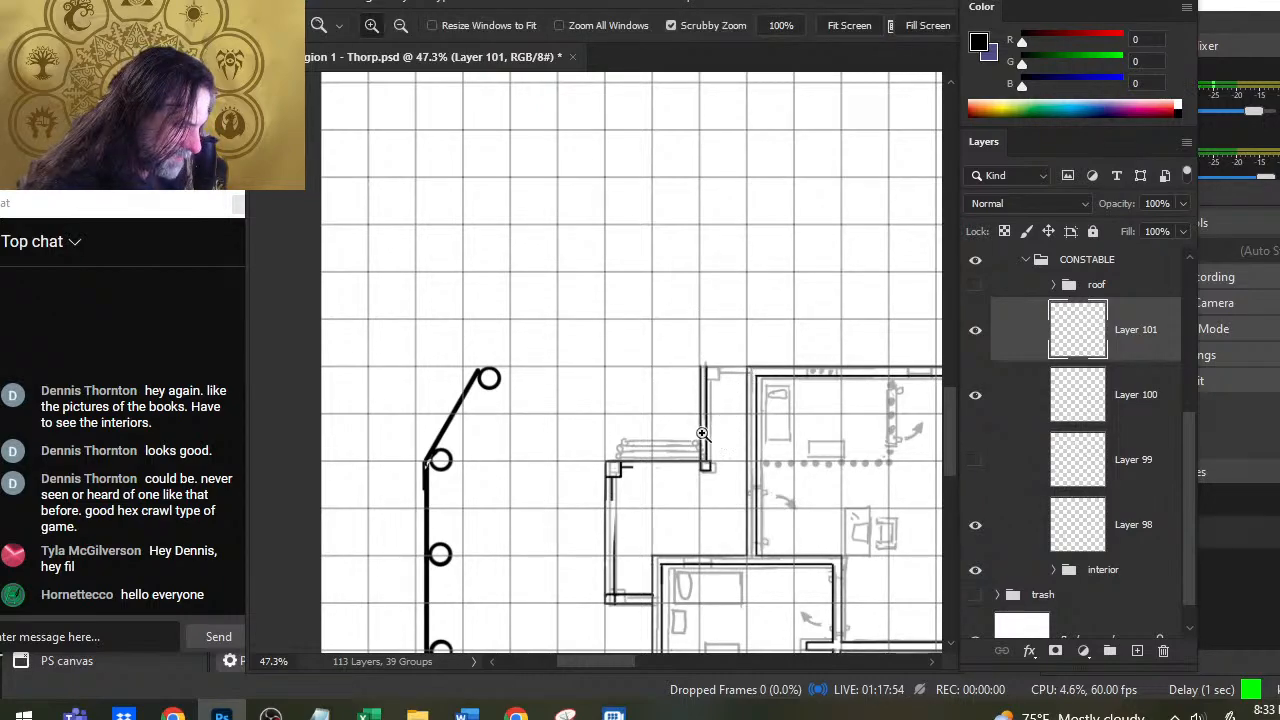
drag(703, 432, 748, 523)
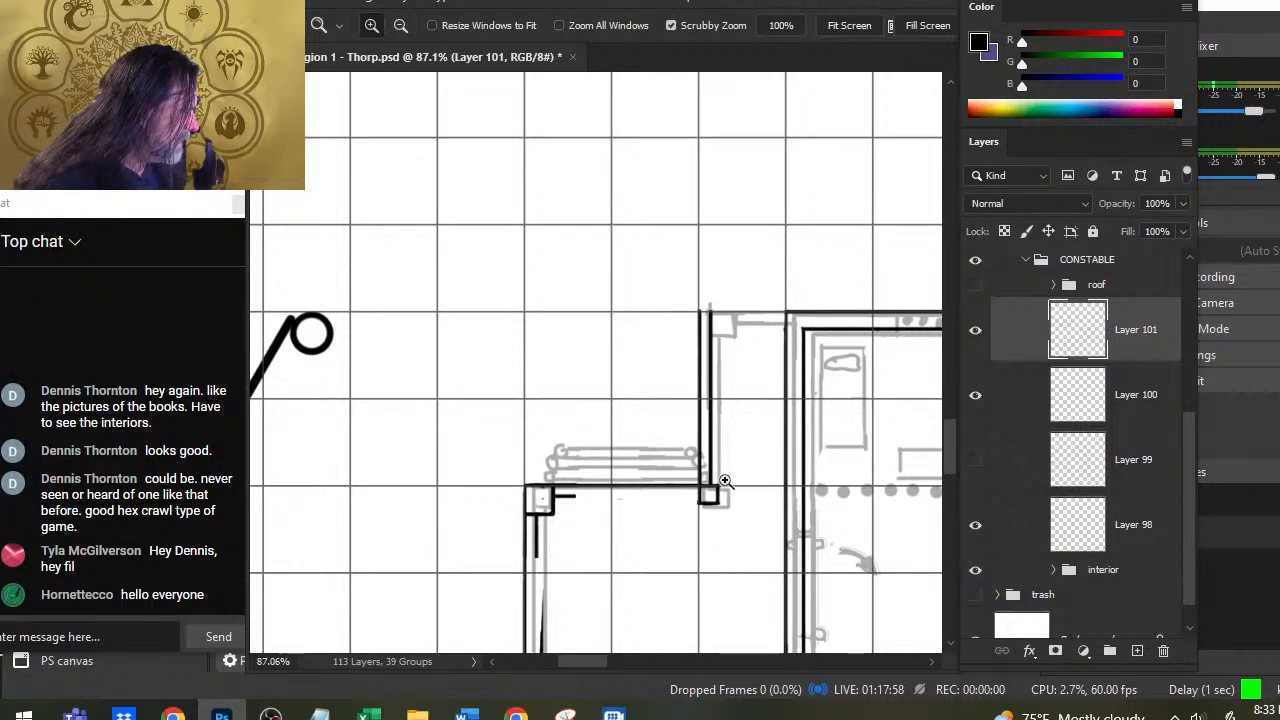
key(l)
drag(698, 437, 745, 462)
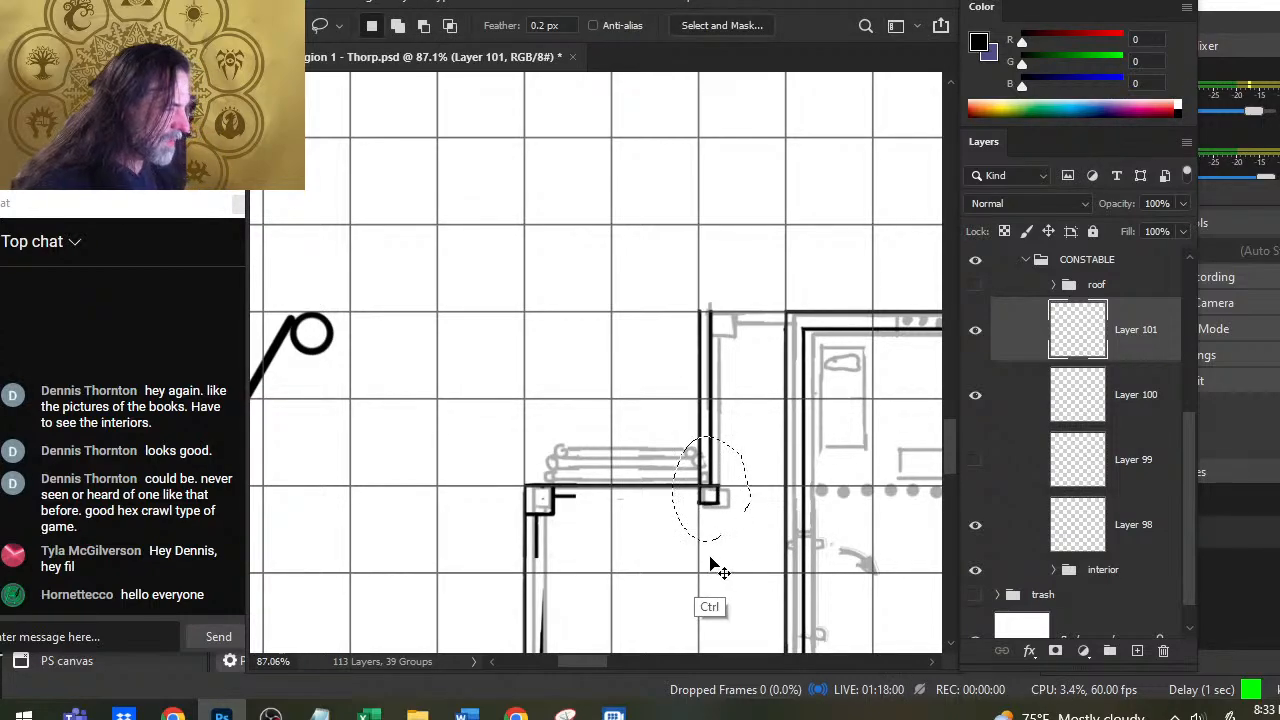
key(ctrl+j)
key(v)
drag(720, 563, 738, 385)
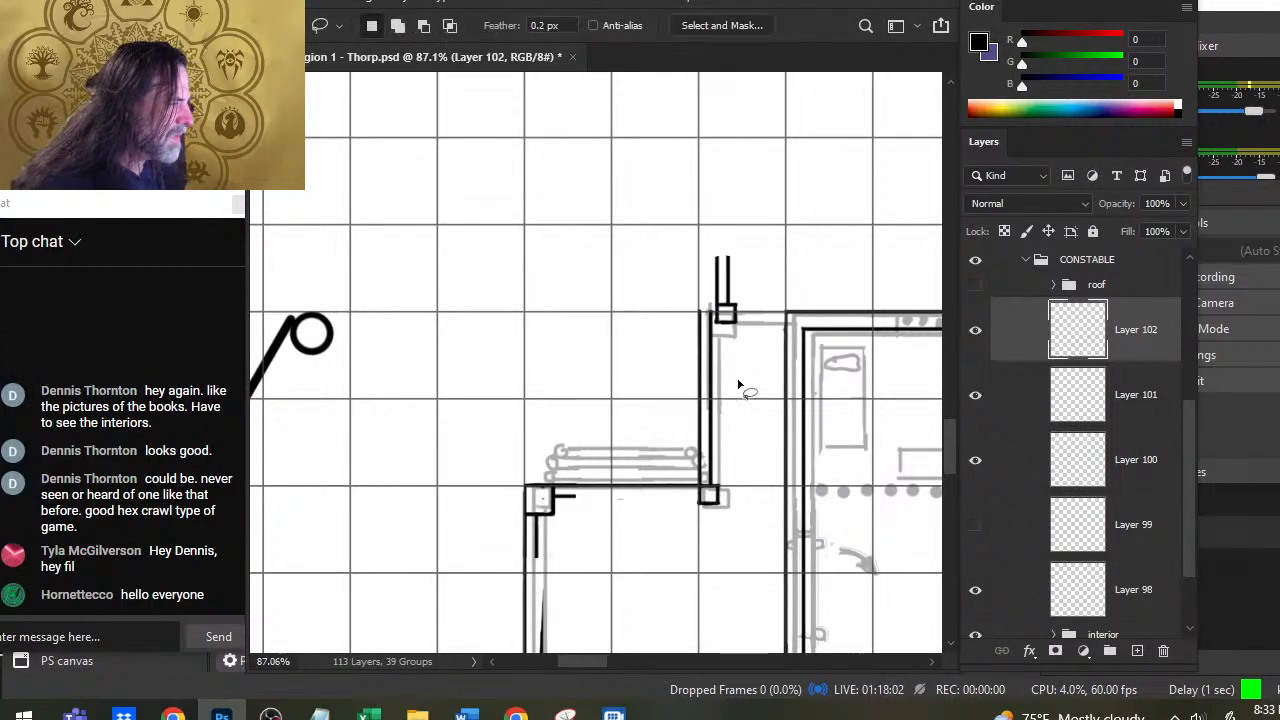
Step: Rotate the copied post piece 90° so its wall stubs point right toward the main building
right_click(788, 328)
click(850, 502)
drag(850, 310, 846, 481)
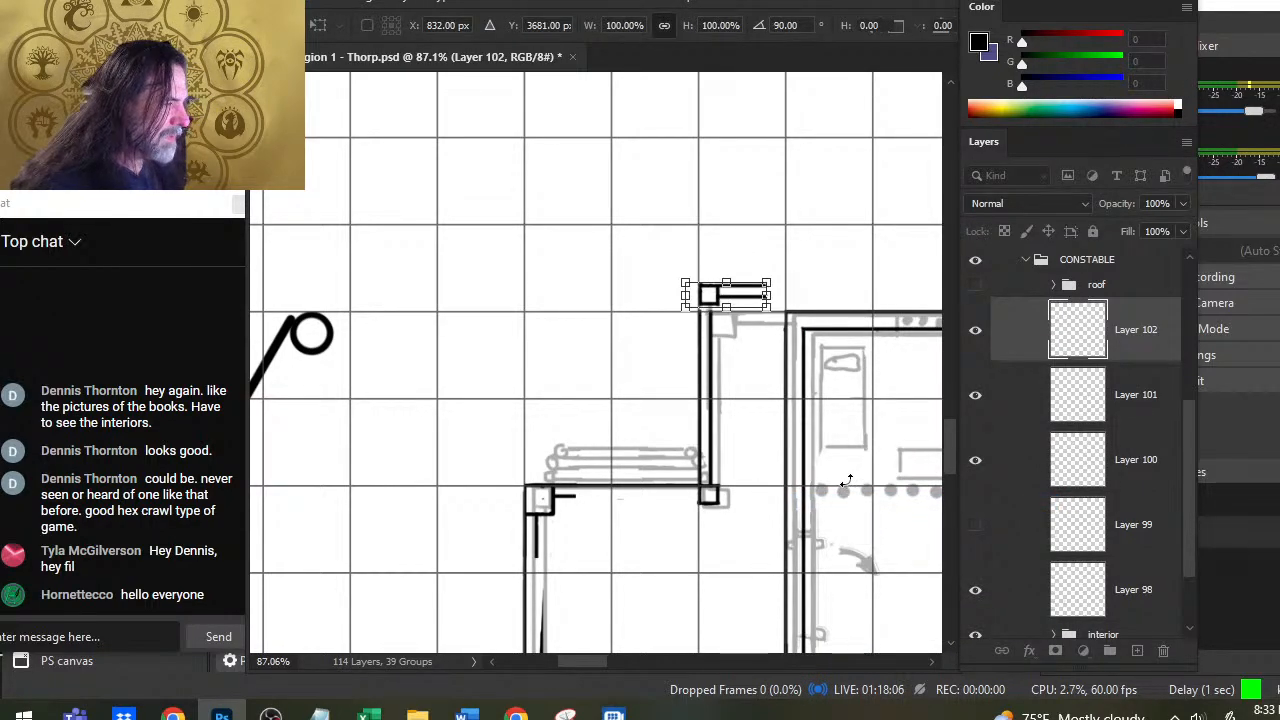
key(Return)
Step: Nudge the rotated post piece down until its top edge lines up with the main building's top wall
key(v)
key(shift+Down)
key(shift+Down)
key(shift+Down)
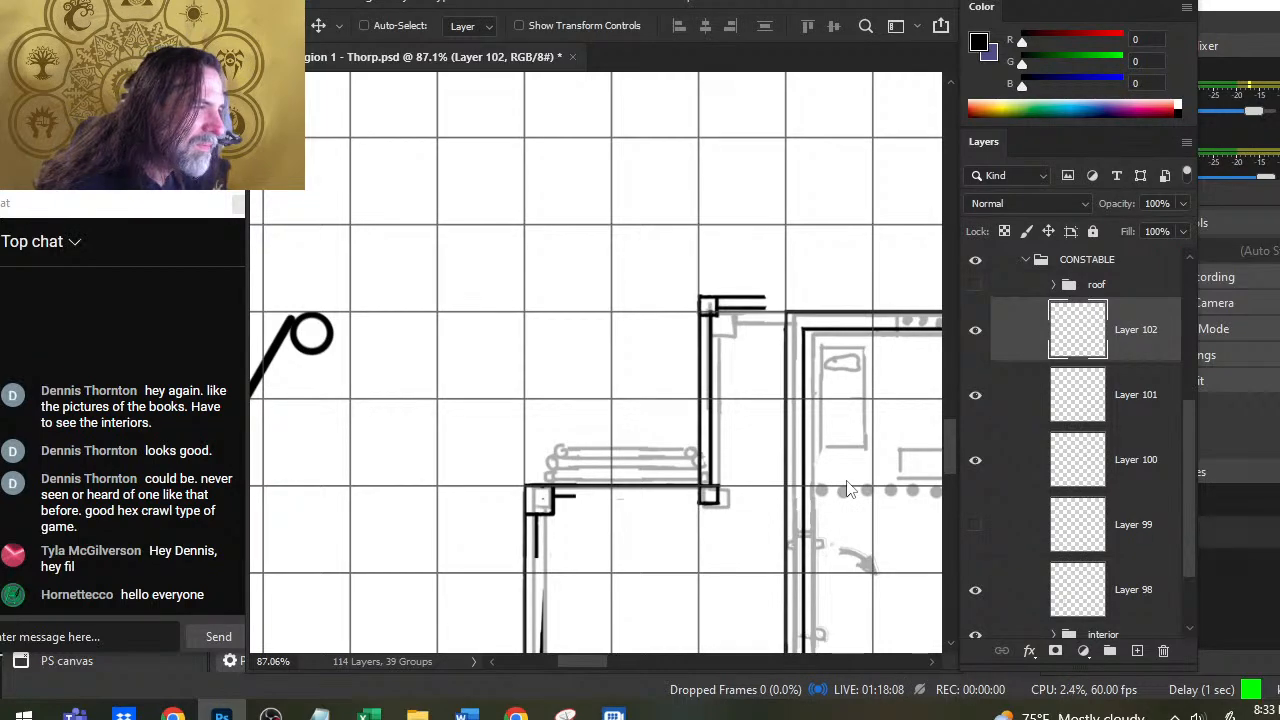
key(Down)
key(Down)
key(Down)
key(Down)
key(Down)
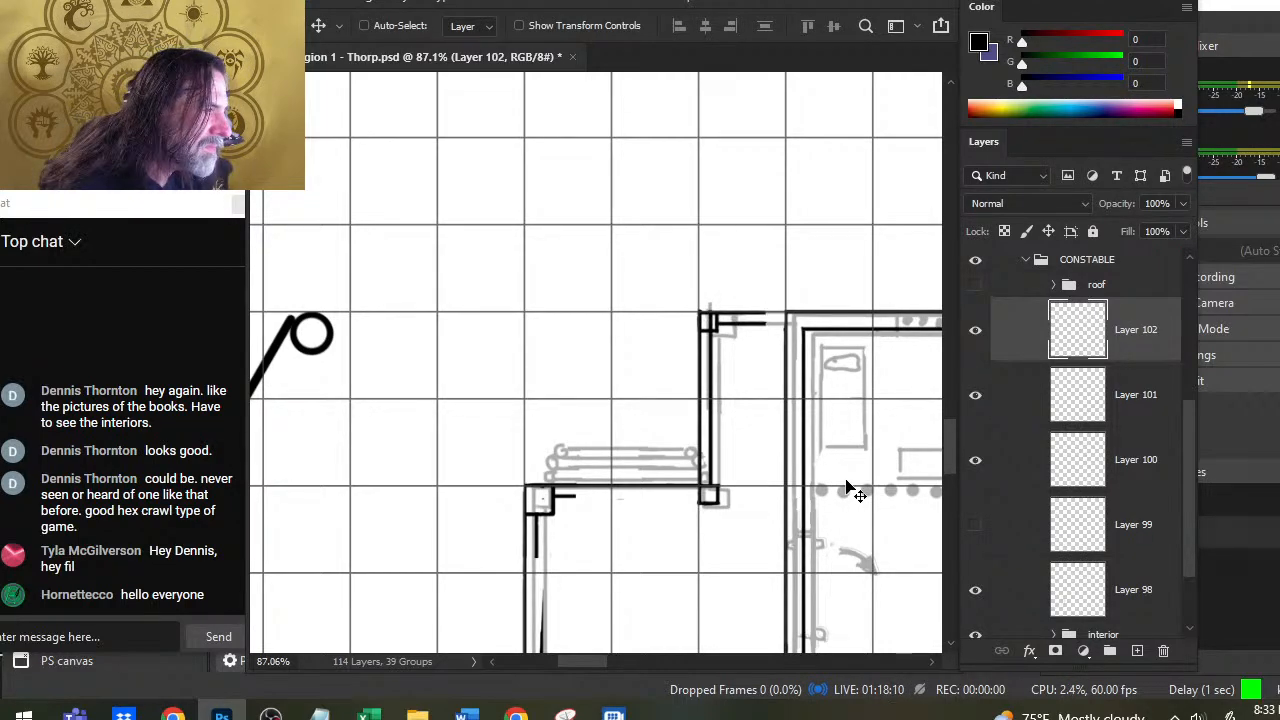
Step: Smudge Layer 102's top wall lines right to the main building, and erase Layer 101's wall ends inside the upper corner post
key(r)
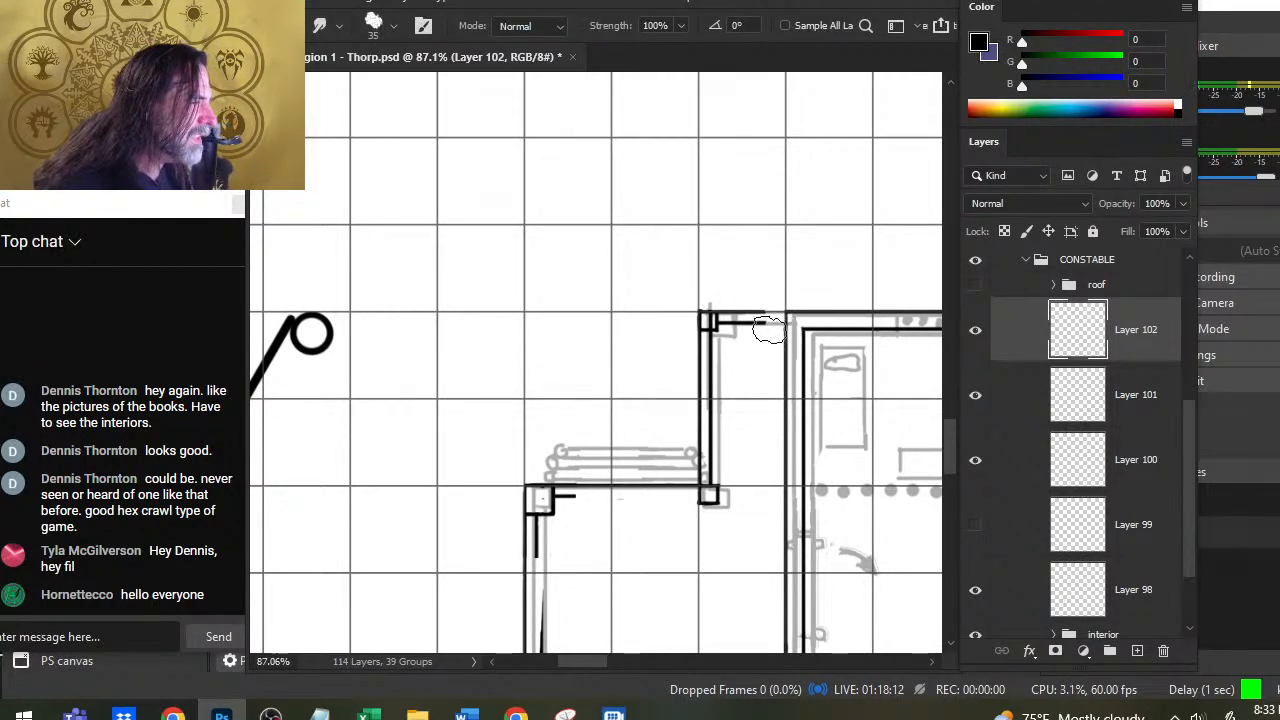
key(e)
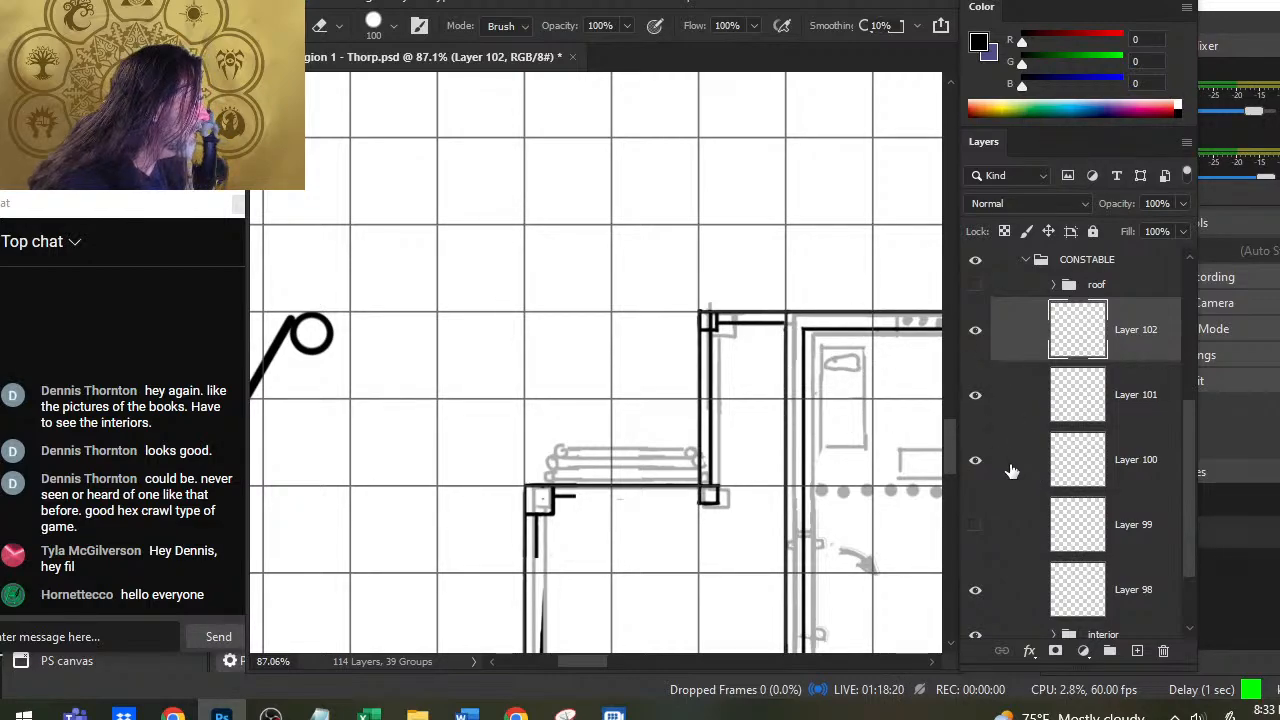
click(1013, 581)
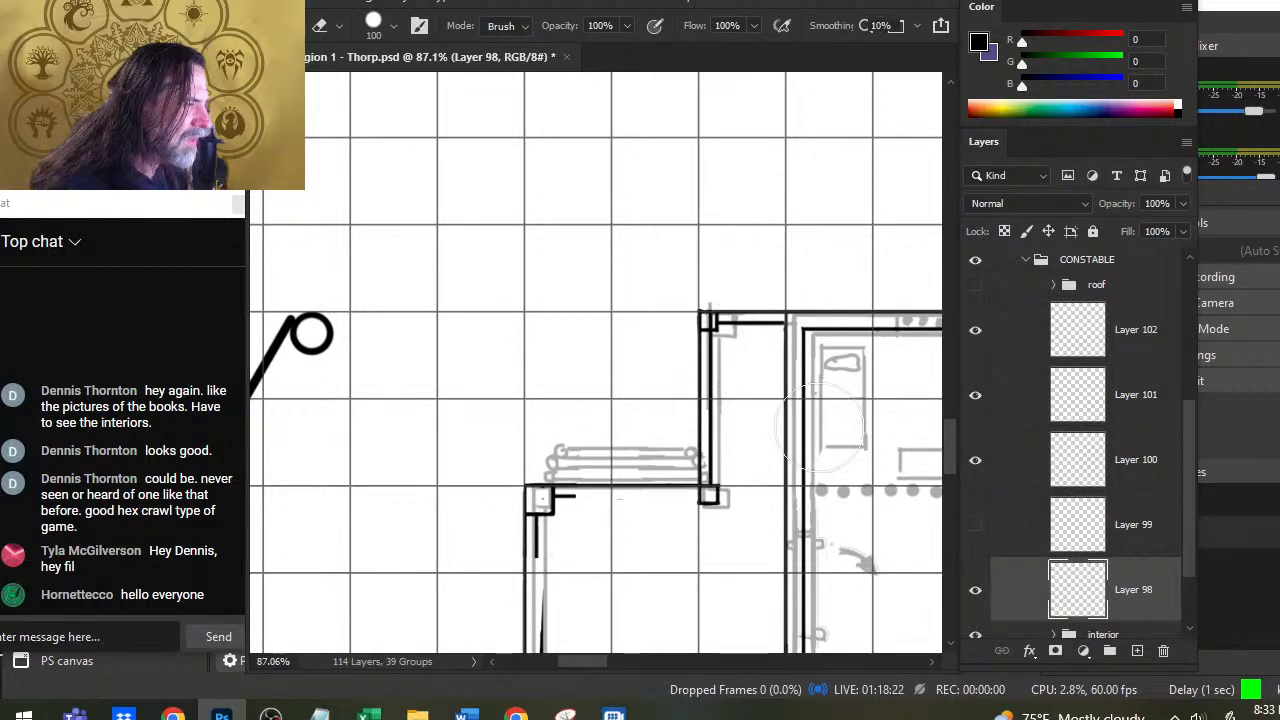
click(1015, 488)
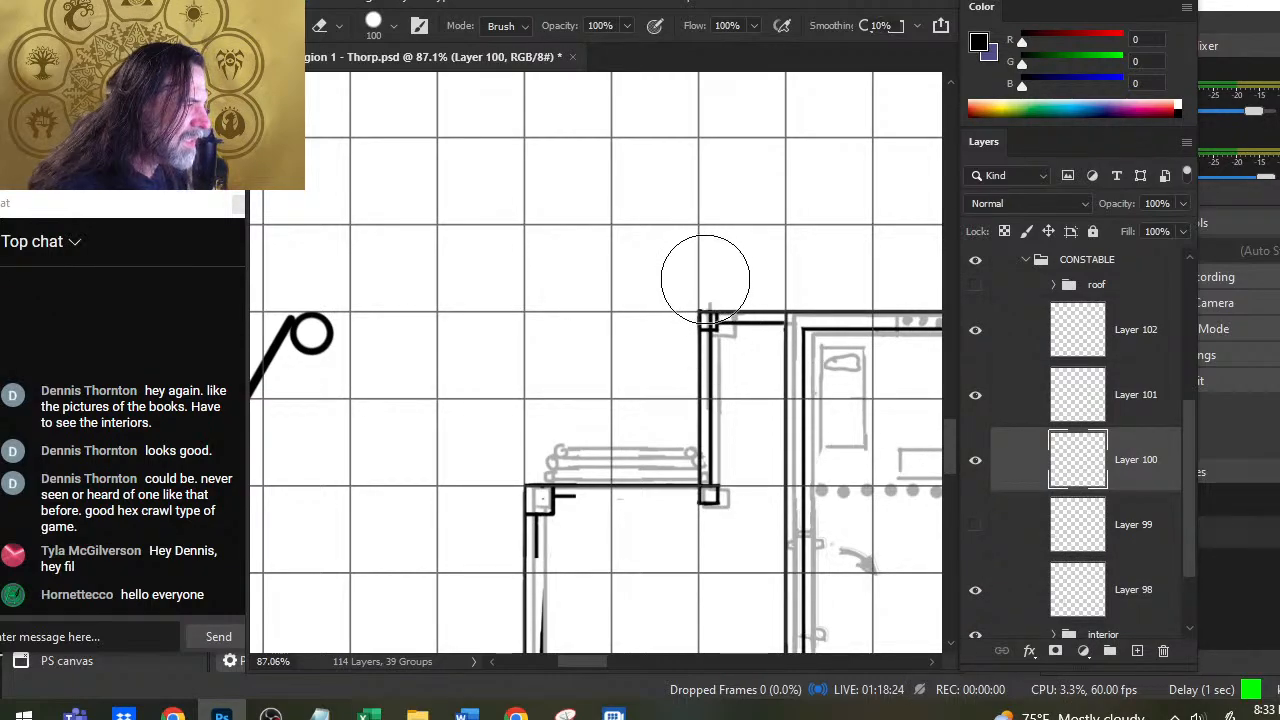
click(1026, 350)
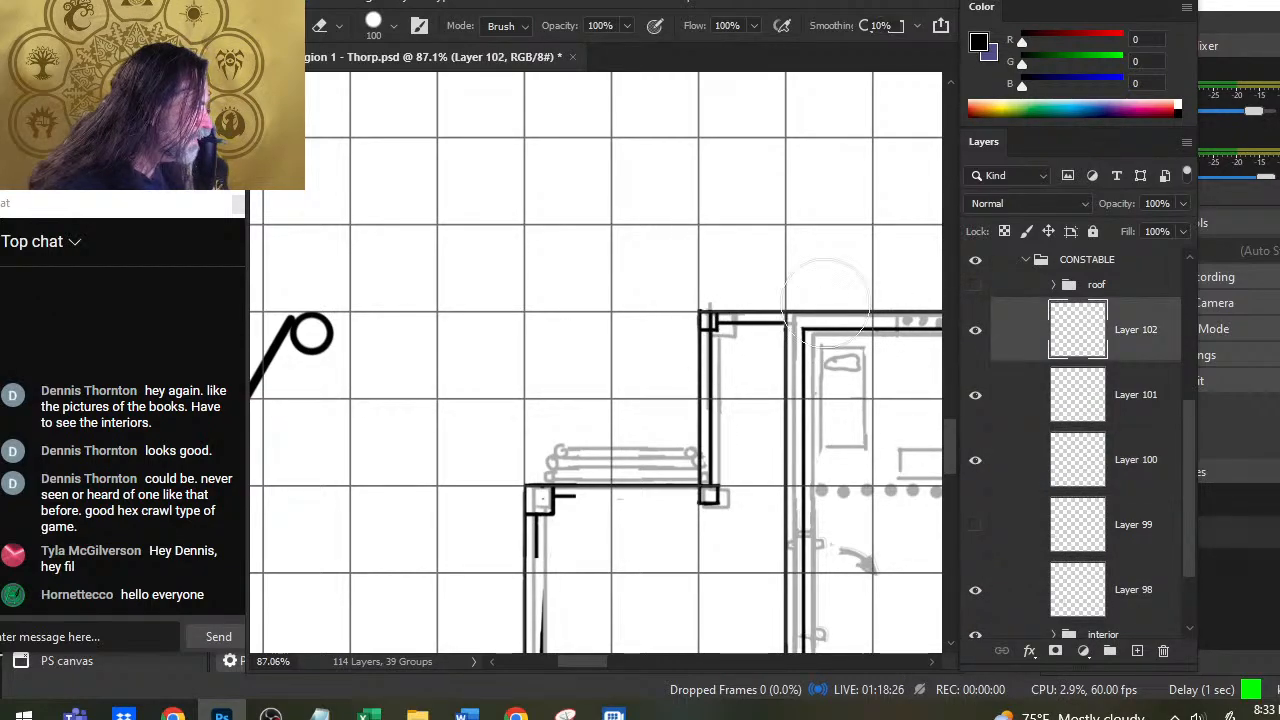
click(992, 402)
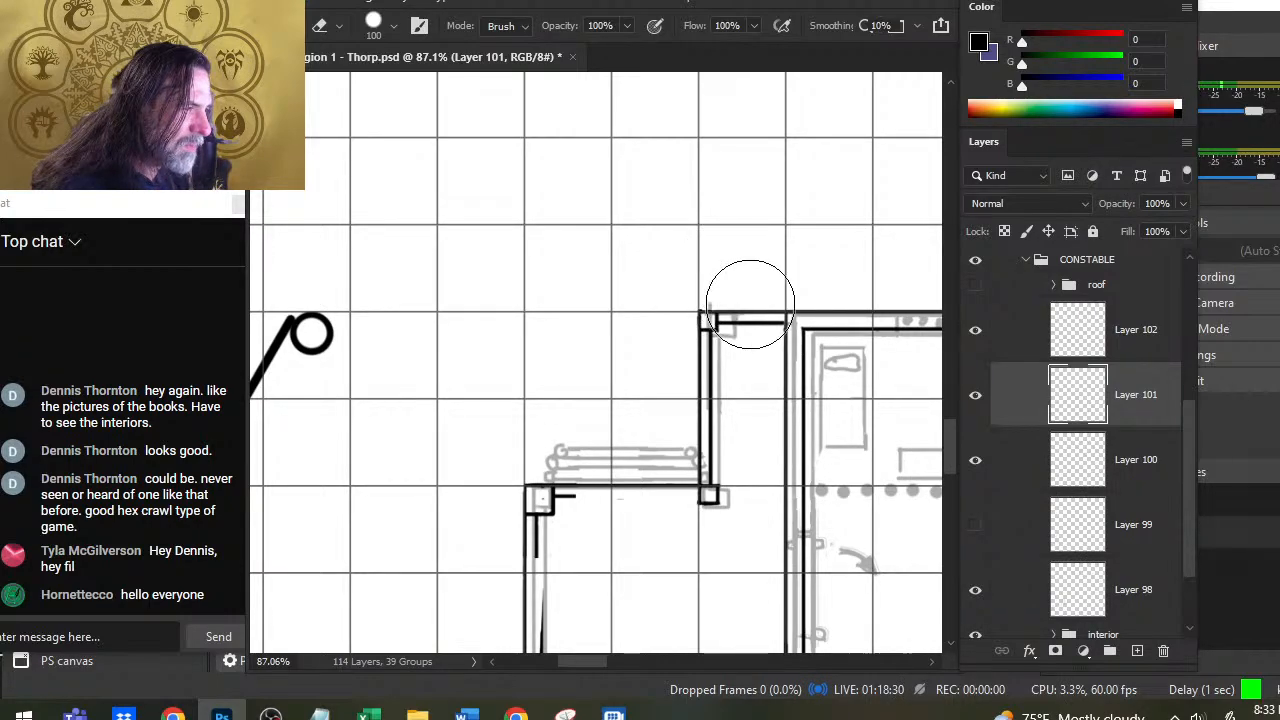
Step: Erase Layer 100's short horizontal wall stub to the right of the large corner post below the log pile
key(z)
mouse_move(757, 360)
mouse_down()
mouse_move(687, 333)
mouse_move(697, 374)
mouse_up()
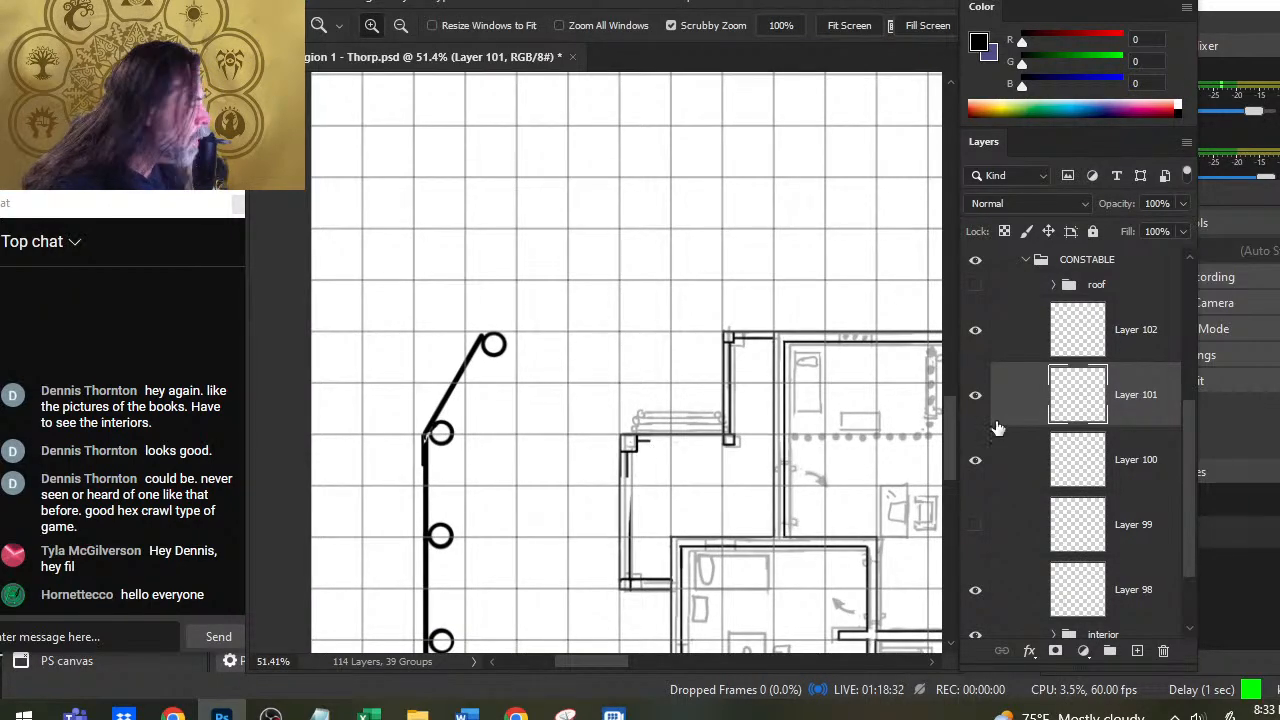
click(1006, 470)
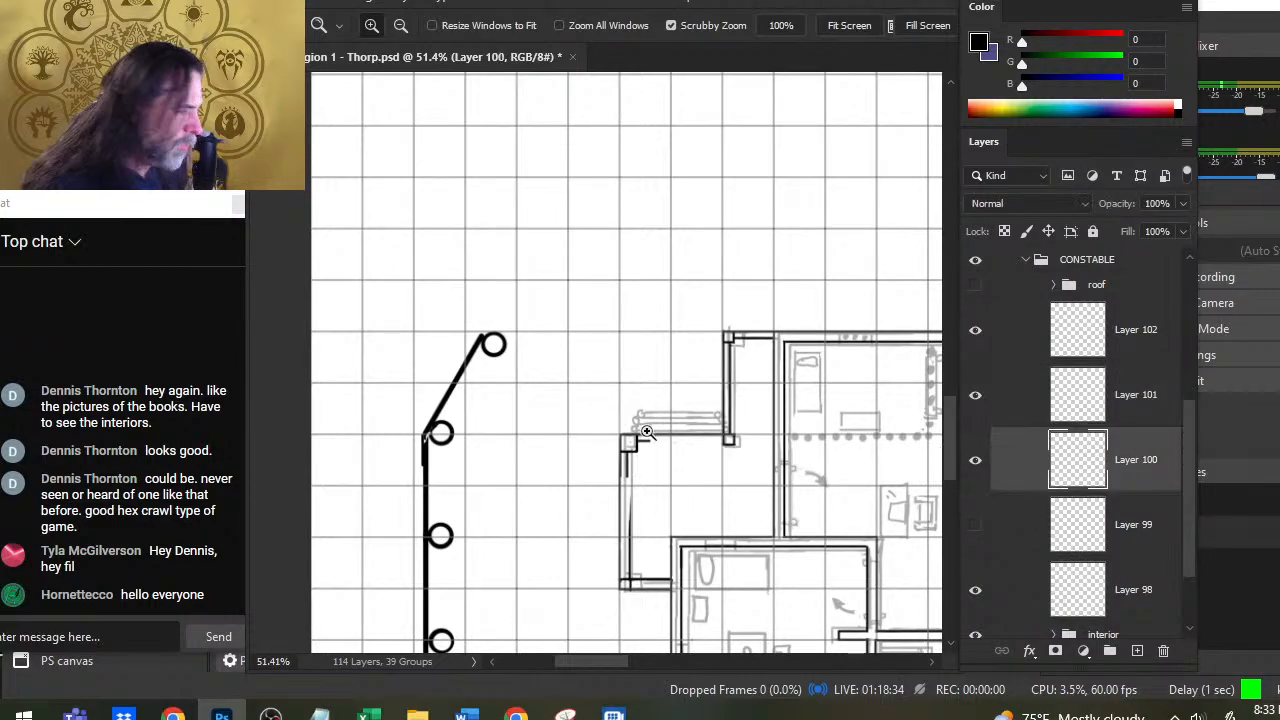
scroll(651, 455, up, 2)
key(e)
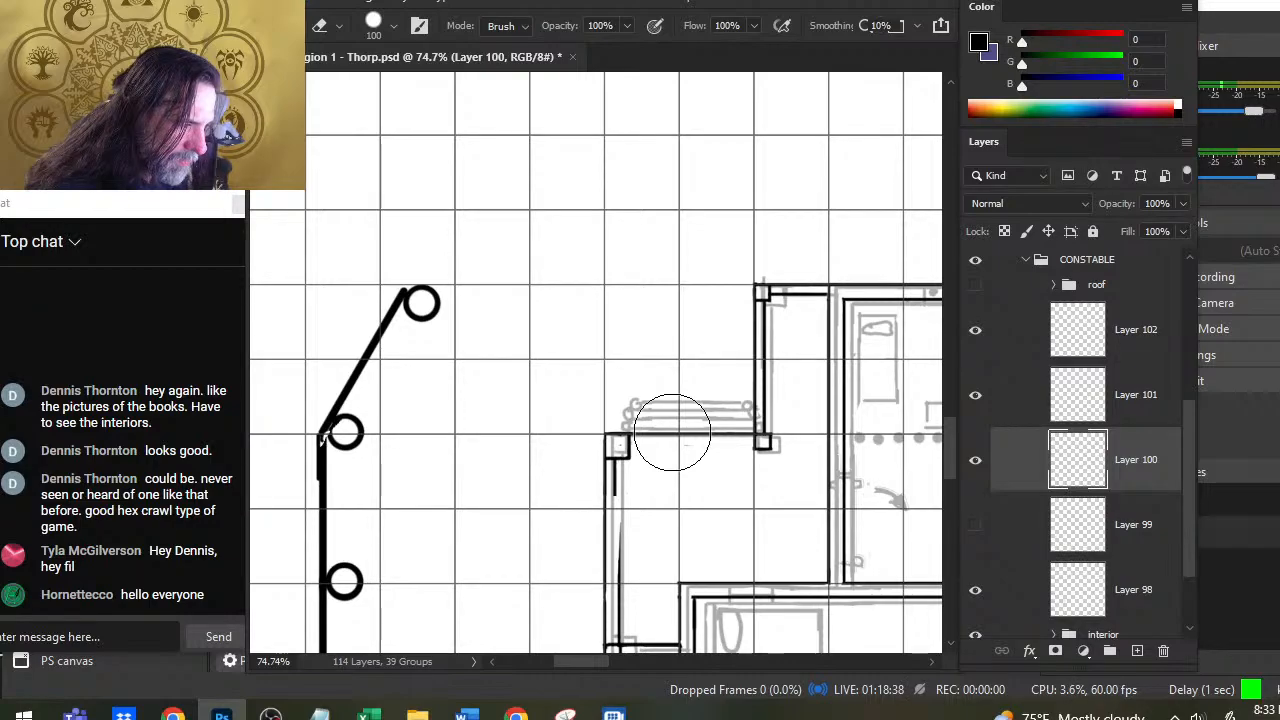
Step: Enlarge the smudge brush to 45 and extend Layer 100's left wall lines down past the extension's lower corner
scroll(652, 420, down, 3)
key(r)
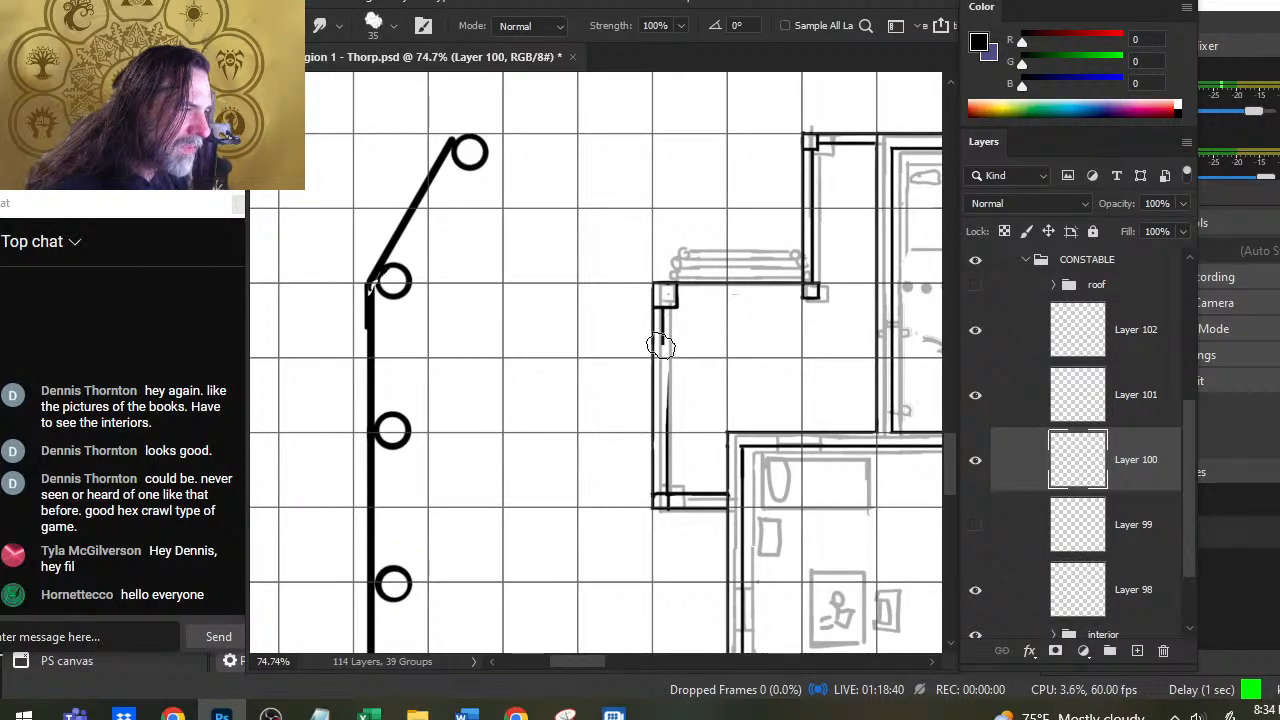
key(bracketright)
key(bracketright)
drag(667, 338, 667, 521)
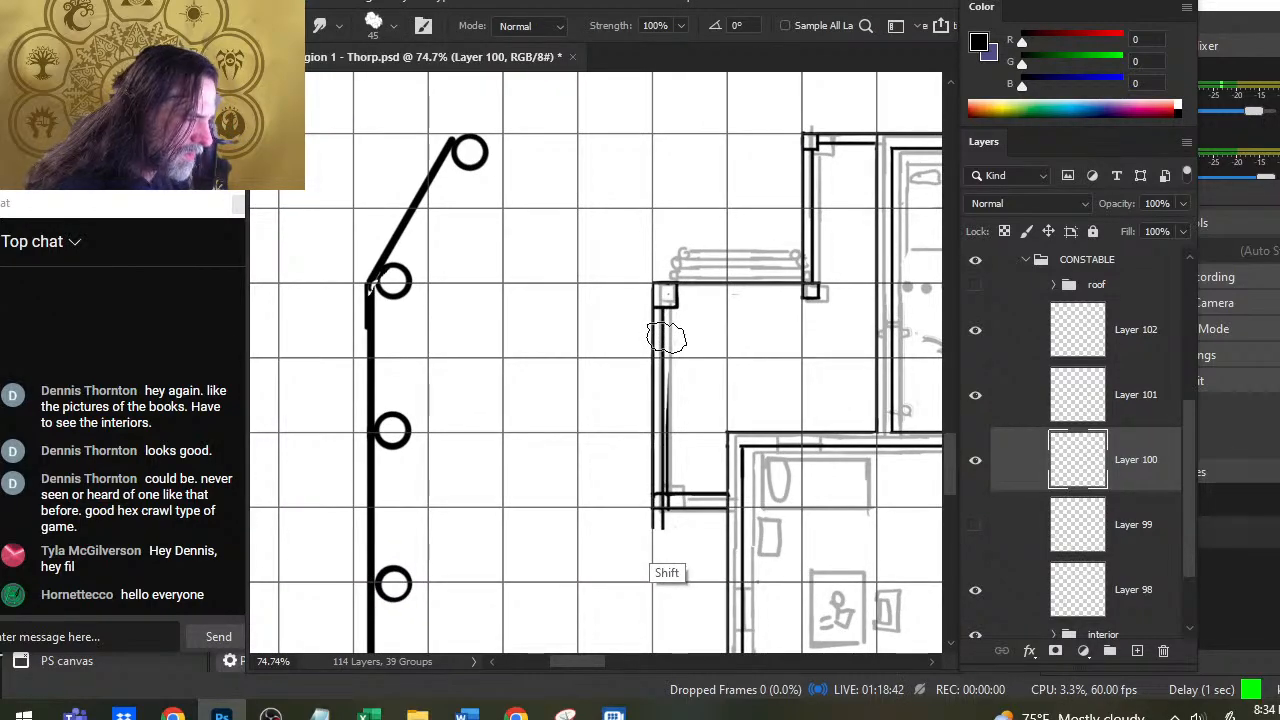
Step: Toggle Layers 100 and 98 to compare them, and erase Layer 98's old left wall, lower corner post and bottom wall
click(983, 464)
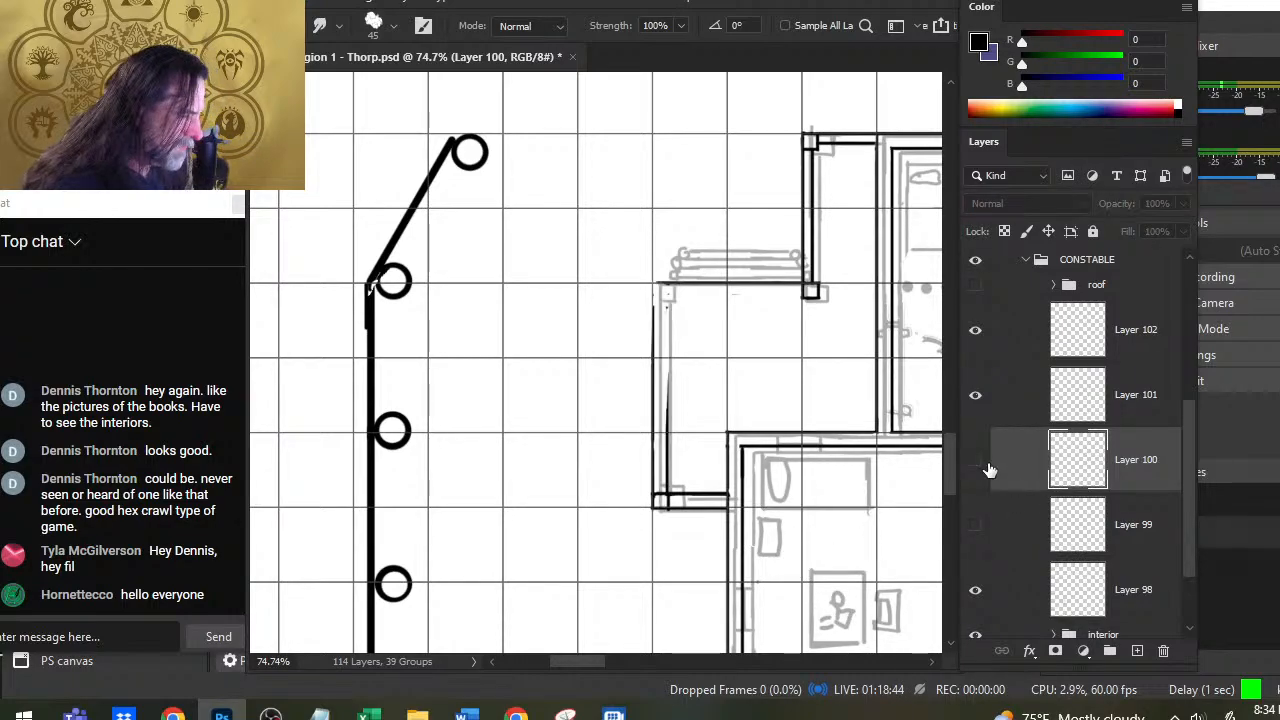
click(983, 464)
click(987, 406)
click(990, 412)
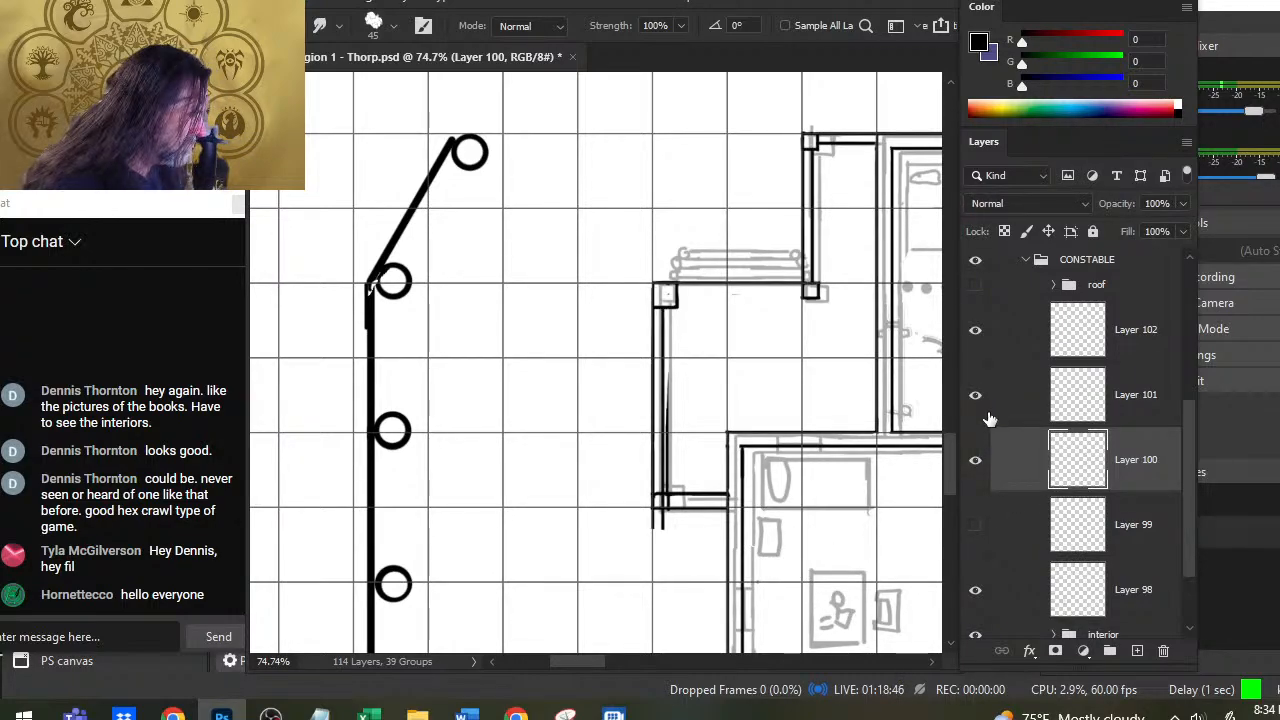
click(975, 590)
click(975, 590)
click(1010, 585)
key(b)
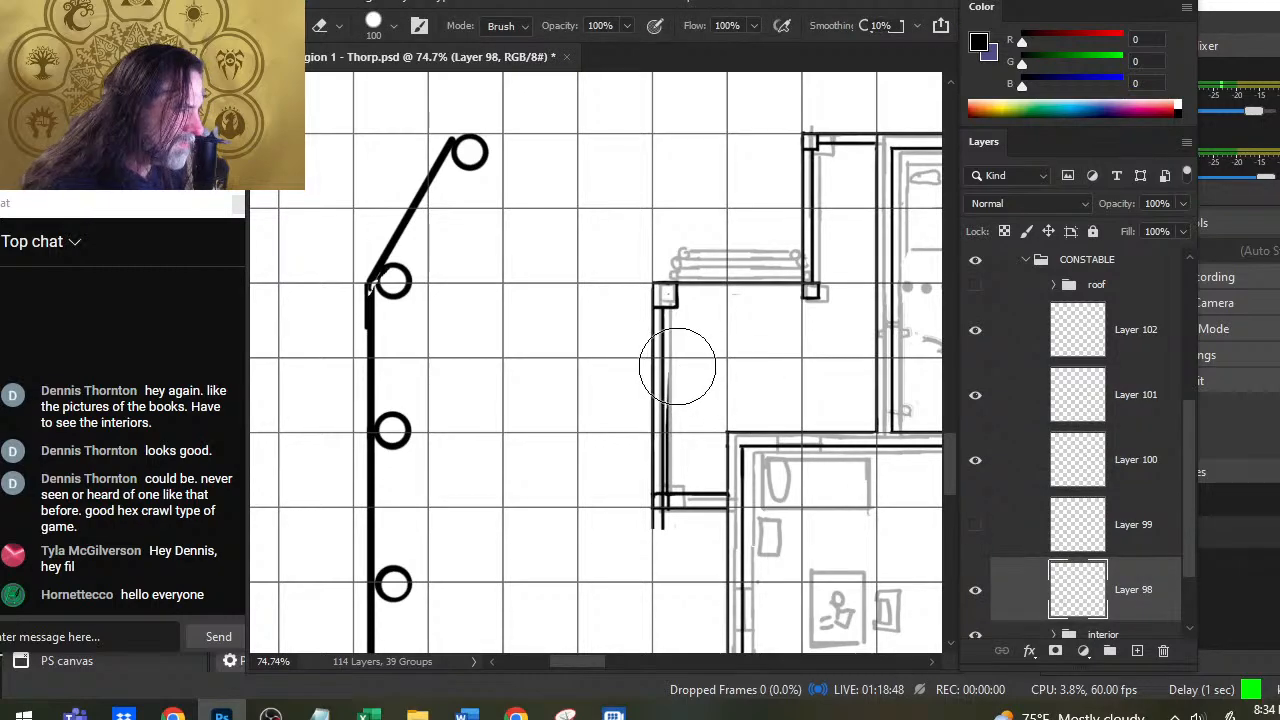
drag(657, 504, 681, 501)
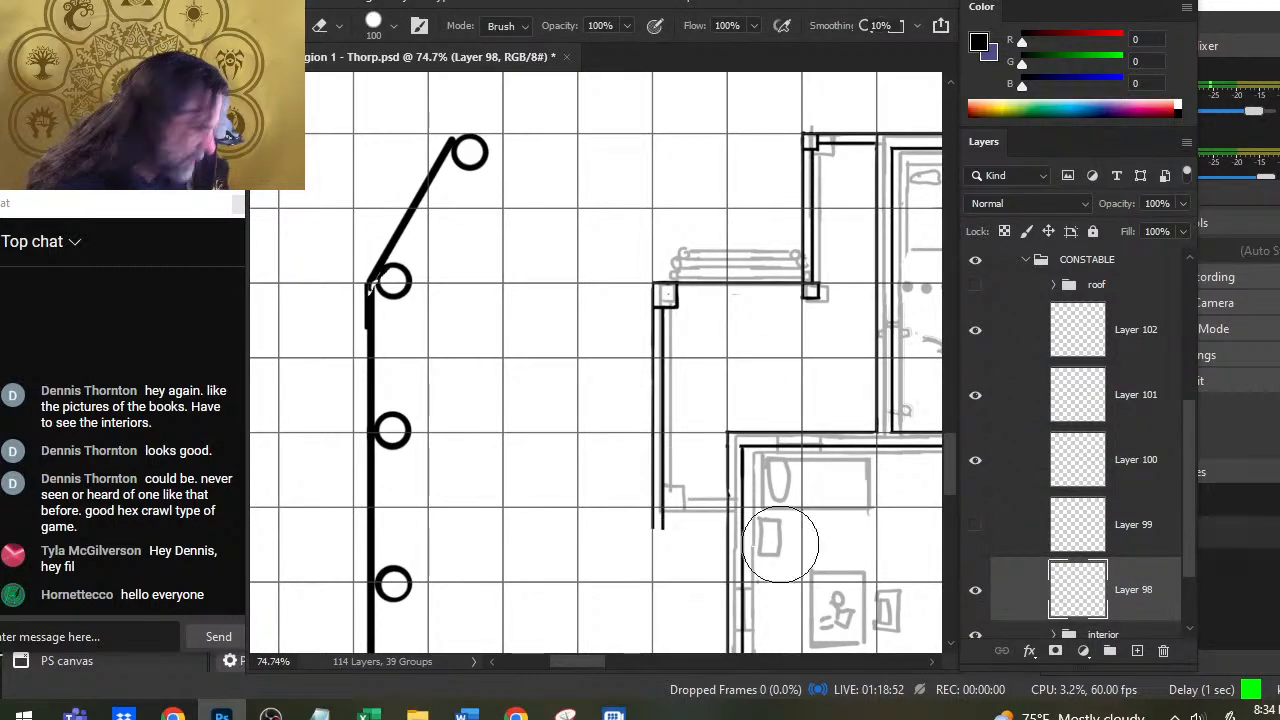
Step: Trim Layer 100's left wall ends at the sketched lower corner, reducing the eraser to 60 to shorten the inner line above the post
click(976, 483)
click(976, 483)
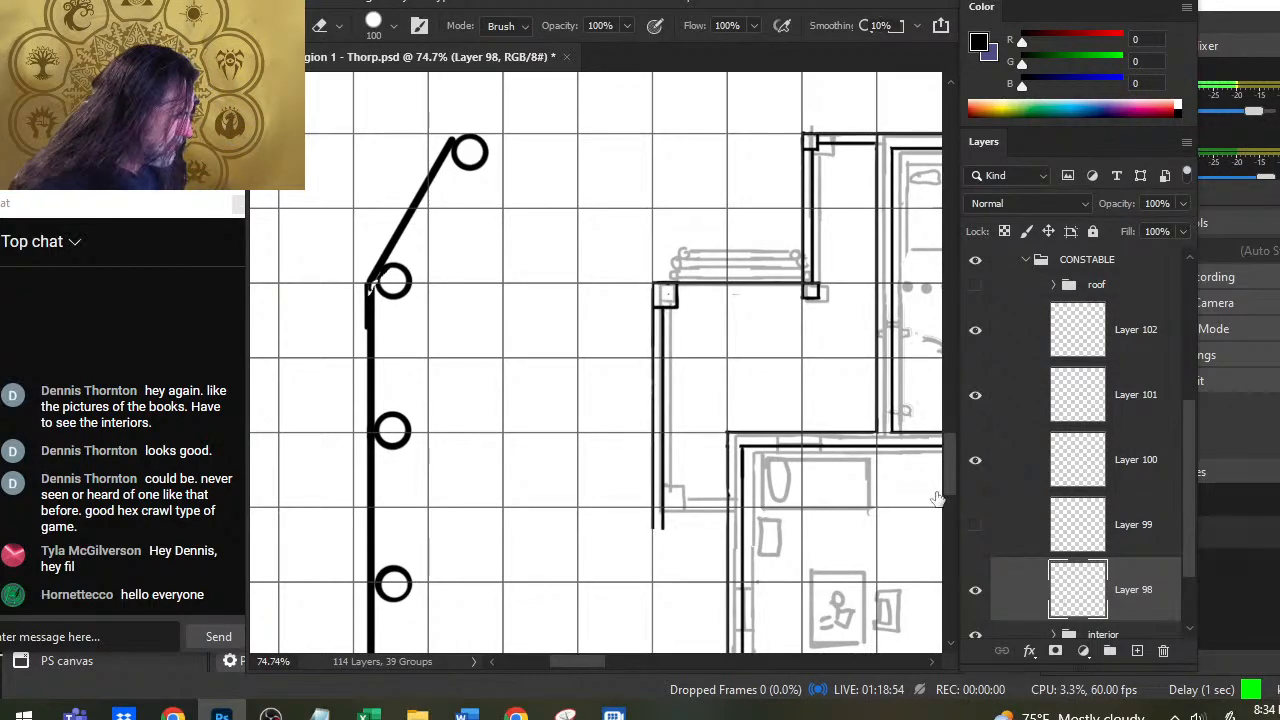
click(1038, 480)
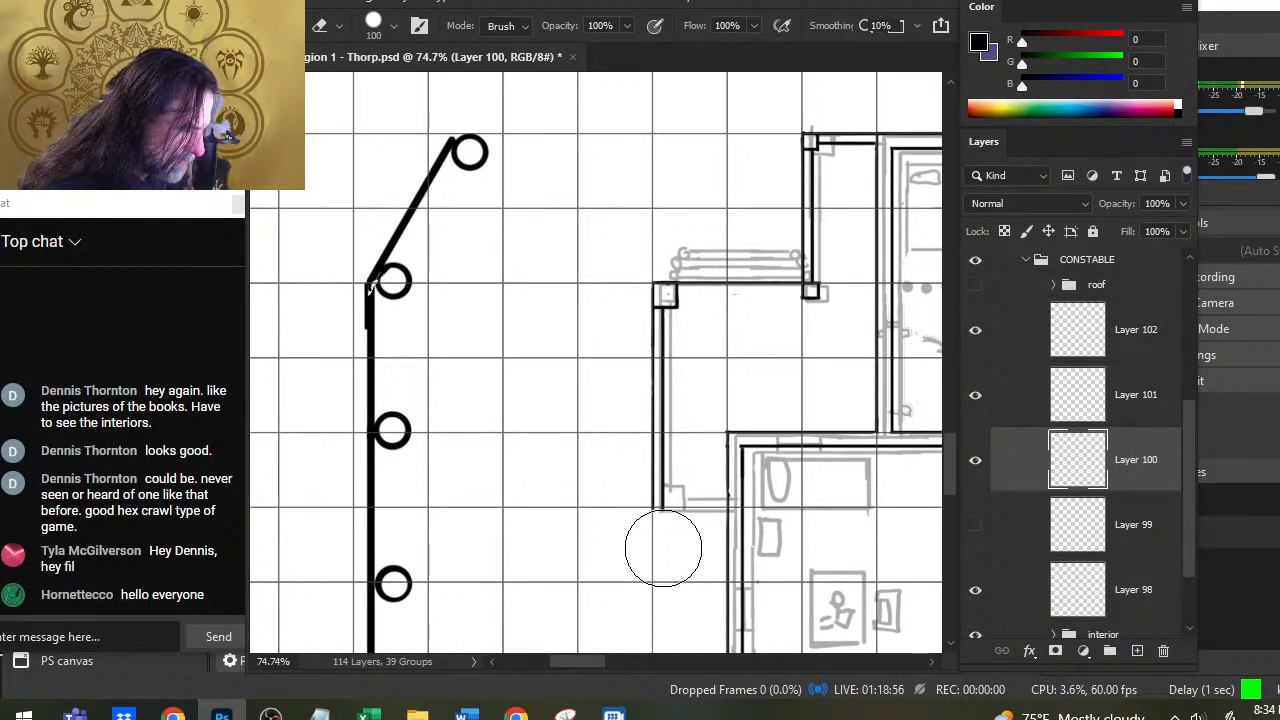
key(bracketleft)
key(bracketleft)
key(bracketleft)
key(bracketleft)
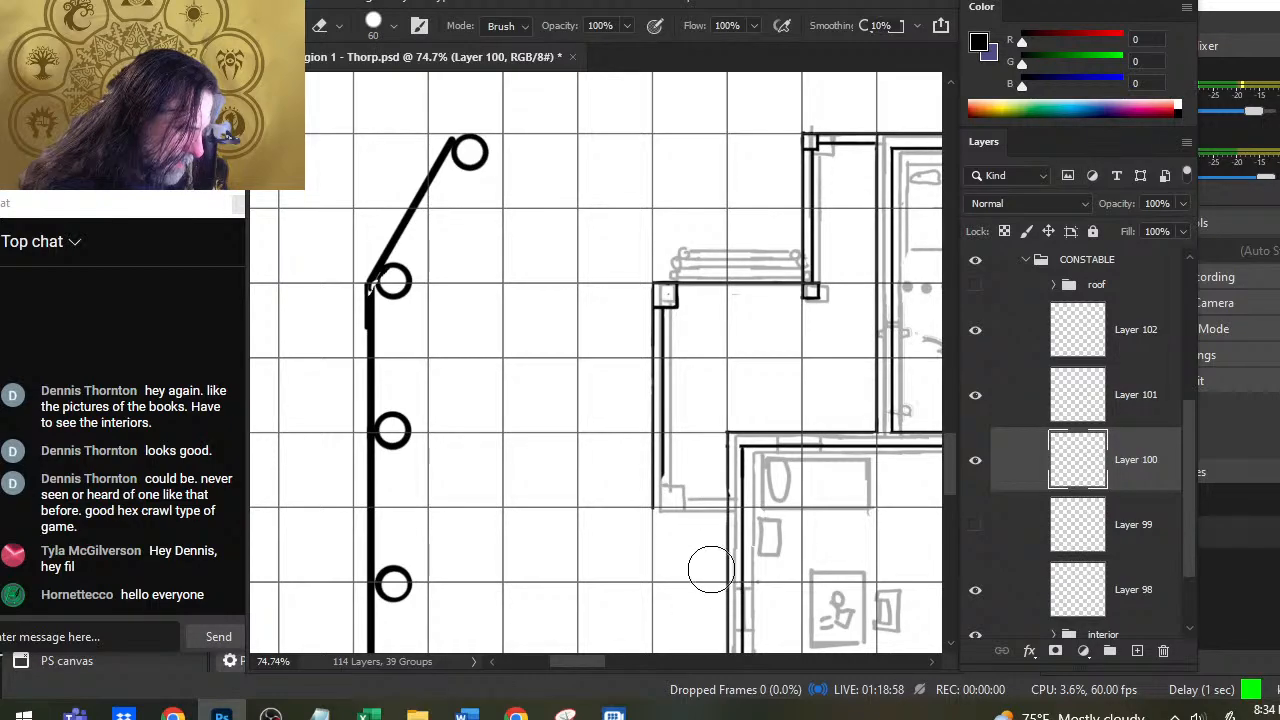
Step: Lasso the extension's upper-left corner post with its short wall ends and merge Layers 100, 101 and 102
key(l)
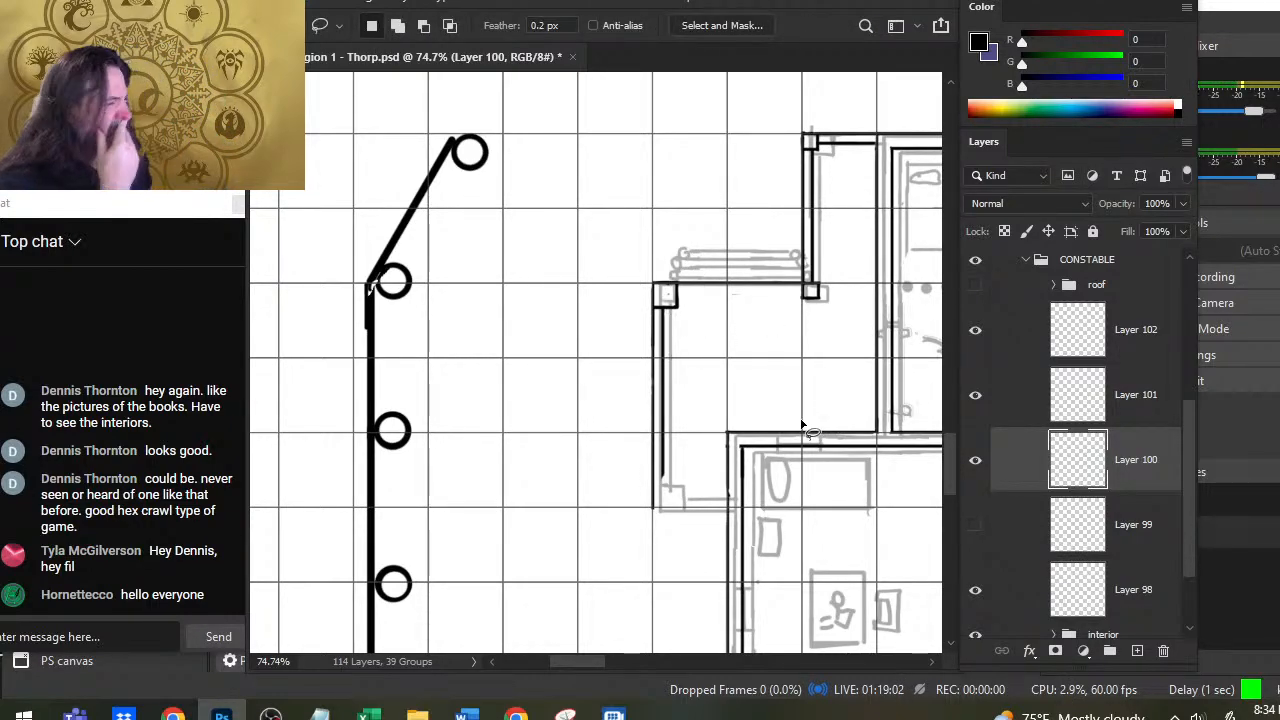
mouse_move(772, 256)
mouse_down()
mouse_move(843, 251)
mouse_move(786, 295)
mouse_up()
drag(838, 119, 829, 125)
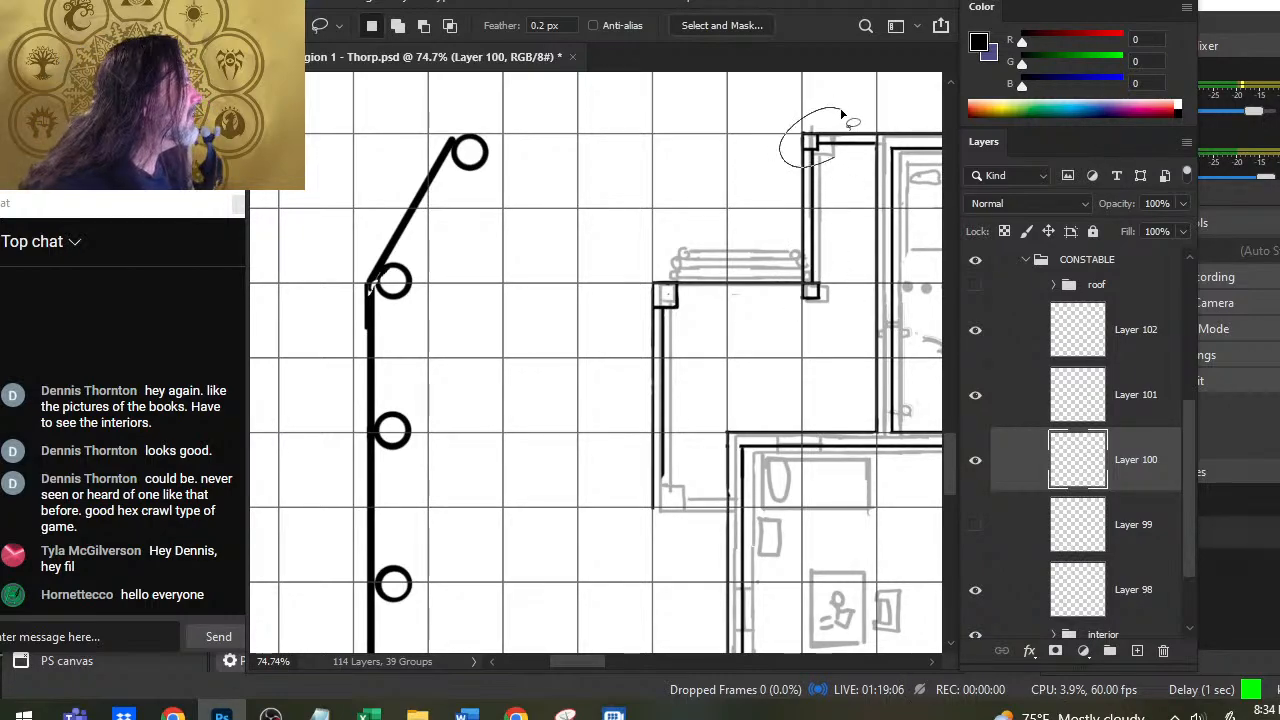
click(1016, 347)
shift+click(1036, 452)
right_click(1028, 430)
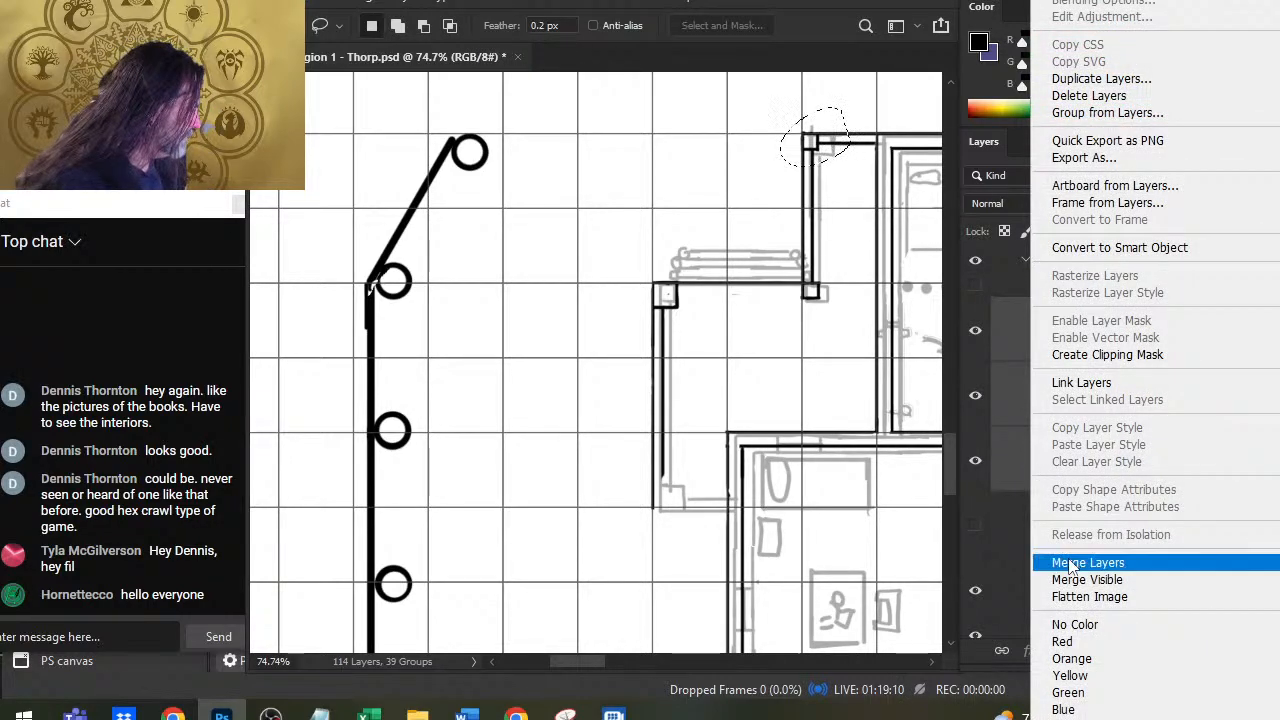
click(1062, 562)
Step: Copy the selected corner post onto a new layer and place it on the left wall above the sketched lower corner
key(ctrl+j)
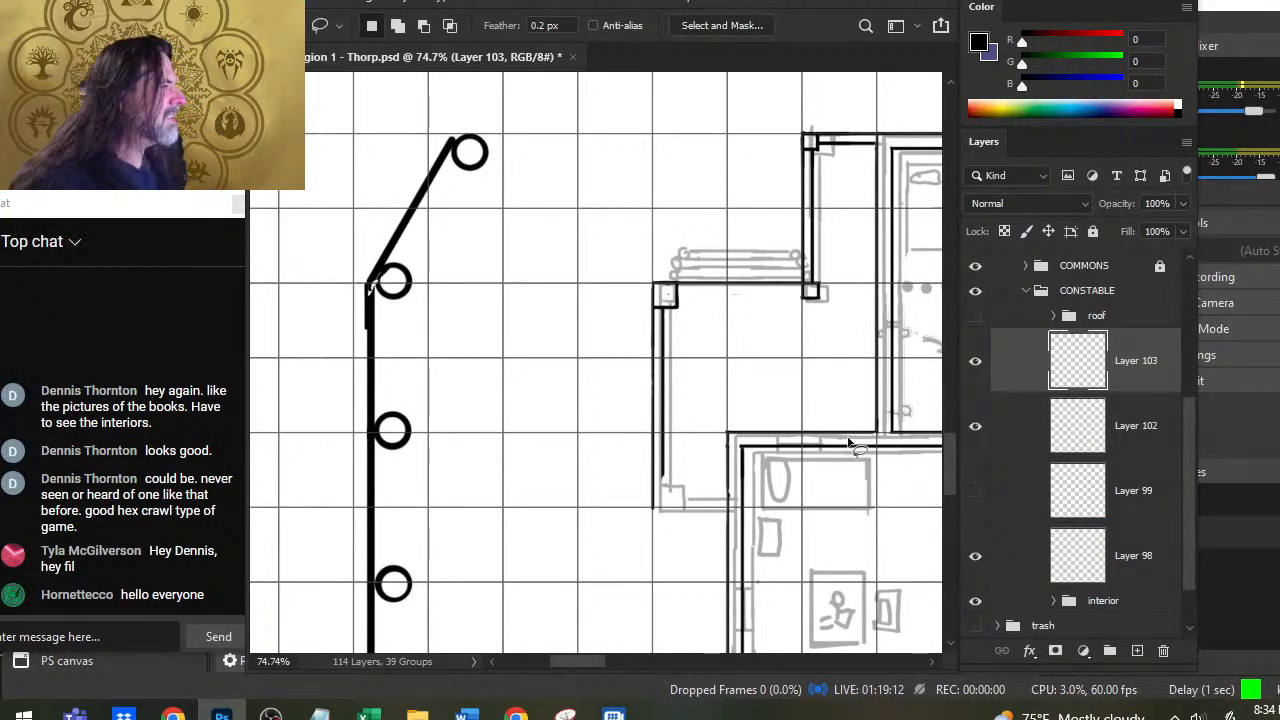
drag(833, 404, 692, 648)
drag(692, 640, 714, 451)
right_click(718, 338)
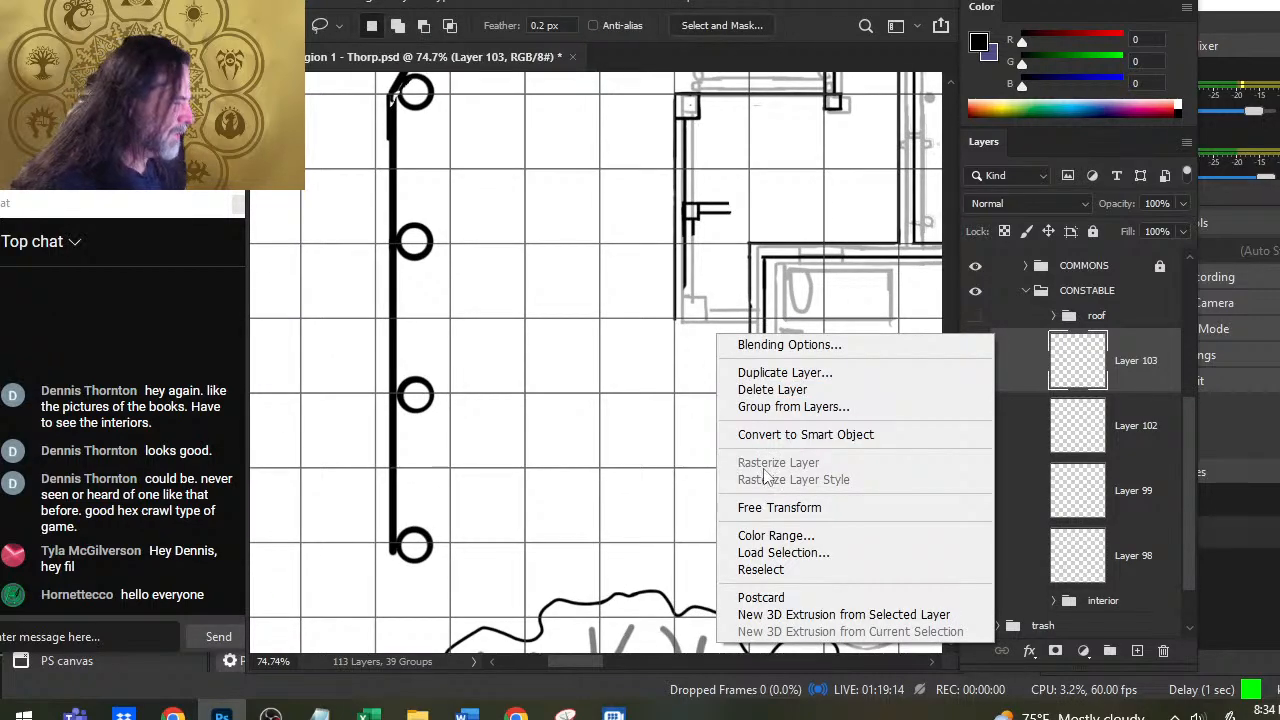
click(772, 508)
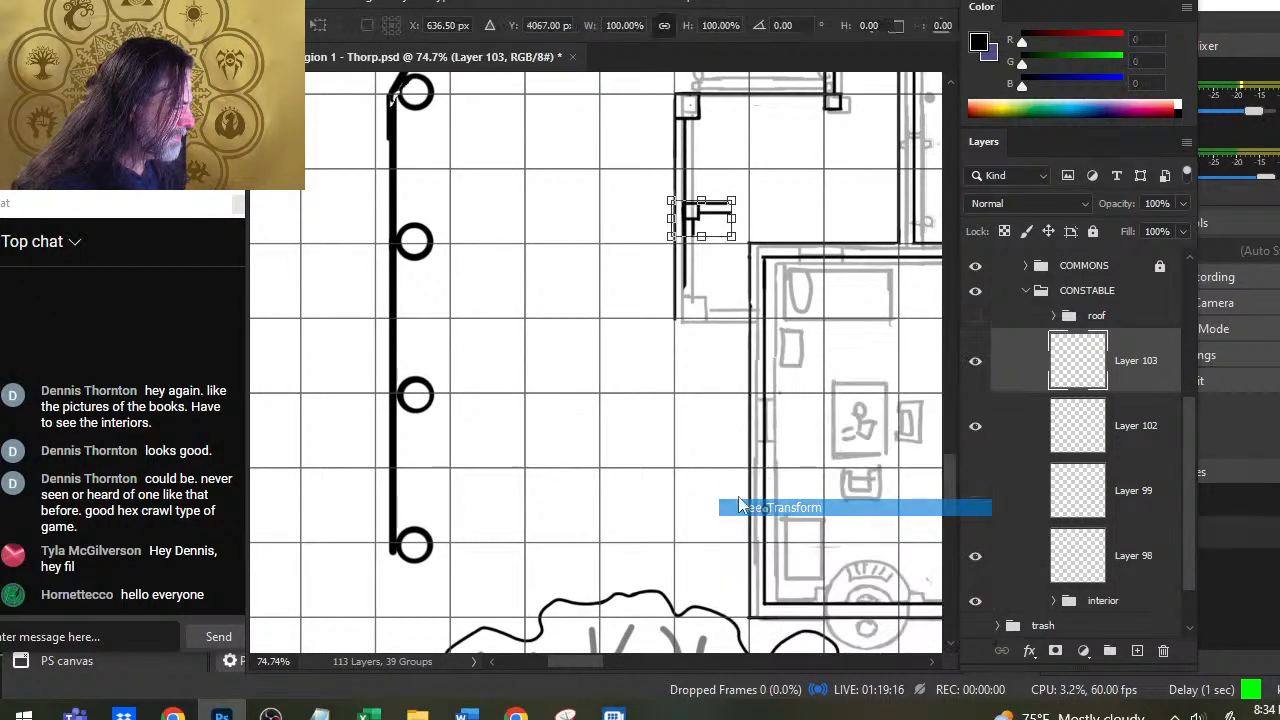
right_click(676, 349)
click(720, 275)
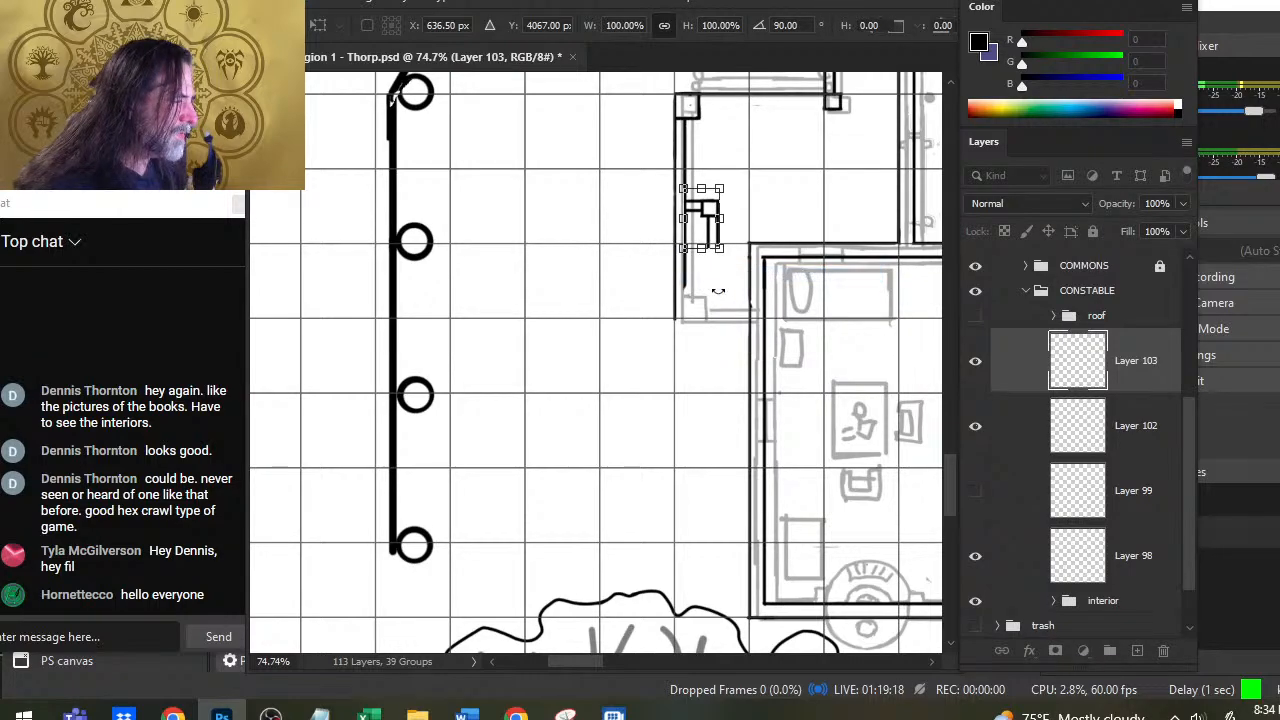
key(Return)
Step: Flip the copied corner piece on Layer 103 vertically
right_click(722, 320)
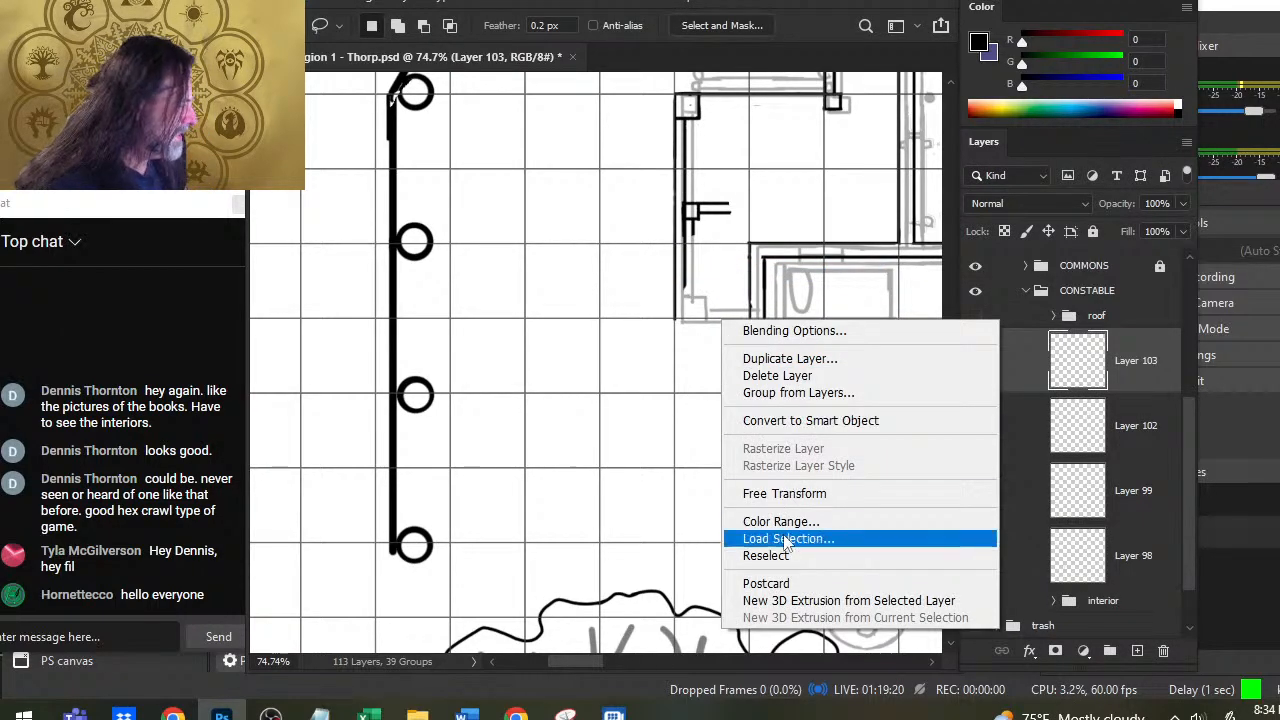
click(785, 493)
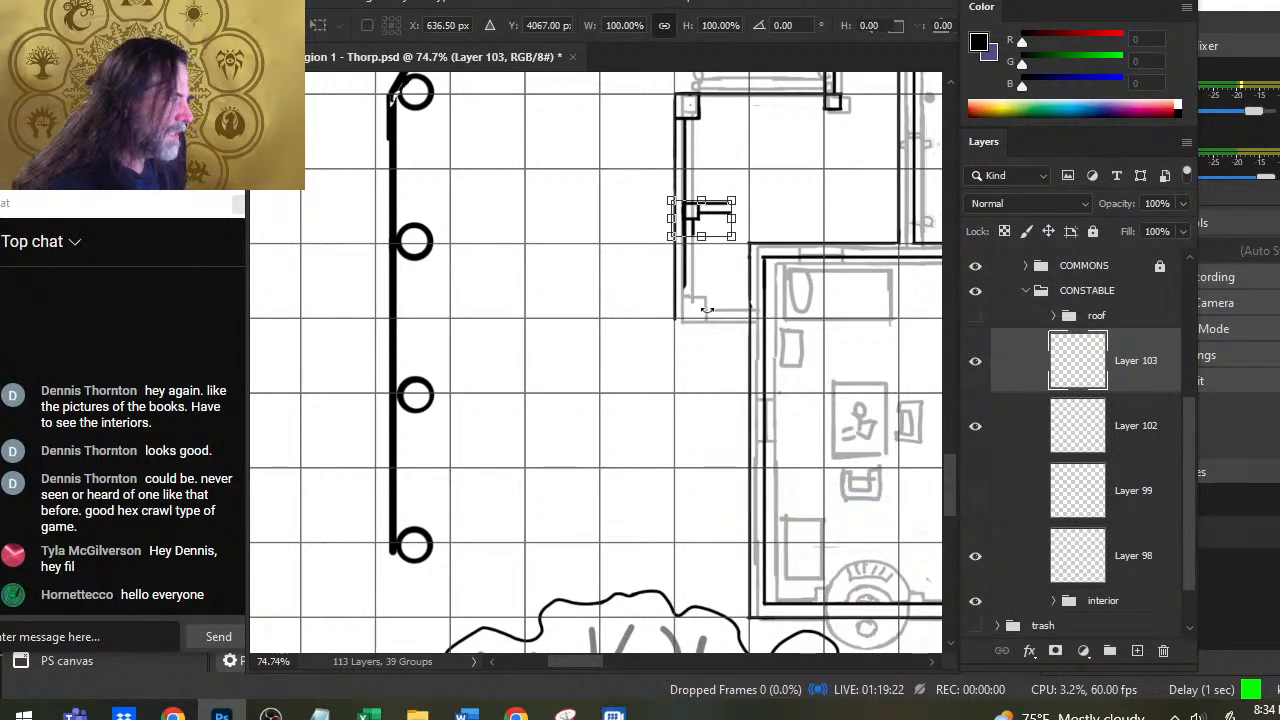
right_click(773, 470)
click(790, 663)
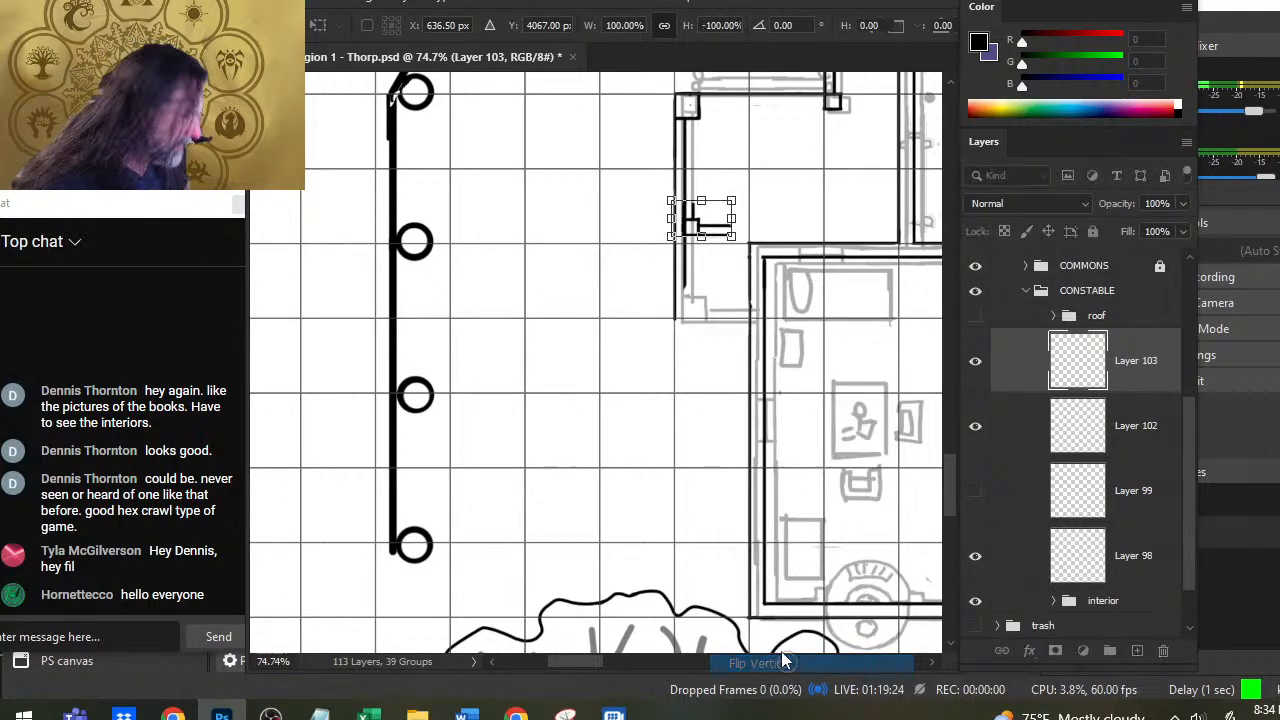
key(Return)
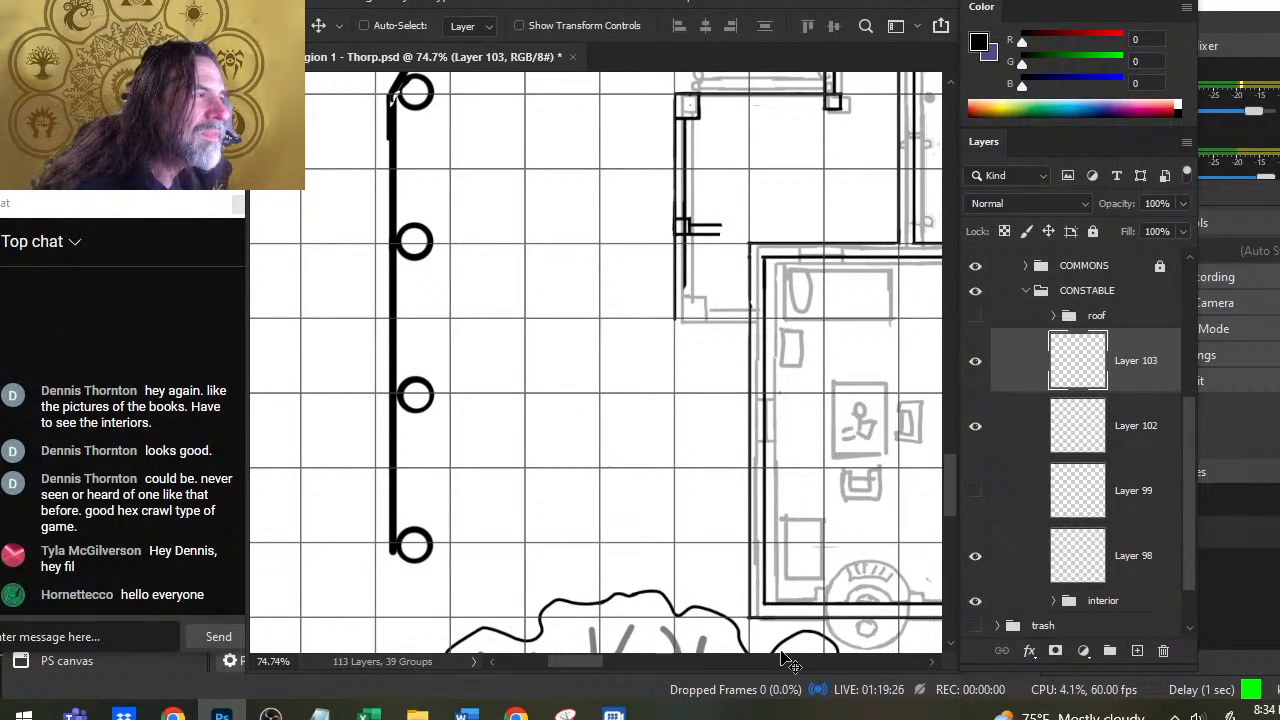
Step: Nudge the flipped corner piece down the left wall onto the extension's sketched lower corner
key(Down)
key(Down)
key(Down)
key(Down)
key(Down)
key(Down)
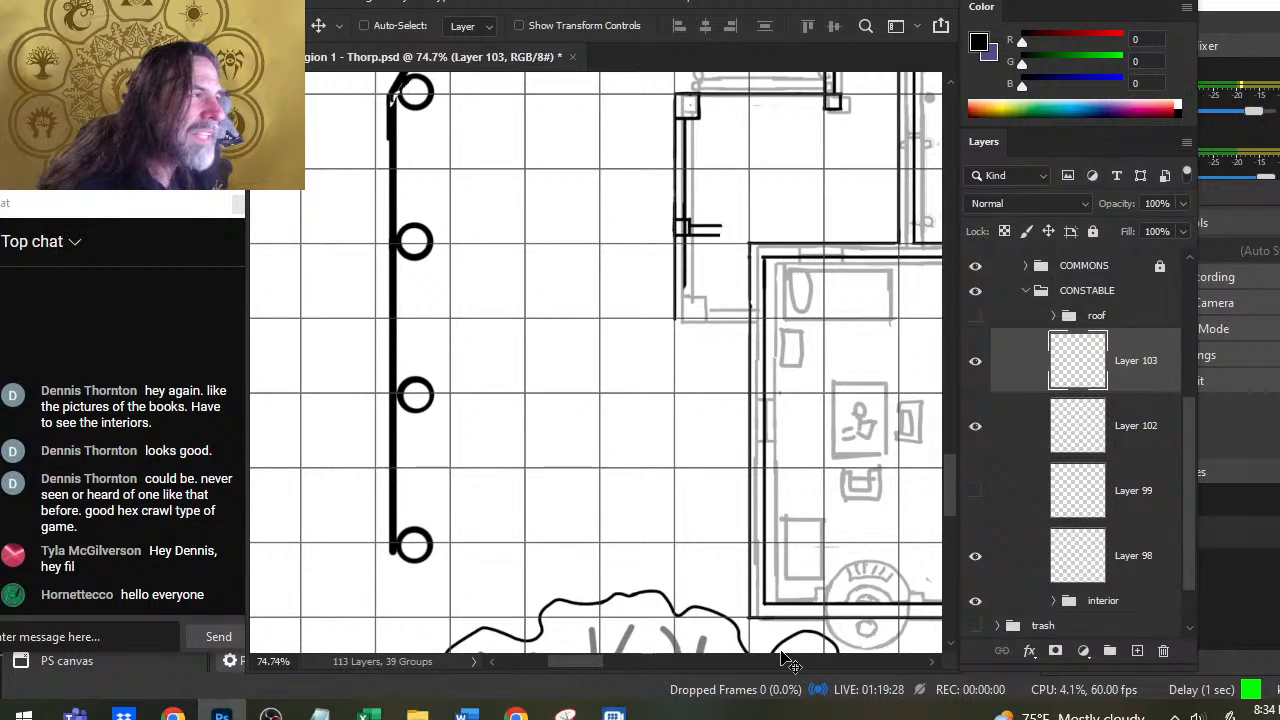
key(Down)
key(Down)
key(Down)
key(Down)
key(Down)
key(Down)
key(Down)
key(Down)
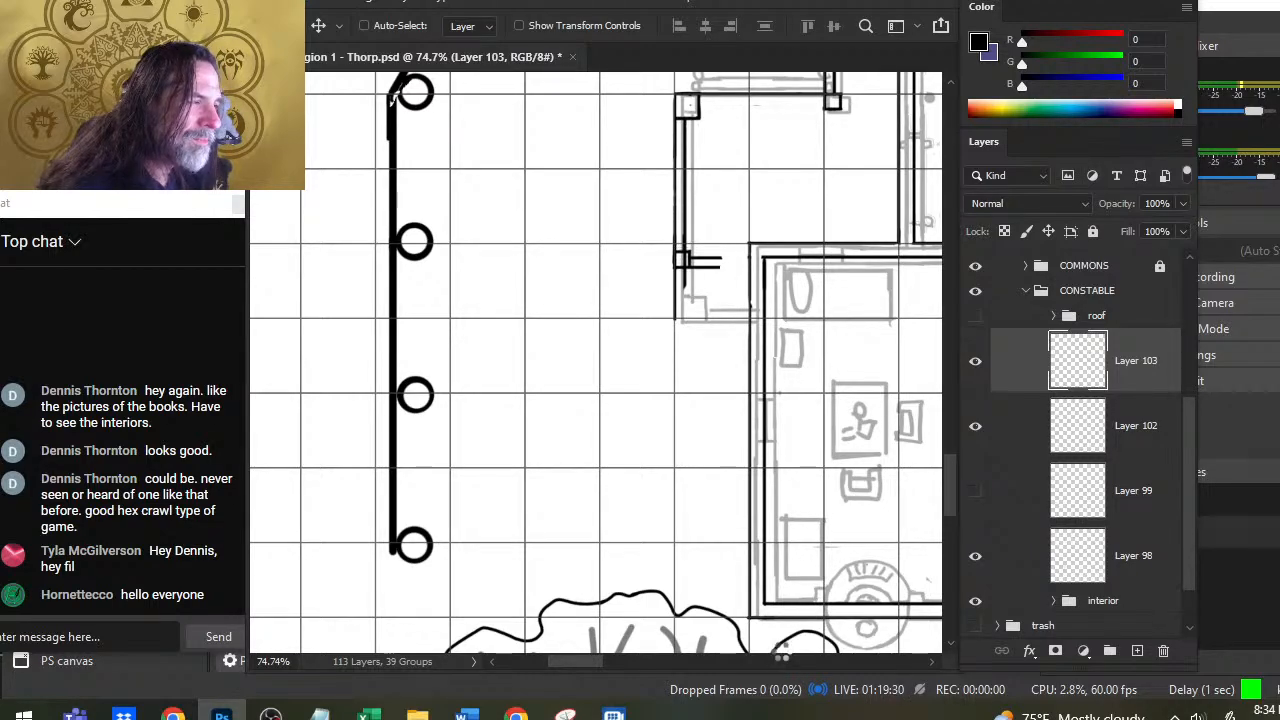
key(Down)
key(Down)
key(Down)
key(Down)
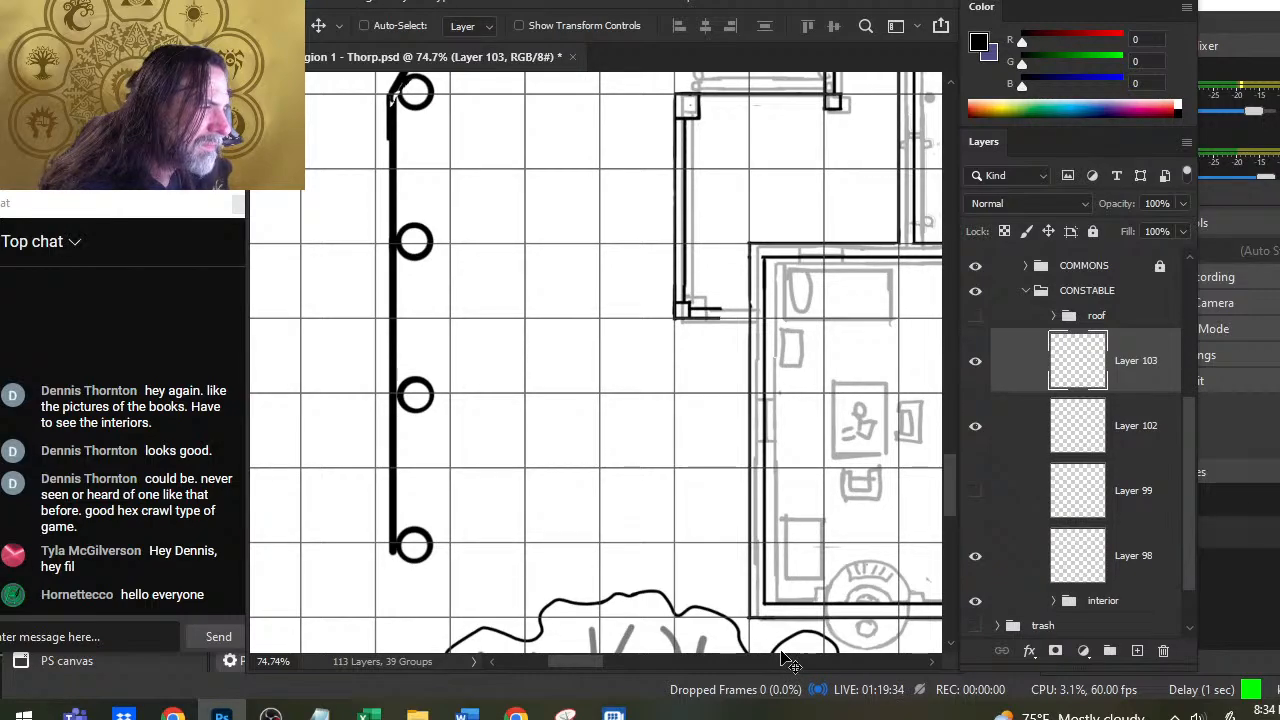
Step: Smudge and trim Layer 103's bottom wall lines to meet the main building's left wall, and merge the layer down into Layer 102
key(r)
drag(717, 316, 756, 317)
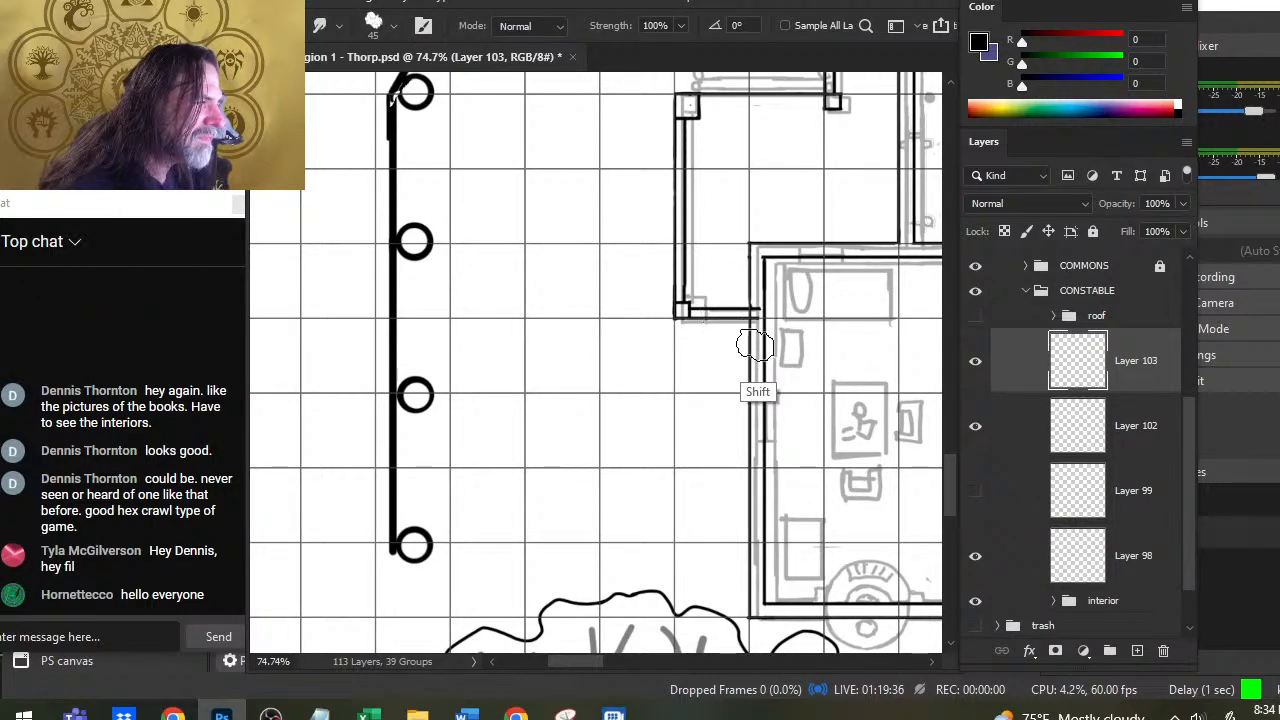
key(e)
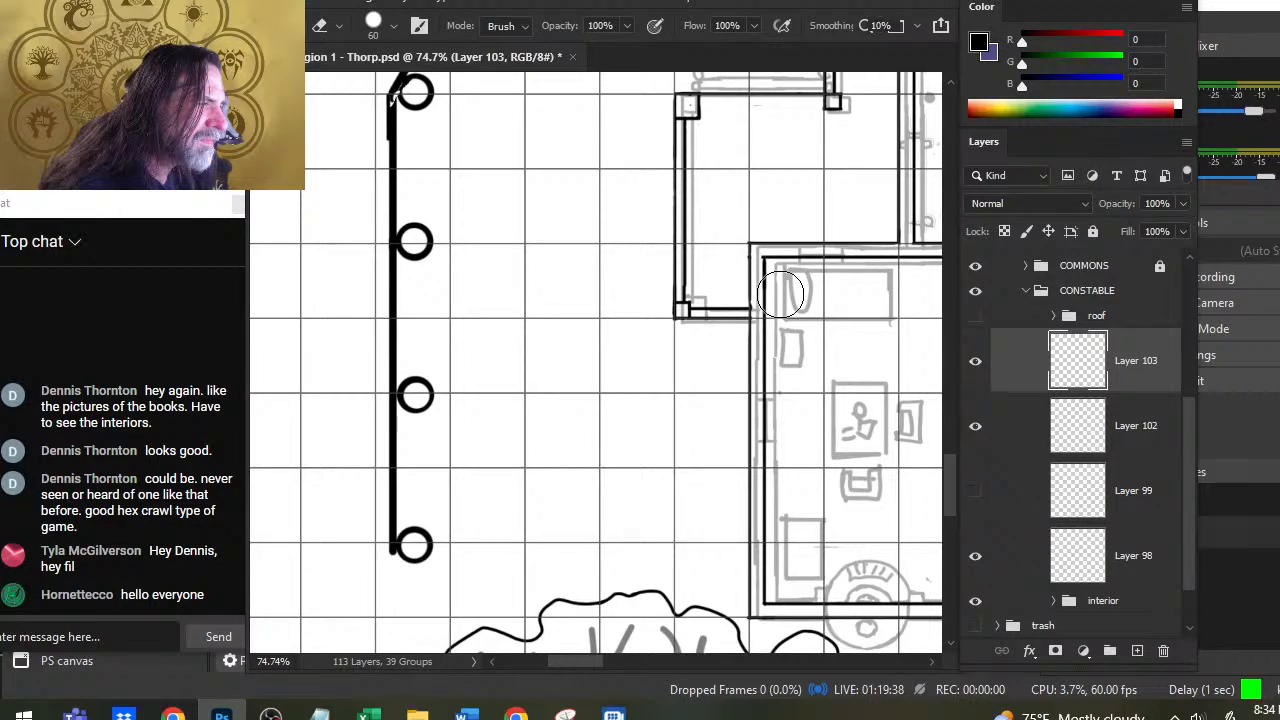
key(r)
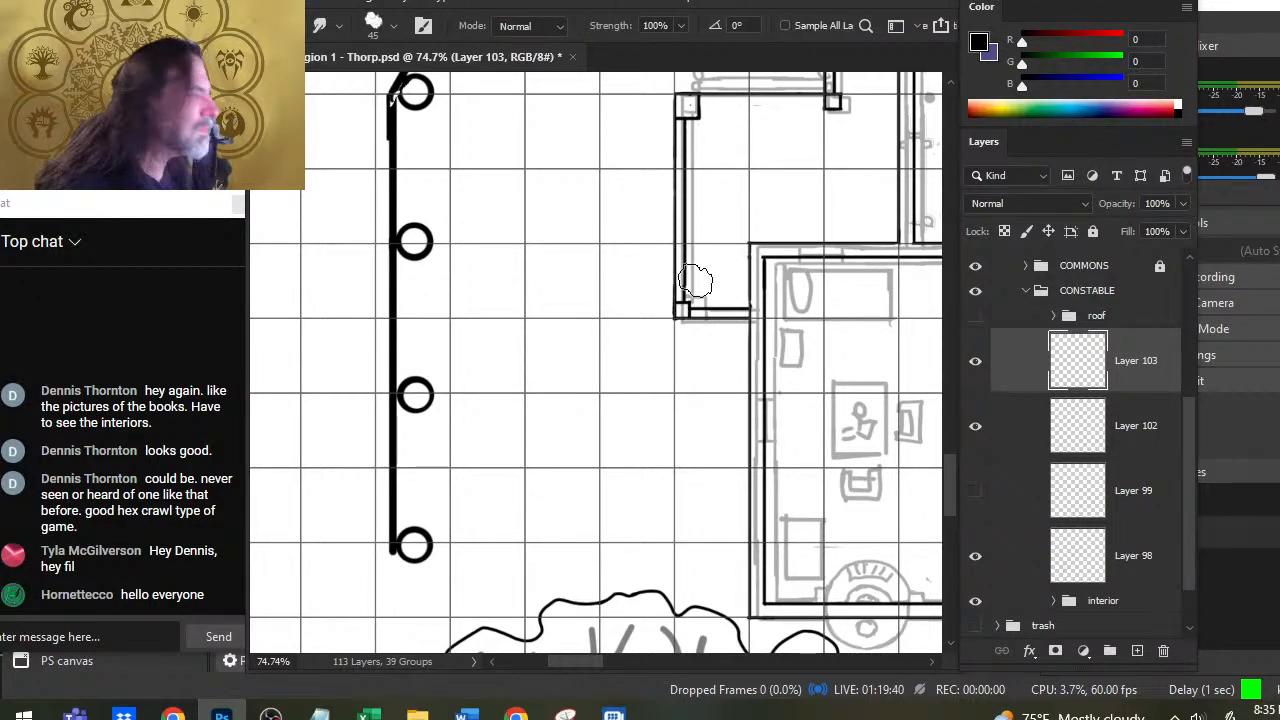
right_click(1037, 373)
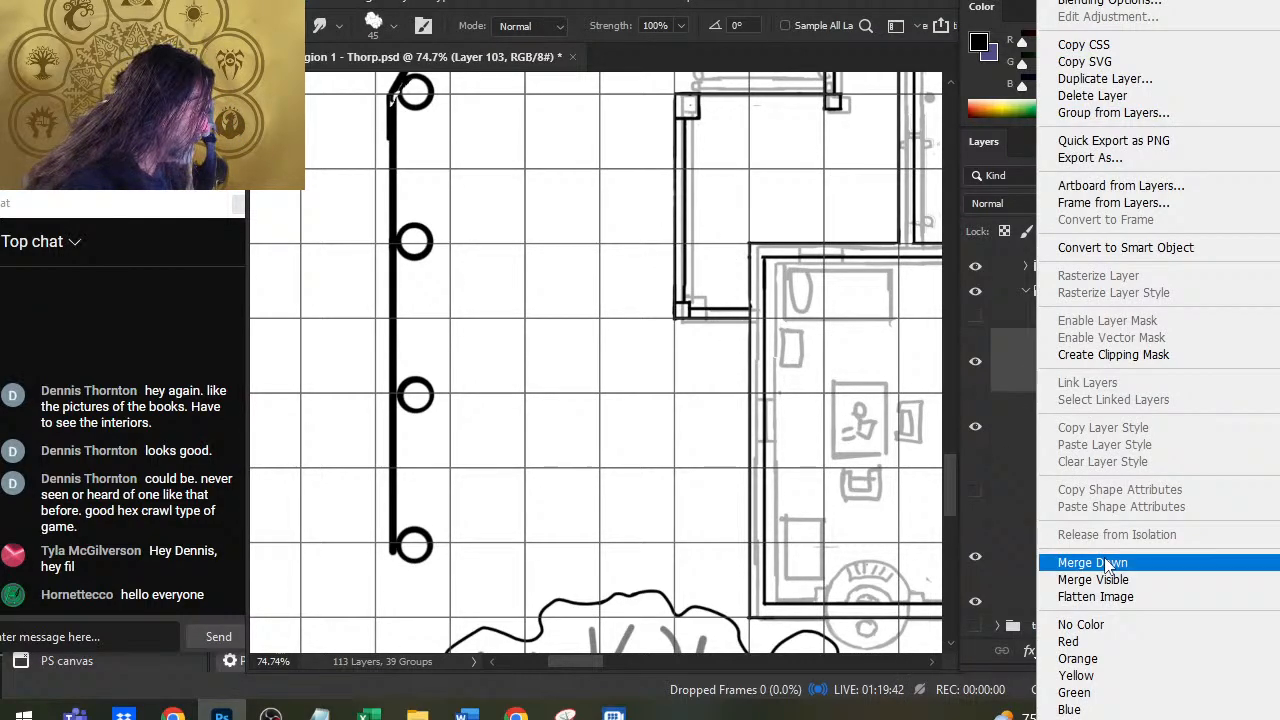
click(1108, 562)
Step: Expand the COMMONS group and unlock it
drag(743, 310, 597, 360)
key(z)
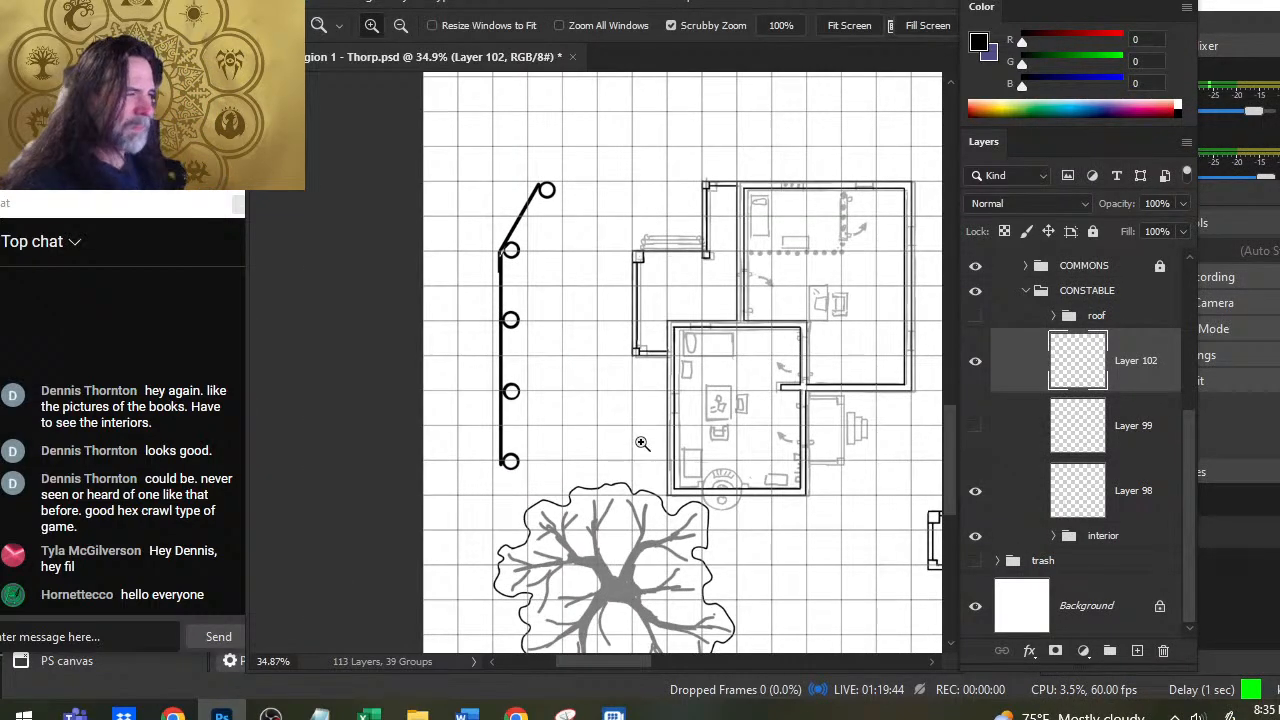
drag(664, 251, 738, 271)
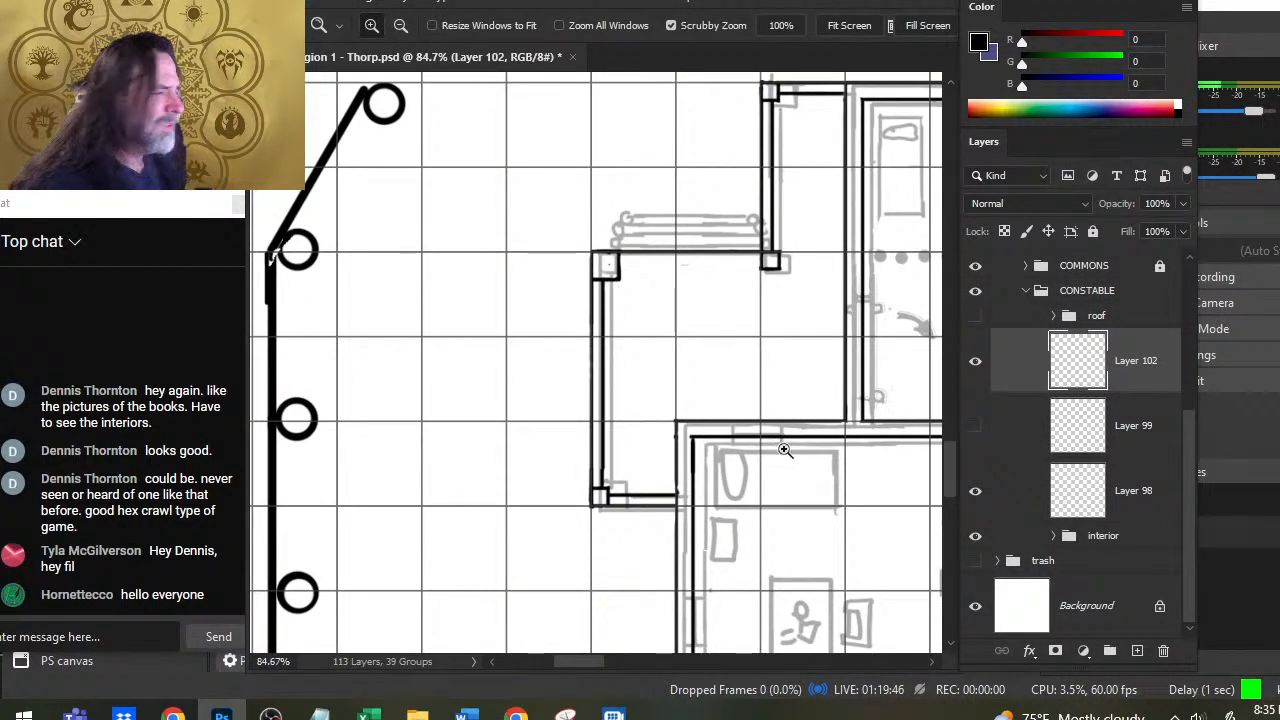
drag(799, 452, 411, 361)
drag(773, 549, 665, 457)
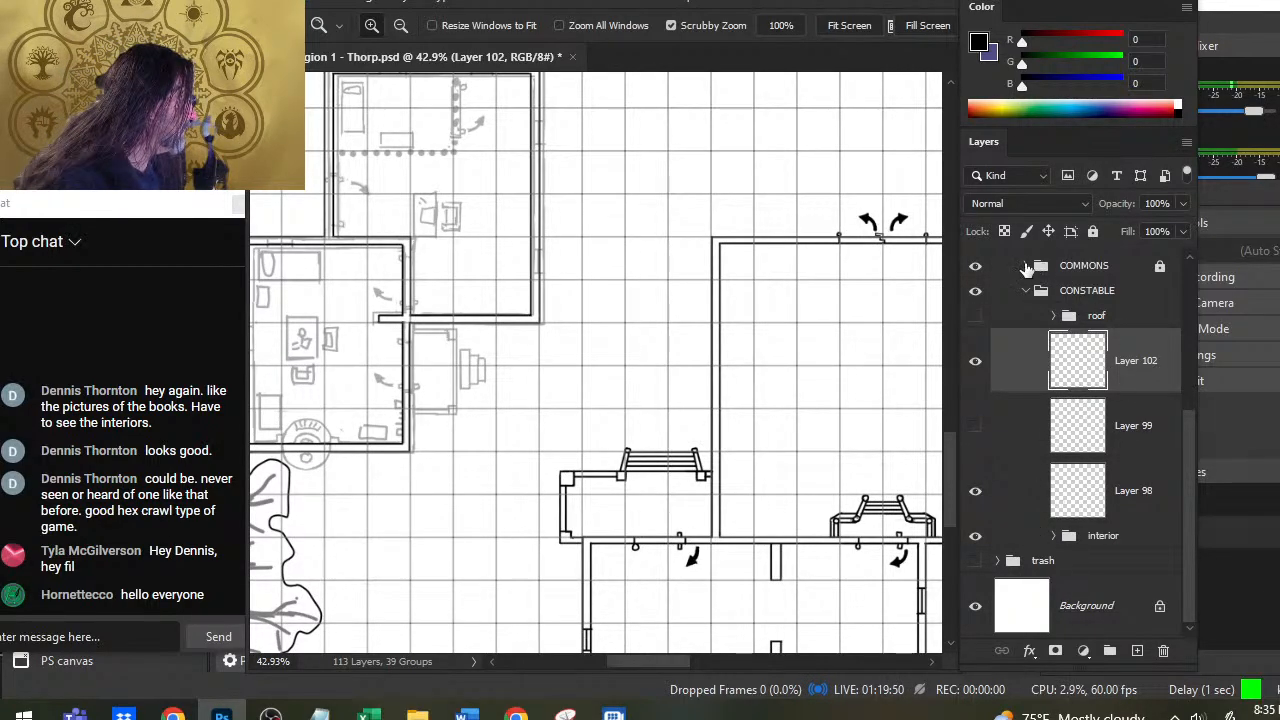
click(1025, 266)
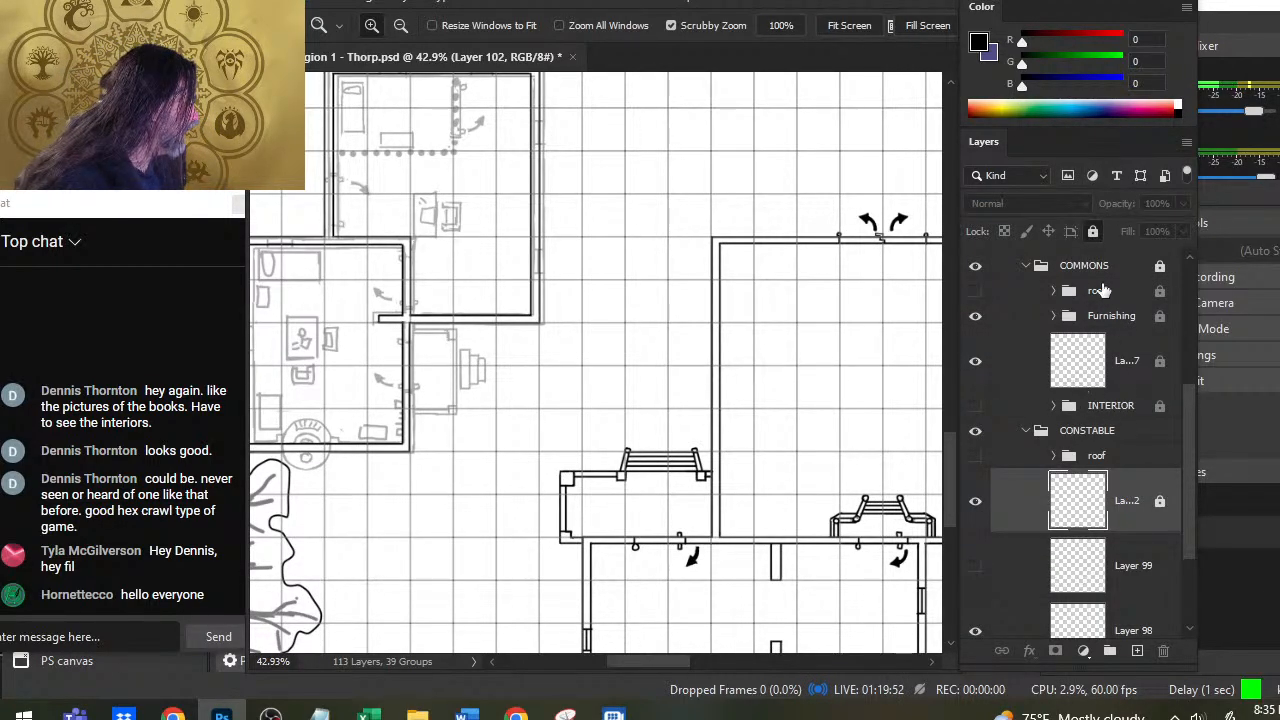
click(1118, 270)
click(1093, 231)
Step: On Layer 97, lasso and copy the left part of the commons building's log pile with the post below it
click(1115, 375)
click(973, 375)
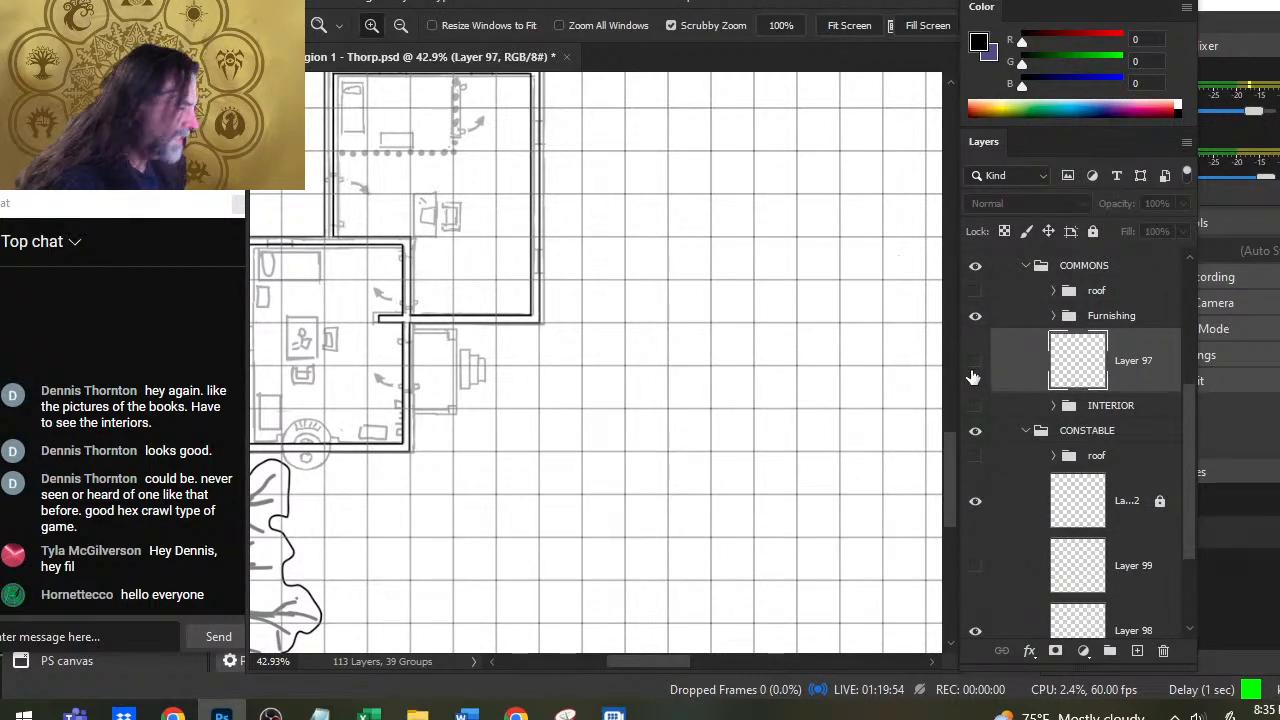
click(973, 375)
key(l)
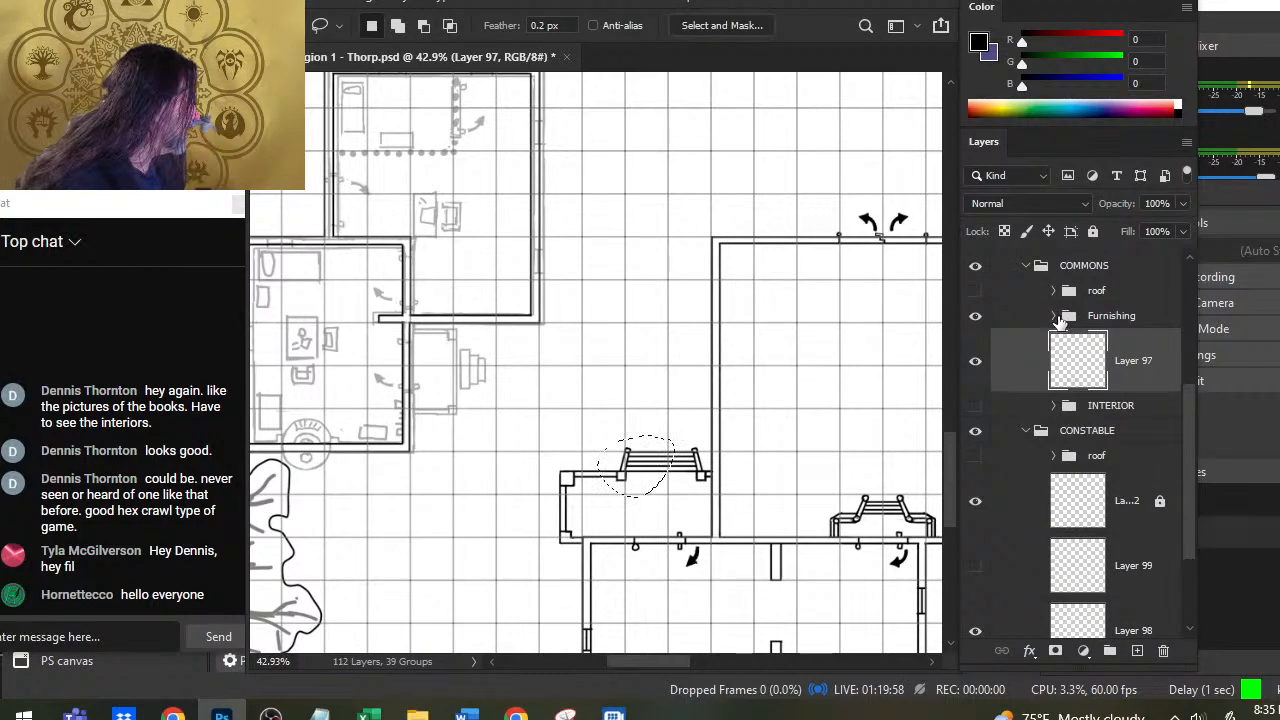
Step: Lock the COMMONS group, show its roof subgroup and collapse the group
click(1100, 266)
click(1092, 231)
click(1025, 265)
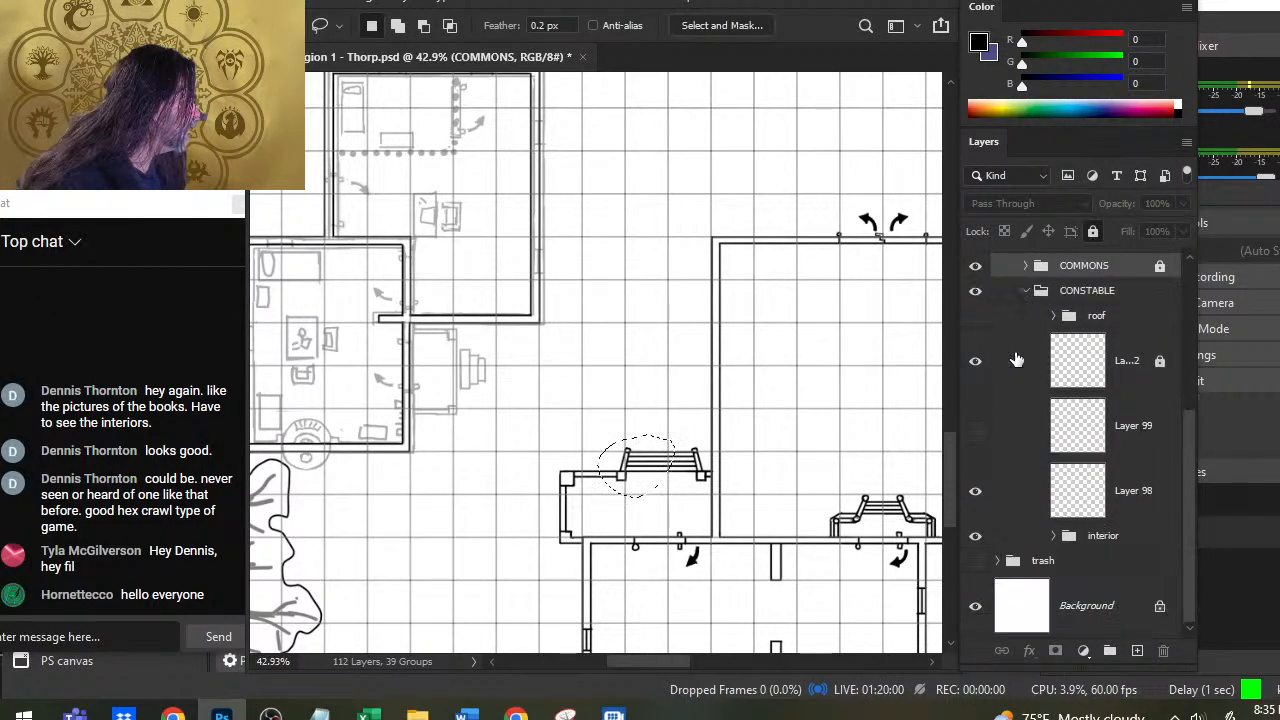
click(1025, 265)
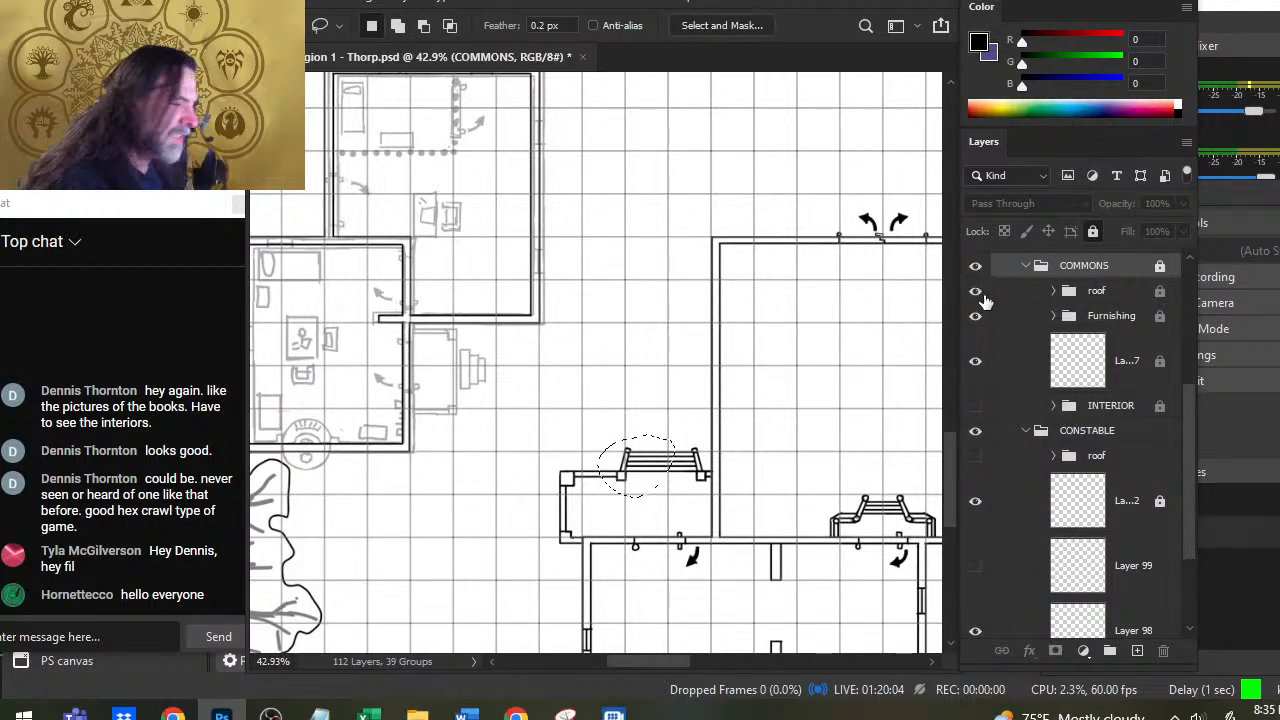
click(1025, 266)
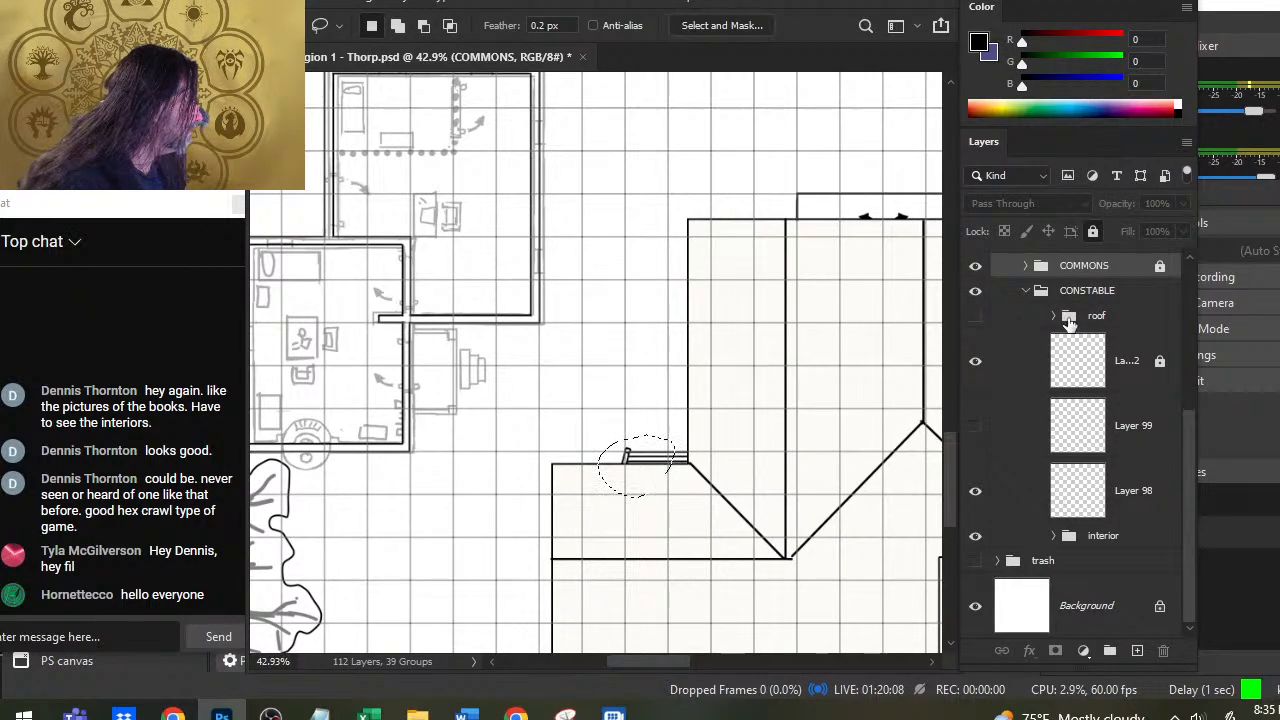
Step: Compare the constable building with Layer 102 hidden and shown, and unlock Layer 102
click(1107, 400)
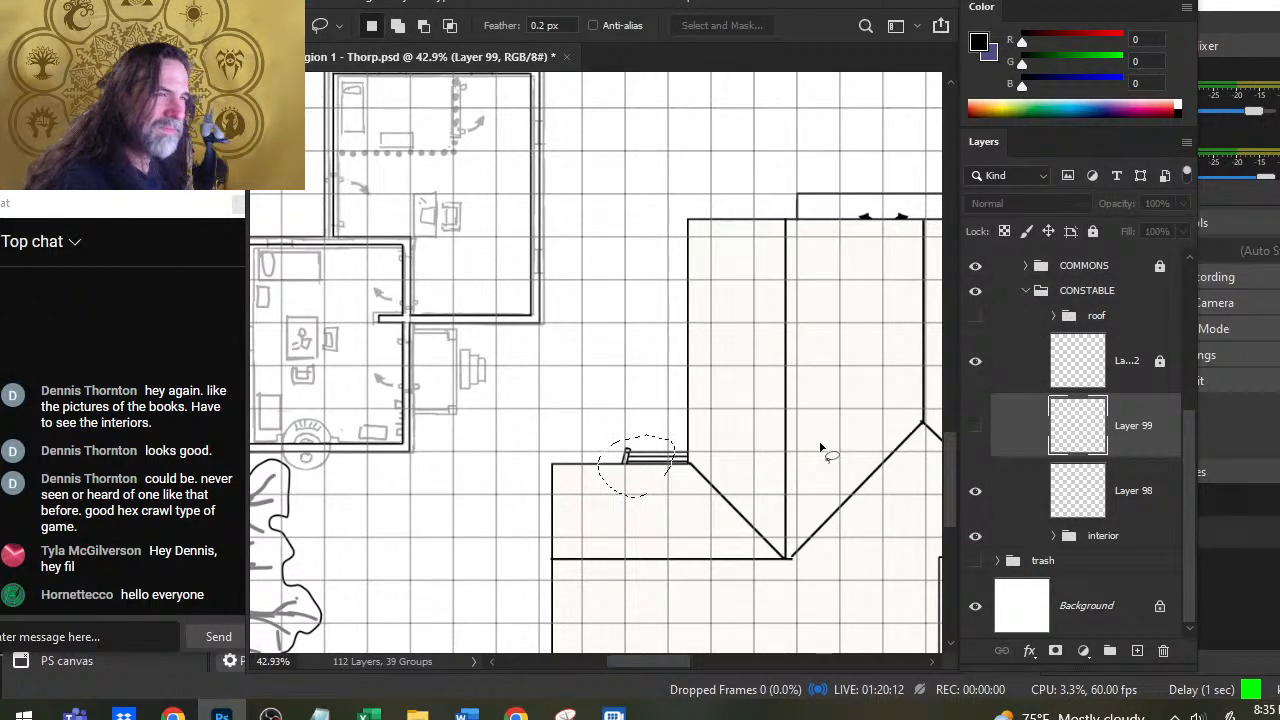
key(z)
drag(838, 429, 740, 405)
drag(638, 370, 714, 429)
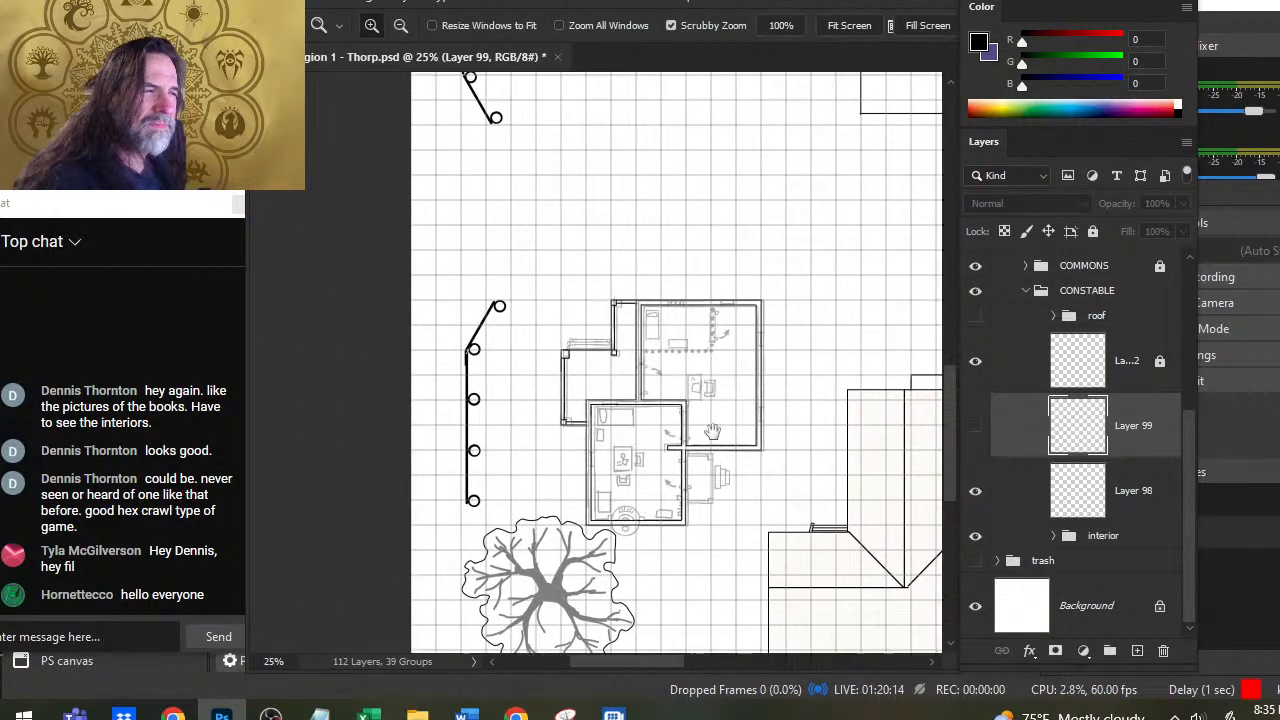
drag(682, 357, 771, 384)
click(977, 363)
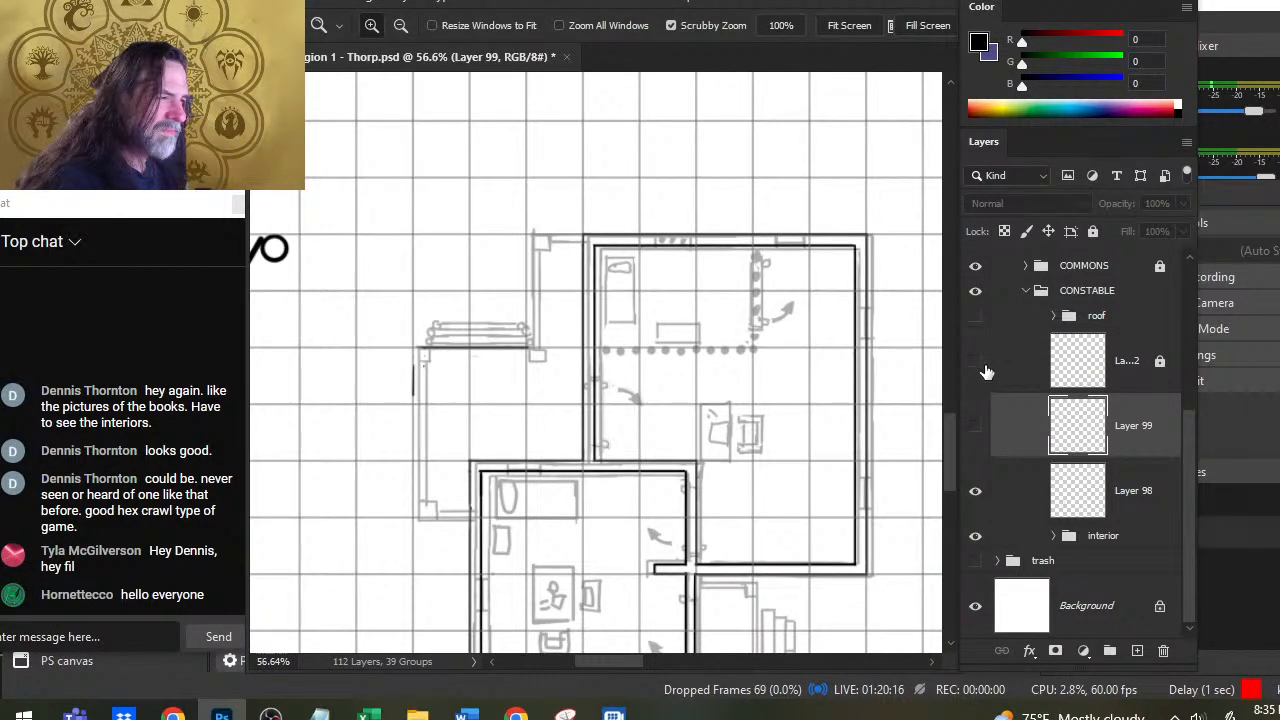
click(977, 363)
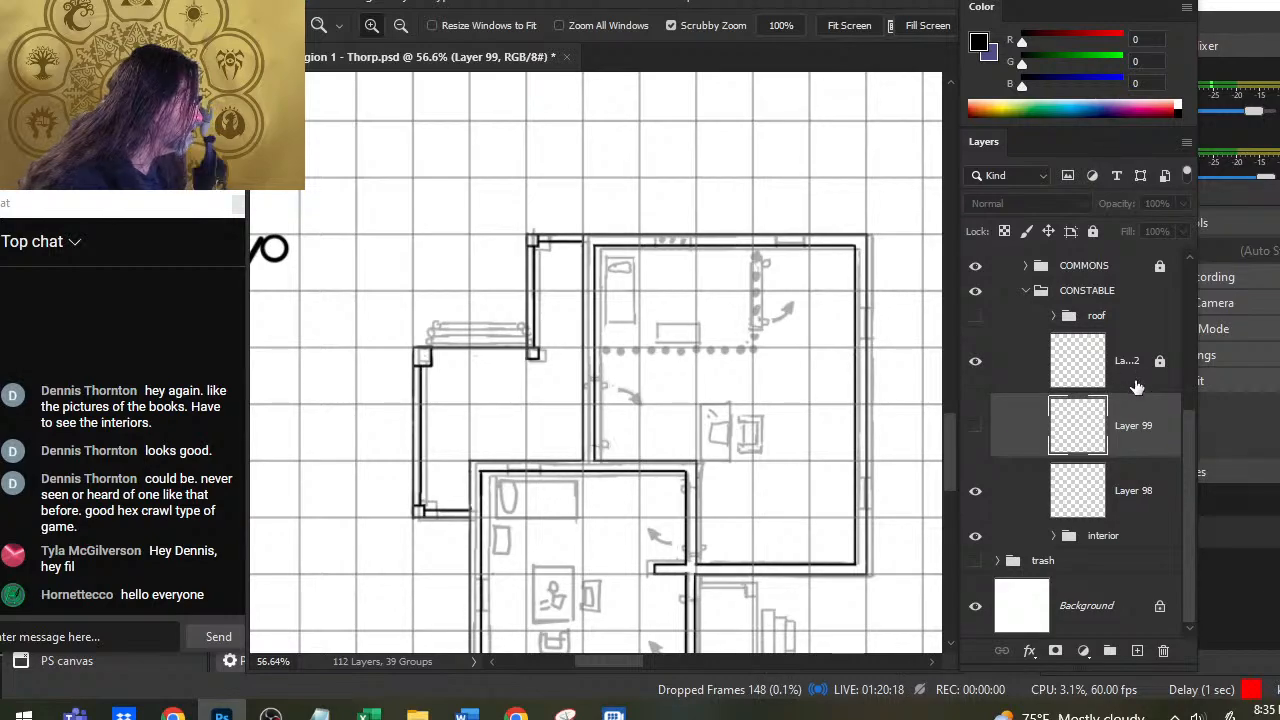
click(1062, 360)
click(977, 368)
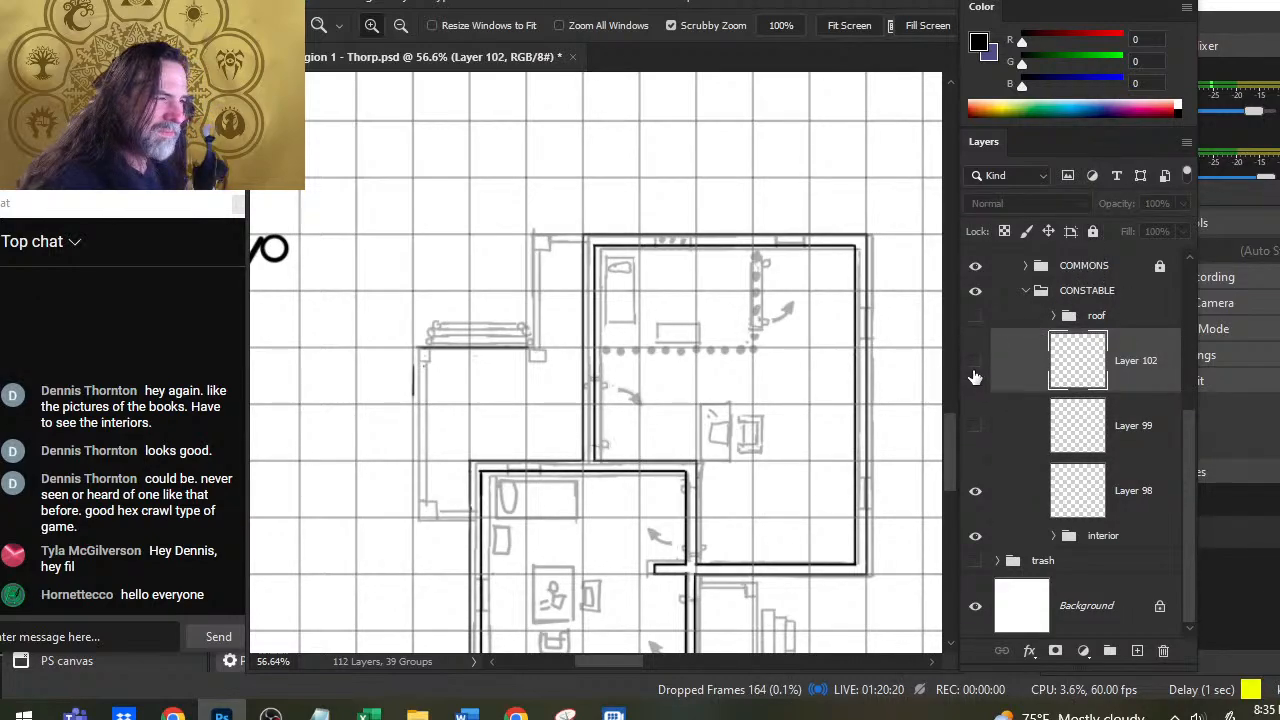
click(977, 370)
Step: Paste the copied log pile piece above Layer 102 and place it over the sketched log pile beside the extension's large corner post
key(ctrl+v)
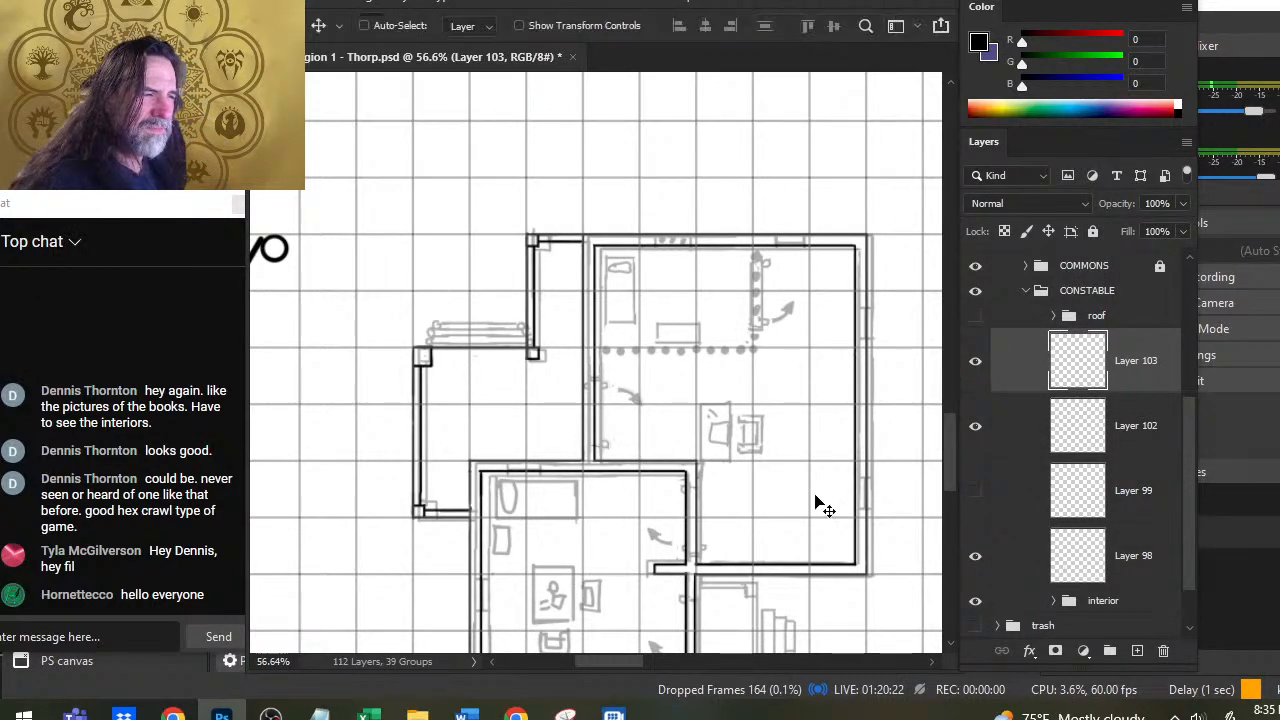
drag(814, 506, 529, 381)
key(z)
drag(443, 386, 609, 411)
Step: Erase the stray line ends of the pasted log pile that stick out past the extension's large corner post on Layer 103
key(e)
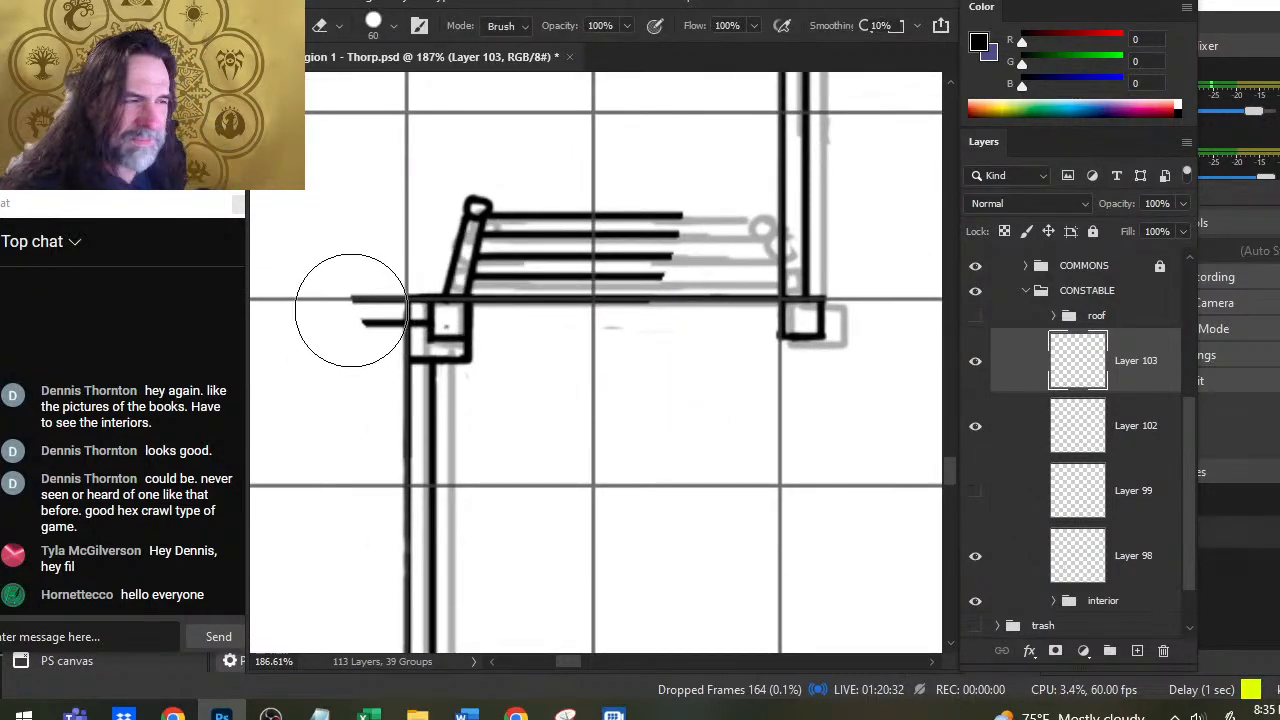
drag(343, 286, 345, 292)
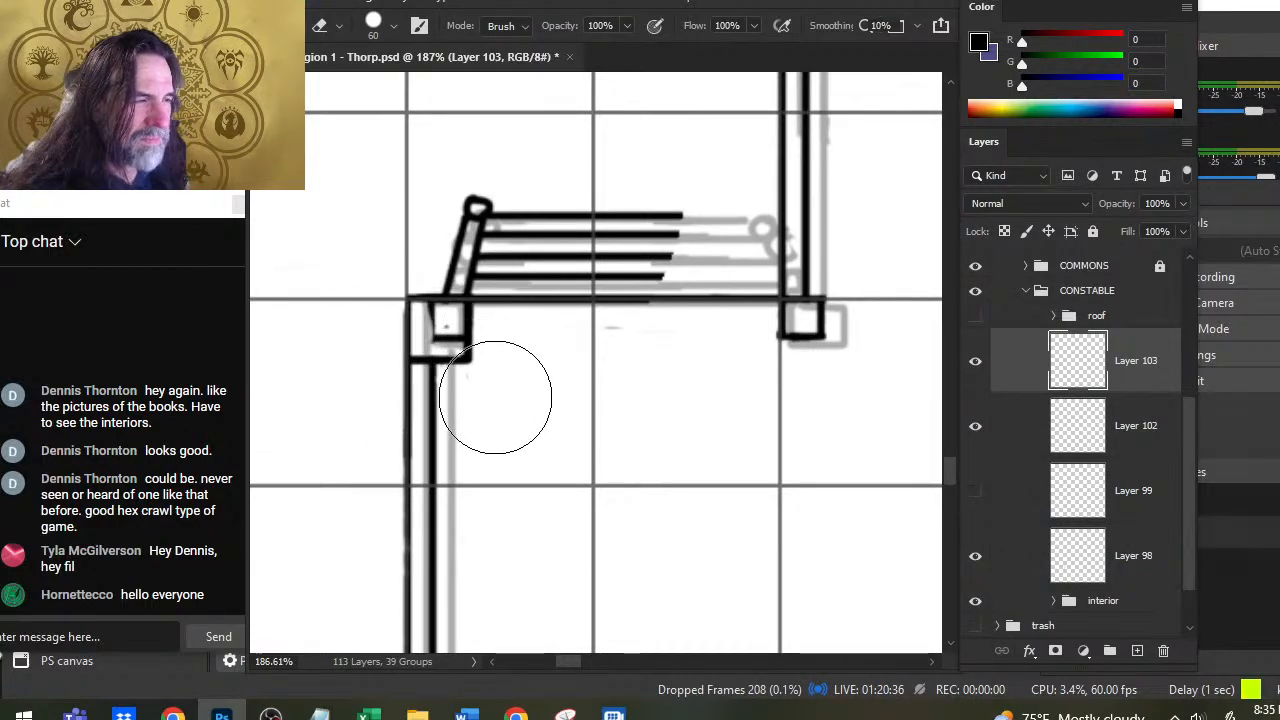
Step: Lasso the log pile piece beside the large corner post and duplicate Layer 103
key(l)
drag(606, 165, 611, 177)
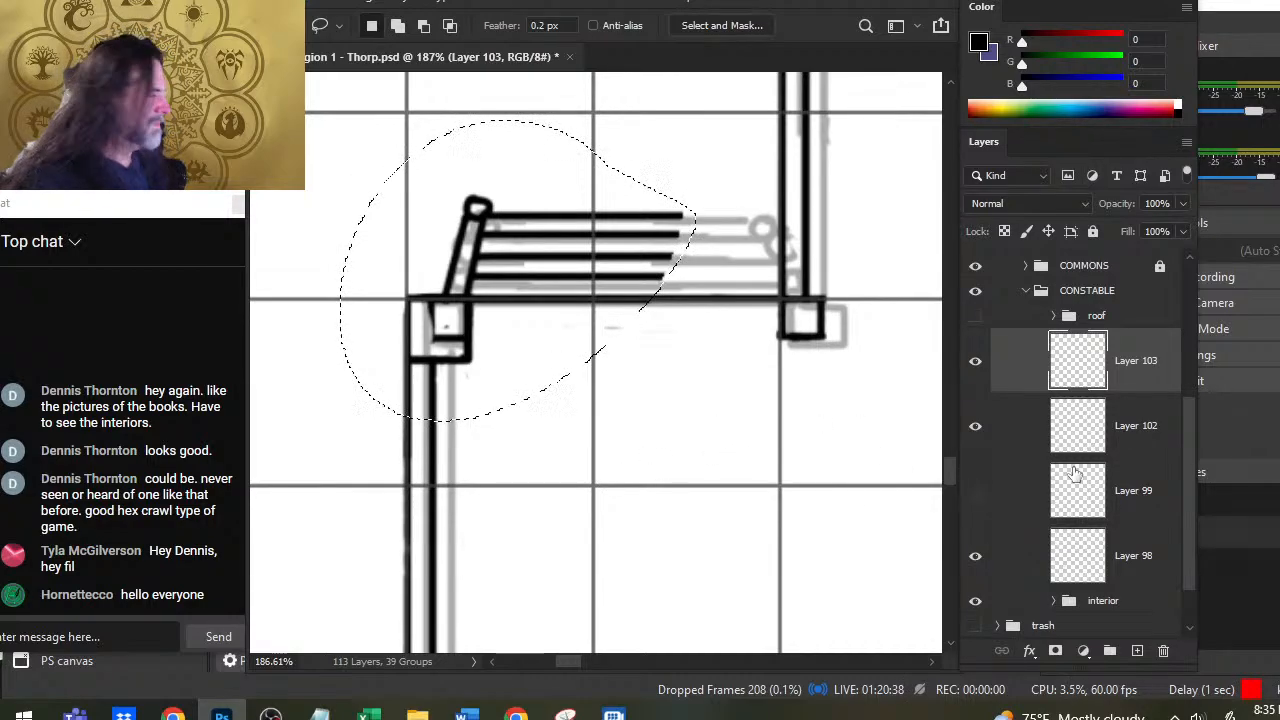
right_click(1034, 357)
click(1100, 78)
key(Return)
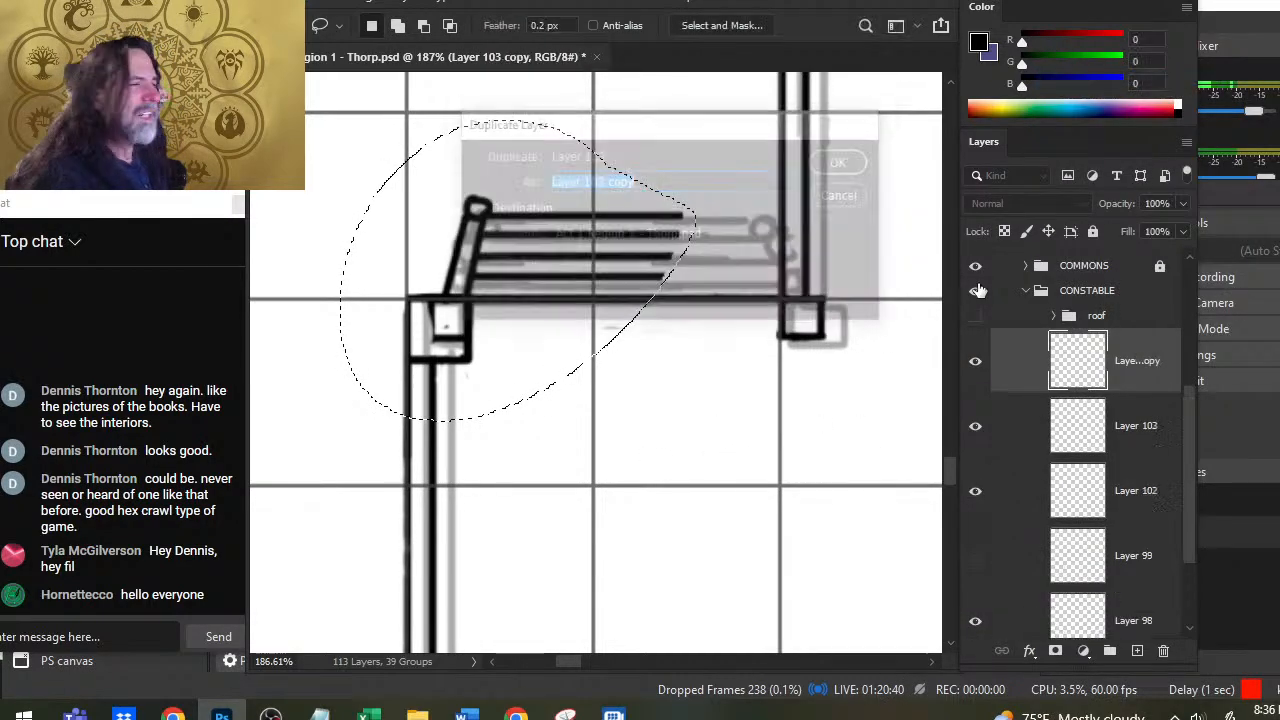
Step: Flip the duplicated log pile piece horizontally with Free Transform
right_click(590, 262)
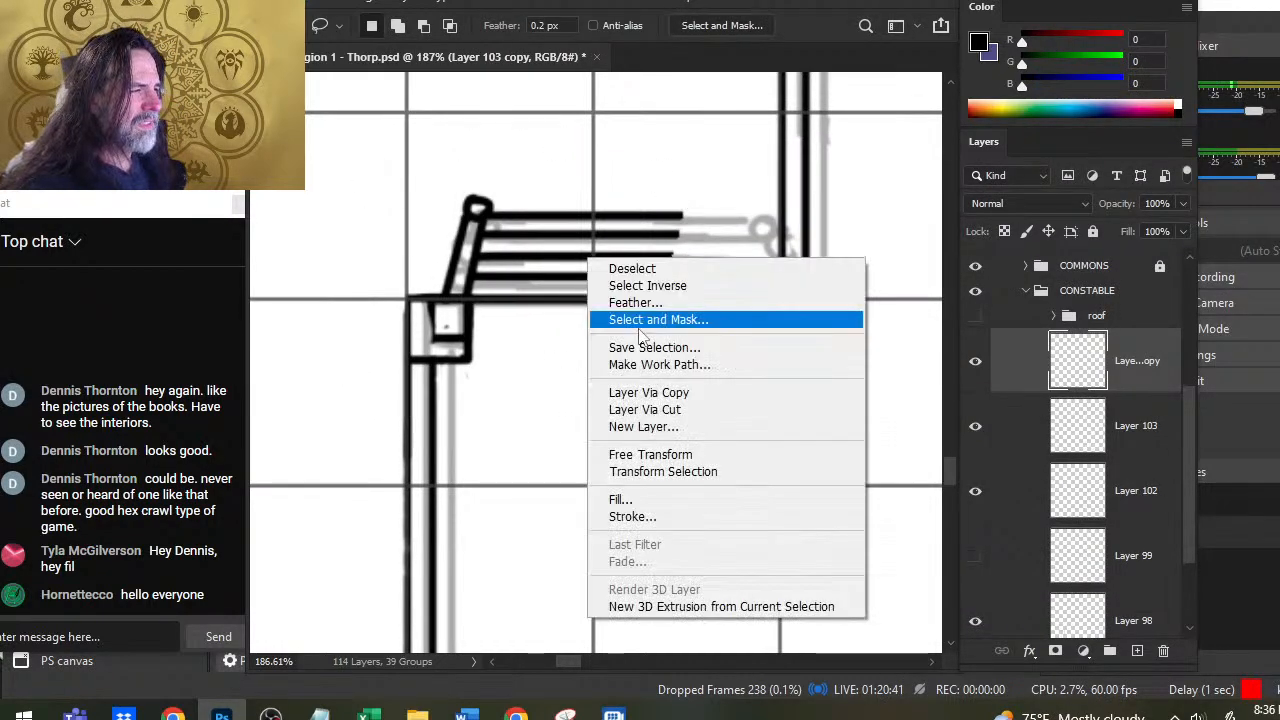
click(700, 454)
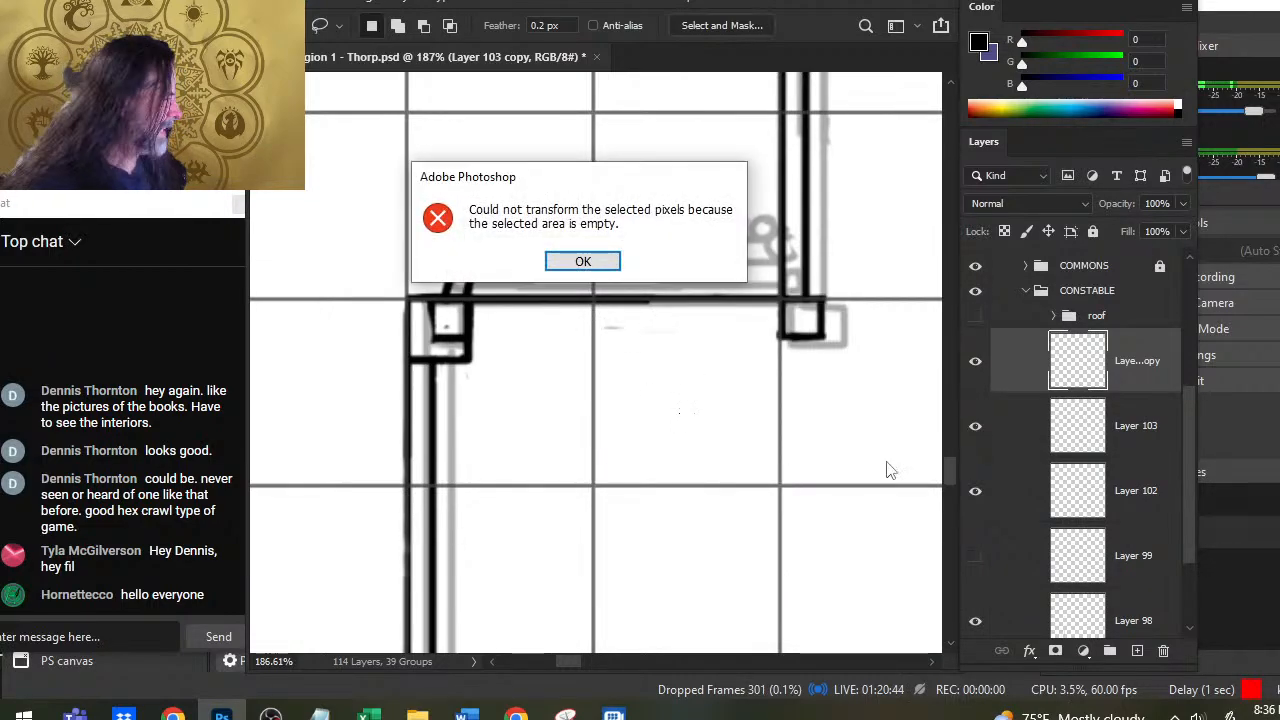
key(Return)
right_click(728, 458)
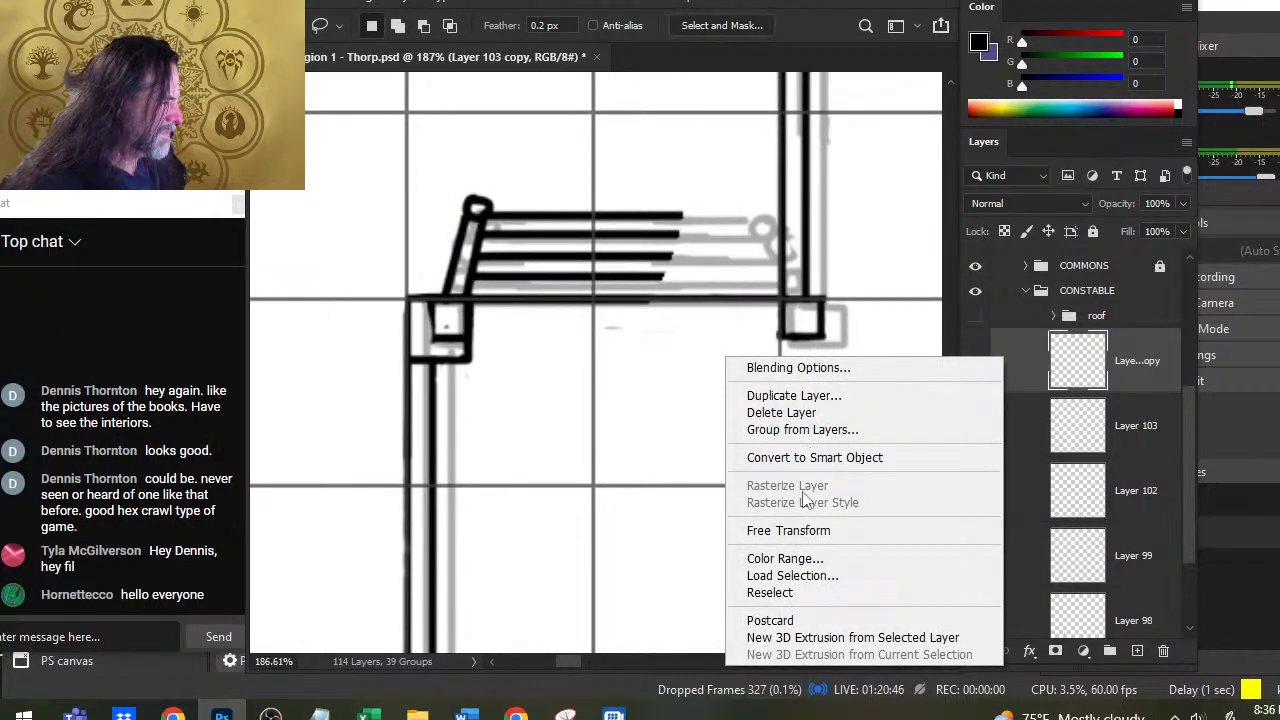
click(768, 530)
right_click(609, 330)
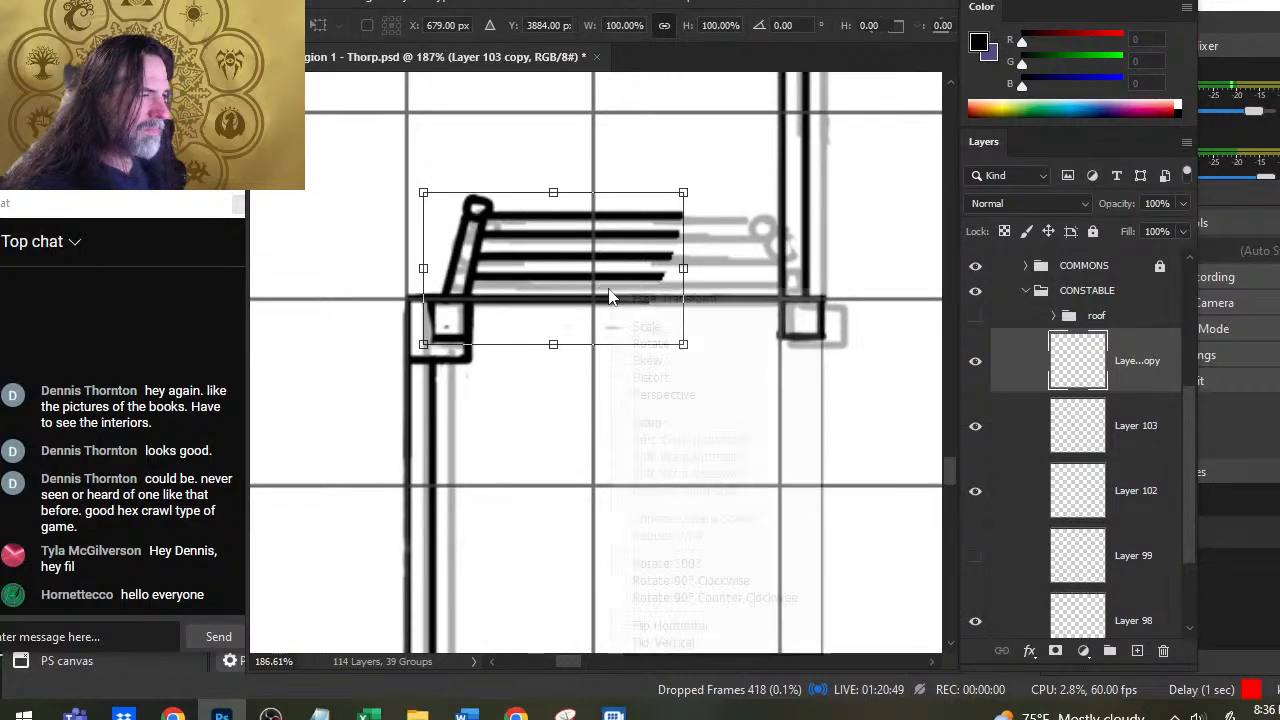
click(737, 628)
key(Return)
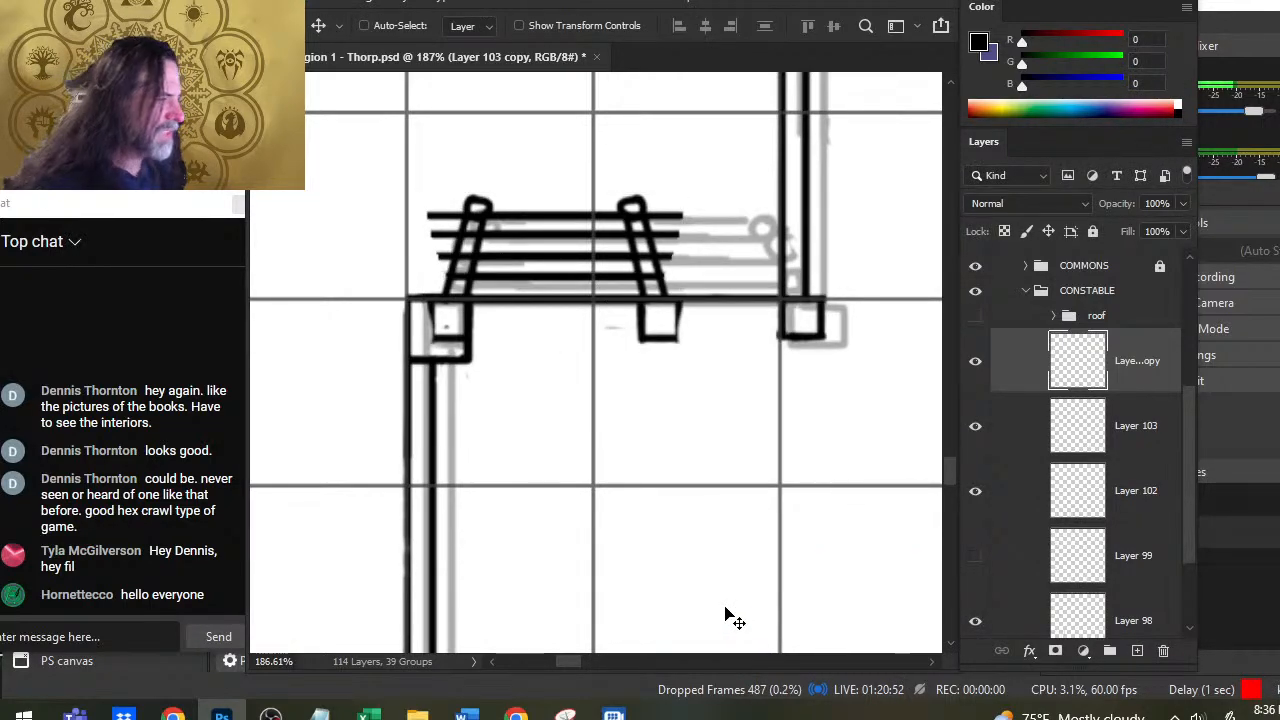
Step: Nudge the mirrored log pile piece right until its post lies over the small corner post below the extension's upper wall
key(Right)
key(Right)
key(Right)
key(Right)
key(Right)
key(Right)
key(Right)
key(Right)
key(Right)
key(Right)
key(Right)
key(Right)
key(Right)
key(Right)
key(Right)
key(Right)
key(Right)
key(Right)
key(Right)
key(Right)
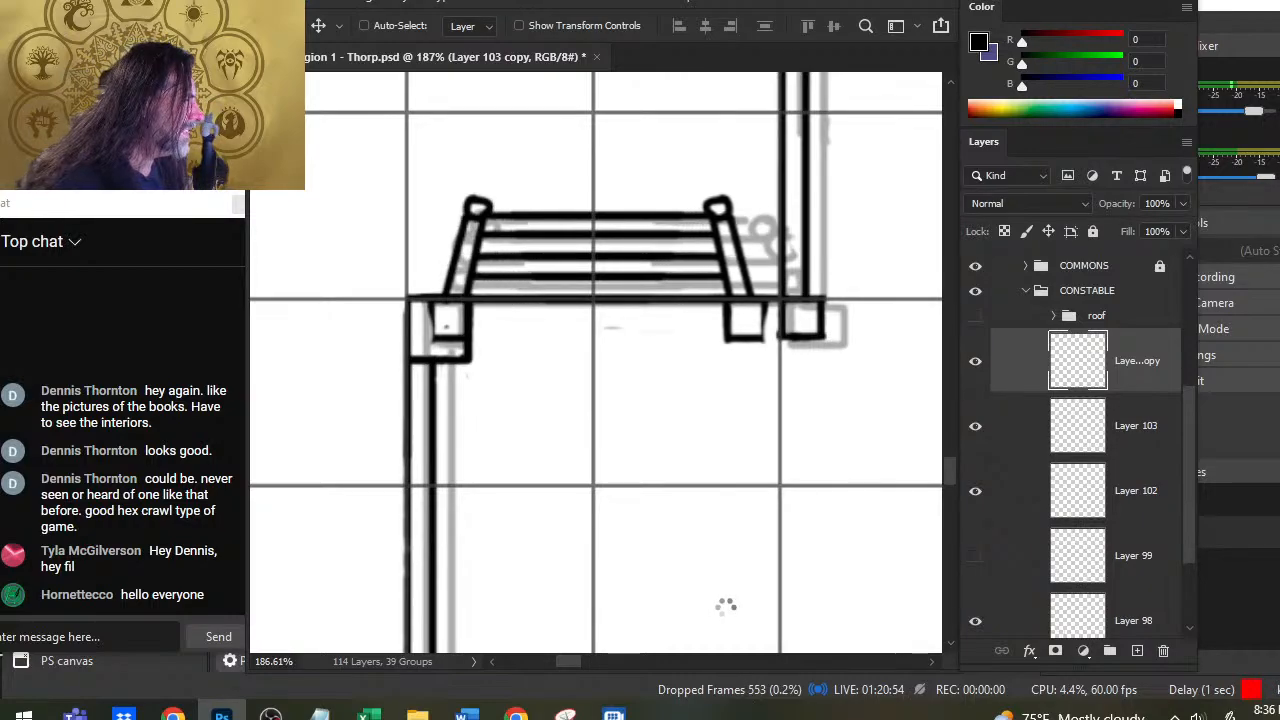
key(Right)
key(Right)
key(Right)
key(Right)
key(Right)
key(Right)
key(Right)
key(Right)
key(Right)
key(Right)
key(Right)
key(Right)
key(Right)
key(Right)
key(Right)
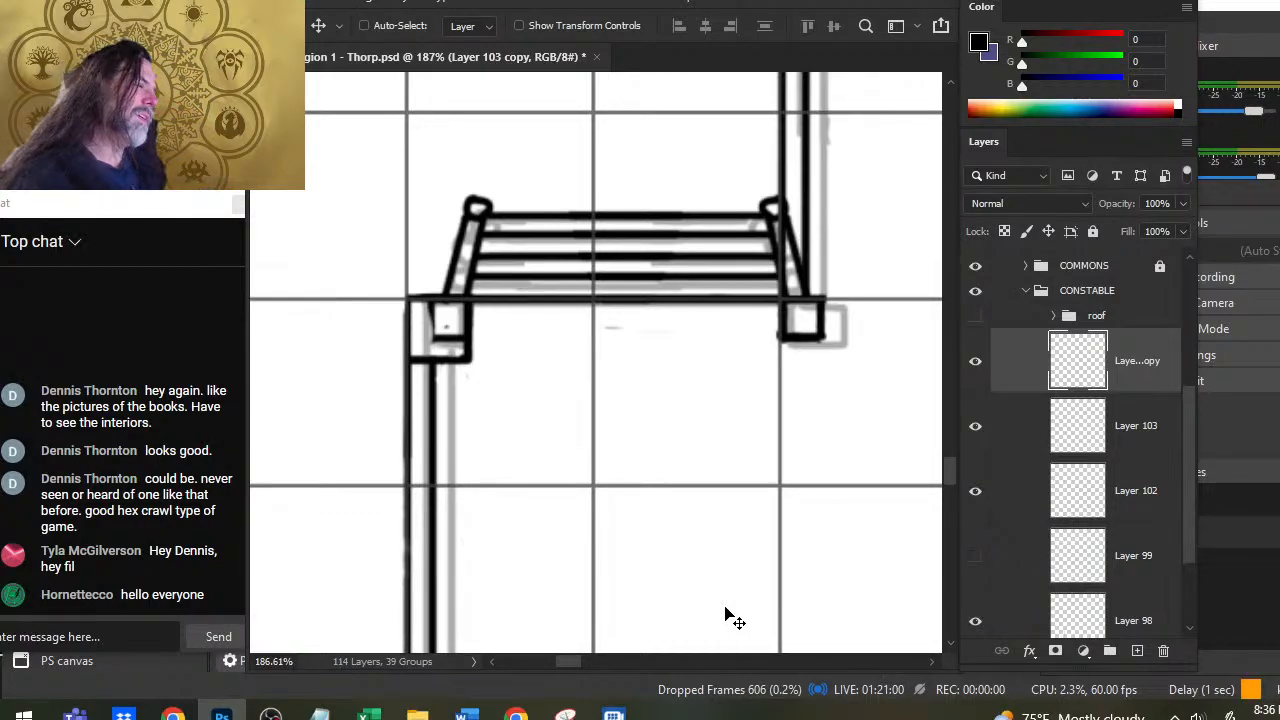
Step: Merge the mirrored copy down into Layer 103 so both log pile halves share one layer
right_click(1022, 365)
click(1071, 564)
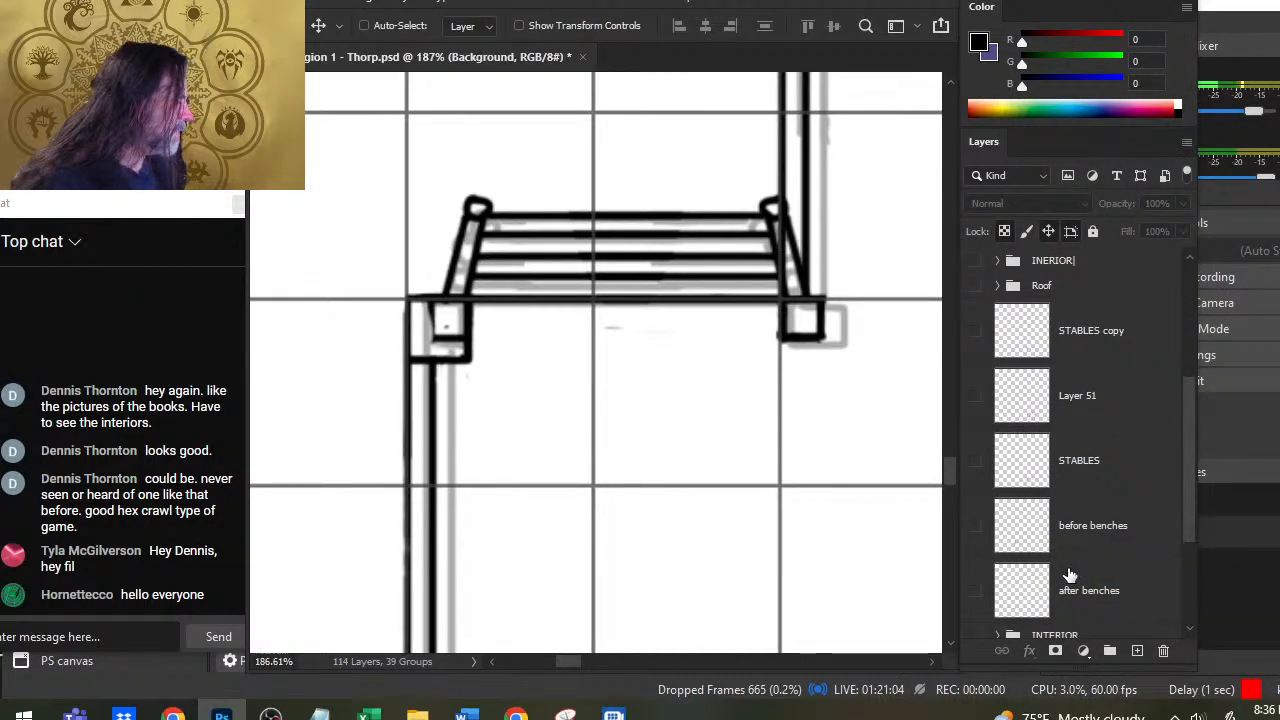
right_click(1030, 362)
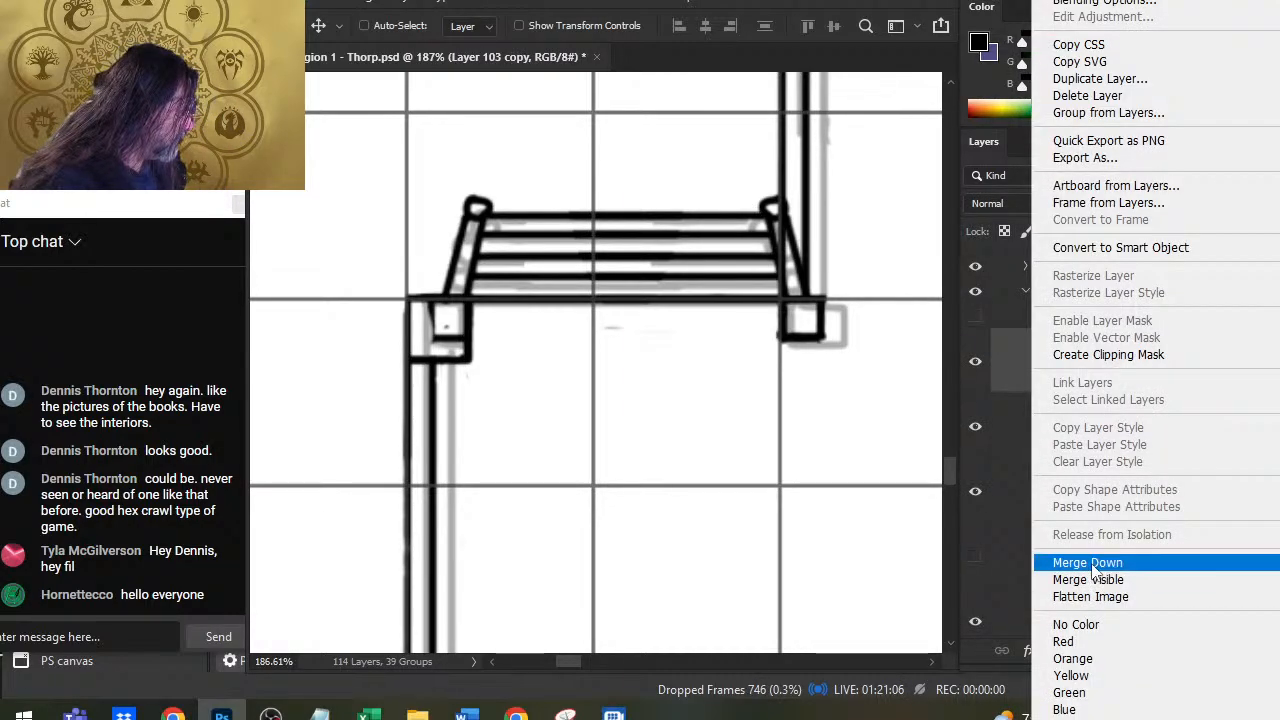
click(1071, 557)
Step: Erase the leftover small post inside the large corner post and the log pile end overlapping the extension's wall
key(e)
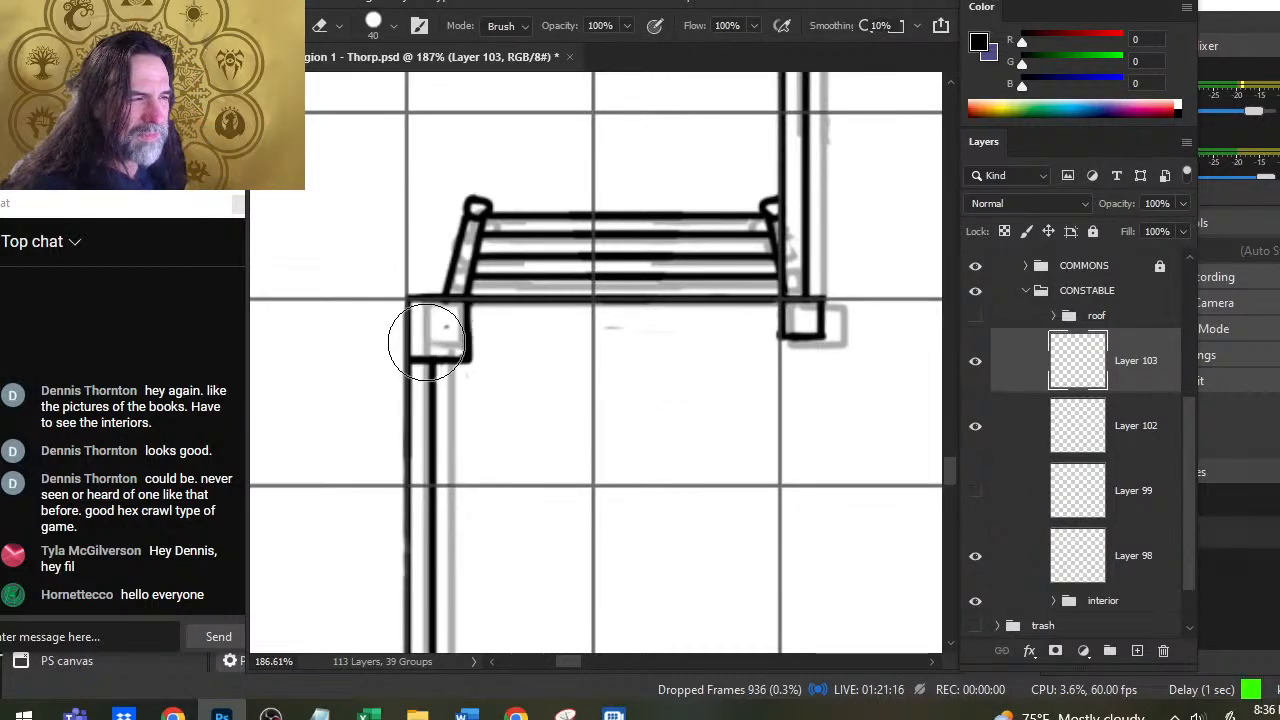
drag(428, 341, 586, 357)
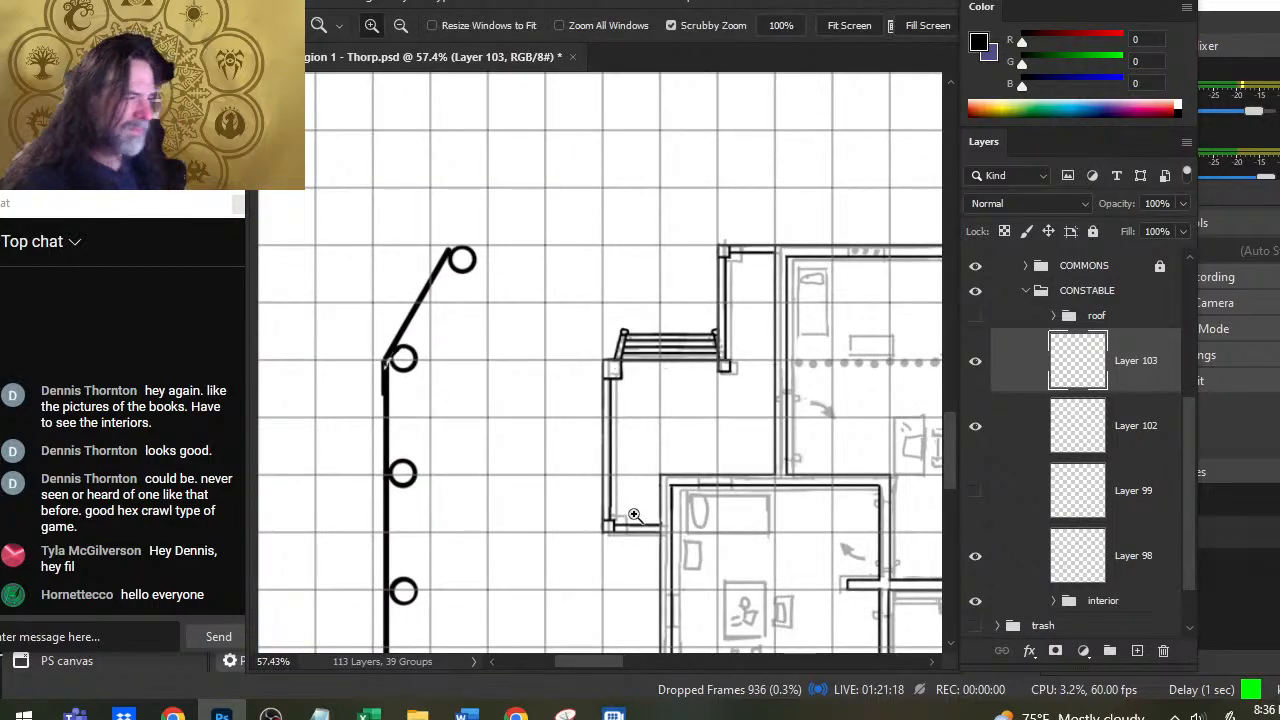
Step: Merge Layer 103 down into Layer 102, and delete the hidden Layer 99 from the CONSTABLE group
right_click(1022, 366)
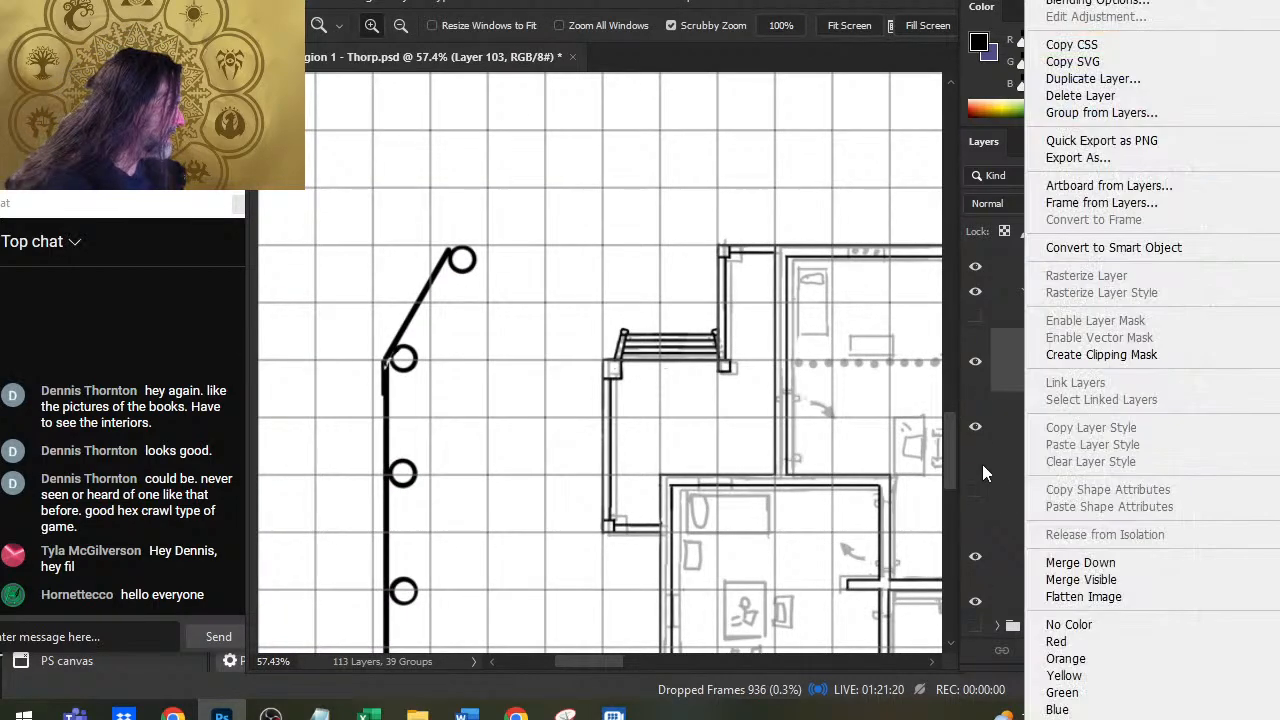
click(1080, 562)
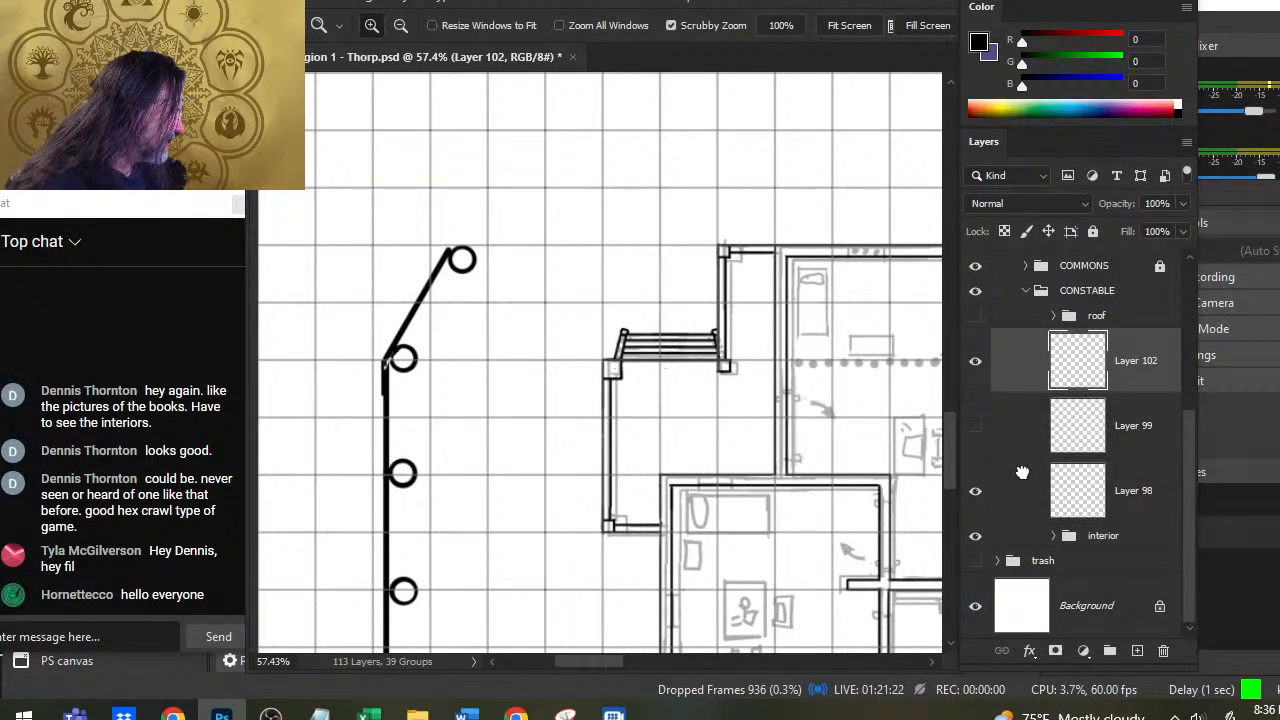
drag(1022, 472, 1027, 430)
click(977, 493)
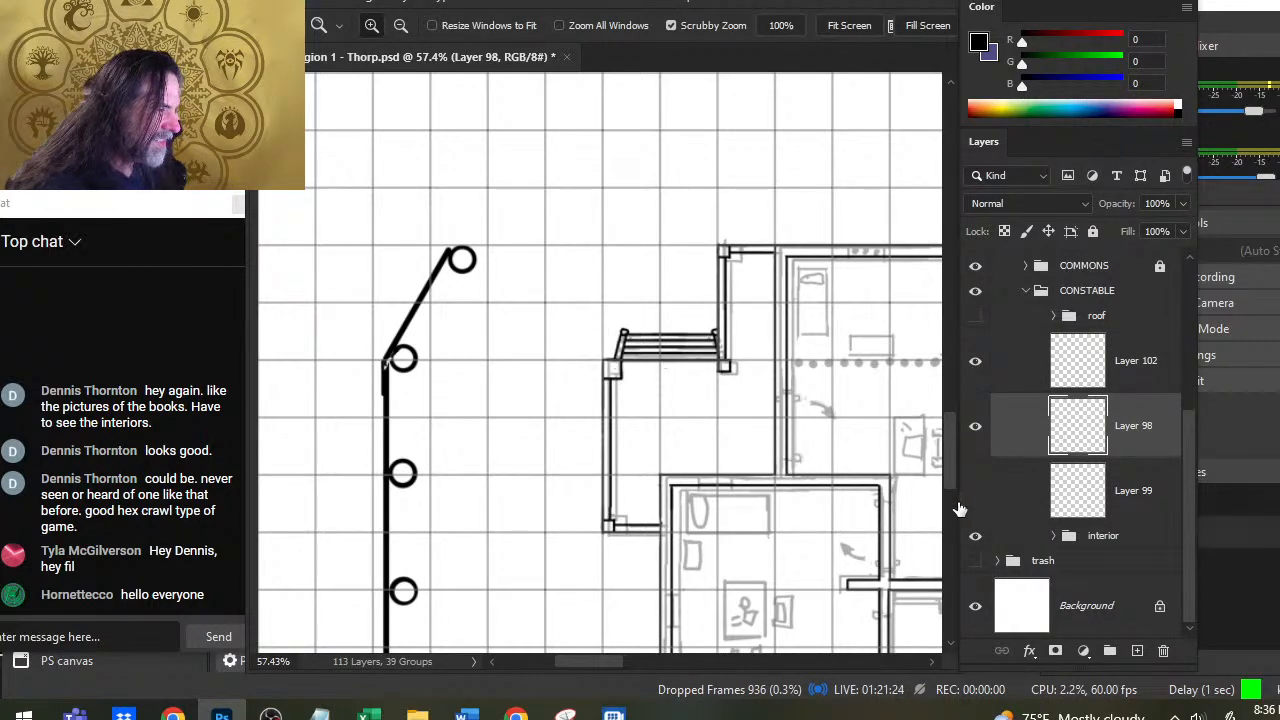
drag(1016, 497, 984, 565)
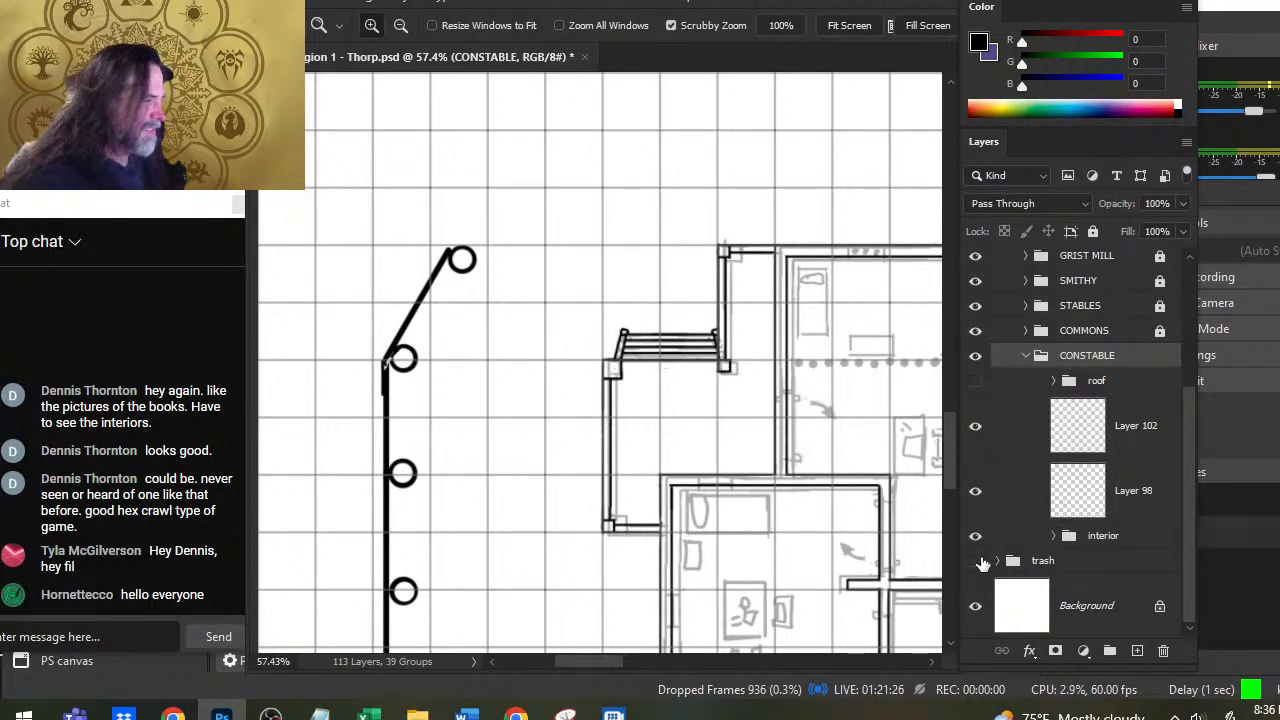
Step: Check the contents of Layers 102 and 98 by toggling their visibility, and merge Layer 102 down into Layer 98
drag(789, 427, 415, 391)
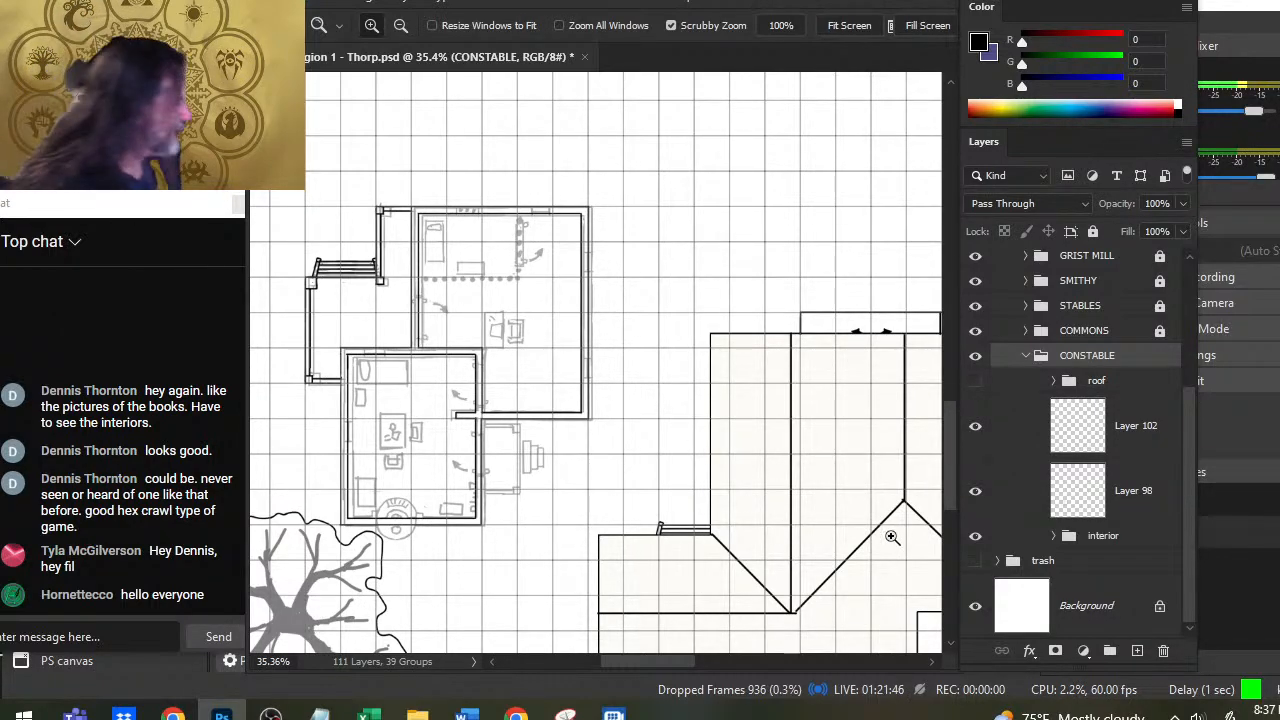
click(975, 428)
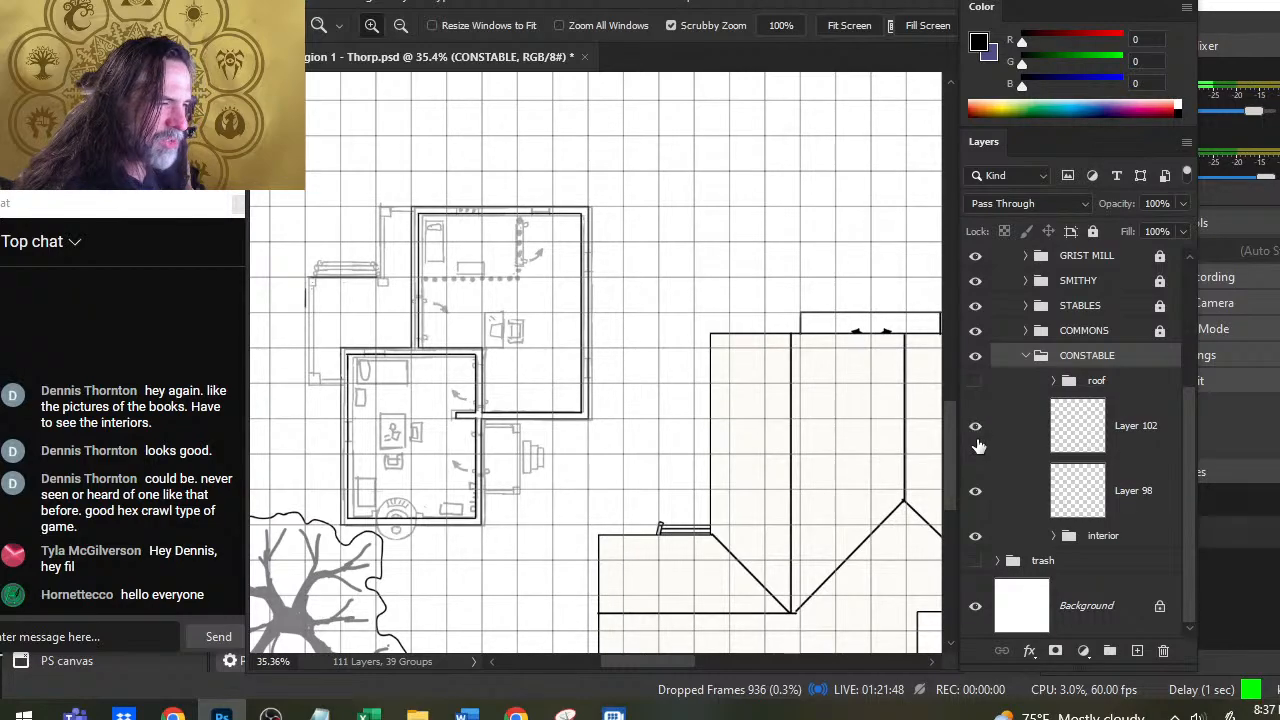
click(977, 448)
click(980, 501)
click(978, 500)
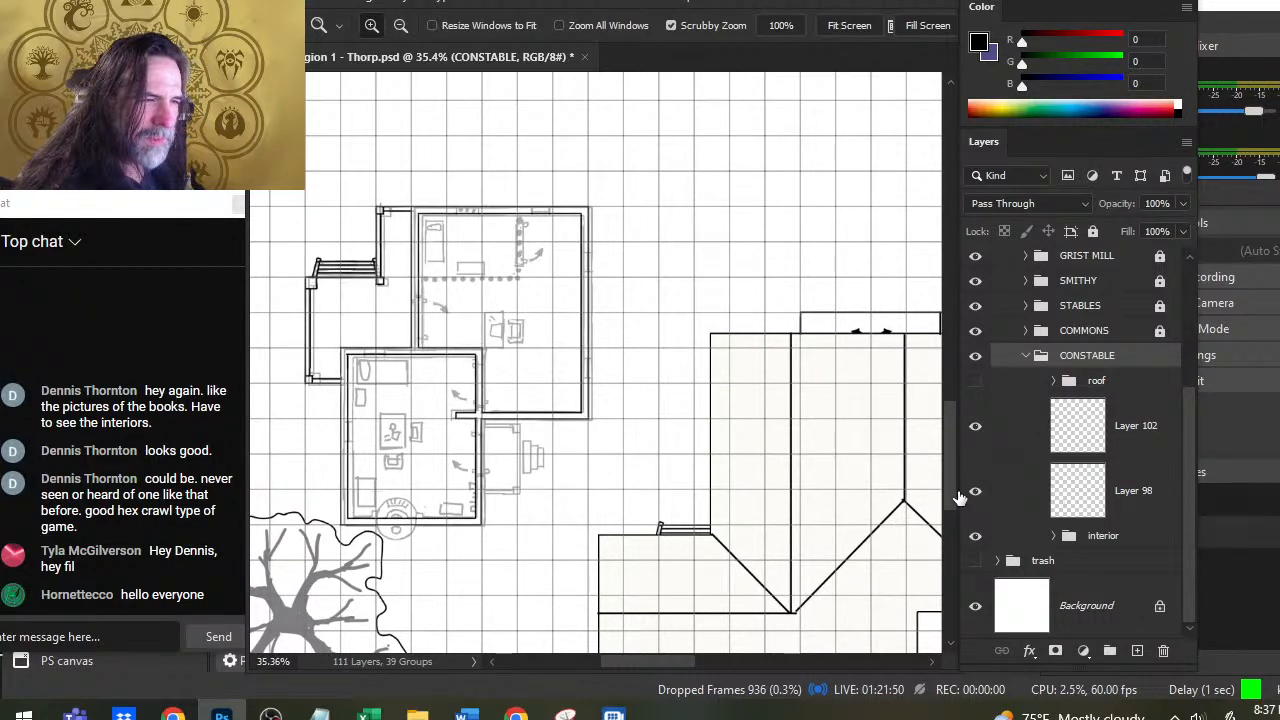
right_click(1001, 438)
click(1056, 562)
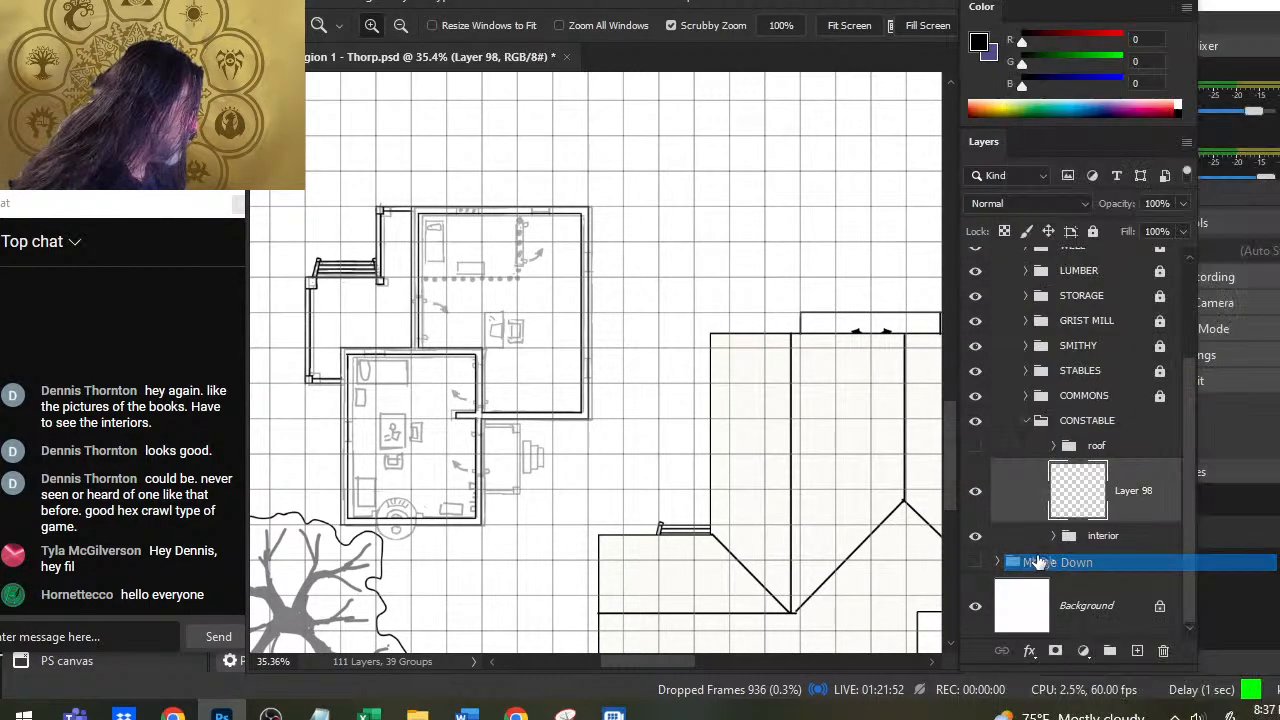
Step: Brush two short black lines across the lower room's right wall, above the inner wall junction, to mark the door opening
drag(450, 398, 520, 474)
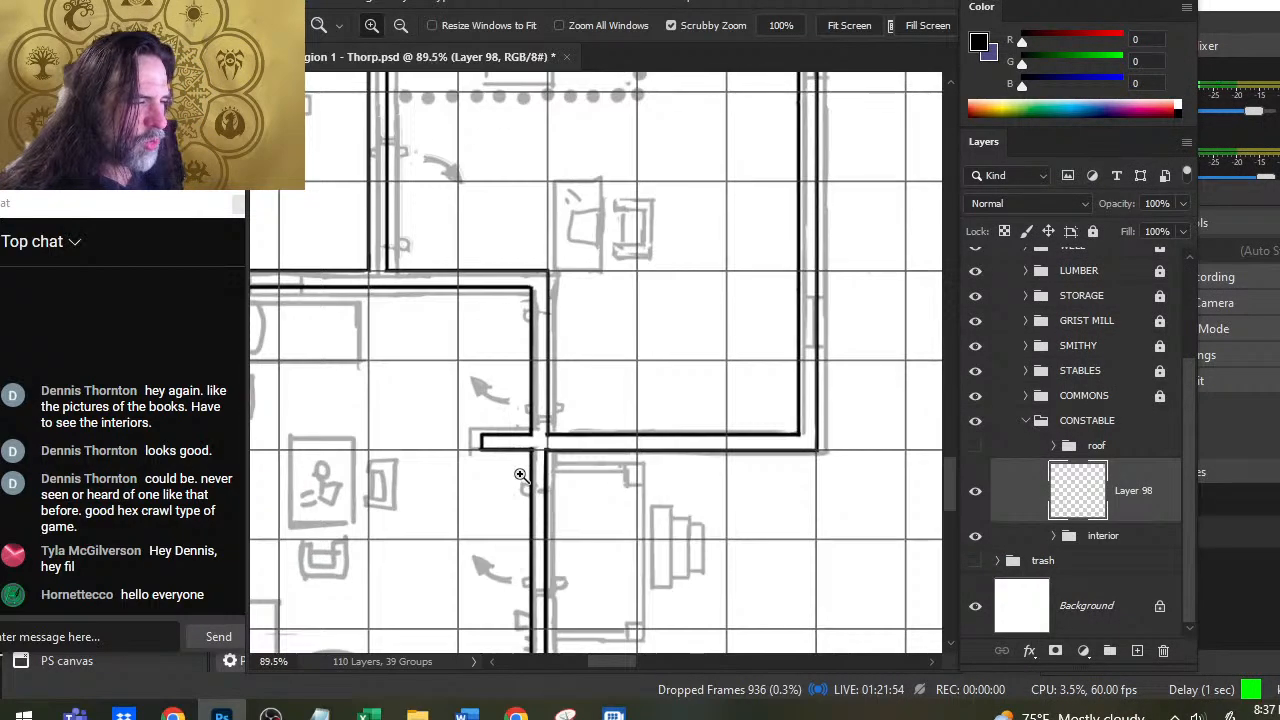
drag(523, 333, 575, 372)
key(b)
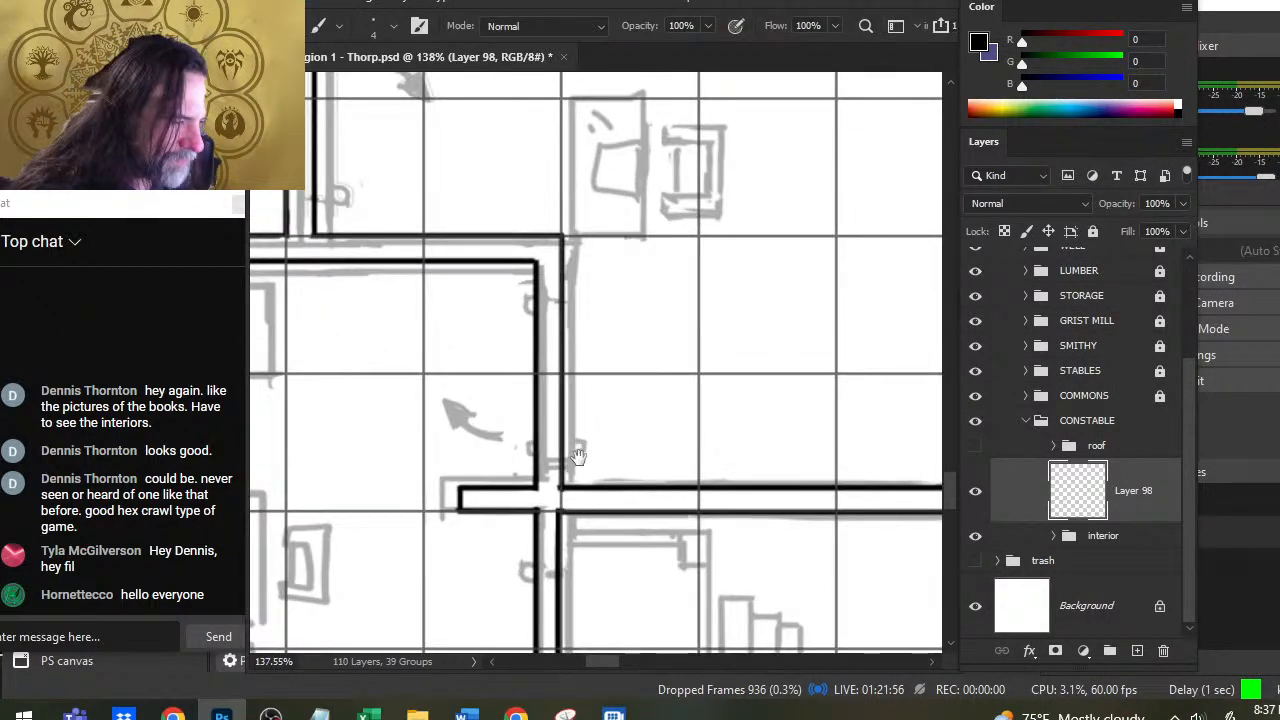
drag(579, 458, 577, 424)
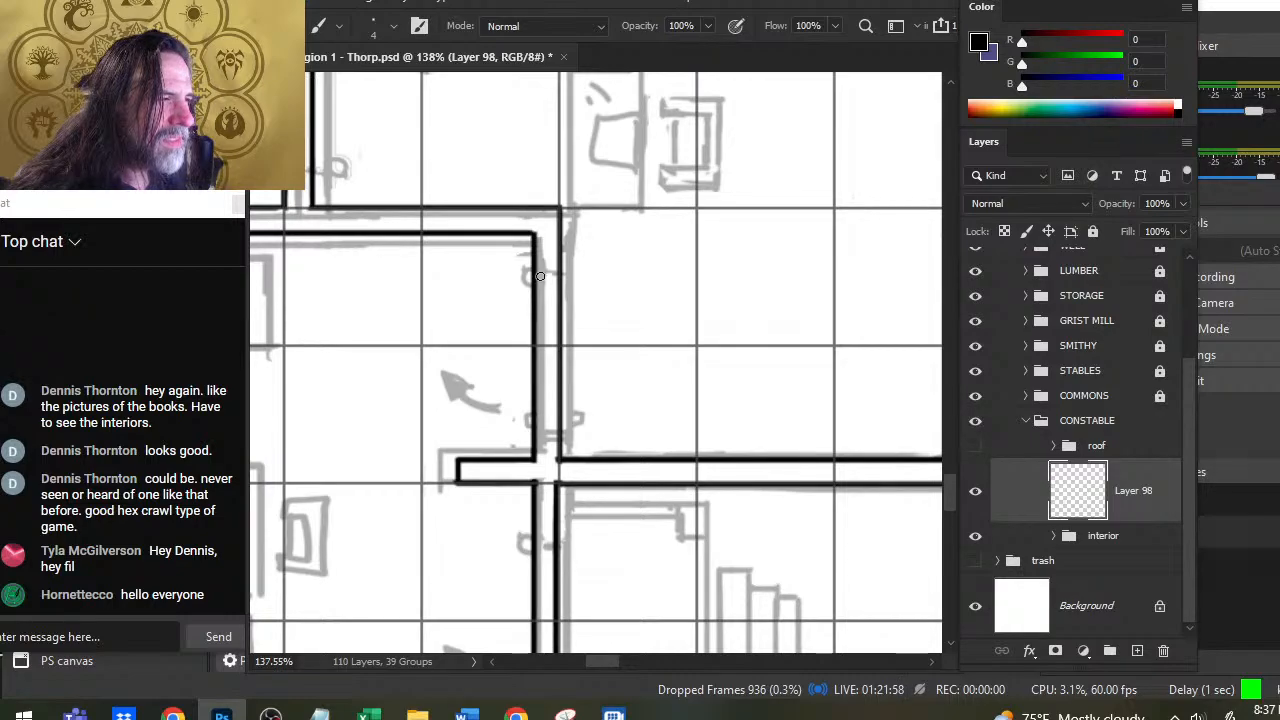
drag(537, 275, 560, 274)
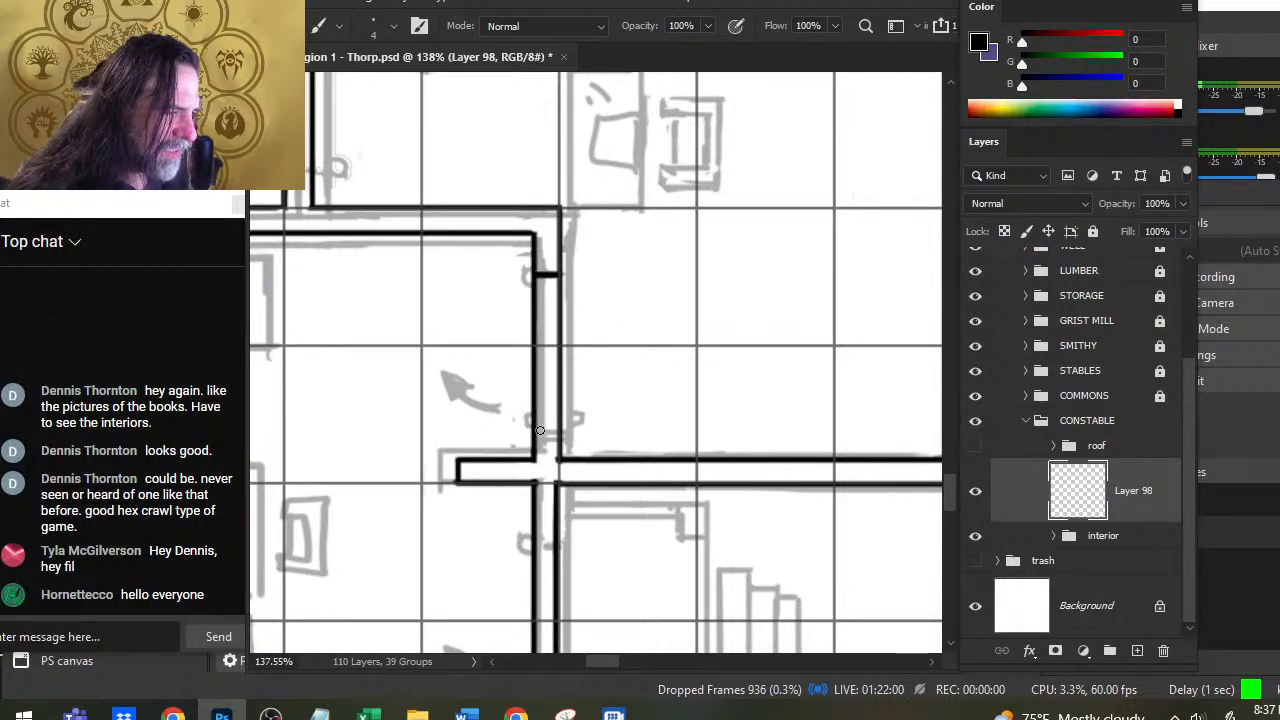
drag(536, 428, 563, 428)
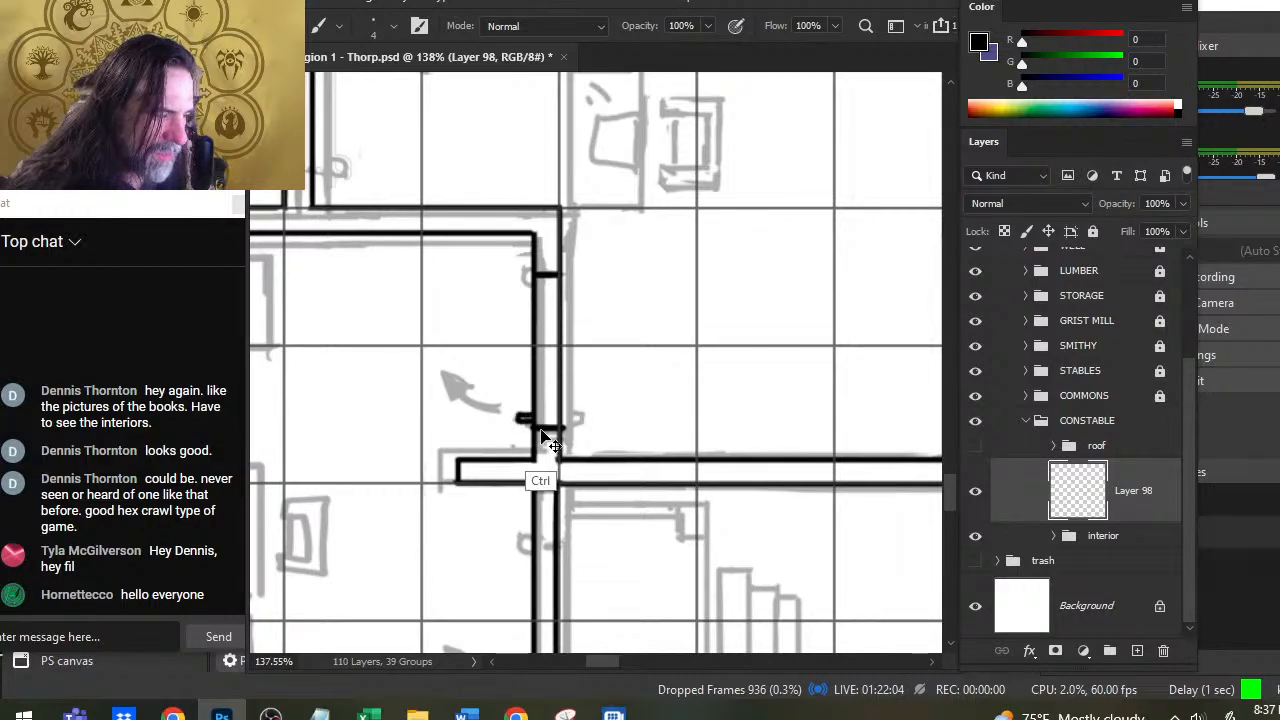
Step: Draw small square knobs on both sides of the door's lower end and a round hinge at its upper end, tidying with the Eraser
key(ctrl+z)
key(e)
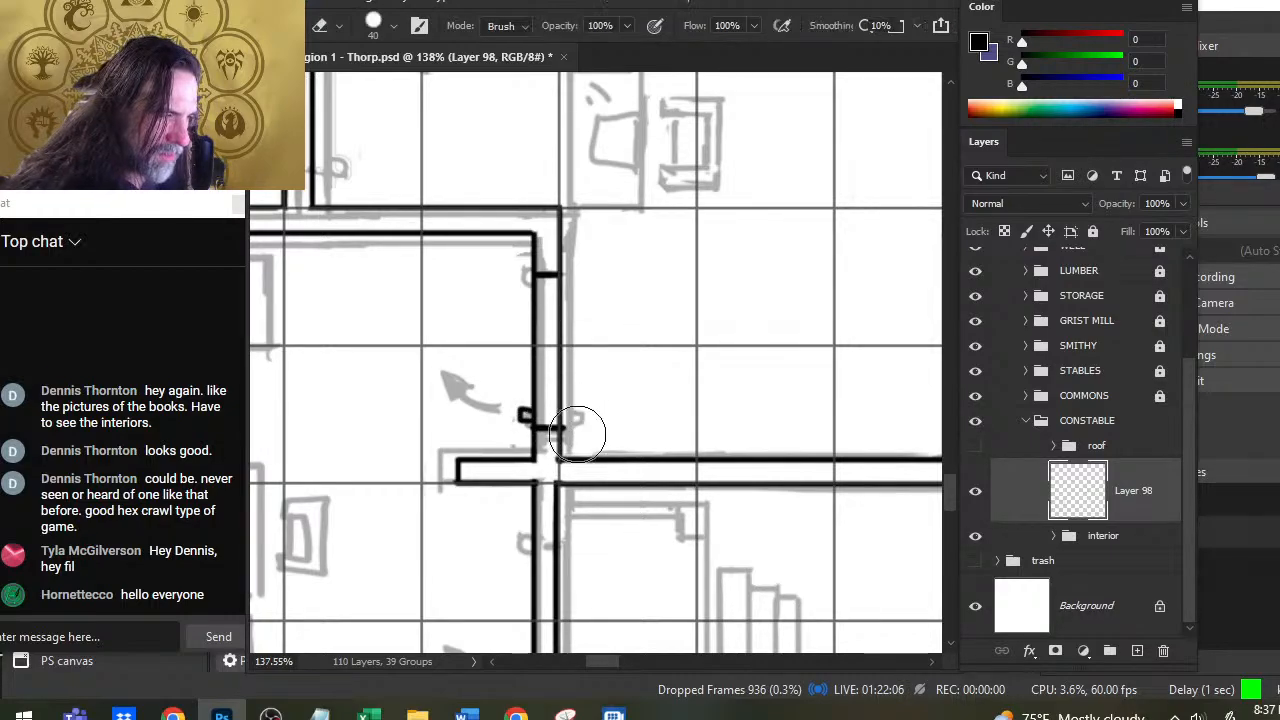
key(bracketleft)
key(bracketleft)
key(bracketleft)
key(bracketleft)
key(bracketleft)
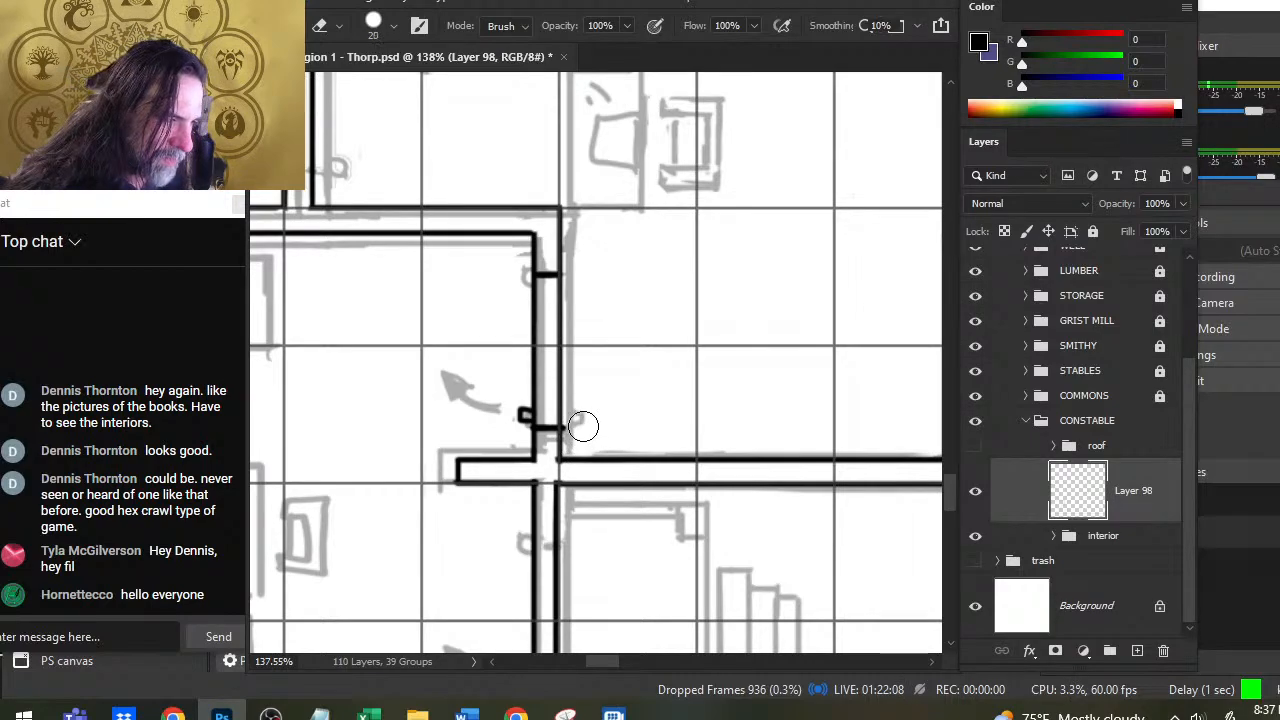
key(b)
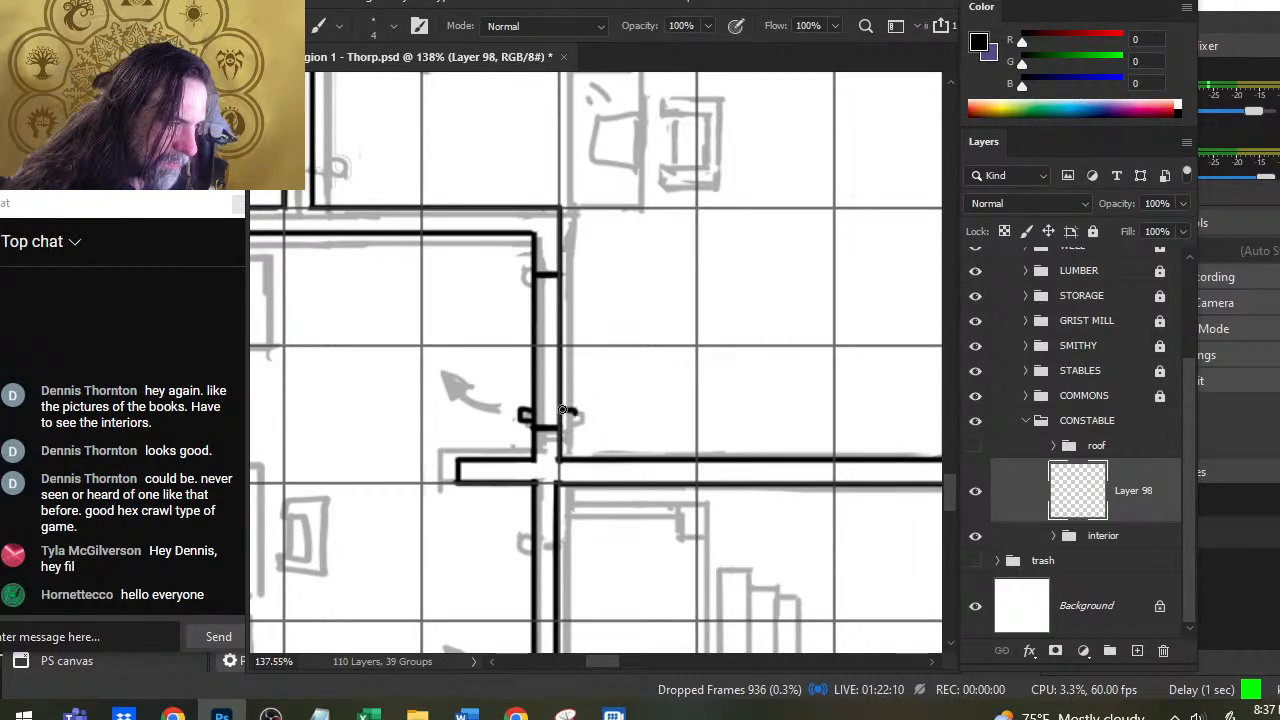
key(e)
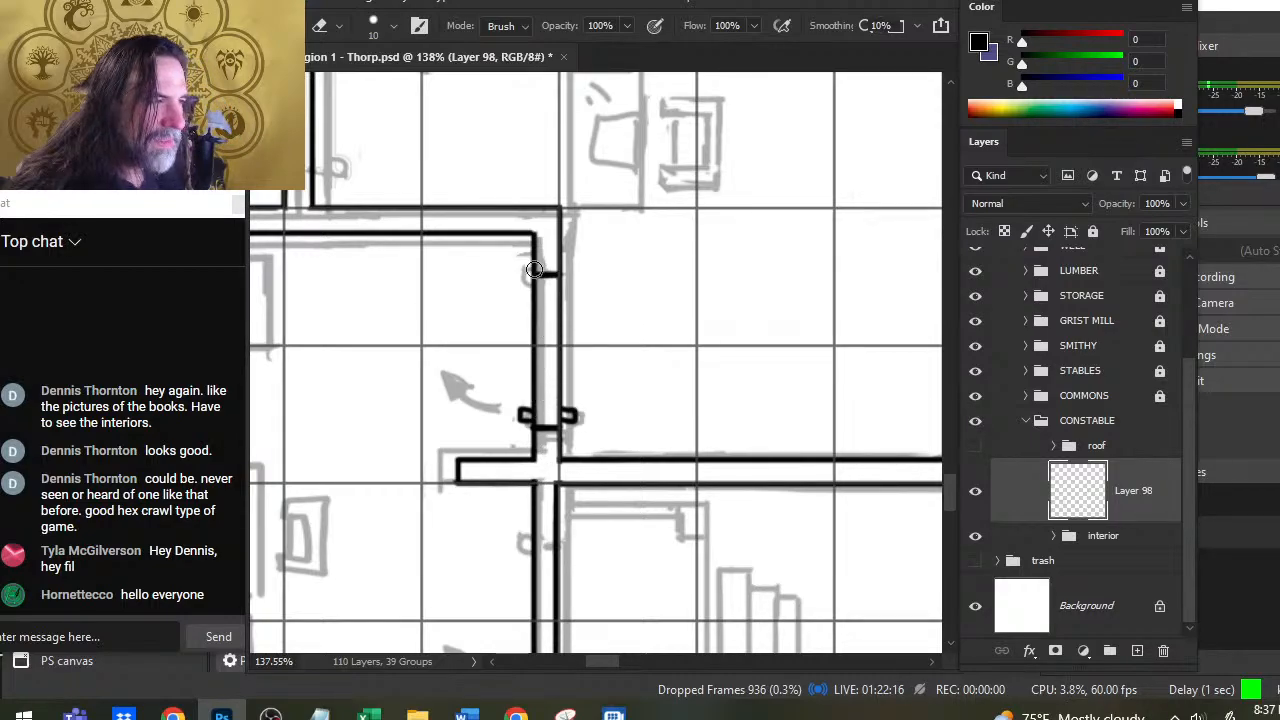
key(b)
drag(533, 275, 528, 268)
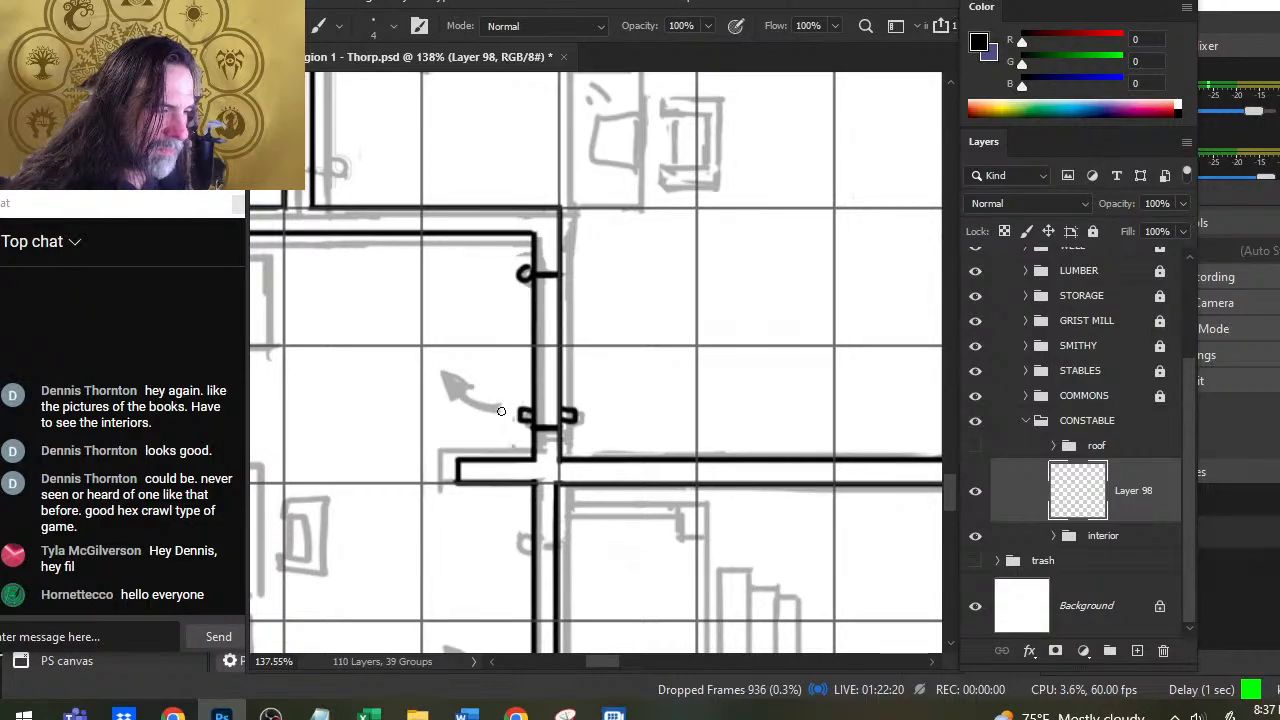
key(e)
drag(496, 404, 498, 412)
Step: Expand the COMMONS group and unlock both the STABLES and COMMONS groups
key(z)
drag(712, 442, 473, 303)
drag(729, 360, 520, 531)
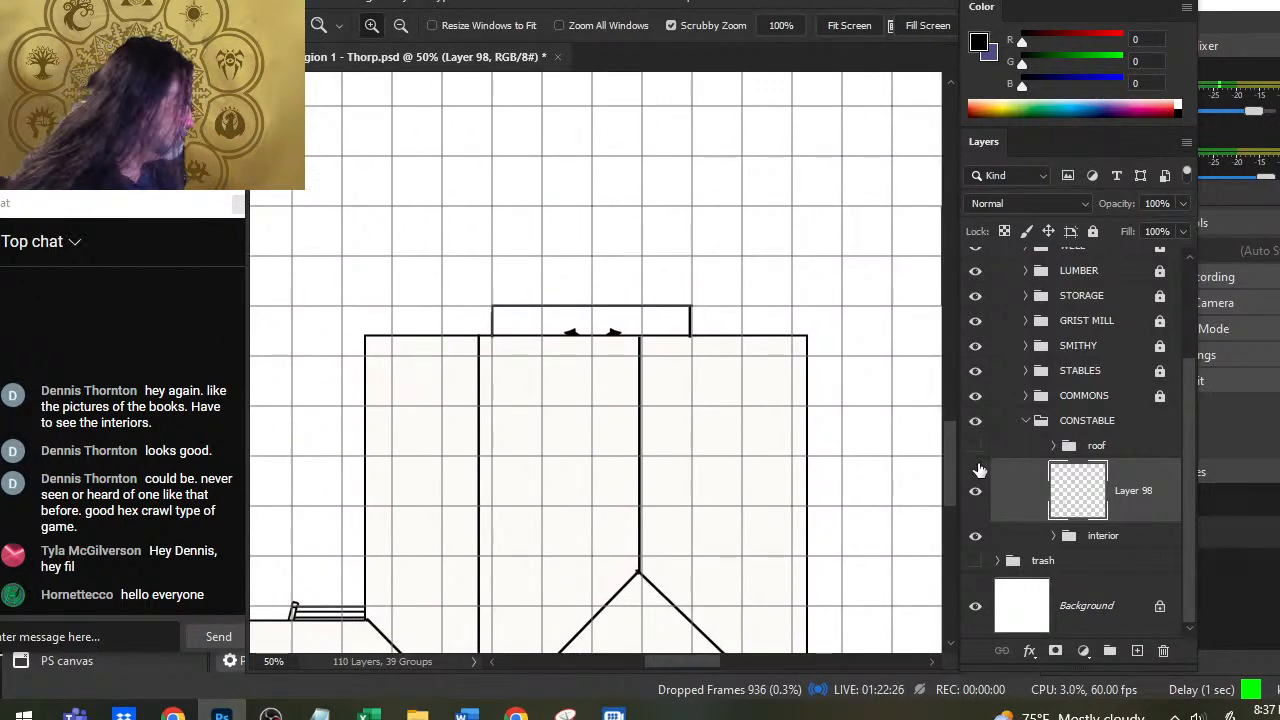
click(1025, 395)
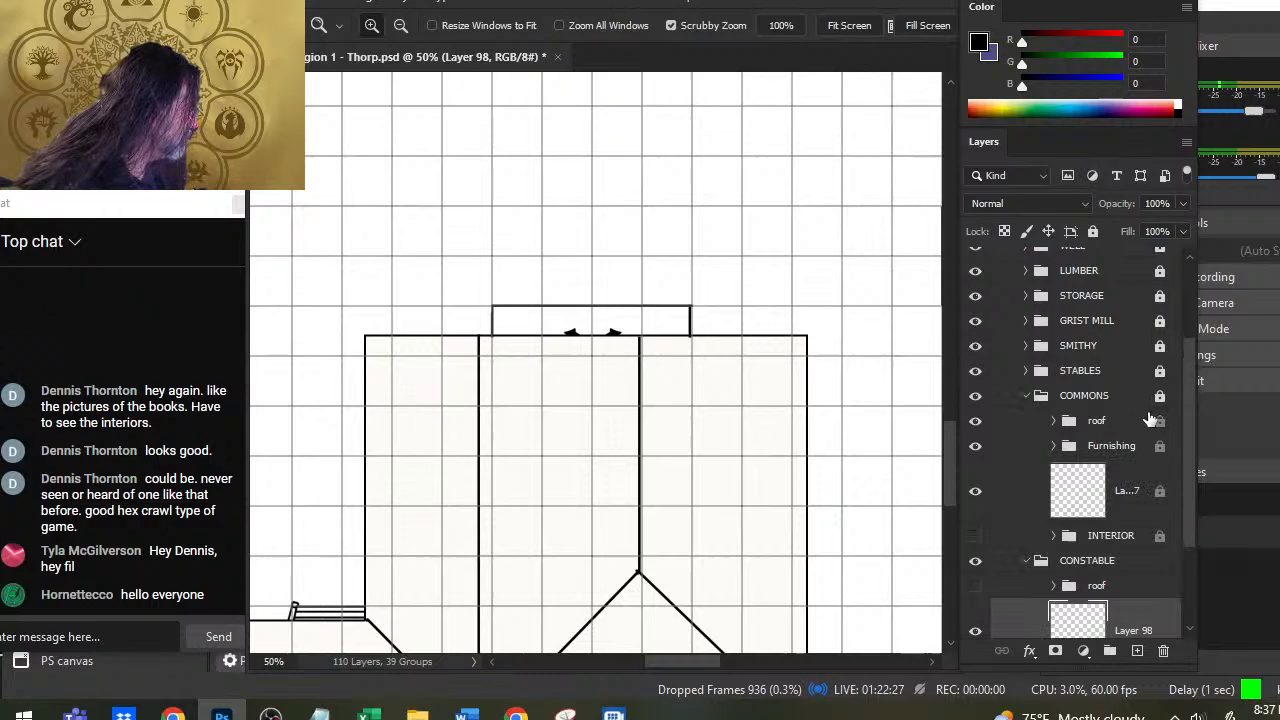
click(1080, 372)
click(1093, 232)
click(1110, 500)
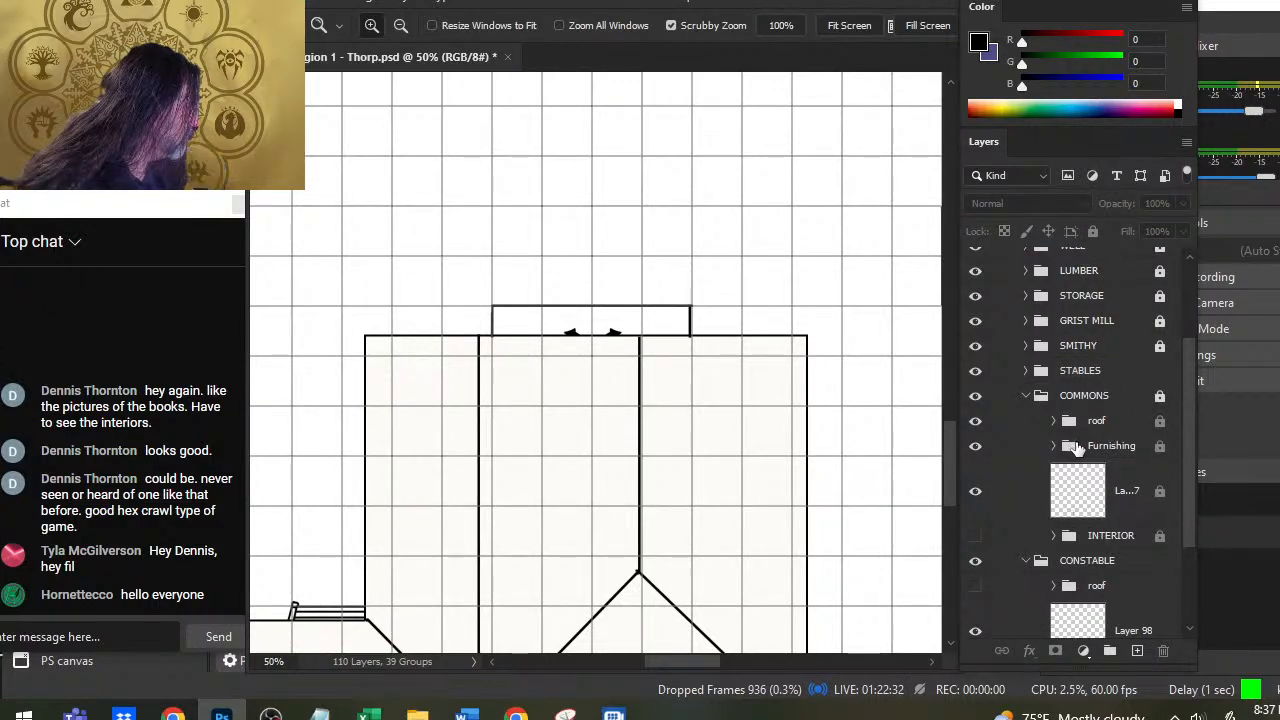
click(1084, 395)
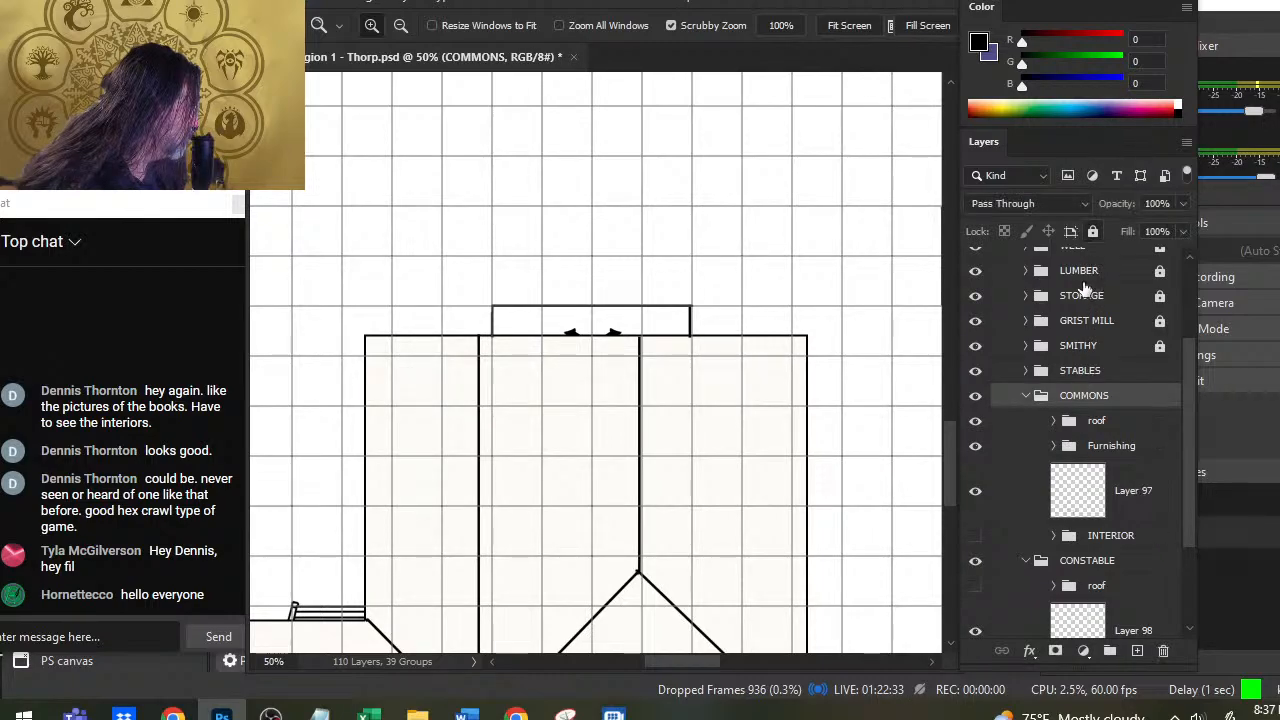
Step: Lasso and copy the door symbol at the commons building's upper wall from Layer 97
click(975, 490)
click(975, 490)
ctrl+click(605, 332)
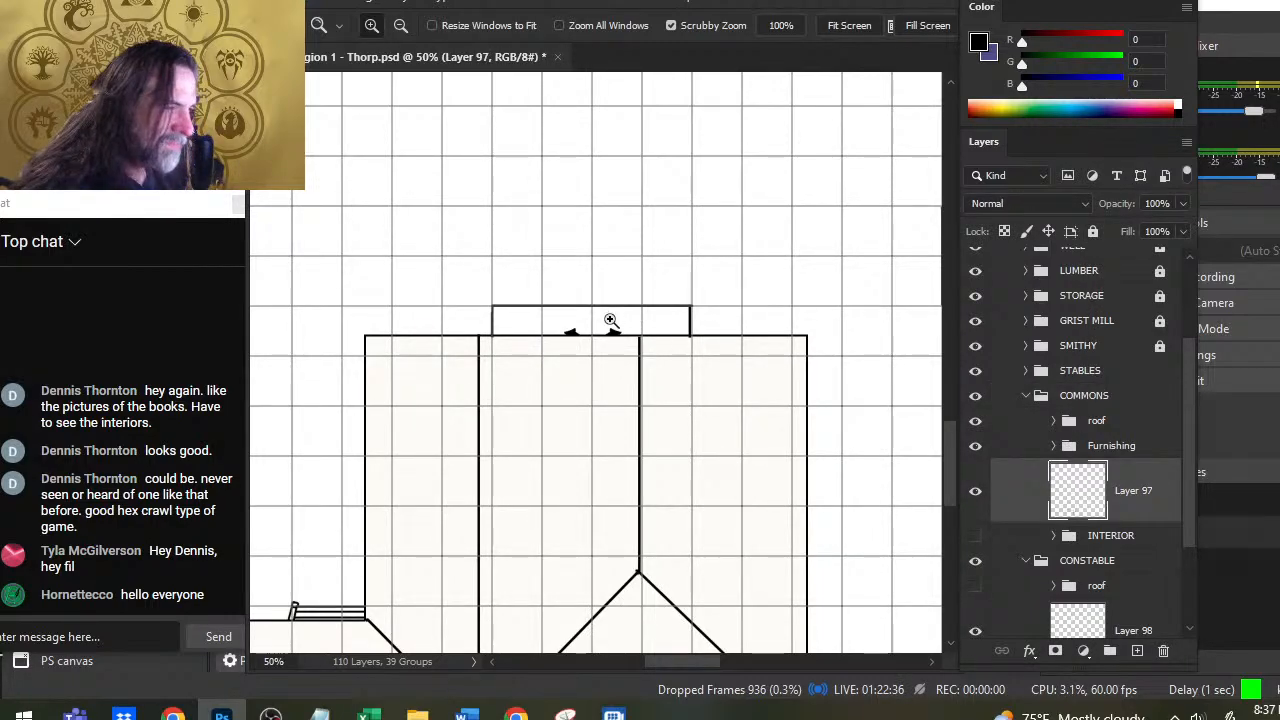
key(l)
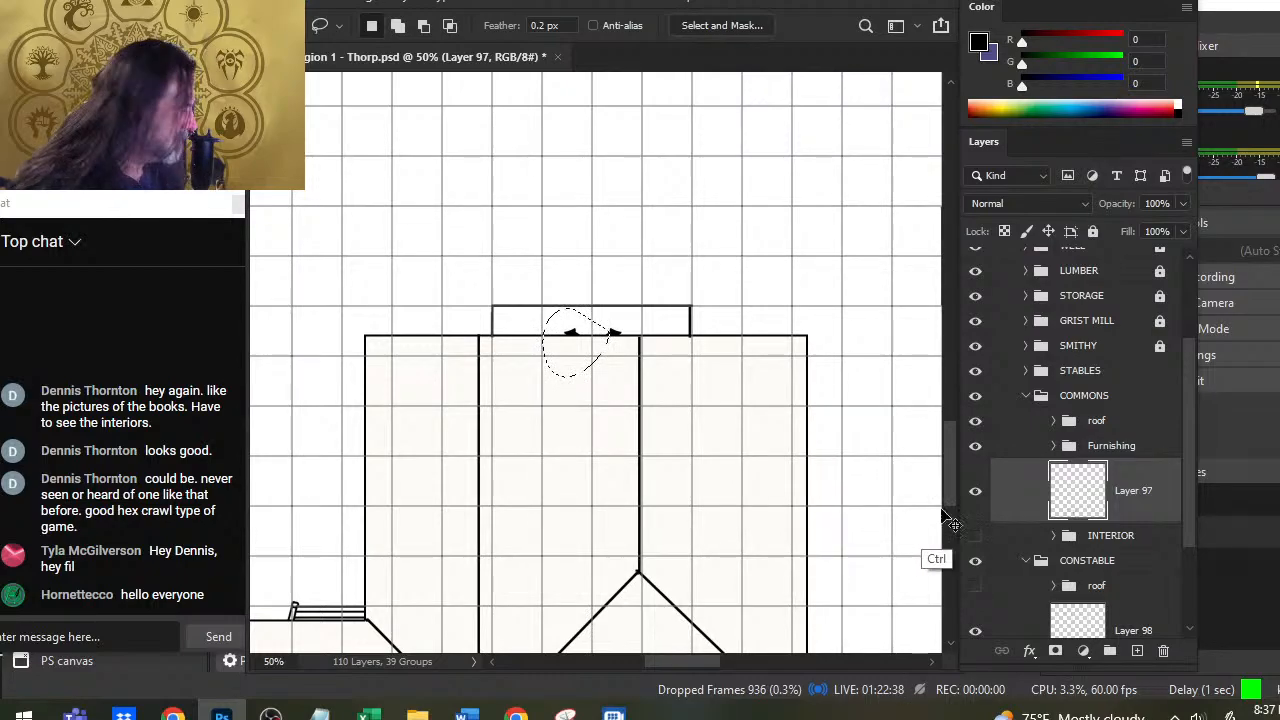
Step: Collapse the COMMONS group, and lock the COMMONS and STABLES groups again
click(1042, 400)
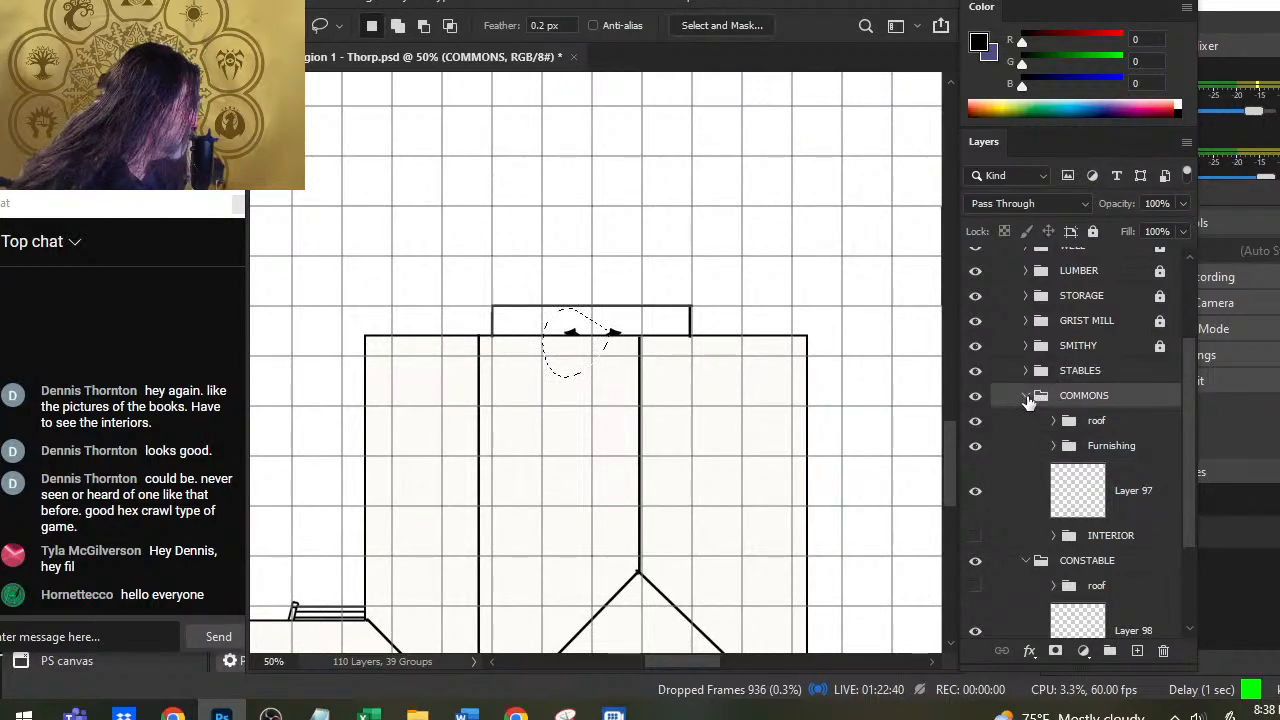
click(1026, 397)
key(ctrl+slash)
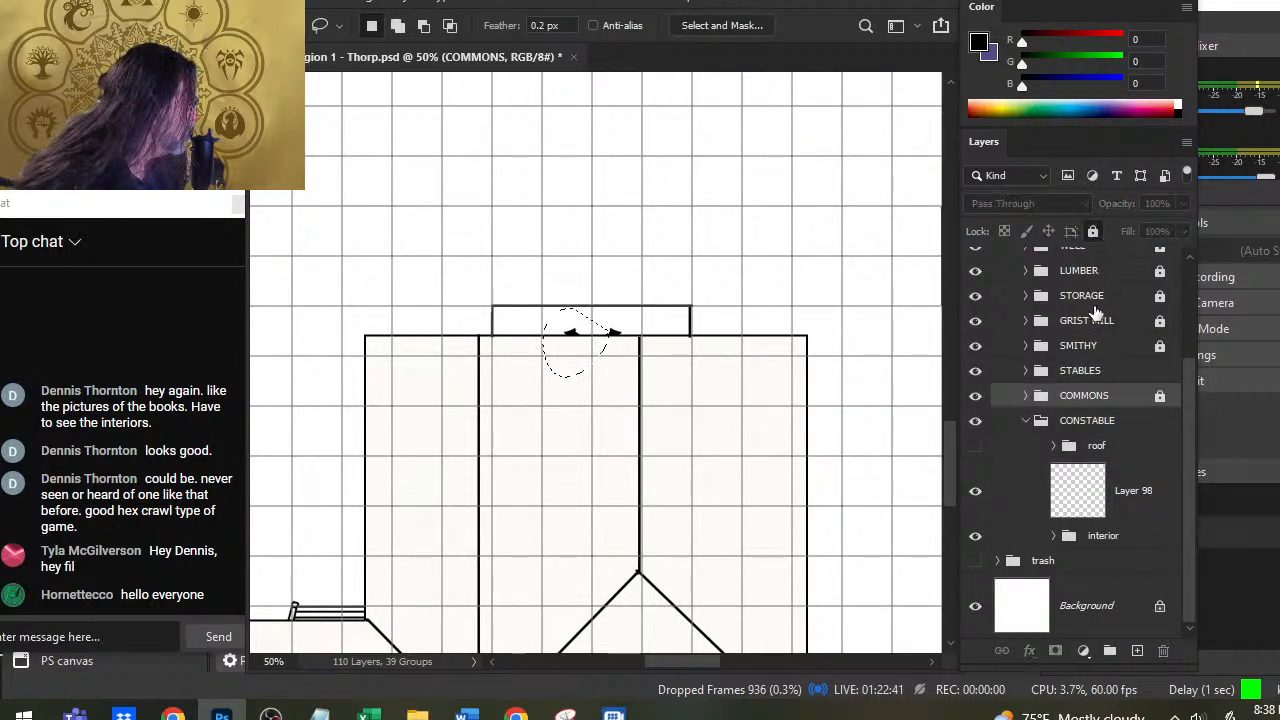
click(1112, 371)
key(ctrl+slash)
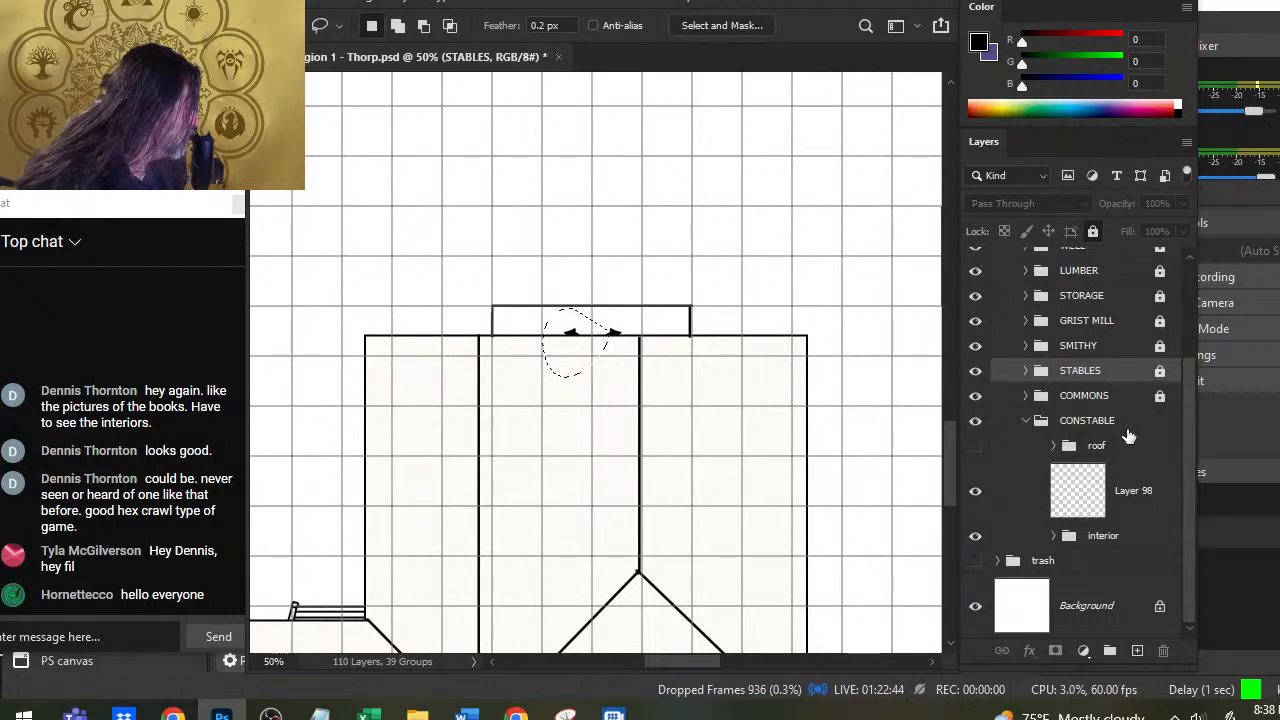
Step: Paste the copied door symbol onto a new layer above Layer 98 and move it onto the constable's house
click(1125, 493)
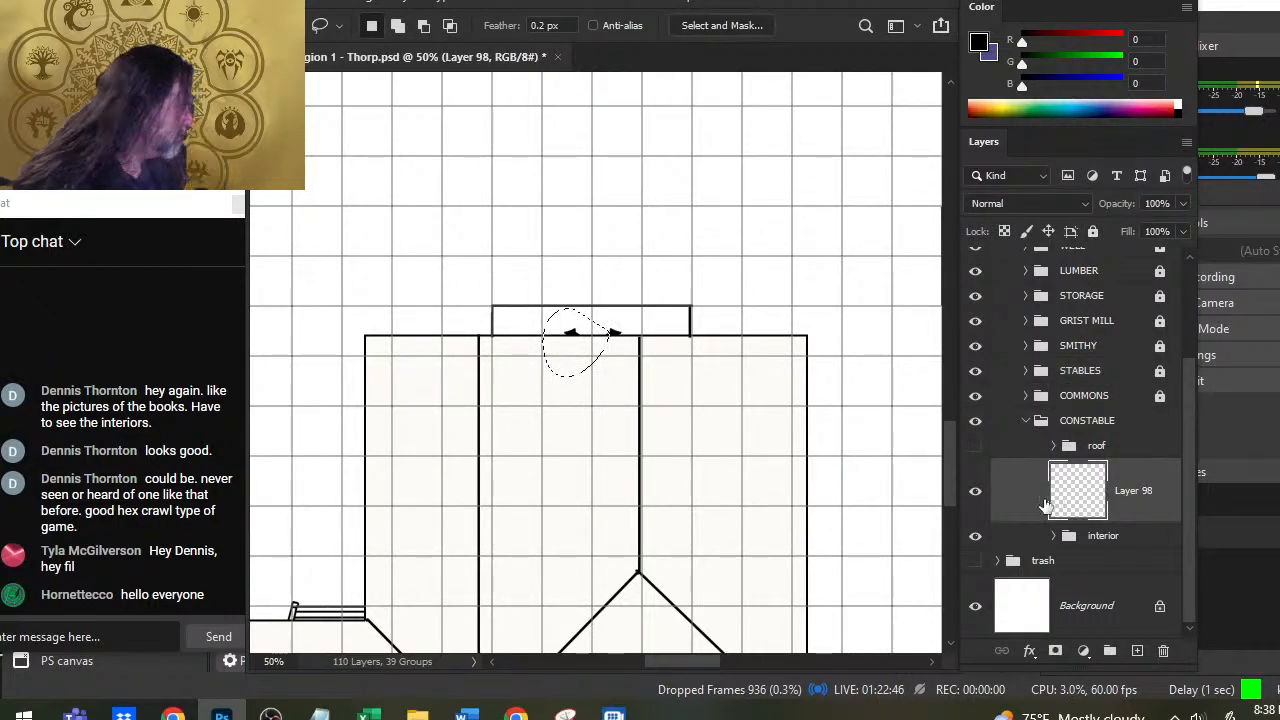
drag(735, 498, 677, 486)
drag(527, 446, 700, 428)
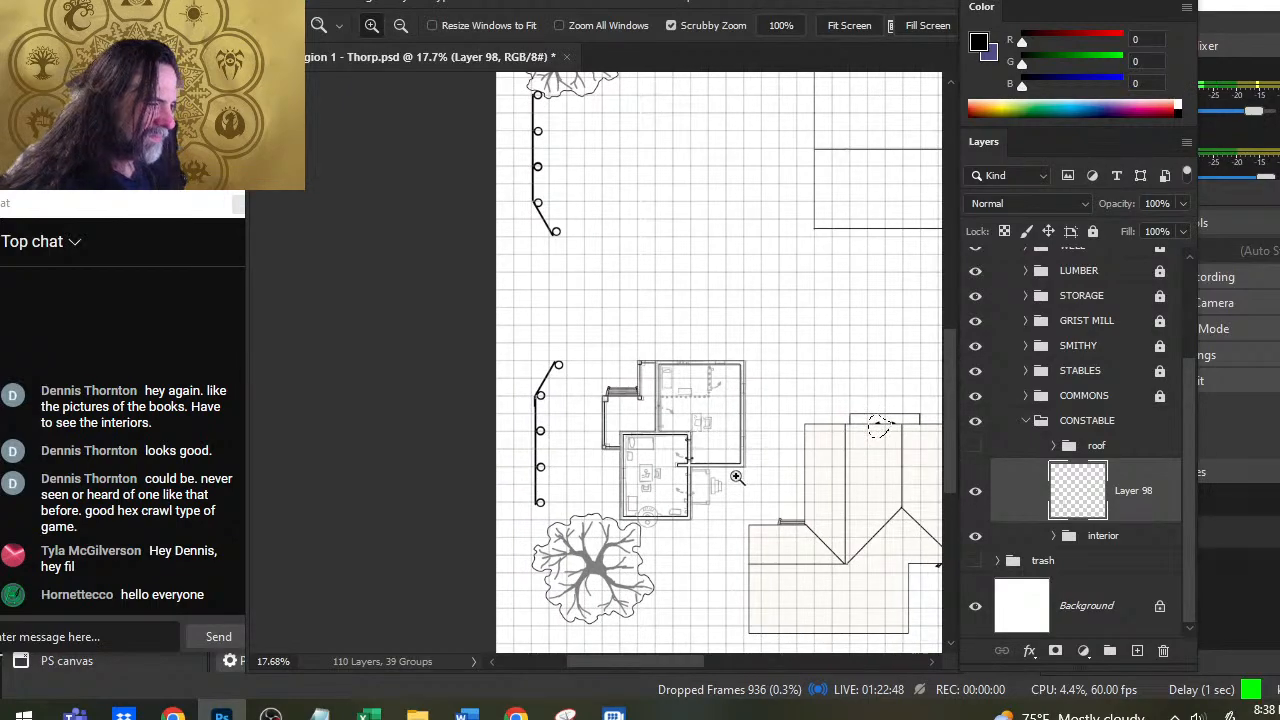
key(ctrl+shift+alt+n)
key(v)
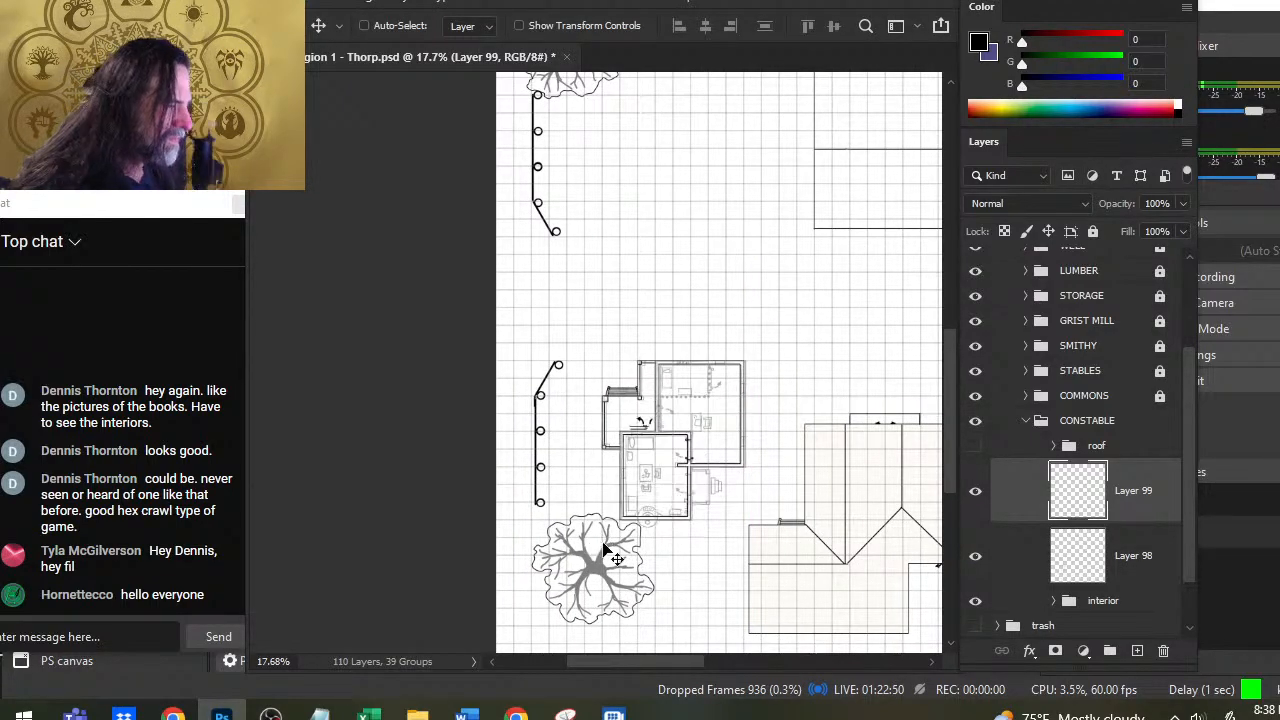
Step: Flip the pasted door symbol horizontally and rotate it about 90° counterclockwise so the door stands vertical
drag(688, 488, 740, 497)
right_click(668, 340)
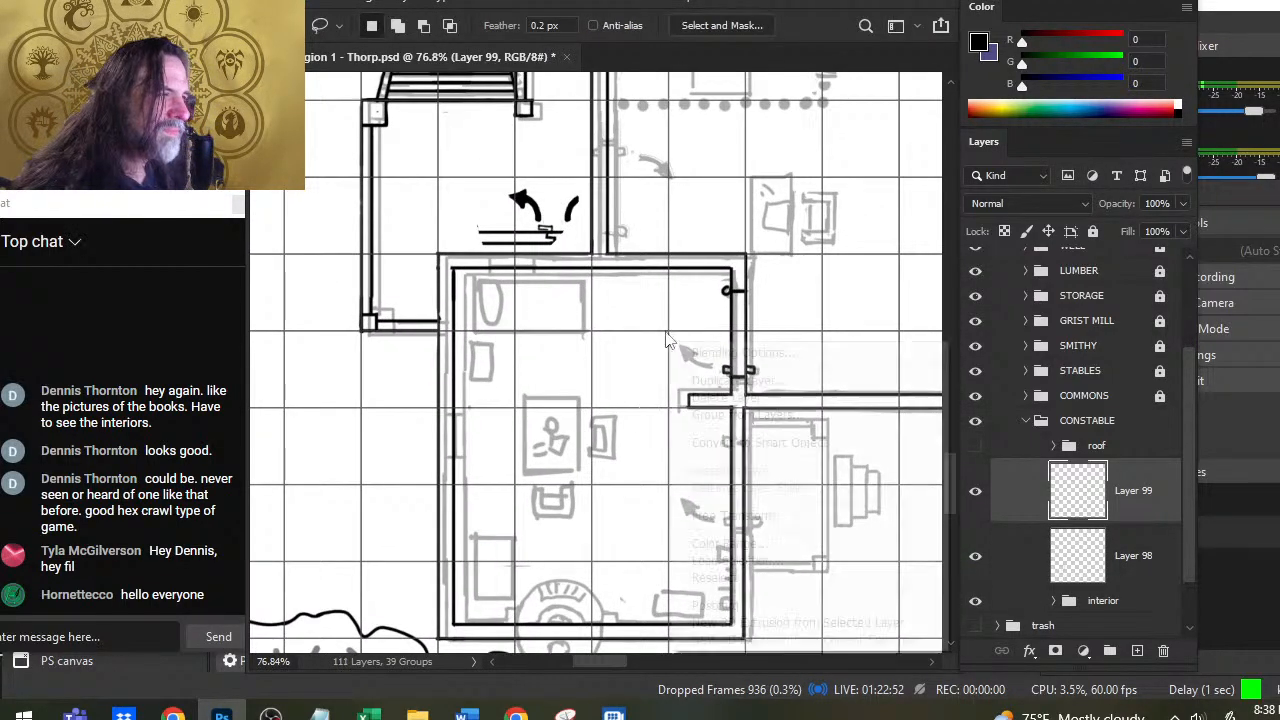
click(754, 518)
right_click(643, 367)
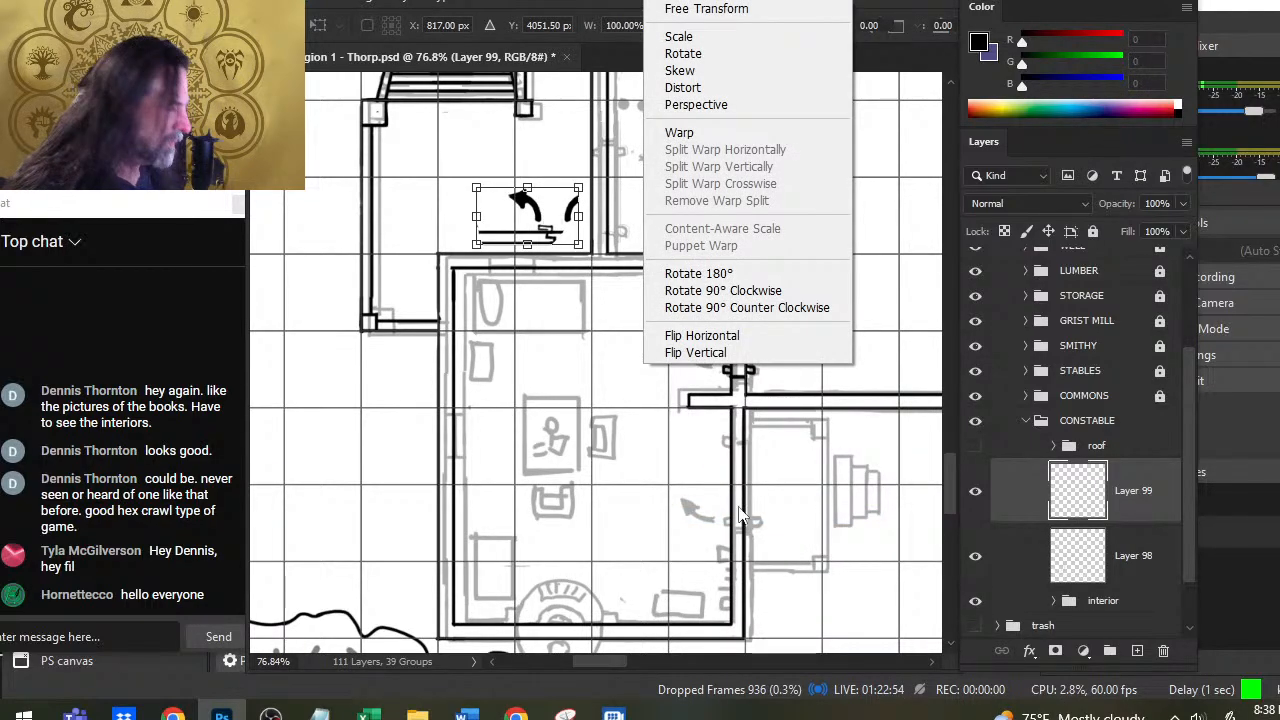
click(737, 336)
mouse_move(716, 292)
mouse_down()
mouse_move(575, 120)
mouse_move(563, 84)
mouse_up()
key(Return)
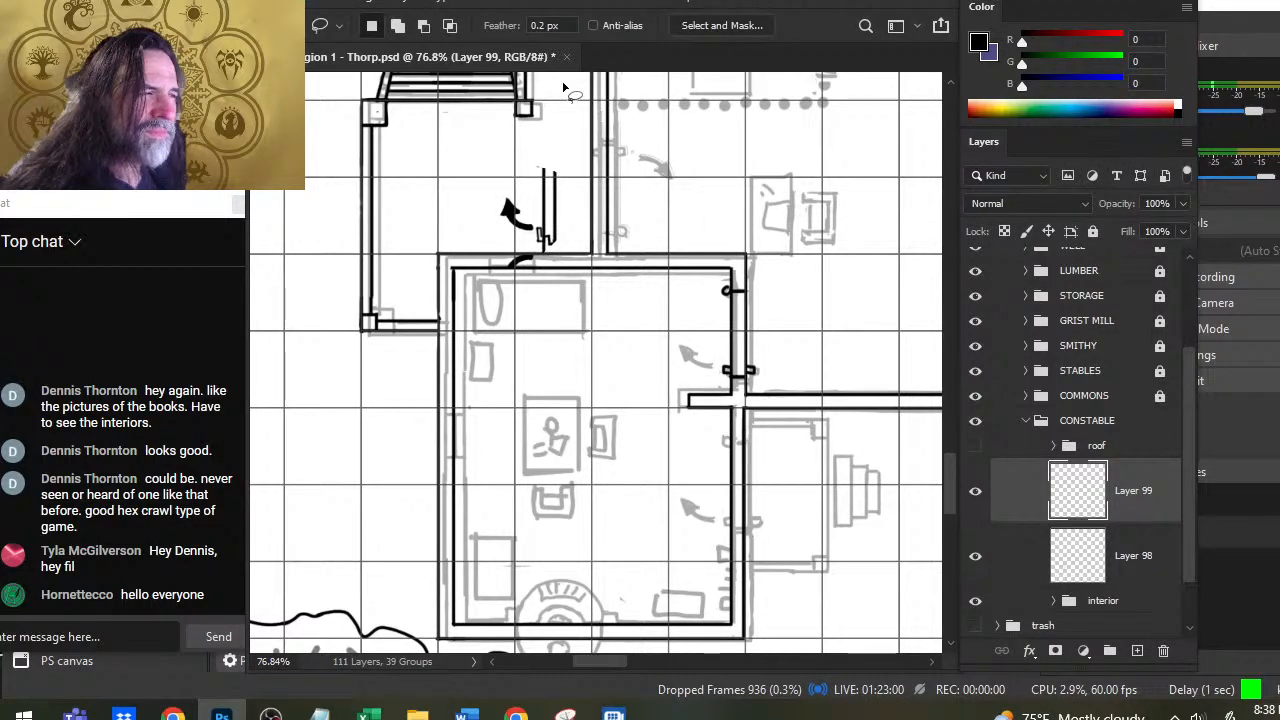
Step: Erase the stray curved stroke on the wall below the pasted door symbol, and switch to the Lasso tool
key(e)
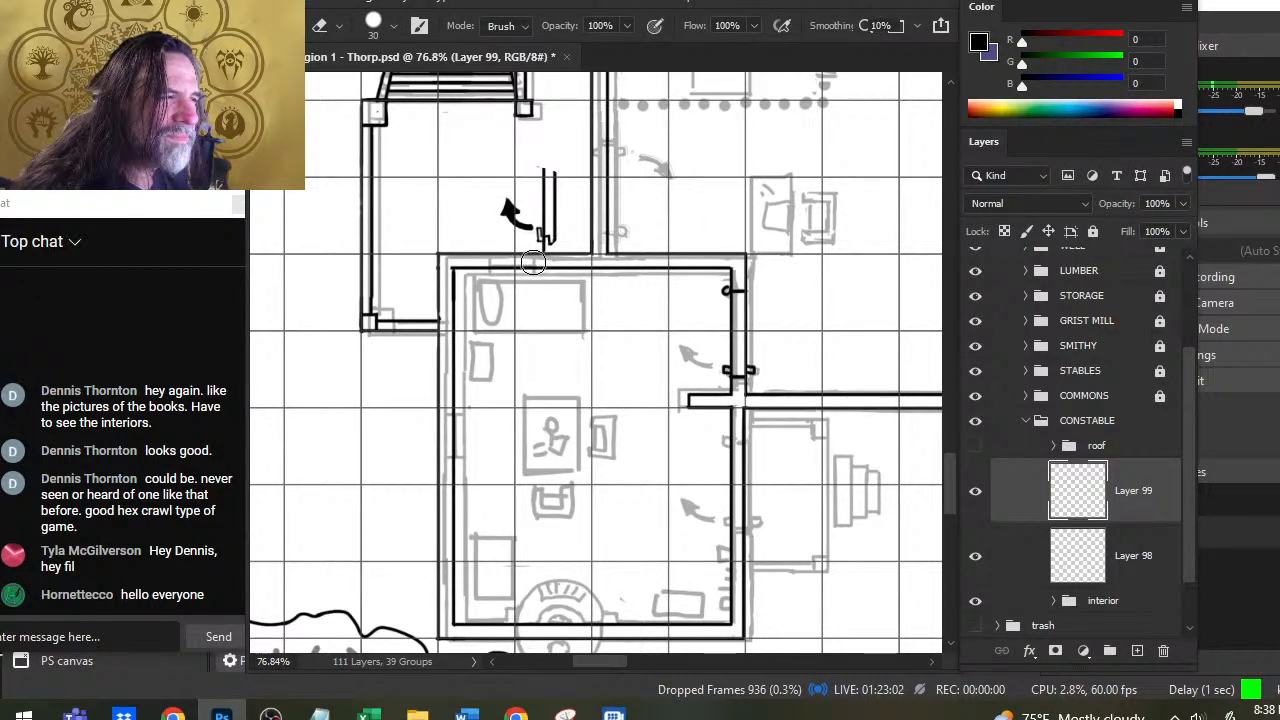
key(z)
click(533, 228)
key(l)
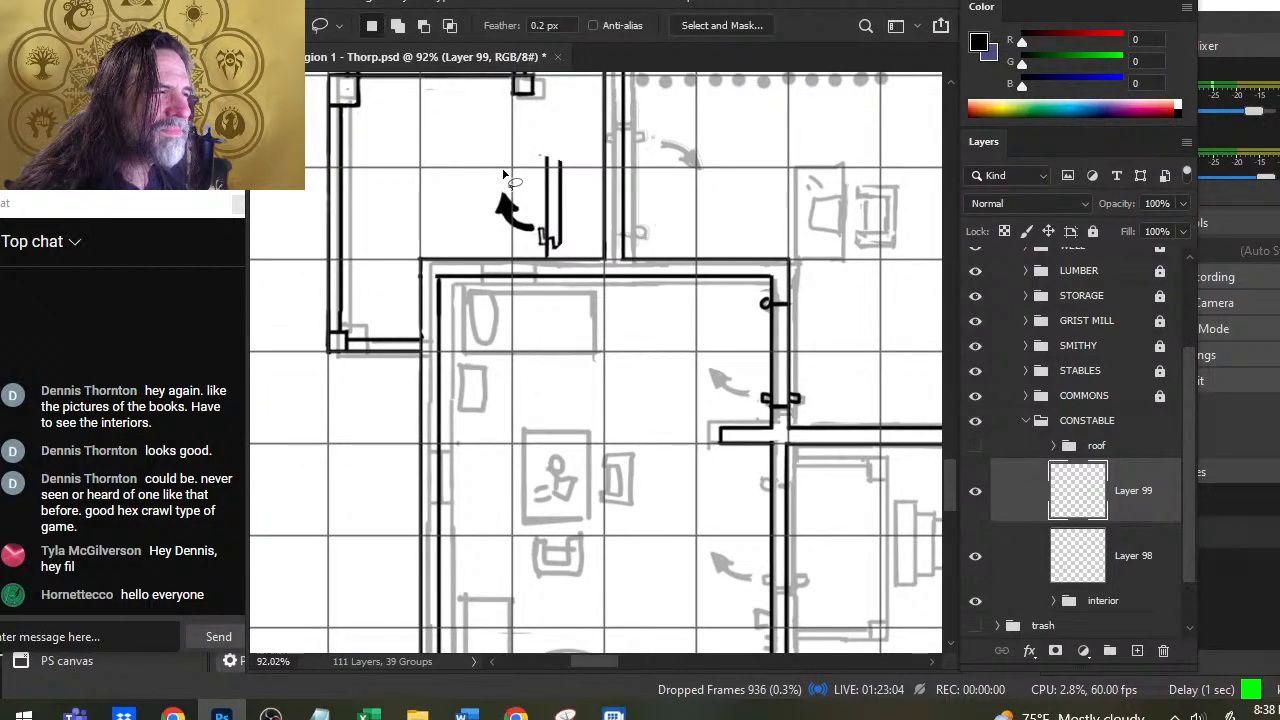
Step: Move the black swing arrow onto the sketched arrow beside the lower room's inked doorway, and erase the leftover door lines
drag(502, 172, 504, 176)
key(v)
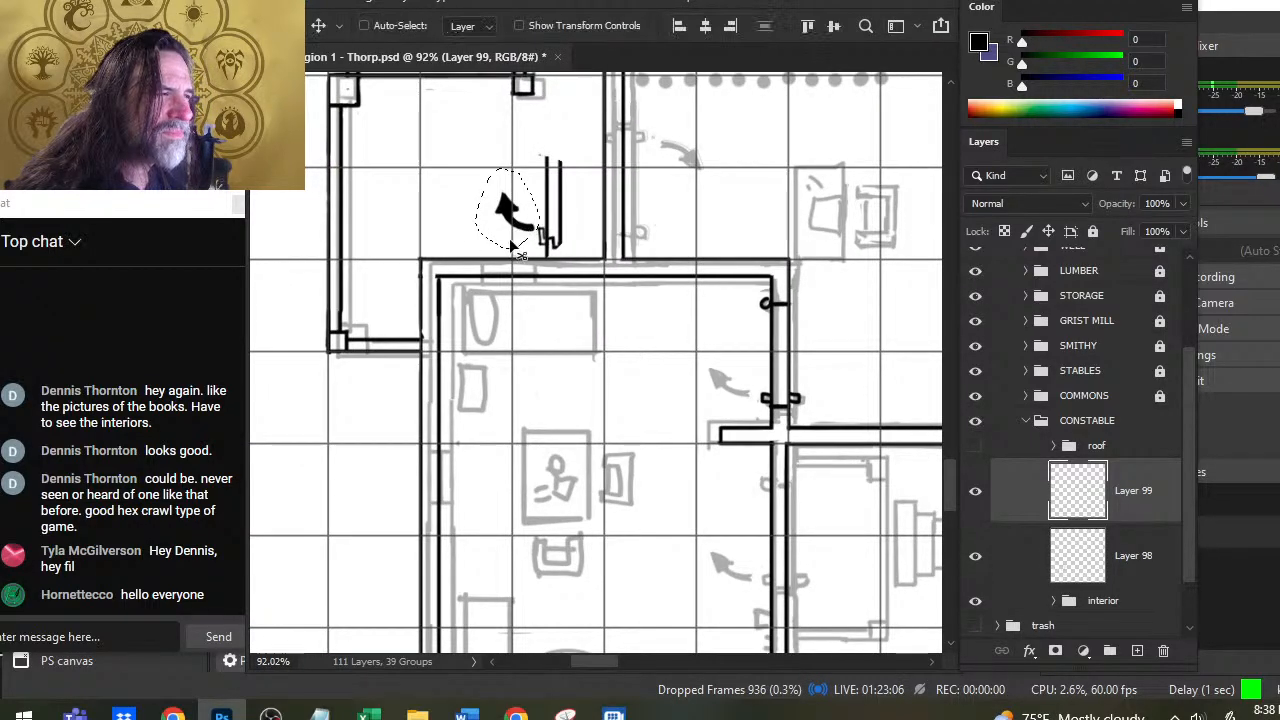
drag(509, 238, 752, 436)
drag(748, 384, 751, 390)
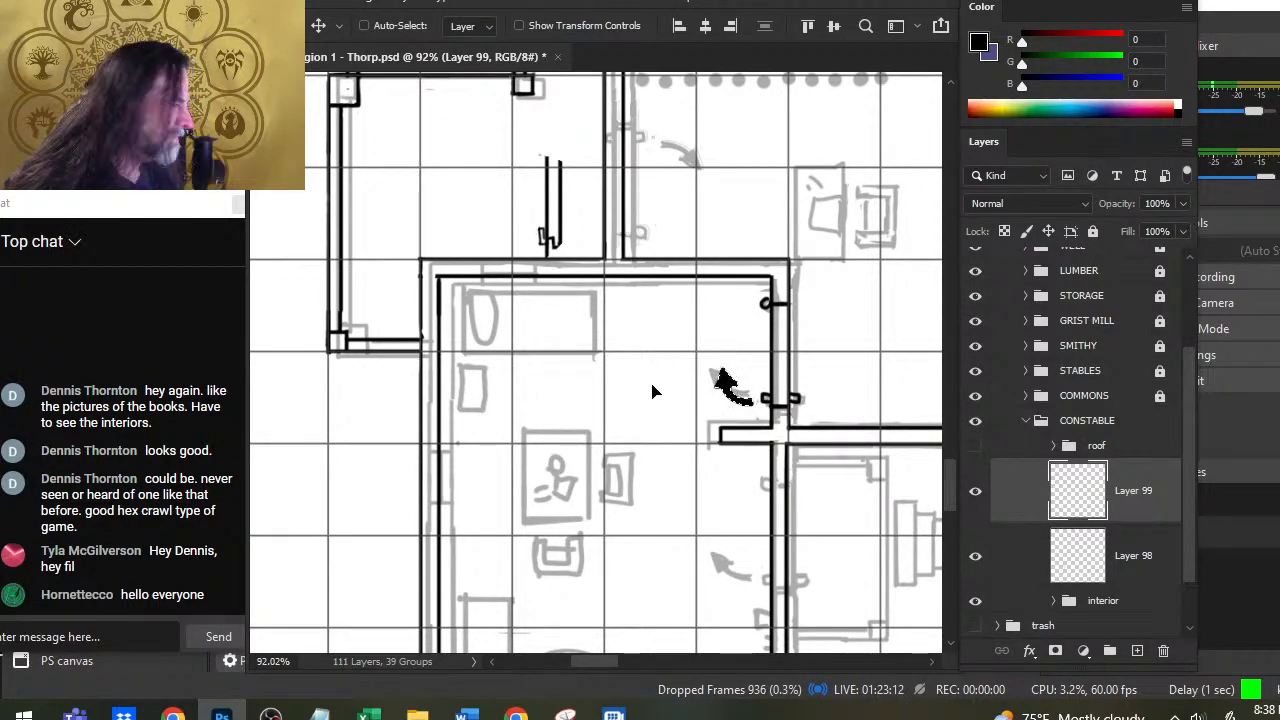
key(e)
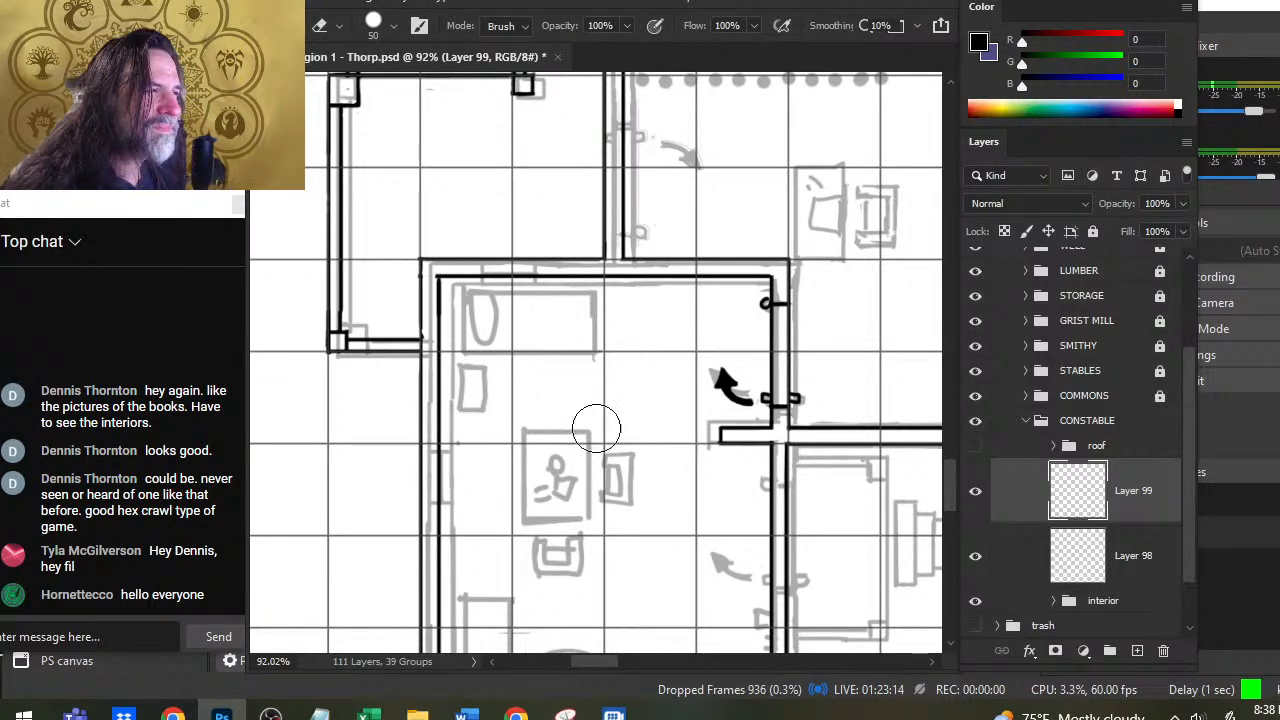
Step: Ink a window in the lower room's upper wall, with two short jamb lines and a thinner size 3 centre line
key(b)
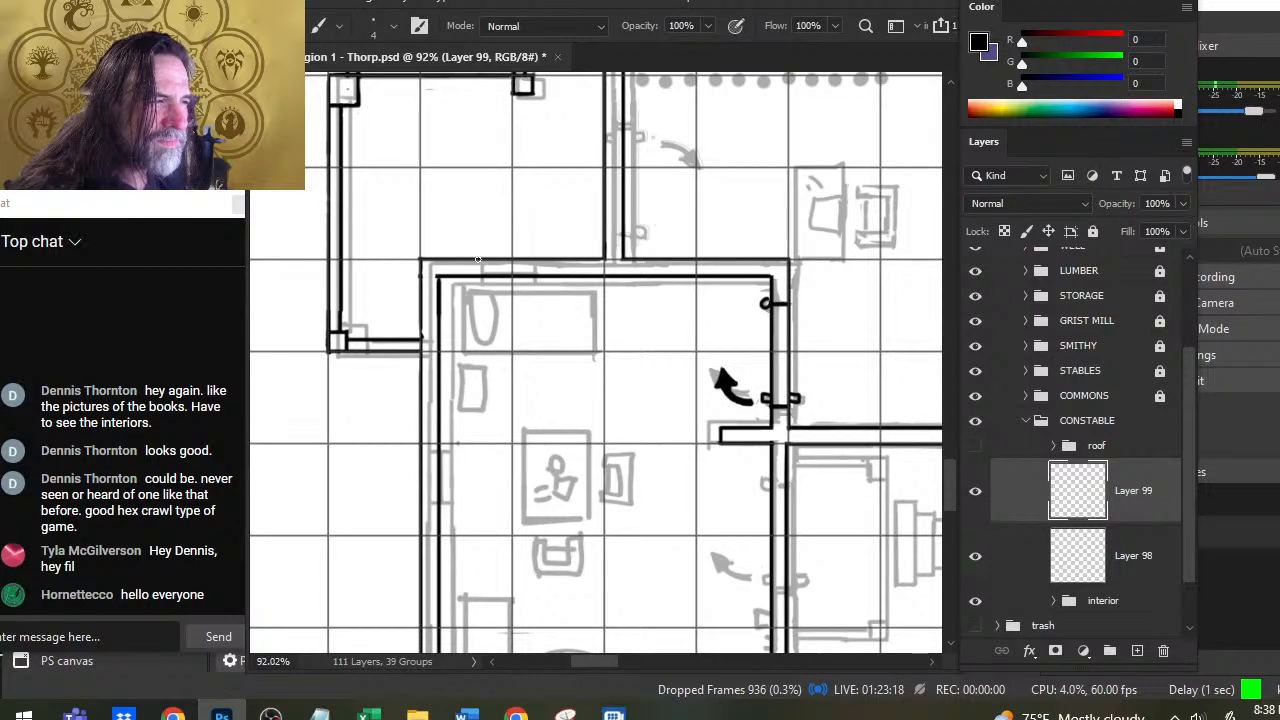
drag(470, 261, 470, 276)
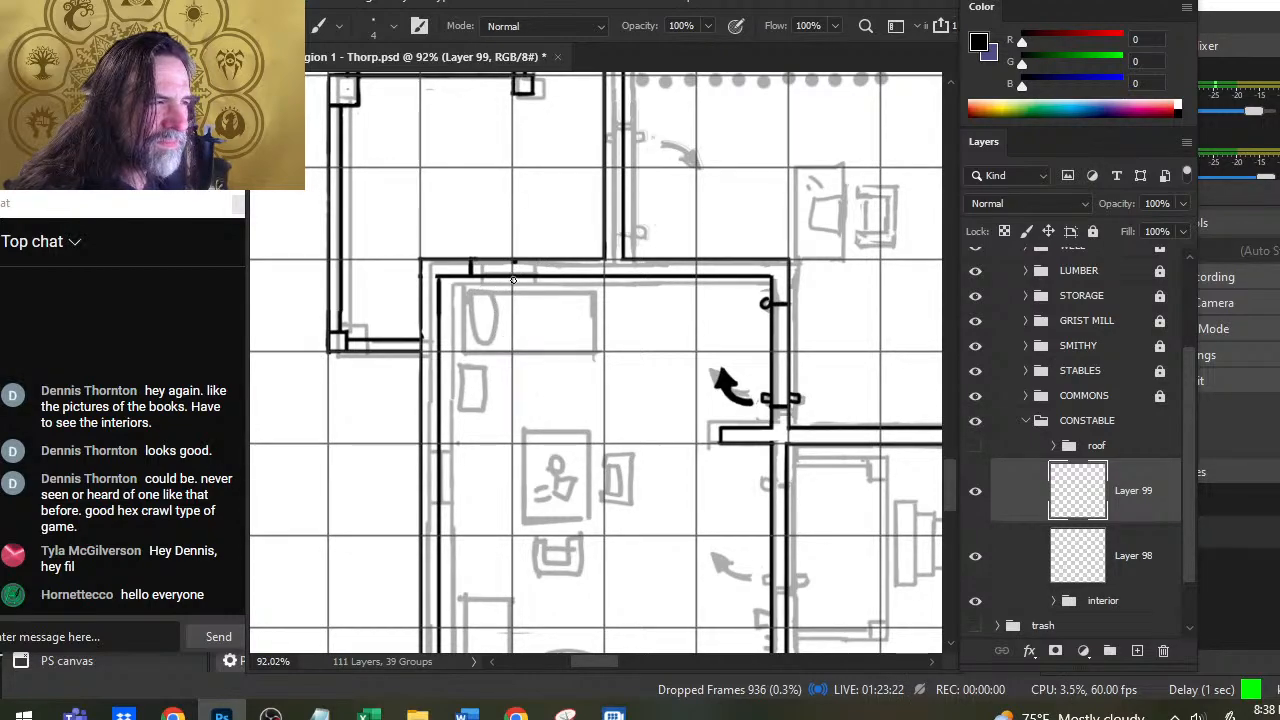
drag(515, 260, 515, 285)
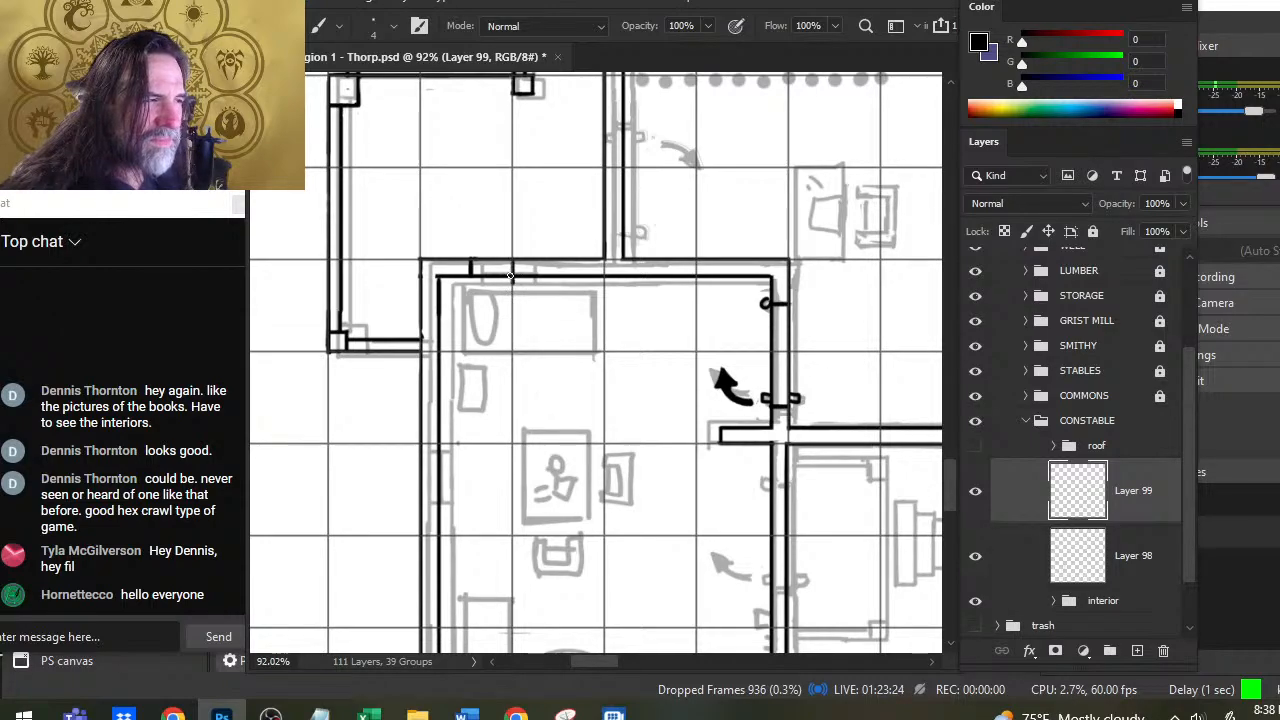
key(e)
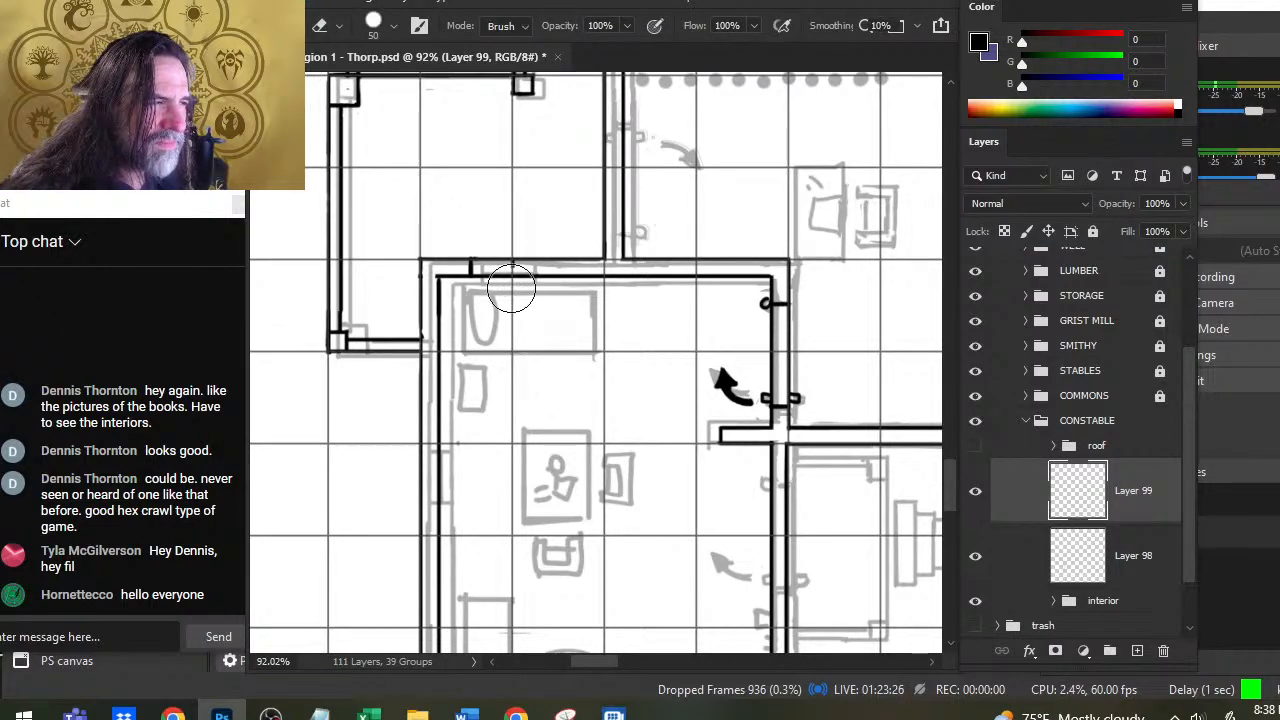
key(b)
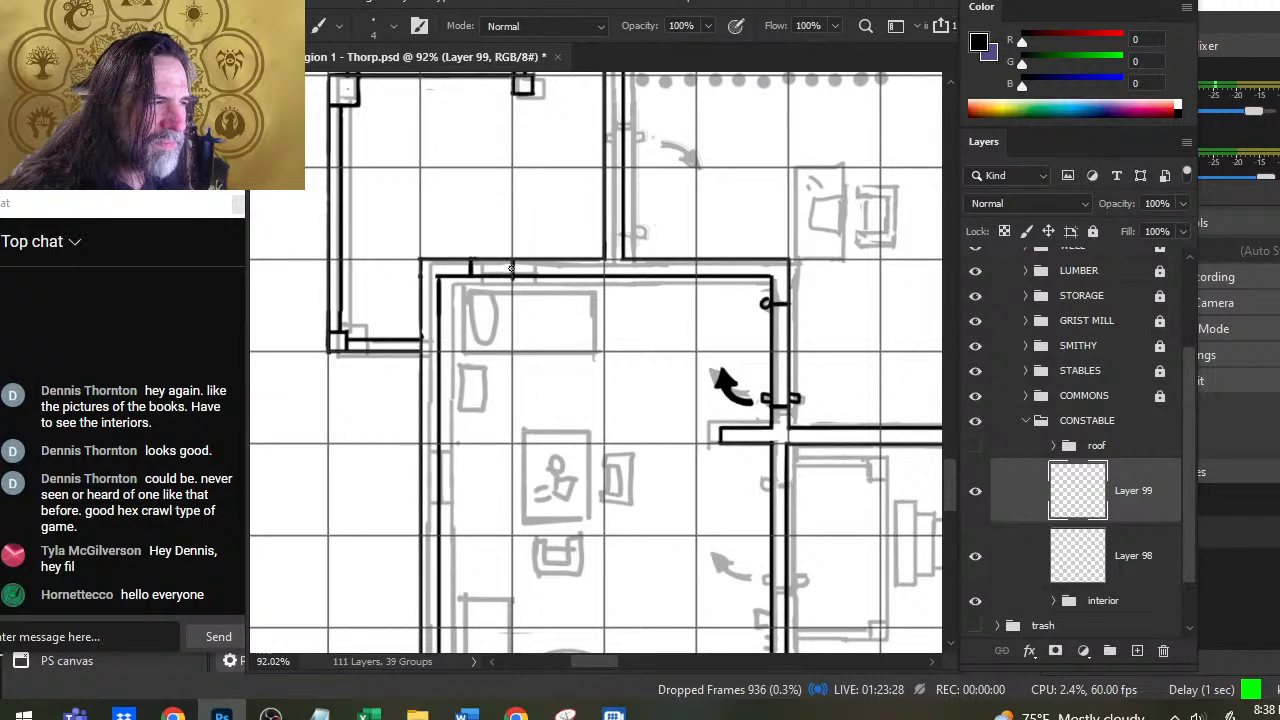
key(e)
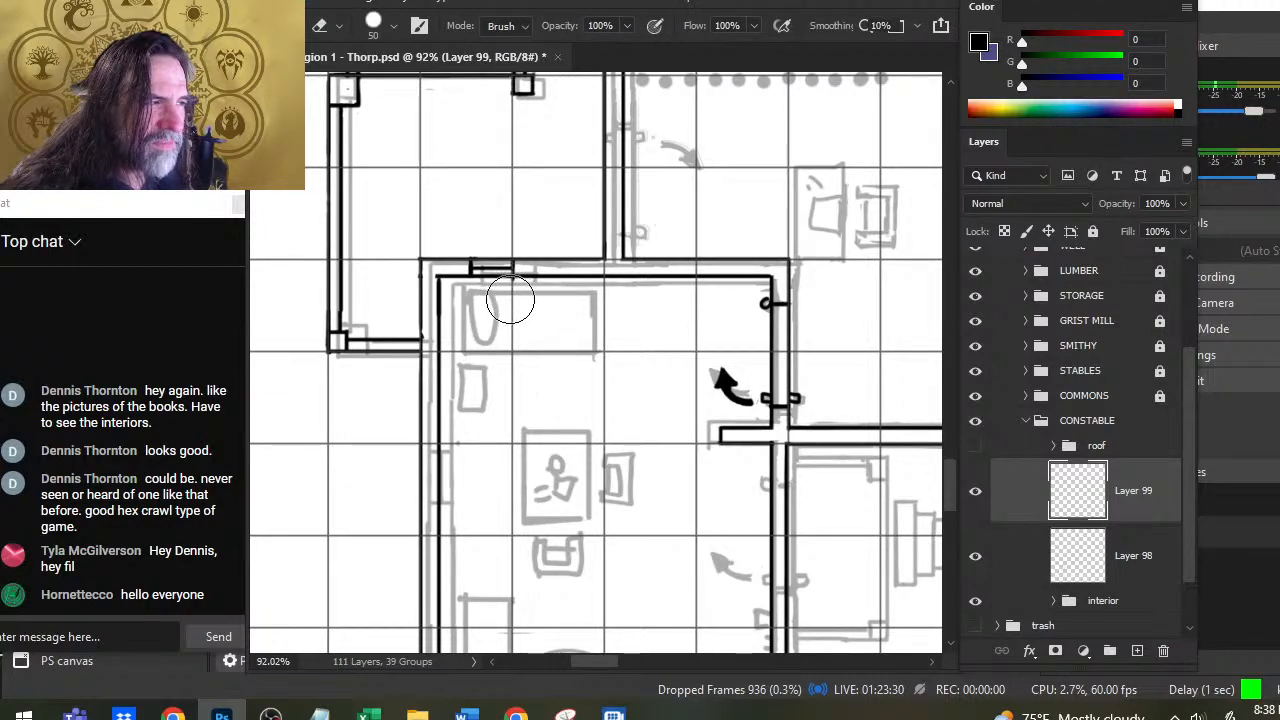
key(b)
drag(473, 268, 510, 268)
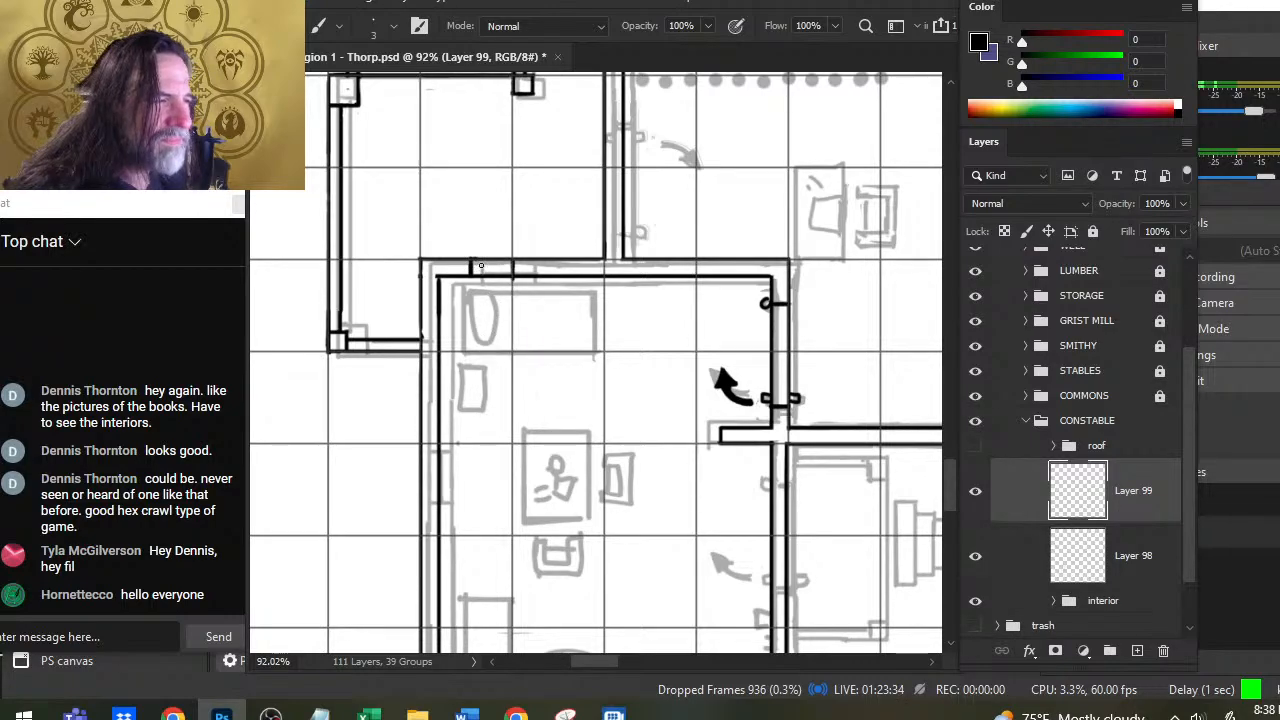
key(shift)
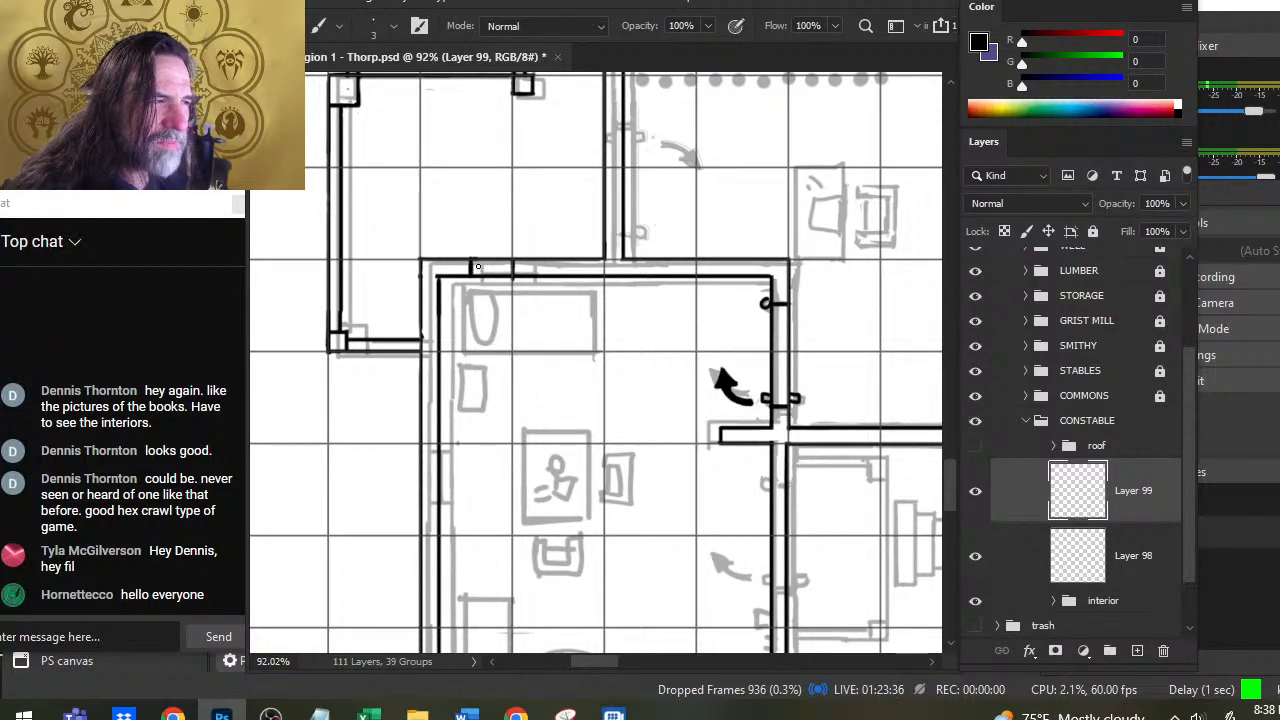
shift+click(473, 267)
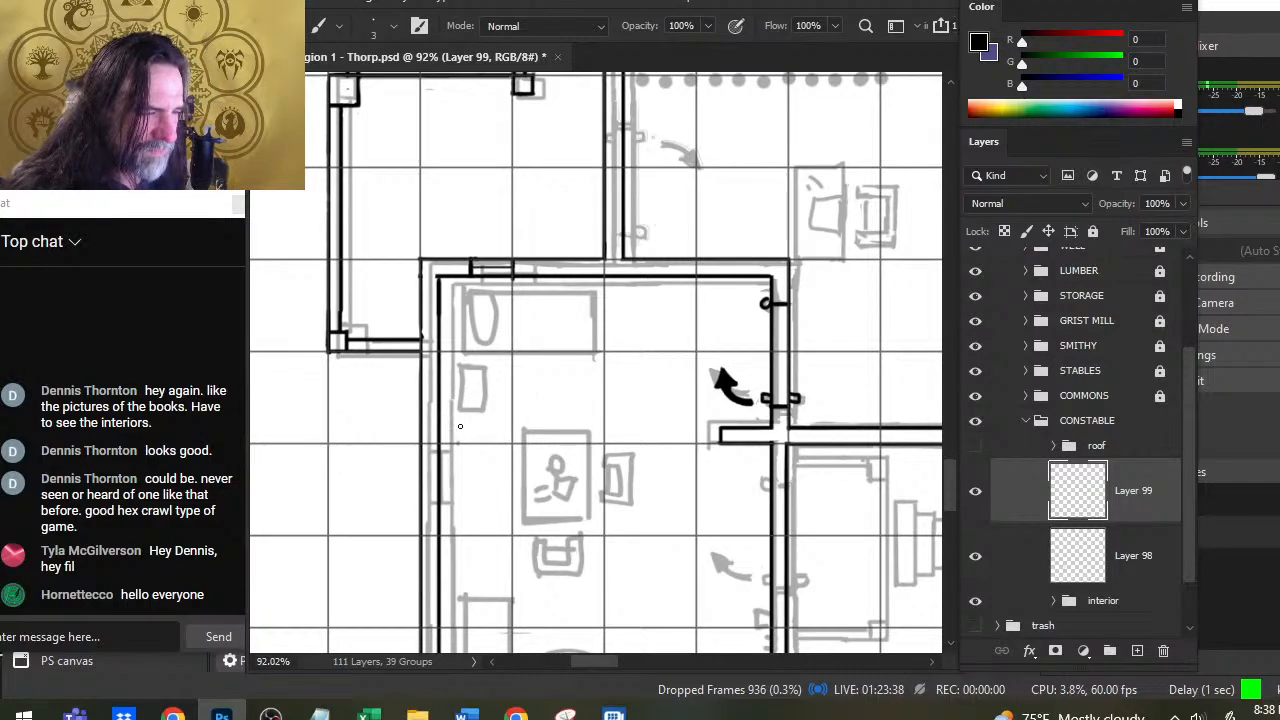
Step: Ink a matching window in the lower room's left wall, level with the sketched table
scroll(460, 426, down, 3)
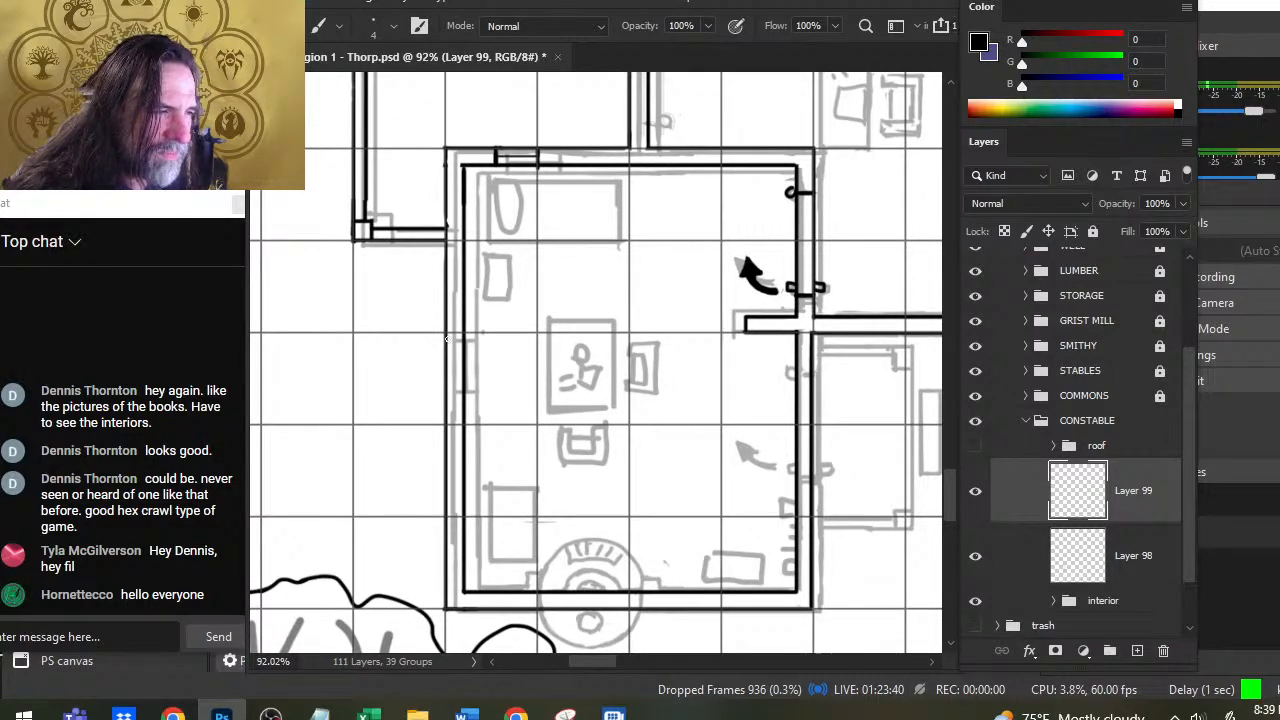
shift+click(447, 340)
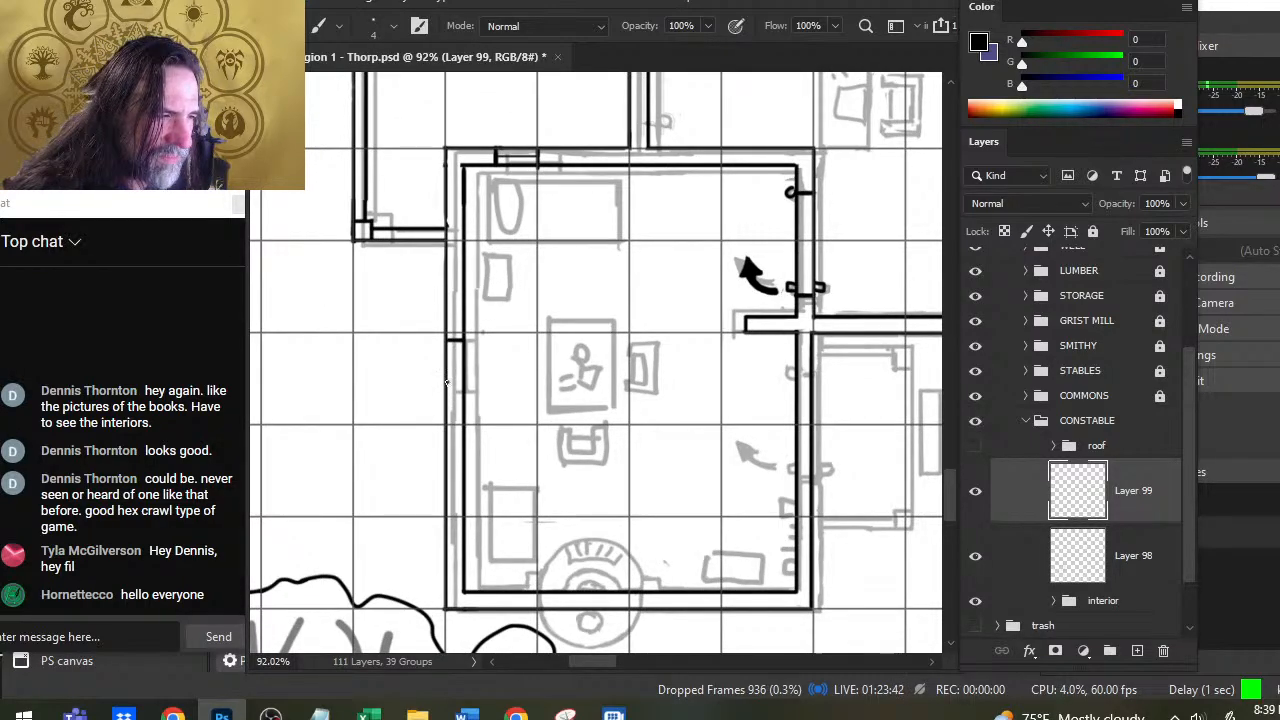
key(ctrl+z)
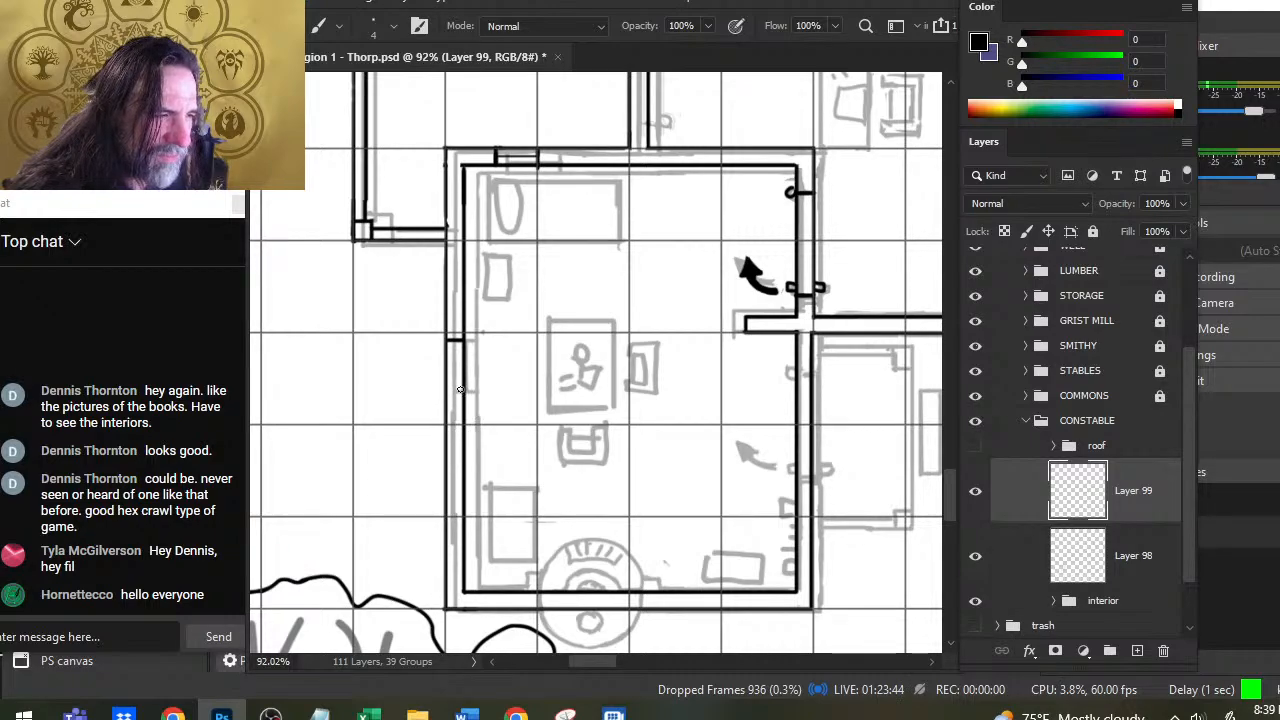
click(454, 385)
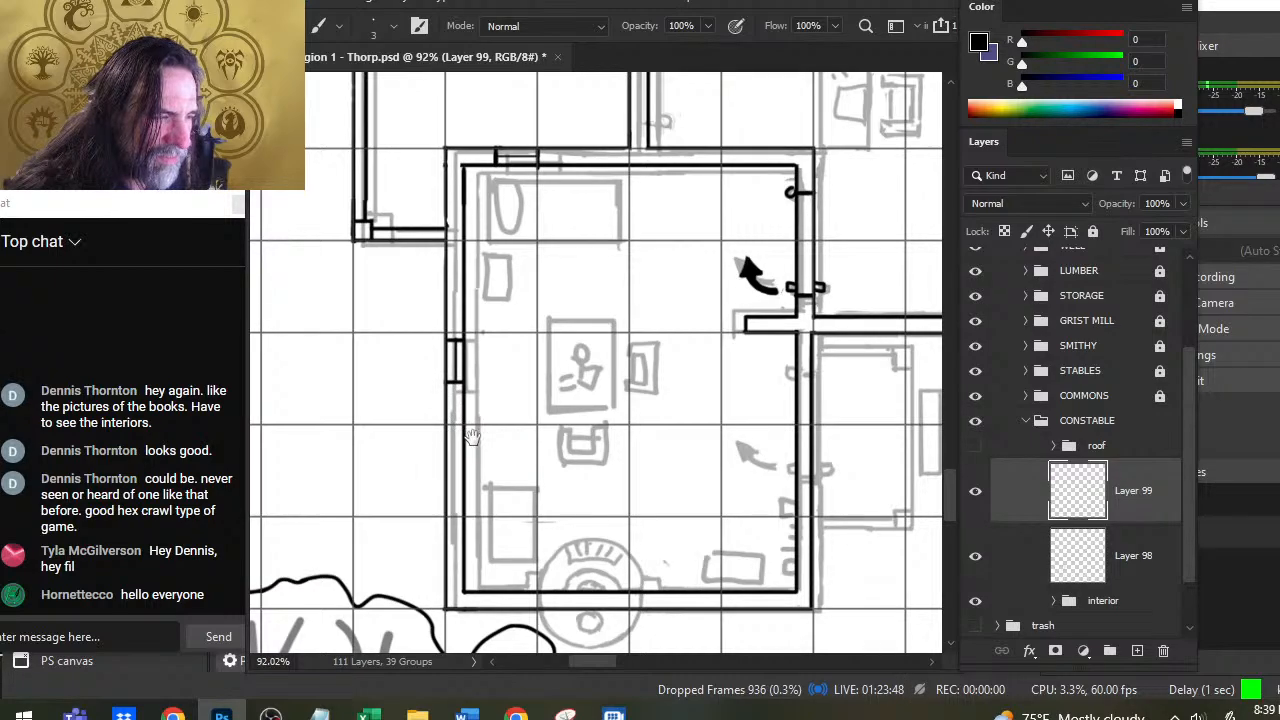
Step: Select the left-wall window with the Lasso, nudge it slightly down along the wall, and deselect it
drag(473, 440, 480, 316)
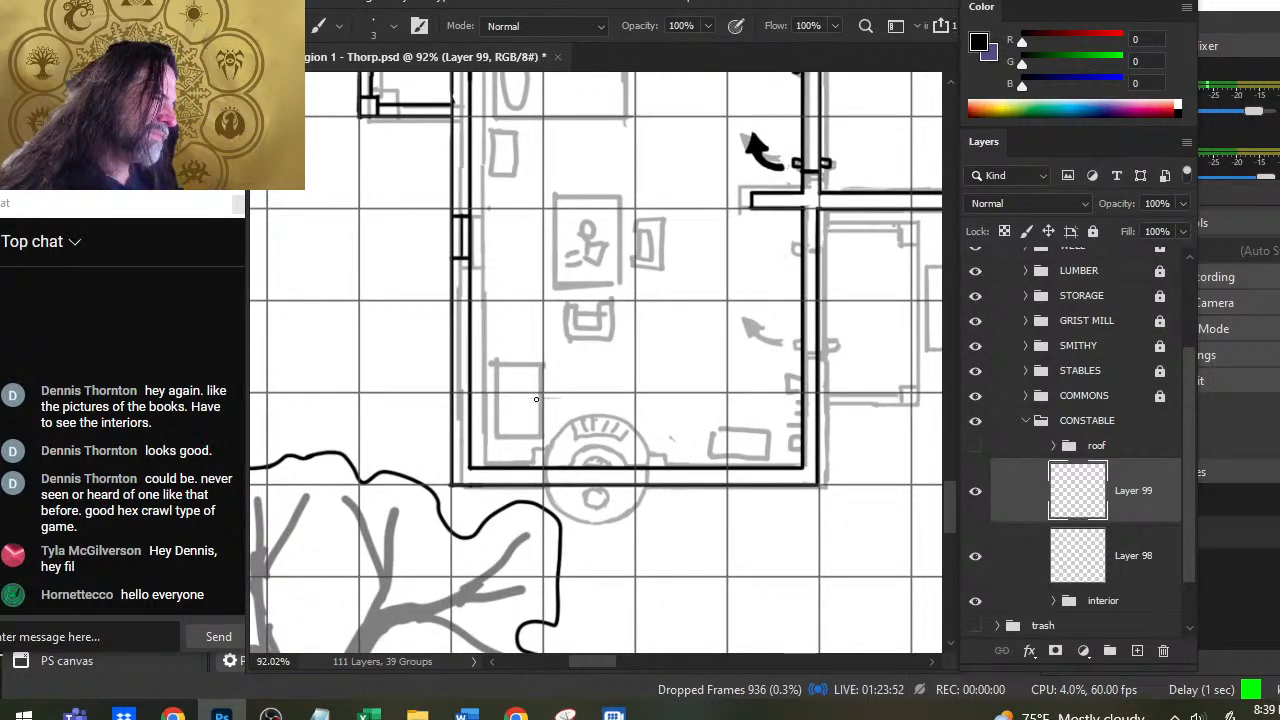
key(m)
drag(427, 192, 508, 281)
key(v)
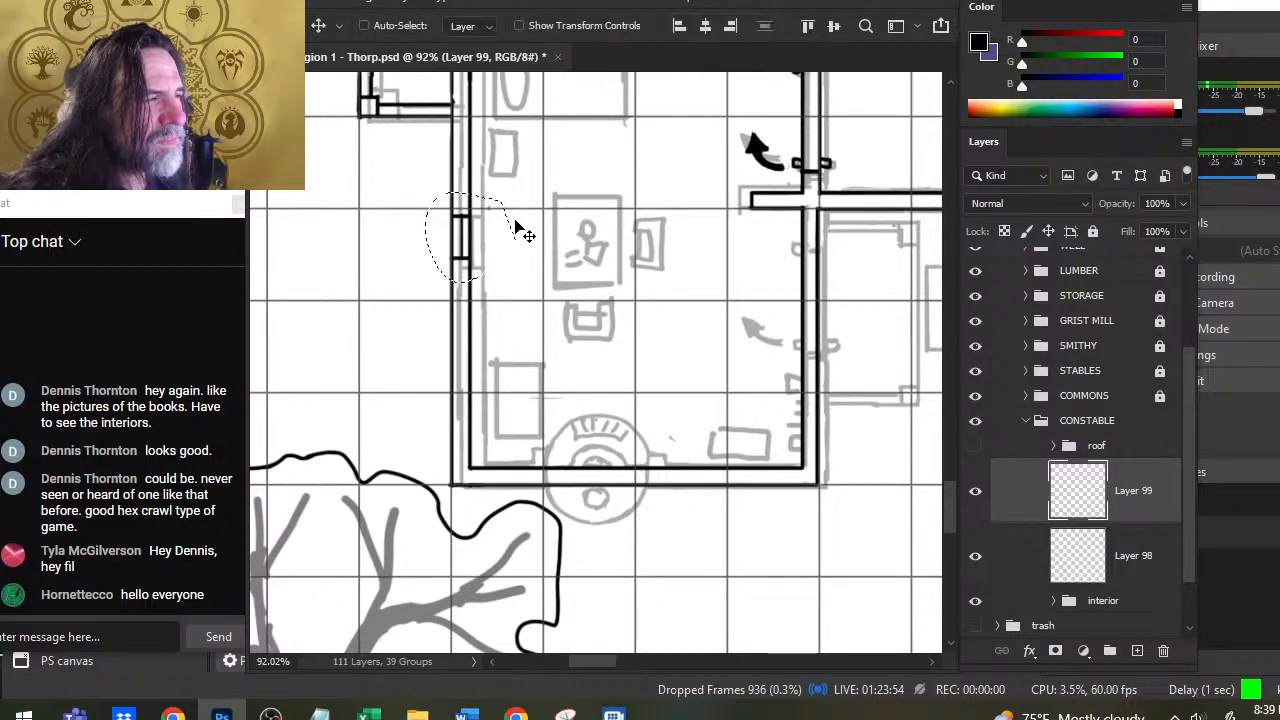
key(Delete)
key(ctrl+d)
key(Down)
key(Down)
key(Down)
key(Down)
key(Down)
key(Down)
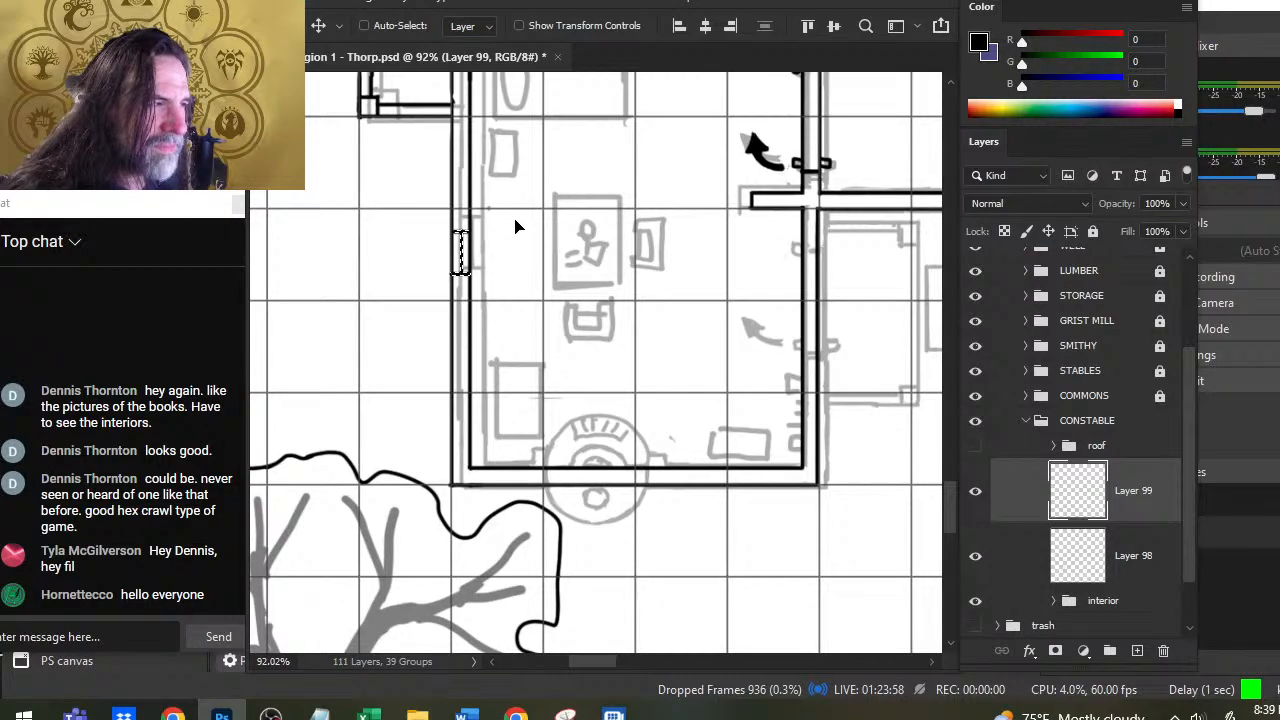
key(l)
key(ctrl+d)
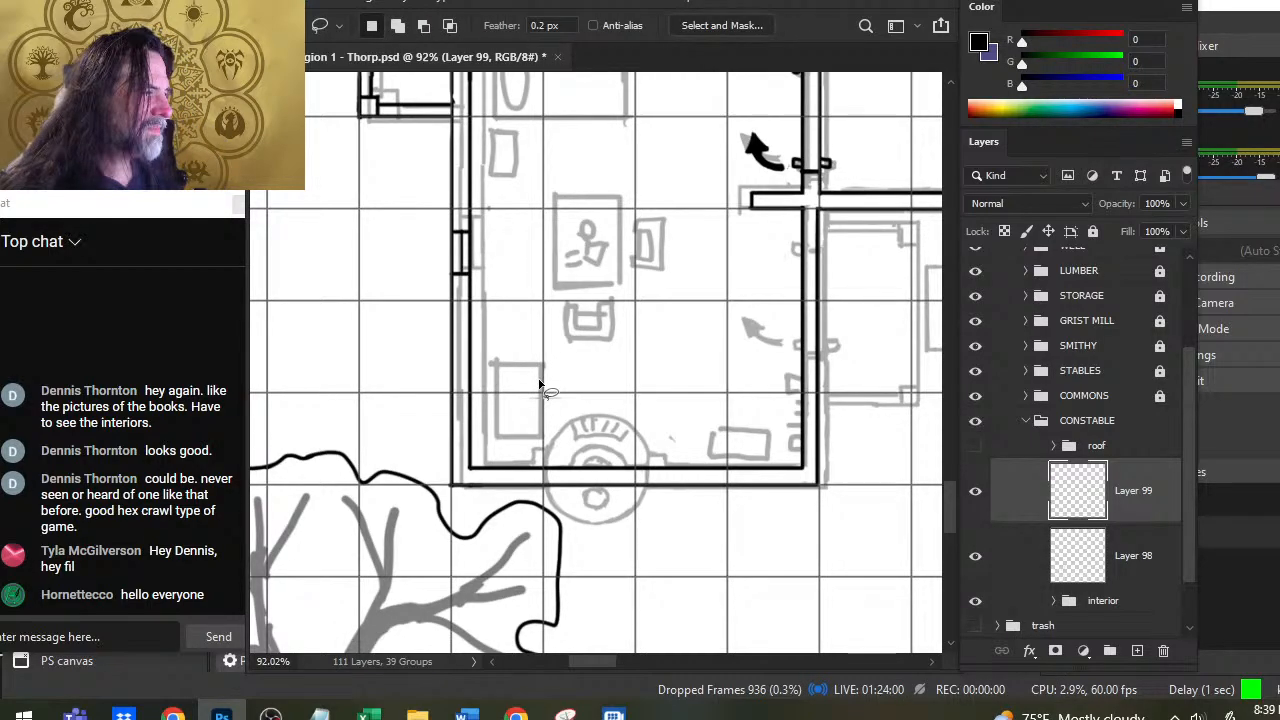
Step: Copy the left-wall window onto a new layer above Layer 99 and move the copy to the lower room's bottom wall
key(z)
key(ctrl+minus)
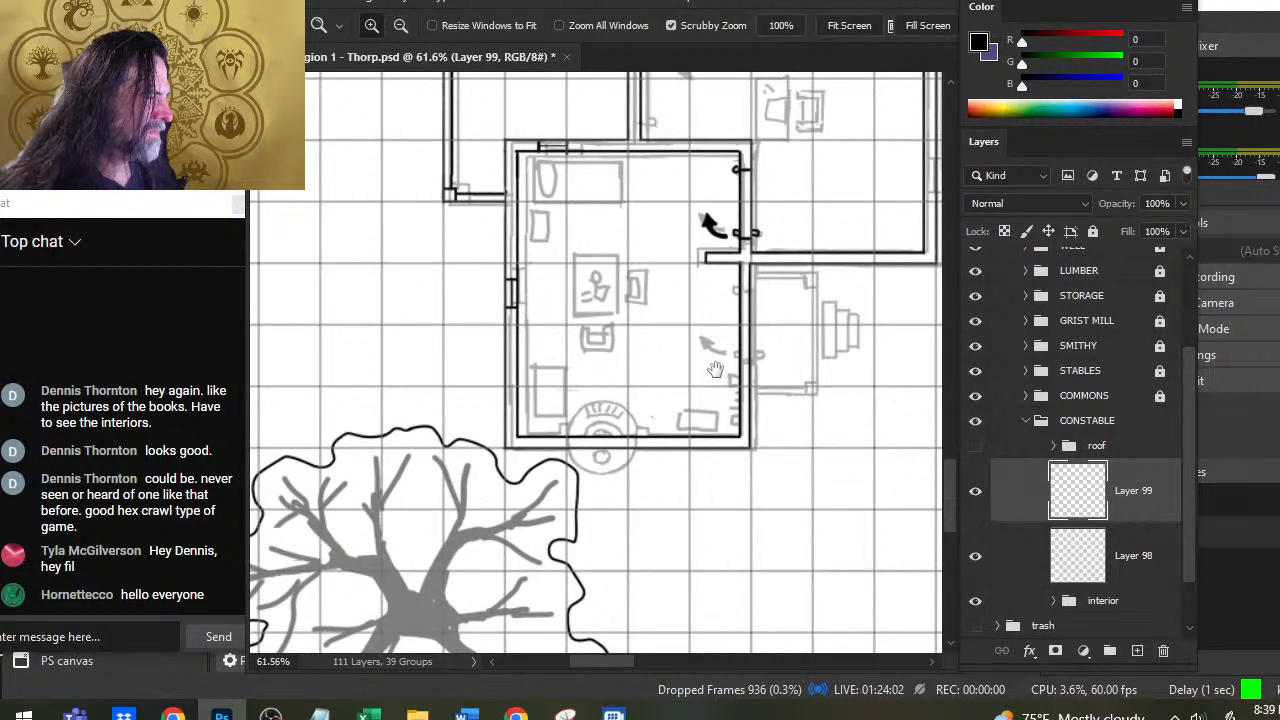
scroll(532, 412, right, 3)
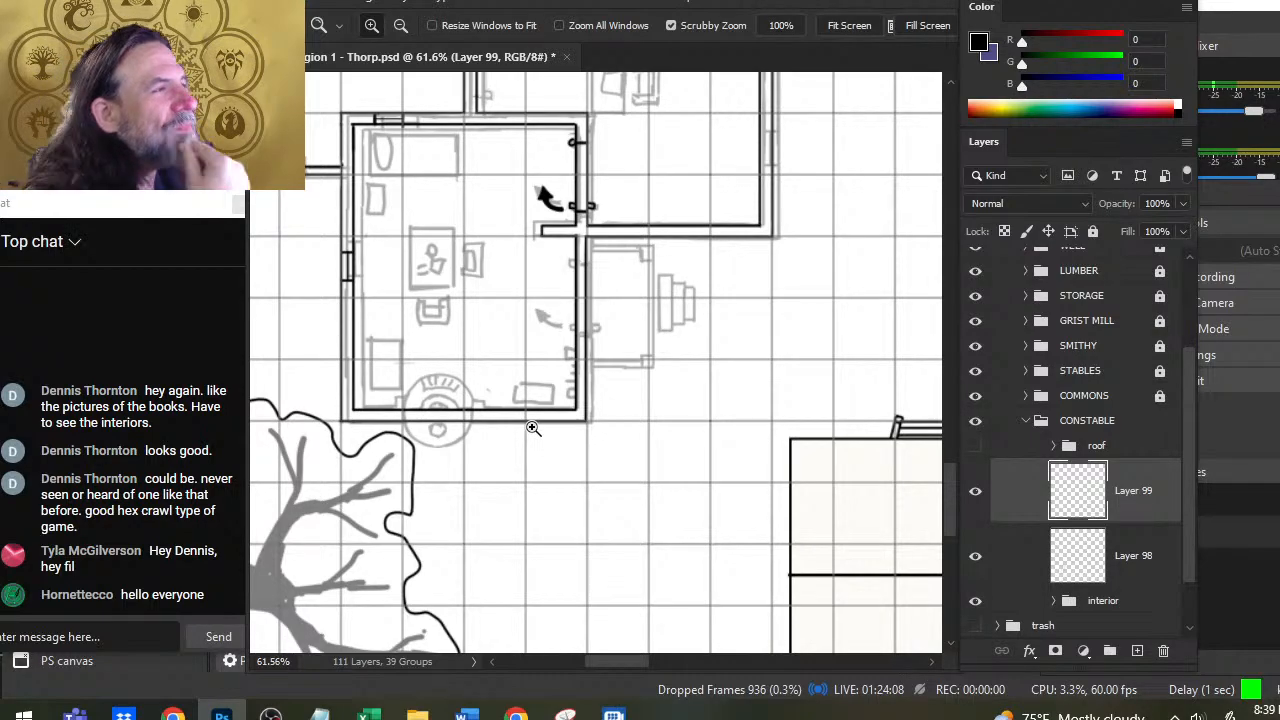
mouse_move(448, 194)
mouse_down()
mouse_move(526, 384)
mouse_move(488, 418)
mouse_move(462, 362)
mouse_move(466, 394)
mouse_move(428, 336)
mouse_up()
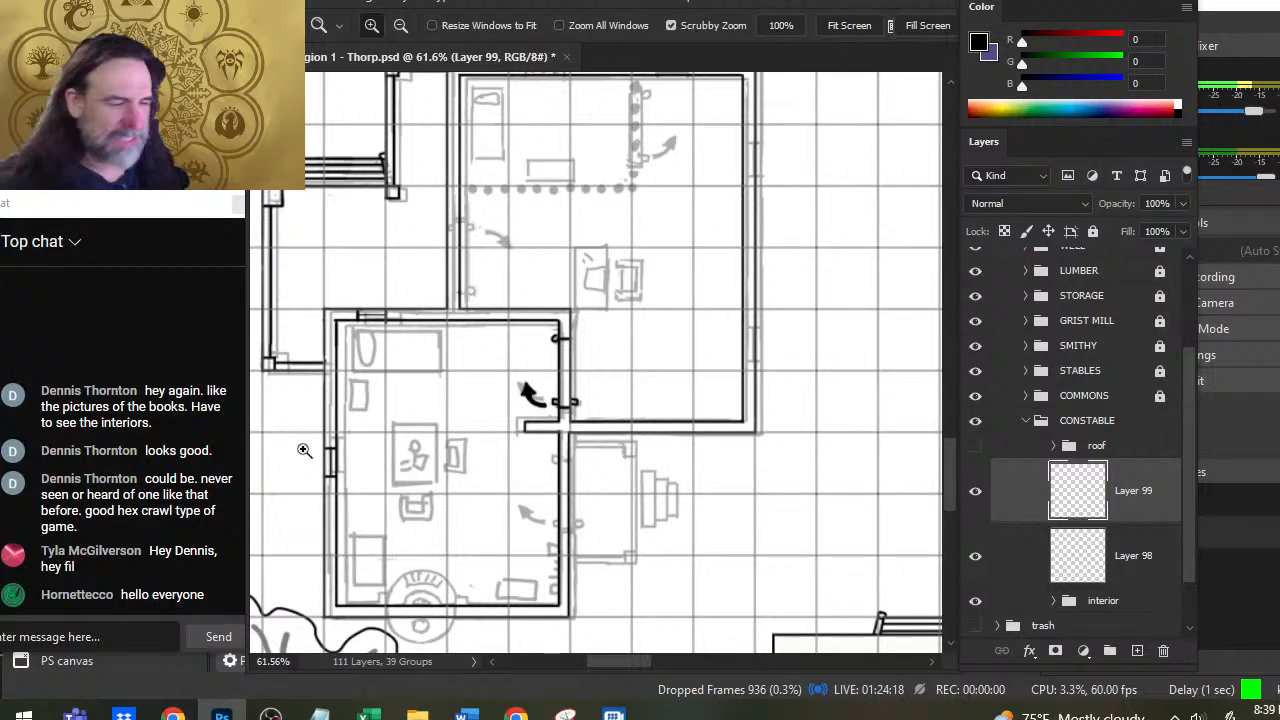
drag(409, 469, 477, 393)
key(l)
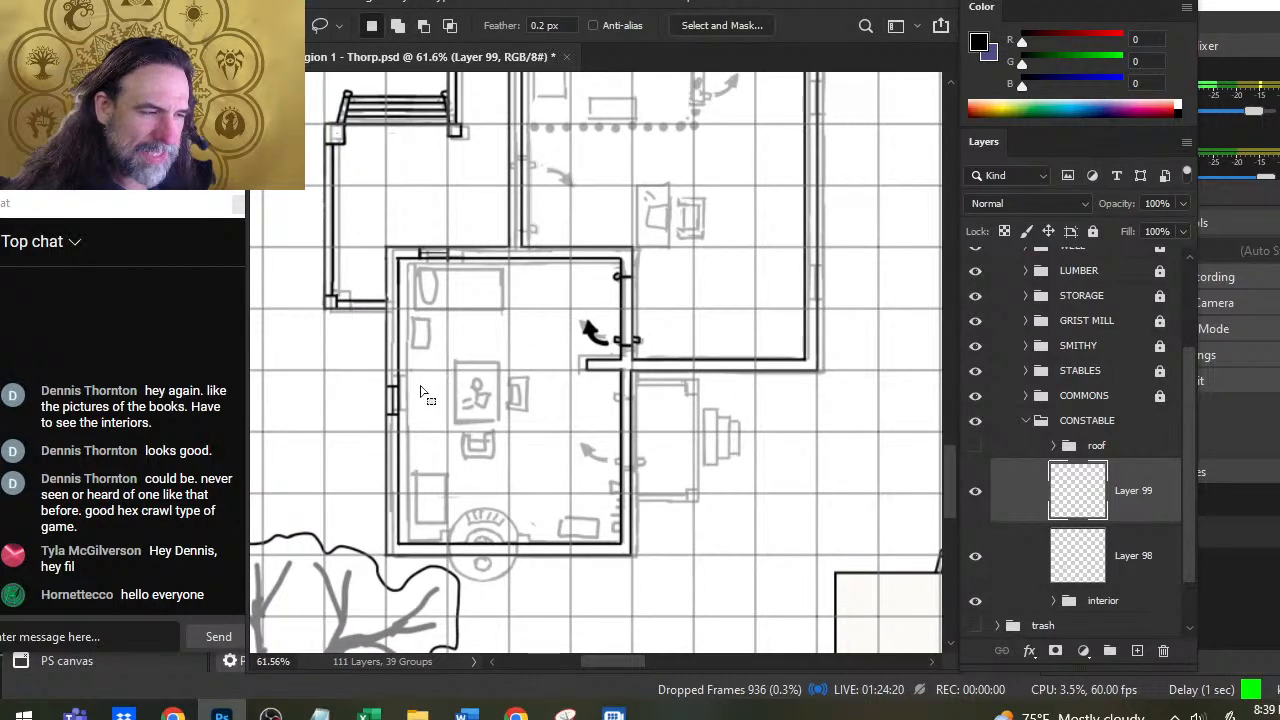
key(ctrl+shift+alt+n)
scroll(502, 503, down, 3)
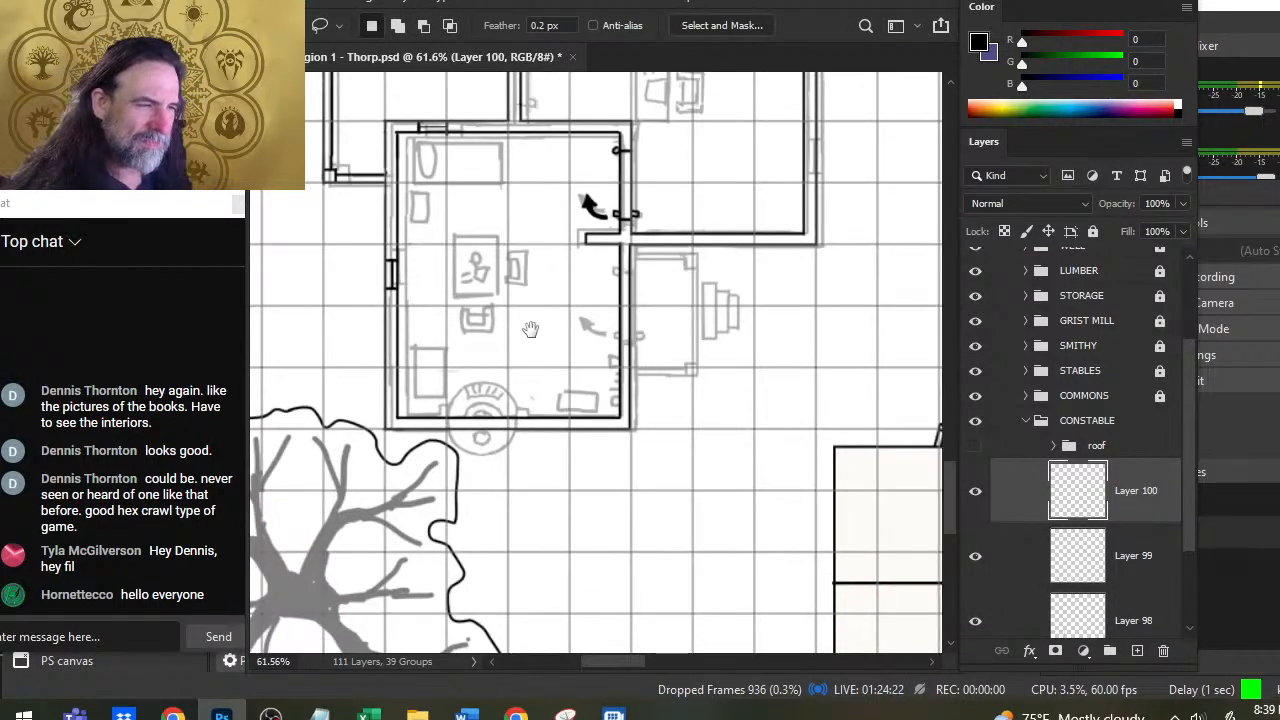
key(v)
mouse_move(515, 430)
mouse_down()
mouse_move(594, 443)
mouse_move(618, 433)
mouse_up()
key(l)
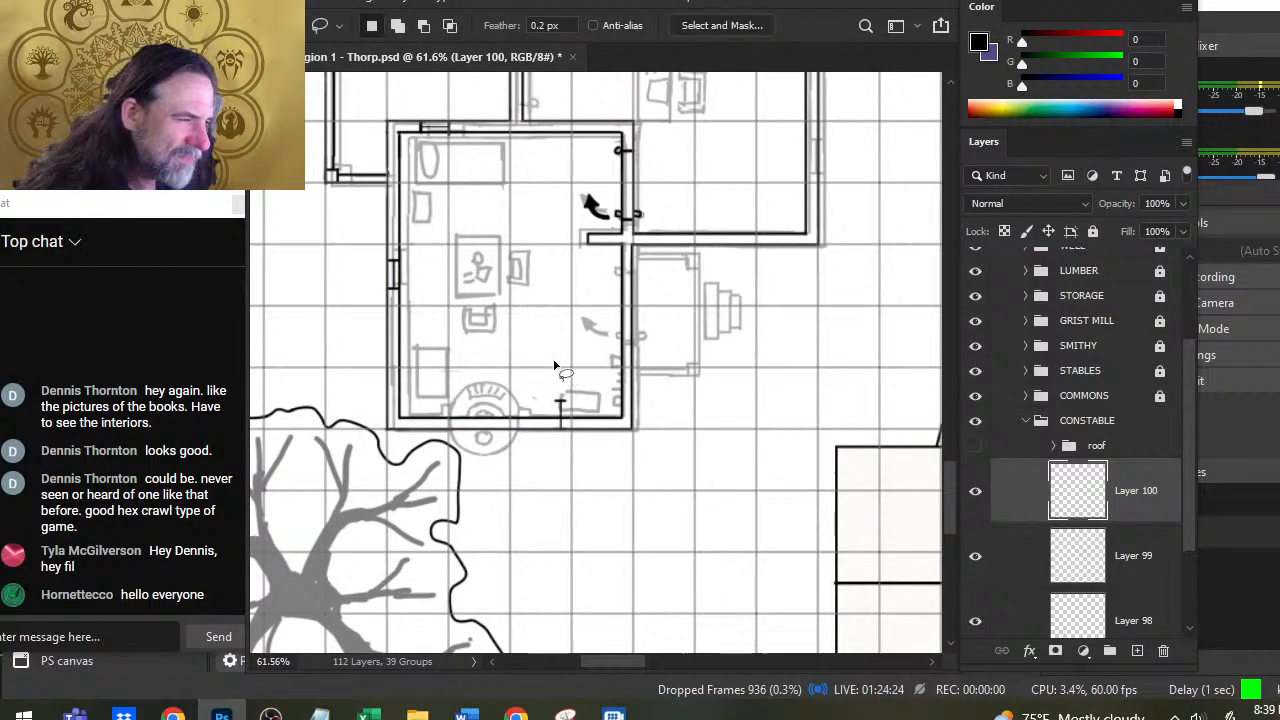
right_click(557, 369)
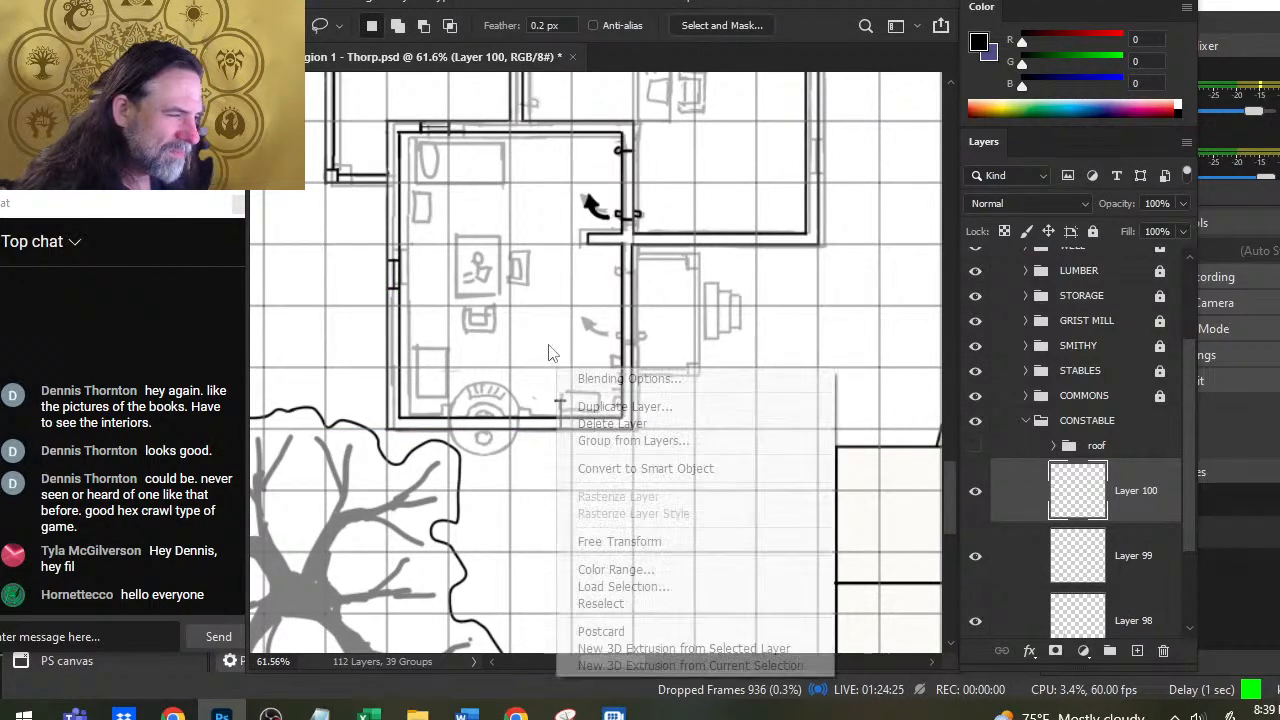
click(630, 545)
key(Return)
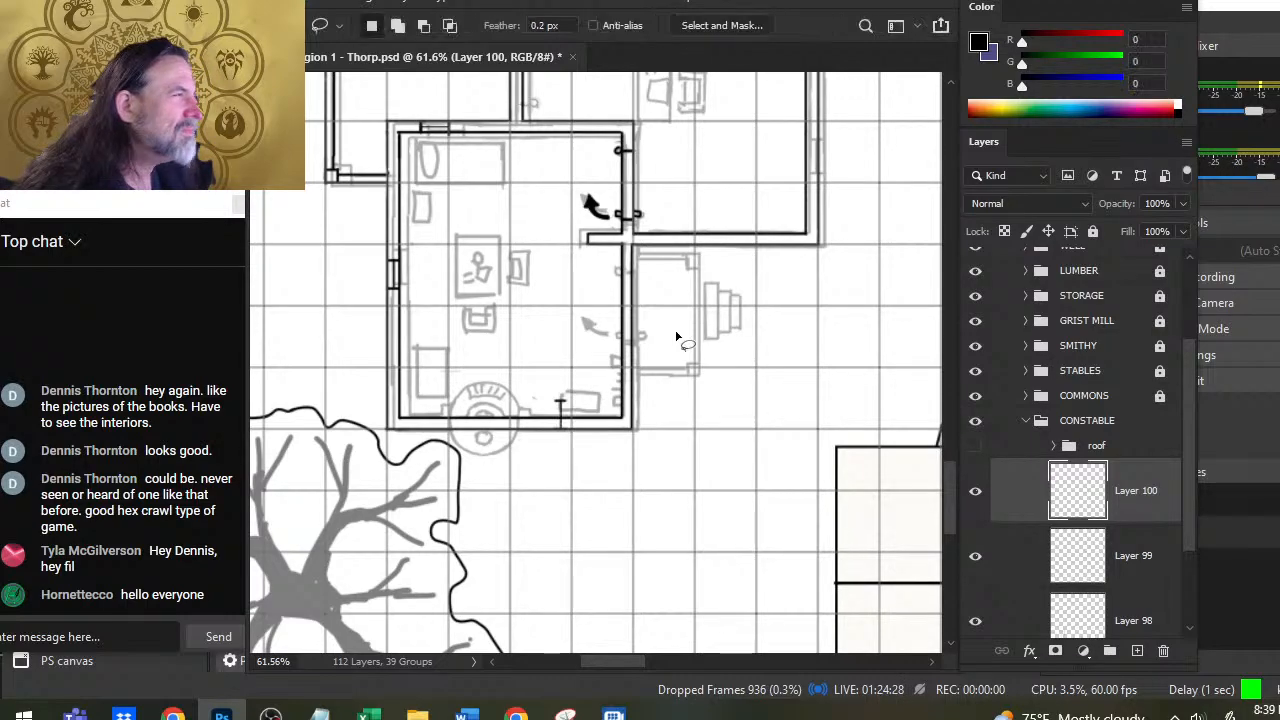
Step: Move the copied window onto the lower sketched window in the right outer wall of the large upper room
scroll(604, 398, up, 3)
scroll(604, 398, right, 1)
key(v)
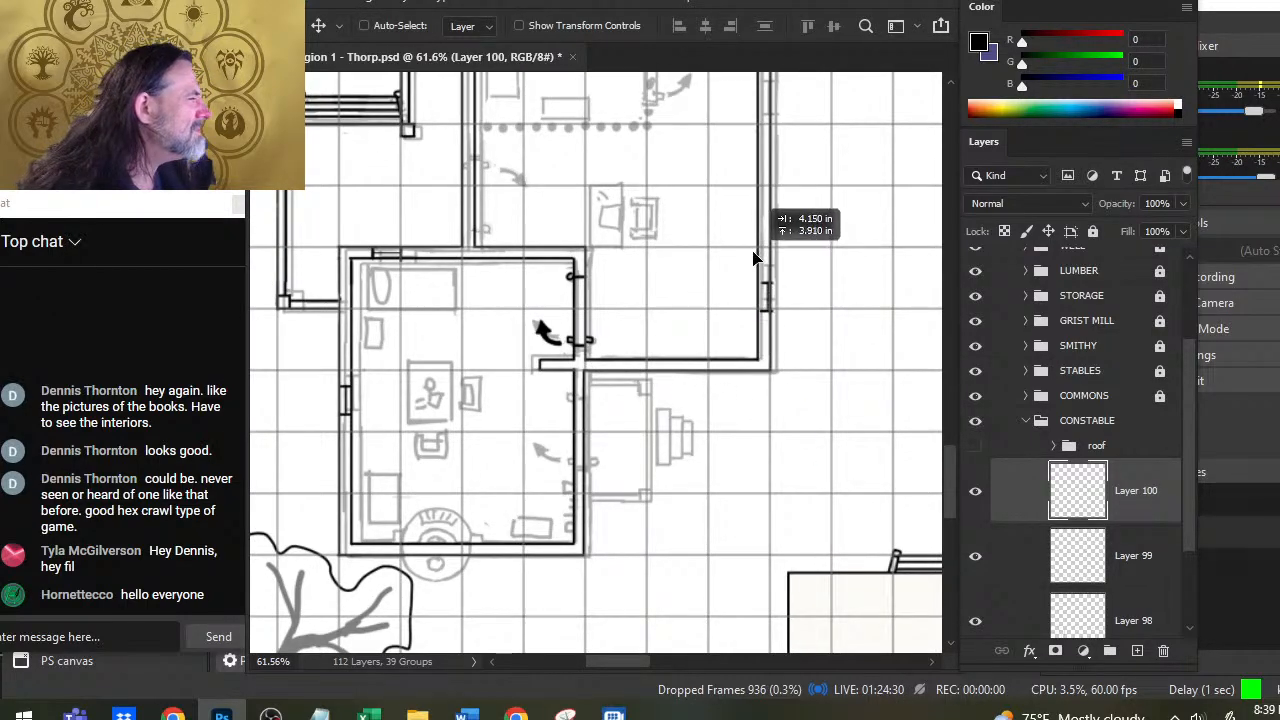
key(z)
drag(760, 295, 748, 349)
key(v)
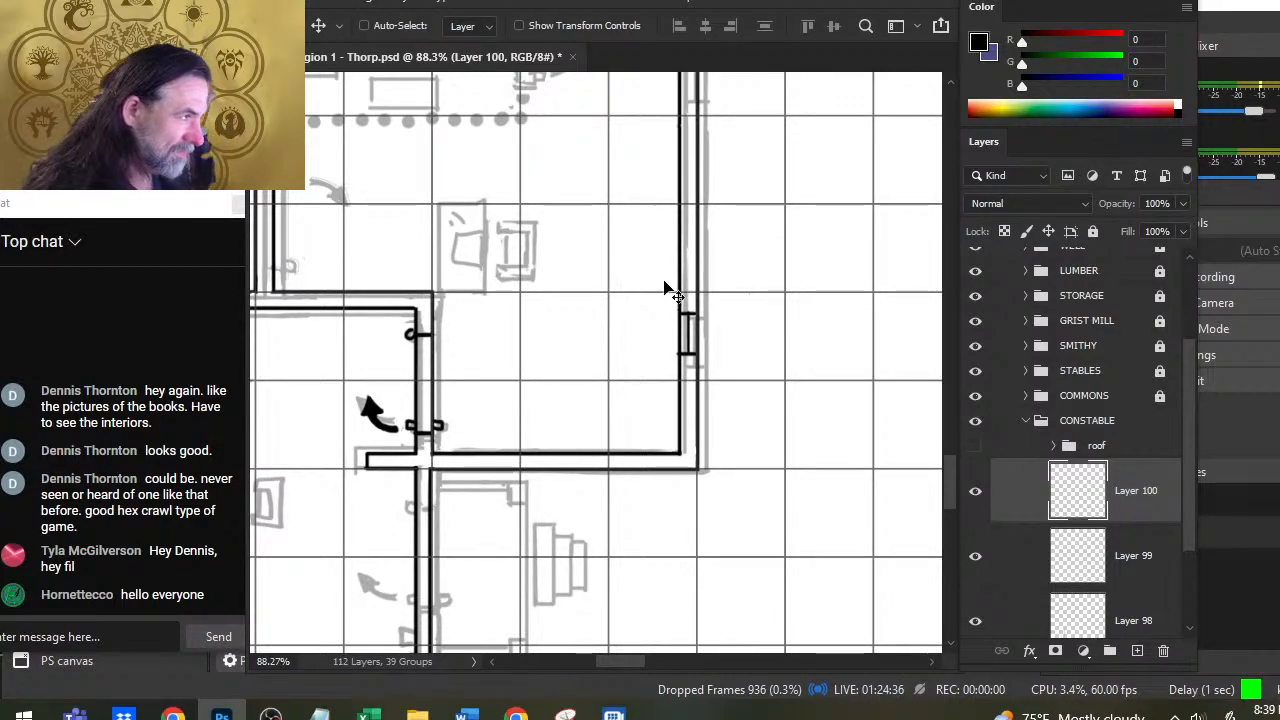
Step: Duplicate the right-wall window onto another layer and move the copy up to the upper sketched window in that wall
key(l)
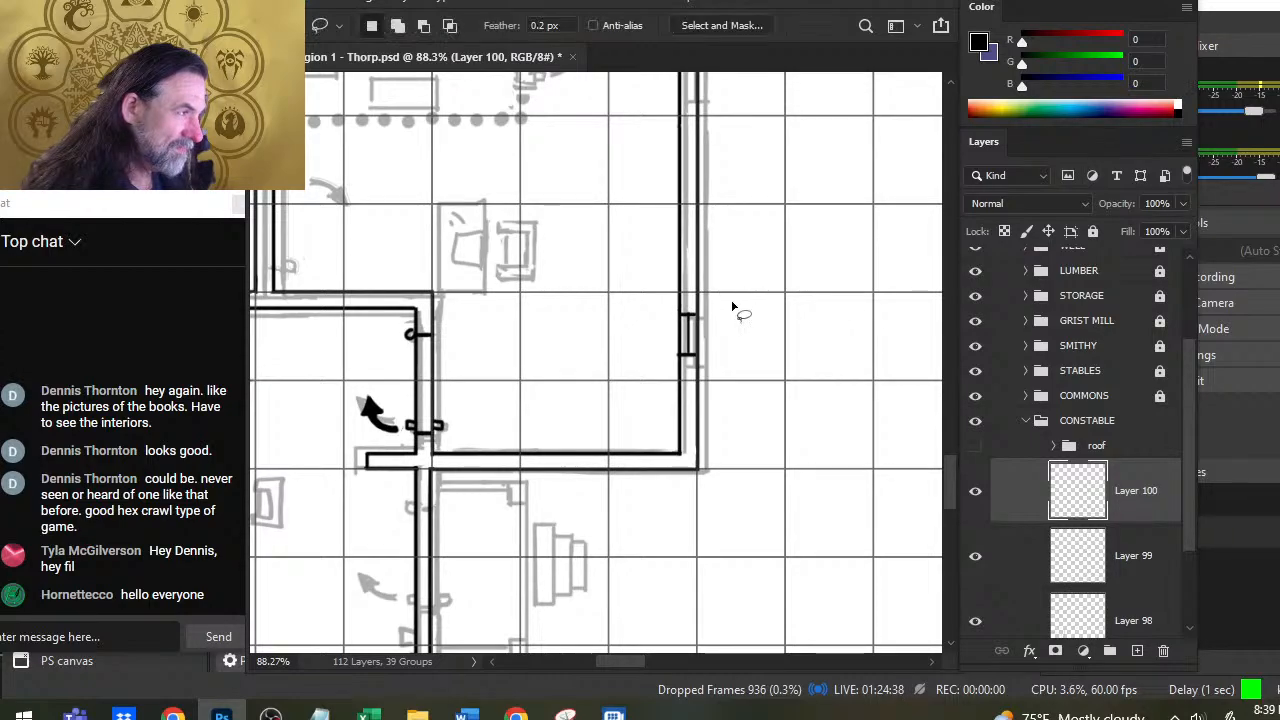
mouse_move(700, 428)
mouse_down()
mouse_move(757, 349)
mouse_move(709, 423)
mouse_move(712, 413)
mouse_up()
key(ctrl+j)
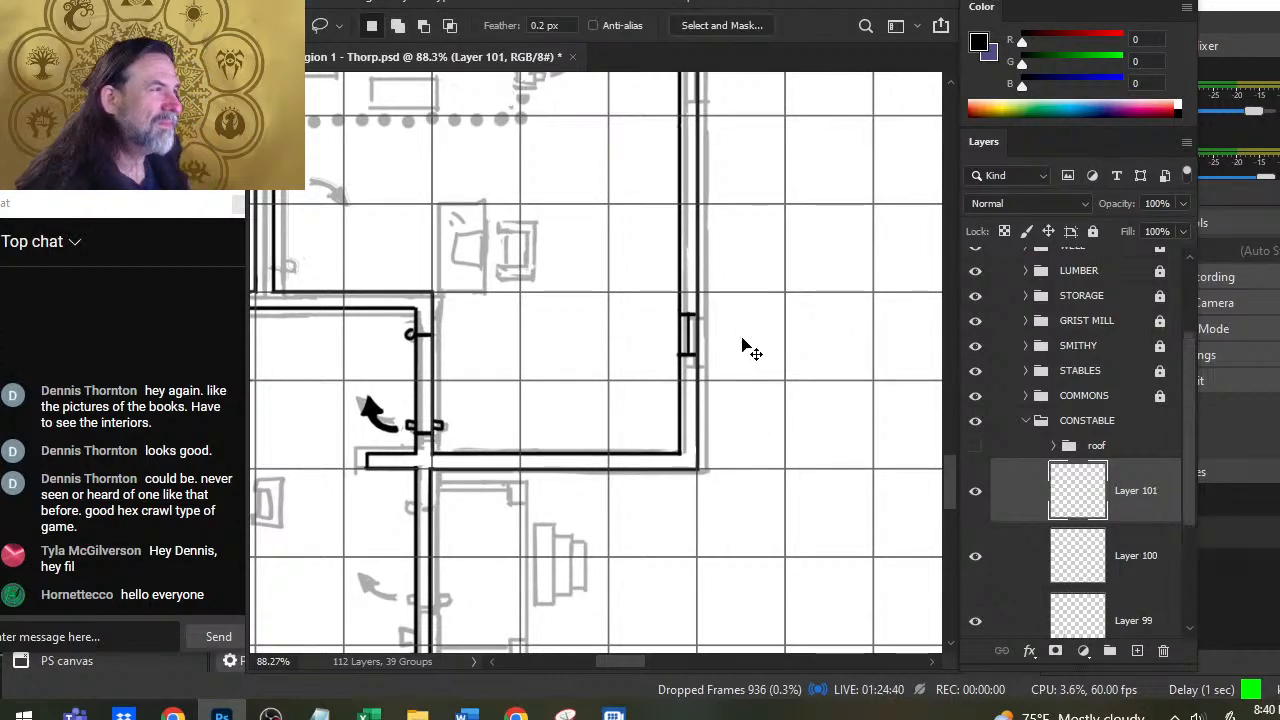
scroll(775, 343, up, 3)
key(v)
mouse_move(737, 457)
mouse_down()
mouse_move(773, 219)
mouse_move(763, 297)
mouse_move(740, 298)
mouse_up()
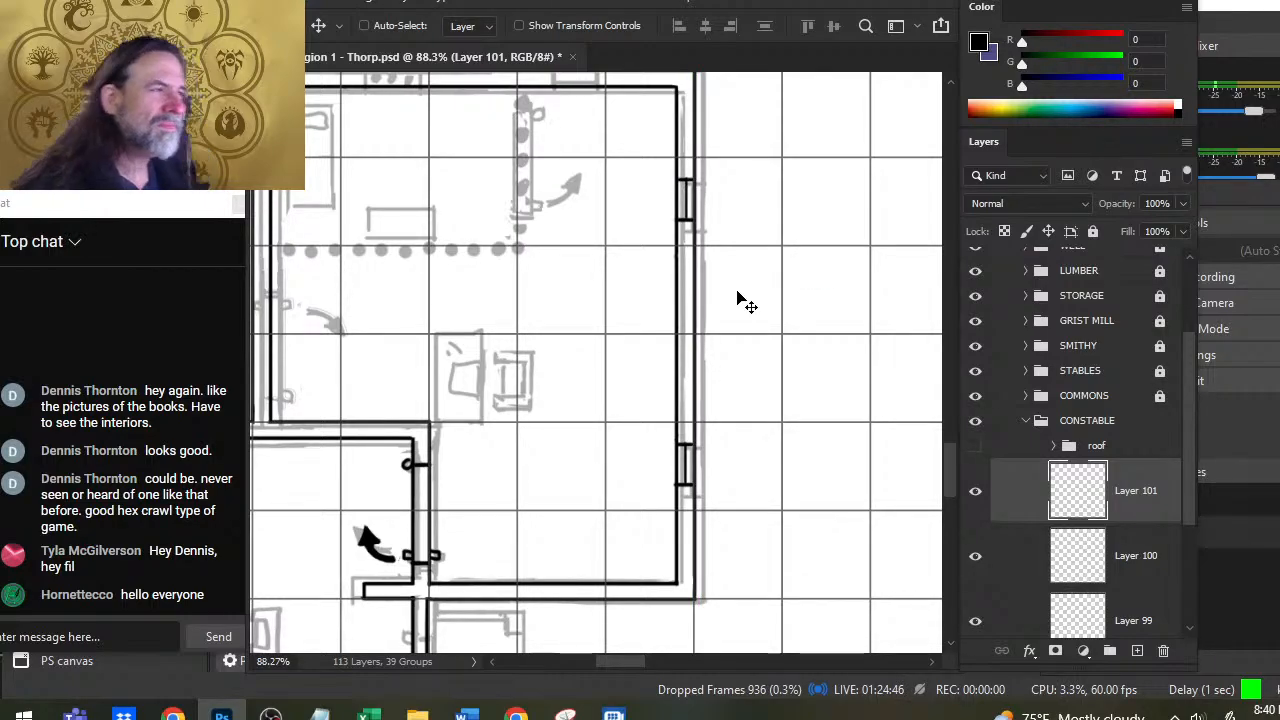
Step: Copy the upper right-wall window onto a new layer and move the copy just below the sketched dotted opening in the top wall
key(z)
drag(592, 389, 536, 395)
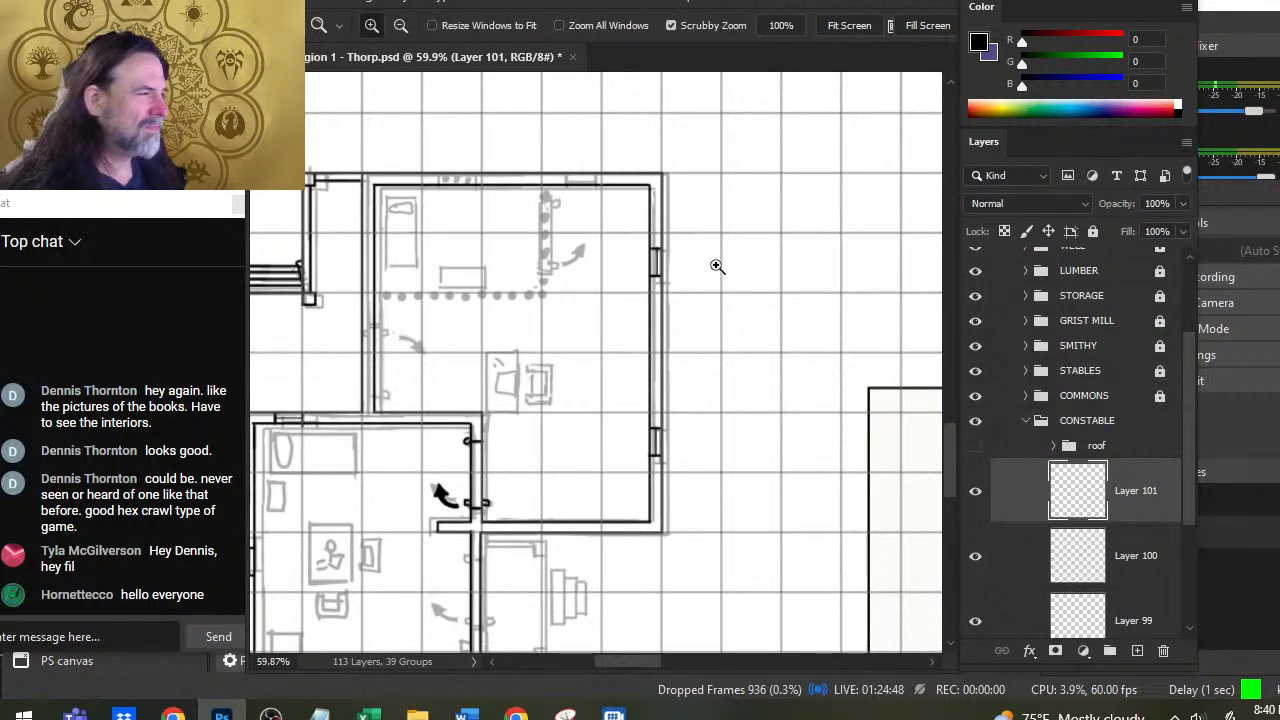
key(l)
mouse_move(625, 351)
mouse_down()
mouse_move(699, 225)
mouse_move(650, 352)
mouse_up()
key(ctrl+shift+j)
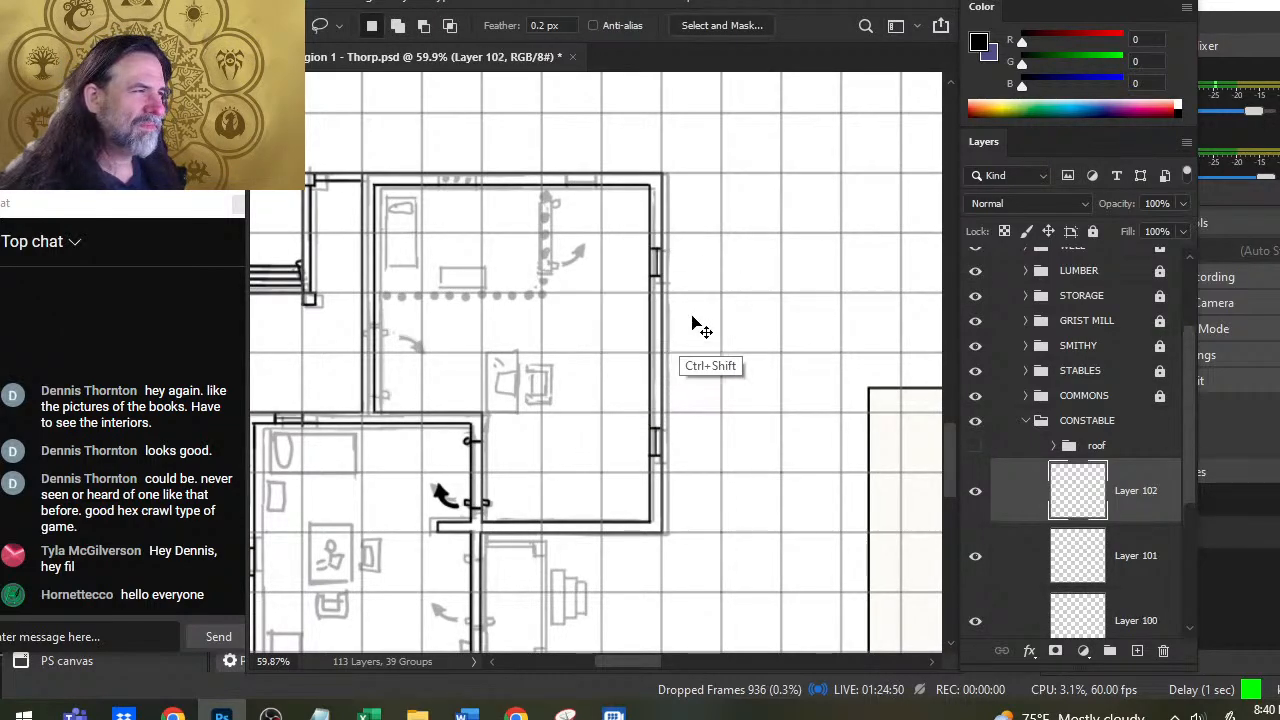
right_click(572, 246)
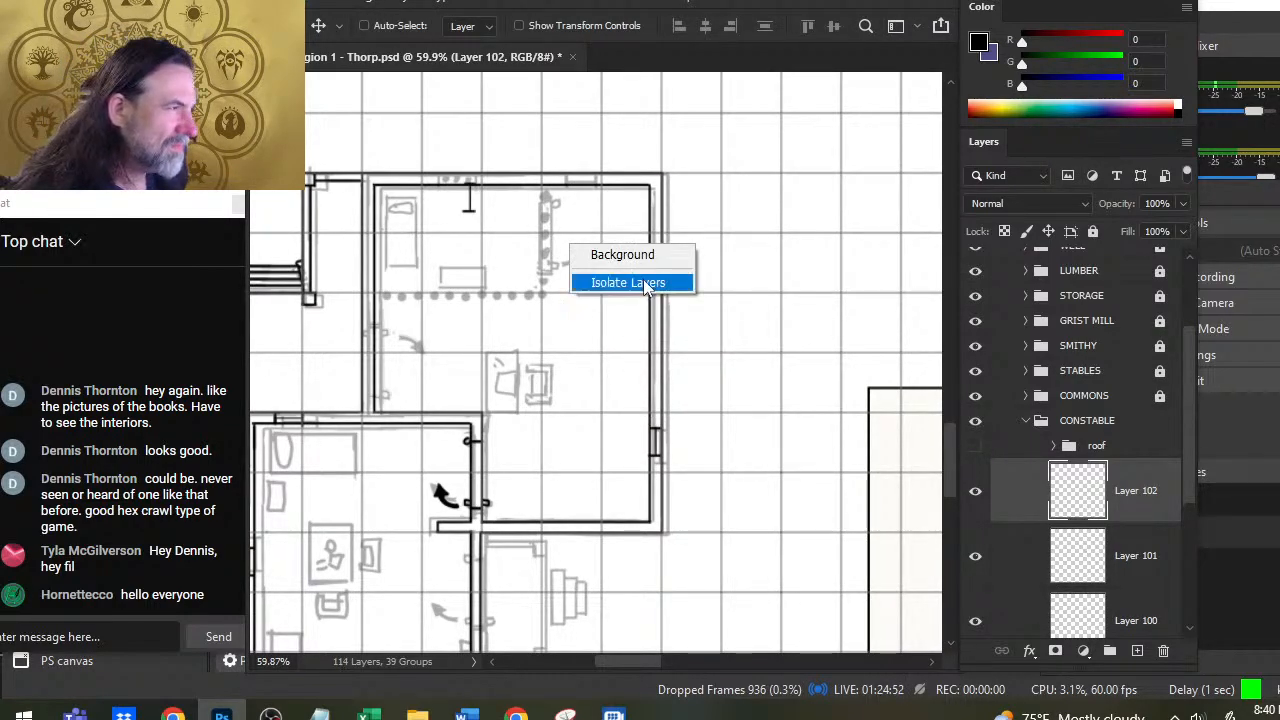
key(Escape)
Step: Rotate the copied window a quarter turn with Free Transform so it lies horizontally
key(l)
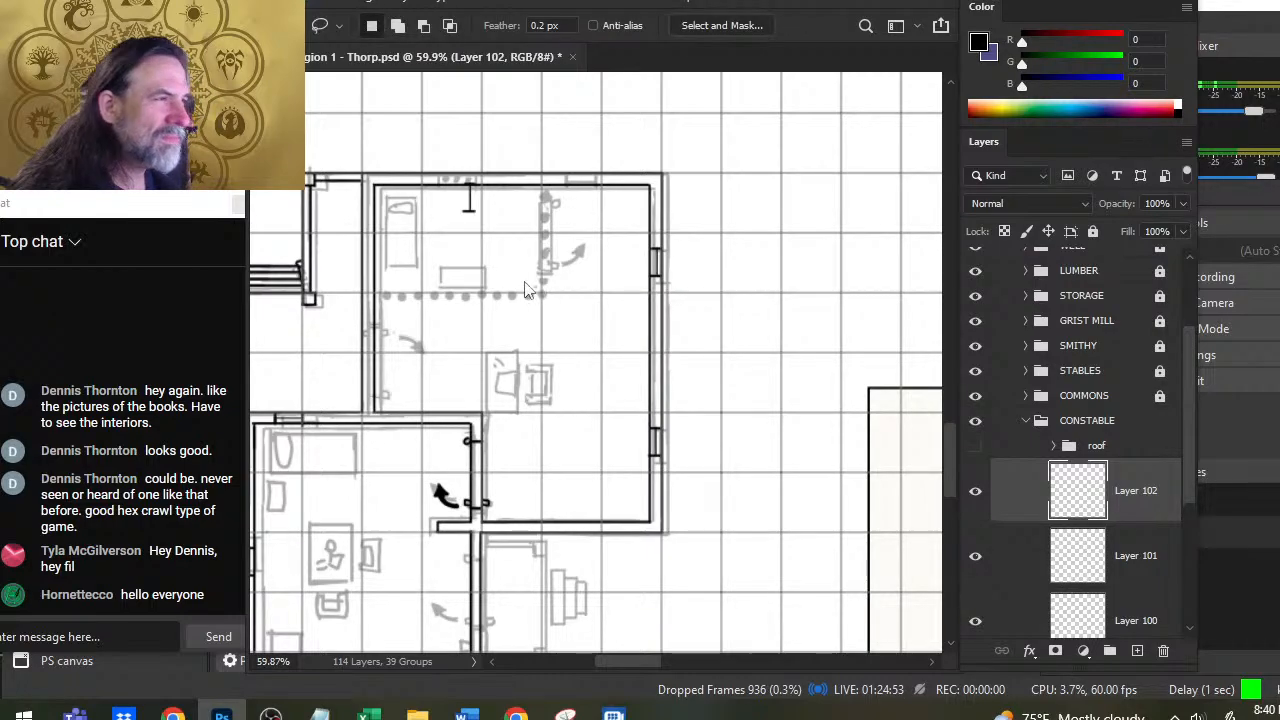
right_click(550, 340)
click(610, 498)
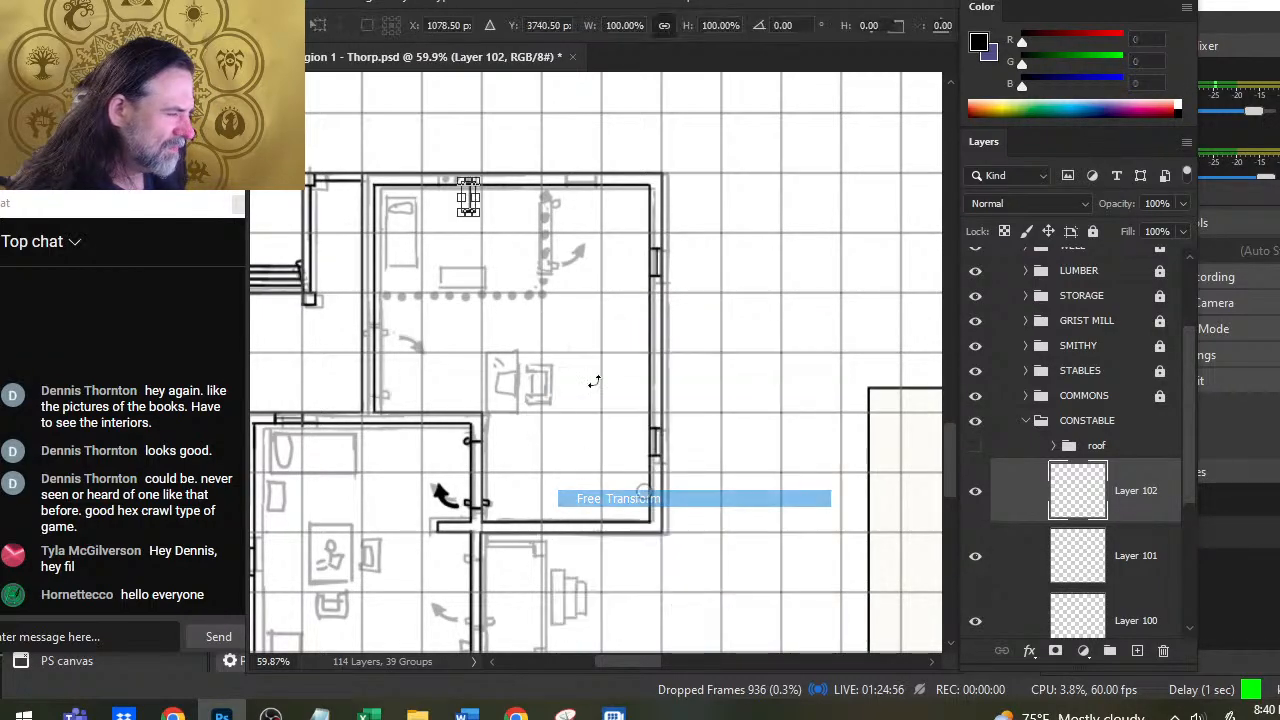
drag(594, 382, 551, 417)
key(Return)
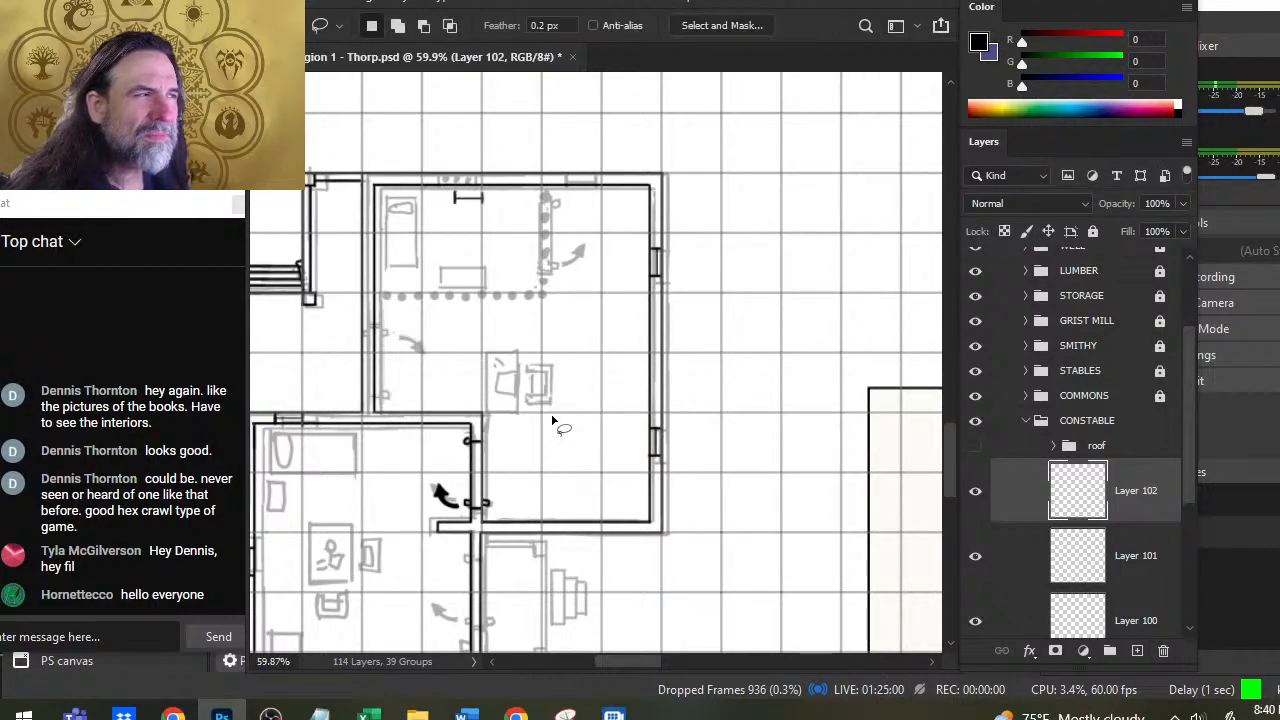
Step: Move the rotated window up into the large upper room's top wall, over the sketched dotted opening above the bed
key(v)
drag(565, 356, 551, 338)
key(z)
drag(446, 222, 526, 297)
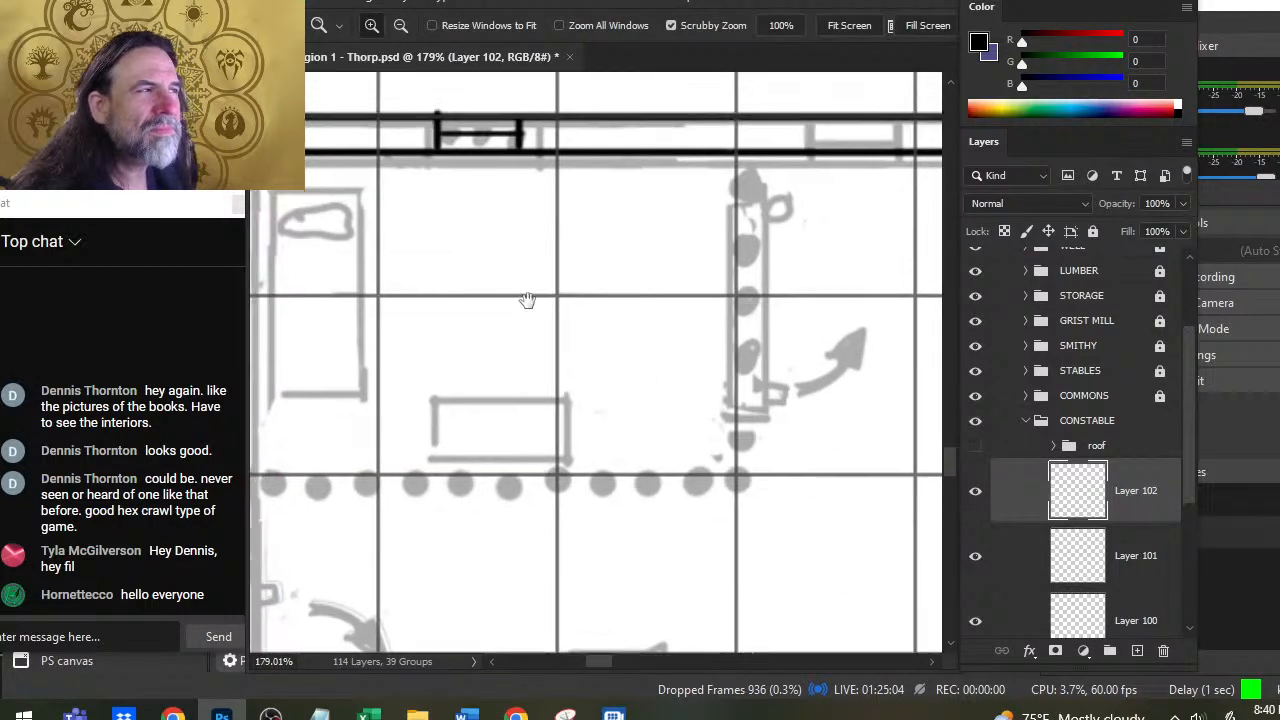
scroll(560, 350, up, 3)
key(v)
drag(574, 400, 600, 386)
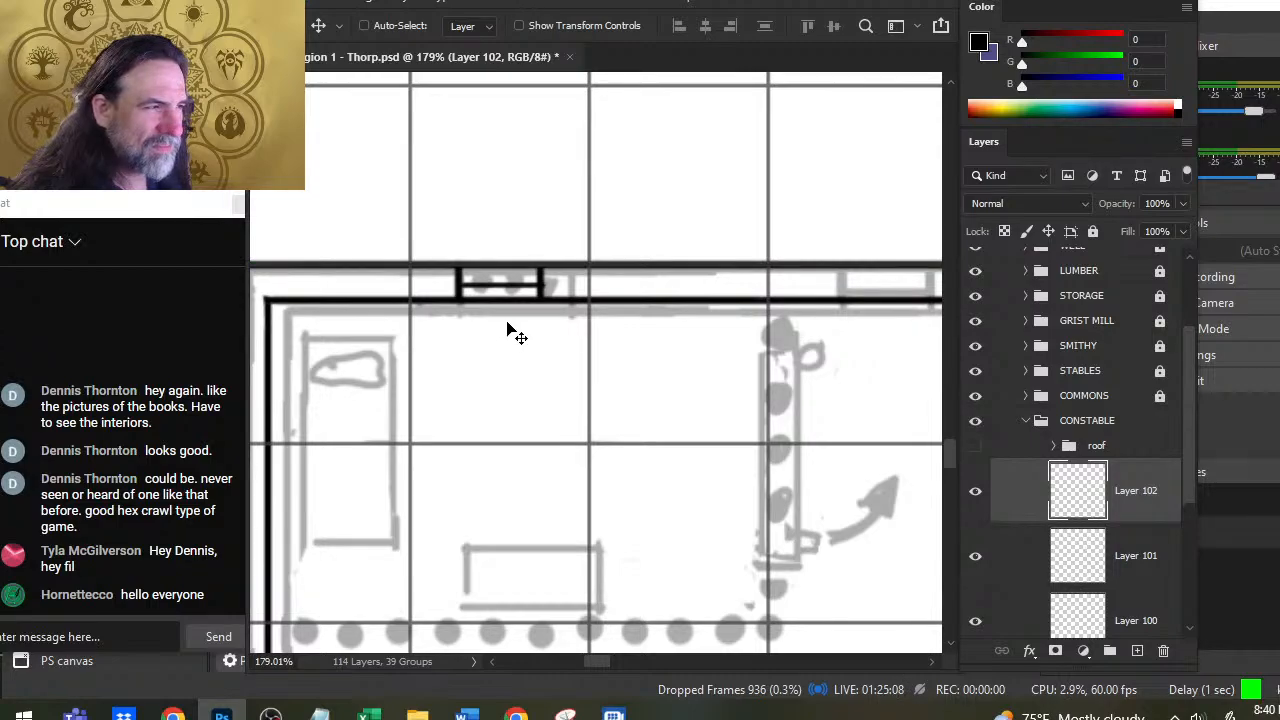
Step: Erase the centre line between the opening's end bars and paint two black dots over the sketched ones, redoing the left dot
key(e)
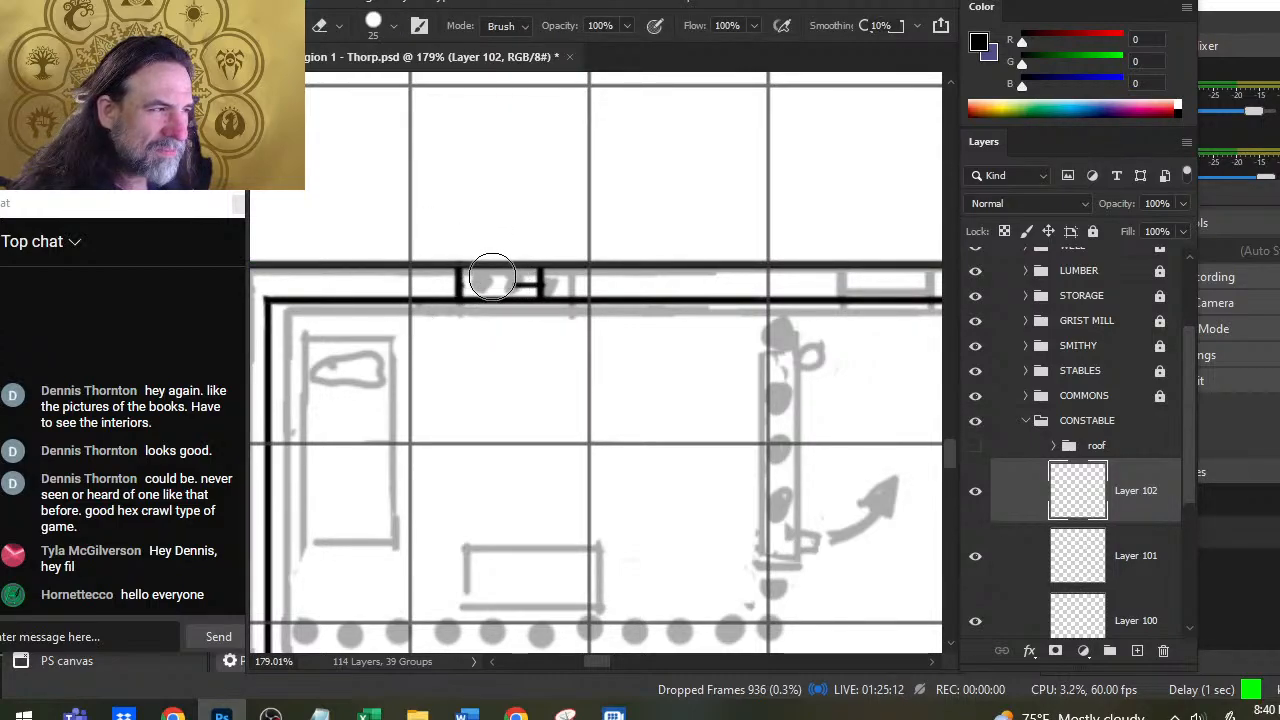
click(492, 277)
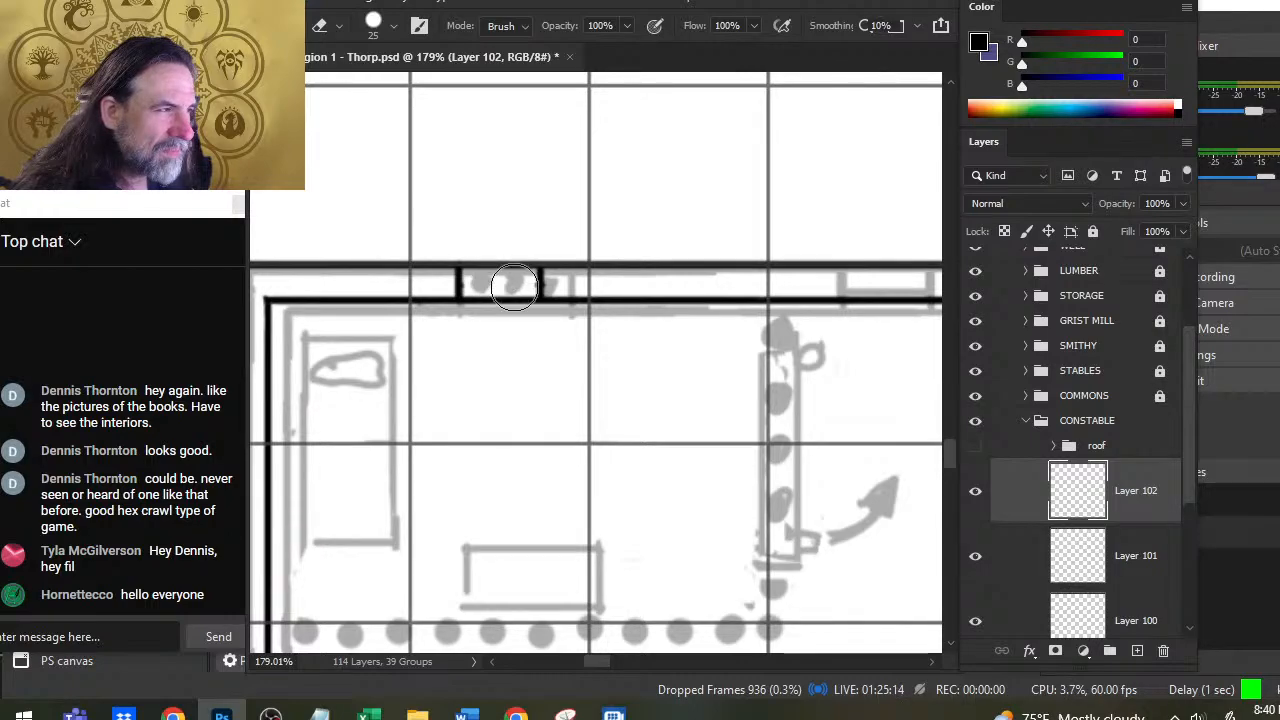
key(b)
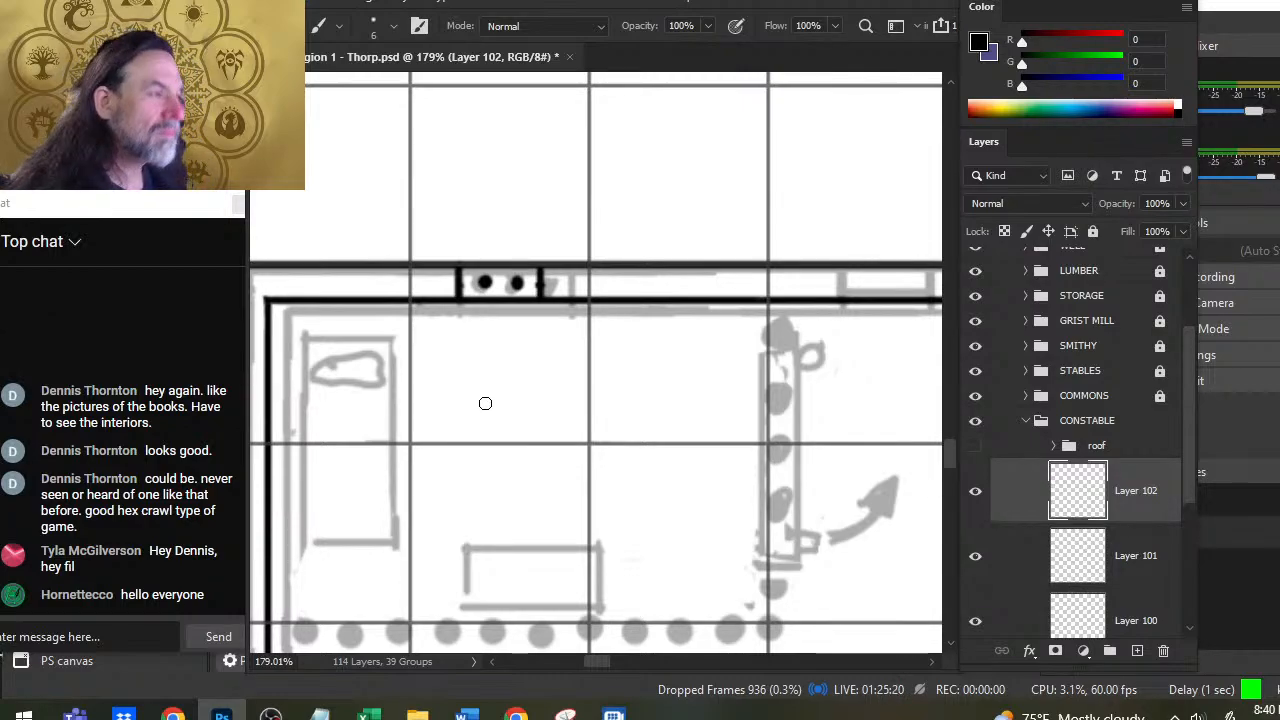
key(ctrl+z)
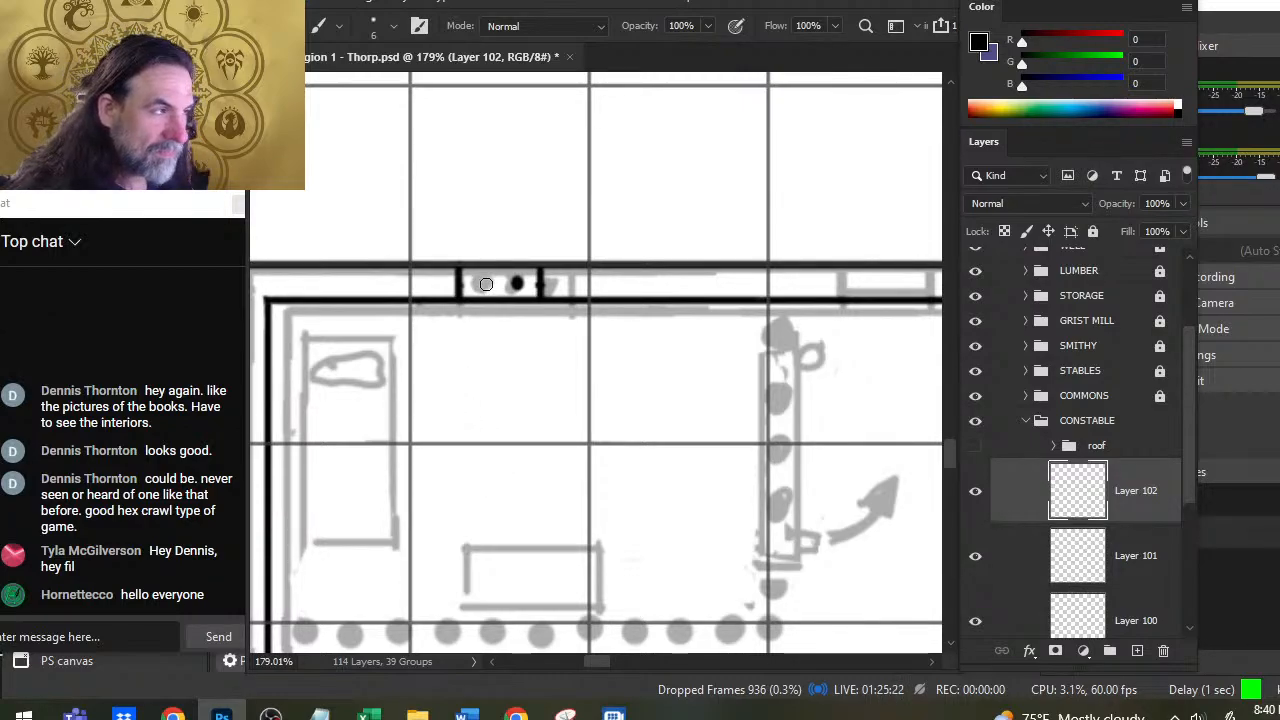
click(486, 283)
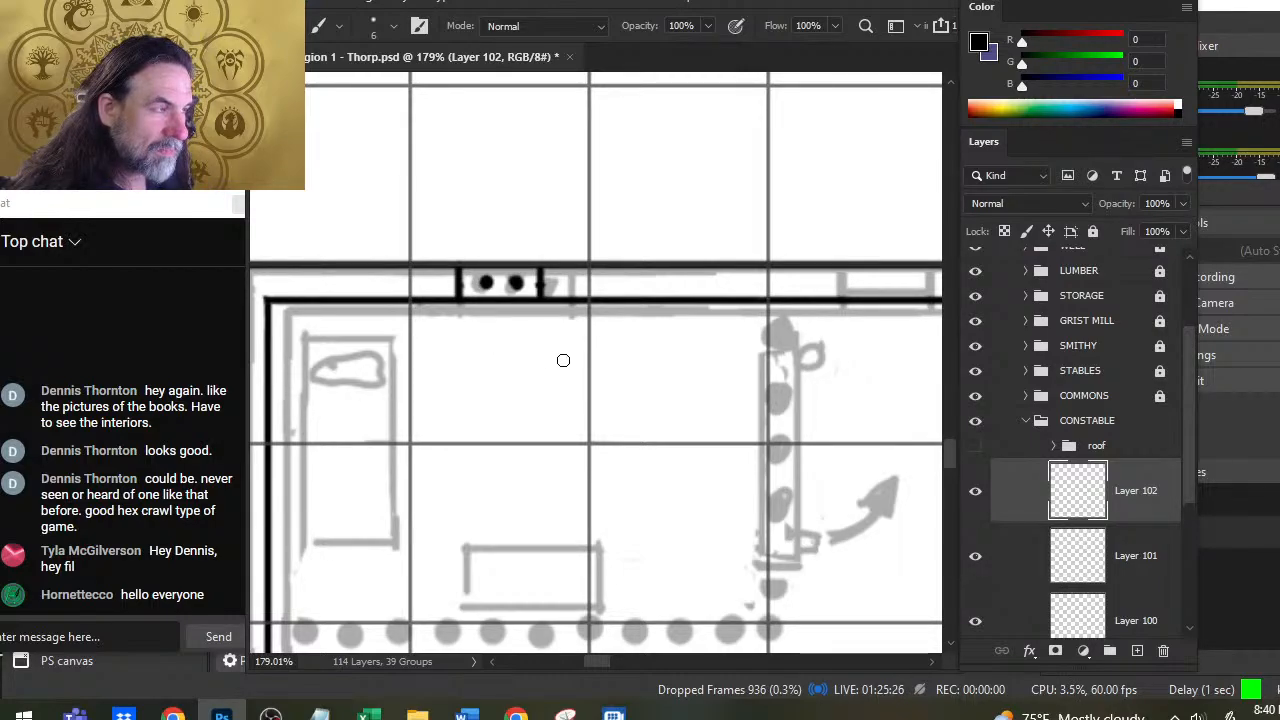
Step: Merge Layers 99 through 102 of the CONSTABLE group into a single layer
key(z)
scroll(574, 374, down, 5)
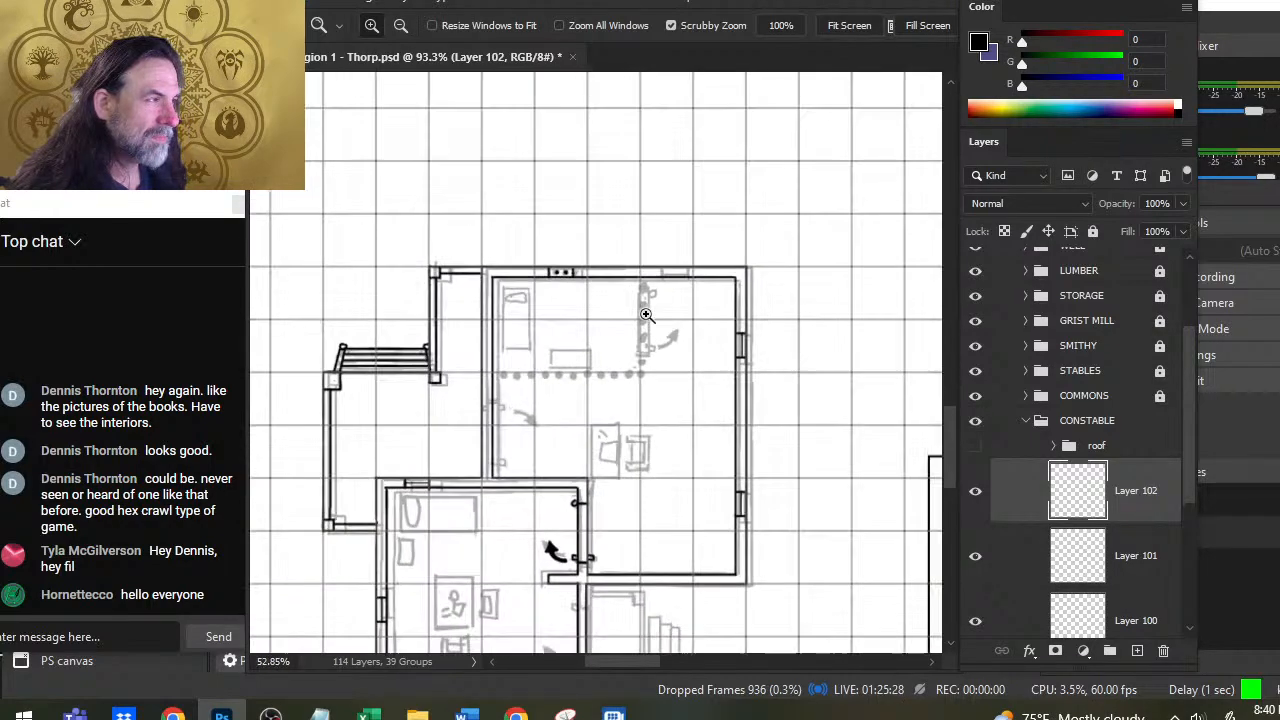
scroll(646, 314, down, 1)
key(l)
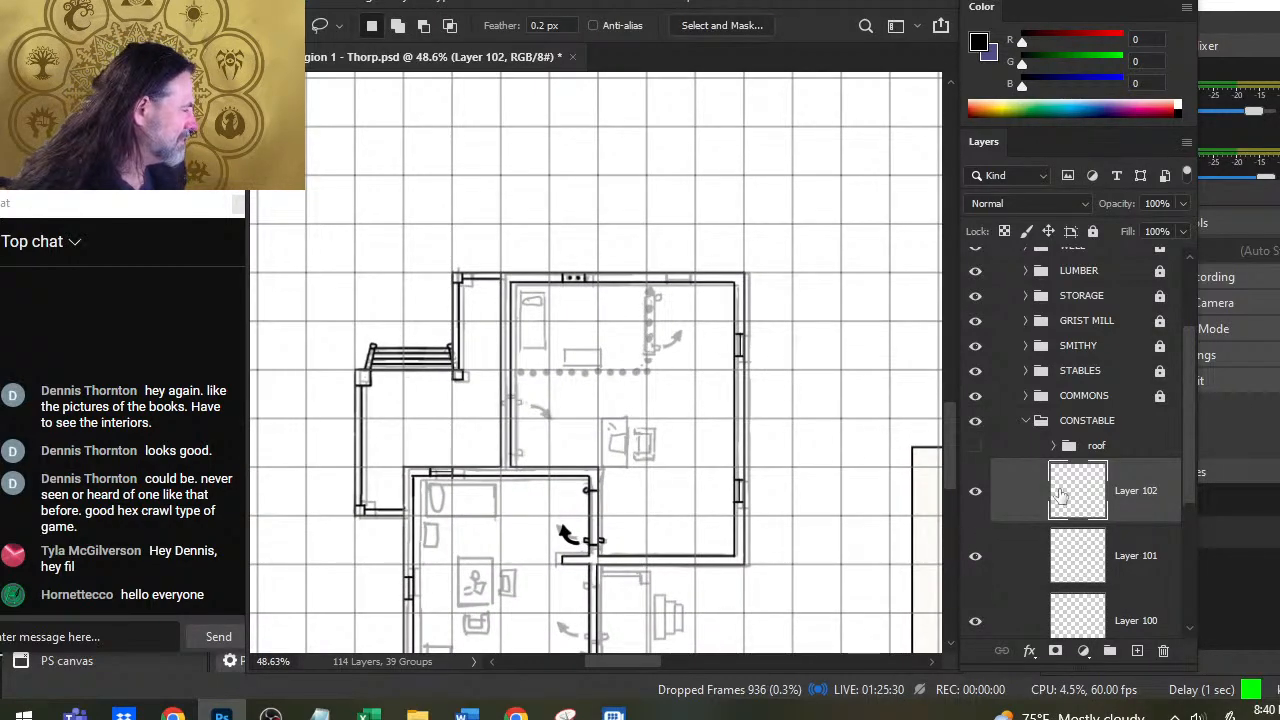
drag(1185, 408, 1159, 528)
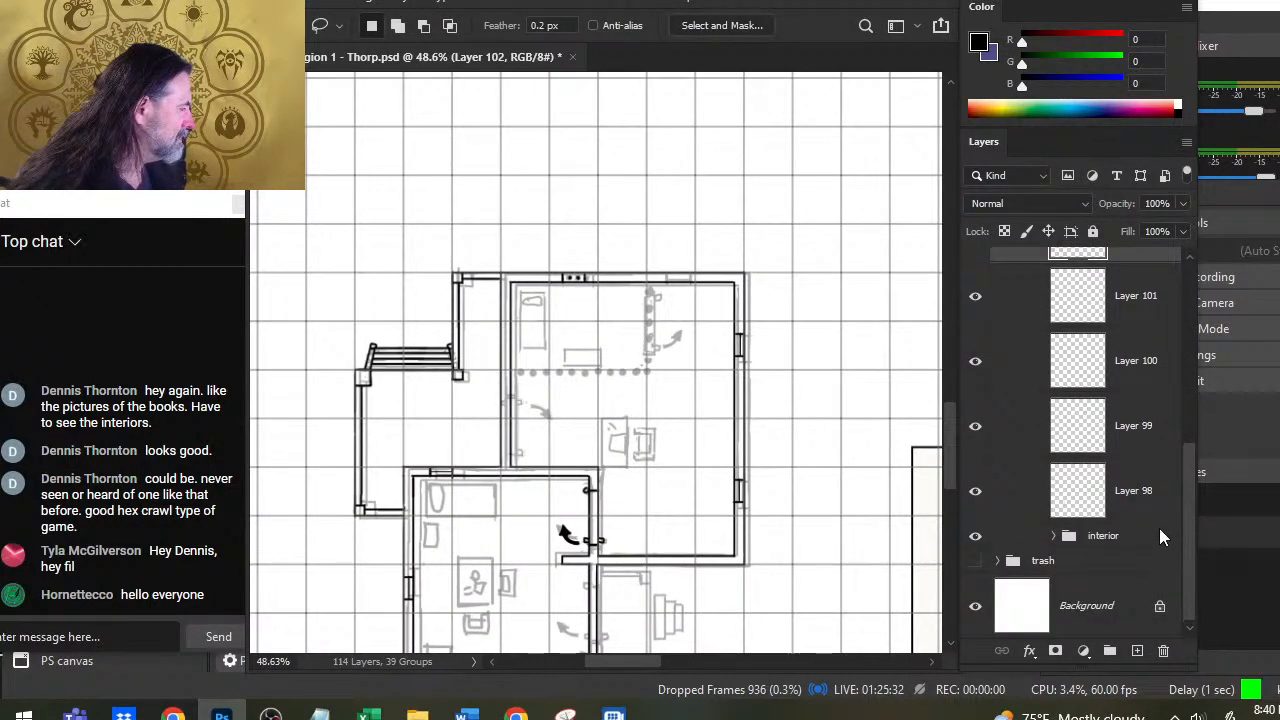
shift+click(1040, 485)
right_click(1035, 462)
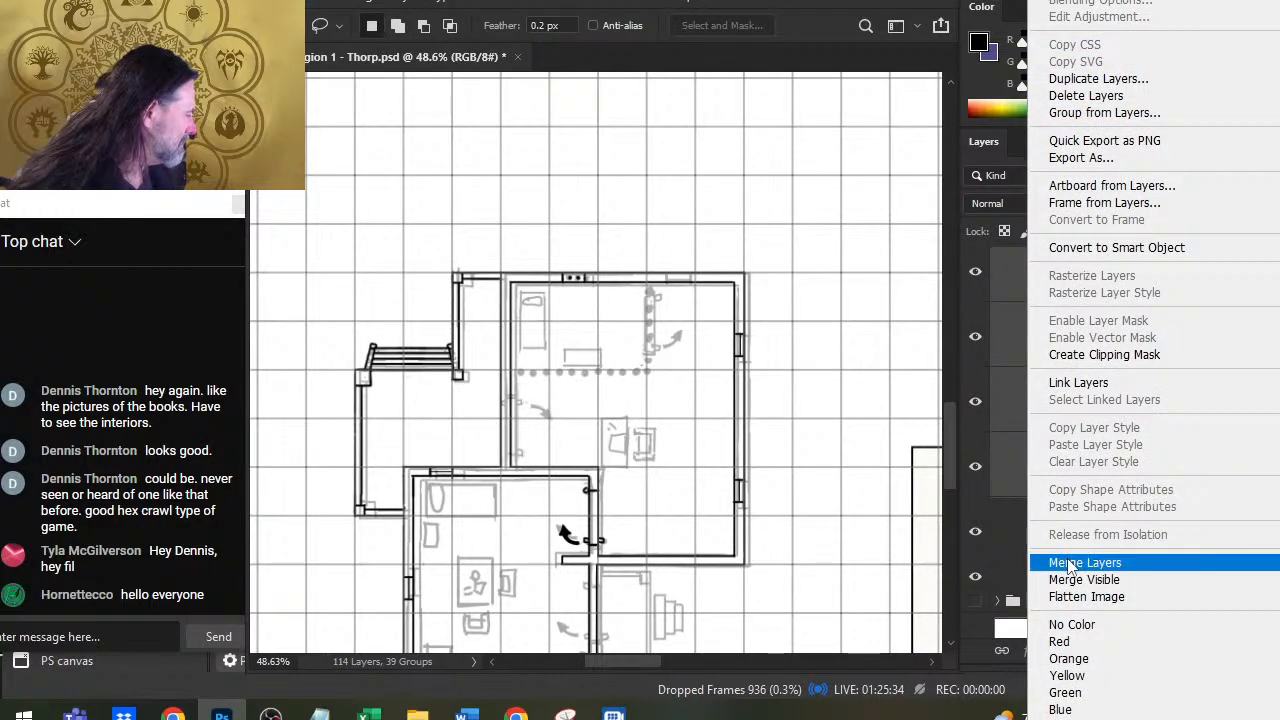
click(1045, 563)
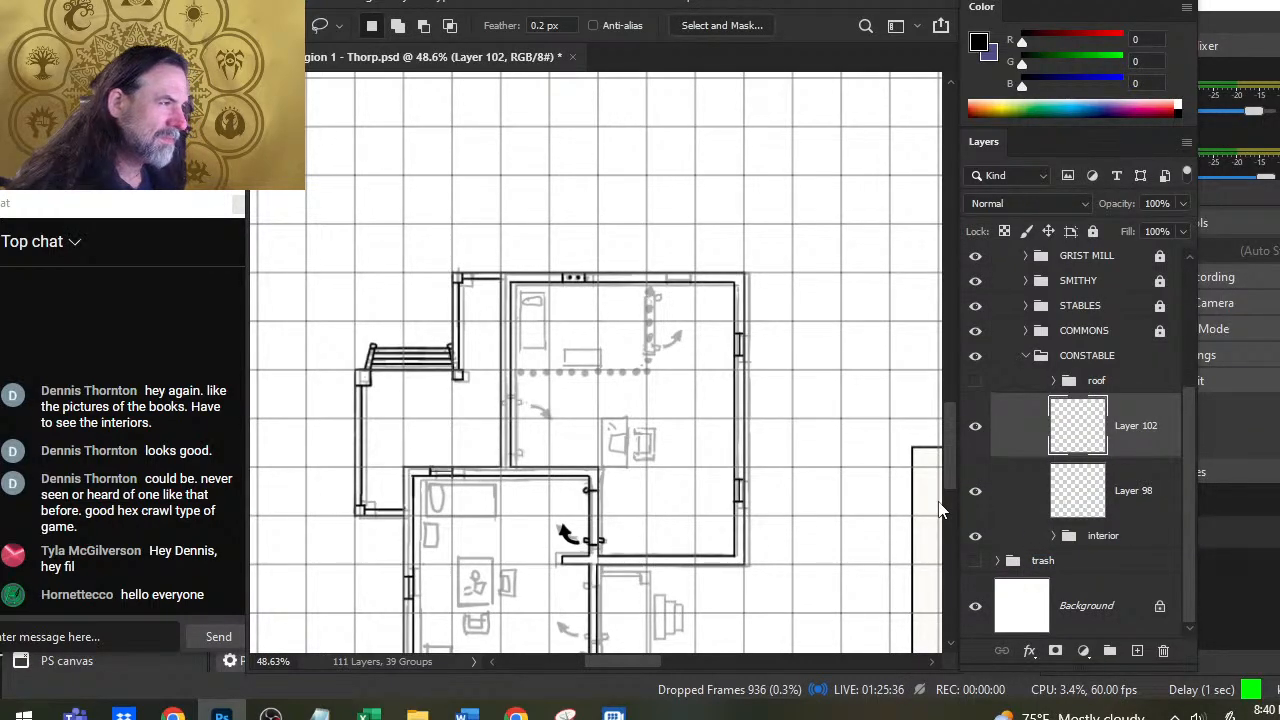
Step: Lasso the upper window in the right wall, copy it onto a new layer, and move the copy near the top wall
key(z)
click(749, 356)
key(l)
mouse_move(763, 294)
mouse_down()
mouse_move(768, 382)
mouse_move(739, 322)
mouse_up()
key(ctrl+j)
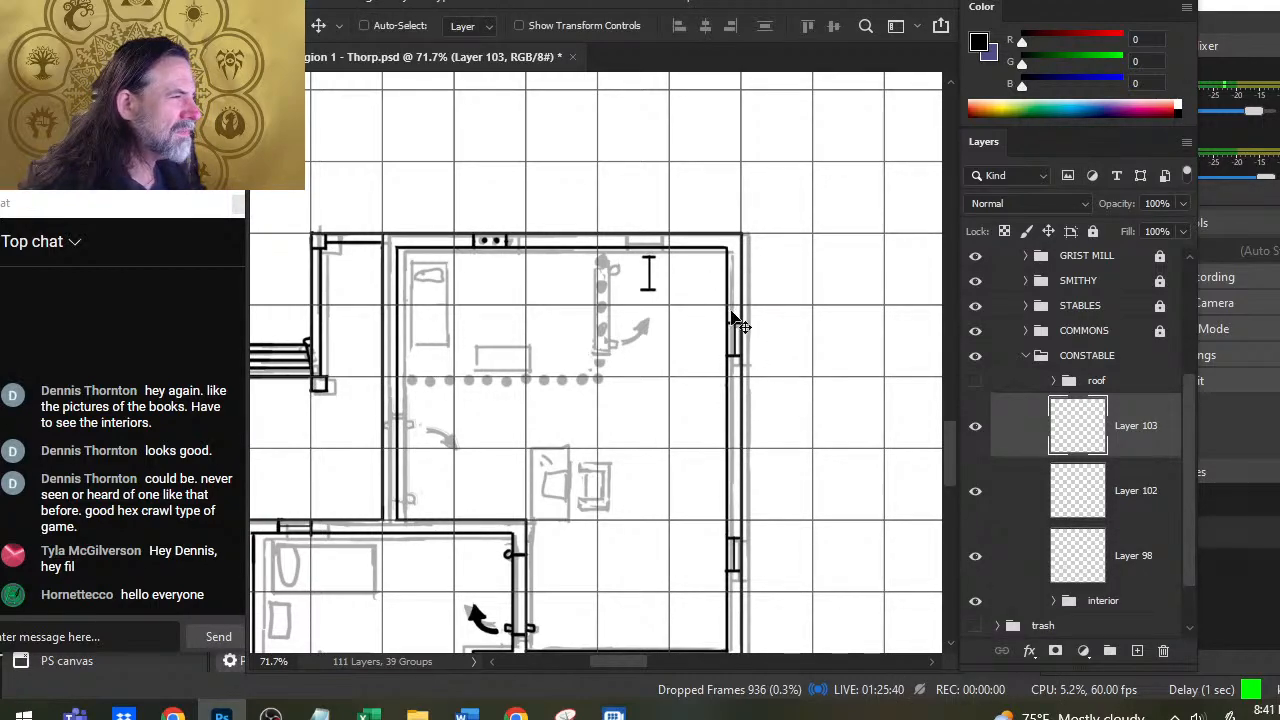
Step: Rotate the copied window to horizontal with Free Transform and place it in the top wall near the right sketched window
right_click(720, 265)
click(752, 438)
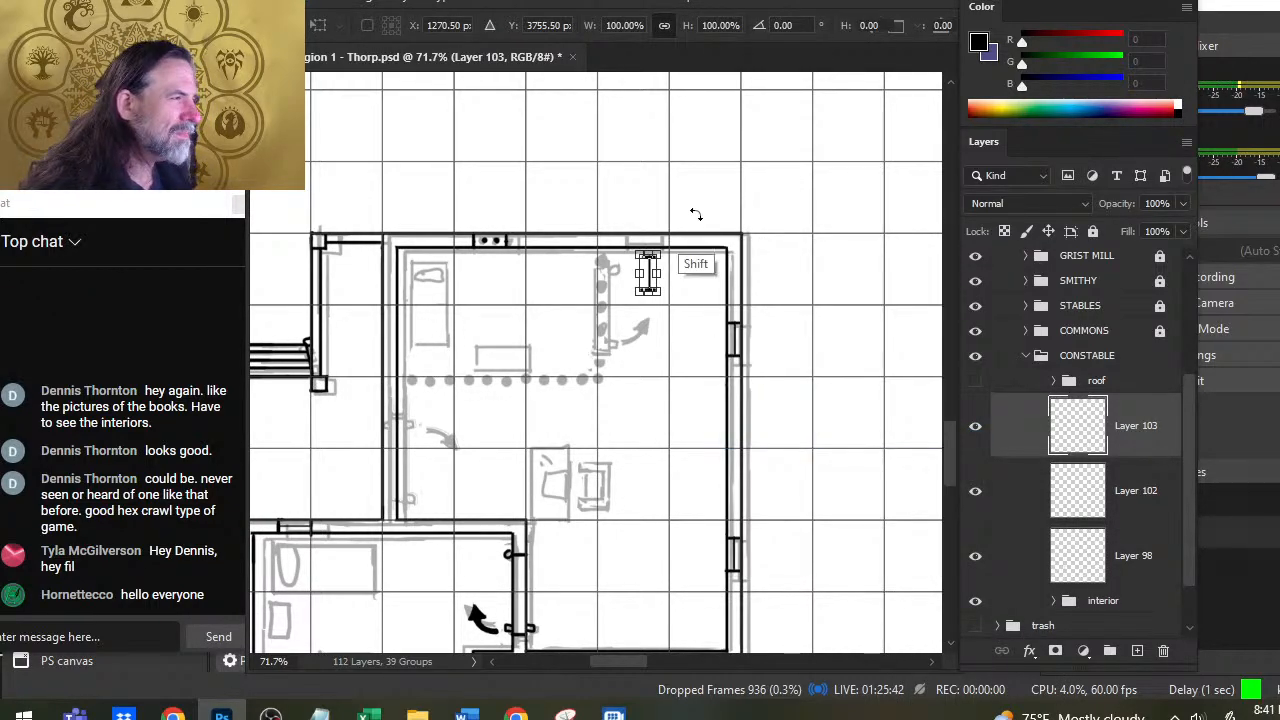
drag(775, 205, 741, 384)
key(Return)
key(v)
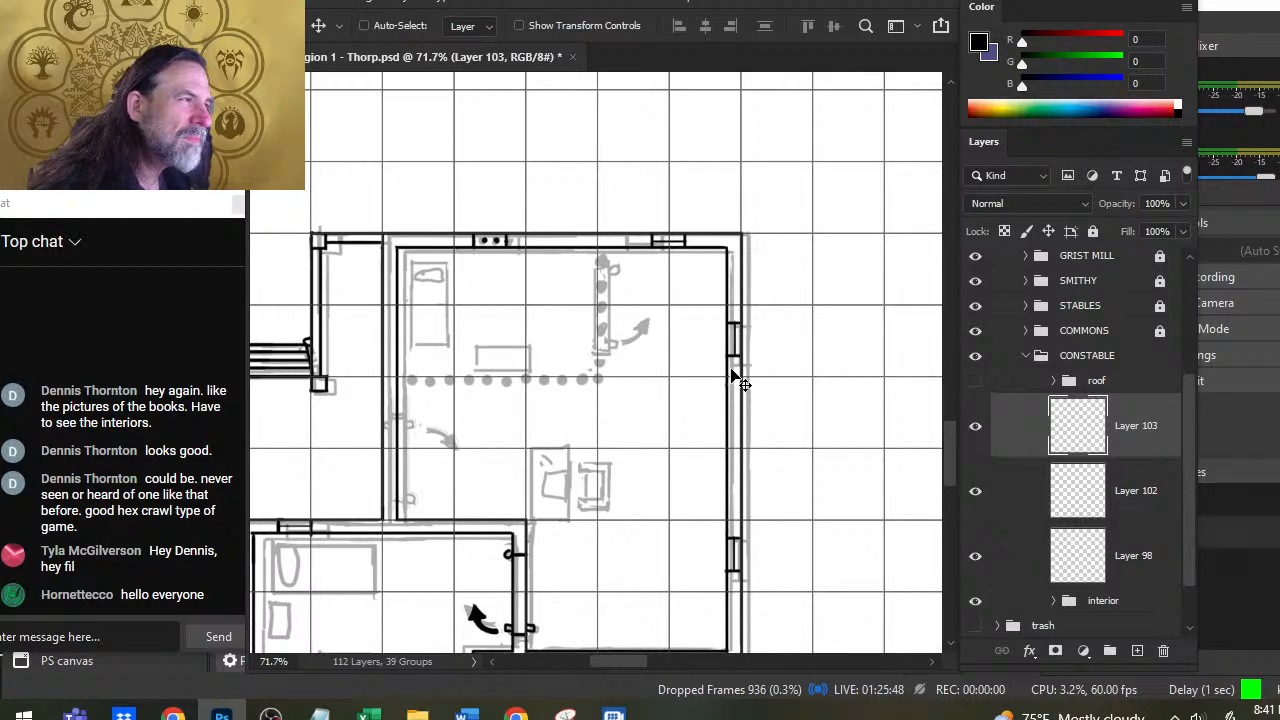
Step: Duplicate the top-wall window's layer and move the copy into the left part of the large upper room's bottom wall
key(z)
scroll(650, 400, down, 4)
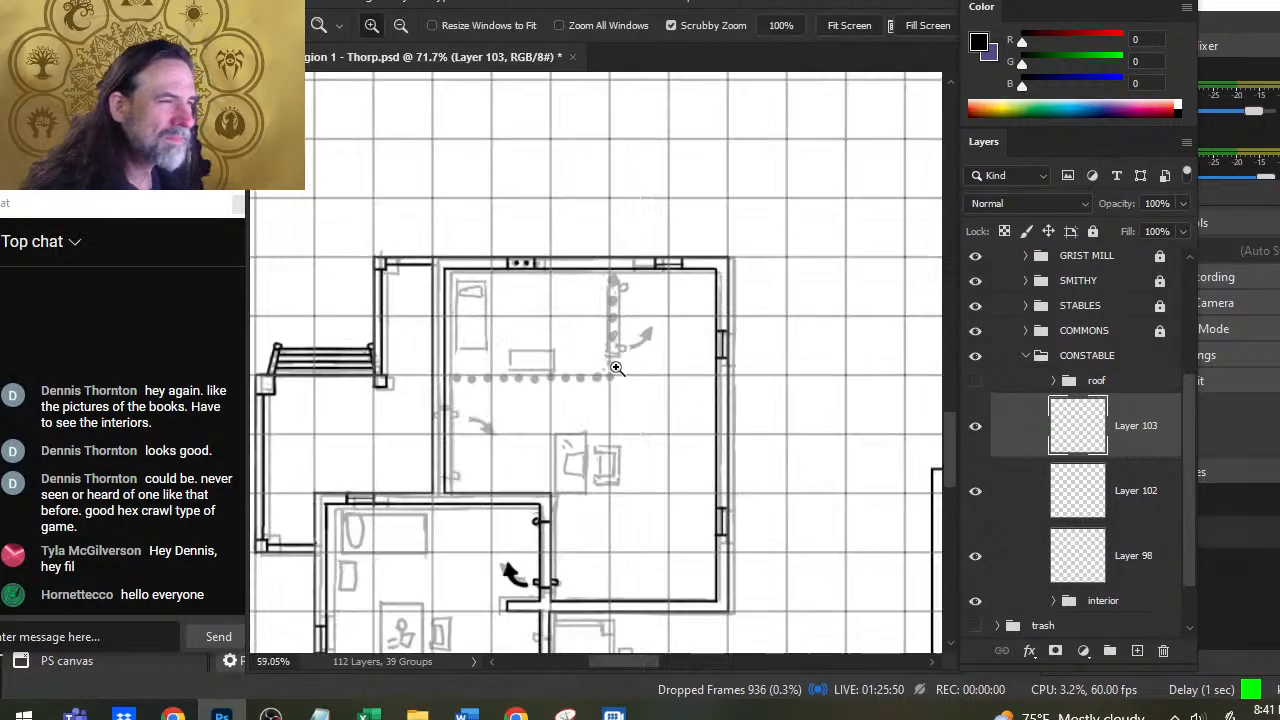
scroll(593, 400, up, 4)
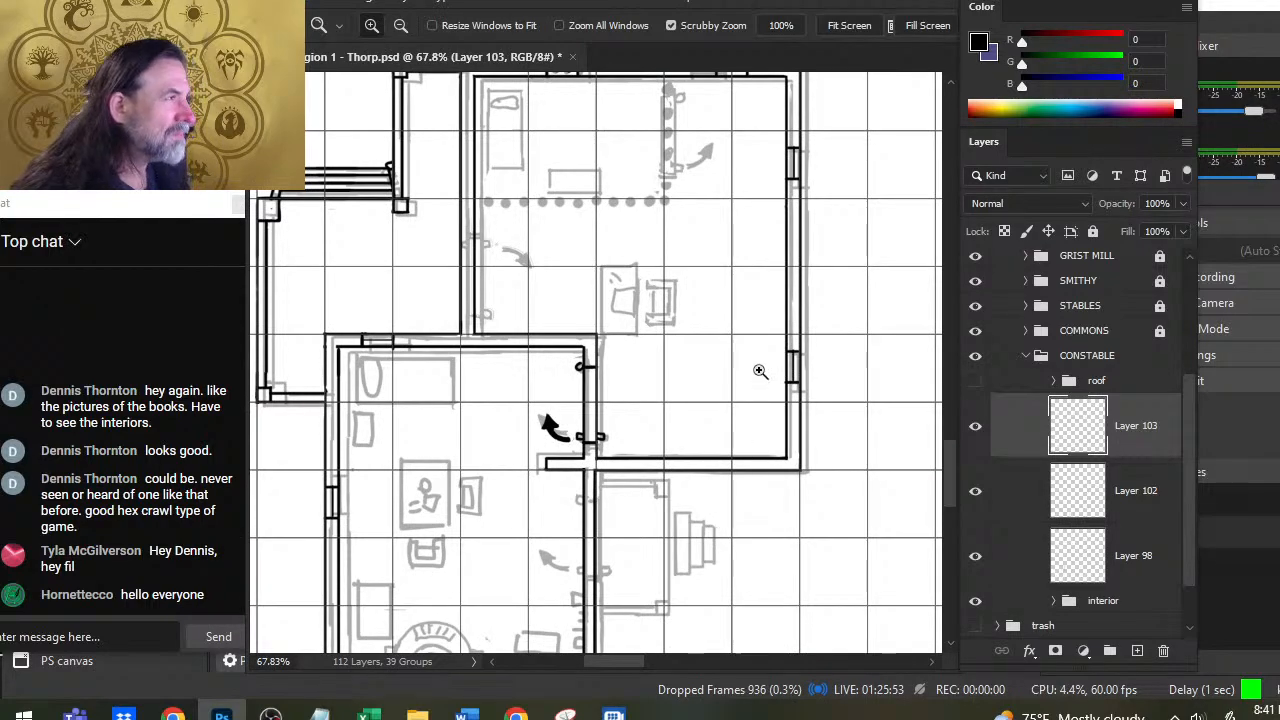
right_click(1050, 428)
click(1148, 86)
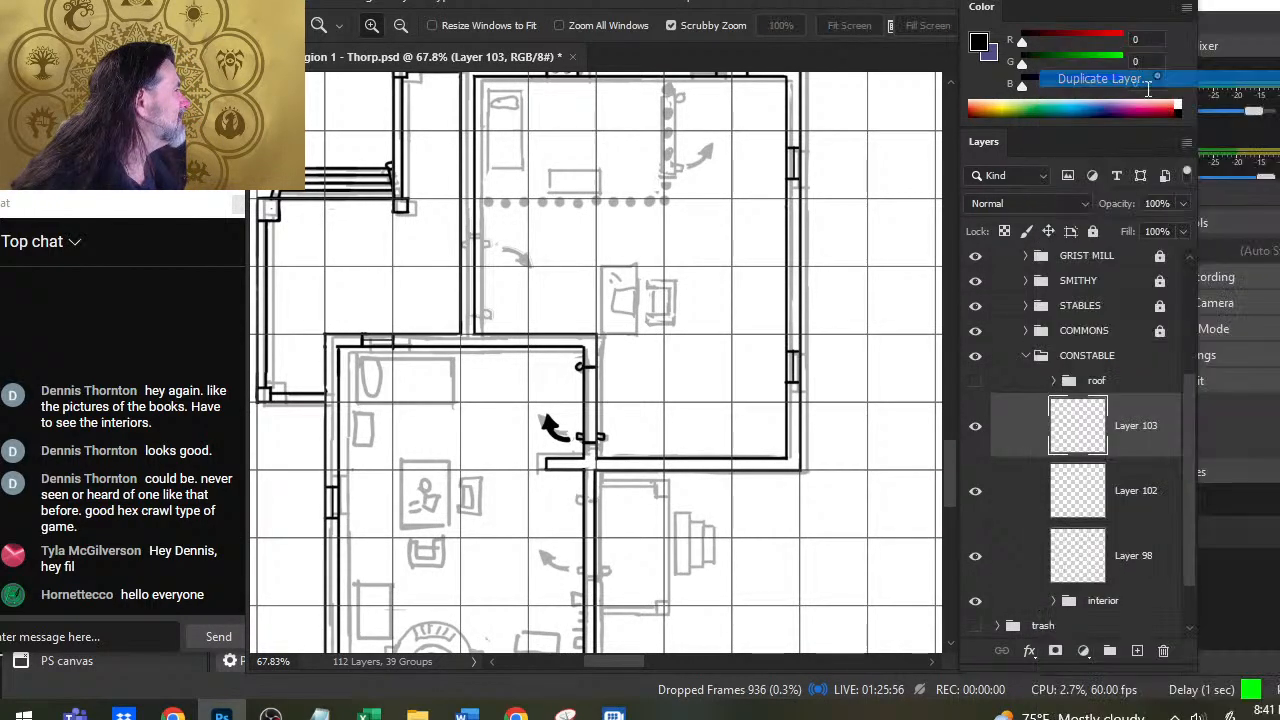
key(Return)
key(v)
drag(709, 298, 698, 448)
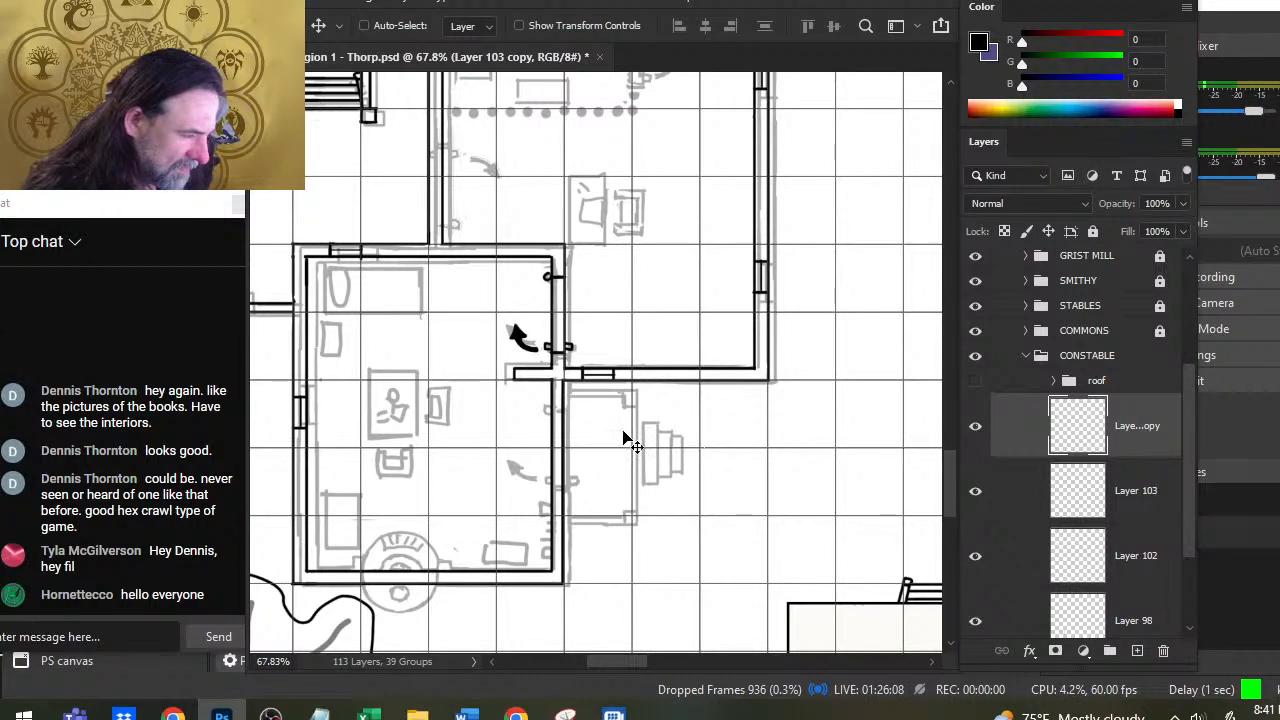
Step: Duplicate the horizontal window layer again and move the copy into the lower room's bottom wall, right of the round sketched fireplace
drag(661, 515, 720, 398)
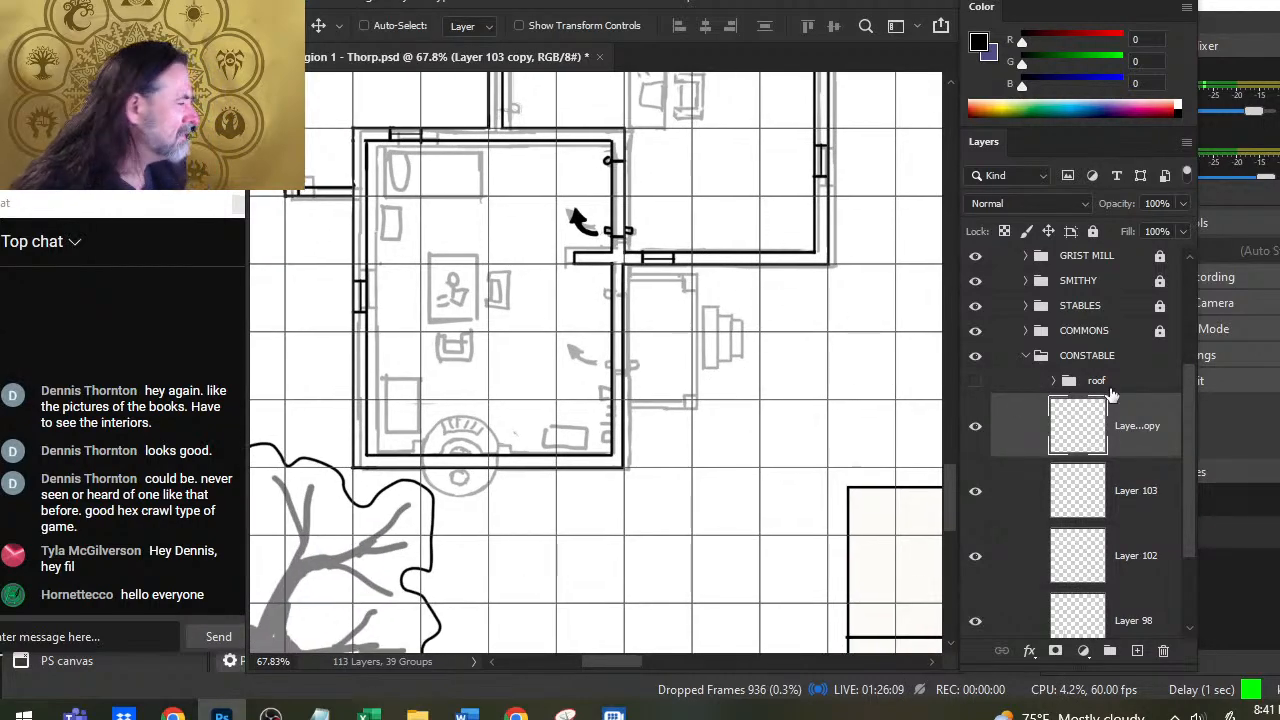
right_click(1016, 436)
click(1084, 78)
key(Return)
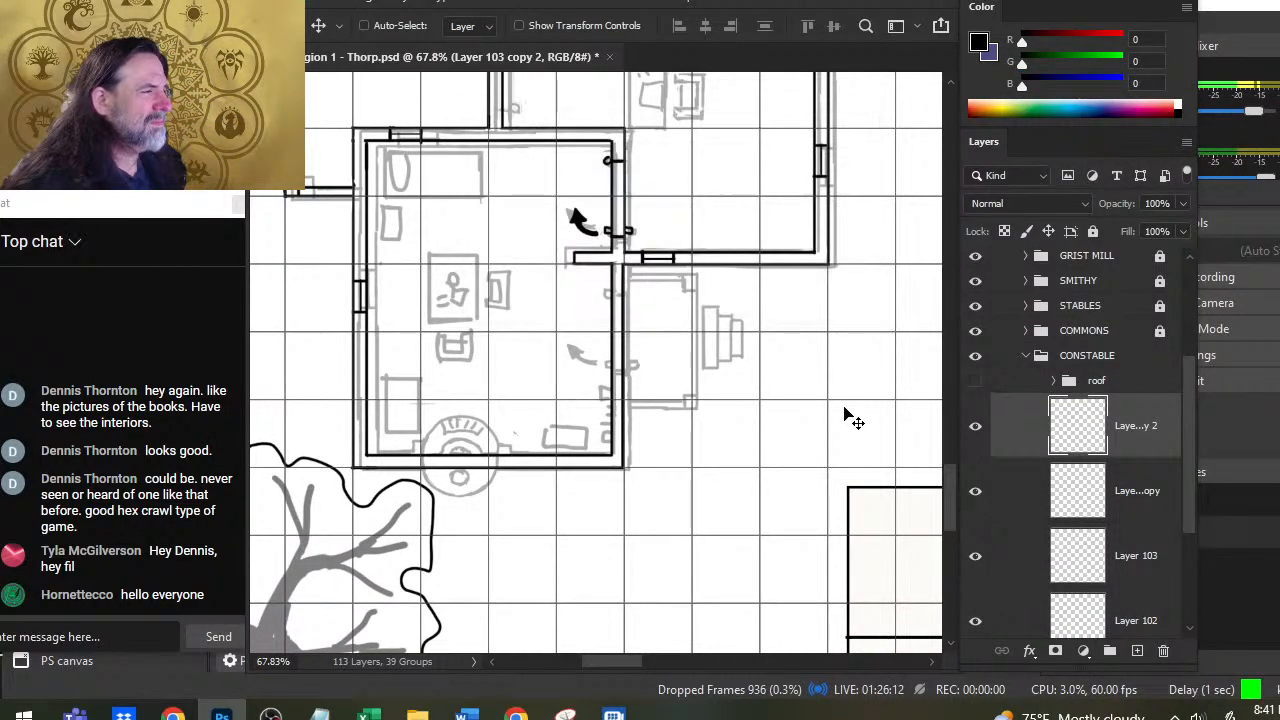
drag(749, 451, 753, 352)
drag(853, 284, 752, 490)
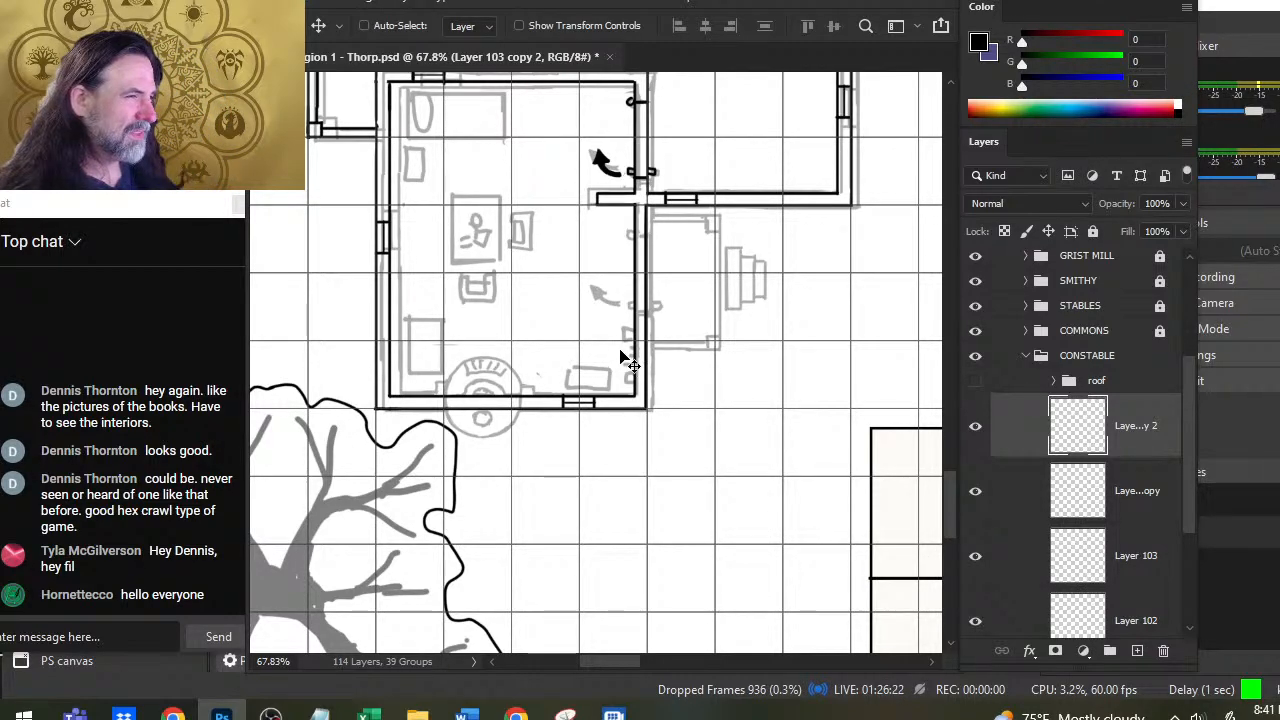
Step: Merge Layer 102, Layer 103 and both Layer 103 copies into one layer
drag(624, 282, 688, 339)
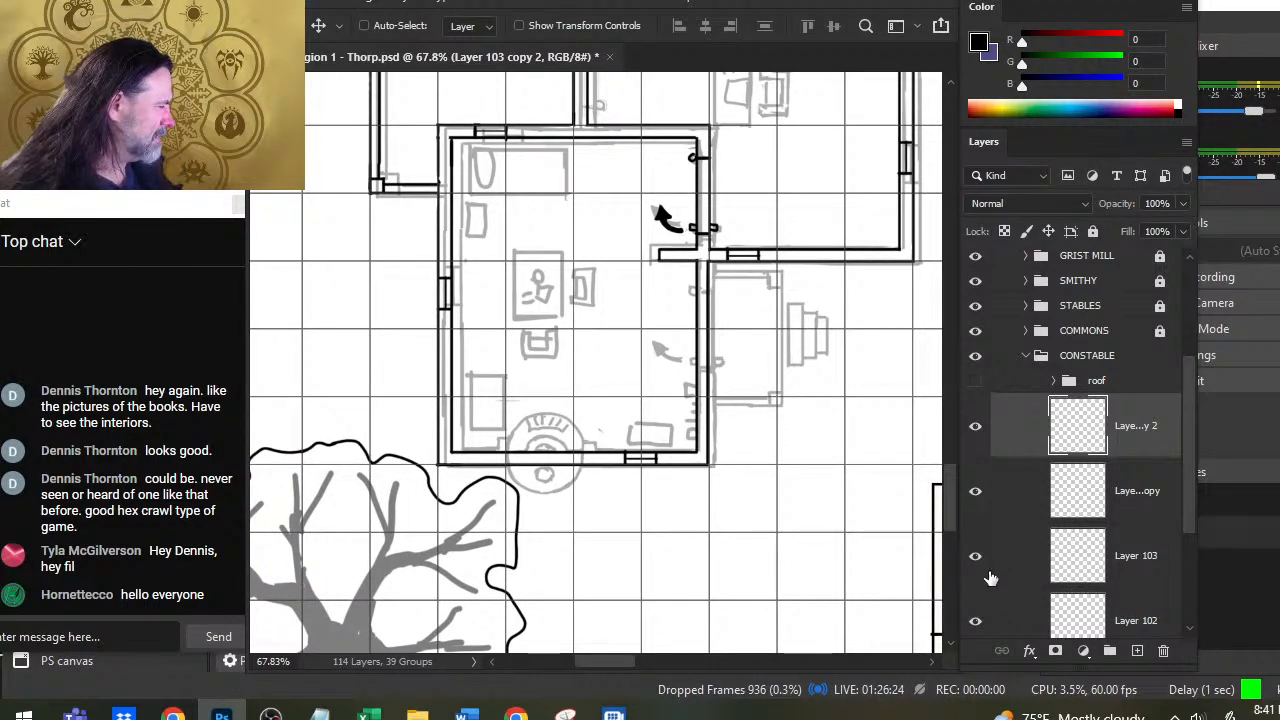
drag(1186, 445, 1178, 518)
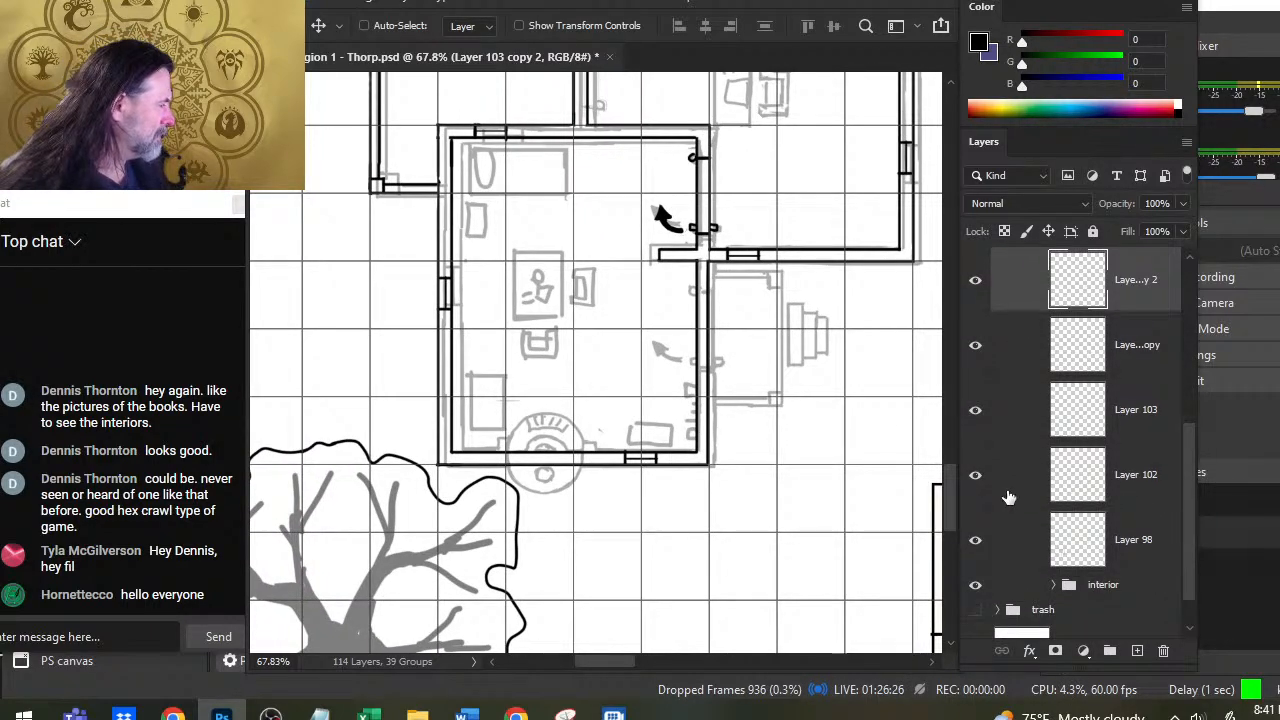
shift+click(1040, 438)
right_click(1040, 438)
click(1100, 562)
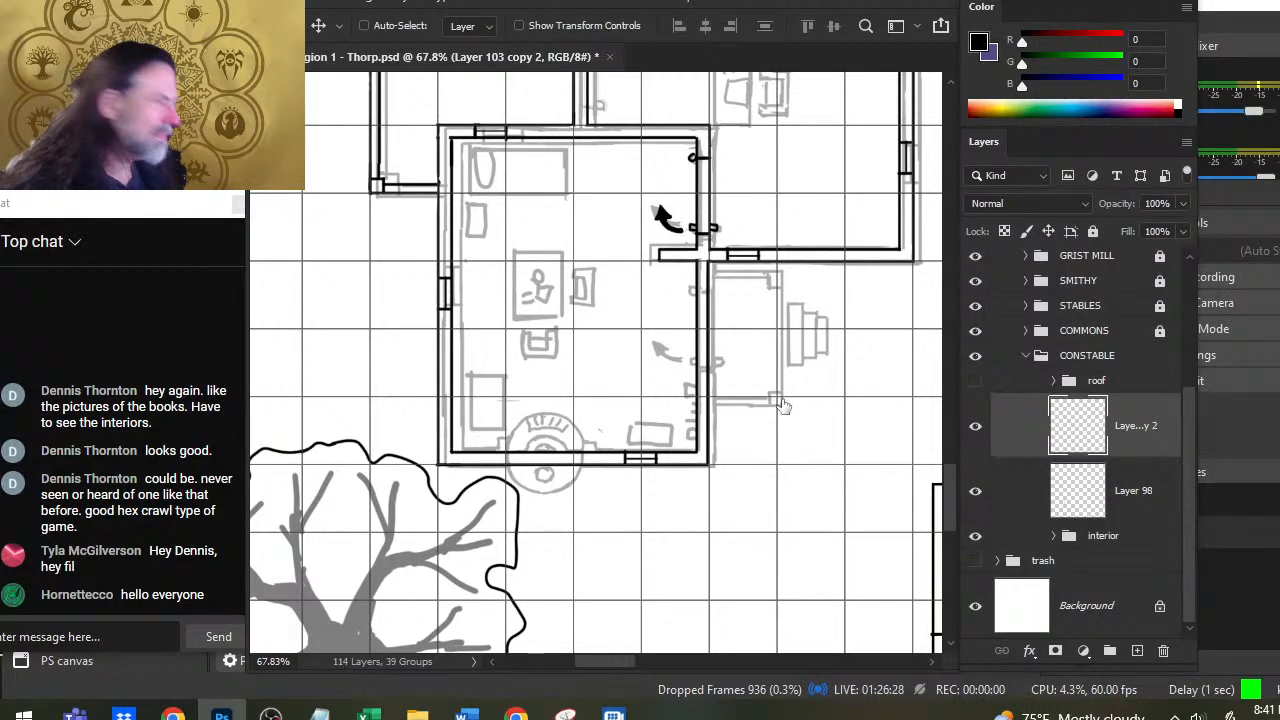
Step: Lasso the window in the lower room's left wall and shift it up the wall to beside the small sketched table
key(l)
mouse_move(450, 262)
mouse_down()
mouse_move(420, 310)
mouse_move(443, 258)
mouse_up()
key(v)
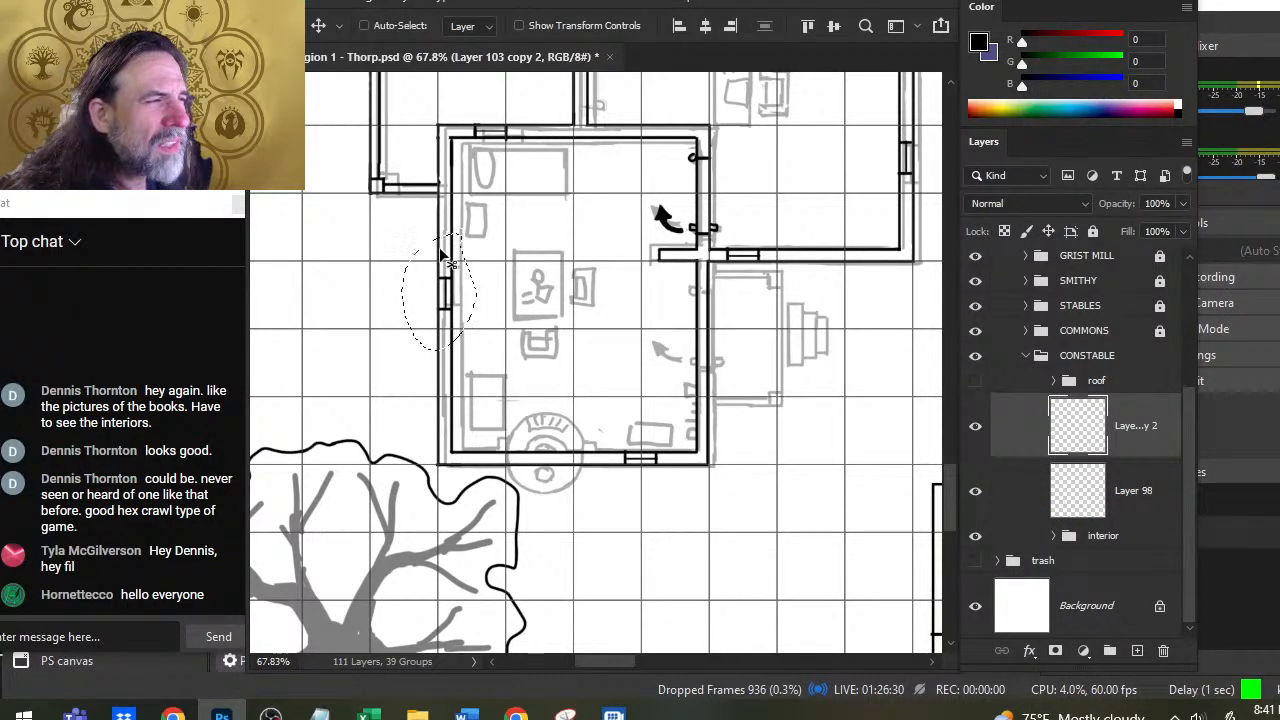
key(shift+Up)
key(shift+Up)
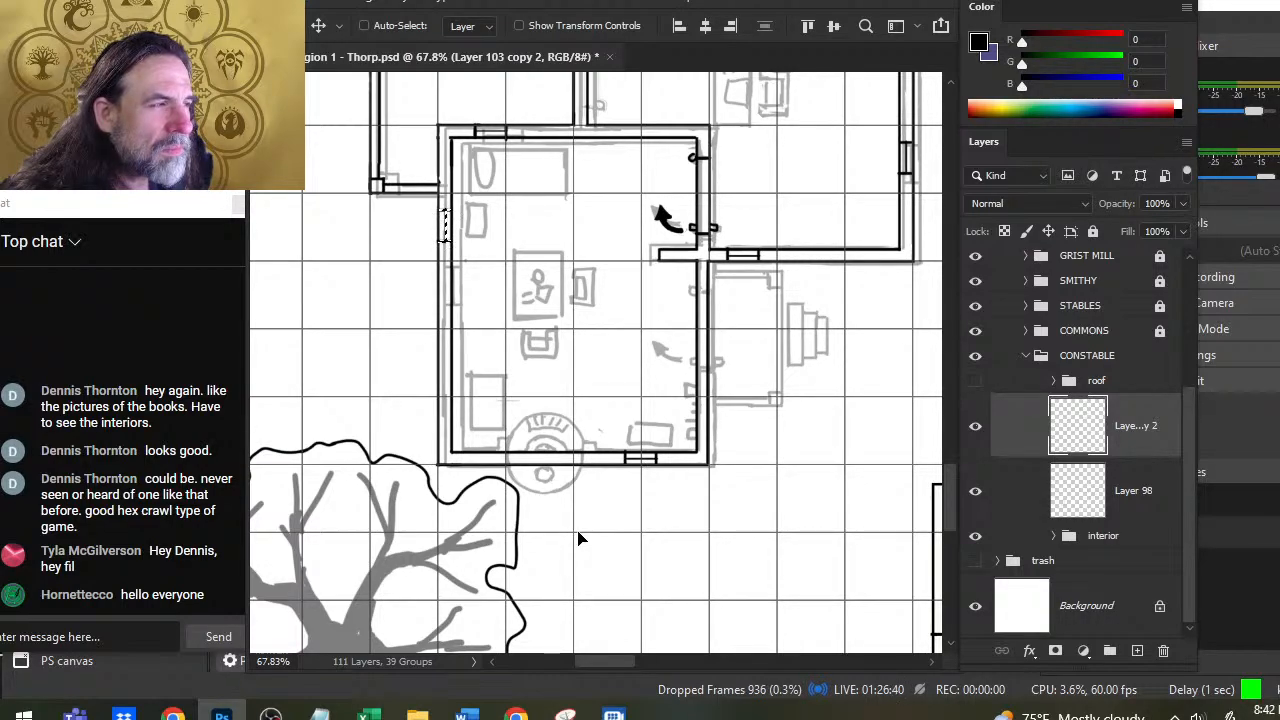
Step: Copy the window in the lower room's left wall, move the copy down the wall beside the lower sketched furniture, and merge it down
key(l)
mouse_move(485, 180)
mouse_down()
mouse_move(464, 248)
mouse_move(490, 215)
mouse_up()
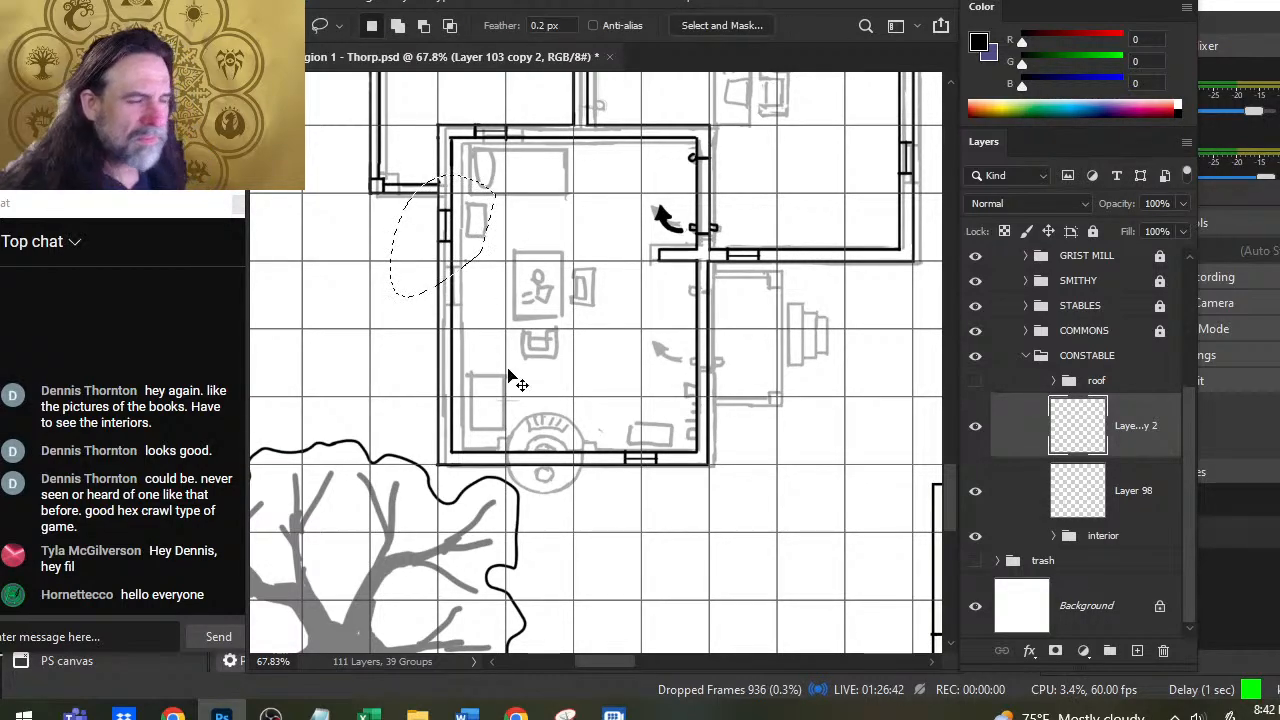
key(ctrl+j)
key(v)
key(Down)
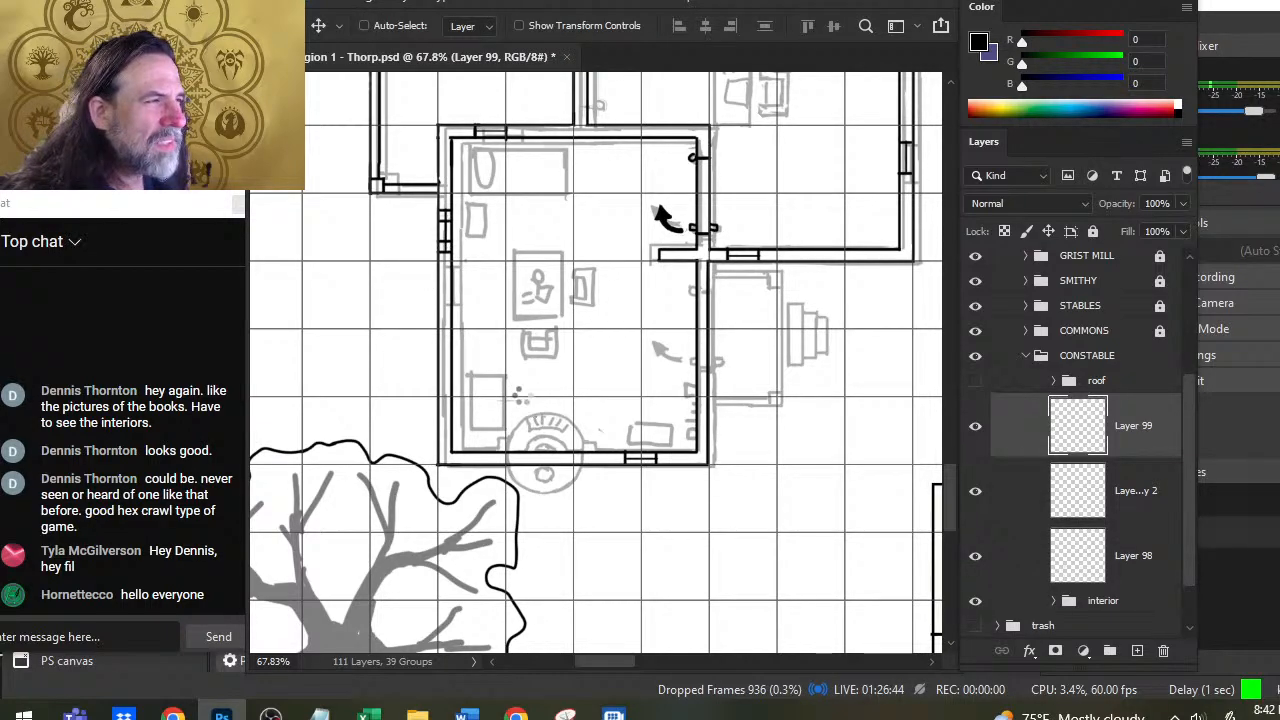
key(Down)
key(Down)
key(Down)
key(Down)
key(Down)
key(Down)
key(Down)
key(Down)
key(Down)
key(Down)
key(Down)
key(Down)
key(Down)
key(Down)
key(Down)
key(Down)
key(Down)
key(Down)
key(Down)
key(Down)
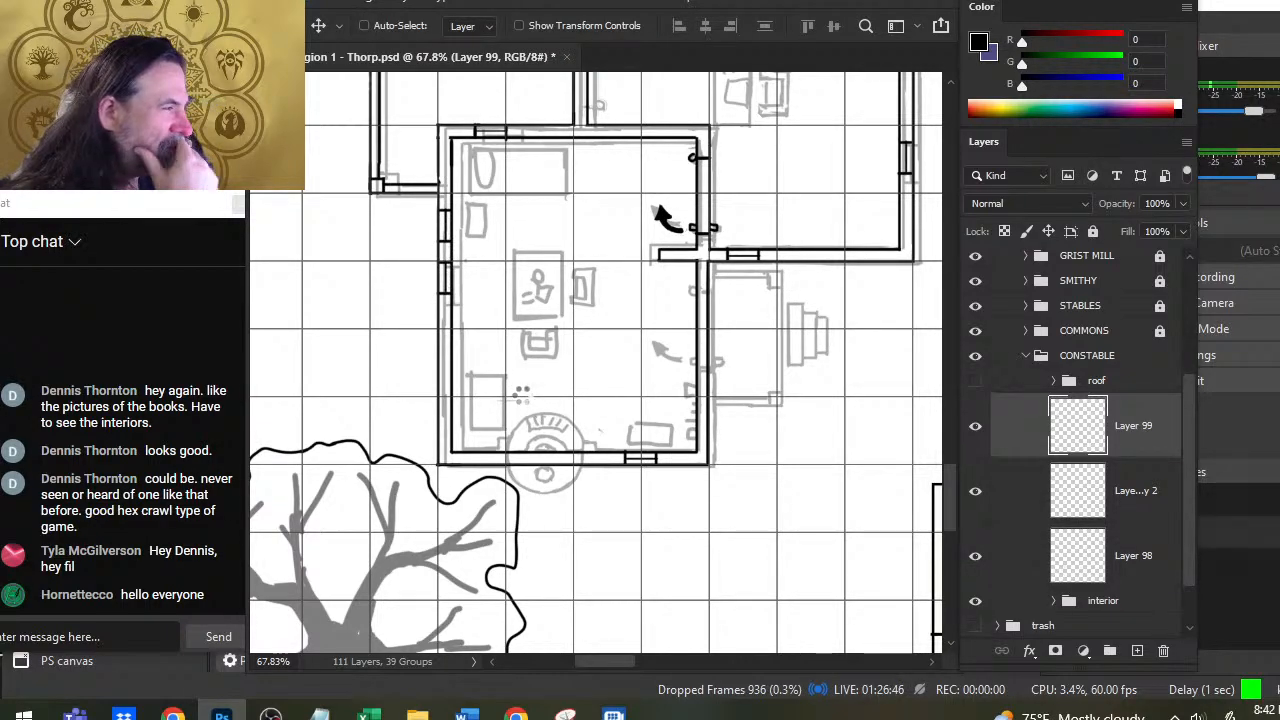
key(Down)
key(Down)
key(Down)
key(Down)
key(Down)
key(Down)
key(Down)
key(Down)
key(Down)
key(Down)
key(Down)
key(Down)
key(Down)
key(Down)
key(Down)
key(Down)
key(Down)
key(Down)
key(Down)
key(Down)
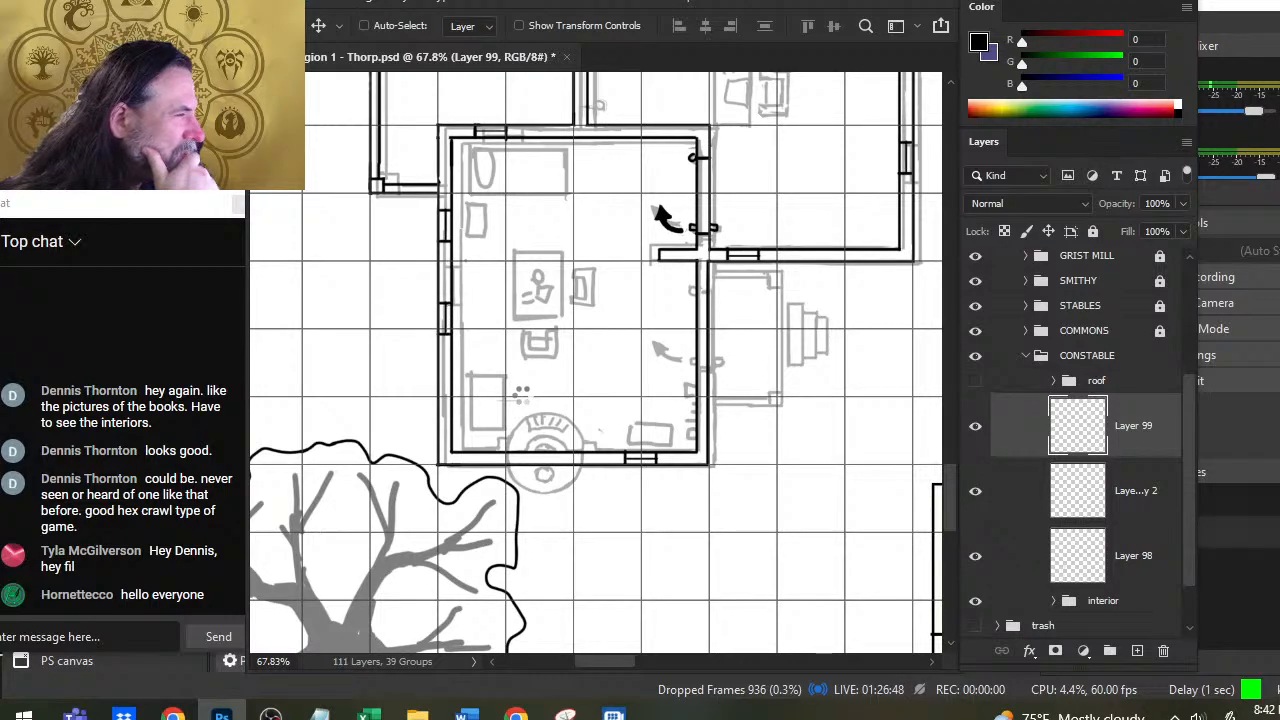
key(Down)
key(Down)
key(Down)
key(Down)
key(Down)
key(Down)
key(Down)
key(Down)
key(Down)
key(Down)
key(Down)
key(Down)
key(Down)
key(Down)
key(Down)
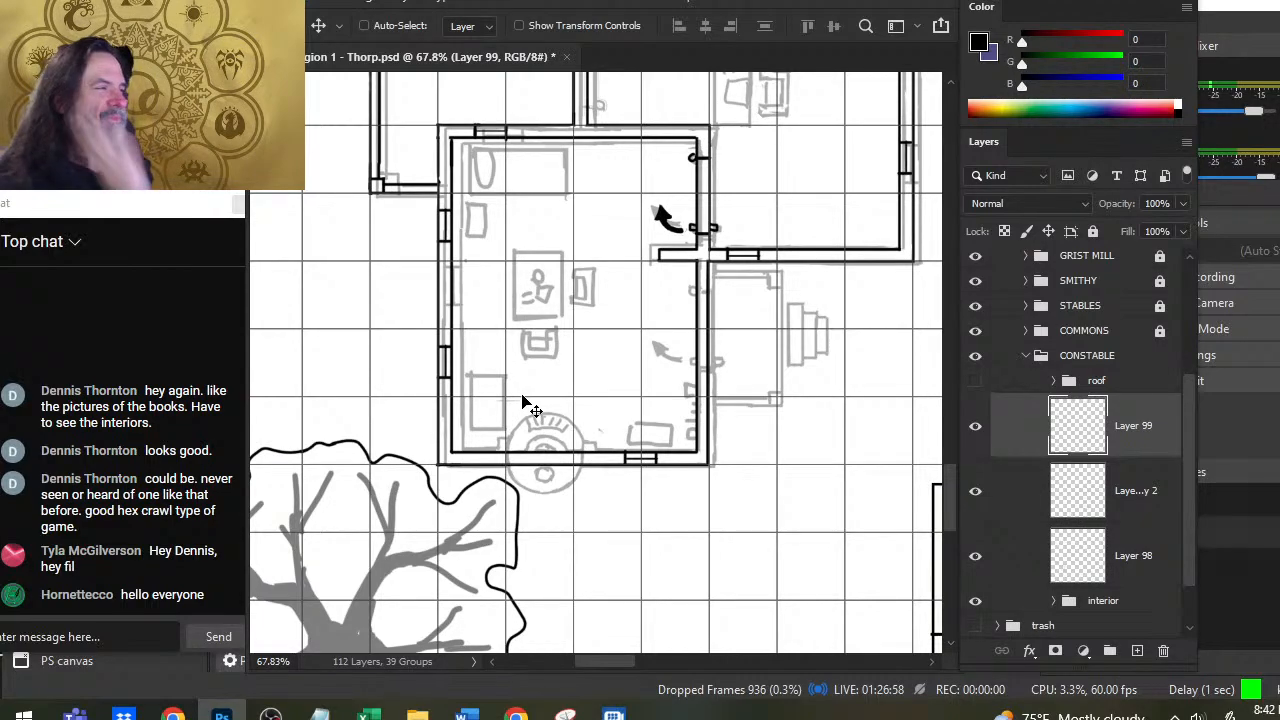
right_click(1004, 440)
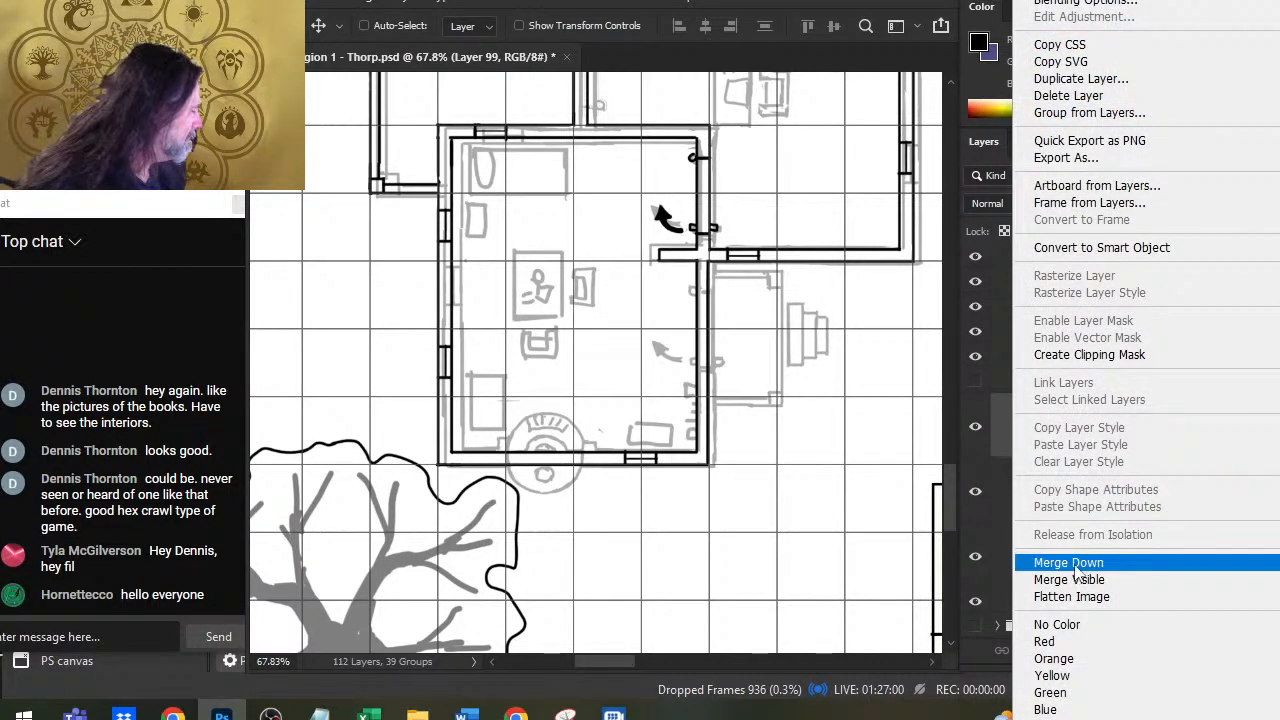
click(1075, 563)
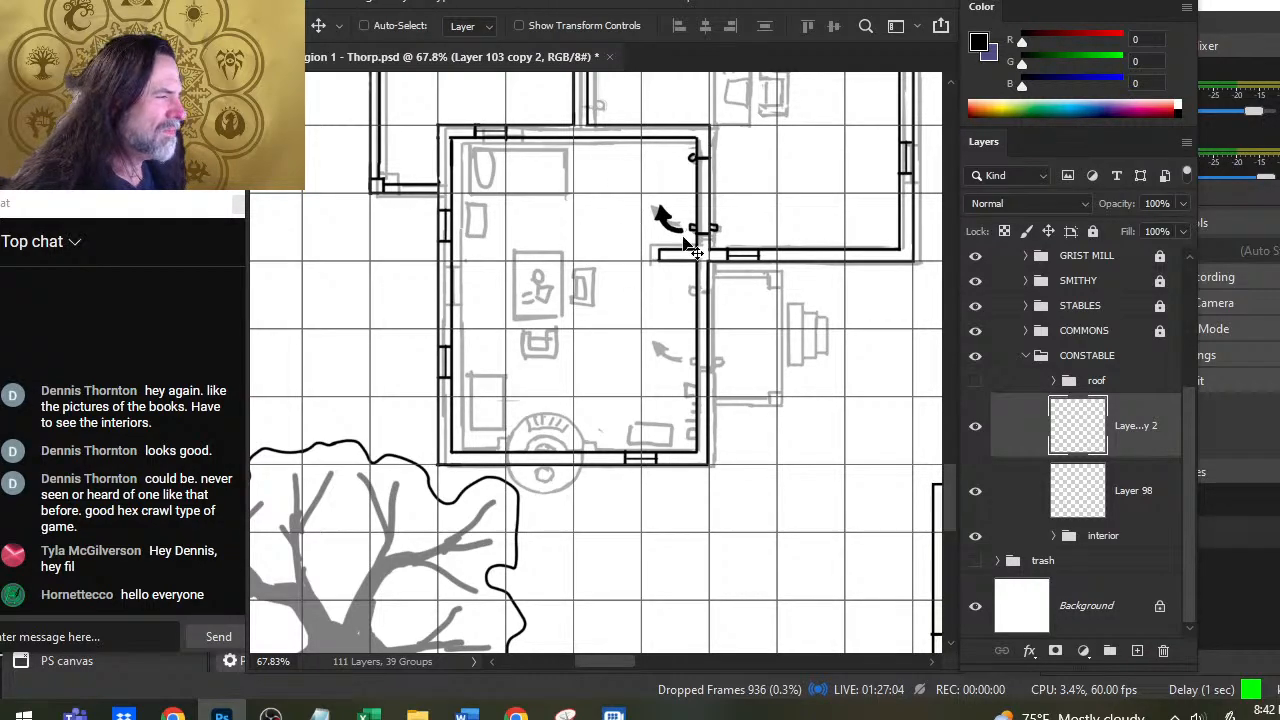
Step: Copy the inked door symbol in the lower room's right wall from Layer 98 and move the copy down onto the lower sketched doorway
key(l)
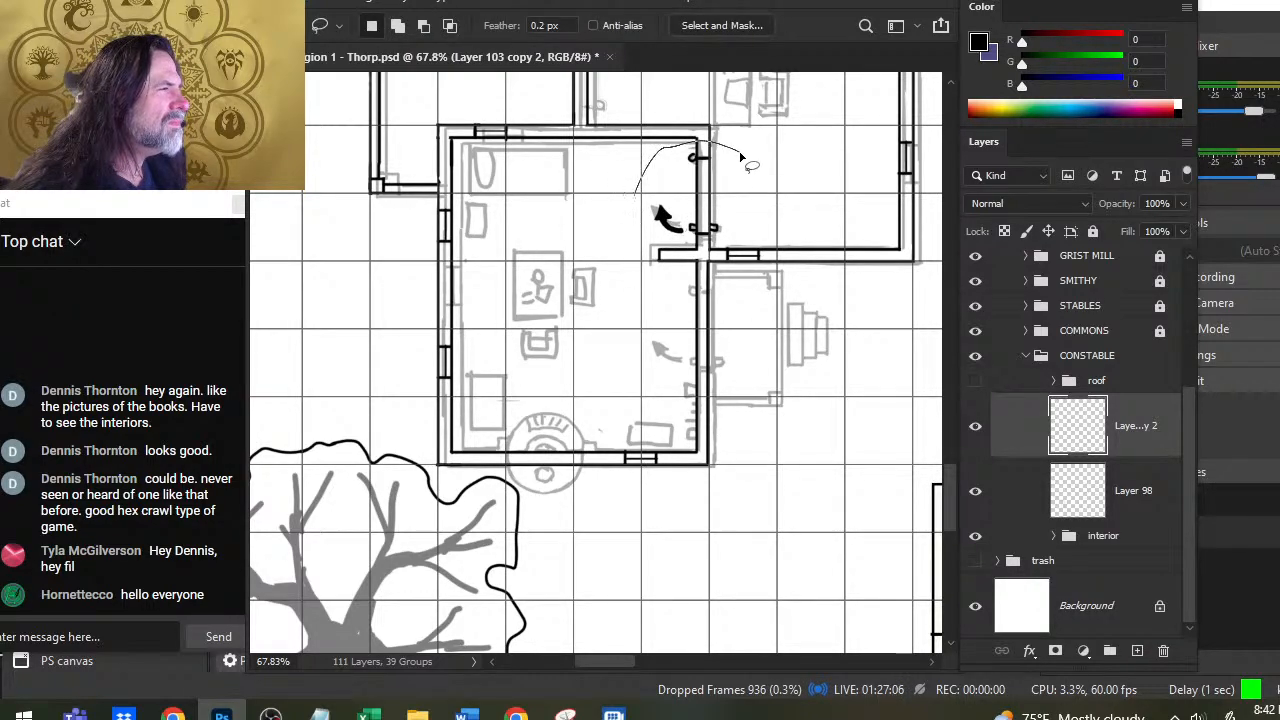
drag(745, 160, 743, 158)
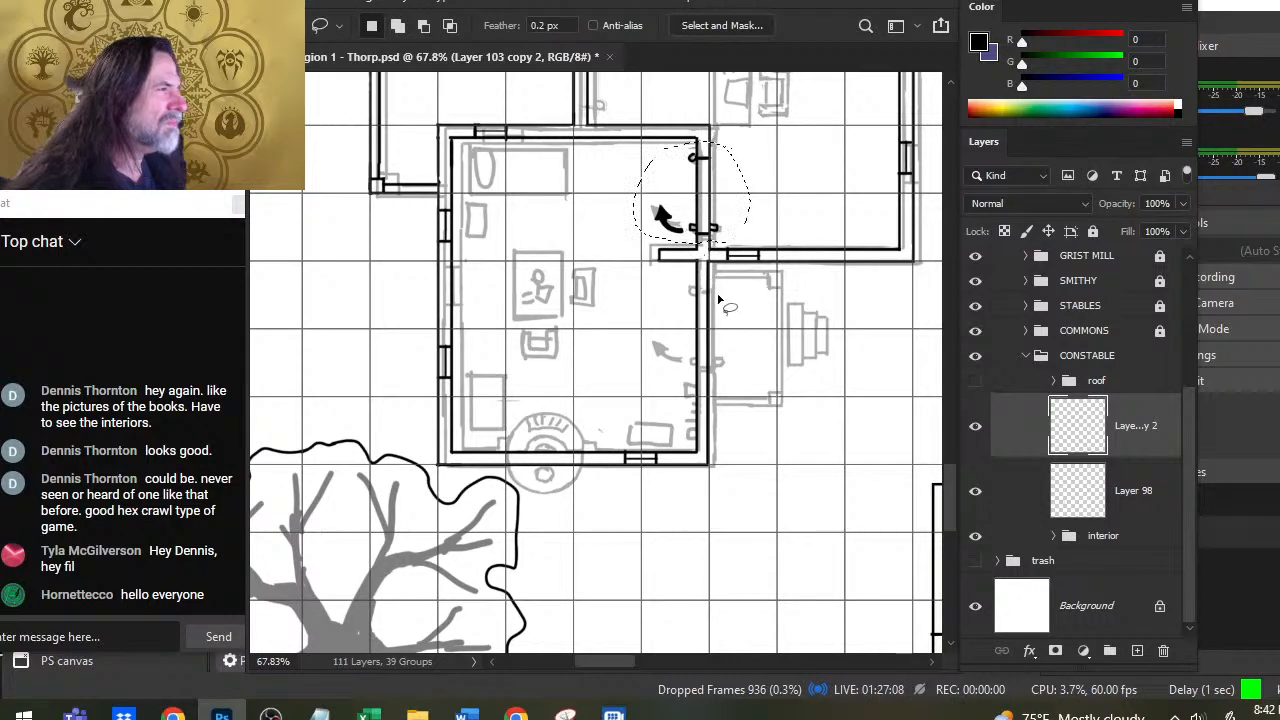
click(1020, 512)
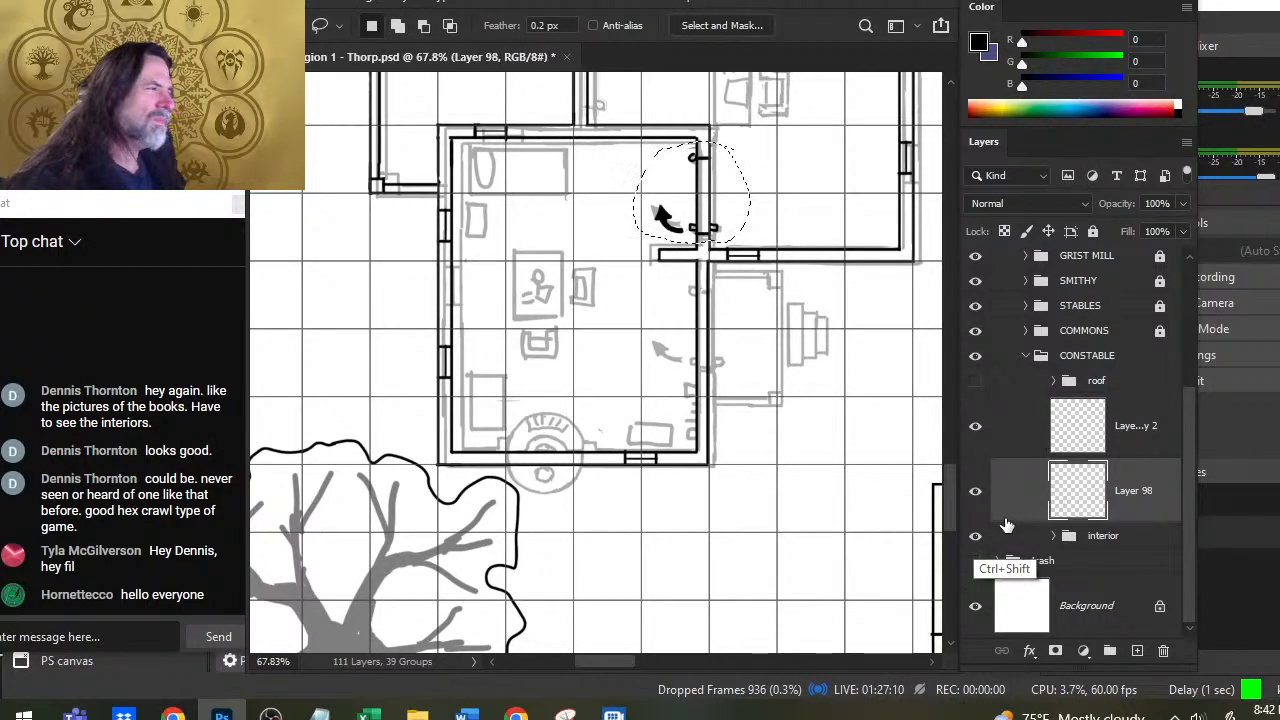
key(ctrl+shift+j)
key(v)
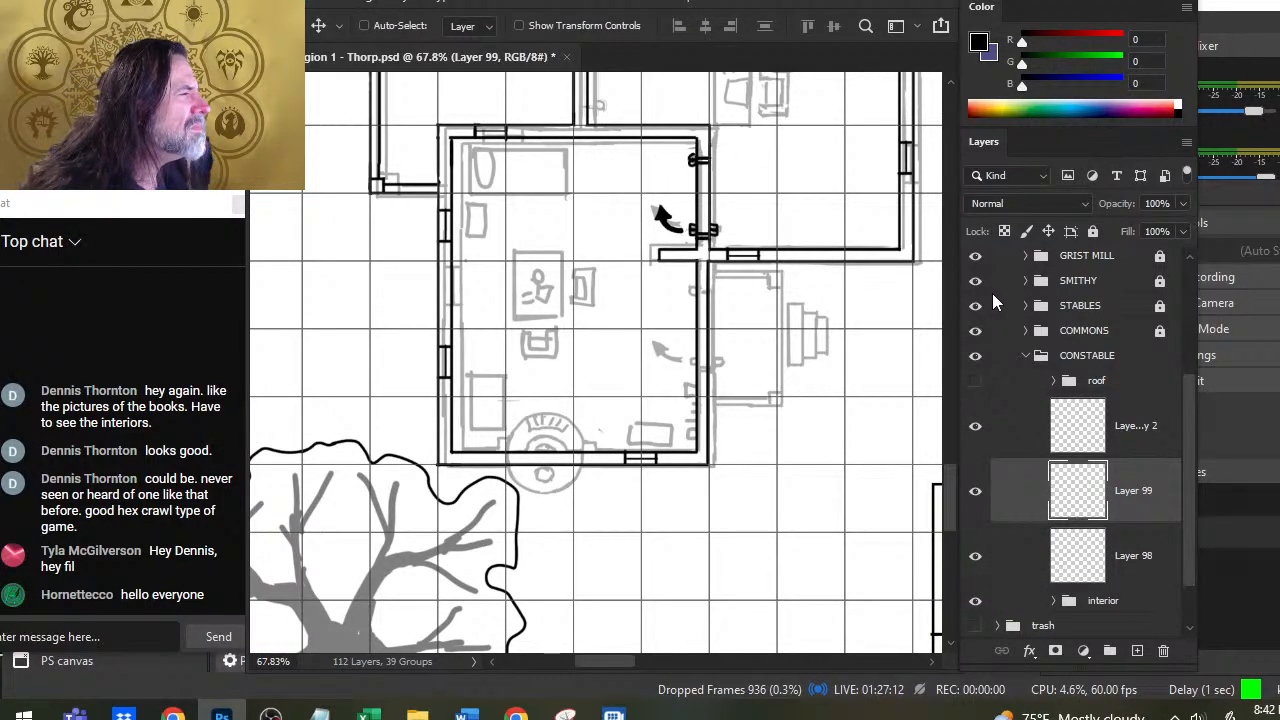
key(shift+Down)
key(shift+Down)
key(shift+Down)
key(shift+Down)
key(shift+Down)
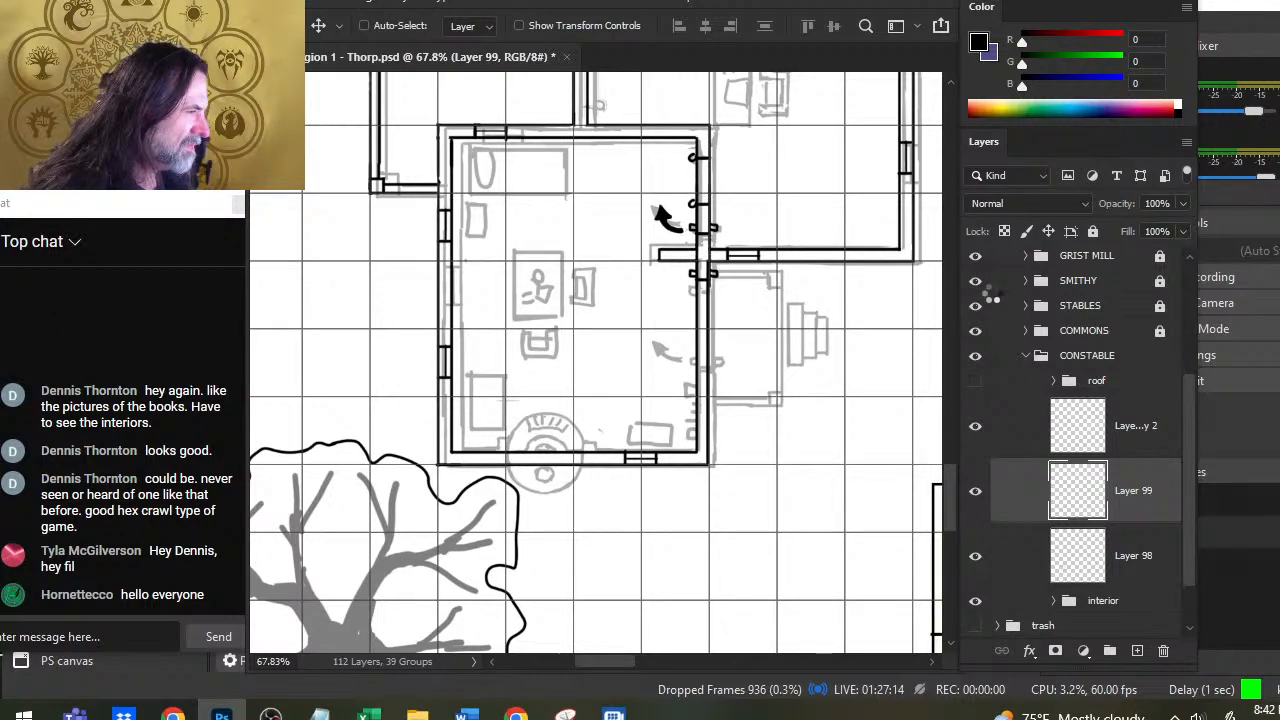
key(shift+Down)
key(shift+Down)
key(shift+Down)
key(shift+Down)
key(shift+Down)
key(shift+Down)
key(shift+Down)
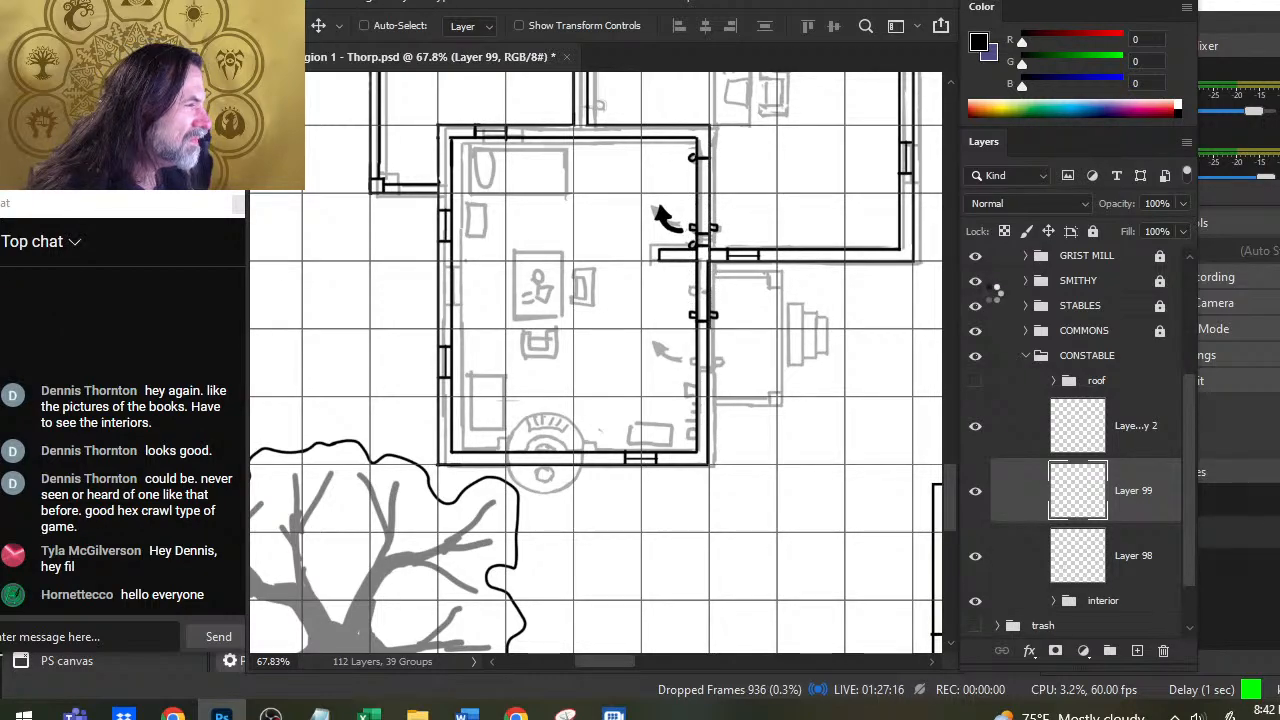
key(shift+Down)
key(shift+Down)
key(shift+Down)
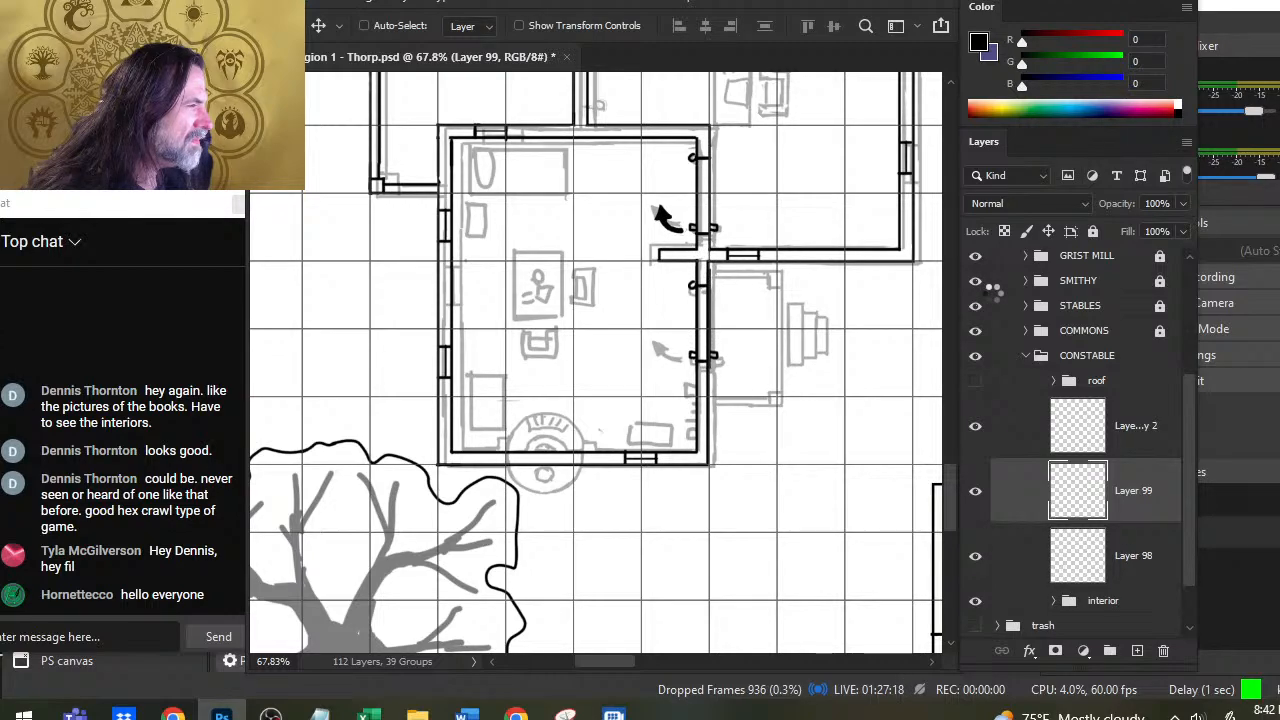
key(shift+Down)
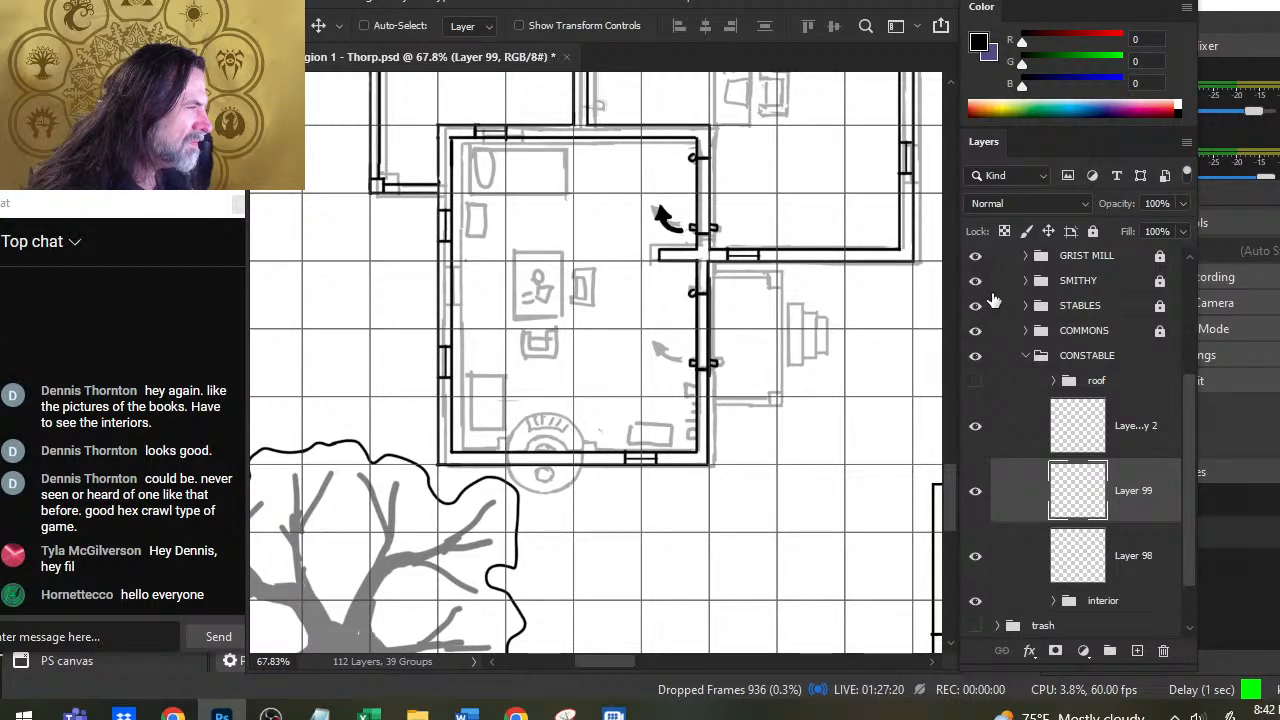
key(shift+Down)
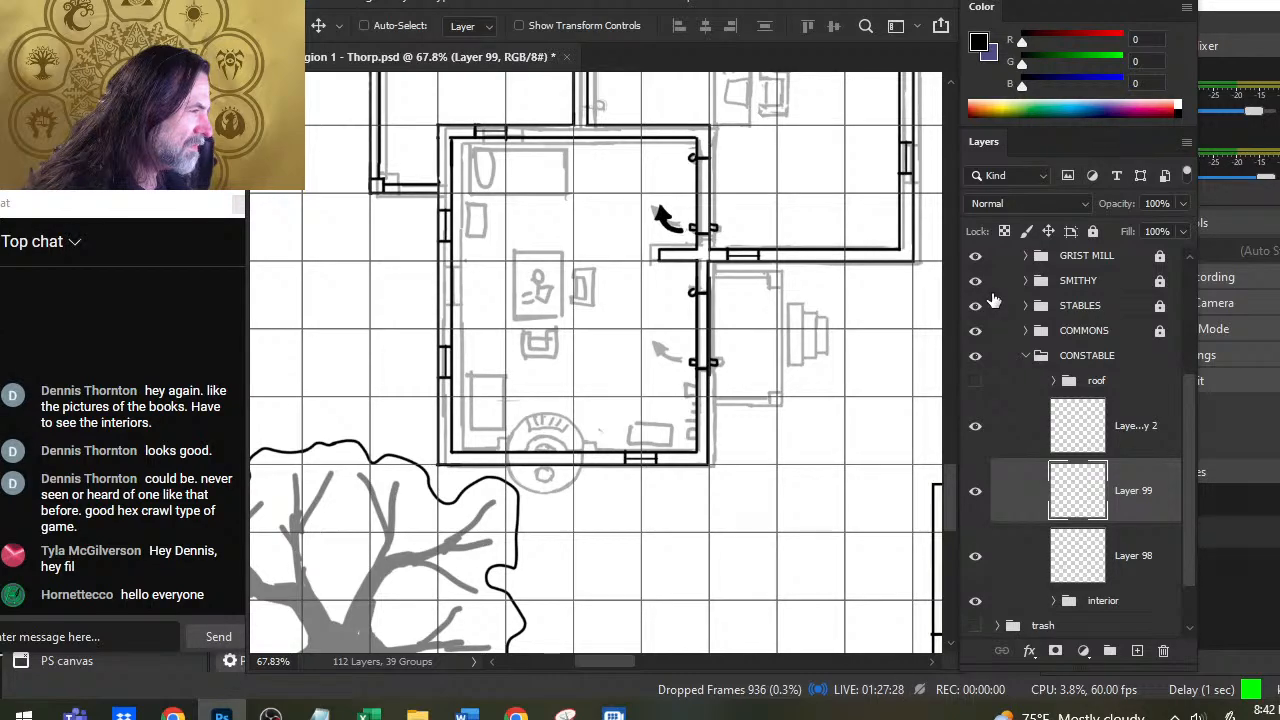
Step: Copy the black door-swing arrow from Layer 103 copy 2 and move the copy down onto the sketched arrow at the lower doorway
click(1000, 440)
key(l)
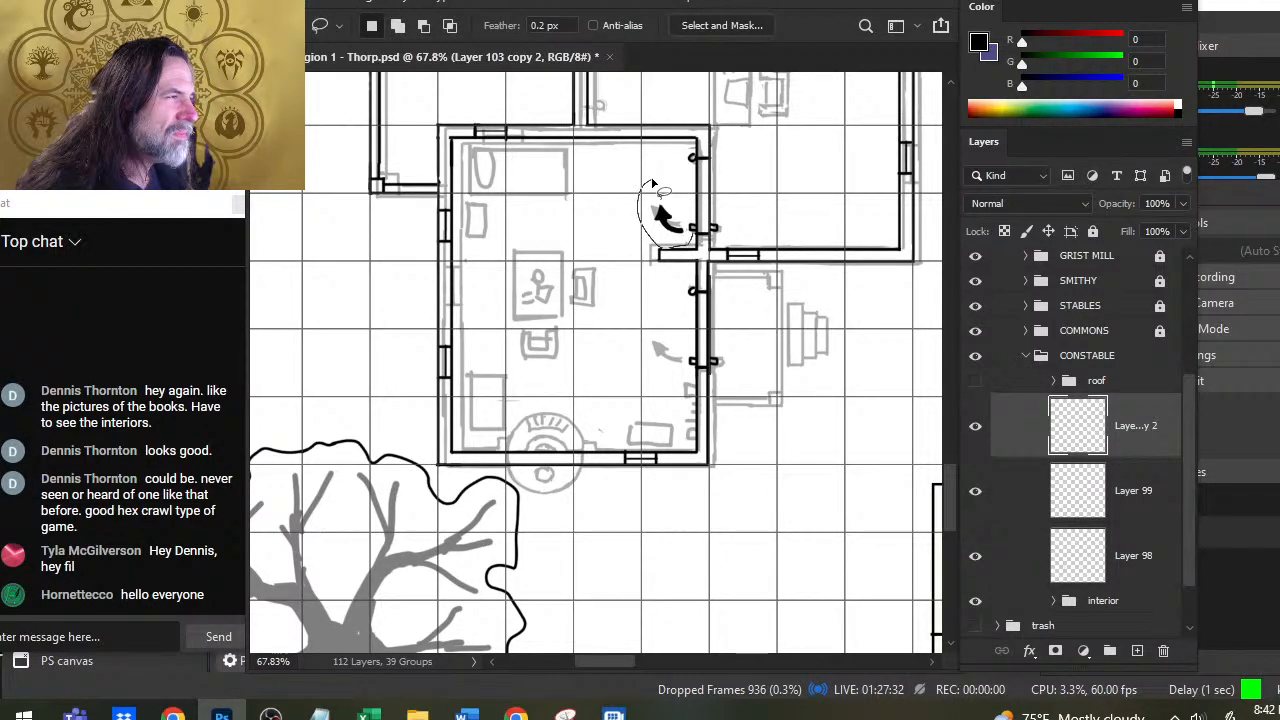
drag(650, 186, 660, 178)
key(ctrl+j)
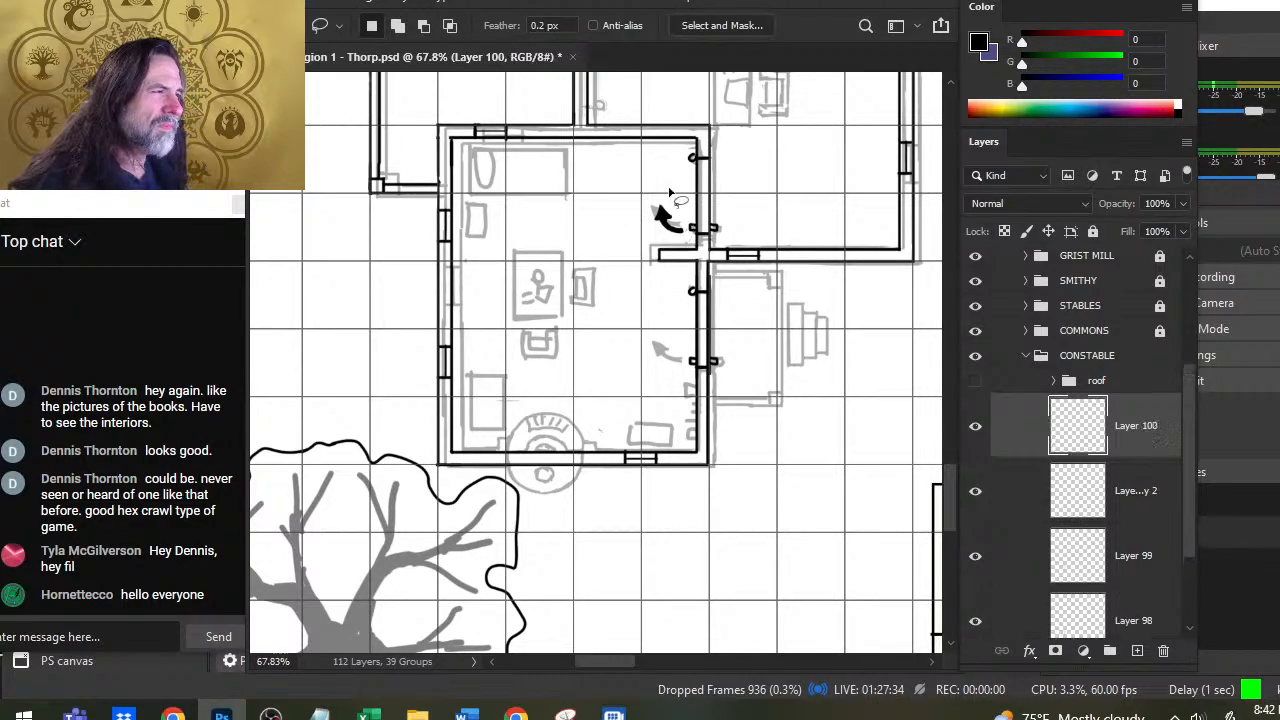
key(v)
key(shift+Down)
key(shift+Down)
key(shift+Down)
key(shift+Down)
key(shift+Down)
key(shift+Down)
key(shift+Down)
key(shift+Down)
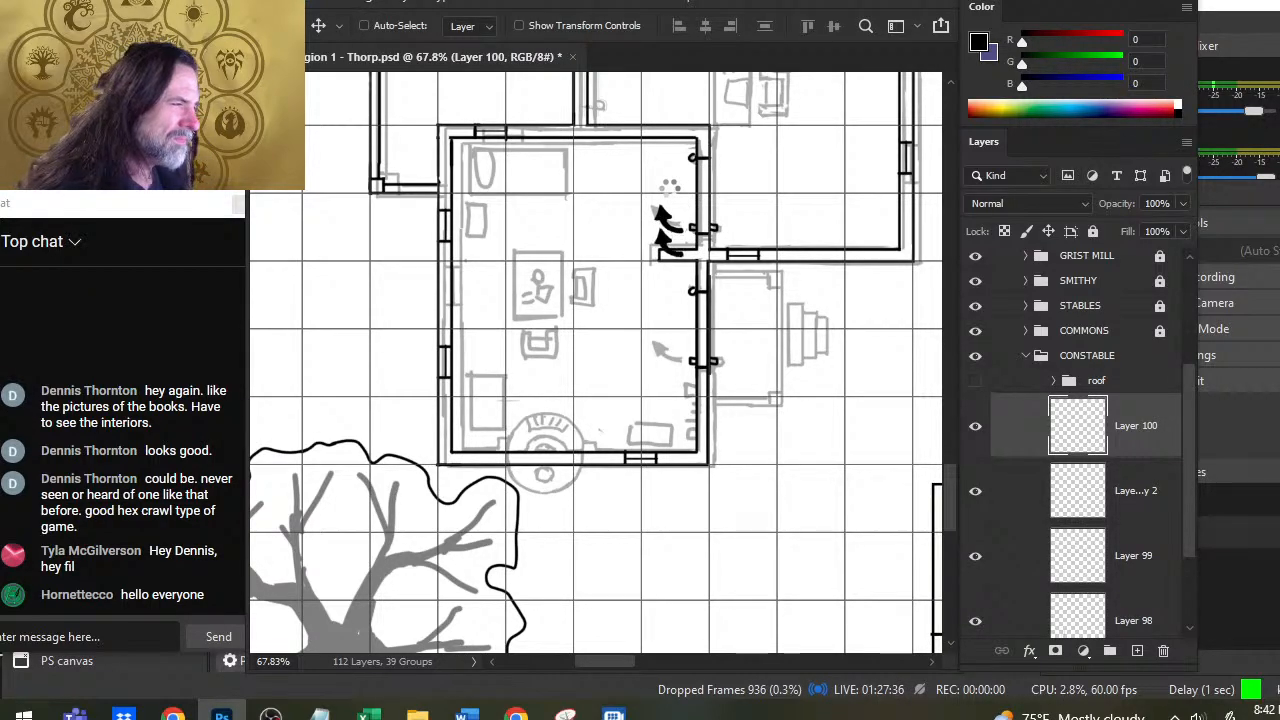
key(Down)
key(Down)
key(Down)
key(Down)
key(Down)
key(Down)
key(Down)
key(Down)
key(Down)
key(Down)
key(Down)
key(Down)
key(Down)
key(Down)
key(Down)
key(Down)
key(Down)
key(Down)
key(Down)
key(Down)
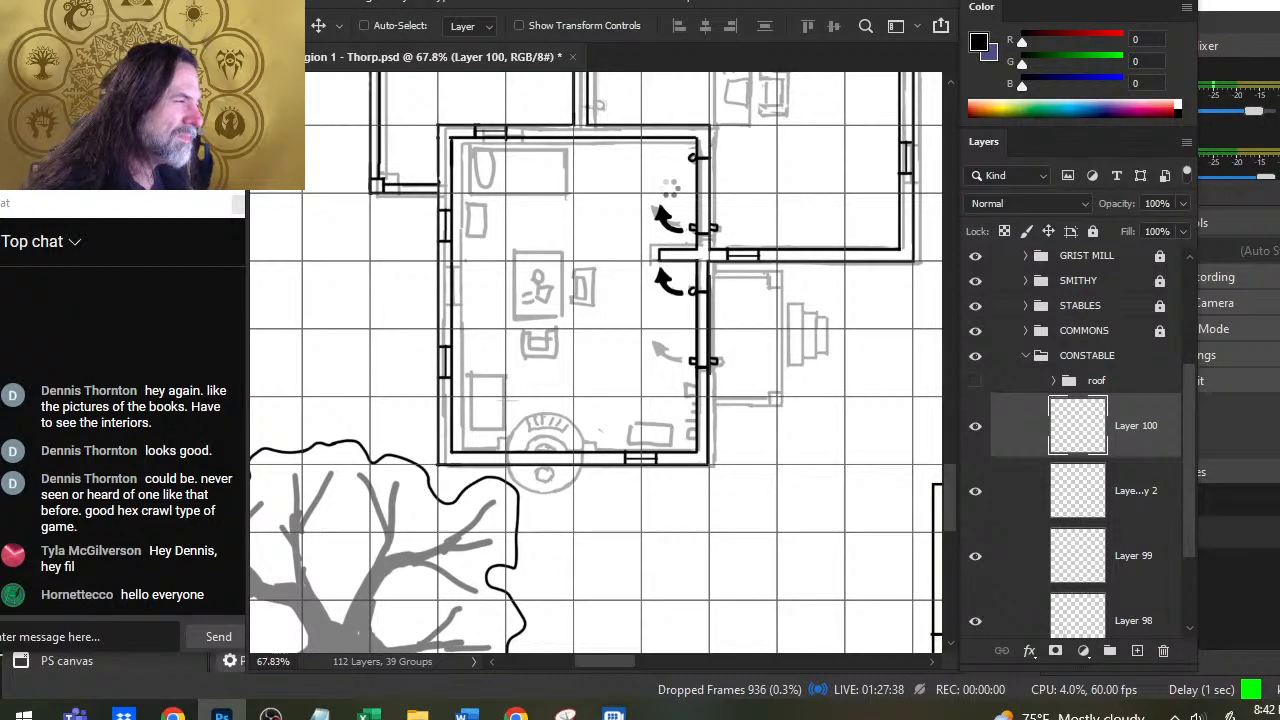
key(Down)
key(Down)
key(Down)
key(Down)
key(Down)
key(Down)
key(Down)
key(Down)
key(Down)
key(Down)
key(Down)
key(Down)
key(Down)
key(Down)
key(Down)
key(Down)
key(Down)
key(Down)
key(Down)
key(Down)
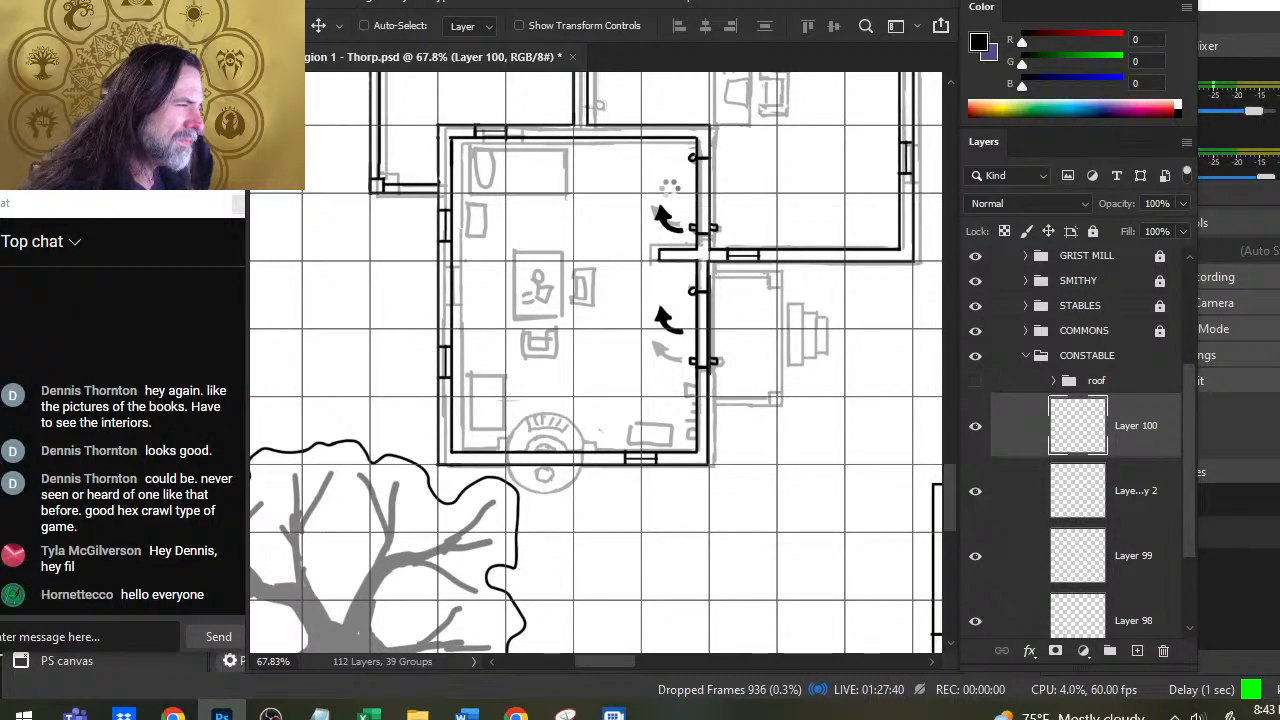
key(Down)
key(Down)
key(Down)
key(Down)
key(Down)
key(Down)
key(Down)
key(Down)
key(Down)
key(Down)
key(Down)
key(Down)
key(Down)
key(Down)
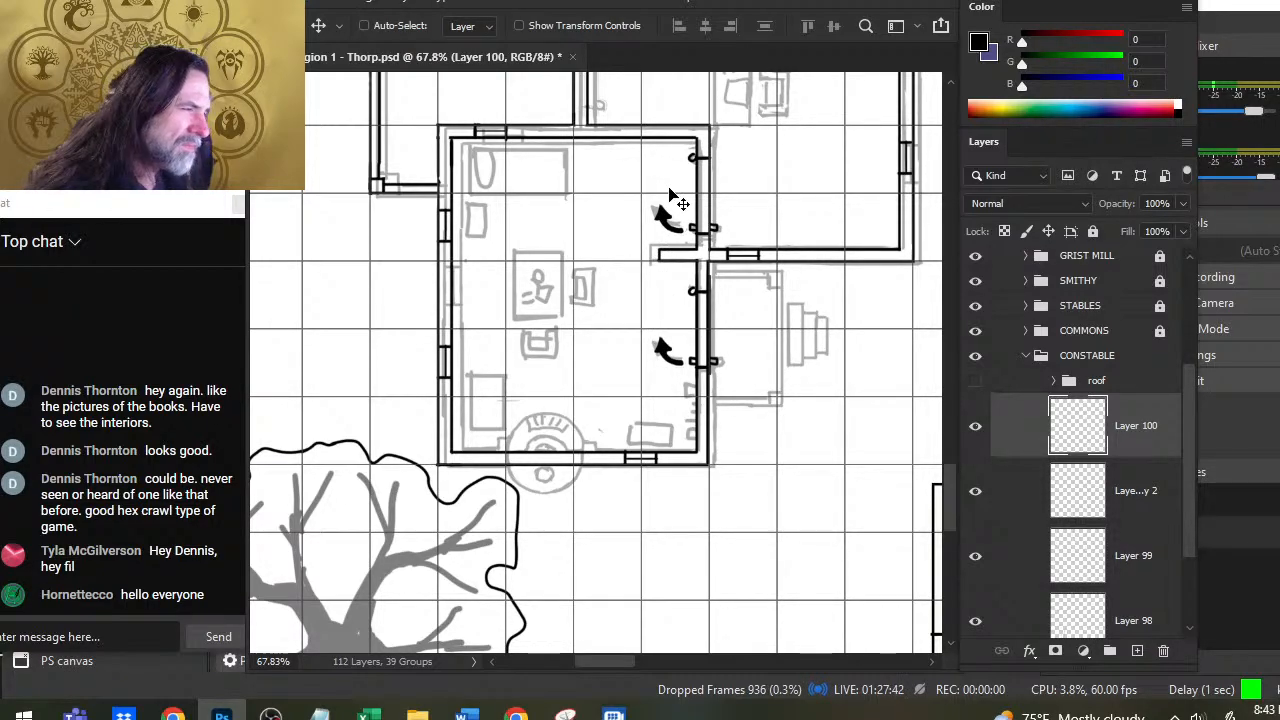
Step: Merge Layer 100, Layer 103 copy 2 and Layer 99 into one layer
shift+click(1018, 570)
right_click(1025, 501)
click(1093, 568)
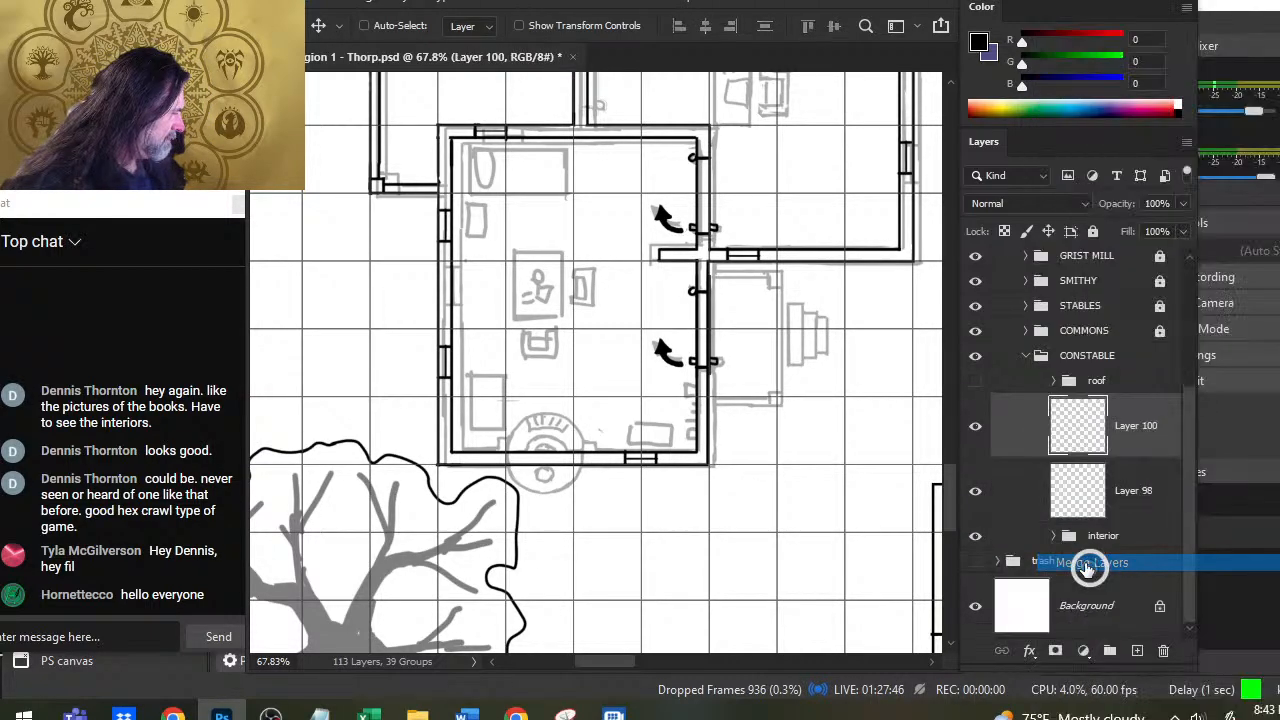
Step: Copy the black door-swing arrow into the upper-right room and flip the copy horizontally
scroll(650, 593, up, 3)
scroll(650, 593, right, 2)
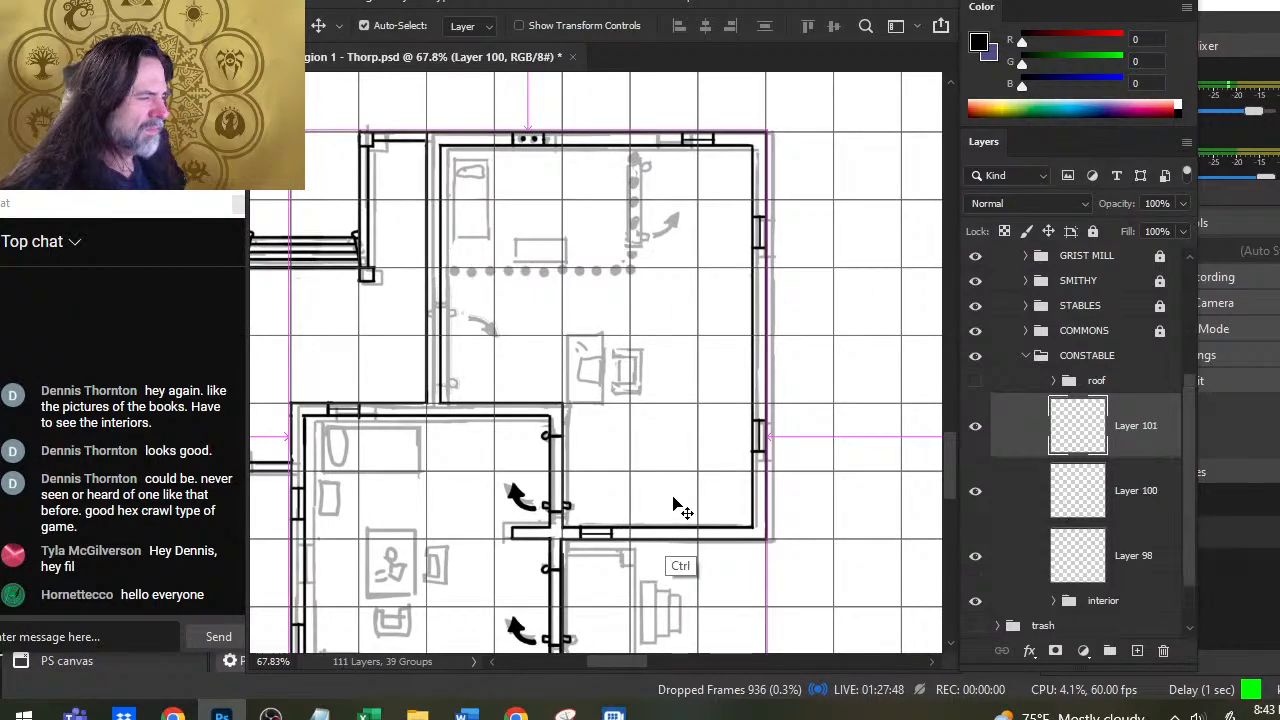
key(ctrl+v)
drag(686, 430, 749, 351)
key(l)
right_click(722, 312)
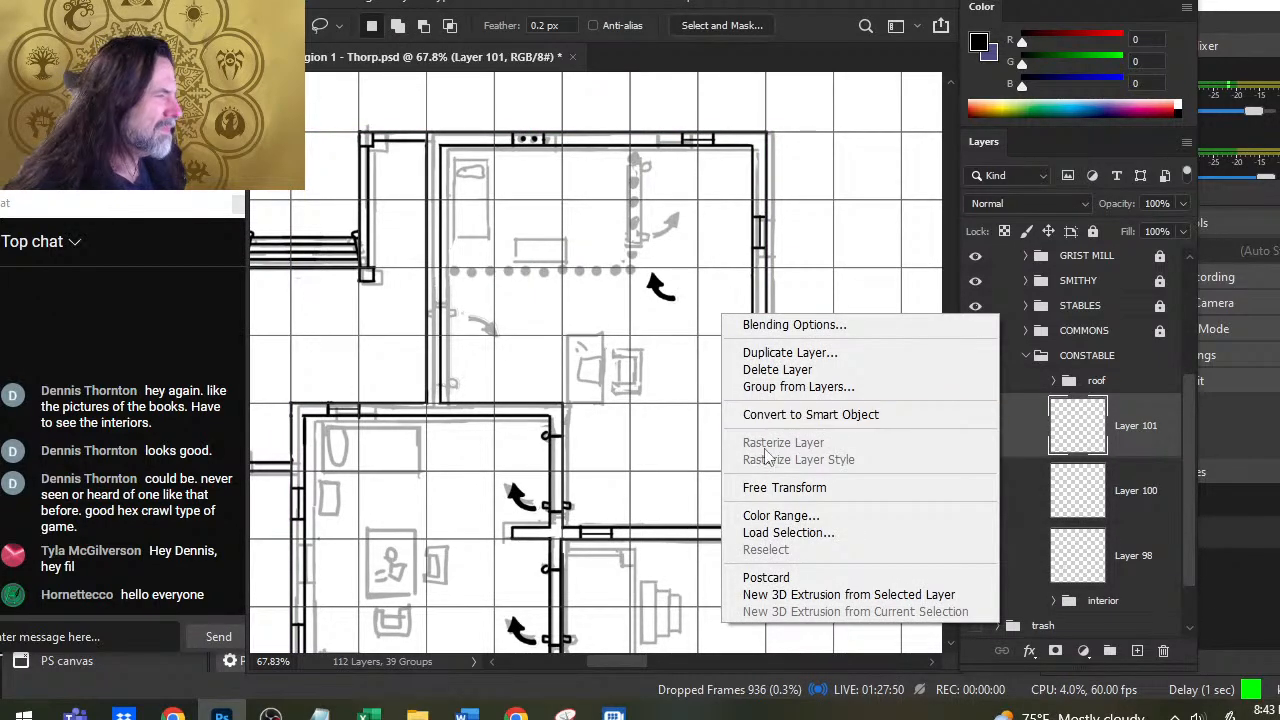
click(784, 487)
right_click(756, 430)
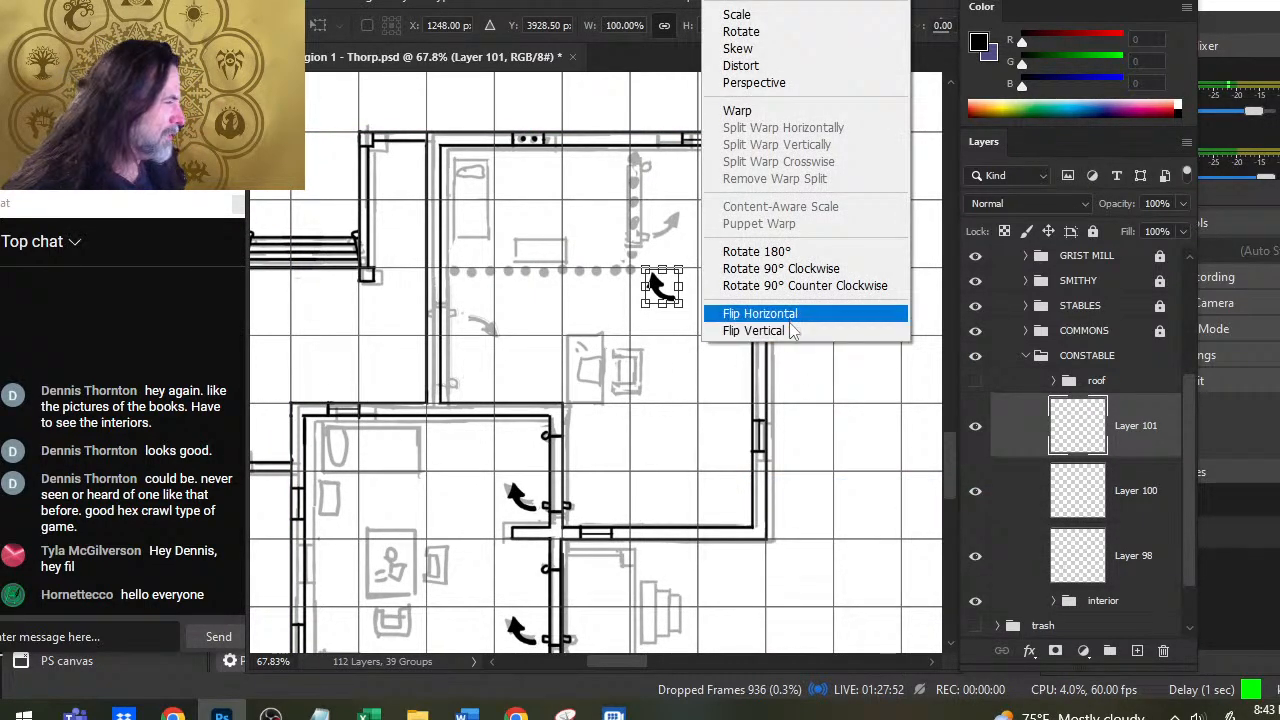
click(745, 330)
drag(735, 219, 655, 407)
key(Return)
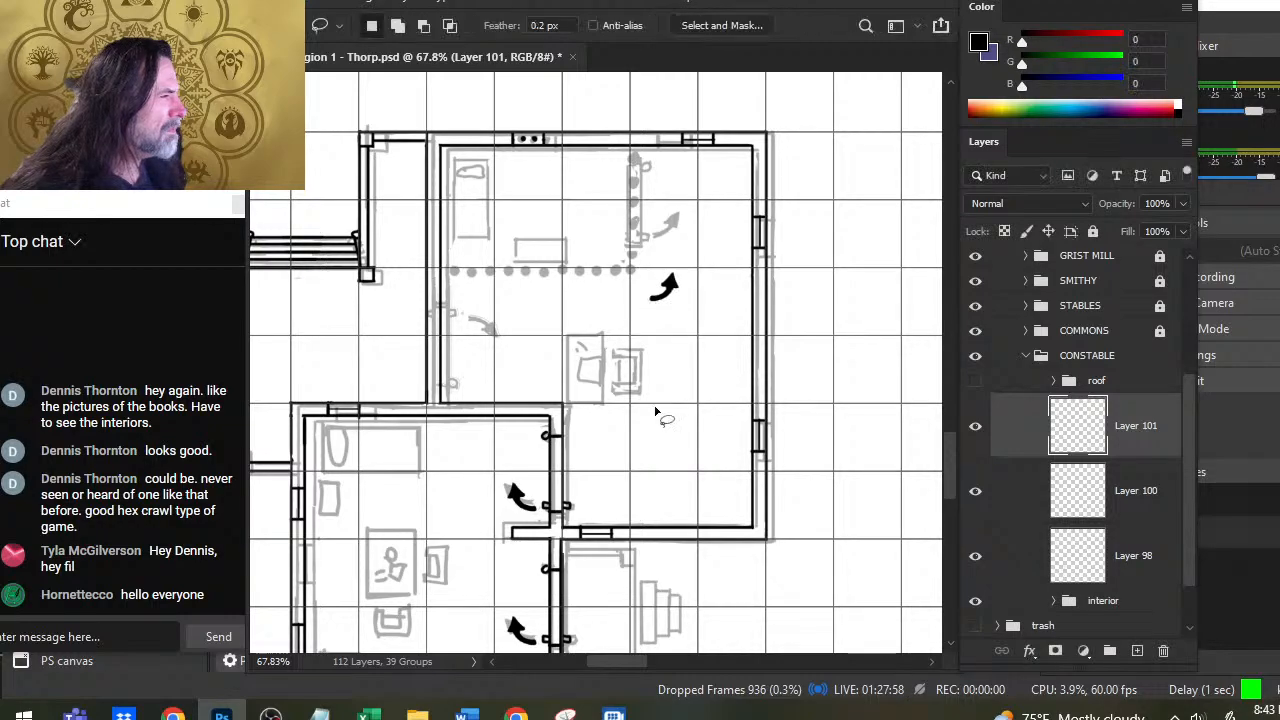
Step: Move the flipped arrow onto the sketched arrow beside the dotted partition and merge it down into Layer 100
drag(712, 445, 718, 388)
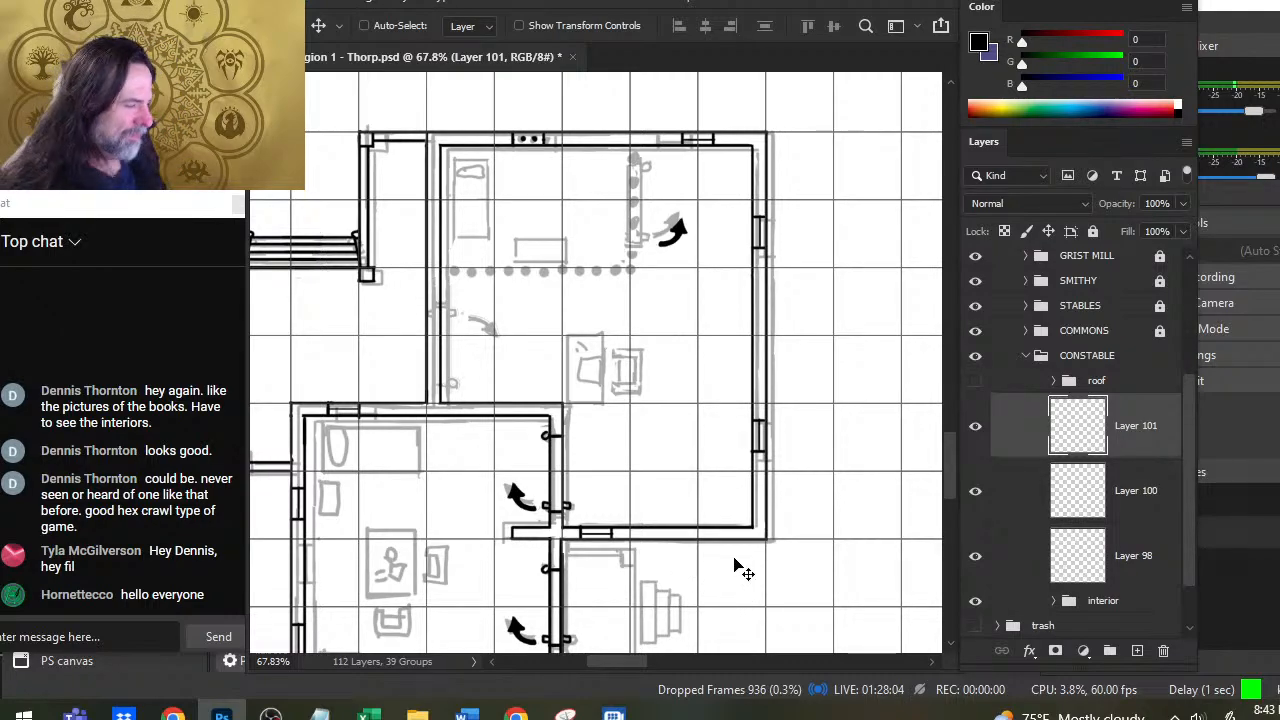
right_click(1012, 443)
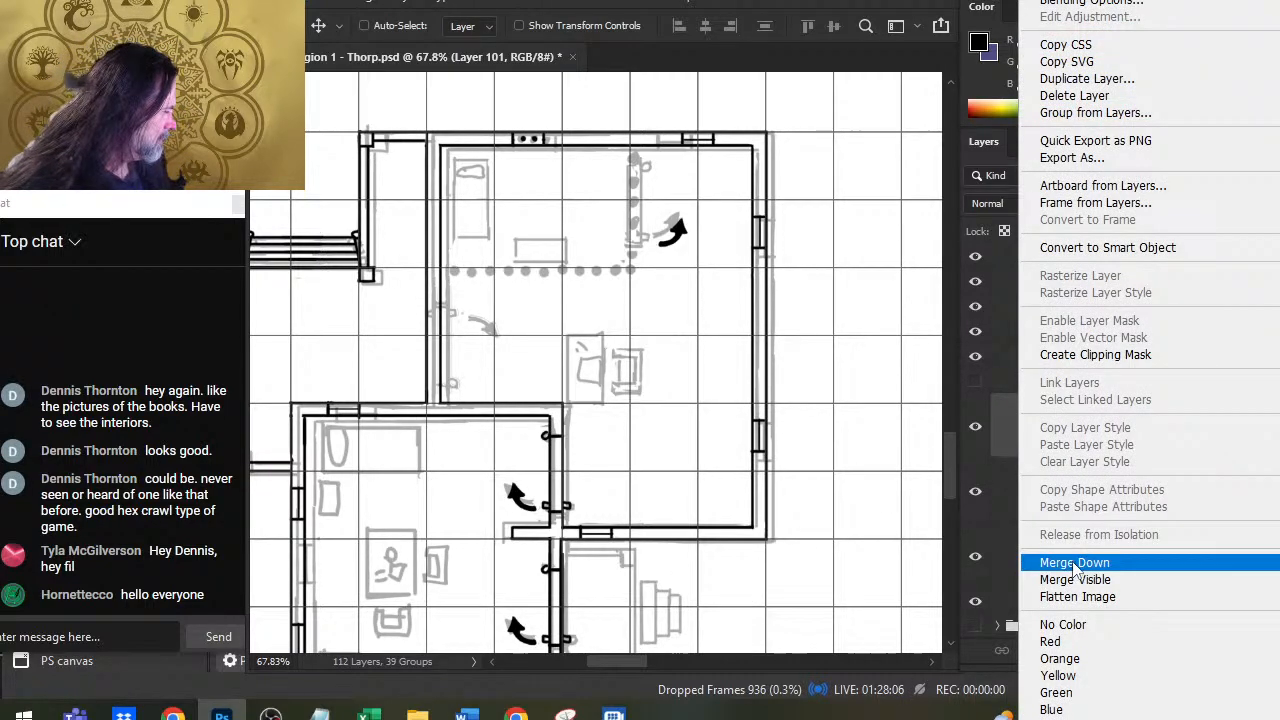
click(1075, 560)
key(l)
mouse_move(563, 424)
mouse_down()
mouse_move(510, 439)
mouse_move(490, 491)
mouse_move(501, 511)
mouse_move(586, 513)
mouse_move(593, 438)
mouse_up()
key(ctrl+j)
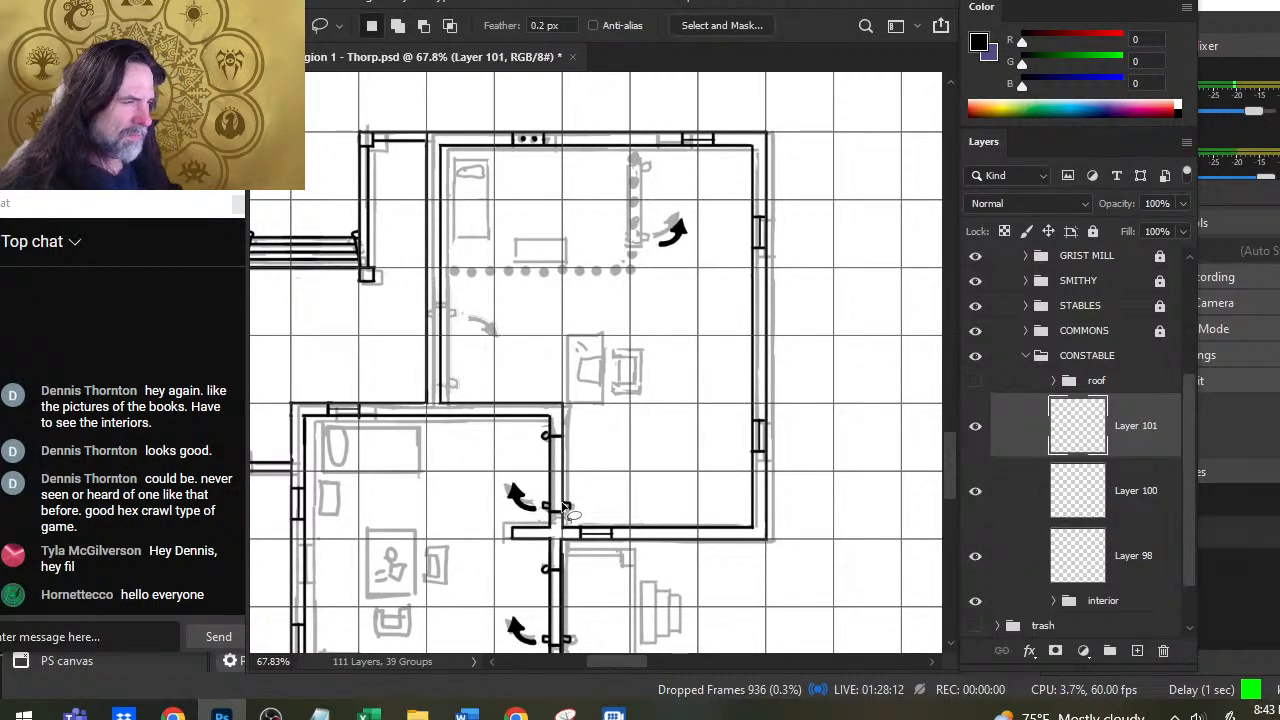
right_click(624, 404)
click(678, 262)
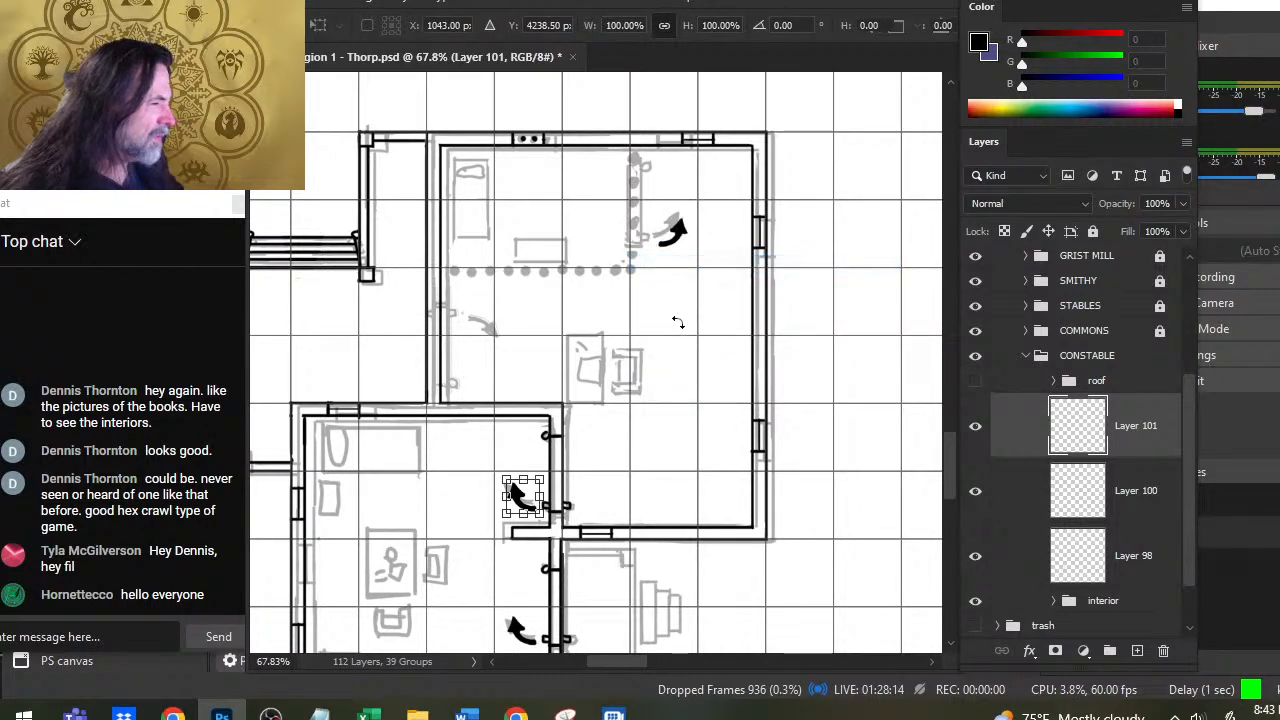
right_click(583, 366)
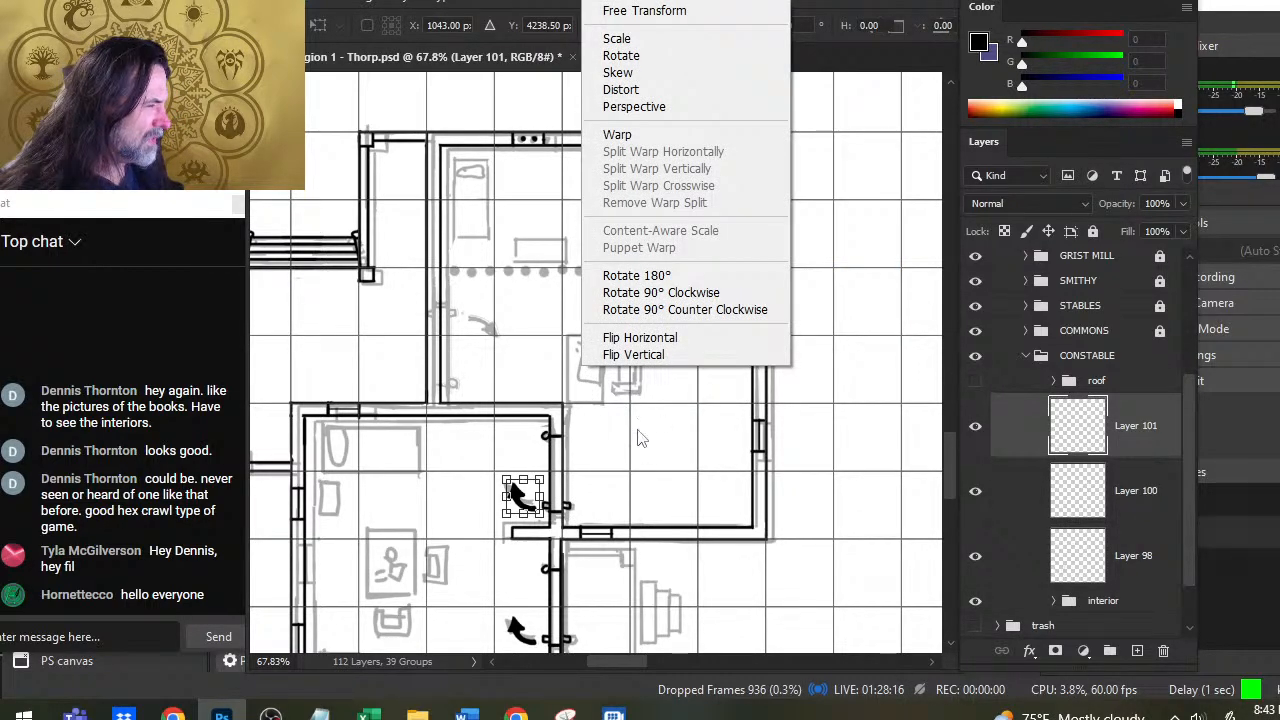
click(632, 443)
key(Return)
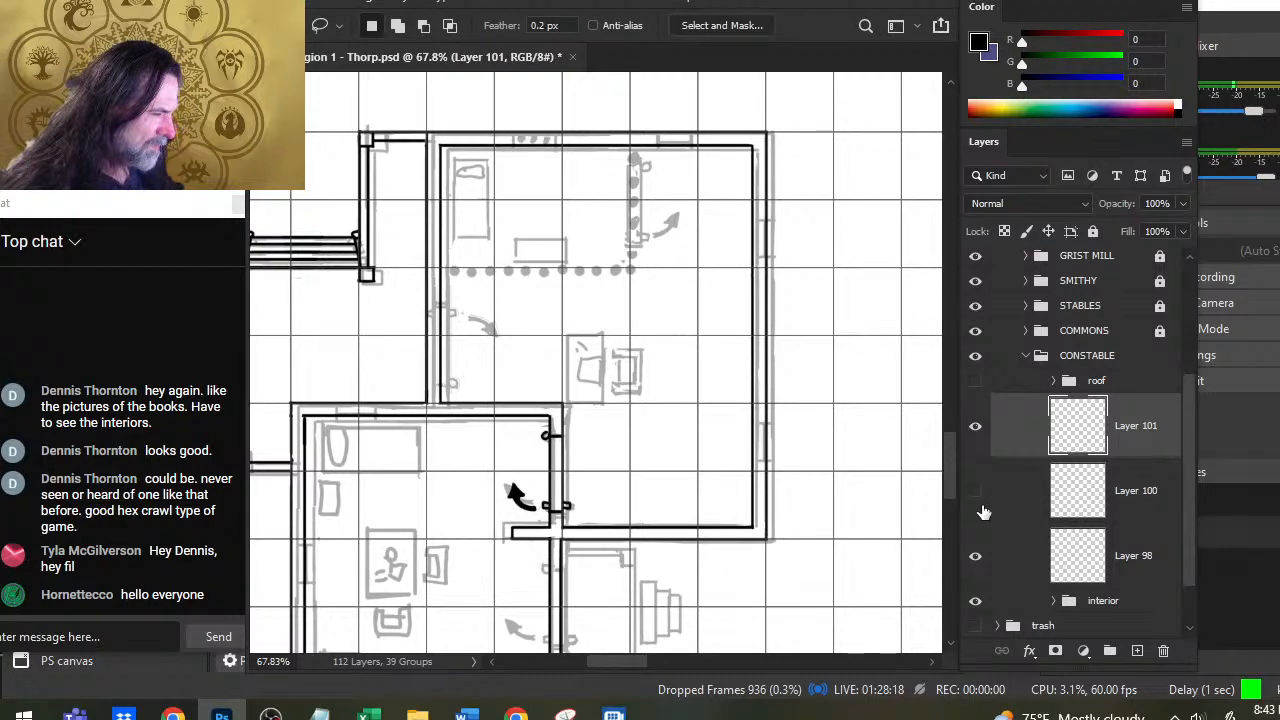
right_click(1018, 432)
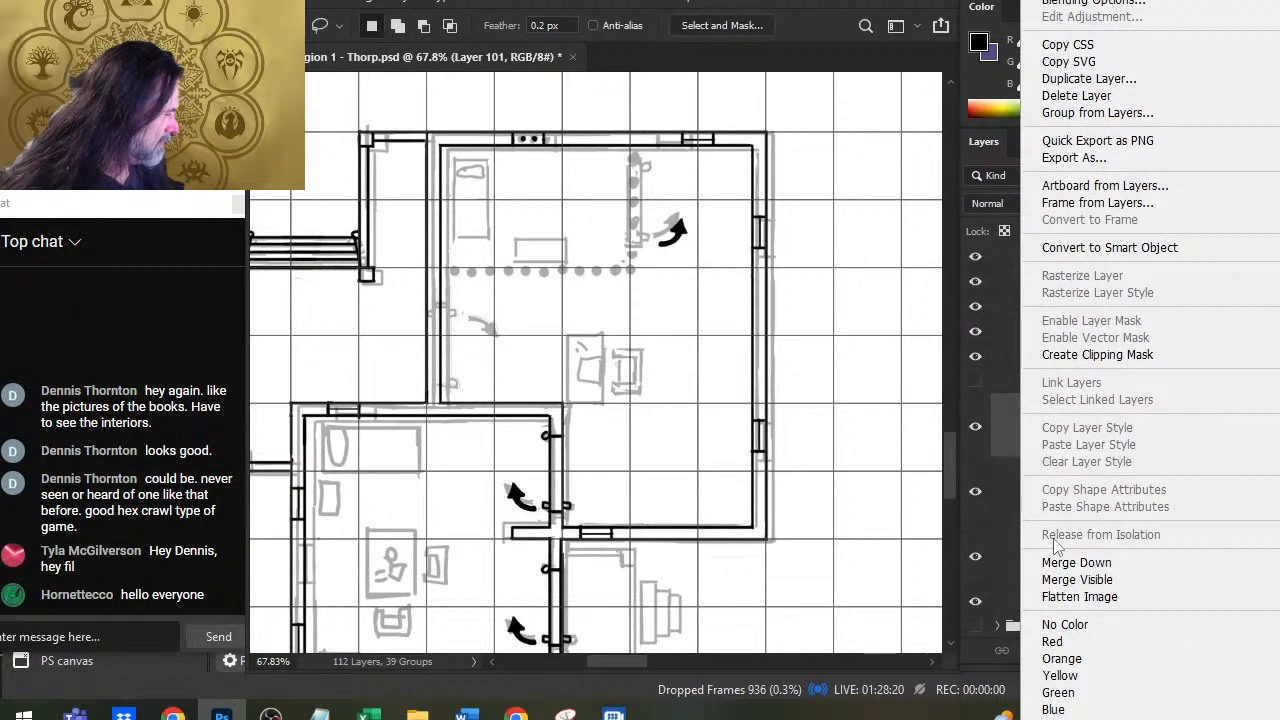
click(1058, 566)
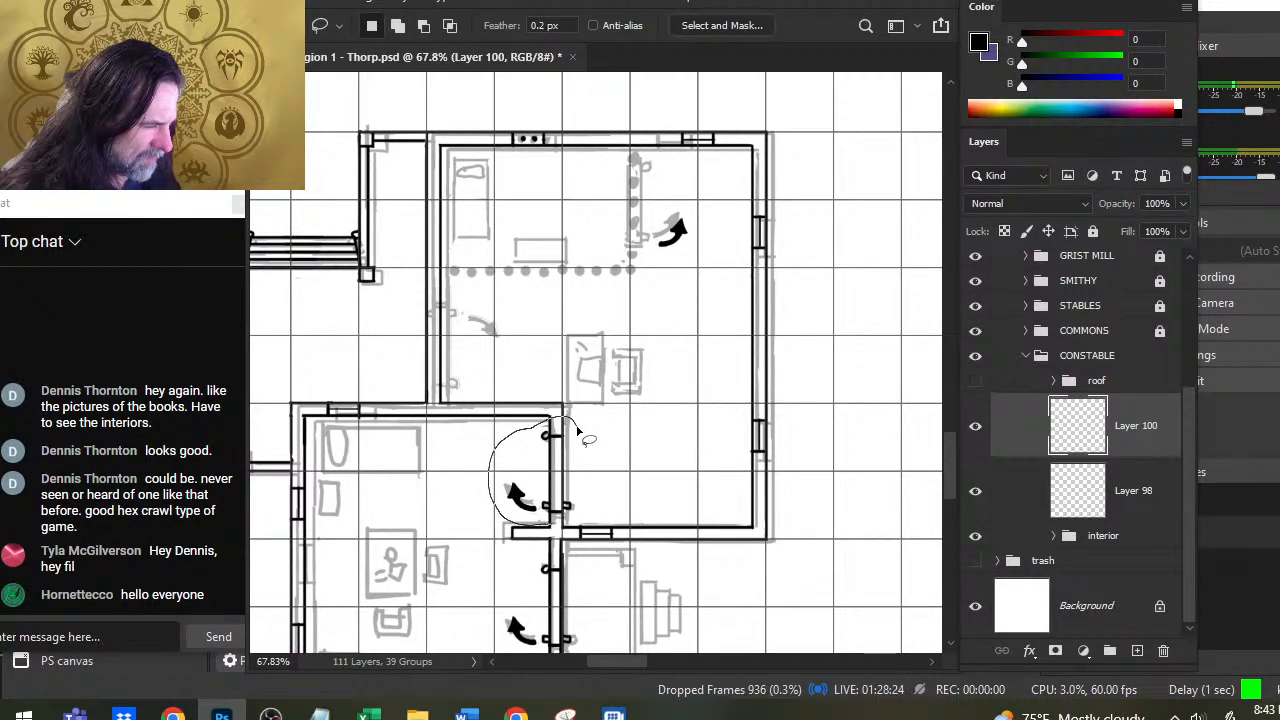
mouse_move(577, 428)
mouse_down()
mouse_move(590, 512)
mouse_move(602, 470)
mouse_move(570, 418)
mouse_move(543, 412)
mouse_up()
key(shift)
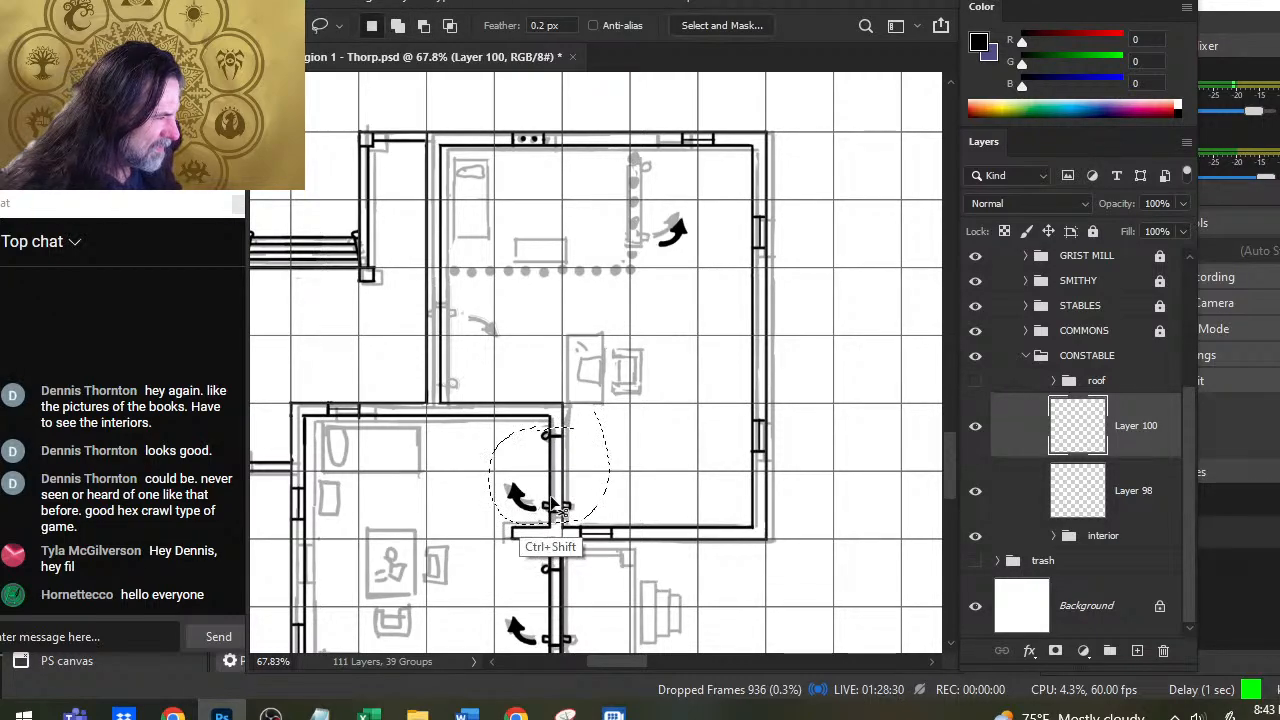
key(ctrl+shift+j)
right_click(556, 432)
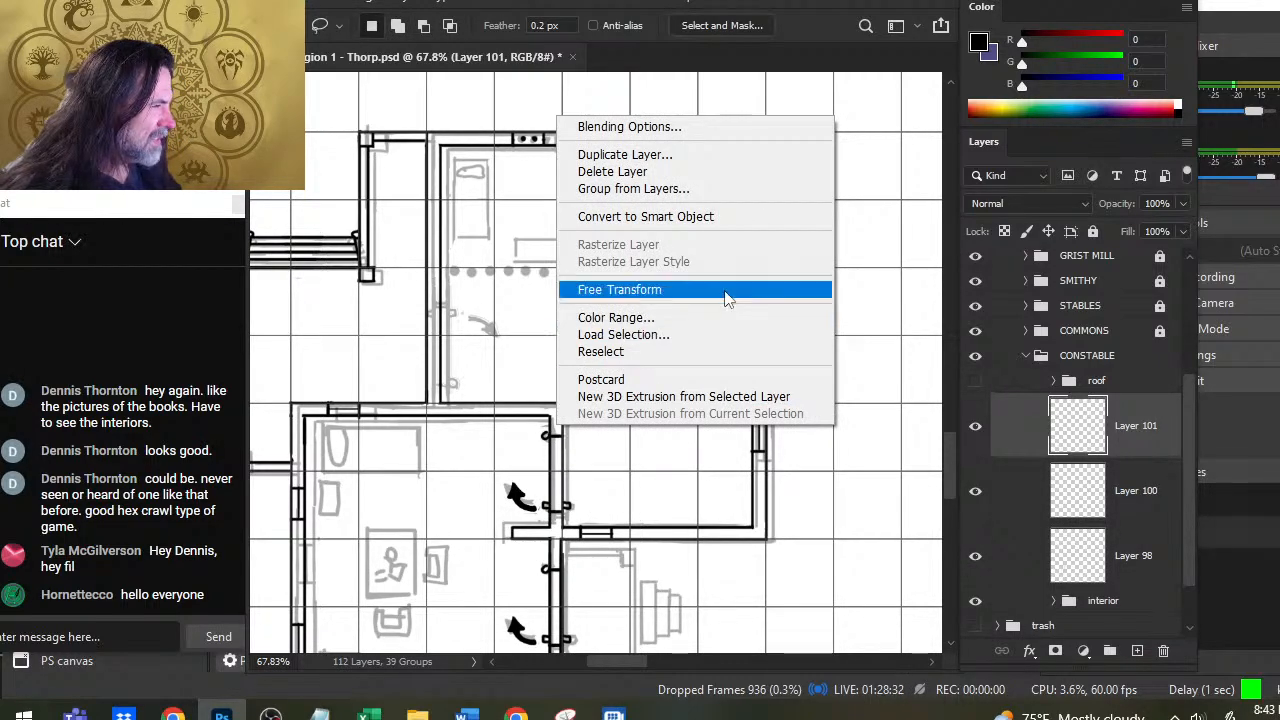
click(687, 290)
right_click(691, 316)
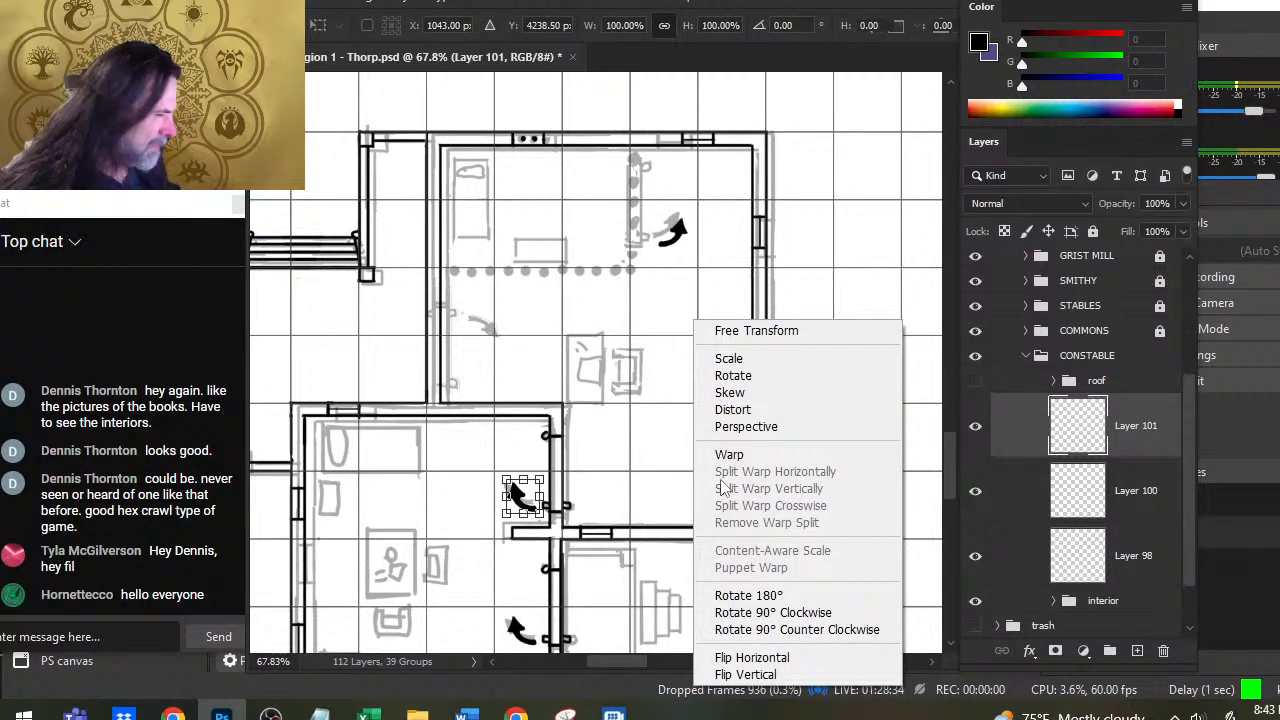
click(688, 502)
key(Return)
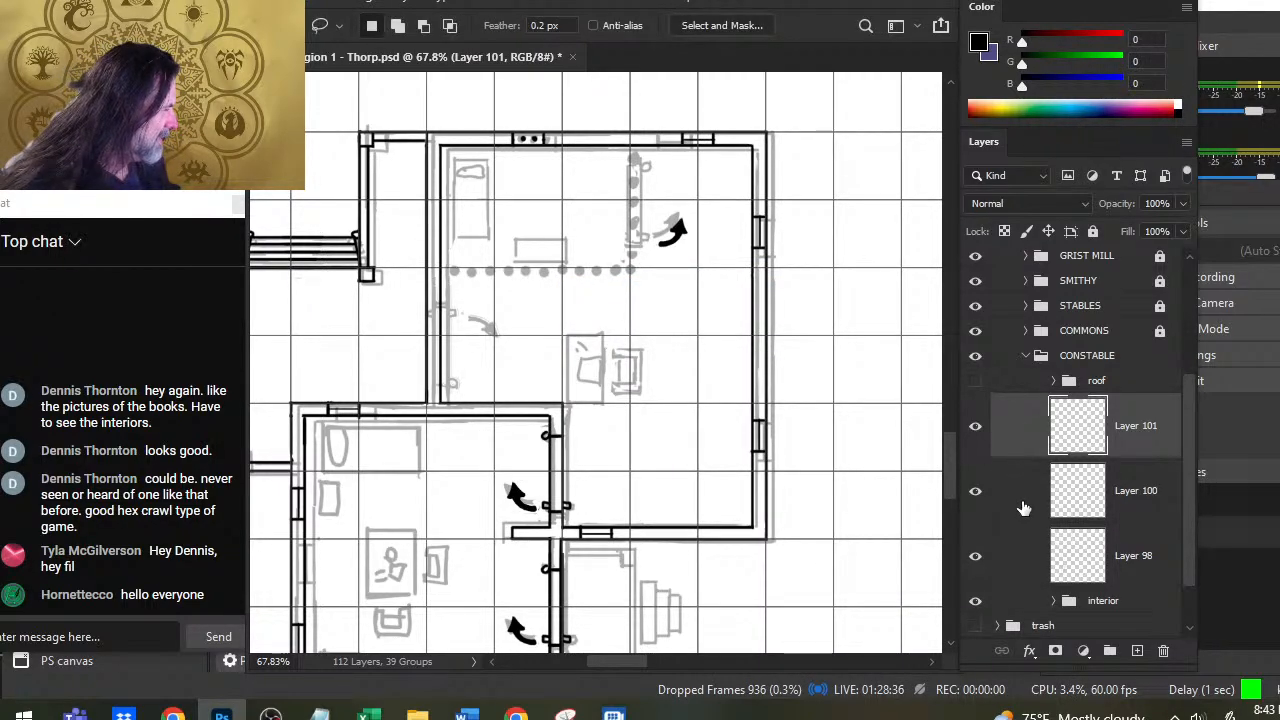
right_click(1026, 440)
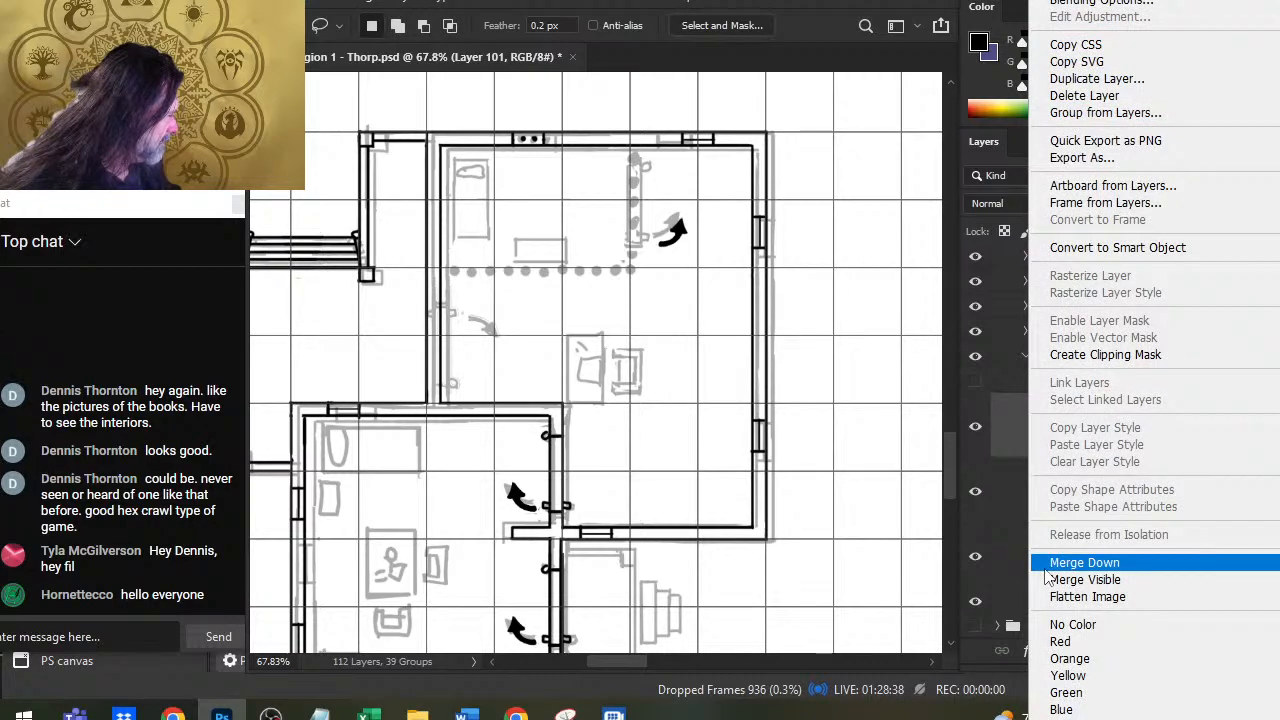
click(1075, 563)
Step: Toggle Layer 100 and Layer 98 to compare their contents, and merge the two layers
click(978, 430)
click(977, 430)
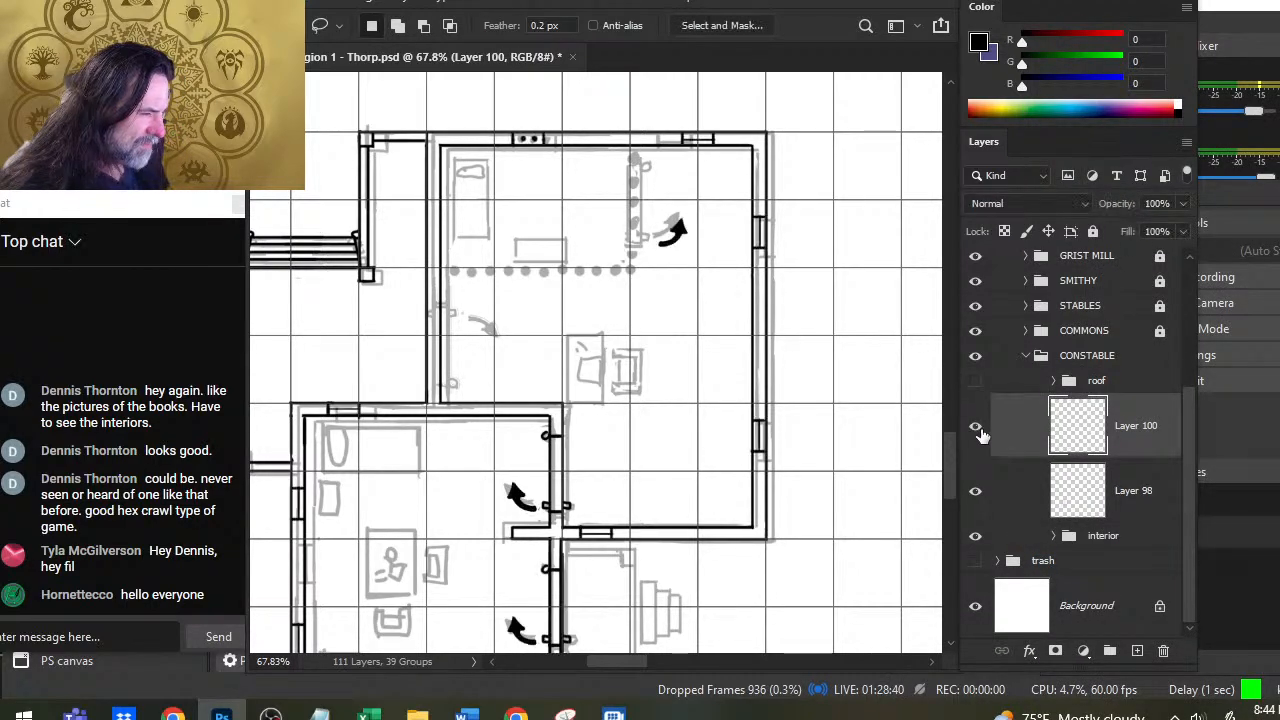
click(977, 492)
click(977, 492)
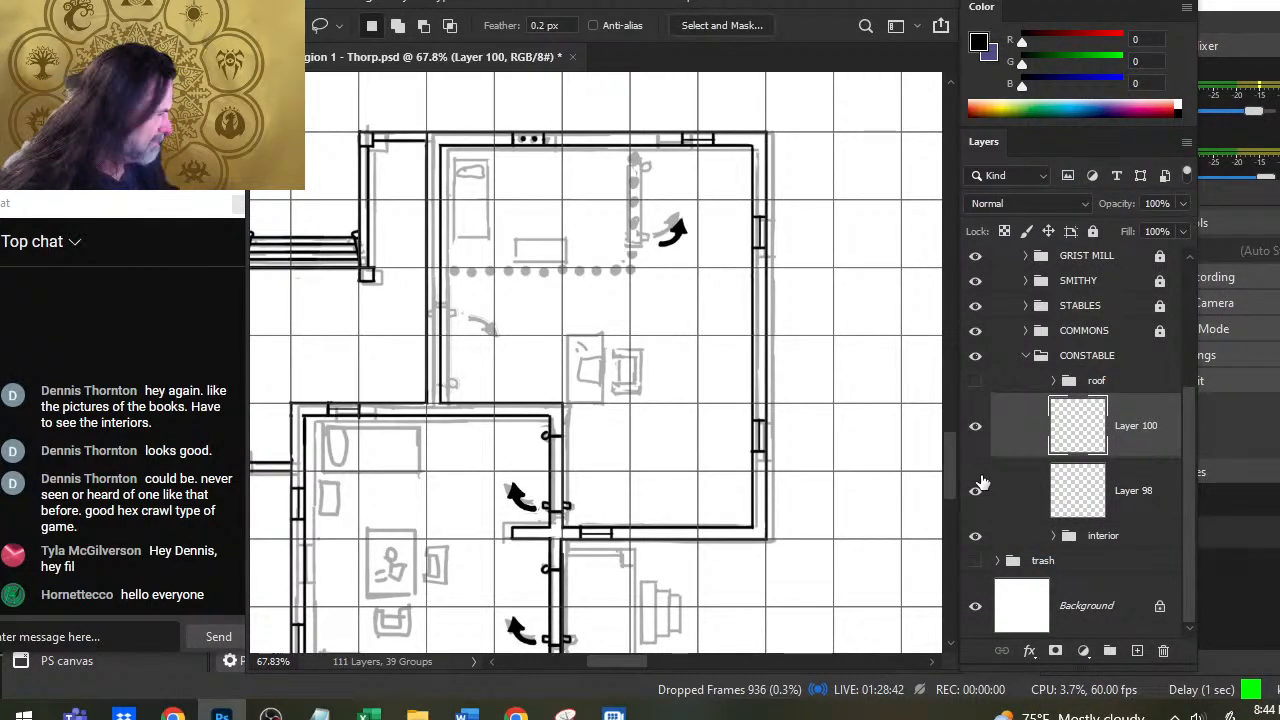
right_click(1026, 495)
click(1066, 566)
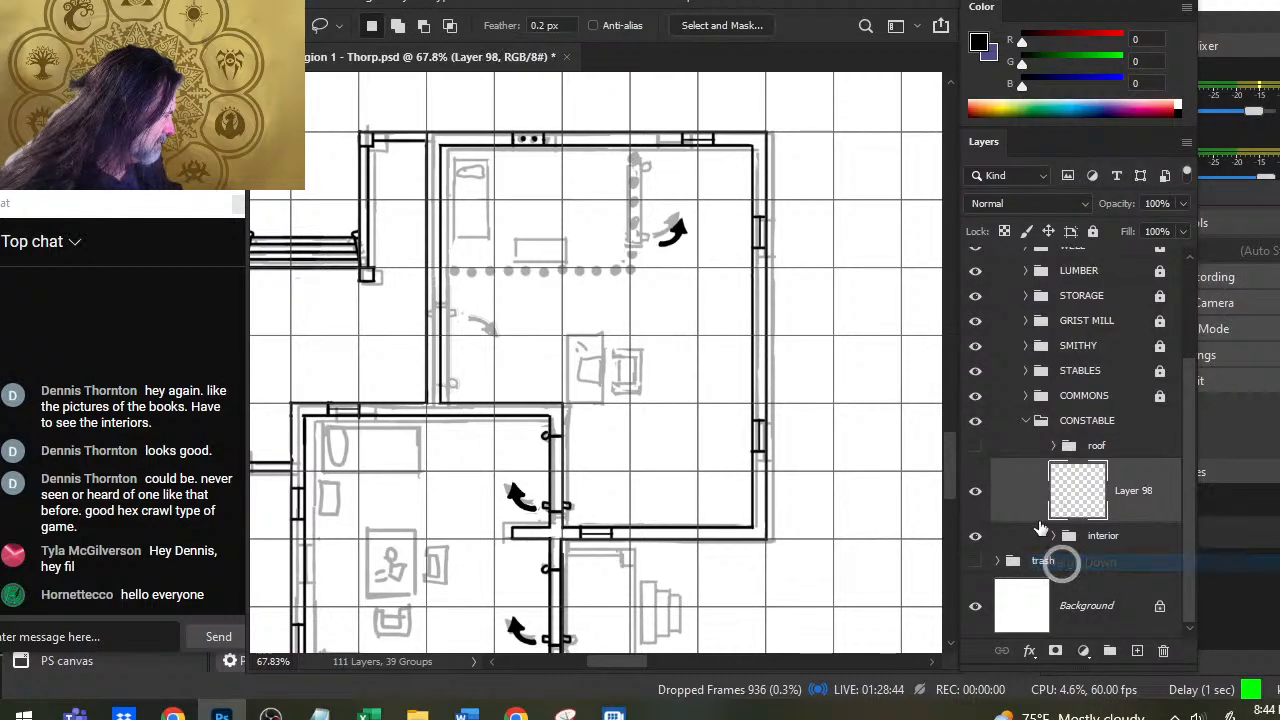
right_click(1022, 490)
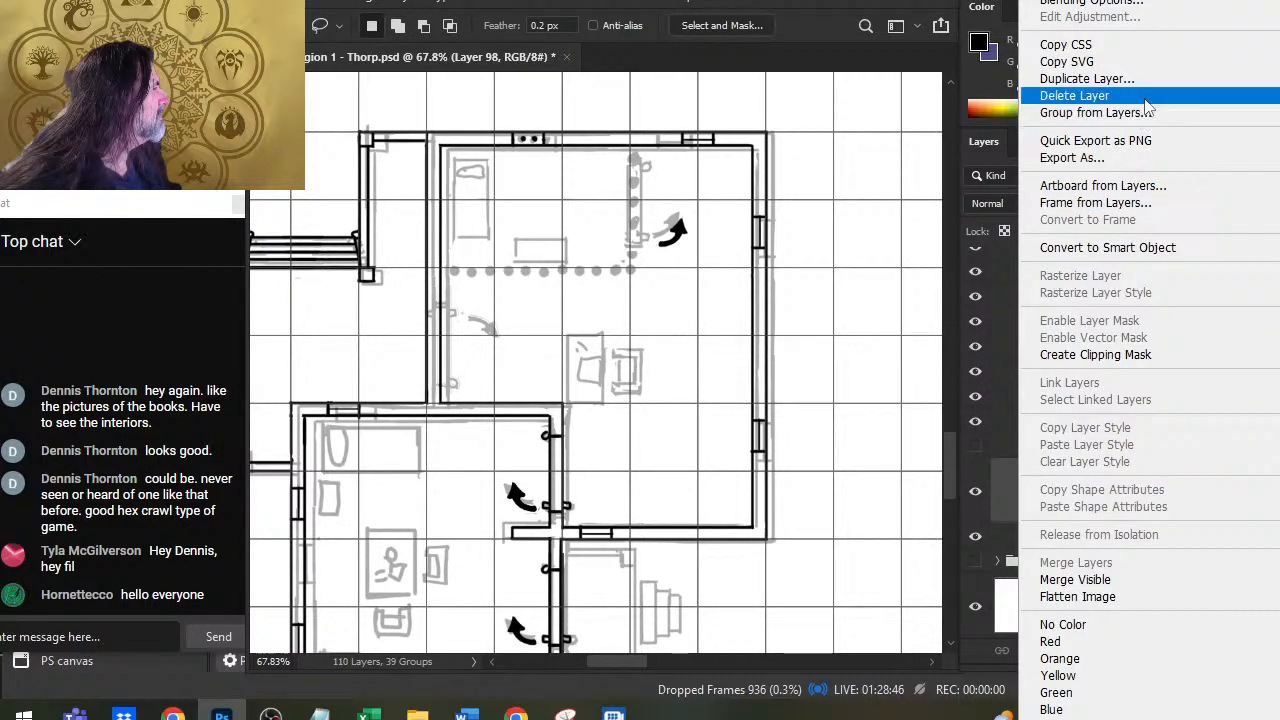
click(1086, 78)
key(Escape)
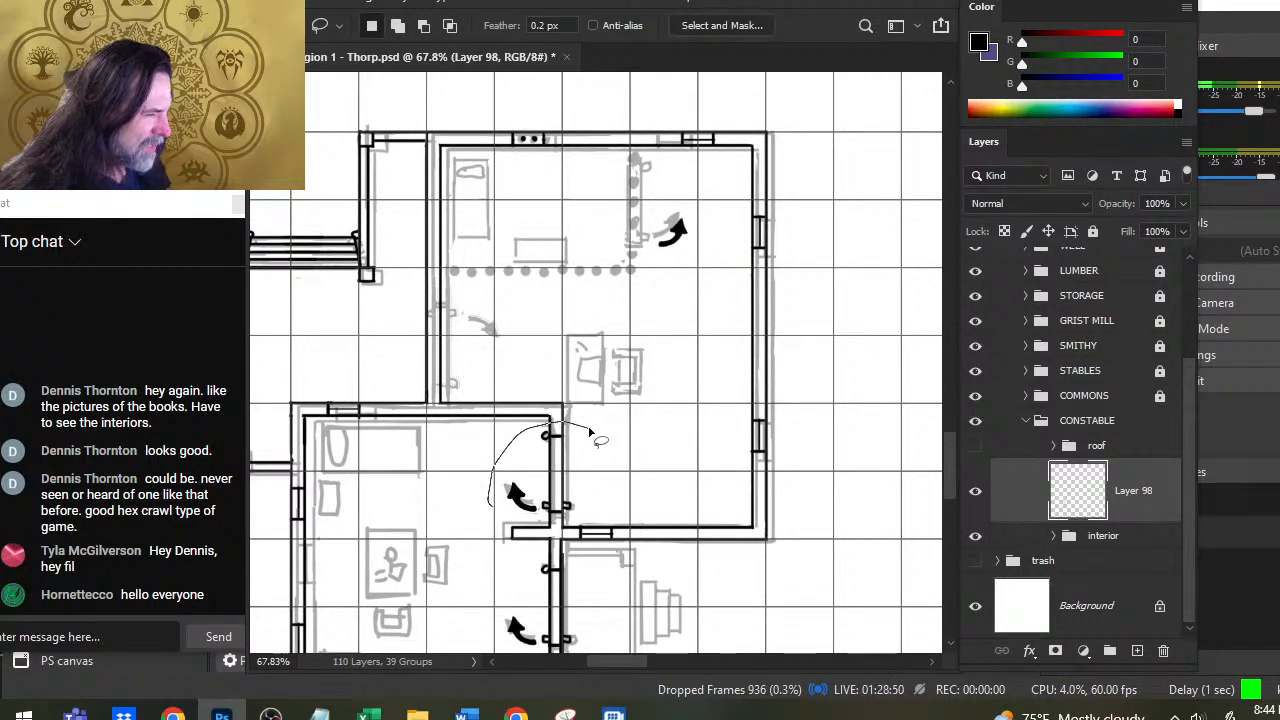
Step: Lasso the upper door with its swing arrow in the lower room's right wall, place them on their own layer and duplicate it
drag(597, 437, 592, 432)
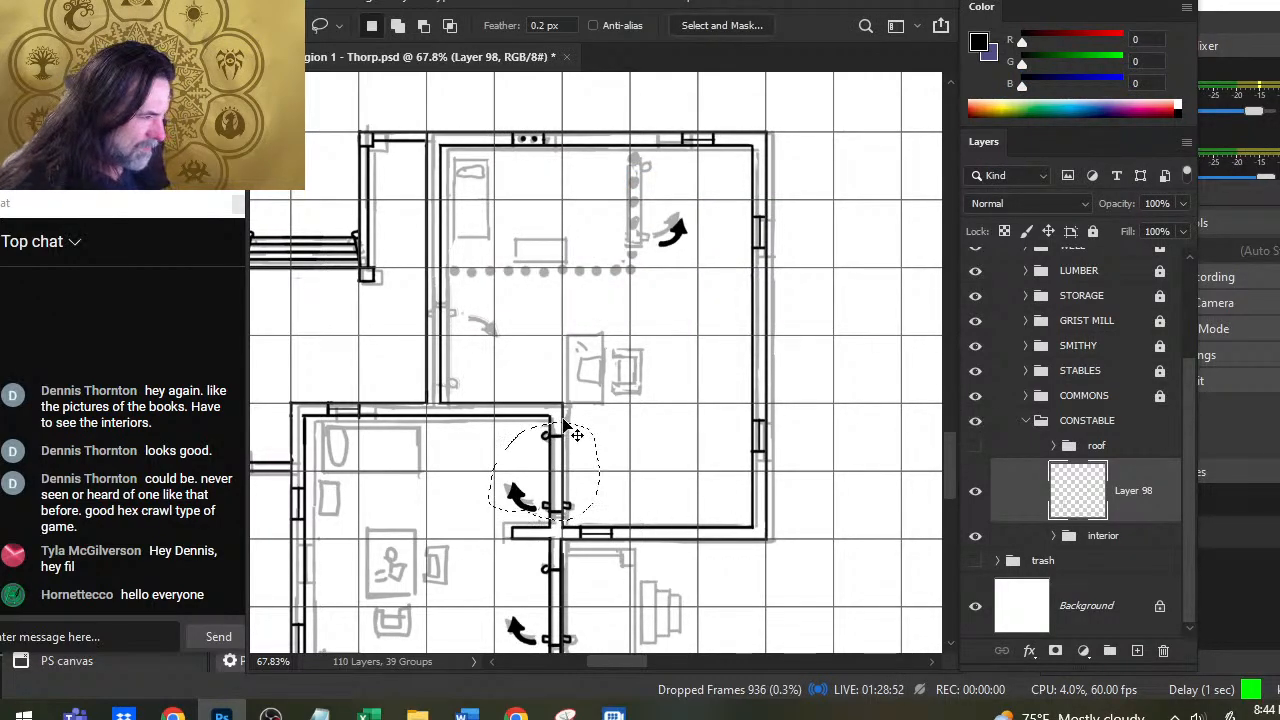
key(ctrl+d)
key(ctrl+shift+alt+n)
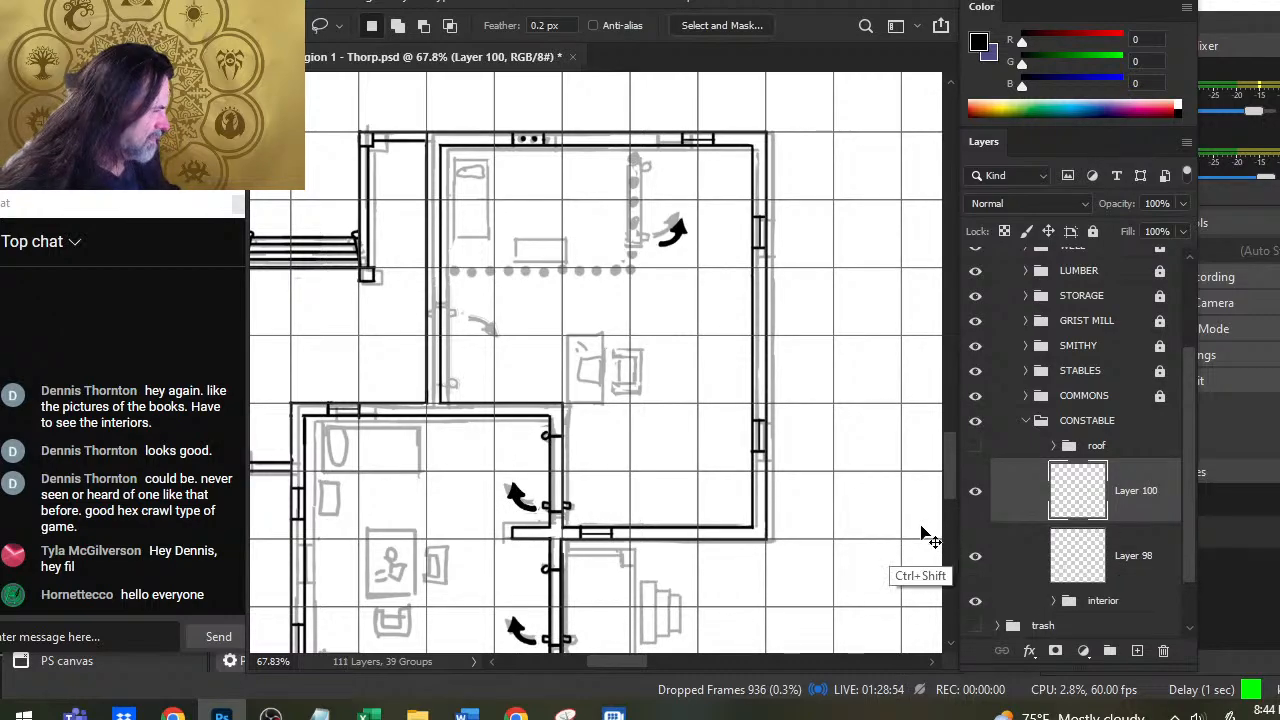
key(ctrl+shift+alt+n)
Step: Rotate the duplicated door and arrow 180° and move them onto the sketched doorway in the upper room's left wall
right_click(684, 449)
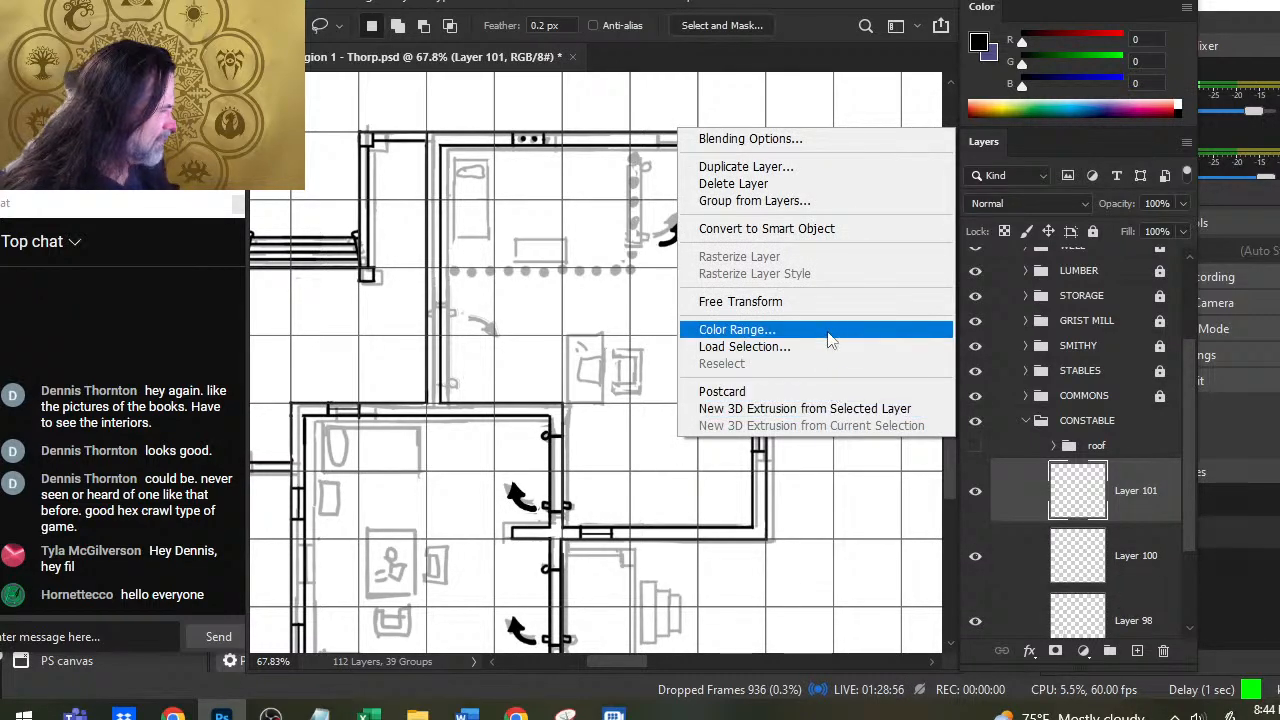
click(829, 300)
right_click(708, 386)
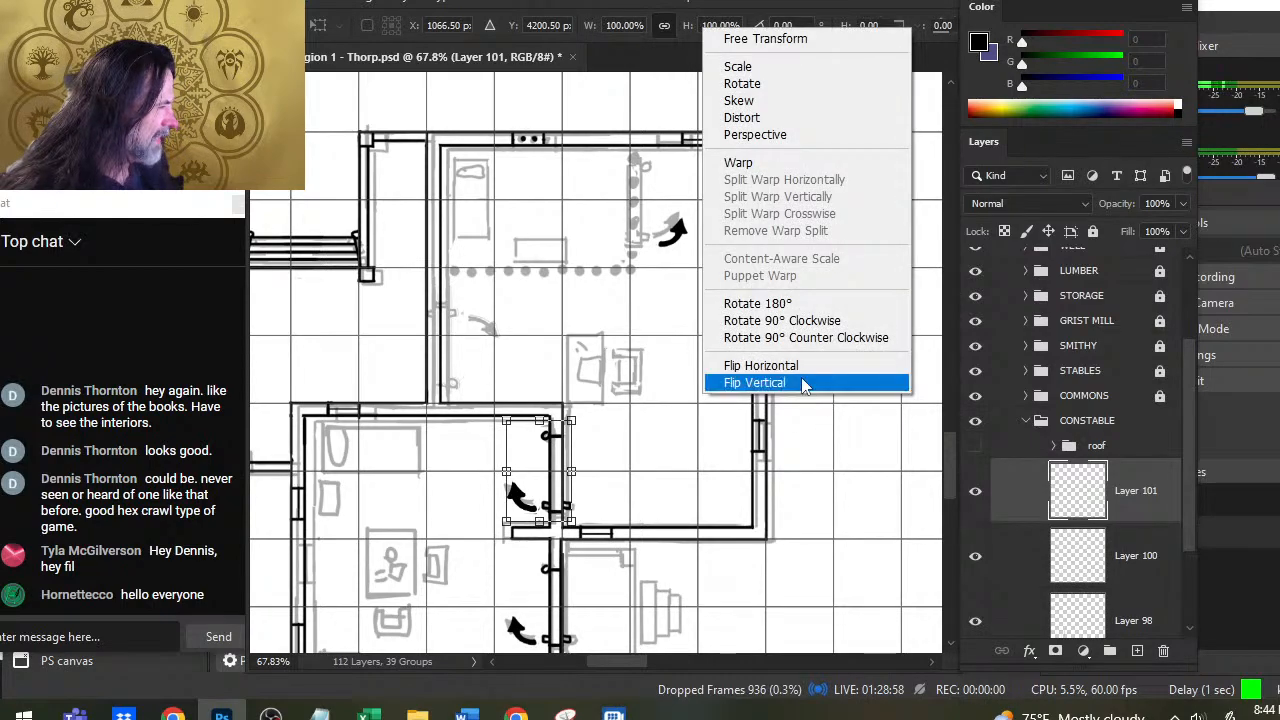
click(805, 320)
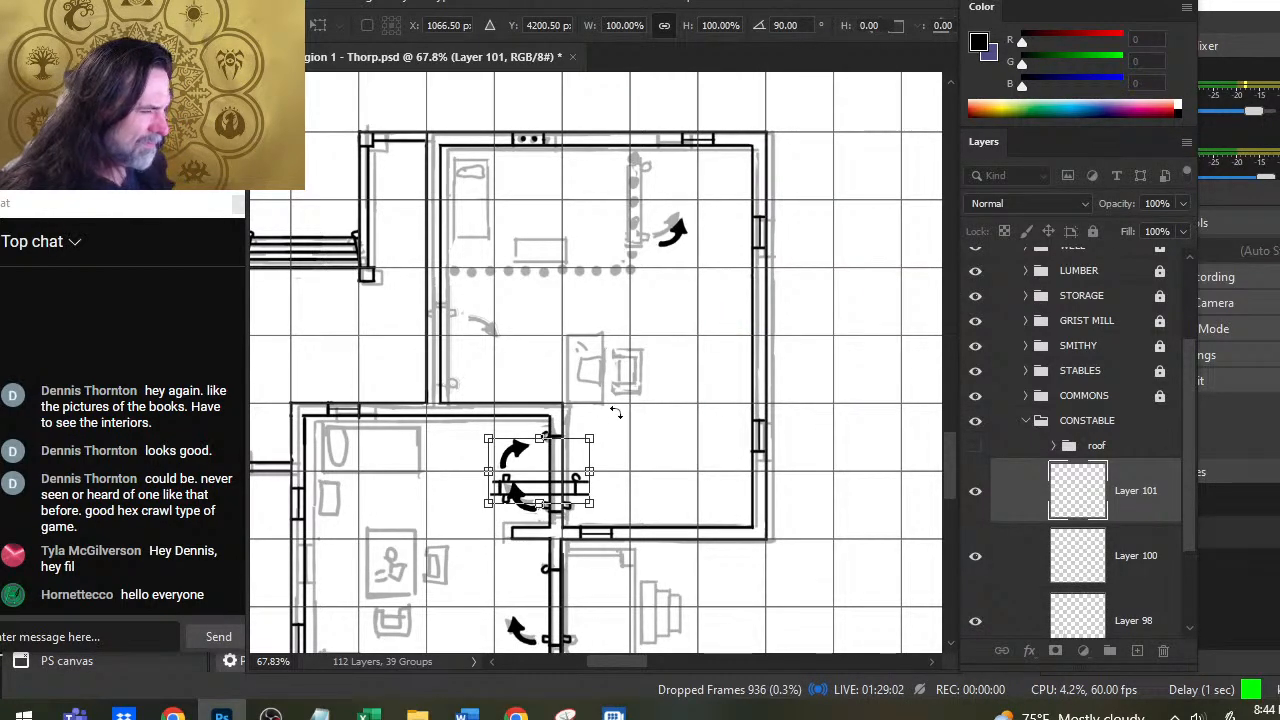
mouse_move(593, 411)
mouse_down()
mouse_move(640, 440)
mouse_move(690, 500)
mouse_move(665, 545)
mouse_move(607, 576)
mouse_move(592, 605)
mouse_move(612, 535)
mouse_move(592, 405)
mouse_move(565, 380)
mouse_move(583, 390)
mouse_up()
key(Return)
Step: Nudge the rotated door and arrow up along the left wall and merge them down into Layer 100
key(Left)
key(Up)
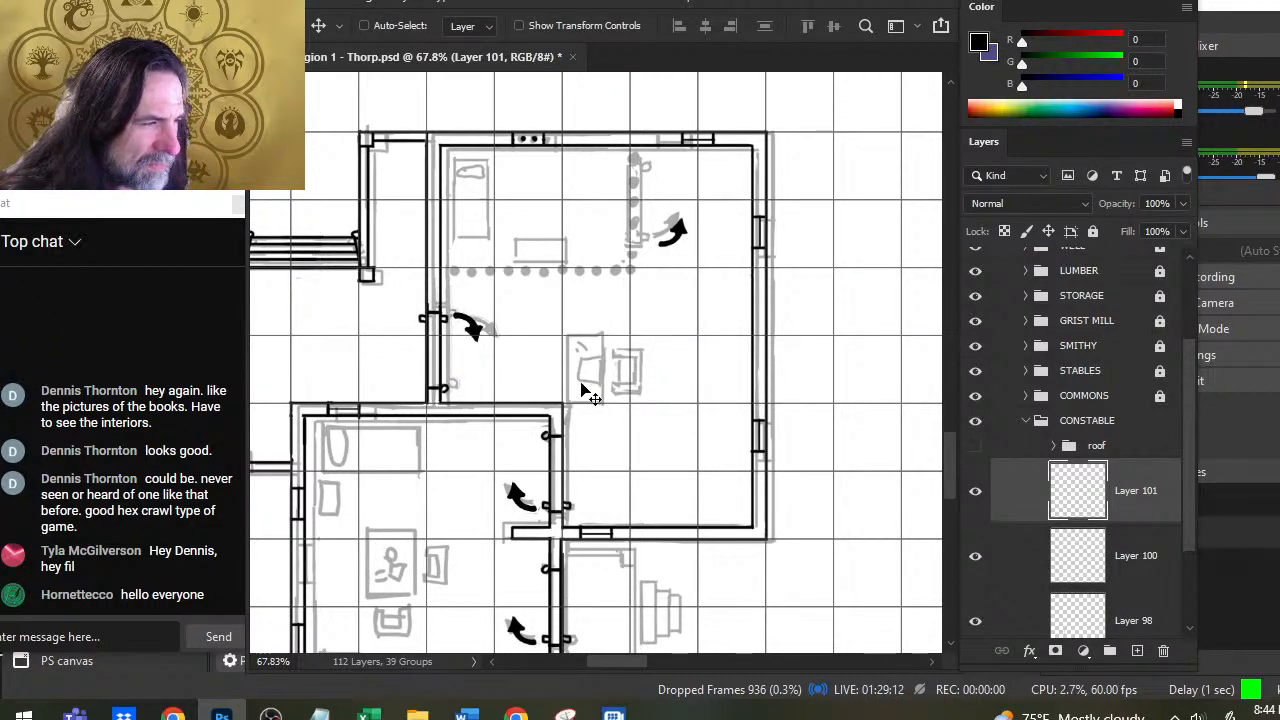
key(Up)
key(Up)
key(Up)
key(Up)
key(Up)
key(Up)
key(Up)
key(Up)
key(Up)
key(Up)
key(Up)
key(Up)
key(Up)
key(Up)
key(Up)
key(Up)
key(Up)
key(Up)
key(Up)
key(Up)
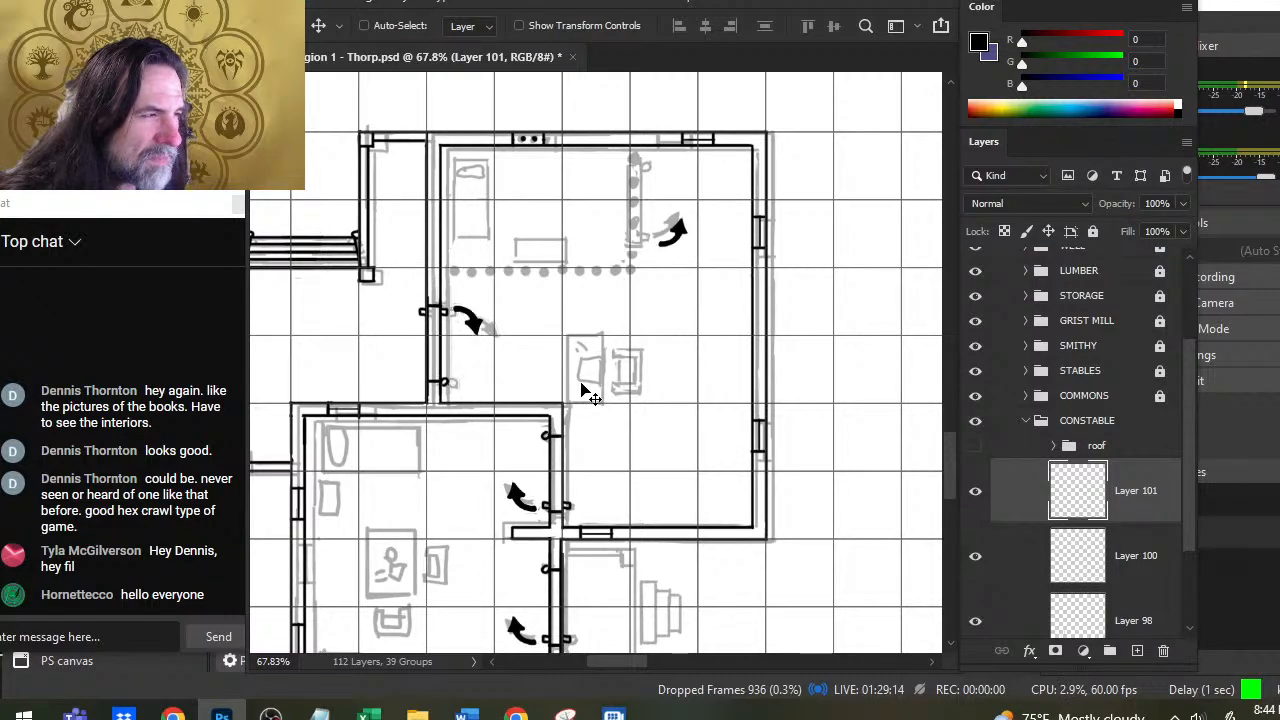
key(Down)
key(Down)
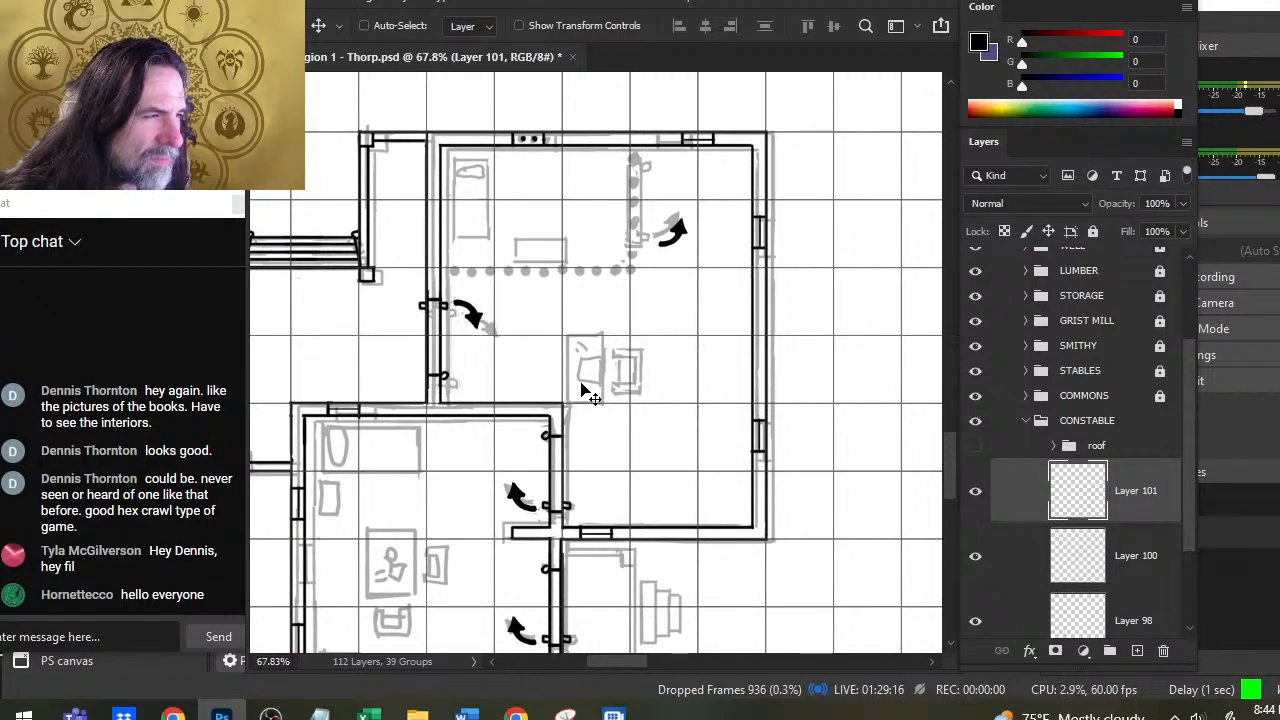
key(Up)
key(Up)
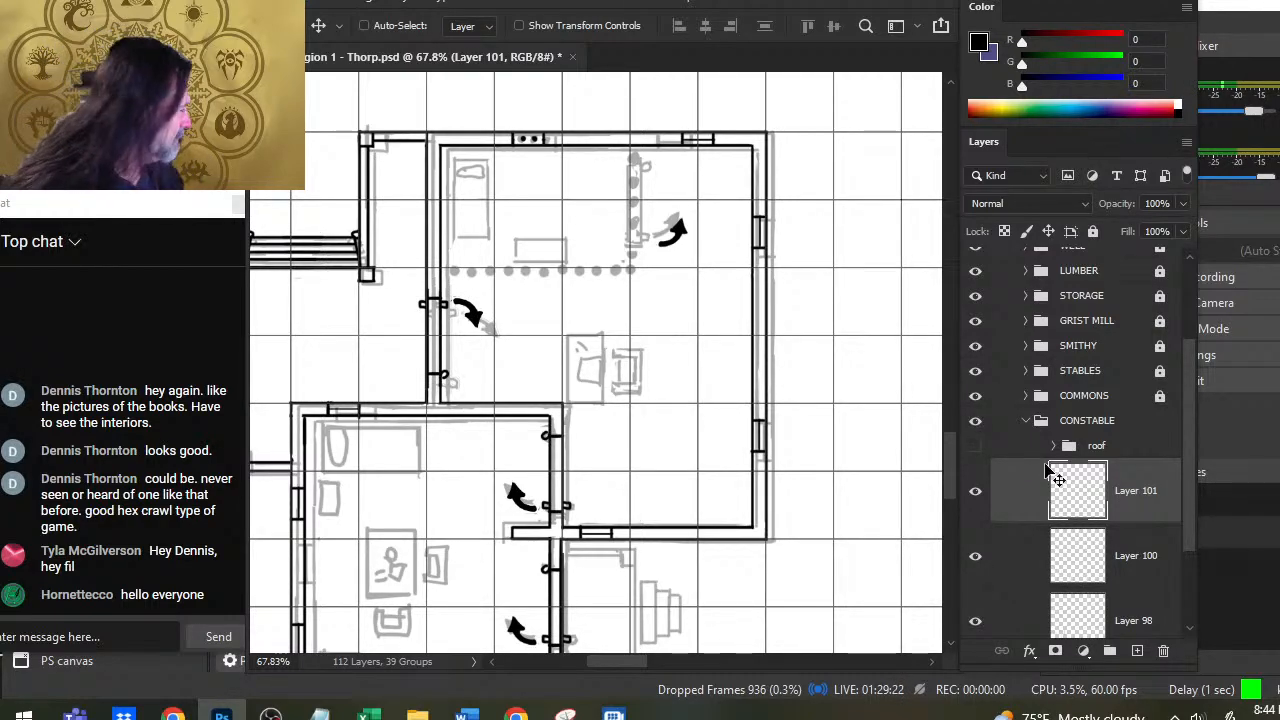
right_click(1021, 498)
click(1076, 568)
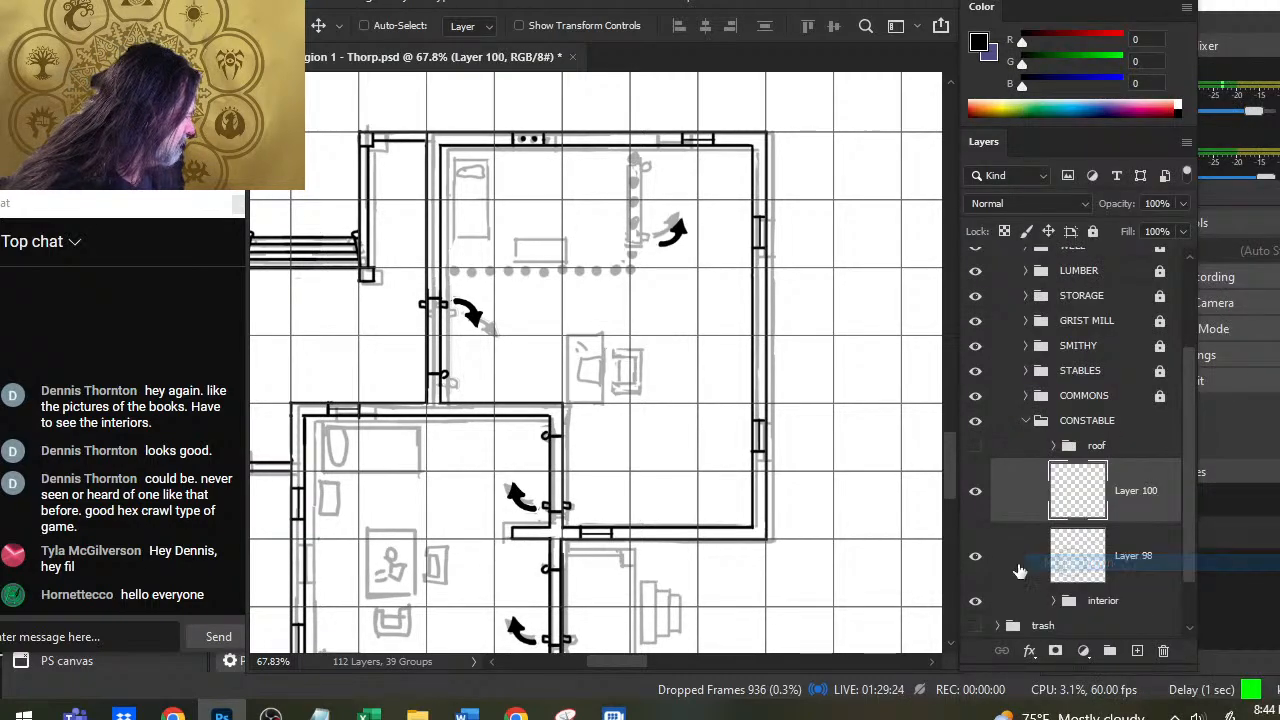
Step: Add a new layer above Layer 100 and bring the whole constable's house into view
key(z)
drag(674, 331, 657, 353)
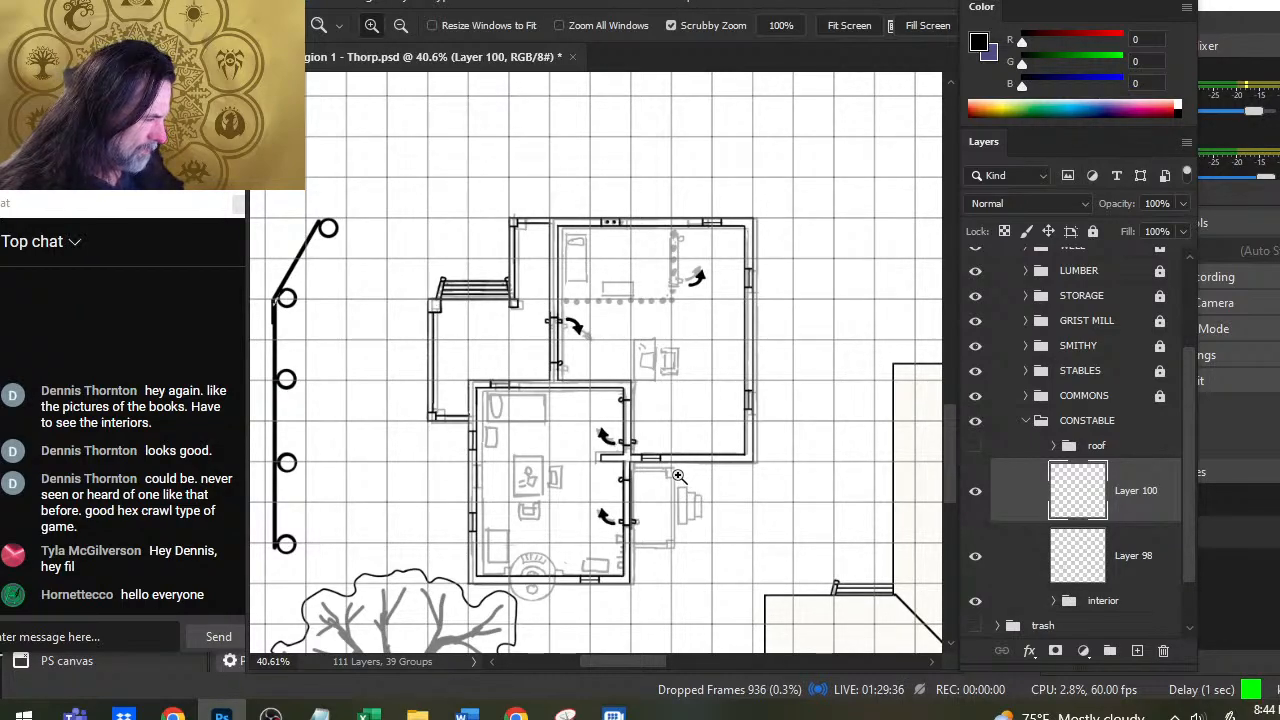
click(1137, 653)
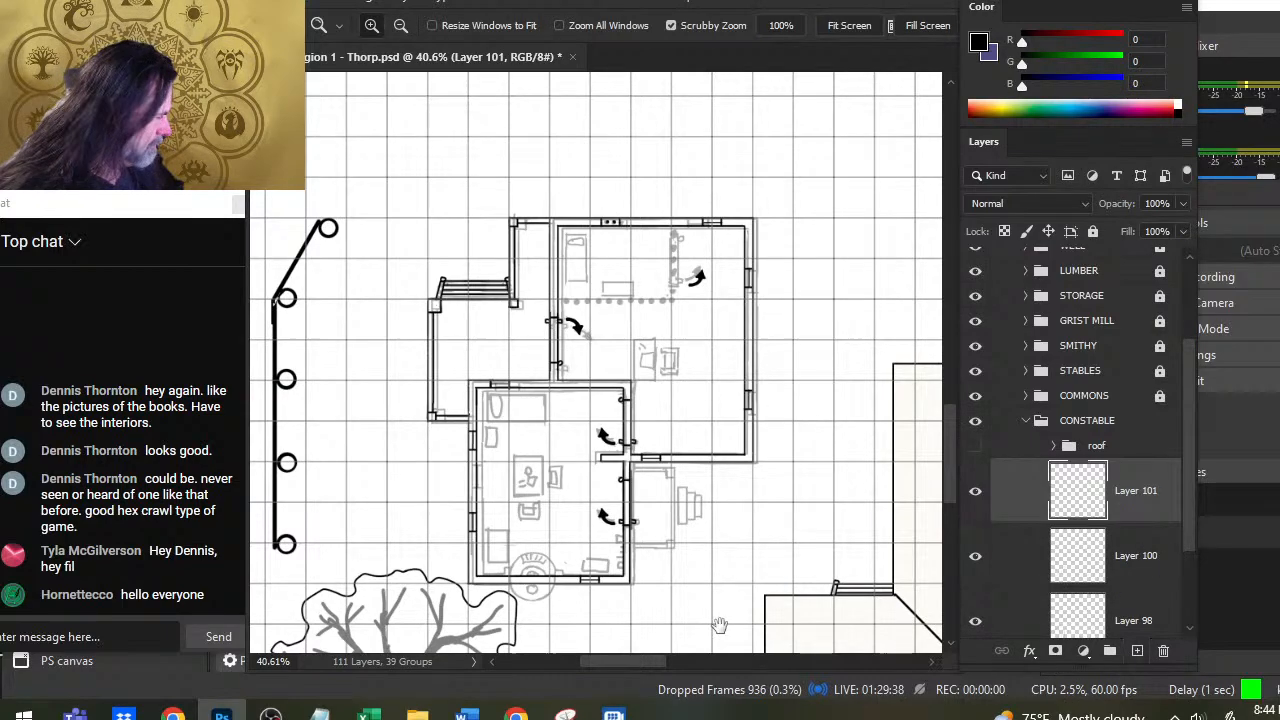
drag(557, 576, 577, 459)
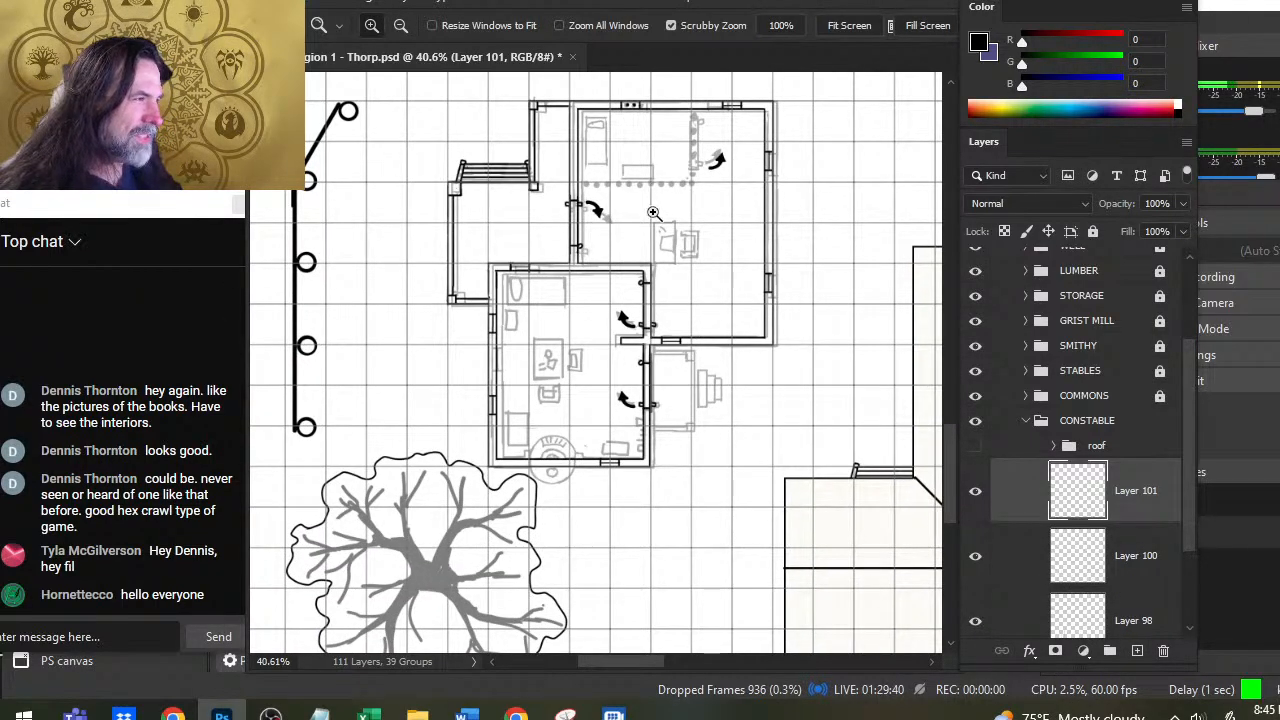
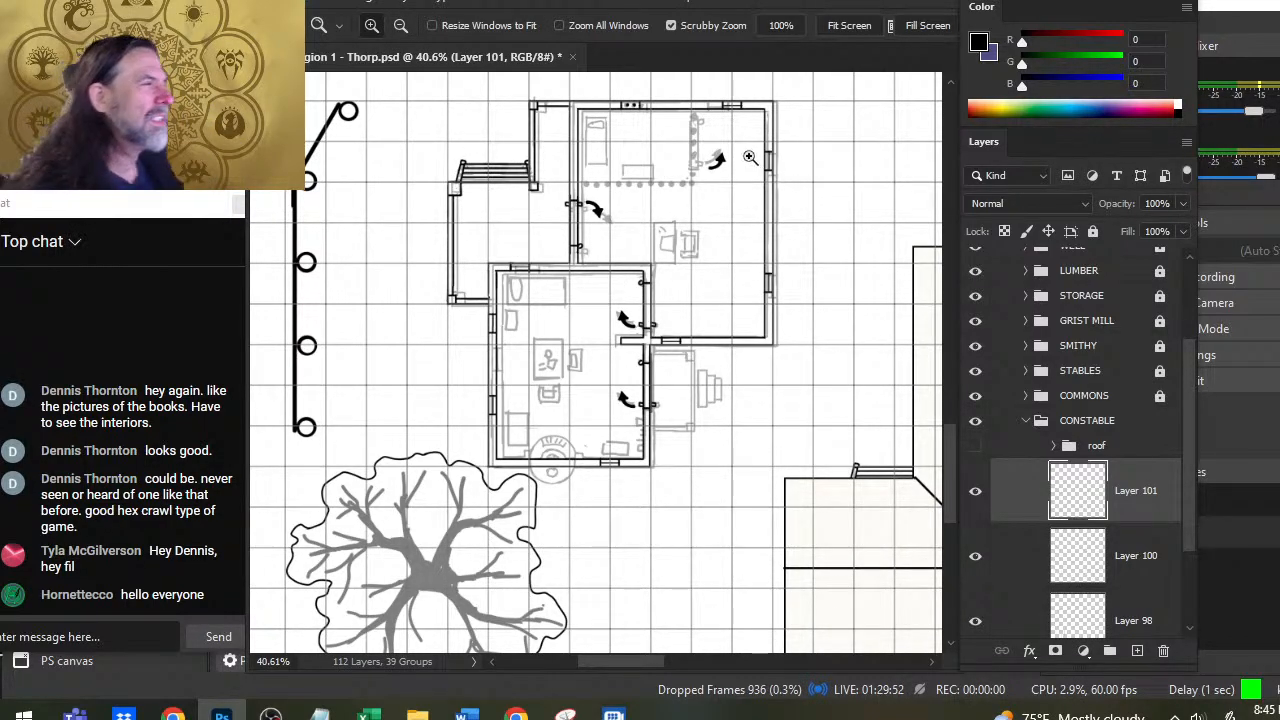
Step: Ink the rectangular fireplace surround against the inside of the lower room's bottom wall with a 4 px brush on Layer 101
drag(559, 315, 574, 323)
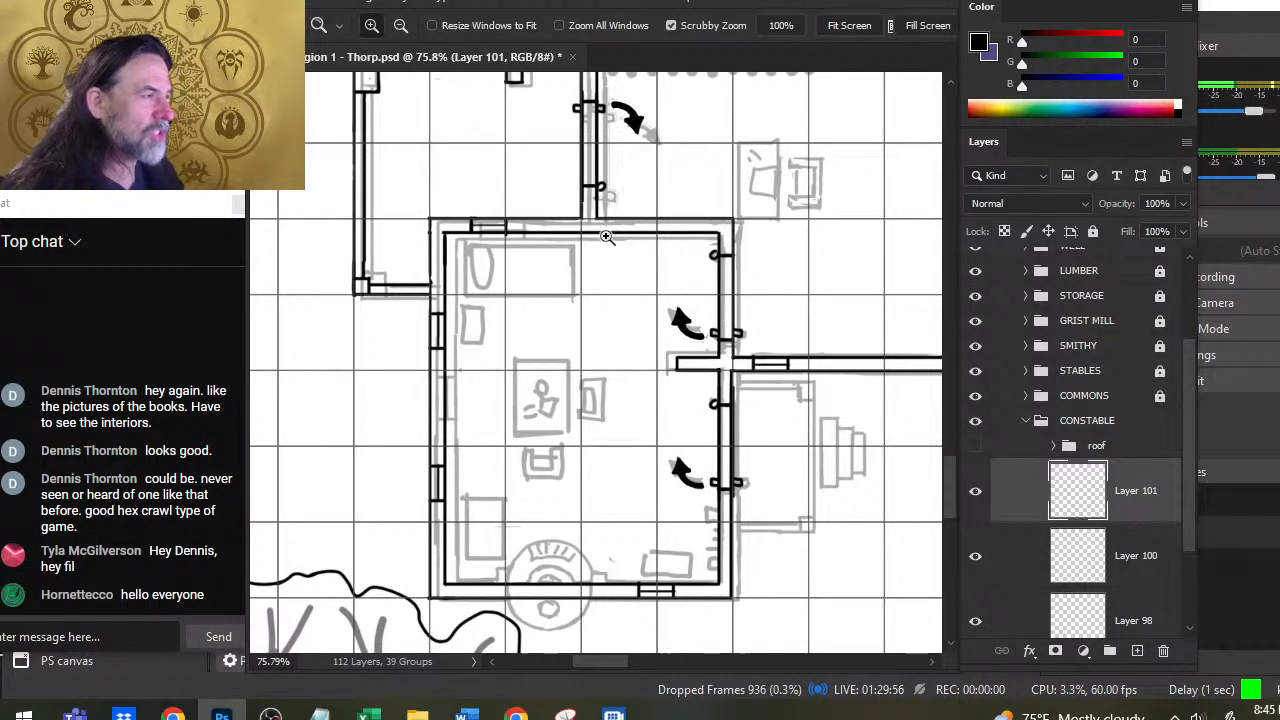
mouse_move(724, 236)
mouse_down()
mouse_move(668, 327)
mouse_move(709, 238)
mouse_move(712, 118)
mouse_up()
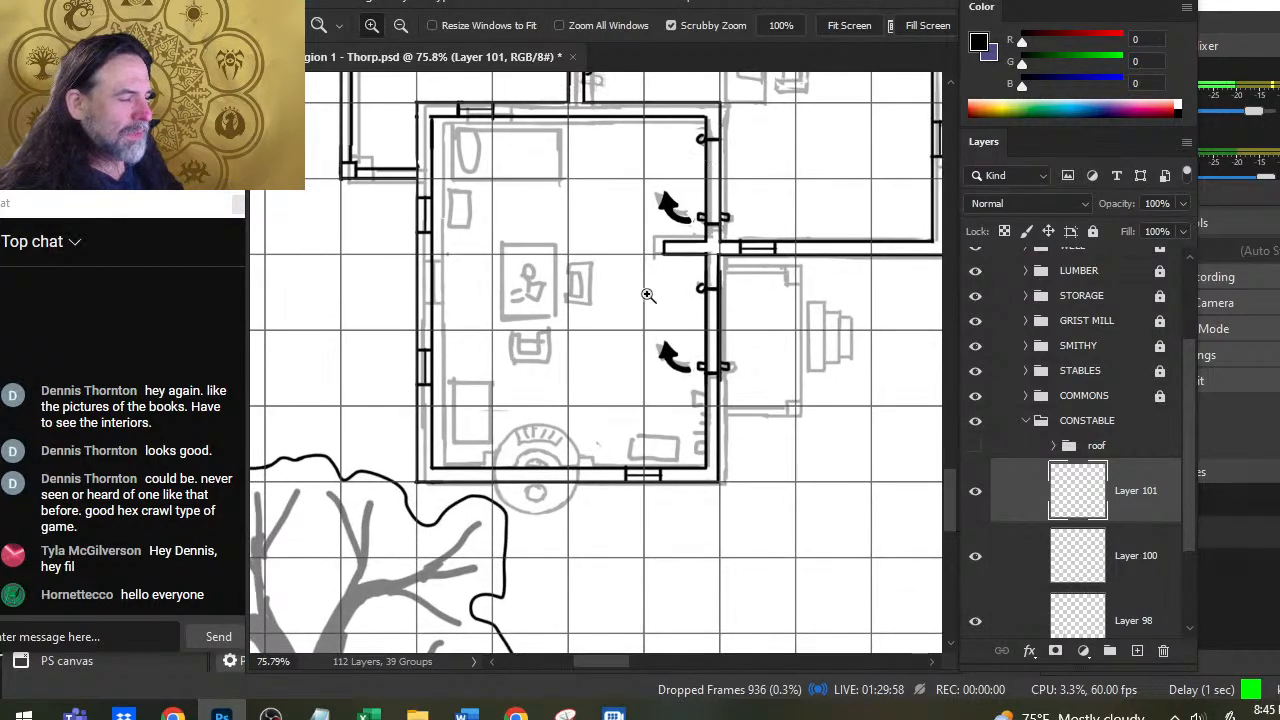
mouse_move(573, 448)
mouse_down()
mouse_move(629, 443)
mouse_move(659, 388)
mouse_up()
key(b)
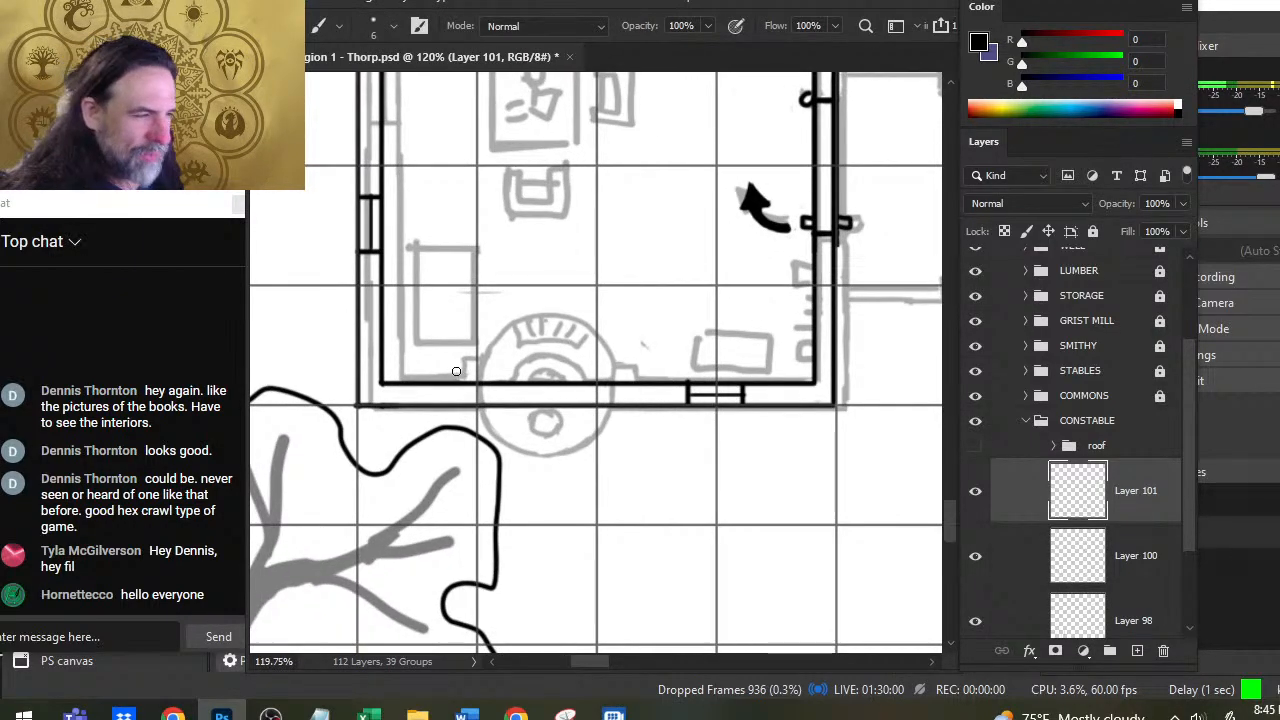
drag(461, 392, 461, 361)
key(ctrl+z)
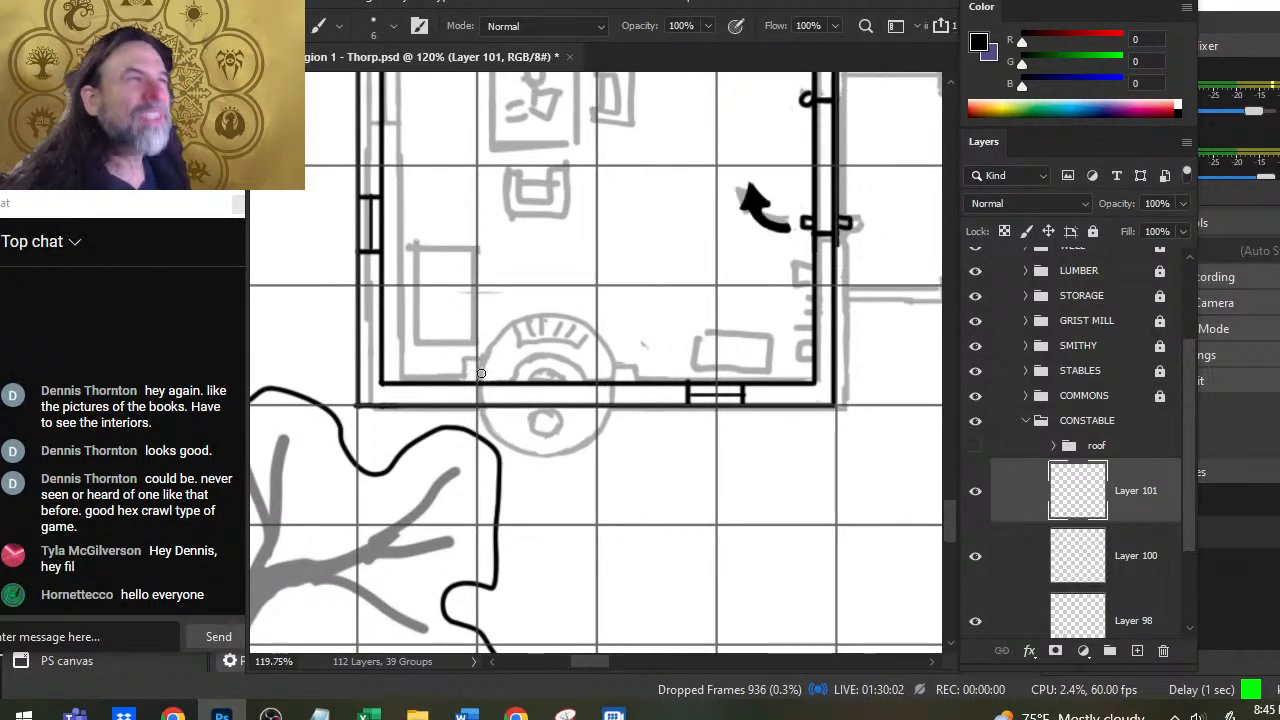
key(bracketleft)
key(bracketleft)
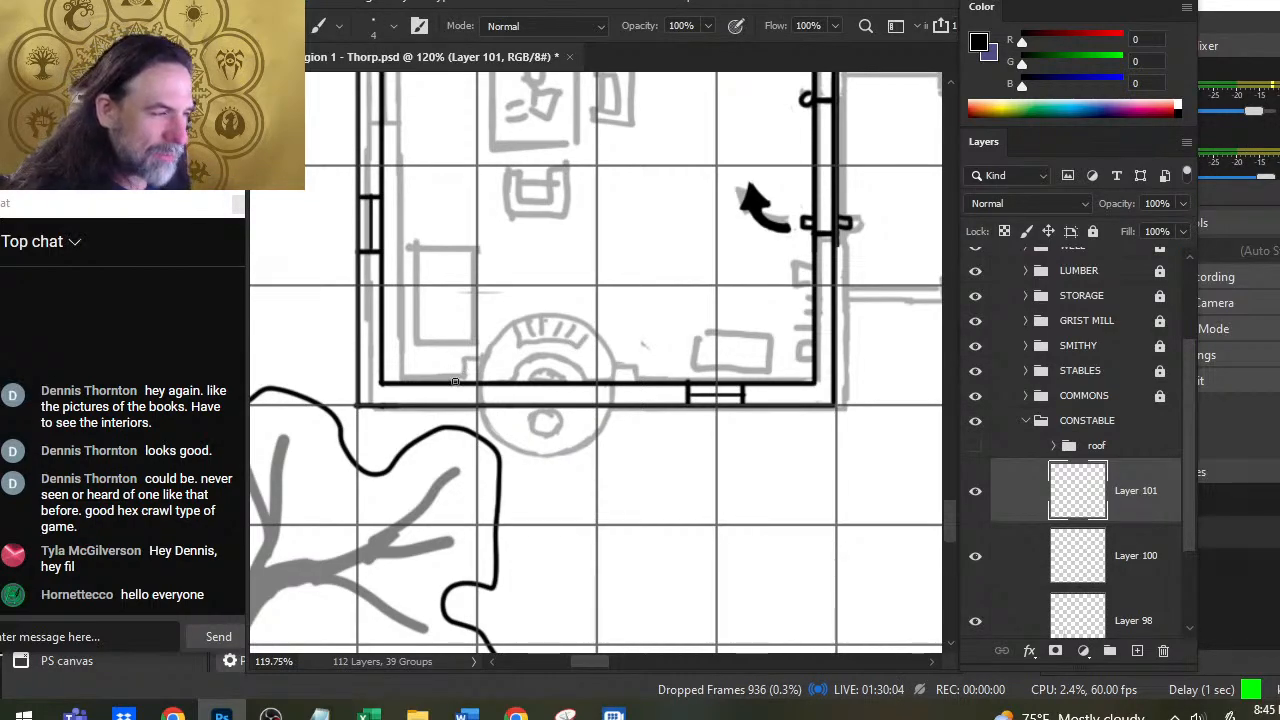
mouse_move(454, 381)
mouse_down()
mouse_move(458, 358)
mouse_move(613, 358)
mouse_up()
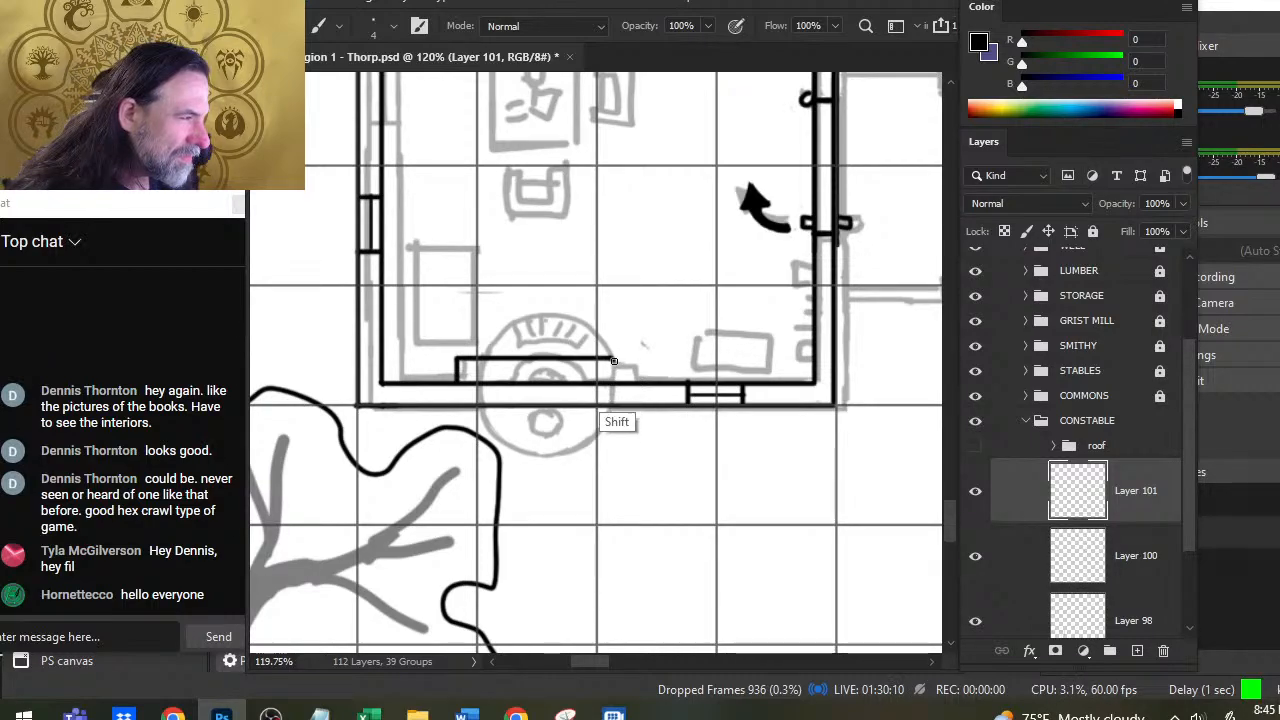
shift+click(613, 380)
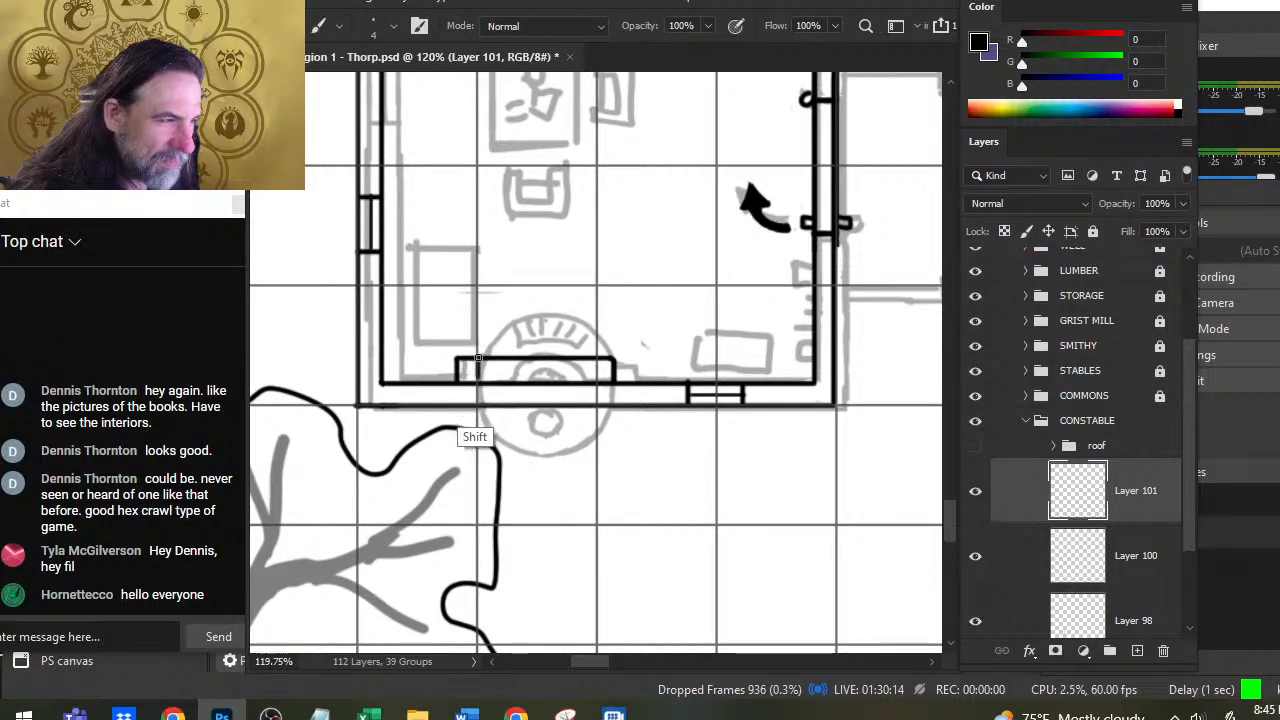
Step: Draw two vertical fireplace jamb lines through the bottom wall and erase the inner wall line beneath both posts on Layer 98
drag(478, 360, 478, 404)
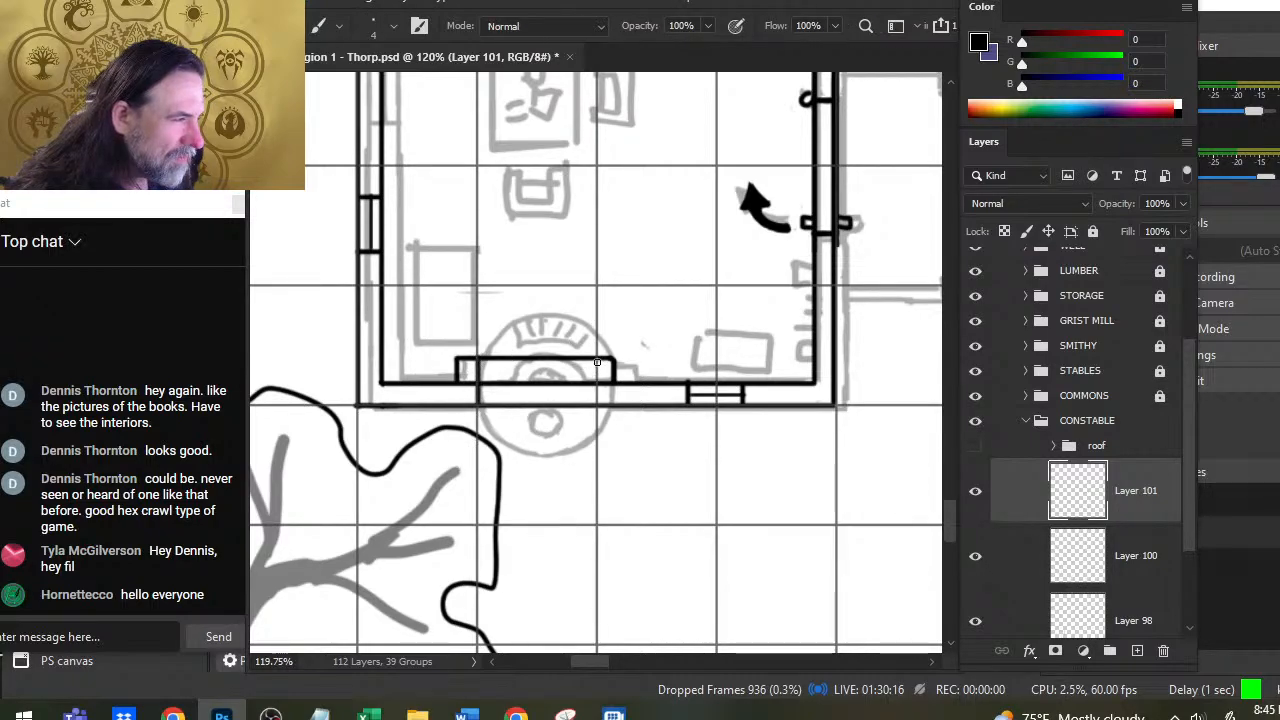
drag(597, 360, 597, 404)
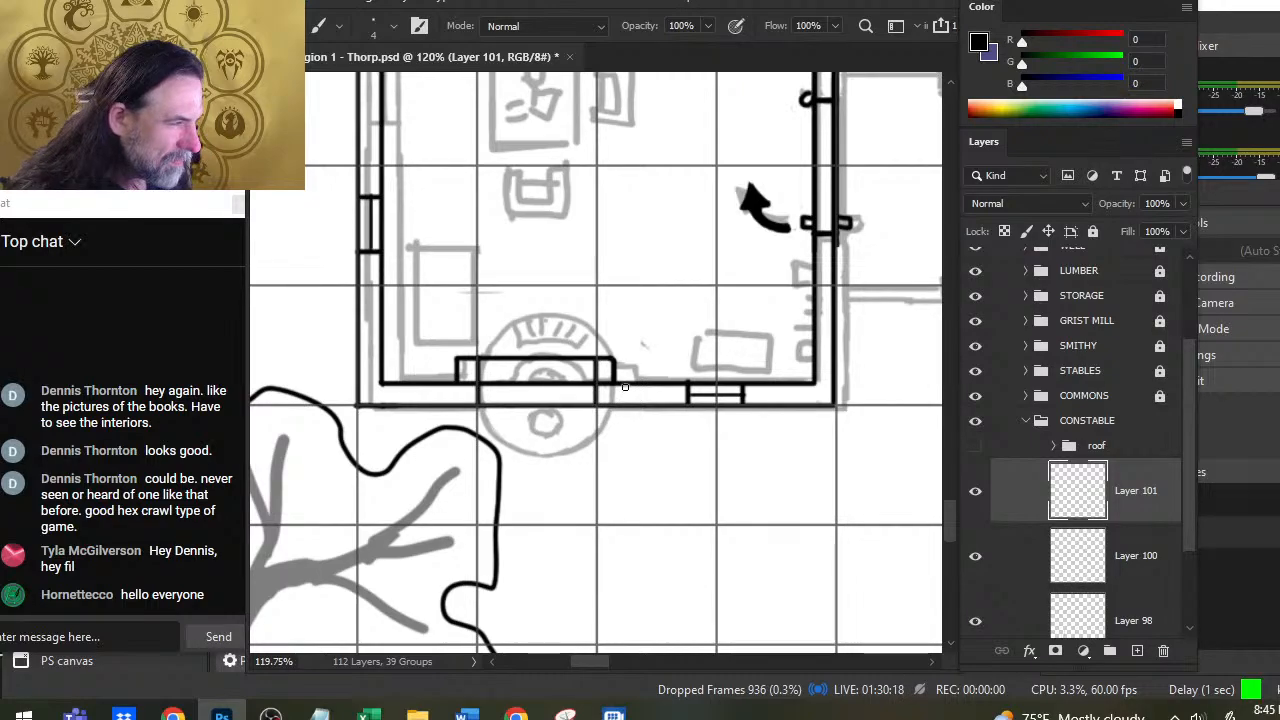
key(e)
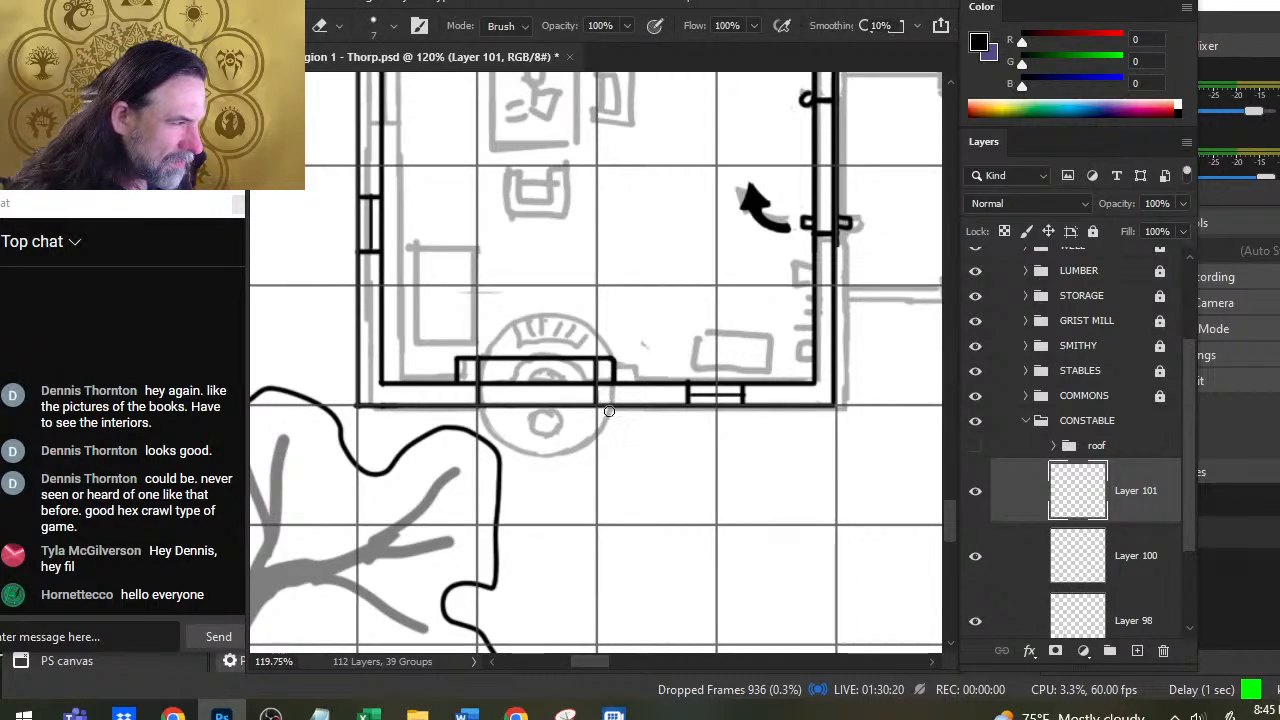
click(1003, 604)
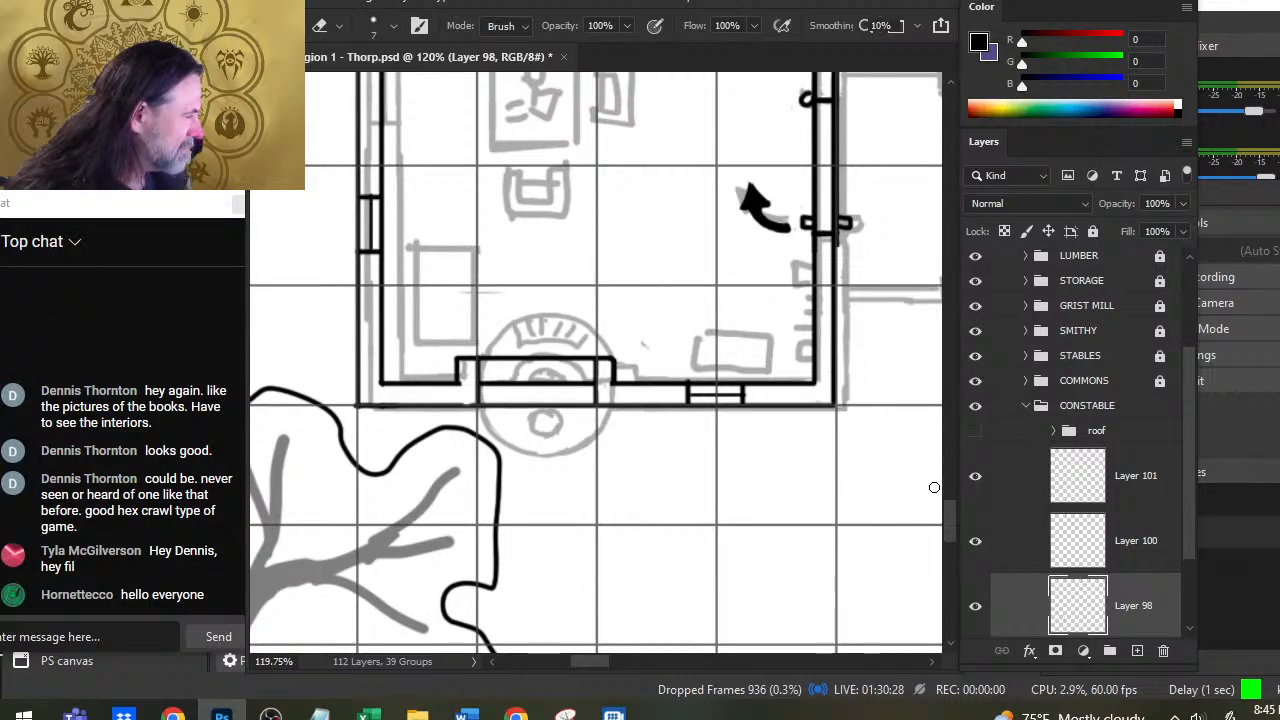
Step: Lasso the fireplace's left post on Layer 101, nudge it slightly to the right and deselect it
click(981, 480)
click(981, 480)
key(l)
ctrl+click(498, 340)
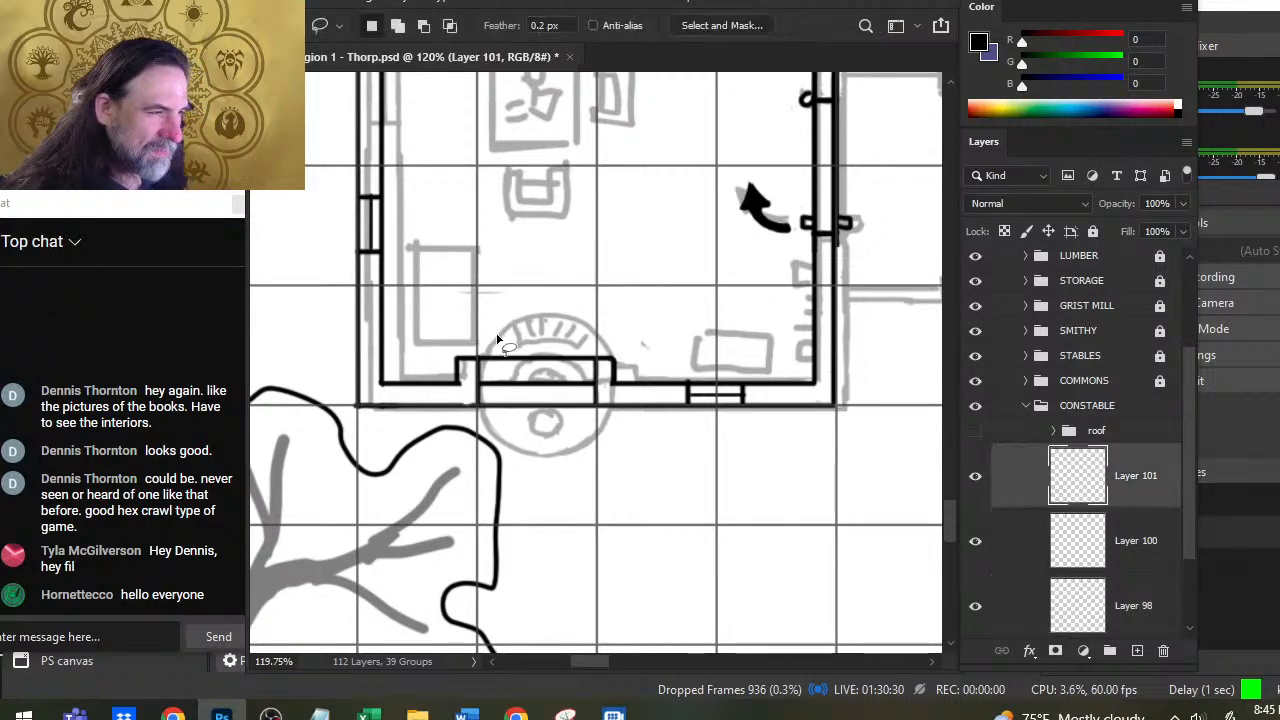
drag(483, 331, 500, 362)
key(v)
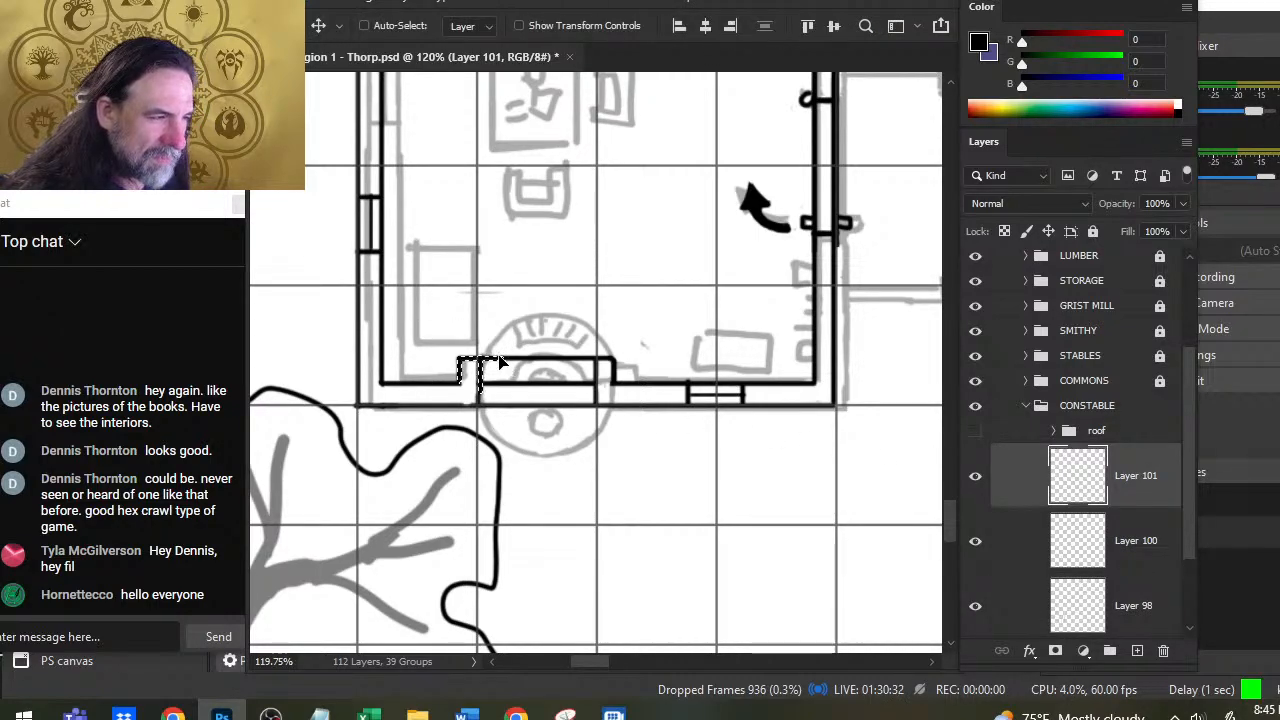
key(Right)
key(Right)
key(Right)
key(ctrl+d)
Step: Nudge the lassoed lower part of the left jamb line to the left and erase the surround's line between the two posts
key(l)
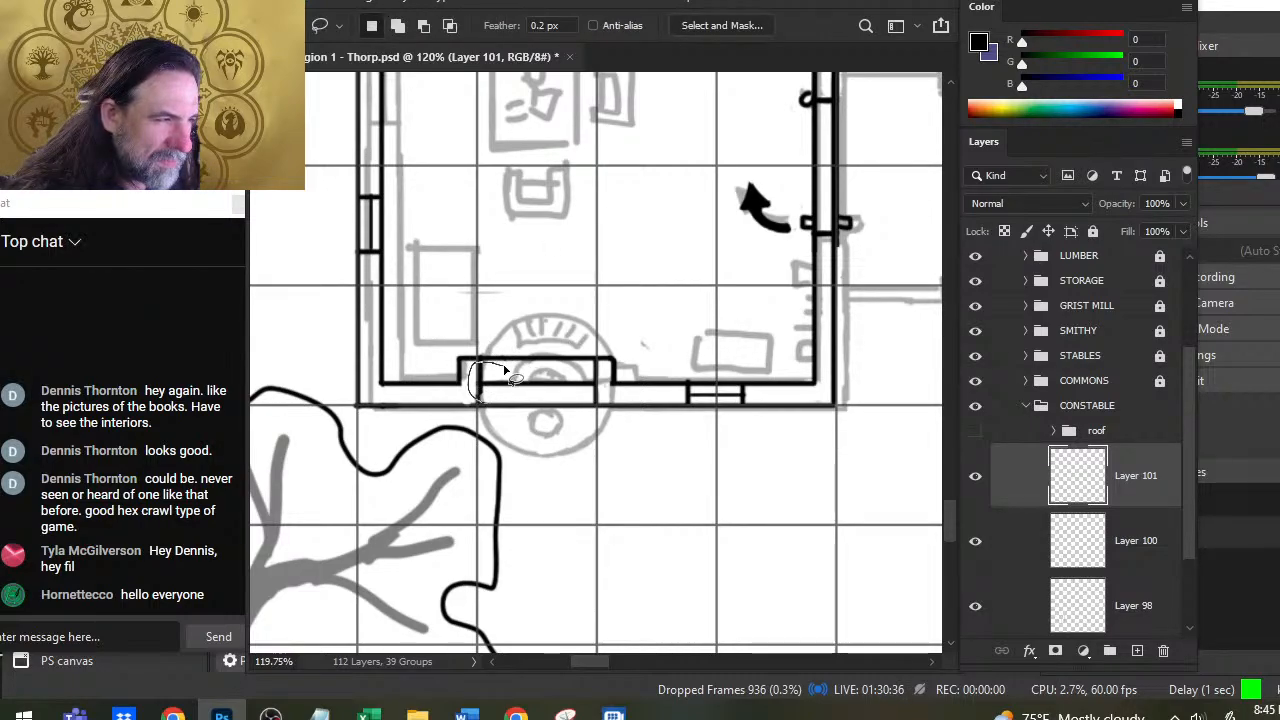
drag(505, 372, 508, 393)
key(v)
key(Left)
key(Left)
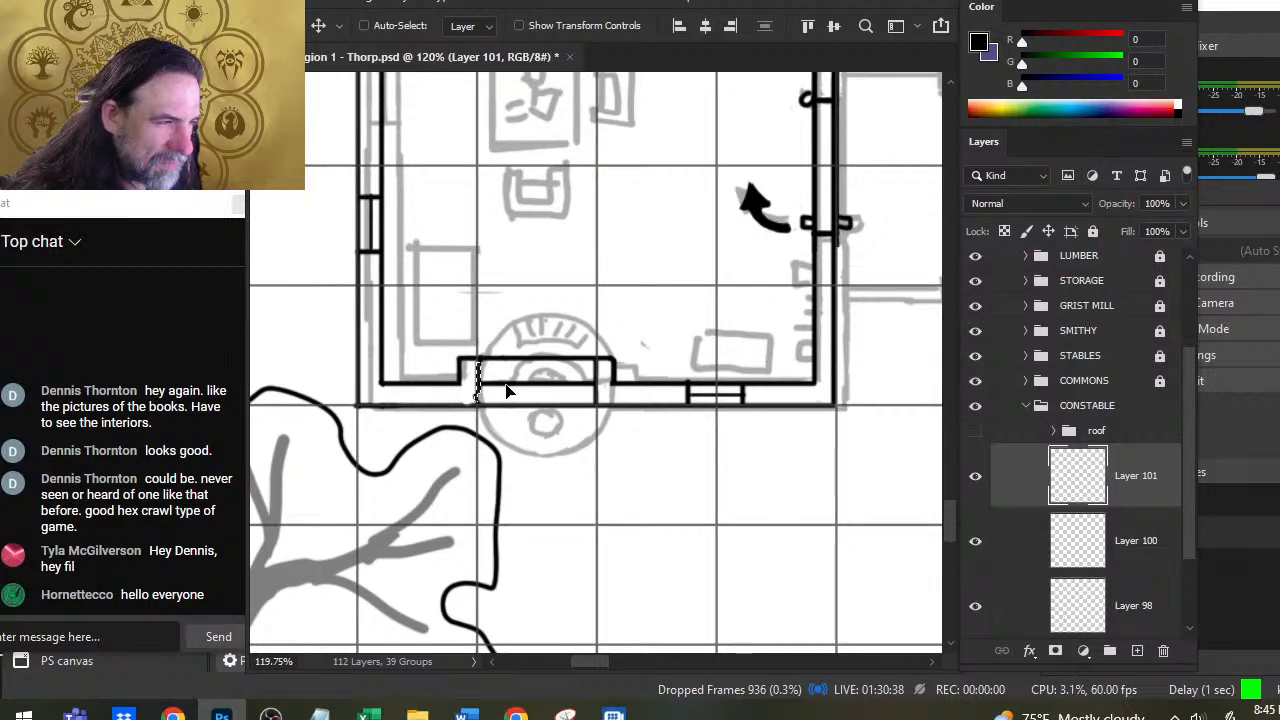
key(ctrl+d)
key(l)
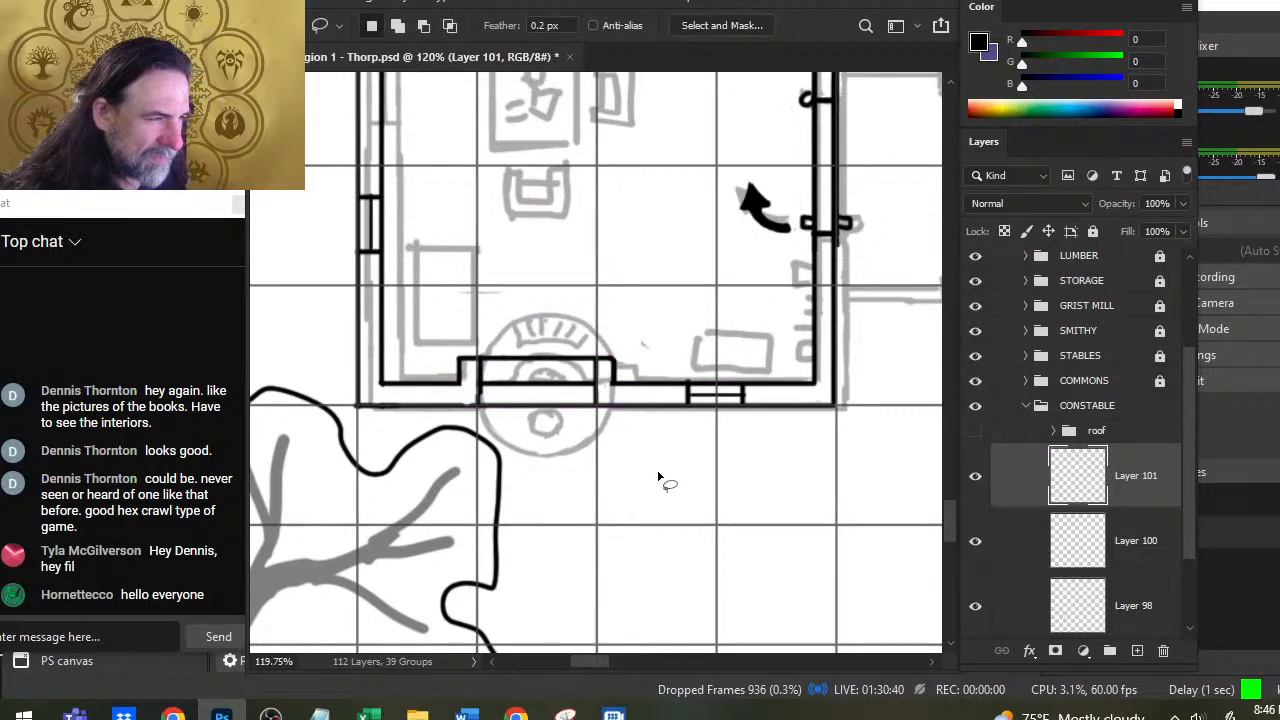
key(e)
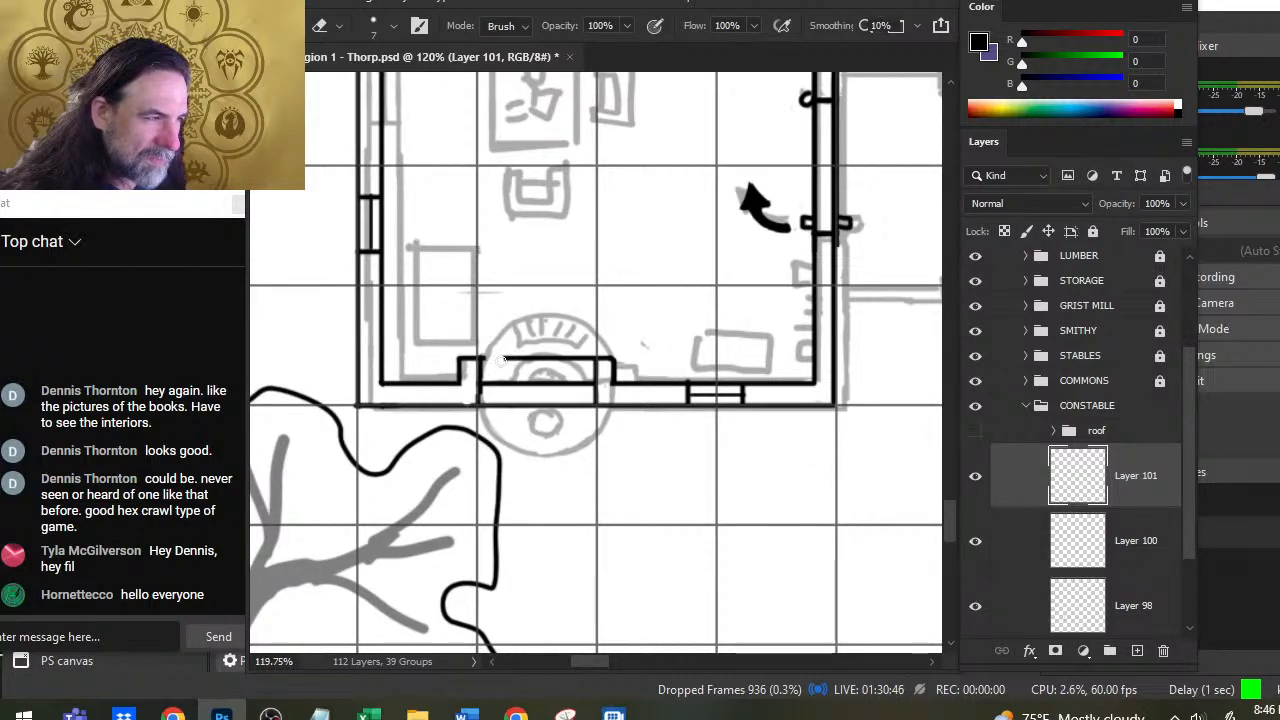
mouse_move(504, 360)
mouse_down()
mouse_move(552, 359)
mouse_move(501, 361)
mouse_up()
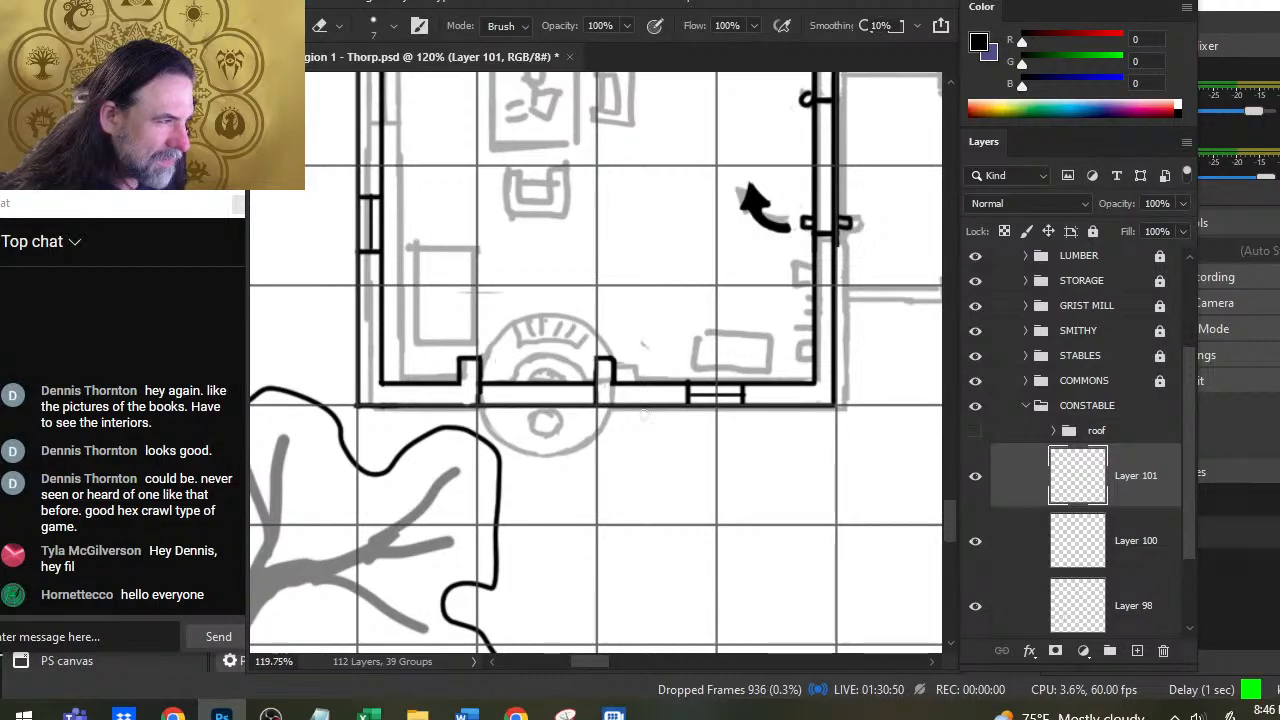
Step: Merge Layers 101 and 100 down into Layer 98 and erase both wall lines across the fireplace opening
right_click(1022, 489)
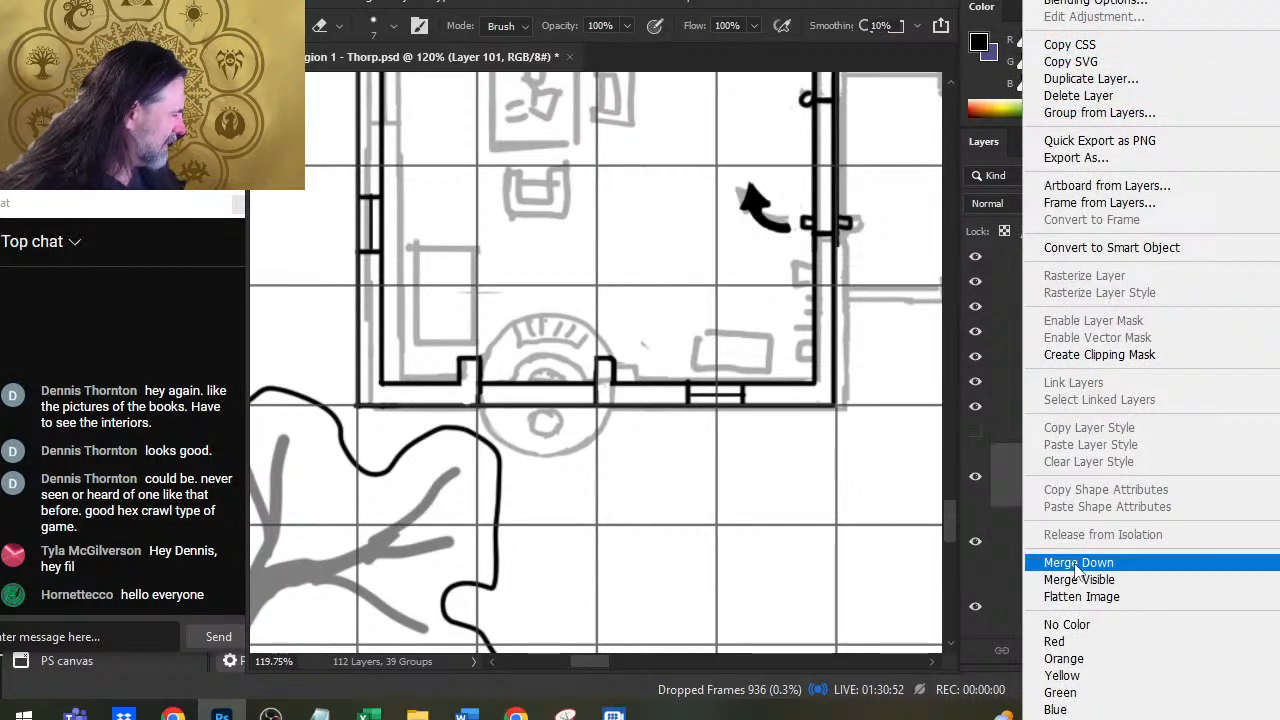
click(1078, 562)
right_click(1040, 528)
click(1118, 564)
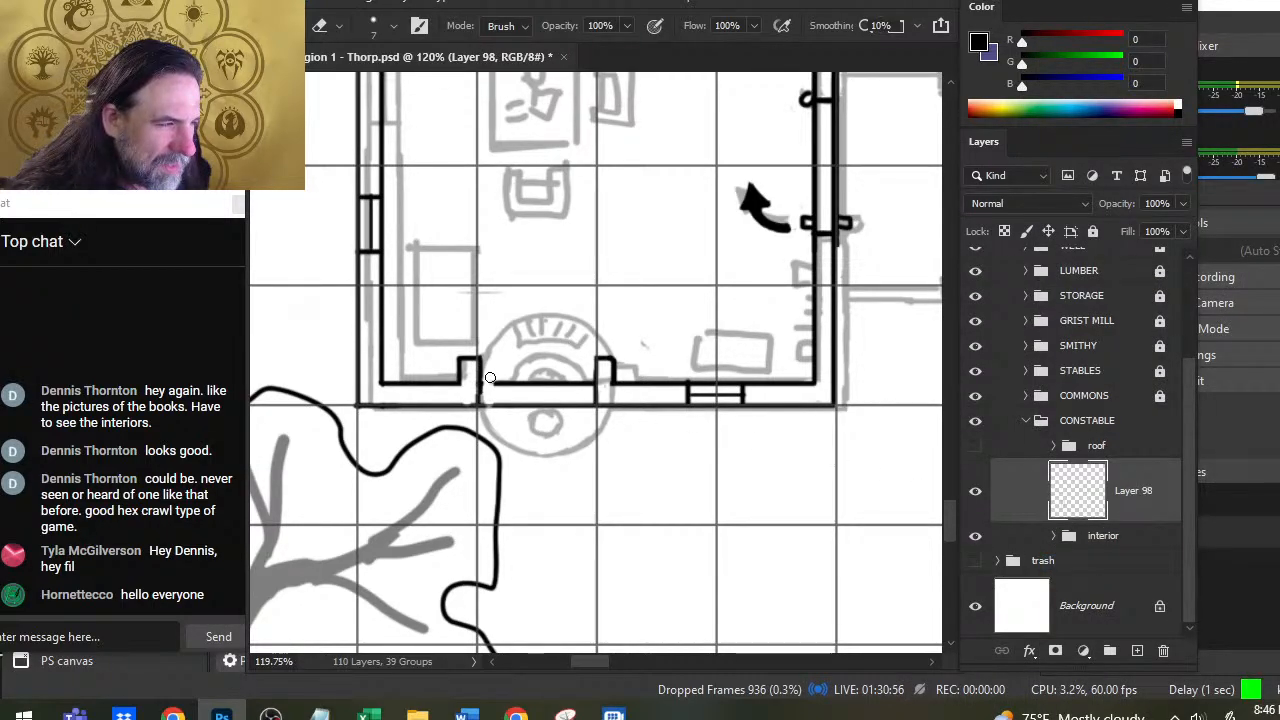
key(ctrl+z)
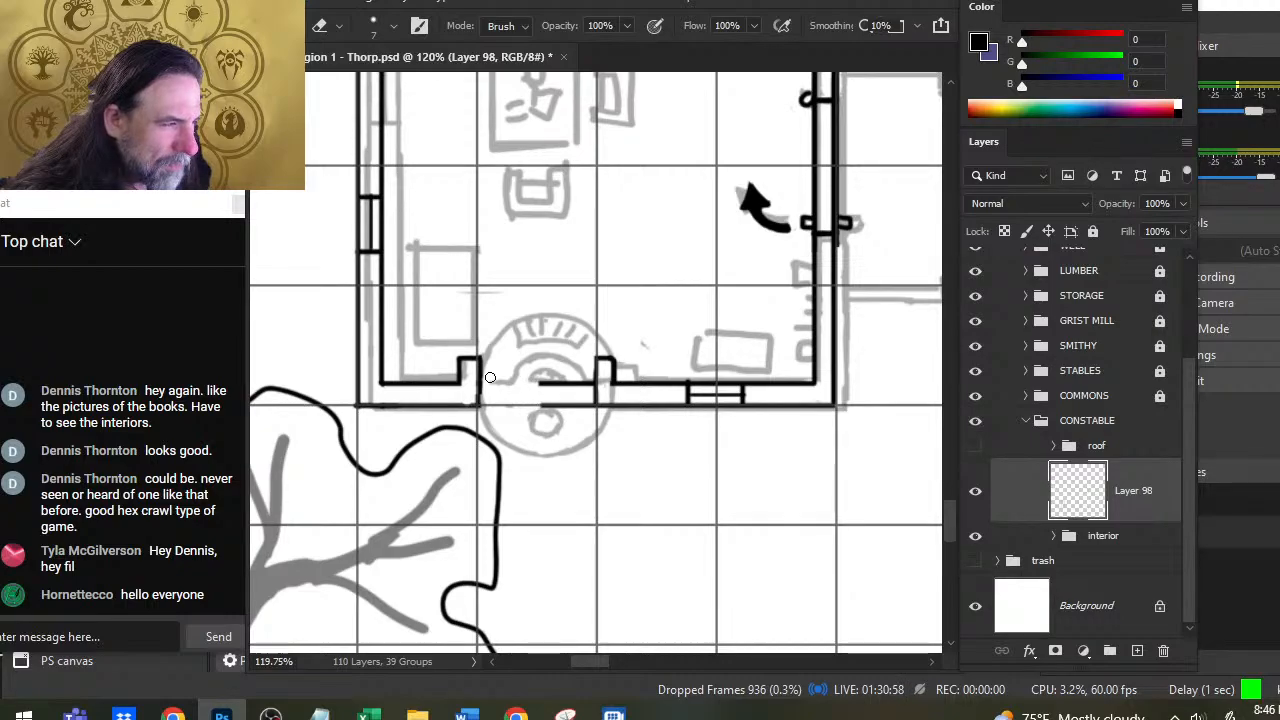
key(ctrl+z)
key(ctrl+z)
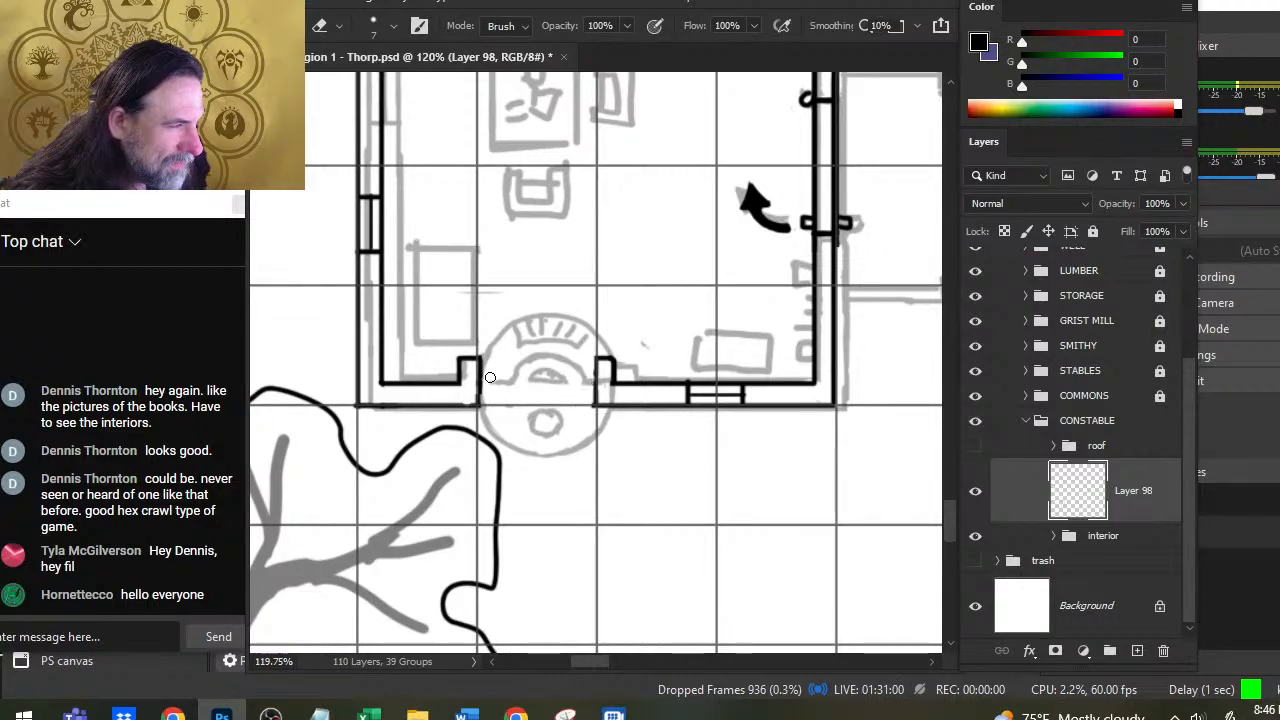
Step: Ink the left half of the chimney's round outer curve below the fireplace with a 5 px brush
key(b)
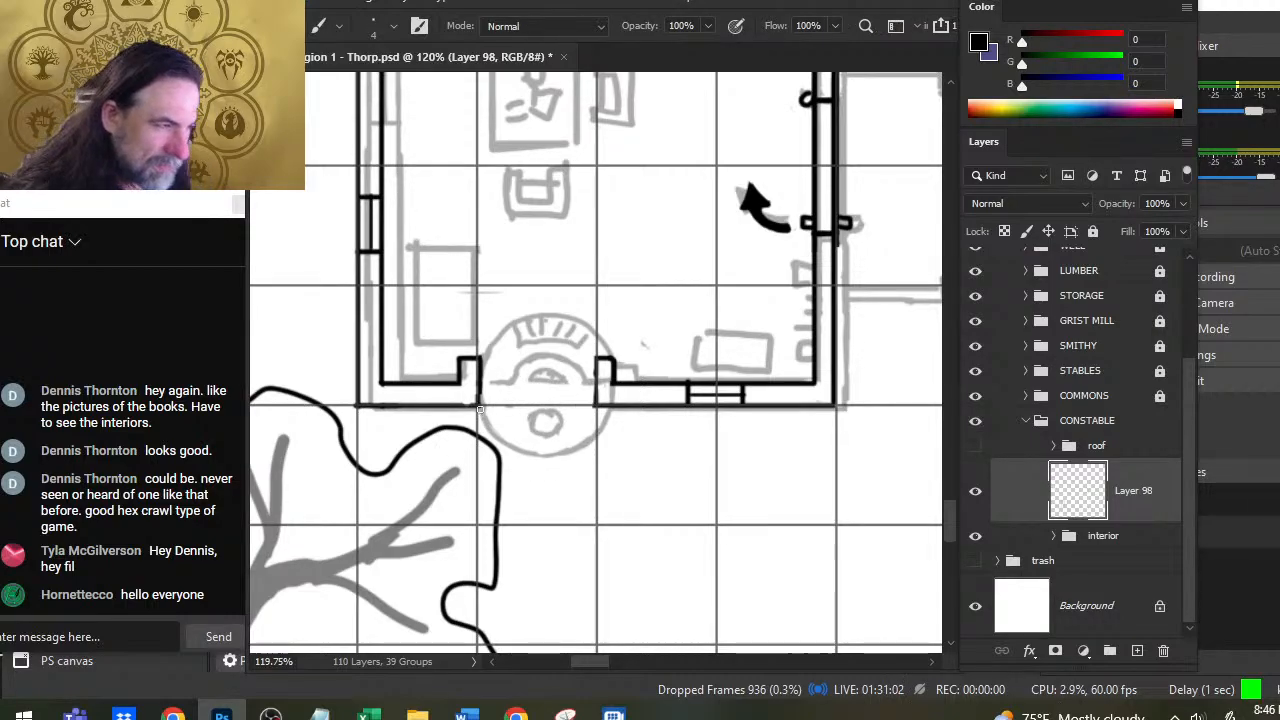
drag(480, 409, 500, 446)
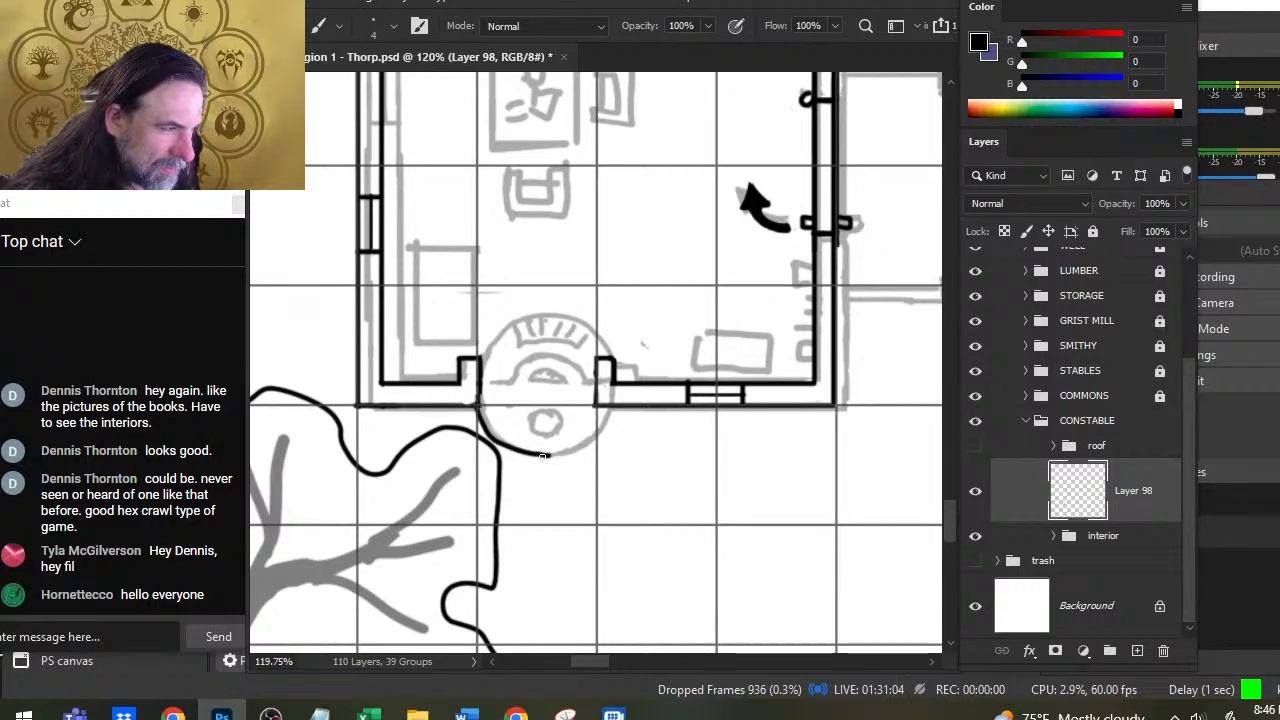
key(ctrl+z)
drag(479, 405, 516, 455)
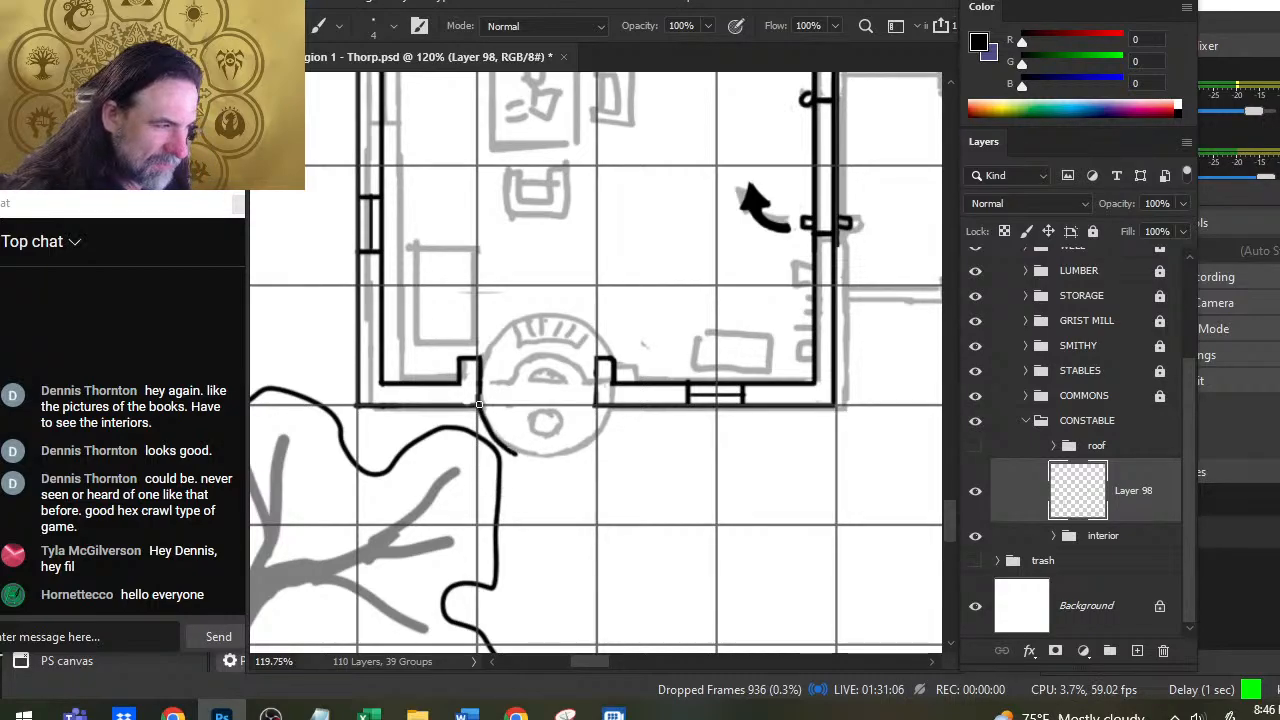
key(bracketright)
key(bracketright)
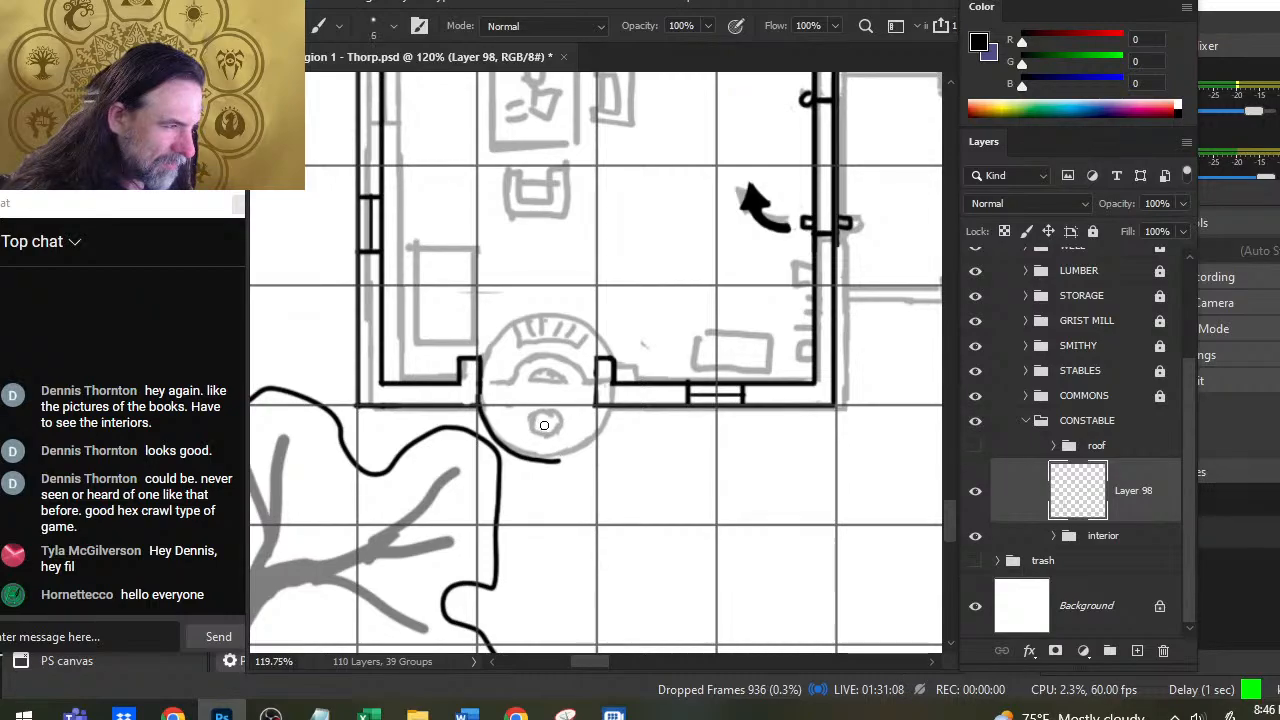
Step: Stamp a 25 px black dot on the sketched chimney flue and erase its centre with a 15 px eraser to leave a ring
click(543, 423)
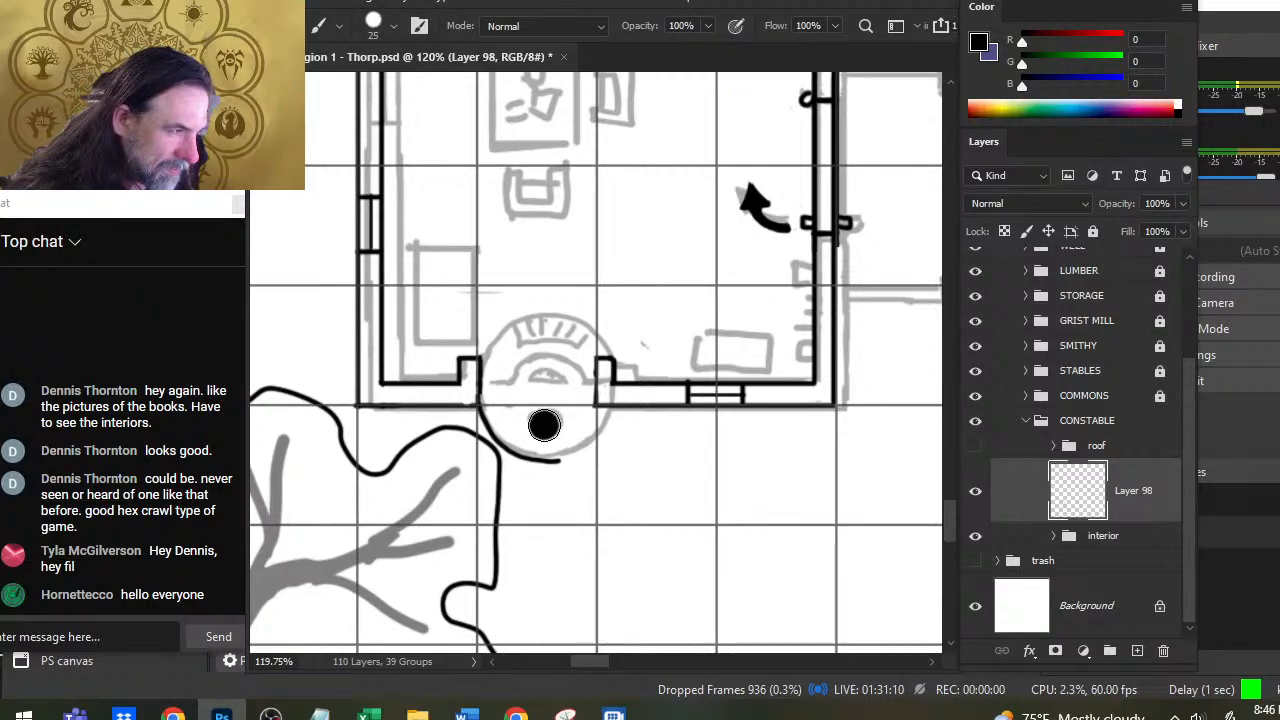
key(e)
key(bracketright)
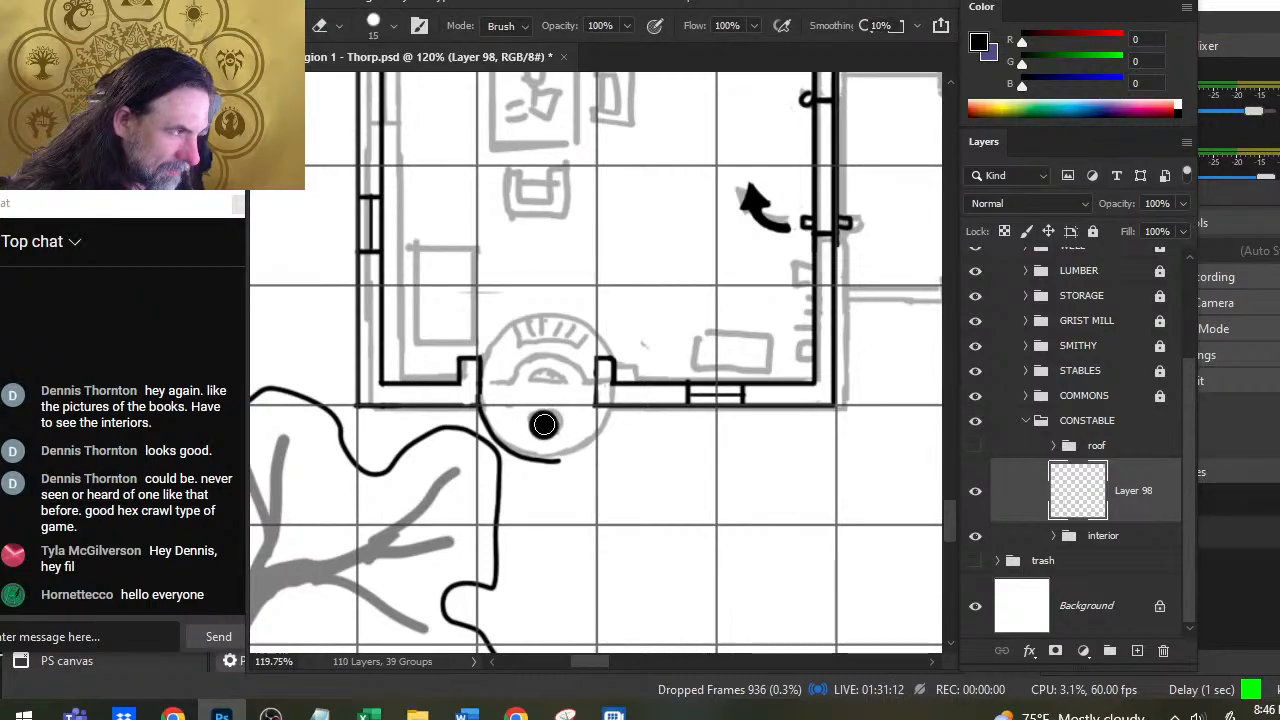
click(544, 424)
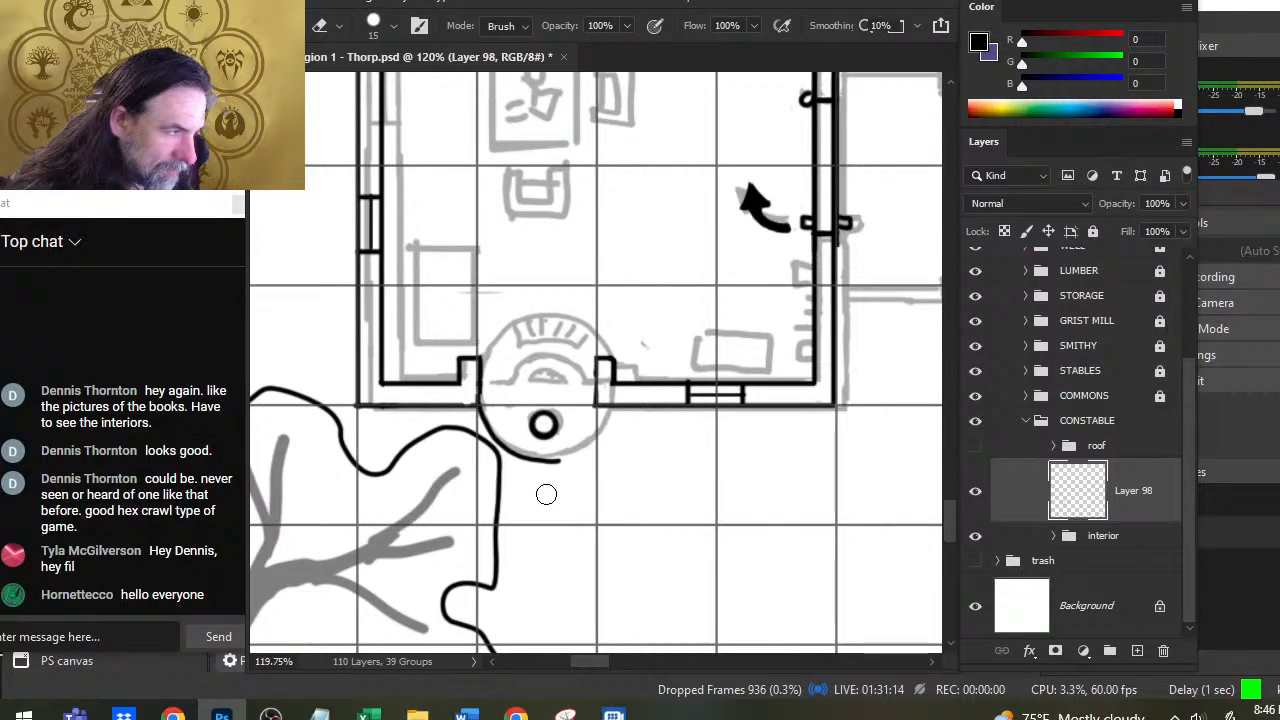
Step: Lasso the inked chimney curve and flue ring and copy them onto their own layer
key(l)
mouse_move(505, 400)
mouse_down()
mouse_move(565, 452)
mouse_move(603, 514)
mouse_move(595, 507)
mouse_up()
key(ctrl+shift+j)
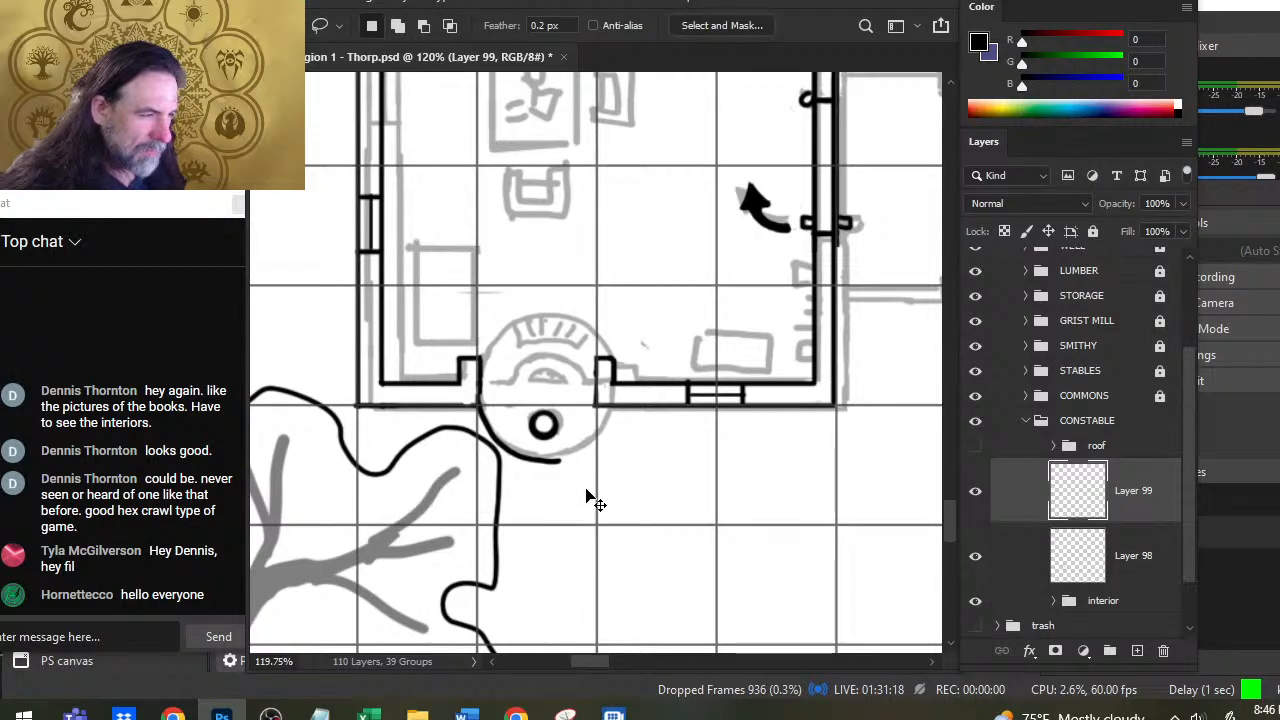
Step: Flip the copied curve horizontally as the chimney's right half and erase its duplicate ring and overlapping end
right_click(524, 452)
click(648, 270)
right_click(610, 324)
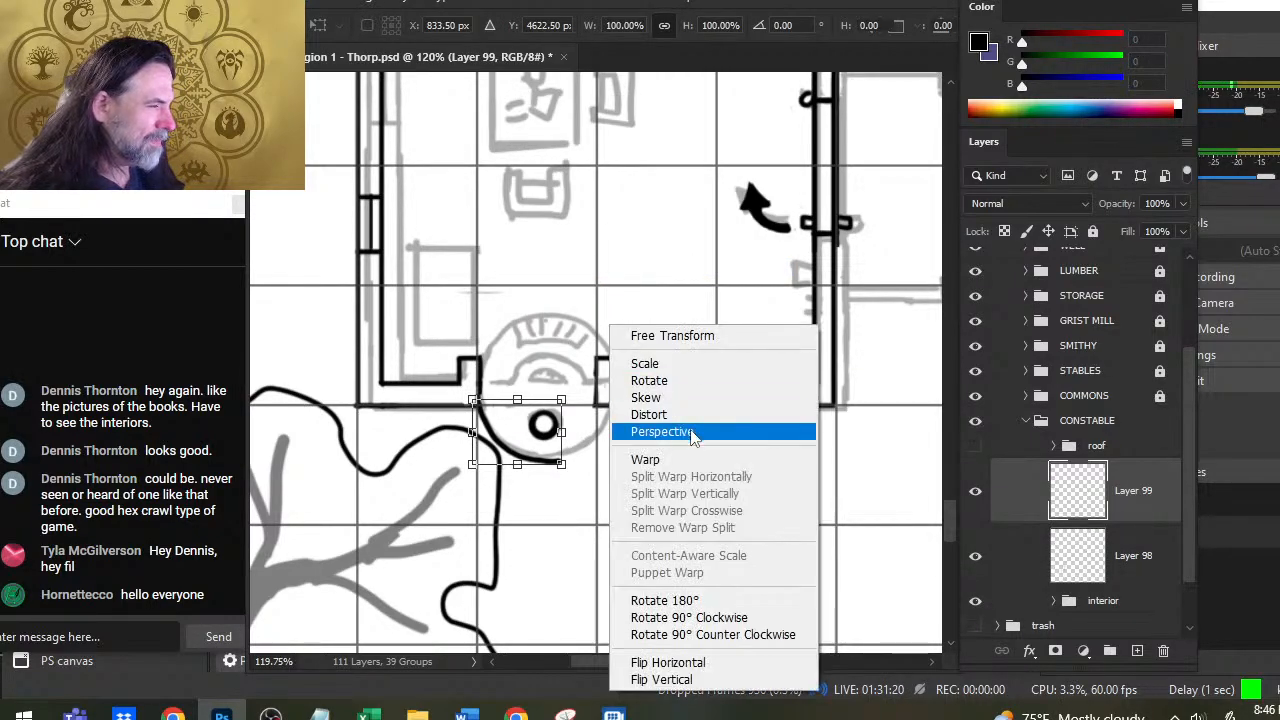
click(715, 662)
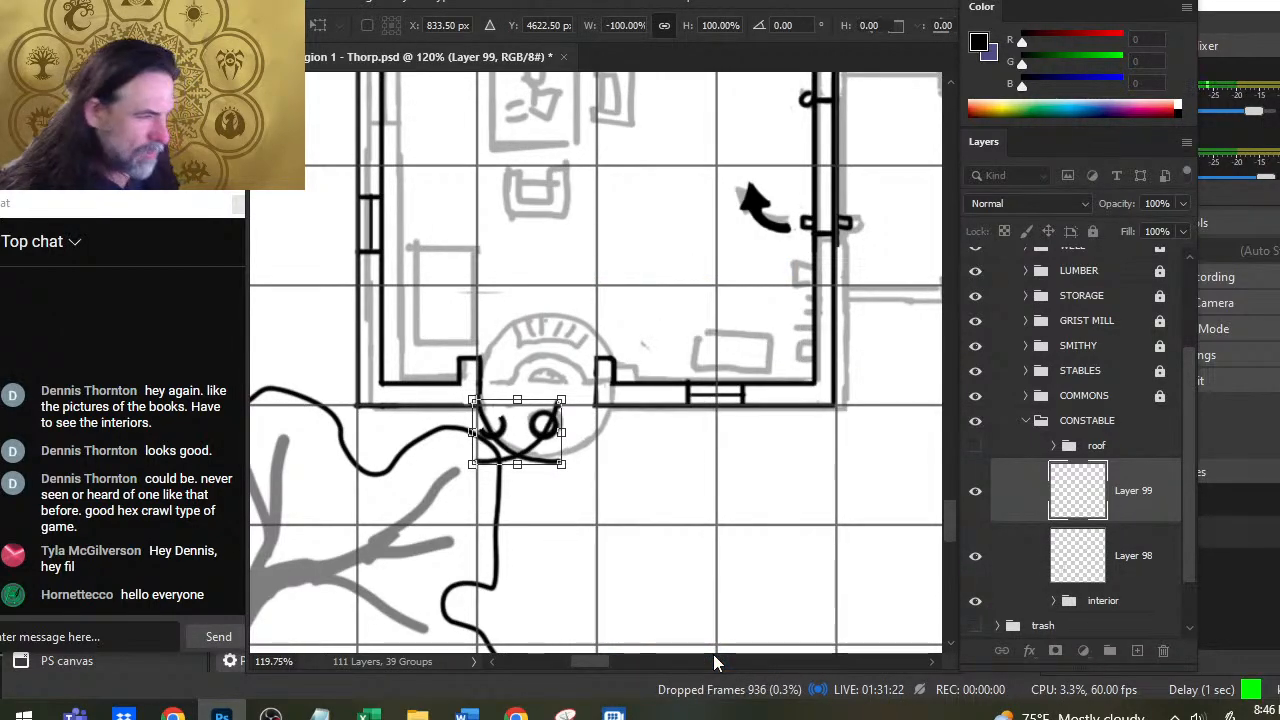
key(Return)
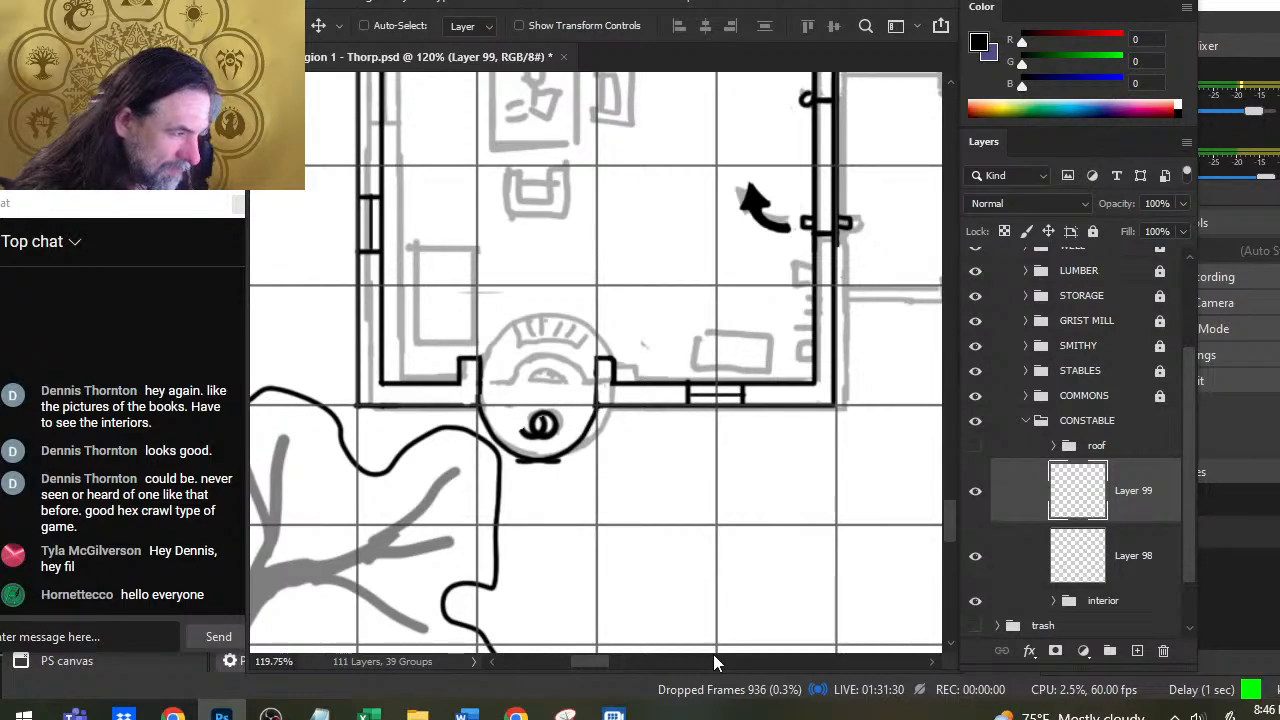
key(e)
drag(521, 473, 537, 421)
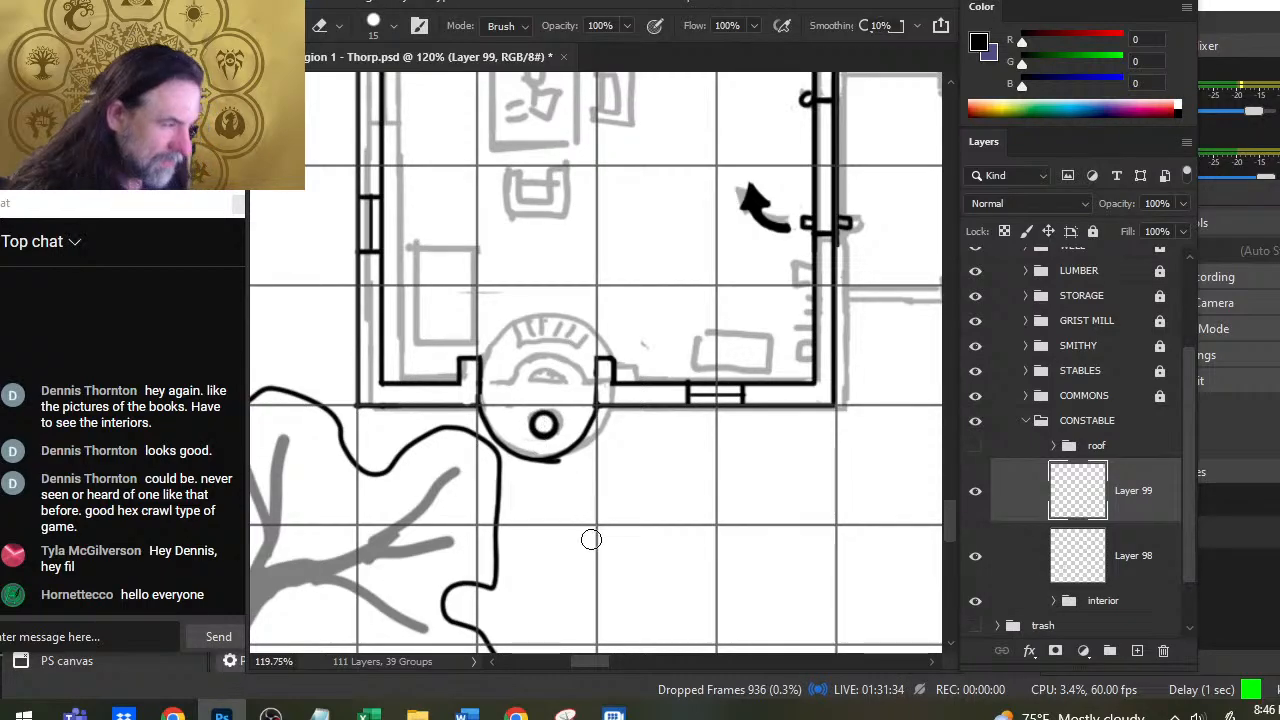
Step: Erase the stray end of the chimney curve on Layer 98, and nudge the flue ring left to centre it
key(alt+bracketleft)
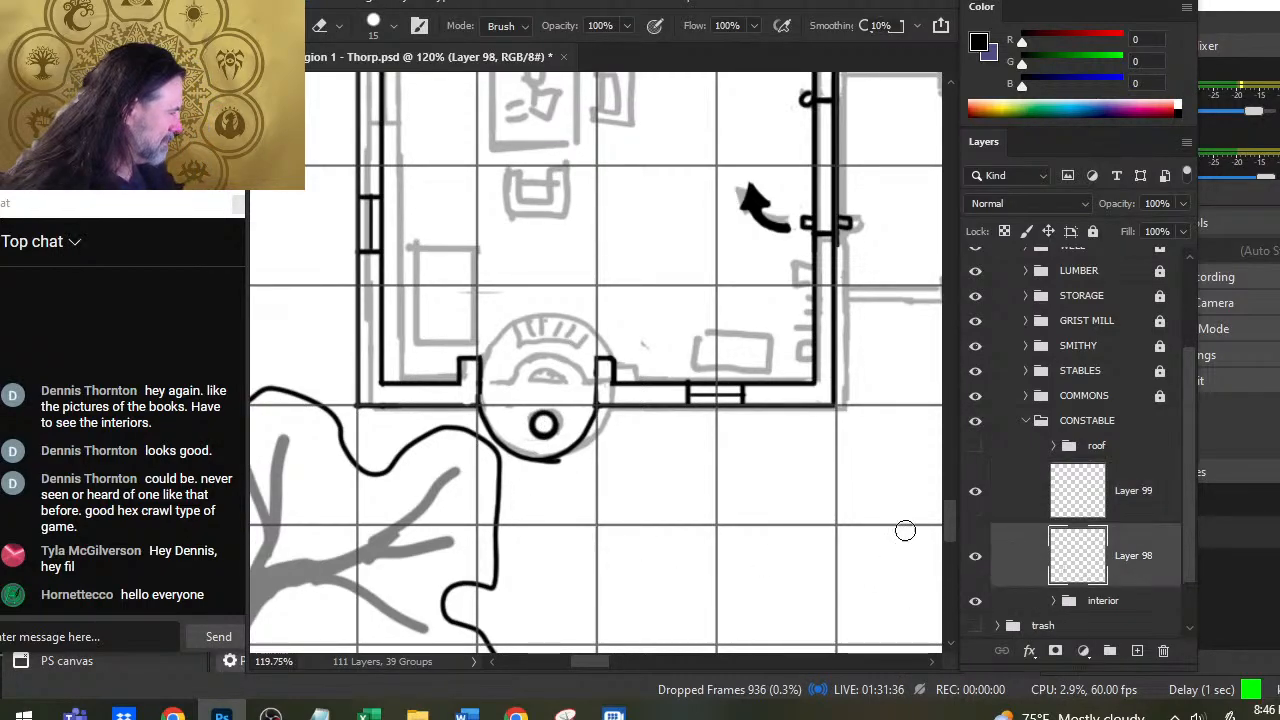
drag(555, 483, 551, 478)
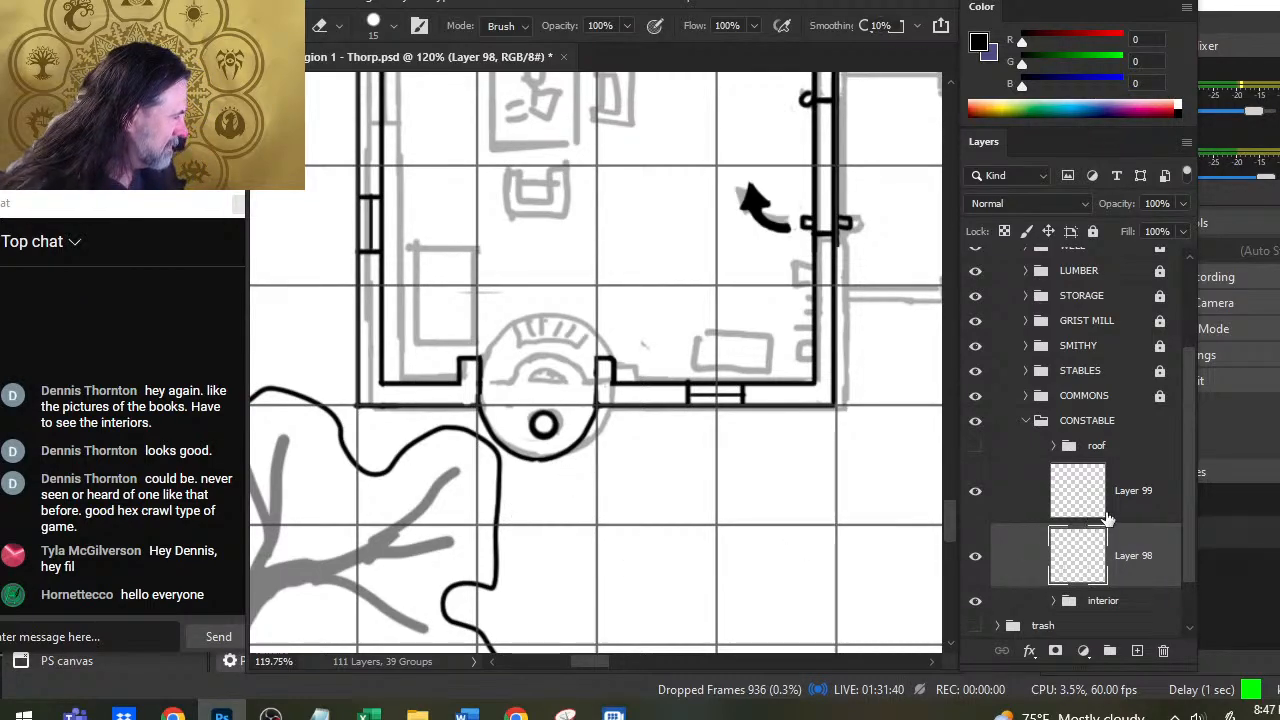
key(m)
drag(510, 382, 578, 448)
key(v)
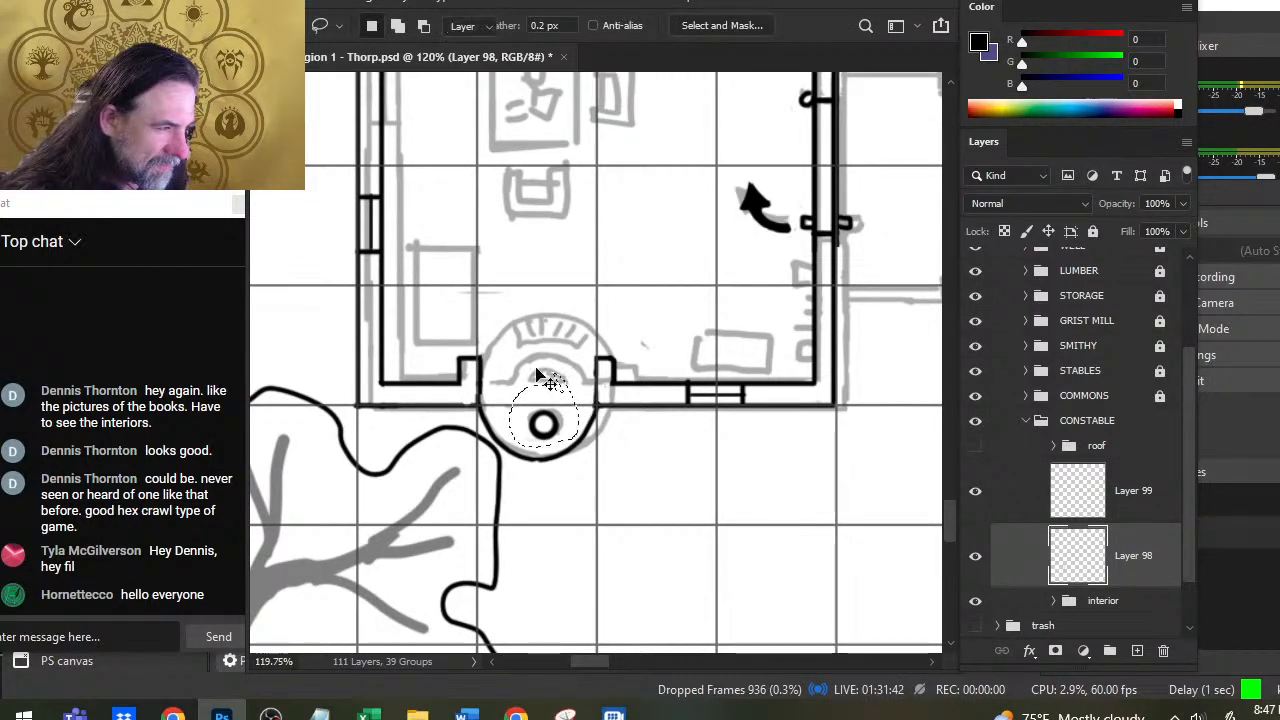
key(Left)
key(Left)
key(Left)
key(Left)
key(Left)
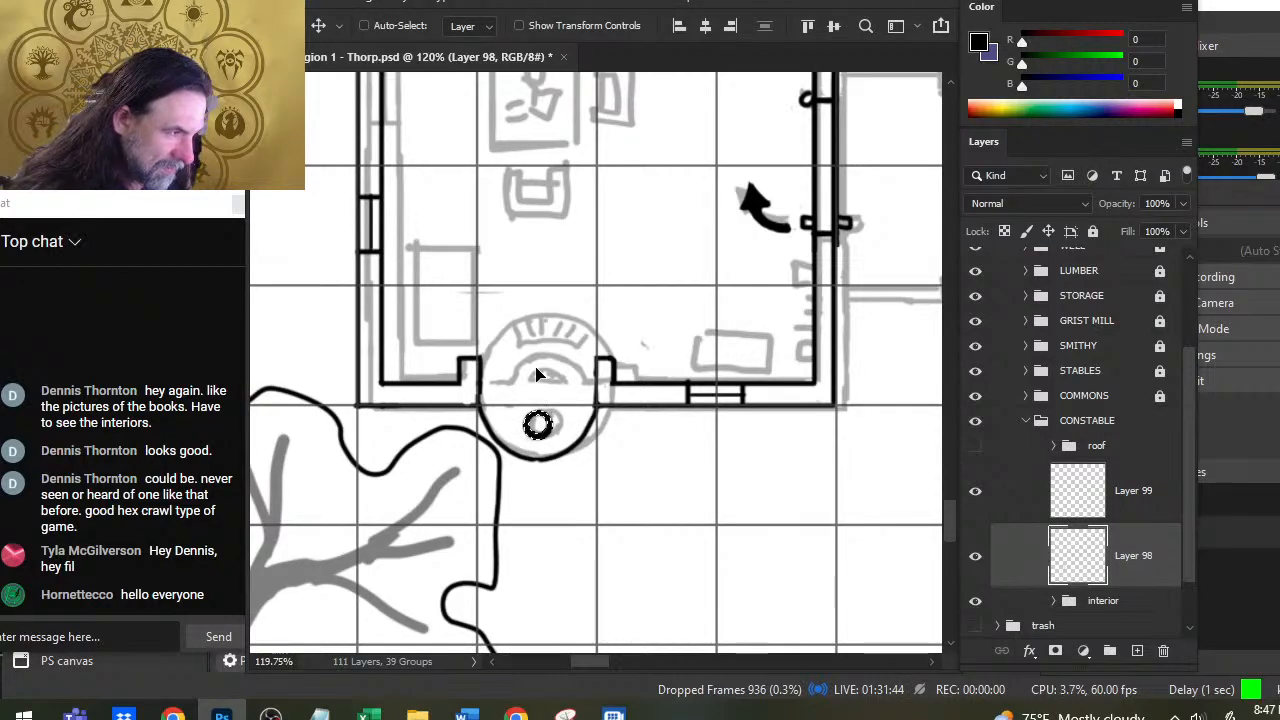
key(b)
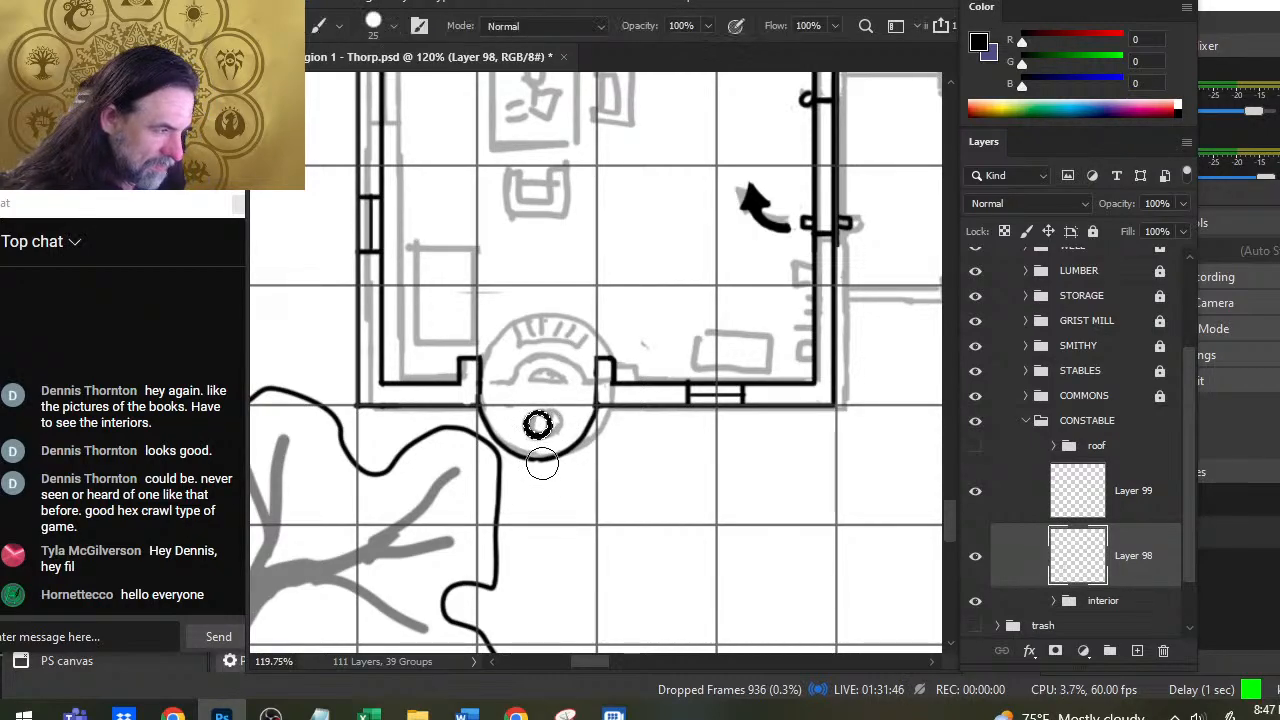
key(l)
click(545, 492)
Step: Touch up the join at the lowest point of the chimney curve with a 4 px brush
key(b)
key(bracketleft)
key(bracketleft)
key(bracketleft)
key(bracketleft)
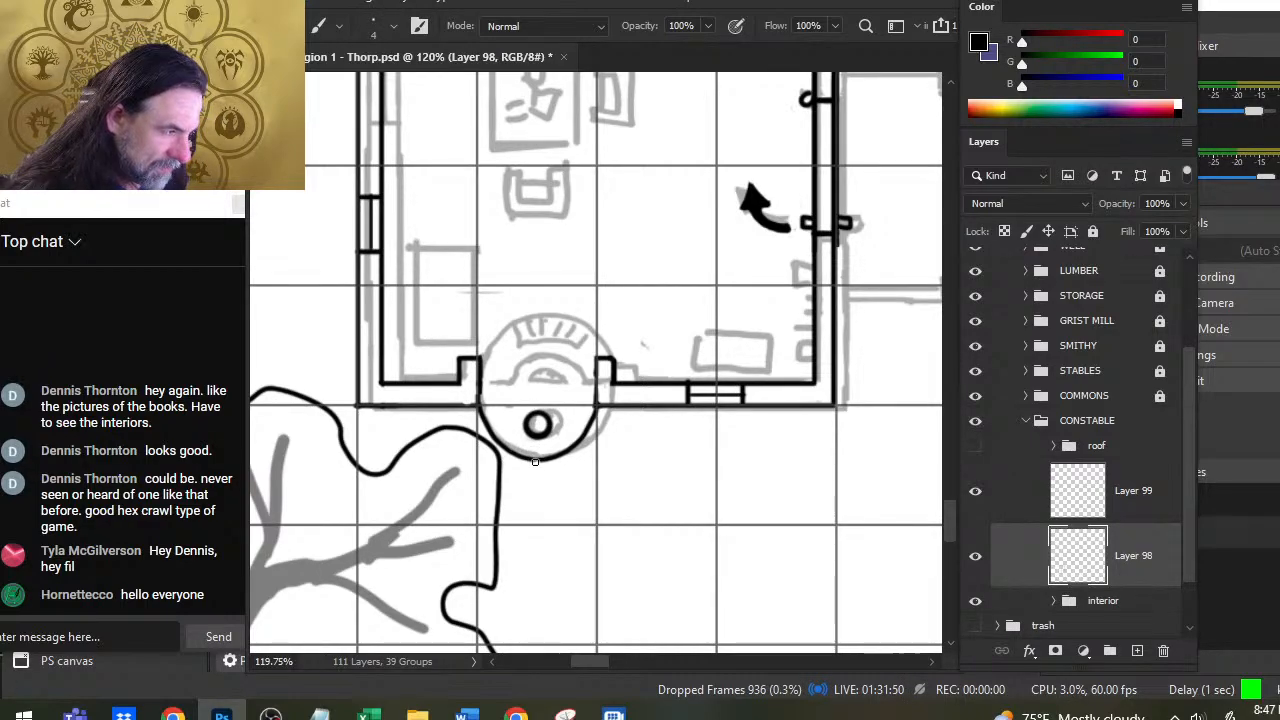
key(e)
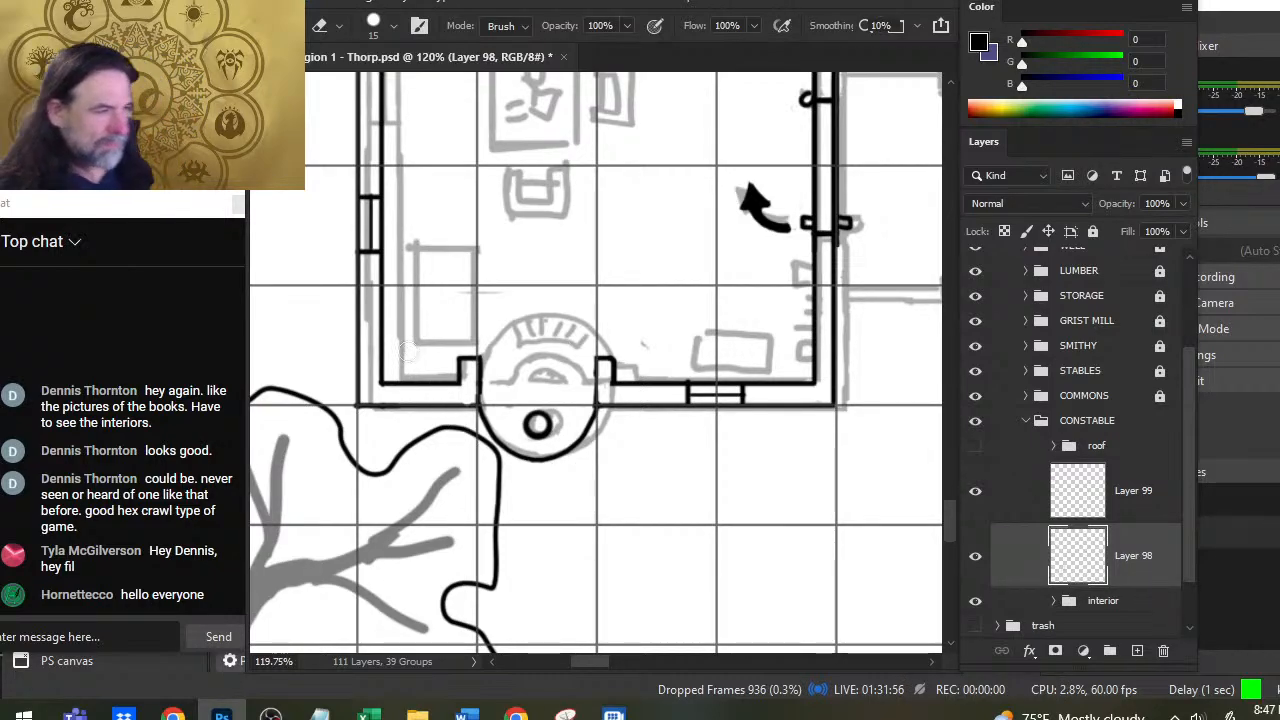
key(b)
Step: Merge Layer 99 down and copy the lassoed chimney curve, without the flue ring, onto its own layer
key(l)
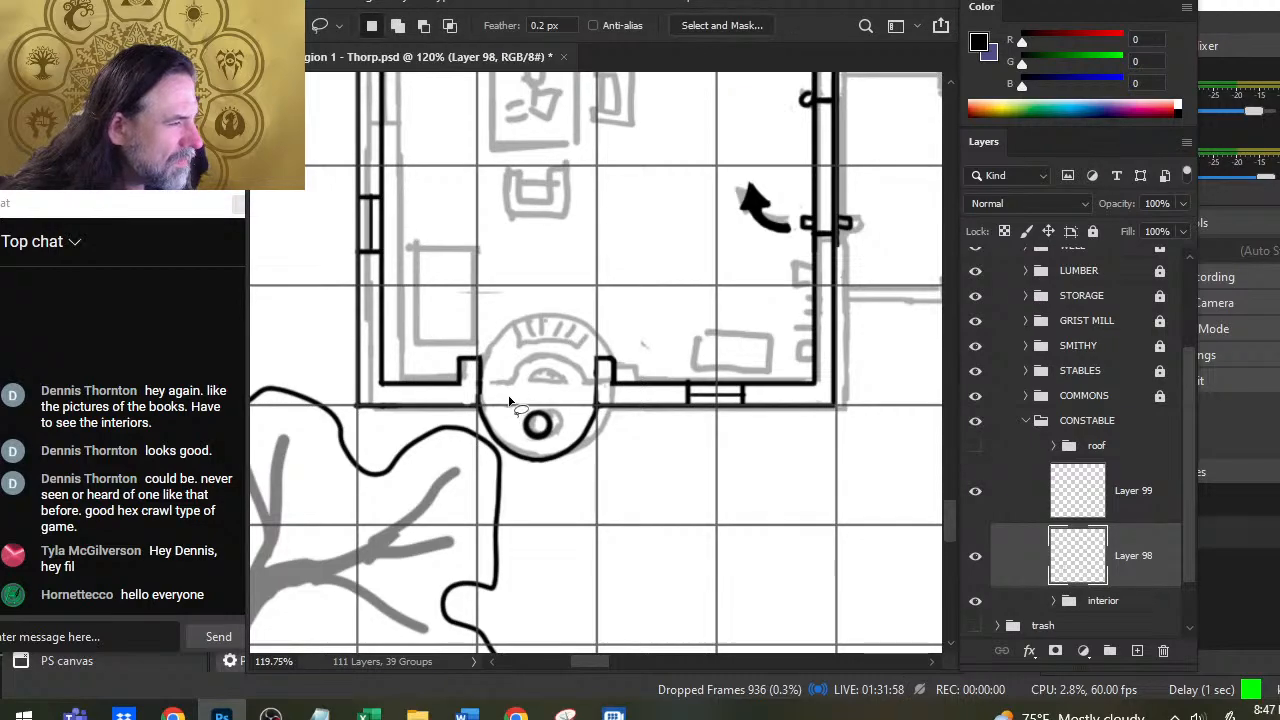
mouse_move(468, 425)
mouse_down()
mouse_move(511, 485)
mouse_move(555, 485)
mouse_up()
mouse_move(510, 402)
mouse_down()
mouse_move(514, 432)
mouse_move(535, 446)
mouse_up()
mouse_move(522, 440)
mouse_down()
mouse_move(562, 478)
mouse_move(512, 462)
mouse_up()
mouse_move(583, 413)
mouse_down()
mouse_move(605, 395)
mouse_move(600, 443)
mouse_move(570, 440)
mouse_up()
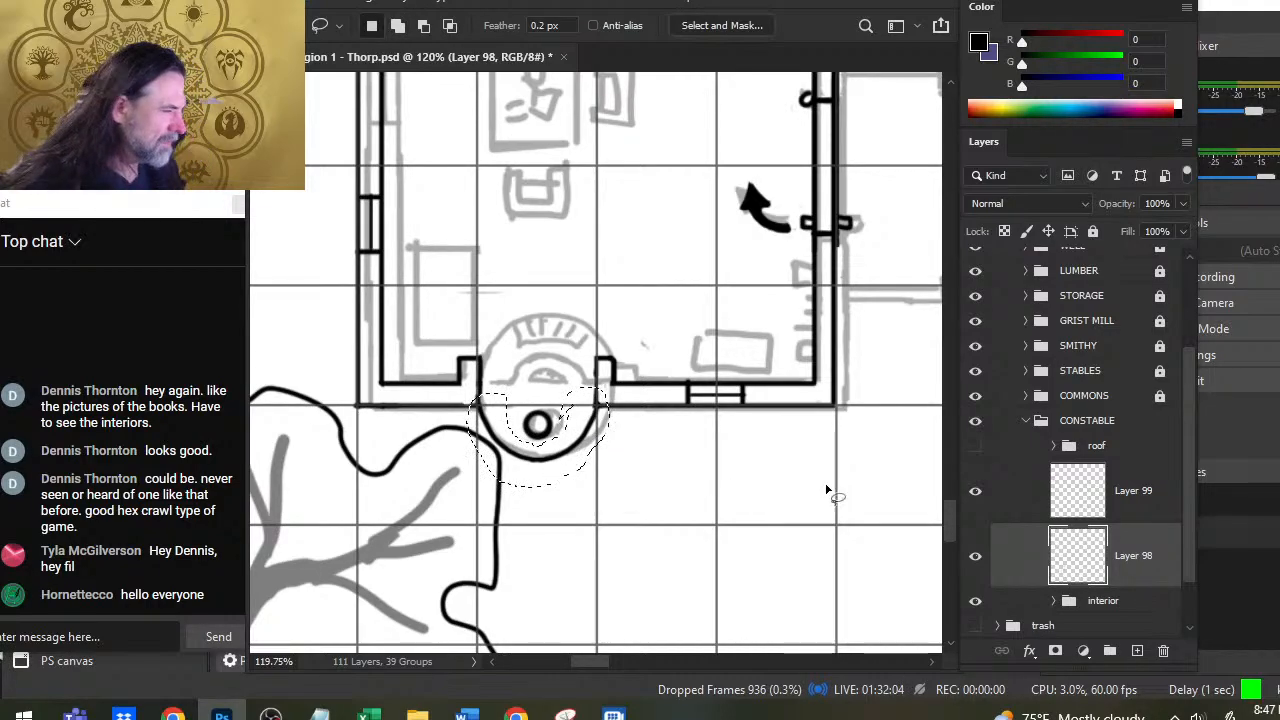
right_click(1004, 479)
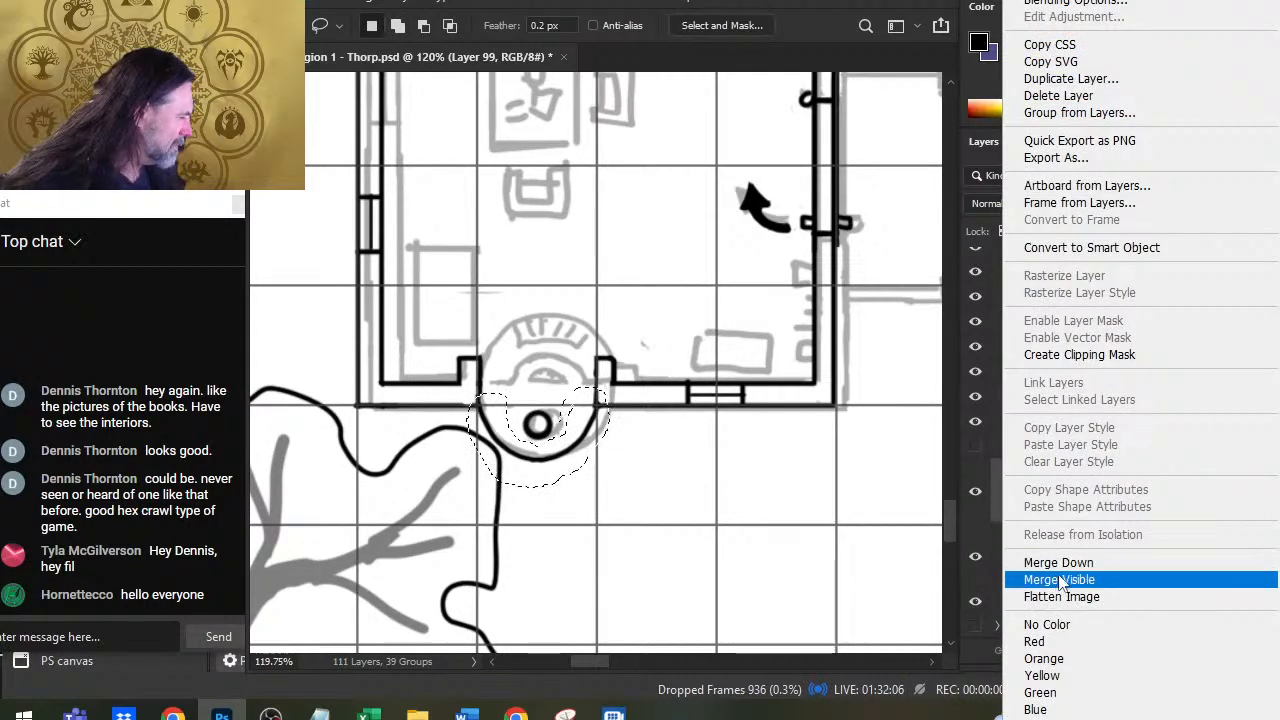
click(1064, 564)
key(ctrl+z)
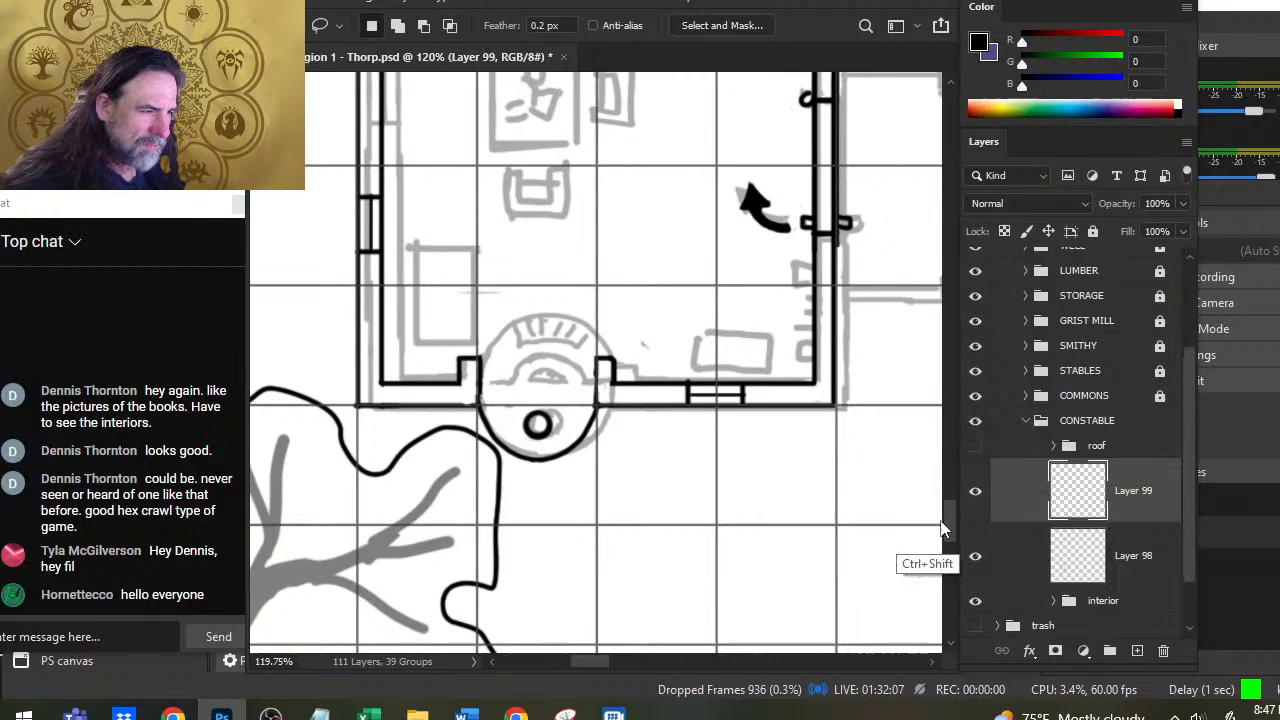
Step: Flip the copied chimney curve horizontally
right_click(750, 418)
click(791, 265)
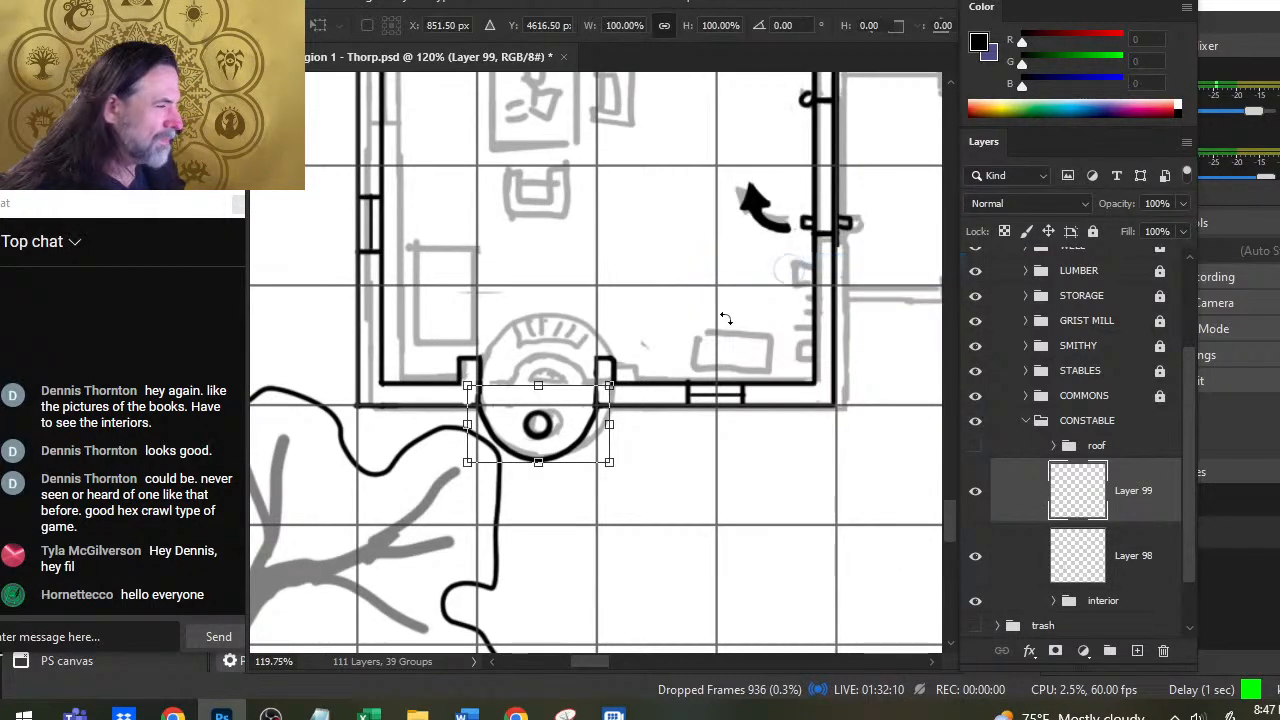
right_click(715, 332)
click(816, 668)
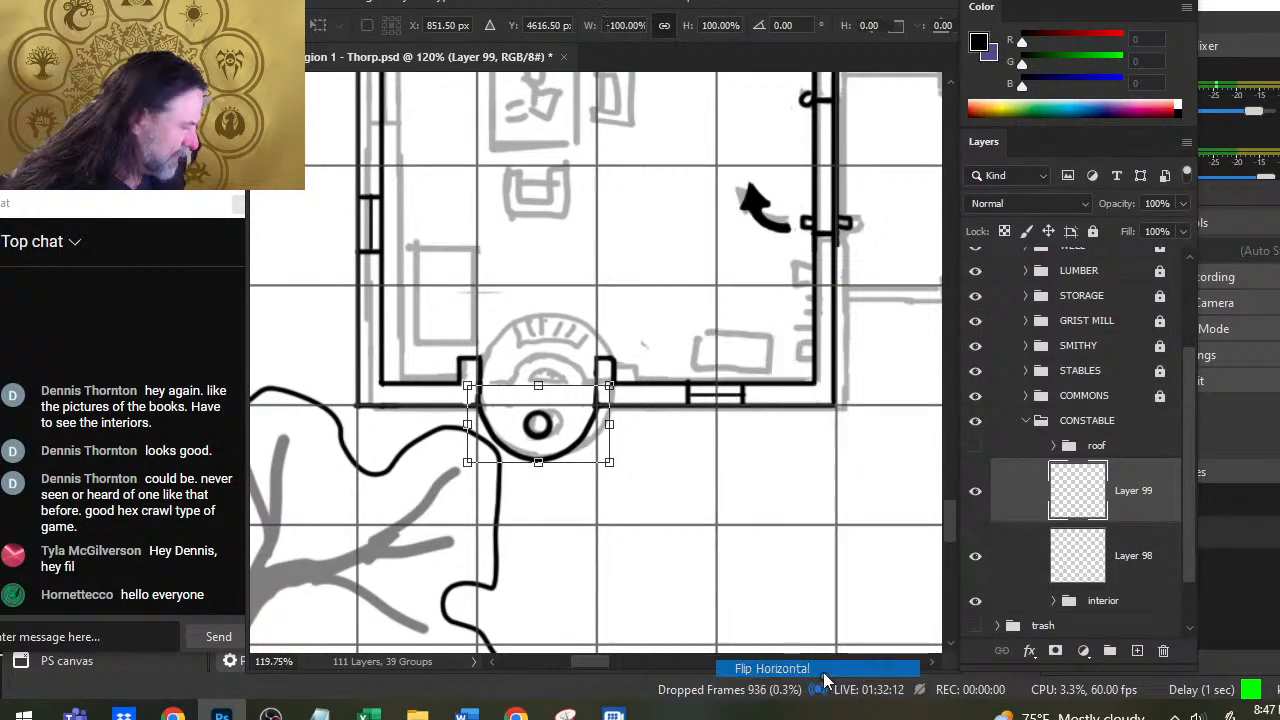
key(Return)
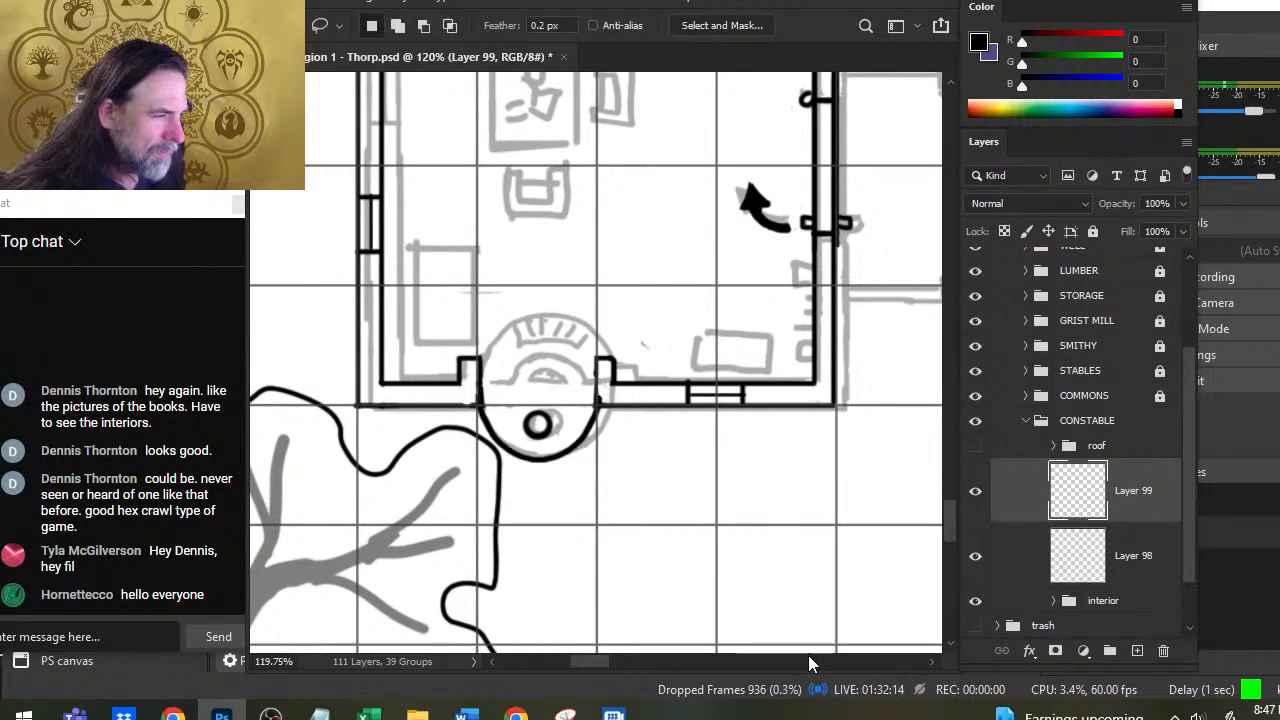
Step: Raise the copied curve above the flue ring and flip it vertically to form an upper arc
key(Up)
key(Up)
key(Up)
key(Up)
key(Up)
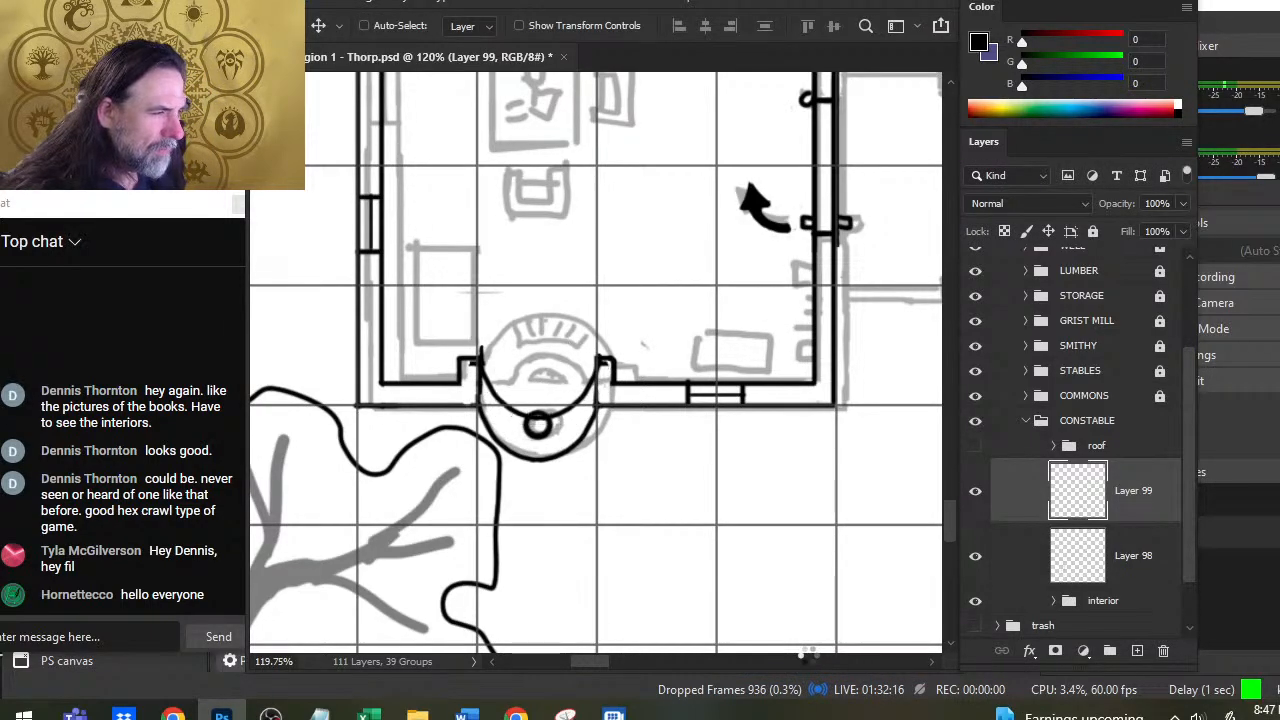
key(m)
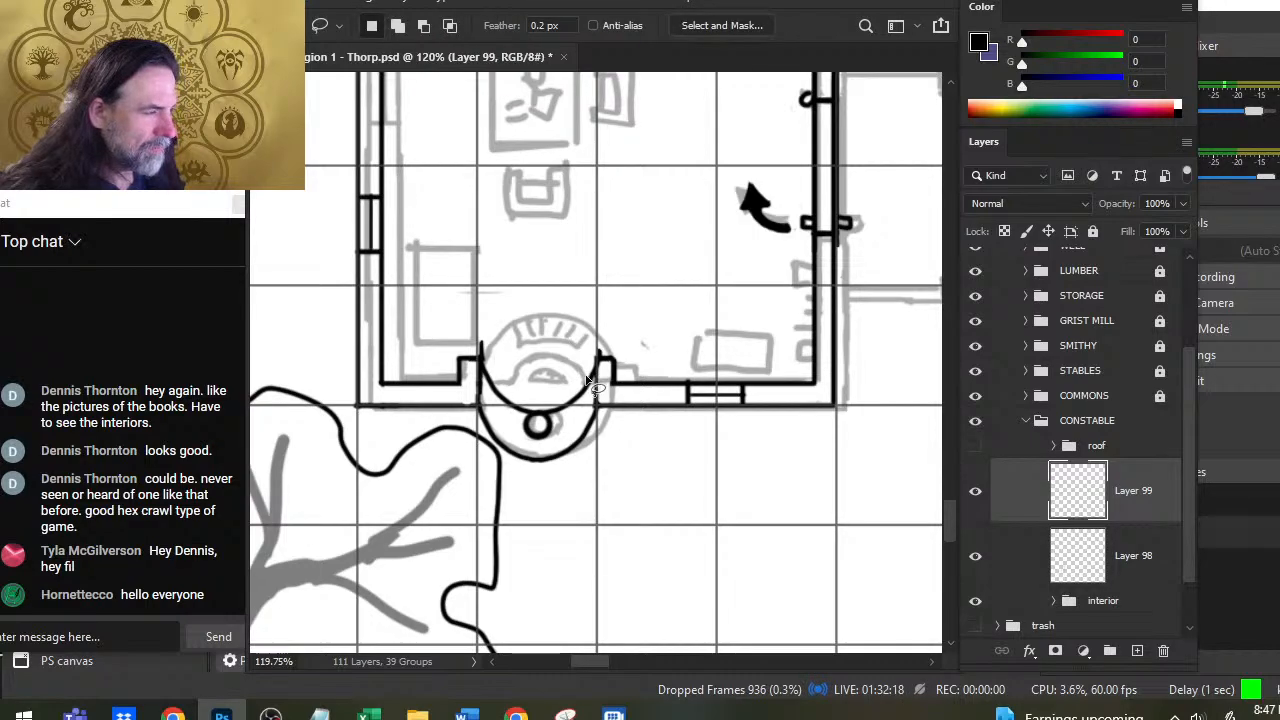
right_click(592, 370)
click(650, 554)
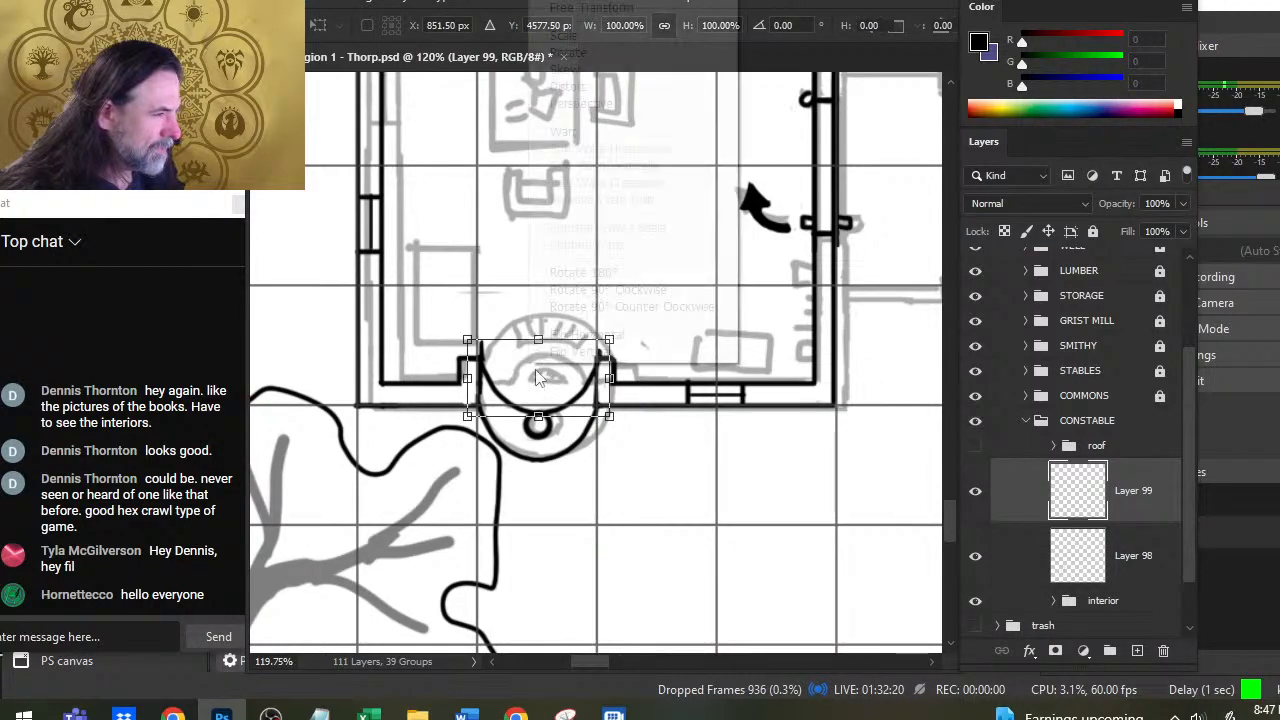
right_click(679, 440)
click(647, 349)
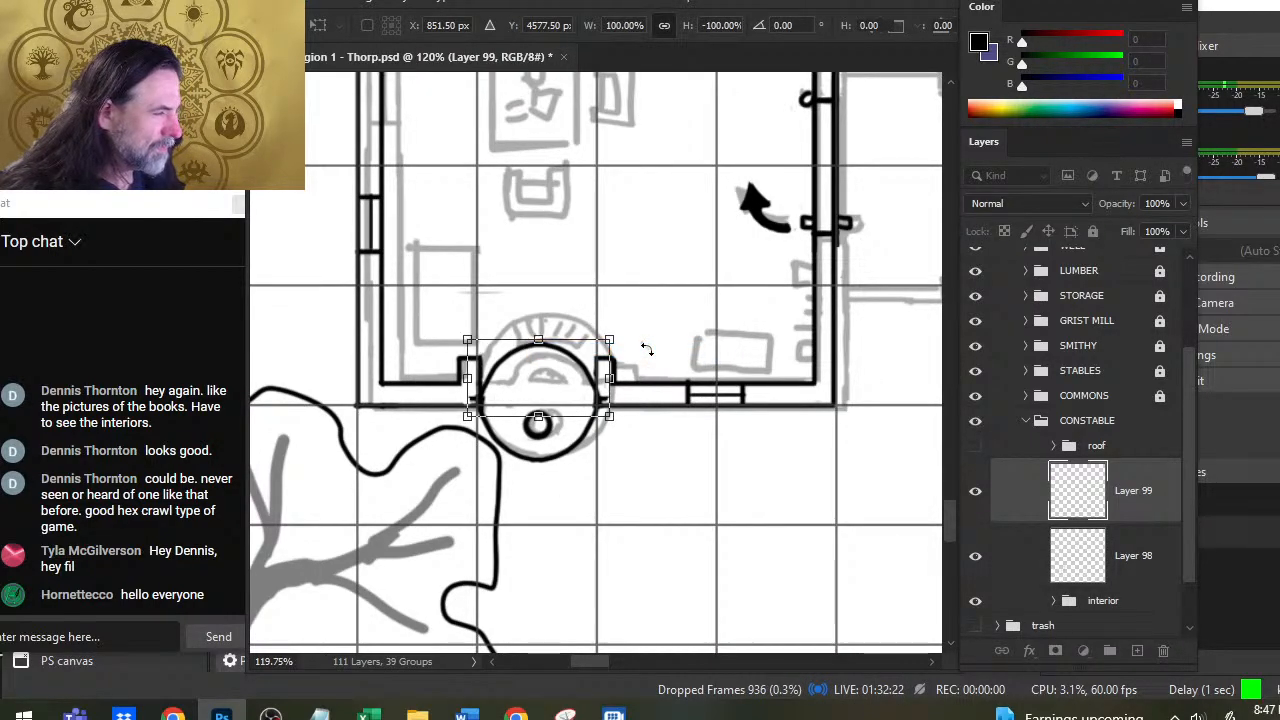
key(Return)
Step: Adjust the flipped arc's height so it caps the fireplace just inside the sketched hearth's outer edge
key(v)
key(Up)
key(Up)
key(Up)
key(Up)
key(Up)
key(Up)
key(Up)
key(Up)
key(Up)
key(Up)
key(Up)
key(Up)
key(Up)
key(Up)
key(Up)
key(Up)
key(Up)
key(Up)
key(Up)
key(Up)
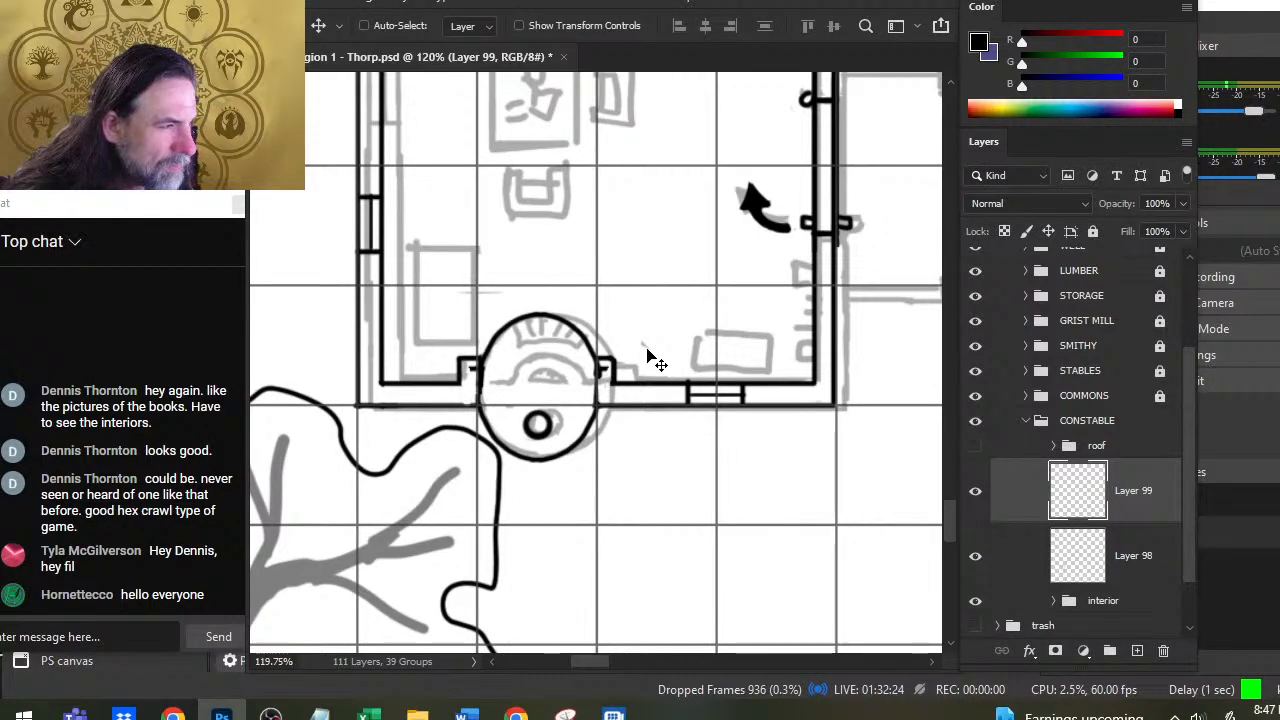
key(l)
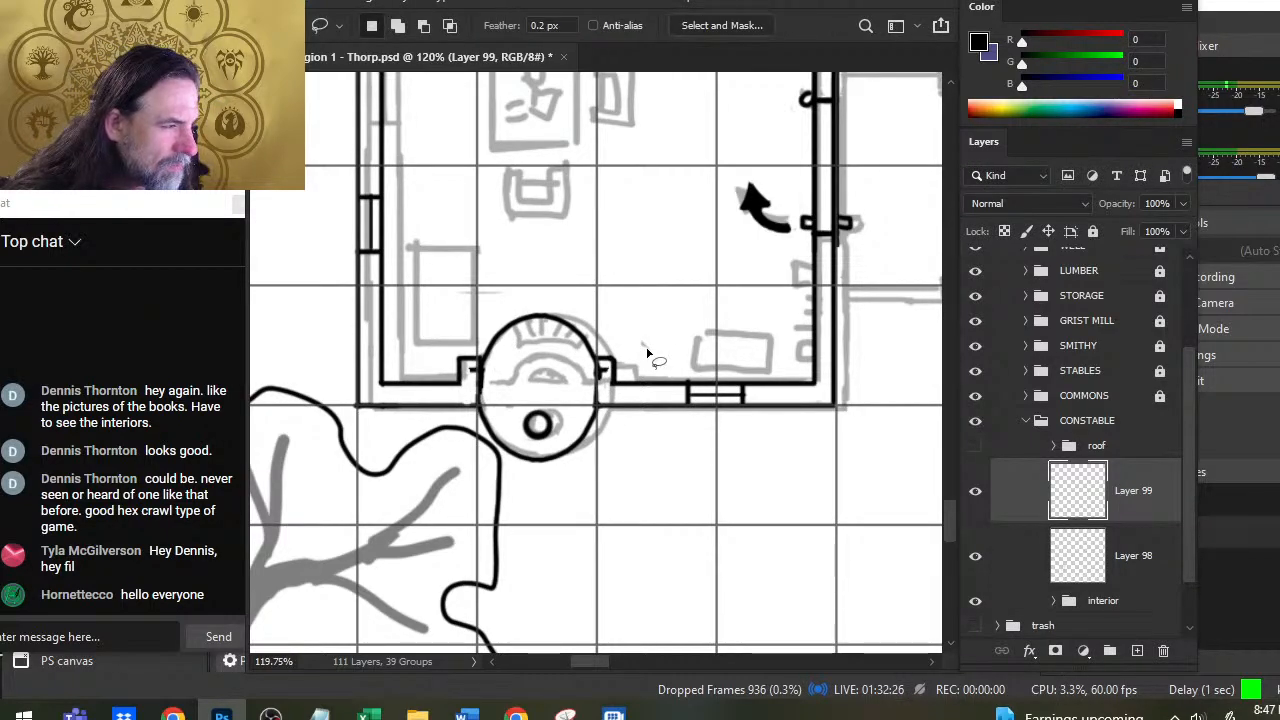
key(v)
key(Down)
key(Down)
key(Down)
key(Down)
key(Down)
key(Down)
key(Down)
key(Down)
key(Down)
key(Down)
key(Down)
key(Down)
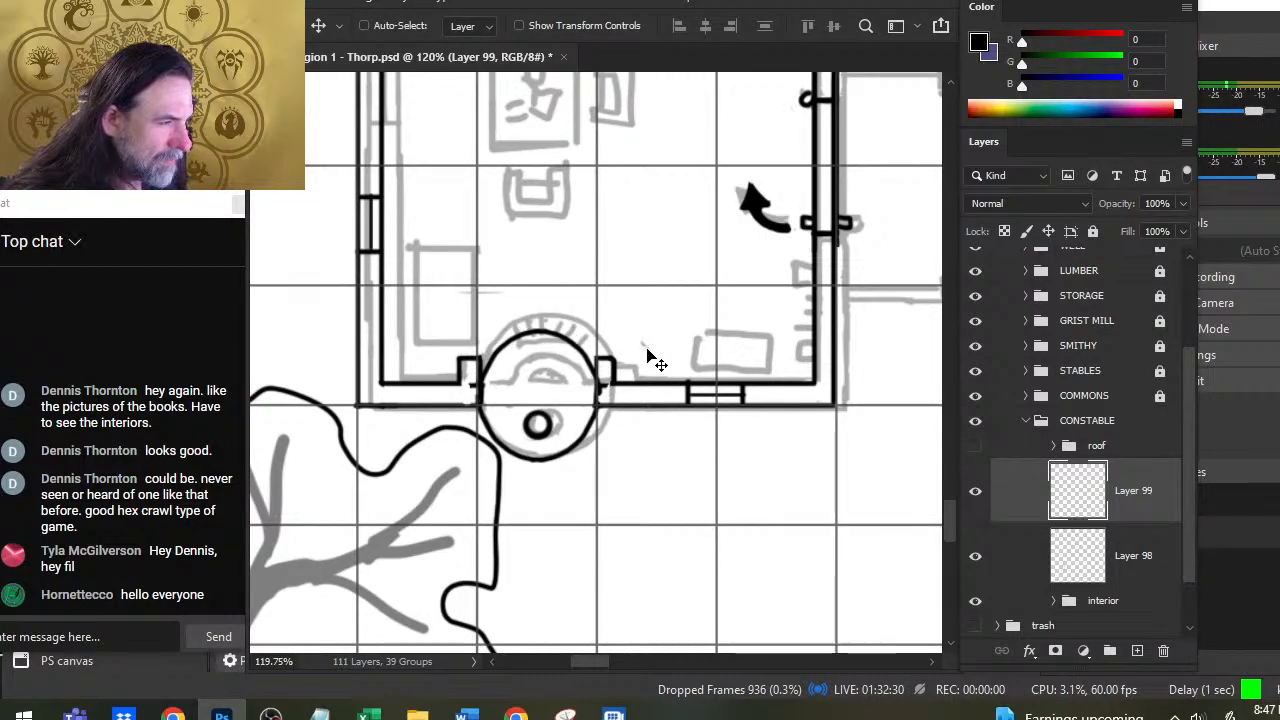
key(Down)
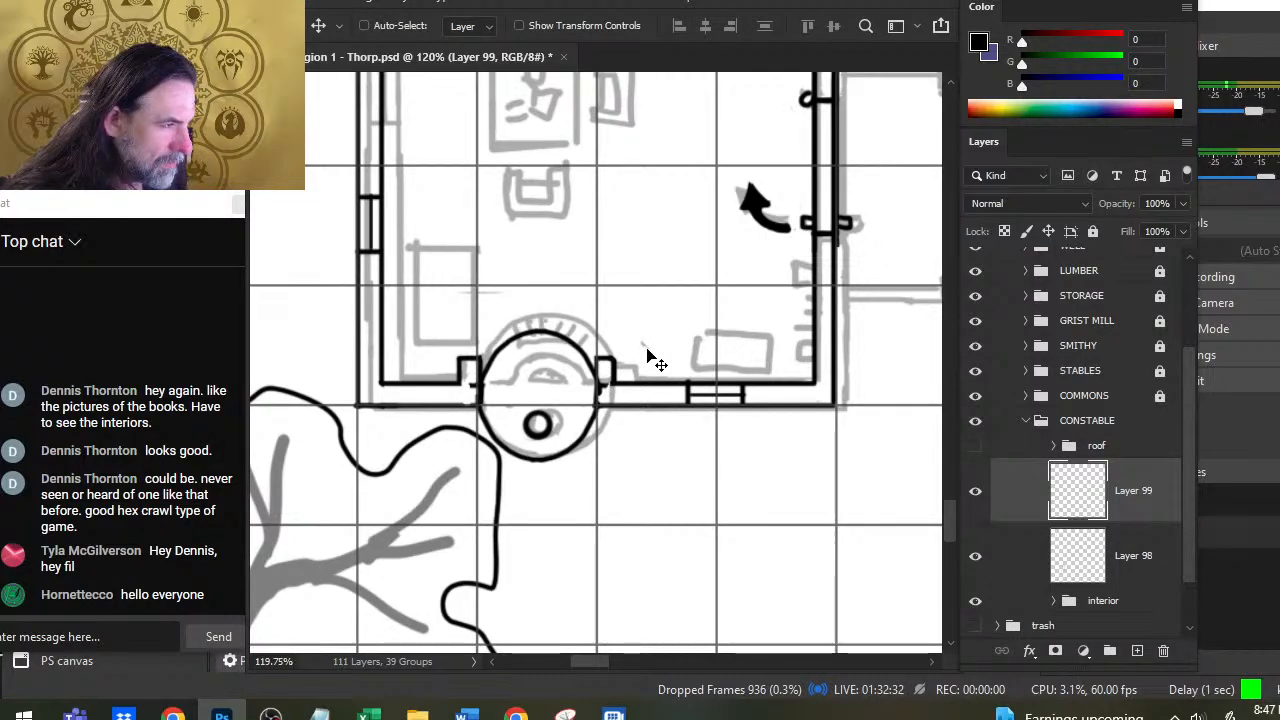
Step: Join the hearth arc to the fireplace posts with a 4 px brush, erasing the arc's excess ends and the posts' inner sides
key(e)
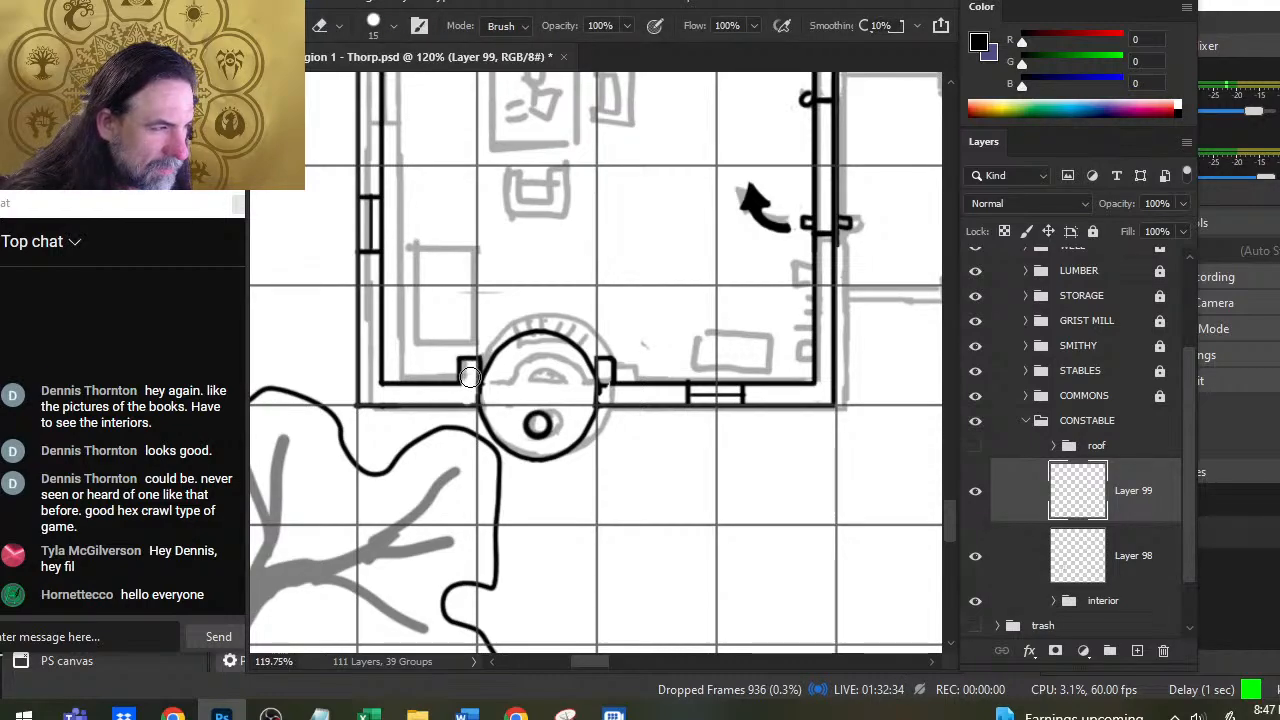
click(470, 377)
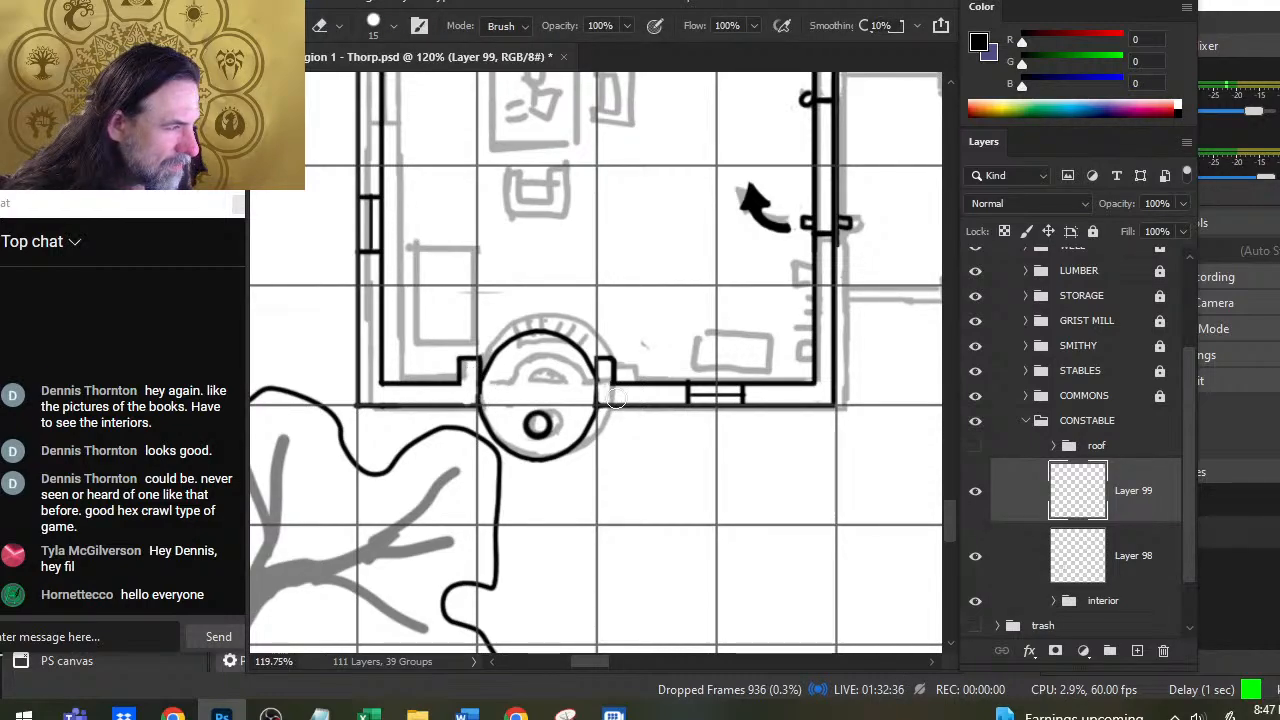
key(b)
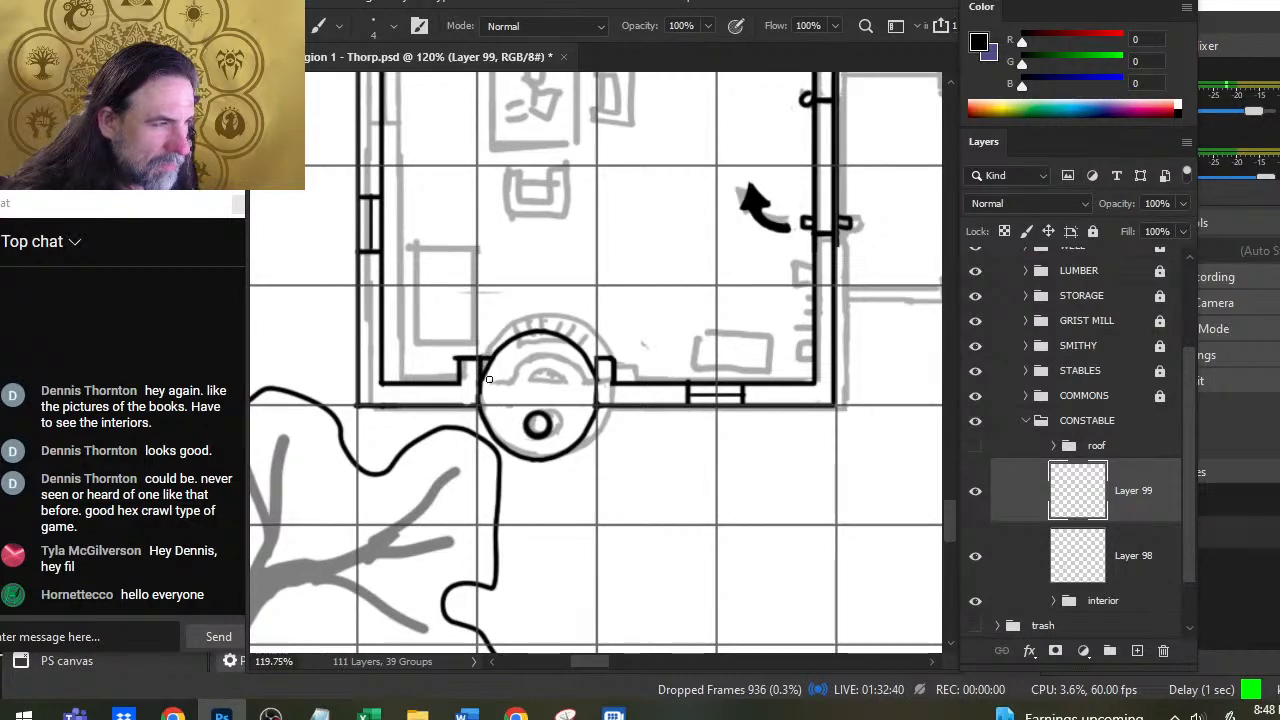
key(e)
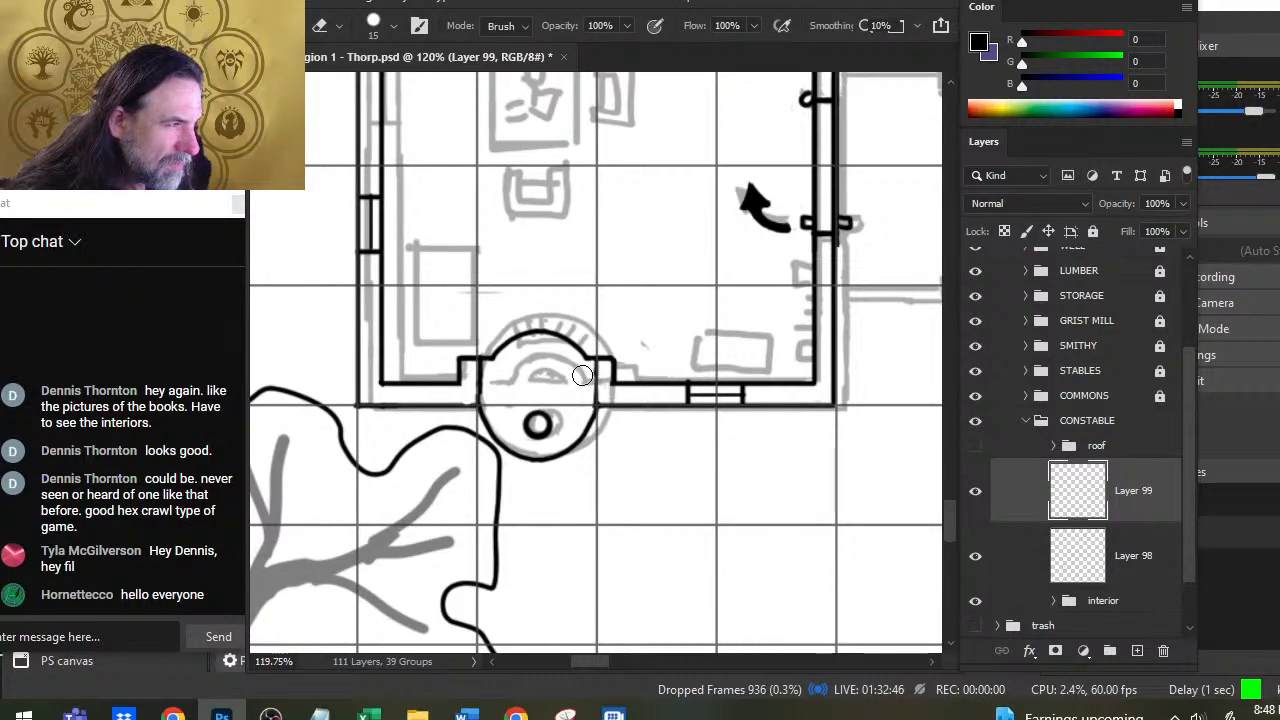
click(1065, 574)
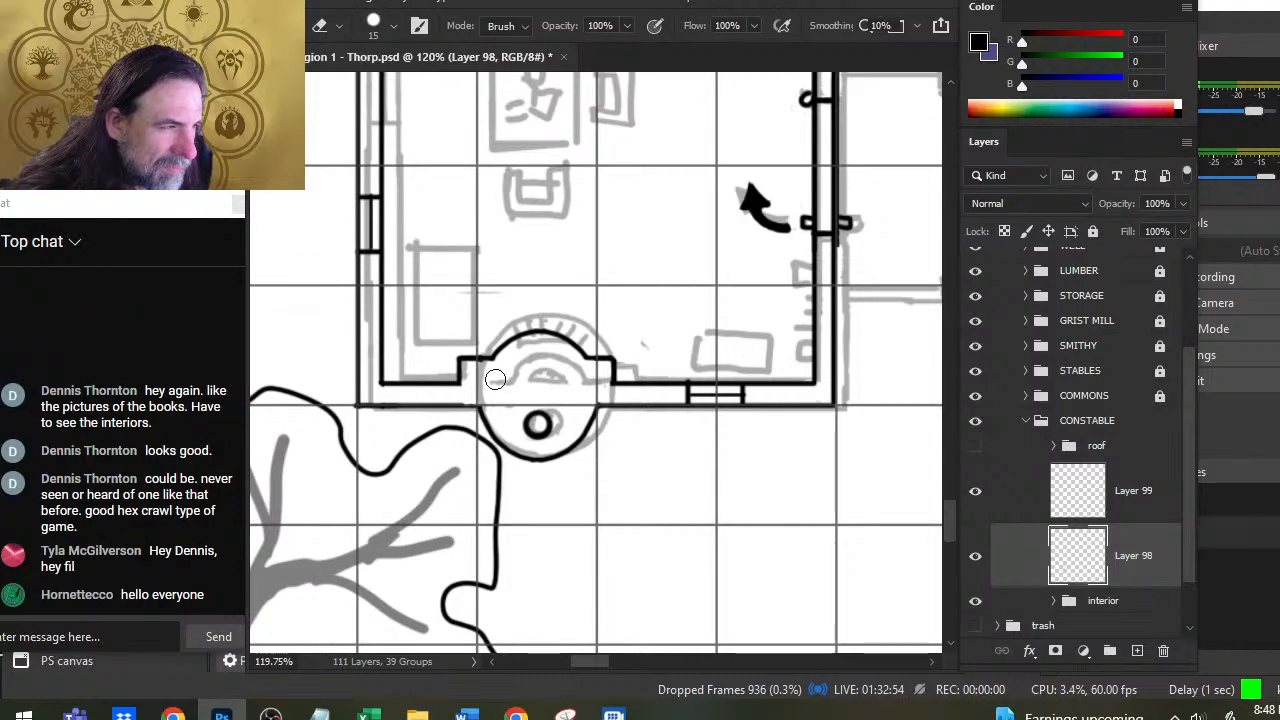
Step: Save the map and merge the hearth arc's Layer 99 down into Layer 98
key(ctrl+space)
drag(650, 440, 518, 523)
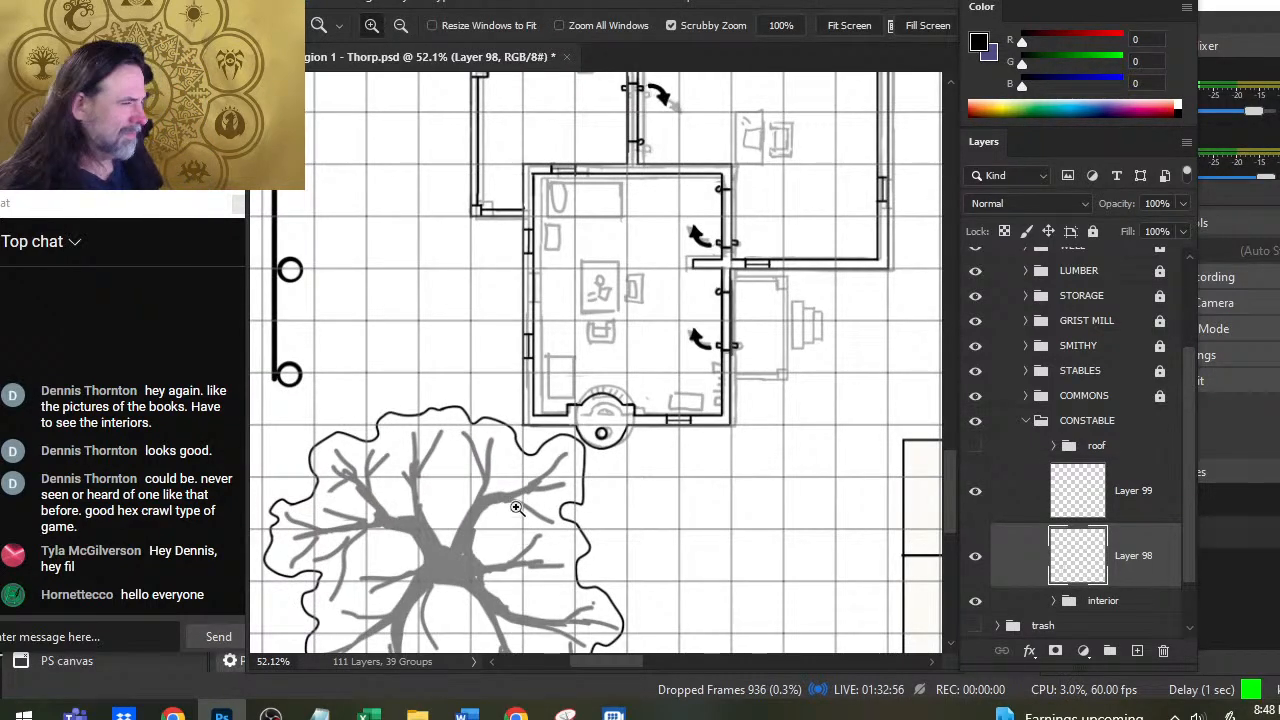
drag(604, 430, 642, 448)
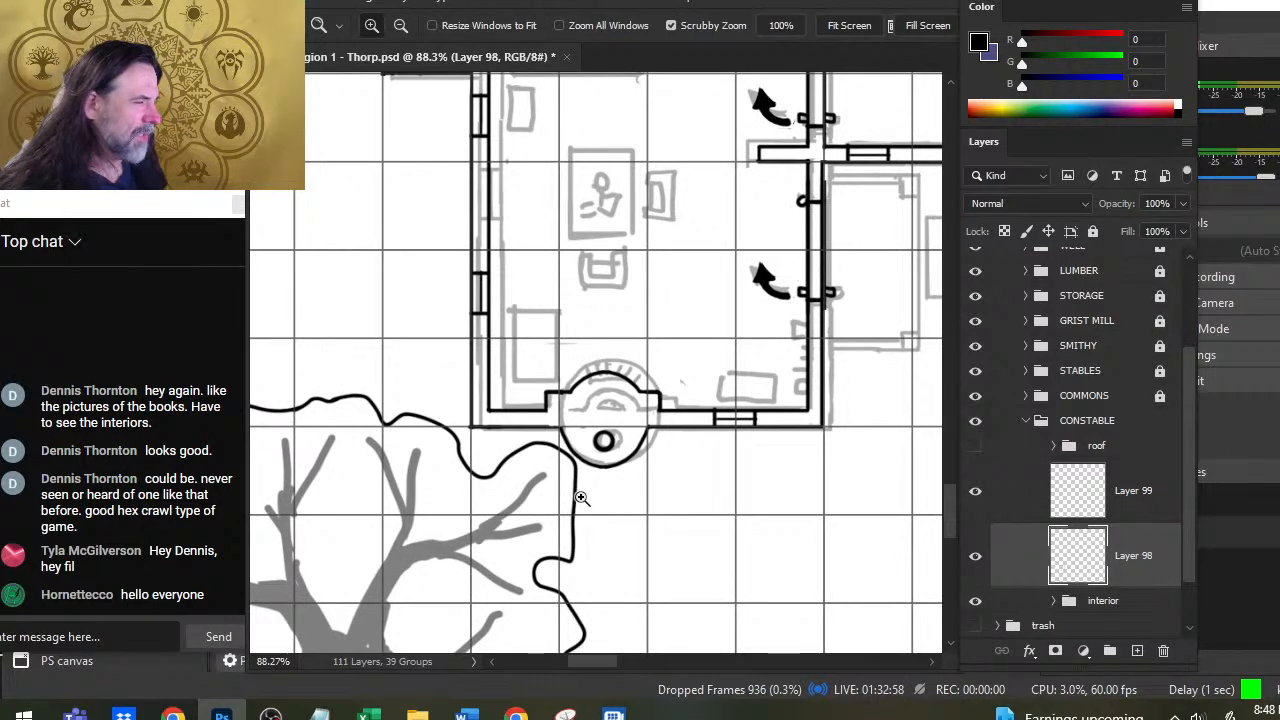
drag(875, 435, 509, 444)
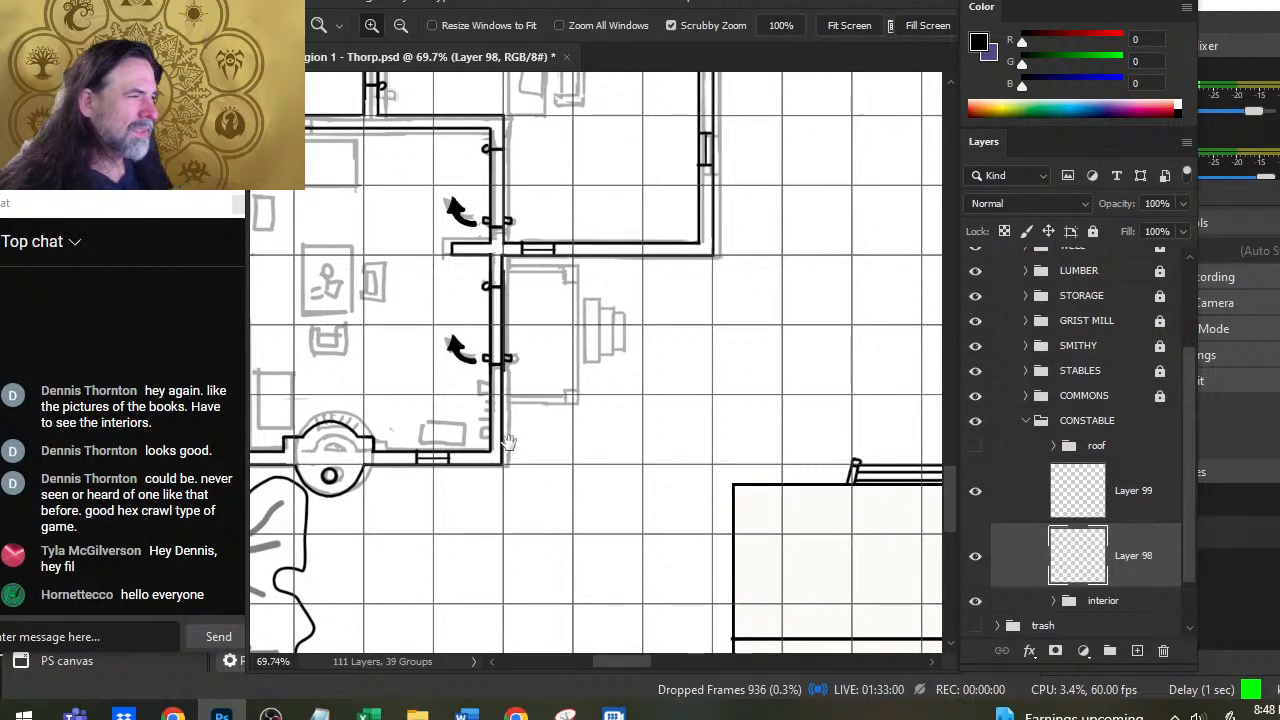
drag(691, 229, 774, 277)
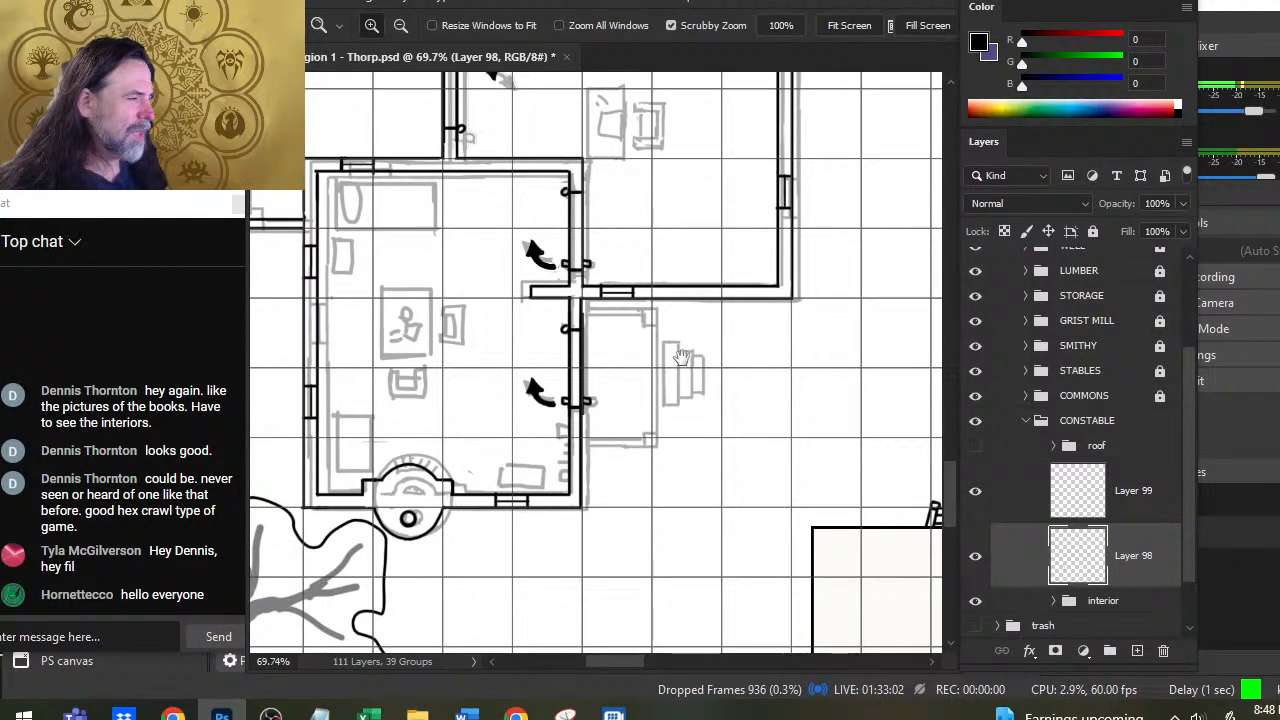
key(ctrl+s)
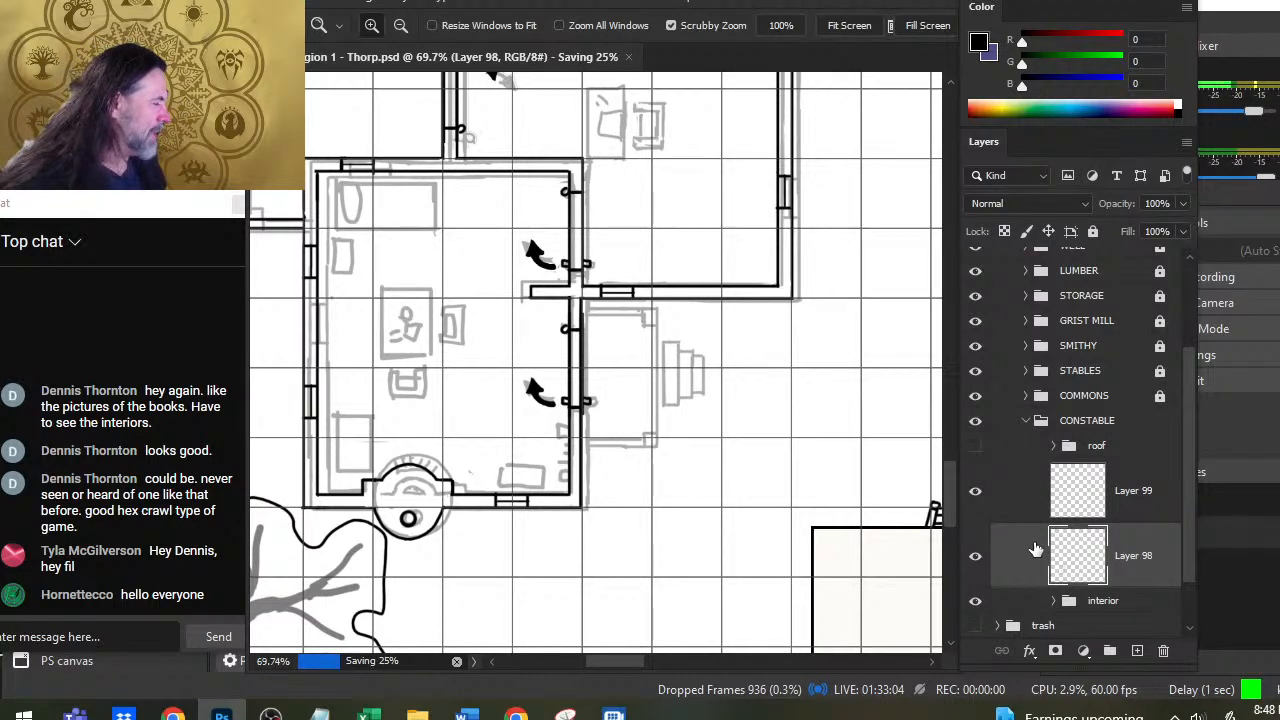
right_click(1007, 517)
click(1080, 562)
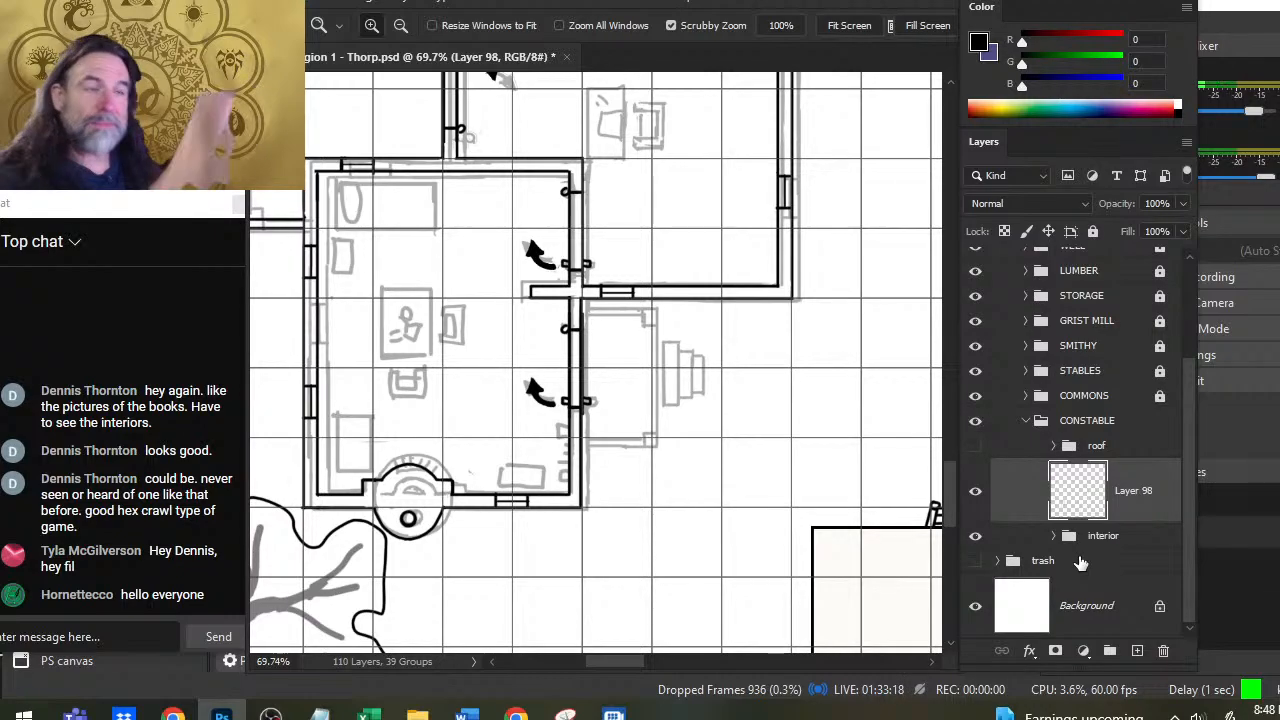
Step: Lasso the inked steps of the upper-left porch and copy them onto a new layer
drag(522, 250, 620, 378)
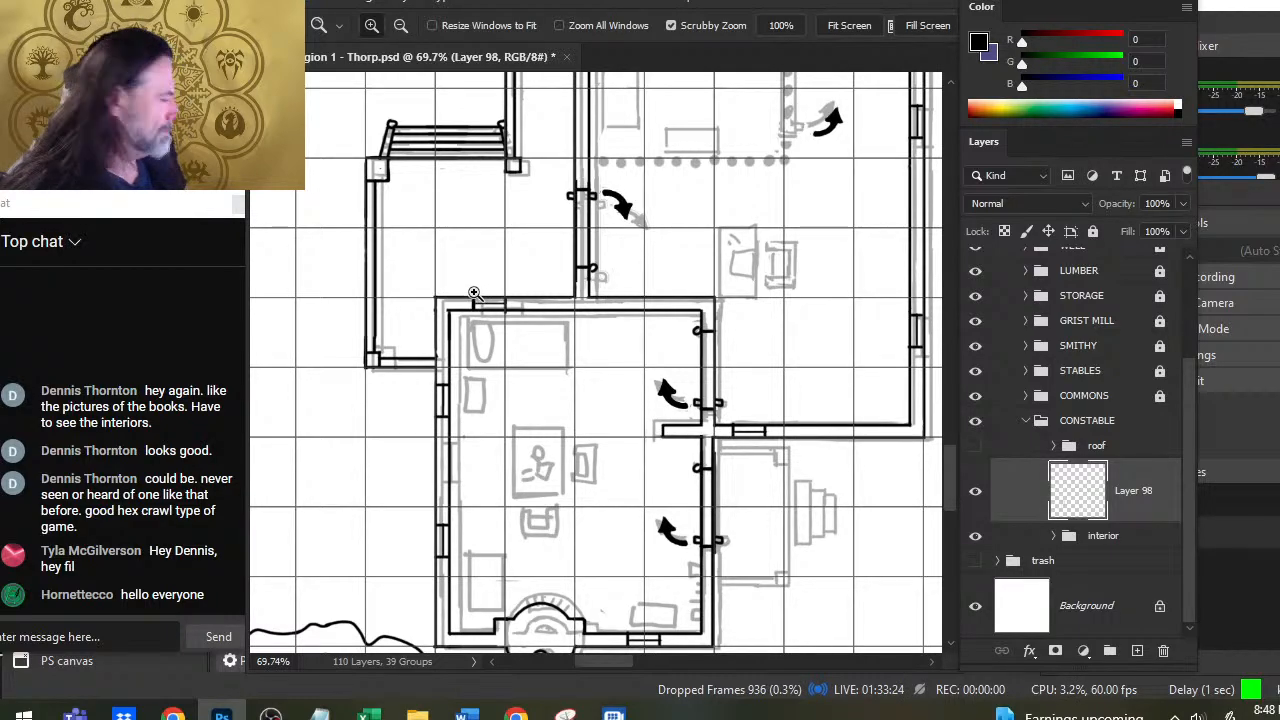
key(l)
mouse_move(438, 96)
mouse_down()
mouse_move(425, 200)
mouse_move(452, 108)
mouse_up()
key(ctrl+shift+alt+n)
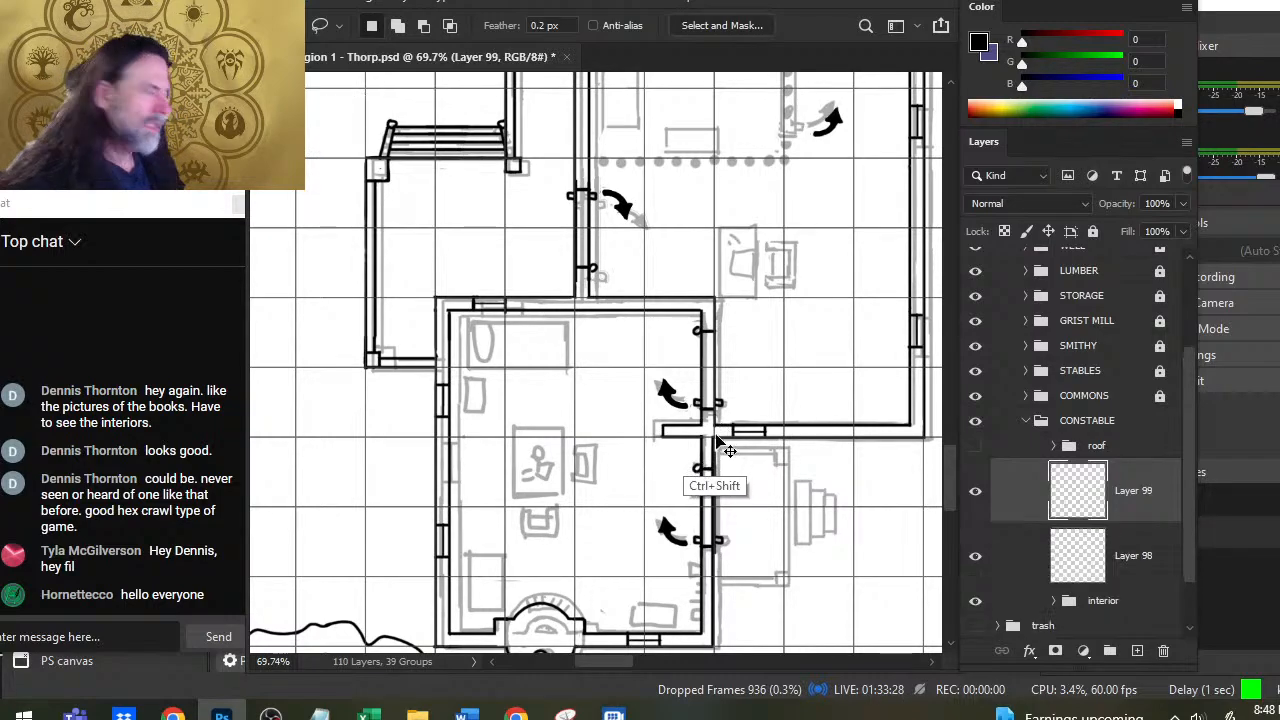
Step: Rotate the copied porch steps 90° clockwise and position them against the sketched porch beside the lower door
key(ctrl+d)
drag(713, 445, 632, 371)
drag(501, 291, 809, 571)
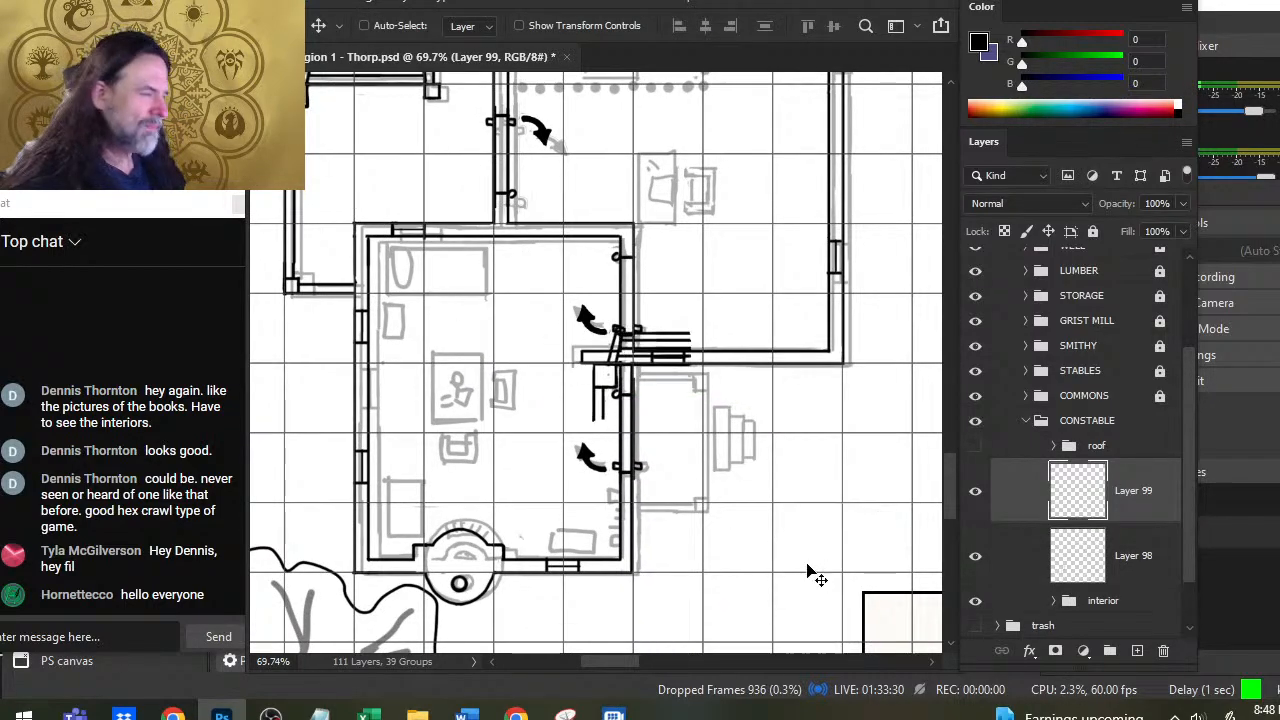
right_click(747, 443)
click(790, 307)
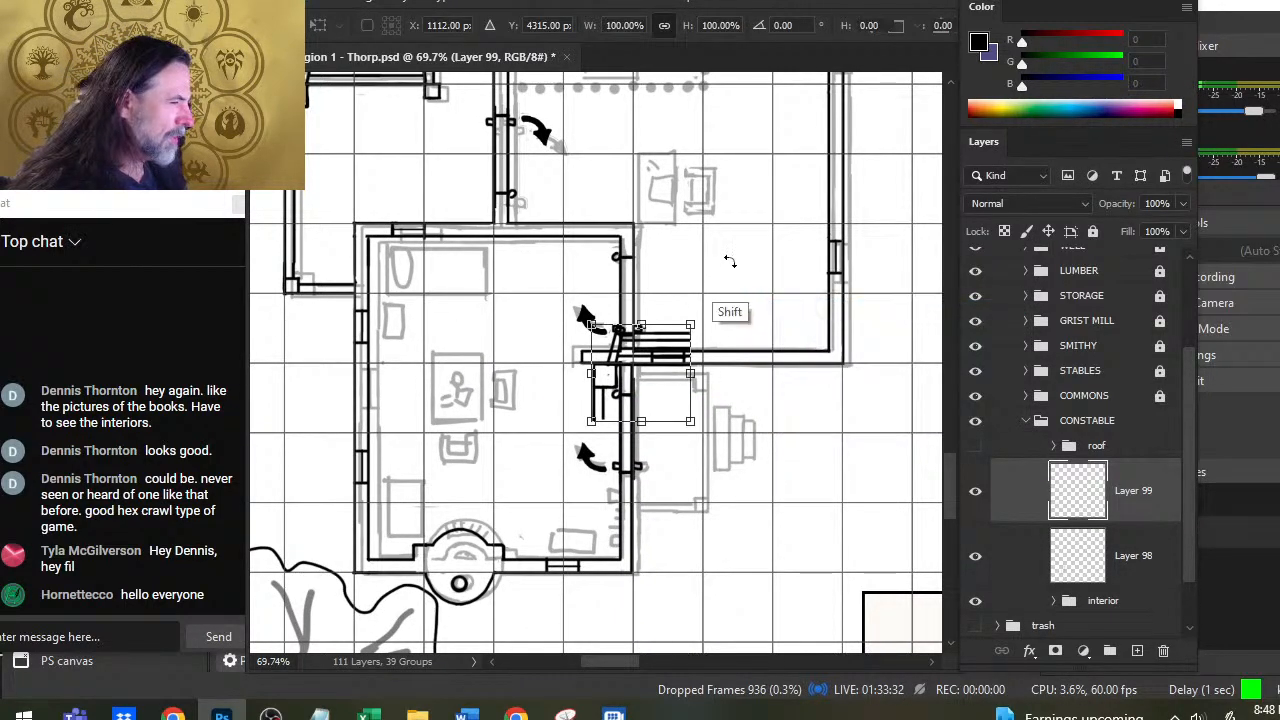
mouse_move(730, 310)
mouse_down()
mouse_move(794, 457)
mouse_move(777, 466)
mouse_move(772, 519)
mouse_up()
key(Return)
key(l)
key(v)
drag(773, 518, 776, 517)
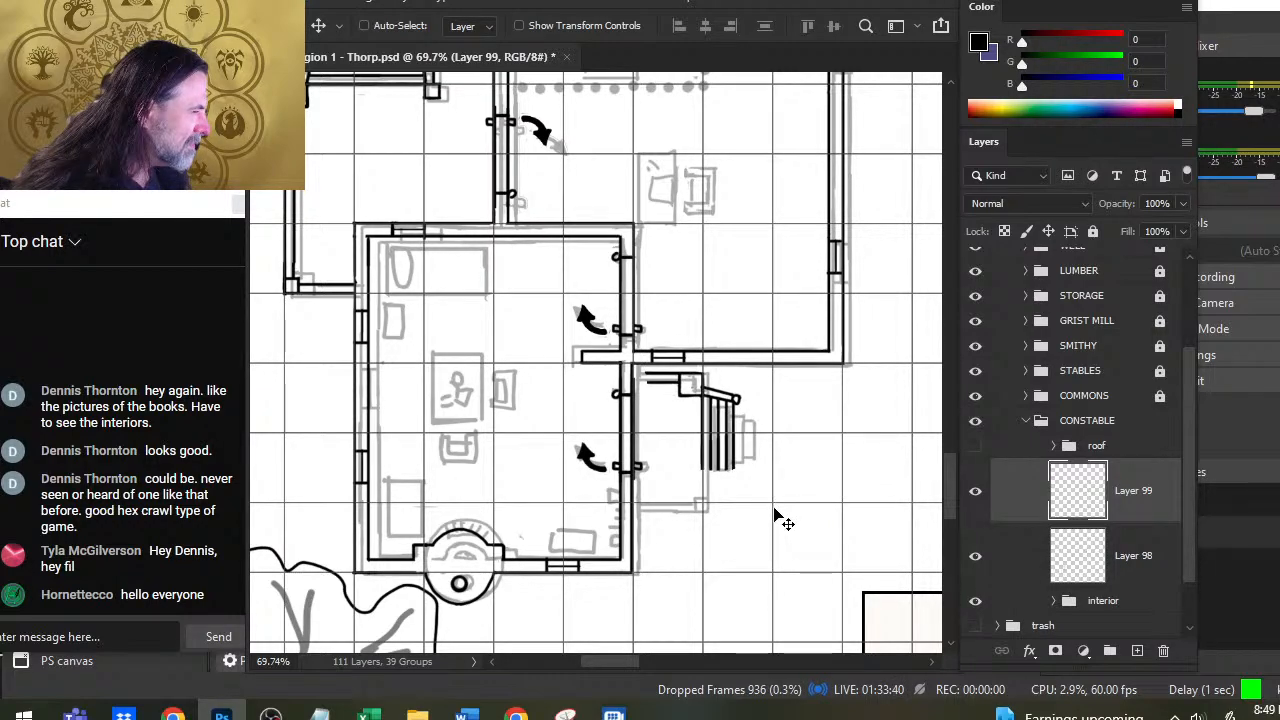
Step: Erase the copied porch lines crossing the wall on Layer 99 and the wall line between the porch rails on Layer 98
key(z)
click(665, 382)
key(r)
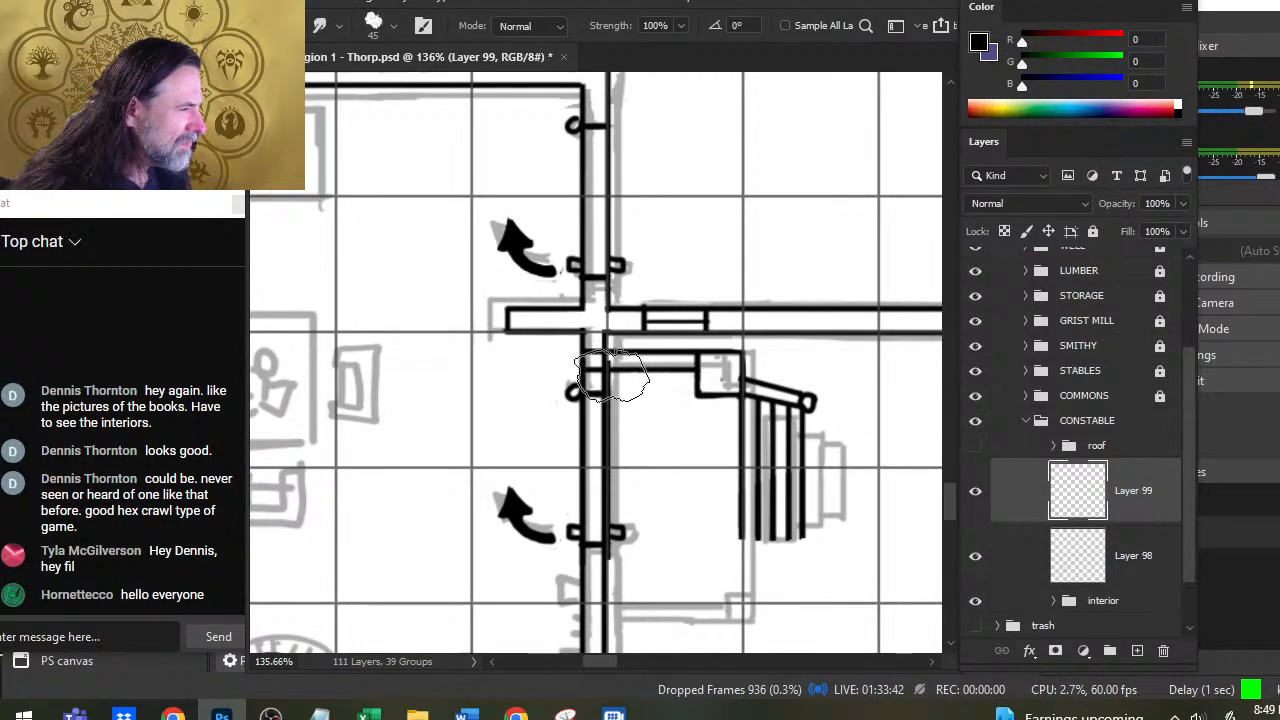
key(e)
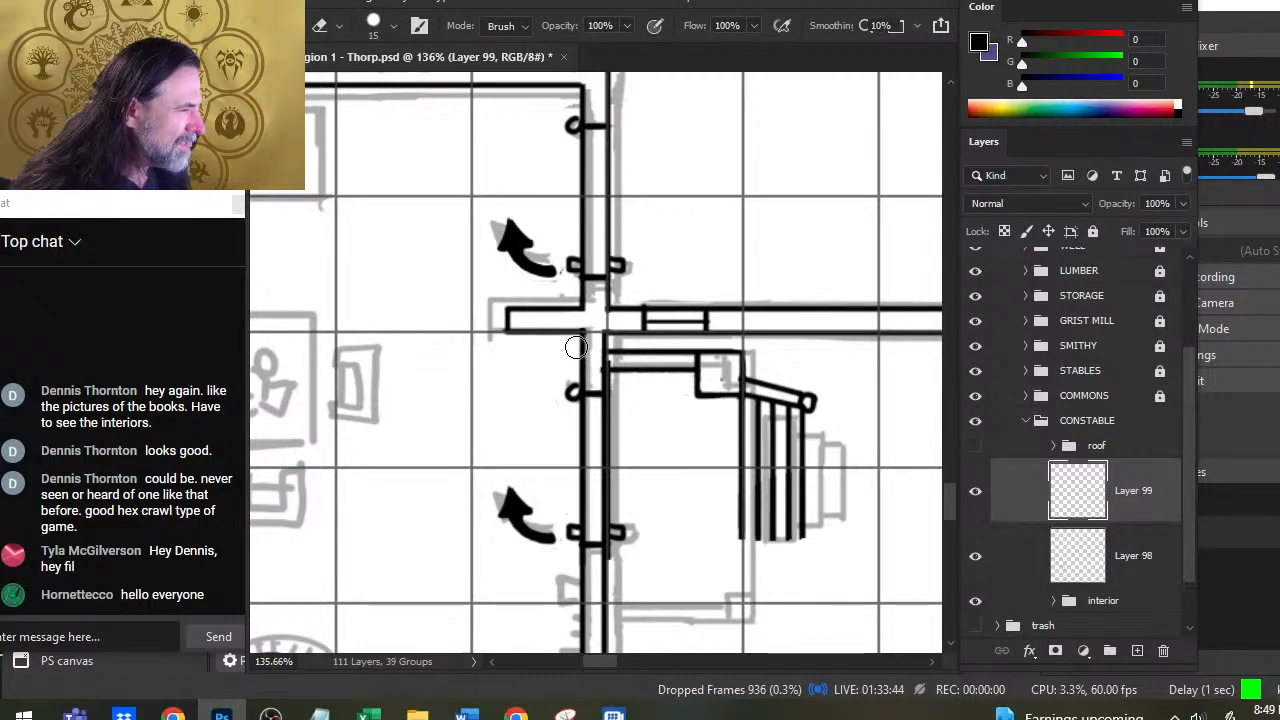
click(1024, 577)
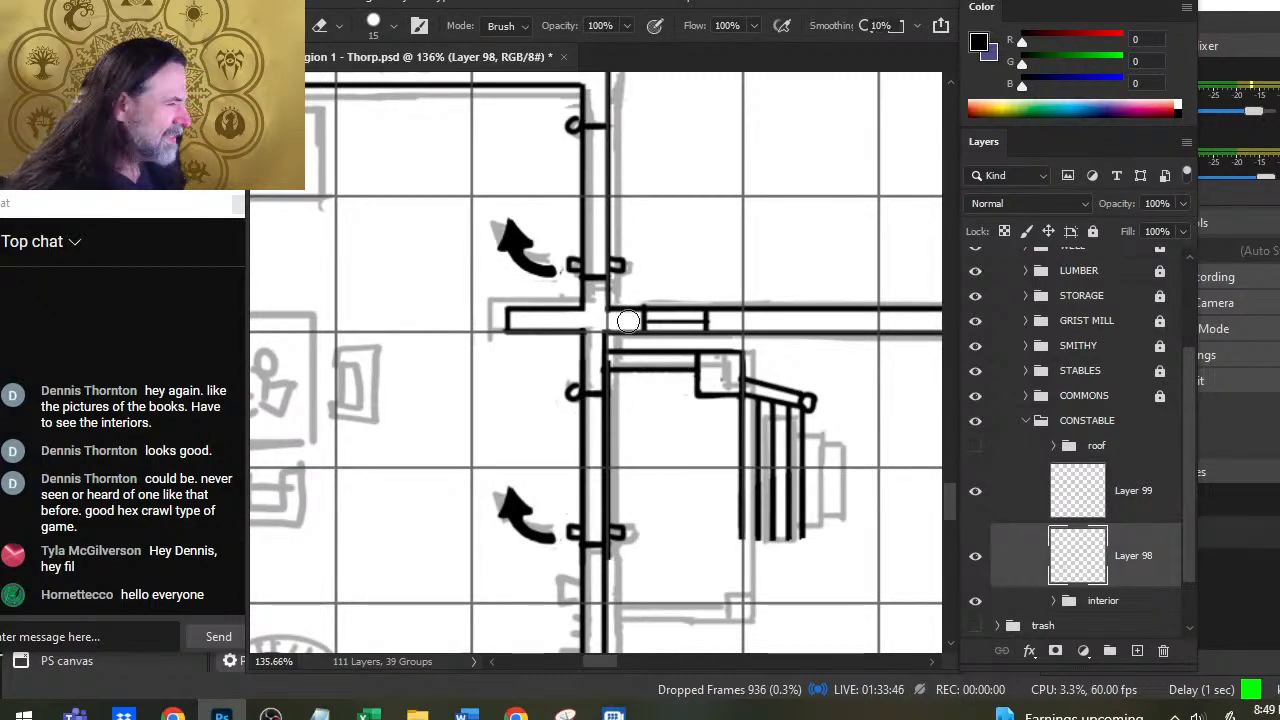
key(bracketleft)
key(bracketleft)
key(bracketleft)
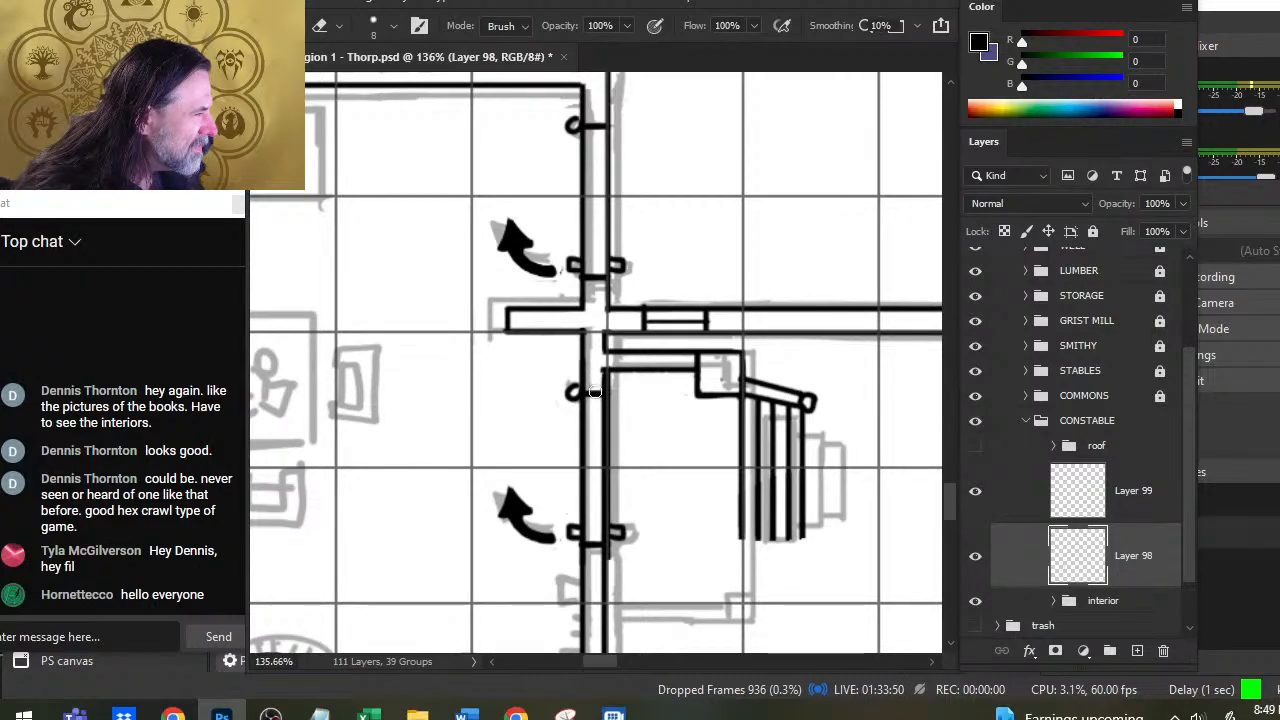
click(1024, 508)
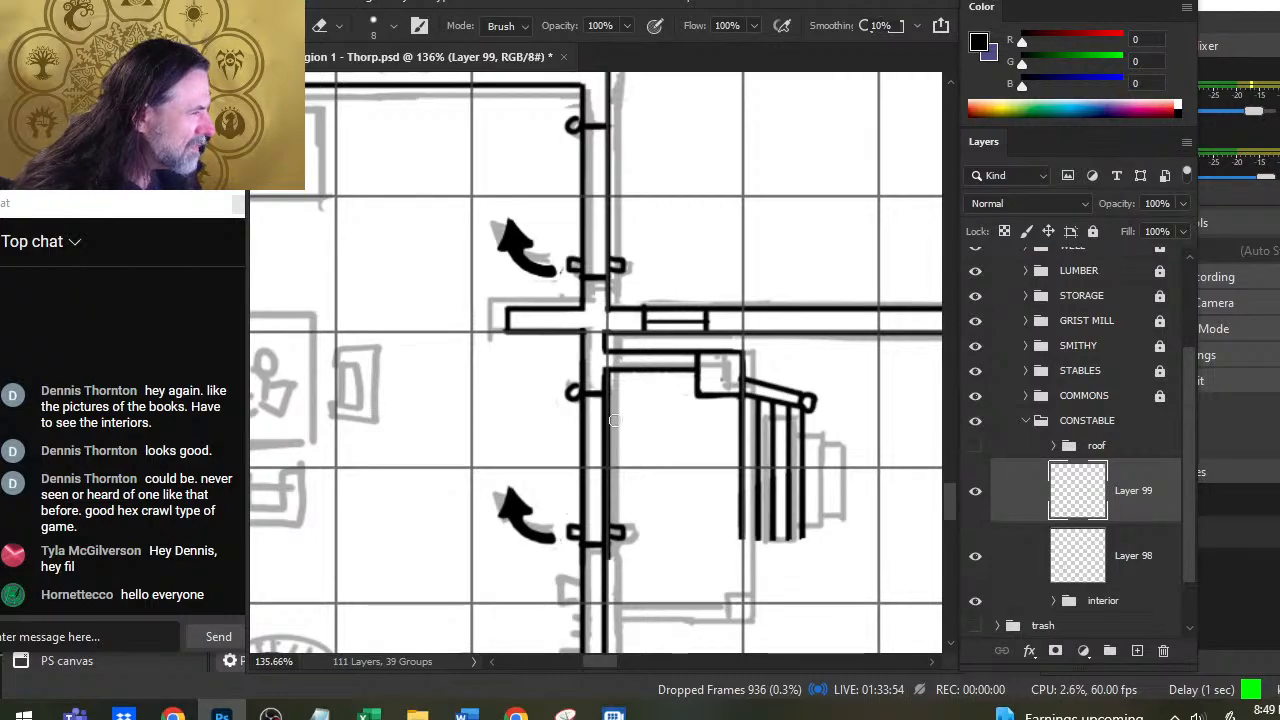
Step: Duplicate Layer 99 with the small porch and flip the copy vertically
key(z)
drag(686, 451, 620, 451)
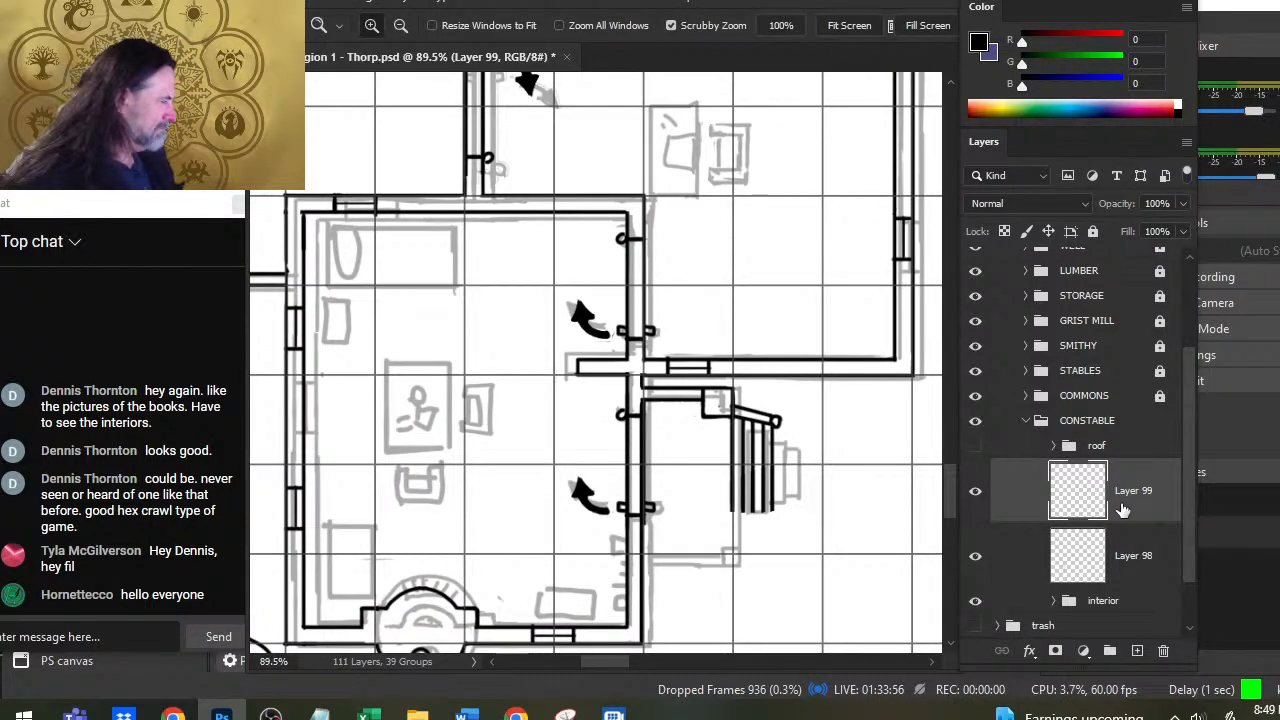
right_click(1157, 494)
click(1014, 82)
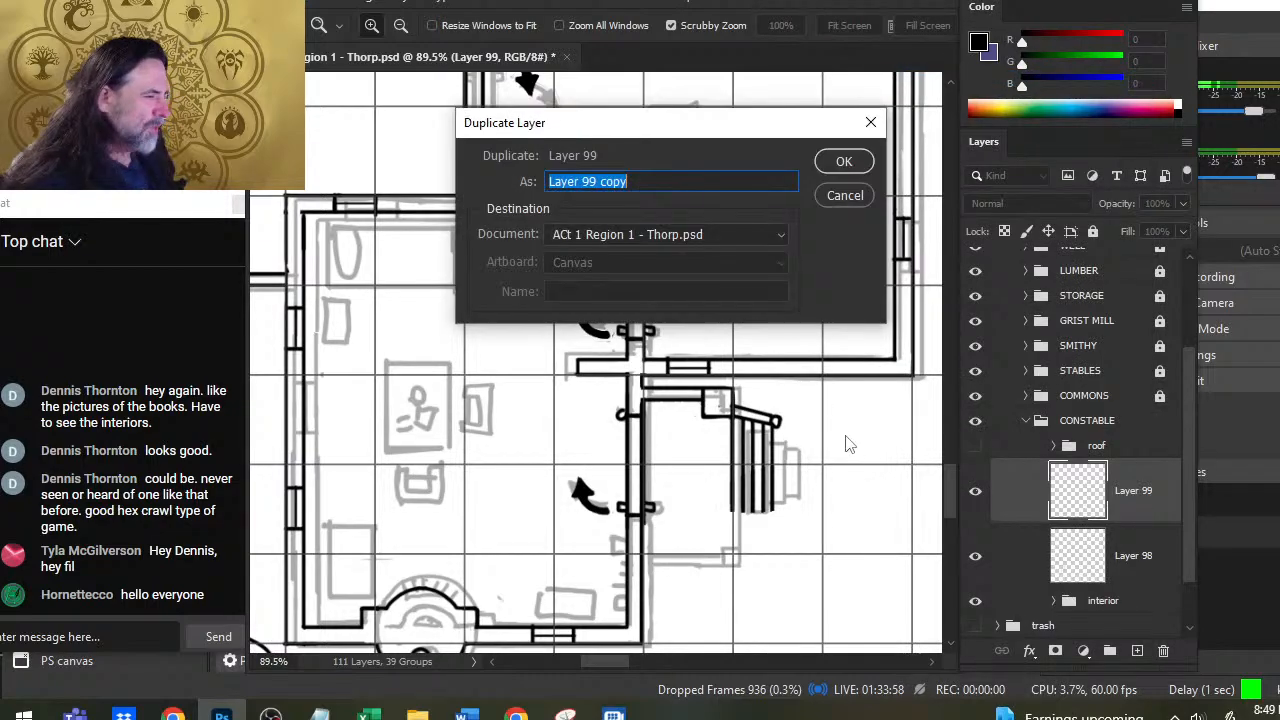
key(Return)
key(l)
right_click(677, 323)
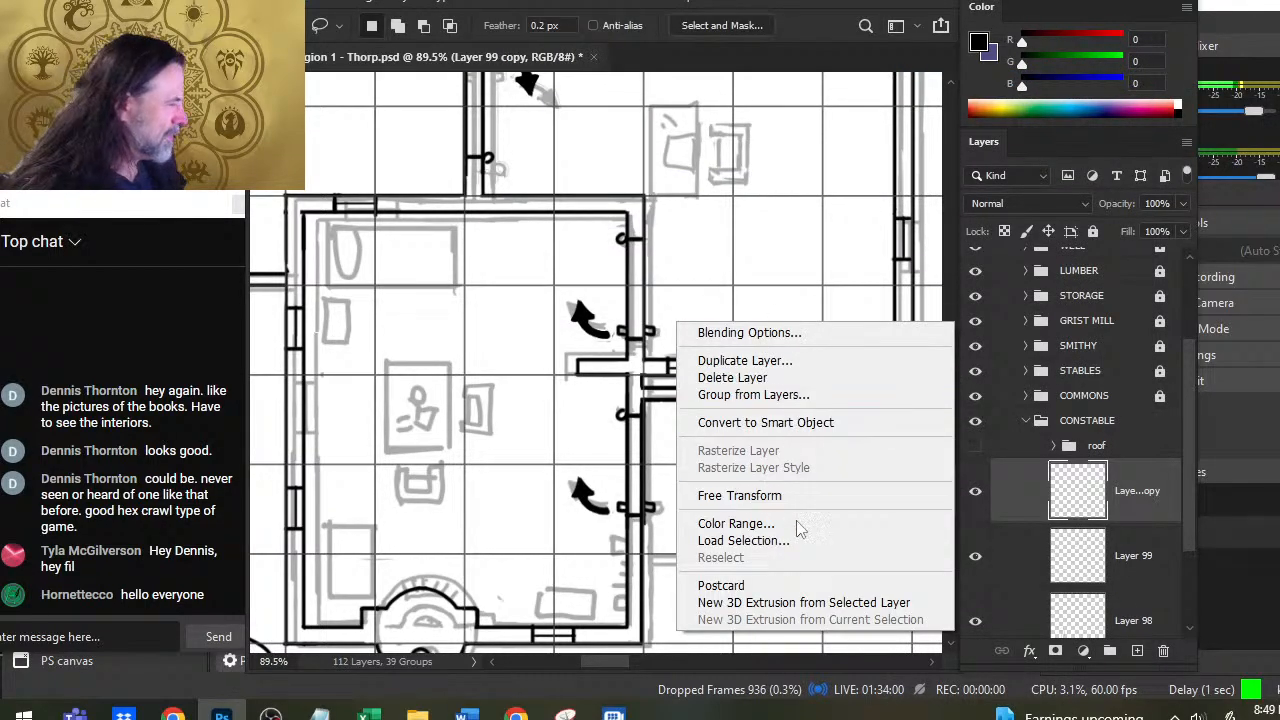
click(750, 495)
right_click(697, 445)
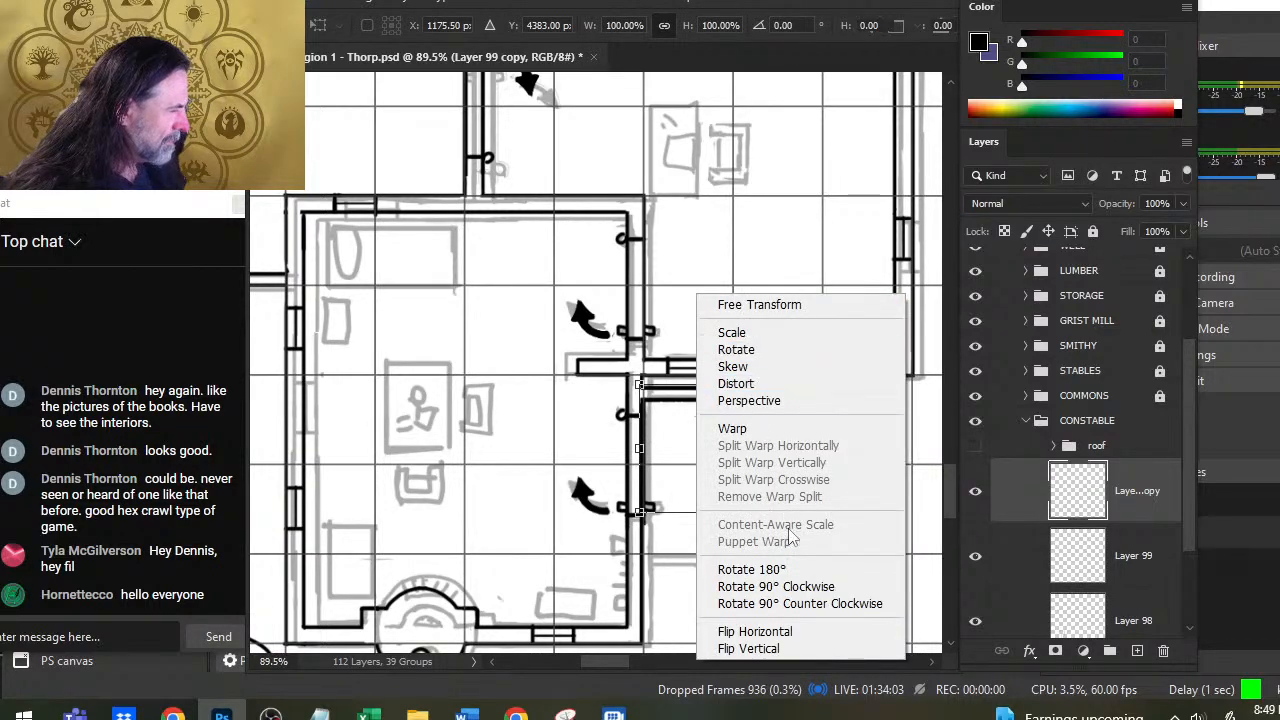
click(808, 648)
key(Return)
Step: Move the flipped porch copy down to complete the porch's lower side, and merge it down into Layer 99
key(Down)
key(Down)
key(Down)
key(Down)
key(Down)
key(Down)
key(Down)
key(Down)
key(Down)
key(Down)
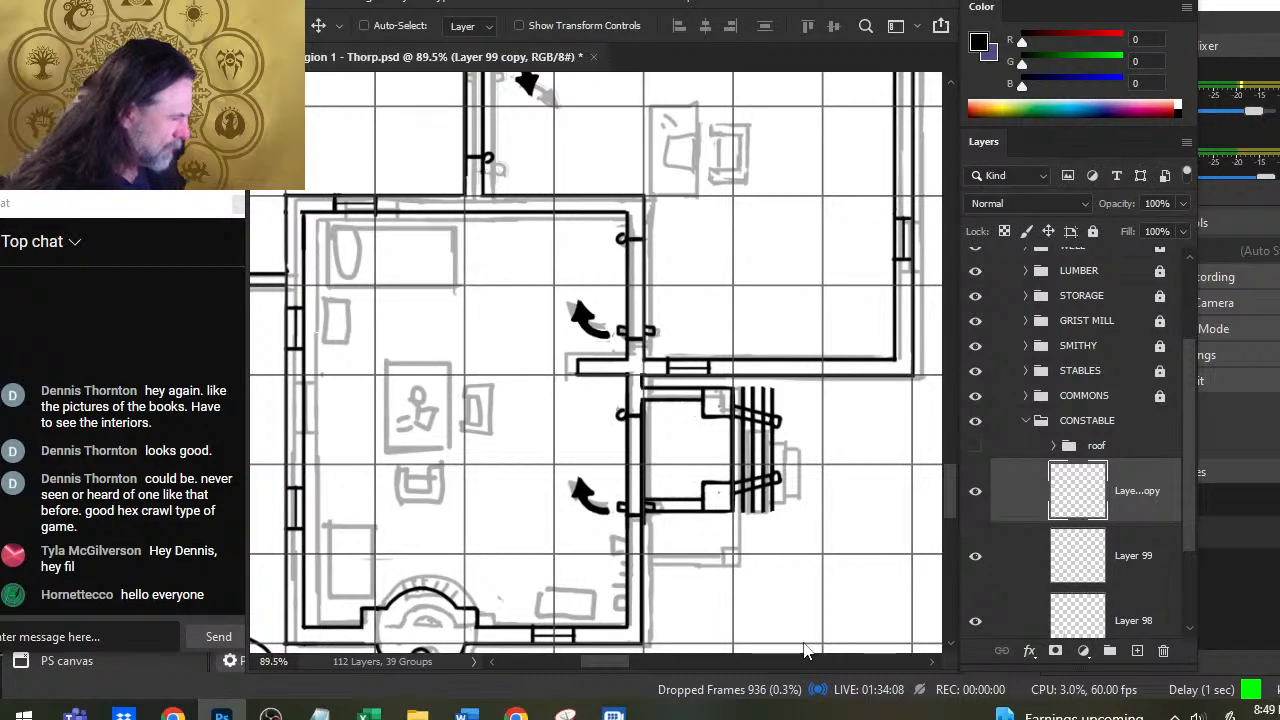
key(Down)
key(Down)
key(Down)
key(Down)
key(Down)
key(Down)
key(Down)
key(Down)
key(Down)
key(Down)
key(Down)
key(Down)
key(Down)
key(Down)
key(Down)
key(Down)
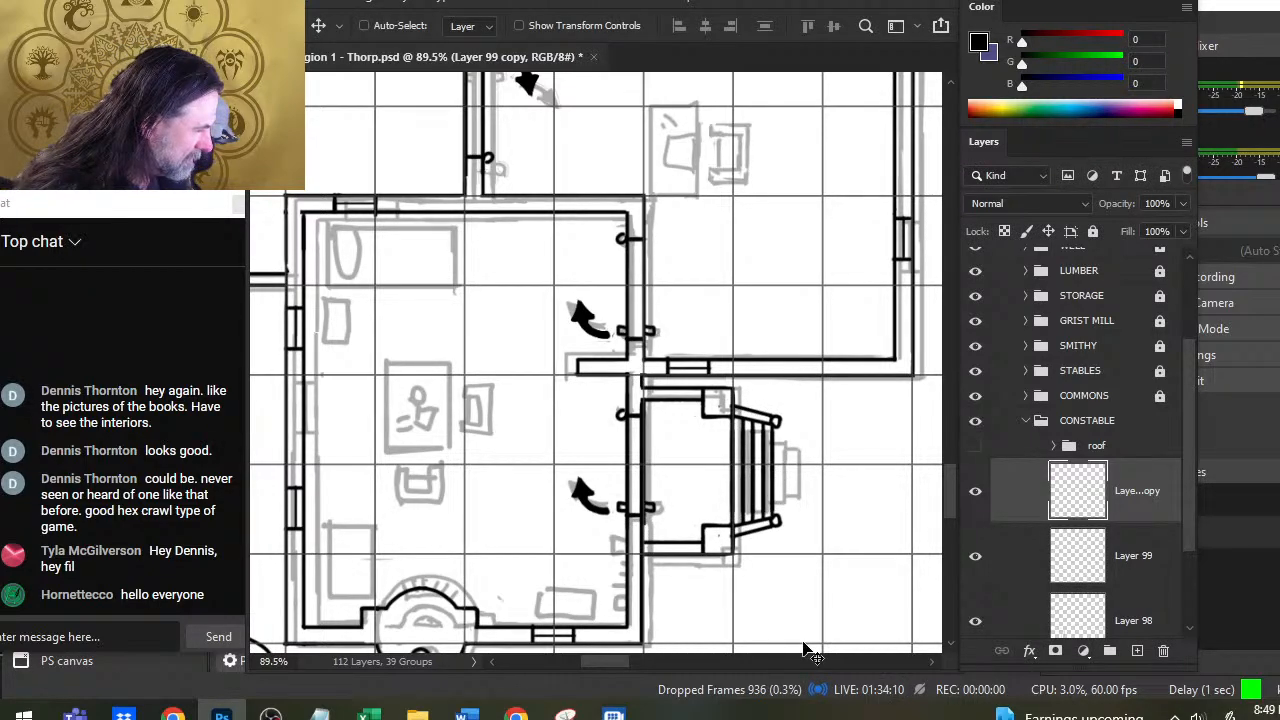
key(Down)
key(Down)
key(Down)
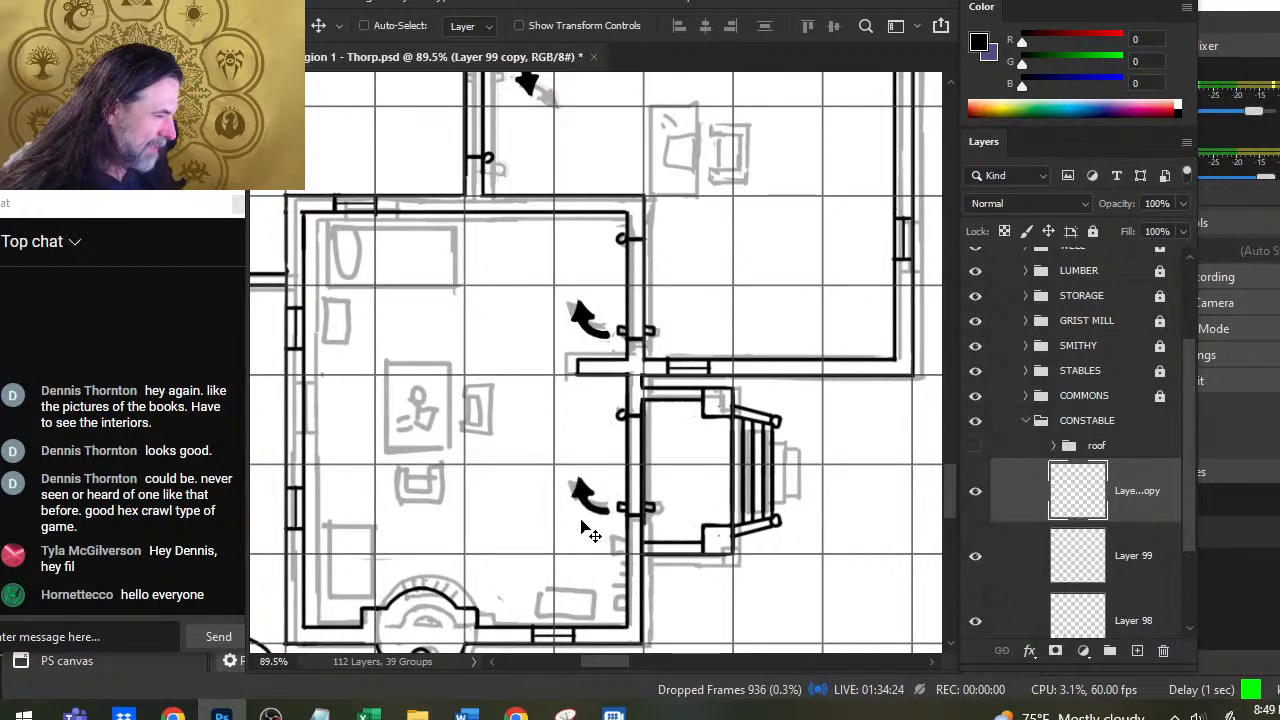
right_click(1028, 492)
click(1088, 564)
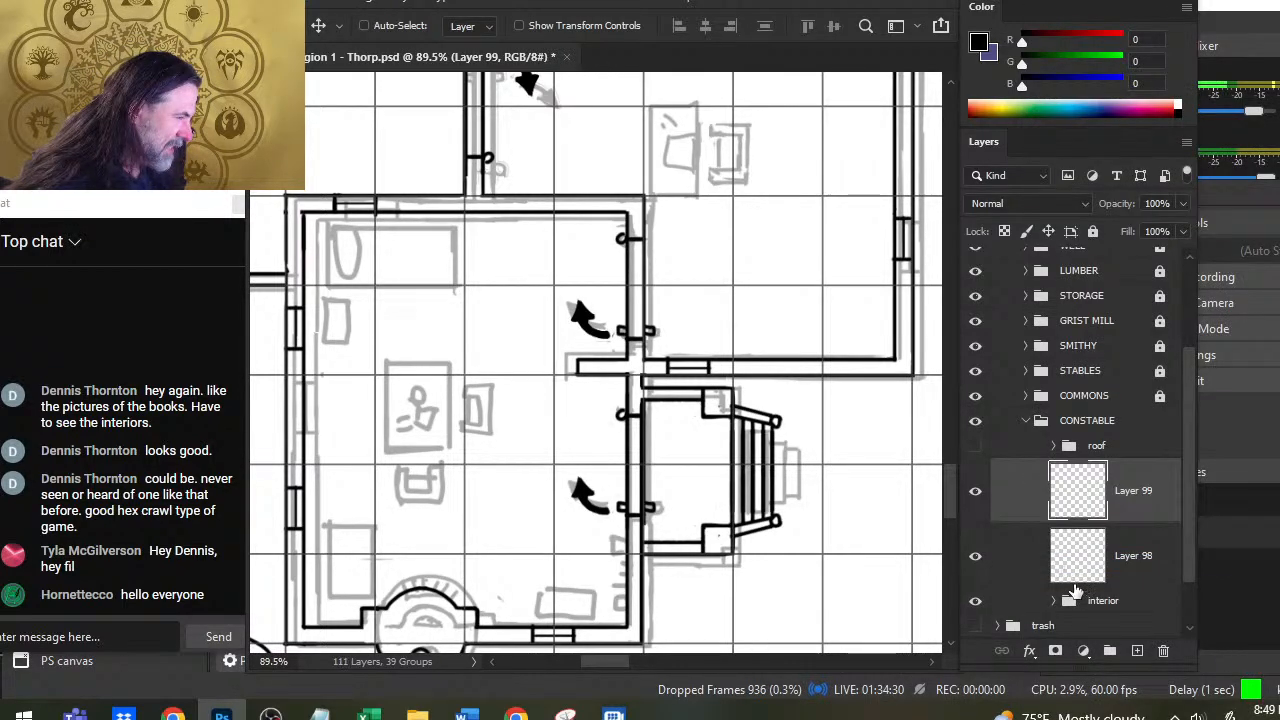
Step: Lasso the lower door and its swing arrow on Layer 98, nudge them slightly down and place them on a new layer
click(1046, 553)
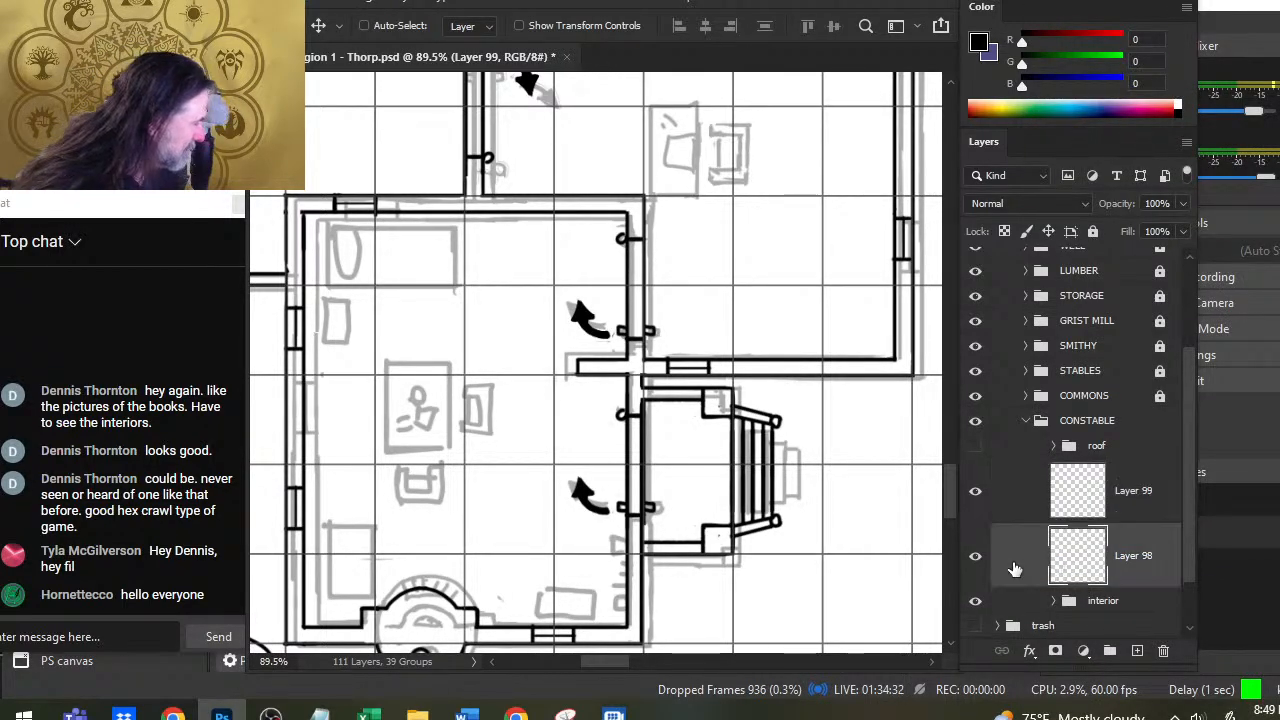
key(l)
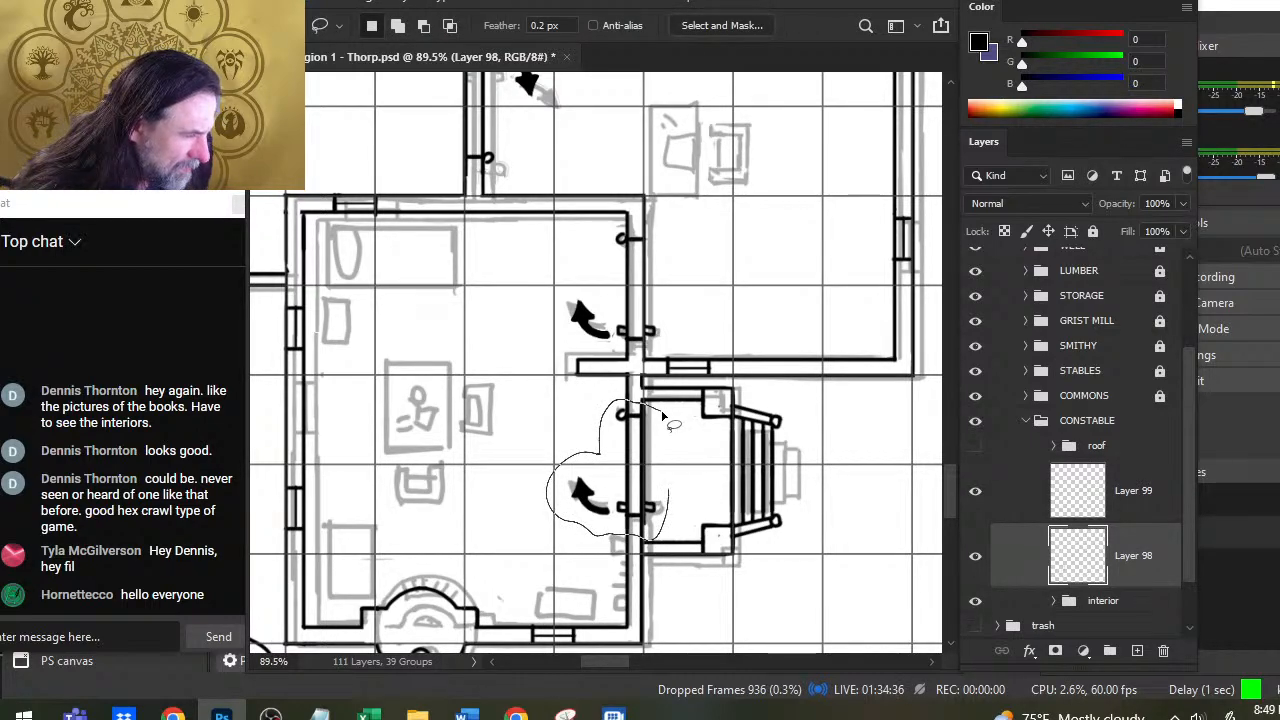
drag(662, 416, 620, 404)
key(v)
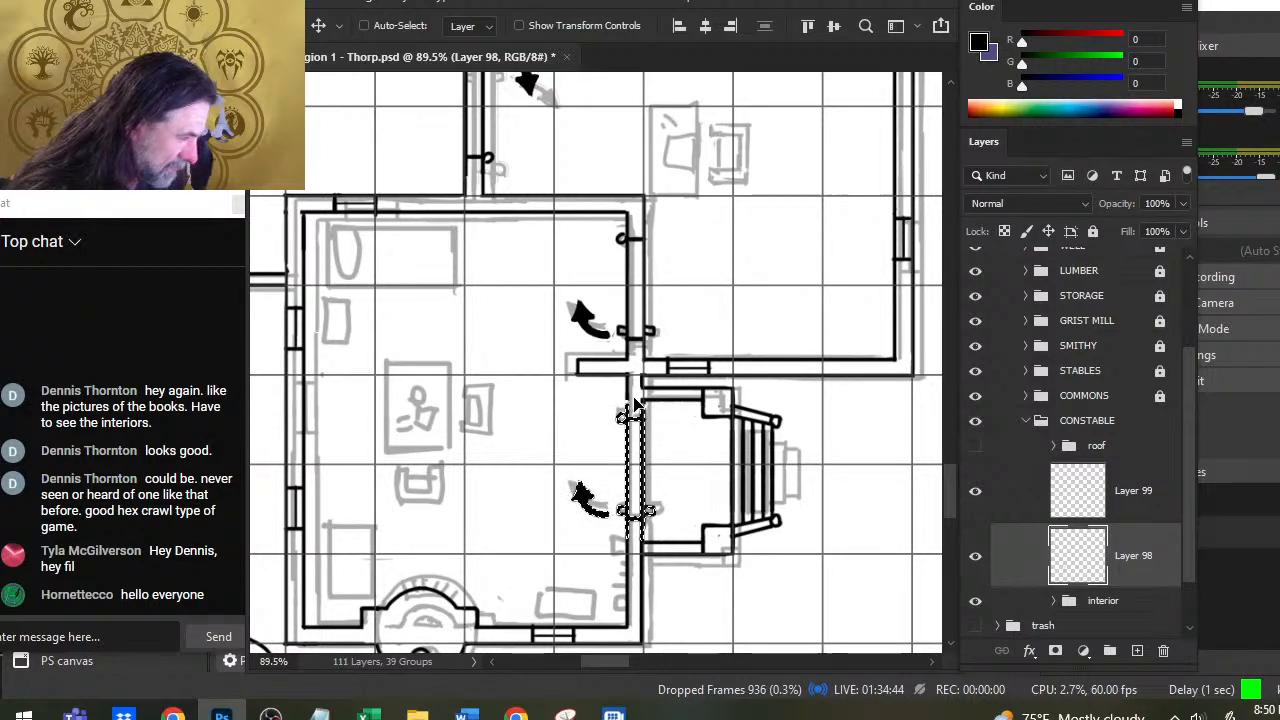
key(ctrl+j)
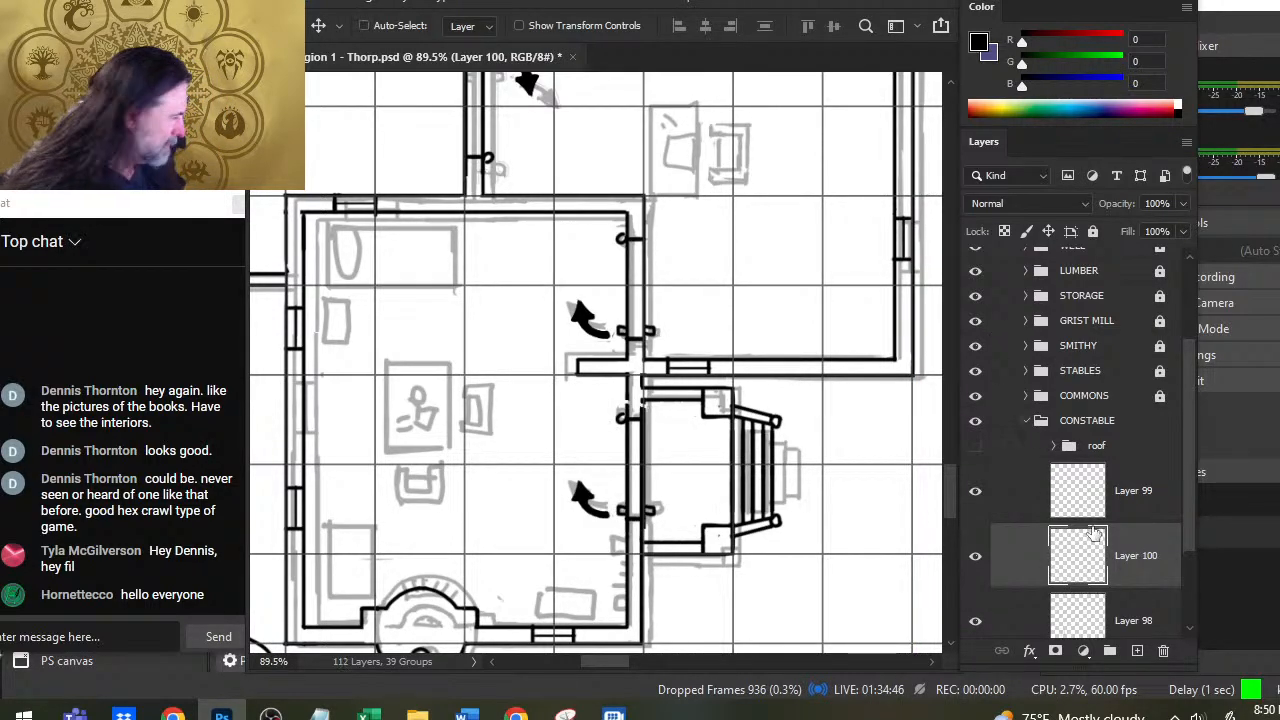
Step: Fill the wall gaps above the moved door on Layer 98 with a 4 px black brush
click(1036, 620)
key(r)
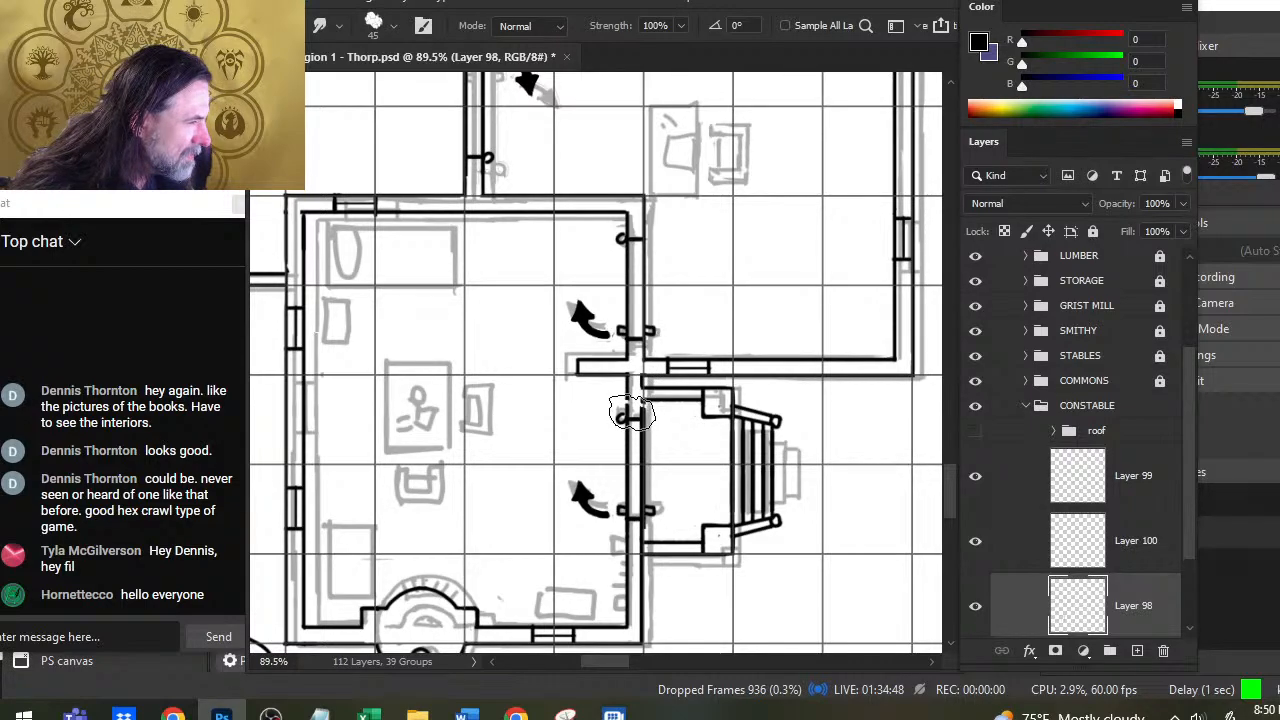
key(shift)
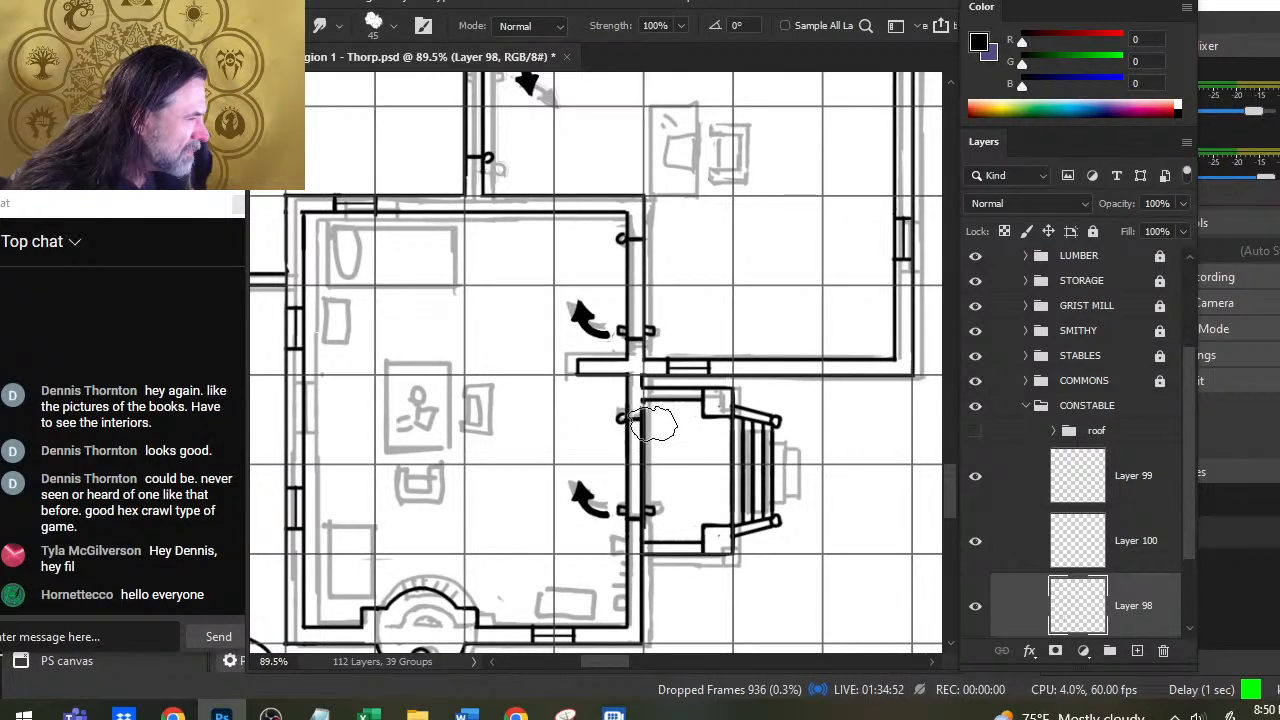
key(b)
key(shift)
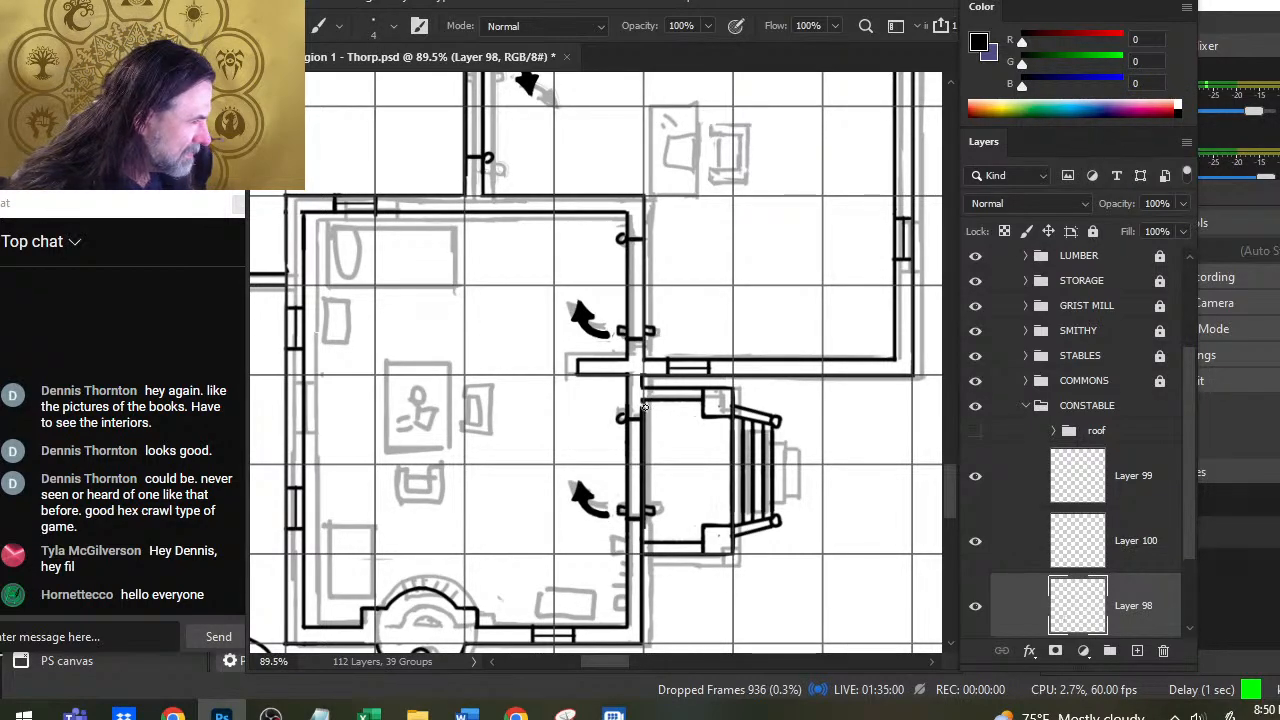
key(shift)
key(shift)
key(shift)
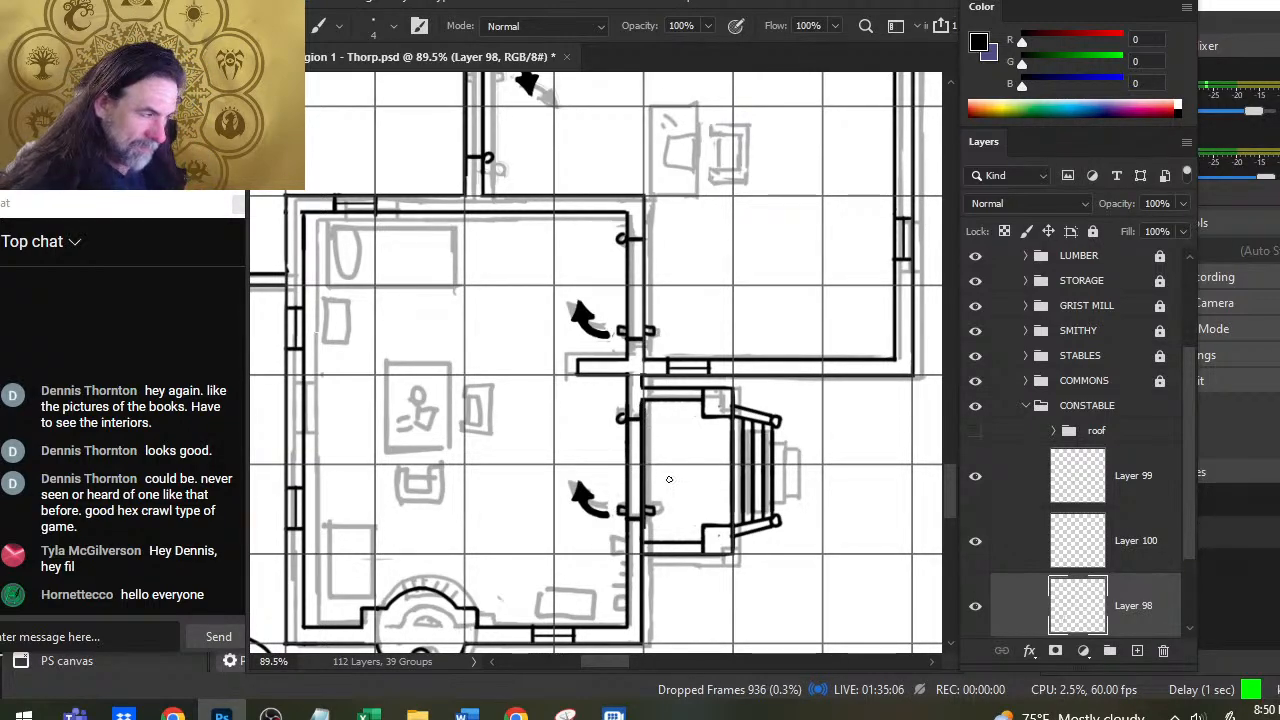
shift+click(1034, 500)
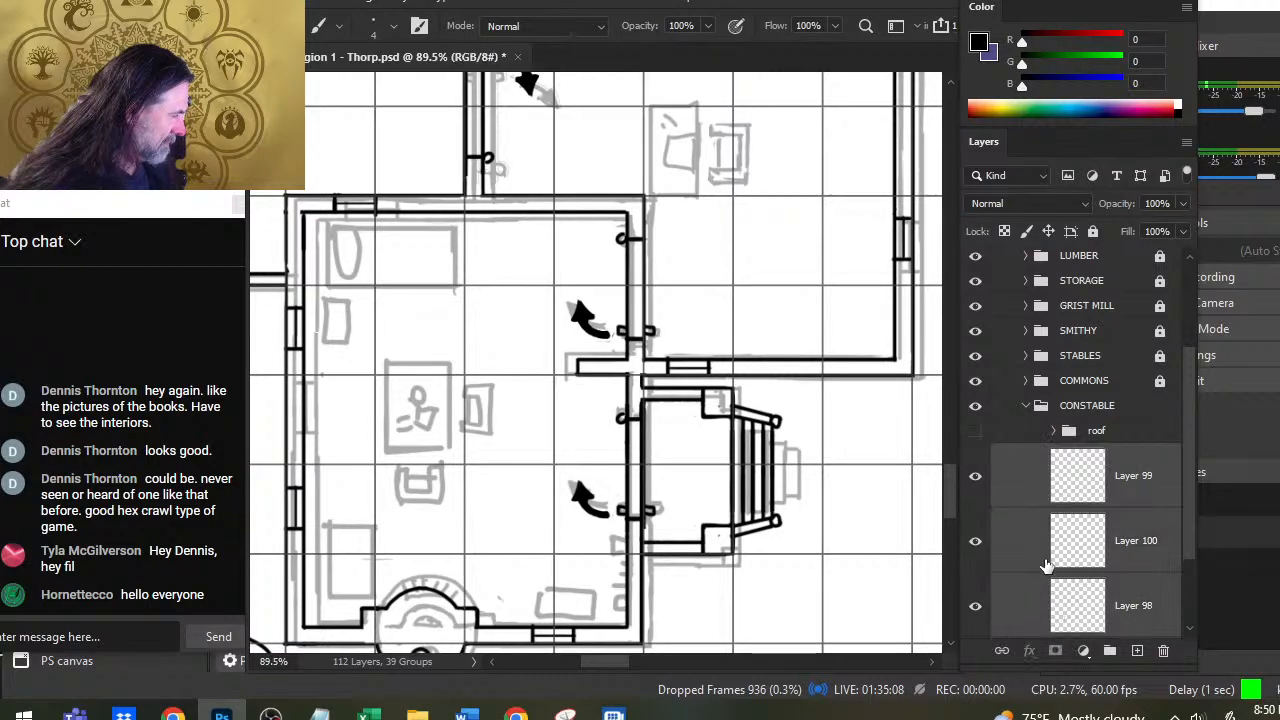
right_click(1046, 566)
click(1080, 617)
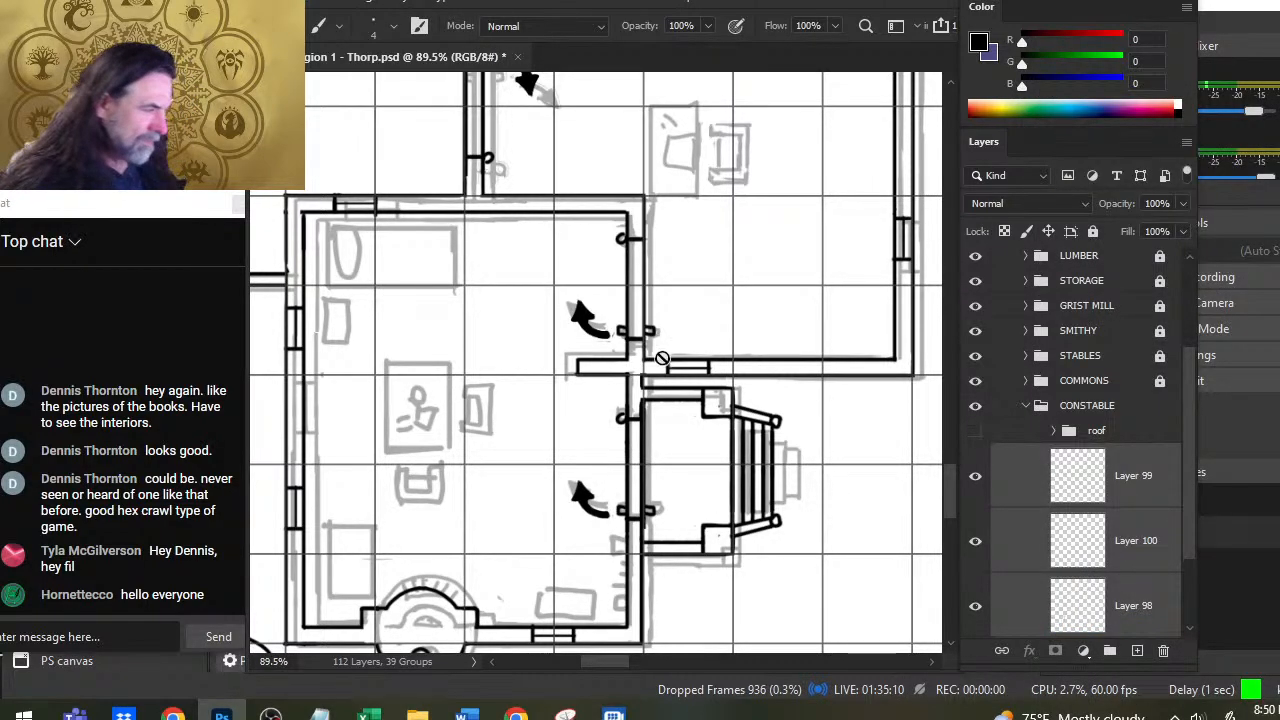
key(z)
drag(731, 400, 653, 484)
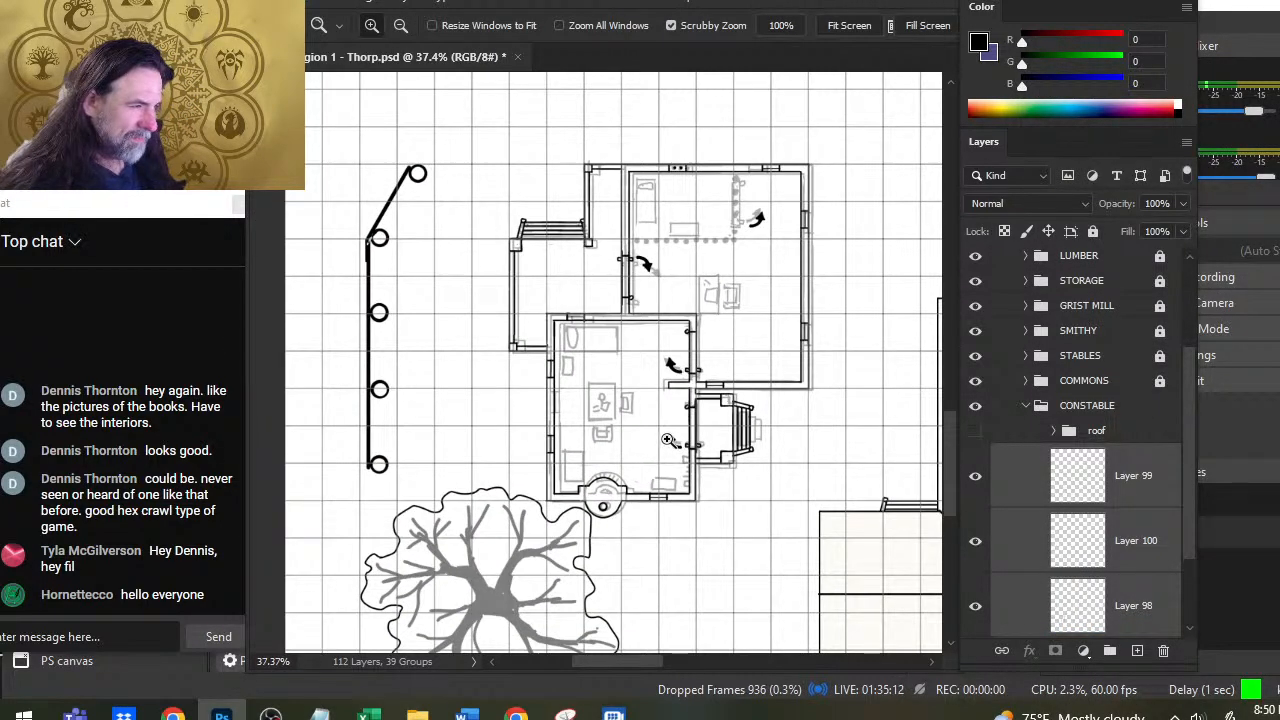
drag(743, 401, 753, 447)
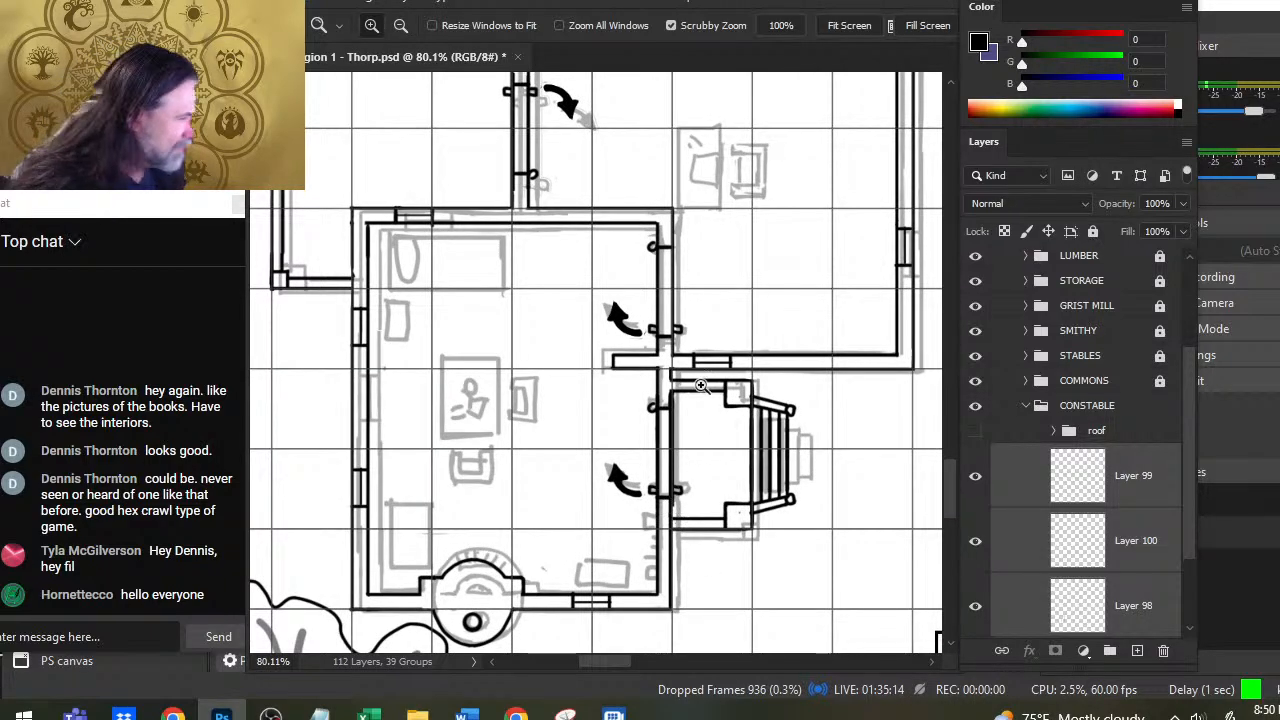
Step: Merge Layers 98, 99 and 100 into a single layer
key(b)
click(1021, 607)
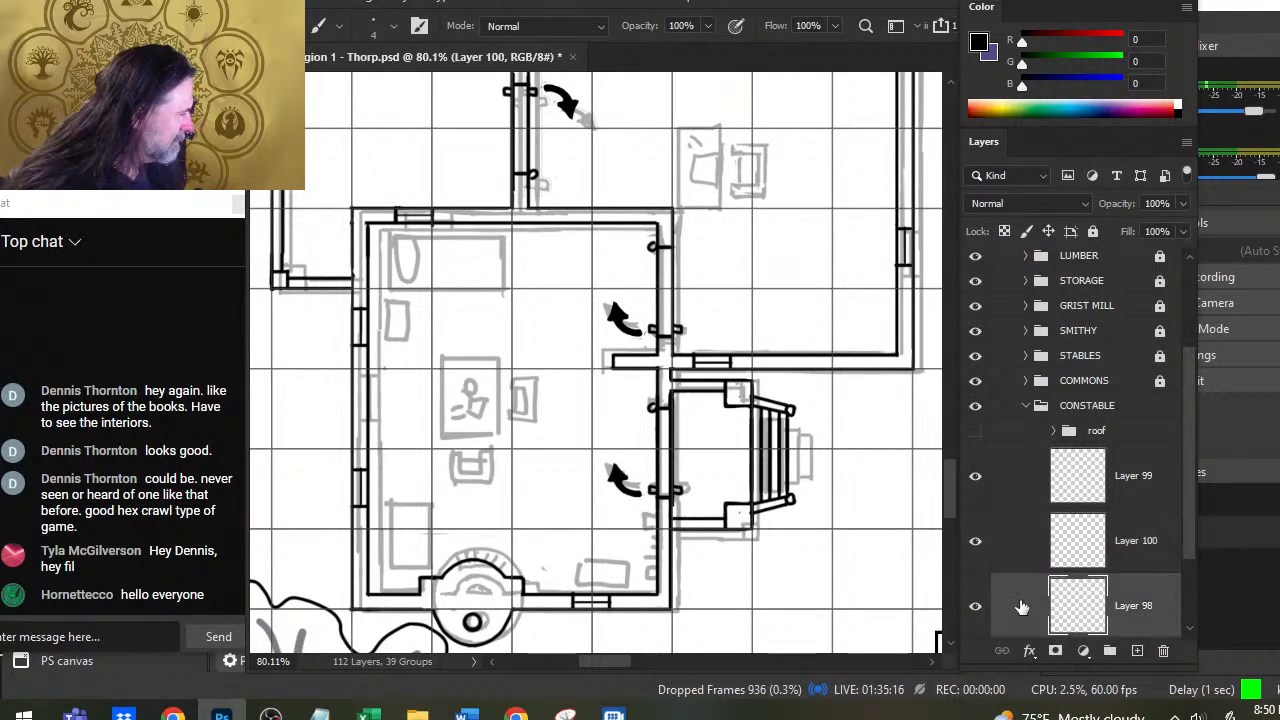
shift+click(1019, 496)
right_click(1010, 524)
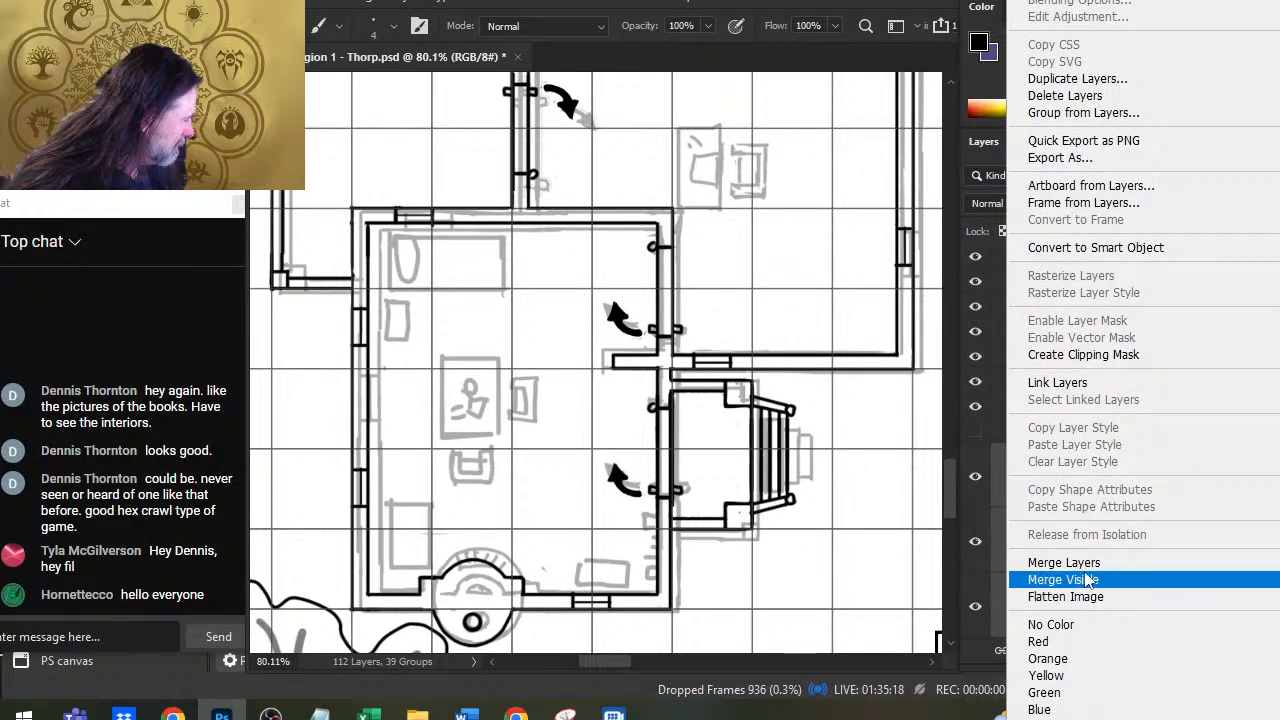
click(1060, 563)
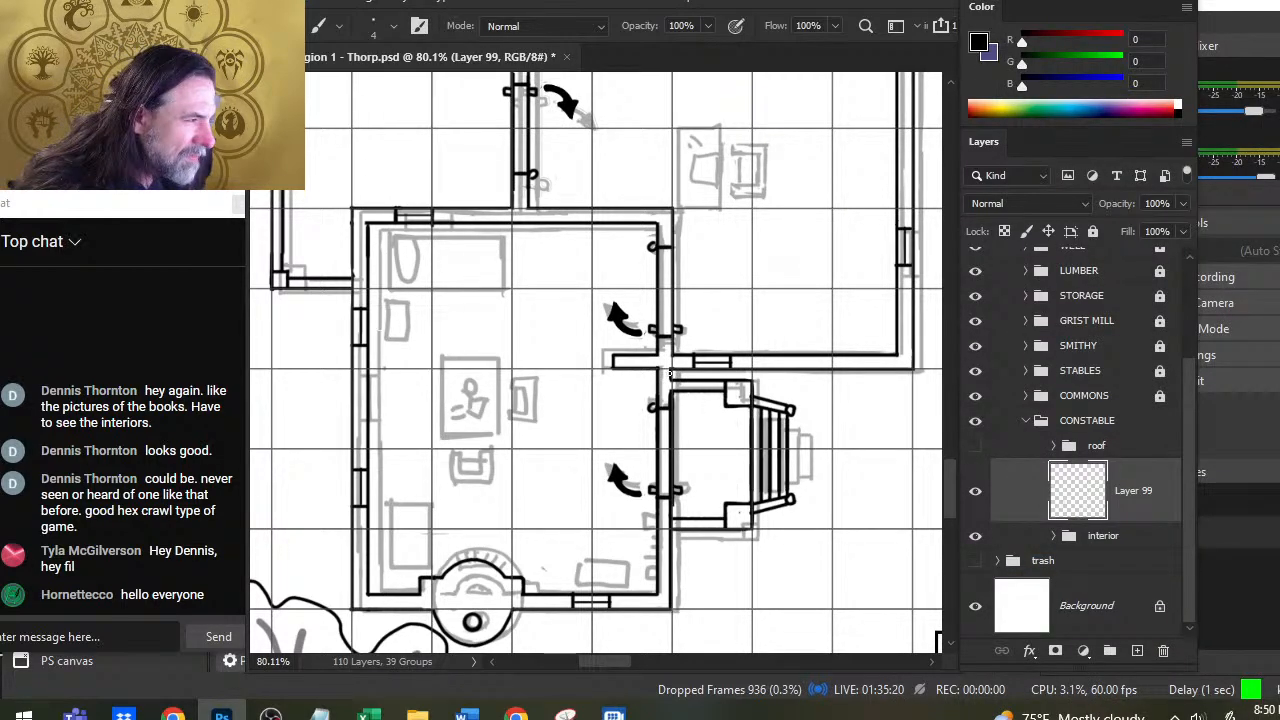
Step: Ink the missing wall segment beside the porch's upper rail, erasing the overlap at the wall junction with an 8 px eraser
drag(672, 372, 672, 396)
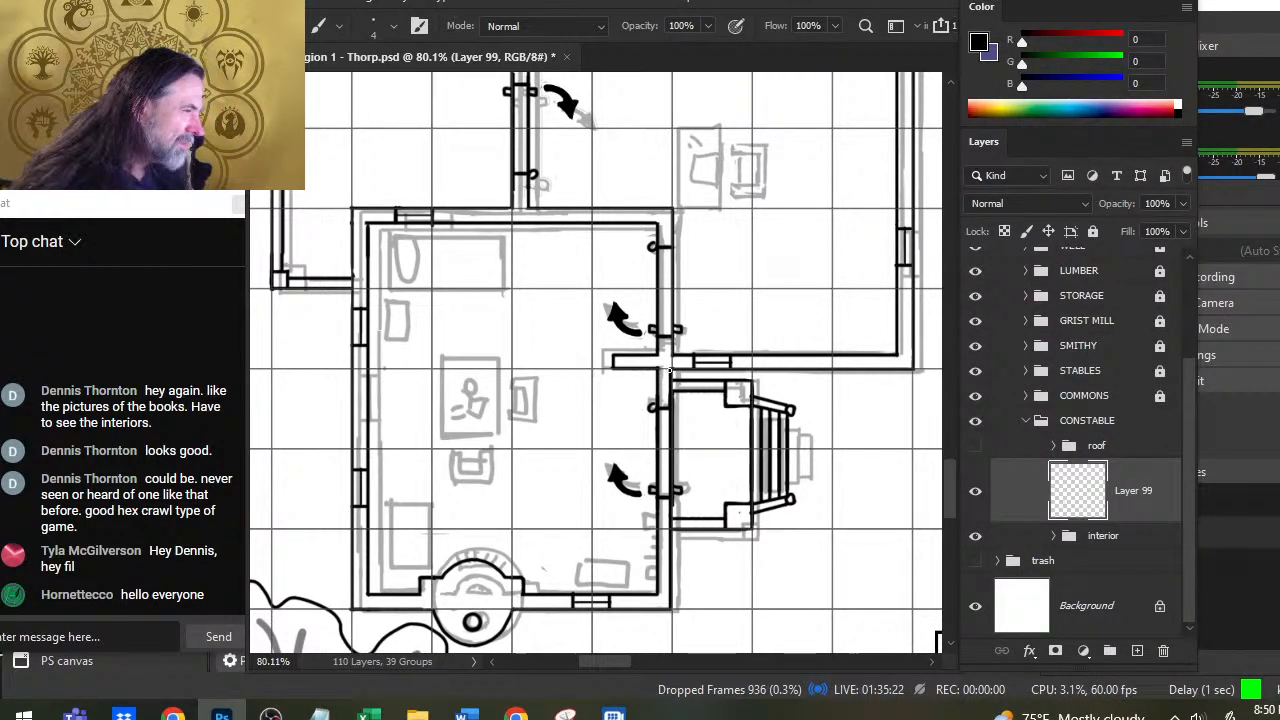
key(e)
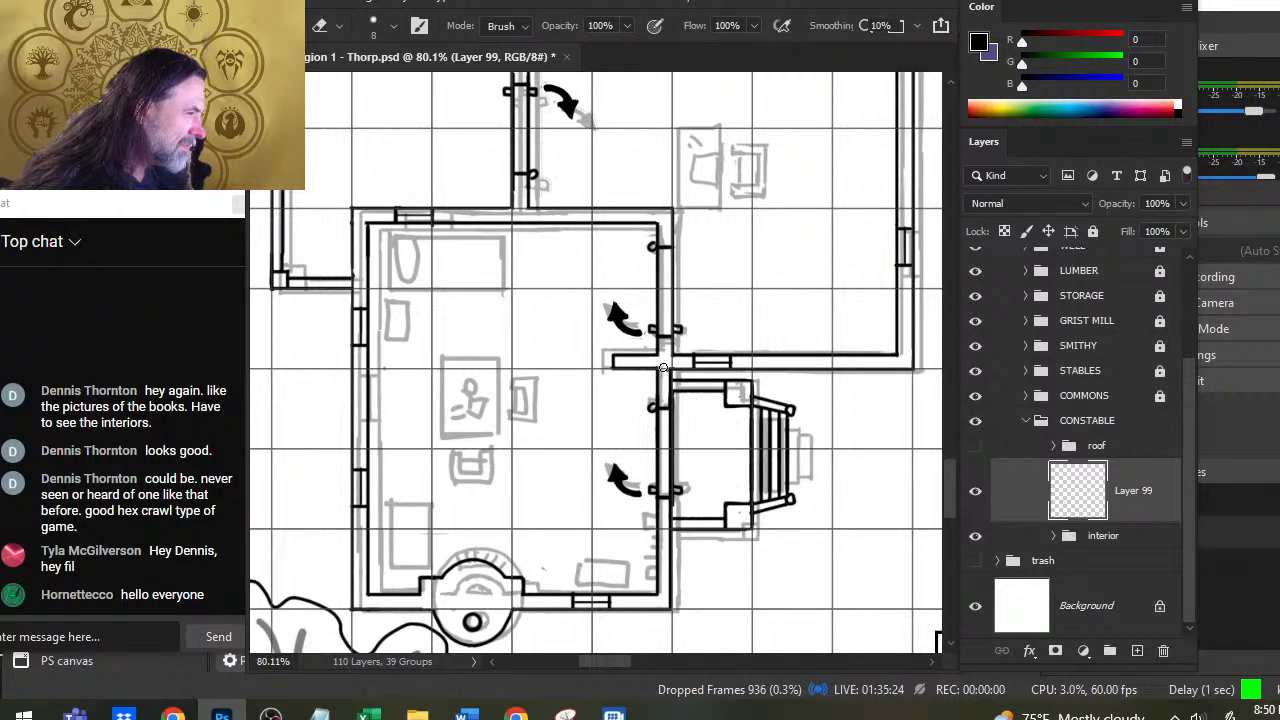
drag(665, 364, 667, 369)
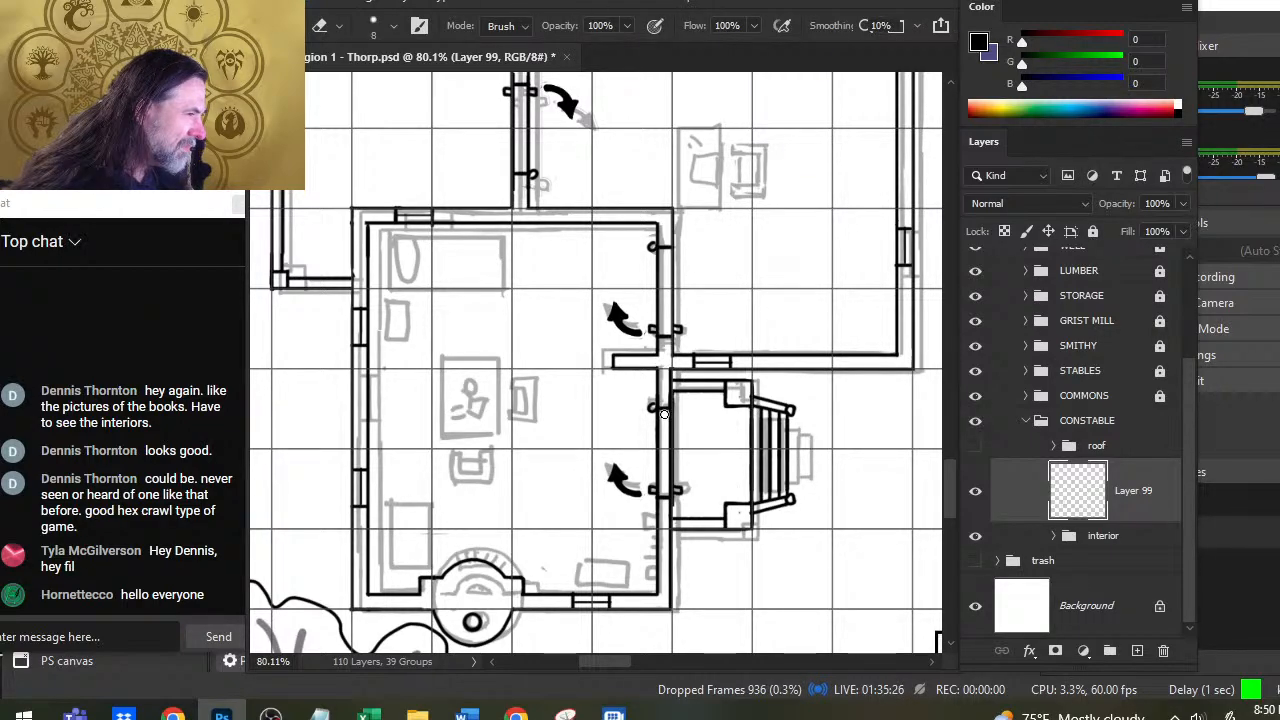
key(z)
drag(688, 440, 645, 450)
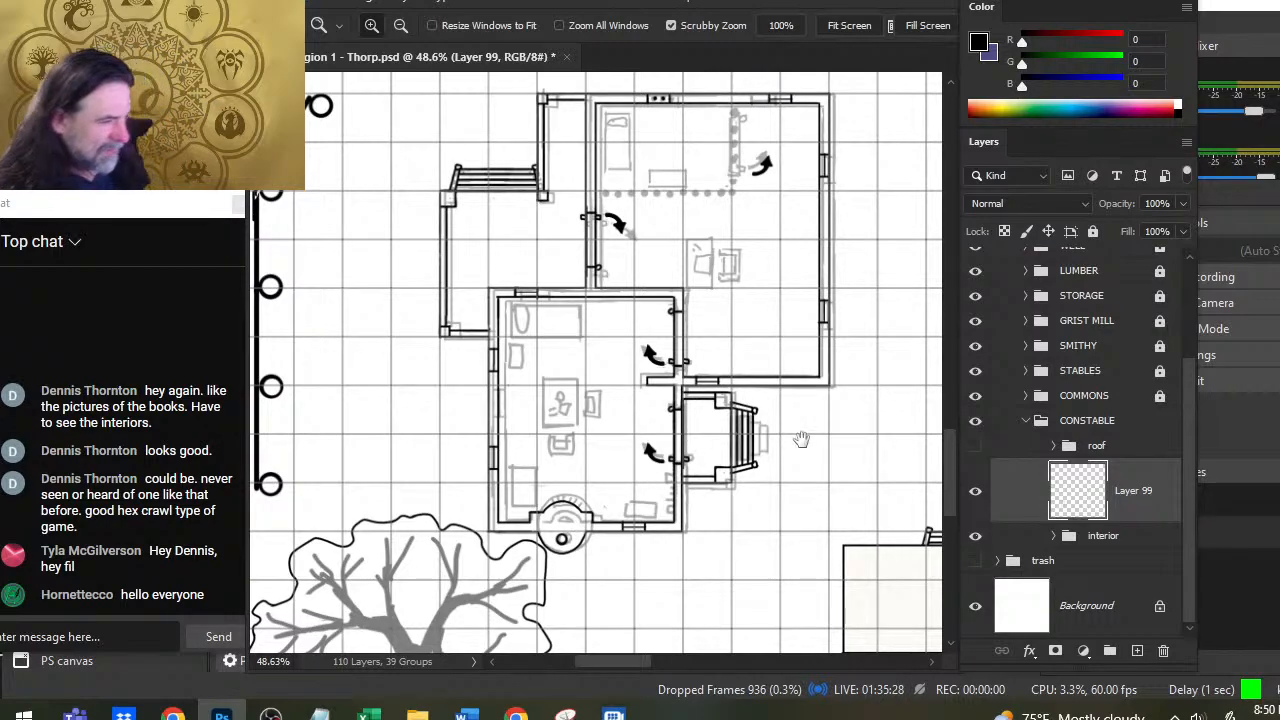
Step: Save the Thorp map document
drag(800, 438, 766, 432)
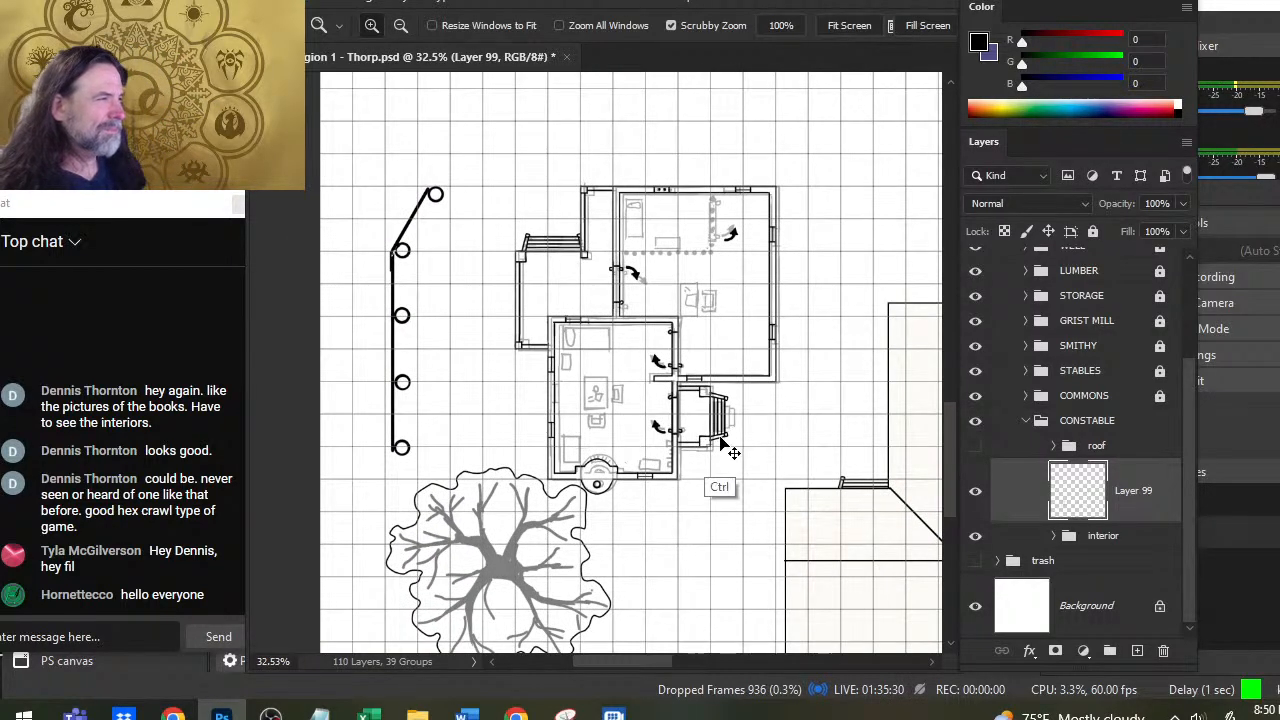
key(ctrl+s)
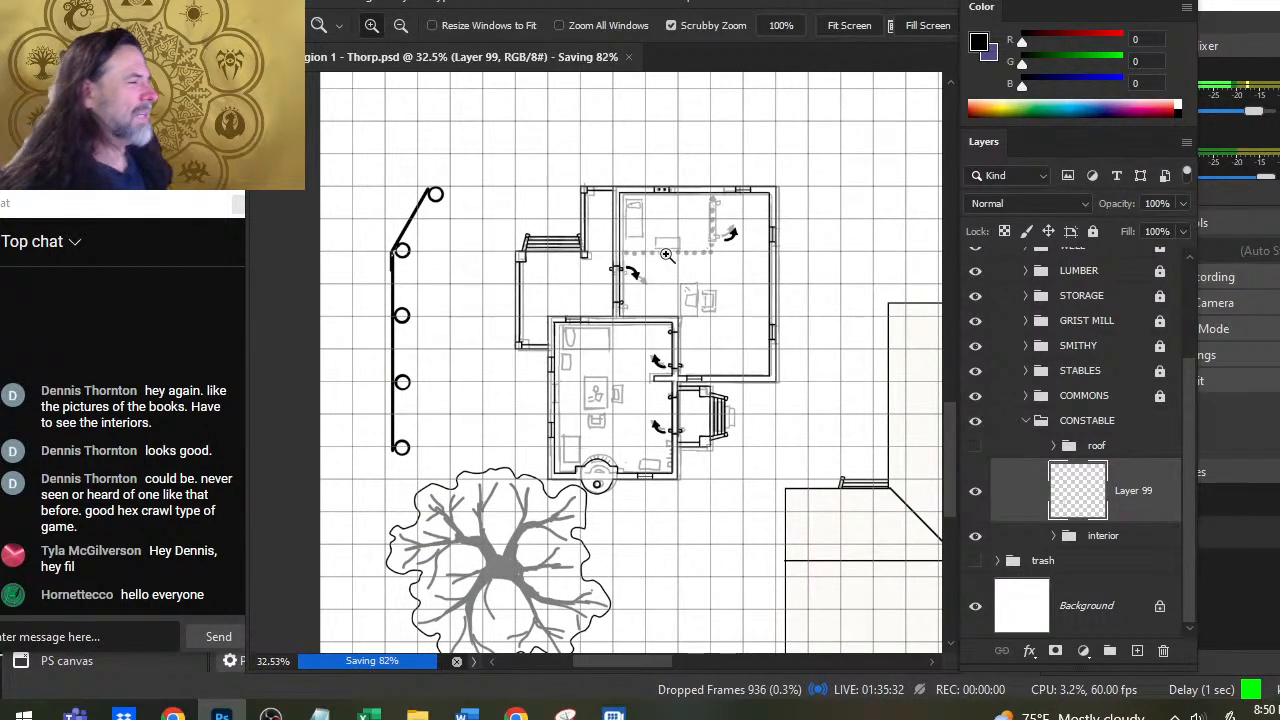
Step: Dot the grid intersections along the sketched horizontal bars of the upper room on Layer 99 with an 8 px black brush
drag(662, 251, 700, 306)
key(b)
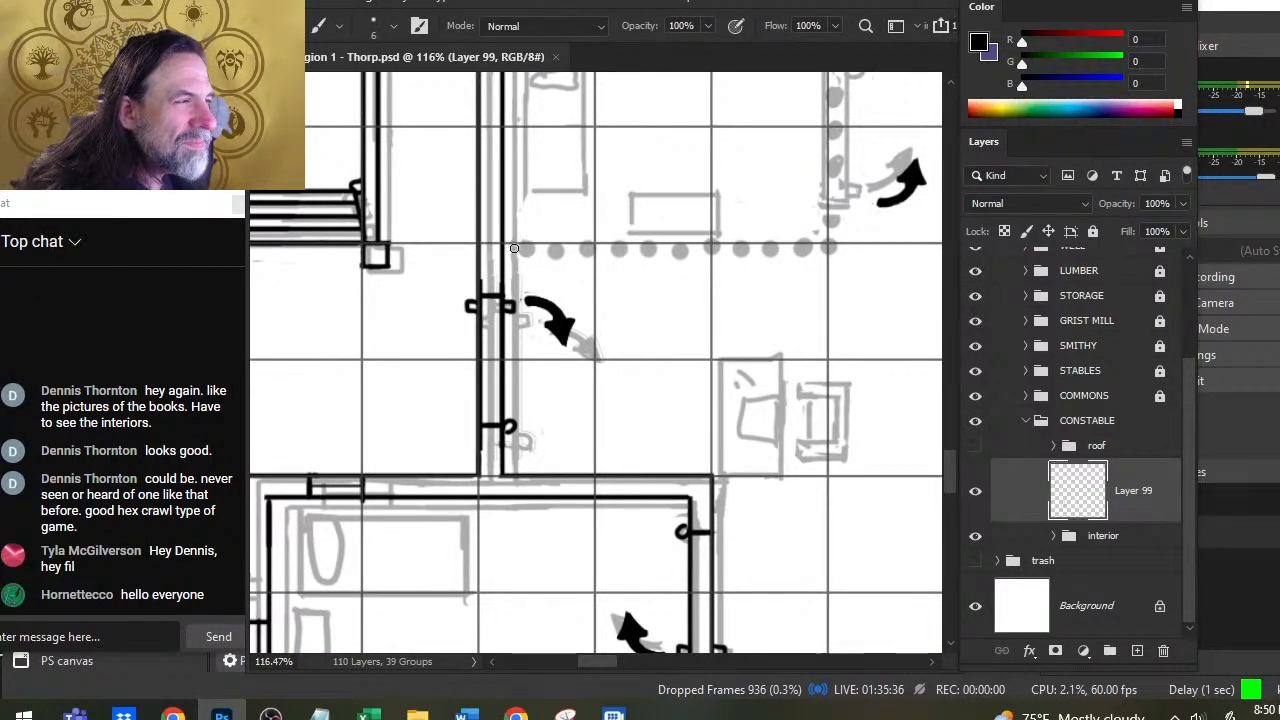
key(bracketright)
key(bracketright)
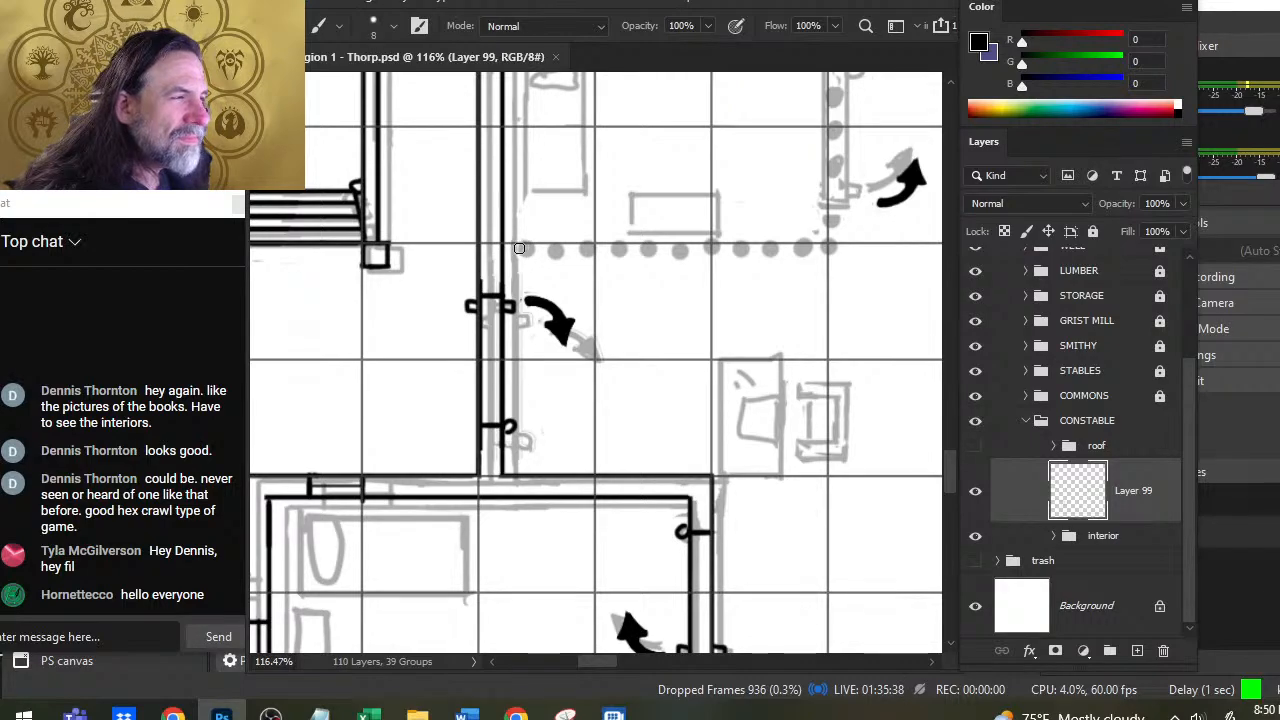
click(517, 243)
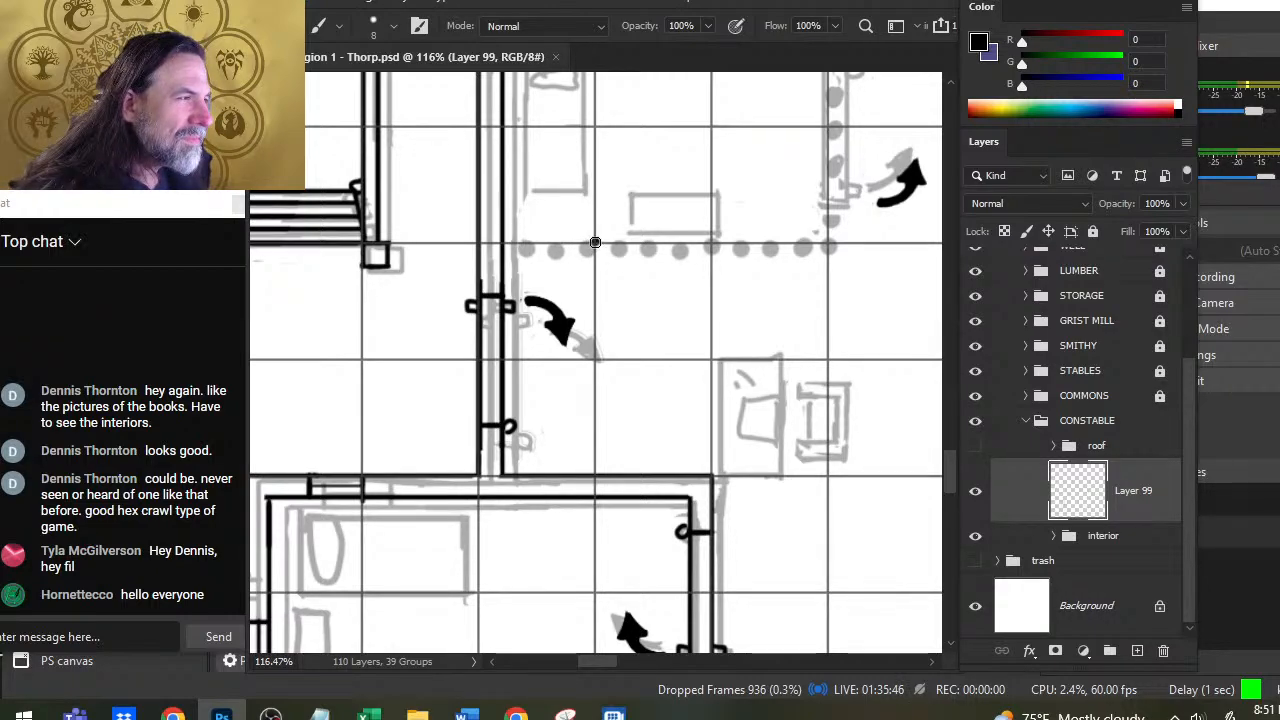
click(595, 242)
click(710, 241)
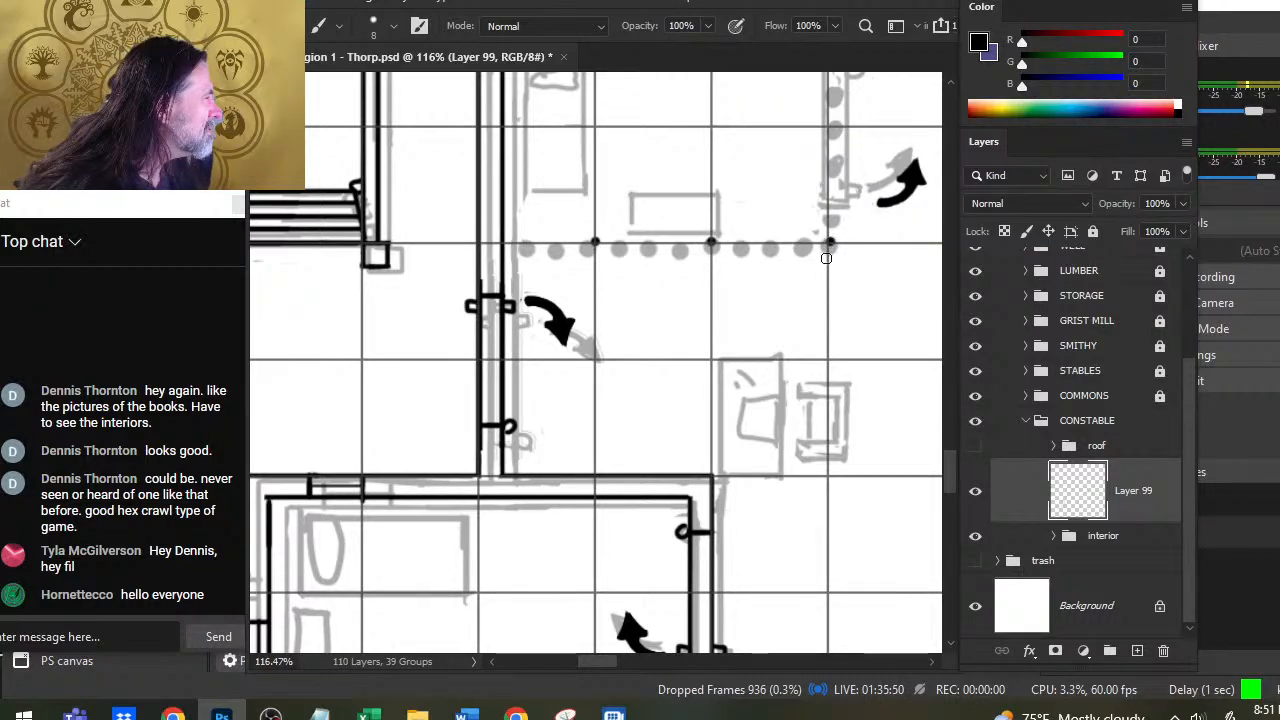
Step: Redo the dots of the horizontal bar line so each one is centred on its grid intersection
drag(820, 220, 769, 322)
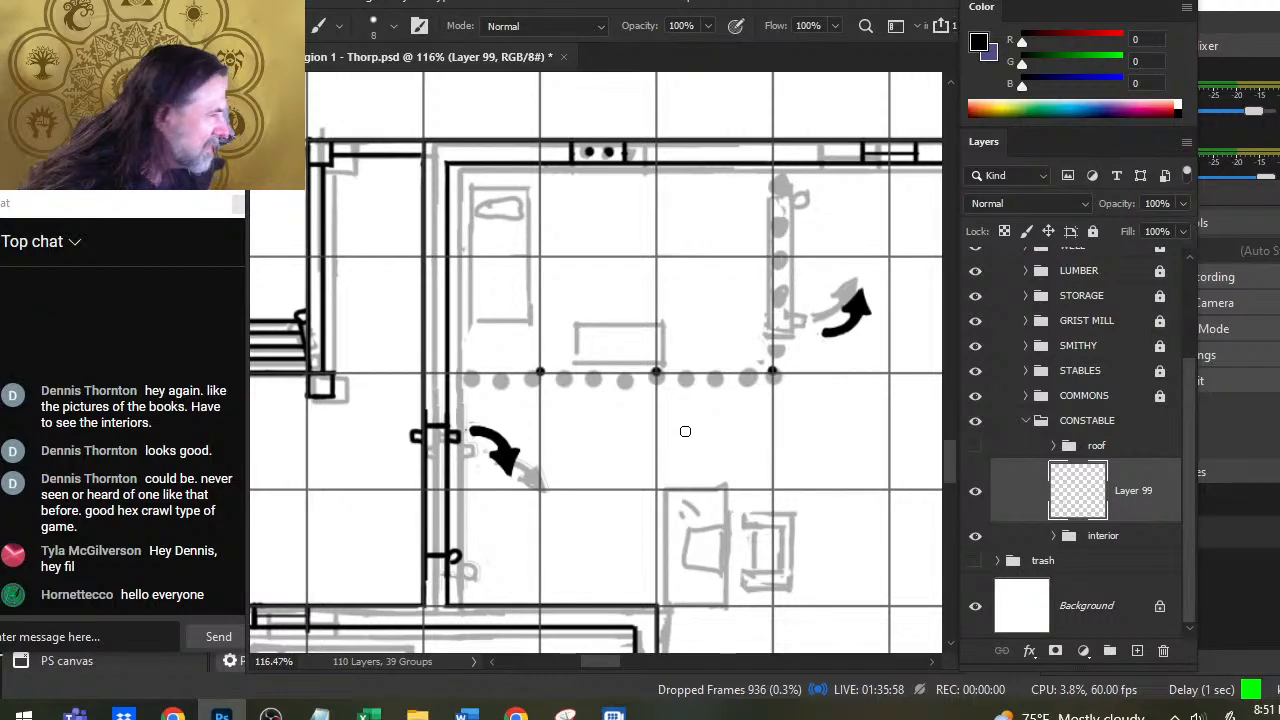
scroll(648, 365, up, 1)
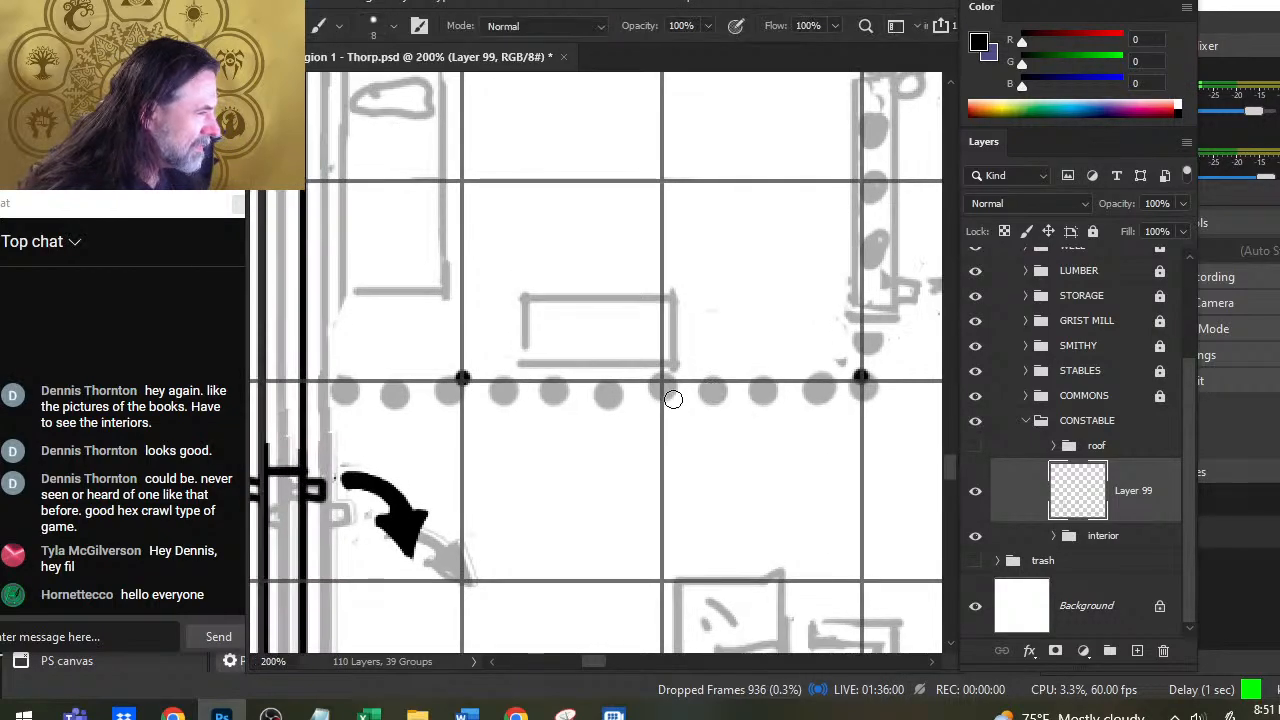
click(660, 380)
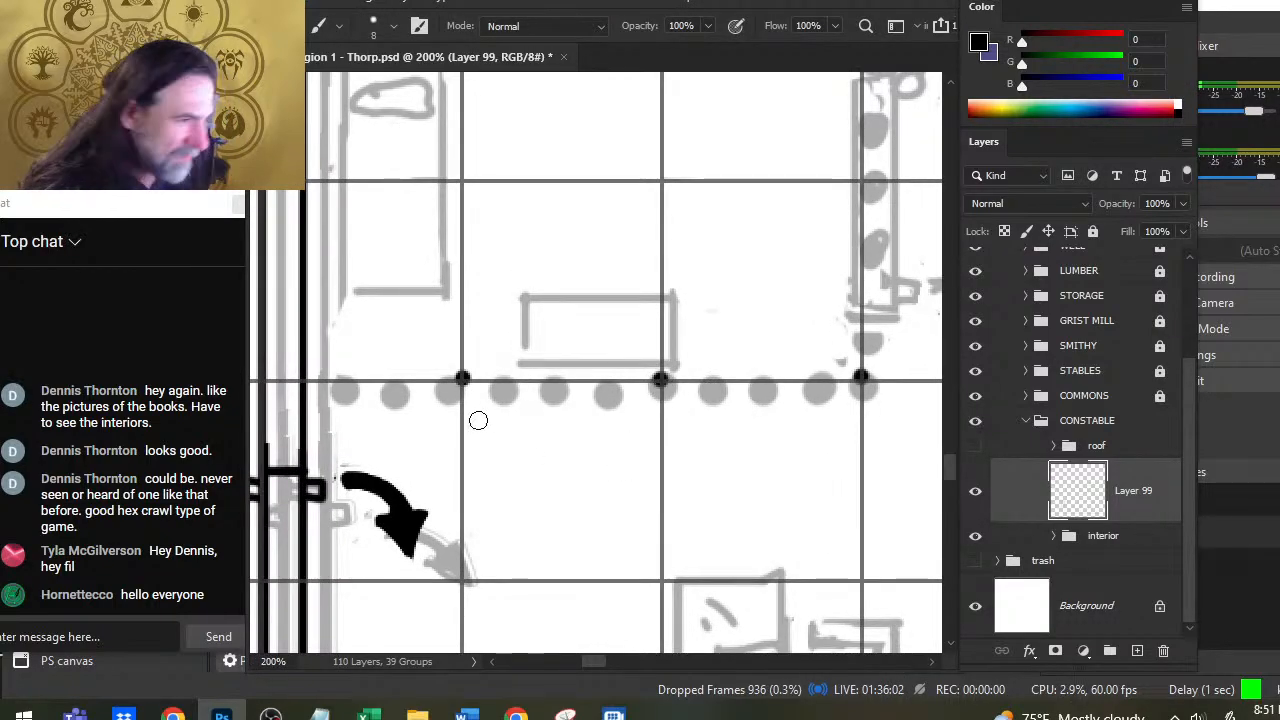
key(ctrl+z)
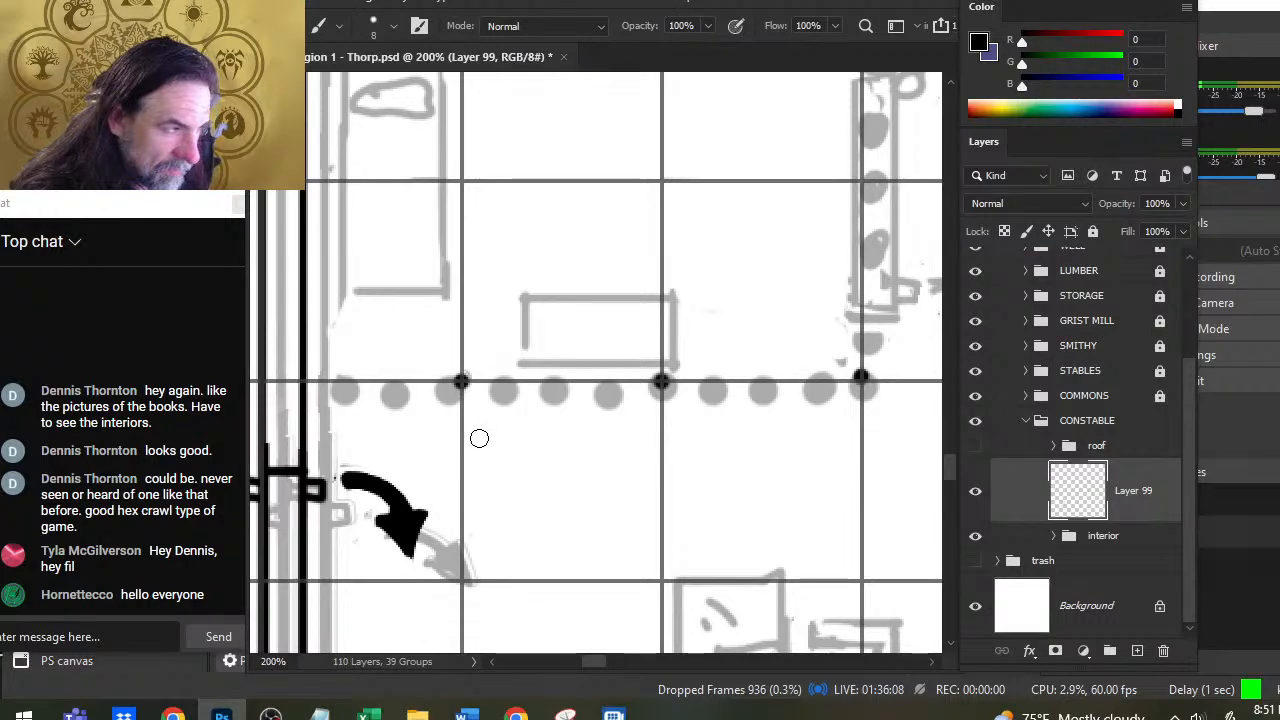
key(ctrl+z)
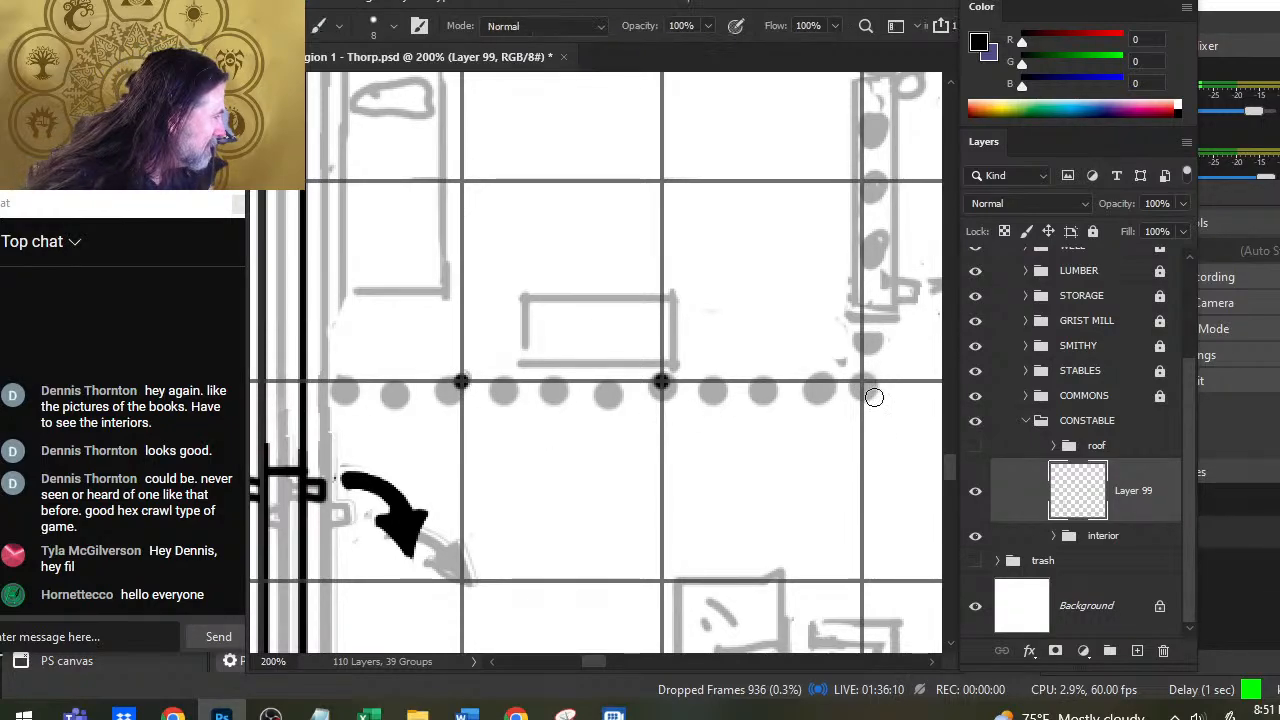
click(862, 381)
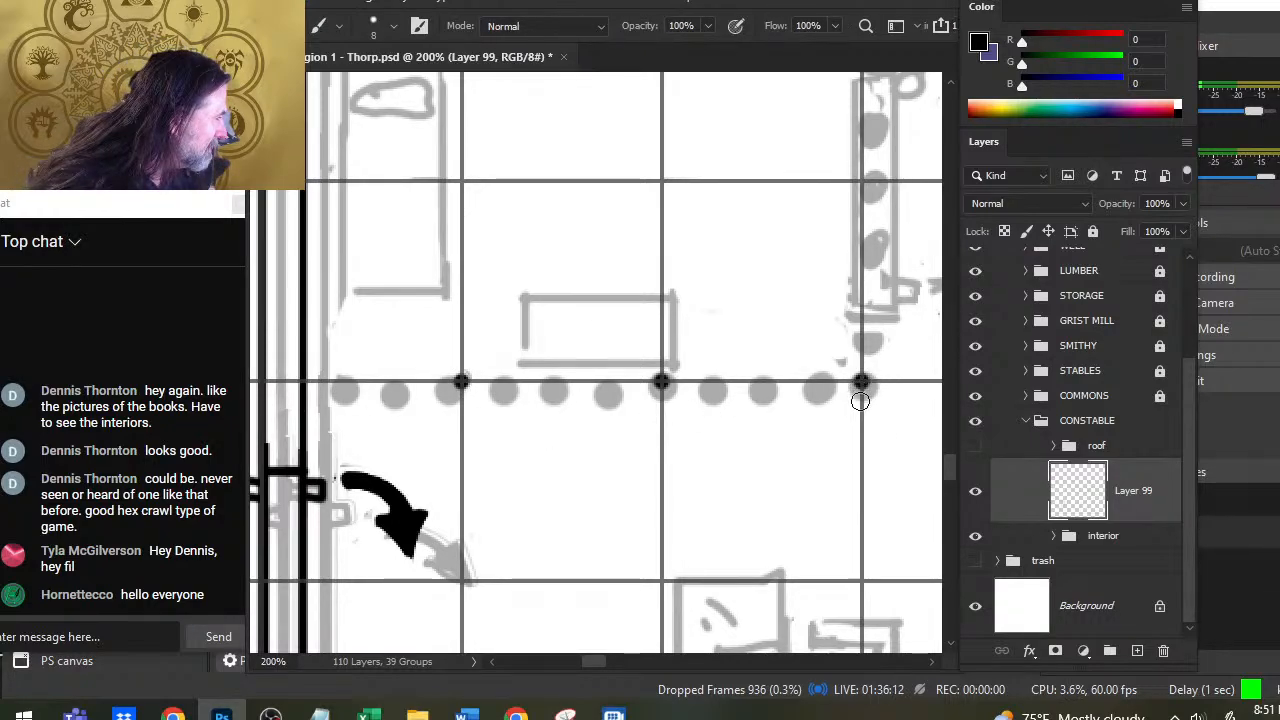
Step: Place a black 8 px dot centred on the grid intersection midway up the sketched vertical bar line
mouse_move(817, 212)
mouse_down()
mouse_move(711, 426)
mouse_move(673, 388)
mouse_up()
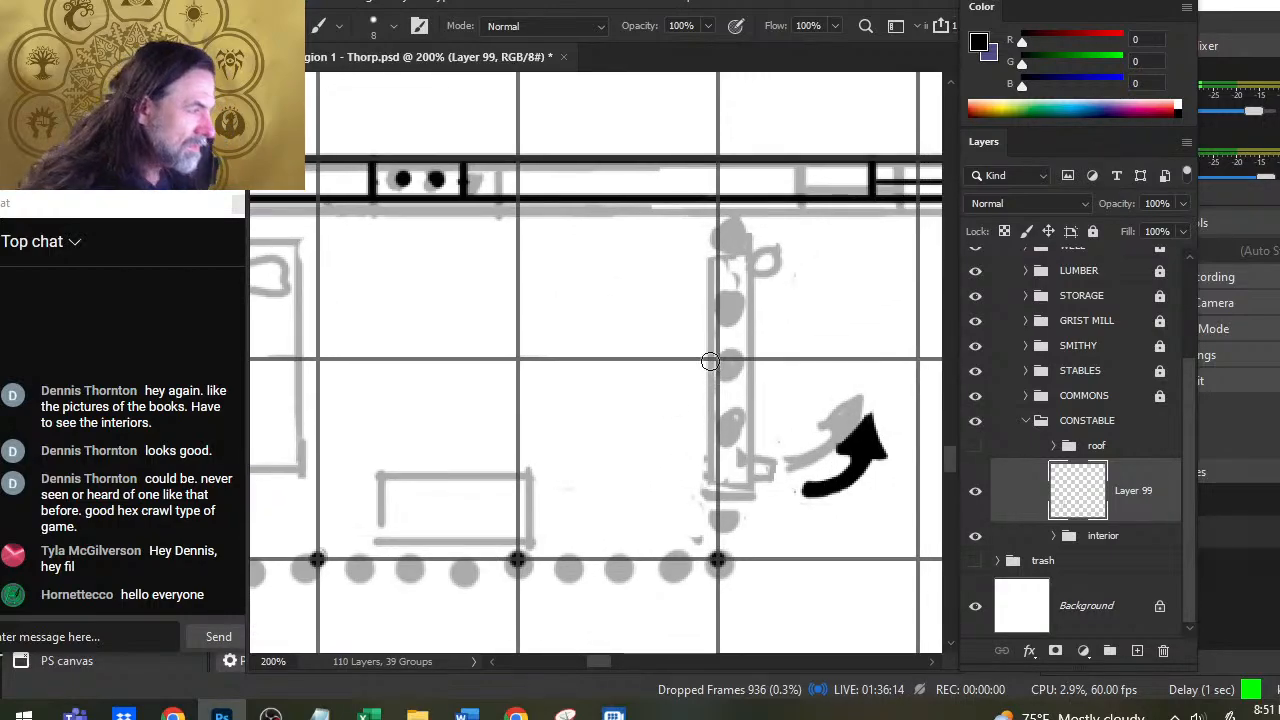
click(718, 361)
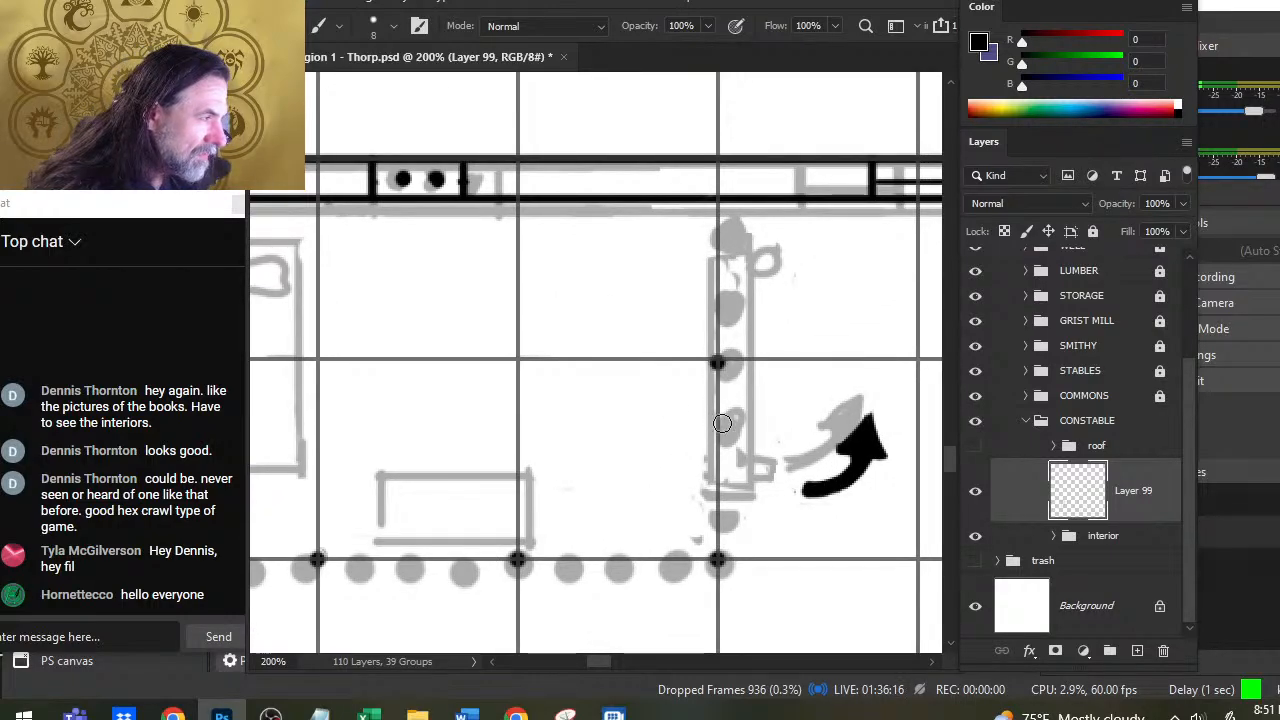
key(ctrl+z)
click(718, 358)
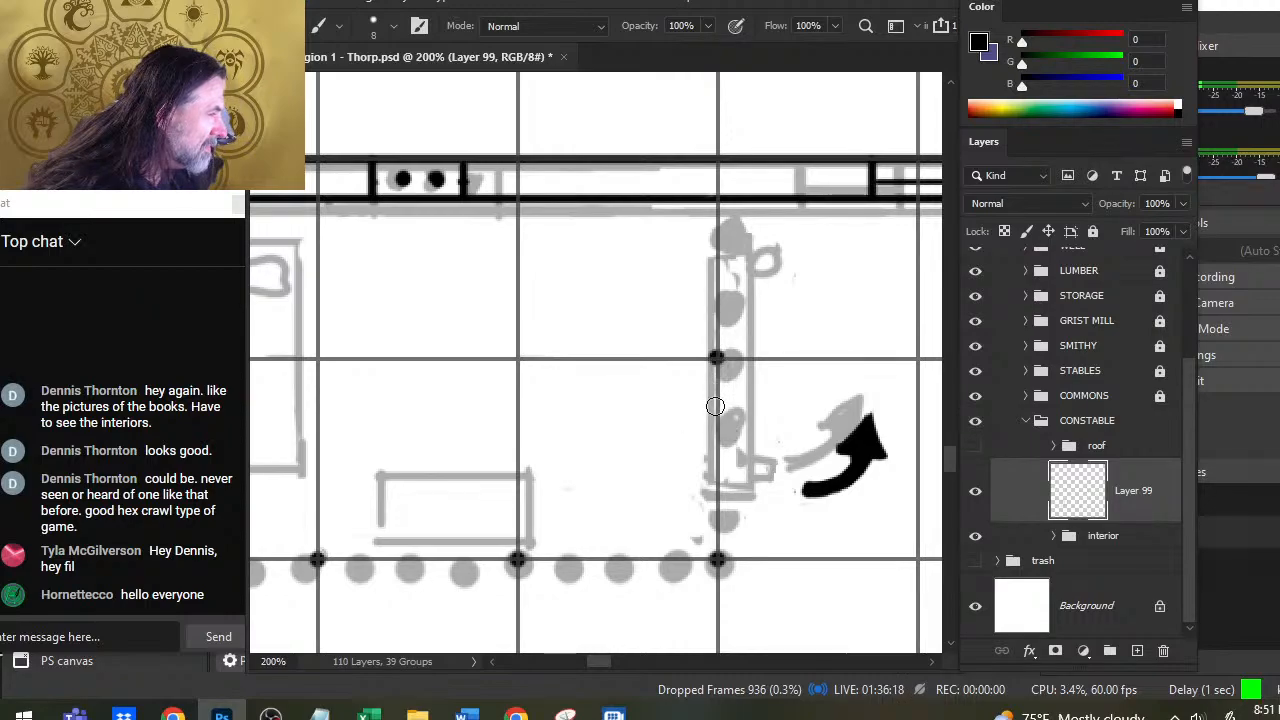
key(ctrl+z)
click(718, 360)
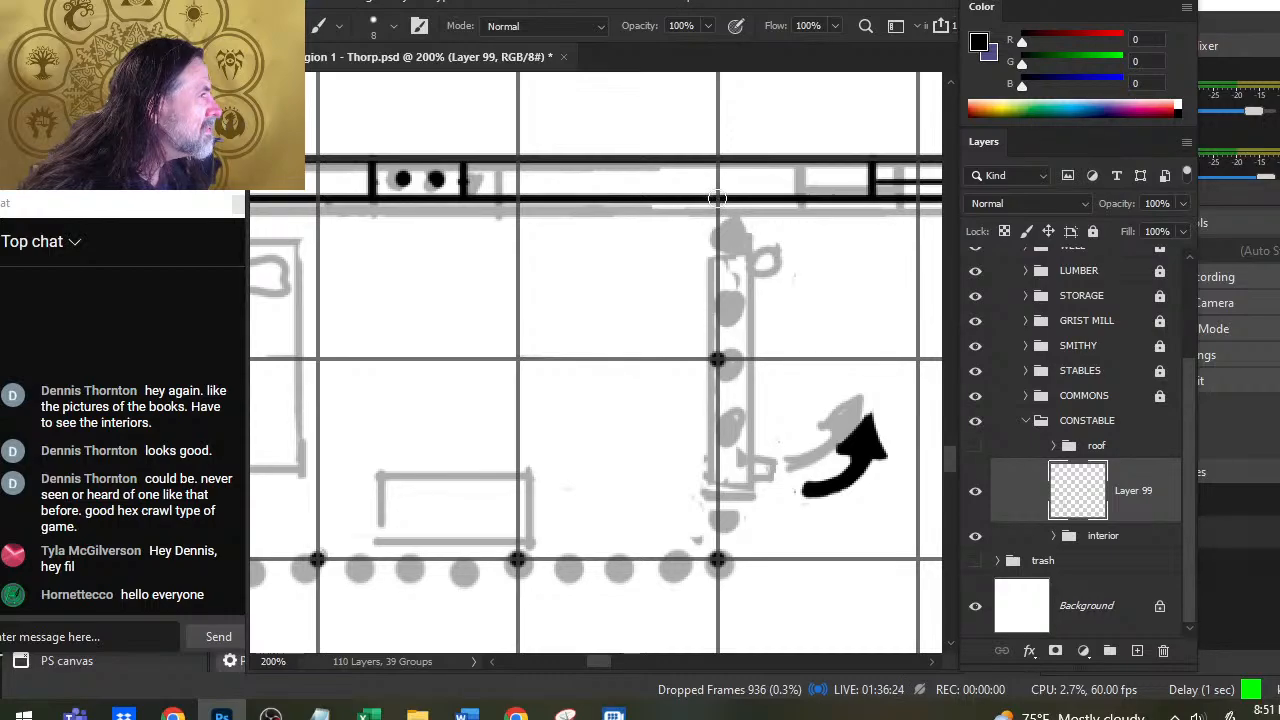
Step: Add a row of evenly spaced black dots from the upper wall down to the midway dot on the vertical bar line
click(716, 198)
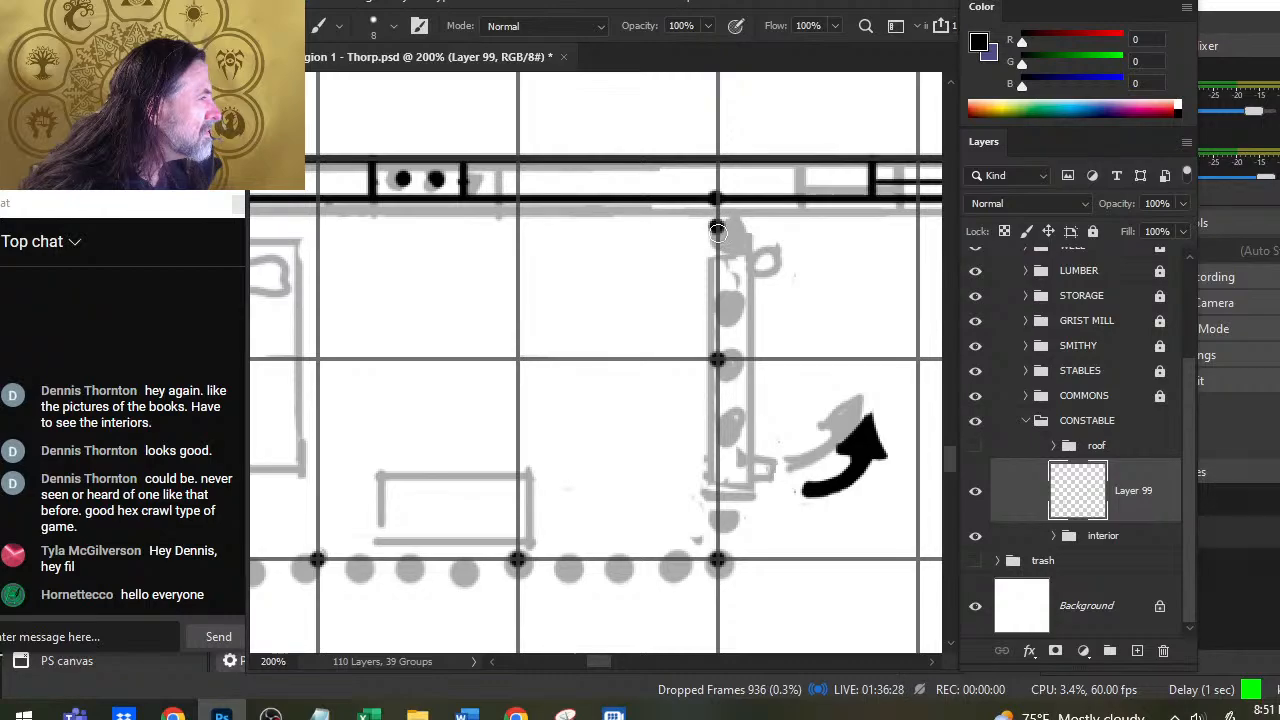
click(716, 255)
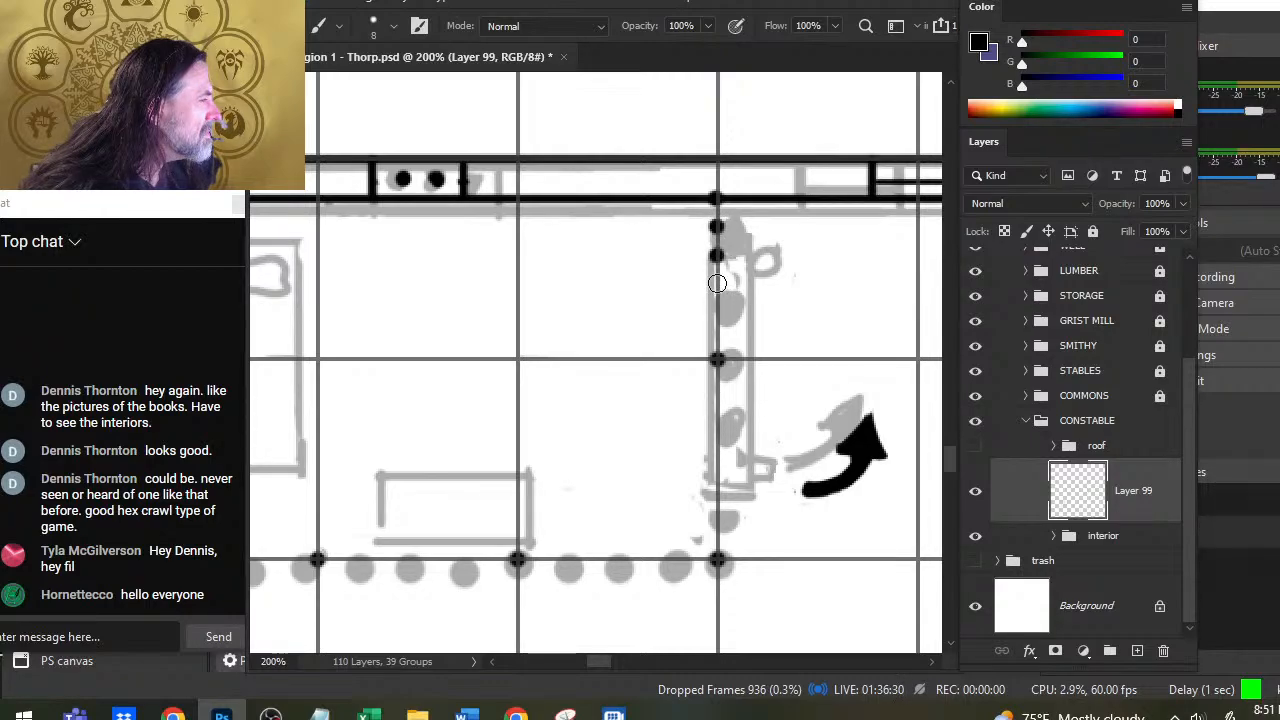
click(716, 280)
click(716, 305)
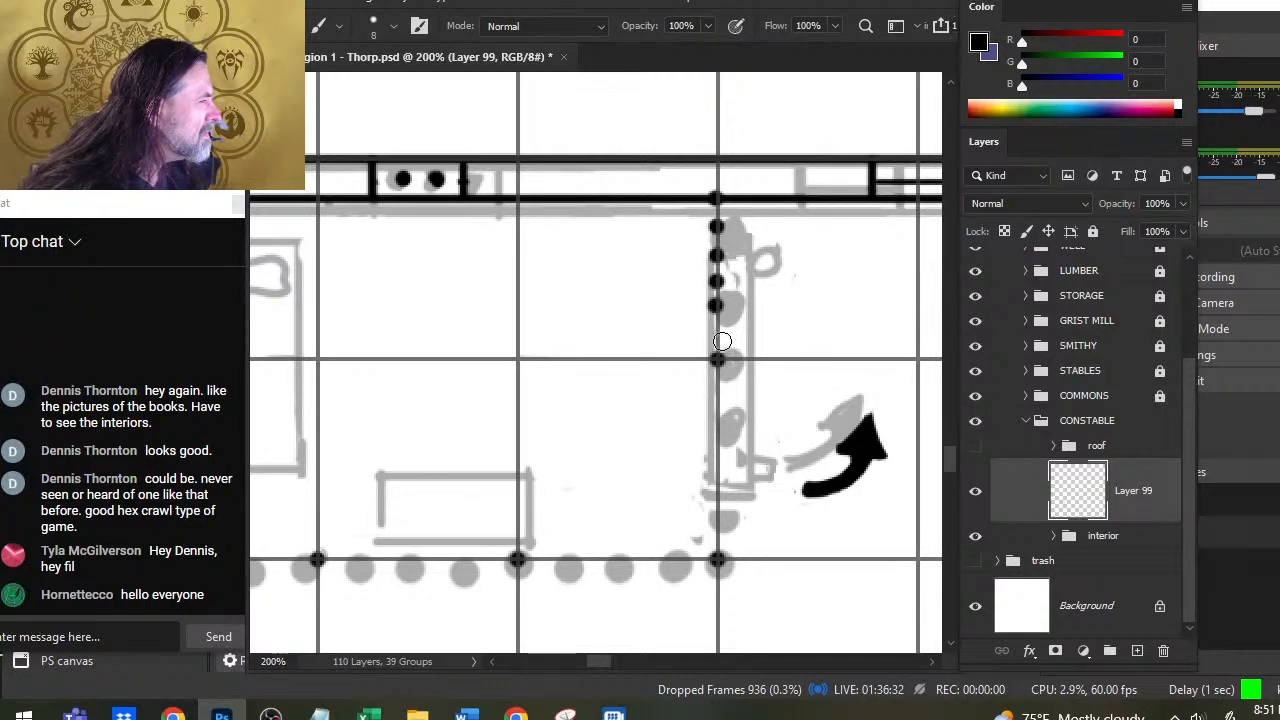
click(717, 331)
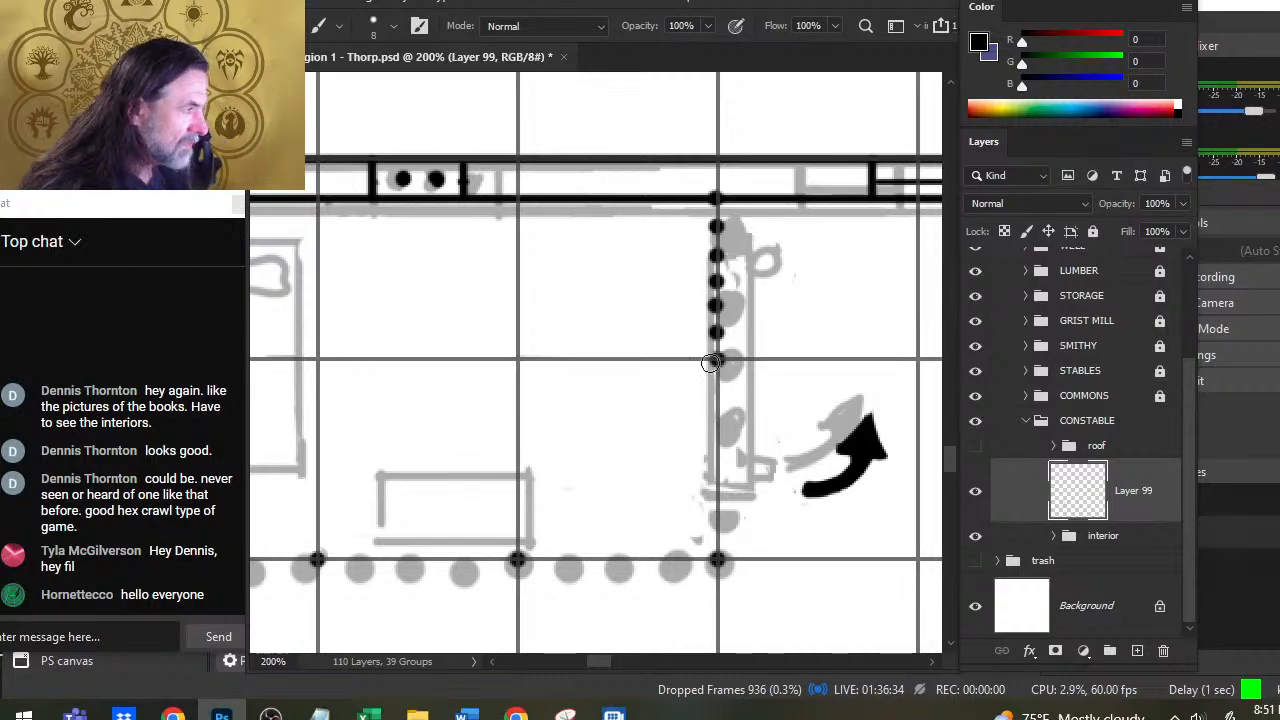
Step: Lasso the third and fourth dots of the vertical row in turn and nudge each slightly up to even the spacing
key(l)
mouse_move(700, 252)
mouse_down()
mouse_move(748, 260)
mouse_move(734, 259)
mouse_up()
key(ctrl+Up)
key(ctrl+Up)
key(ctrl+Up)
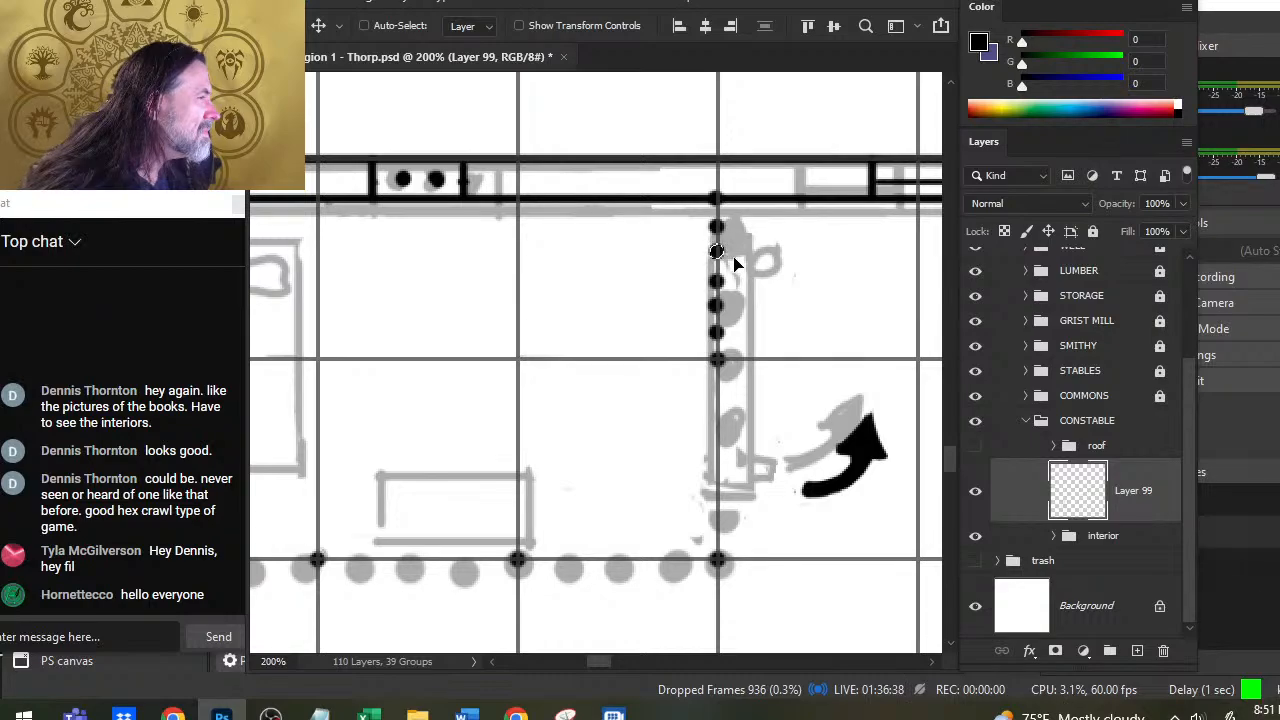
drag(787, 328, 796, 330)
mouse_move(756, 279)
mouse_down()
mouse_move(702, 279)
mouse_move(742, 284)
mouse_move(726, 294)
mouse_move(738, 307)
mouse_up()
key(ctrl+Up)
key(ctrl+Up)
Step: Even out the spacing of the fifth, sixth and second dots in the vertical row by lassoing and nudging them
click(716, 306)
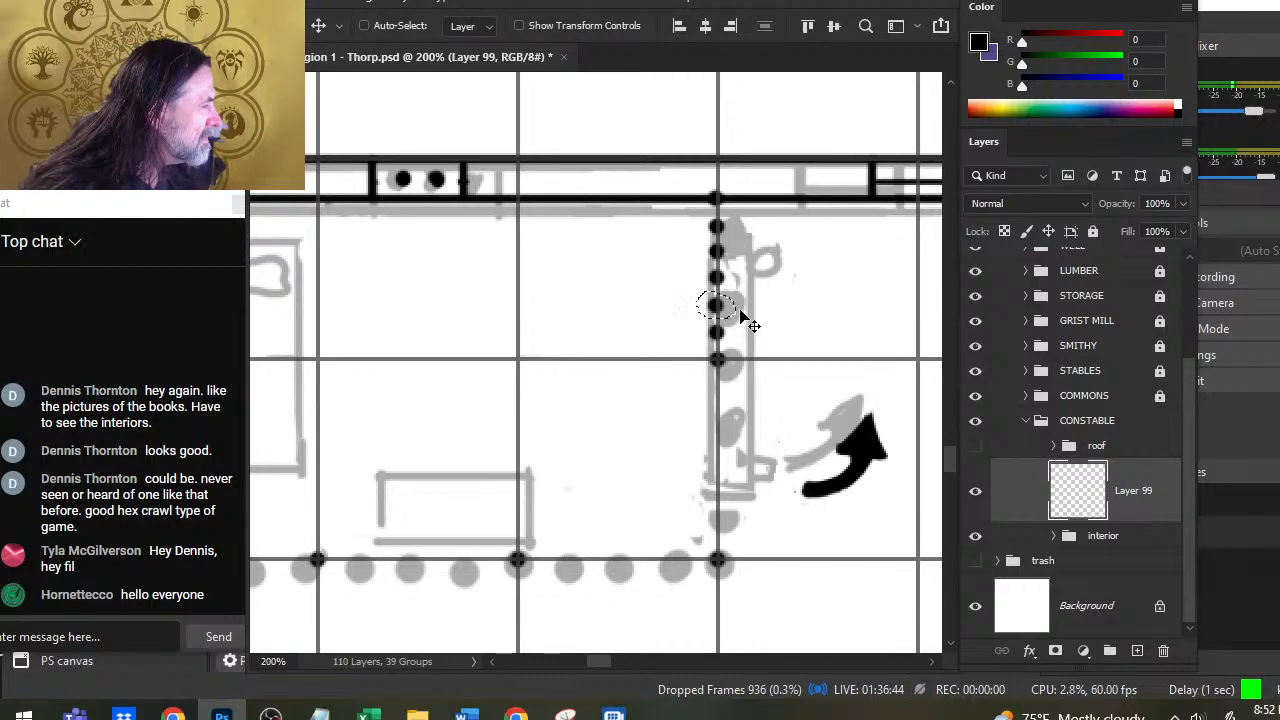
key(ctrl+Up)
key(ctrl+Up)
key(ctrl+Up)
click(807, 333)
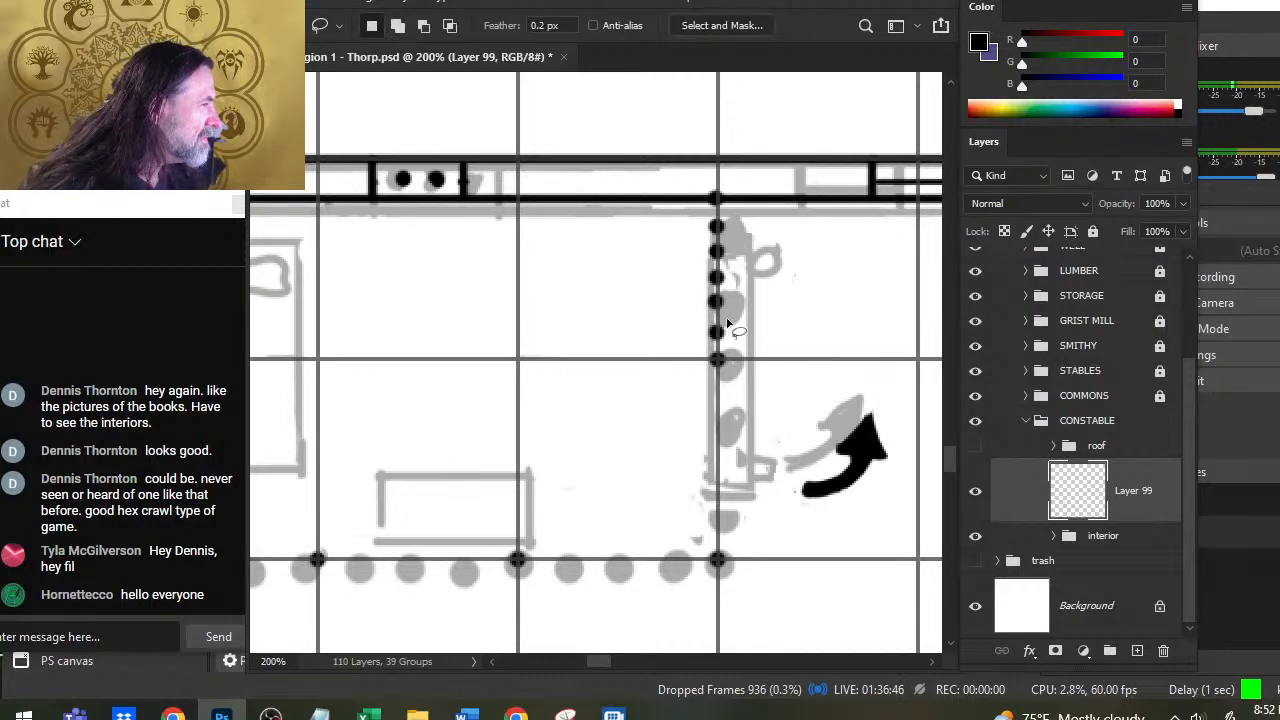
mouse_move(730, 298)
mouse_down()
mouse_move(742, 325)
mouse_move(704, 330)
mouse_move(742, 340)
mouse_up()
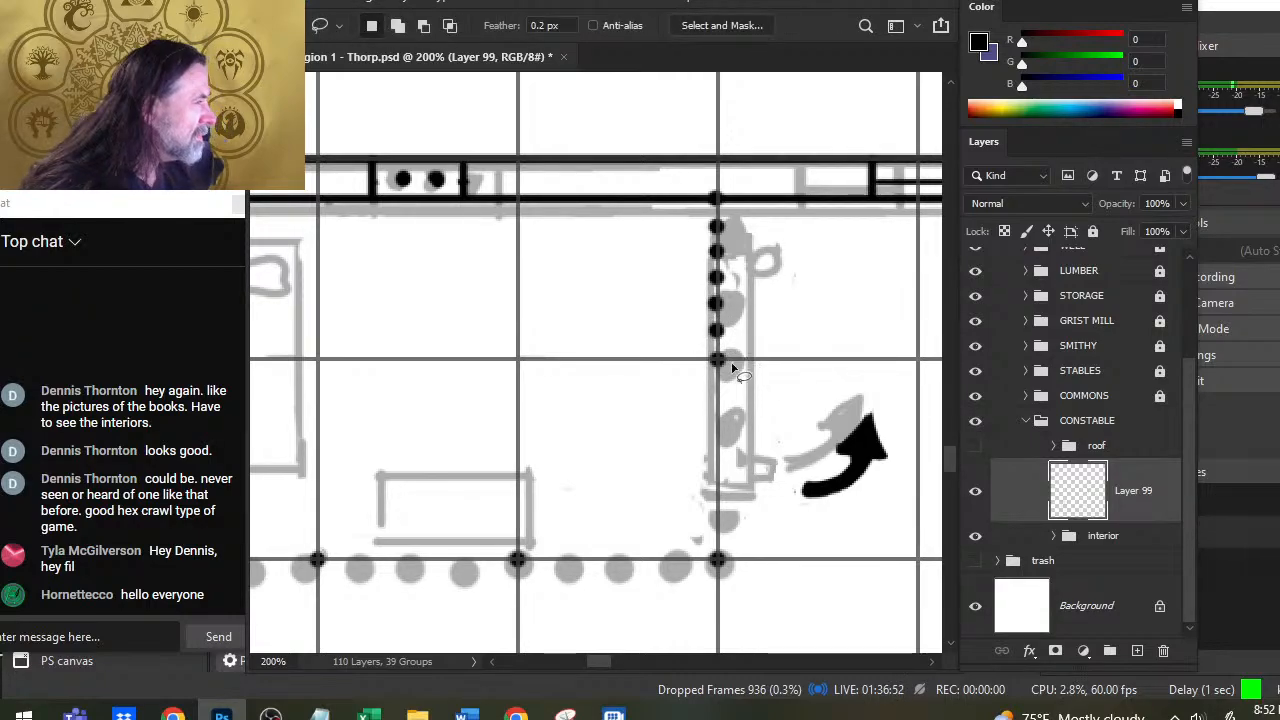
mouse_move(745, 226)
mouse_down()
mouse_move(705, 228)
mouse_move(736, 236)
mouse_up()
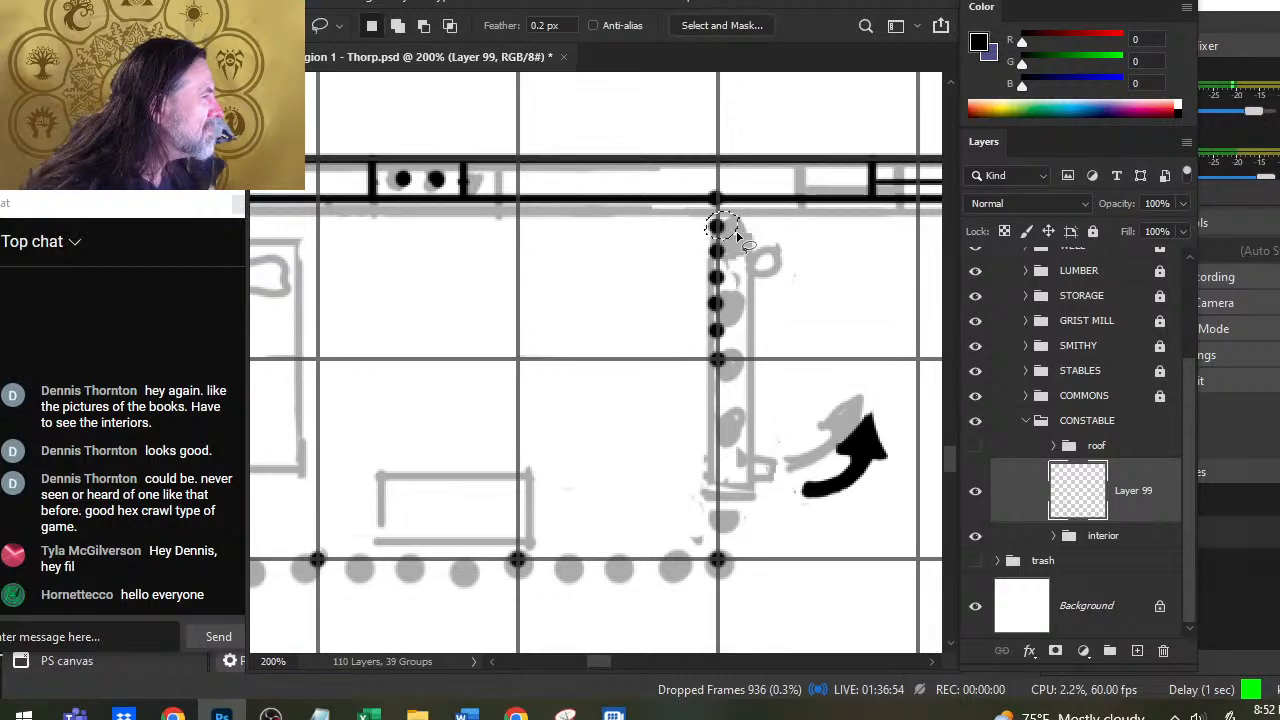
click(697, 305)
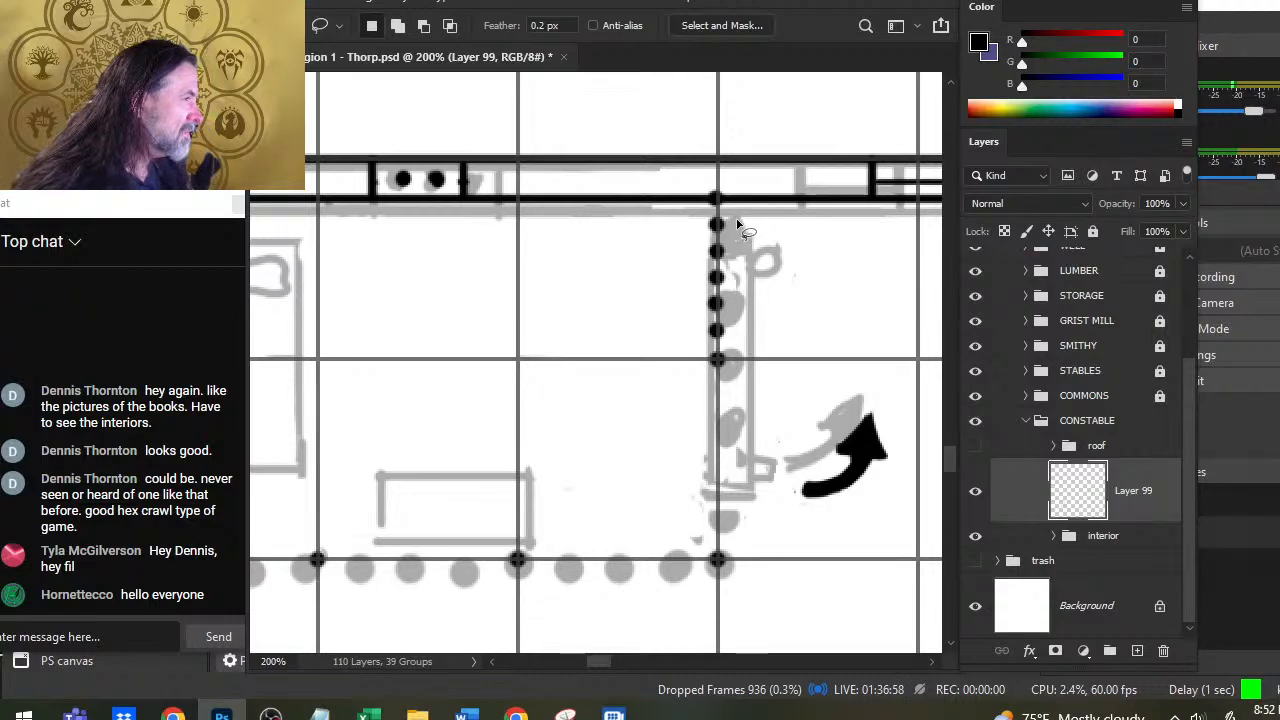
Step: Copy the six dots below the wall to a new layer and move the copy down to fill the vertical row to the corner
drag(740, 228, 738, 226)
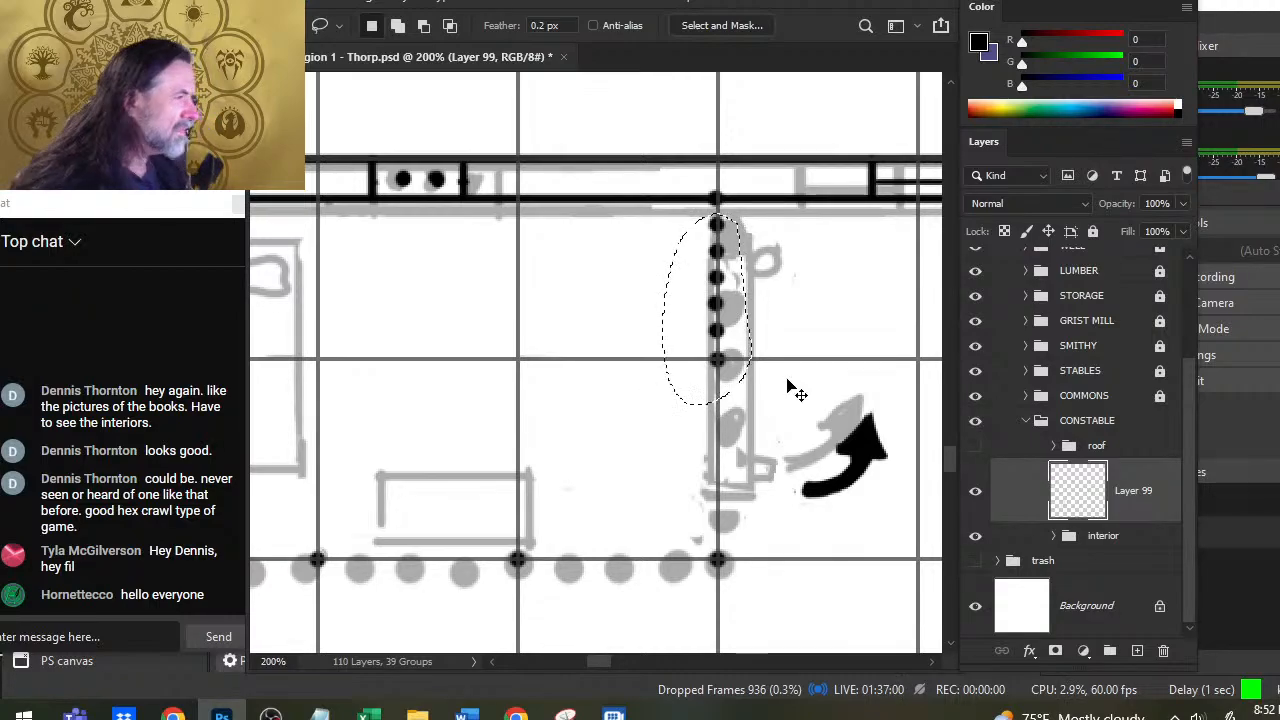
key(ctrl+j)
key(v)
drag(801, 331, 810, 503)
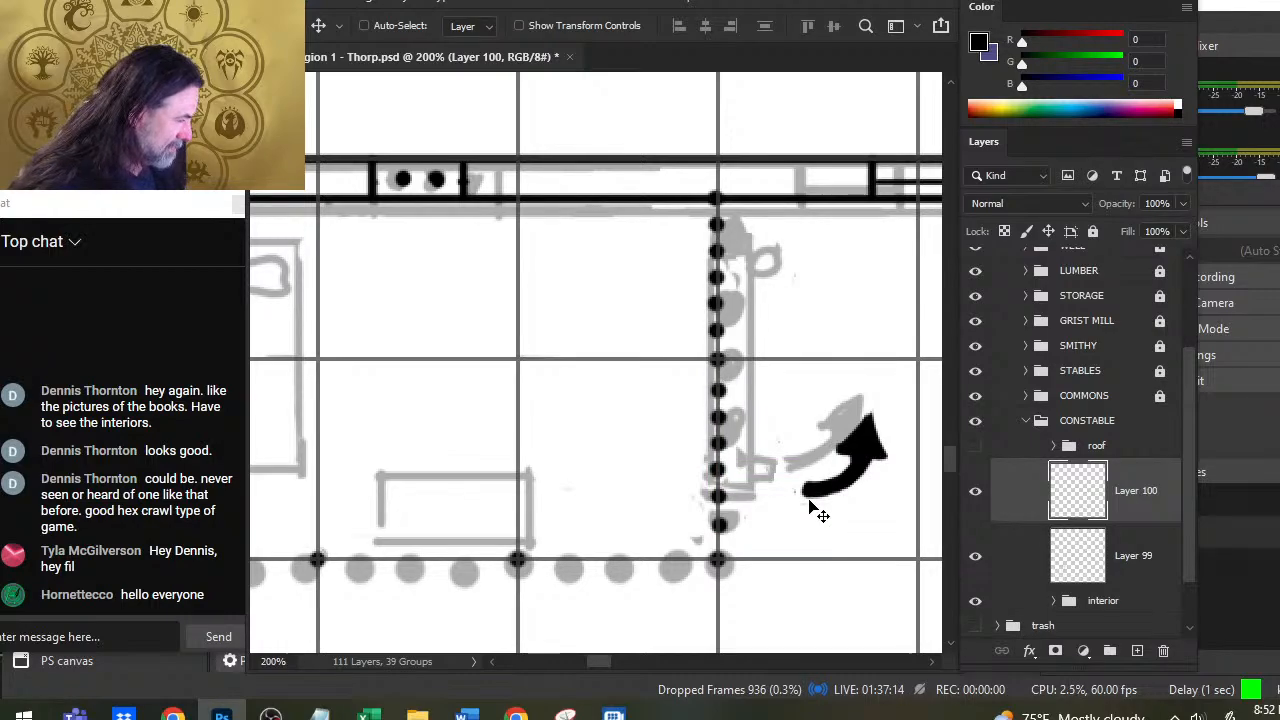
Step: Copy the six lower dots from Layer 100 to a new layer and move the copy diagonally down beside the corner
scroll(727, 521, down, 3)
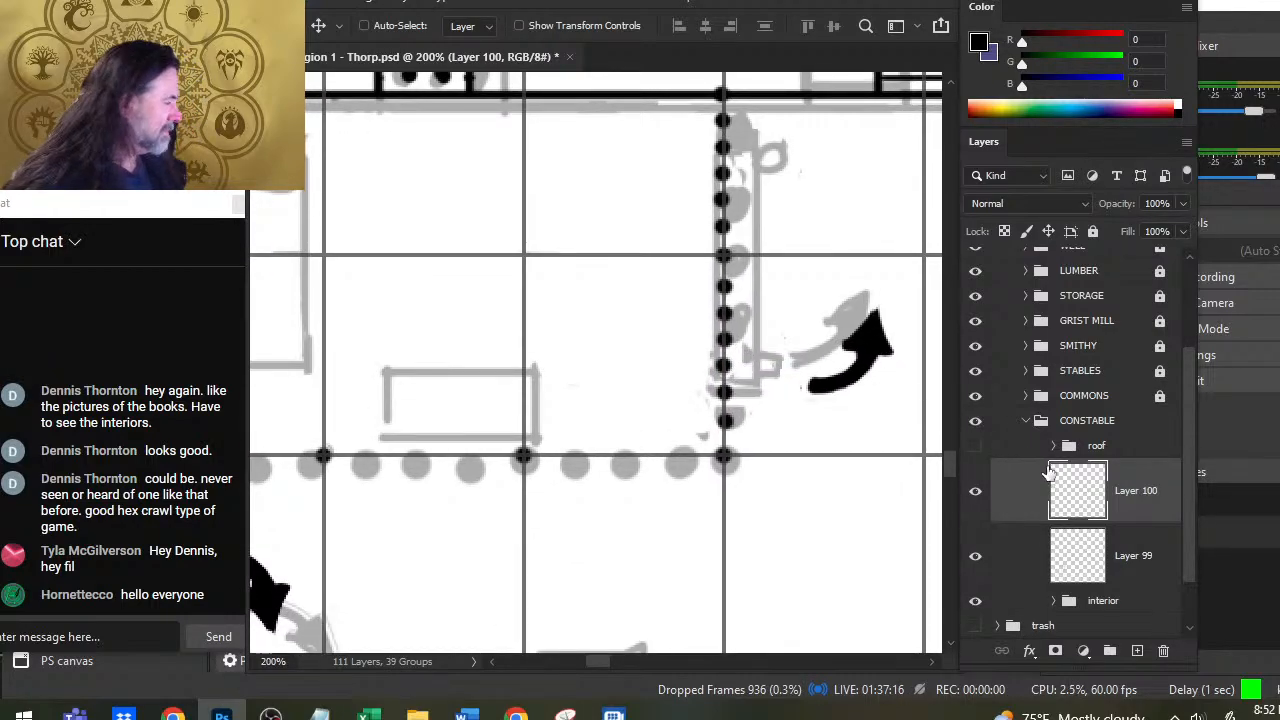
right_click(1024, 490)
click(1012, 508)
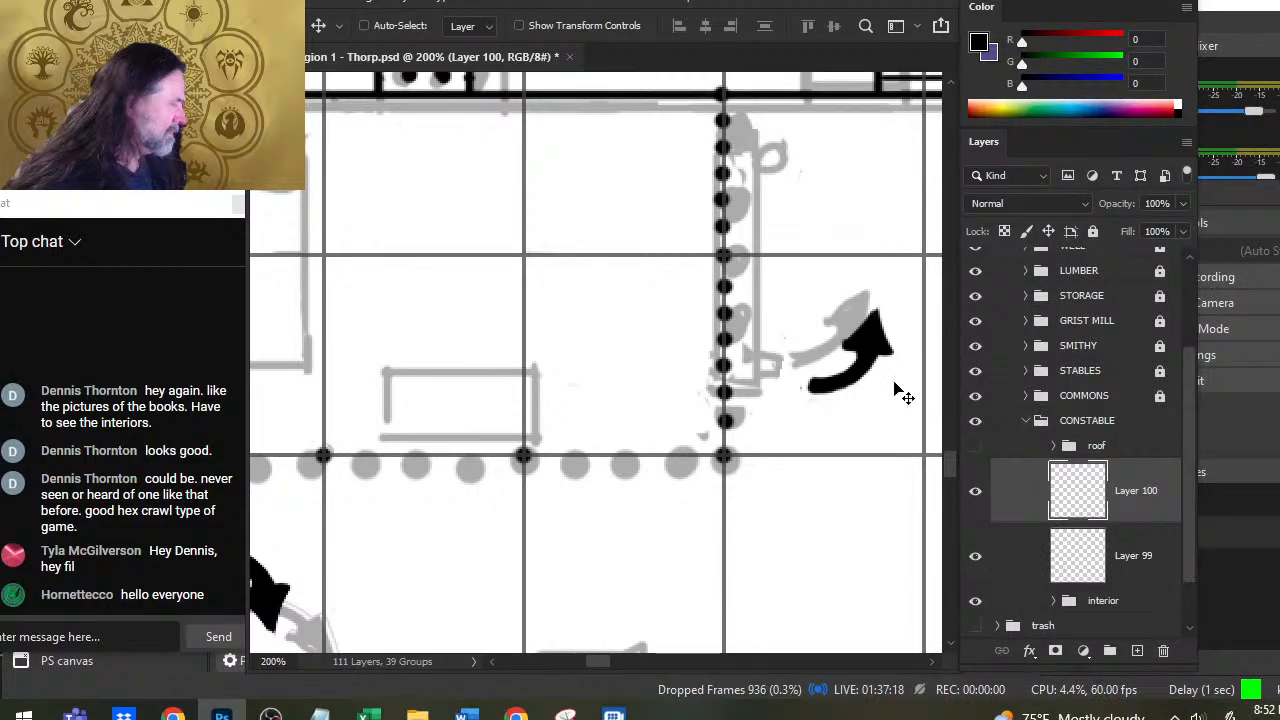
key(l)
drag(785, 175, 786, 177)
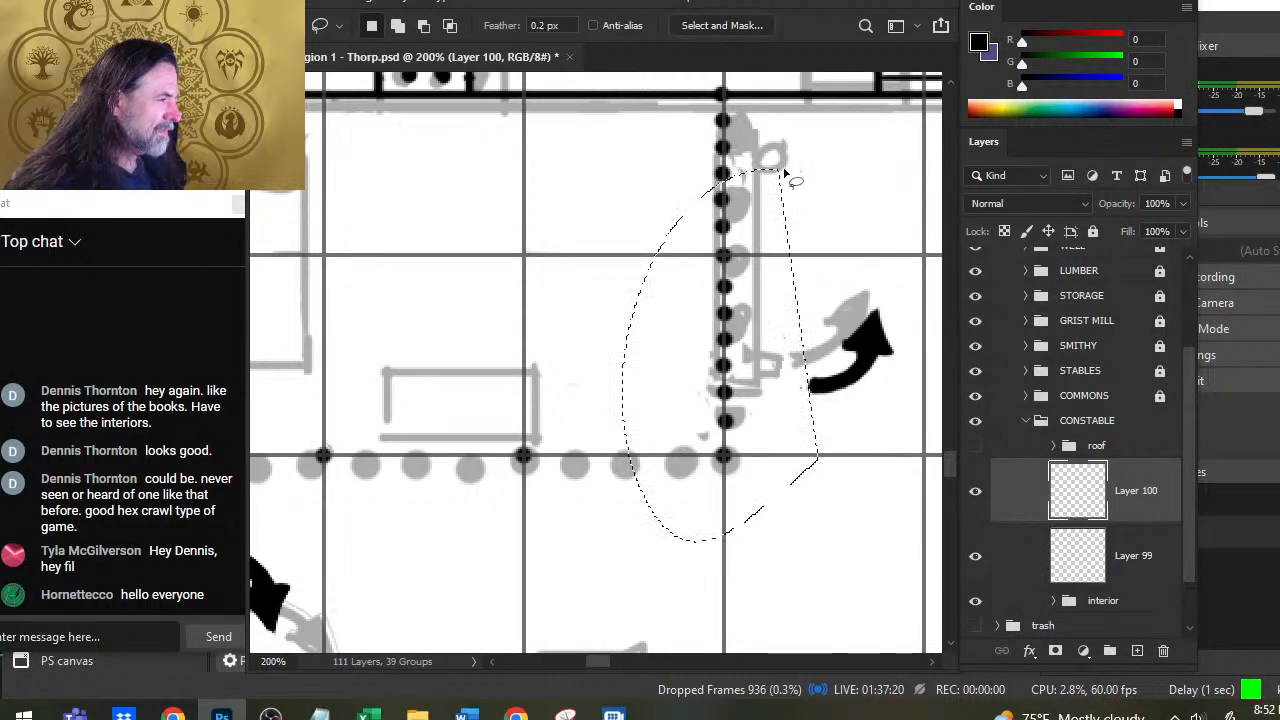
key(ctrl+j)
key(v)
drag(816, 384, 749, 443)
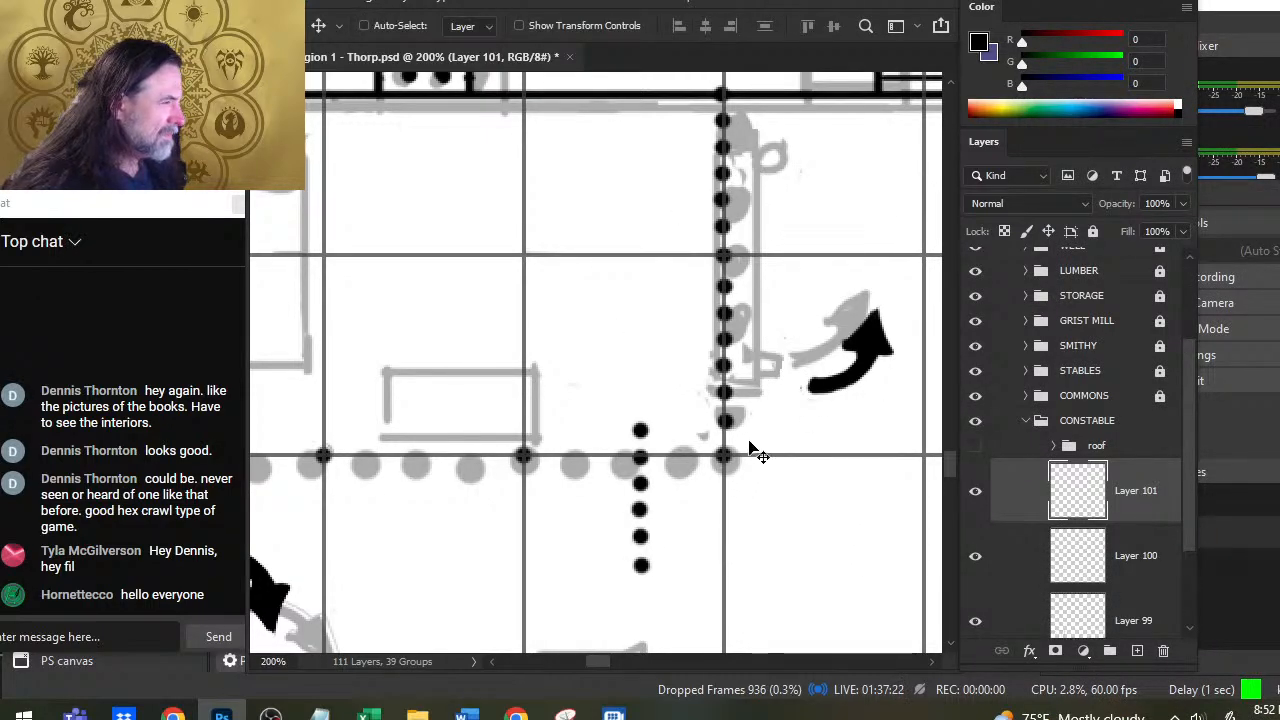
Step: Rotate the copied column of dots on Layer 101 by -90° with Free Transform to make a horizontal row
key(l)
right_click(750, 437)
click(806, 292)
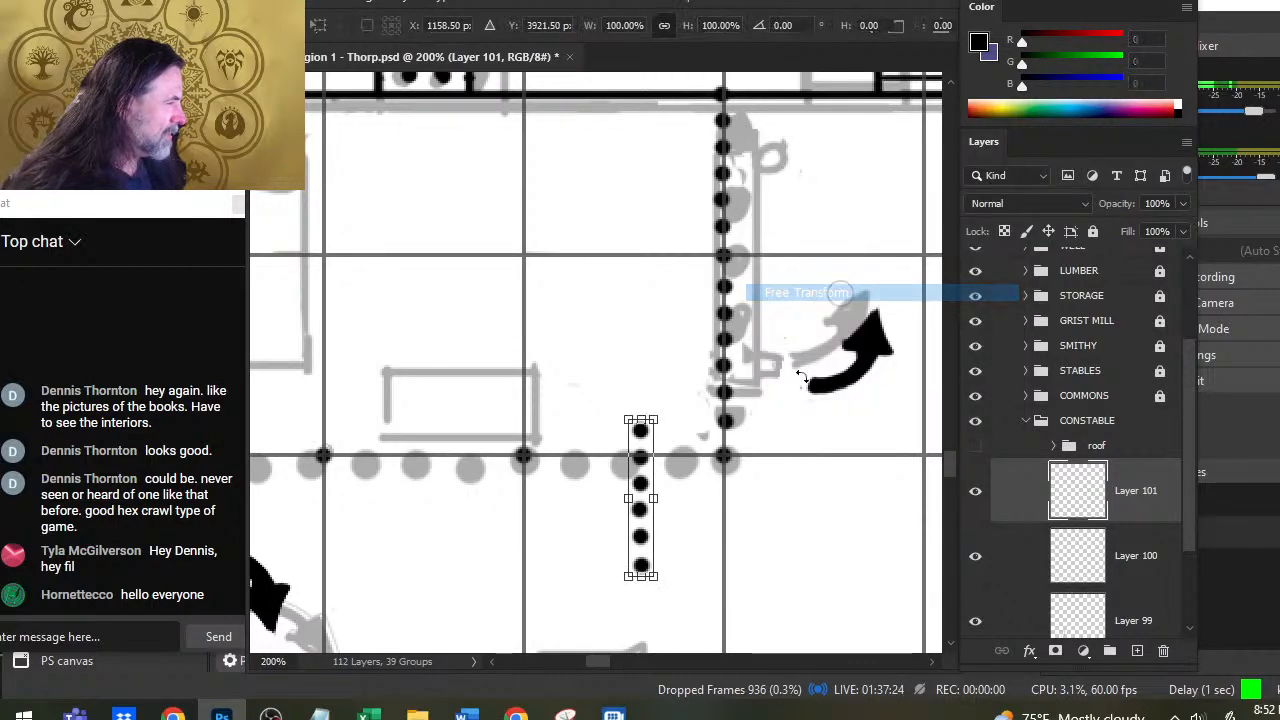
drag(735, 375, 543, 318)
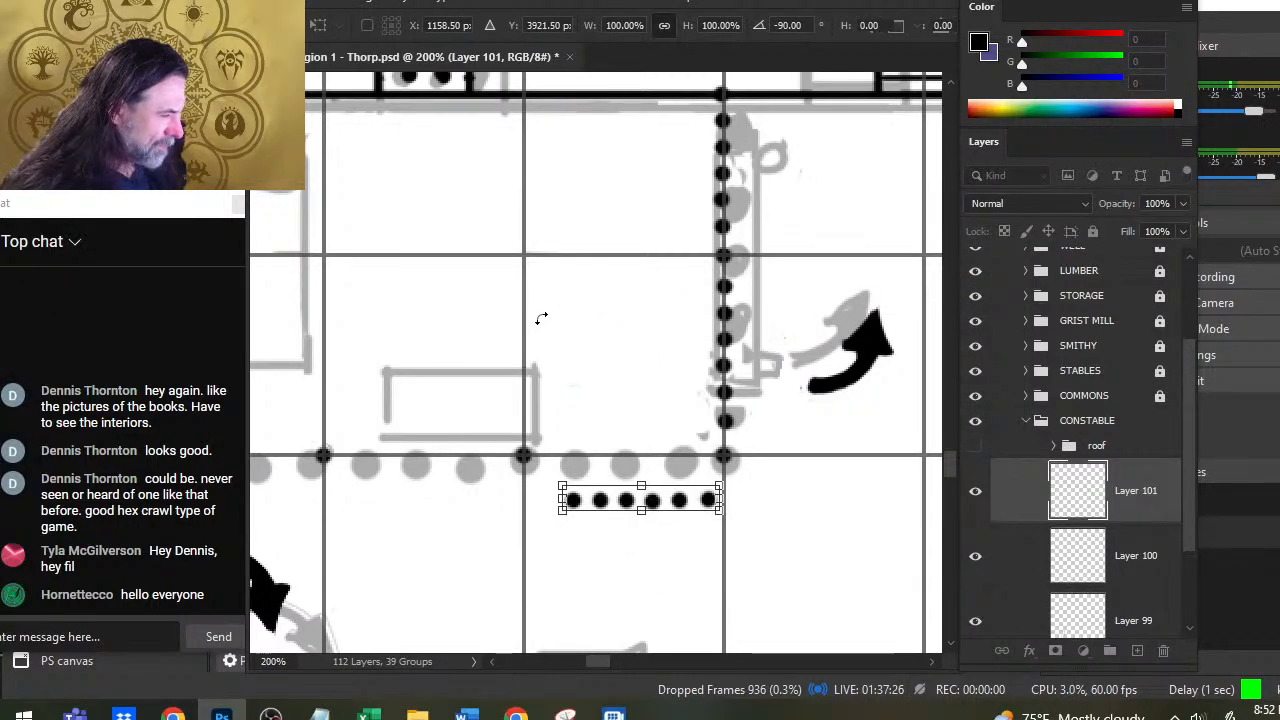
key(Return)
Step: Move the horizontal row of six dots up and left onto the grid line to fill the square beside the corner dot
key(Up)
key(Up)
key(Up)
key(Up)
key(Up)
key(Up)
key(Up)
key(Up)
key(Up)
key(Up)
key(Up)
key(Up)
key(Up)
key(Up)
key(Up)
key(Up)
key(Up)
key(Up)
key(Up)
key(Up)
key(Up)
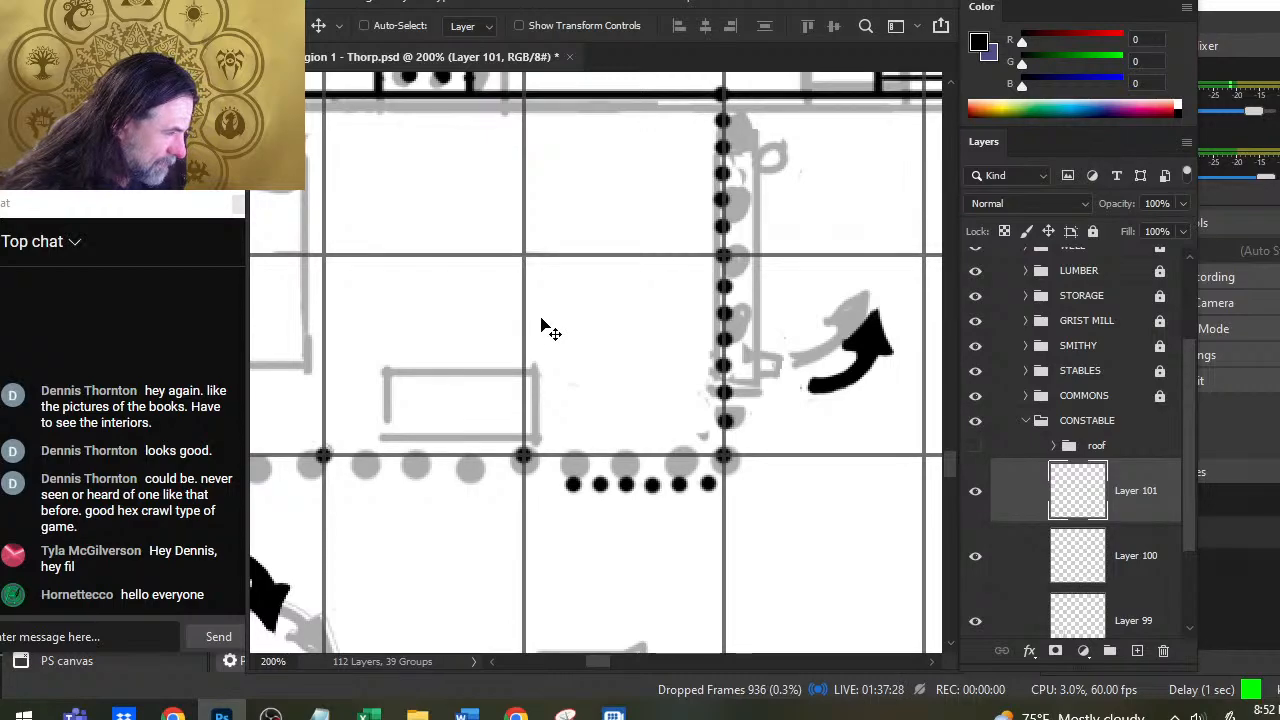
key(Left)
key(Left)
key(Left)
key(Left)
key(Left)
key(Left)
key(Left)
key(Left)
key(Right)
key(Right)
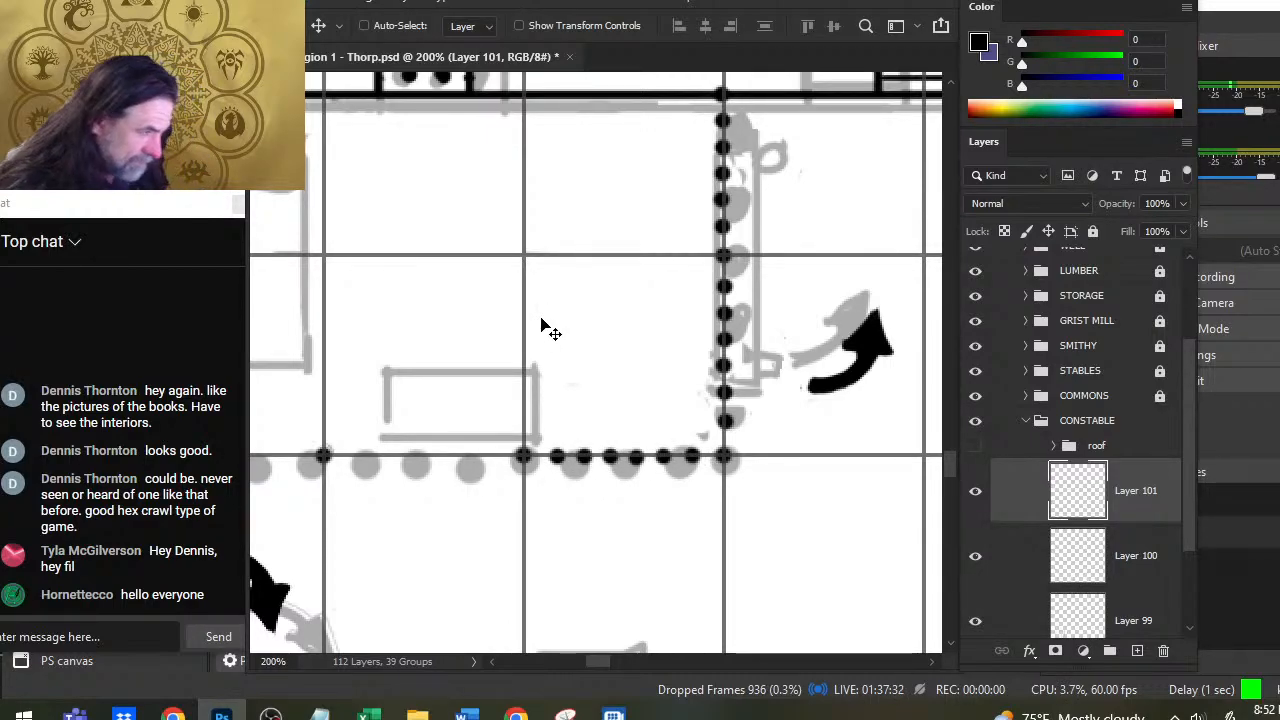
Step: Duplicate Layer 101 and move the copied dots left along the grid line to fill the next square
right_click(1020, 505)
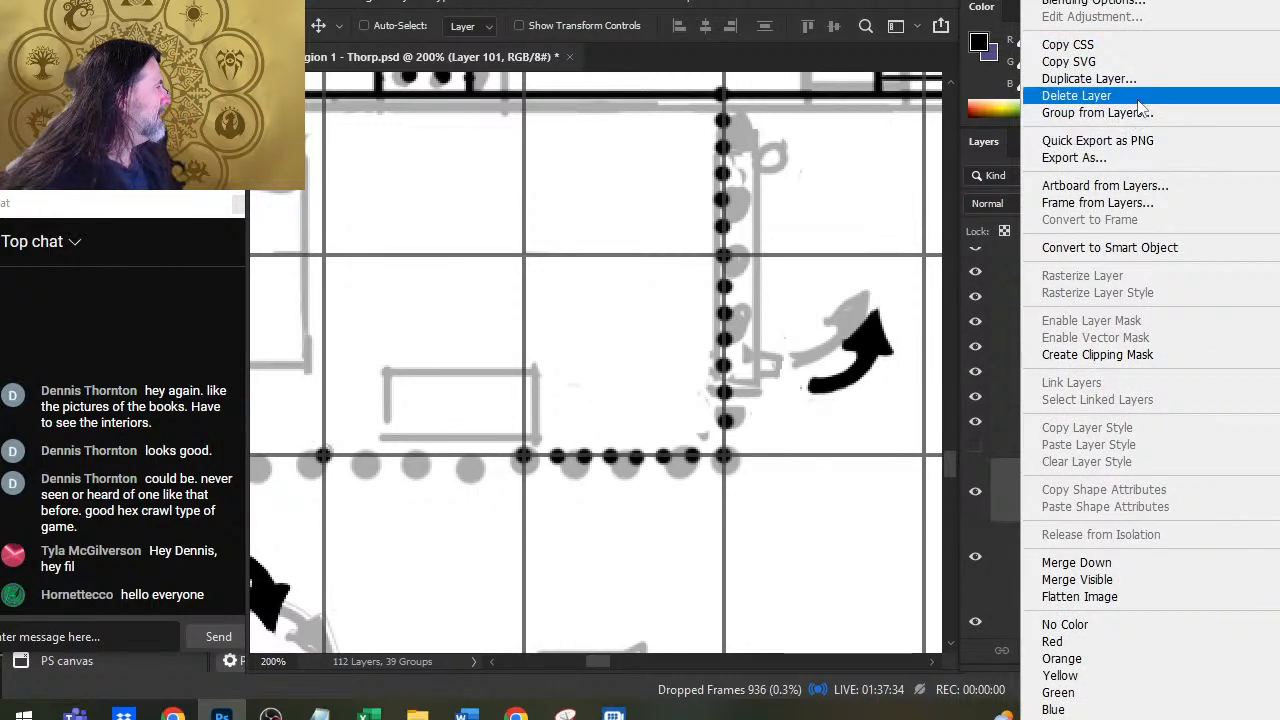
click(1070, 78)
key(Return)
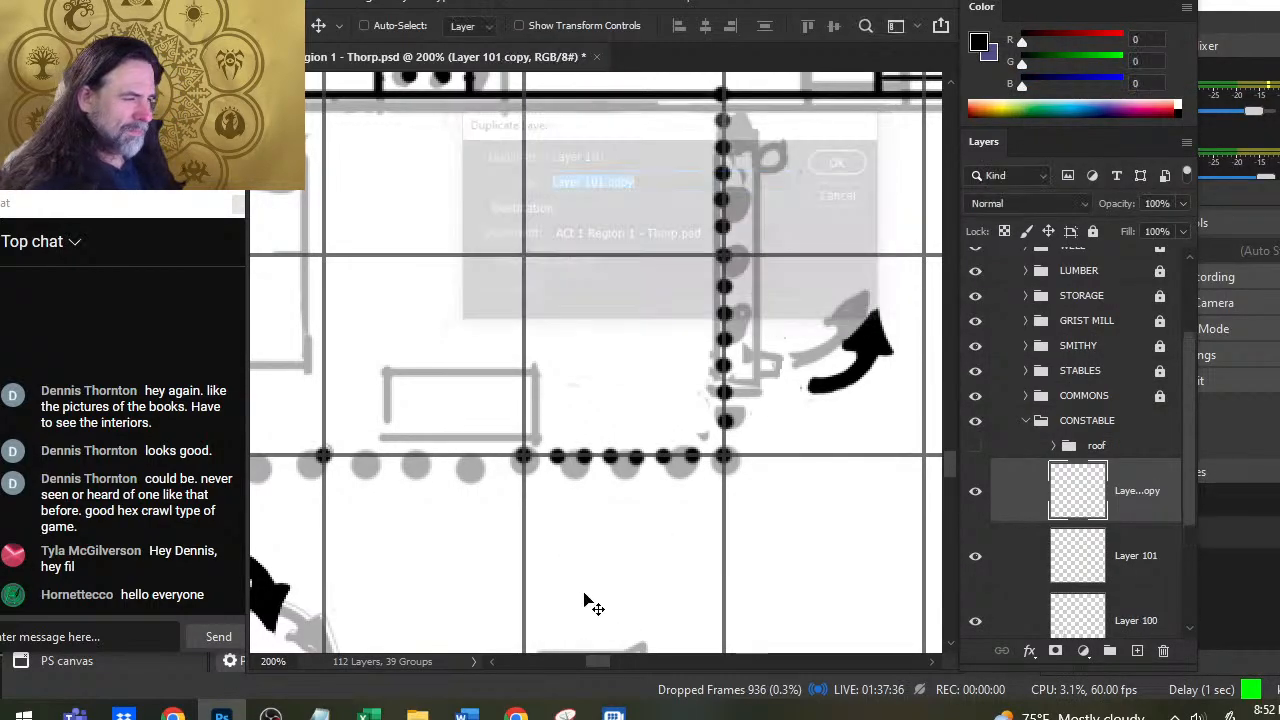
drag(634, 523, 672, 330)
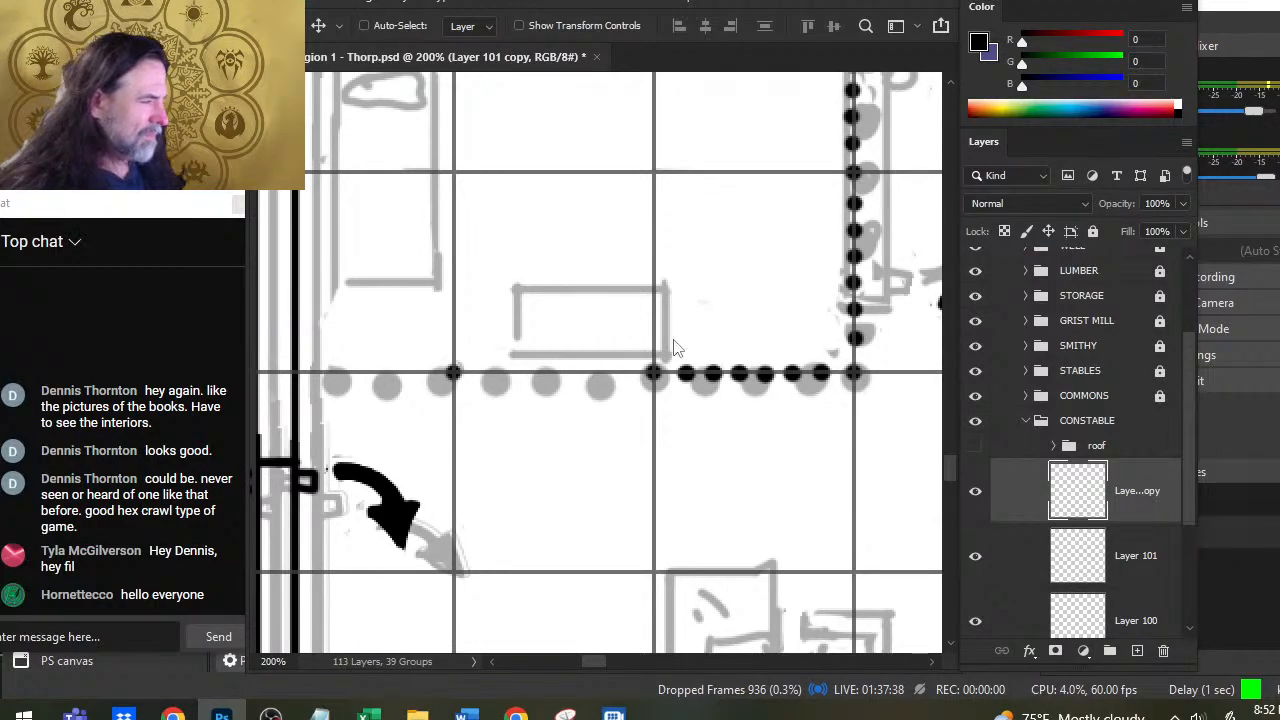
key(shift+Left)
key(shift+Left)
key(shift+Left)
key(shift+Left)
key(shift+Left)
key(shift+Left)
key(shift+Left)
key(shift+Left)
key(shift+Left)
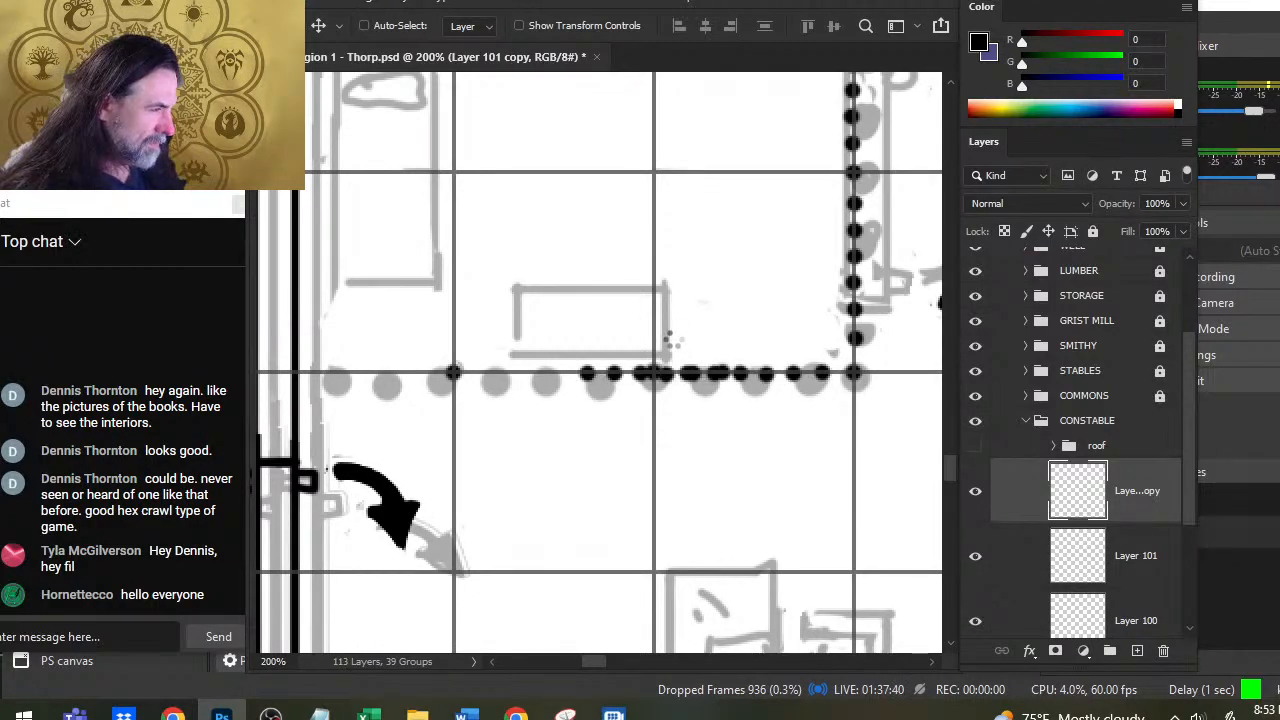
key(Left)
key(Left)
key(Left)
key(Left)
key(Left)
key(Left)
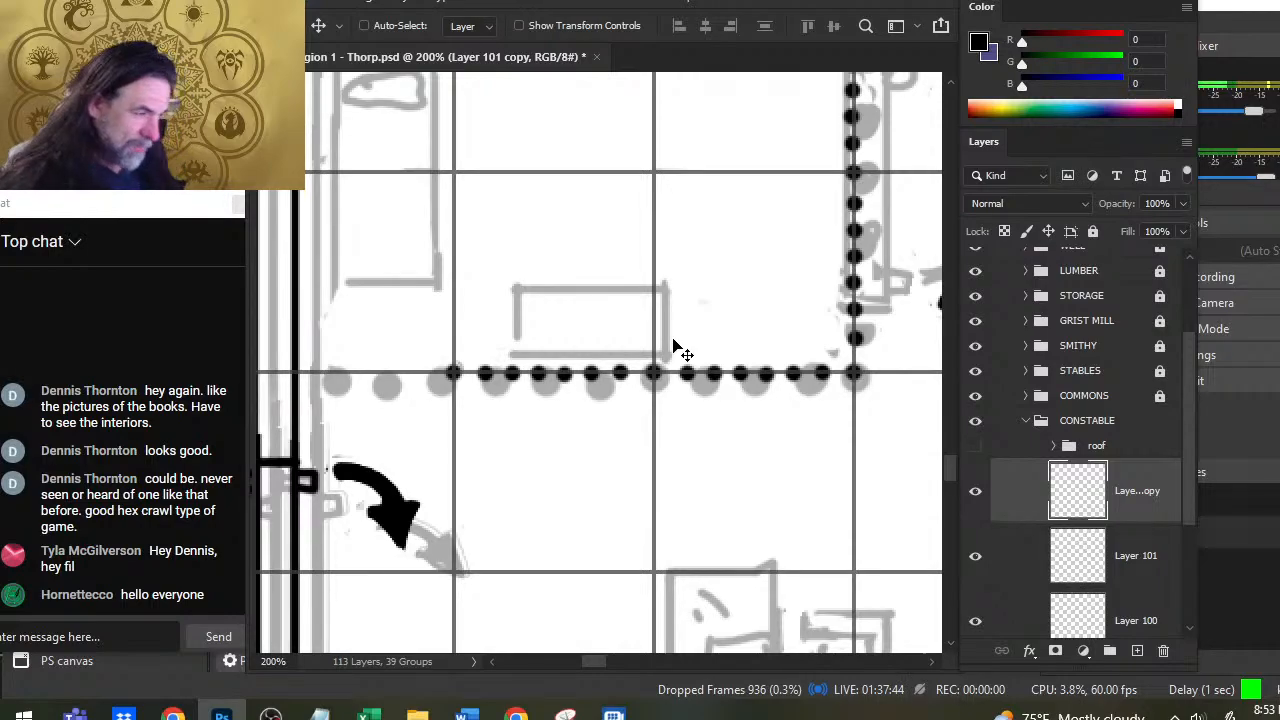
Step: Duplicate Layer 101 copy and move the new dots left to extend the horizontal row to the house's left wall
right_click(1012, 485)
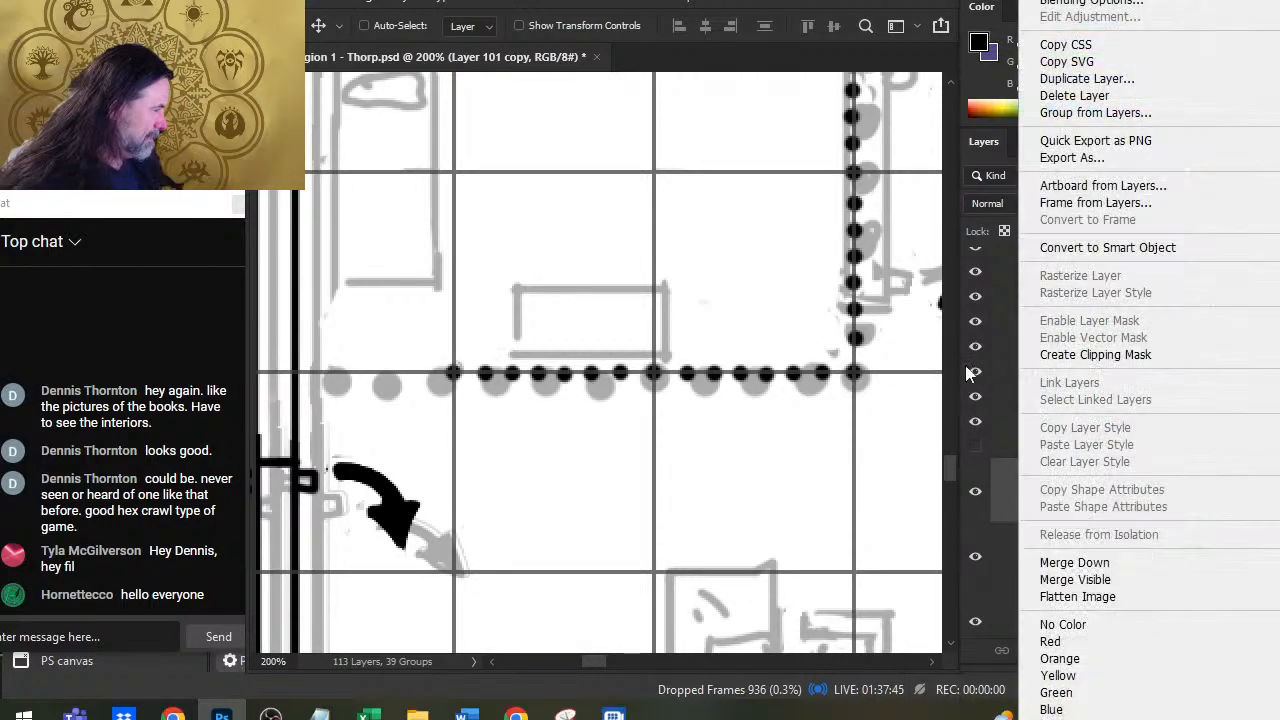
click(1118, 79)
key(Return)
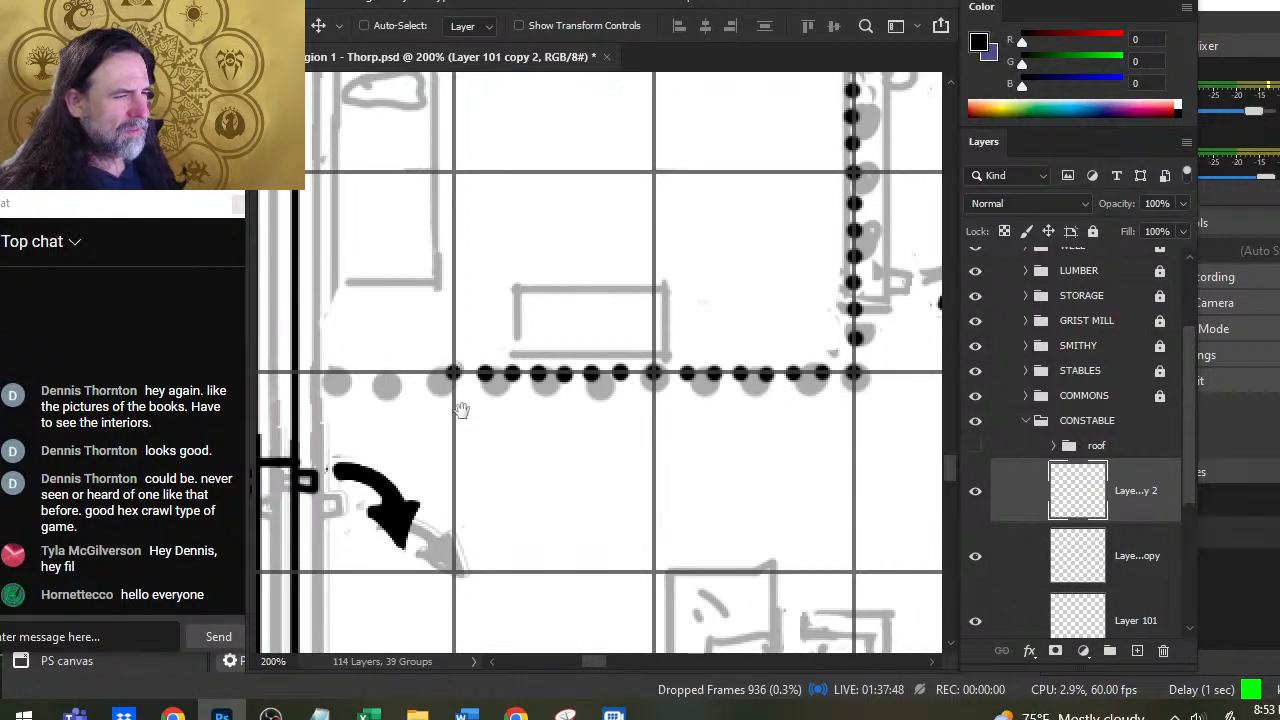
drag(461, 410, 598, 399)
key(Left)
key(Left)
key(Left)
key(Left)
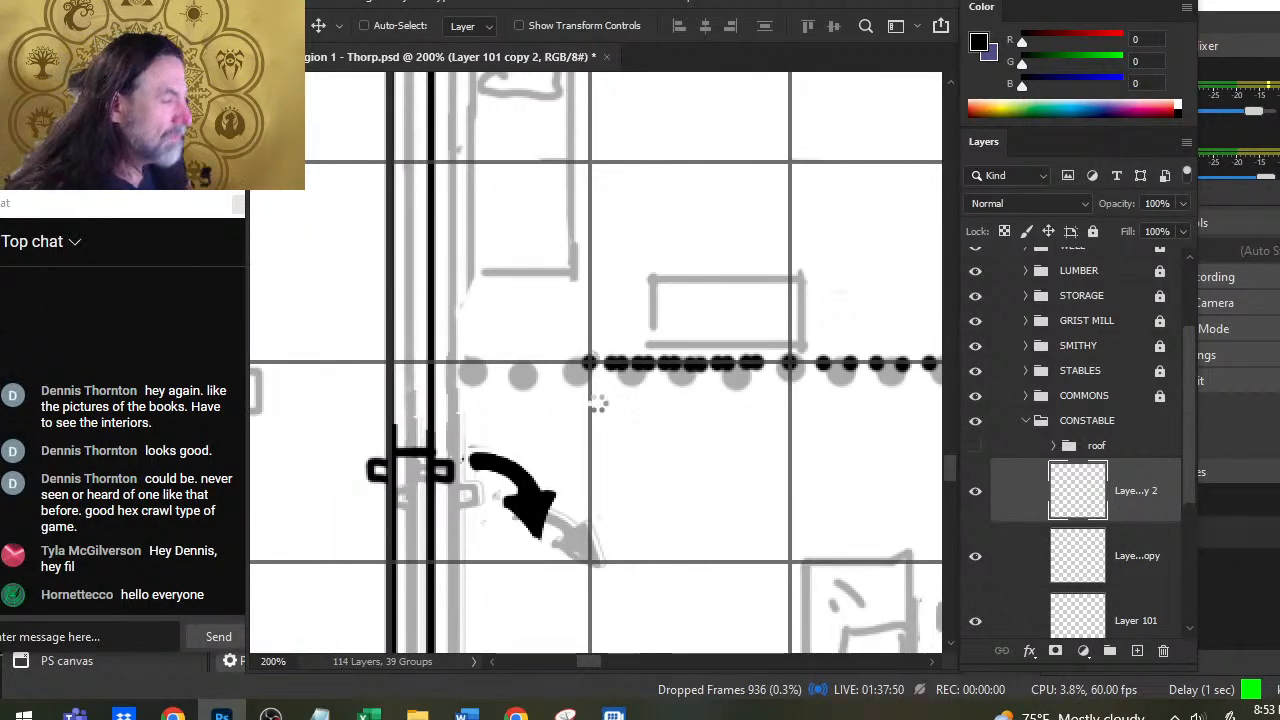
key(Left)
key(Left)
key(Left)
key(Left)
key(Left)
key(Left)
key(Left)
key(Left)
key(Left)
key(Left)
key(Left)
key(Left)
key(Left)
key(Left)
key(Left)
key(Left)
key(Left)
key(Left)
key(Left)
key(Left)
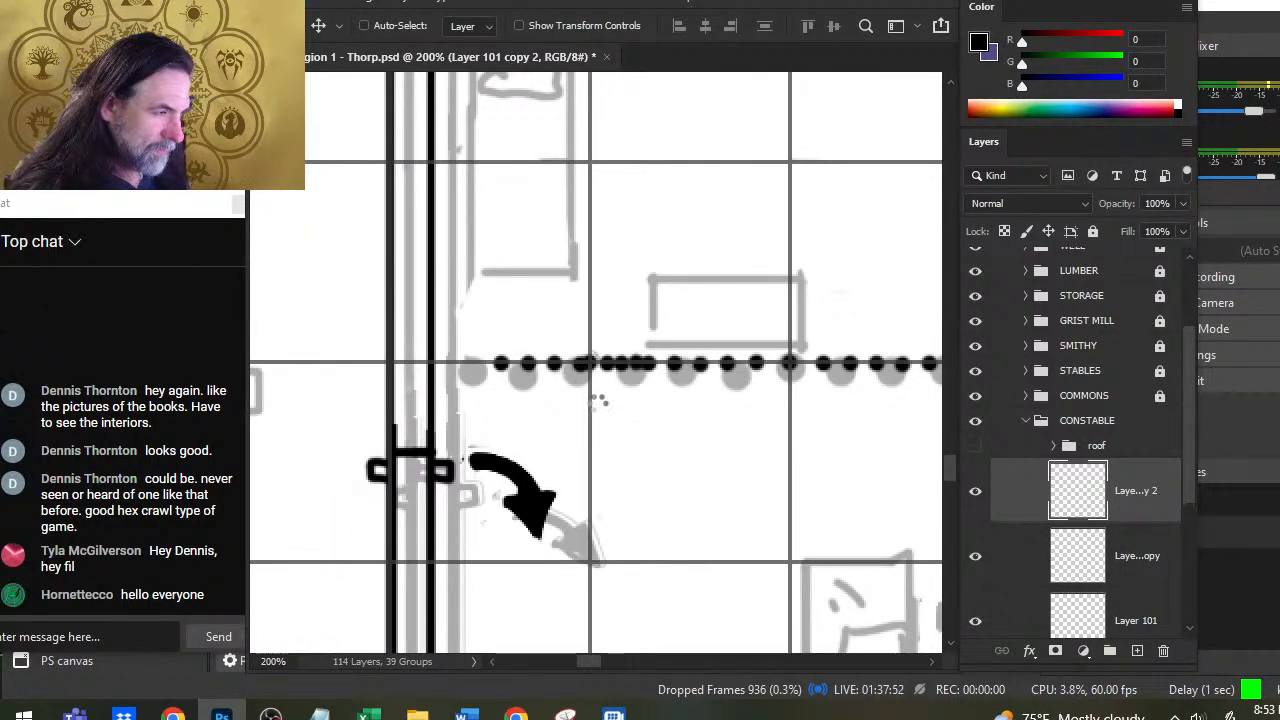
key(Left)
key(Left)
key(Left)
key(Left)
key(Left)
key(Left)
key(Left)
key(Left)
key(Left)
key(Left)
key(Left)
key(Left)
key(Left)
key(Left)
key(Left)
key(Left)
key(Left)
key(Left)
key(Left)
key(Left)
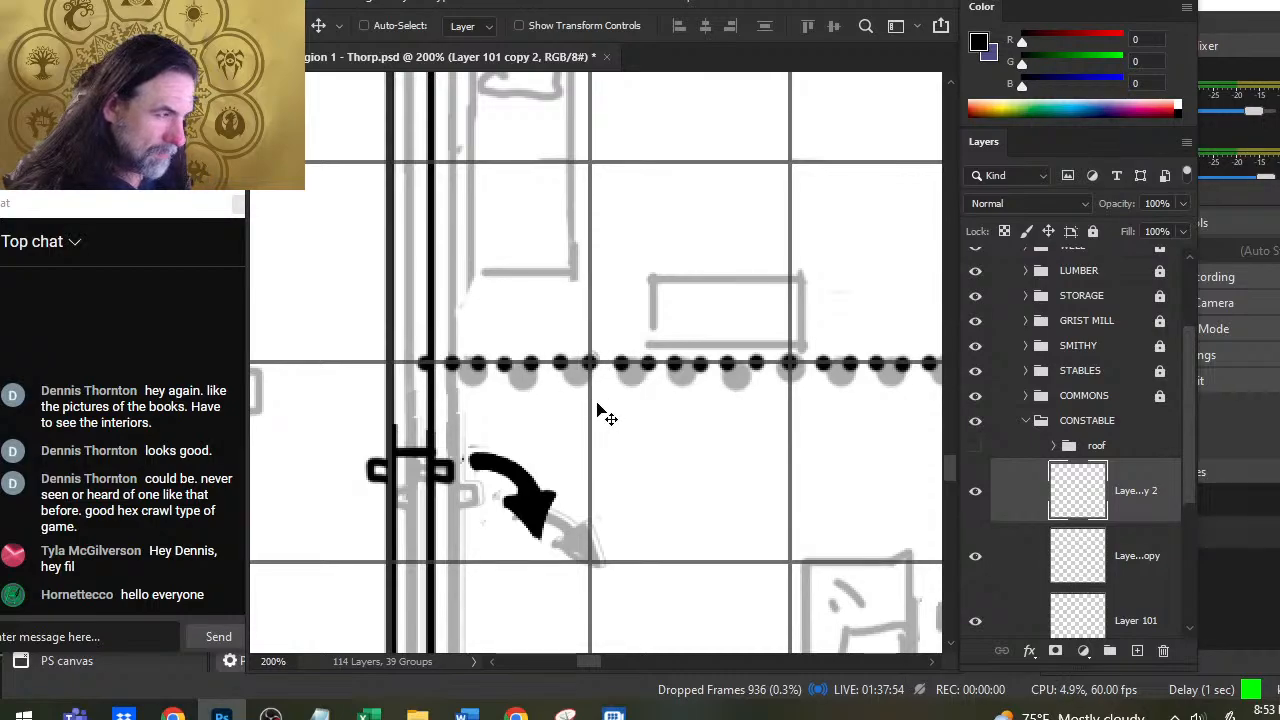
Step: Erase the end dot that overlaps the inner line of the left wall
key(e)
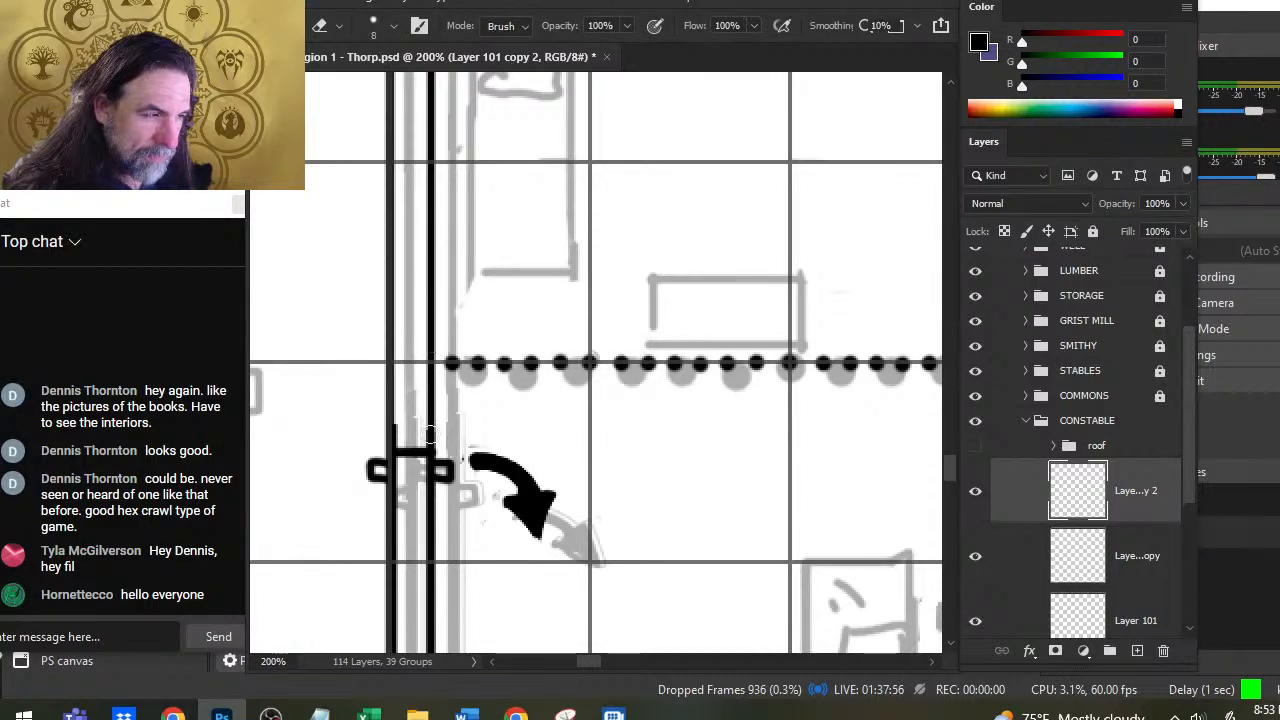
key(z)
drag(600, 472, 489, 432)
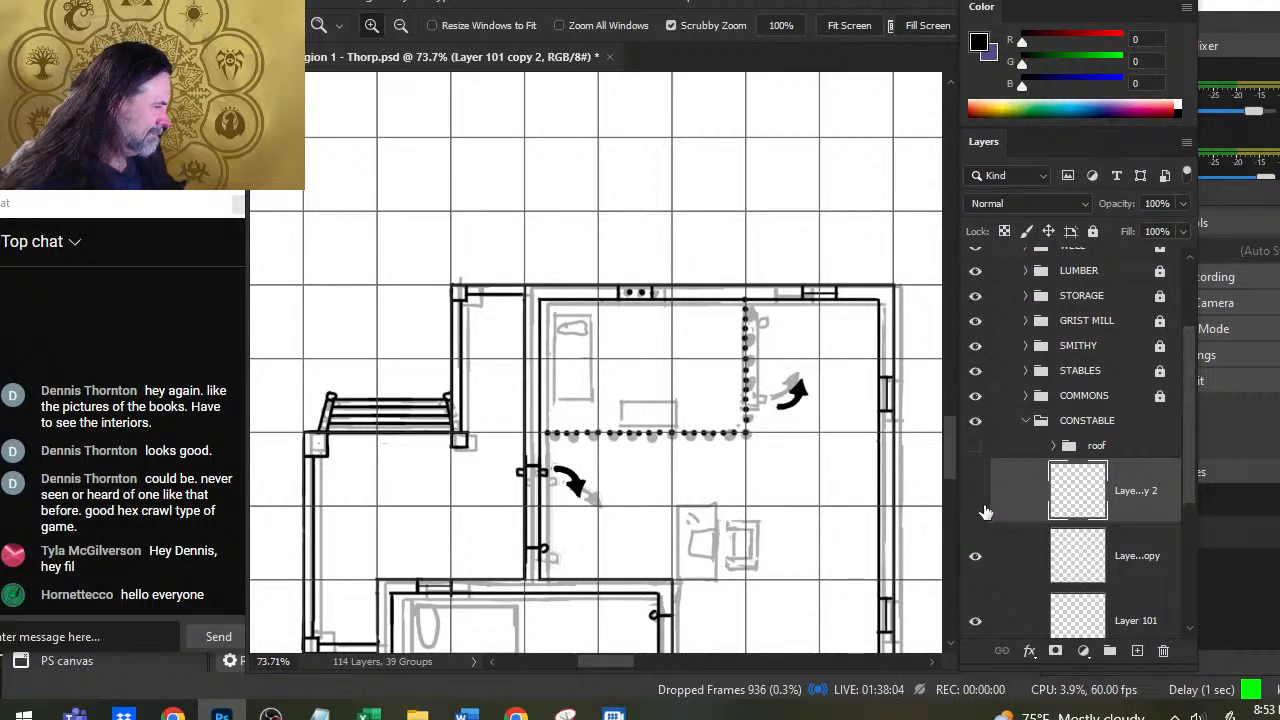
Step: Merge the dot layers from Layer 101 copy 2 down to Layer 100 into a single layer
click(985, 515)
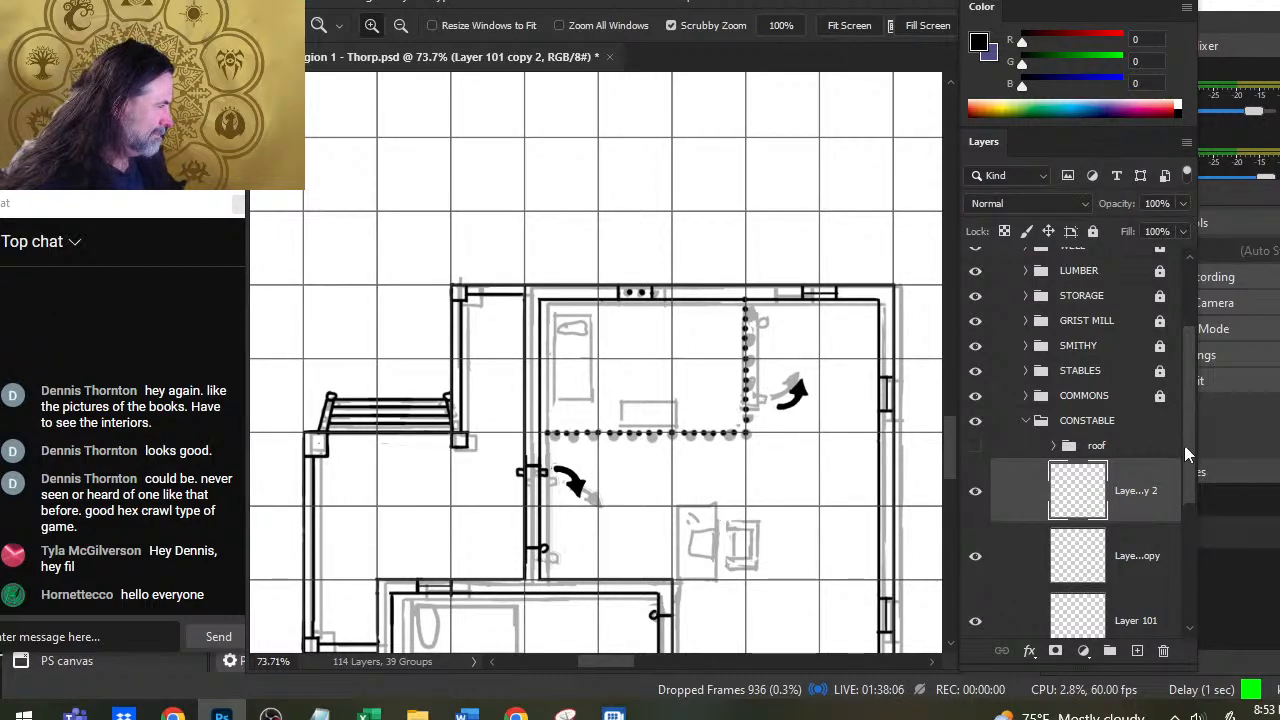
drag(1186, 454, 1172, 540)
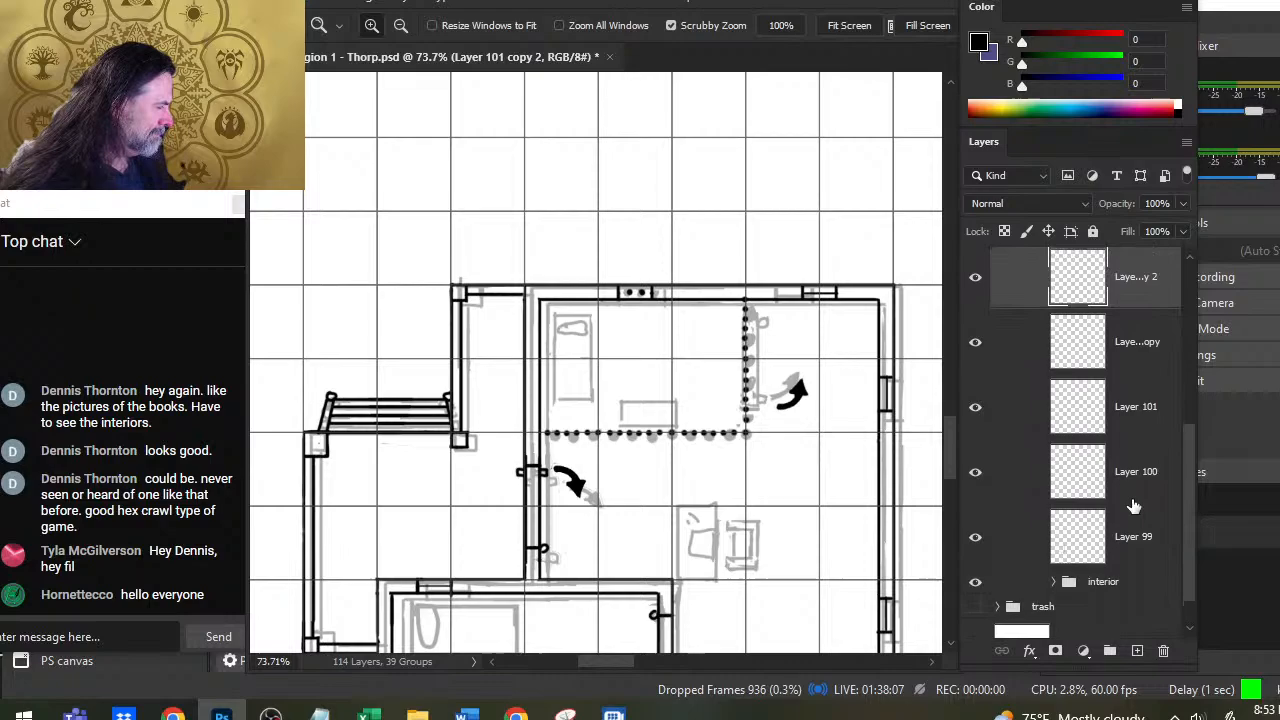
shift+click(1009, 500)
right_click(1009, 500)
click(1062, 565)
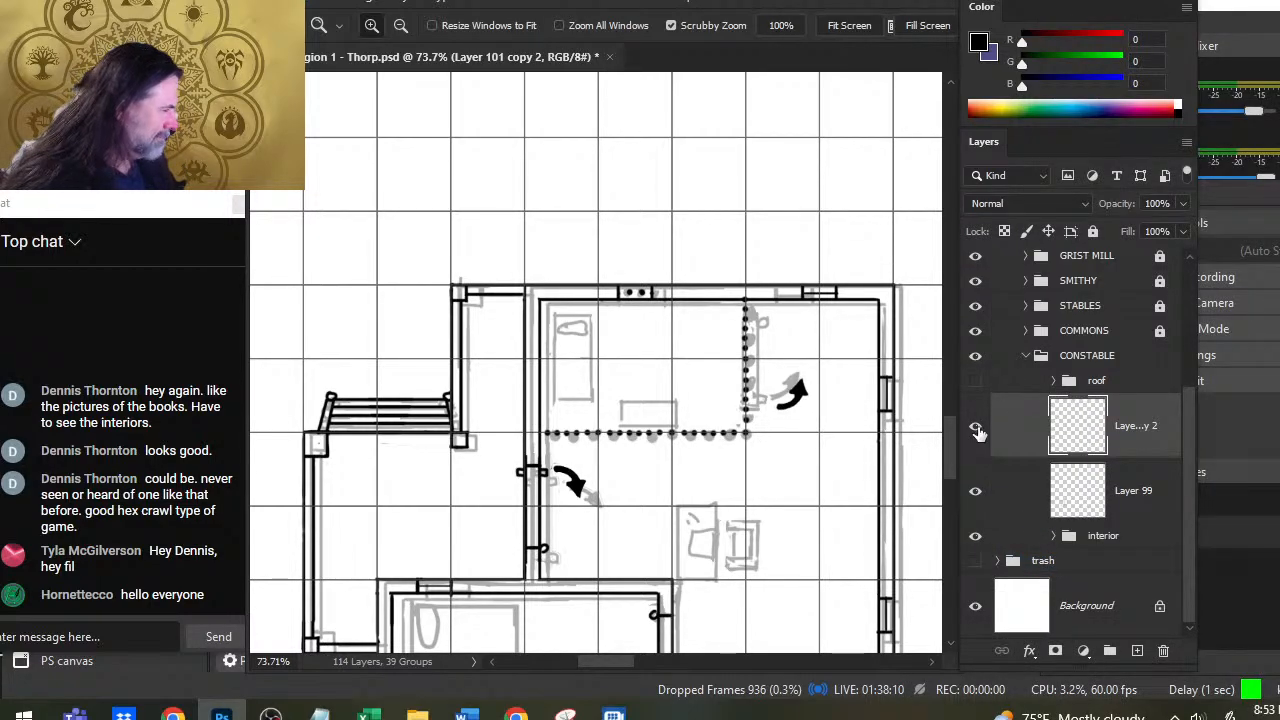
Step: Lasso the door in the left wall and copy it from Layer 99 to a new layer
key(l)
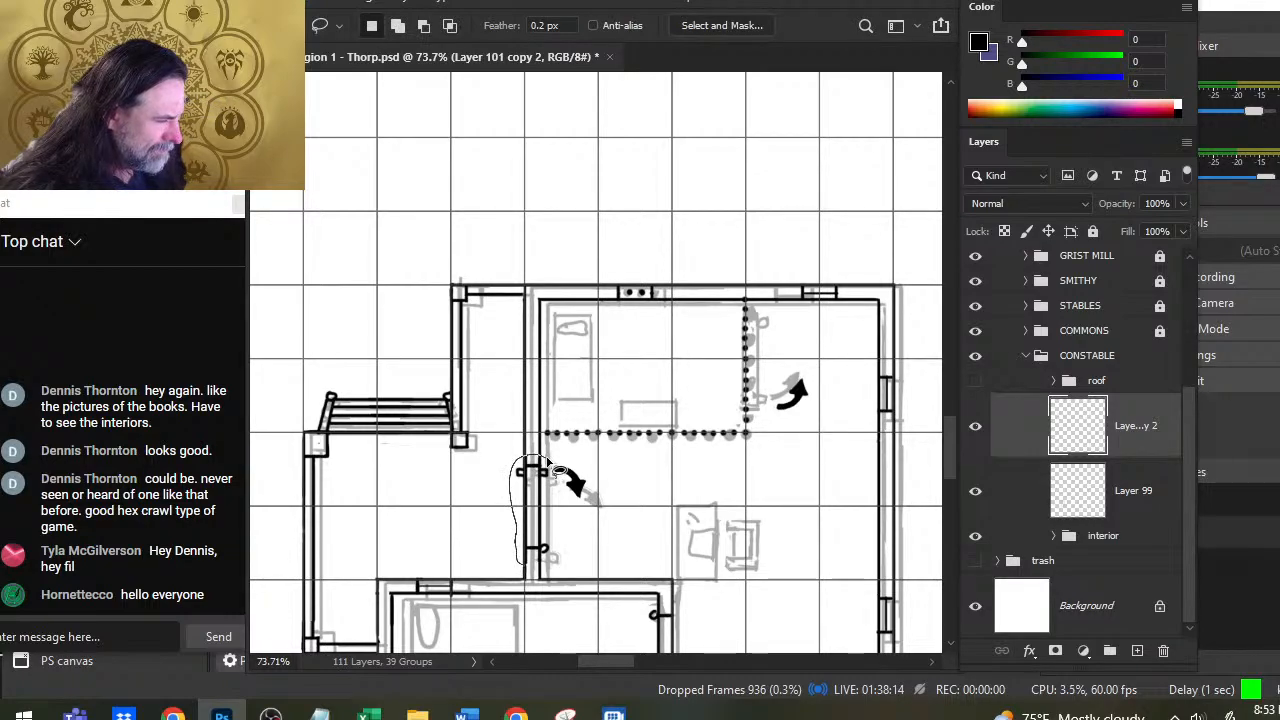
drag(548, 463, 545, 462)
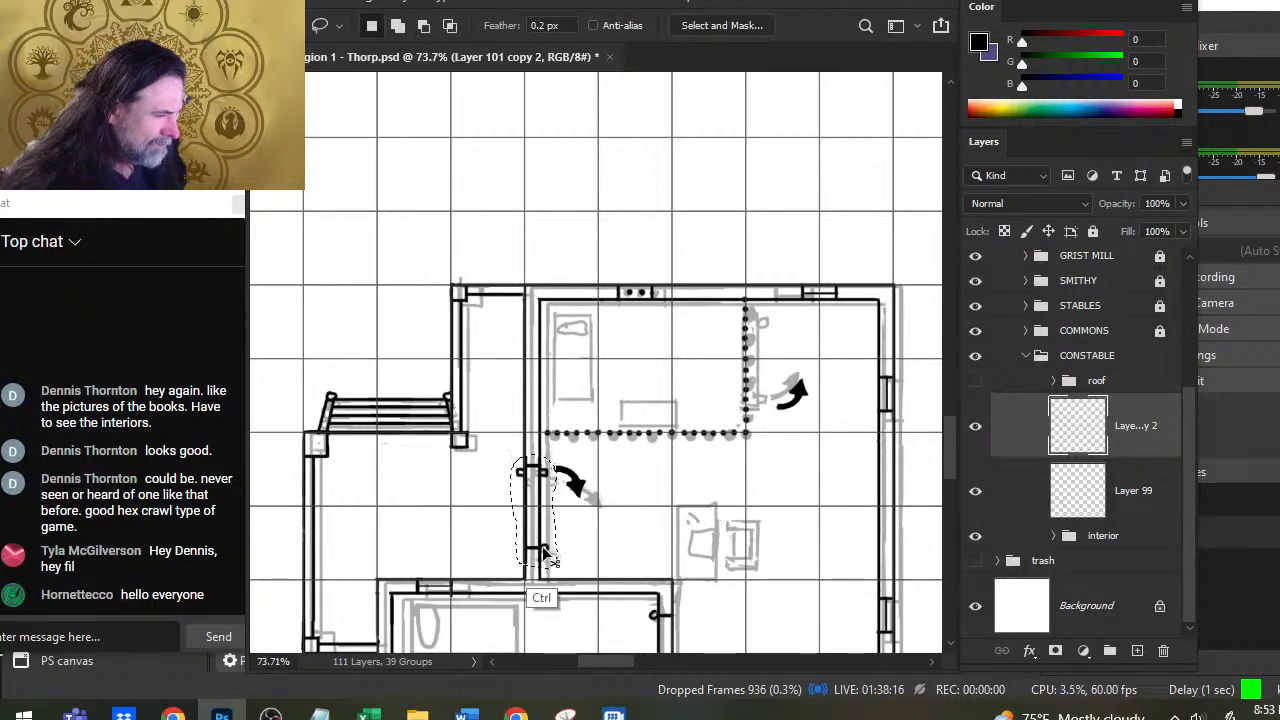
click(1018, 505)
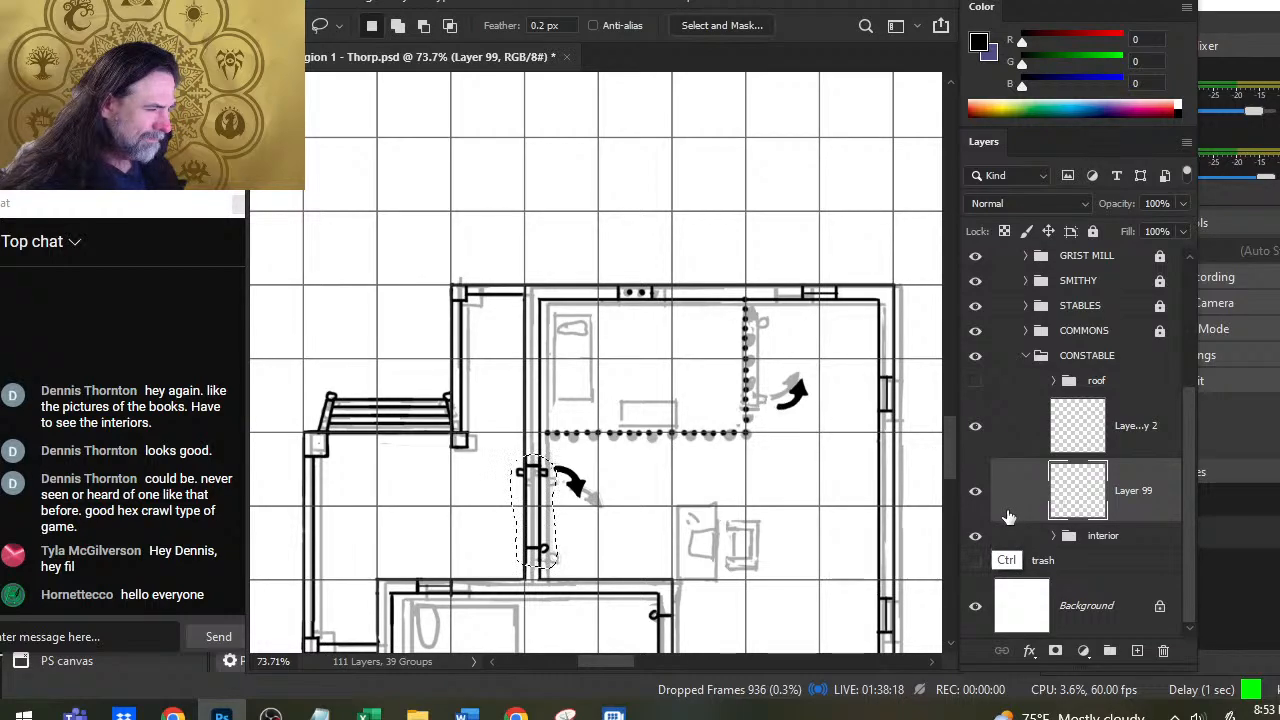
key(ctrl+j)
Step: Flip the copied door vertically with Free Transform and move it onto the vertical row of dots
right_click(668, 450)
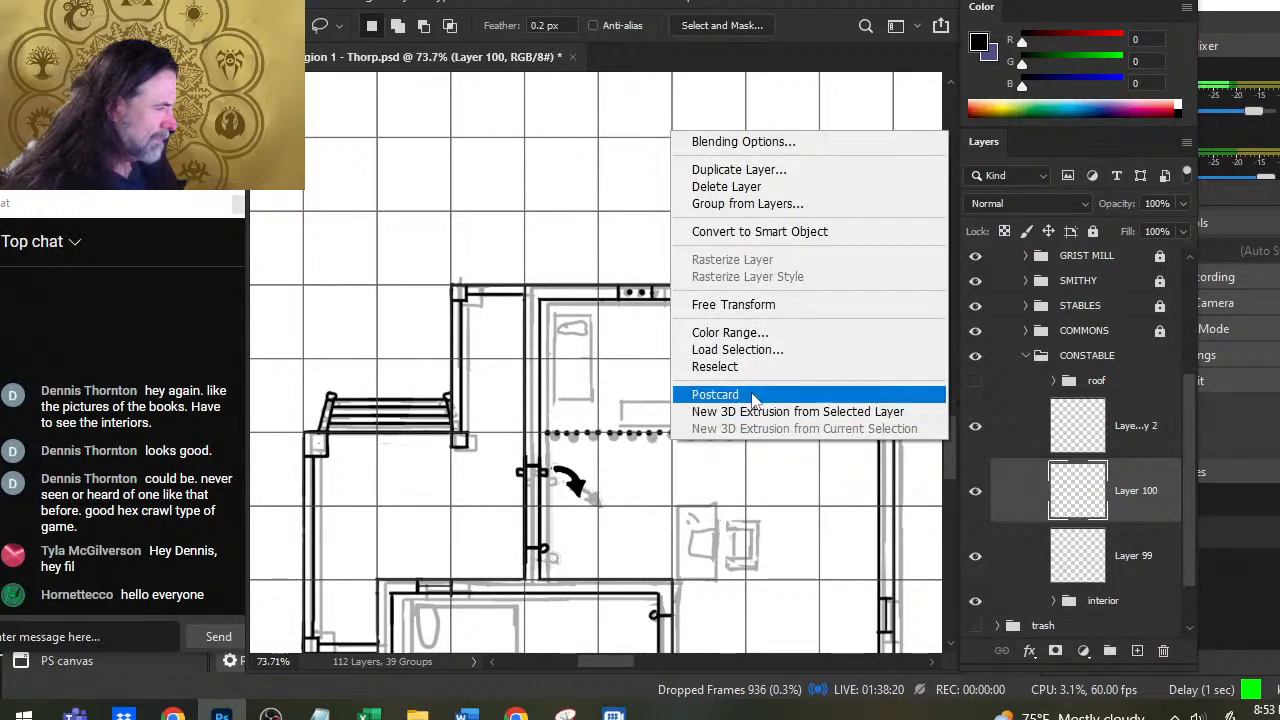
click(762, 305)
right_click(720, 315)
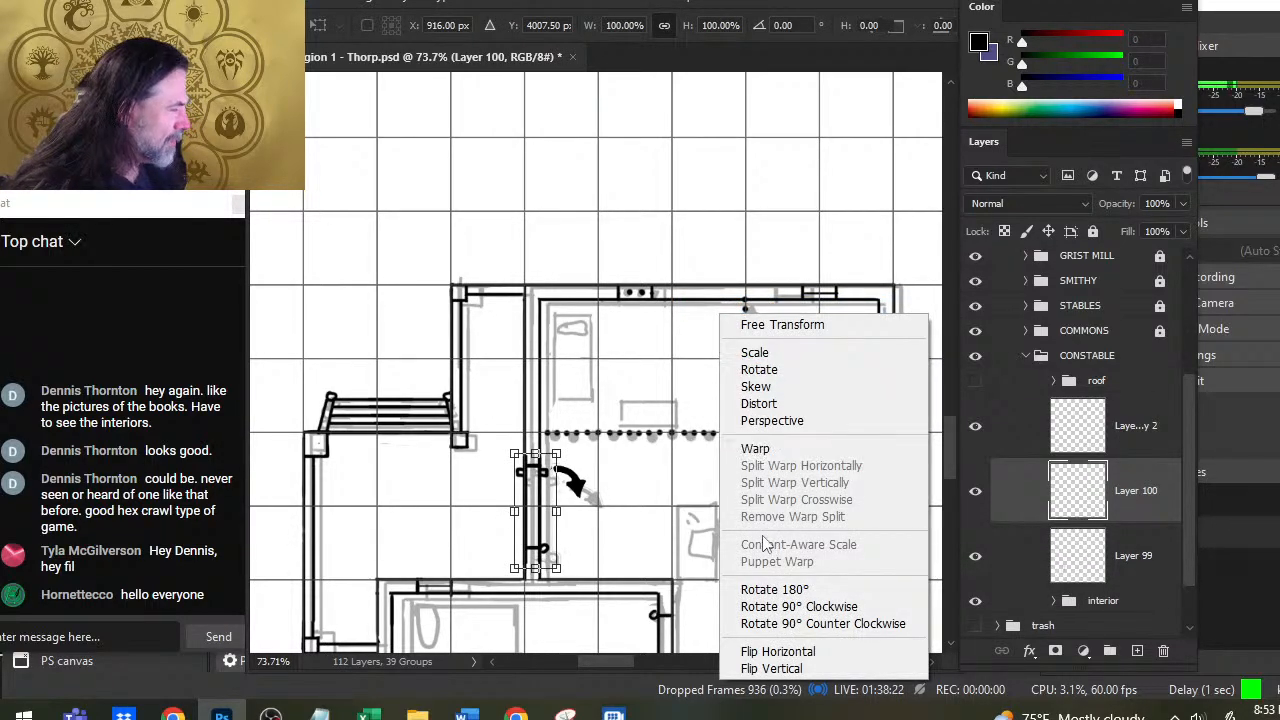
click(787, 669)
key(Return)
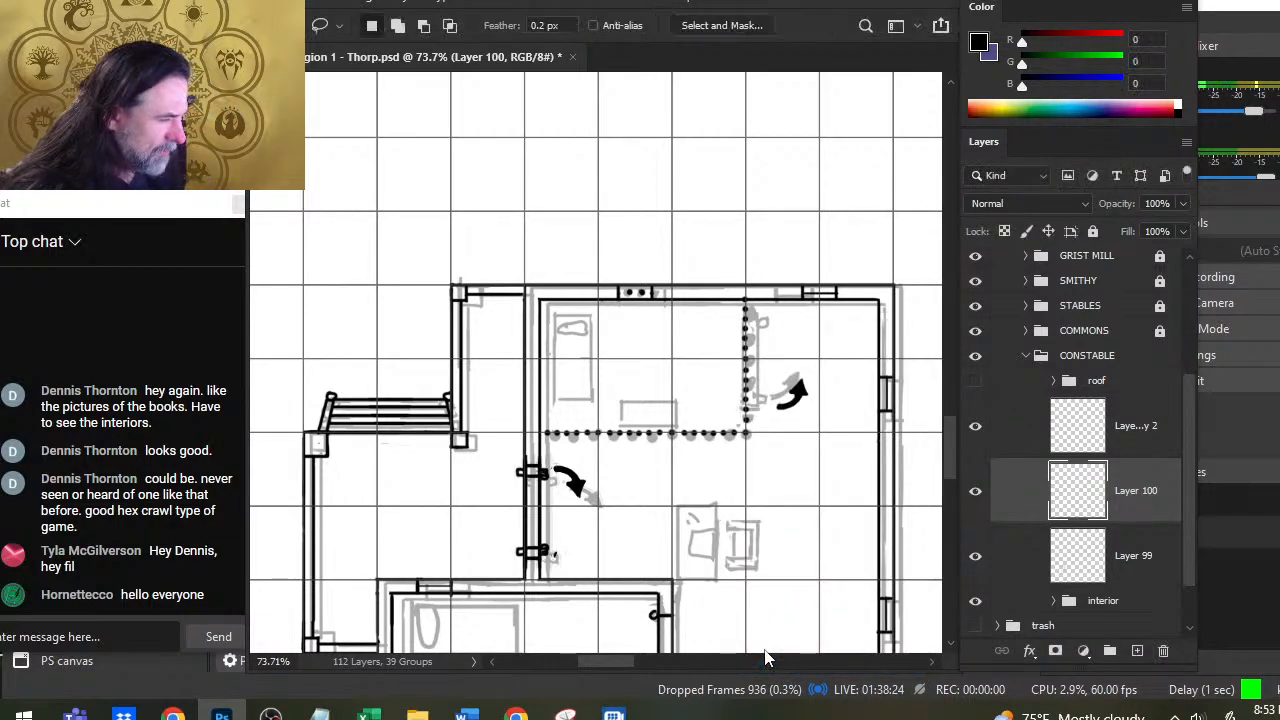
drag(625, 545, 840, 400)
Step: Erase the unwanted linework at the lower end of the door copy on the dotted row
key(z)
scroll(818, 405, up, 1)
key(e)
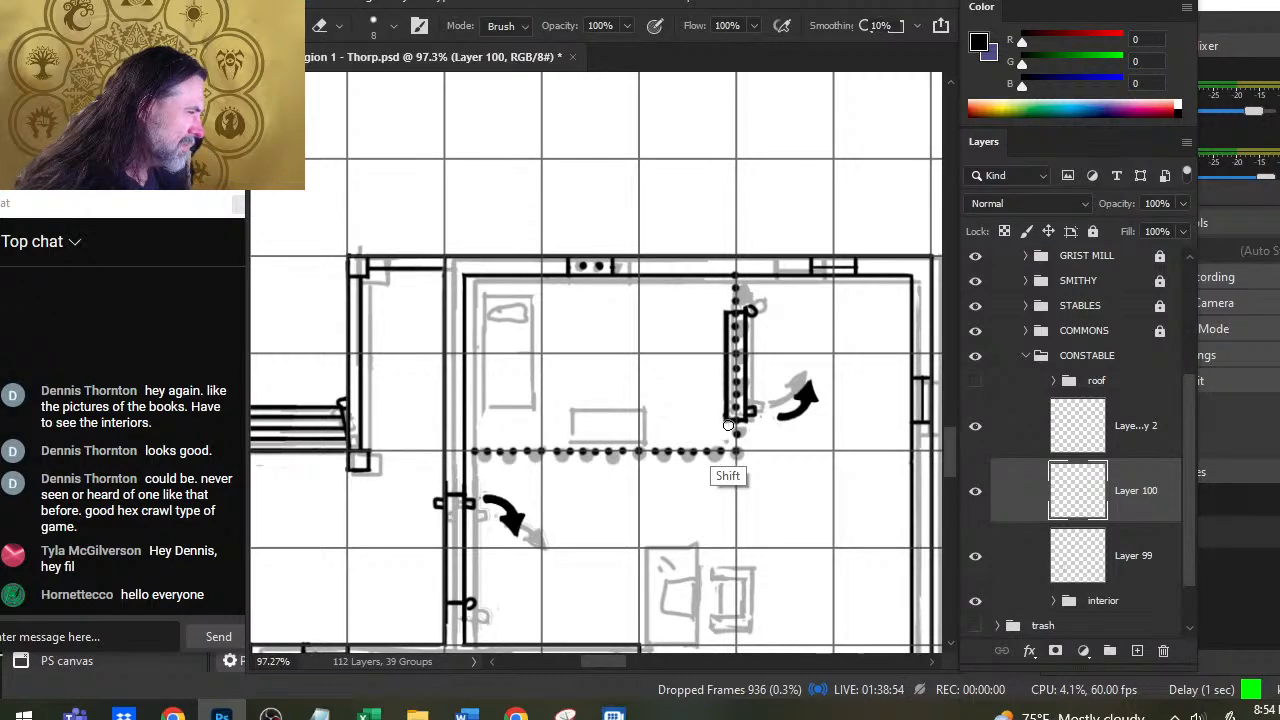
drag(720, 423, 724, 416)
Step: Lasso the left side of the copied door, put it on a new layer and nudge it toward the dots
key(l)
drag(736, 303, 698, 396)
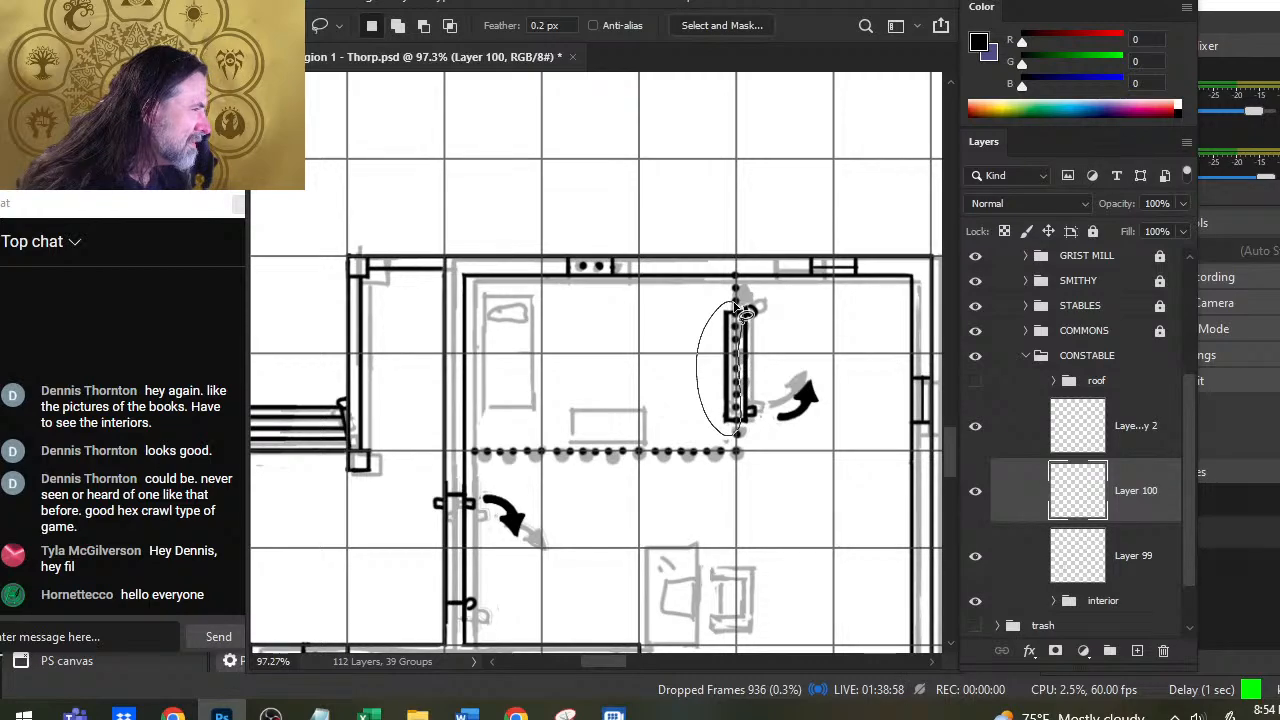
drag(741, 310, 738, 300)
key(ctrl+j)
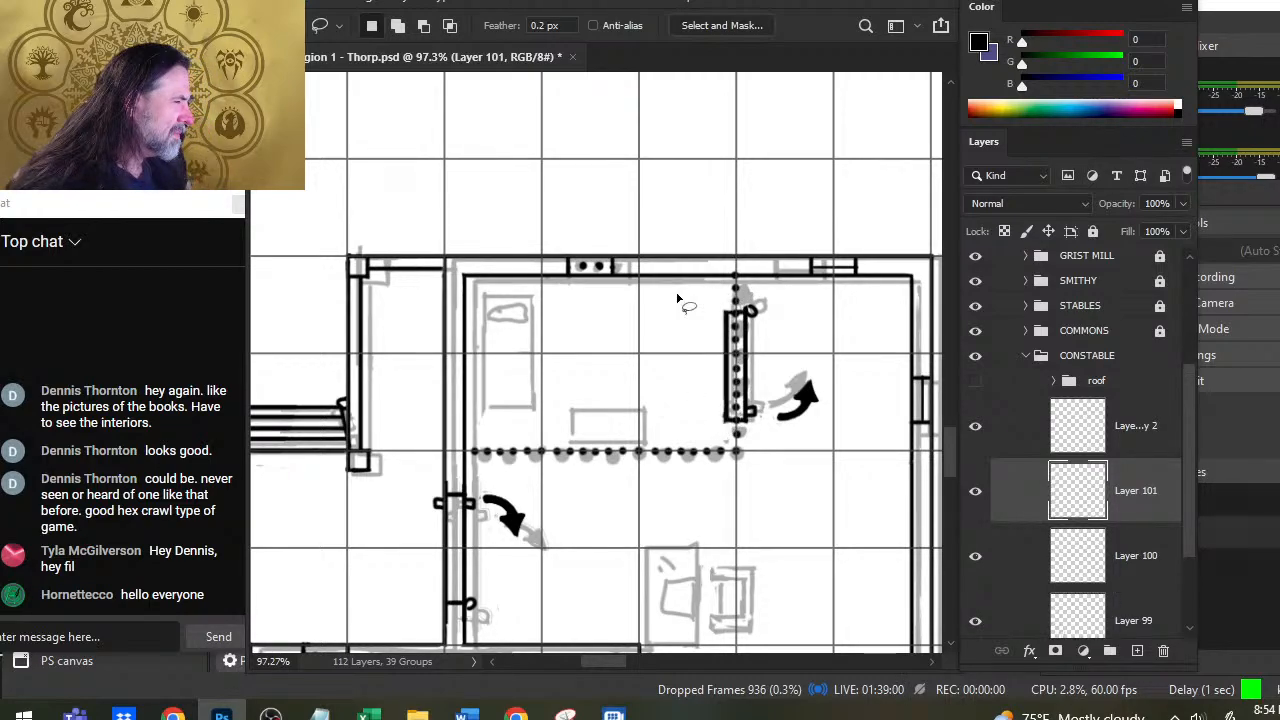
key(v)
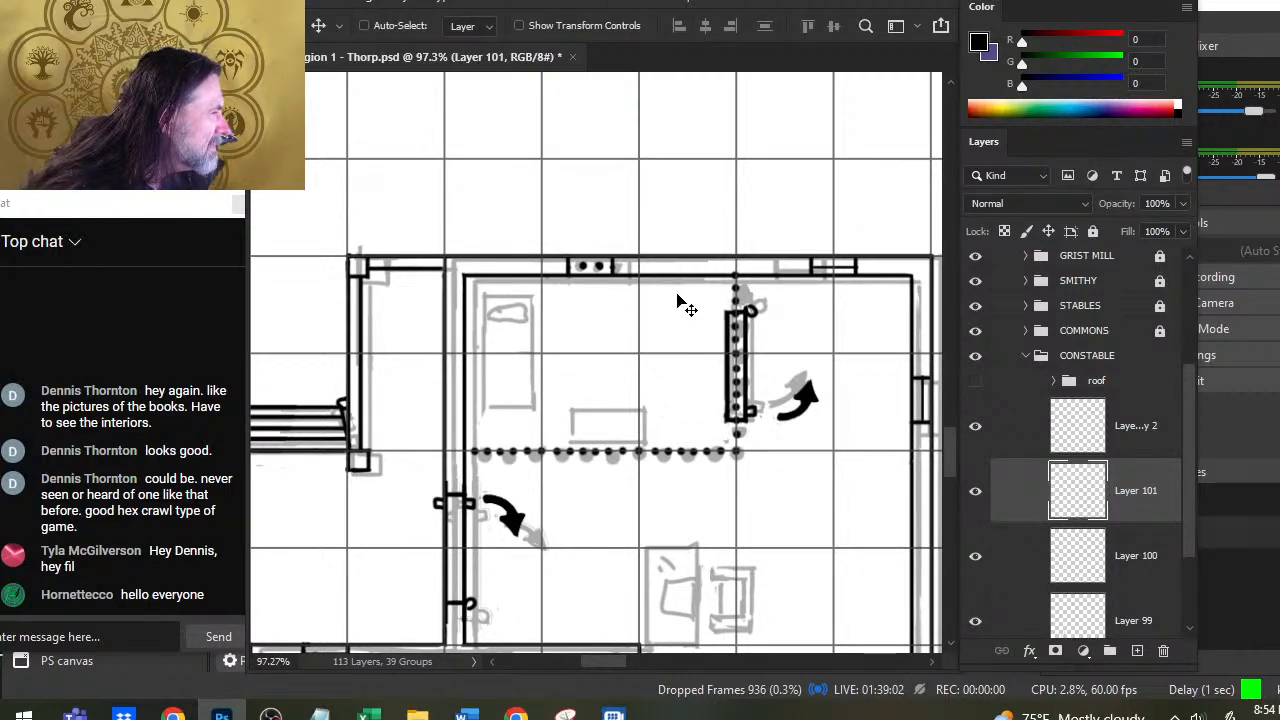
Step: Nudge the hinge side of the door on Layer 100 slightly left toward the dotted row
key(l)
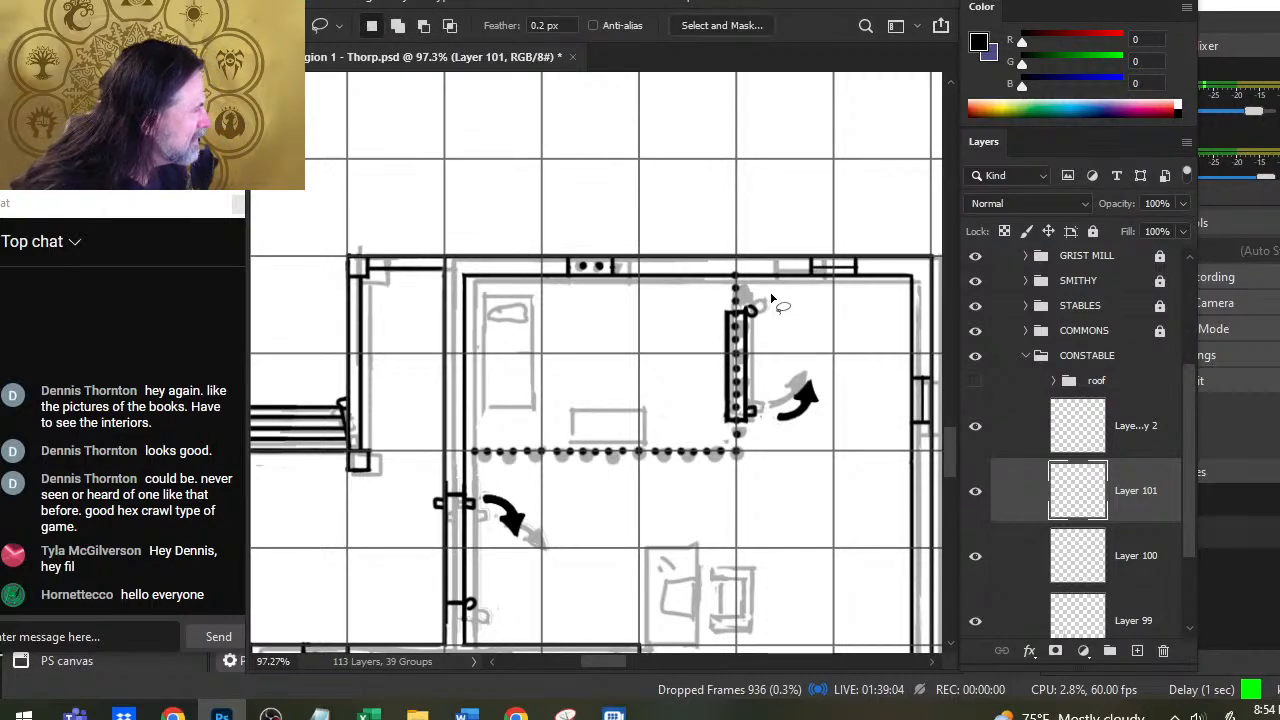
drag(770, 294, 815, 343)
click(1006, 570)
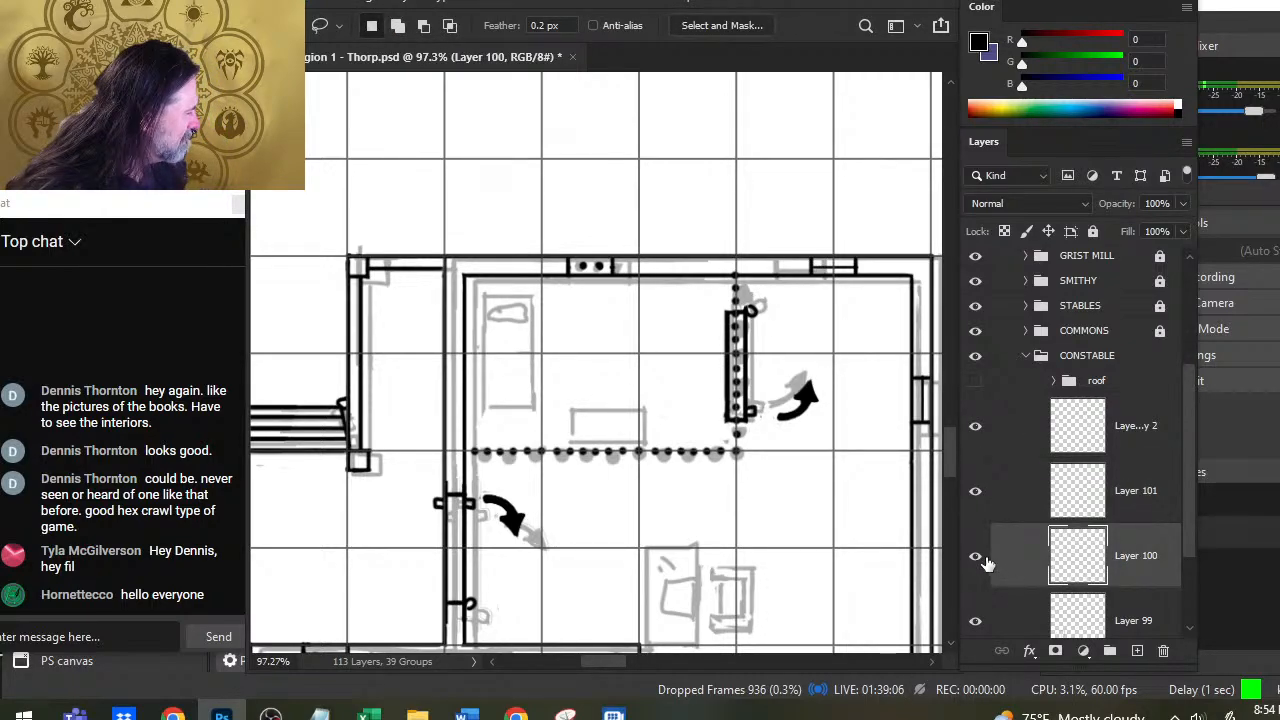
key(v)
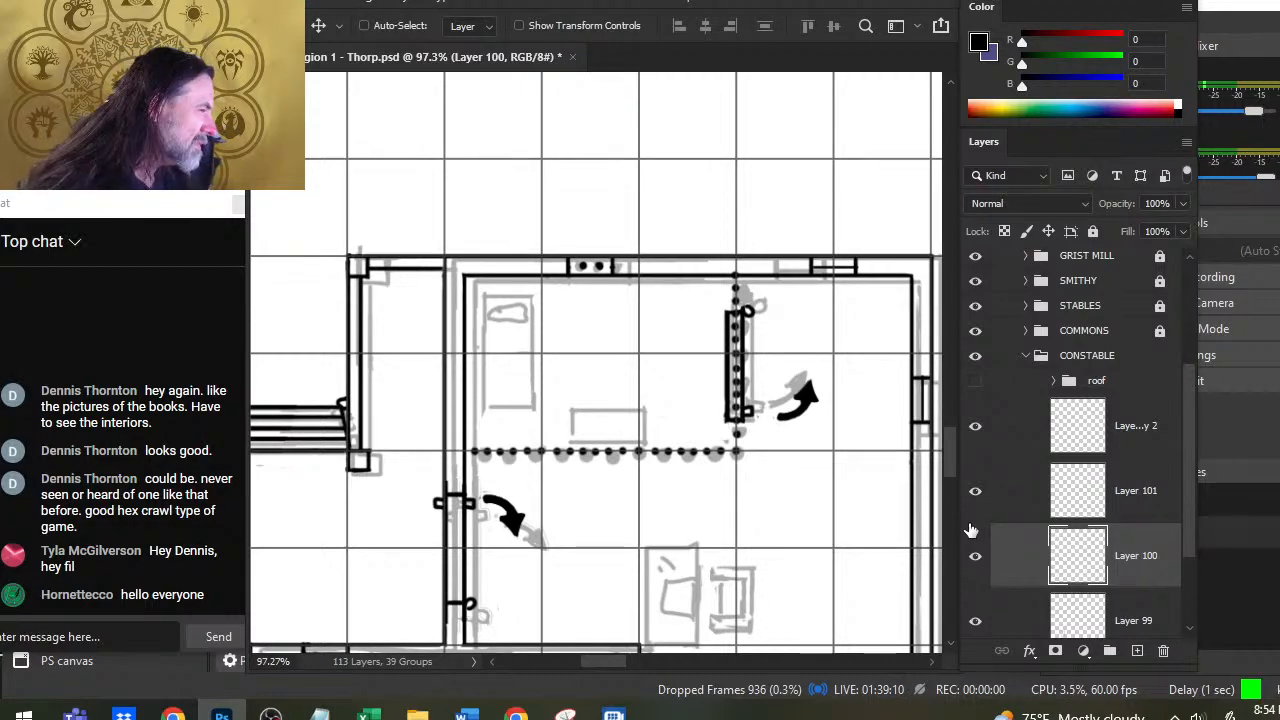
Step: Merge Layer 101 down into Layer 100, nudge the lassoed upper end of the door down slightly and deselect it
right_click(1030, 570)
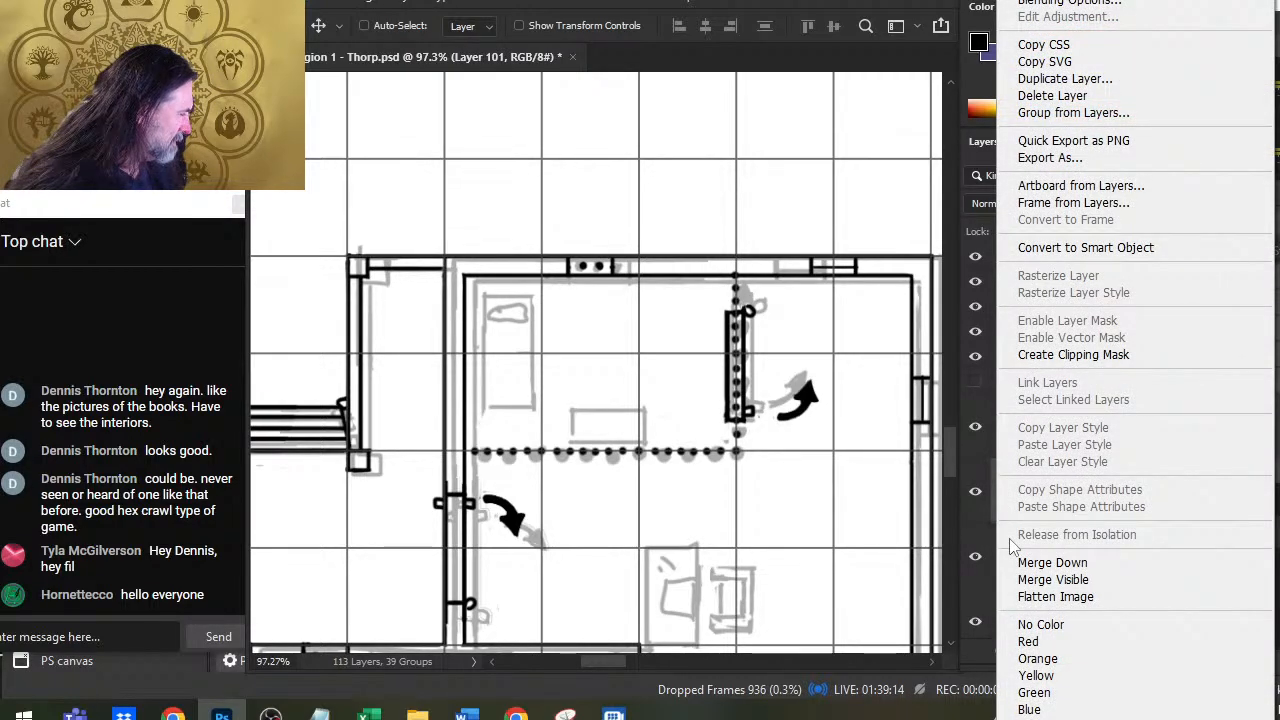
key(Escape)
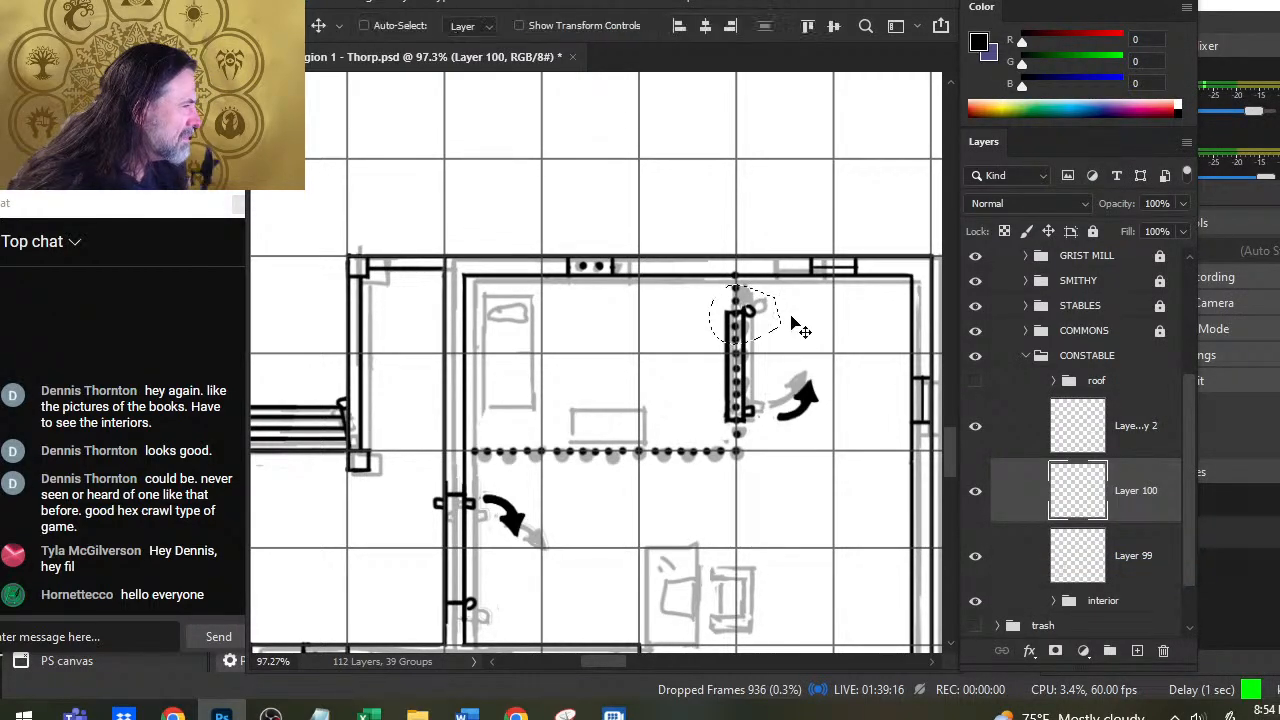
key(ctrl+z)
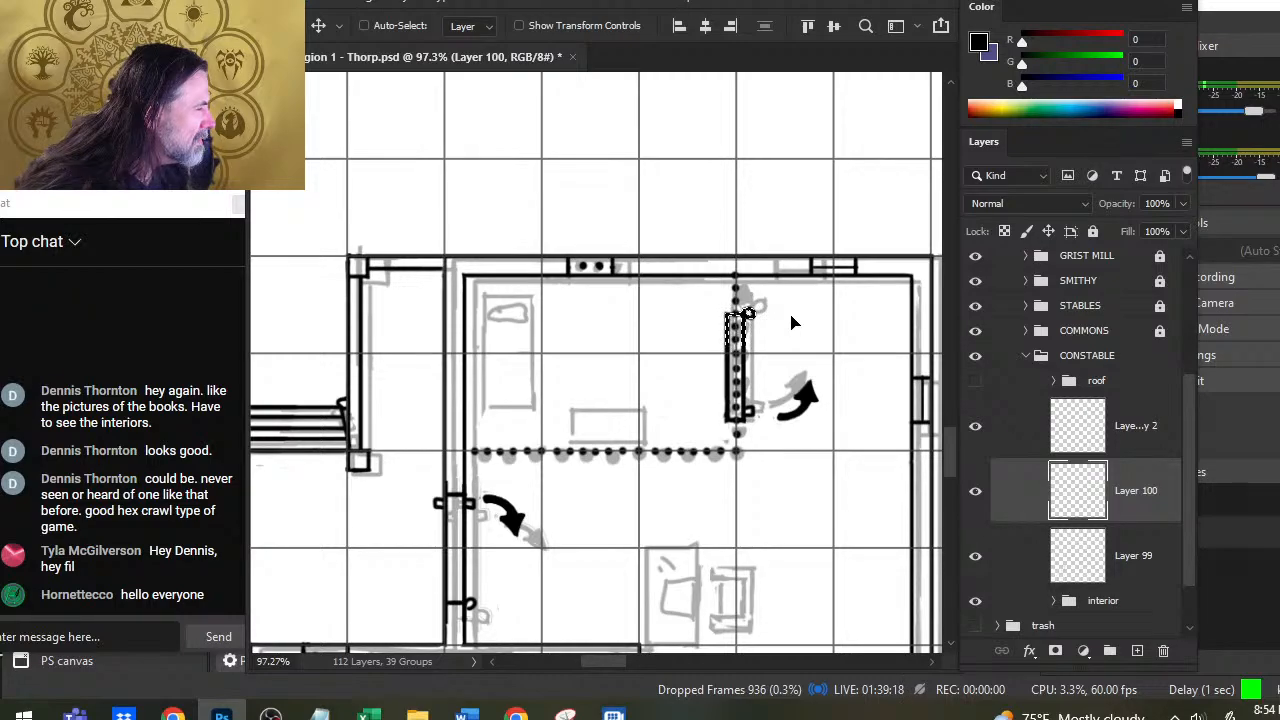
key(ctrl+d)
key(l)
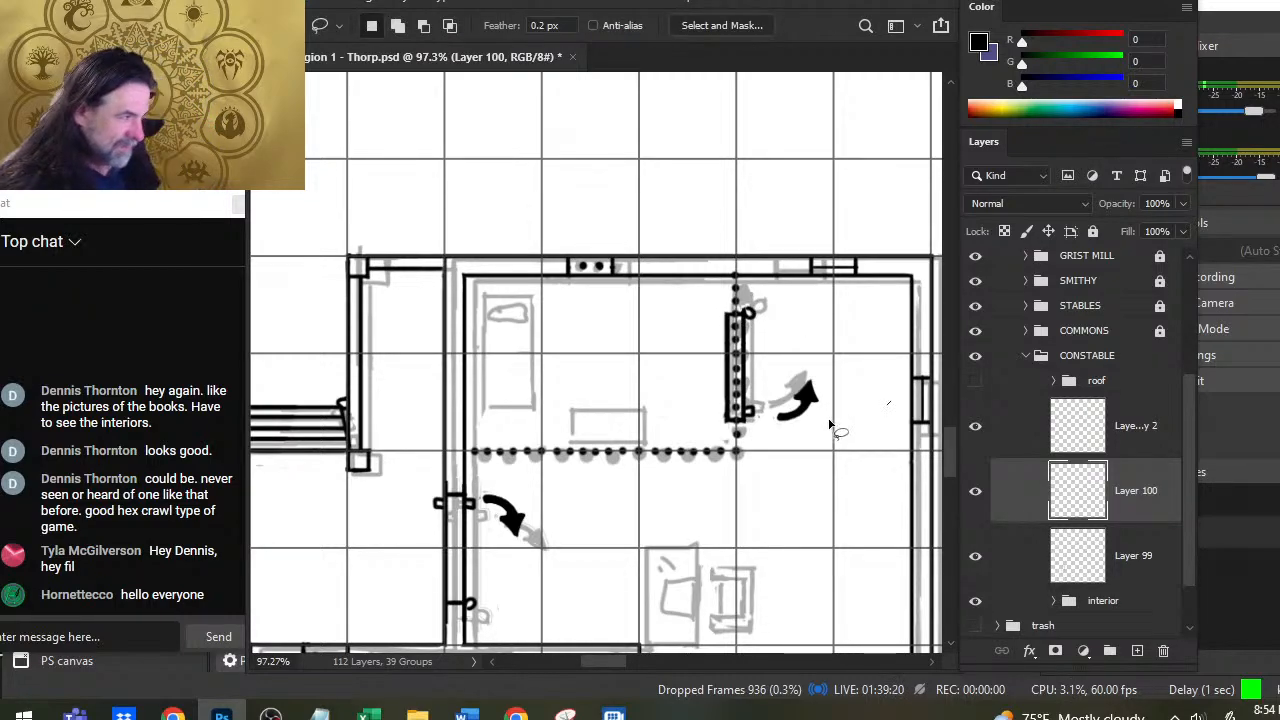
key(z)
mouse_move(770, 430)
mouse_down()
mouse_move(740, 440)
mouse_move(690, 497)
mouse_up()
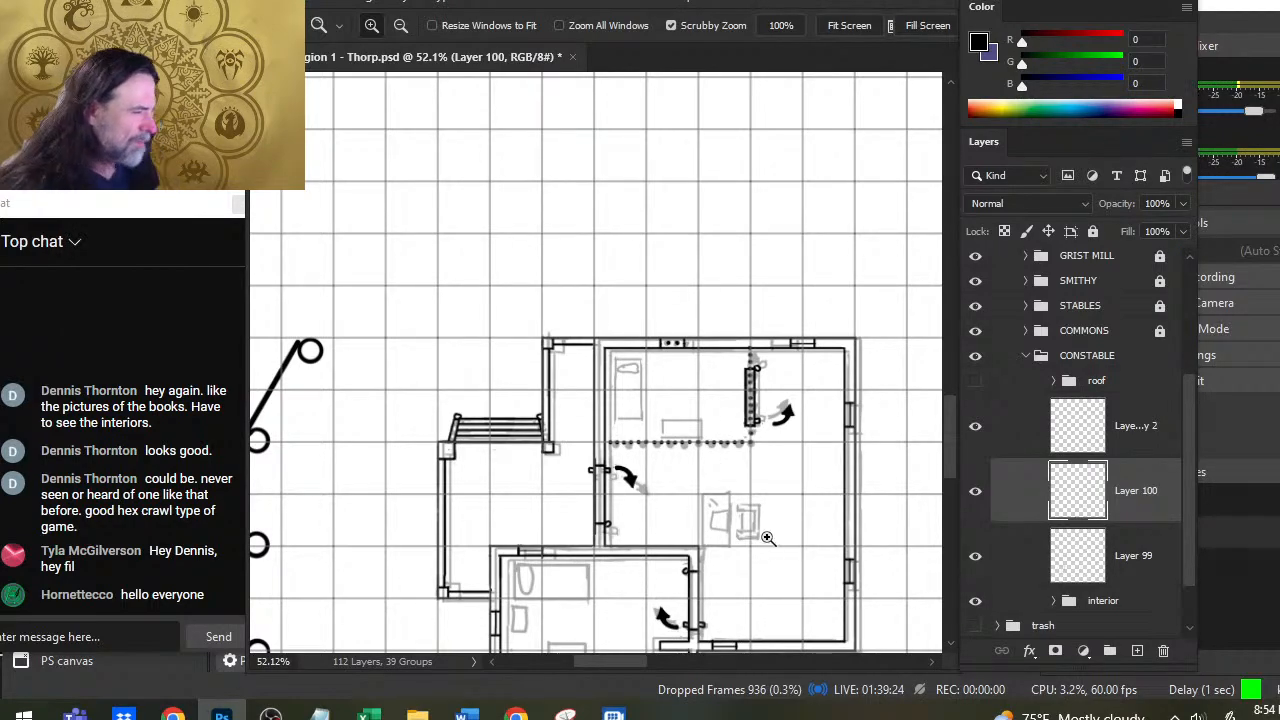
Step: Make the Roof group inside the STABLES group visible and collapse STABLES again
scroll(790, 550, down, 3)
drag(828, 502, 769, 474)
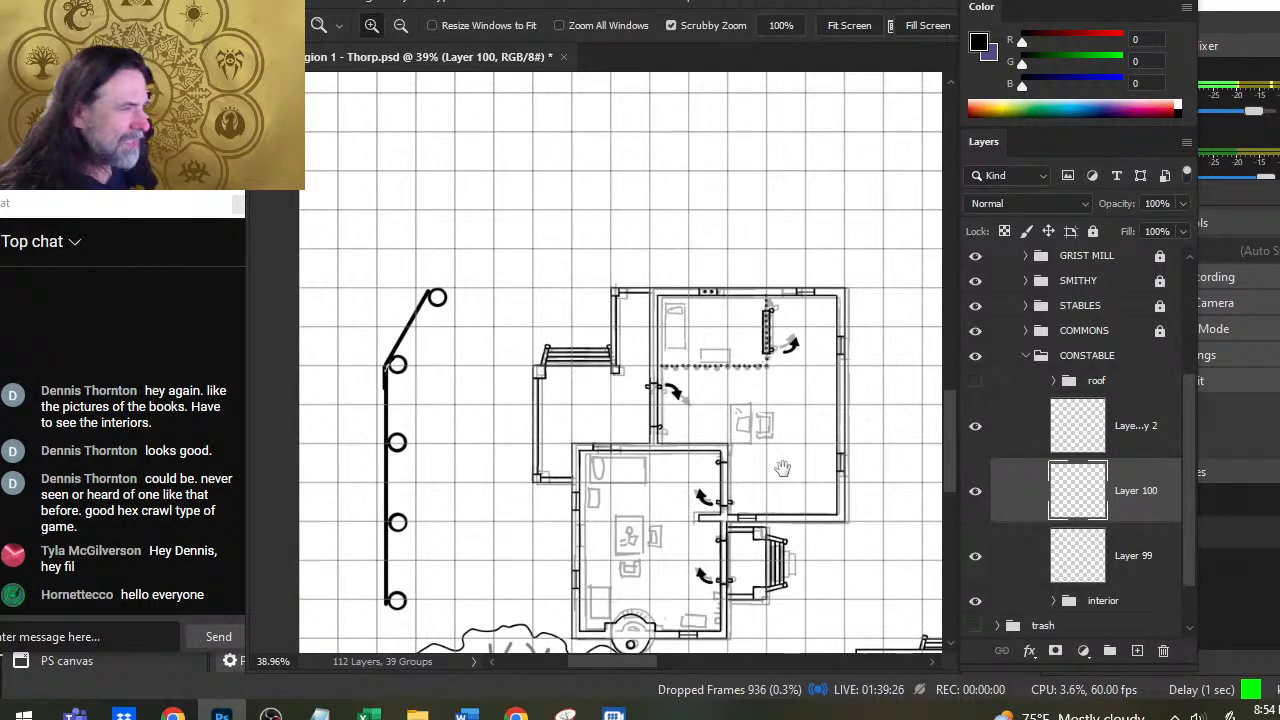
scroll(783, 469, down, 3)
drag(738, 427, 675, 412)
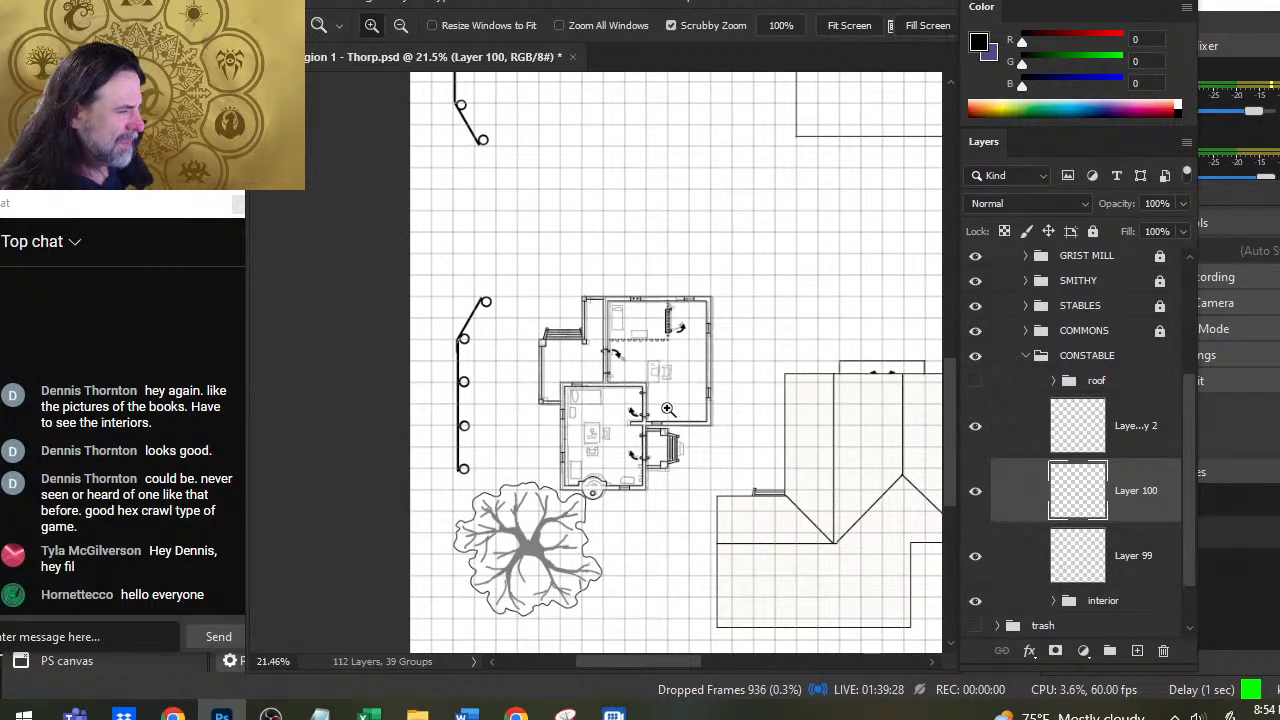
drag(765, 386, 629, 420)
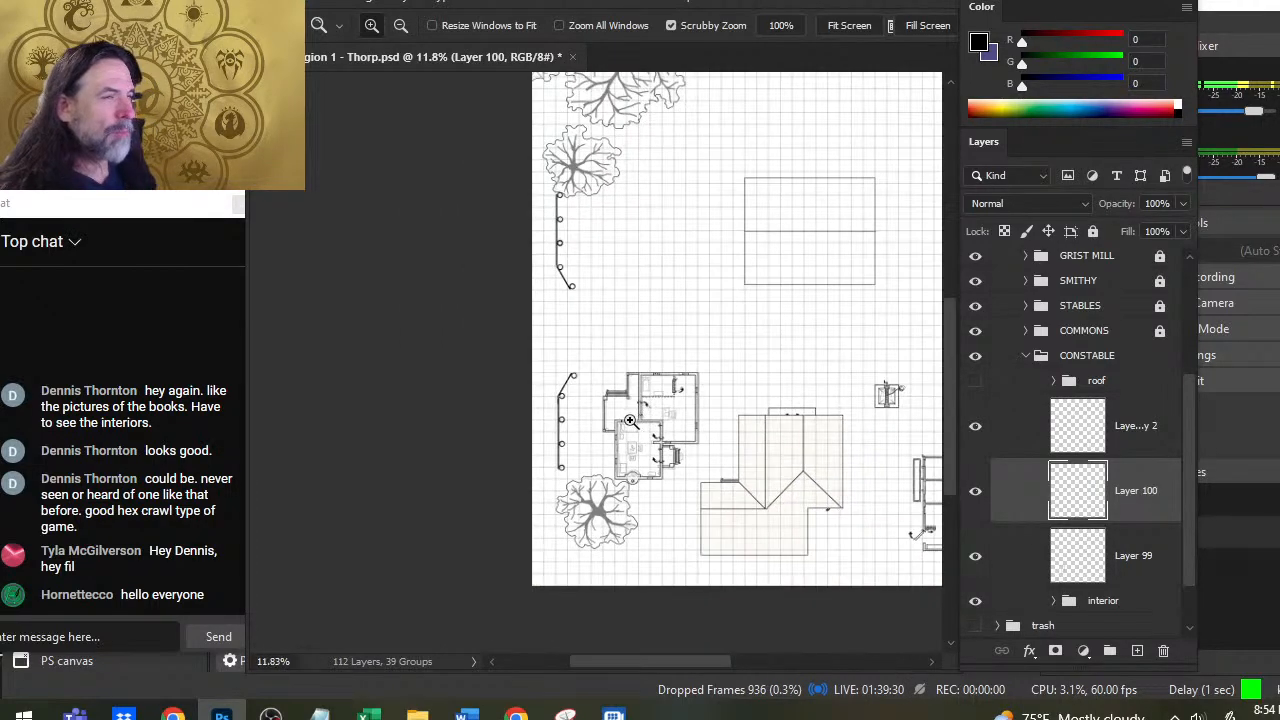
drag(780, 375, 663, 430)
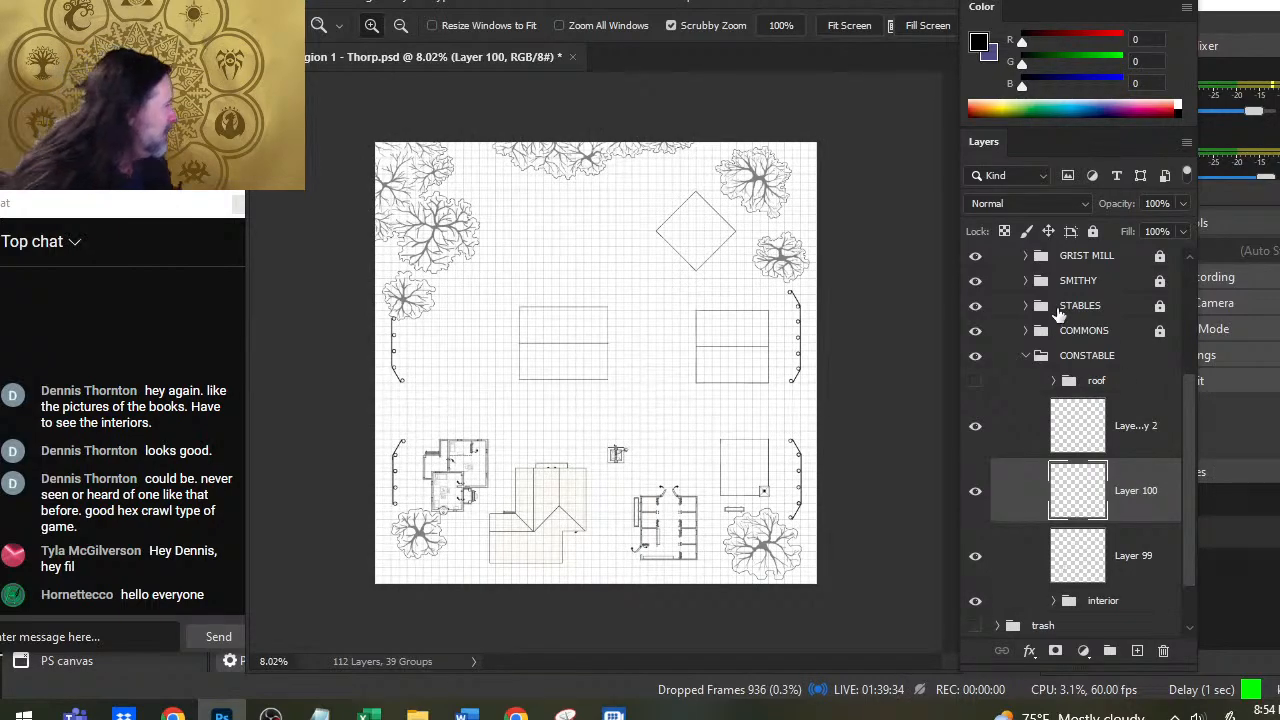
click(1025, 305)
click(975, 380)
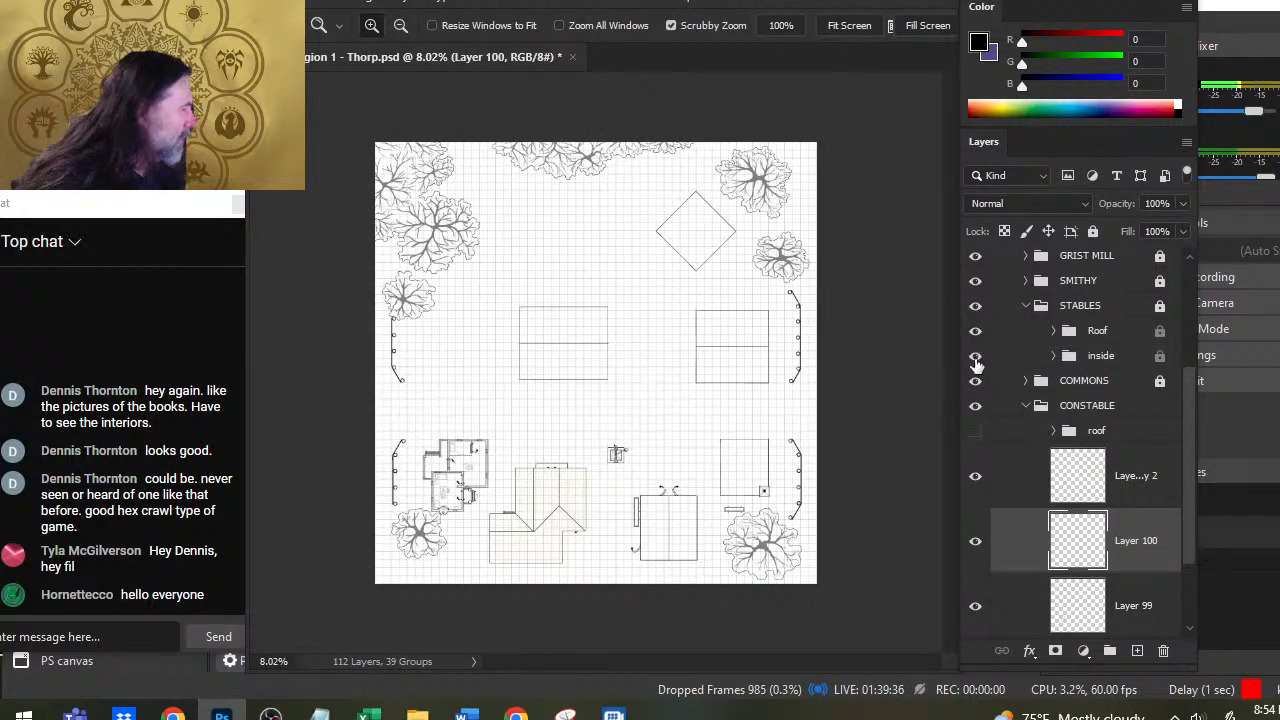
click(1025, 305)
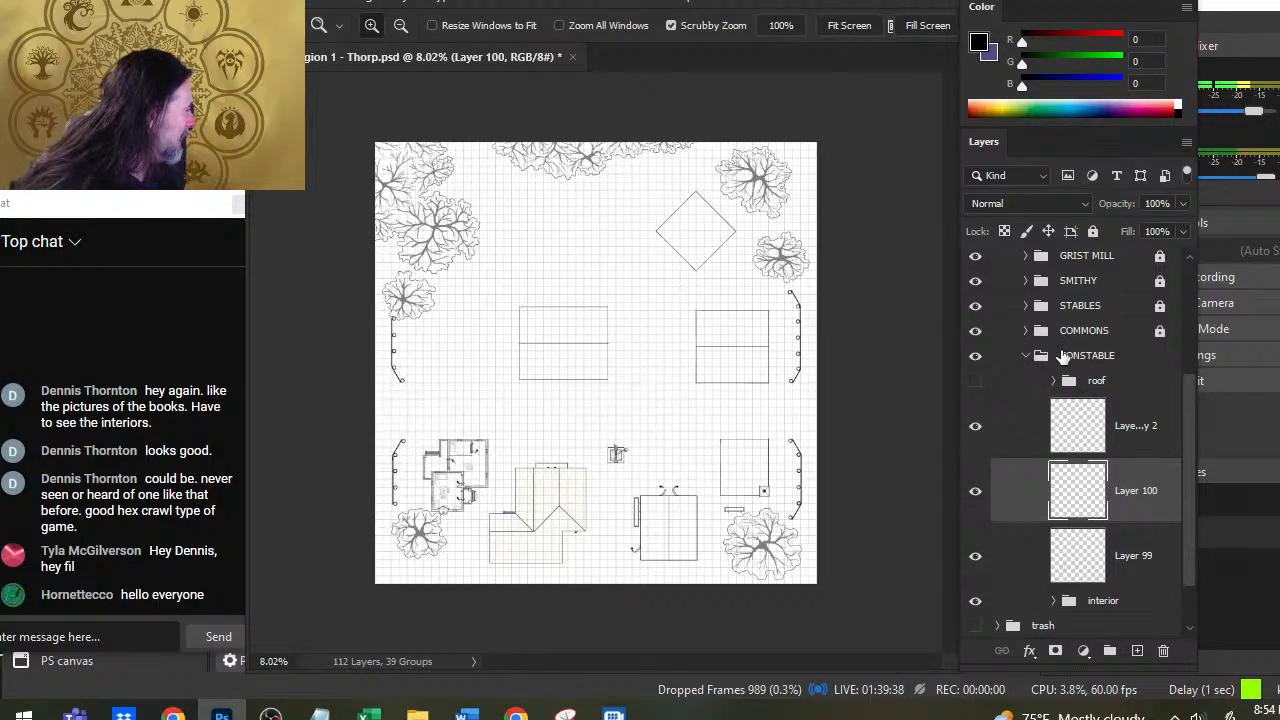
Step: Lock the CONSTABLE group, make its roof group visible and collapse the group
click(1120, 355)
click(1093, 231)
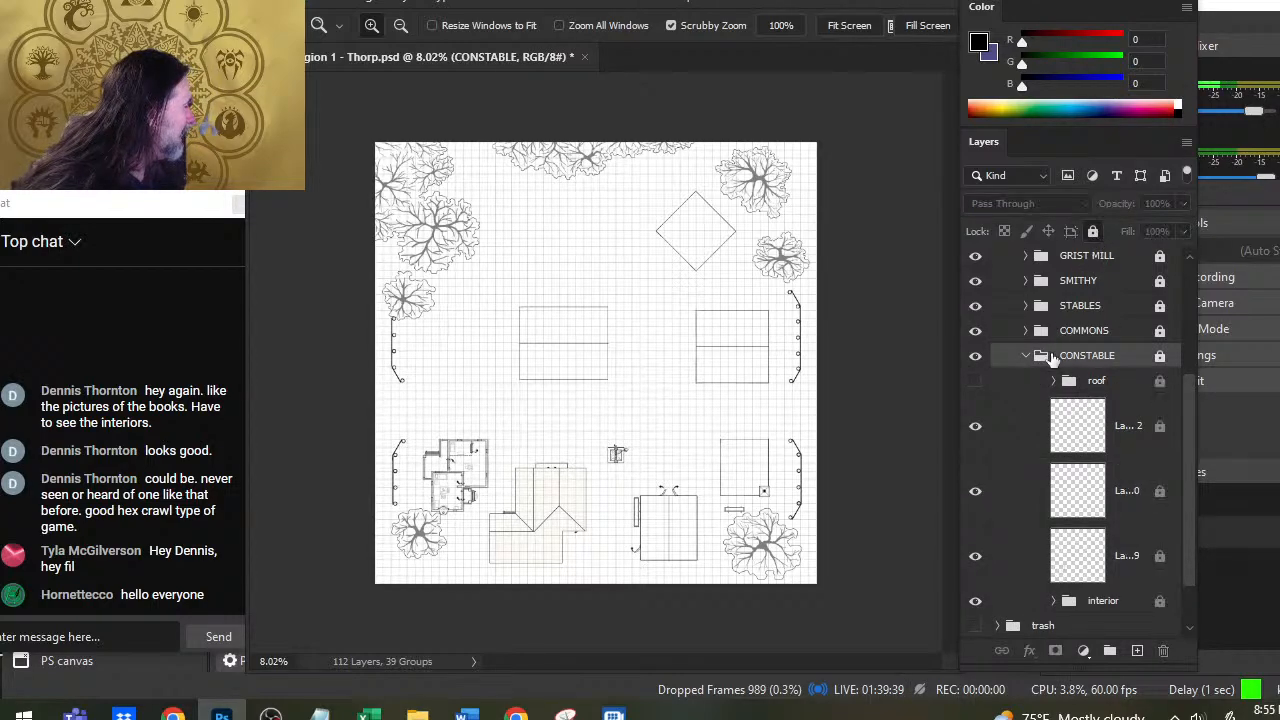
click(975, 380)
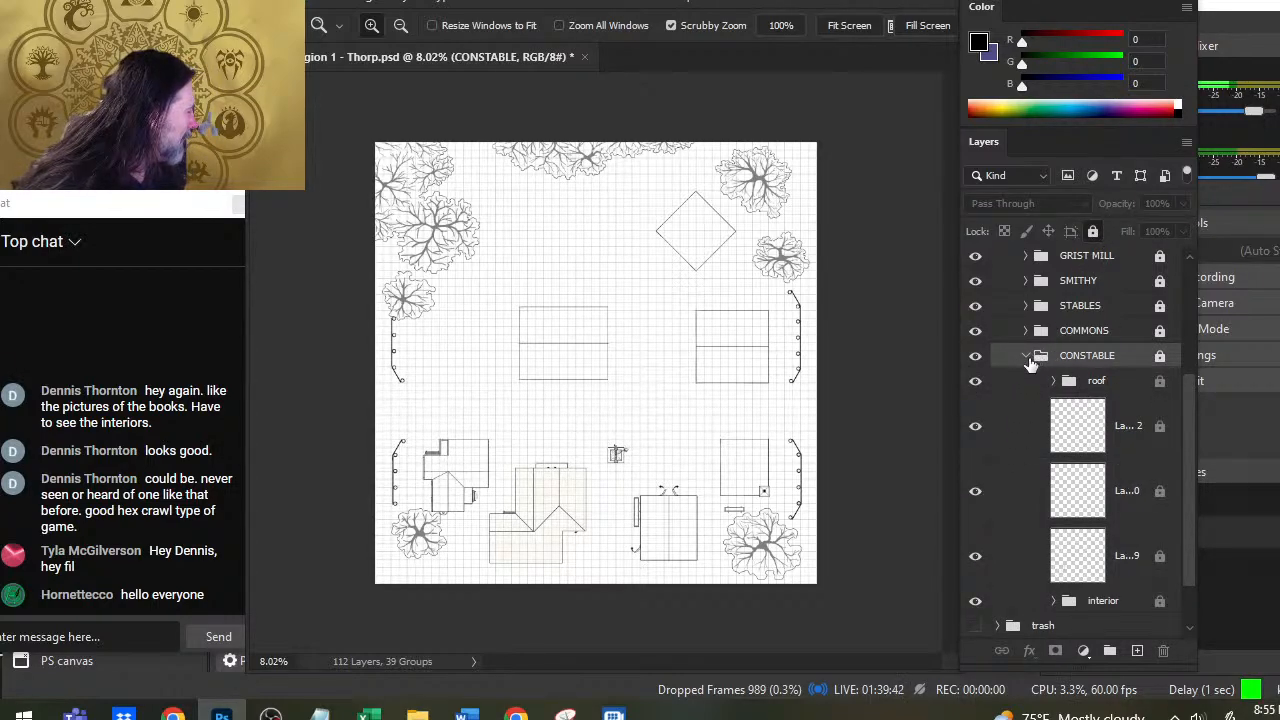
click(1026, 357)
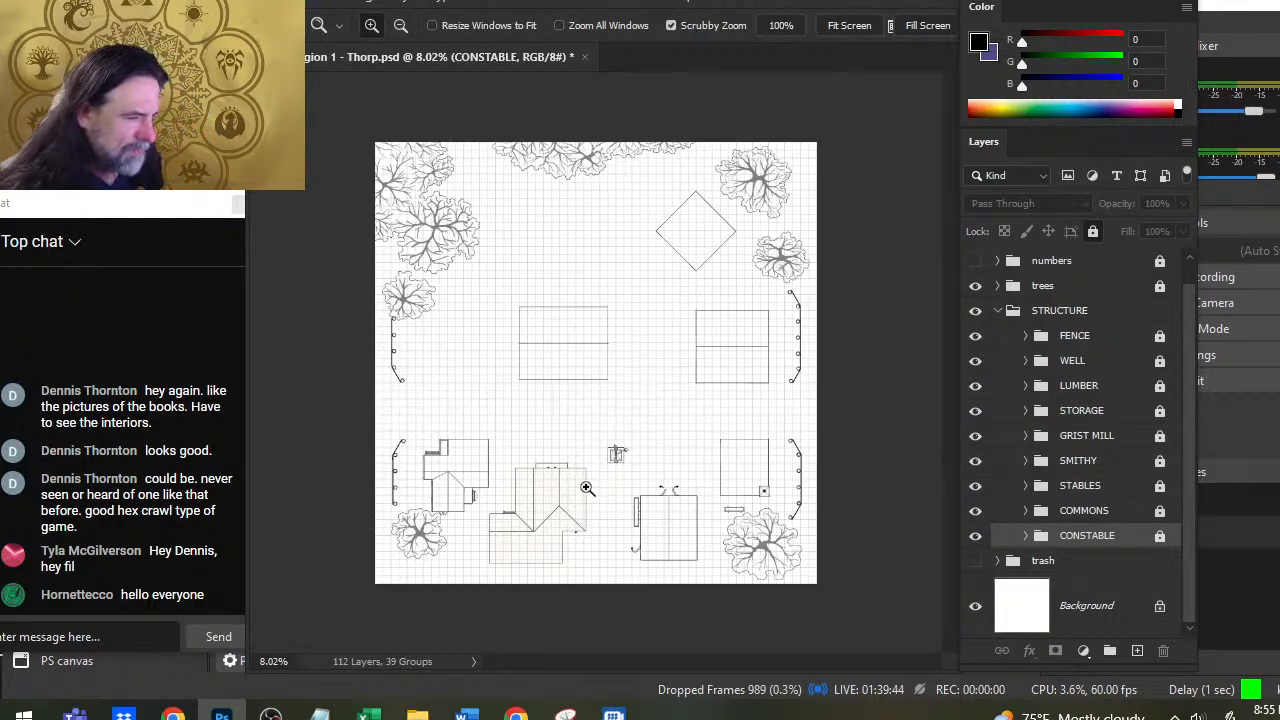
Step: Examine the roofs of the constable's house and the commons building, and the layout of the whole village map
drag(568, 456, 641, 462)
drag(526, 543, 762, 380)
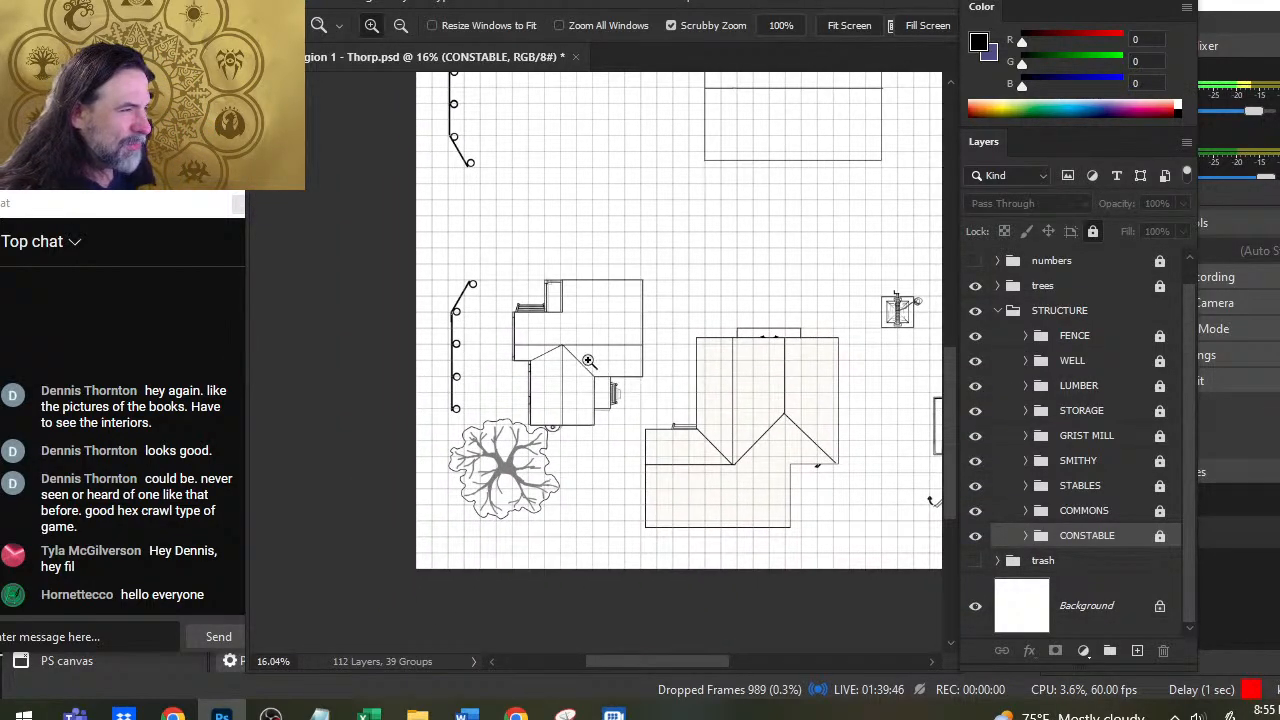
drag(589, 363, 687, 365)
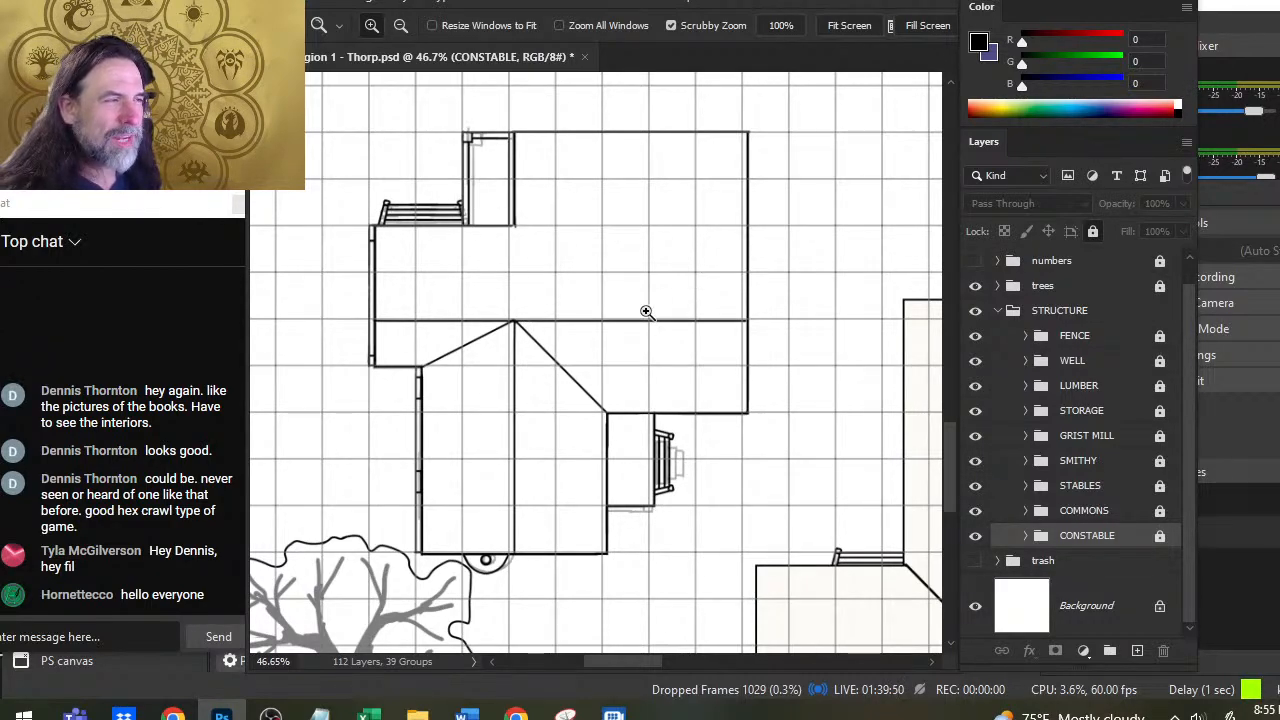
drag(780, 323, 742, 295)
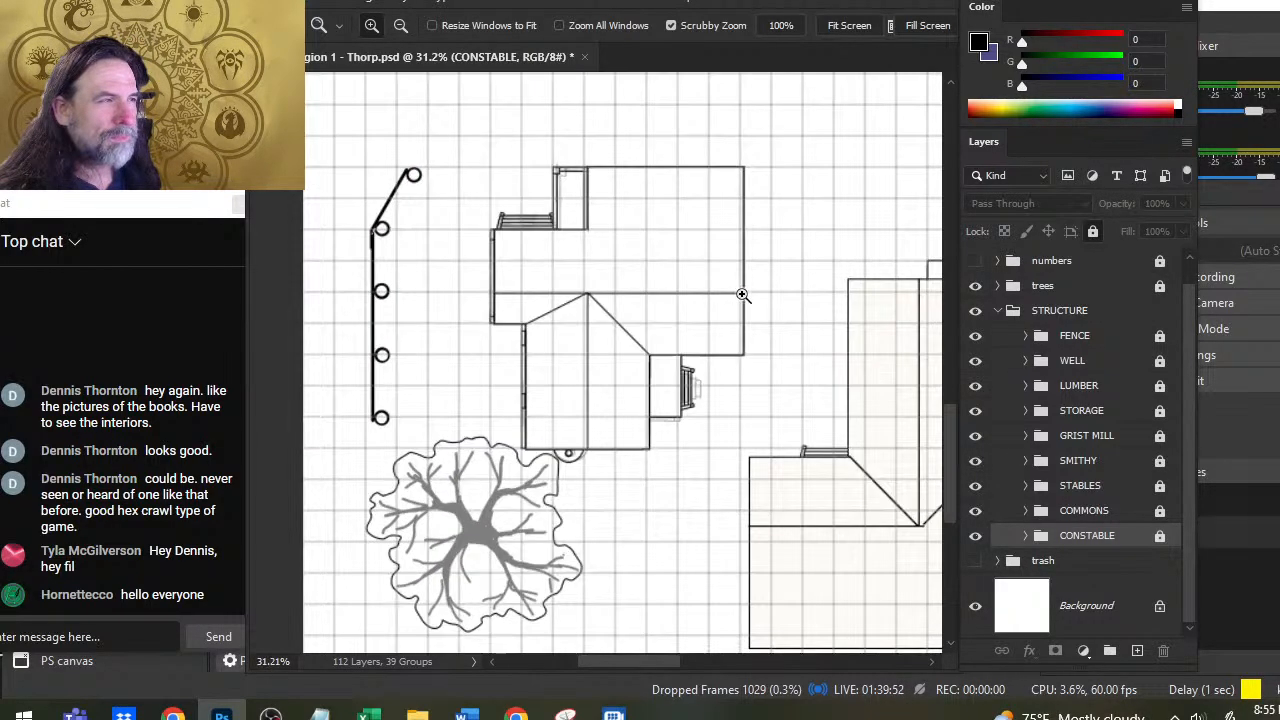
drag(789, 349, 594, 269)
drag(780, 334, 616, 345)
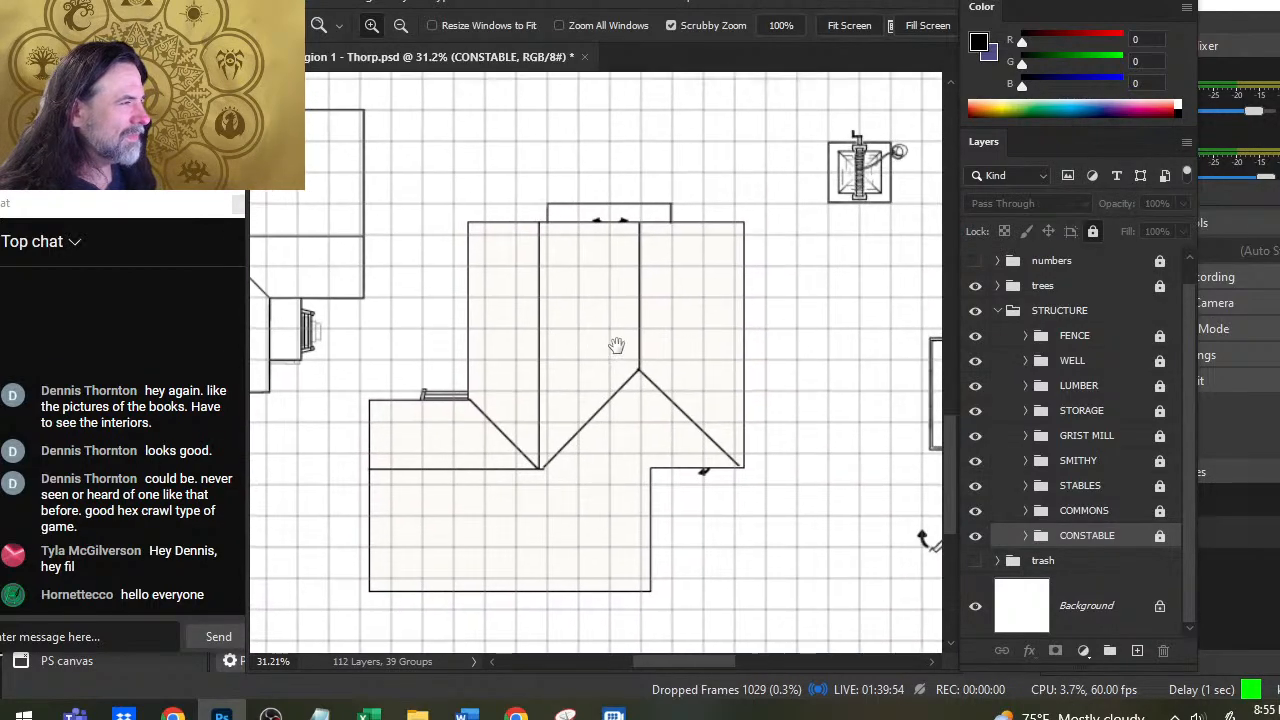
scroll(616, 345, down, 5)
drag(698, 356, 502, 490)
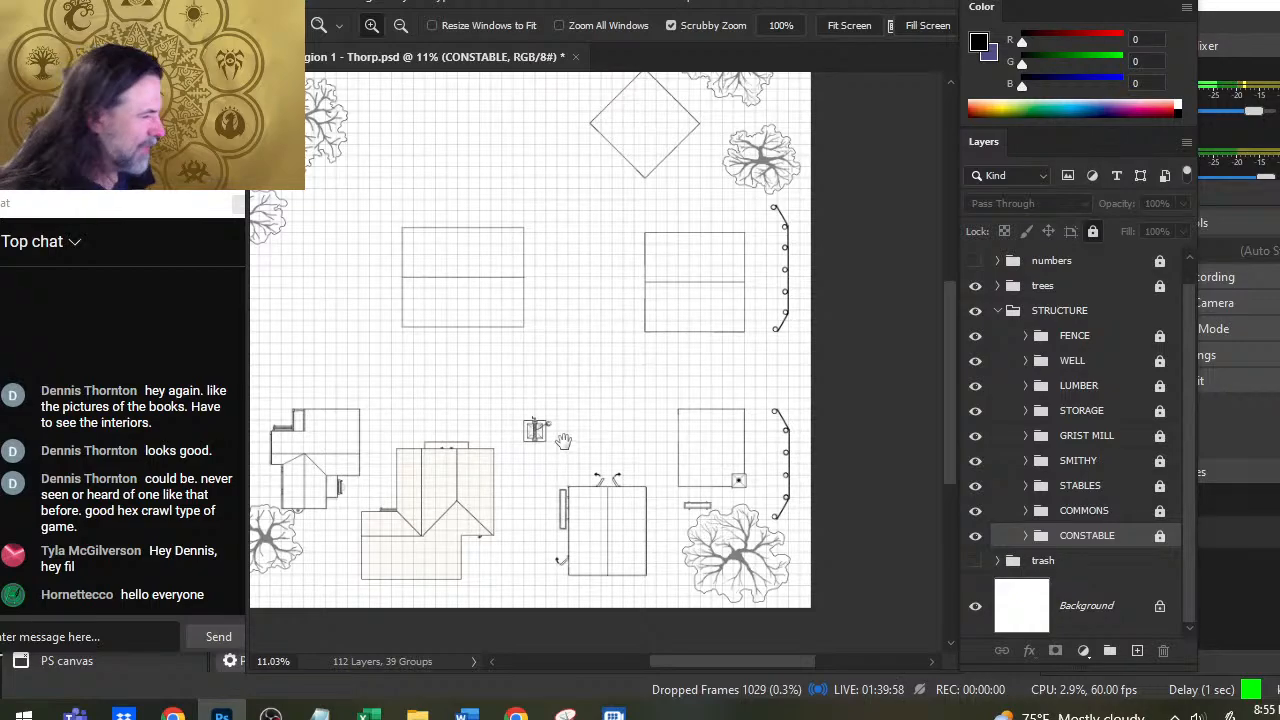
drag(601, 276, 710, 262)
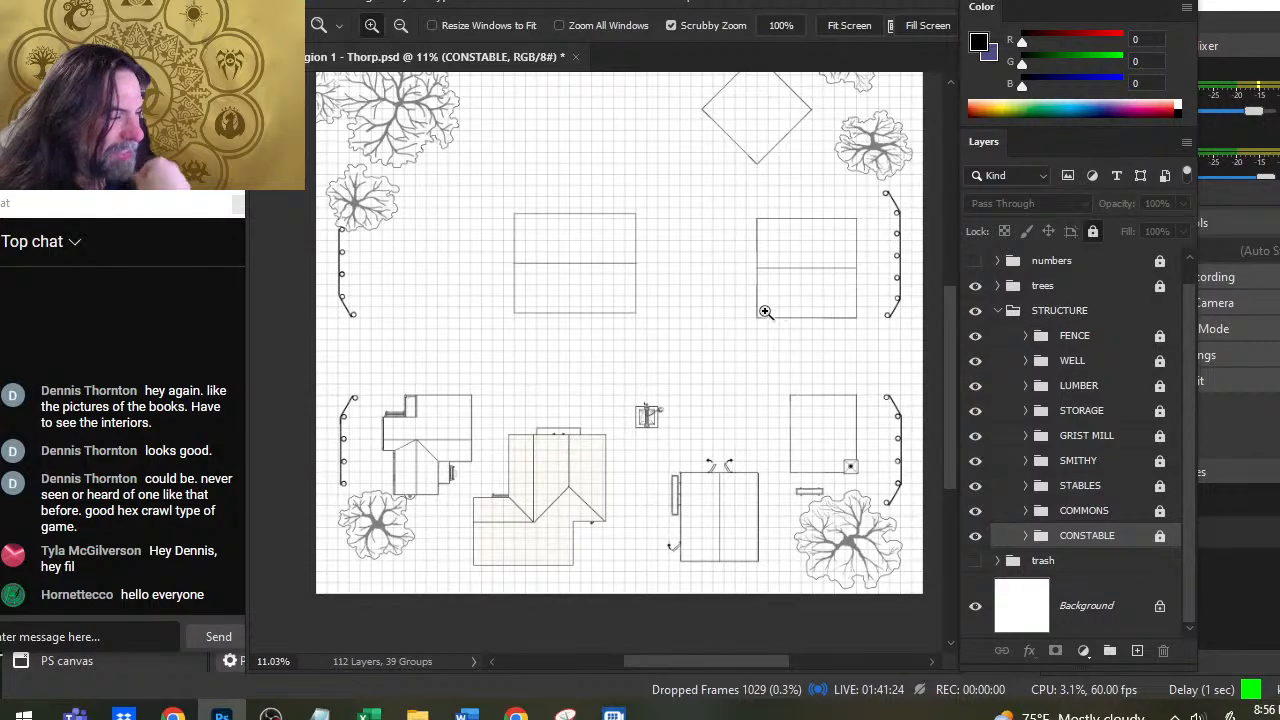
scroll(745, 194, up, 2)
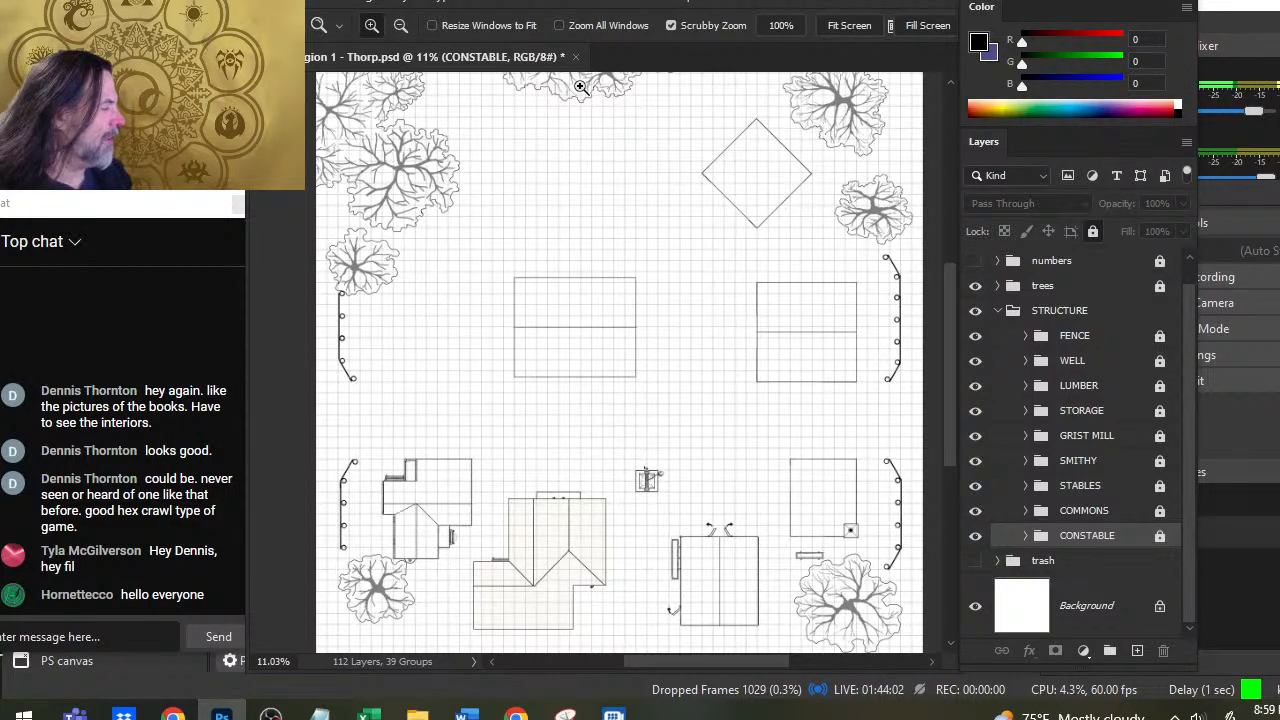
Step: Save the Thorp map document and switch to OBS Studio
key(ctrl+s)
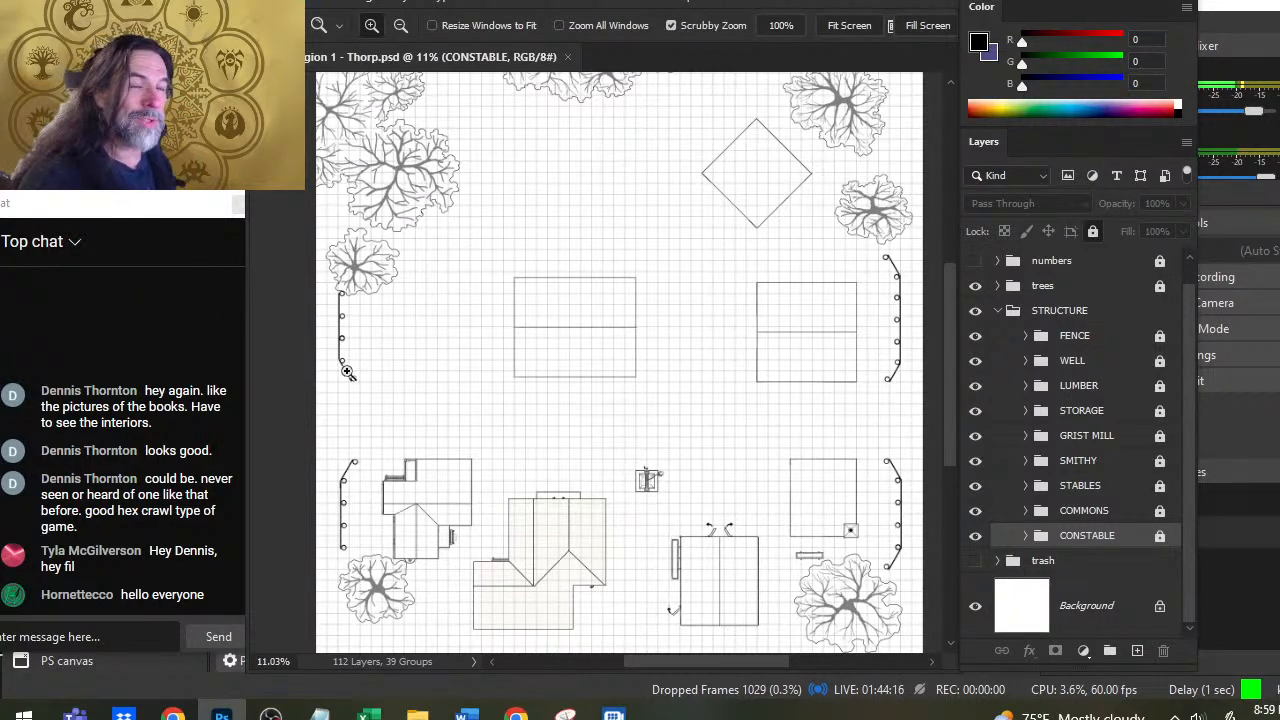
key(alt+Tab)
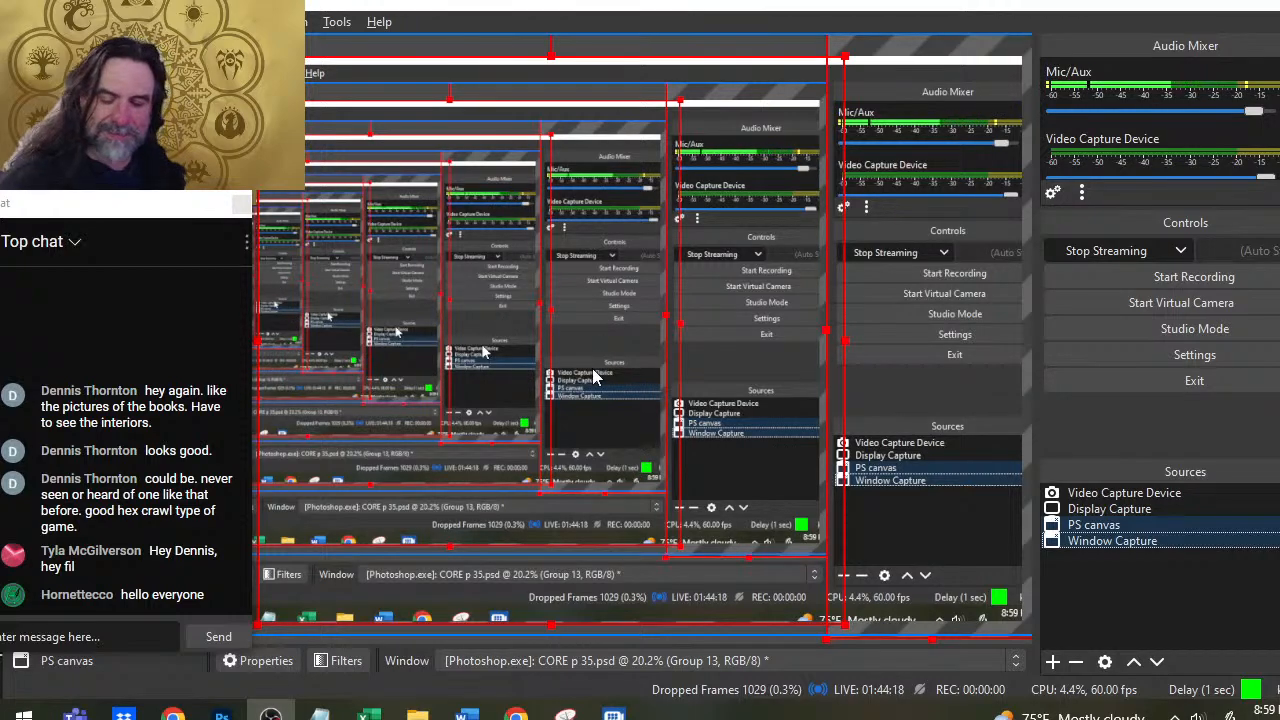